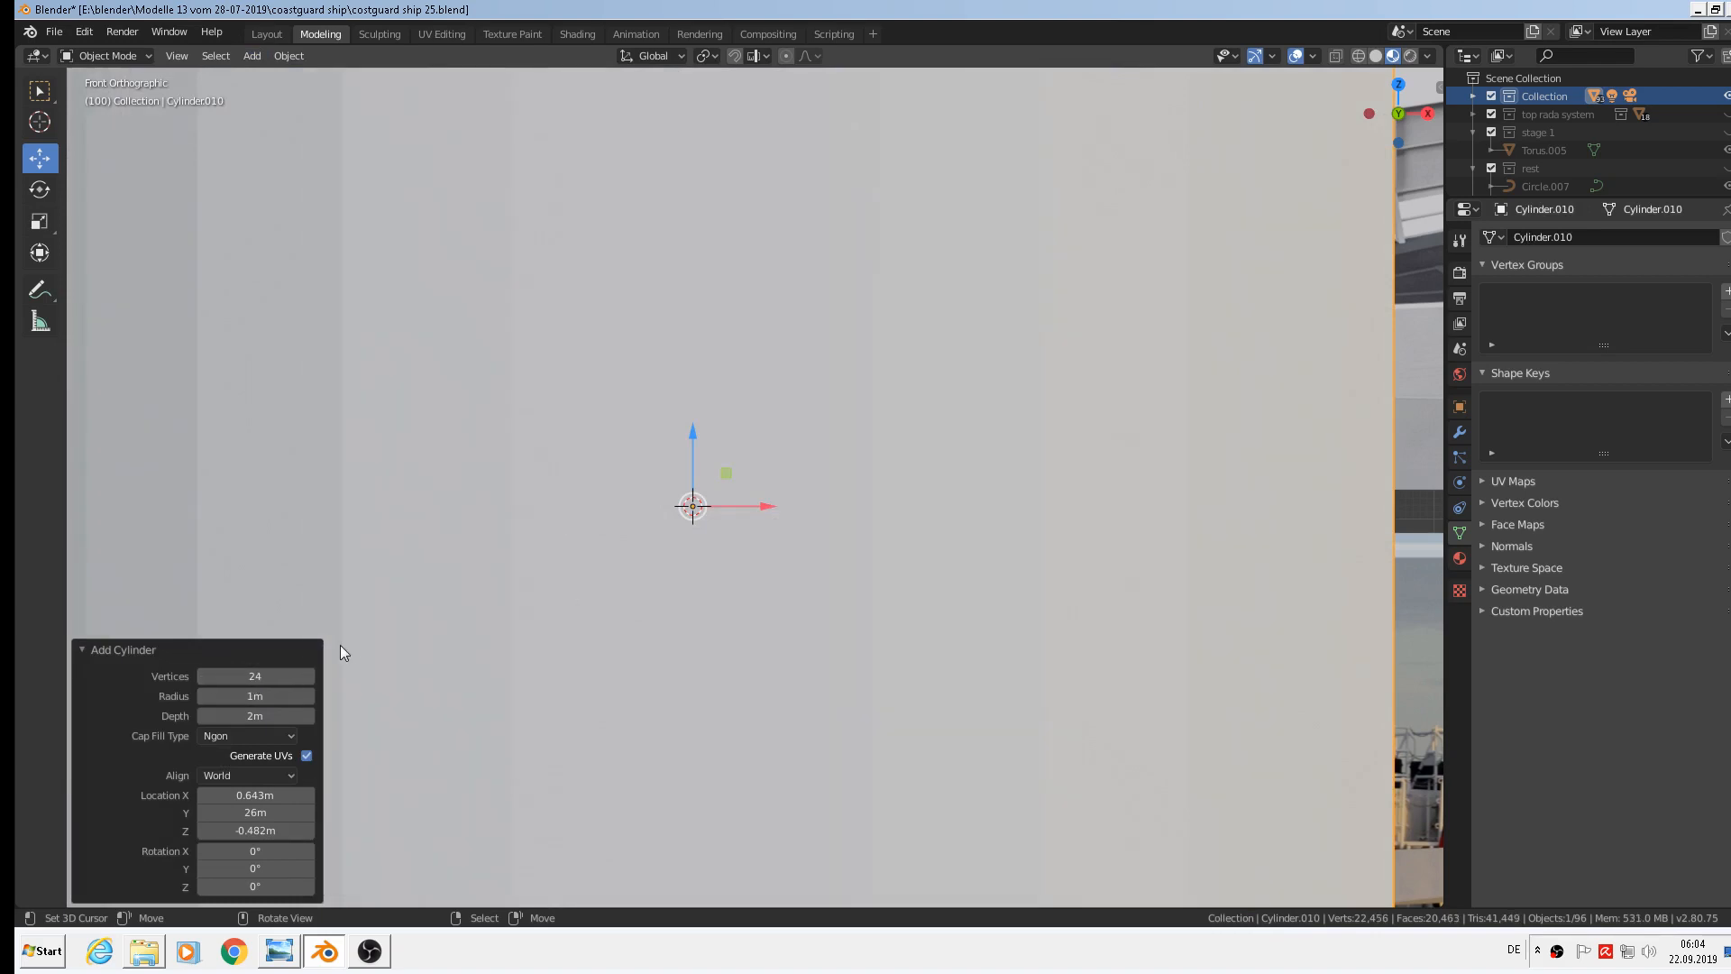
Scale the new cylinder down to about 0.192 and flatten it to about half its height along Z
{"action": "key", "text": "s"}
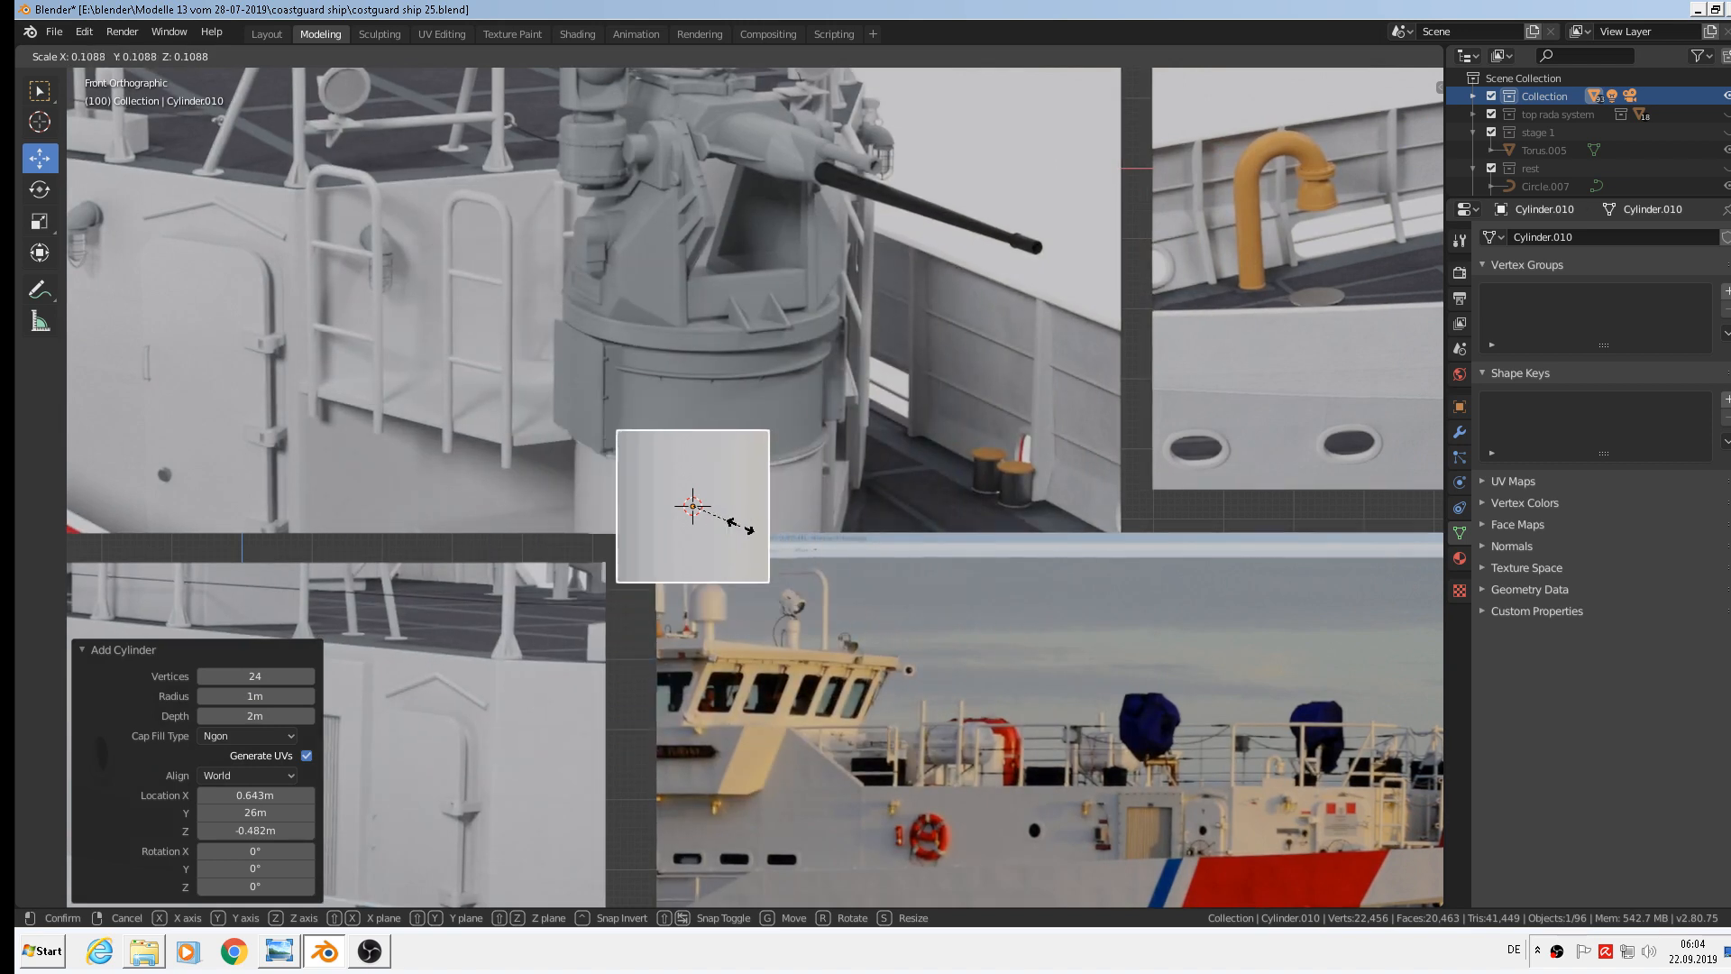
{"action": "left_click", "coordinate": [782, 539]}
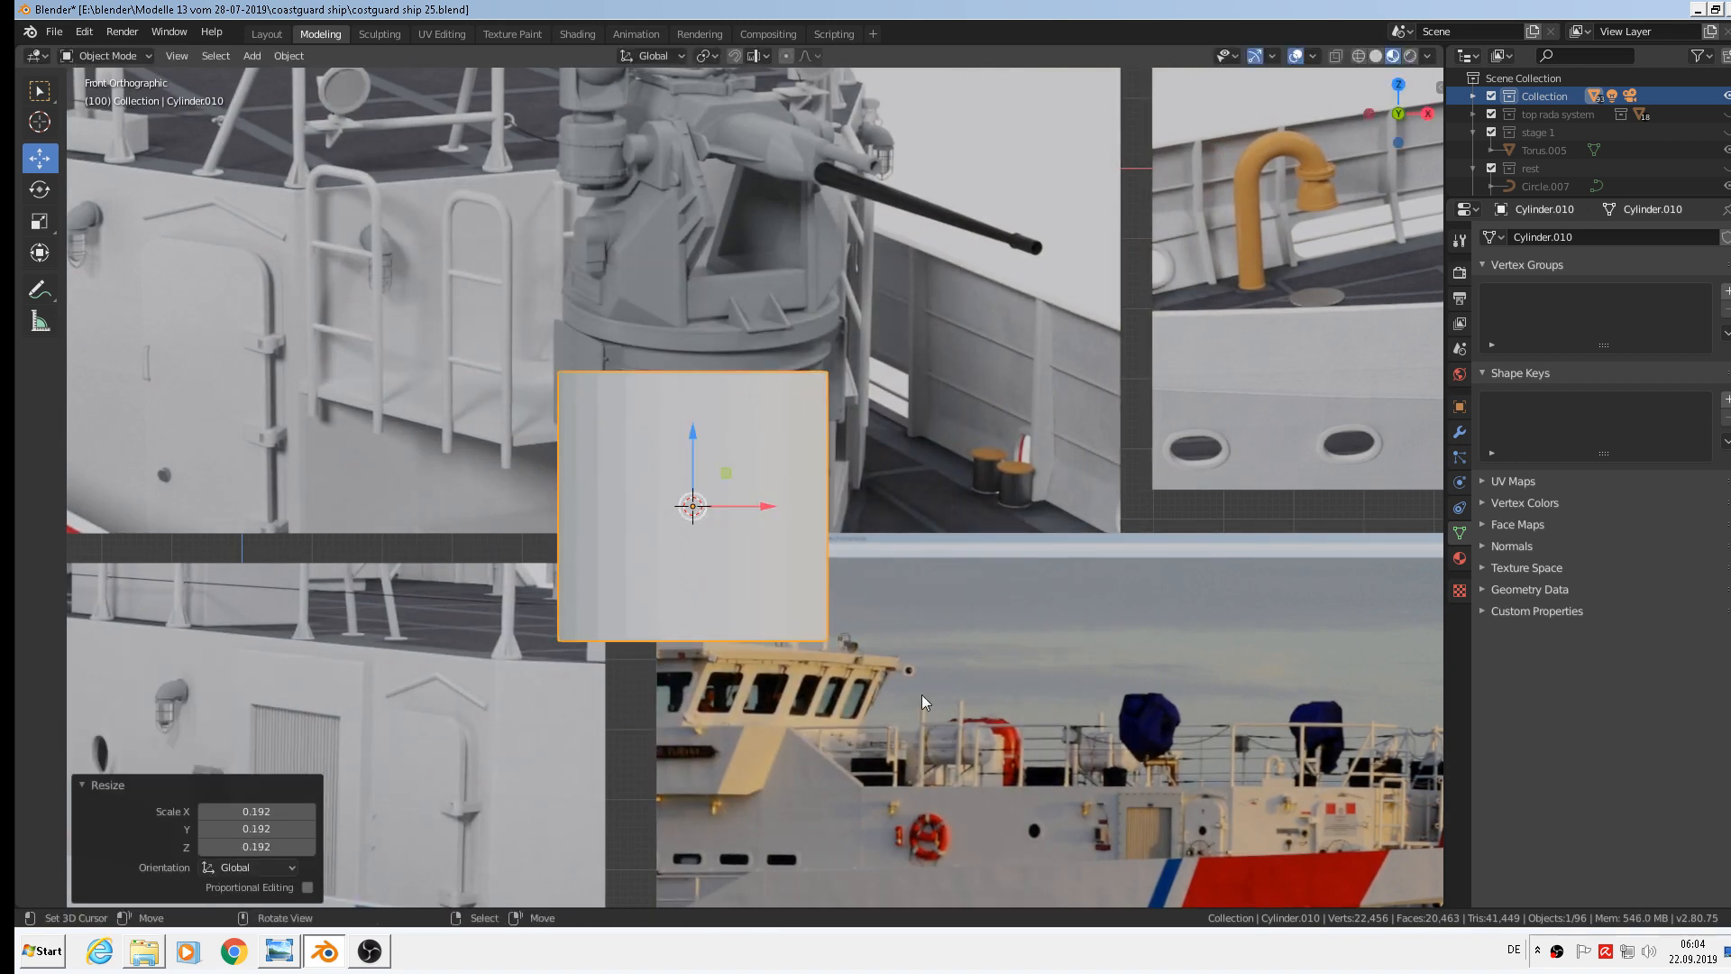
{"action": "key", "text": "s"}
{"action": "key", "text": "z"}
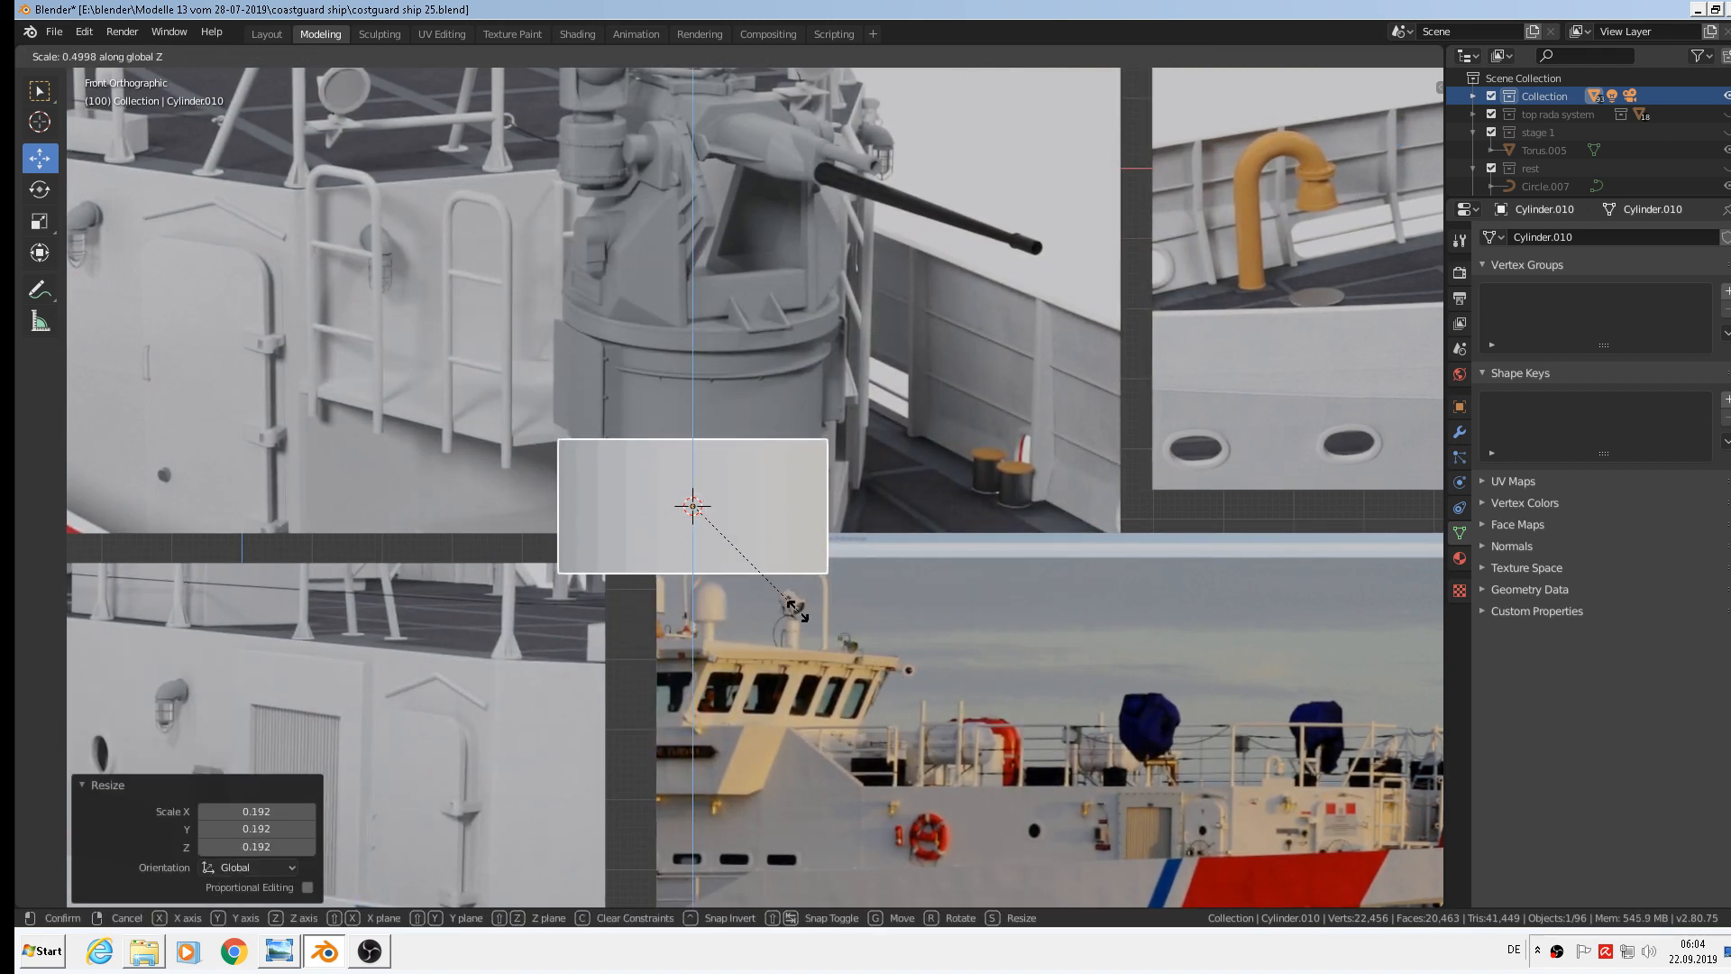
{"action": "left_click", "coordinate": [794, 608]}
Lower the cylinder about 0.059 m along Z and shade it smooth
{"action": "left_click_drag", "start_coordinate": [686, 425], "coordinate": [679, 460]}
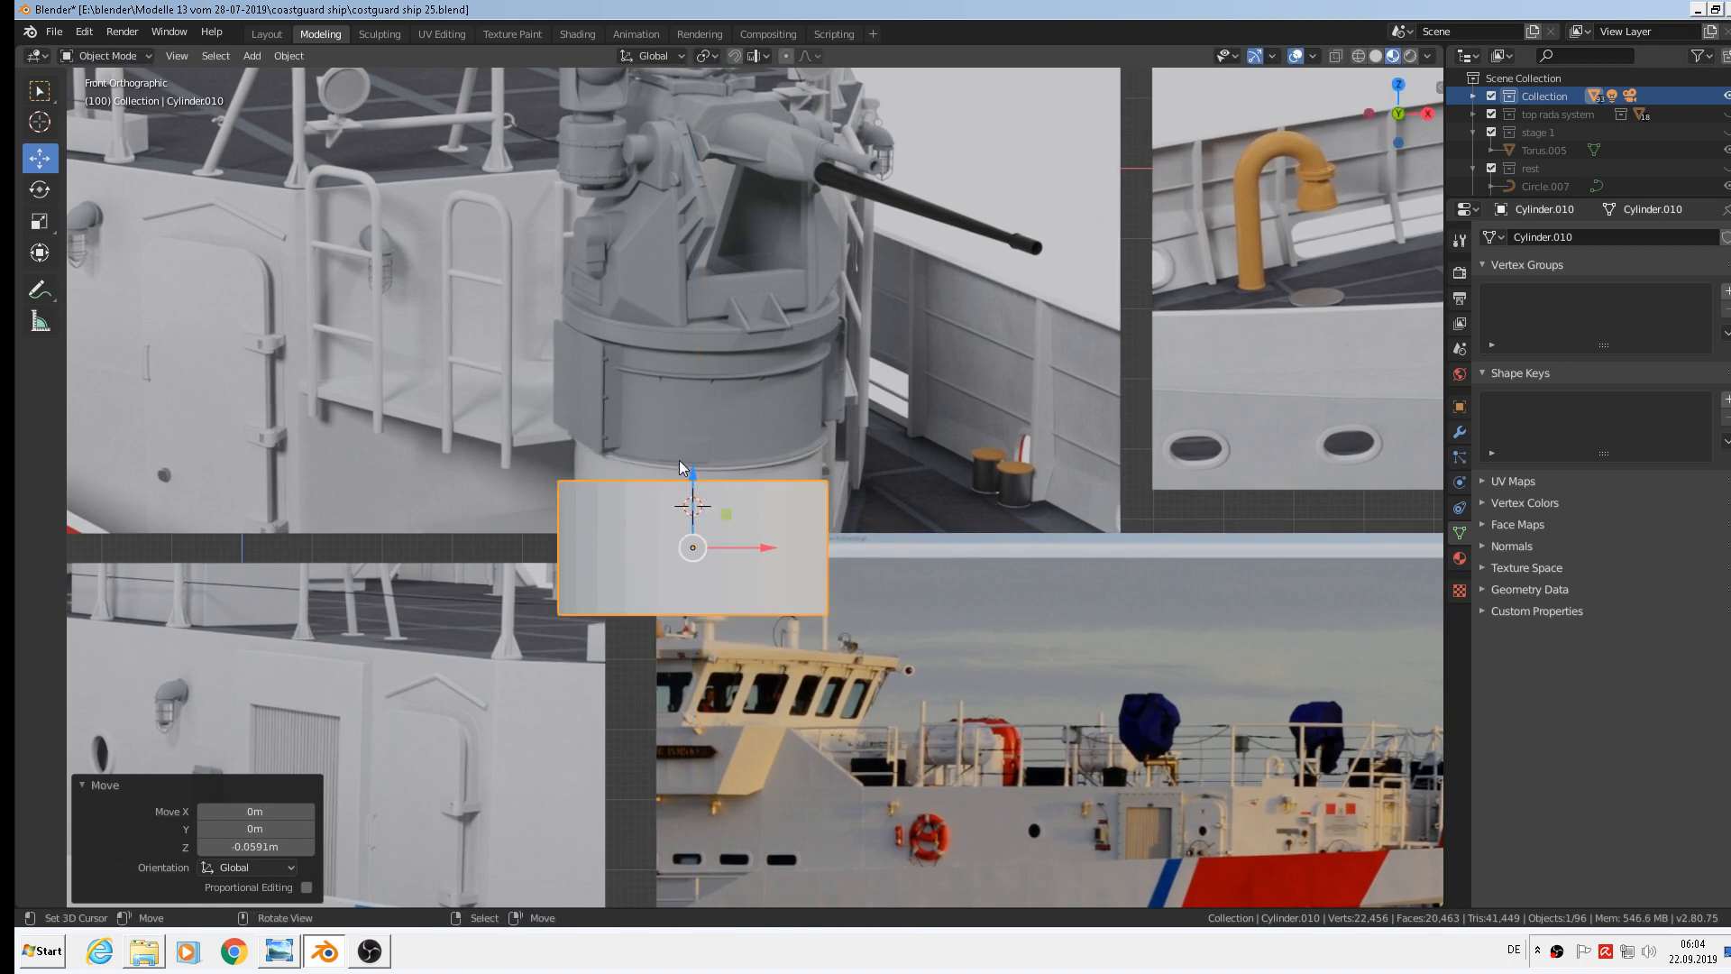
{"action": "scroll", "coordinate": [655, 539], "scroll_direction": "up", "scroll_amount": 3}
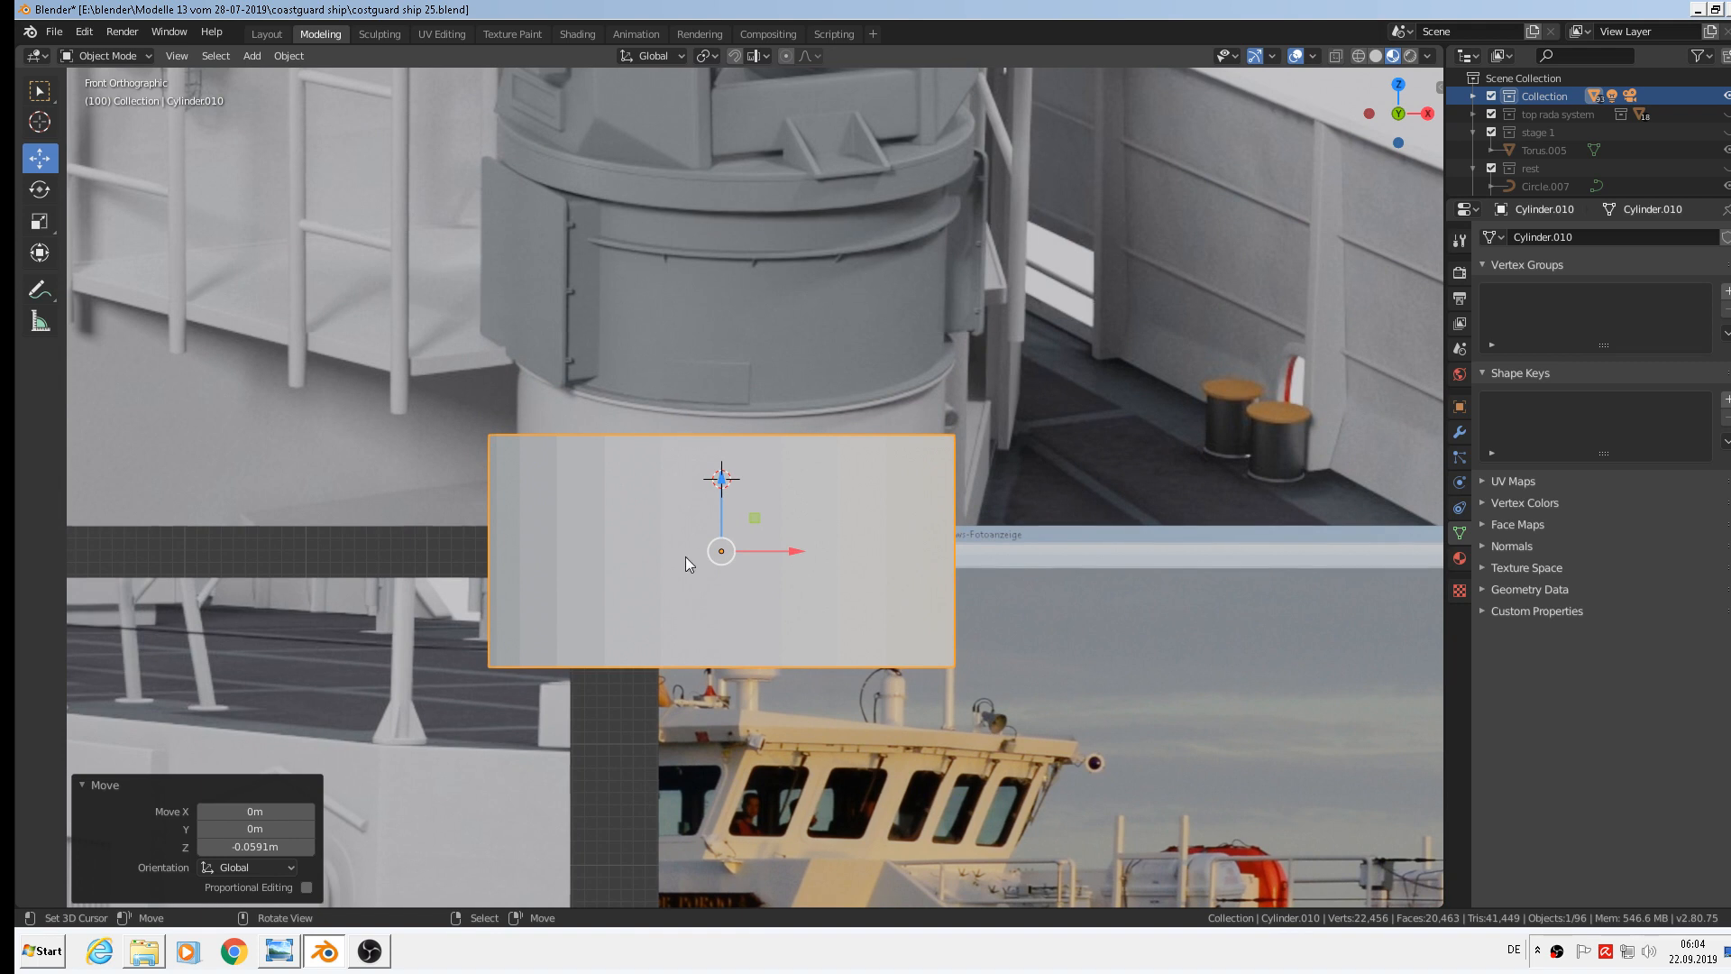
{"action": "left_click", "coordinate": [289, 55]}
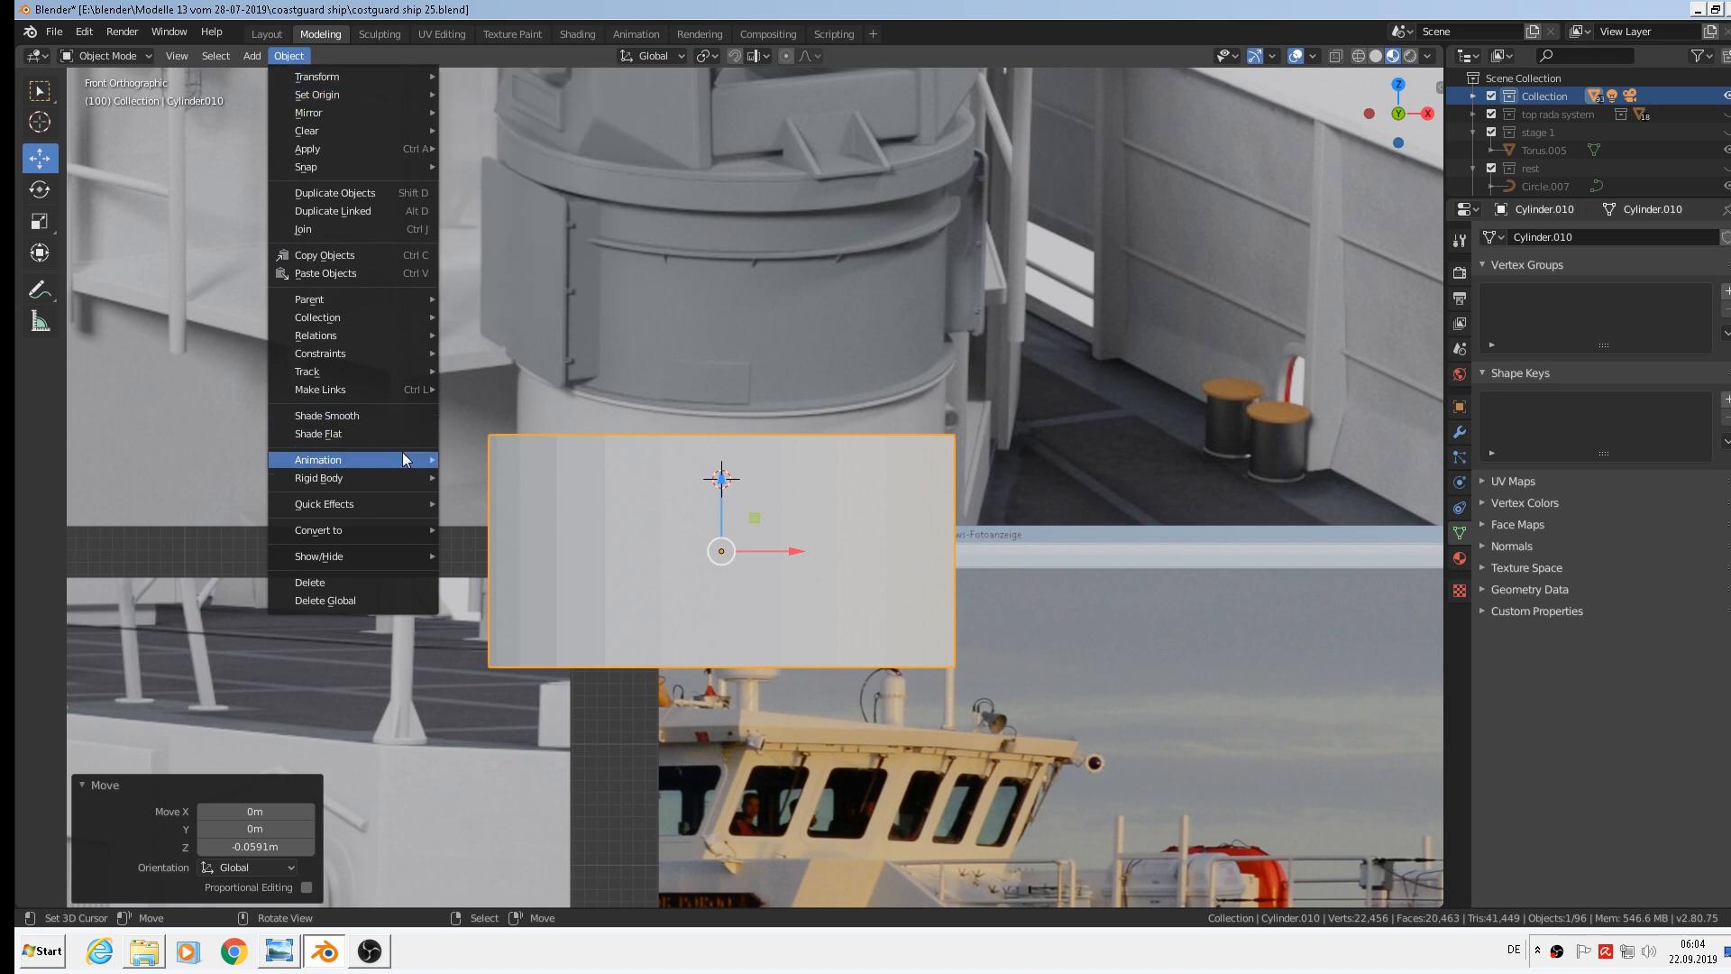
{"action": "left_click", "coordinate": [389, 415]}
{"action": "middle_click_drag", "start_coordinate": [747, 591], "coordinate": [832, 628]}
{"action": "scroll", "coordinate": [755, 514], "scroll_direction": "up", "scroll_amount": 4}
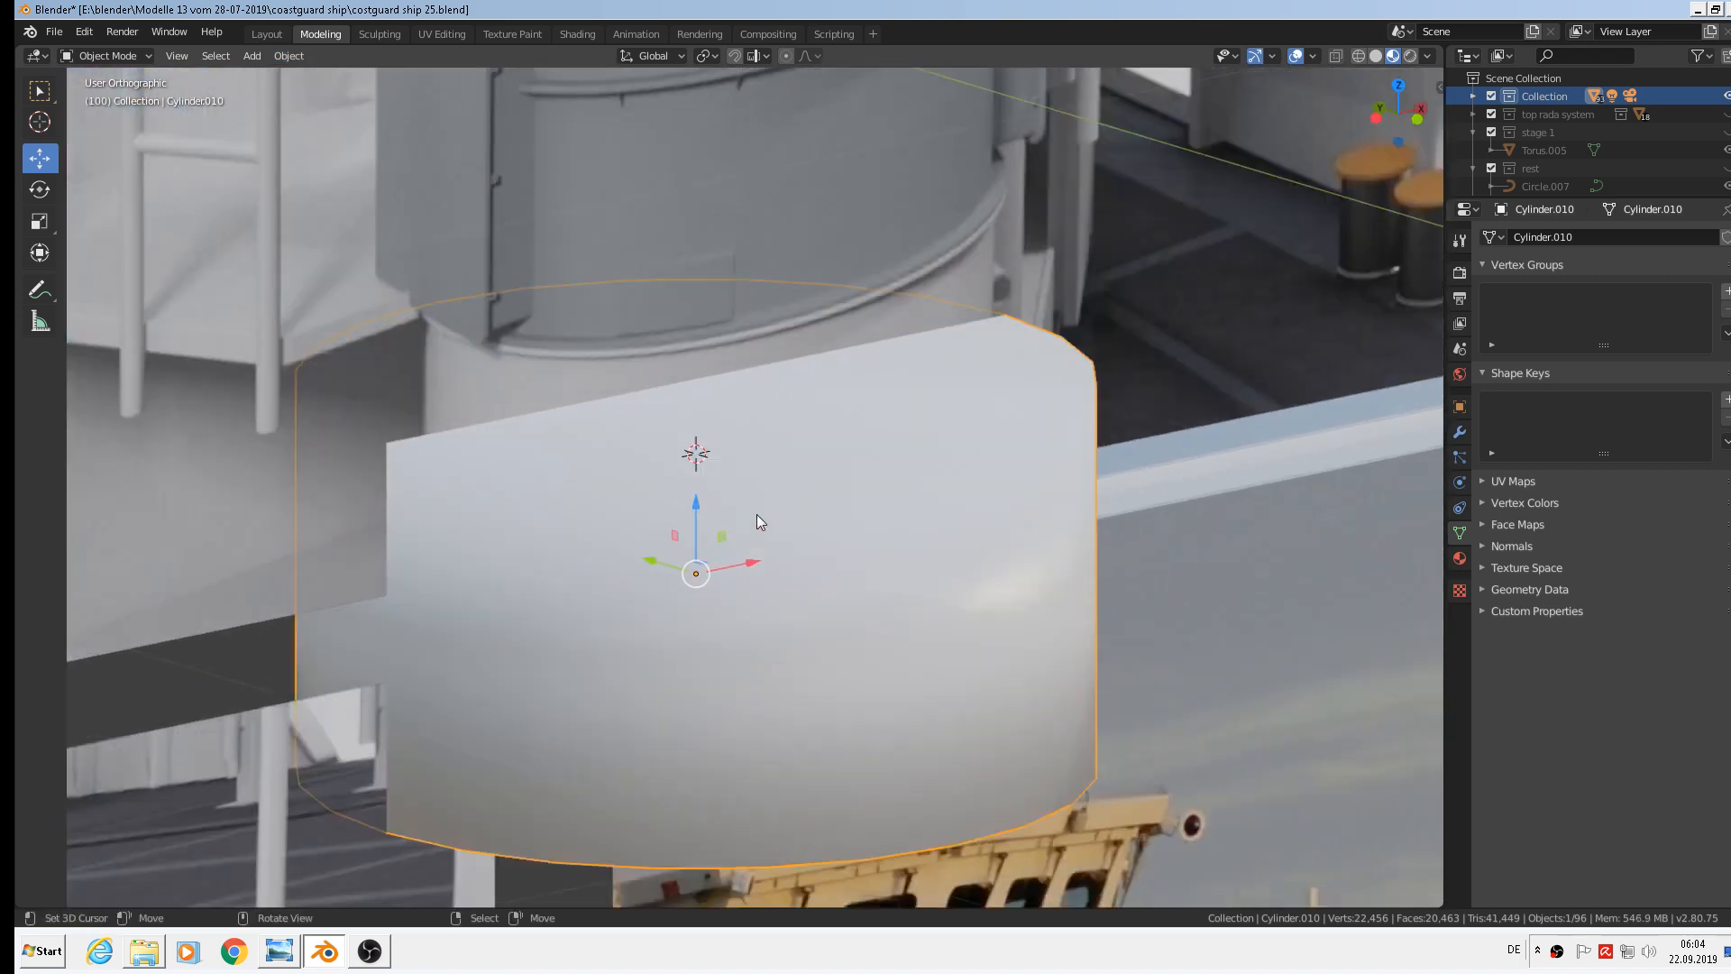
Extrude the cylinder's top face outward at a scale of about 1.067, and raise it about 0.0045 m as a thin rim
{"action": "key", "text": "Tab"}
{"action": "scroll", "coordinate": [822, 469], "scroll_direction": "down", "scroll_amount": 3}
{"action": "right_click", "coordinate": [824, 483]}
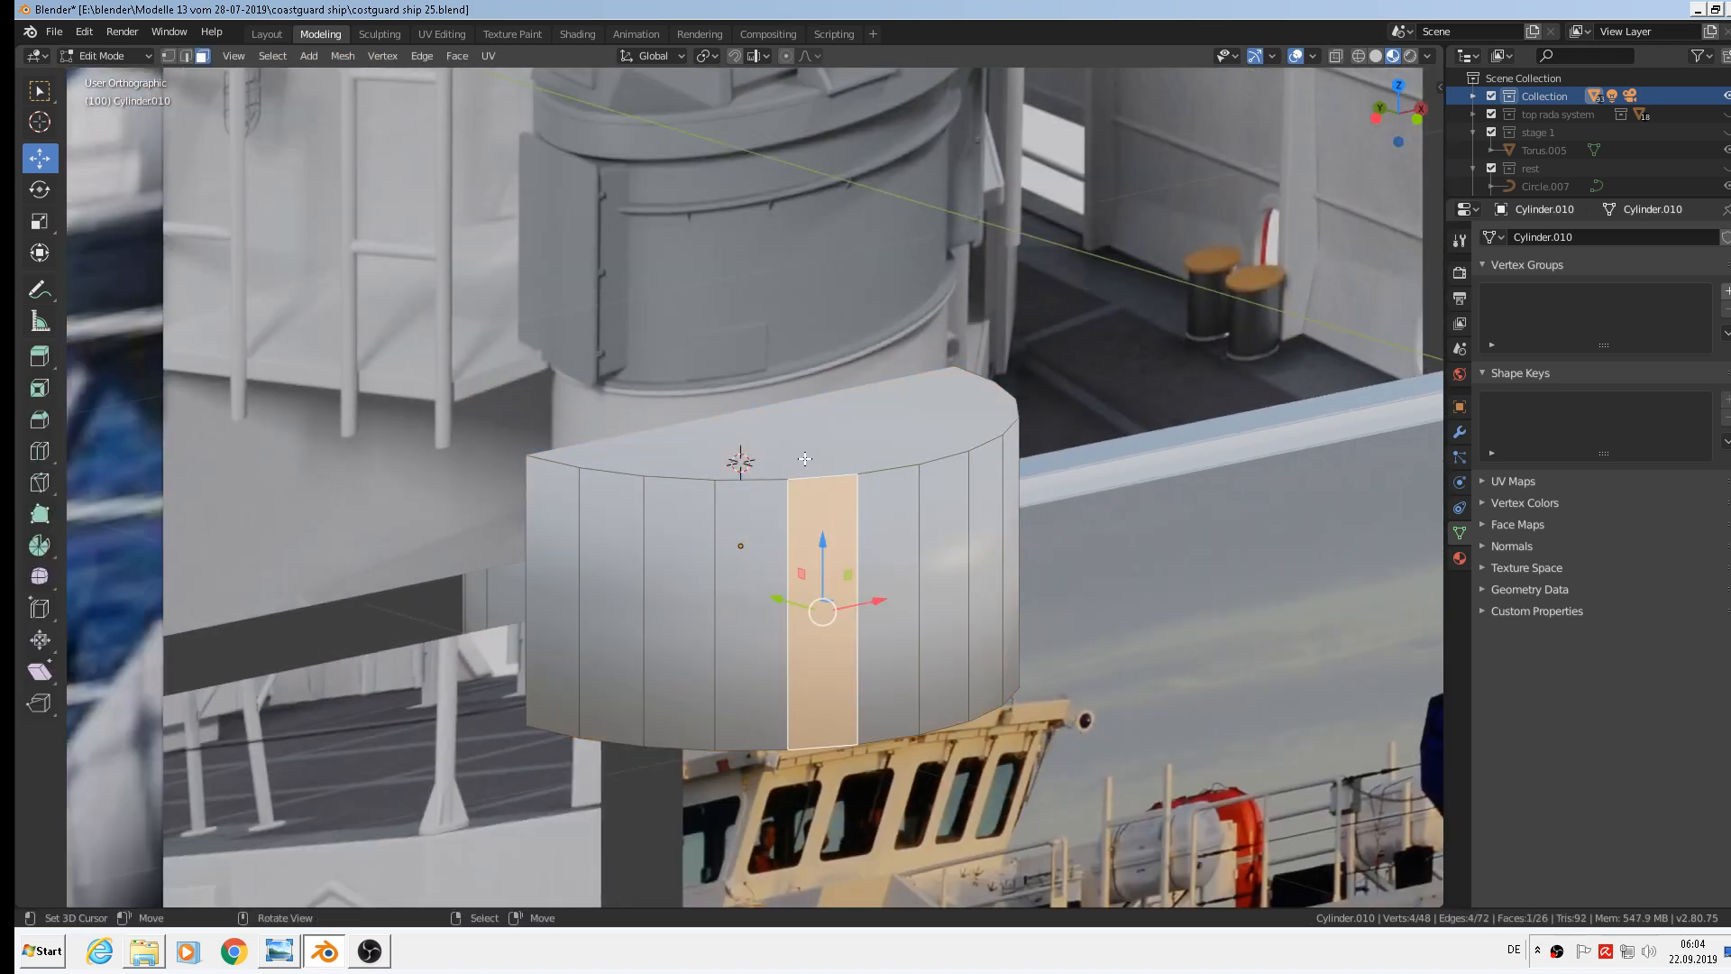
{"action": "right_click", "coordinate": [804, 461]}
{"action": "key", "text": "e"}
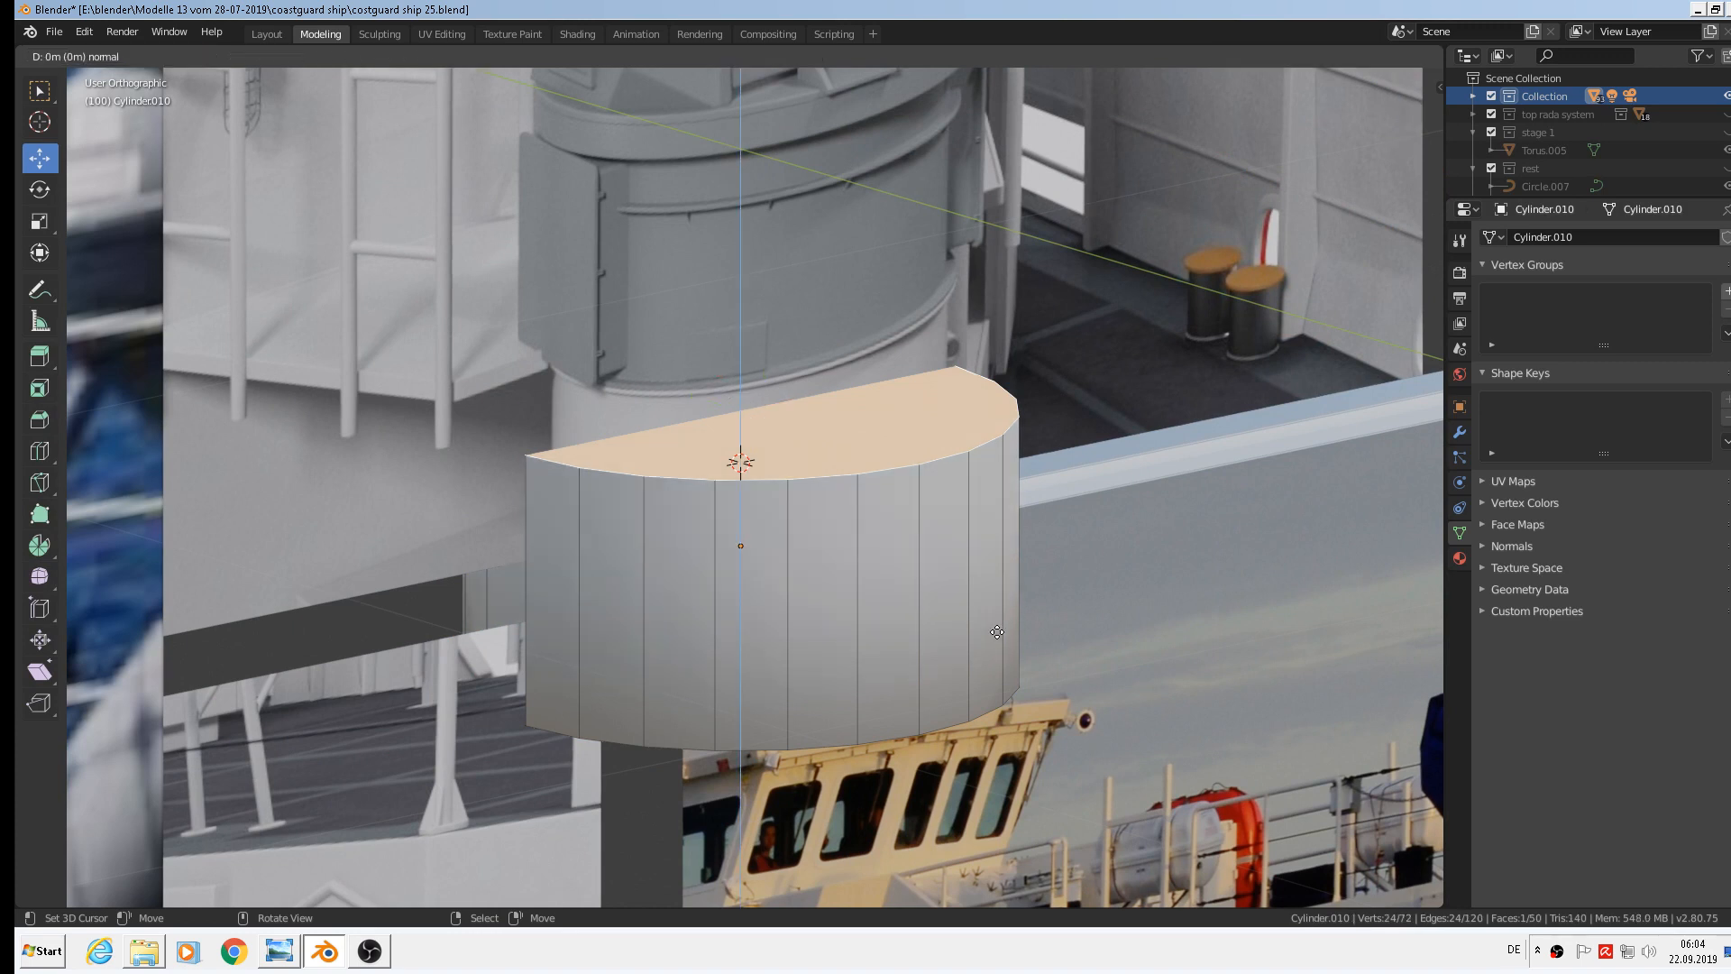
{"action": "right_click", "coordinate": [998, 633]}
{"action": "key", "text": "s"}
{"action": "right_click", "coordinate": [1019, 636]}
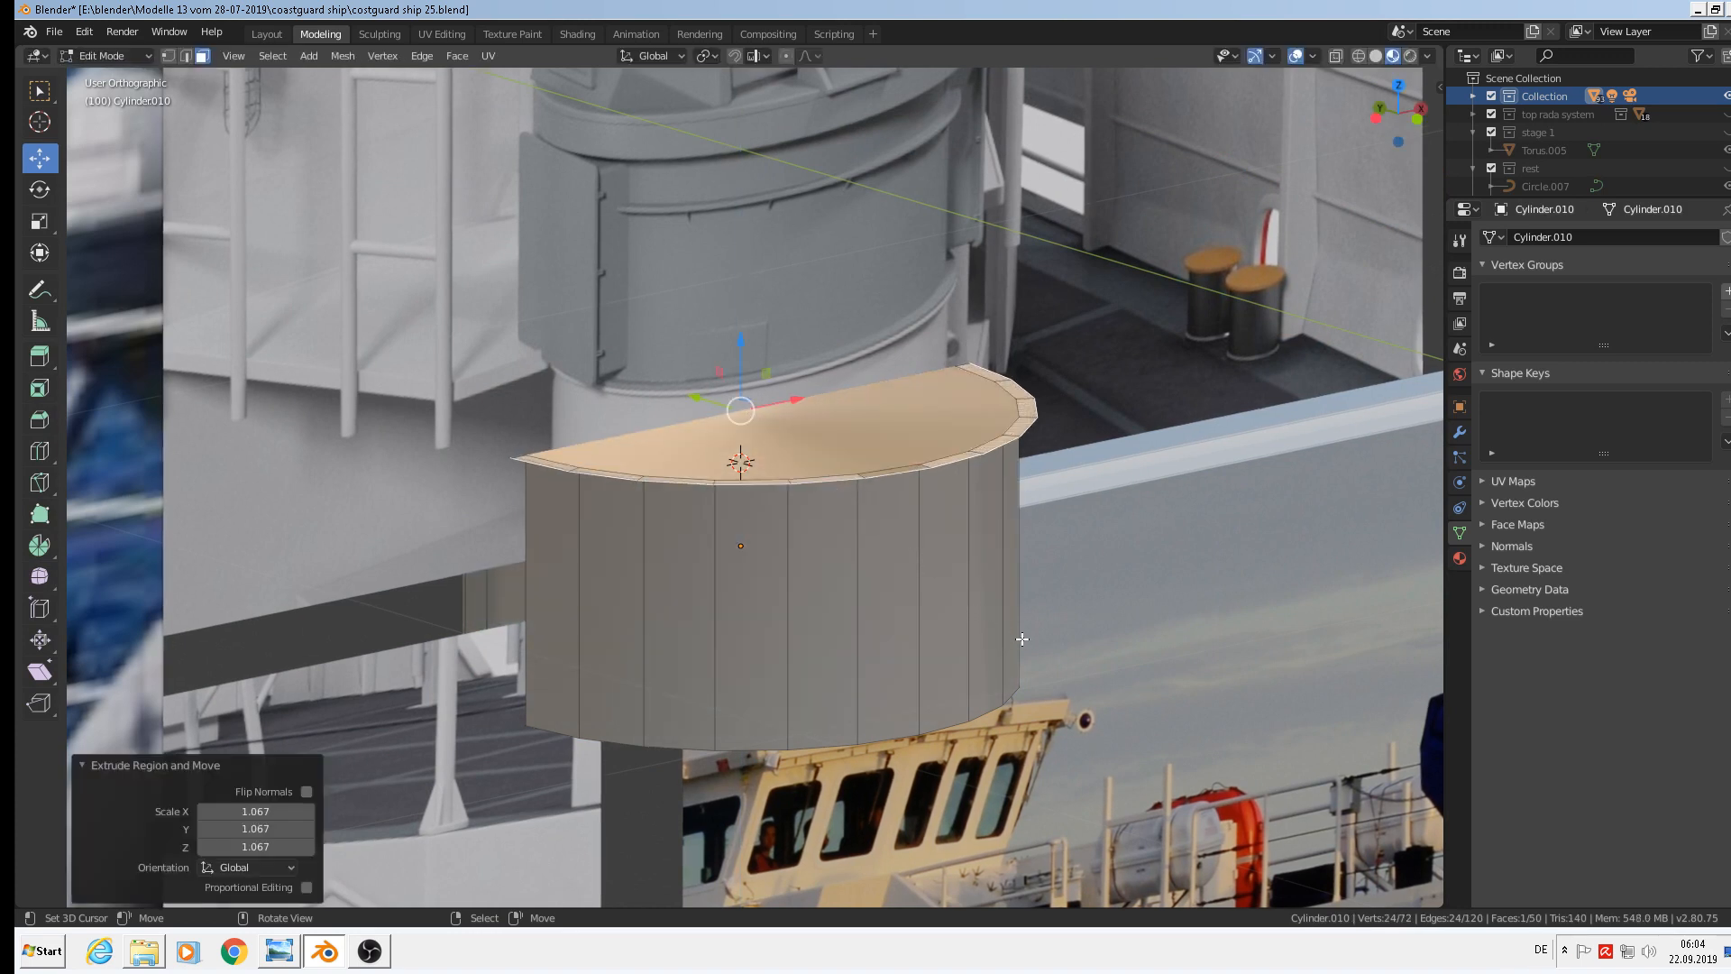
{"action": "key", "text": "e"}
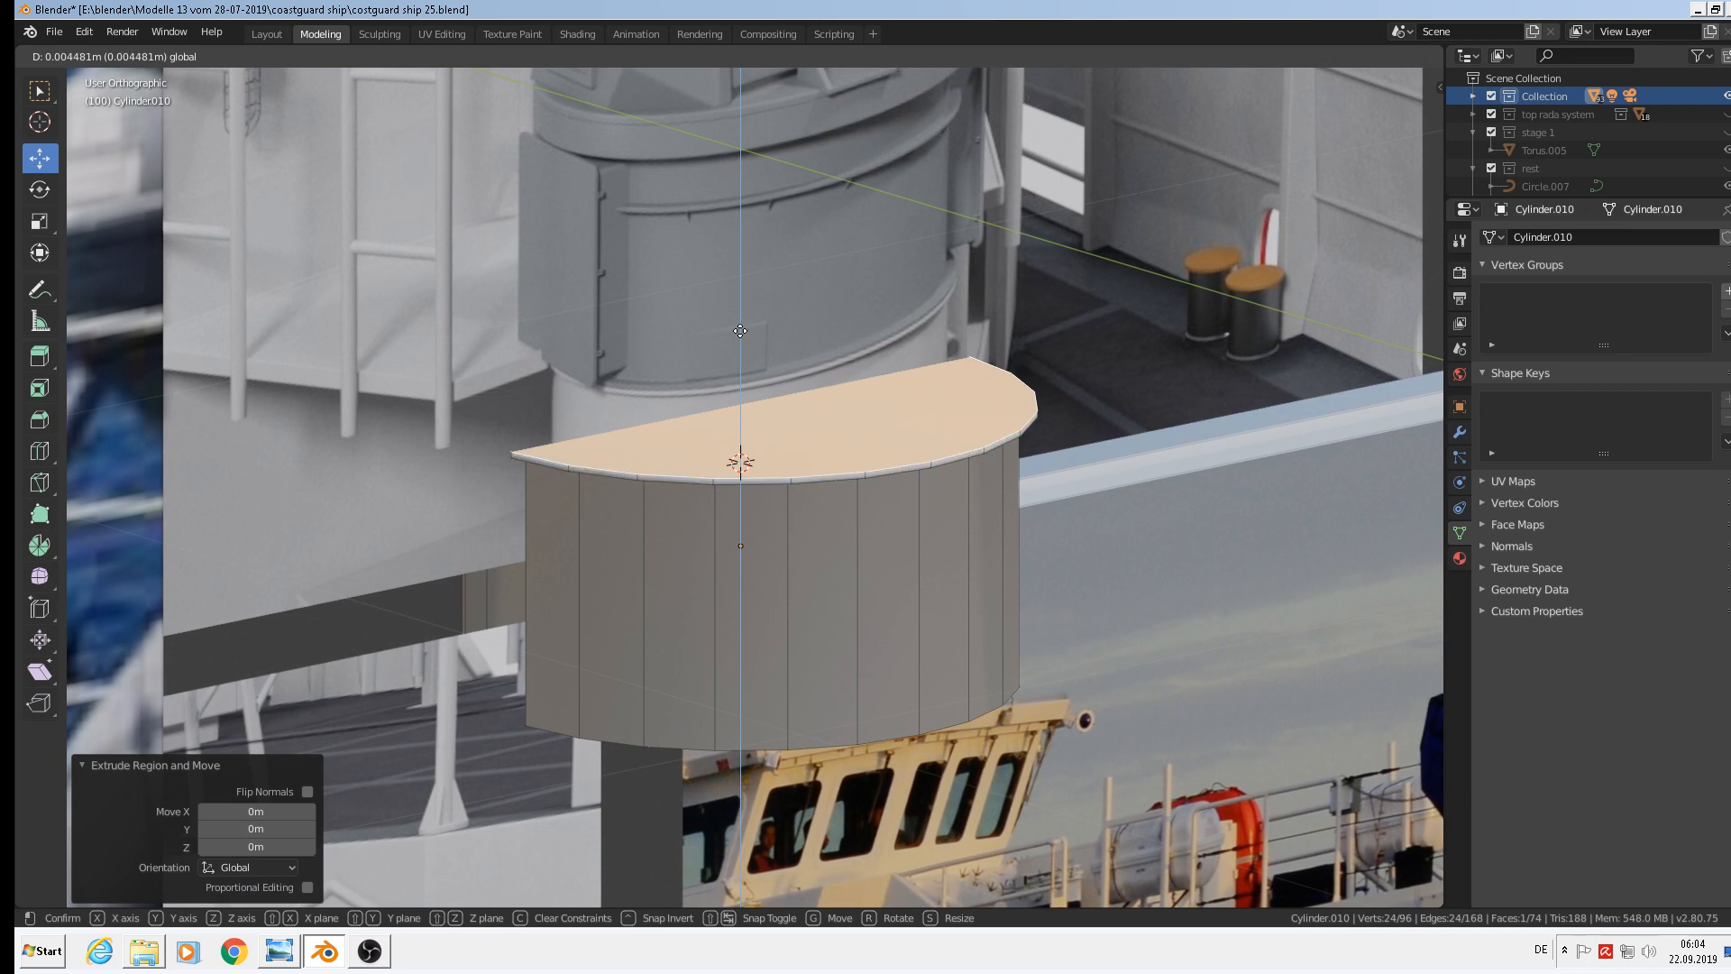
{"action": "left_click", "coordinate": [741, 335]}
Extrude the rim's top face in place and scale it inward to about 0.899
{"action": "key", "text": "e"}
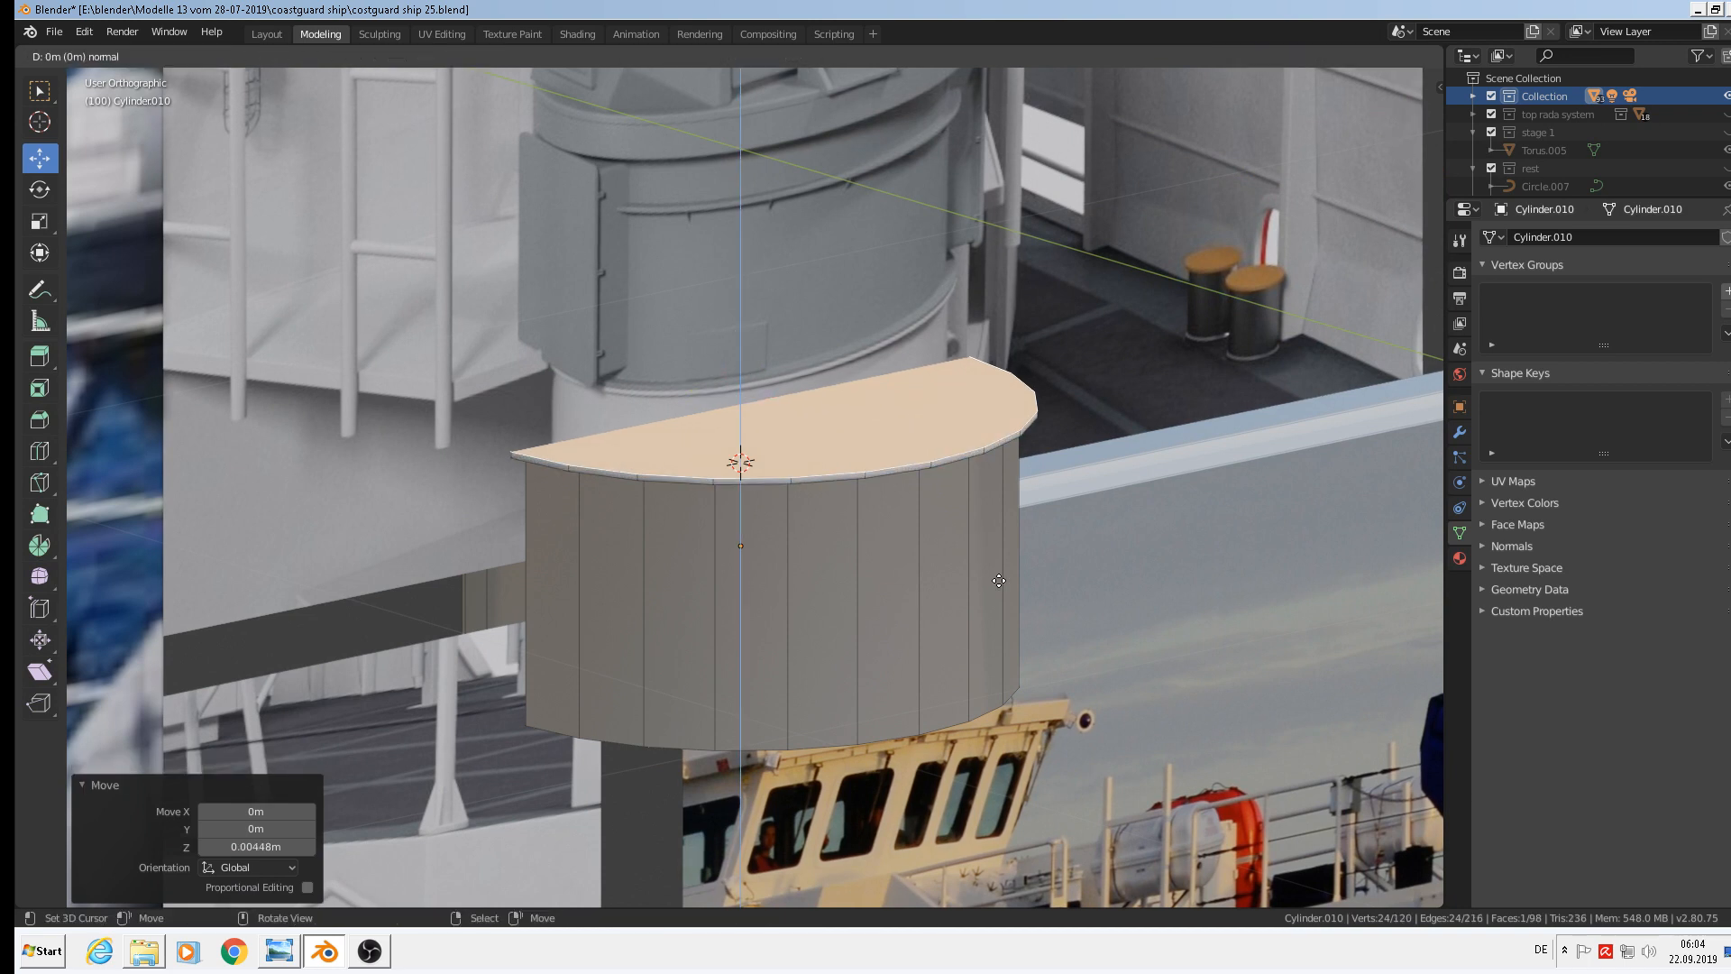
{"action": "right_click", "coordinate": [996, 579]}
{"action": "key", "text": "s"}
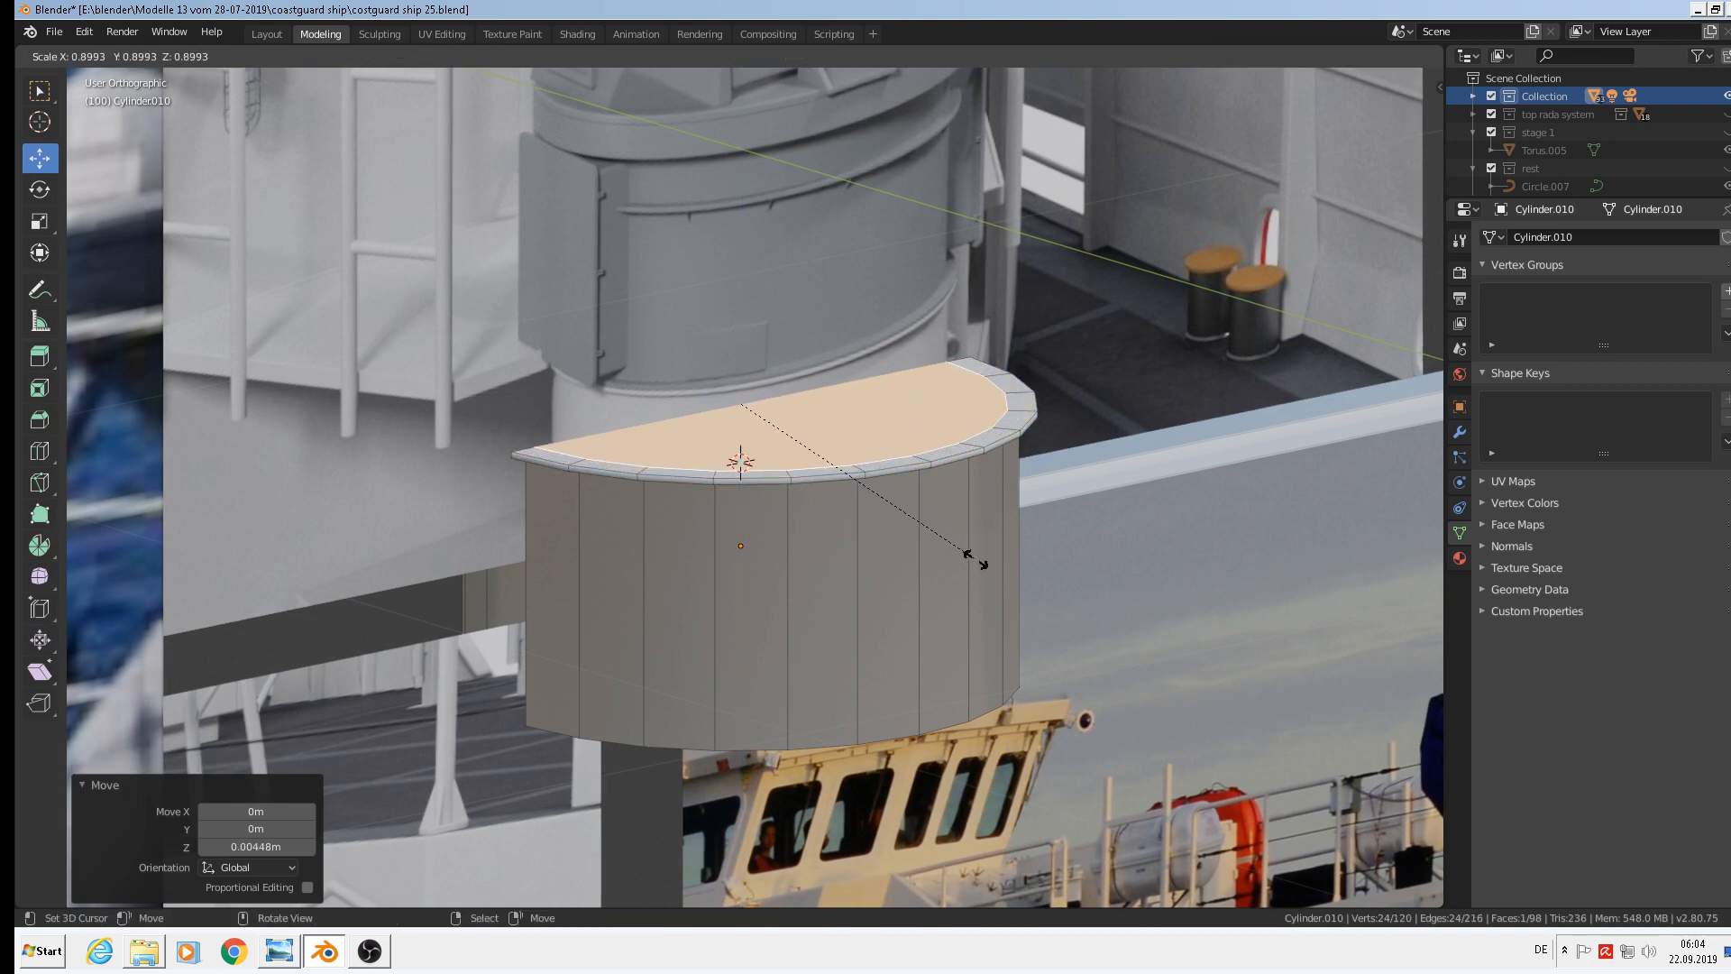
{"action": "right_click", "coordinate": [974, 559]}
Extrude the inner top face up about 0.0038 m and scale it outward to about 1.056
{"action": "key", "text": "e"}
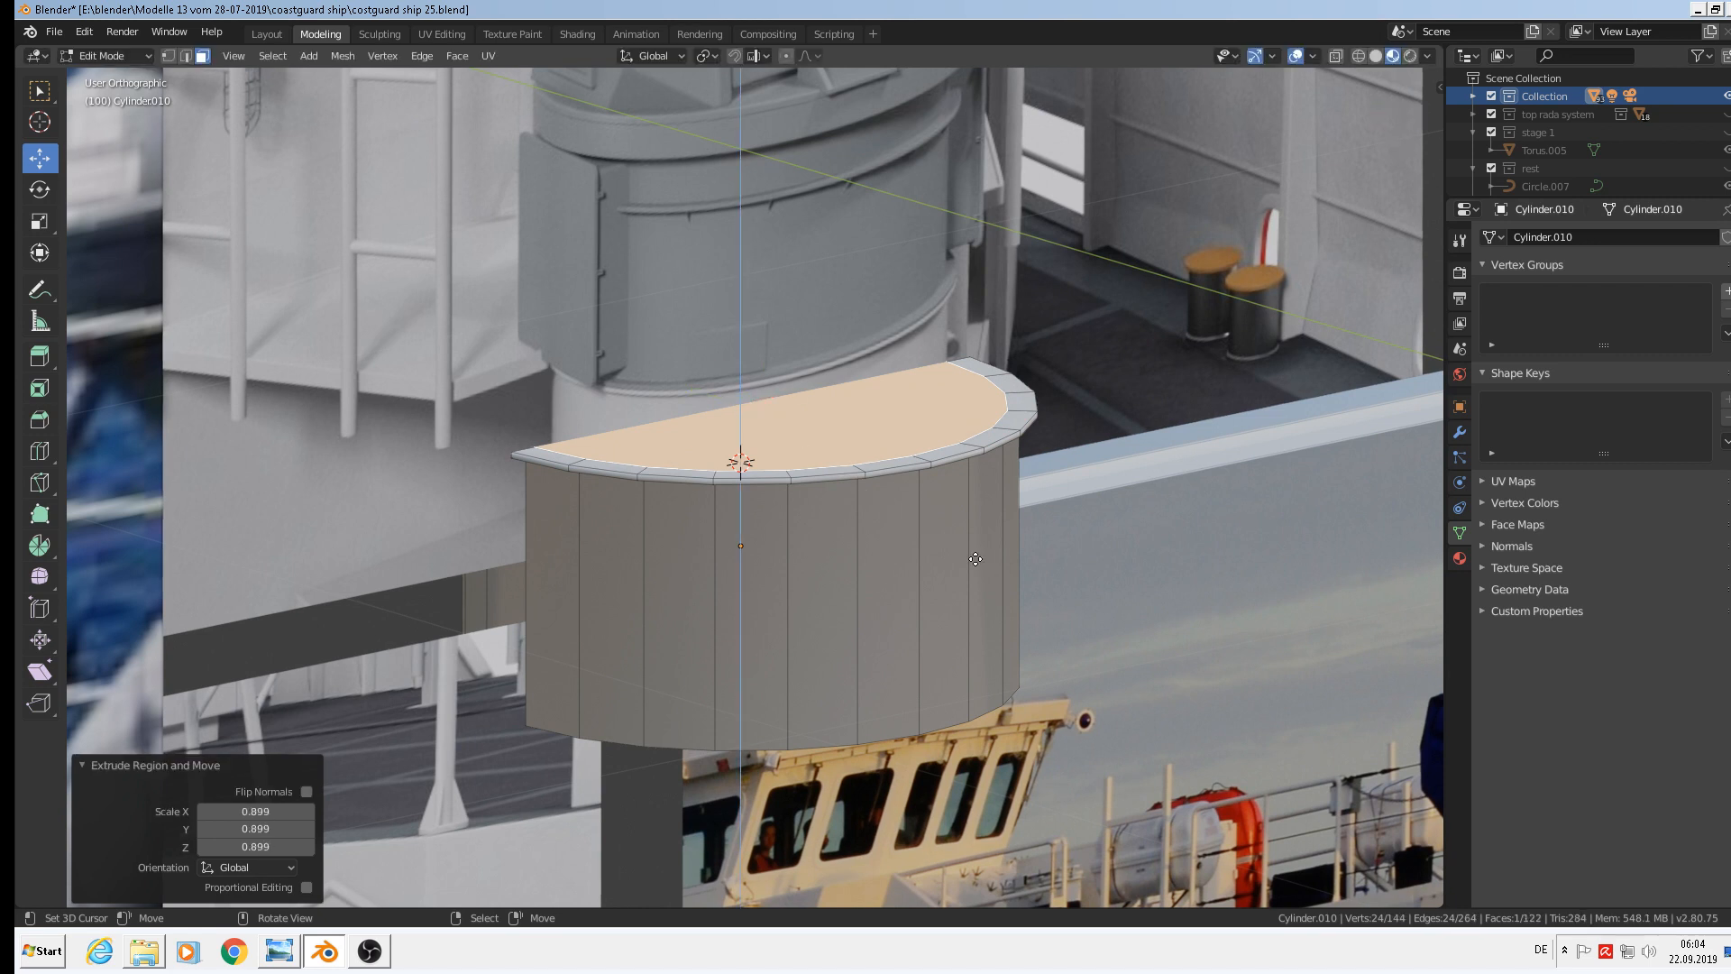
{"action": "right_click", "coordinate": [973, 559]}
{"action": "left_click_drag", "start_coordinate": [749, 334], "coordinate": [735, 326]}
{"action": "key", "text": "s"}
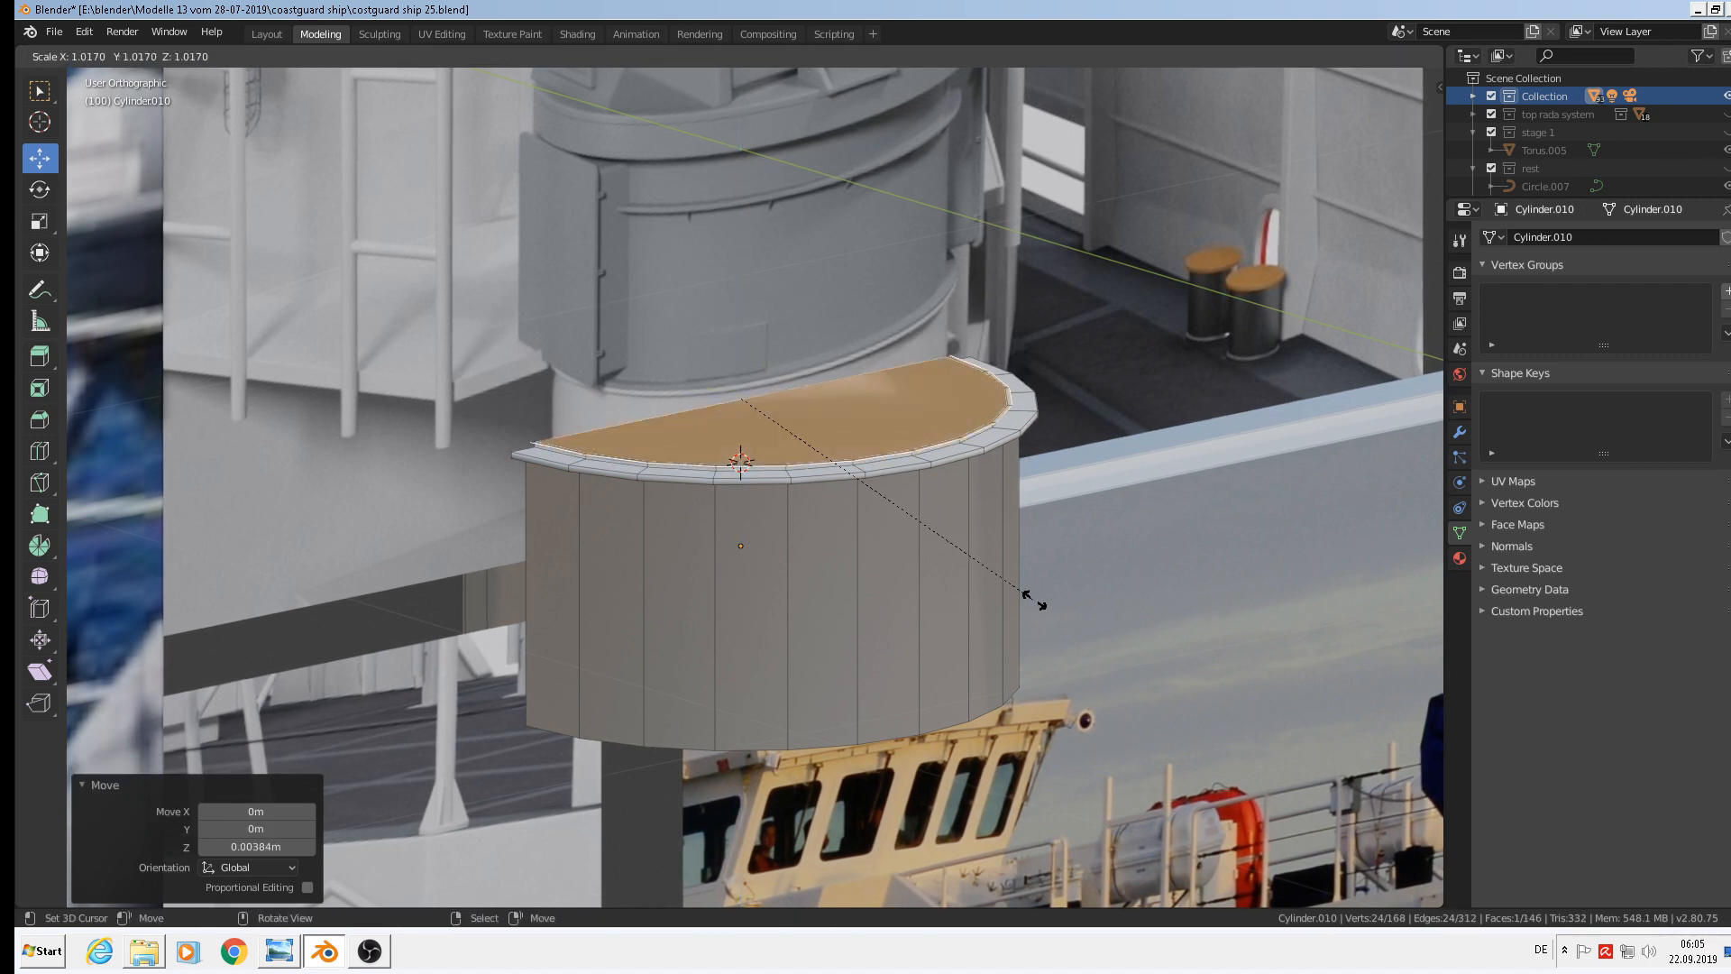
{"action": "left_click", "coordinate": [1044, 606]}
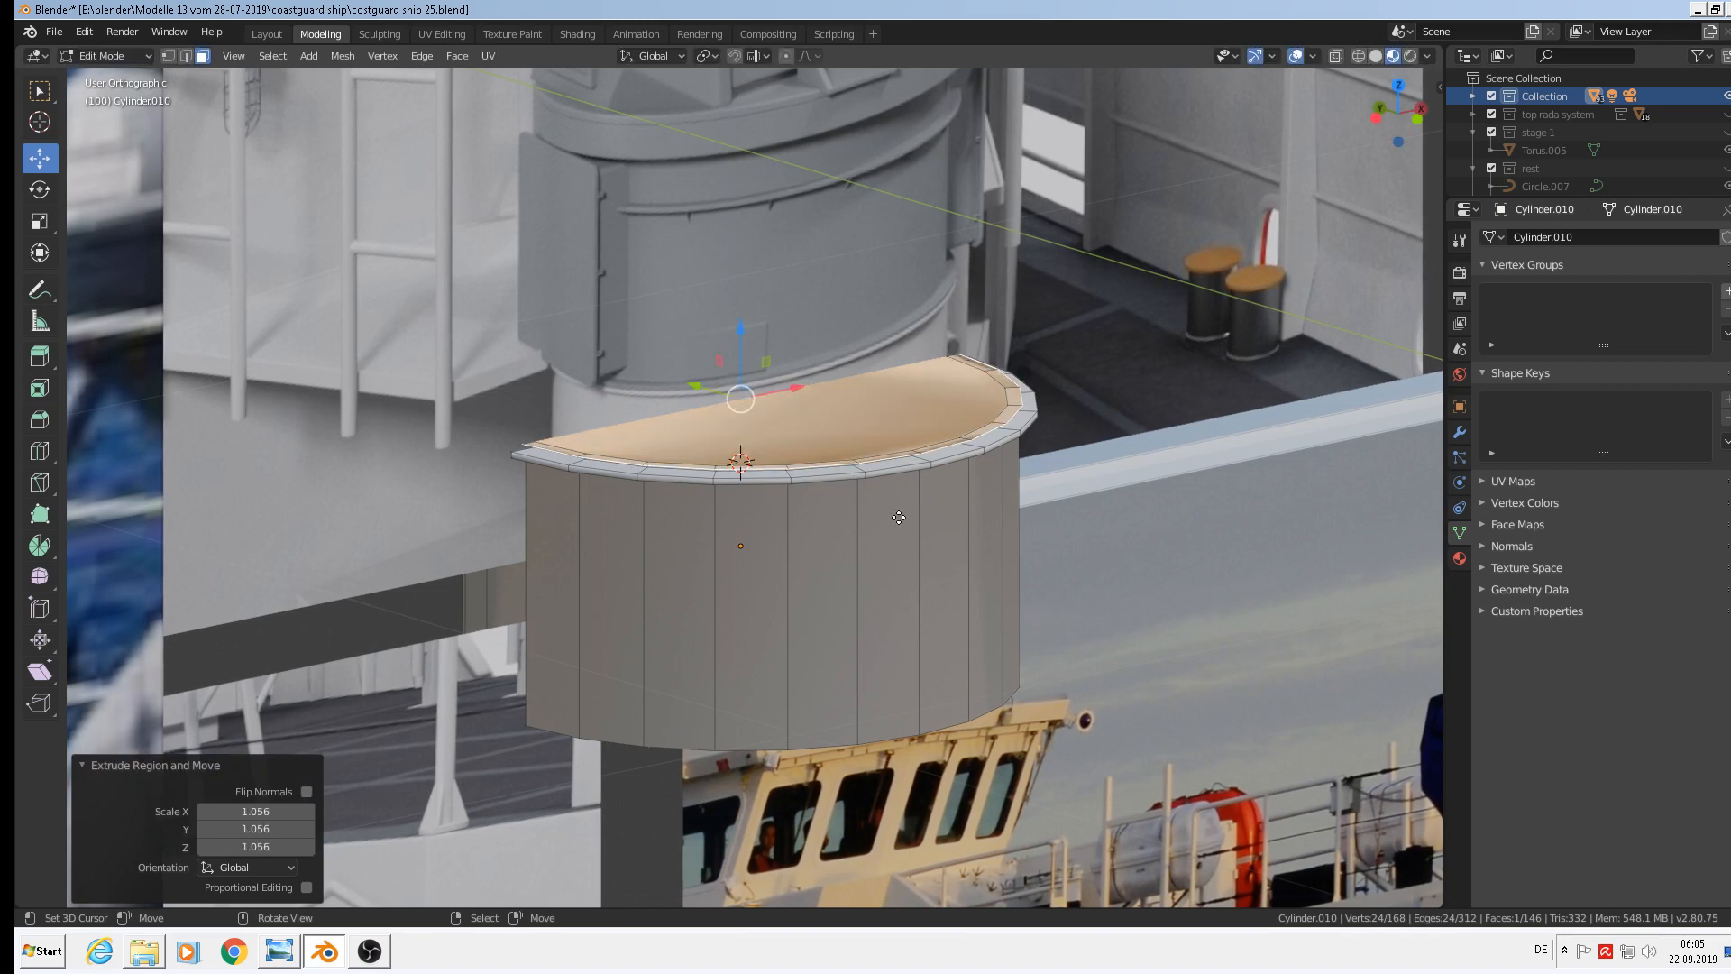
Extrude the top face straight up to form a tall upper section above the rim, and return to Object Mode
{"action": "key", "text": "e"}
{"action": "right_click", "coordinate": [781, 396]}
{"action": "left_click_drag", "start_coordinate": [739, 350], "coordinate": [741, 116]}
{"action": "scroll", "coordinate": [765, 413], "scroll_direction": "down", "scroll_amount": 2}
{"action": "key", "text": "Tab"}
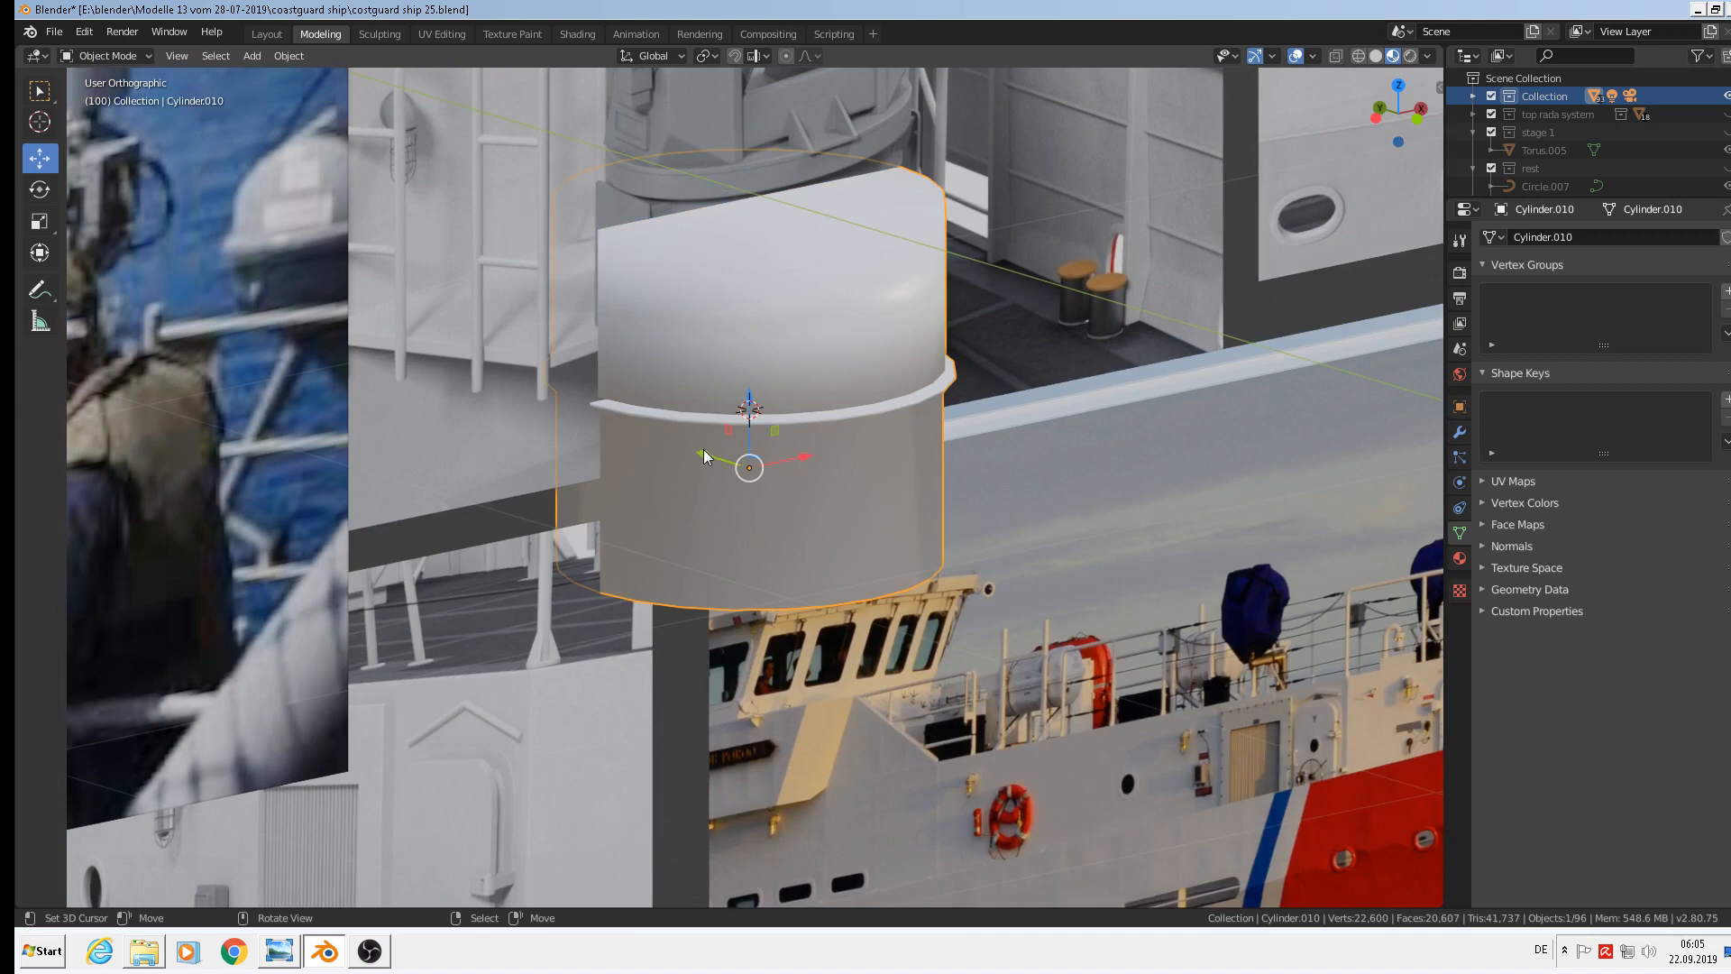
Move the cylinder about -0.226 m along Y and about -0.396 m along X, beside the gun mount in the reference image
{"action": "left_click_drag", "start_coordinate": [704, 453], "coordinate": [846, 496]}
{"action": "key", "text": "KP_1"}
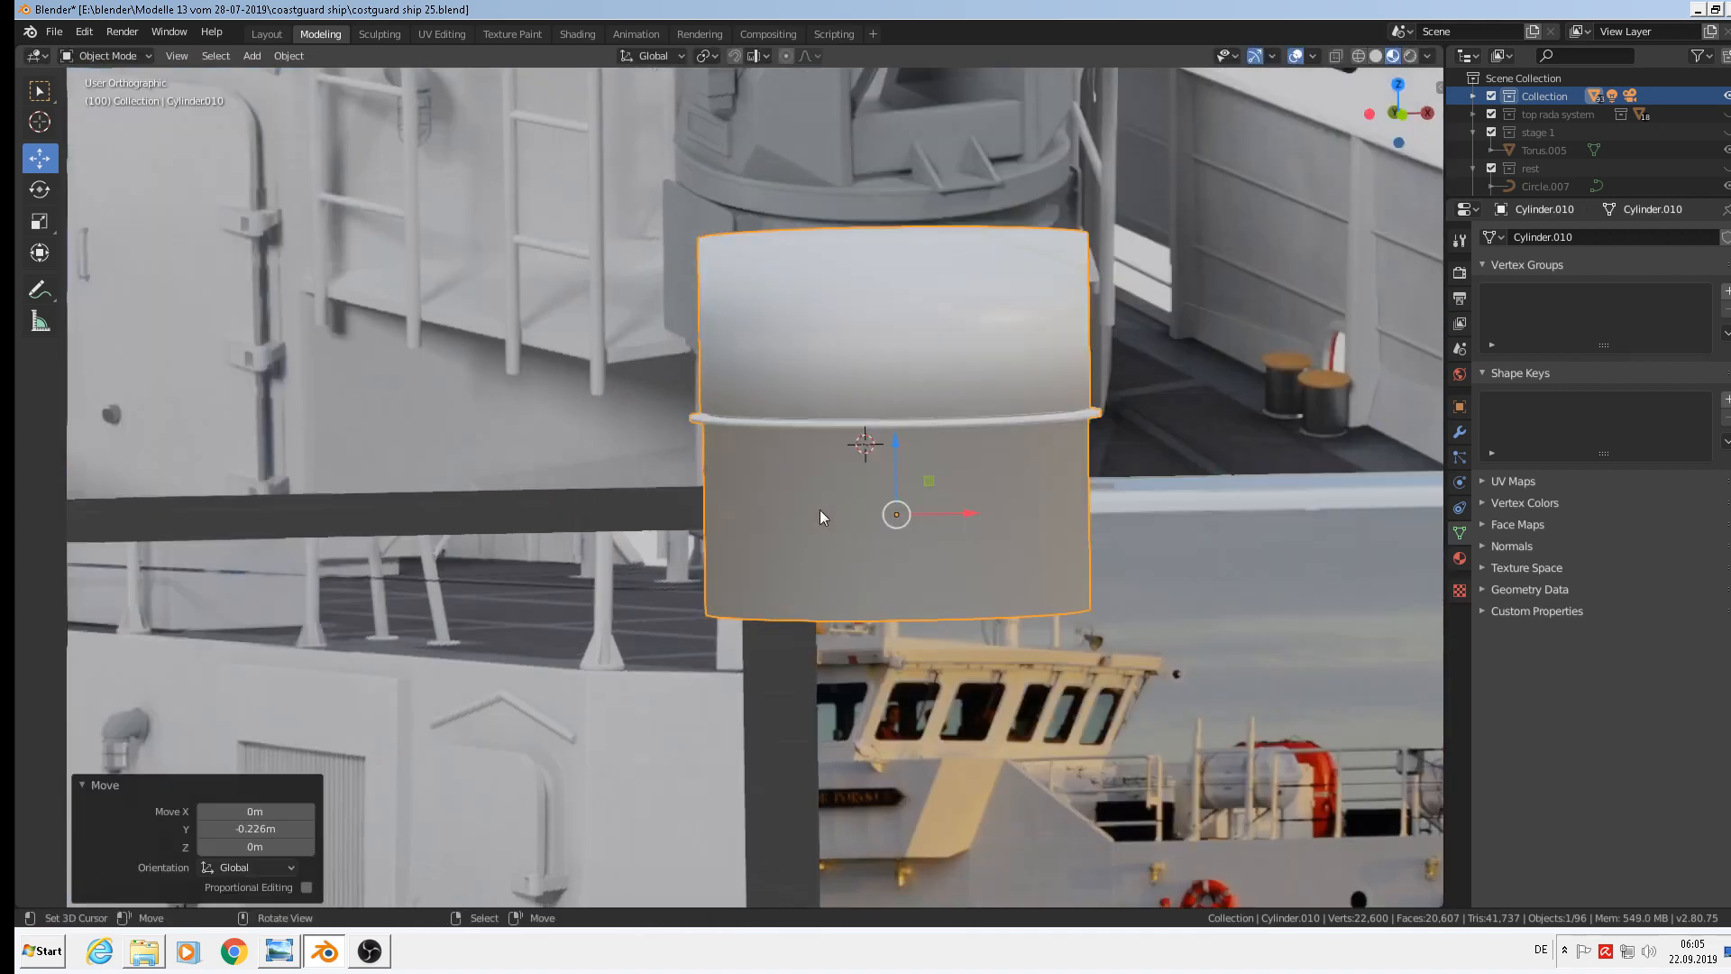
{"action": "key", "text": "g"}
{"action": "key", "text": "x"}
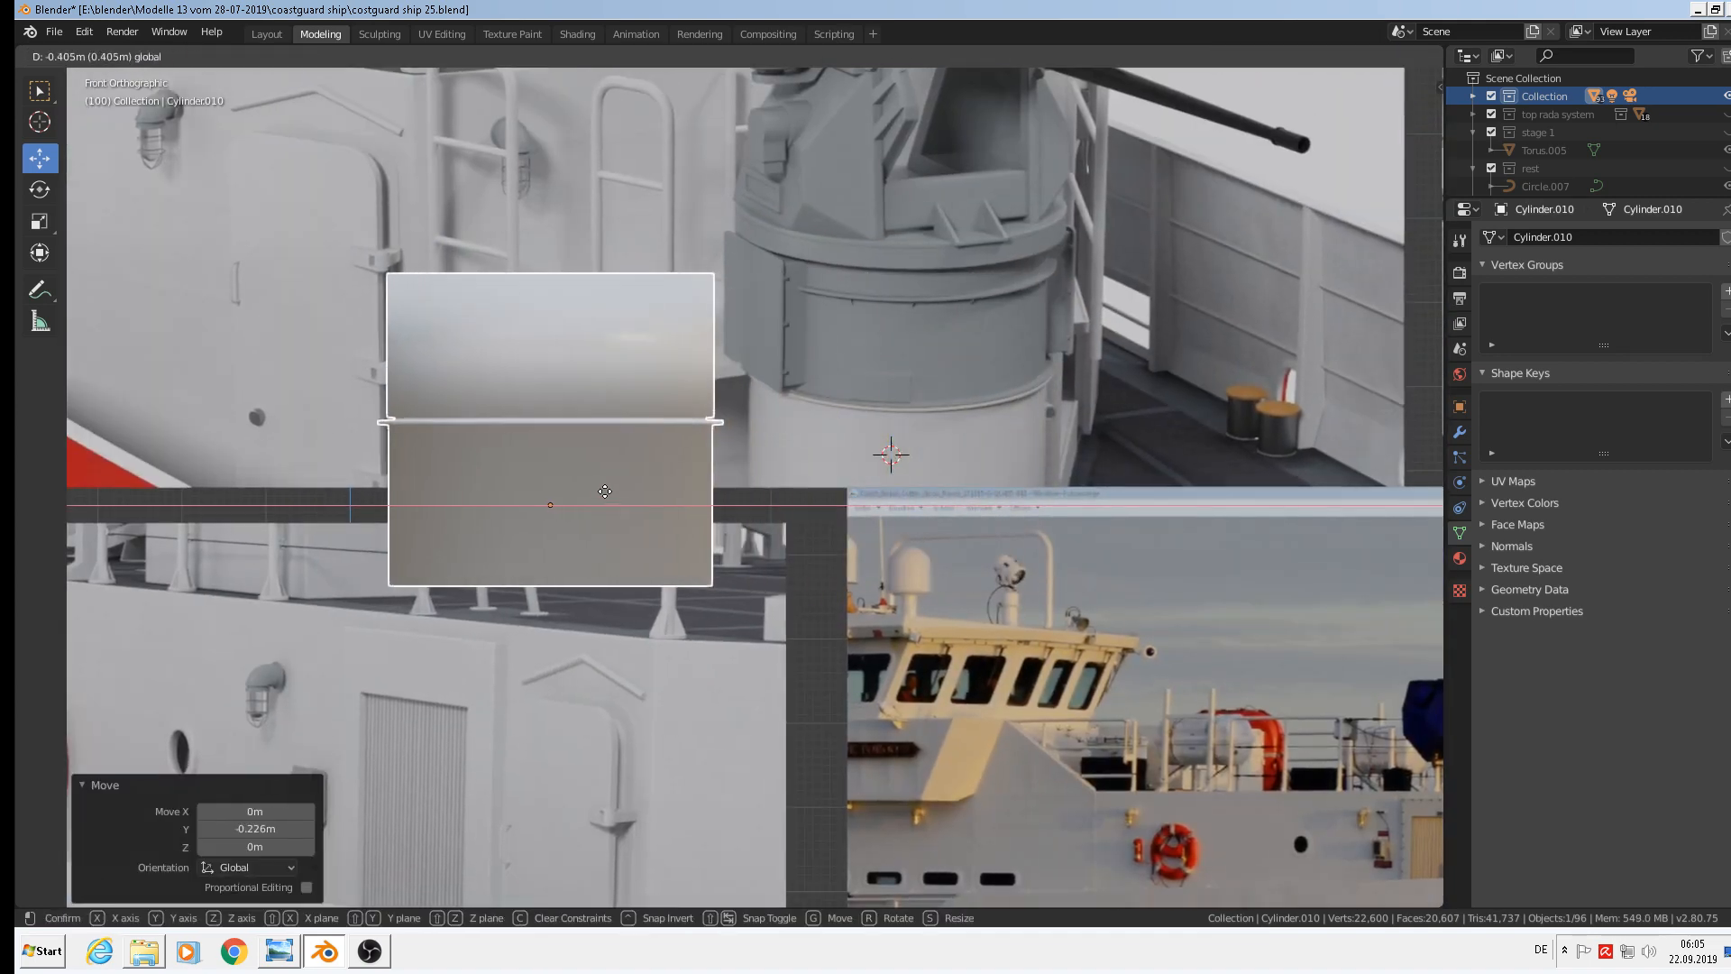
{"action": "left_click", "coordinate": [615, 493]}
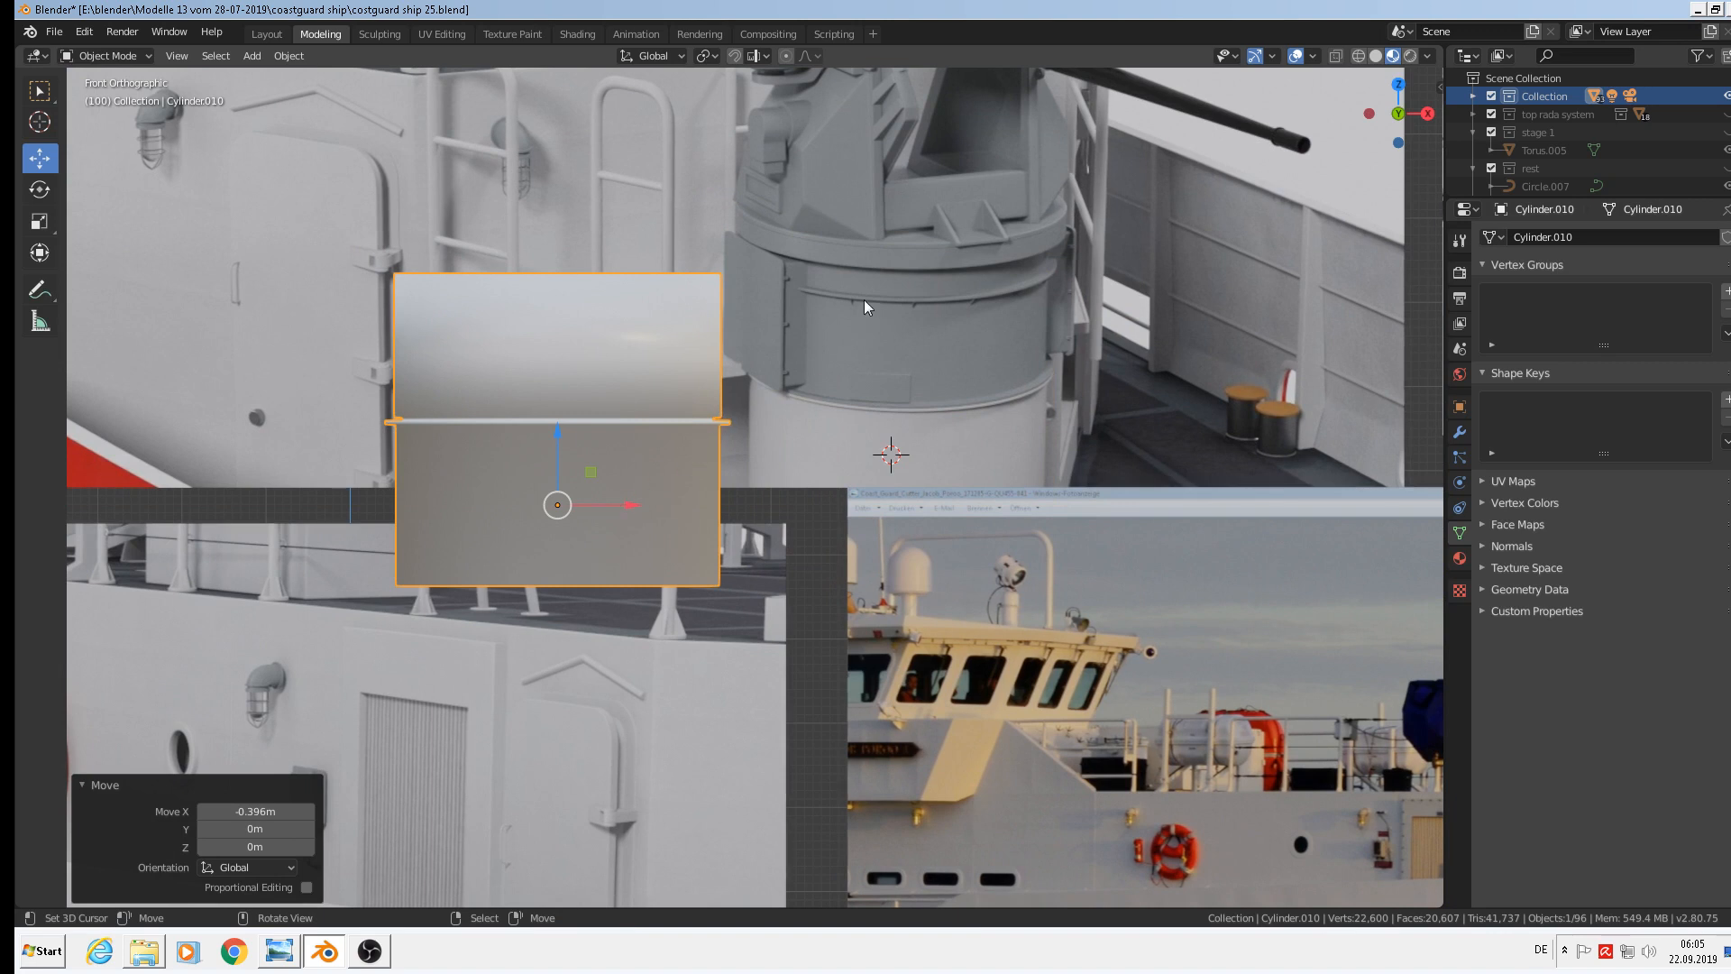
Add two closely spaced horizontal loop cuts near the top of the upper section, with slide factors of about -0.475 and -0.864
{"action": "key", "text": "Tab"}
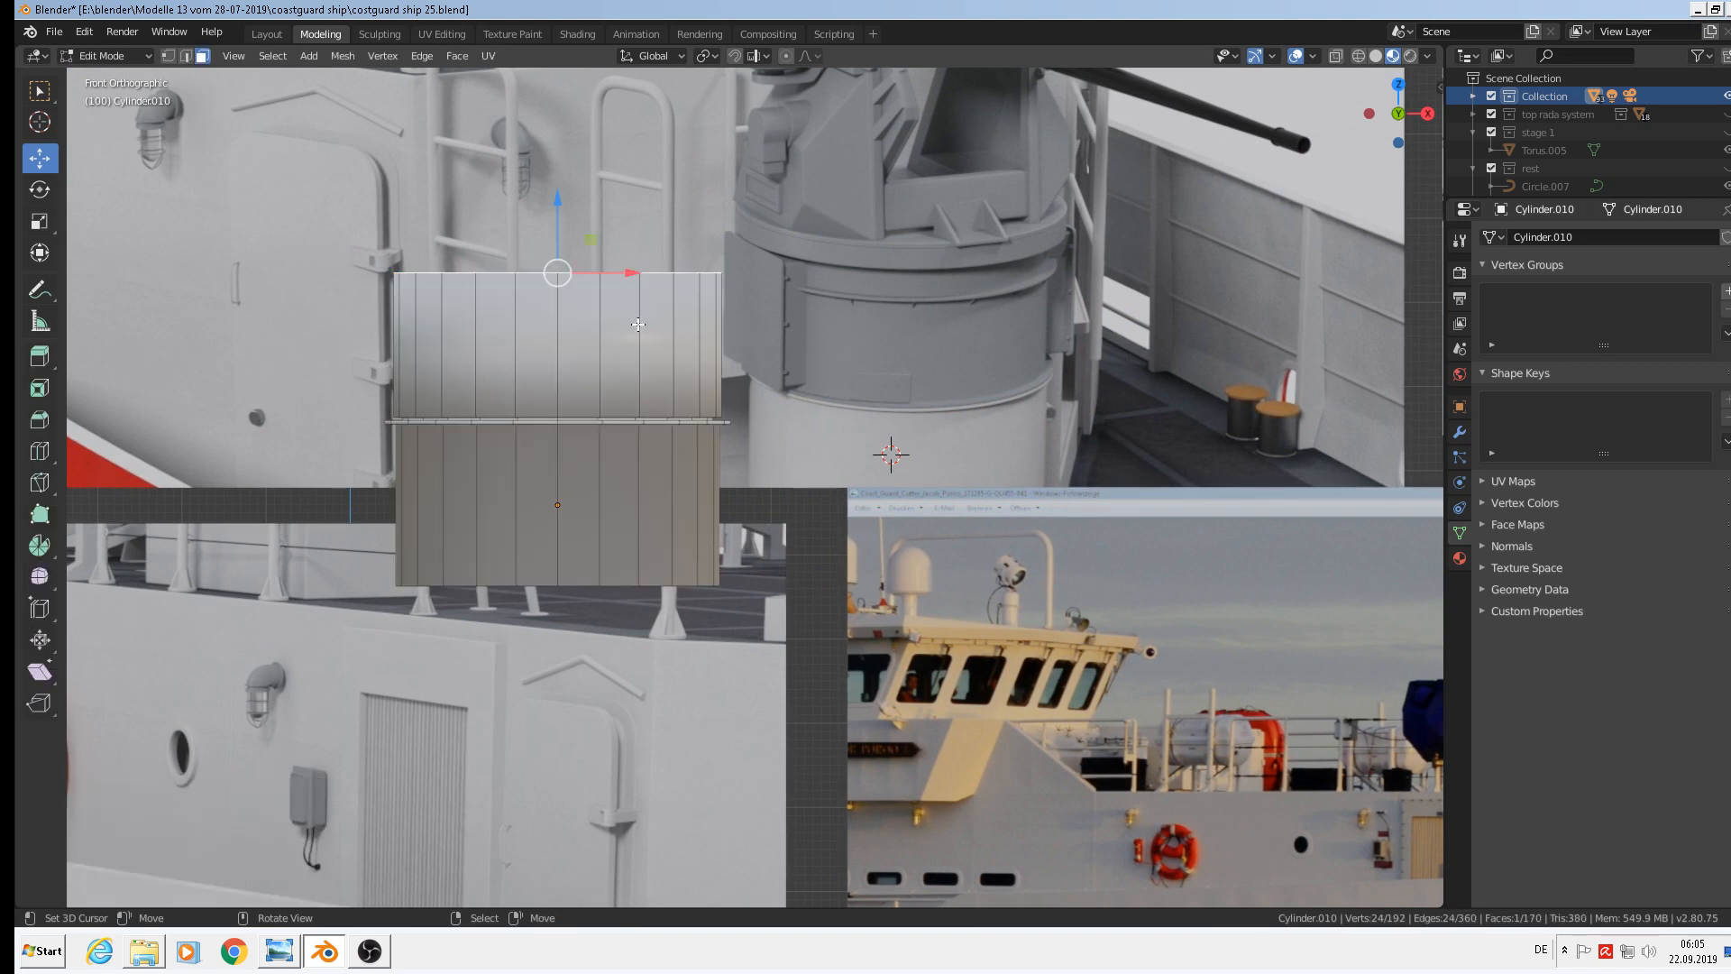
{"action": "key", "text": "ctrl+r"}
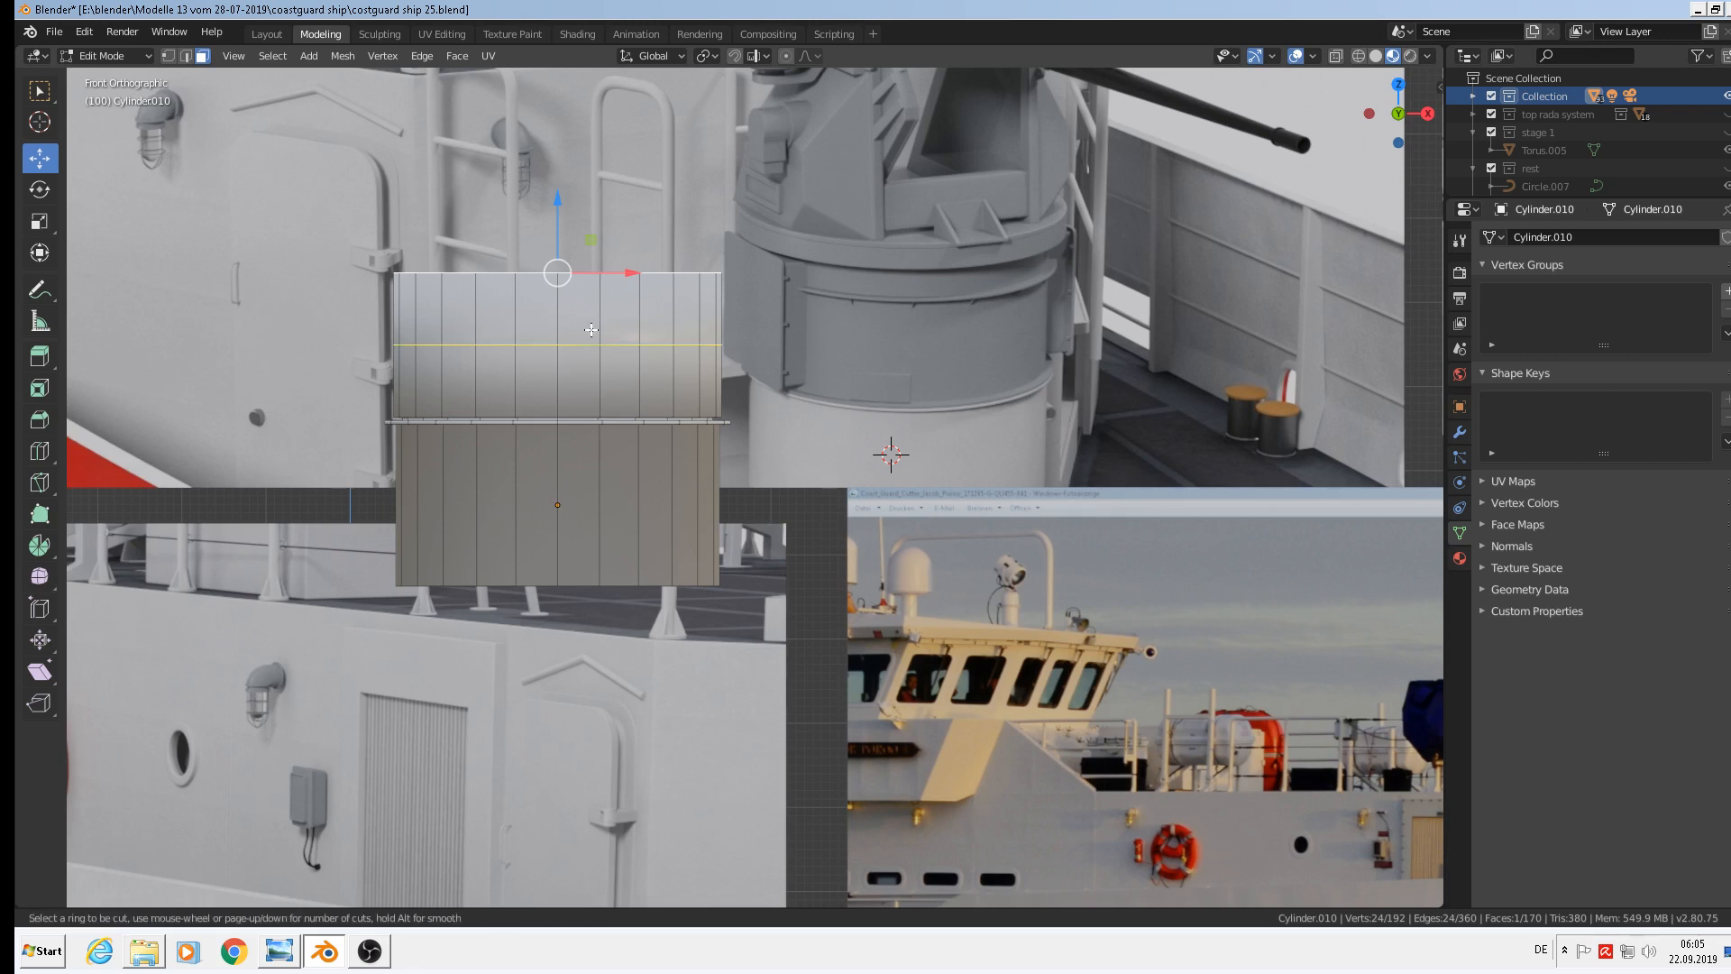
{"action": "left_click", "coordinate": [588, 330]}
{"action": "left_click", "coordinate": [586, 296]}
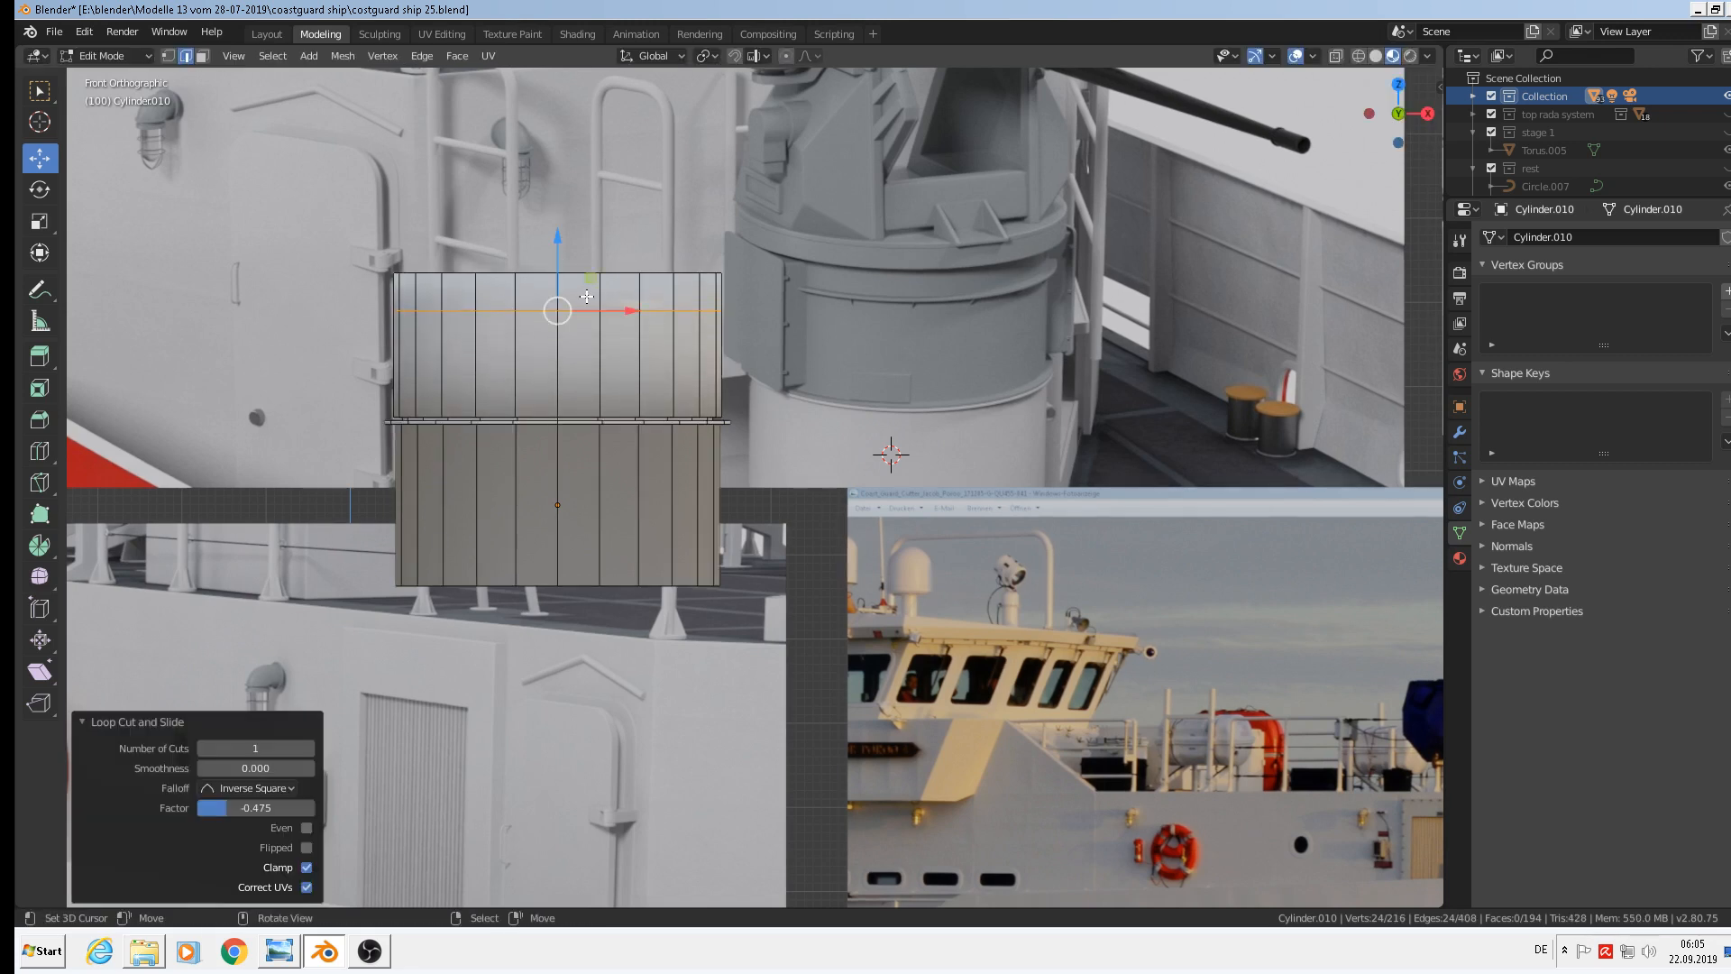
{"action": "key", "text": "g"}
{"action": "key", "text": "g"}
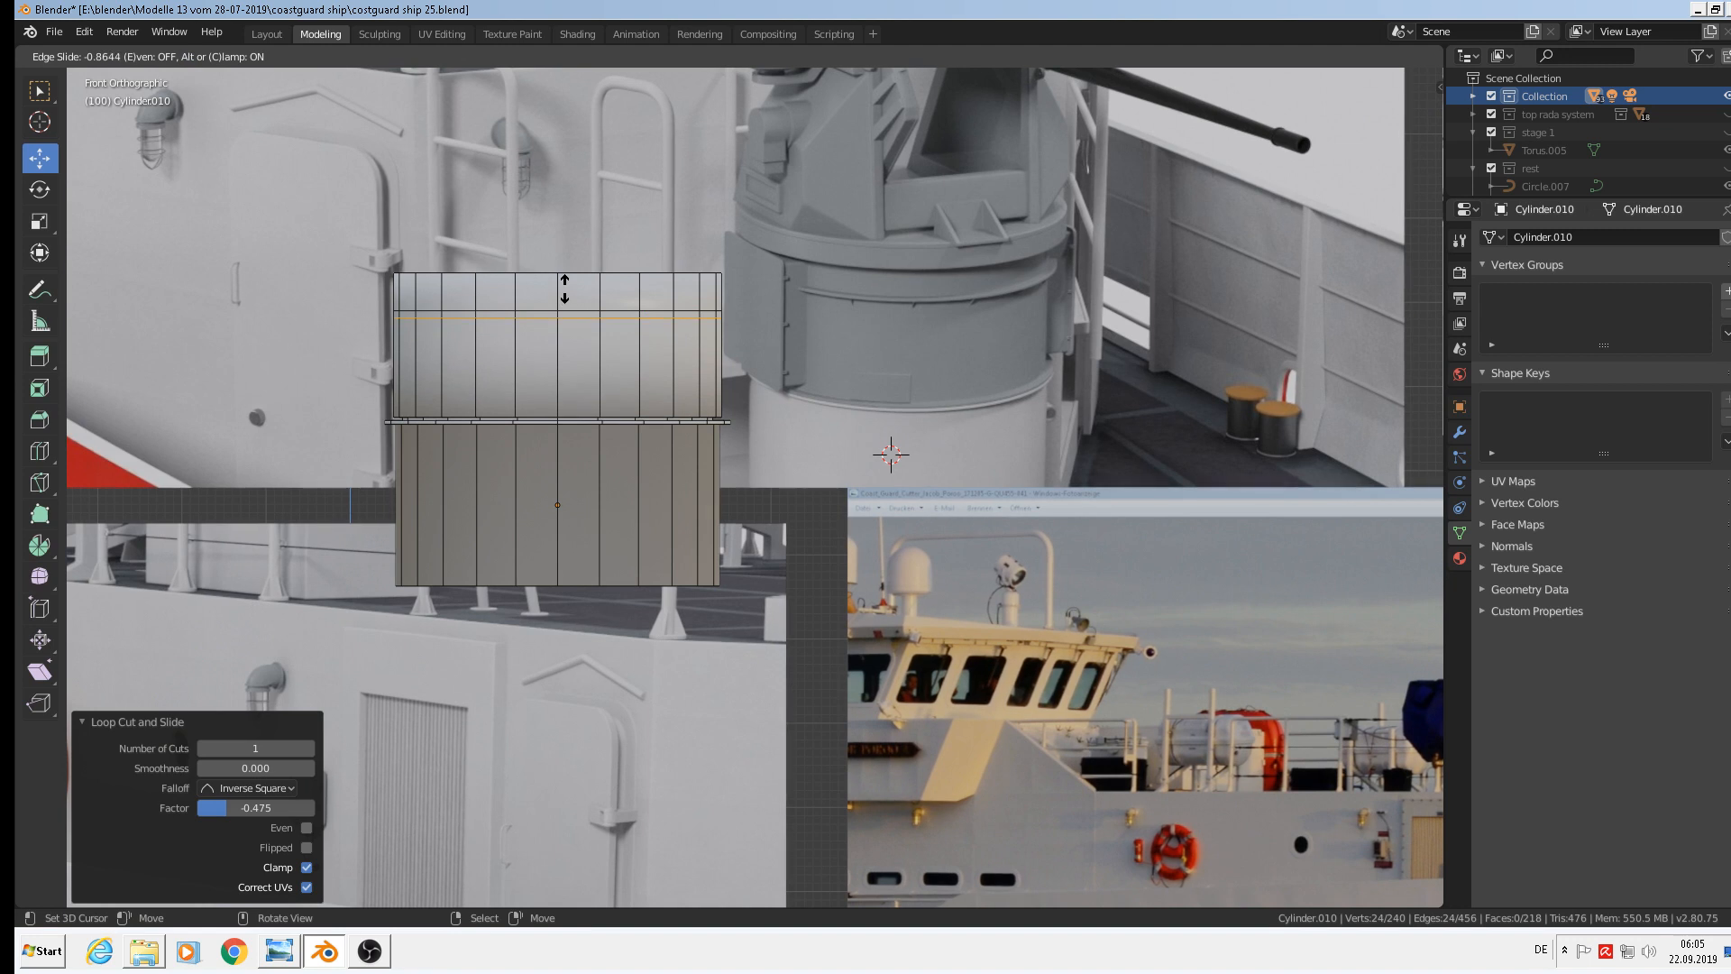
{"action": "left_click", "coordinate": [565, 286]}
{"action": "scroll", "coordinate": [550, 287], "scroll_direction": "up", "scroll_amount": 1}
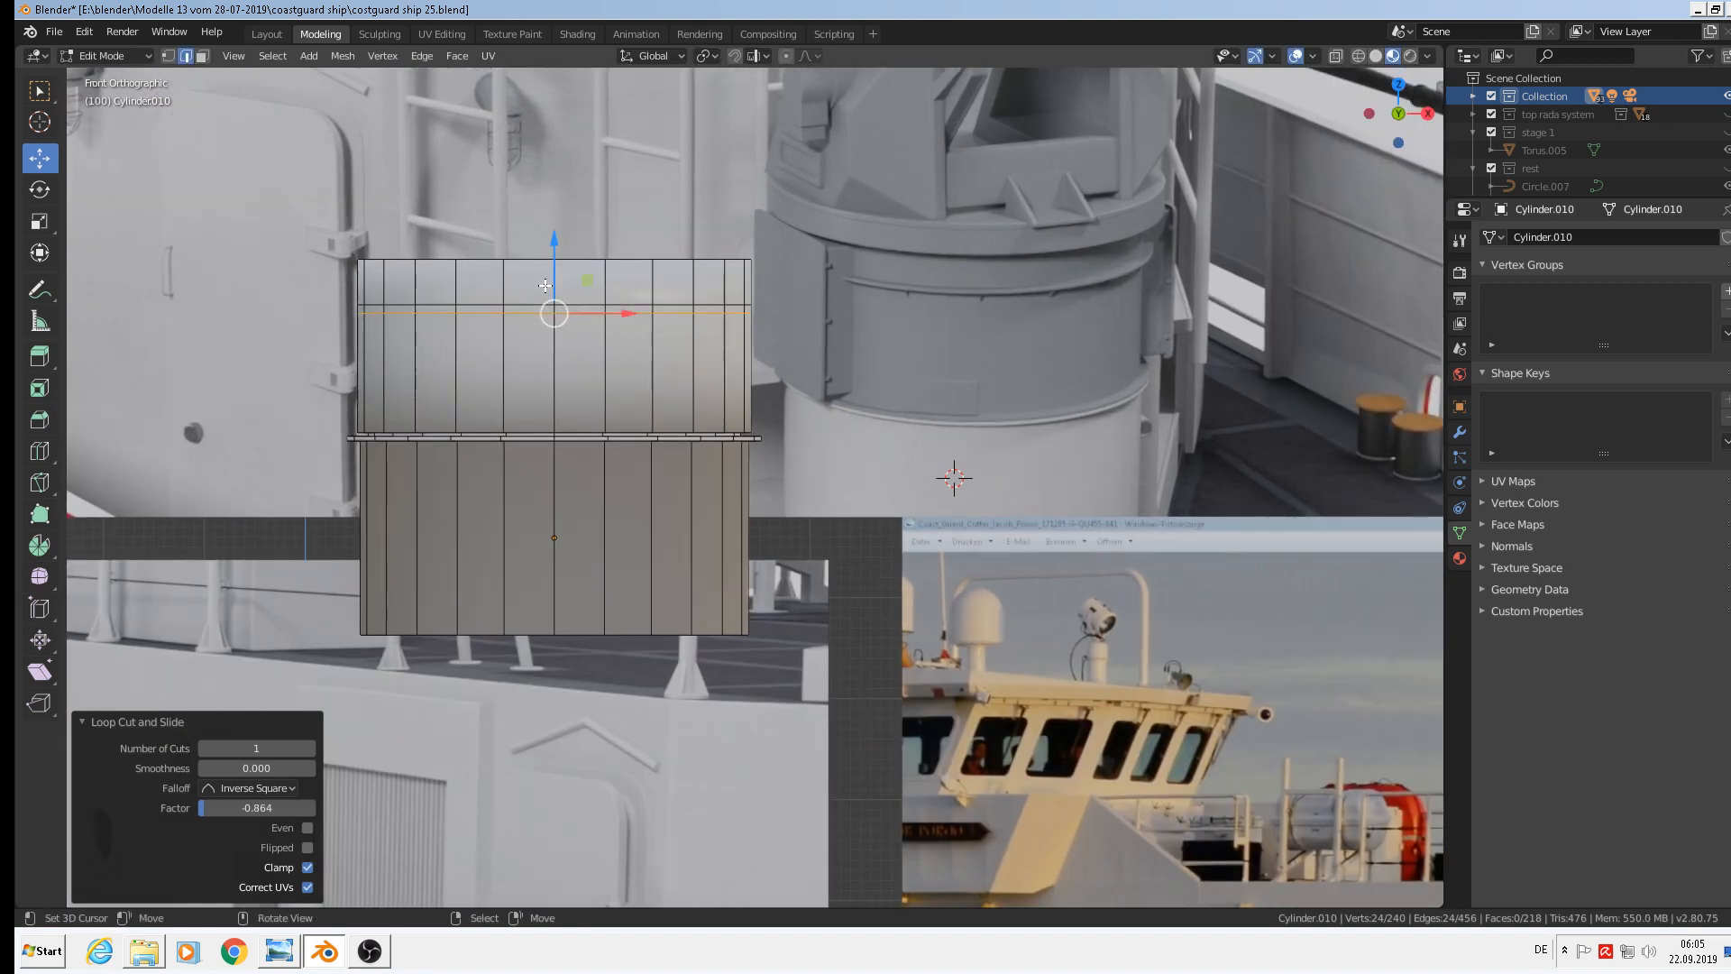
Extrude the narrow face ring between the two loop cuts outward to about 1.051 and flatten it to about 0.703 along Z
{"action": "left_click", "coordinate": [203, 57]}
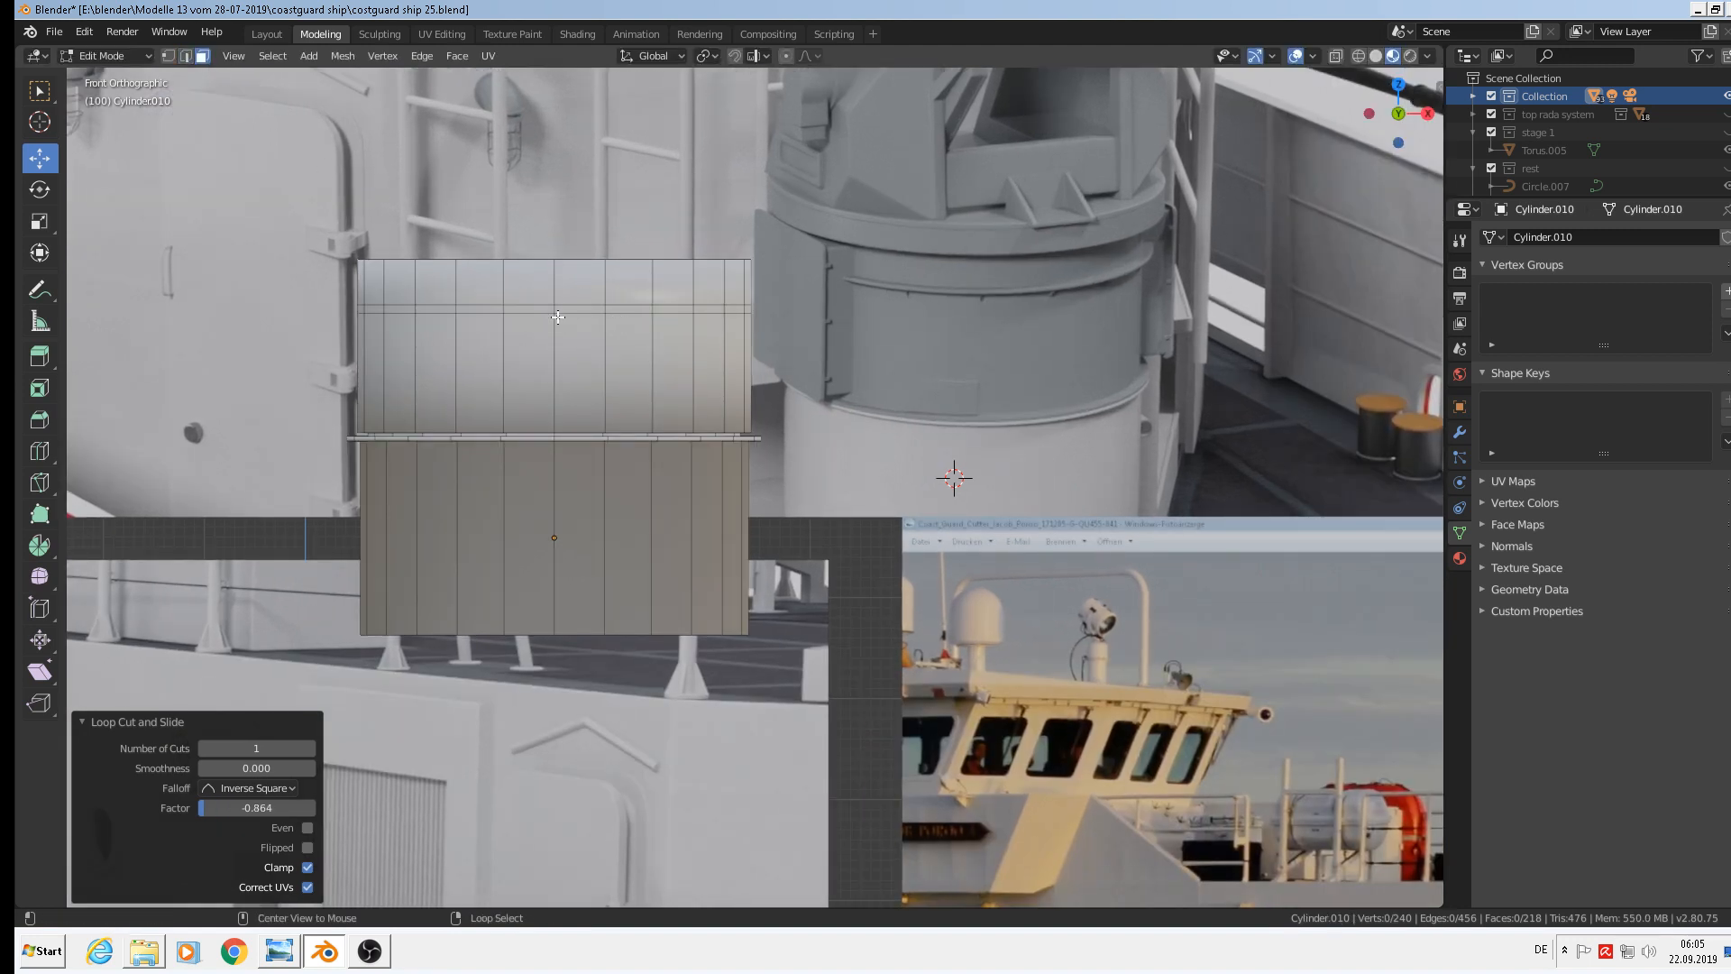
{"action": "left_click", "coordinate": [558, 317], "text": "alt"}
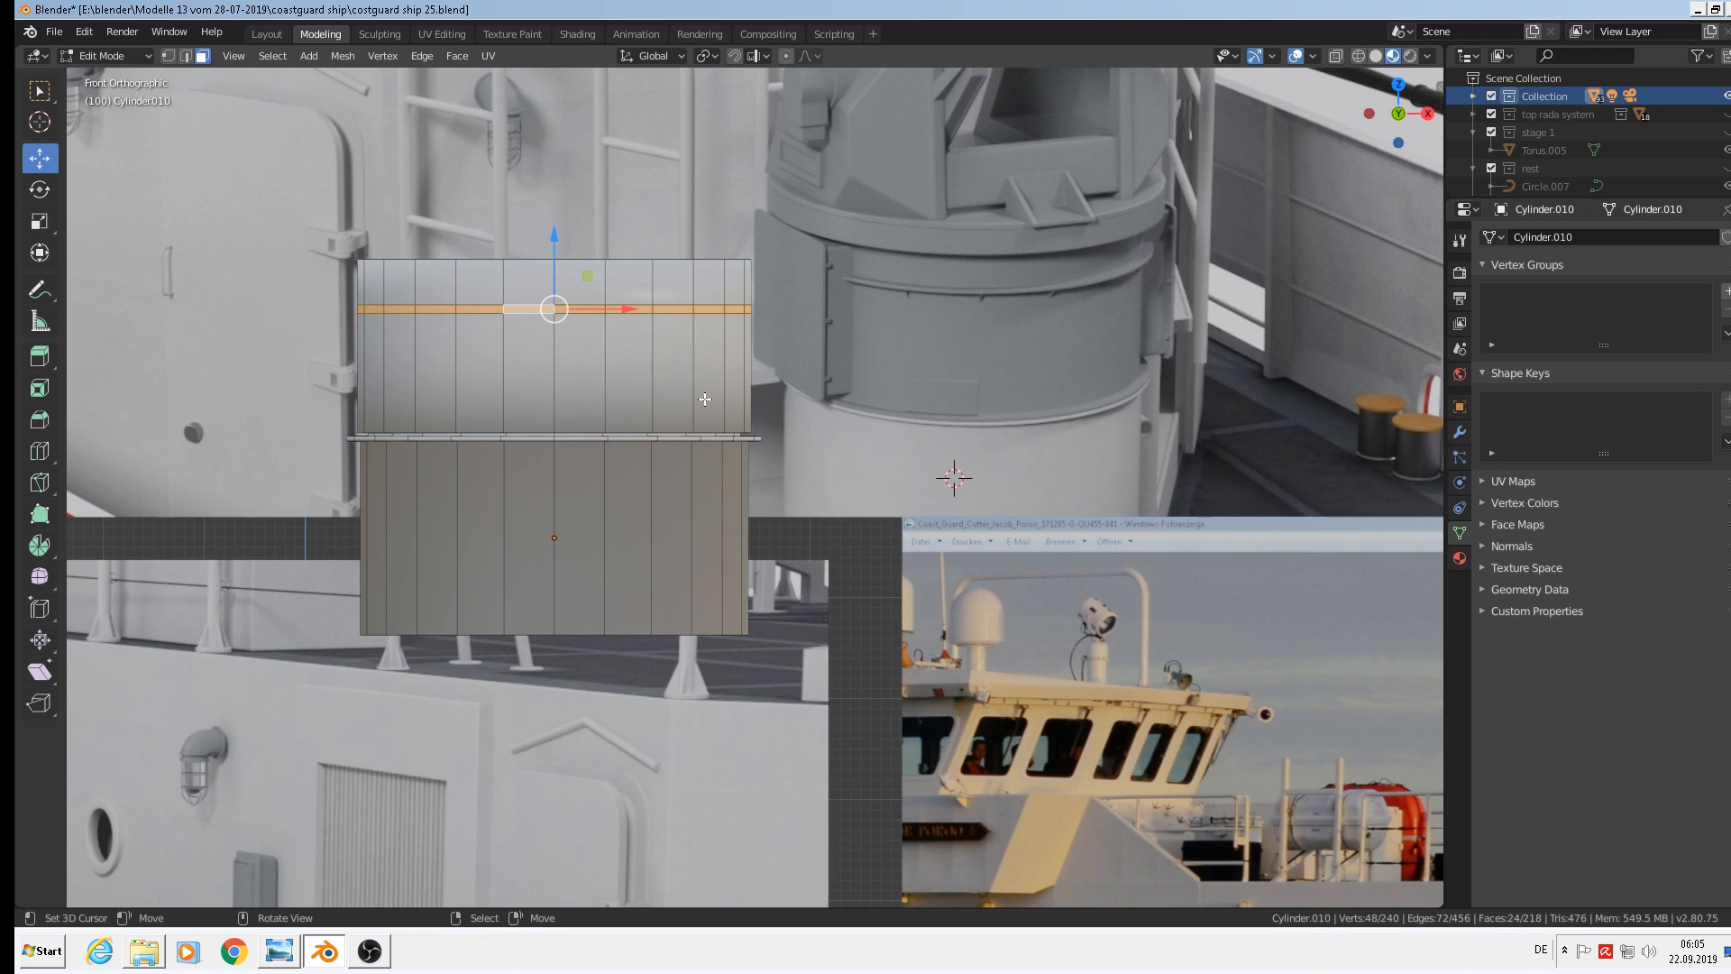
{"action": "key", "text": "e"}
{"action": "key", "text": "s"}
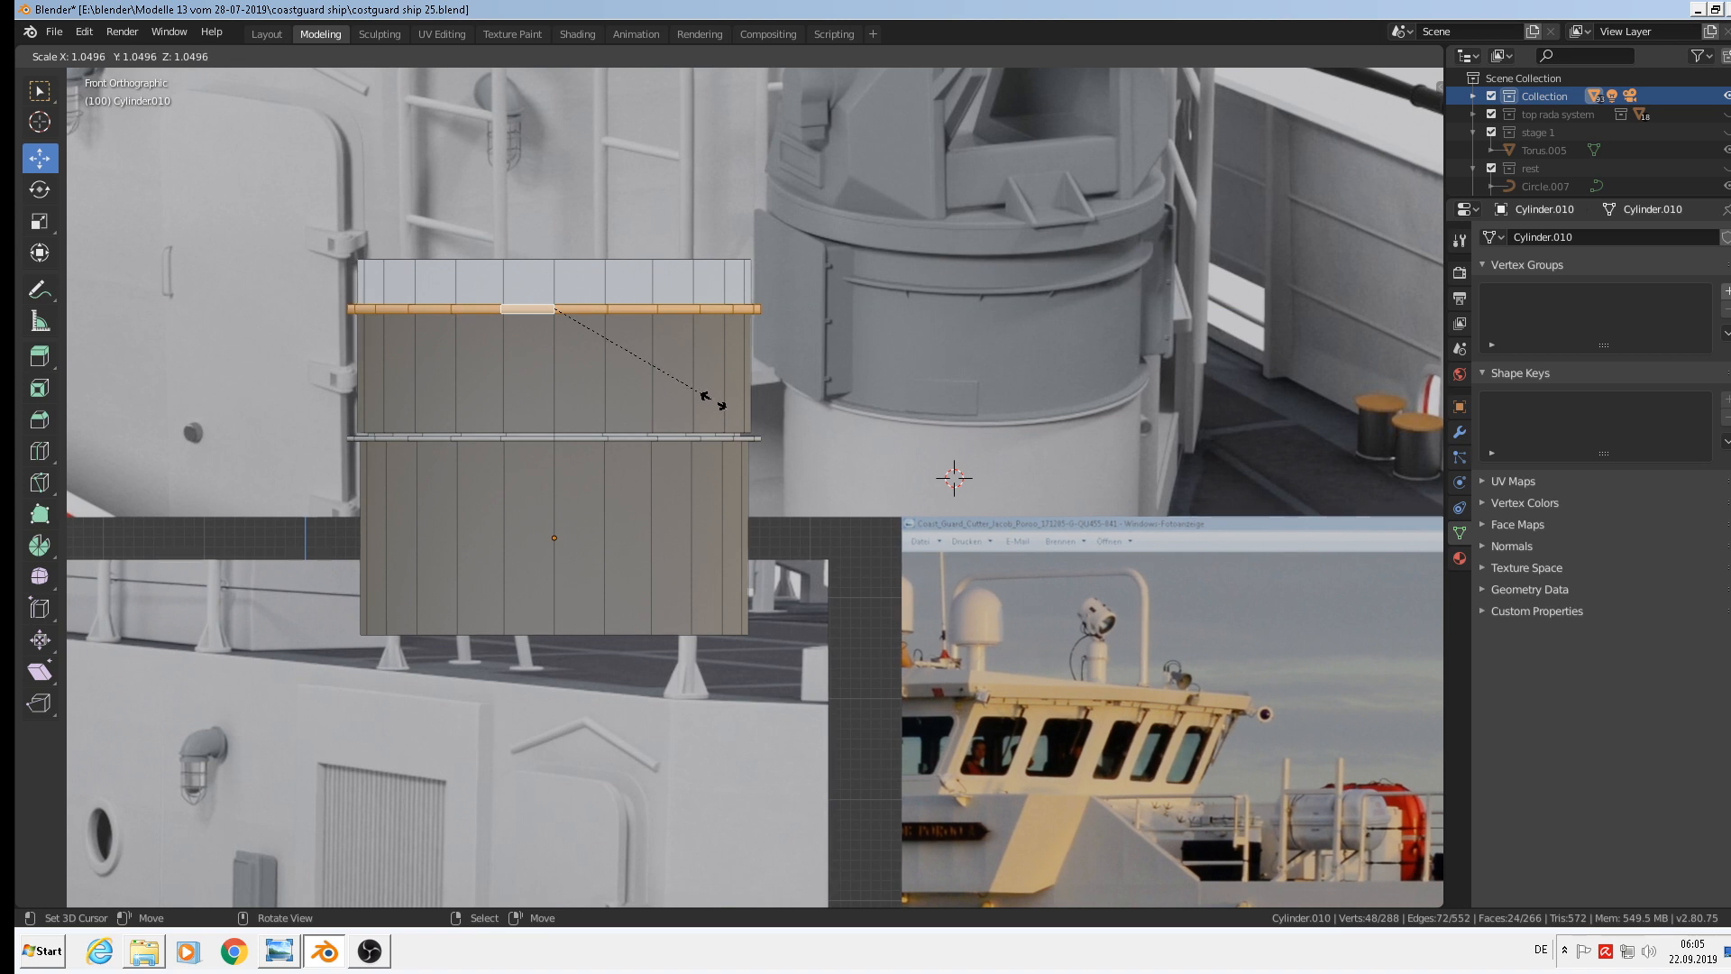
{"action": "left_click", "coordinate": [713, 400]}
{"action": "key", "text": "s"}
{"action": "key", "text": "z"}
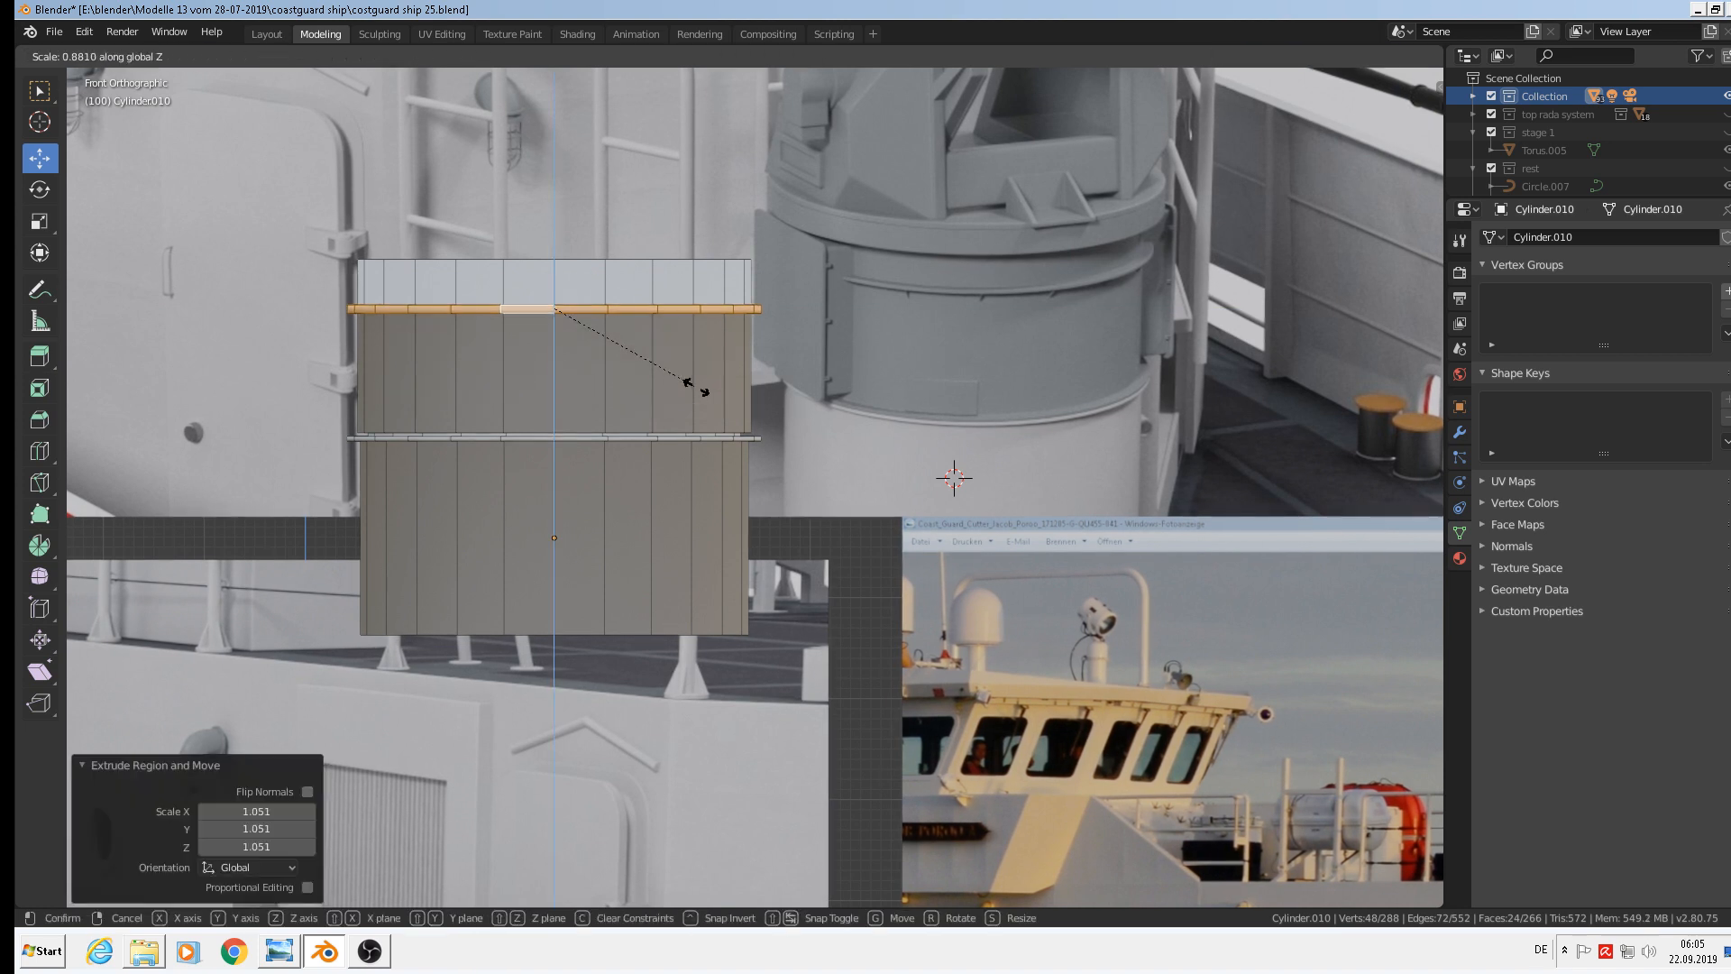
{"action": "left_click", "coordinate": [668, 370]}
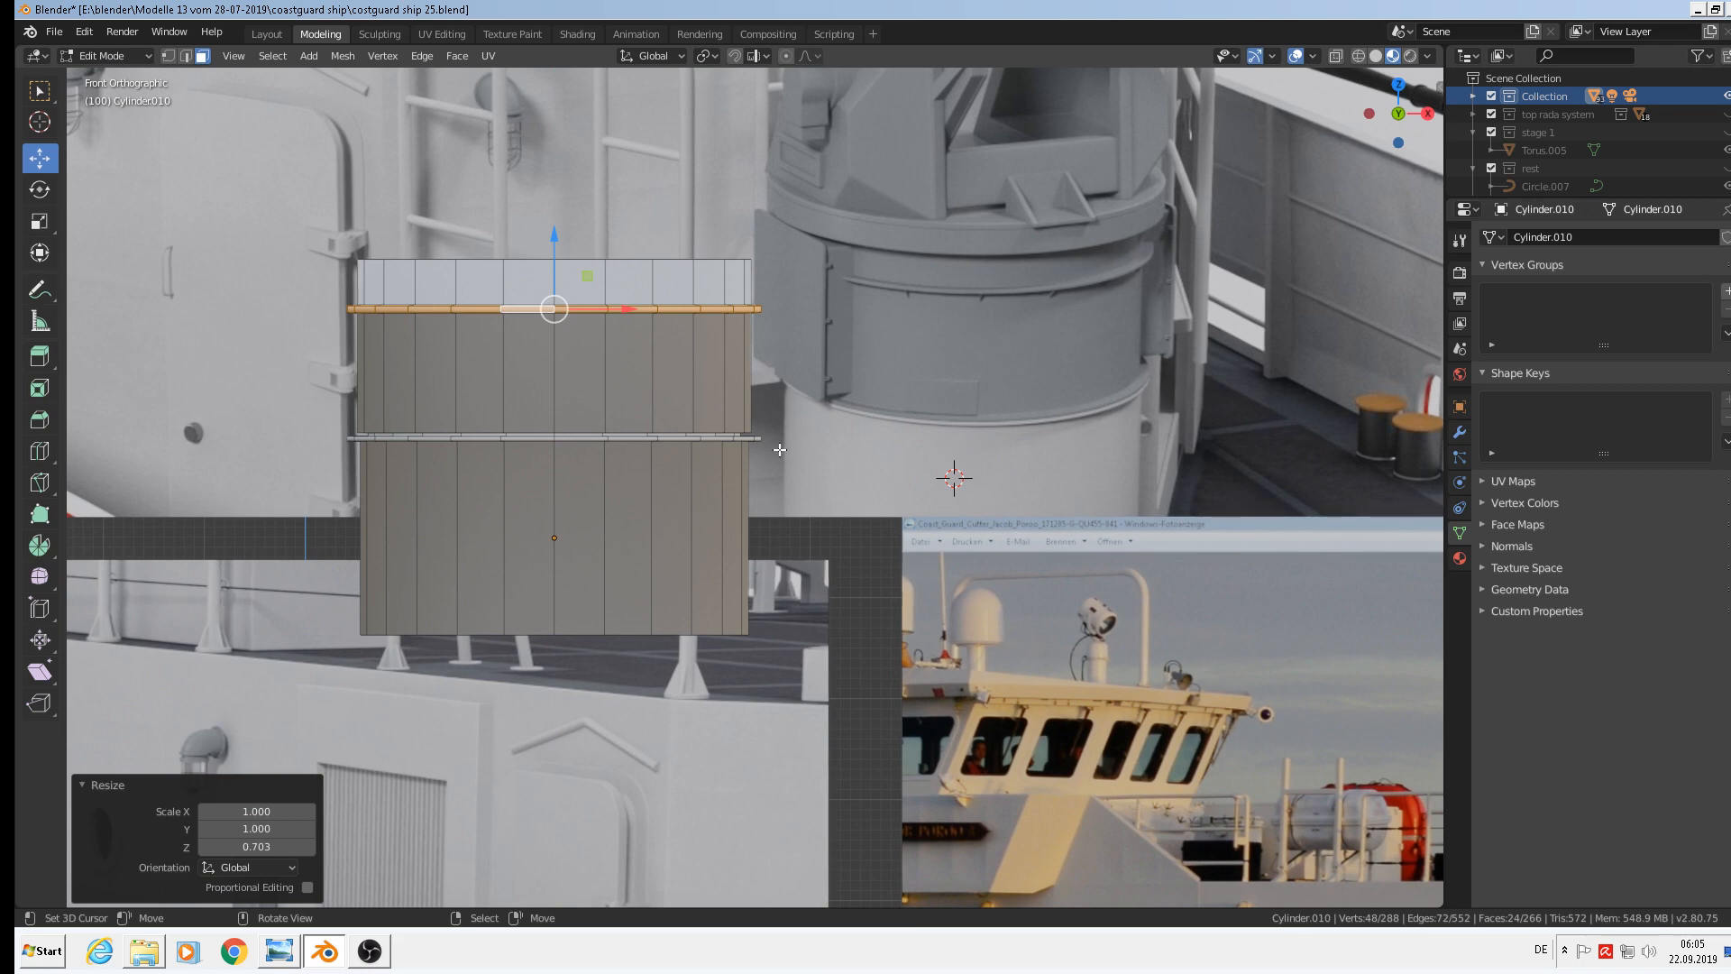
Extrude the cylinder's top face and scale it outward to about 1.23 as a wide flange
{"action": "middle_click_drag", "start_coordinate": [556, 238], "coordinate": [544, 283]}
{"action": "left_click", "coordinate": [543, 279]}
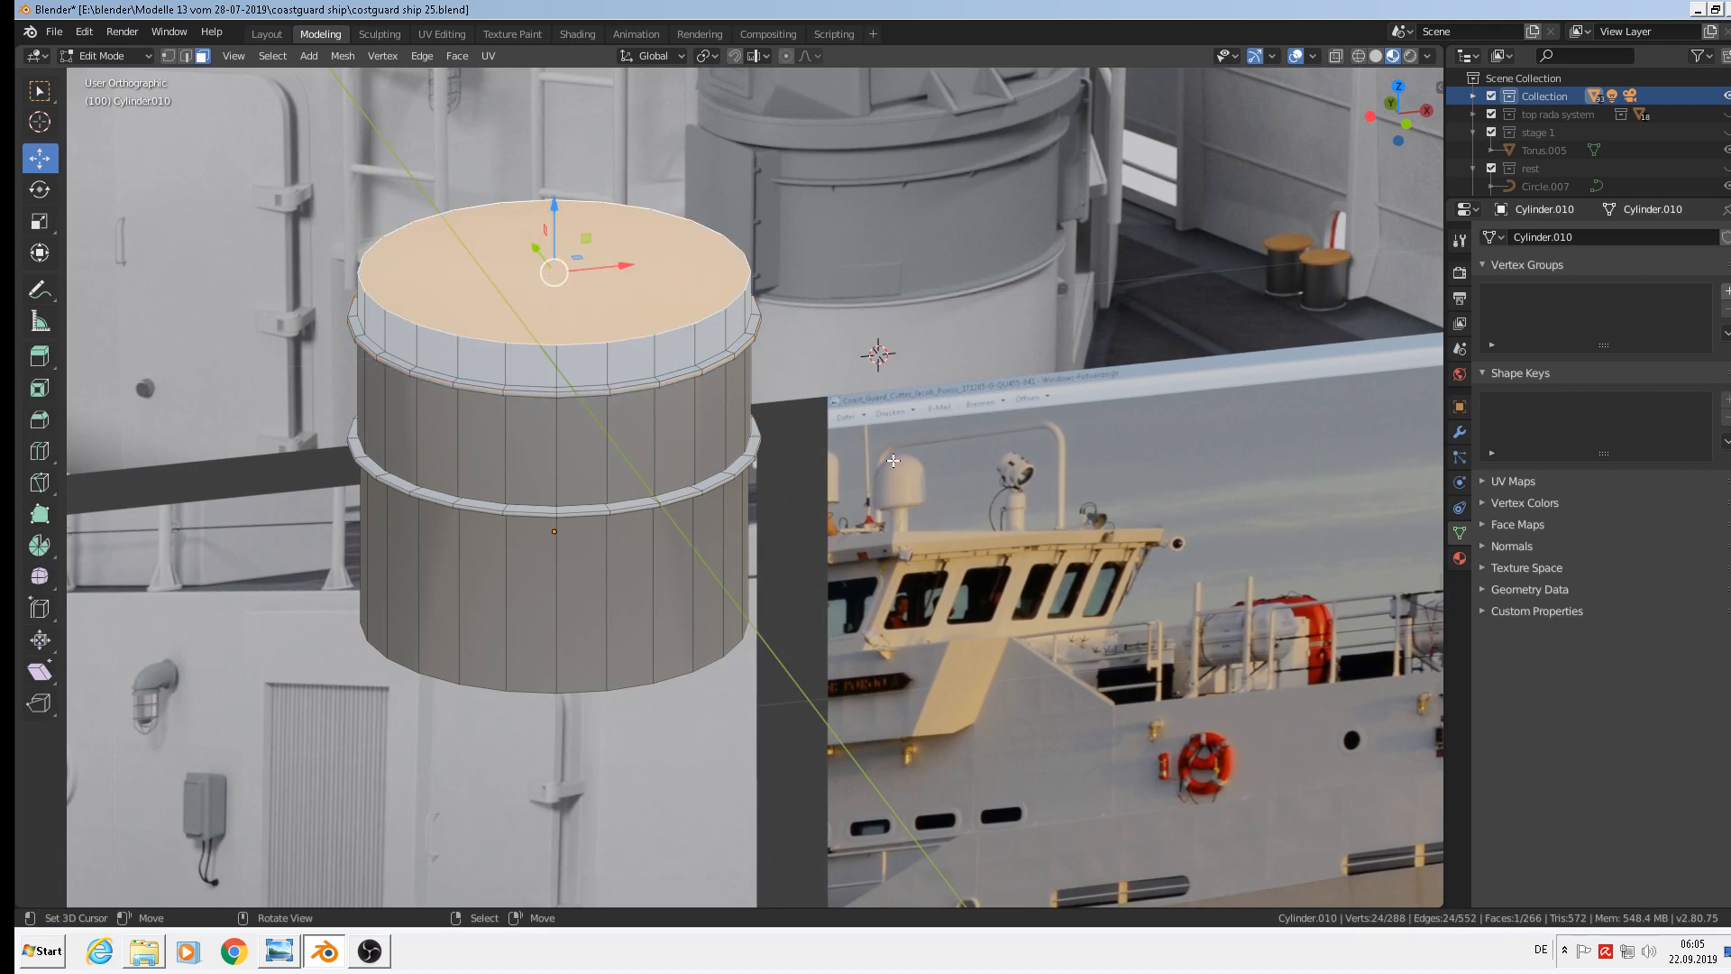
{"action": "middle_click_drag", "start_coordinate": [893, 460], "coordinate": [837, 401]}
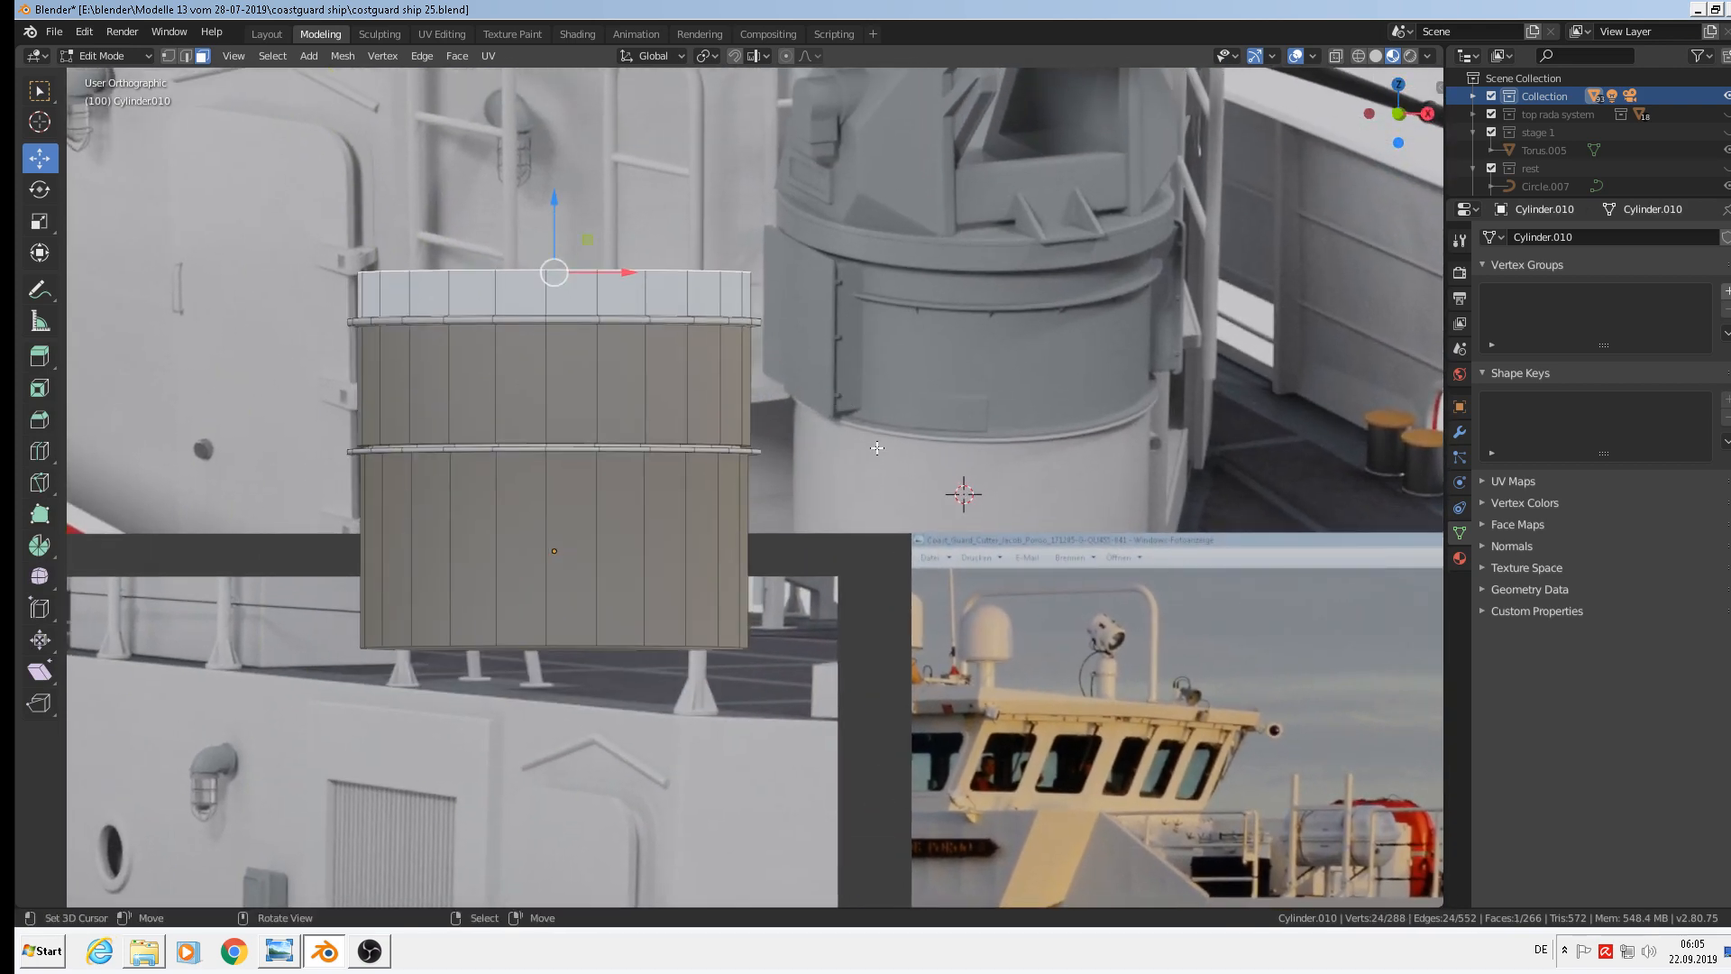
{"action": "key", "text": "e"}
{"action": "key", "text": "s"}
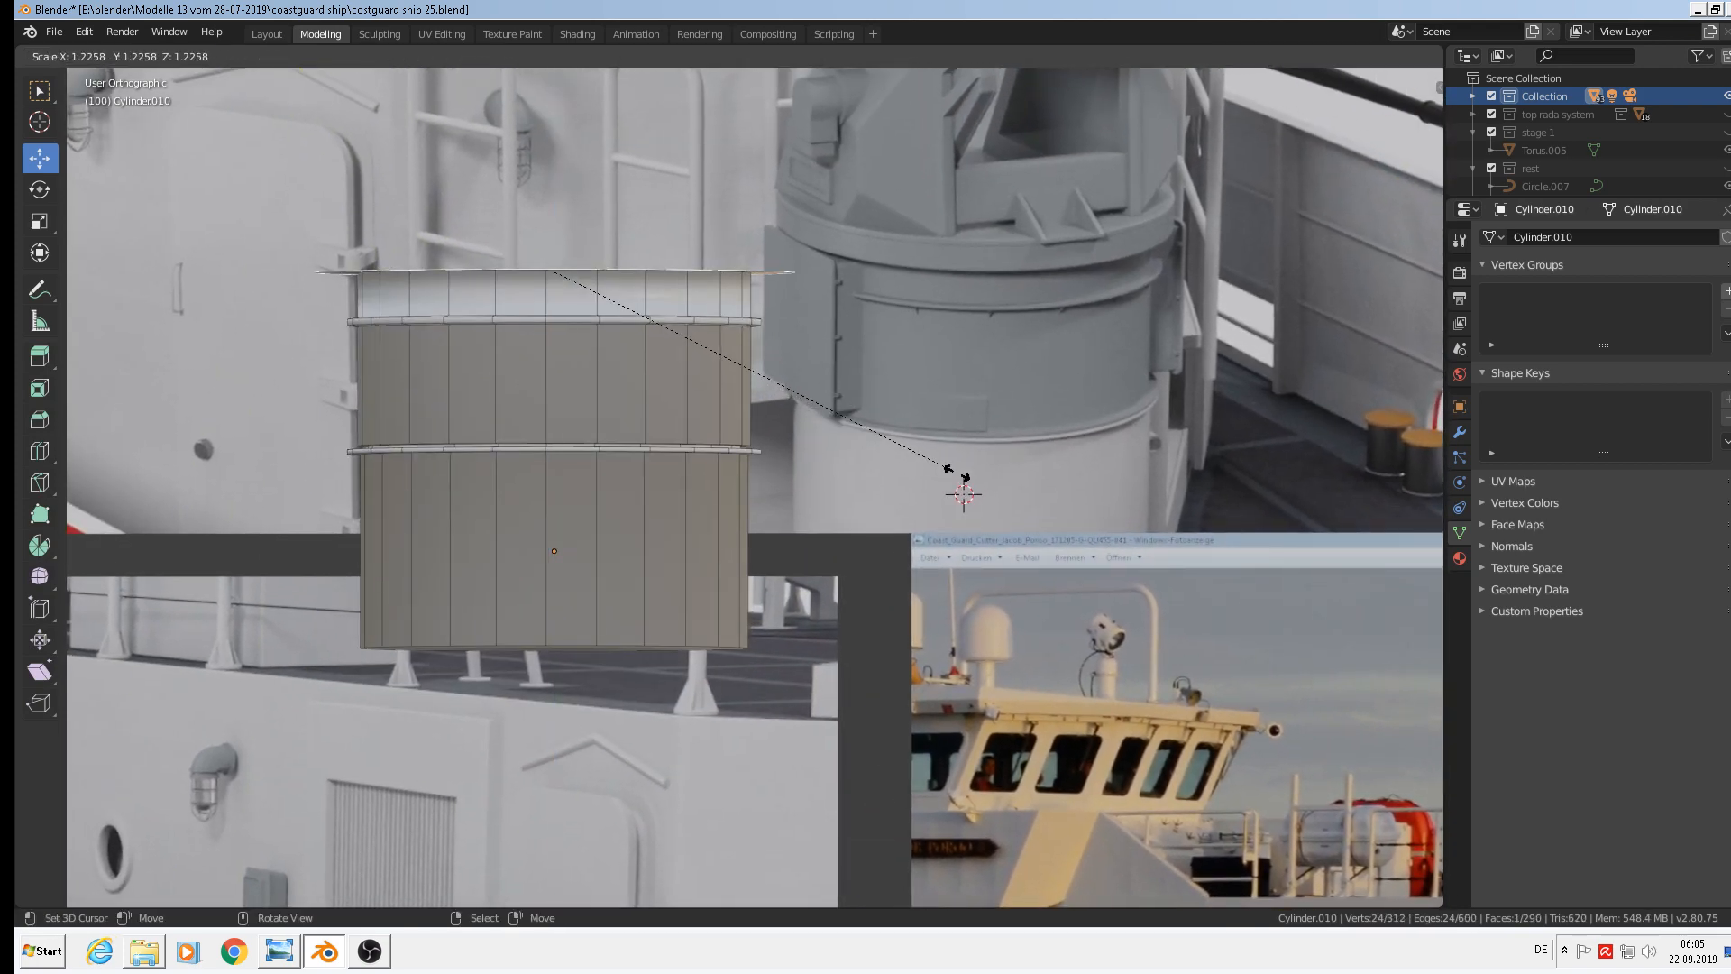
{"action": "left_click", "coordinate": [956, 473]}
Extrude the wide flange's top face and raise it about 0.043 m along Z to give the flange thickness
{"action": "key", "text": "e"}
{"action": "right_click", "coordinate": [958, 473]}
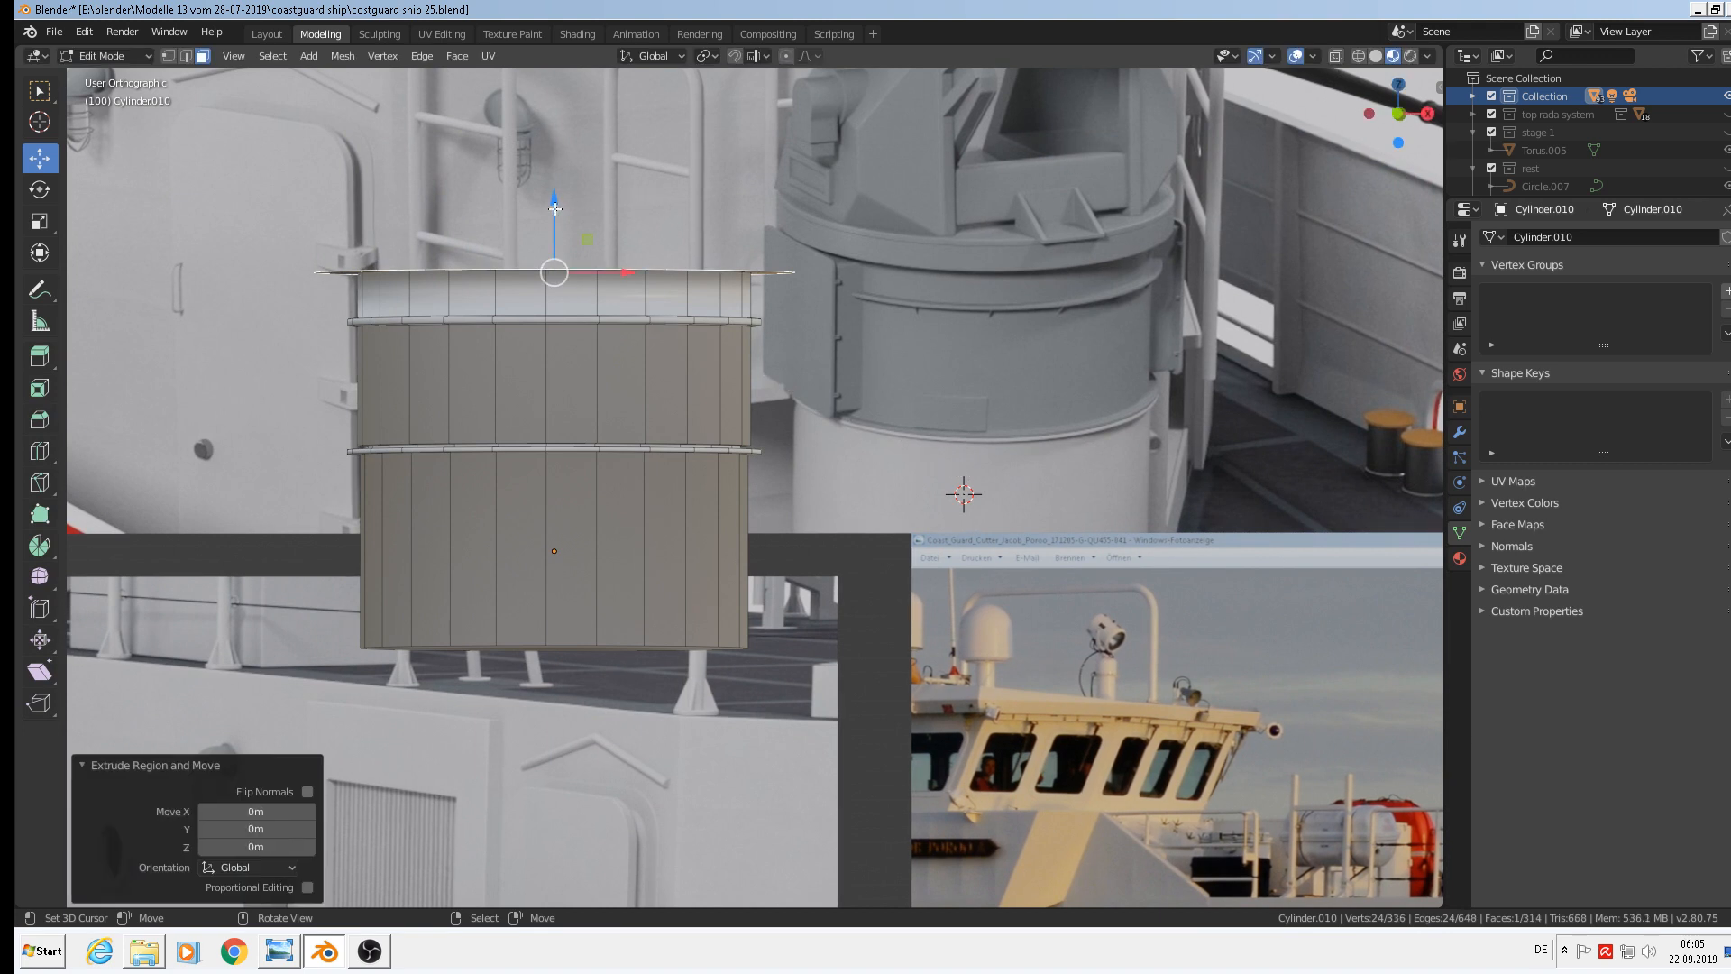
{"action": "key", "text": "g"}
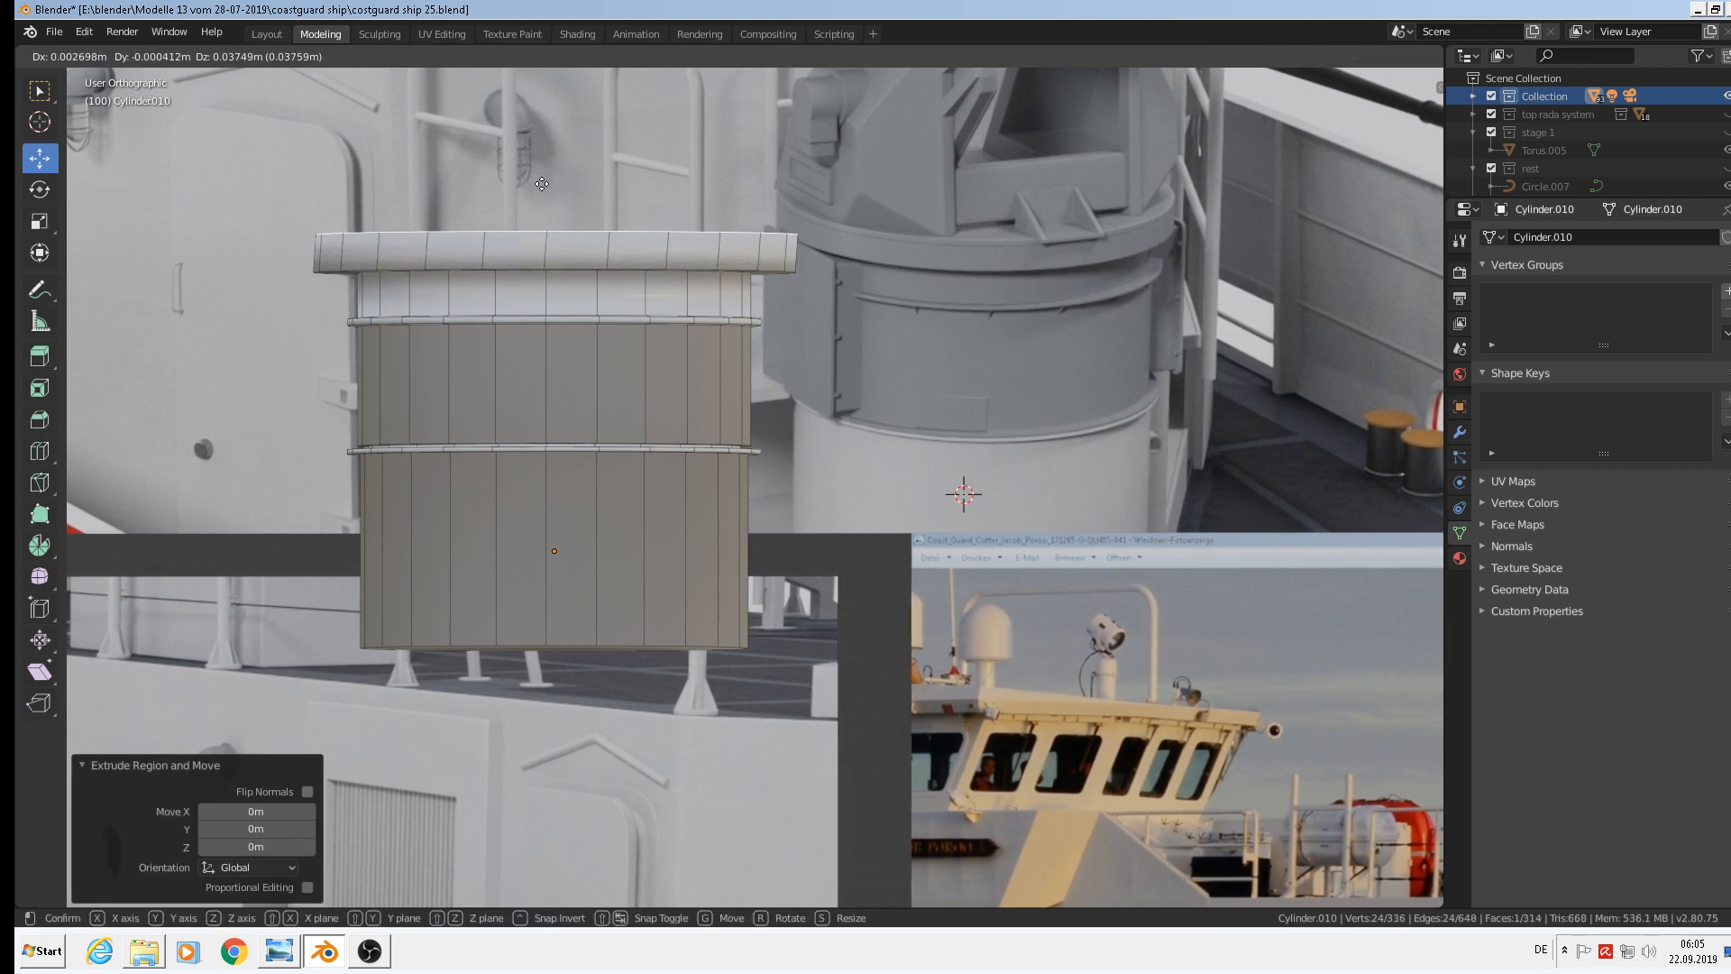
{"action": "left_click", "coordinate": [539, 193]}
{"action": "key", "text": "ctrl+z"}
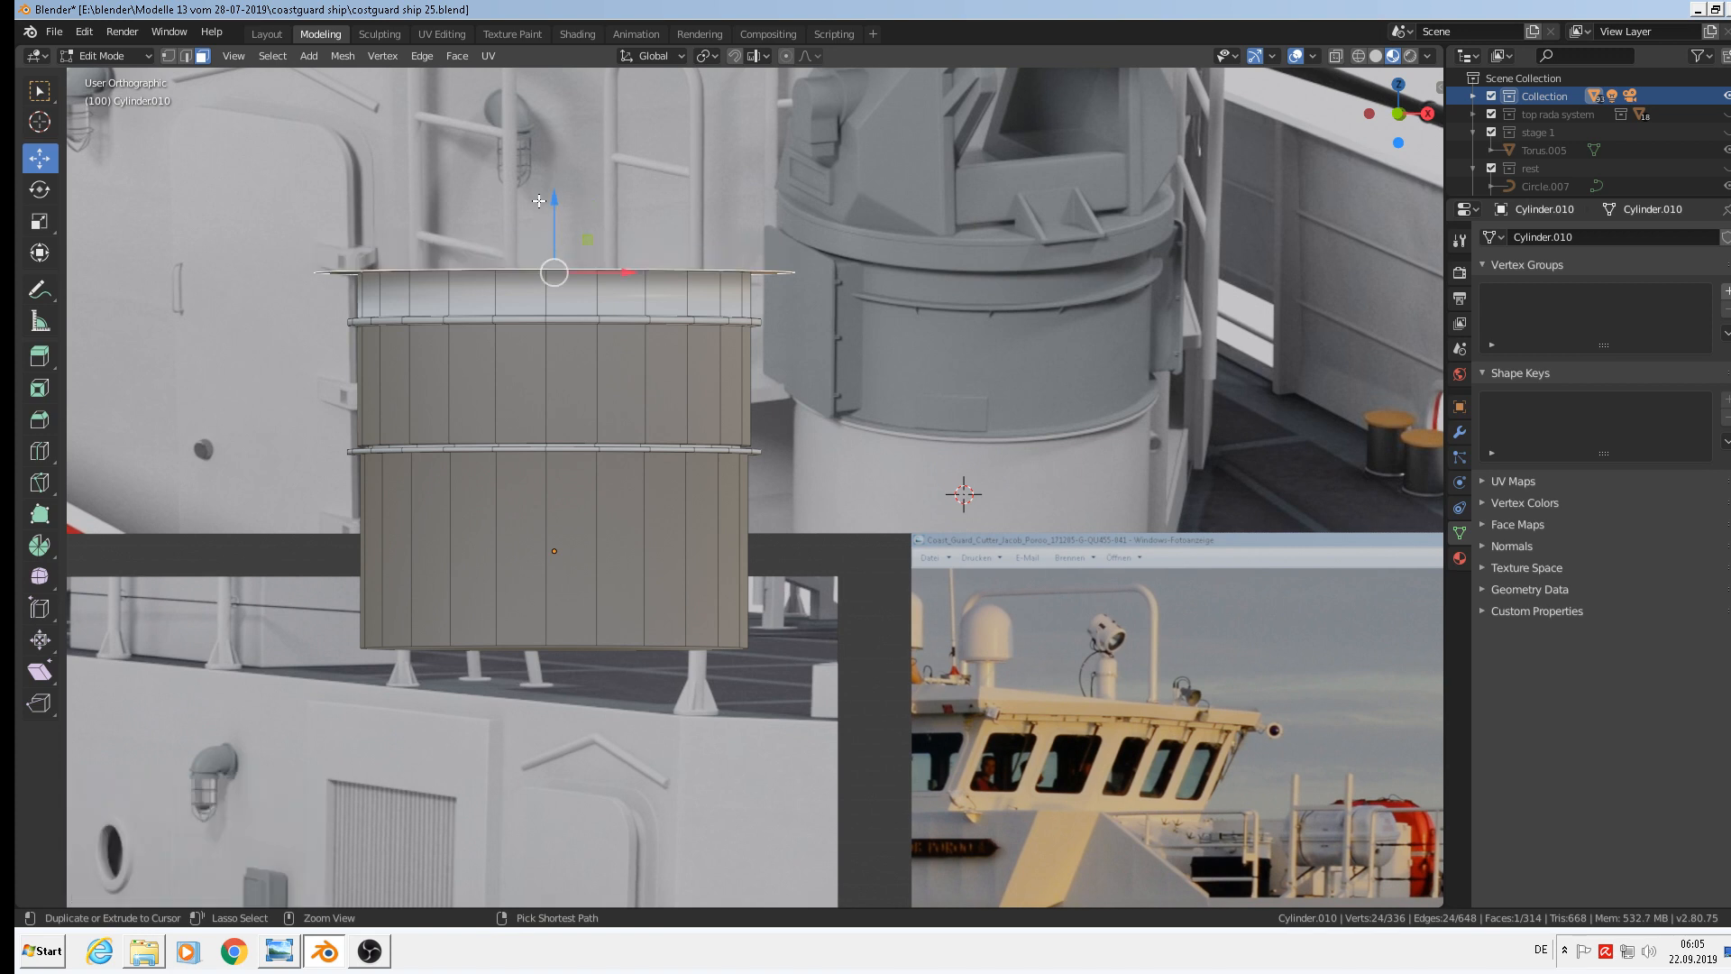
{"action": "left_click_drag", "start_coordinate": [542, 205], "coordinate": [668, 253]}
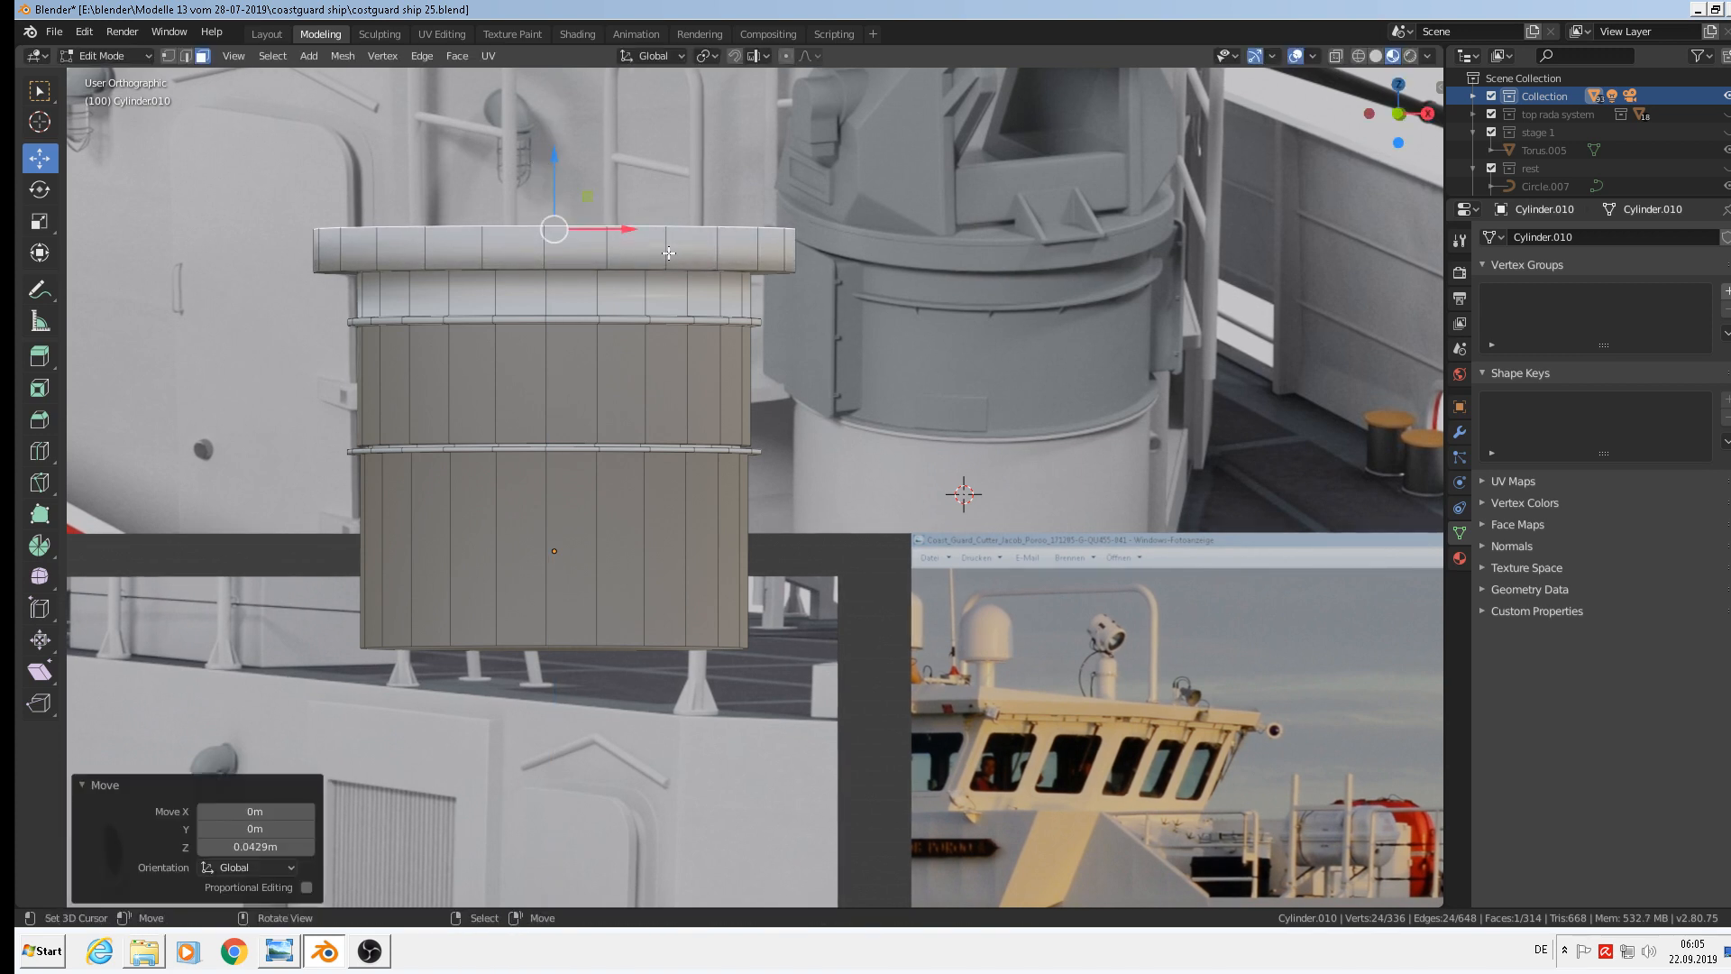
Extrude the flange's top face inward to about 0.963, then extrude it again and raise it about 0.0036 m along Z as a recessed groove
{"action": "key", "text": "e"}
{"action": "key", "text": "s"}
{"action": "left_click", "coordinate": [785, 344]}
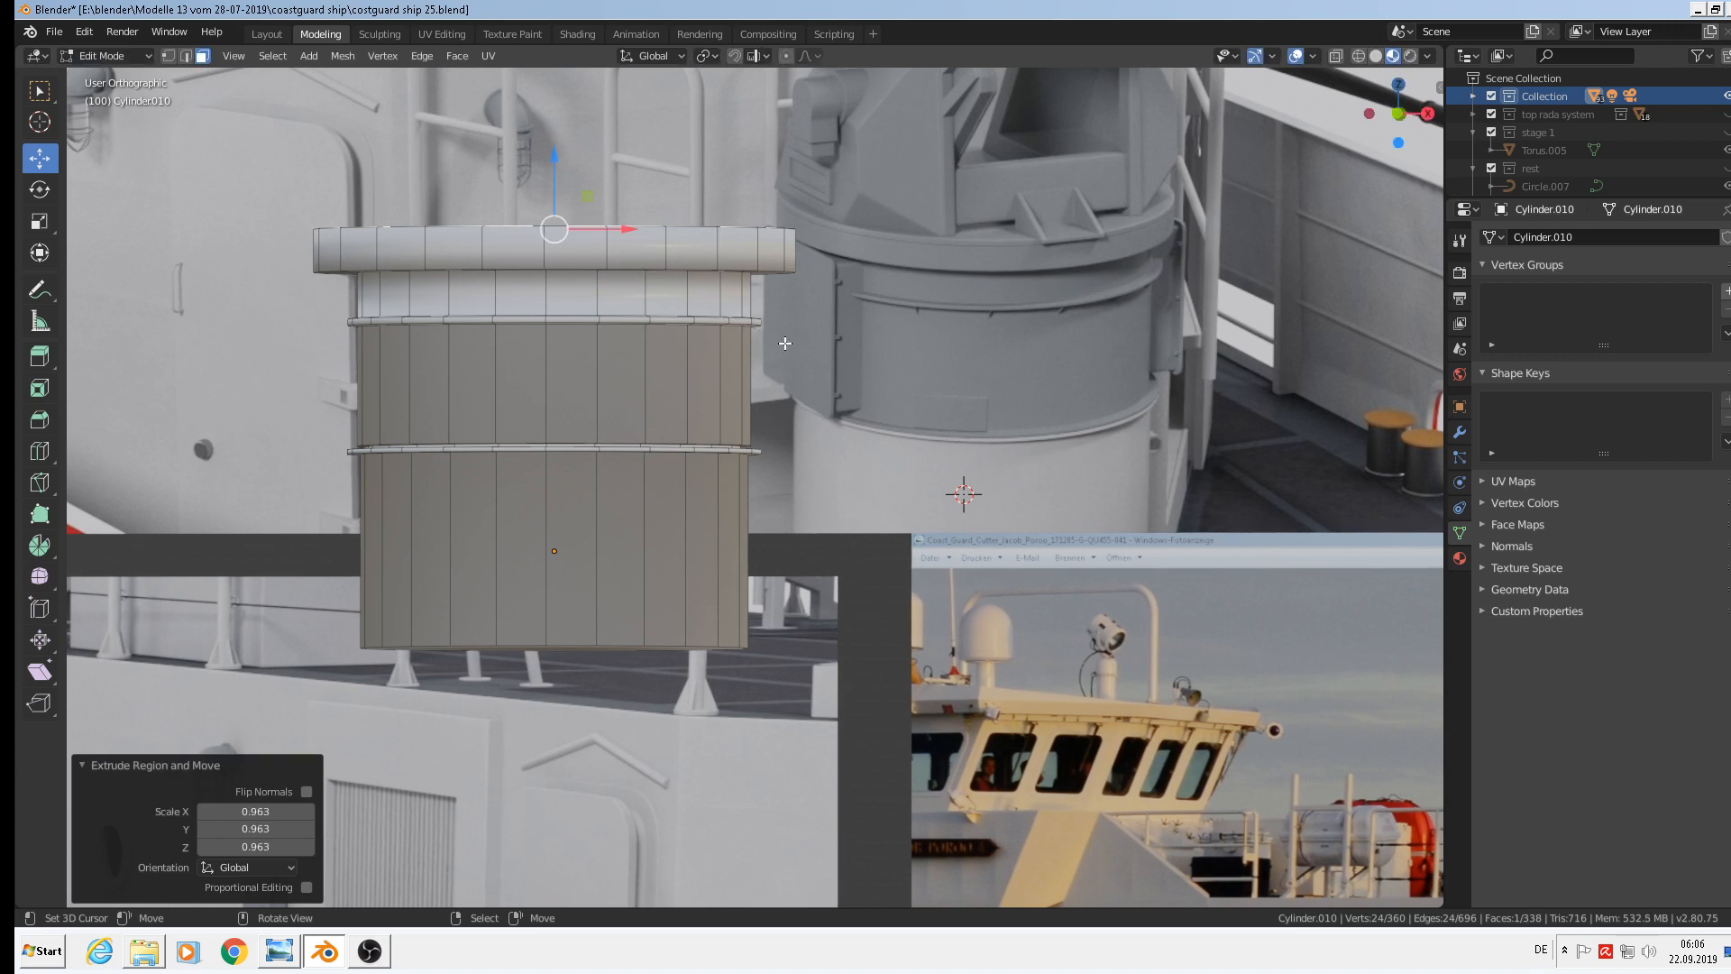
{"action": "key", "text": "e"}
{"action": "right_click", "coordinate": [785, 343]}
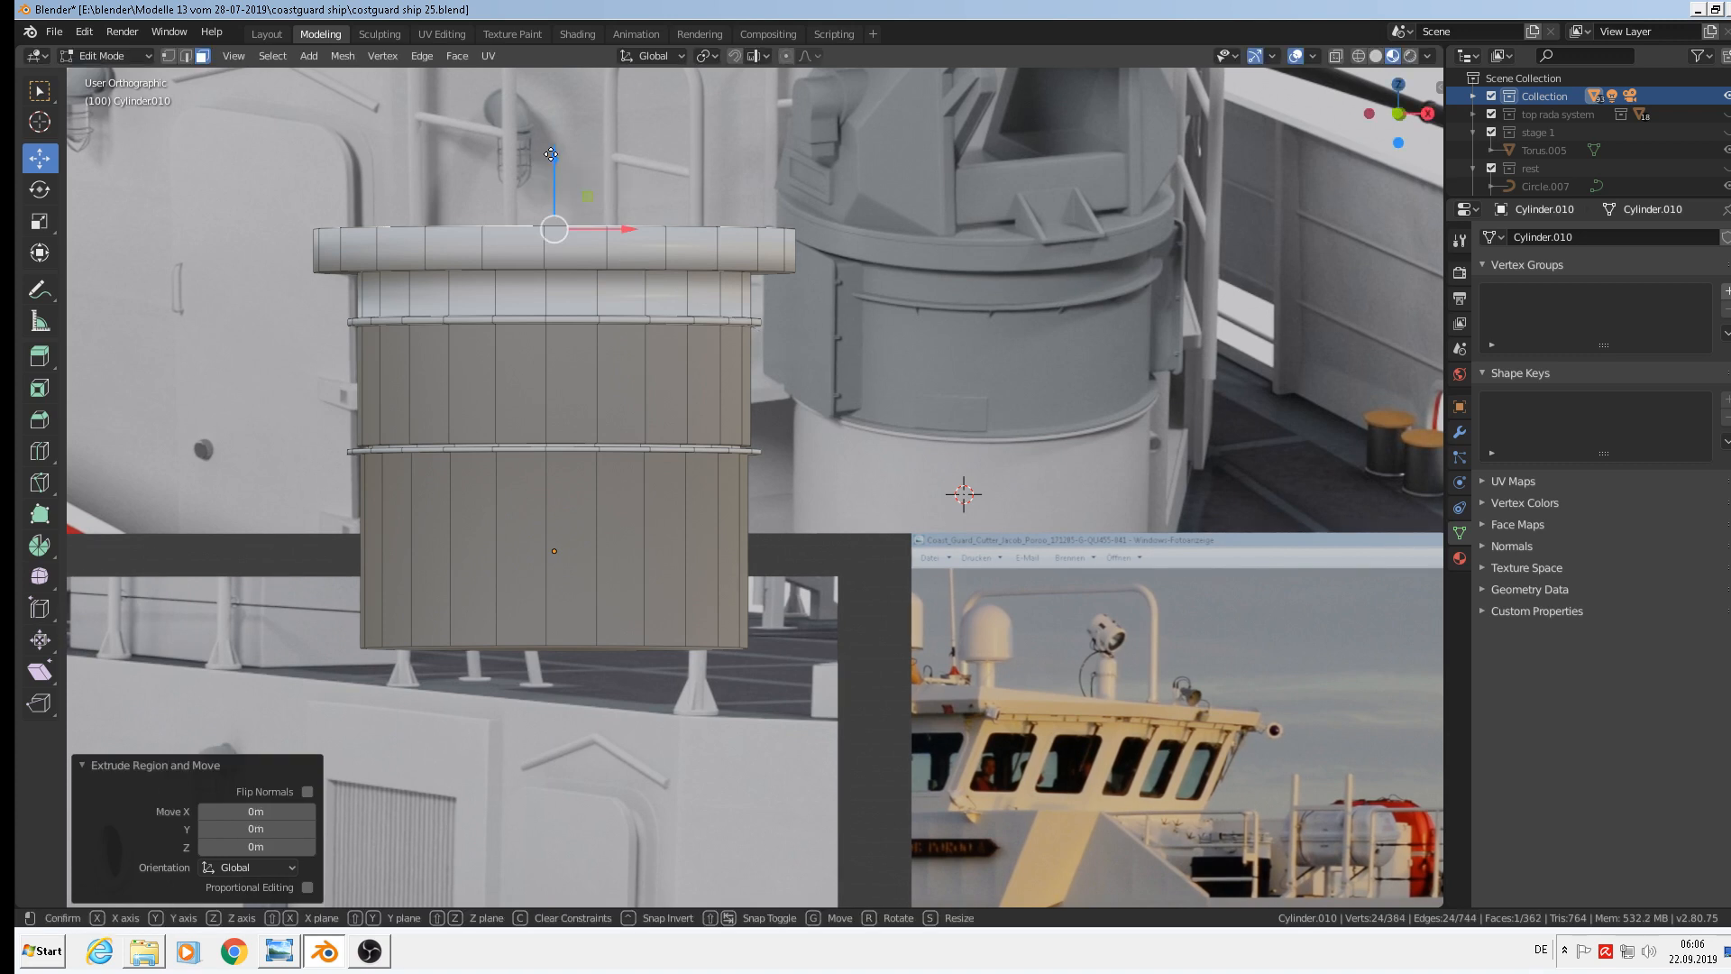
{"action": "left_click_drag", "start_coordinate": [551, 155], "coordinate": [552, 152]}
Extrude the groove's top face outward to about 1.045, then extrude it again and raise it about 0.008 m along Z as a thin top rim
{"action": "key", "text": "e"}
{"action": "key", "text": "s"}
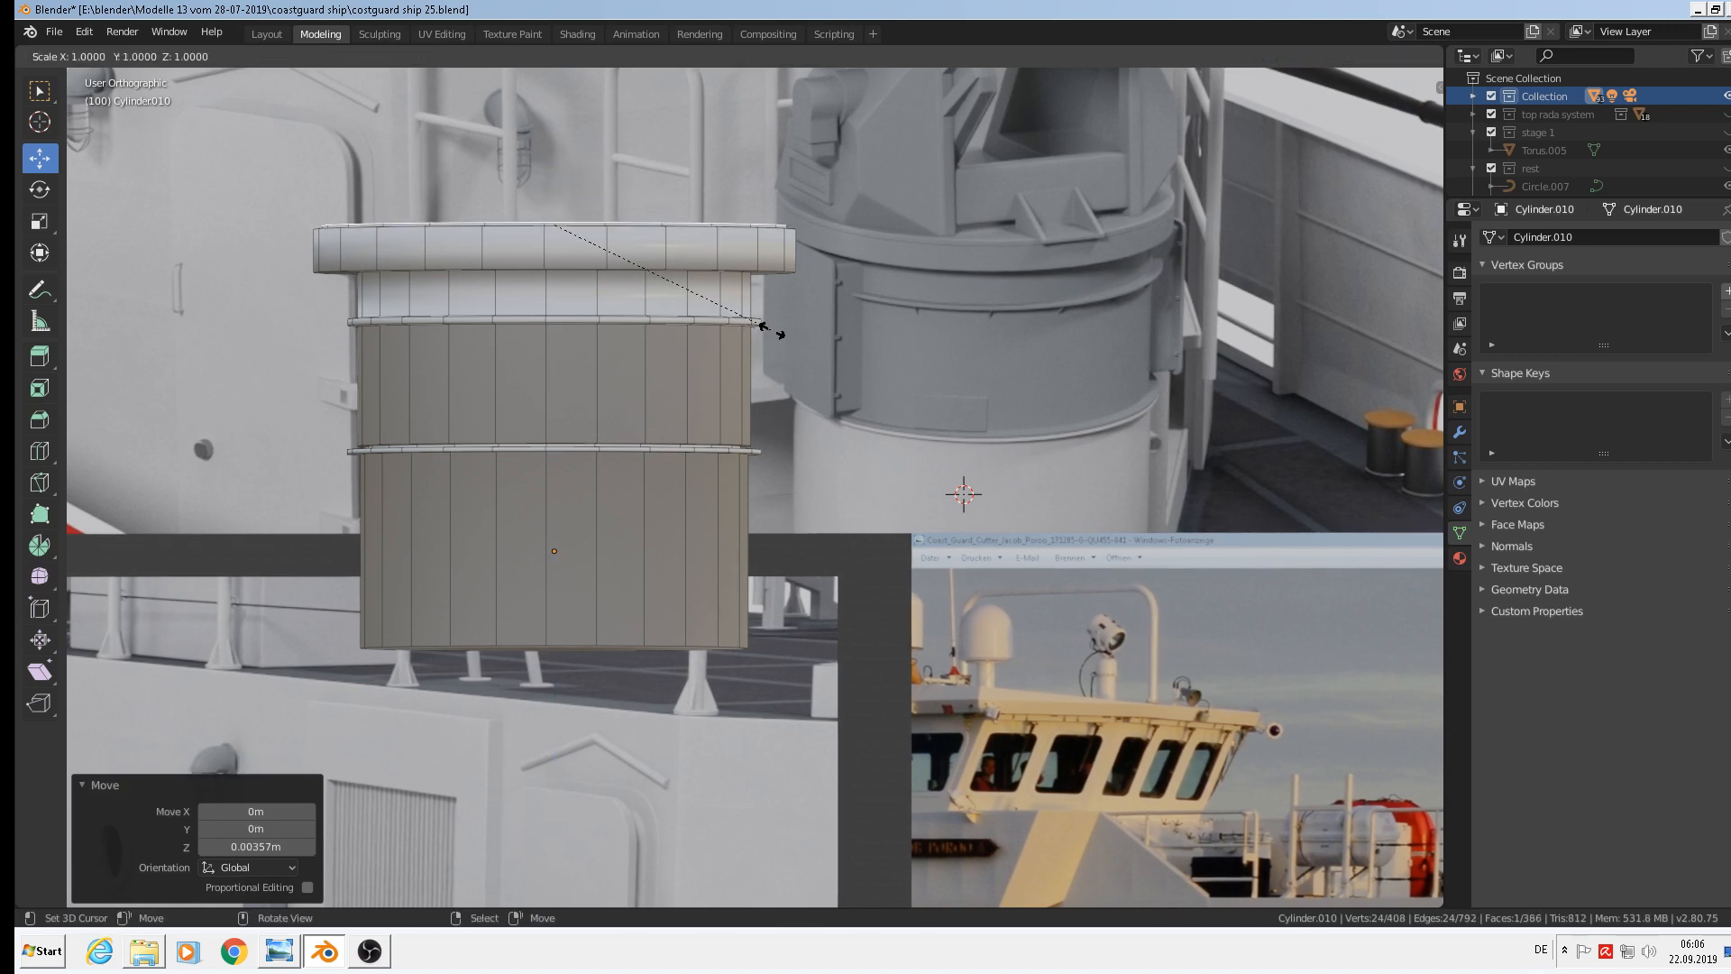
{"action": "left_click", "coordinate": [783, 333]}
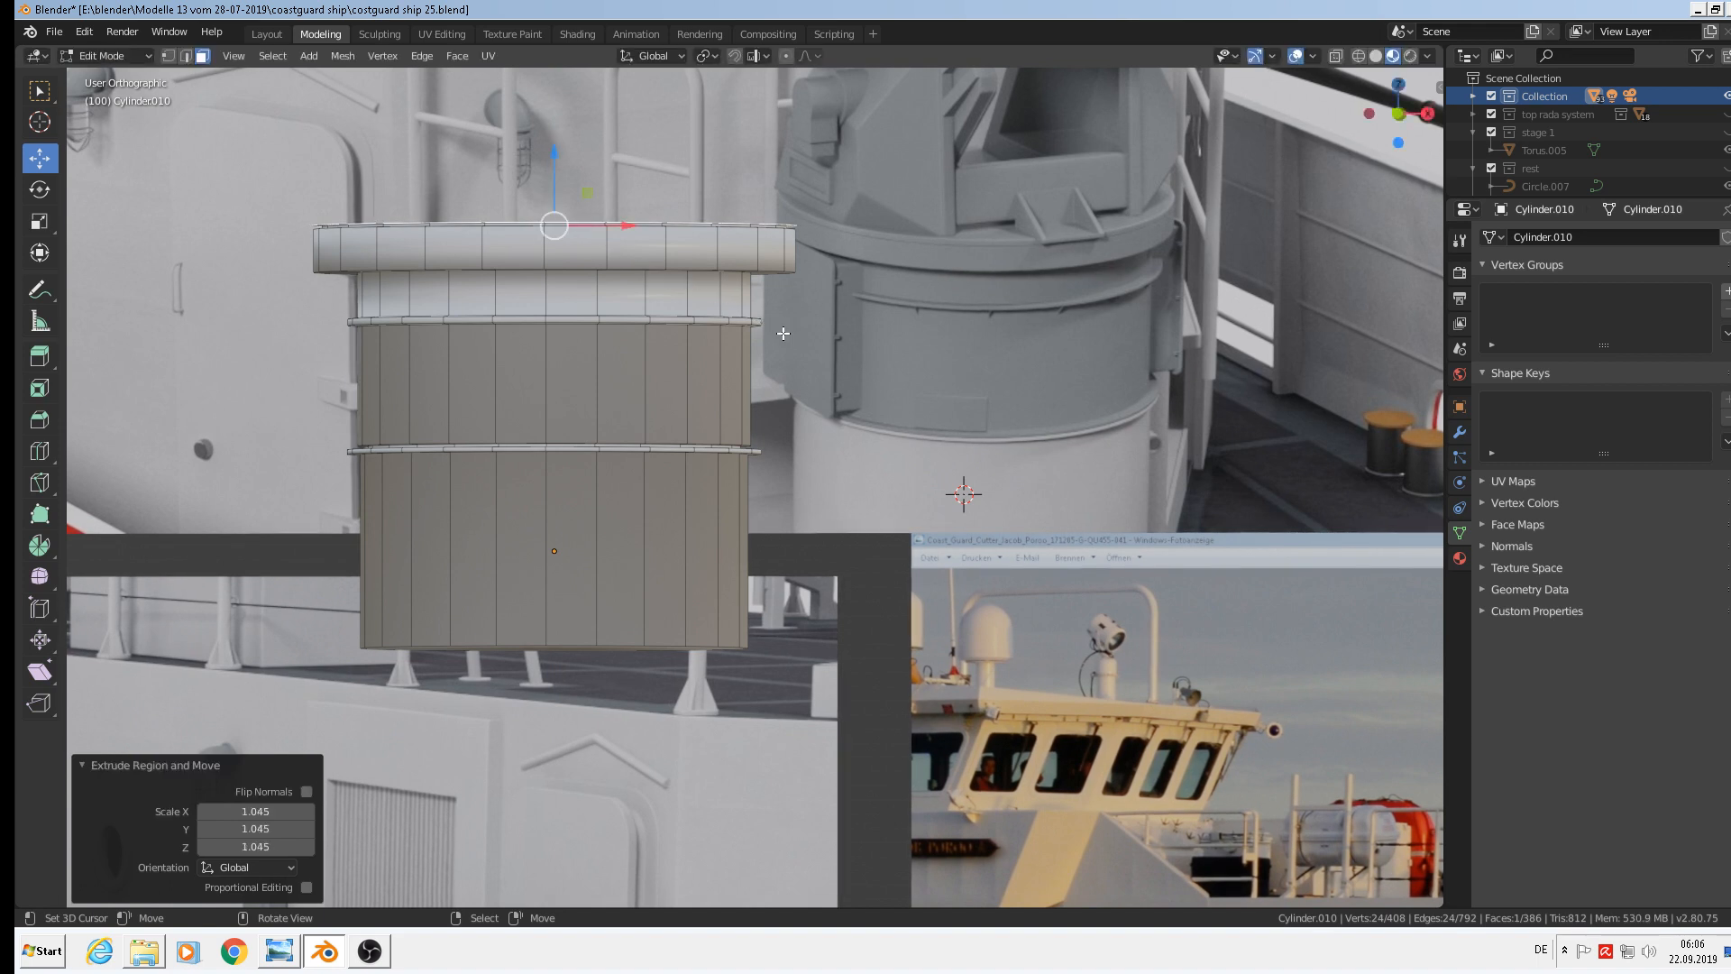
{"action": "key", "text": "e"}
{"action": "right_click", "coordinate": [781, 333]}
{"action": "left_click_drag", "start_coordinate": [535, 148], "coordinate": [549, 169]}
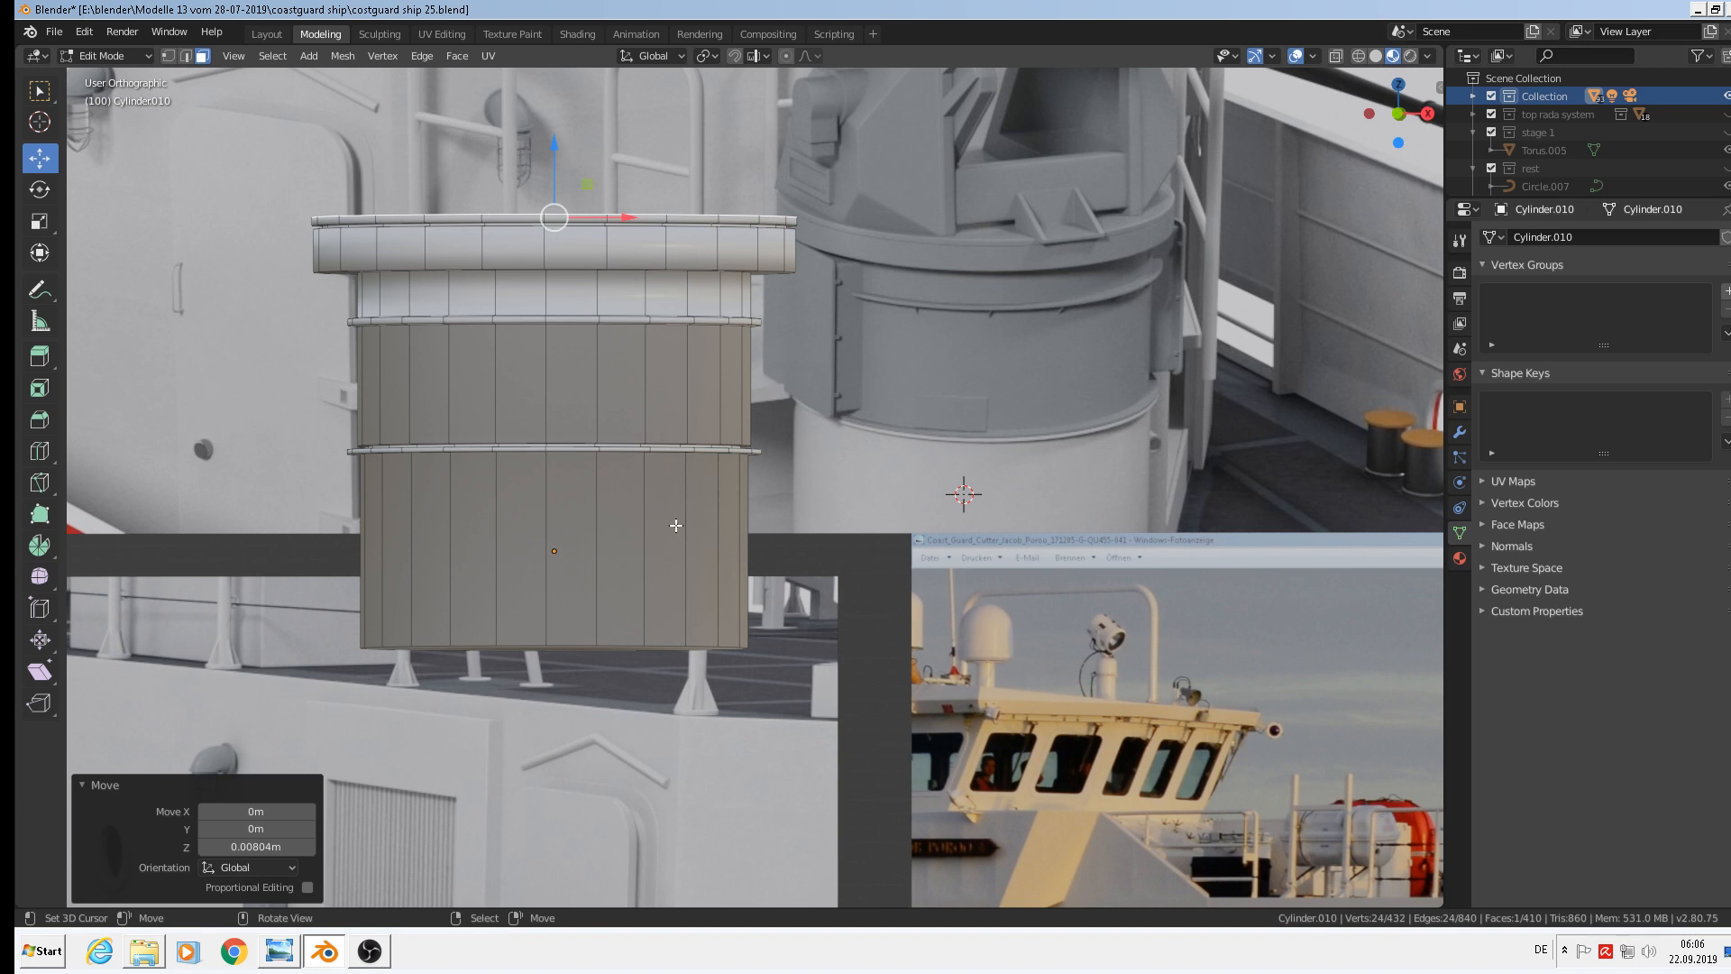
{"action": "key", "text": "Tab"}
{"action": "key", "text": "Tab"}
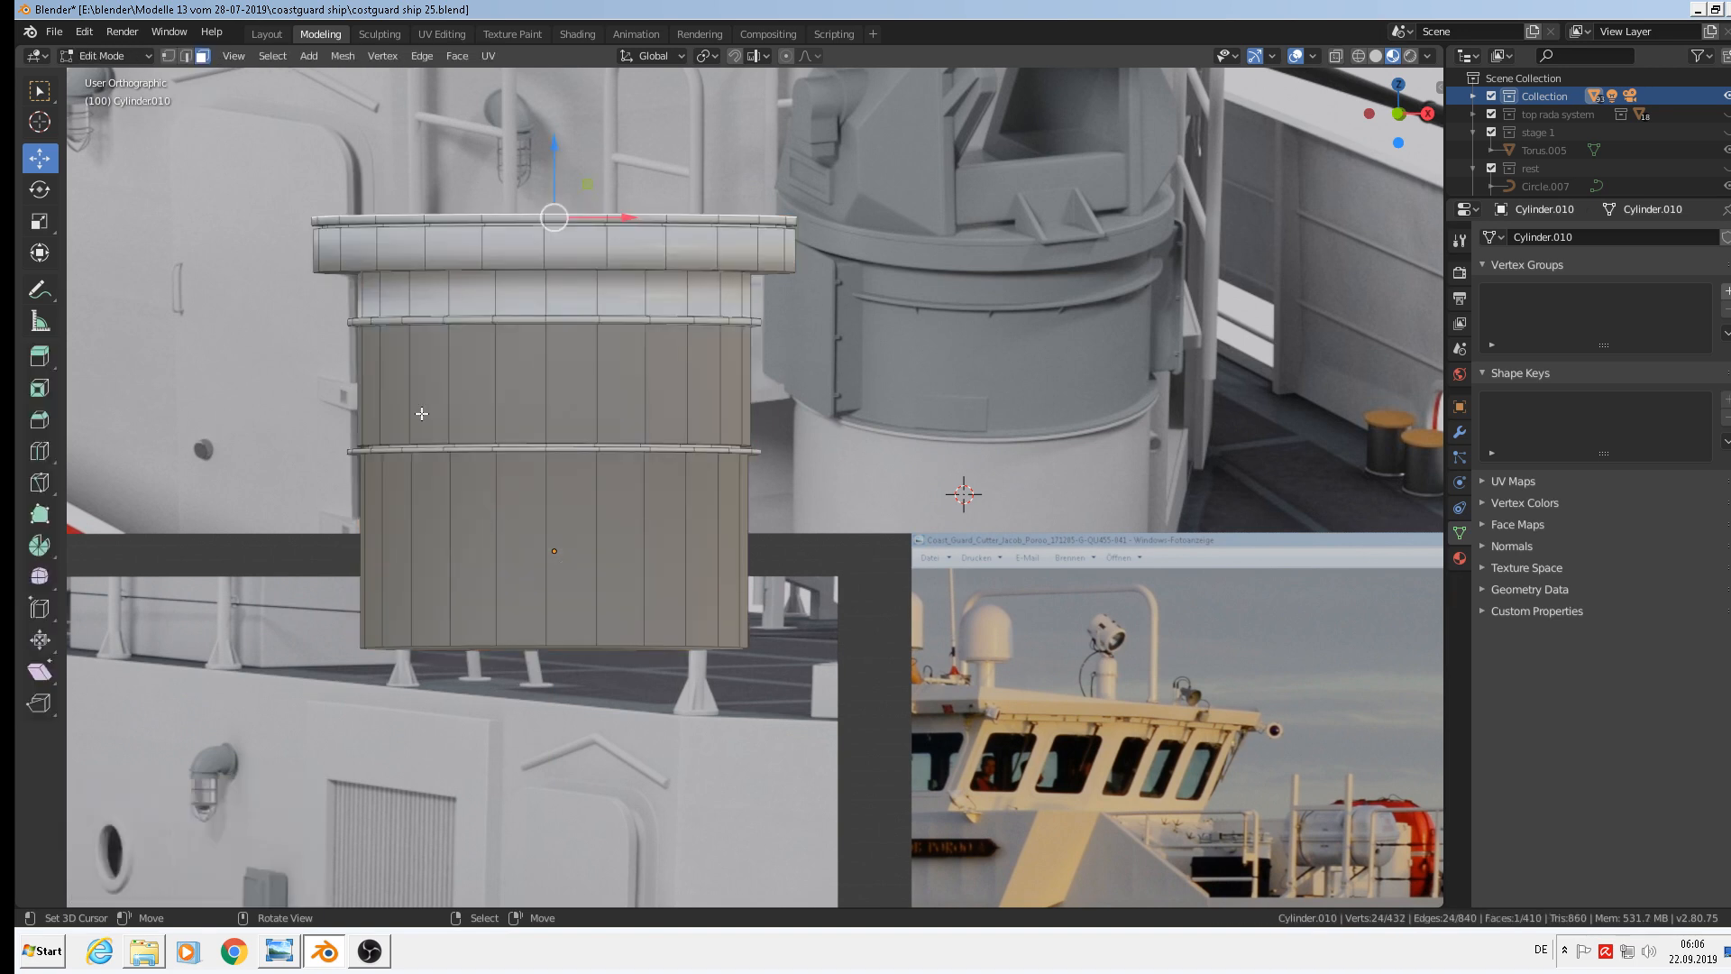
Add two horizontal loop cuts at the lower and upper edges of the middle section, with slide factors of about 0.939 and -0.938
{"action": "key", "text": "ctrl+r"}
{"action": "left_click", "coordinate": [438, 382]}
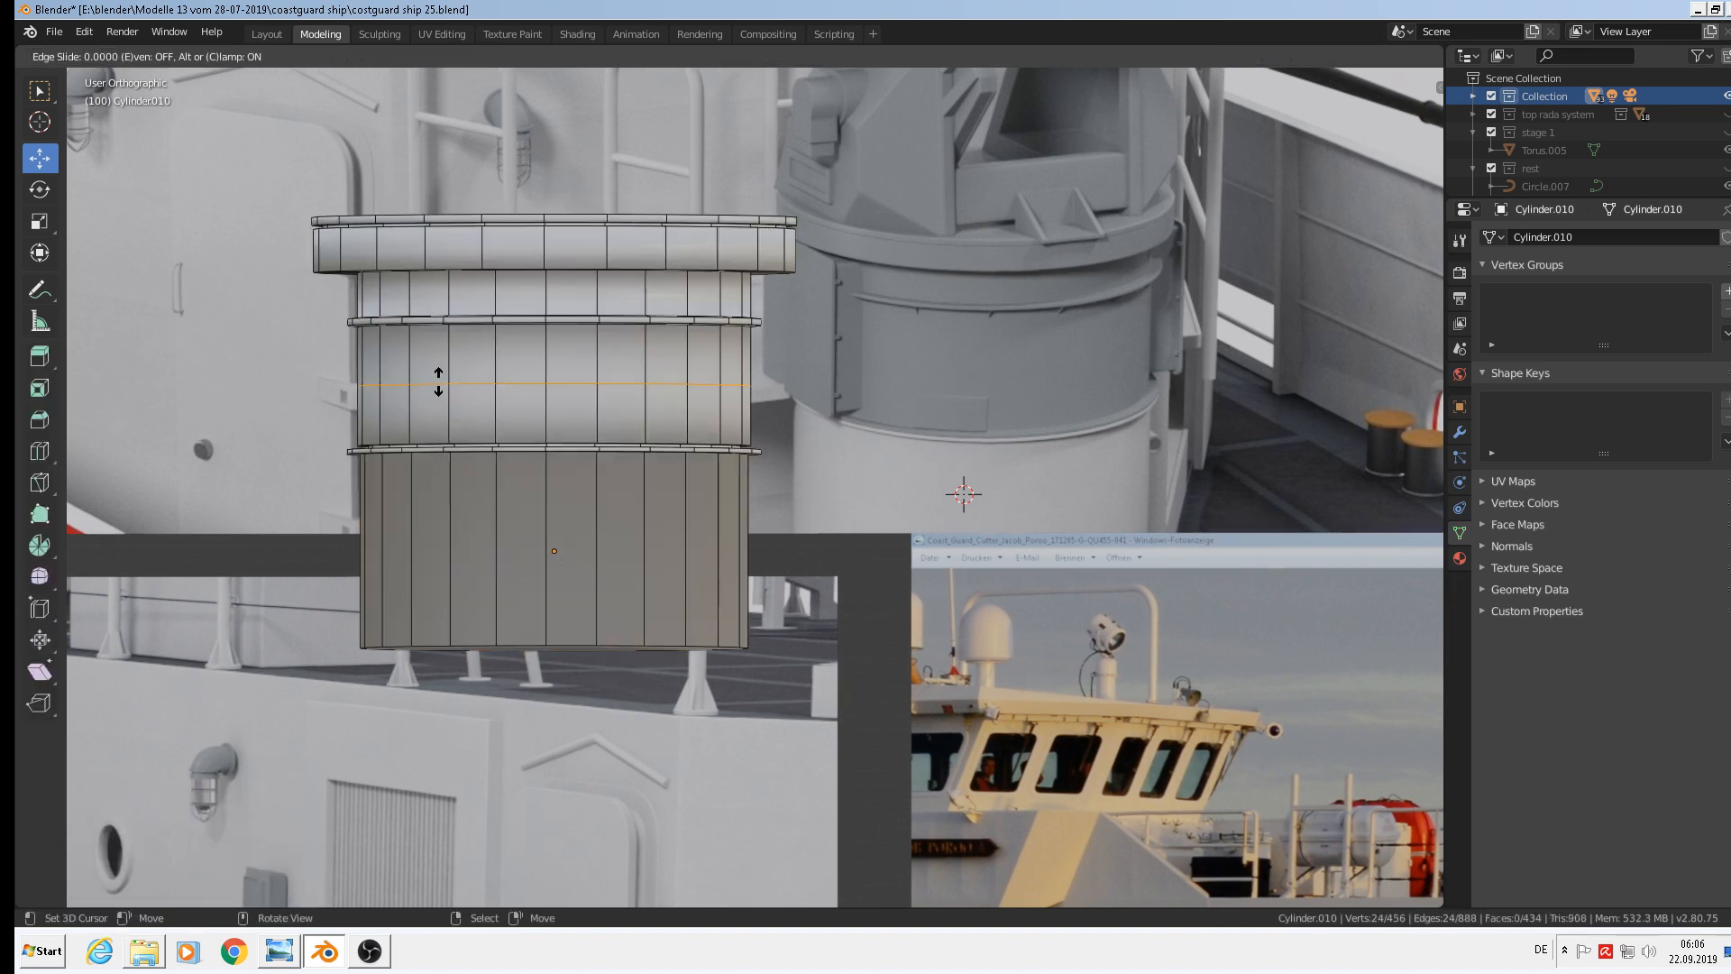
{"action": "left_click", "coordinate": [438, 438]}
{"action": "key", "text": "ctrl+r"}
{"action": "left_click", "coordinate": [458, 382]}
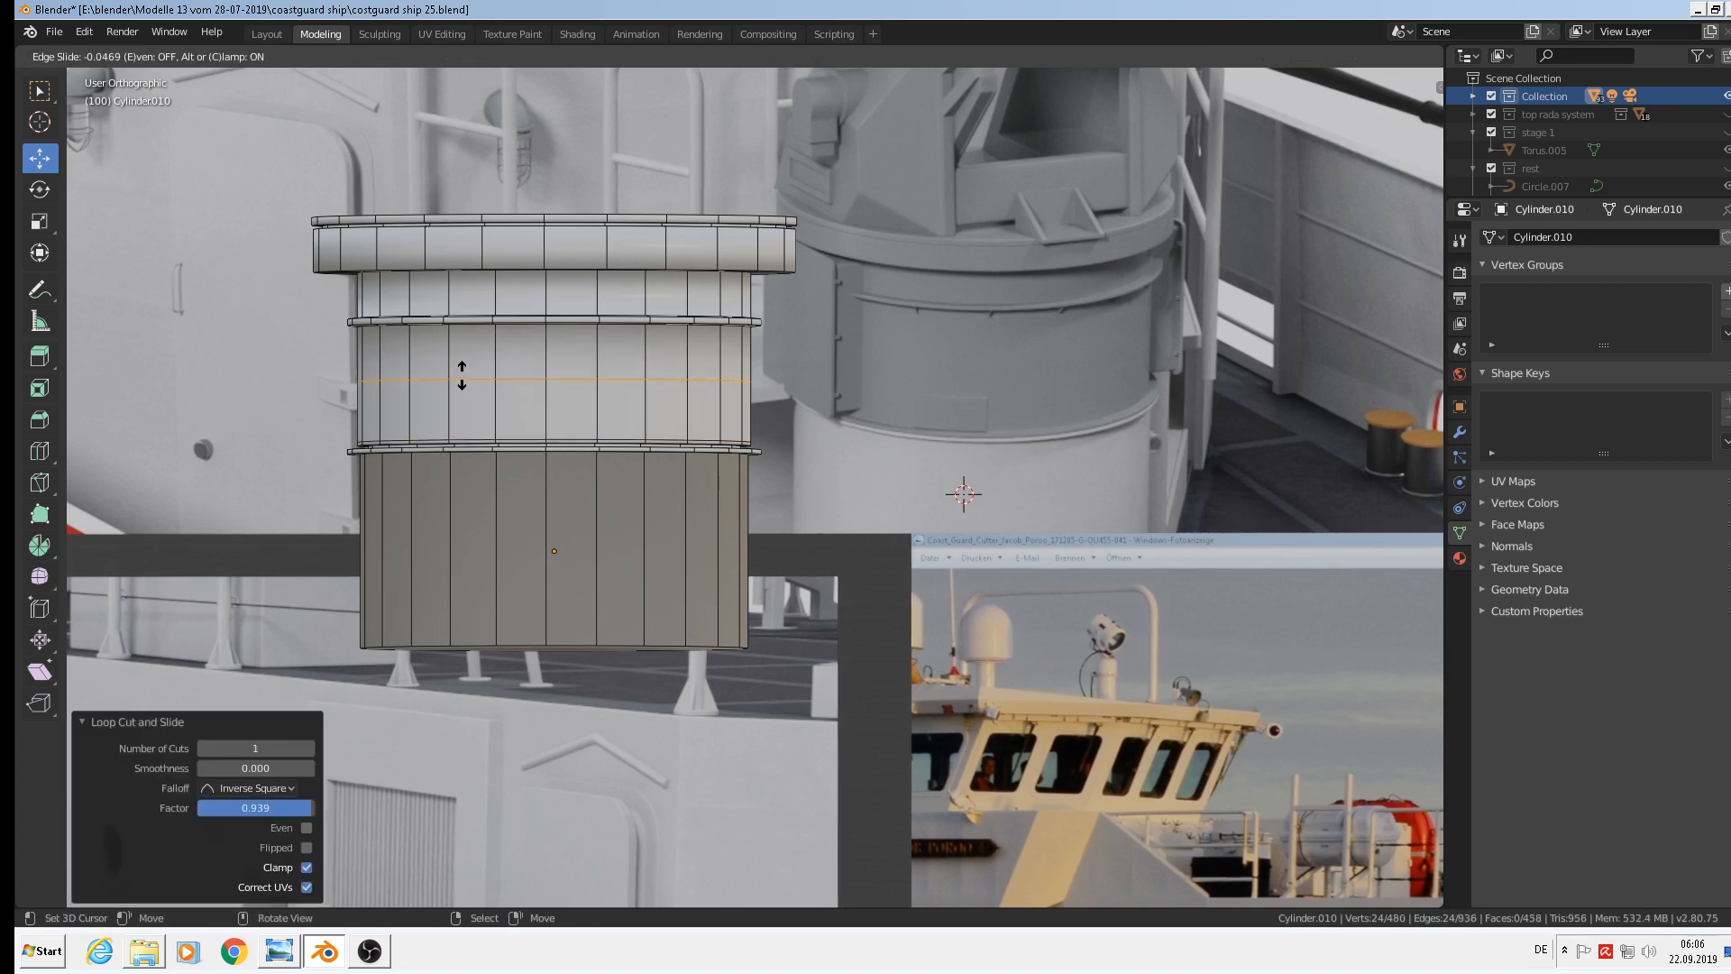
{"action": "left_click", "coordinate": [464, 326]}
Add two horizontal loop cuts at the upper and lower edges of the bottom section, with slide factors of about -0.981 and 0.96
{"action": "key", "text": "ctrl+r"}
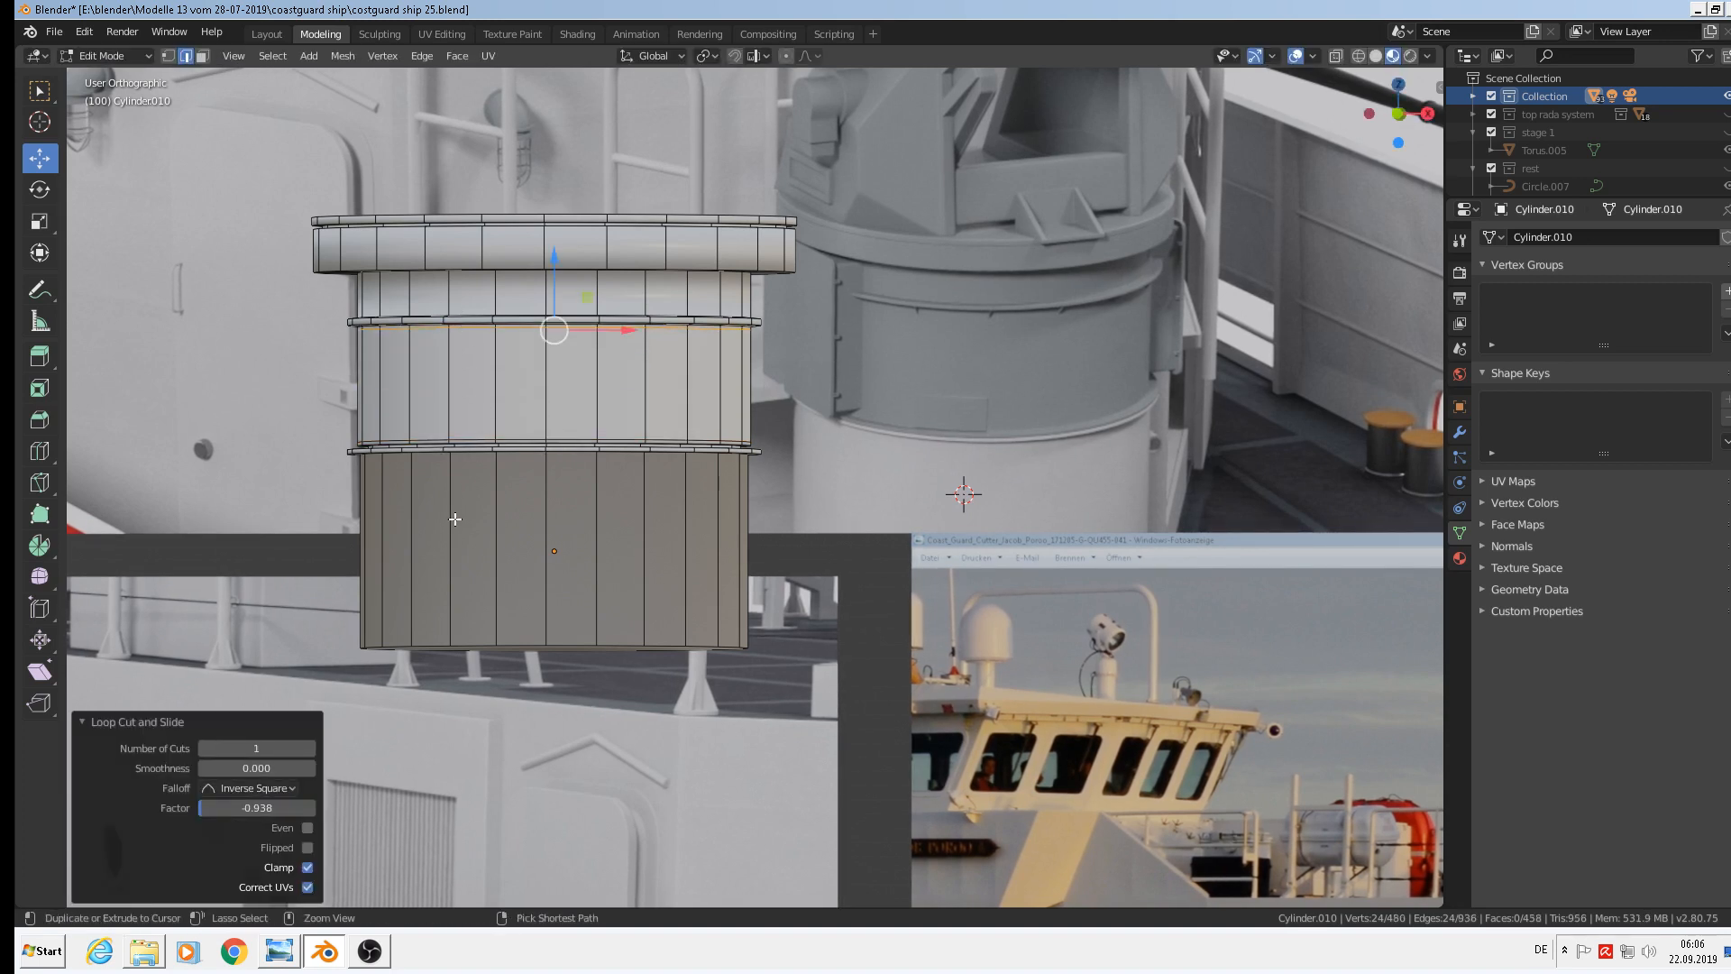
{"action": "left_click", "coordinate": [452, 515]}
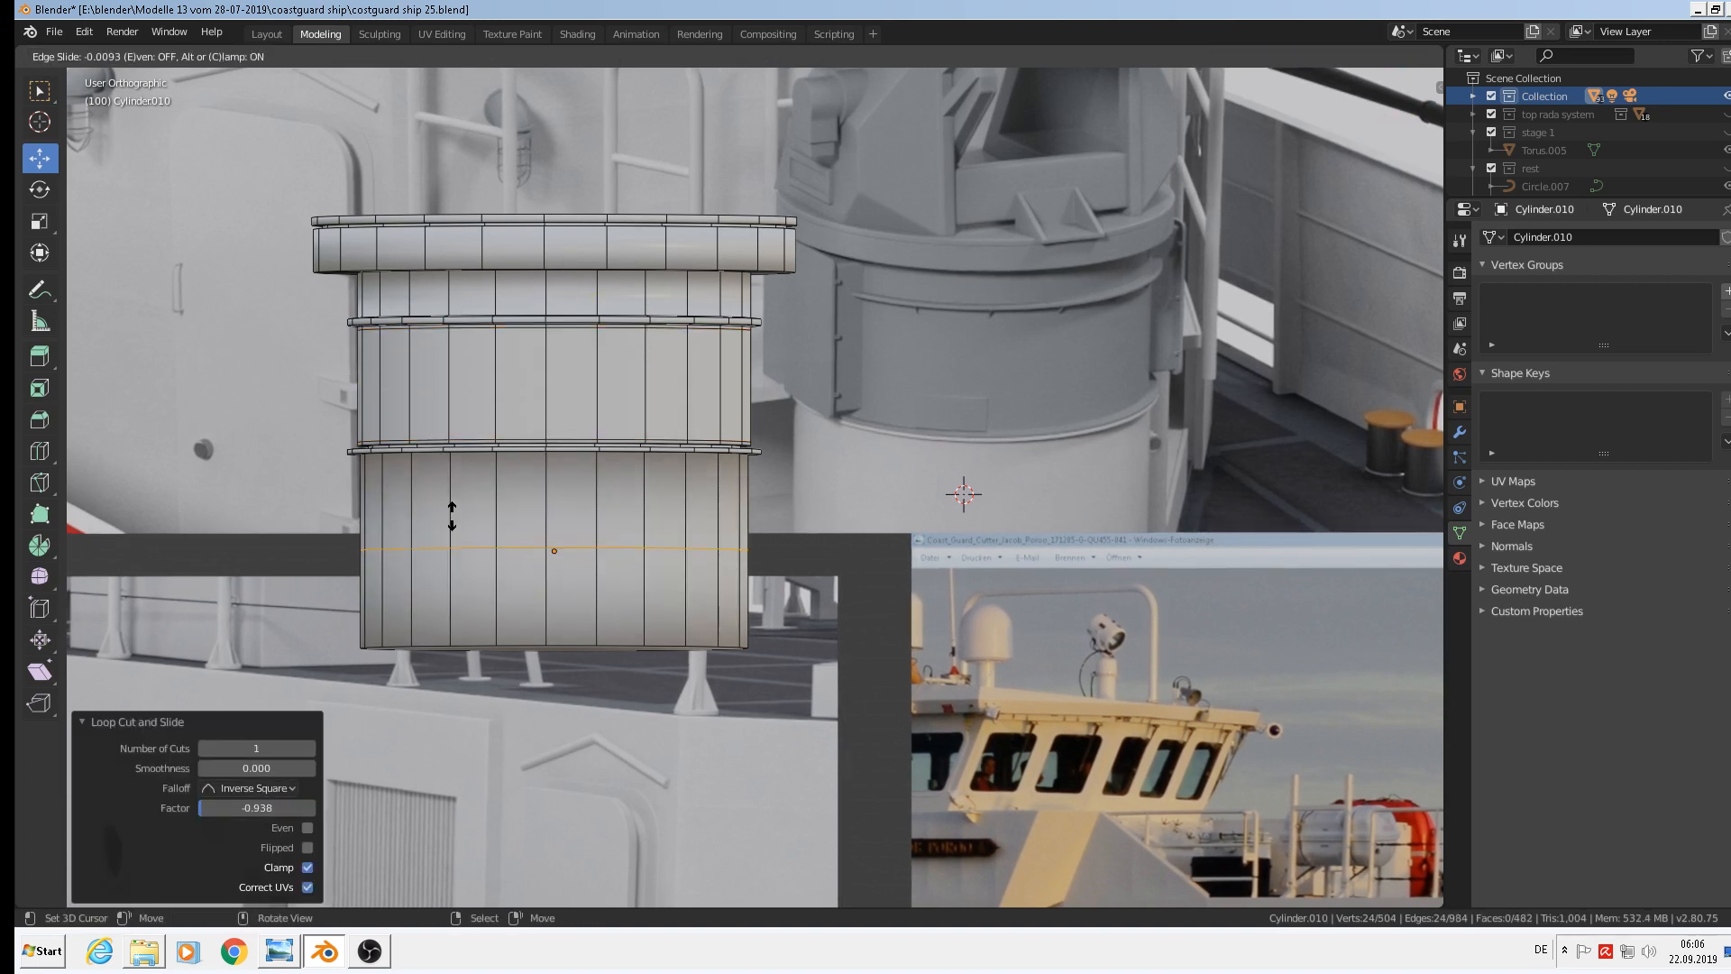
{"action": "left_click", "coordinate": [451, 424]}
{"action": "key", "text": "ctrl+r"}
{"action": "left_click", "coordinate": [485, 526]}
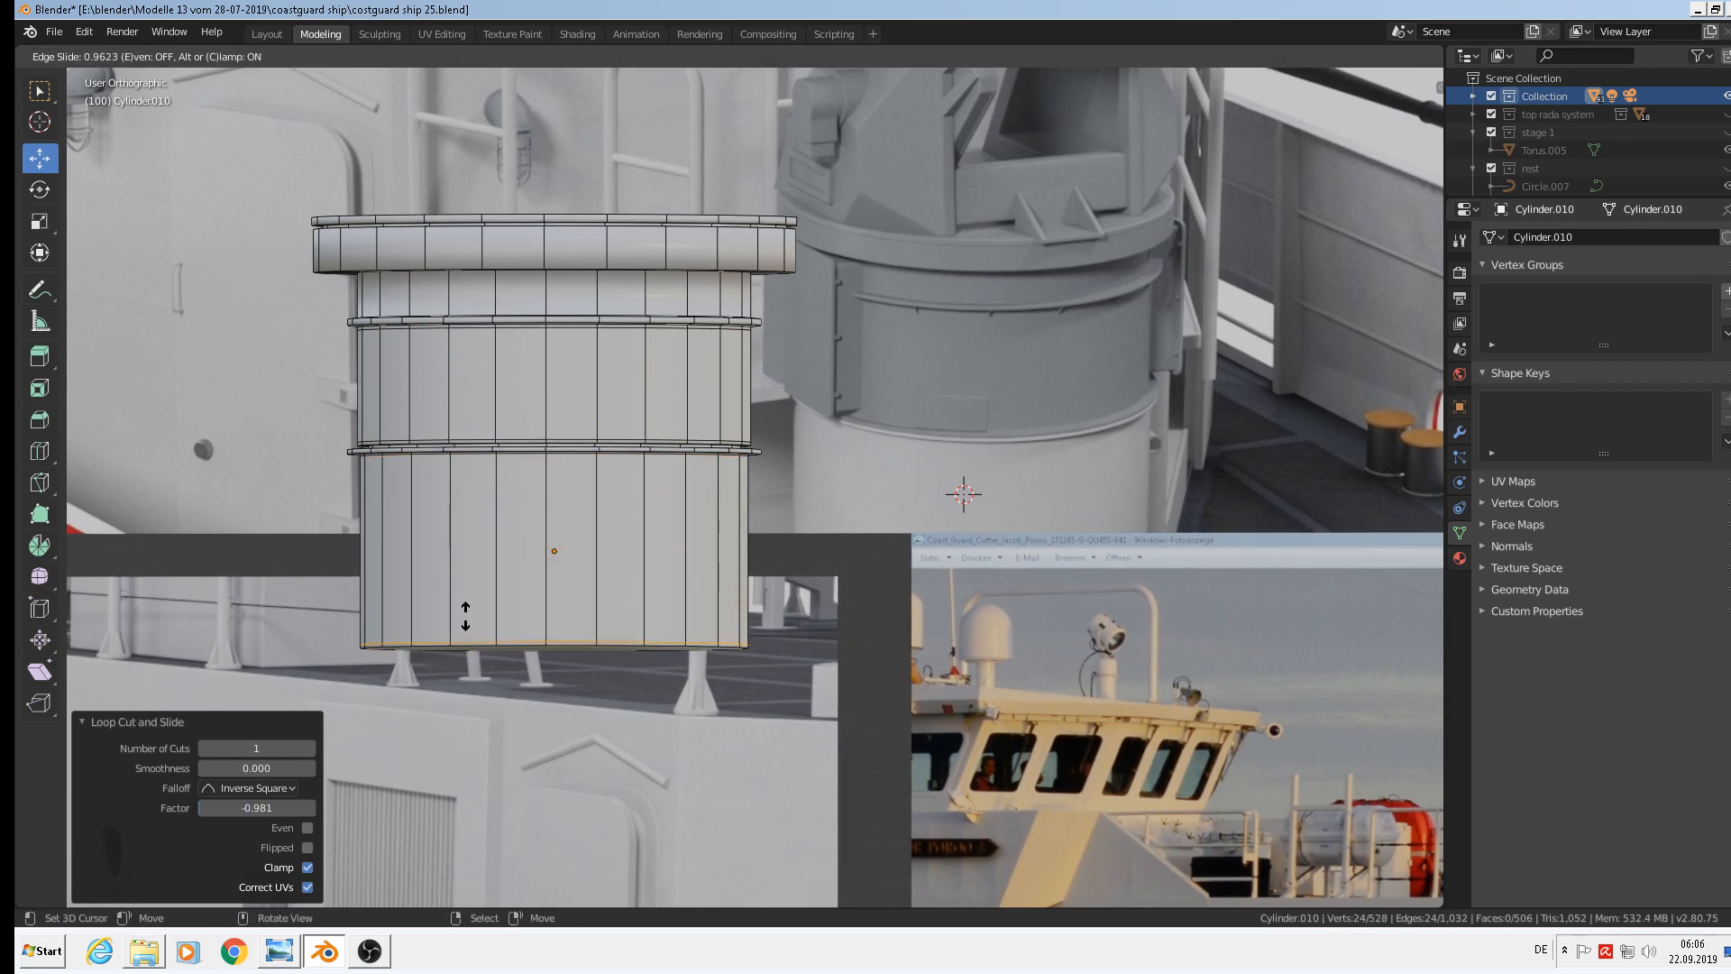
{"action": "left_click", "coordinate": [591, 556]}
{"action": "scroll", "coordinate": [591, 557], "scroll_direction": "down", "scroll_amount": 3}
{"action": "key", "text": "Tab"}
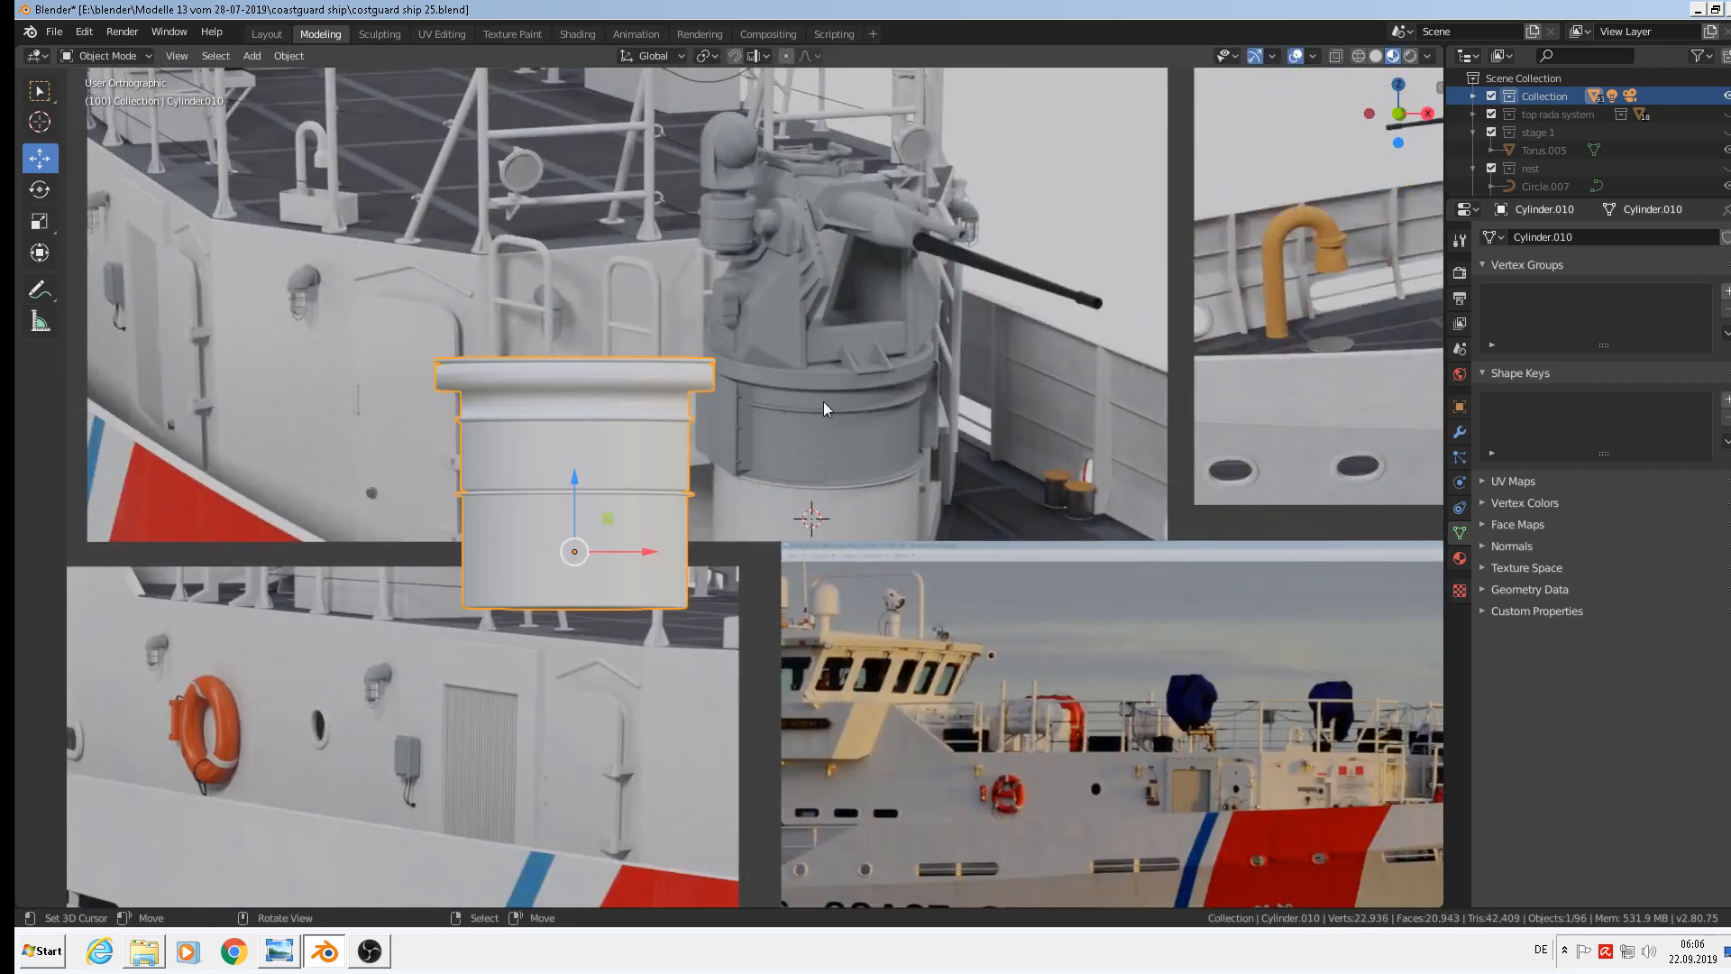
Add a horizontal loop cut close to the wide flange's lower edge, with a slide factor of about 0.893
{"action": "scroll", "coordinate": [657, 418], "scroll_direction": "up", "scroll_amount": 5}
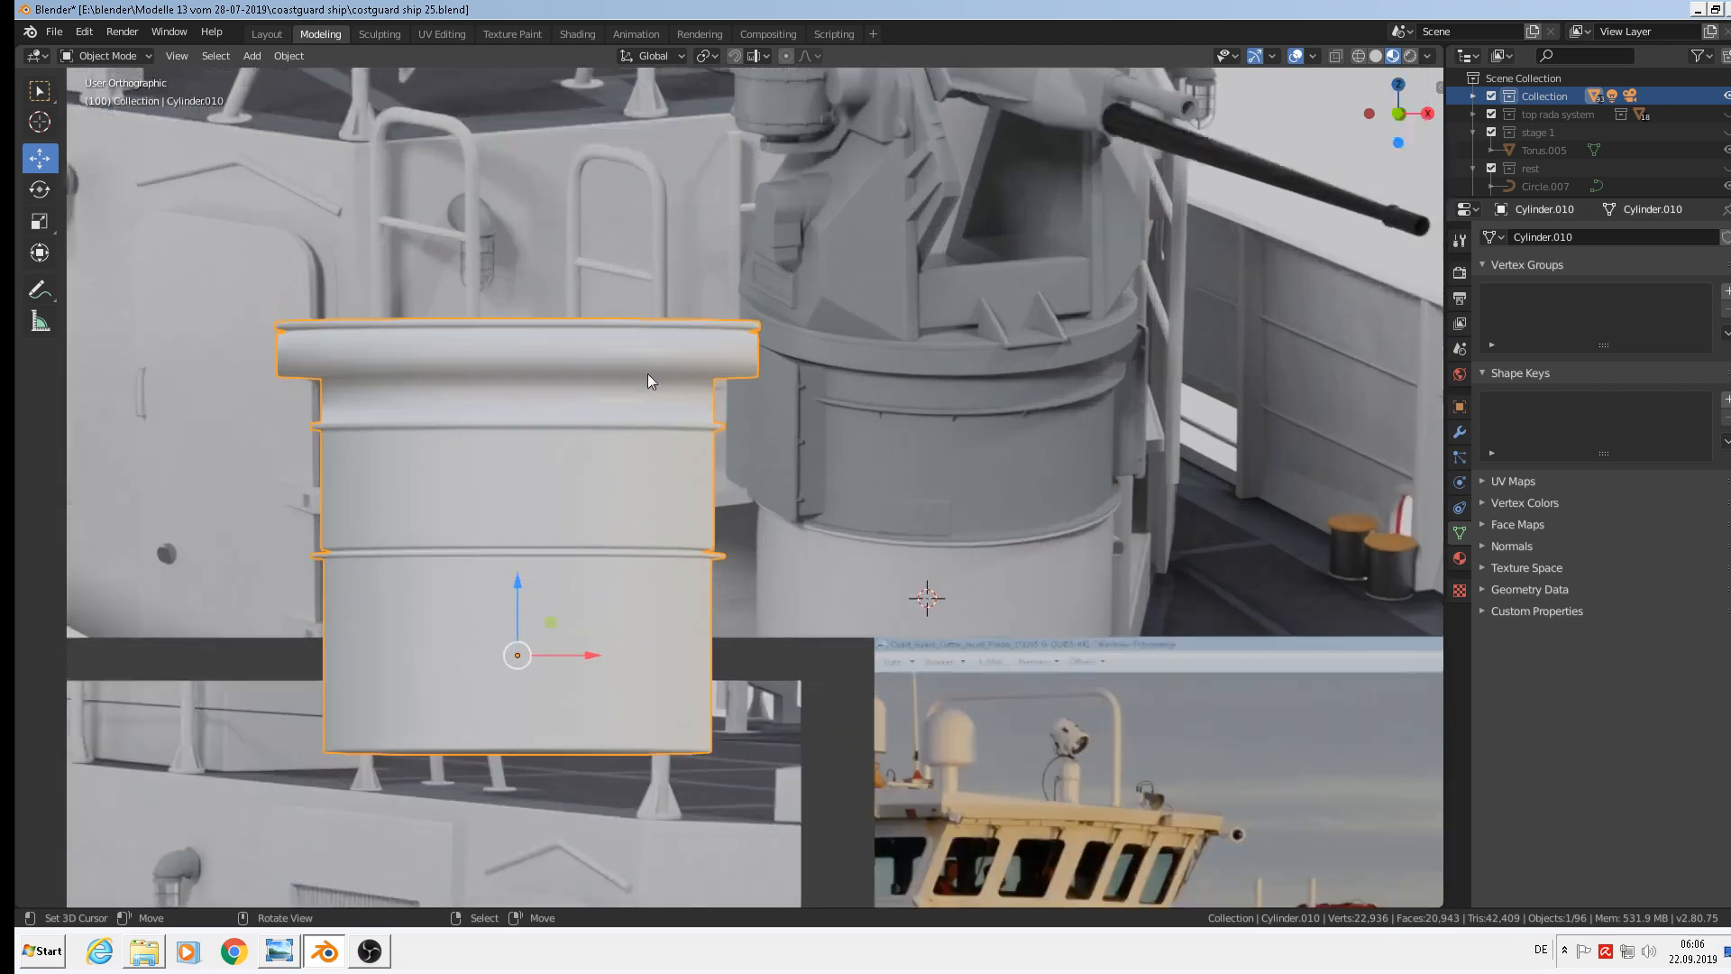
{"action": "key", "text": "Tab"}
{"action": "key", "text": "ctrl+r"}
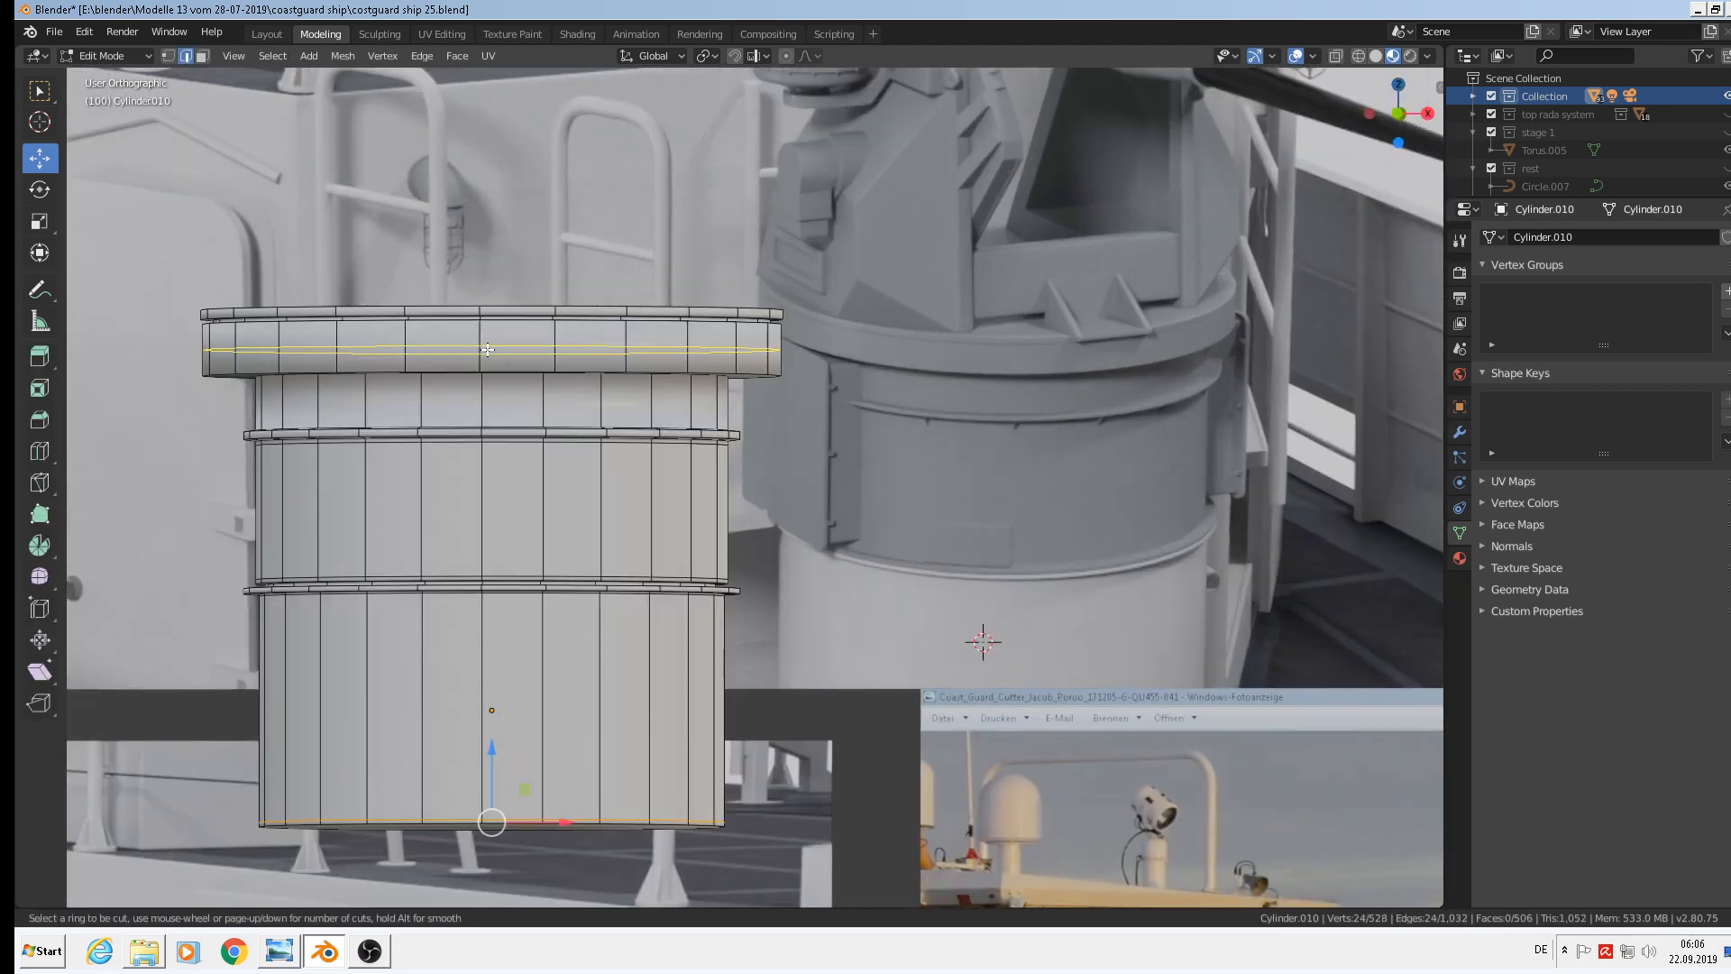
{"action": "left_click", "coordinate": [493, 351]}
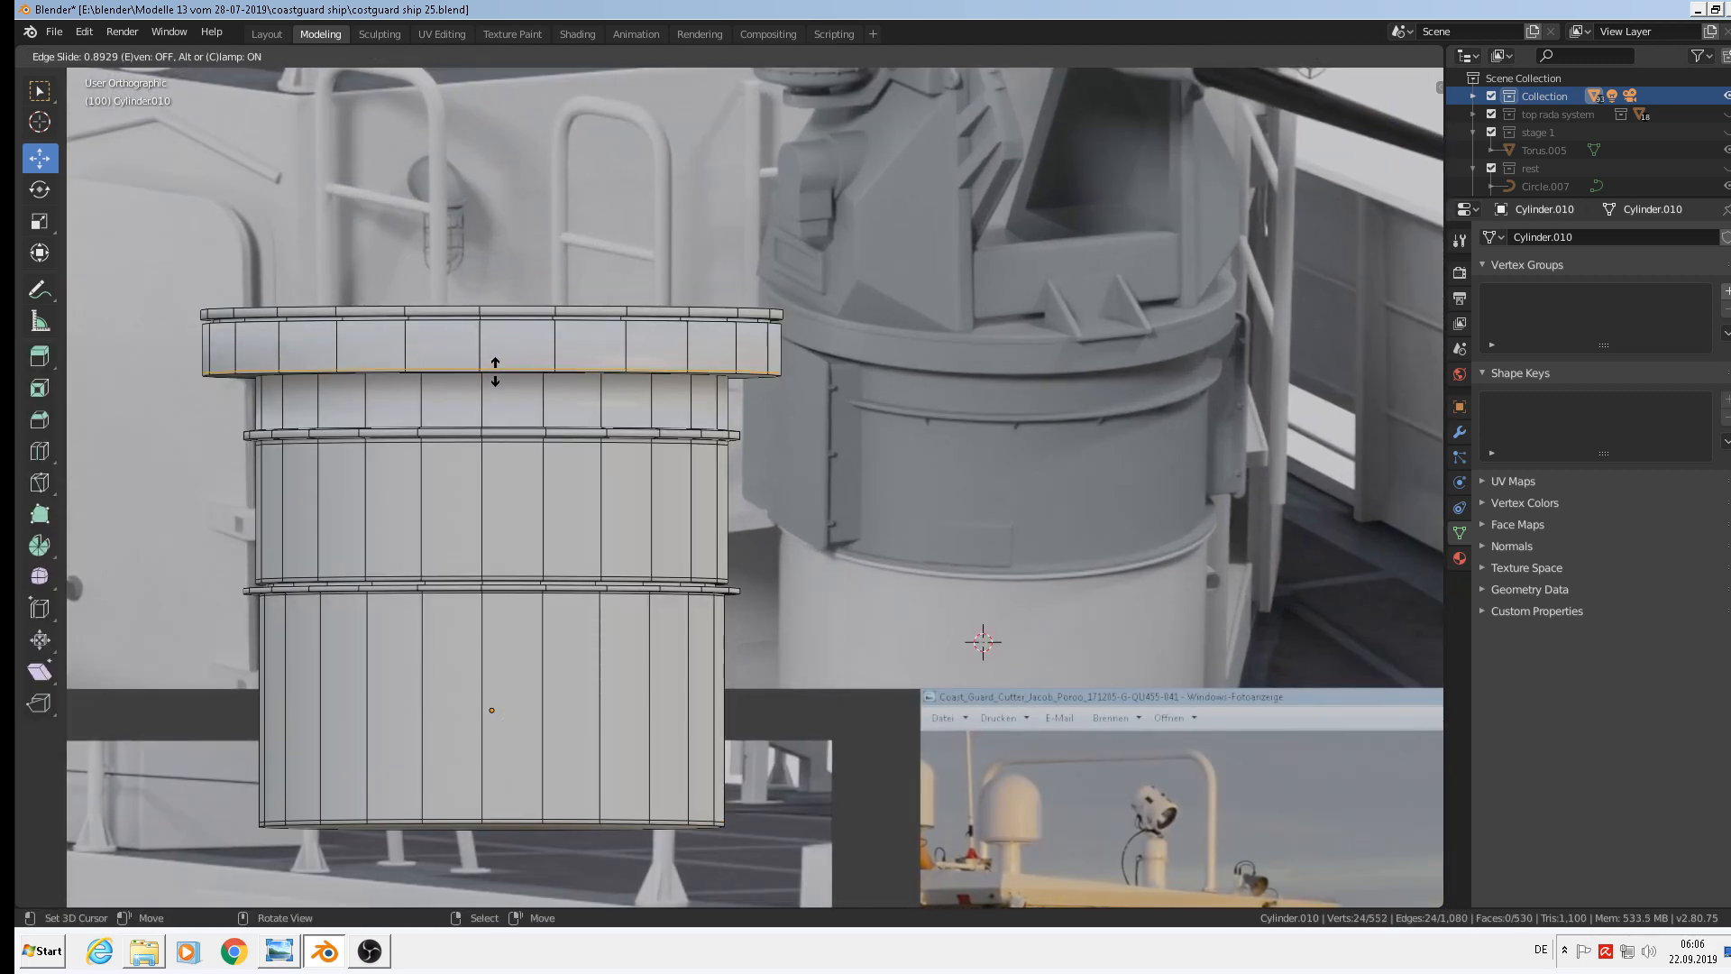
{"action": "left_click", "coordinate": [496, 368]}
{"action": "key", "text": "Tab"}
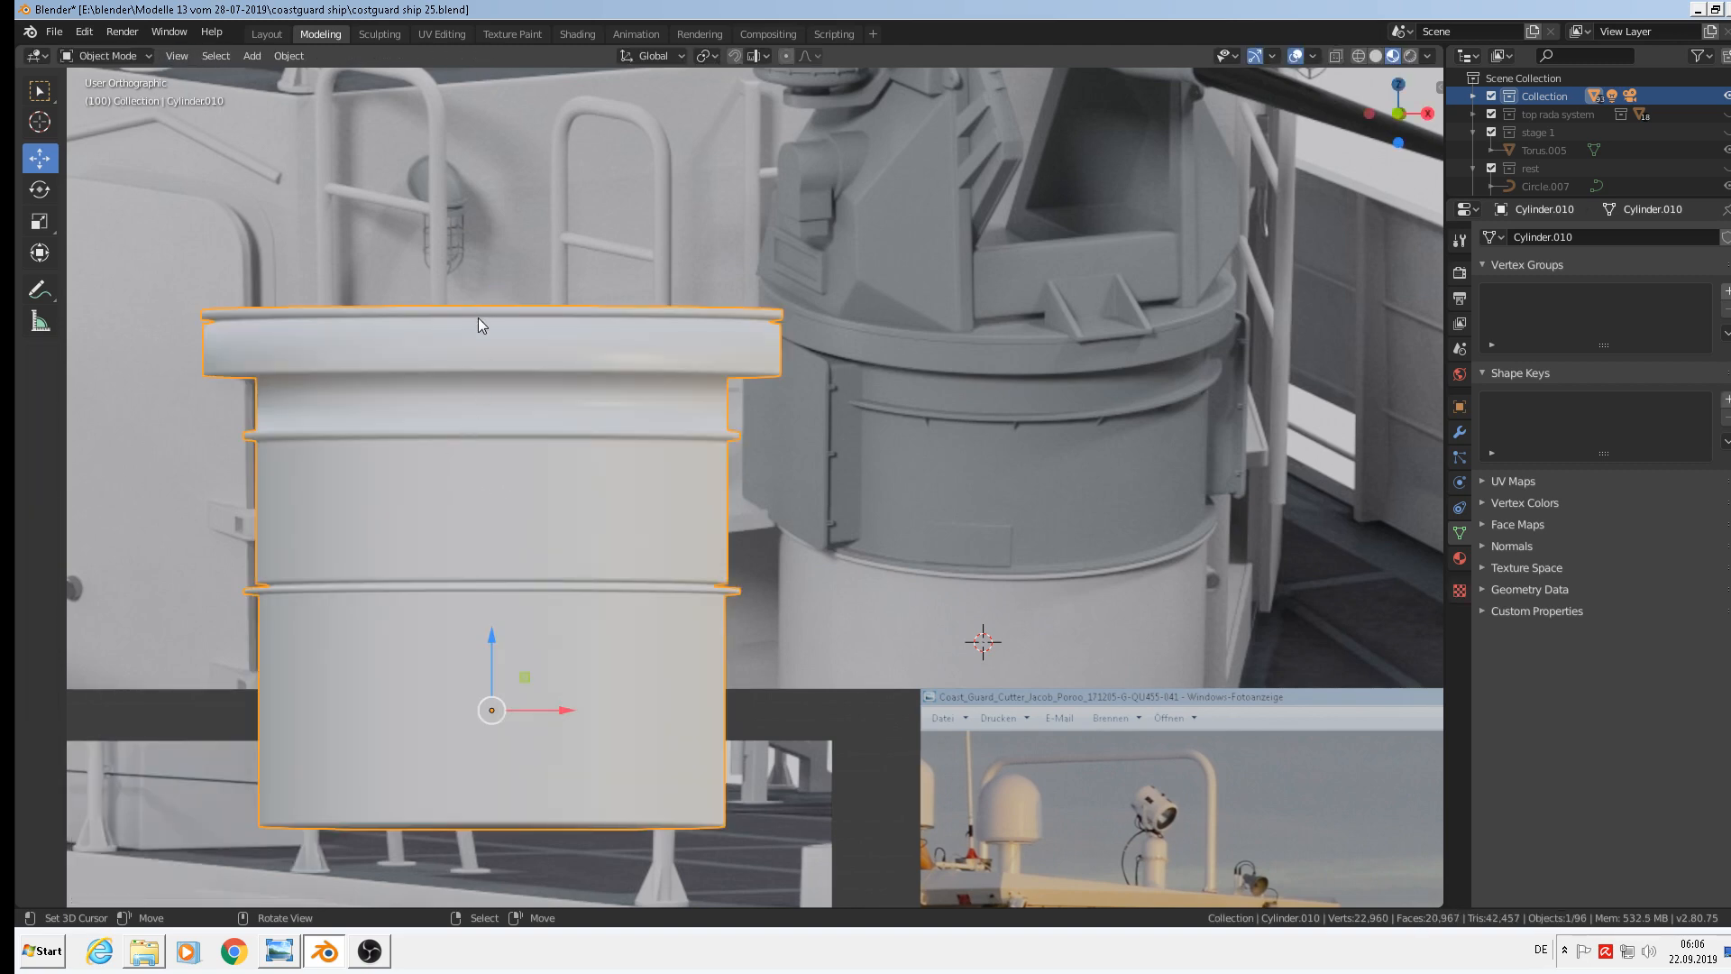
Add a horizontal loop cut near the lower edge of the thin top rim, with a slide factor of about 0.75
{"action": "key", "text": "Tab"}
{"action": "scroll", "coordinate": [478, 318], "scroll_direction": "up", "scroll_amount": 3}
{"action": "scroll", "coordinate": [408, 273], "scroll_direction": "up", "scroll_amount": 3}
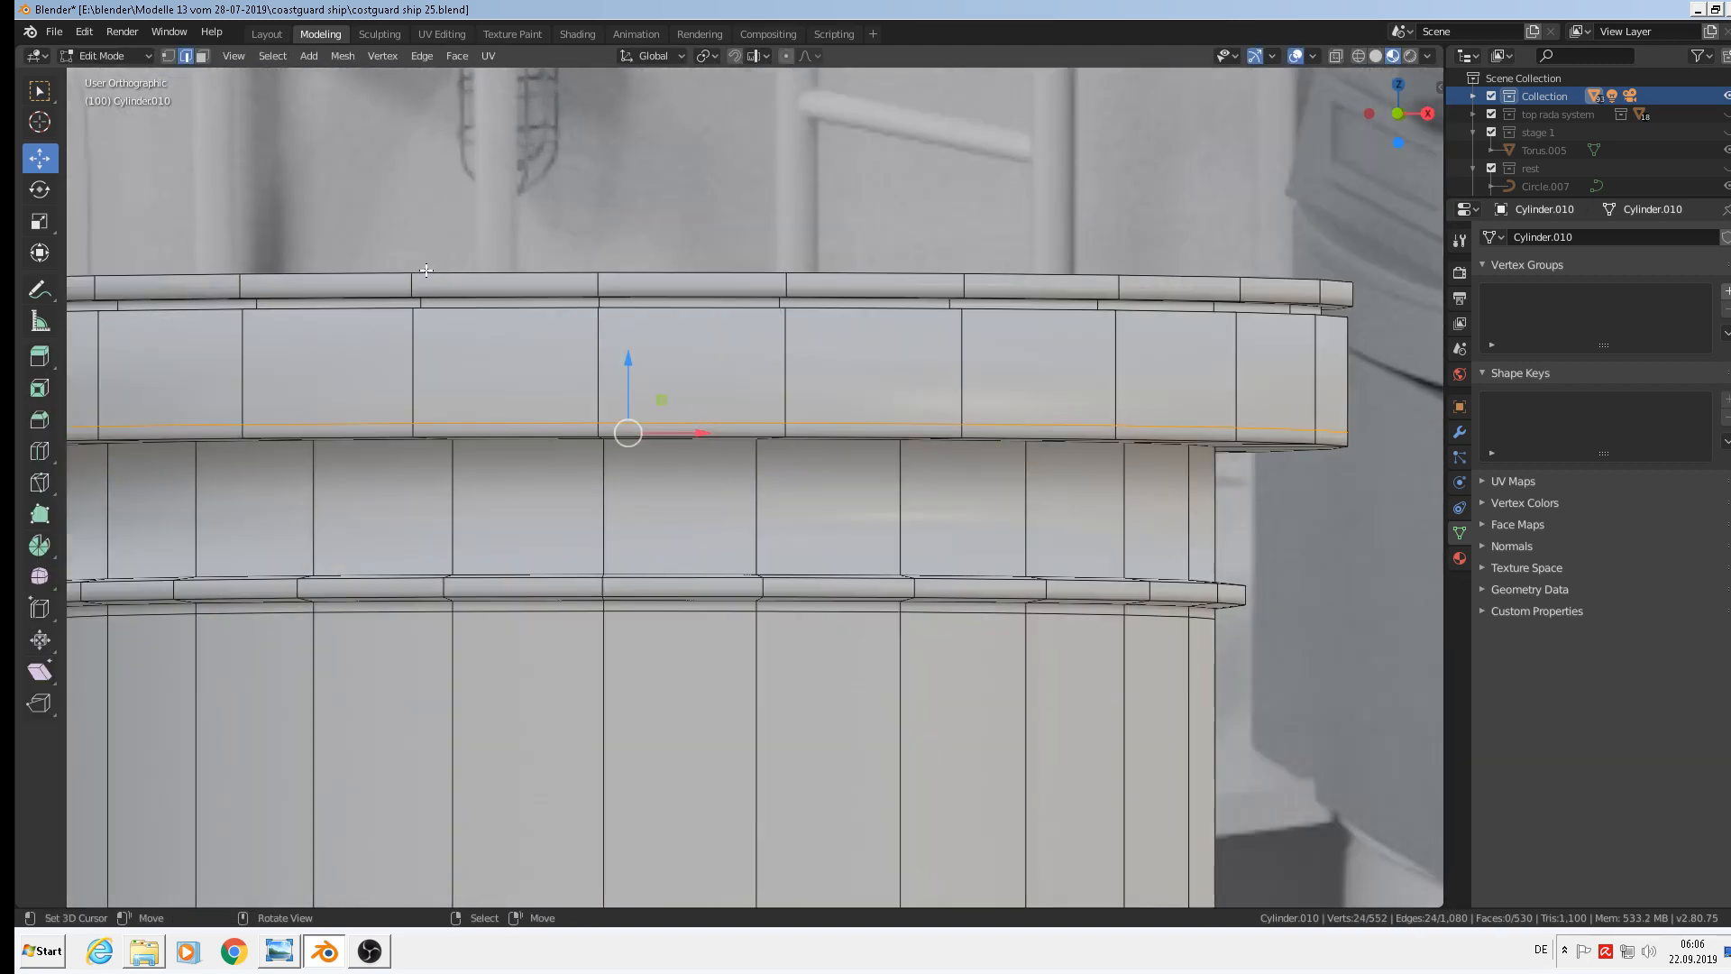
{"action": "key", "text": "ctrl+r"}
{"action": "left_click", "coordinate": [414, 282]}
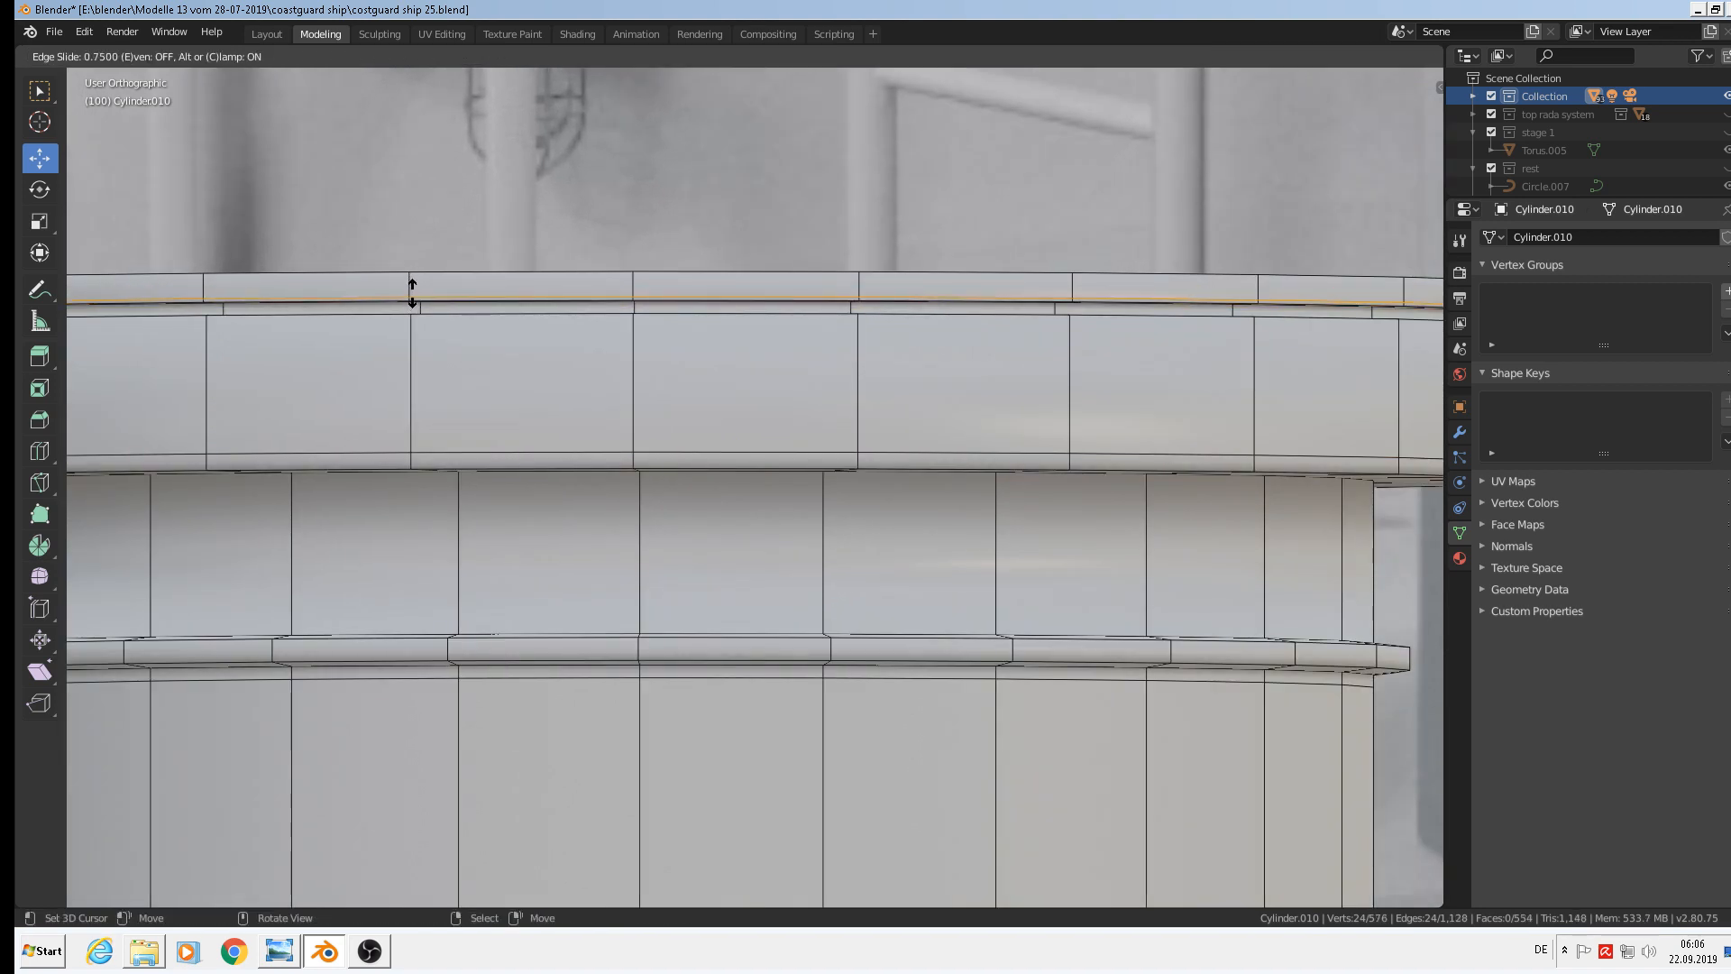
{"action": "left_click", "coordinate": [413, 294]}
{"action": "key", "text": "Tab"}
{"action": "scroll", "coordinate": [462, 343], "scroll_direction": "down", "scroll_amount": 5}
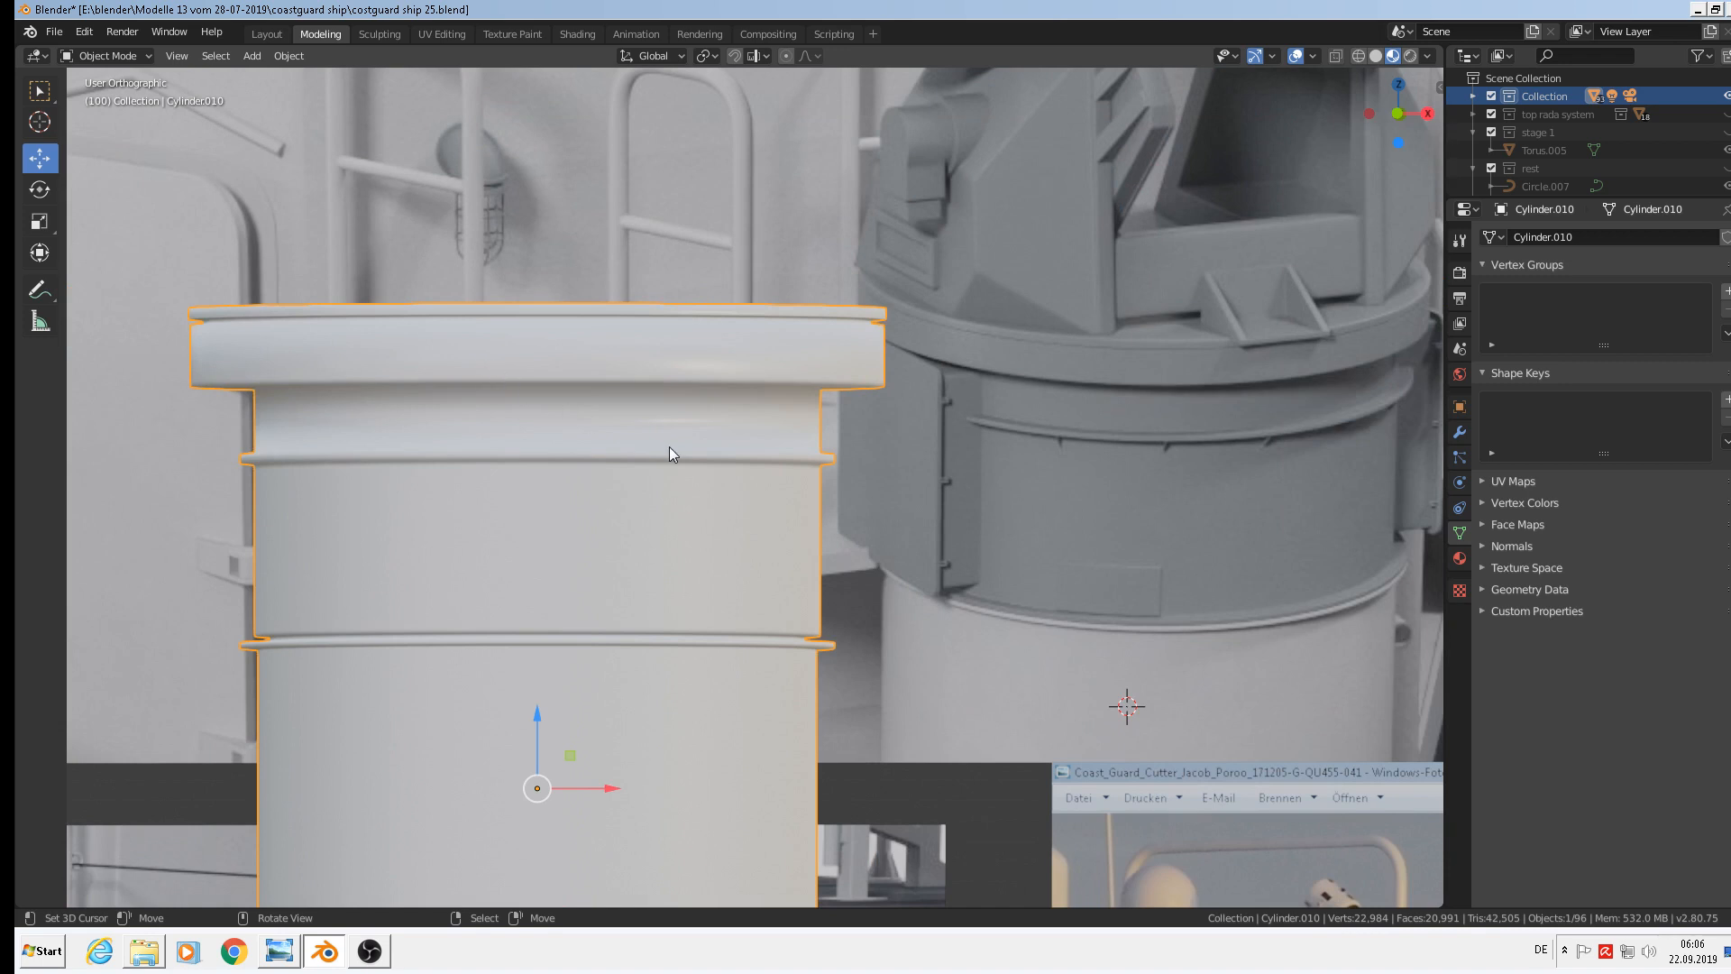
{"action": "key", "text": "Tab"}
{"action": "scroll", "coordinate": [731, 487], "scroll_direction": "up", "scroll_amount": 1}
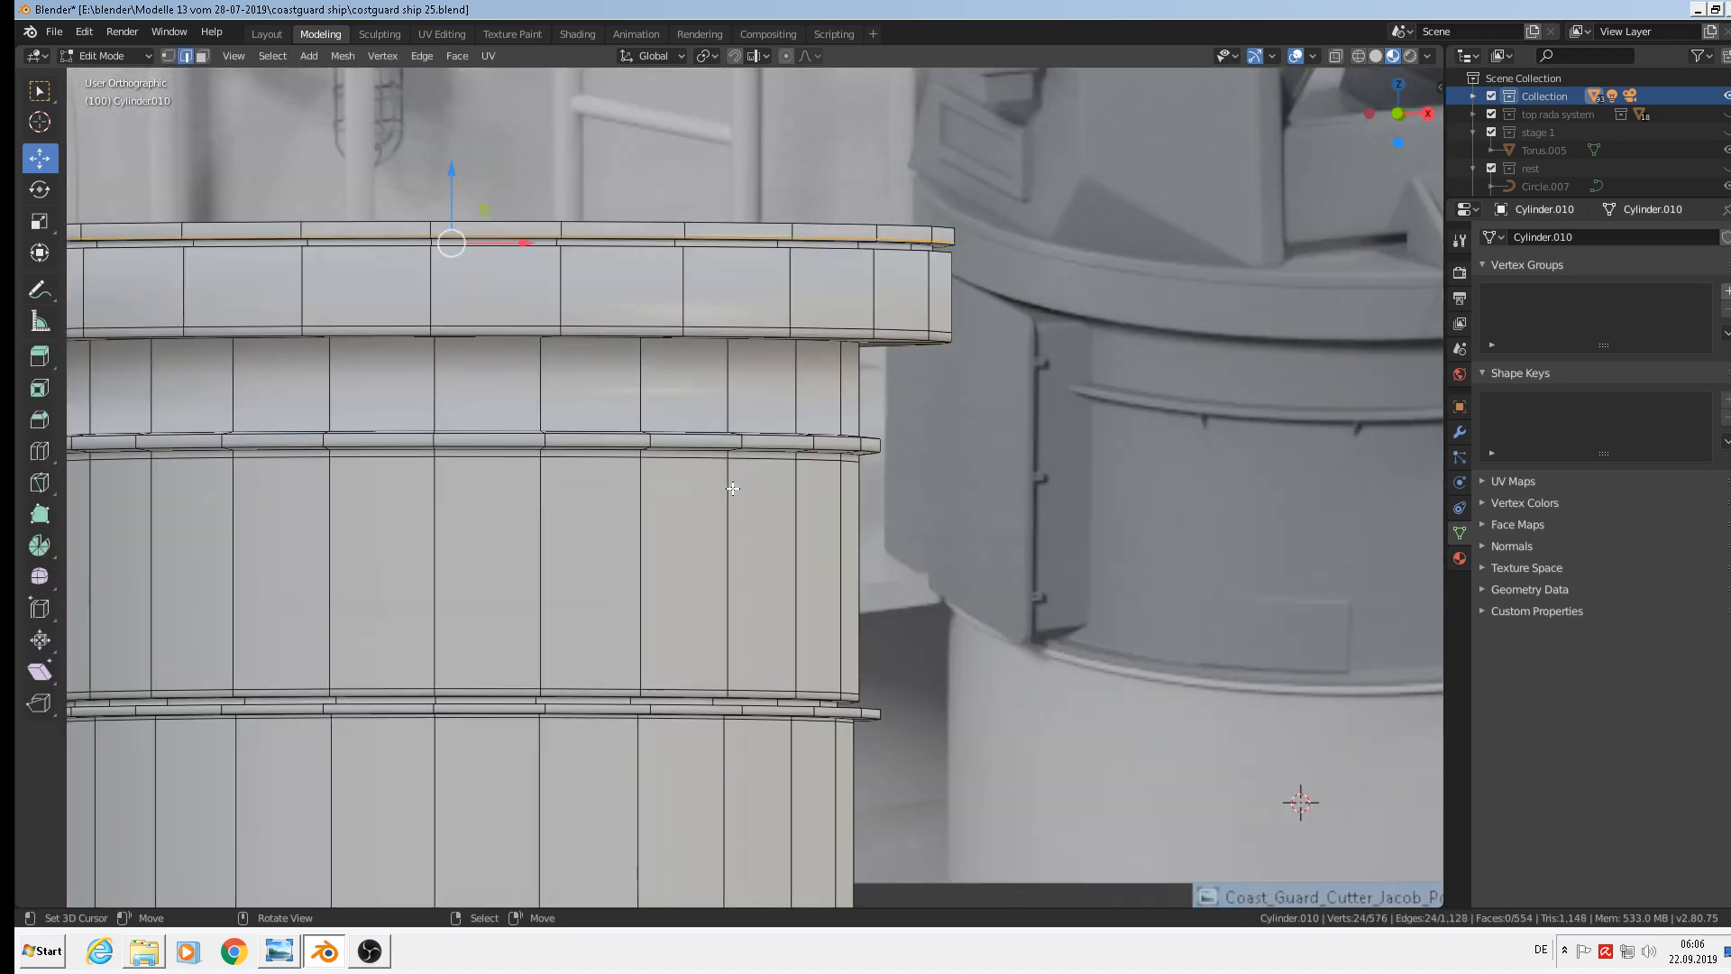
{"action": "scroll", "coordinate": [732, 488], "scroll_direction": "down", "scroll_amount": 1}
{"action": "key", "text": "Tab"}
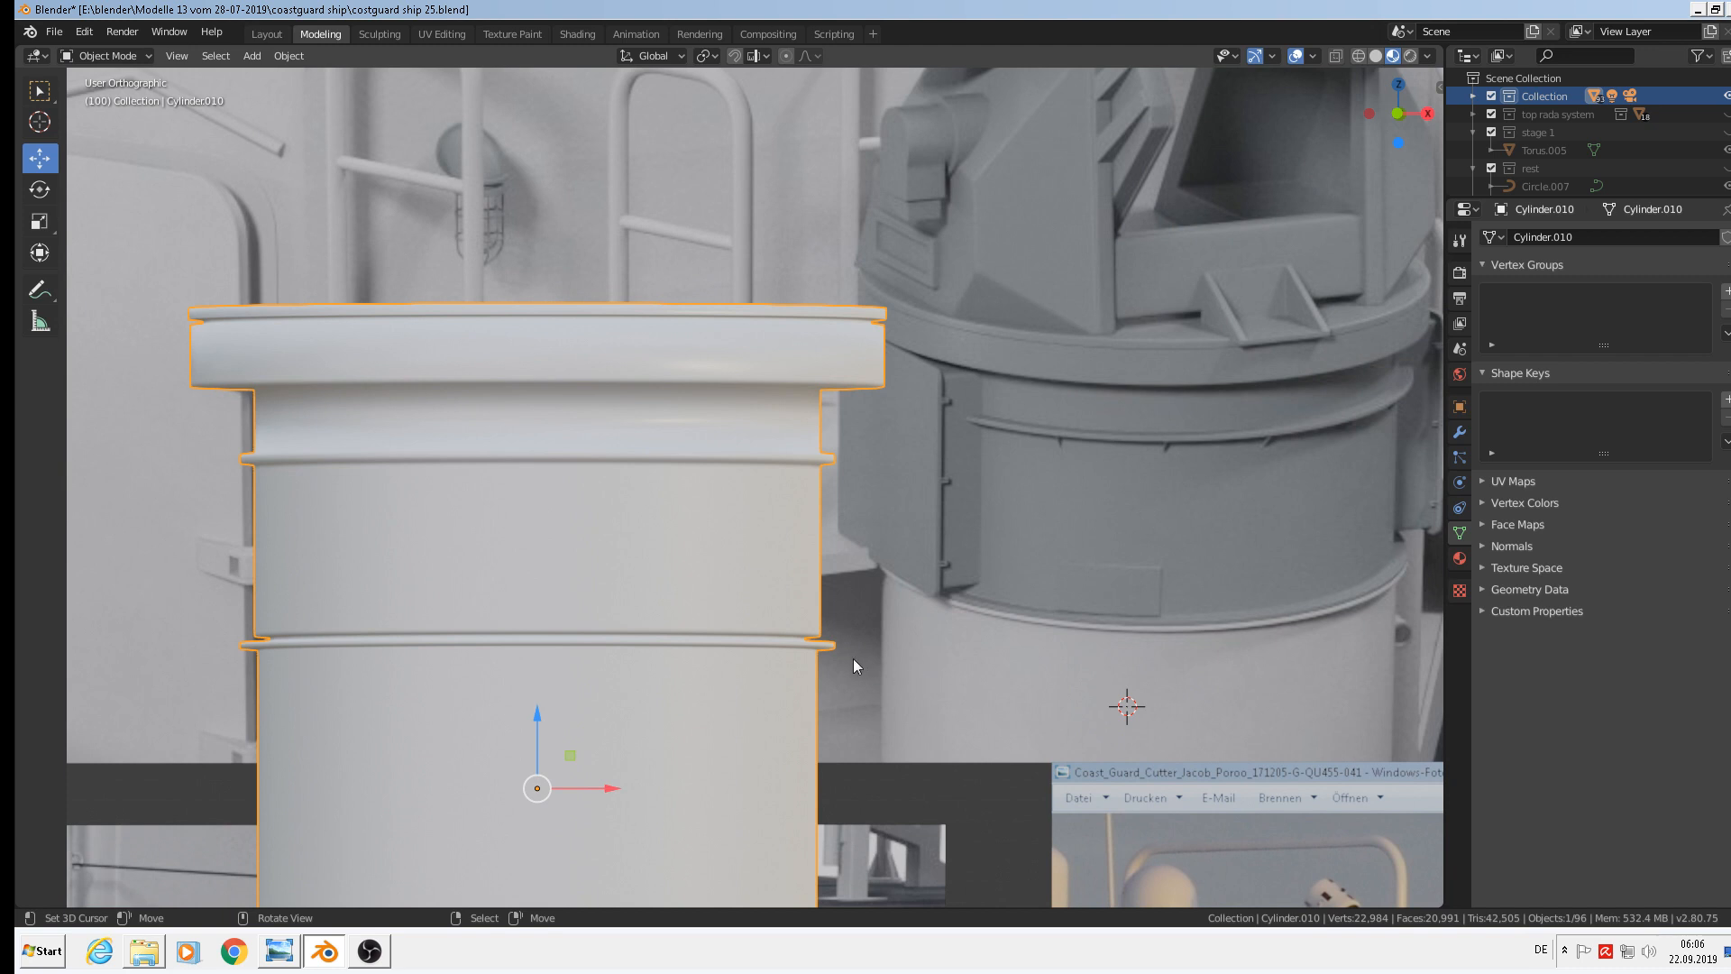
Move the finished cylindrical base about -0.431 m along X, farther away from the gun in the reference image
{"action": "scroll", "coordinate": [853, 658], "scroll_direction": "down", "scroll_amount": 4}
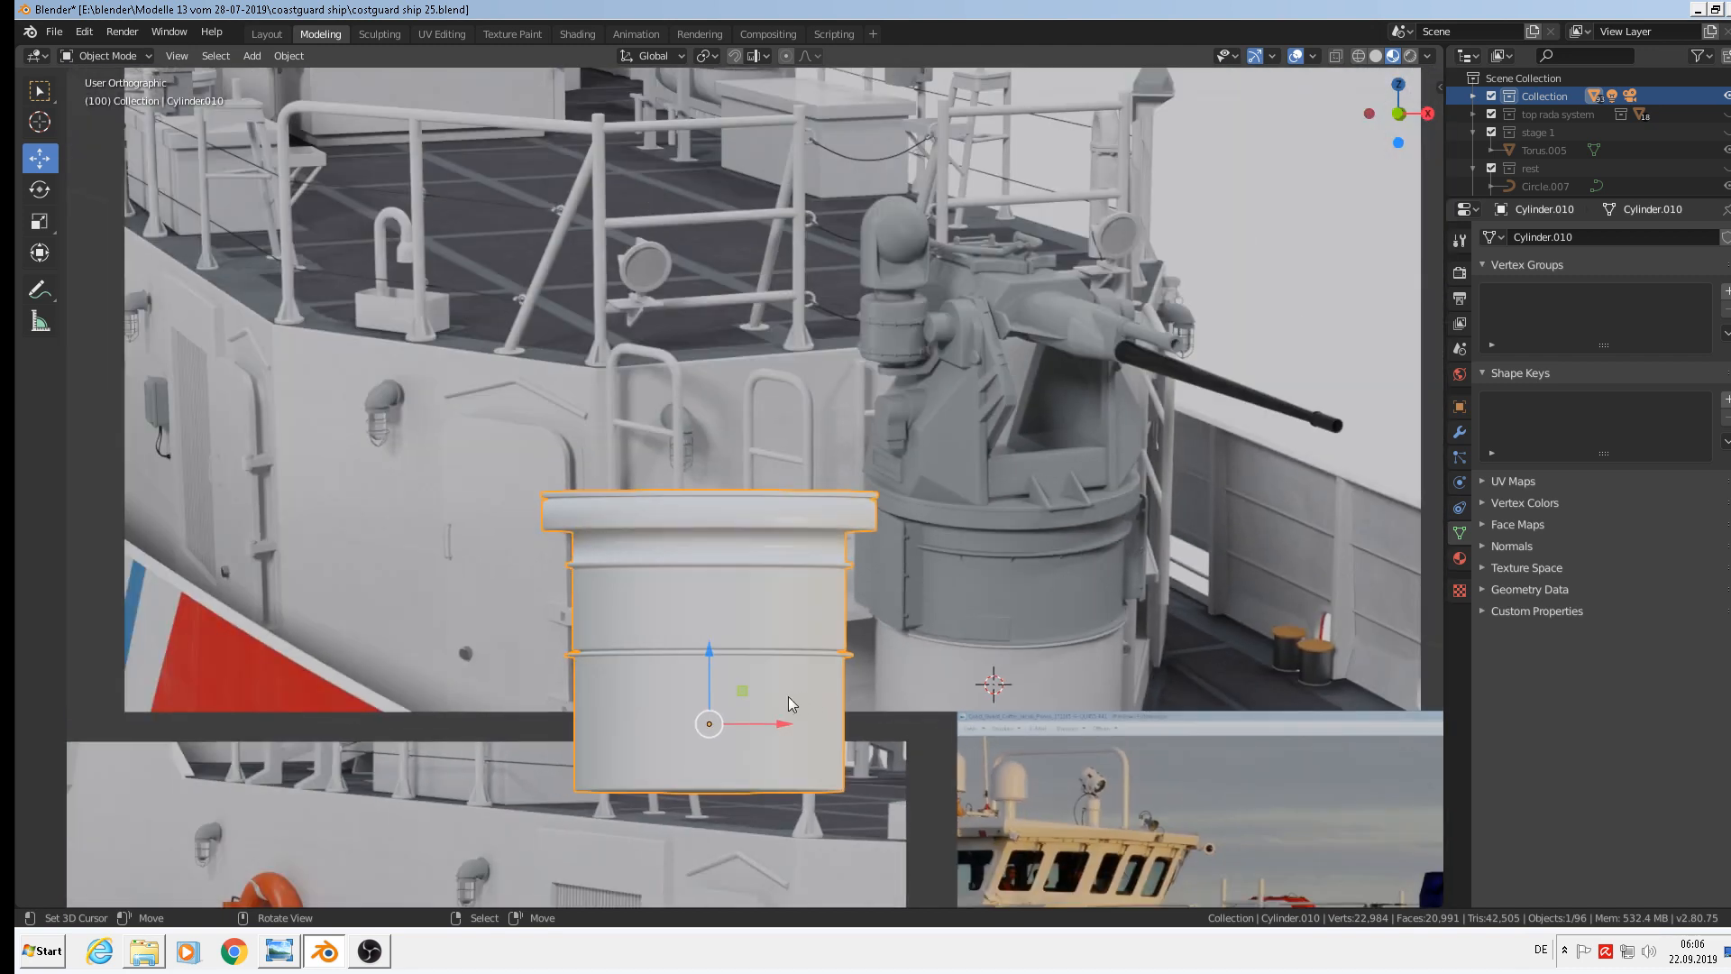
{"action": "left_click_drag", "start_coordinate": [780, 731], "coordinate": [478, 731]}
{"action": "right_click", "coordinate": [478, 667], "text": "shift"}
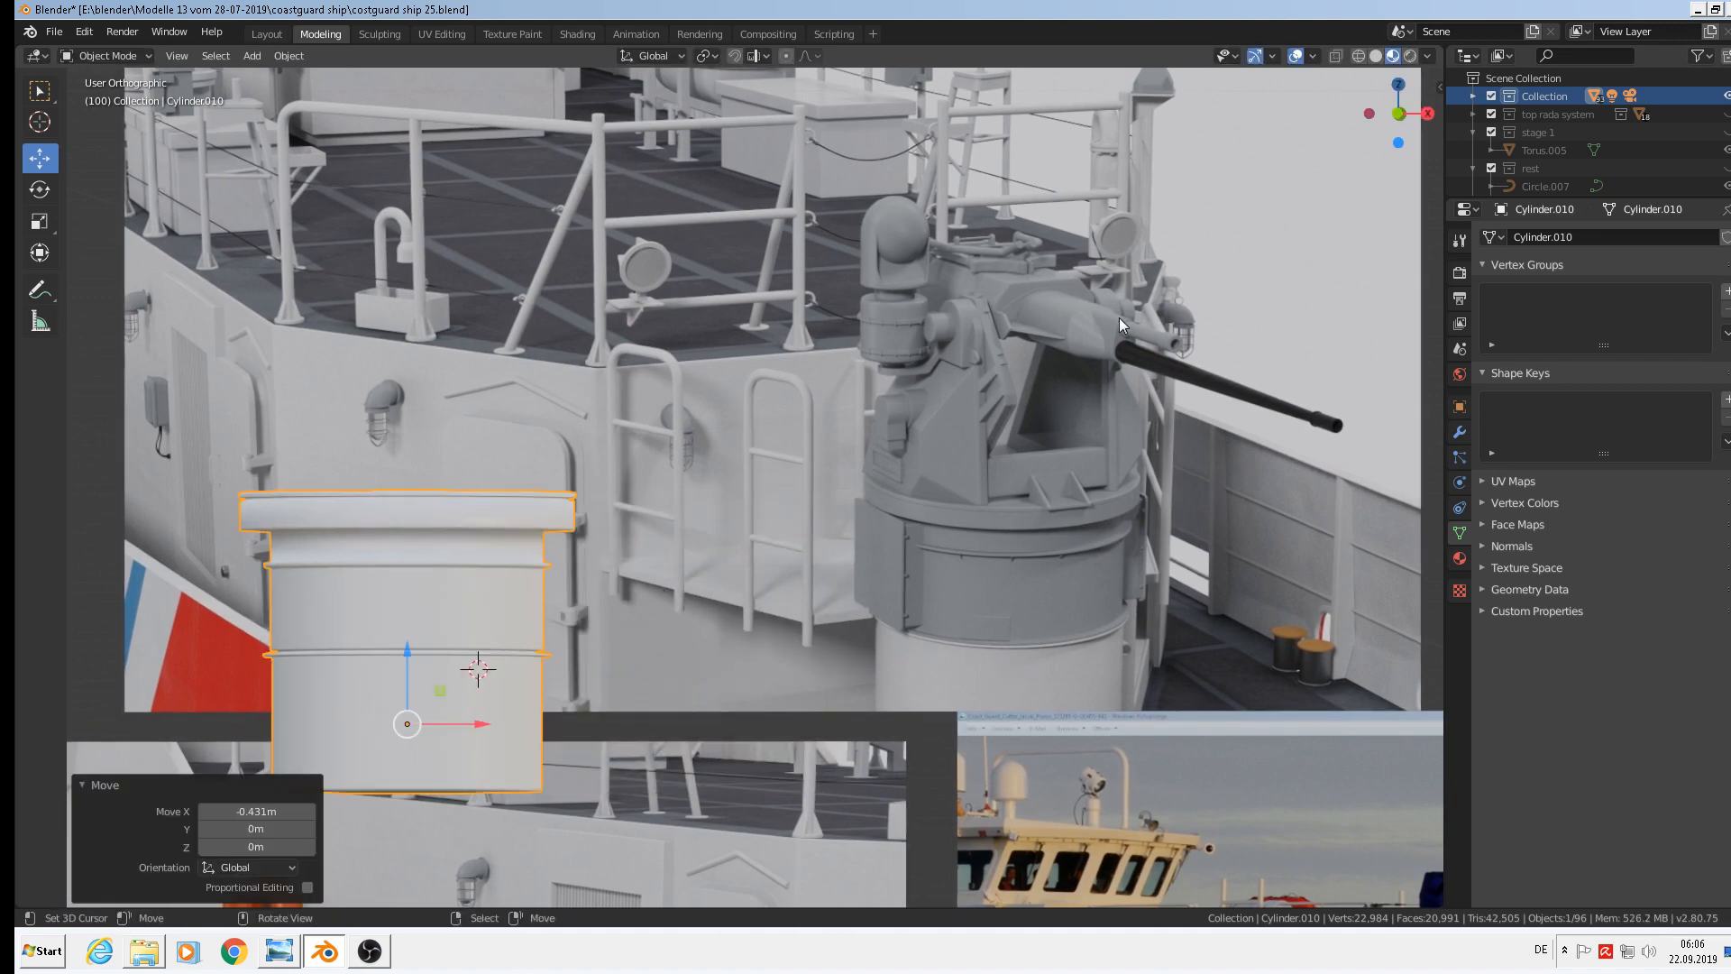
Place the 3D cursor on the gun barrel's muzzle in the reference image and add a mesh circle with 24 vertices there
{"action": "middle_click_drag", "start_coordinate": [1072, 426], "coordinate": [798, 423], "text": "shift"}
{"action": "scroll", "coordinate": [982, 406], "scroll_direction": "up", "scroll_amount": 2}
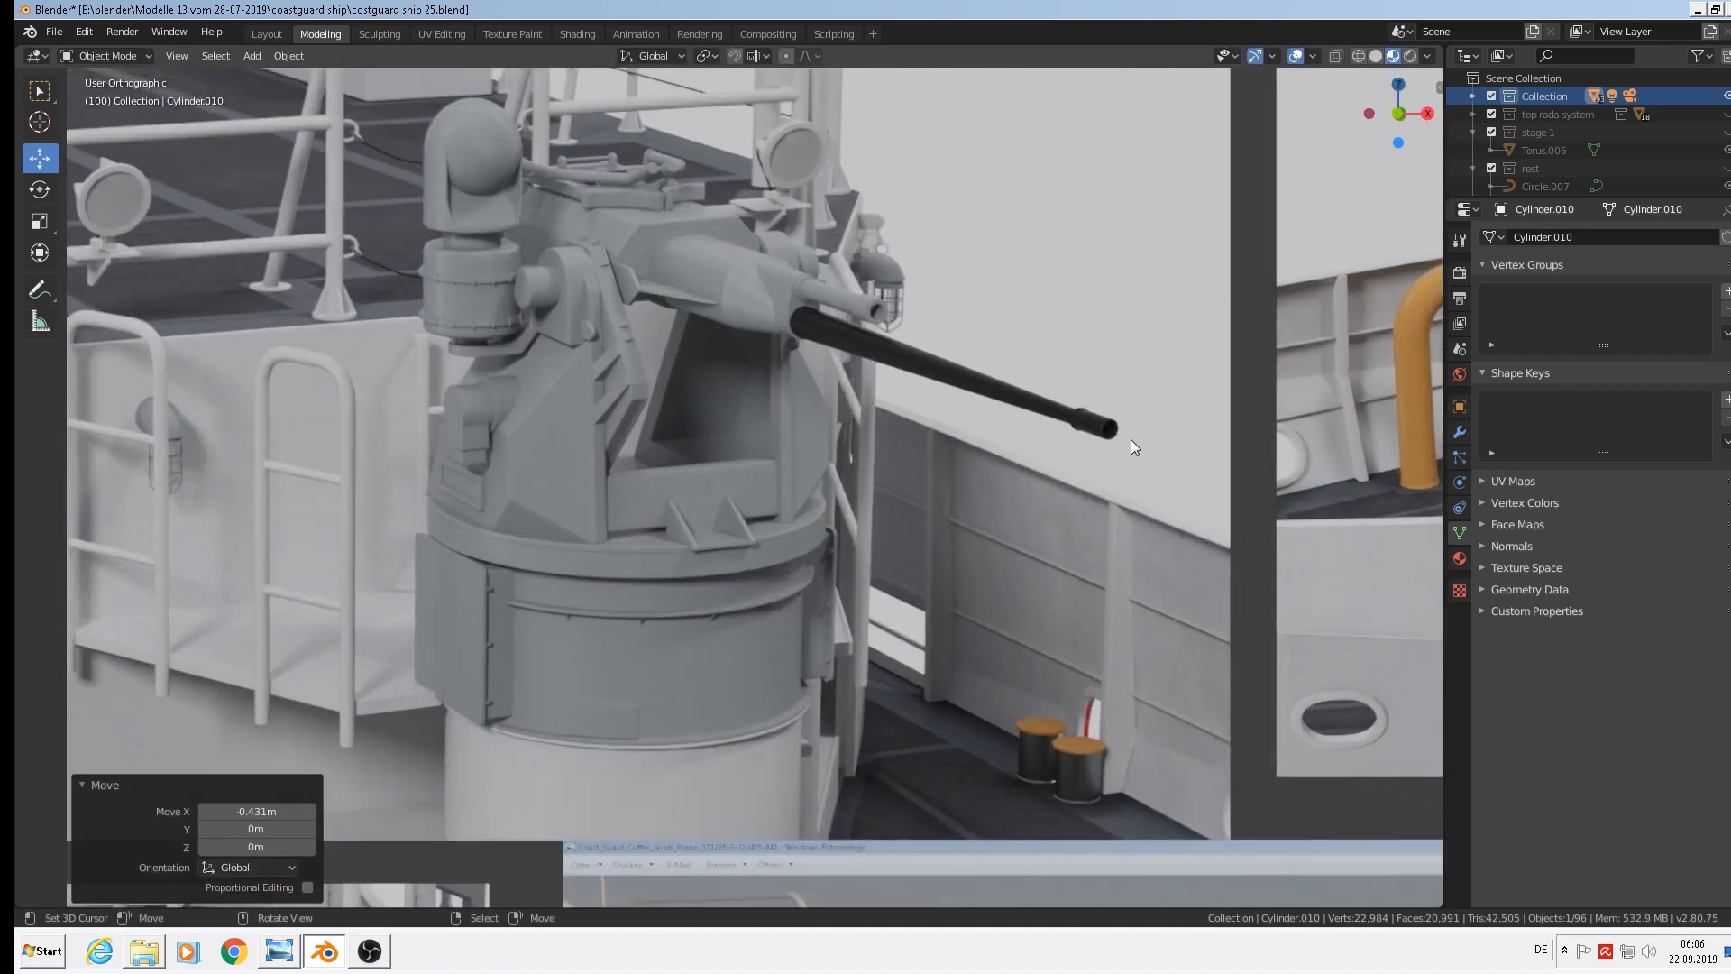
{"action": "left_click", "coordinate": [256, 55]}
{"action": "mouse_move", "coordinate": [266, 78]}
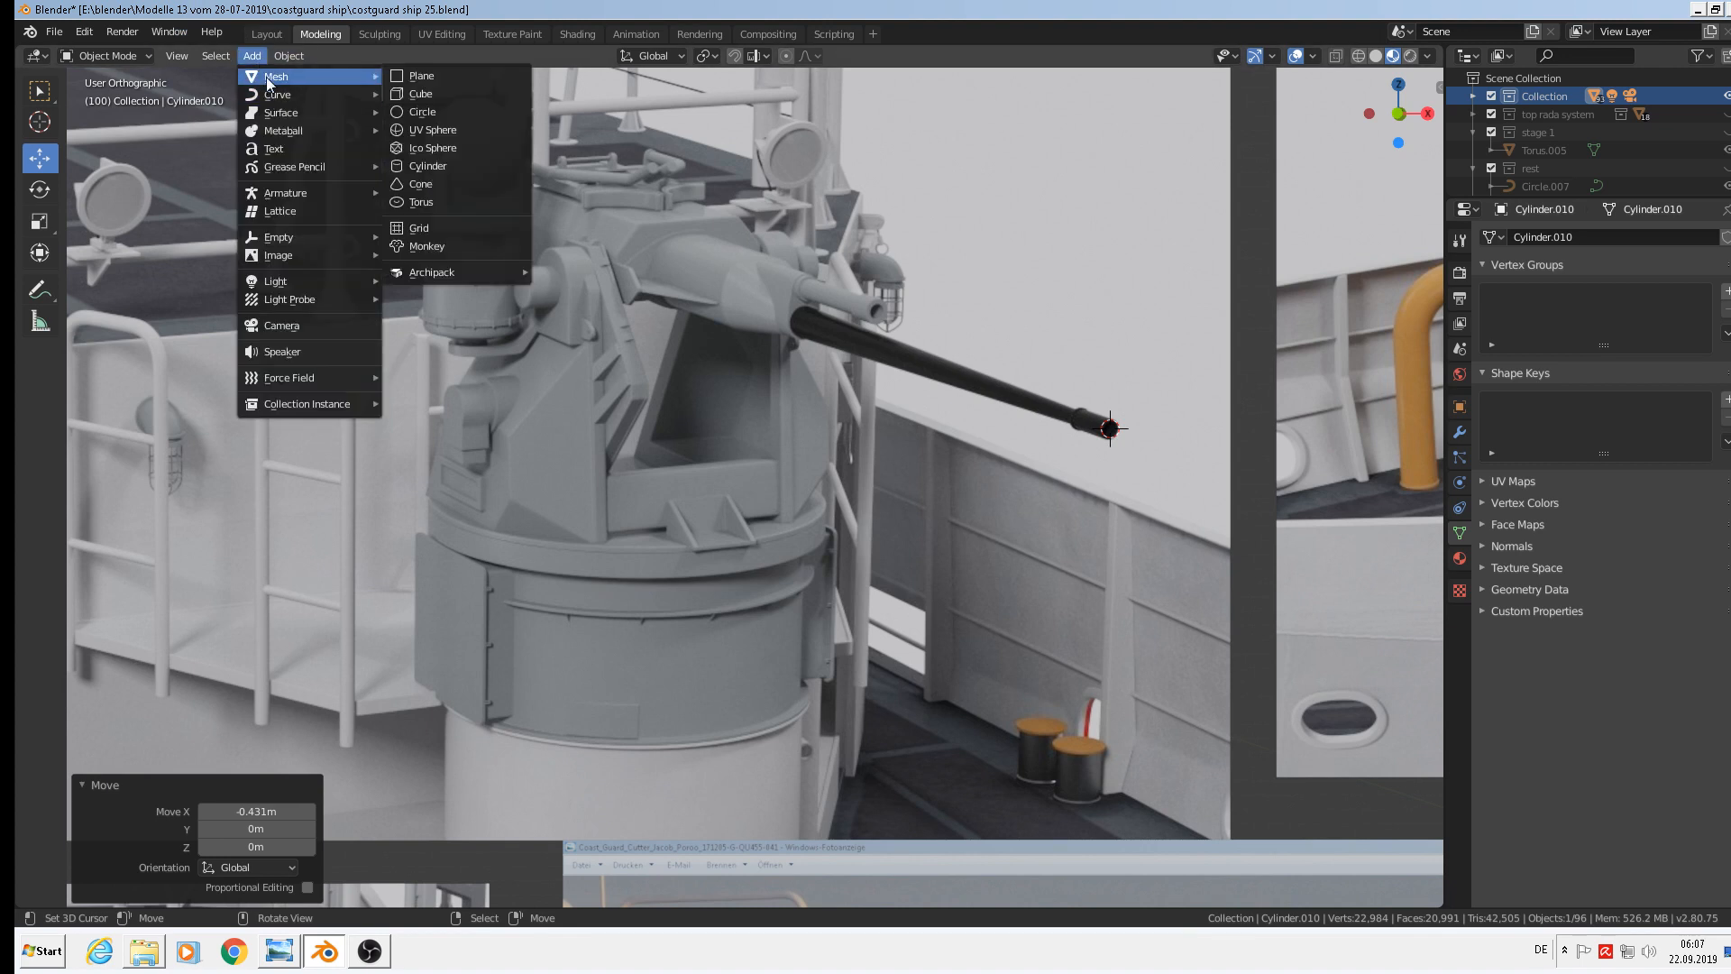
{"action": "left_click", "coordinate": [429, 114]}
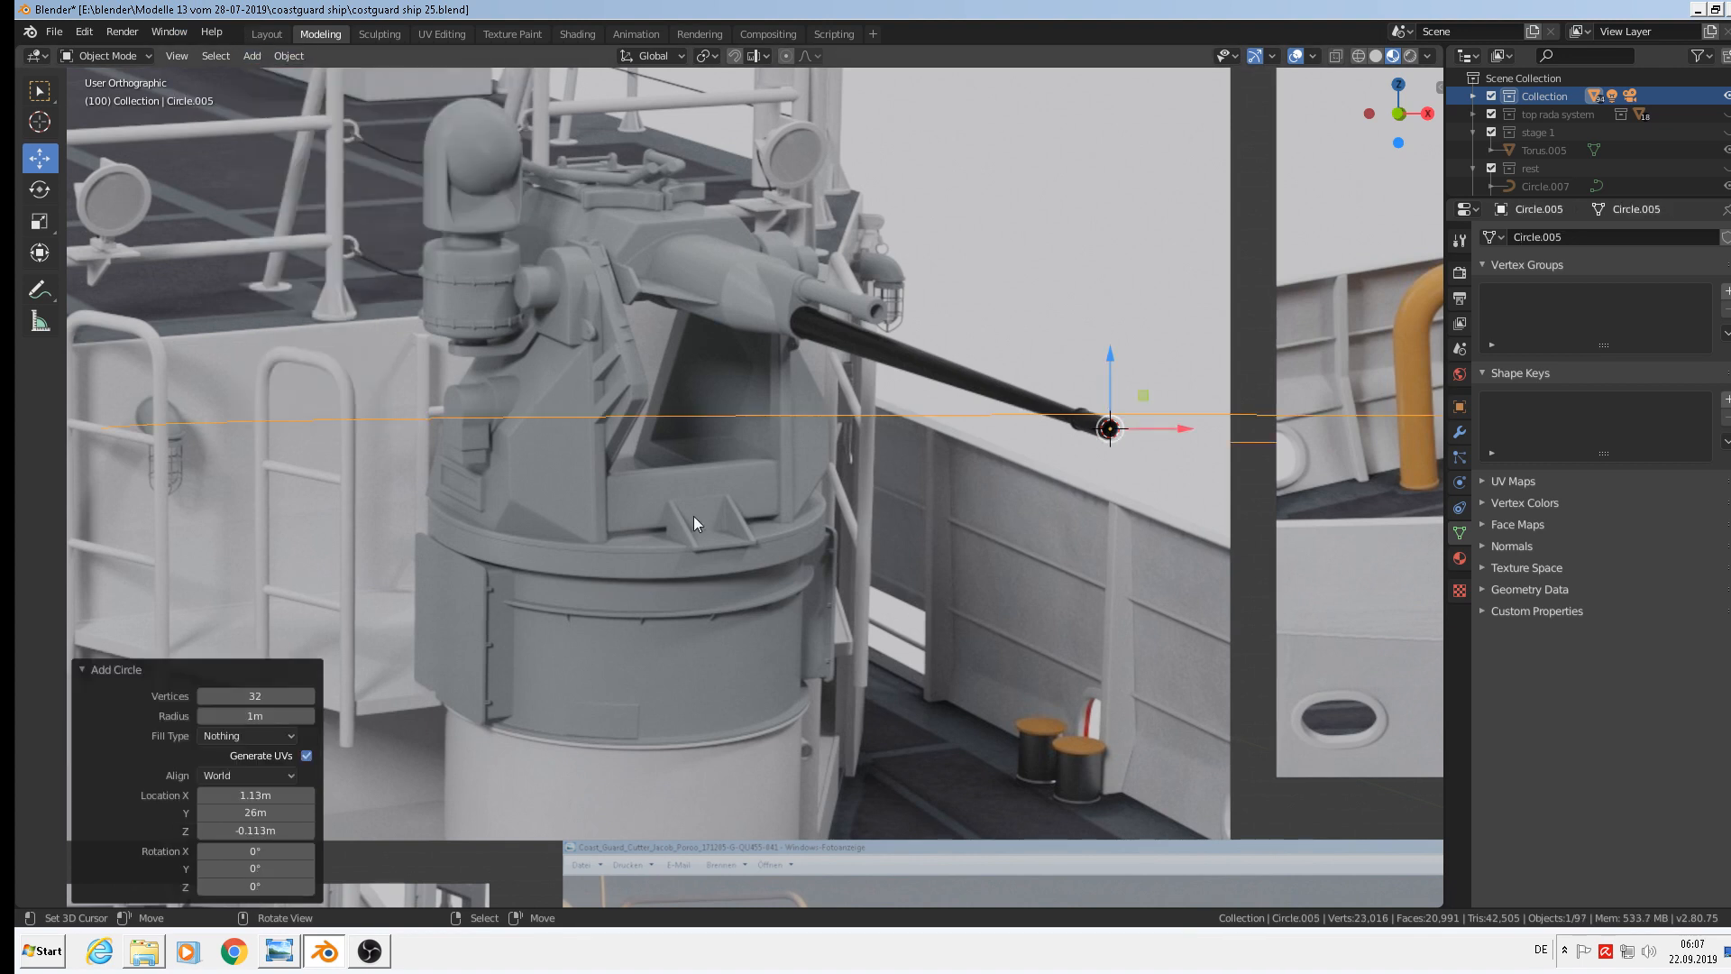
{"action": "left_click", "coordinate": [268, 697]}
Scale the circle at the muzzle down to about 0.067 and rotate it 90° about the X axis
{"action": "key", "text": "s"}
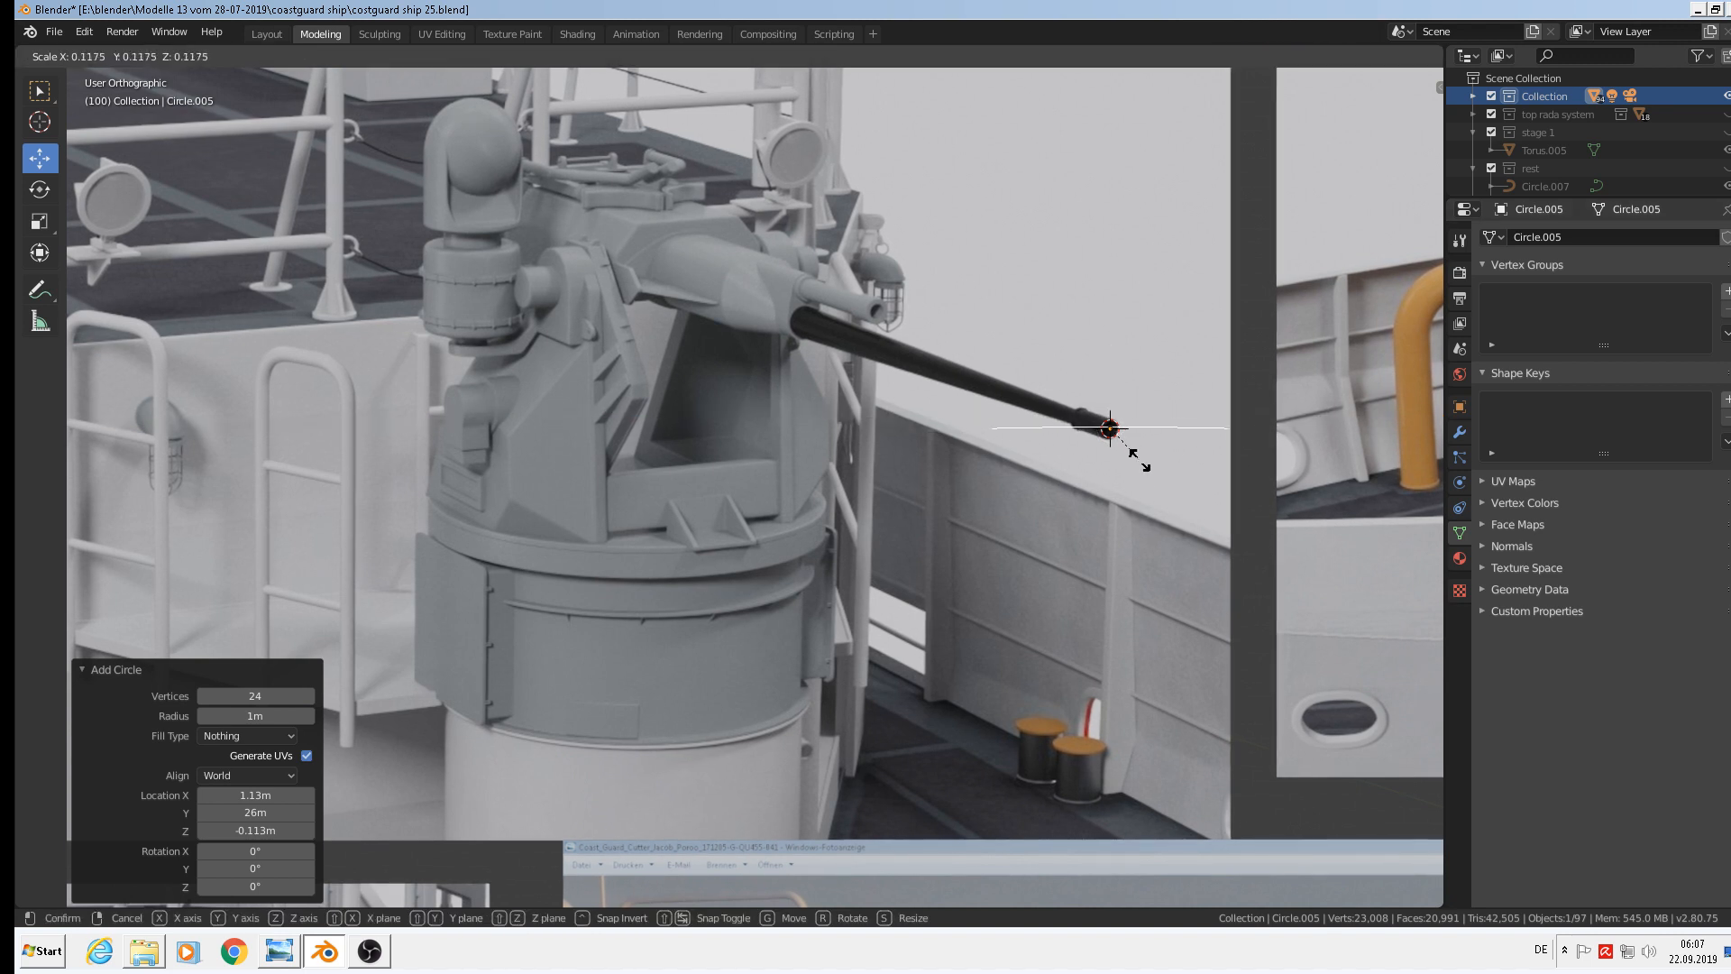
{"action": "left_click", "coordinate": [1123, 451]}
{"action": "key", "text": "r"}
{"action": "key", "text": "x"}
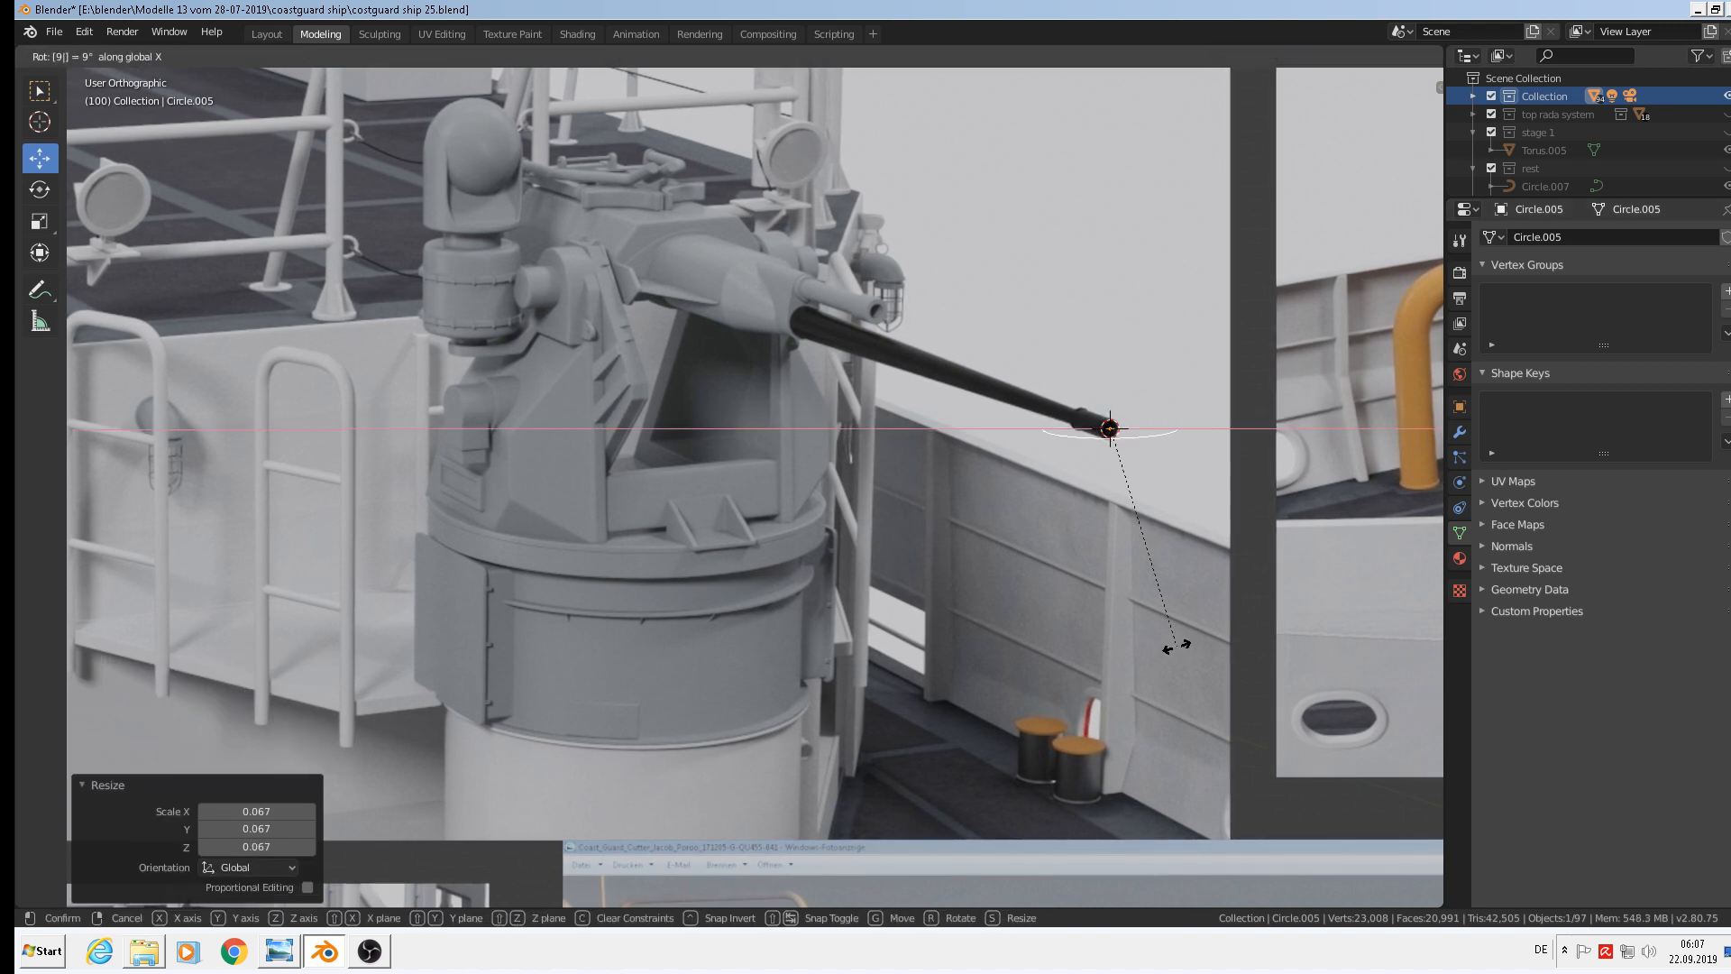
{"action": "key", "text": "9"}
{"action": "key", "text": "0"}
{"action": "key", "text": "Return"}
Scale the circle down by a further factor of about 0.157 to match the muzzle, and rotate it 90° about the Z axis
{"action": "key", "text": "s"}
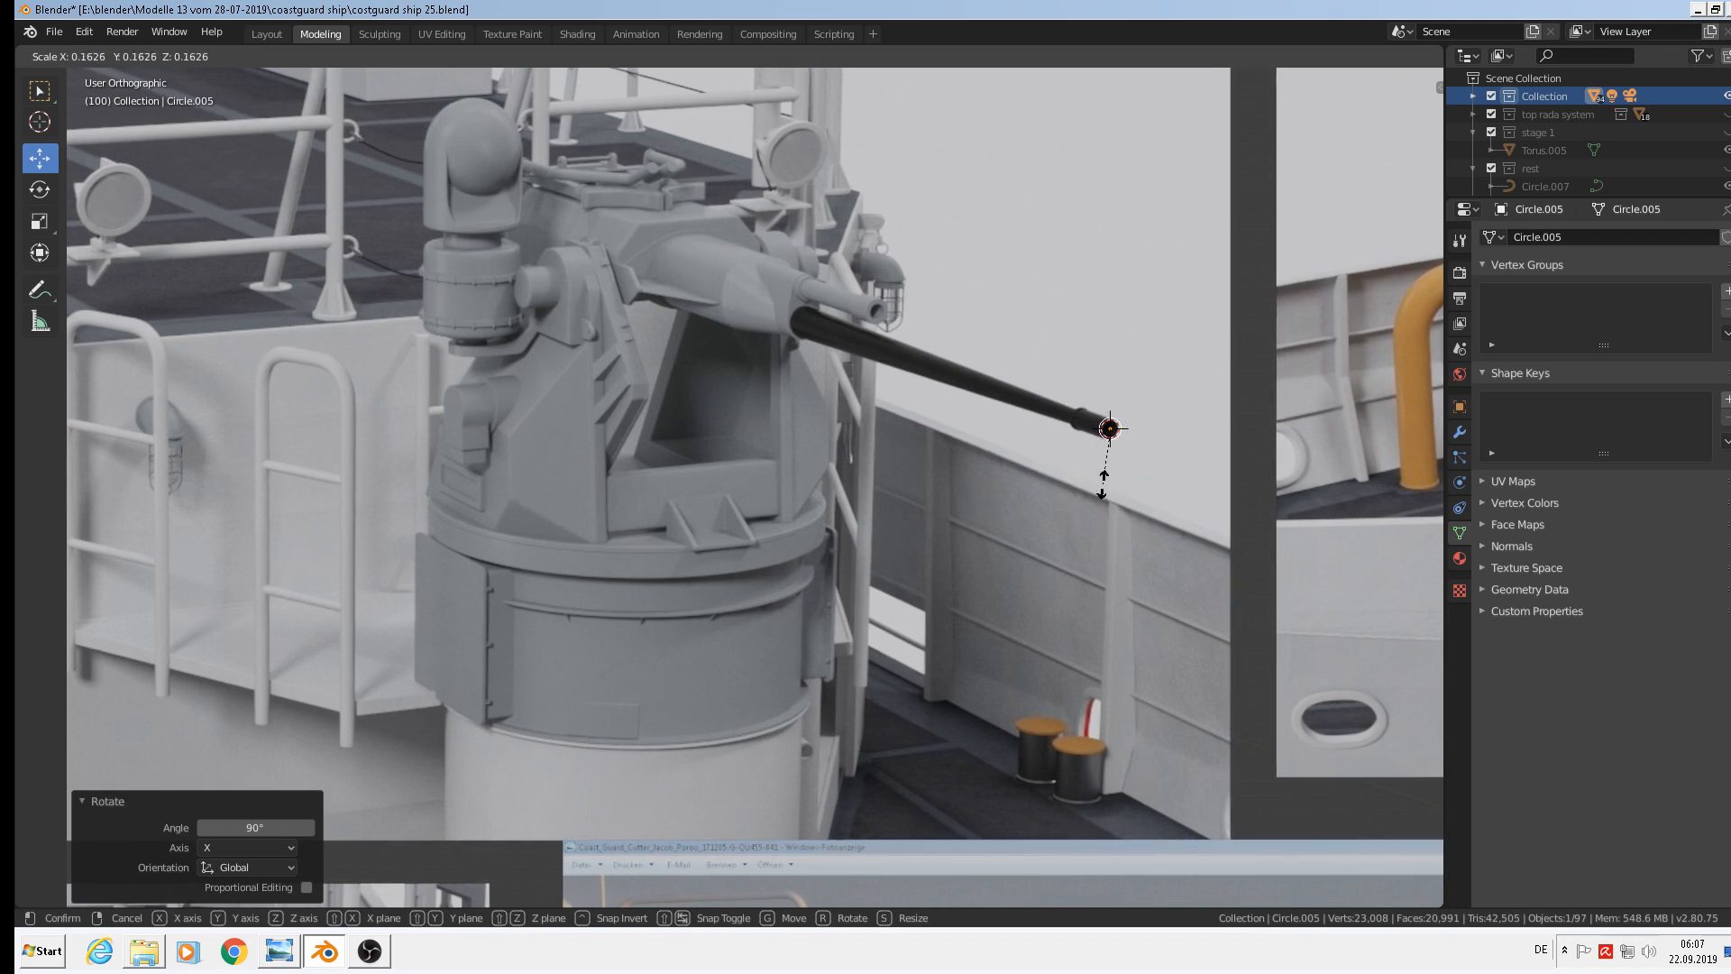
{"action": "left_click", "coordinate": [1103, 483]}
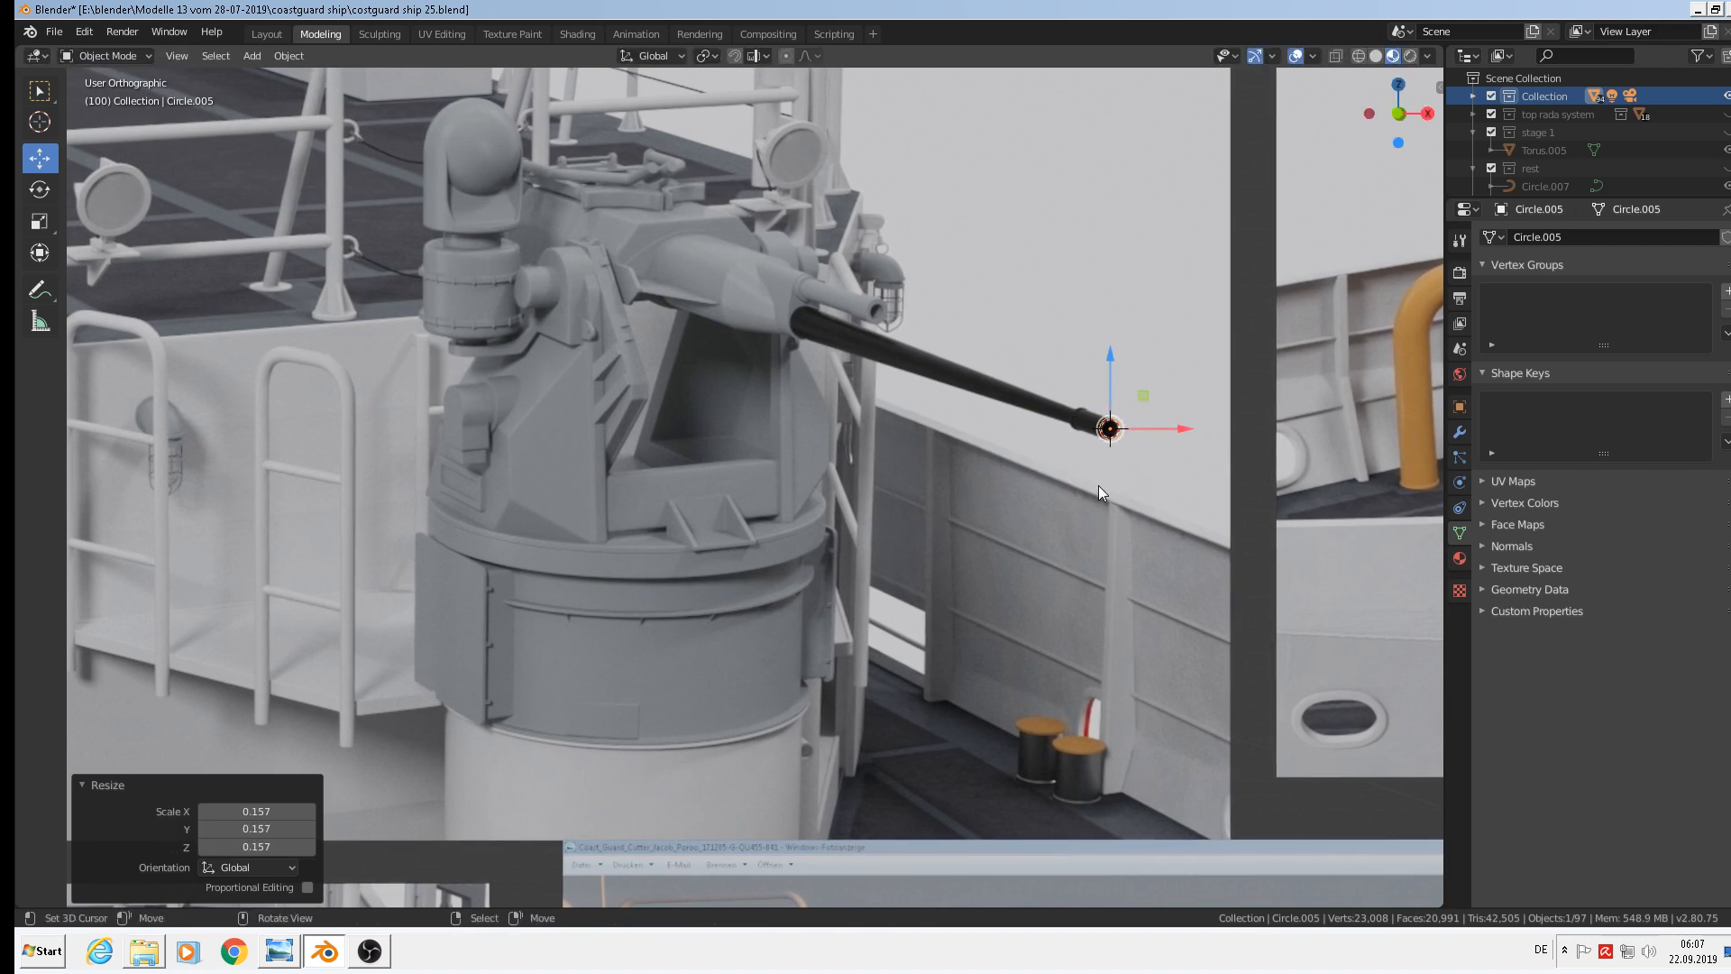
{"action": "type", "text": "rz90"}
{"action": "key", "text": "Return"}
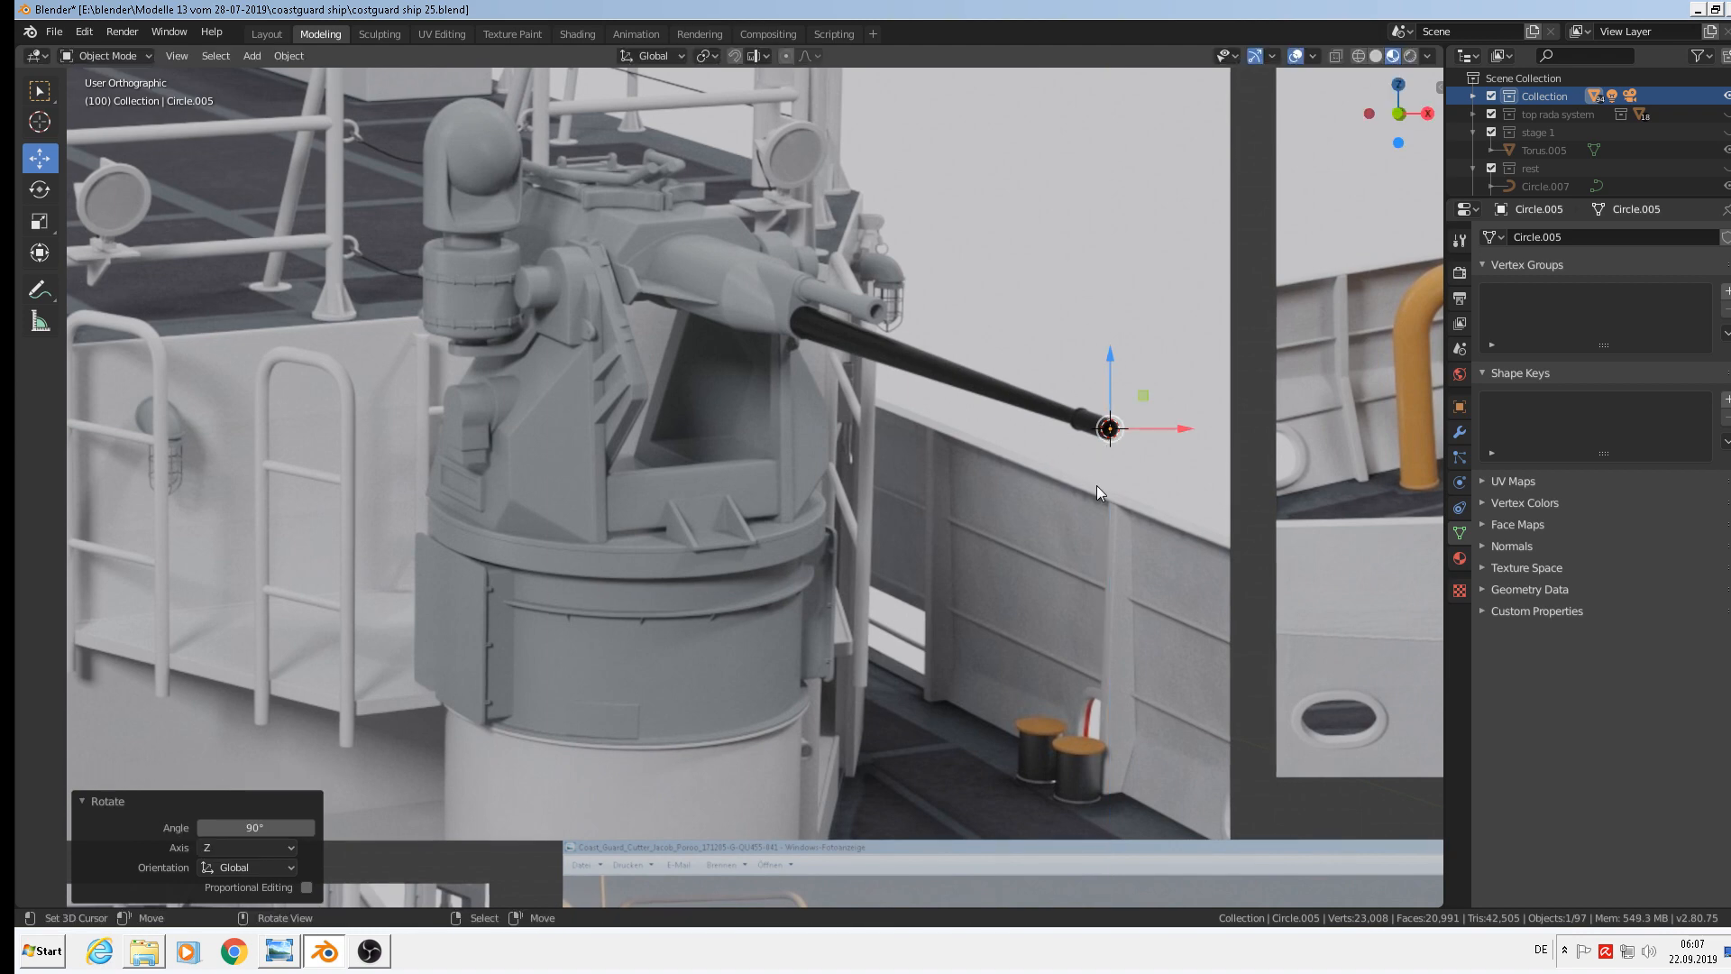
Move the circle about 0.0026 m along X to sit on the muzzle face in the reference image
{"action": "scroll", "coordinate": [1096, 486], "scroll_direction": "up", "scroll_amount": 5}
{"action": "key", "text": "g"}
{"action": "key", "text": "x"}
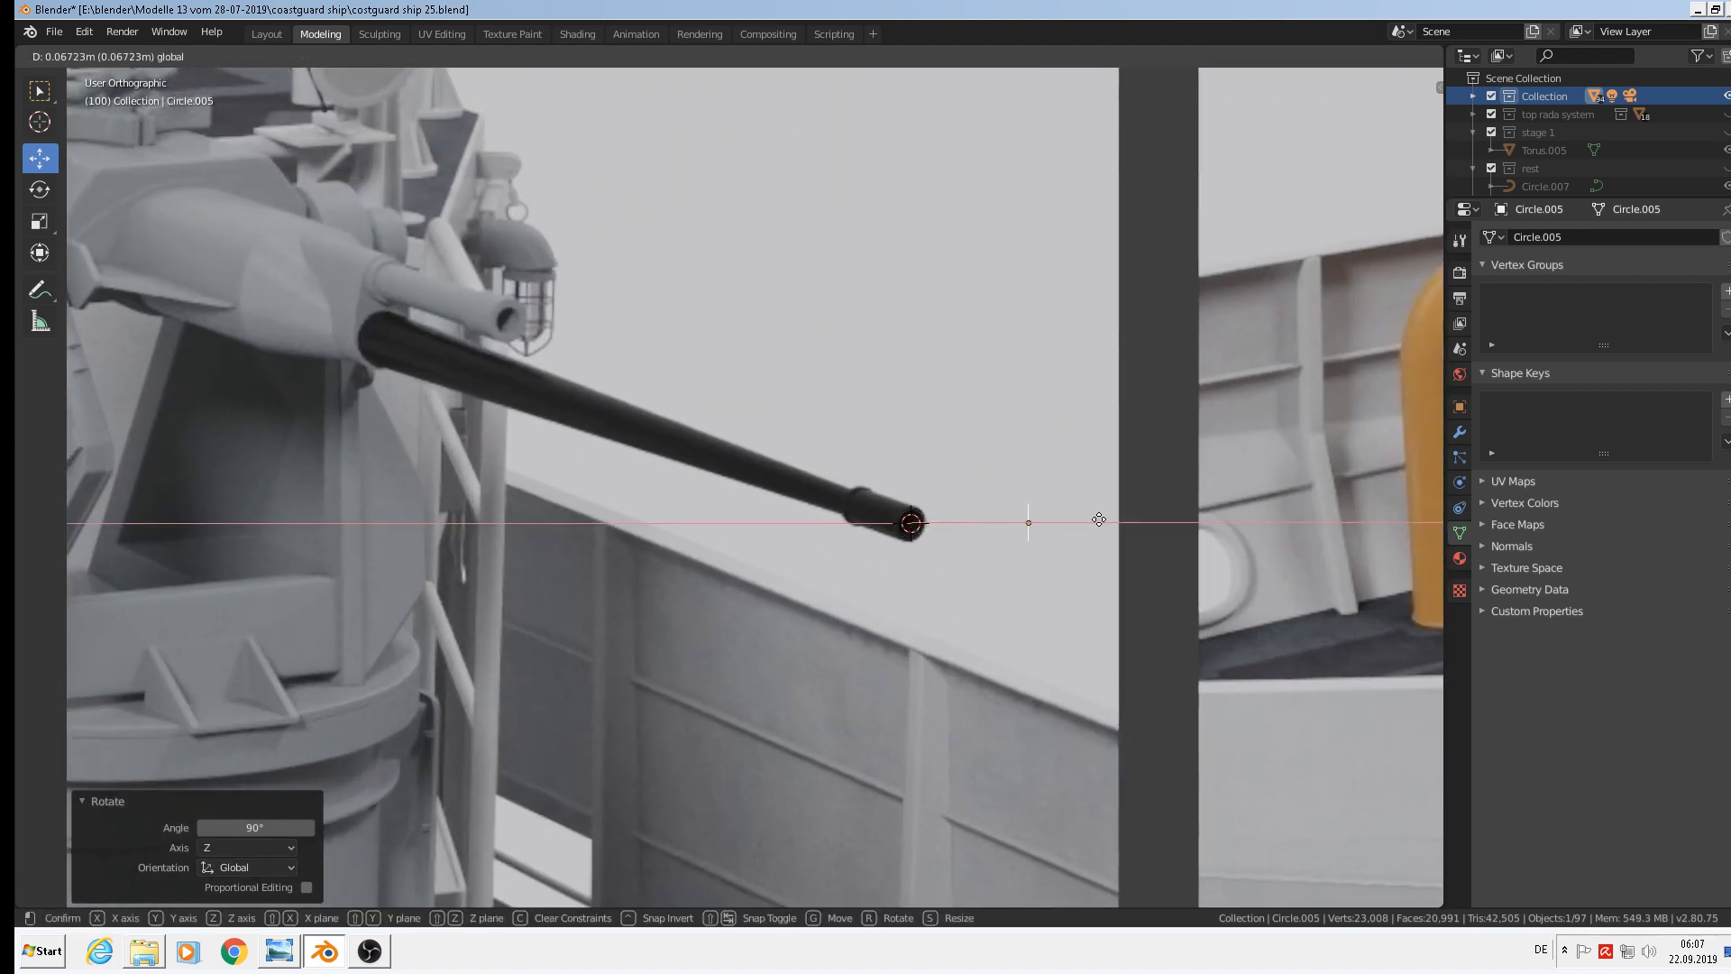
{"action": "left_click", "coordinate": [986, 510]}
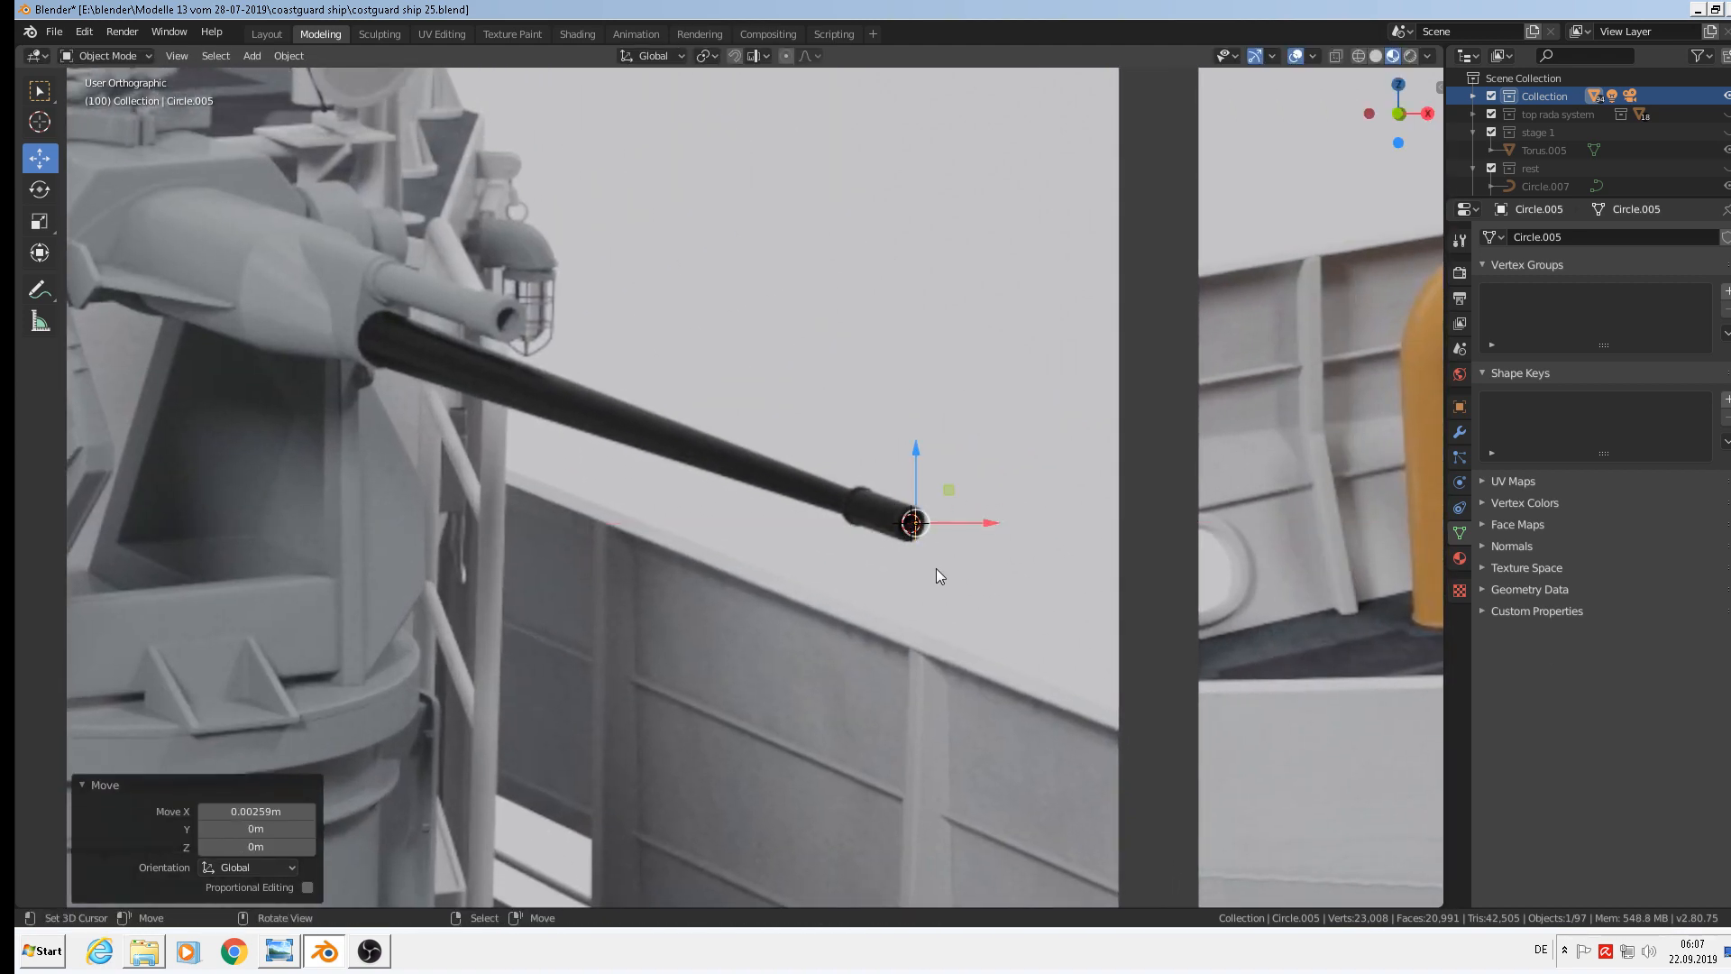
Extrude the whole circle about 0.037 m back along the barrel to form the muzzle section
{"action": "key", "text": "Tab"}
{"action": "left_click", "coordinate": [167, 56]}
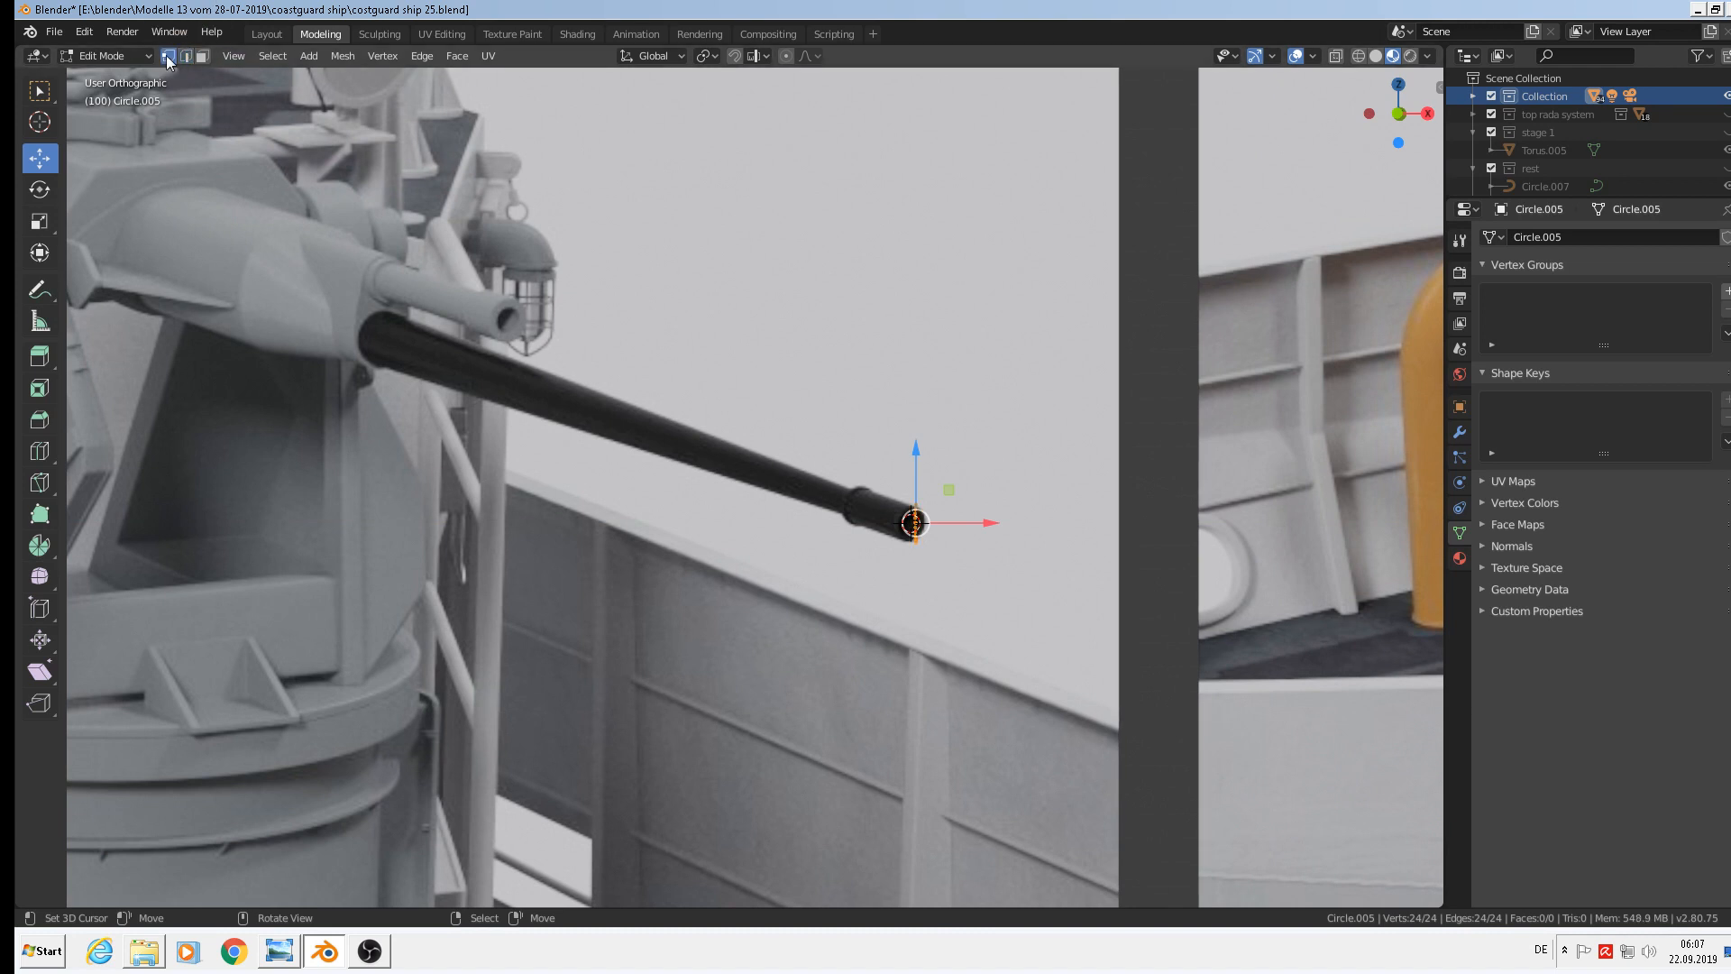
{"action": "middle_click_drag", "start_coordinate": [956, 630], "coordinate": [1075, 587], "text": "shift"}
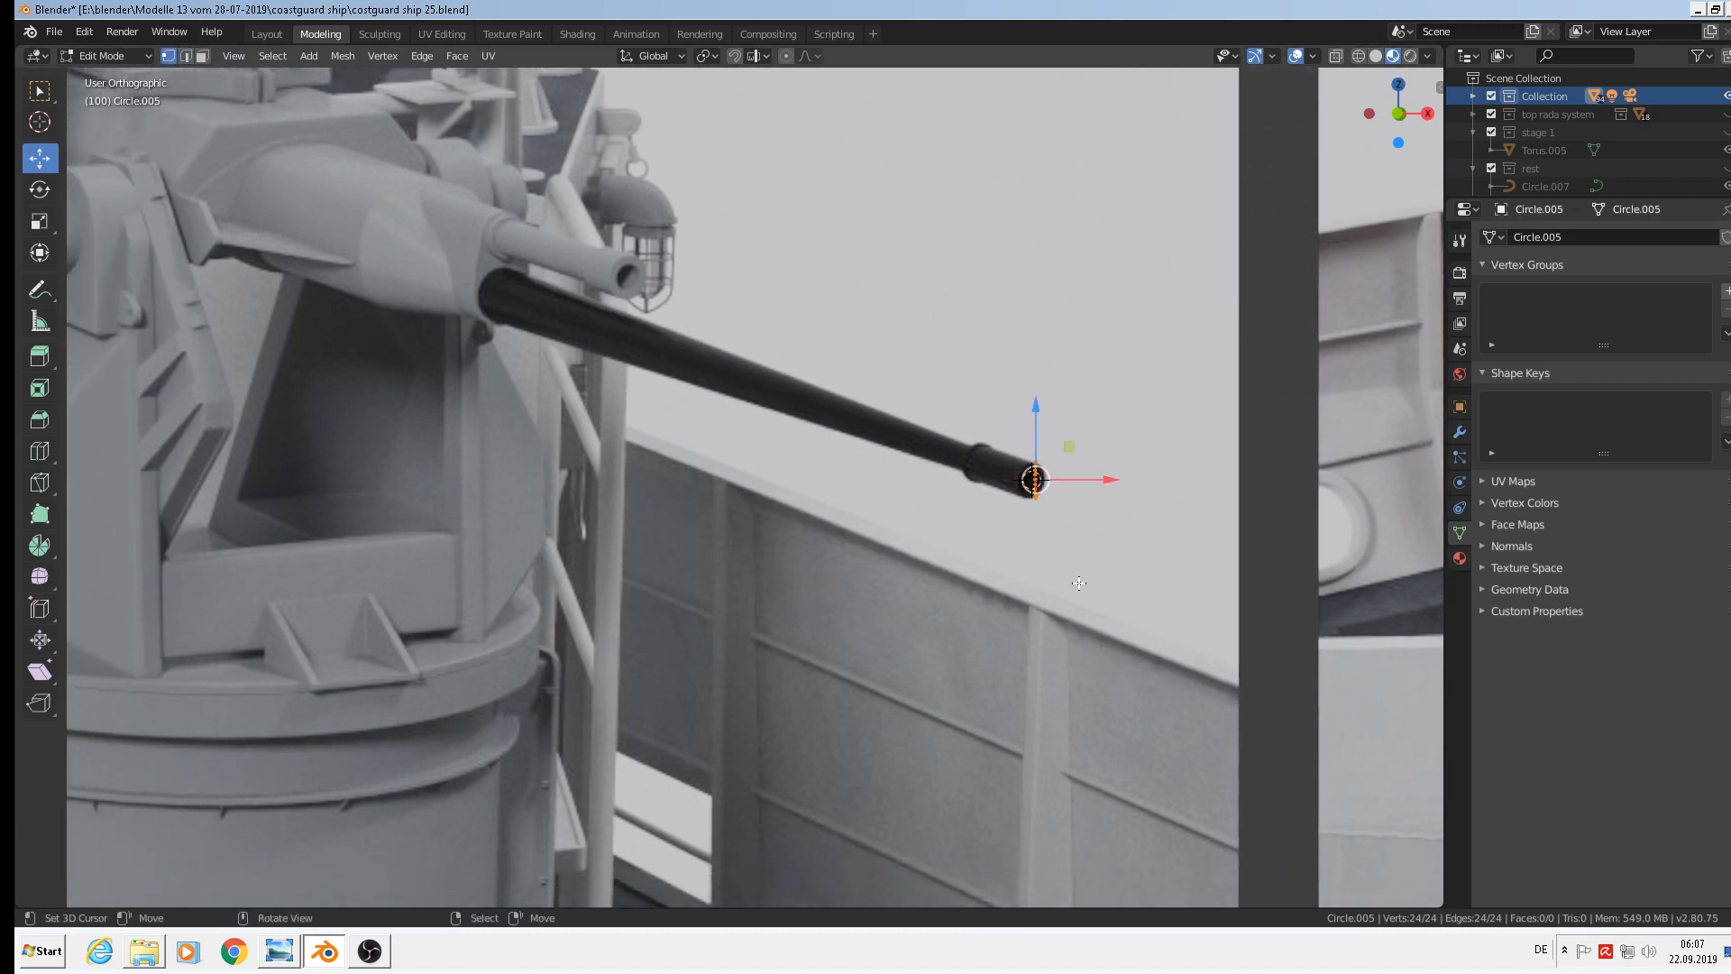
{"action": "key", "text": "e"}
{"action": "right_click", "coordinate": [1147, 504]}
{"action": "key", "text": "g"}
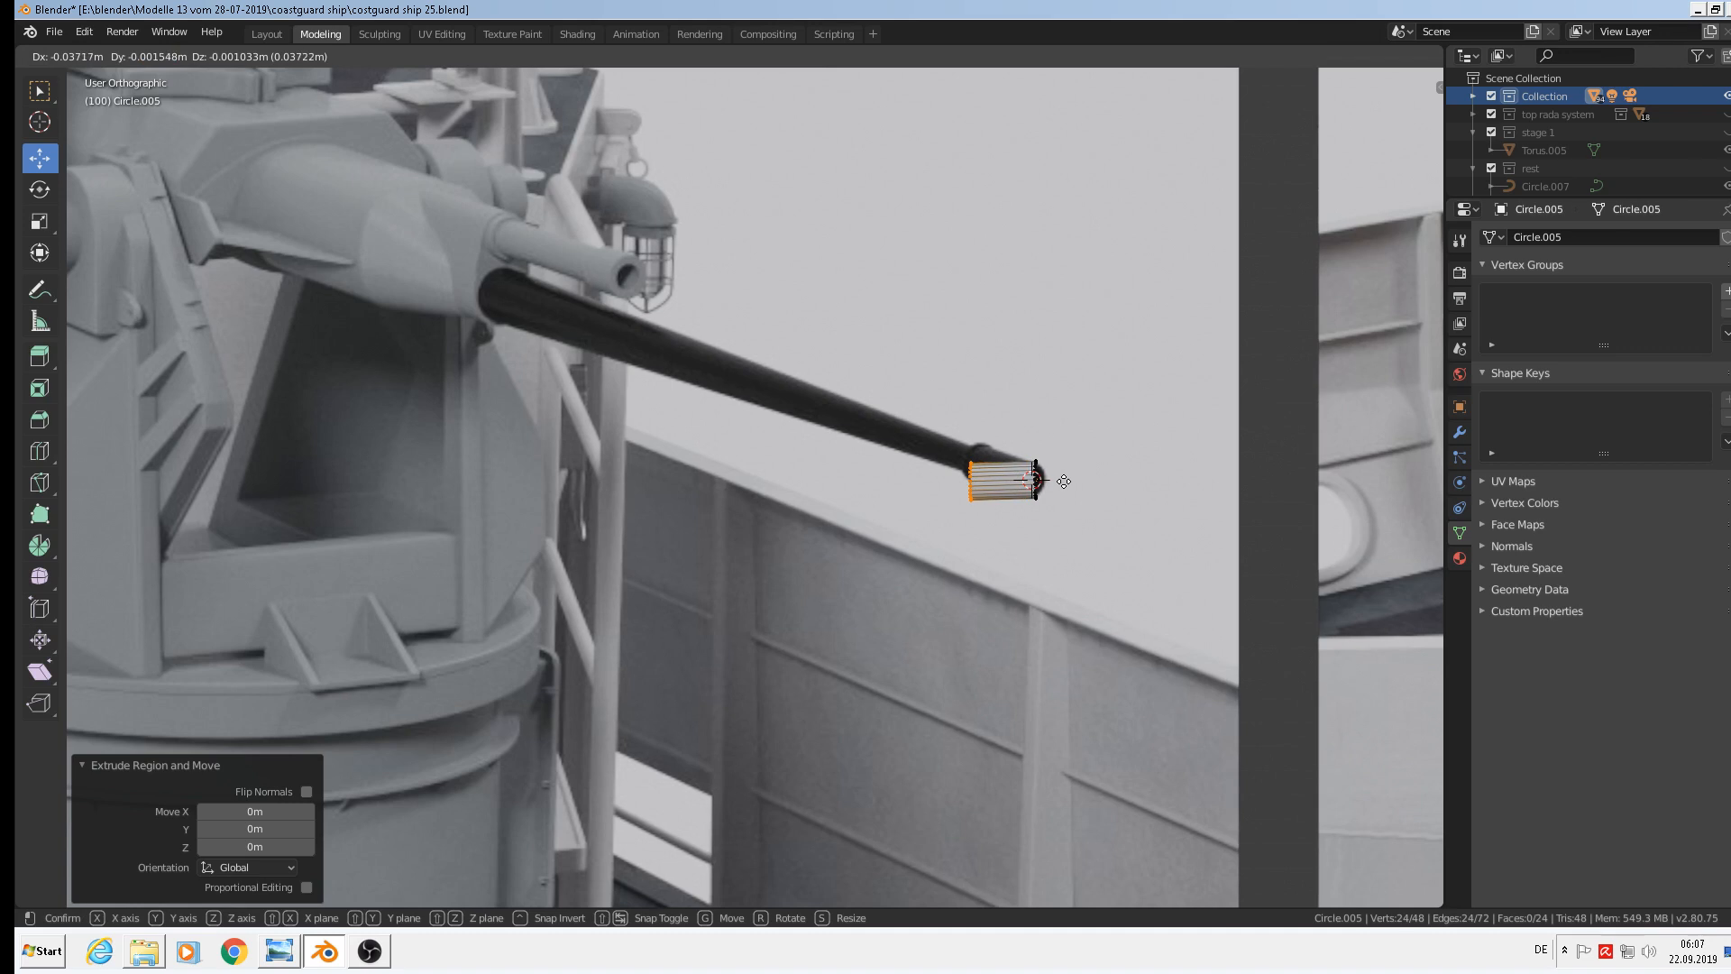
{"action": "left_click", "coordinate": [1051, 479]}
Form a narrow raised collar behind the muzzle section, extruding it about -0.0026 m along X and scaling its rear edge inward to about 0.65
{"action": "key", "text": "g"}
{"action": "key", "text": "s"}
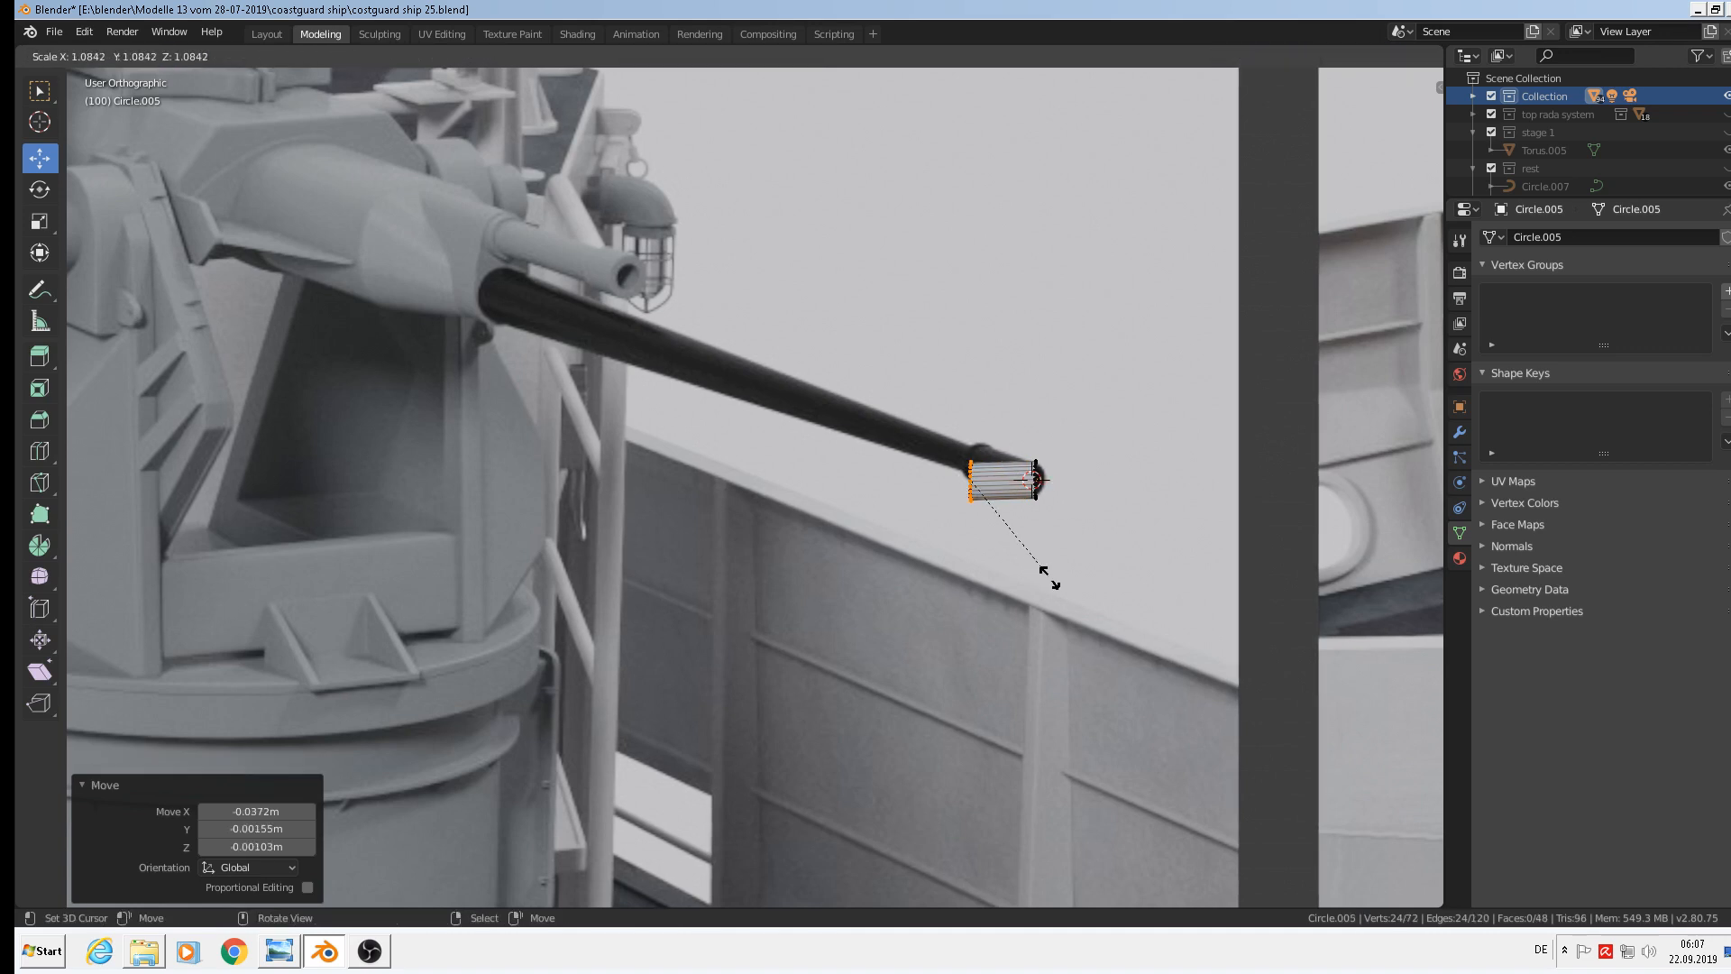
{"action": "left_click", "coordinate": [1053, 580]}
{"action": "key", "text": "e"}
{"action": "key", "text": "z"}
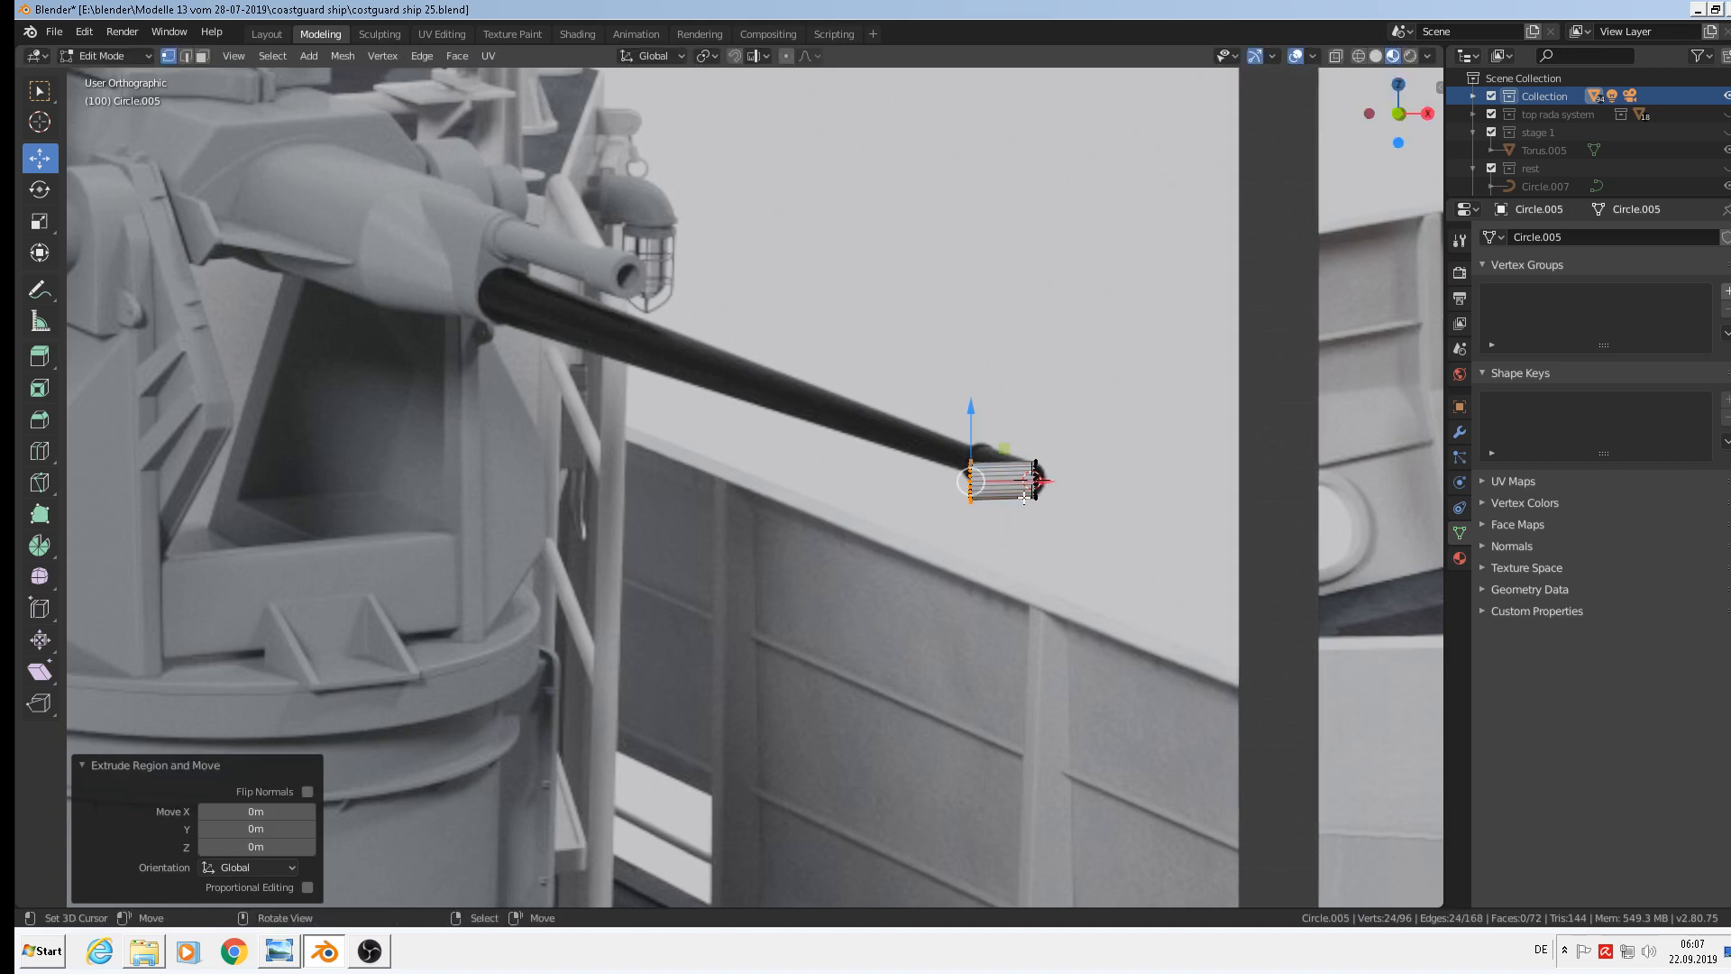
{"action": "key", "text": "x"}
{"action": "left_click", "coordinate": [1030, 484]}
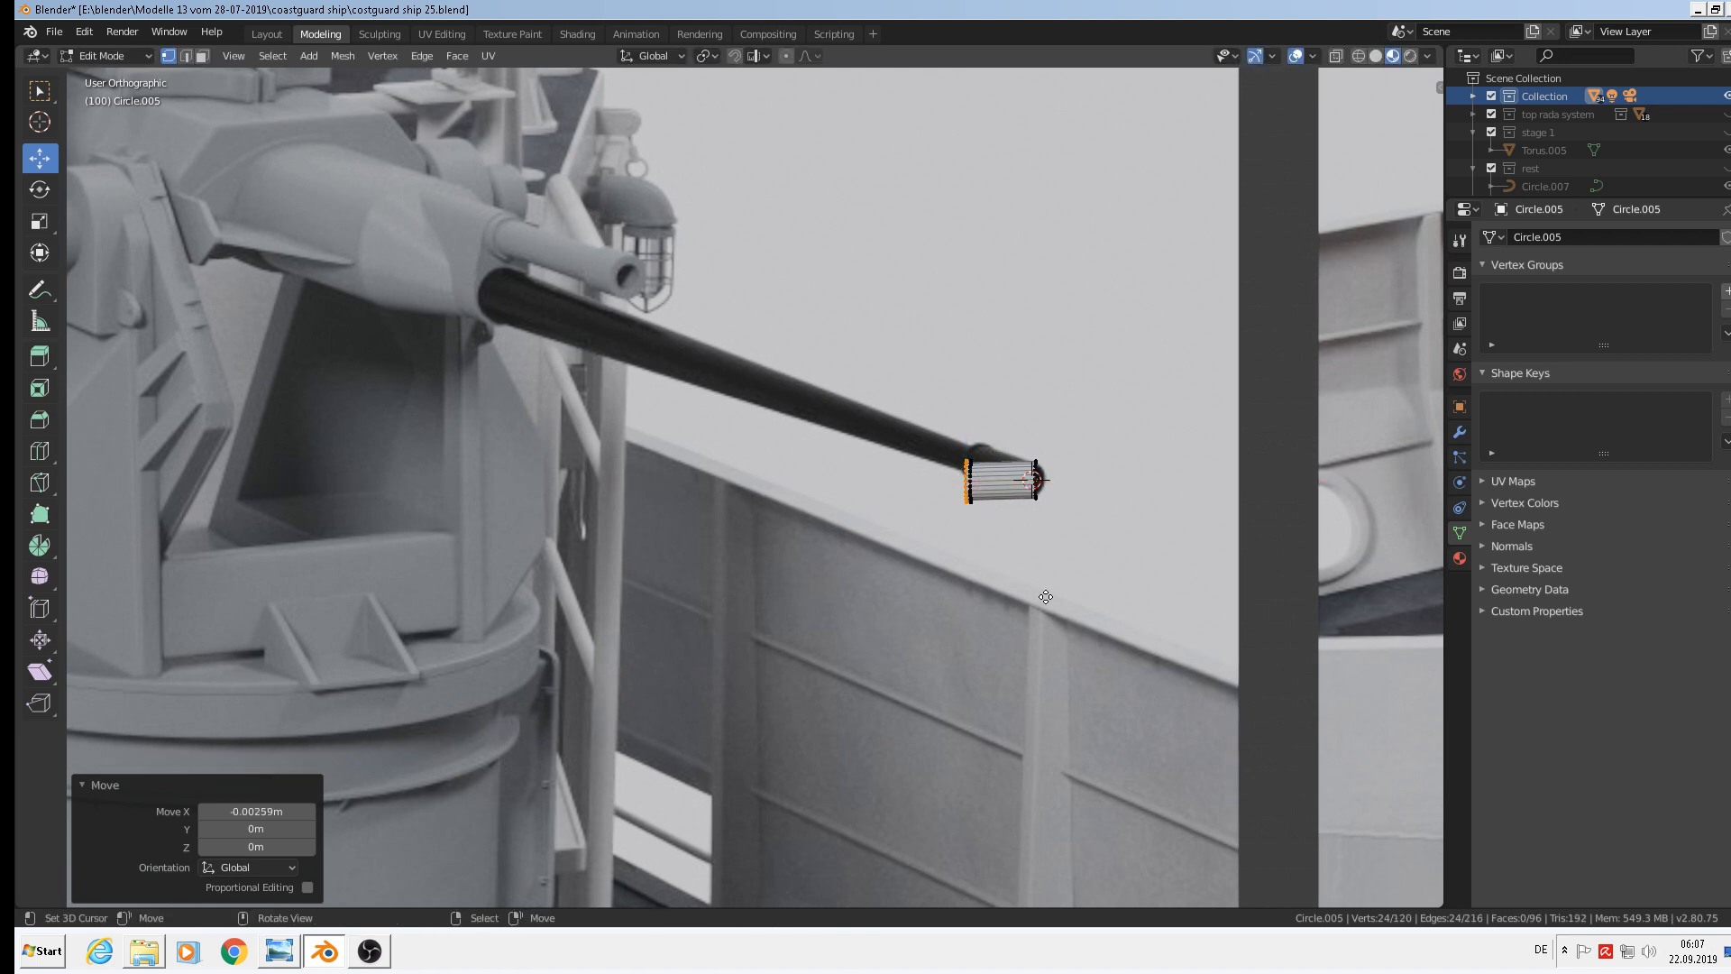
{"action": "key", "text": "s"}
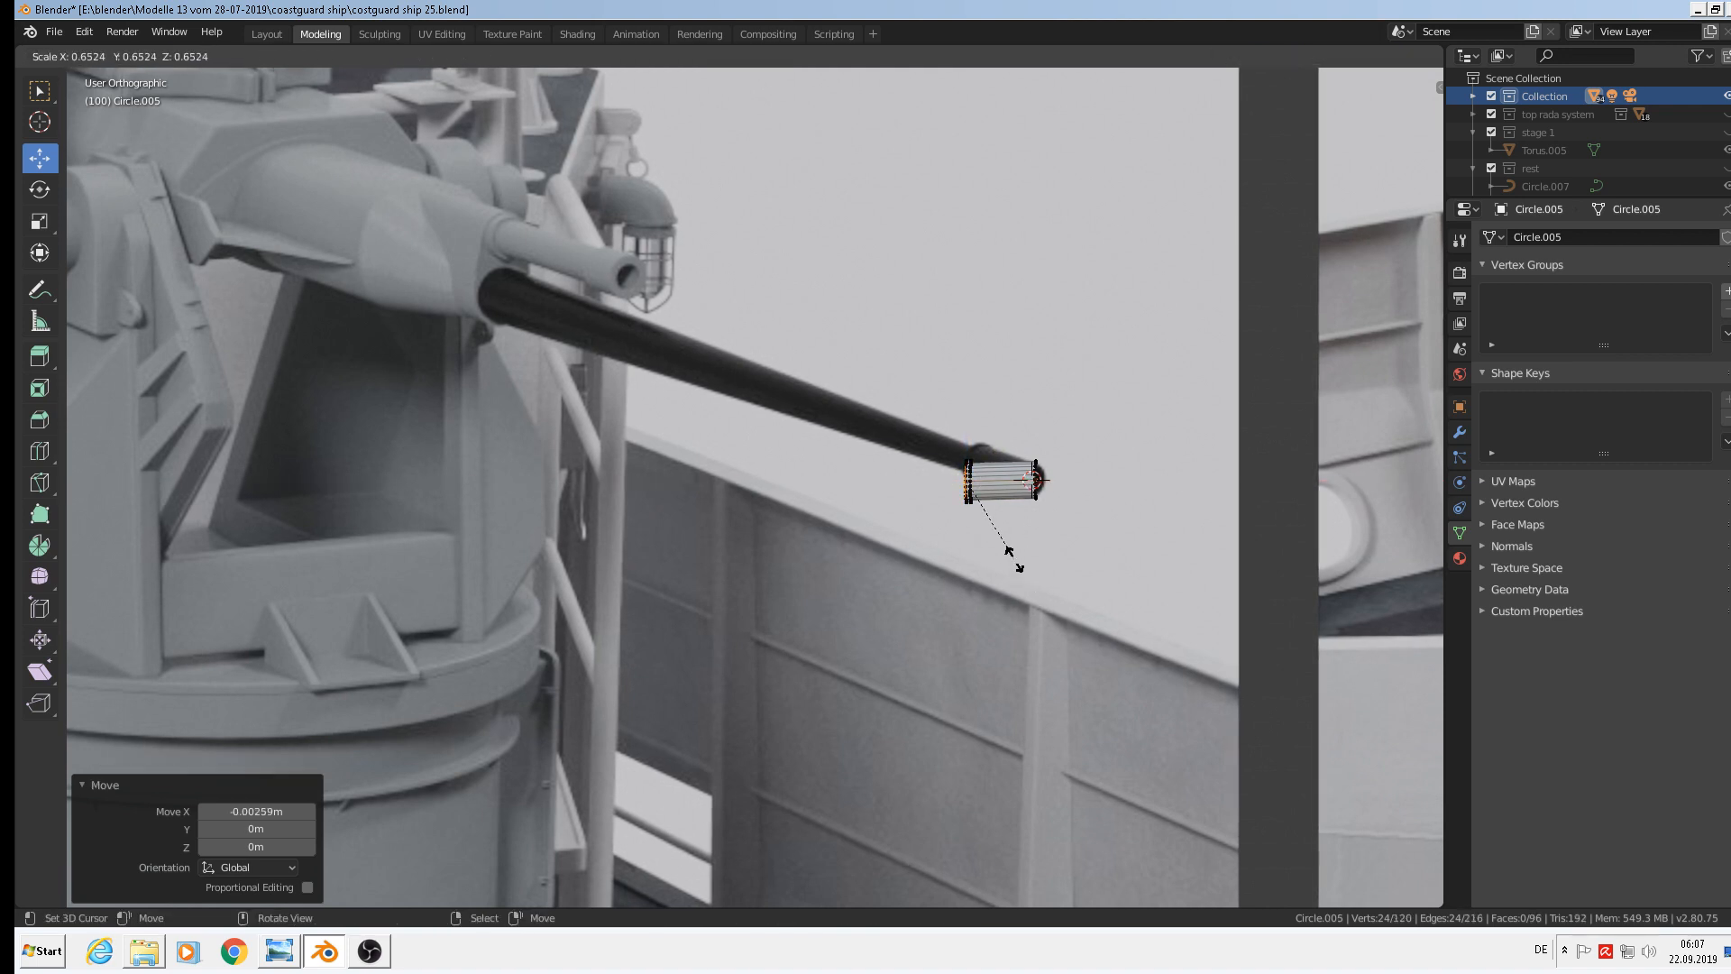
{"action": "left_click", "coordinate": [1014, 559]}
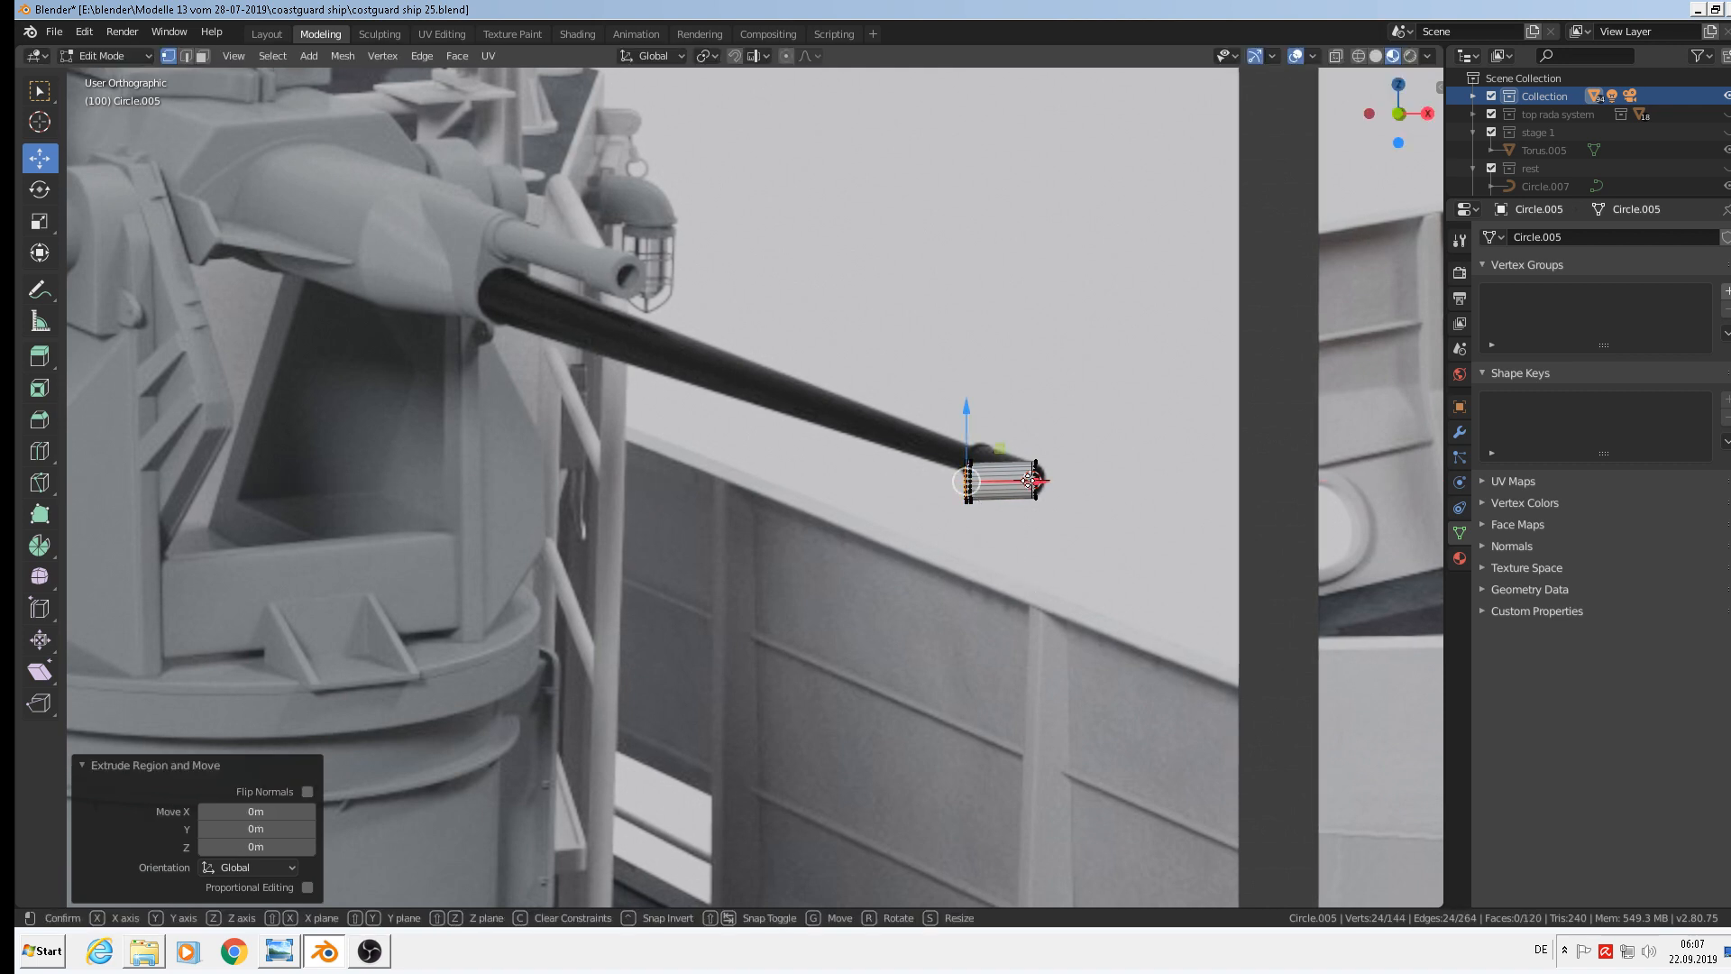
Extrude the barrel tube from the collar about -0.301 m along X and taper it by scaling its rear ring by 1.807
{"action": "key", "text": "e"}
{"action": "key", "text": "x"}
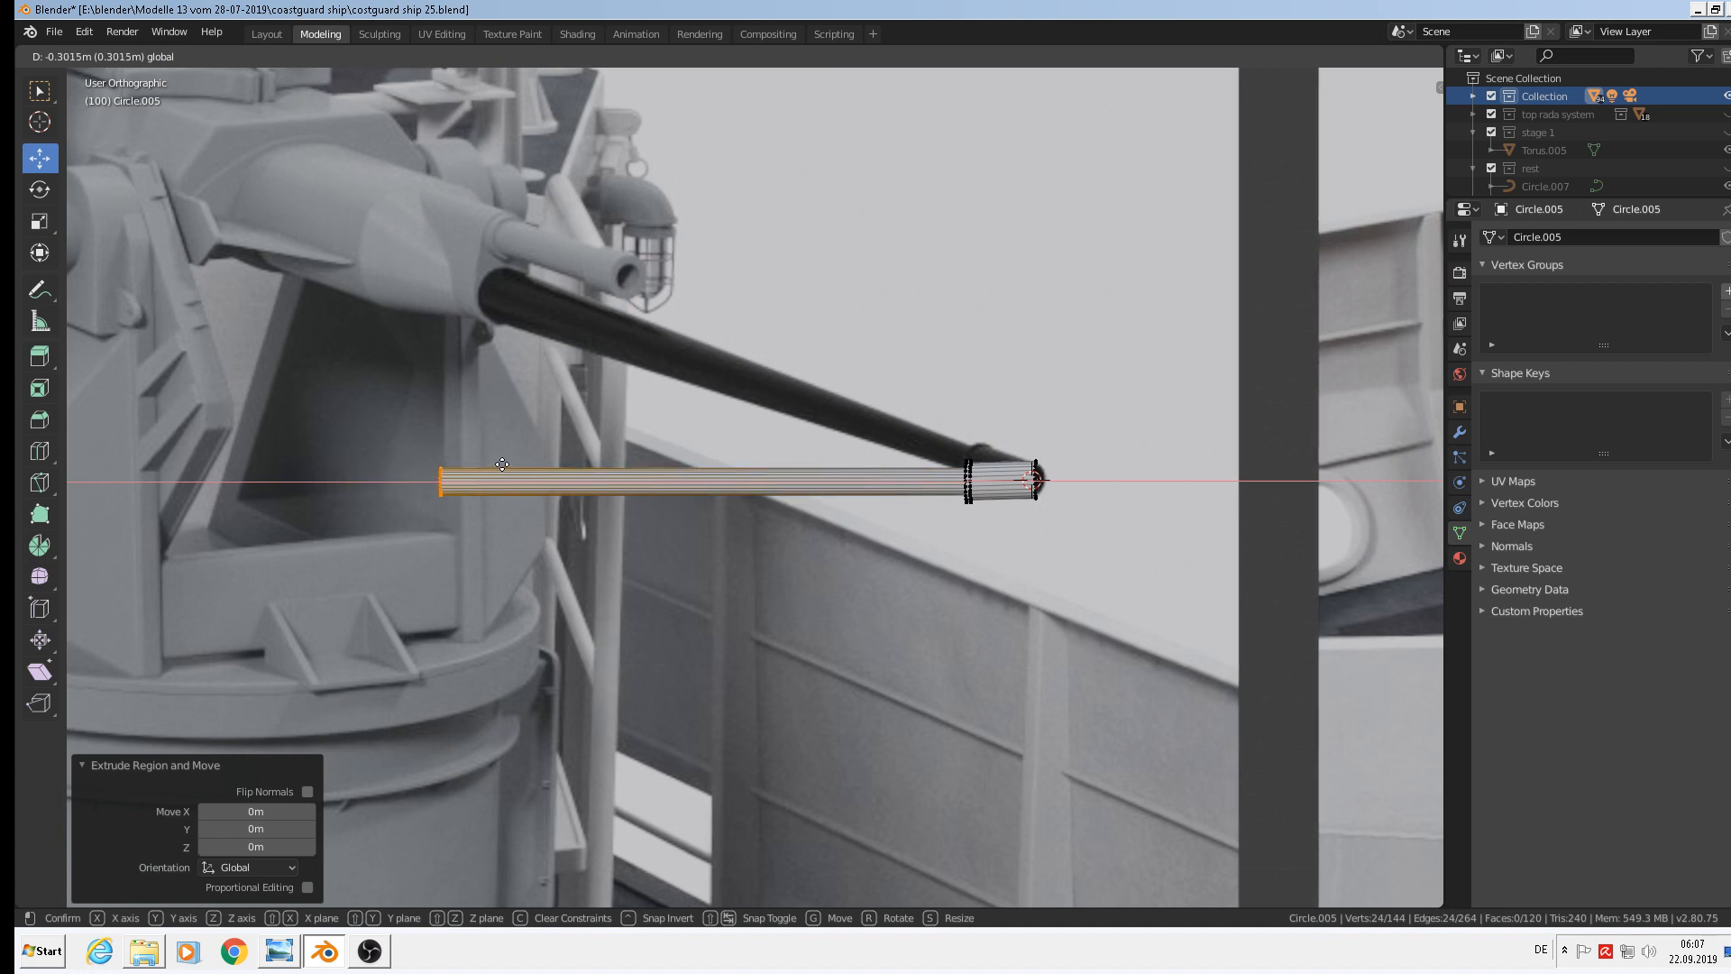
{"action": "left_click", "coordinate": [503, 470]}
{"action": "key", "text": "s"}
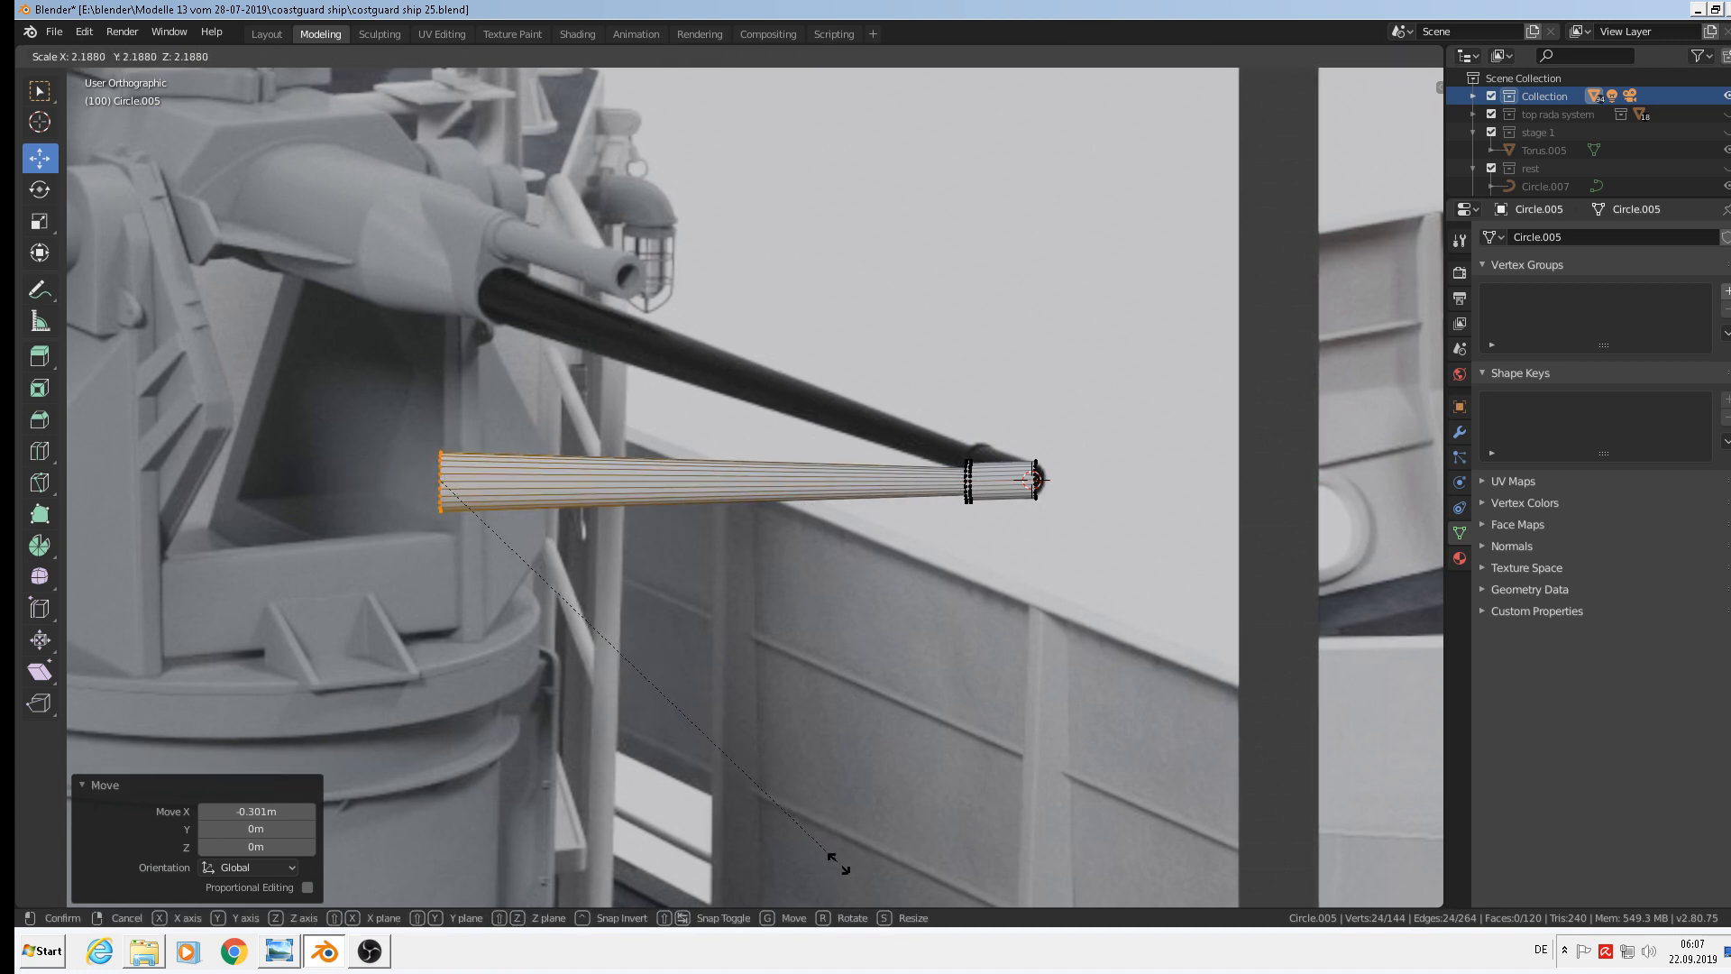
{"action": "left_click", "coordinate": [801, 764]}
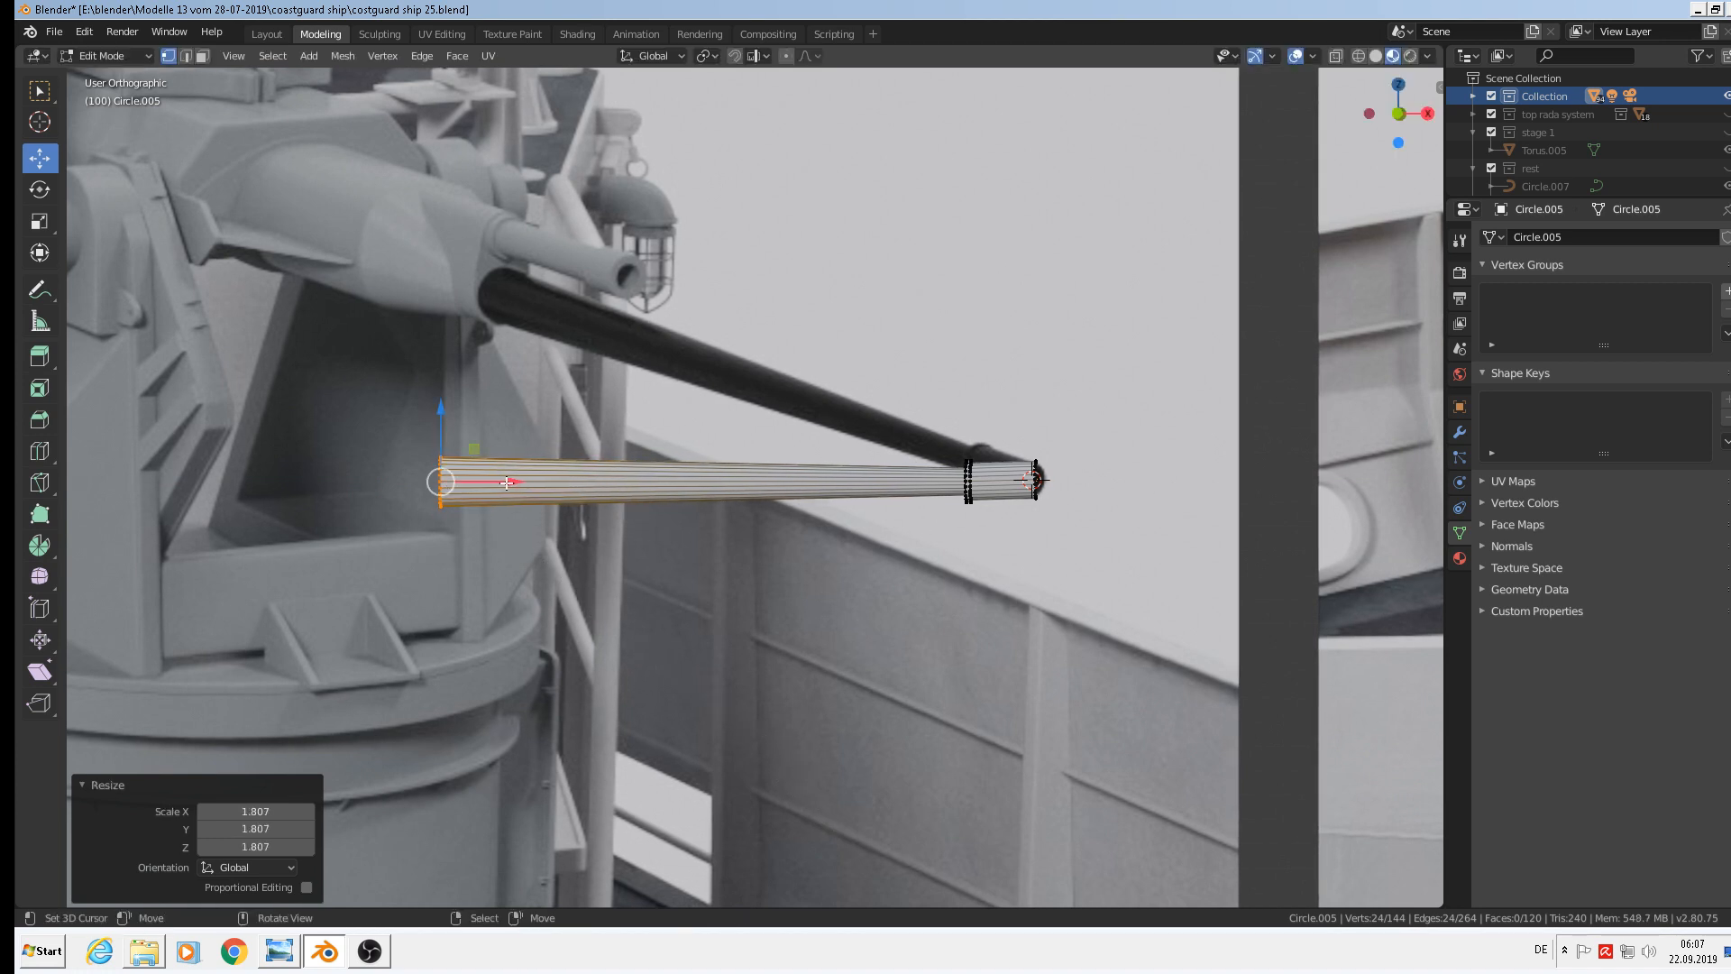
Lengthen the barrel by moving its rear ring about -0.021 m along X, and return to Object Mode
{"action": "key", "text": "g"}
{"action": "key", "text": "x"}
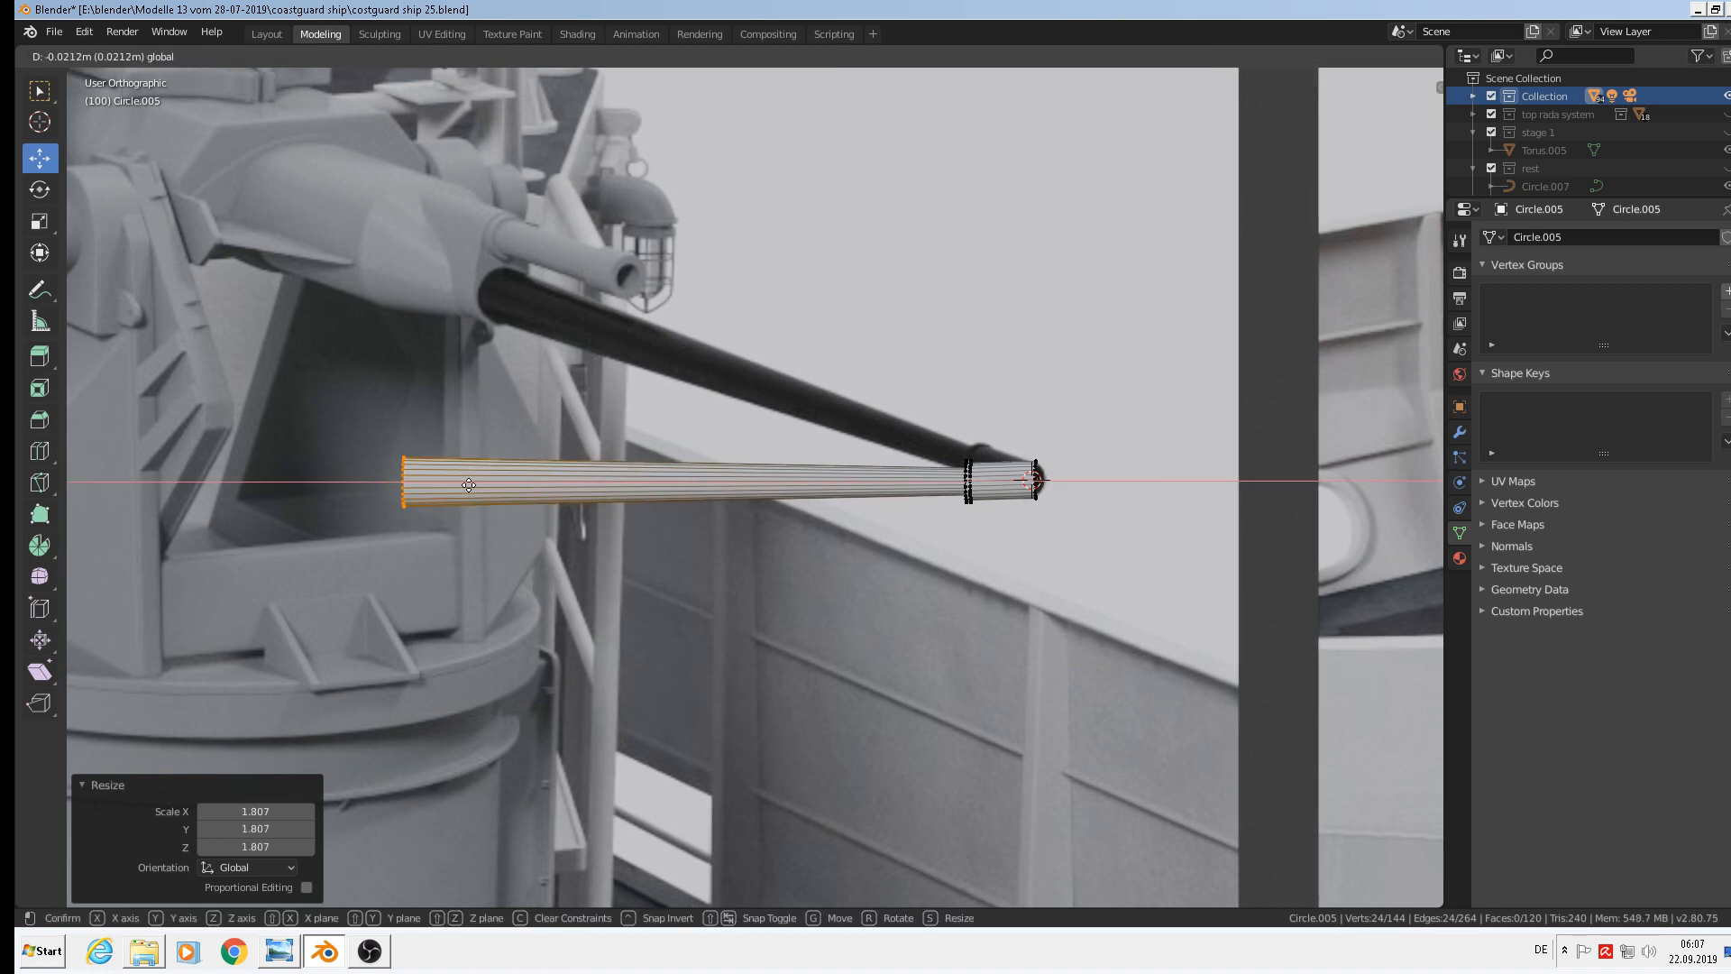
{"action": "left_click", "coordinate": [477, 487]}
{"action": "key", "text": "Tab"}
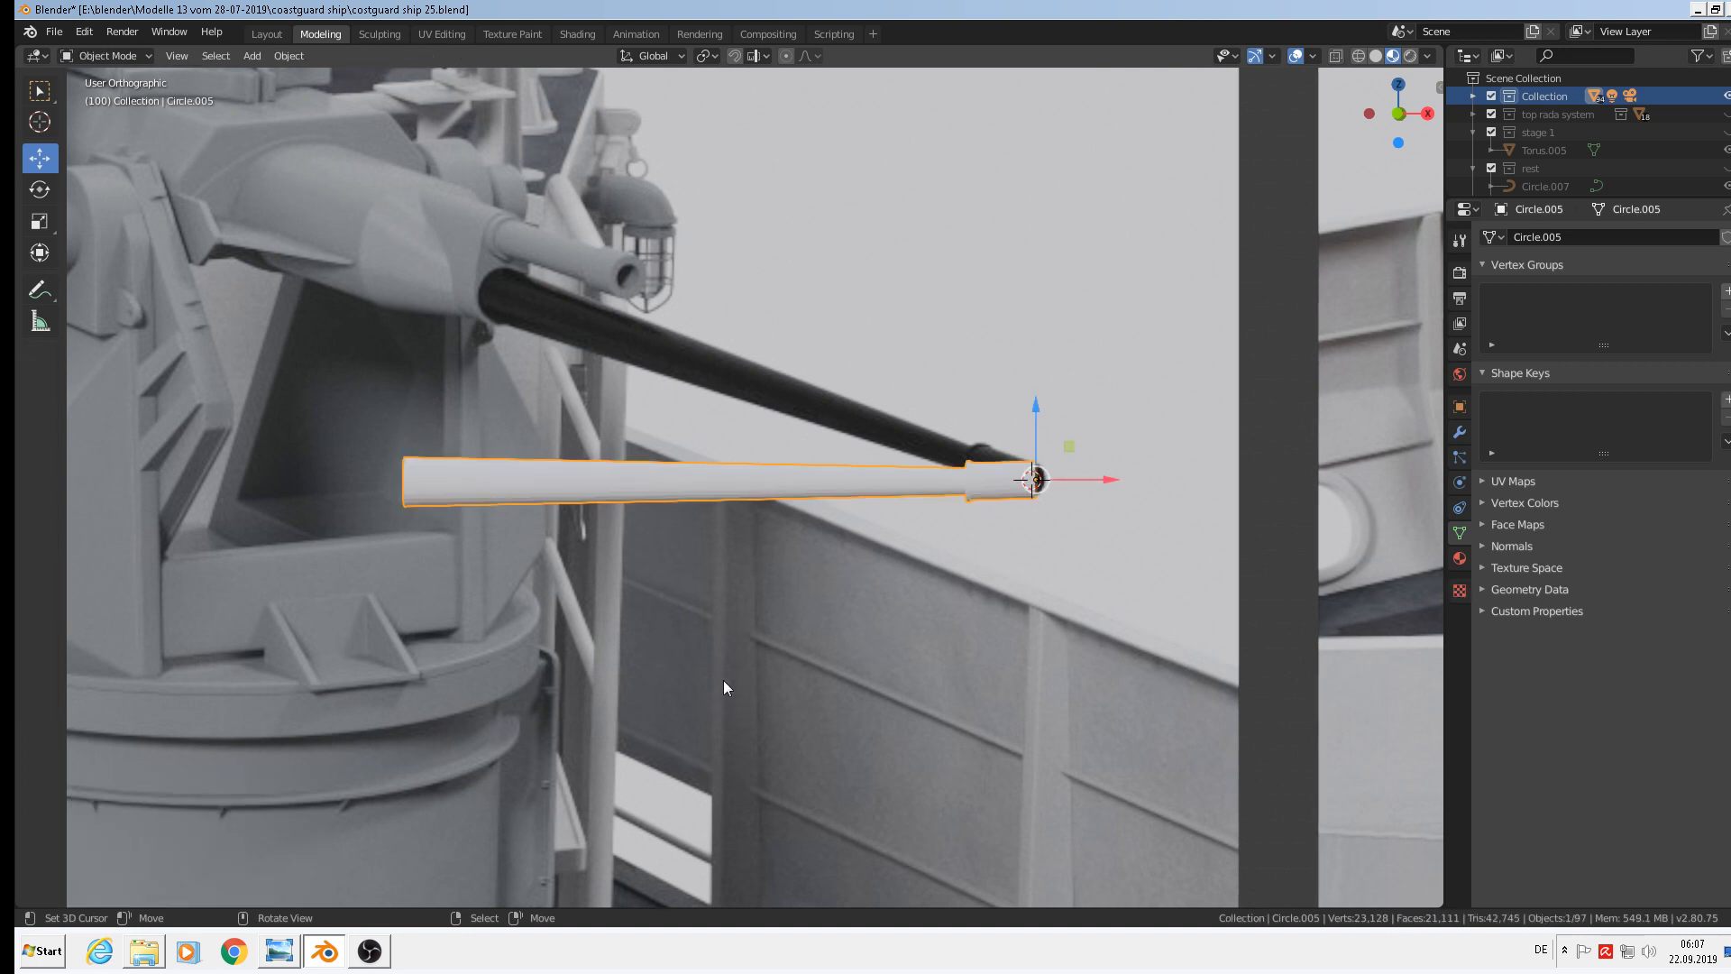
Move the barrel about -0.073 m along Z and -0.1 m along Y, clear of the gun in the reference image
{"action": "middle_click_drag", "start_coordinate": [723, 680], "coordinate": [802, 664]}
{"action": "left_click_drag", "start_coordinate": [993, 439], "coordinate": [990, 546]}
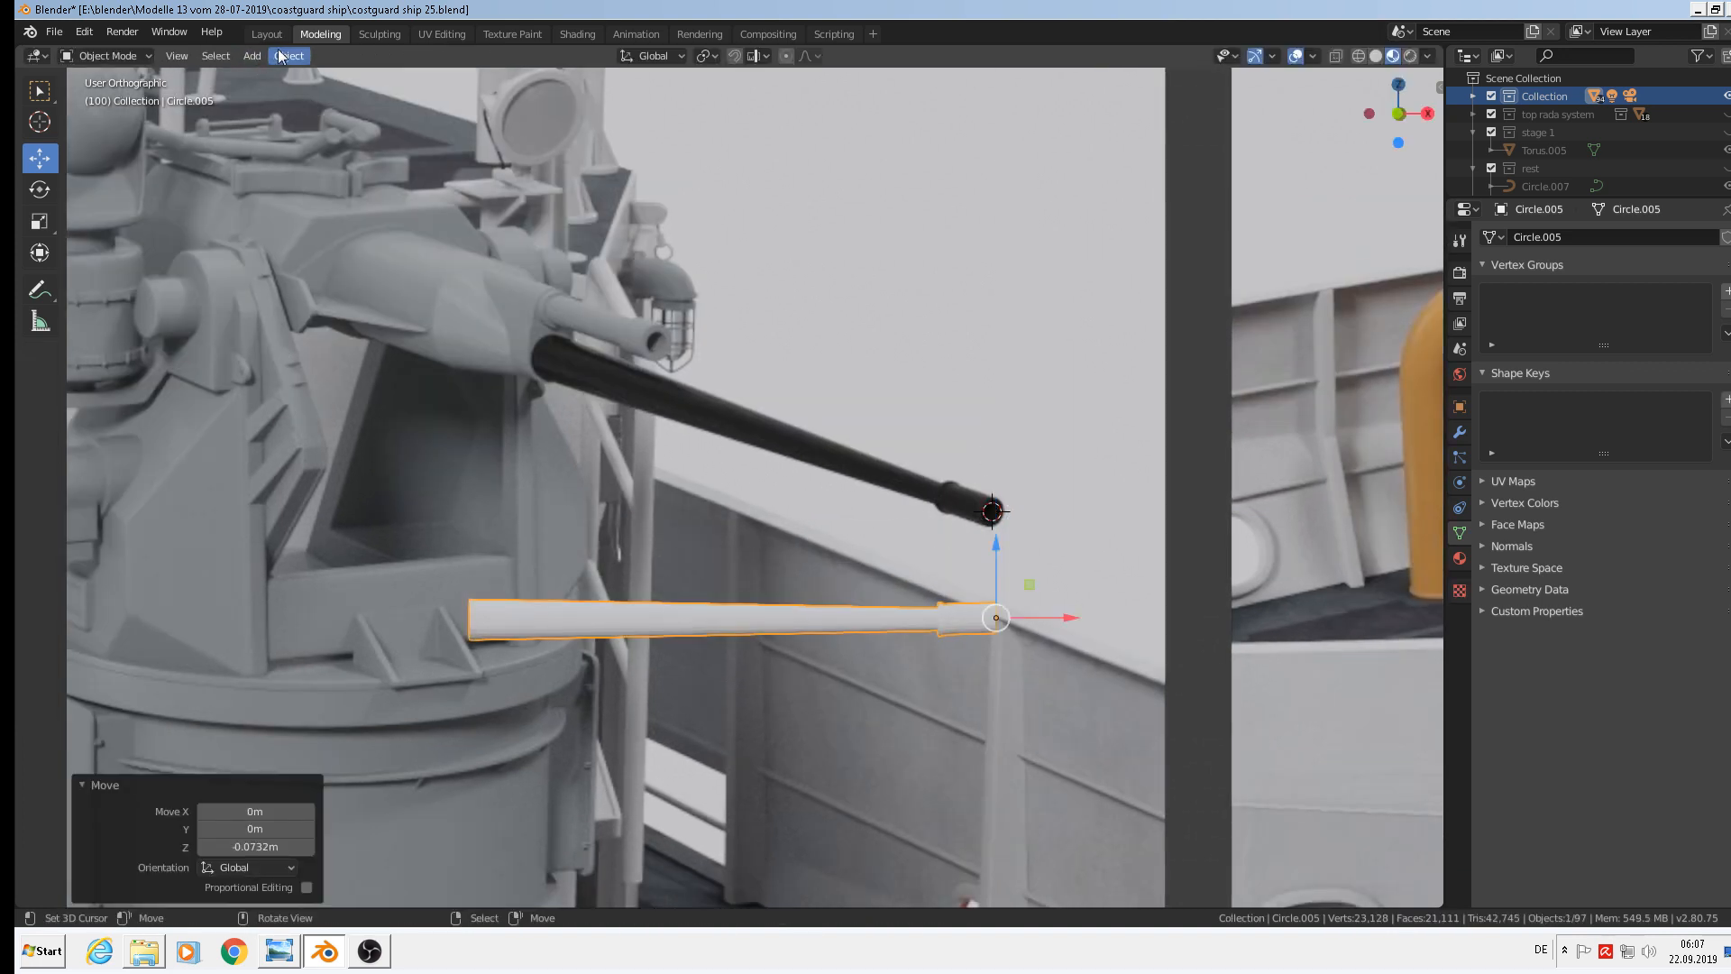
{"action": "middle_click_drag", "start_coordinate": [1215, 655], "coordinate": [882, 685]}
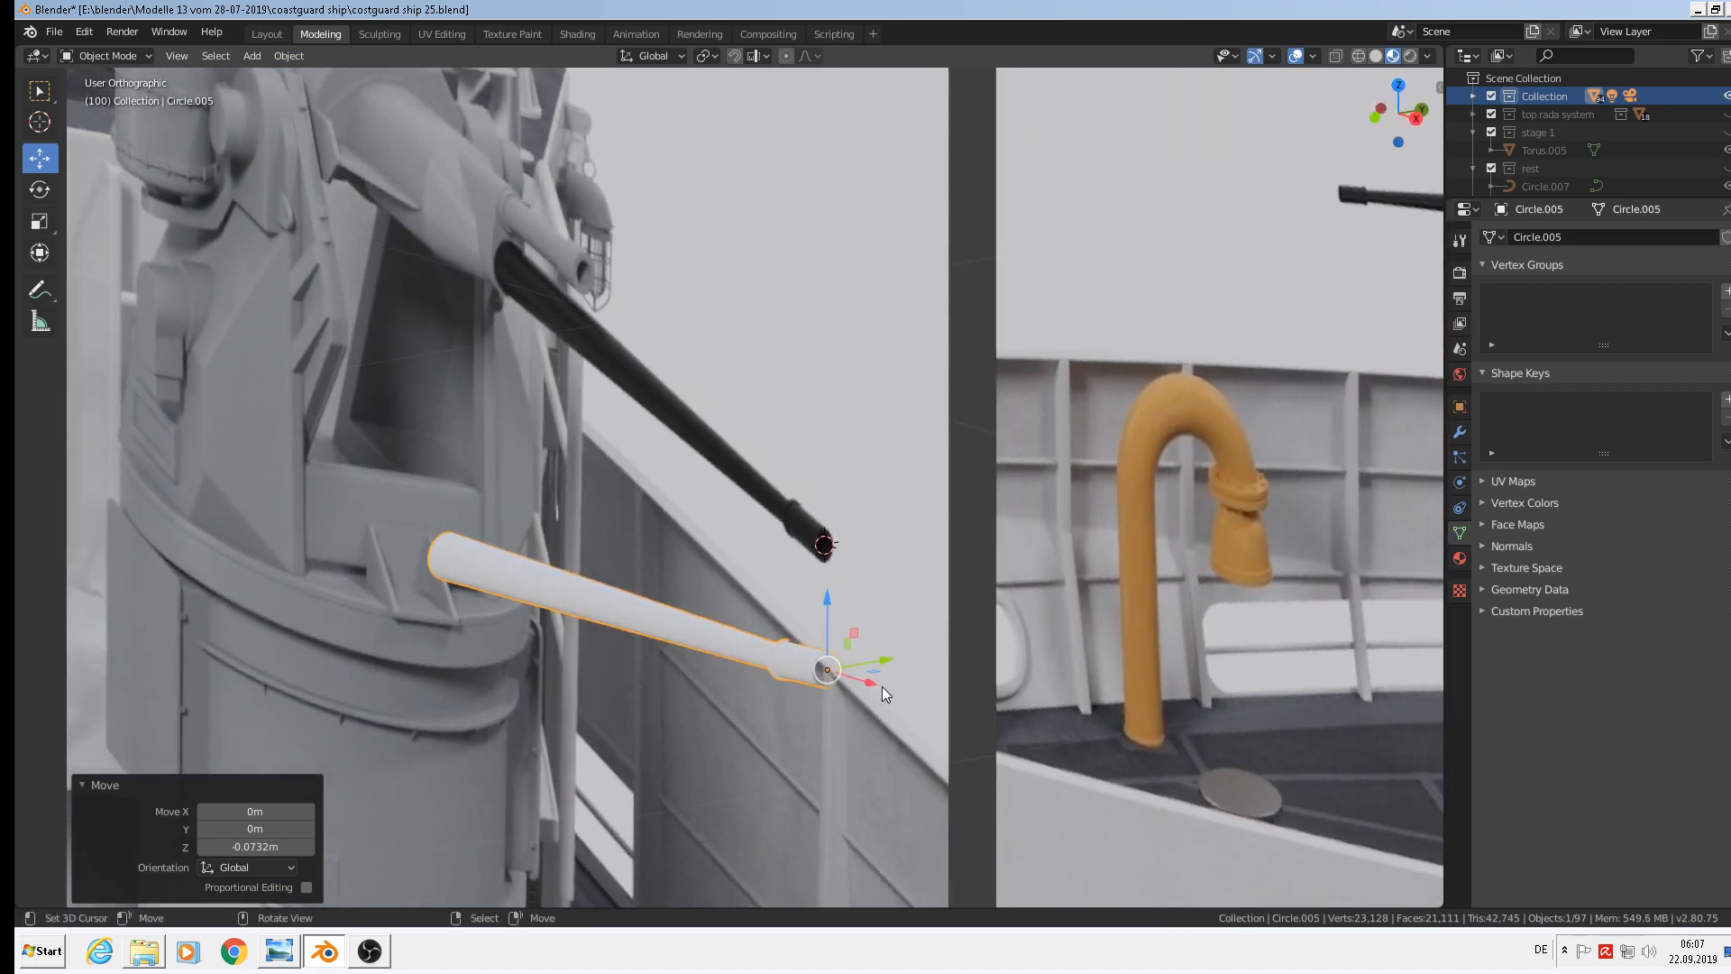
{"action": "key", "text": "g"}
{"action": "key", "text": "y"}
{"action": "left_click", "coordinate": [745, 689]}
Select the muzzle's open edge loop and extrude it inward at a scale of about 0.74 to form the rim
{"action": "scroll", "coordinate": [679, 652], "scroll_direction": "up", "scroll_amount": 7}
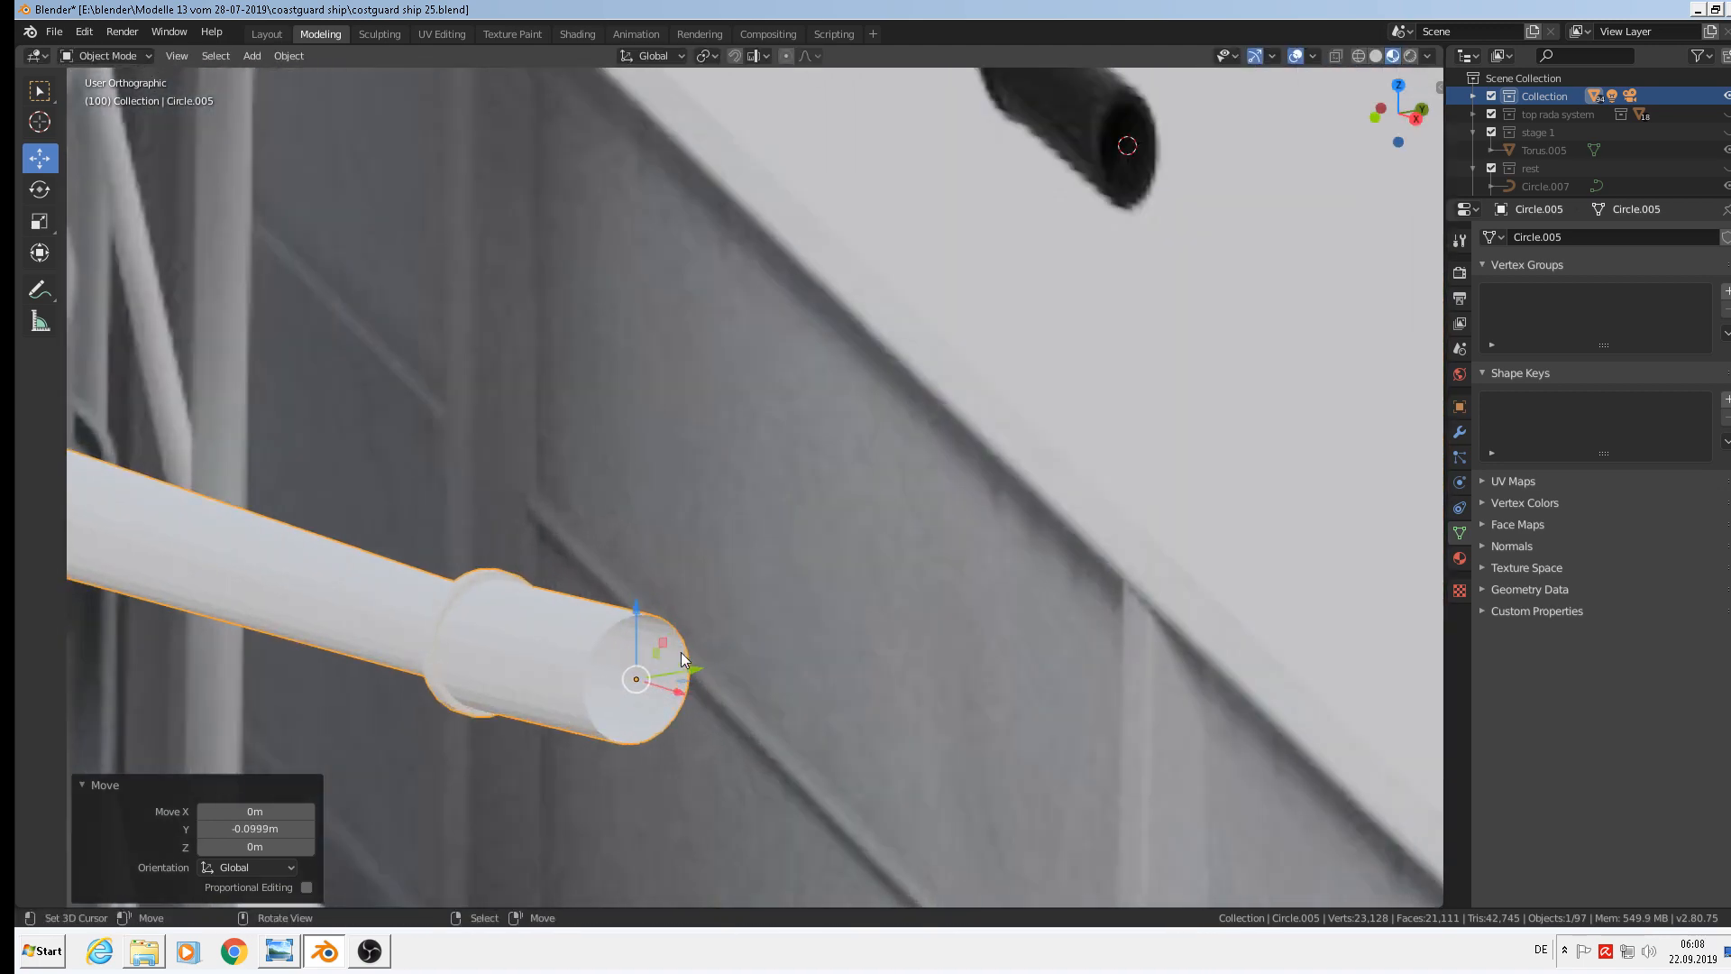
{"action": "key", "text": "Tab"}
{"action": "scroll", "coordinate": [595, 631], "scroll_direction": "up", "scroll_amount": 3}
{"action": "left_click", "coordinate": [590, 615], "text": "alt"}
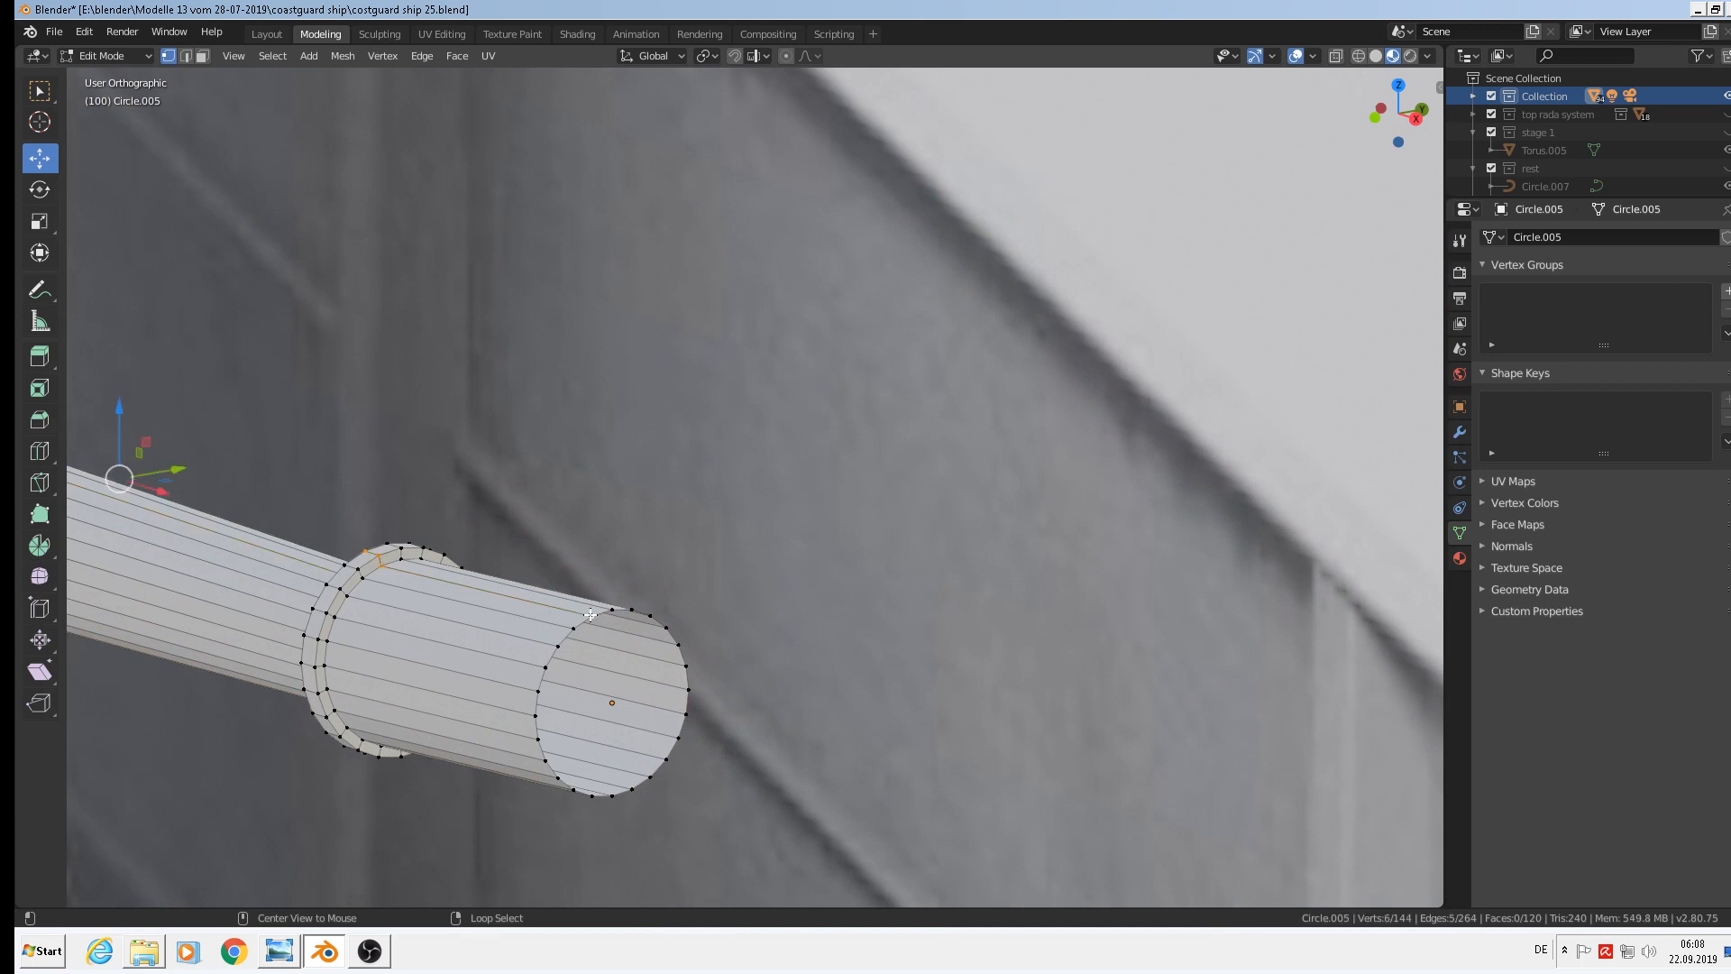
{"action": "left_click", "coordinate": [598, 603], "text": "alt"}
{"action": "left_click", "coordinate": [612, 613], "text": "alt"}
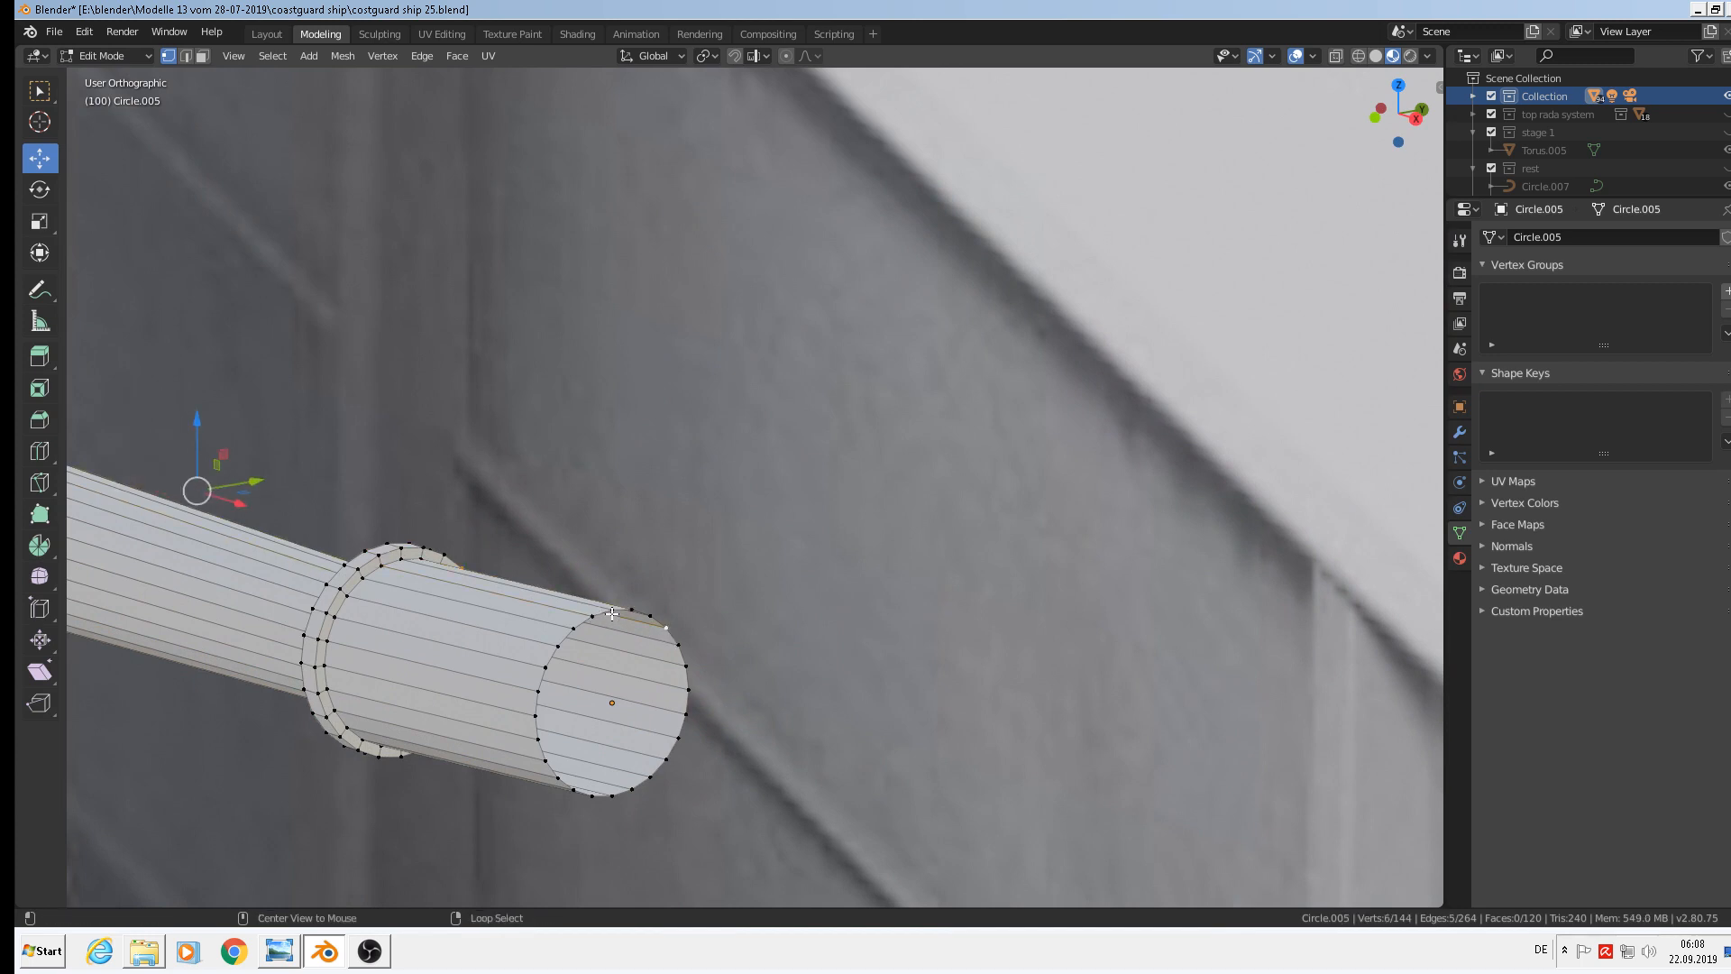
{"action": "left_click", "coordinate": [600, 609], "text": "alt"}
{"action": "left_click", "coordinate": [599, 614], "text": "alt"}
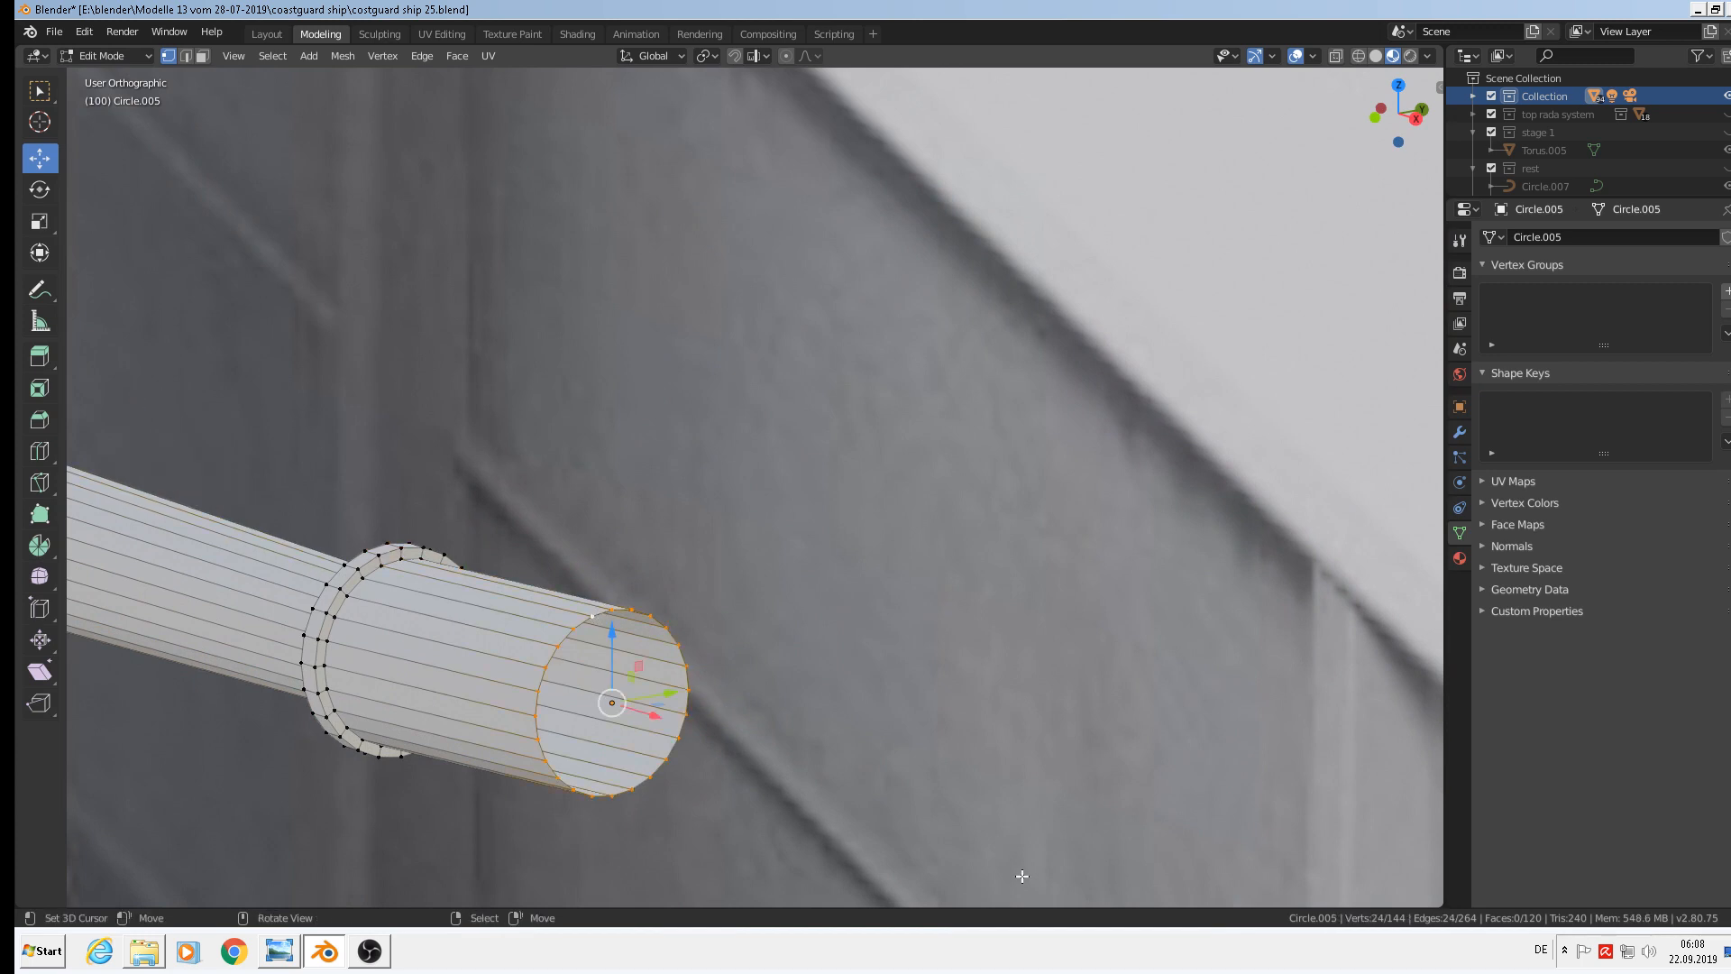
{"action": "key", "text": "e"}
{"action": "key", "text": "s"}
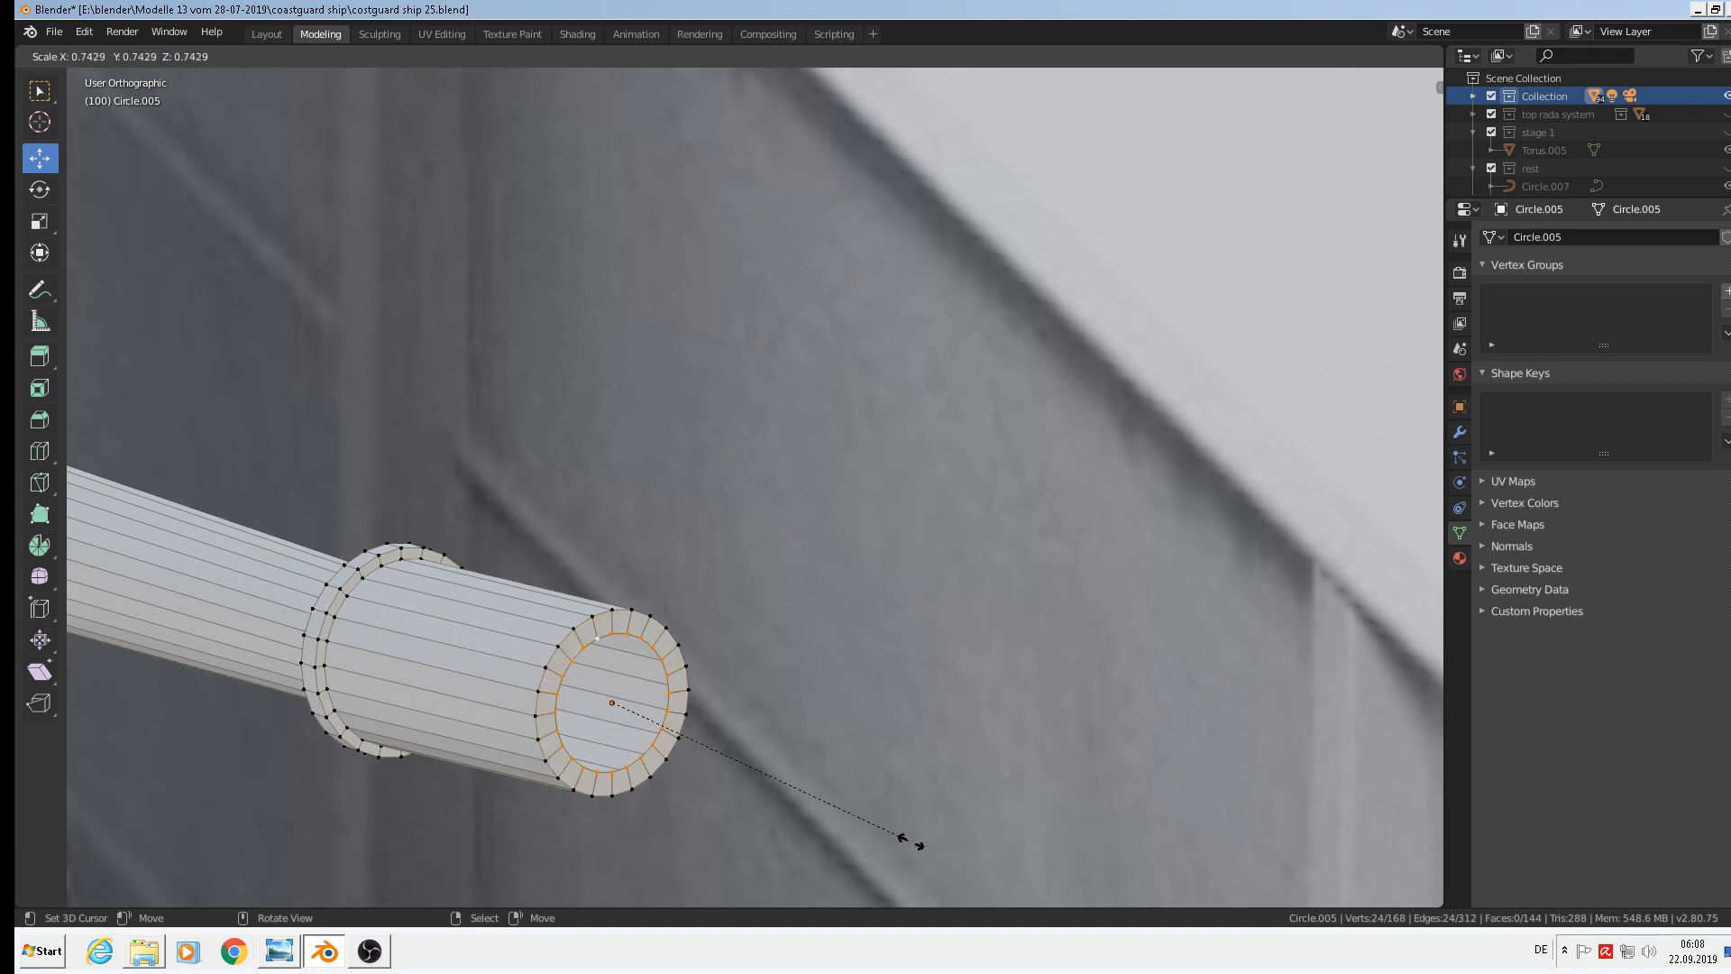
{"action": "left_click", "coordinate": [914, 842]}
Extrude the rim's inner edge loop about -0.0237 m along X into the barrel to form the bore
{"action": "middle_click_drag", "start_coordinate": [723, 778], "coordinate": [774, 789]}
{"action": "key", "text": "e"}
{"action": "left_click", "coordinate": [773, 789]}
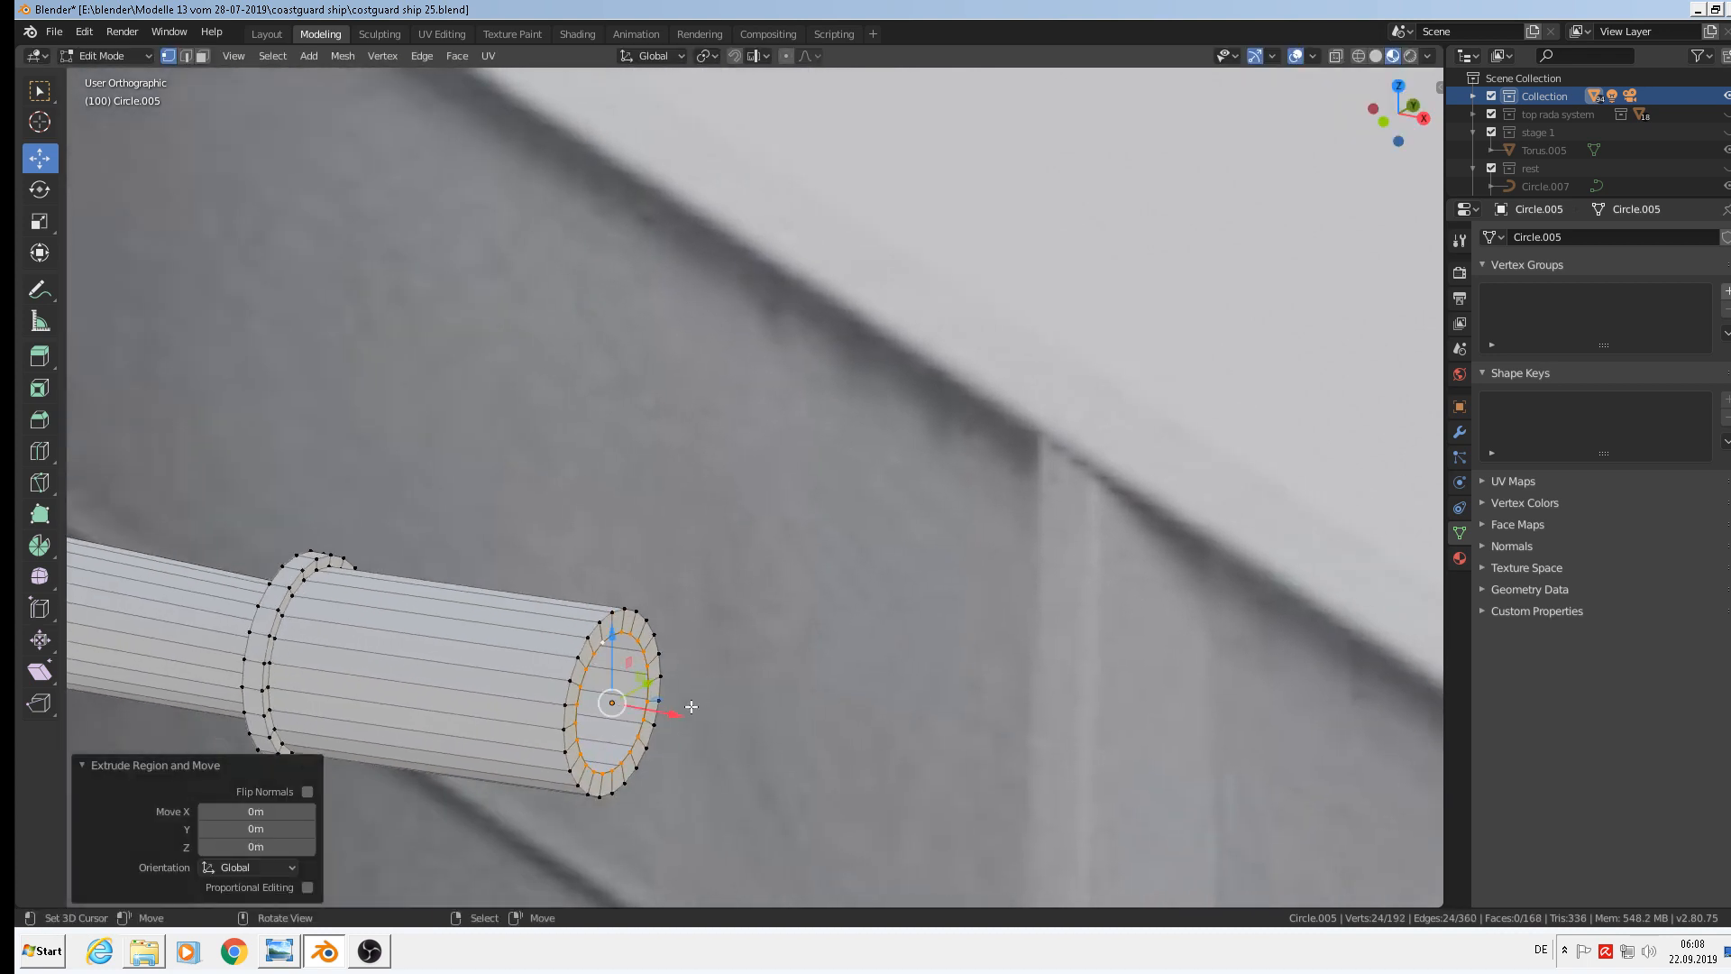
{"action": "left_click_drag", "start_coordinate": [659, 712], "coordinate": [490, 668]}
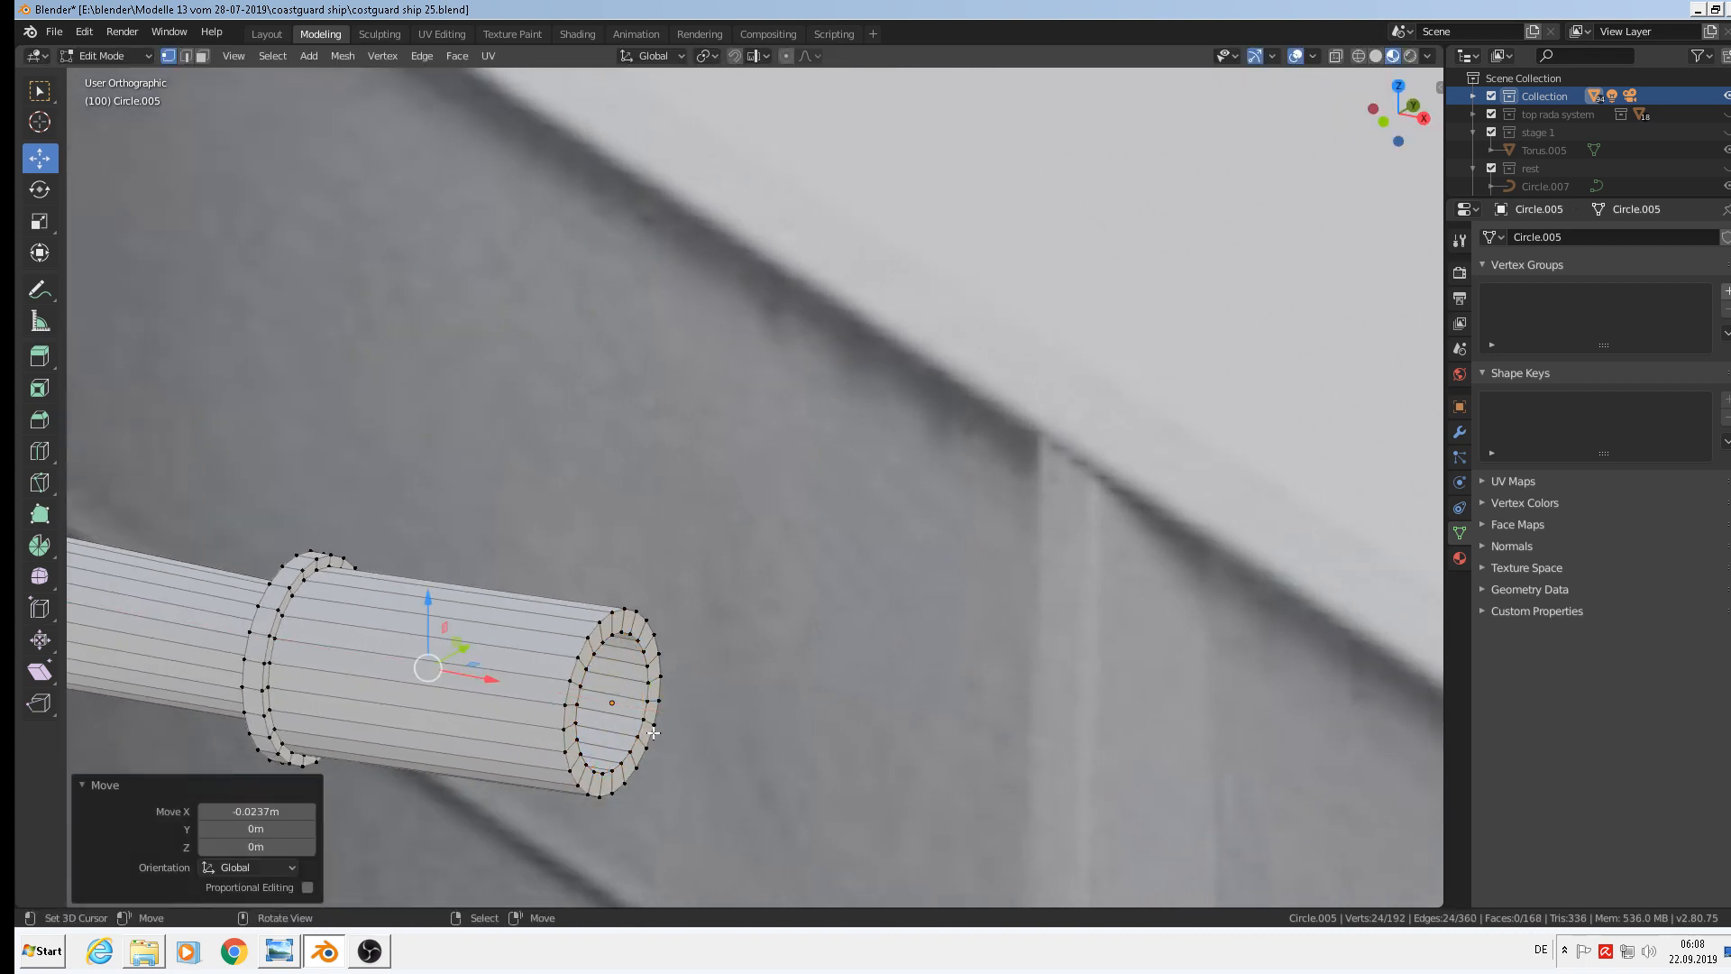
Bevel the muzzle rim's outer edge loop by about 0.041 m and its inner edge loop by about 0.051 m
{"action": "scroll", "coordinate": [654, 735], "scroll_direction": "down", "scroll_amount": 3}
{"action": "scroll", "coordinate": [650, 741], "scroll_direction": "up", "scroll_amount": 3}
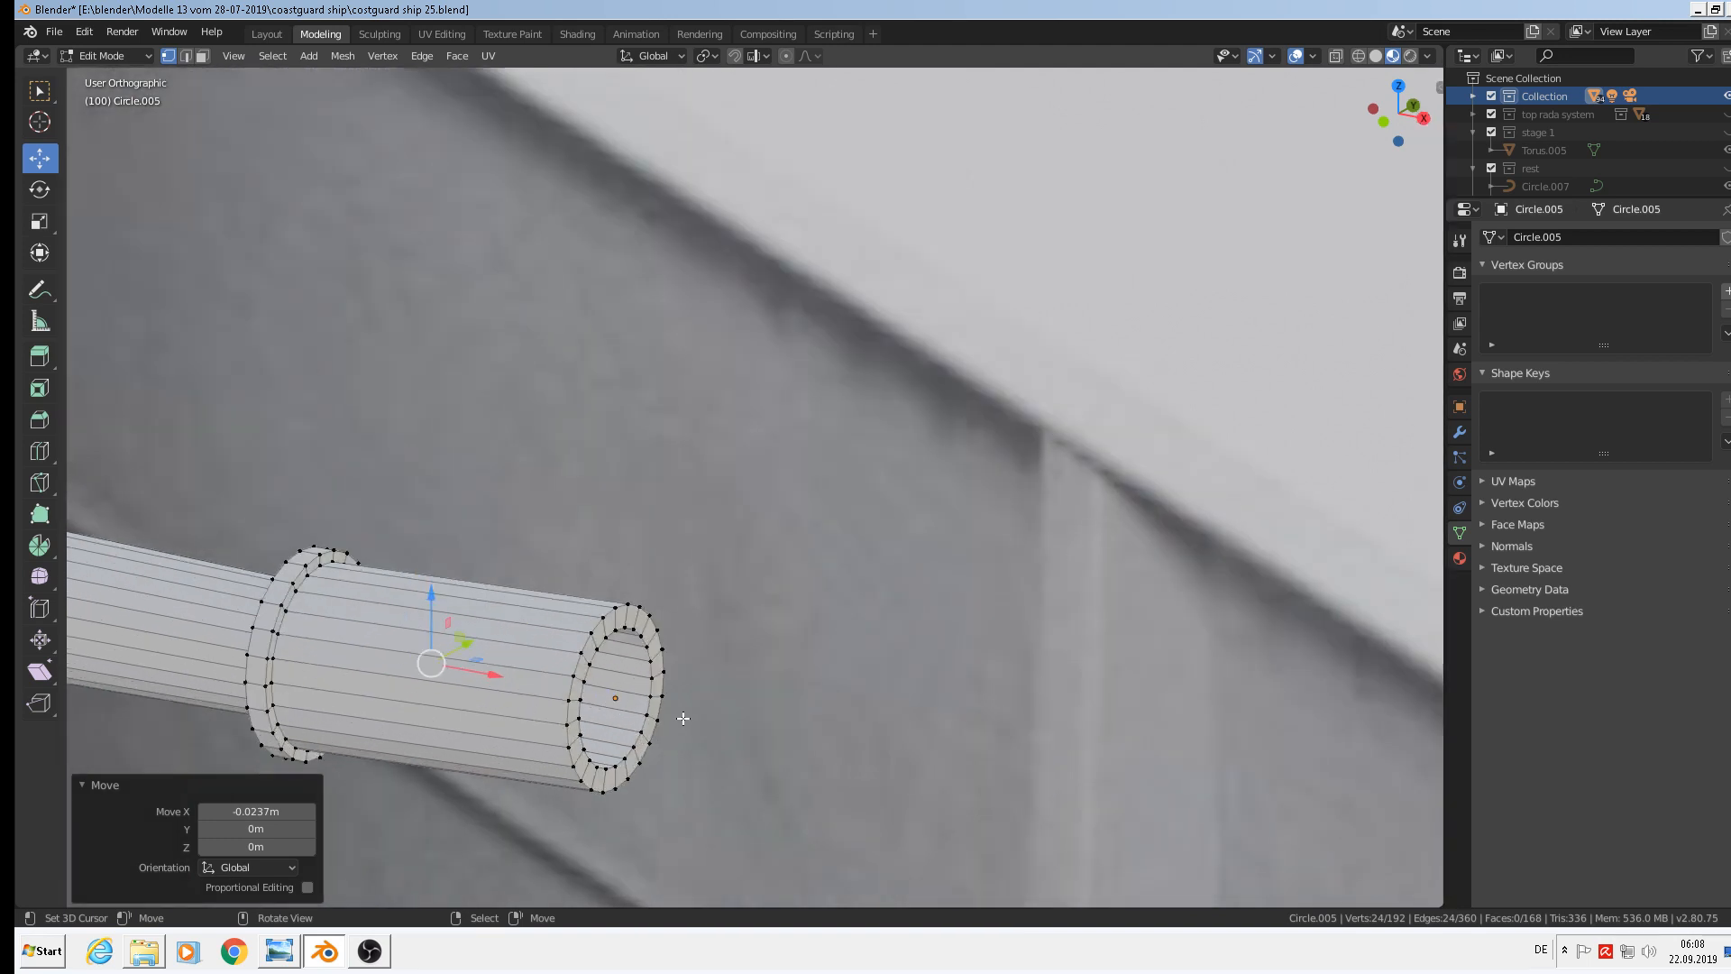
{"action": "middle_click_drag", "start_coordinate": [602, 717], "coordinate": [835, 616], "text": "shift"}
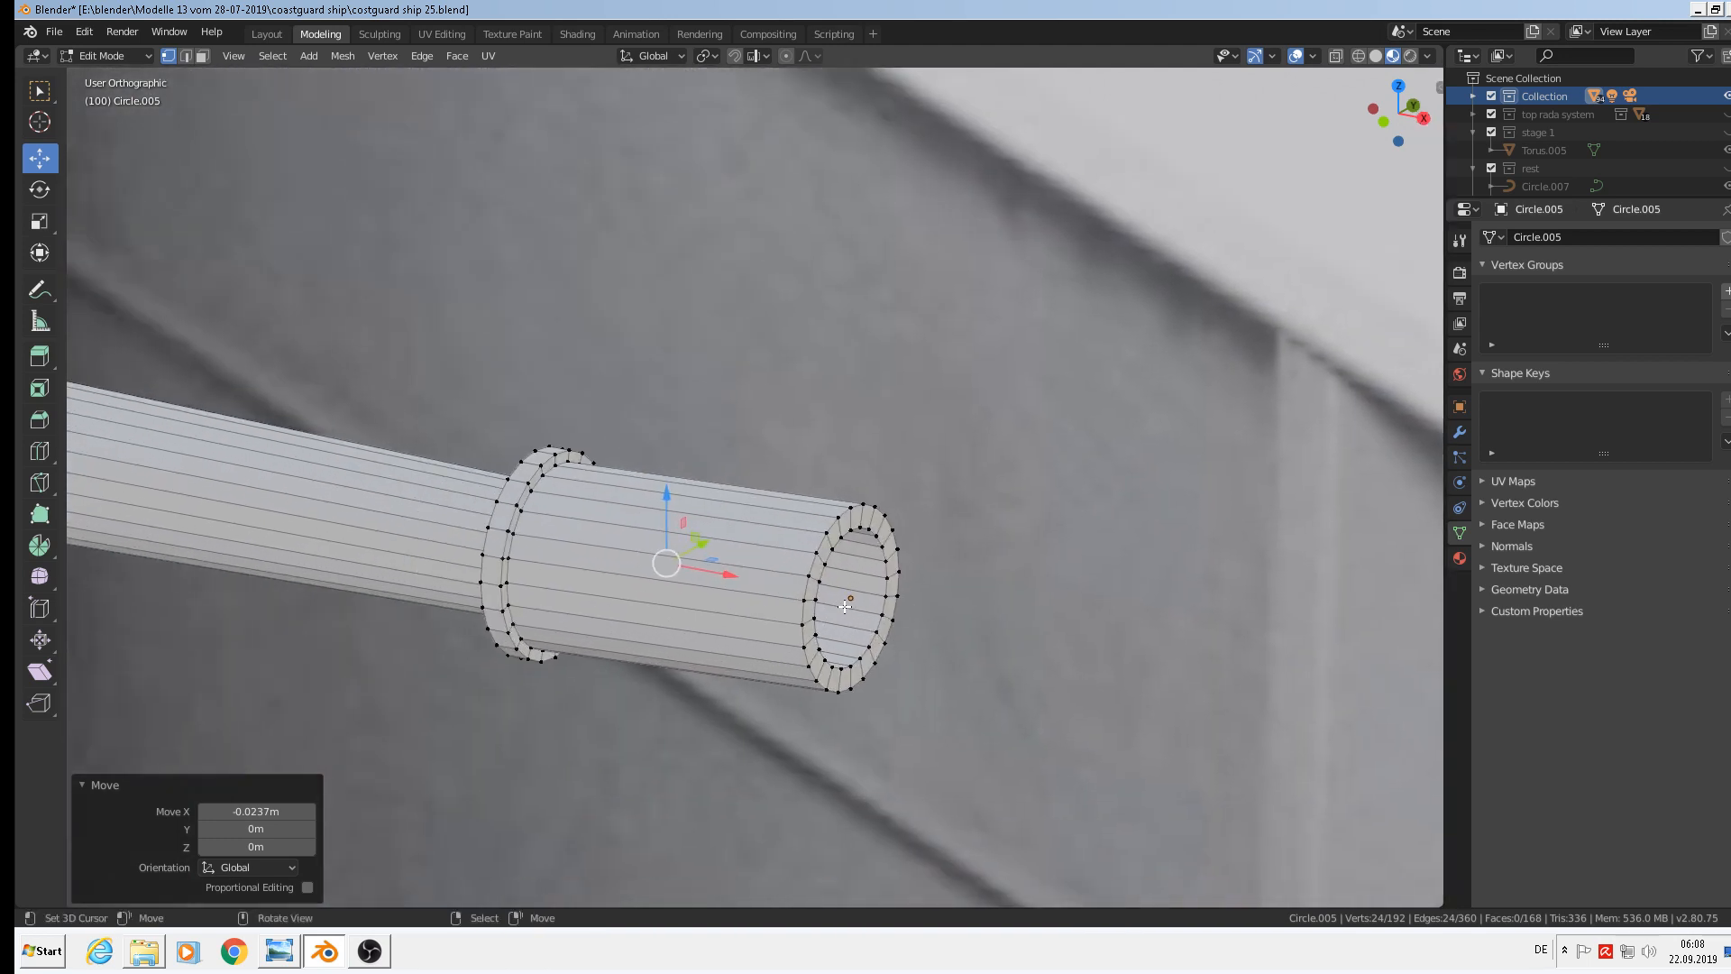
{"action": "scroll", "coordinate": [835, 616], "scroll_direction": "up", "scroll_amount": 3}
{"action": "right_click", "coordinate": [781, 570], "text": "alt"}
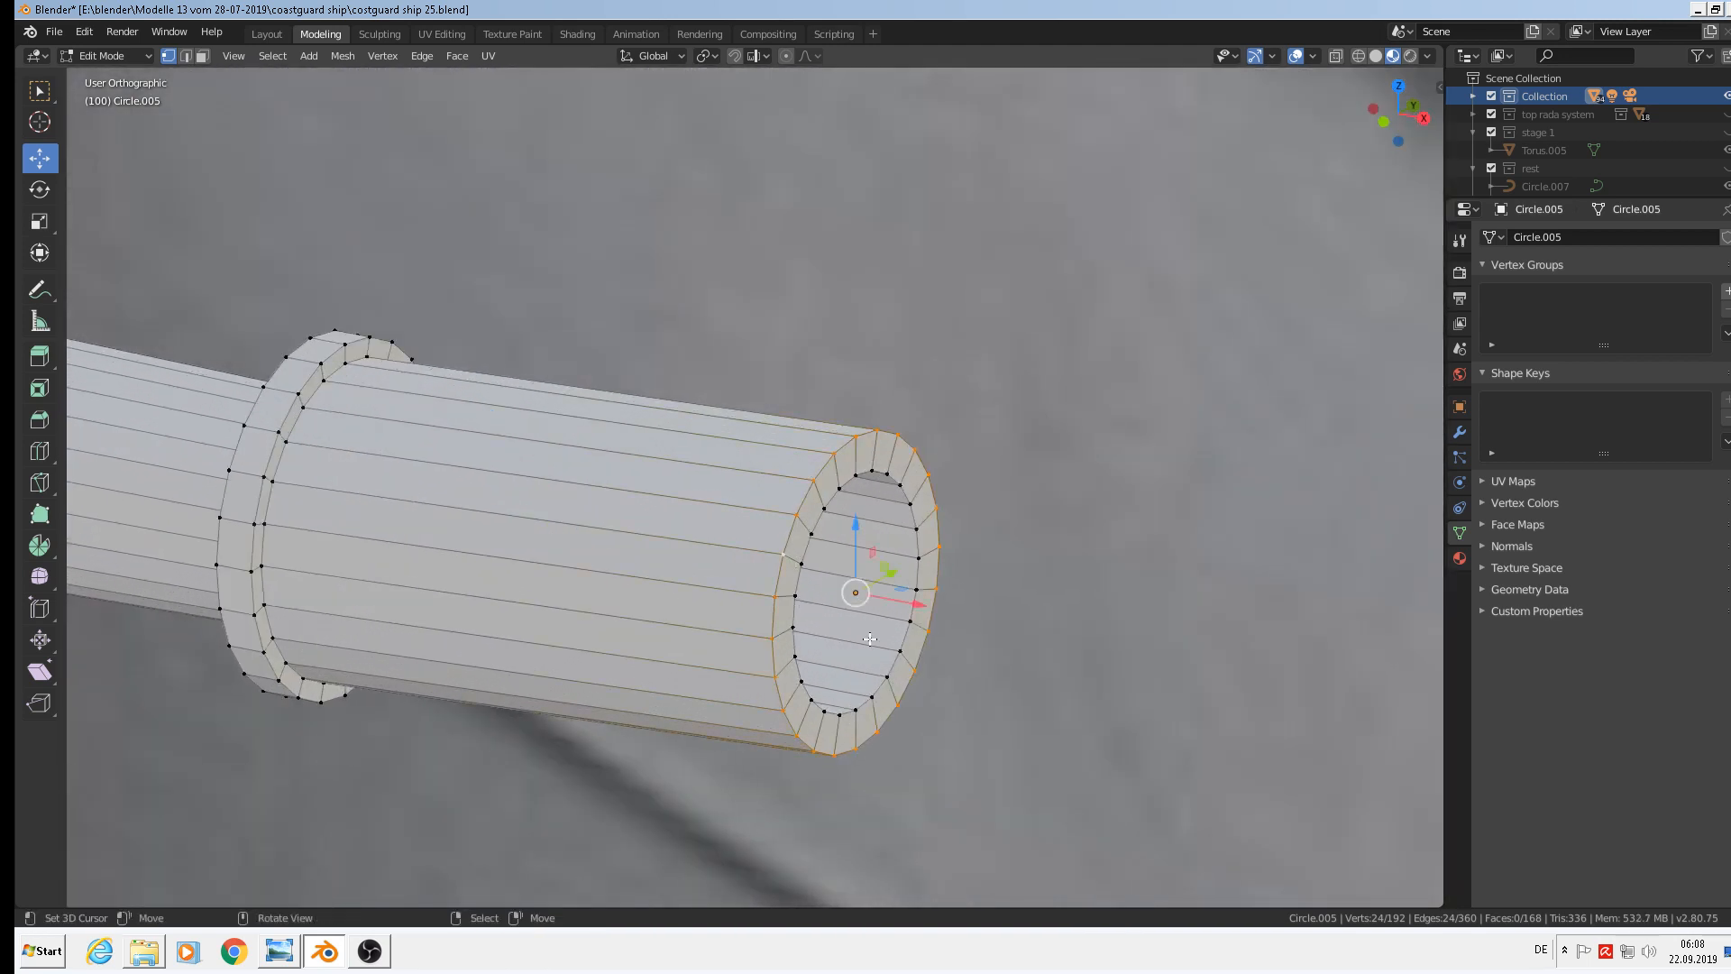
{"action": "key", "text": "ctrl+b"}
{"action": "left_click", "coordinate": [1062, 771]}
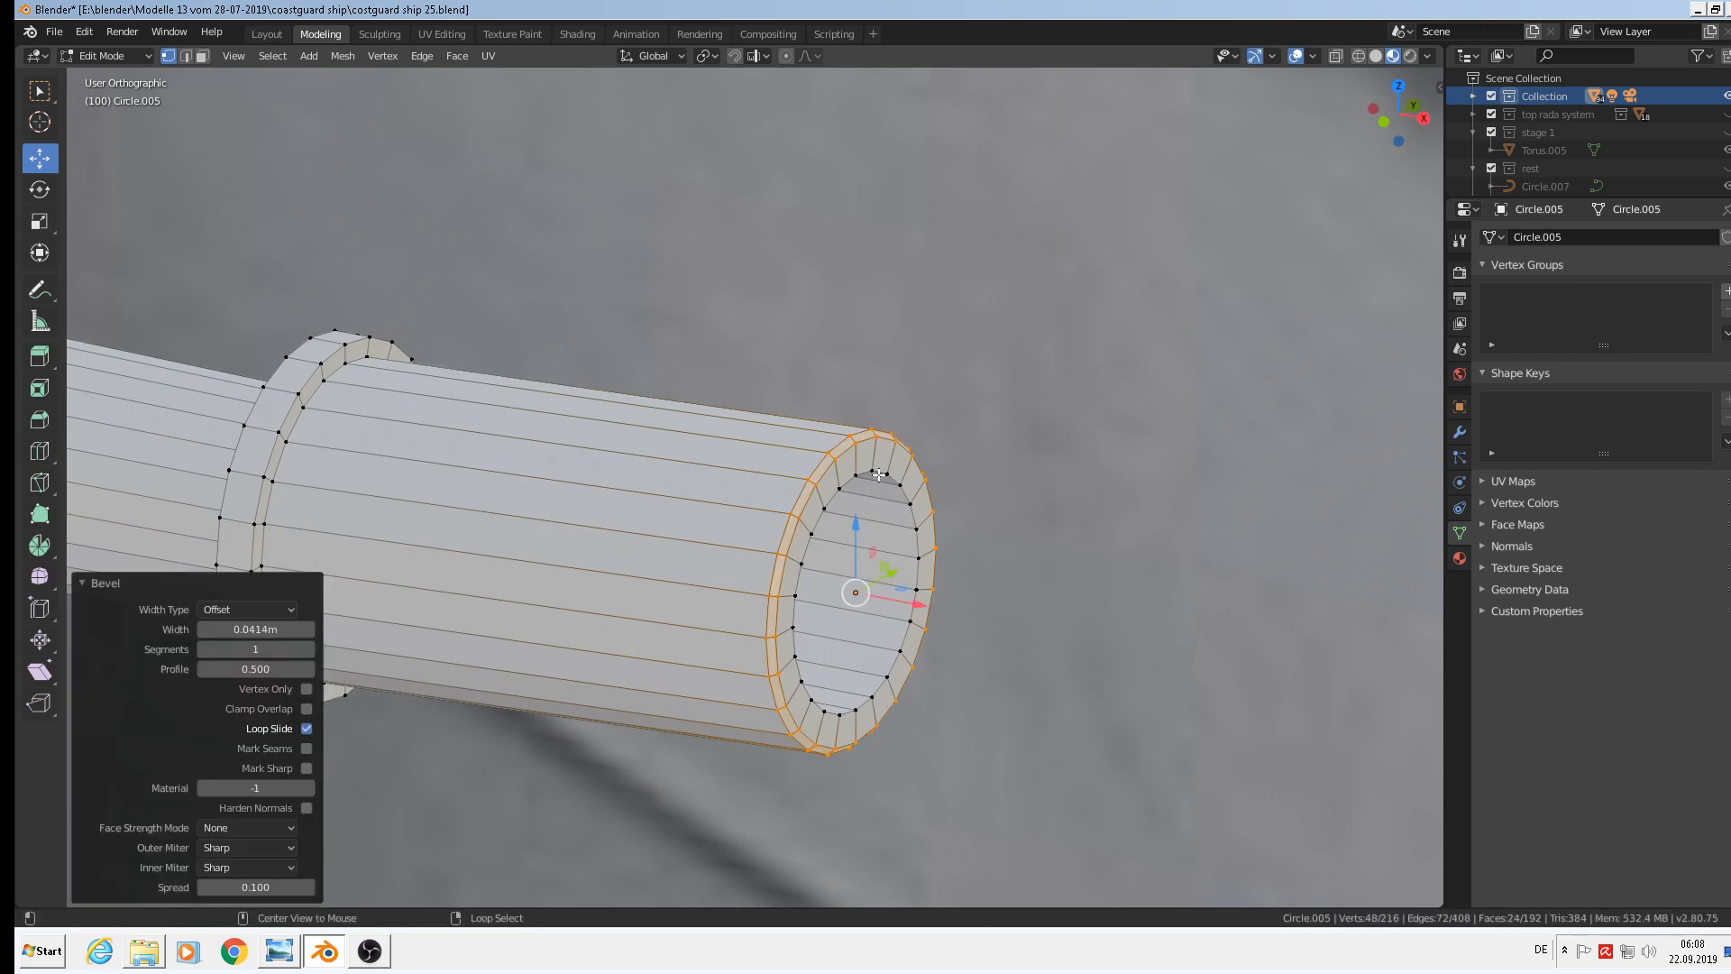
{"action": "right_click", "coordinate": [915, 575], "text": "alt"}
{"action": "key", "text": "ctrl+b"}
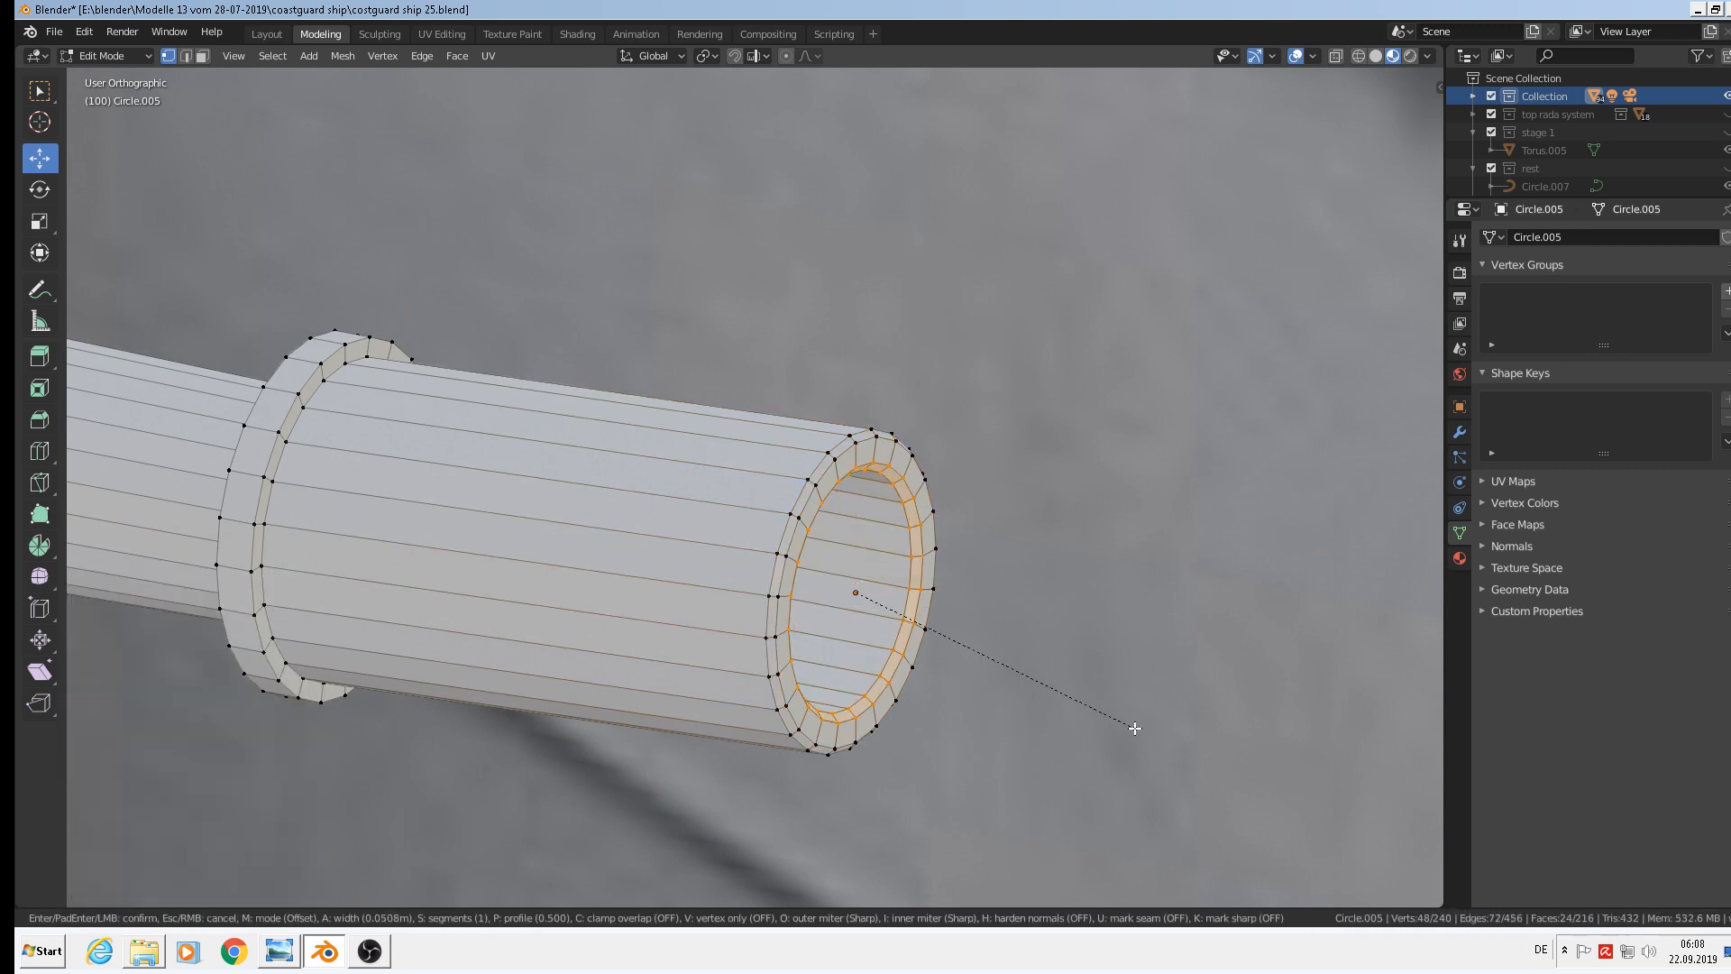
{"action": "left_click", "coordinate": [1133, 726]}
Bevel the collar's outer front edge loop by about 0.027 m and its outer rear edge loop by about 0.061 m
{"action": "right_click", "coordinate": [303, 379], "text": "alt"}
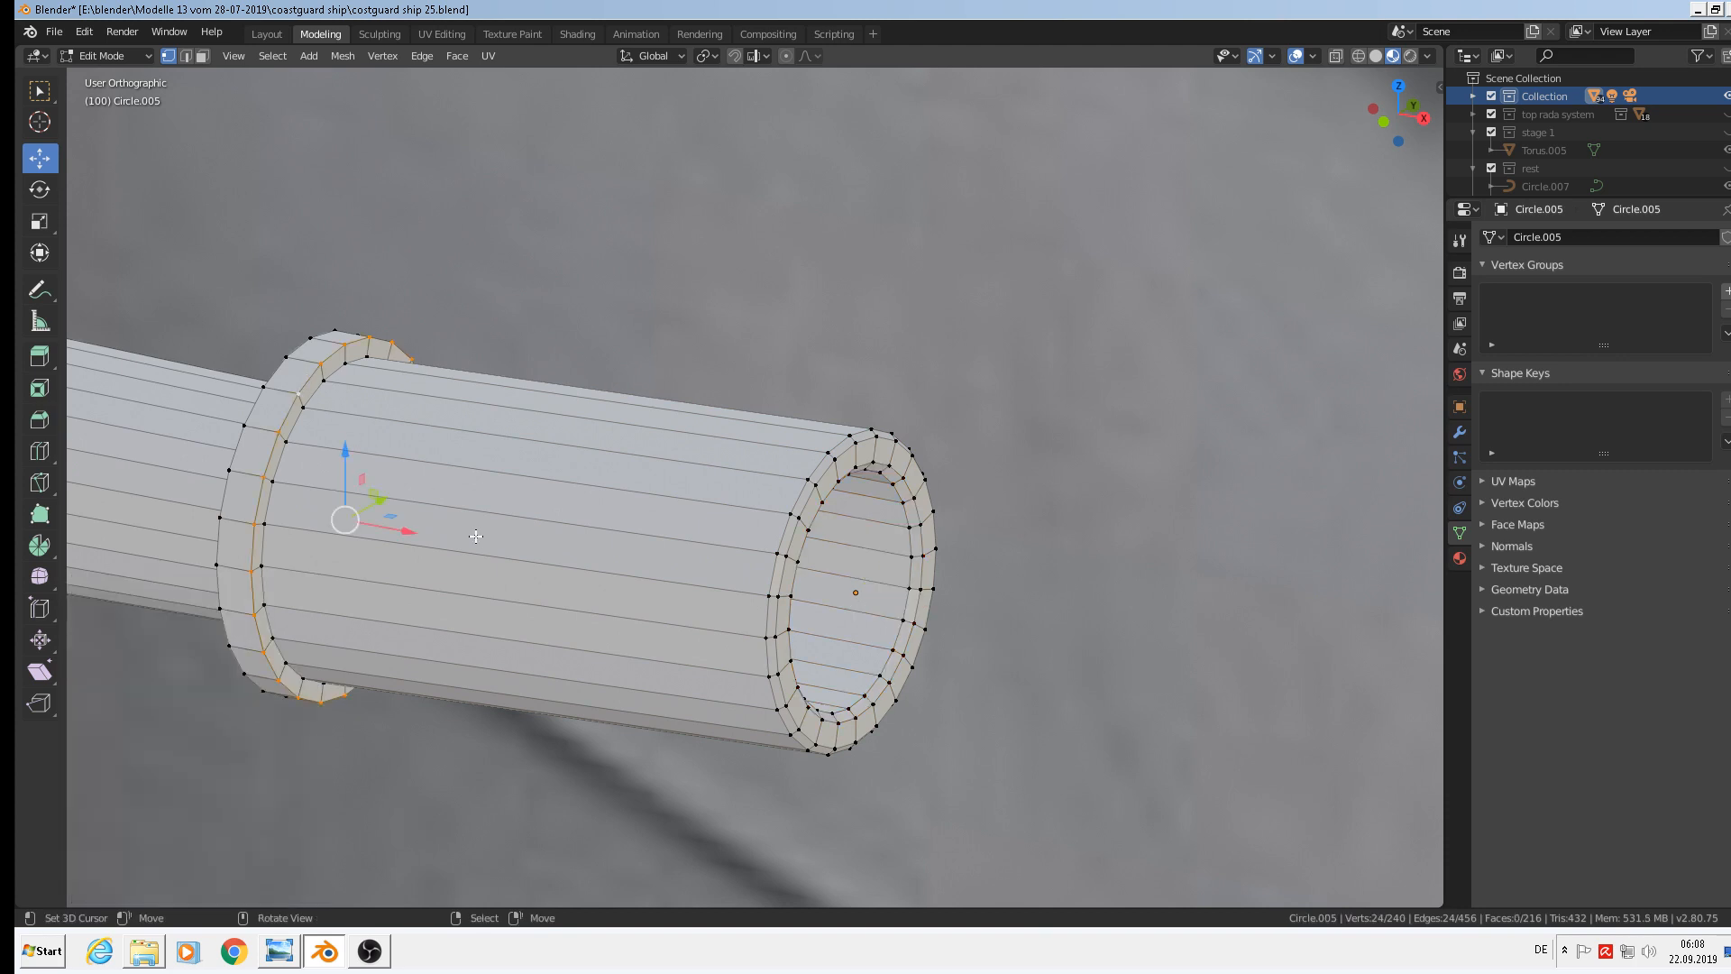
{"action": "key", "text": "ctrl+b"}
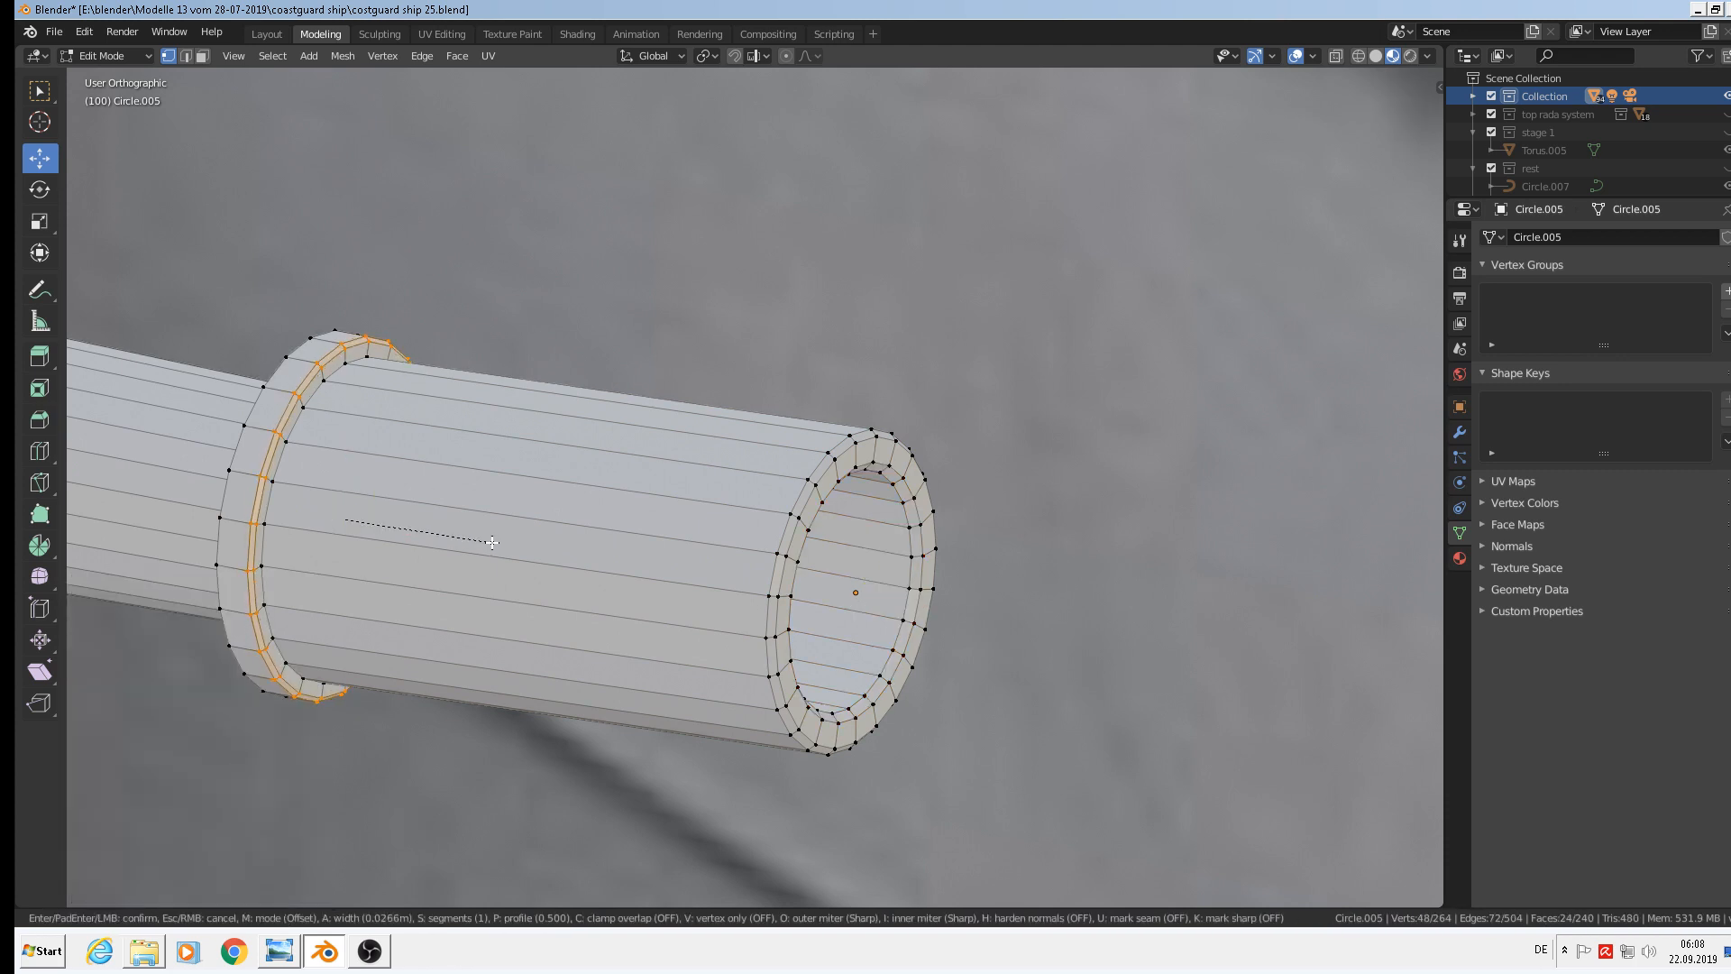
{"action": "left_click", "coordinate": [492, 543]}
{"action": "right_click", "coordinate": [279, 364], "text": "alt"}
{"action": "key", "text": "ctrl+b"}
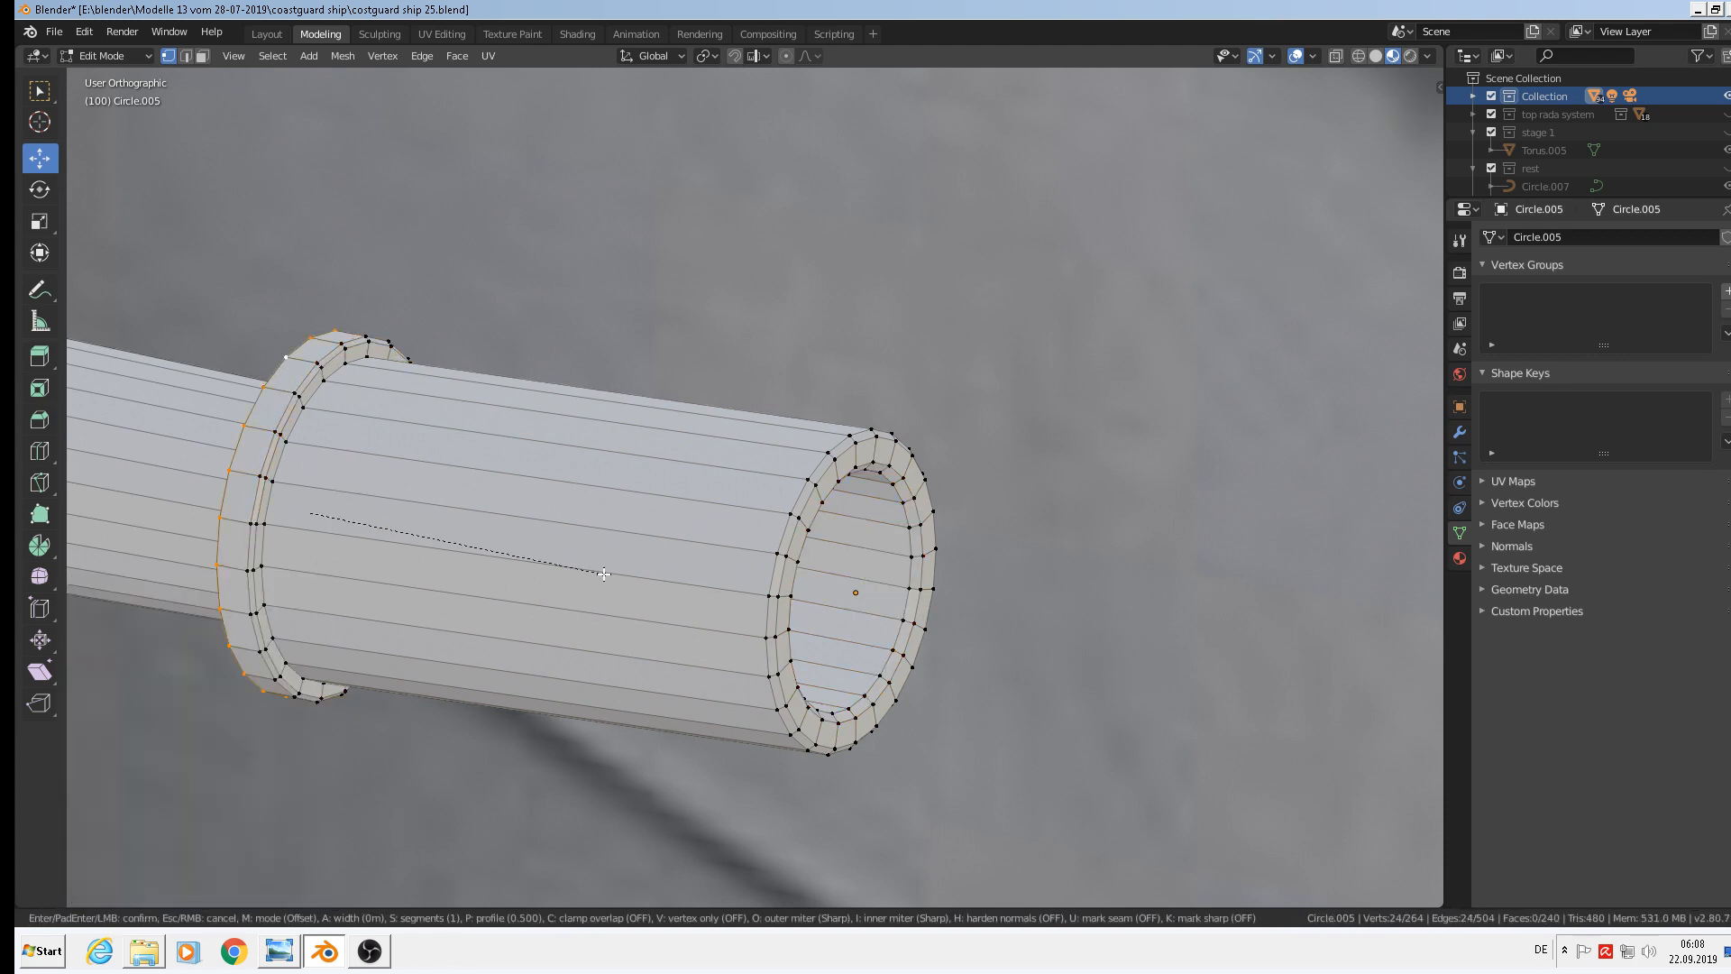
{"action": "left_click", "coordinate": [617, 580]}
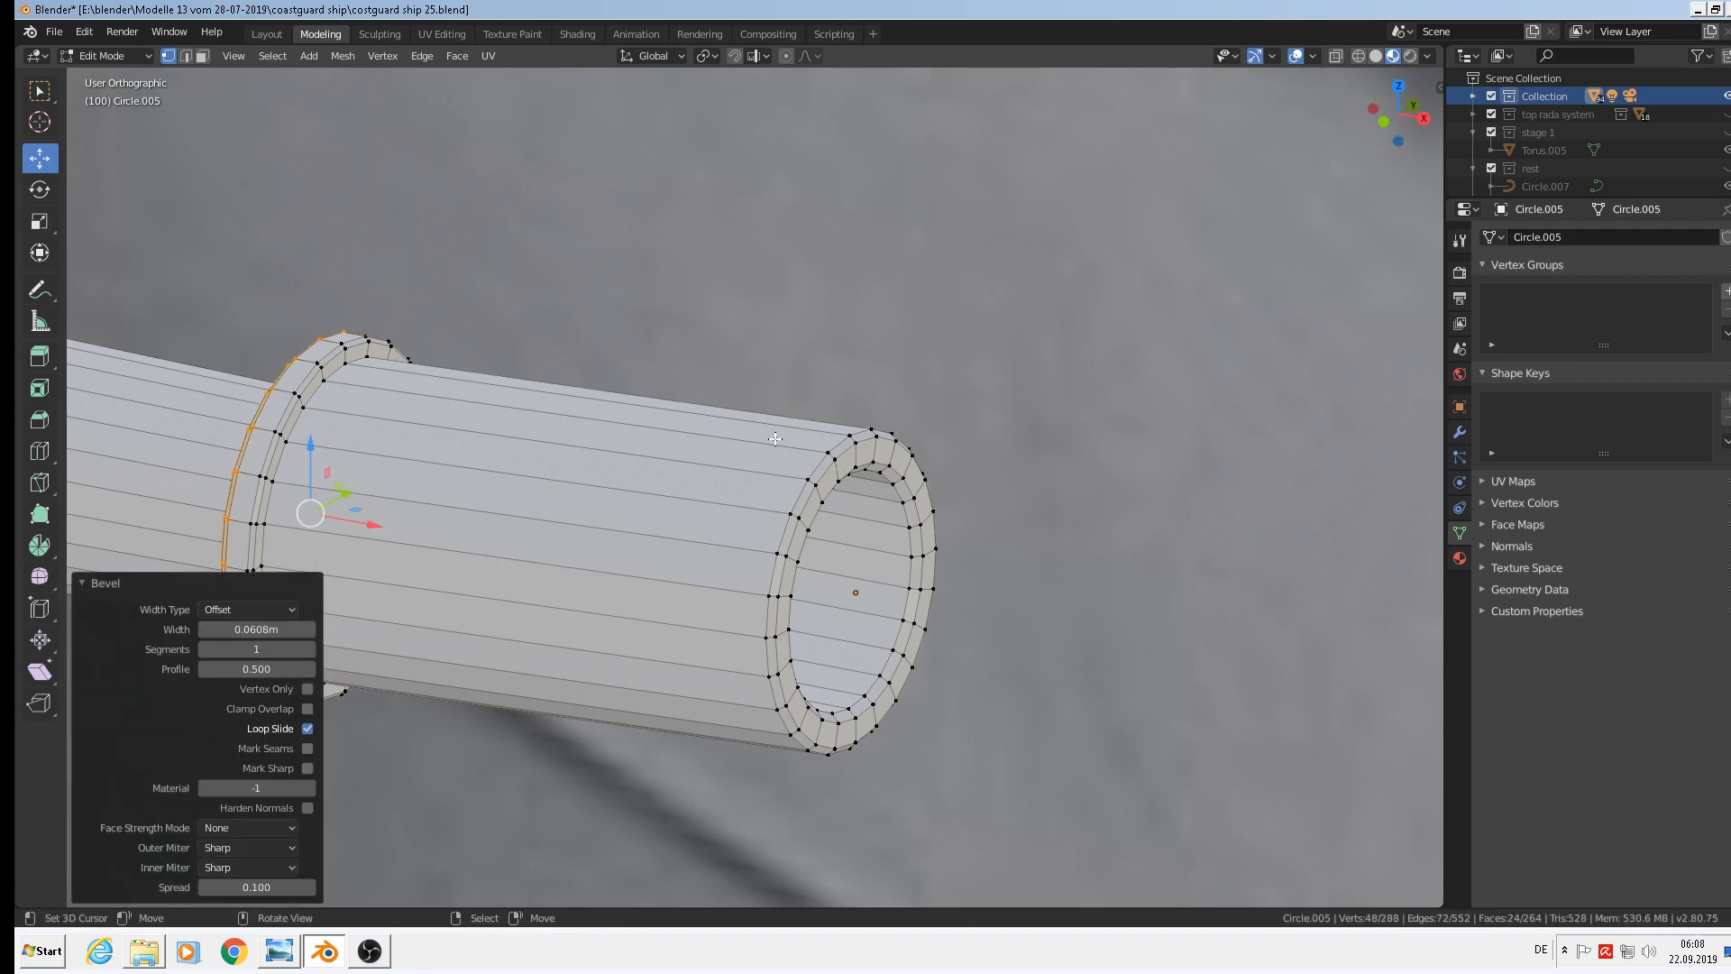
Add an edge loop around the muzzle section close to its front rim, at a slide factor of about 0.969
{"action": "right_click", "coordinate": [569, 396], "text": "shift"}
{"action": "key", "text": "ctrl+r"}
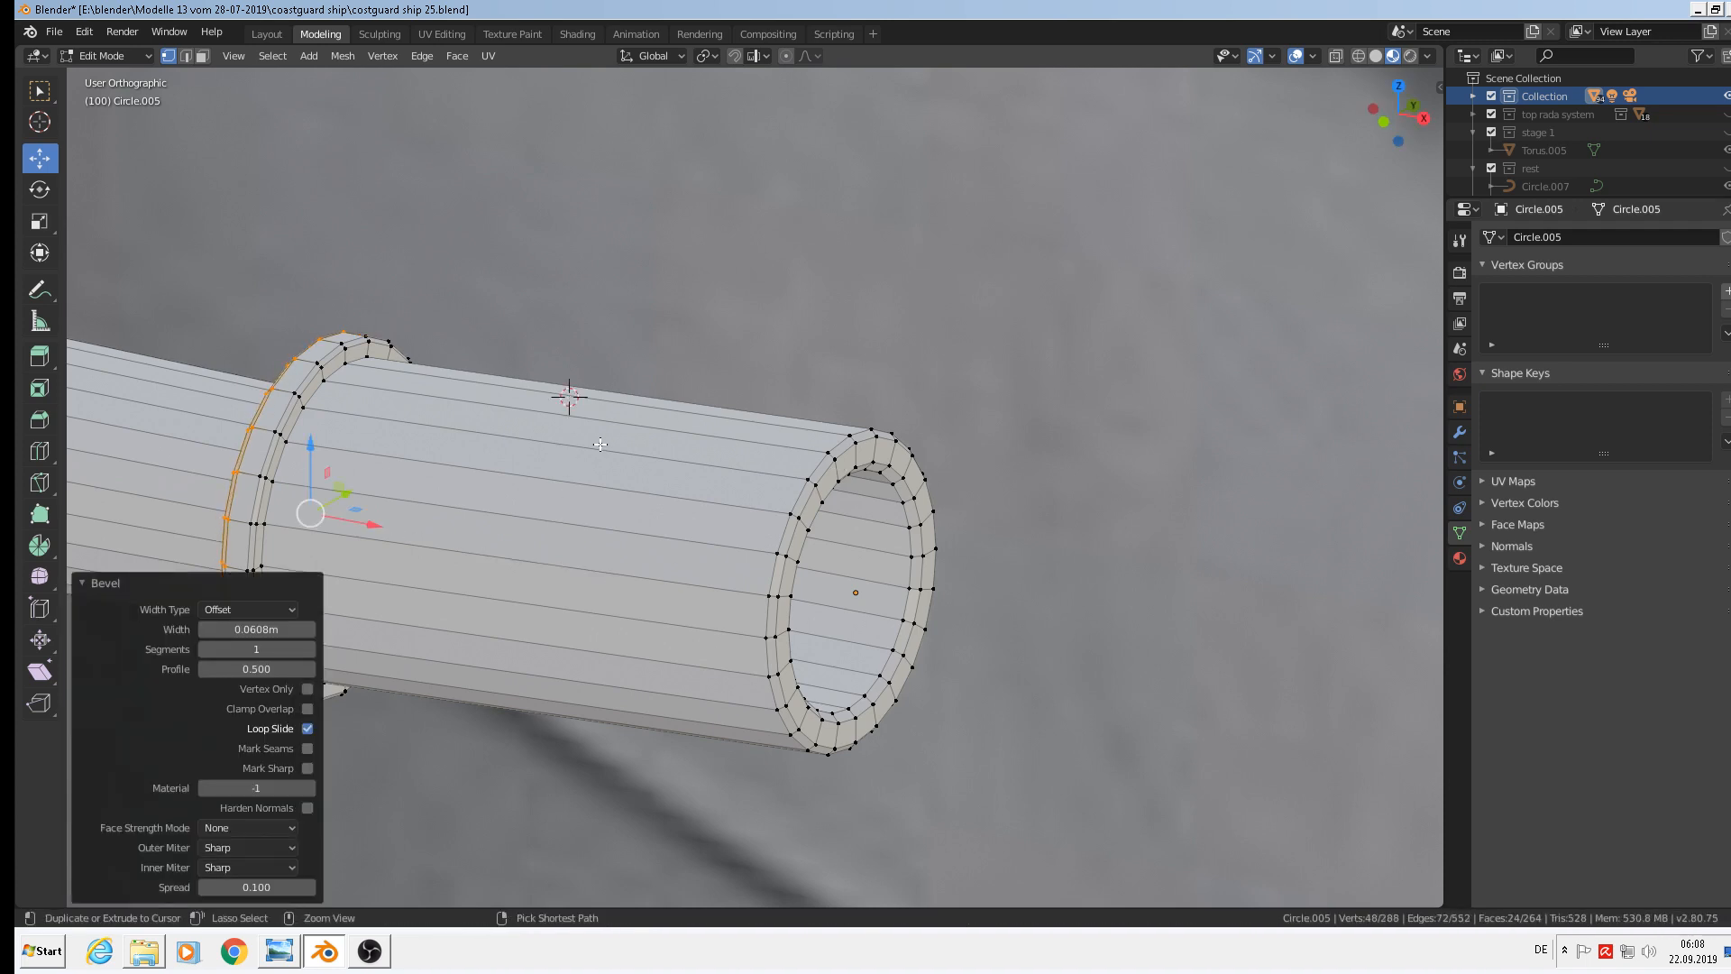
{"action": "left_click", "coordinate": [591, 468]}
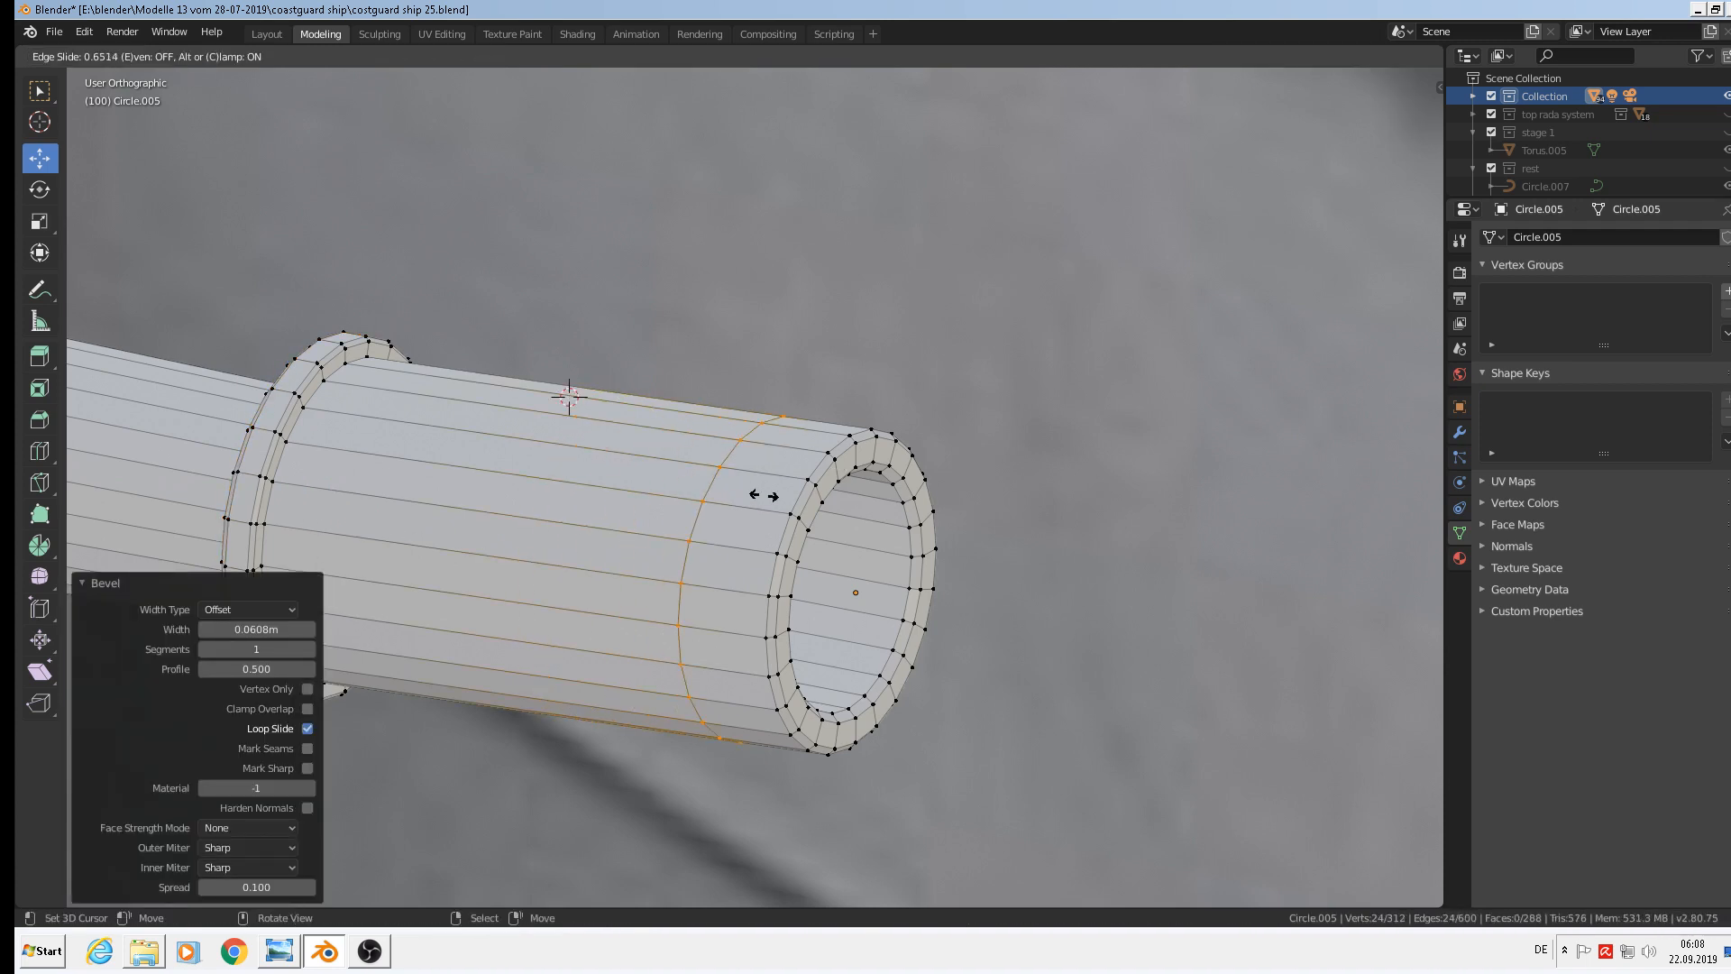
{"action": "left_click", "coordinate": [825, 523]}
Add edge loops to the long barrel section, one near its rear end at factor -0.989 and one right behind the collar
{"action": "scroll", "coordinate": [572, 546], "scroll_direction": "down", "scroll_amount": 3}
{"action": "scroll", "coordinate": [572, 546], "scroll_direction": "down", "scroll_amount": 6}
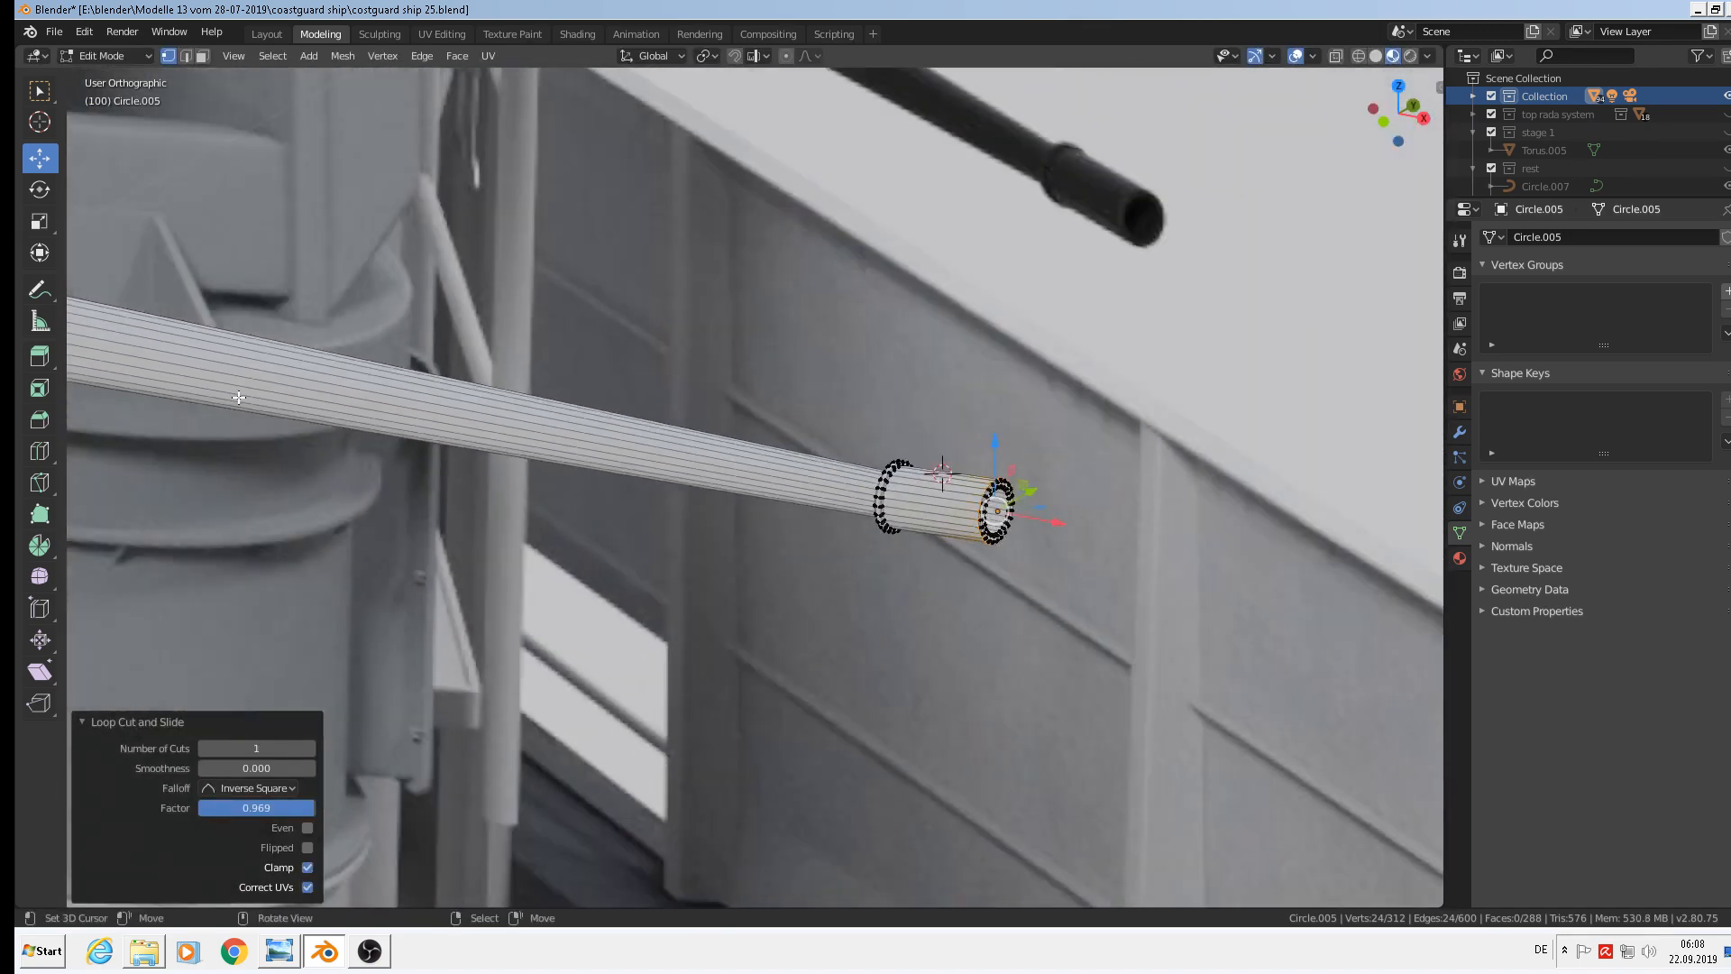
{"action": "middle_click_drag", "start_coordinate": [609, 503], "coordinate": [452, 519], "text": "shift"}
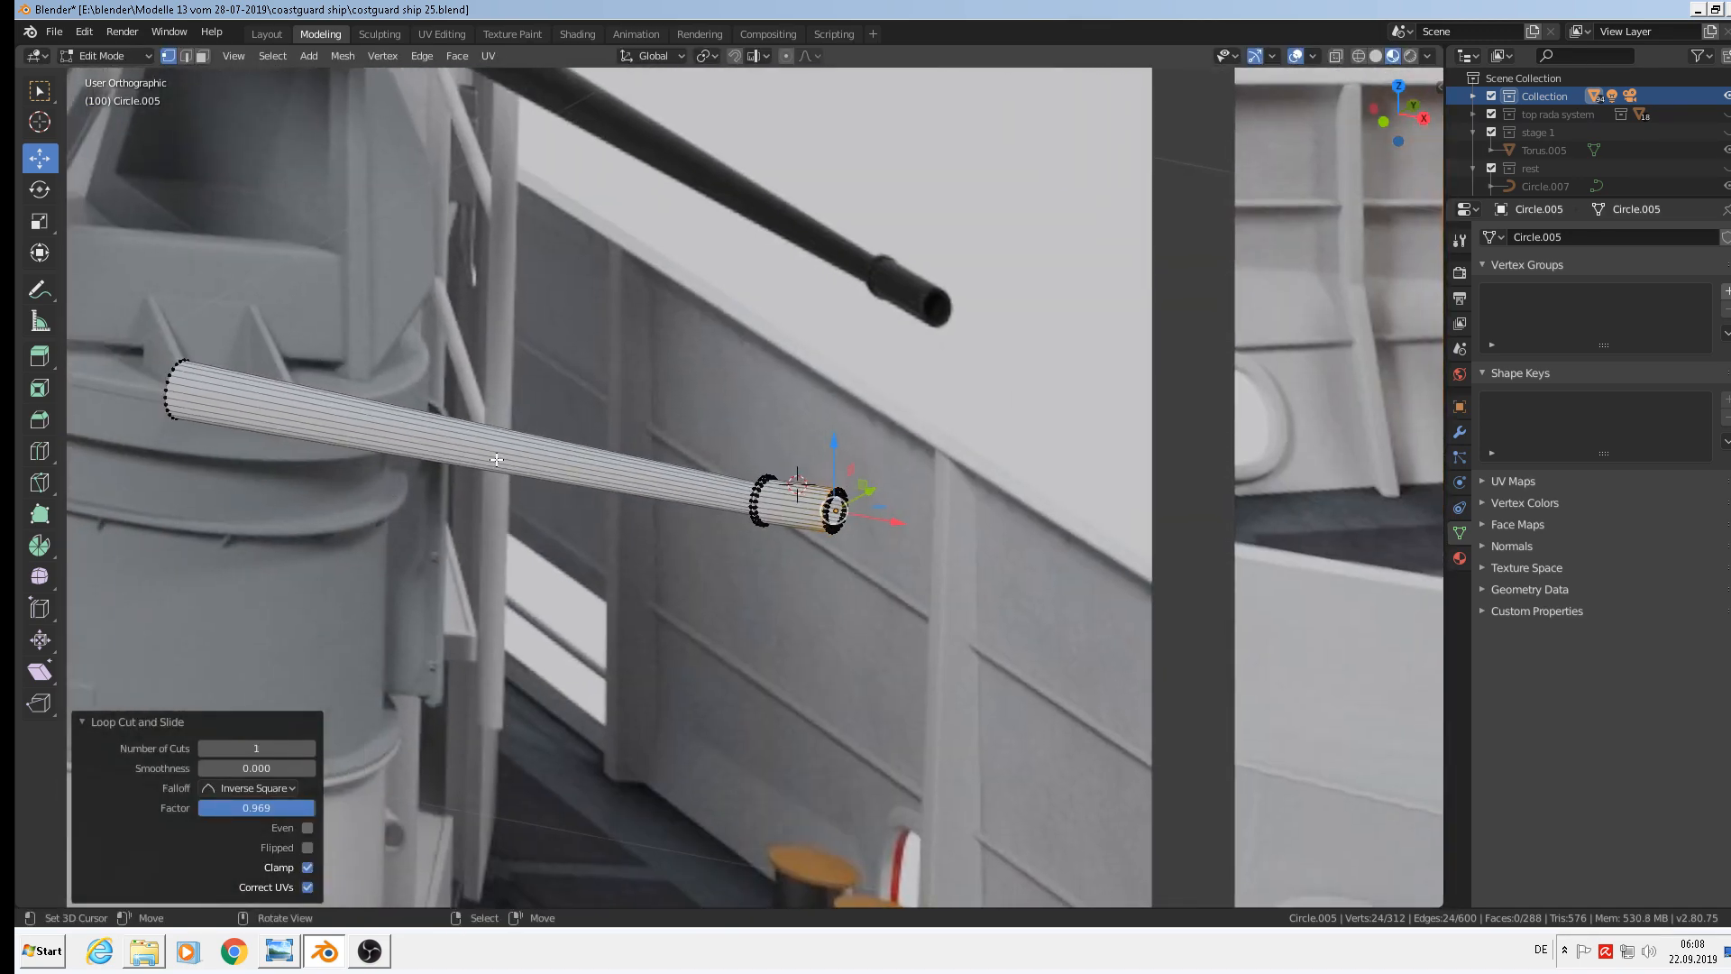
{"action": "mouse_move", "coordinate": [539, 474]}
{"action": "middle_mouse_down"}
{"action": "mouse_move", "coordinate": [646, 418]}
{"action": "mouse_move", "coordinate": [562, 456]}
{"action": "middle_mouse_up"}
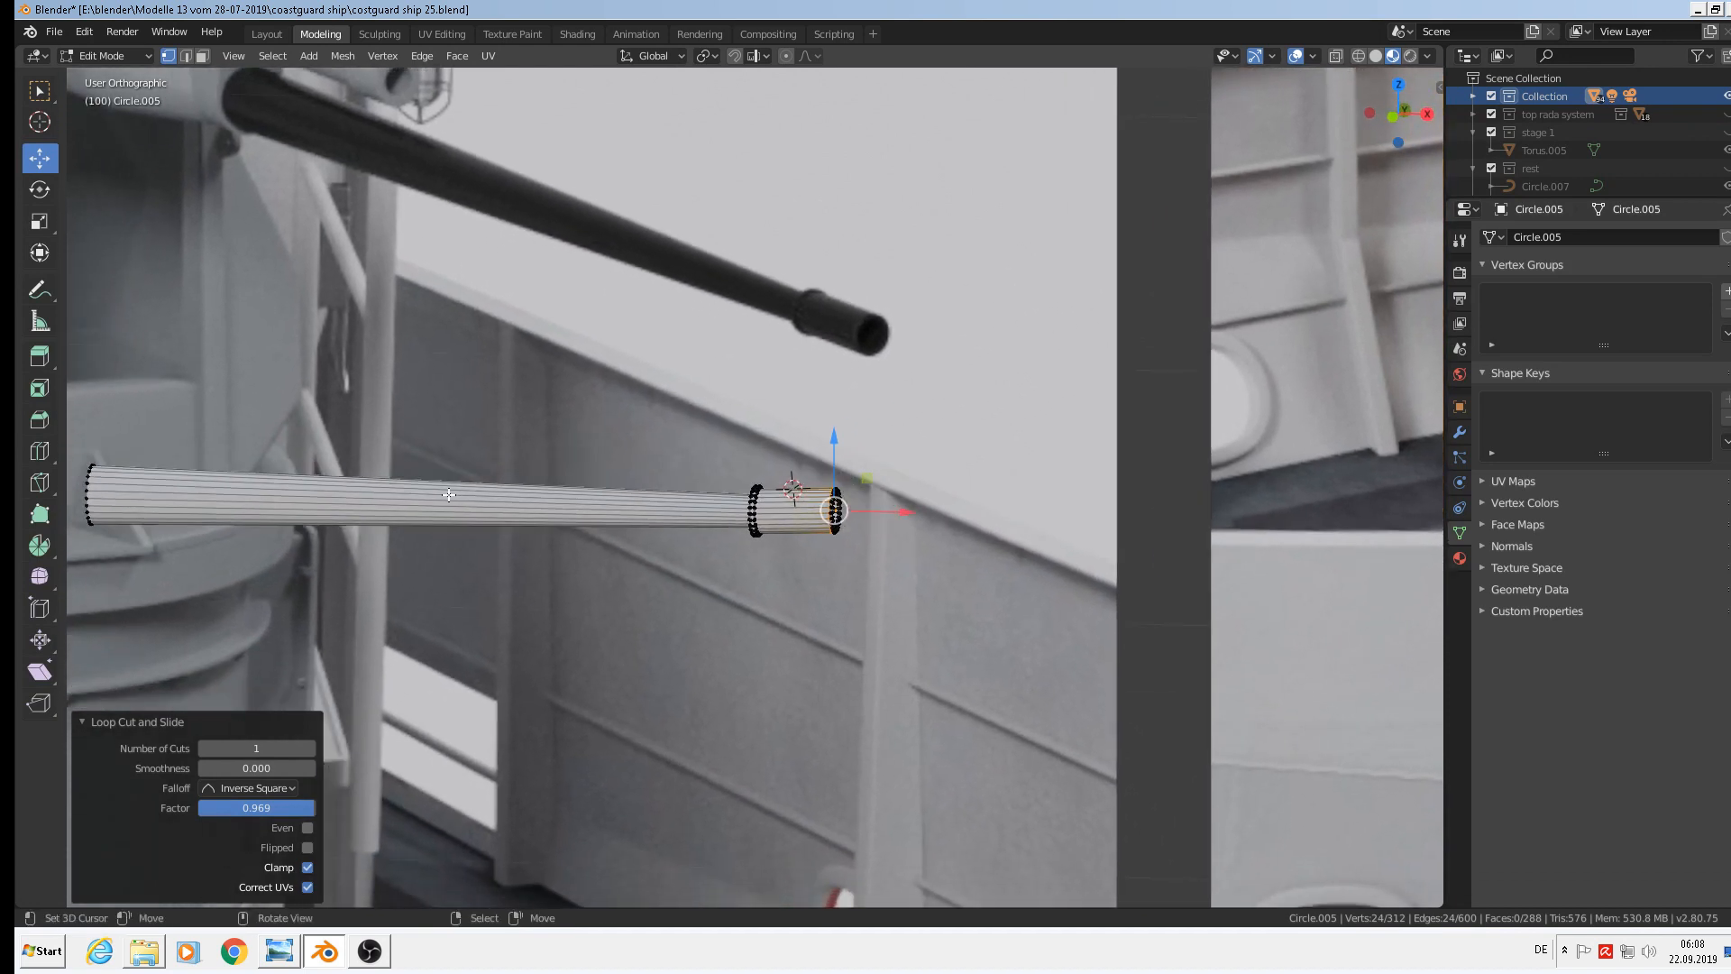
{"action": "key", "text": "ctrl+r"}
{"action": "left_click", "coordinate": [419, 507]}
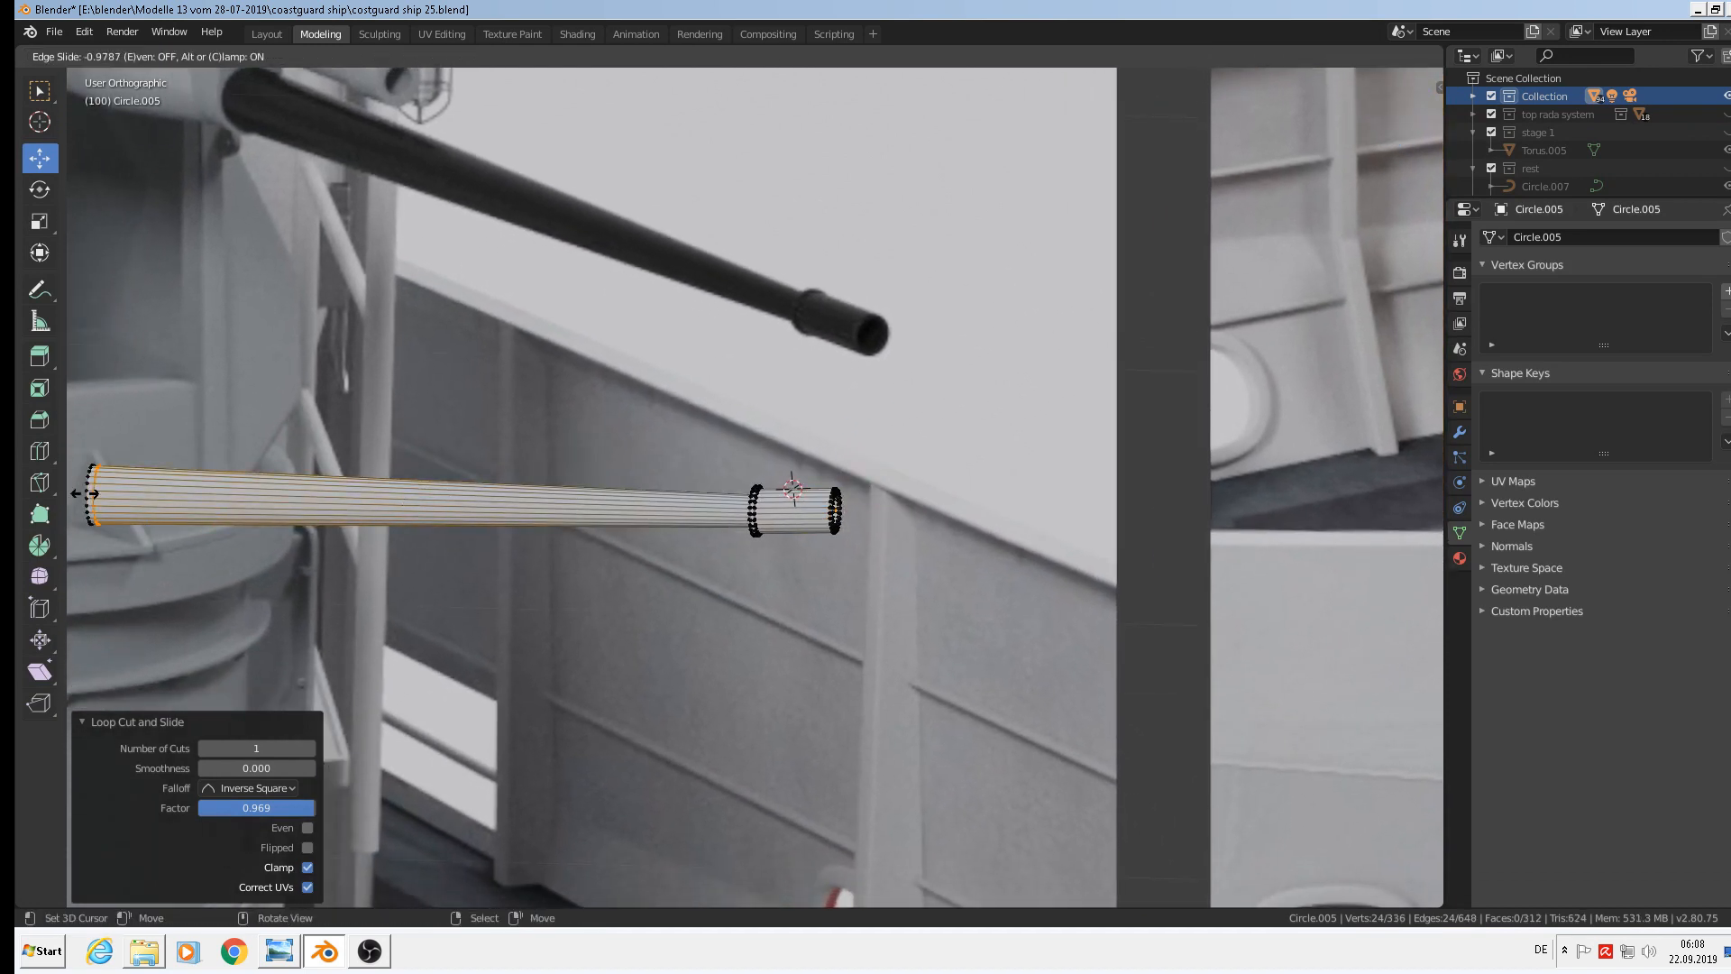
{"action": "left_click", "coordinate": [95, 502]}
{"action": "key", "text": "ctrl+r"}
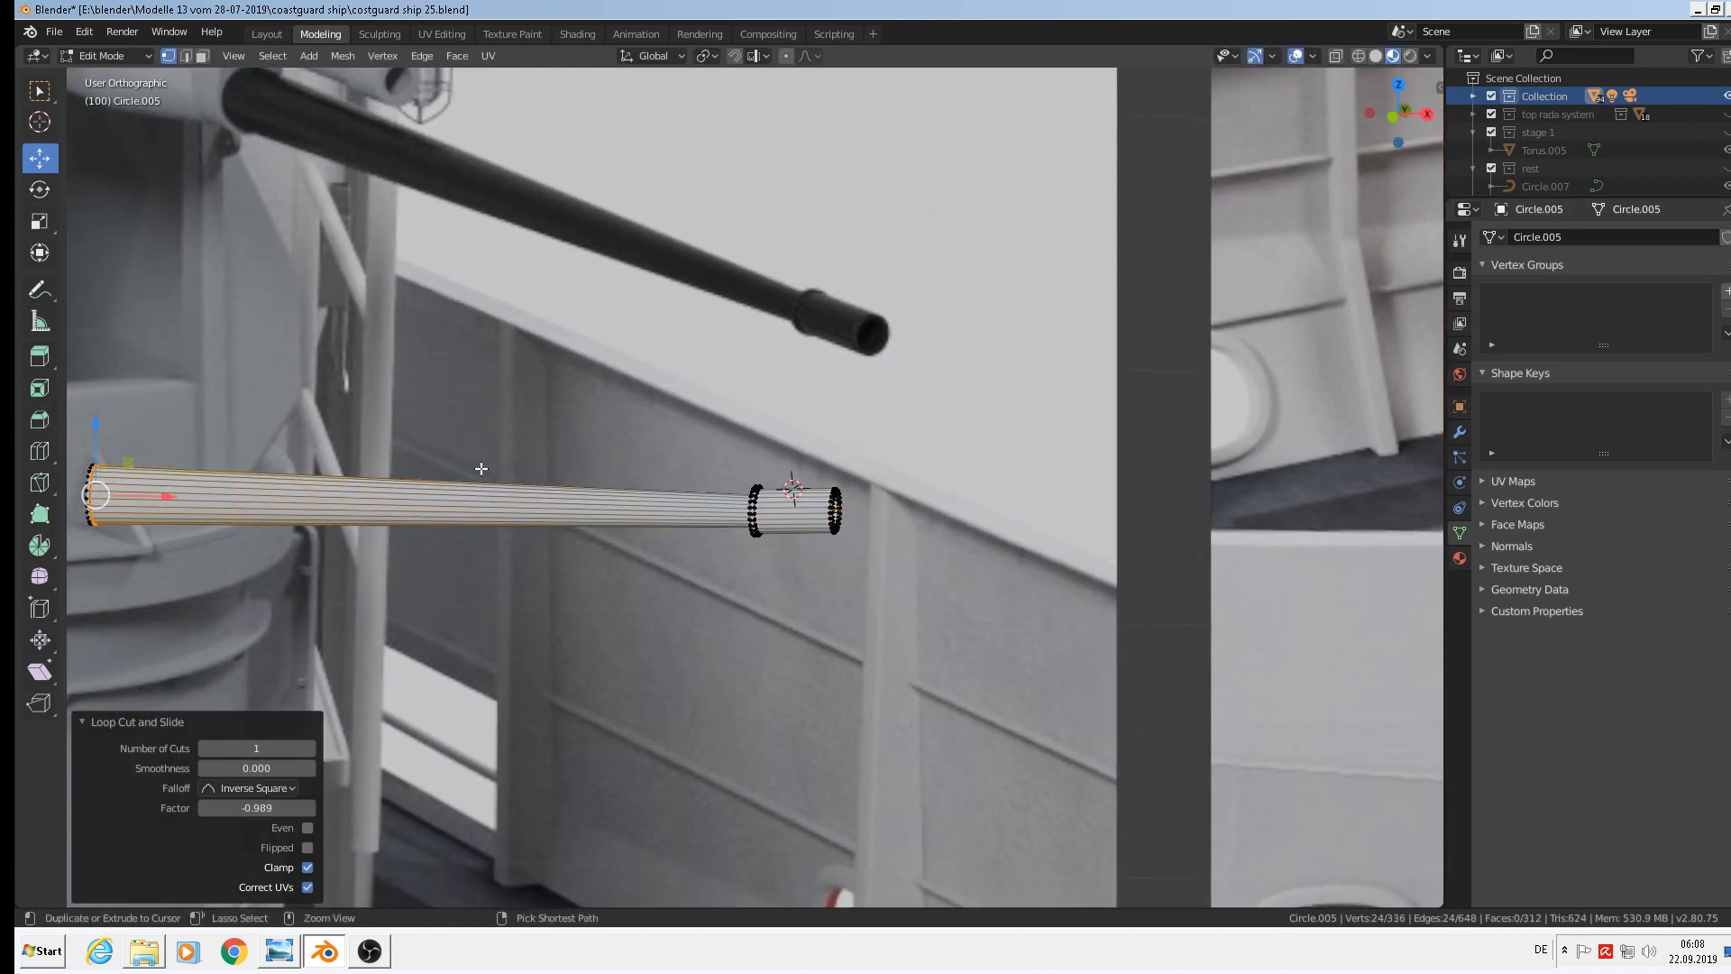
{"action": "left_click", "coordinate": [482, 471]}
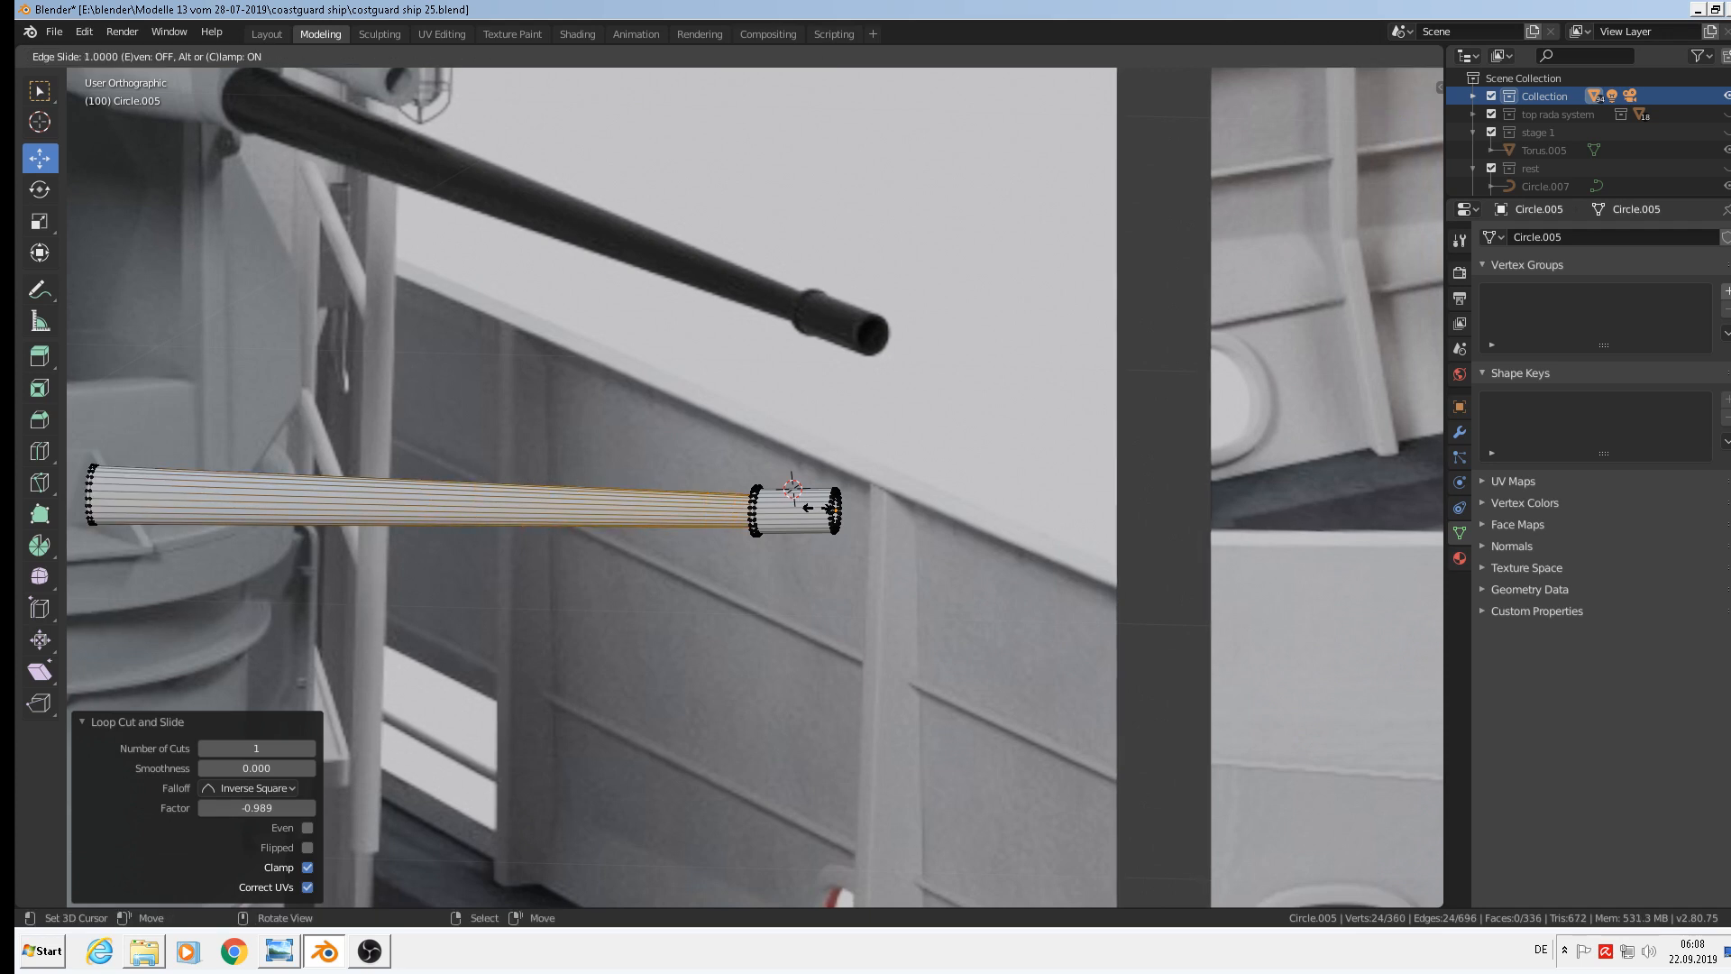
{"action": "left_click", "coordinate": [798, 506]}
Return to Object Mode and apply smooth shading to the gun barrel
{"action": "key", "text": "Tab"}
{"action": "scroll", "coordinate": [793, 511], "scroll_direction": "down", "scroll_amount": 2}
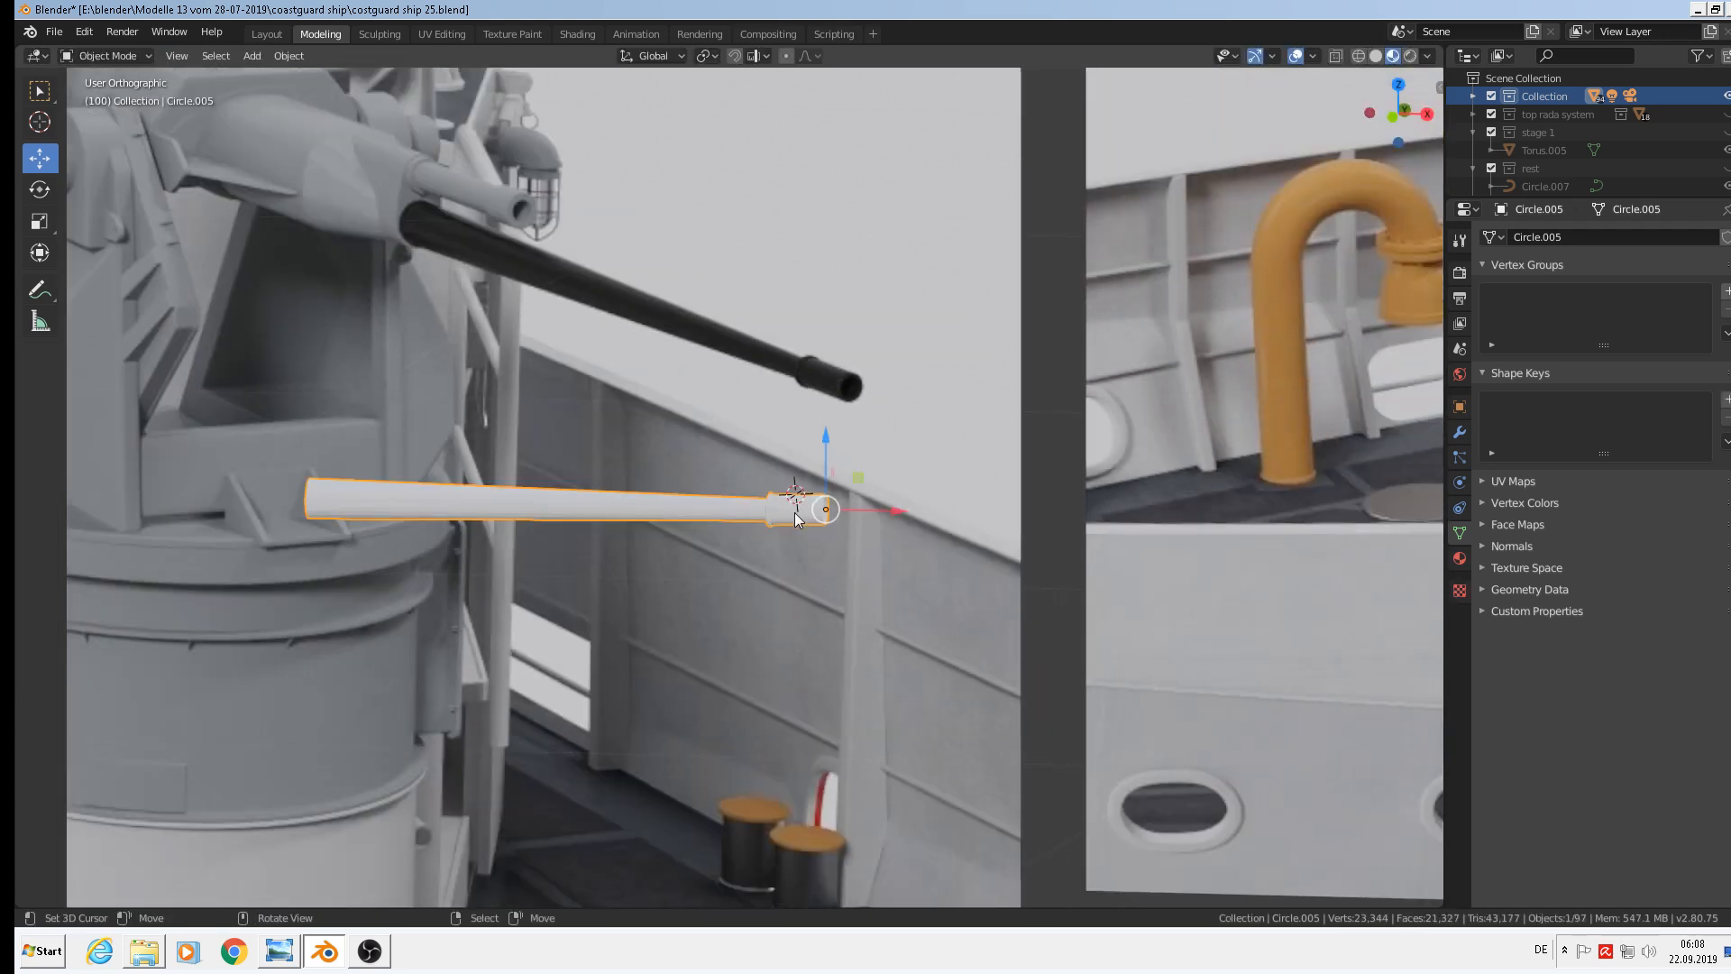
{"action": "scroll", "coordinate": [343, 378], "scroll_direction": "up", "scroll_amount": 2}
{"action": "left_click", "coordinate": [282, 58]}
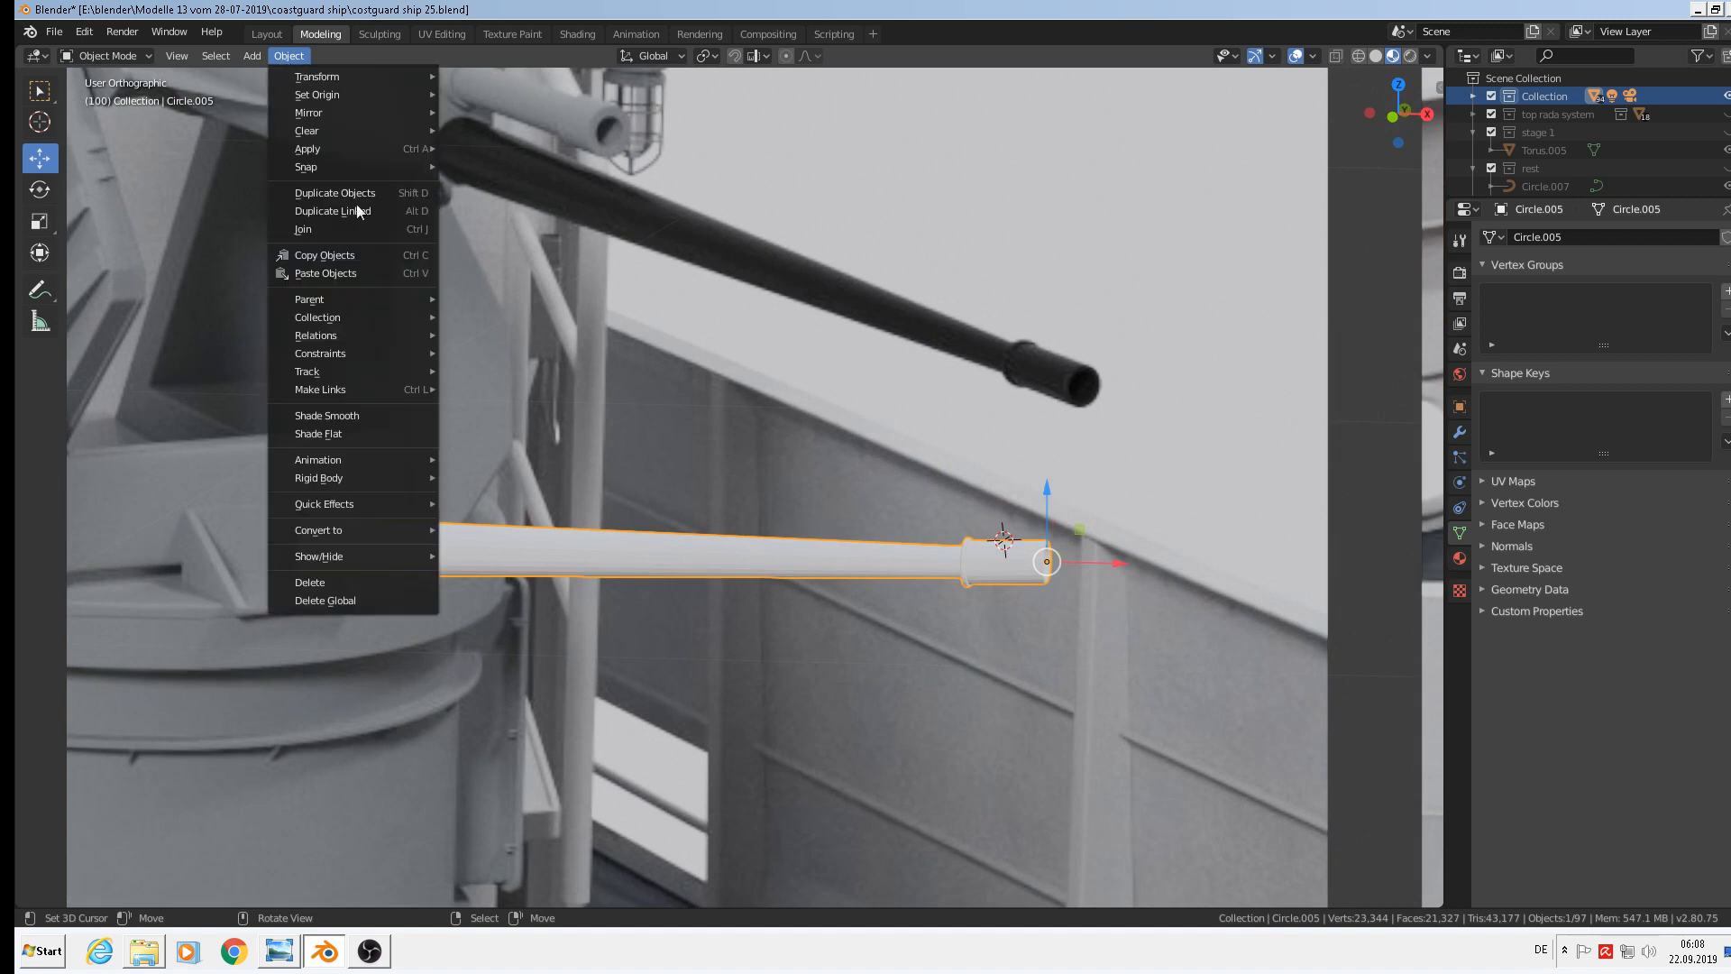
{"action": "left_click", "coordinate": [357, 416]}
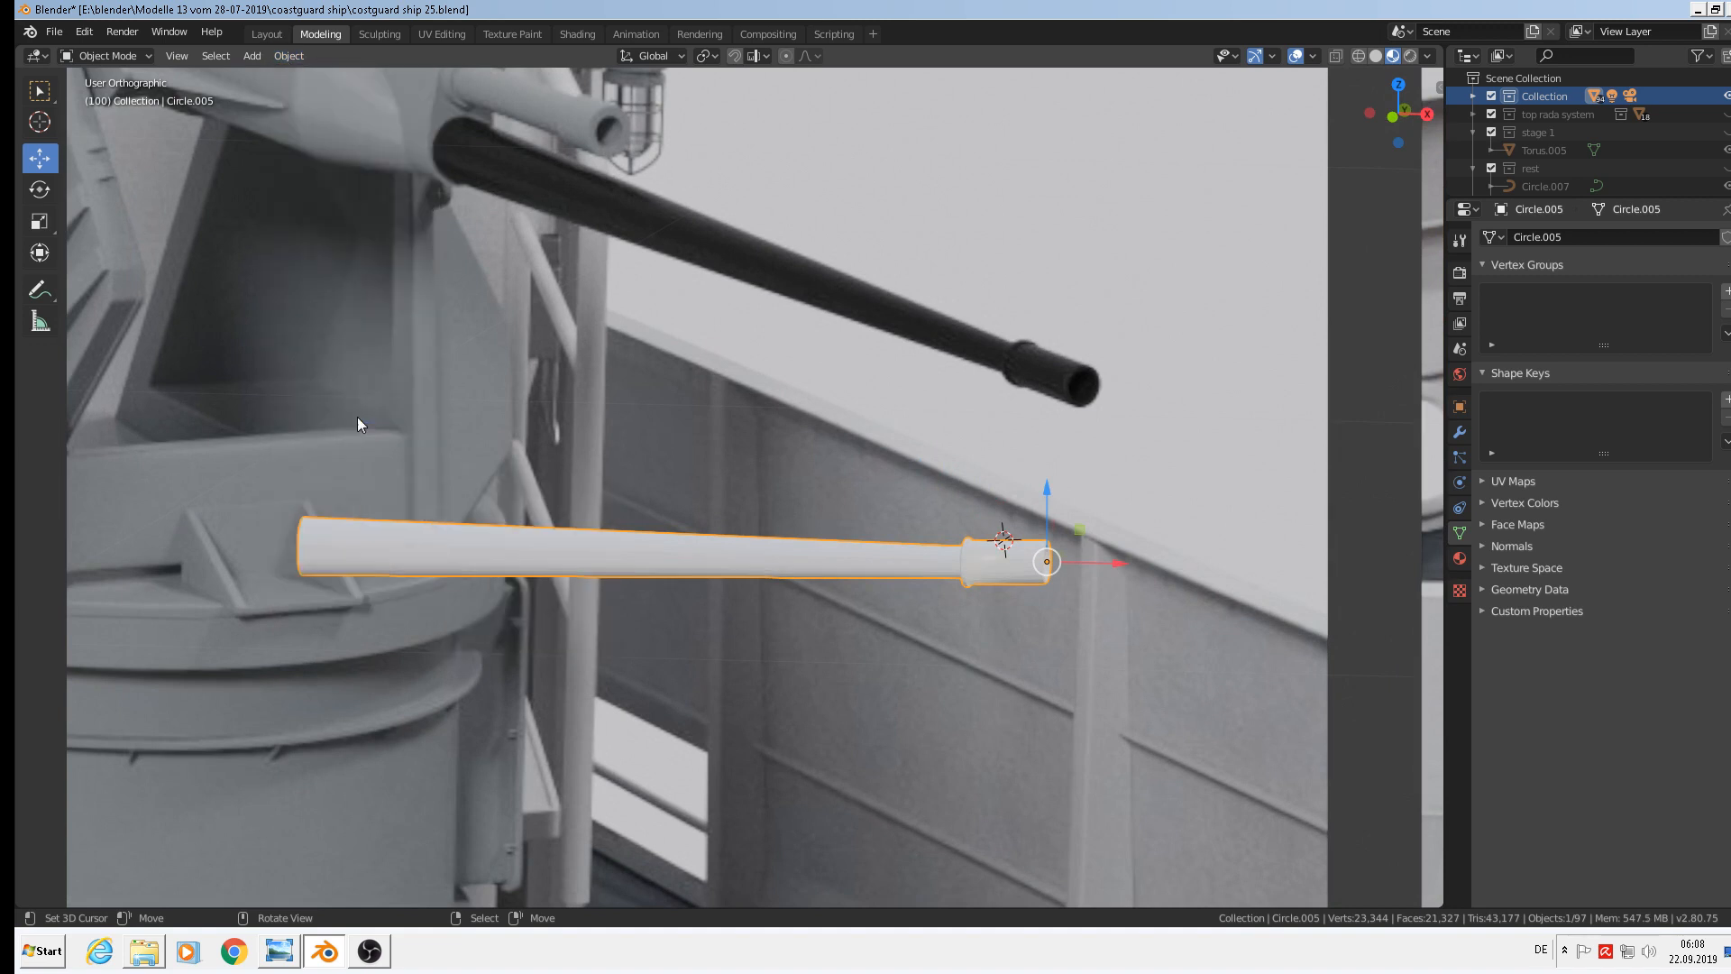
Assign the existing "black metall" material to the gun barrel
{"action": "scroll", "coordinate": [480, 503], "scroll_direction": "down", "scroll_amount": 3}
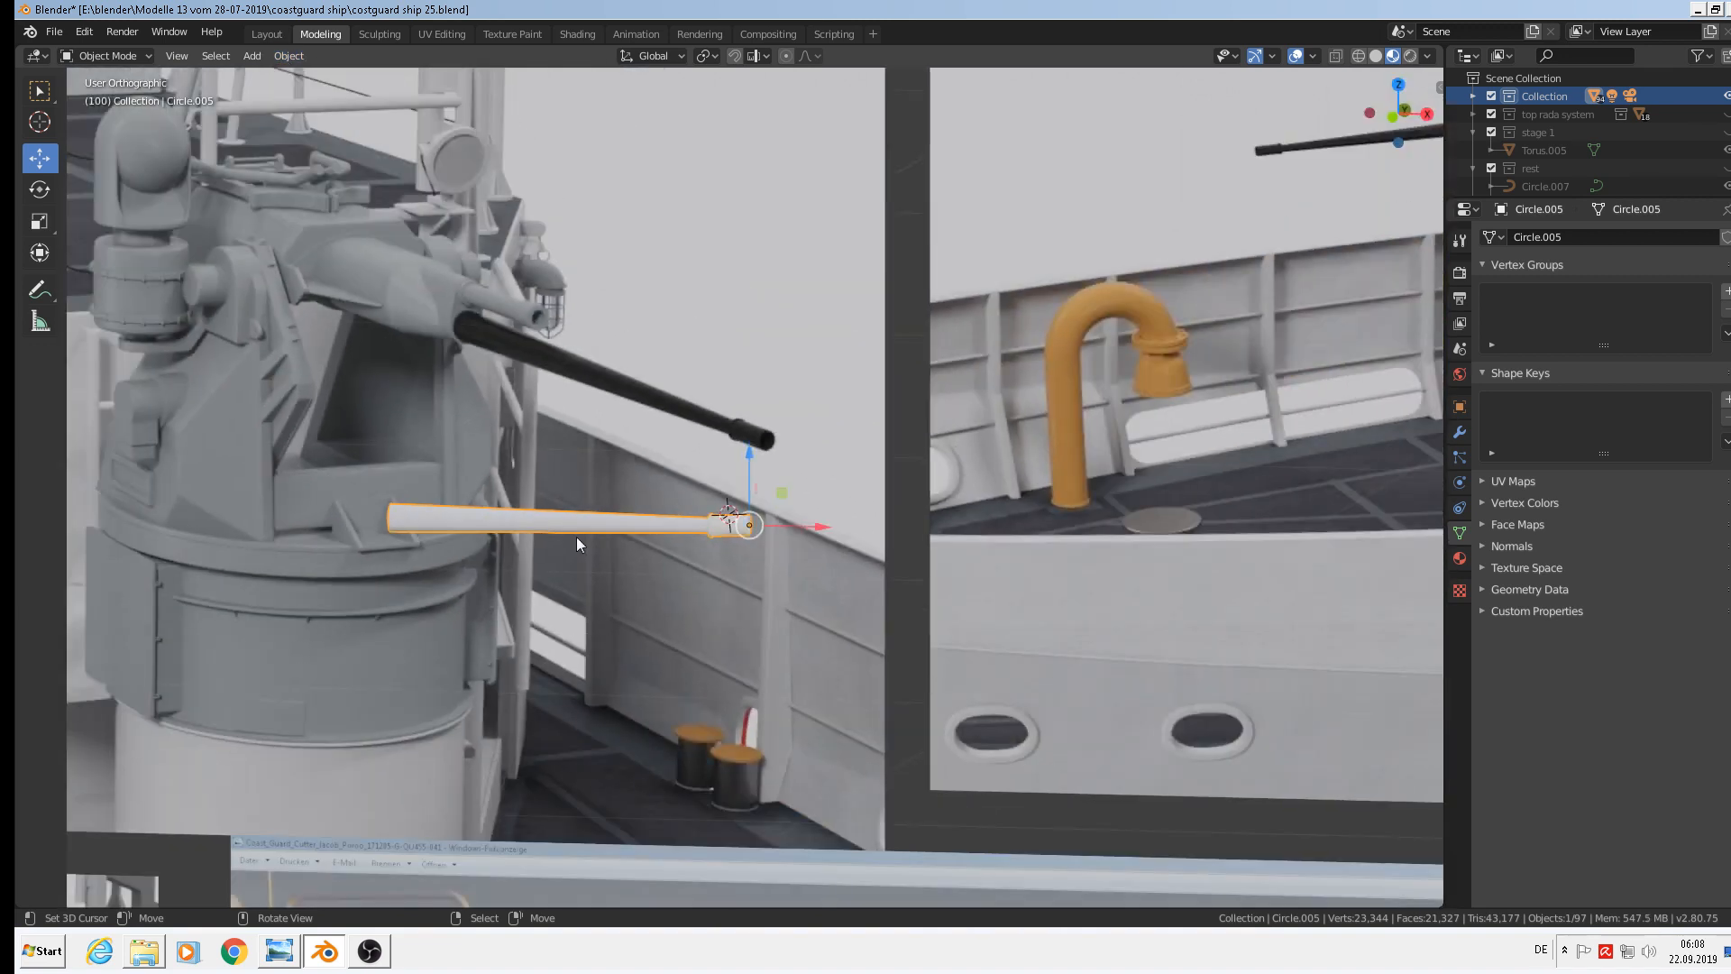
{"action": "left_click", "coordinate": [1460, 558]}
{"action": "left_click", "coordinate": [1492, 351]}
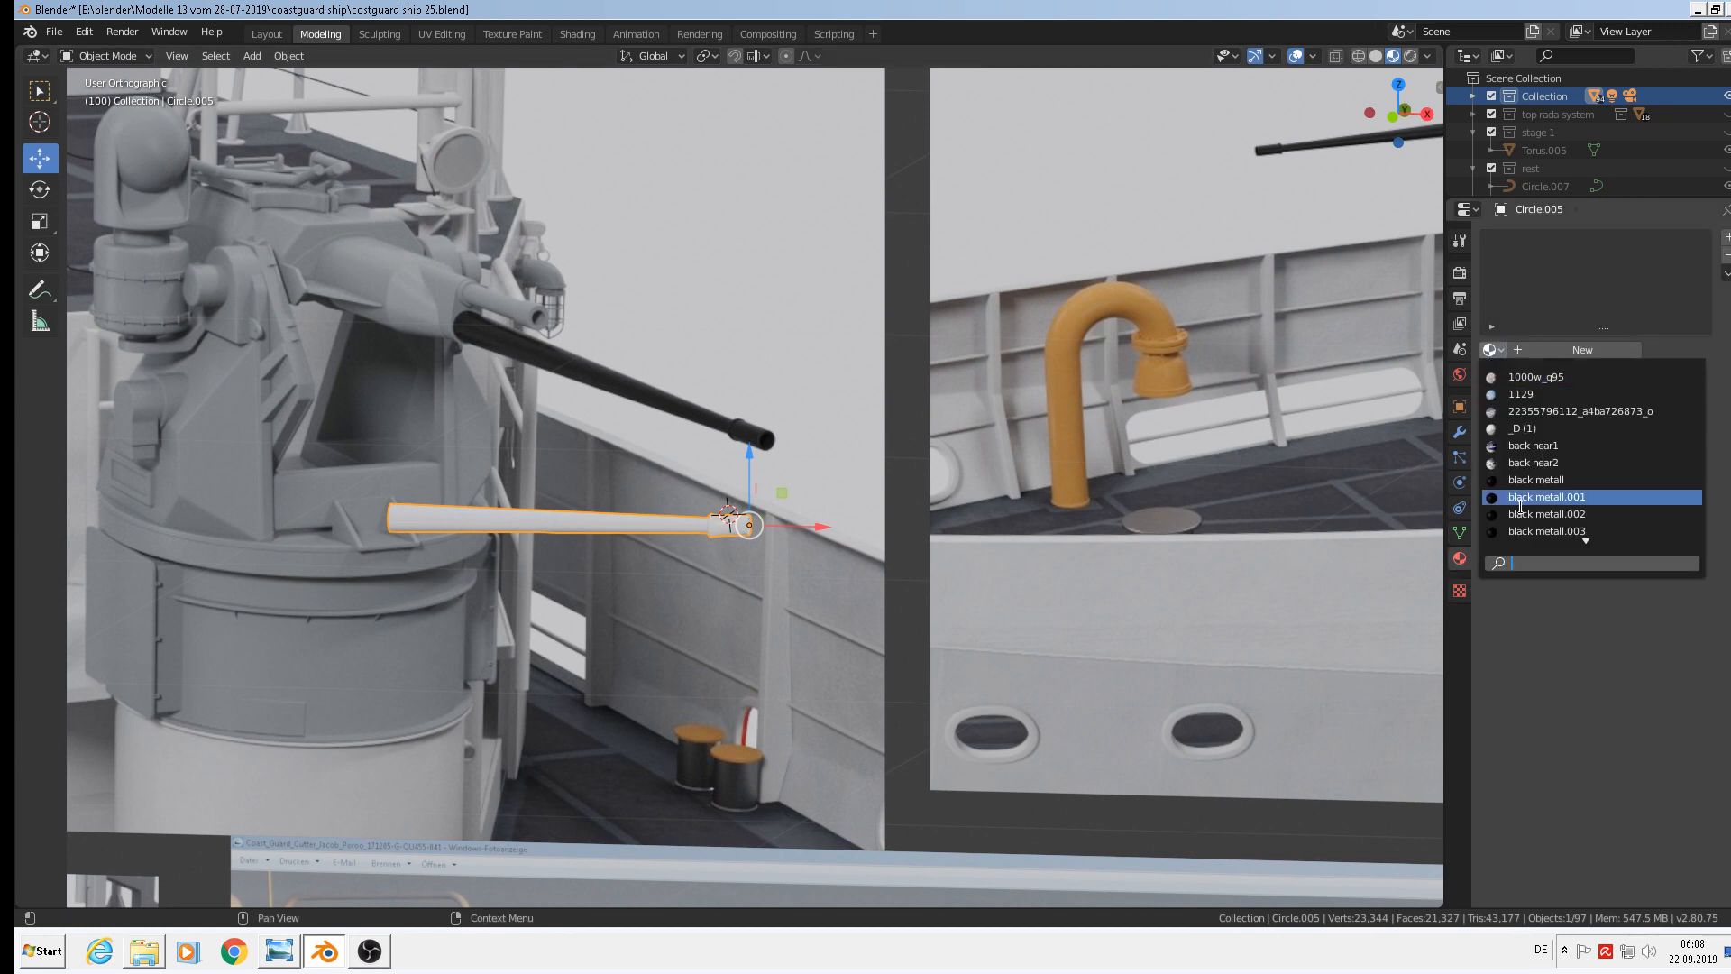
{"action": "type", "text": "bl"}
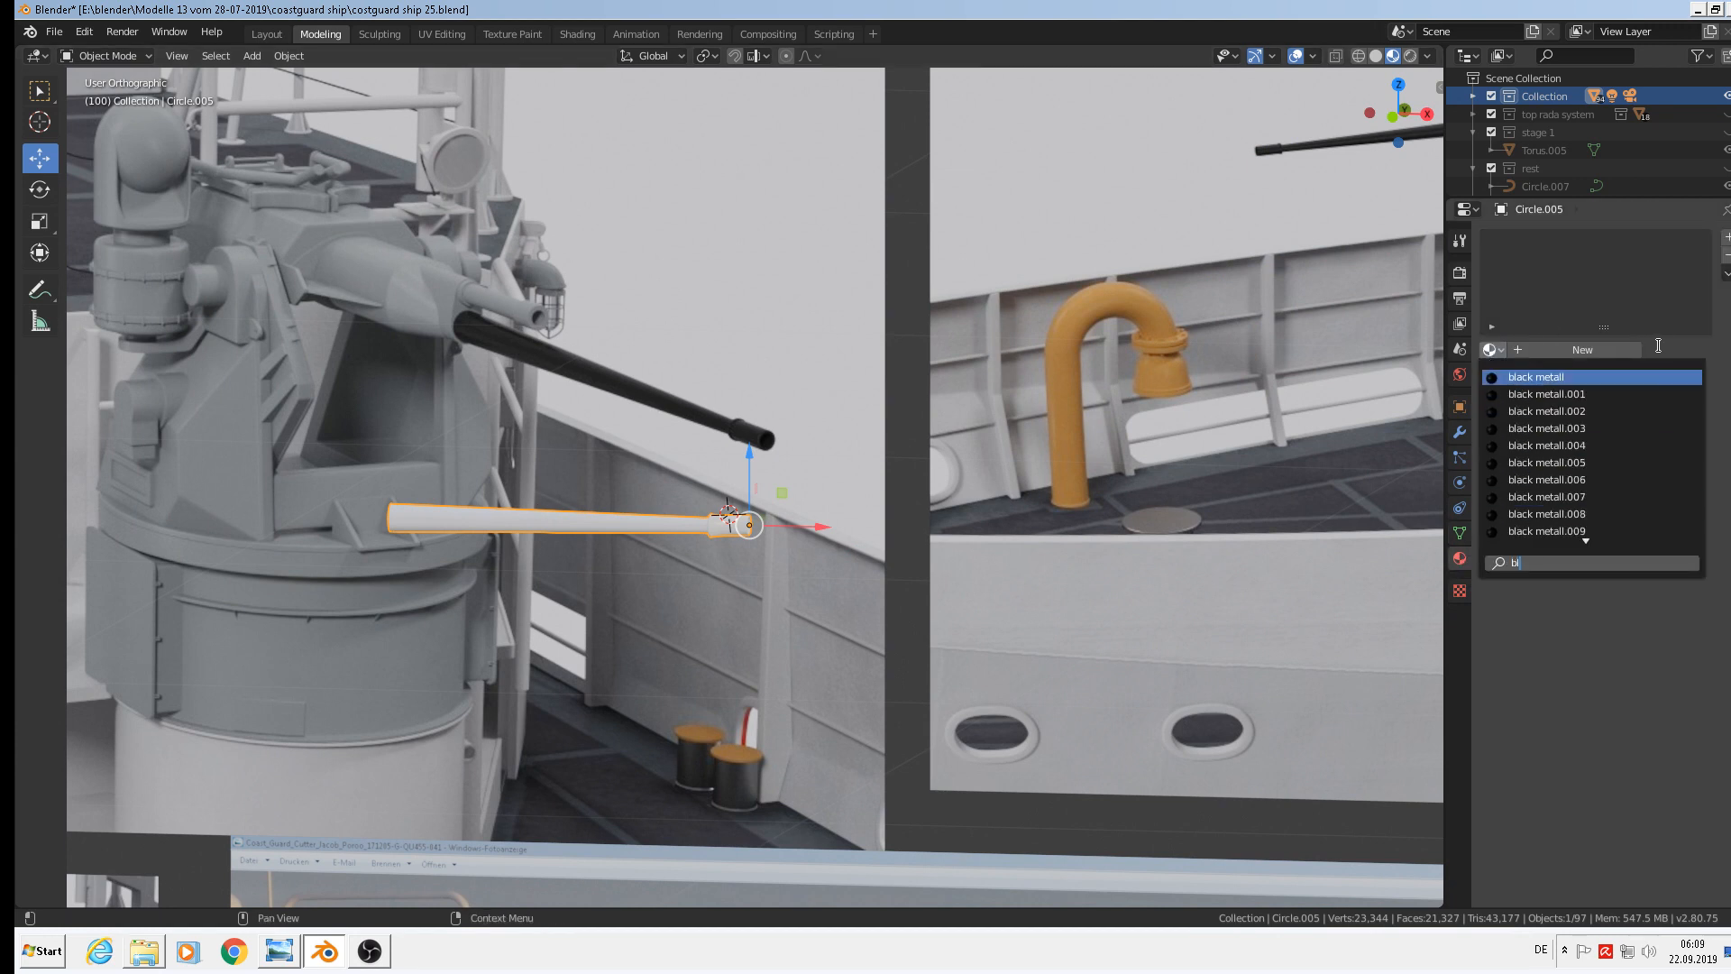
{"action": "key", "text": "Return"}
Move the barrel above the modeled gun base, by about -1.11 m in X, -0.219 m in Y and 0.0768 m in Z
{"action": "scroll", "coordinate": [819, 614], "scroll_direction": "down", "scroll_amount": 4}
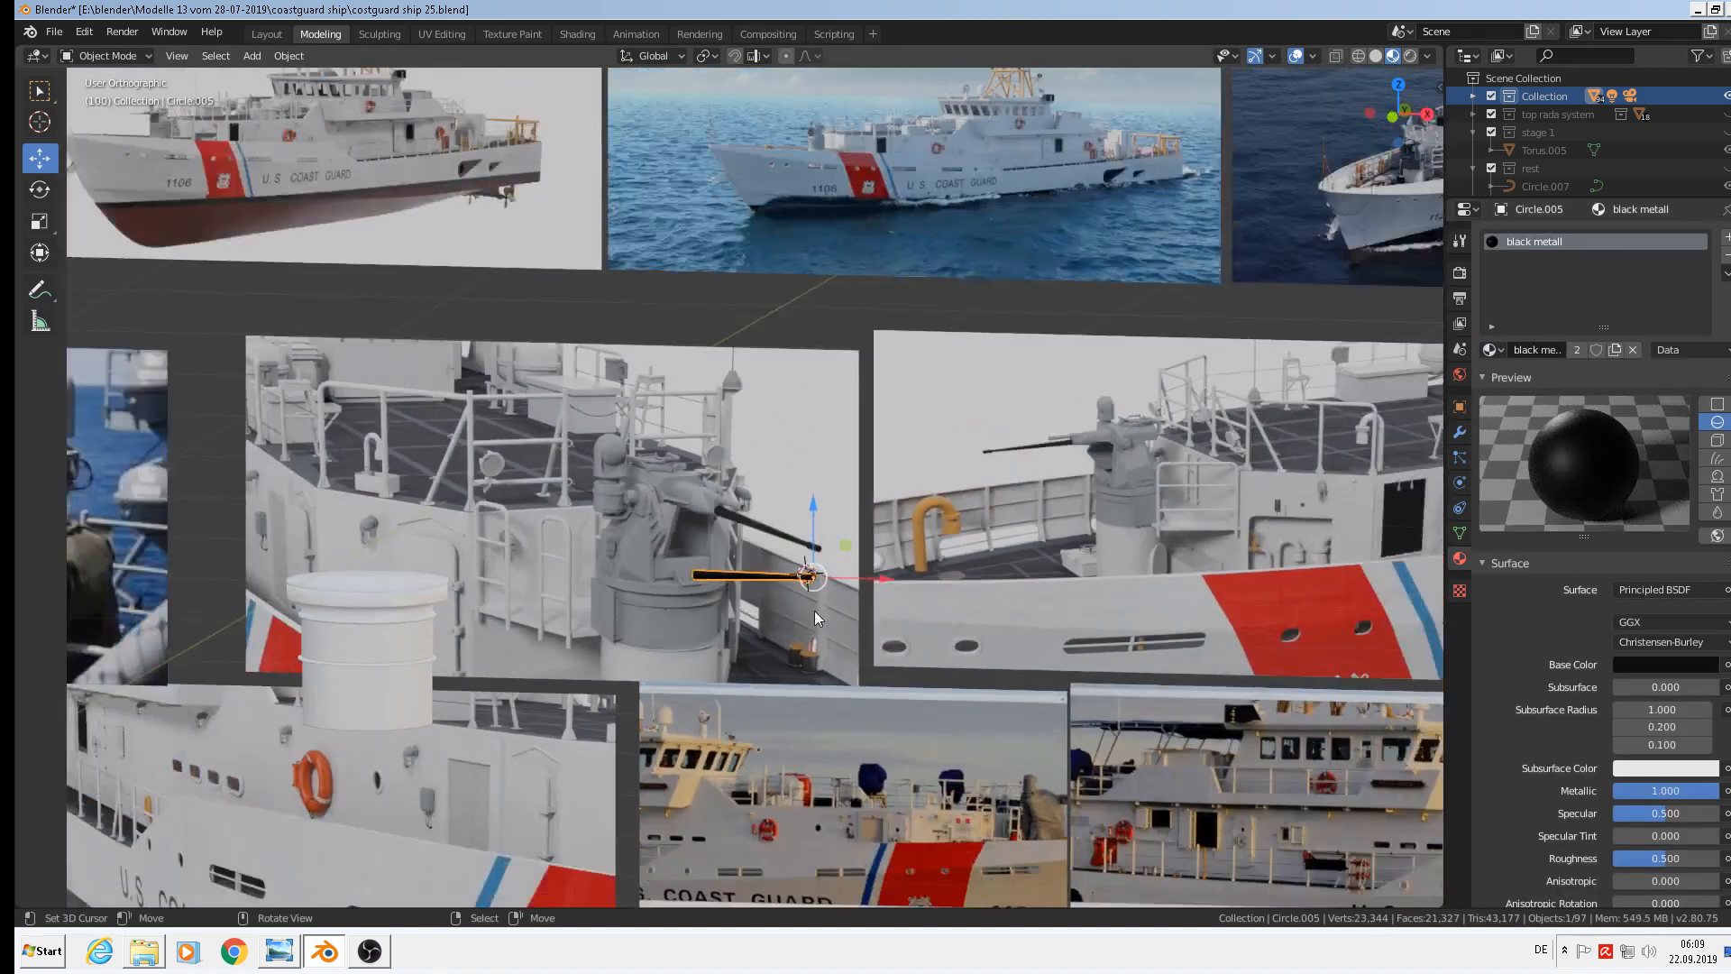
{"action": "key", "text": "g"}
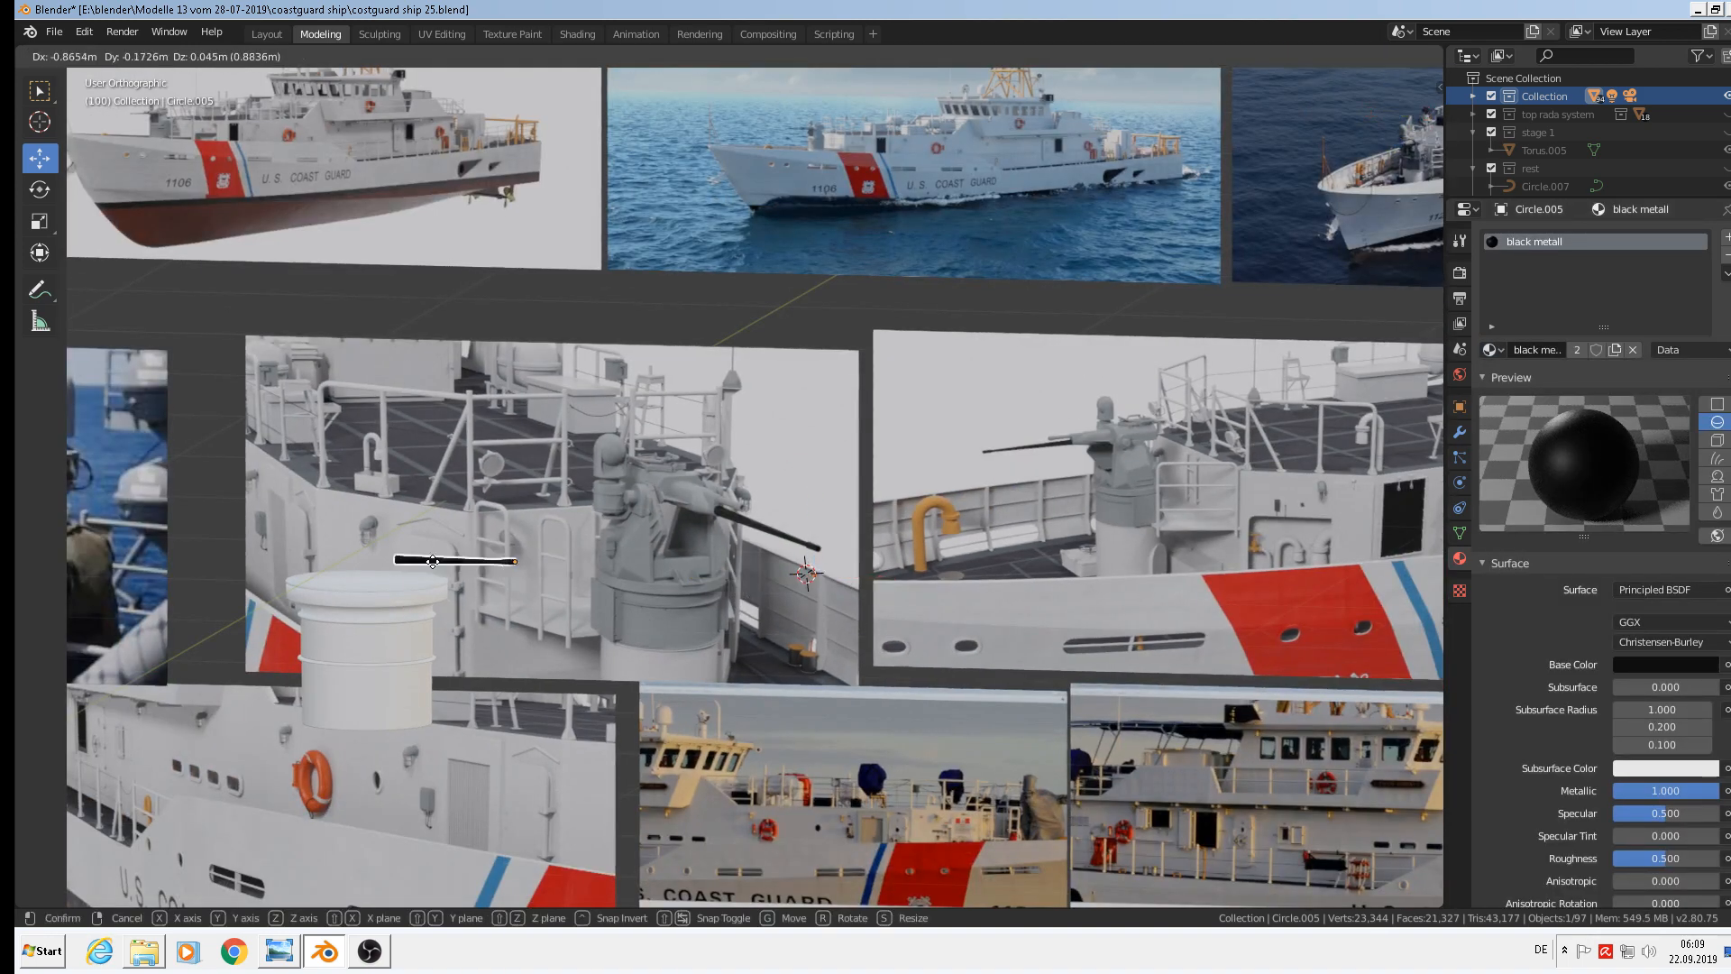
{"action": "left_click", "coordinate": [363, 555]}
{"action": "scroll", "coordinate": [748, 502], "scroll_direction": "up", "scroll_amount": 8}
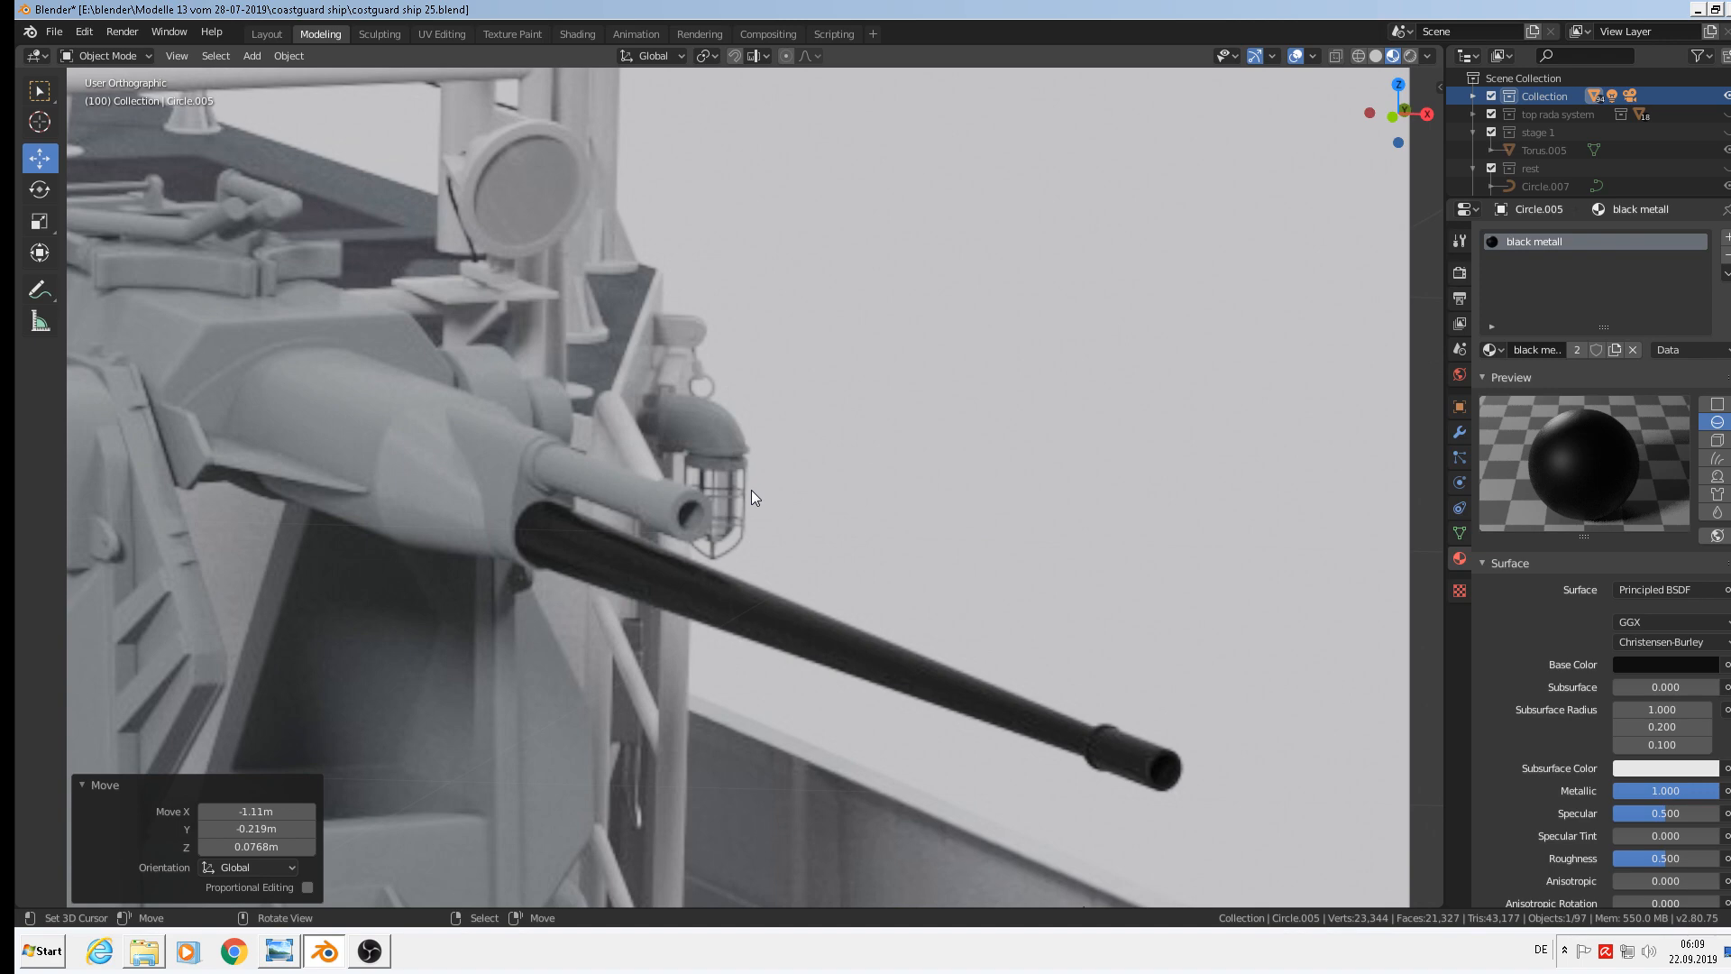
{"action": "scroll", "coordinate": [602, 522], "scroll_direction": "down", "scroll_amount": 10}
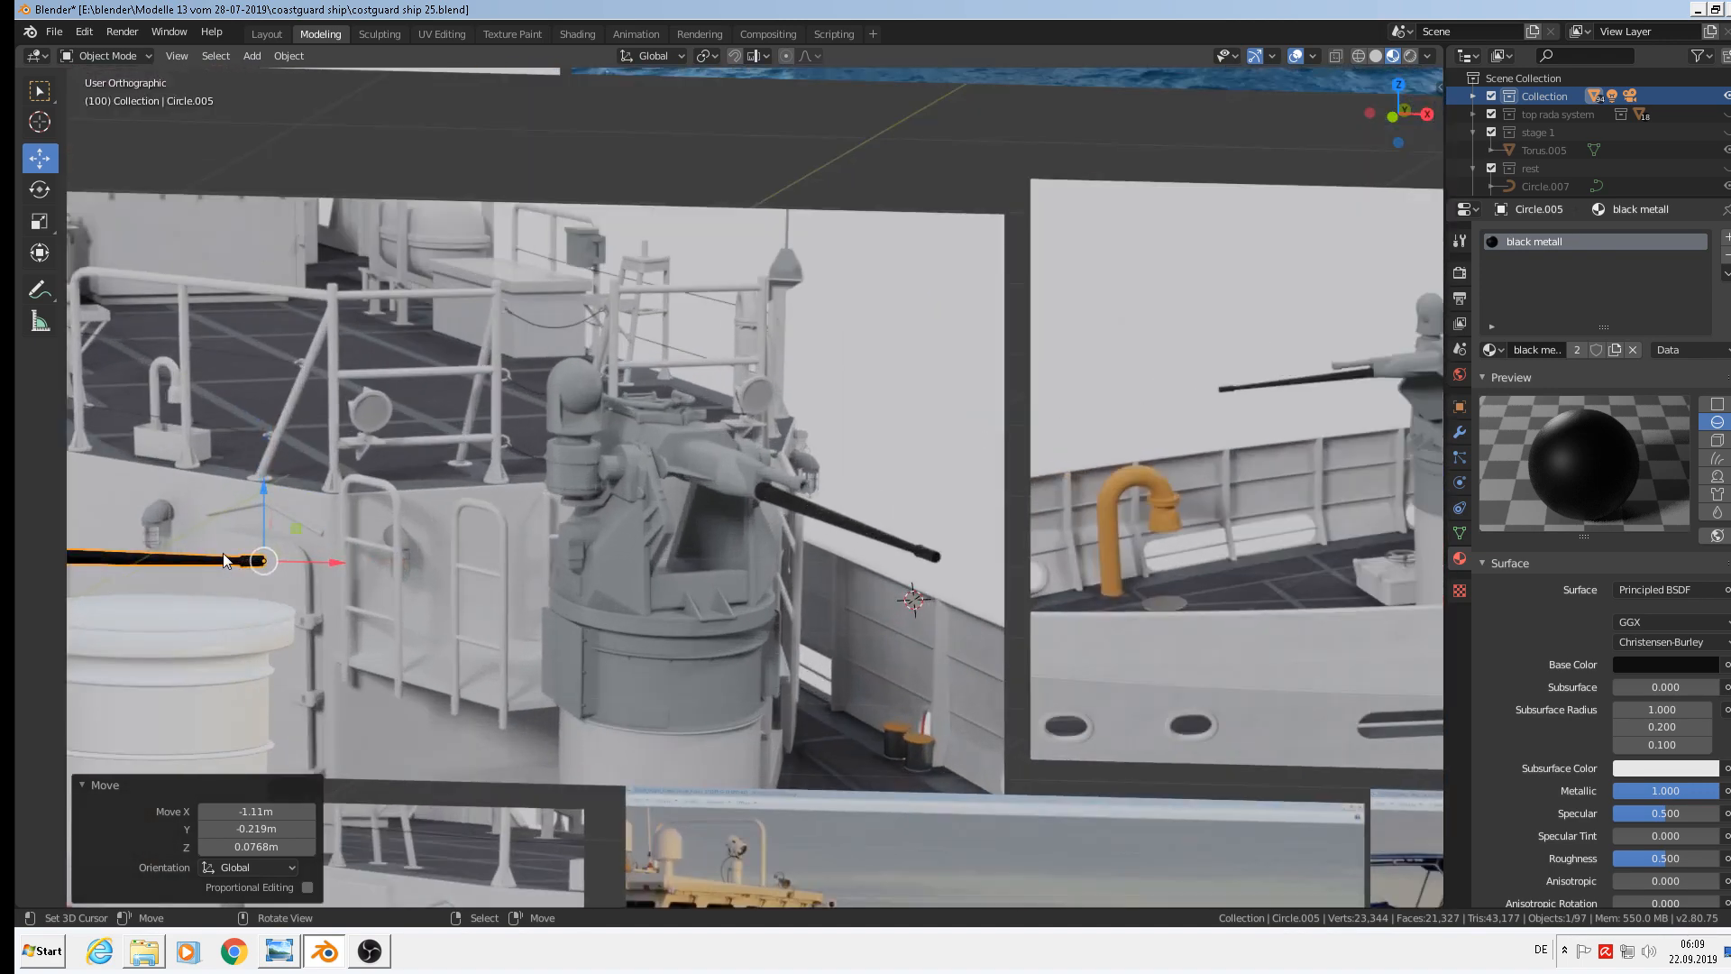
Duplicate the barrel and place the copy about 0.703 m in X, 0.152 m in Y and 0.0585 m in Z away, over the gun reference
{"action": "scroll", "coordinate": [228, 563], "scroll_direction": "up", "scroll_amount": 3}
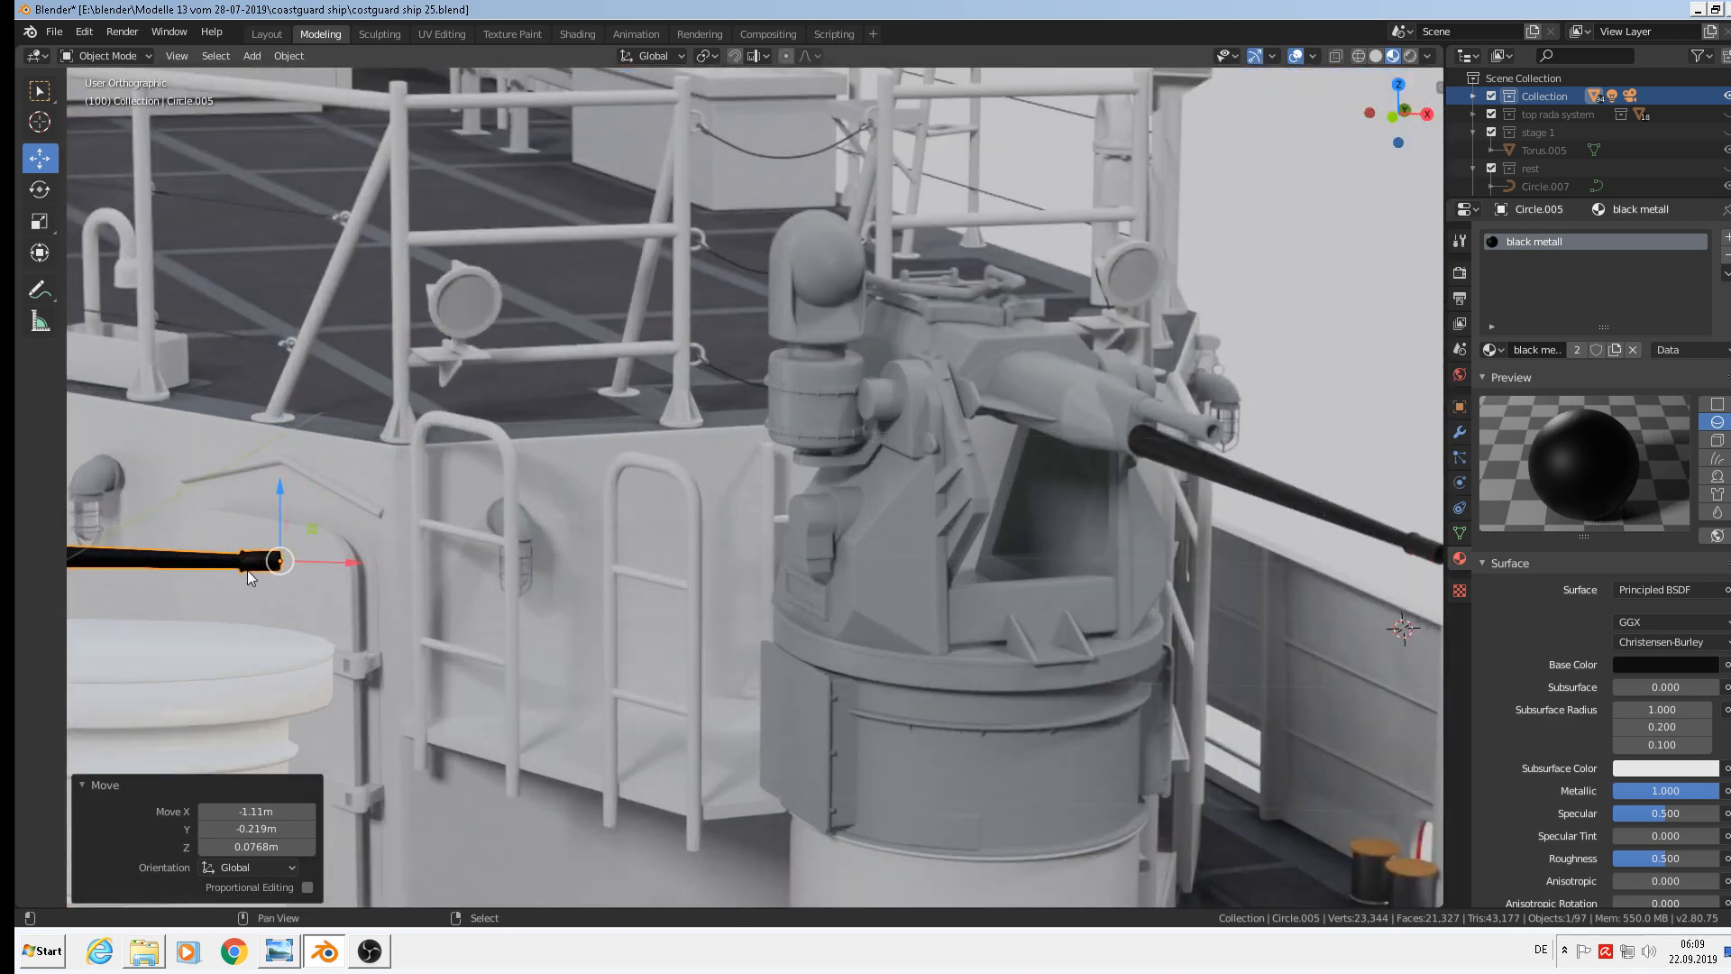
{"action": "key", "text": "shift+d"}
{"action": "left_click", "coordinate": [994, 523]}
{"action": "scroll", "coordinate": [996, 523], "scroll_direction": "up", "scroll_amount": 4}
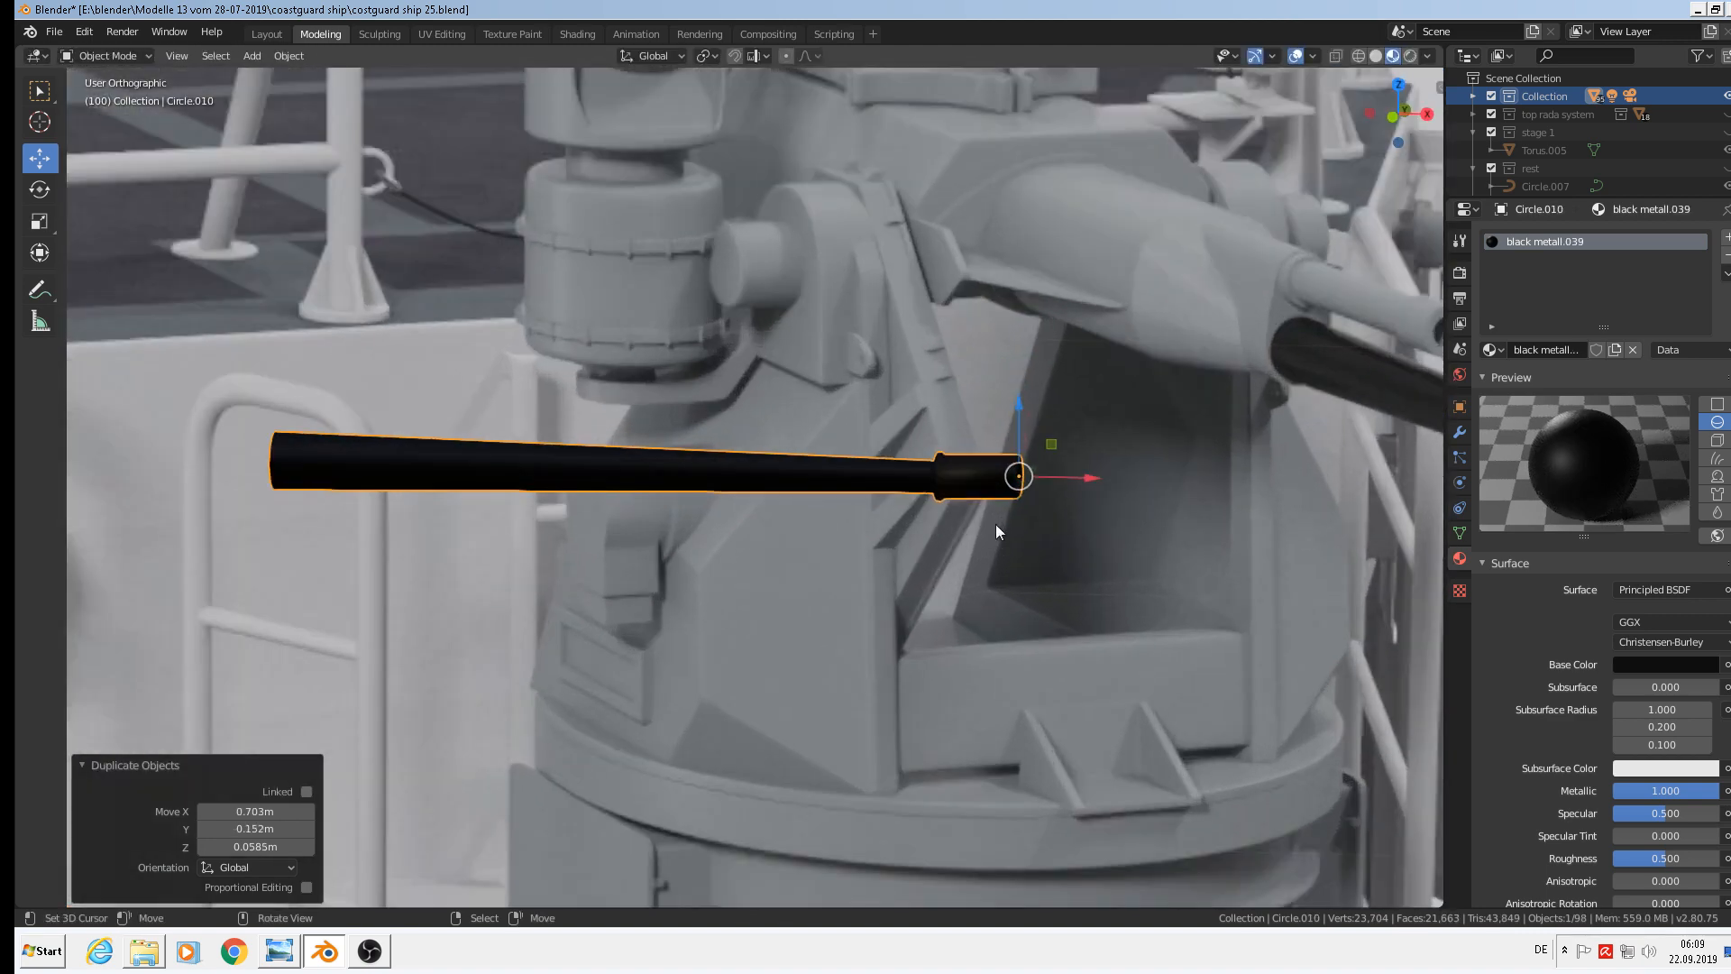
In front view with X-ray on, select the duplicate barrel's rear end vertices and scale them to about 0.549
{"action": "key", "text": "KP_1"}
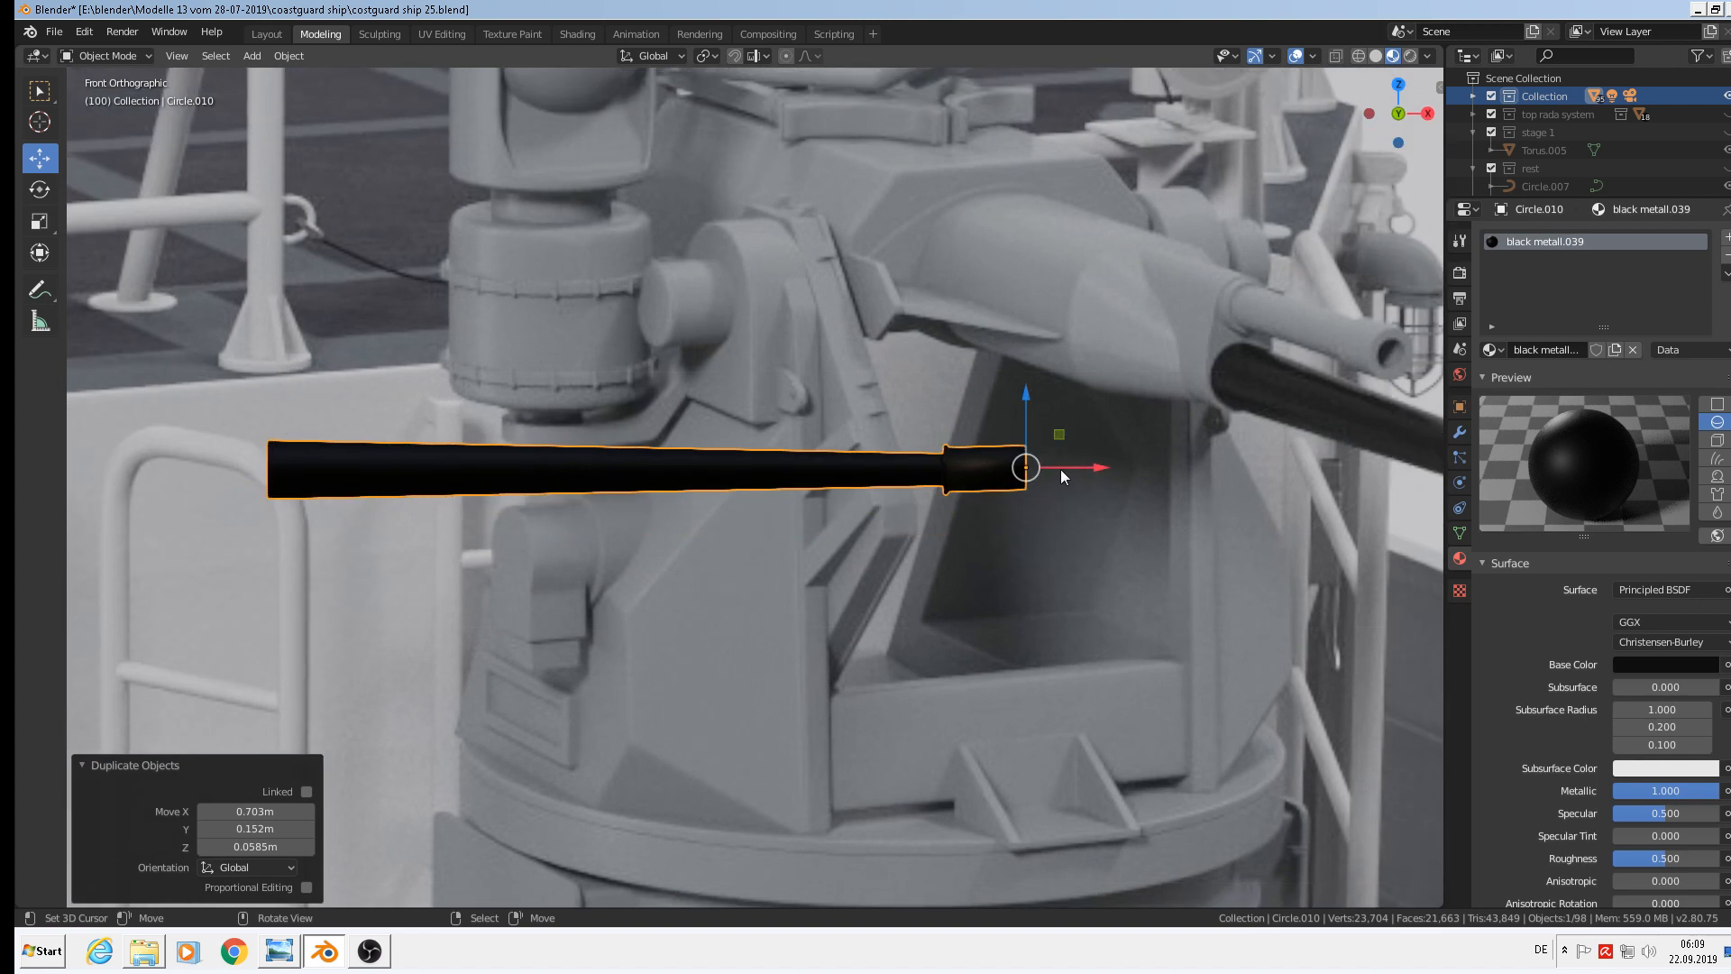
{"action": "key", "text": "Tab"}
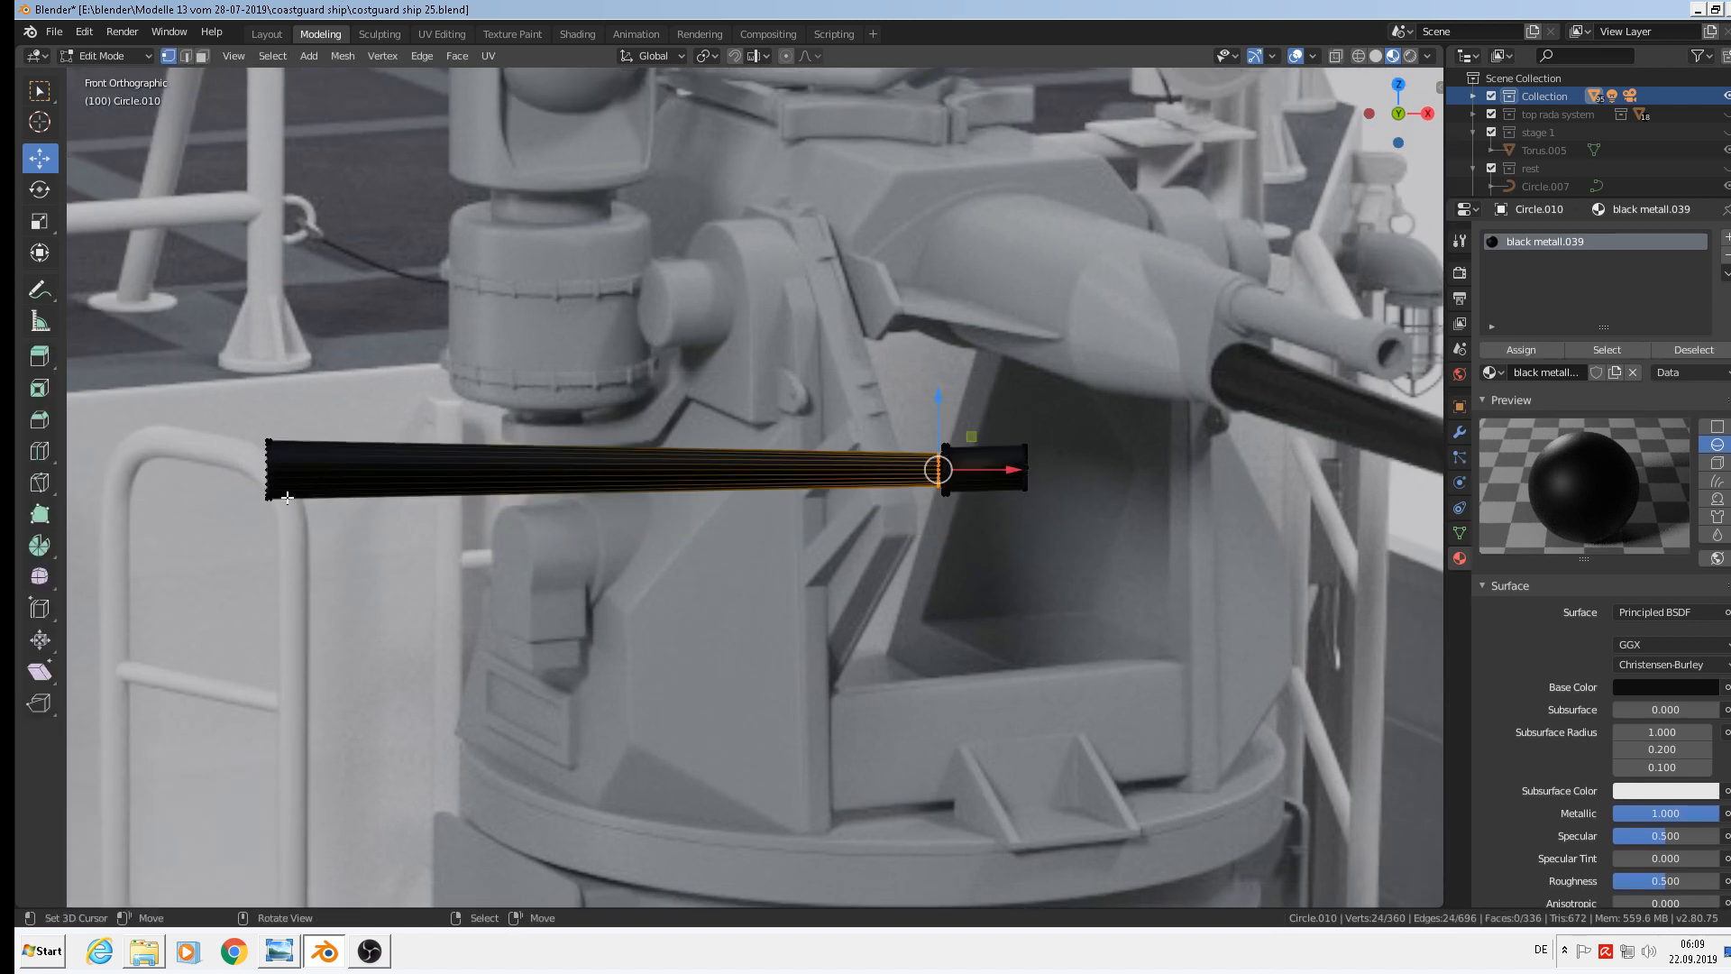
{"action": "left_click", "coordinate": [1335, 55]}
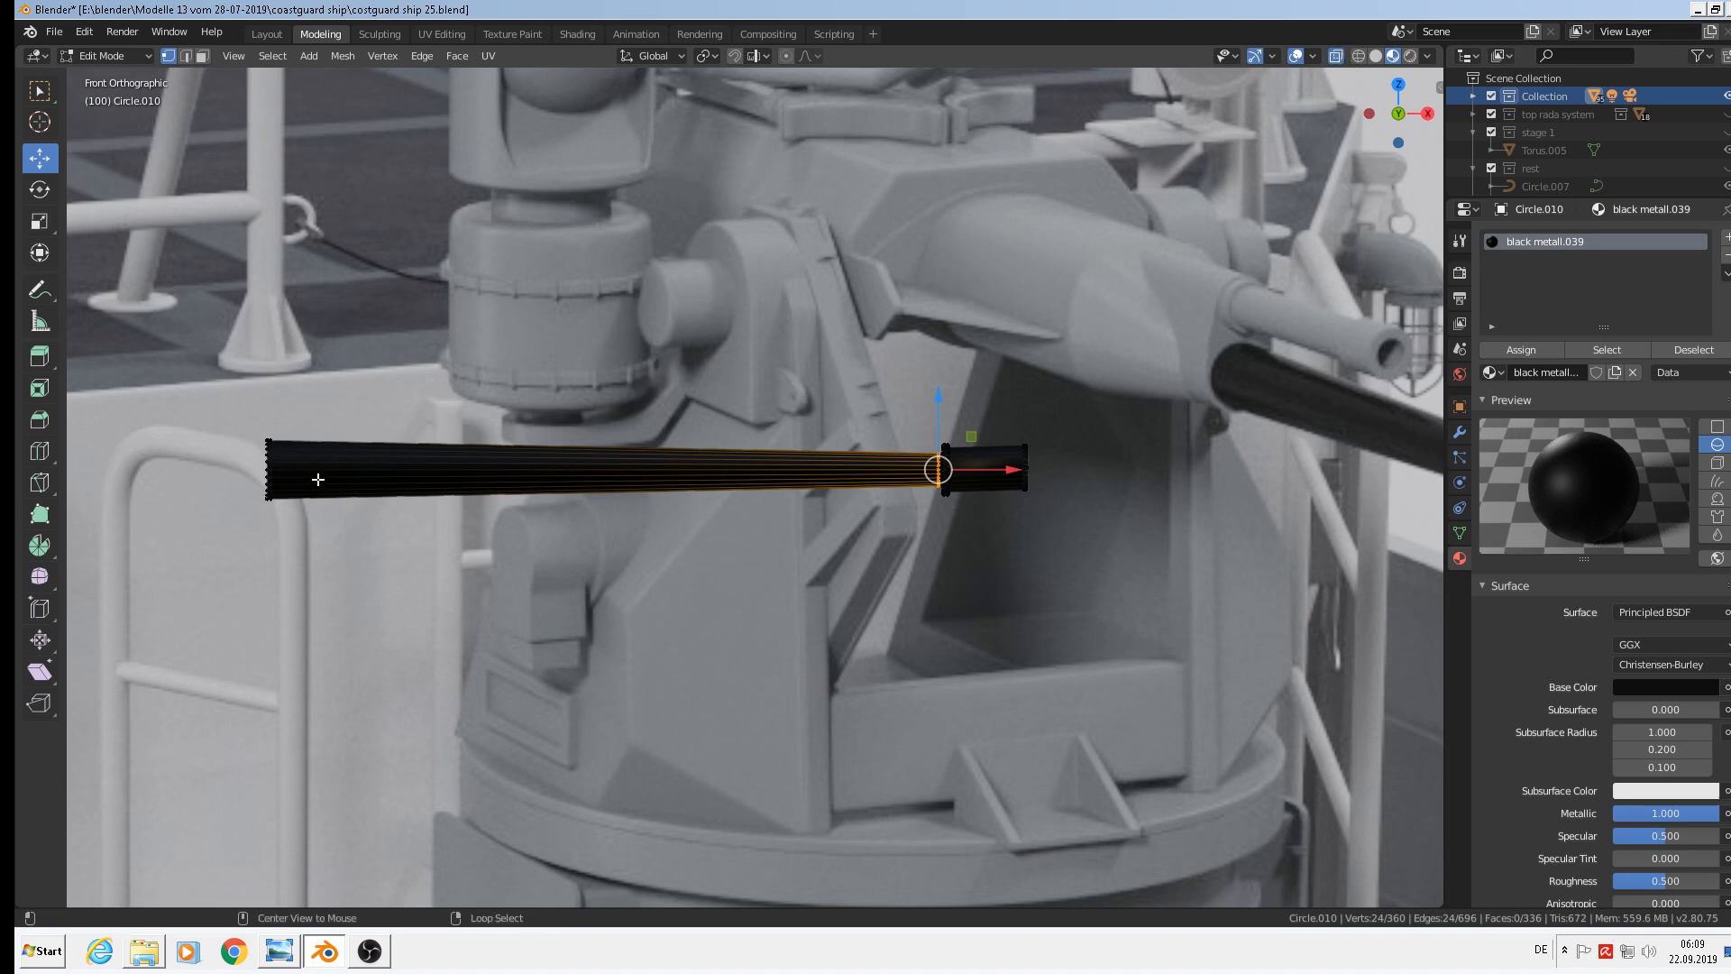
{"action": "key", "text": "alt+a"}
{"action": "key", "text": "c"}
{"action": "left_click_drag", "start_coordinate": [270, 473], "coordinate": [280, 535]}
{"action": "right_click", "coordinate": [280, 536]}
{"action": "key", "text": "s"}
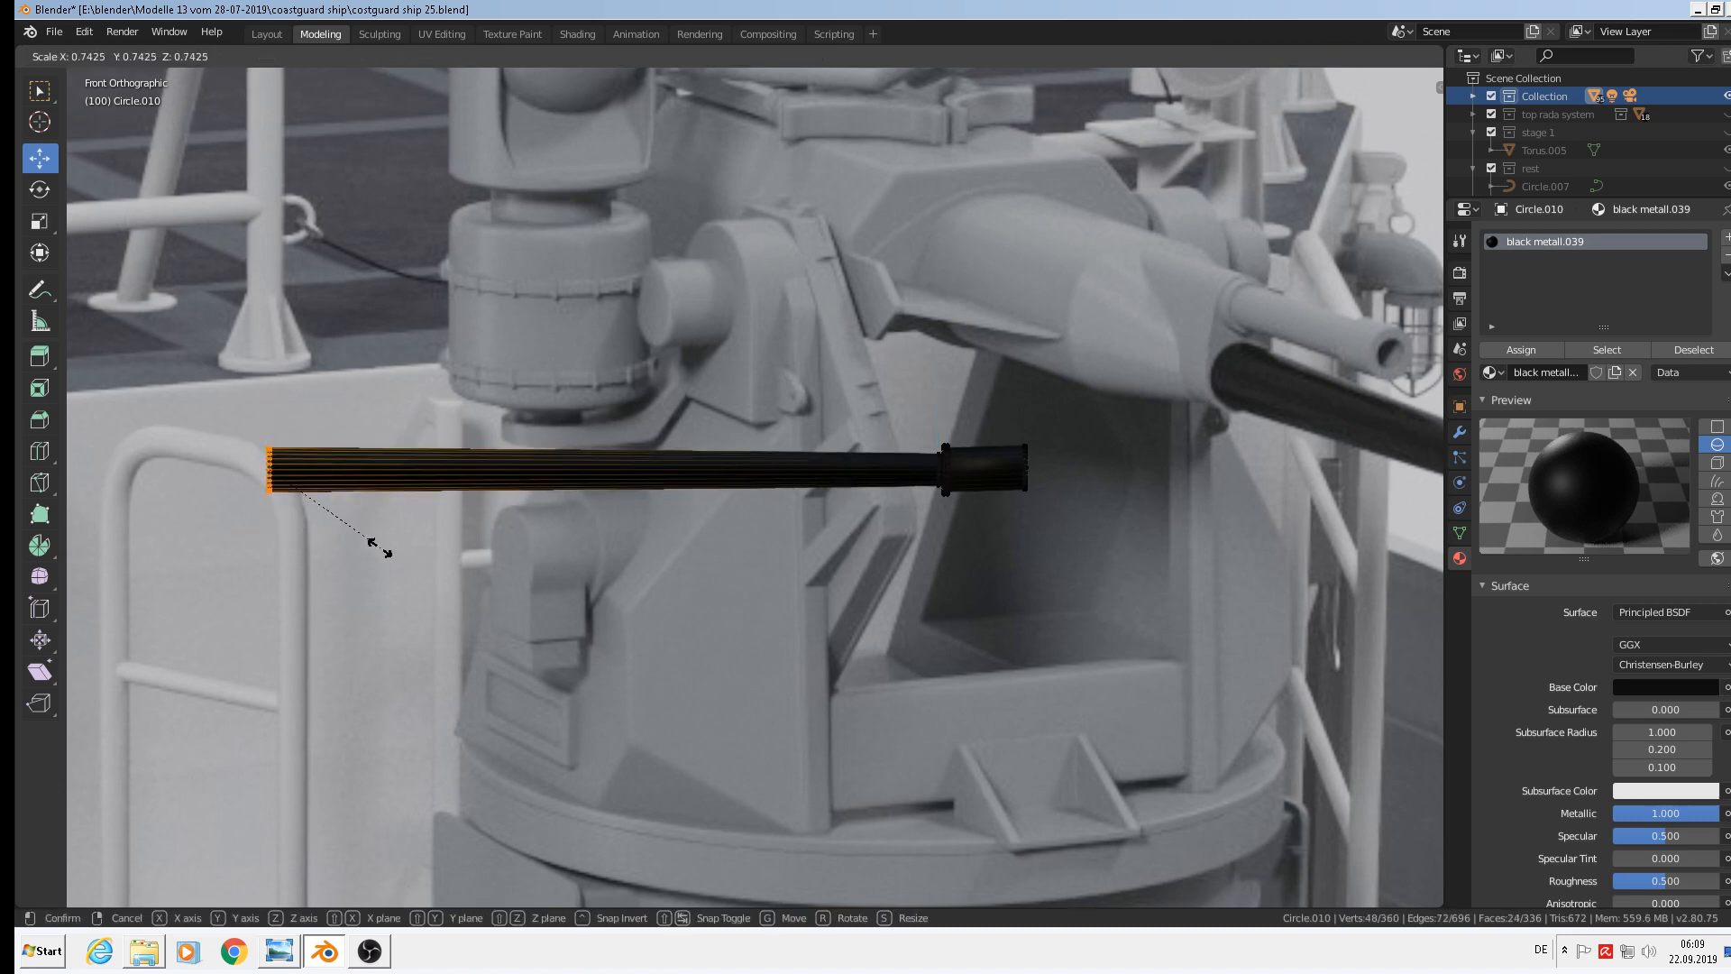
{"action": "left_click", "coordinate": [348, 513]}
Shorten the duplicate barrel by moving its rear end about 0.24 m along X toward the muzzle
{"action": "key", "text": "g"}
{"action": "key", "text": "z"}
{"action": "key", "text": "x"}
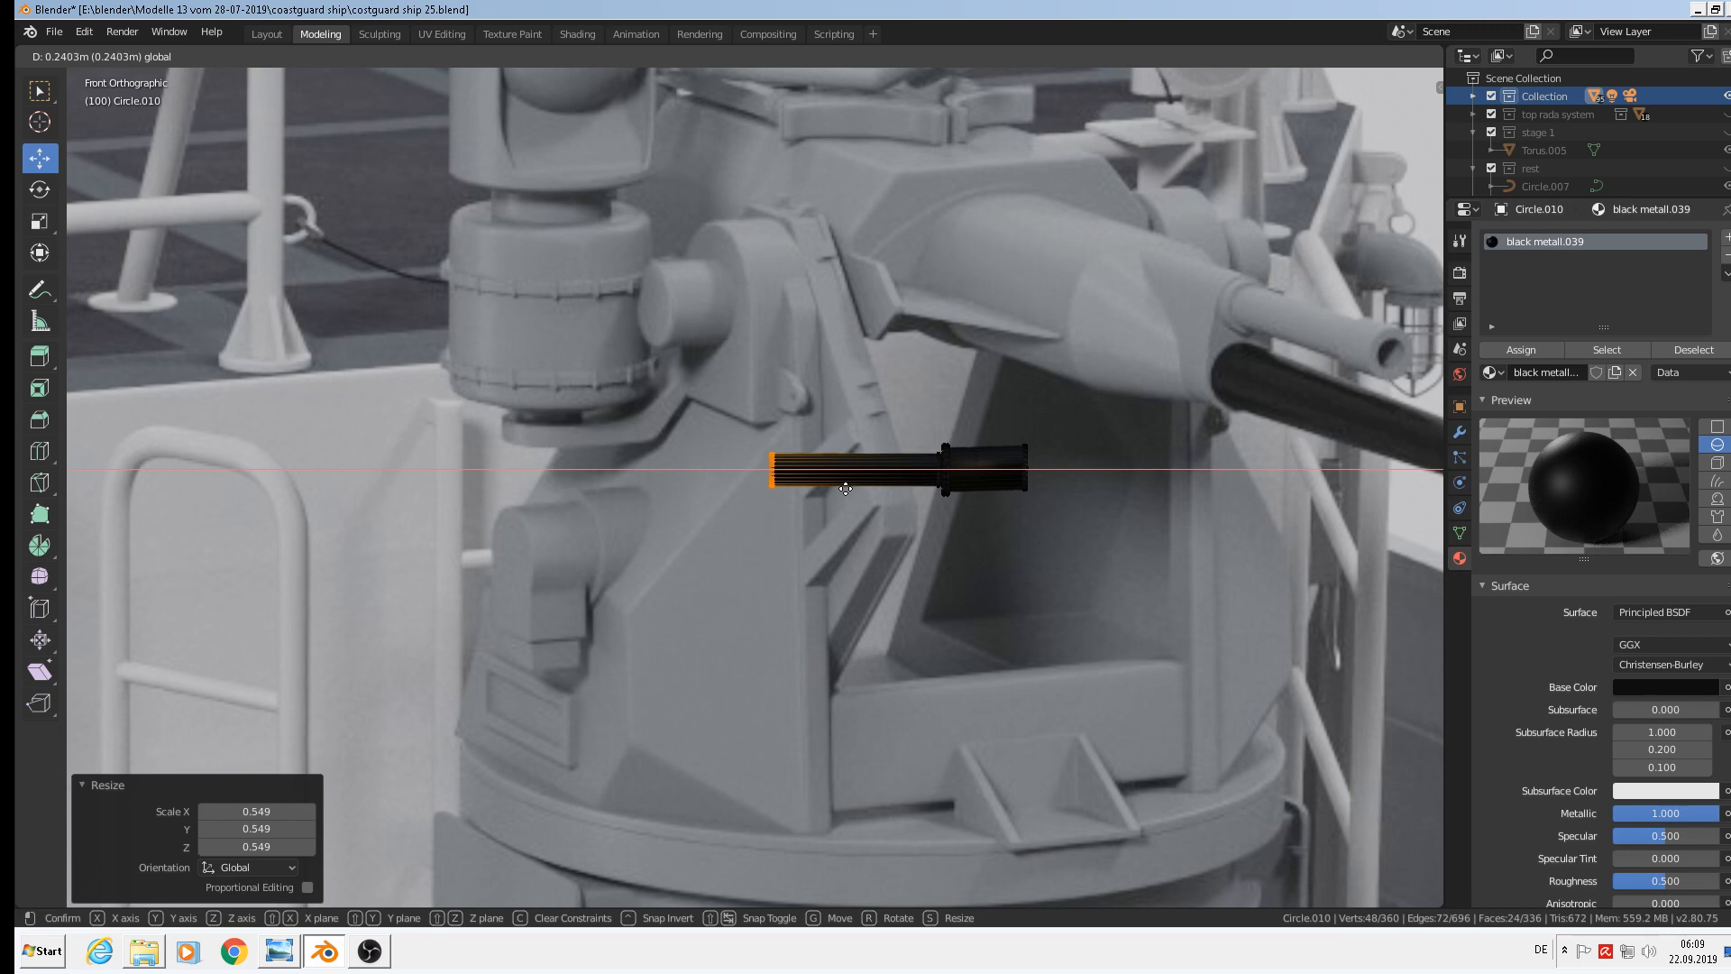
{"action": "left_click", "coordinate": [844, 484]}
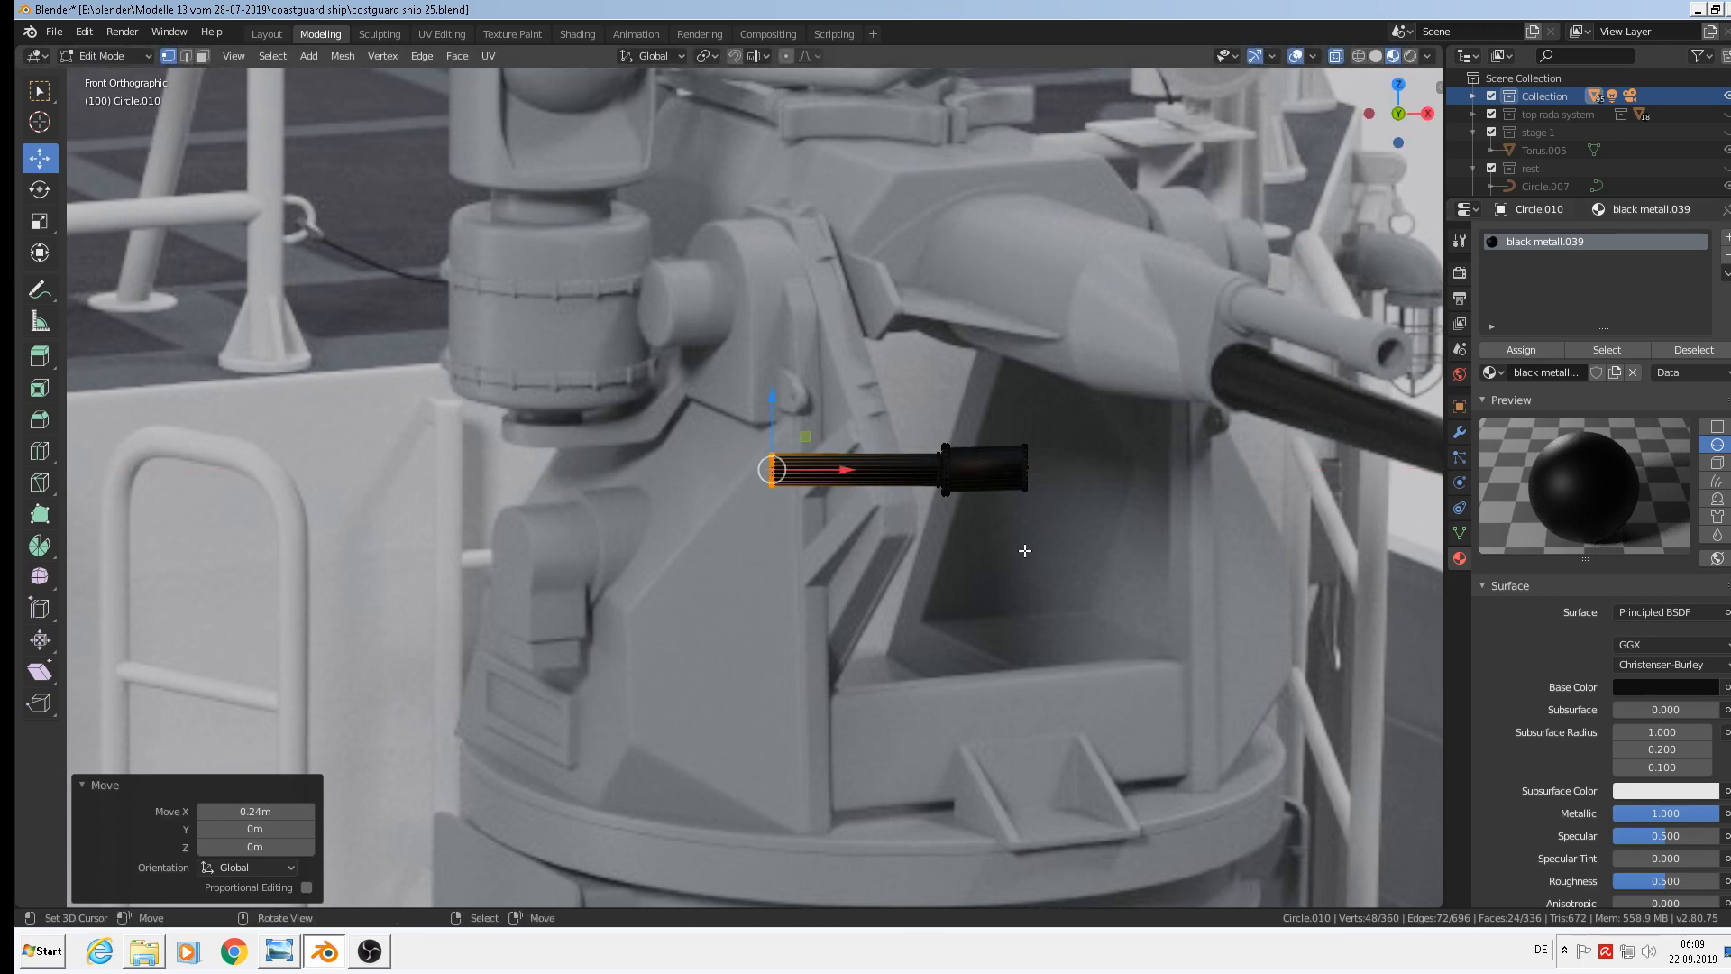
{"action": "scroll", "coordinate": [1016, 547], "scroll_direction": "up", "scroll_amount": 2}
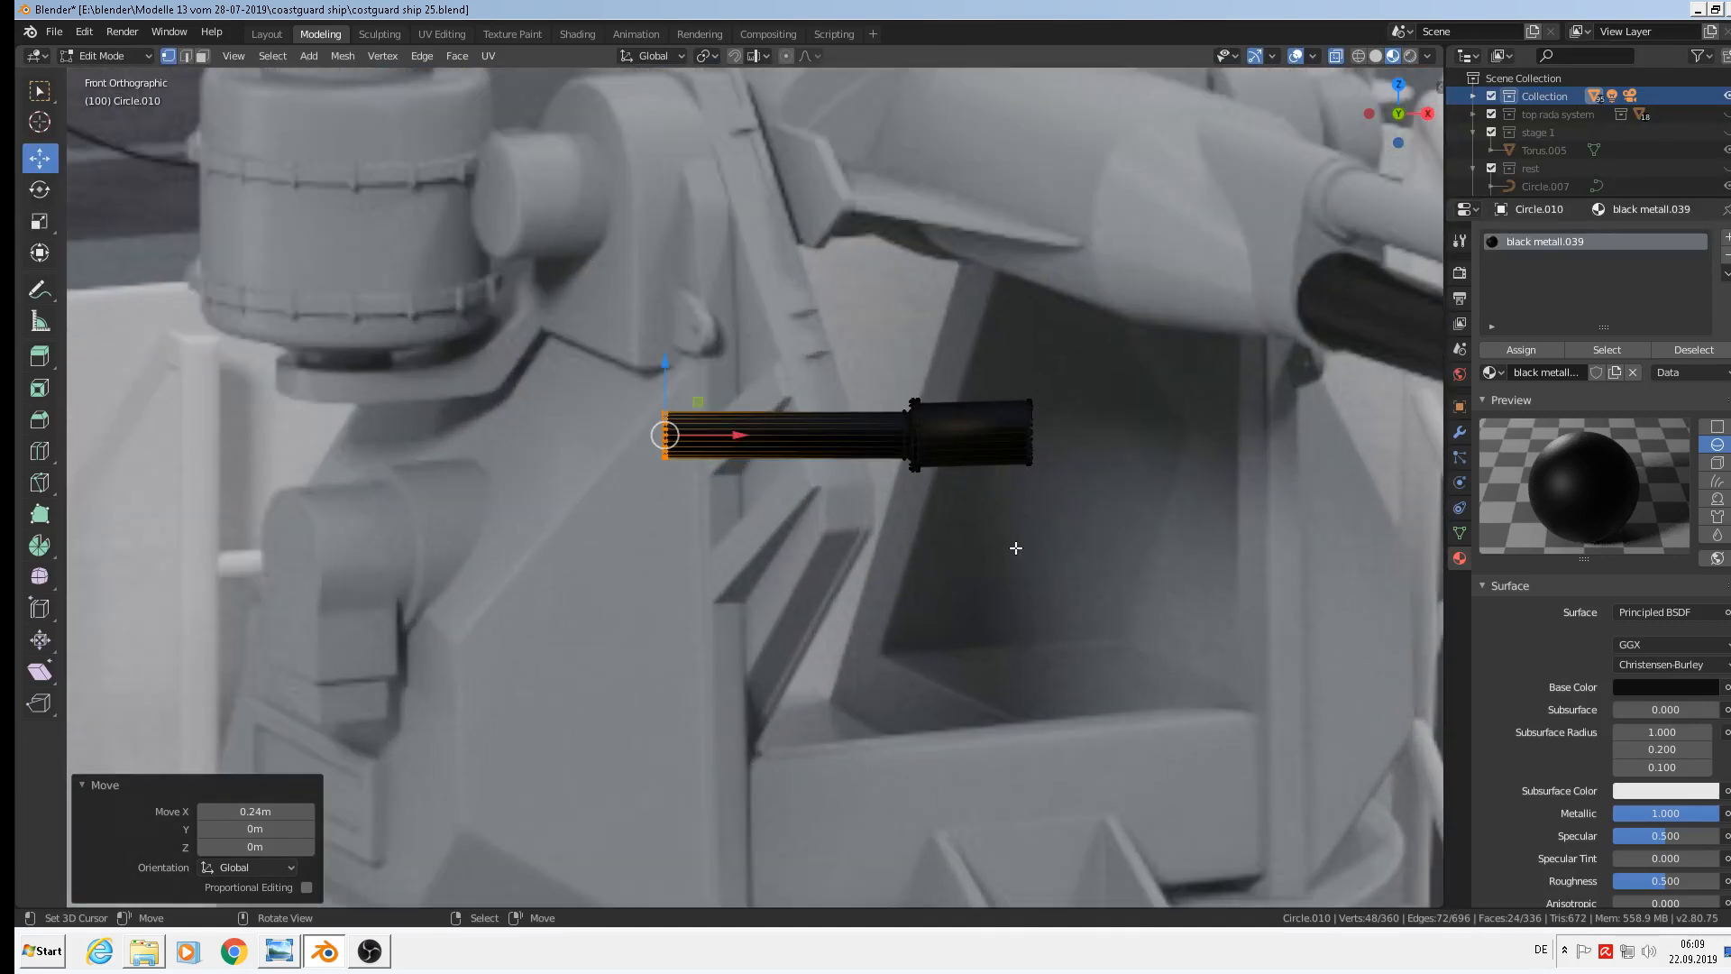
{"action": "scroll", "coordinate": [1016, 548], "scroll_direction": "up", "scroll_amount": 2}
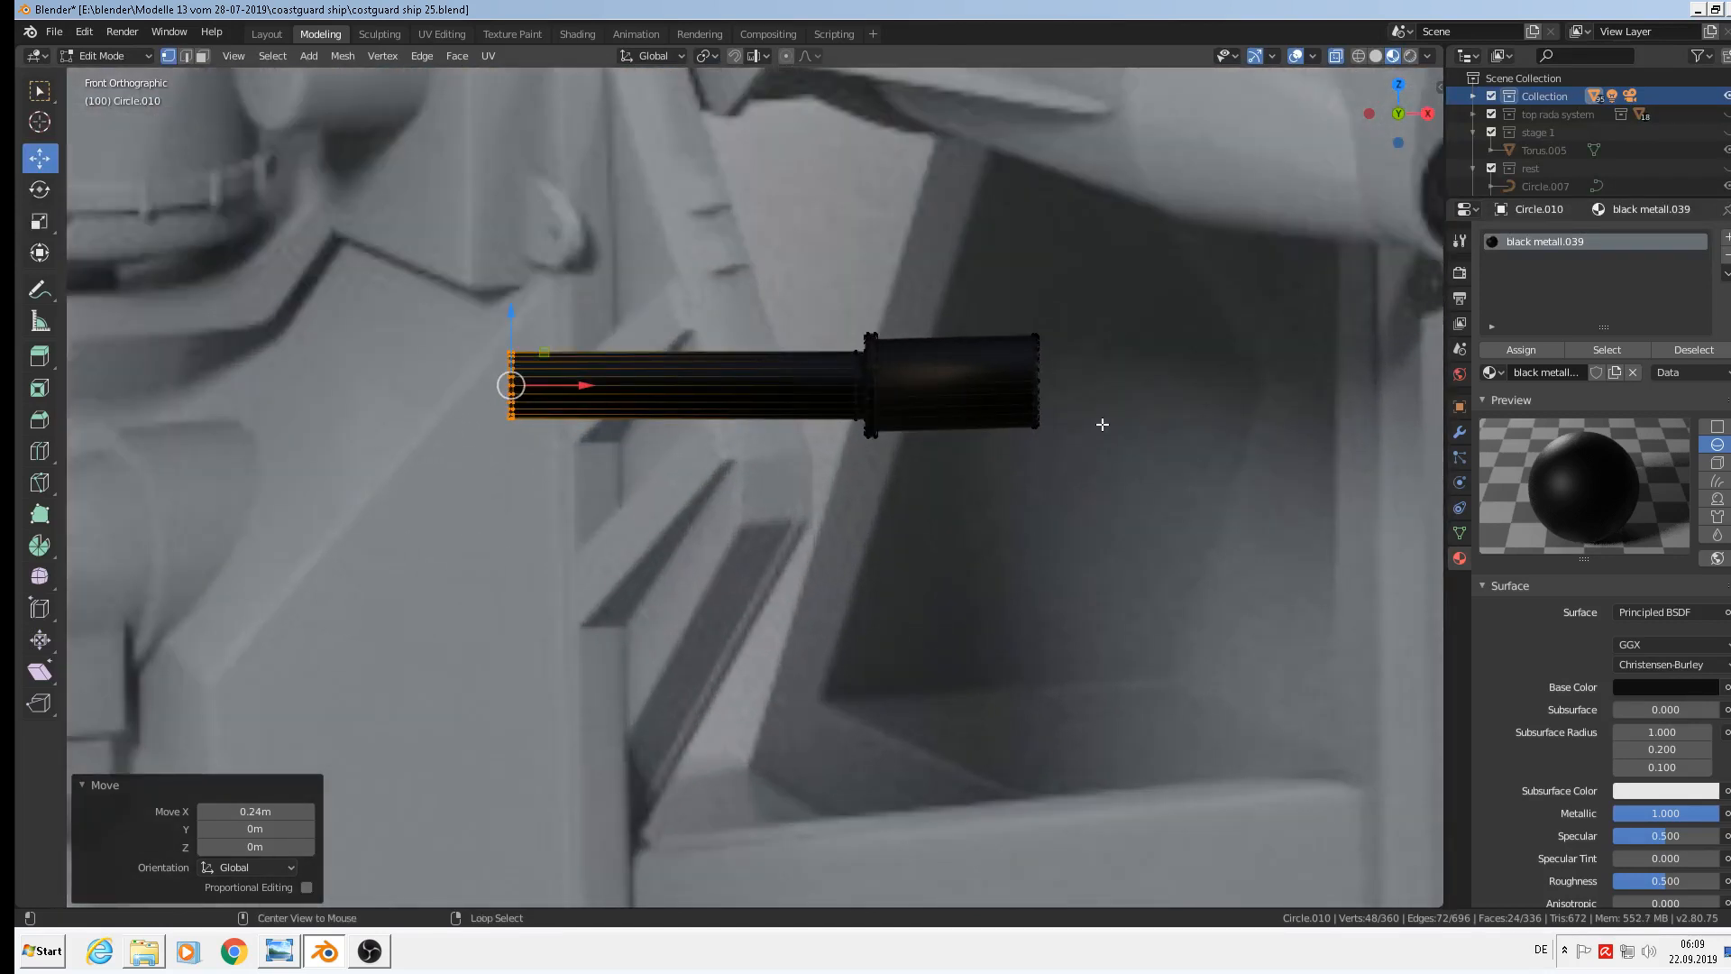
{"action": "scroll", "coordinate": [964, 468], "scroll_direction": "down", "scroll_amount": 3}
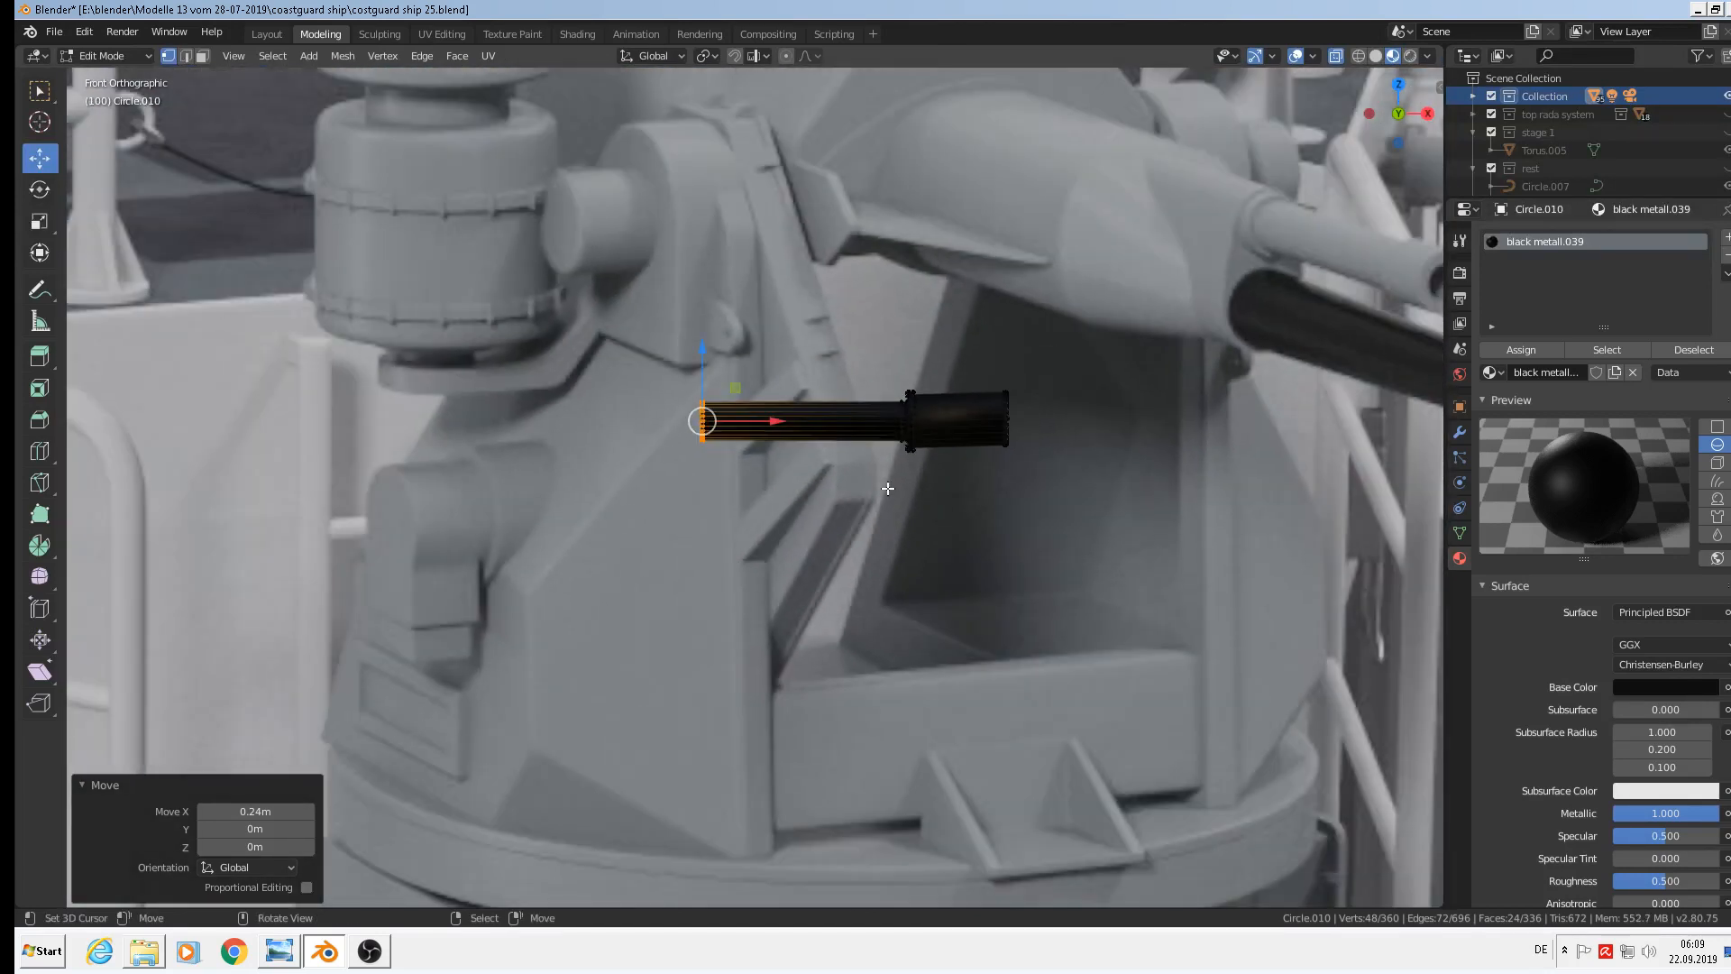
{"action": "scroll", "coordinate": [738, 484], "scroll_direction": "up", "scroll_amount": 3}
Extrude the short barrel's rear edge loop outward, and extrude it again about -0.00478 m along X to form a rear flange
{"action": "left_click", "coordinate": [676, 375], "text": "alt"}
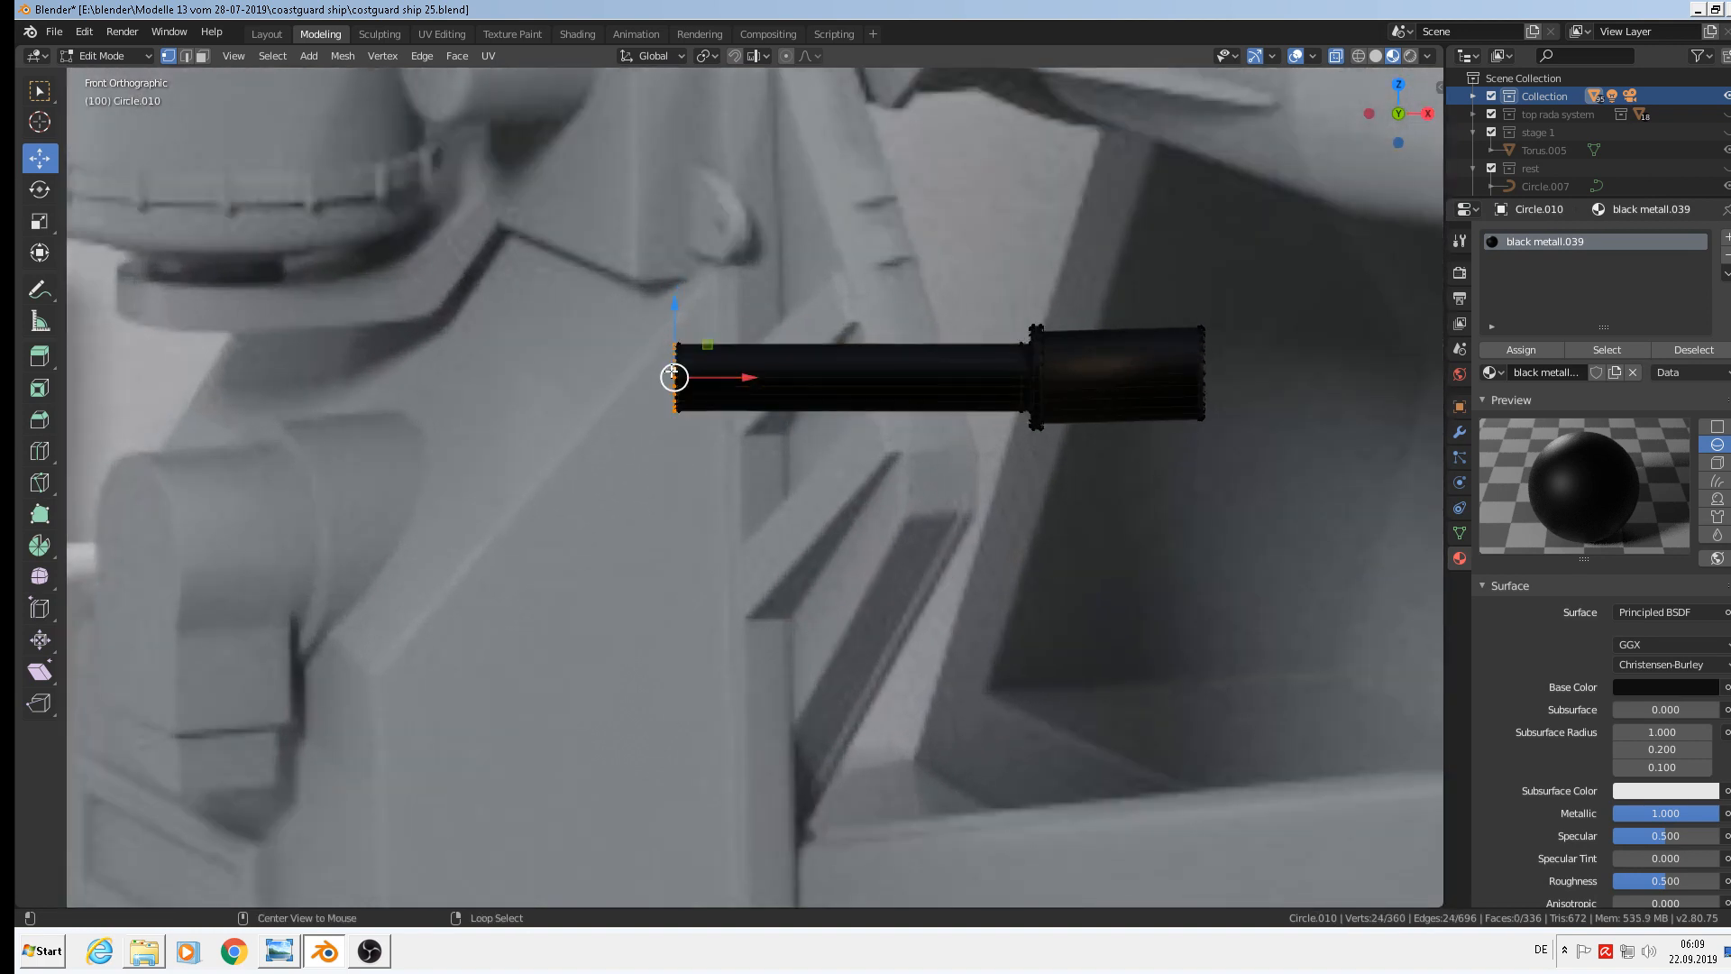
{"action": "key", "text": "e"}
{"action": "key", "text": "s"}
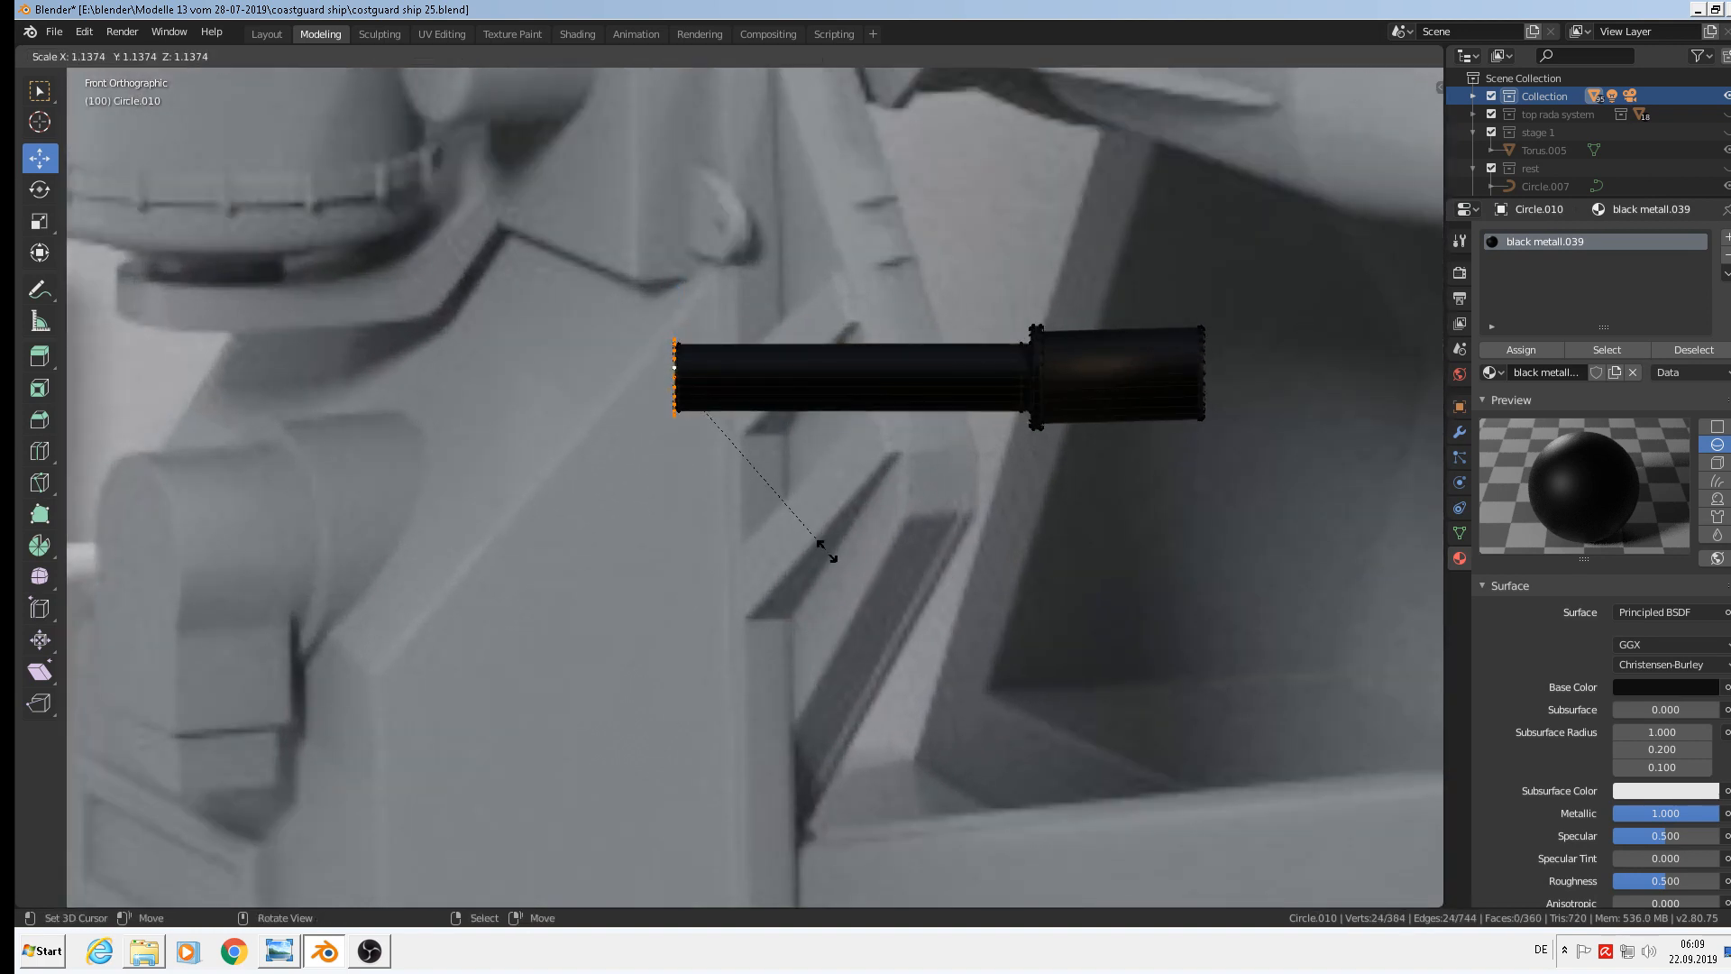
{"action": "left_click", "coordinate": [847, 618]}
{"action": "key", "text": "e"}
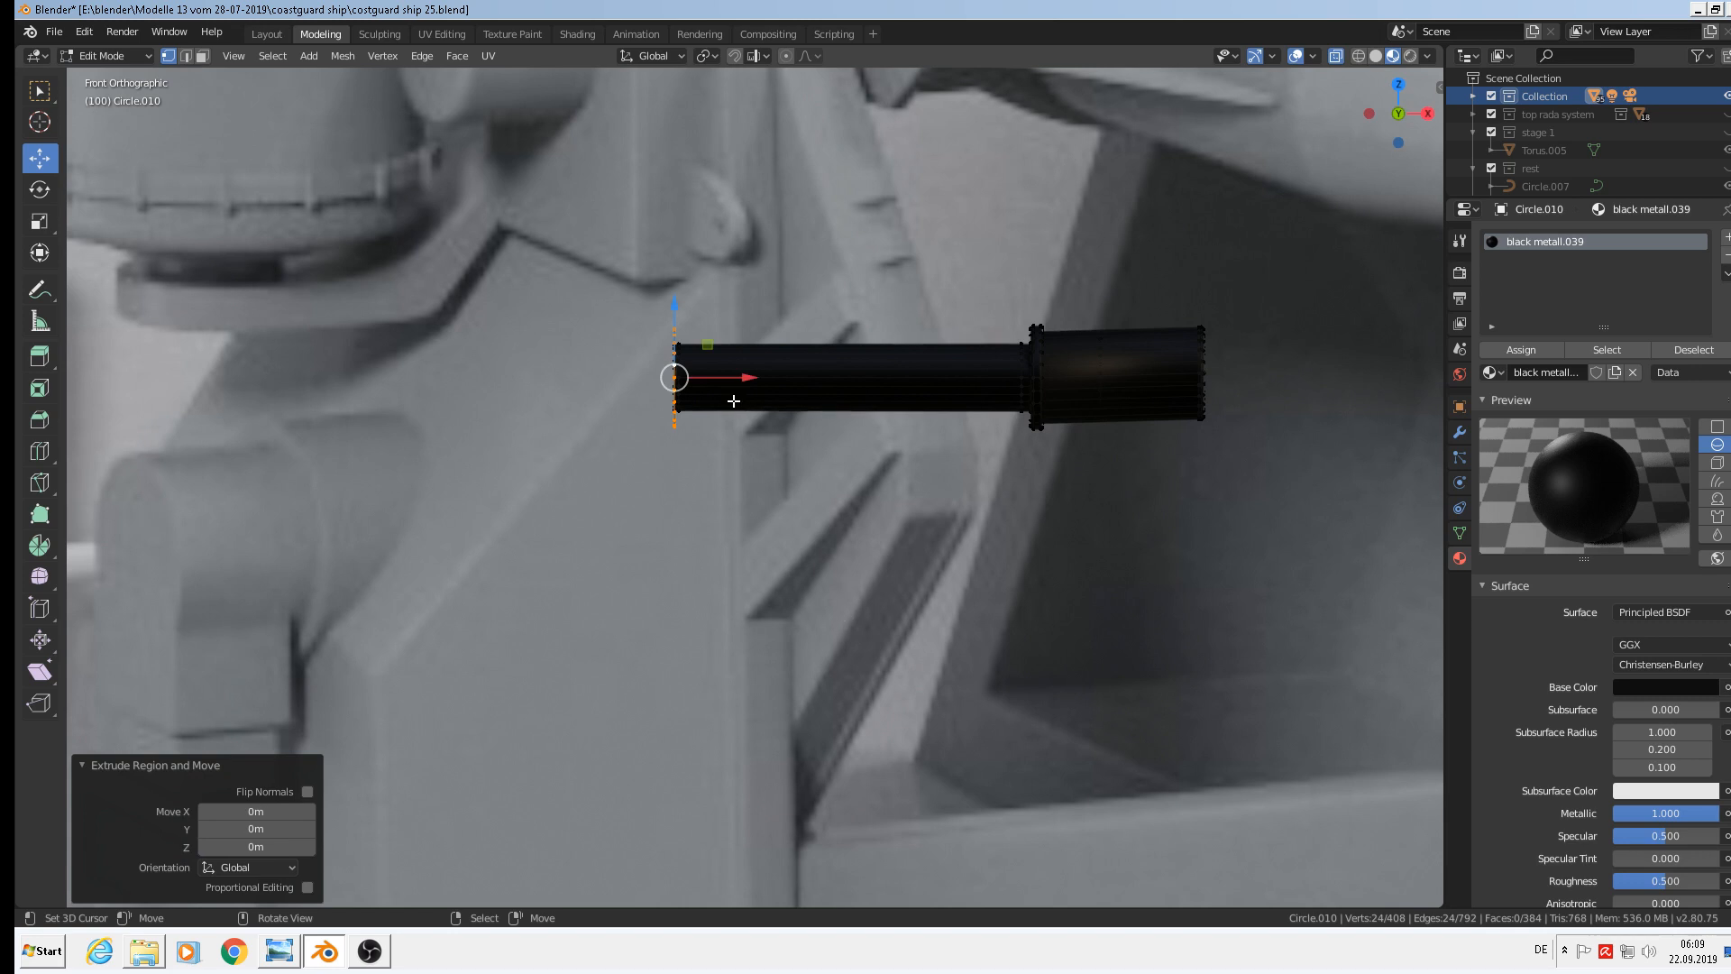
{"action": "key", "text": "x"}
{"action": "left_click", "coordinate": [732, 390]}
{"action": "scroll", "coordinate": [902, 450], "scroll_direction": "down", "scroll_amount": 5}
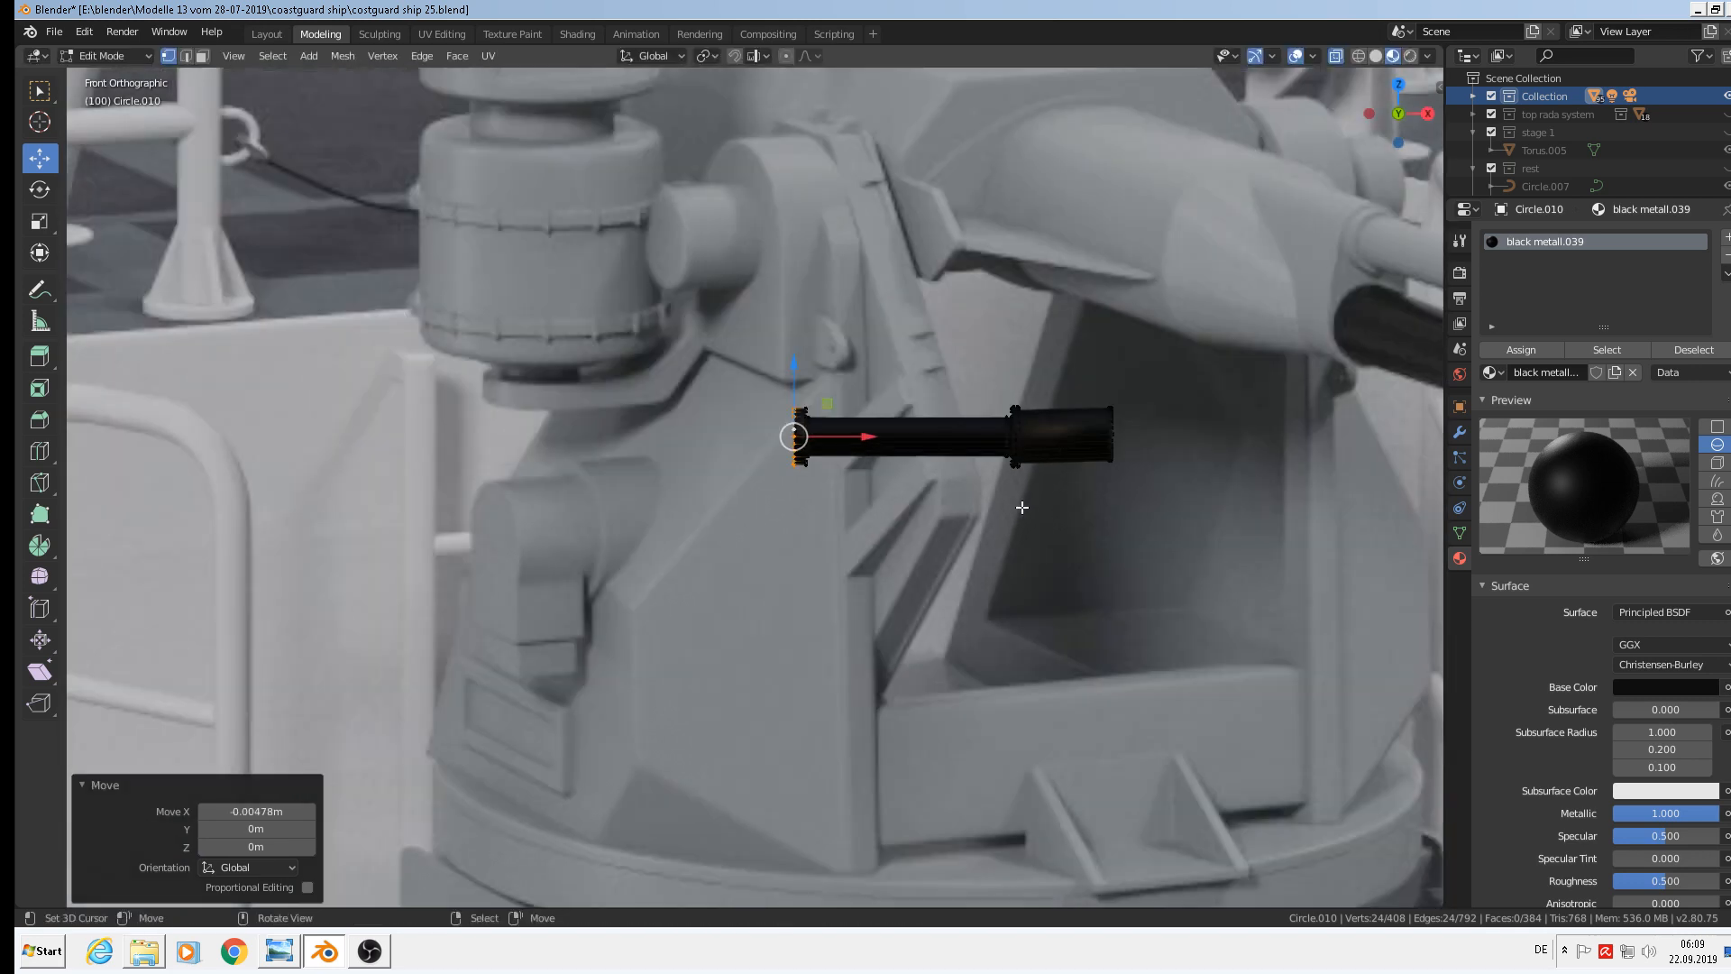
{"action": "scroll", "coordinate": [1171, 313], "scroll_direction": "up", "scroll_amount": 2}
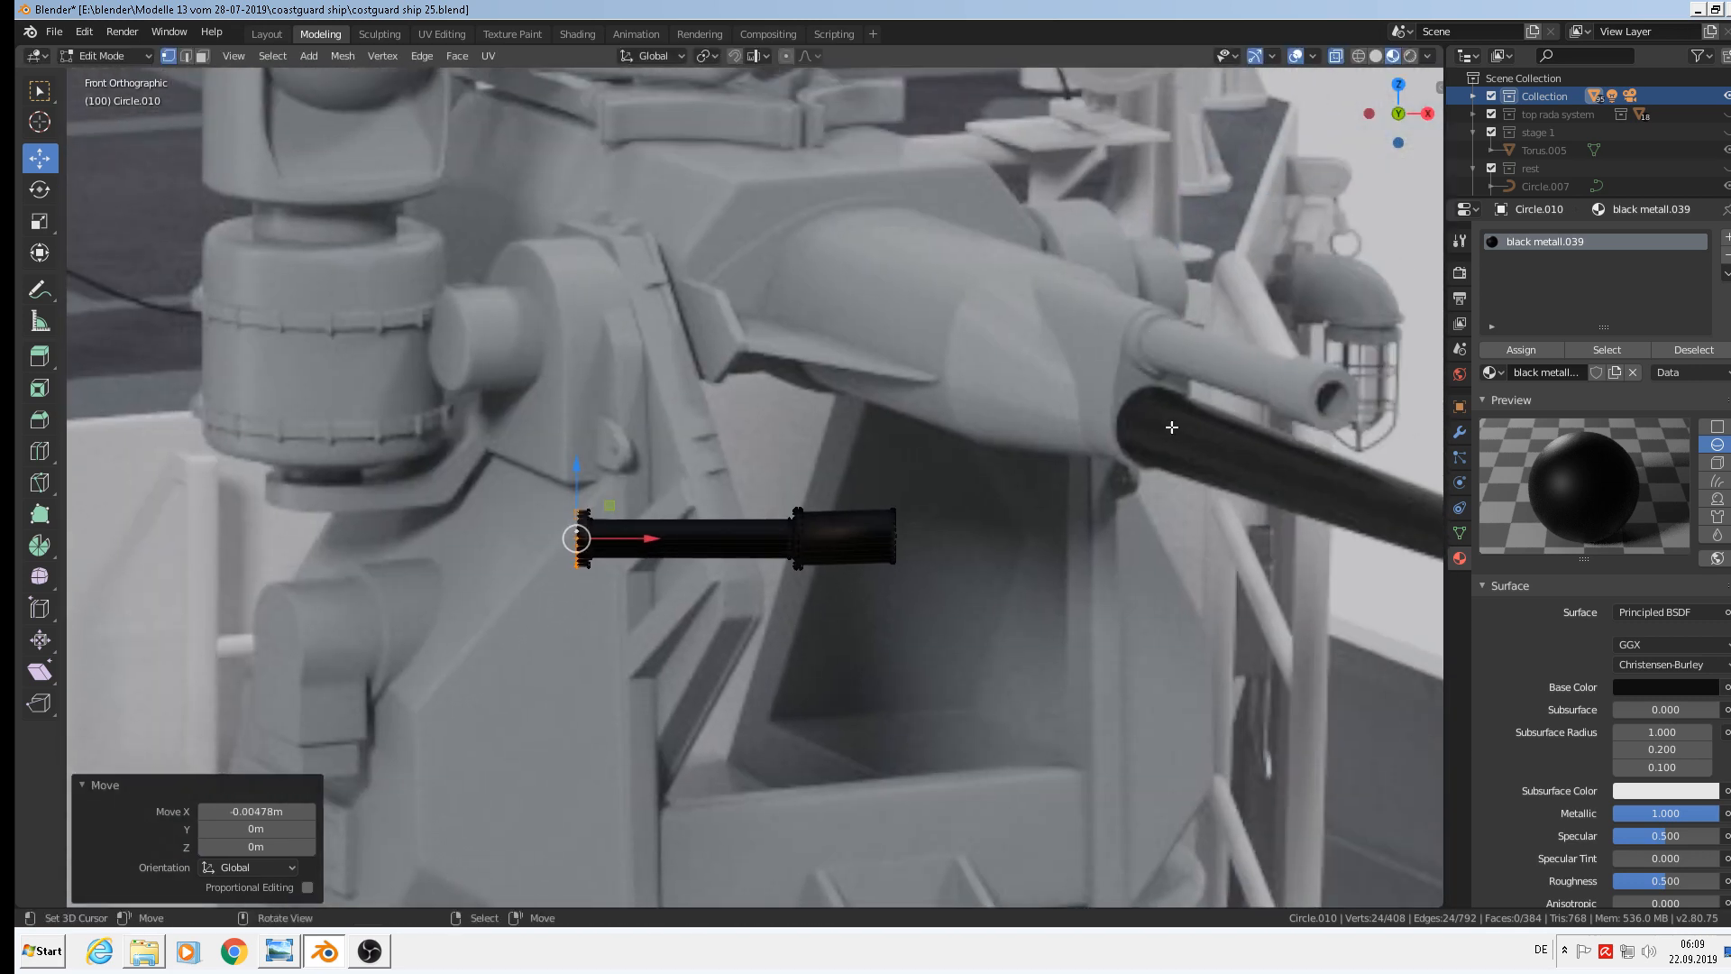
{"action": "scroll", "coordinate": [536, 591], "scroll_direction": "up", "scroll_amount": 3}
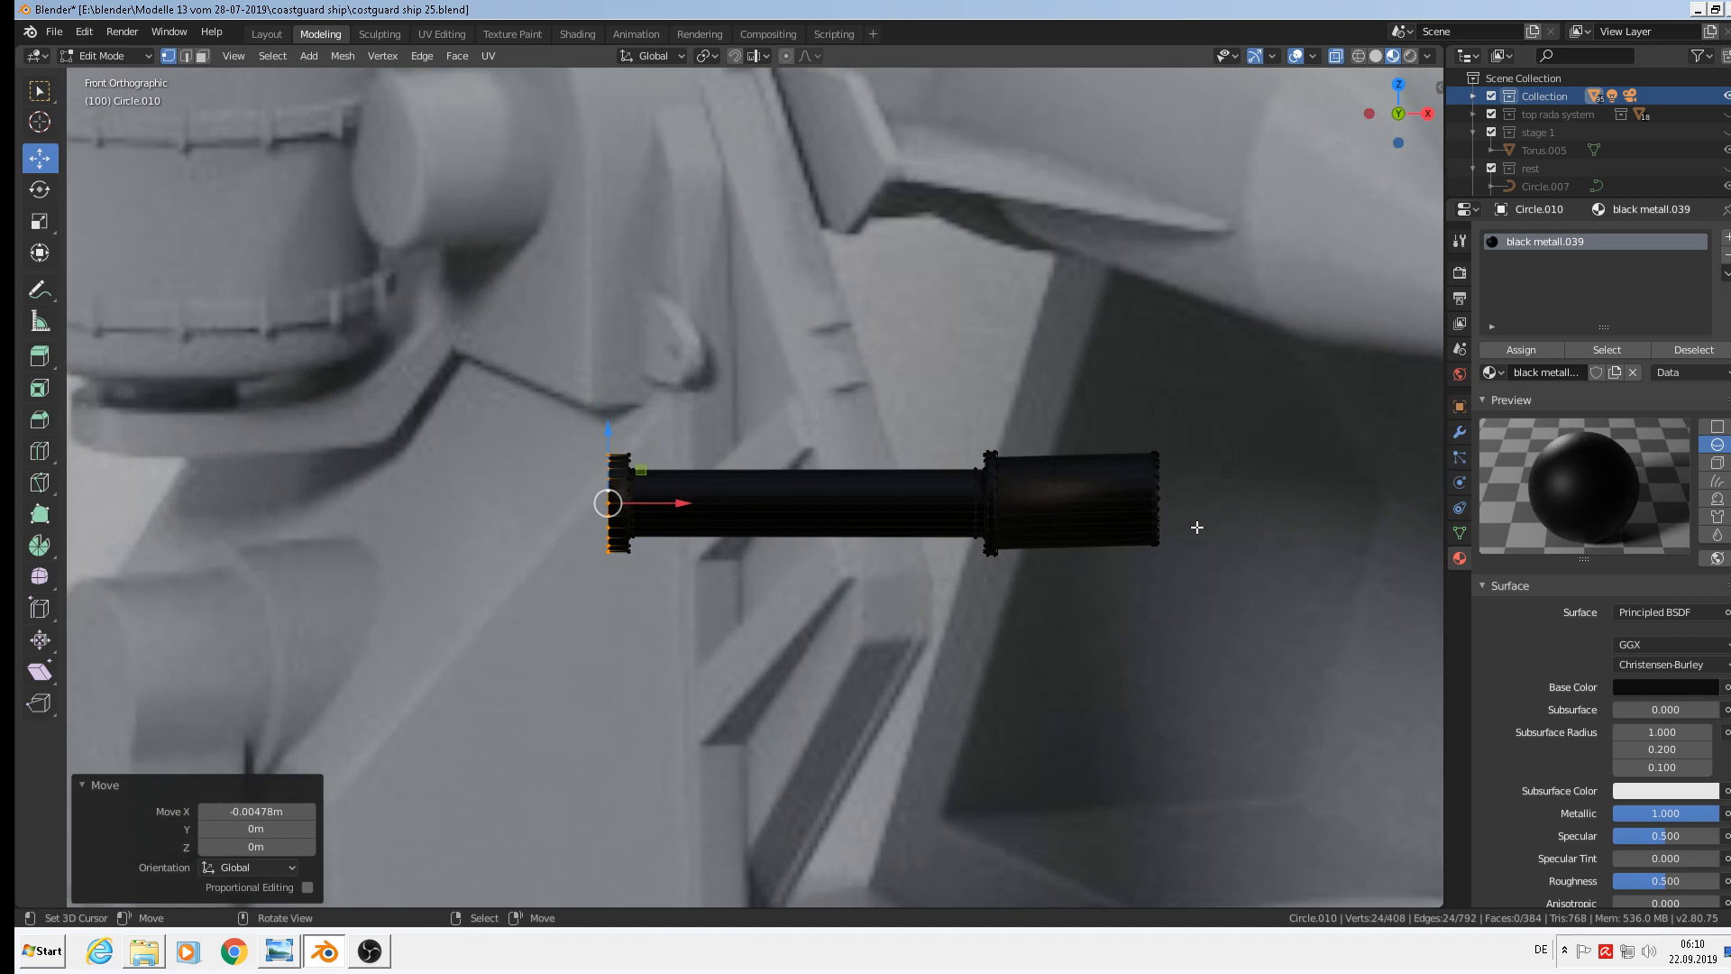
Select the short barrel's muzzle end vertices and move them about -0.00145 m along Z to straighten the muzzle section
{"action": "key", "text": "alt+a"}
{"action": "key", "text": "c"}
{"action": "left_click_drag", "start_coordinate": [1164, 452], "coordinate": [1176, 579]}
{"action": "right_click", "coordinate": [1176, 580]}
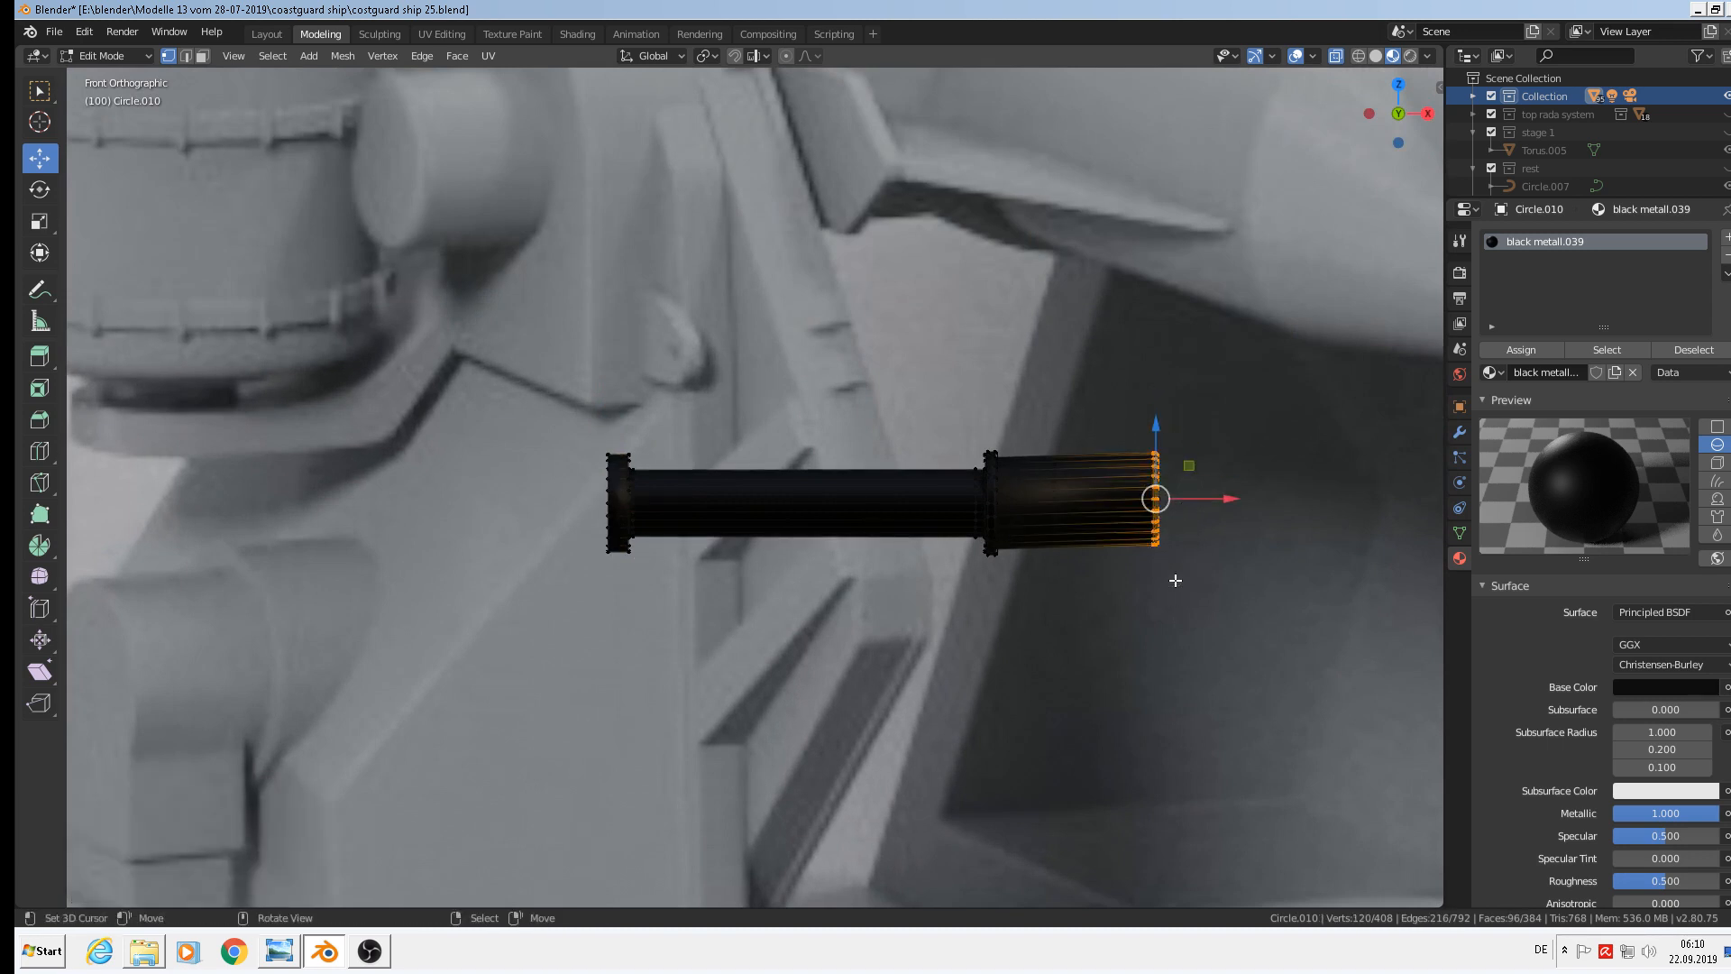
{"action": "key", "text": "g"}
{"action": "key", "text": "z"}
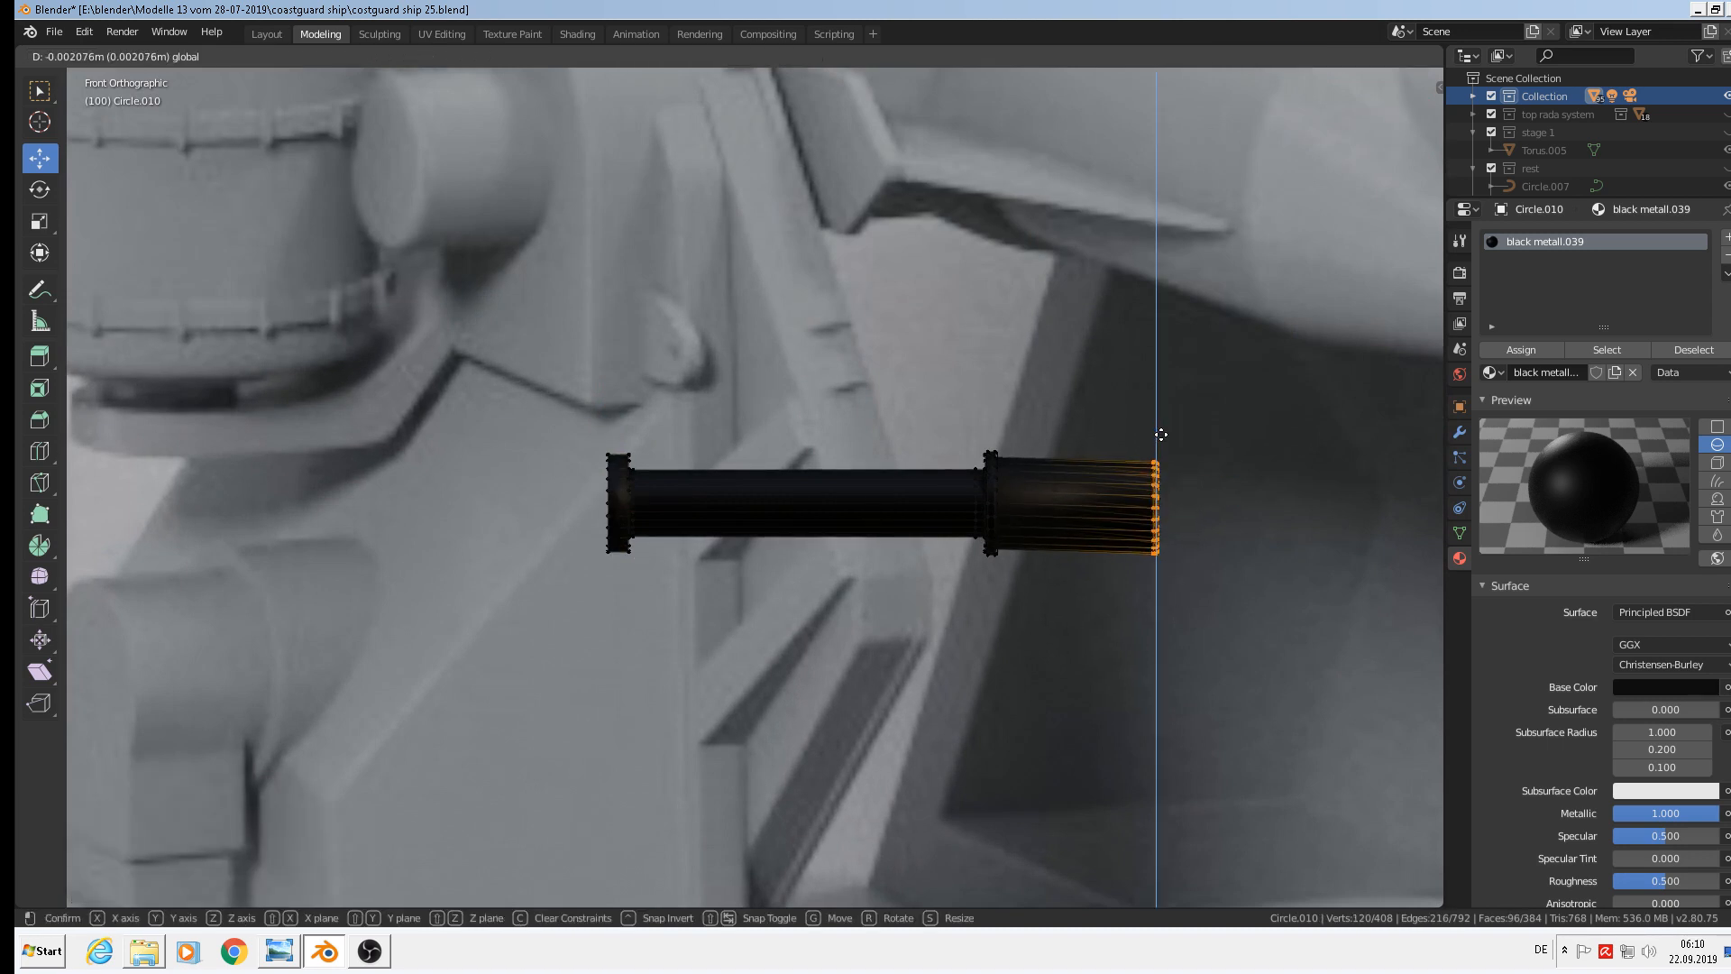
{"action": "left_click", "coordinate": [1164, 433]}
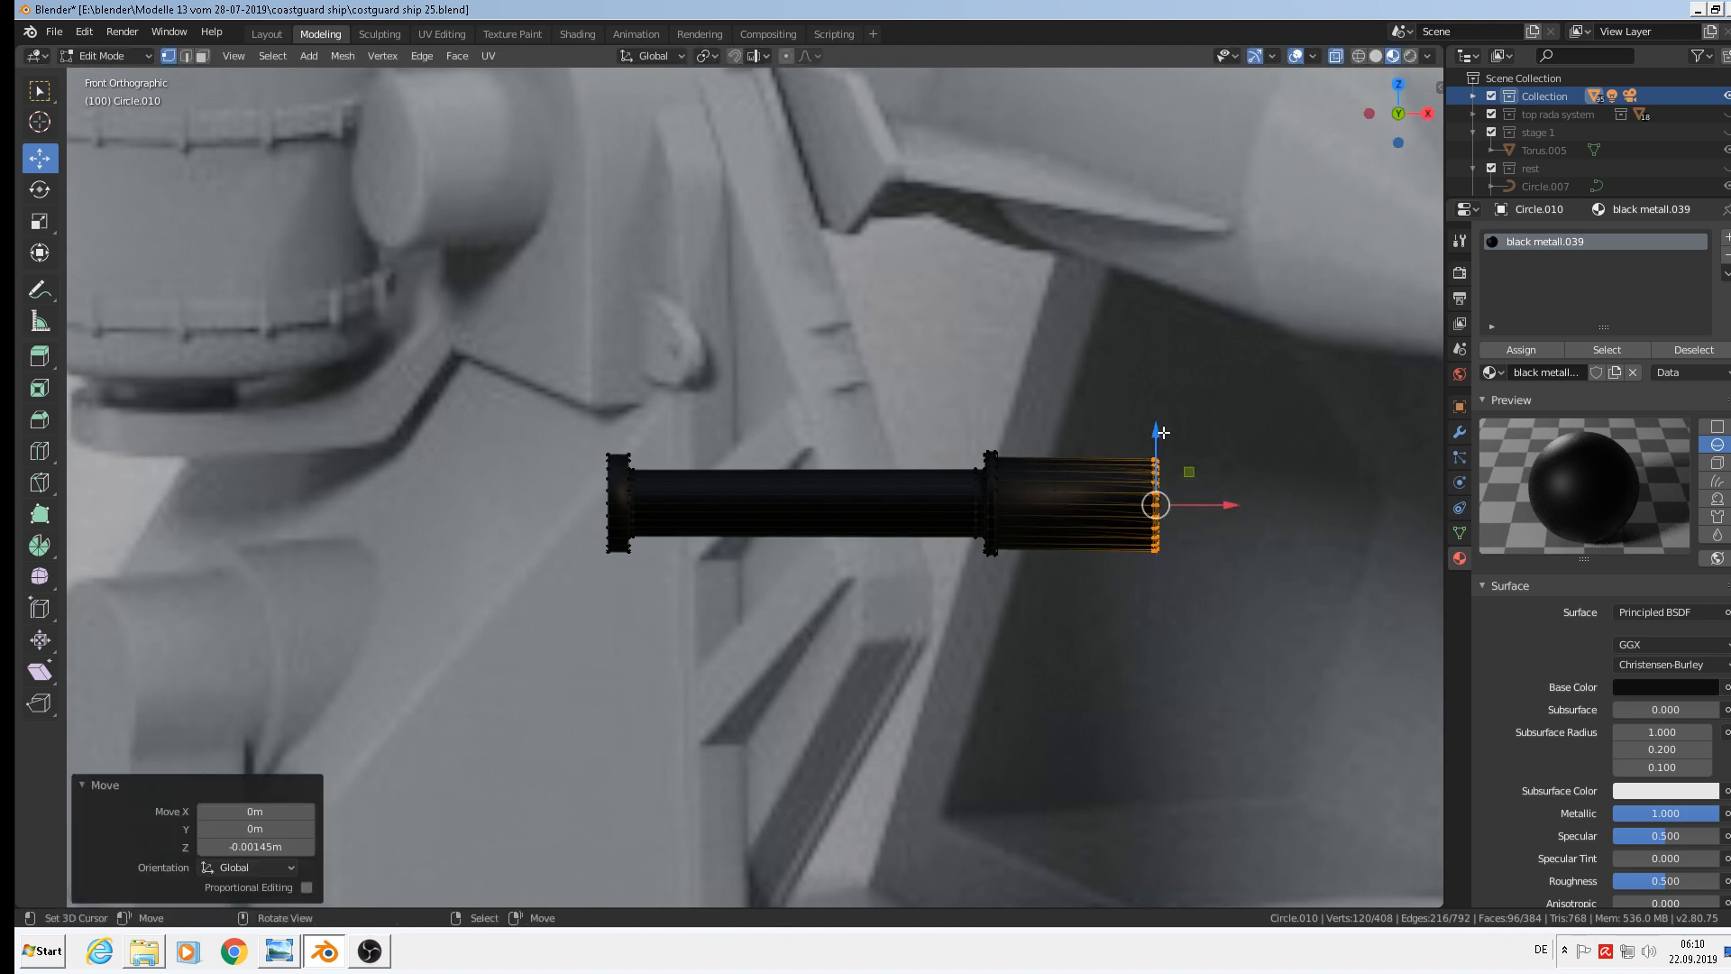
{"action": "key", "text": "Tab"}
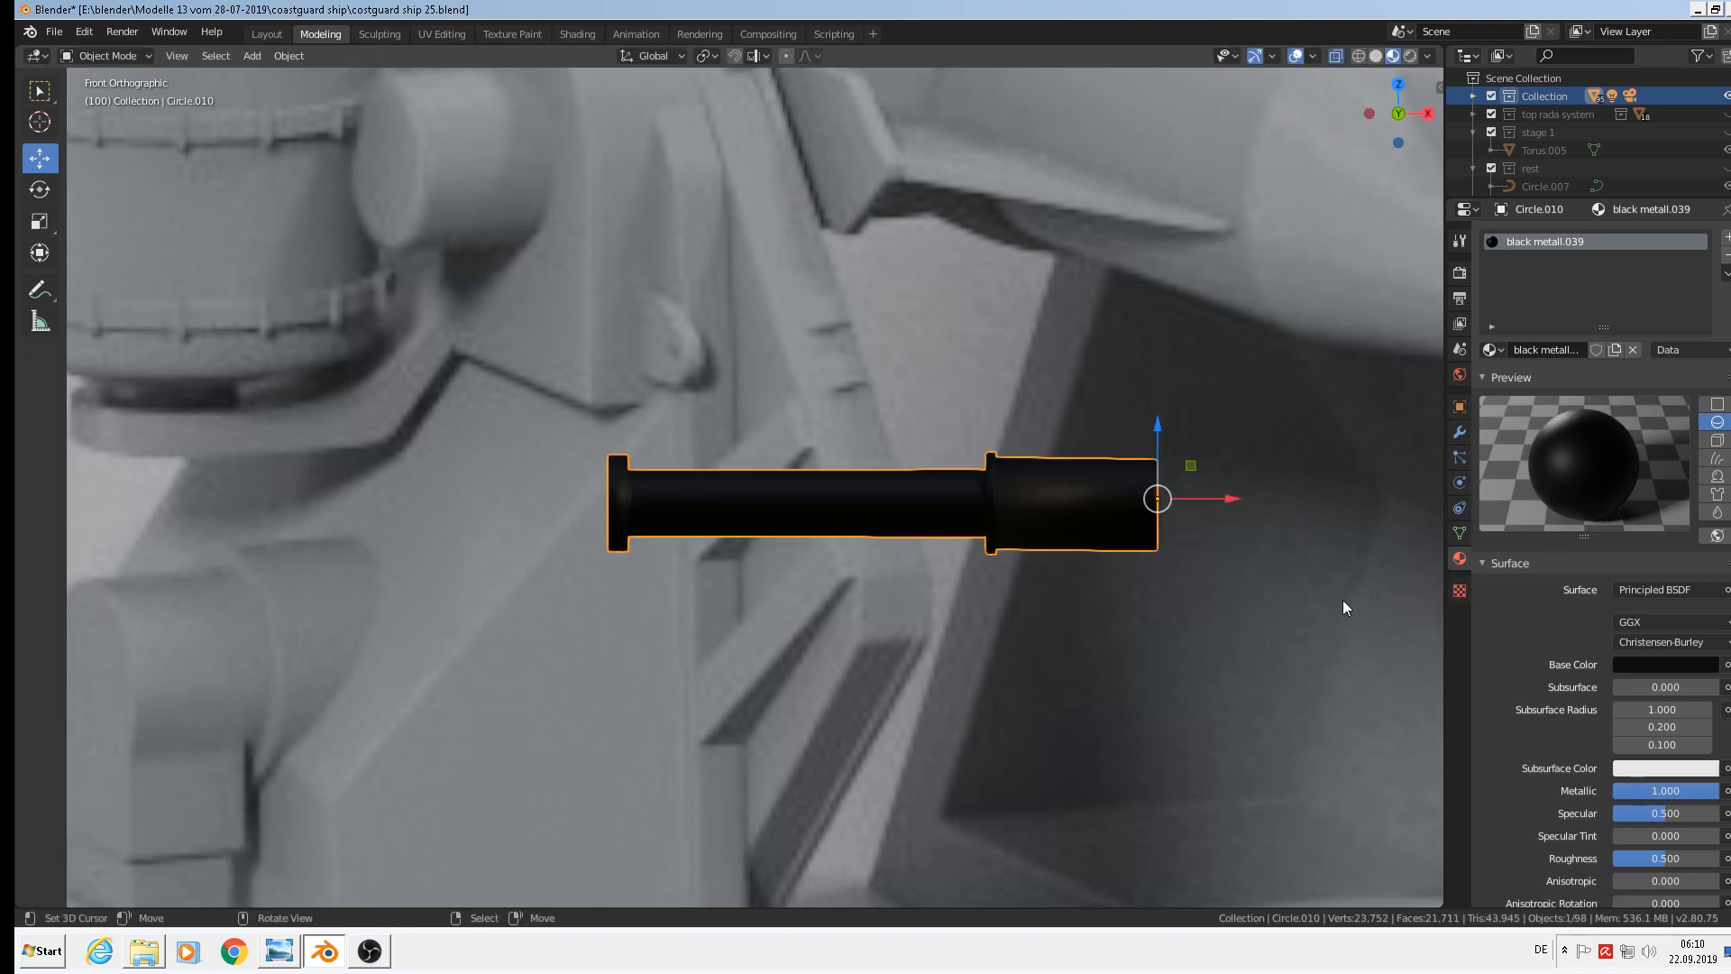
Fine-tune the muzzle end's alignment by moving its selected vertices about 0.000473 m along Z
{"action": "key", "text": "Tab"}
{"action": "scroll", "coordinate": [1149, 561], "scroll_direction": "up", "scroll_amount": 6}
{"action": "middle_click_drag", "start_coordinate": [1016, 434], "coordinate": [1187, 708], "text": "shift"}
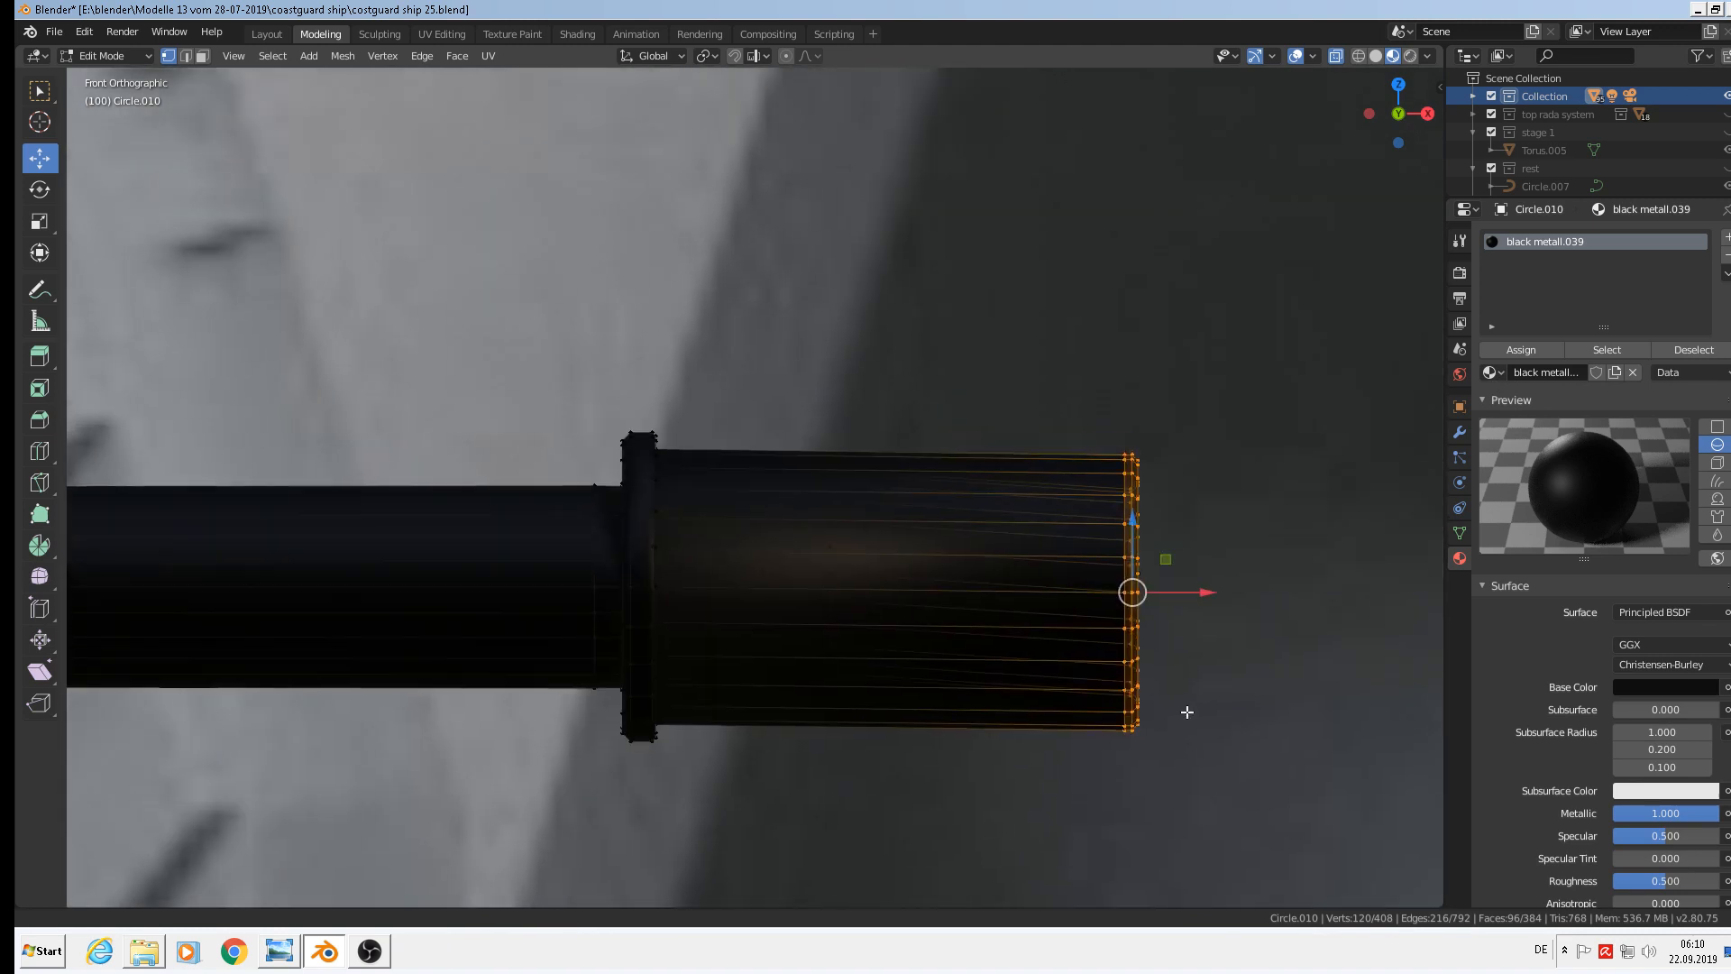
{"action": "scroll", "coordinate": [1169, 666], "scroll_direction": "up", "scroll_amount": 4}
{"action": "key", "text": "g"}
{"action": "key", "text": "z"}
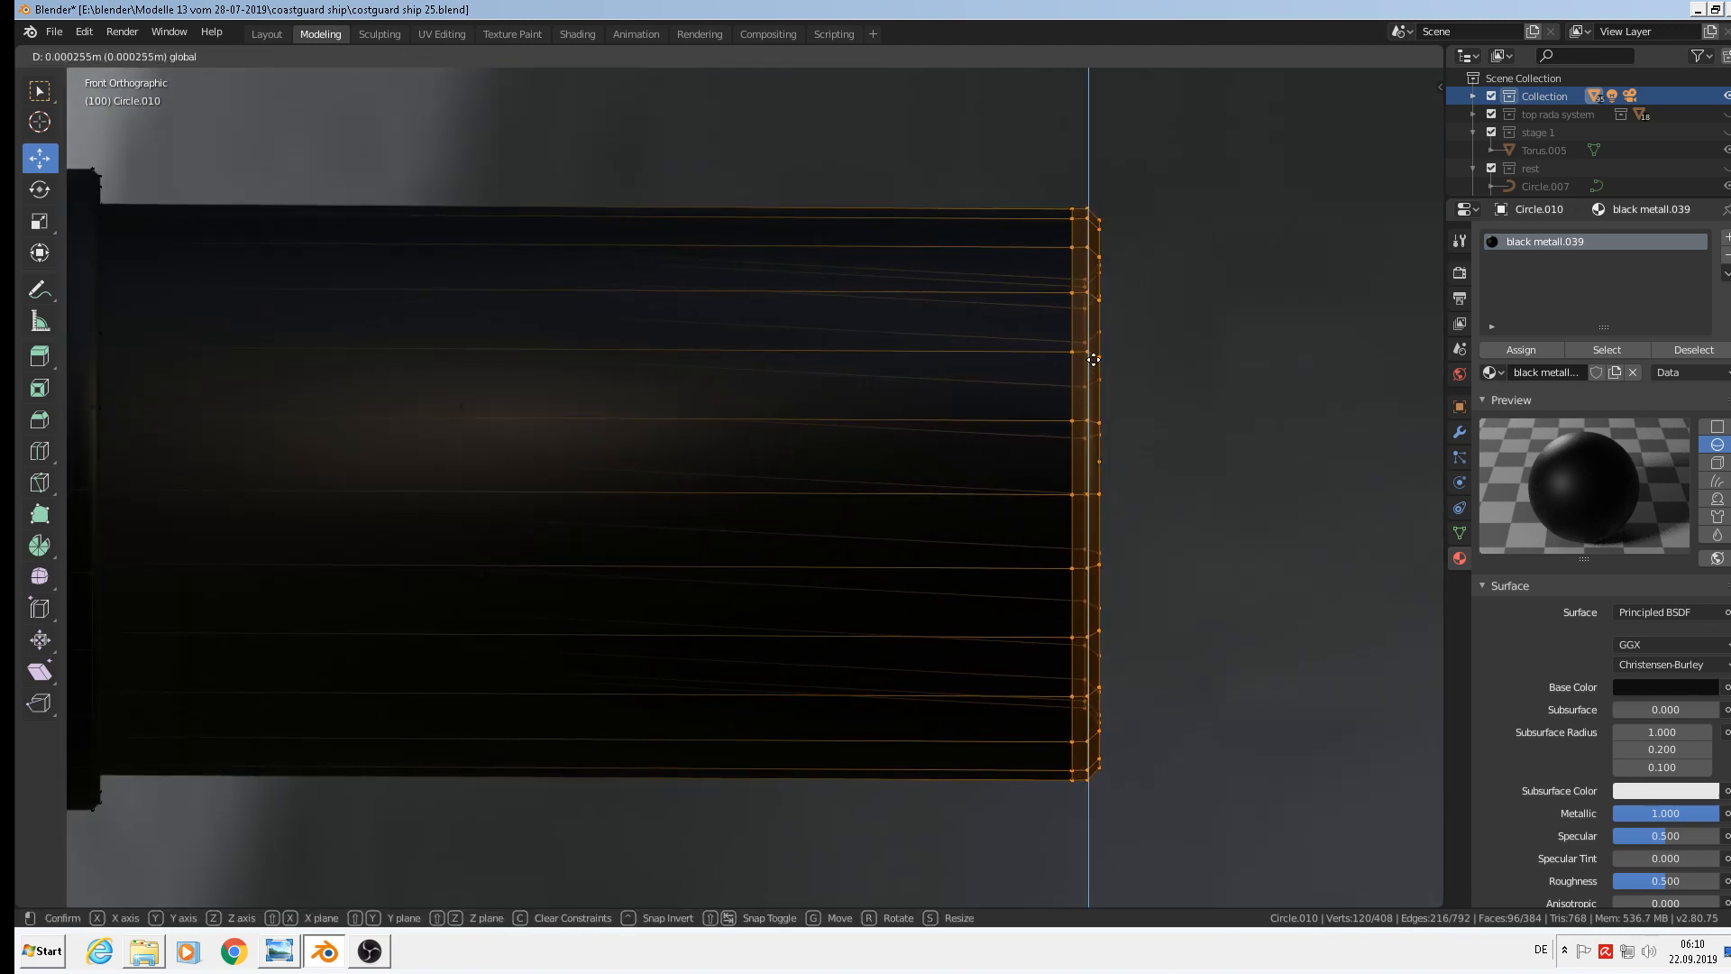
{"action": "left_click", "coordinate": [1102, 300]}
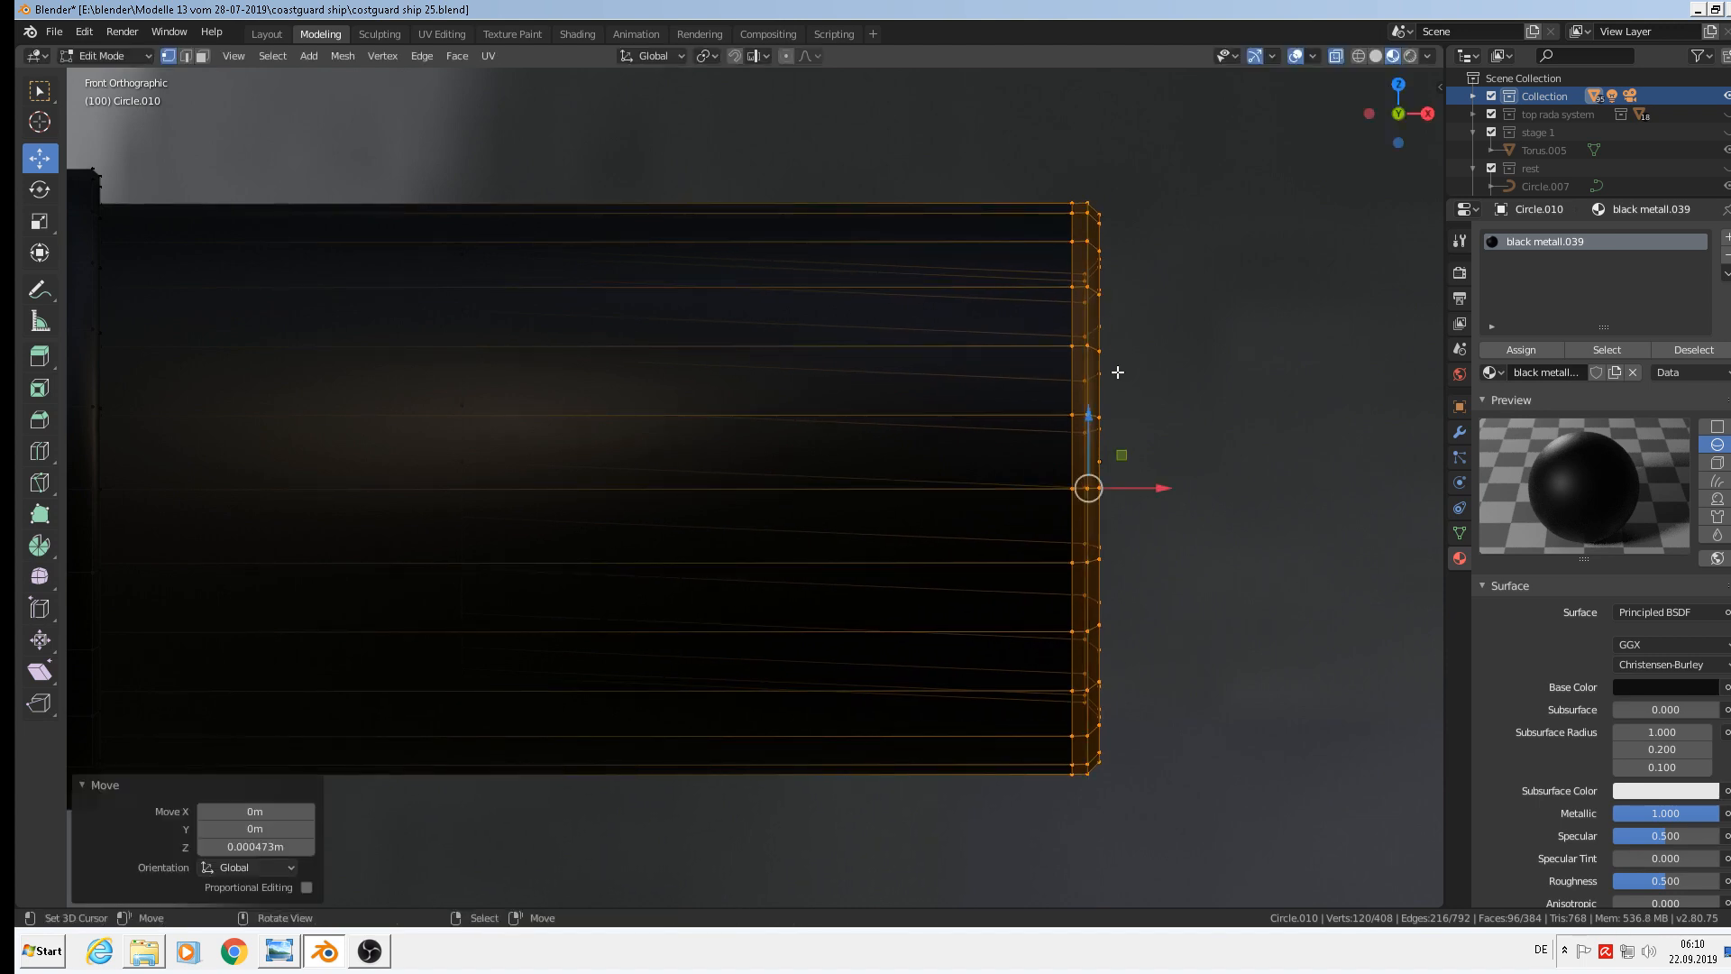
{"action": "scroll", "coordinate": [1120, 632], "scroll_direction": "down", "scroll_amount": 5}
{"action": "key", "text": "Tab"}
{"action": "scroll", "coordinate": [1116, 690], "scroll_direction": "down", "scroll_amount": 10}
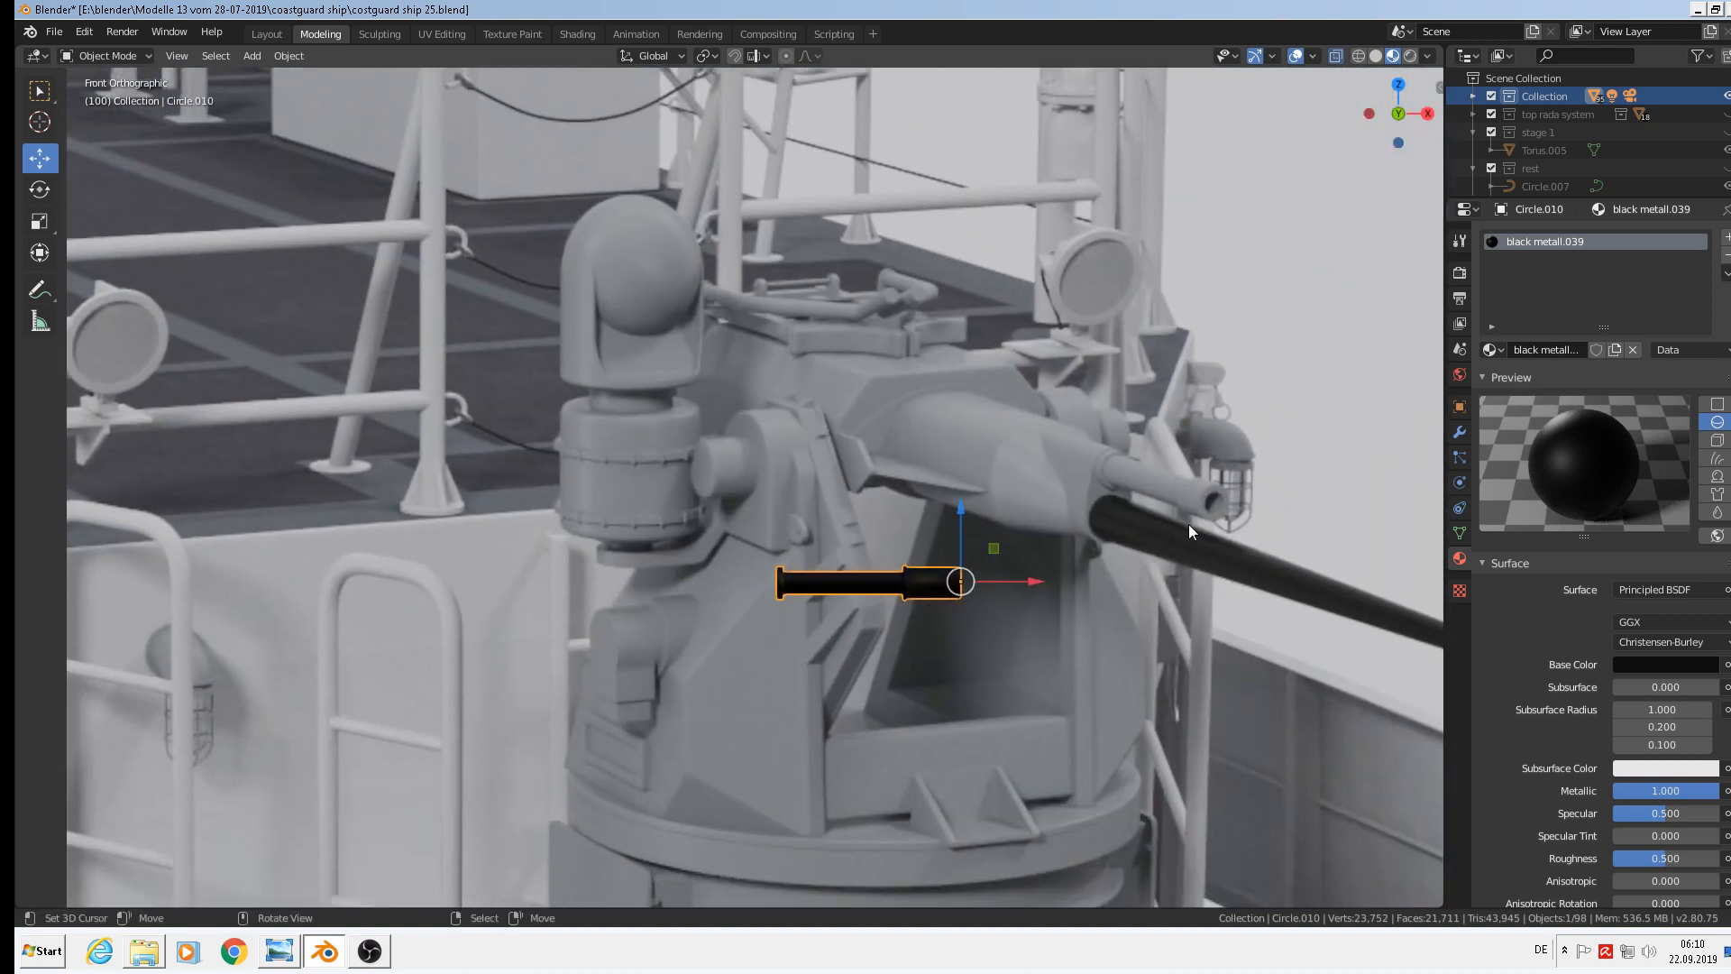
Replace the short barrel's black material with a new material named "light gray metal"
{"action": "left_click", "coordinate": [1726, 256]}
{"action": "left_click", "coordinate": [1492, 350]}
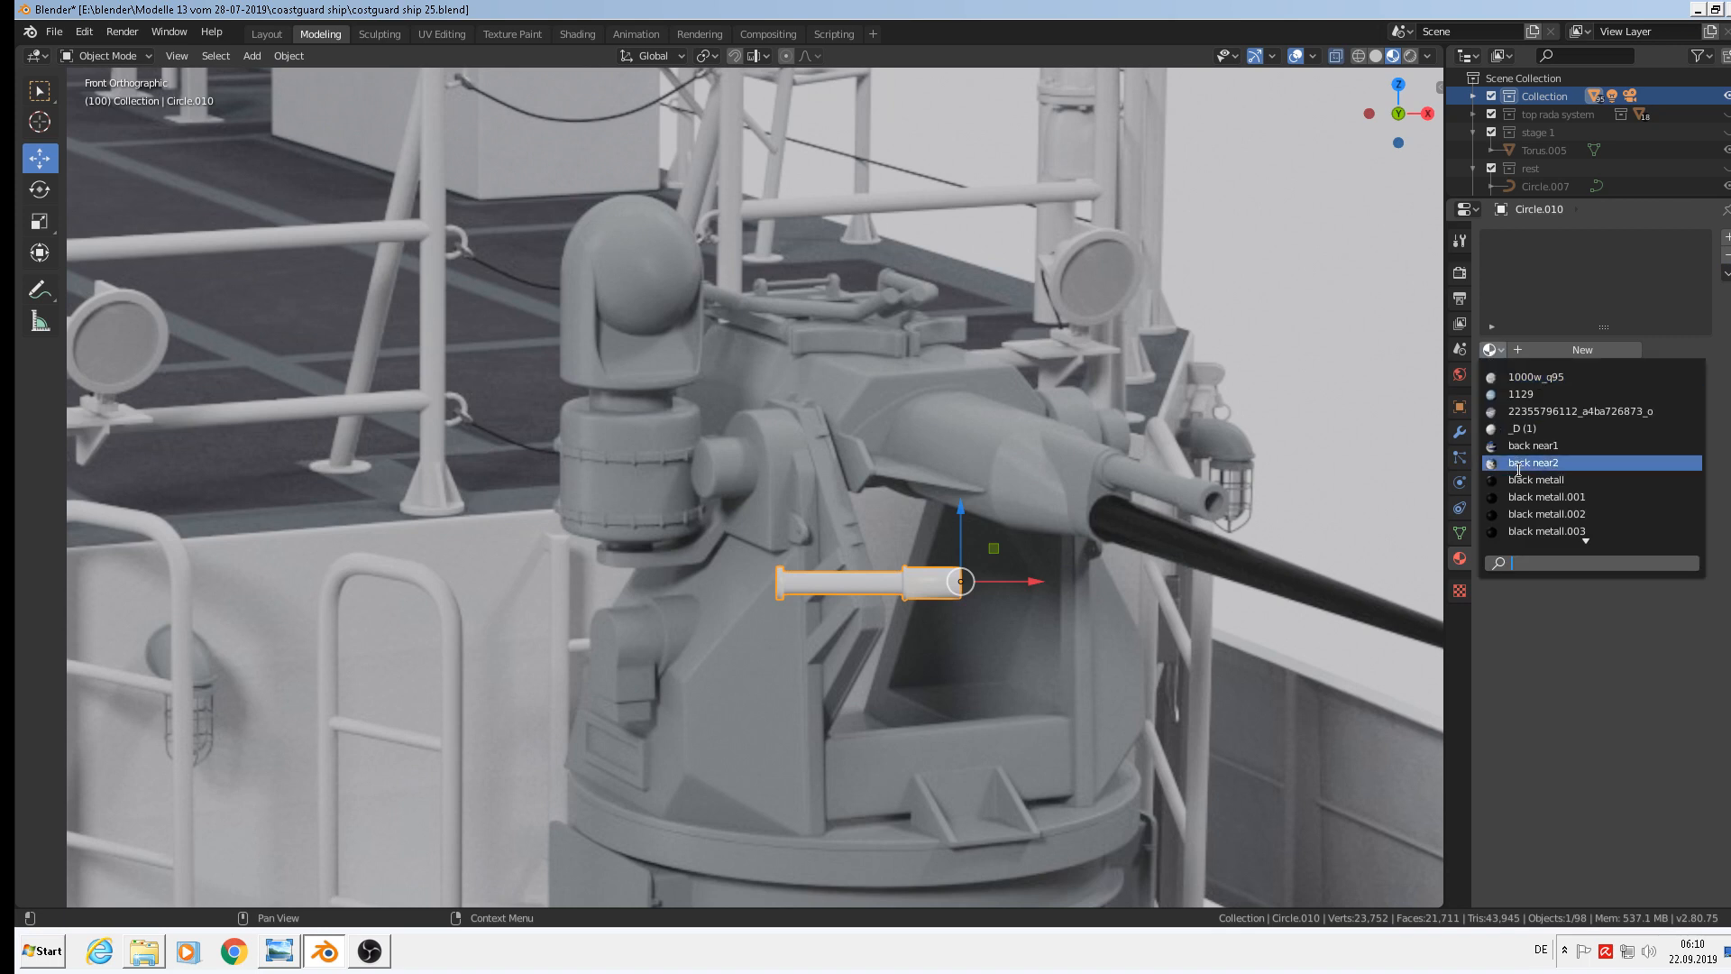
{"action": "type", "text": "gre"}
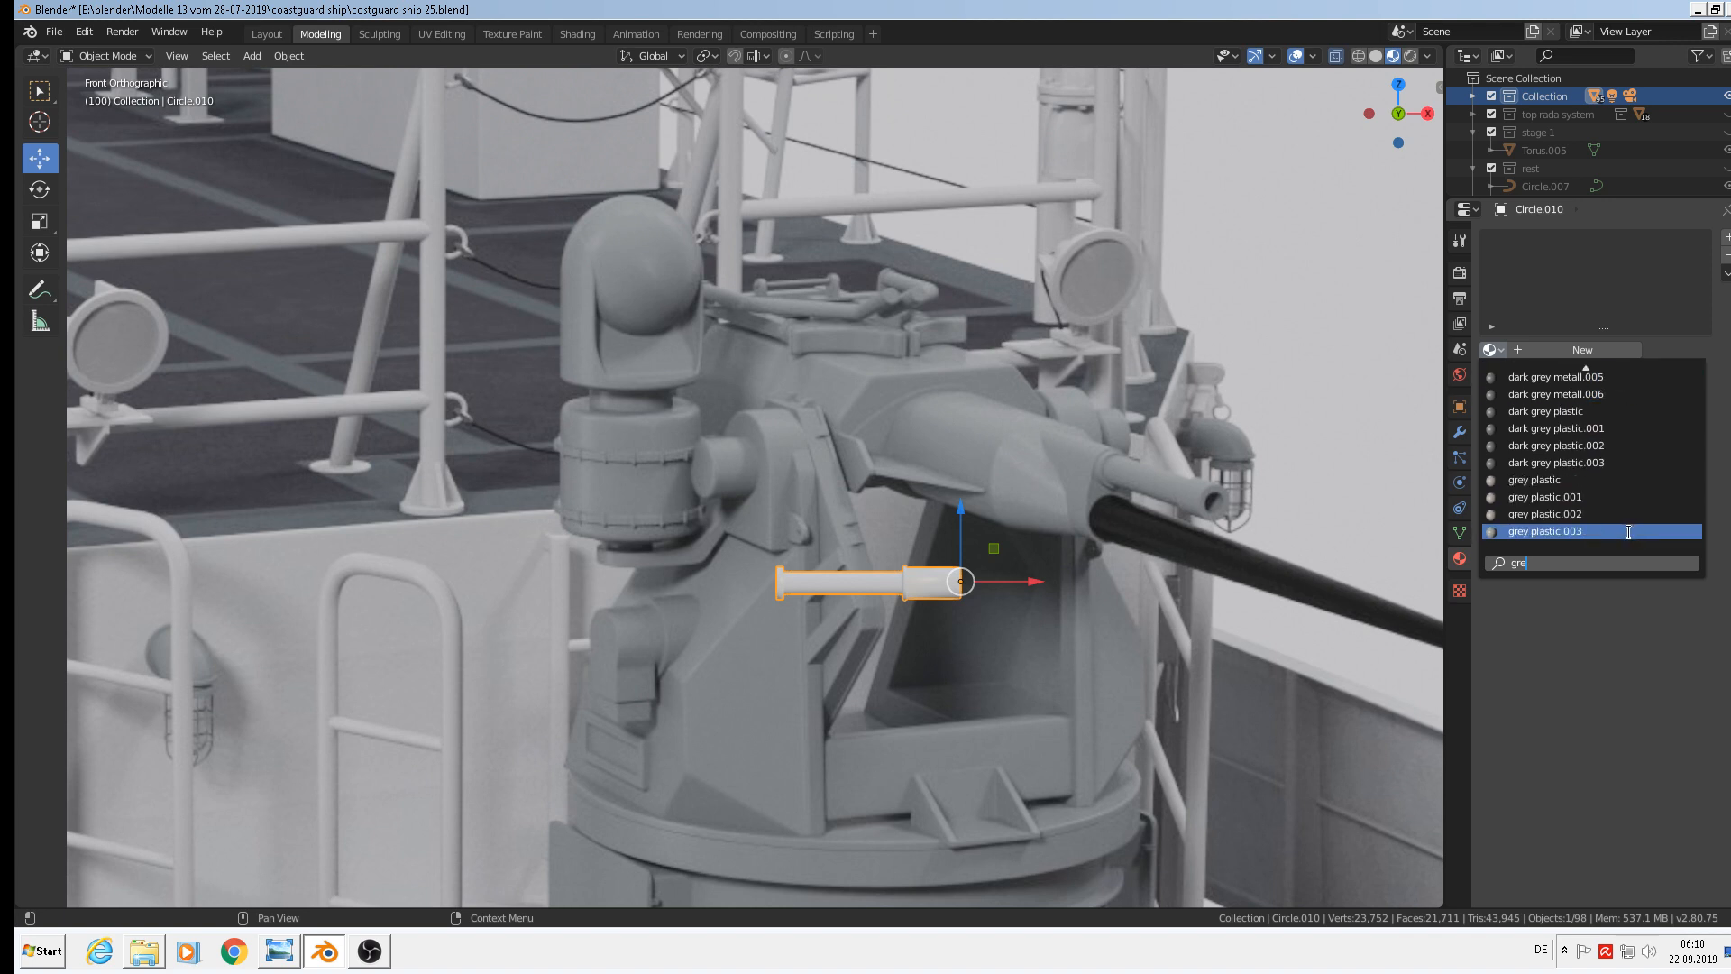
{"action": "left_click", "coordinate": [1577, 348]}
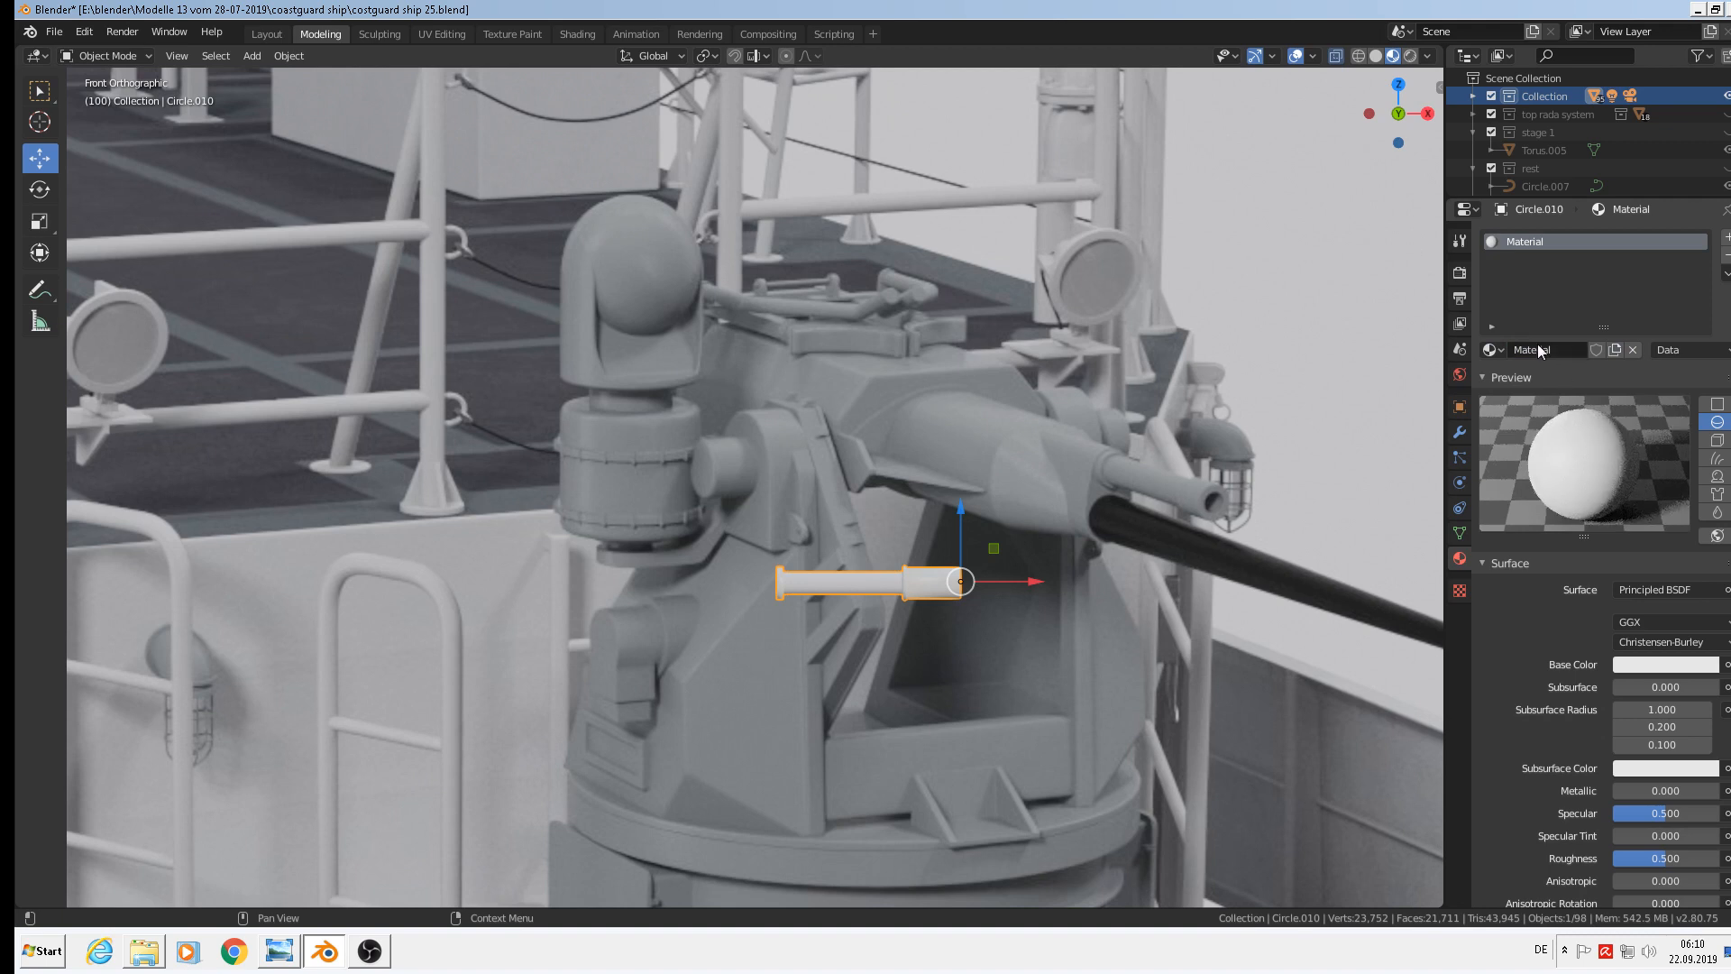
{"action": "double_click", "coordinate": [1543, 349]}
{"action": "key", "text": "BackSpace"}
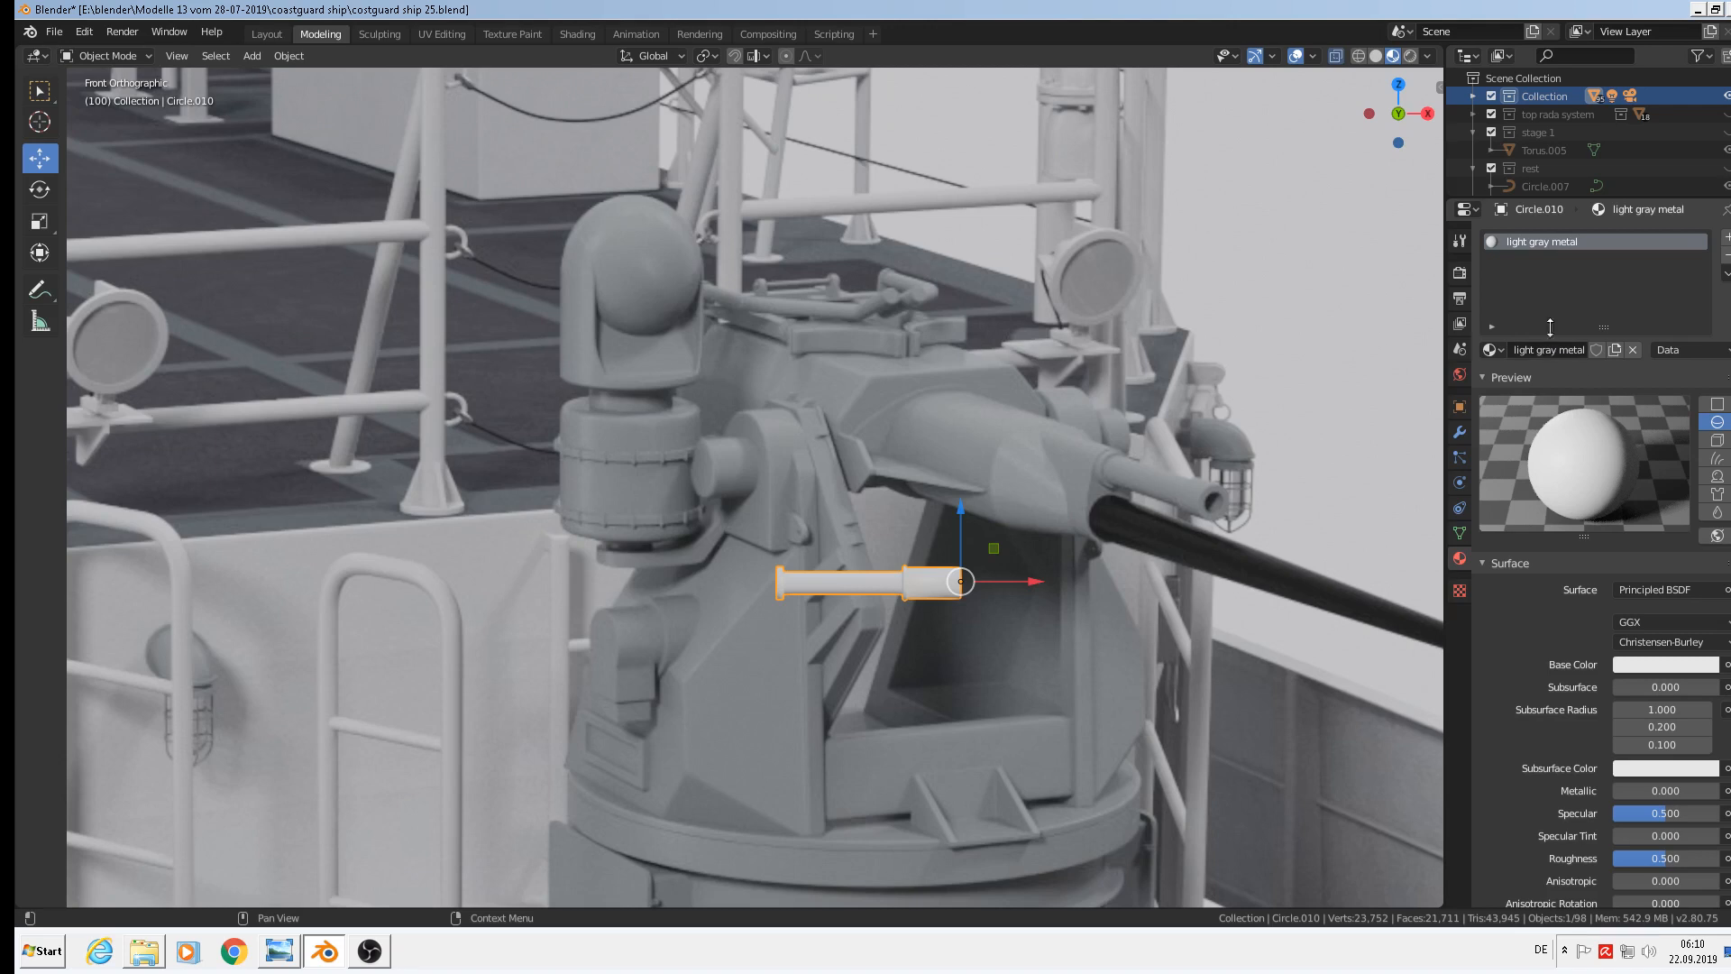
Sample the light gray metal's base color from the reference gun, and set Metallic to 1 and Roughness to about 0.892
{"action": "left_click", "coordinate": [1679, 666]}
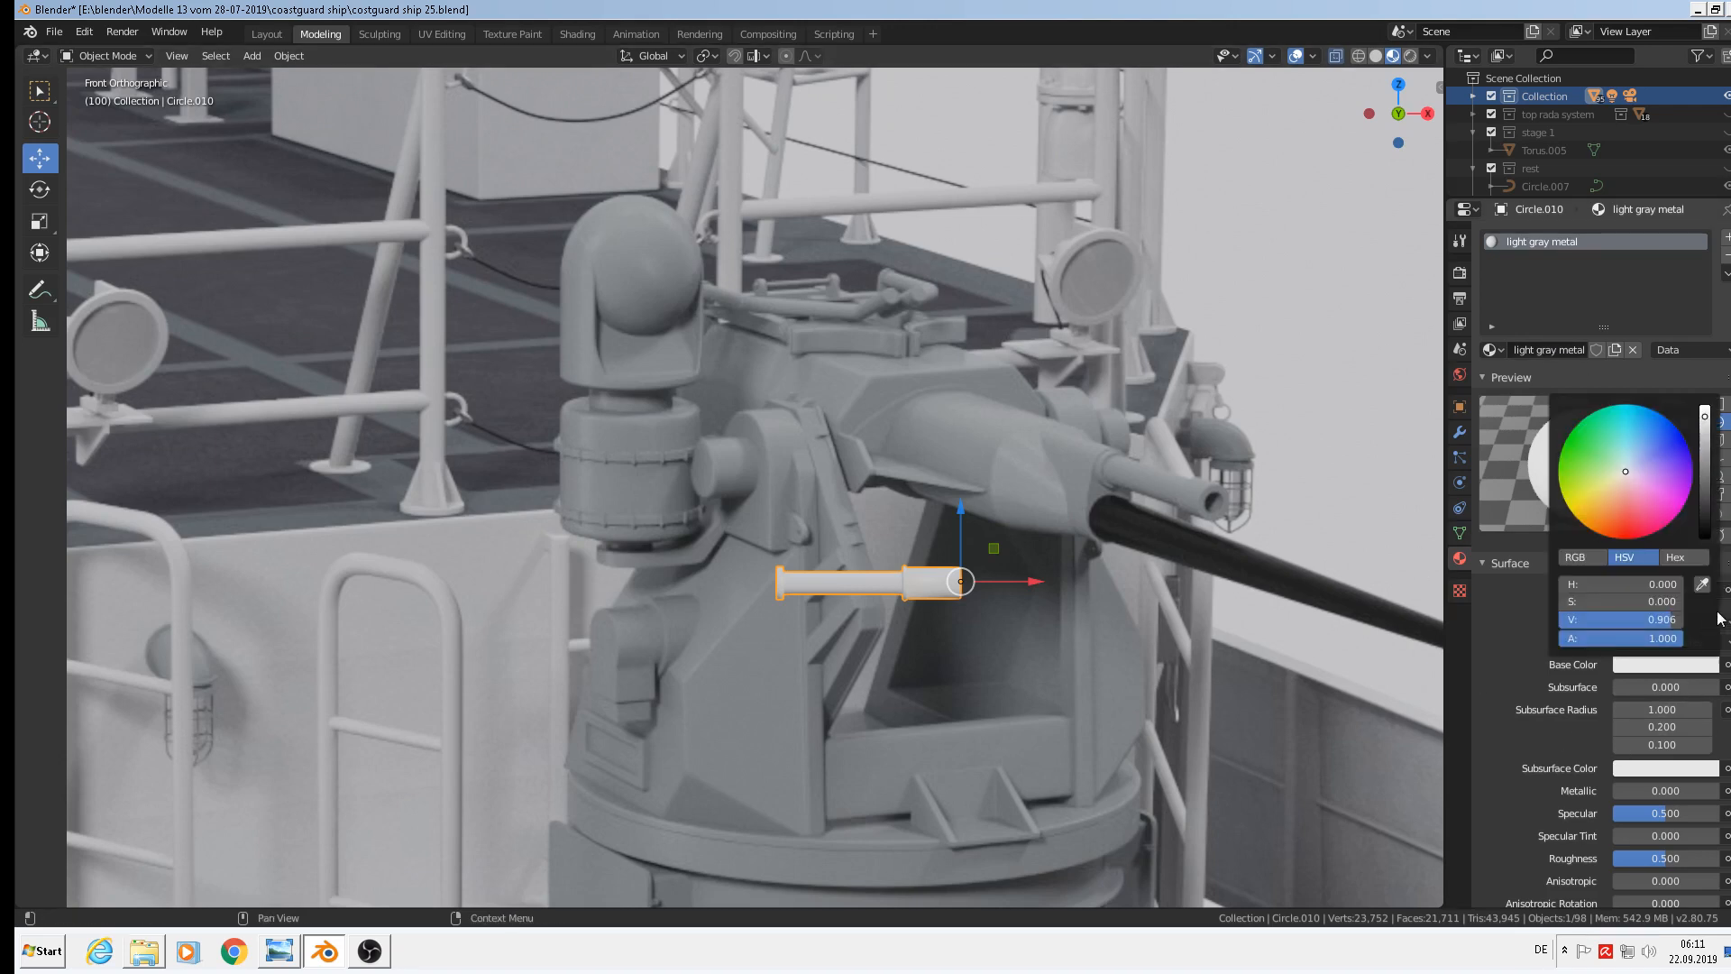
{"action": "left_click", "coordinate": [1703, 585]}
{"action": "left_click", "coordinate": [962, 416]}
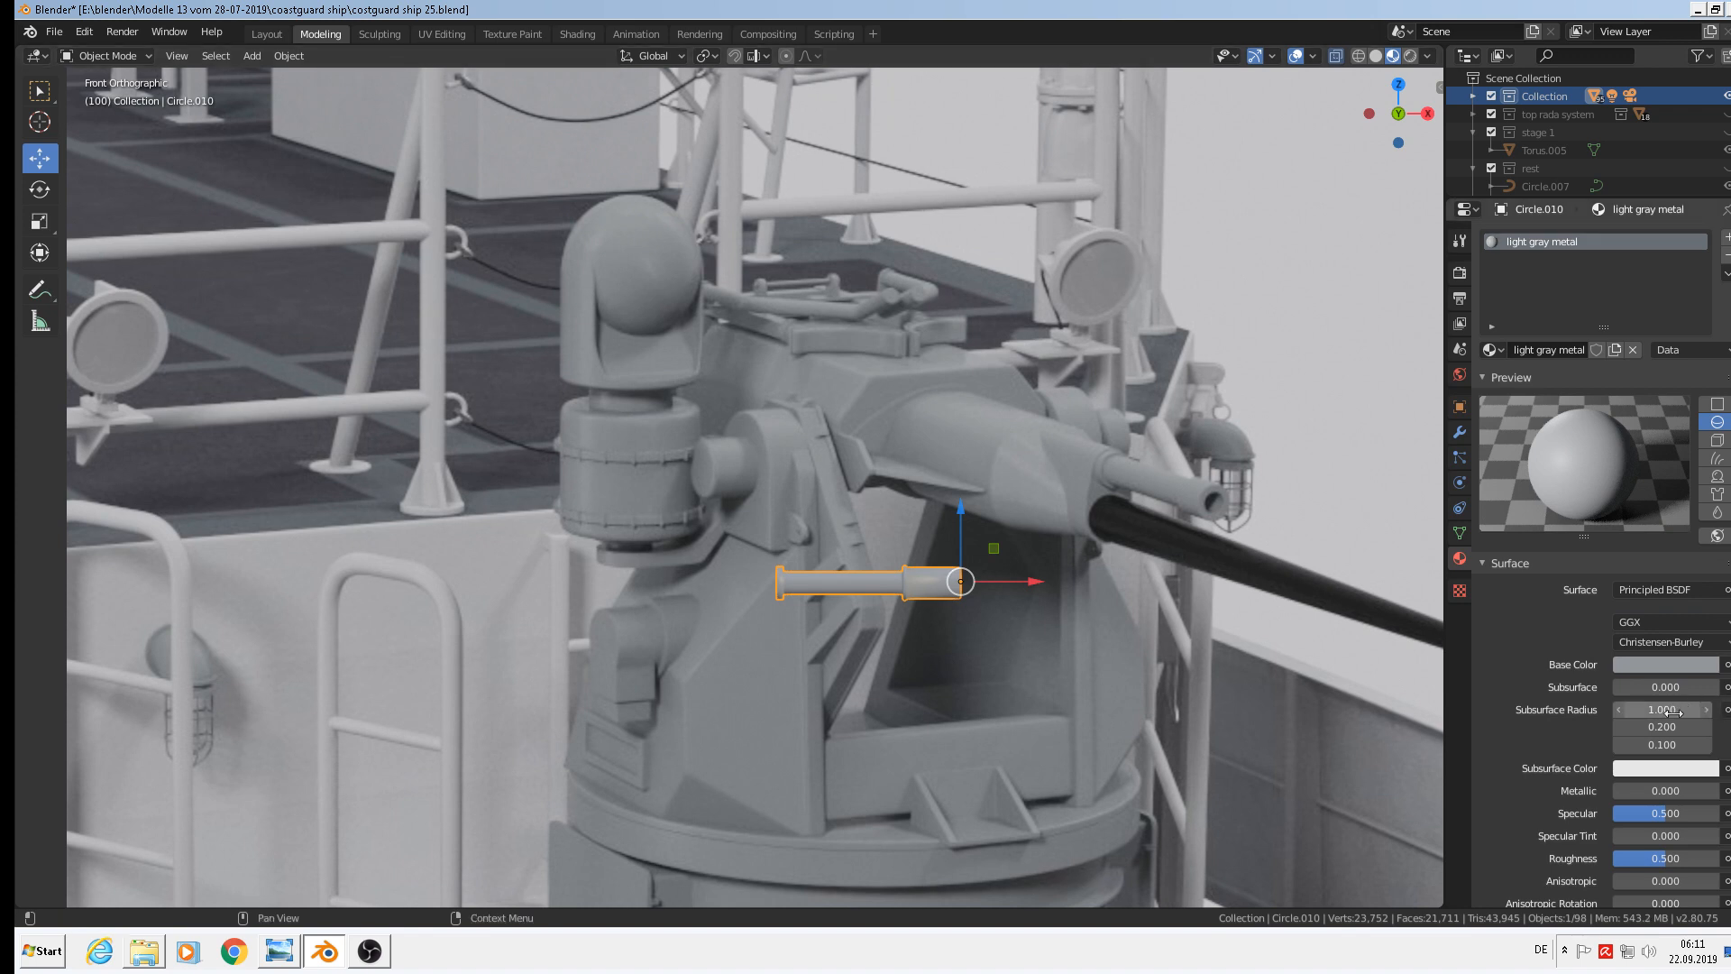
{"action": "left_click", "coordinate": [1667, 790]}
{"action": "type", "text": "1"}
{"action": "key", "text": "Return"}
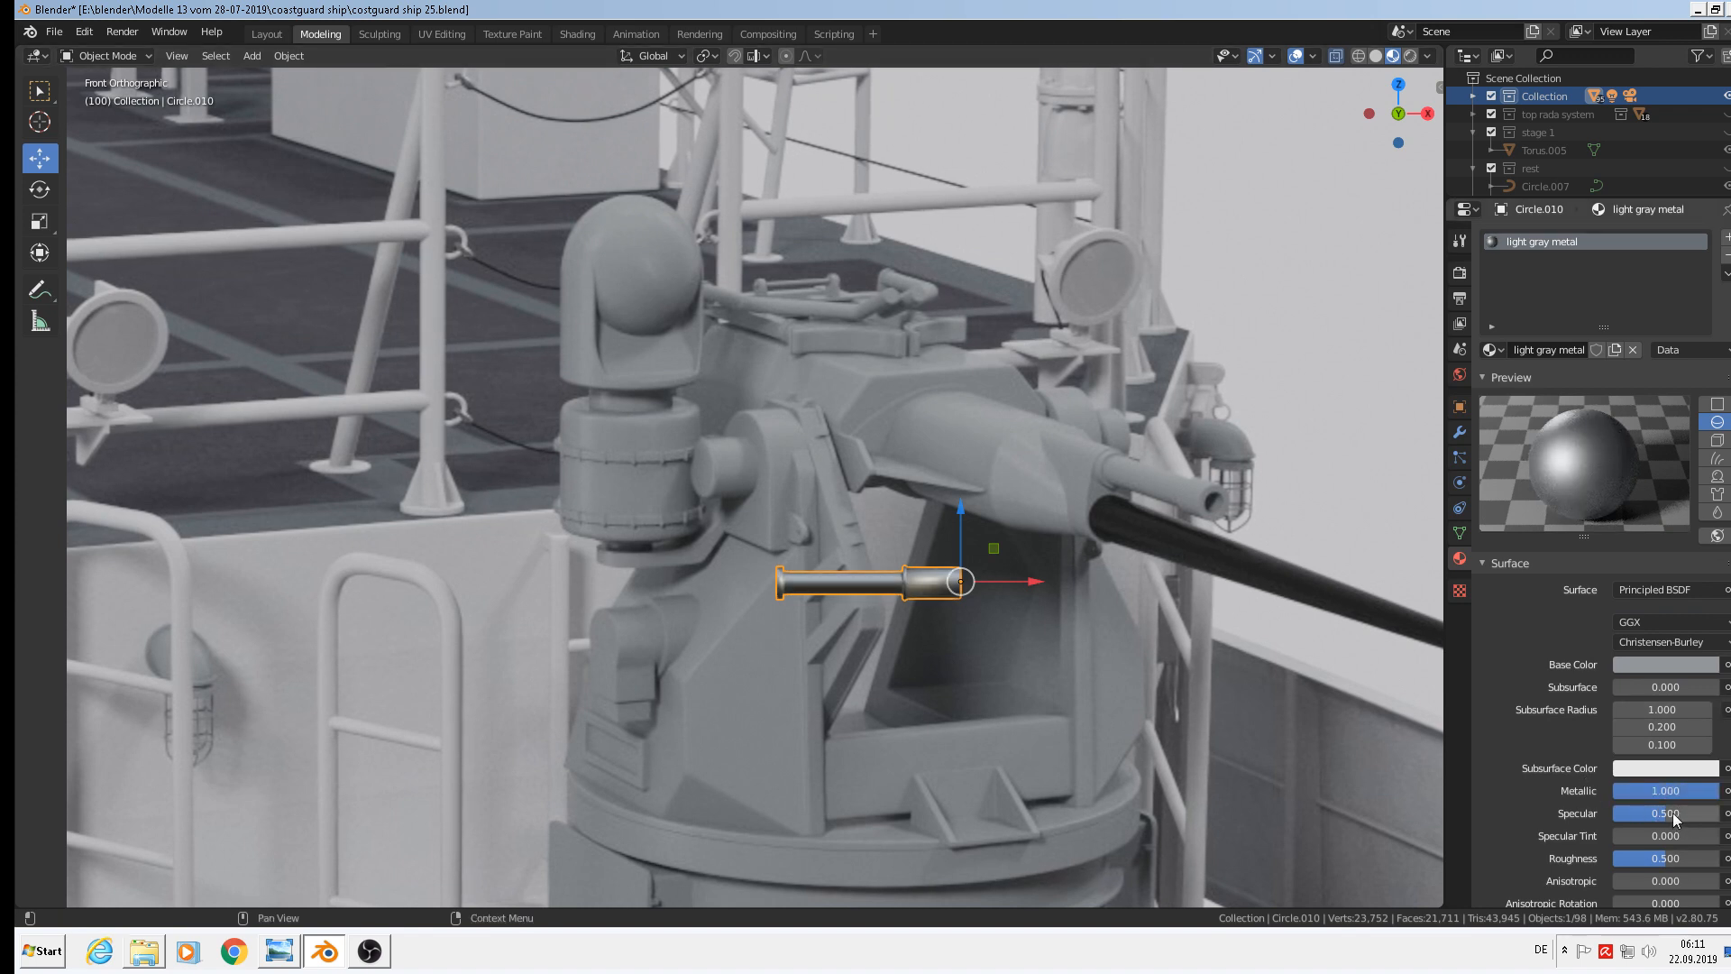
{"action": "mouse_move", "coordinate": [1684, 860]}
{"action": "left_mouse_down"}
{"action": "mouse_move", "coordinate": [1664, 860]}
{"action": "mouse_move", "coordinate": [1711, 864]}
{"action": "left_mouse_up"}
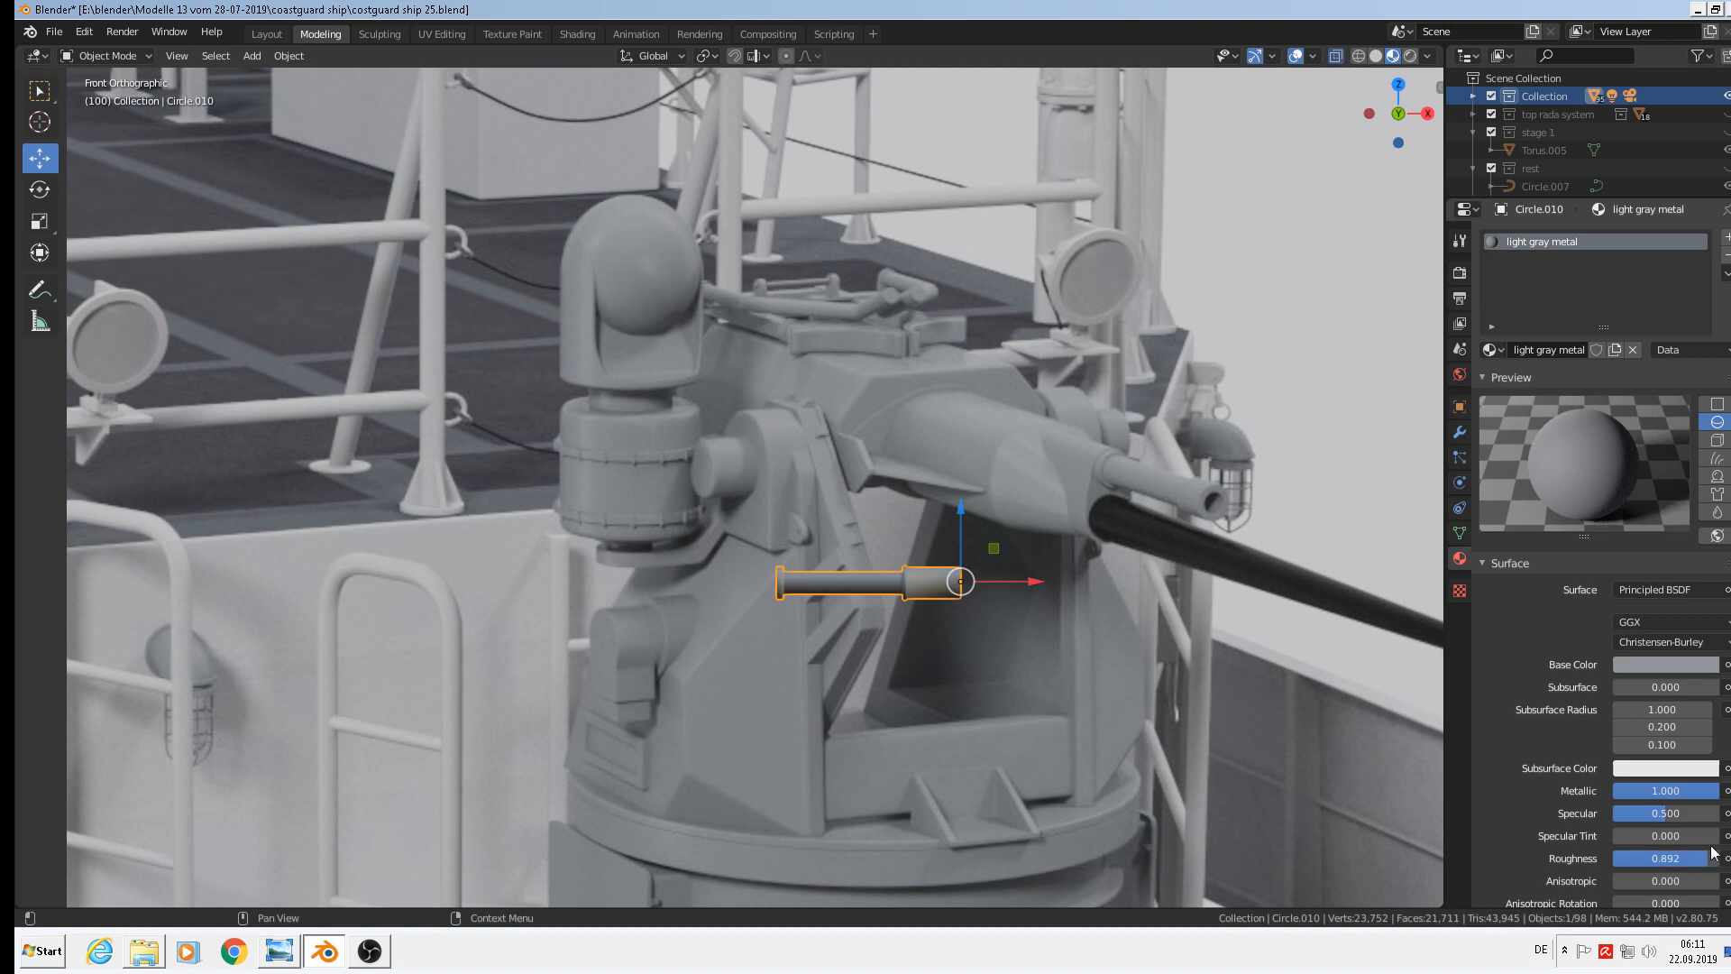
Move the edge loop just behind the short barrel's collar about 0.0014 m along X toward the collar
{"action": "scroll", "coordinate": [992, 649], "scroll_direction": "up", "scroll_amount": 6}
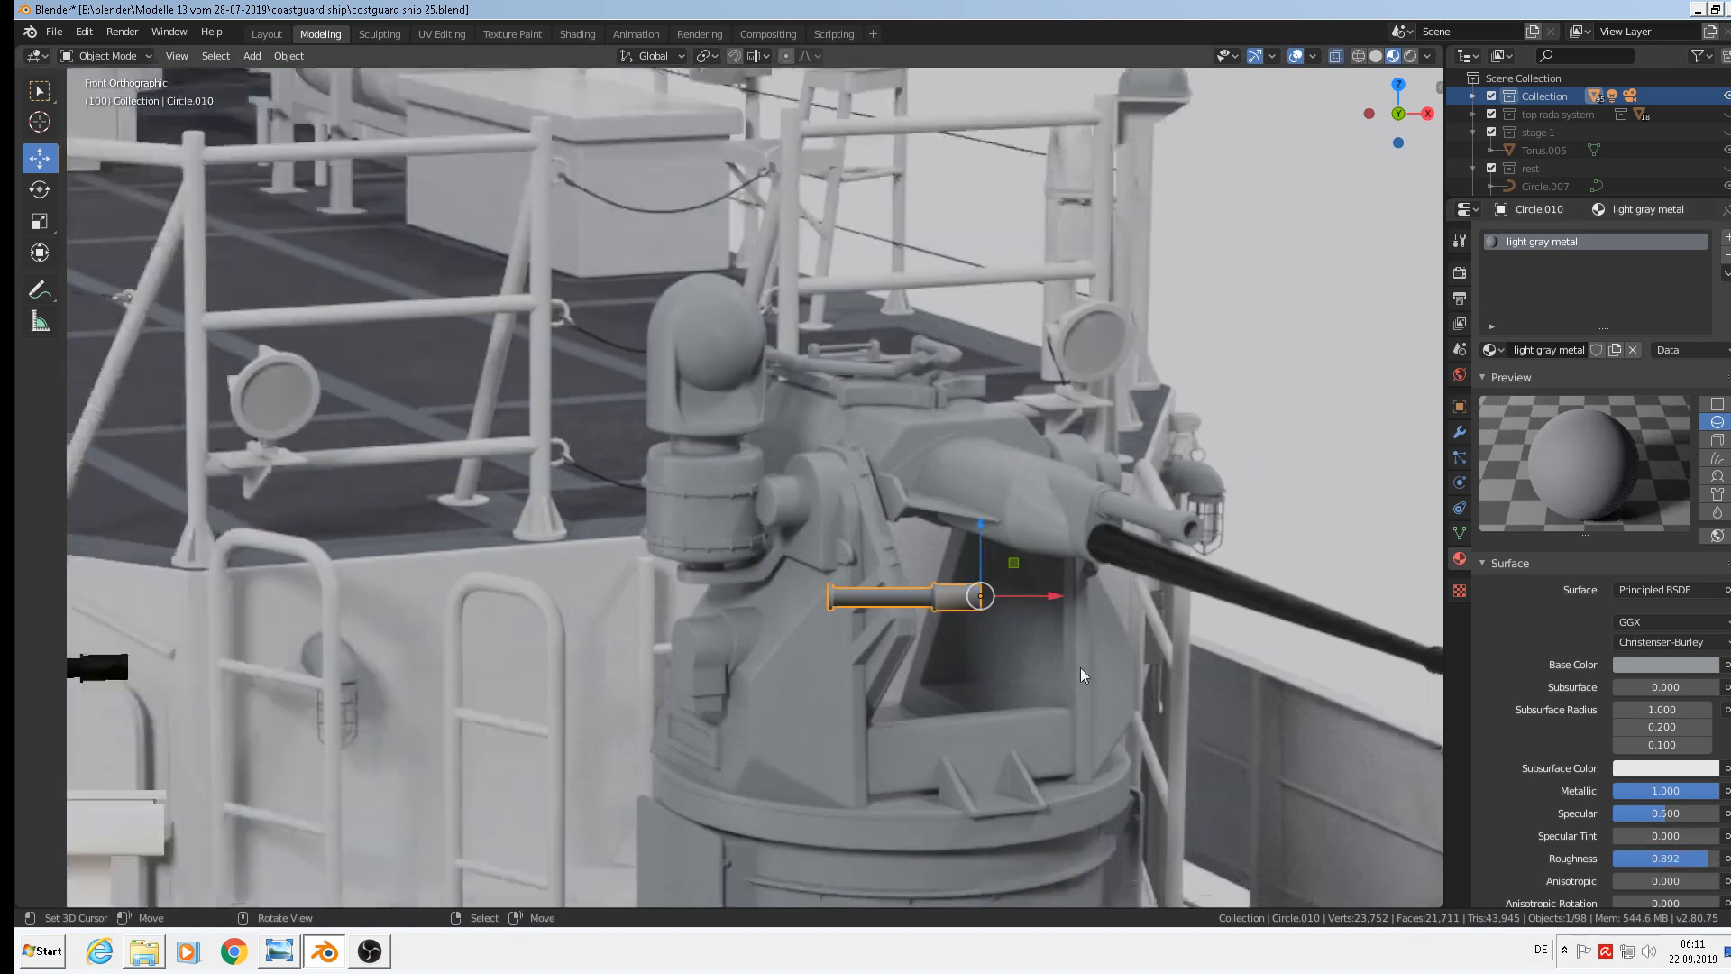
{"action": "scroll", "coordinate": [1069, 577], "scroll_direction": "up", "scroll_amount": 4}
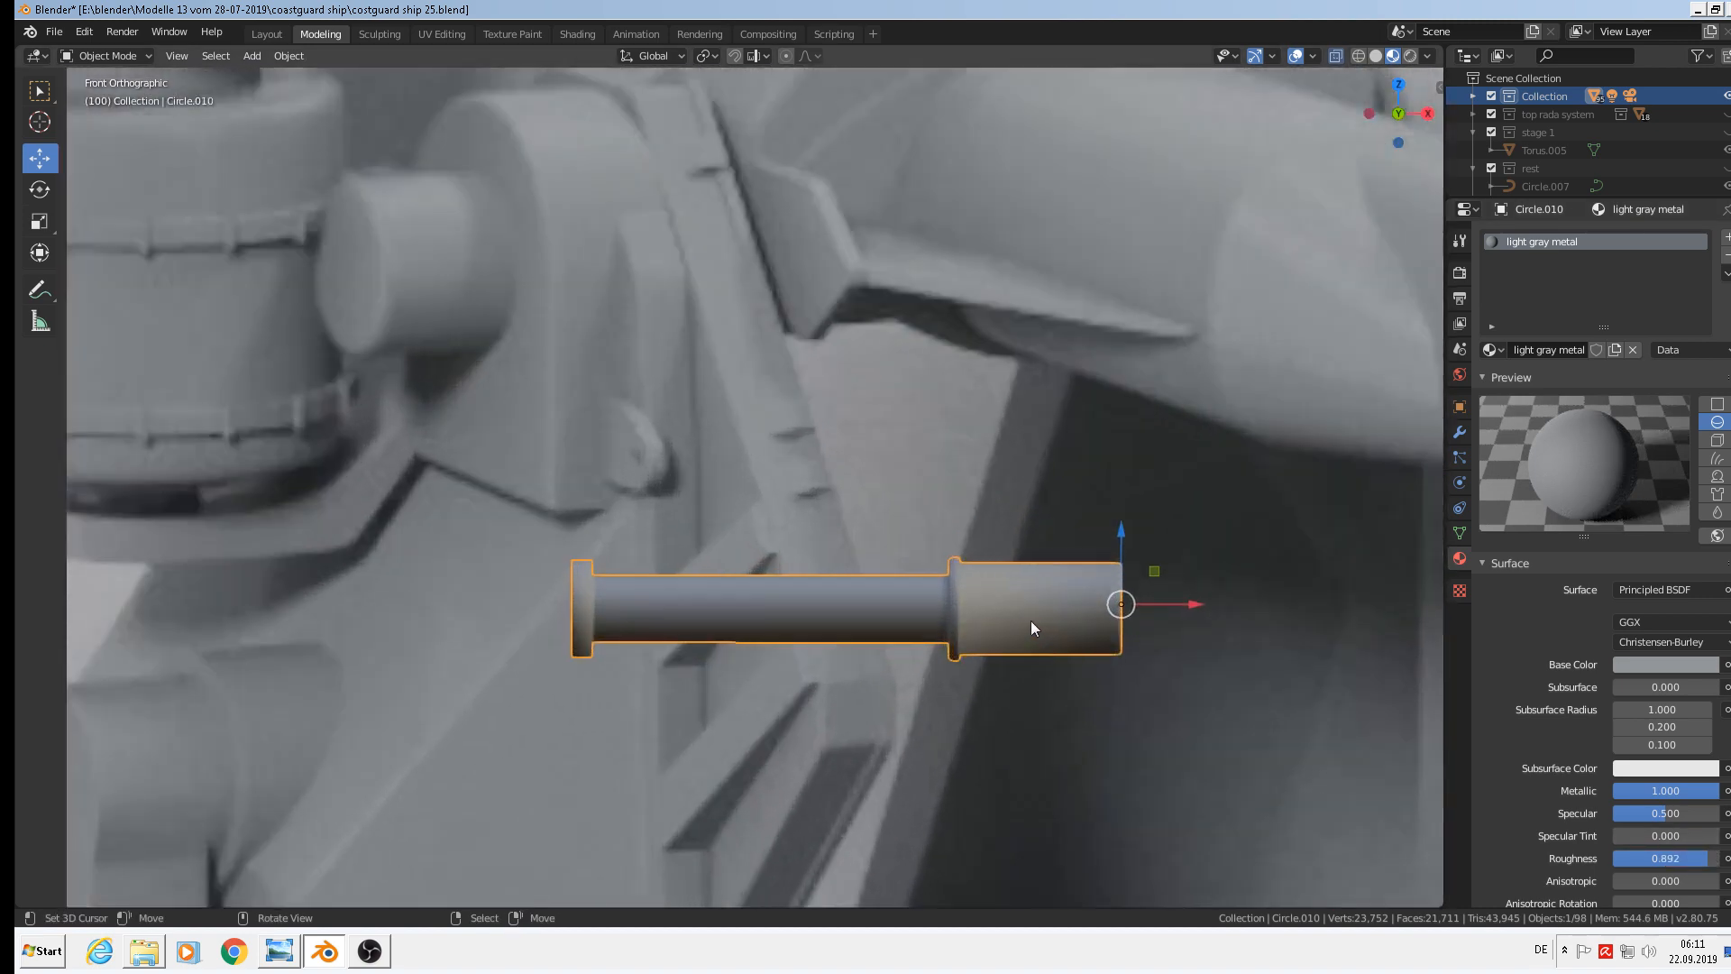
{"action": "key", "text": "Tab"}
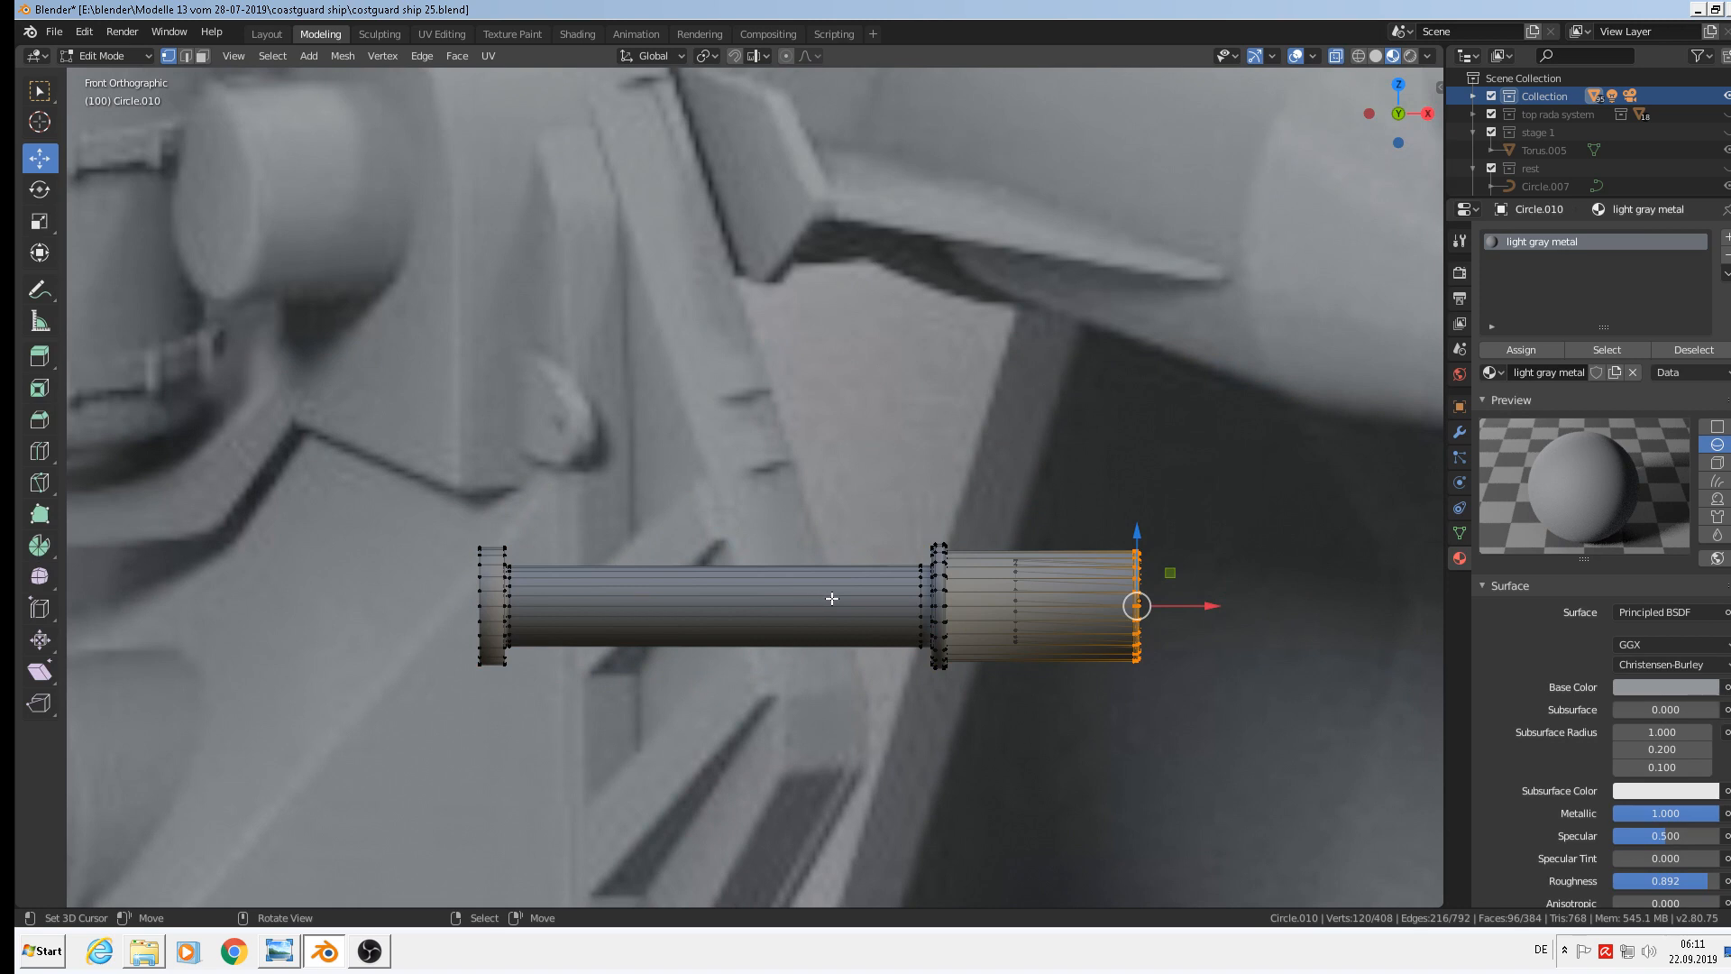
{"action": "left_click", "coordinate": [924, 605], "text": "alt"}
{"action": "key", "text": "g"}
{"action": "key", "text": "x"}
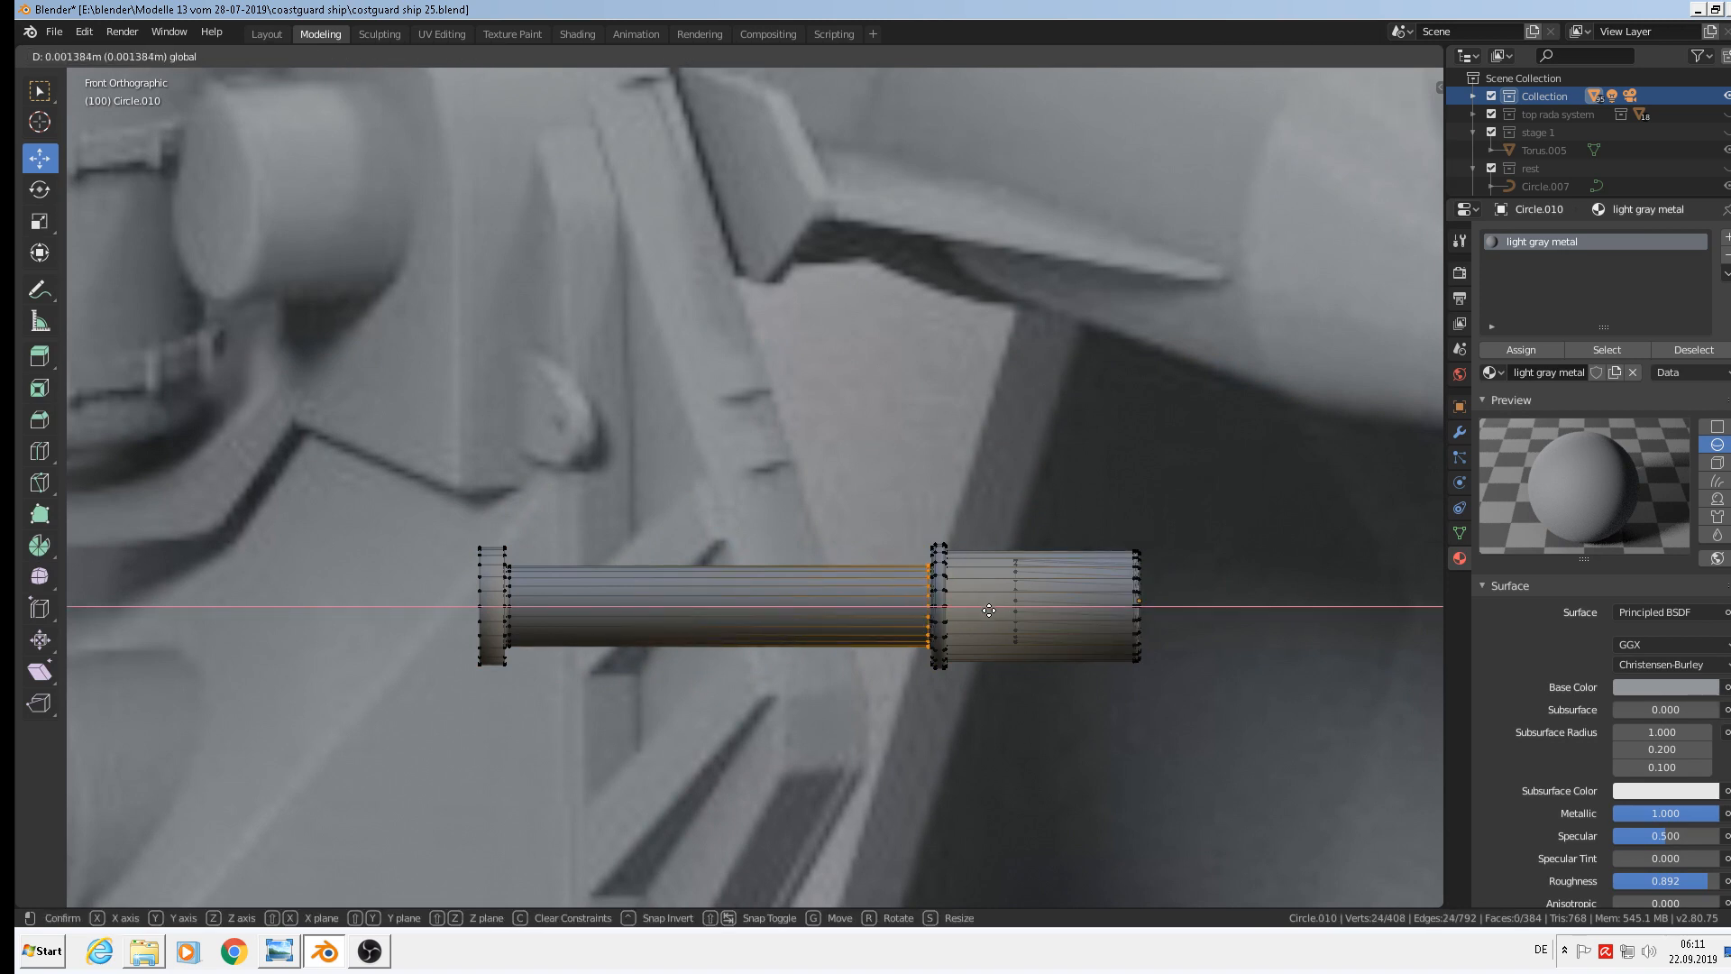
{"action": "left_click", "coordinate": [991, 611]}
{"action": "scroll", "coordinate": [1056, 599], "scroll_direction": "up", "scroll_amount": 2}
{"action": "key", "text": "Tab"}
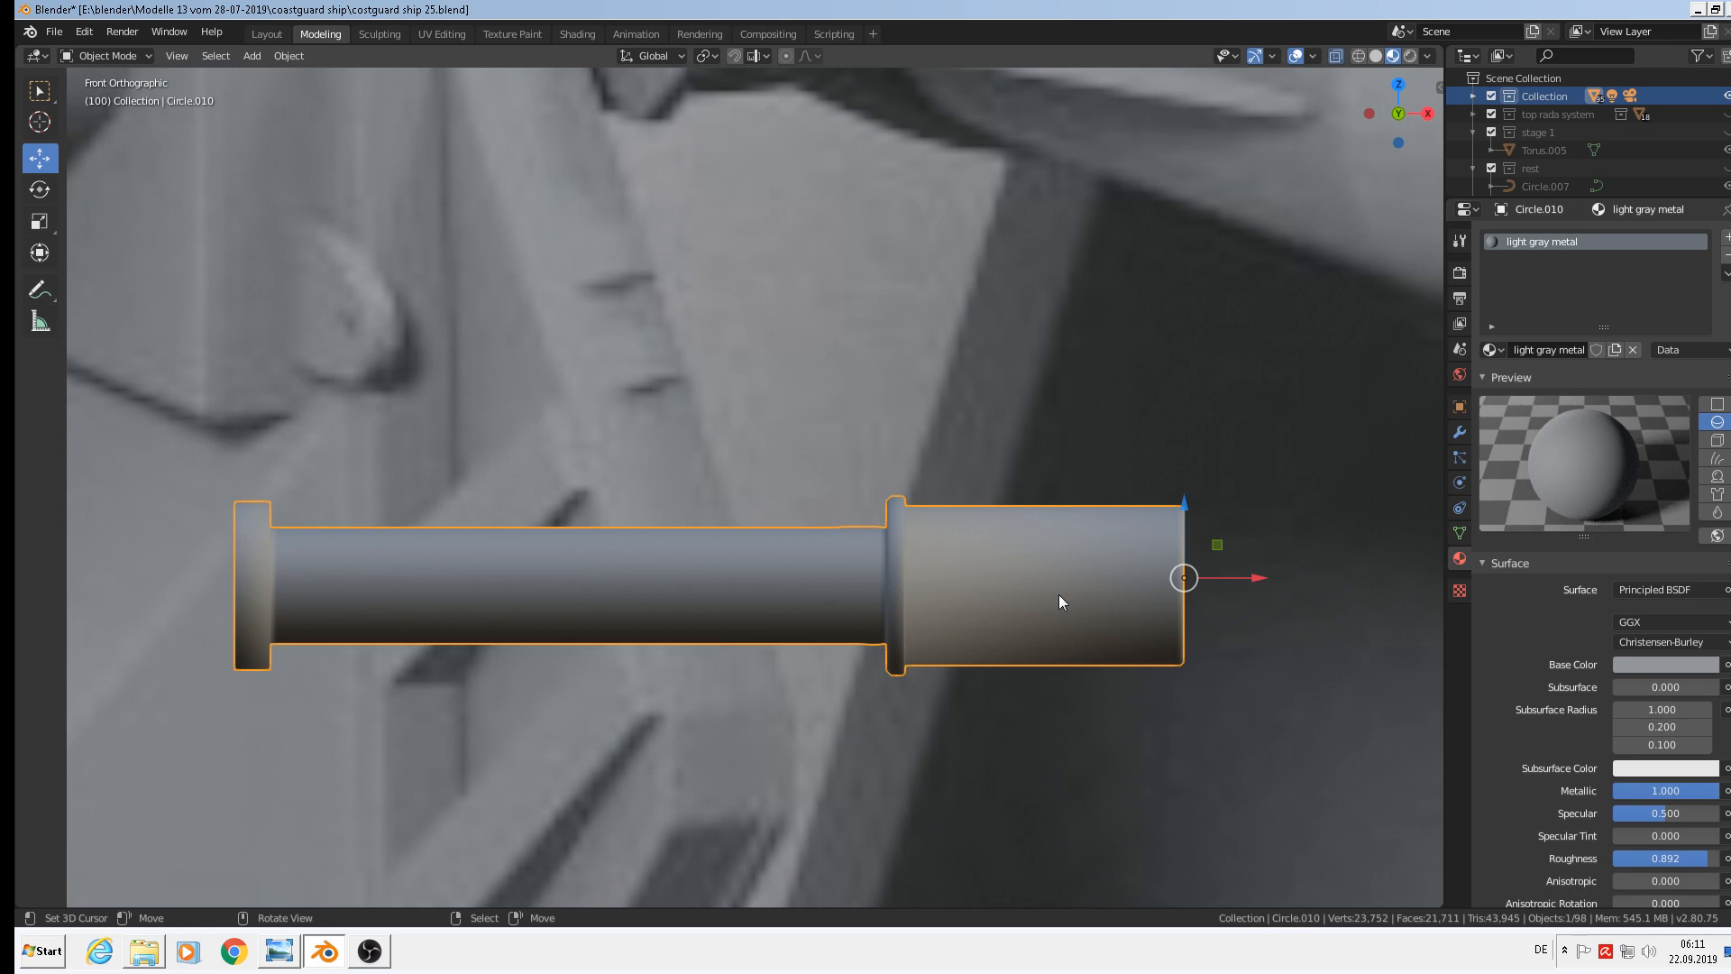
Select the whole short barrel mesh and recalculate its normals to face outside
{"action": "scroll", "coordinate": [1057, 598], "scroll_direction": "down", "scroll_amount": 1}
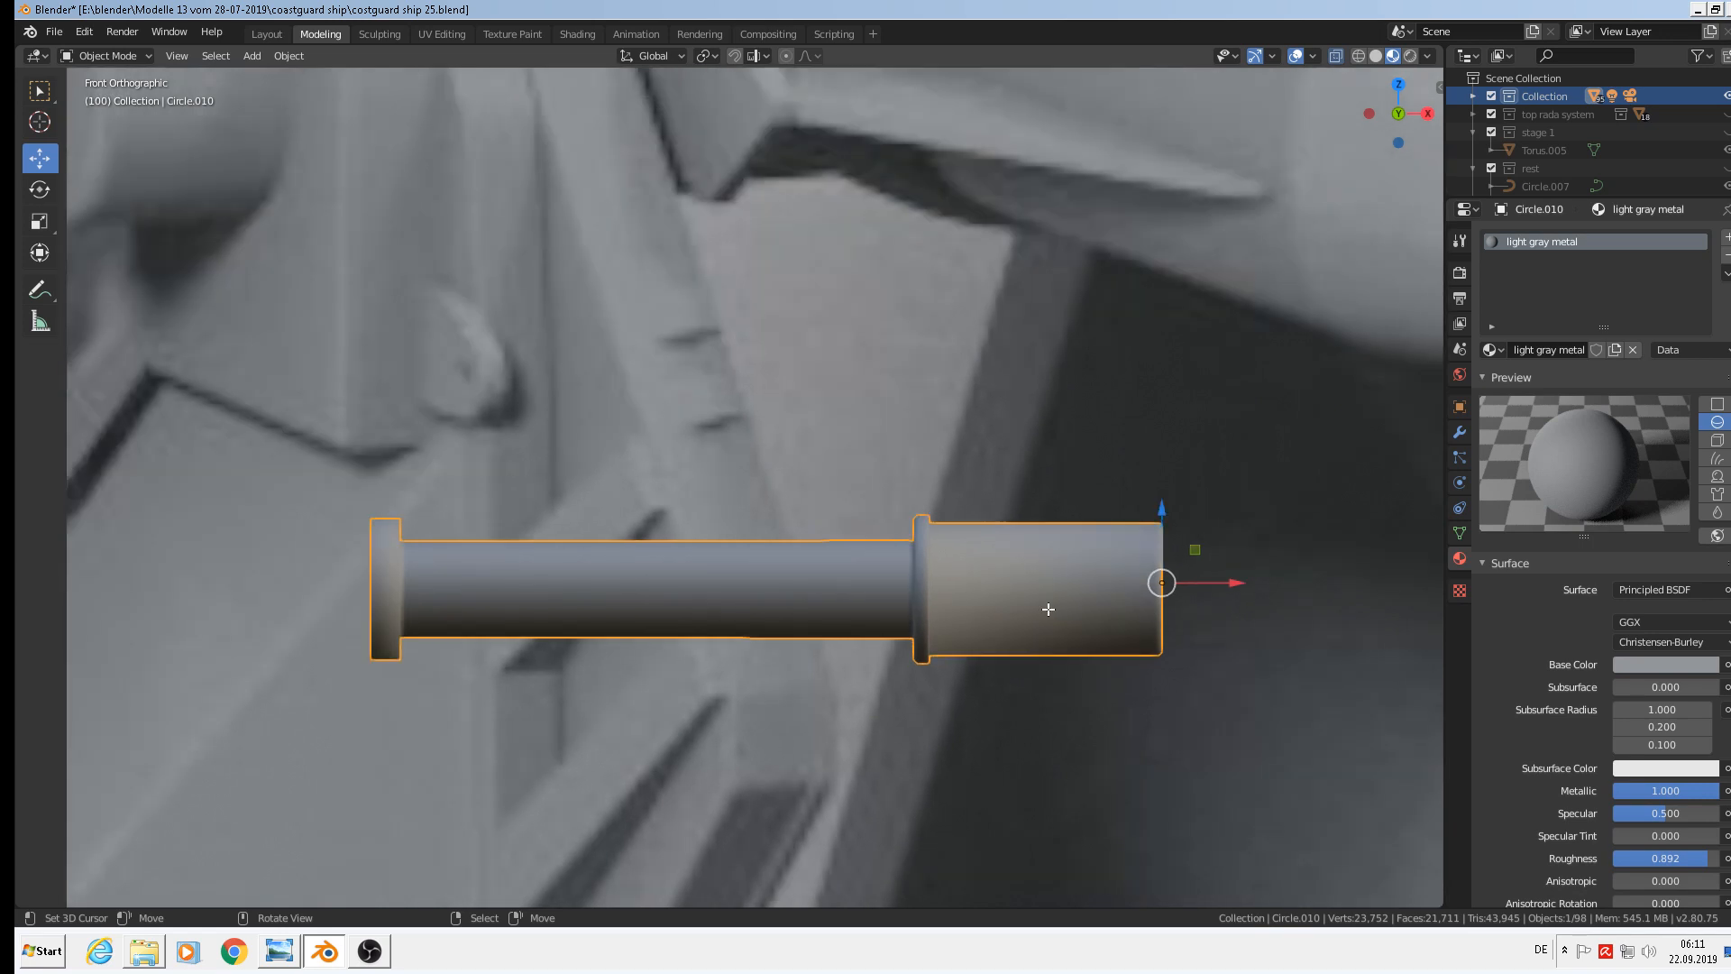
{"action": "key", "text": "Tab"}
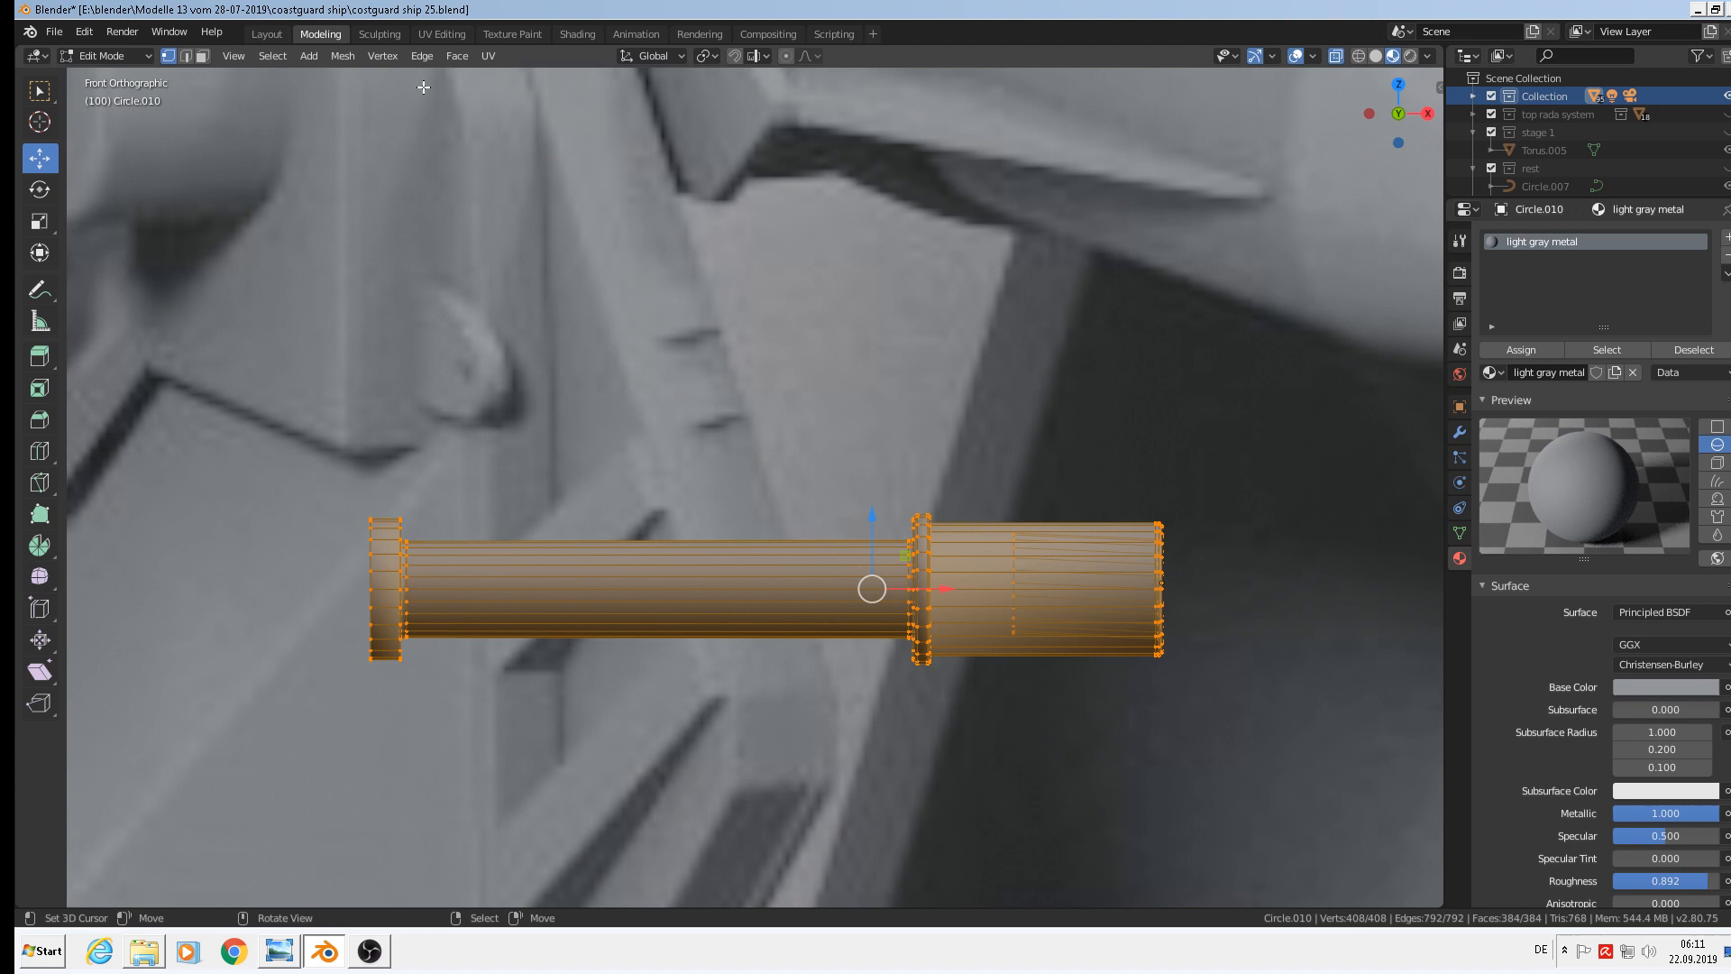
{"action": "left_click", "coordinate": [375, 58]}
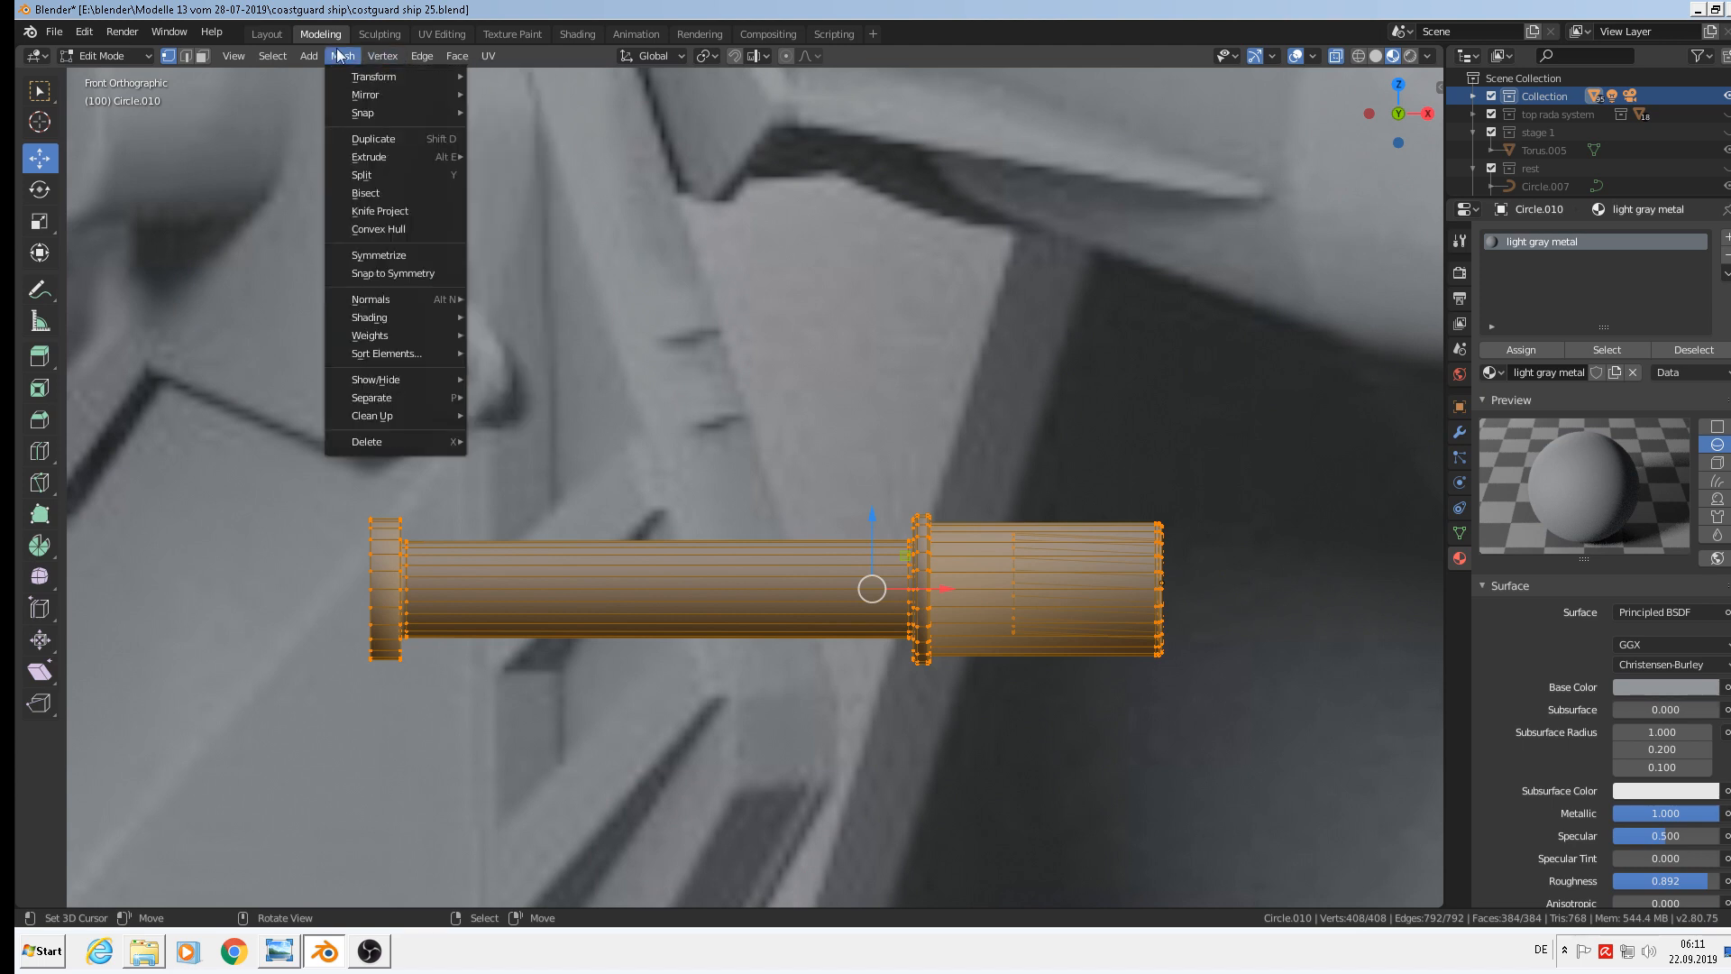
{"action": "mouse_move", "coordinate": [438, 57]}
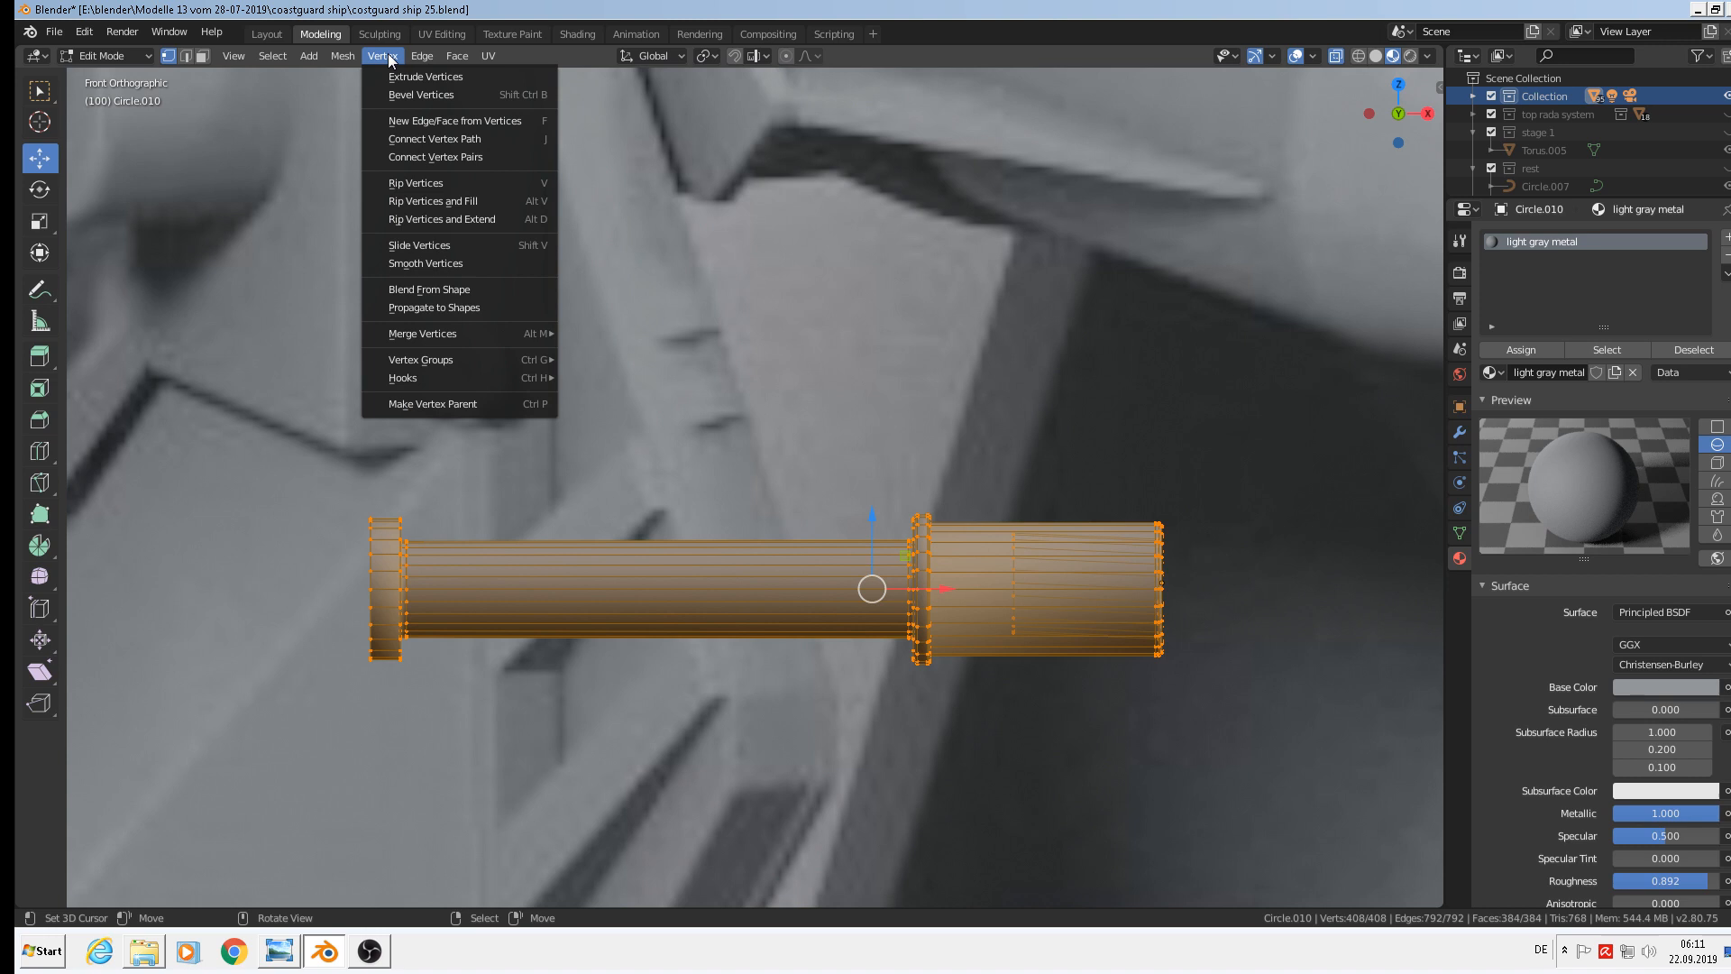
{"action": "key", "text": "Tab"}
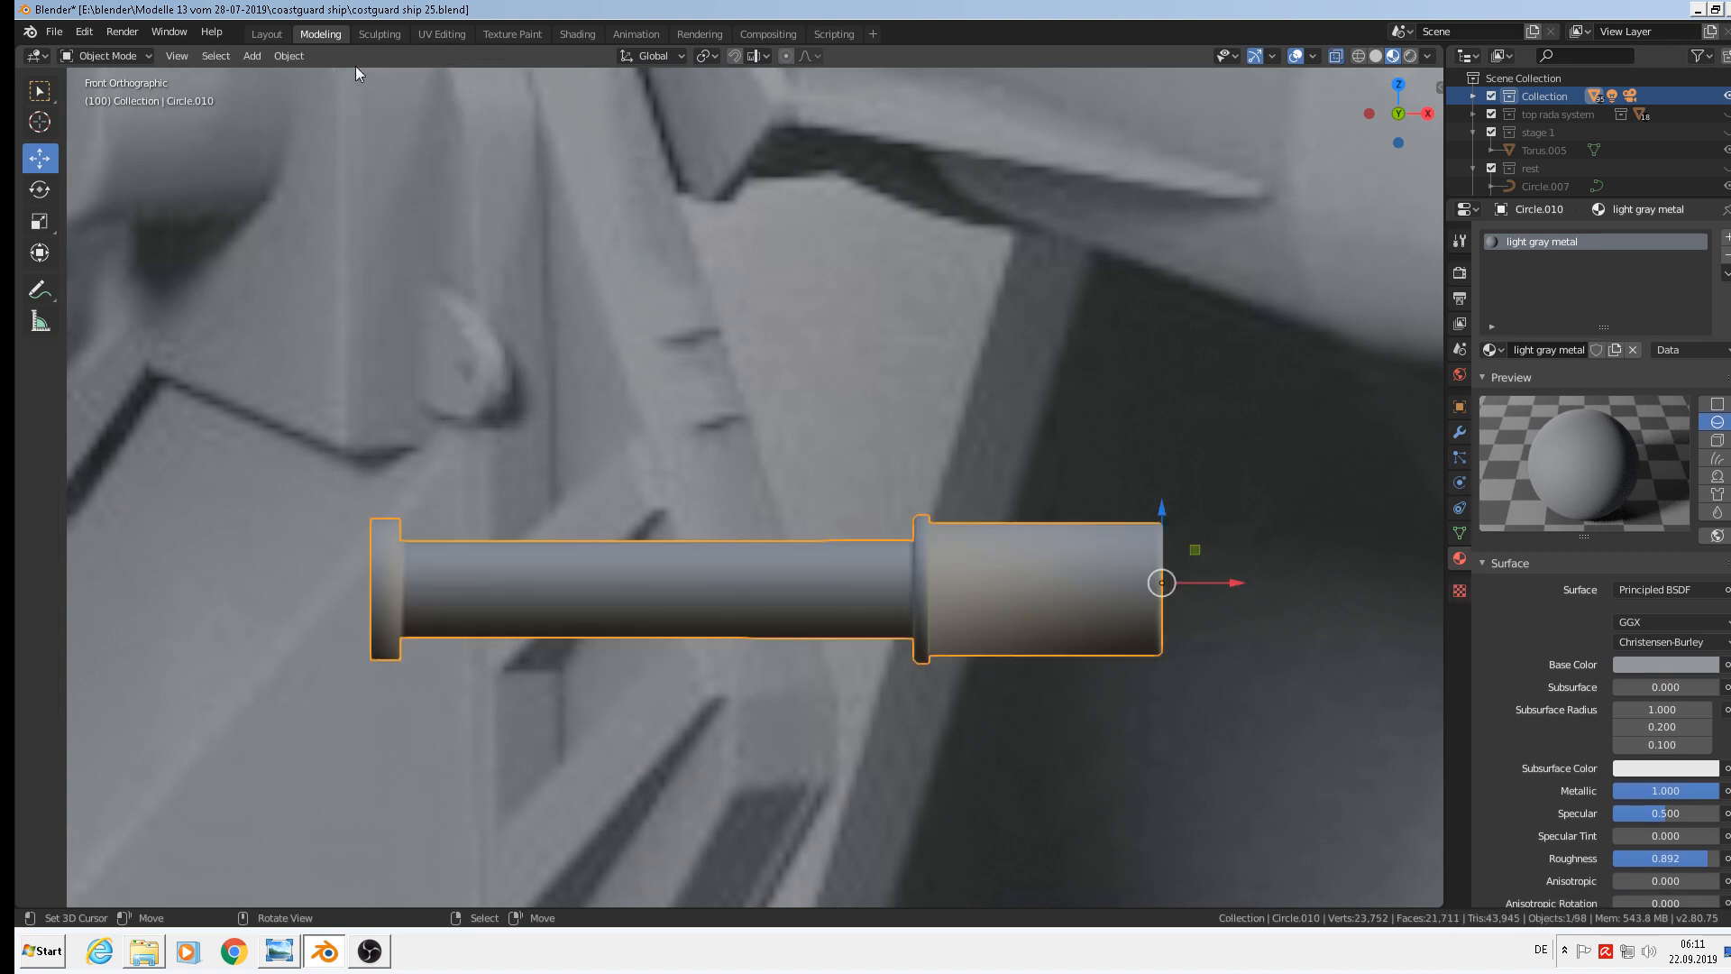
{"action": "left_click", "coordinate": [290, 55]}
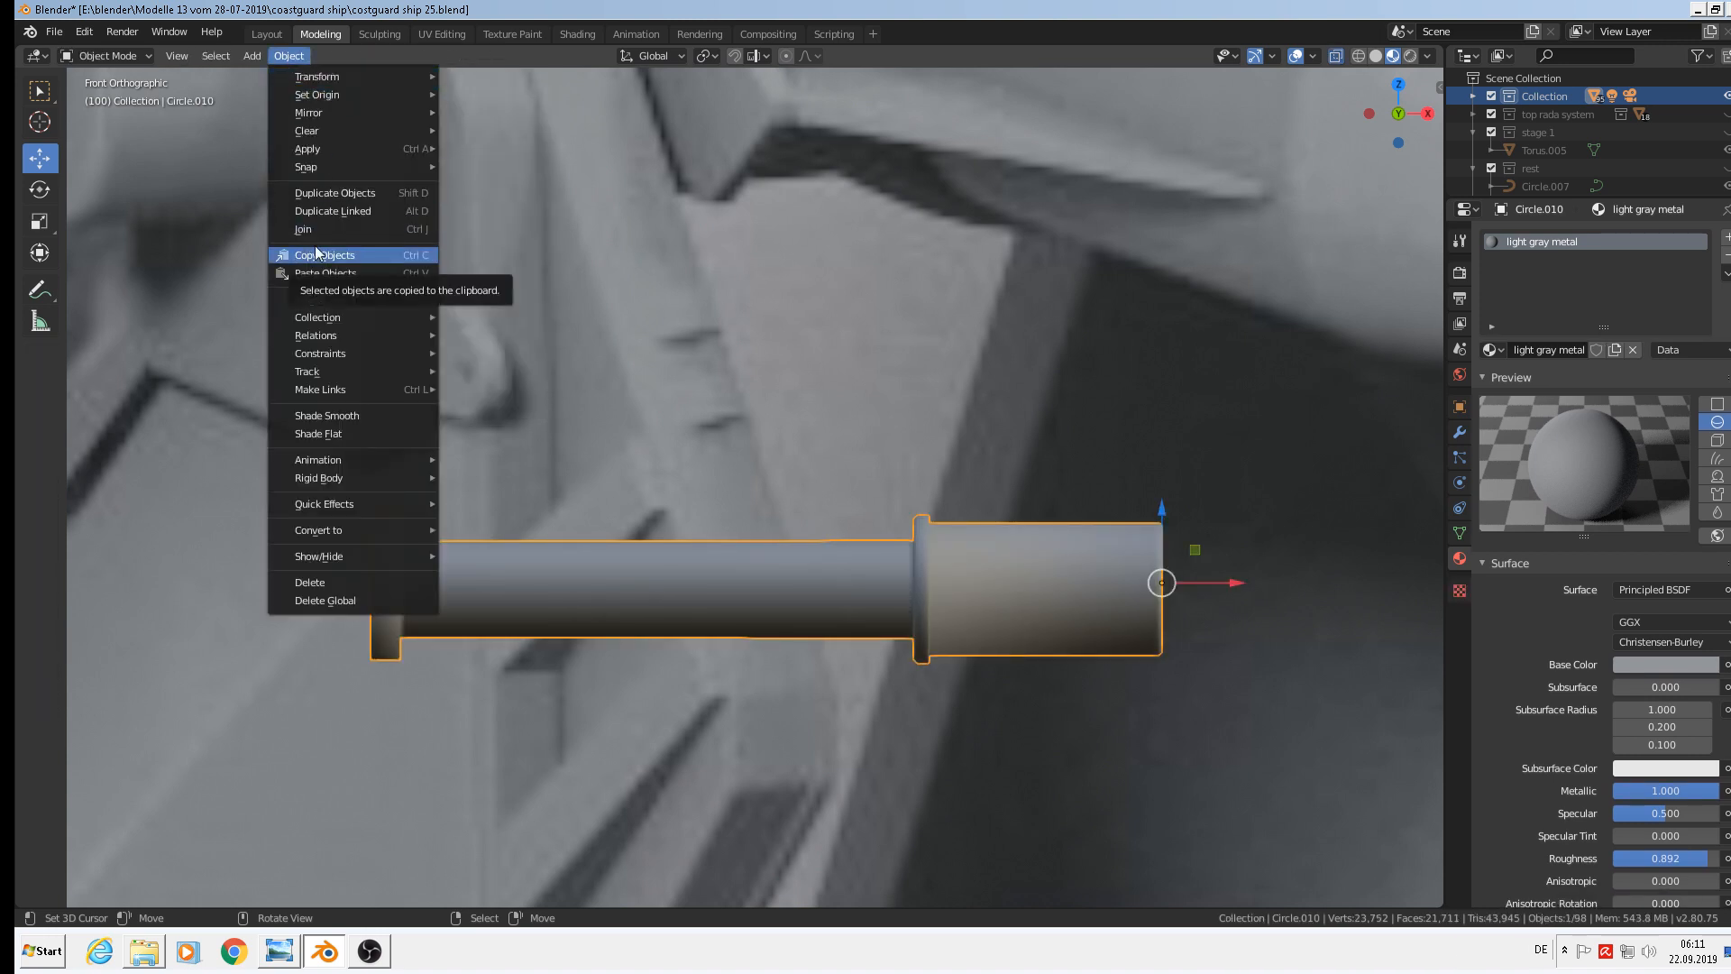
{"action": "mouse_move", "coordinate": [341, 496]}
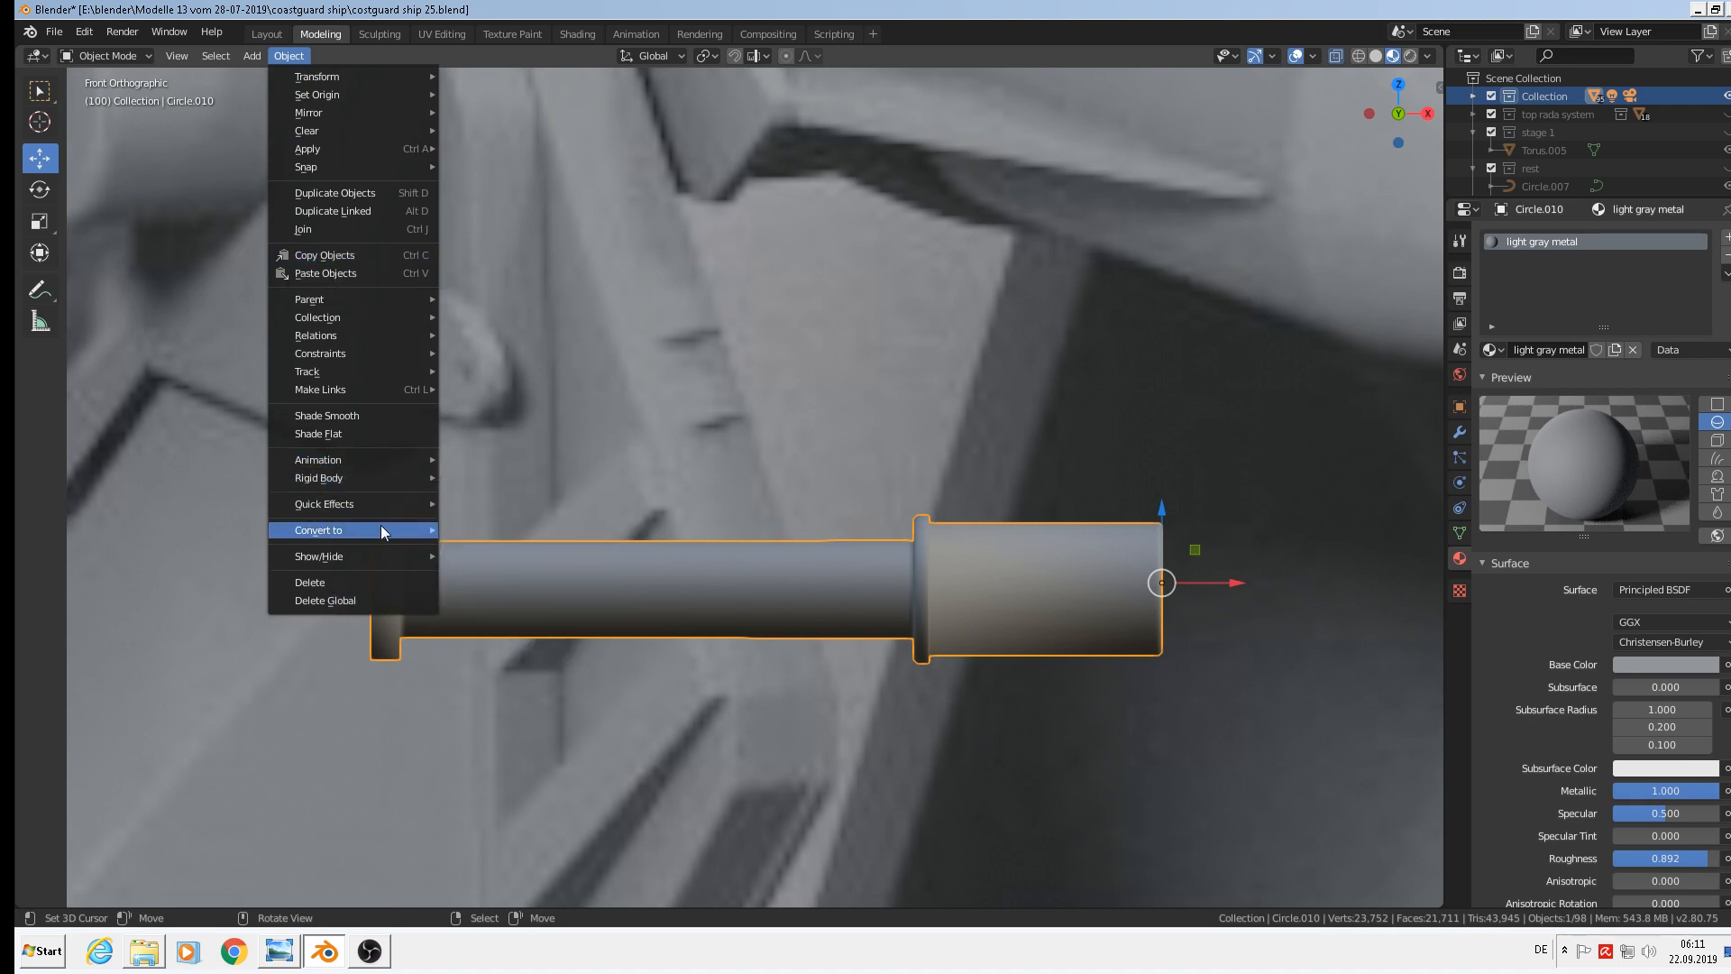
{"action": "key", "text": "Tab"}
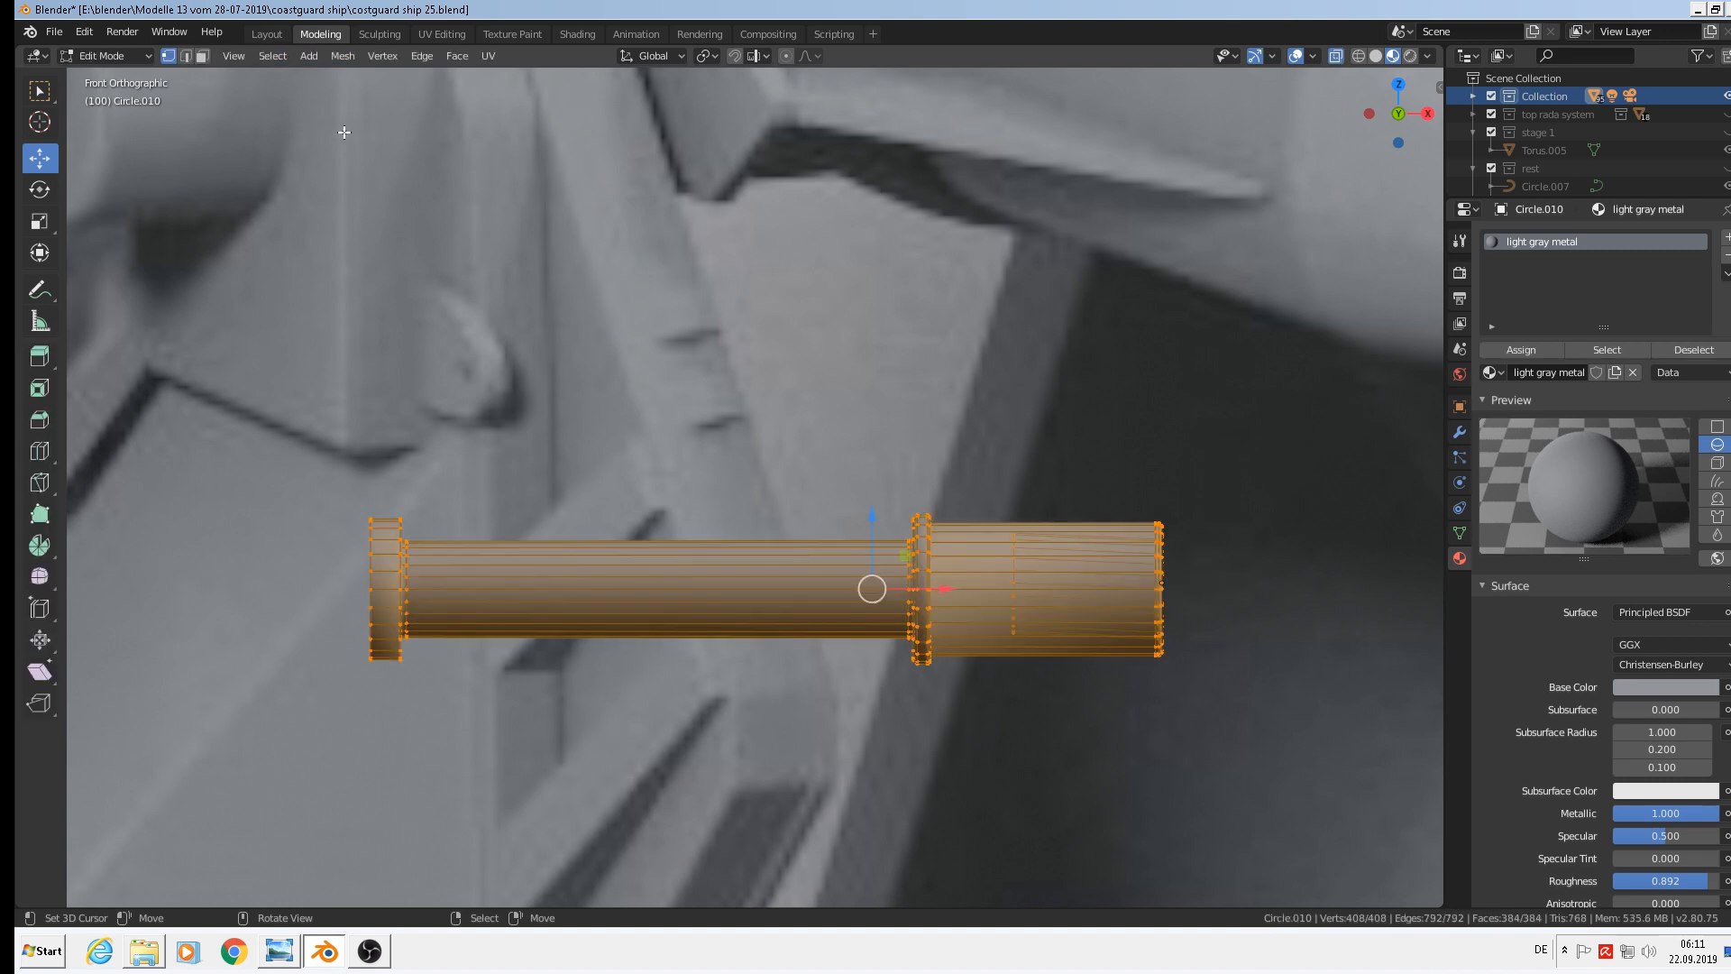
{"action": "left_click", "coordinate": [342, 57]}
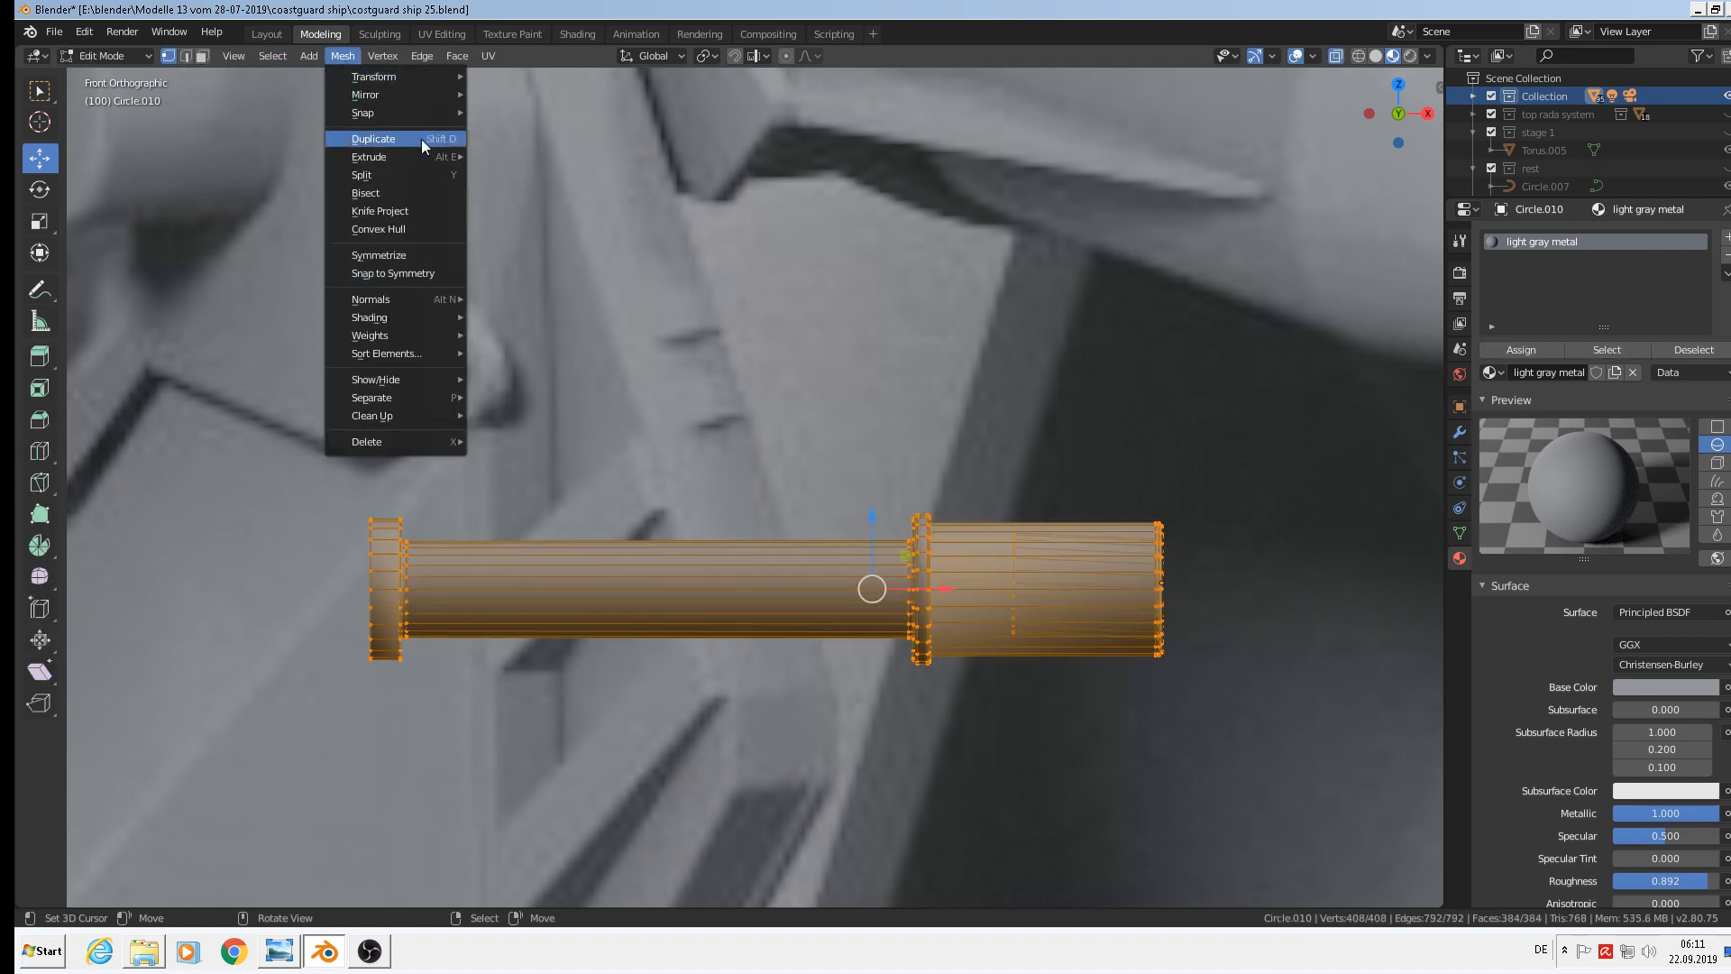
{"action": "mouse_move", "coordinate": [415, 301]}
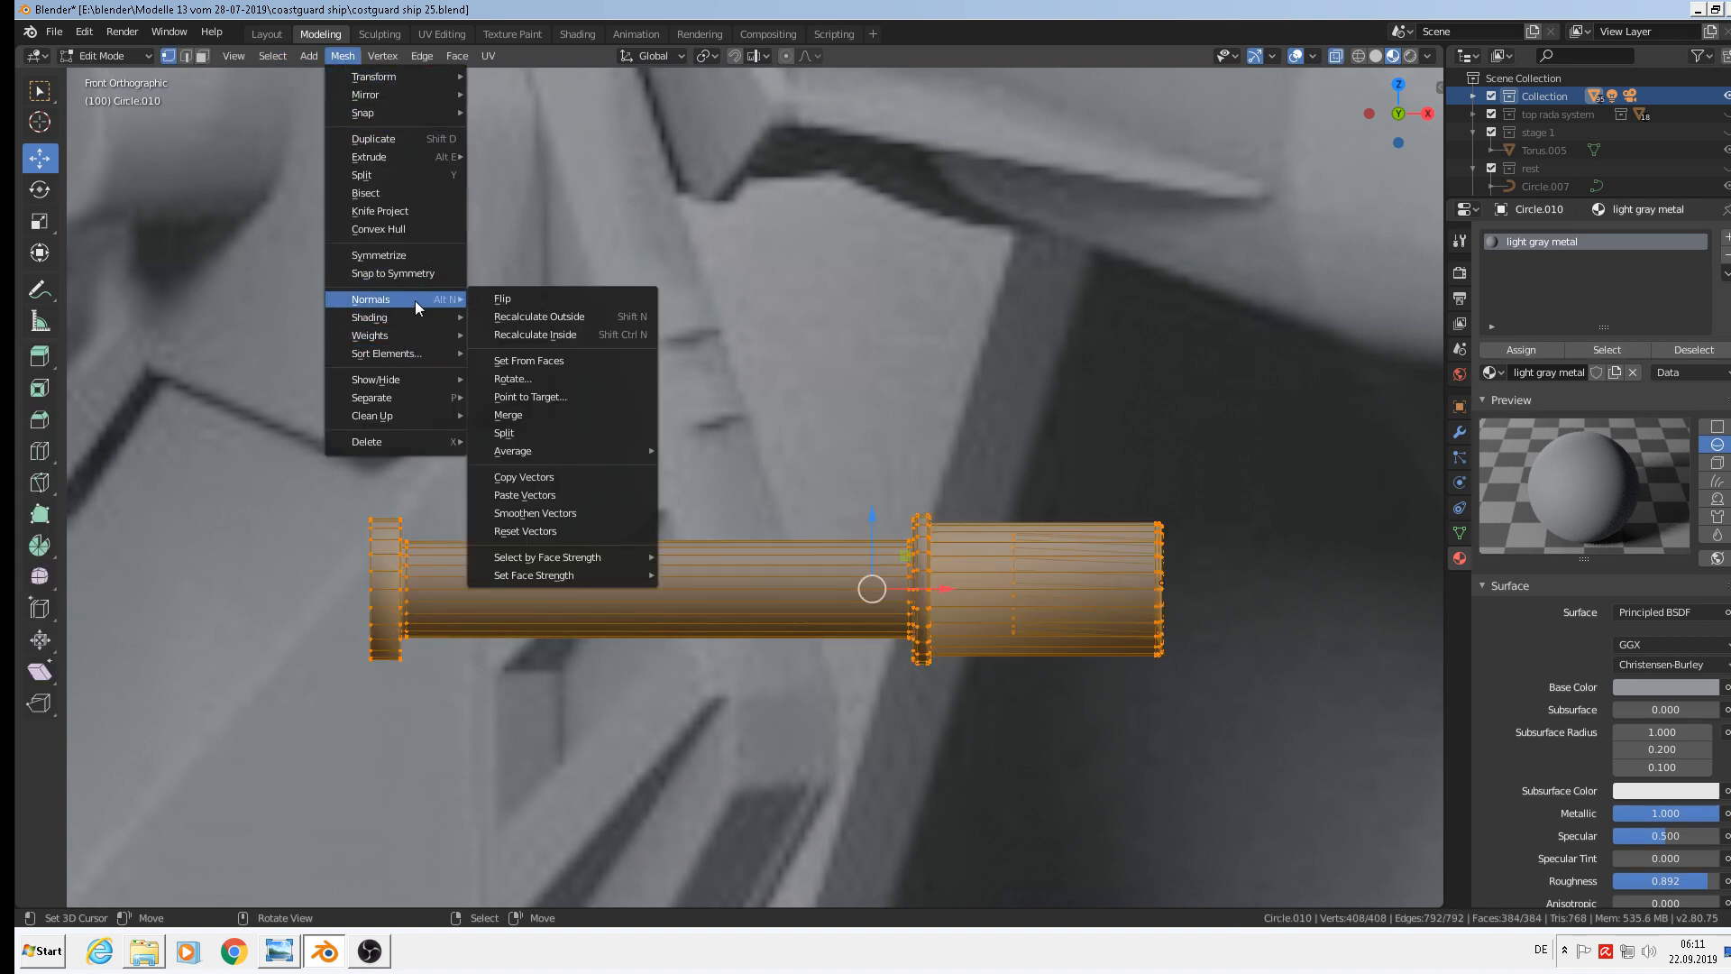
{"action": "left_click", "coordinate": [540, 317]}
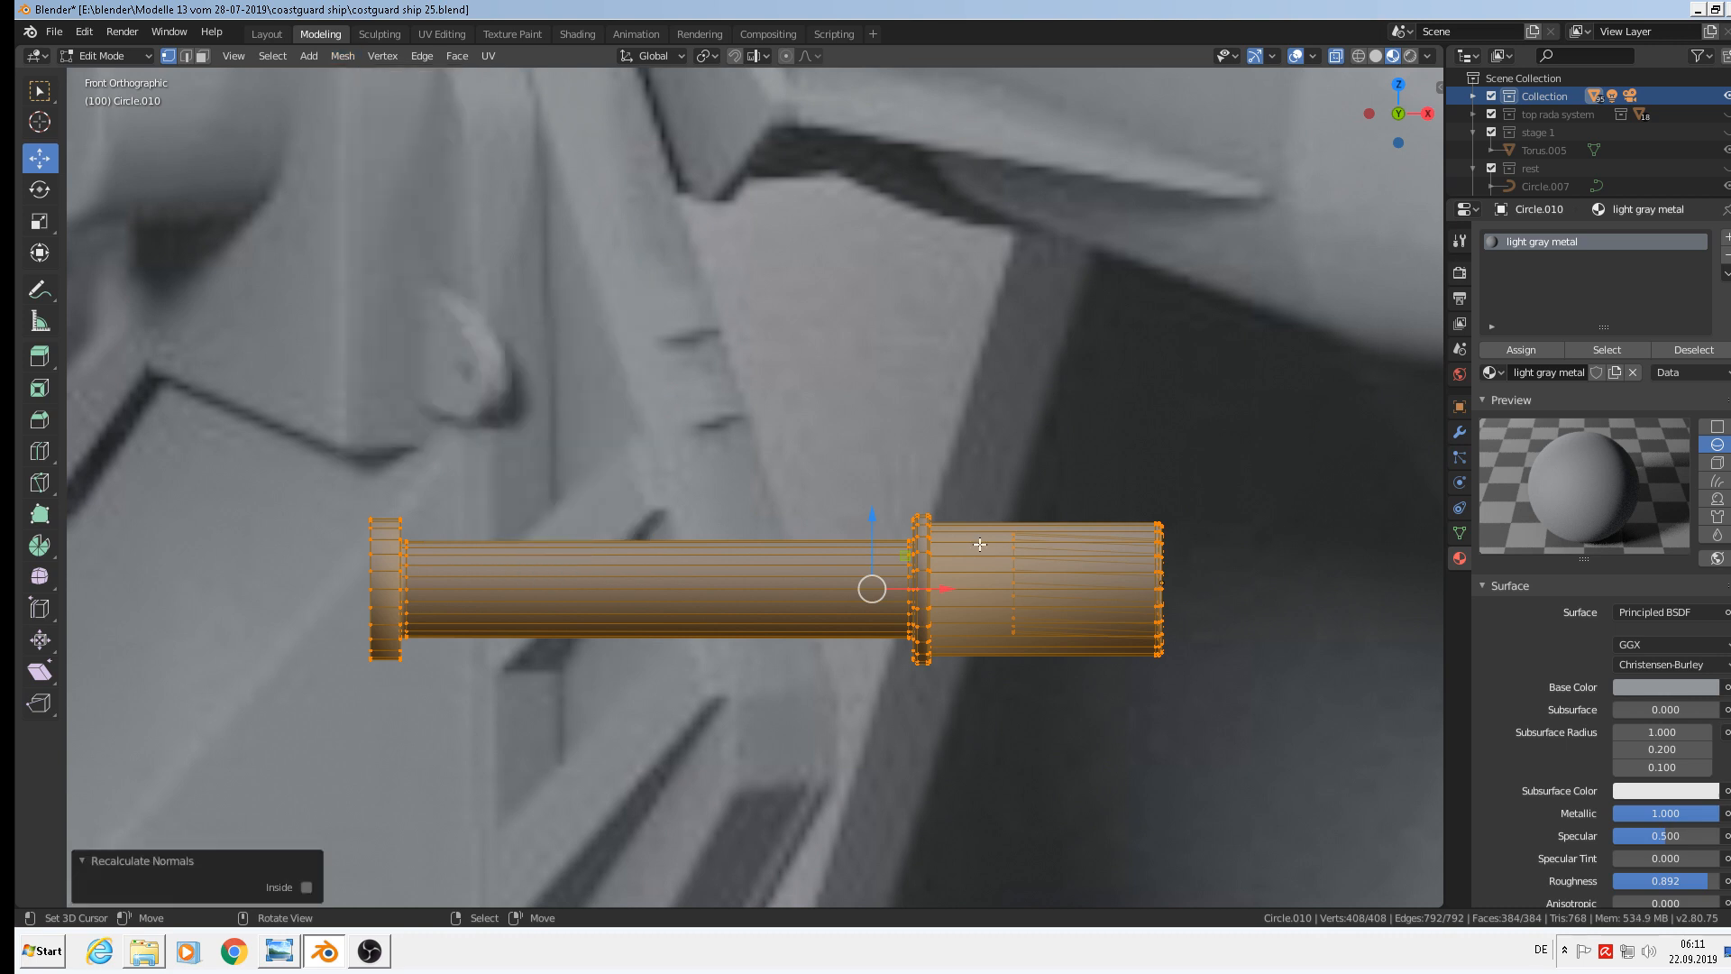
{"action": "key", "text": "Tab"}
Add one loop cut around the thick muzzle section and slide it to a factor of about 0.986, close to the muzzle end
{"action": "scroll", "coordinate": [823, 674], "scroll_direction": "up", "scroll_amount": 1}
{"action": "key", "text": "Tab"}
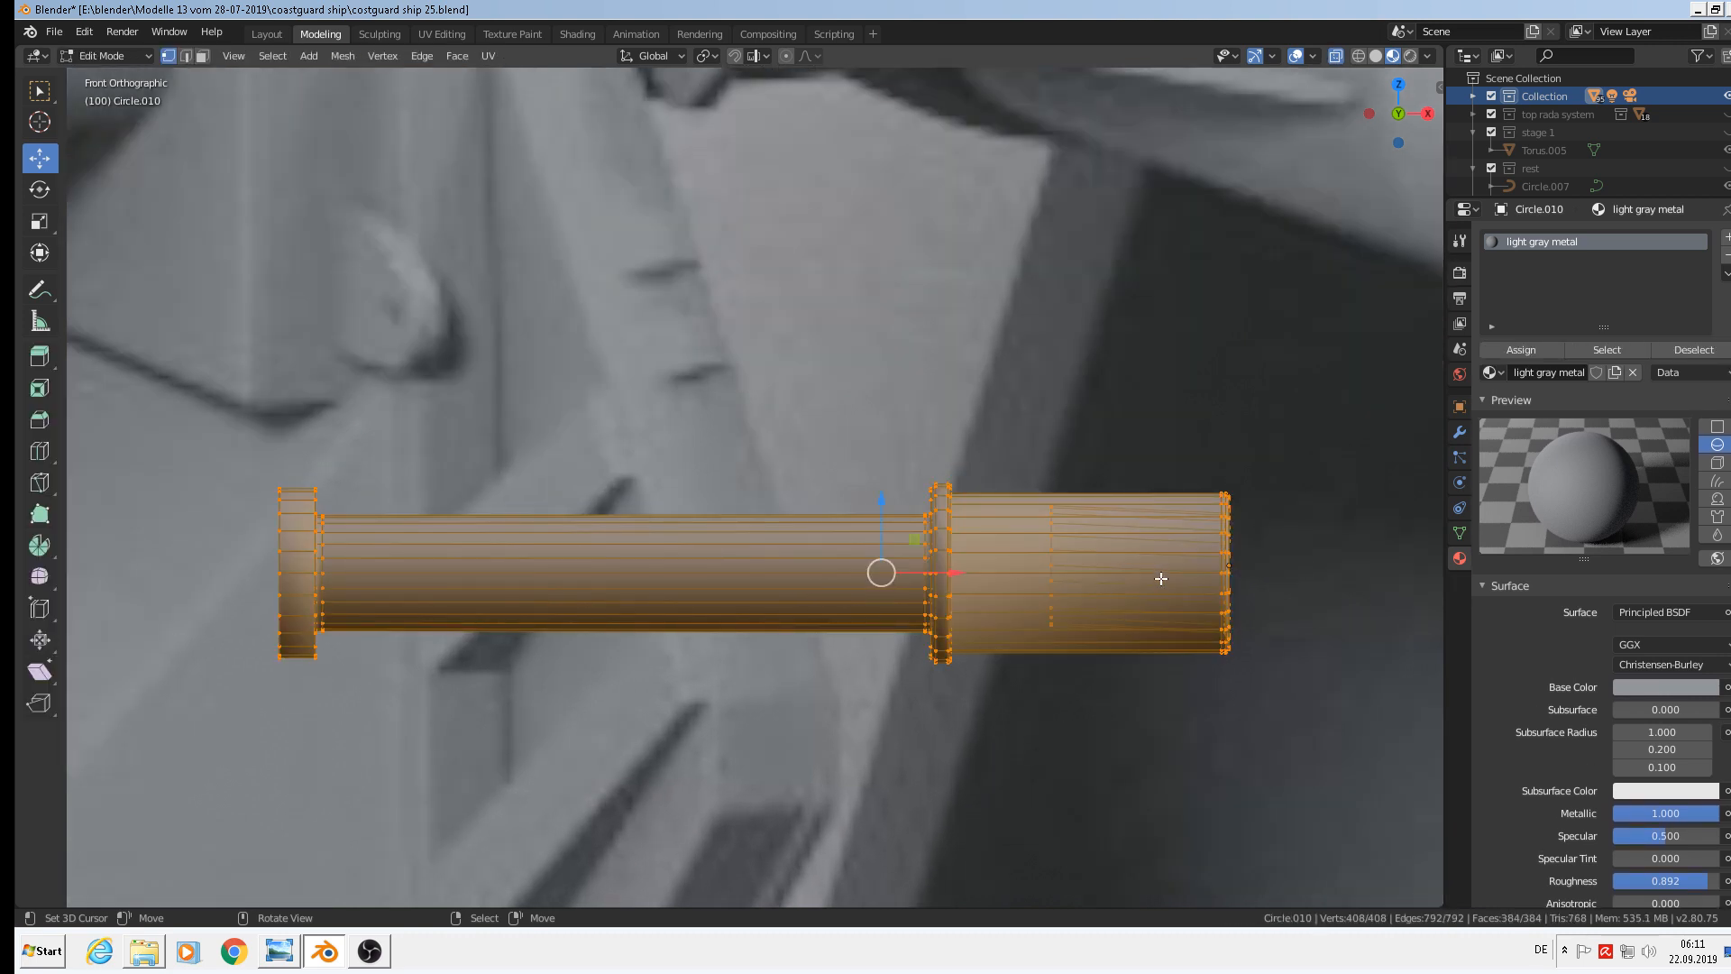
{"action": "key", "text": "ctrl+r"}
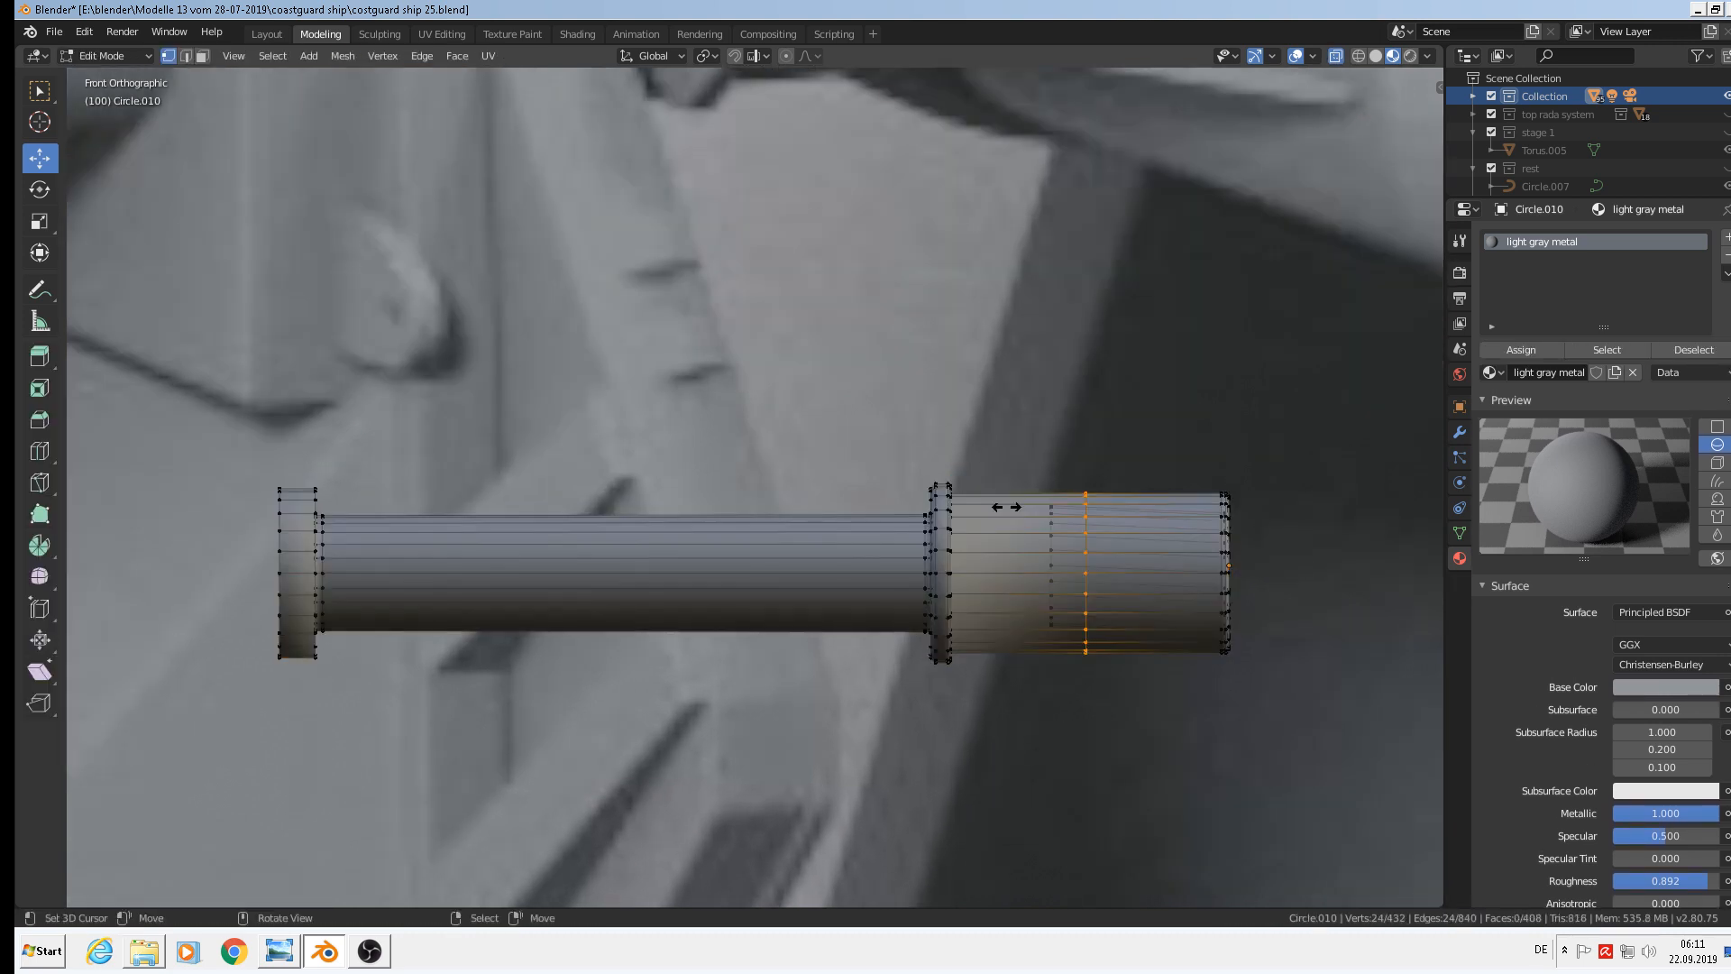
{"action": "left_click", "coordinate": [1010, 507]}
{"action": "left_click", "coordinate": [1140, 513]}
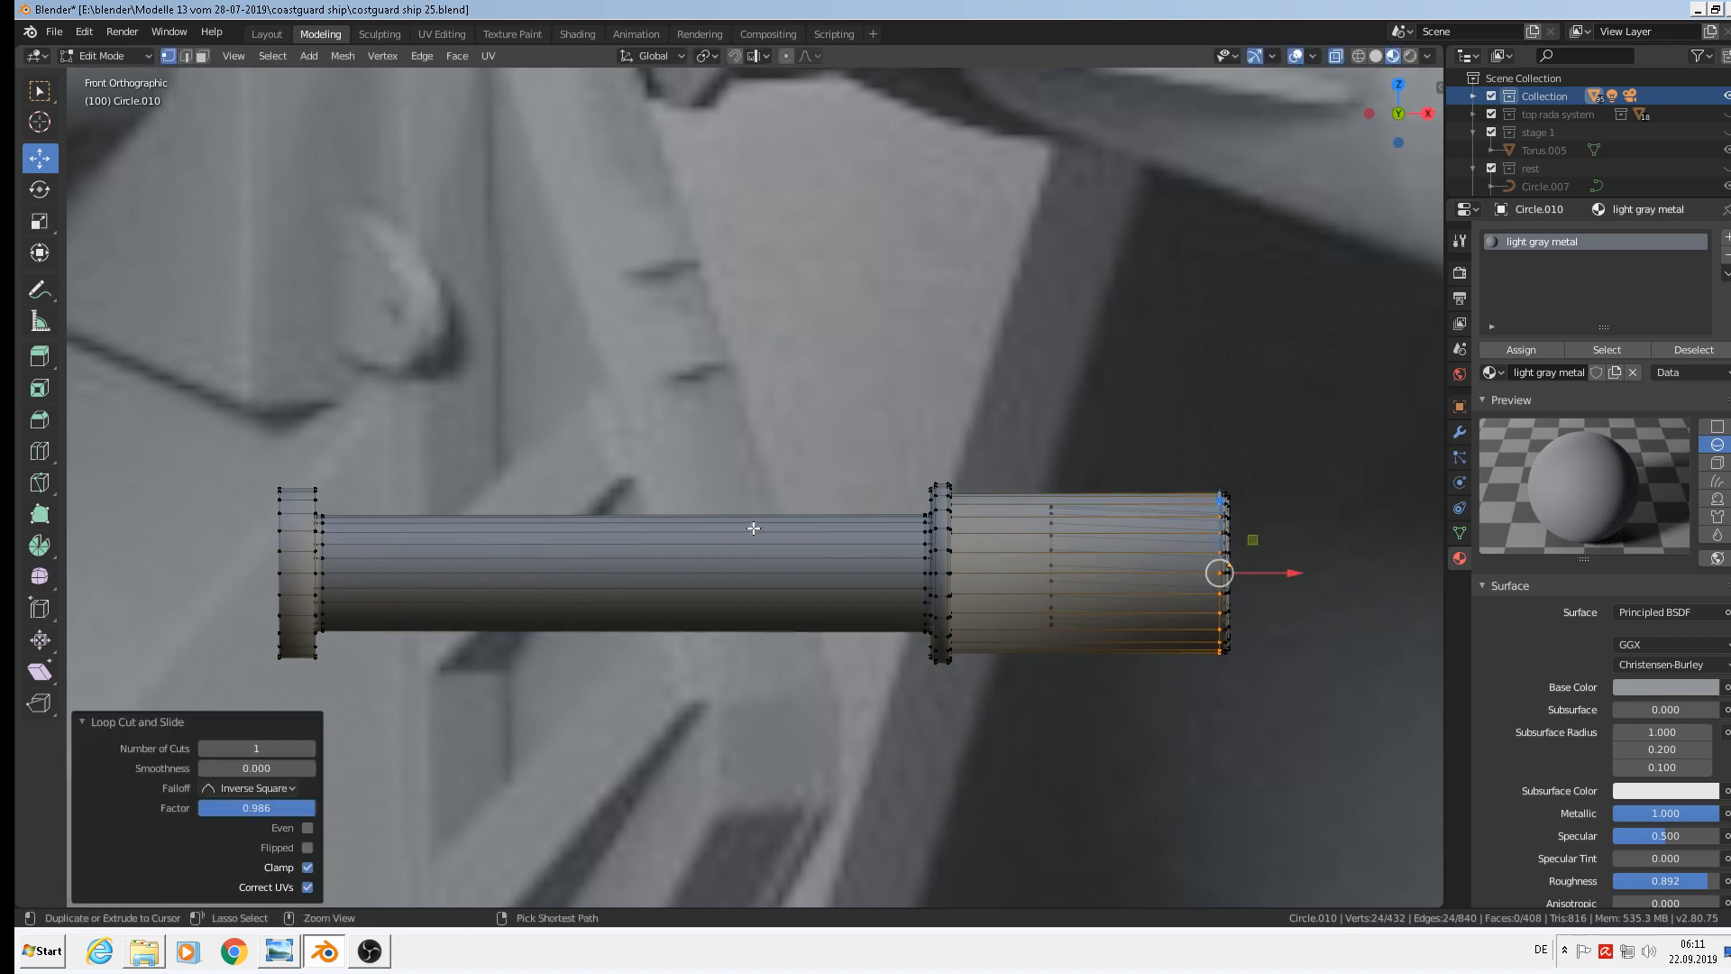
Add one loop cut around the thinner barrel section and slide it to a factor of about 0.976, close to the collar
{"action": "key", "text": "ctrl+r"}
{"action": "left_click", "coordinate": [728, 541]}
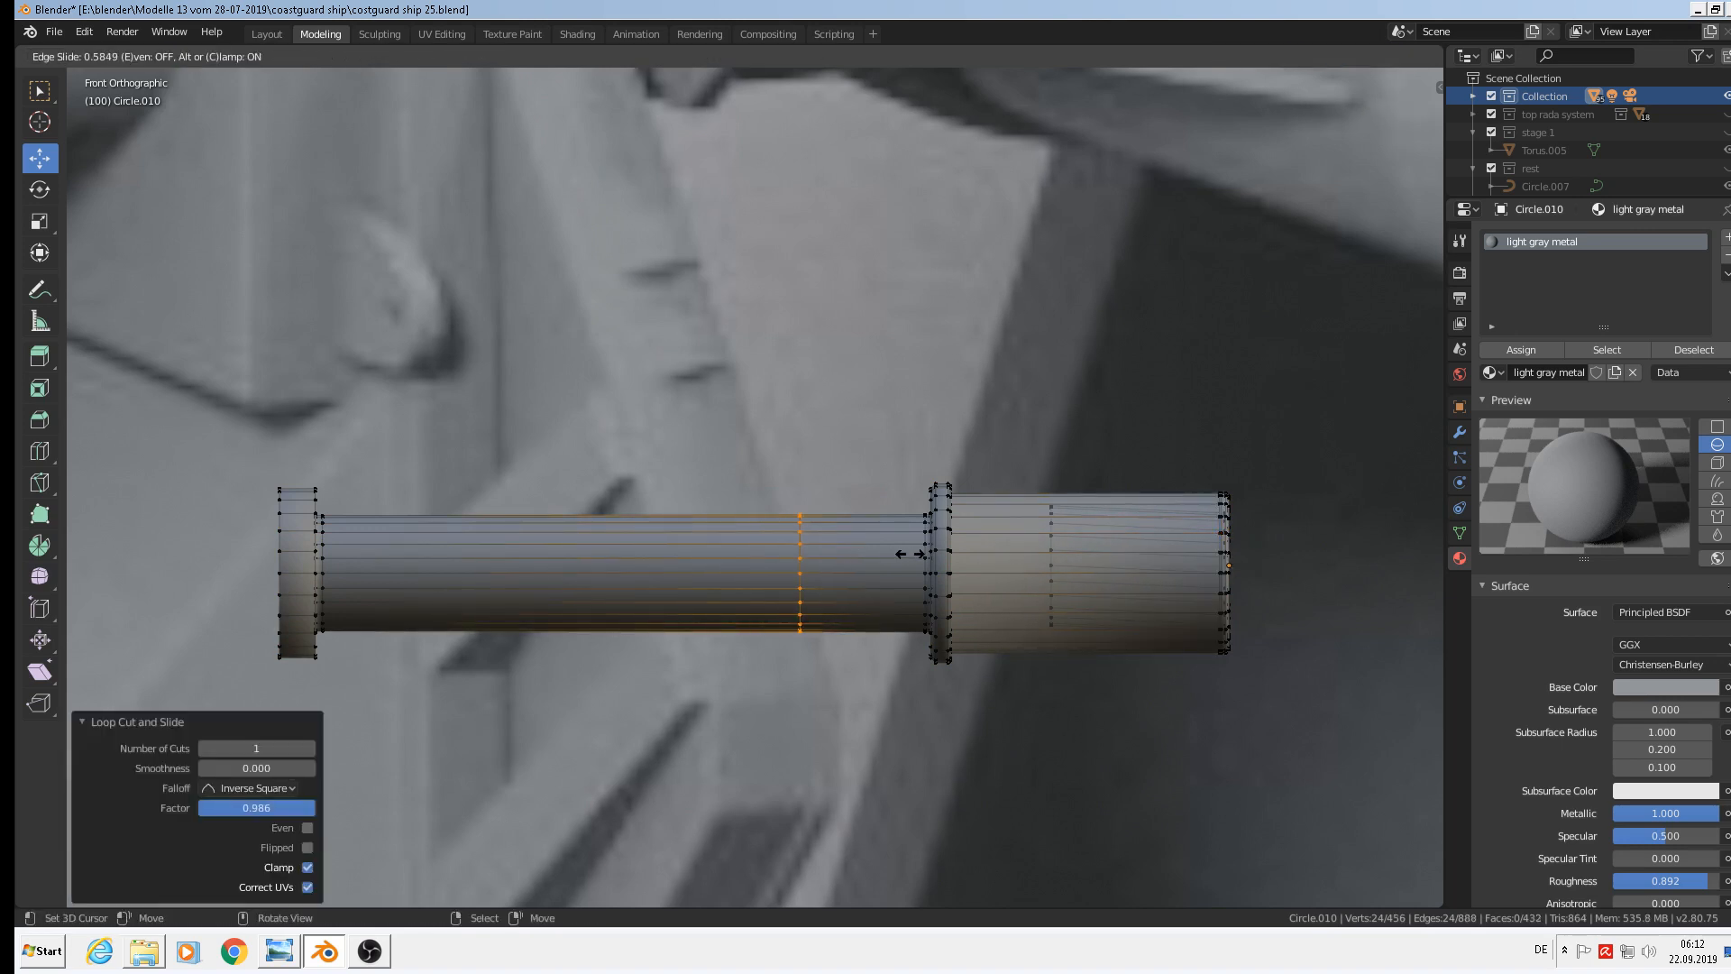
{"action": "left_click", "coordinate": [1024, 552]}
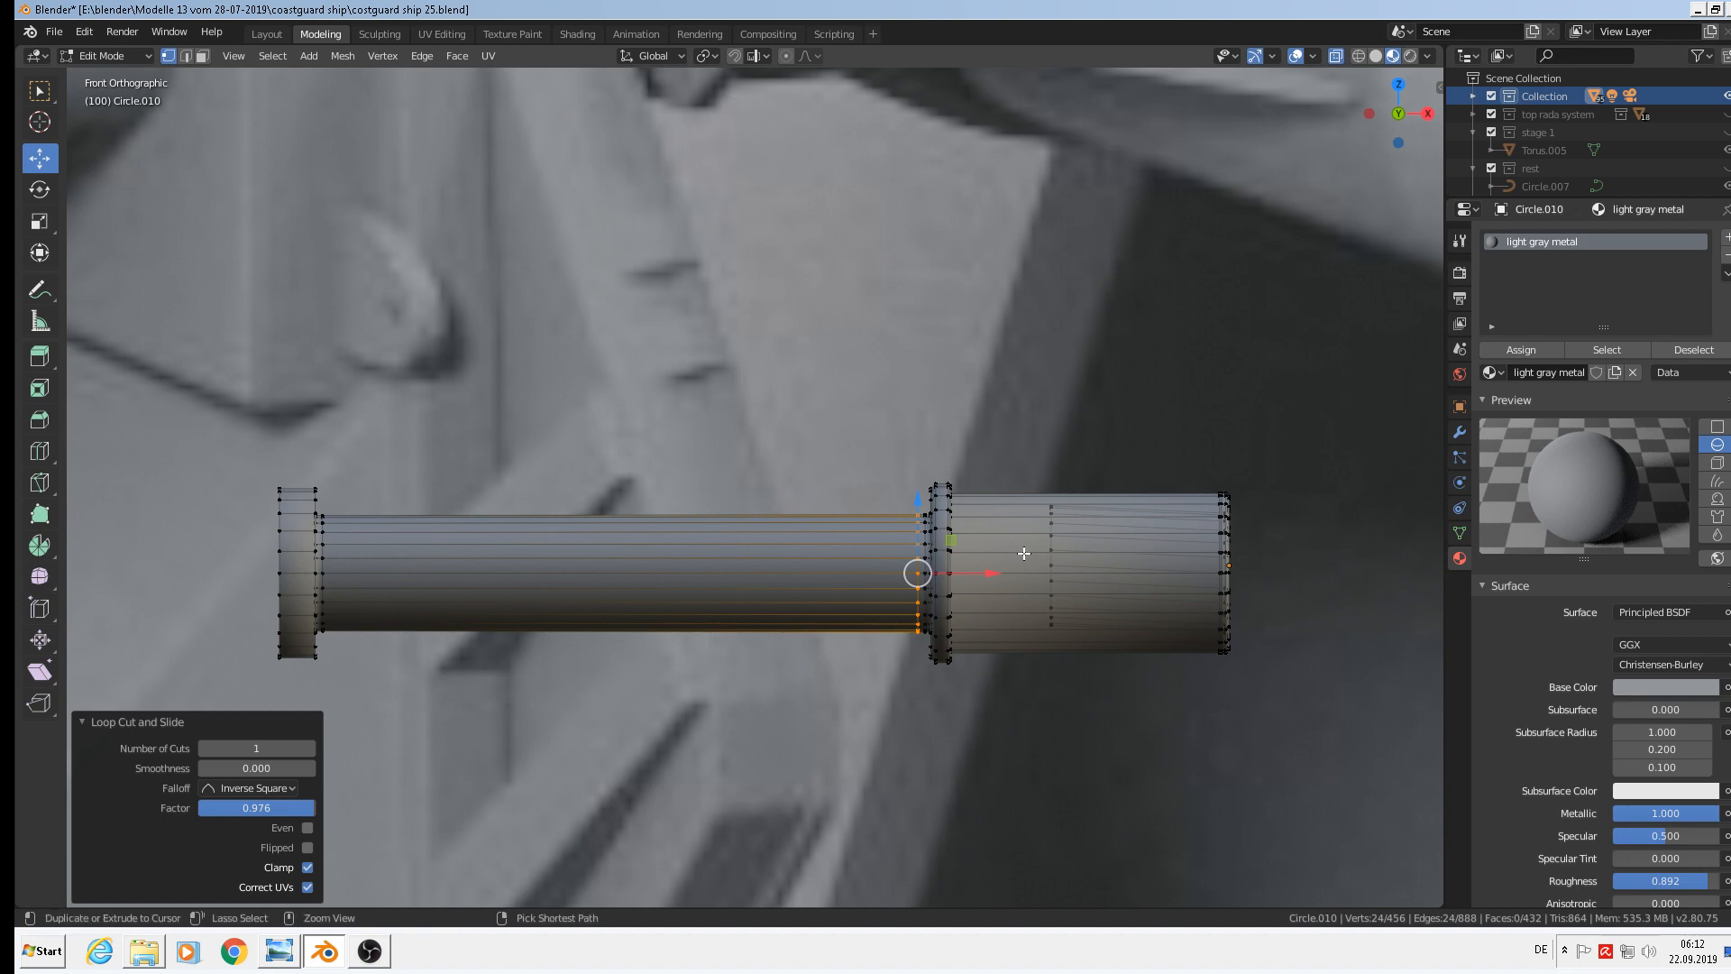
Undo the last two loop cuts on the short barrel and return to Object Mode
{"action": "key", "text": "ctrl+z"}
{"action": "key", "text": "ctrl+z"}
{"action": "key", "text": "ctrl+z"}
{"action": "key", "text": "Tab"}
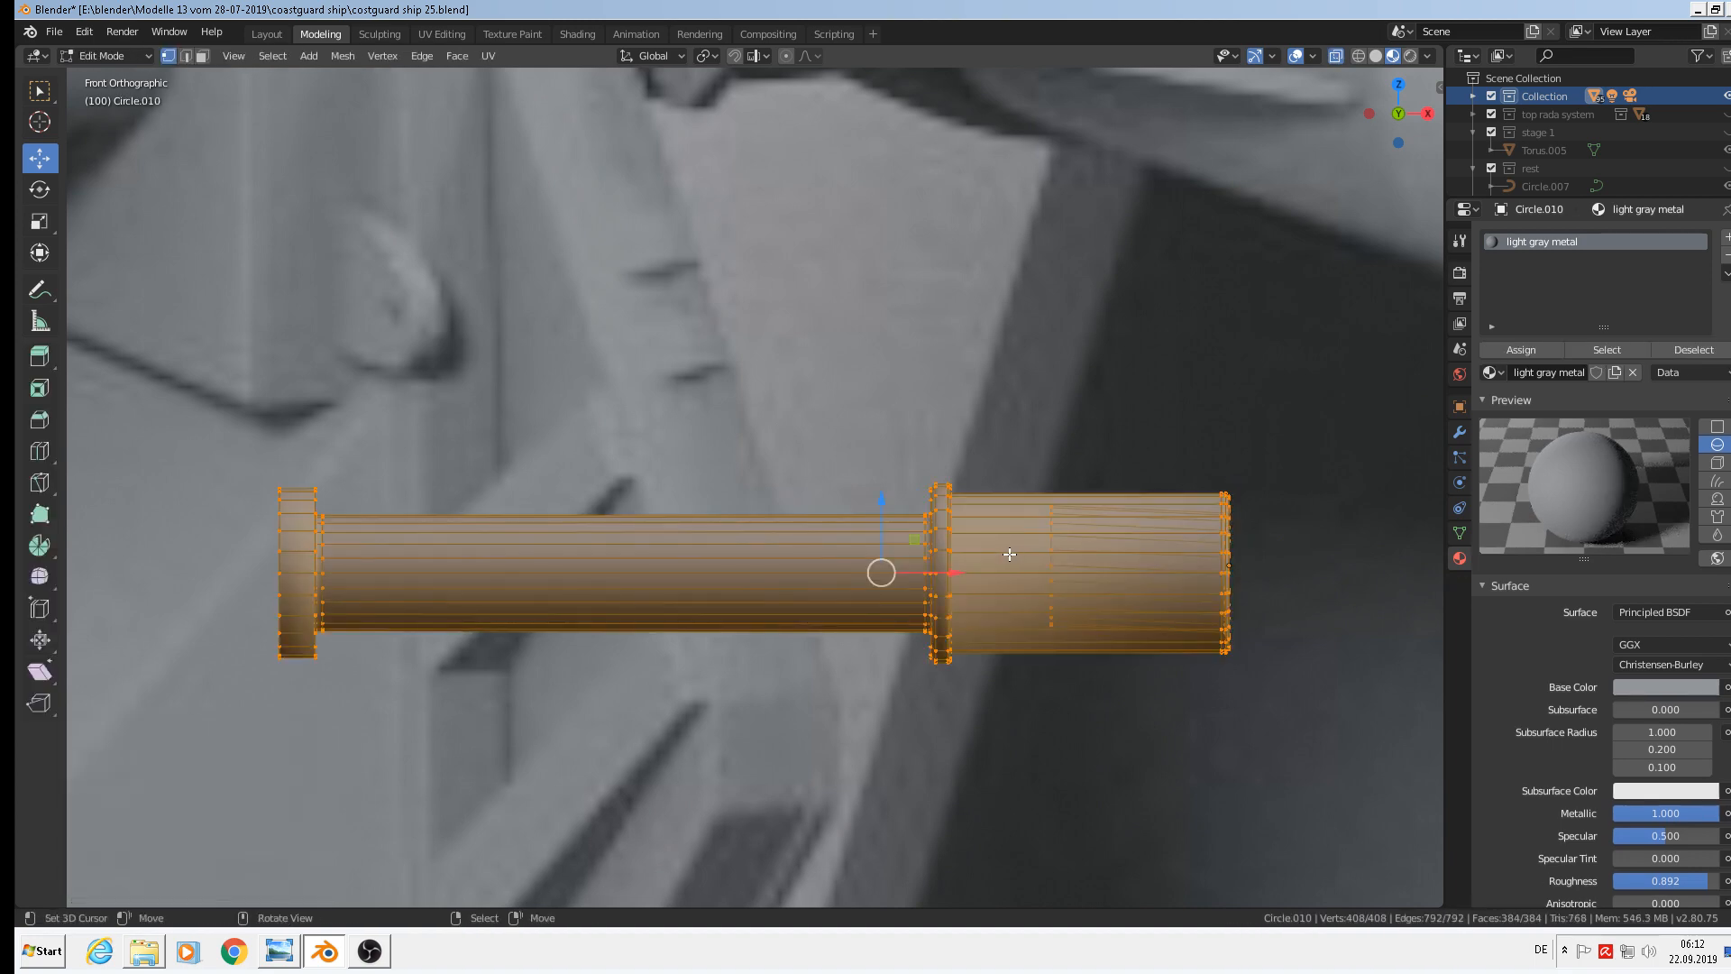
{"action": "key", "text": "Tab"}
Move the short barrel about -0.948 m along X and -0.0111 m along Z, just above the modeled black barrel
{"action": "scroll", "coordinate": [1029, 624], "scroll_direction": "down", "scroll_amount": 10}
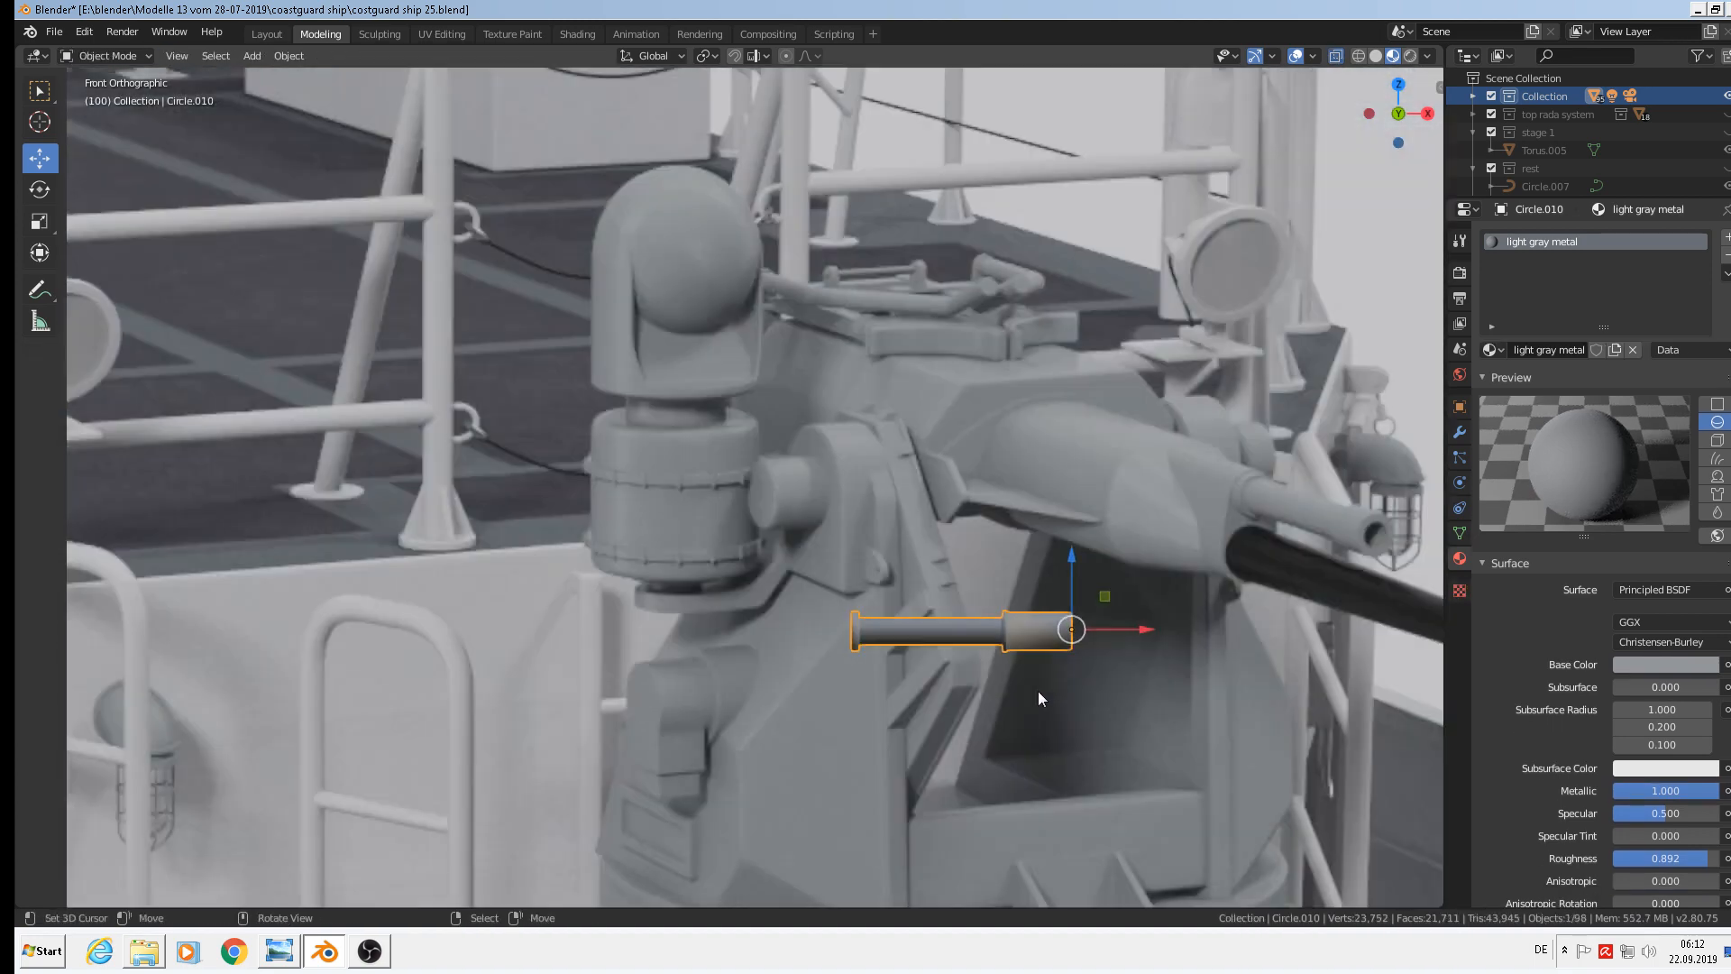
{"action": "scroll", "coordinate": [1083, 689], "scroll_direction": "down", "scroll_amount": 3}
{"action": "middle_click_drag", "start_coordinate": [1086, 689], "coordinate": [874, 348], "text": "shift"}
{"action": "scroll", "coordinate": [836, 342], "scroll_direction": "down", "scroll_amount": 1}
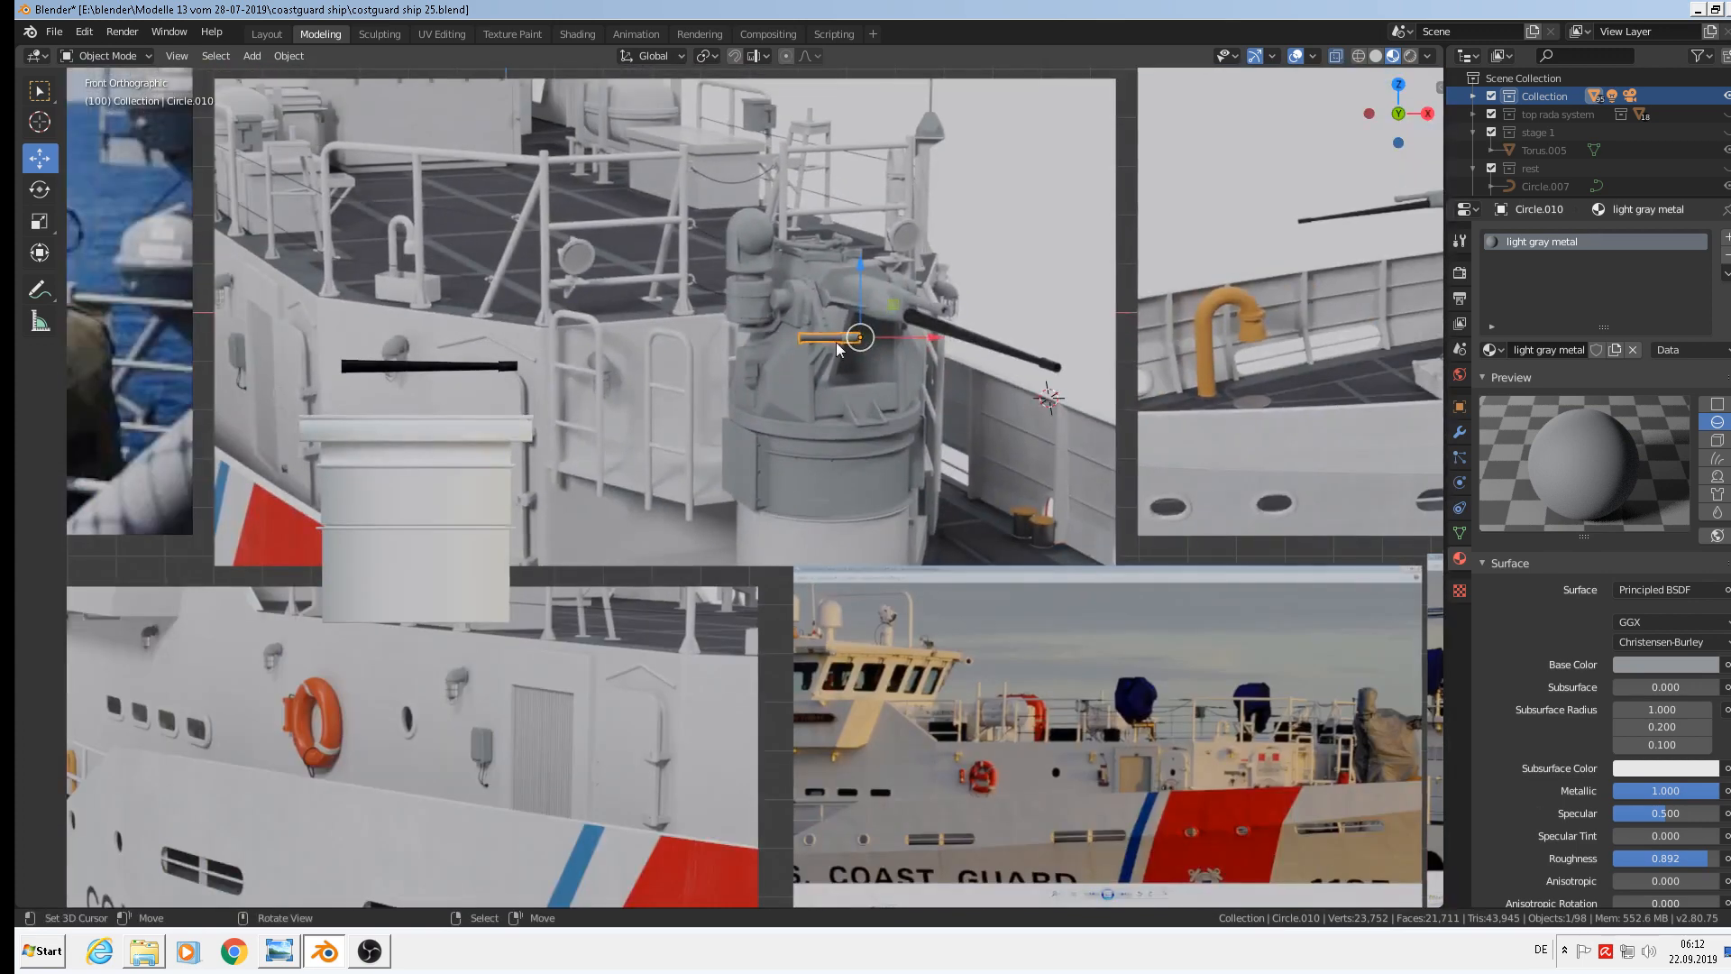
{"action": "key", "text": "g"}
{"action": "left_click", "coordinate": [374, 348]}
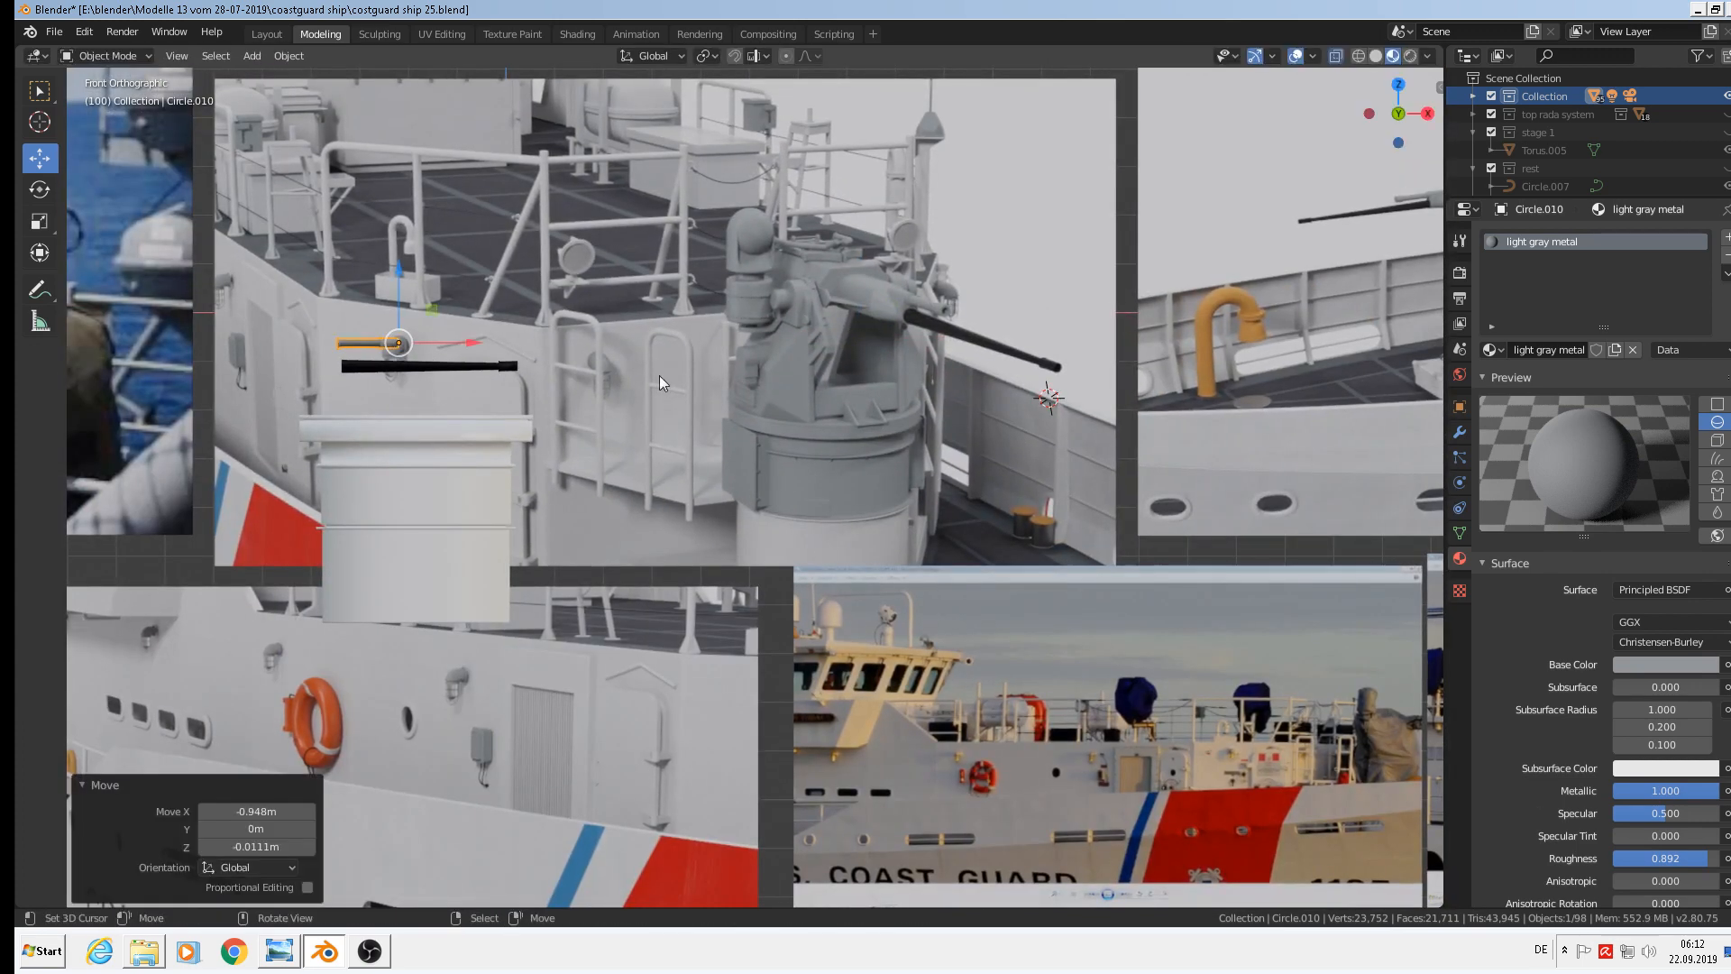
Place the 3D cursor on the small front bracket of the reference gun, add a cube there and scale it to about 0.122
{"action": "scroll", "coordinate": [852, 410], "scroll_direction": "up", "scroll_amount": 3}
{"action": "middle_click_drag", "start_coordinate": [786, 305], "coordinate": [858, 518], "text": "shift"}
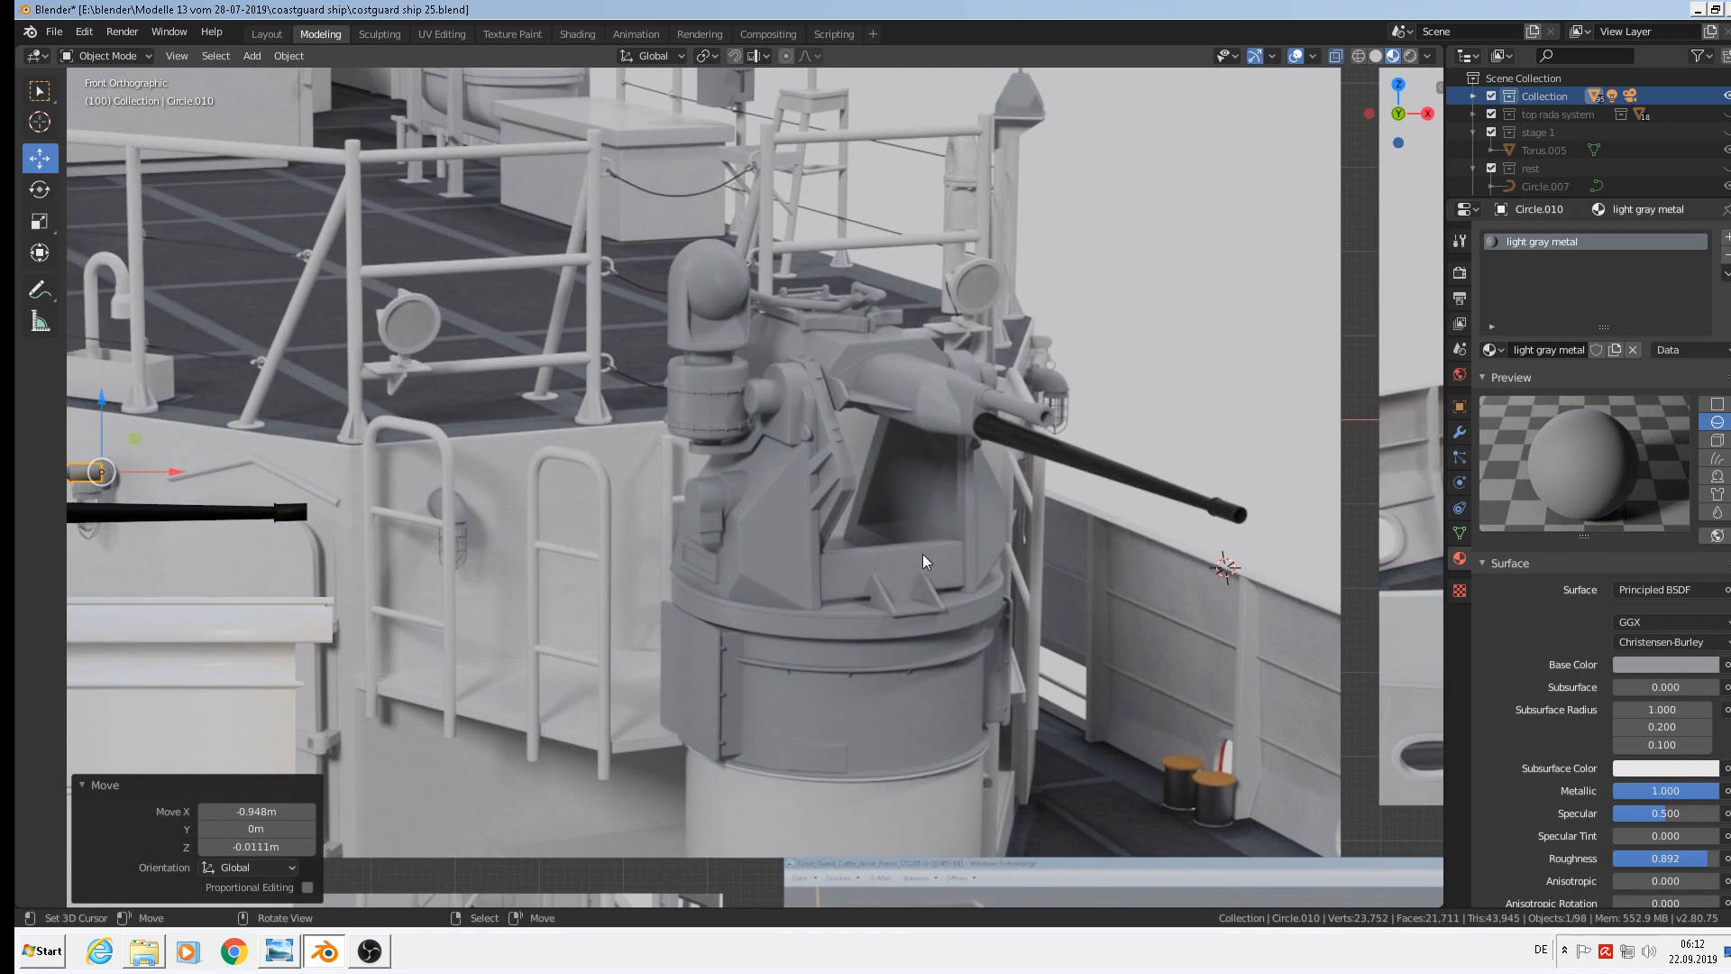
{"action": "left_click", "coordinate": [890, 569]}
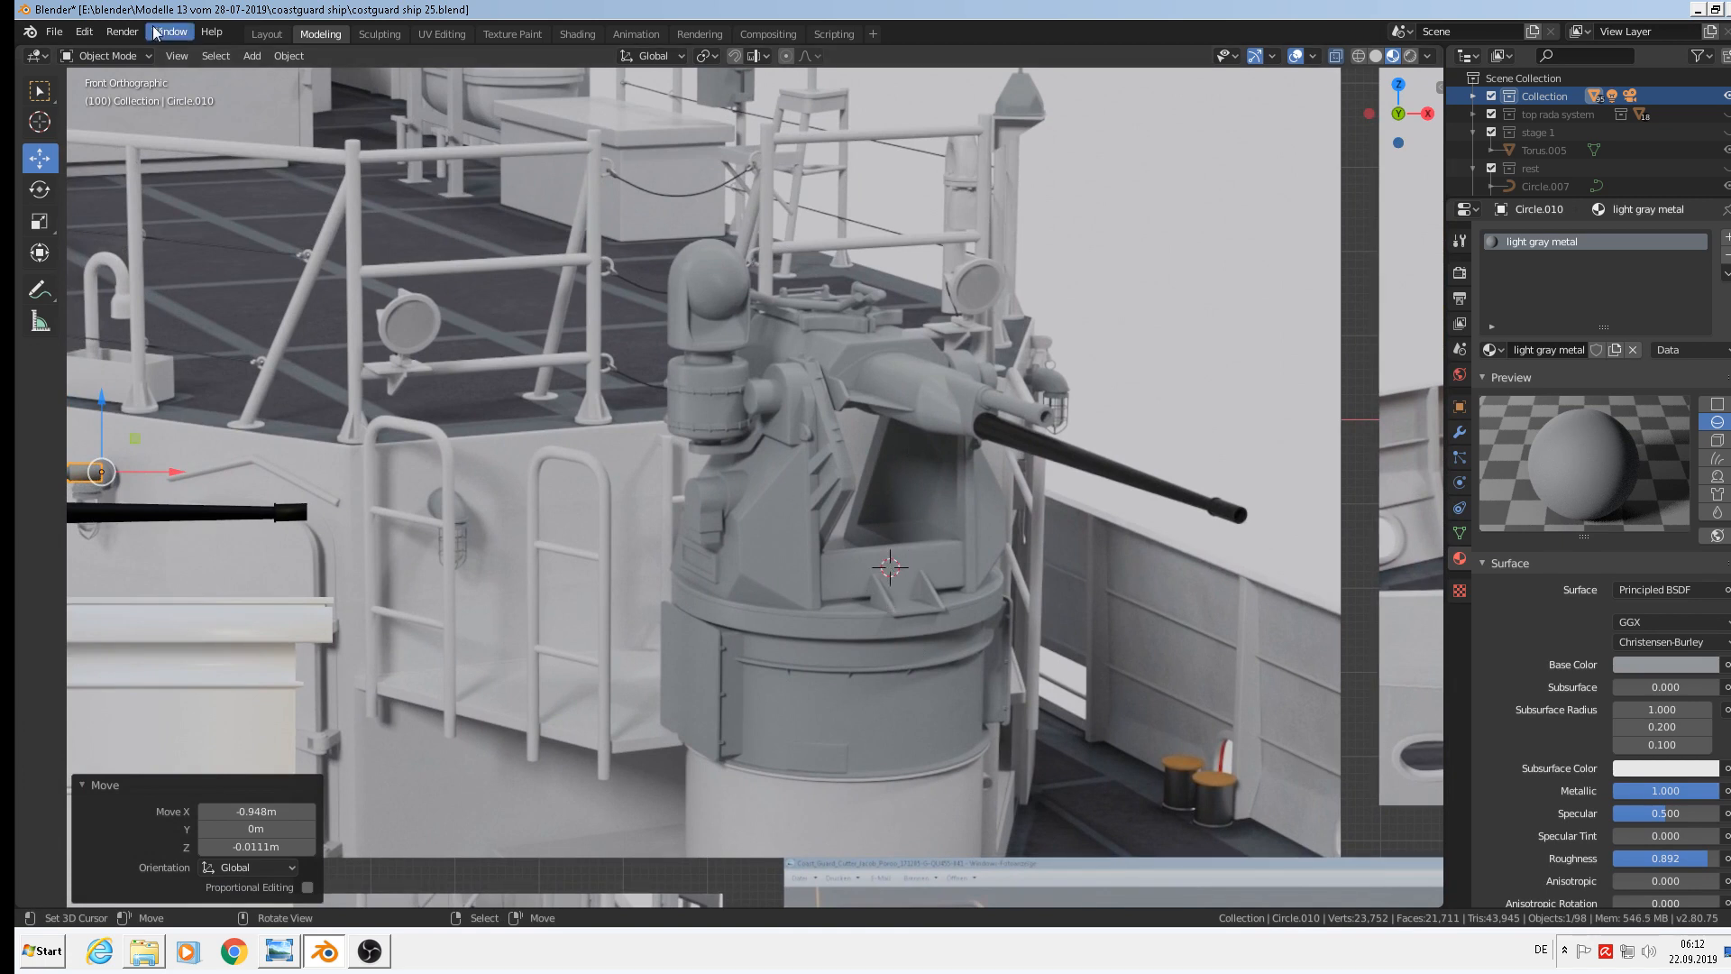
{"action": "left_click", "coordinate": [252, 56]}
{"action": "mouse_move", "coordinate": [306, 77]}
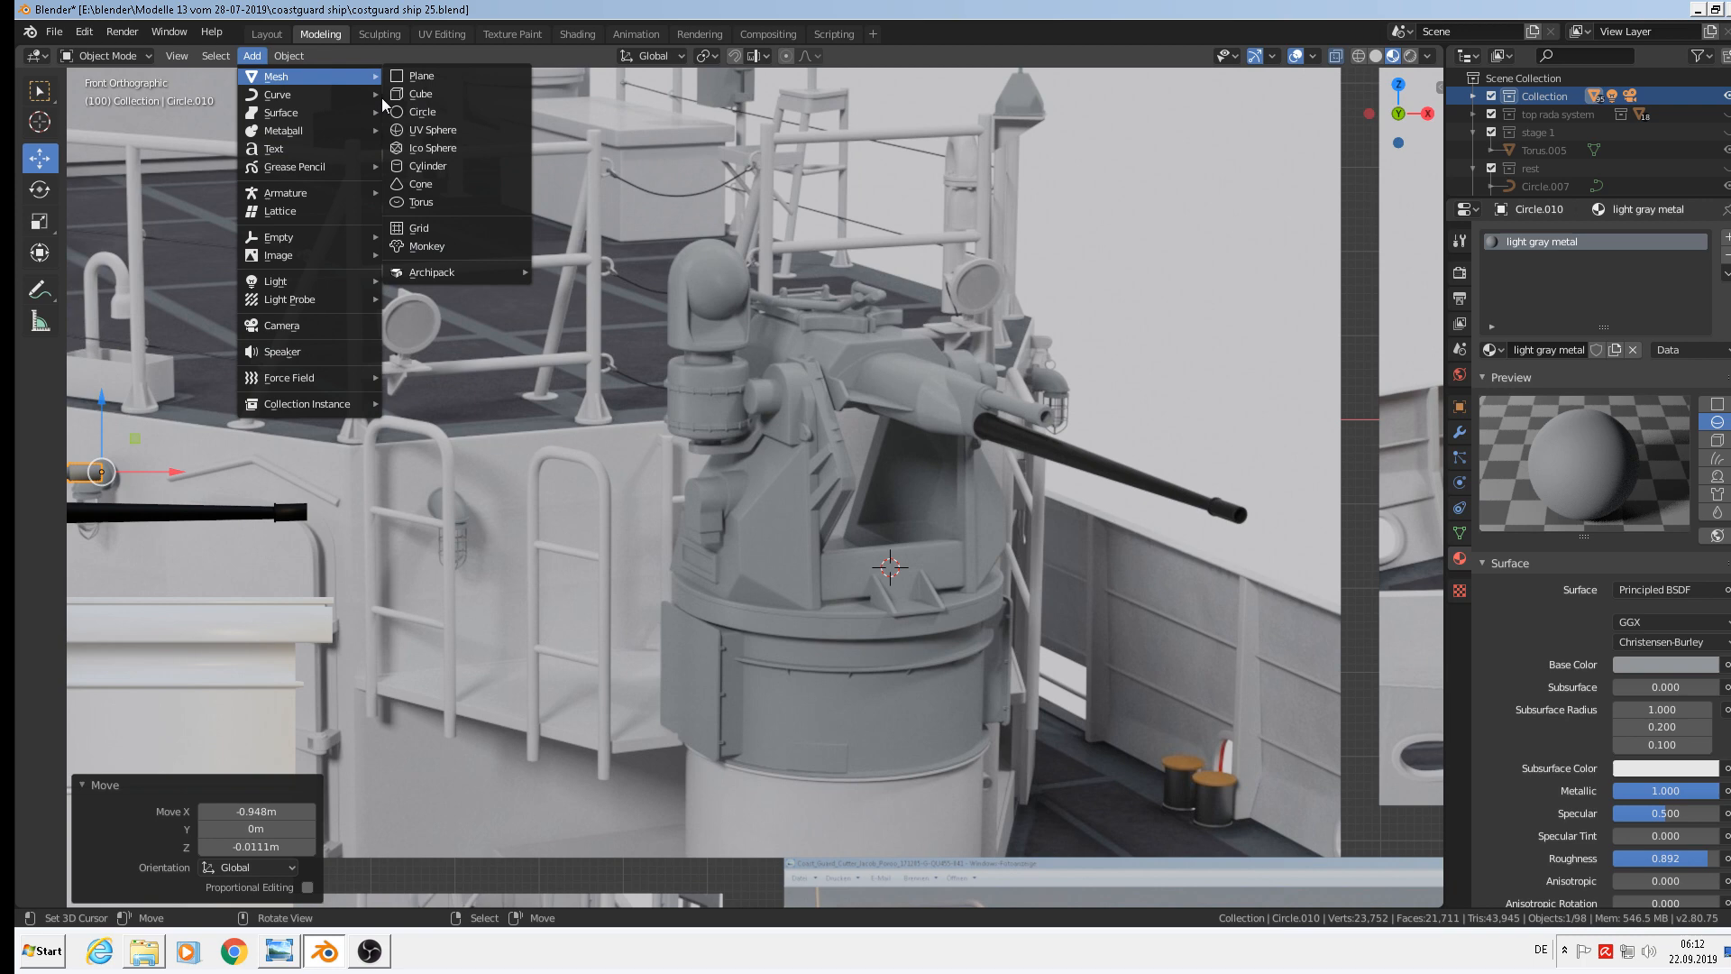
{"action": "left_click", "coordinate": [484, 91]}
{"action": "key", "text": "s"}
{"action": "left_click", "coordinate": [929, 571]}
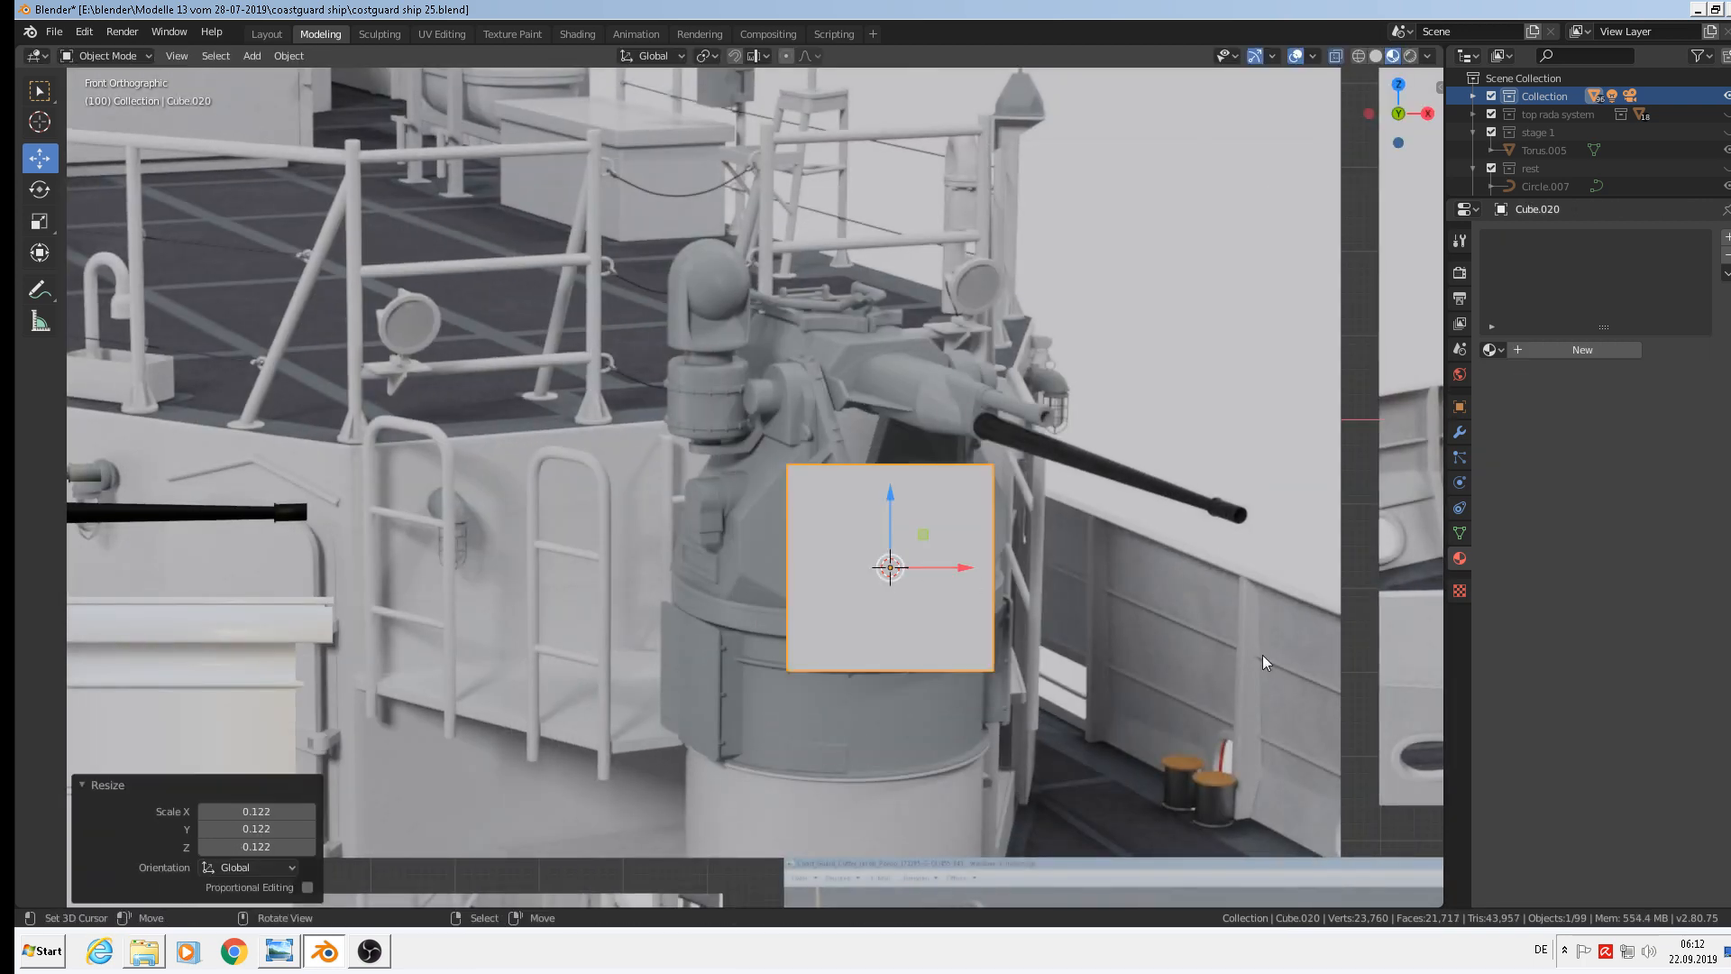
Scale the cube down uniformly to about a quarter of its size and stretch it by about 3.202 along X
{"action": "key", "text": "s"}
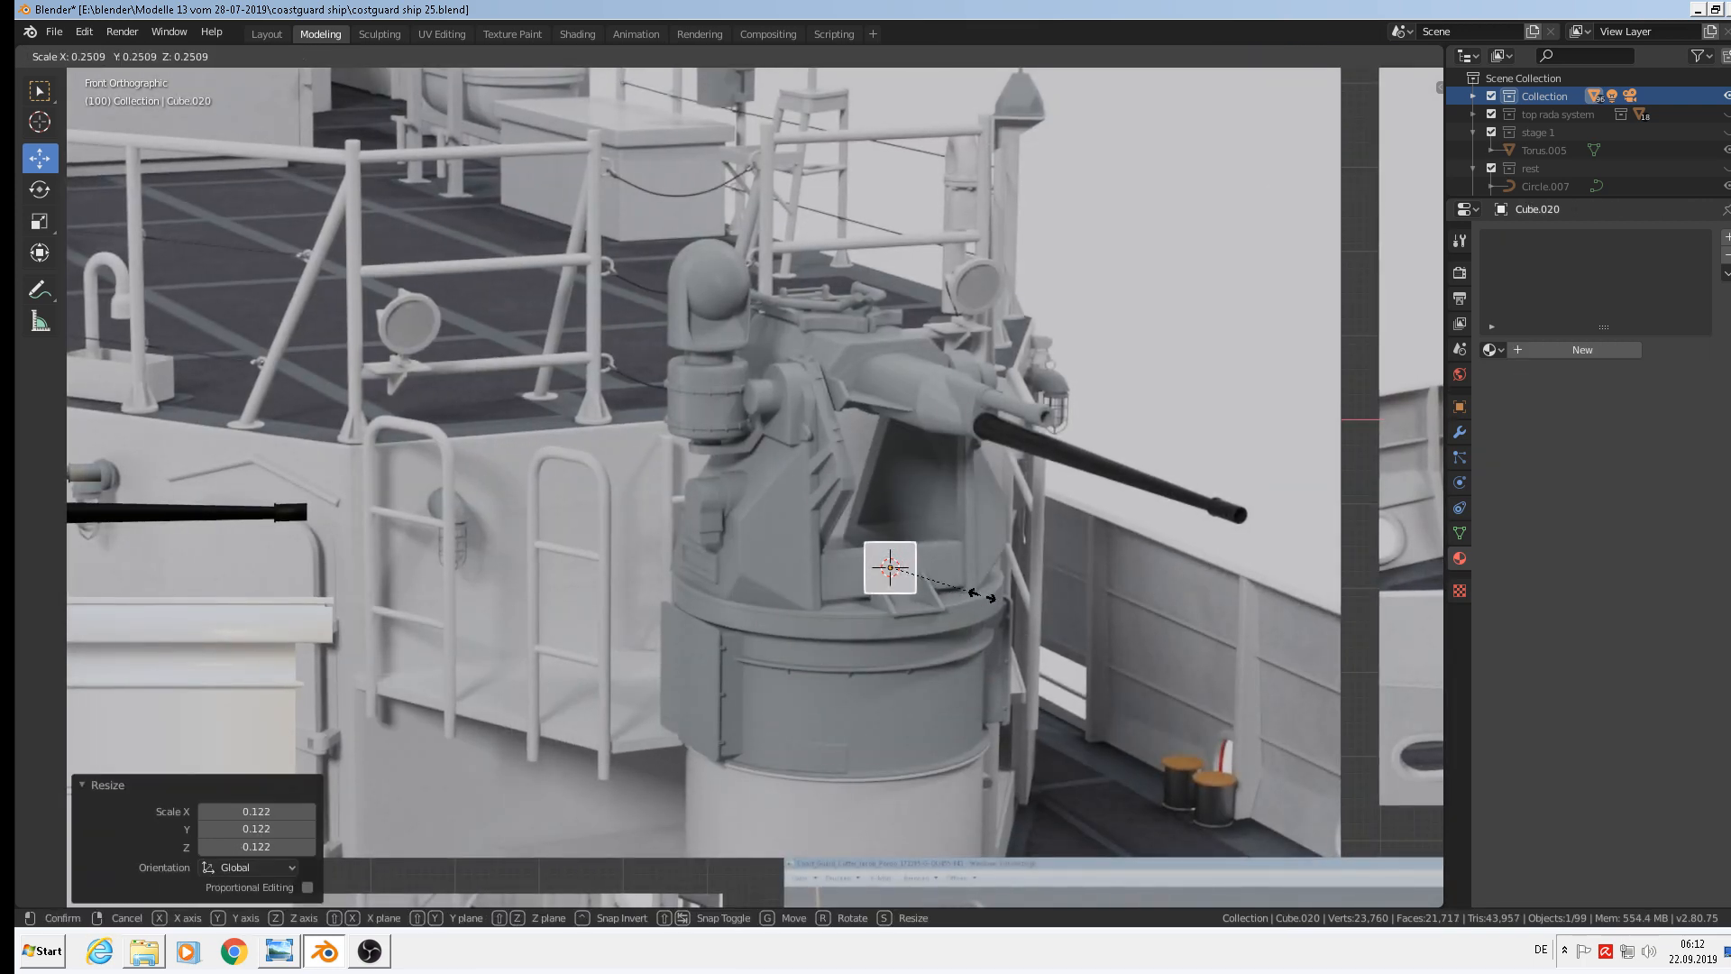
{"action": "left_click", "coordinate": [982, 595]}
{"action": "key", "text": "s"}
{"action": "key", "text": "x"}
{"action": "left_click", "coordinate": [1194, 613]}
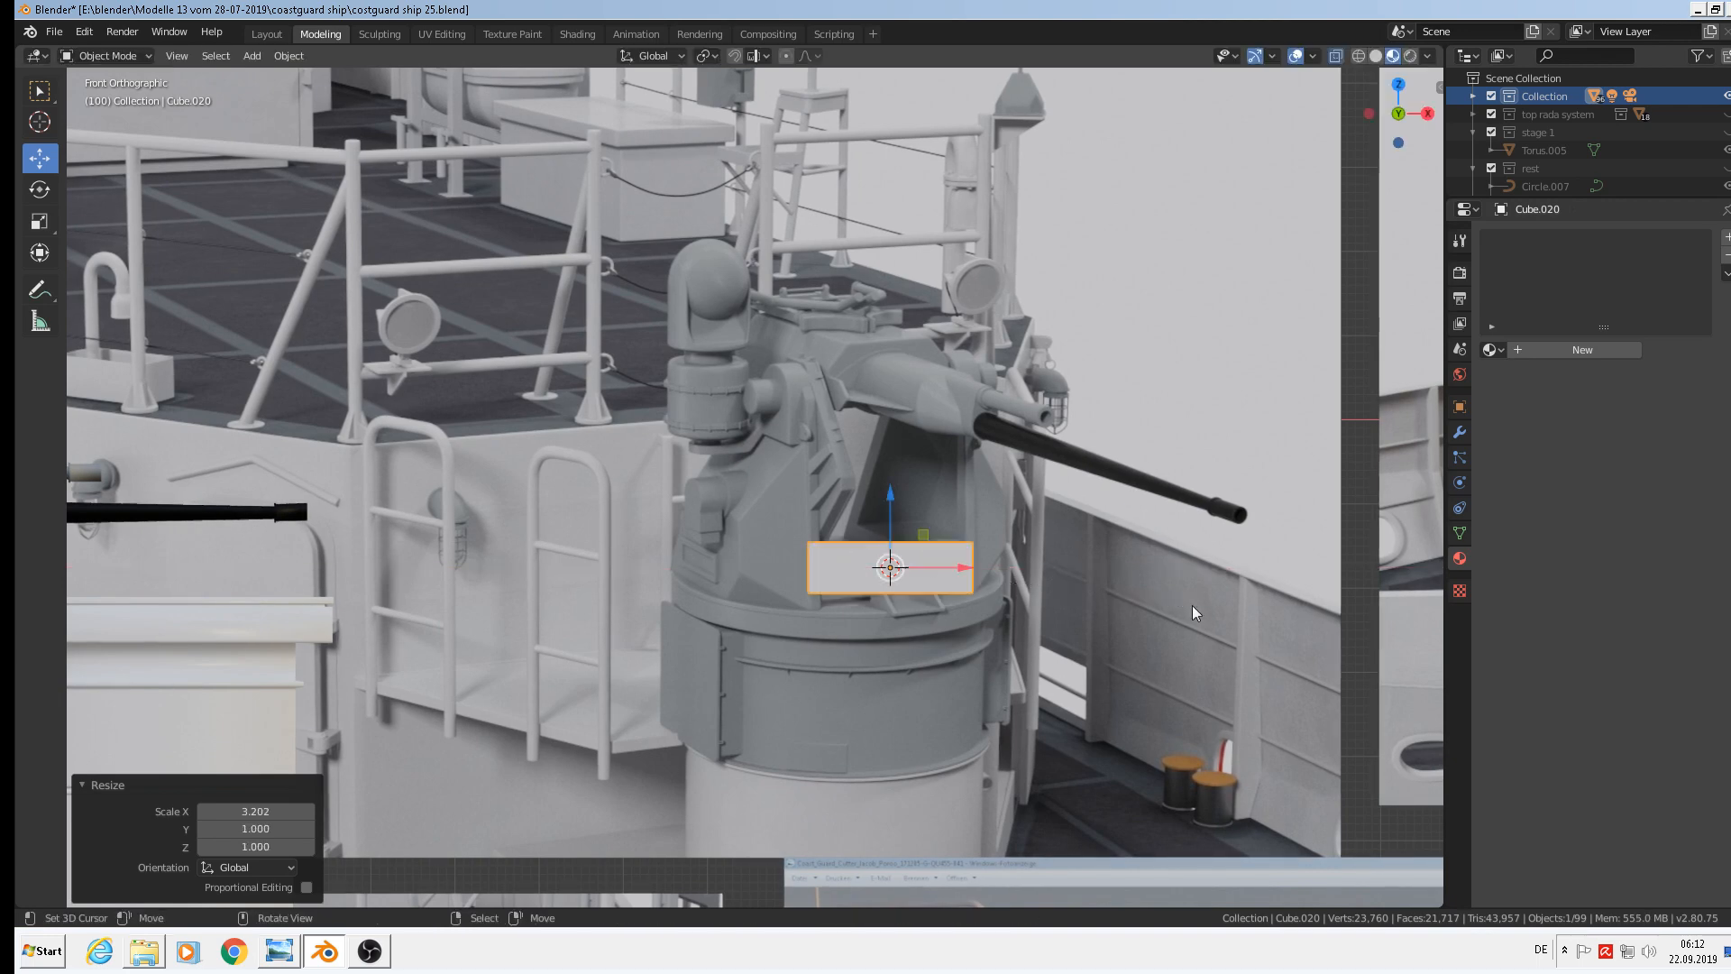
Move the box about -0.0839 m along Y and flatten it to a thin plate with a Y scale of about 0.154
{"action": "middle_click_drag", "start_coordinate": [1195, 613], "coordinate": [873, 549]}
{"action": "key", "text": "g"}
{"action": "key", "text": "y"}
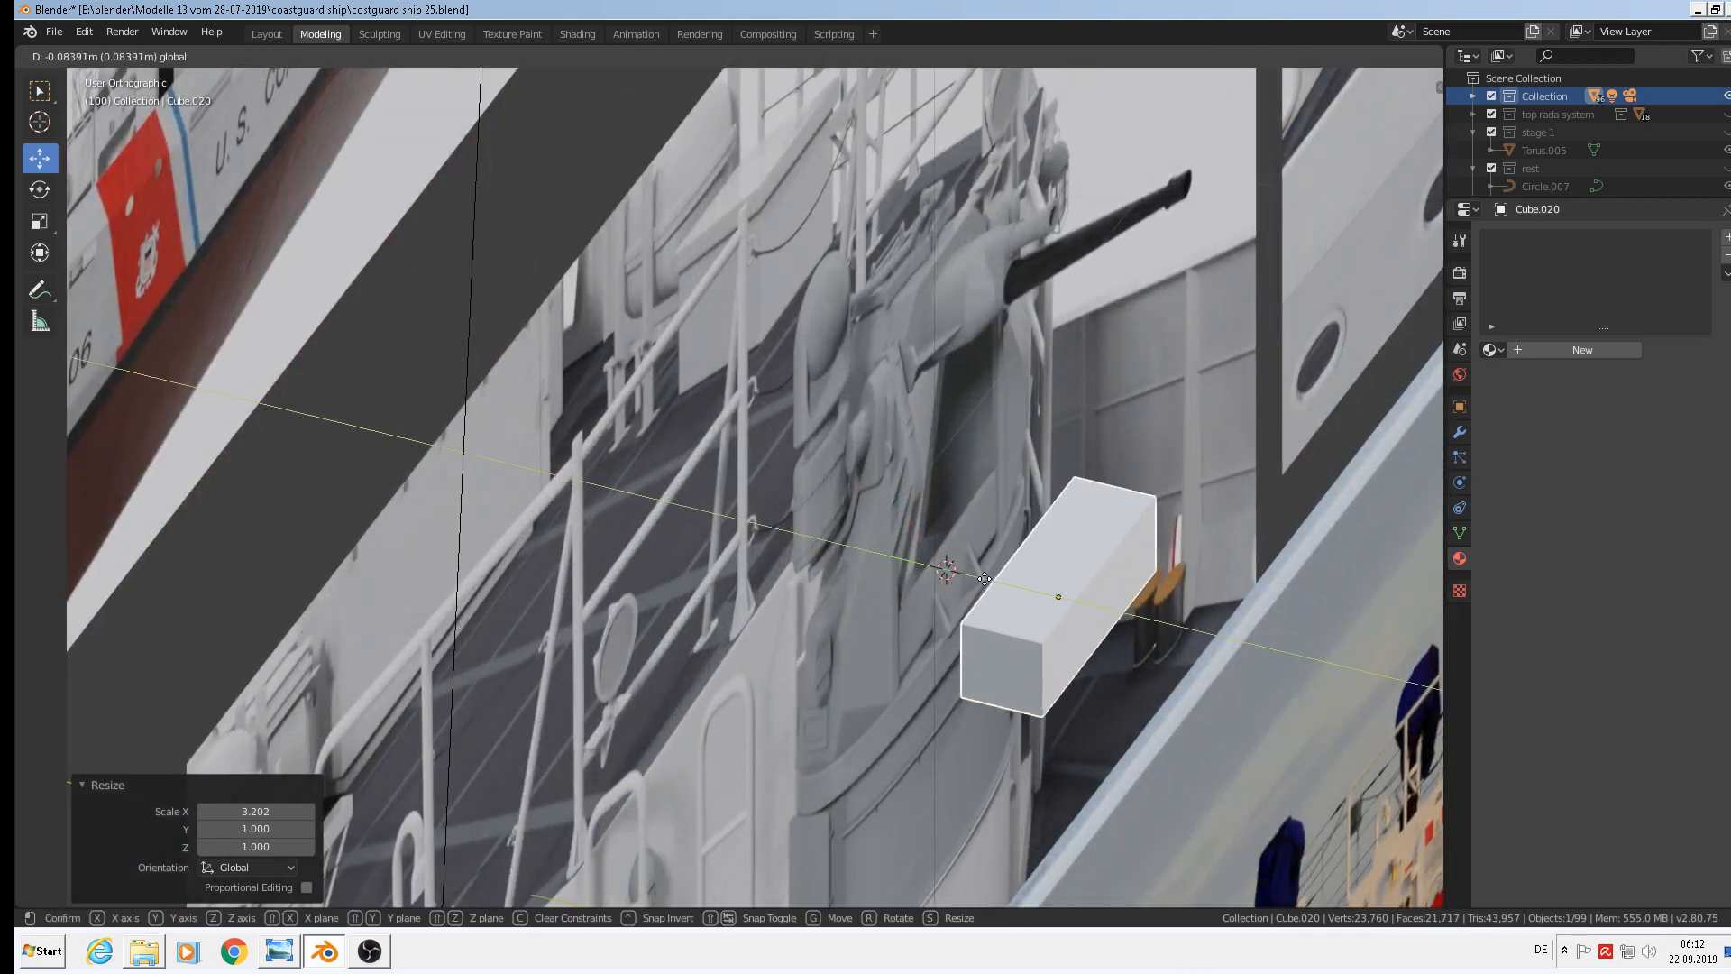
{"action": "left_click", "coordinate": [984, 579]}
{"action": "key", "text": "s"}
{"action": "key", "text": "y"}
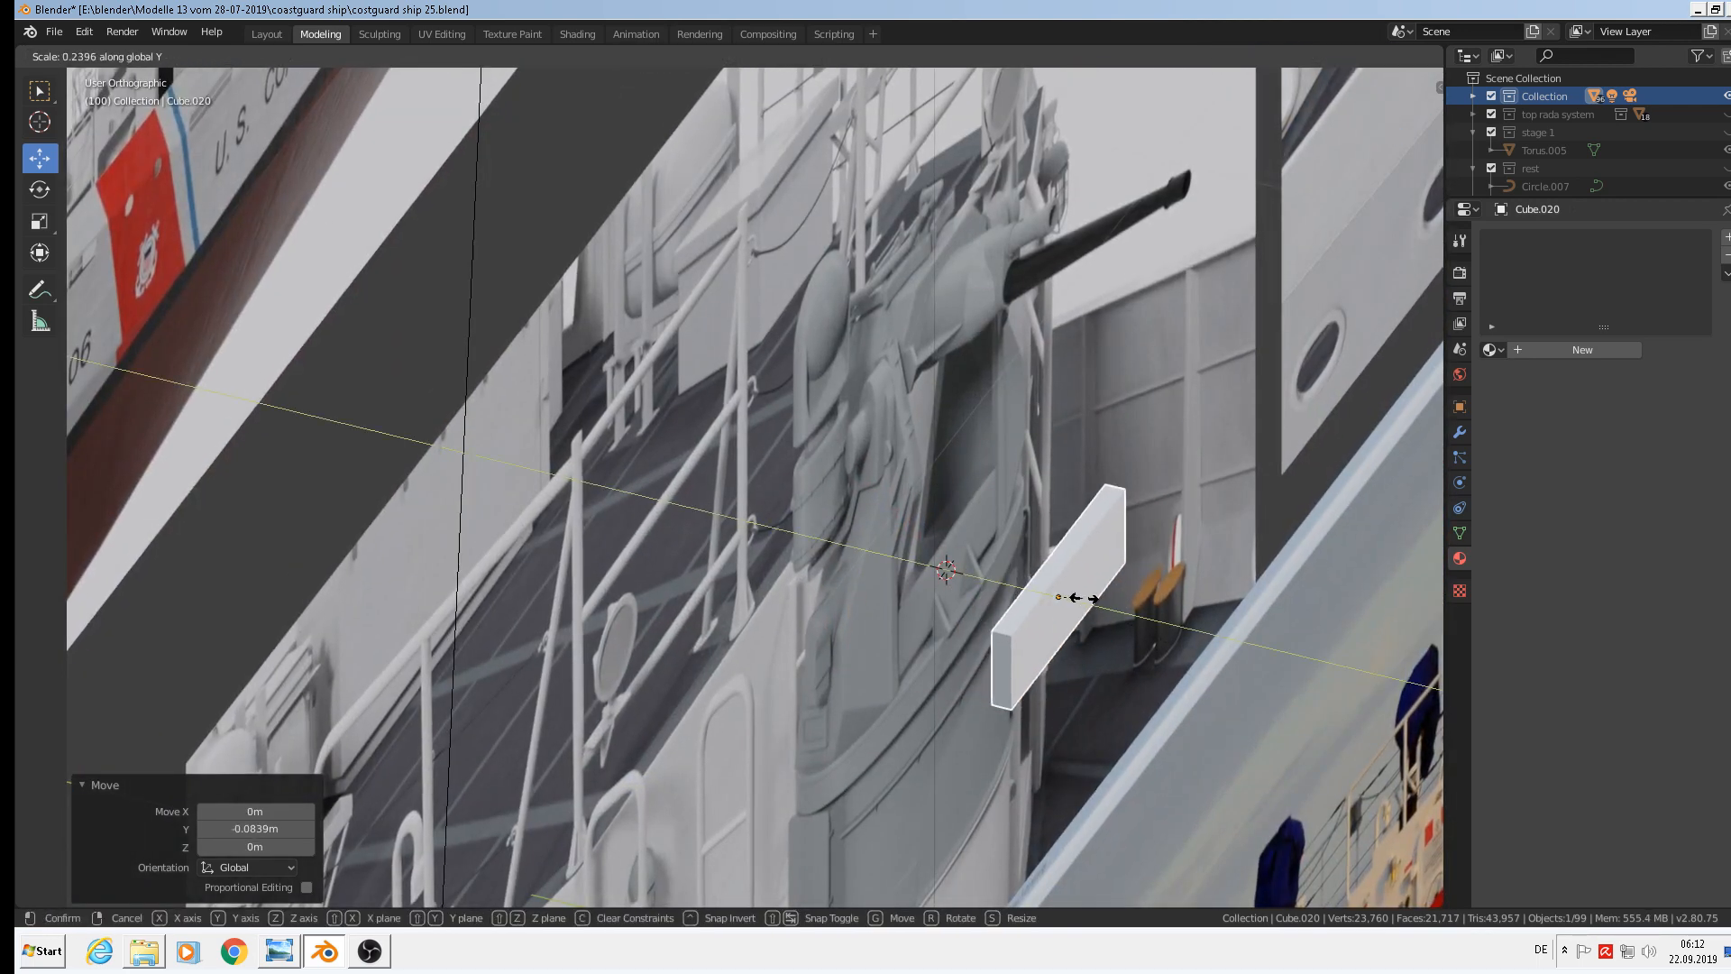
{"action": "left_click", "coordinate": [1064, 596]}
Duplicate the plate, move the copy about -0.0657 m along Y and scale it to about 0.323 along X
{"action": "middle_click_drag", "start_coordinate": [1142, 610], "coordinate": [1091, 627]}
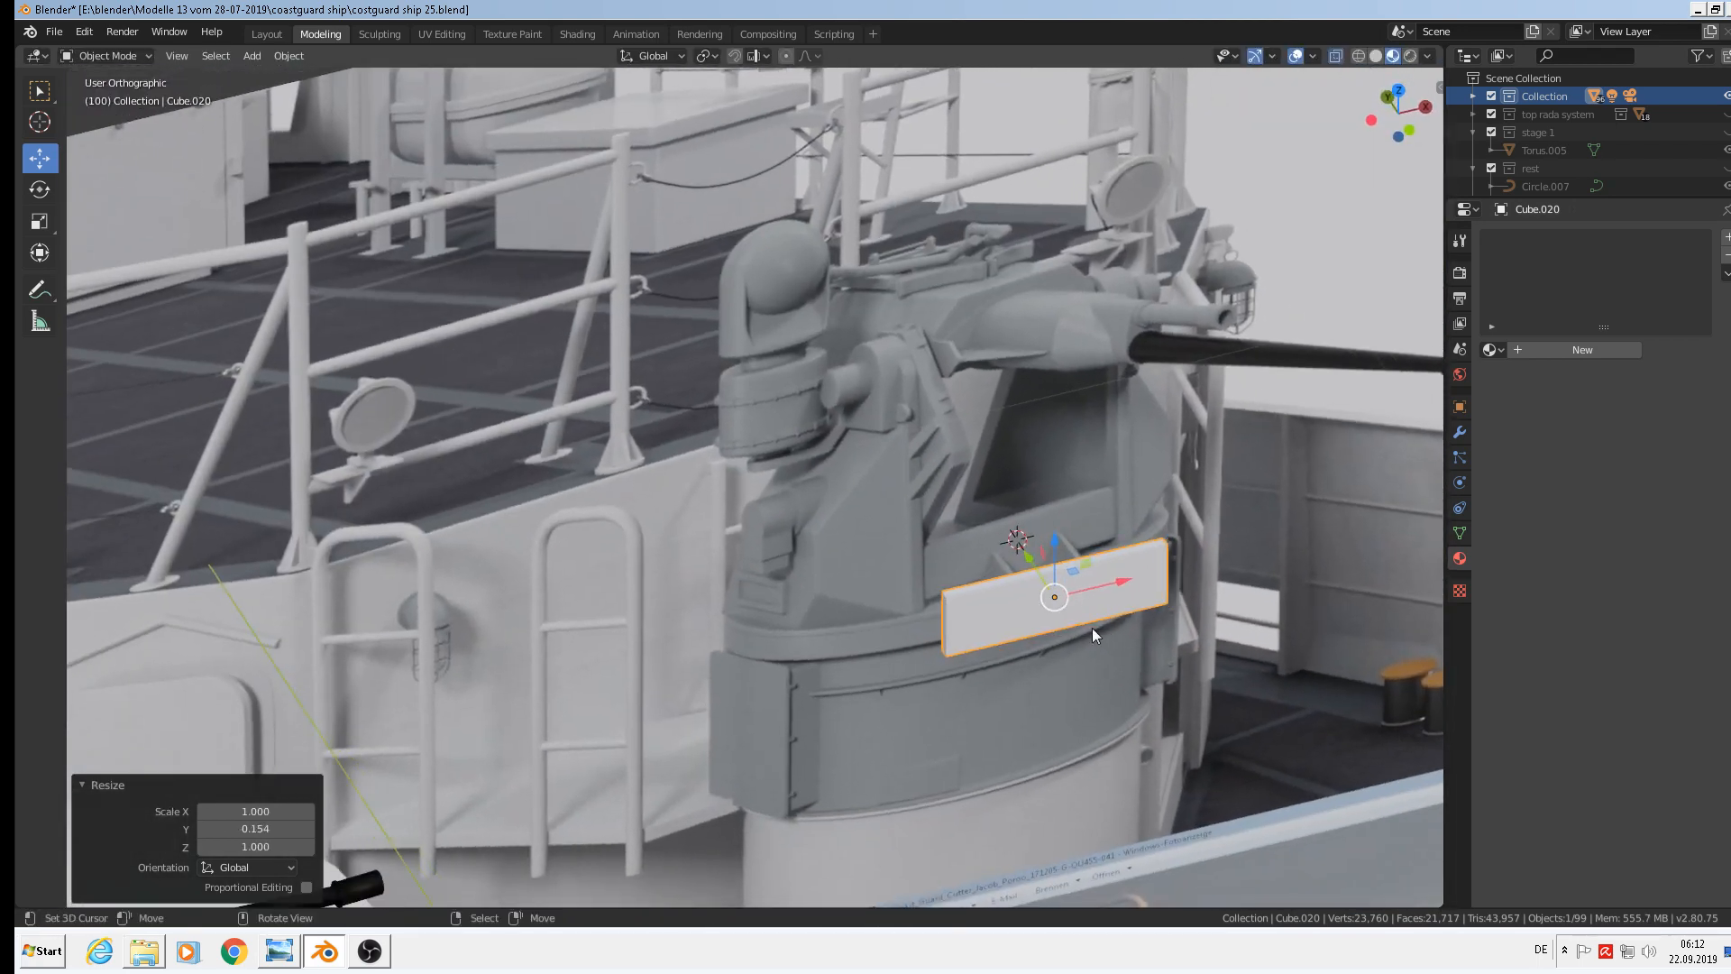
{"action": "key", "text": "shift+d"}
{"action": "right_click", "coordinate": [1092, 633]}
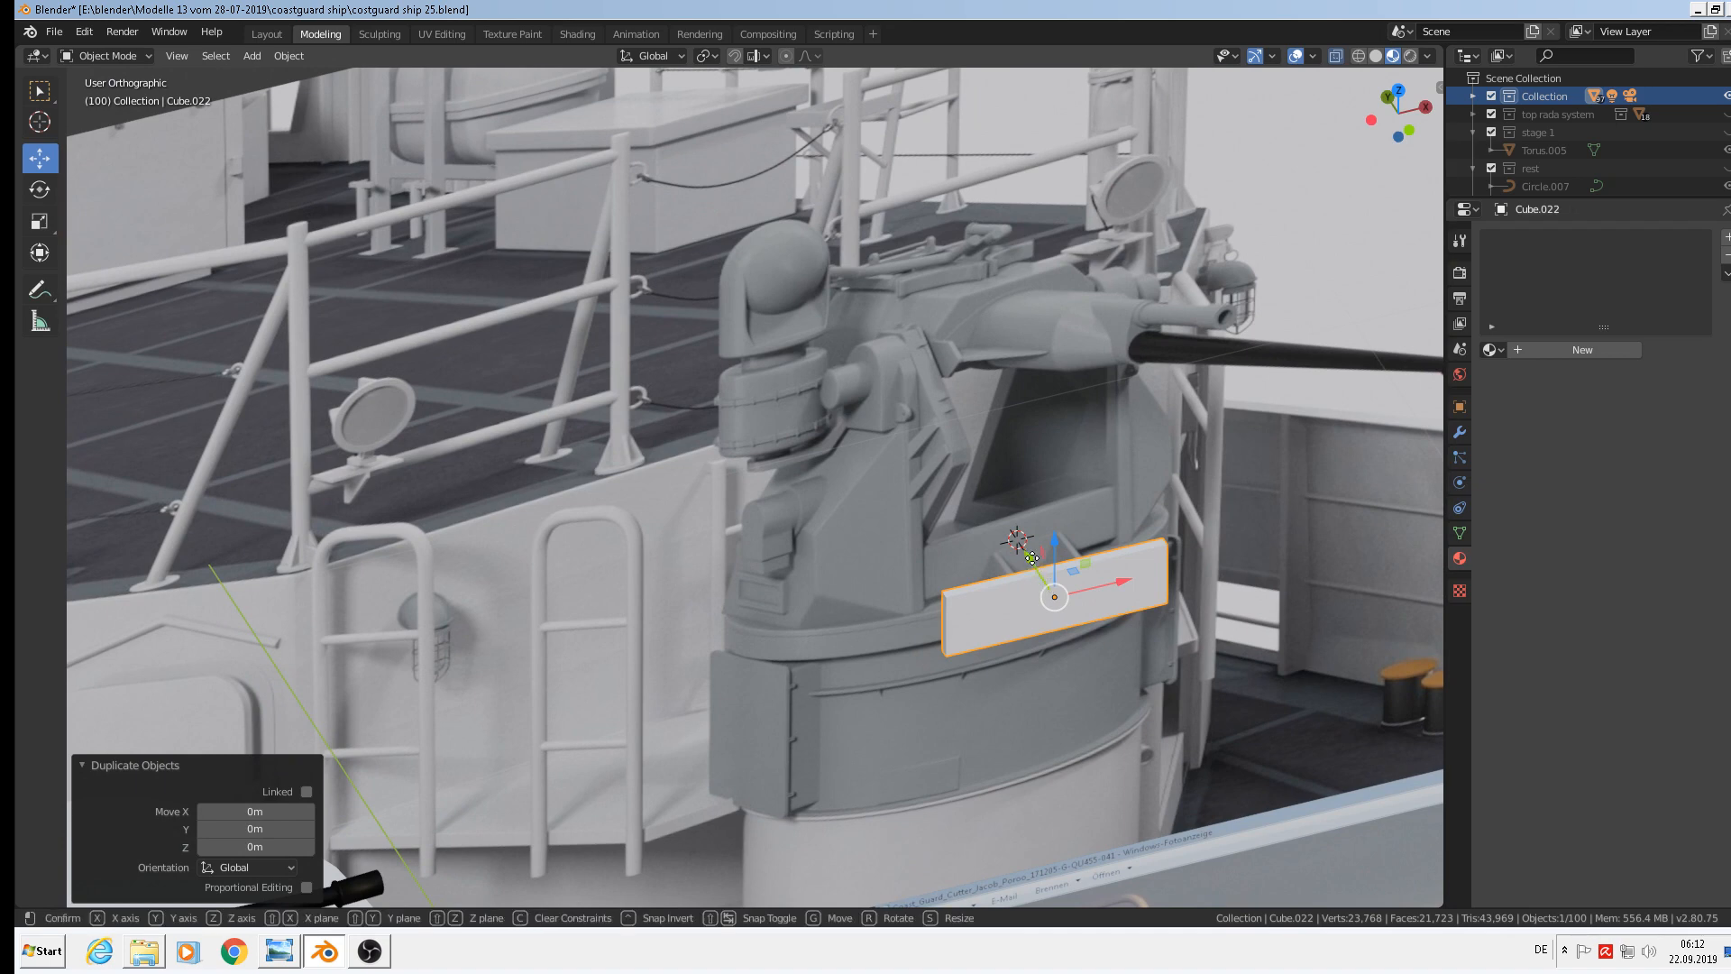
{"action": "left_click_drag", "start_coordinate": [1030, 559], "coordinate": [1073, 595]}
{"action": "key", "text": "s"}
{"action": "key", "text": "x"}
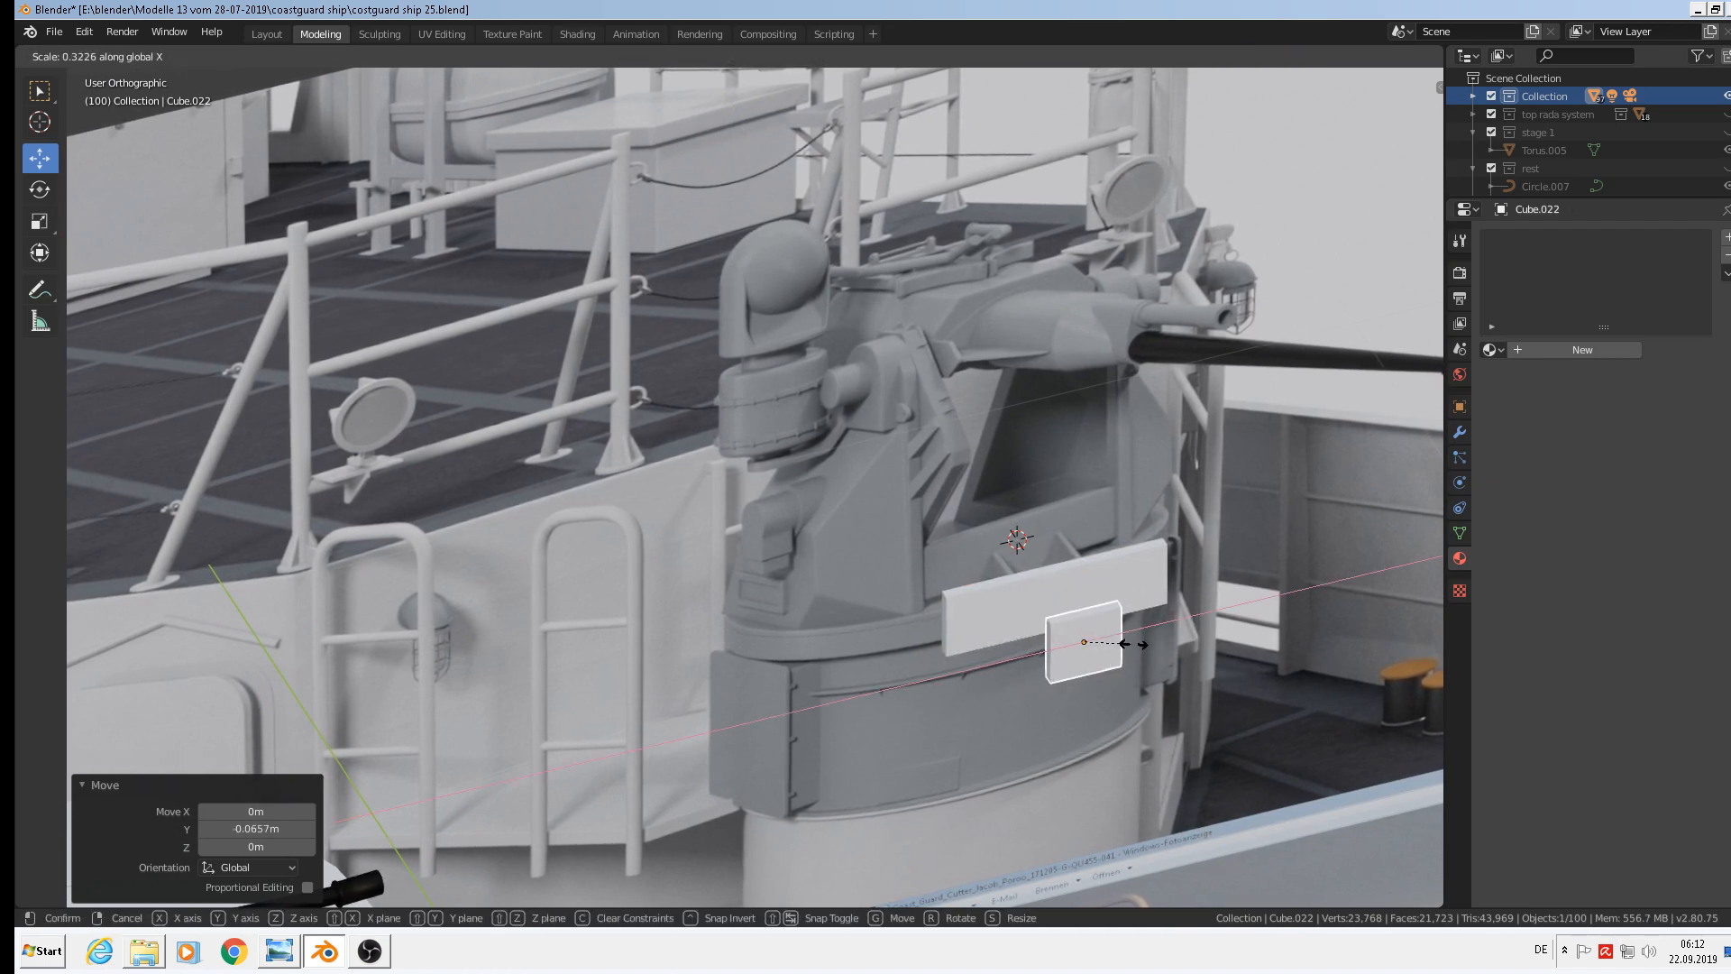
{"action": "left_click", "coordinate": [1133, 643]}
Scale the small copied plate by about 7.127 along Y to make a deep block
{"action": "scroll", "coordinate": [1133, 652], "scroll_direction": "up", "scroll_amount": 3}
{"action": "middle_click_drag", "start_coordinate": [1133, 653], "coordinate": [1192, 657]}
{"action": "scroll", "coordinate": [1188, 646], "scroll_direction": "up", "scroll_amount": 4}
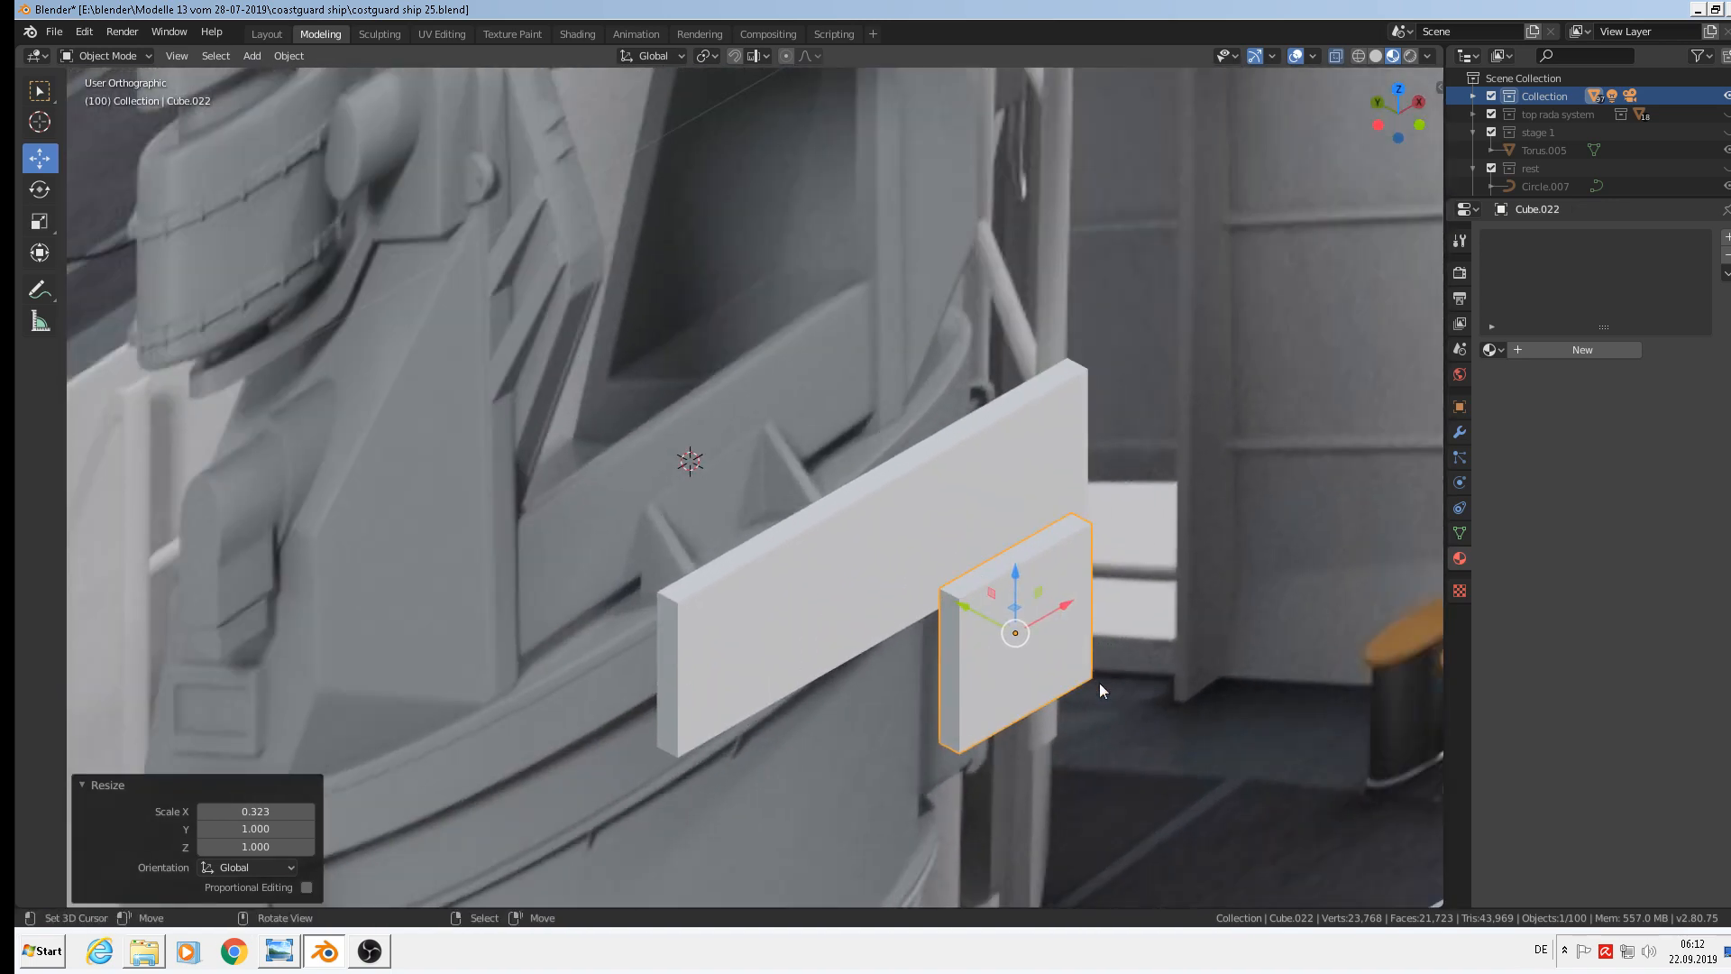
{"action": "key", "text": "s"}
{"action": "key", "text": "y"}
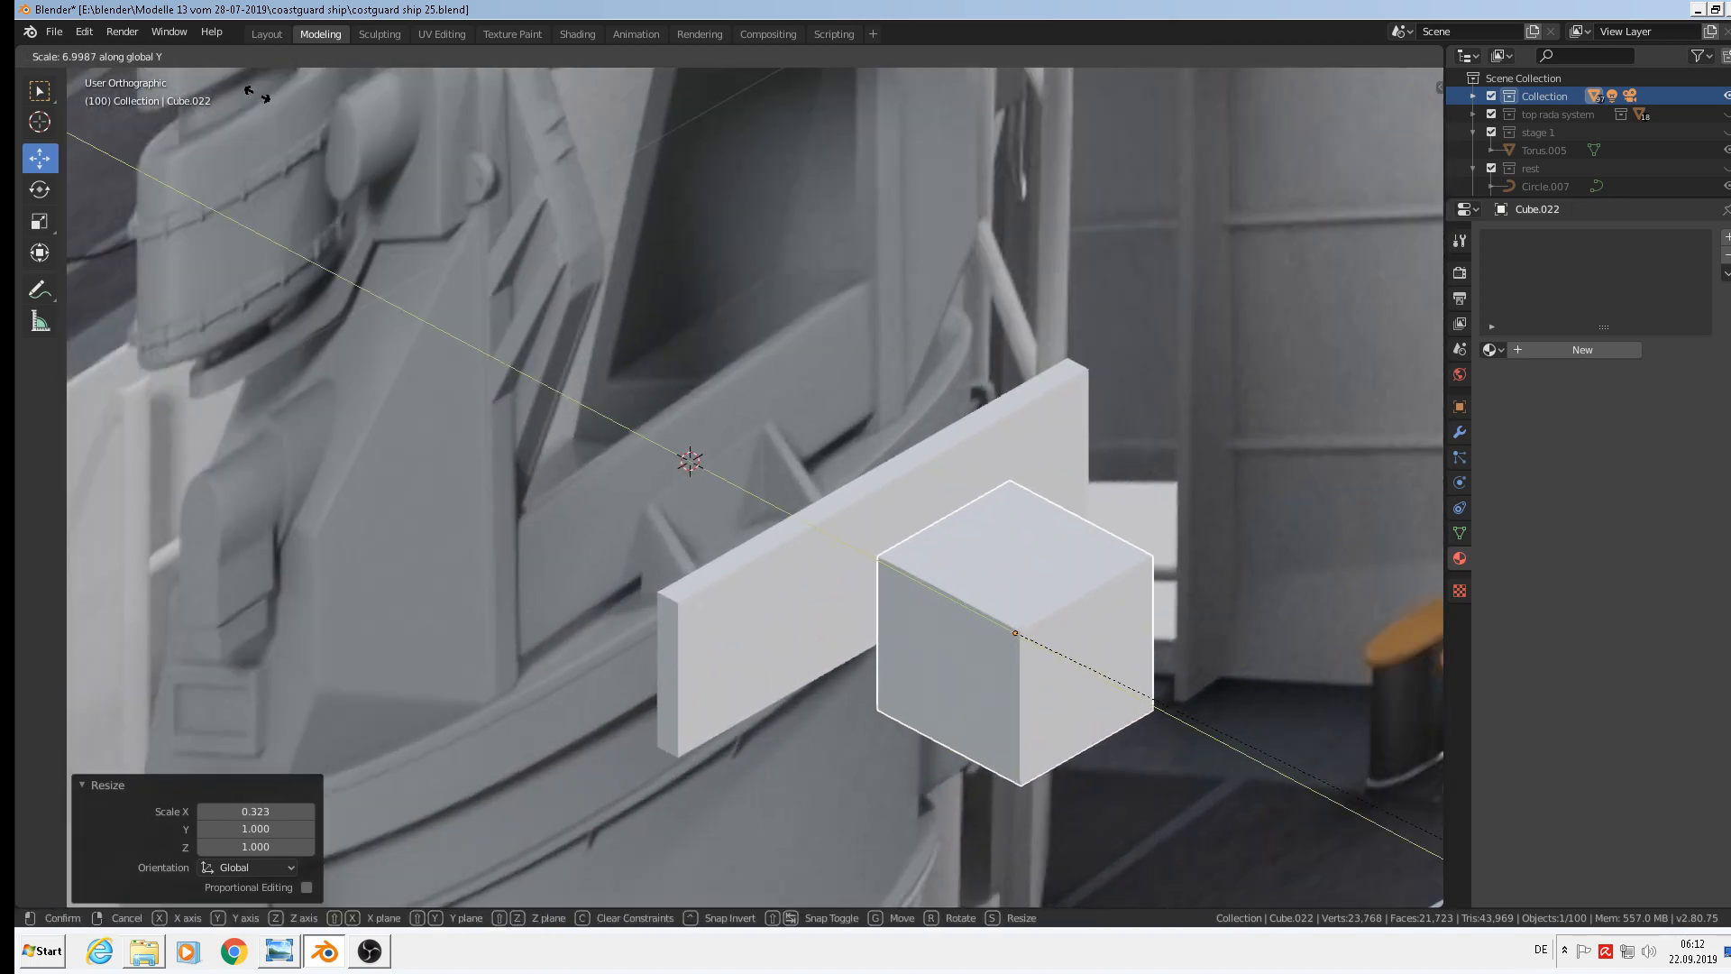
{"action": "left_click", "coordinate": [253, 86]}
Add two centered loop cuts across the block's width and spread them by about 2.496 along X toward its sides
{"action": "scroll", "coordinate": [832, 190], "scroll_direction": "up", "scroll_amount": 1}
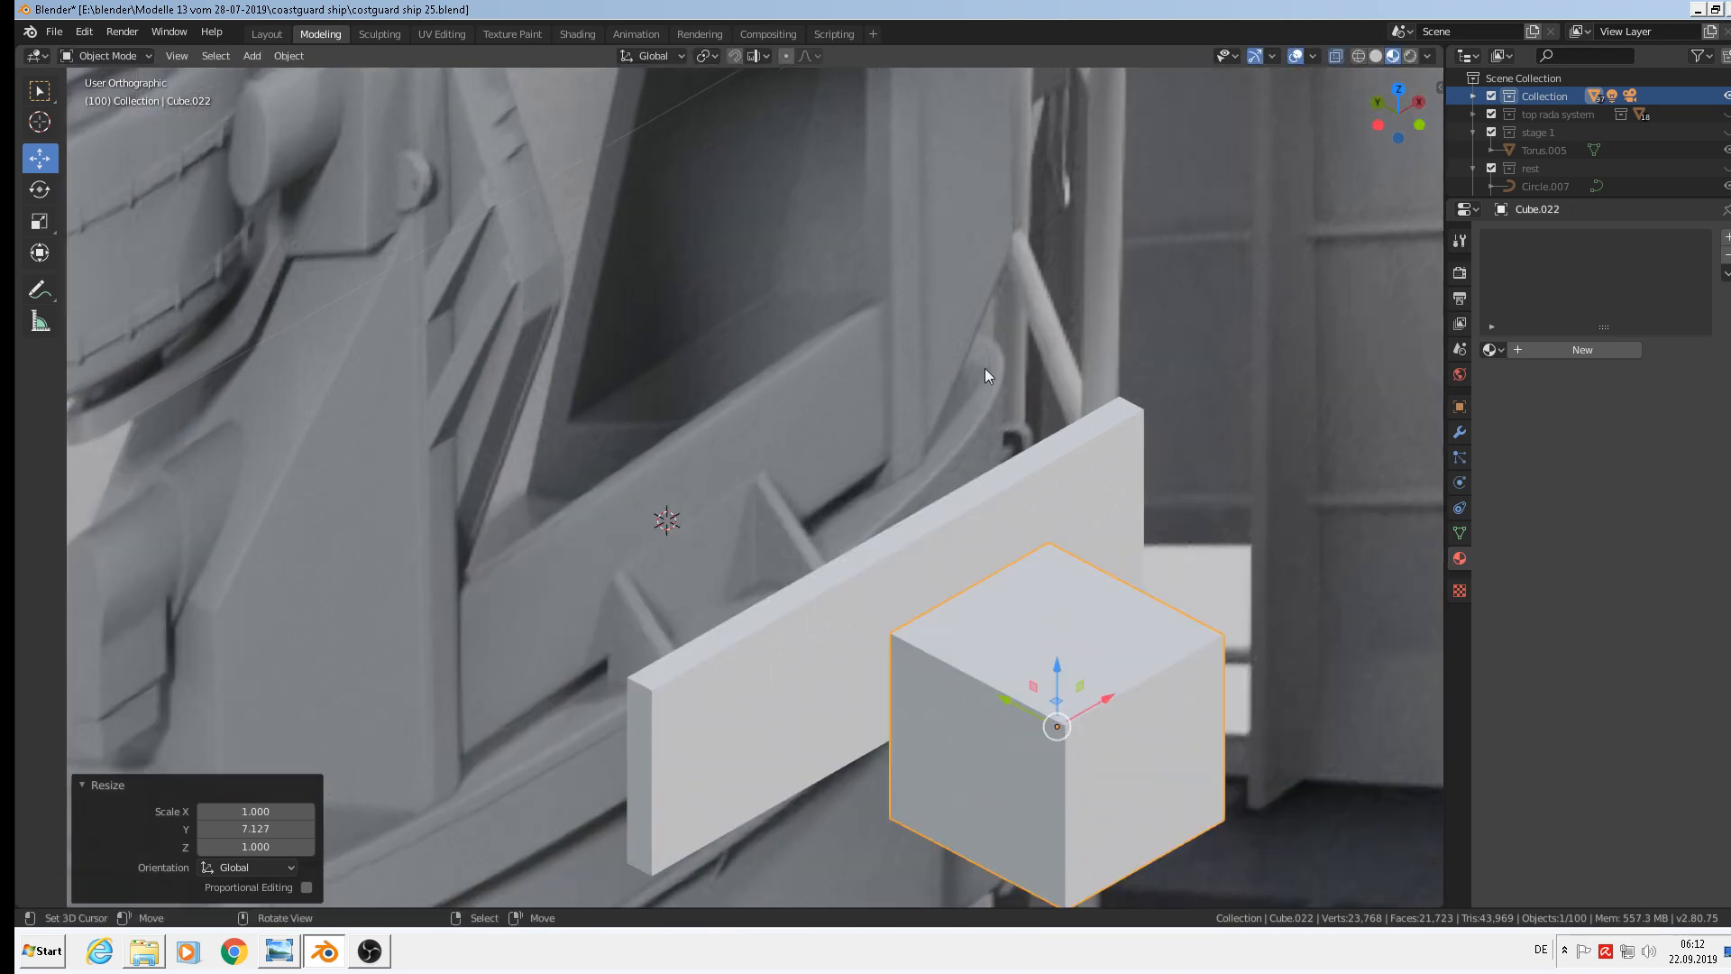
{"action": "middle_click_drag", "start_coordinate": [1222, 602], "coordinate": [1075, 354], "text": "shift"}
{"action": "scroll", "coordinate": [1064, 365], "scroll_direction": "up", "scroll_amount": 1}
{"action": "key", "text": "Tab"}
{"action": "middle_click_drag", "start_coordinate": [961, 439], "coordinate": [920, 446]}
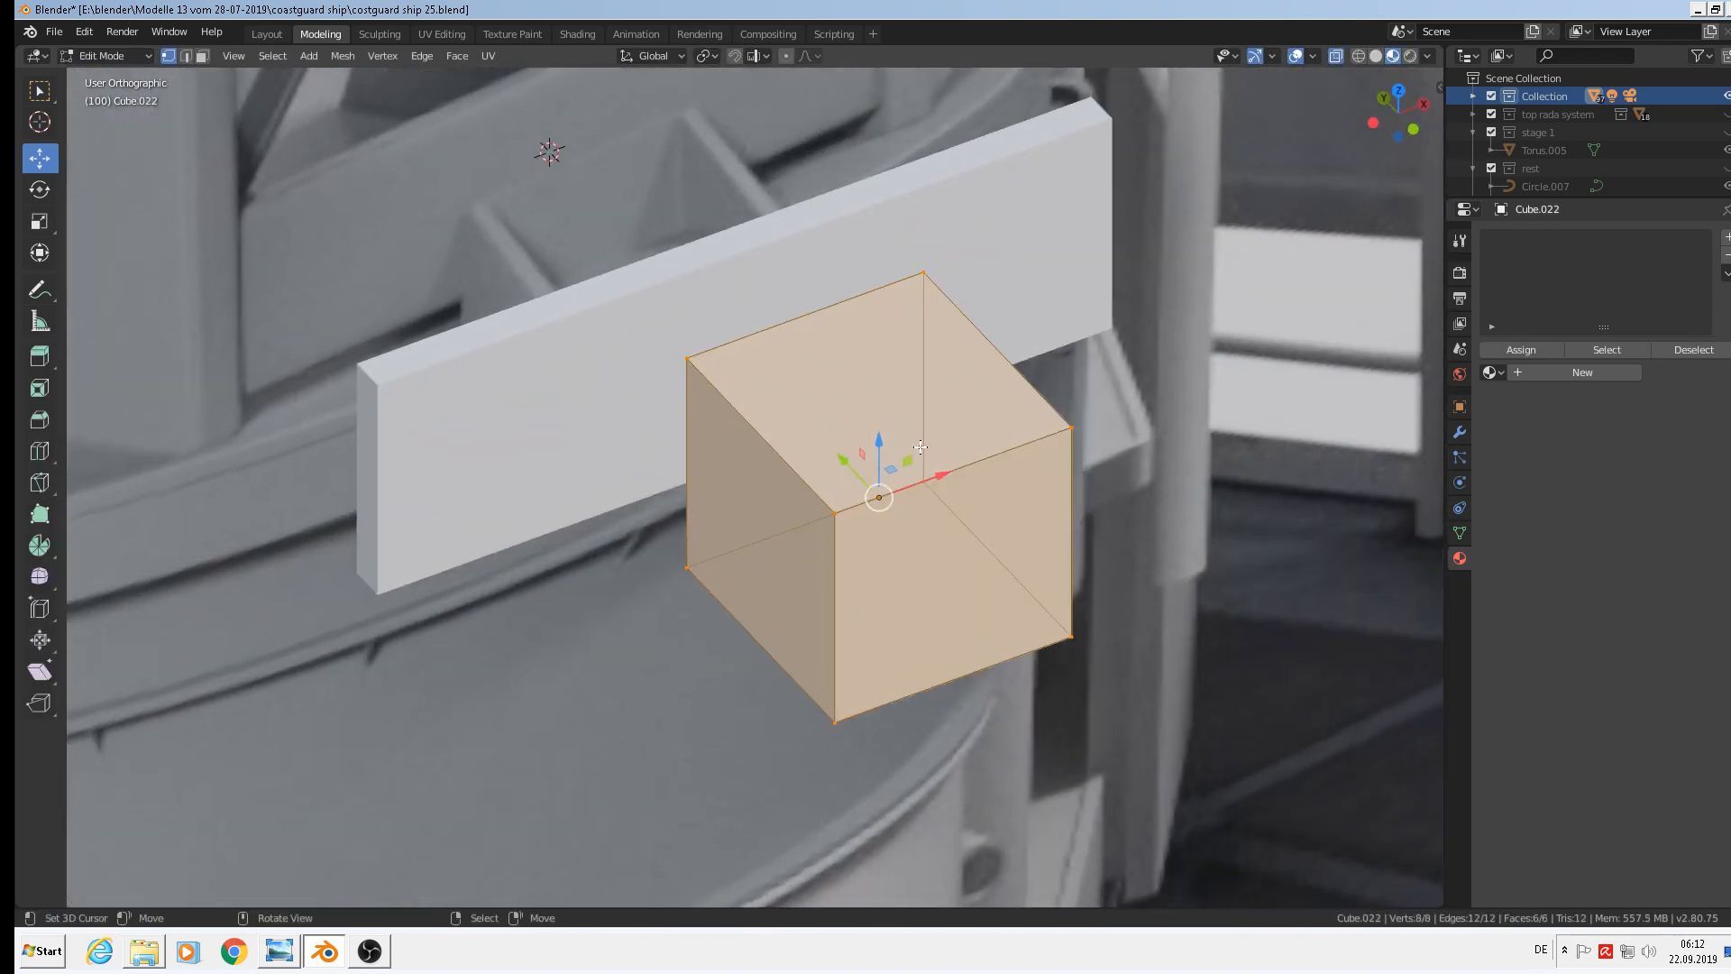
{"action": "key", "text": "ctrl+r"}
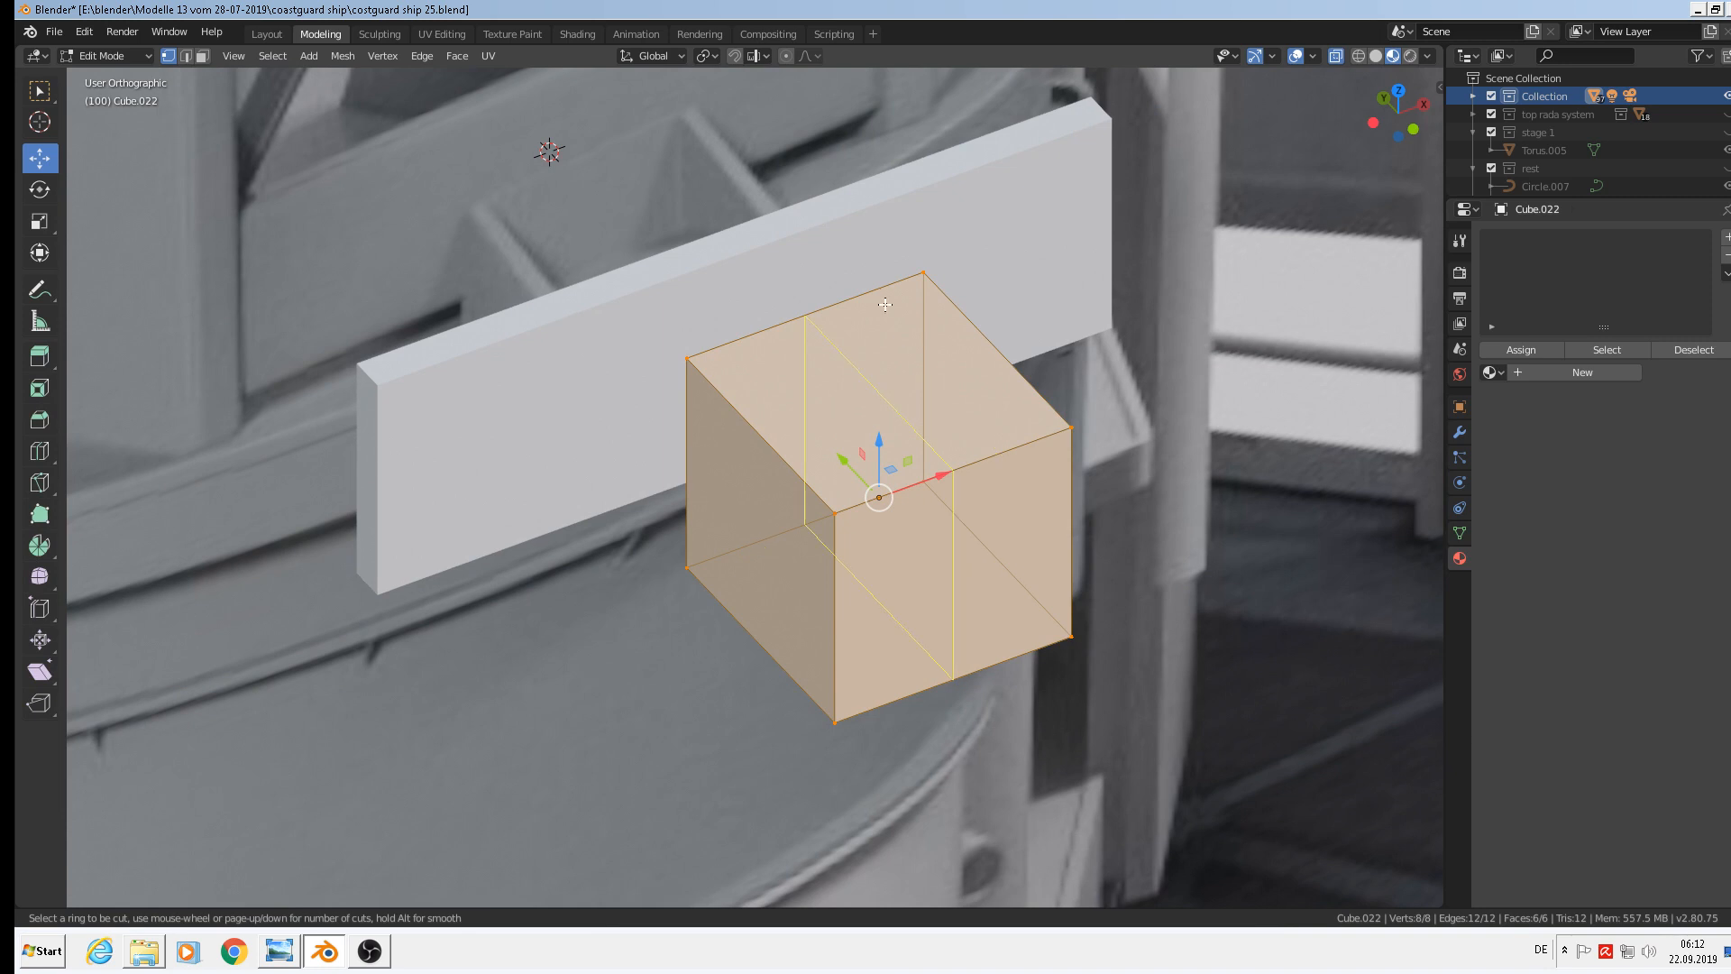
{"action": "scroll", "coordinate": [836, 298], "scroll_direction": "up", "scroll_amount": 1}
{"action": "left_click", "coordinate": [835, 298]}
{"action": "right_click", "coordinate": [834, 298]}
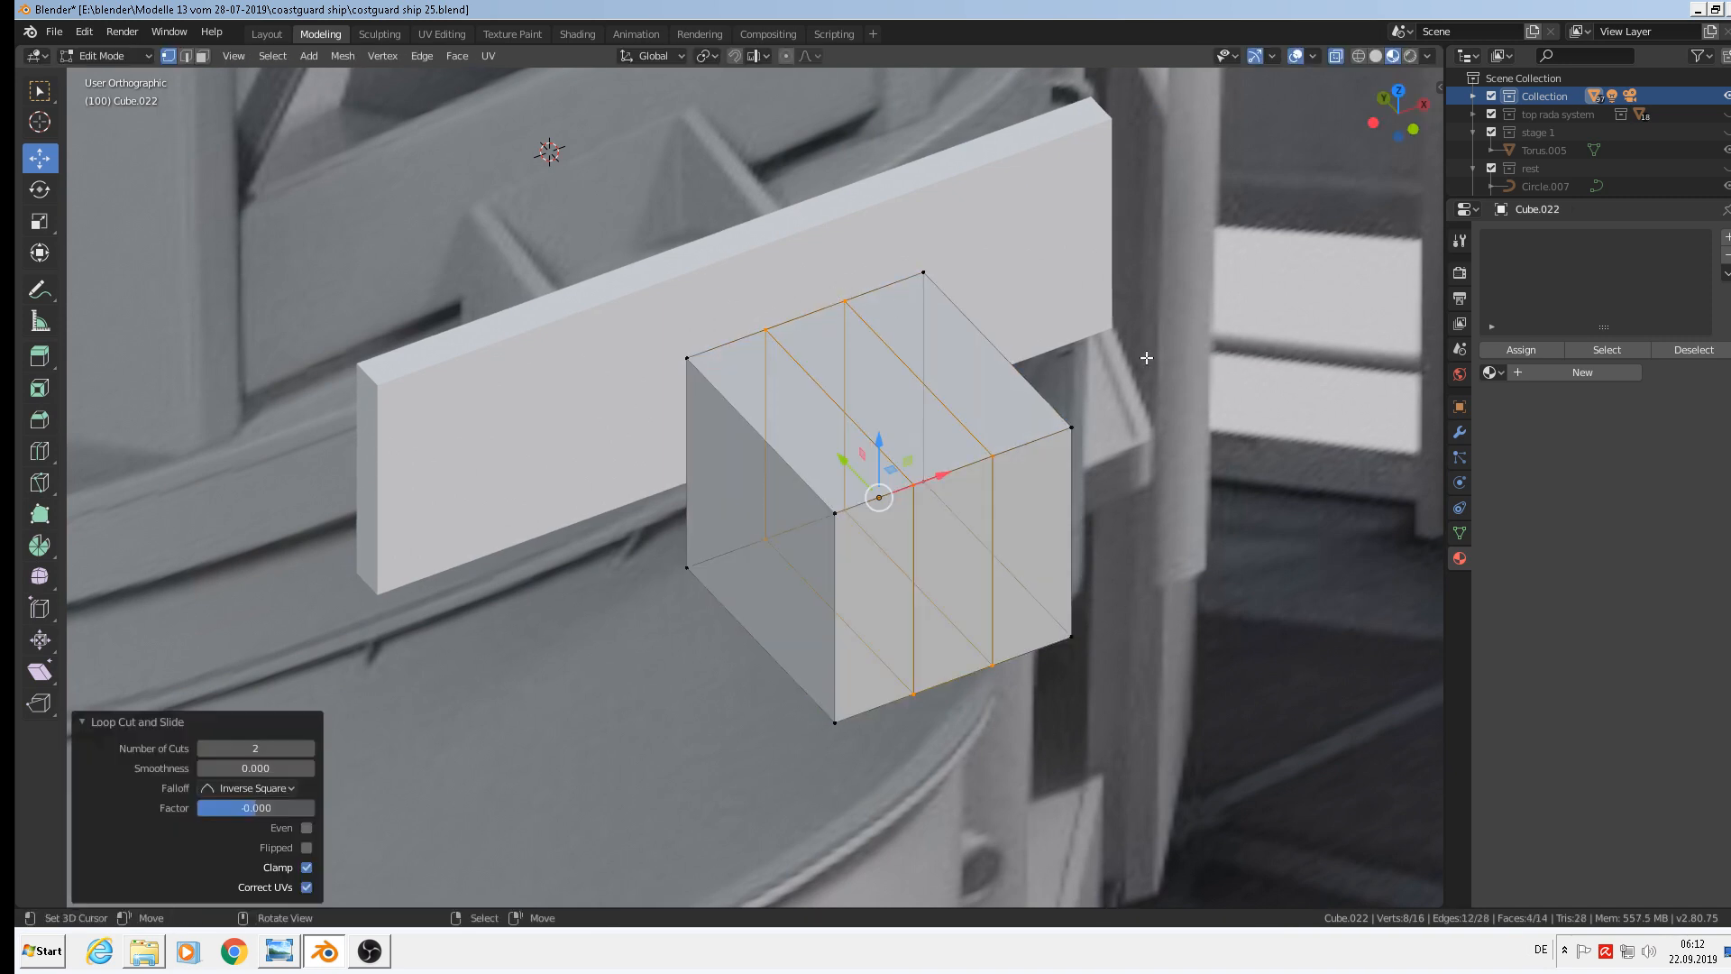
{"action": "key", "text": "s"}
{"action": "key", "text": "x"}
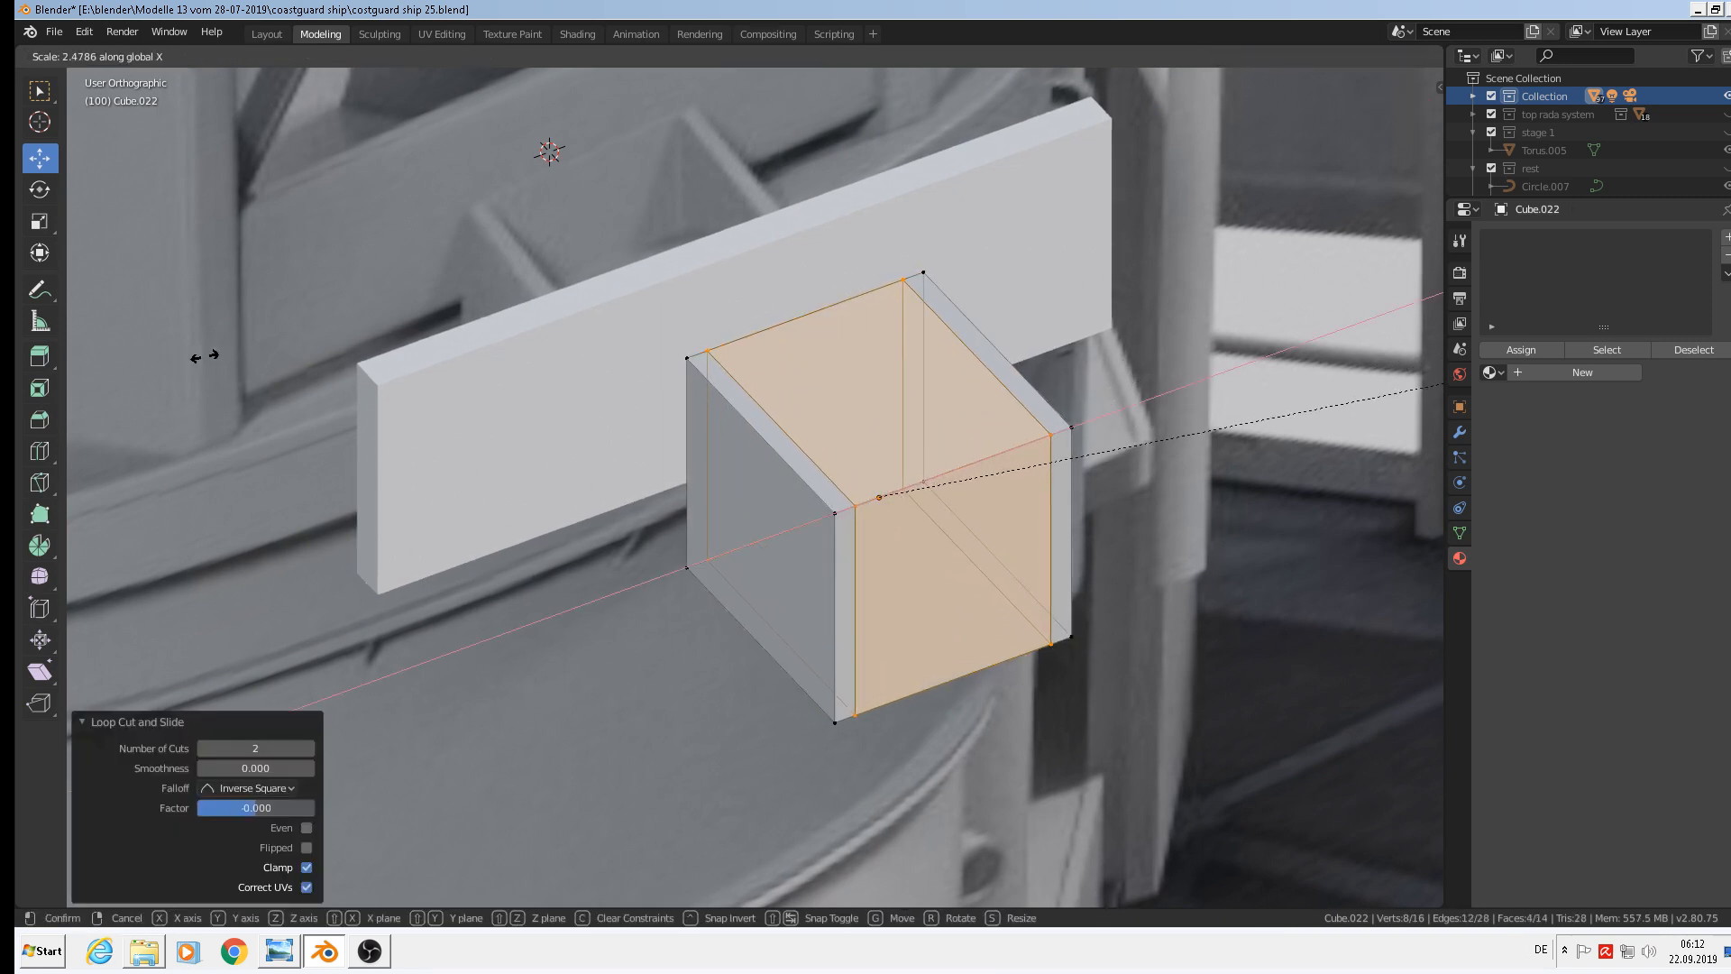
{"action": "left_click", "coordinate": [210, 358]}
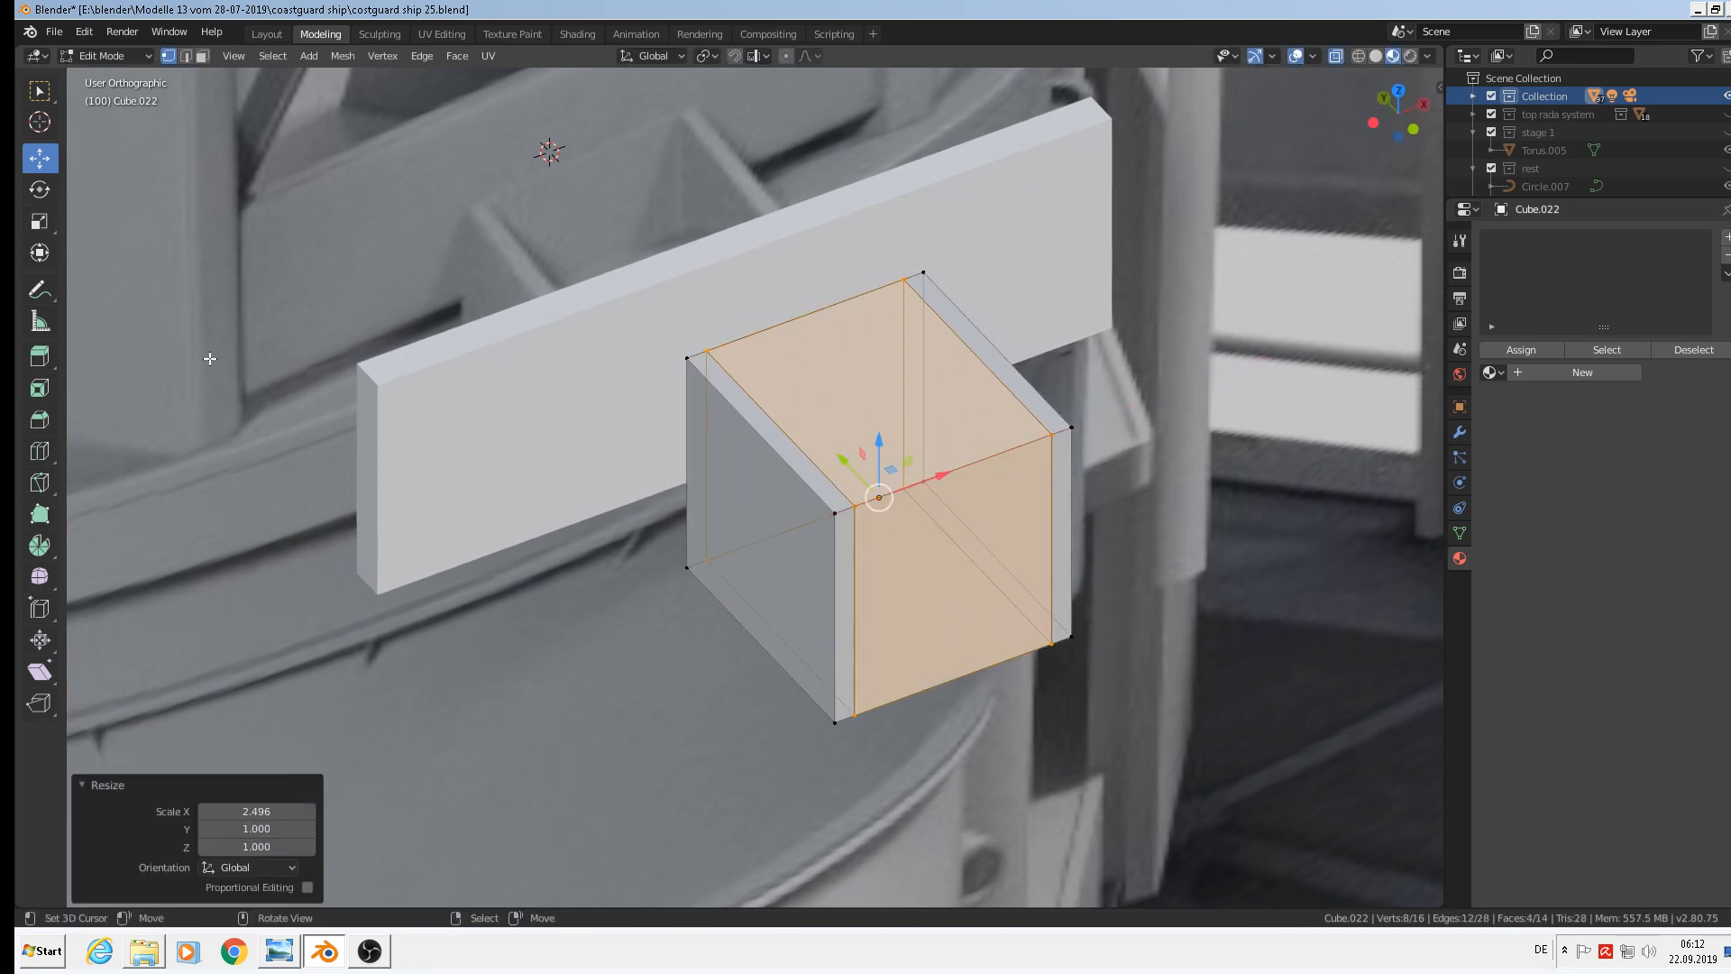
Add one horizontal loop cut around the block and slide it down to a factor of about 0.810
{"action": "key", "text": "ctrl+r"}
{"action": "left_click", "coordinate": [888, 686]}
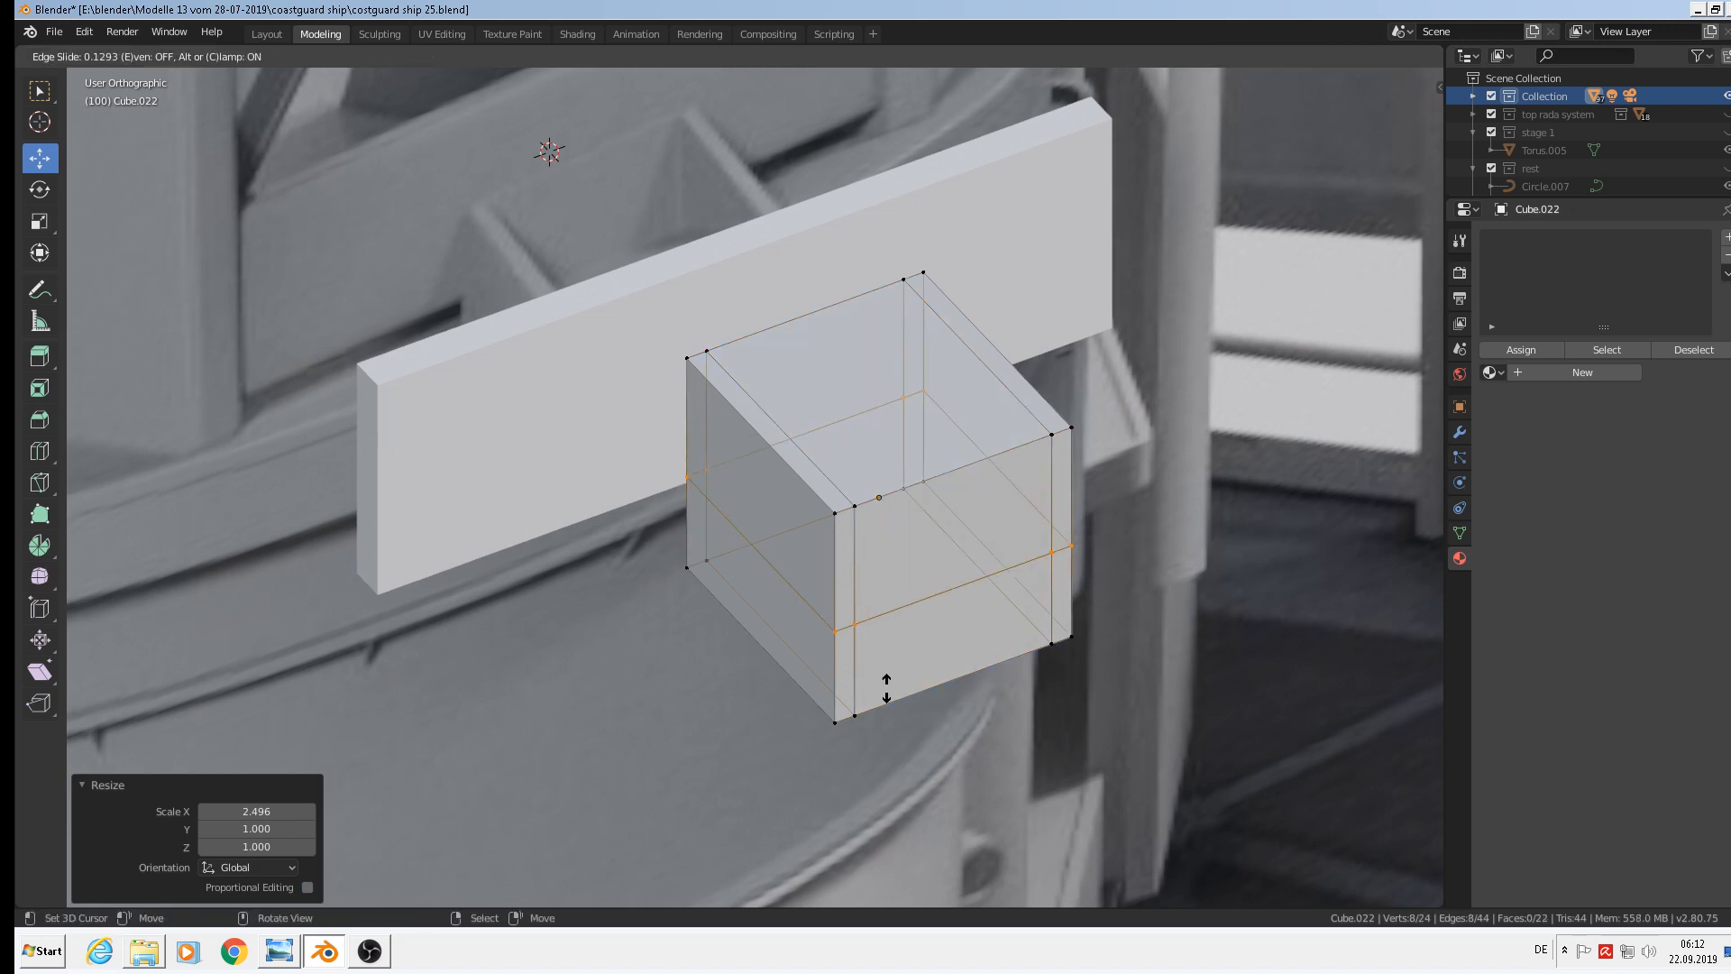
{"action": "left_click", "coordinate": [911, 756]}
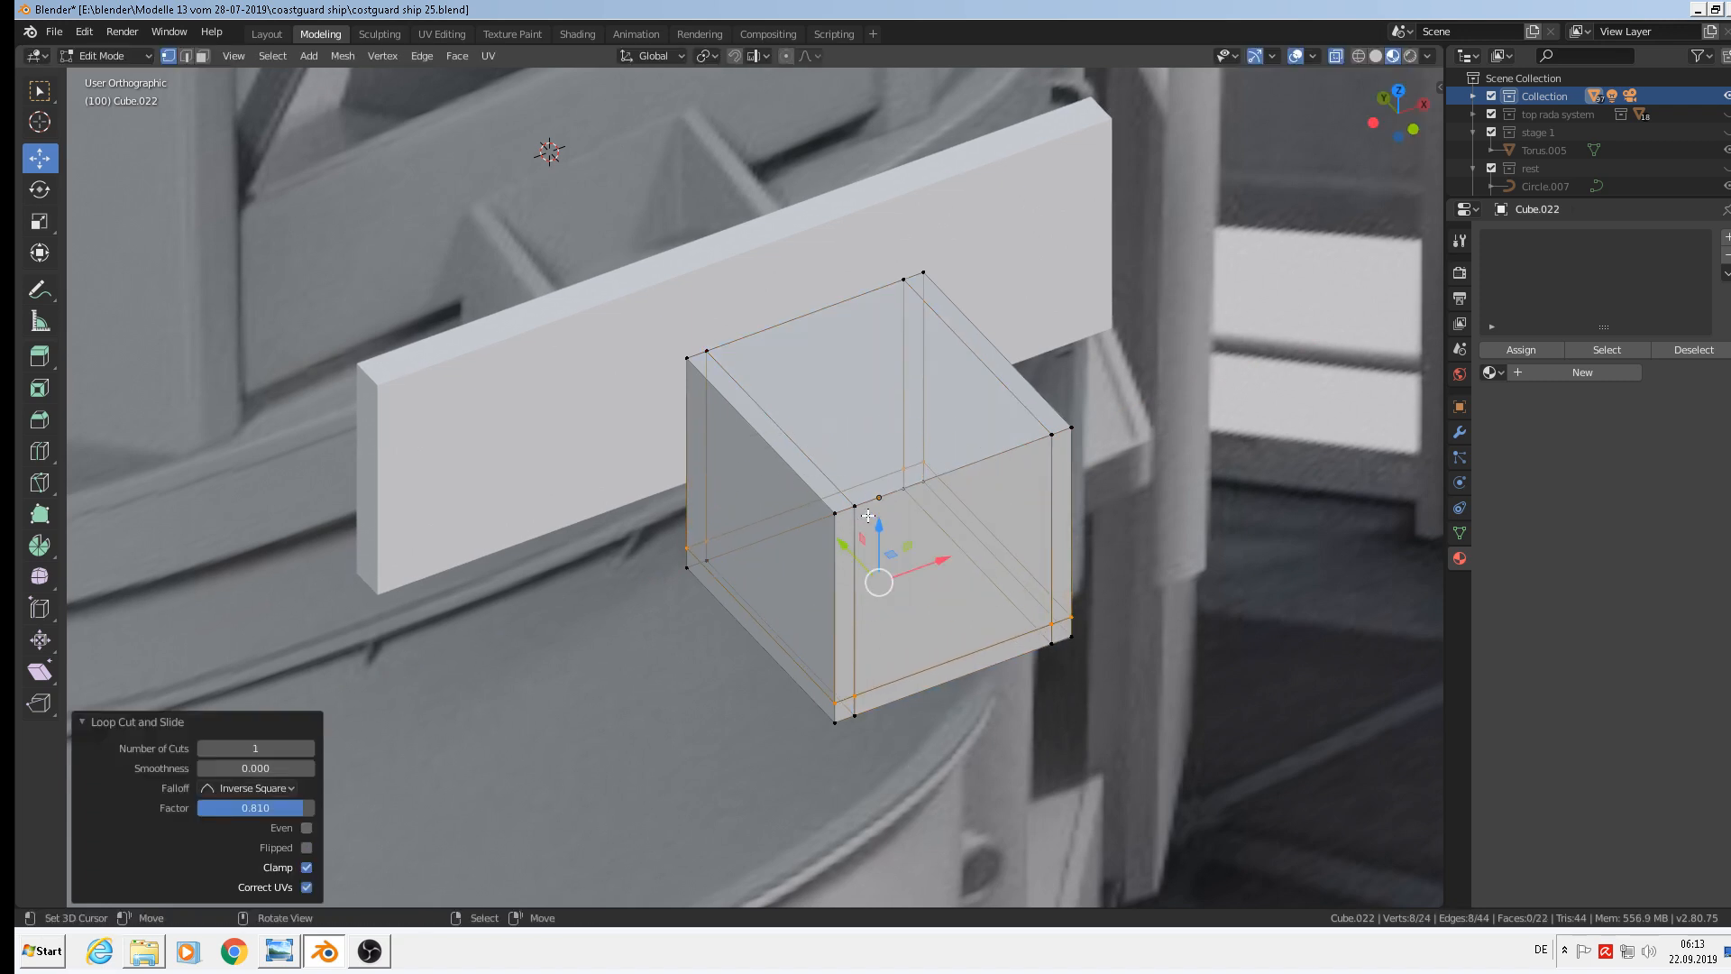
In edge select mode, delete the block's upper front edge between the two side walls to open its top and front
{"action": "middle_click_drag", "start_coordinate": [868, 514], "coordinate": [812, 496]}
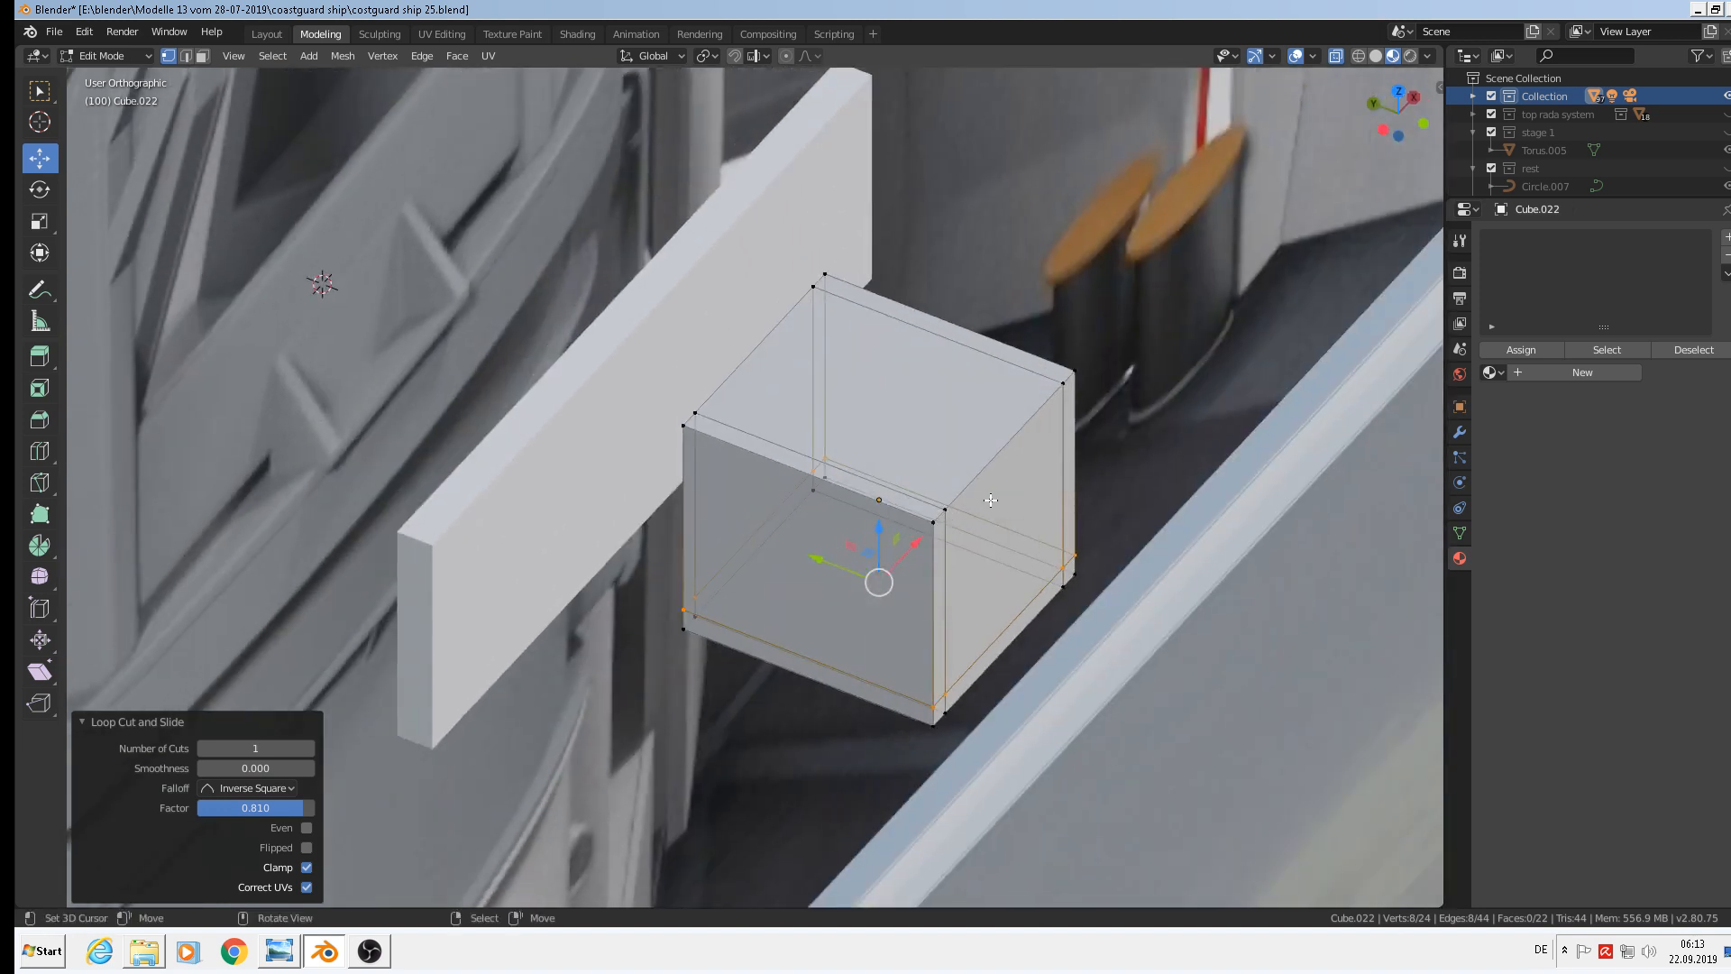
{"action": "left_click", "coordinate": [187, 56]}
{"action": "left_click", "coordinate": [1065, 469]}
{"action": "left_click", "coordinate": [1023, 424]}
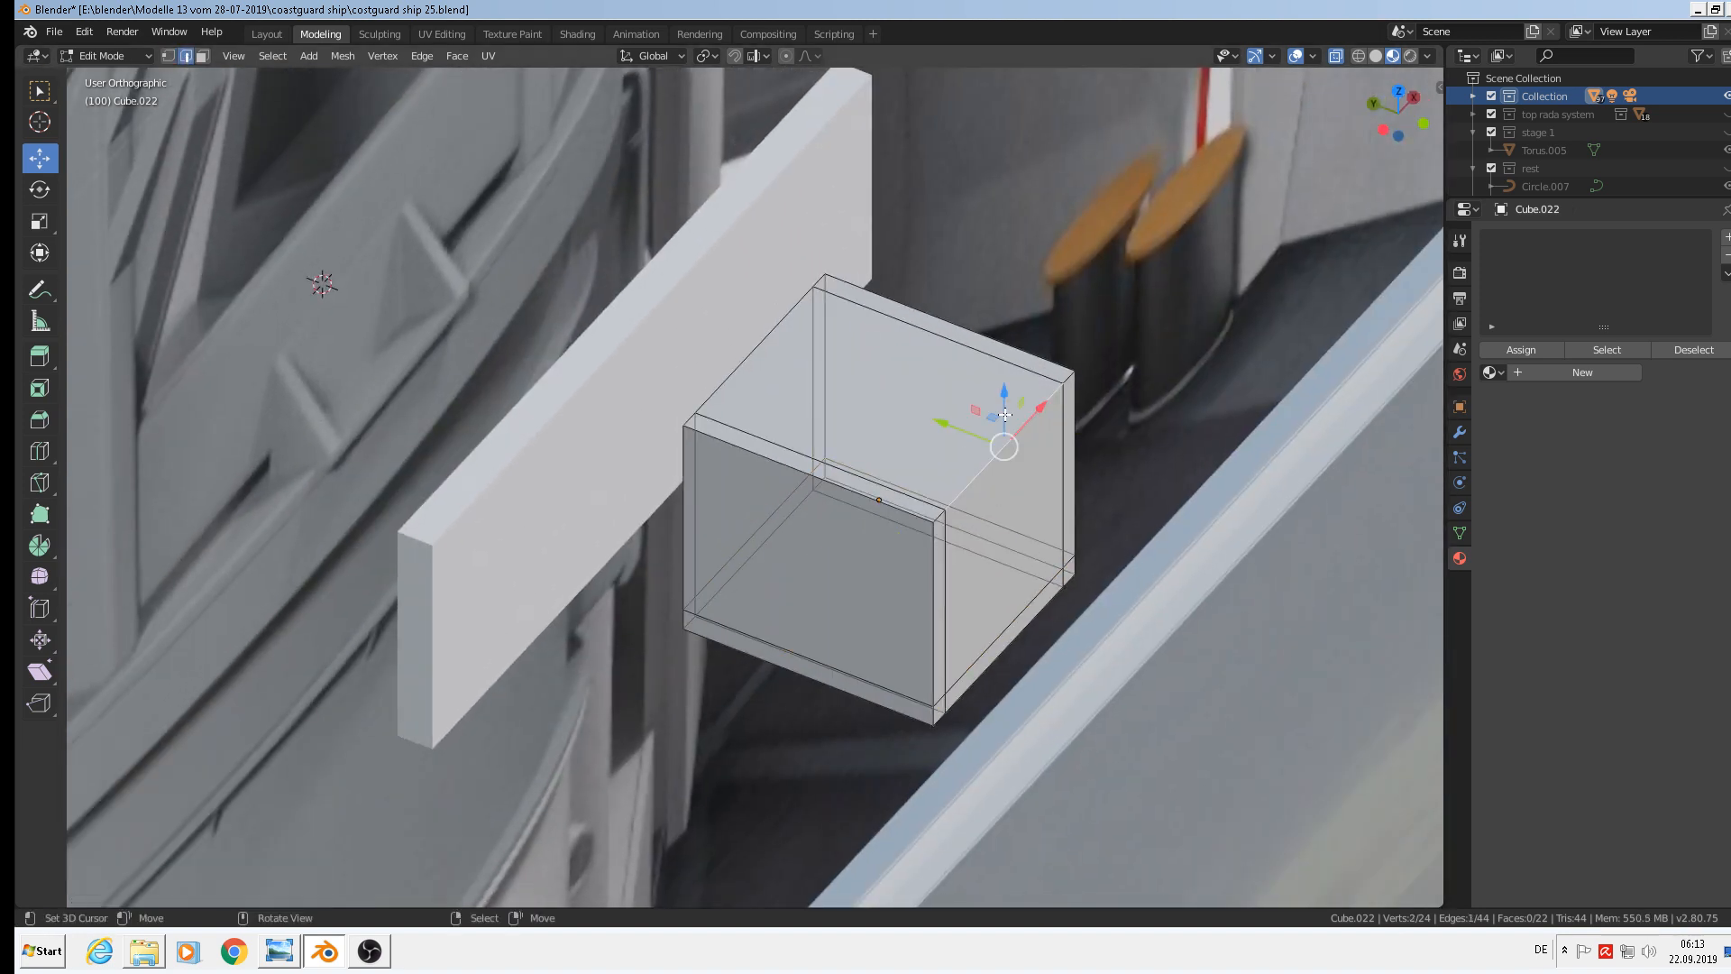
{"action": "key", "text": "x"}
{"action": "left_click", "coordinate": [1001, 448]}
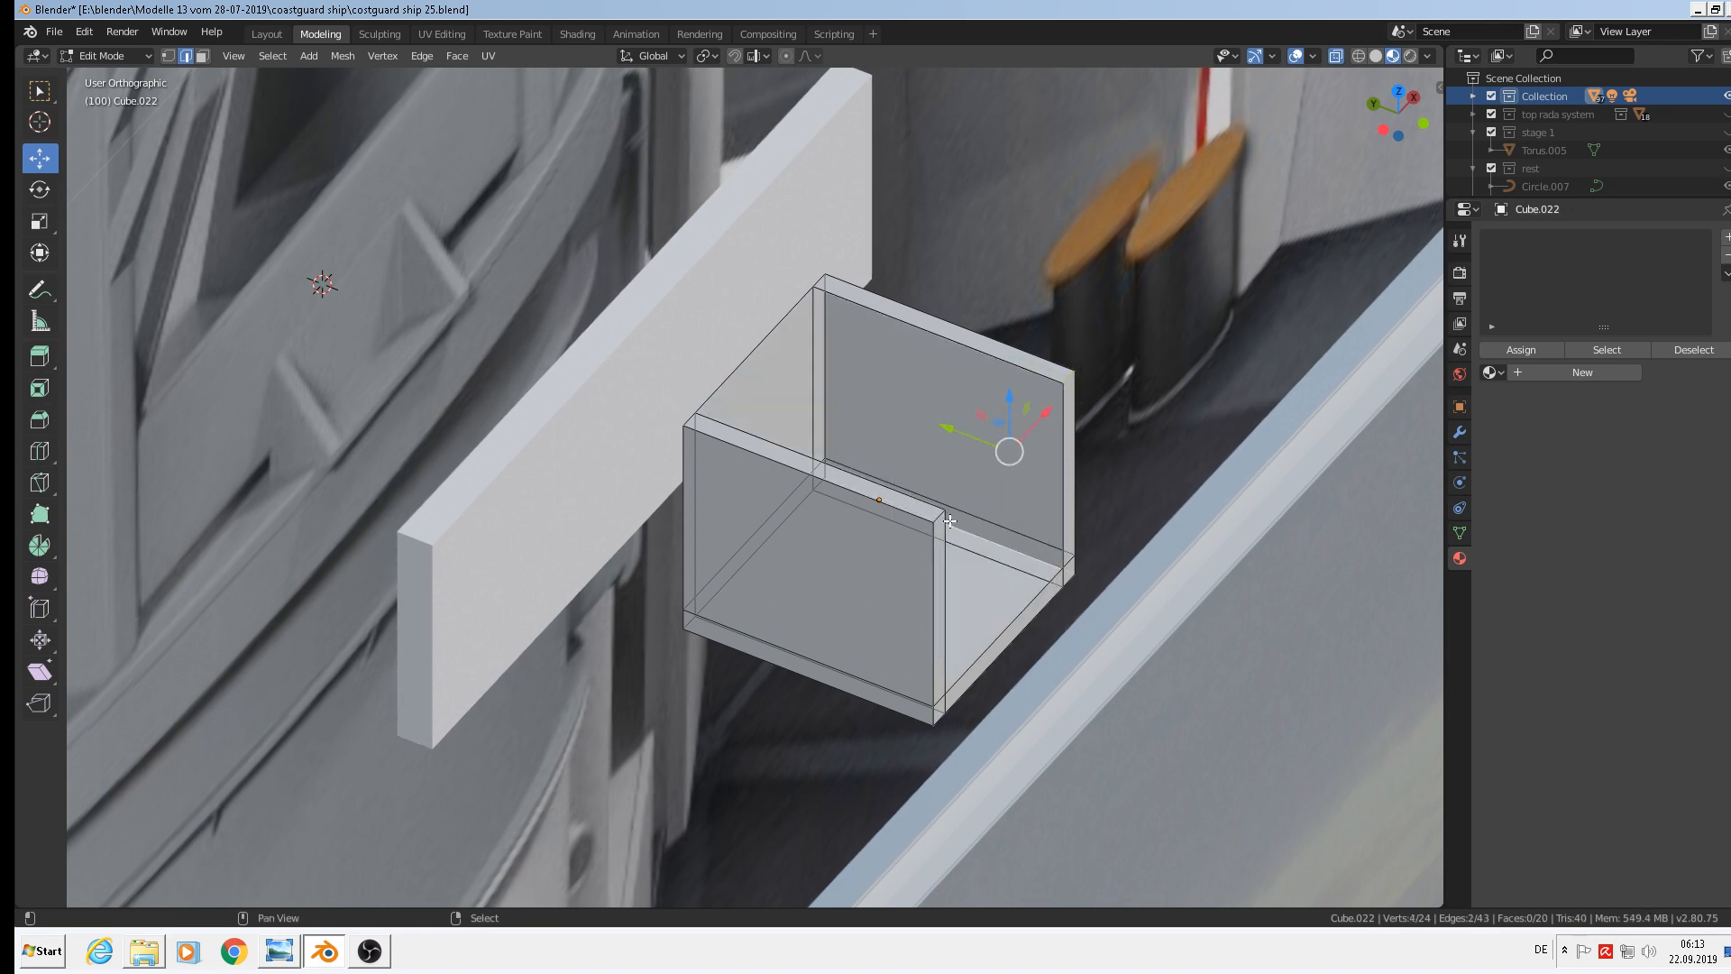
Move the upper front edges of both side walls about 0.065 m back along Y to form sloped triangular sides
{"action": "scroll", "coordinate": [955, 520], "scroll_direction": "up", "scroll_amount": 4}
{"action": "left_click", "coordinate": [913, 490], "text": "shift"}
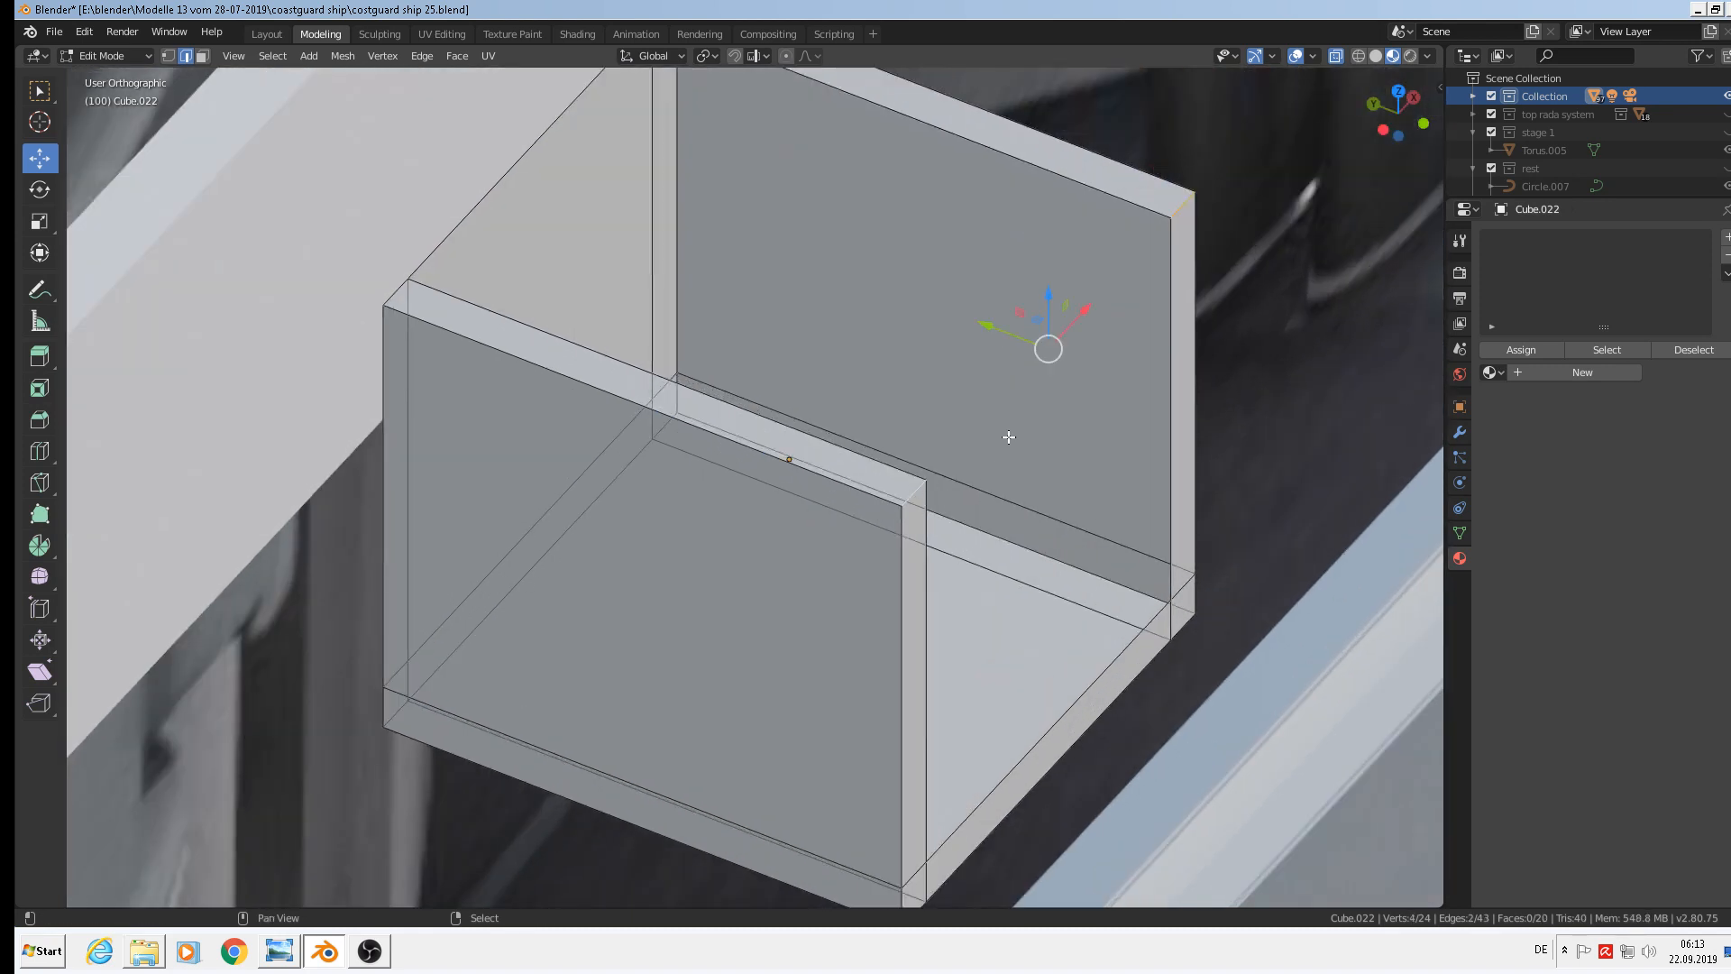
{"action": "key", "text": "g"}
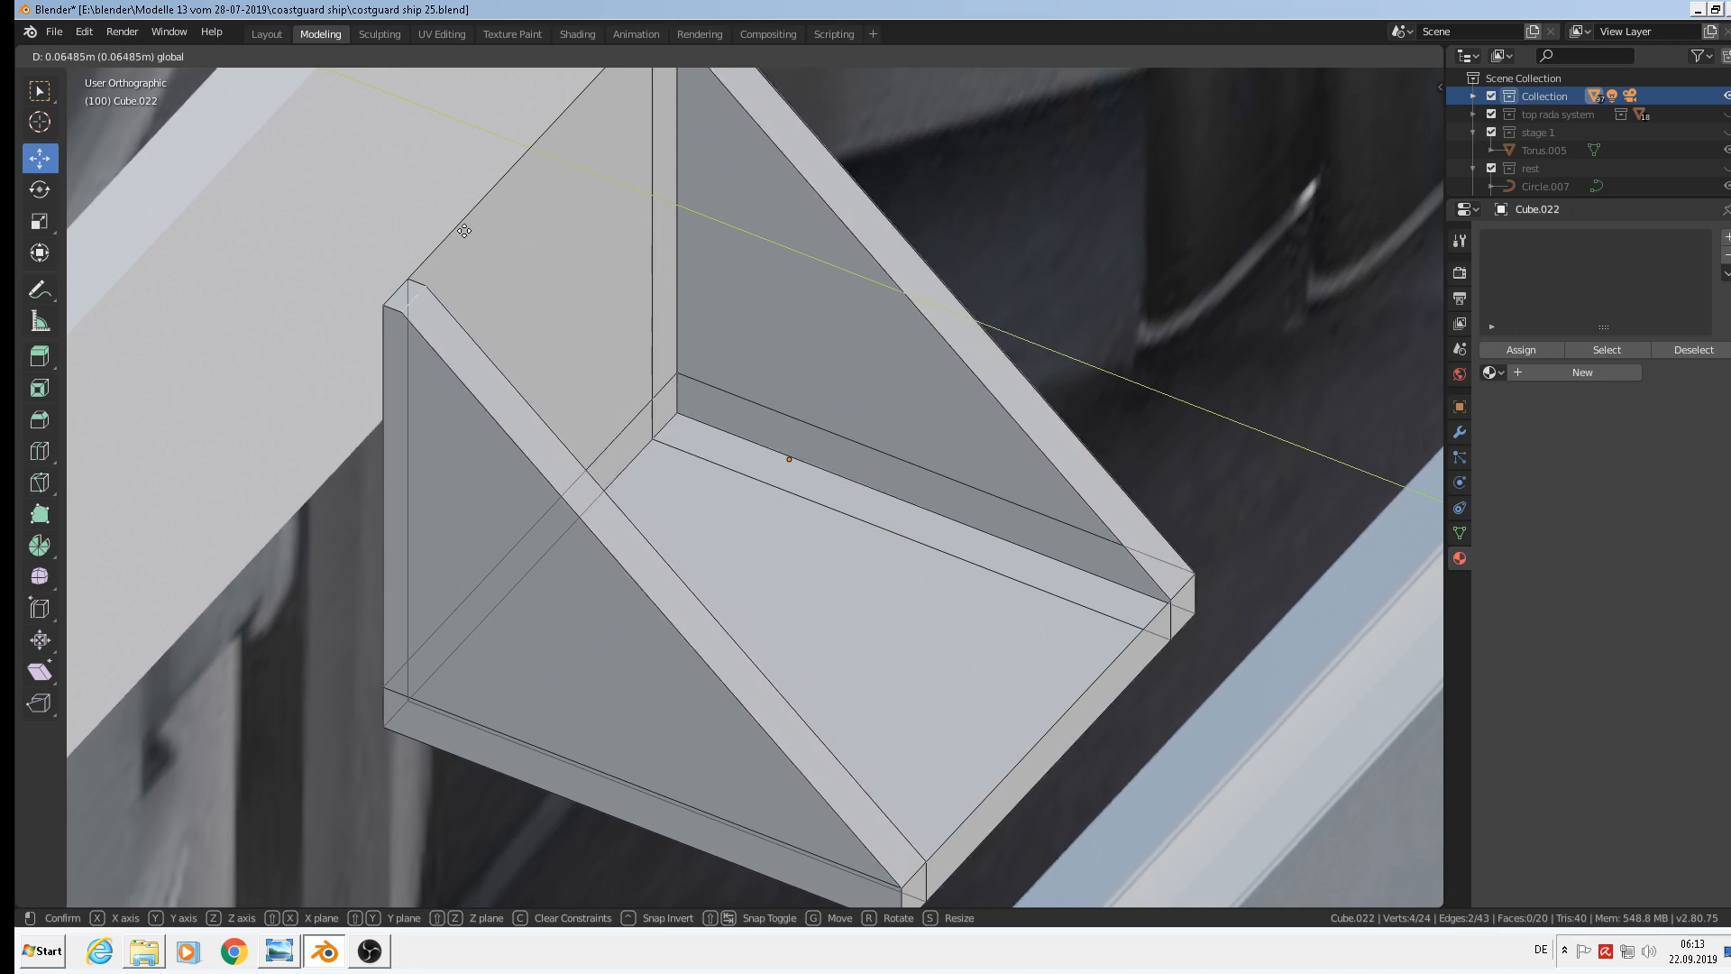
{"action": "left_click", "coordinate": [464, 230]}
Select the open edges along the inner side of the bracket's far side wall and fill them with a face
{"action": "scroll", "coordinate": [721, 406], "scroll_direction": "down", "scroll_amount": 2}
{"action": "left_click", "coordinate": [799, 476]}
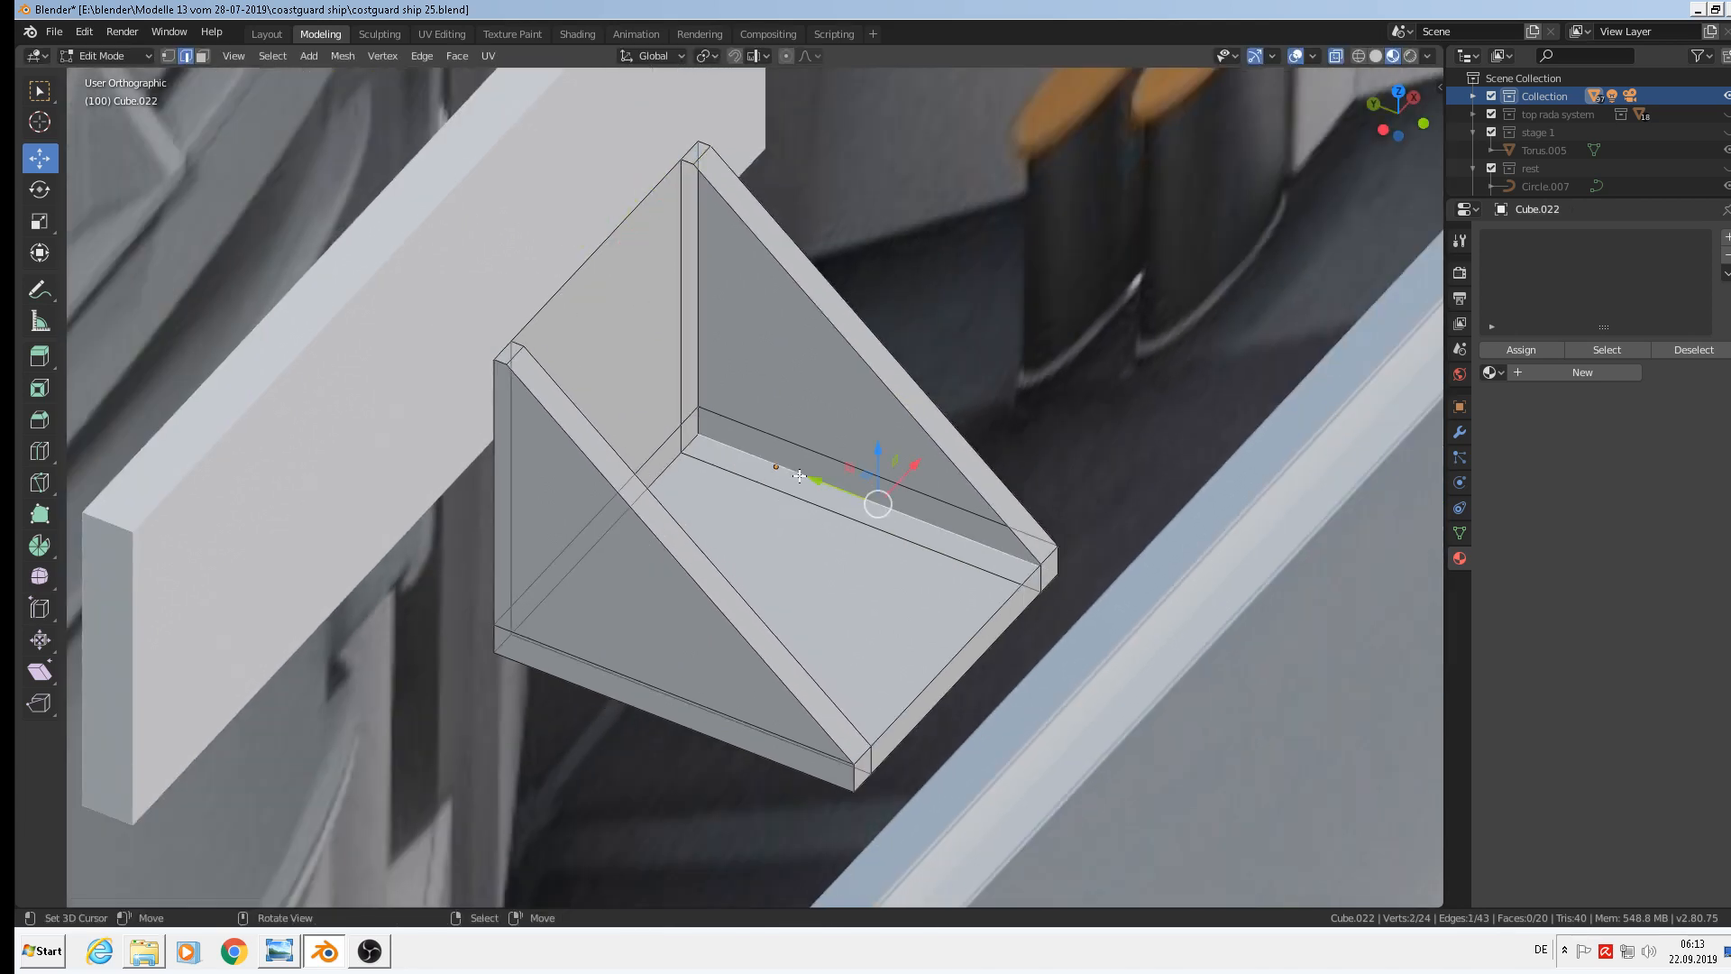
{"action": "left_click", "coordinate": [1042, 577], "text": "shift"}
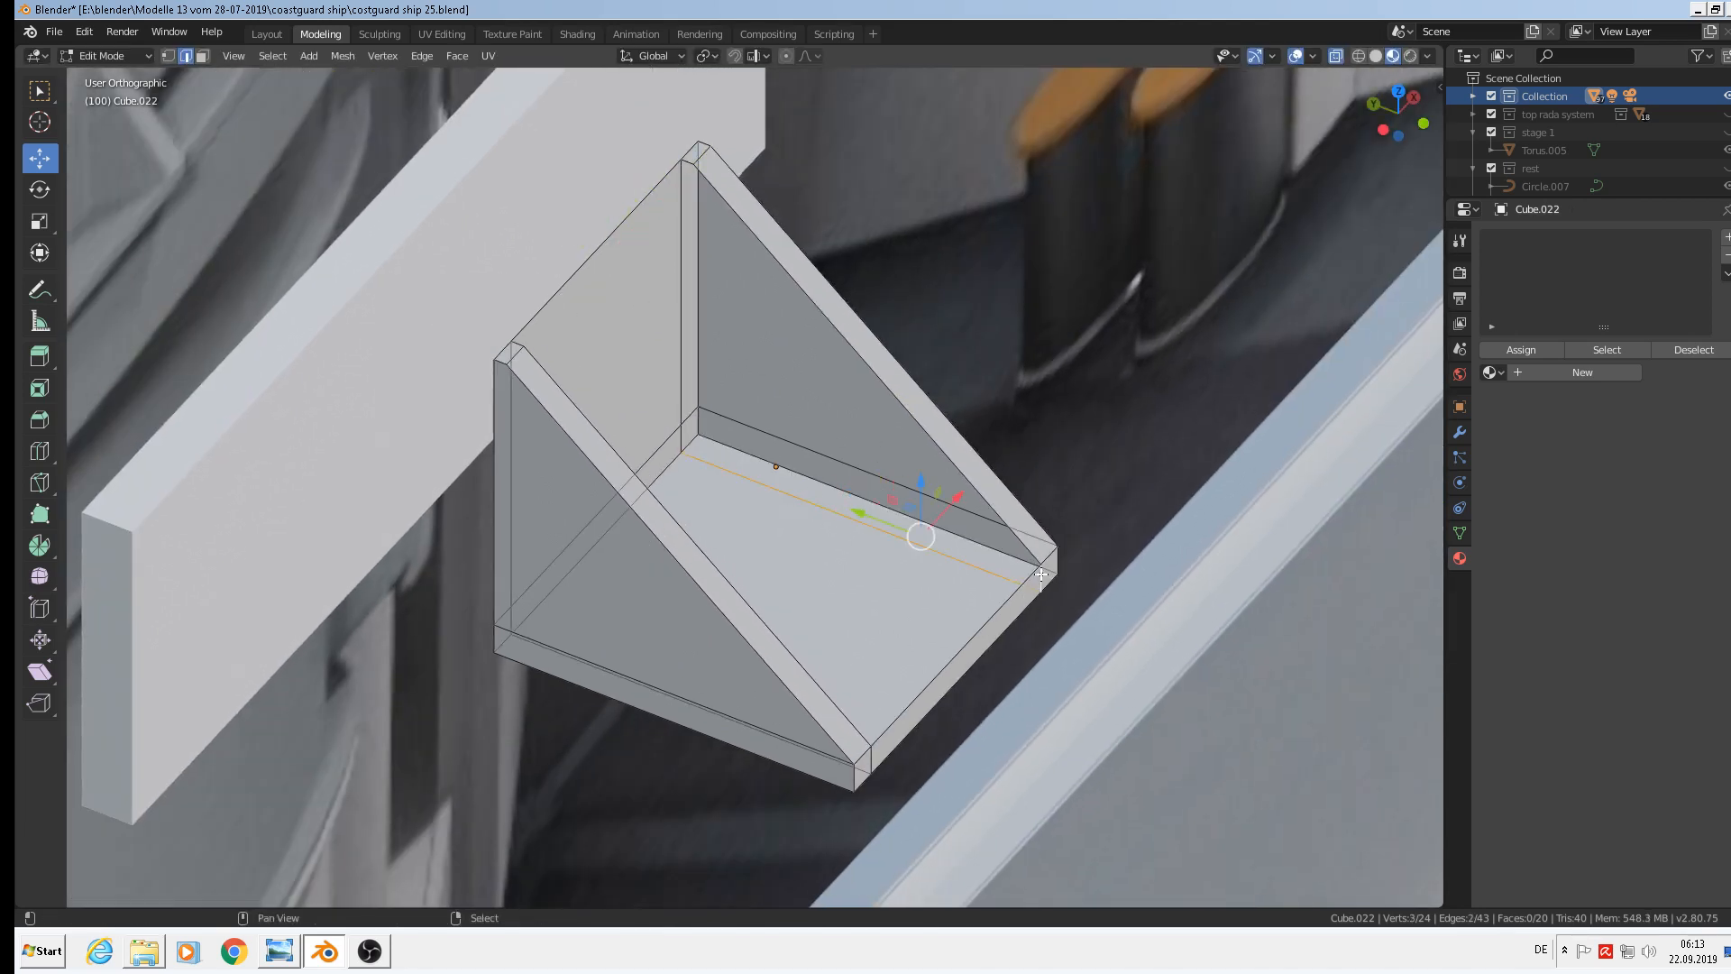
{"action": "left_click", "coordinate": [973, 484], "text": "shift"}
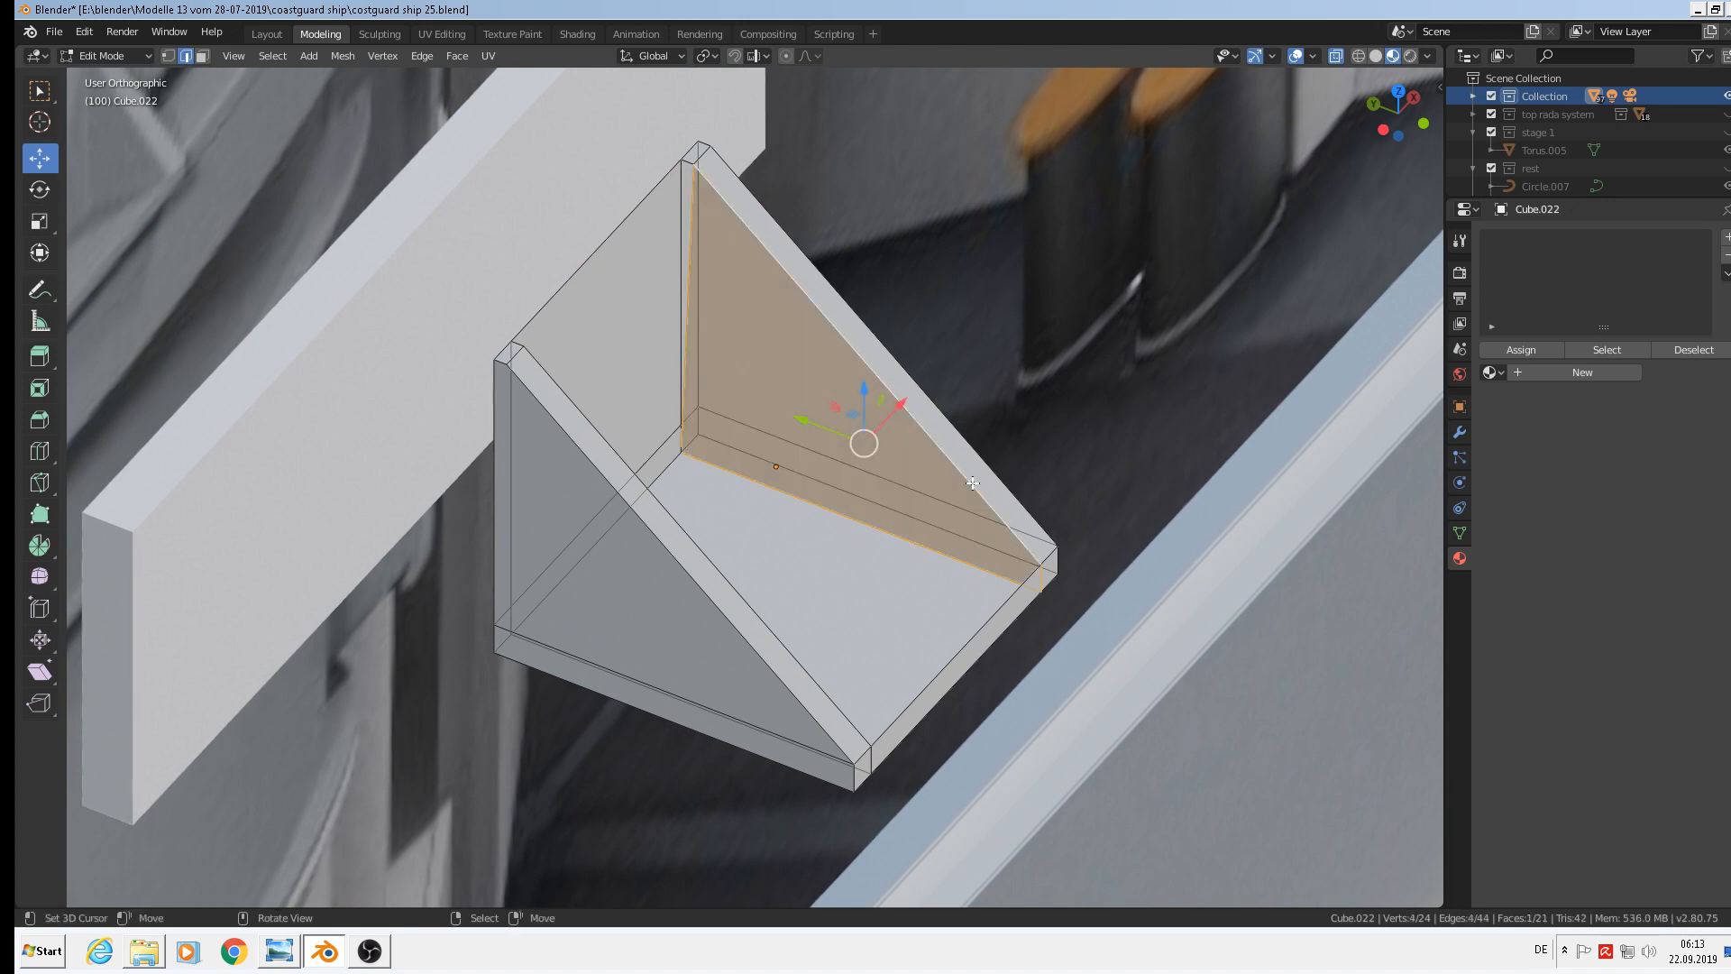
Delete the face on the far side wall's inner side and refill it with the wall's slanted and rear edges included
{"action": "key", "text": "x"}
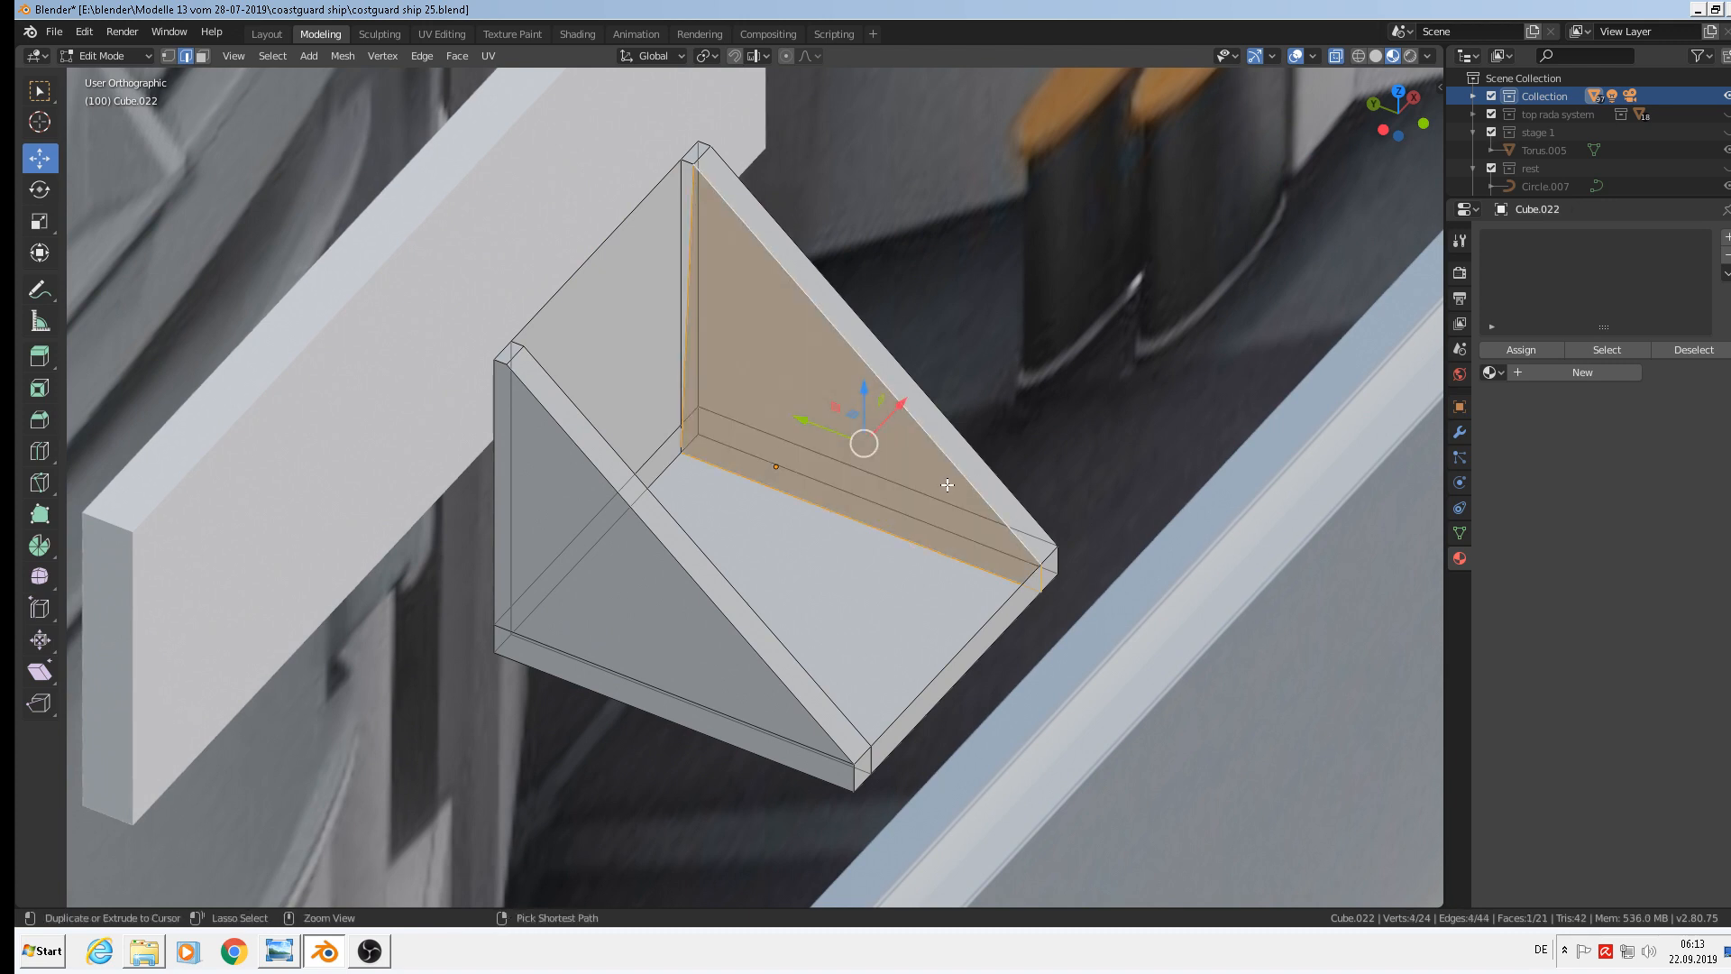
{"action": "left_click", "coordinate": [948, 505]}
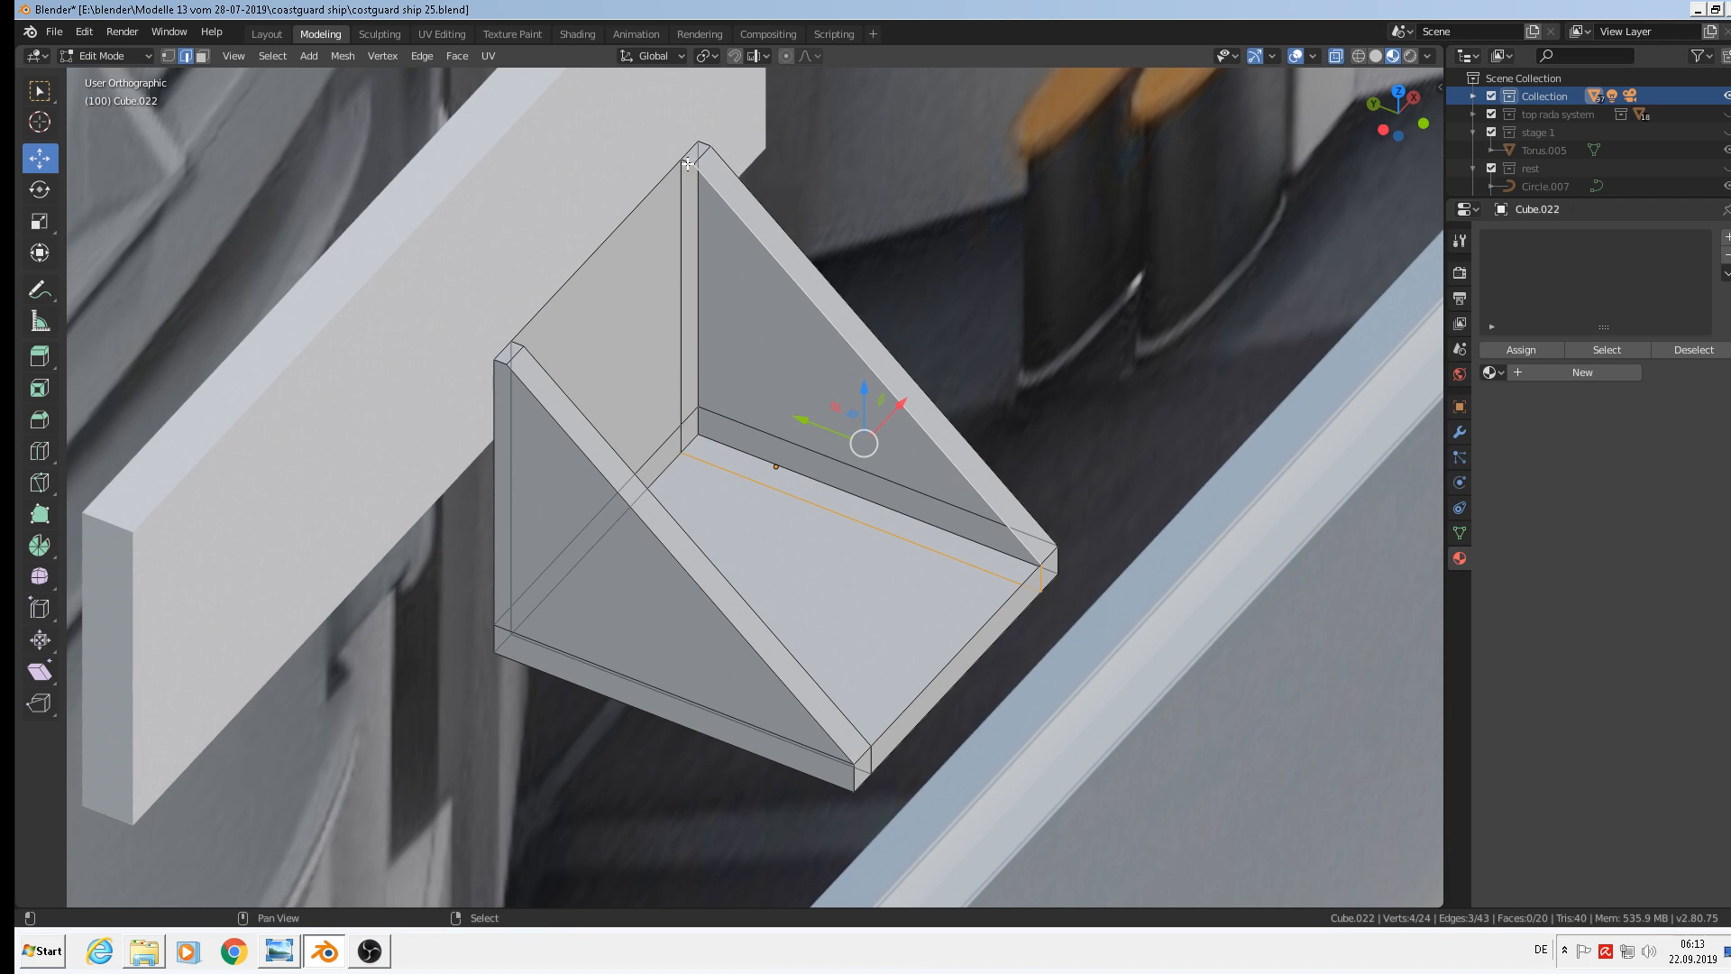
{"action": "left_click", "coordinate": [742, 248], "text": "shift"}
{"action": "key", "text": "f"}
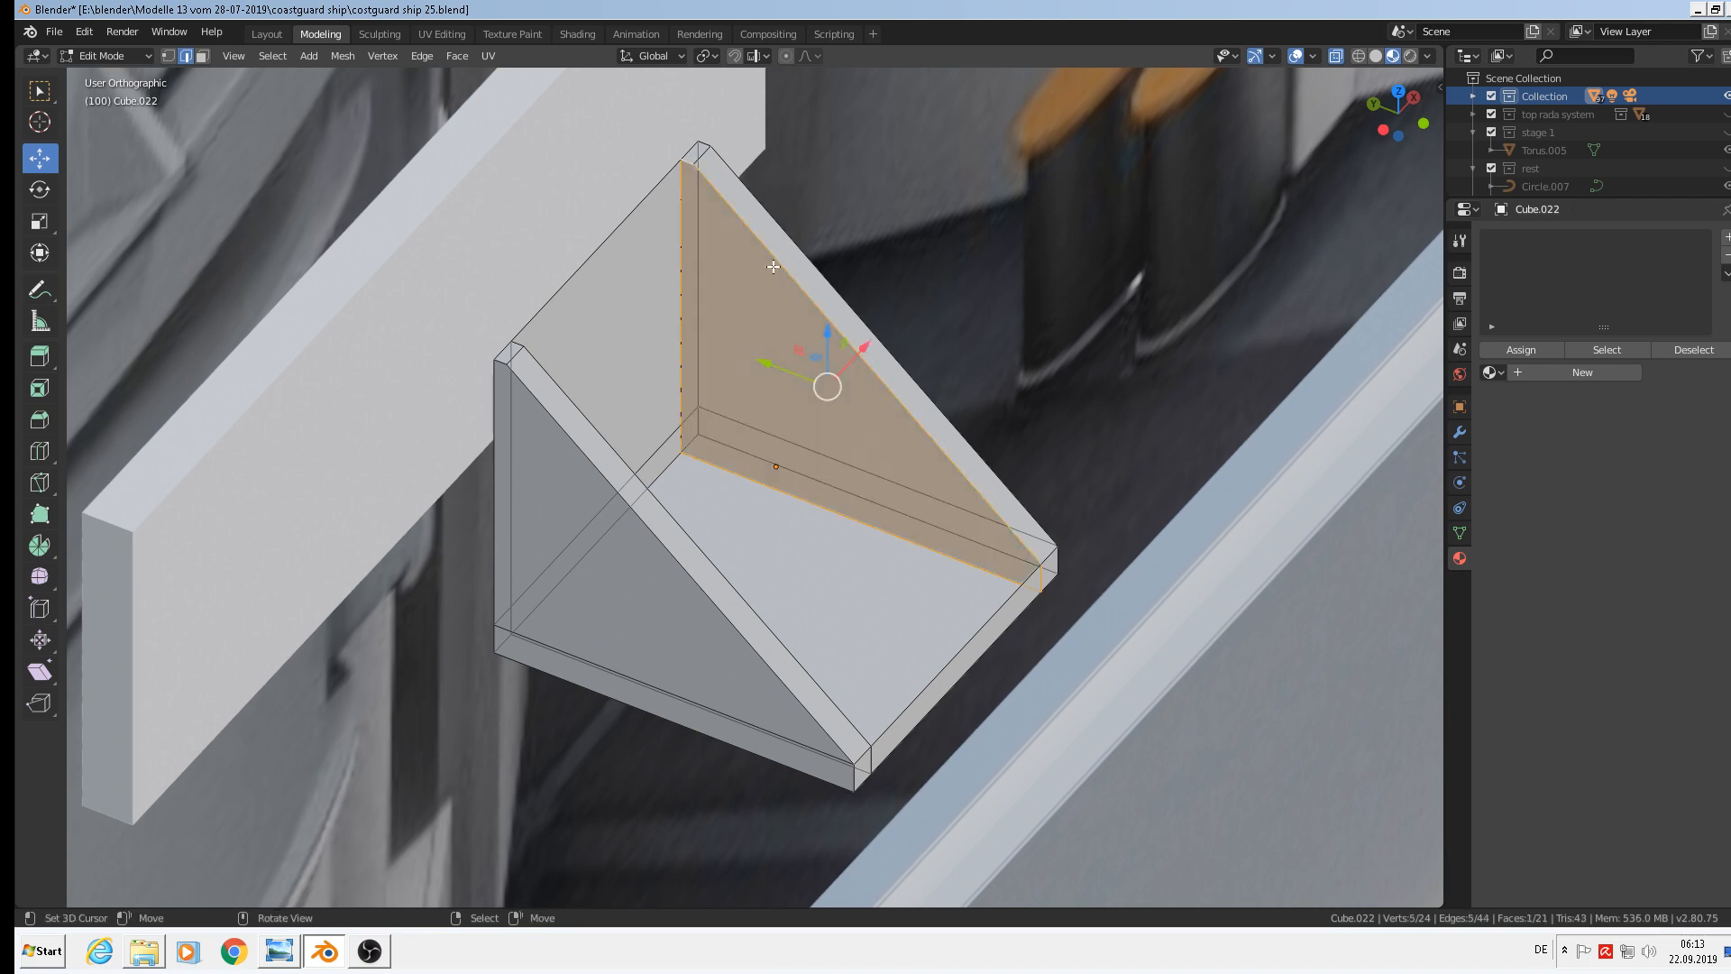
Select the open edges along the opposite side wall's inner side, fill them with a face, and return to Object Mode
{"action": "middle_click_drag", "start_coordinate": [742, 248], "coordinate": [573, 386]}
{"action": "left_click", "coordinate": [561, 390]}
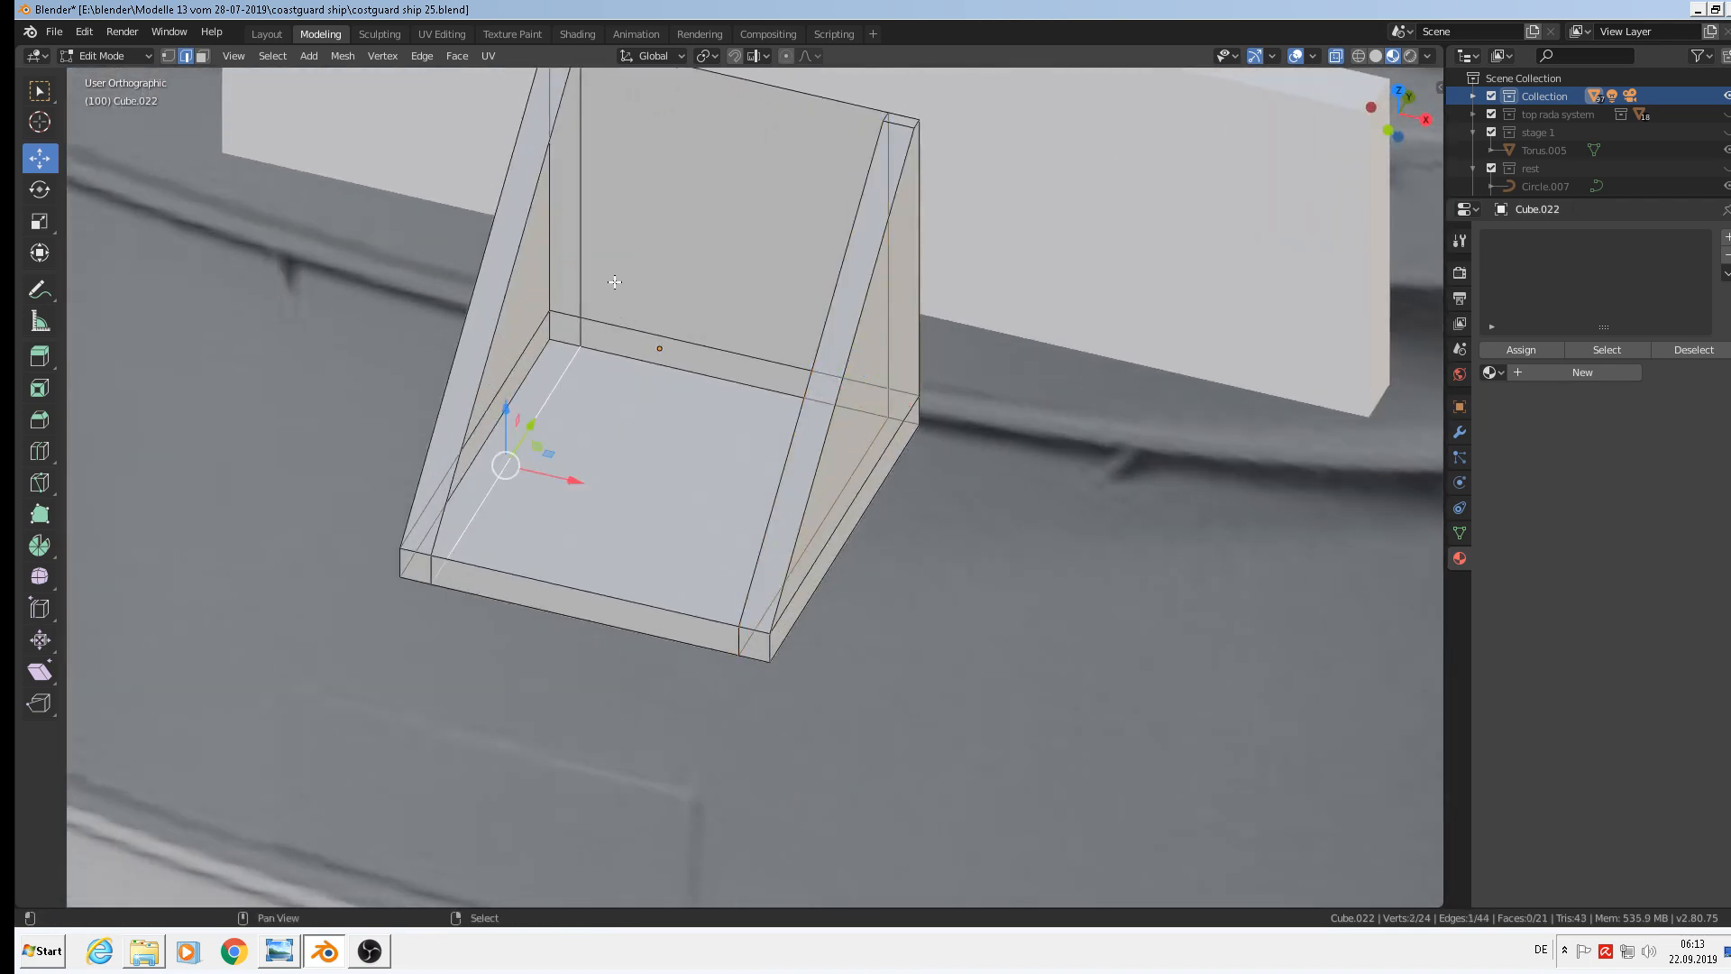
{"action": "left_click", "coordinate": [582, 324], "text": "shift"}
{"action": "left_click", "coordinate": [434, 565], "text": "shift"}
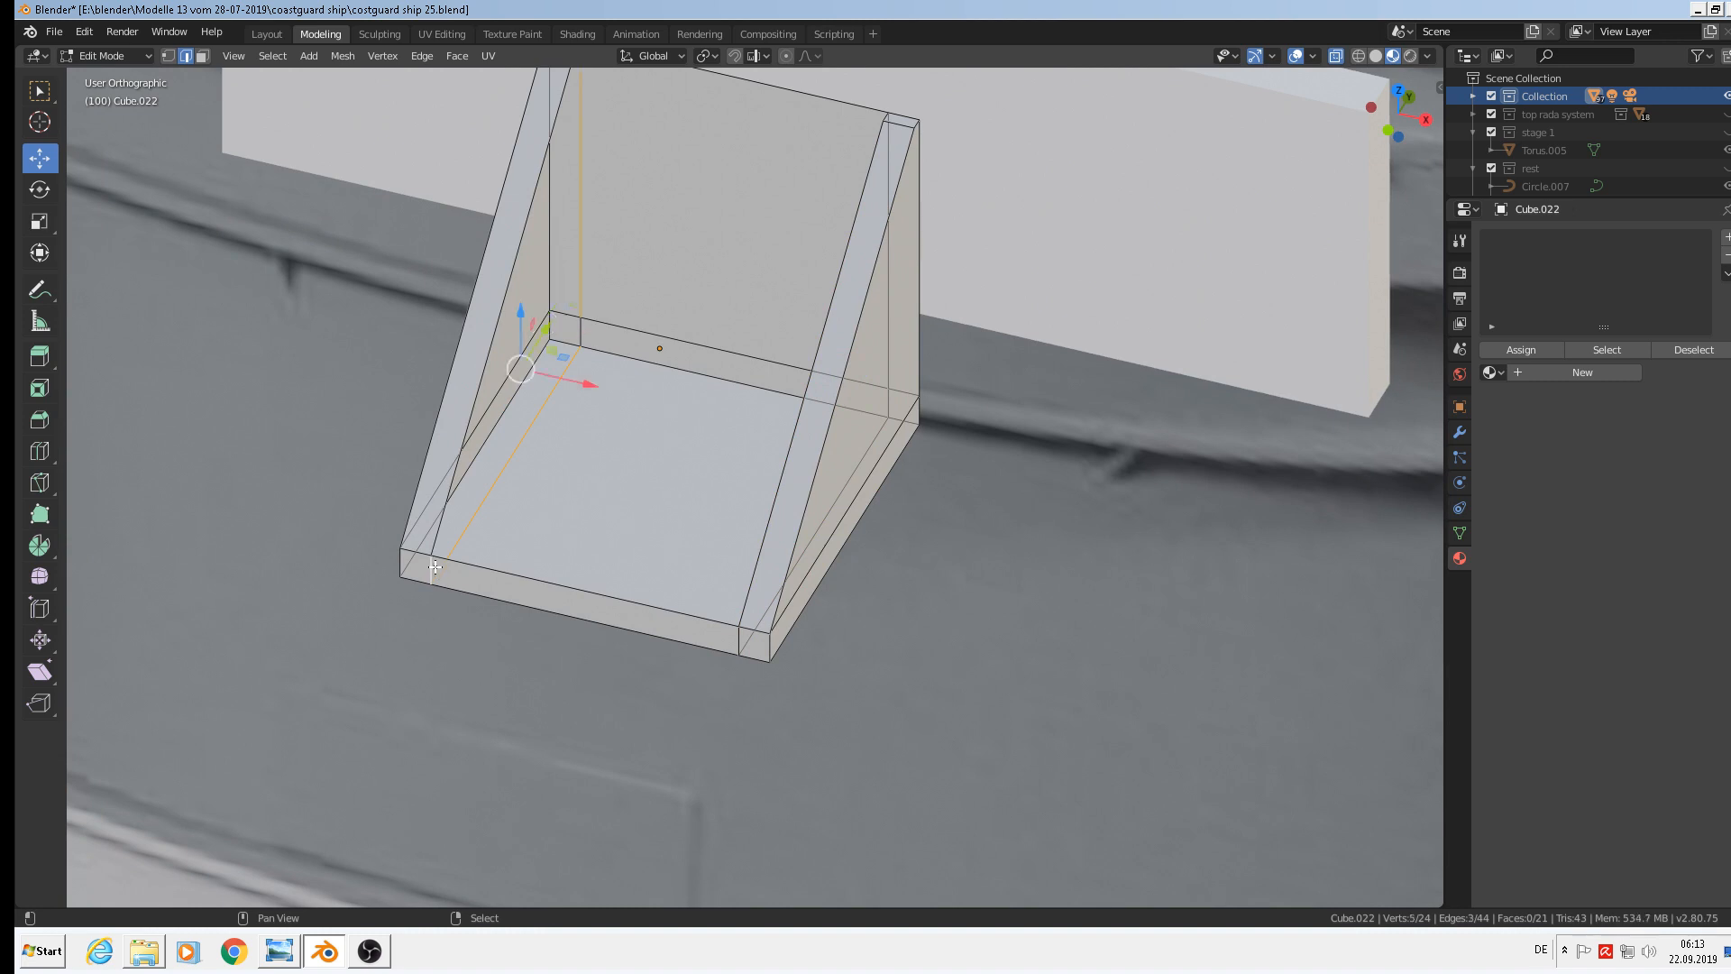
{"action": "left_click", "coordinate": [459, 463], "text": "shift"}
{"action": "middle_click_drag", "start_coordinate": [583, 391], "coordinate": [619, 487], "text": "shift"}
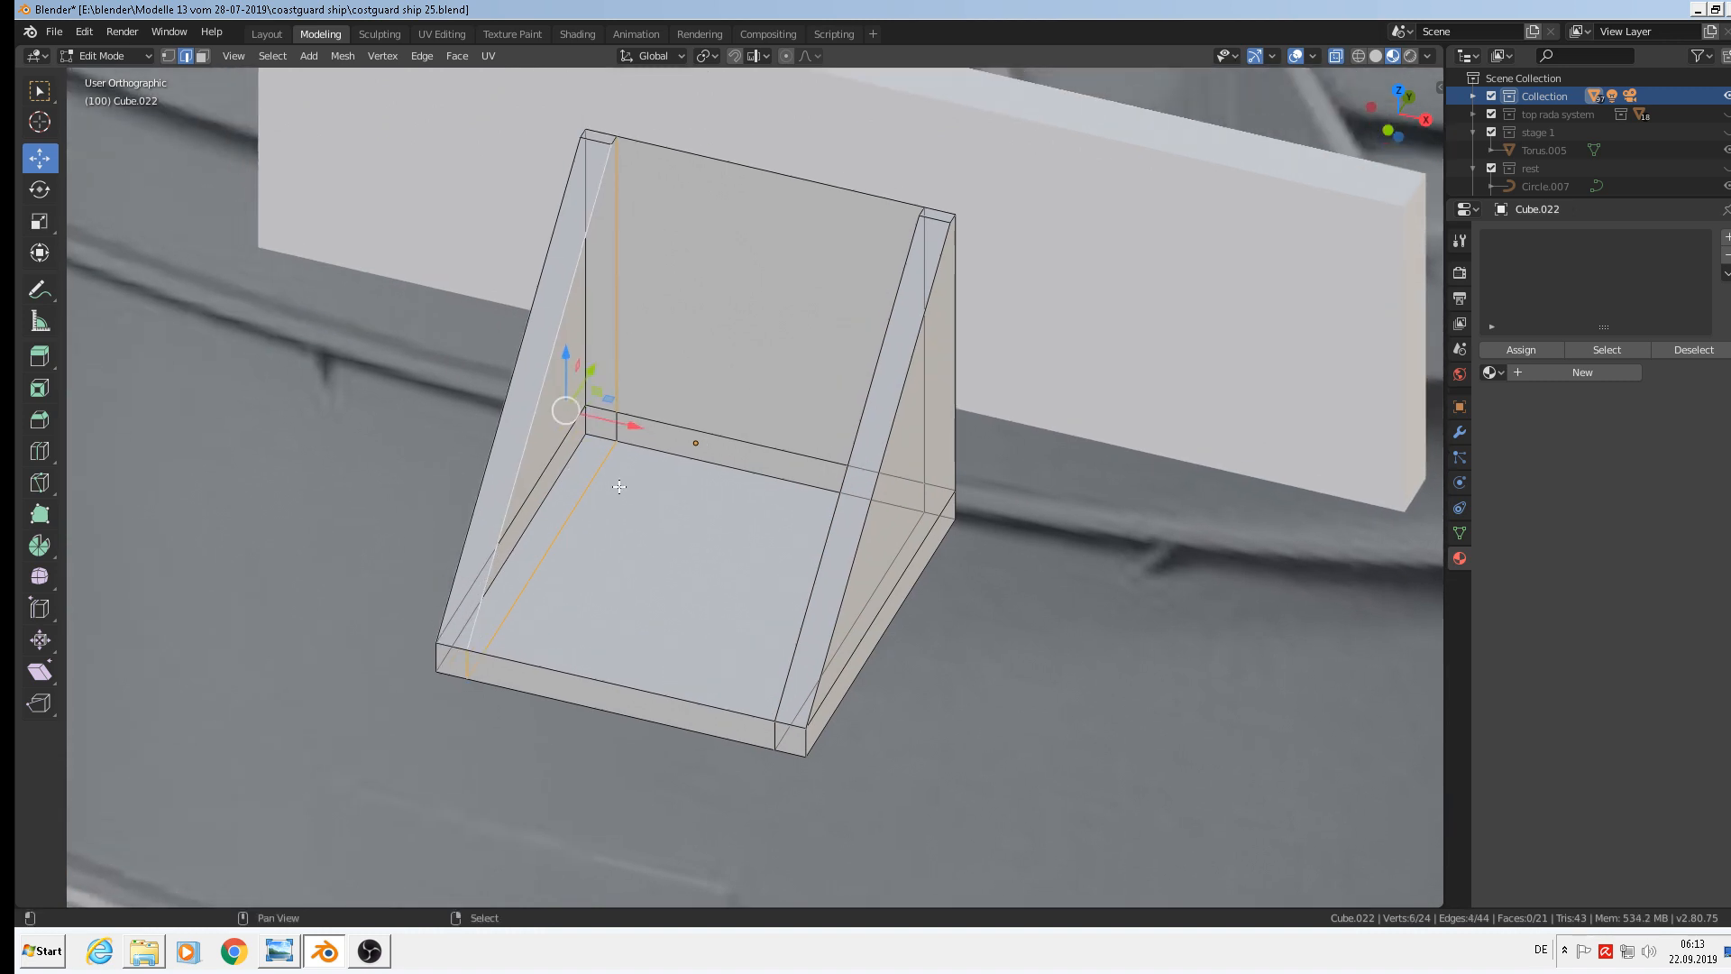
{"action": "left_click", "coordinate": [614, 141], "text": "shift"}
{"action": "key", "text": "f"}
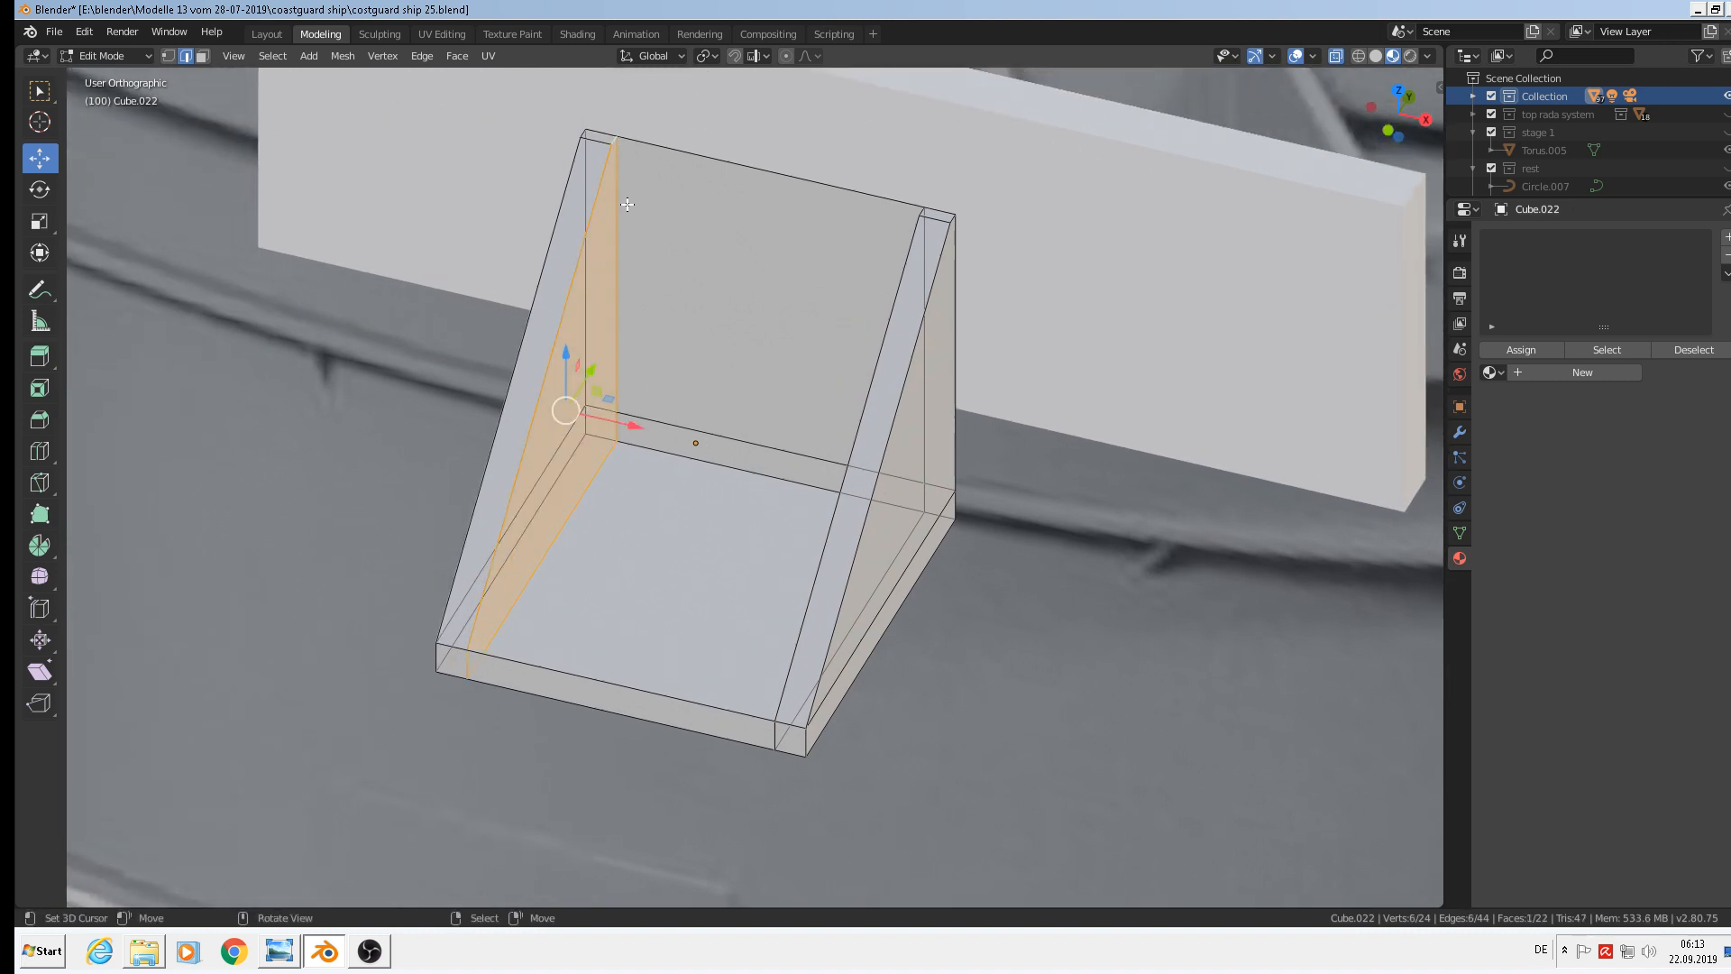
{"action": "left_click", "coordinate": [614, 142]}
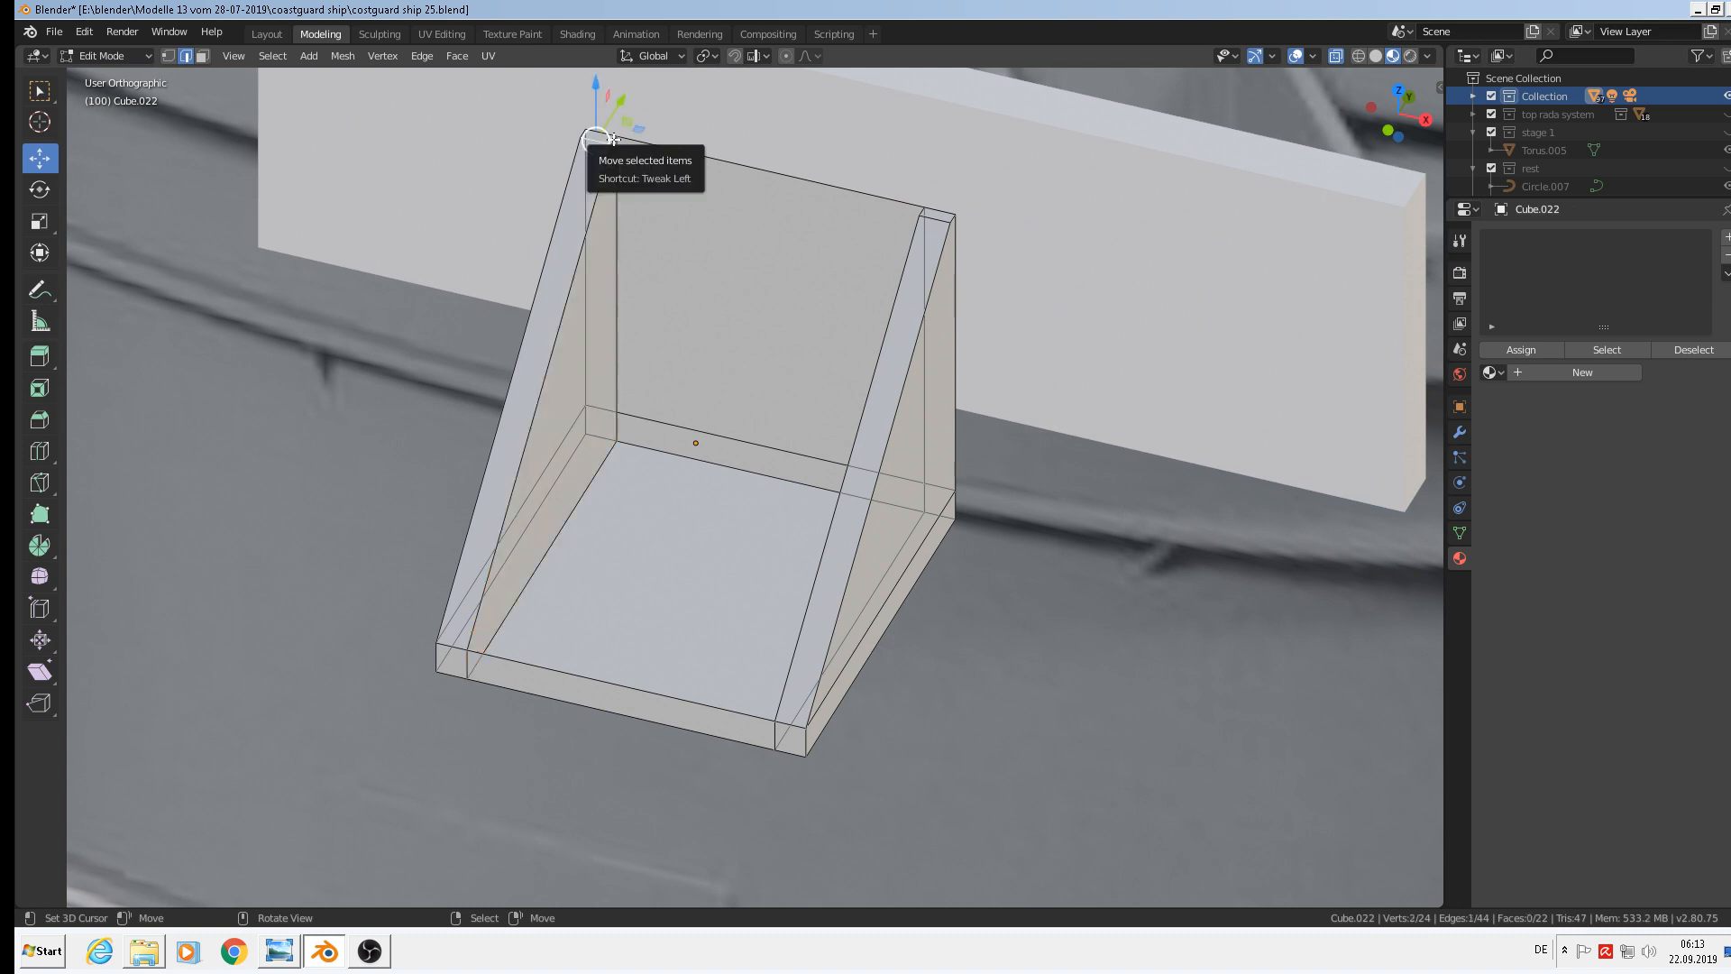
{"action": "right_click", "coordinate": [614, 140], "text": "shift"}
{"action": "left_click", "coordinate": [918, 213], "text": "shift"}
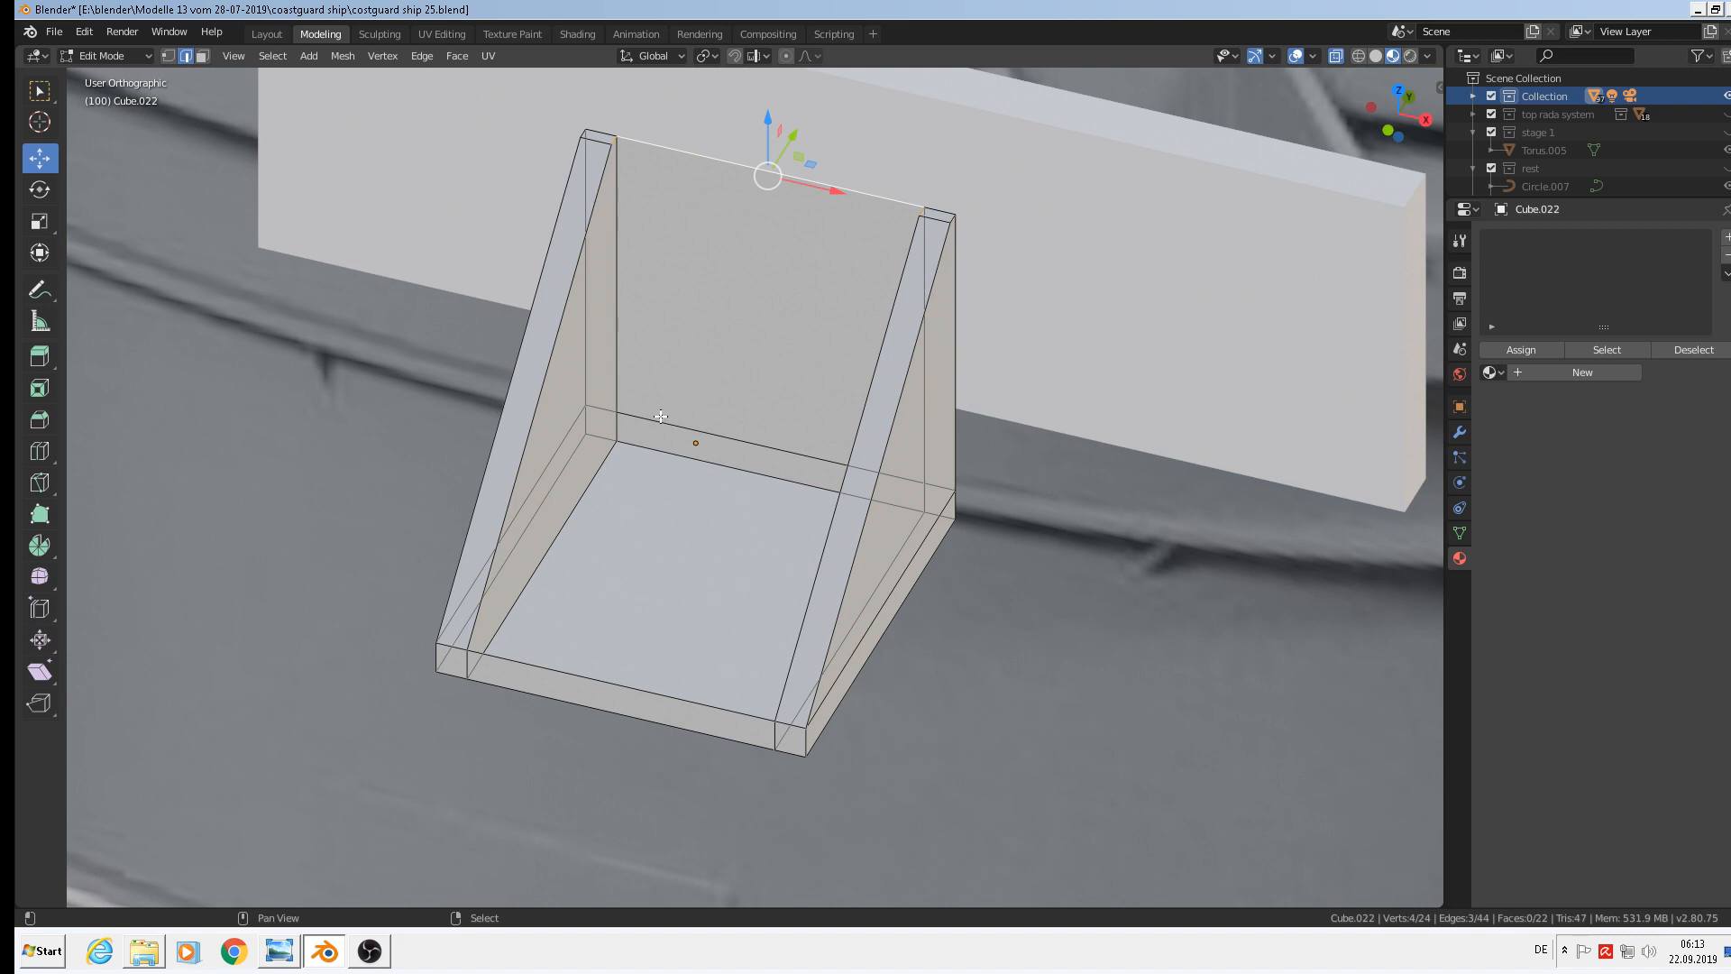
{"action": "key", "text": "Tab"}
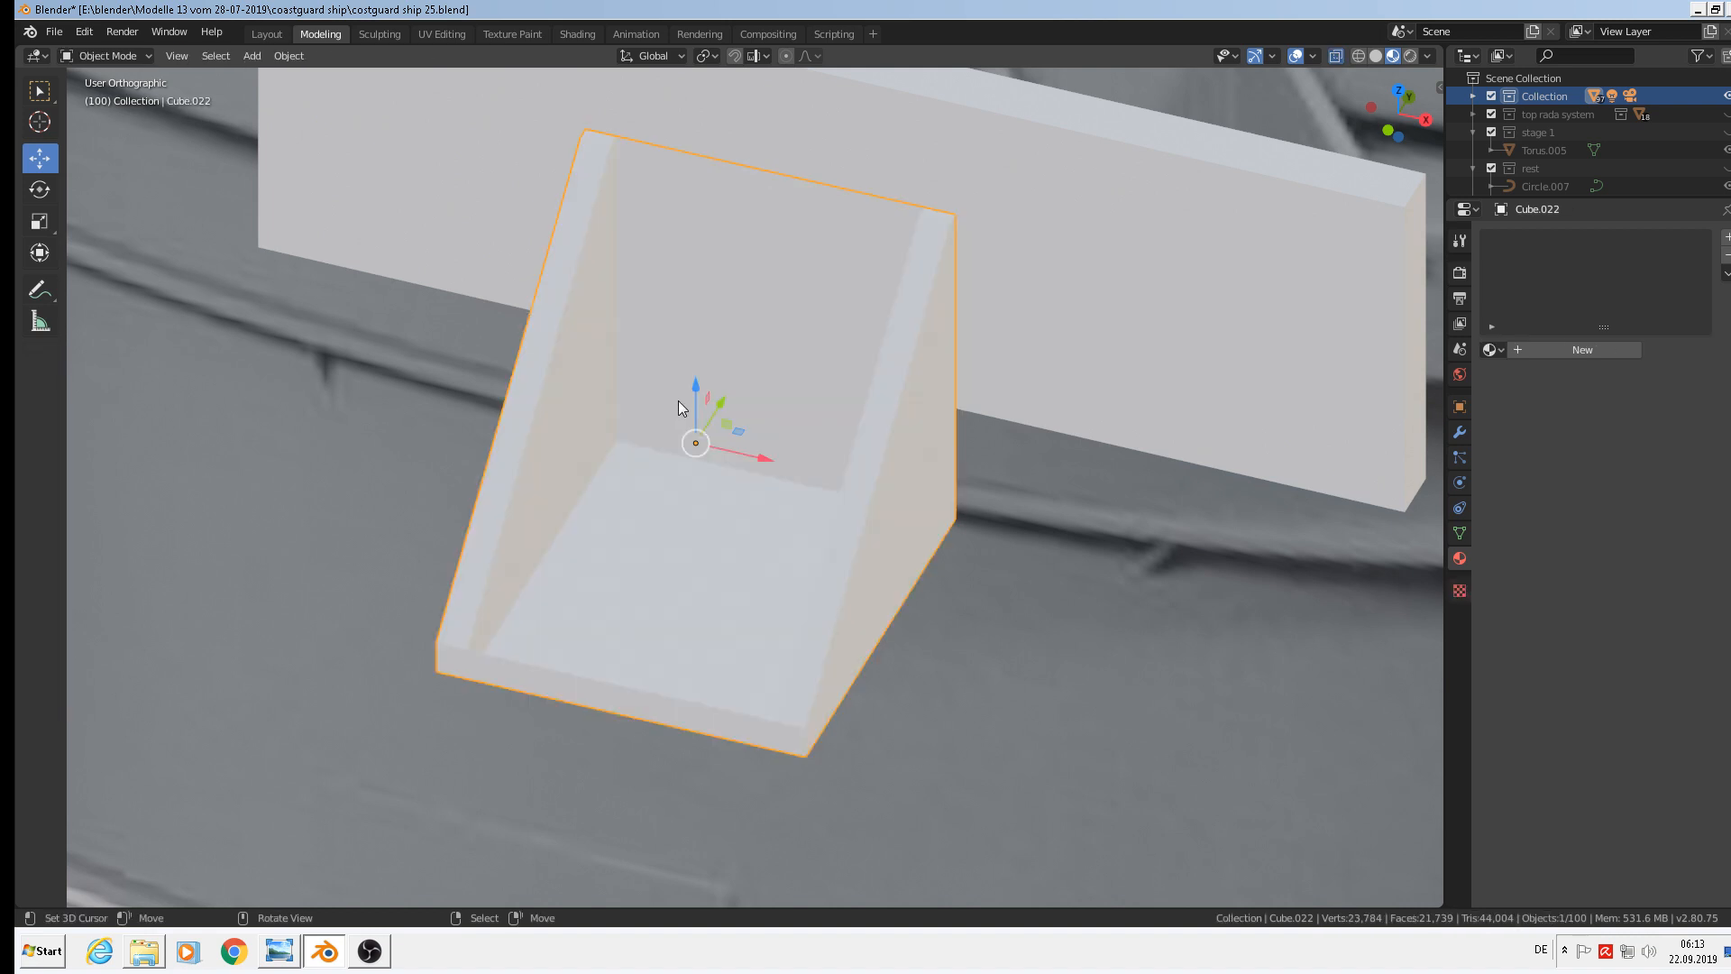
Move the bracket 0.0296 m along Y against the mount's front plate
{"action": "scroll", "coordinate": [681, 398], "scroll_direction": "down", "scroll_amount": 2}
{"action": "scroll", "coordinate": [712, 411], "scroll_direction": "down", "scroll_amount": 3}
{"action": "middle_click_drag", "start_coordinate": [715, 412], "coordinate": [630, 393]}
{"action": "left_click_drag", "start_coordinate": [630, 393], "coordinate": [567, 369]}
{"action": "scroll", "coordinate": [460, 359], "scroll_direction": "down", "scroll_amount": 2}
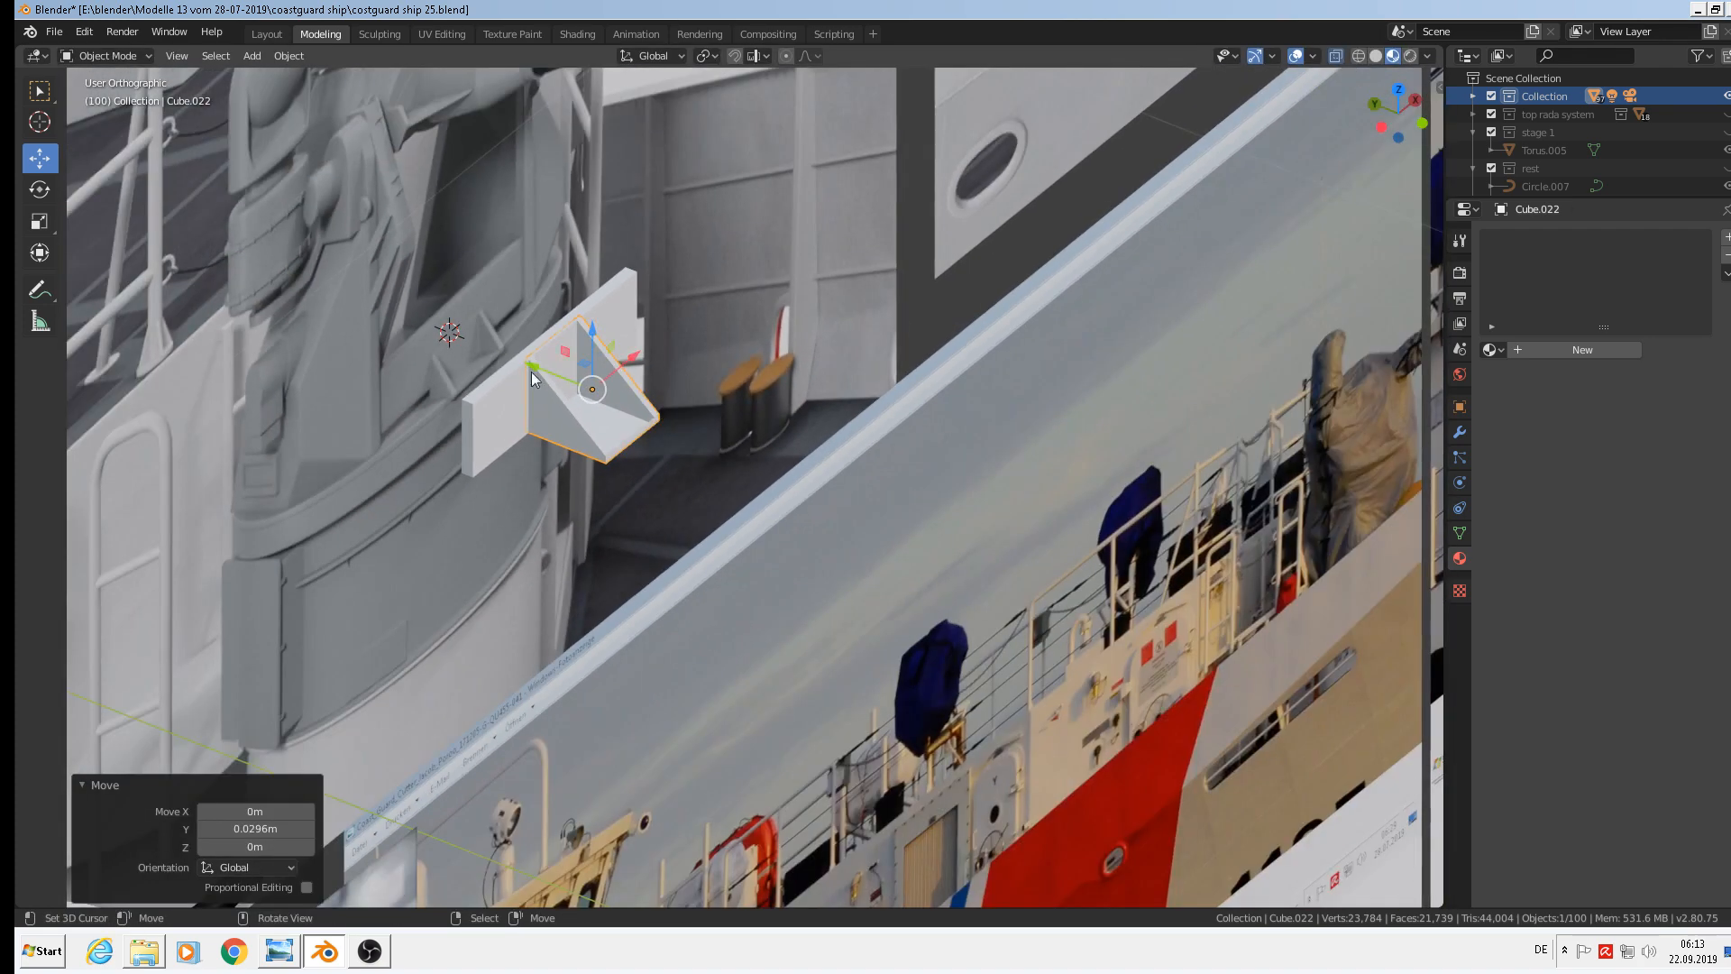
Scale the bracket down along Z and shift it vertically to fit the front plate's height
{"action": "middle_click_drag", "start_coordinate": [532, 371], "coordinate": [641, 506]}
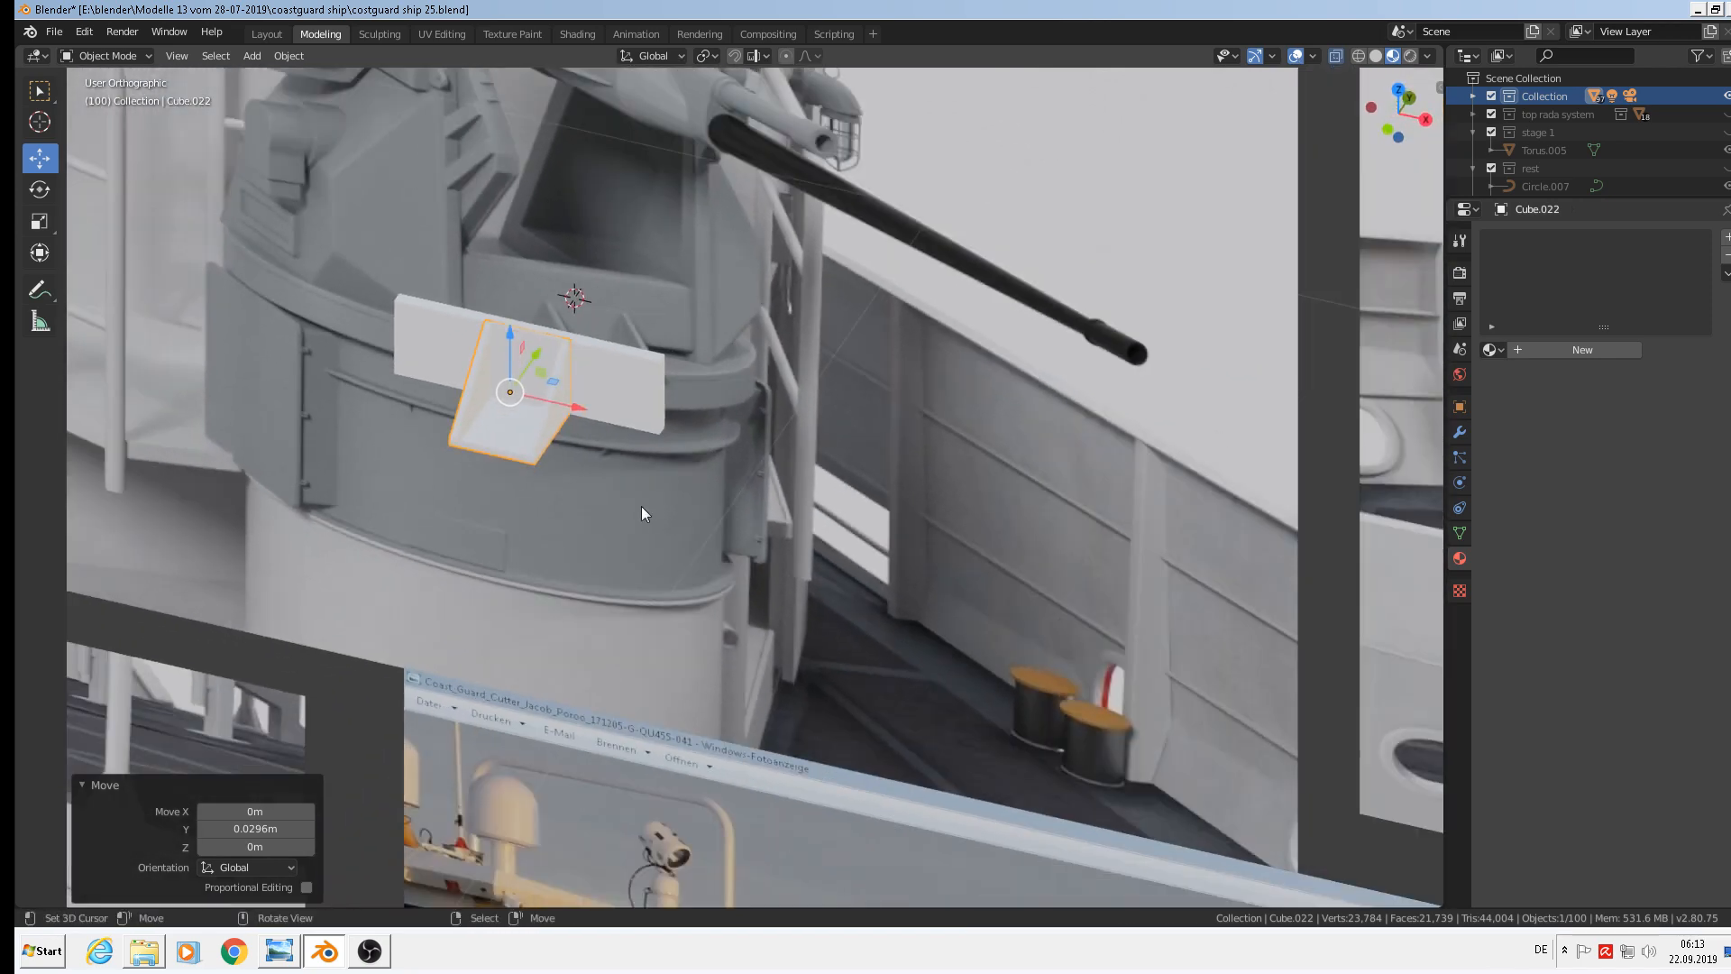
{"action": "key", "text": "s"}
{"action": "key", "text": "z"}
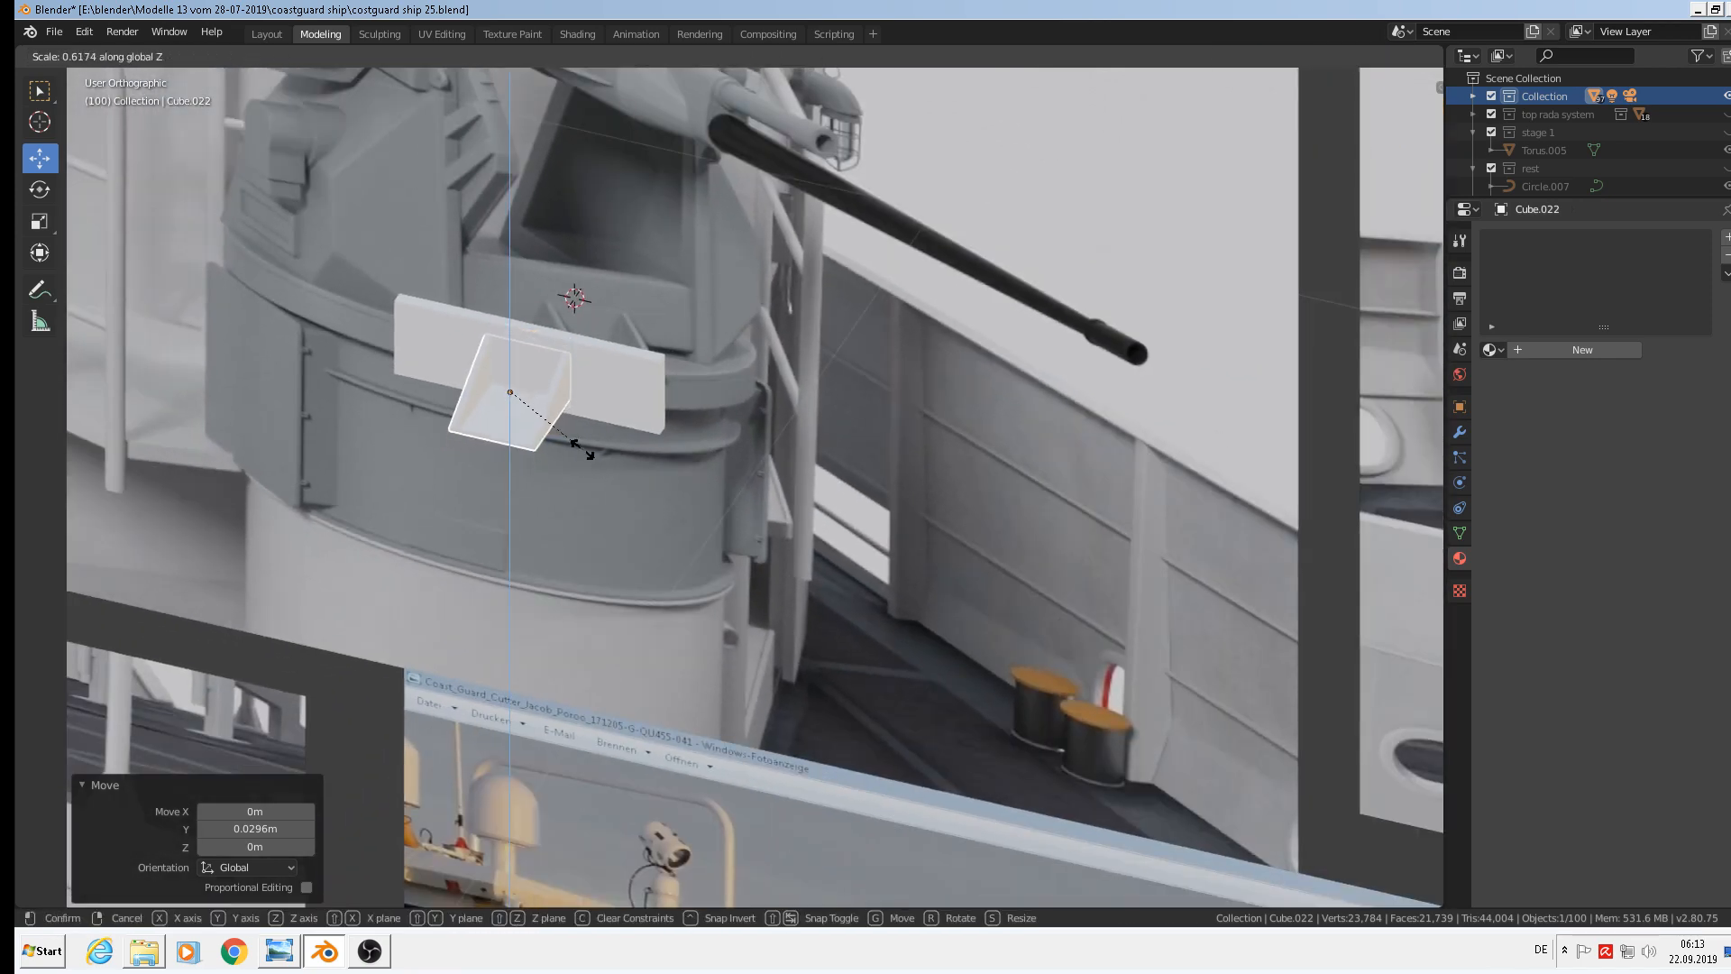
{"action": "left_click", "coordinate": [531, 356]}
{"action": "key", "text": "g"}
{"action": "key", "text": "z"}
{"action": "left_click", "coordinate": [540, 359]}
Select the front plate together with the bracket and move both -0.985 m along X and 0.203 m up along Z, above the gun pedestal
{"action": "middle_click_drag", "start_coordinate": [539, 359], "coordinate": [607, 364]}
{"action": "left_click", "coordinate": [608, 366], "text": "shift"}
{"action": "scroll", "coordinate": [608, 366], "scroll_direction": "down", "scroll_amount": 6}
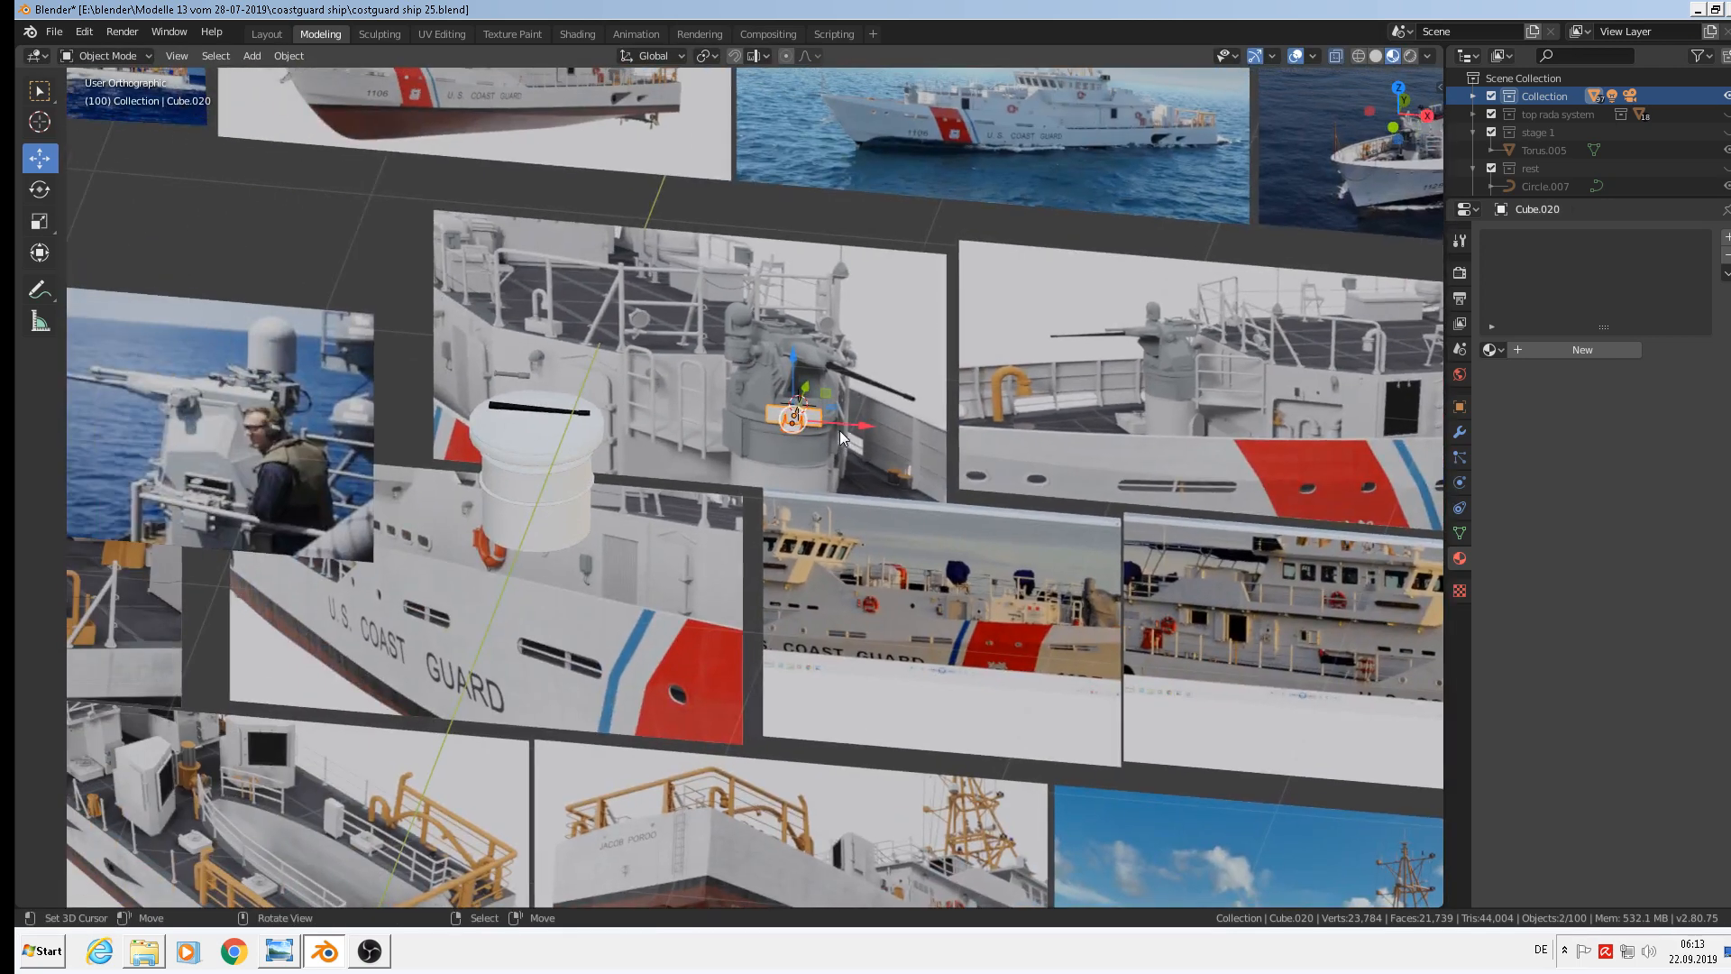
{"action": "left_click_drag", "start_coordinate": [845, 425], "coordinate": [570, 392]}
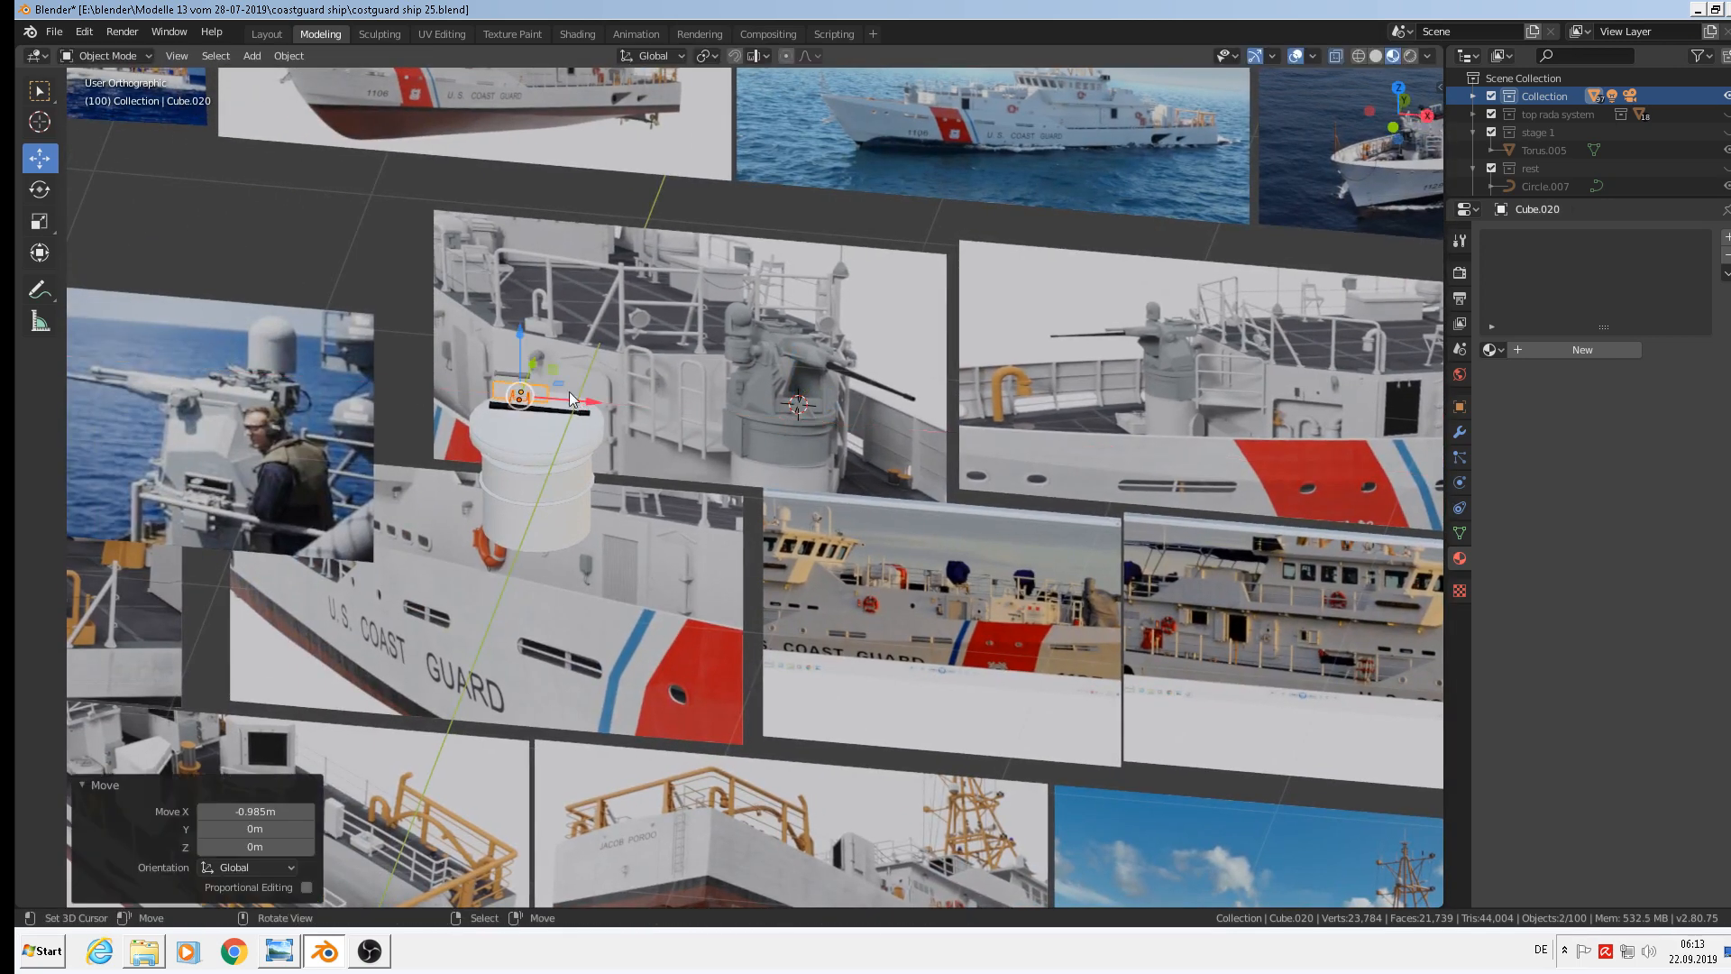
{"action": "middle_click_drag", "start_coordinate": [570, 391], "coordinate": [588, 352]}
{"action": "key", "text": "g"}
{"action": "key", "text": "z"}
{"action": "left_click", "coordinate": [491, 298]}
Select only the bracket, enter Edit Mode and select its entire mesh
{"action": "scroll", "coordinate": [479, 288], "scroll_direction": "up", "scroll_amount": 4}
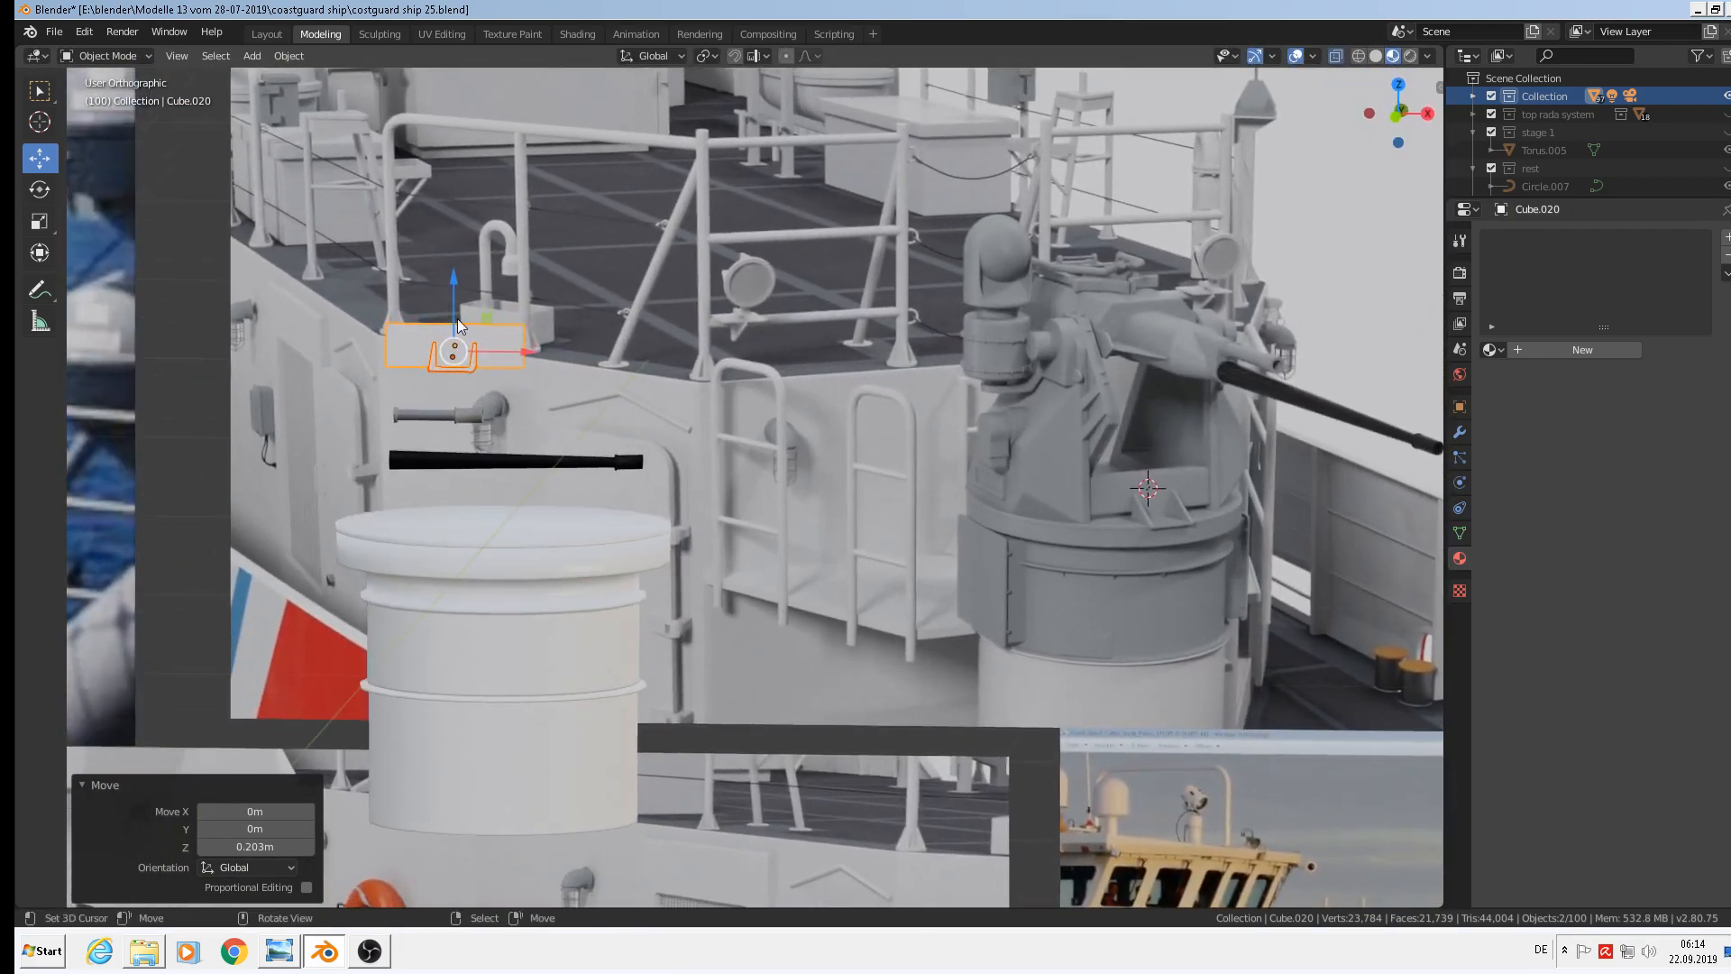
{"action": "scroll", "coordinate": [433, 338], "scroll_direction": "up", "scroll_amount": 8}
{"action": "key", "text": "alt+a"}
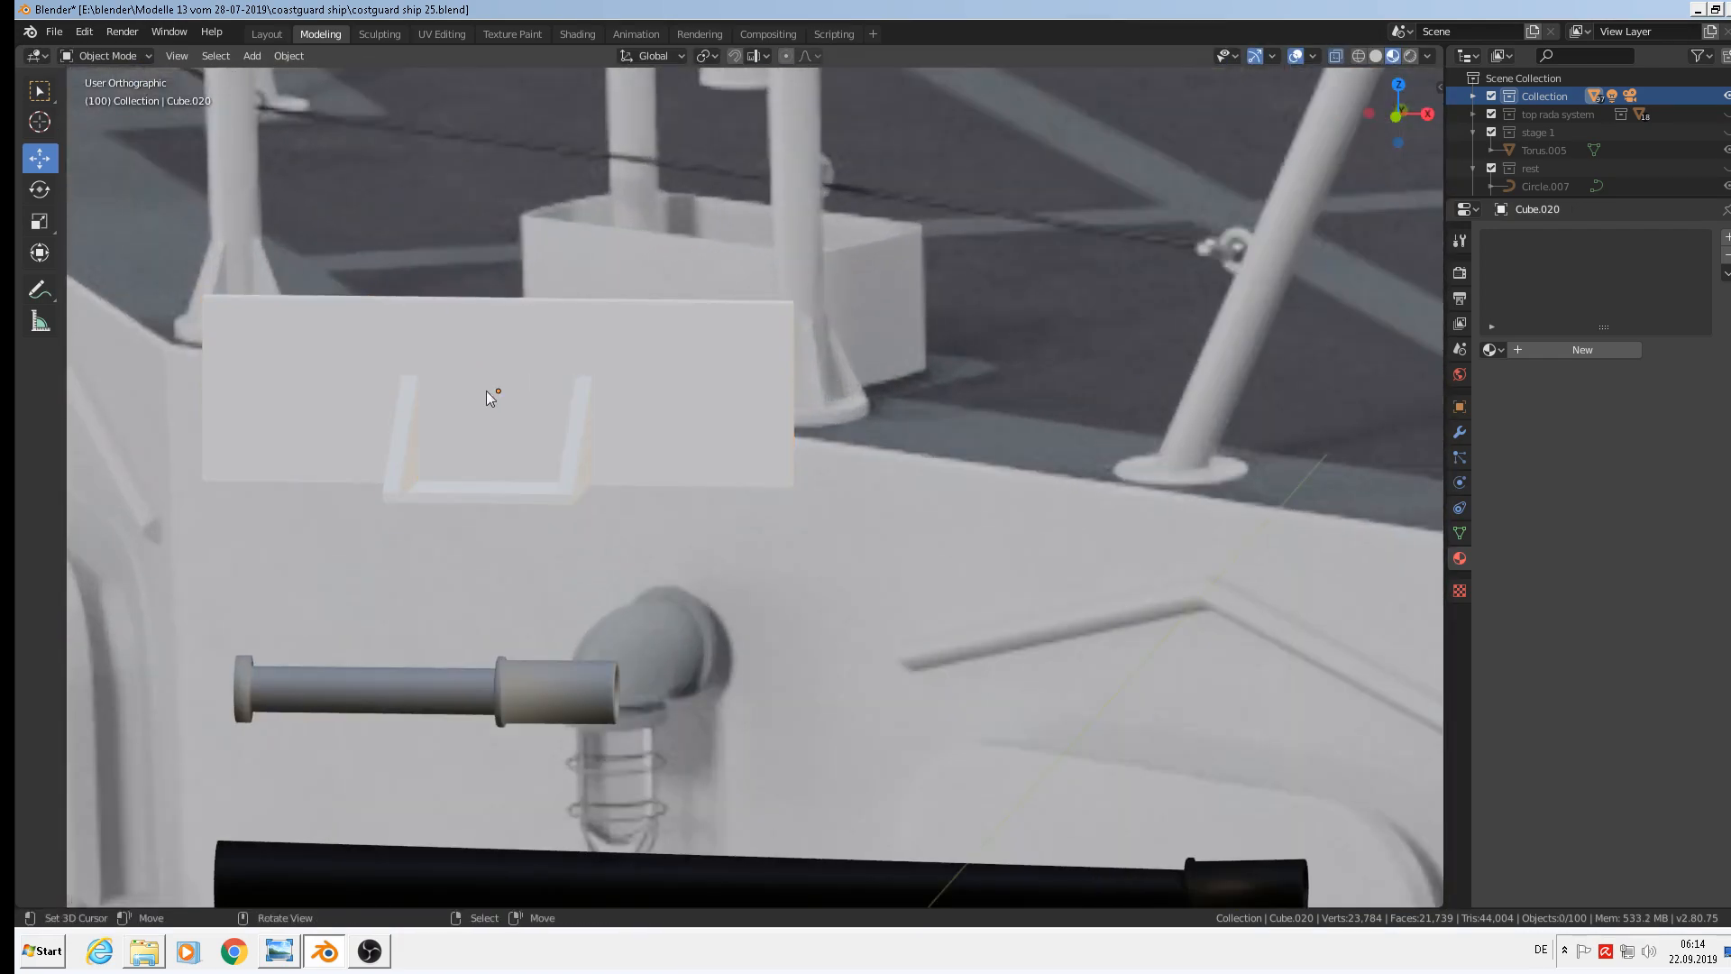
{"action": "left_click", "coordinate": [609, 439]}
{"action": "scroll", "coordinate": [576, 414], "scroll_direction": "up", "scroll_amount": 5}
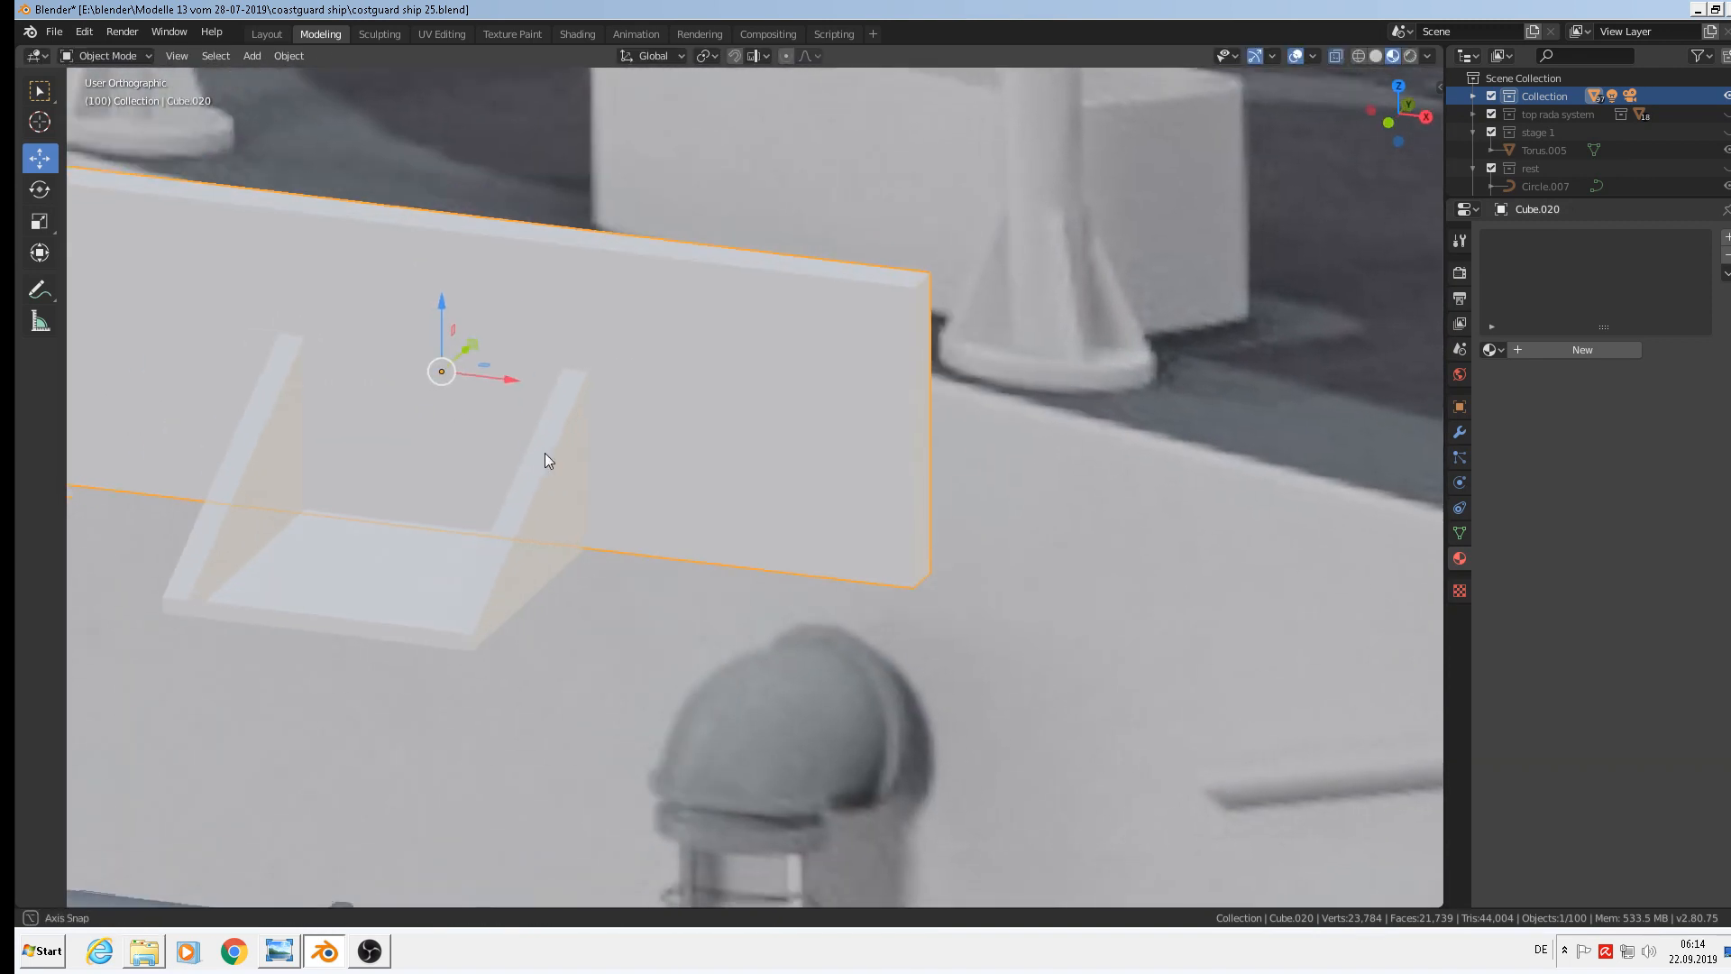
{"action": "left_click", "coordinate": [533, 463]}
{"action": "key", "text": "Tab"}
{"action": "key", "text": "a"}
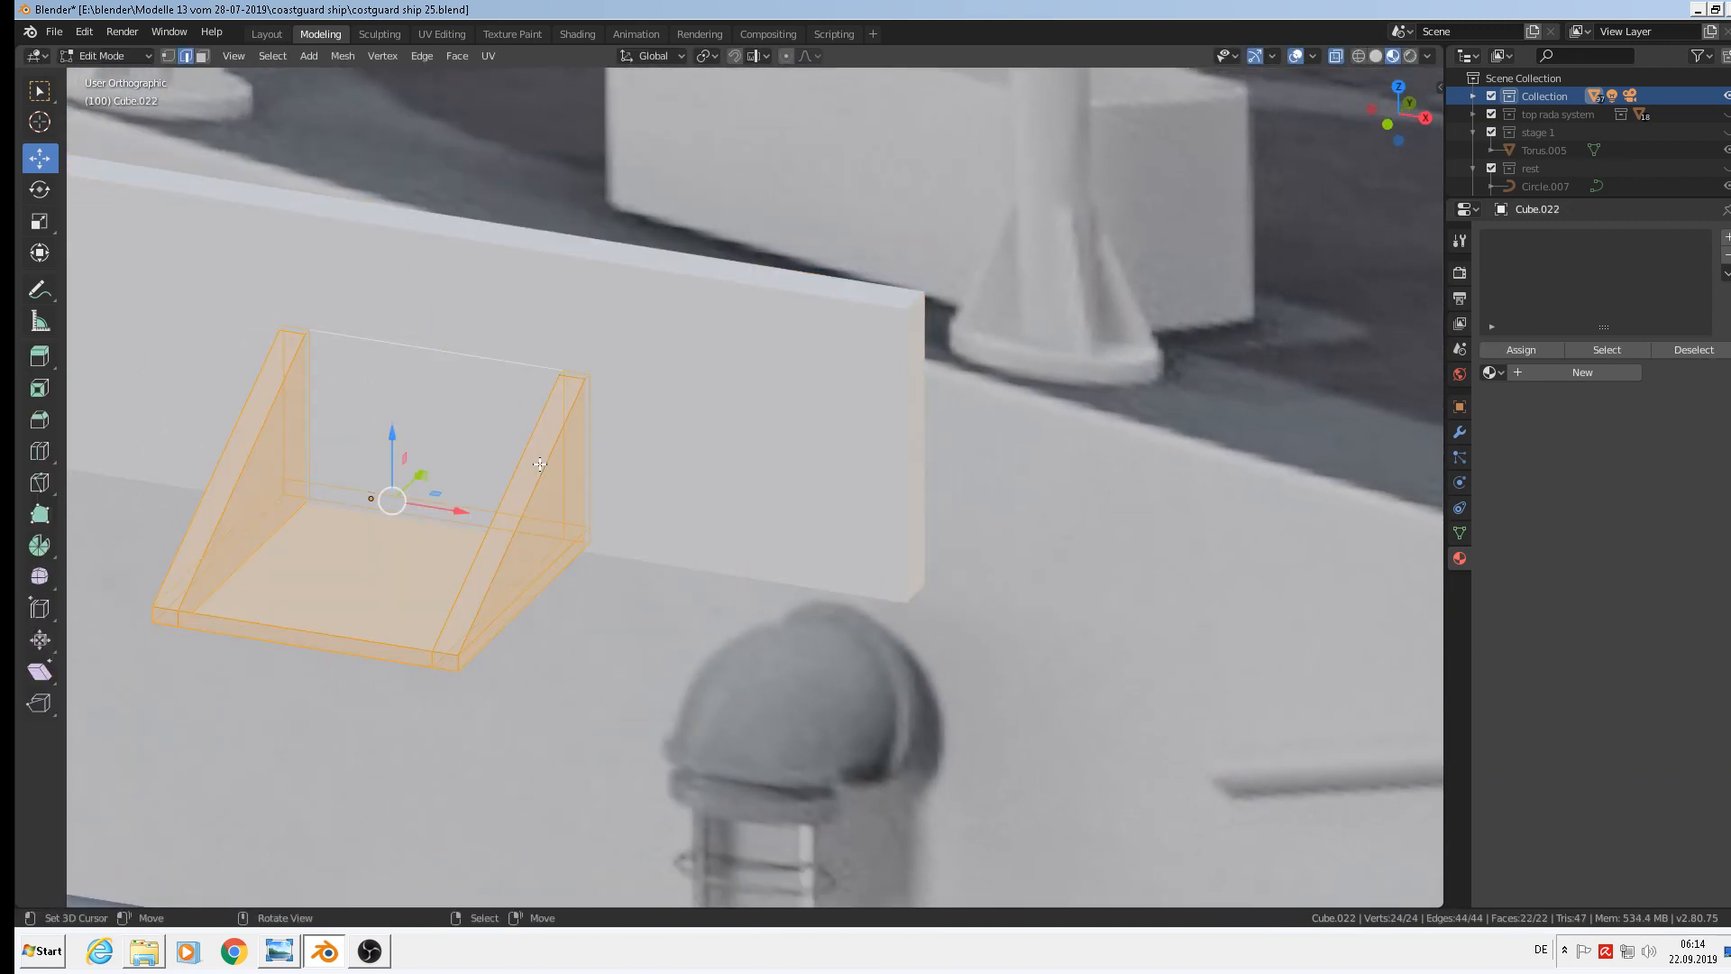
{"action": "scroll", "coordinate": [429, 658], "scroll_direction": "up", "scroll_amount": 2}
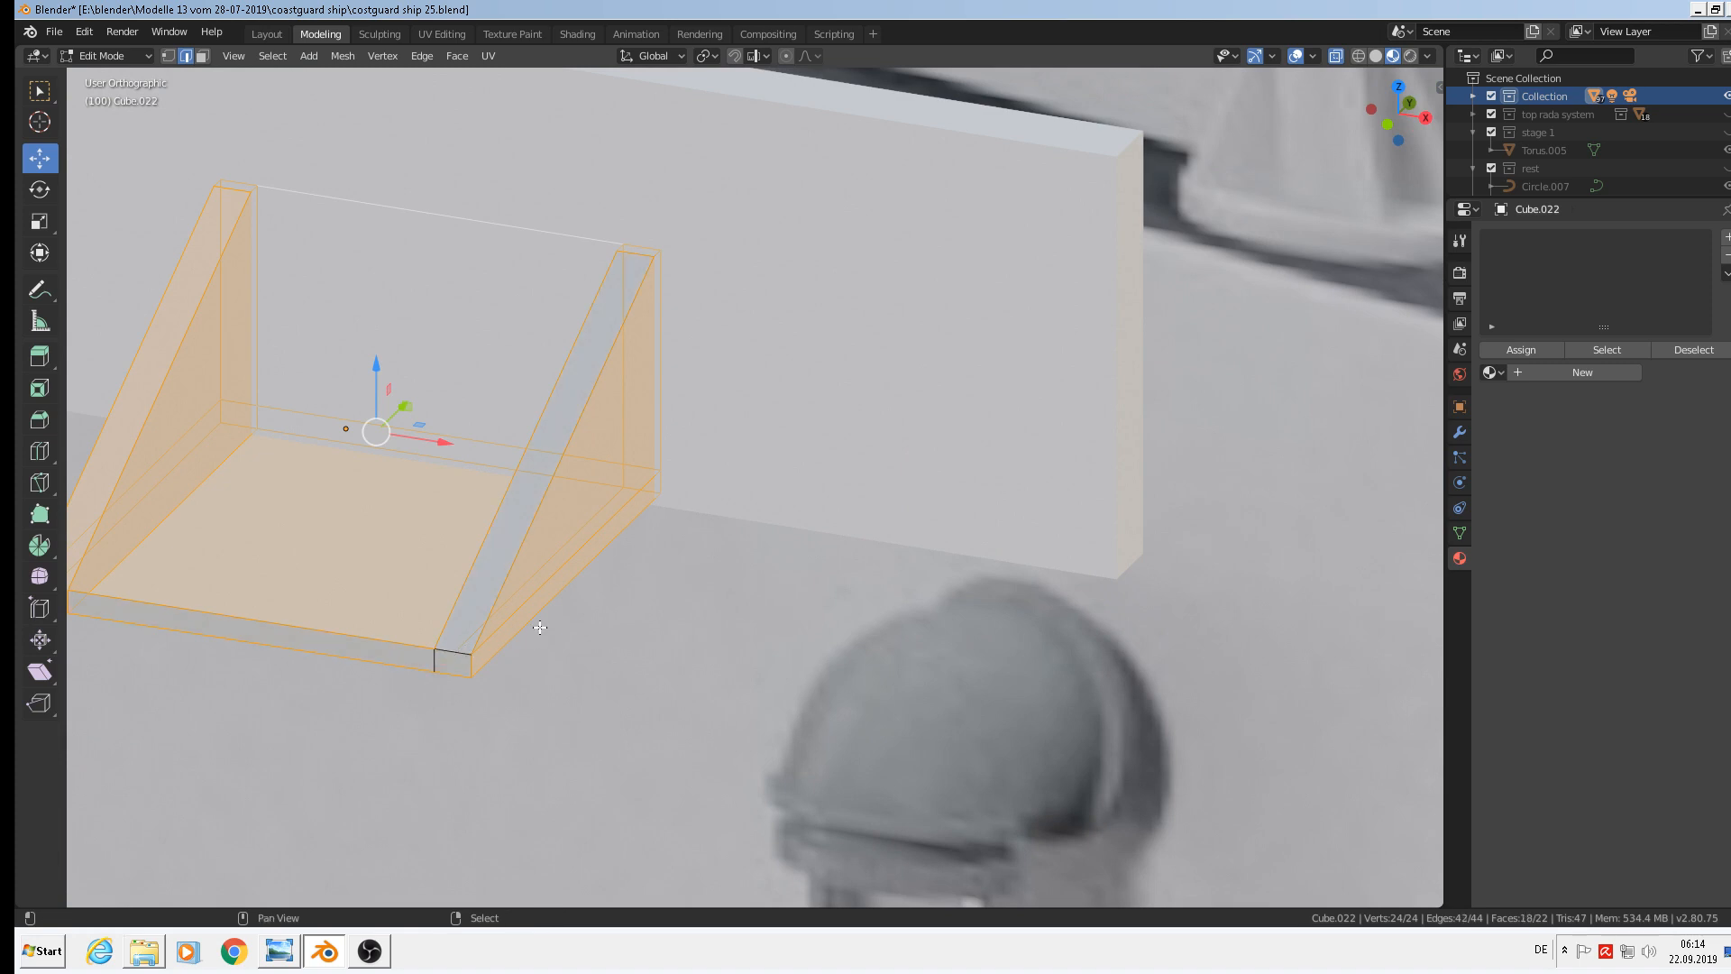
Deselect the edges joining the bracket's side walls to the floor, the floor's rear edges and the rear top edge
{"action": "left_click", "coordinate": [532, 602], "text": "shift"}
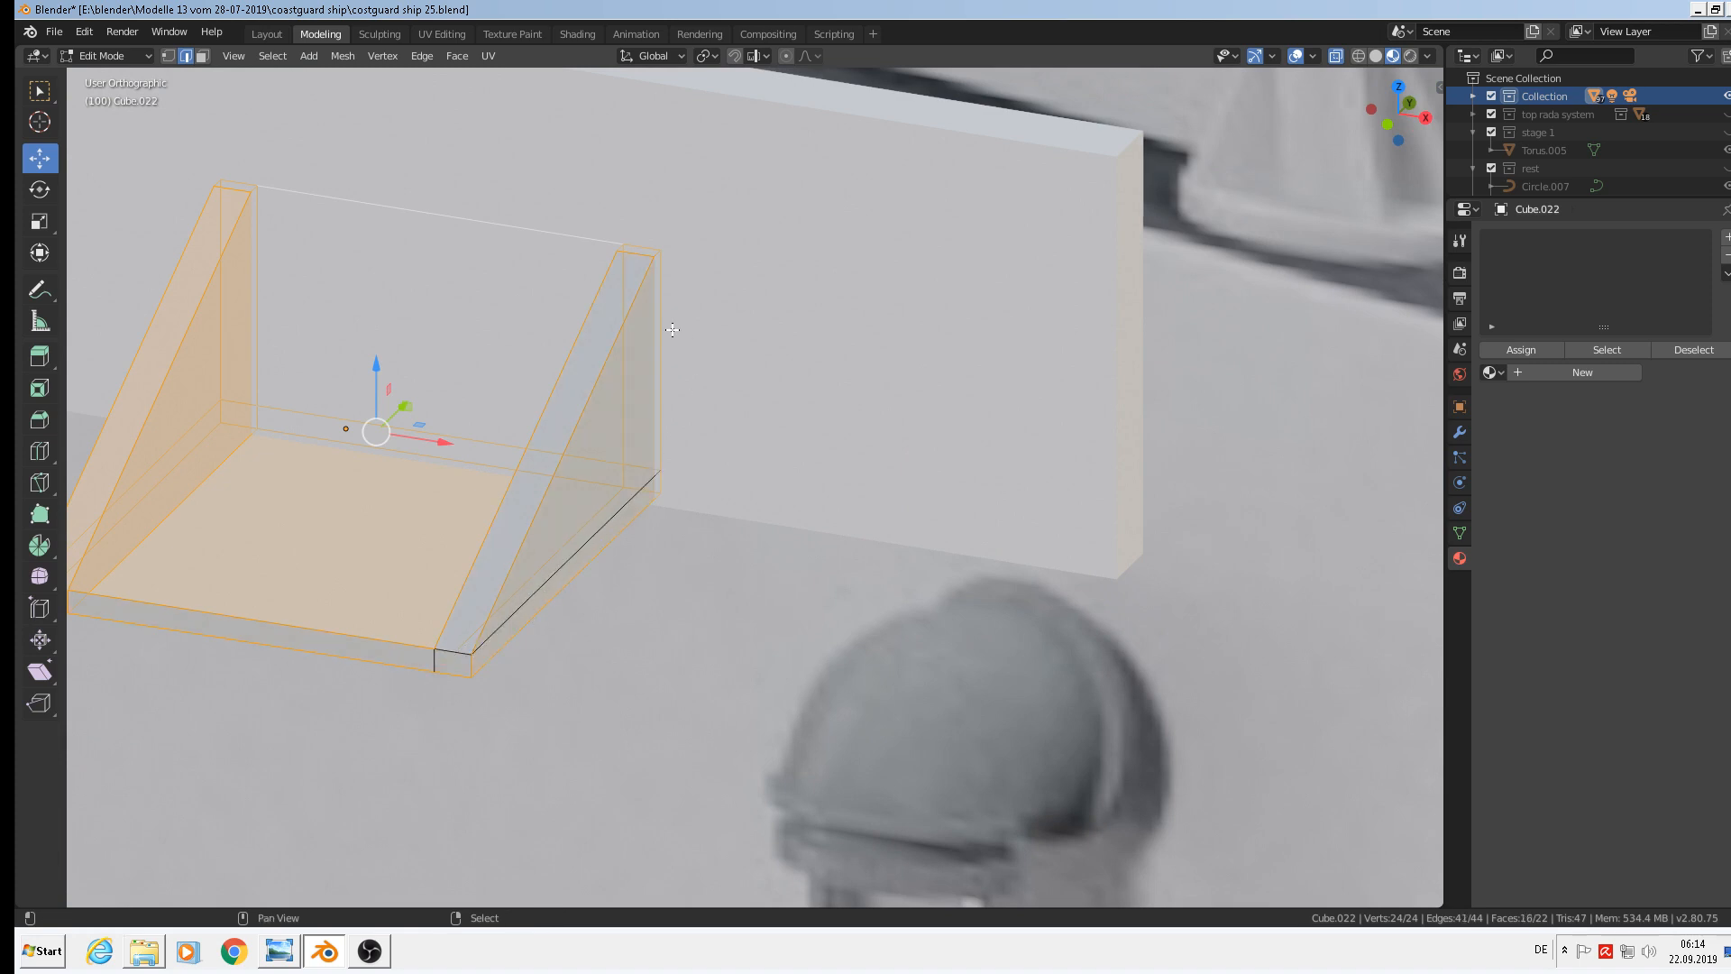
{"action": "middle_click_drag", "start_coordinate": [292, 425], "coordinate": [791, 433], "text": "shift"}
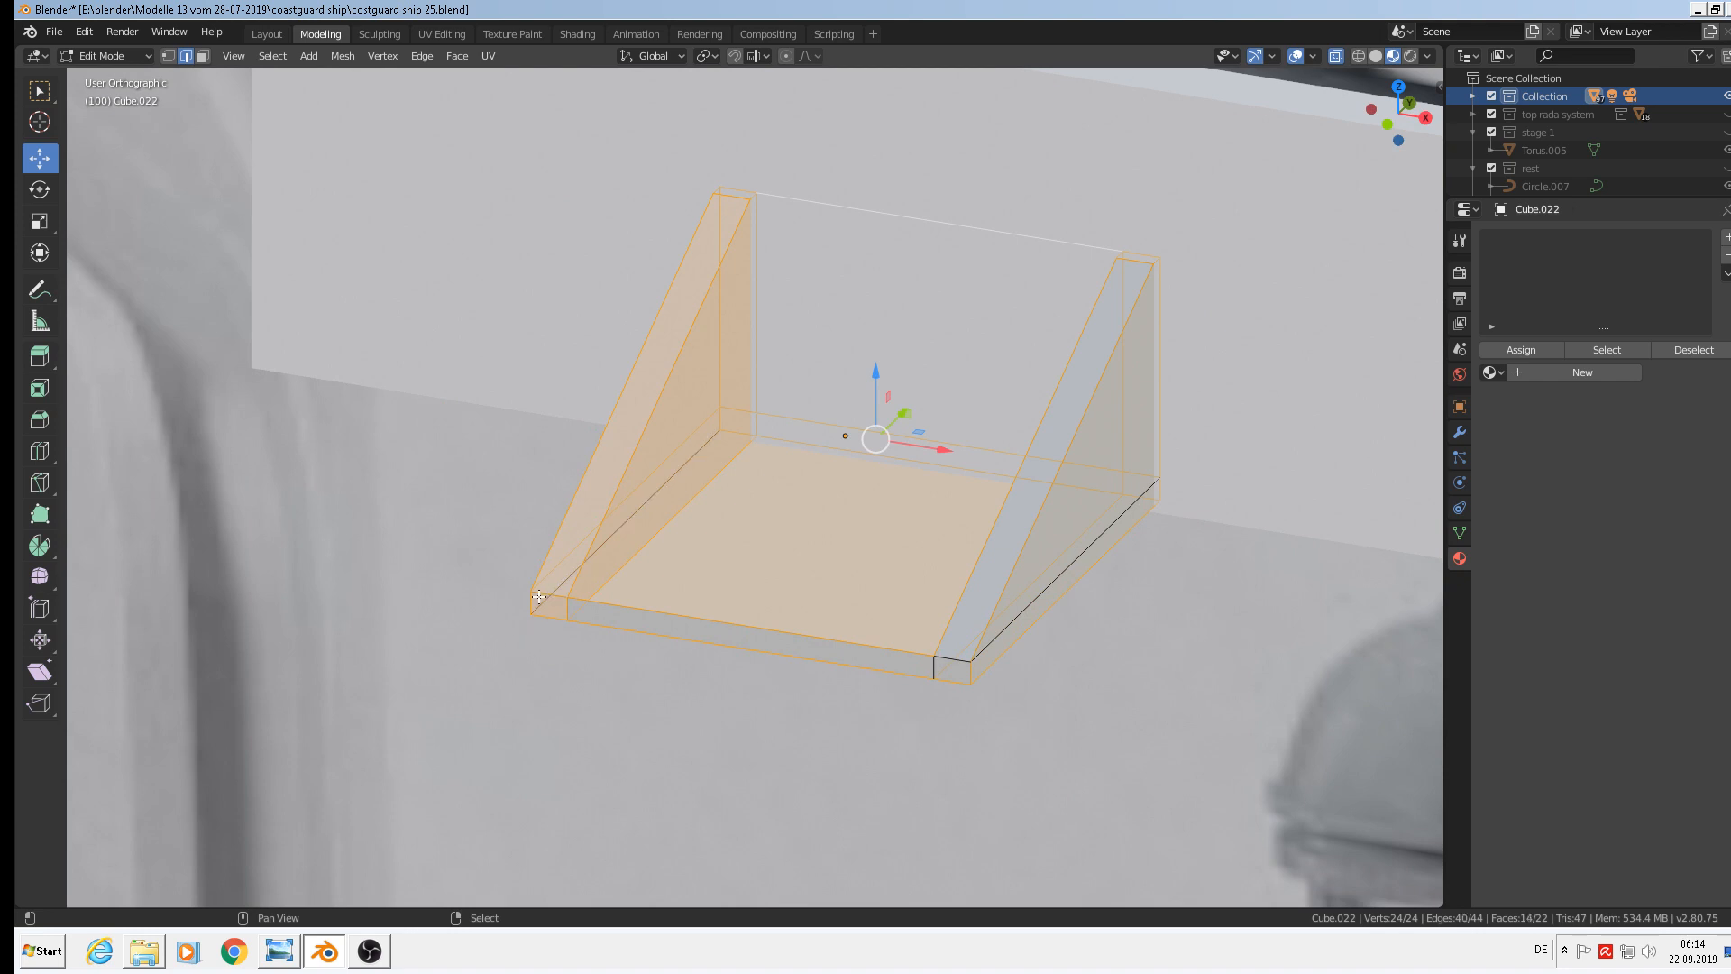
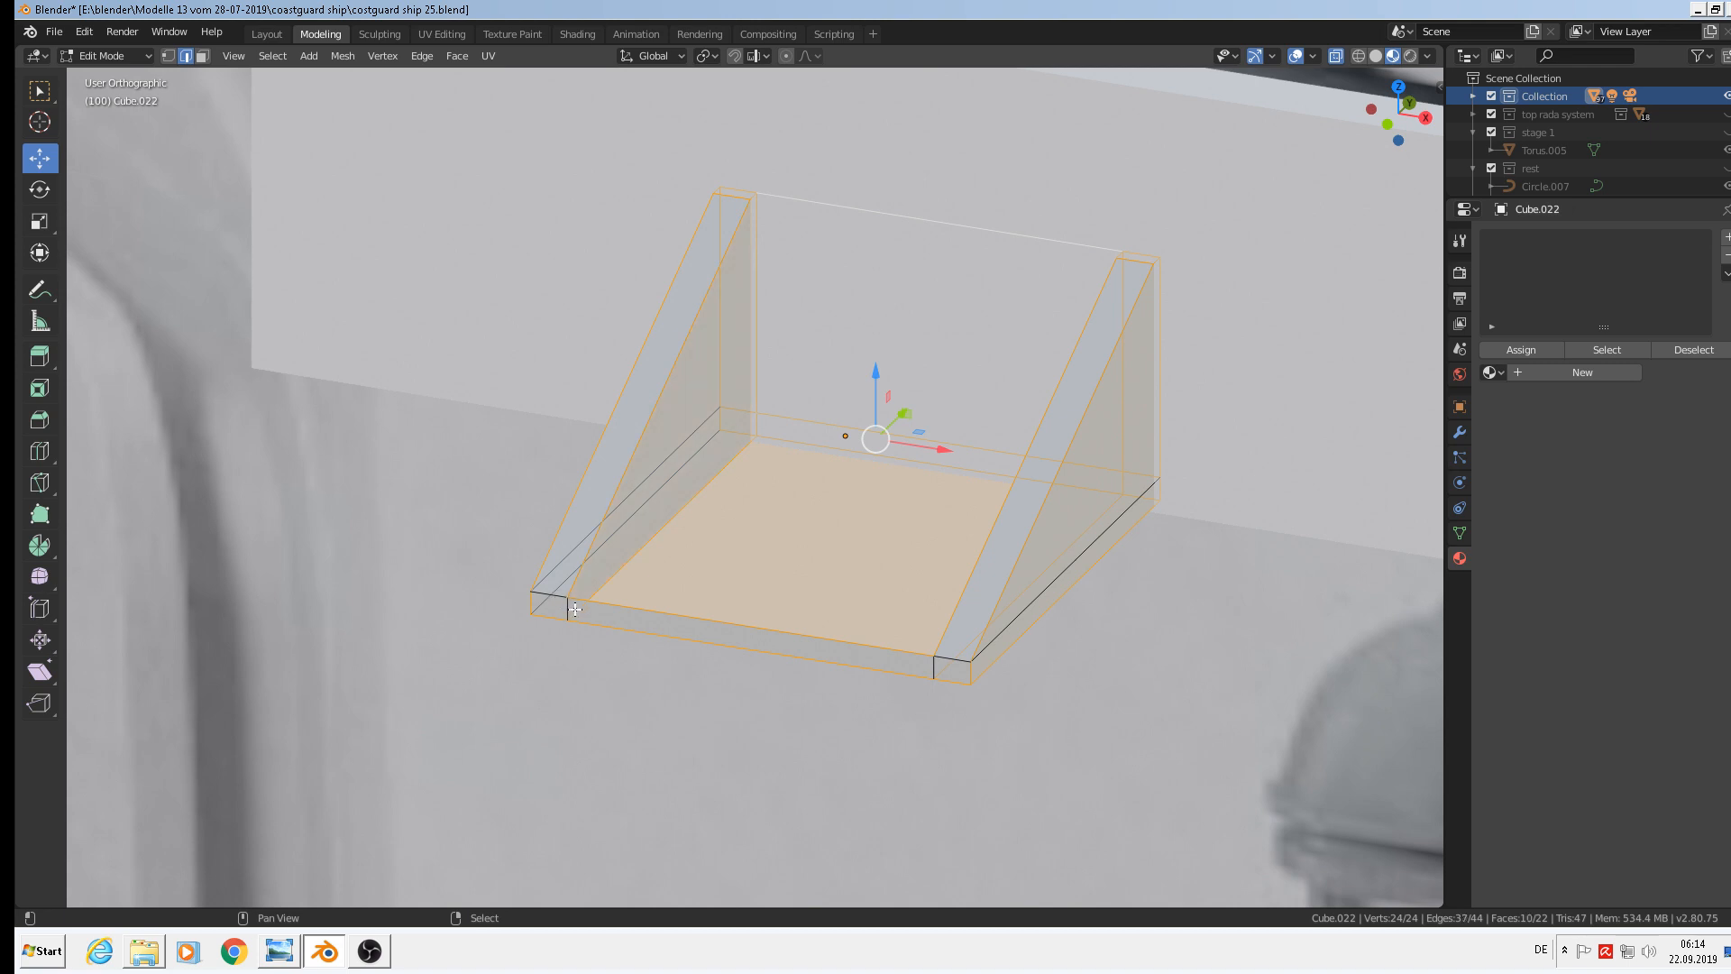
{"action": "left_click", "coordinate": [630, 550], "text": "shift"}
{"action": "left_click", "coordinate": [819, 444], "text": "shift"}
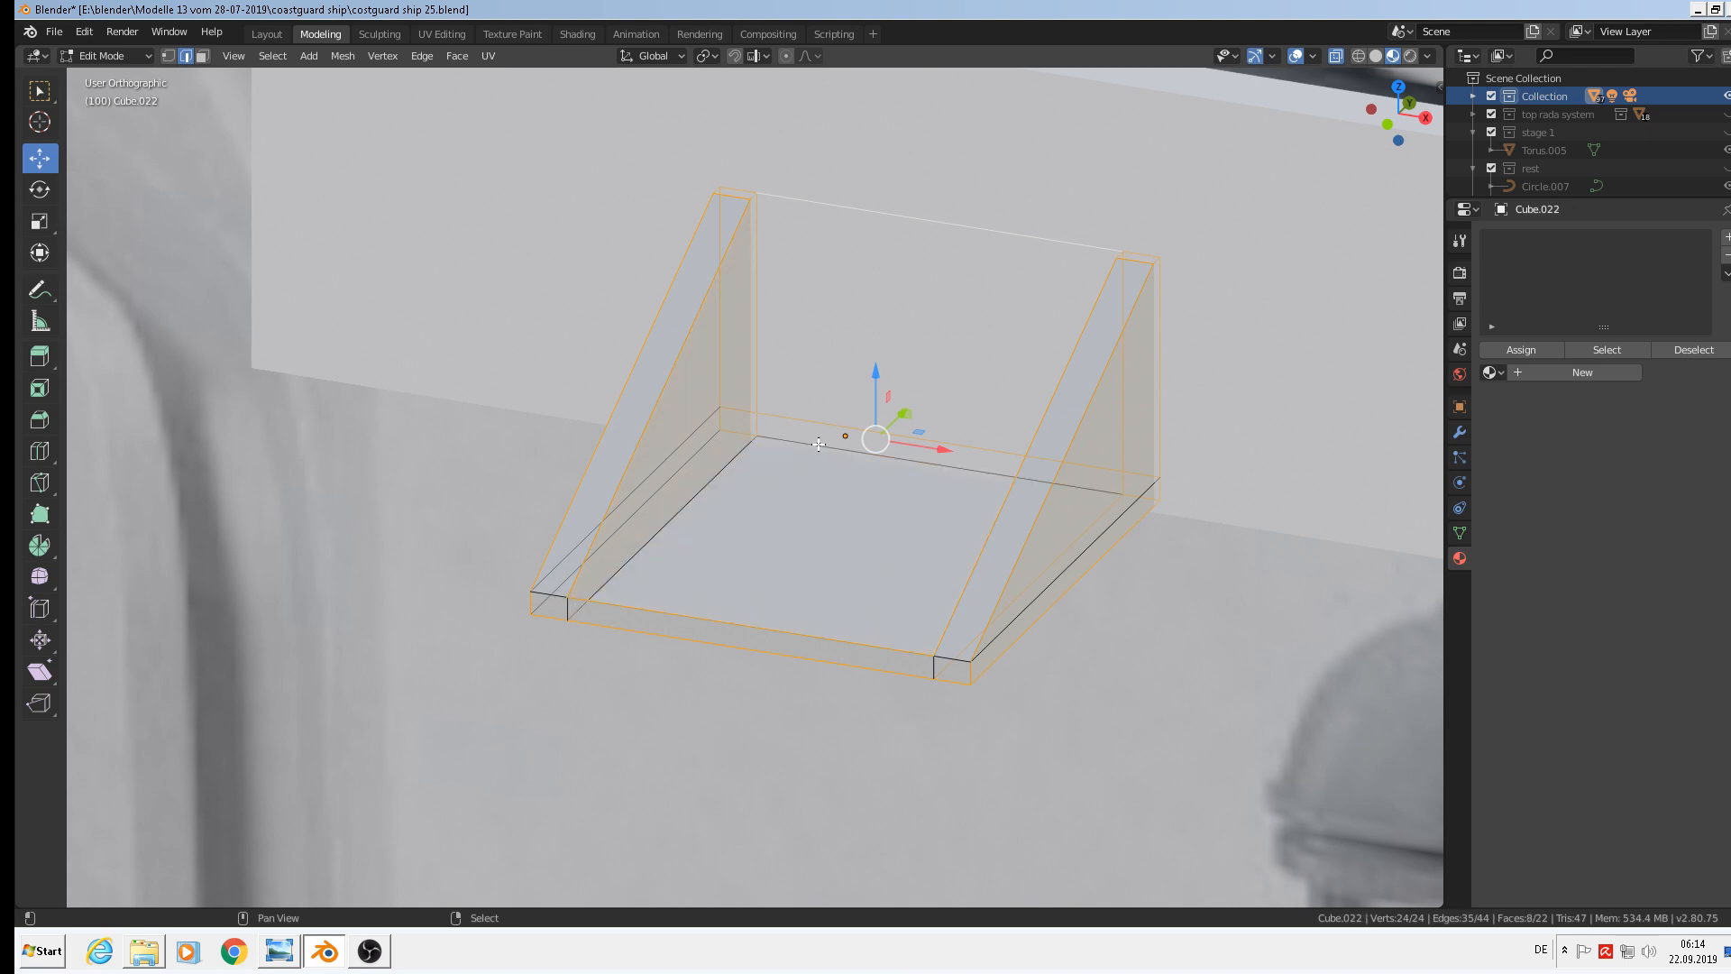
{"action": "left_click", "coordinate": [803, 429], "text": "shift"}
{"action": "left_click", "coordinate": [758, 429], "text": "shift"}
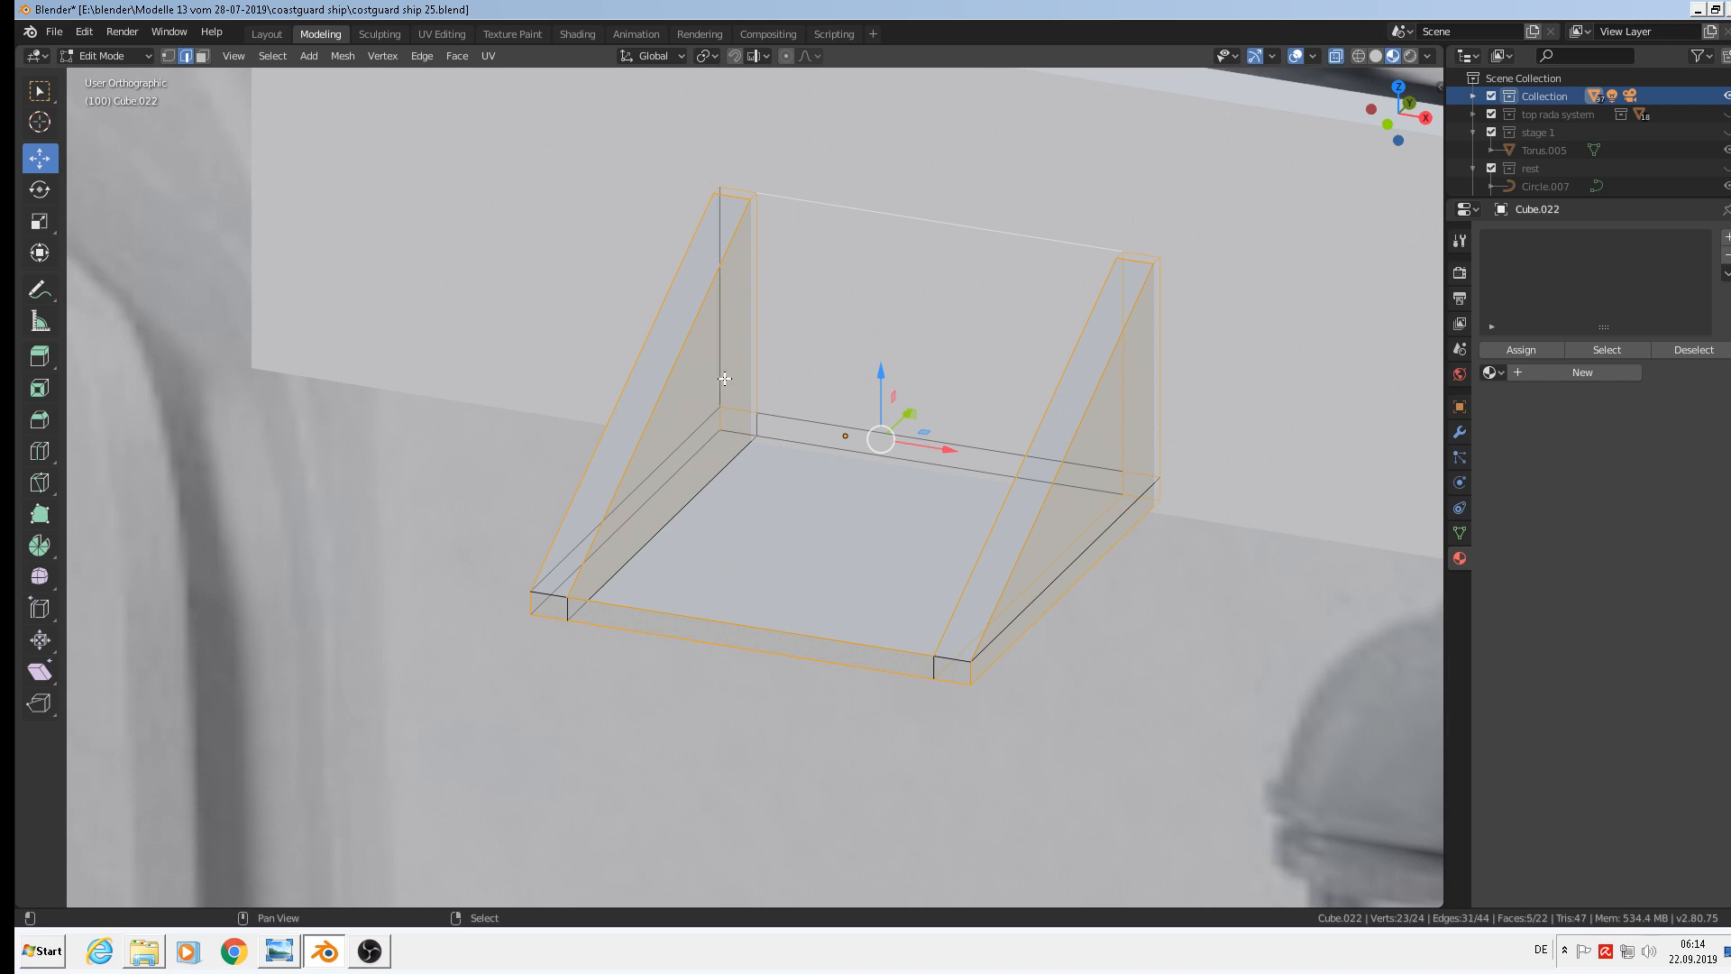
{"action": "left_click", "coordinate": [735, 190], "text": "shift"}
{"action": "left_click", "coordinate": [794, 194], "text": "shift"}
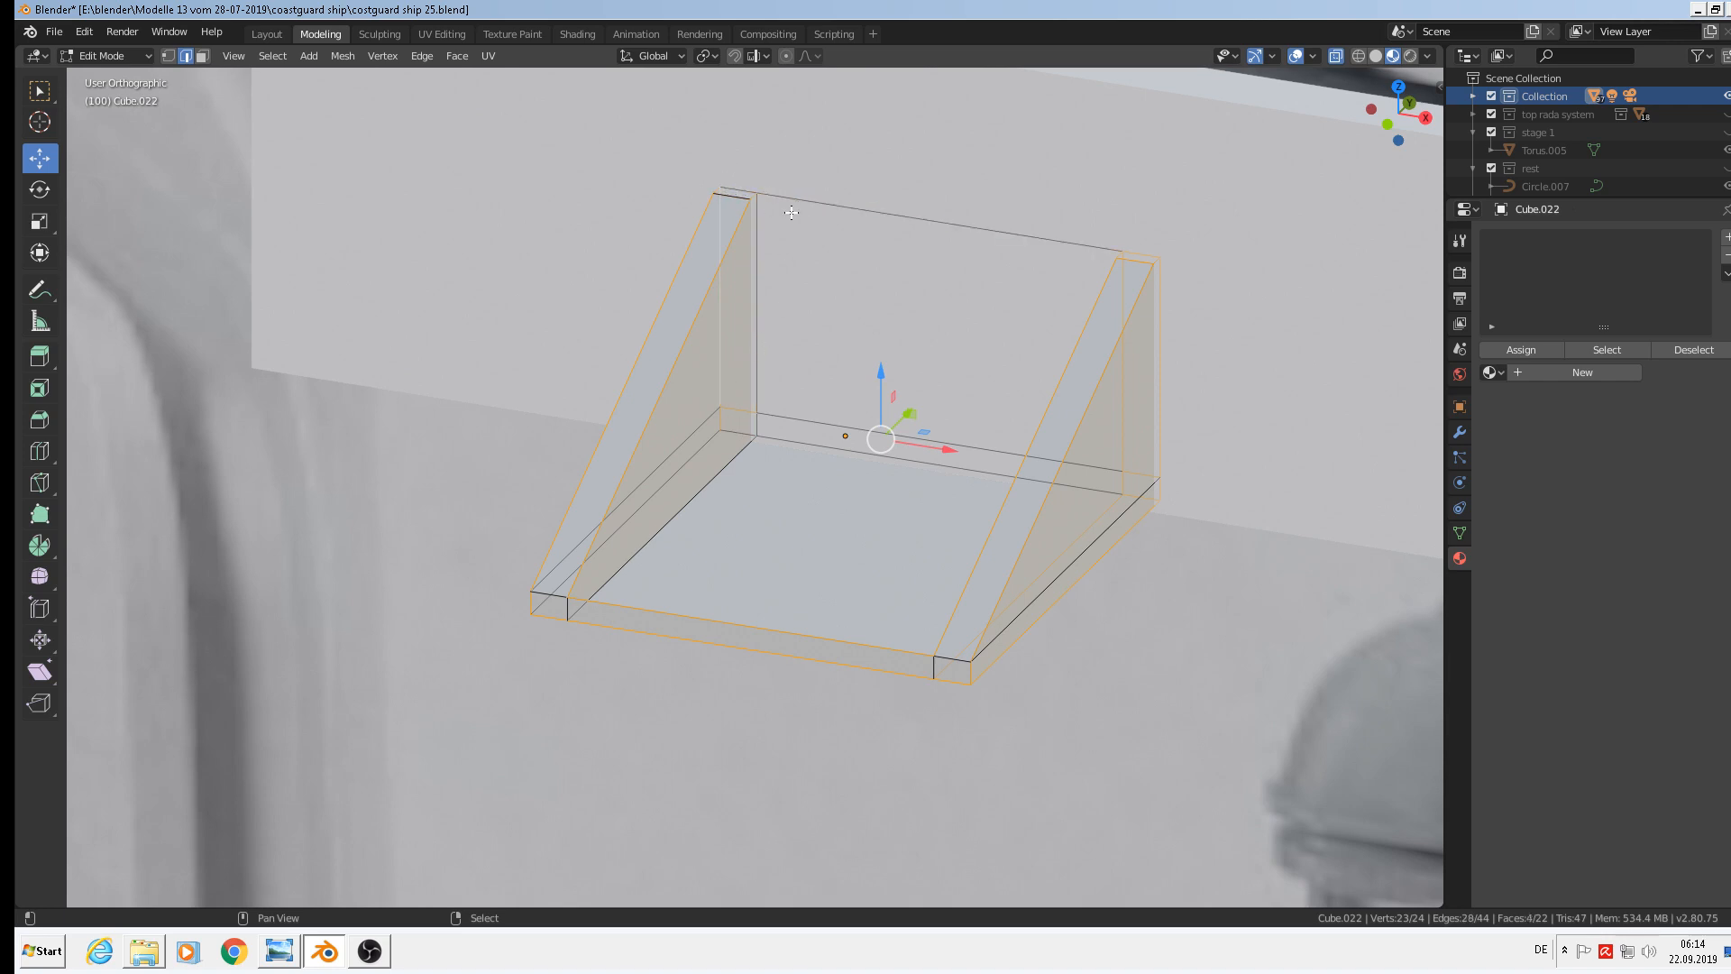
Deselect the rear top, vertical and bottom edges at the right side wall's back corner
{"action": "left_click", "coordinate": [1144, 251], "text": "shift"}
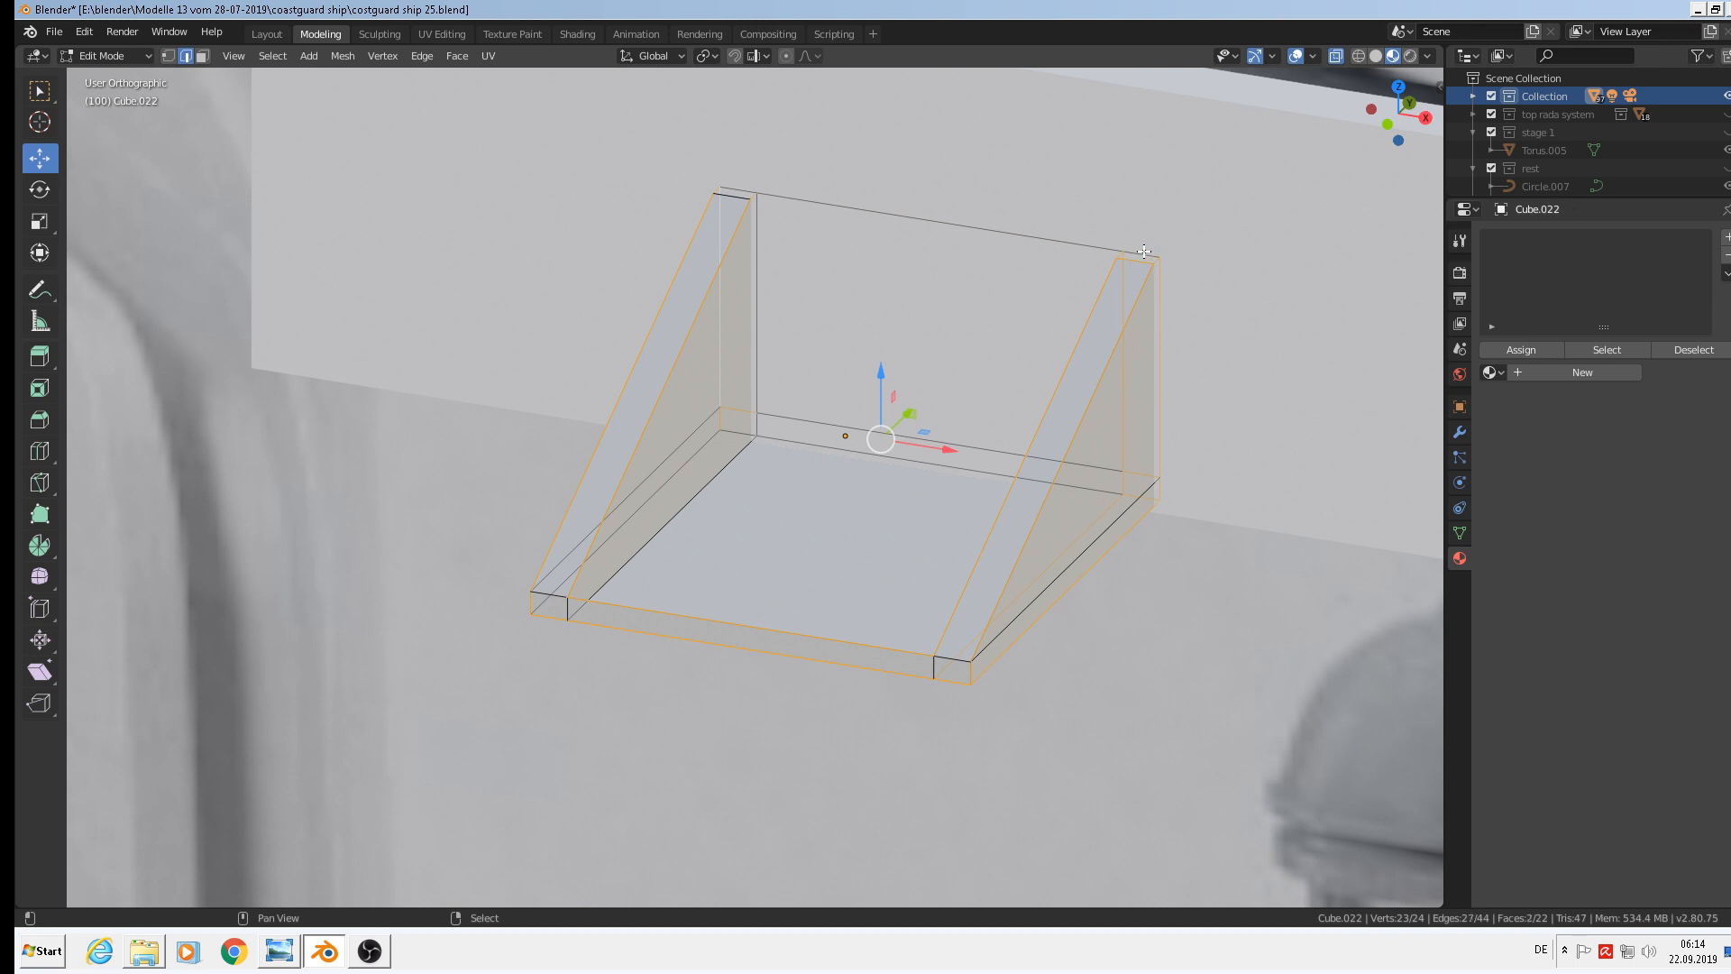
{"action": "left_click", "coordinate": [1167, 291], "text": "shift"}
{"action": "left_click", "coordinate": [1138, 255], "text": "shift"}
{"action": "left_click", "coordinate": [1129, 475], "text": "shift"}
{"action": "left_click", "coordinate": [1131, 493], "text": "shift"}
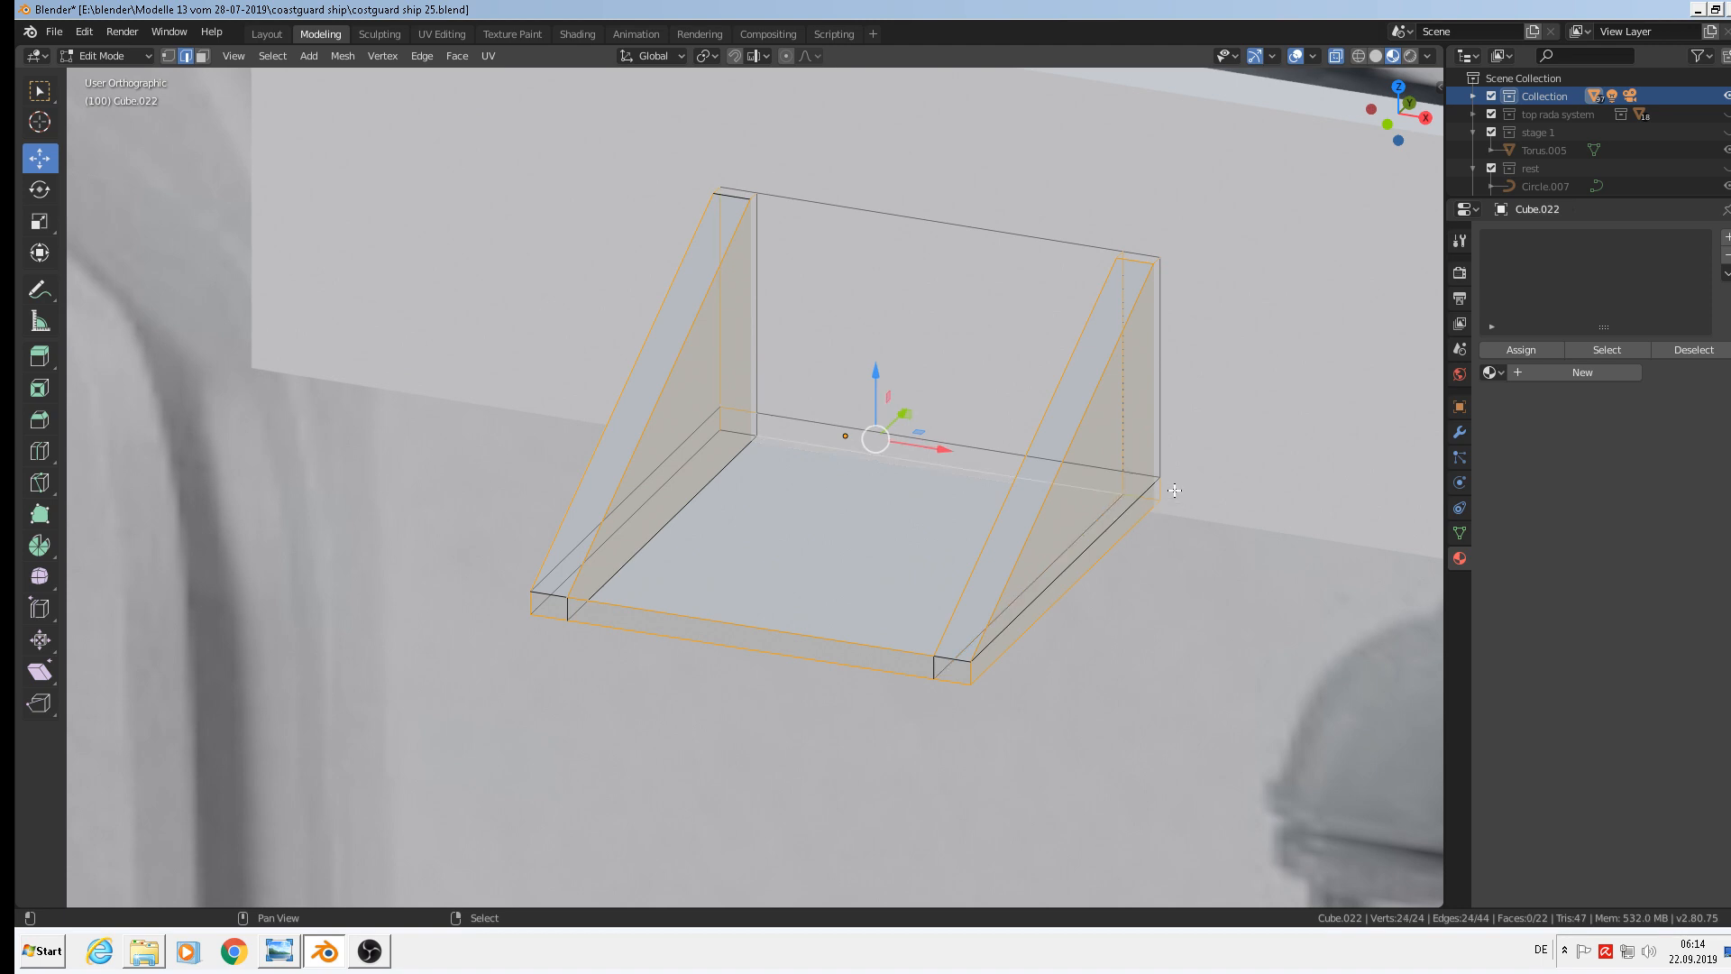
{"action": "left_click", "coordinate": [1143, 498], "text": "shift"}
{"action": "scroll", "coordinate": [1134, 493], "scroll_direction": "up", "scroll_amount": 6}
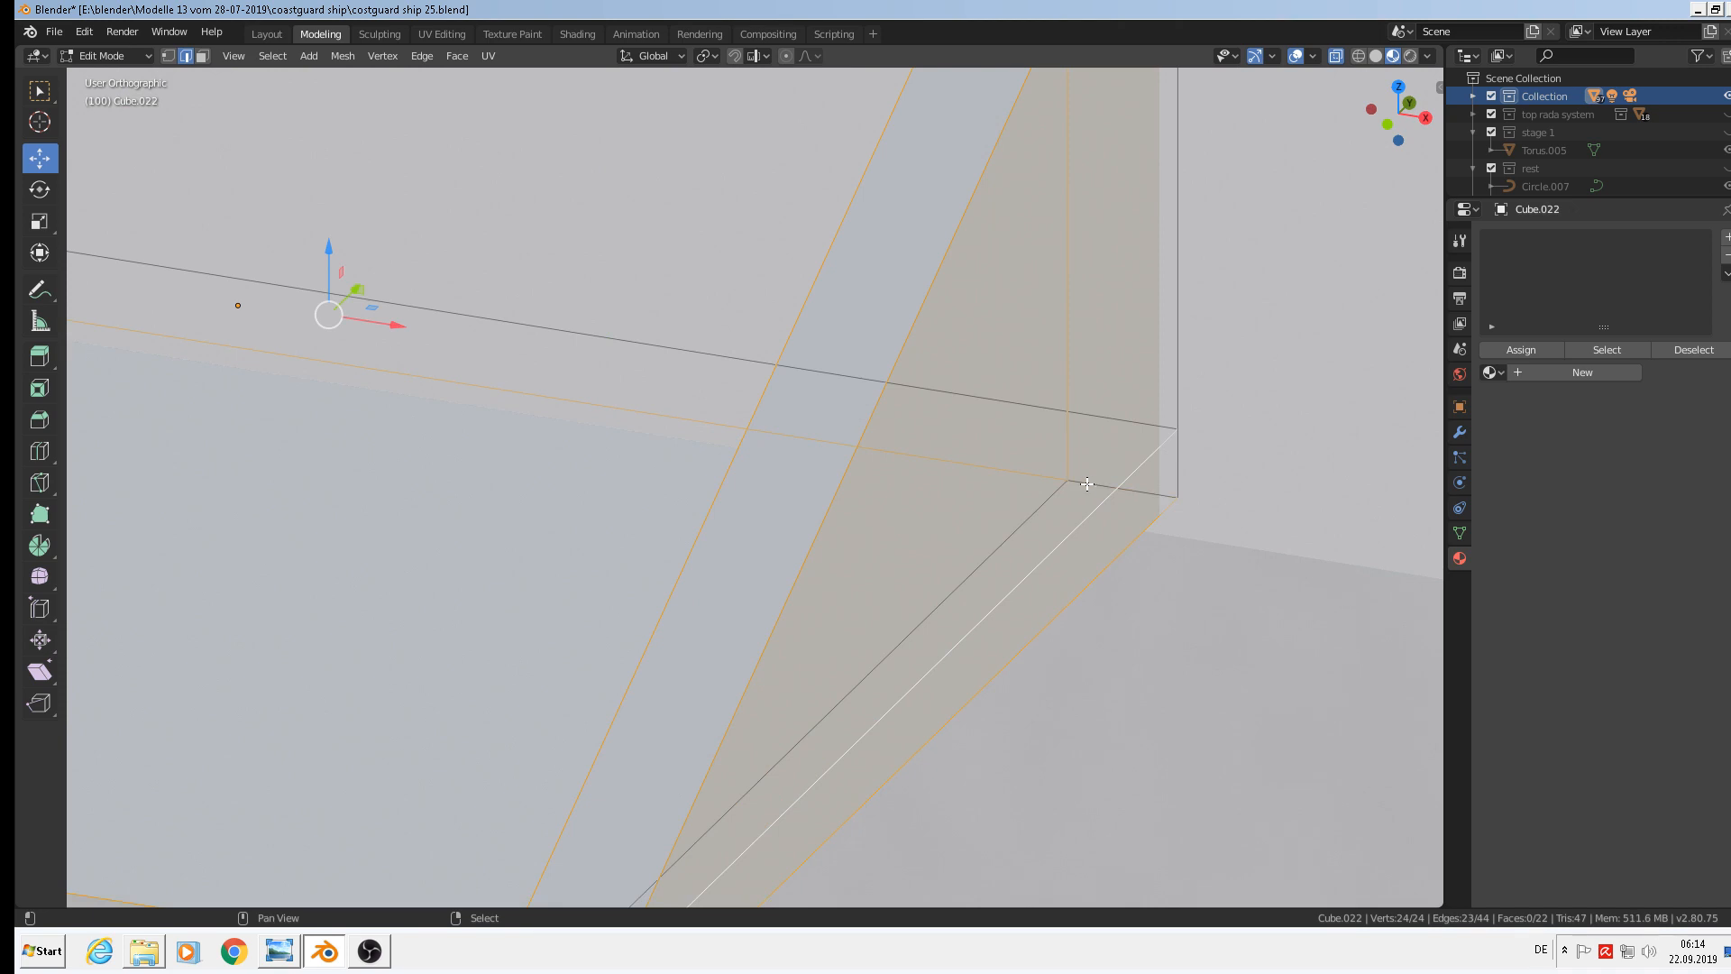
{"action": "left_click", "coordinate": [1095, 487], "text": "shift"}
{"action": "right_click", "coordinate": [1063, 445], "text": "shift"}
{"action": "right_click", "coordinate": [1066, 445], "text": "shift"}
{"action": "right_click", "coordinate": [1066, 446], "text": "shift"}
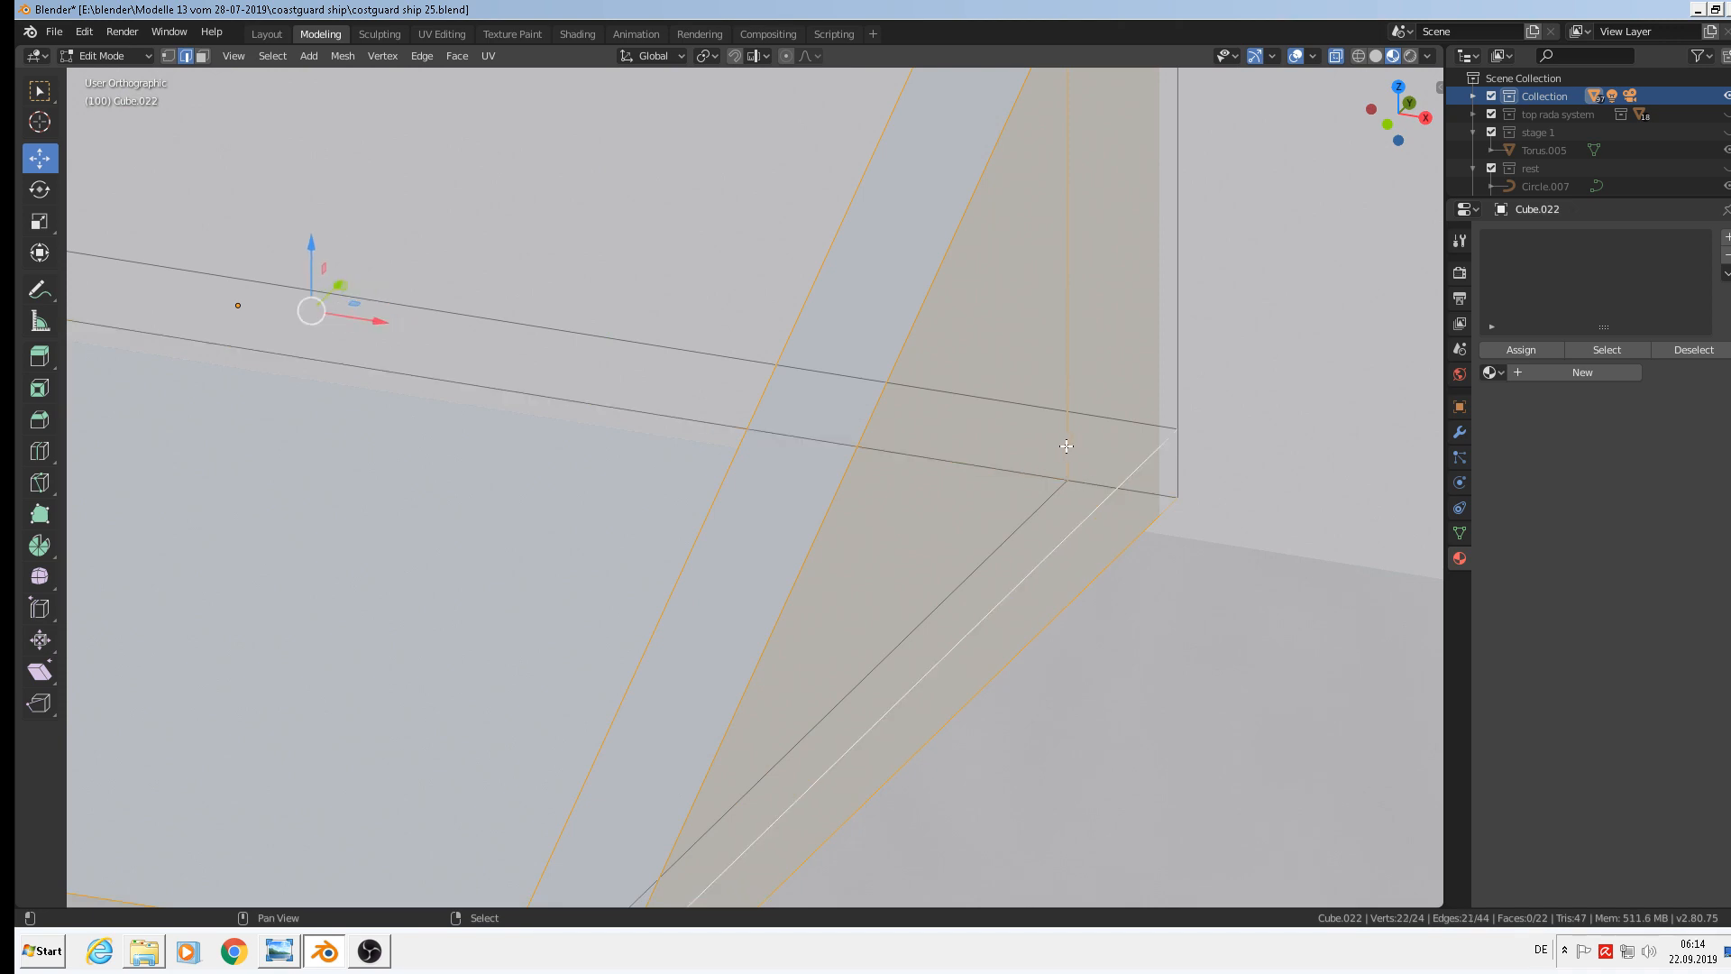
{"action": "right_click", "coordinate": [1097, 513], "text": "shift"}
Deselect the remaining rear edges at the left wall's bottom corner and bevel the selected outer edges with a width of 0.0153 m and 1 segment
{"action": "scroll", "coordinate": [271, 402], "scroll_direction": "down", "scroll_amount": 5}
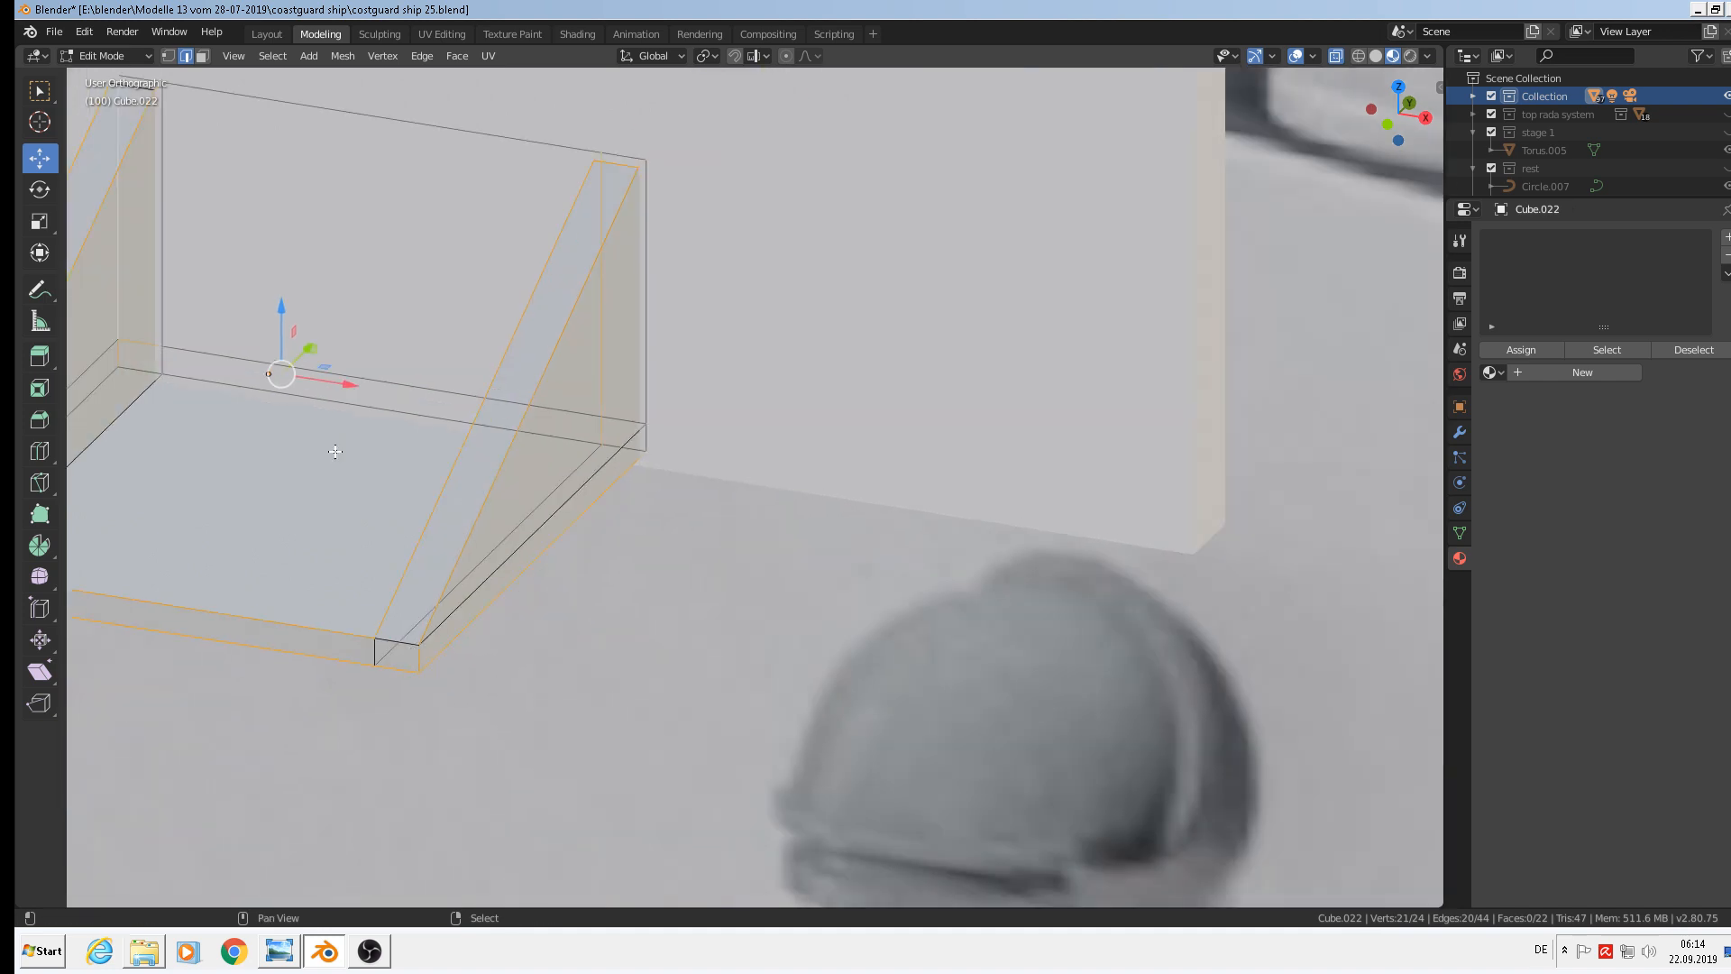
{"action": "middle_click_drag", "start_coordinate": [361, 445], "coordinate": [634, 442], "text": "shift"}
{"action": "scroll", "coordinate": [408, 337], "scroll_direction": "up", "scroll_amount": 4}
{"action": "right_click", "coordinate": [412, 317], "text": "shift"}
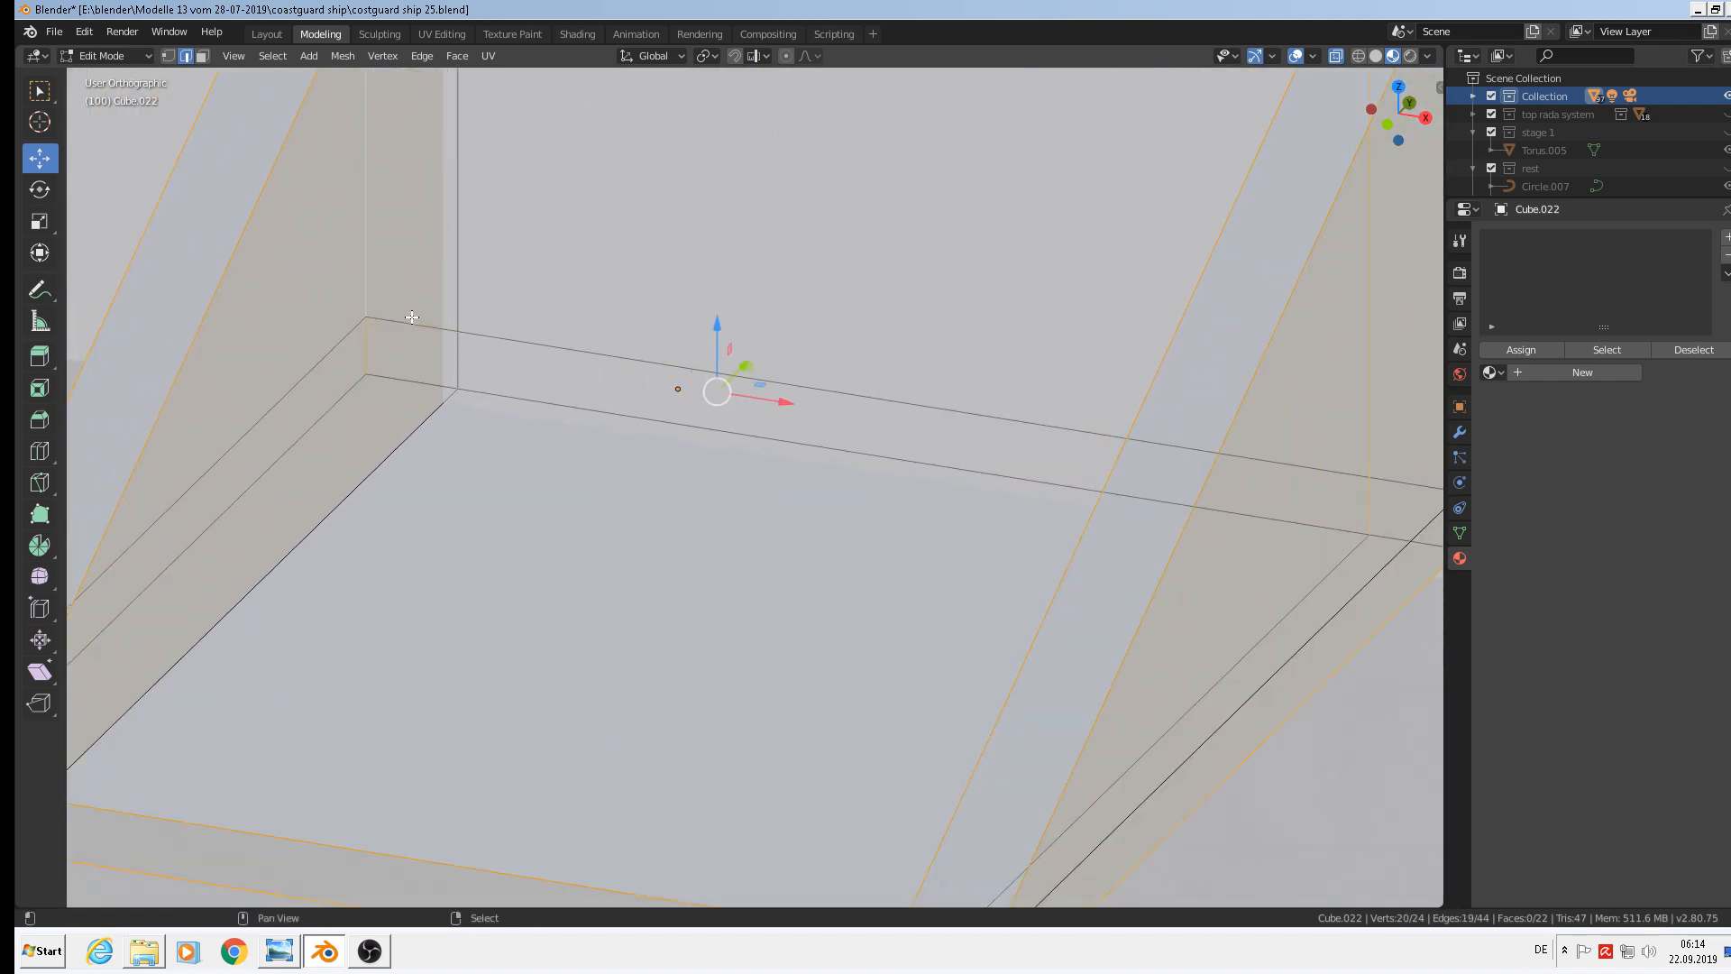
{"action": "right_click", "coordinate": [367, 357], "text": "shift"}
{"action": "scroll", "coordinate": [564, 457], "scroll_direction": "down", "scroll_amount": 4}
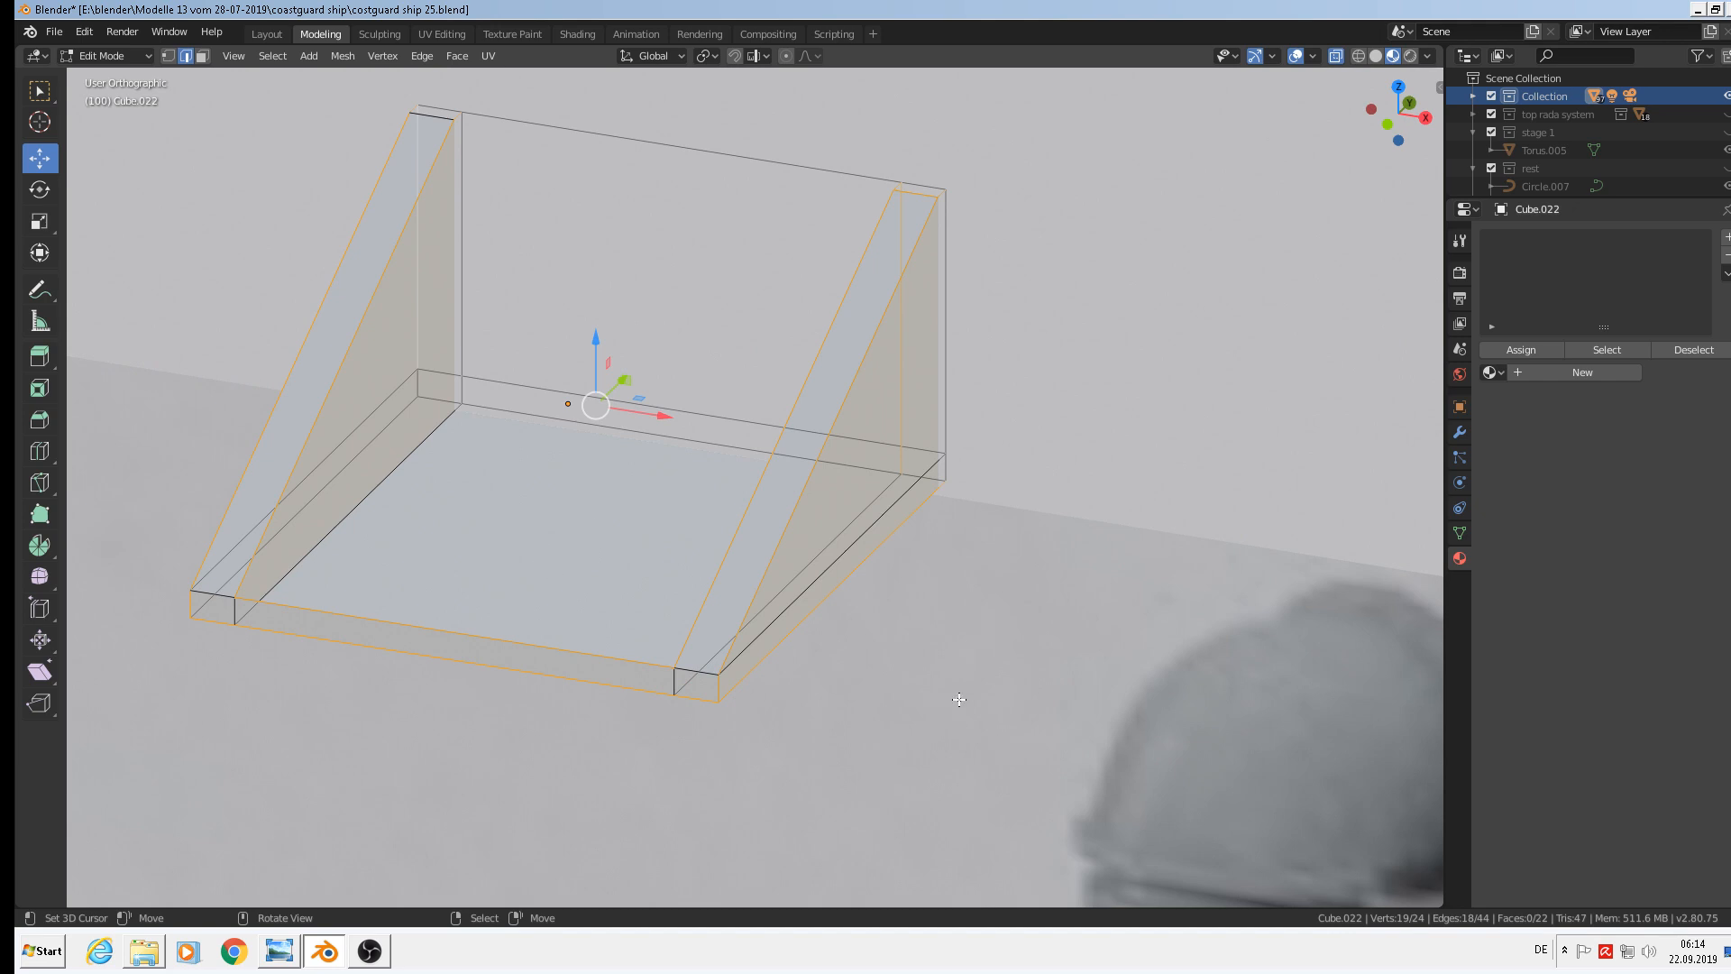
{"action": "key", "text": "ctrl+b"}
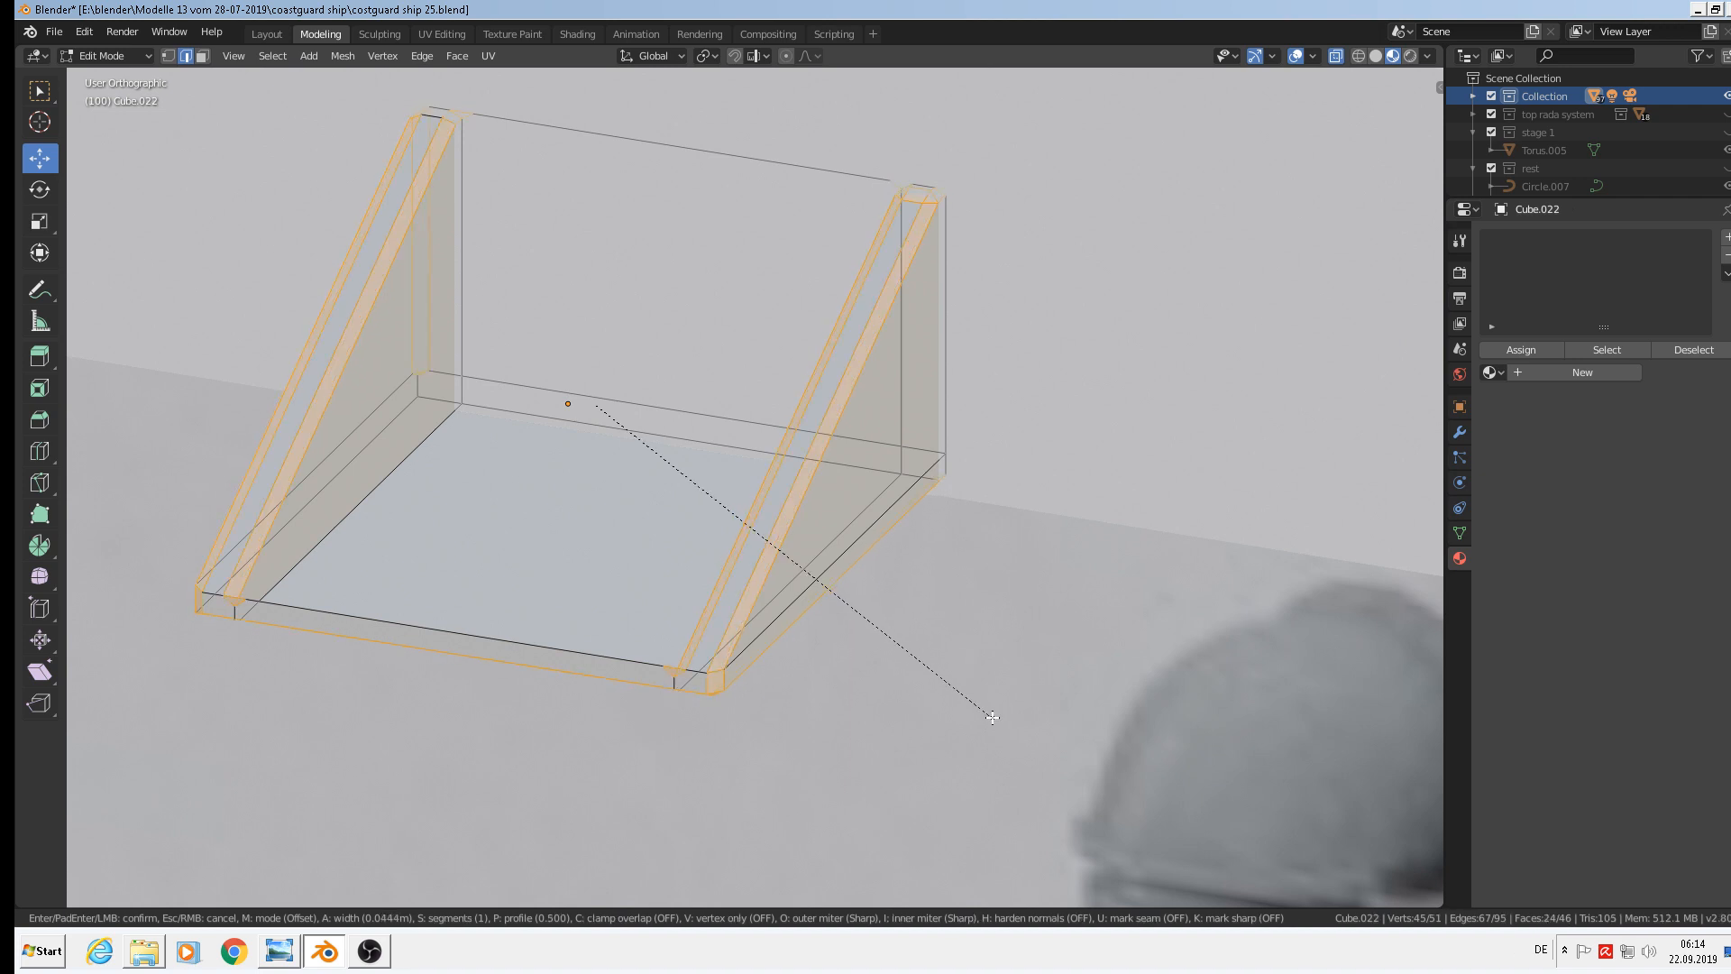
{"action": "left_click", "coordinate": [984, 715]}
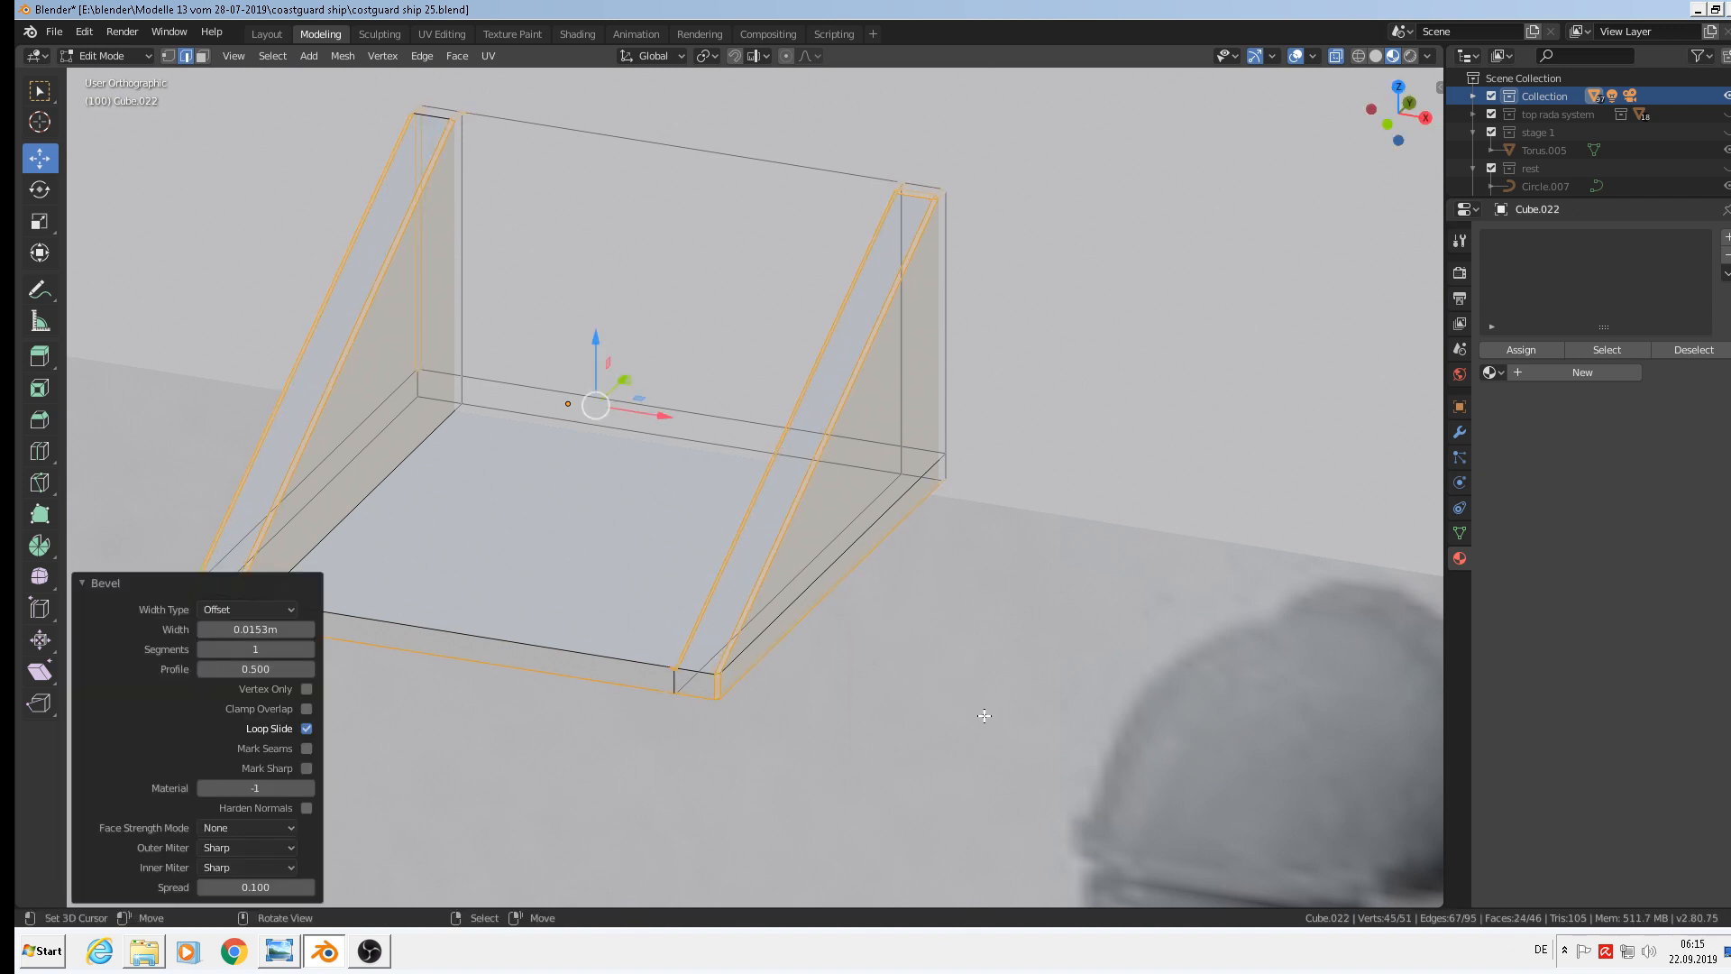
Leave Edit Mode and join the gun mount's front plate and the triangular bracket into one object, with the bracket active
{"action": "key", "text": "Tab"}
{"action": "scroll", "coordinate": [979, 712], "scroll_direction": "down", "scroll_amount": 5}
{"action": "left_click", "coordinate": [1055, 601]}
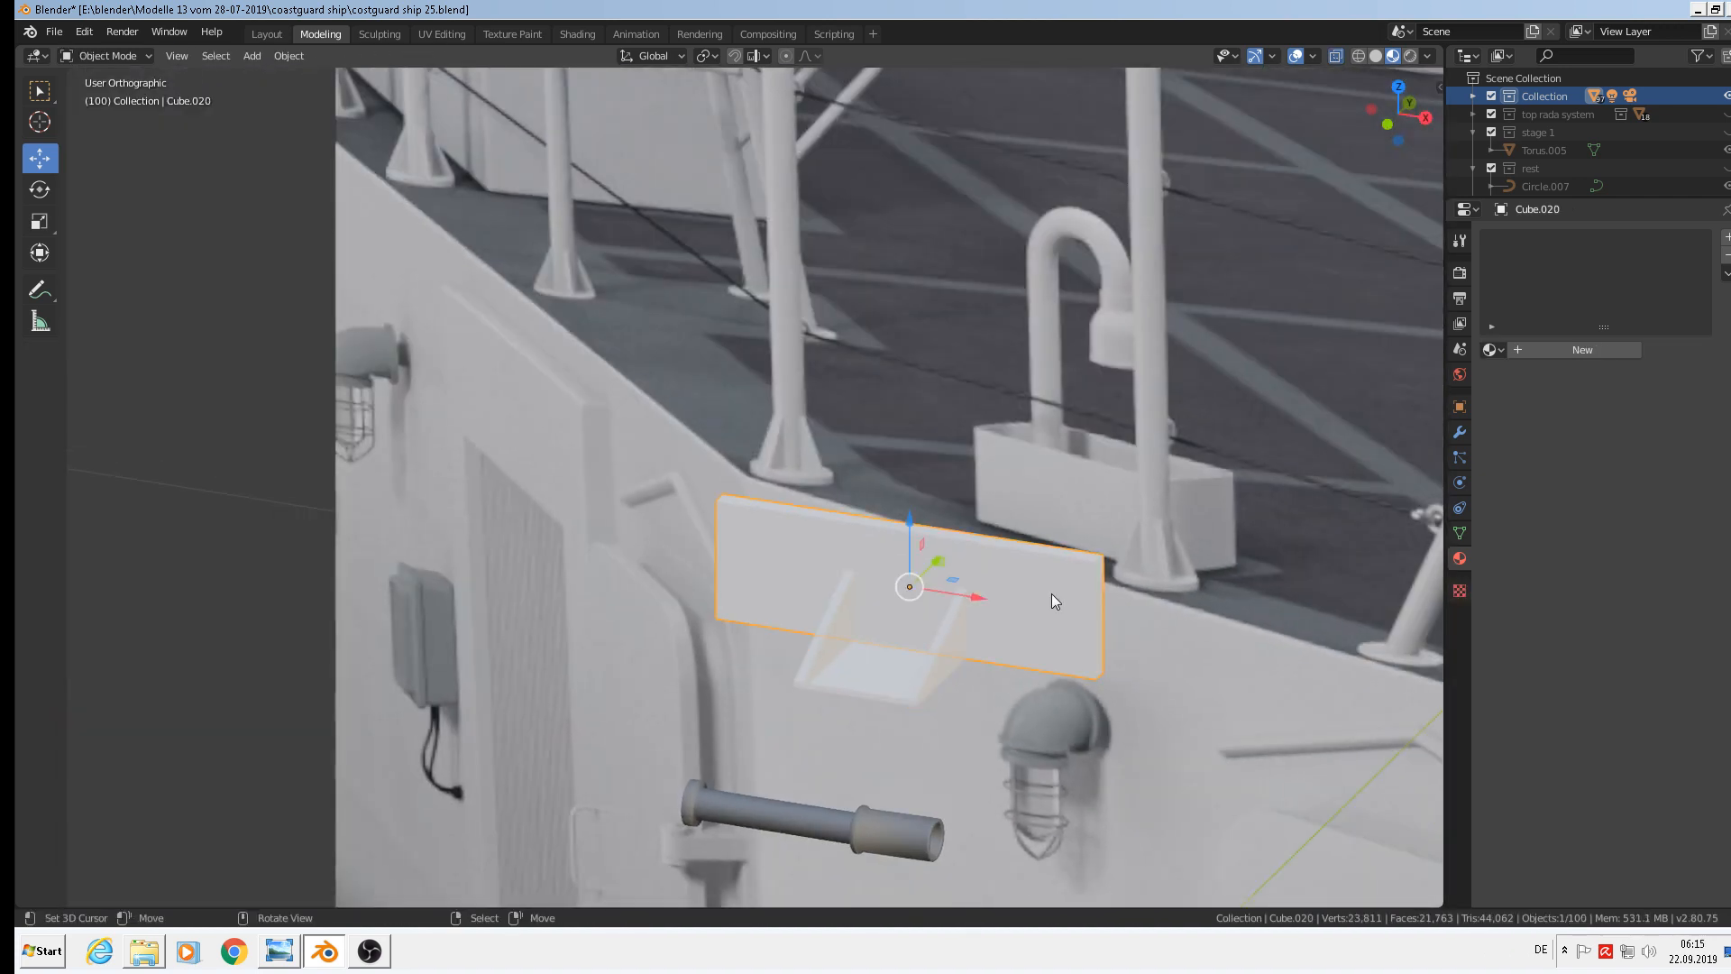
{"action": "scroll", "coordinate": [1070, 608], "scroll_direction": "down", "scroll_amount": 4}
{"action": "middle_click_drag", "start_coordinate": [1219, 701], "coordinate": [516, 500], "text": "shift"}
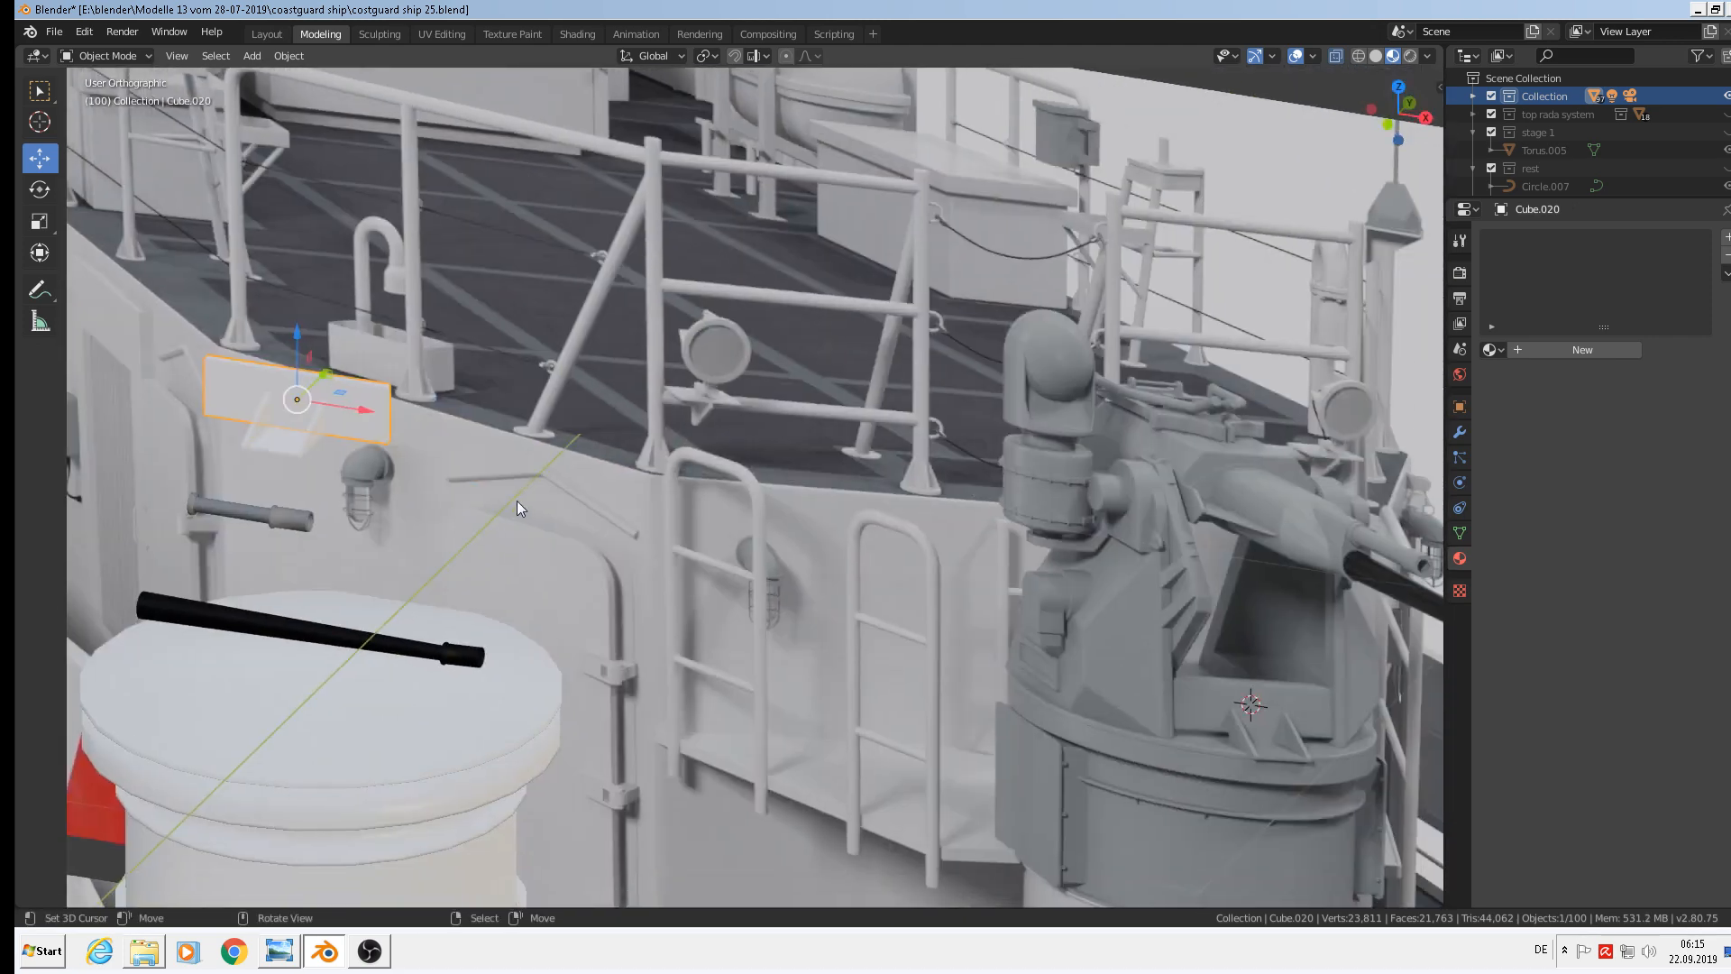
{"action": "scroll", "coordinate": [516, 498], "scroll_direction": "down", "scroll_amount": 2}
{"action": "left_click", "coordinate": [378, 447], "text": "shift"}
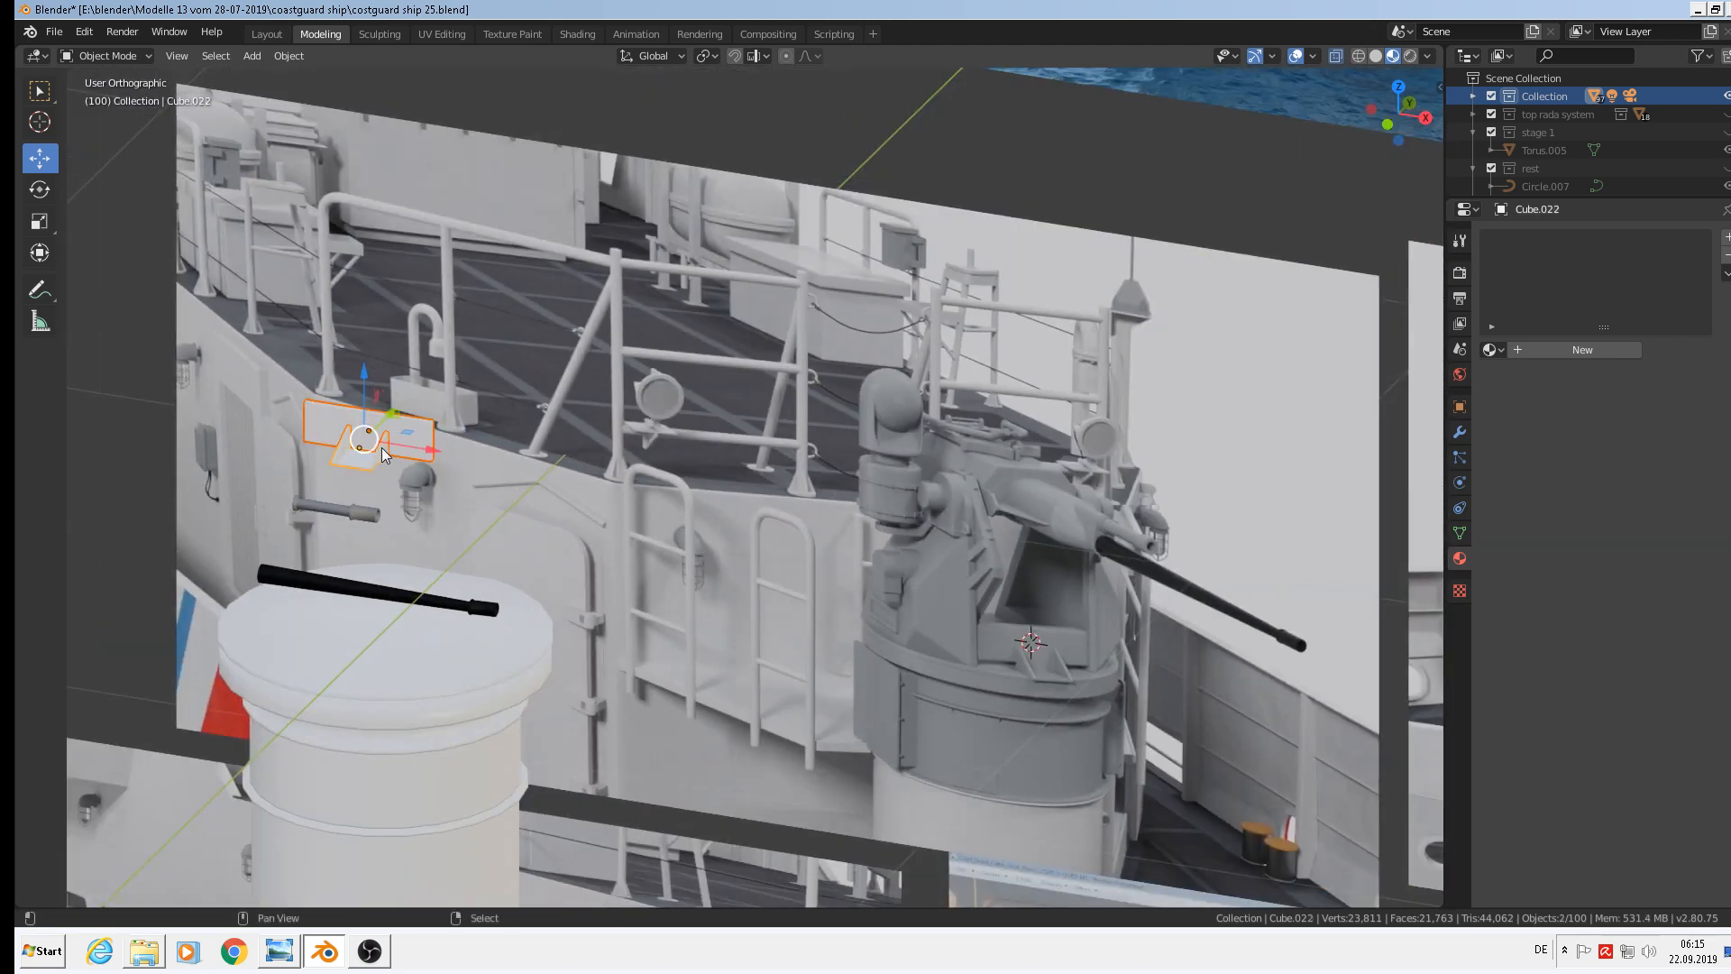
{"action": "left_click", "coordinate": [289, 56]}
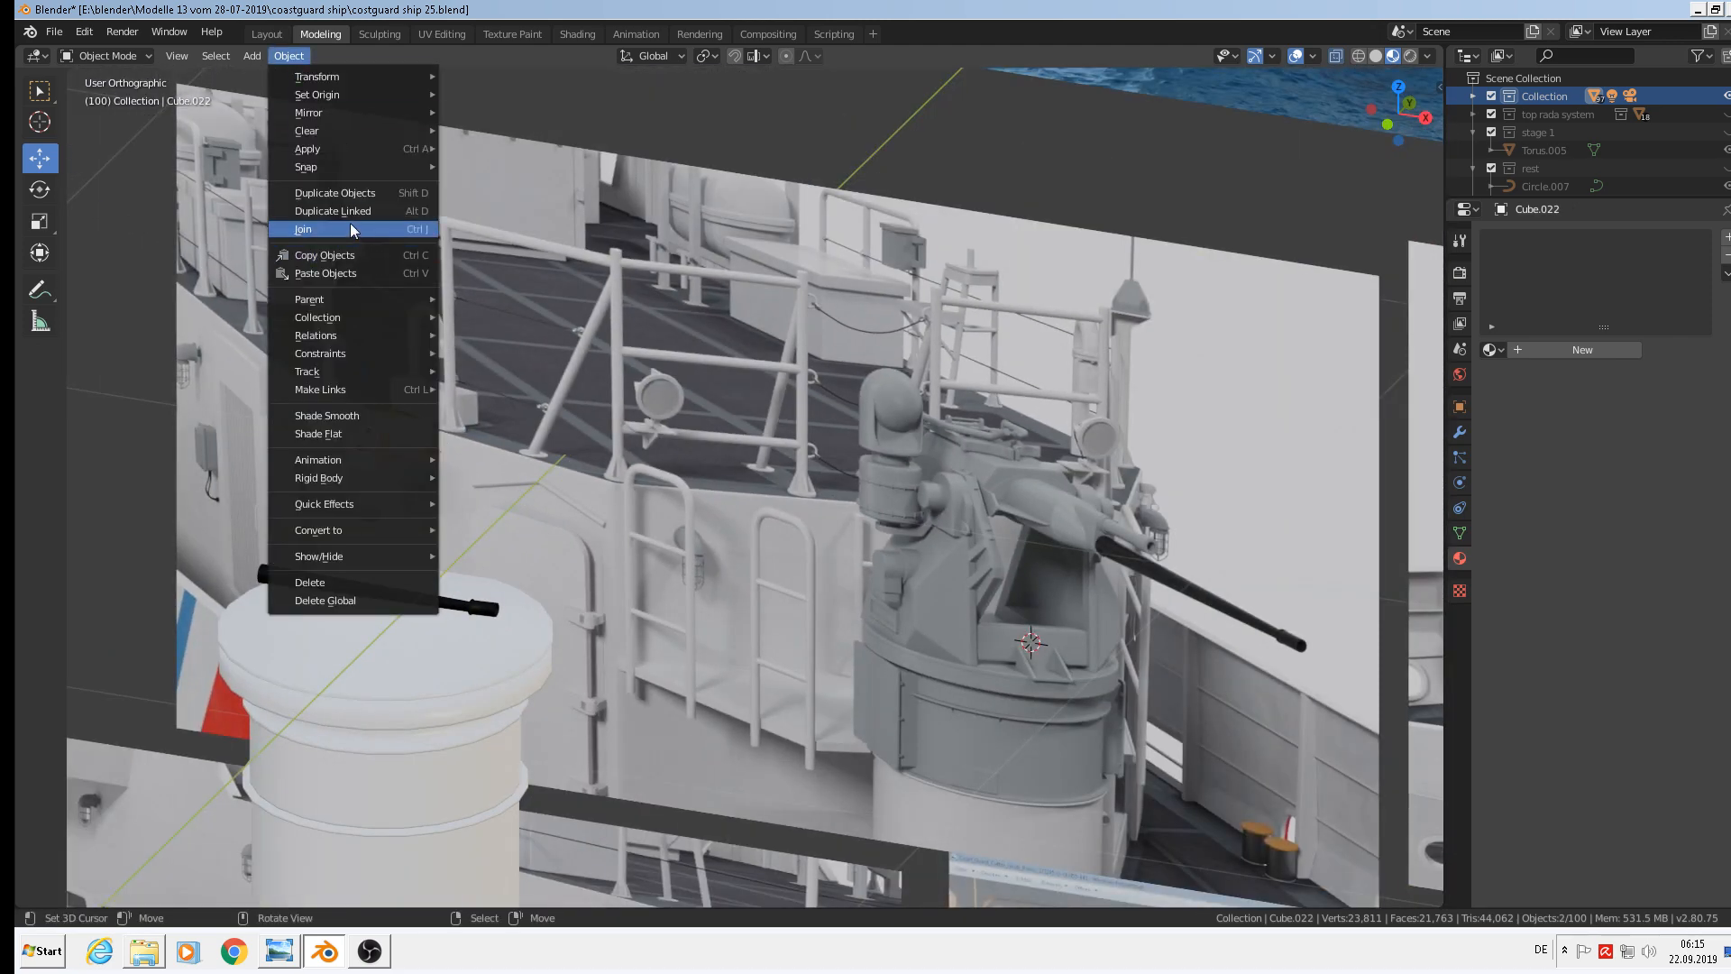
{"action": "left_click", "coordinate": [349, 226]}
Switch to the front view and save the blend file
{"action": "key", "text": "KP_1"}
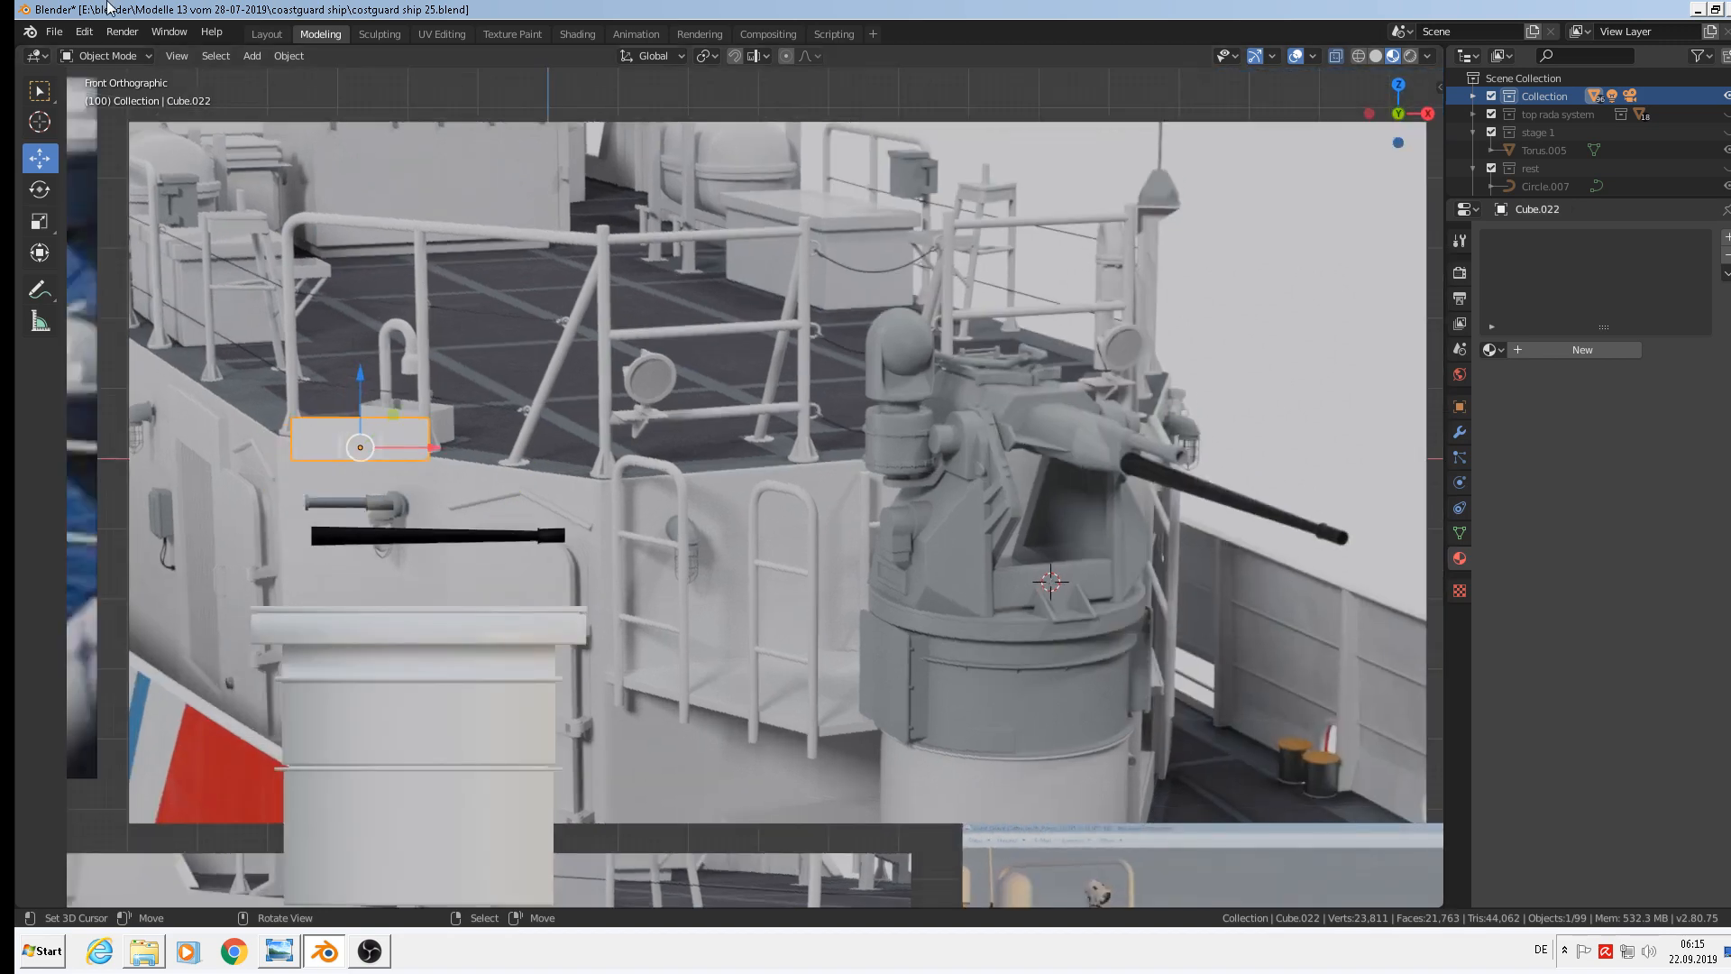
{"action": "left_click", "coordinate": [53, 32]}
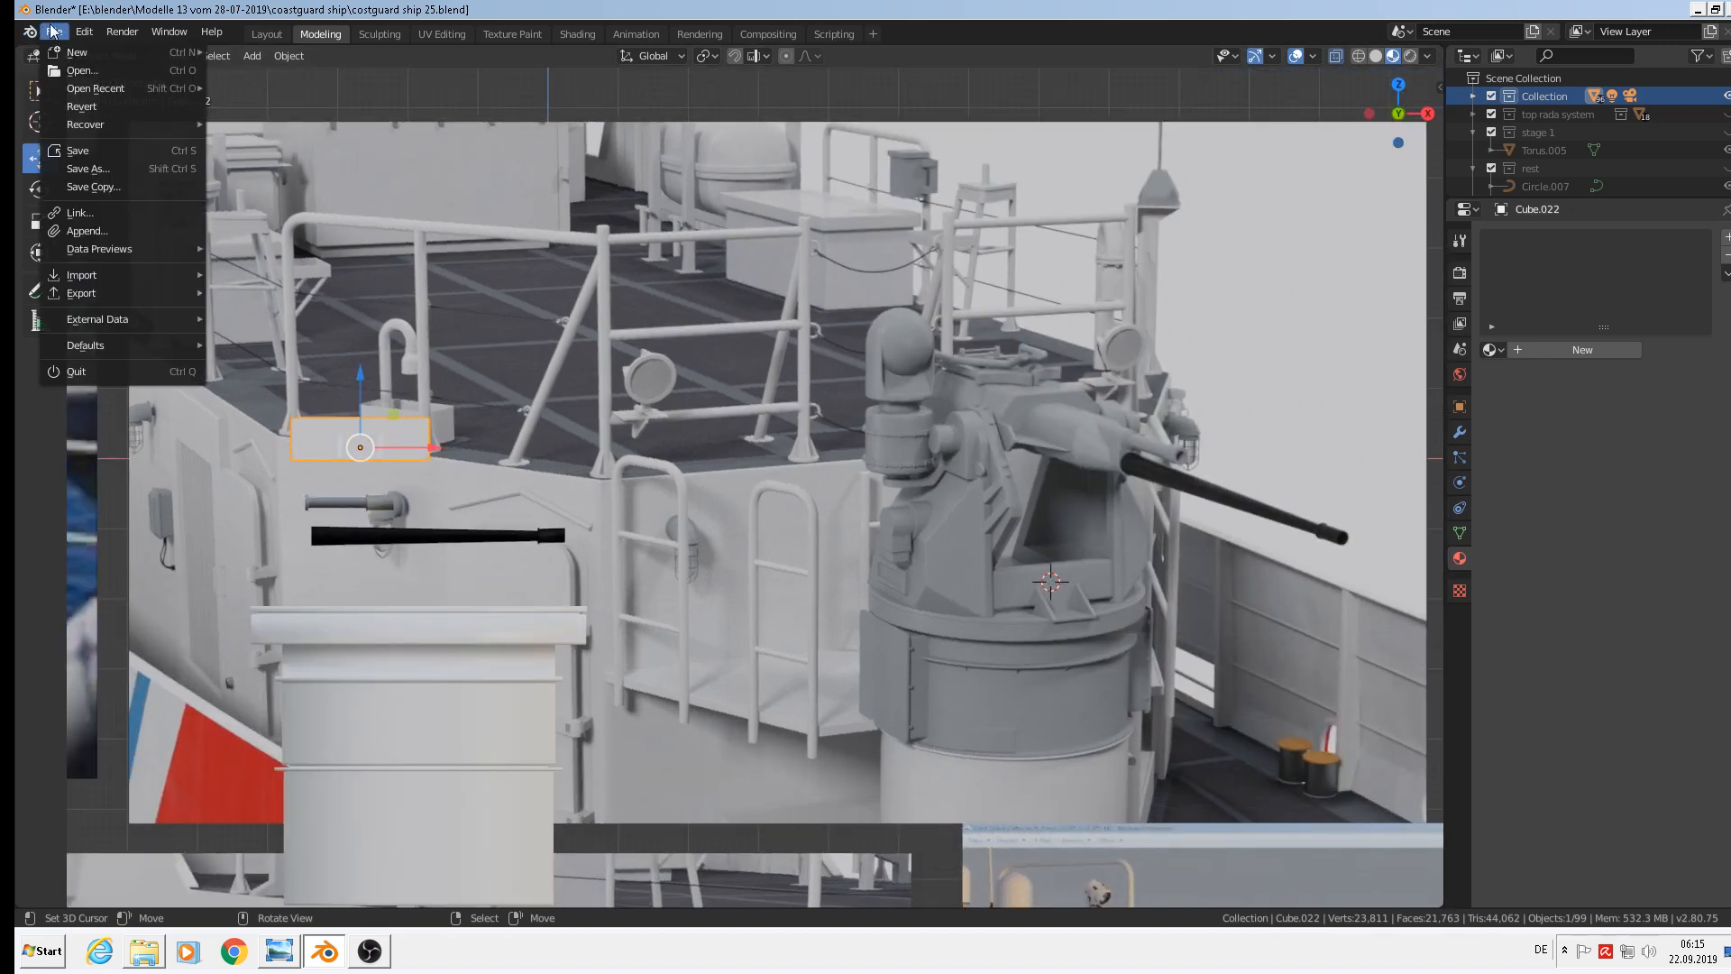
{"action": "left_click", "coordinate": [78, 150]}
Place the 3D cursor on the reference gun's receiver, add a 2 m cube there and scale it by 0.065
{"action": "scroll", "coordinate": [927, 421], "scroll_direction": "up", "scroll_amount": 4}
{"action": "middle_click_drag", "start_coordinate": [1196, 485], "coordinate": [623, 422], "text": "shift"}
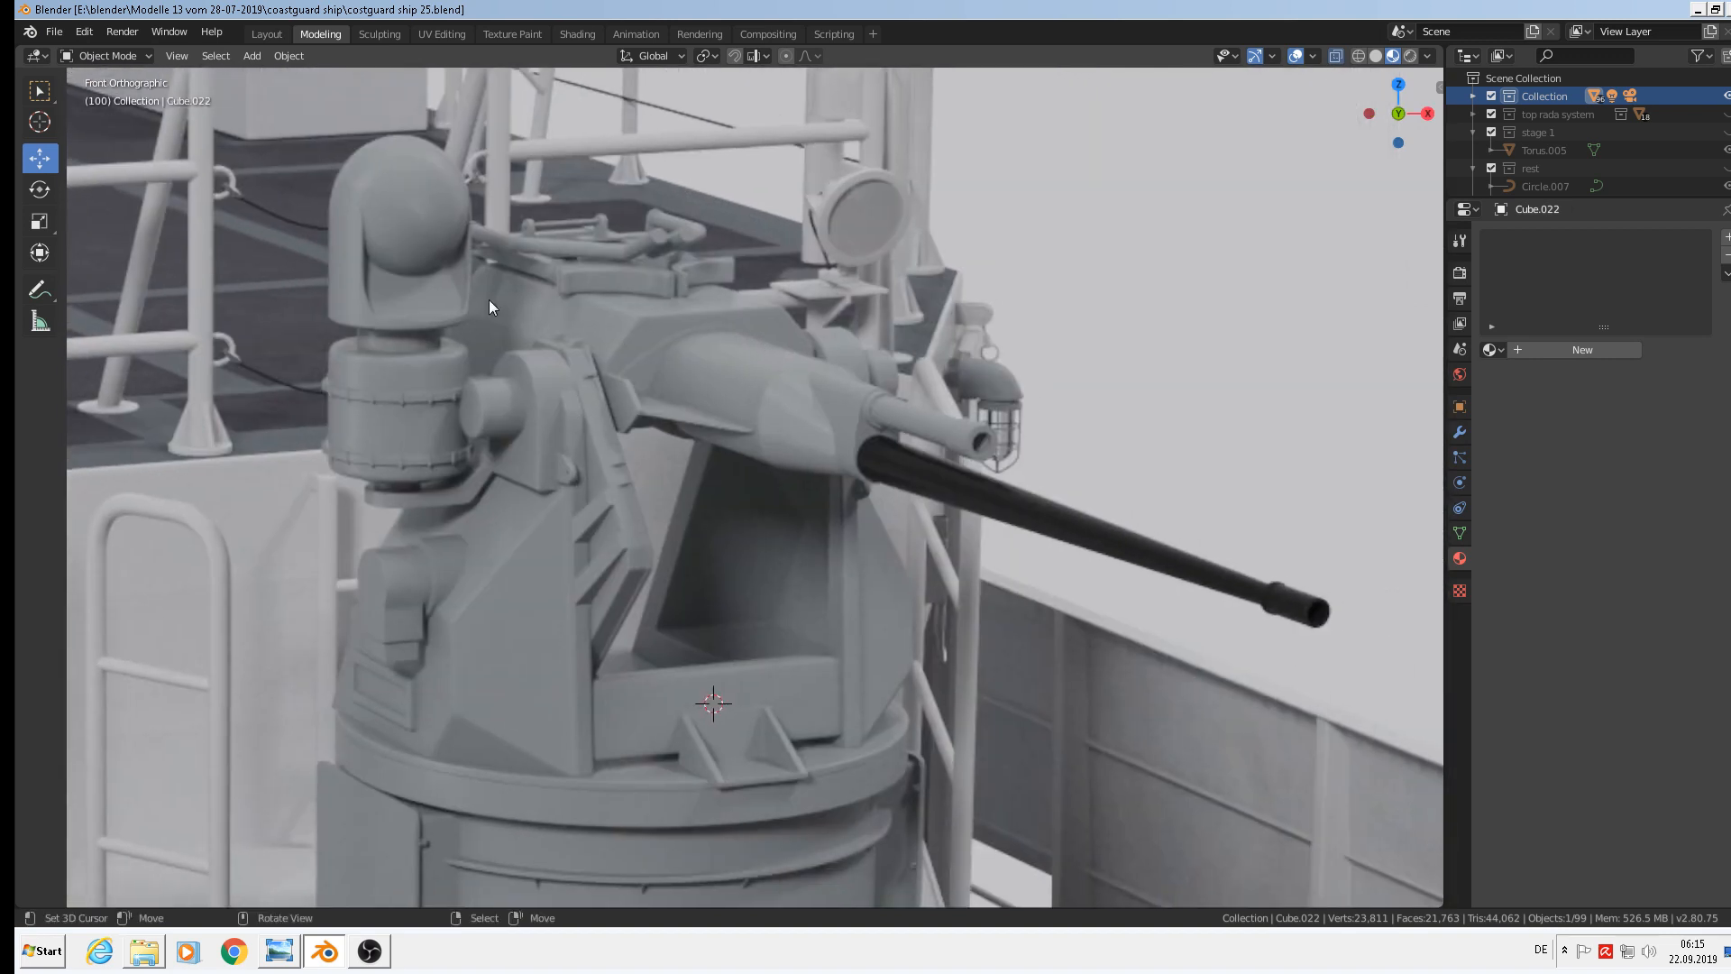
{"action": "right_click", "coordinate": [705, 367], "text": "shift"}
{"action": "left_click", "coordinate": [246, 54]}
{"action": "mouse_move", "coordinate": [261, 76]}
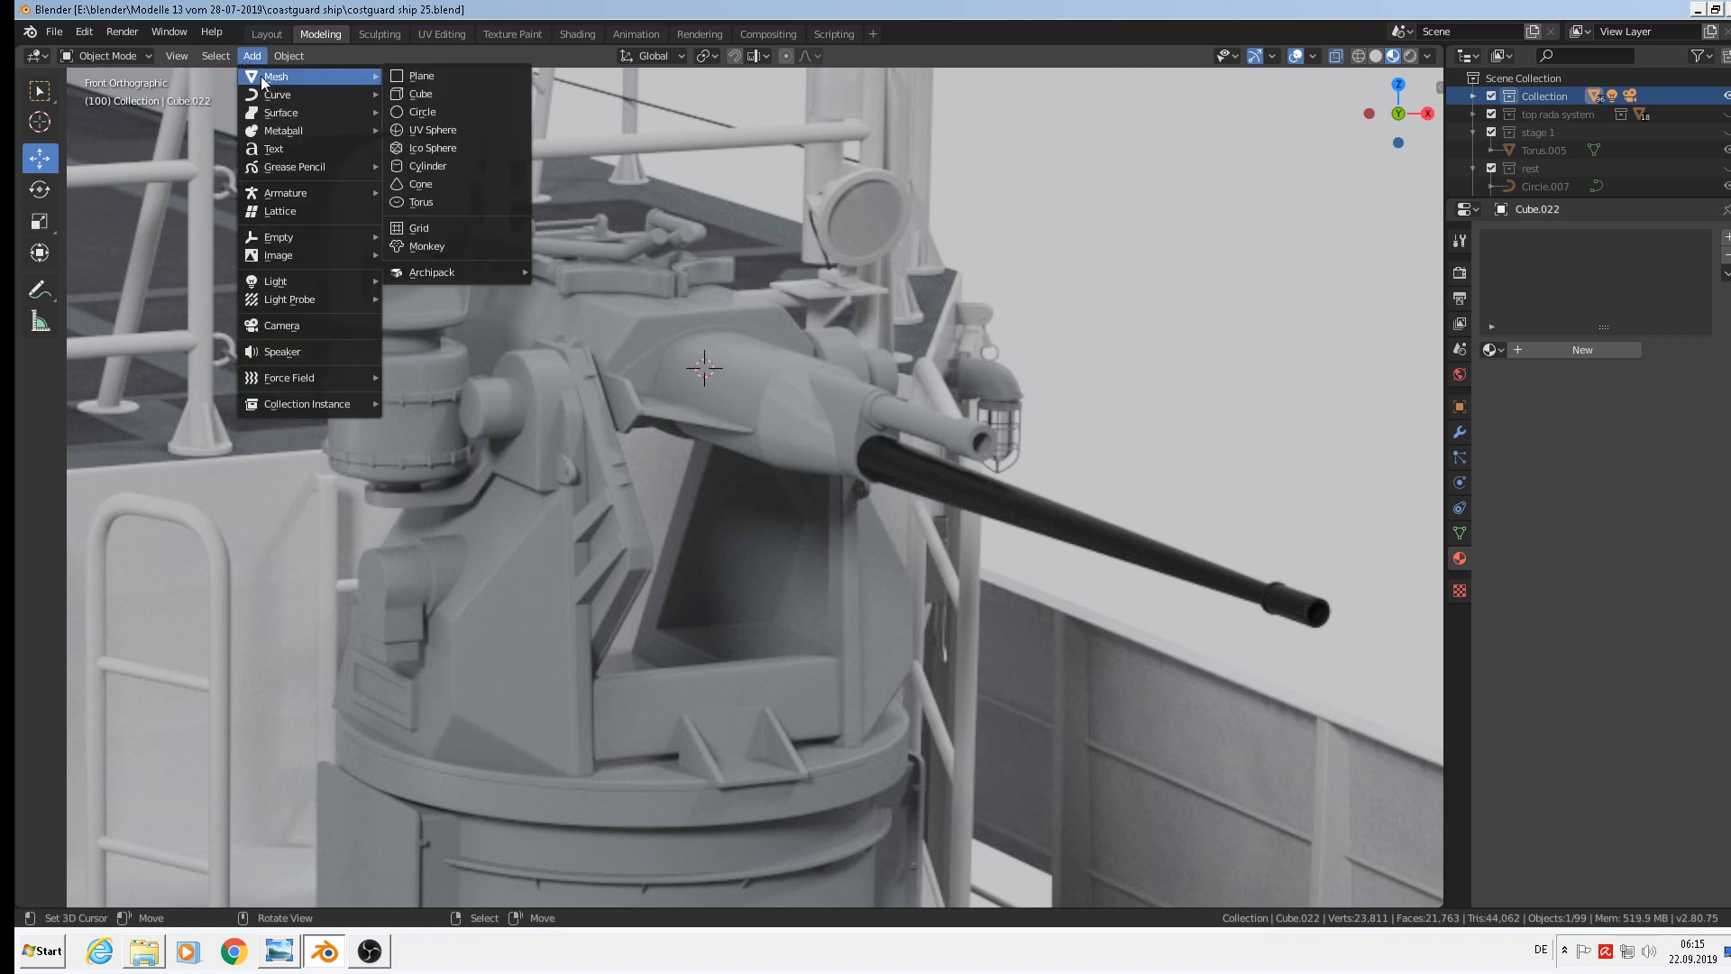
{"action": "left_click", "coordinate": [453, 85]}
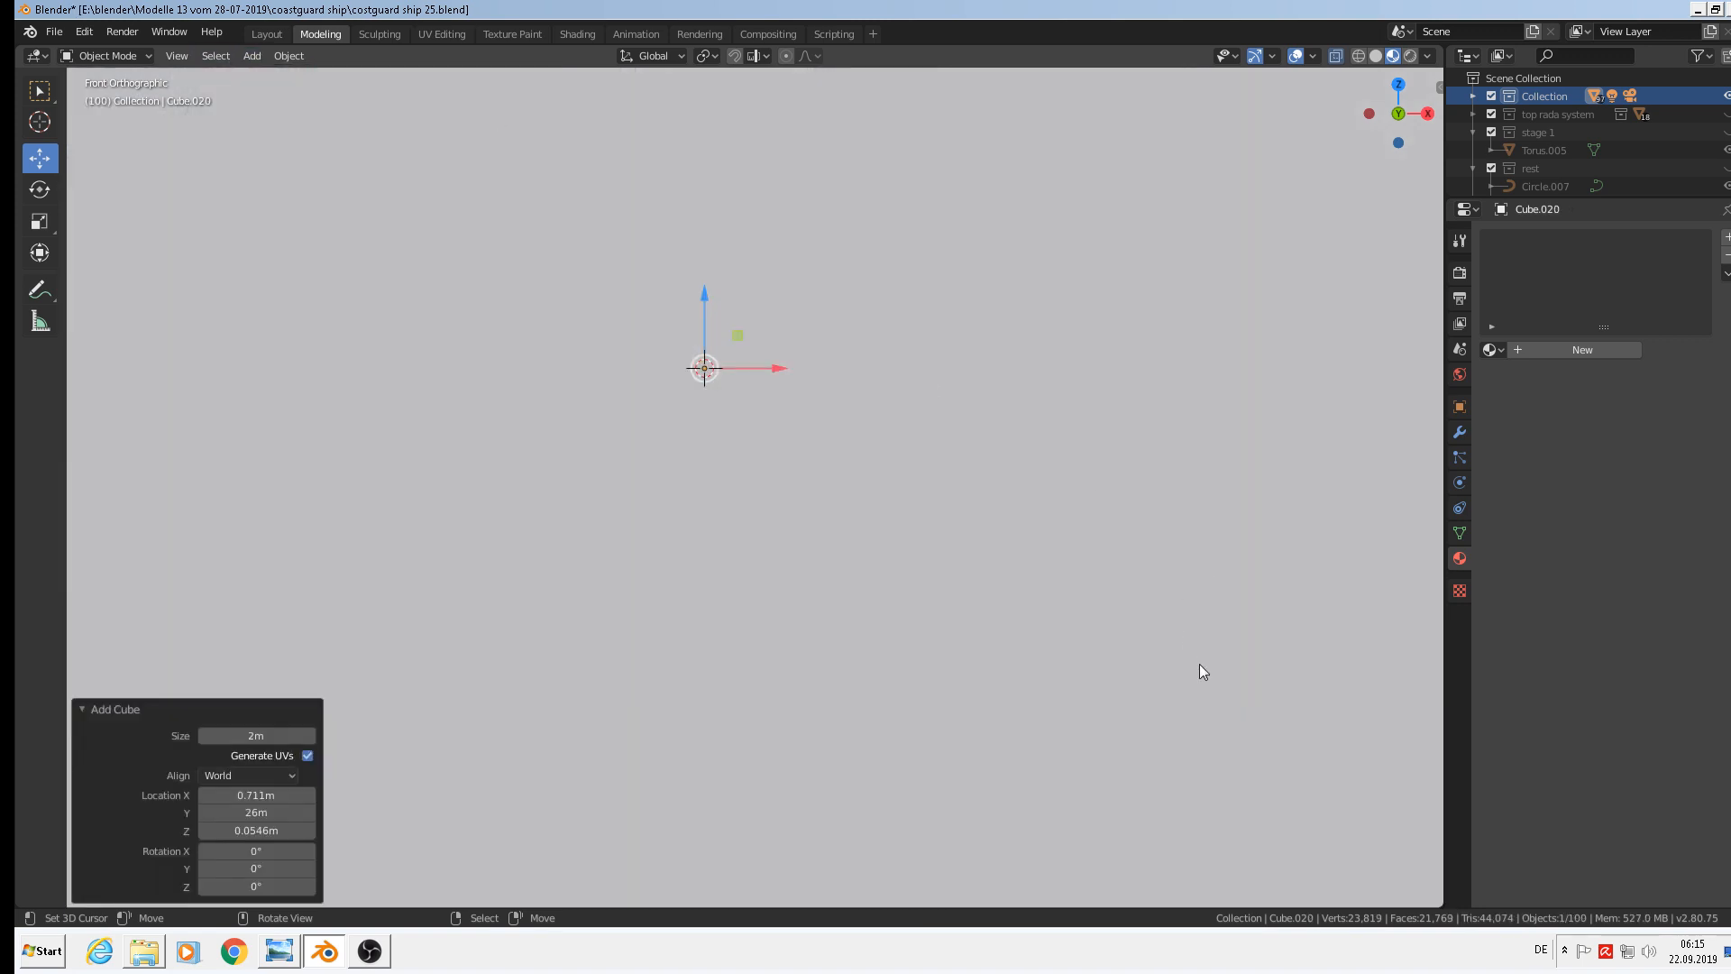
{"action": "key", "text": "s"}
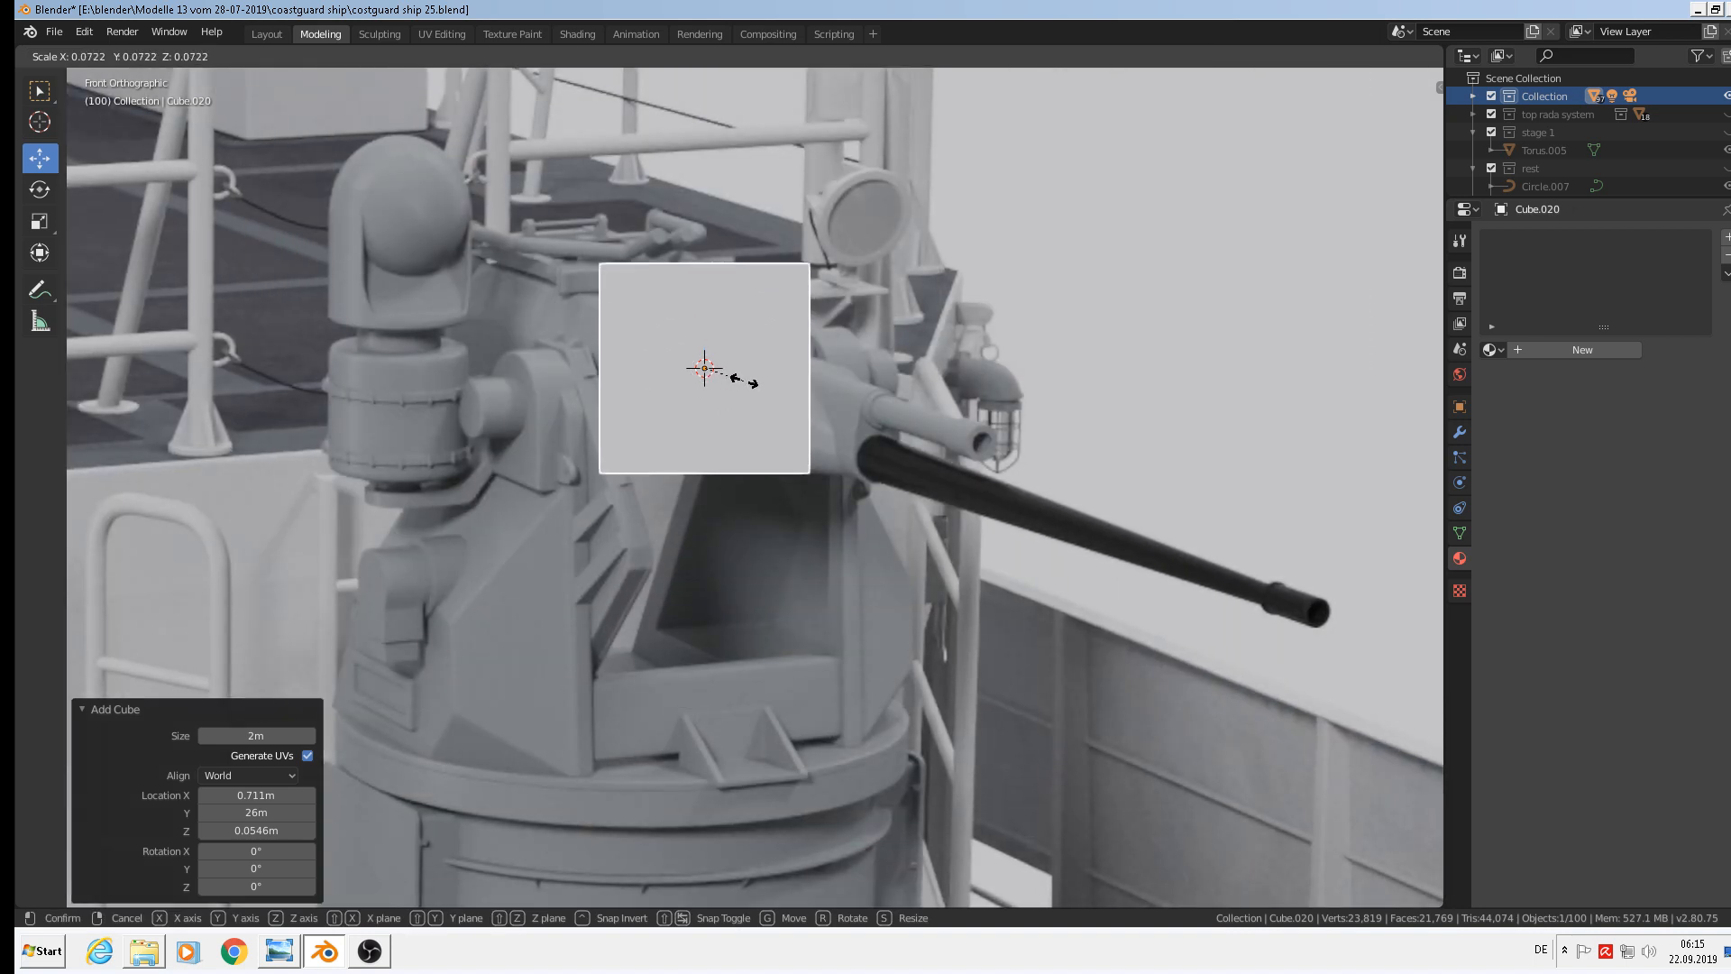
{"action": "left_click", "coordinate": [739, 347]}
Move the cube 0.228 m along X and scale it by 1.074 along X and 0.547 along Z
{"action": "key", "text": "g"}
{"action": "key", "text": "x"}
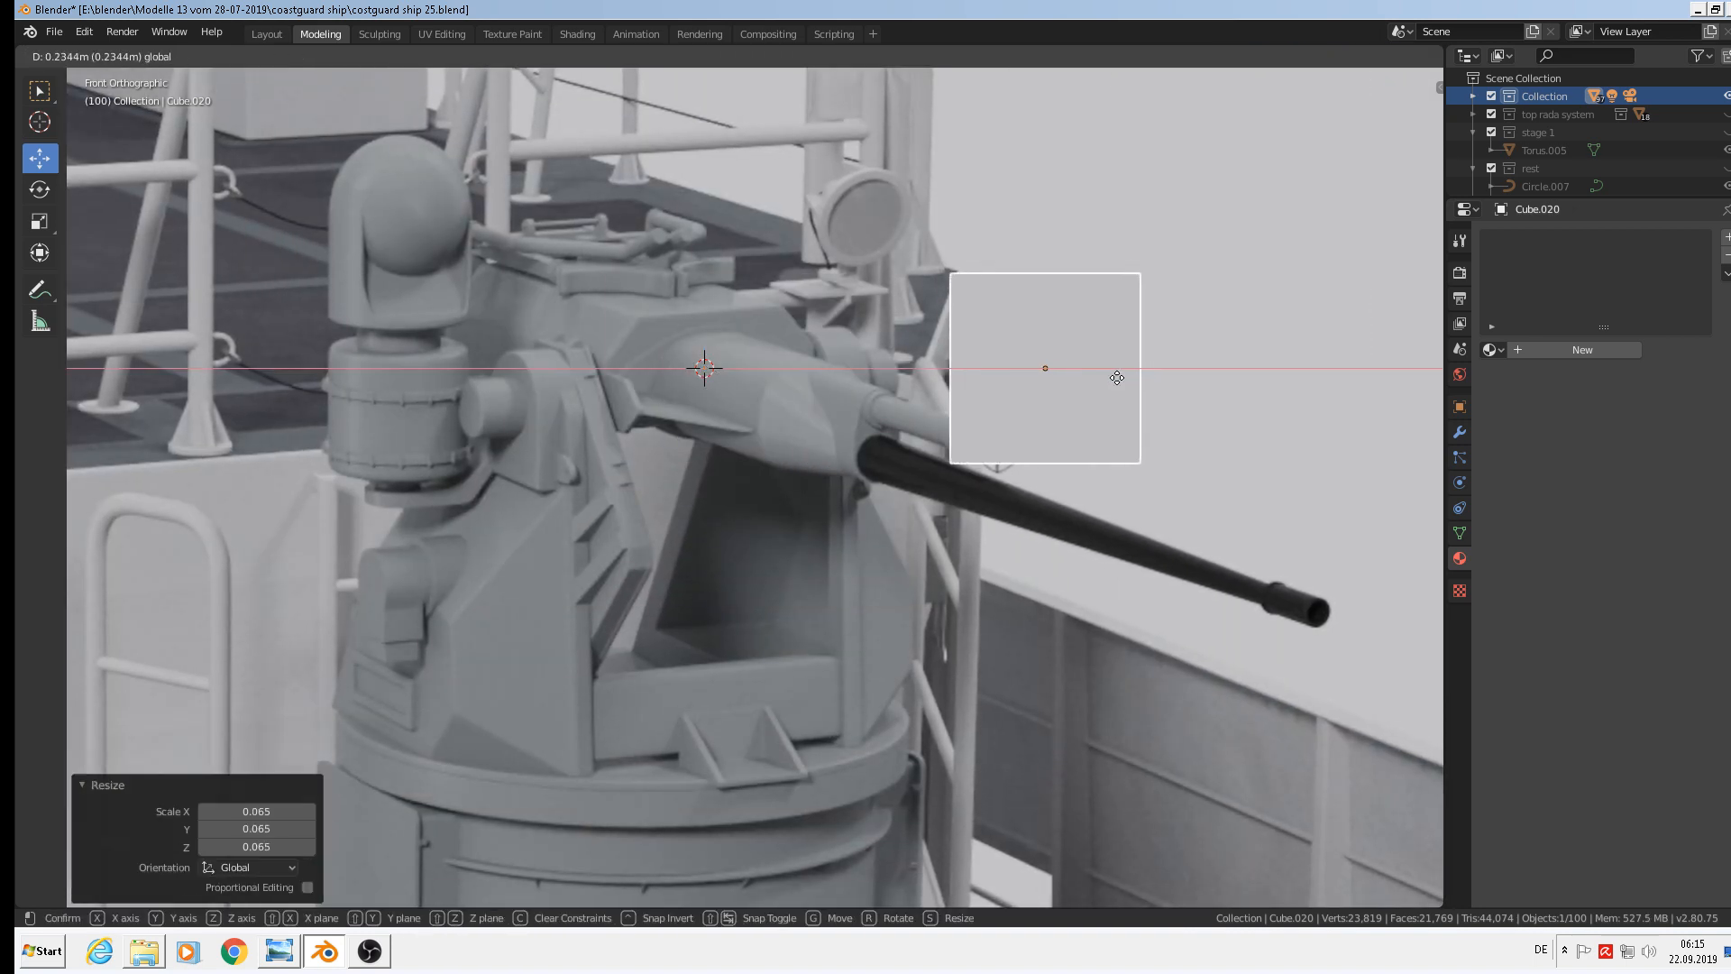
{"action": "left_click", "coordinate": [1123, 383]}
{"action": "key", "text": "s"}
{"action": "key", "text": "x"}
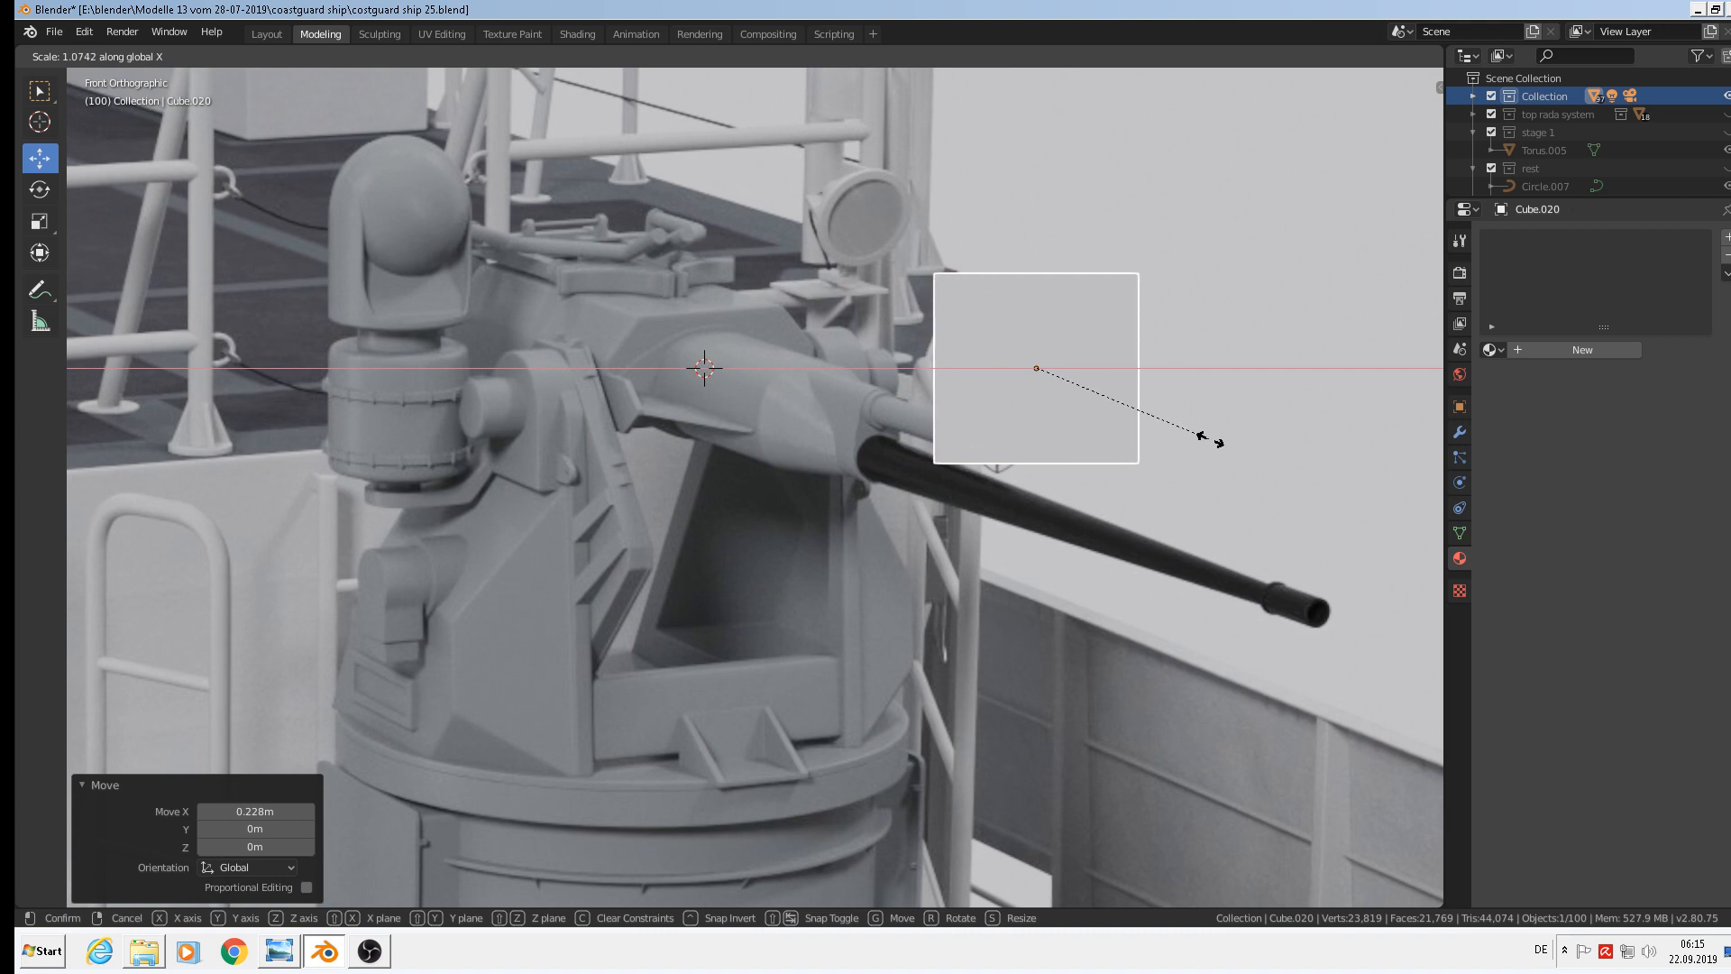
{"action": "left_click", "coordinate": [1212, 444]}
{"action": "key", "text": "s"}
{"action": "key", "text": "z"}
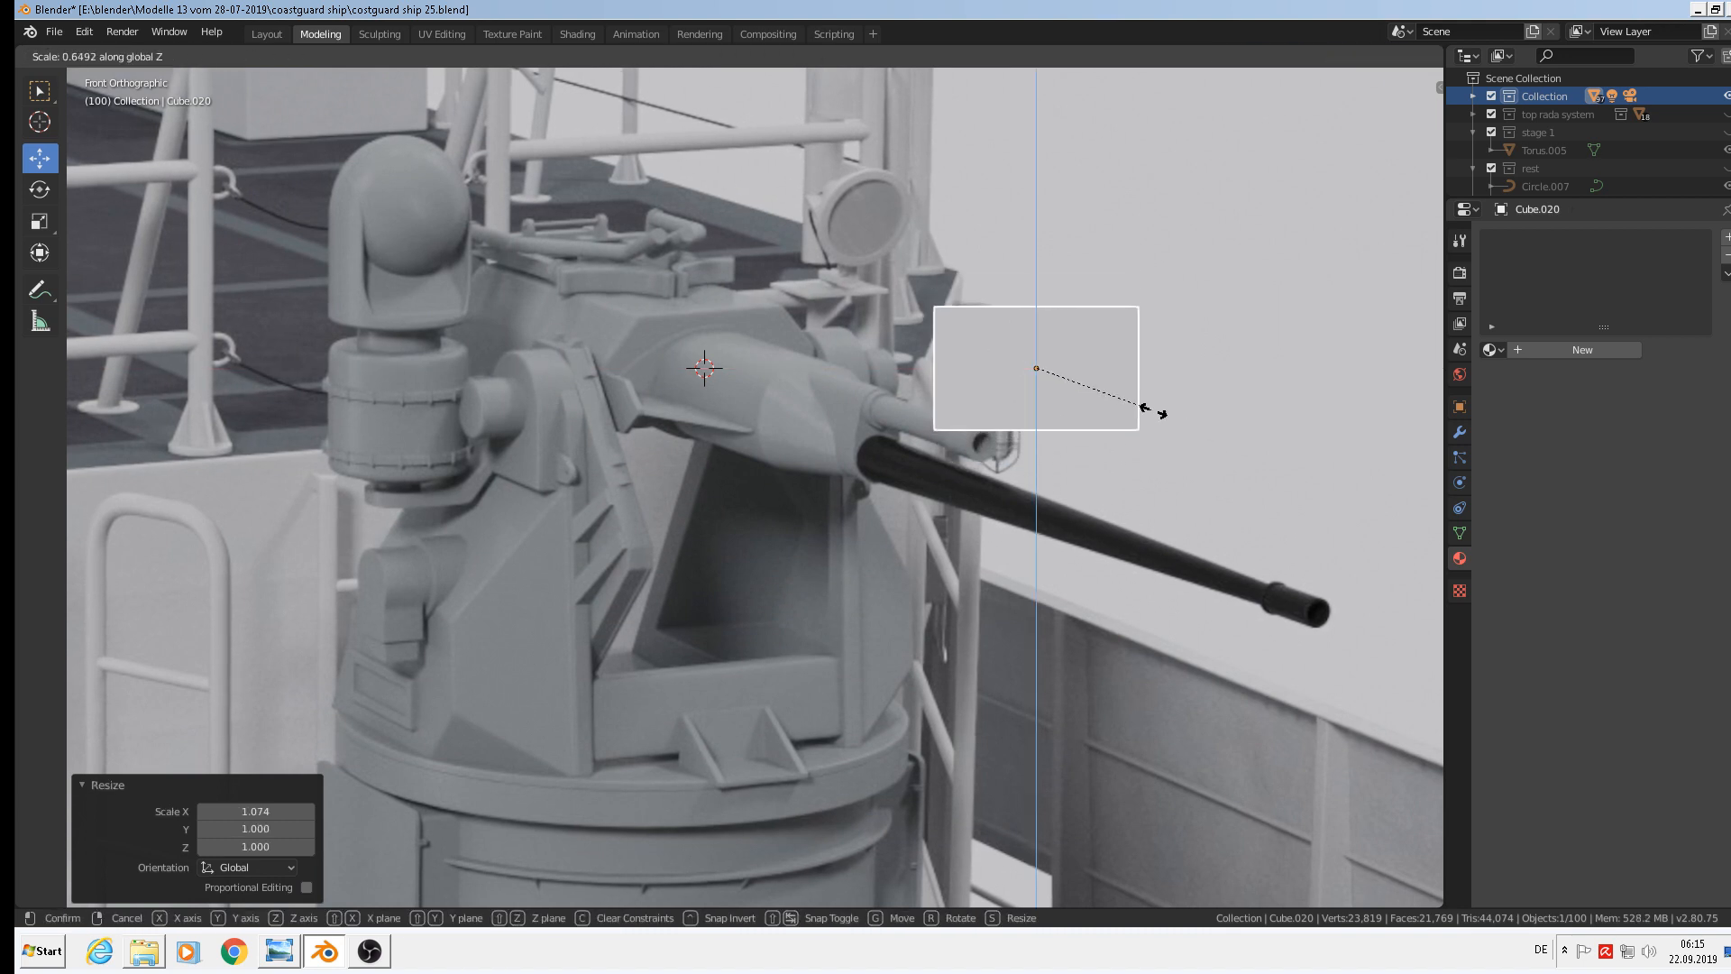
{"action": "left_click", "coordinate": [1135, 406]}
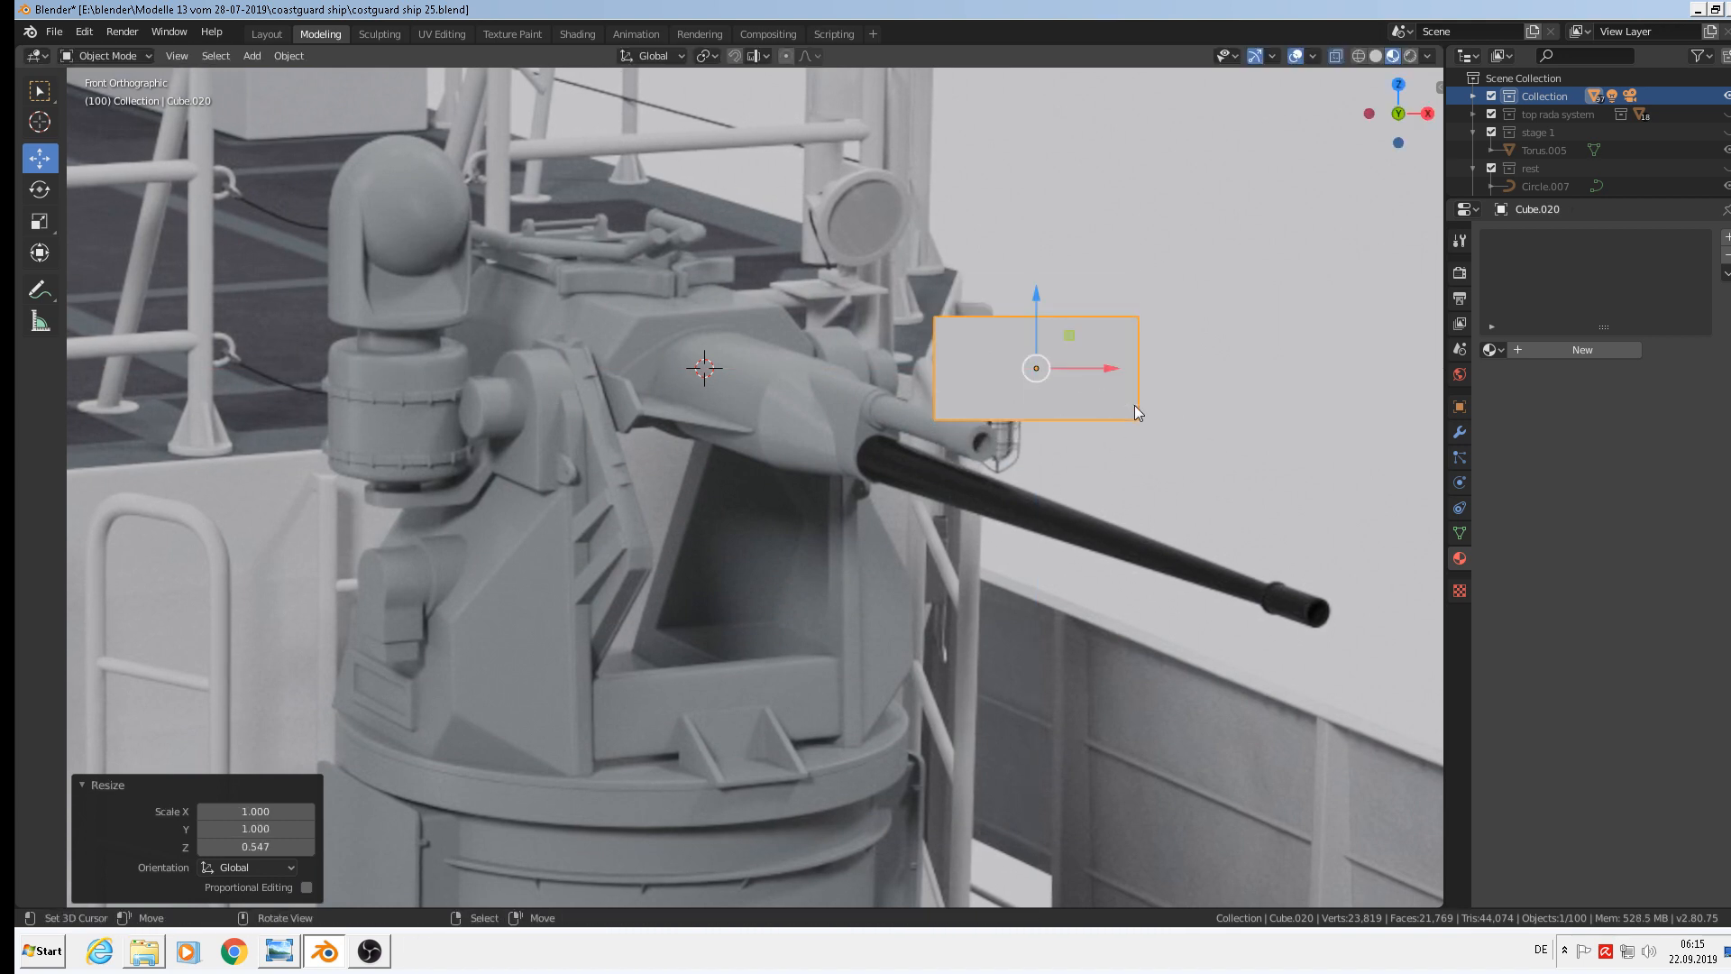
Move the box -0.333 m along Y, scale it by about 1.78 along Y and enter Edit Mode
{"action": "middle_click_drag", "start_coordinate": [1070, 435], "coordinate": [1155, 472]}
{"action": "scroll", "coordinate": [1155, 472], "scroll_direction": "down", "scroll_amount": 2}
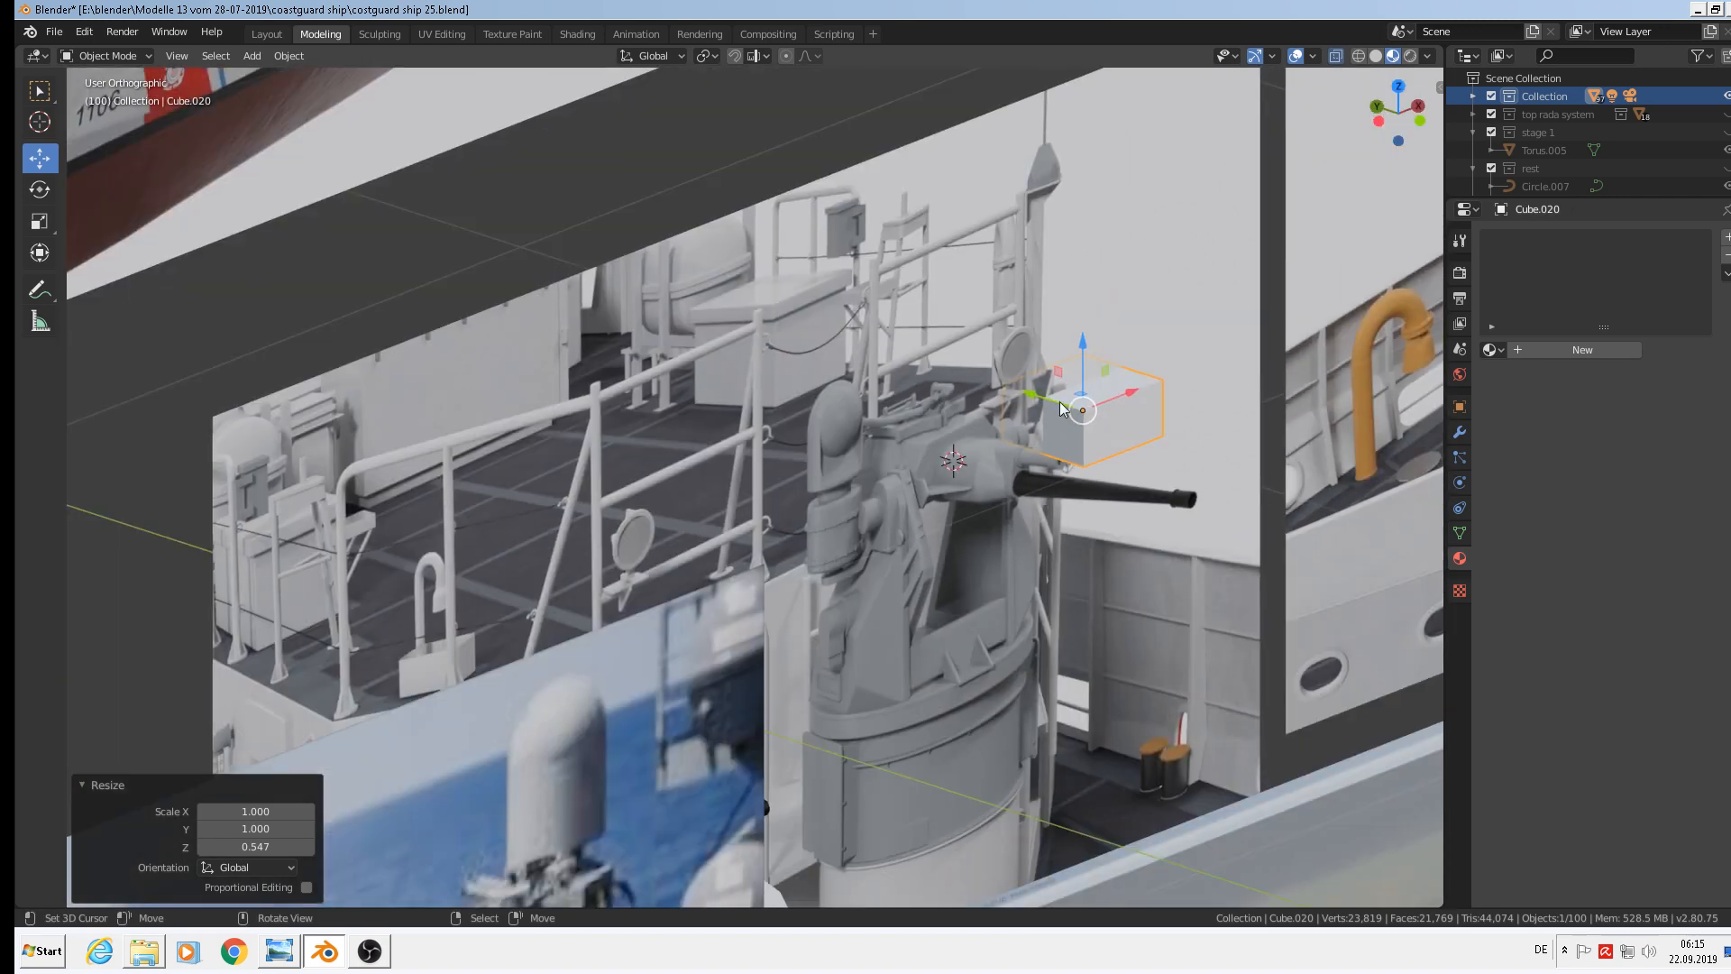
{"action": "left_click_drag", "start_coordinate": [1059, 402], "coordinate": [1255, 534]}
{"action": "middle_click_drag", "start_coordinate": [1258, 536], "coordinate": [757, 464], "text": "shift"}
{"action": "scroll", "coordinate": [788, 467], "scroll_direction": "up", "scroll_amount": 1}
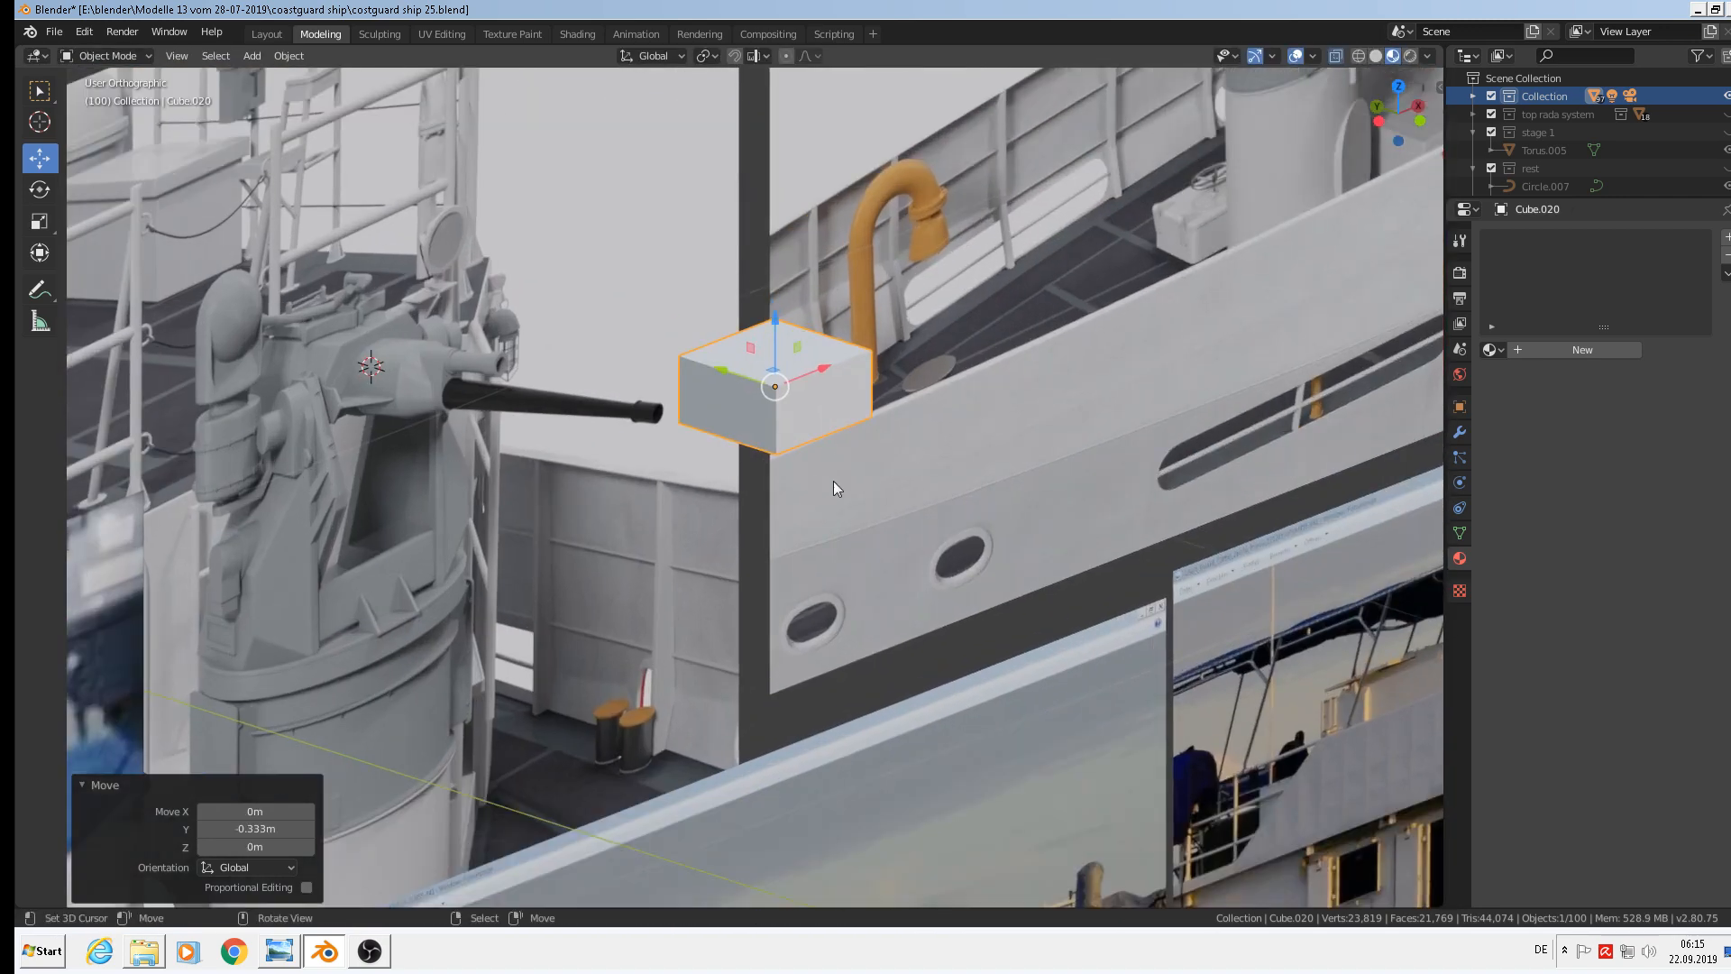
{"action": "key", "text": "s"}
{"action": "key", "text": "y"}
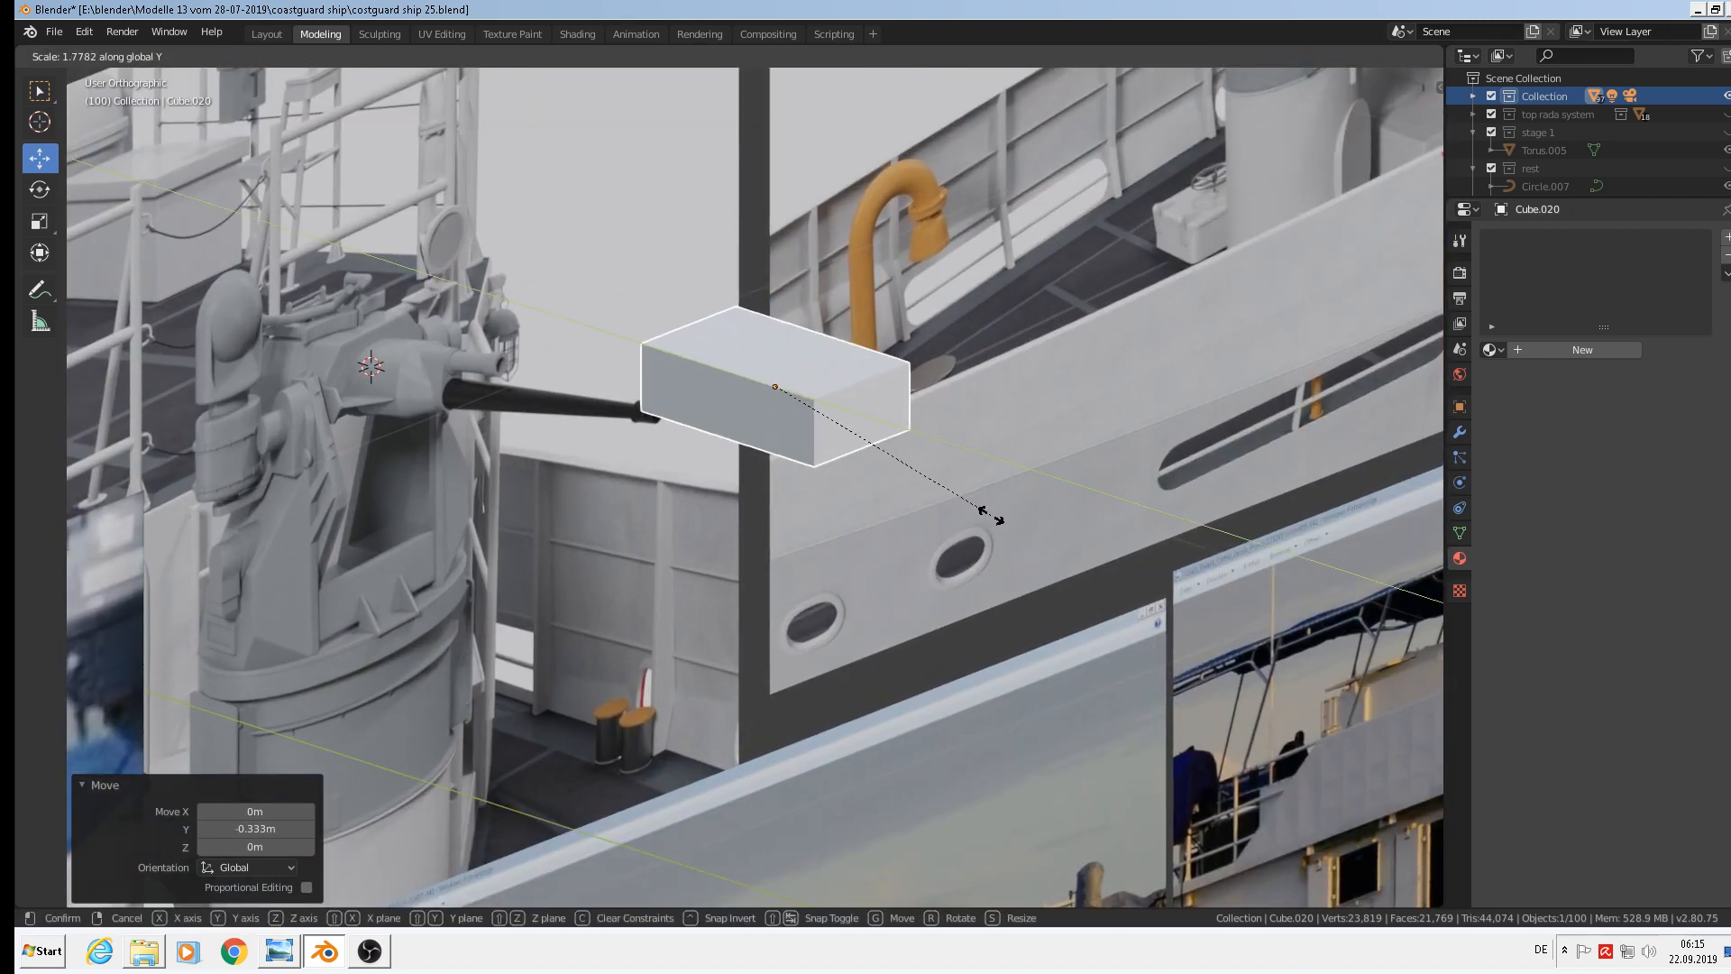
{"action": "left_click", "coordinate": [990, 508]}
{"action": "scroll", "coordinate": [918, 467], "scroll_direction": "up", "scroll_amount": 2}
{"action": "key", "text": "Tab"}
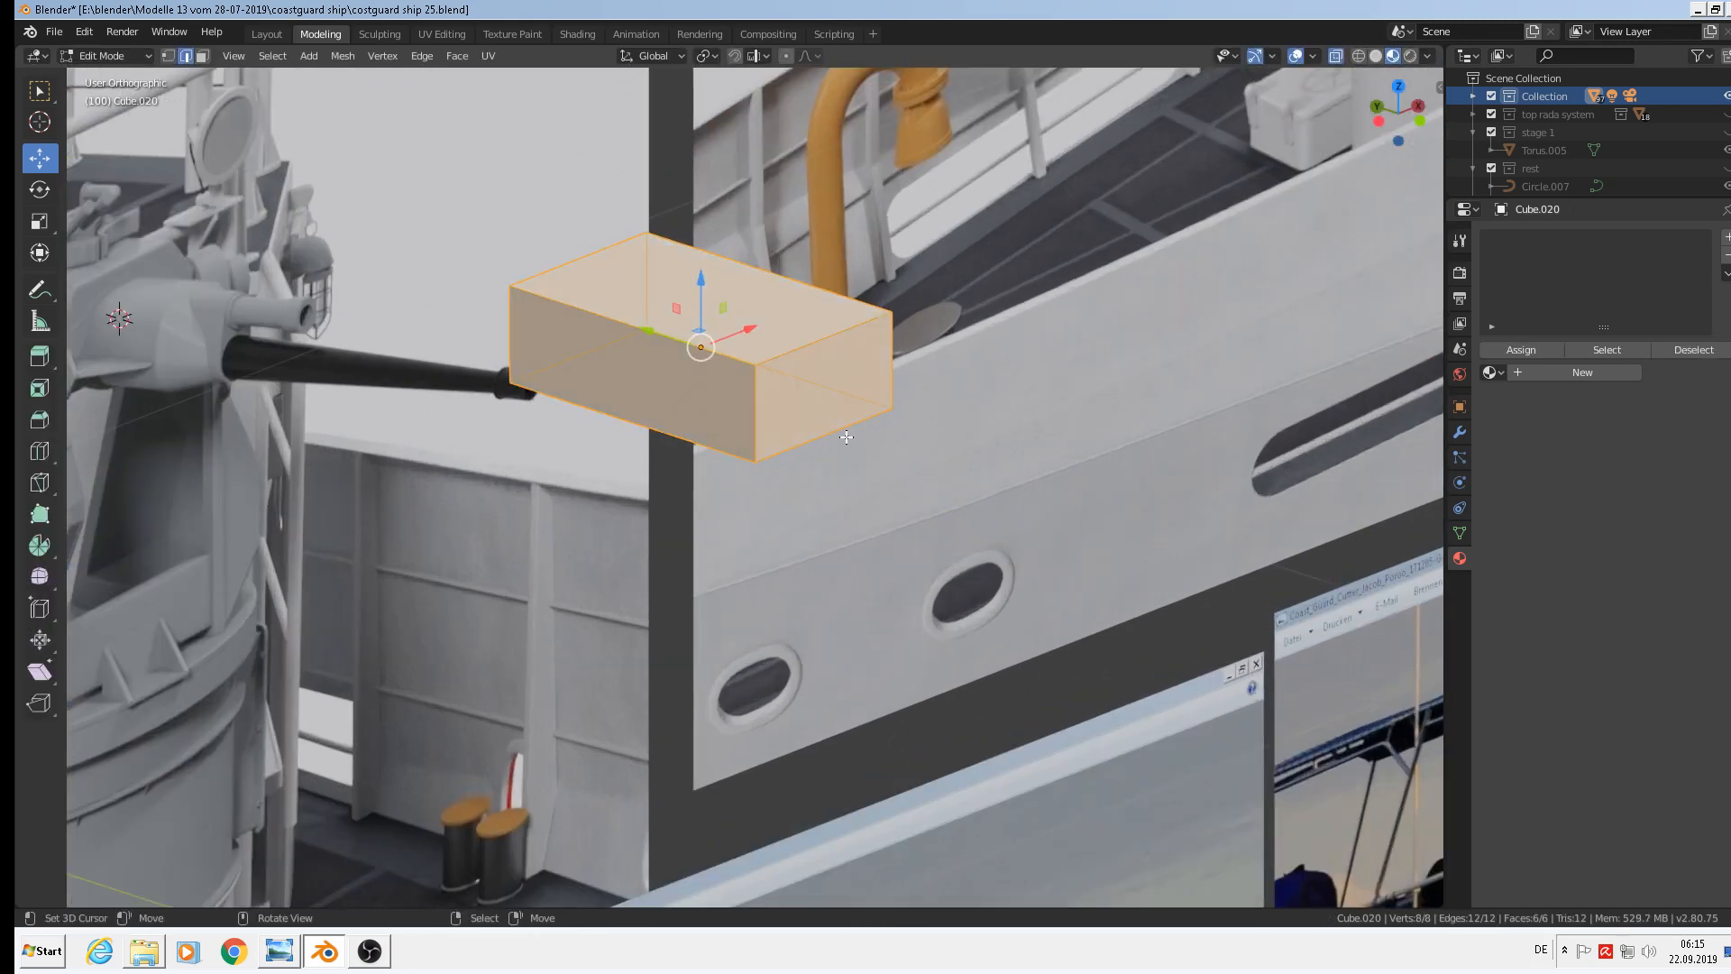
{"action": "right_click", "coordinate": [655, 331]}
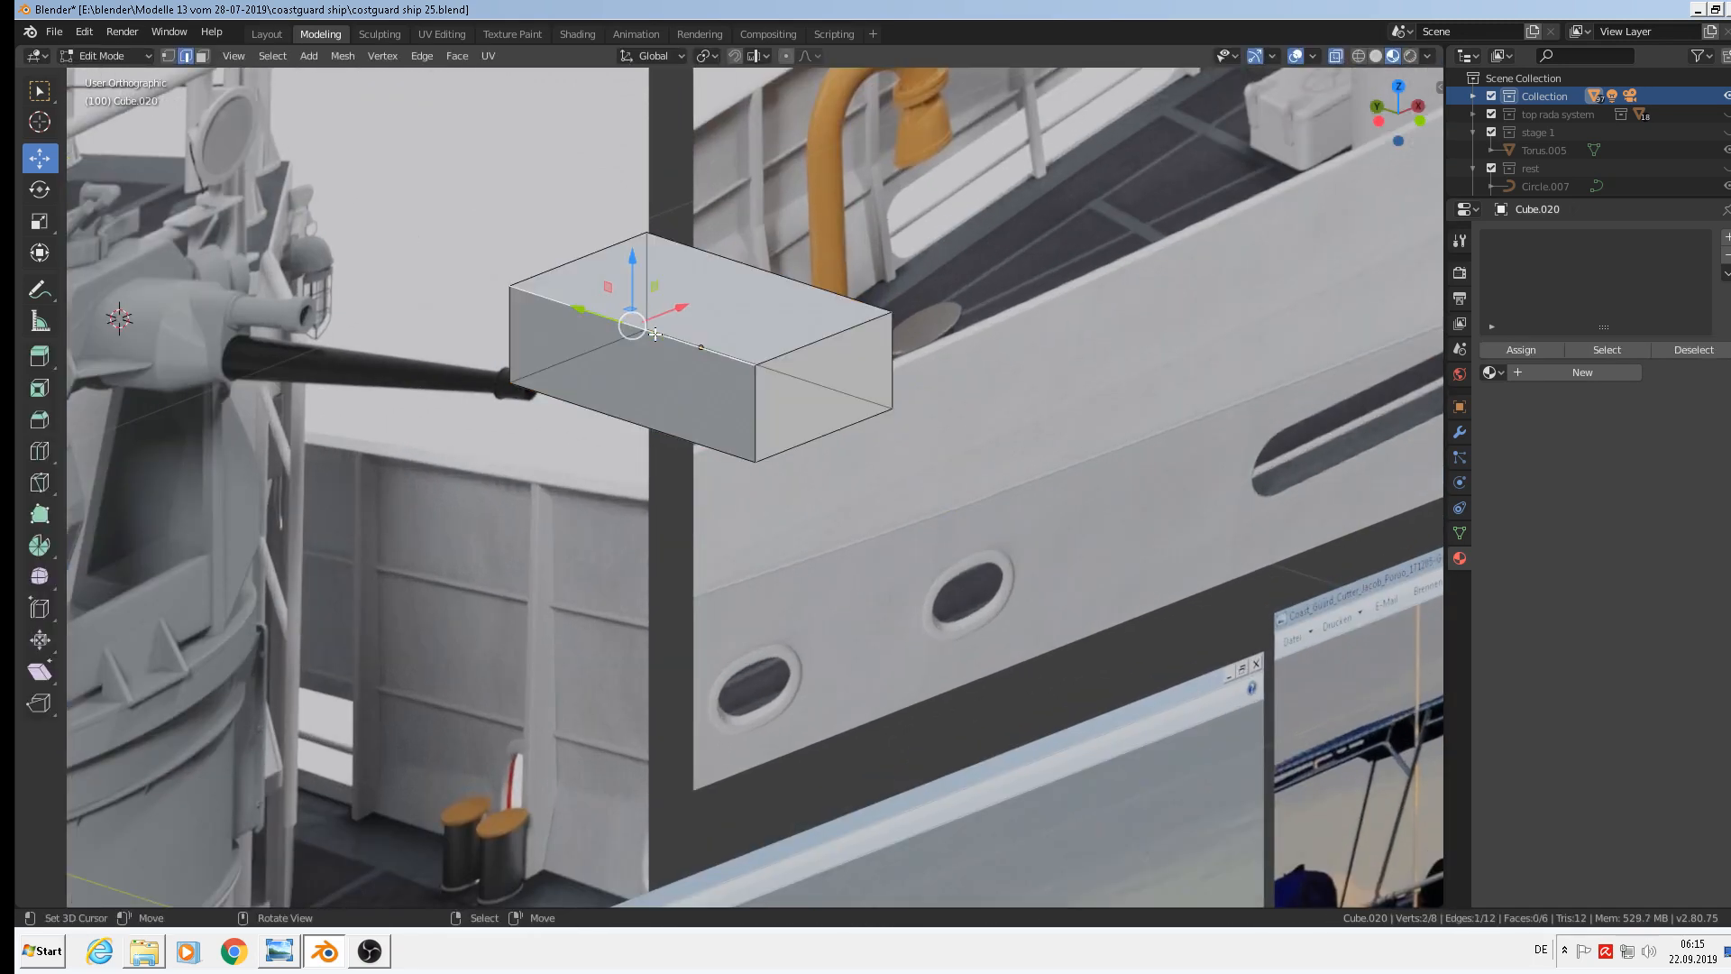
{"action": "right_click", "coordinate": [767, 274], "text": "shift"}
{"action": "middle_click_drag", "start_coordinate": [1021, 458], "coordinate": [929, 440]}
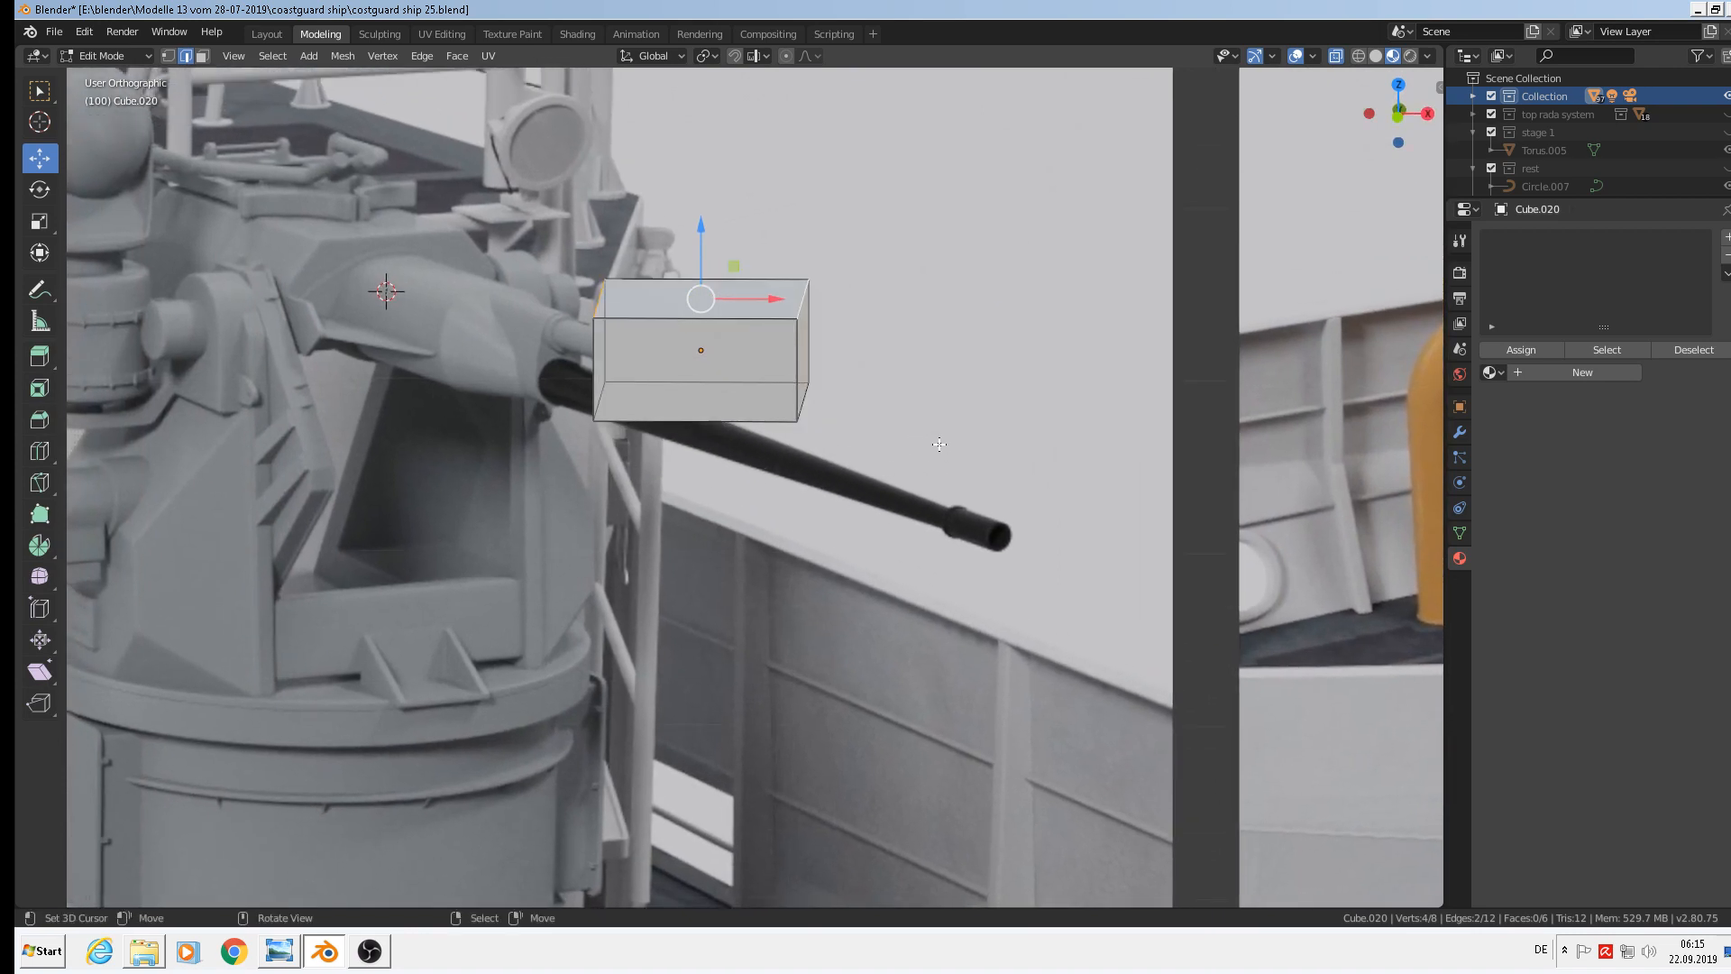
{"action": "key", "text": "s"}
{"action": "key", "text": "x"}
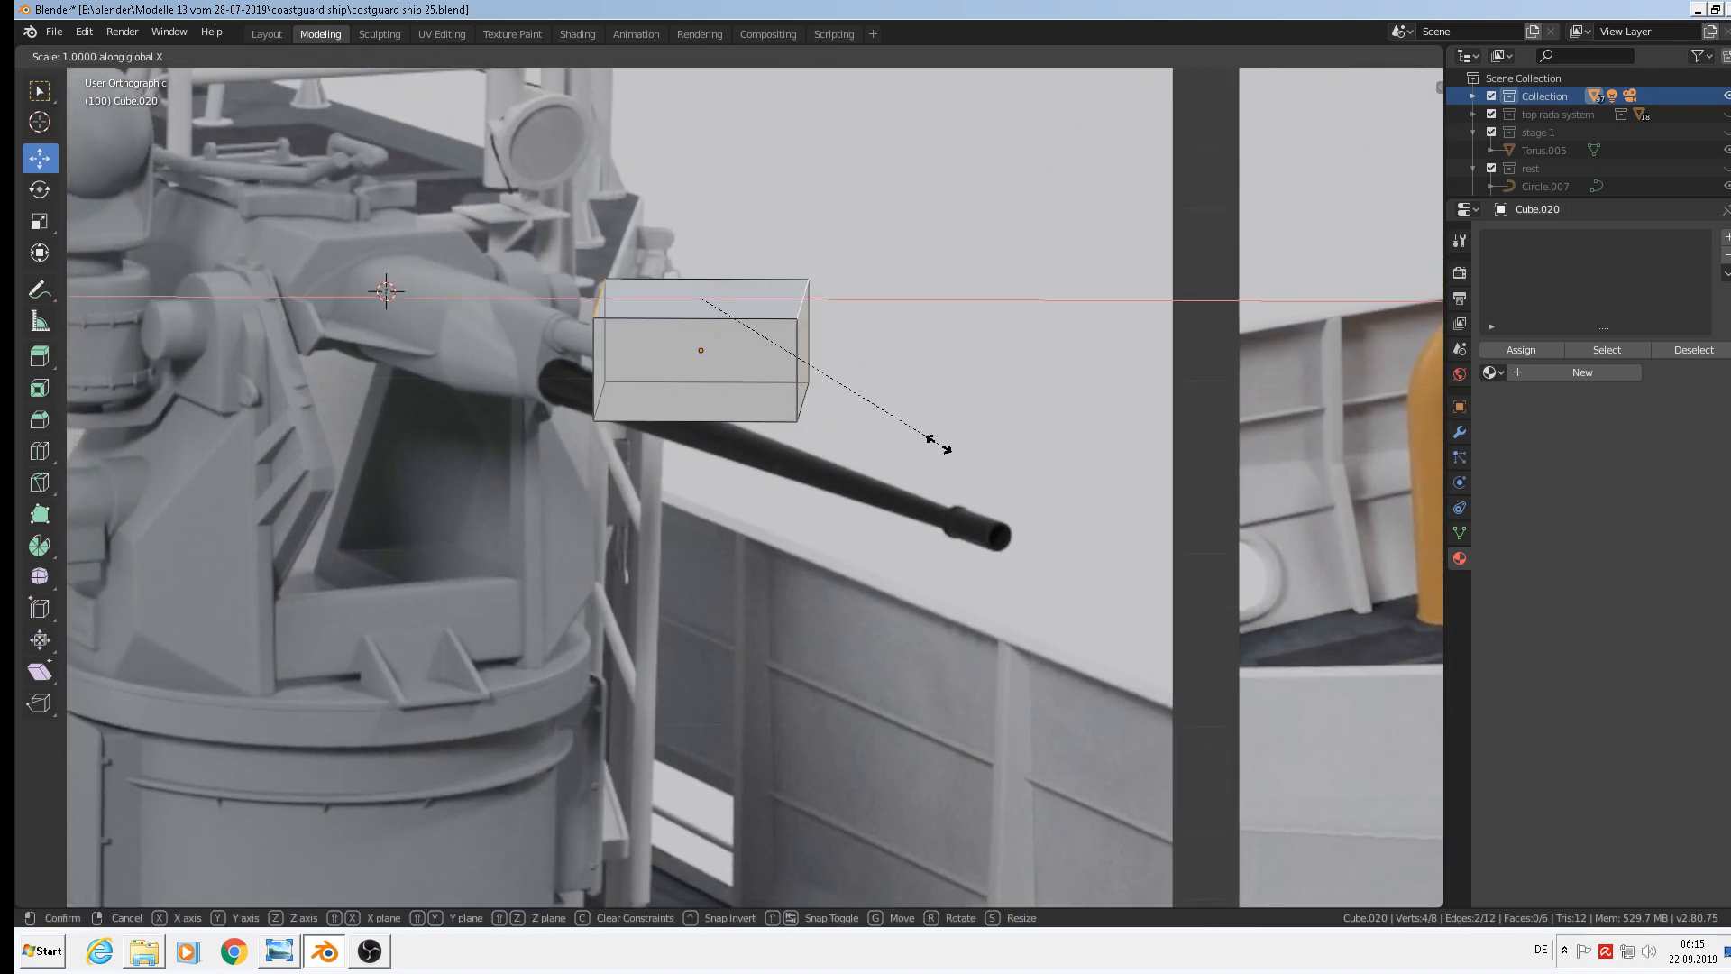
{"action": "right_click", "coordinate": [938, 444]}
Add a centred horizontal loop cut around the box at mid-height
{"action": "middle_click_drag", "start_coordinate": [678, 363], "coordinate": [610, 358]}
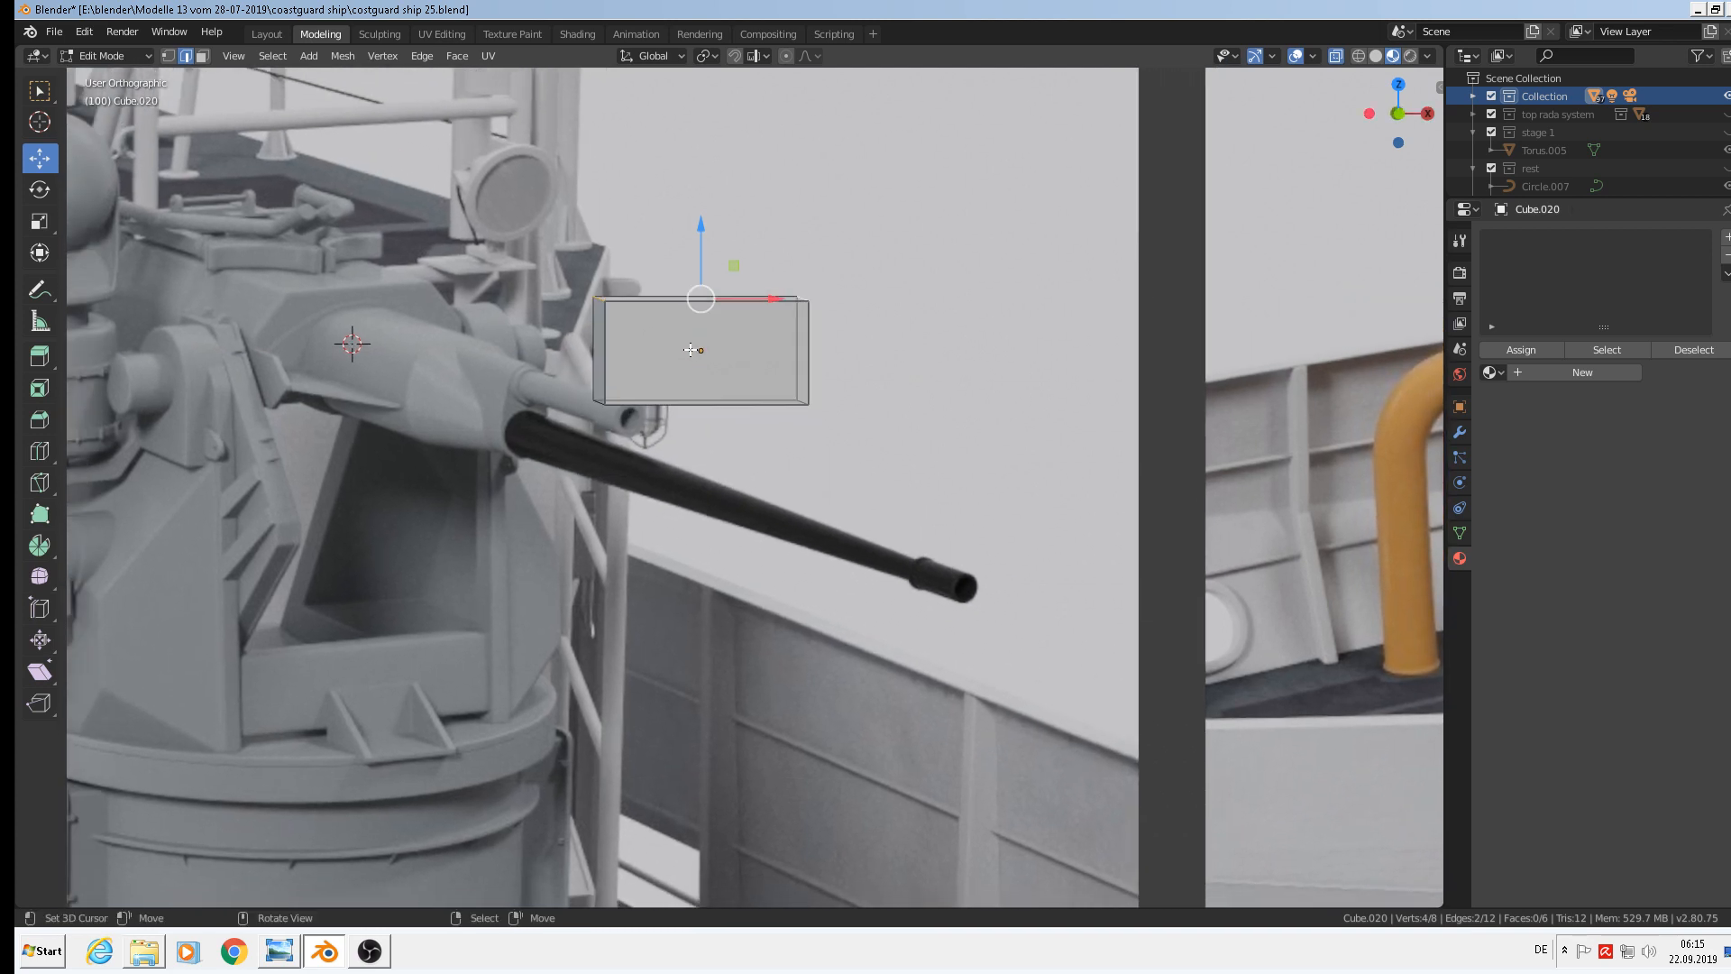
{"action": "key", "text": "ctrl+r"}
{"action": "left_click", "coordinate": [766, 334]}
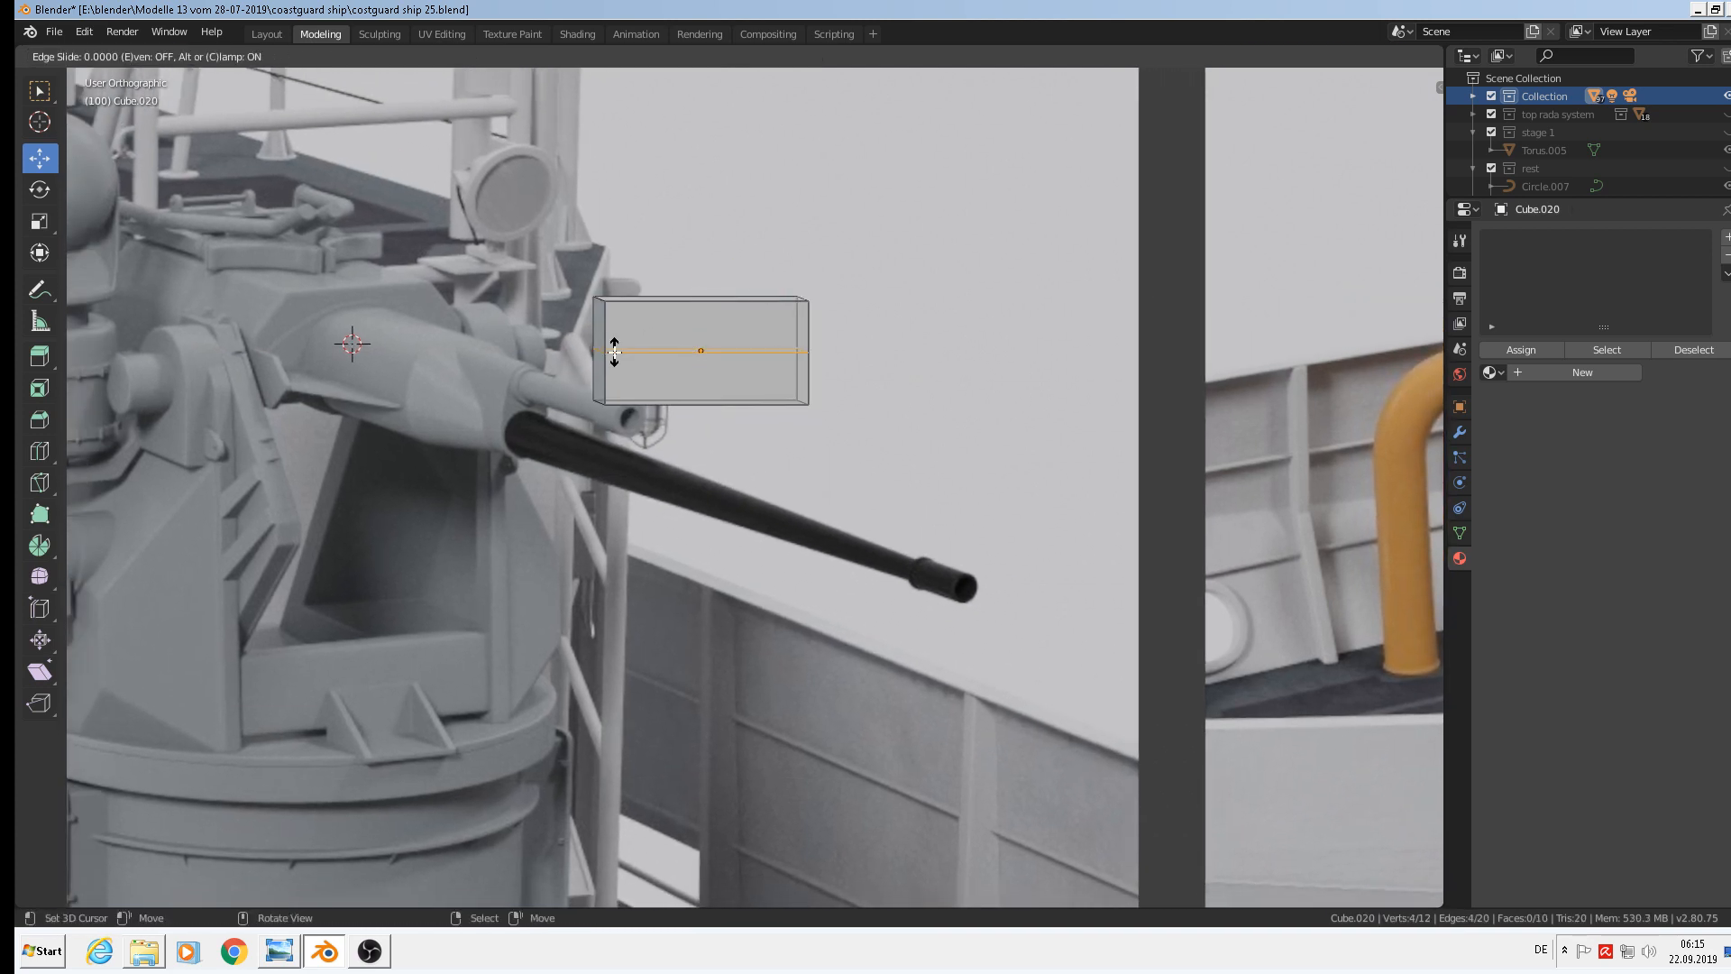
{"action": "right_click", "coordinate": [766, 334]}
Select the box's two long top edges and scale them by 0.701 along X to slope the upper sides
{"action": "middle_click_drag", "start_coordinate": [766, 335], "coordinate": [811, 336]}
{"action": "left_click", "coordinate": [801, 307]}
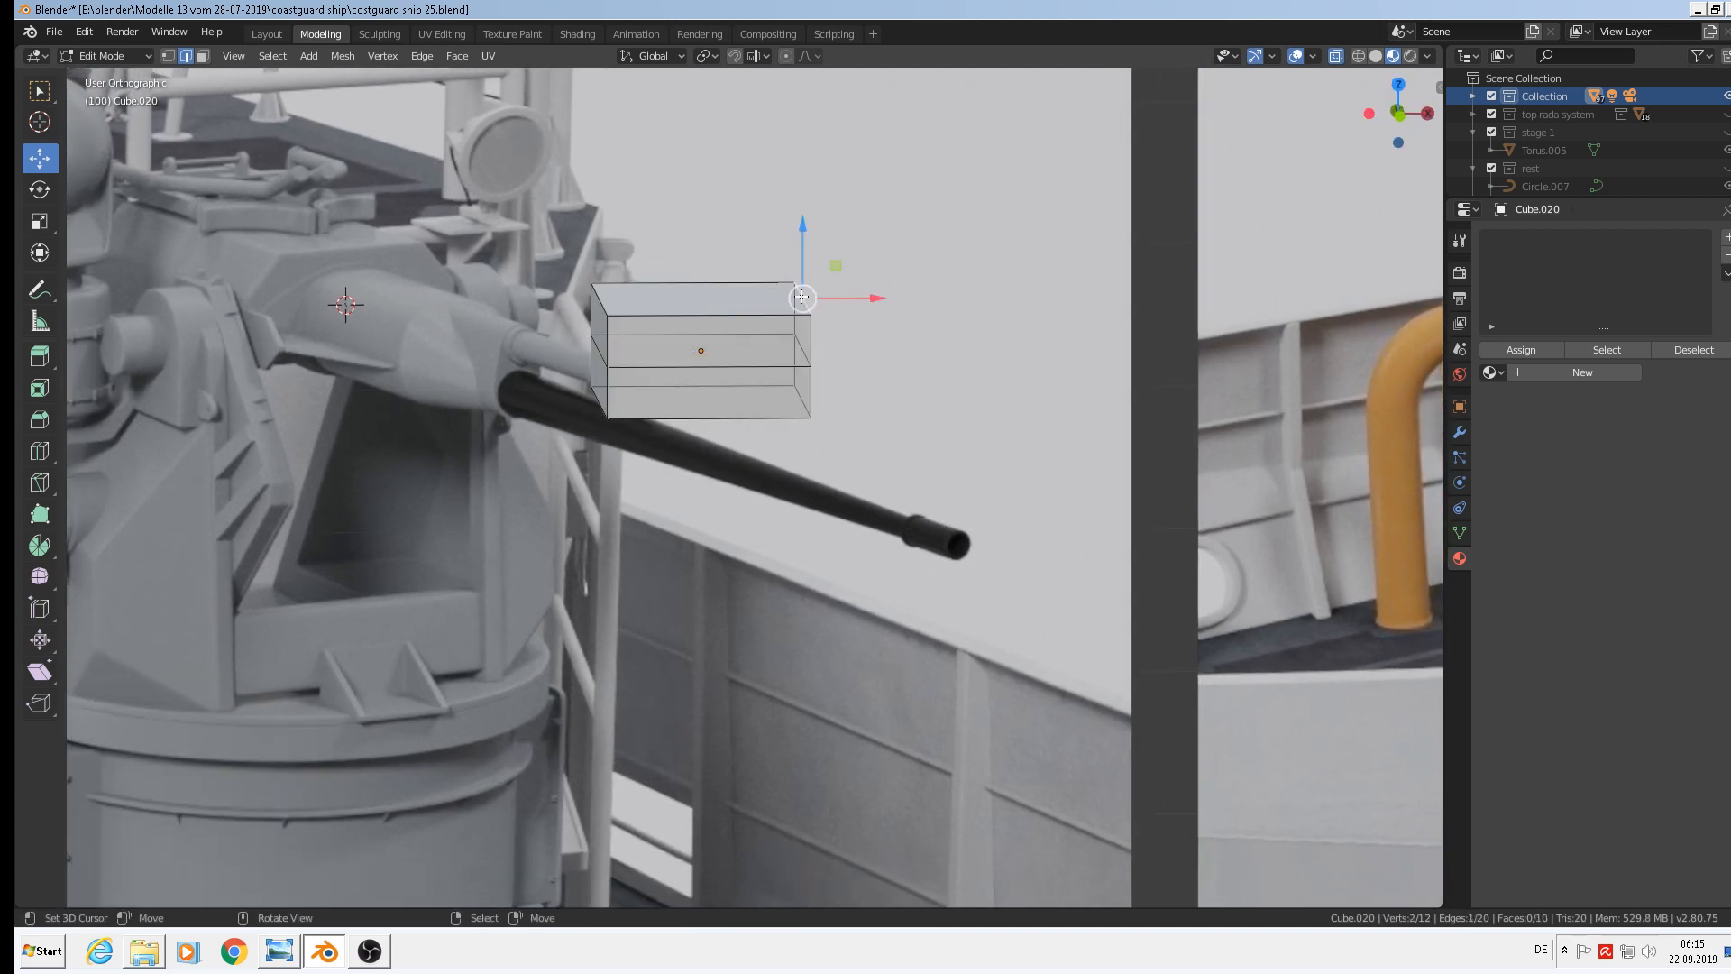
{"action": "left_click", "coordinate": [605, 302], "text": "shift"}
{"action": "key", "text": "s"}
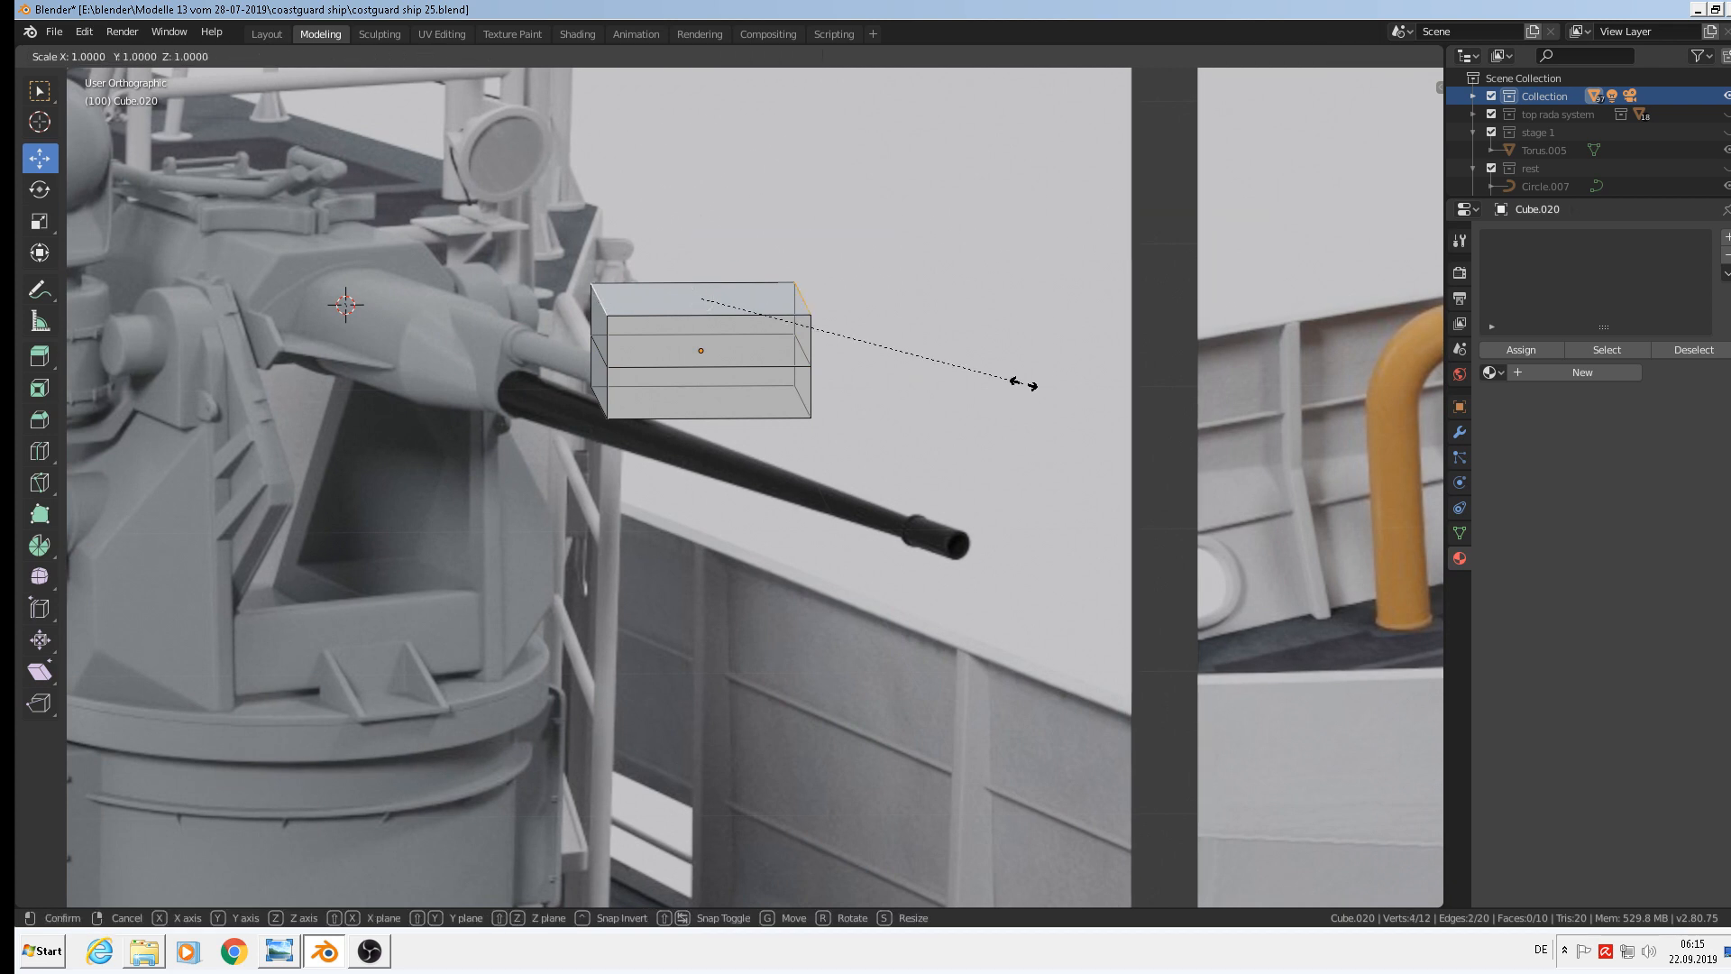
{"action": "key", "text": "x"}
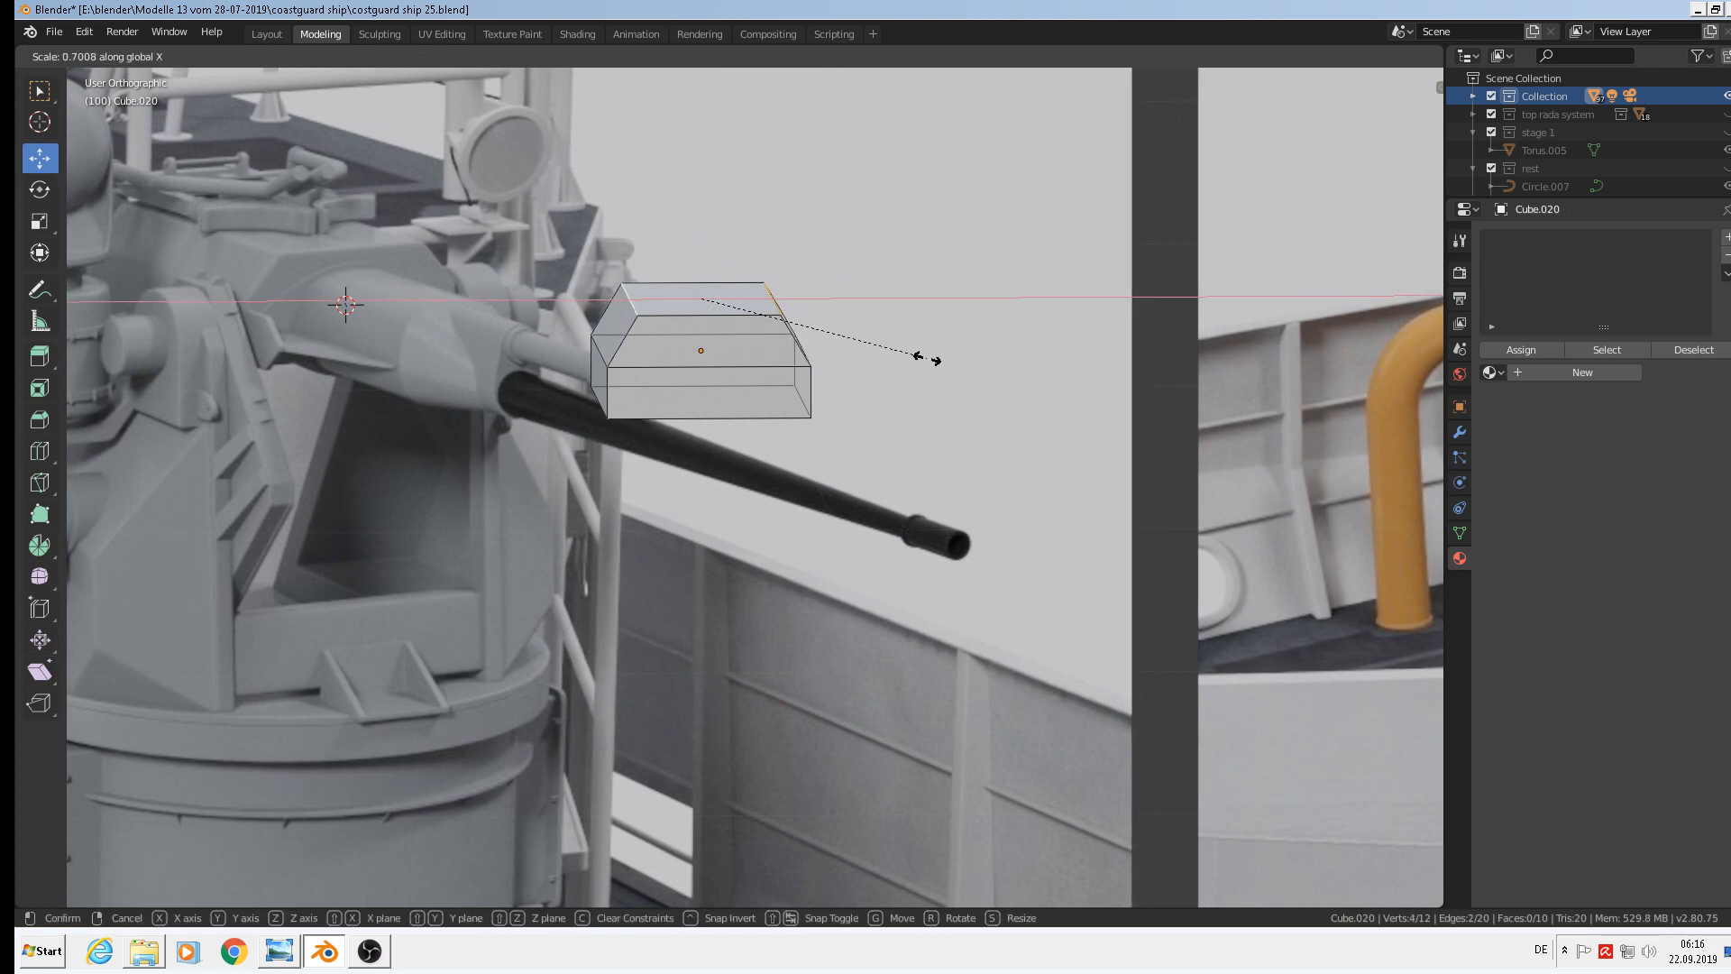
{"action": "left_click", "coordinate": [927, 358]}
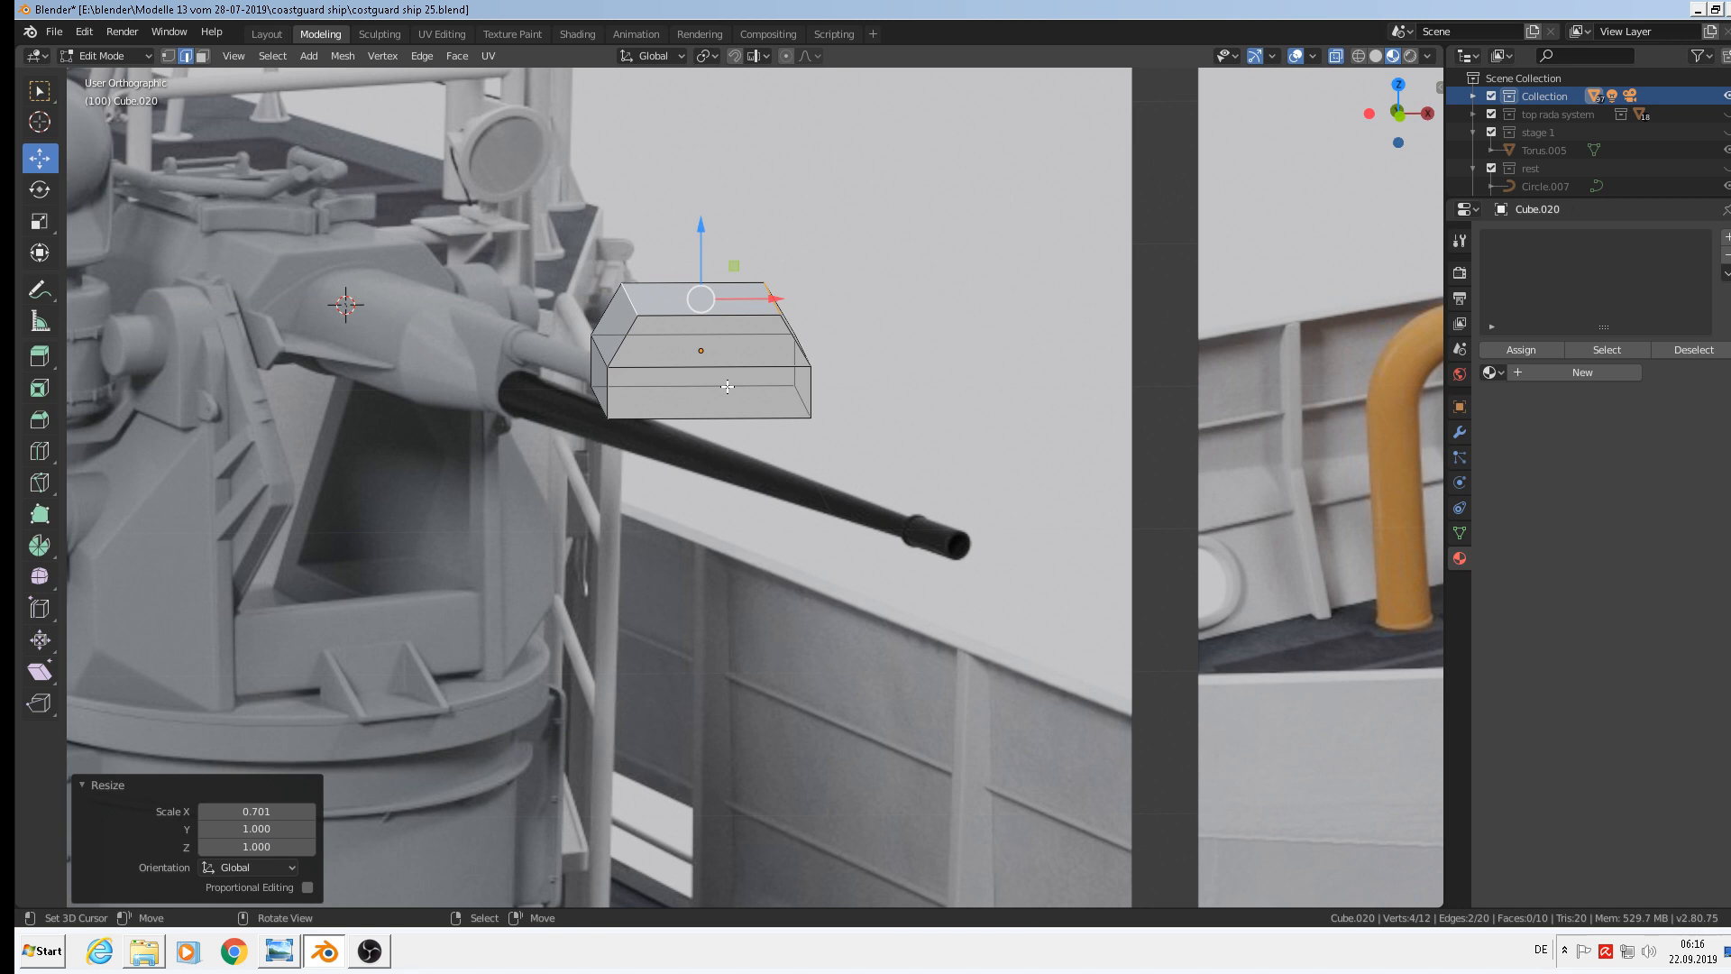
Select the whole mesh, bevel all its edges about 0.0308 m wide with 1 segment and return to Object Mode
{"action": "key", "text": "a"}
{"action": "scroll", "coordinate": [678, 362], "scroll_direction": "up", "scroll_amount": 2}
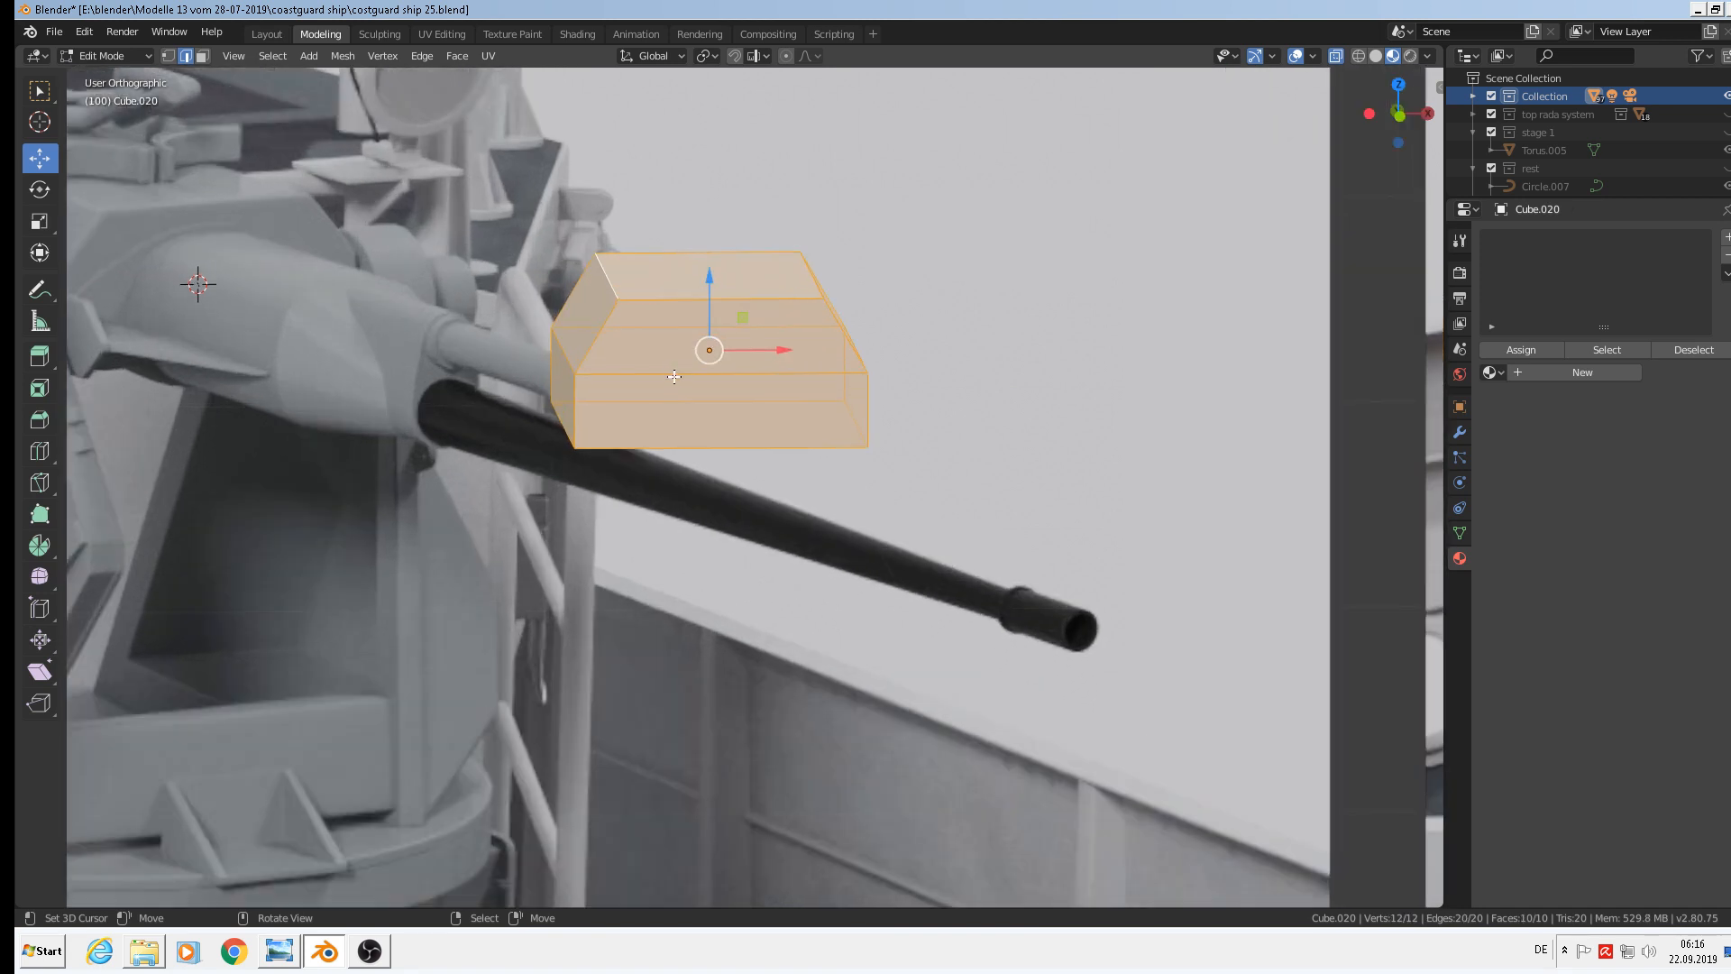
{"action": "middle_click_drag", "start_coordinate": [673, 376], "coordinate": [718, 390]}
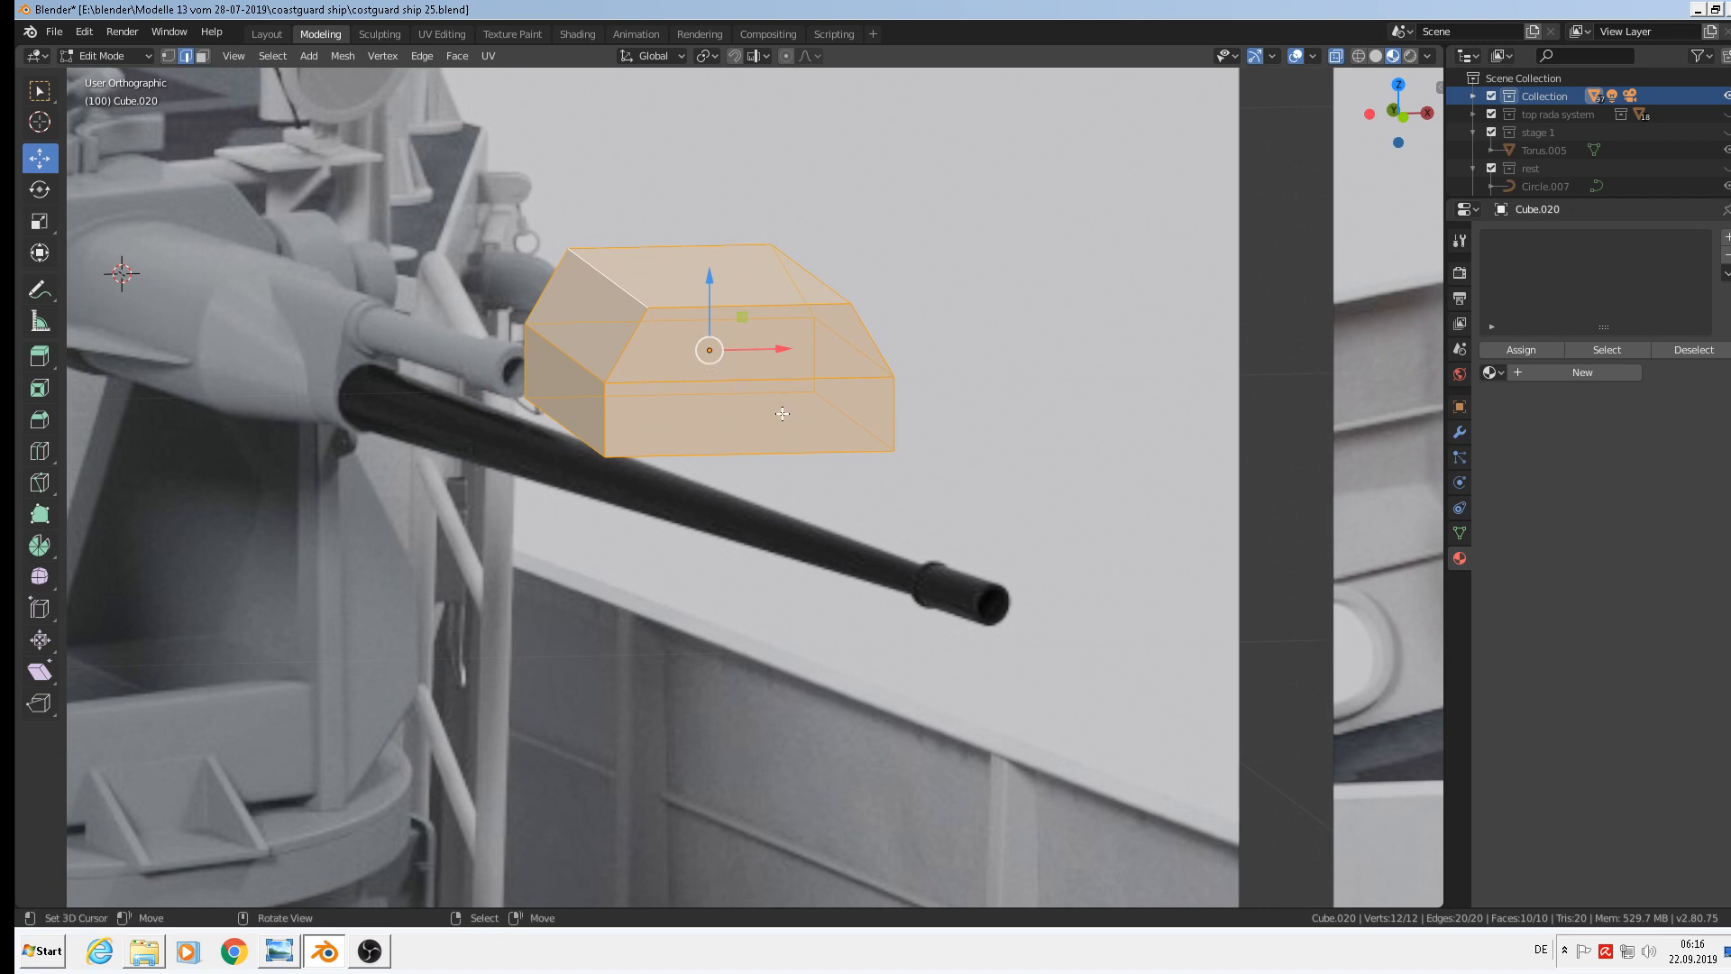
{"action": "scroll", "coordinate": [782, 414], "scroll_direction": "up", "scroll_amount": 4}
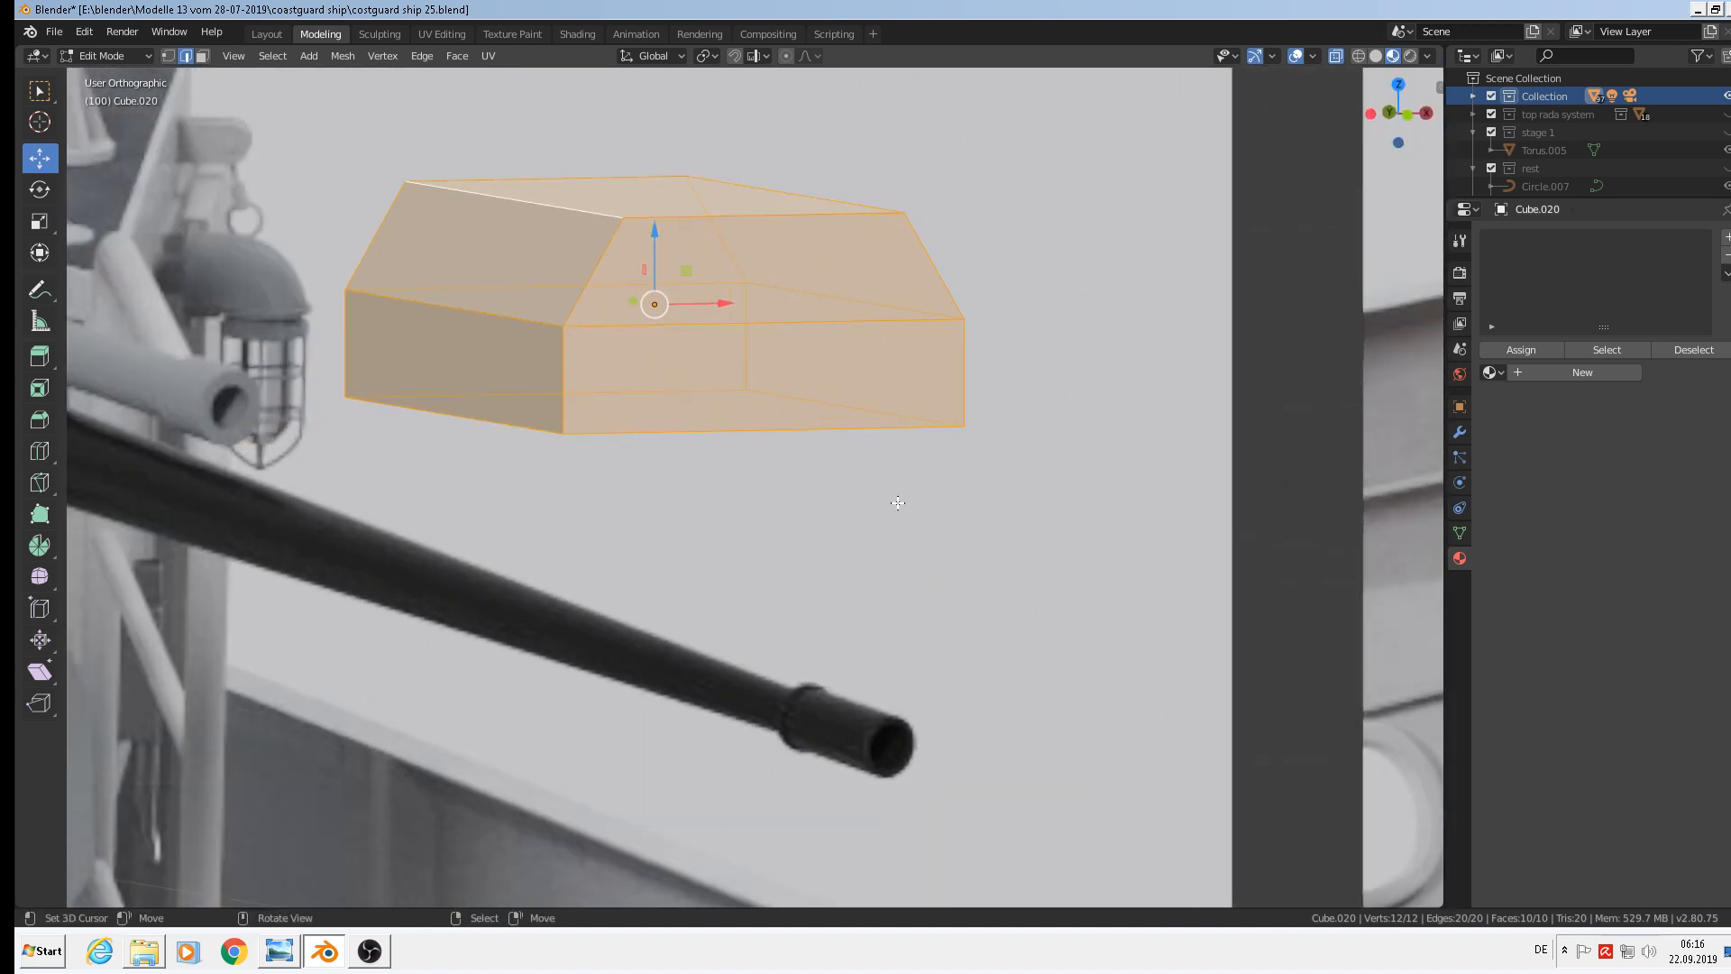
{"action": "key", "text": "ctrl+b"}
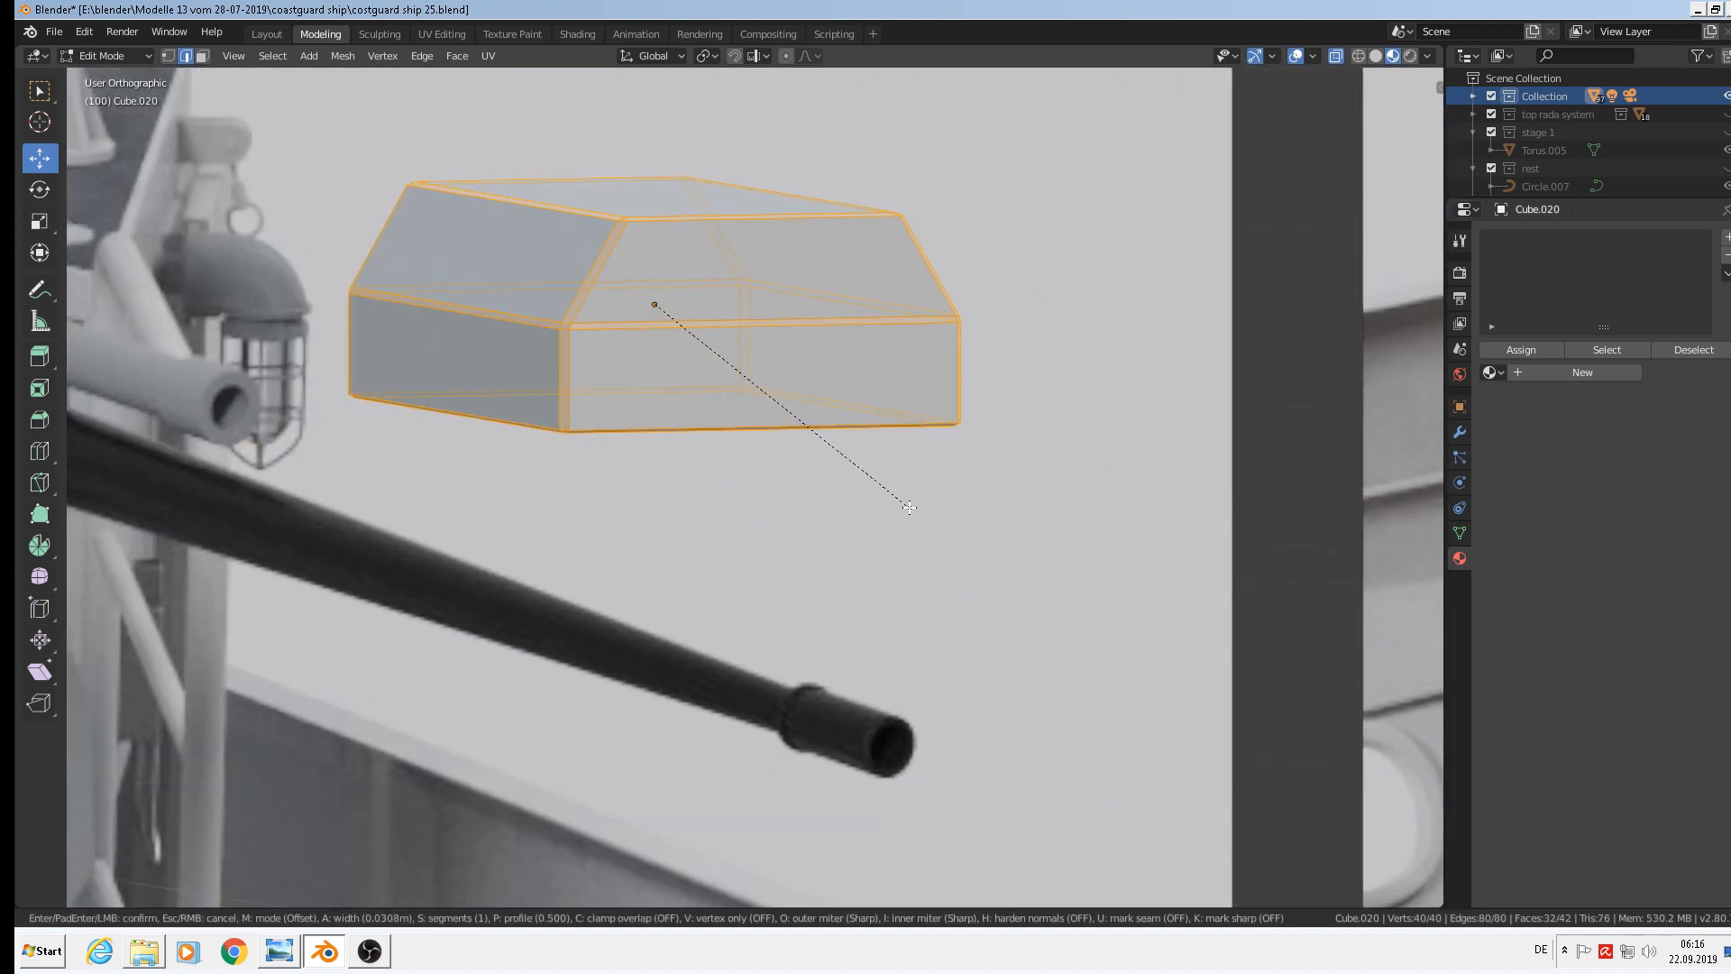
{"action": "left_click", "coordinate": [909, 506]}
{"action": "scroll", "coordinate": [909, 506], "scroll_direction": "down", "scroll_amount": 4}
{"action": "key", "text": "Tab"}
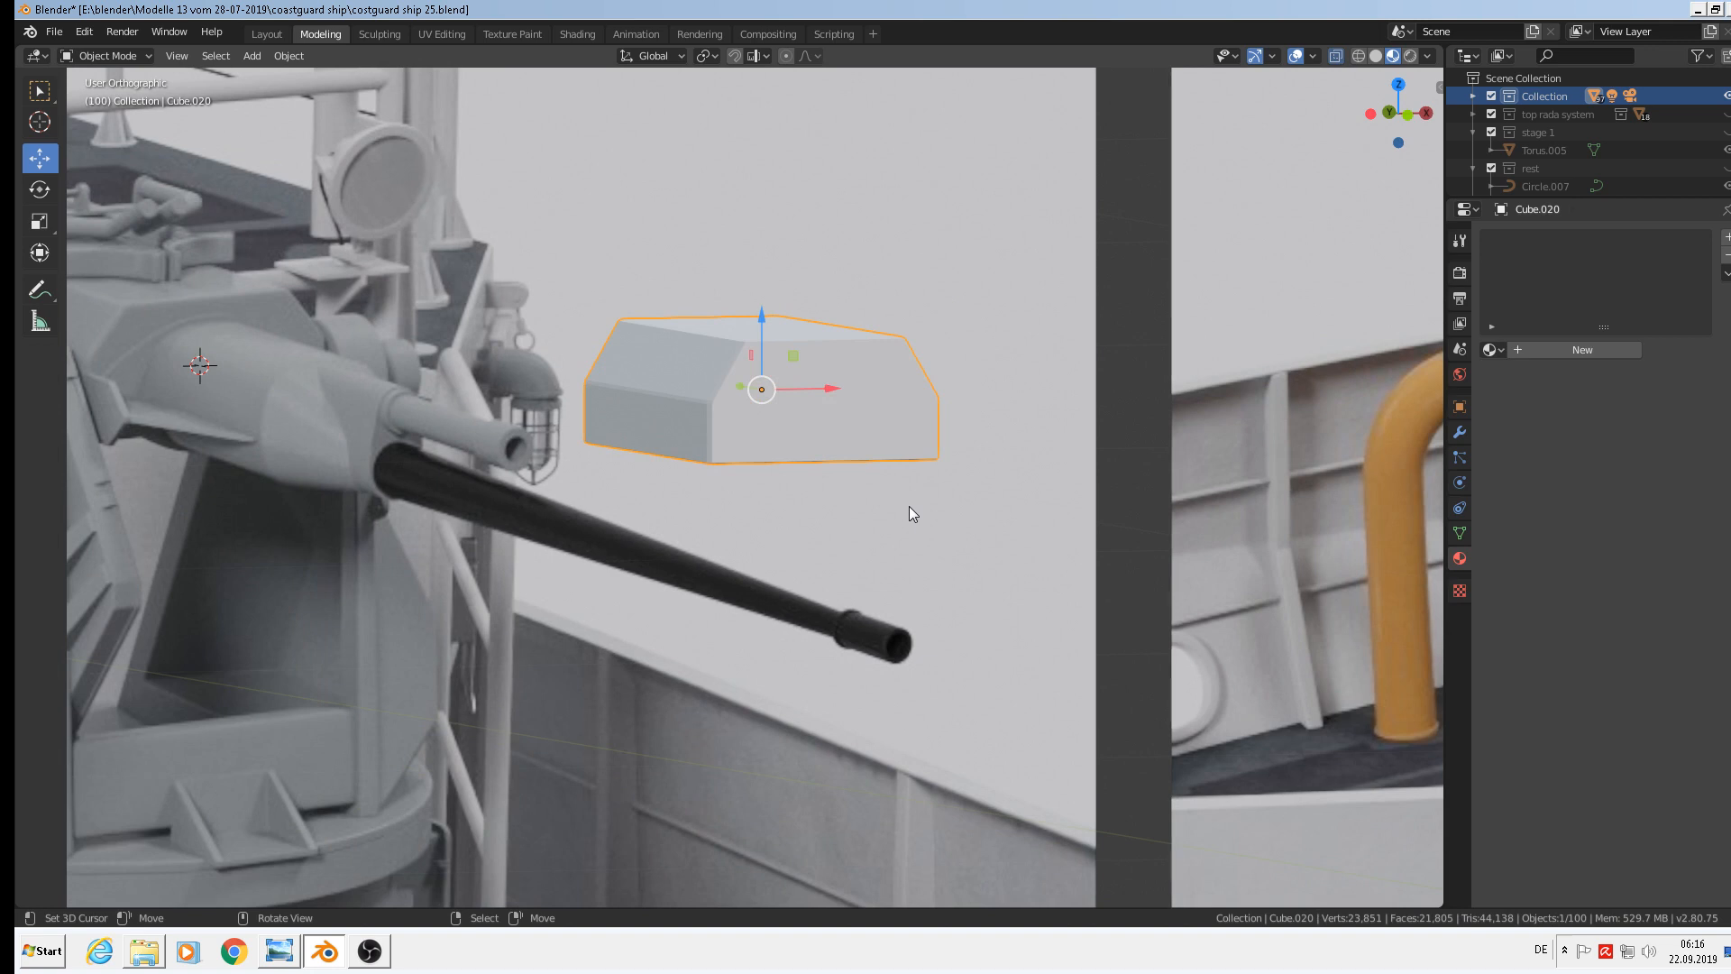
Apply smooth shading to the bevelled box and check its surfaces up close
{"action": "scroll", "coordinate": [909, 506], "scroll_direction": "down", "scroll_amount": 2}
{"action": "middle_click_drag", "start_coordinate": [895, 505], "coordinate": [808, 518]}
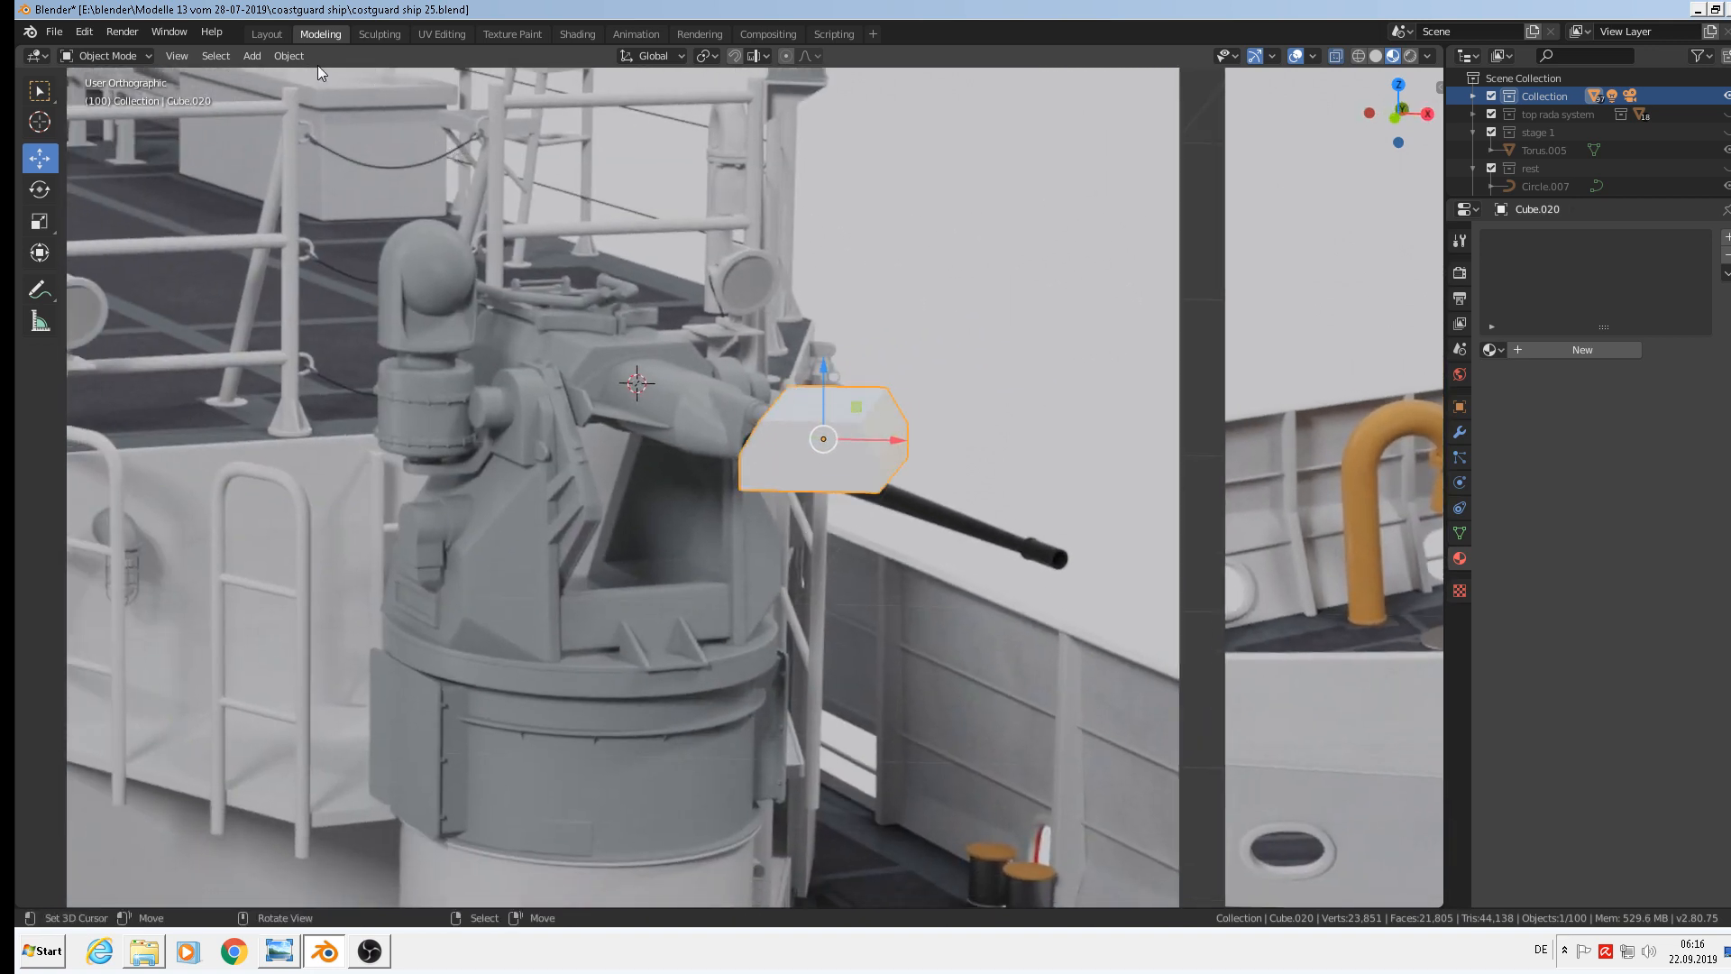
{"action": "left_click", "coordinate": [293, 56]}
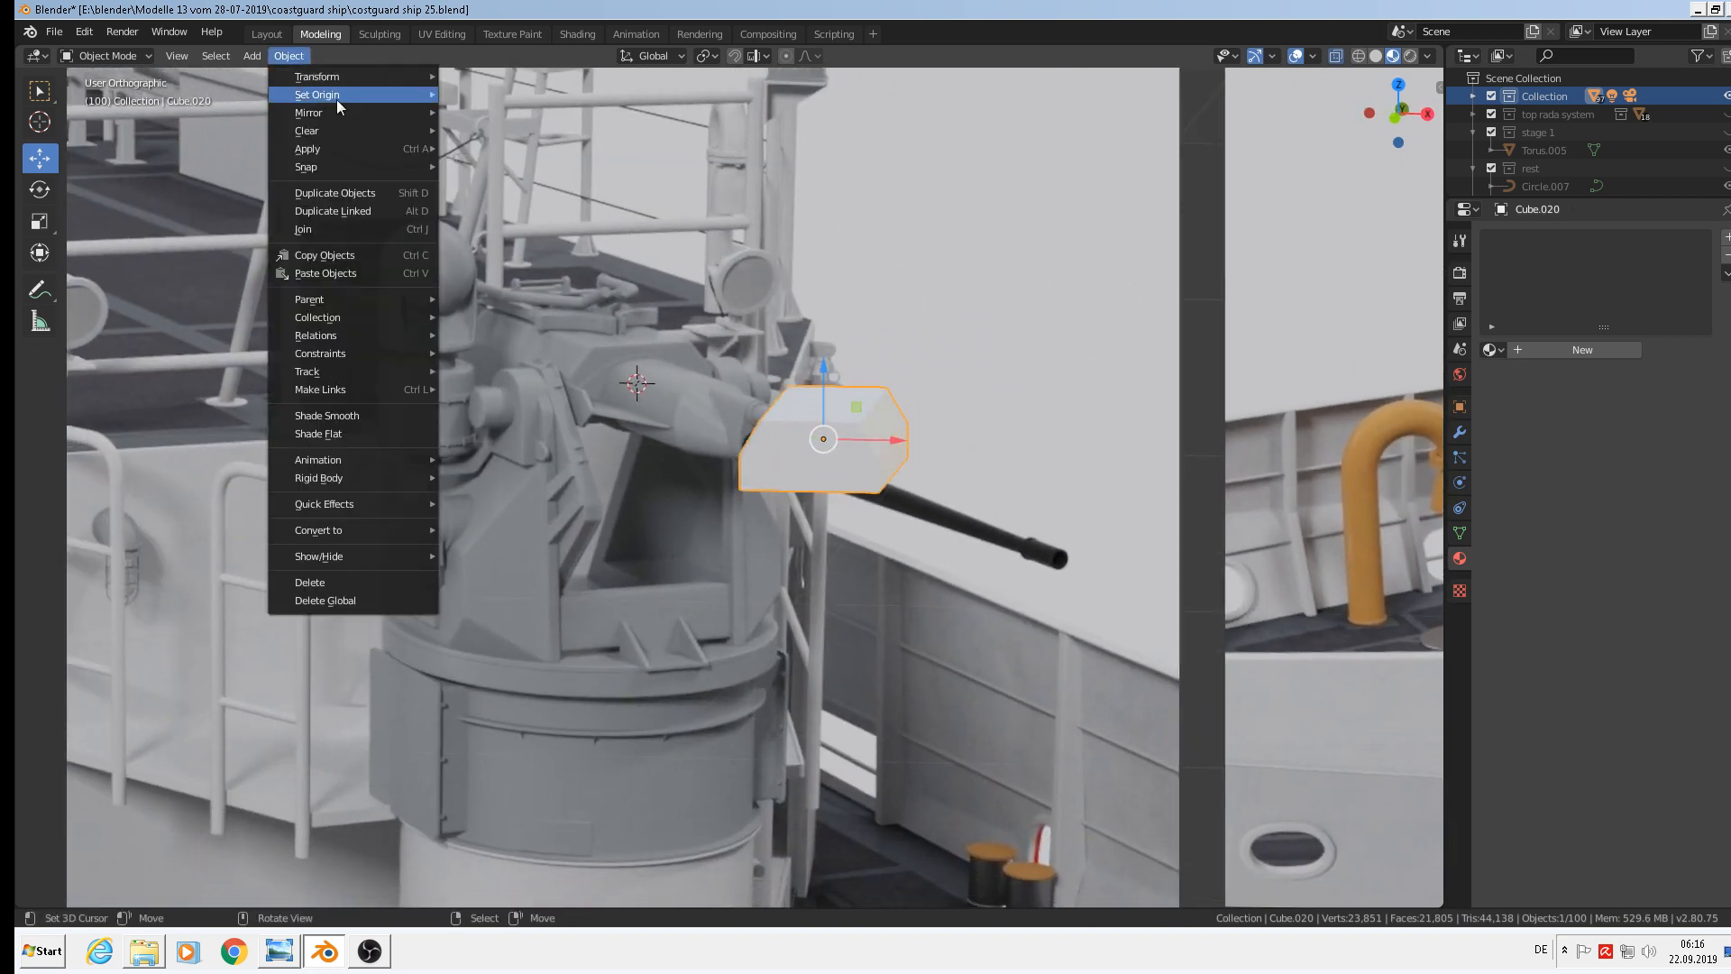
{"action": "left_click", "coordinate": [364, 415]}
{"action": "middle_click_drag", "start_coordinate": [436, 435], "coordinate": [700, 433]}
{"action": "scroll", "coordinate": [830, 458], "scroll_direction": "up", "scroll_amount": 6}
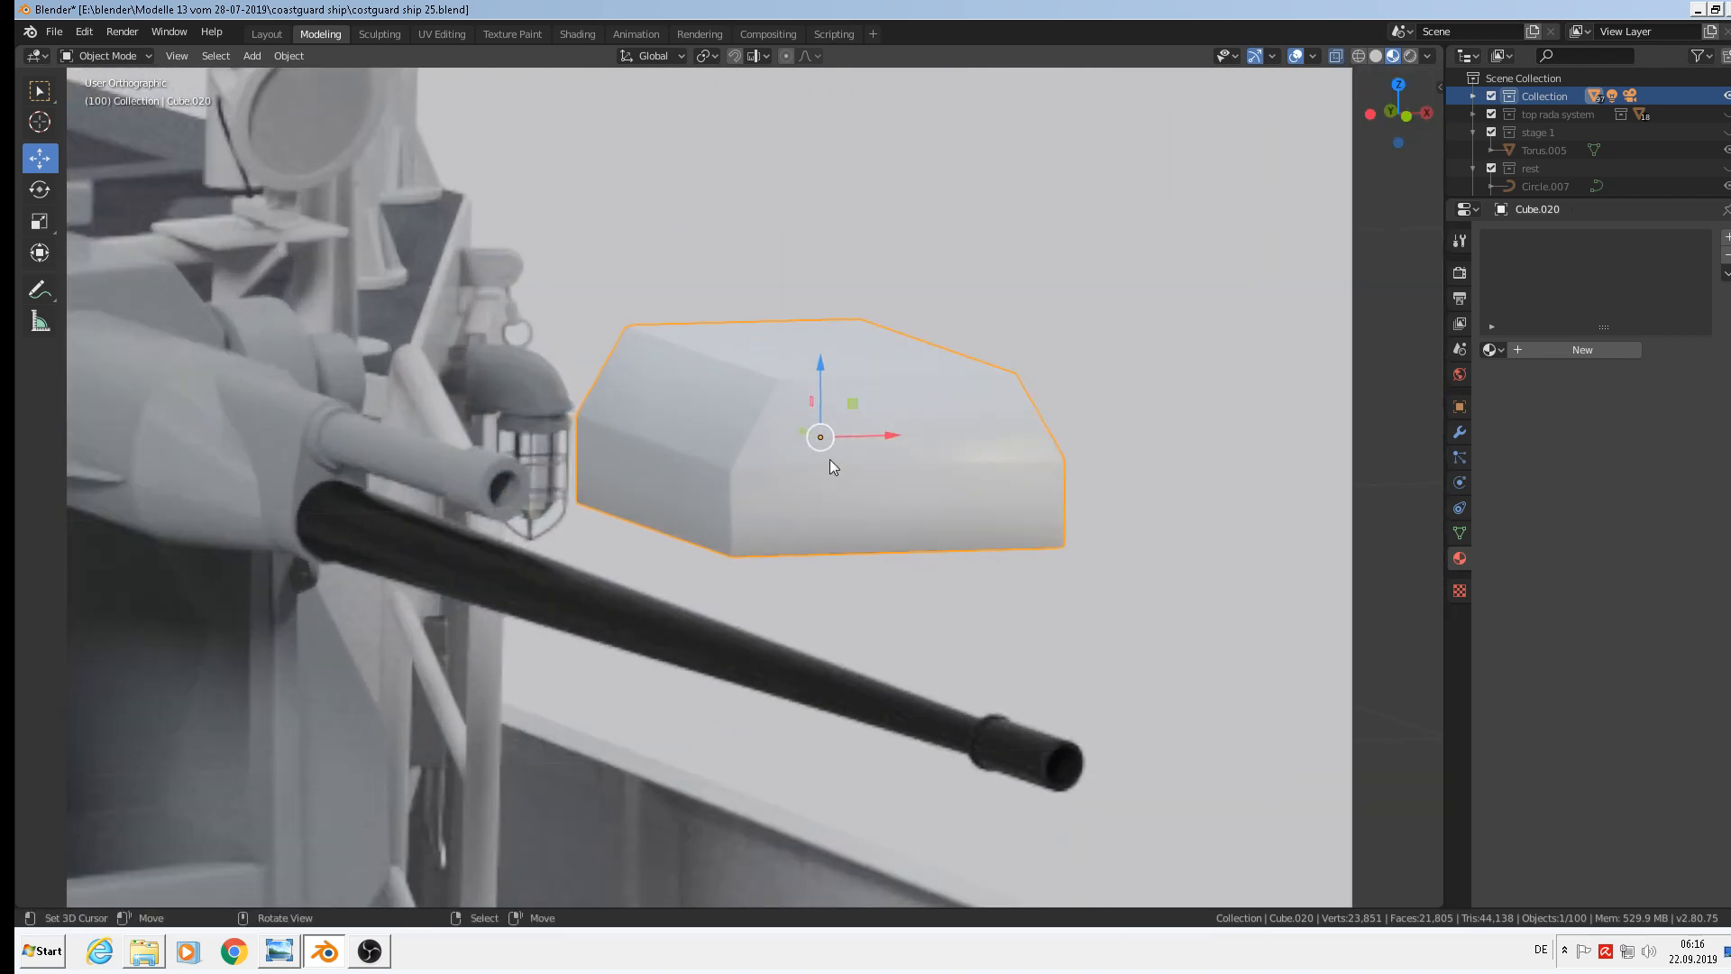
Add a horizontal loop cut around the housing's lower half, slid by about 0.94 to sit close to the bottom edge, and return to Object Mode
{"action": "scroll", "coordinate": [875, 496], "scroll_direction": "down", "scroll_amount": 7}
{"action": "scroll", "coordinate": [867, 500], "scroll_direction": "up", "scroll_amount": 10}
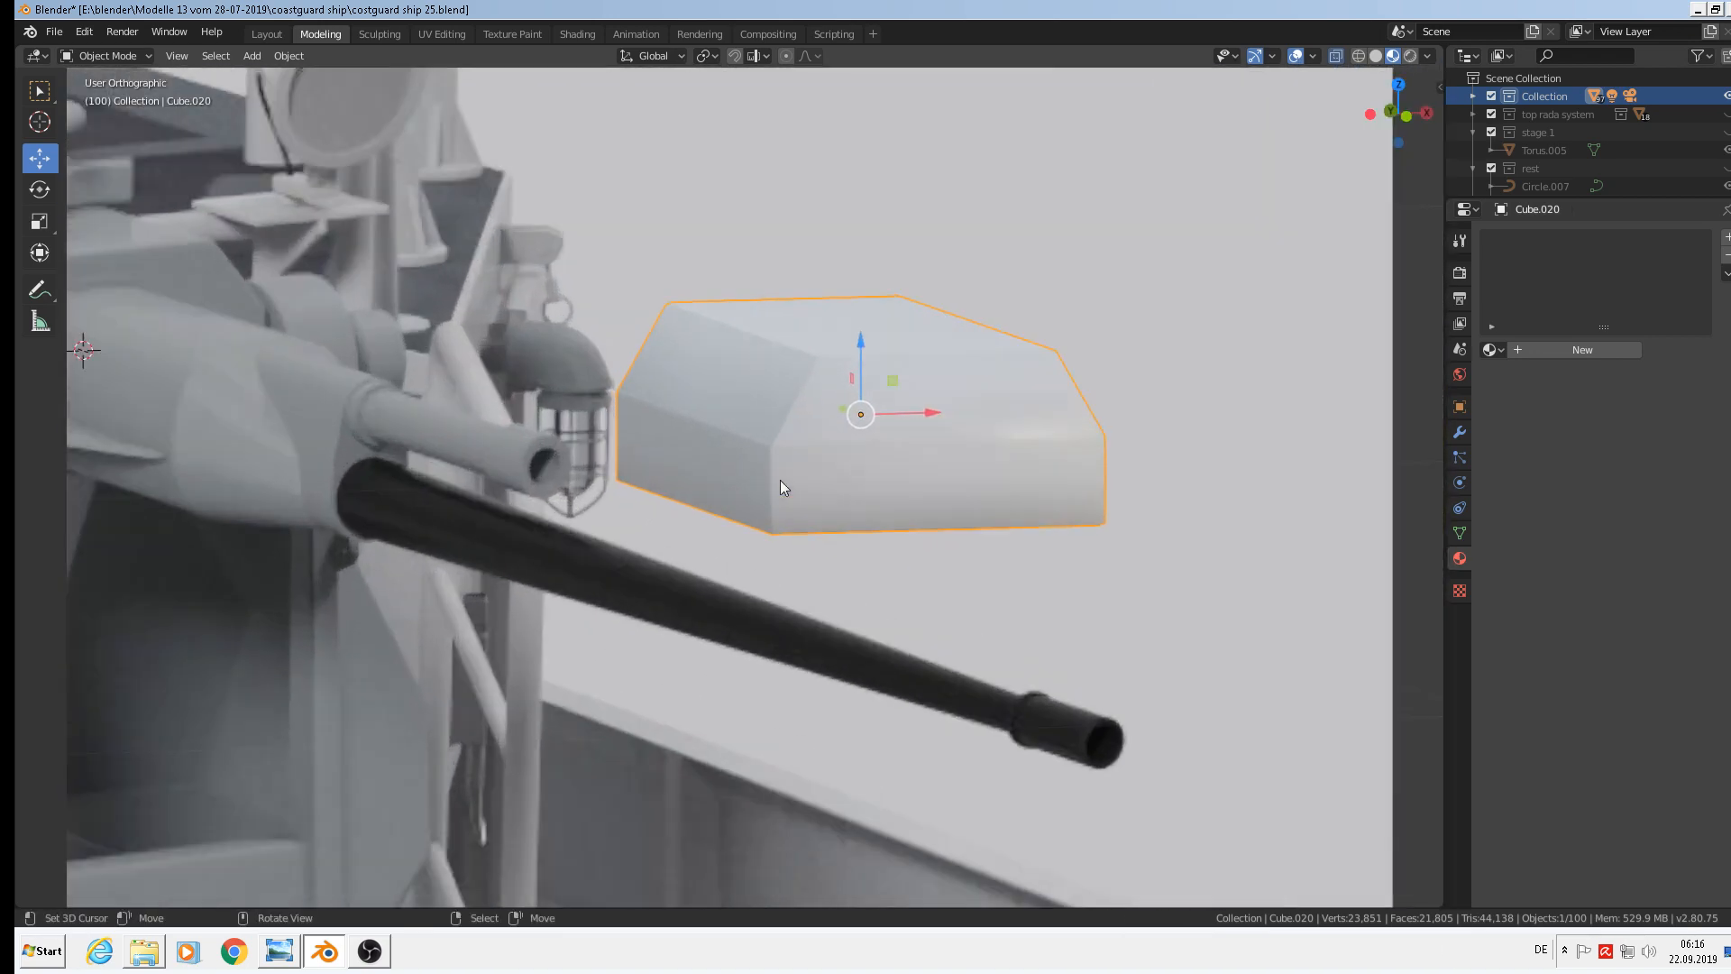
{"action": "key", "text": "Tab"}
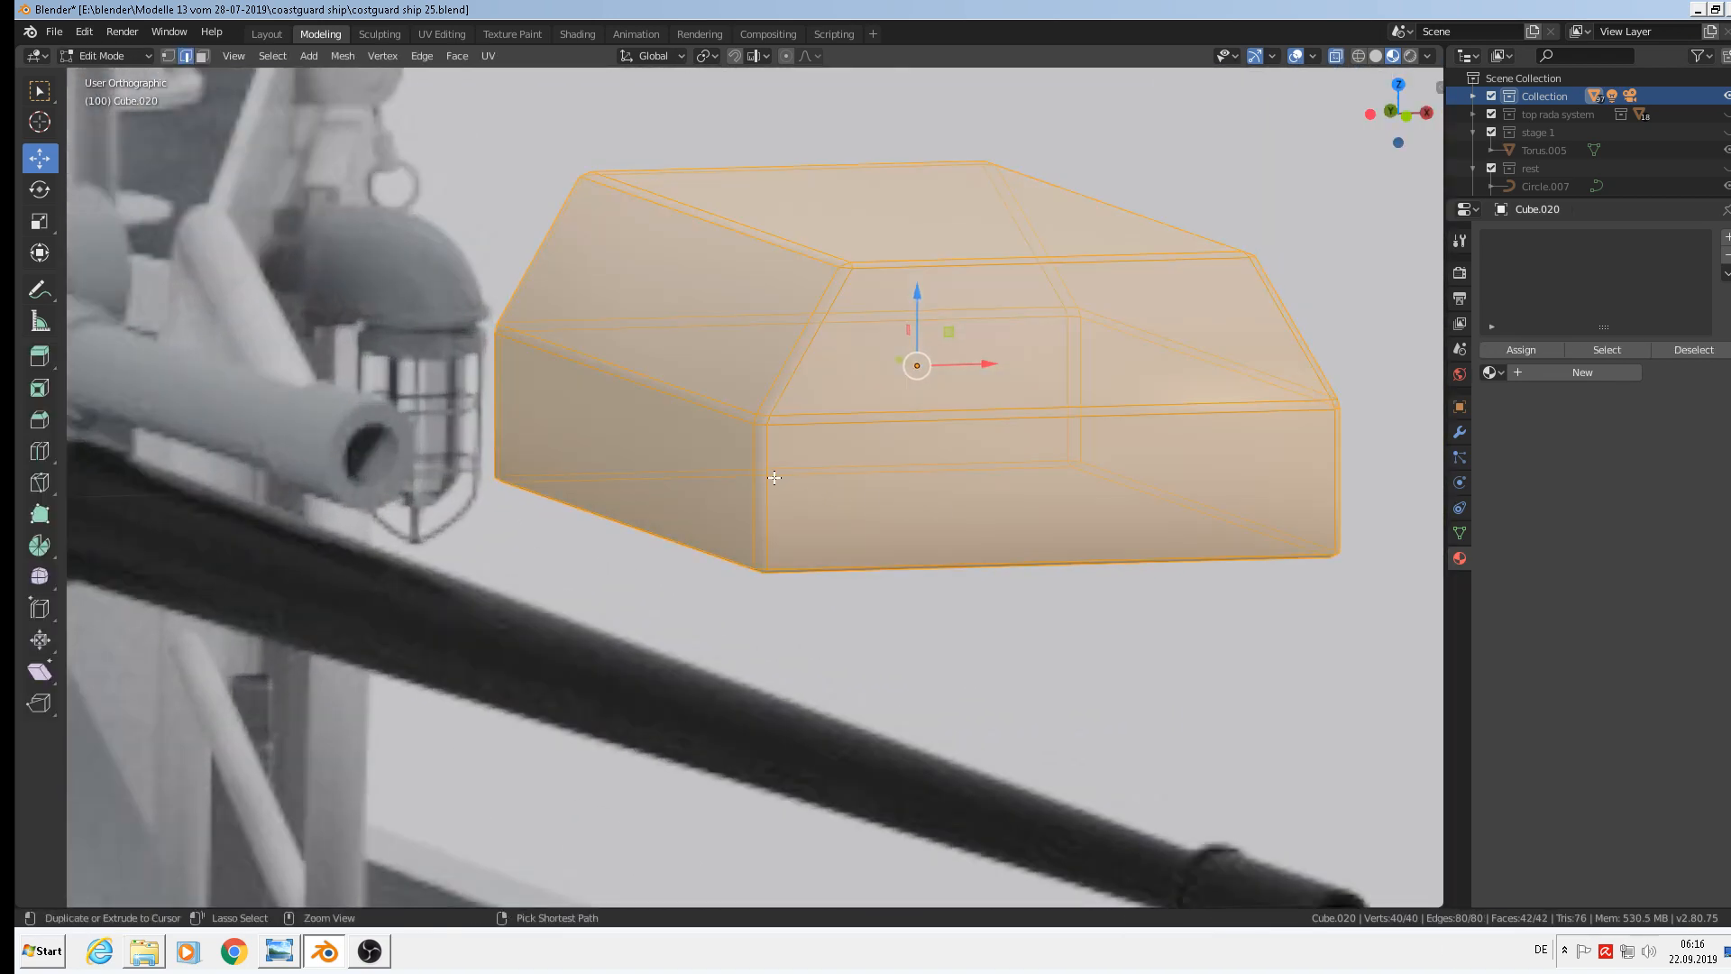
{"action": "key", "text": "ctrl+r"}
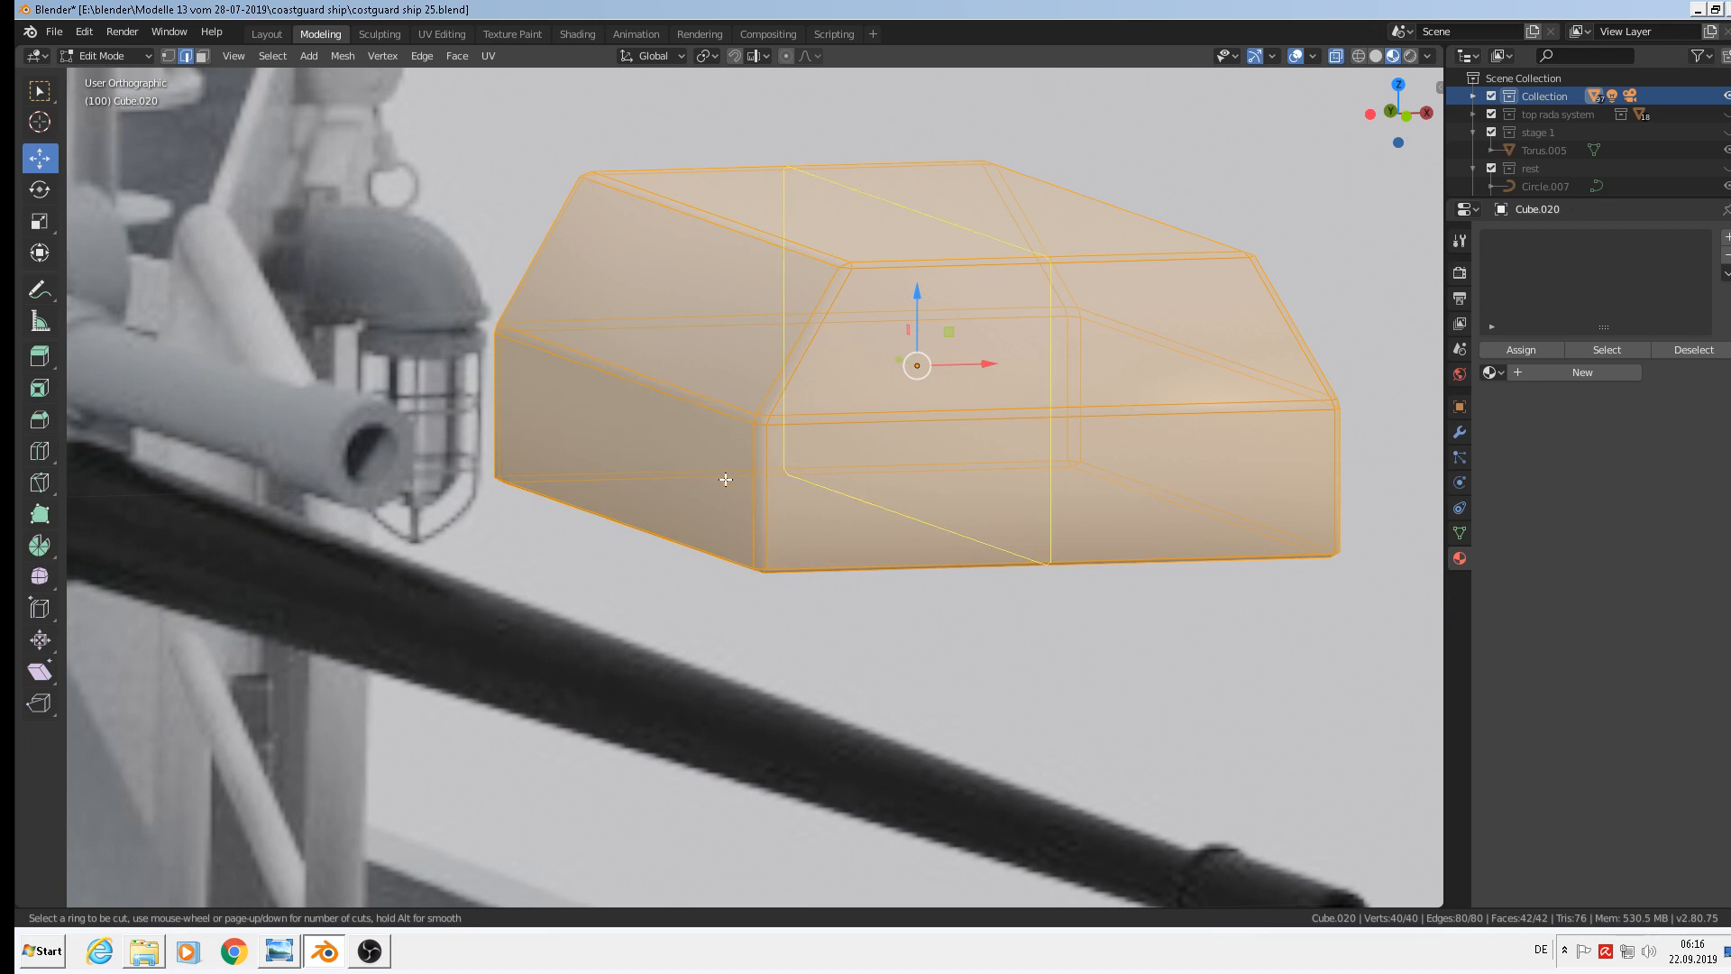
{"action": "left_click", "coordinate": [746, 497]}
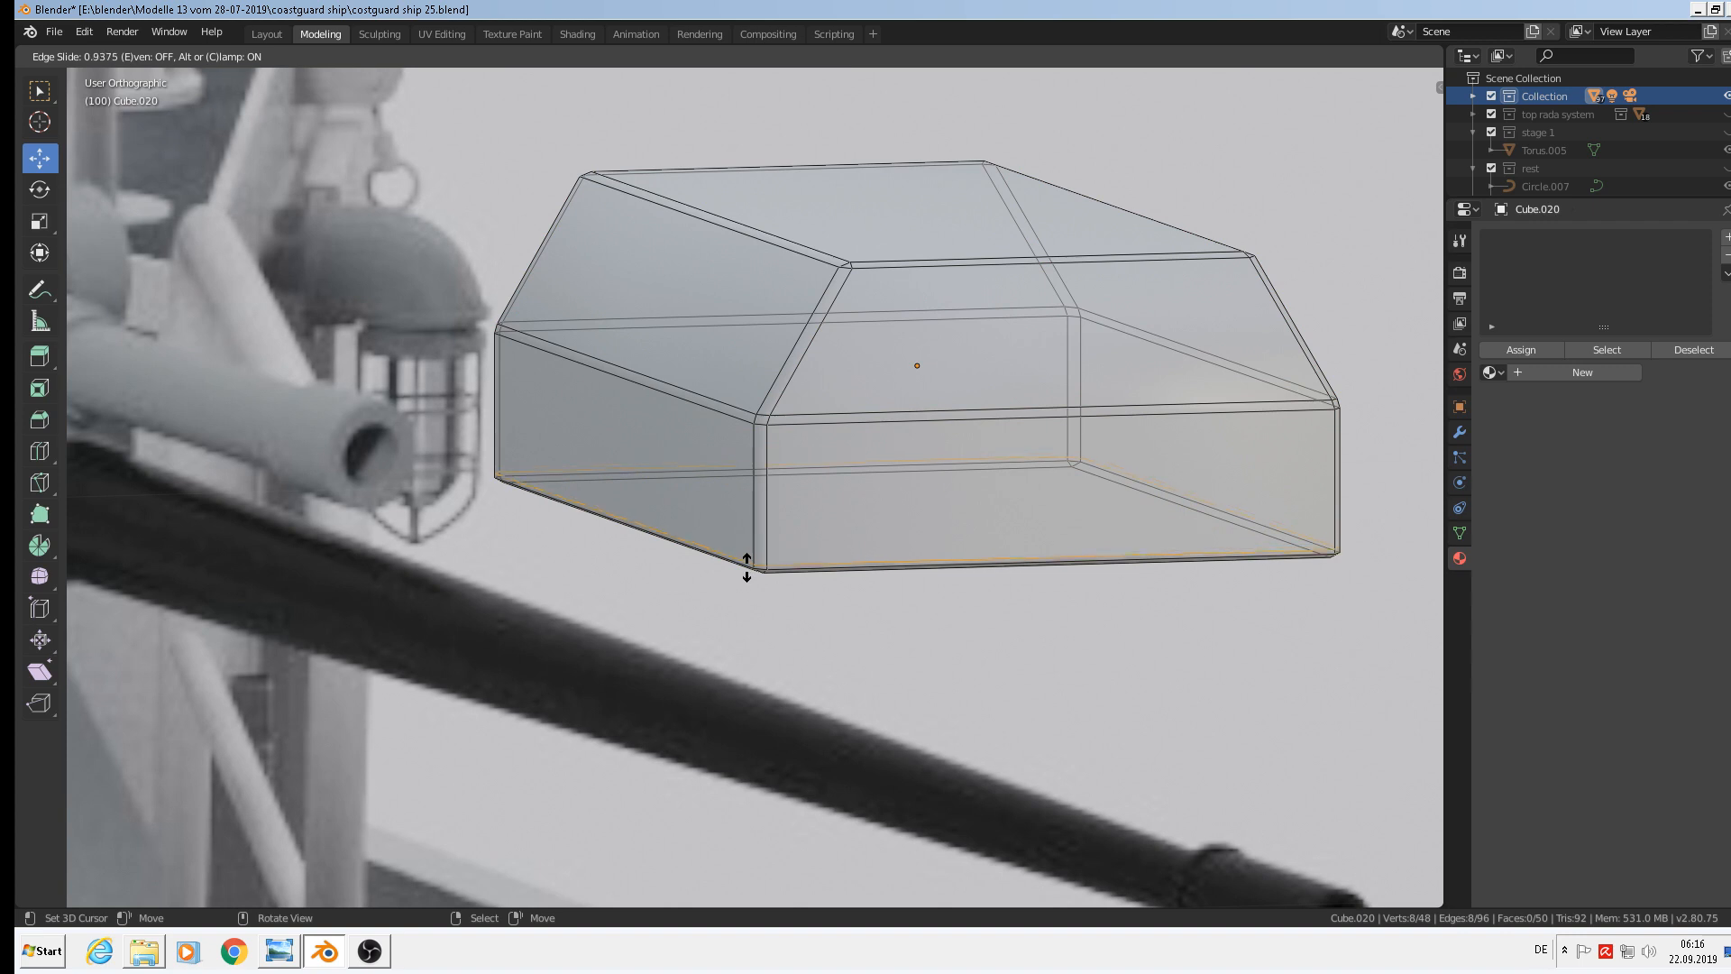
{"action": "left_click", "coordinate": [747, 566]}
{"action": "key", "text": "Tab"}
Move the housing along X and upward so it sits just above the front plate over the barrel
{"action": "scroll", "coordinate": [765, 500], "scroll_direction": "down", "scroll_amount": 8}
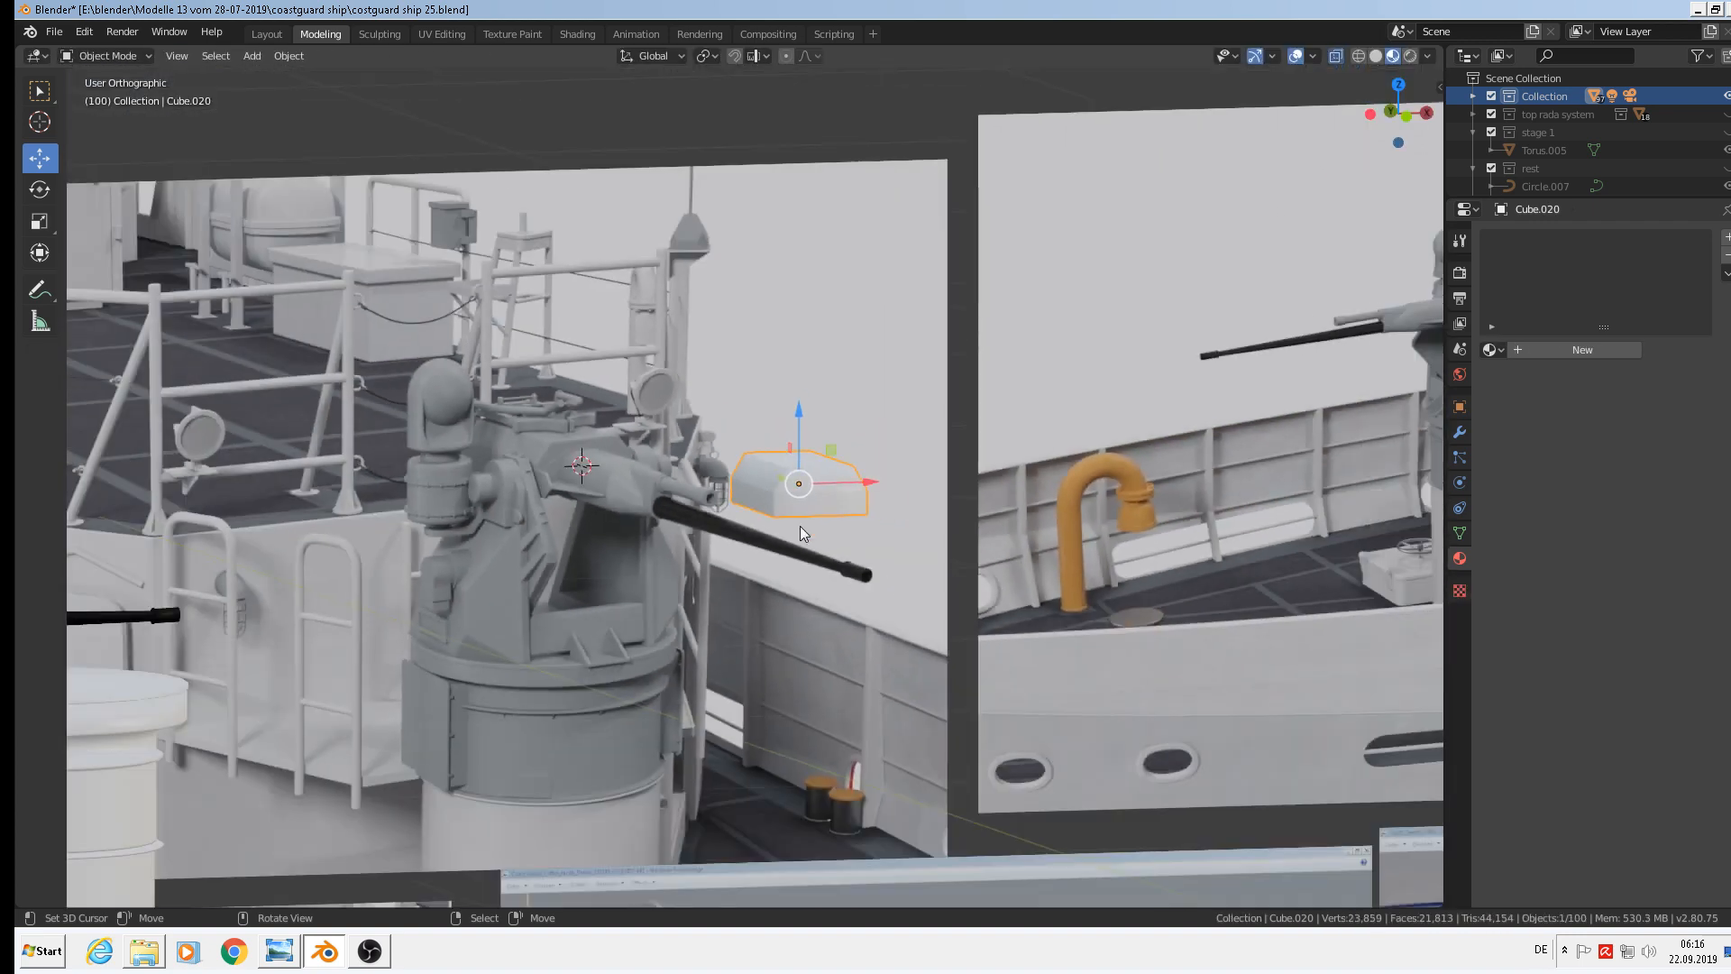
{"action": "scroll", "coordinate": [769, 539], "scroll_direction": "down", "scroll_amount": 2}
{"action": "middle_click_drag", "start_coordinate": [768, 539], "coordinate": [1228, 465], "text": "shift"}
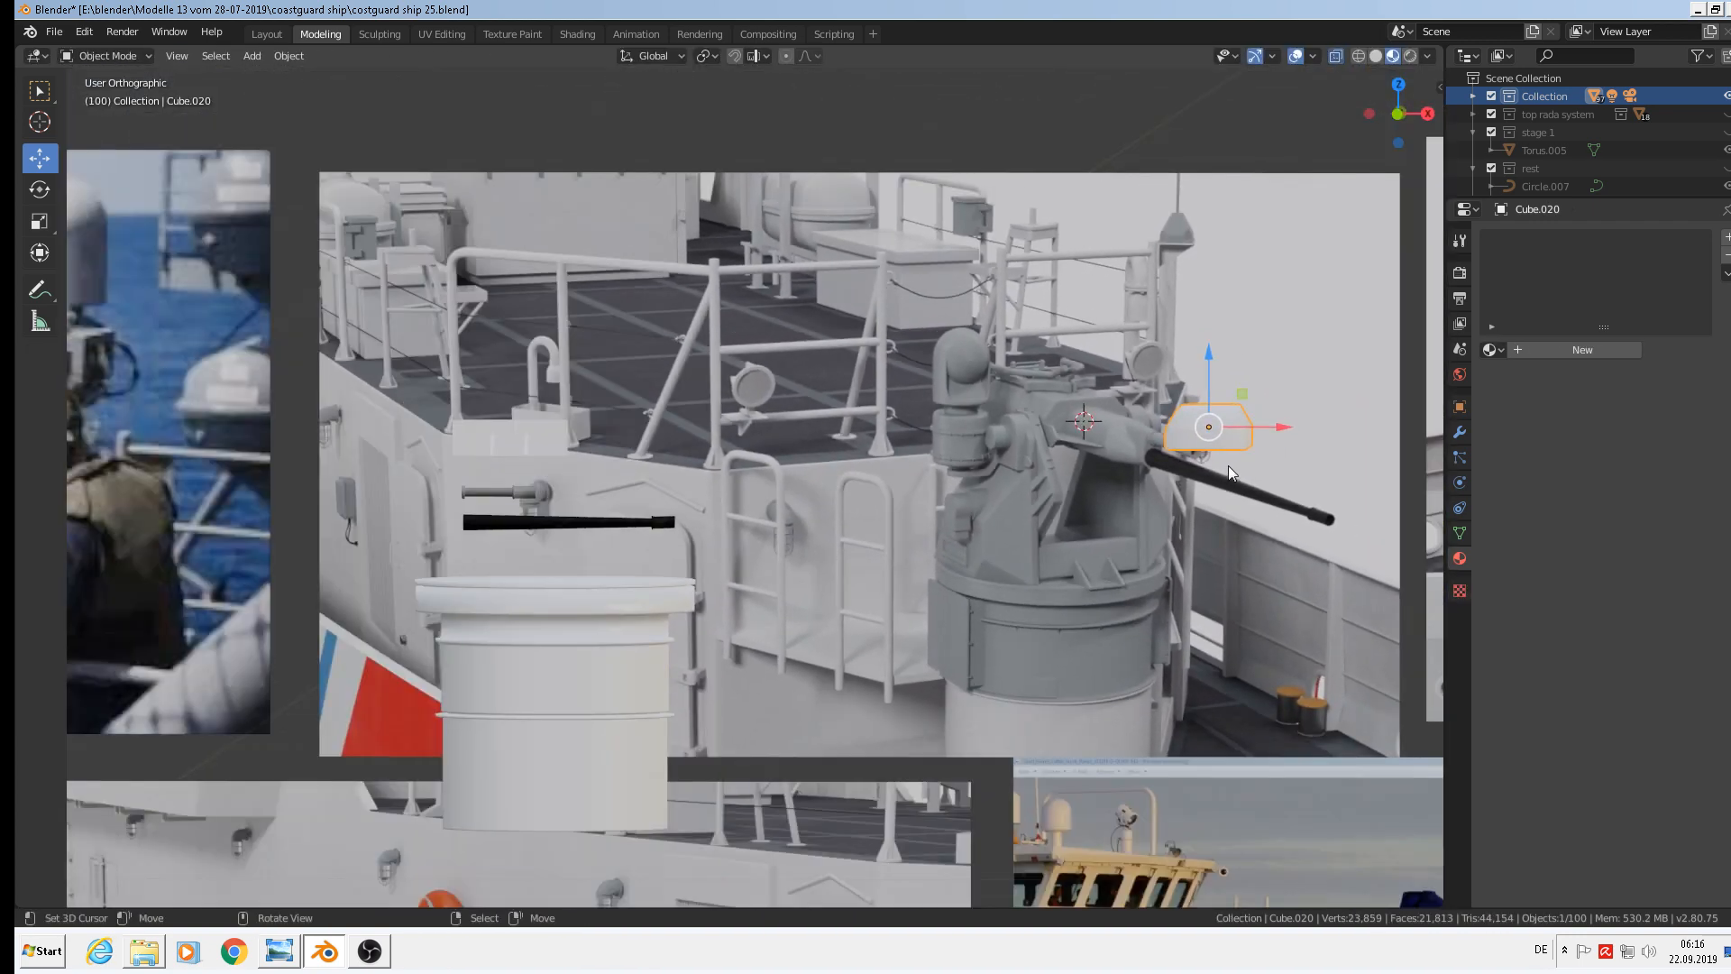
{"action": "key", "text": "g"}
{"action": "key", "text": "x"}
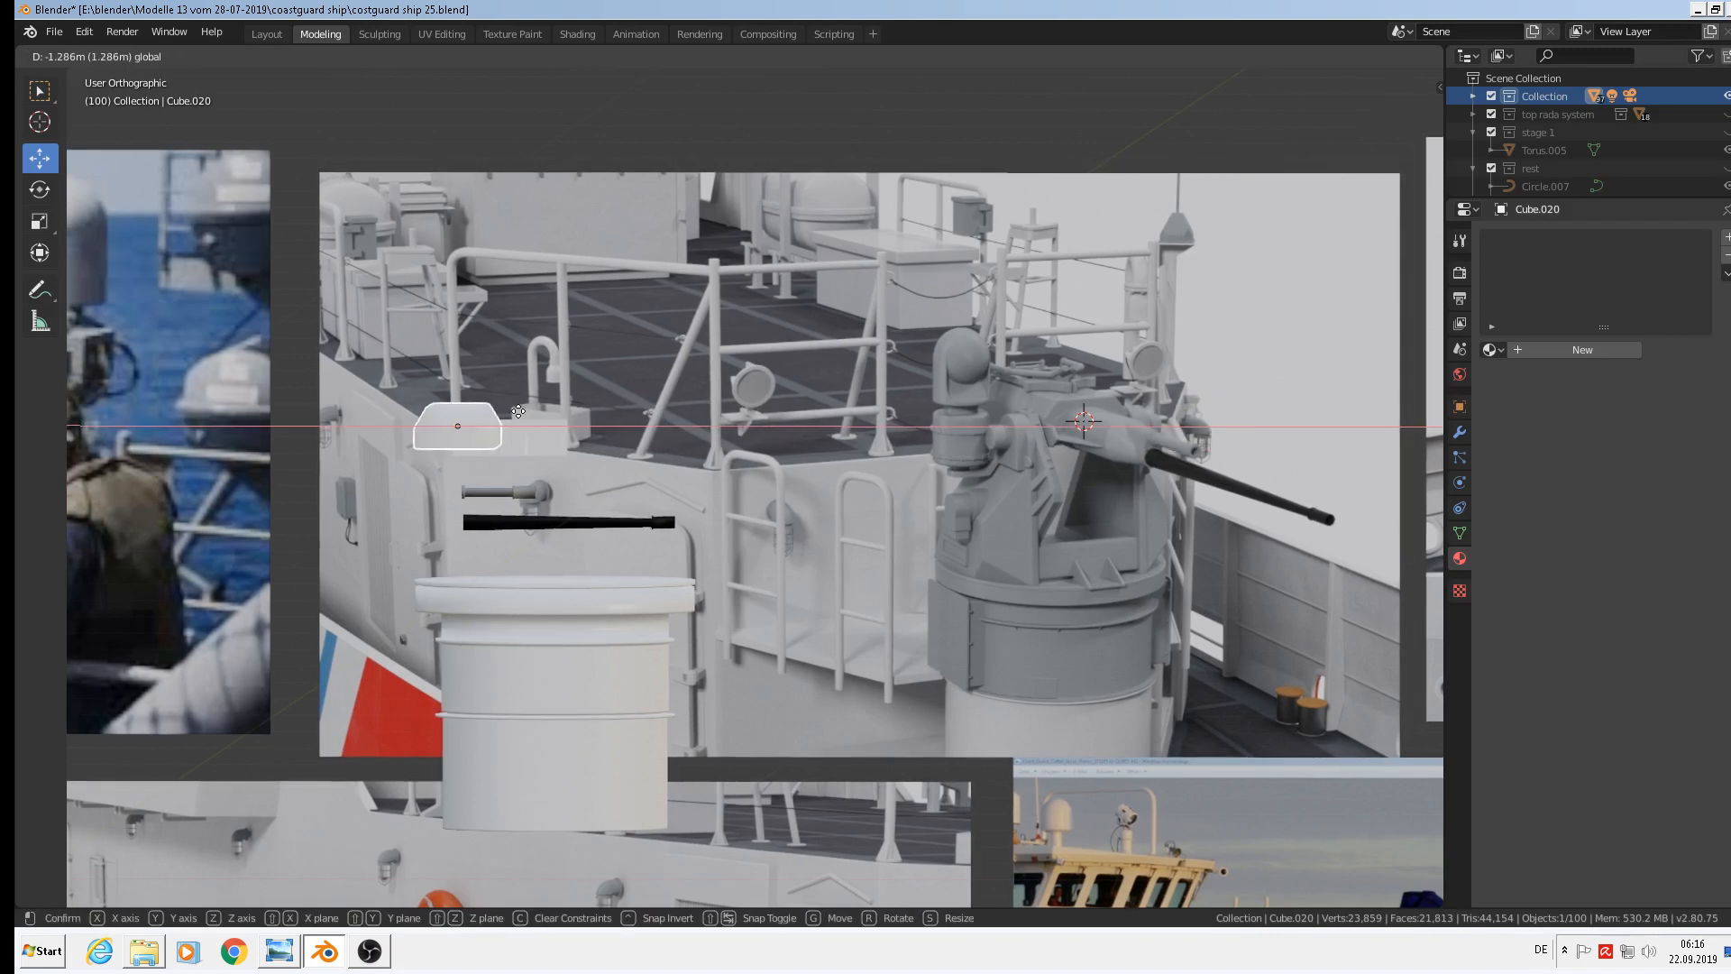
{"action": "left_click_drag", "start_coordinate": [518, 411], "coordinate": [555, 387]}
Assign the existing light gray metal material to the housing and to the front plate below it
{"action": "left_click", "coordinate": [1487, 349]}
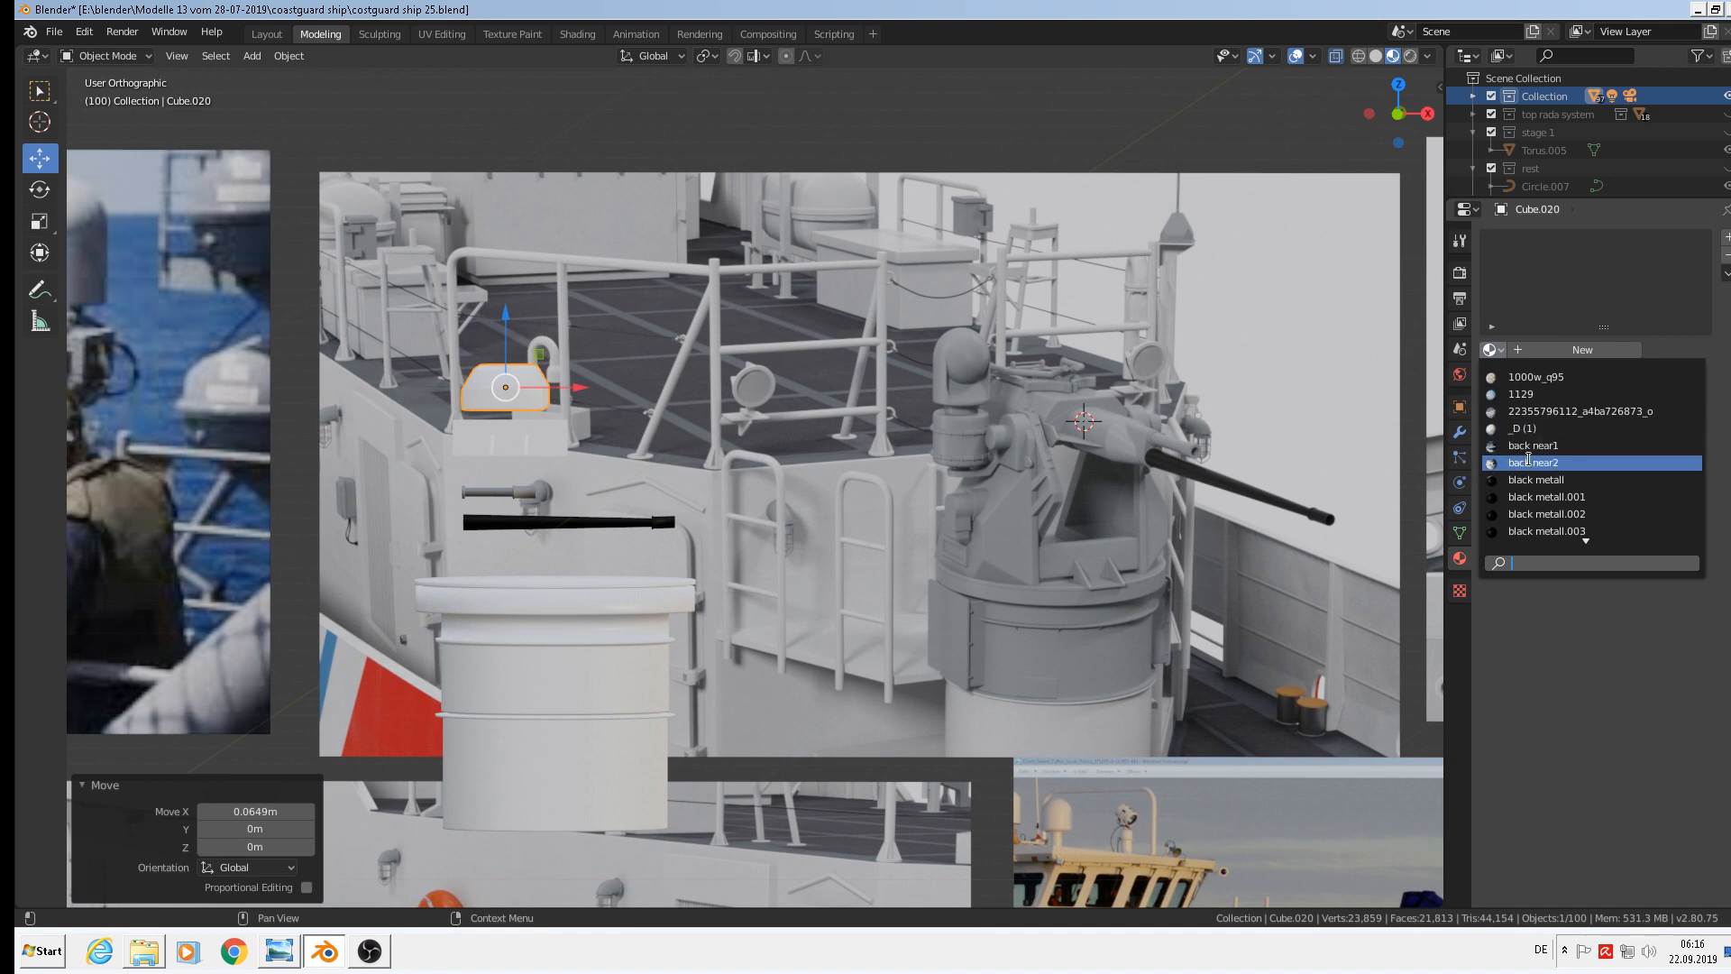
{"action": "type", "text": "lig"}
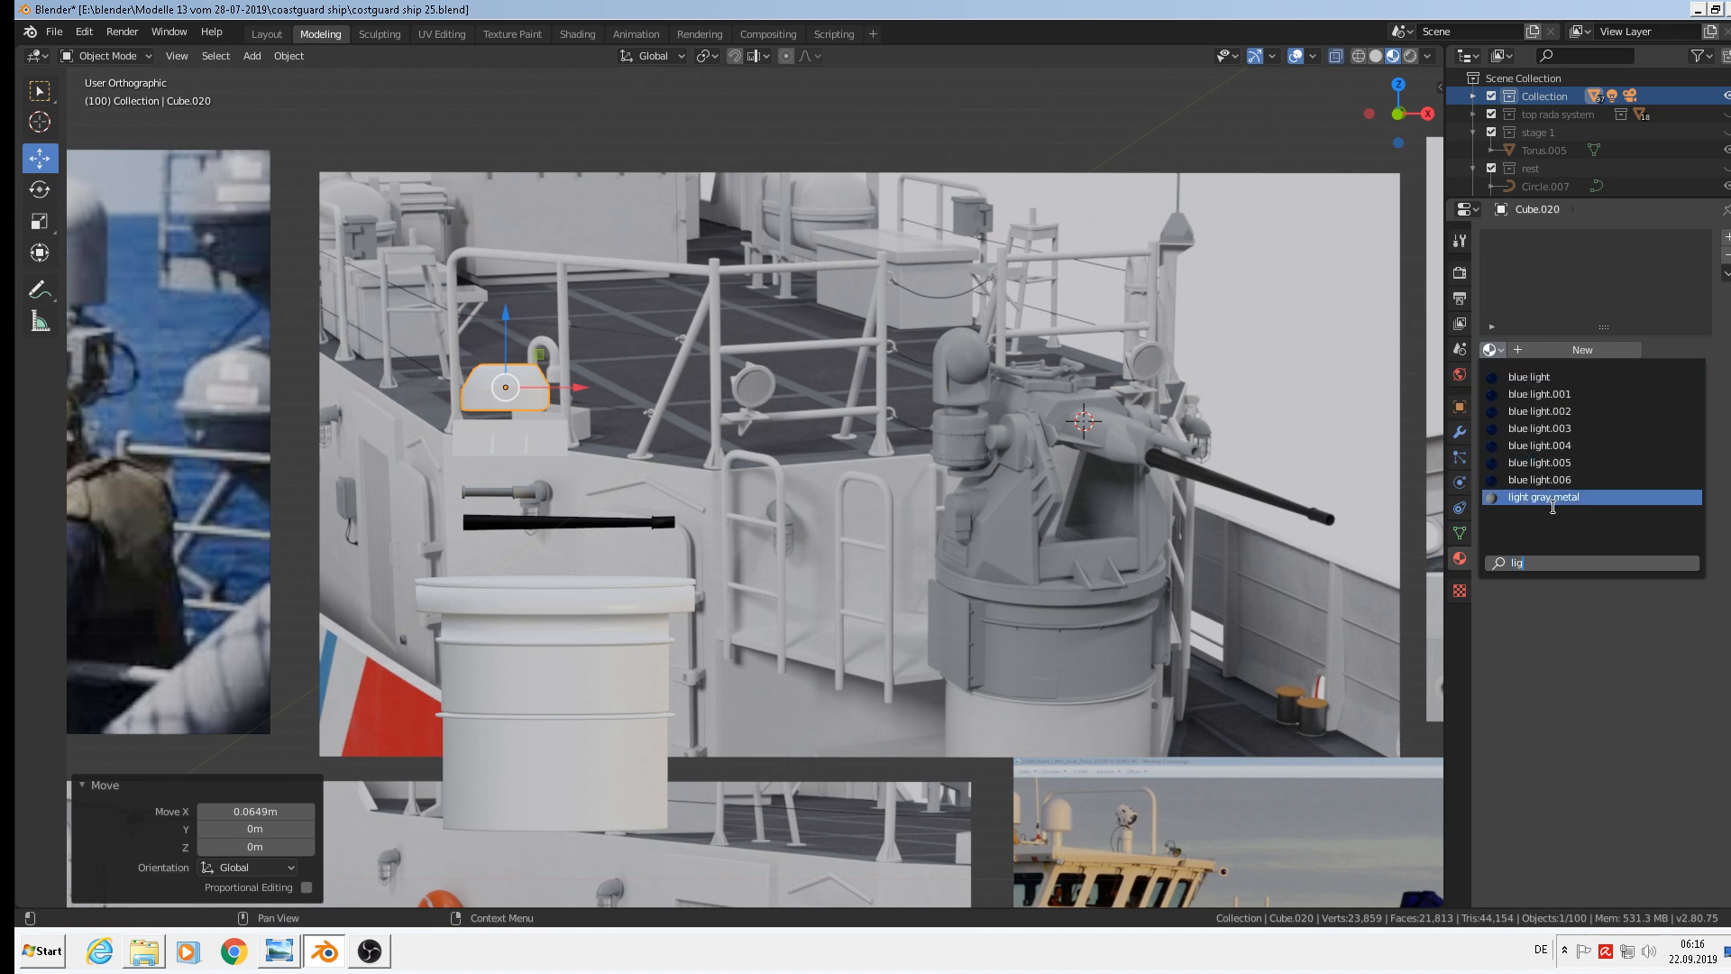
{"action": "left_click", "coordinate": [1522, 497]}
{"action": "left_click", "coordinate": [527, 446]}
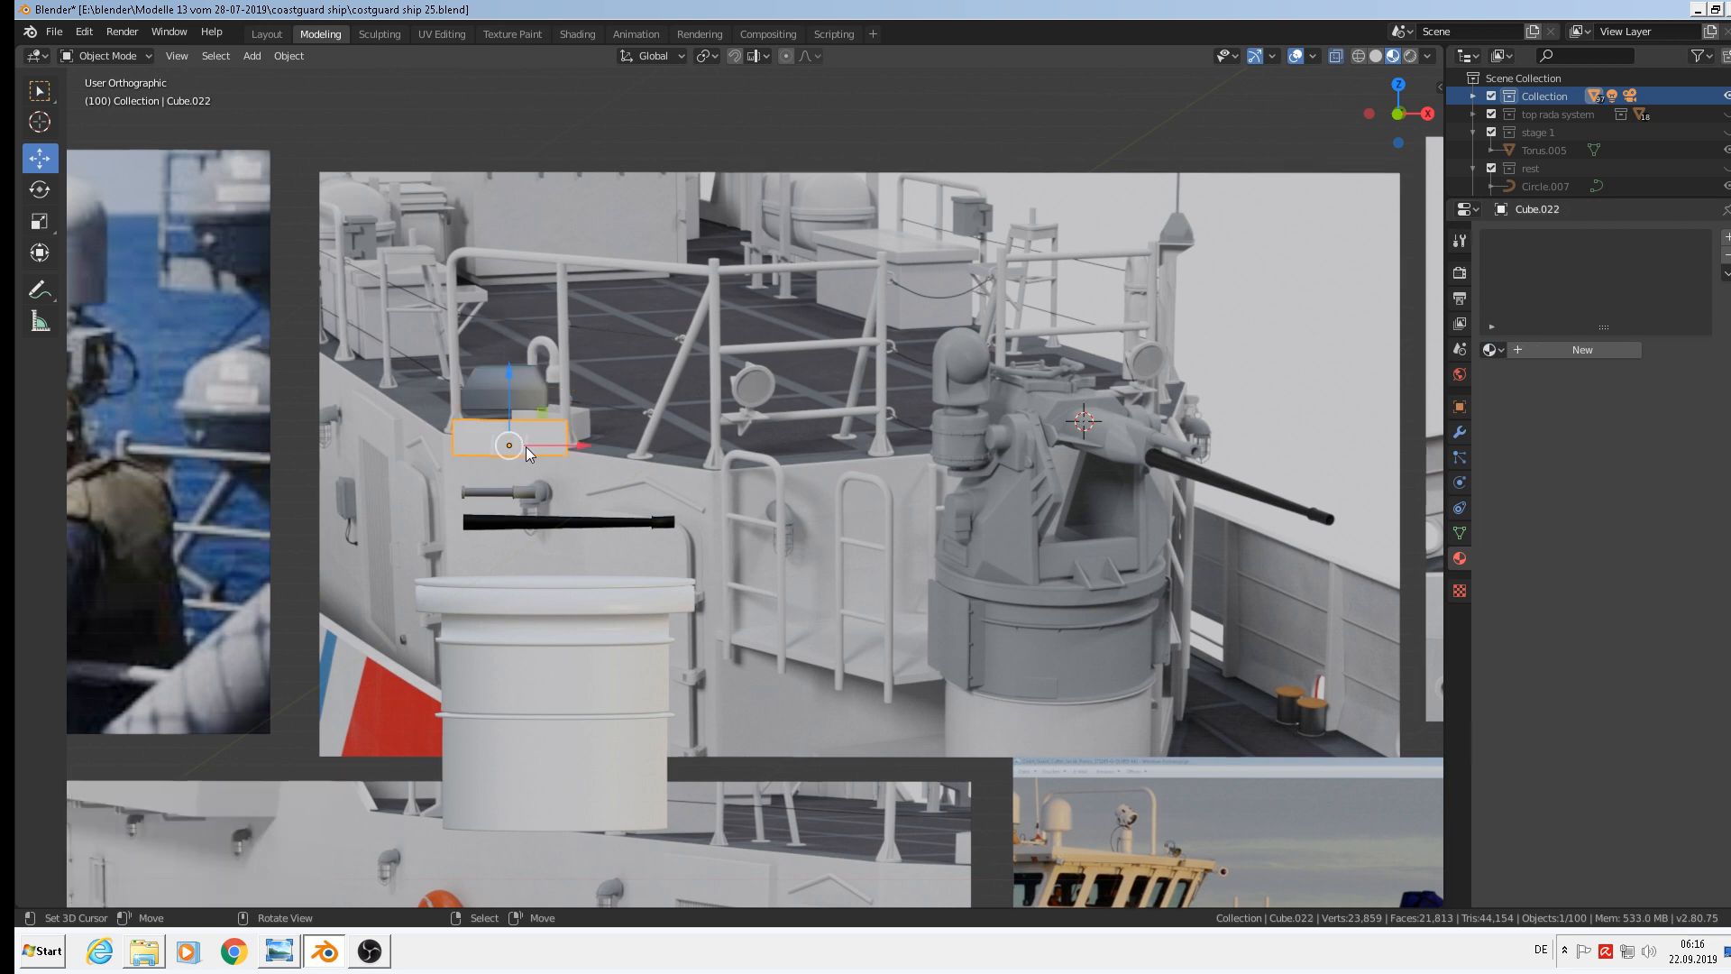
{"action": "left_click", "coordinate": [1492, 351]}
{"action": "type", "text": "l"}
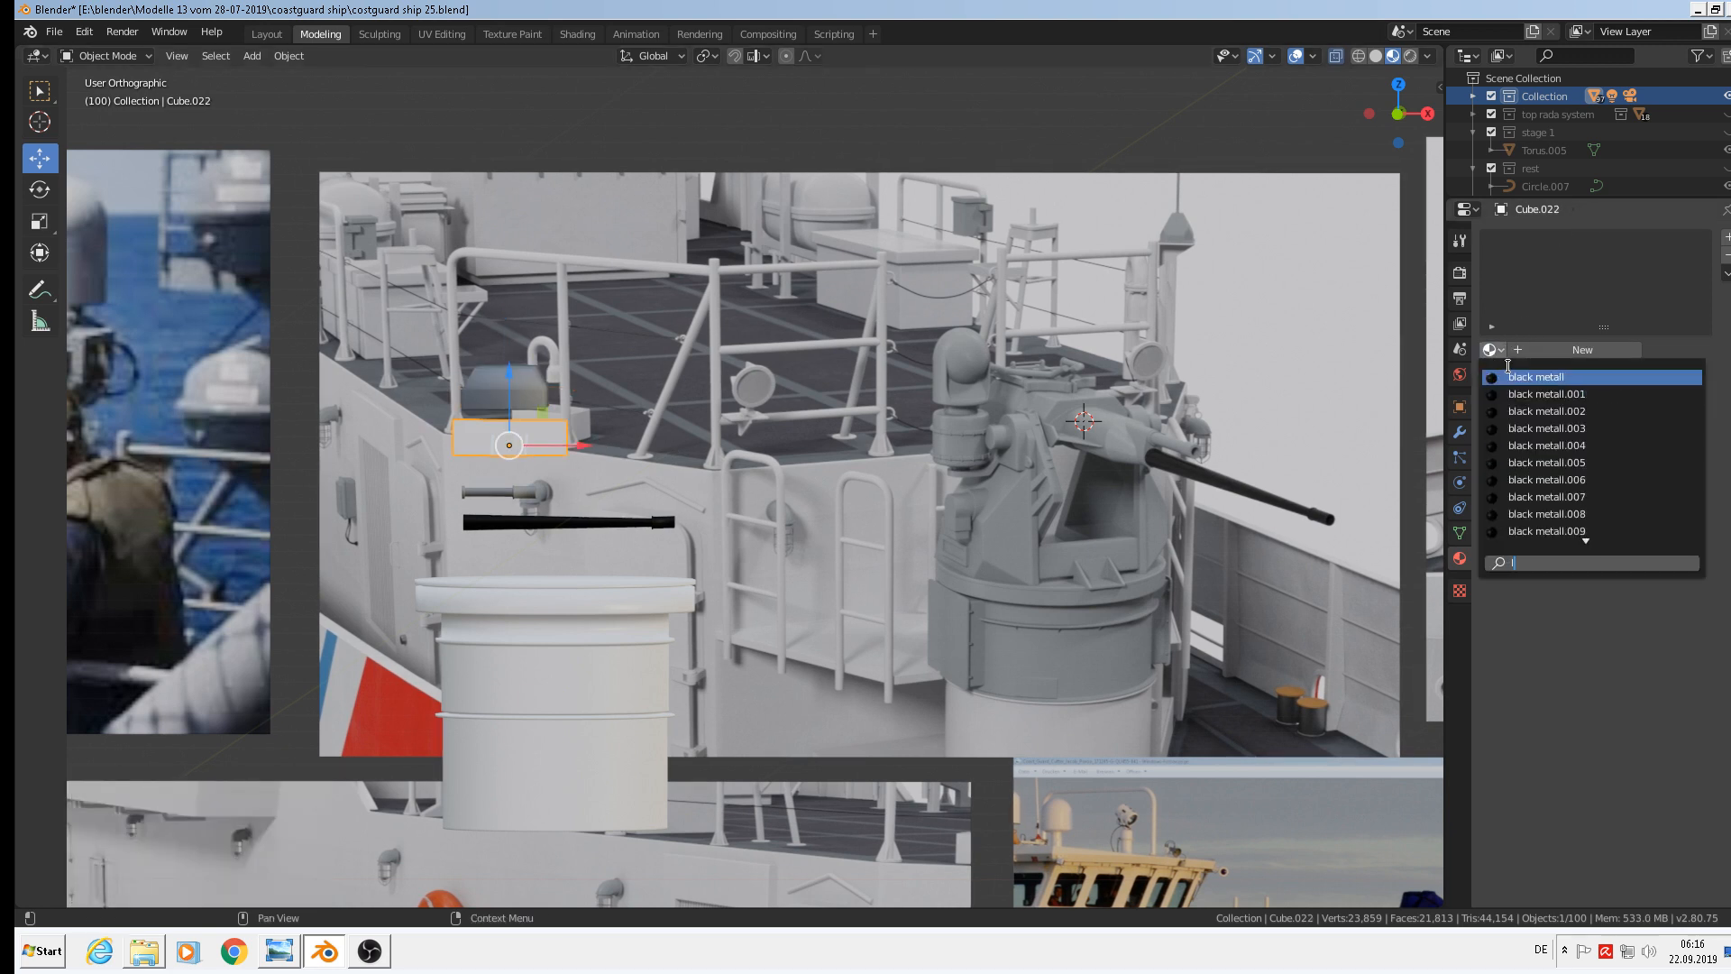
{"action": "type", "text": "ight"}
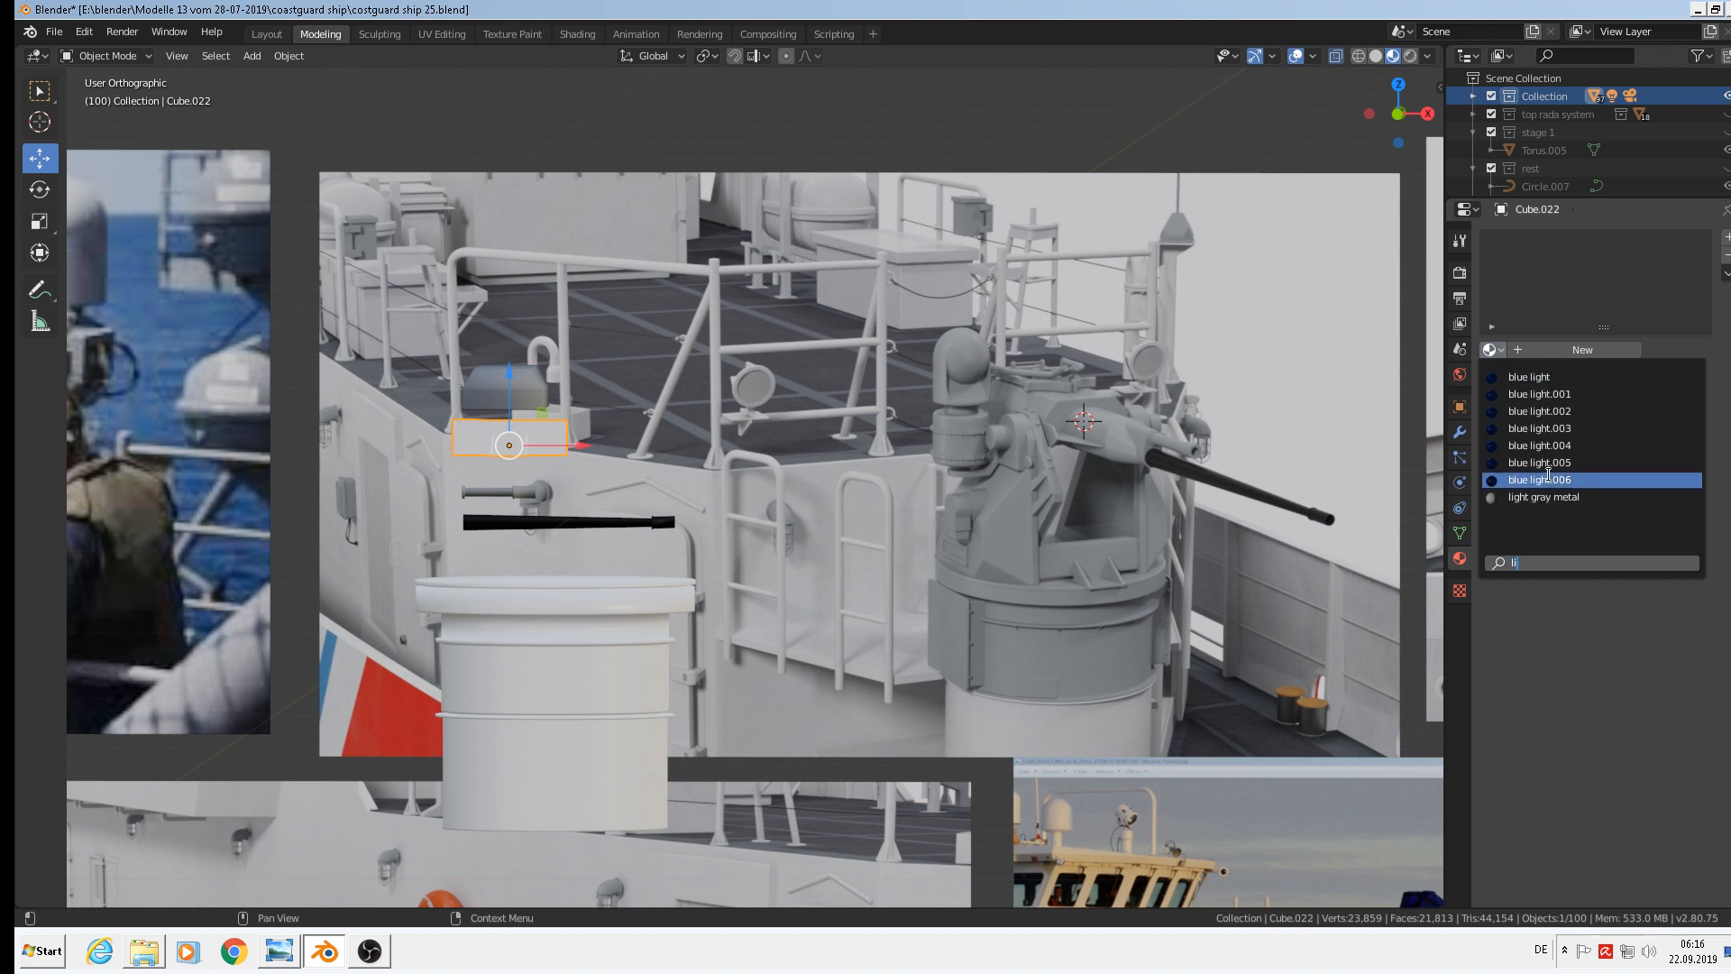
{"action": "left_click", "coordinate": [1547, 487]}
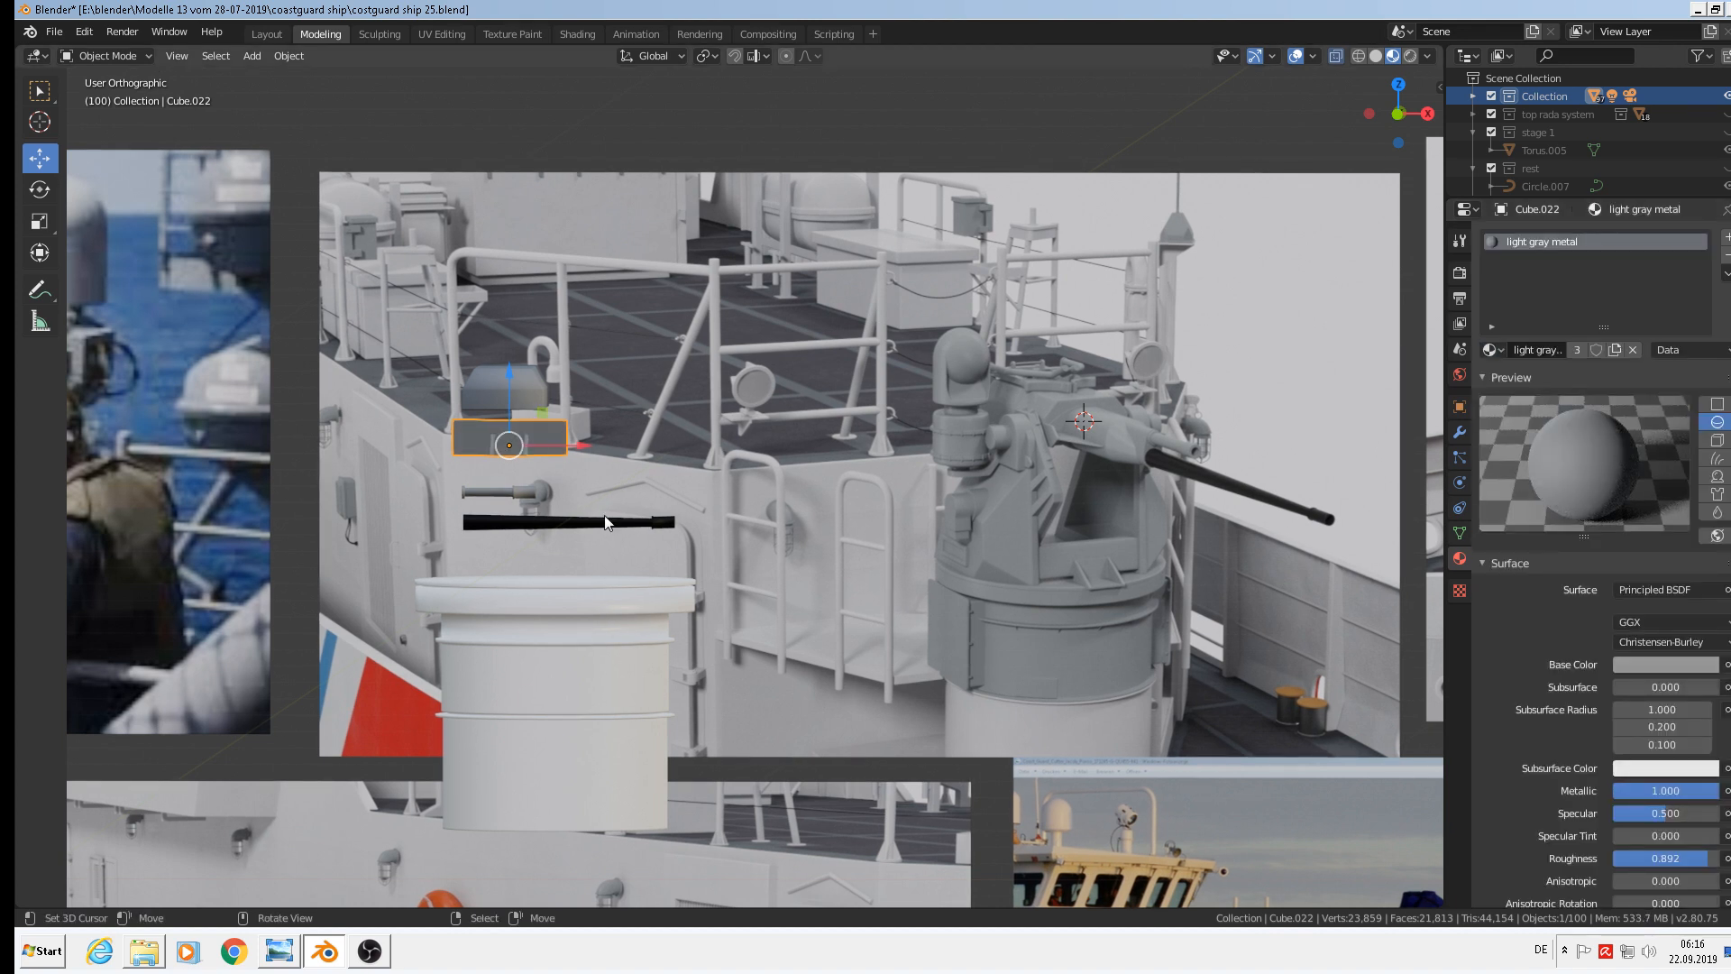
Assign the existing white metal material to the cylindrical pedestal and add a second, empty material slot
{"action": "left_click", "coordinate": [604, 624]}
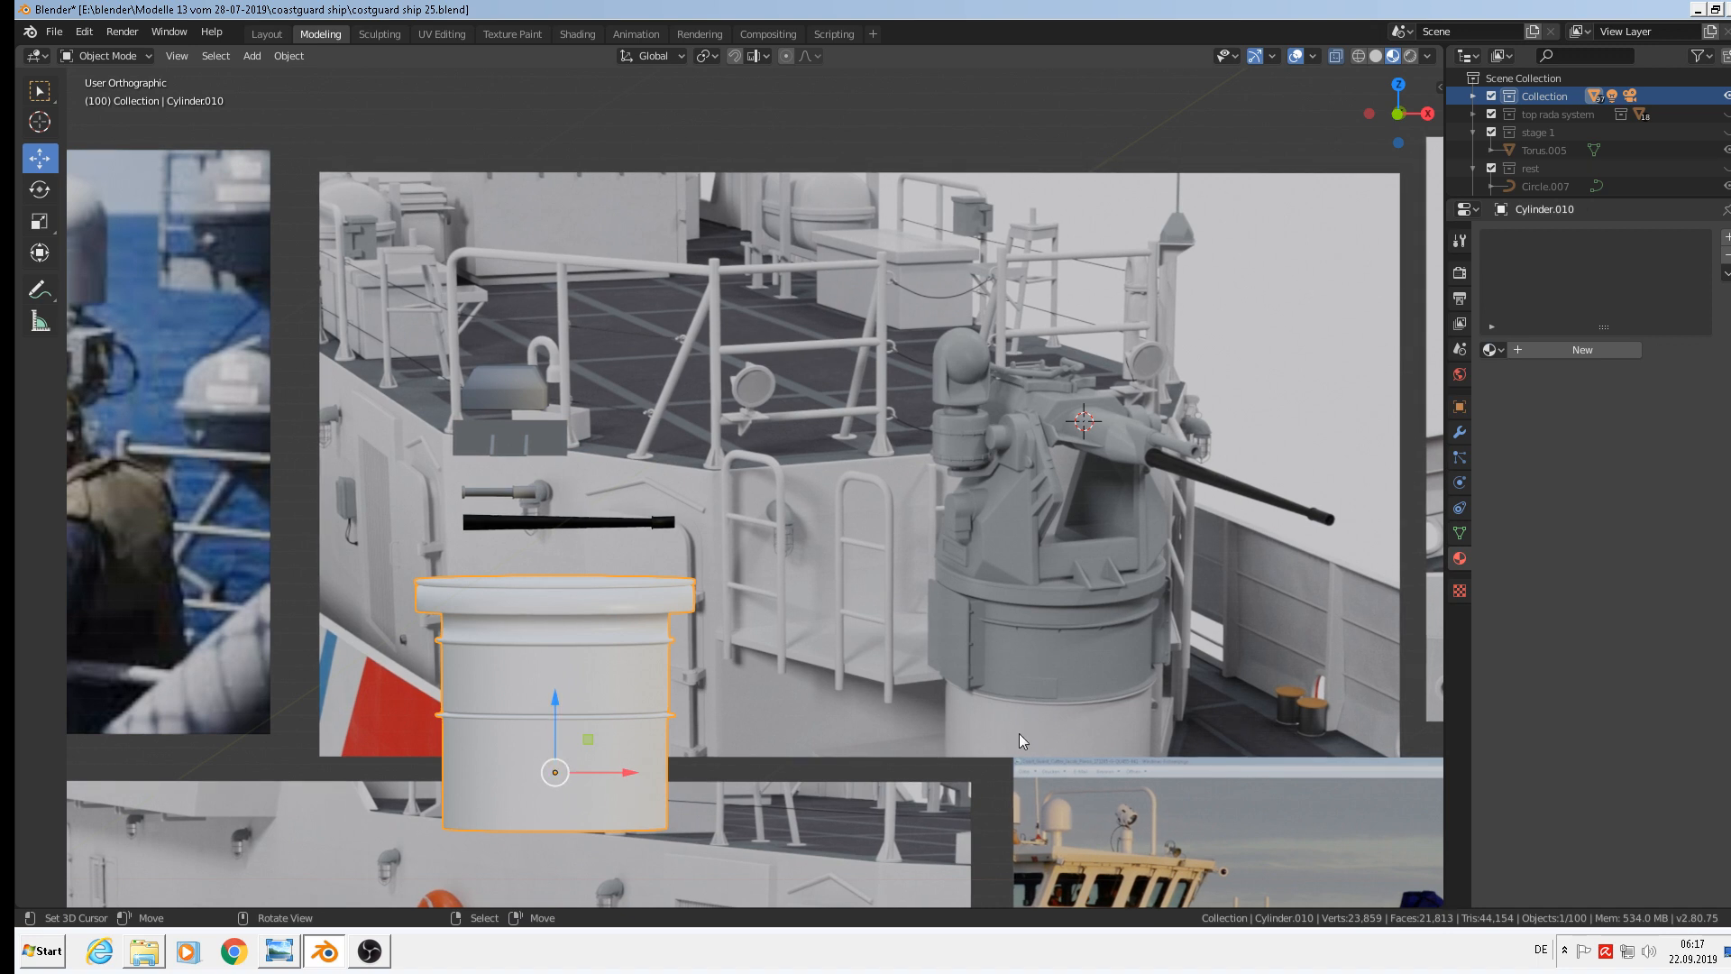
{"action": "left_click", "coordinate": [1492, 350]}
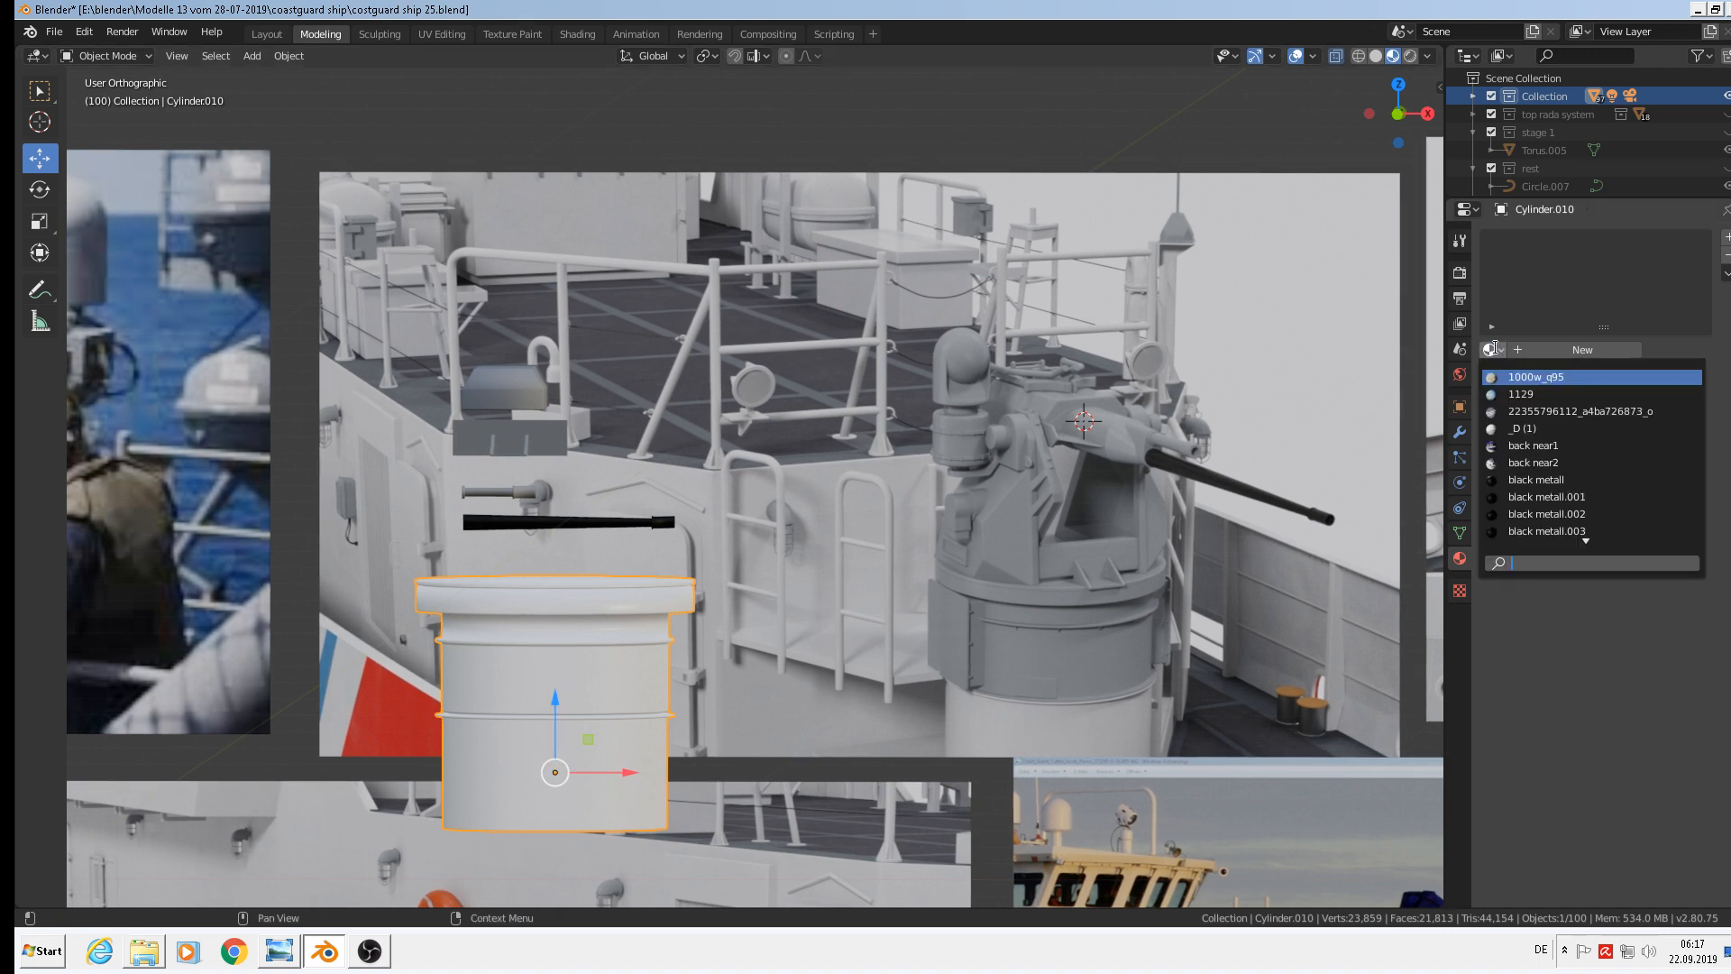
{"action": "type", "text": "wh"}
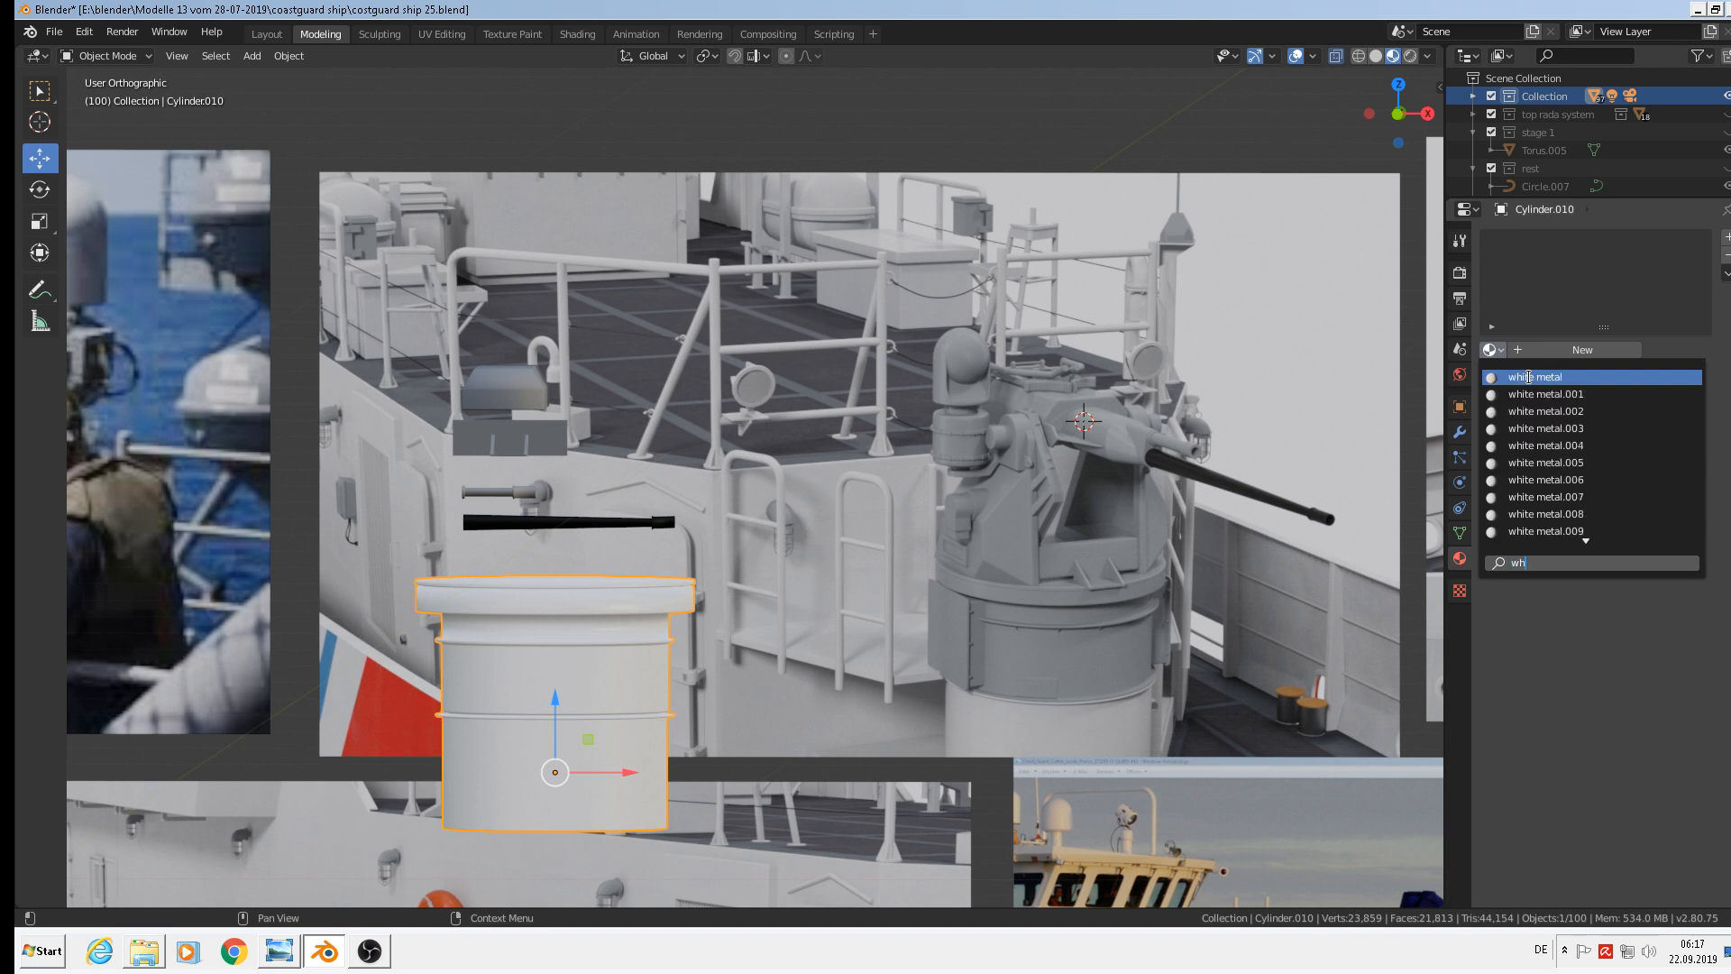
{"action": "left_click", "coordinate": [1535, 377]}
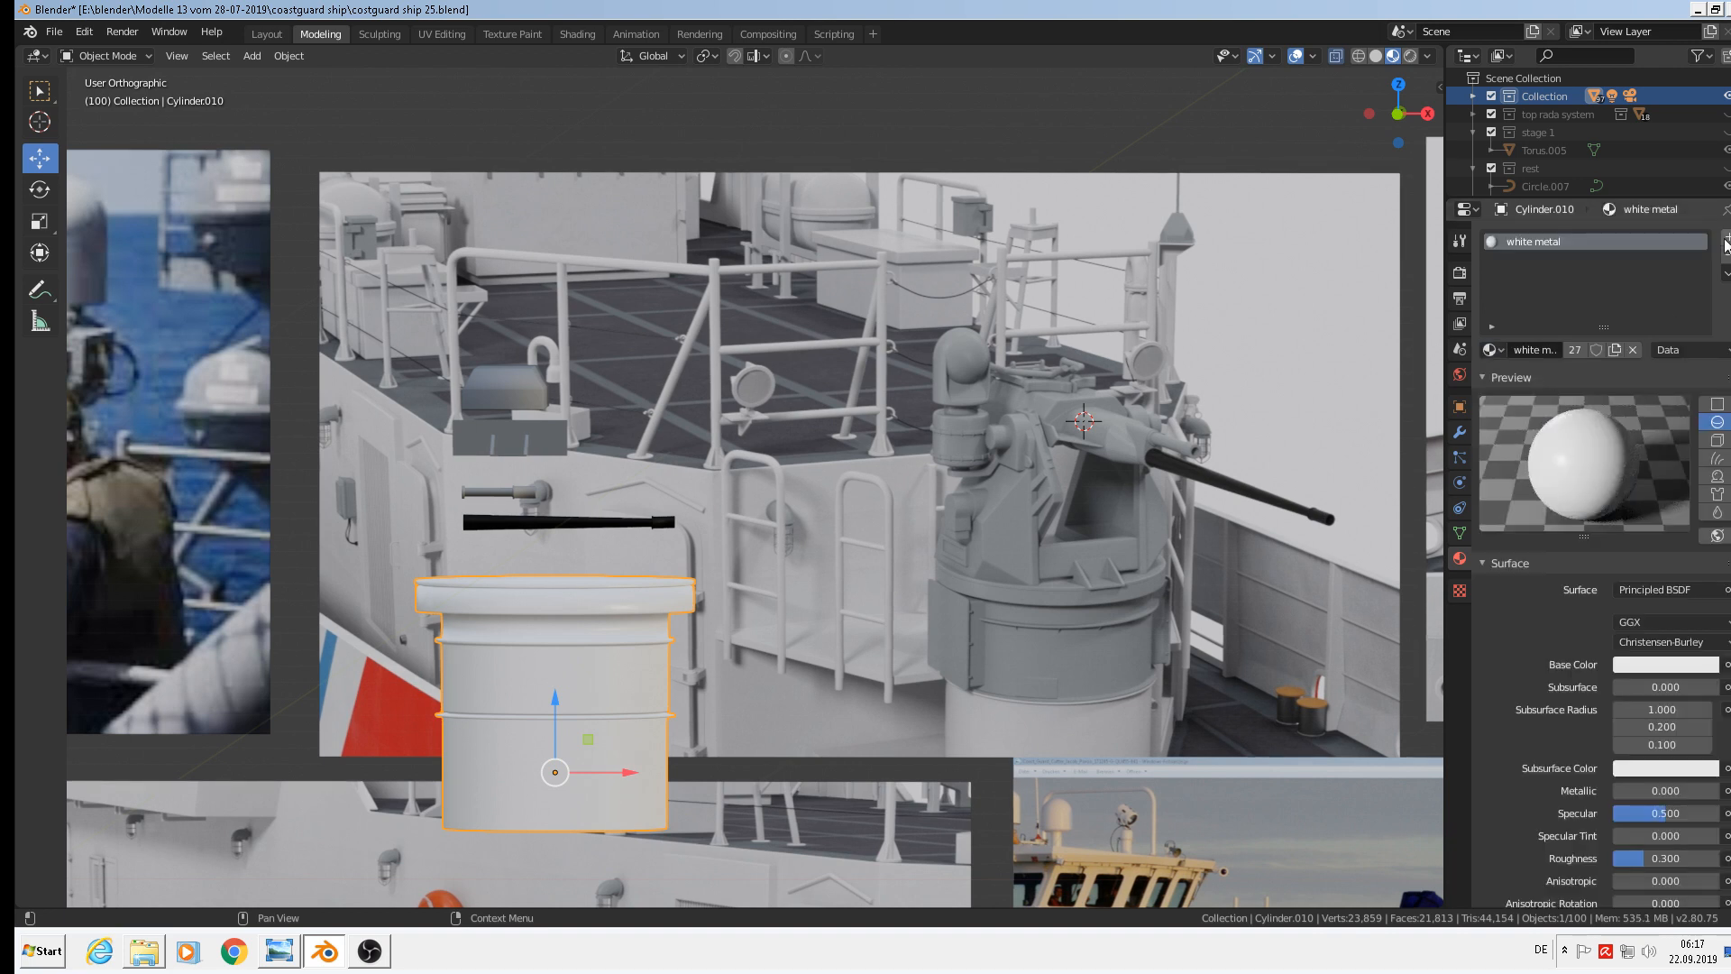
{"action": "left_click", "coordinate": [1726, 237]}
{"action": "left_click", "coordinate": [1492, 350]}
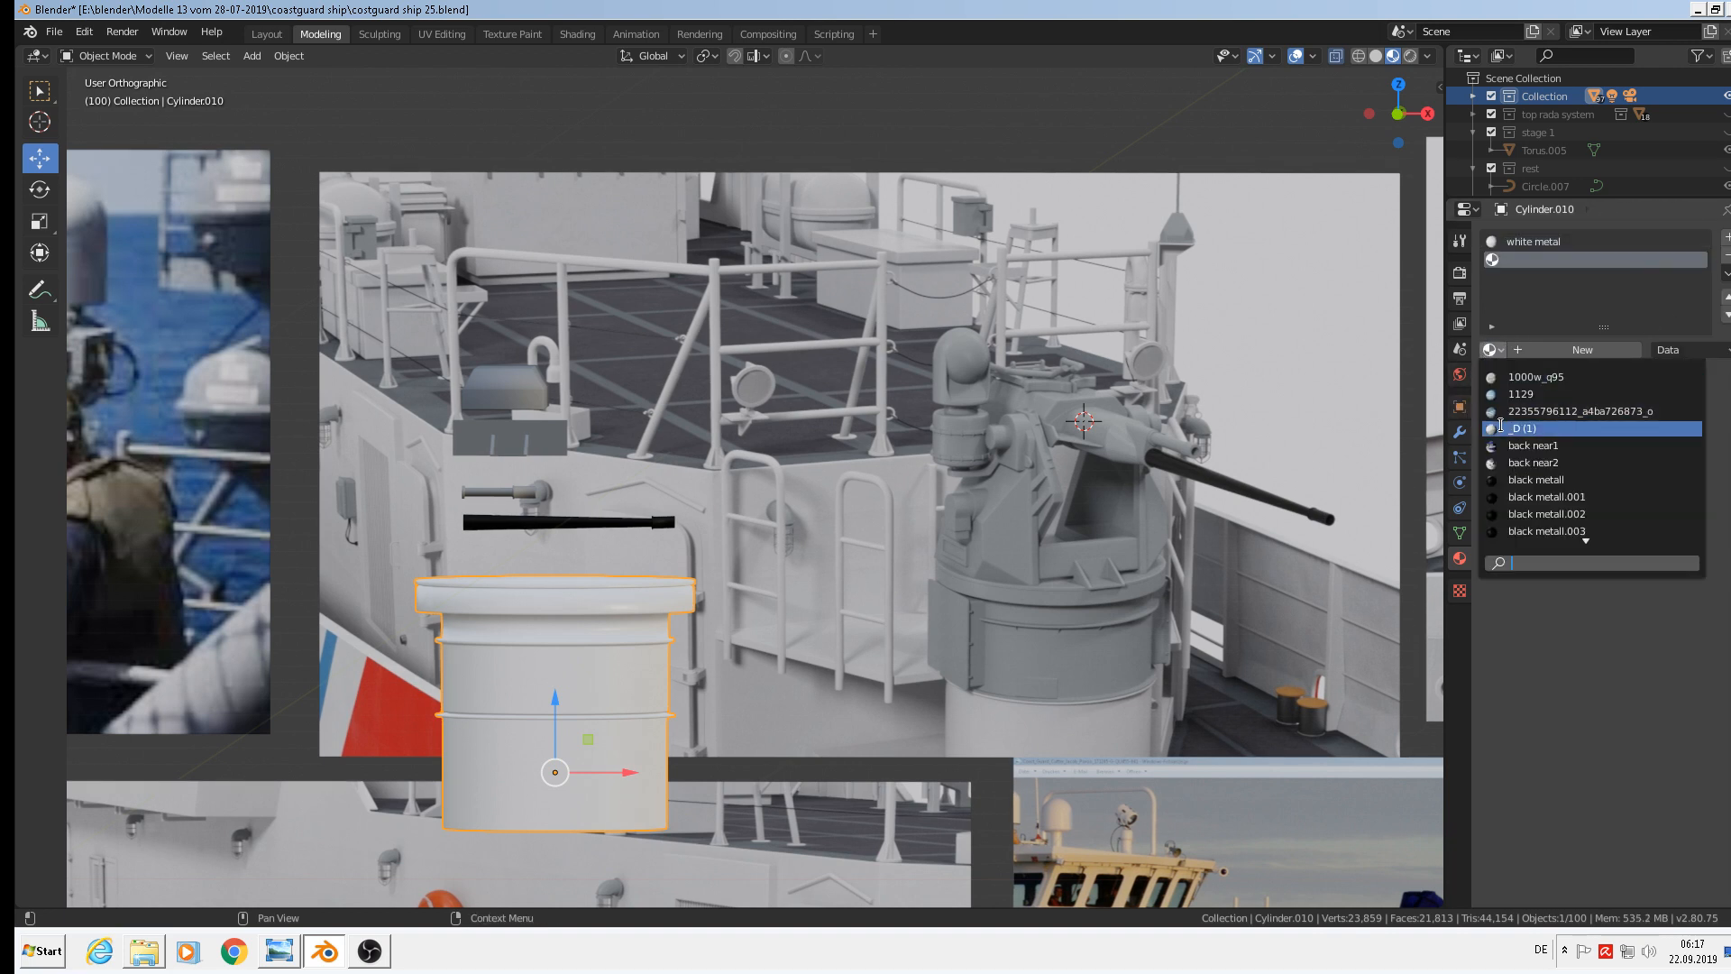
{"action": "type", "text": "gre"}
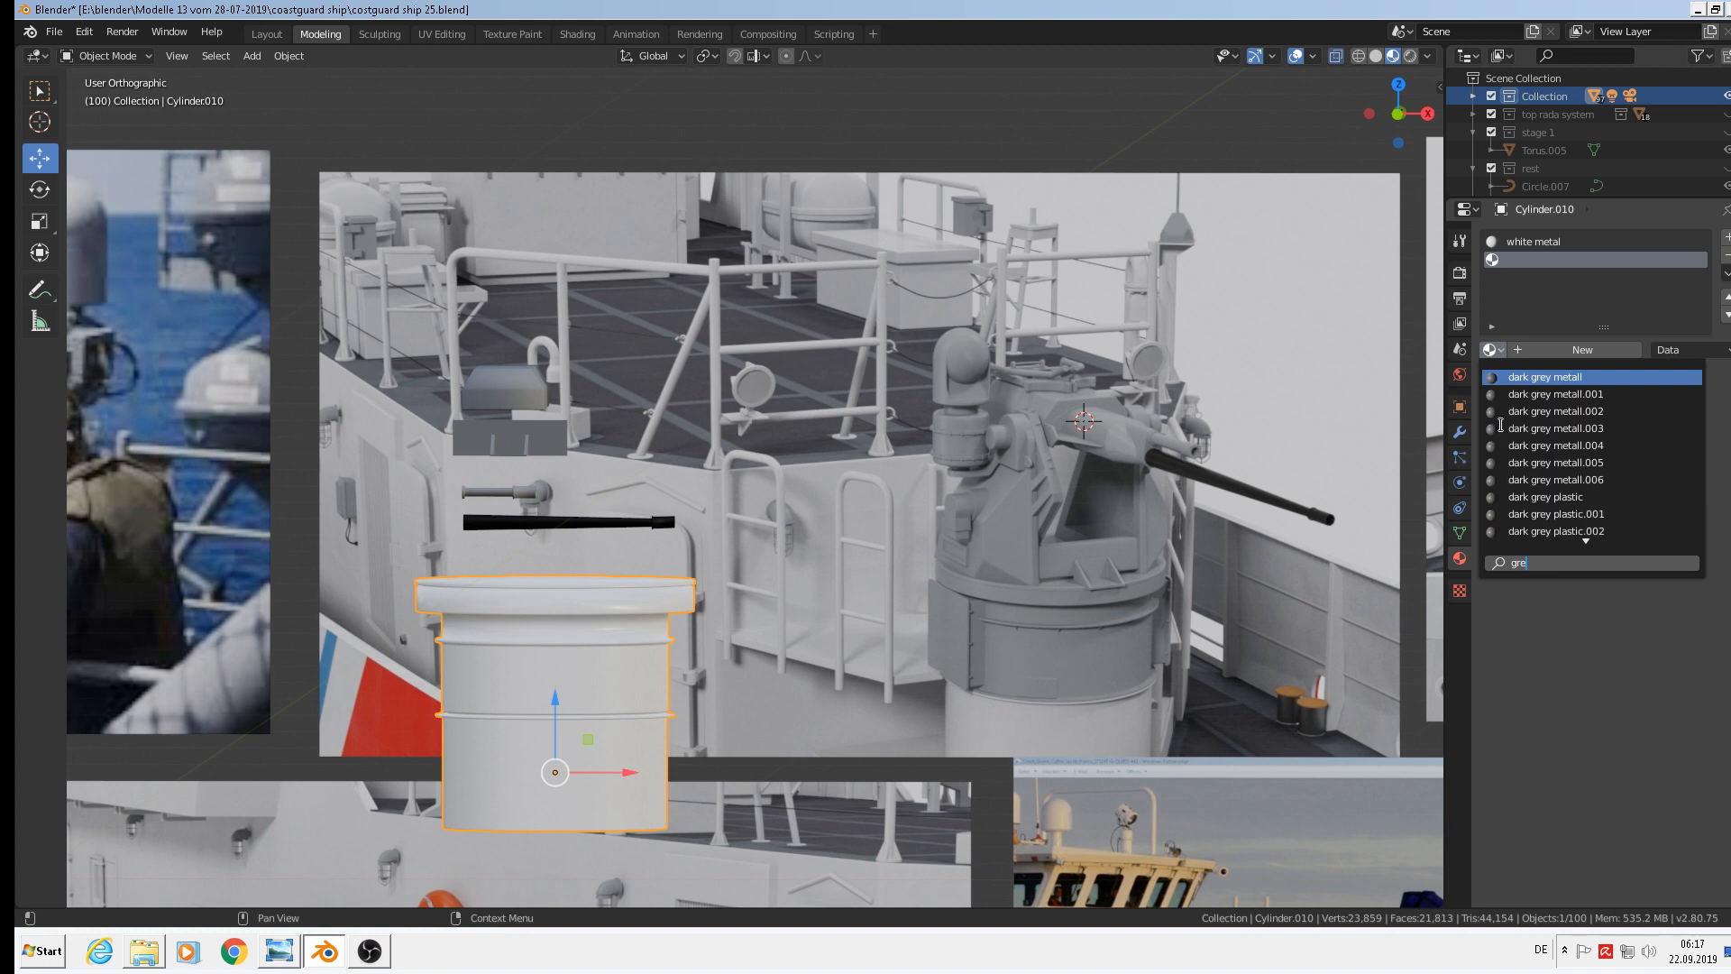
{"action": "type", "text": "e"}
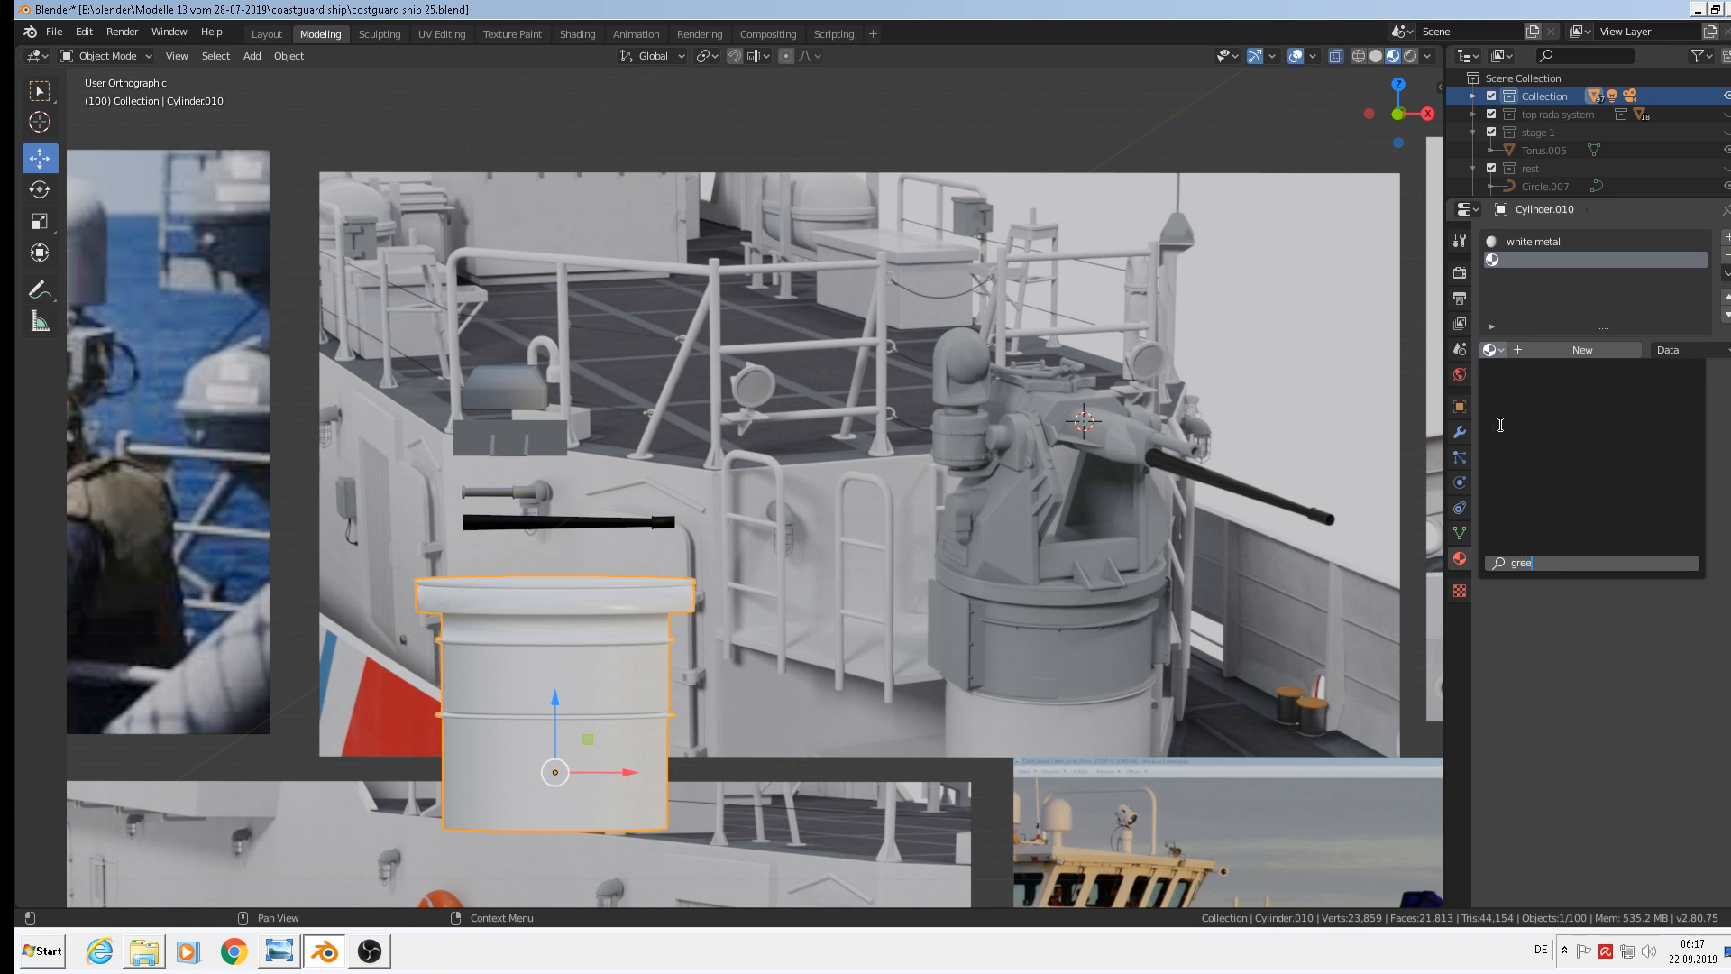
{"action": "key", "text": "BackSpace"}
{"action": "scroll", "coordinate": [1501, 426], "scroll_direction": "down", "scroll_amount": 13}
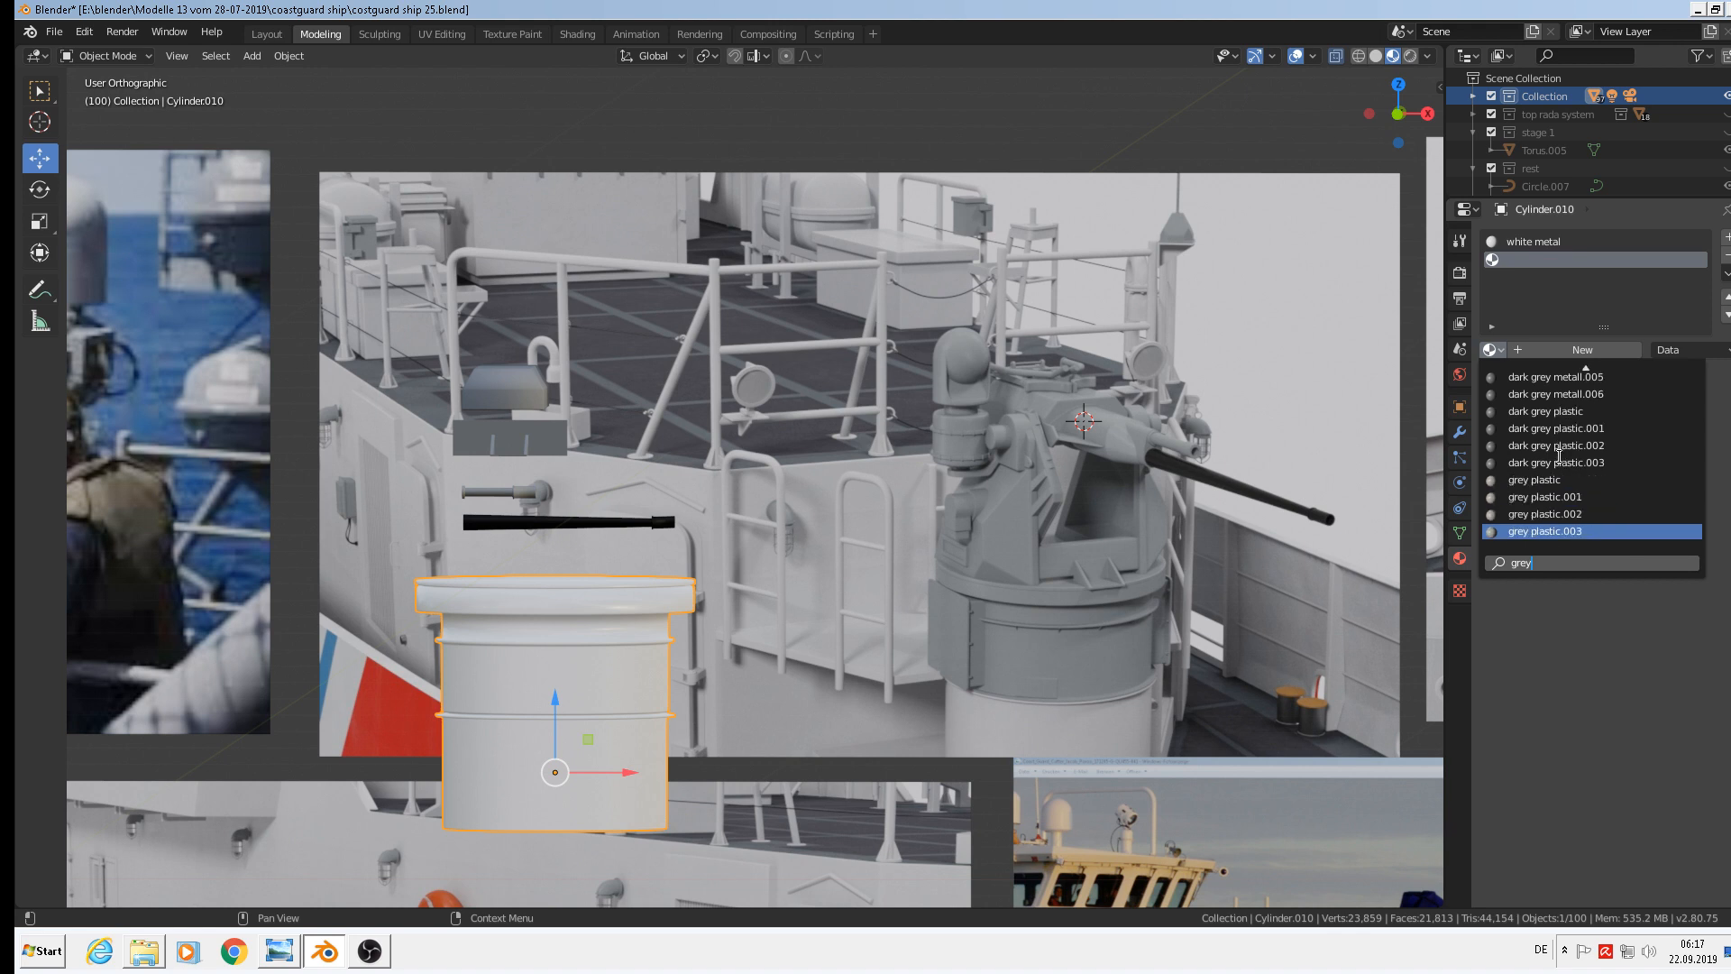
{"action": "scroll", "coordinate": [1559, 455], "scroll_direction": "up", "scroll_amount": 14}
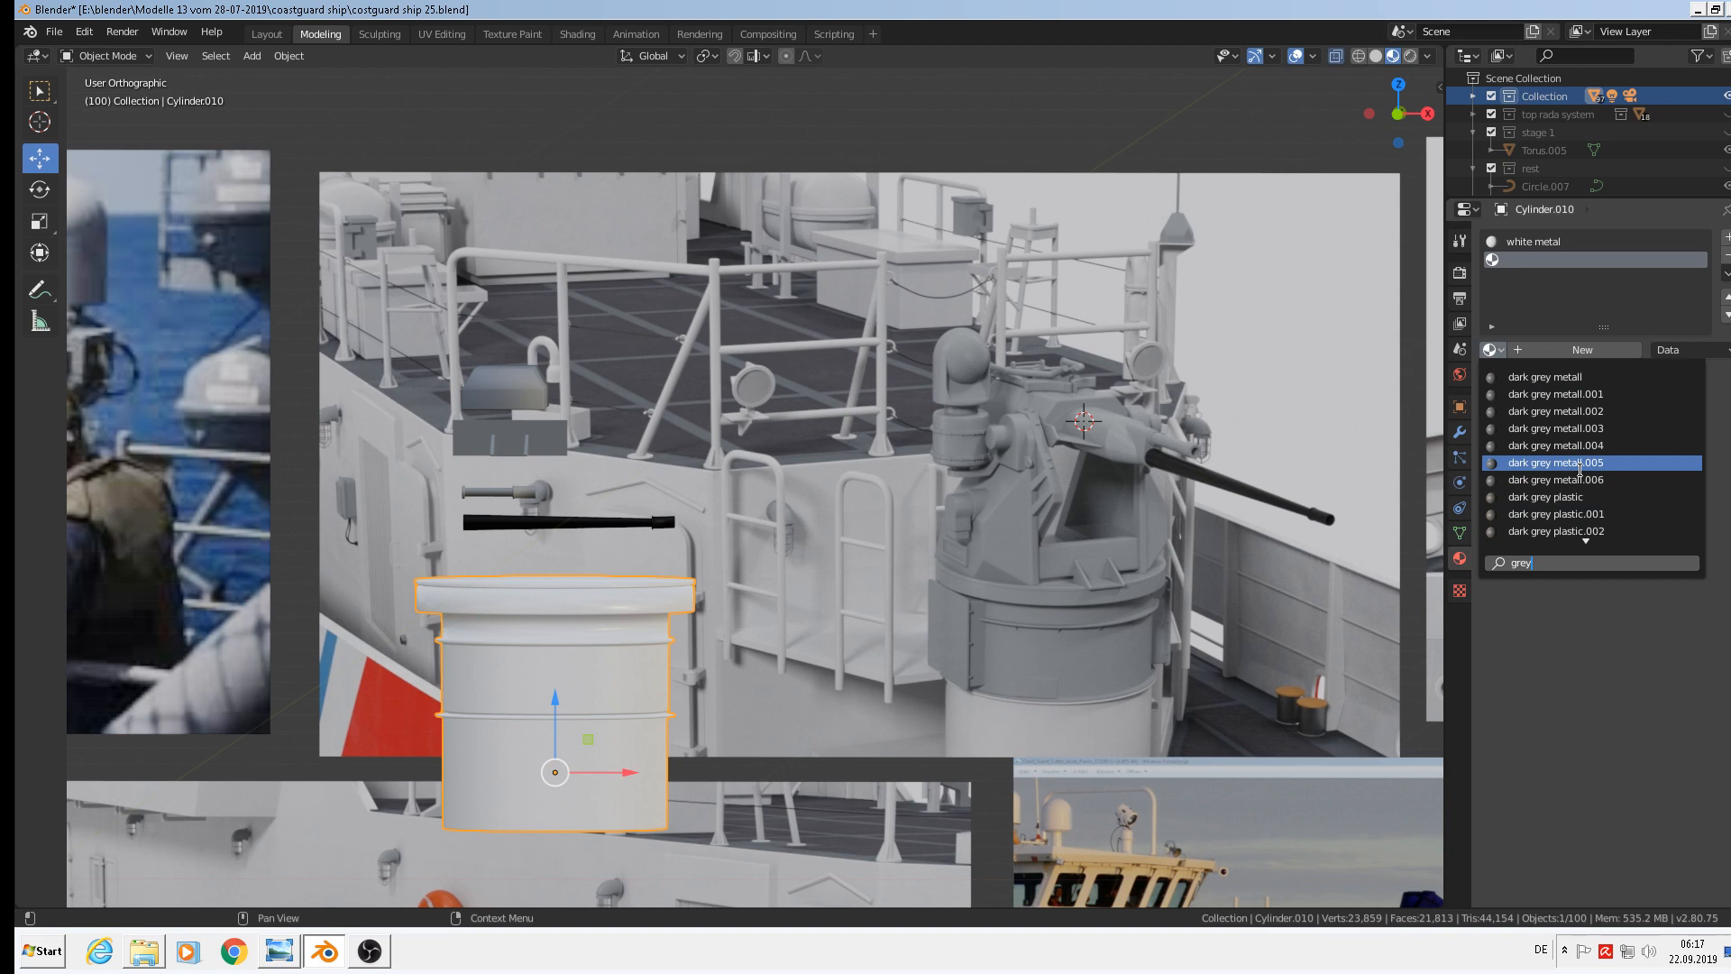
{"action": "key", "text": "BackSpace"}
{"action": "key", "text": "BackSpace"}
{"action": "key", "text": "BackSpace"}
{"action": "key", "text": "BackSpace"}
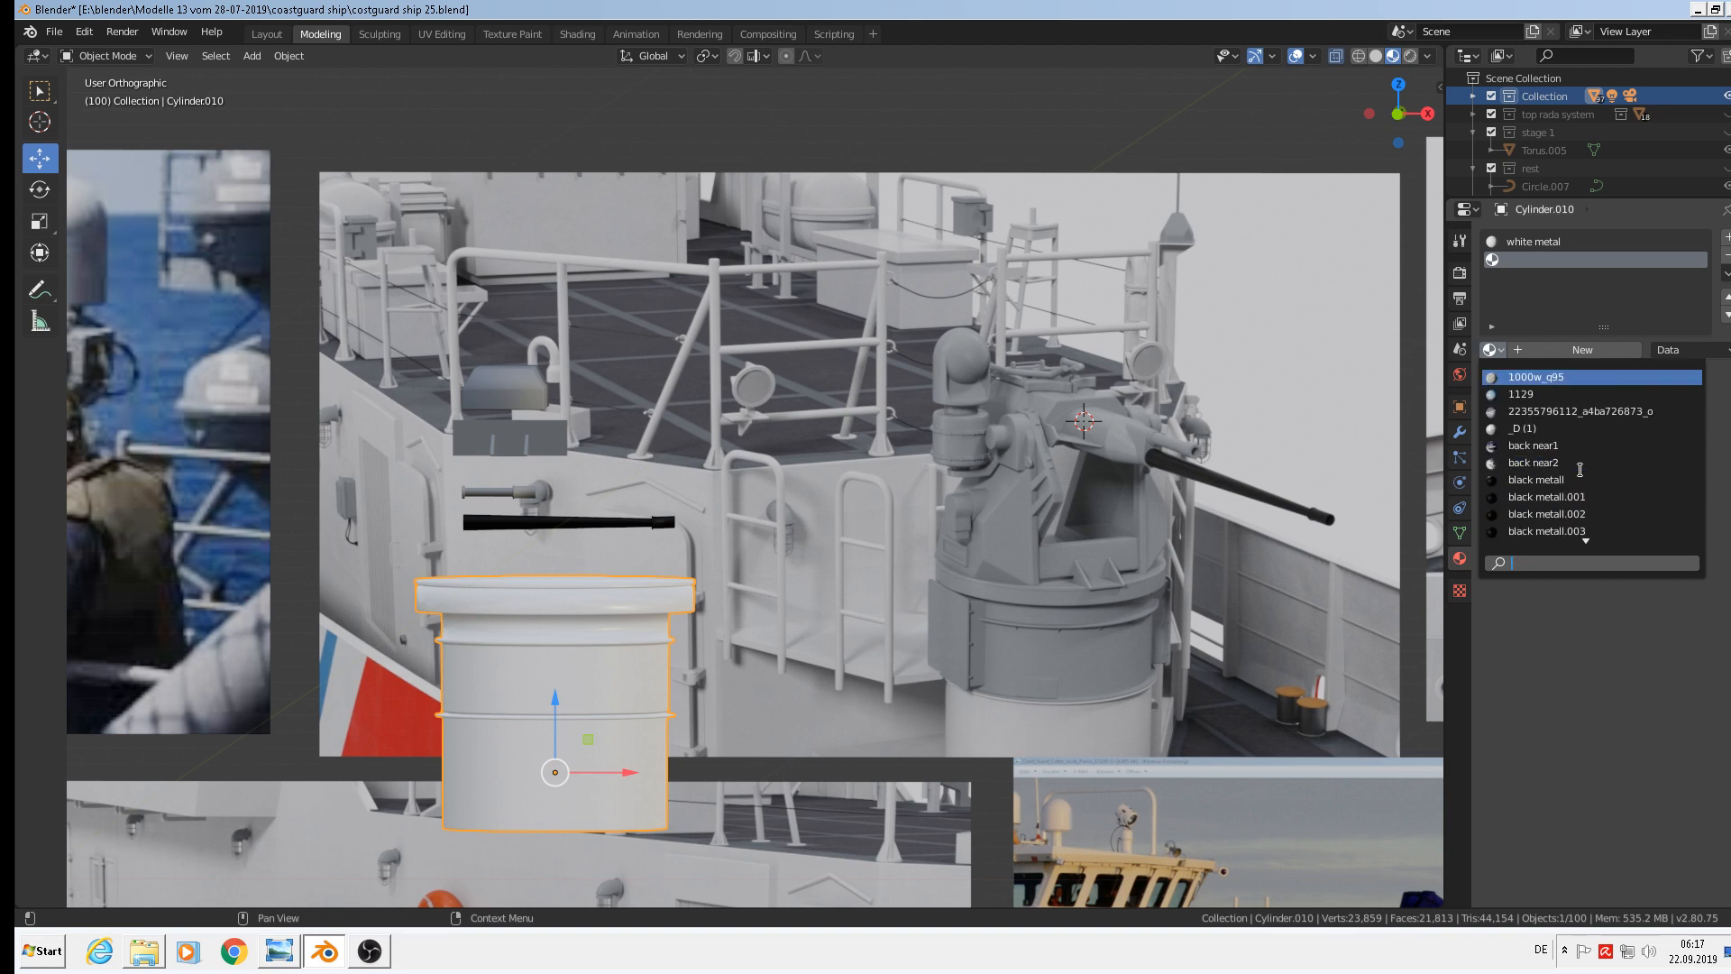
Put light gray metal in the pedestal's second slot and assign it to all faces from the top flange down to the lower ring
{"action": "type", "text": "ligh"}
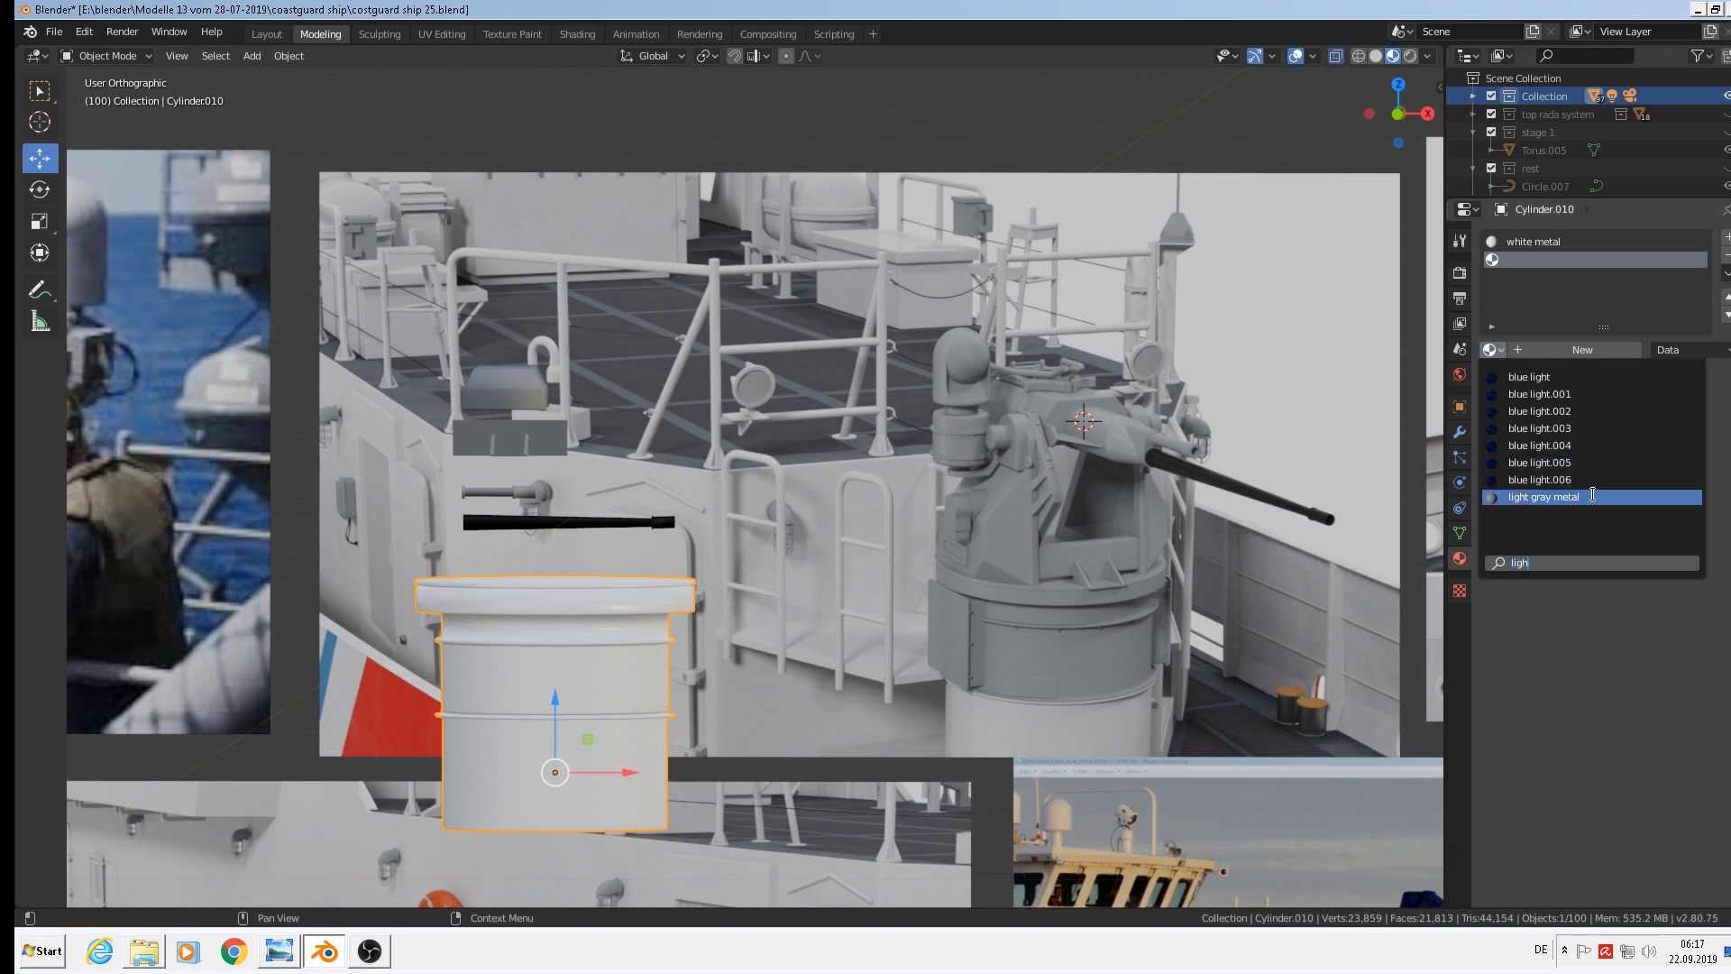
{"action": "left_click", "coordinate": [1591, 497]}
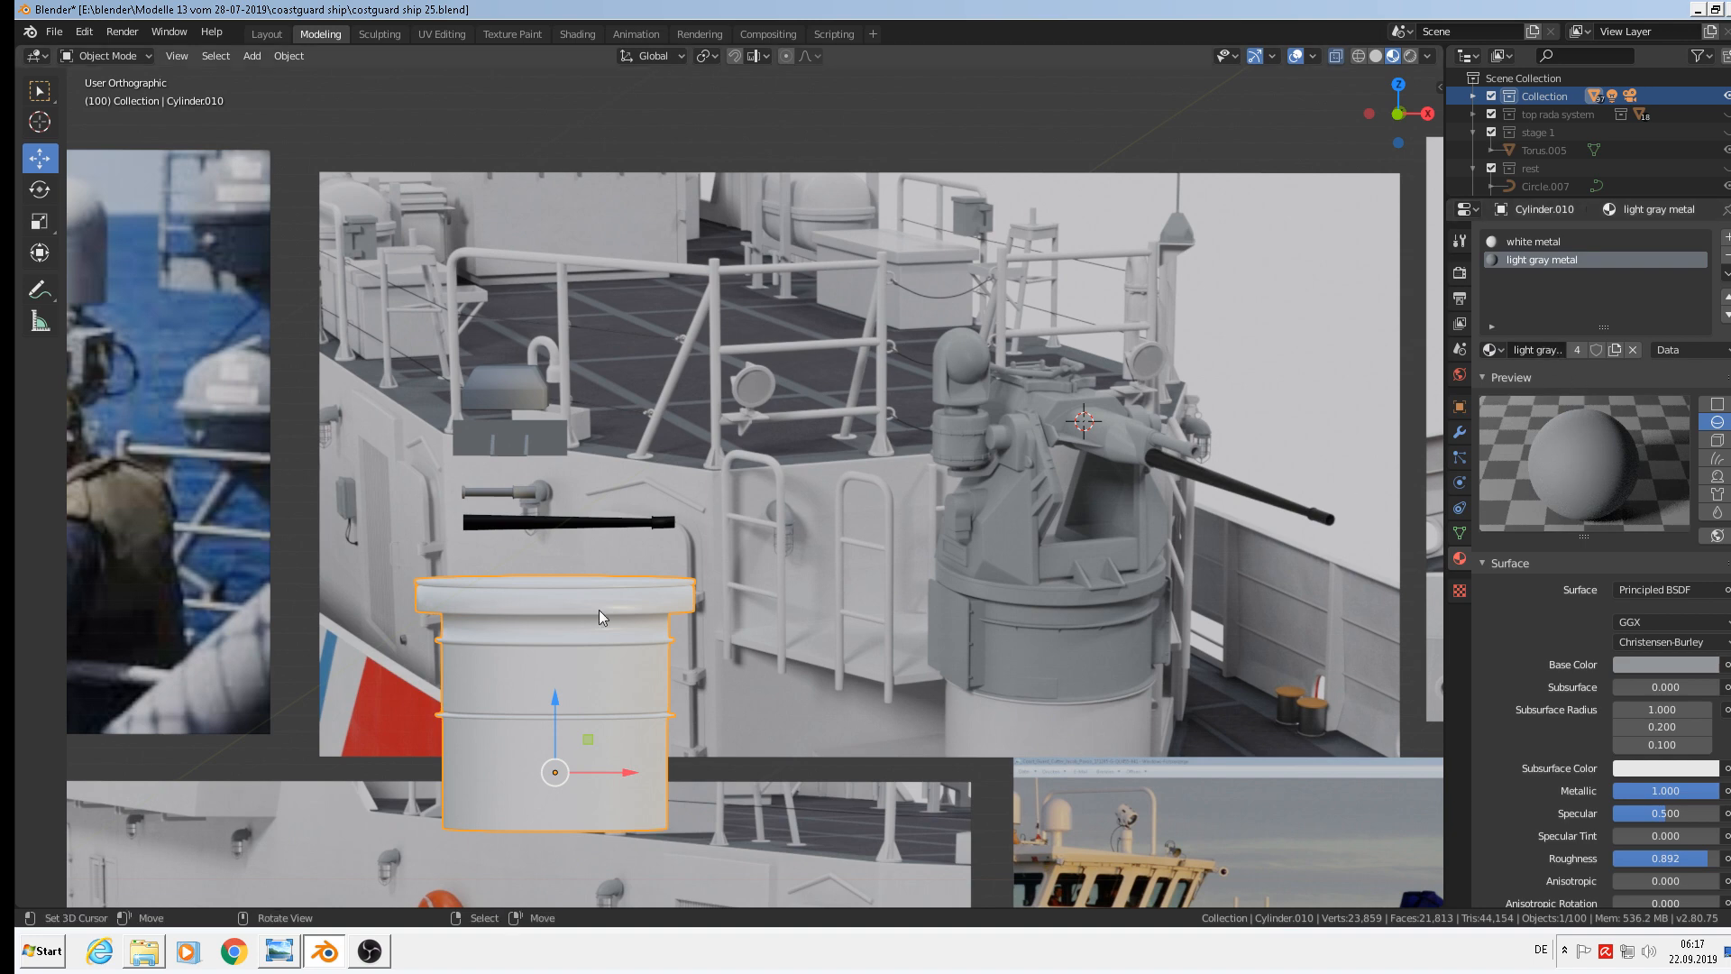
{"action": "scroll", "coordinate": [538, 697], "scroll_direction": "up", "scroll_amount": 1}
{"action": "key", "text": "Tab"}
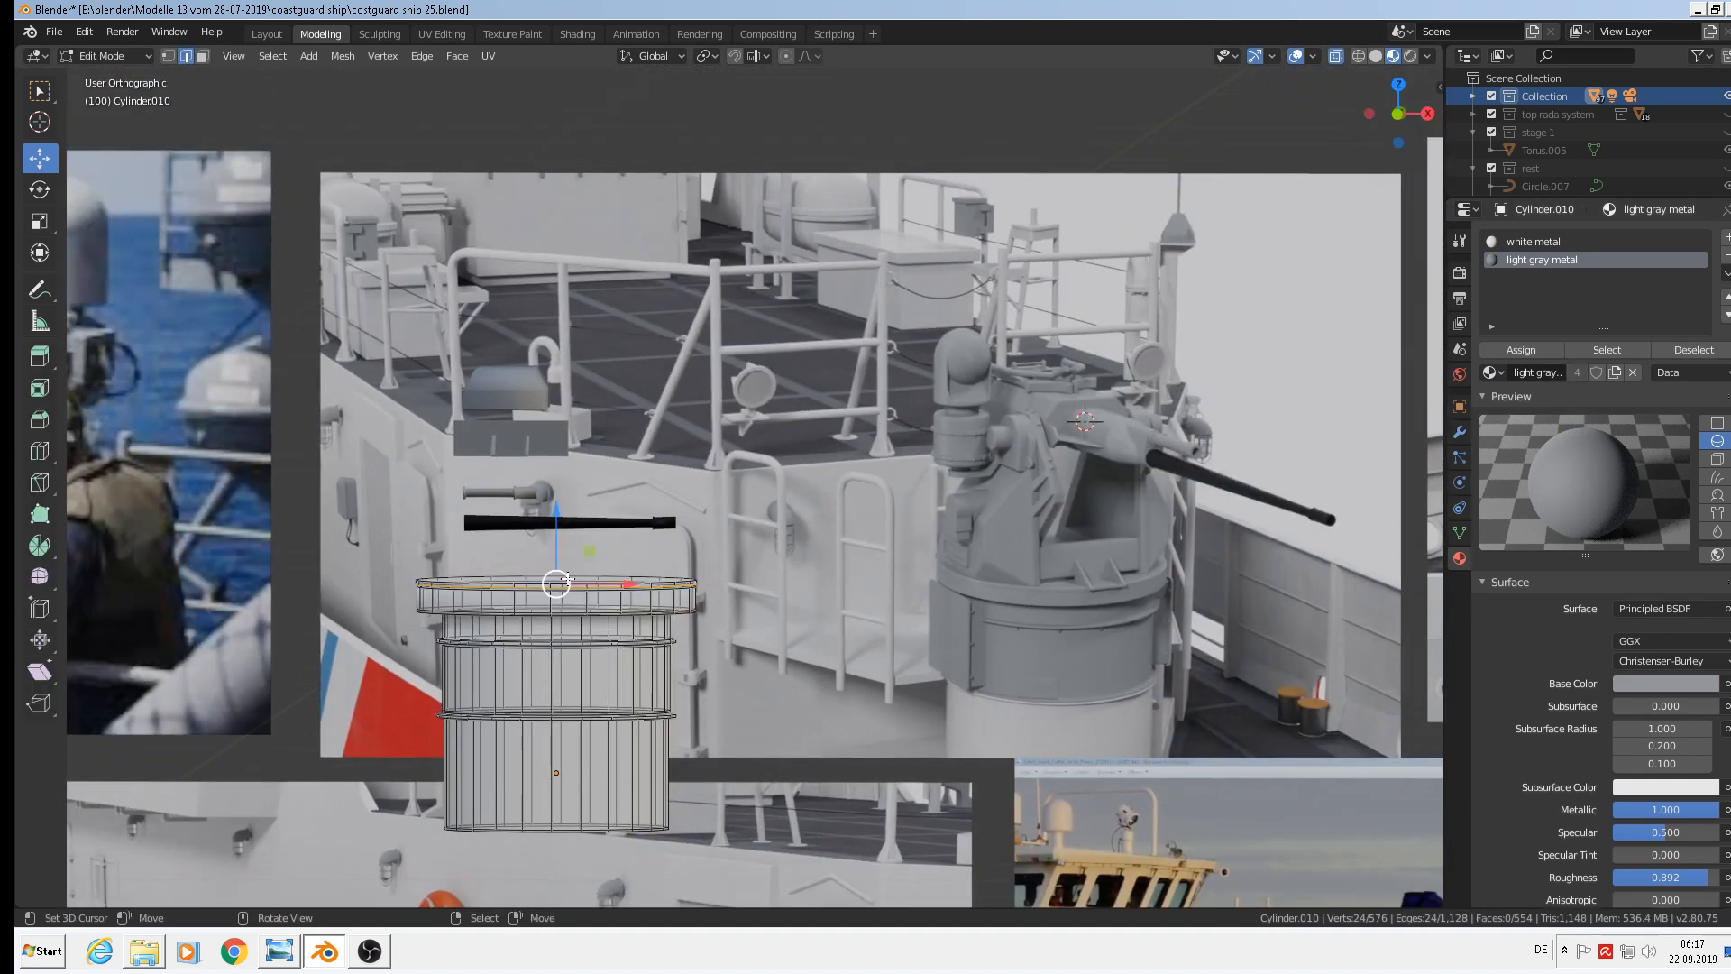
{"action": "scroll", "coordinate": [521, 587], "scroll_direction": "up", "scroll_amount": 3}
{"action": "left_click", "coordinate": [521, 587], "text": "alt"}
{"action": "left_click", "coordinate": [521, 587], "text": "alt"}
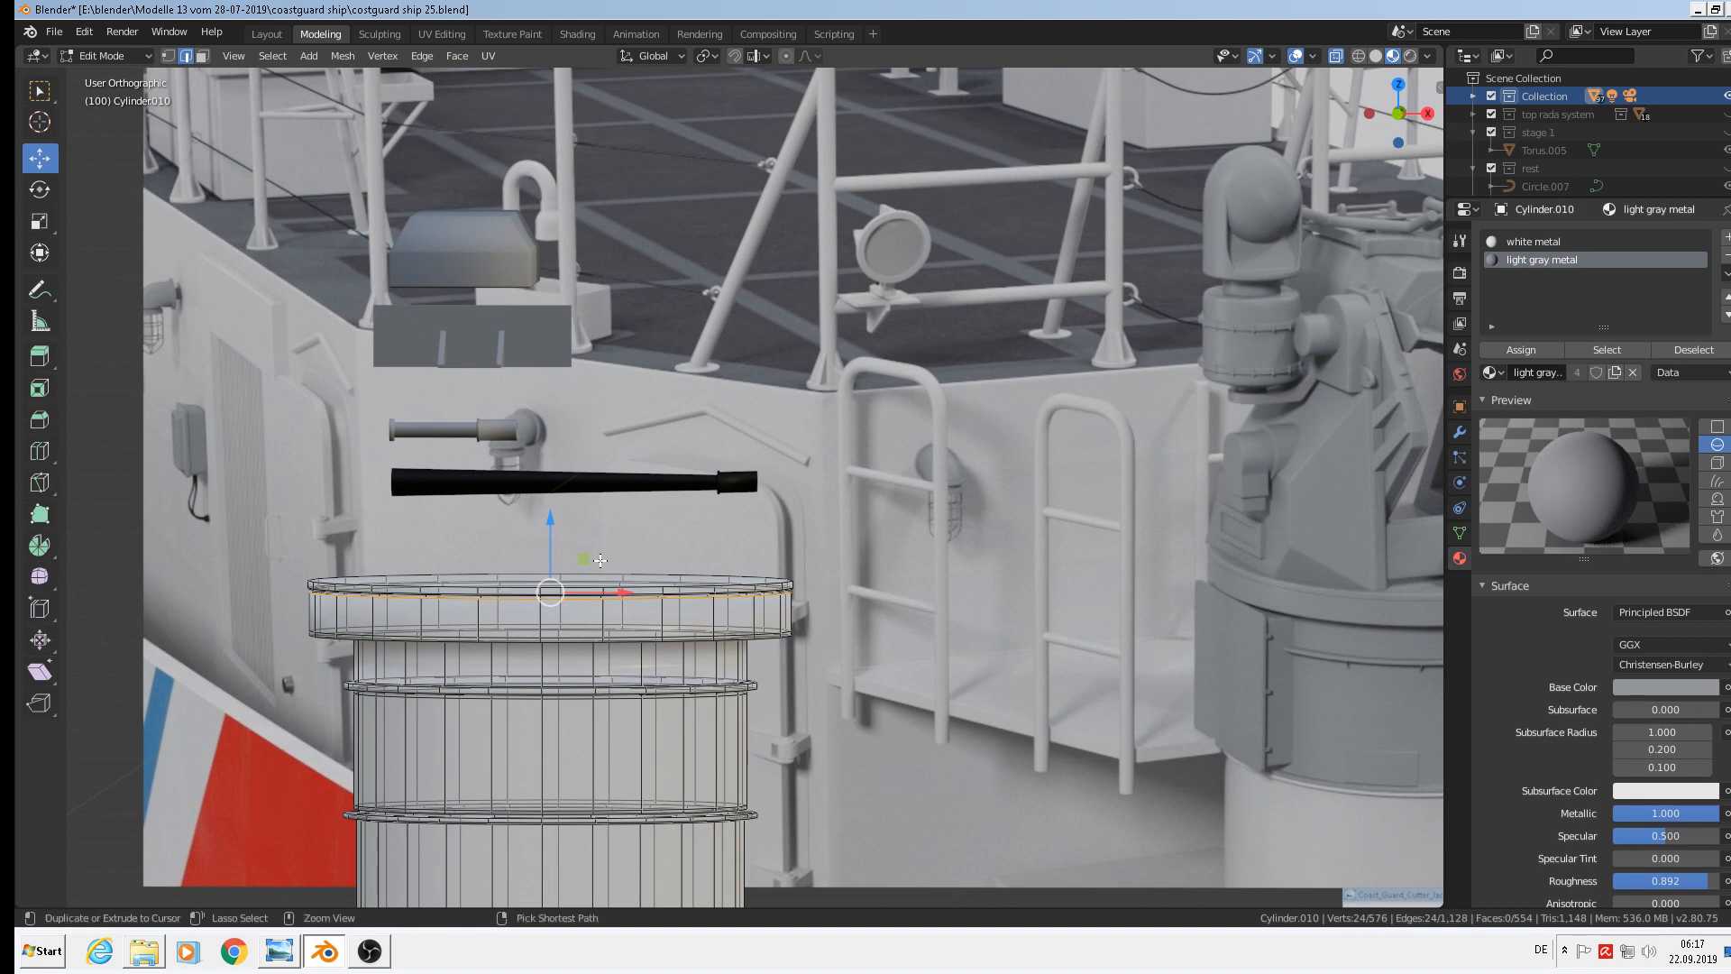
{"action": "key", "text": "ctrl+KP_Add"}
{"action": "key", "text": "ctrl+KP_Add"}
{"action": "key", "text": "ctrl+KP_Add"}
{"action": "key", "text": "ctrl+KP_Add"}
{"action": "key", "text": "ctrl+KP_Add"}
{"action": "key", "text": "ctrl+KP_Add"}
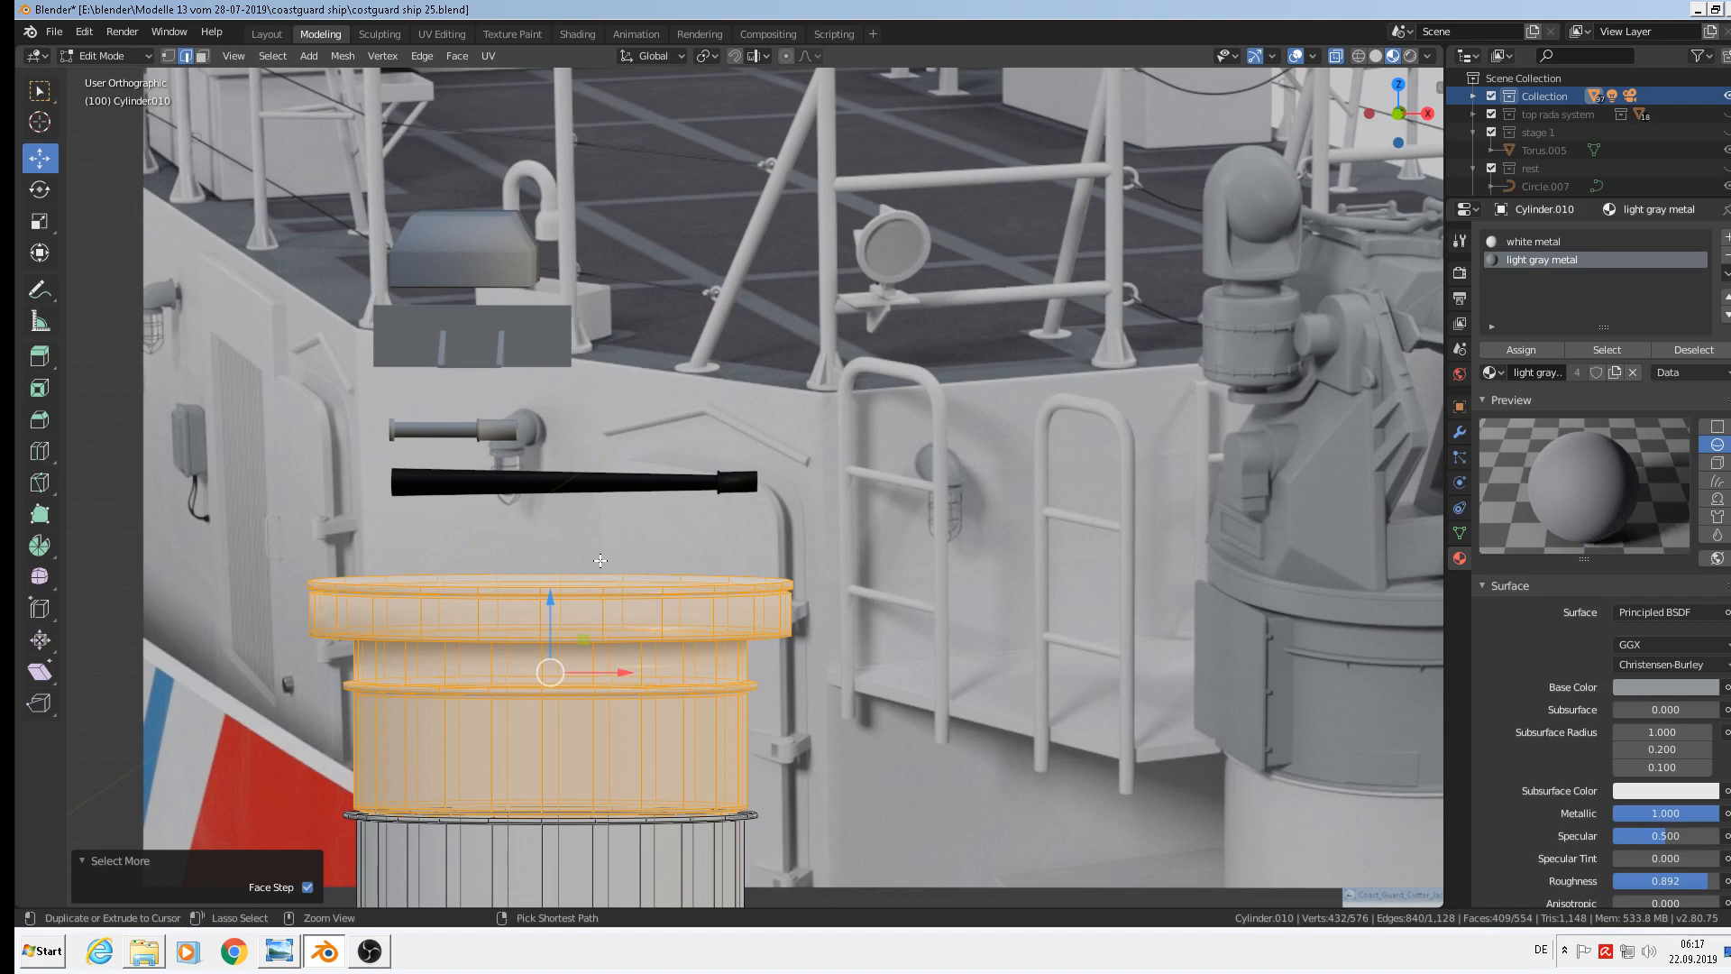
{"action": "left_click", "coordinate": [1517, 347]}
{"action": "scroll", "coordinate": [825, 410], "scroll_direction": "down", "scroll_amount": 3}
{"action": "key", "text": "Tab"}
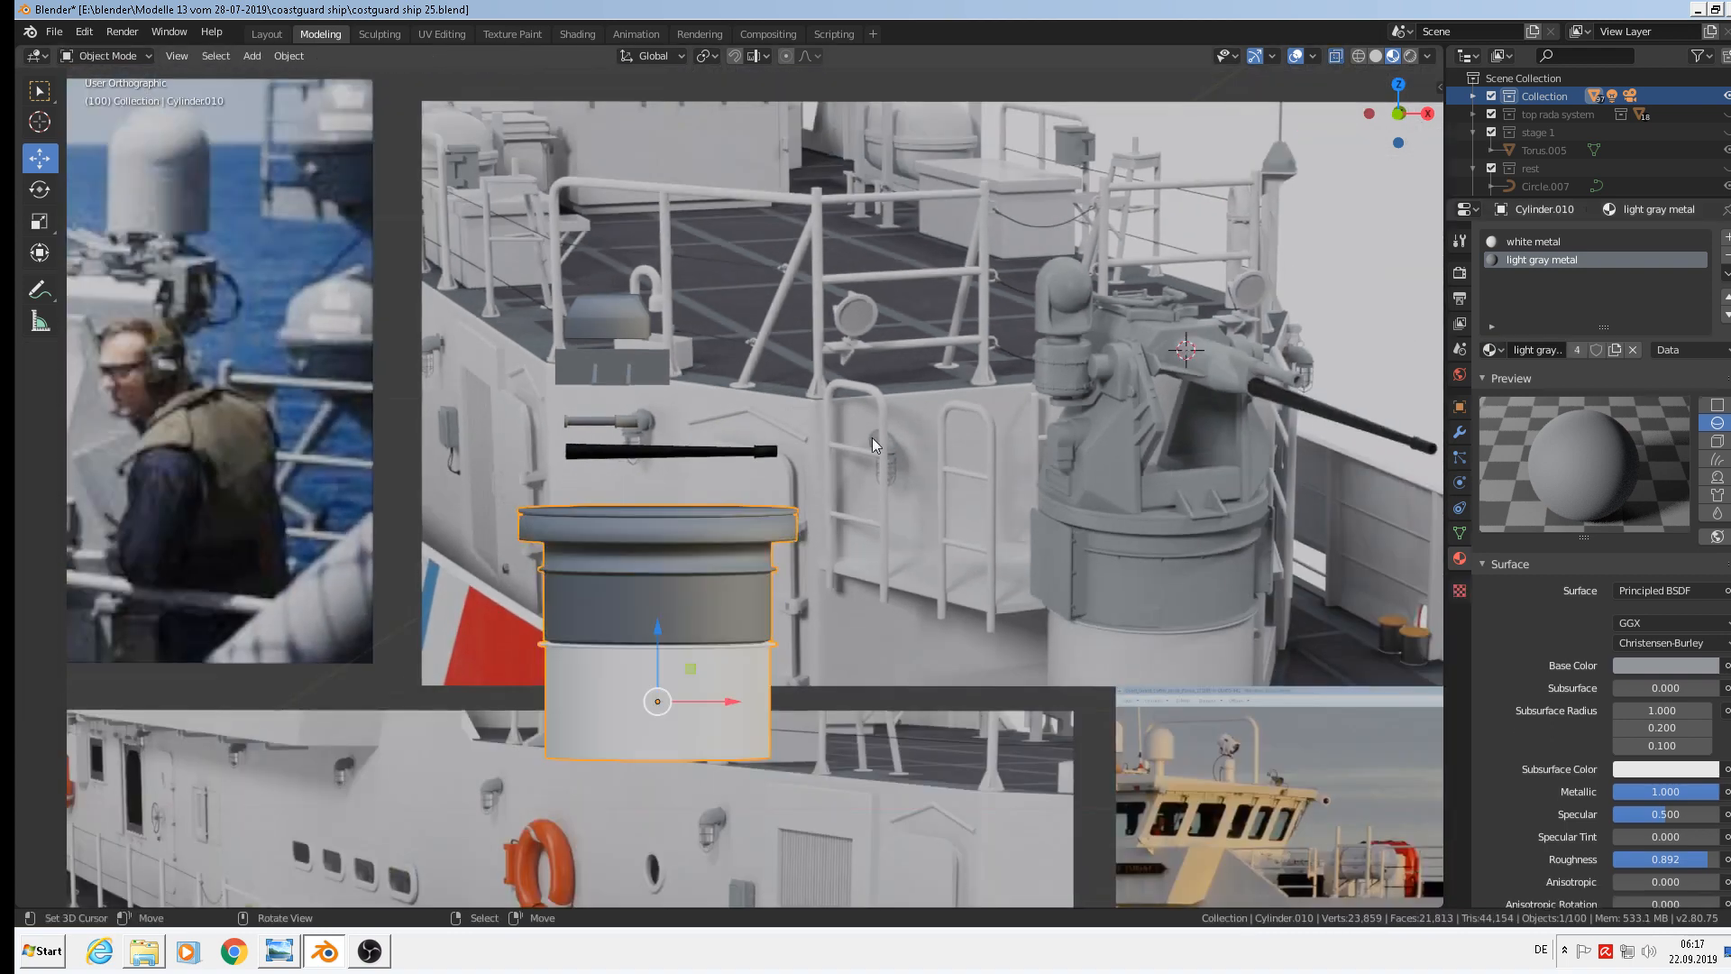
Compare the two-tone pedestal with the reference image and save the file
{"action": "mouse_move", "coordinate": [824, 564]}
{"action": "middle_mouse_down"}
{"action": "mouse_move", "coordinate": [764, 560]}
{"action": "mouse_move", "coordinate": [808, 566]}
{"action": "middle_mouse_up"}
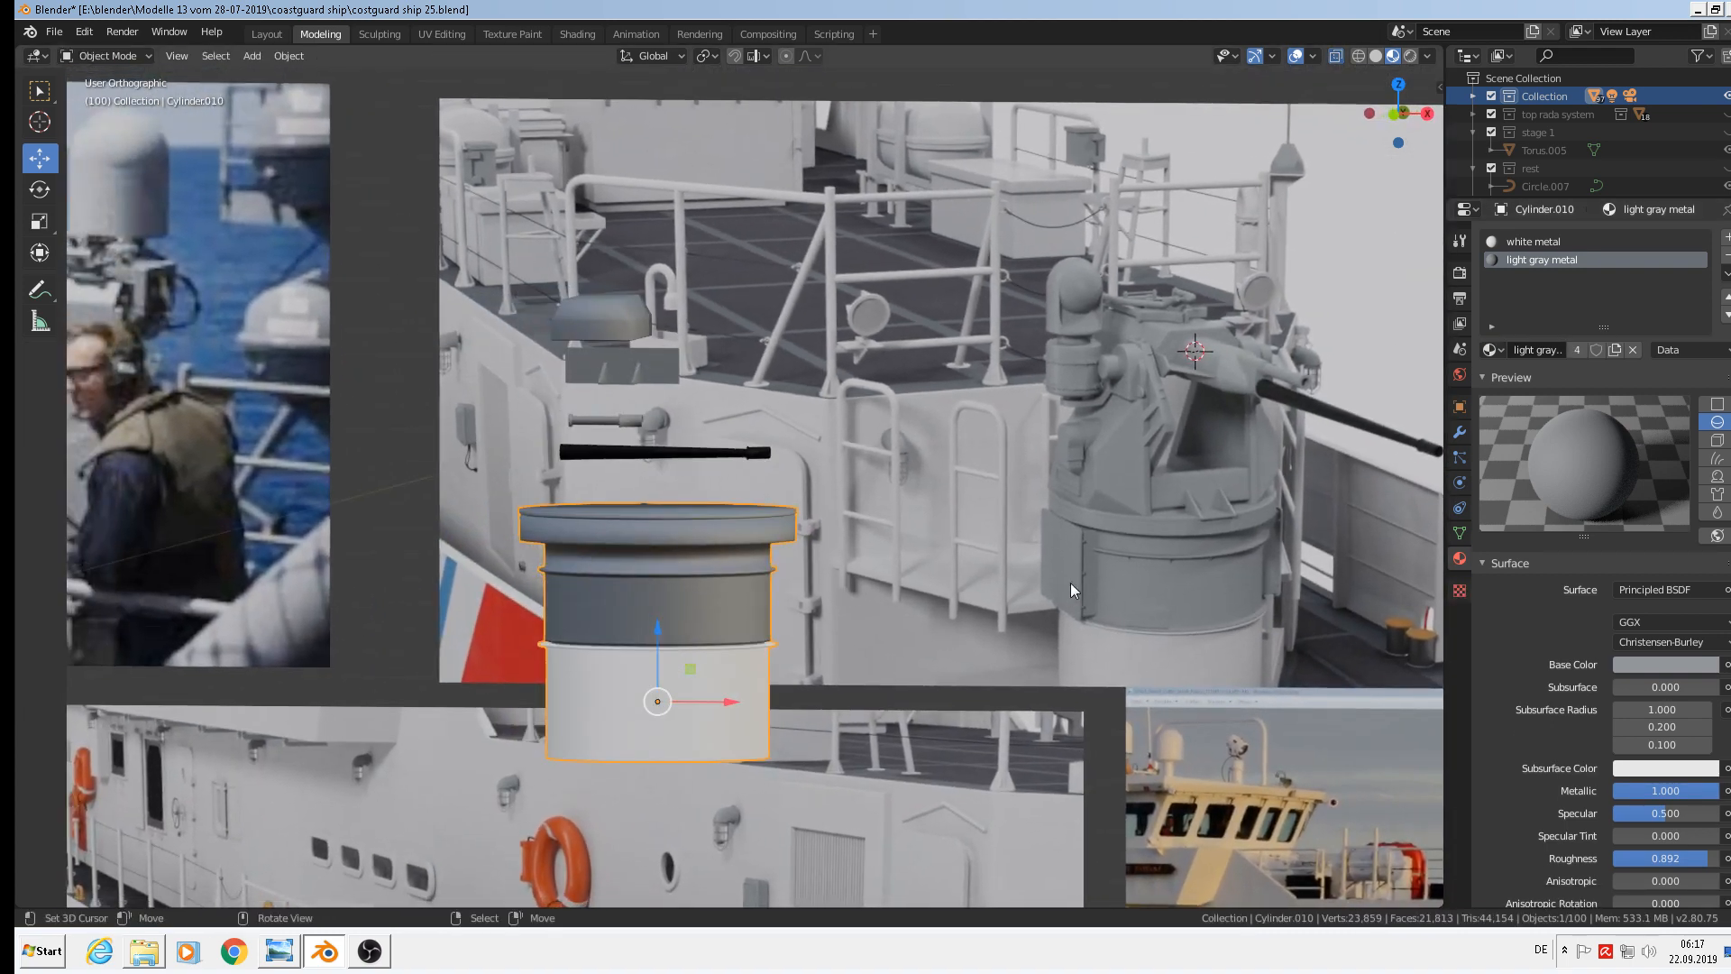
{"action": "middle_click_drag", "start_coordinate": [1071, 584], "coordinate": [776, 554], "text": "shift"}
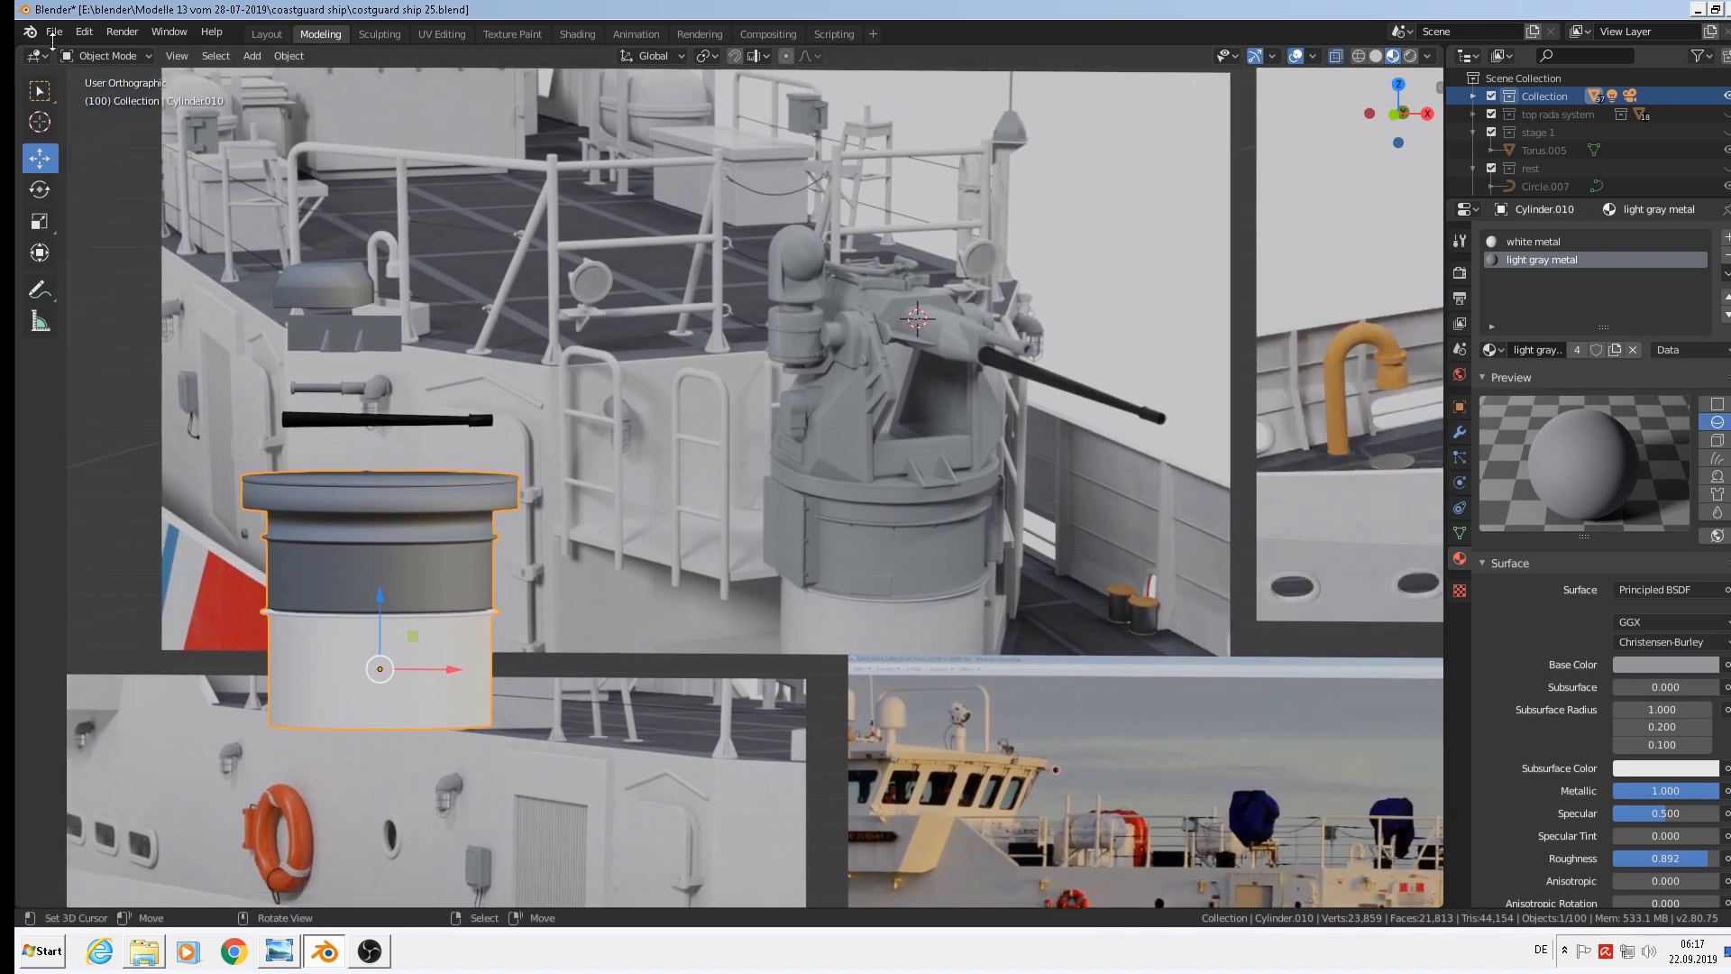
{"action": "left_click", "coordinate": [54, 32]}
{"action": "left_click", "coordinate": [79, 152]}
Add a cube at the 3D cursor on the reference gun's body, scaled down to 0.045 and again to 0.153
{"action": "scroll", "coordinate": [864, 209], "scroll_direction": "up", "scroll_amount": 3}
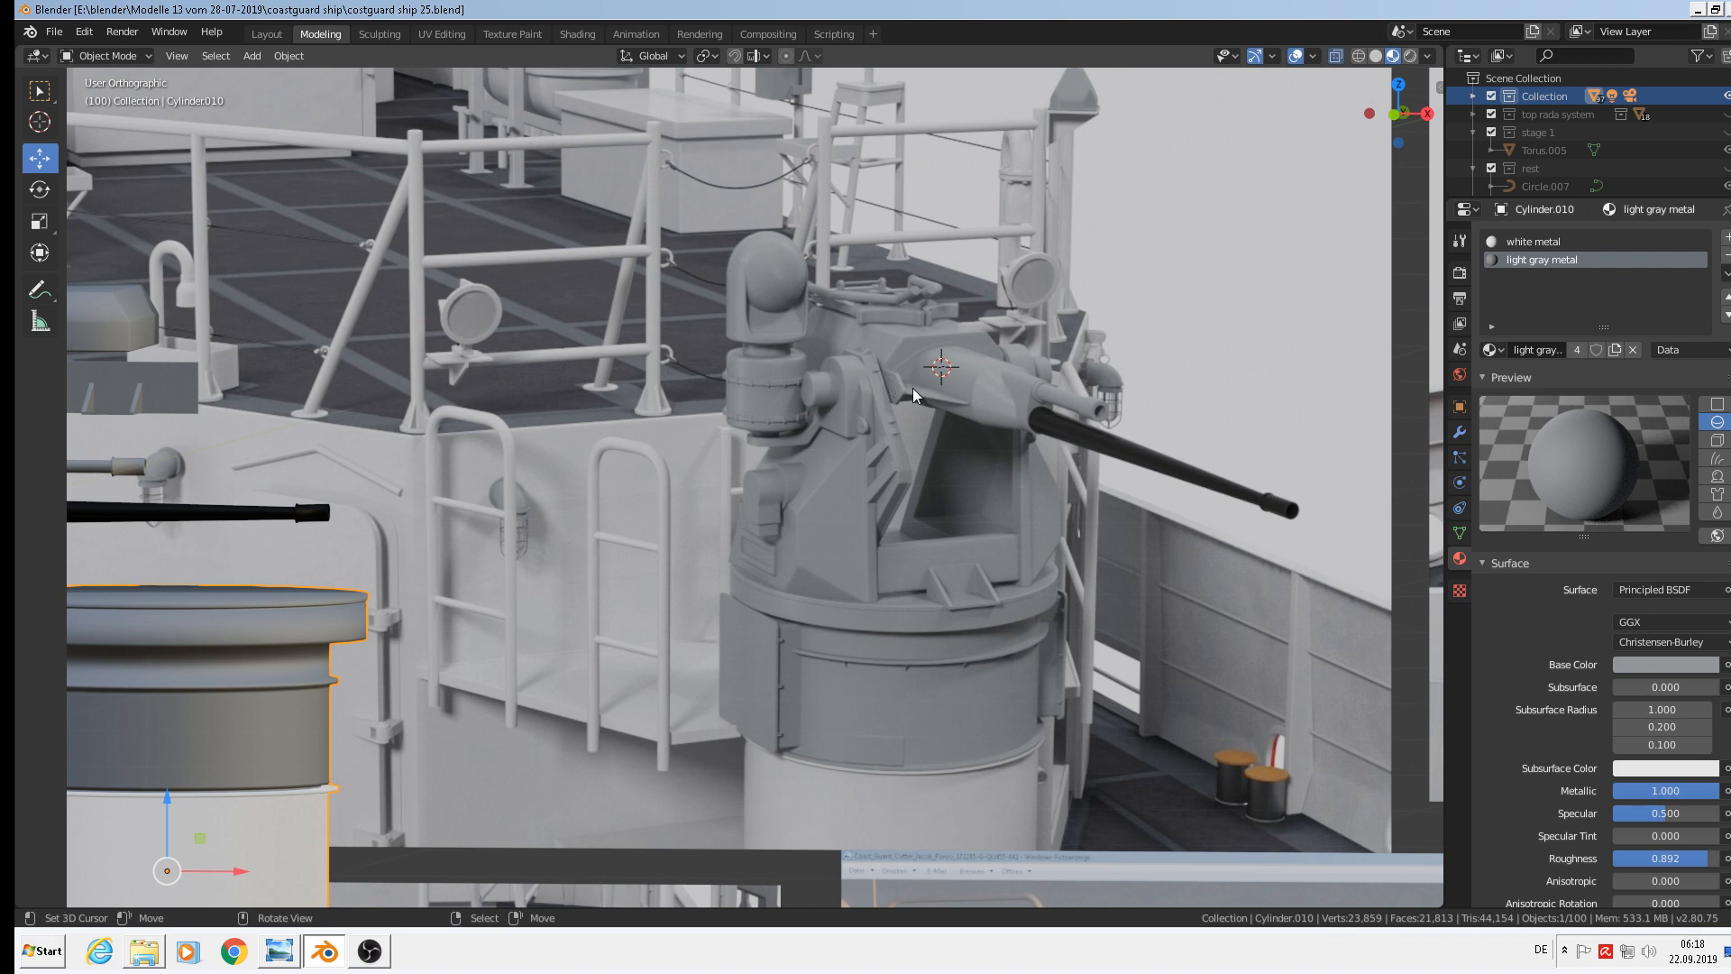
{"action": "scroll", "coordinate": [912, 390], "scroll_direction": "up", "scroll_amount": 2}
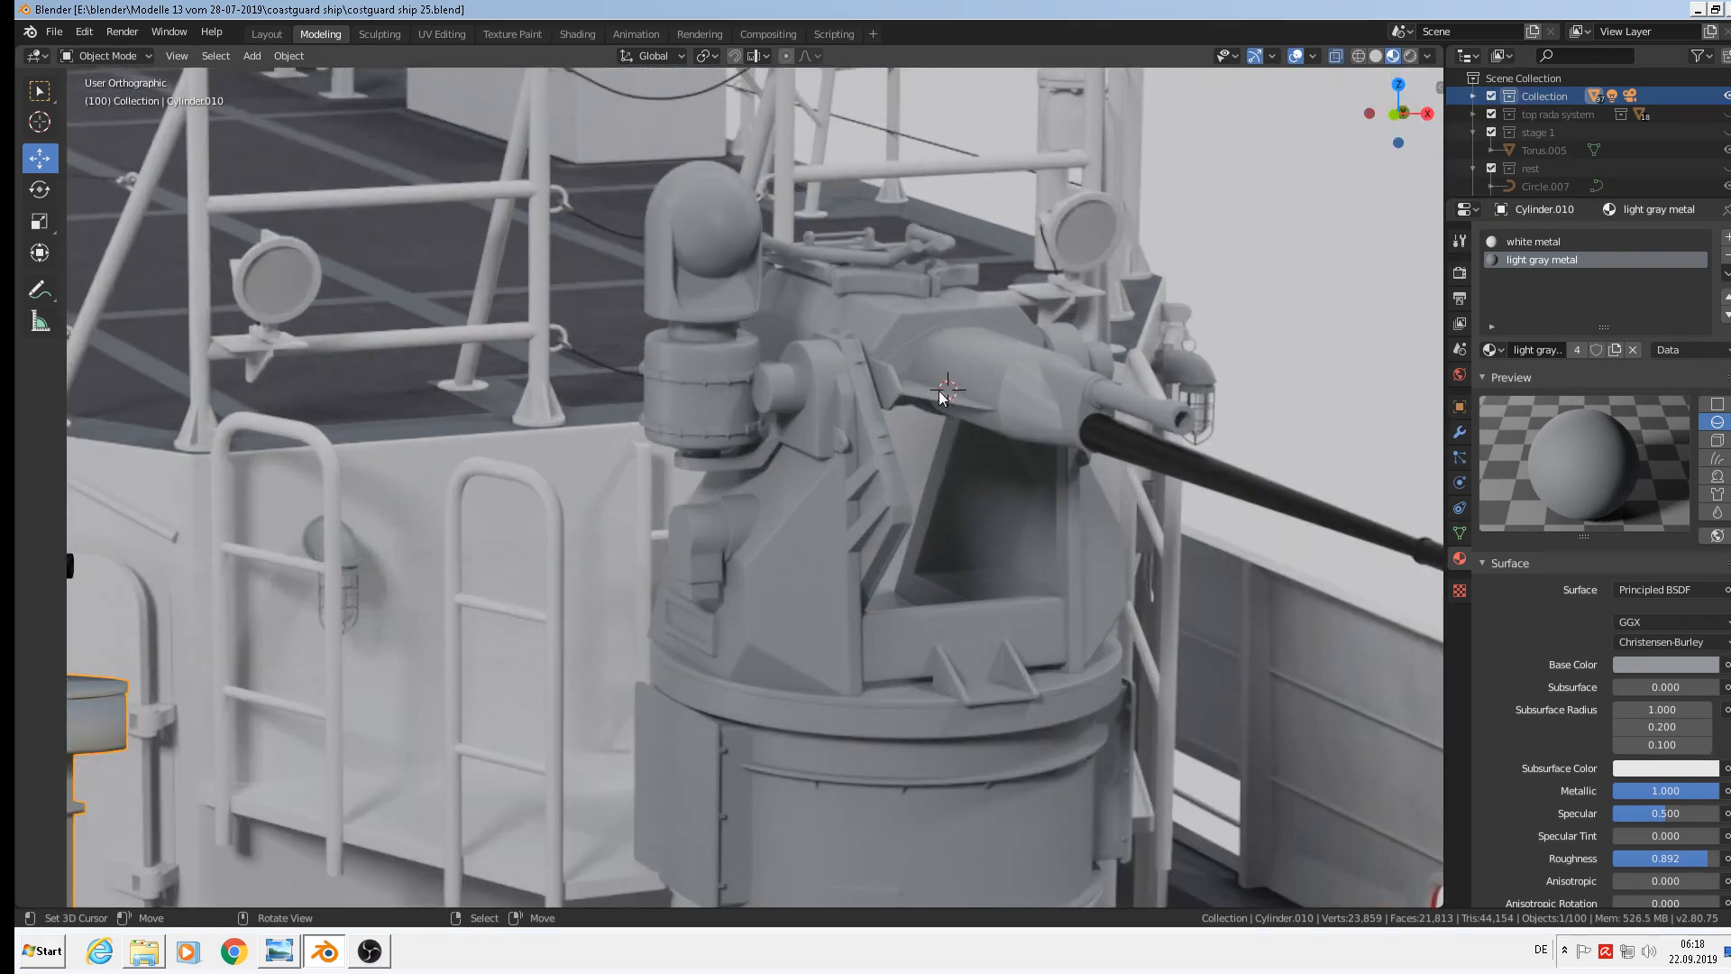
{"action": "left_click", "coordinate": [253, 55]}
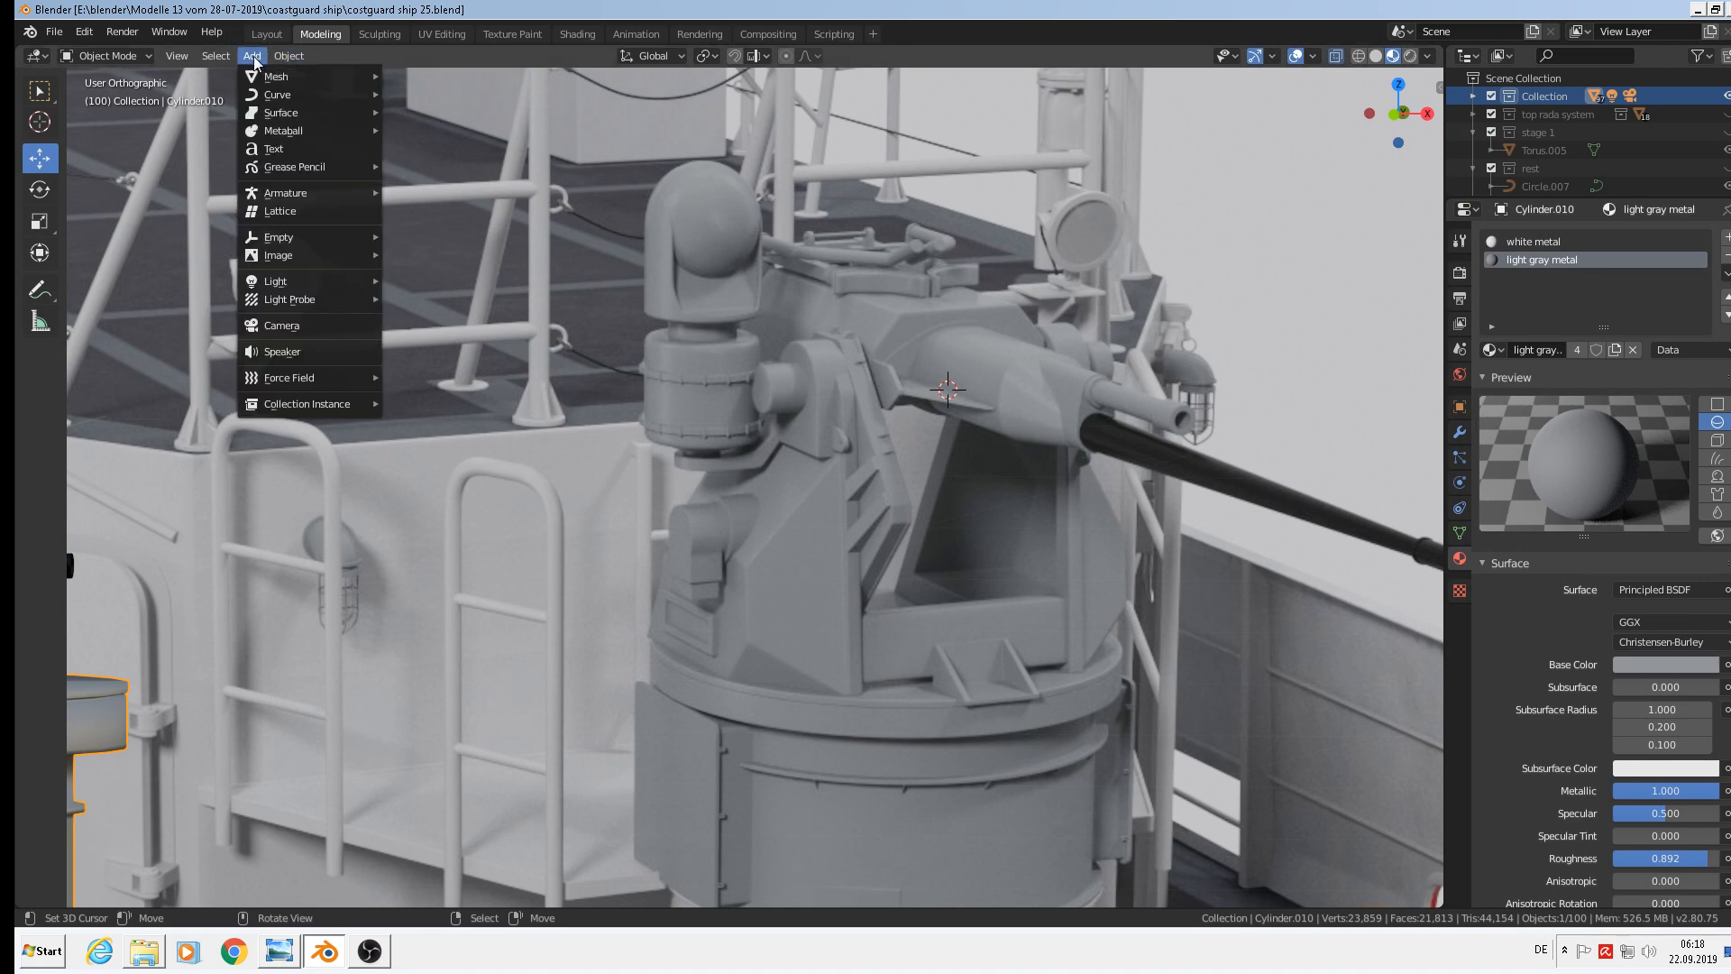
{"action": "mouse_move", "coordinate": [271, 77]}
{"action": "left_click", "coordinate": [411, 98]}
{"action": "key", "text": "s"}
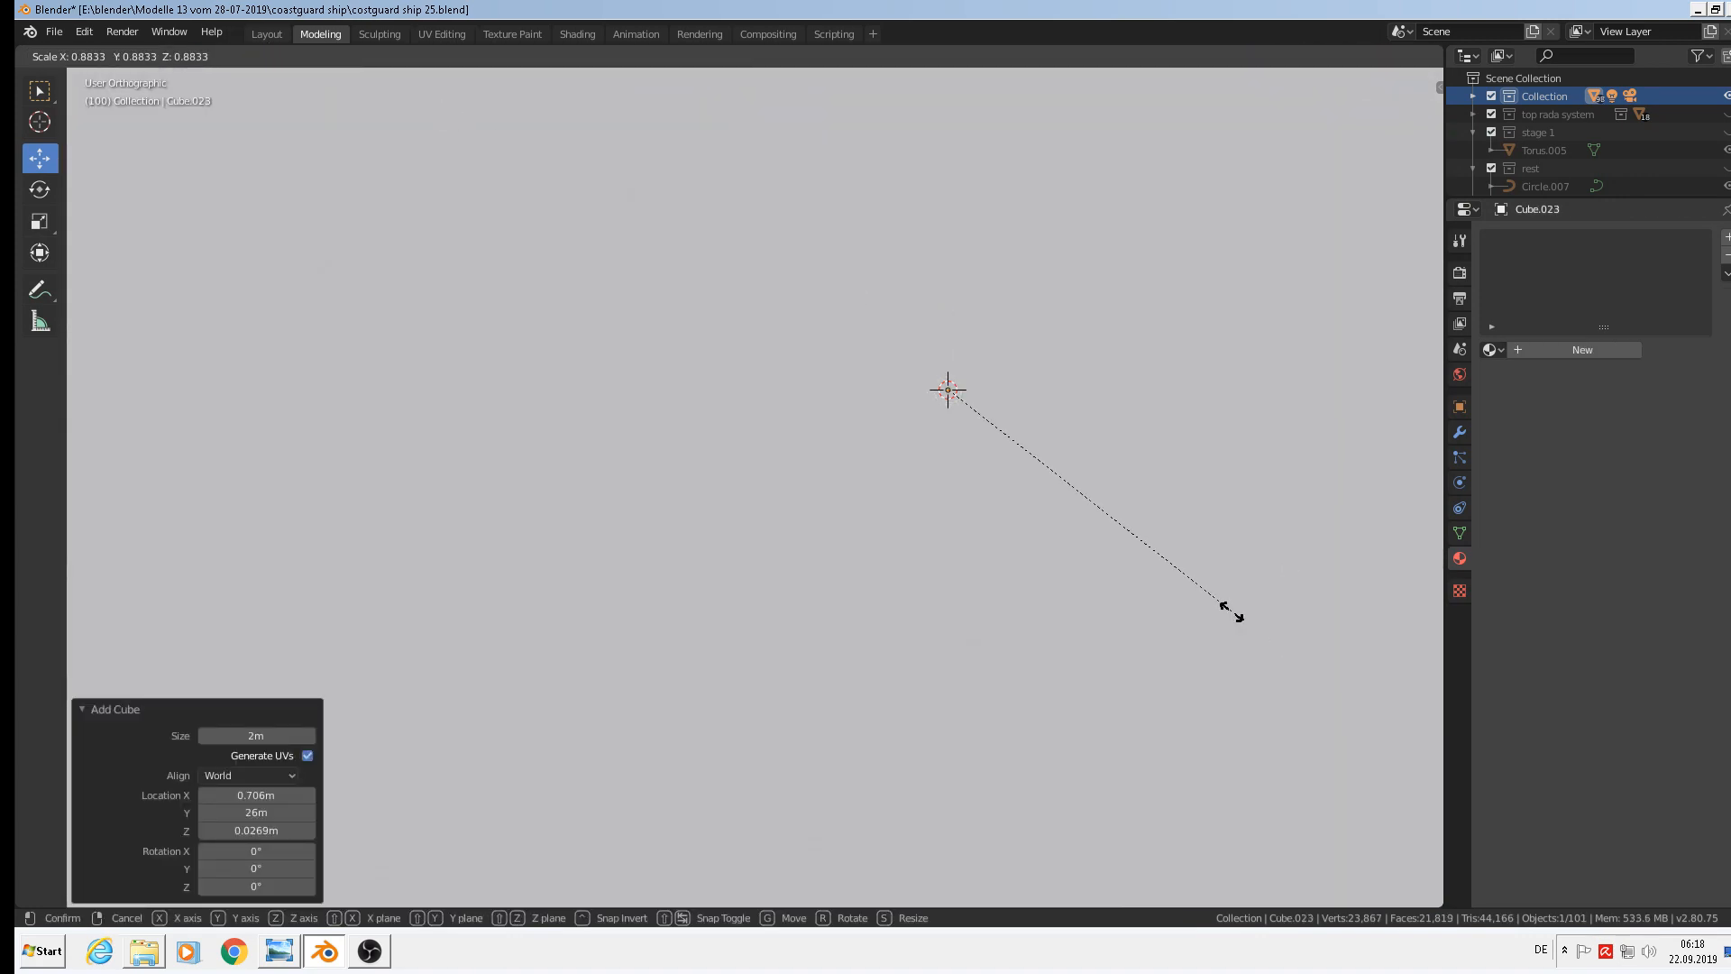
{"action": "left_click", "coordinate": [961, 402]}
{"action": "key", "text": "s"}
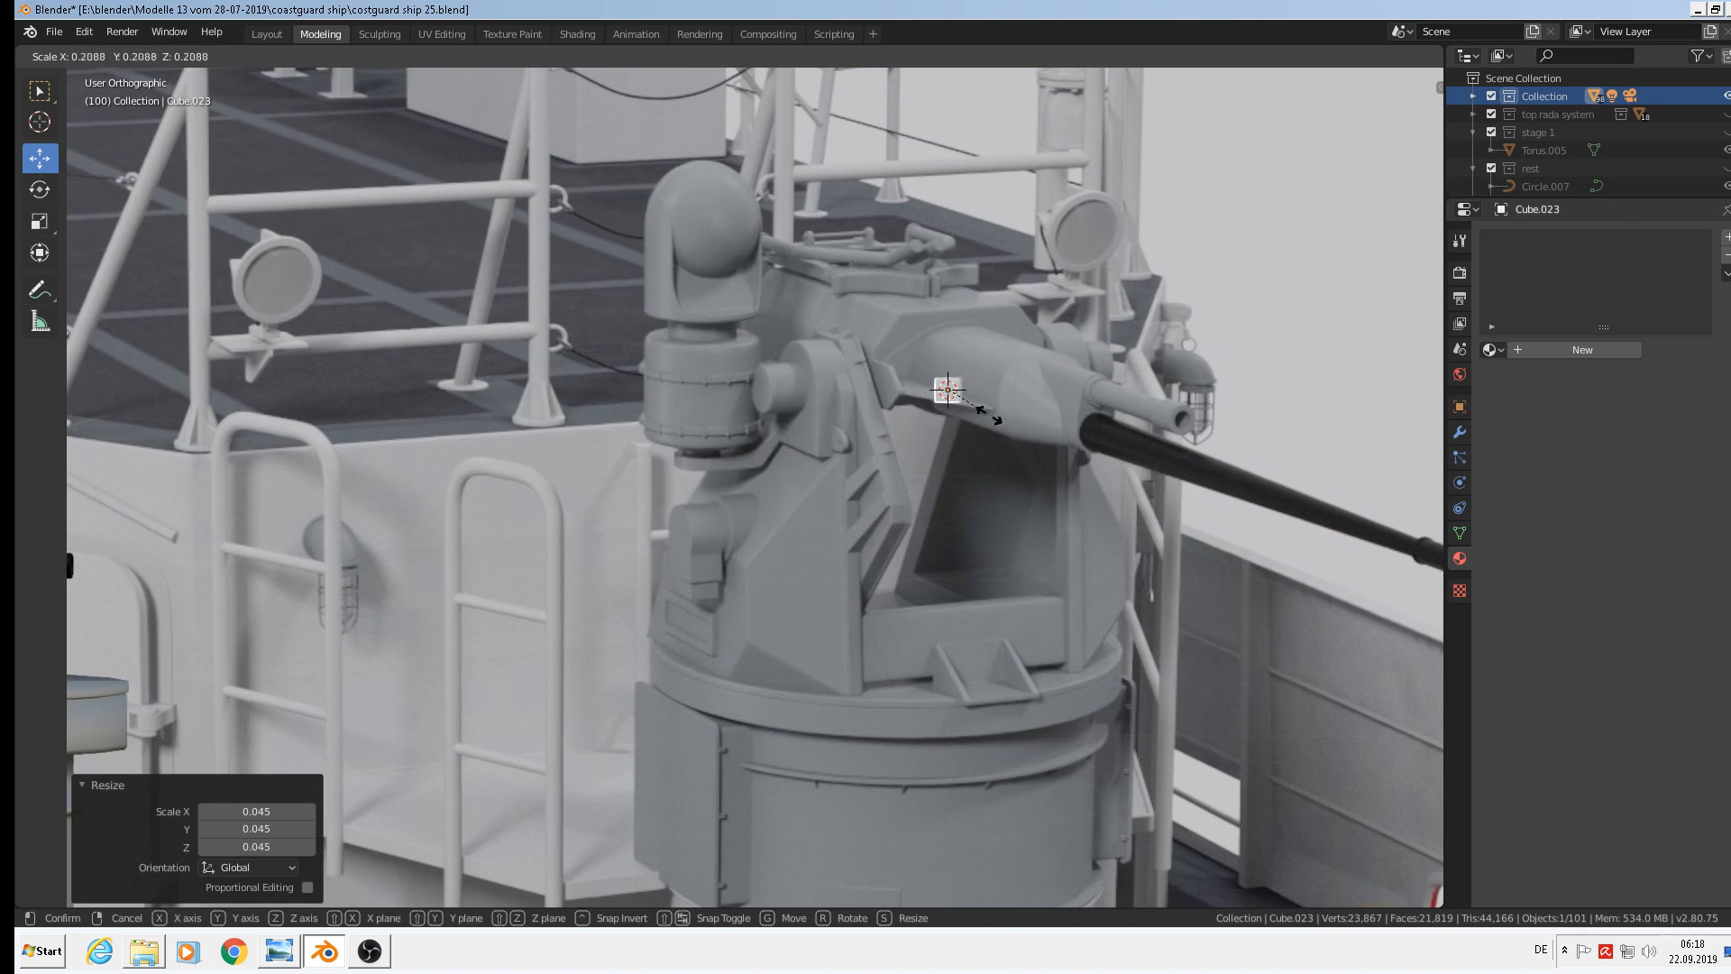
{"action": "left_click", "coordinate": [992, 427]}
Flatten the small cube to 0.298 along Z and stretch it by about 3.97 along X
{"action": "key", "text": "s"}
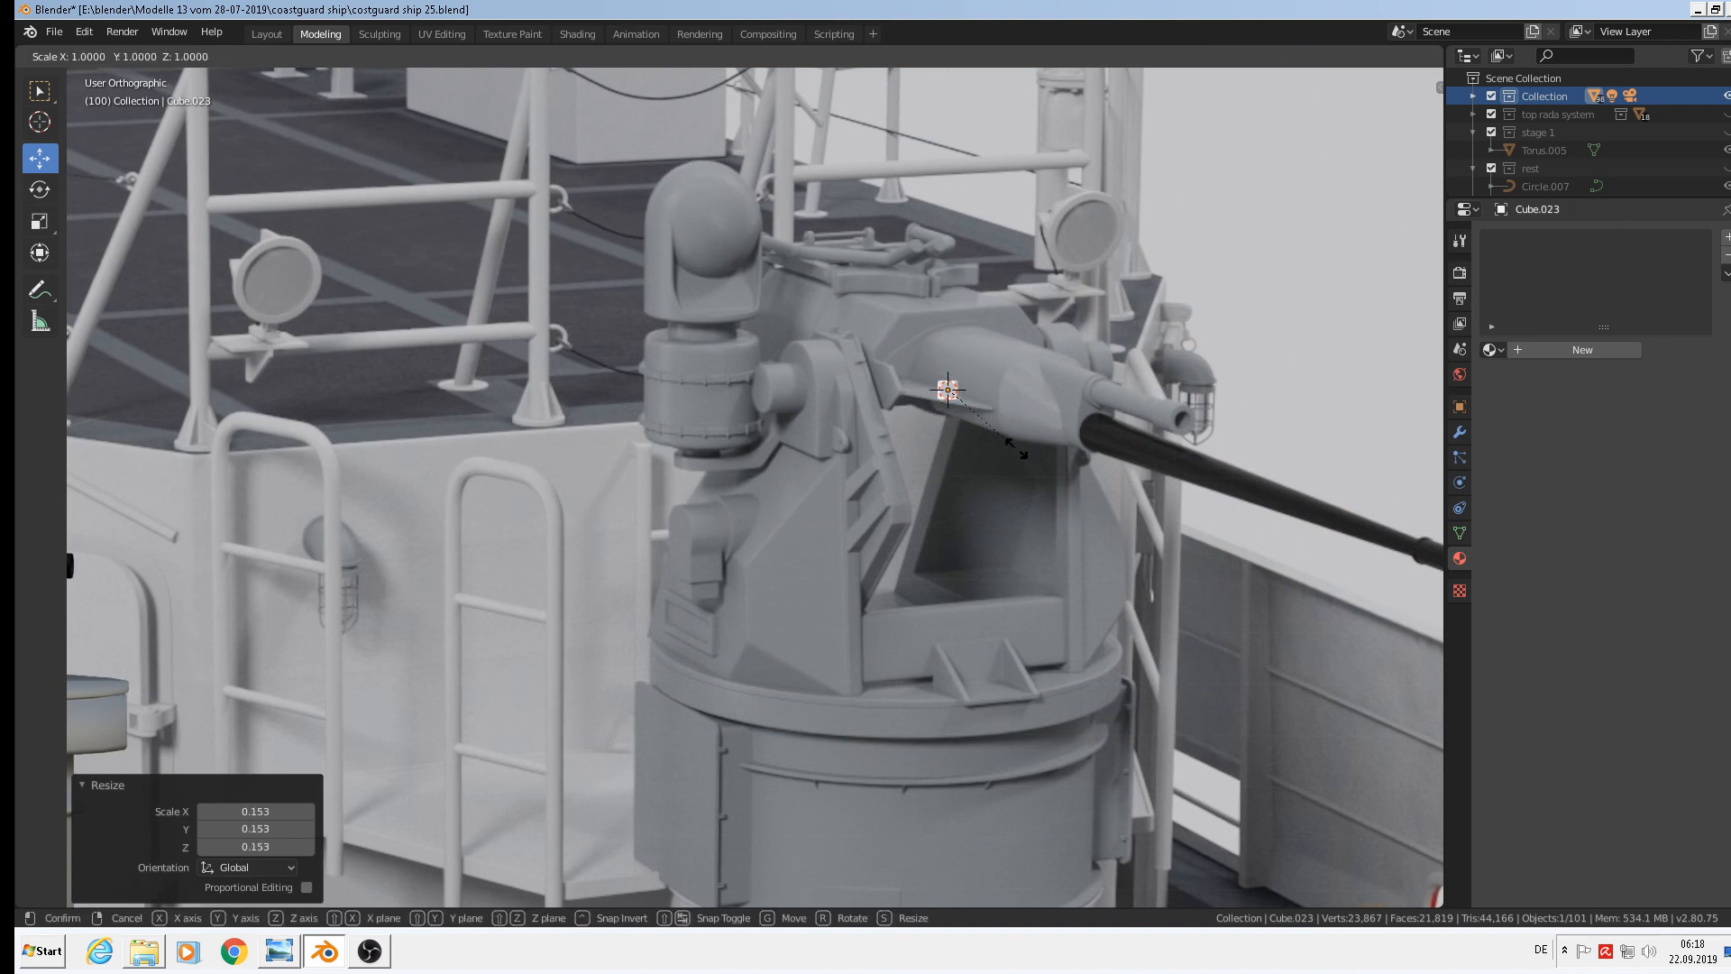
{"action": "key", "text": "z"}
{"action": "left_click", "coordinate": [951, 398]}
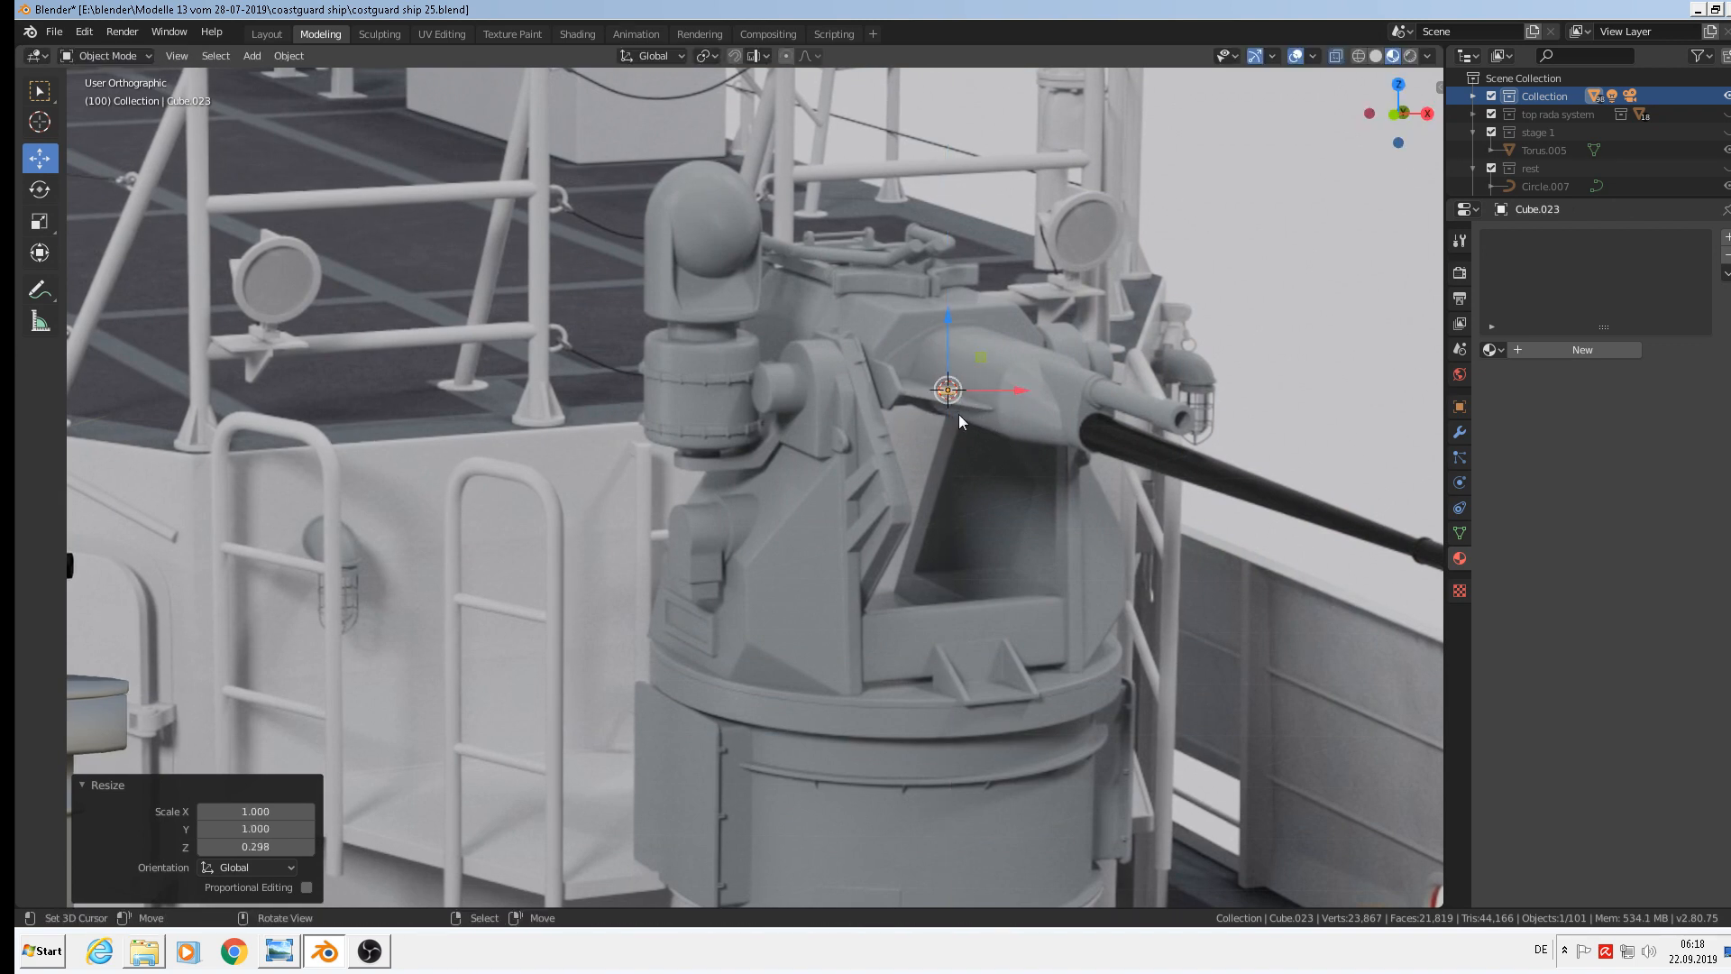
{"action": "key", "text": "s"}
{"action": "key", "text": "x"}
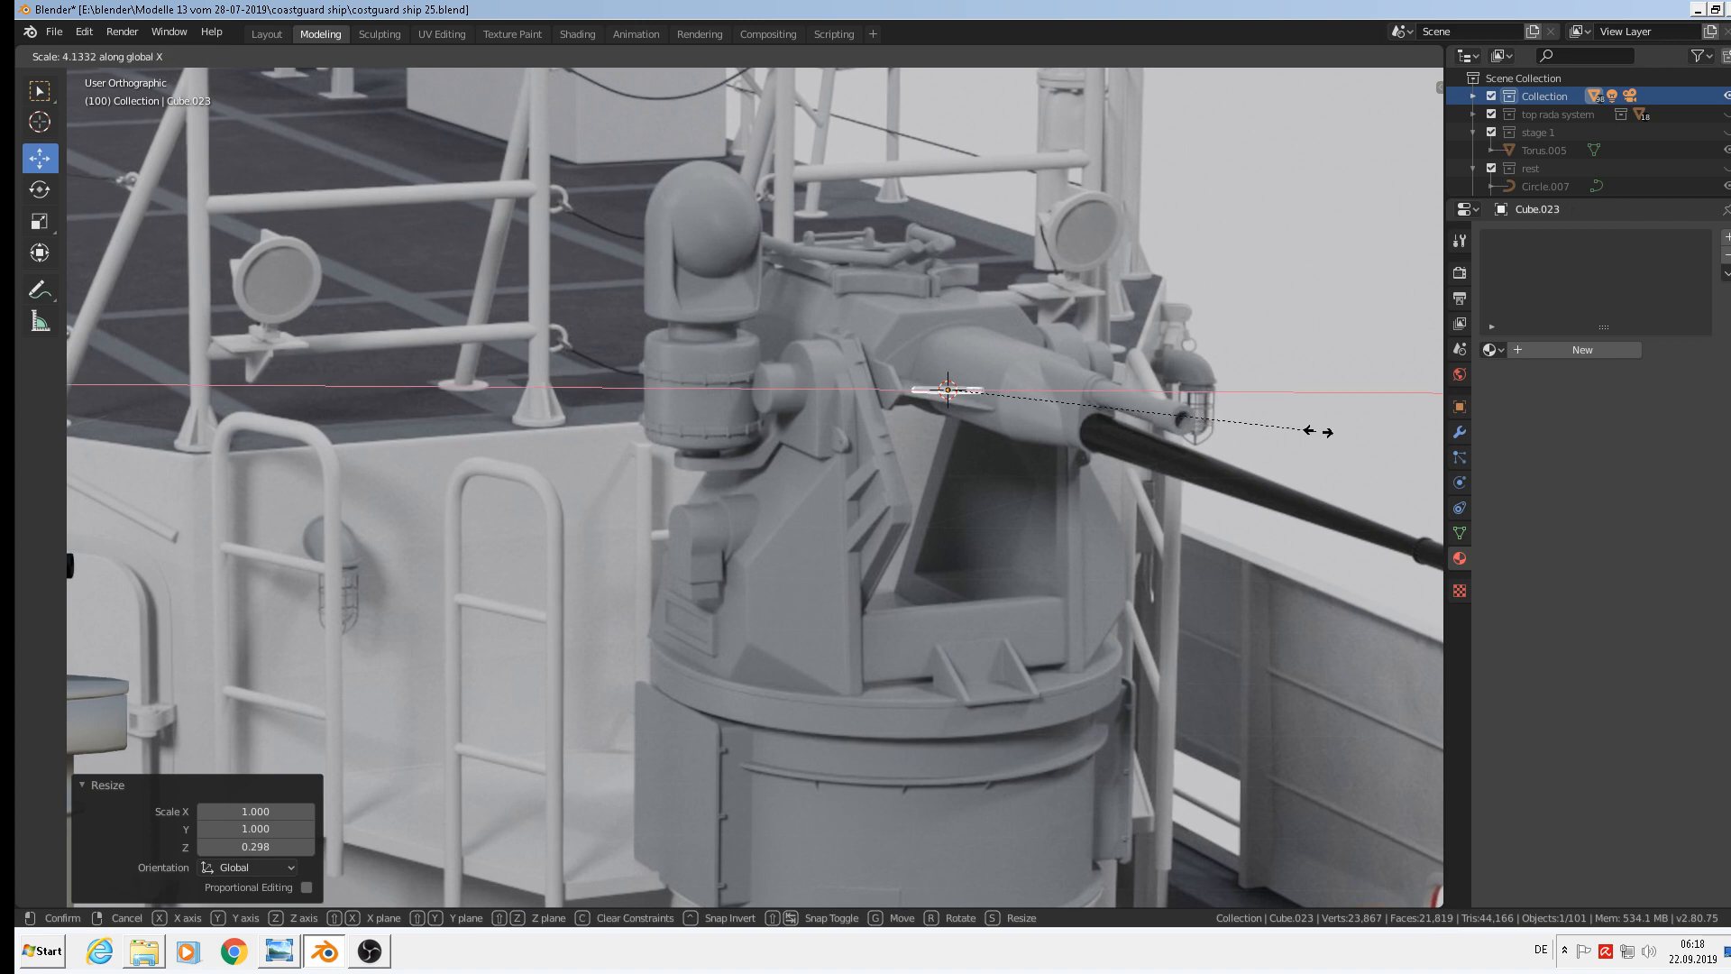
{"action": "left_click", "coordinate": [1312, 429]}
Move the flat plate about -0.322 m along Y and lengthen it by about 12.79 along Y
{"action": "middle_click_drag", "start_coordinate": [1004, 474], "coordinate": [1085, 521]}
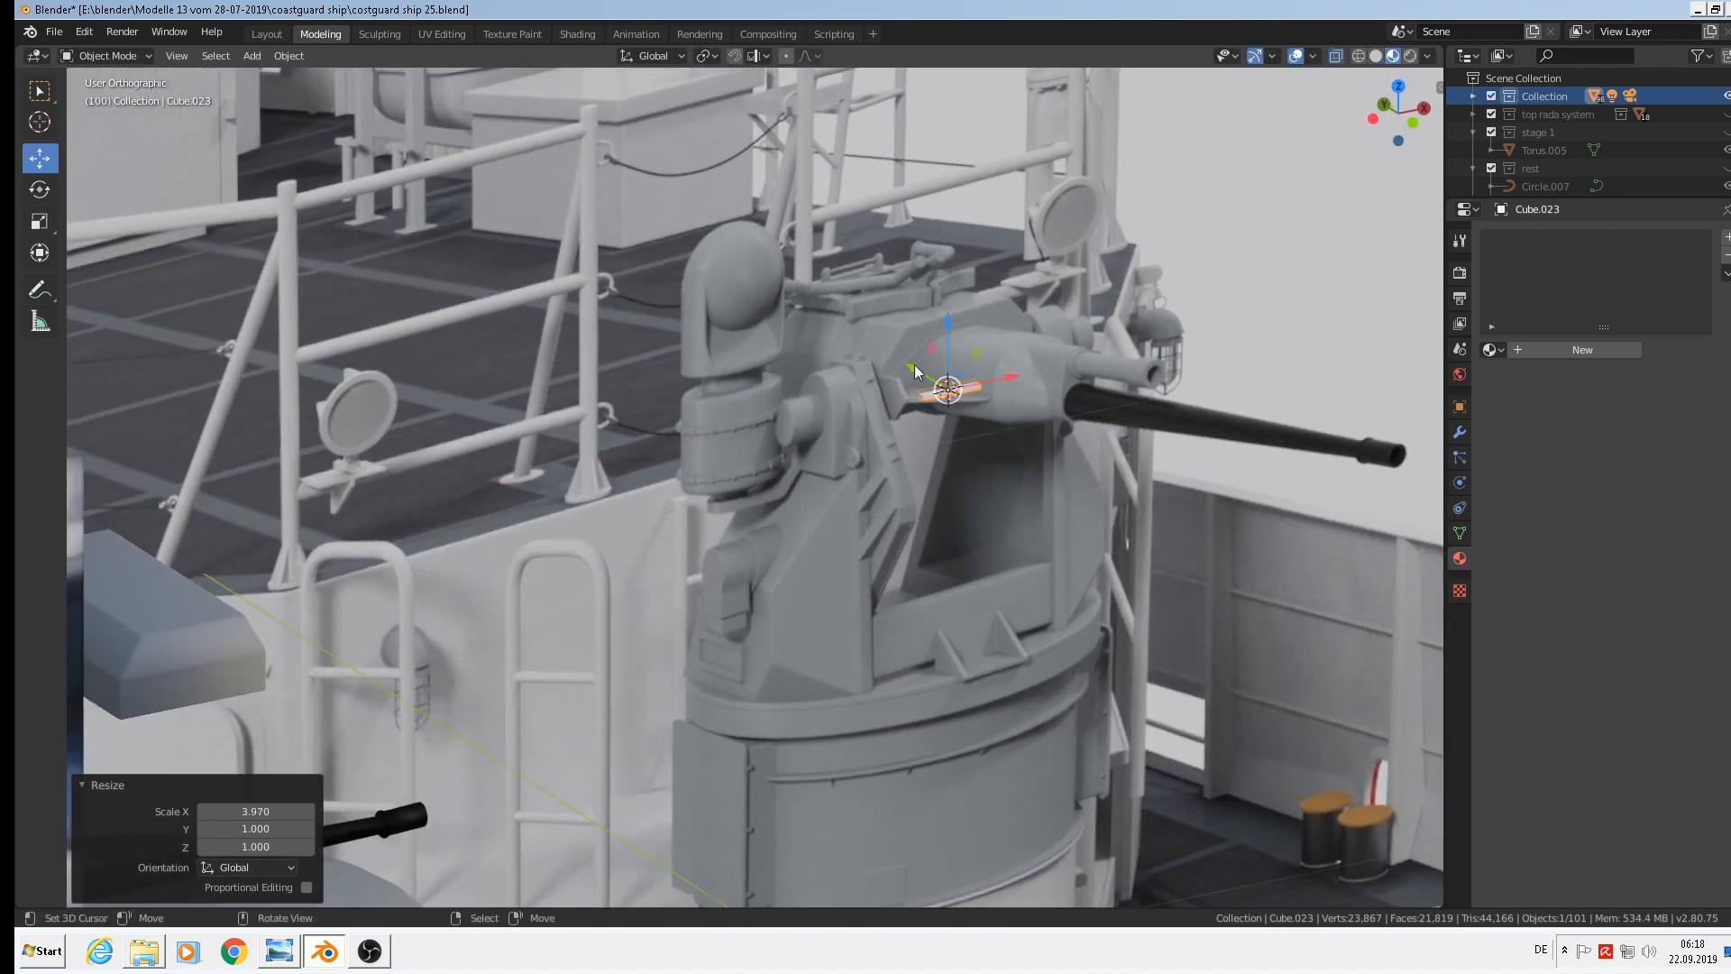
{"action": "left_click_drag", "start_coordinate": [915, 364], "coordinate": [1123, 494]}
{"action": "key", "text": "s"}
{"action": "key", "text": "y"}
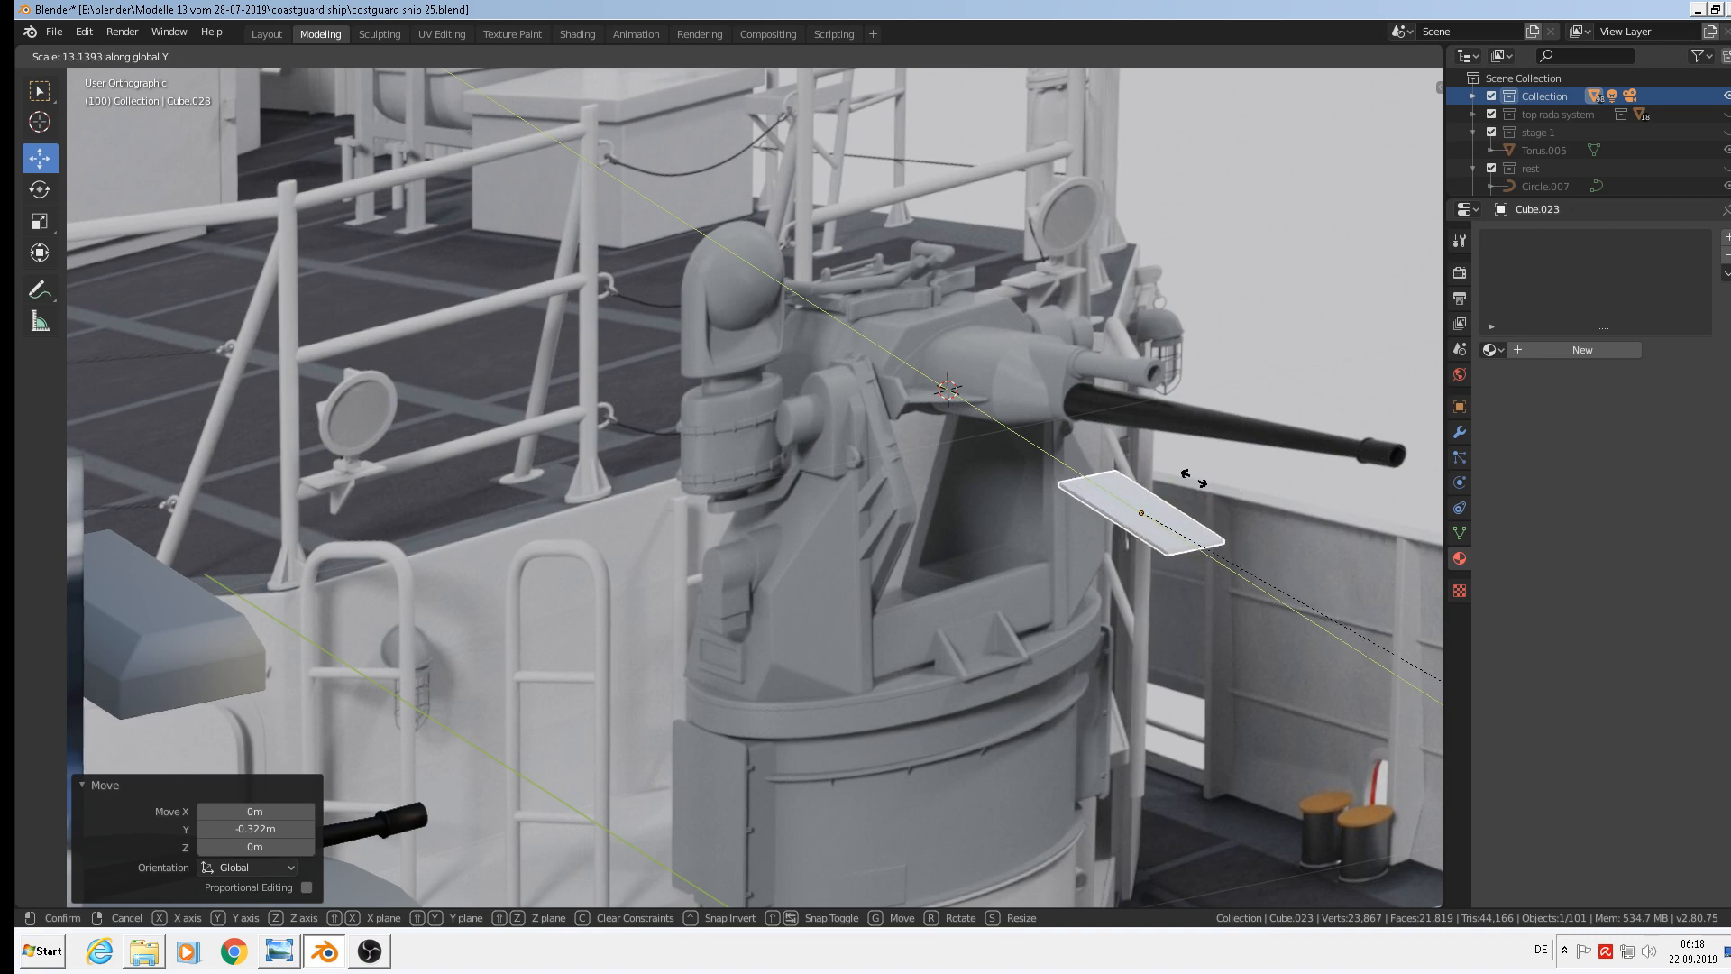
{"action": "left_click", "coordinate": [1155, 462]}
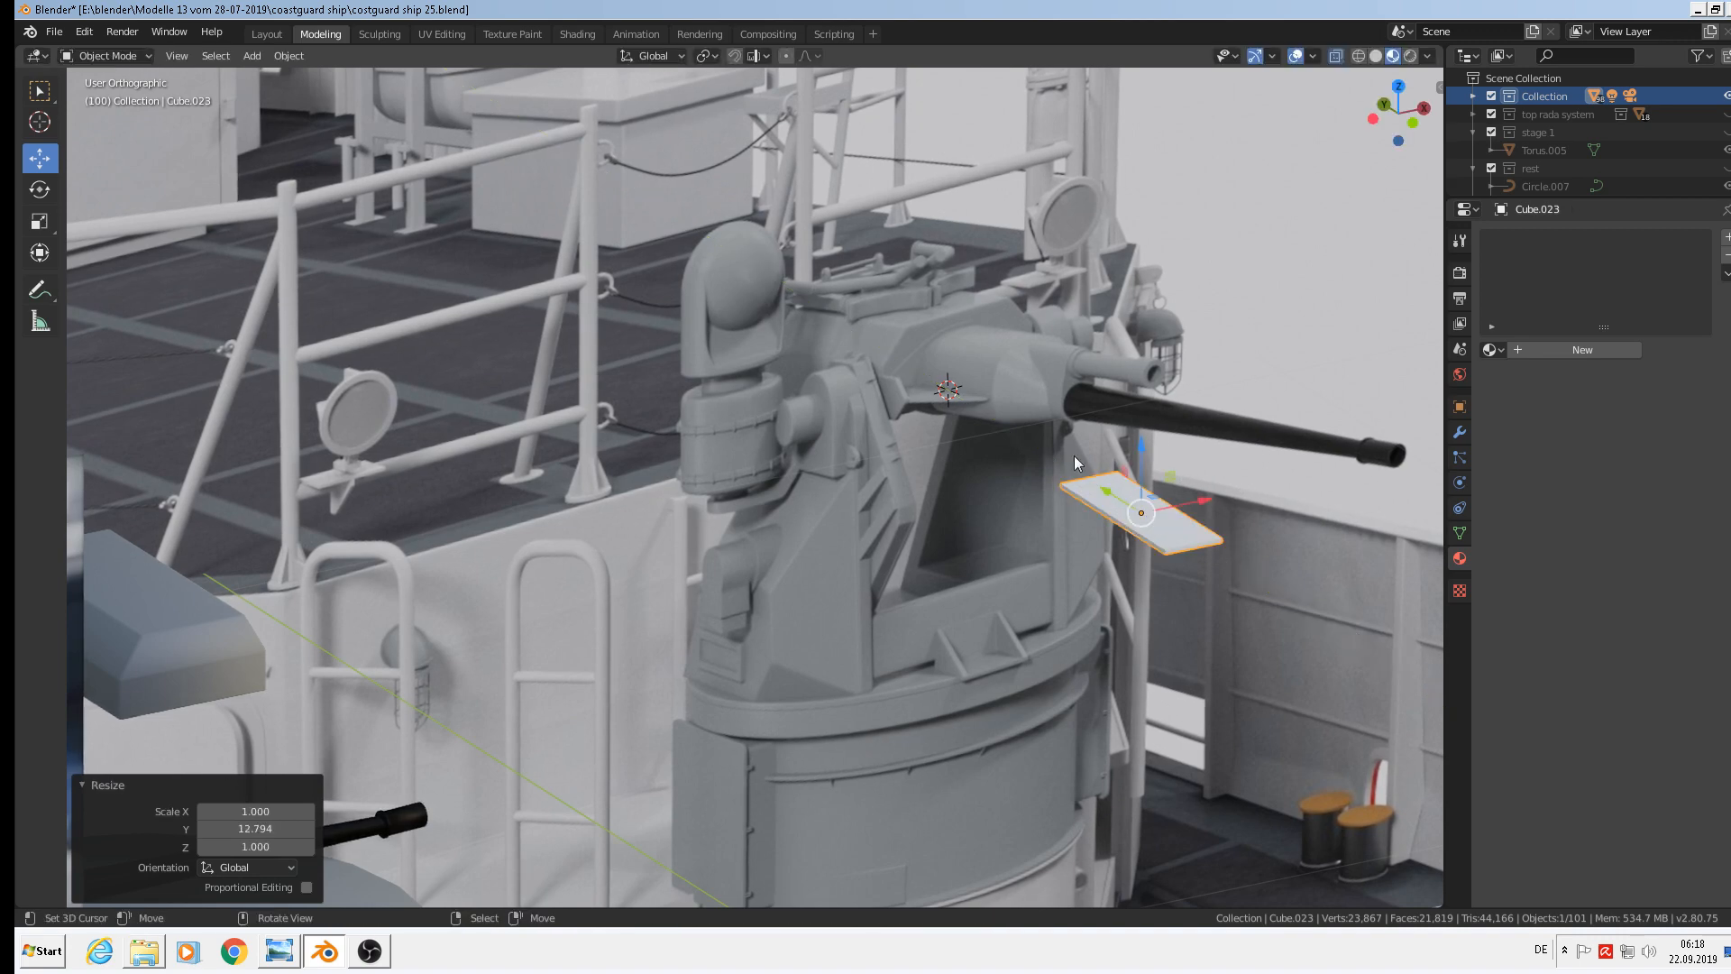
Slant the plate's front end by moving one front corner edge back about 0.075 m along Y in Edit Mode
{"action": "middle_click_drag", "start_coordinate": [1129, 535], "coordinate": [970, 467], "text": "shift"}
{"action": "scroll", "coordinate": [1019, 474], "scroll_direction": "up", "scroll_amount": 2}
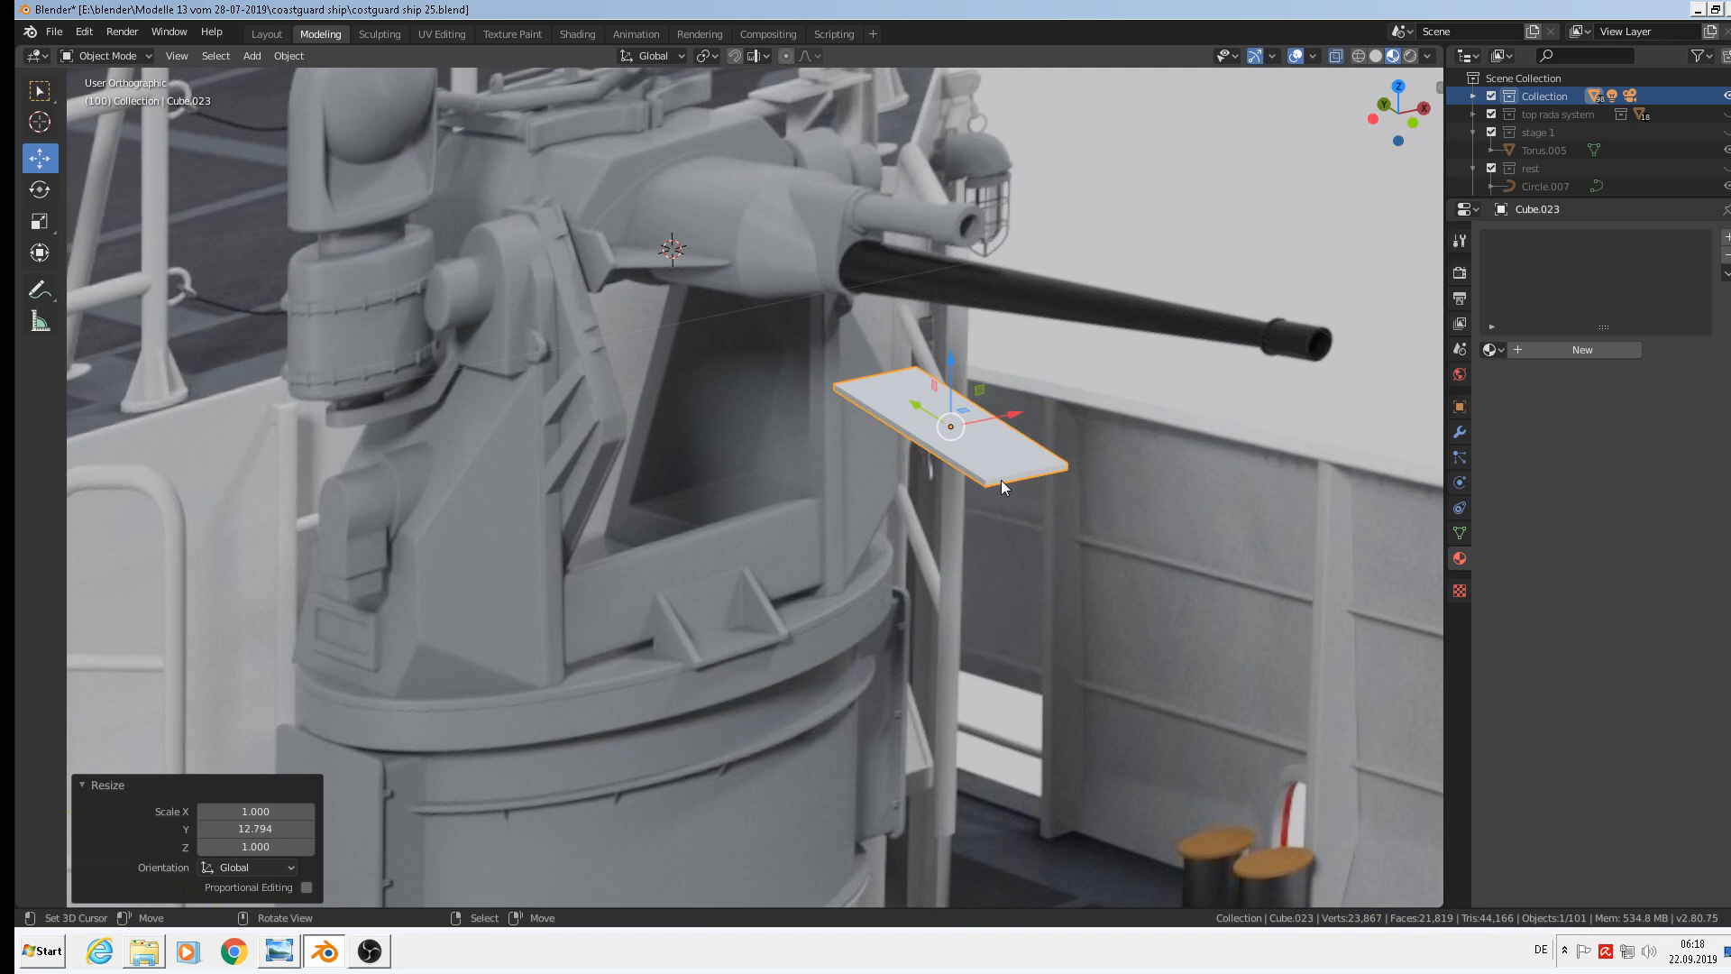
{"action": "key", "text": "Tab"}
{"action": "left_click", "coordinate": [987, 480]}
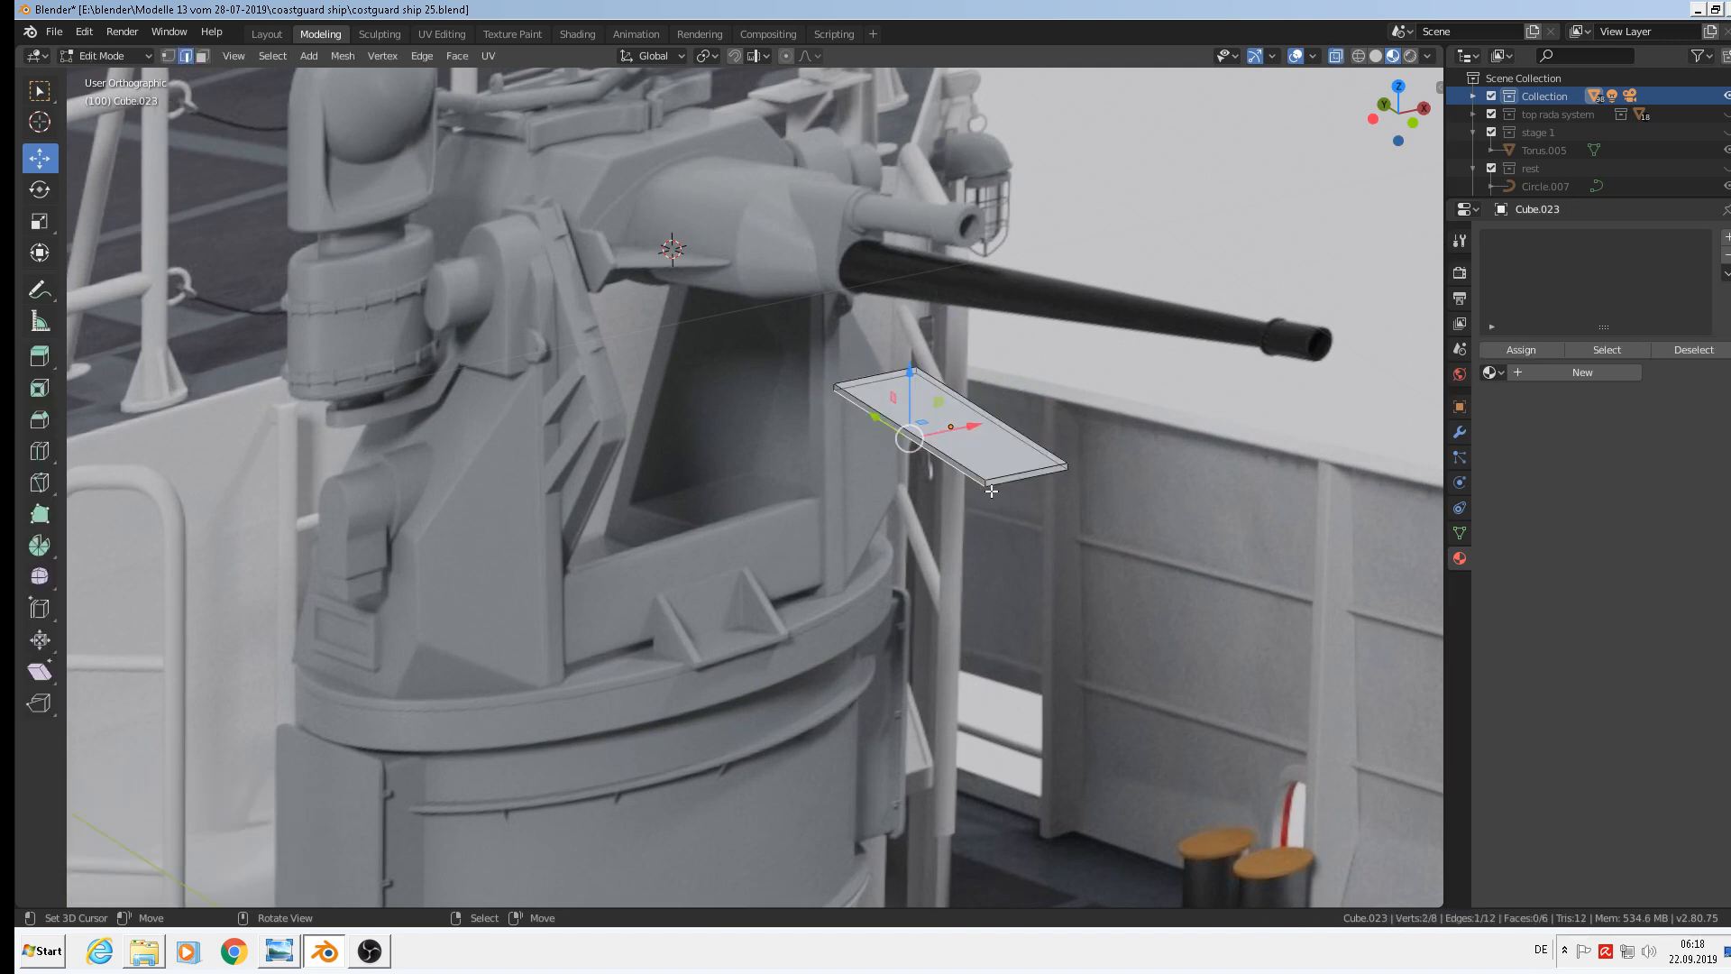
{"action": "scroll", "coordinate": [987, 480], "scroll_direction": "up", "scroll_amount": 1}
{"action": "key", "text": "g"}
{"action": "key", "text": "y"}
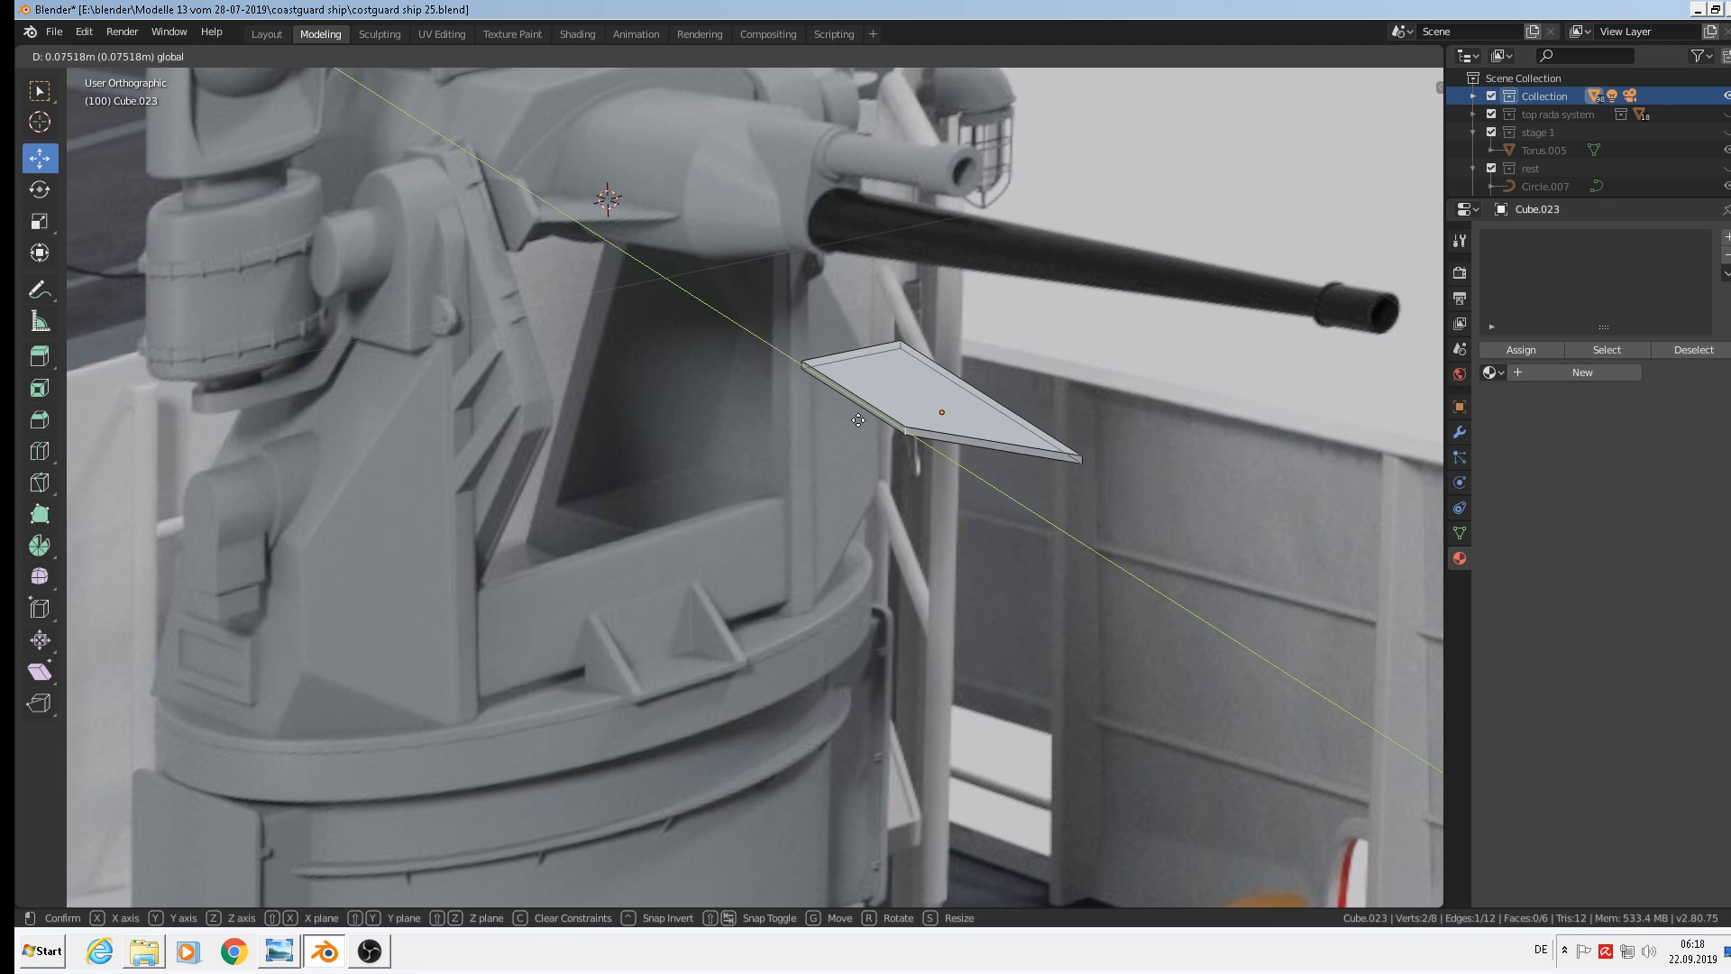
{"action": "left_click_drag", "start_coordinate": [858, 421], "coordinate": [859, 420]}
Bevel the selected edges at the plate's slanted end with a width of about 0.023 m and one segment
{"action": "scroll", "coordinate": [970, 428], "scroll_direction": "up", "scroll_amount": 2}
{"action": "right_click", "coordinate": [967, 442], "text": "shift"}
{"action": "right_click", "coordinate": [969, 453], "text": "shift"}
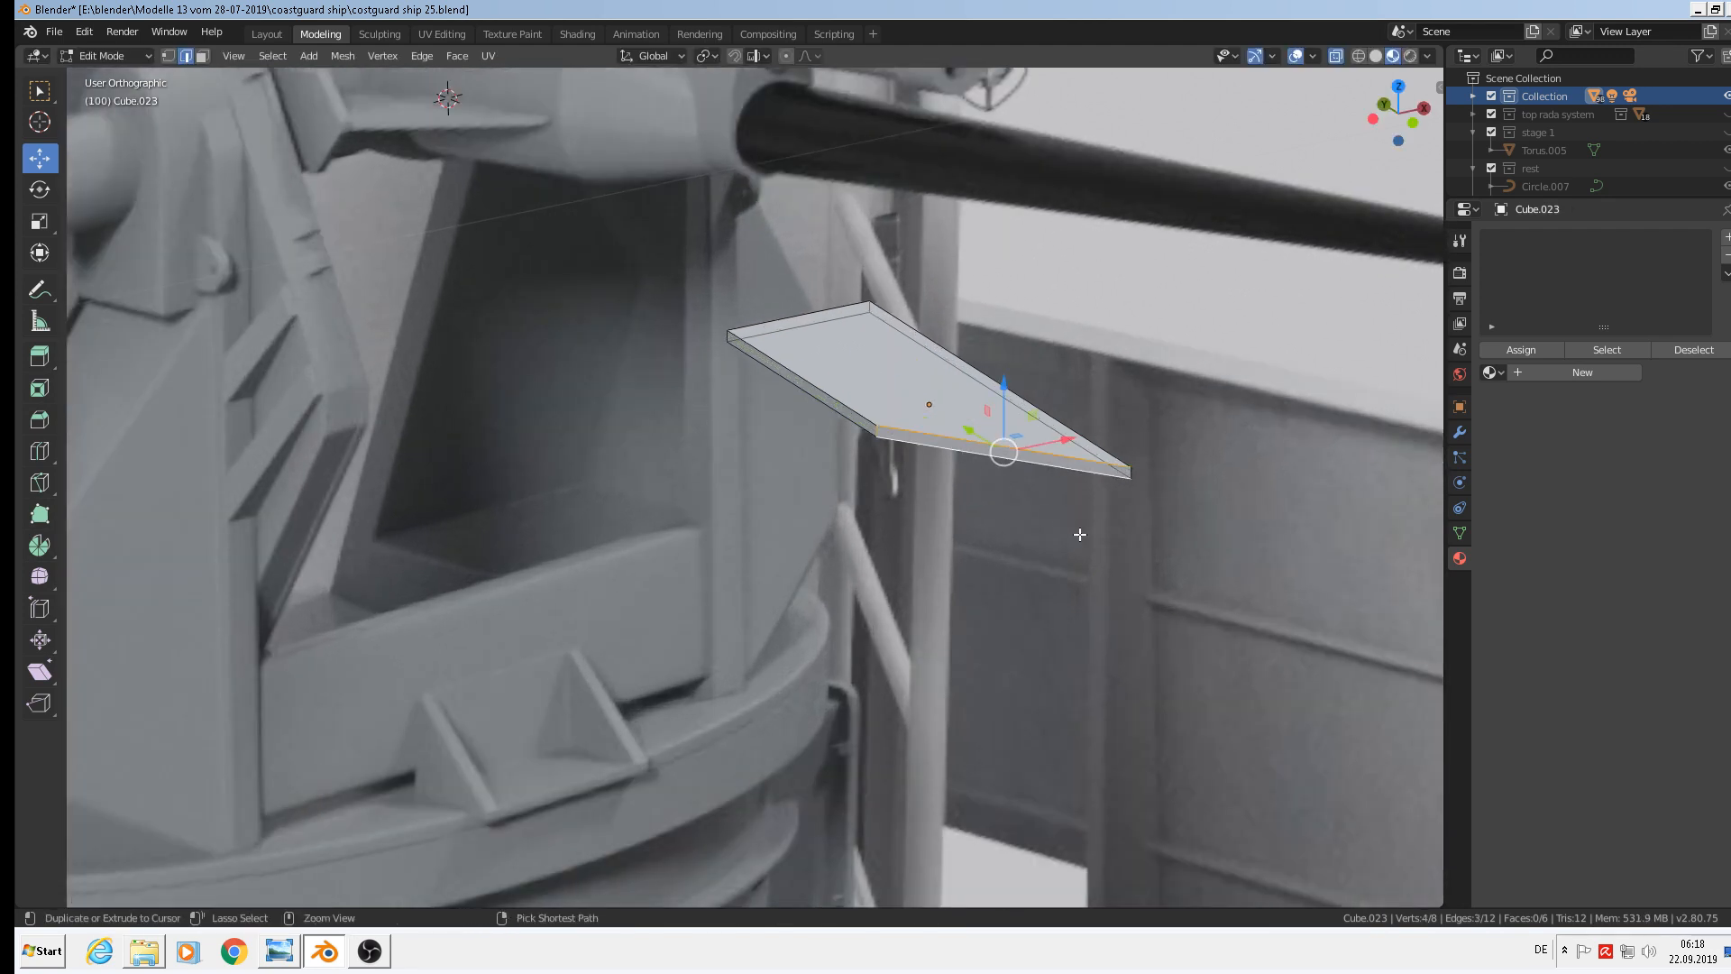
{"action": "key", "text": "ctrl+b"}
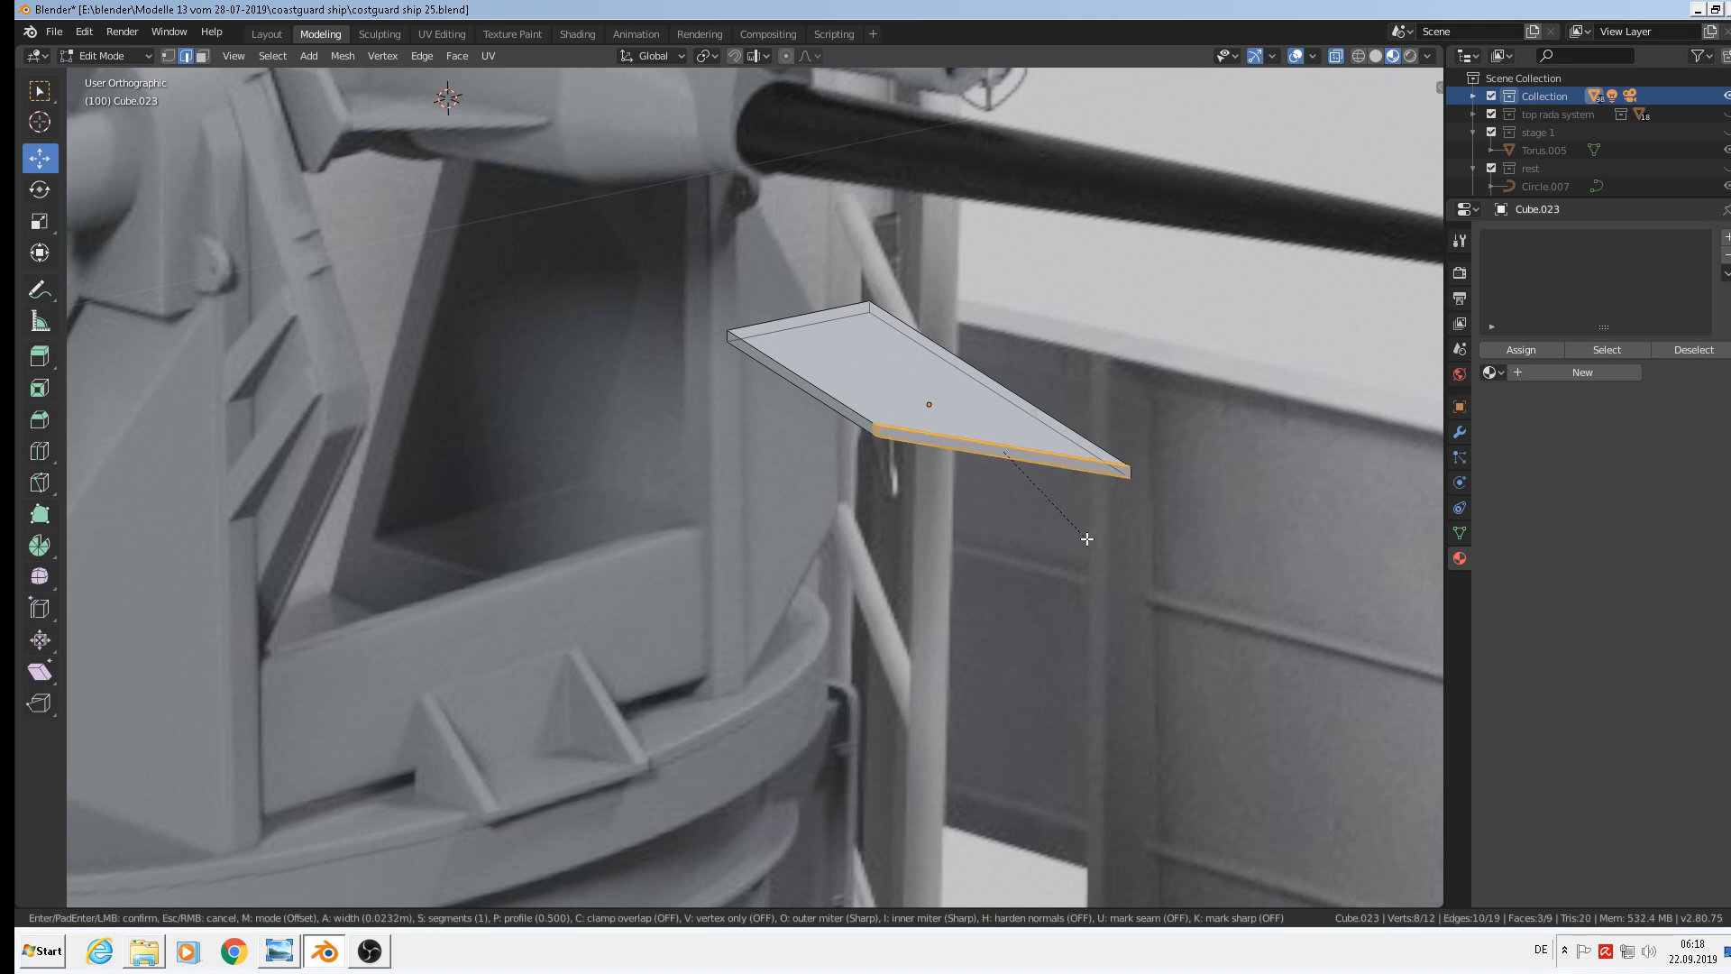
{"action": "left_click", "coordinate": [1087, 538]}
{"action": "scroll", "coordinate": [815, 420], "scroll_direction": "down", "scroll_amount": 6}
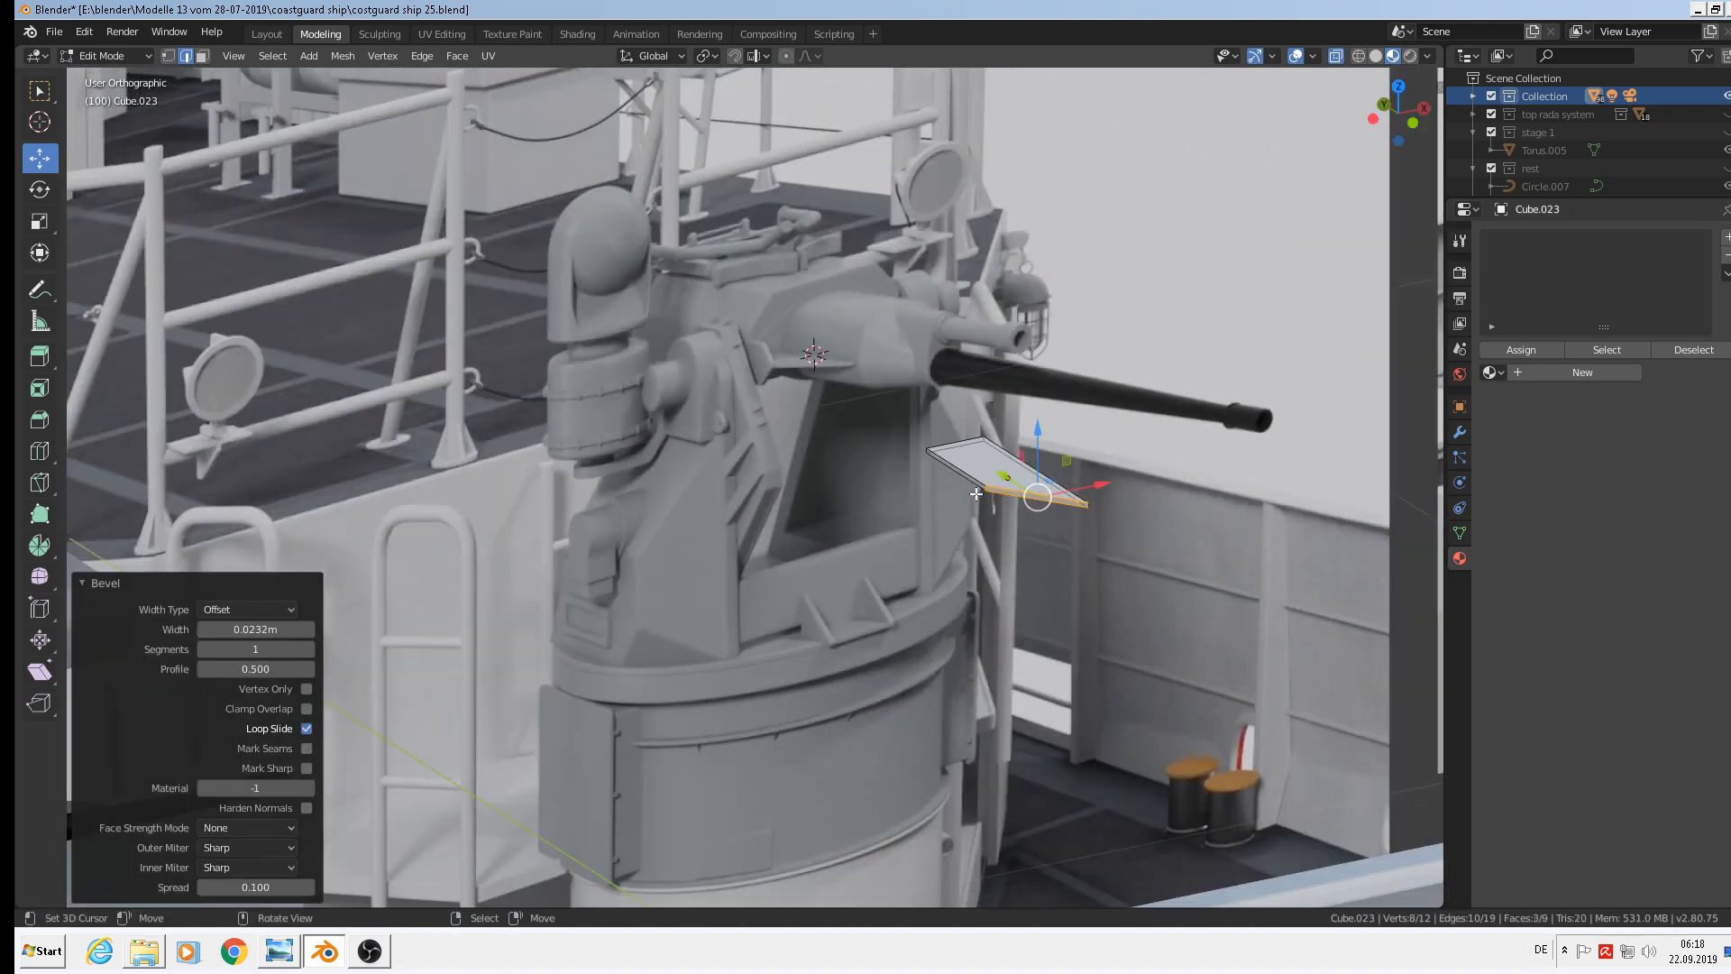
{"action": "key", "text": "Tab"}
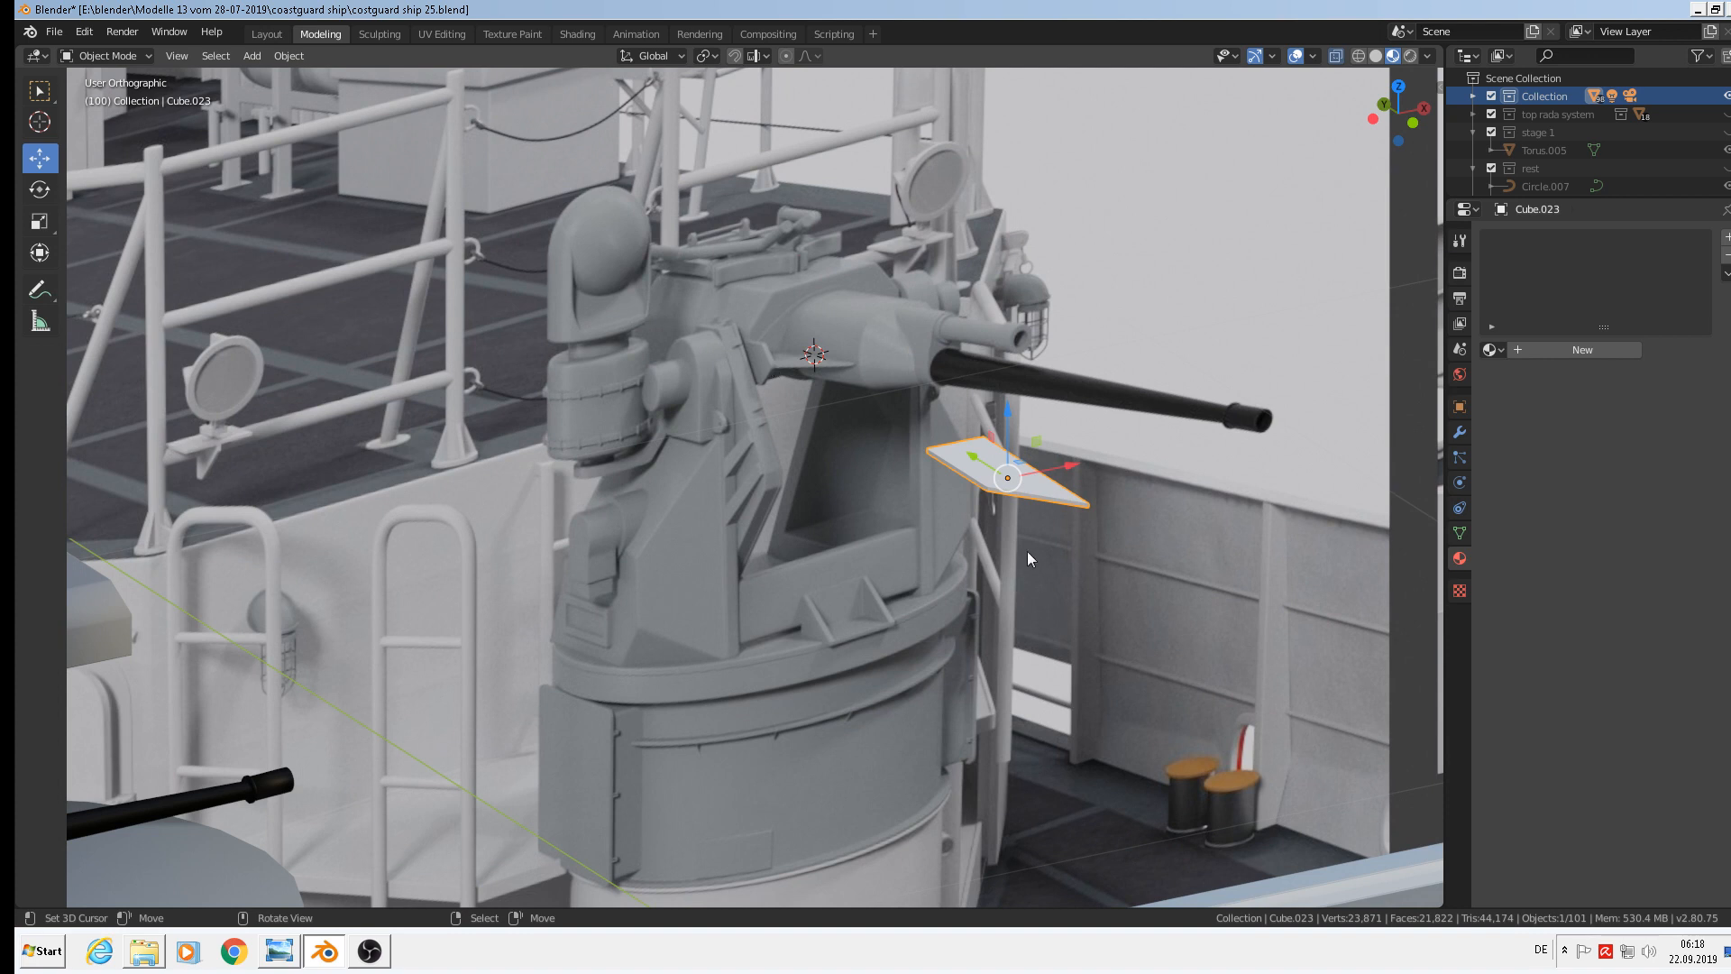
Set the 3D cursor beside the flat plate and add a cube there, scaled down to about 0.042 in size
{"action": "right_click", "coordinate": [954, 471], "text": "shift"}
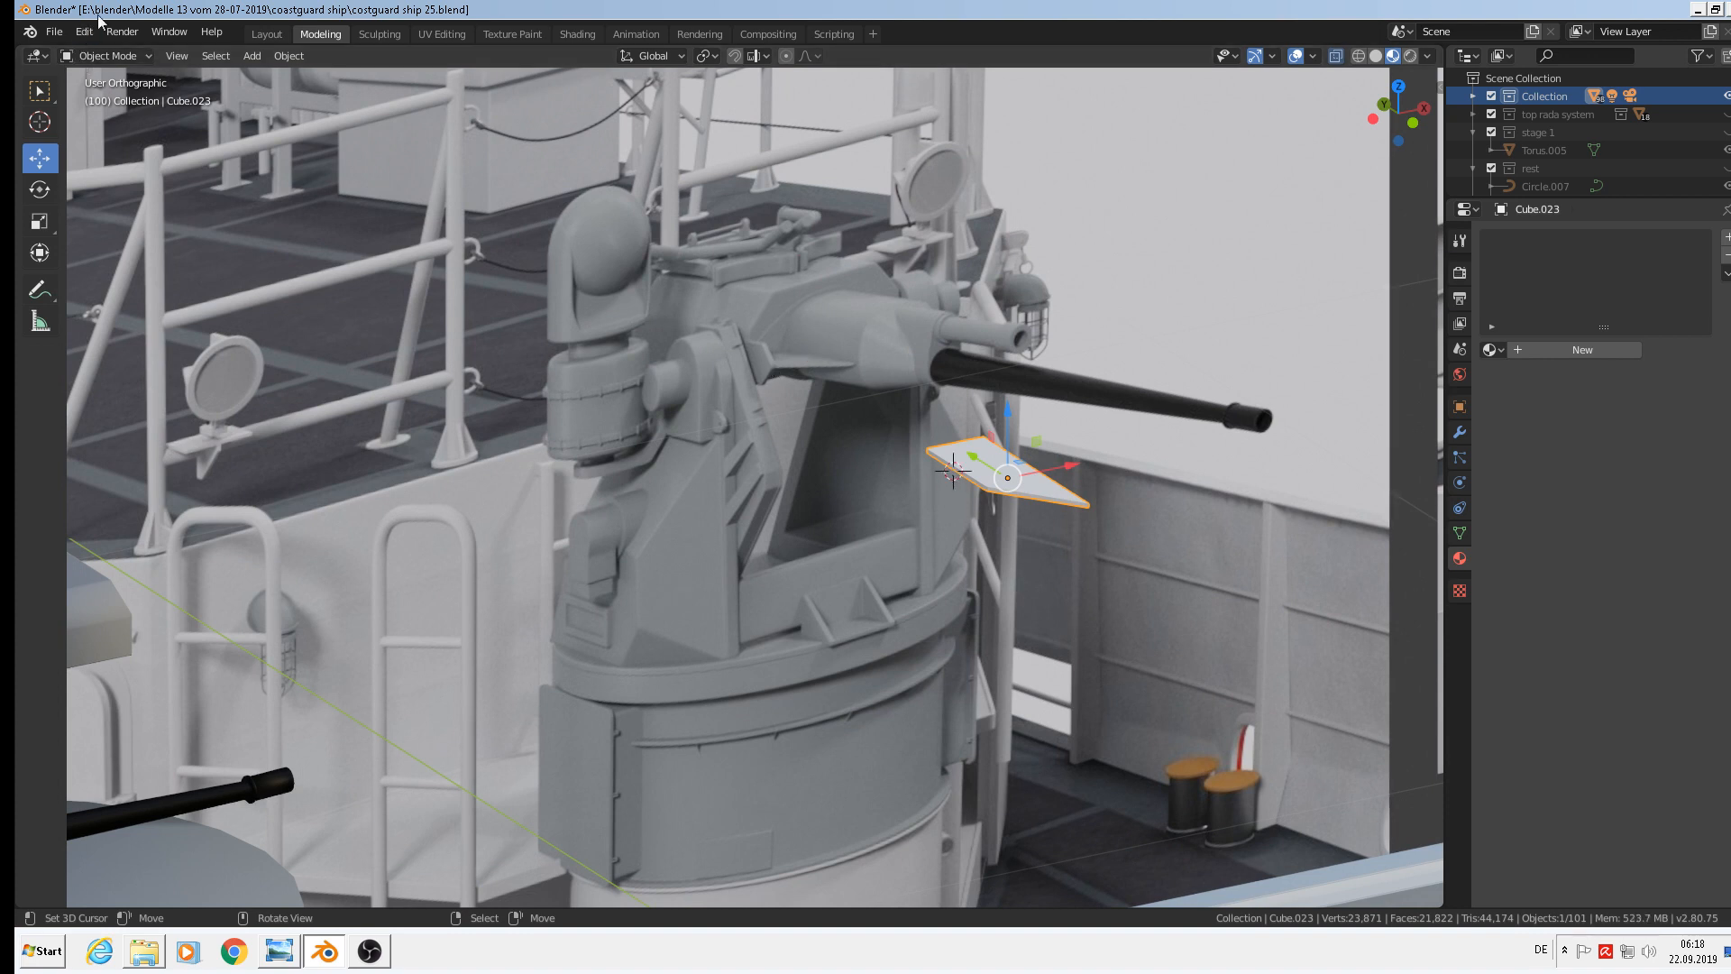
{"action": "left_click", "coordinate": [251, 56]}
{"action": "mouse_move", "coordinate": [262, 76]}
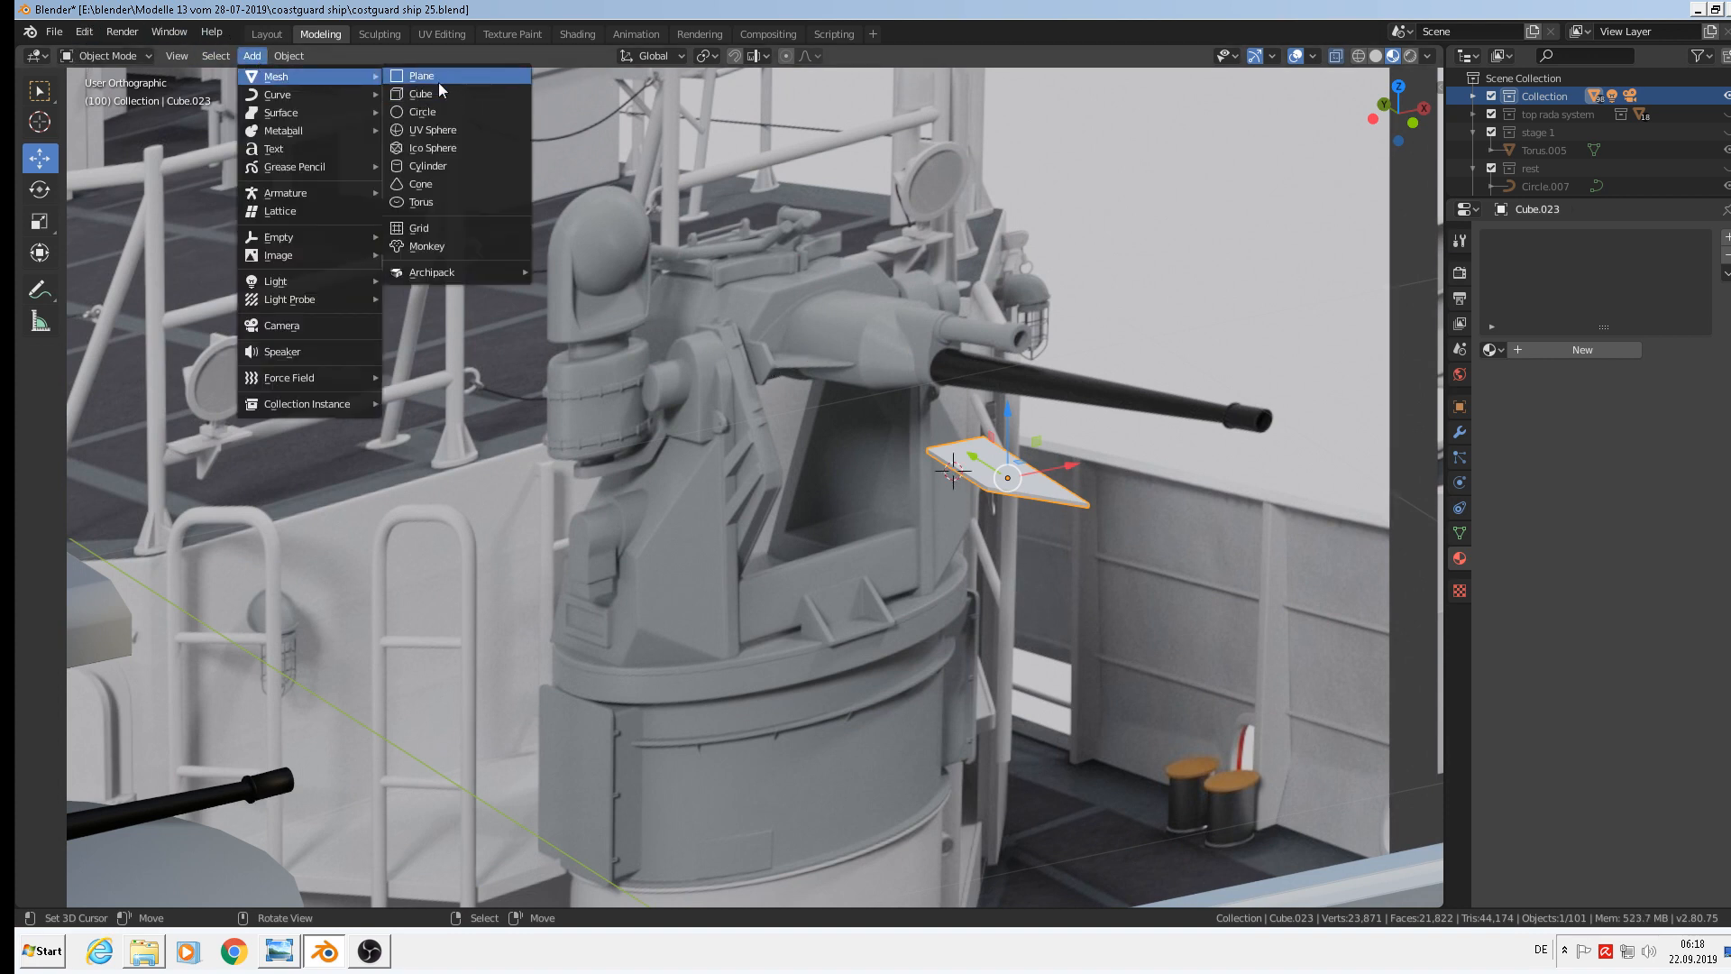
{"action": "left_click", "coordinate": [438, 92]}
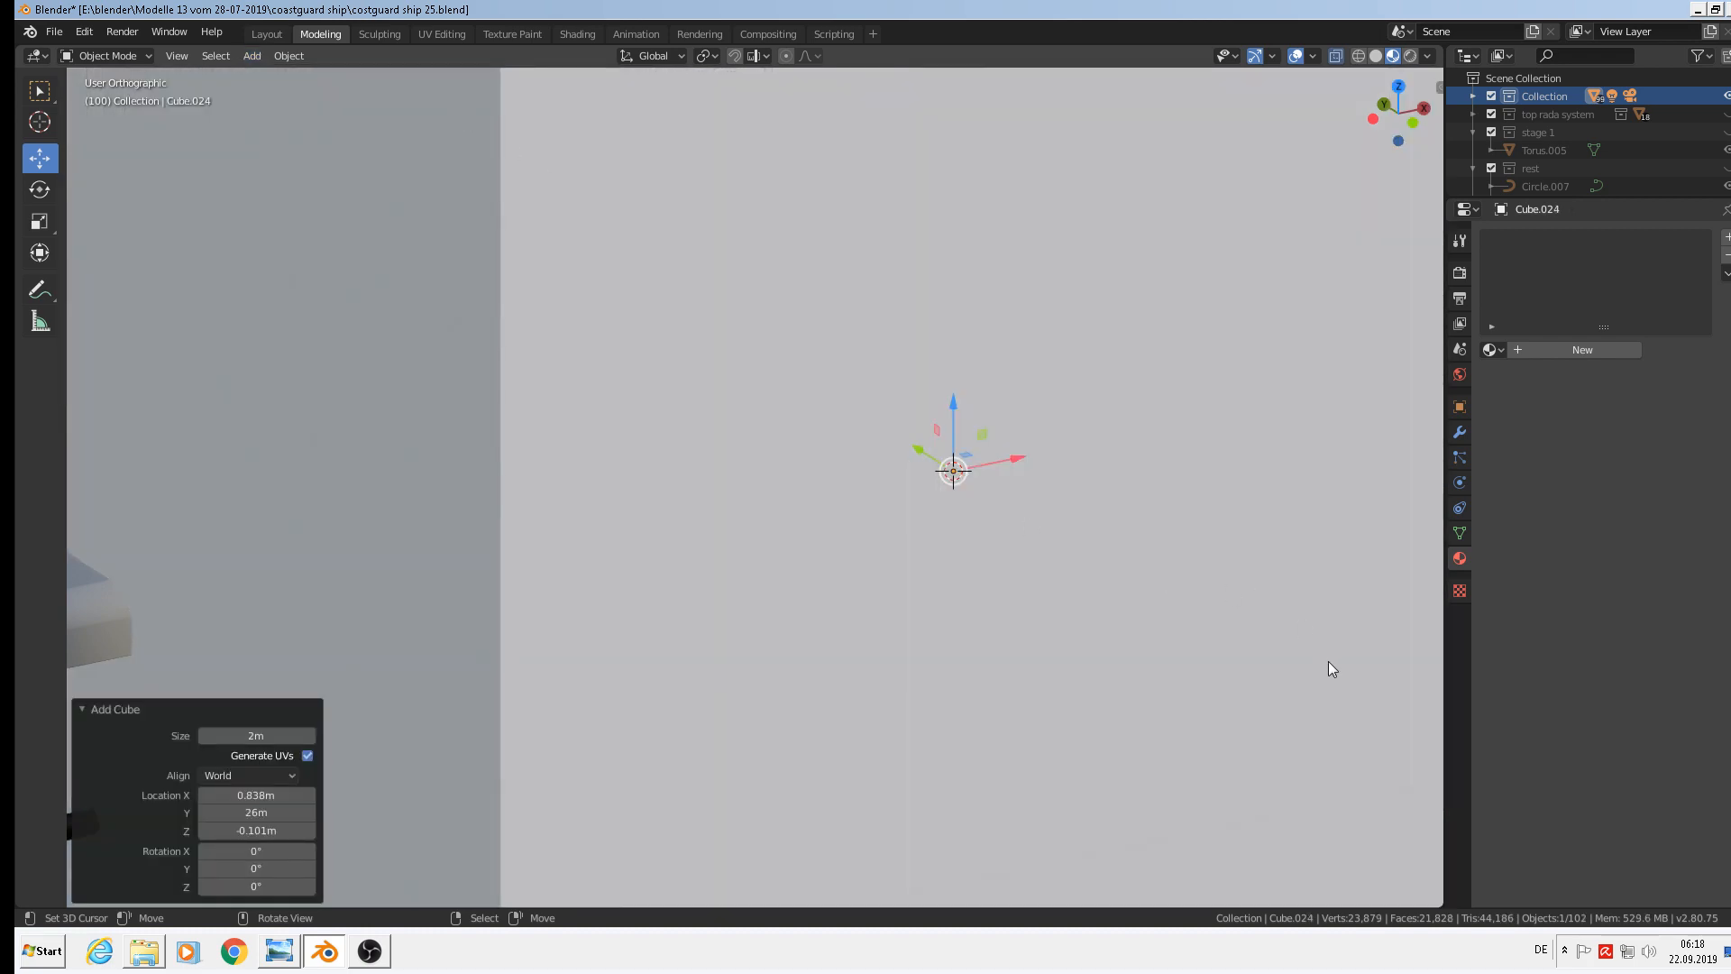
{"action": "key", "text": "s"}
{"action": "left_click", "coordinate": [947, 471]}
Raise the new cube to the height of the gun housing and shift it about -0.156 m along X
{"action": "middle_click_drag", "start_coordinate": [967, 491], "coordinate": [975, 436]}
{"action": "key", "text": "g"}
{"action": "key", "text": "z"}
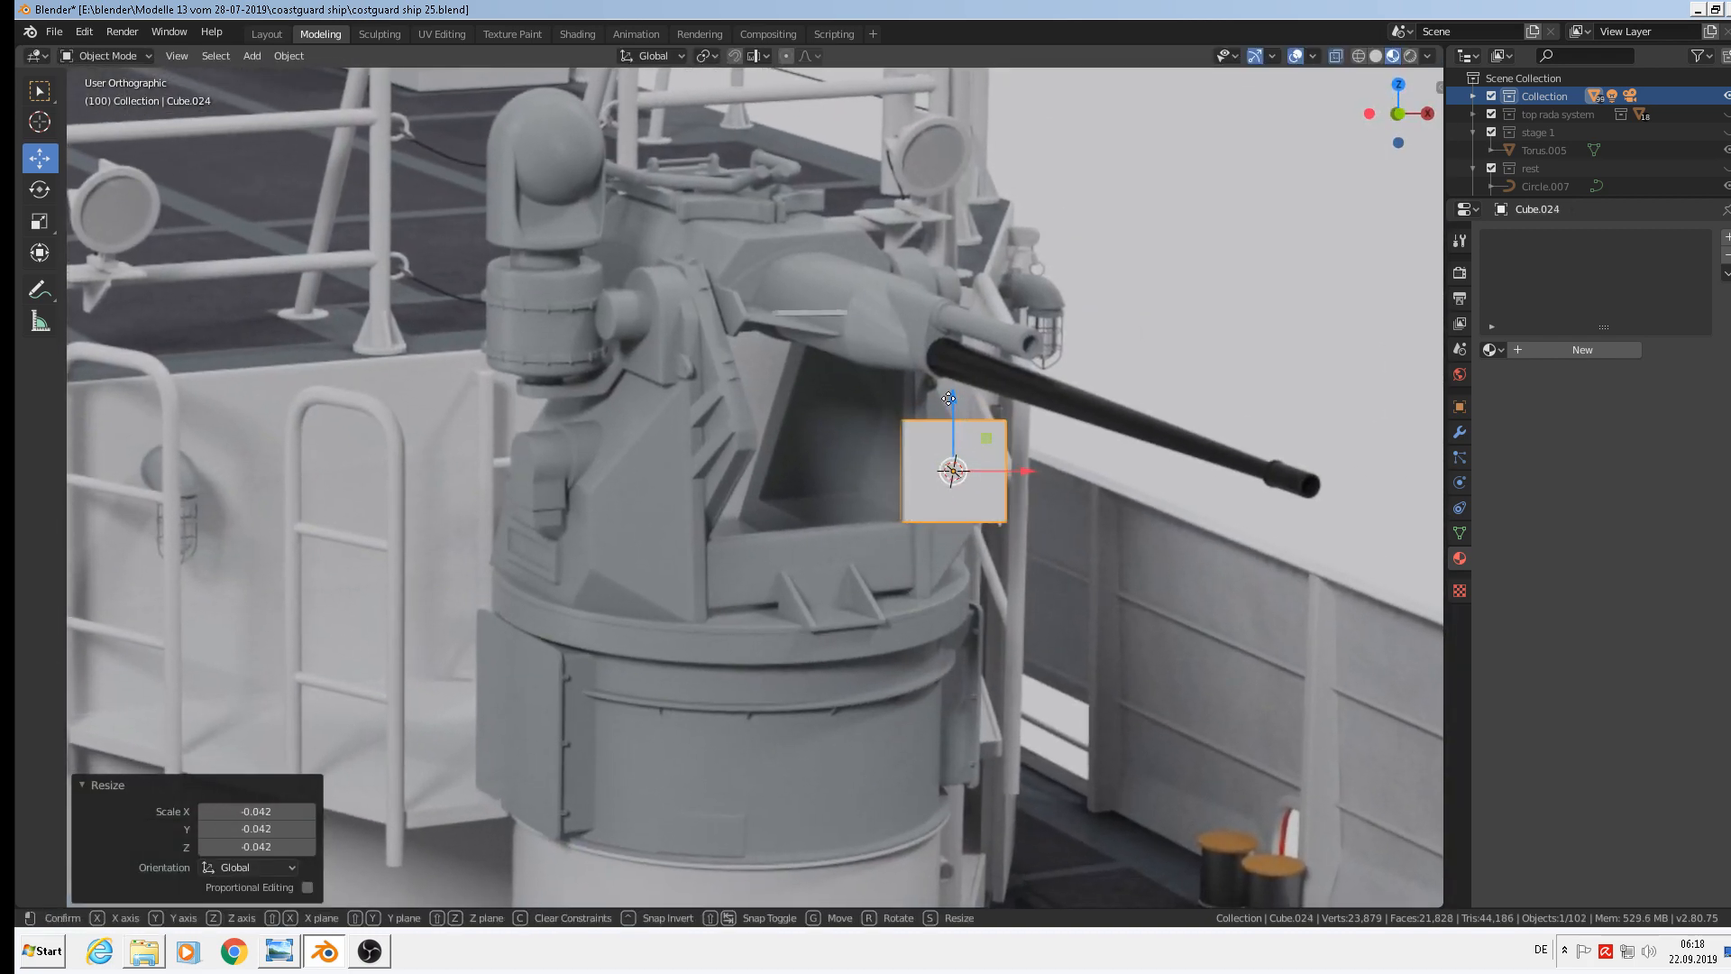
{"action": "left_click", "coordinate": [973, 279]}
{"action": "key", "text": "g"}
{"action": "key", "text": "x"}
{"action": "left_click", "coordinate": [859, 332]}
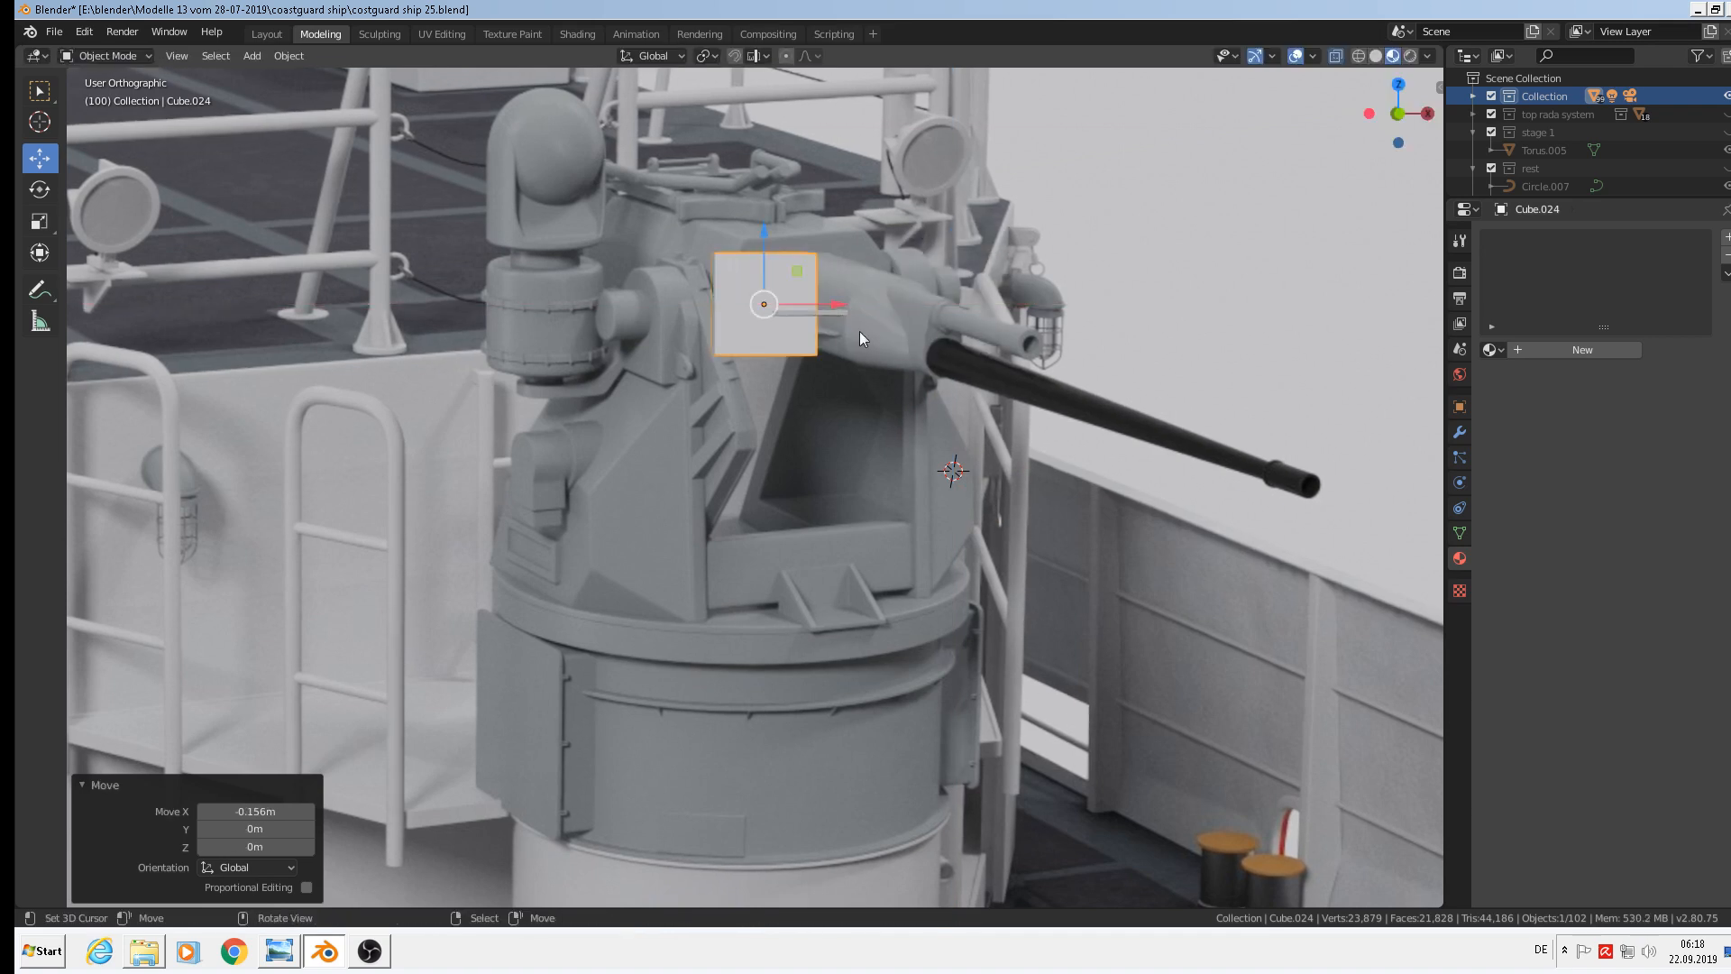
Form the cube into a thin upright plate, scaling 0.065 along X and 0.368 then 1.131 along Z, and lower it about 0.012 m
{"action": "key", "text": "s"}
{"action": "key", "text": "x"}
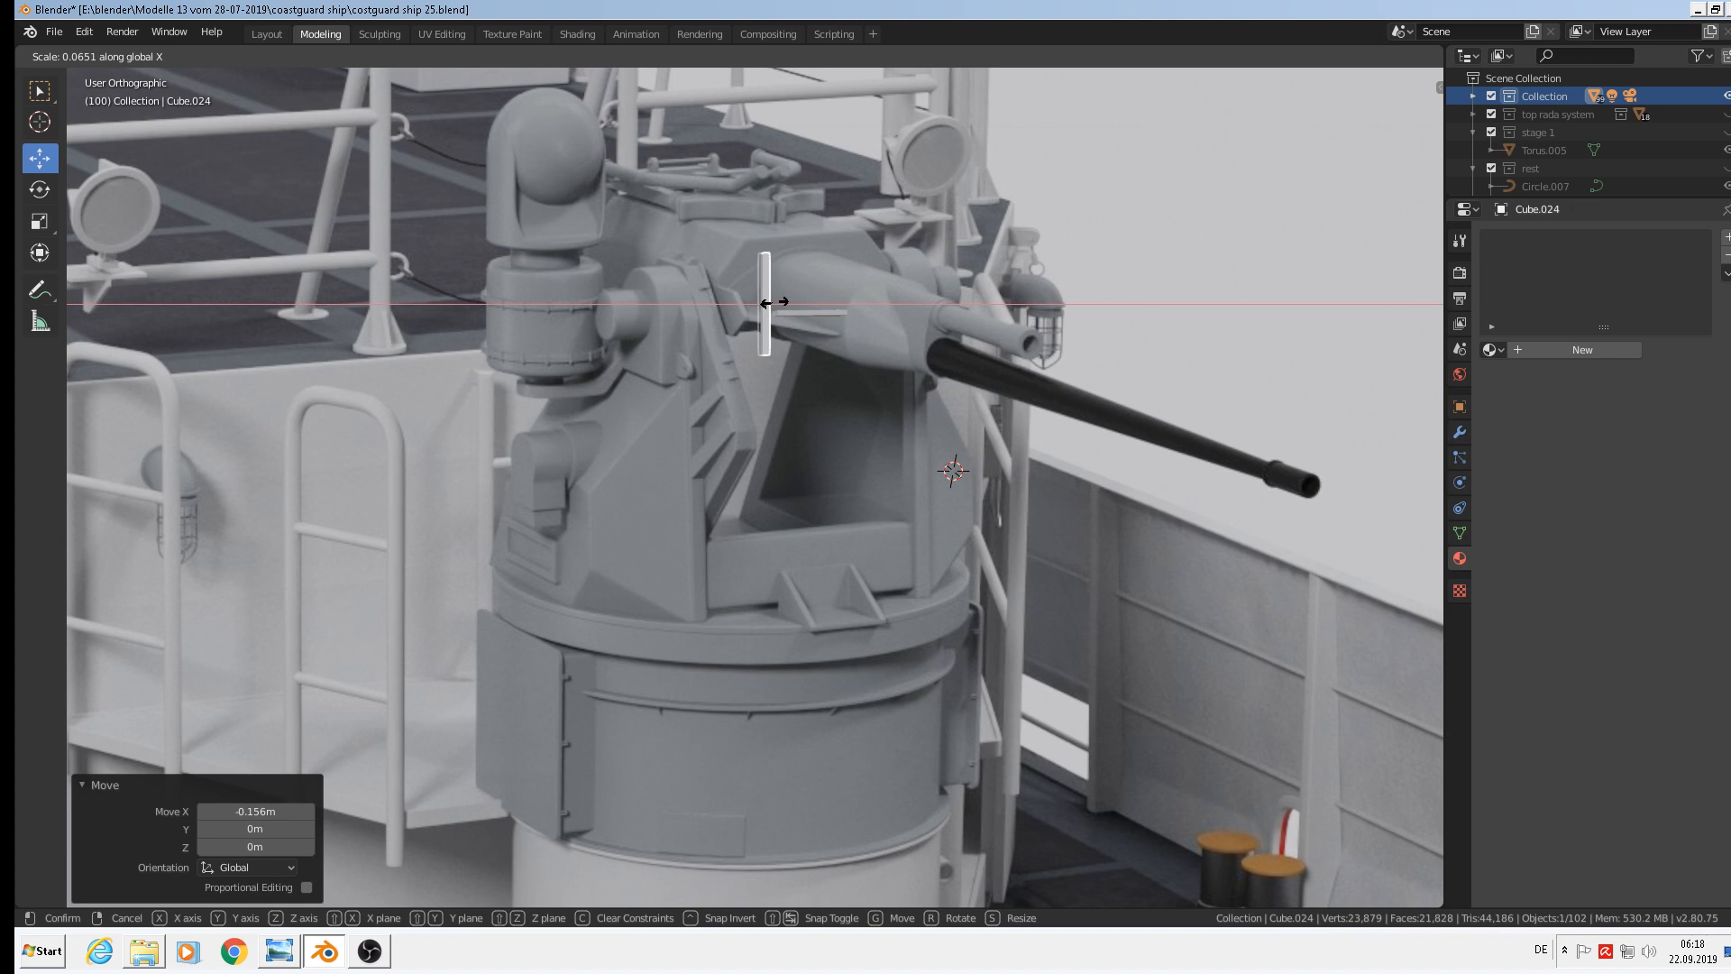
{"action": "left_click", "coordinate": [774, 303]}
{"action": "key", "text": "s"}
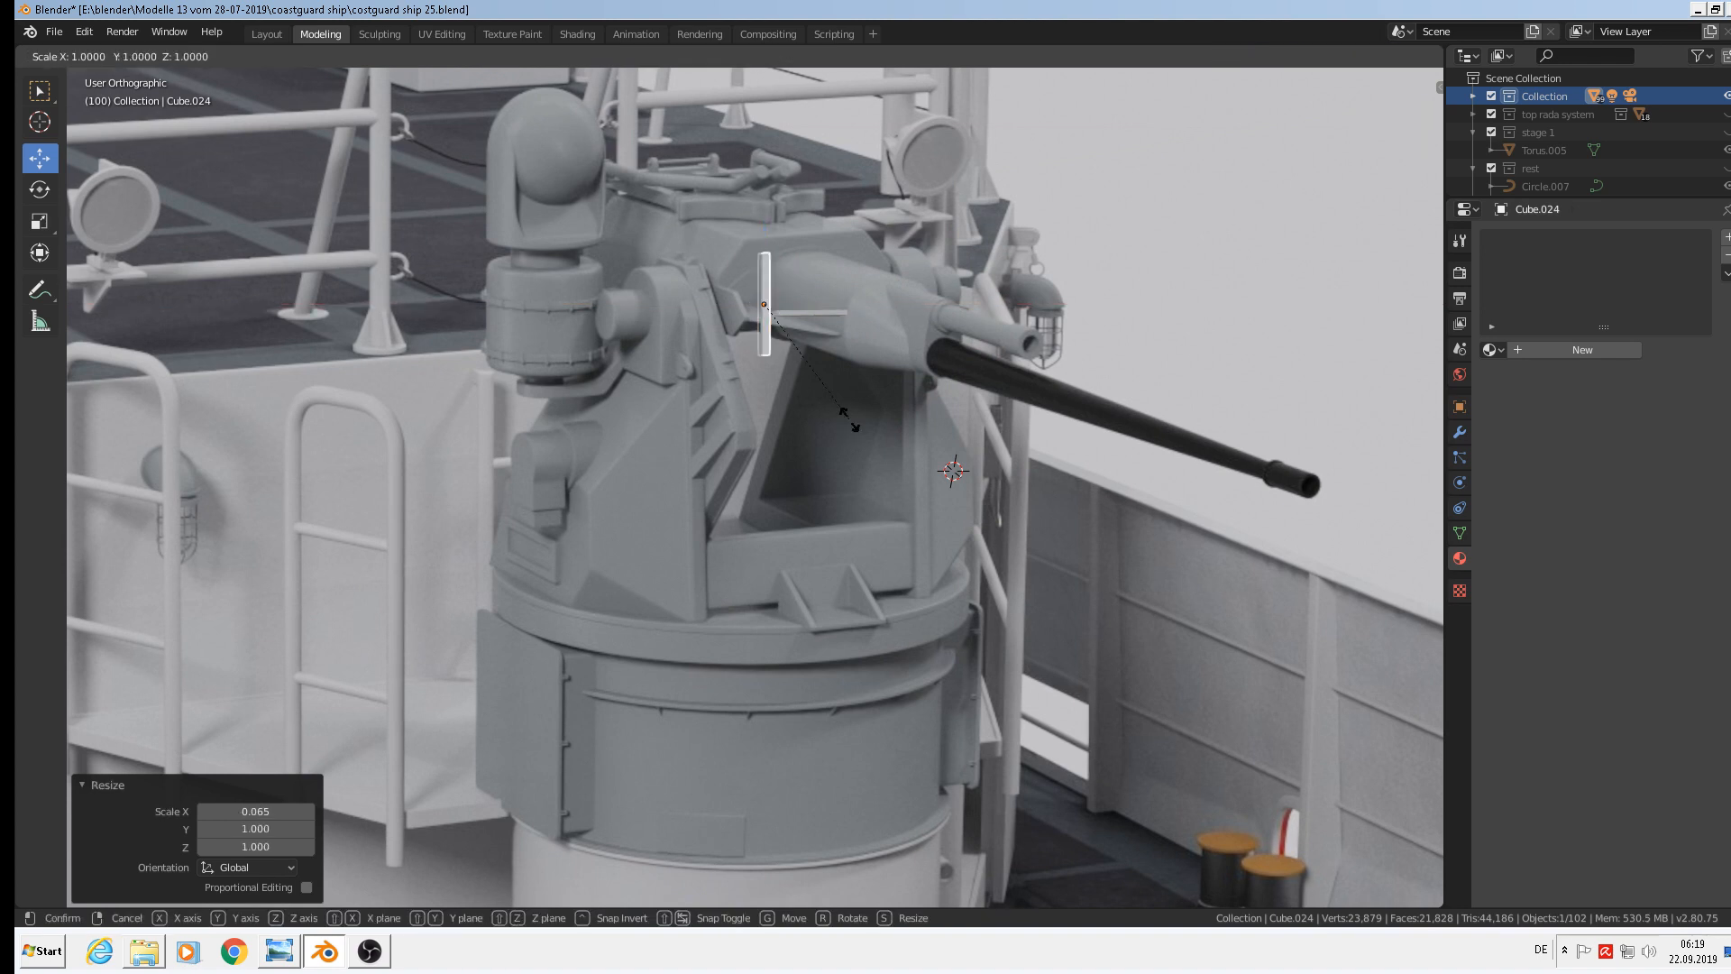
{"action": "key", "text": "z"}
{"action": "left_click", "coordinate": [794, 349]}
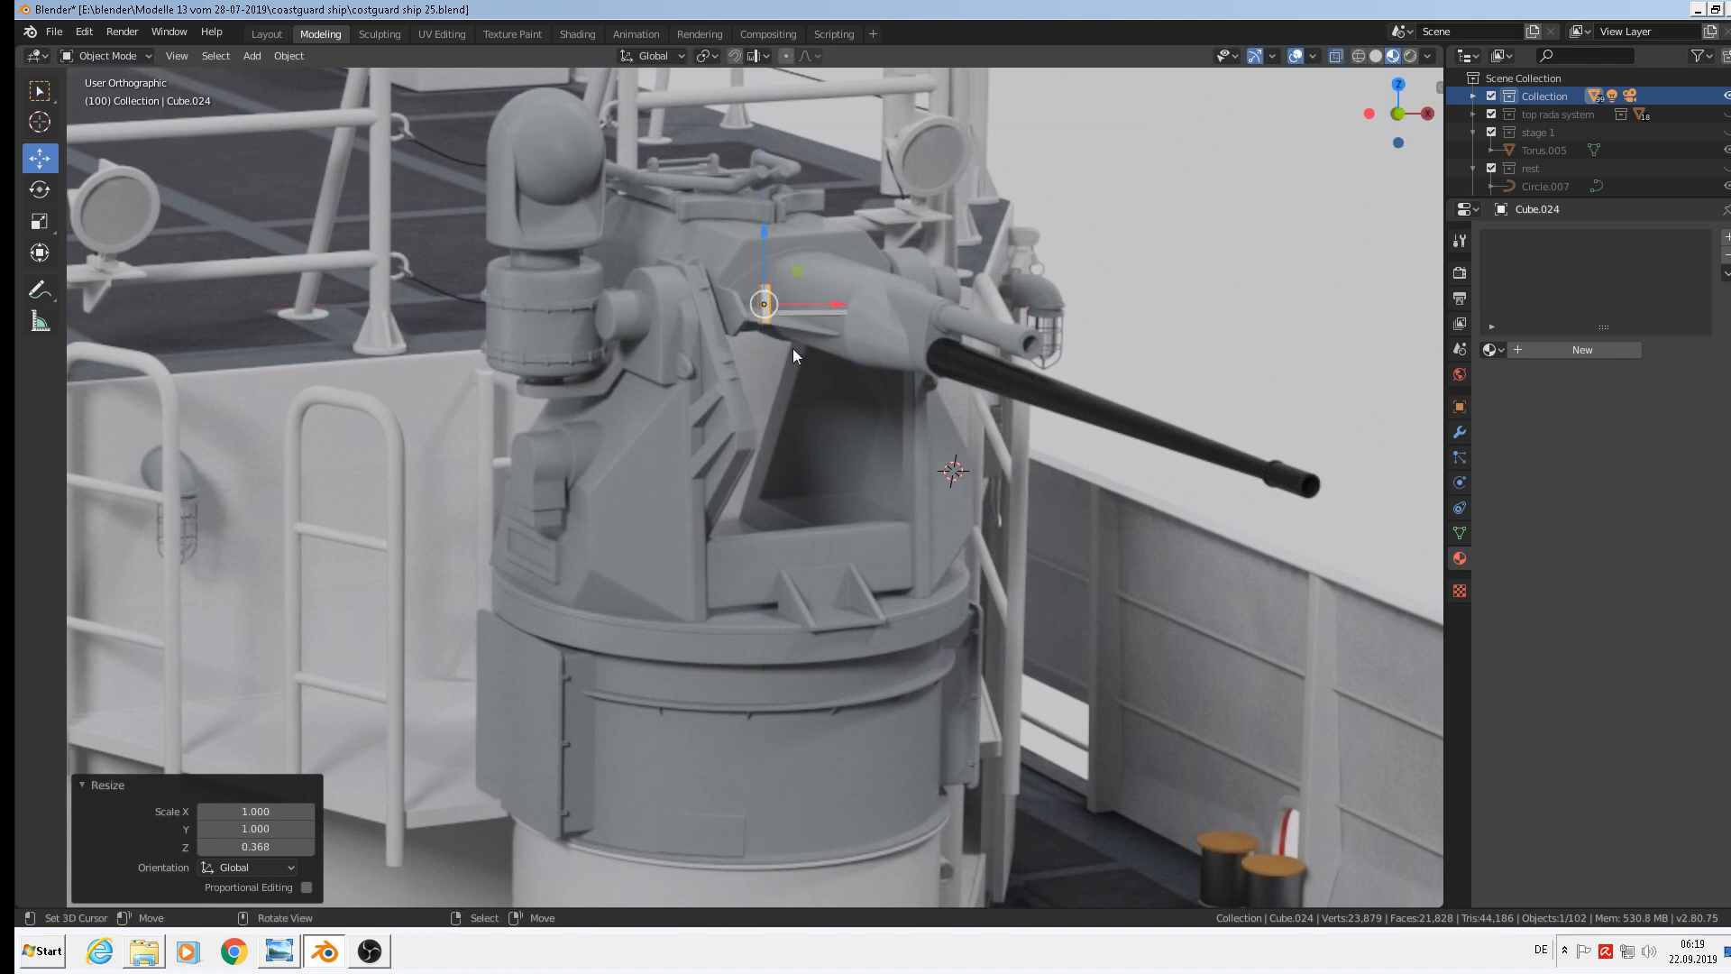
{"action": "left_click_drag", "start_coordinate": [763, 241], "coordinate": [765, 258]}
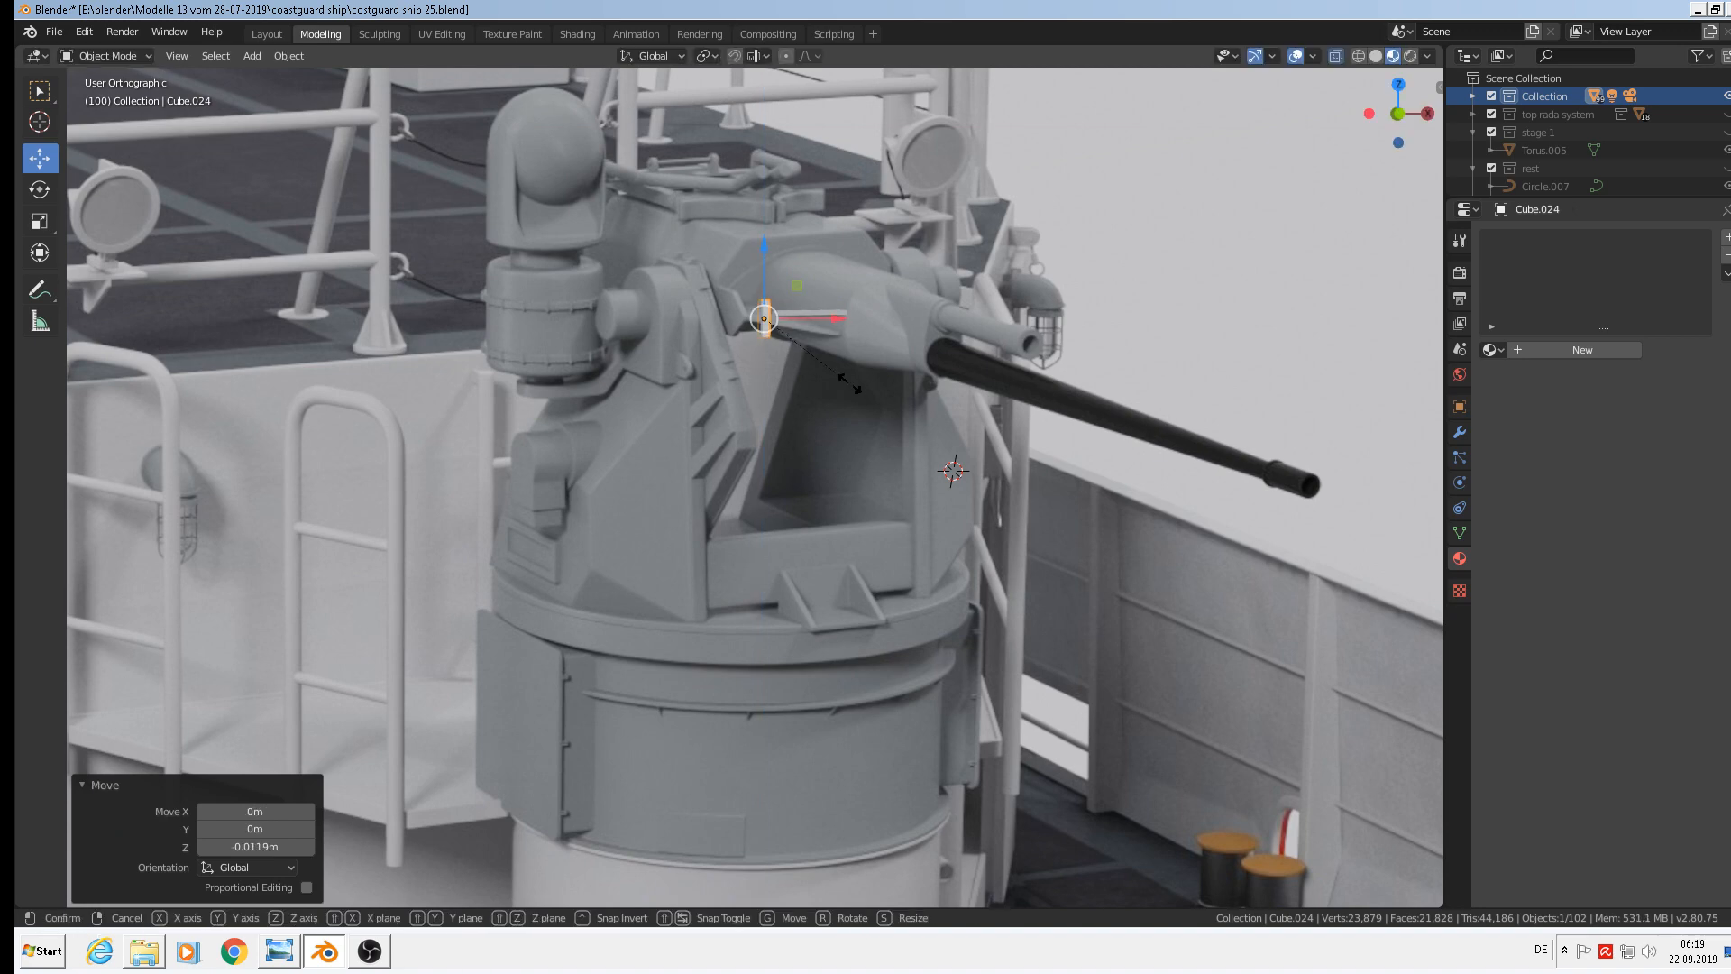
{"action": "key", "text": "s"}
{"action": "key", "text": "z"}
{"action": "left_click", "coordinate": [857, 398]}
Move the upright plate about -0.278 m along Y so it sits at the edge of the flat plate
{"action": "middle_click_drag", "start_coordinate": [856, 397], "coordinate": [767, 339]}
{"action": "key", "text": "g"}
{"action": "key", "text": "y"}
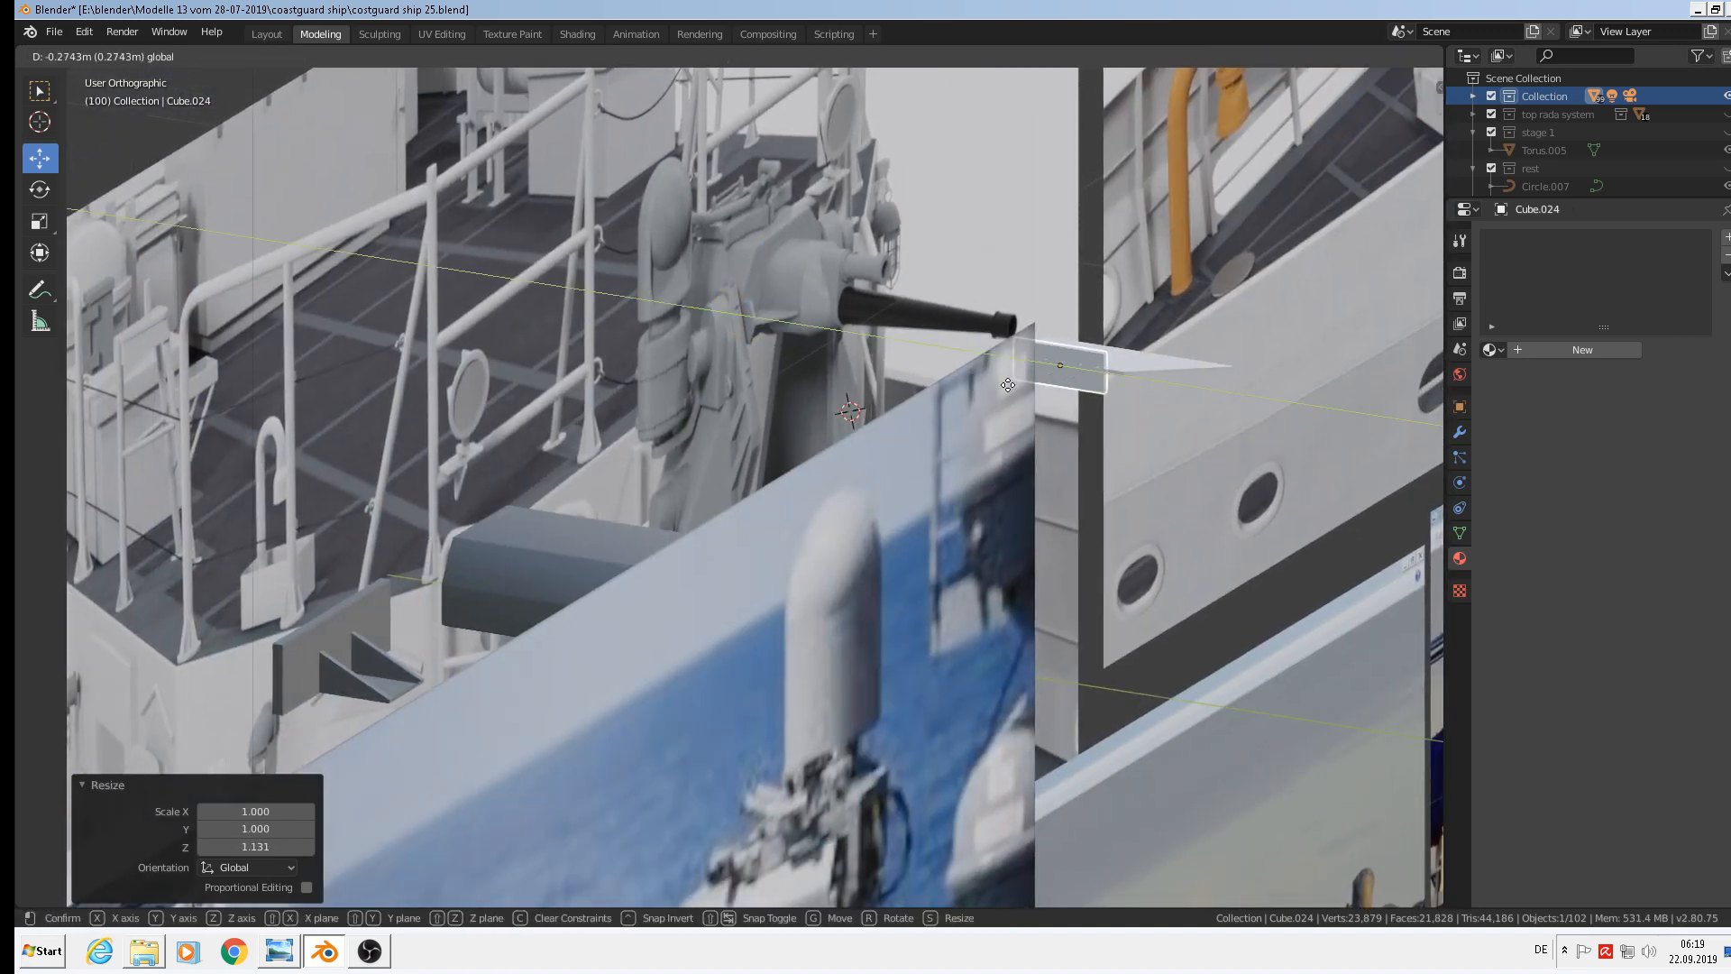
{"action": "left_click", "coordinate": [1041, 370]}
Cut two lengthwise edge loops into the upright plate and bring them together to 0.296 along Z
{"action": "middle_click_drag", "start_coordinate": [1093, 404], "coordinate": [786, 426], "text": "shift"}
{"action": "scroll", "coordinate": [816, 446], "scroll_direction": "up", "scroll_amount": 4}
{"action": "scroll", "coordinate": [836, 413], "scroll_direction": "up", "scroll_amount": 1}
{"action": "scroll", "coordinate": [824, 398], "scroll_direction": "down", "scroll_amount": 2}
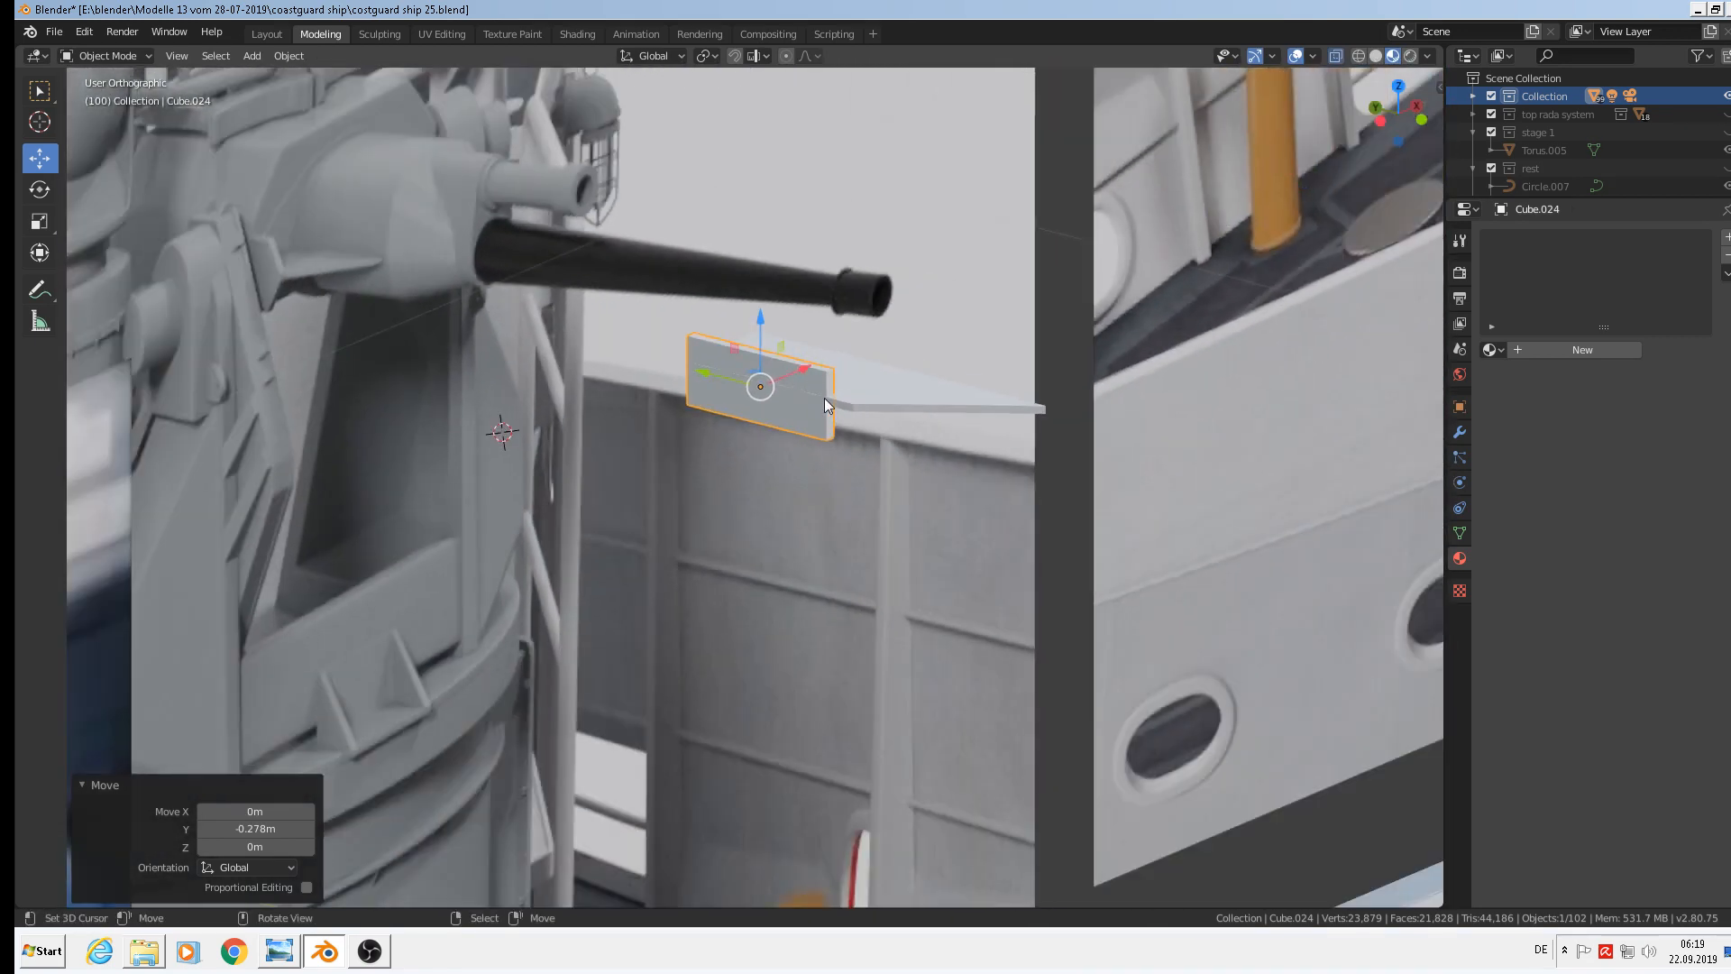
{"action": "scroll", "coordinate": [824, 398], "scroll_direction": "up", "scroll_amount": 2}
{"action": "key", "text": "Tab"}
{"action": "scroll", "coordinate": [819, 400], "scroll_direction": "up", "scroll_amount": 4}
{"action": "key", "text": "ctrl+r"}
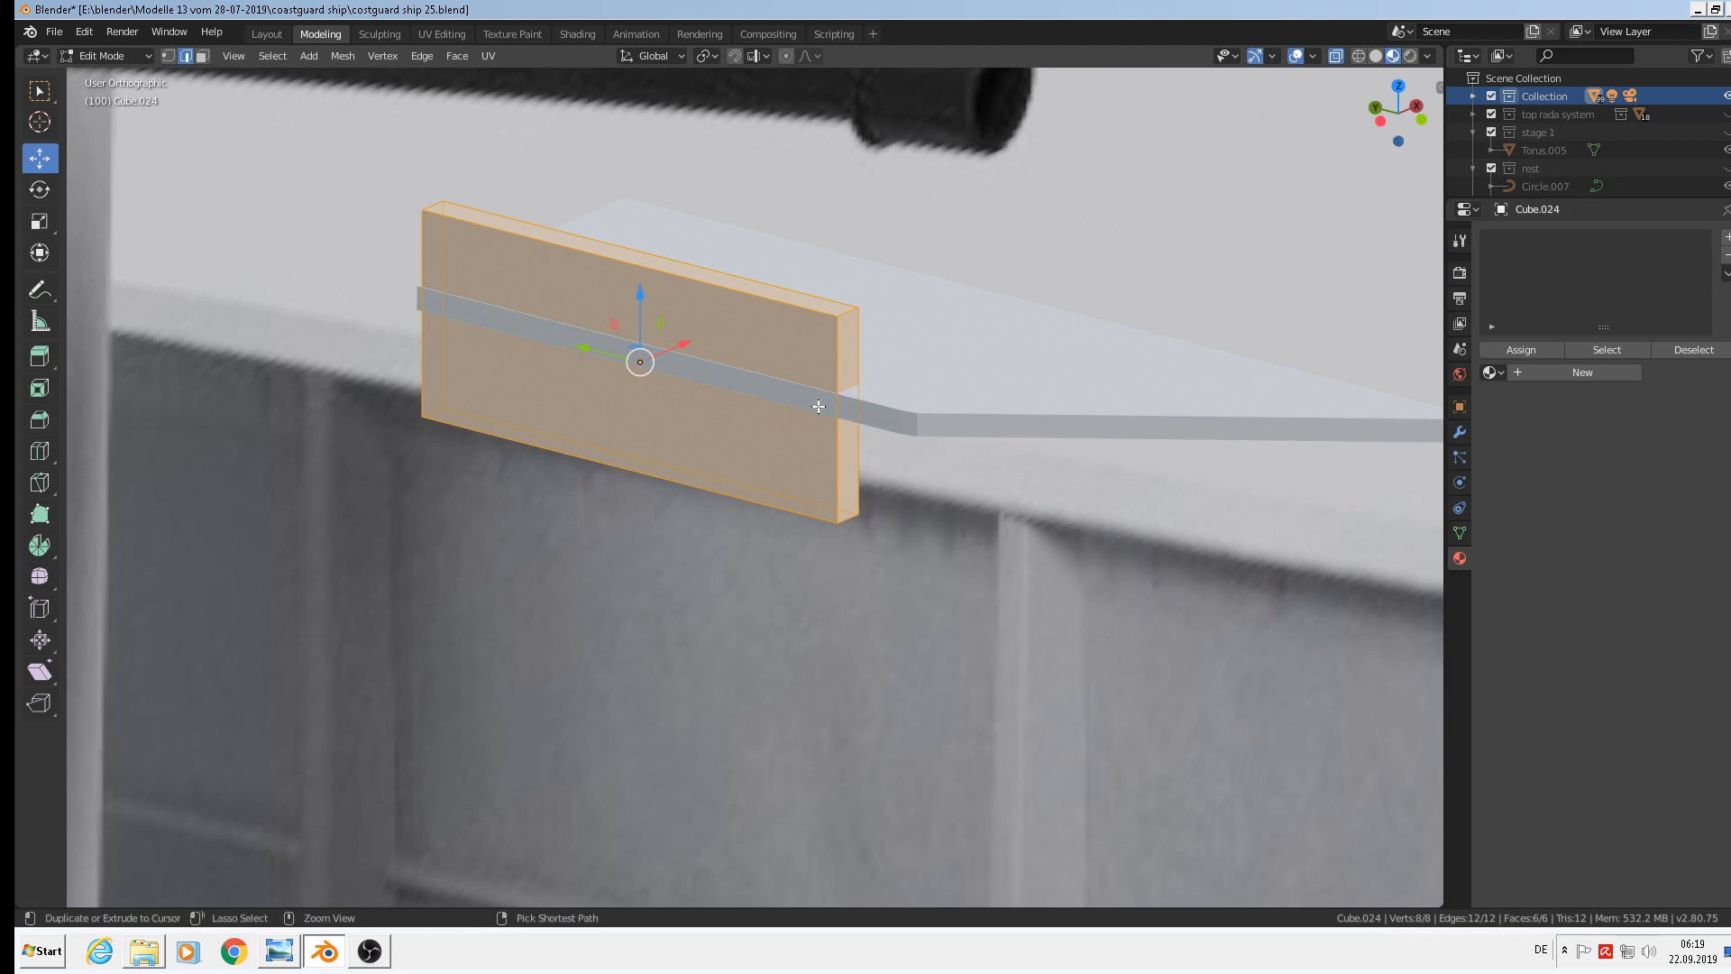
{"action": "scroll", "coordinate": [818, 406], "scroll_direction": "up", "scroll_amount": 1}
{"action": "left_click", "coordinate": [819, 402]}
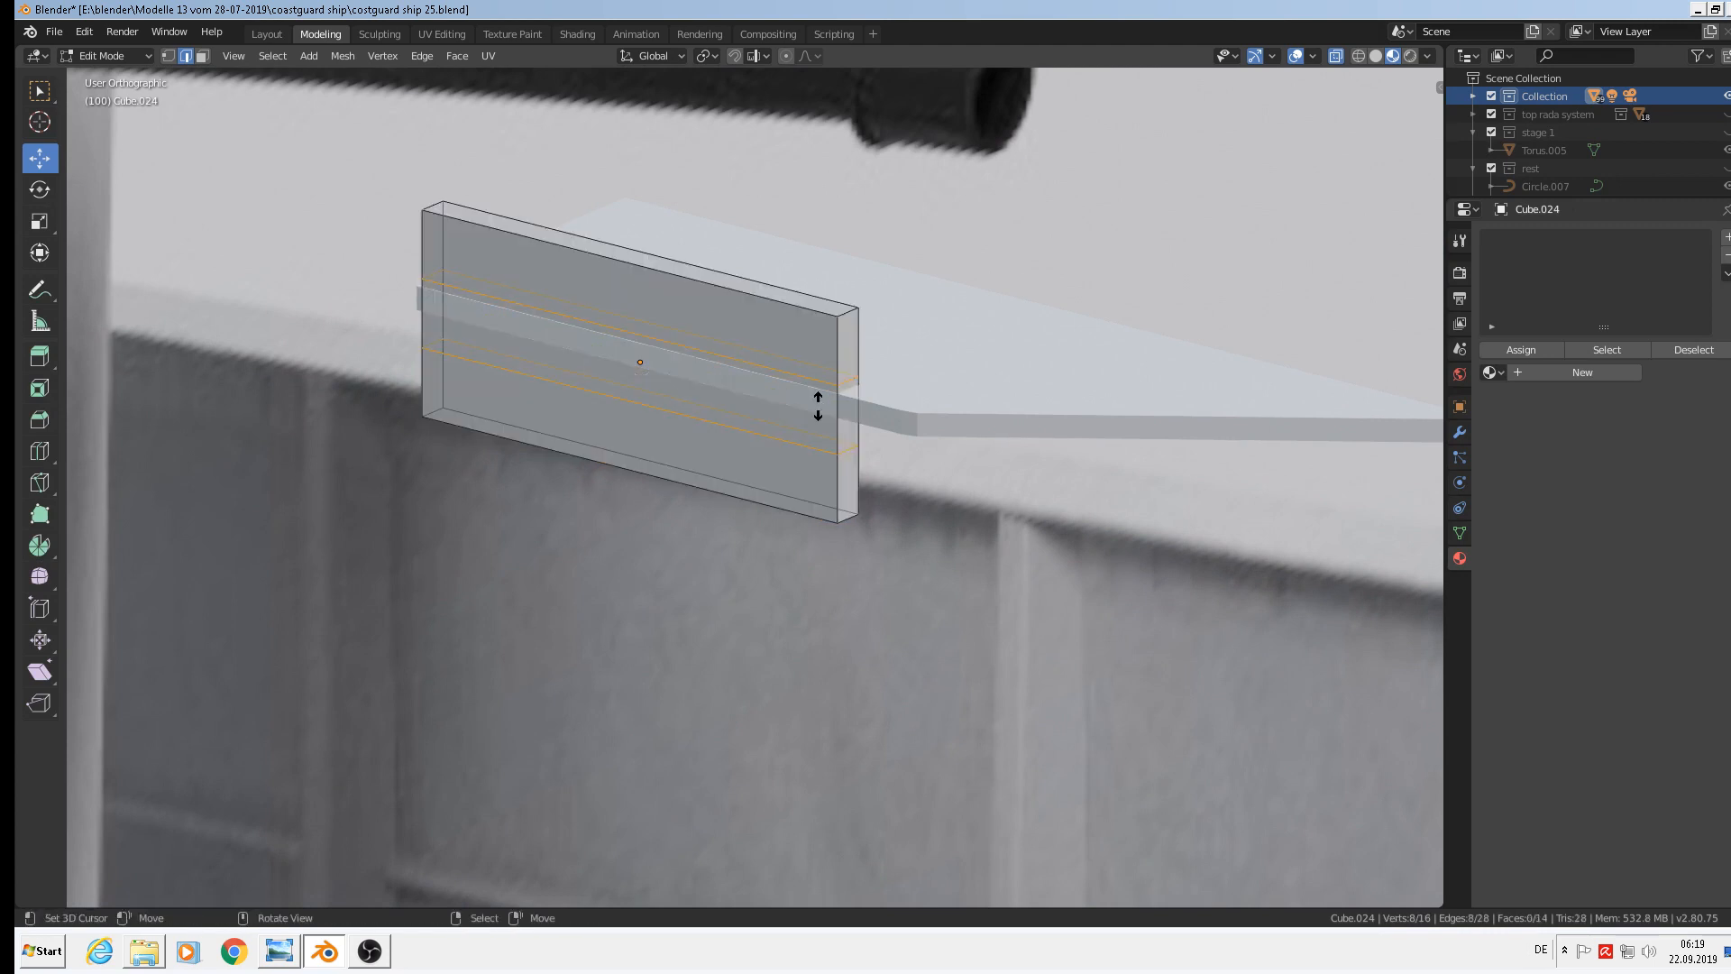
{"action": "key", "text": "z"}
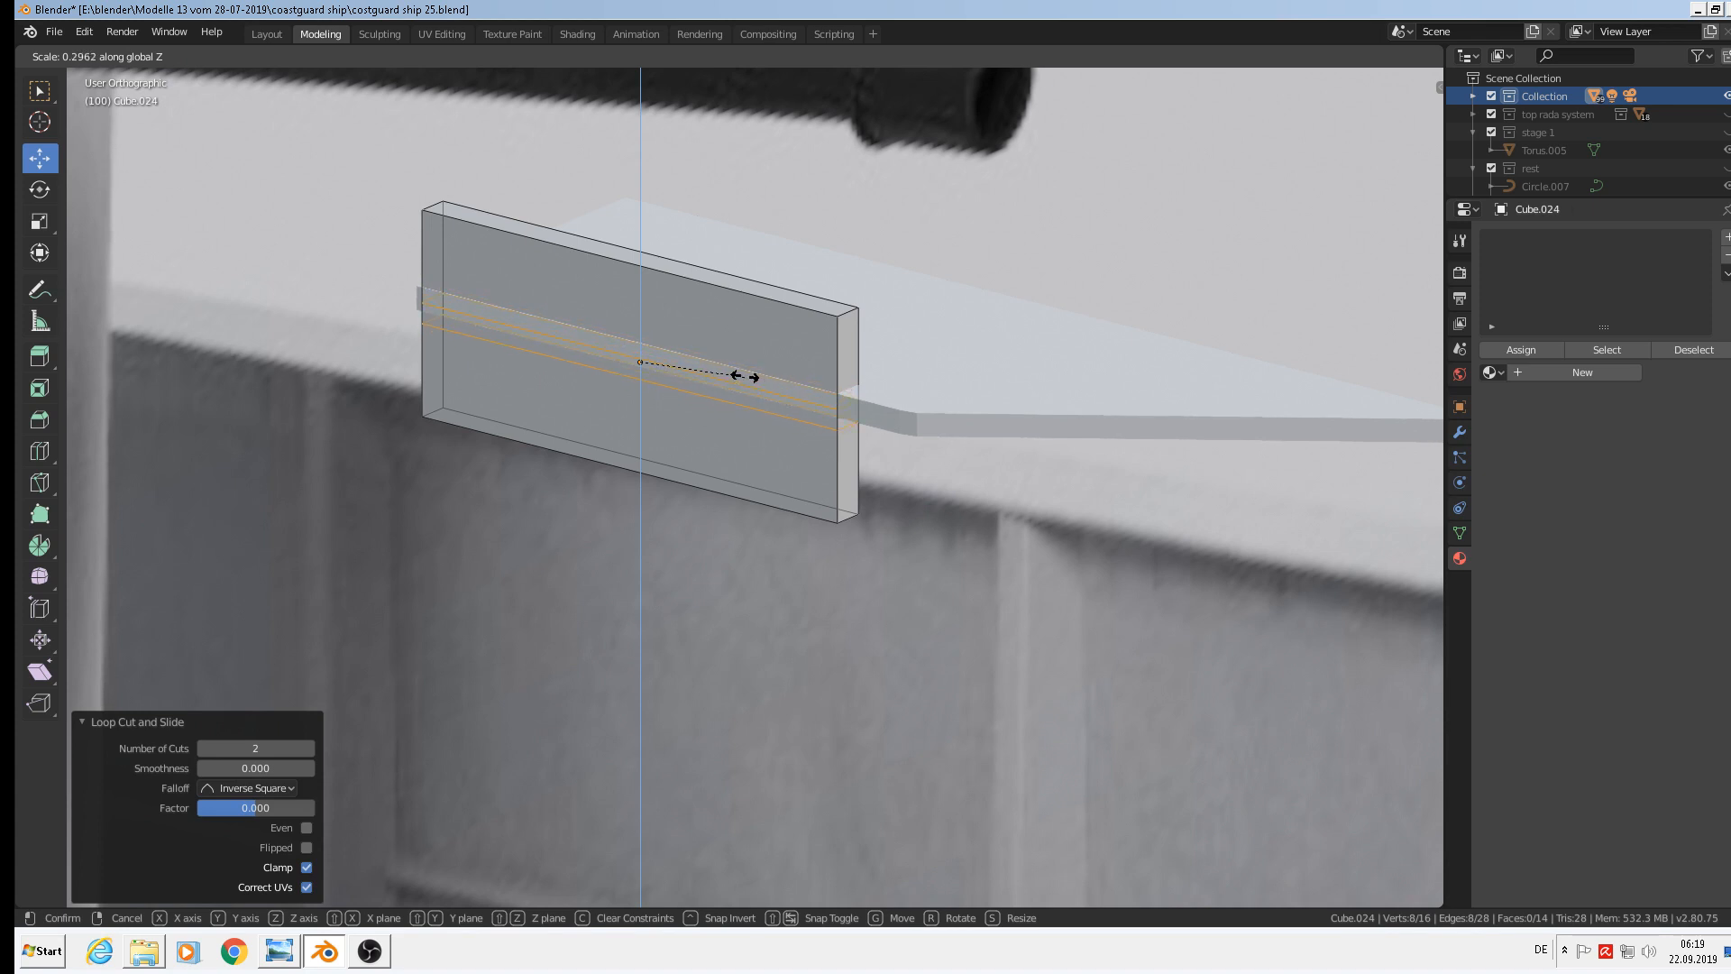
{"action": "left_click", "coordinate": [747, 376]}
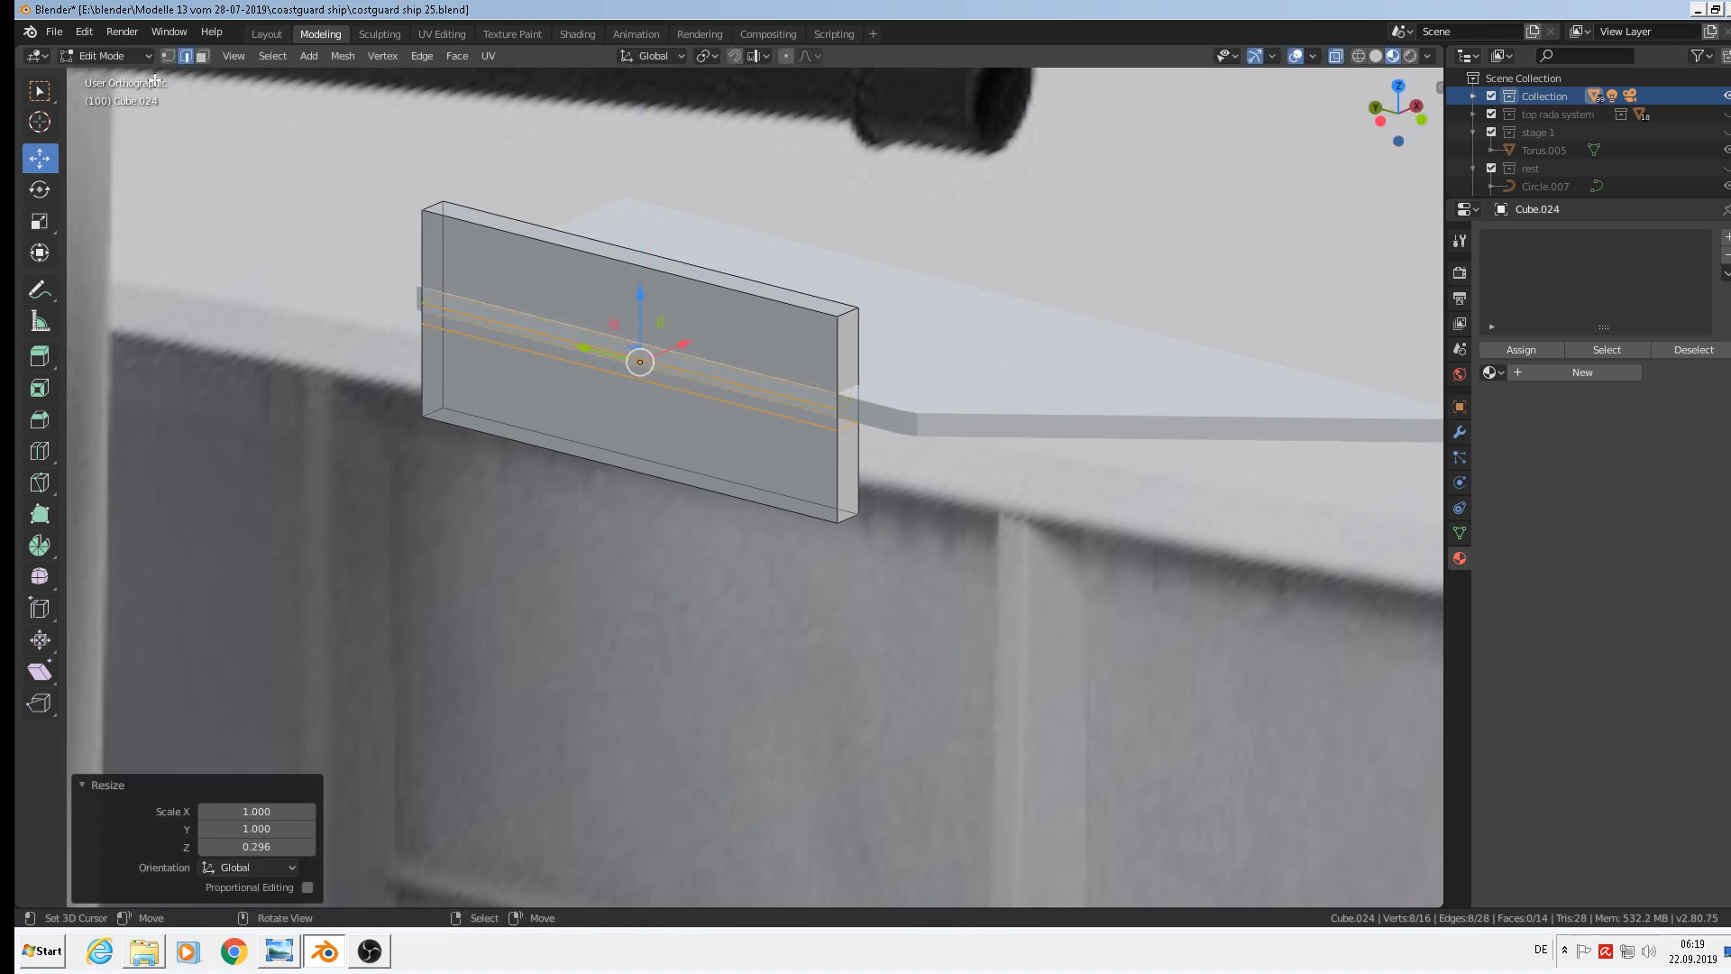
Pull the narrow end face between the upright plate's two edge loops outward about -0.014 m along Y to form a point
{"action": "left_click", "coordinate": [202, 55]}
{"action": "left_click", "coordinate": [853, 417]}
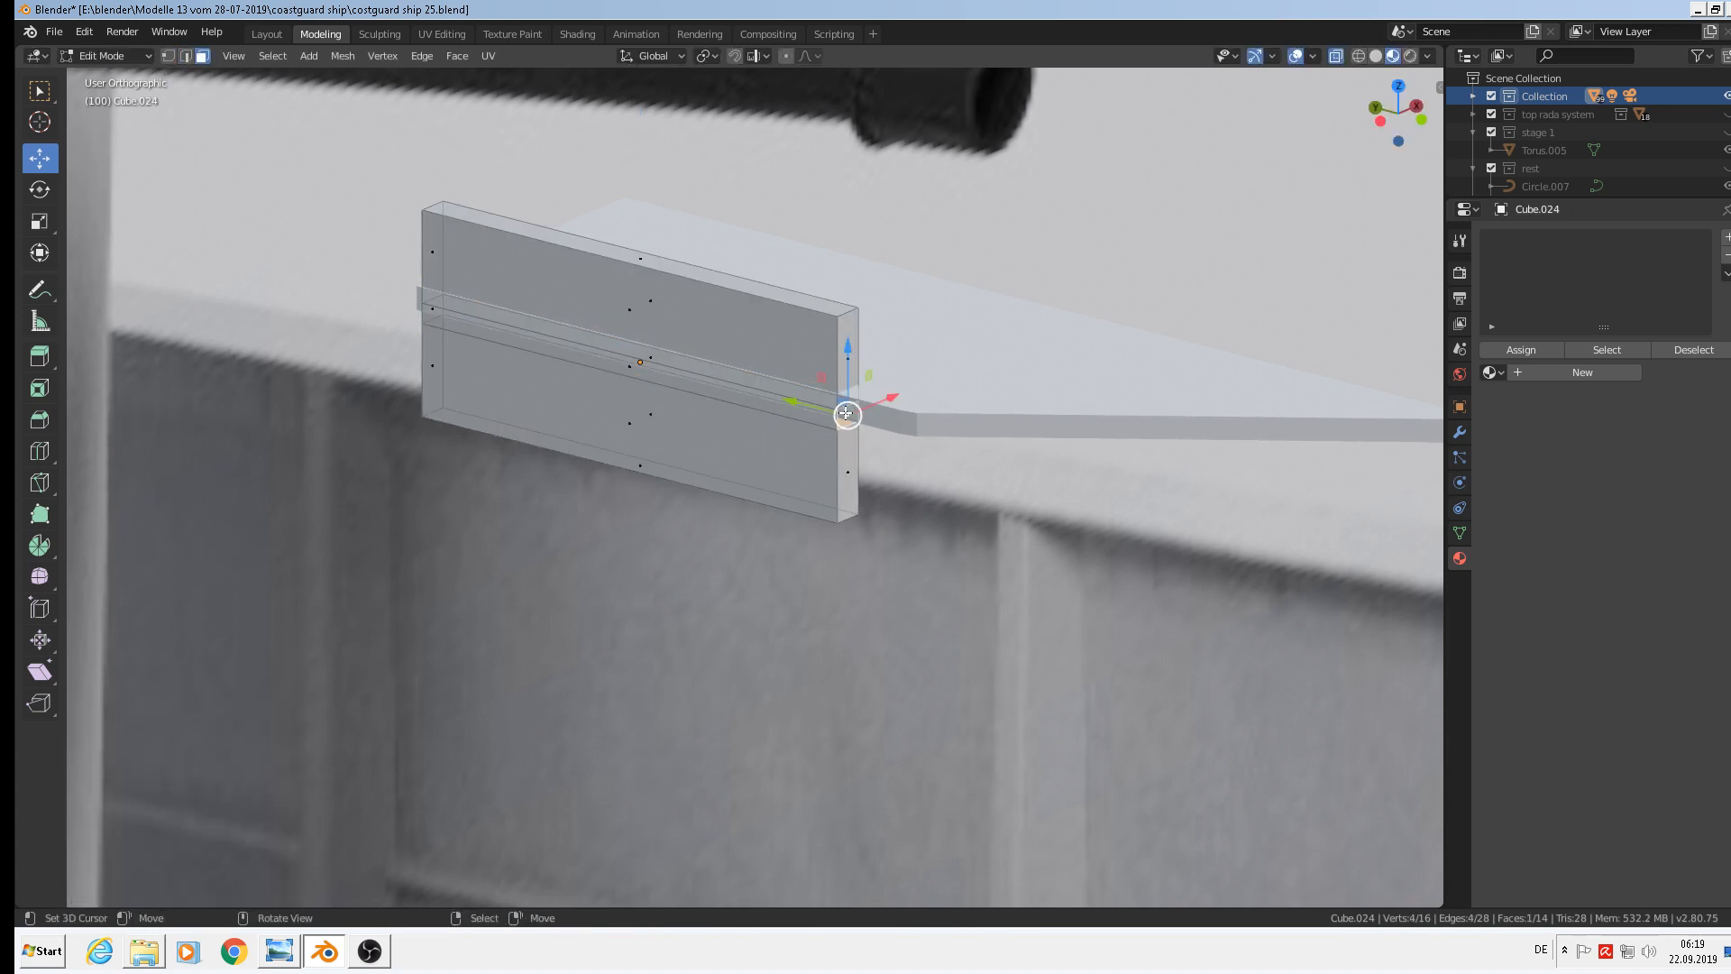
{"action": "key", "text": "g"}
{"action": "key", "text": "y"}
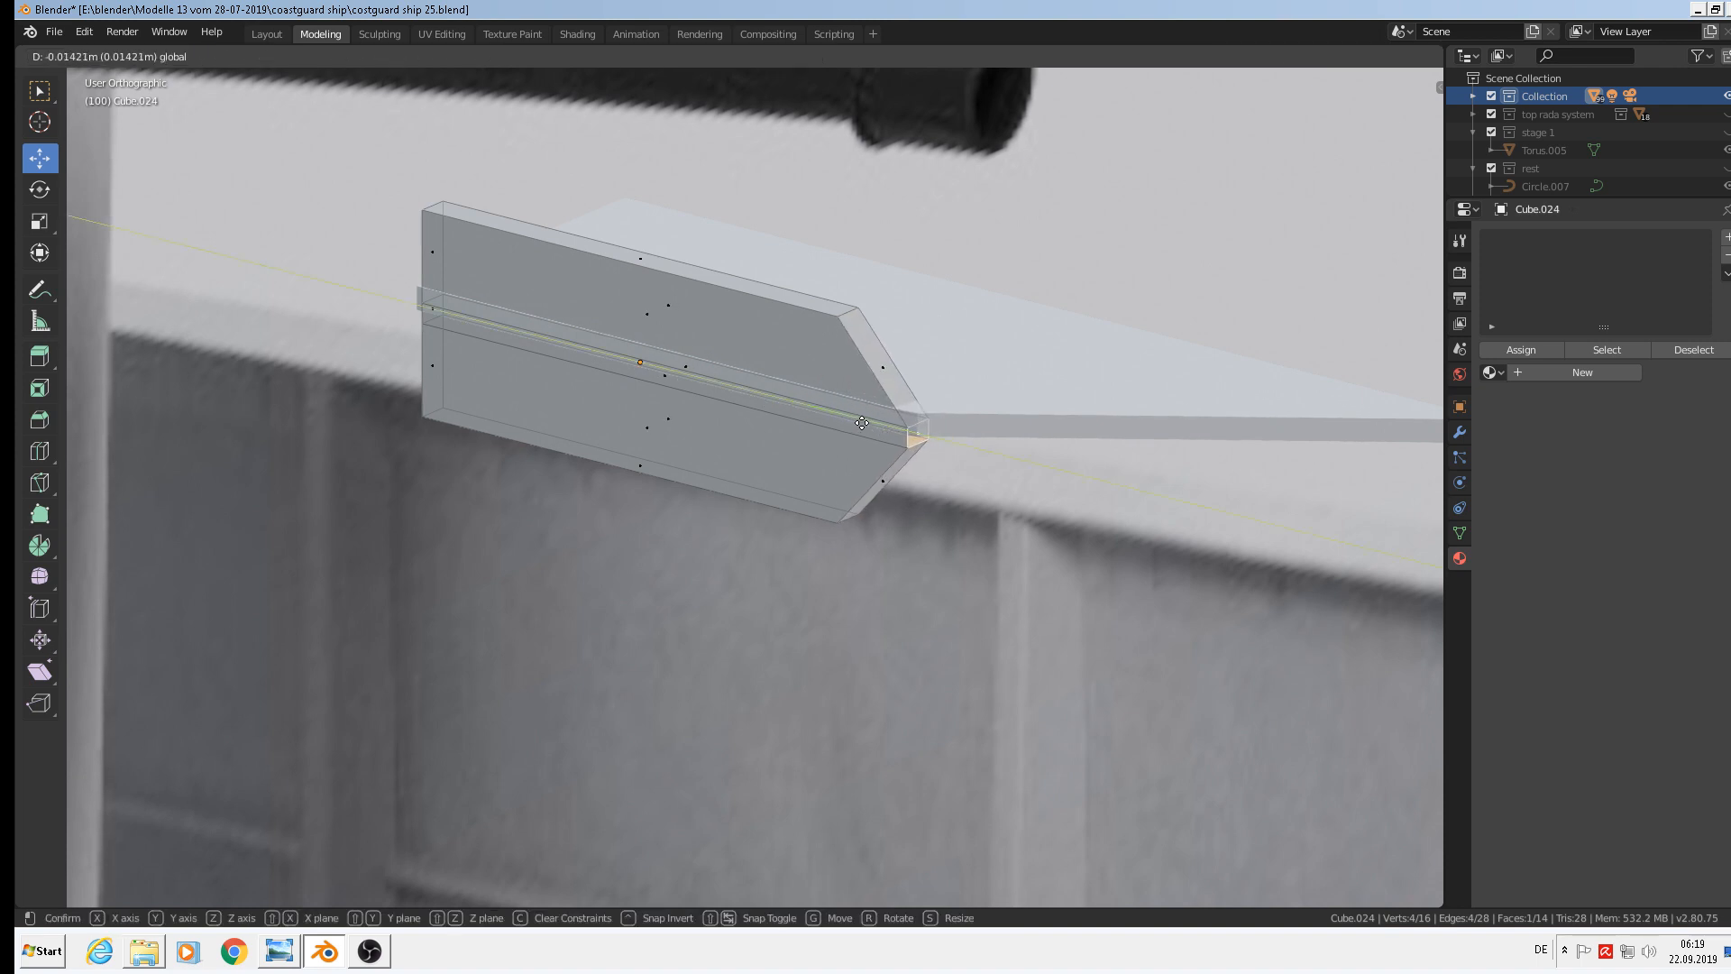
{"action": "left_click", "coordinate": [871, 451]}
{"action": "scroll", "coordinate": [873, 452], "scroll_direction": "down", "scroll_amount": 4}
{"action": "key", "text": "Tab"}
Adjust the pointed plate against the flat plate, moving it -0.00309 m in X, 0.00264 m in Z and -0.00179 m in Y
{"action": "middle_click_drag", "start_coordinate": [955, 468], "coordinate": [840, 389]}
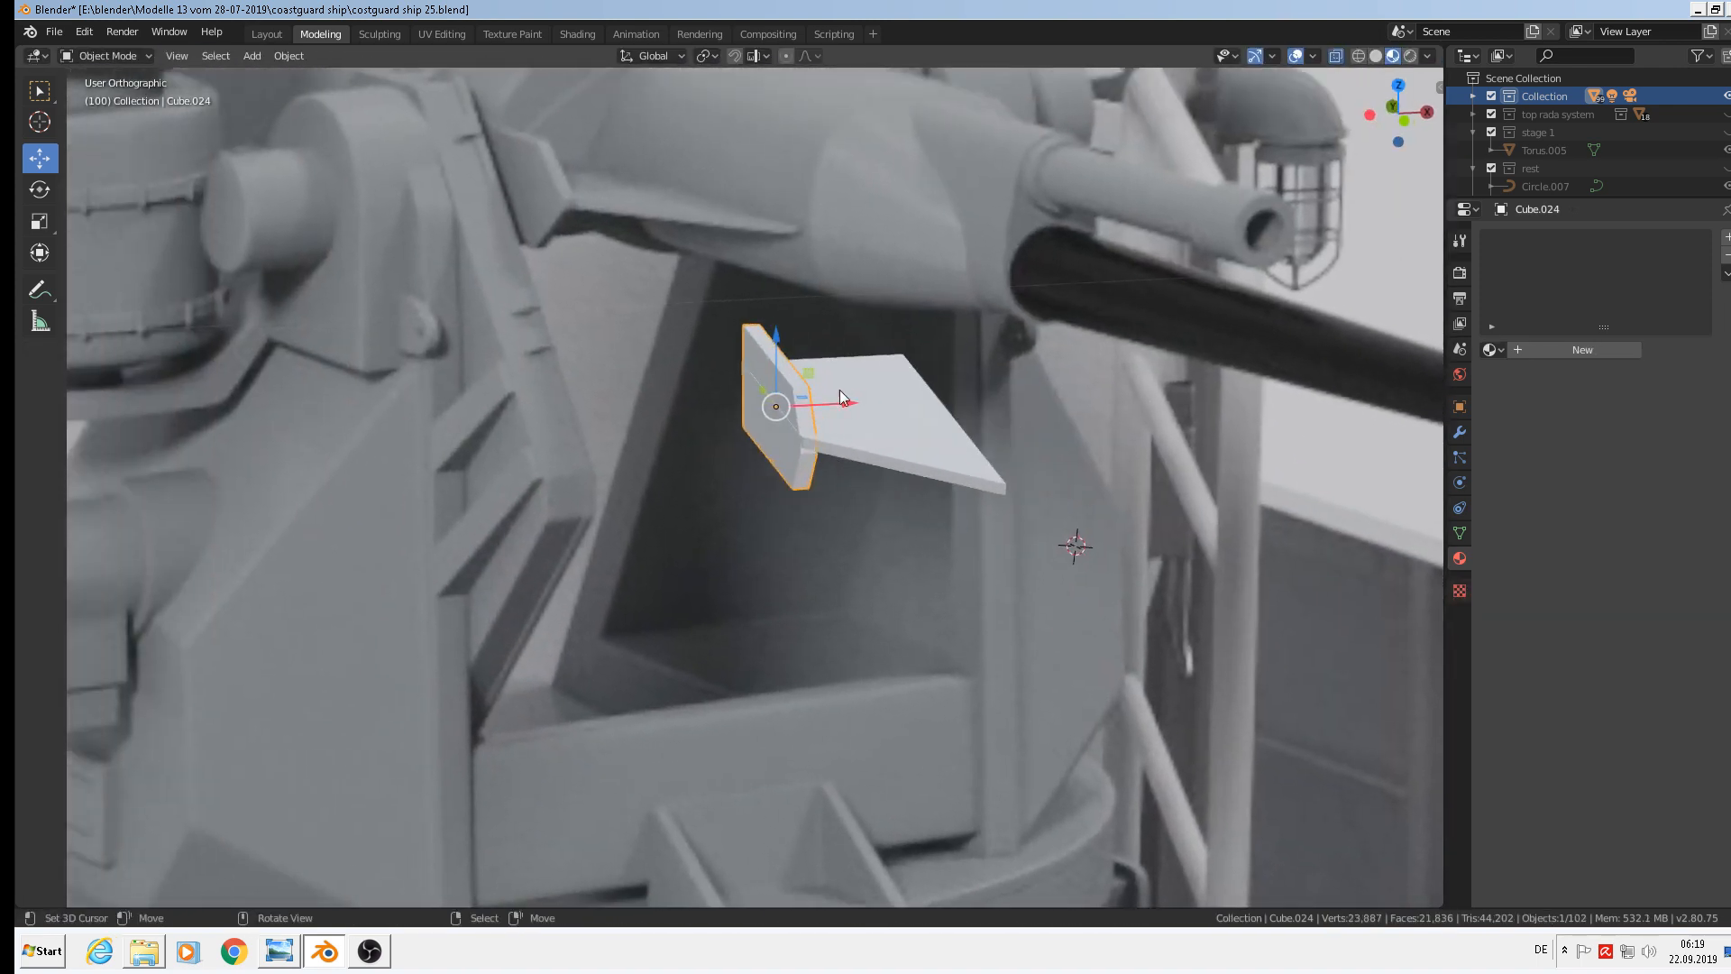
{"action": "left_click_drag", "start_coordinate": [838, 403], "coordinate": [835, 402]}
{"action": "middle_click_drag", "start_coordinate": [835, 403], "coordinate": [812, 379]}
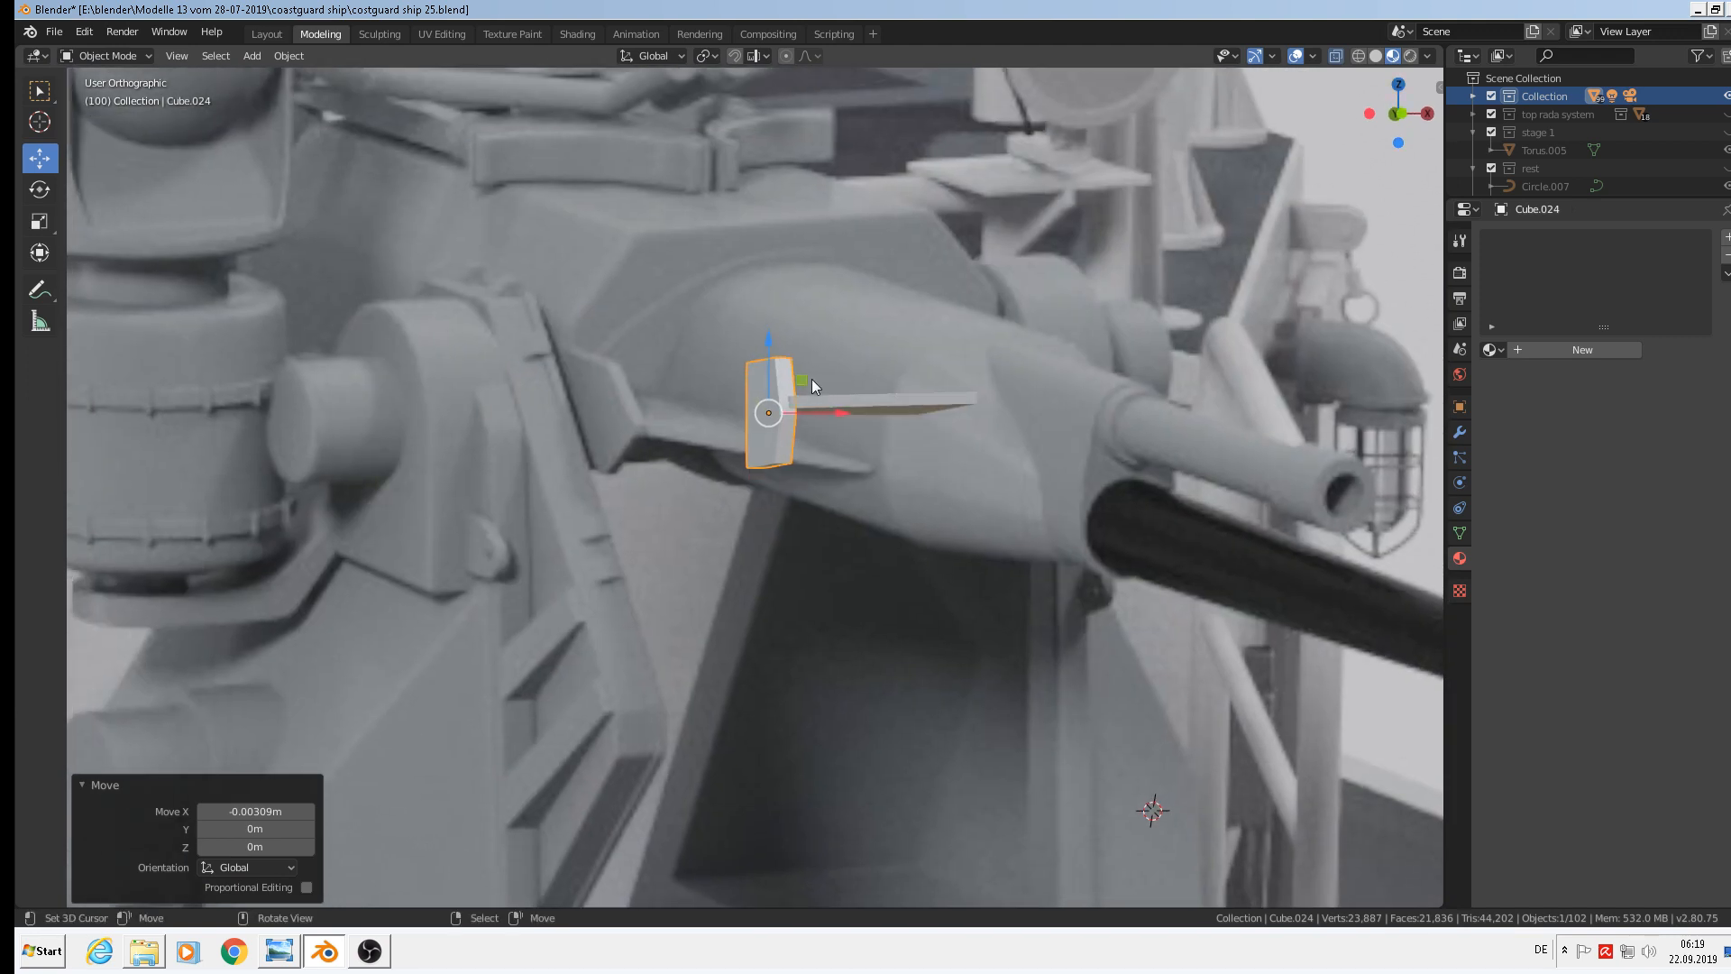
{"action": "scroll", "coordinate": [812, 379], "scroll_direction": "up", "scroll_amount": 7}
{"action": "key", "text": "g"}
{"action": "key", "text": "z"}
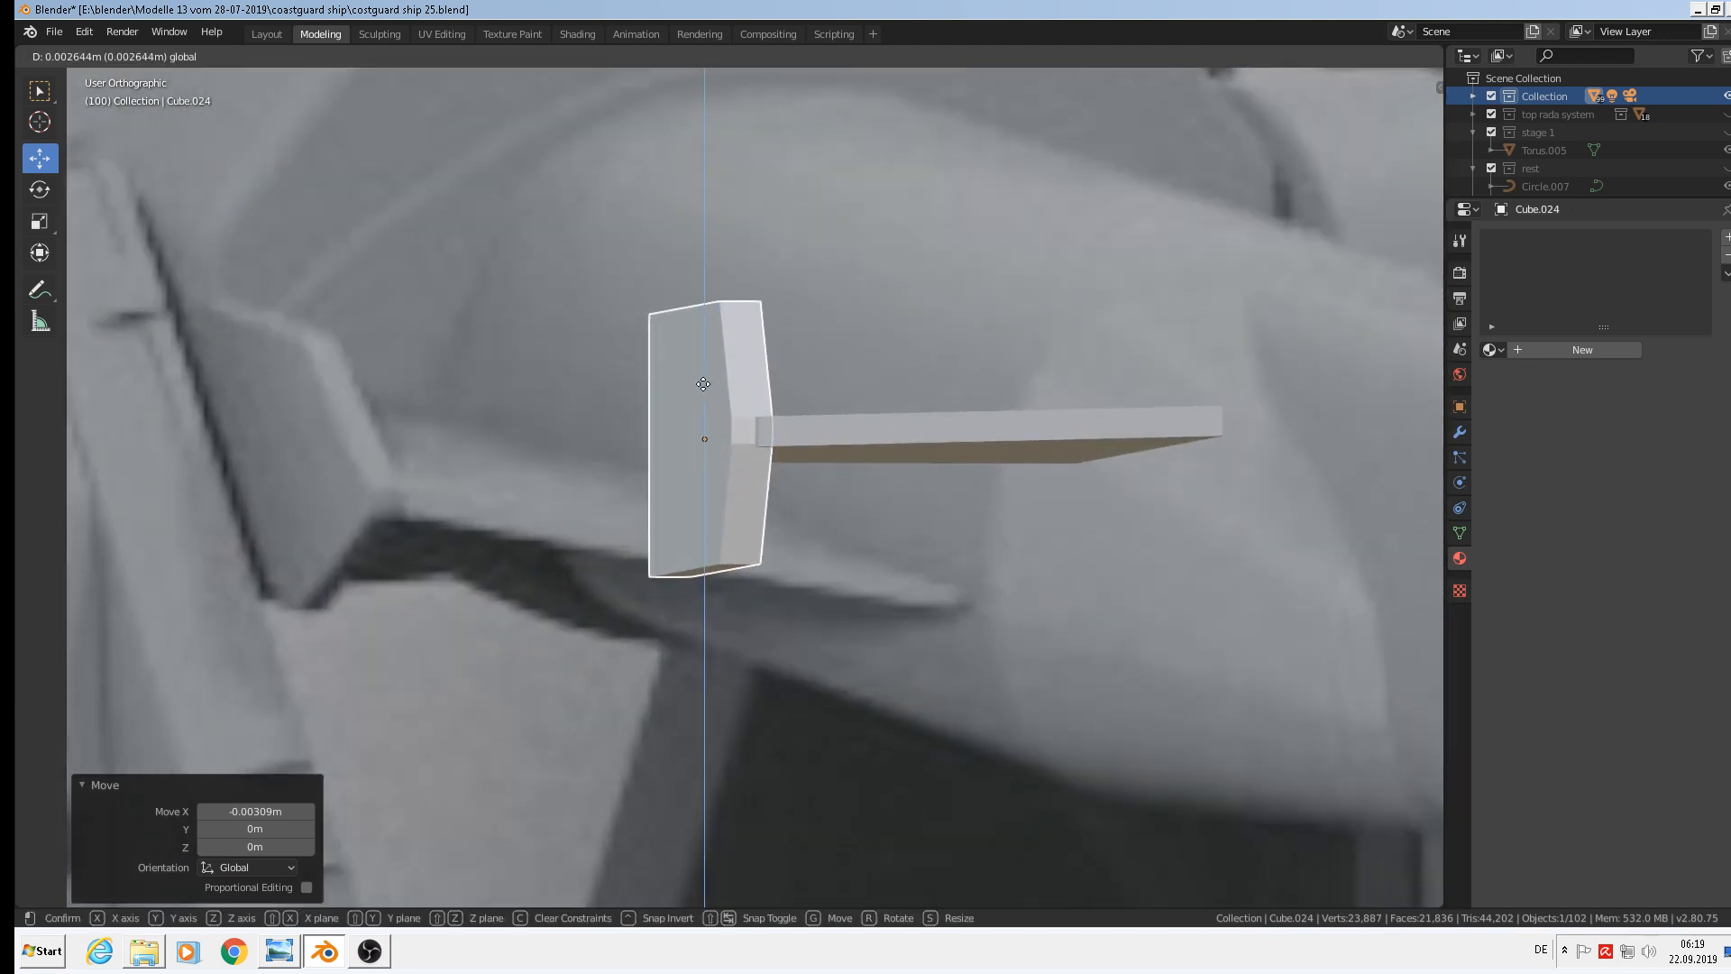
{"action": "left_click", "coordinate": [703, 384]}
{"action": "middle_click_drag", "start_coordinate": [730, 419], "coordinate": [791, 441]}
{"action": "scroll", "coordinate": [792, 441], "scroll_direction": "up", "scroll_amount": 3}
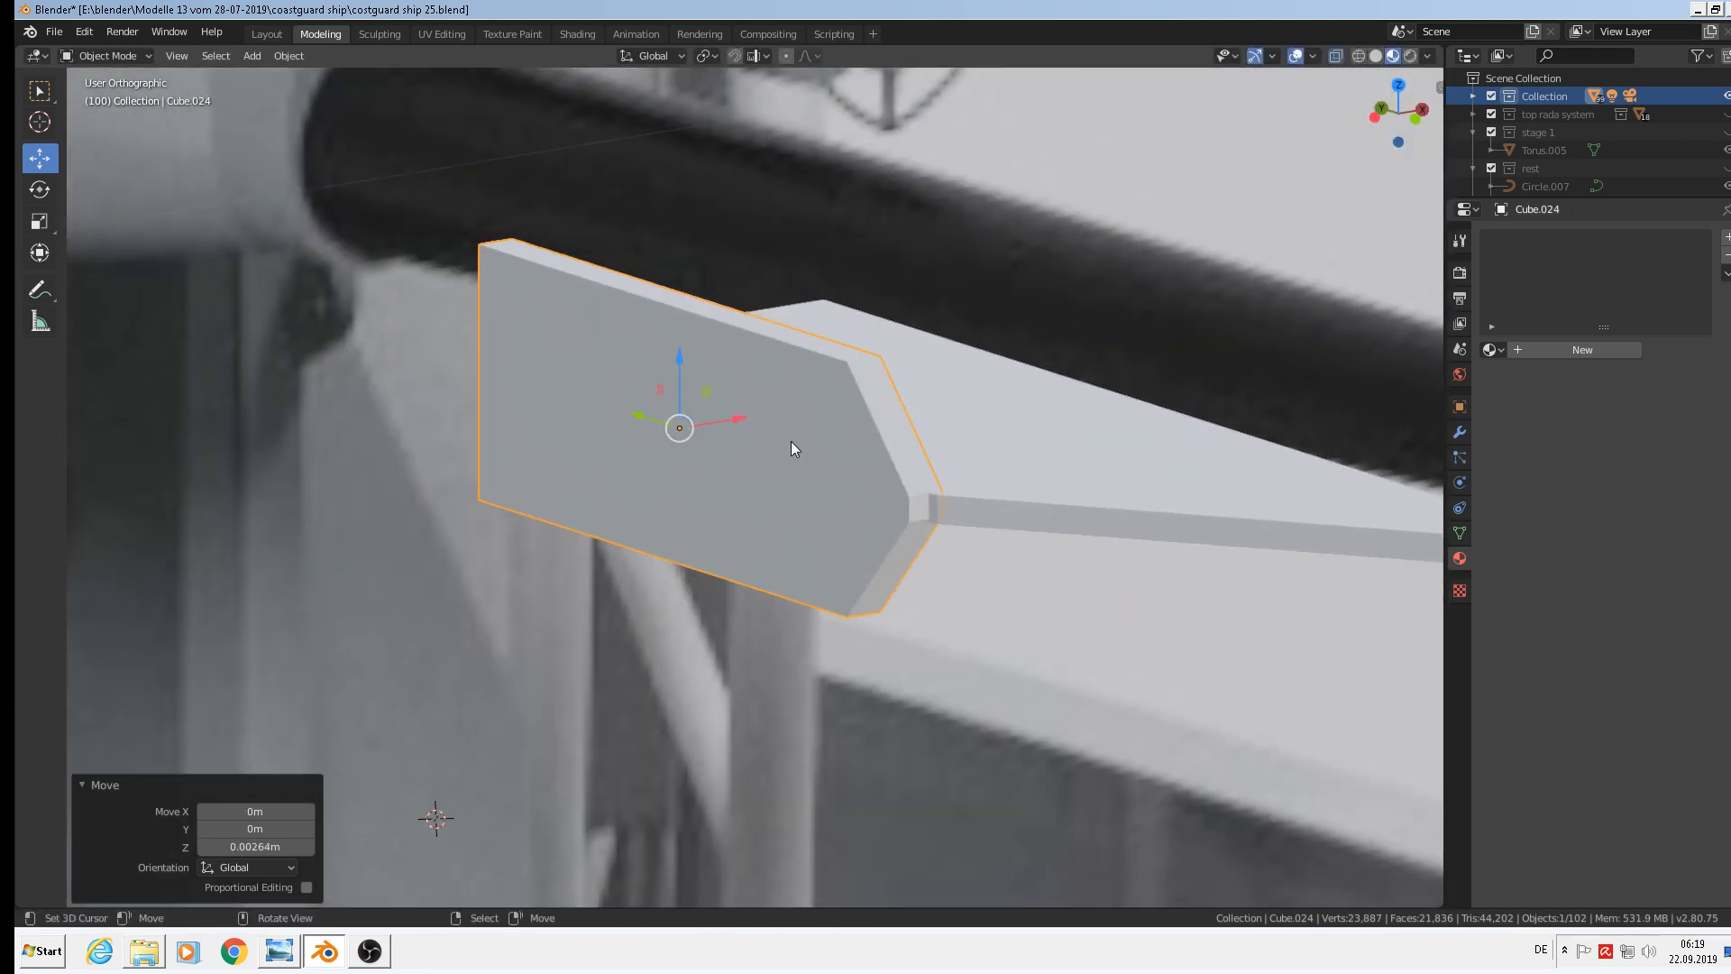
{"action": "key", "text": "g"}
{"action": "key", "text": "y"}
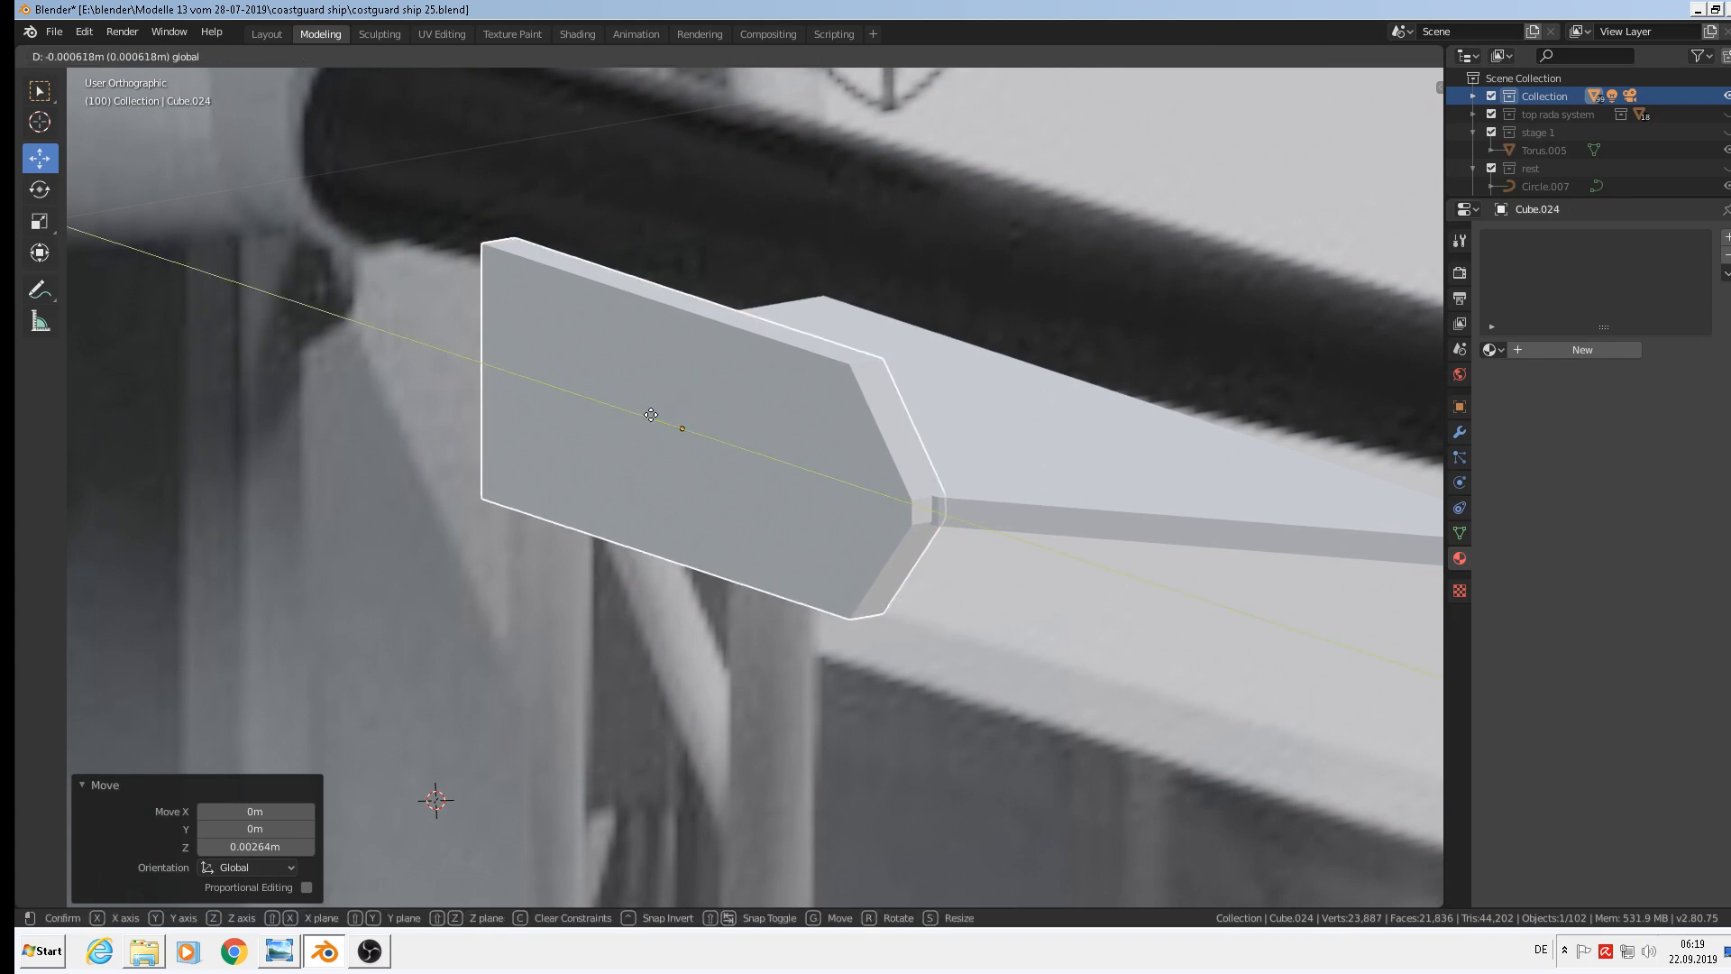
{"action": "left_click", "coordinate": [657, 415]}
{"action": "scroll", "coordinate": [842, 464], "scroll_direction": "down", "scroll_amount": 4}
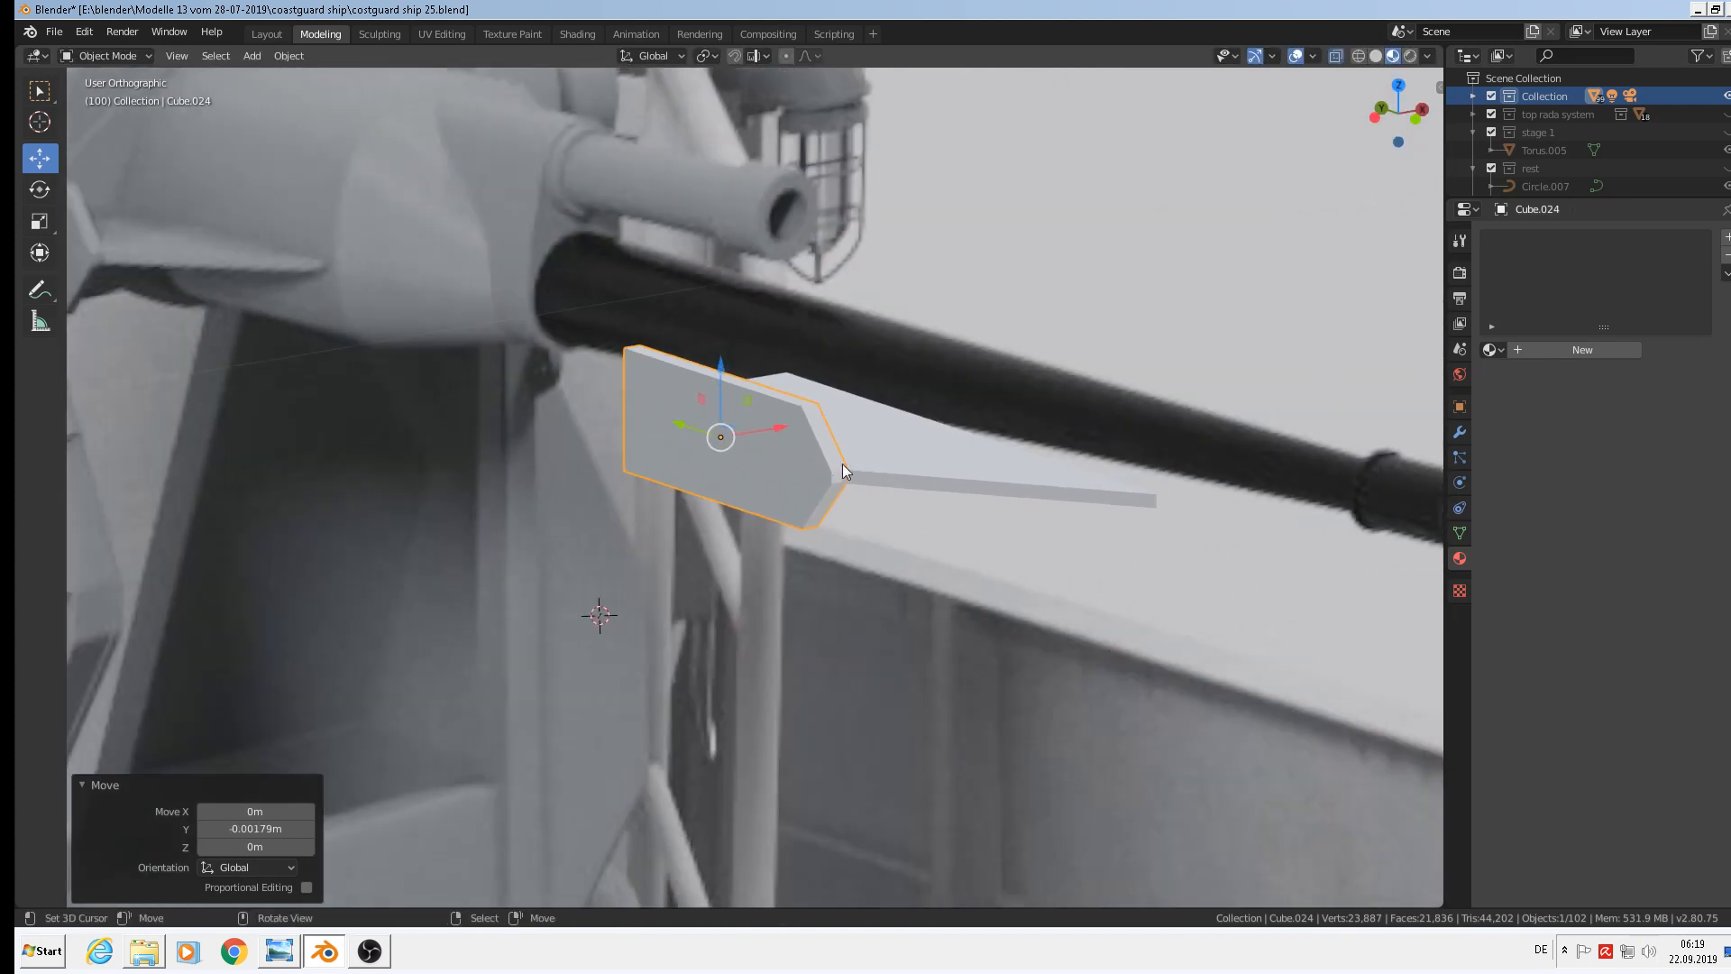
{"action": "scroll", "coordinate": [836, 467], "scroll_direction": "up", "scroll_amount": 2}
{"action": "scroll", "coordinate": [831, 458], "scroll_direction": "up", "scroll_amount": 1}
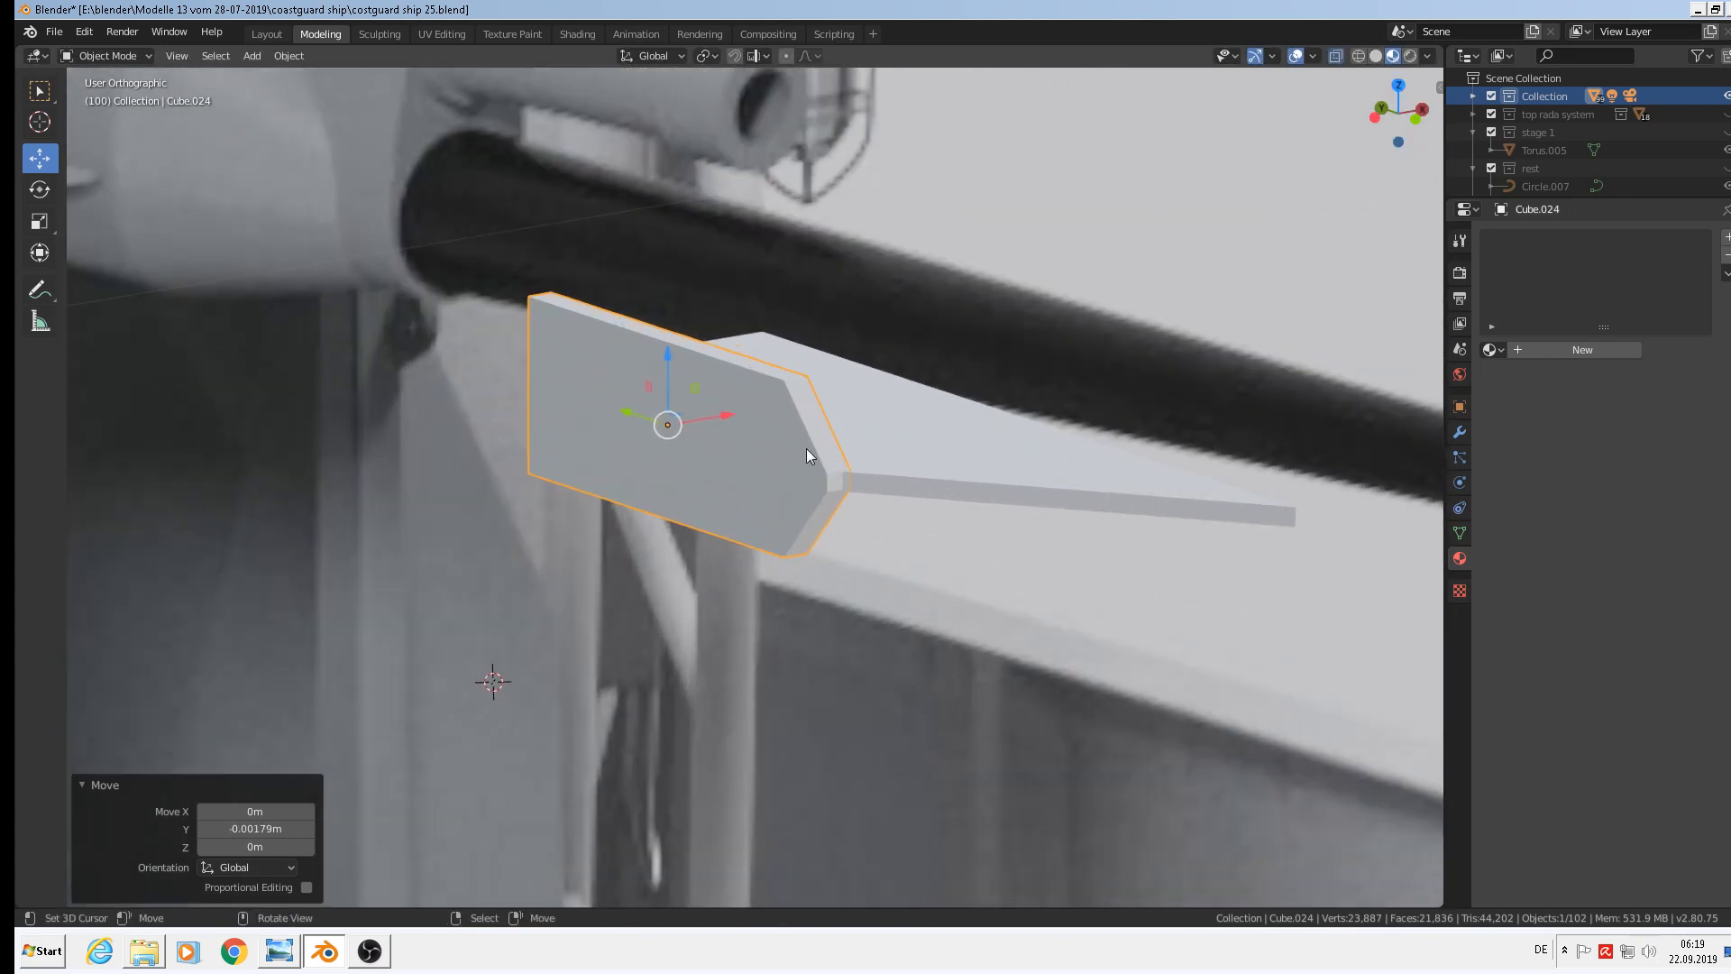
Bevel the long upper and lower edges and the pointed-end edges of the upright plate with width 0.0756 m and 1 segment
{"action": "key", "text": "Tab"}
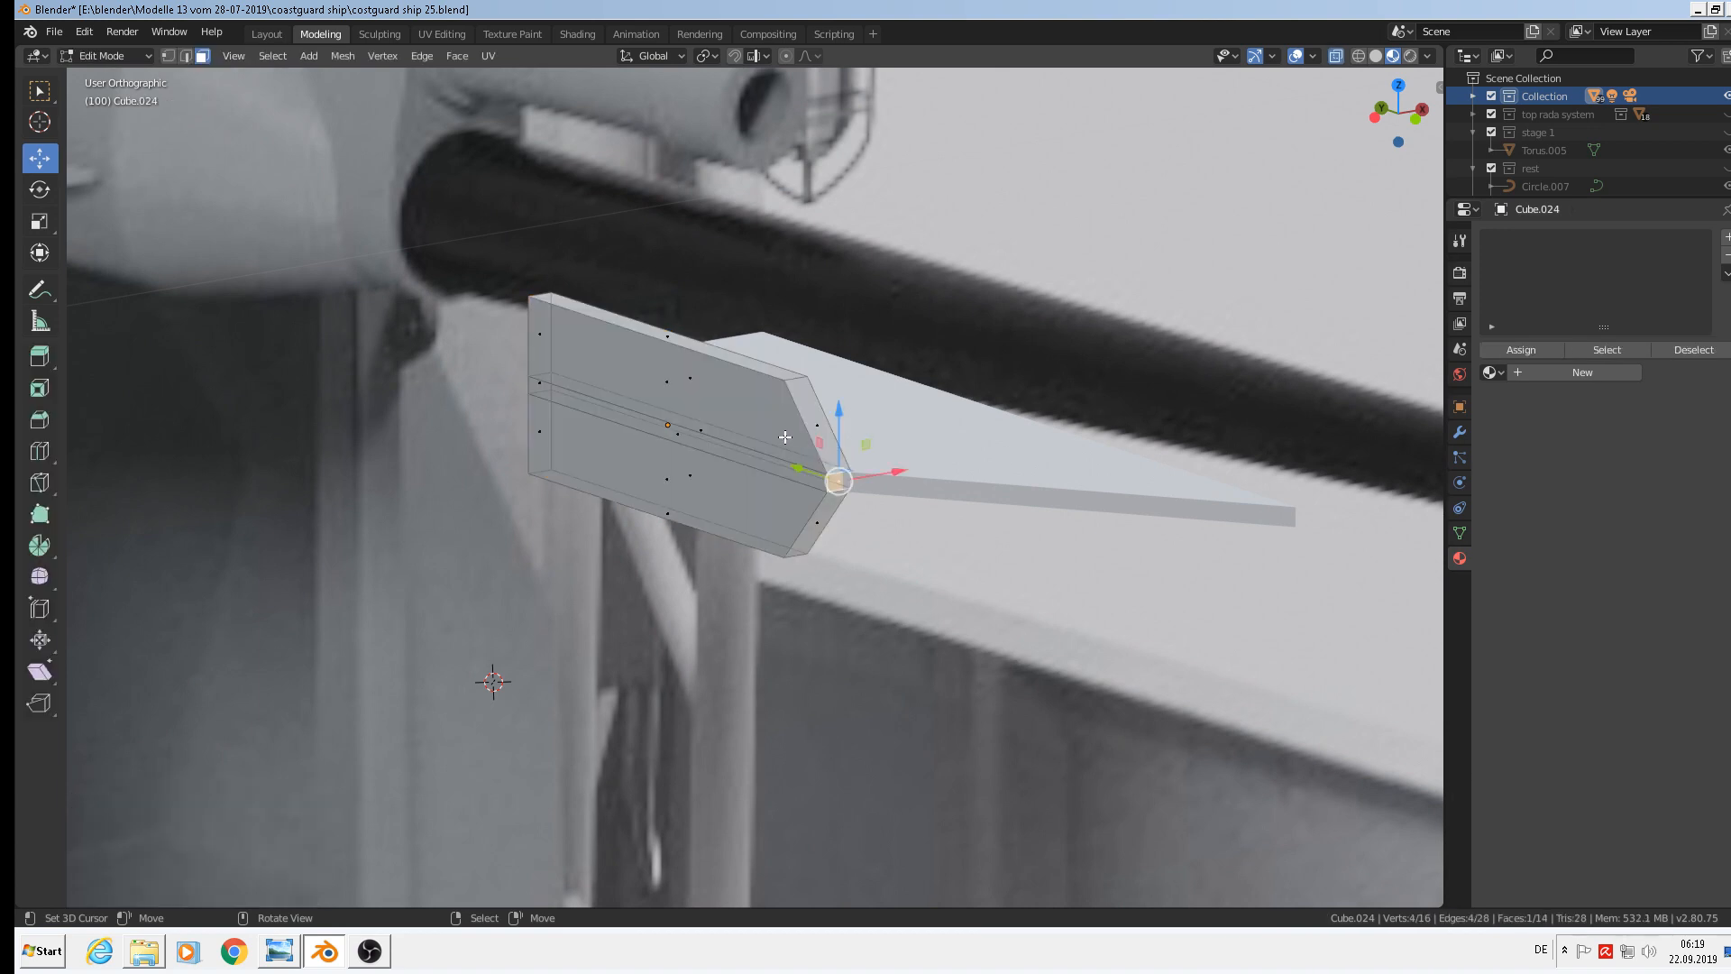
{"action": "left_click", "coordinate": [186, 56]}
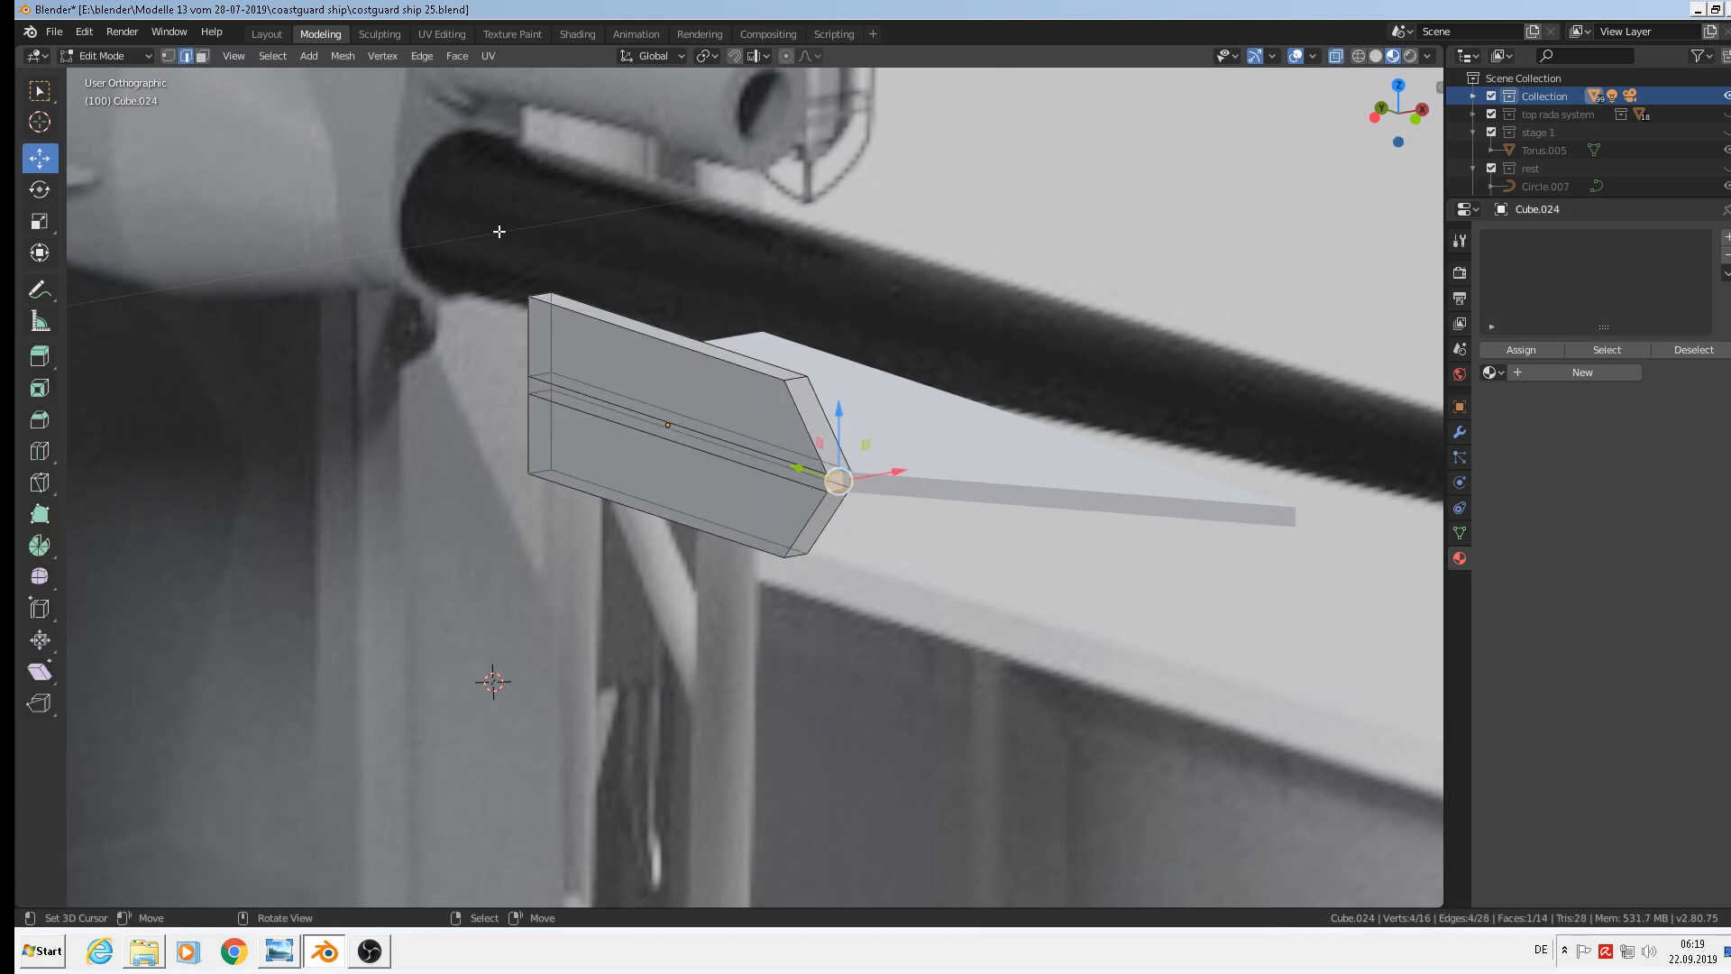
{"action": "left_click", "coordinate": [780, 366], "text": "alt"}
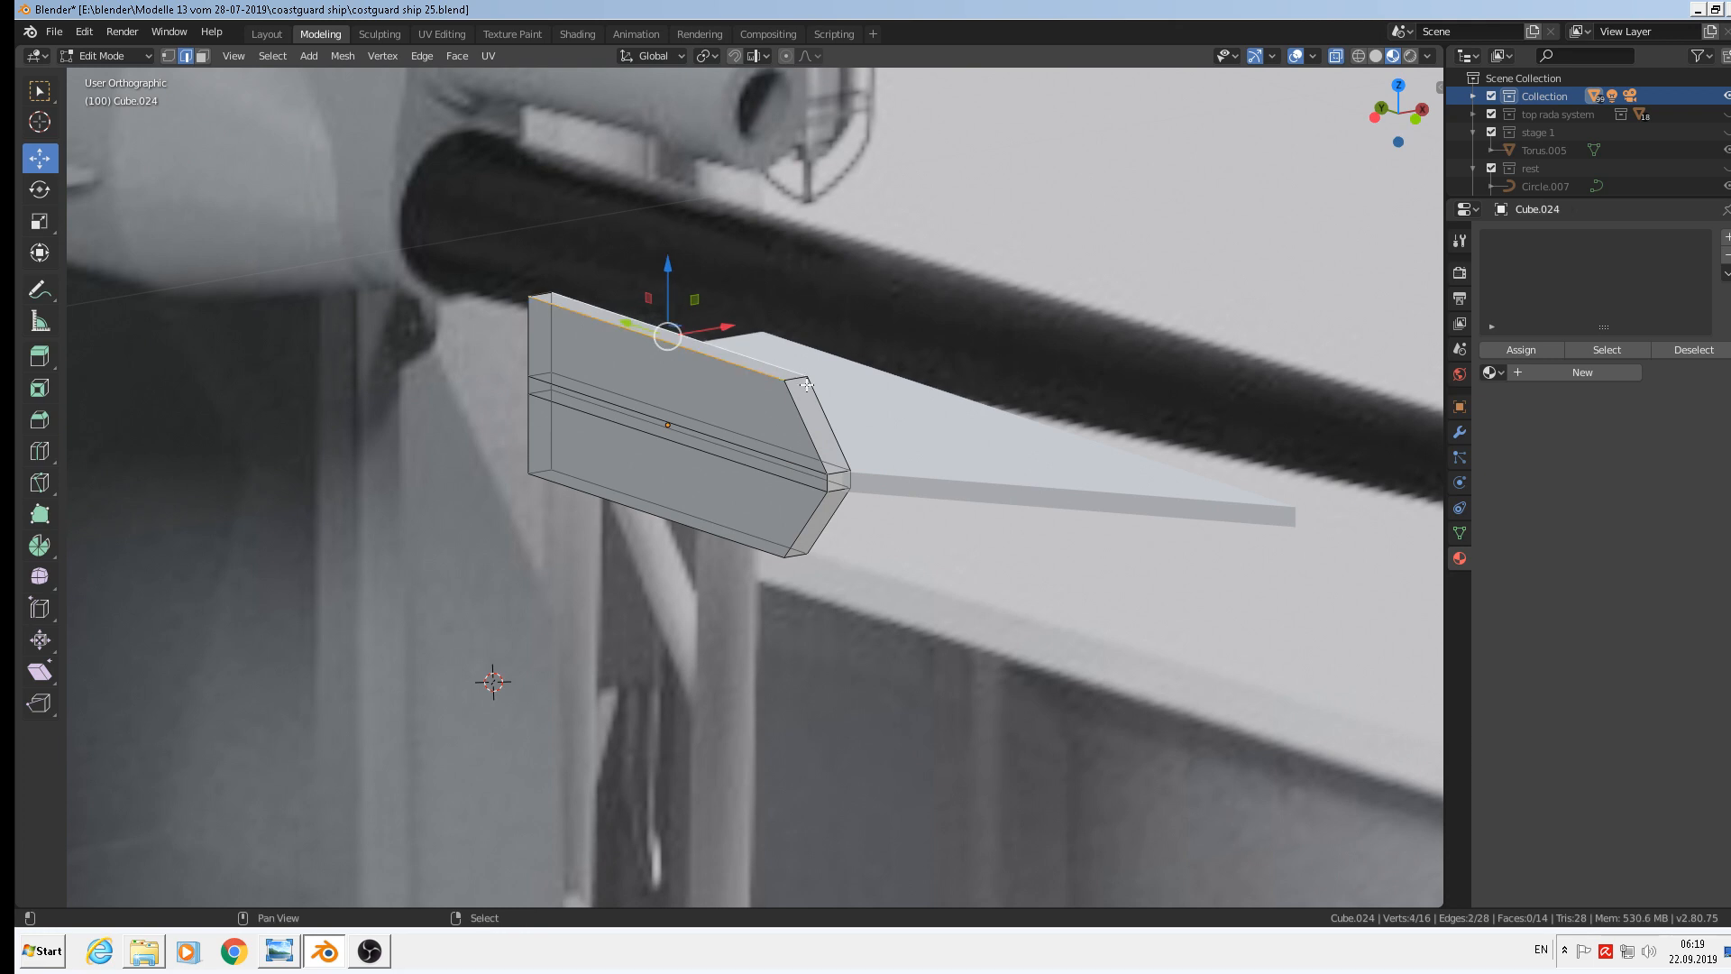
{"action": "left_click", "coordinate": [831, 453], "text": "shift"}
{"action": "left_click", "coordinate": [828, 485], "text": "shift"}
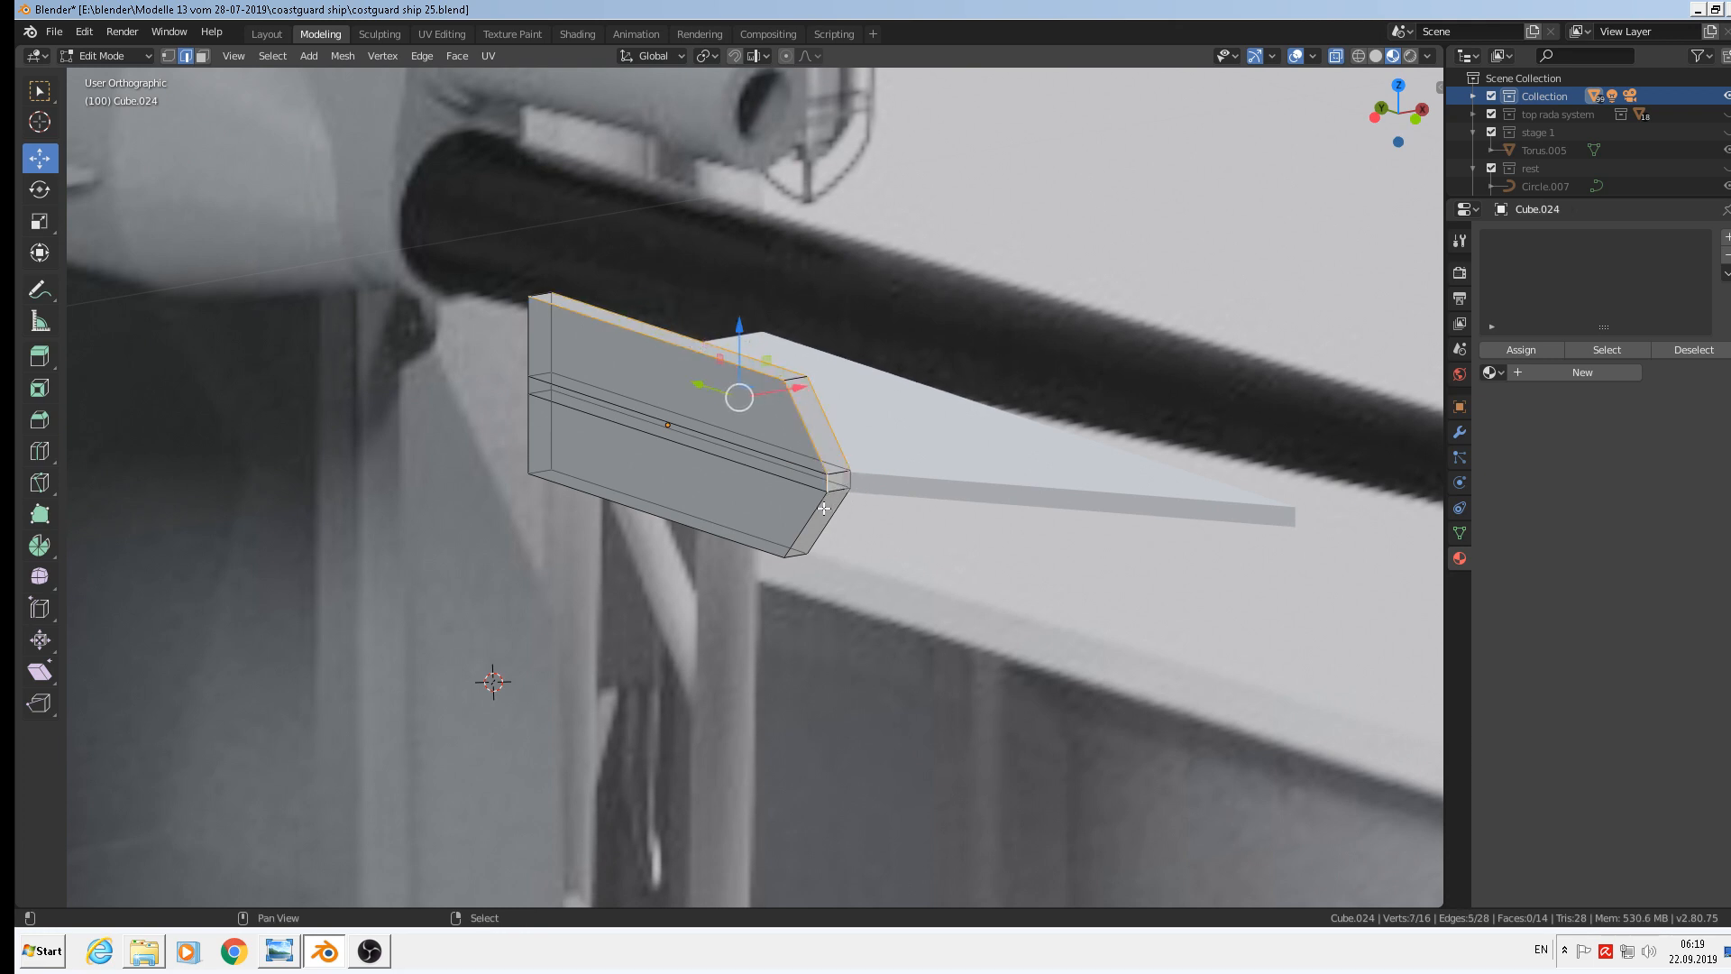
{"action": "left_click", "coordinate": [823, 509], "text": "shift"}
{"action": "left_click", "coordinate": [834, 521], "text": "shift"}
{"action": "left_click", "coordinate": [742, 553], "text": "shift"}
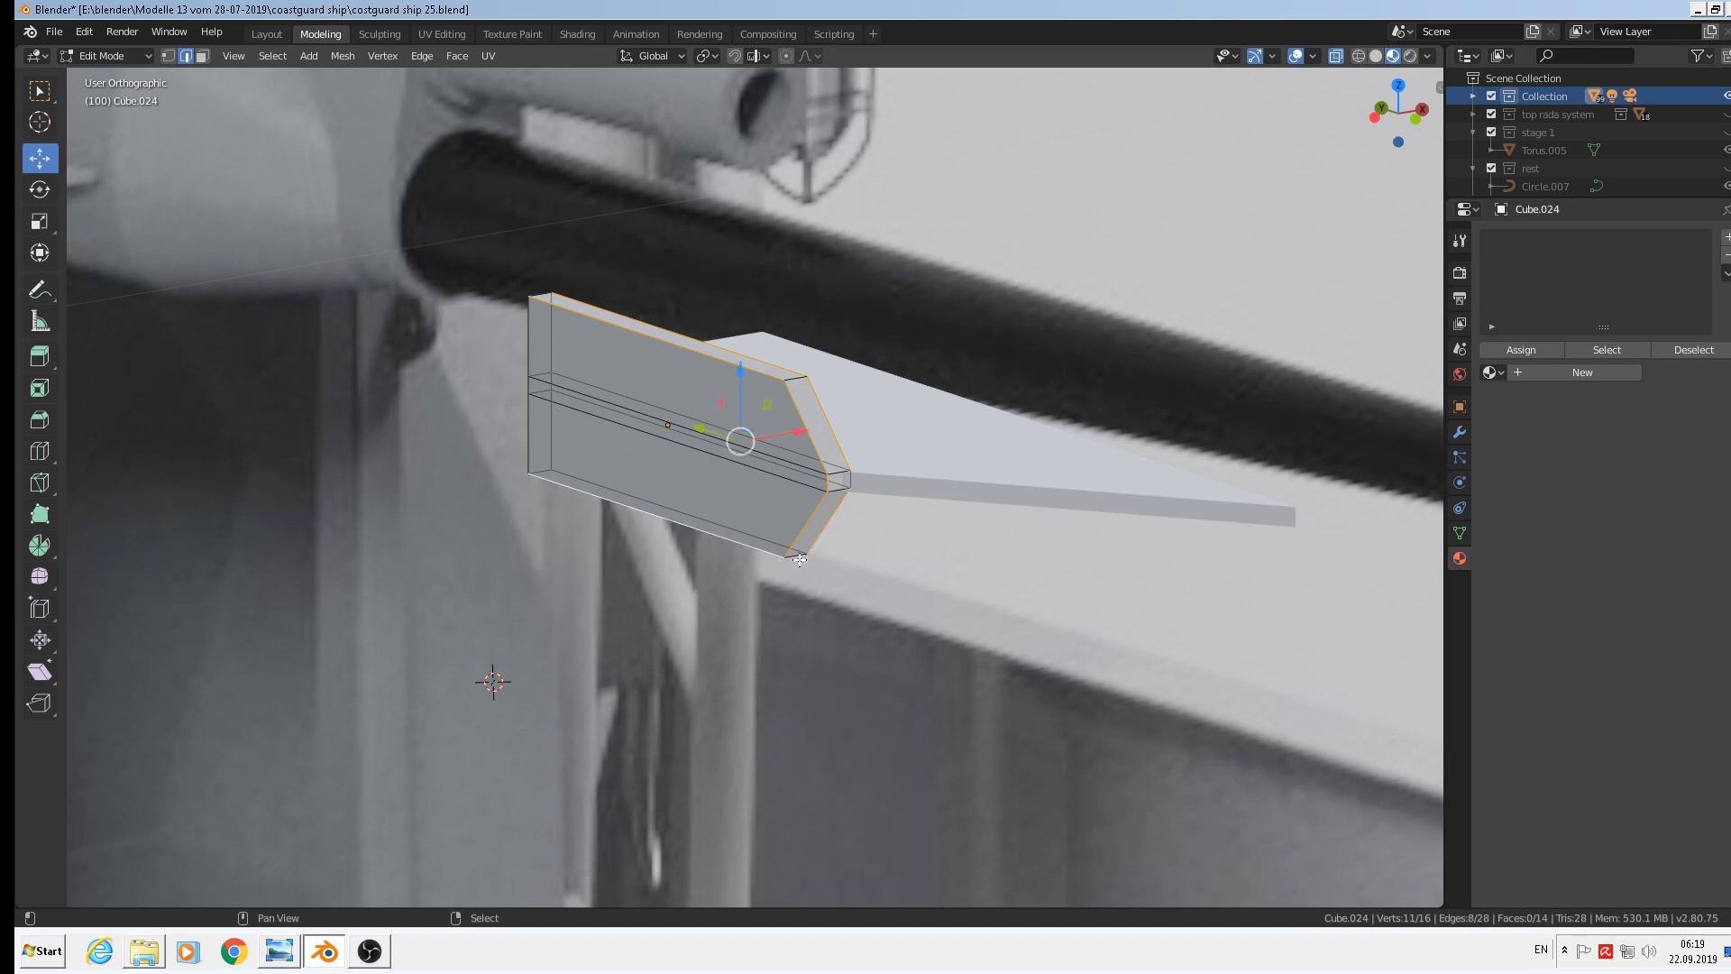
{"action": "left_click", "coordinate": [799, 385], "text": "shift"}
{"action": "scroll", "coordinate": [779, 445], "scroll_direction": "down", "scroll_amount": 3}
{"action": "scroll", "coordinate": [783, 451], "scroll_direction": "down", "scroll_amount": 2}
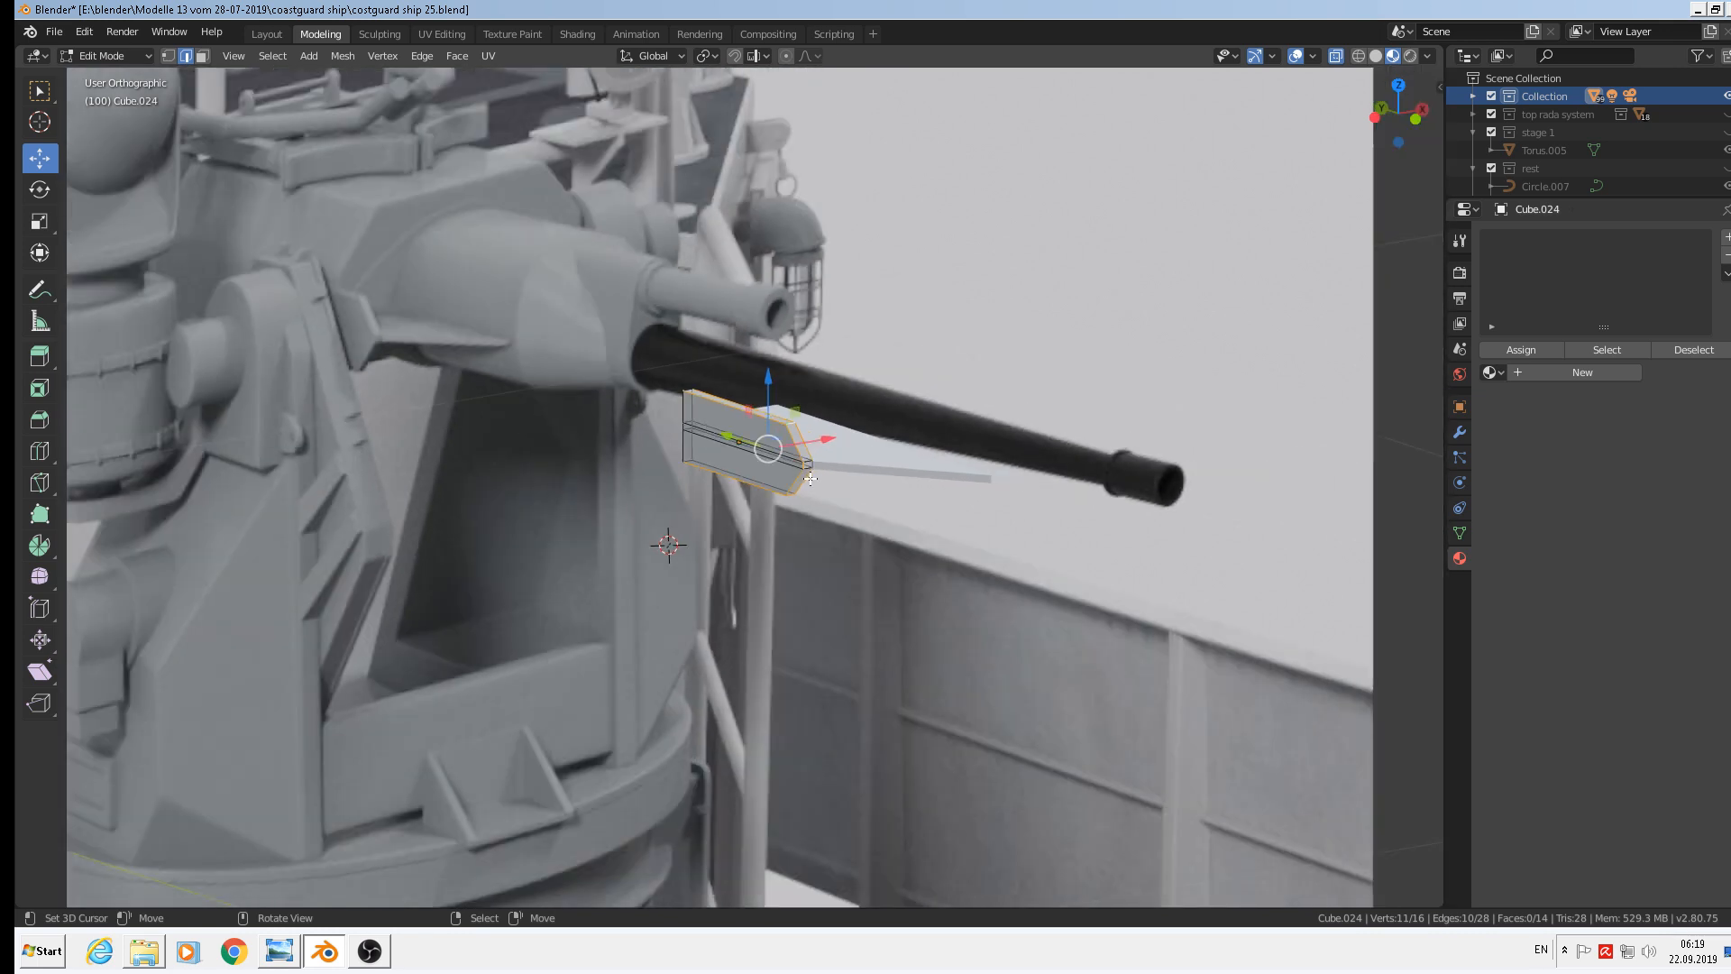
{"action": "middle_click_drag", "start_coordinate": [811, 479], "coordinate": [811, 479]}
{"action": "scroll", "coordinate": [810, 479], "scroll_direction": "up", "scroll_amount": 2}
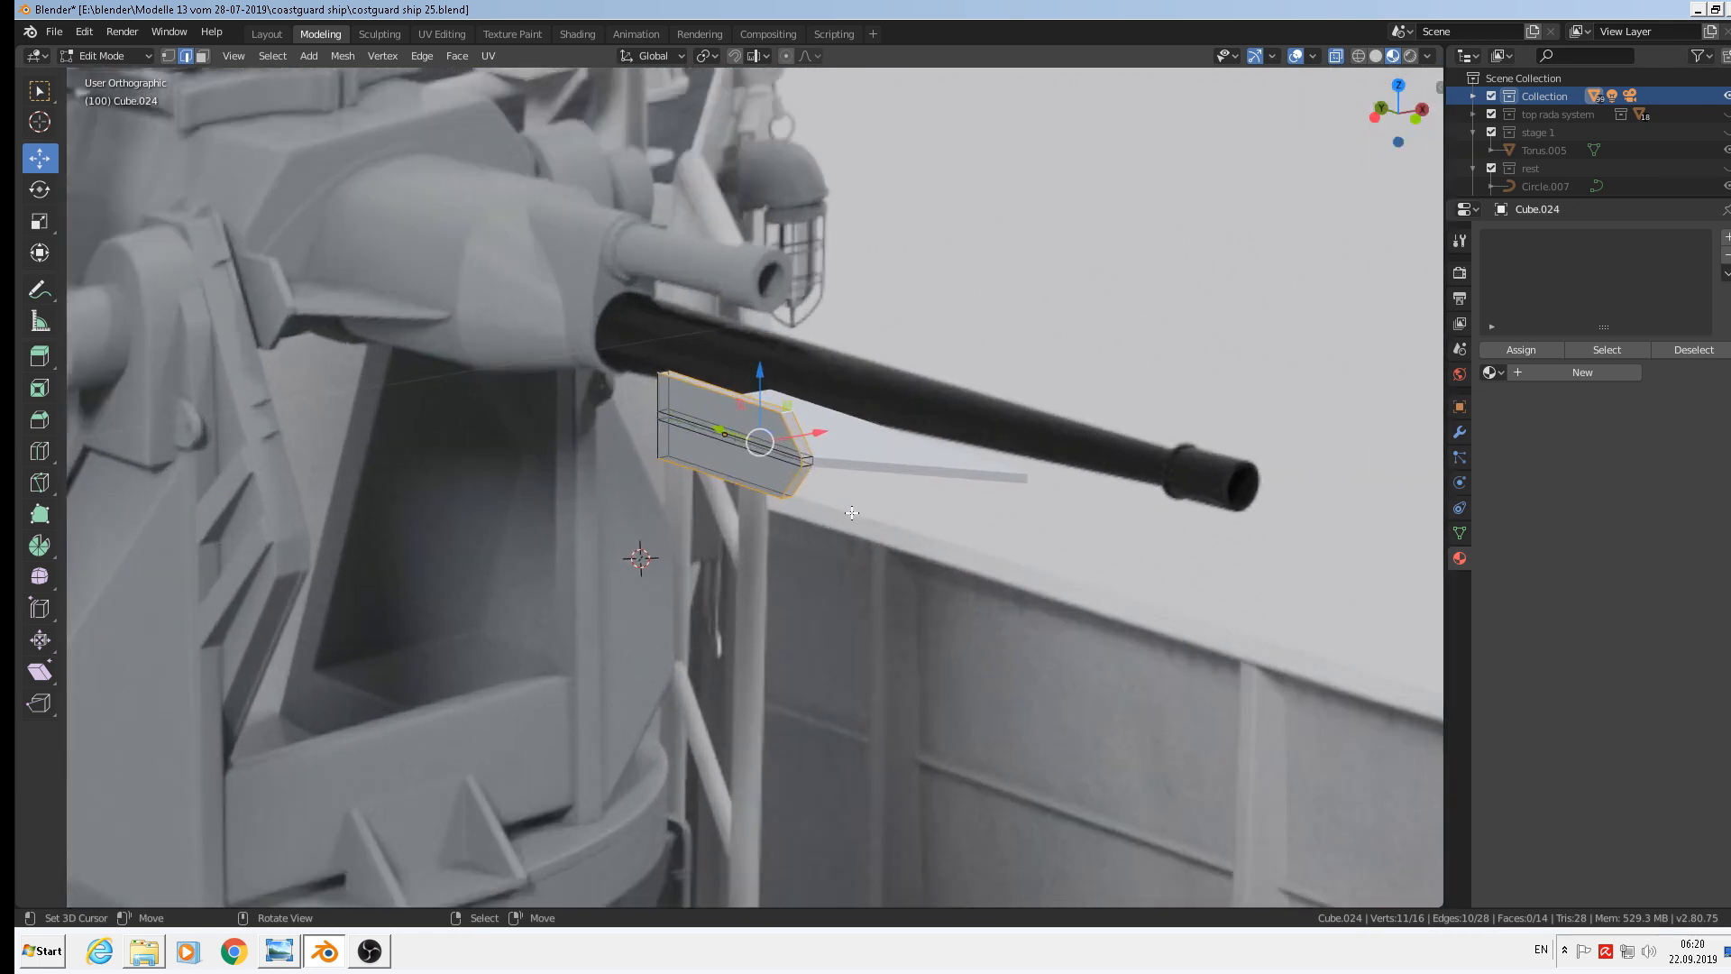
{"action": "key", "text": "ctrl+b"}
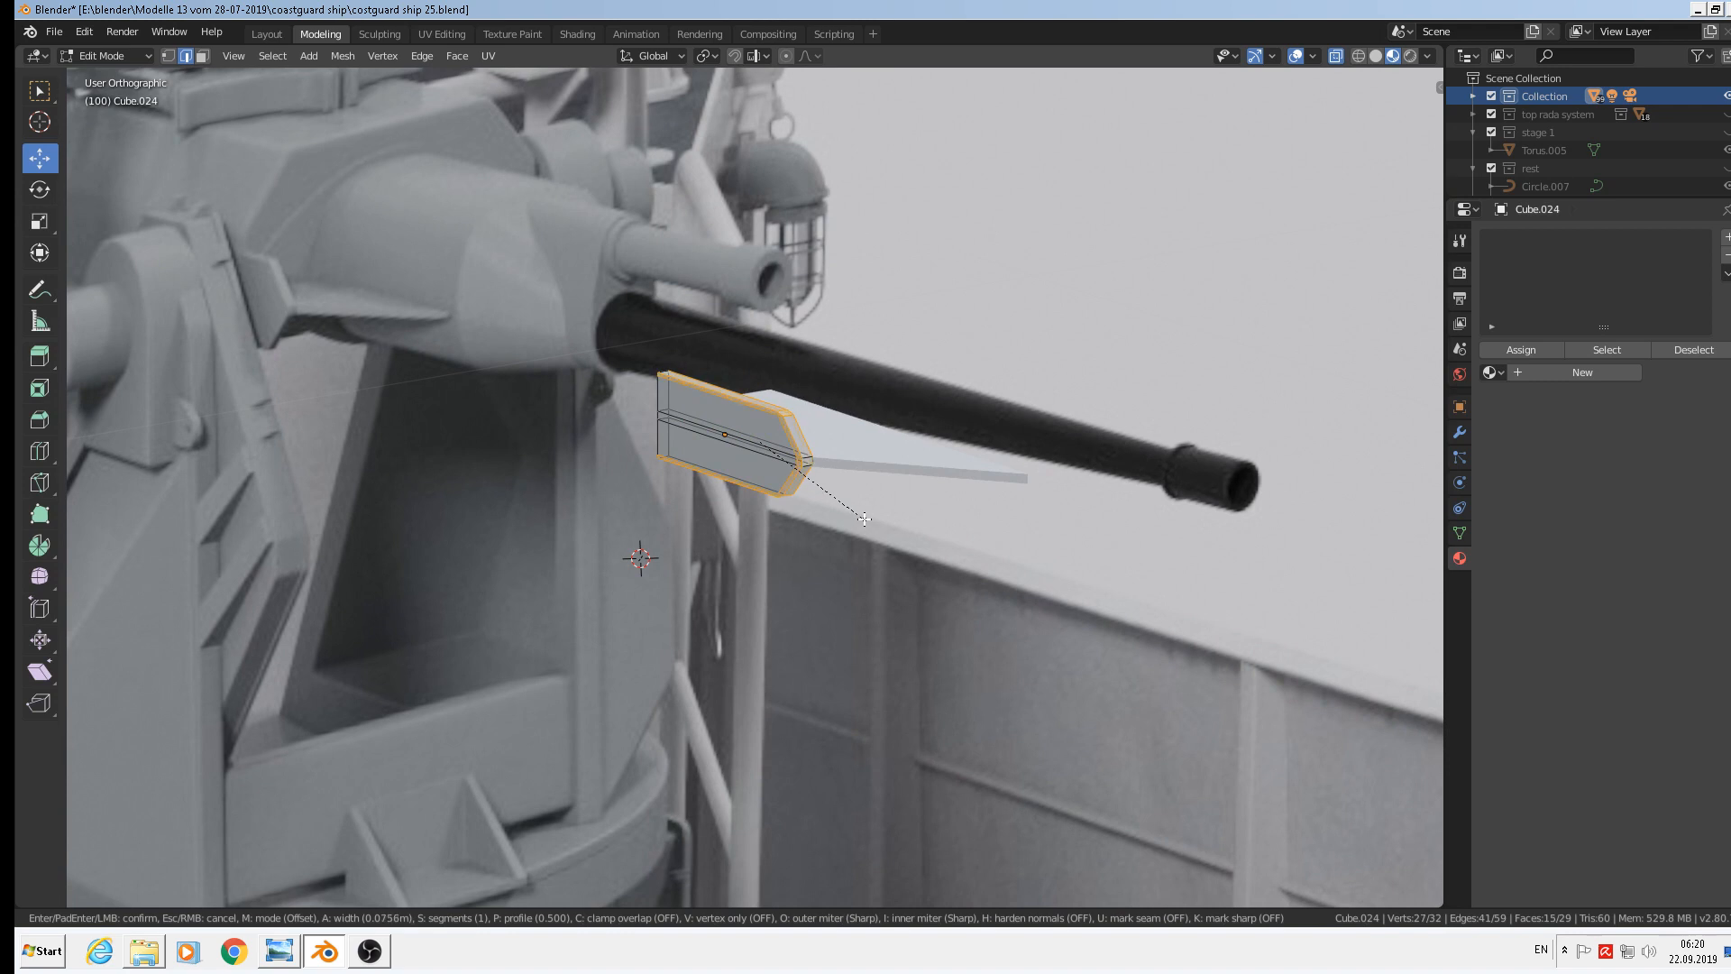
{"action": "left_click", "coordinate": [864, 518]}
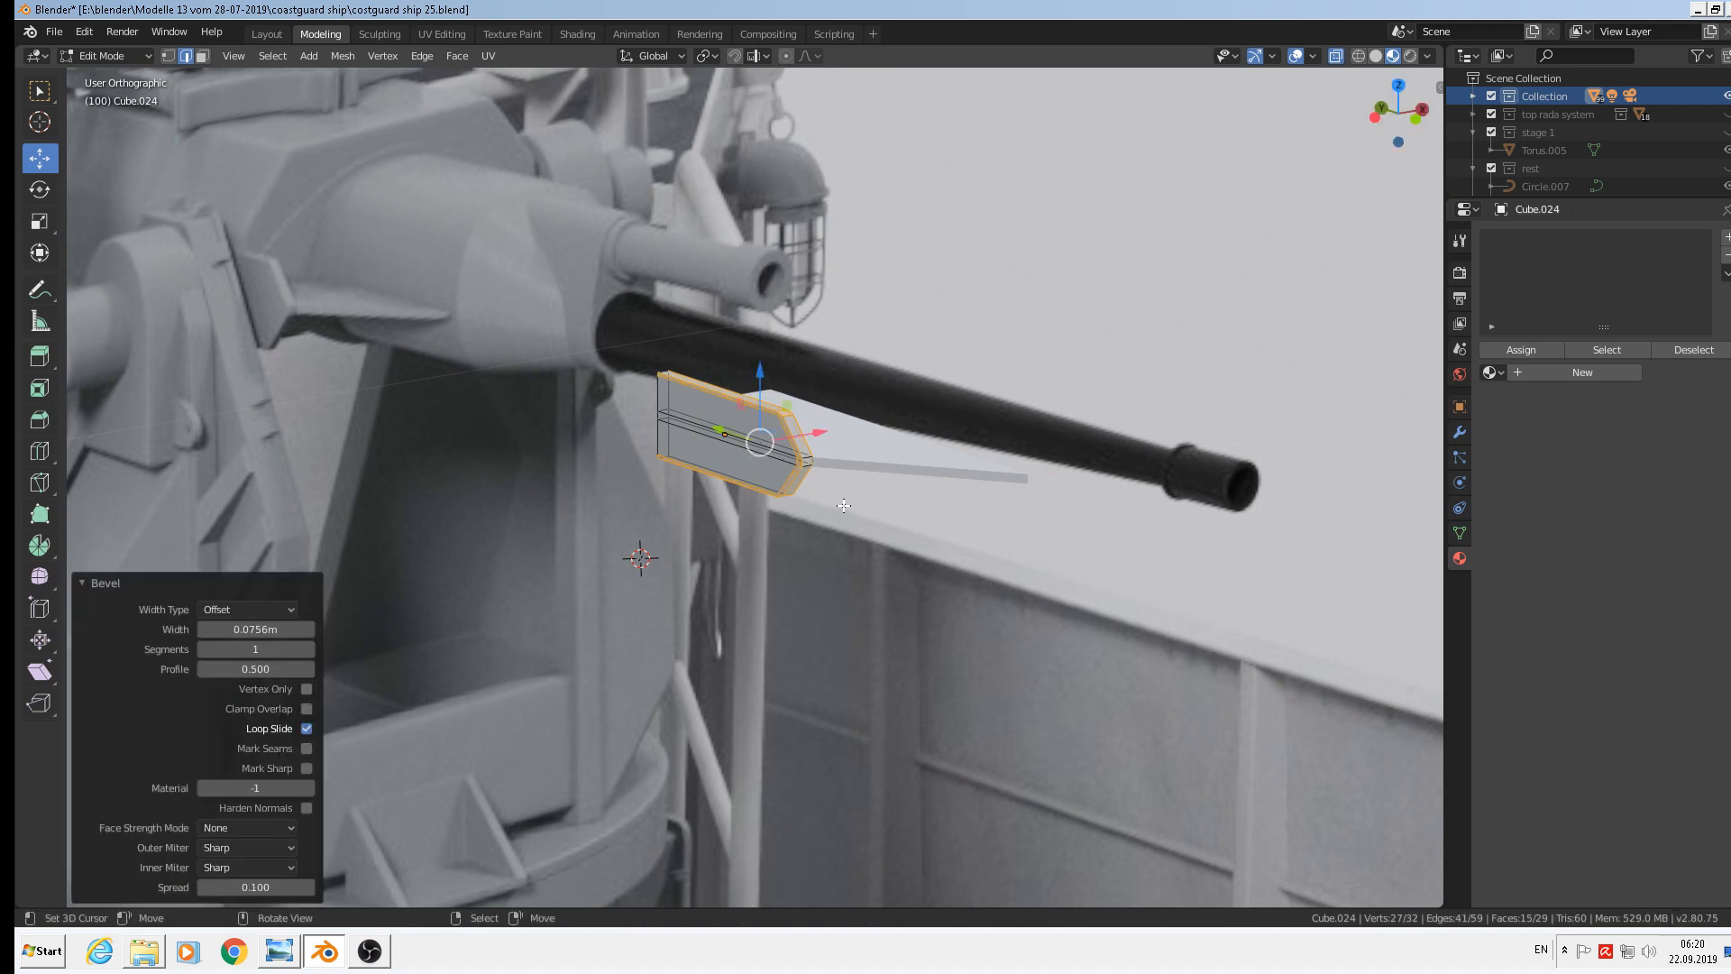
{"action": "key", "text": "Tab"}
Join the pointed upright plate and the flat plate into one object
{"action": "scroll", "coordinate": [841, 503], "scroll_direction": "down", "scroll_amount": 2}
{"action": "scroll", "coordinate": [841, 502], "scroll_direction": "up", "scroll_amount": 1}
{"action": "middle_click_drag", "start_coordinate": [840, 502], "coordinate": [807, 498]}
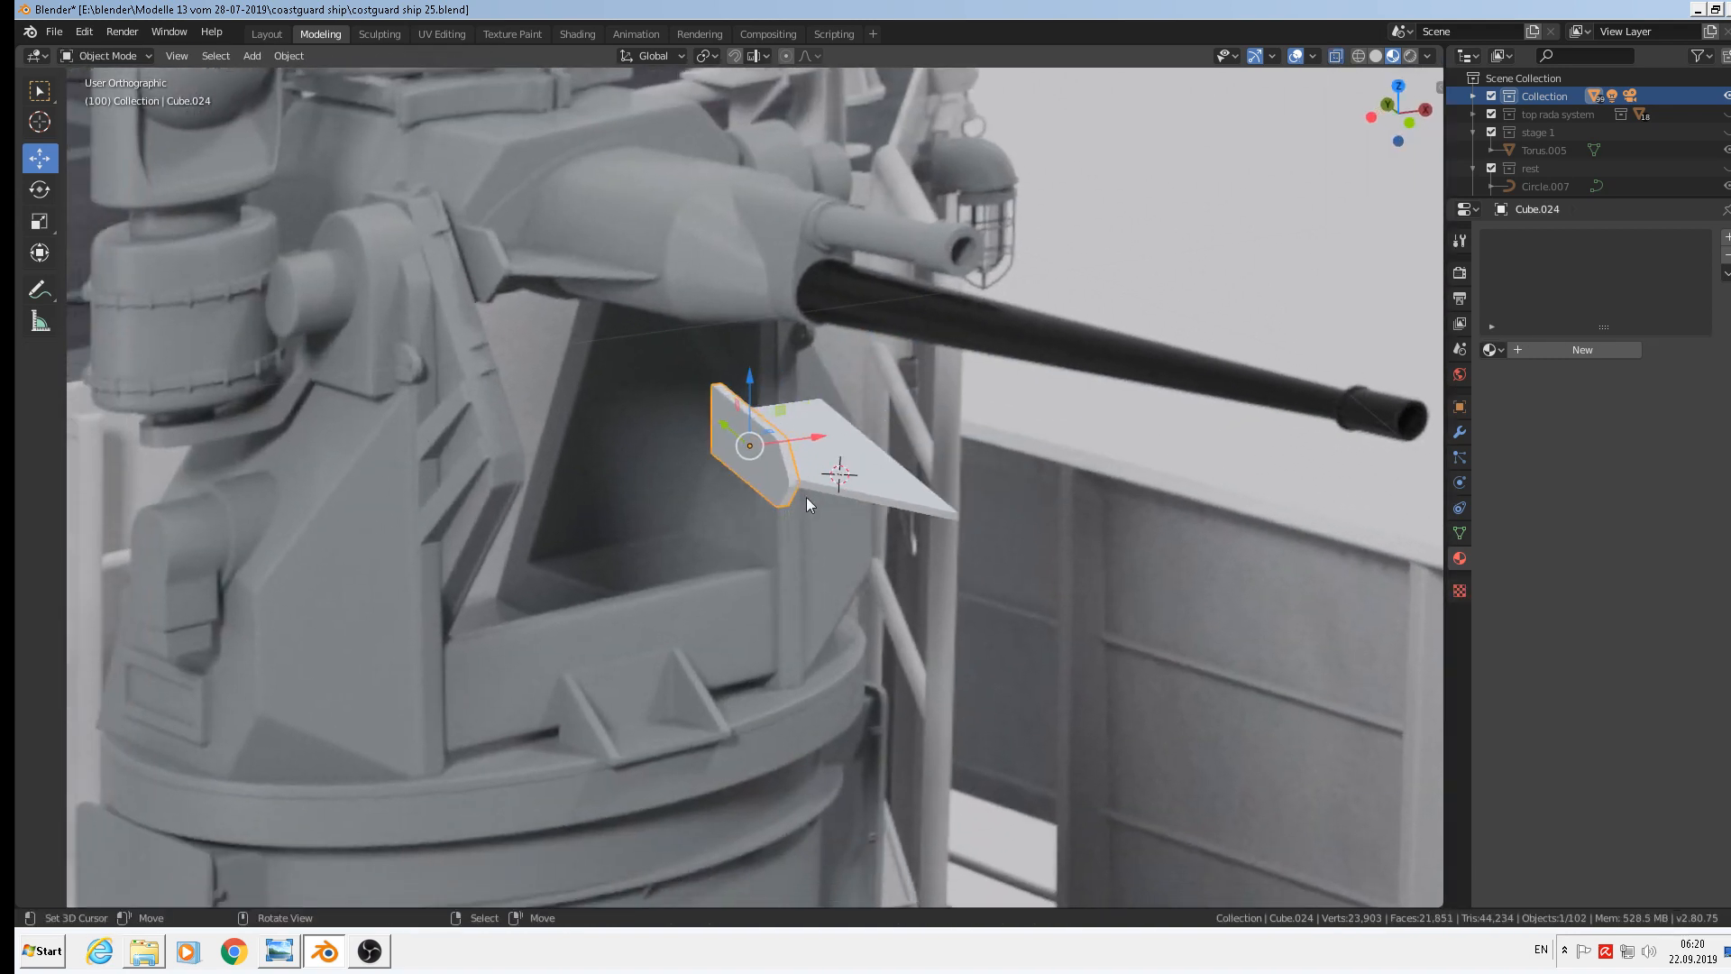
{"action": "left_click", "coordinate": [852, 459], "text": "shift"}
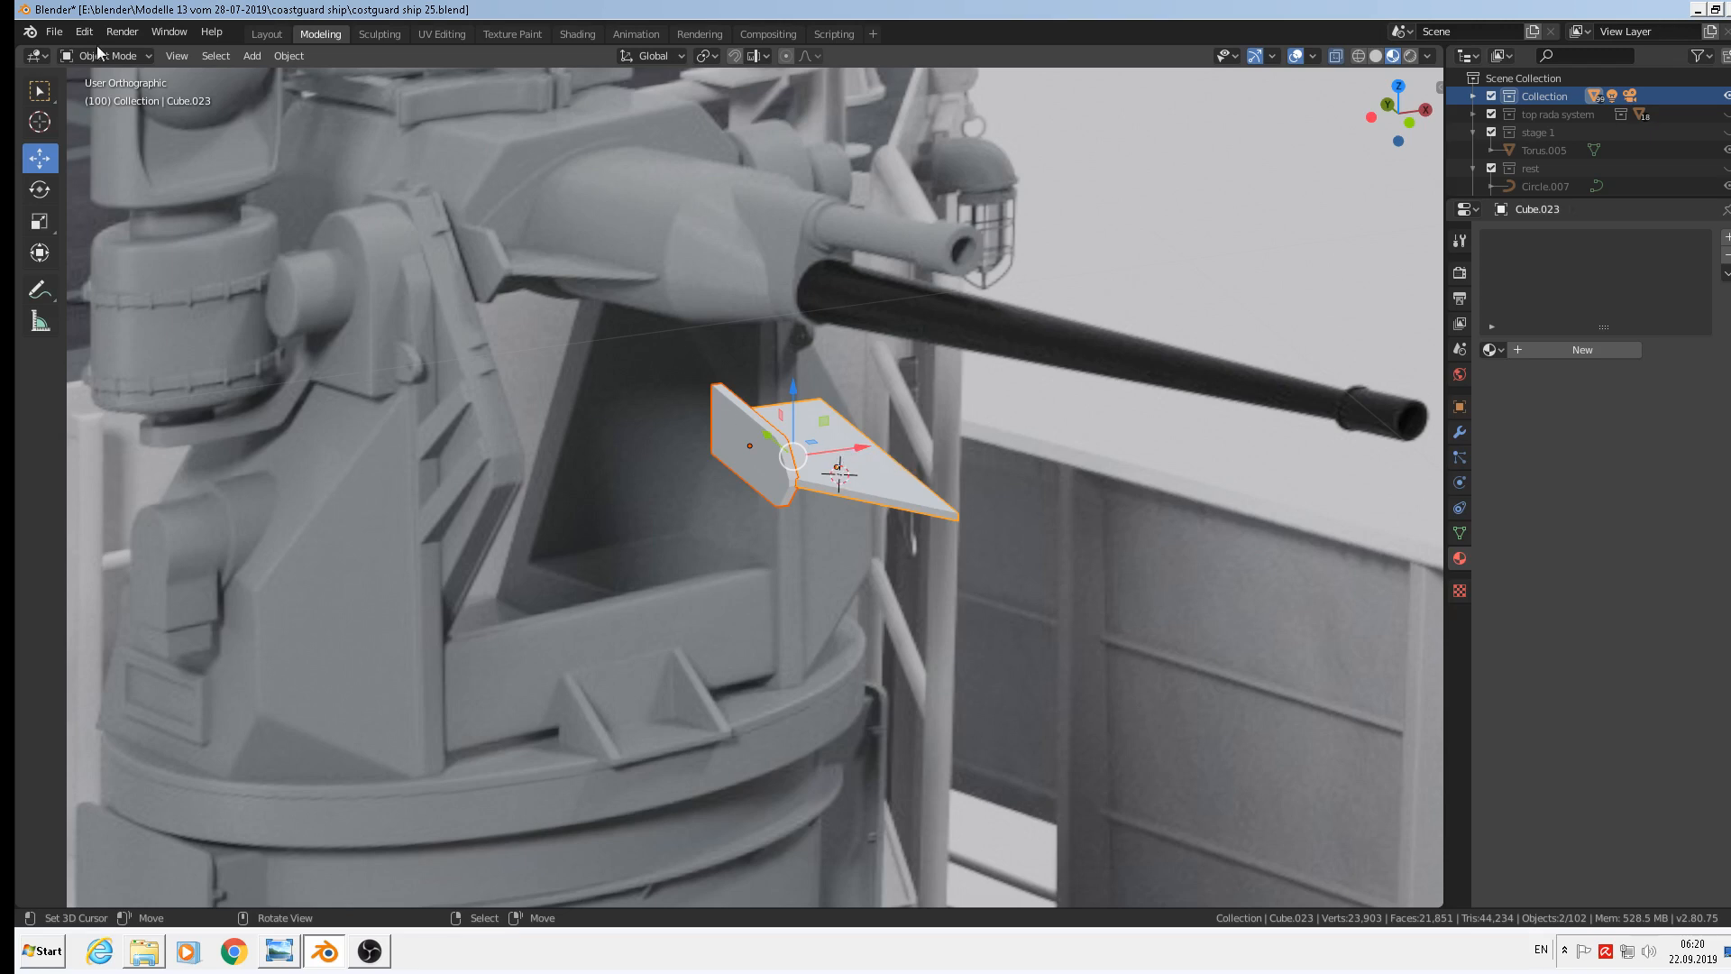
{"action": "left_click", "coordinate": [292, 57]}
{"action": "left_click", "coordinate": [321, 222]}
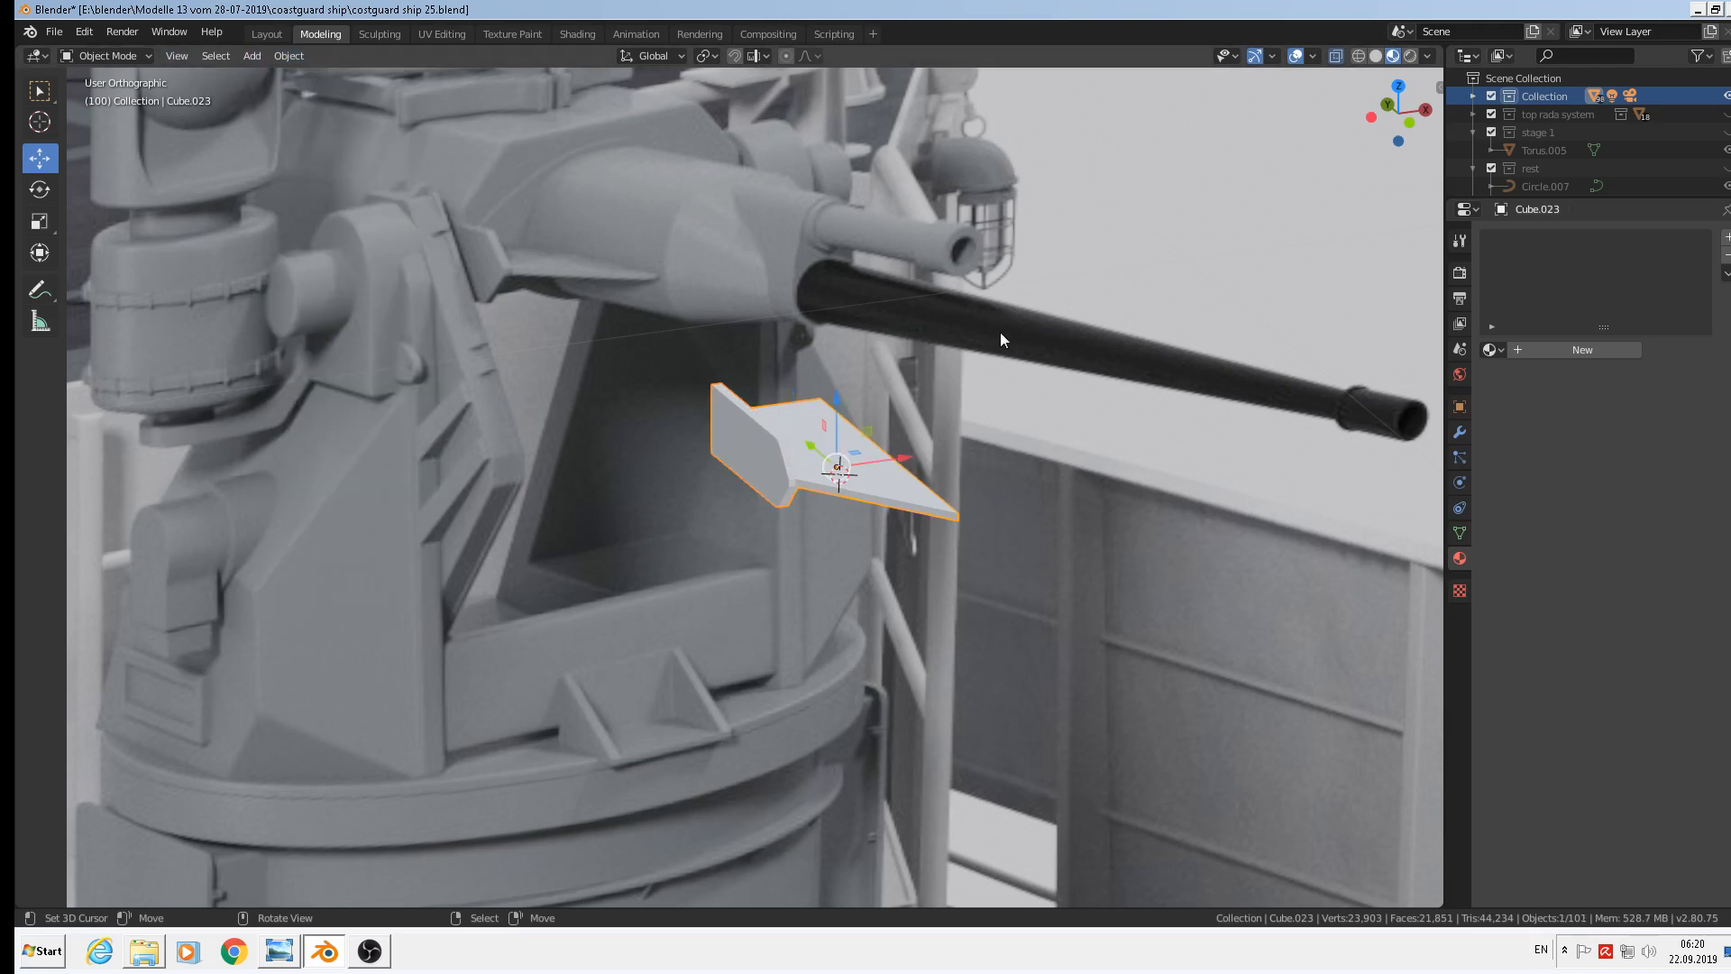
Assign the existing light gray metal material to the joined plates
{"action": "left_click", "coordinate": [1492, 350]}
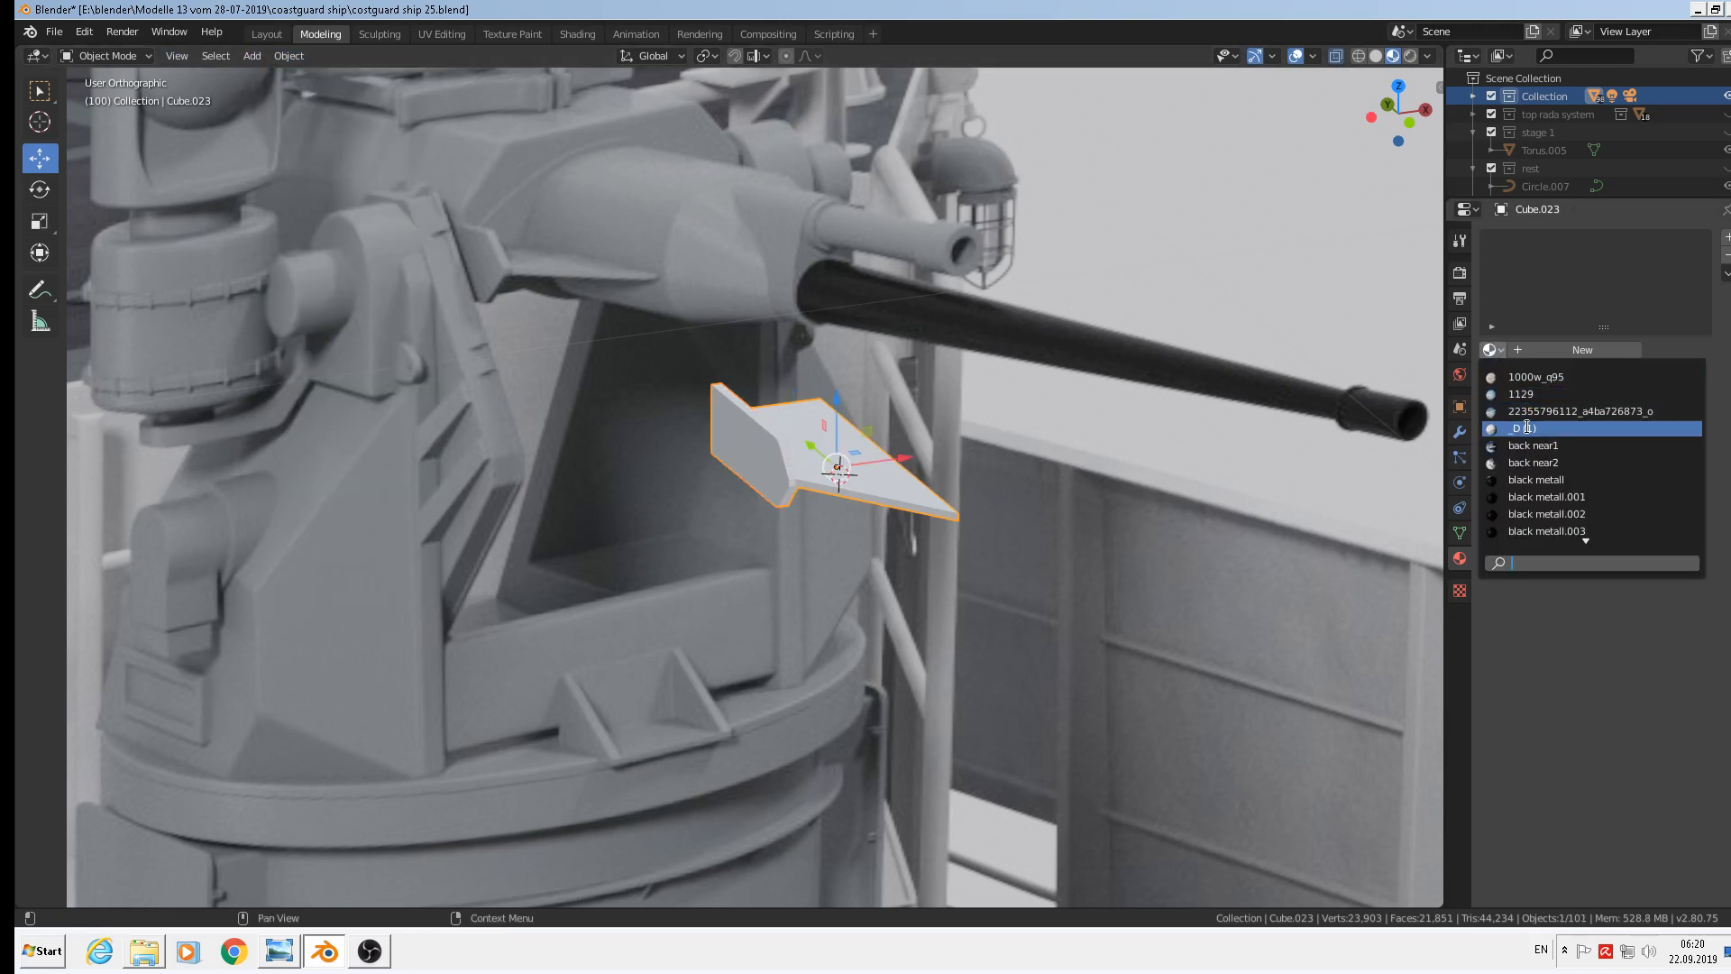
{"action": "type", "text": "ligh"}
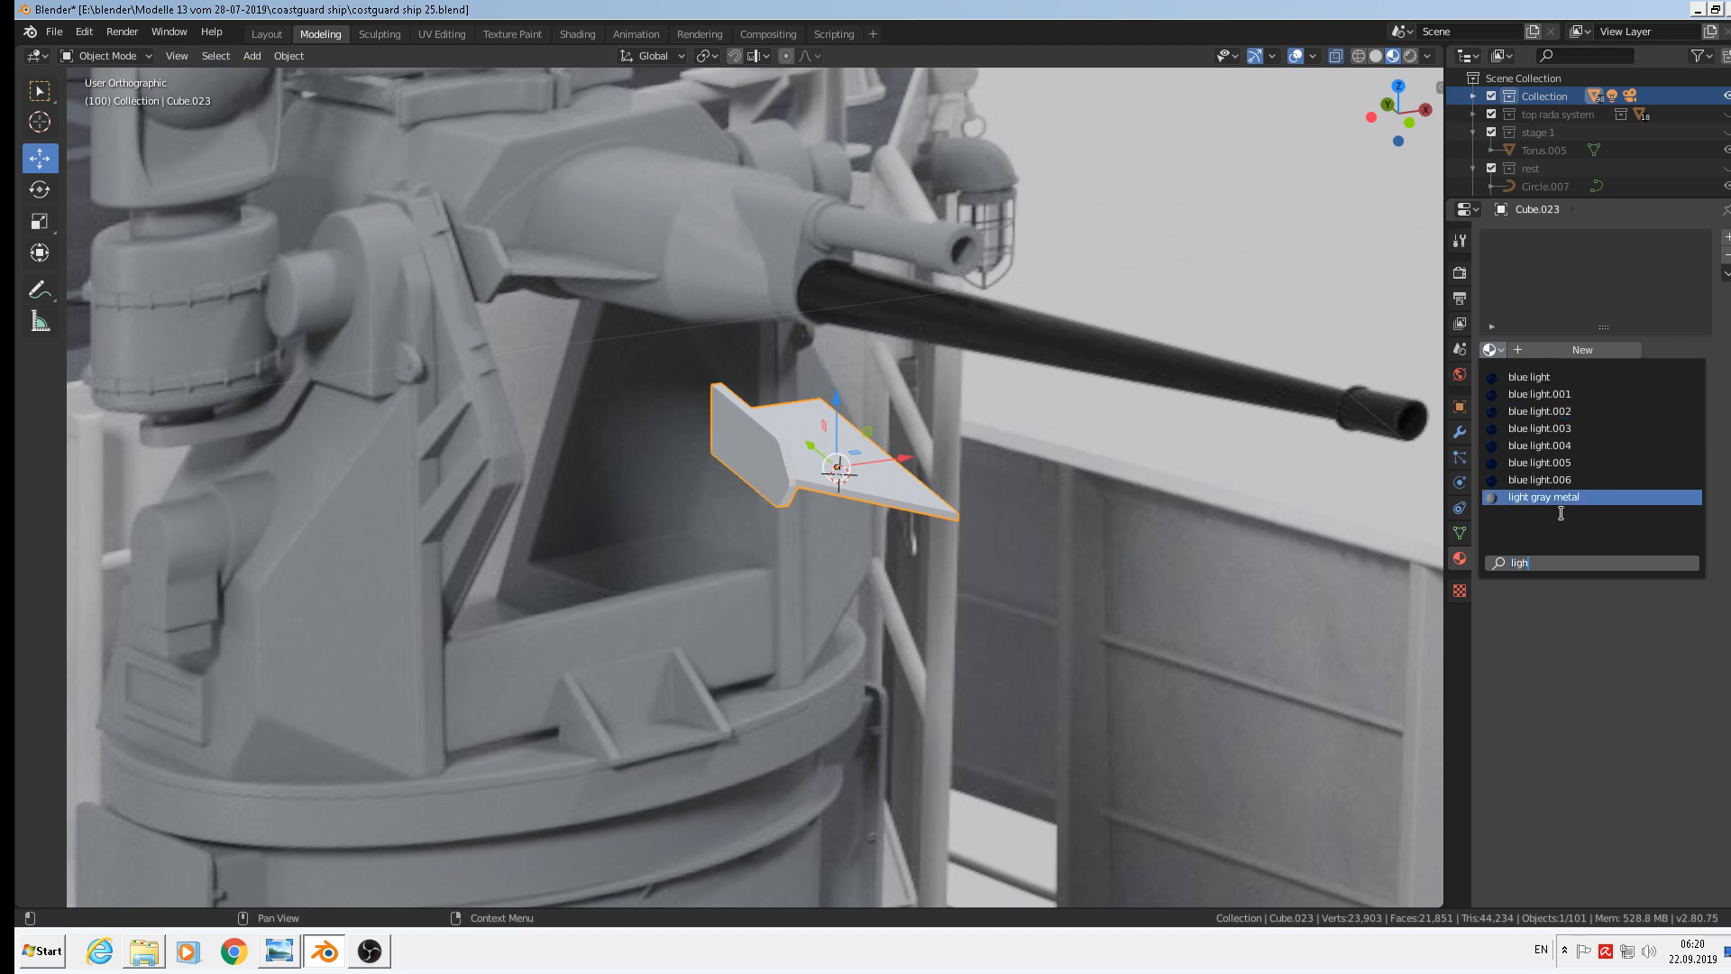
{"action": "left_click", "coordinate": [1564, 500]}
{"action": "scroll", "coordinate": [1134, 511], "scroll_direction": "down", "scroll_amount": 5}
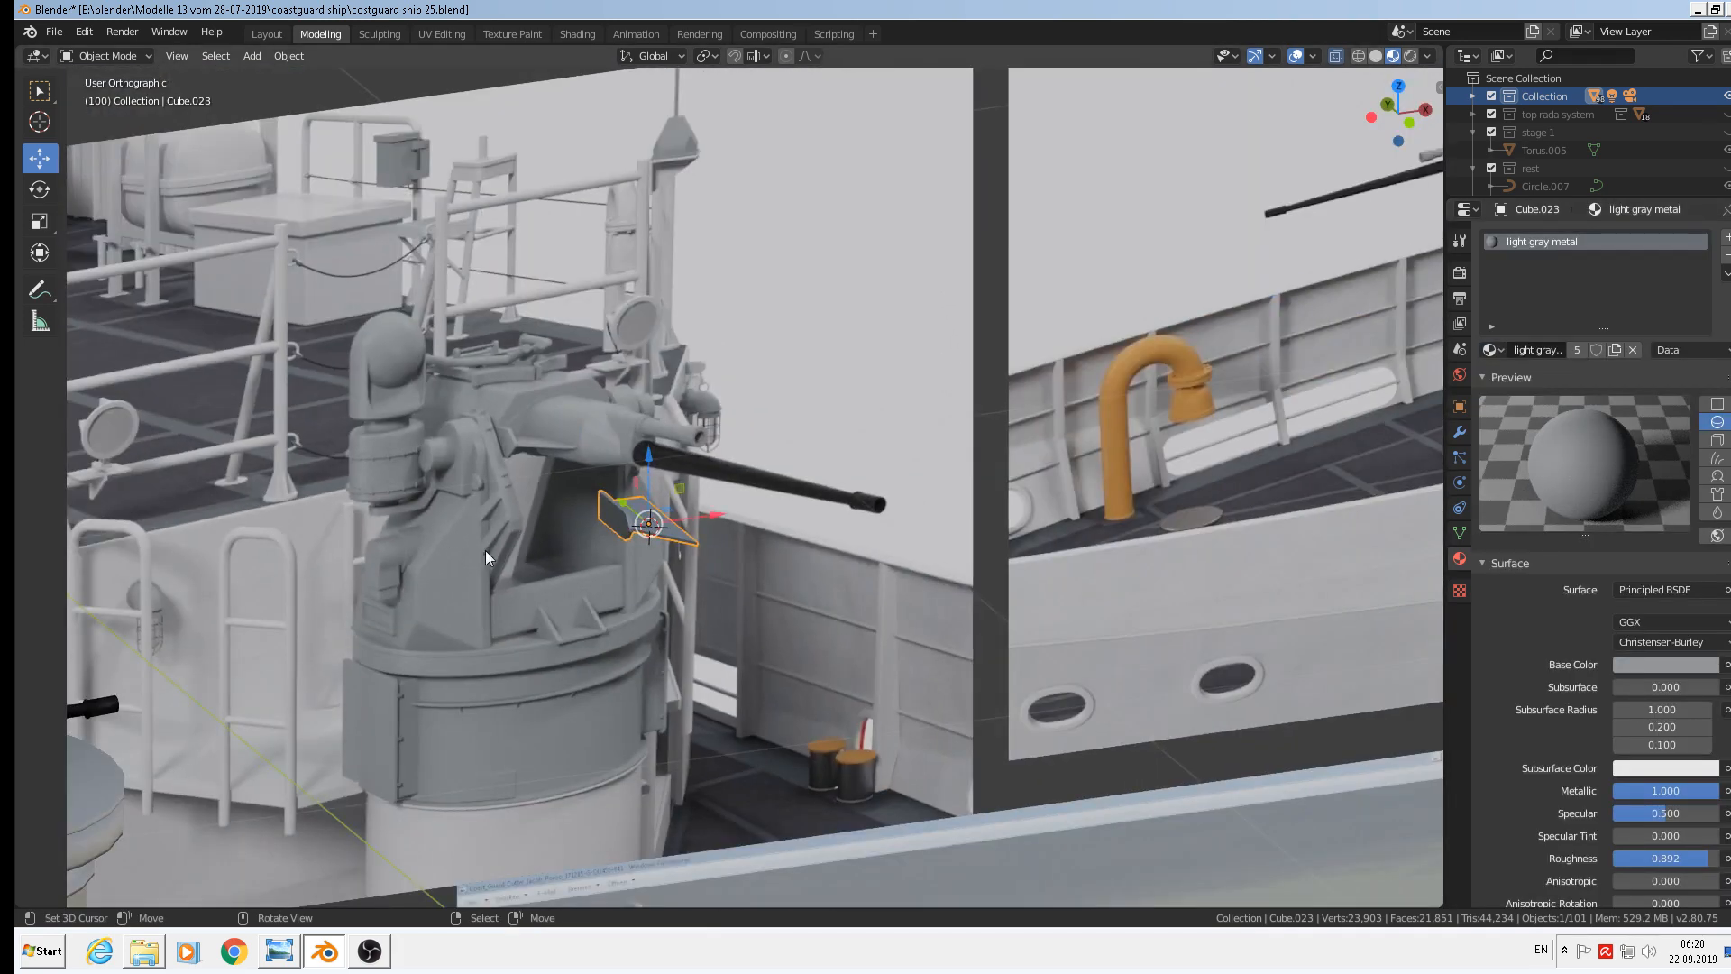
In front view, shift the joined plates along X to the gun model, lower them 0.0574 m, and save the file
{"action": "key", "text": "KP_1"}
{"action": "scroll", "coordinate": [479, 560], "scroll_direction": "down", "scroll_amount": 2}
{"action": "scroll", "coordinate": [669, 536], "scroll_direction": "up", "scroll_amount": 1}
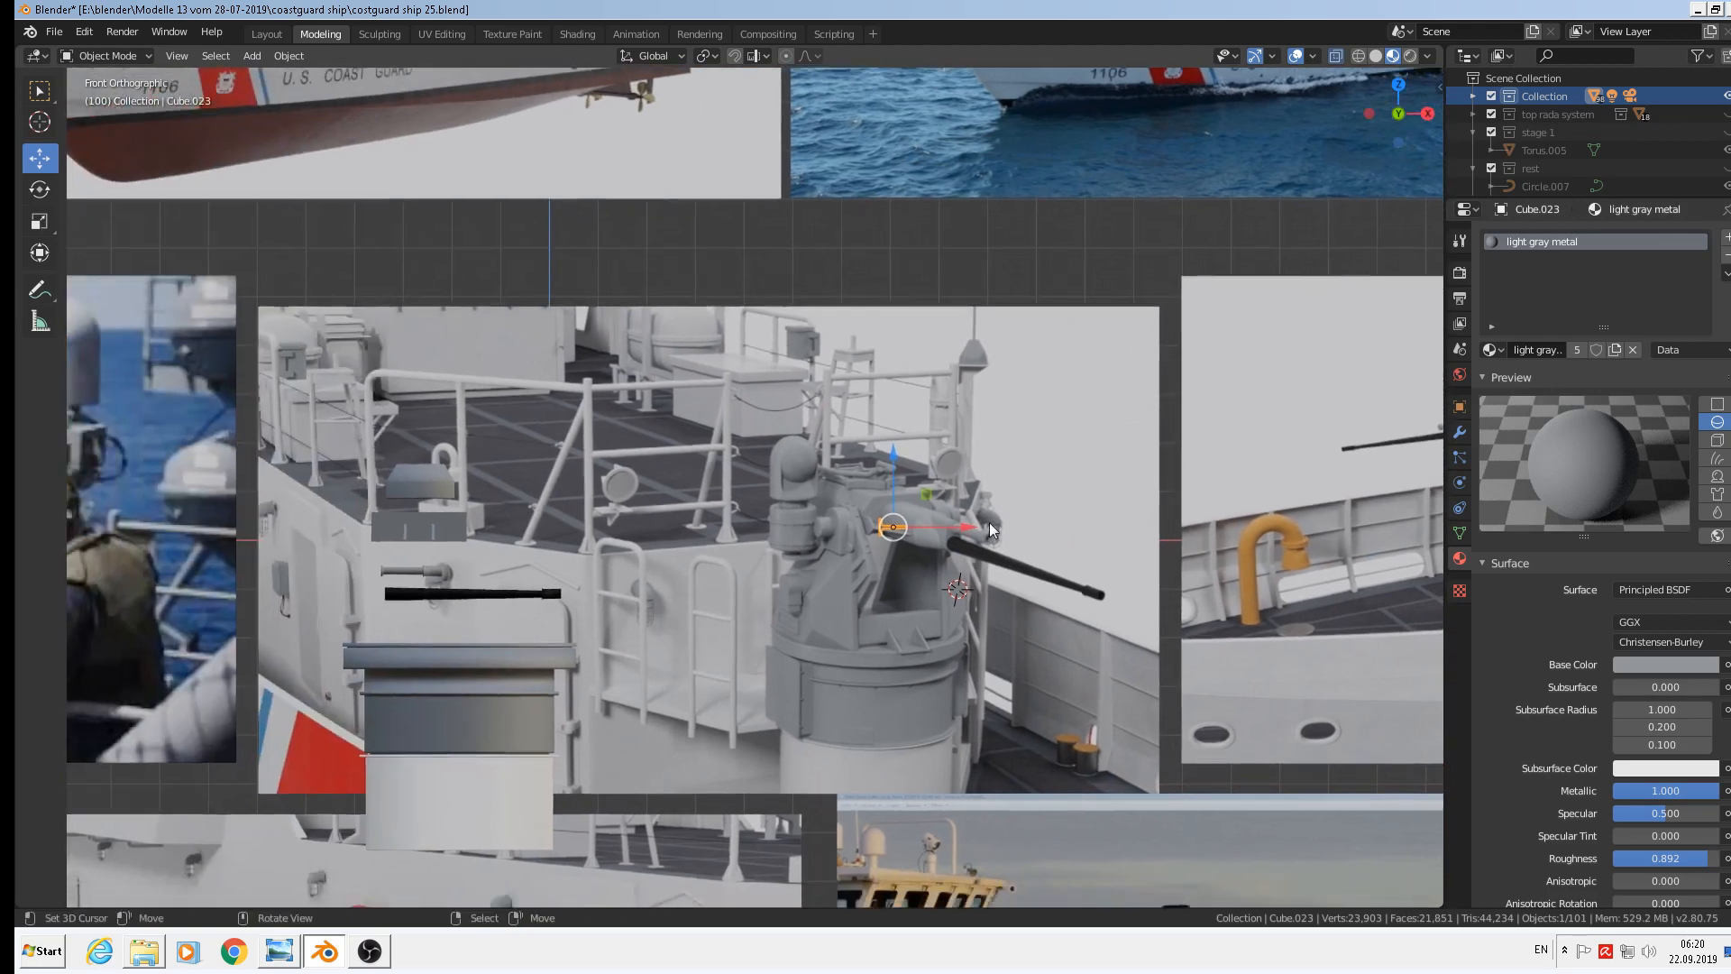
{"action": "left_click_drag", "start_coordinate": [961, 528], "coordinate": [481, 545]}
{"action": "left_click_drag", "start_coordinate": [397, 470], "coordinate": [394, 499]}
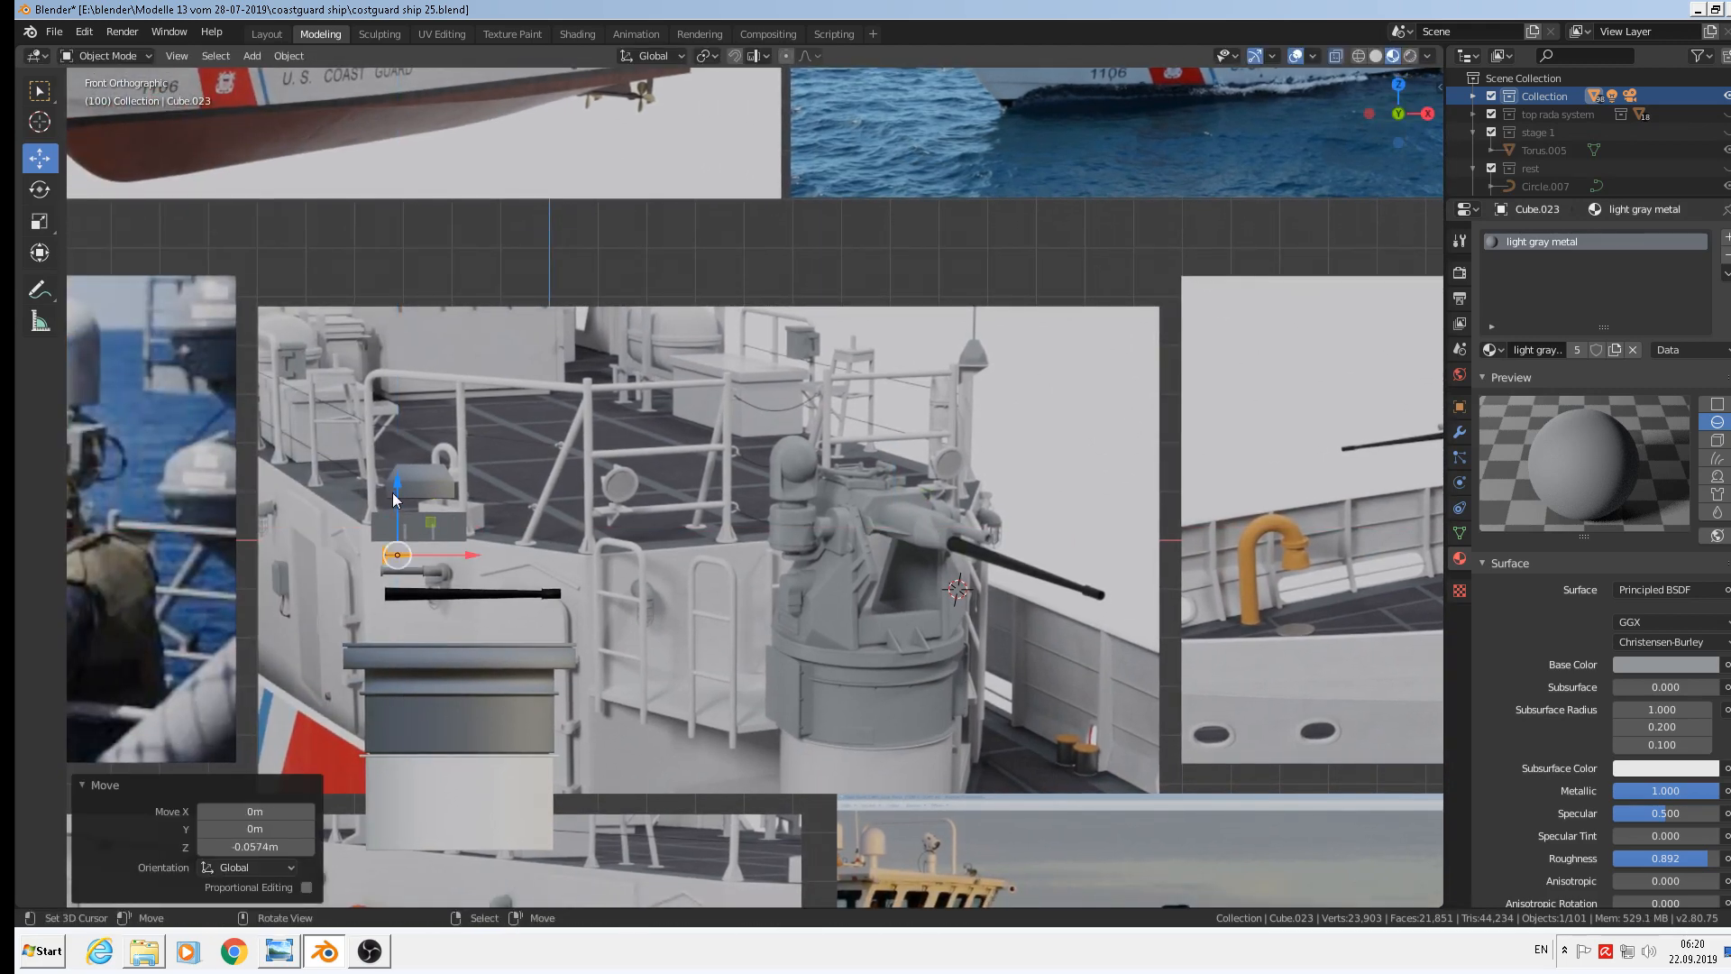
{"action": "left_click", "coordinate": [56, 32]}
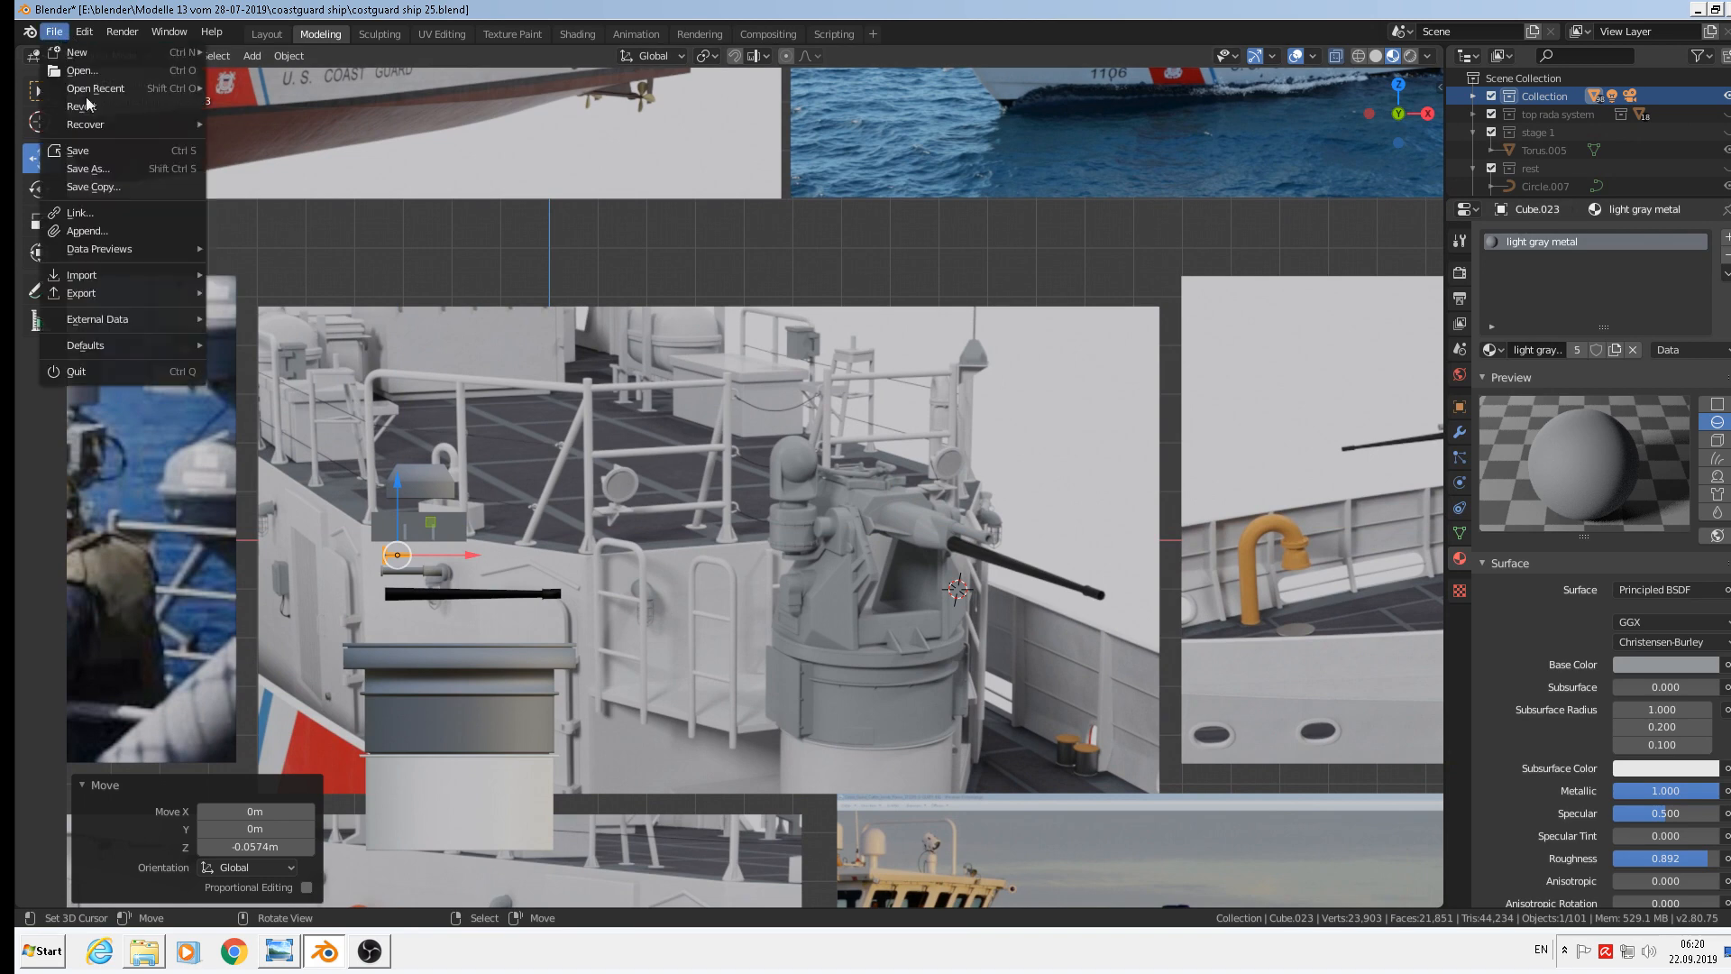
{"action": "left_click", "coordinate": [97, 157]}
Add a 24-vertex cylinder at the round joint beside the gun mount in the reference, then scale it down by factors 0.064 and 0.273
{"action": "scroll", "coordinate": [950, 383], "scroll_direction": "up", "scroll_amount": 5}
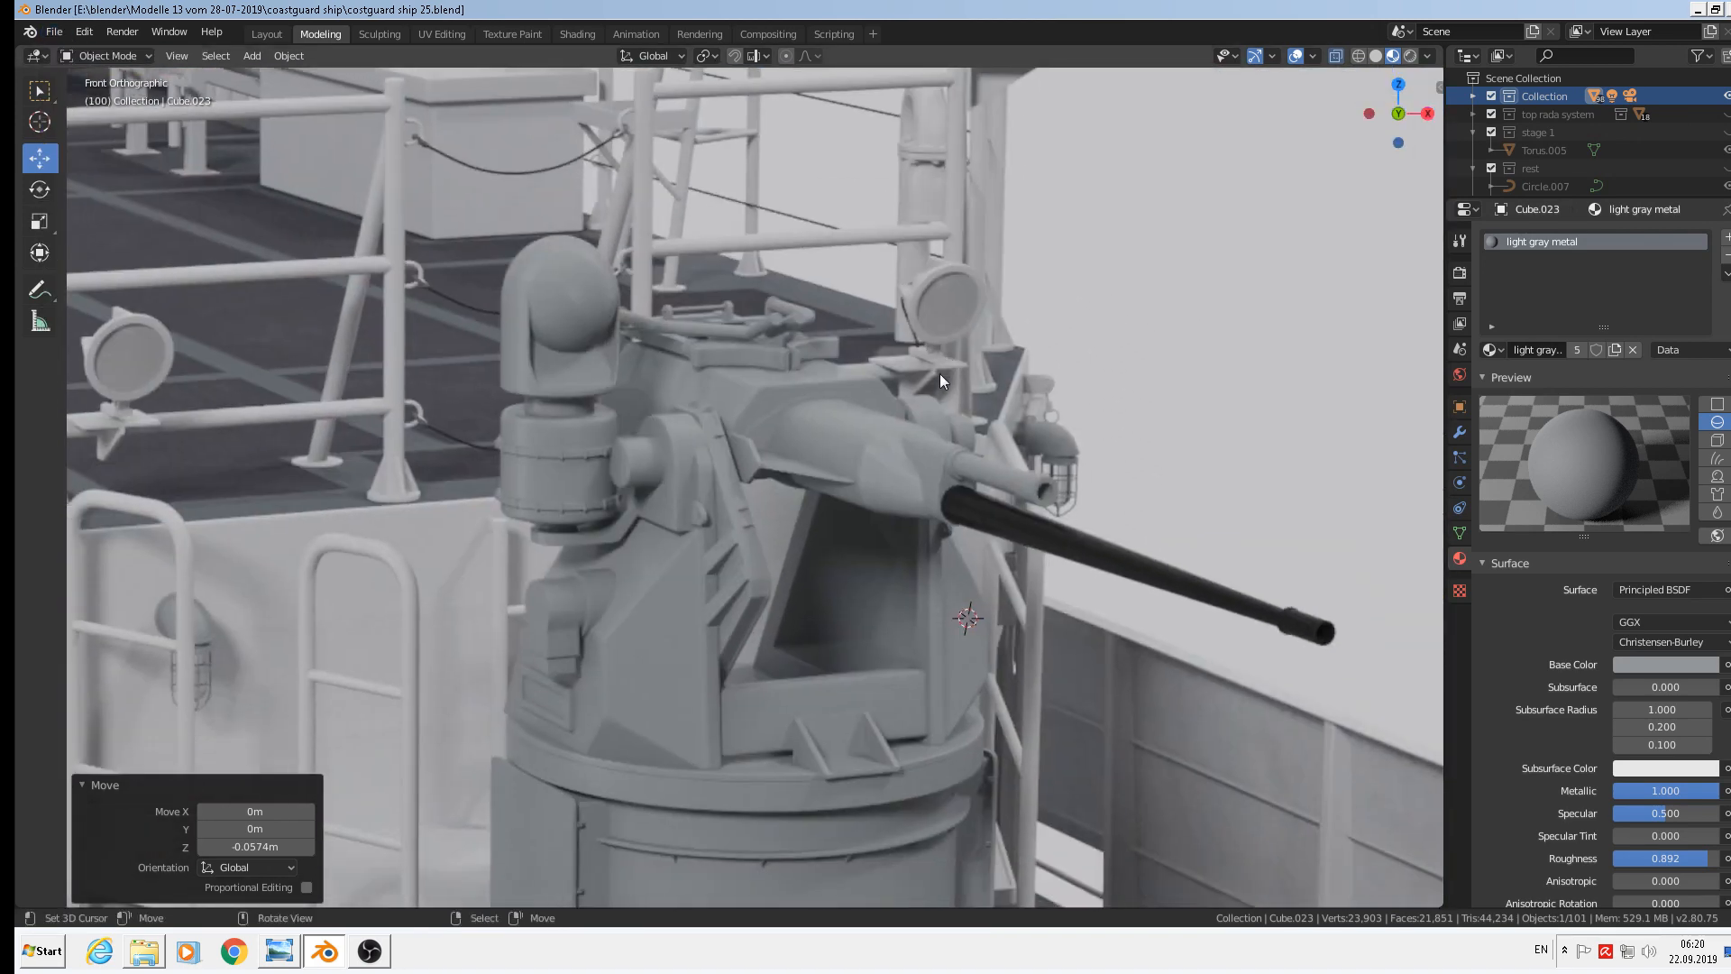
{"action": "middle_click_drag", "start_coordinate": [814, 380], "coordinate": [783, 257], "text": "shift"}
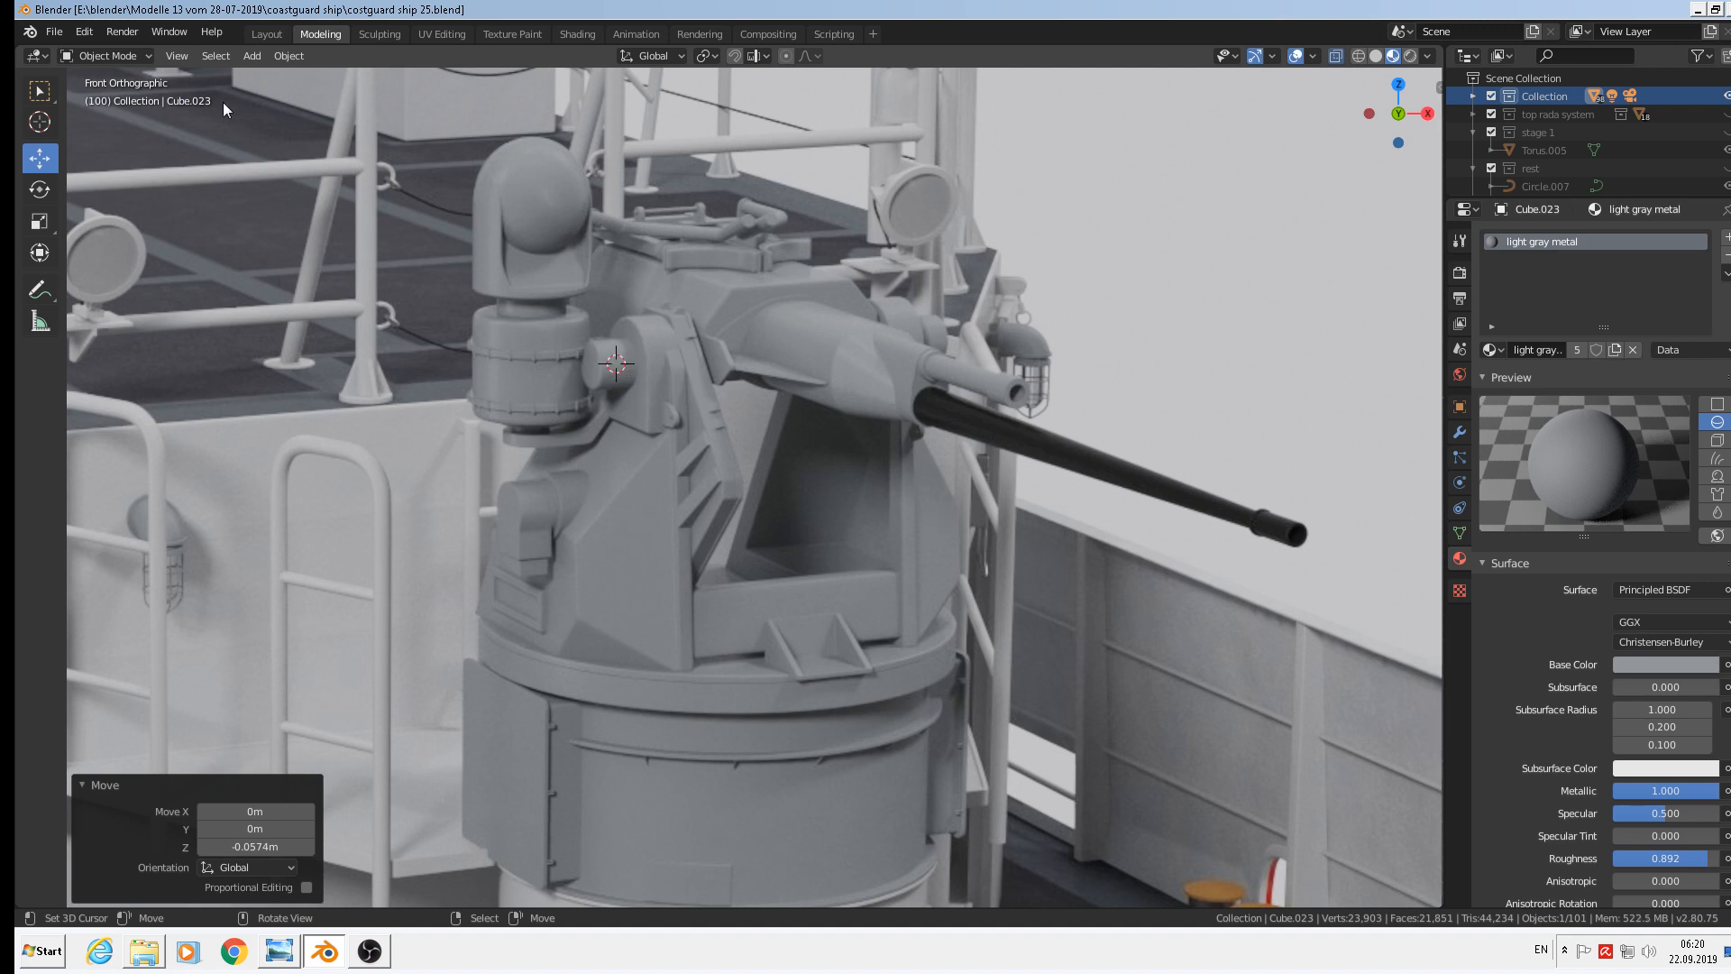
{"action": "left_click", "coordinate": [253, 55]}
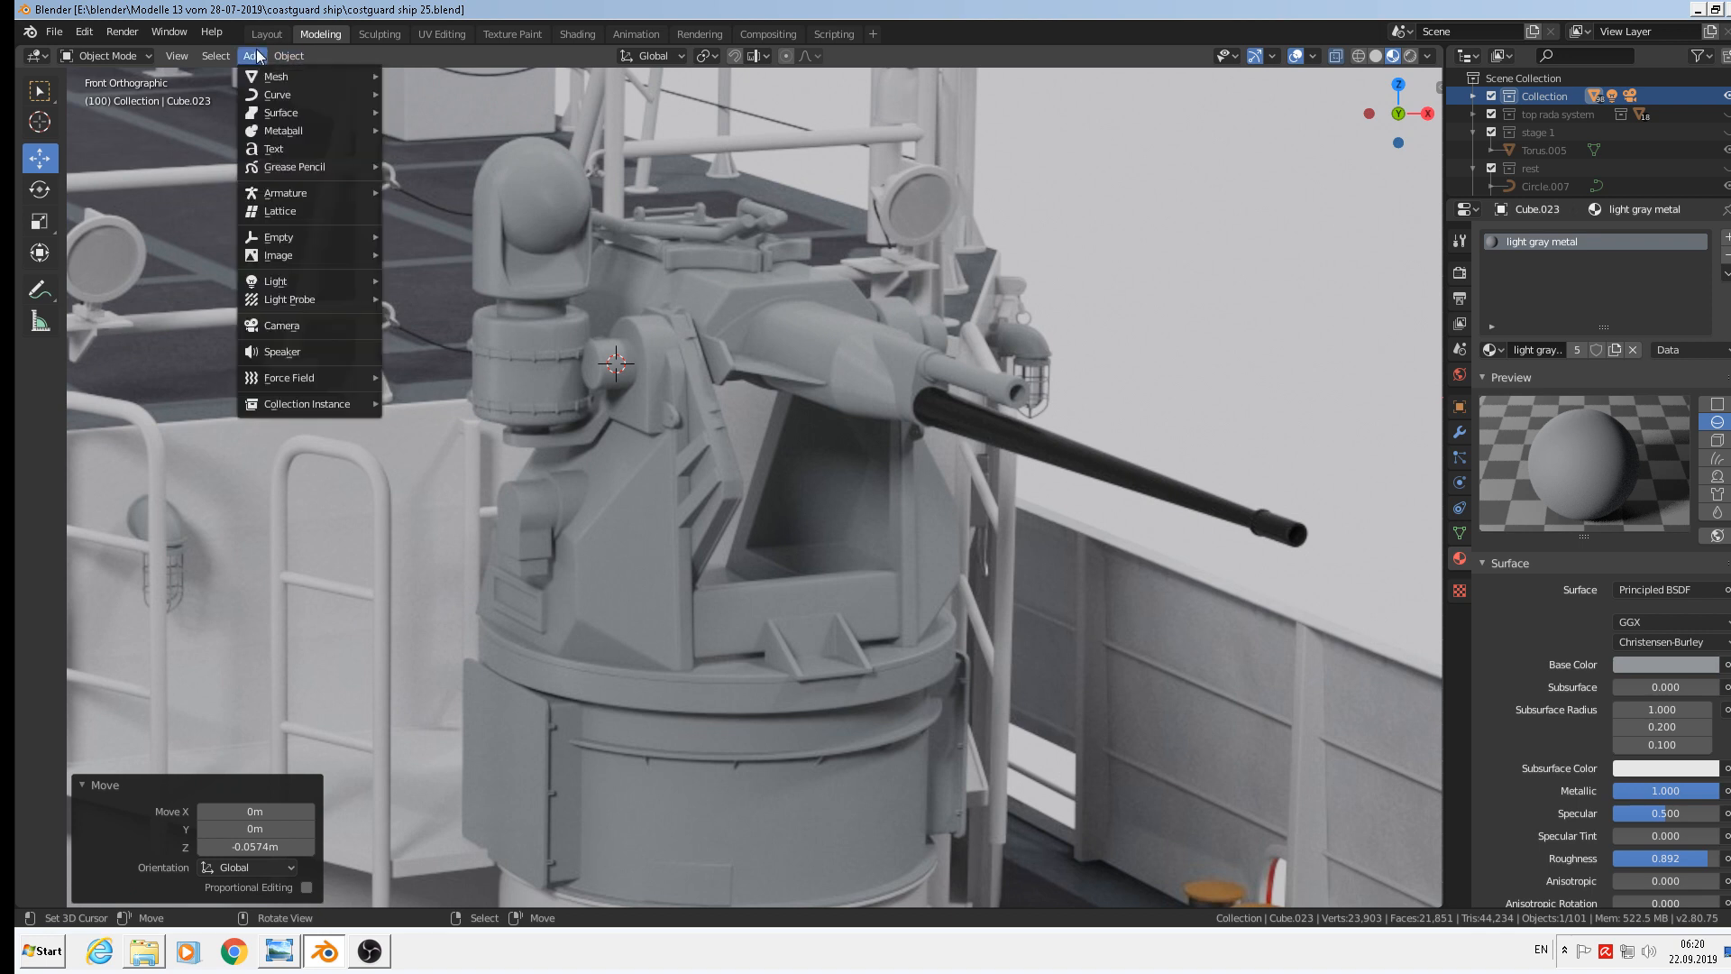
{"action": "mouse_move", "coordinate": [298, 56]}
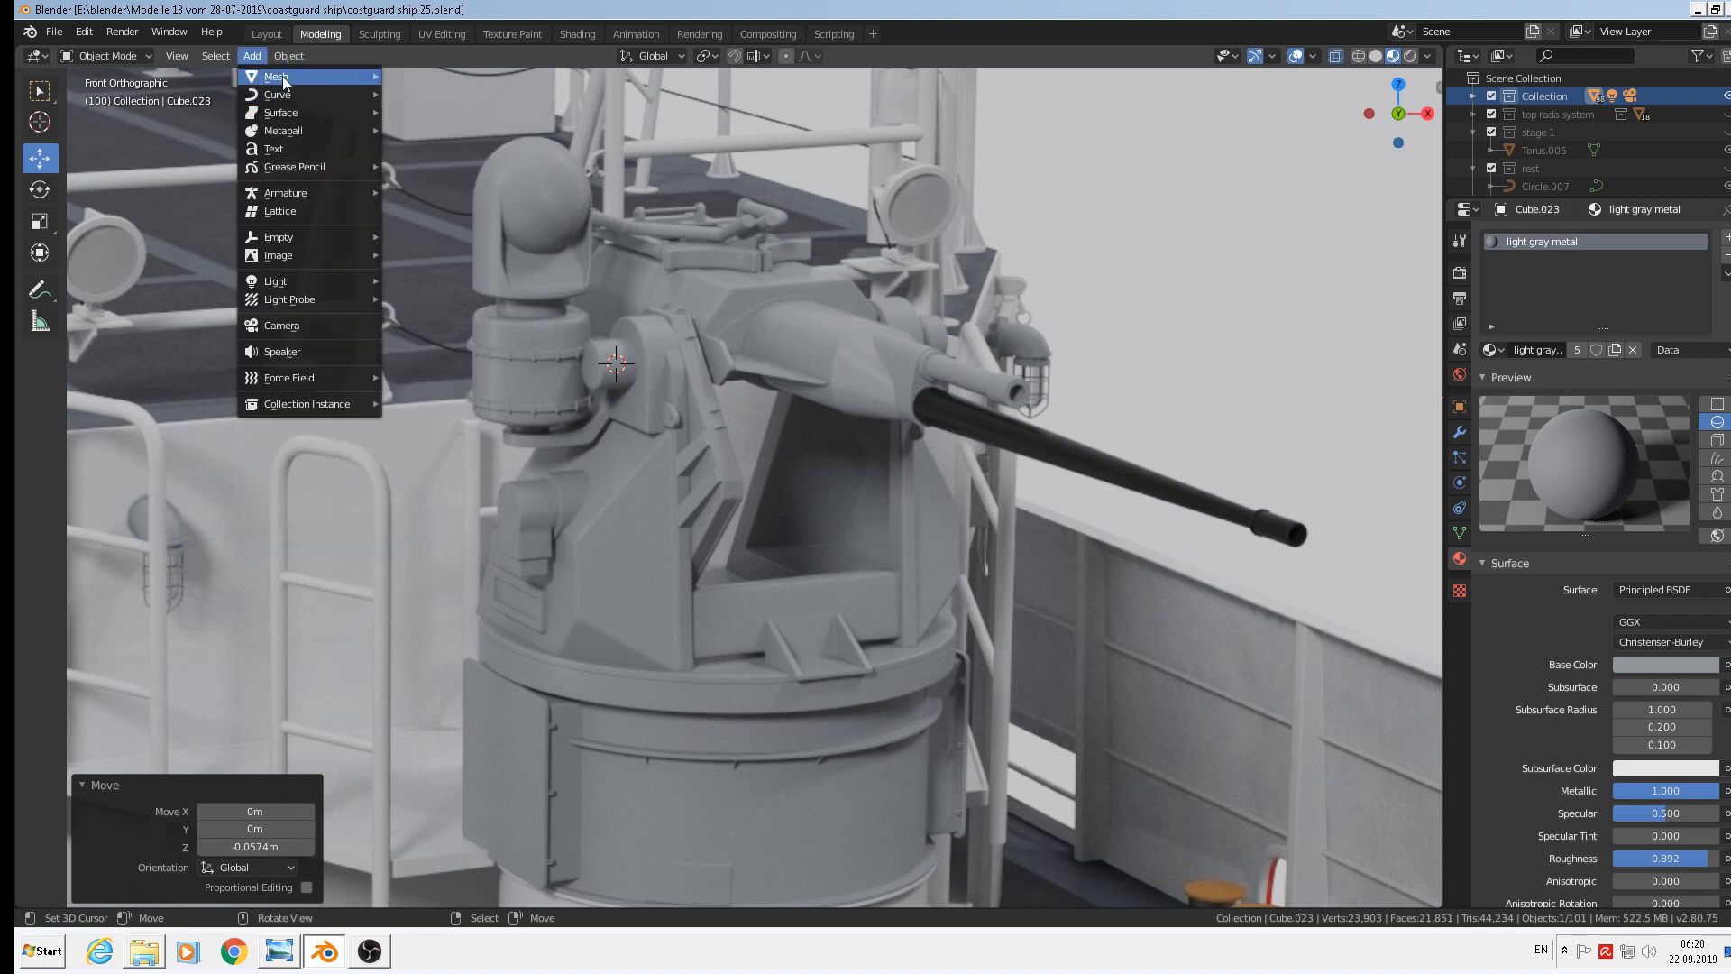
{"action": "left_click", "coordinate": [431, 167]}
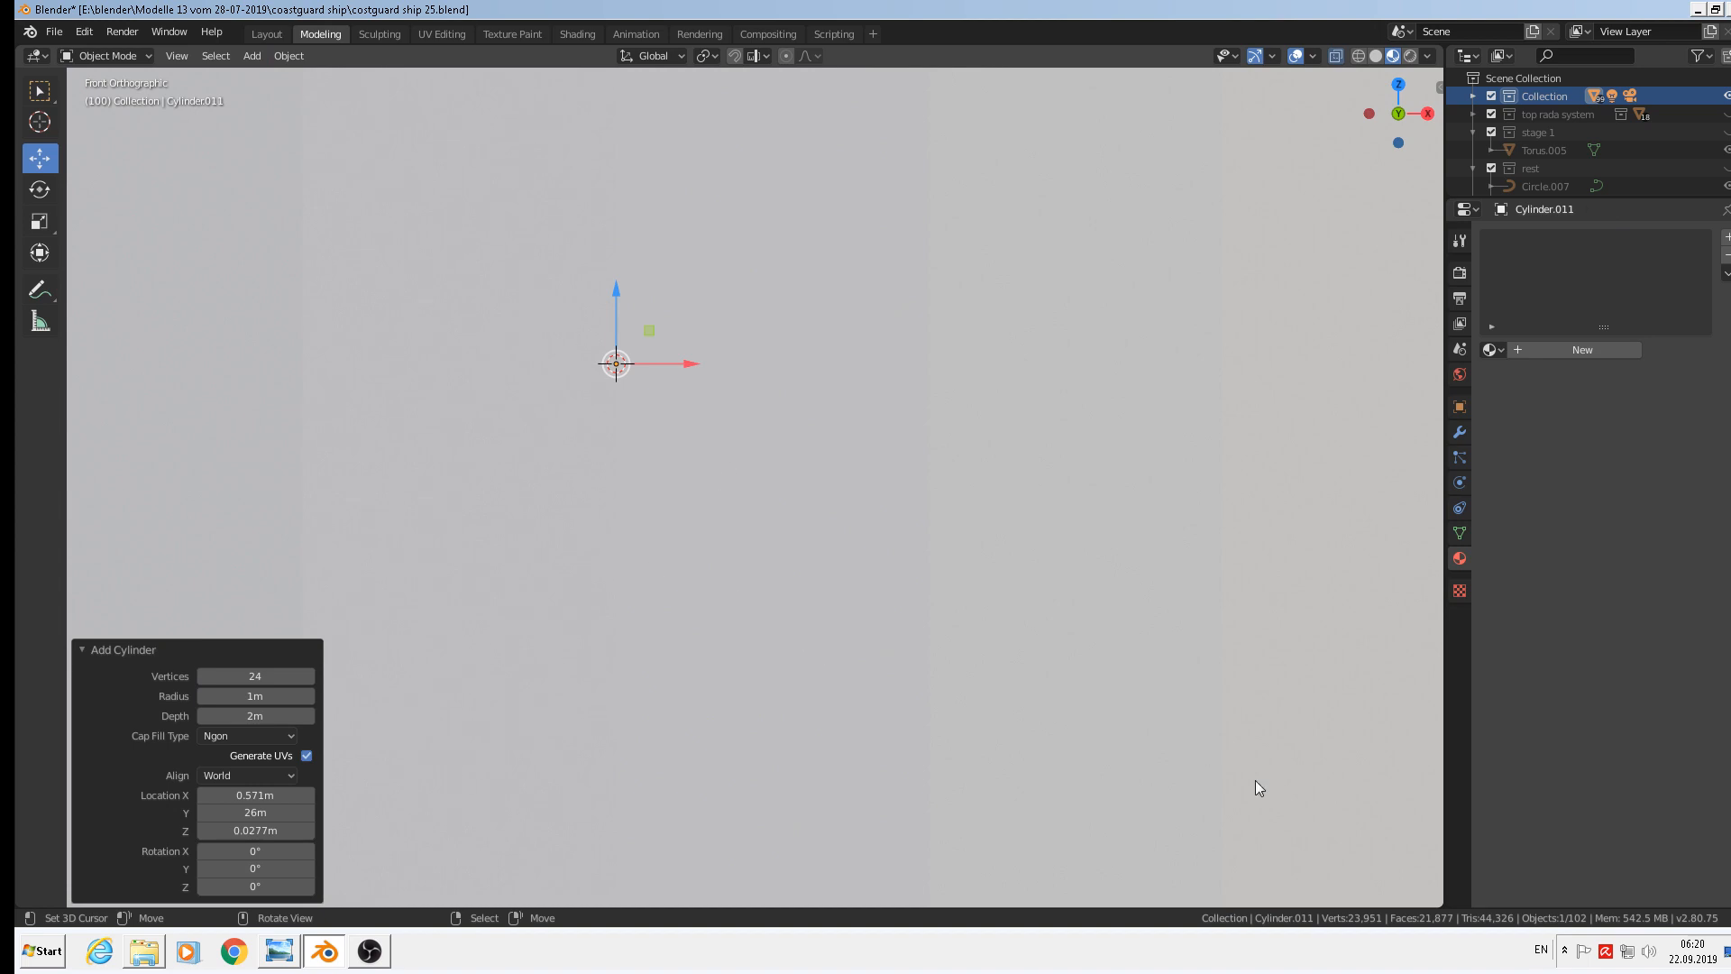
{"action": "key", "text": "s"}
{"action": "left_click", "coordinate": [646, 335]}
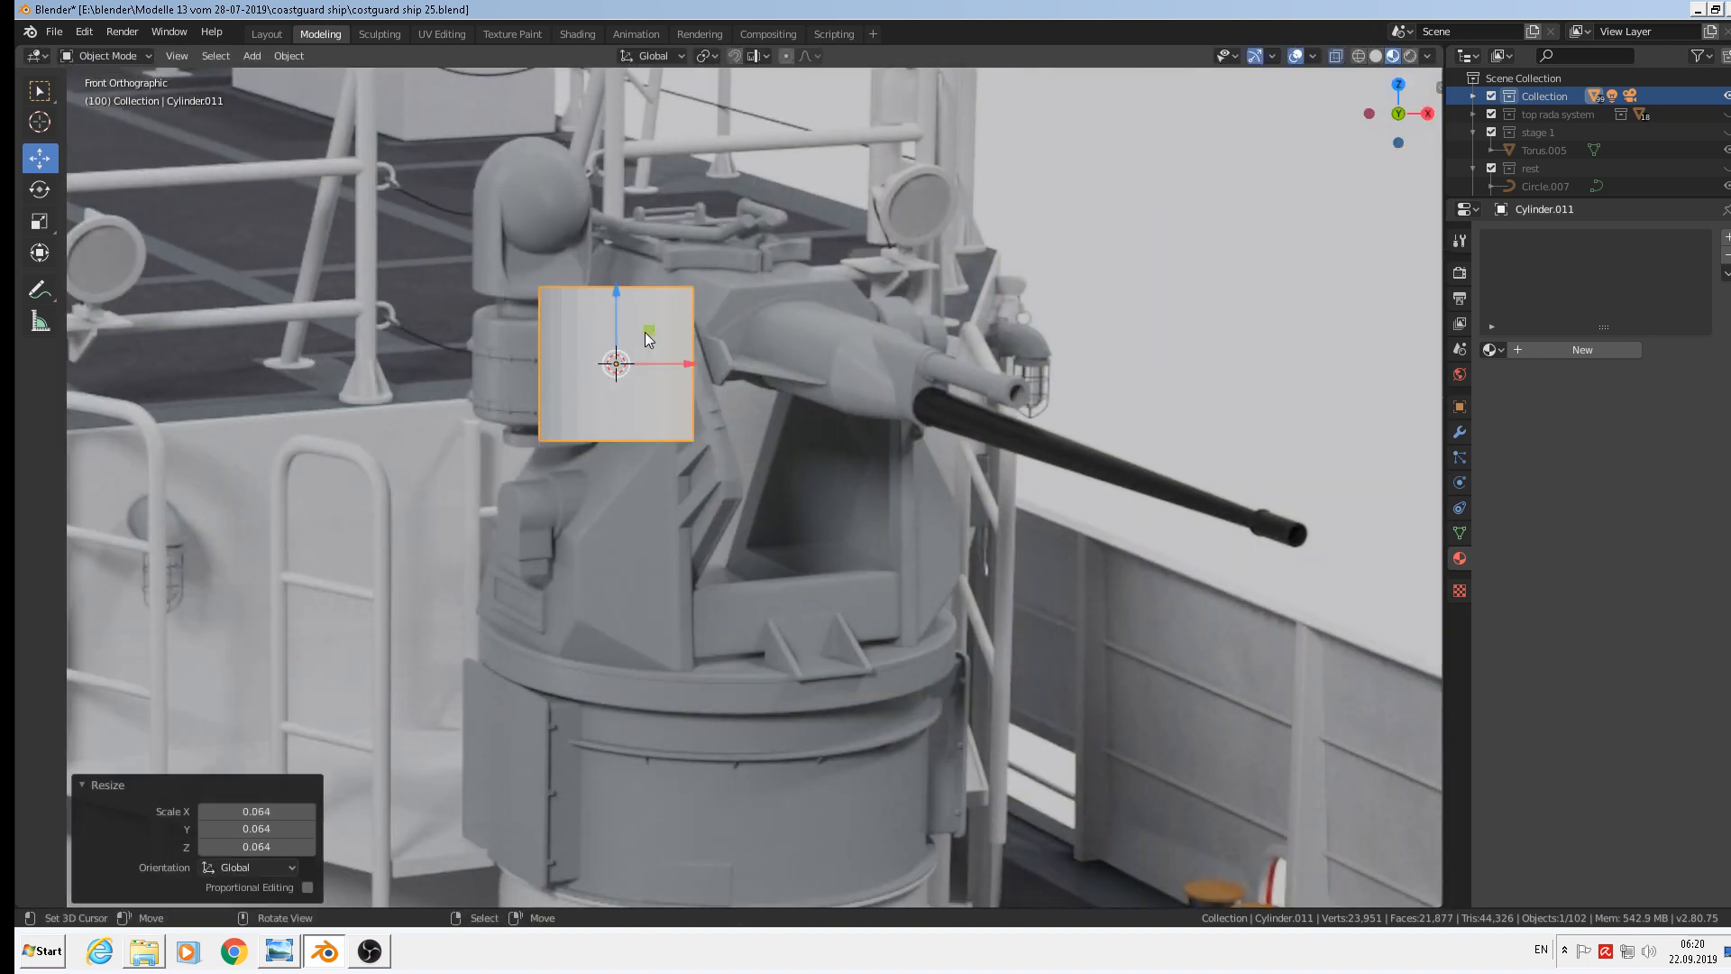
{"action": "key", "text": "s"}
{"action": "left_click", "coordinate": [691, 413]}
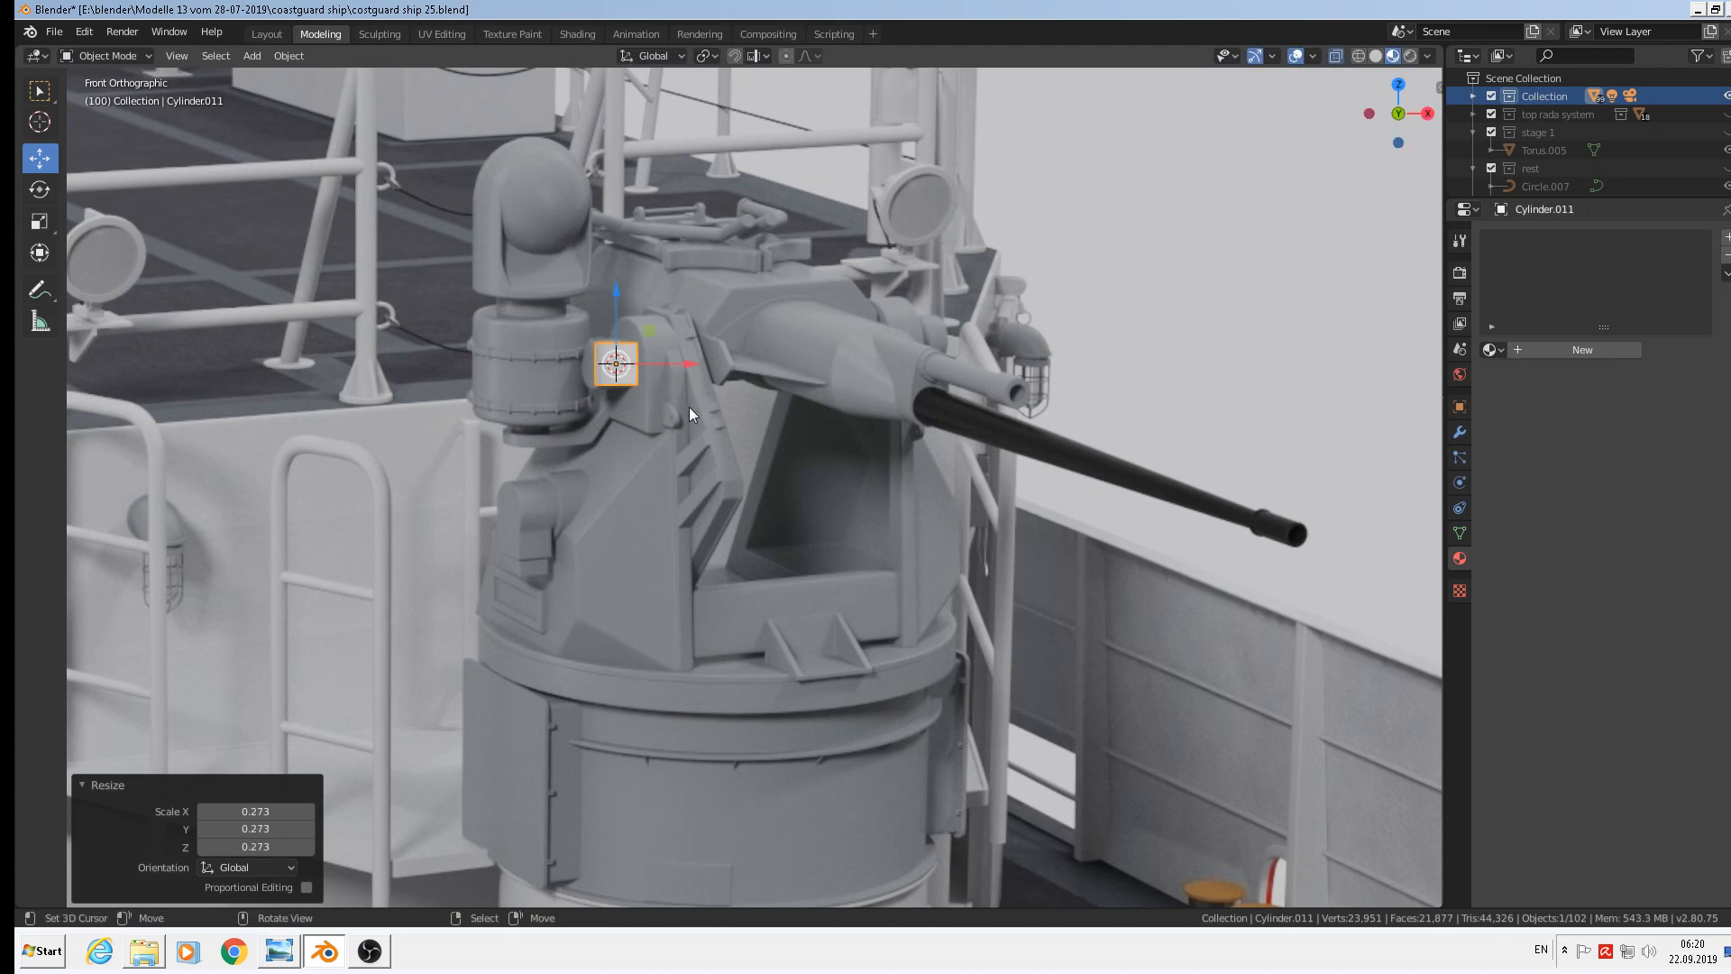
Rotate the cylinder 90° around X and enlarge it by a factor of 1.228
{"action": "type", "text": "rx90"}
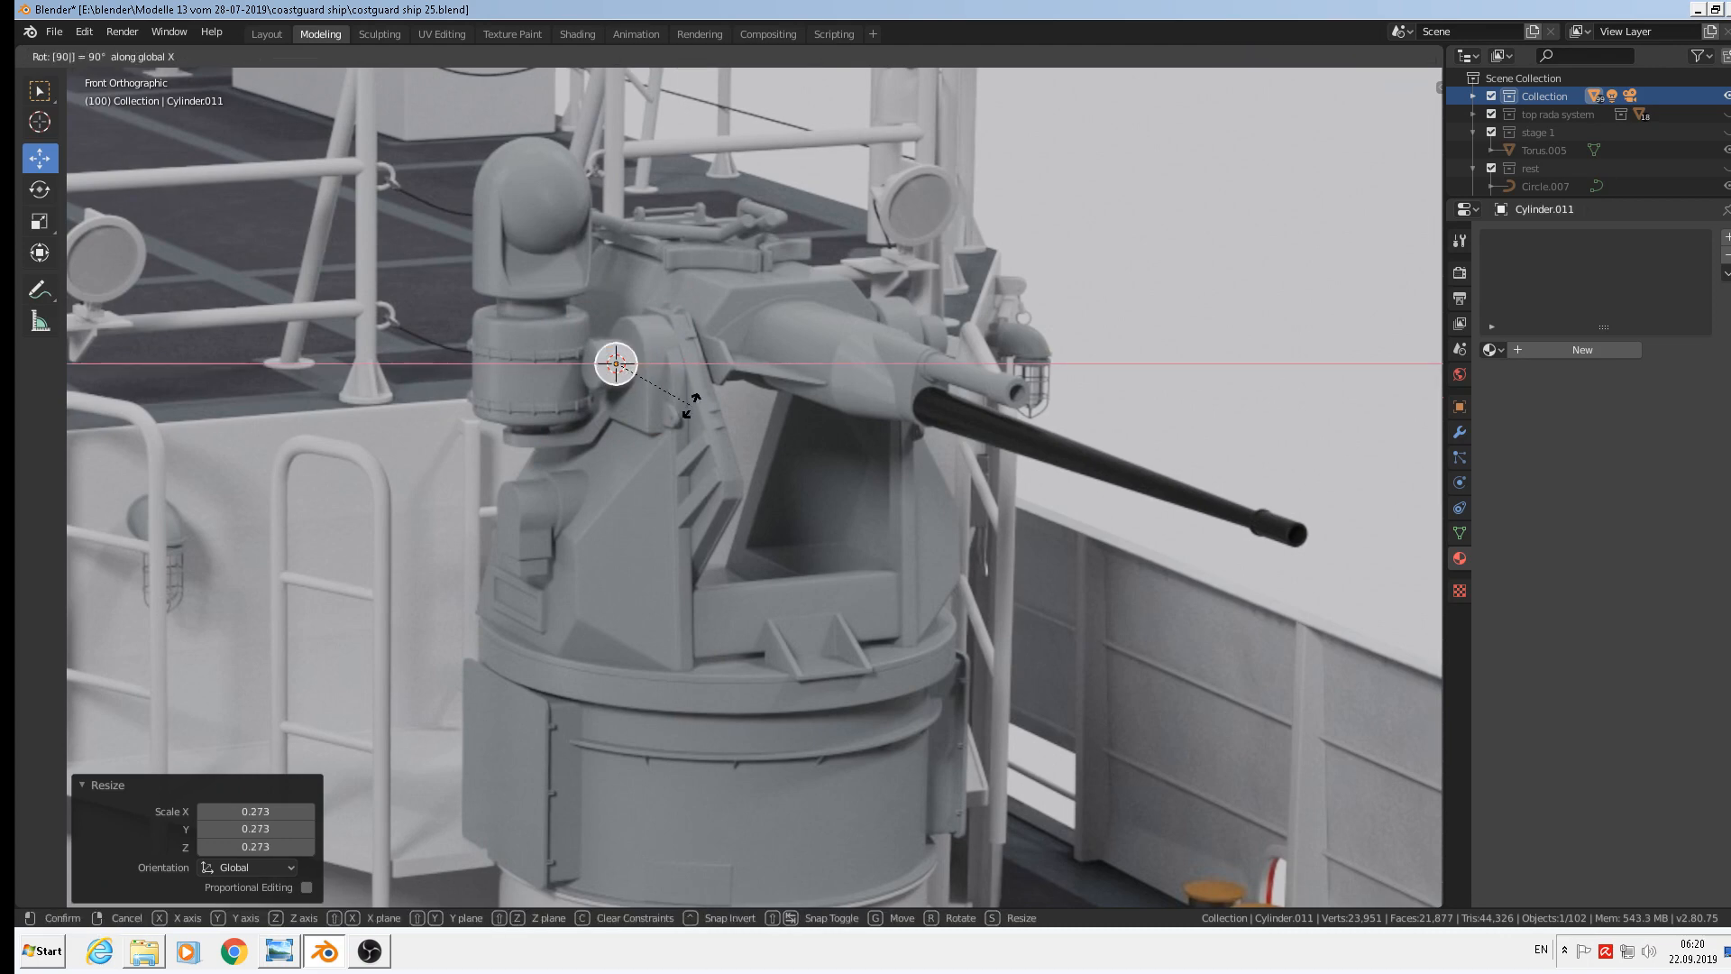
{"action": "left_click", "coordinate": [675, 403]}
{"action": "key", "text": "s"}
{"action": "left_click", "coordinate": [689, 409]}
Move the cylinder -0.236 m along Y, out in front of the reference image
{"action": "middle_click_drag", "start_coordinate": [689, 409], "coordinate": [571, 393]}
{"action": "key", "text": "g"}
{"action": "key", "text": "y"}
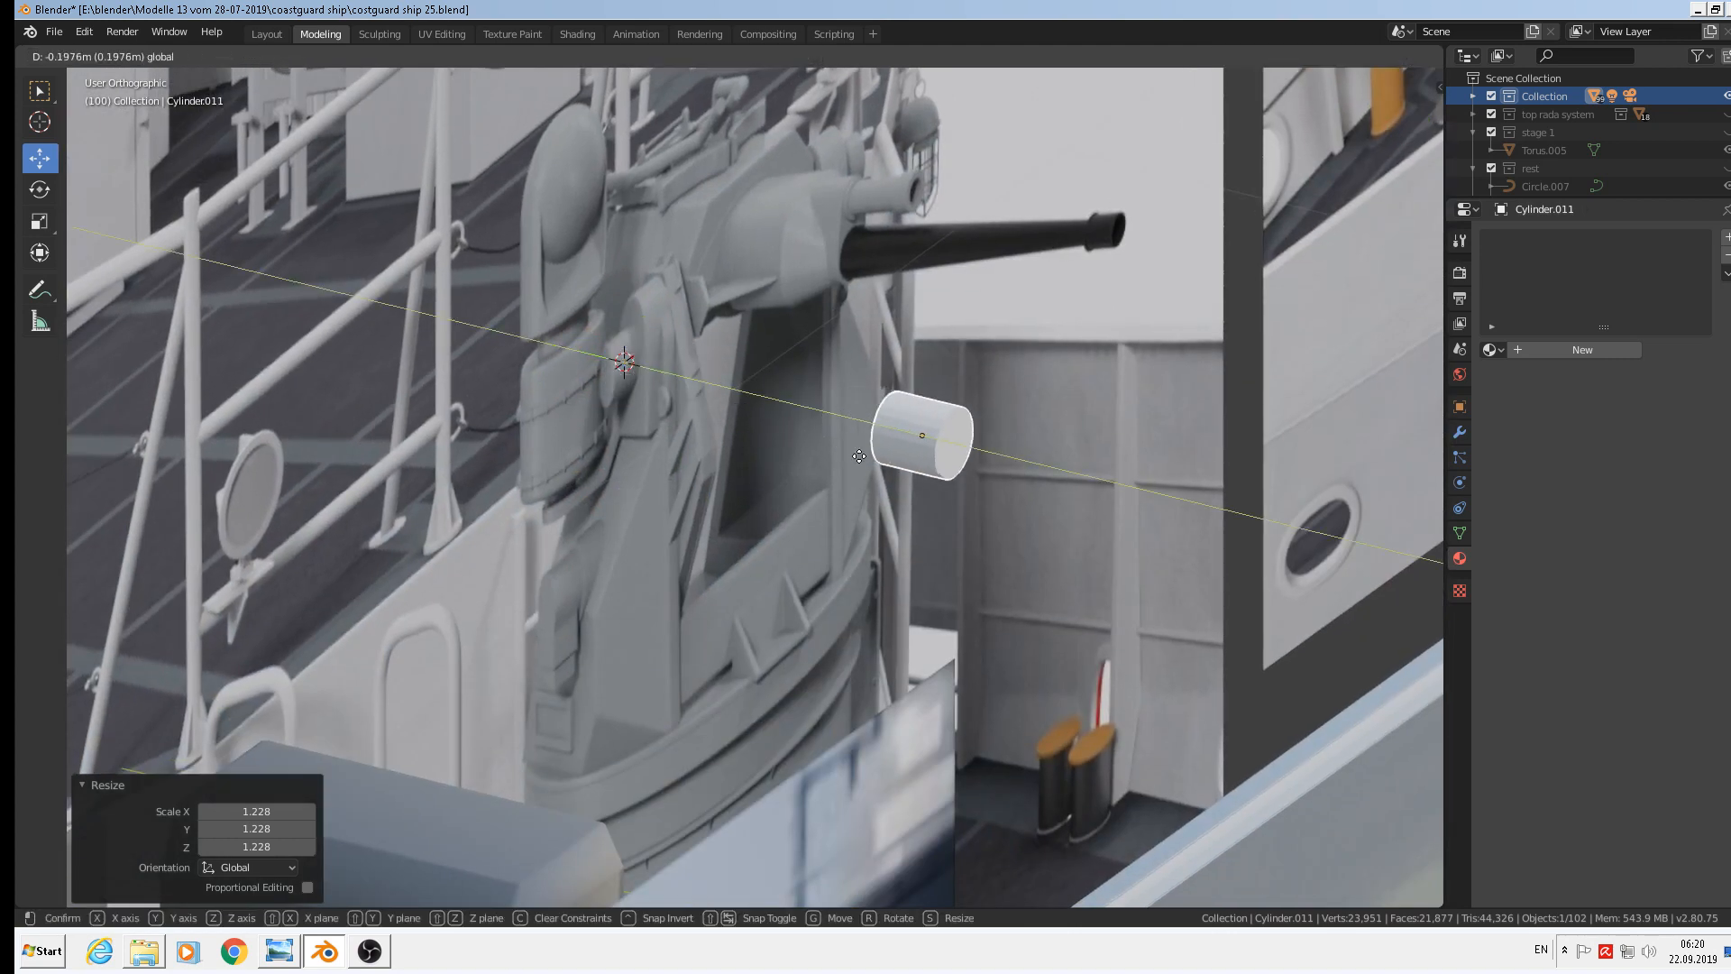
{"action": "left_click", "coordinate": [912, 487]}
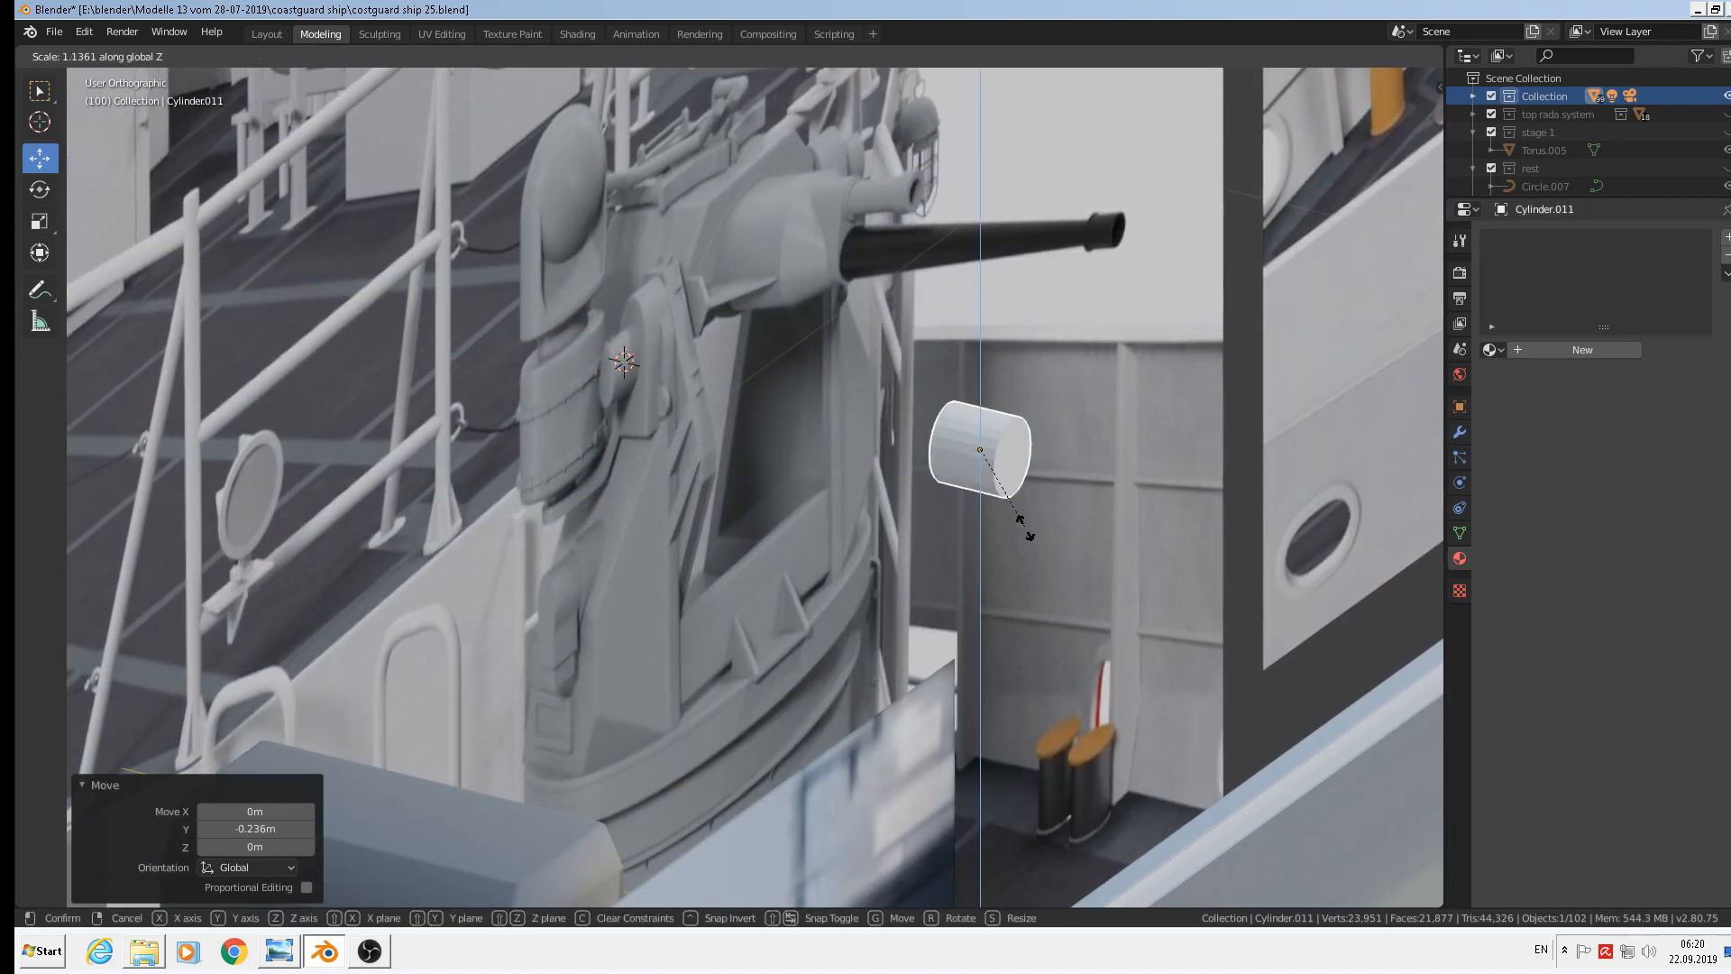
Cancel the Z scaling, switch the keyboard layout to German, and stretch the cylinder along Y by a factor of 1.146
{"action": "key", "text": "Escape"}
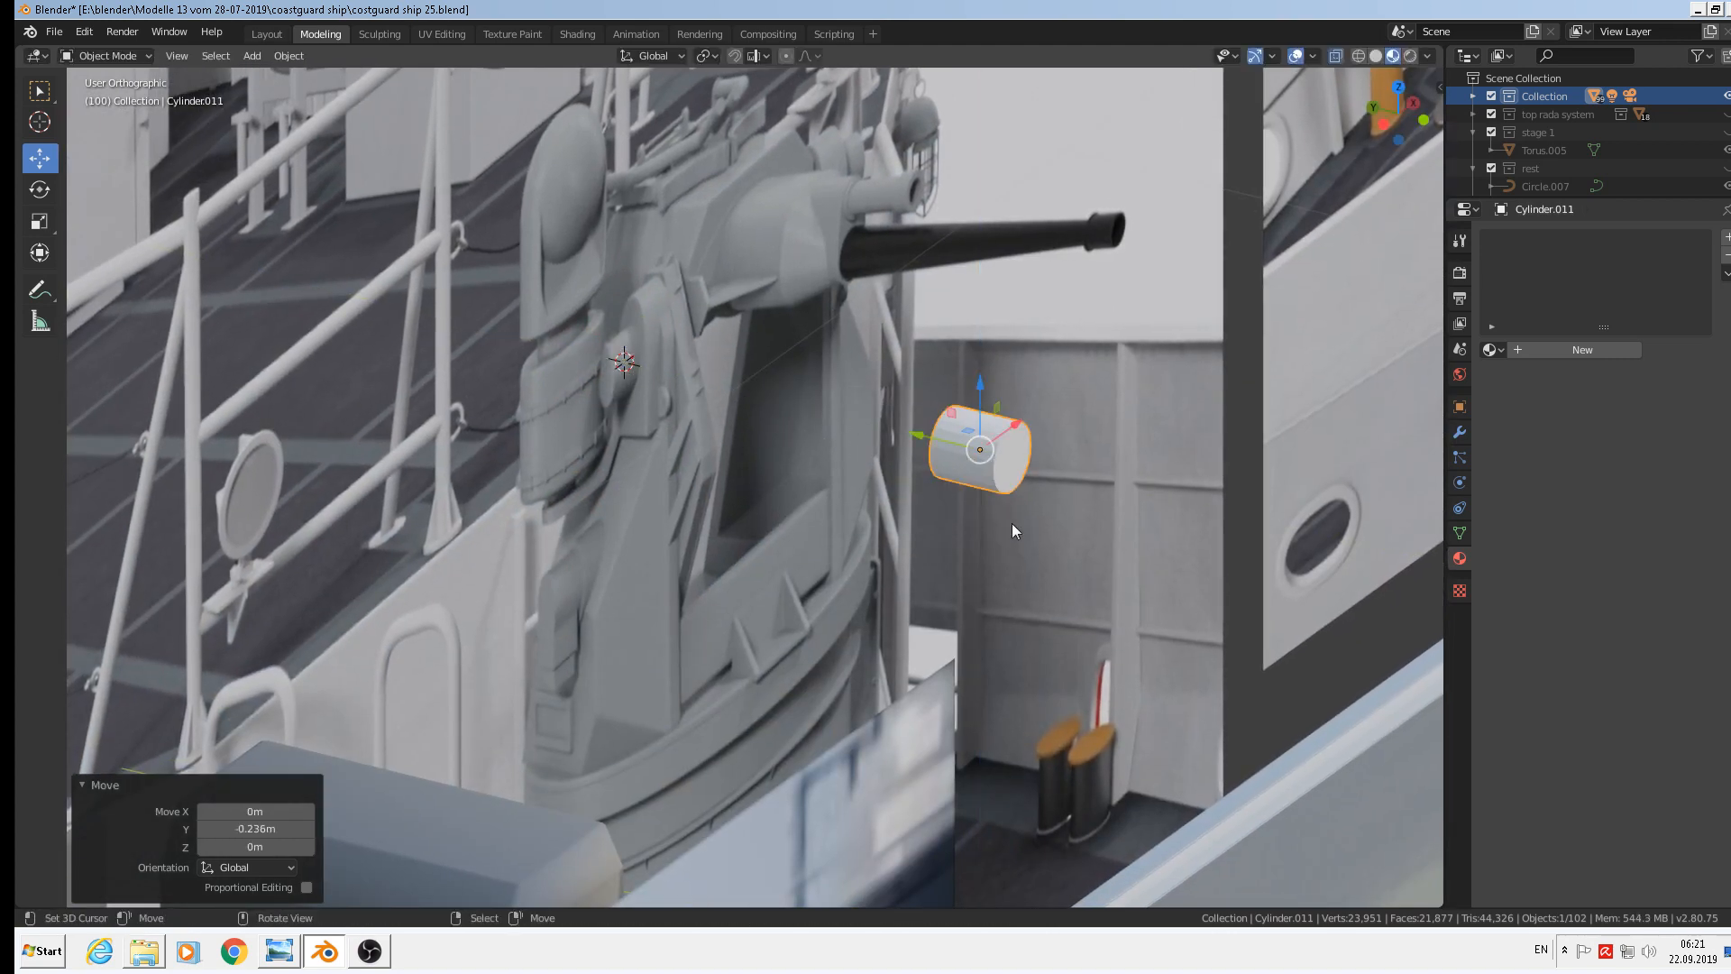
{"action": "left_click", "coordinate": [1541, 949]}
{"action": "left_click", "coordinate": [1582, 891]}
{"action": "key", "text": "s"}
{"action": "key", "text": "y"}
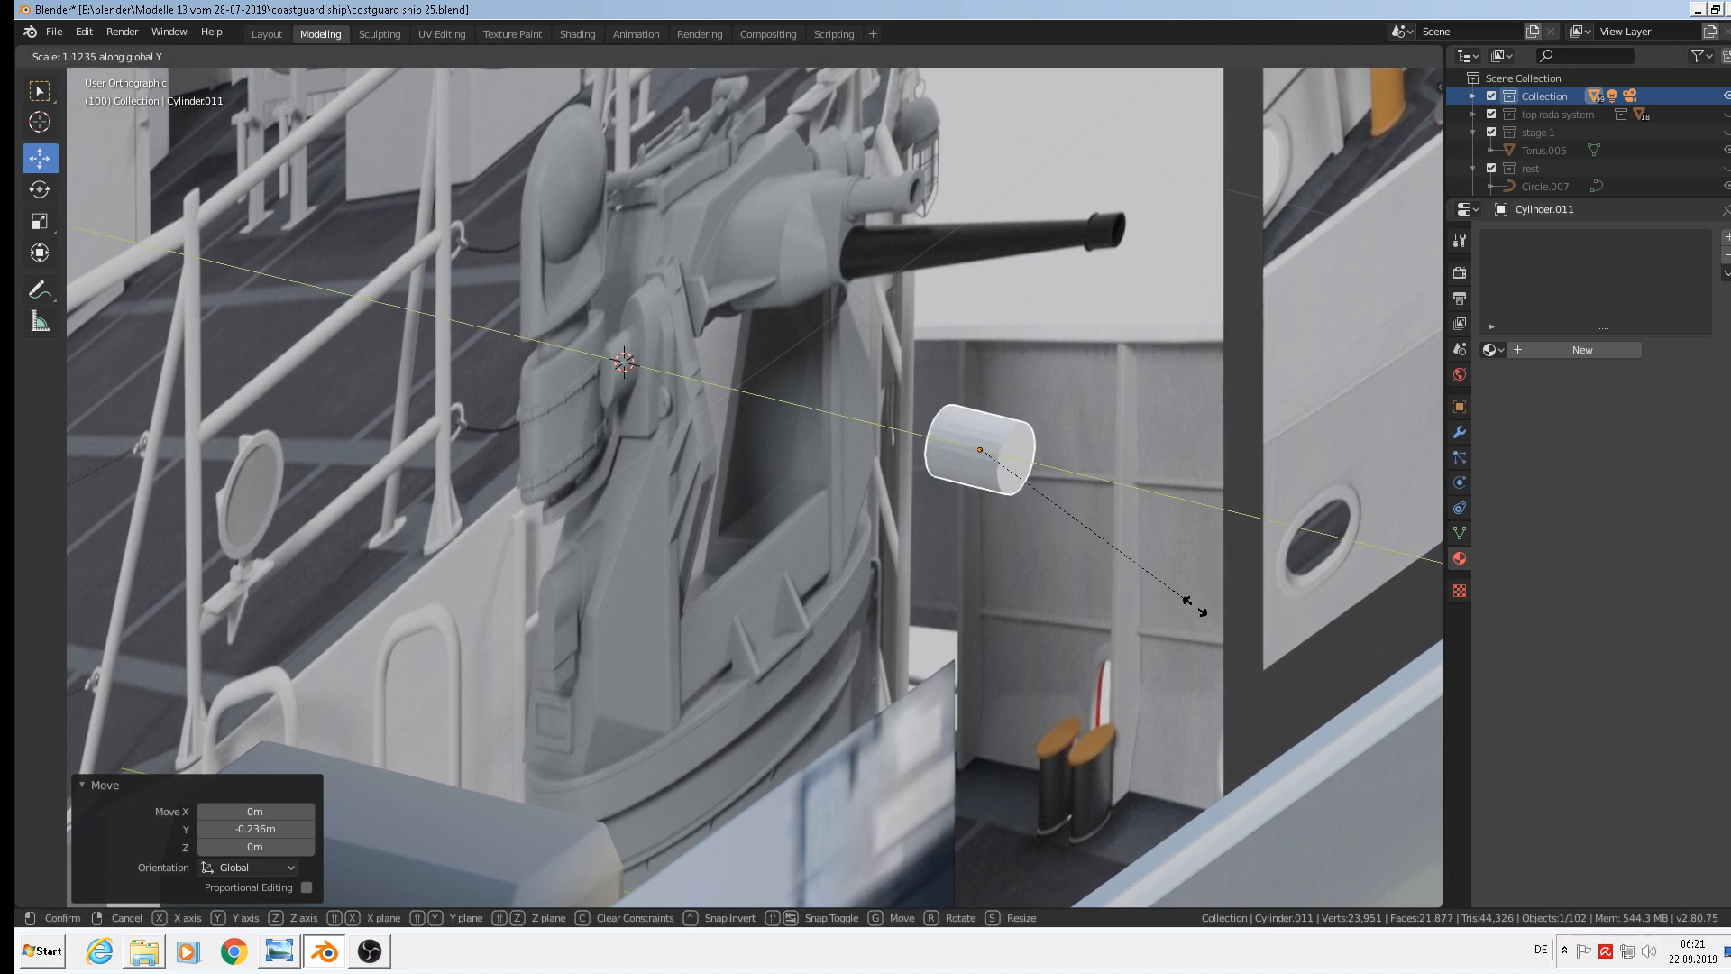
{"action": "left_click", "coordinate": [1167, 588]}
Apply smooth shading to the whole cylinder
{"action": "scroll", "coordinate": [901, 375], "scroll_direction": "up", "scroll_amount": 1}
{"action": "left_click", "coordinate": [289, 56]}
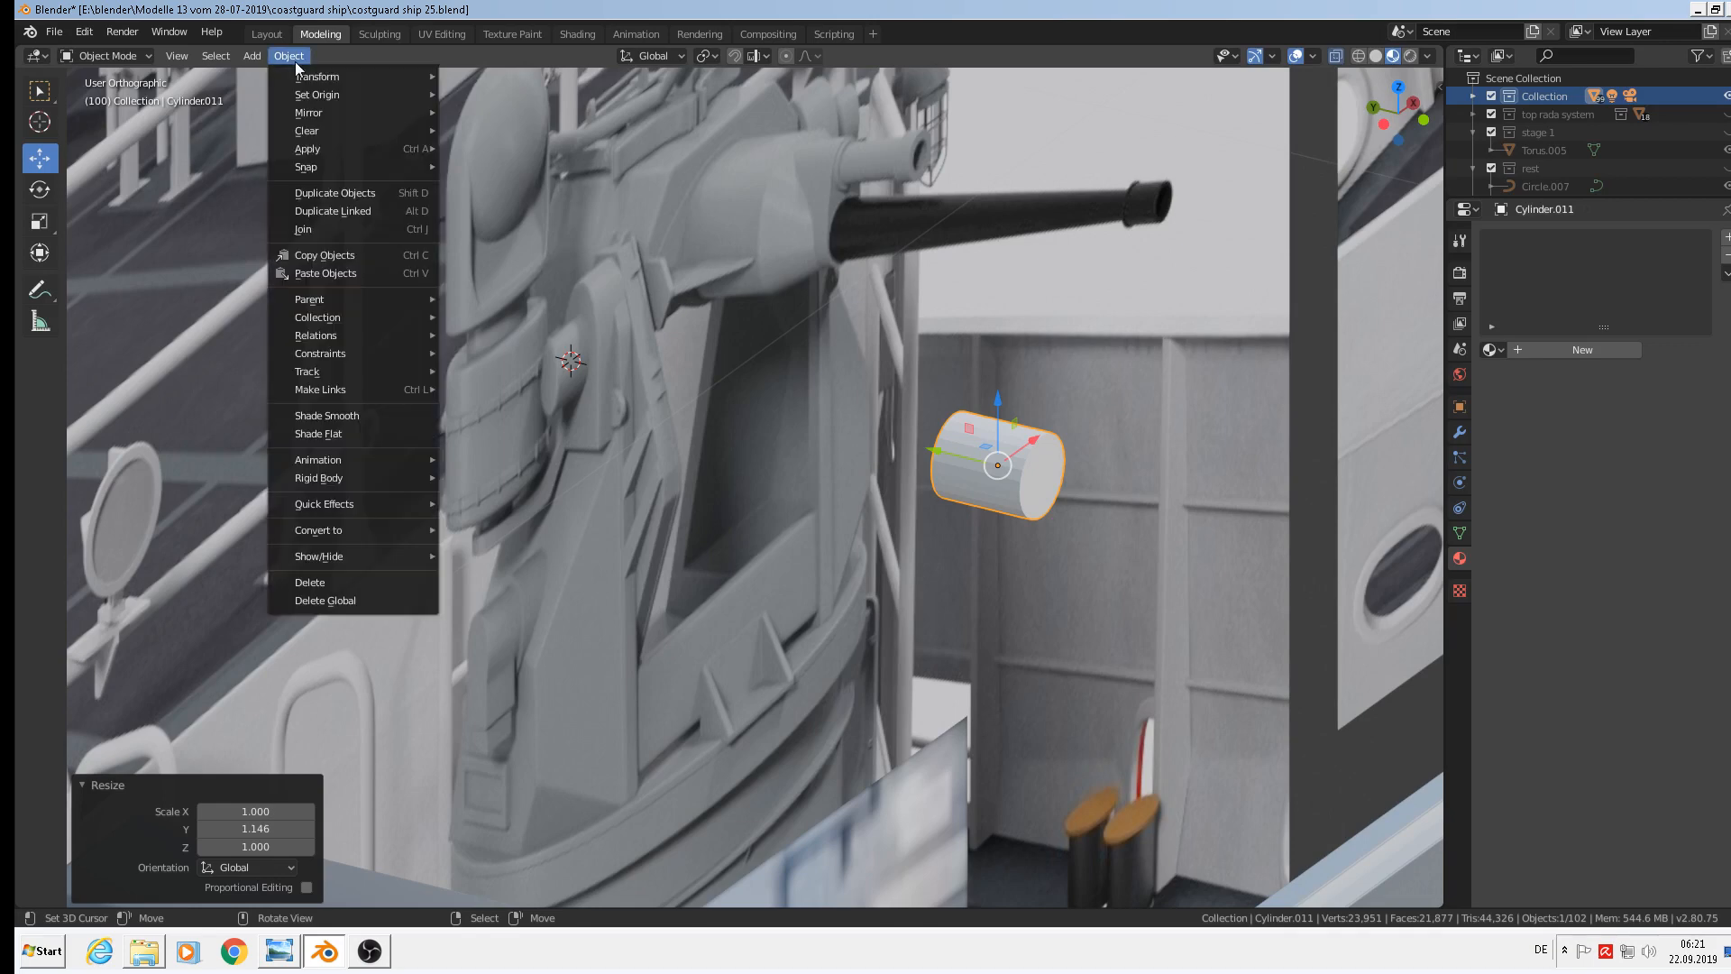
{"action": "left_click", "coordinate": [388, 415]}
{"action": "scroll", "coordinate": [988, 451], "scroll_direction": "up", "scroll_amount": 1}
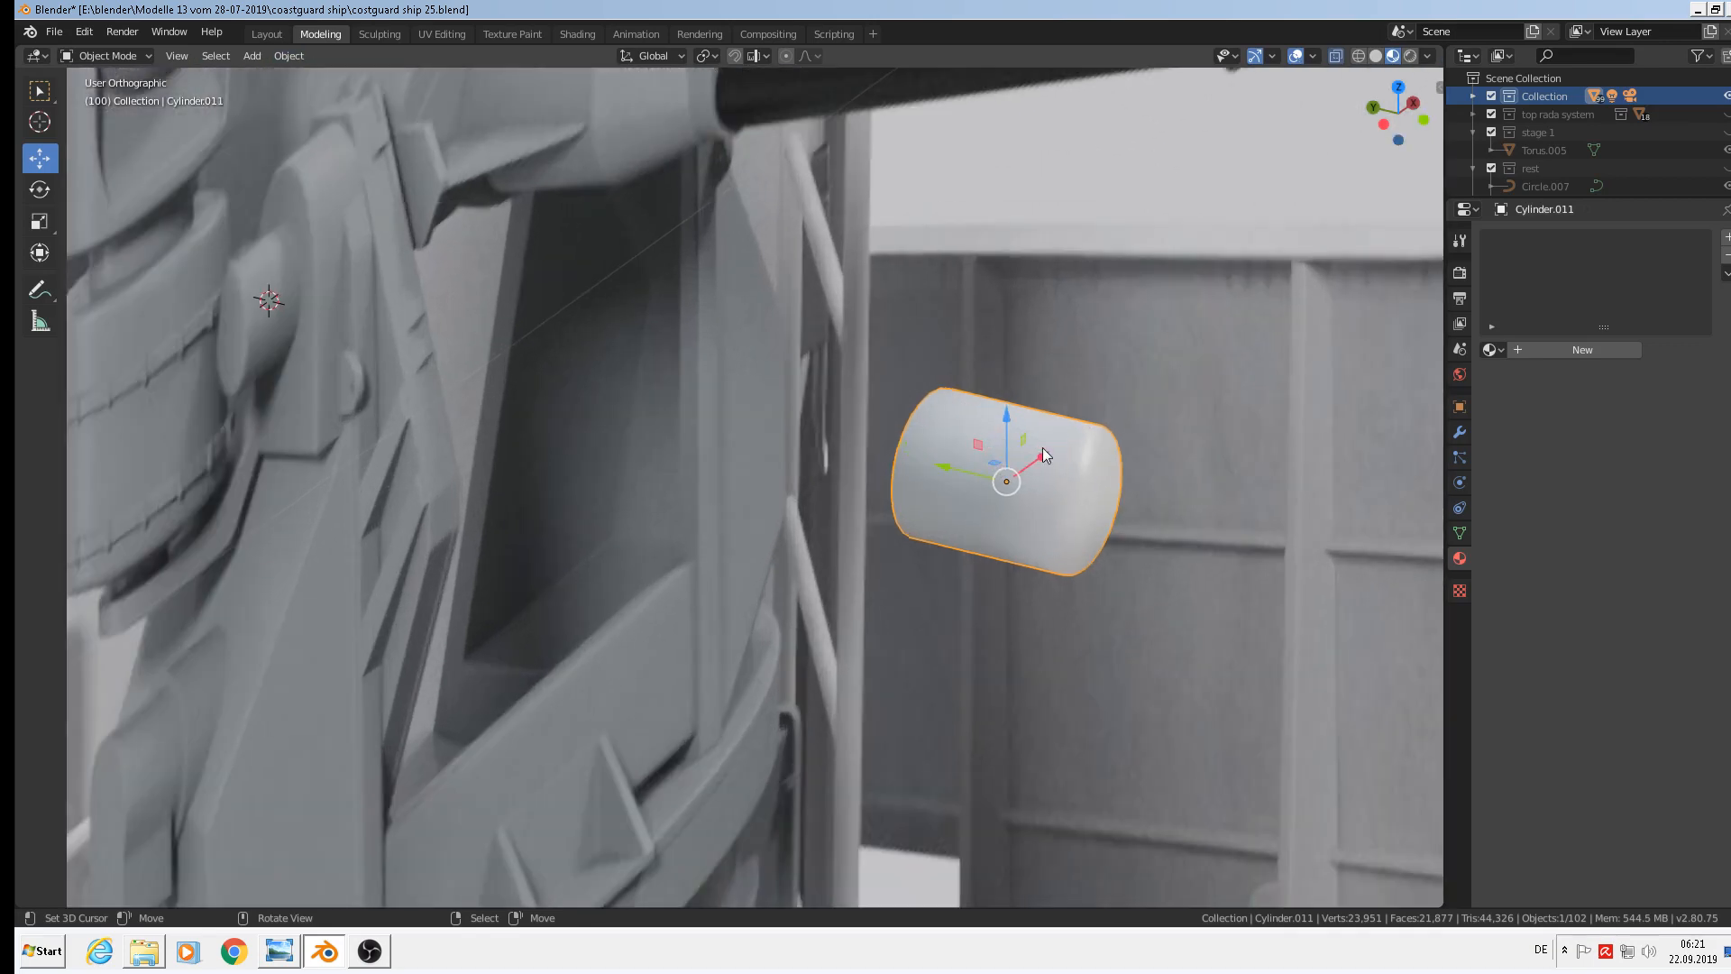
Add one loop cut close to each end of the cylinder, slid to factors -0.956 and 0.955
{"action": "key", "text": "Tab"}
{"action": "scroll", "coordinate": [1042, 447], "scroll_direction": "up", "scroll_amount": 2}
{"action": "key", "text": "ctrl+r"}
{"action": "left_click", "coordinate": [1028, 437]}
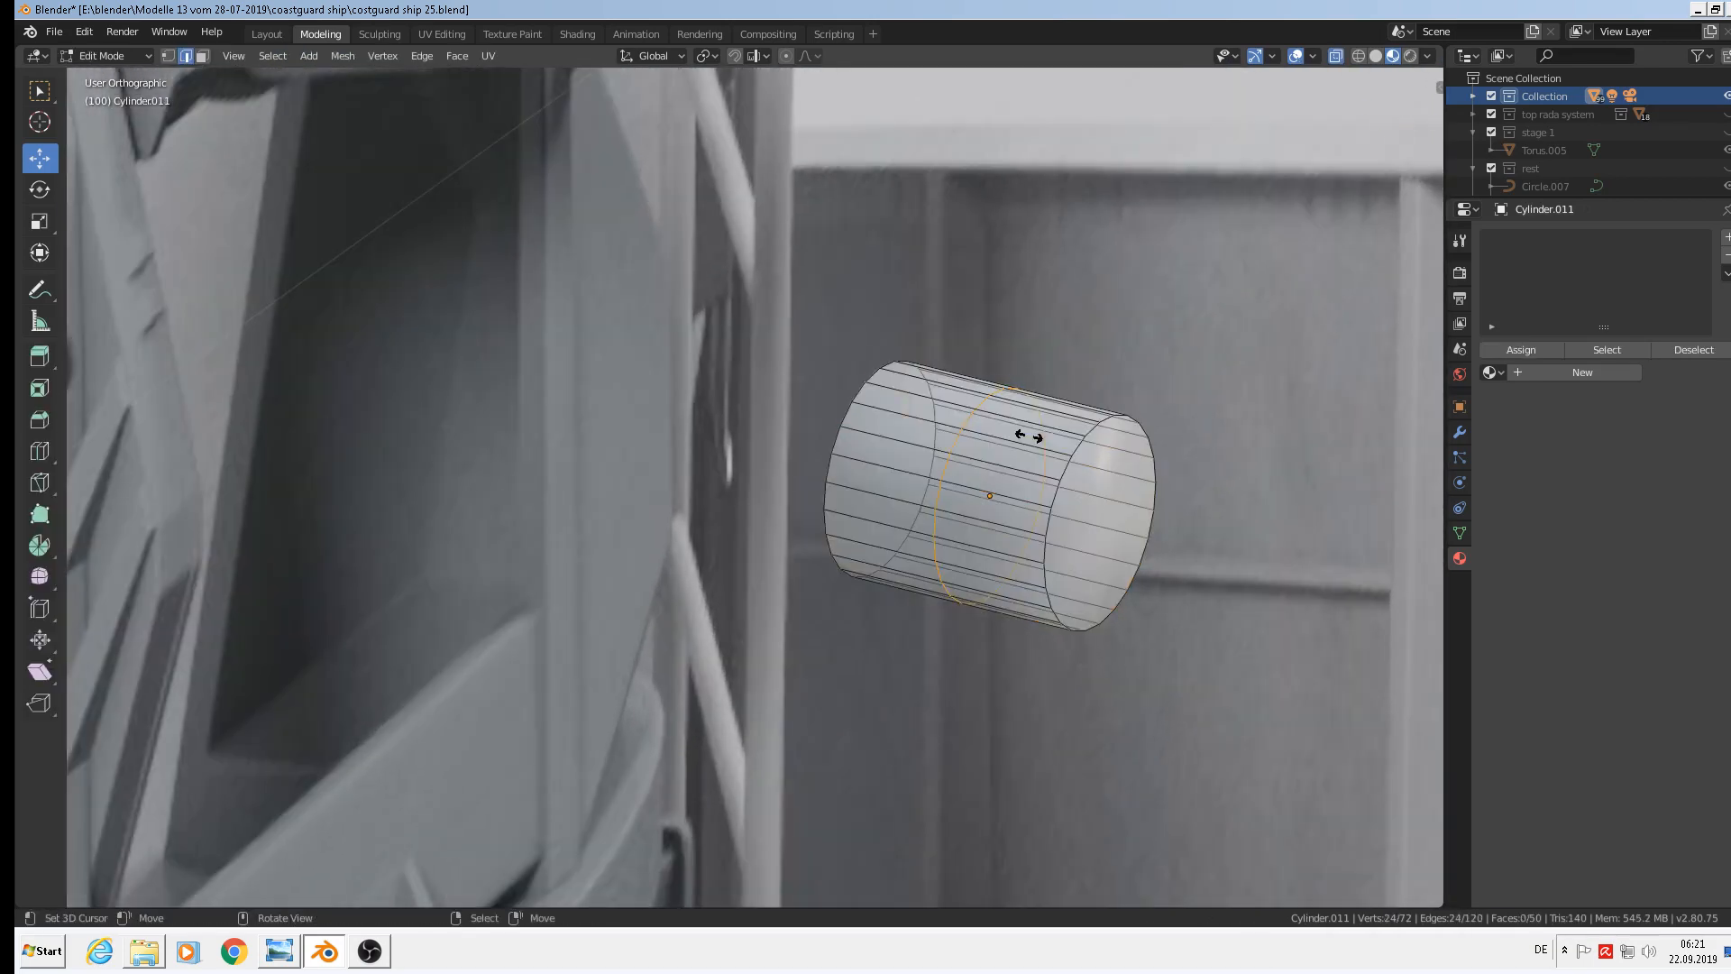
{"action": "left_click", "coordinate": [1131, 463]}
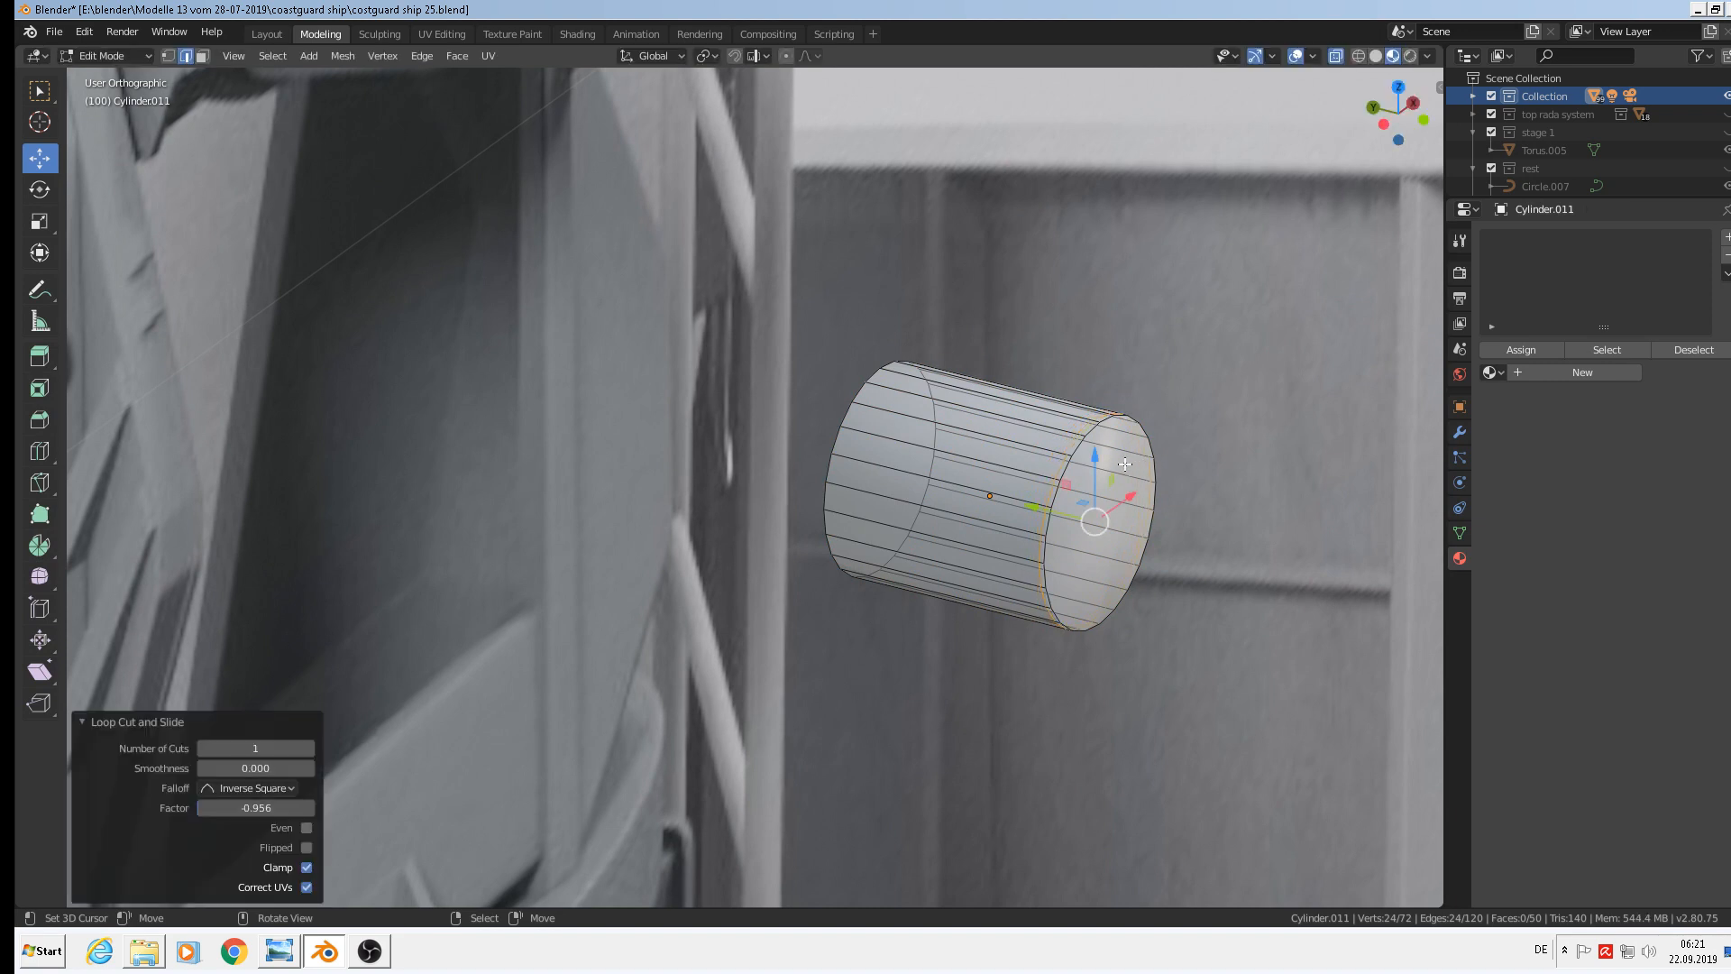
{"action": "key", "text": "ctrl+r"}
{"action": "left_click", "coordinate": [900, 365]}
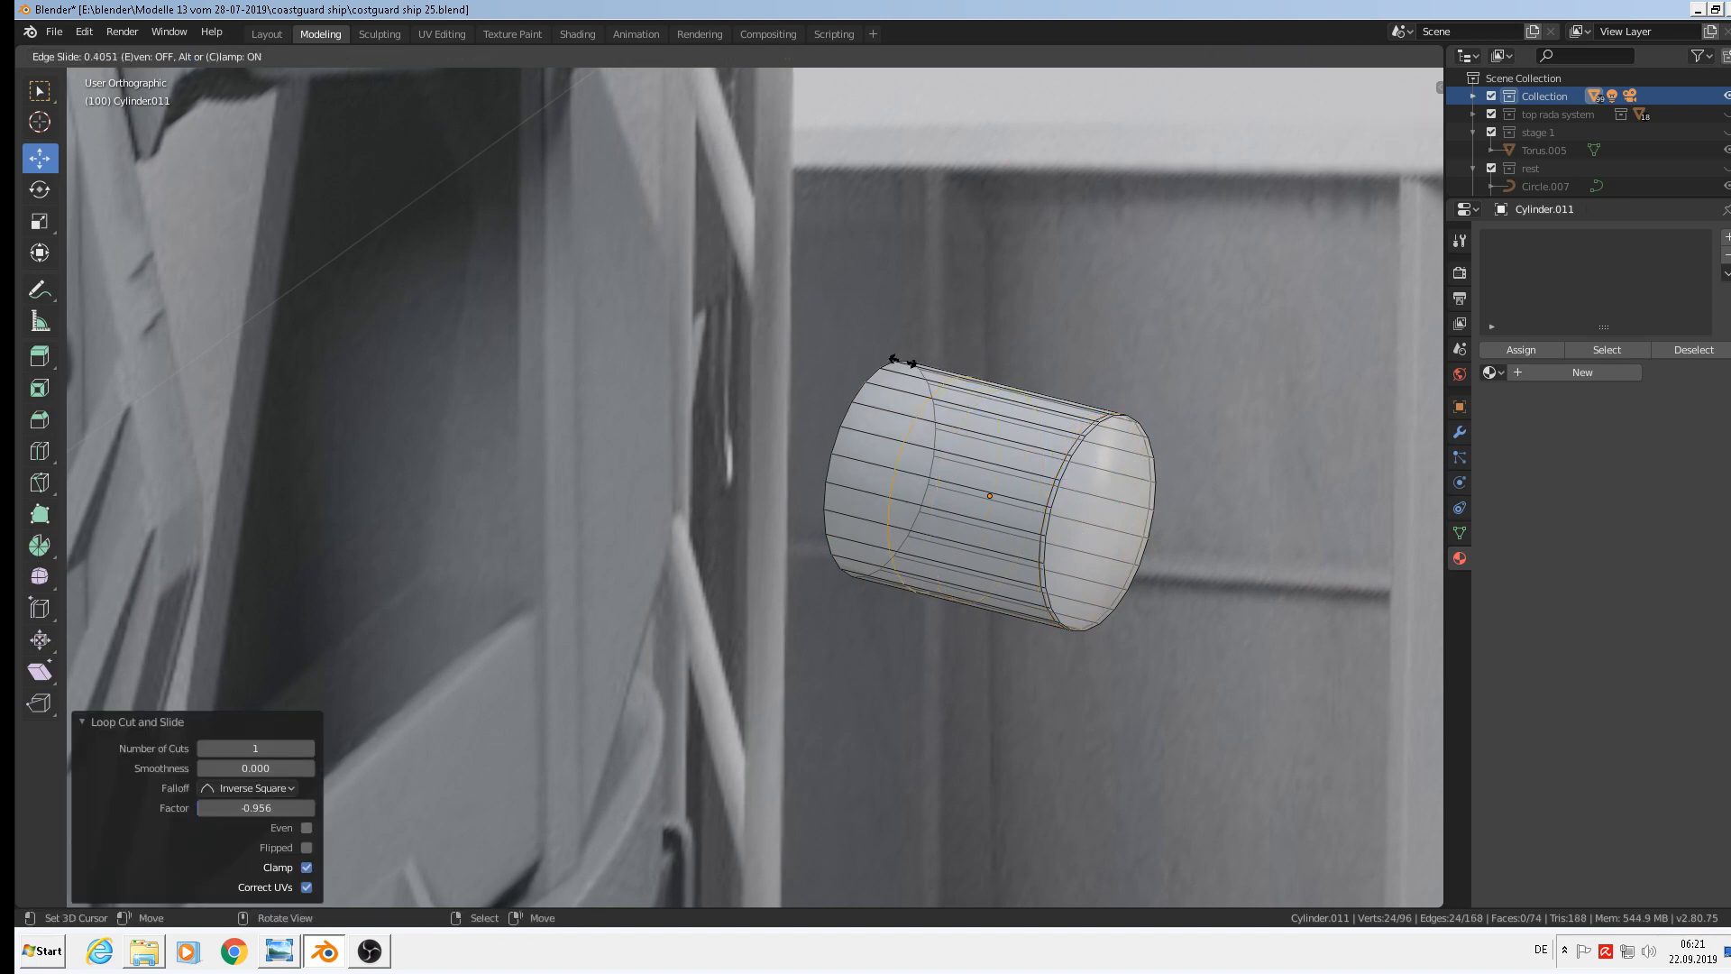
{"action": "left_click", "coordinate": [843, 338]}
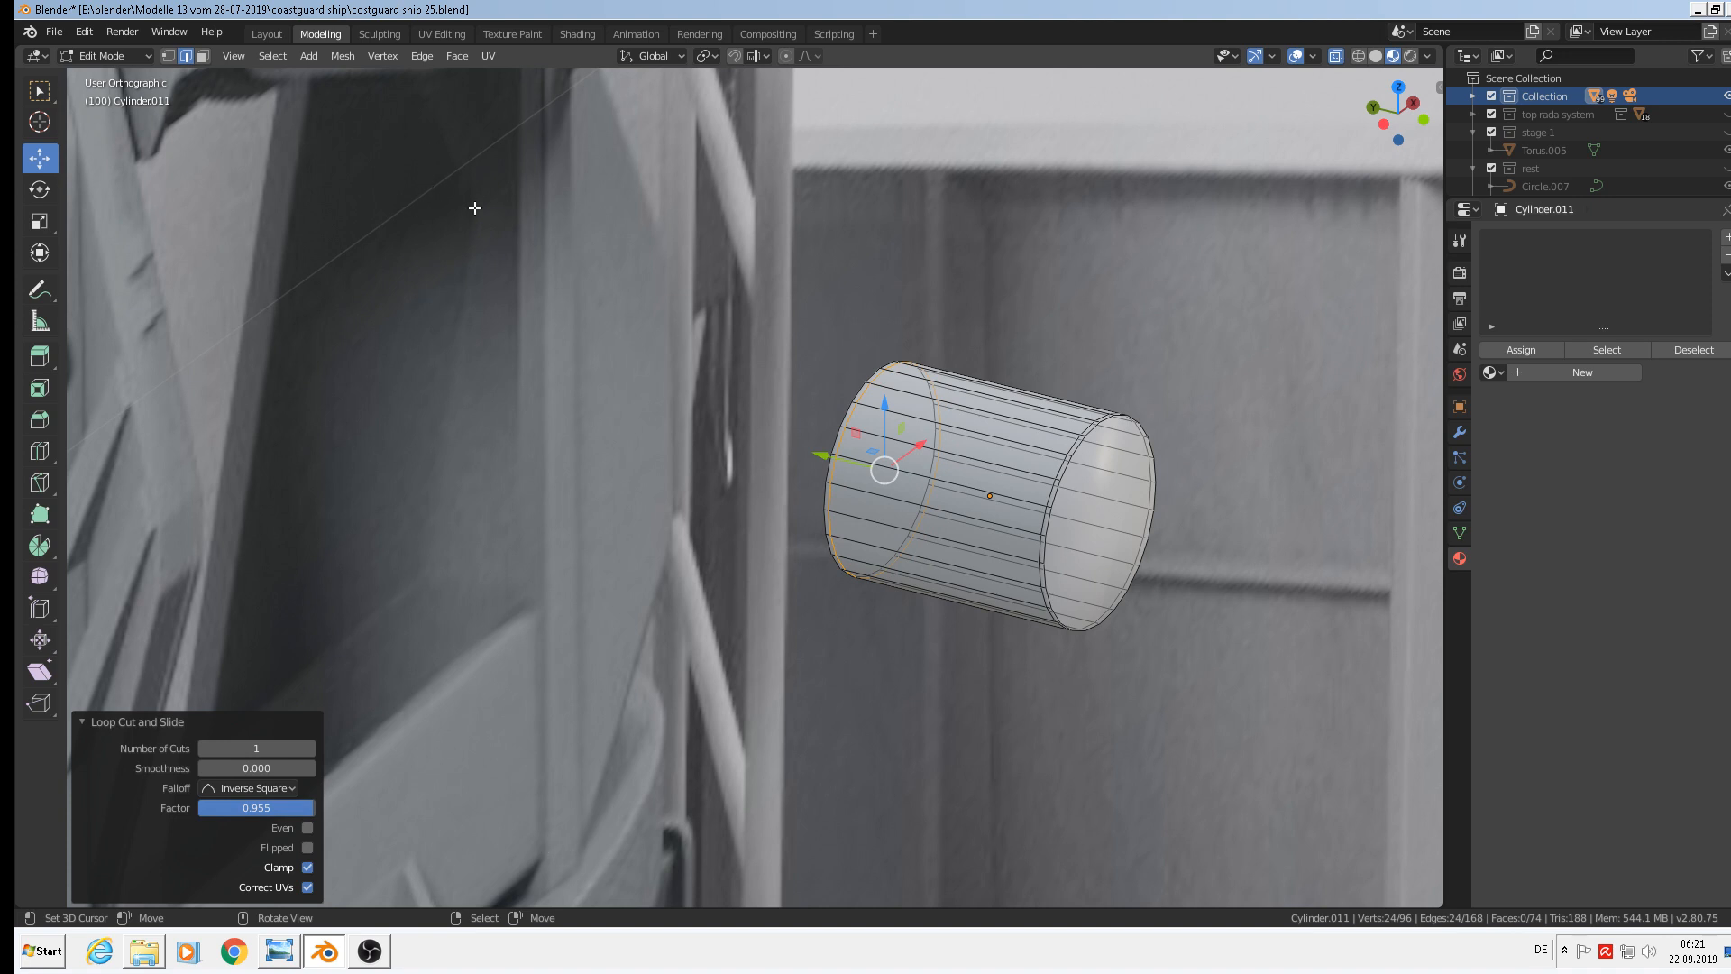
Apply flat shading to the cylinder's front end face
{"action": "left_click", "coordinate": [202, 55]}
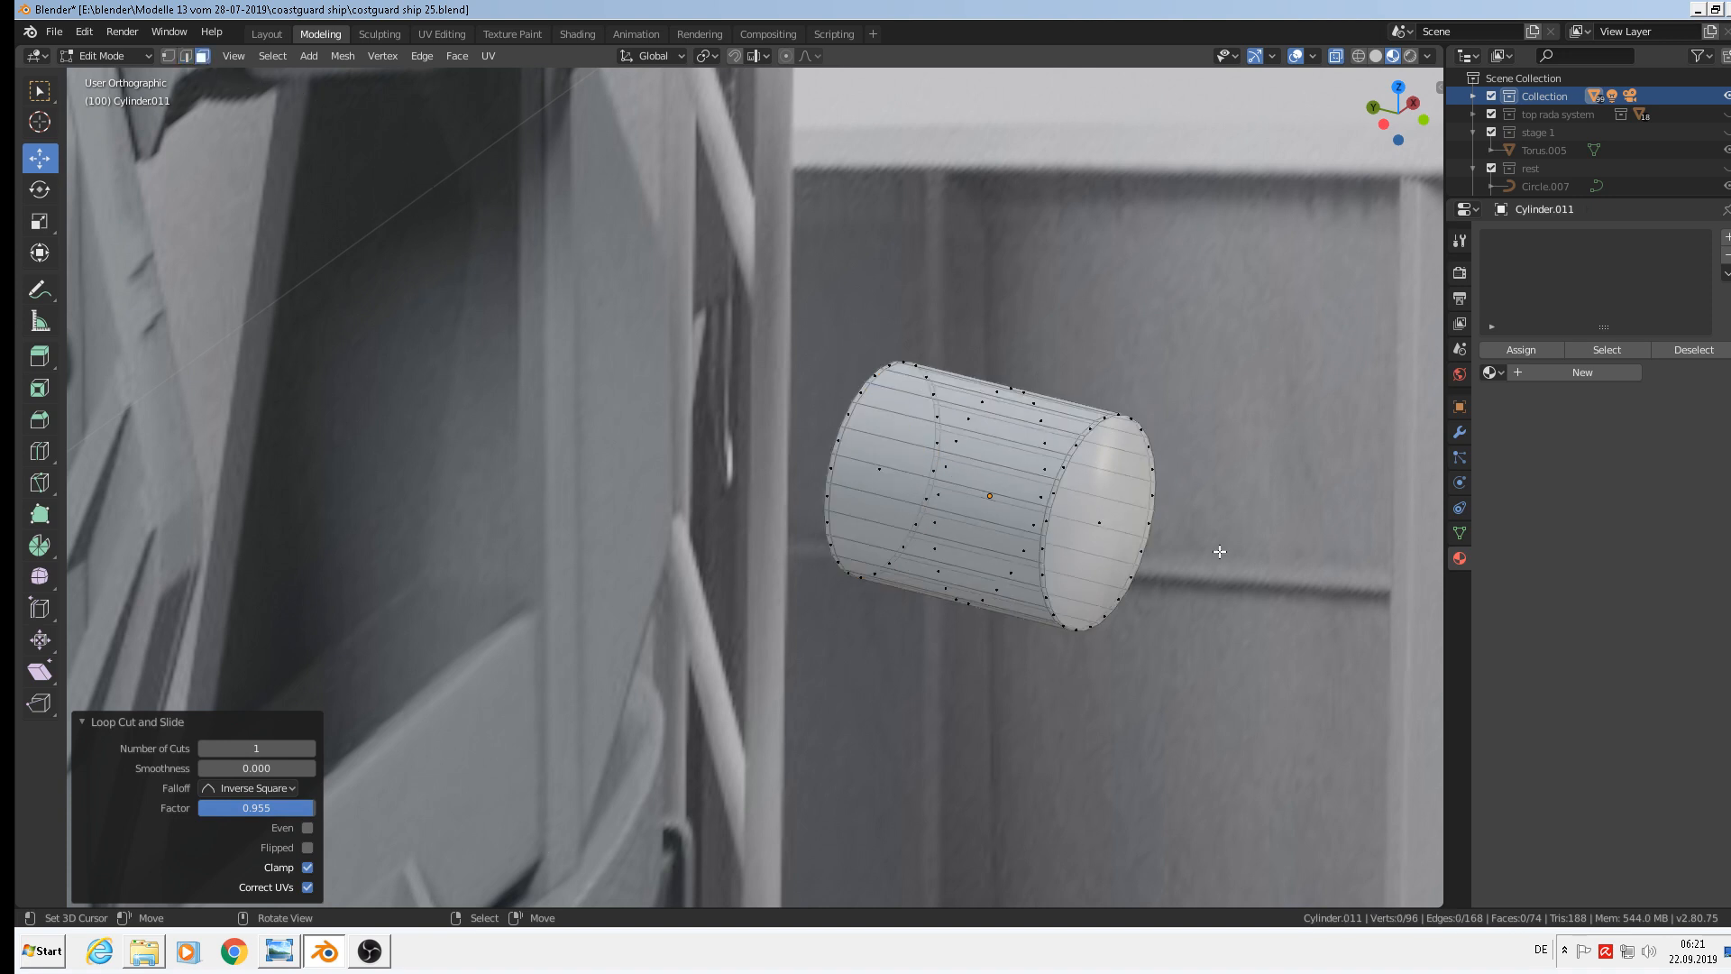
{"action": "left_click", "coordinate": [1096, 514]}
{"action": "left_click", "coordinate": [457, 56]}
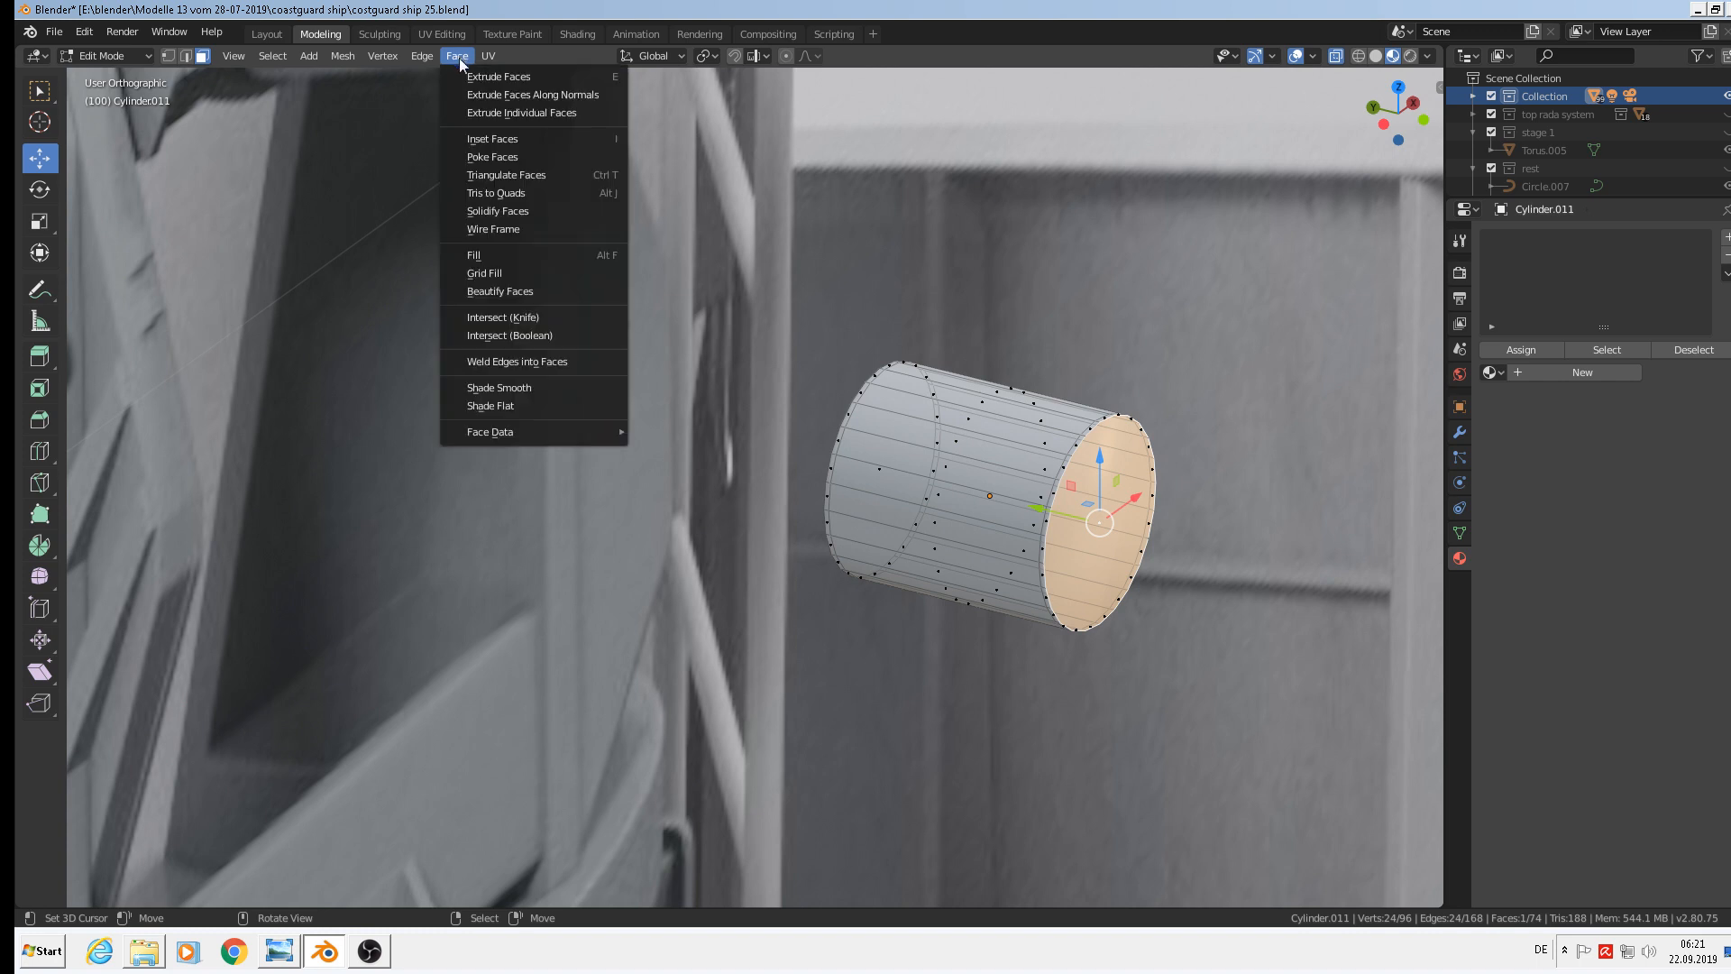
{"action": "left_click", "coordinate": [545, 405]}
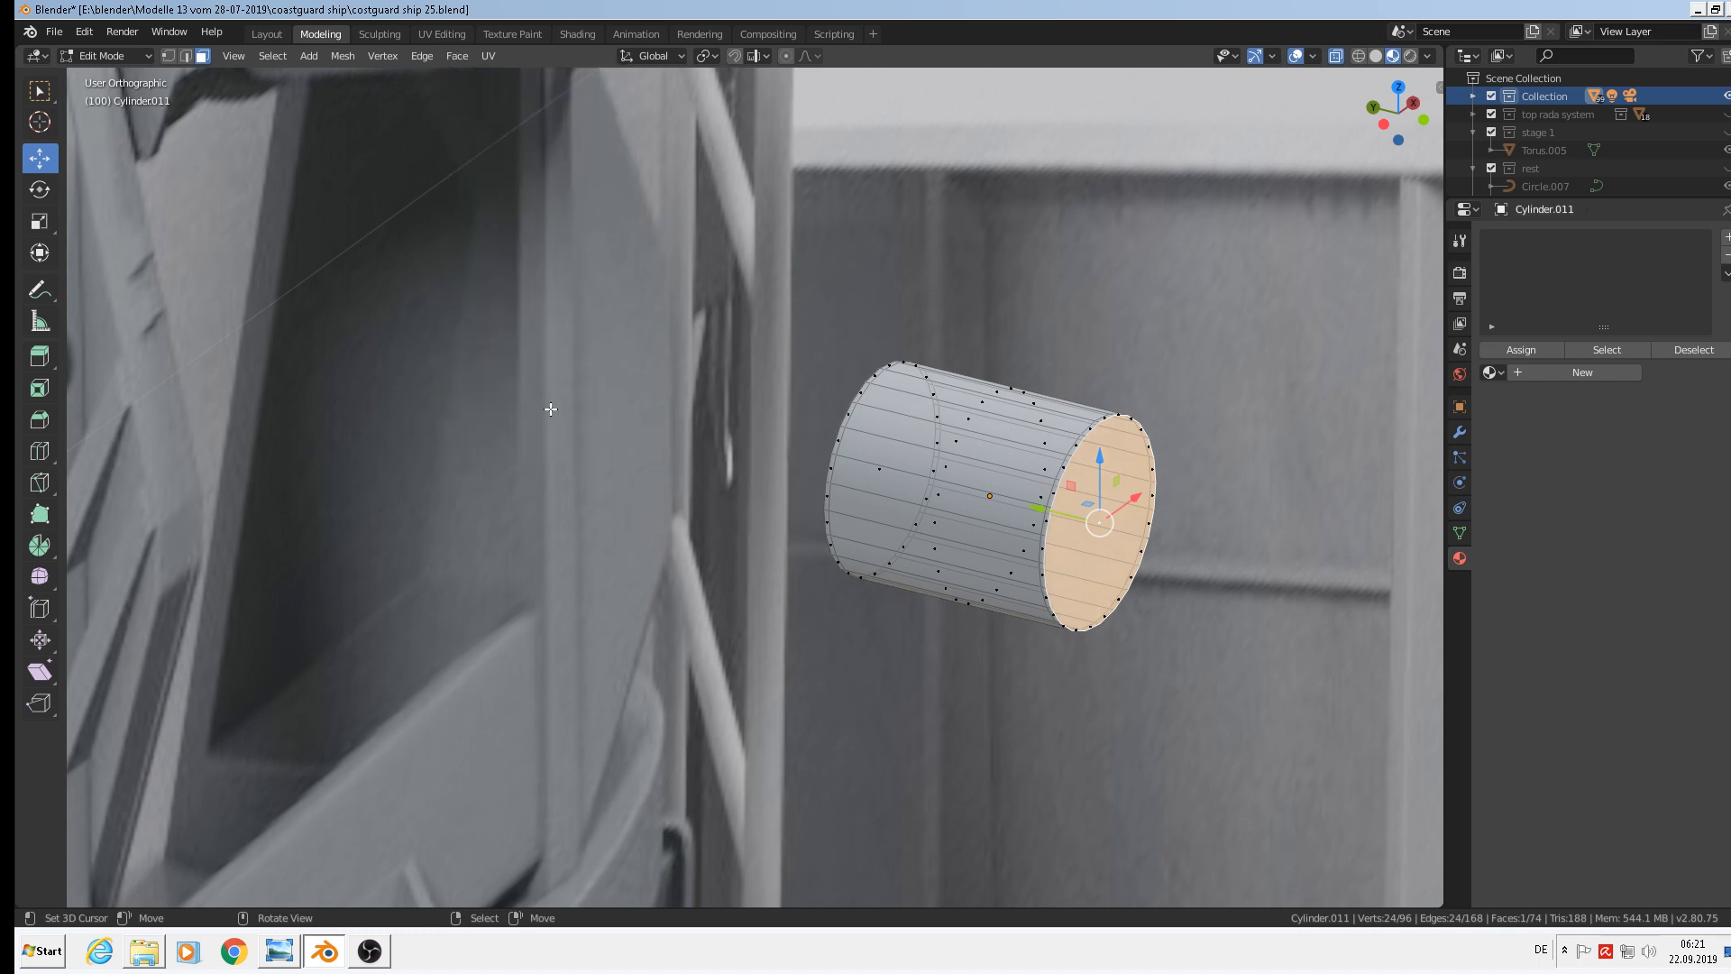
{"action": "key", "text": "Tab"}
{"action": "key", "text": "Tab"}
Bevel the rim of the cylinder's front end face with width 0.0236 m and 1 segment
{"action": "scroll", "coordinate": [1082, 568], "scroll_direction": "up", "scroll_amount": 5}
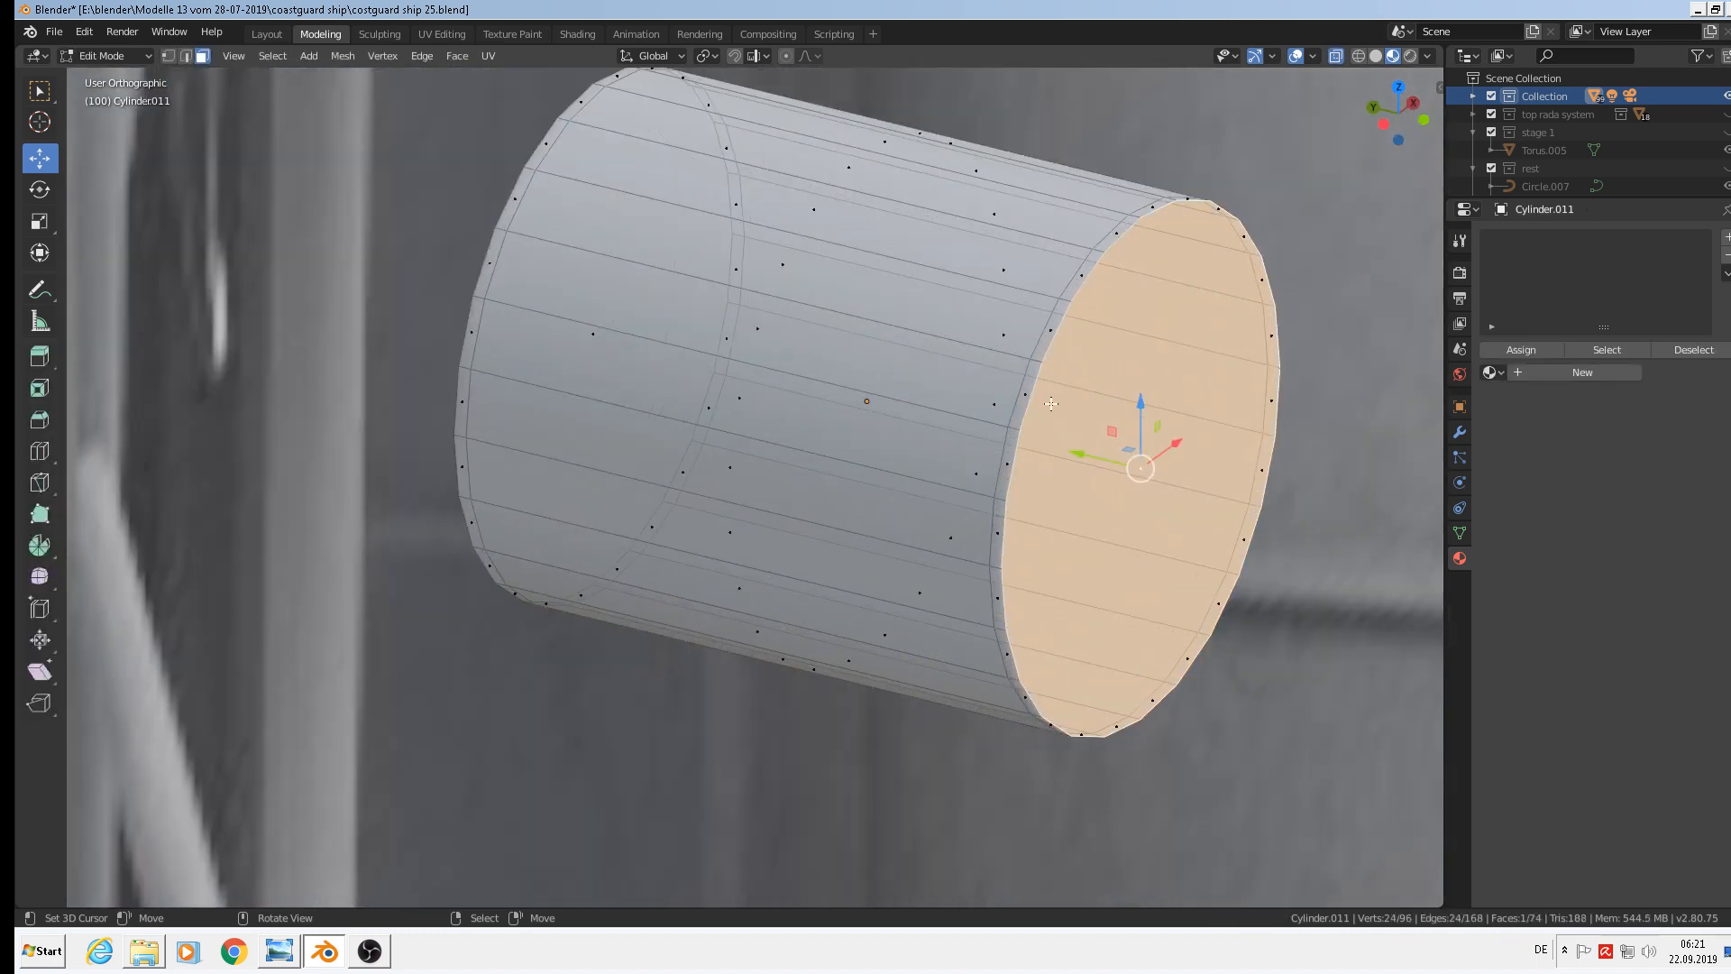
{"action": "key", "text": "ctrl+b"}
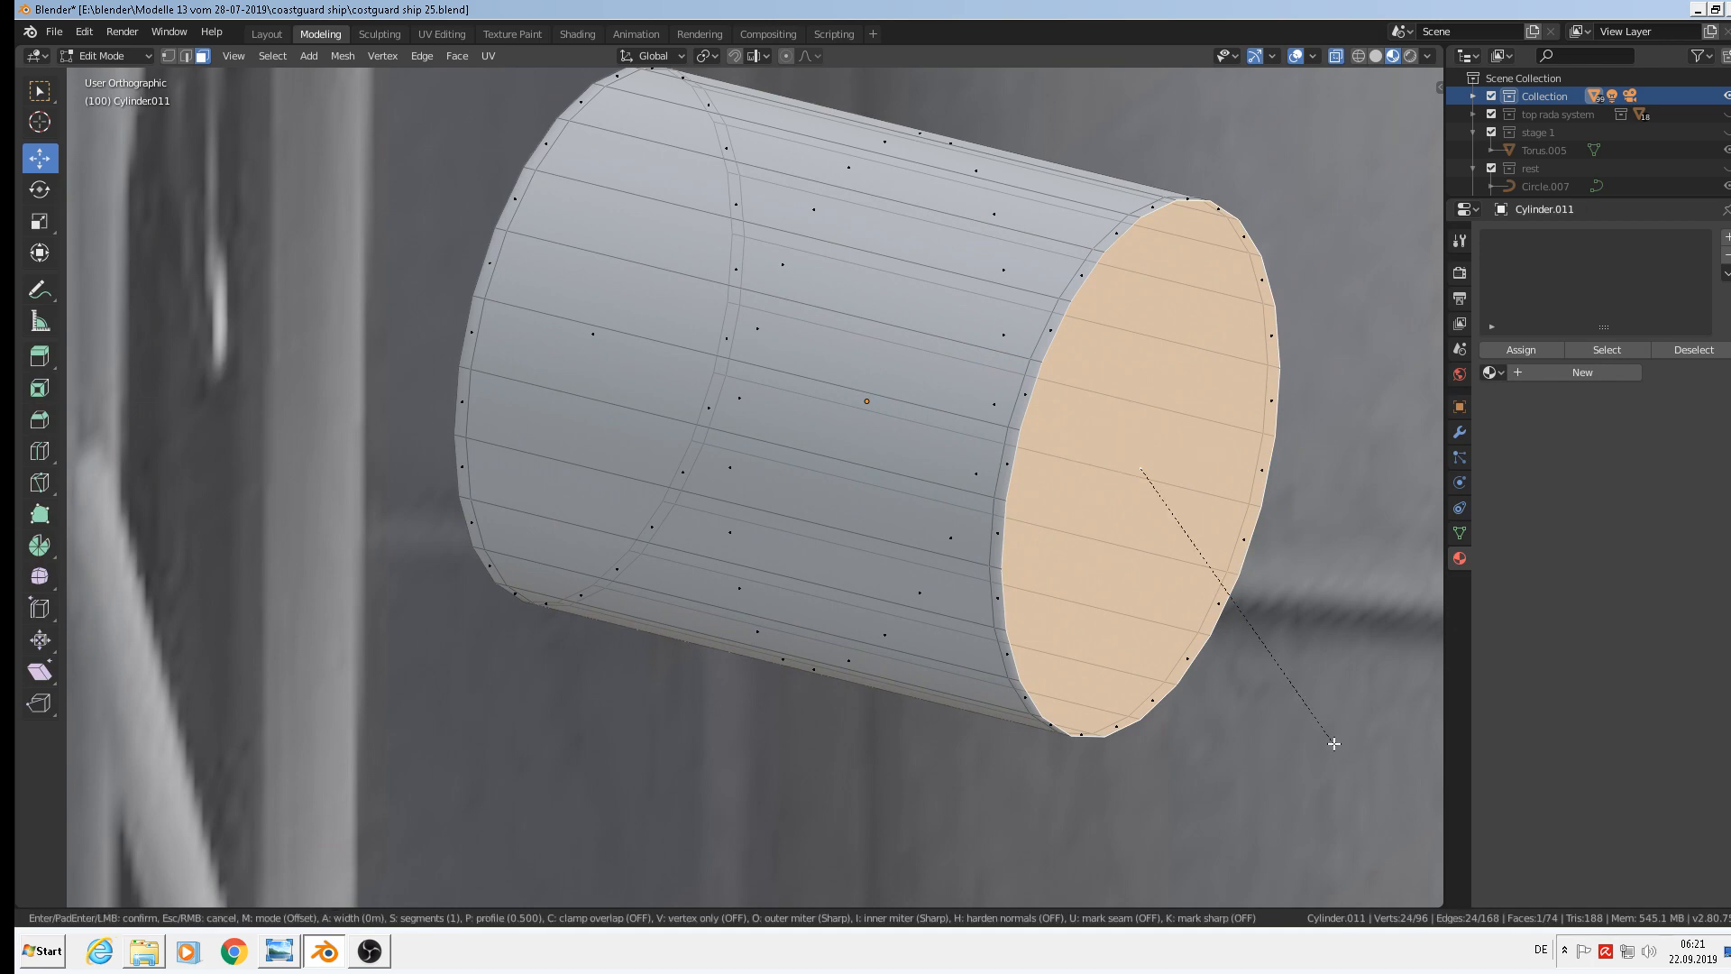
{"action": "left_click", "coordinate": [1348, 747]}
{"action": "scroll", "coordinate": [1256, 658], "scroll_direction": "down", "scroll_amount": 7}
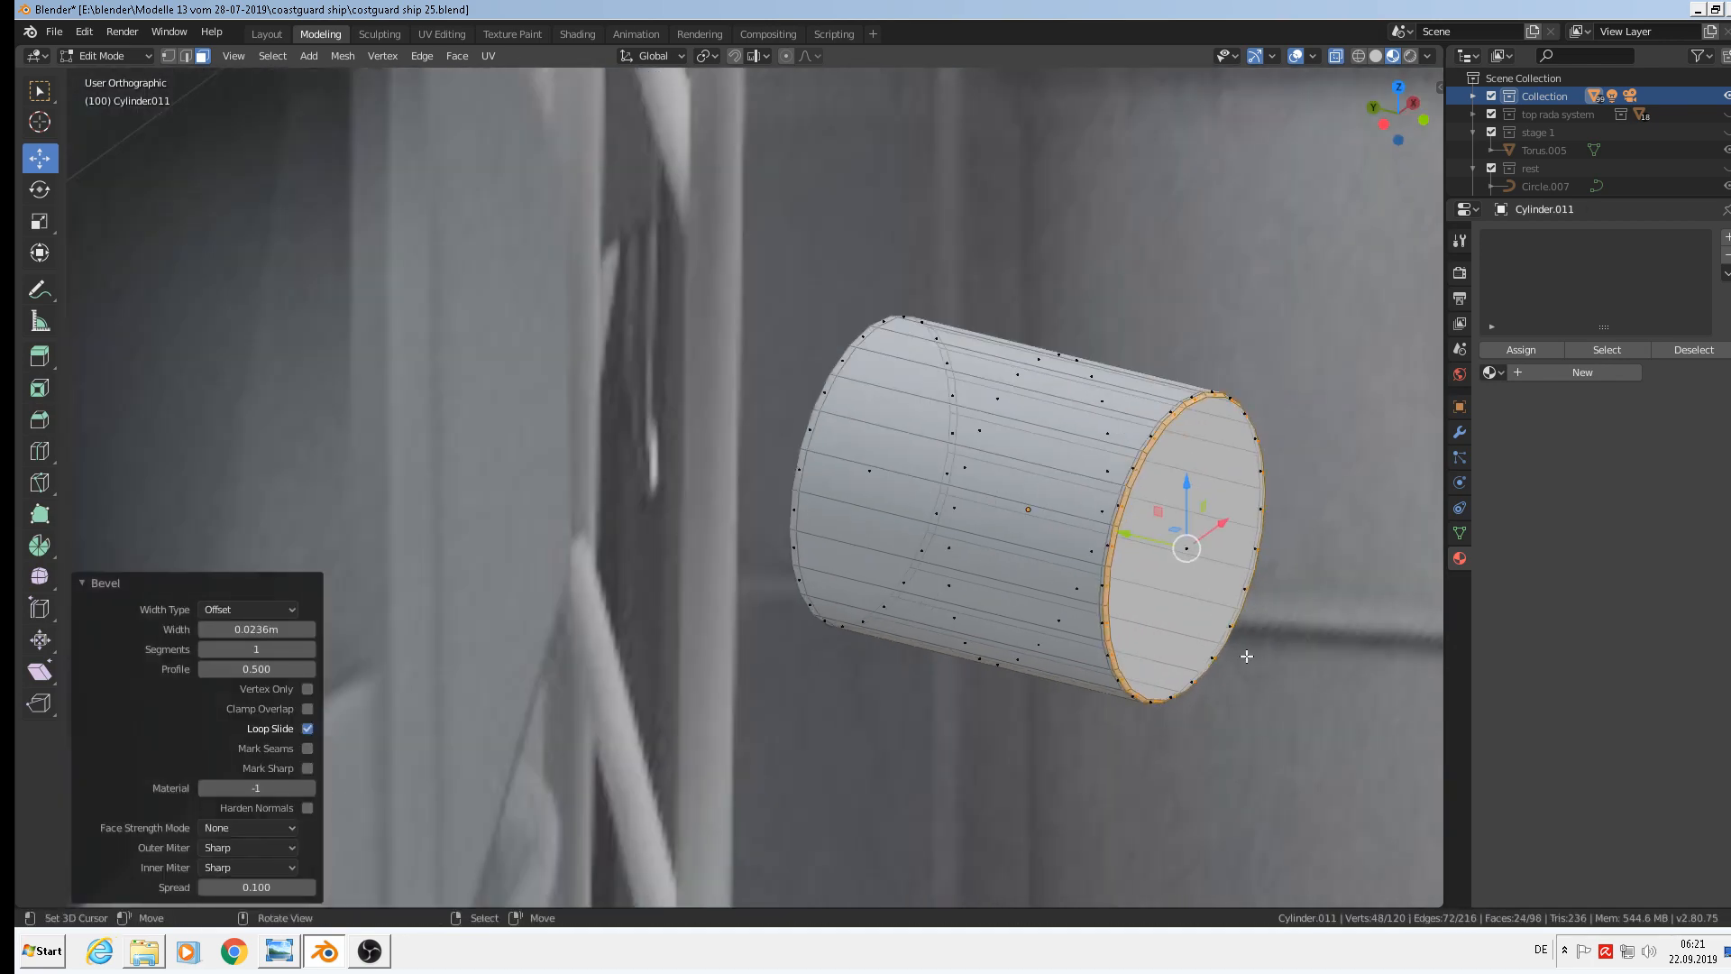
Leave mesh editing and move the bevelled cylinder about 0.2 m along negative X in the front view
{"action": "key", "text": "Tab"}
{"action": "middle_click_drag", "start_coordinate": [1236, 645], "coordinate": [803, 528]}
{"action": "scroll", "coordinate": [1096, 633], "scroll_direction": "down", "scroll_amount": 3}
{"action": "key", "text": "KP_1"}
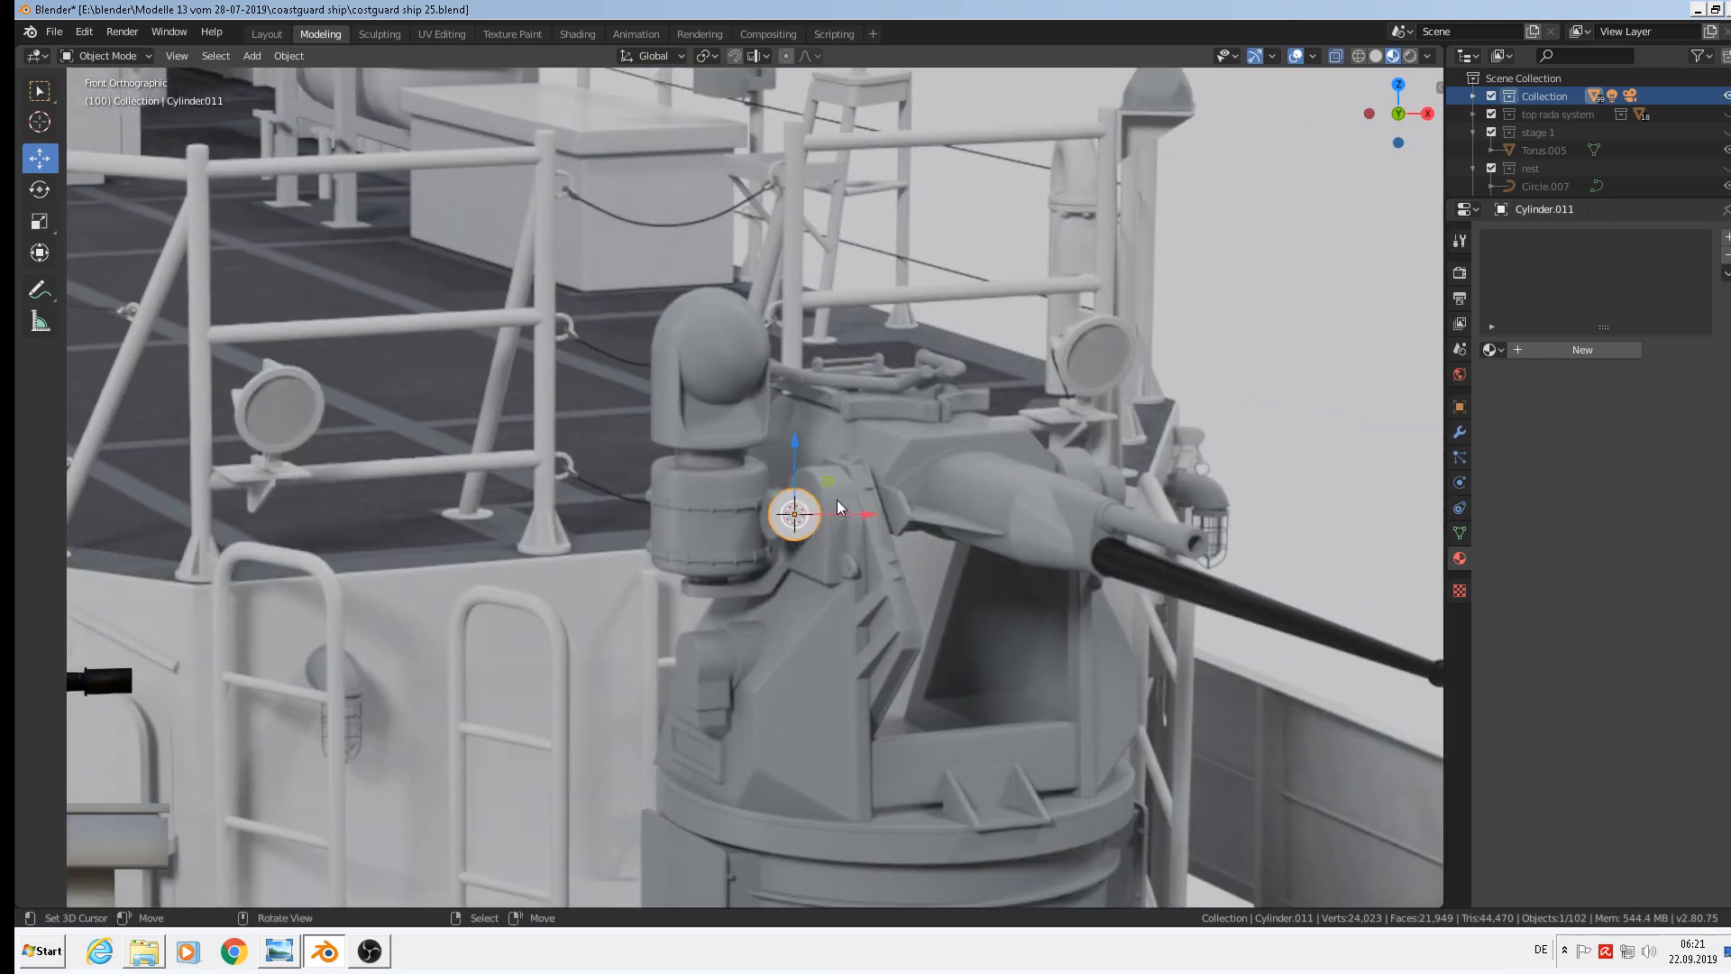
{"action": "left_click_drag", "start_coordinate": [876, 512], "coordinate": [636, 490]}
Set the 3D cursor beside the reference gun's side pin, add a 24-vertex circle there and rotate it 90° about X
{"action": "scroll", "coordinate": [792, 500], "scroll_direction": "up", "scroll_amount": 3}
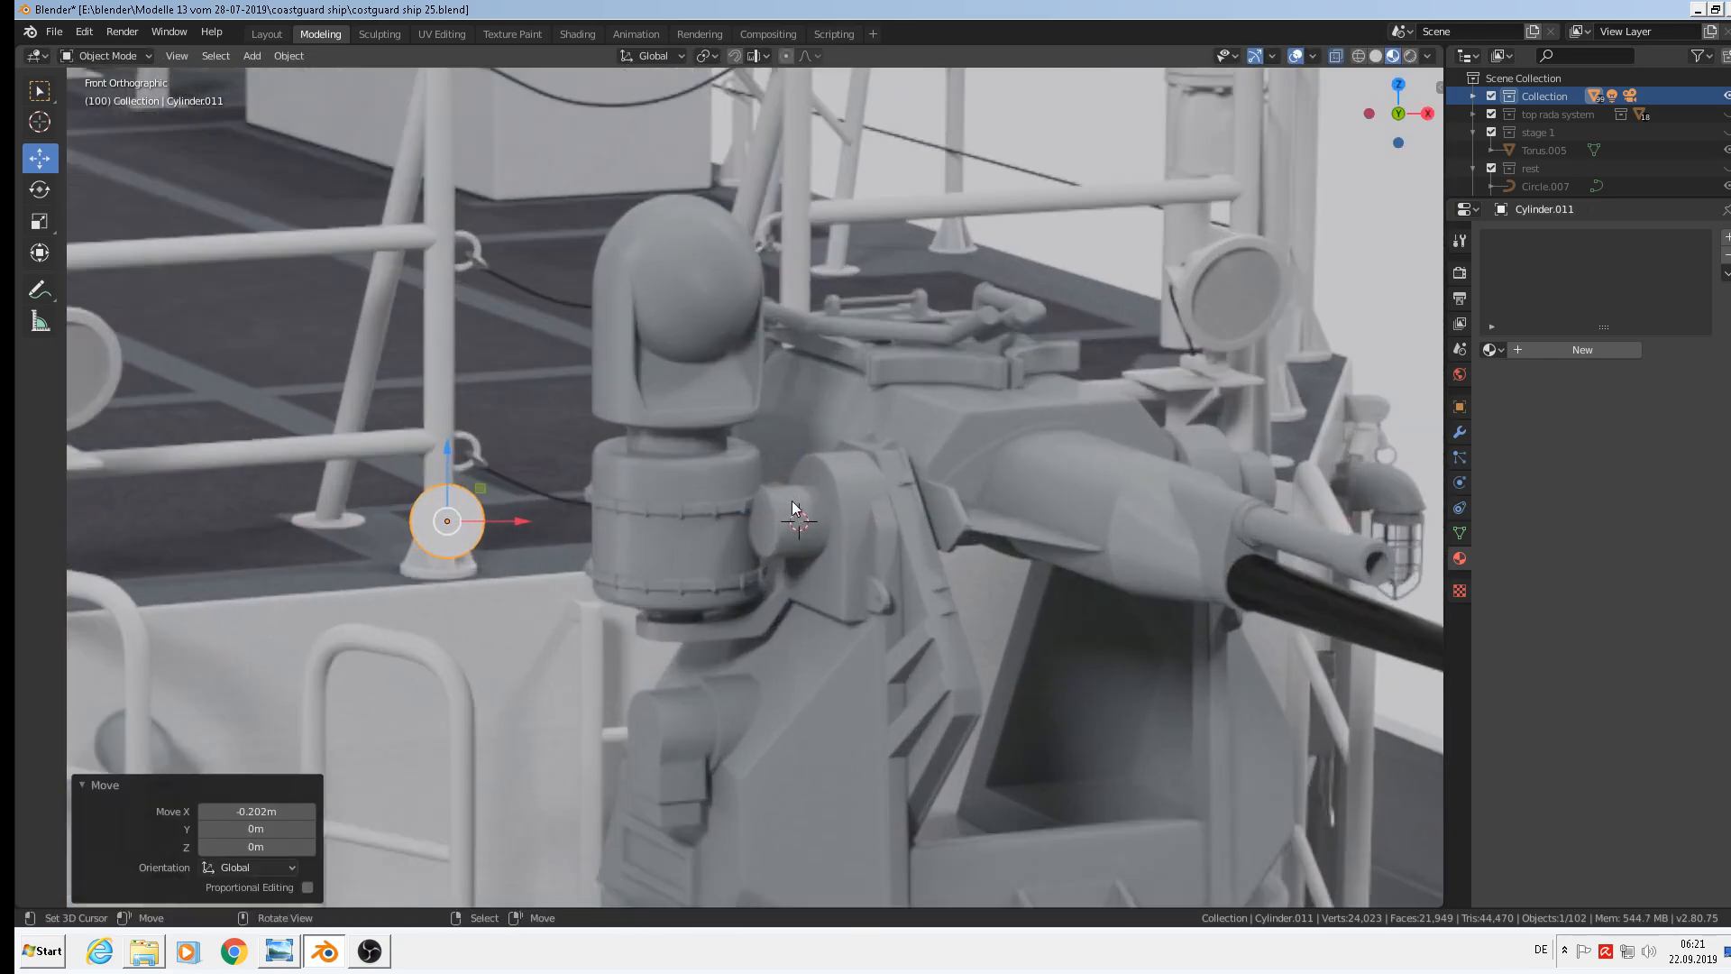
{"action": "left_click", "coordinate": [721, 500]}
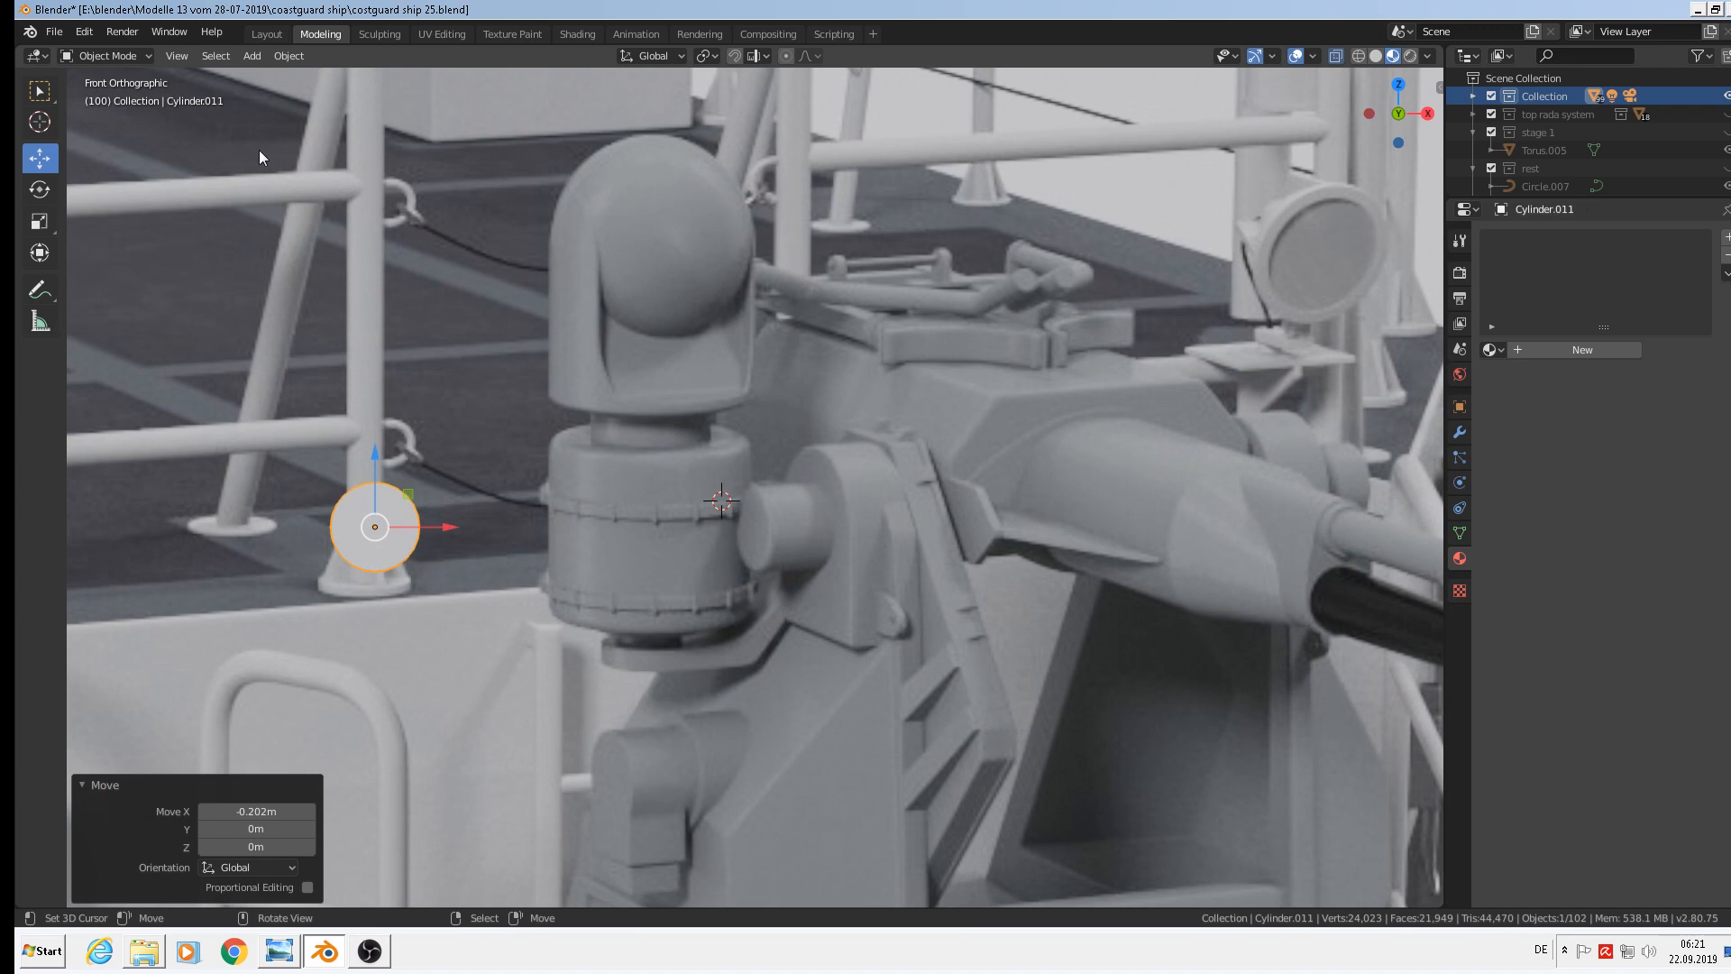
{"action": "left_click", "coordinate": [252, 55]}
{"action": "mouse_move", "coordinate": [267, 76]}
{"action": "left_click", "coordinate": [397, 113]}
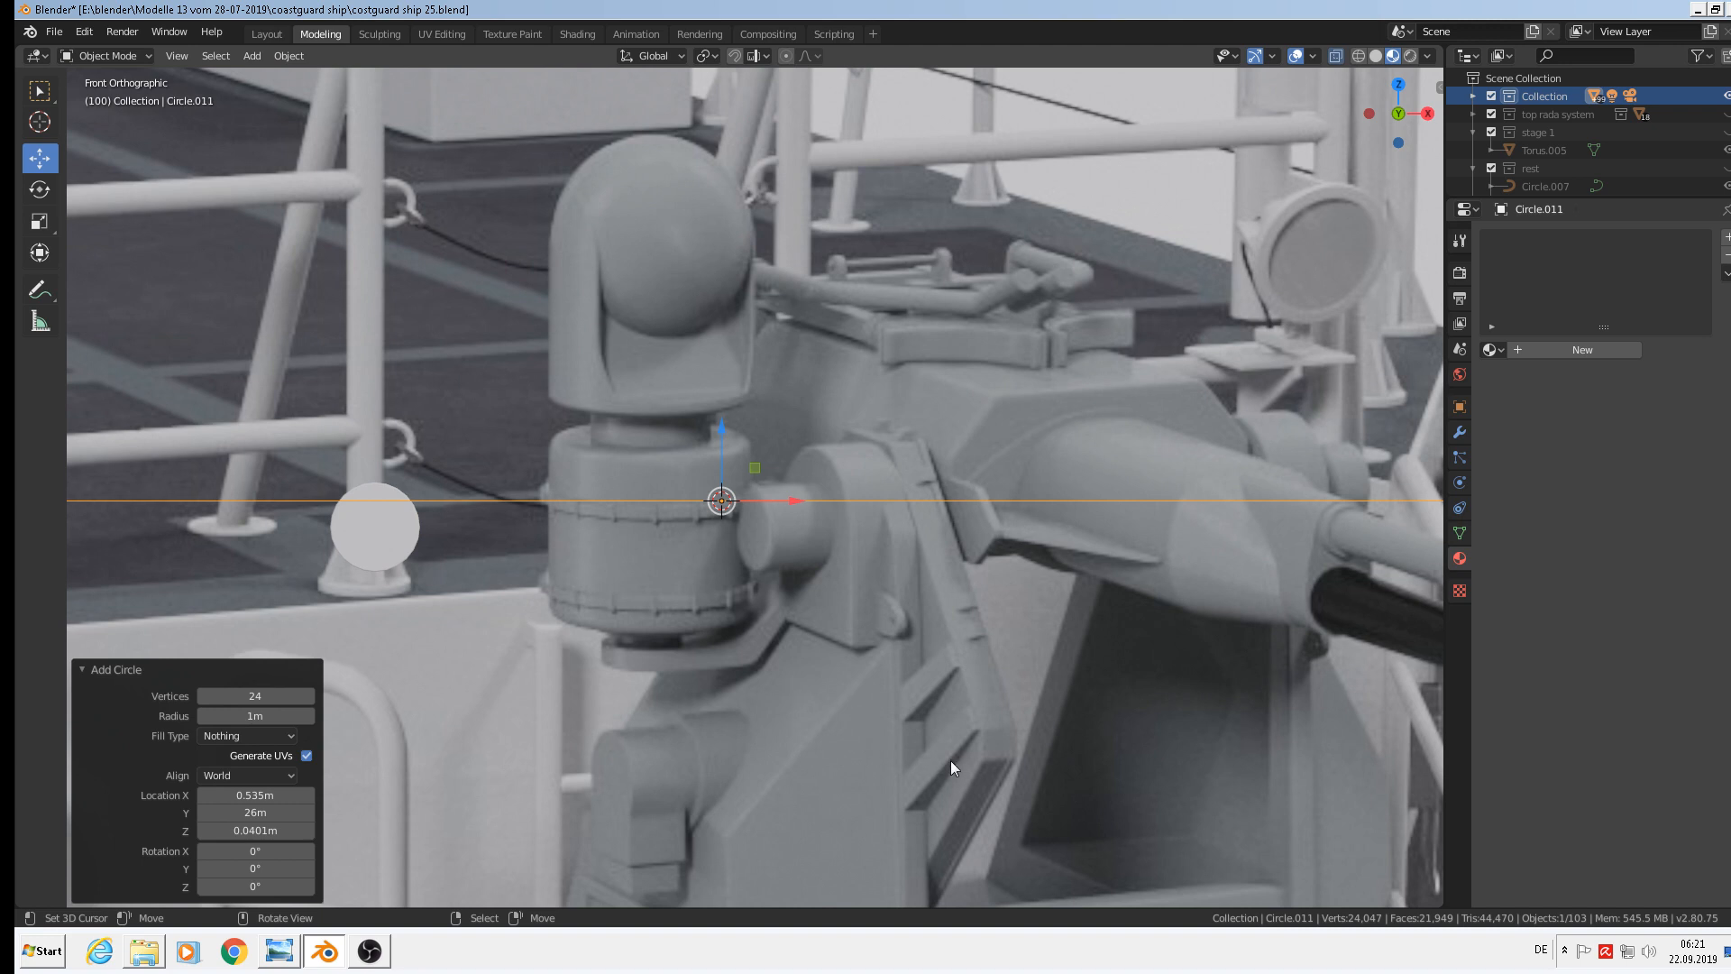
{"action": "type", "text": "rx90"}
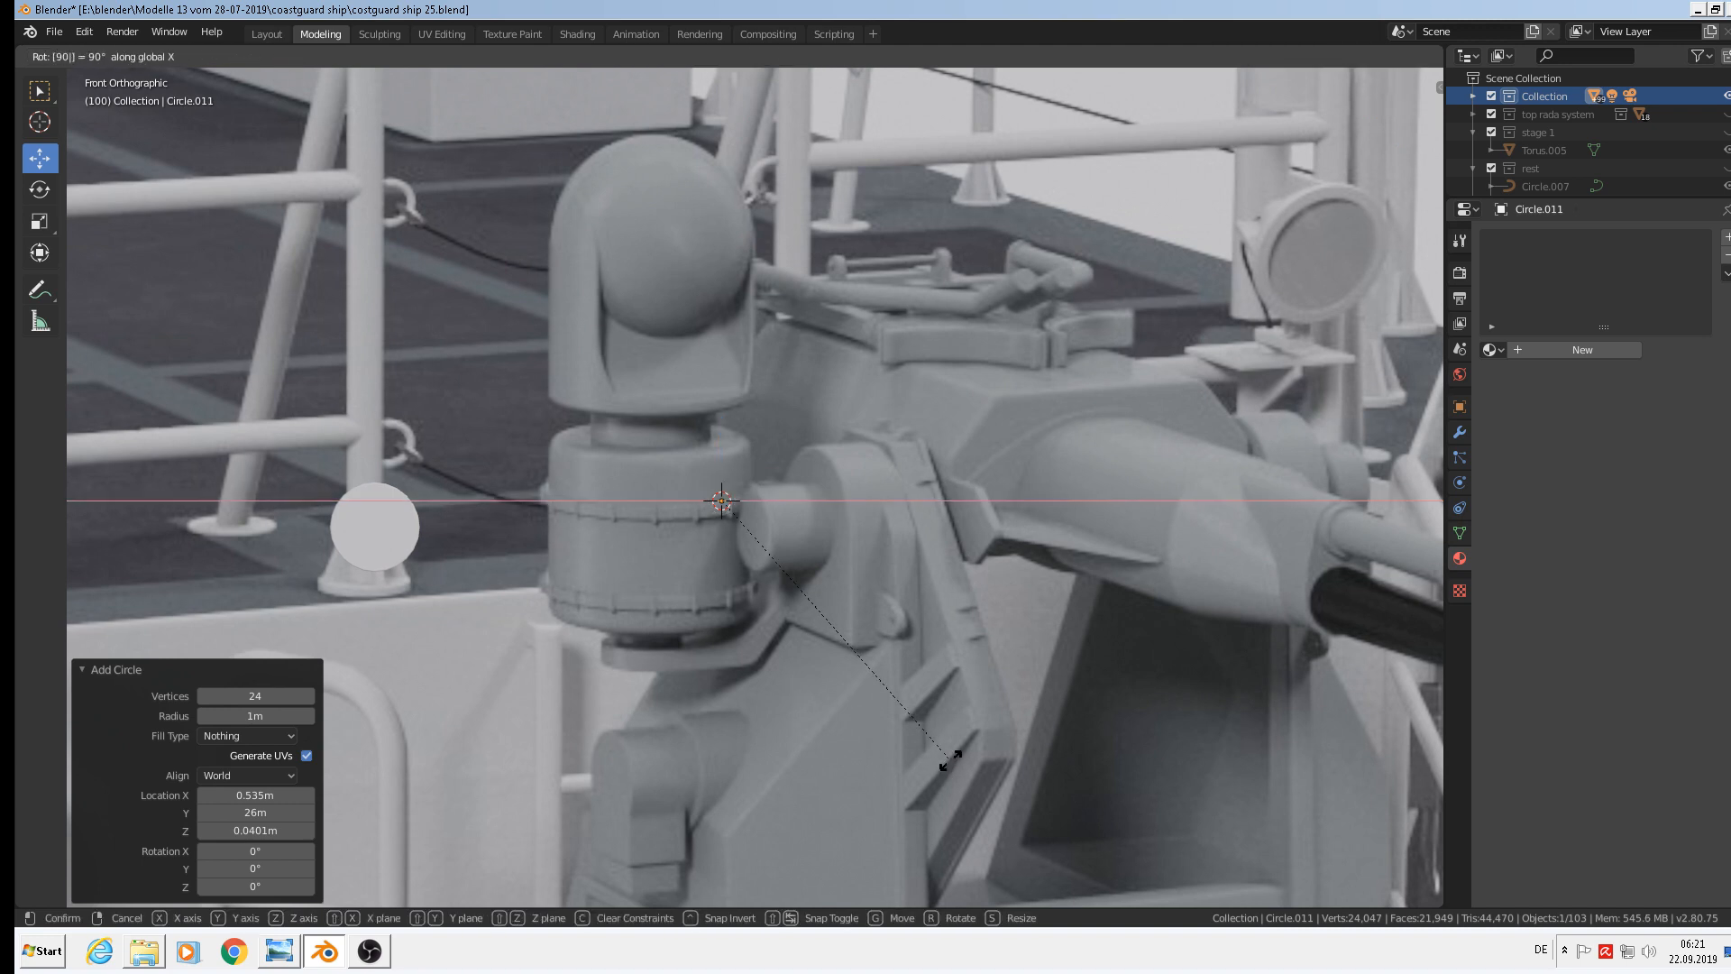
{"action": "key", "text": "Return"}
Scale the circle down by about 0.093 and again by about 0.307
{"action": "key", "text": "s"}
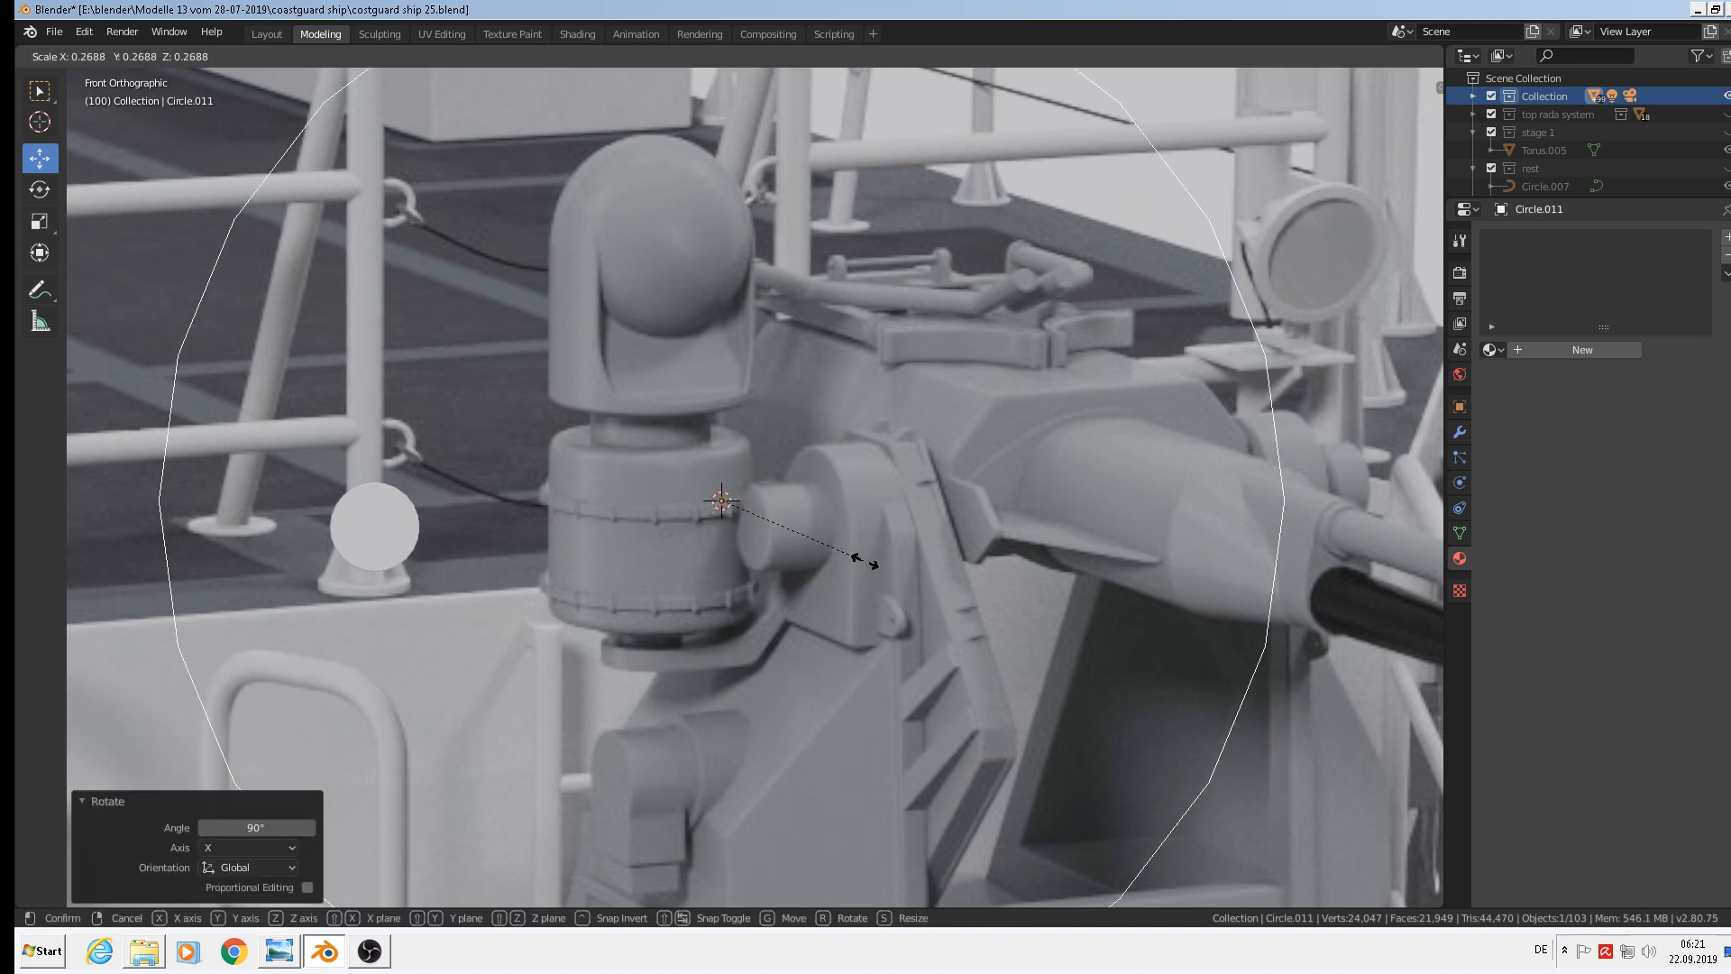
{"action": "left_click", "coordinate": [776, 488]}
{"action": "key", "text": "s"}
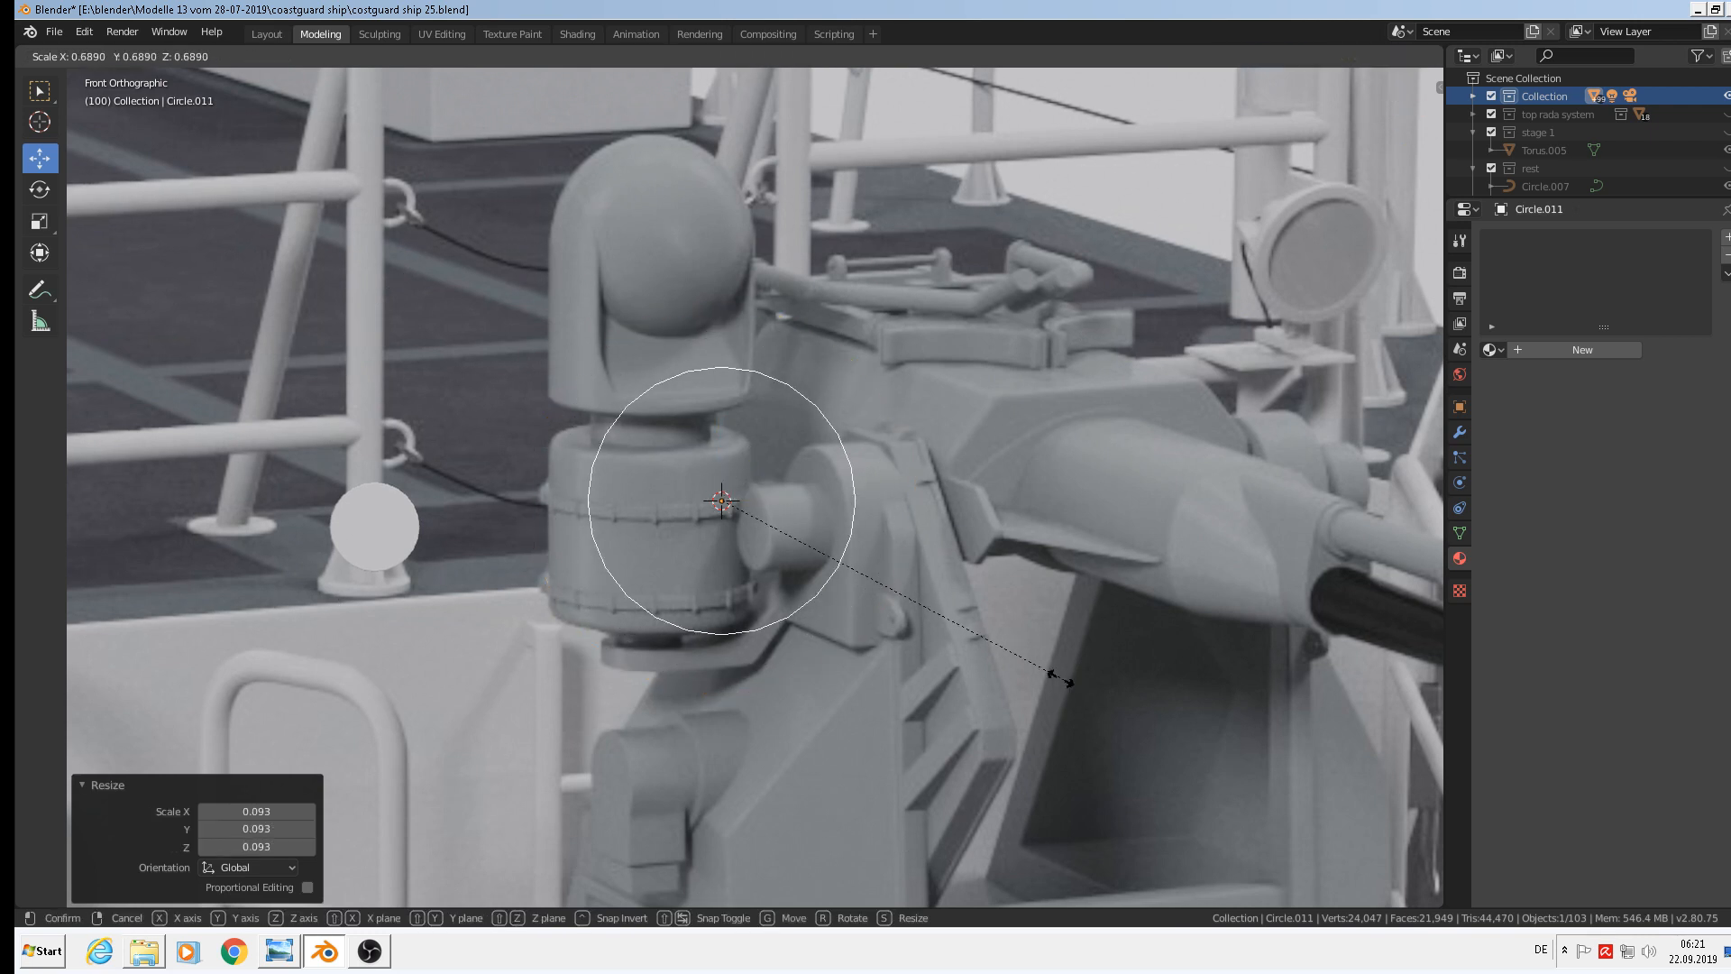
{"action": "left_click", "coordinate": [877, 574]}
Centre the circle around the cylinder by moving it about -0.166 m in X and -0.013 m in Z, and scale it by about 1.155
{"action": "key", "text": "g"}
{"action": "key", "text": "x"}
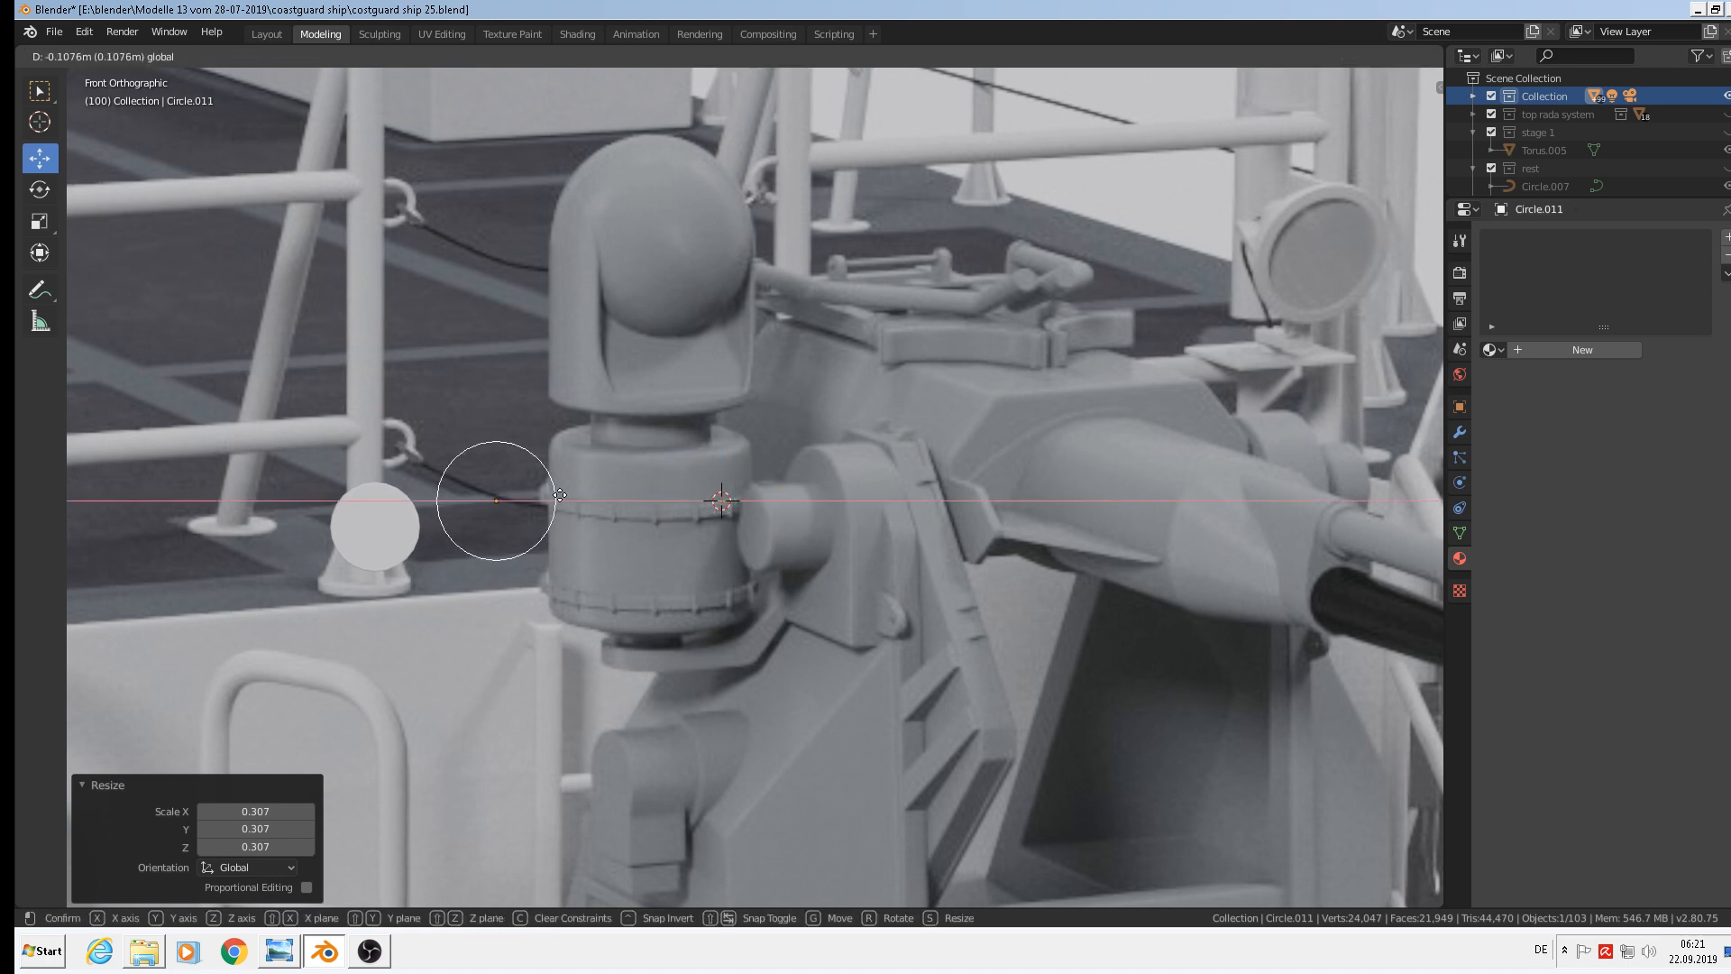
{"action": "left_click", "coordinate": [420, 505]}
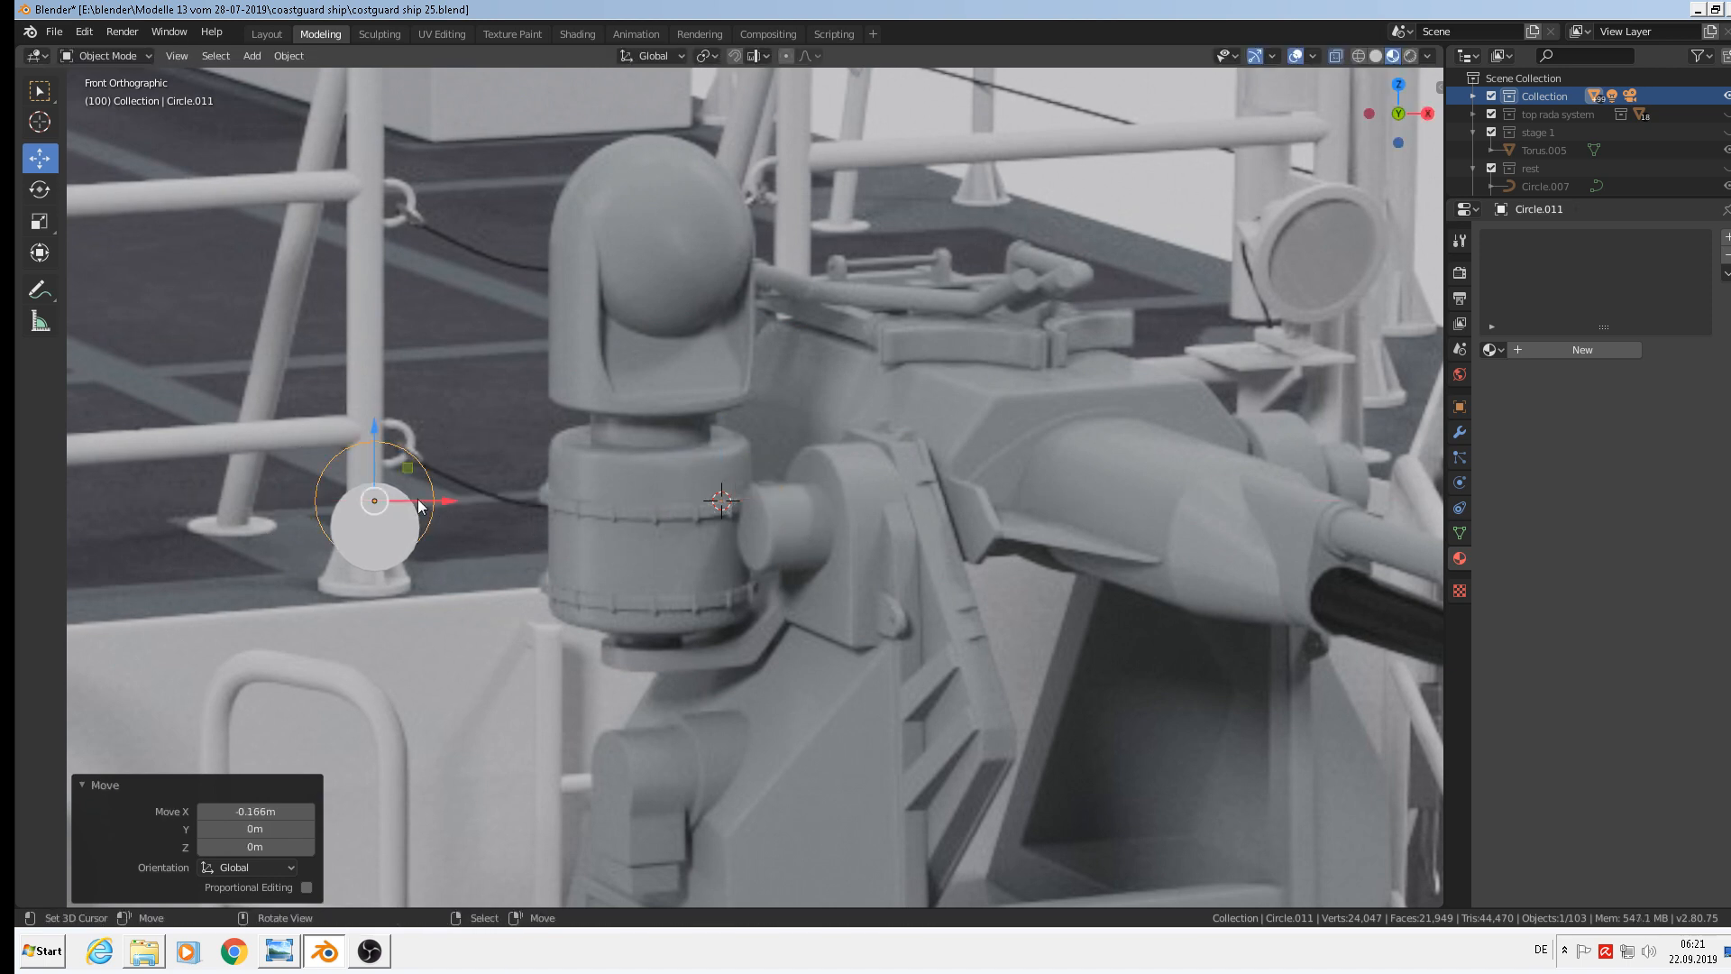
{"action": "key", "text": "g"}
{"action": "key", "text": "z"}
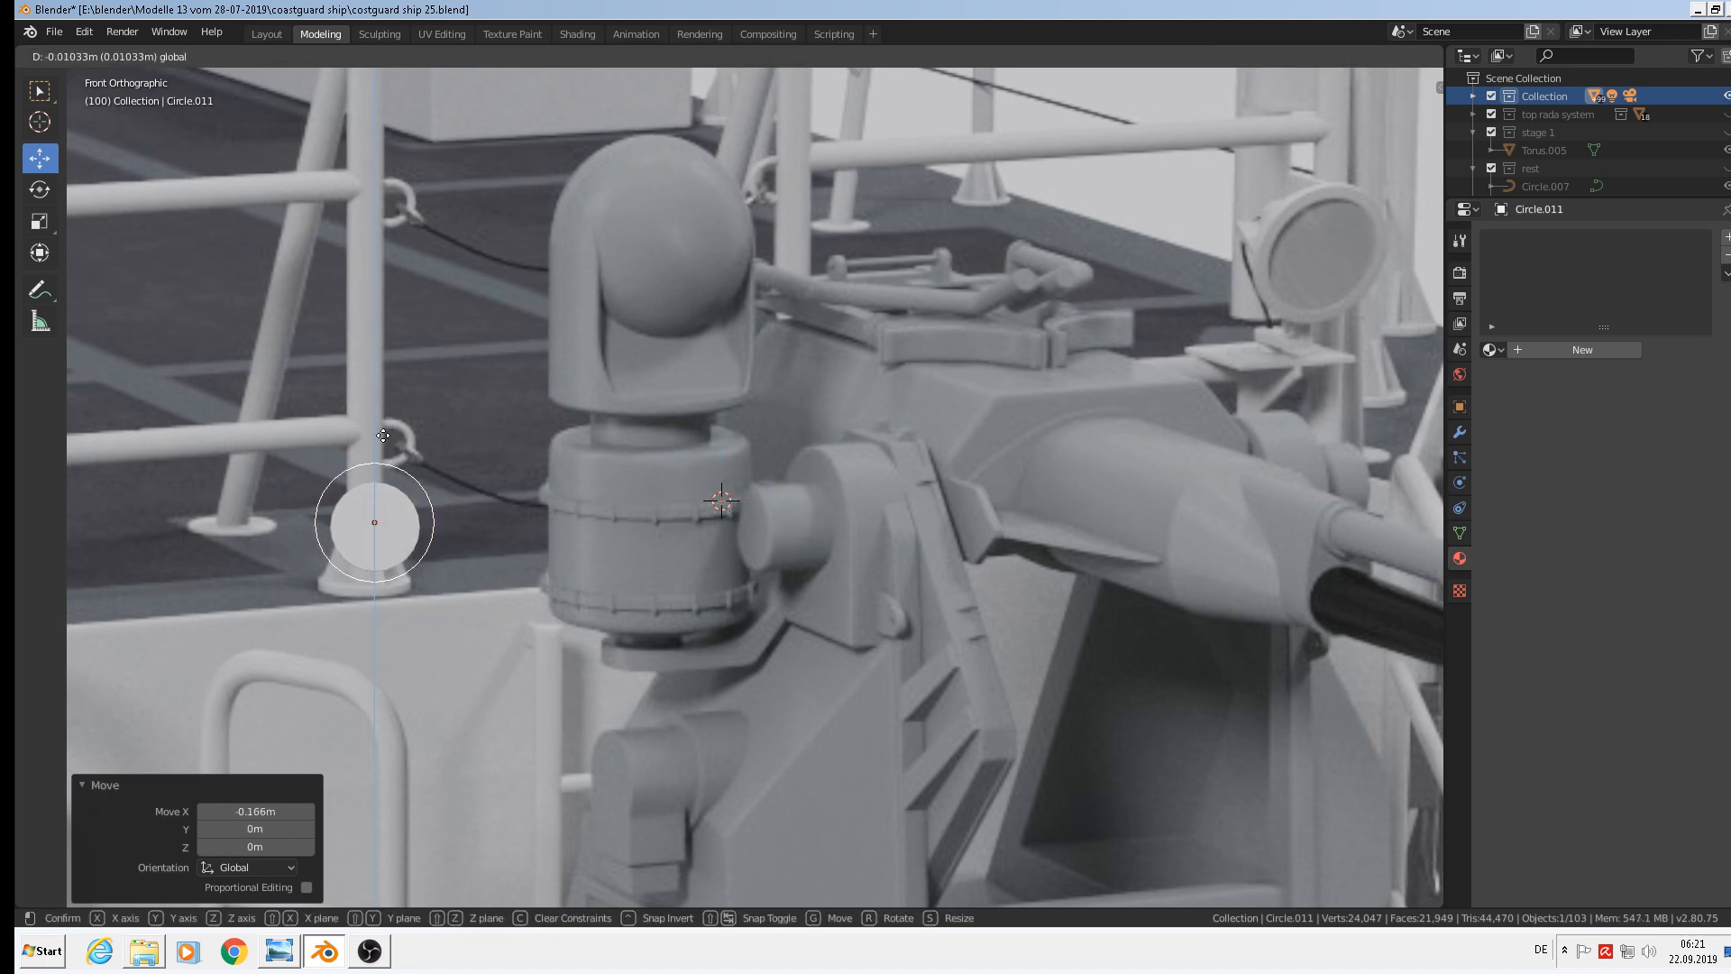
{"action": "left_click", "coordinate": [383, 439]}
{"action": "key", "text": "s"}
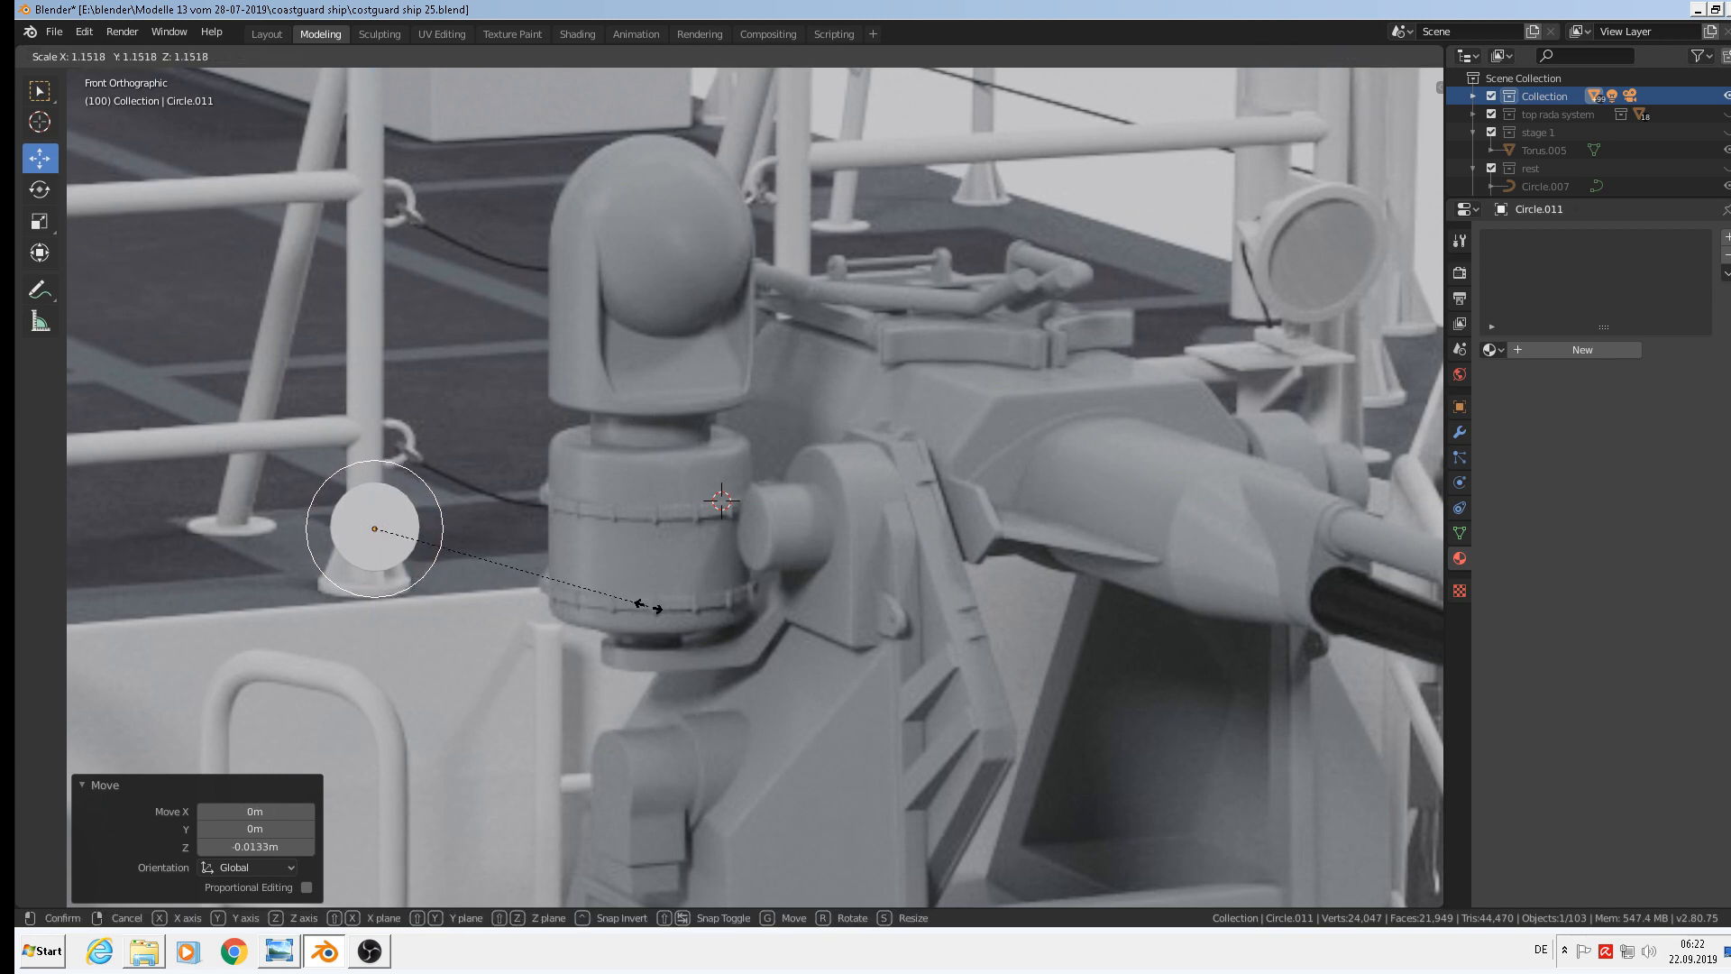
{"action": "left_click", "coordinate": [649, 608]}
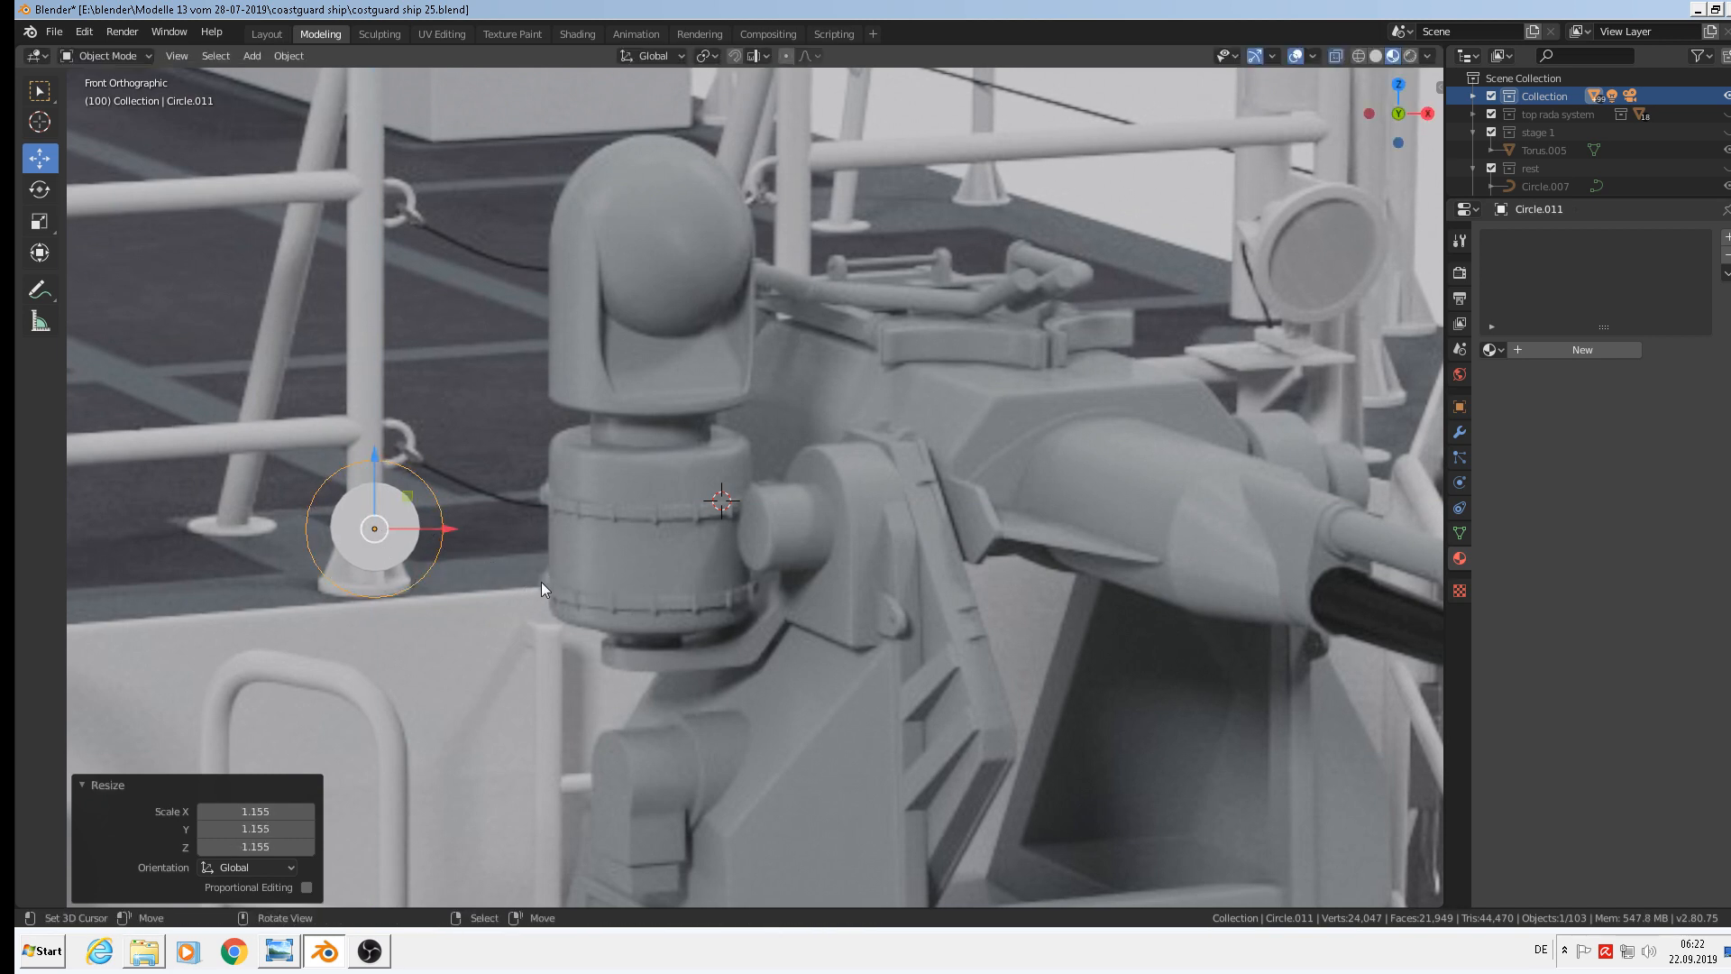
Delete the vertices of the circle's lower half, keeping the upper semicircle with its two horizontal end points
{"action": "key", "text": "KP_Decimal"}
{"action": "key", "text": "Tab"}
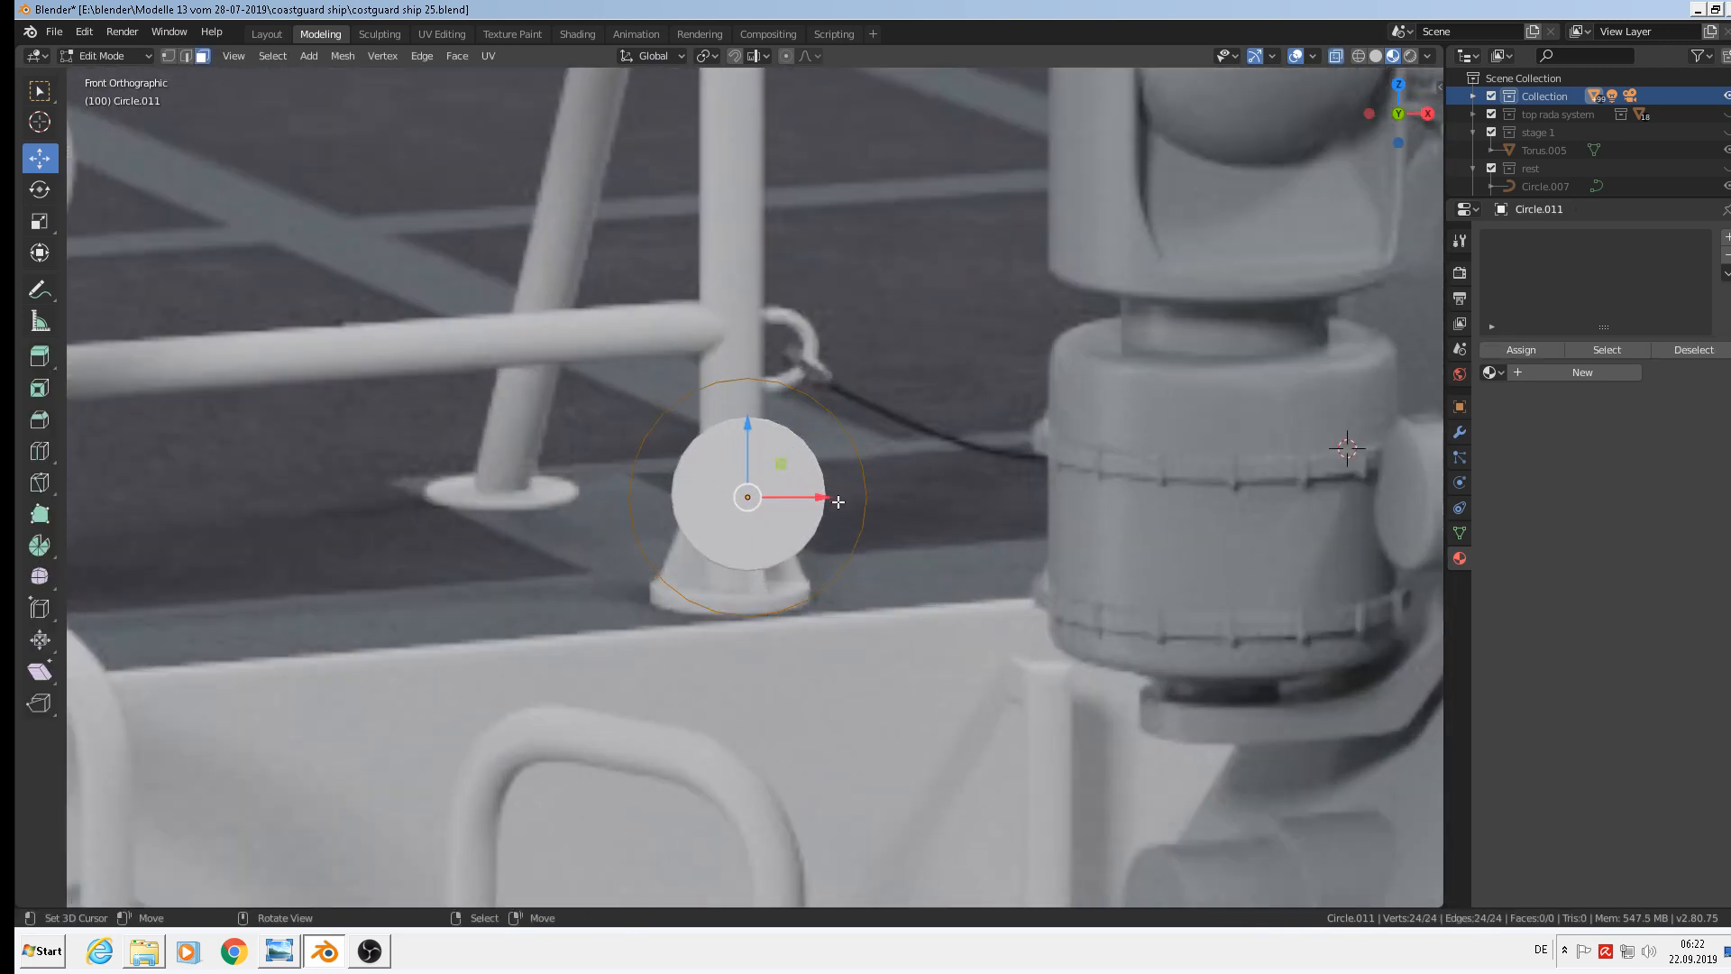
{"action": "left_click", "coordinate": [167, 55]}
{"action": "key", "text": "alt+a"}
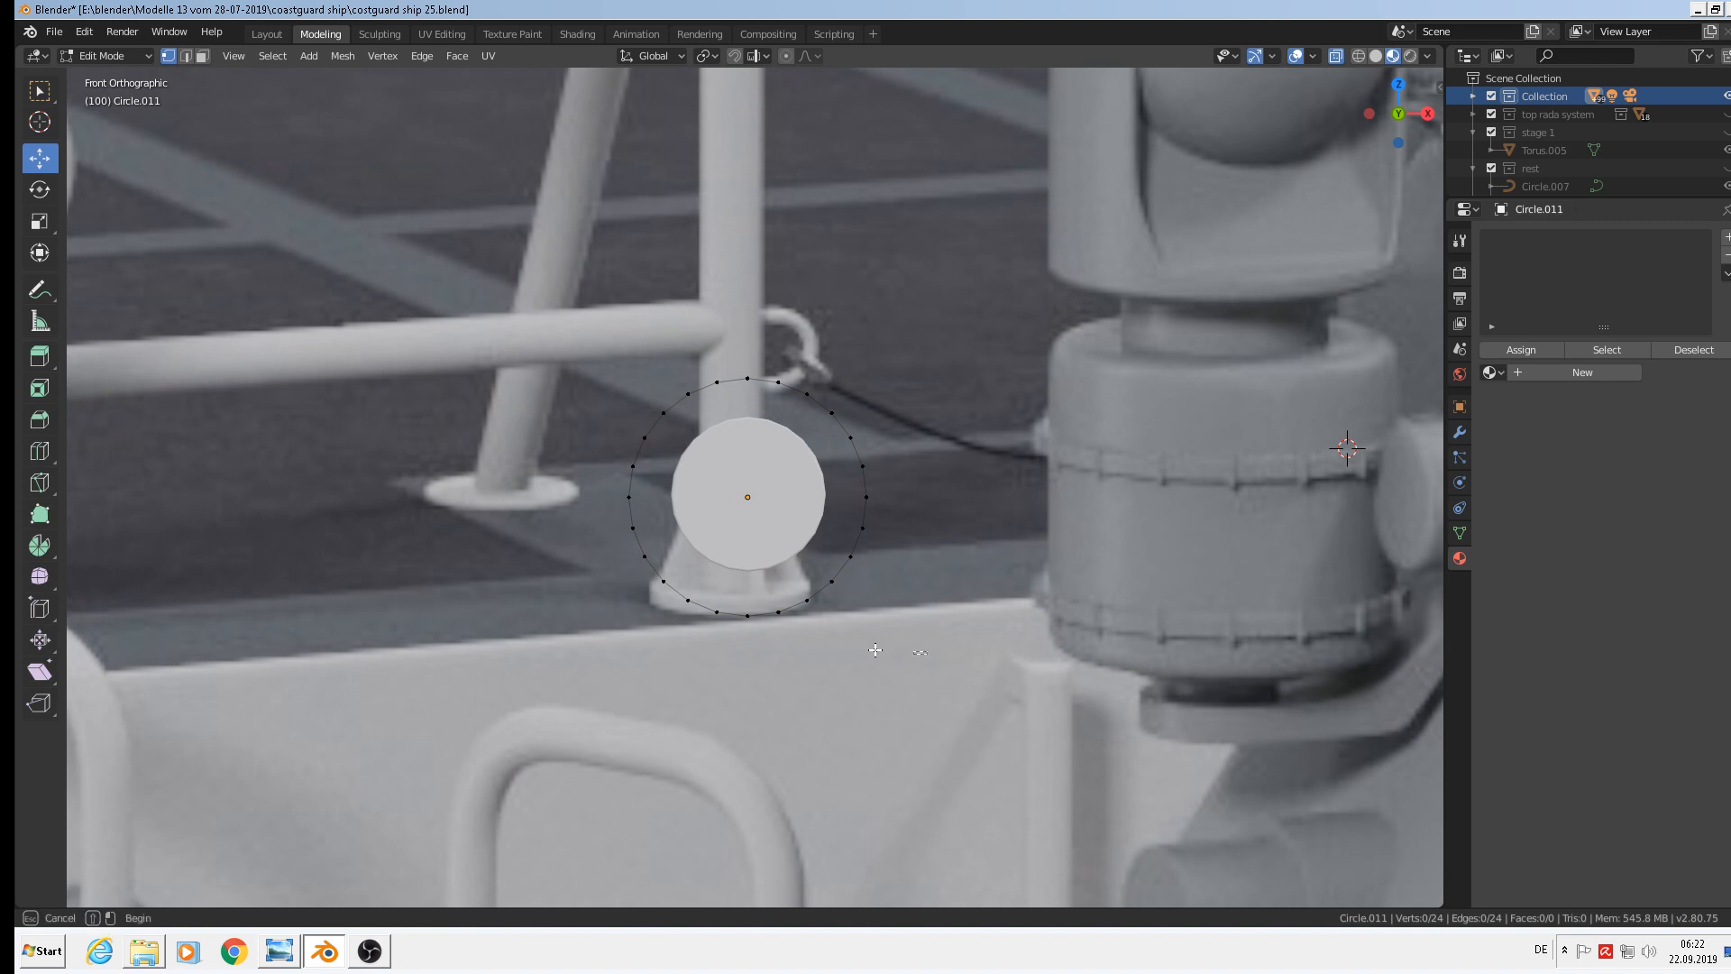
{"action": "left_click_drag", "start_coordinate": [928, 637], "coordinate": [495, 517]}
{"action": "key", "text": "x"}
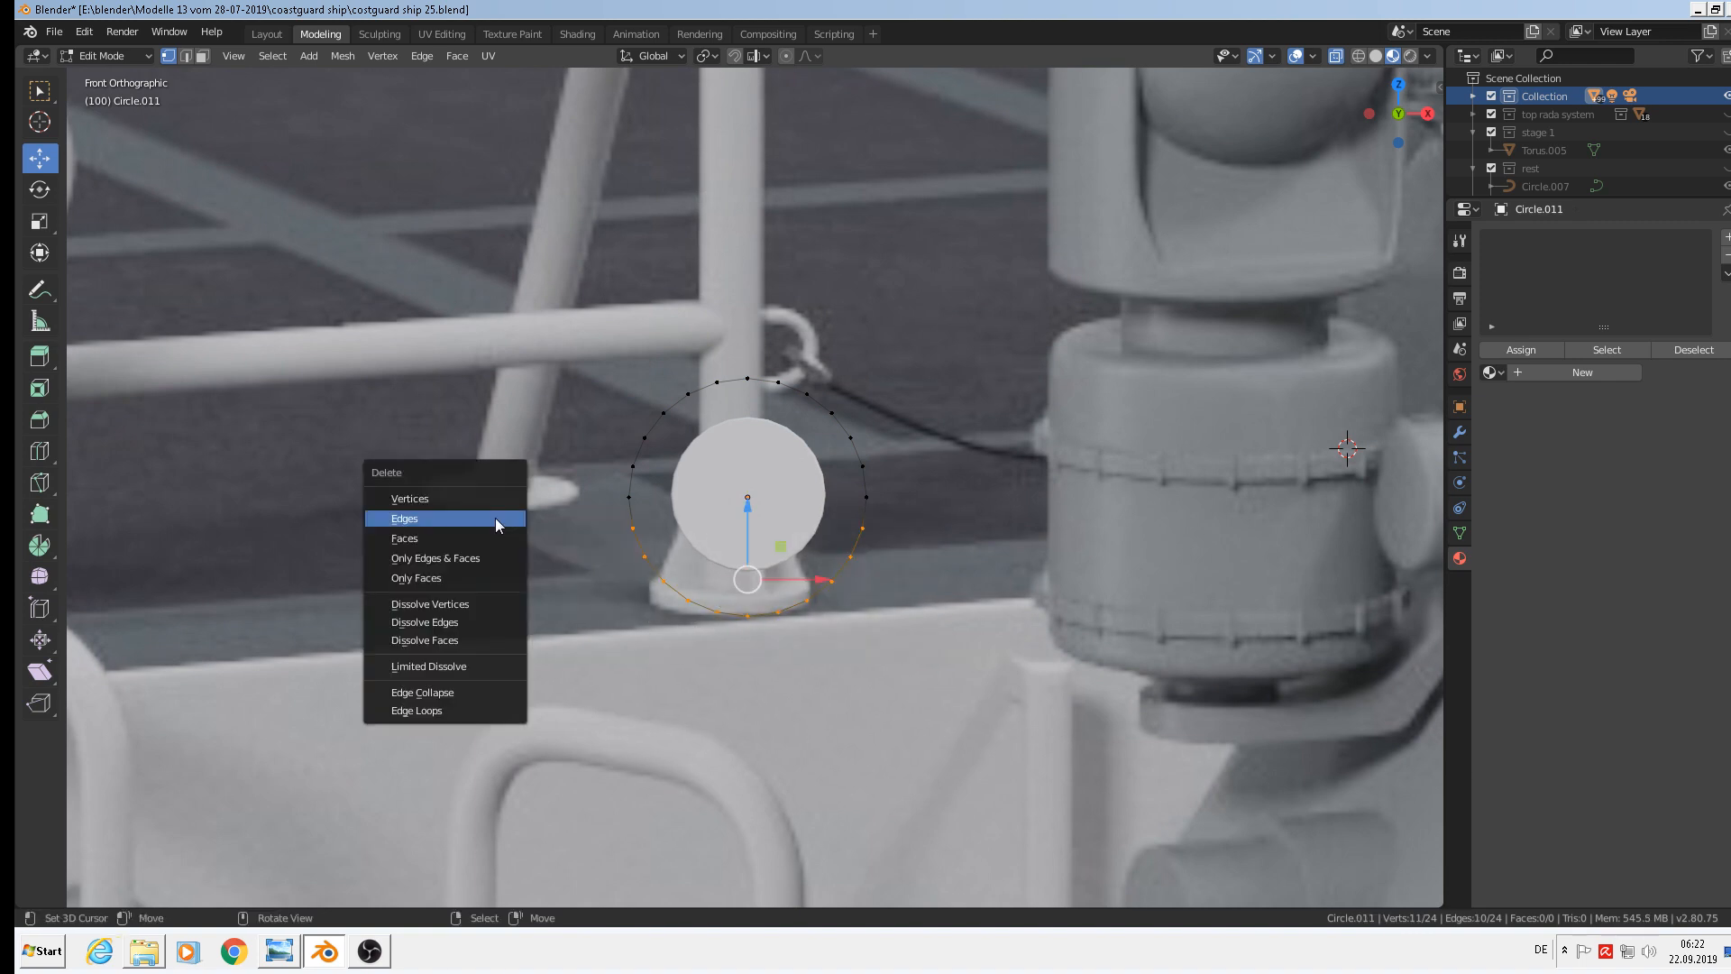
{"action": "left_click", "coordinate": [475, 496]}
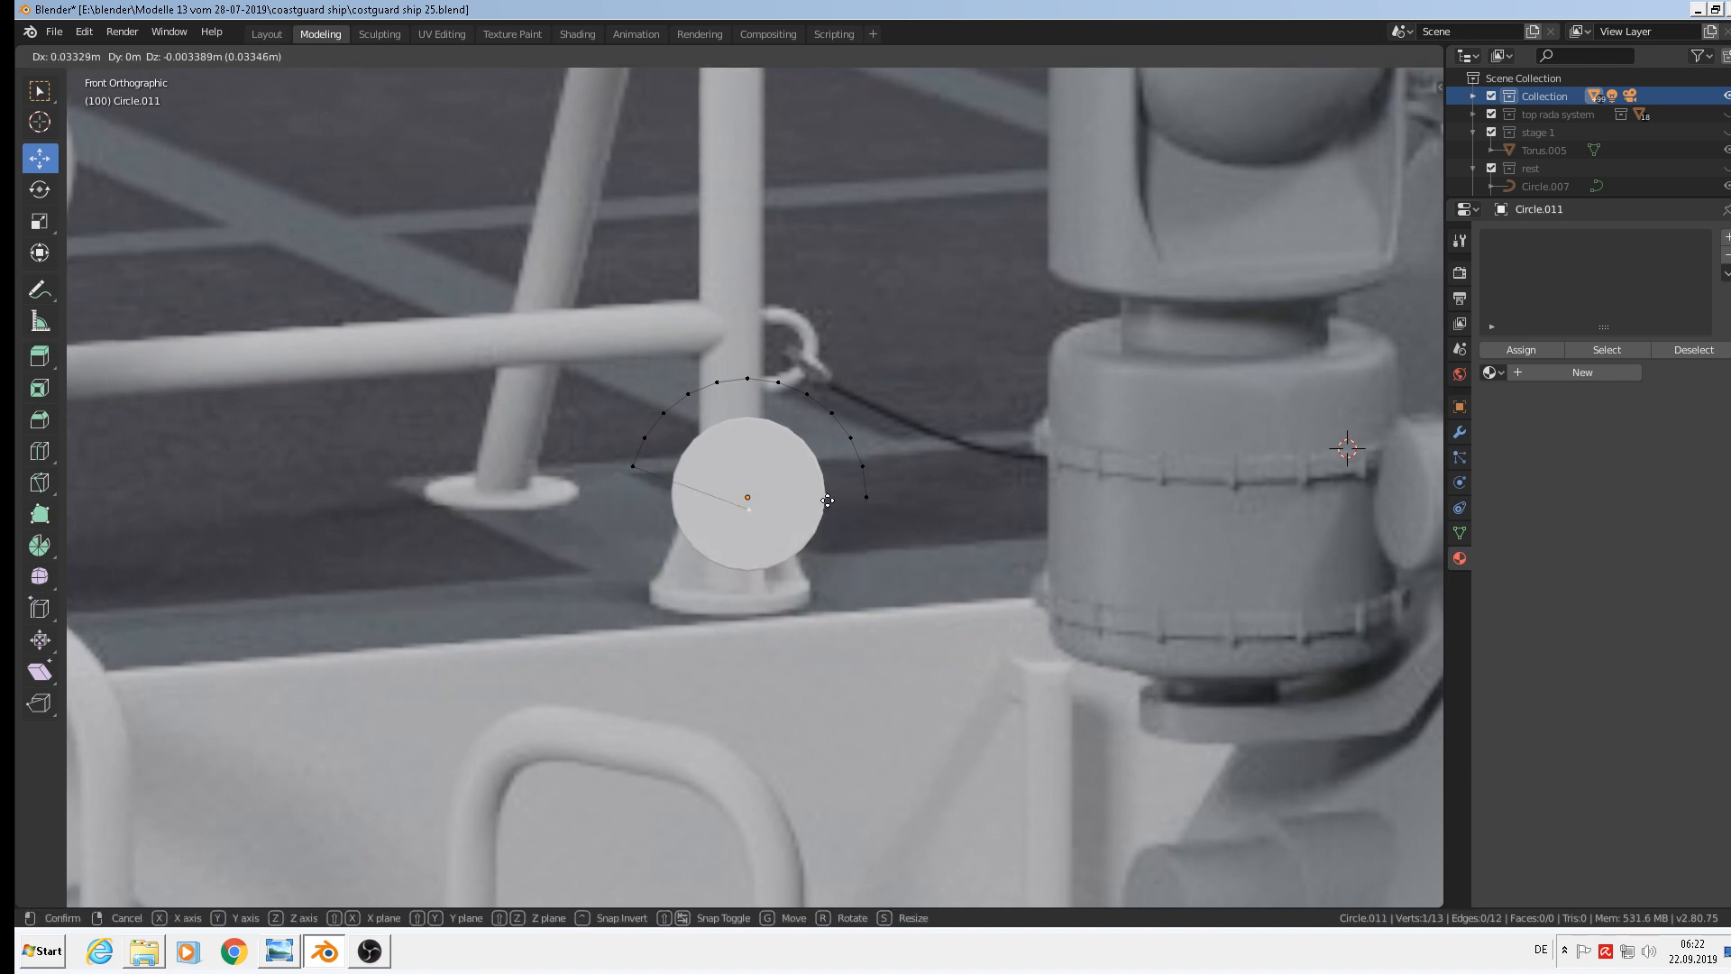
Extrude the semicircle's two end vertices straight down below the cylinder and connect them with an edge to close the arch outline
{"action": "left_click", "coordinate": [628, 497]}
{"action": "left_click", "coordinate": [866, 496], "text": "shift"}
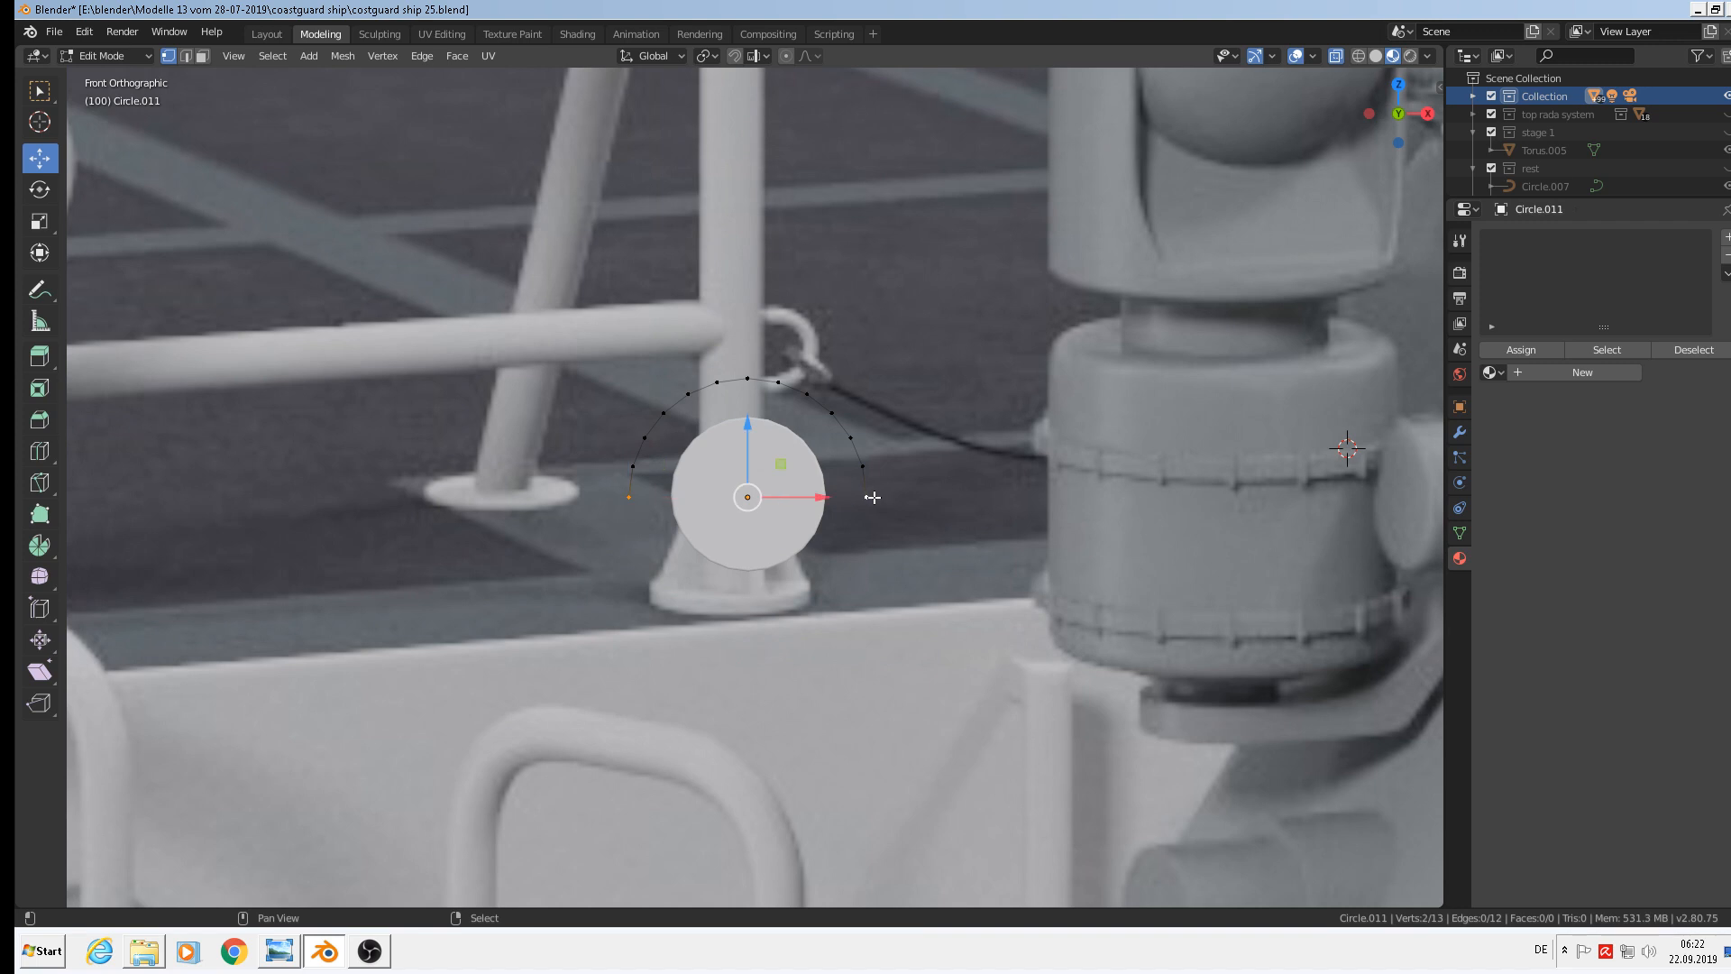
{"action": "key", "text": "e"}
{"action": "right_click", "coordinate": [803, 619]}
{"action": "left_click_drag", "start_coordinate": [748, 428], "coordinate": [785, 582]}
{"action": "key", "text": "f"}
Fill the arch outline with a face and move it about 0.08 m along negative Y
{"action": "scroll", "coordinate": [1202, 714], "scroll_direction": "down", "scroll_amount": 1}
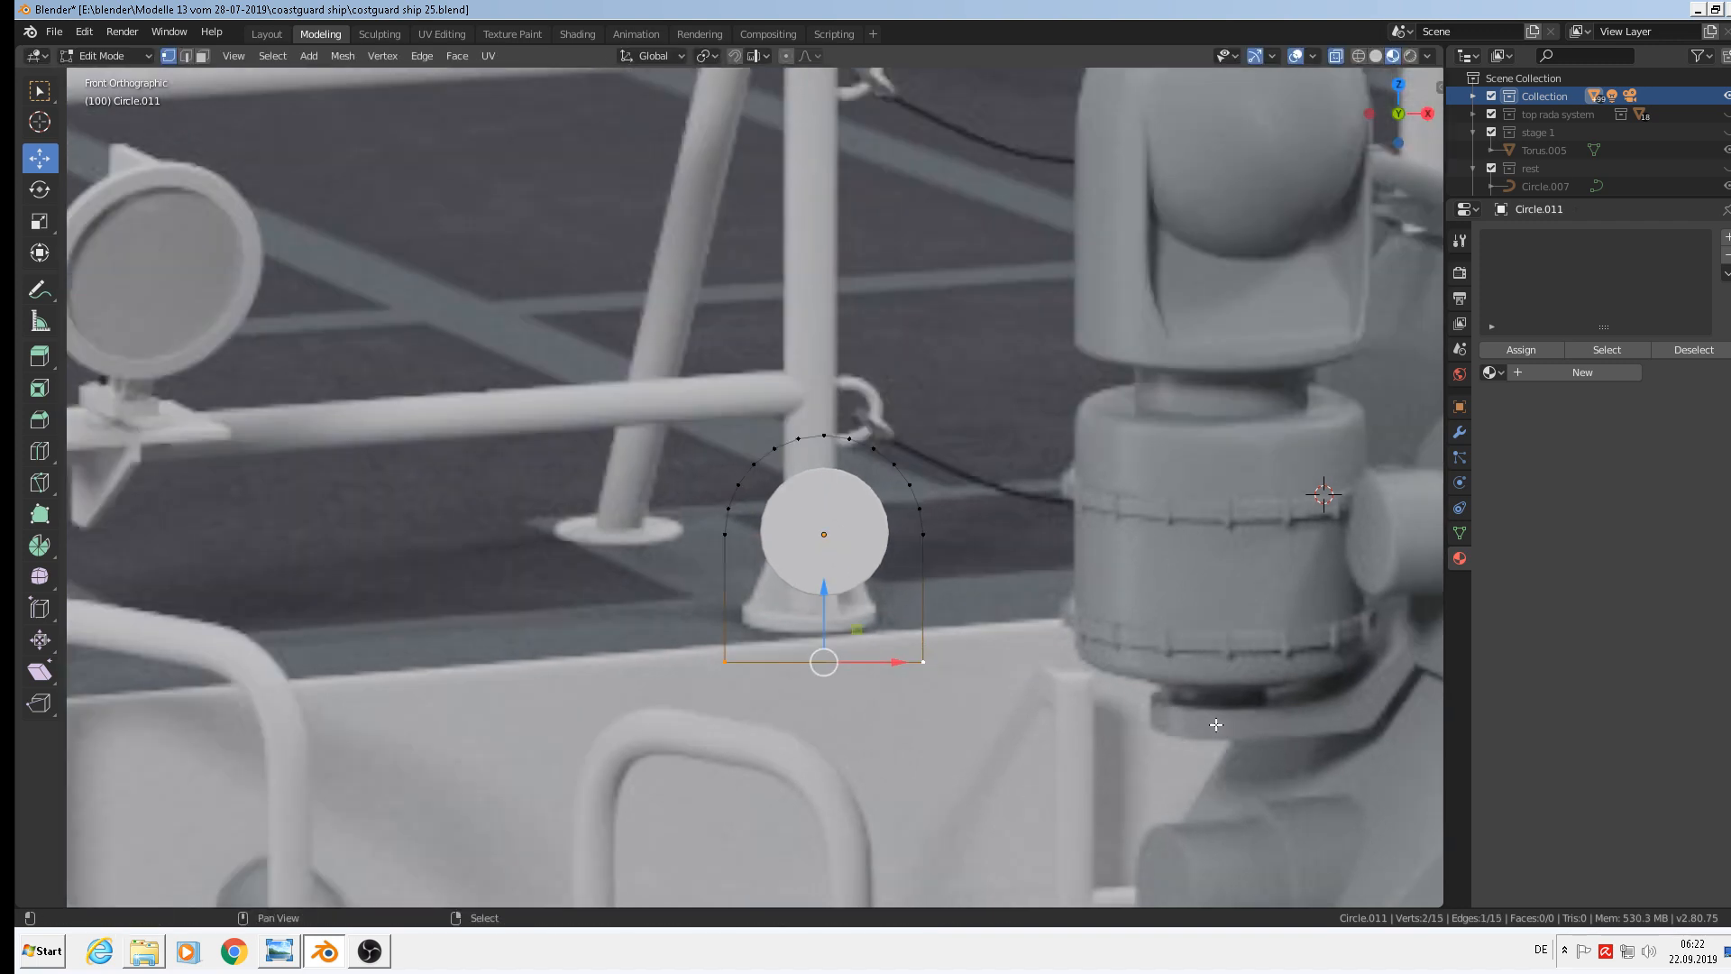
{"action": "middle_click_drag", "start_coordinate": [1204, 714], "coordinate": [759, 654], "text": "shift"}
{"action": "key", "text": "a"}
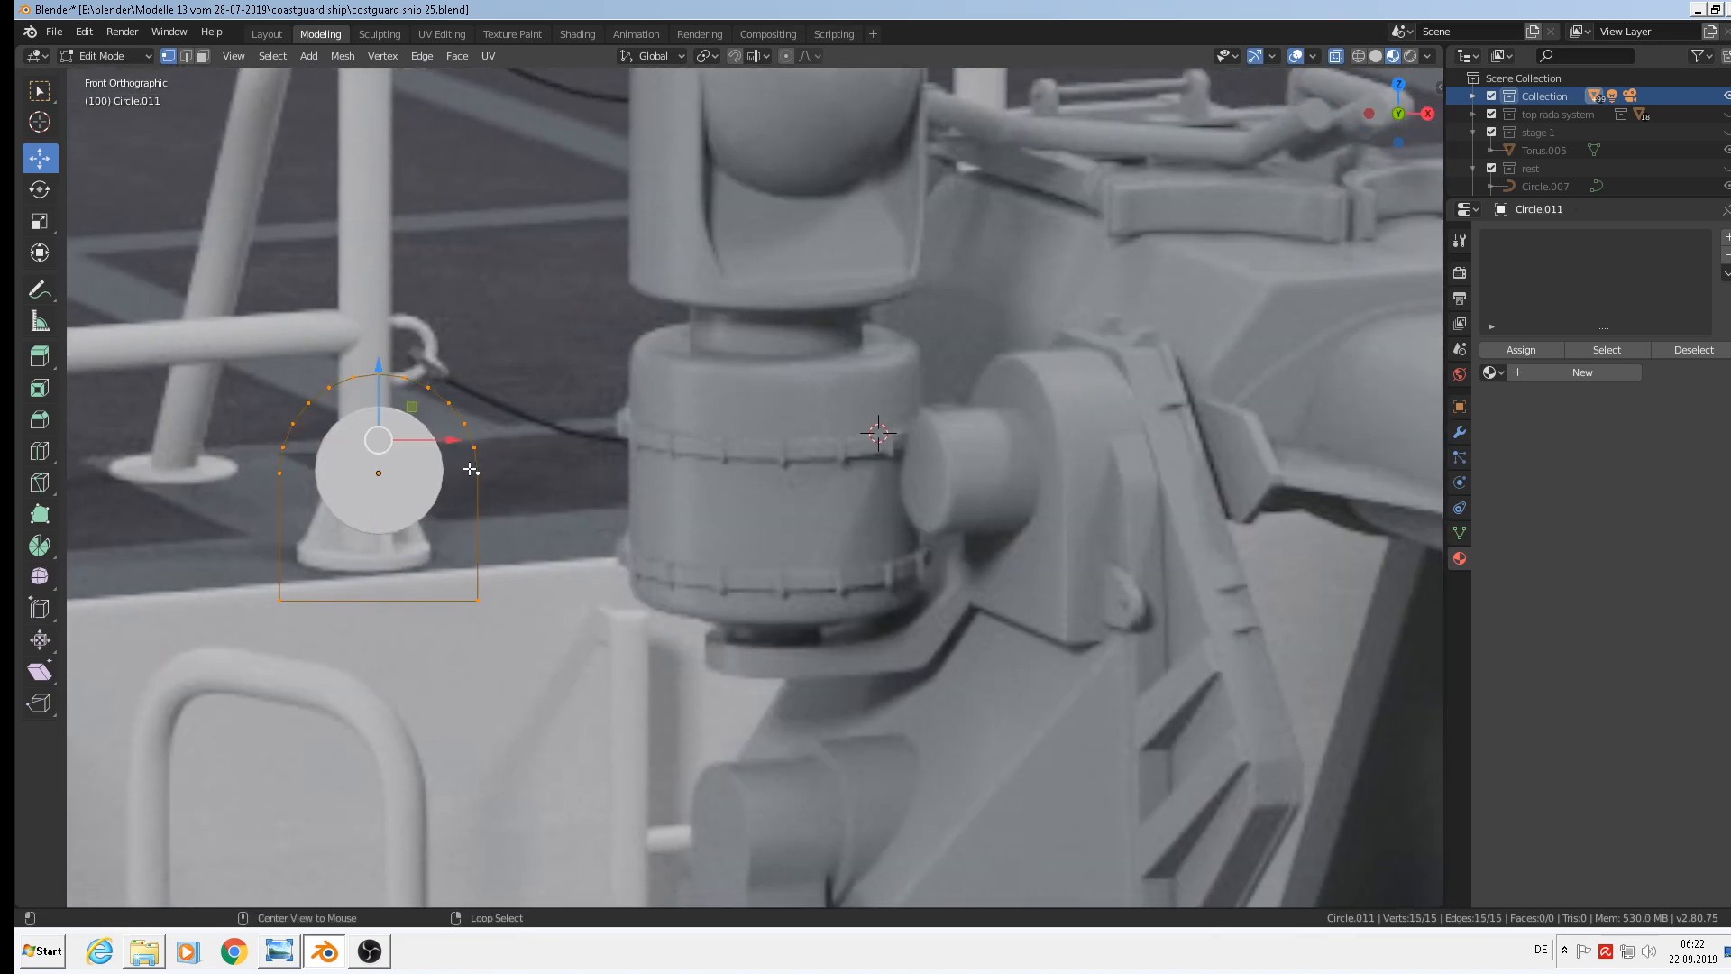
{"action": "key", "text": "f"}
{"action": "middle_click_drag", "start_coordinate": [595, 552], "coordinate": [467, 603]}
{"action": "left_click_drag", "start_coordinate": [439, 425], "coordinate": [252, 471]}
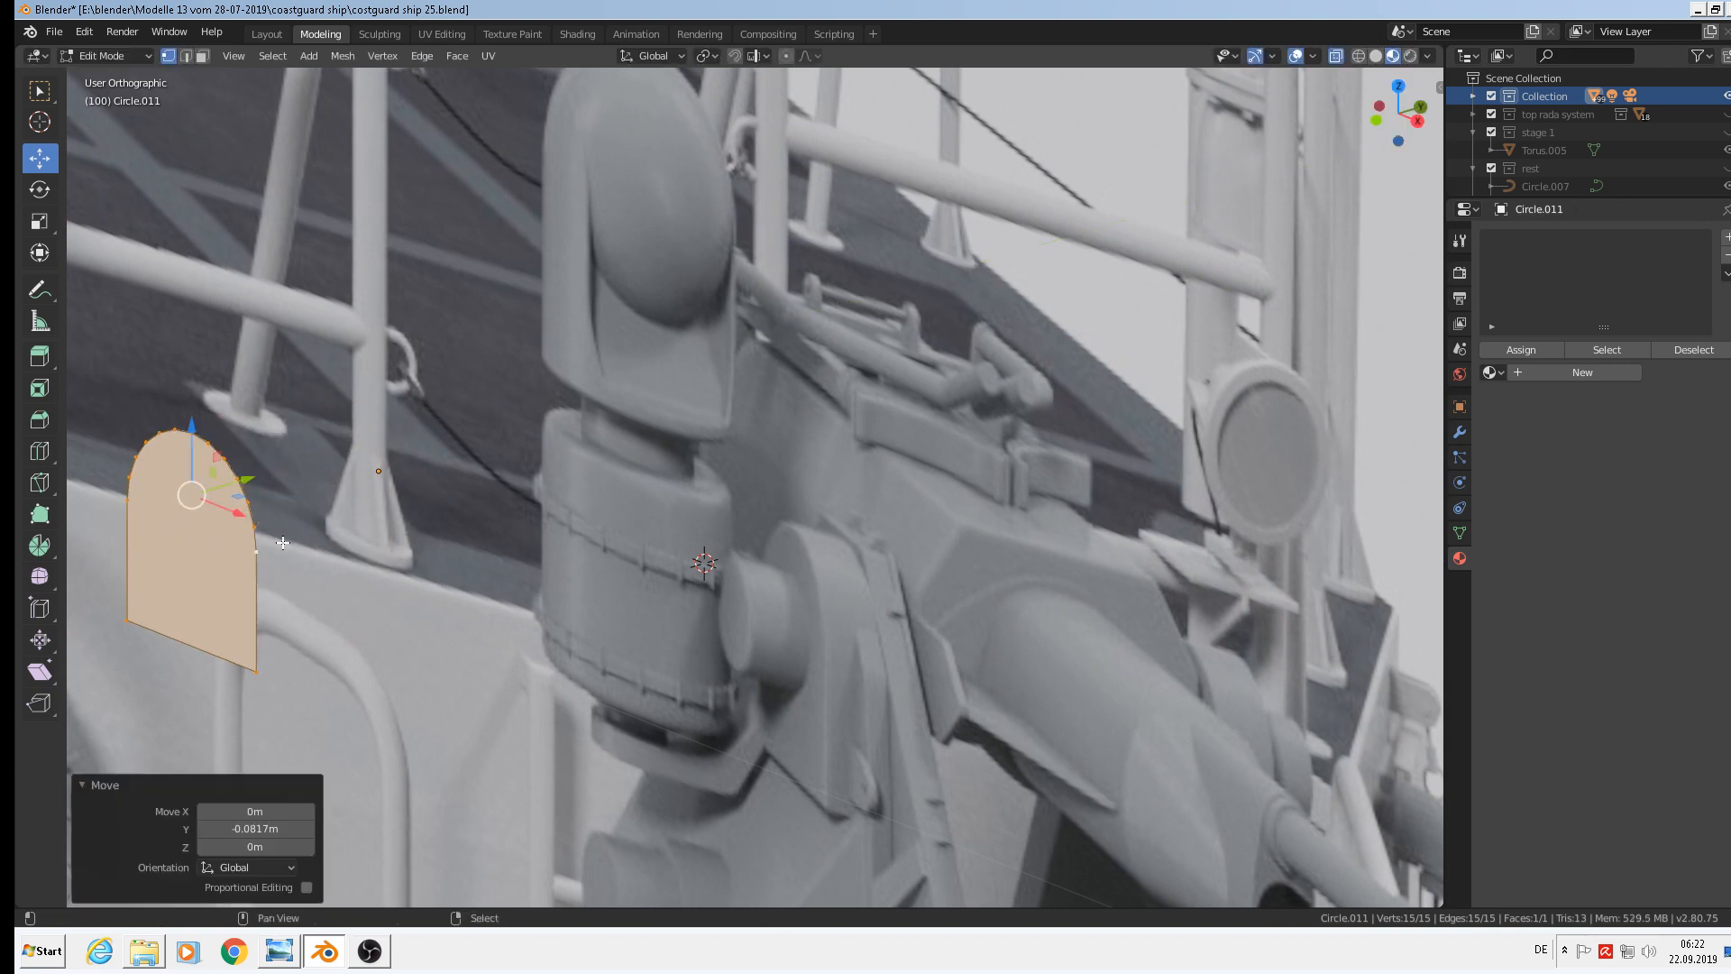
{"action": "middle_click_drag", "start_coordinate": [366, 579], "coordinate": [776, 466], "text": "shift"}
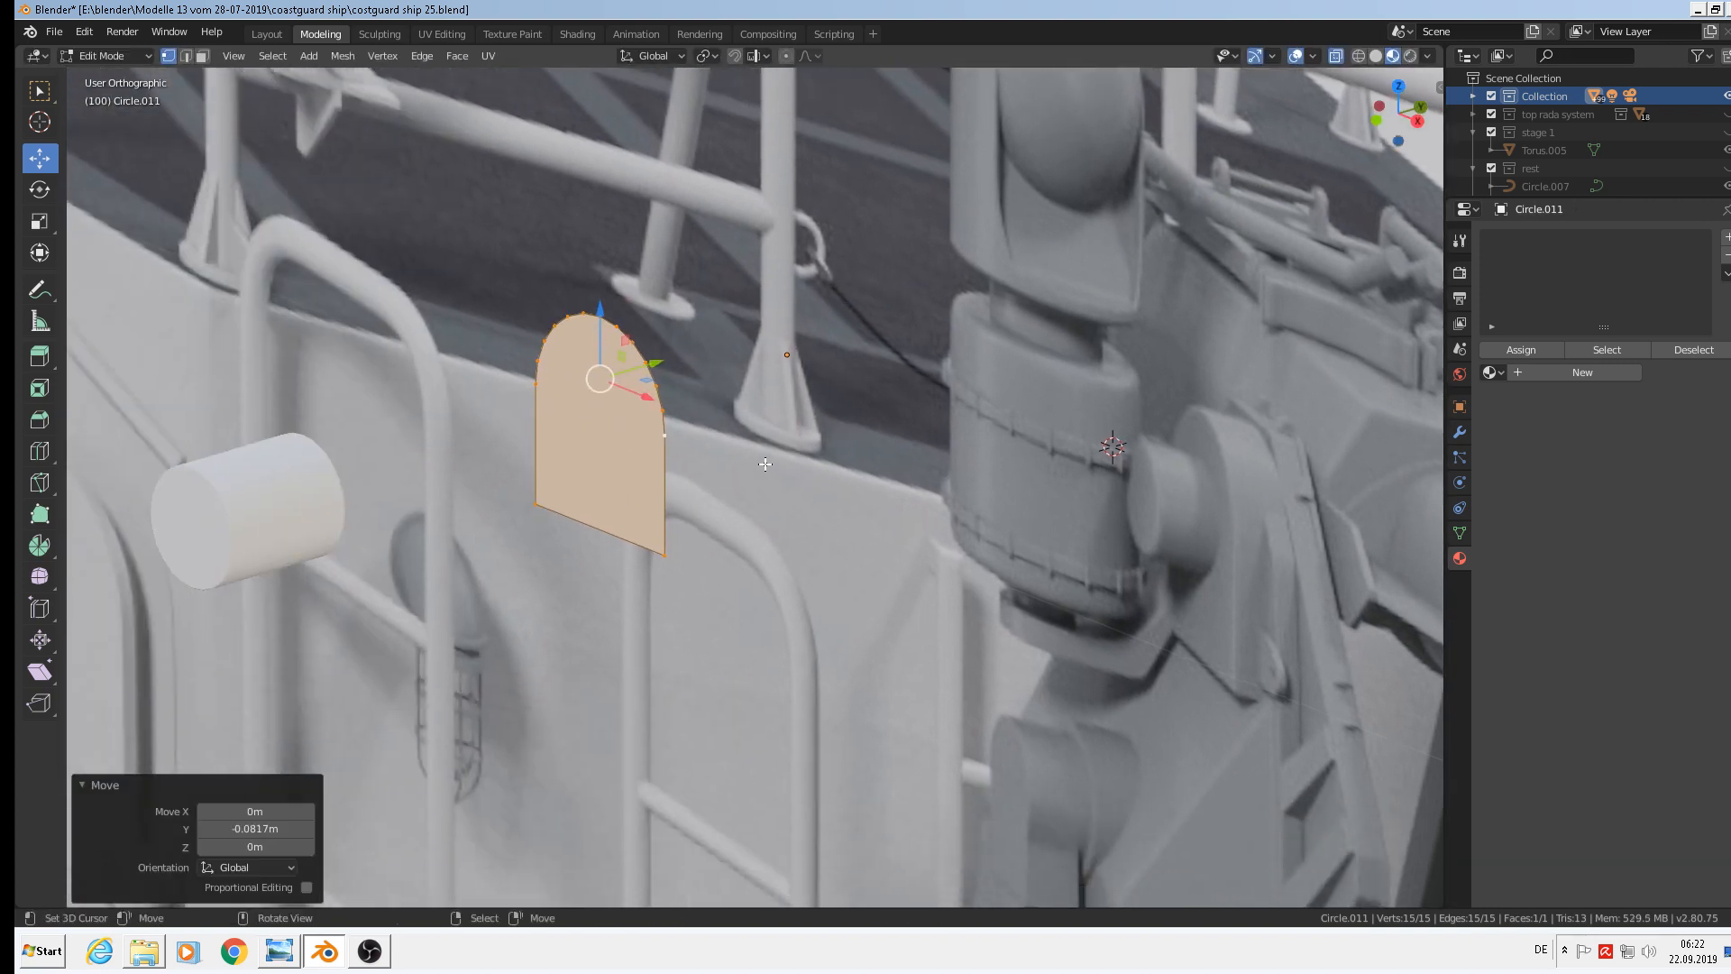
Extrude the arch face about 0.02 m along Y to give the plate thickness
{"action": "key", "text": "e"}
{"action": "right_click", "coordinate": [763, 453]}
{"action": "key", "text": "g"}
{"action": "key", "text": "y"}
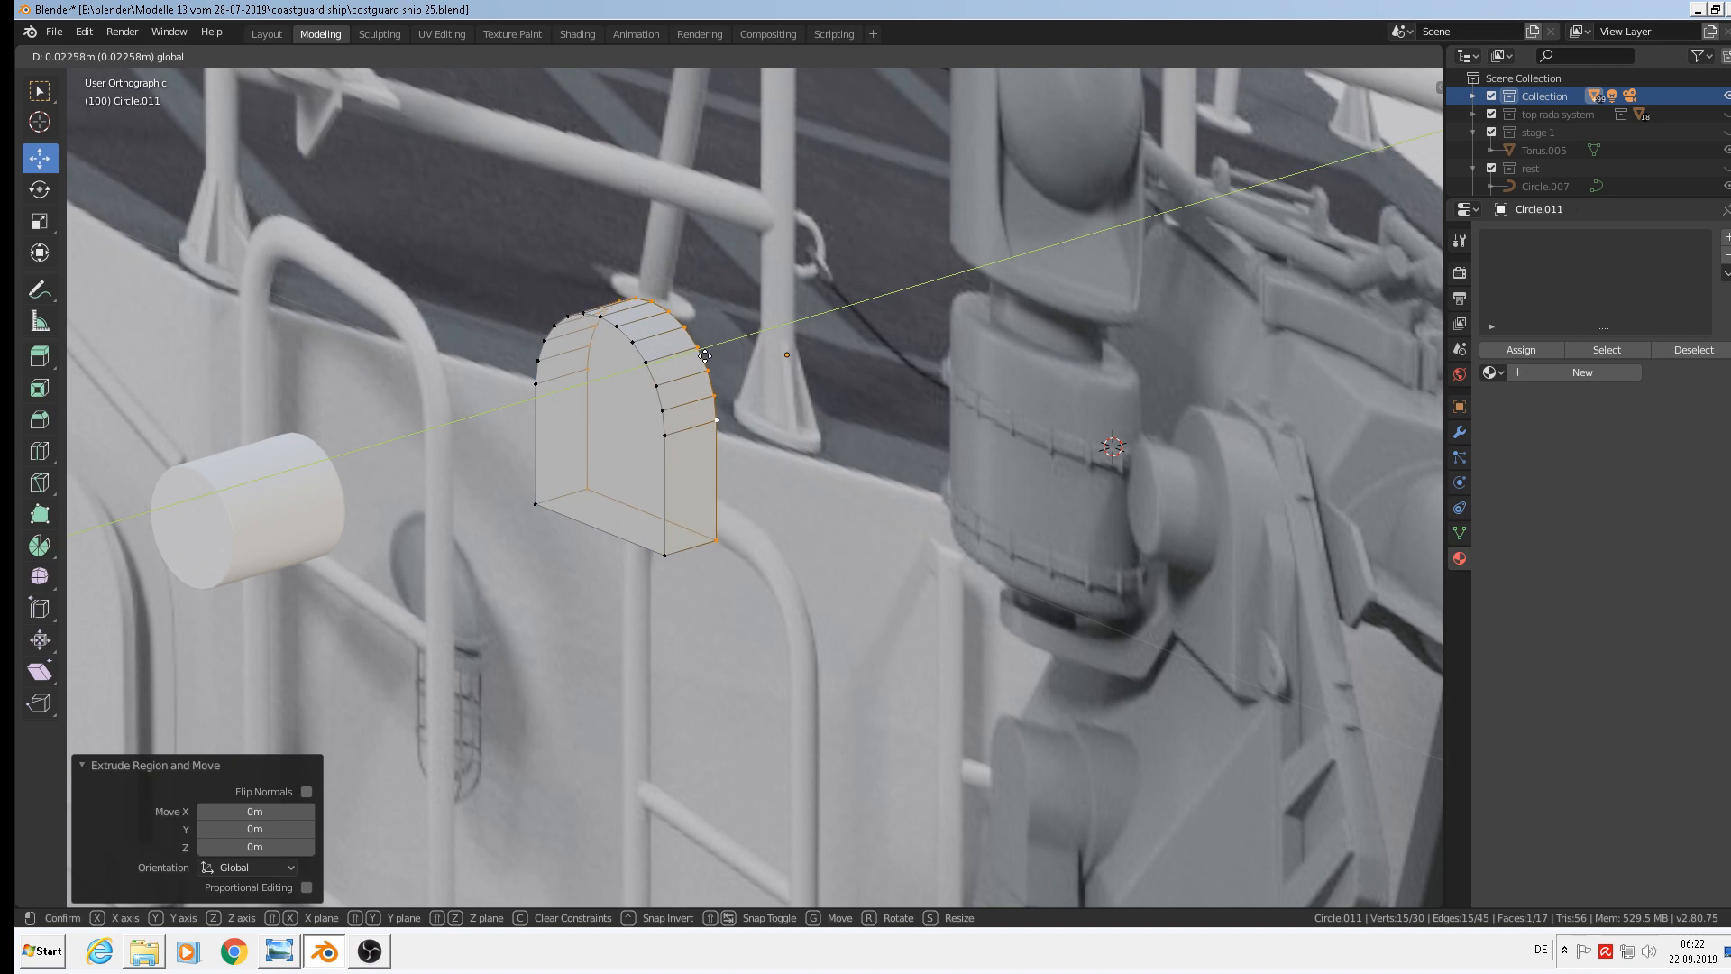
{"action": "left_click", "coordinate": [704, 357]}
Bevel the front edge loop of the arched plate with one narrow segment and return to Object Mode
{"action": "scroll", "coordinate": [699, 388], "scroll_direction": "up", "scroll_amount": 2}
{"action": "right_click", "coordinate": [642, 406], "text": "alt"}
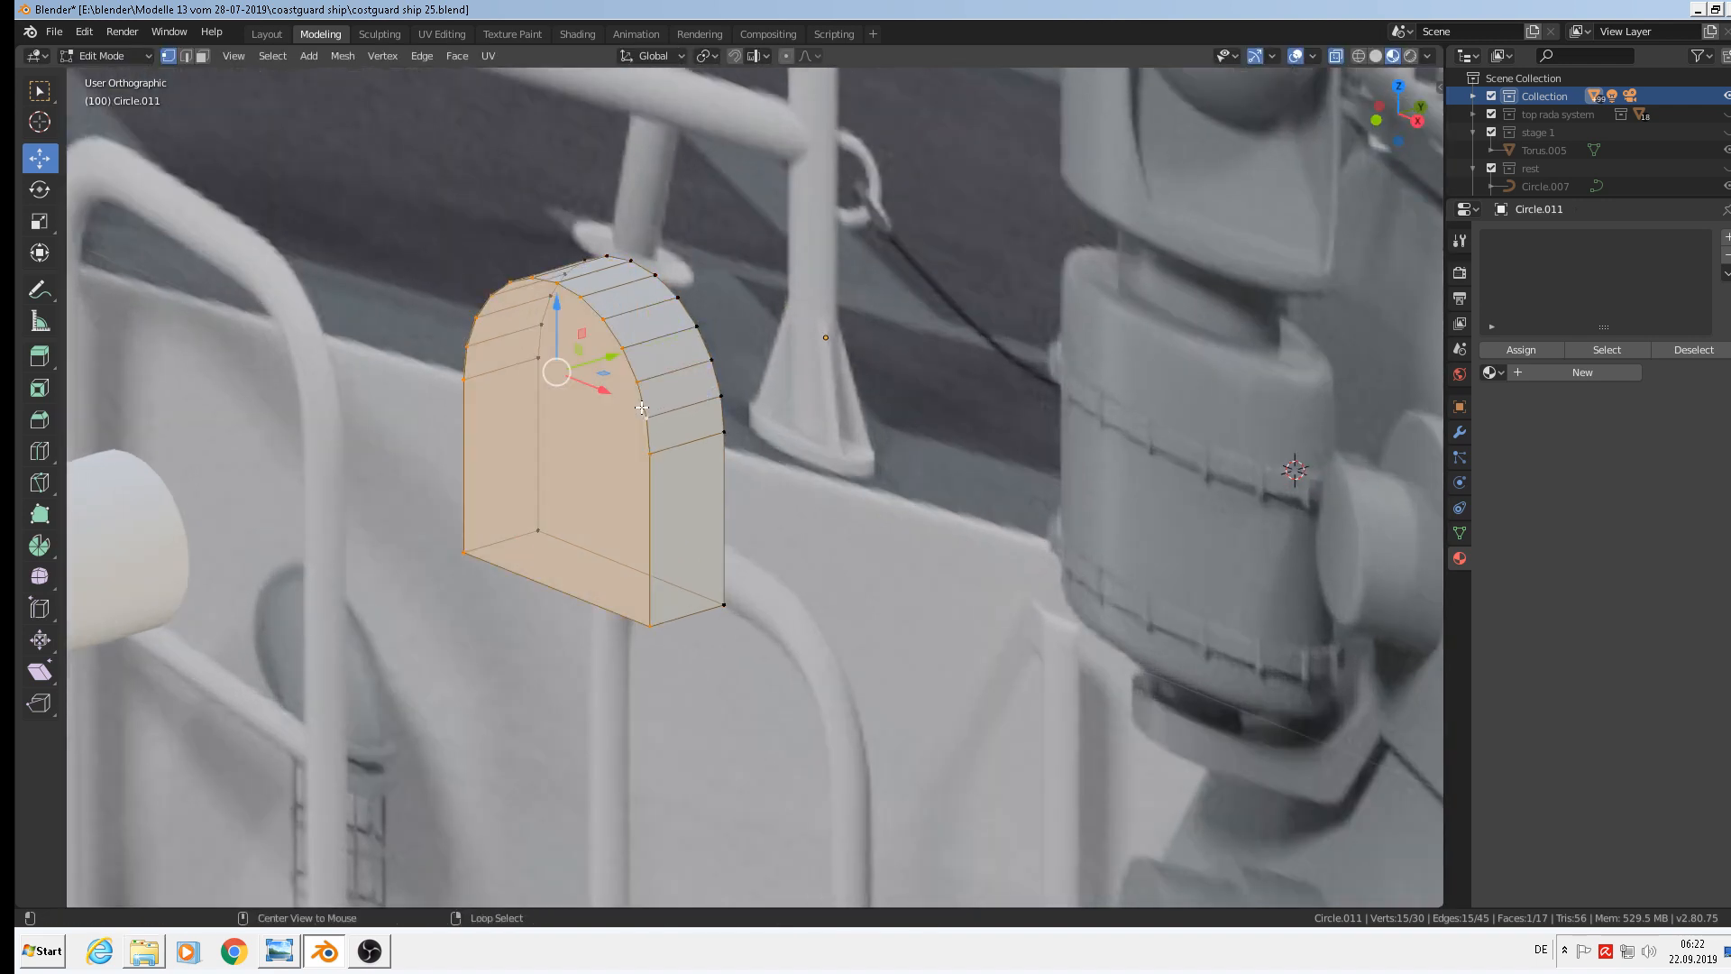
{"action": "key", "text": "ctrl+b"}
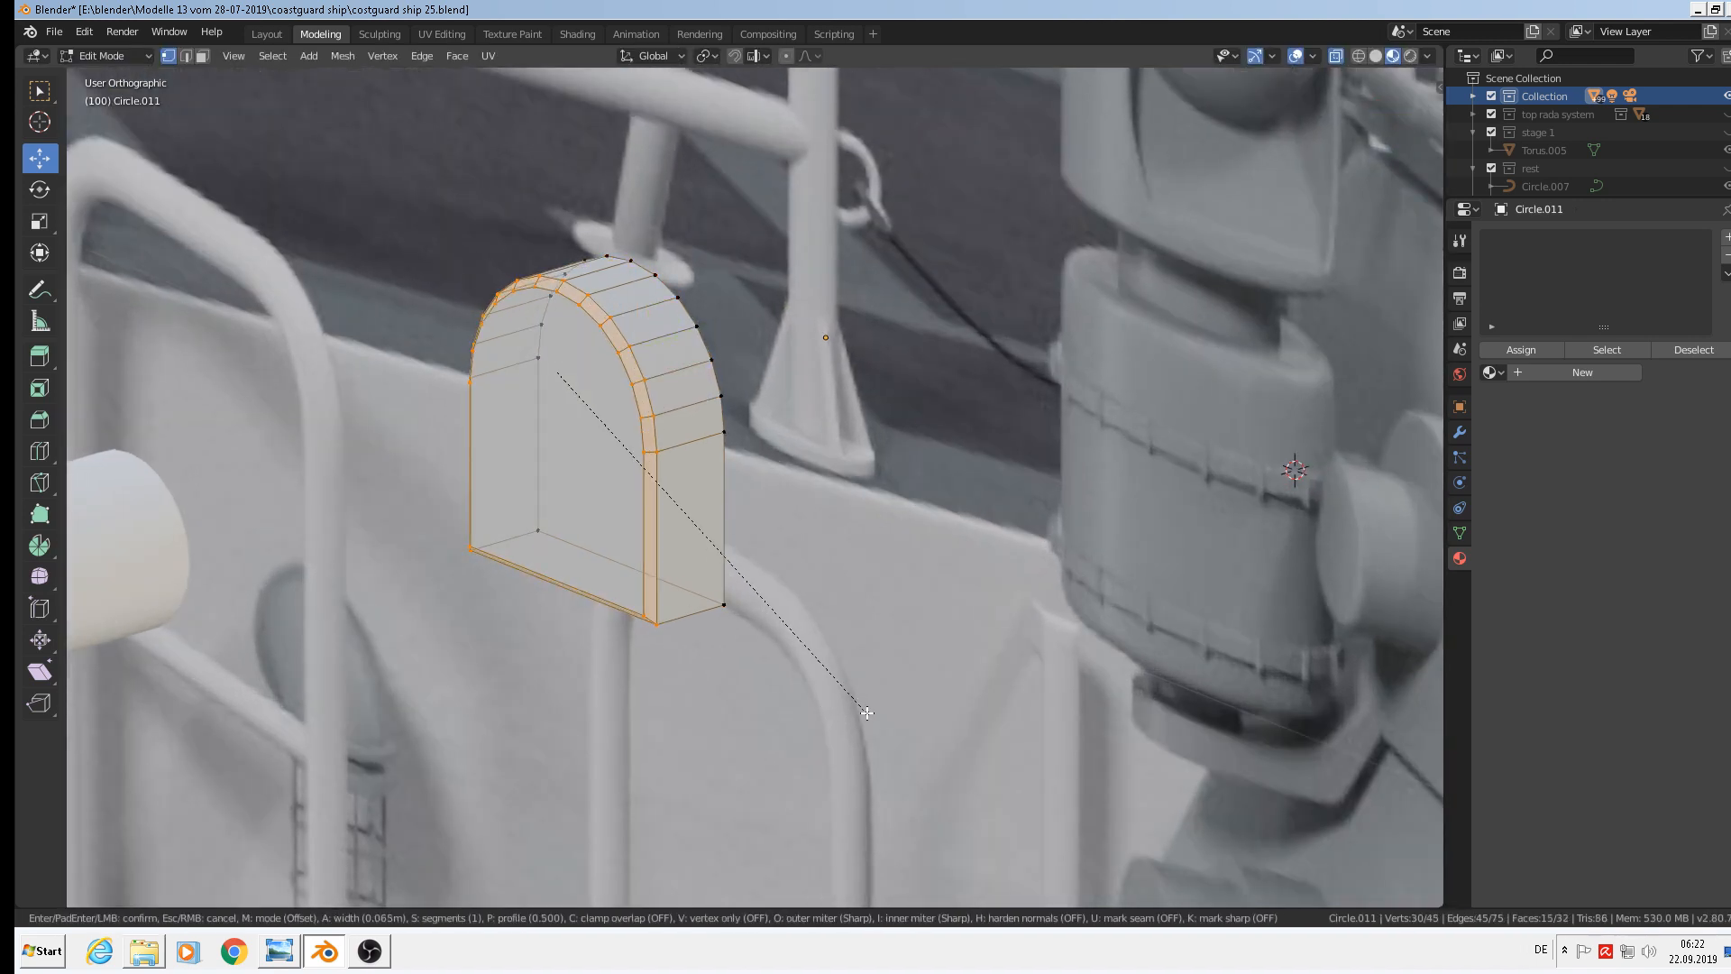
{"action": "left_click", "coordinate": [866, 712]}
{"action": "key", "text": "Tab"}
Shade the arched plate smooth and move it about 0.15 m along negative Y onto the end of the cylinder
{"action": "middle_click_drag", "start_coordinate": [849, 705], "coordinate": [788, 608]}
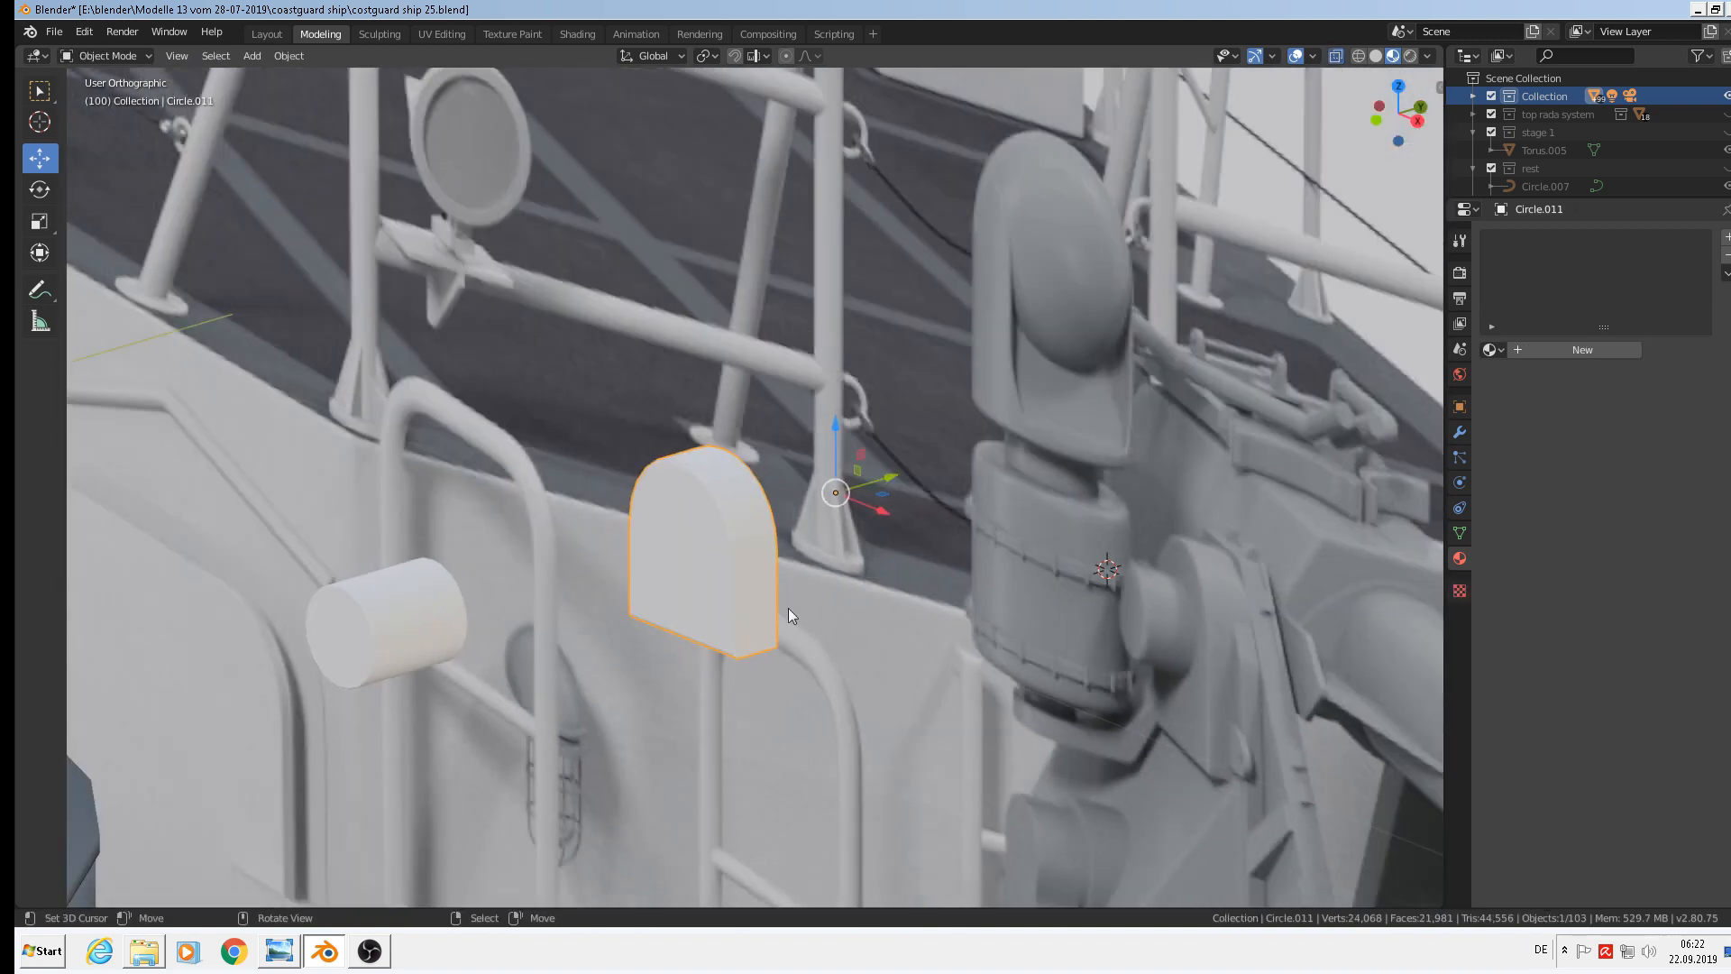
{"action": "left_click", "coordinate": [294, 59]}
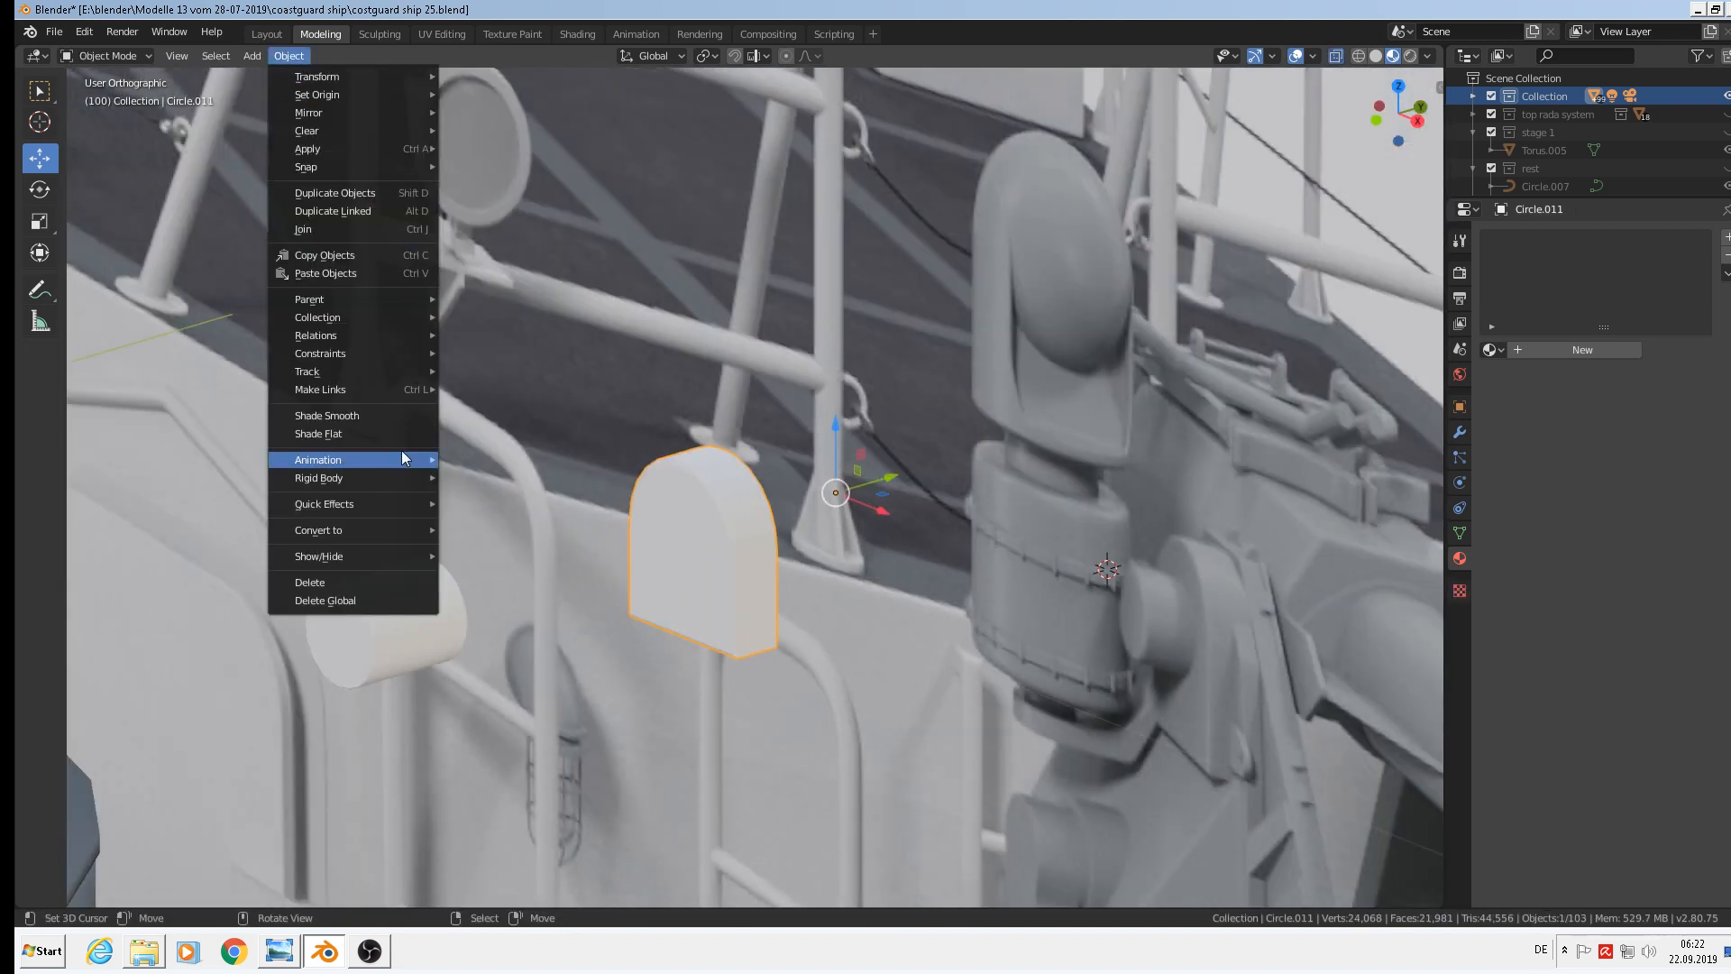
{"action": "left_click", "coordinate": [375, 416]}
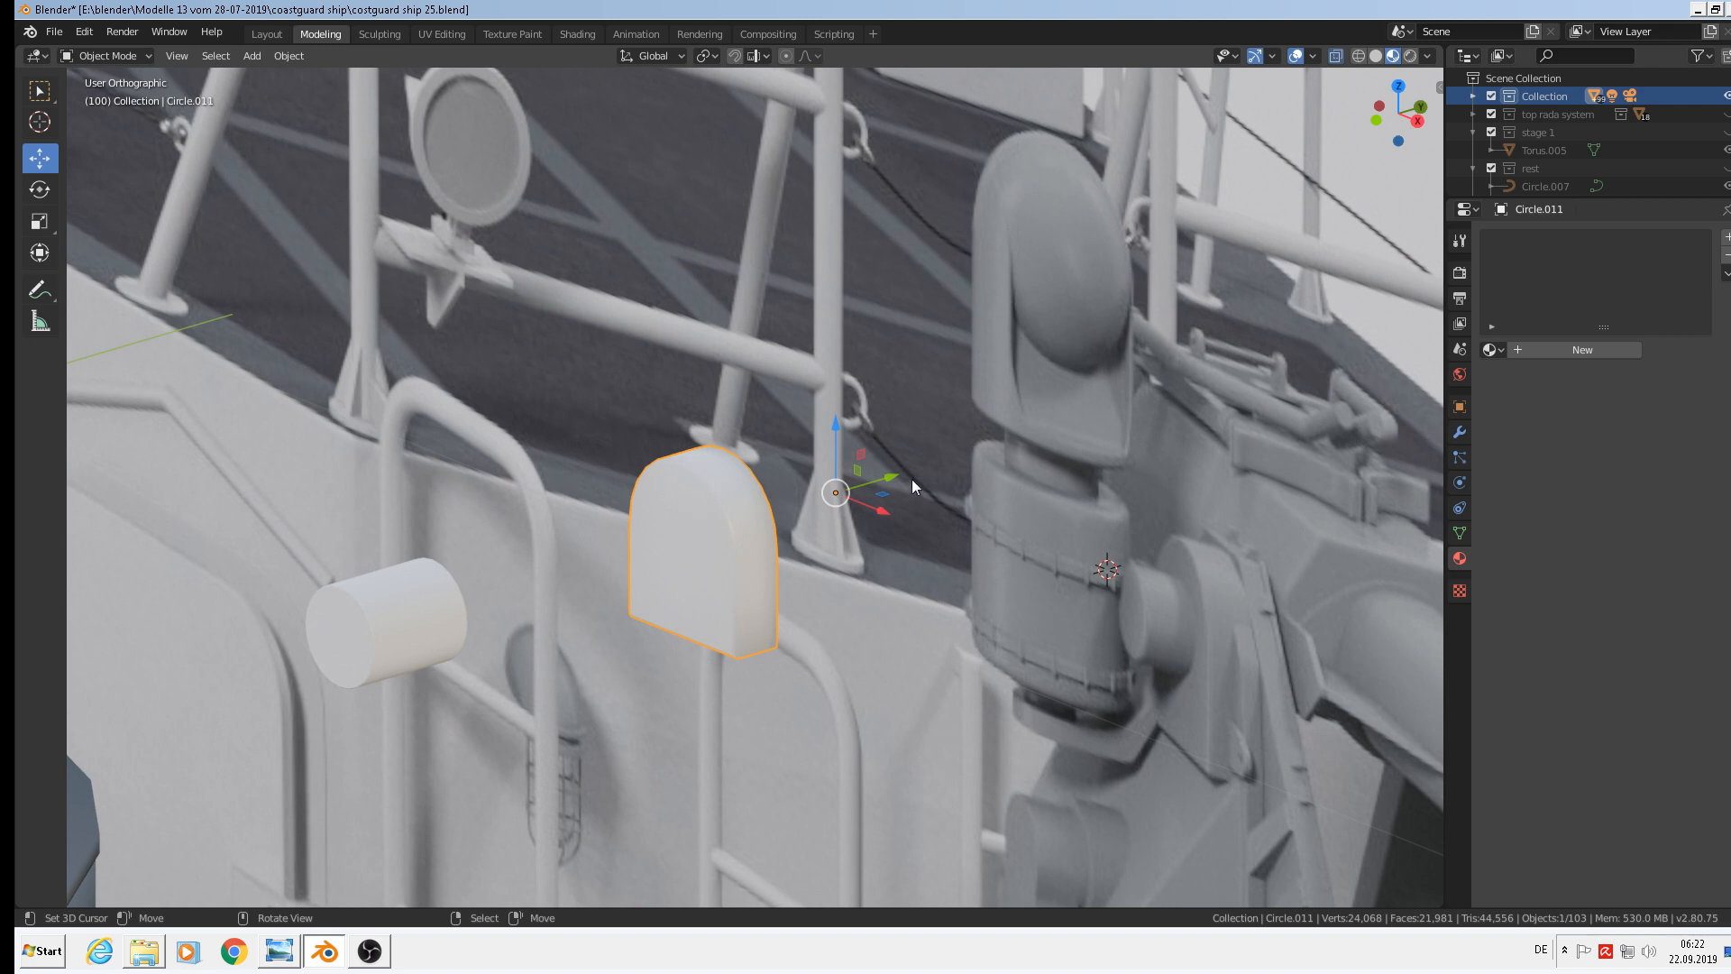
{"action": "key", "text": "g"}
{"action": "key", "text": "y"}
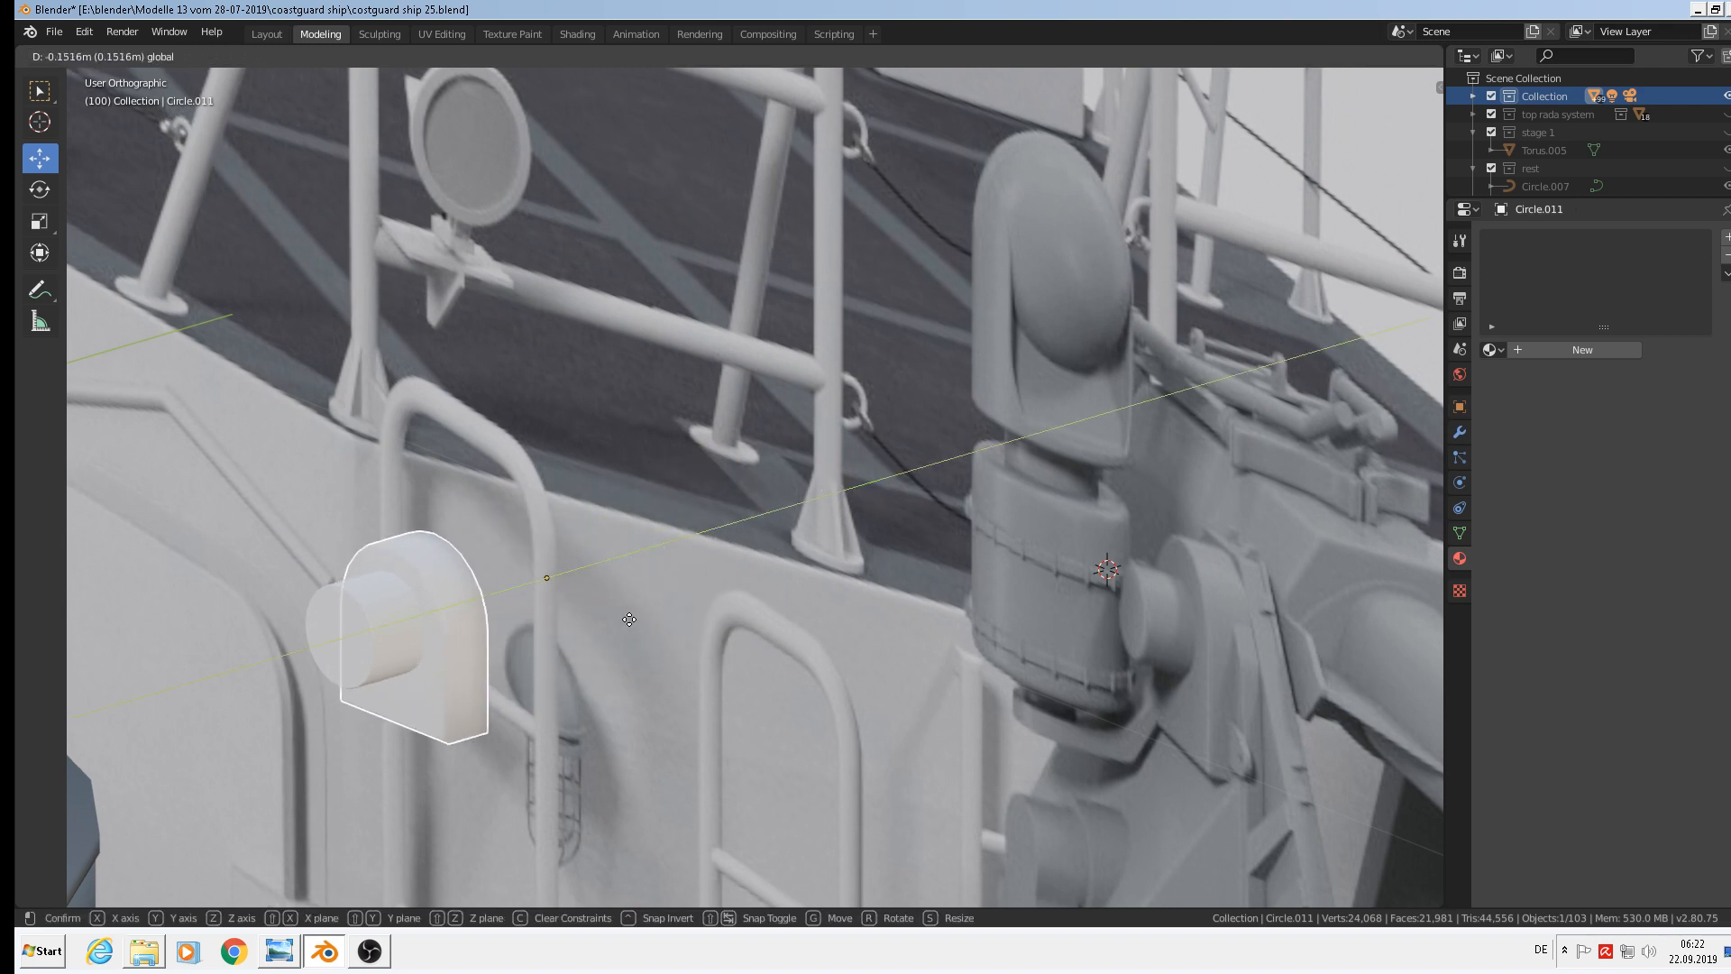
{"action": "left_click", "coordinate": [637, 625]}
Join the arched plate and the cylinder into one object
{"action": "scroll", "coordinate": [636, 624], "scroll_direction": "down", "scroll_amount": 4}
{"action": "left_click", "coordinate": [476, 664], "text": "shift"}
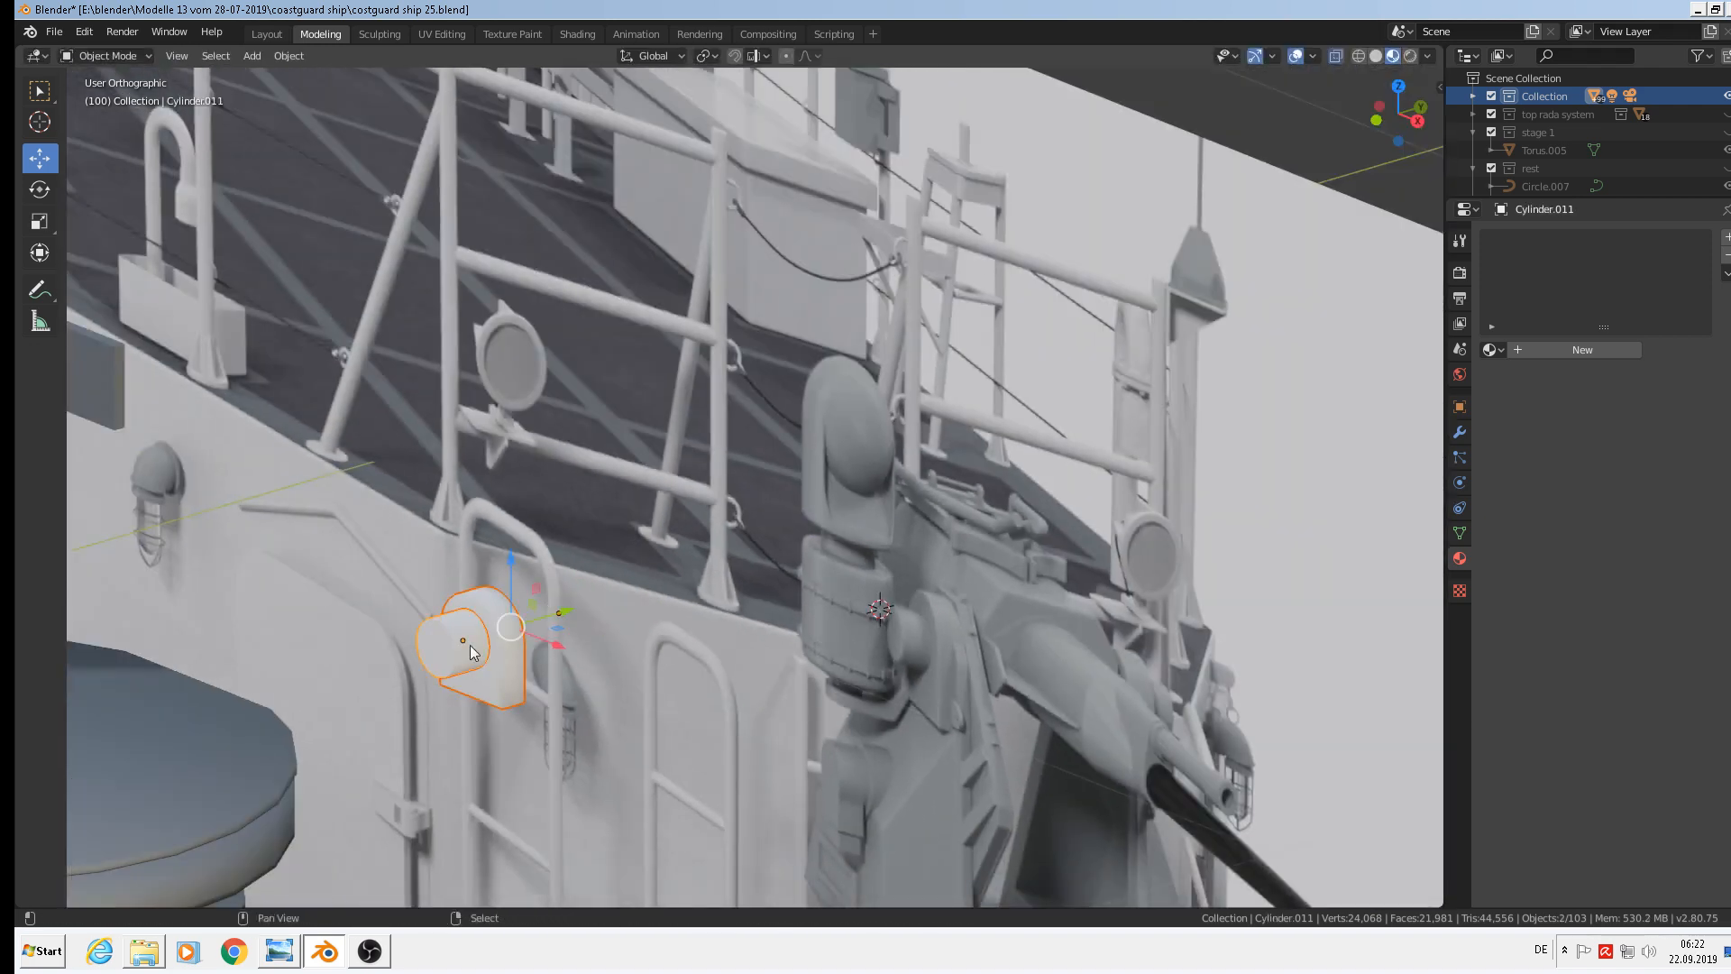
{"action": "left_click", "coordinate": [287, 59]}
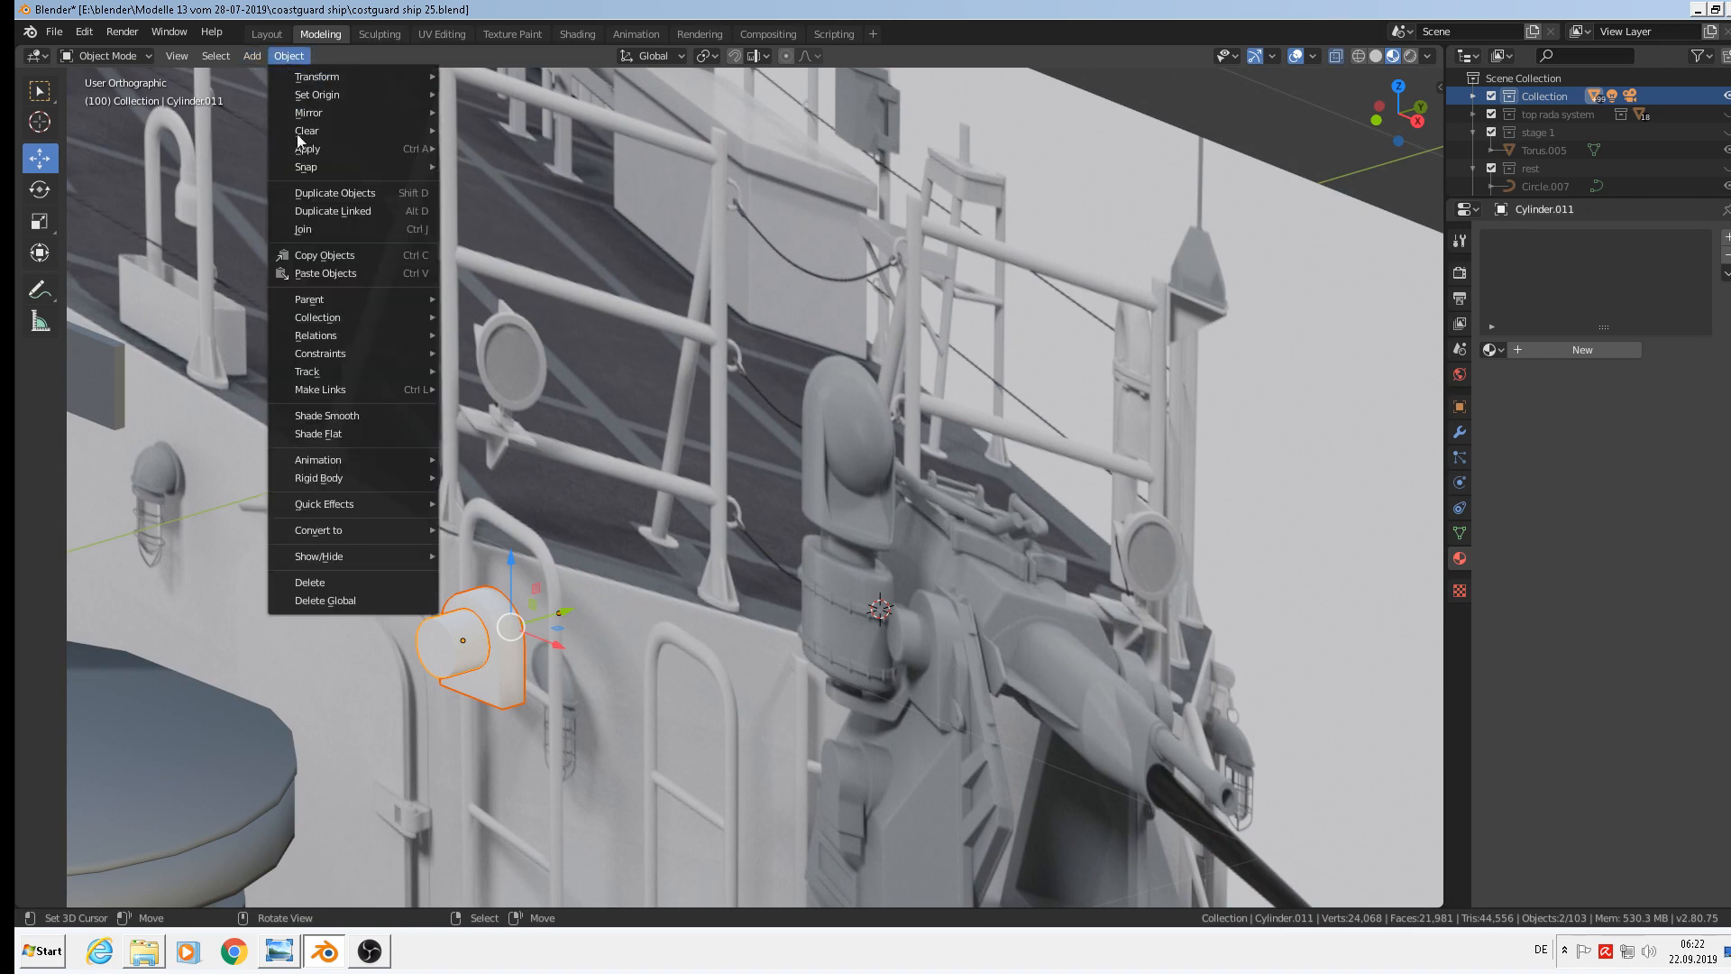
{"action": "left_click", "coordinate": [321, 229]}
Assign the existing light gray metal material to the joined plate and cylinder
{"action": "scroll", "coordinate": [721, 576], "scroll_direction": "down", "scroll_amount": 5}
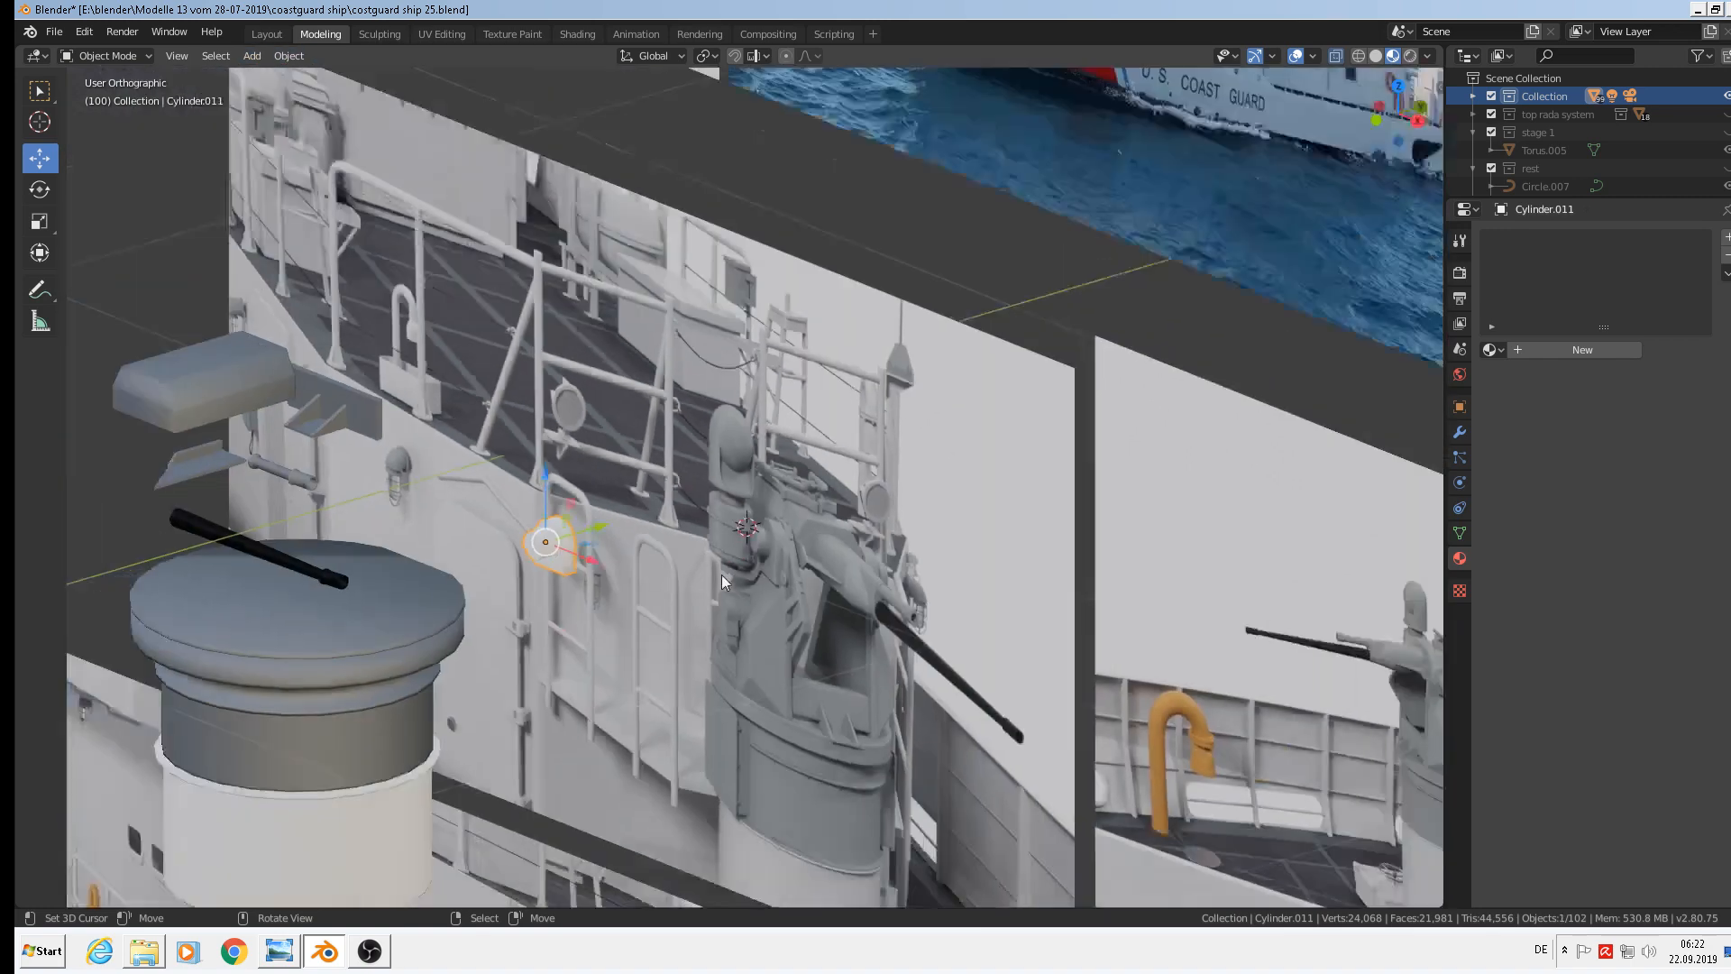
{"action": "key", "text": "KP_1"}
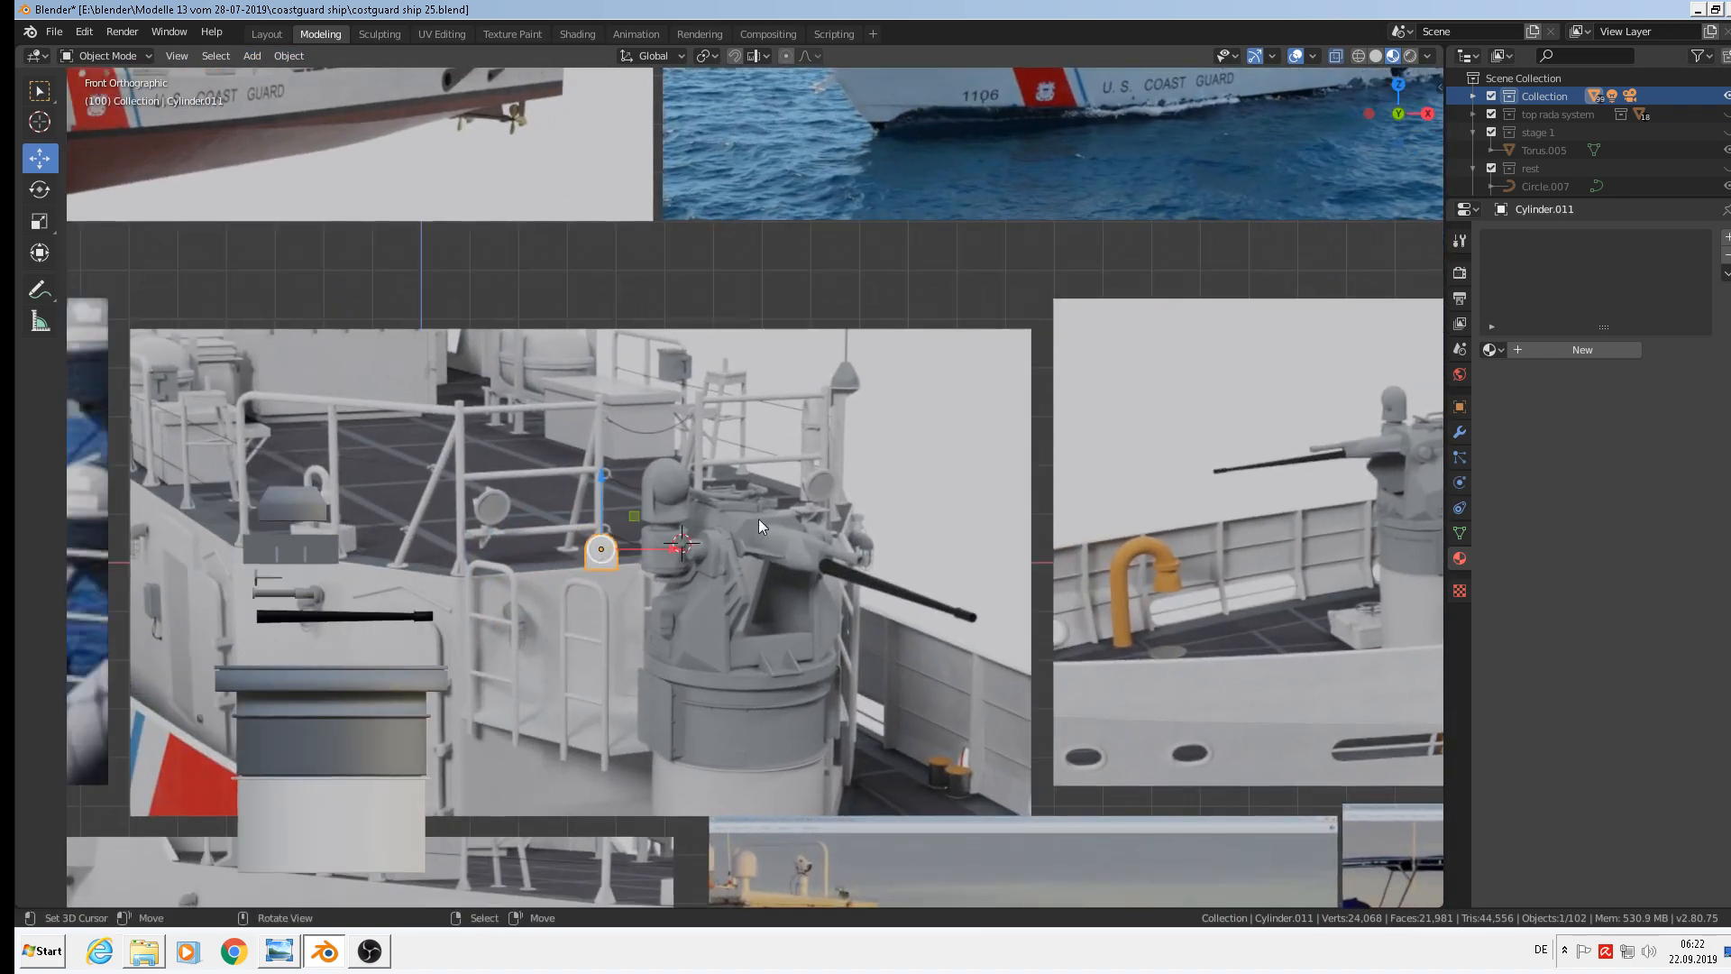
{"action": "left_click", "coordinate": [1492, 350]}
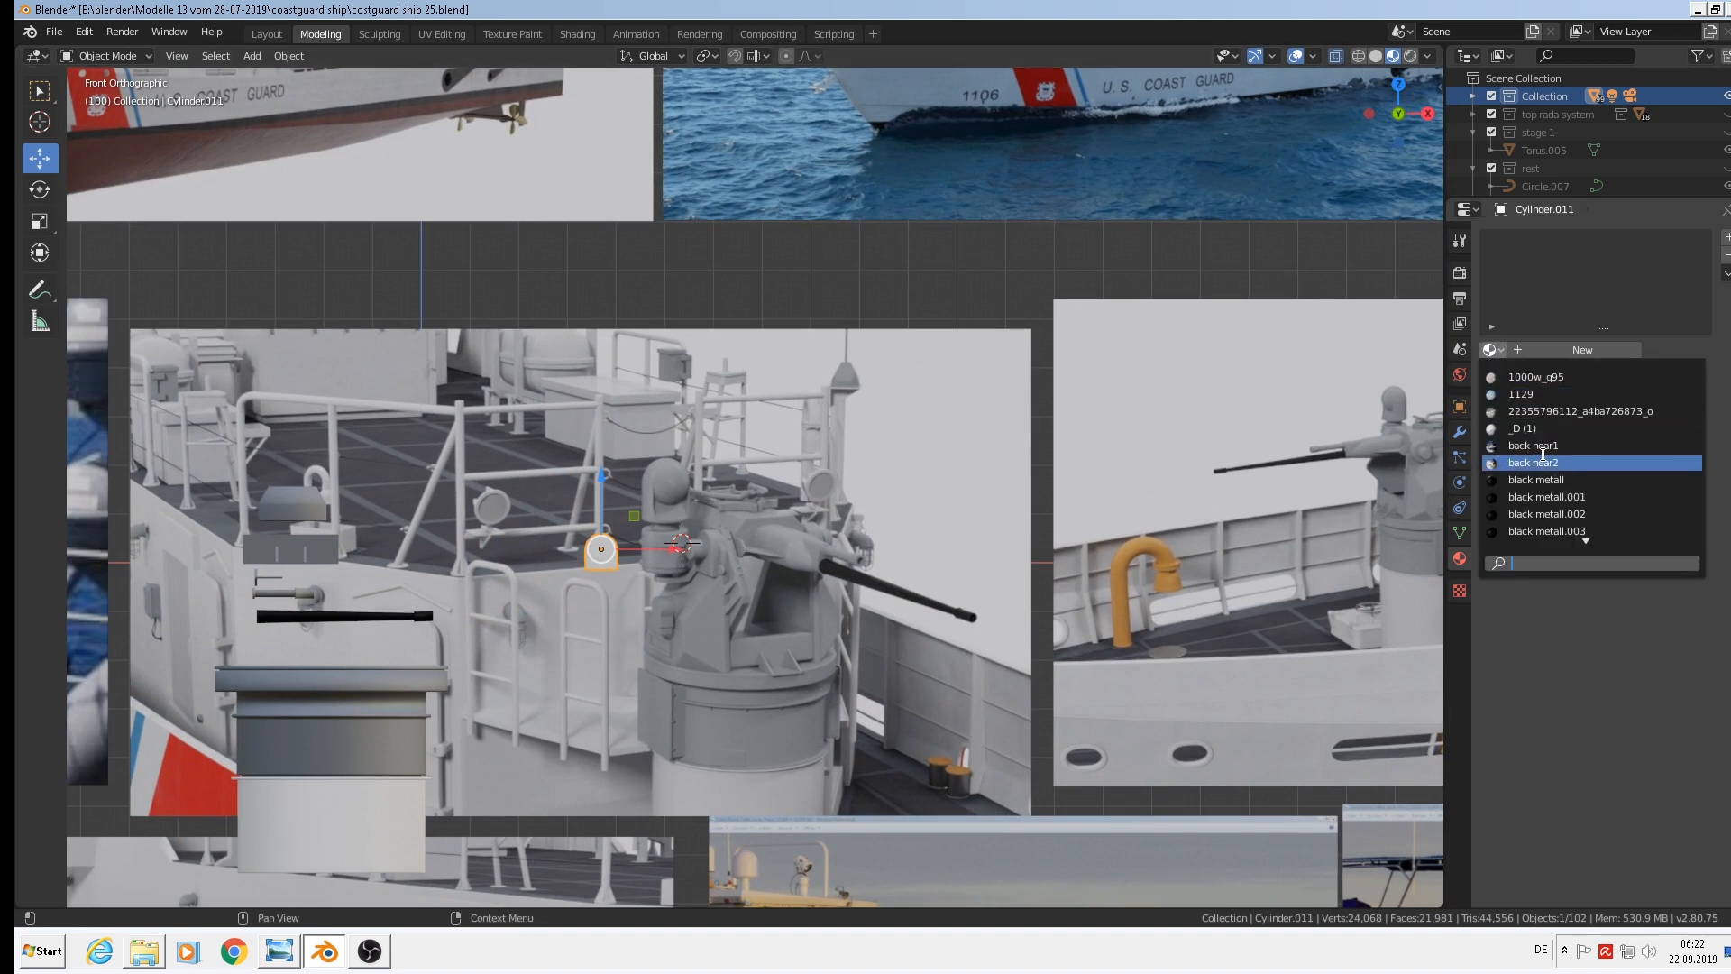
{"action": "type", "text": "ligh"}
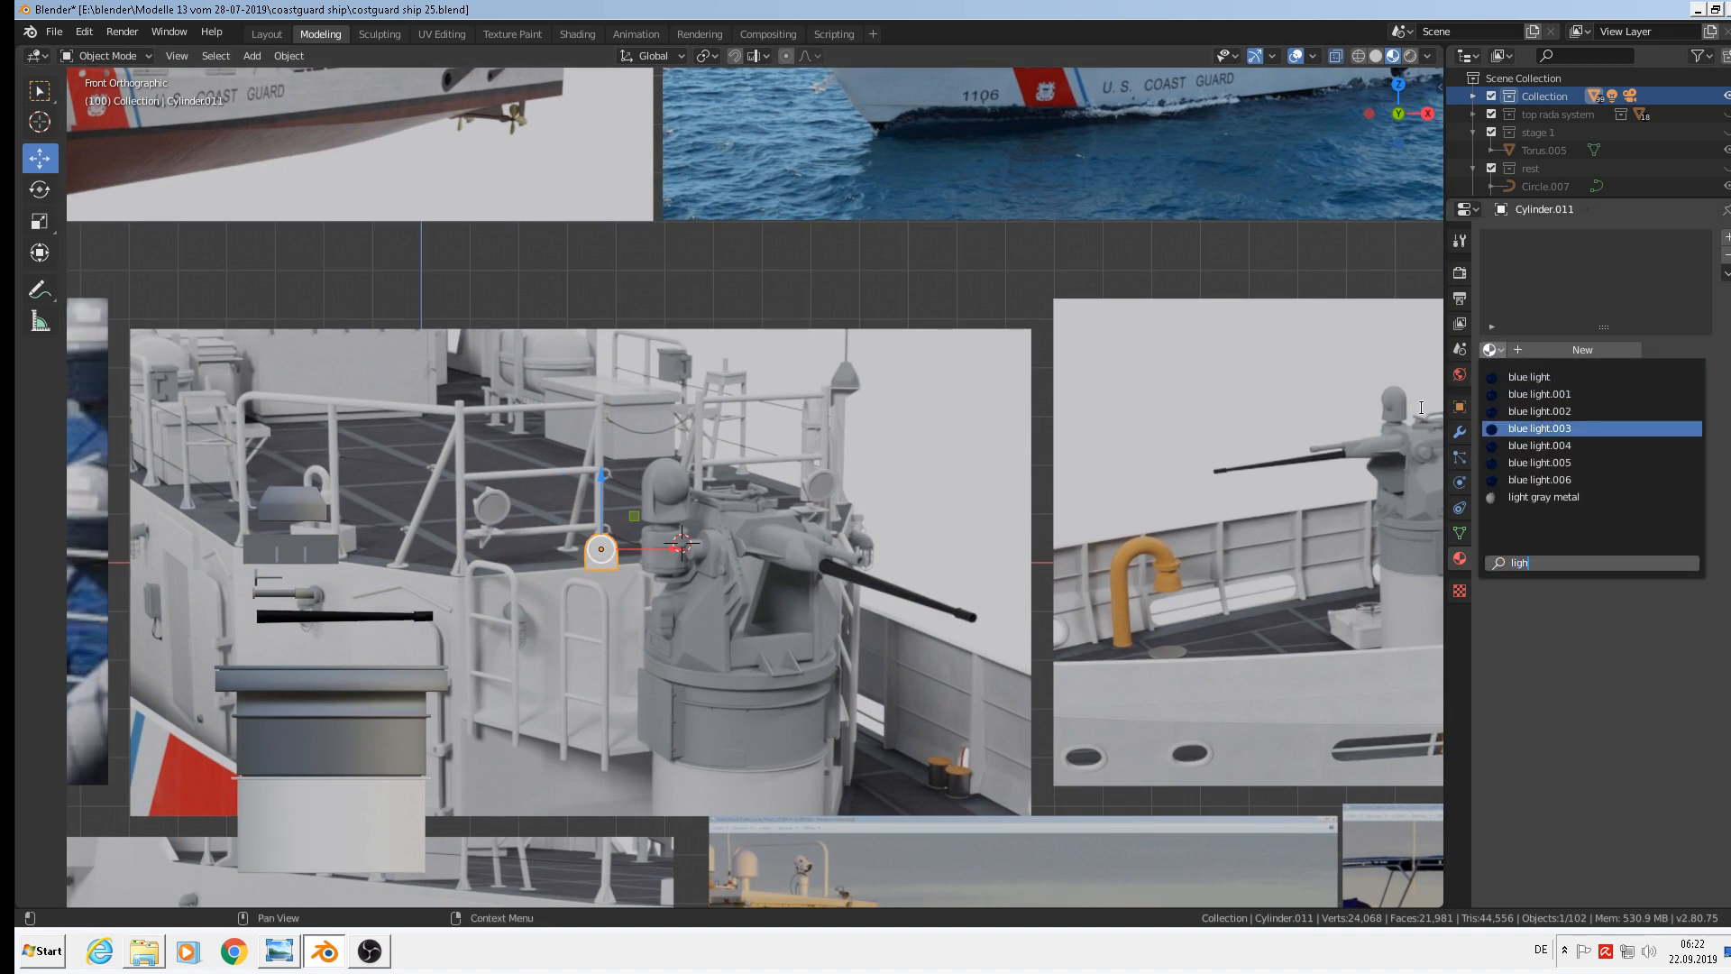
{"action": "left_click", "coordinate": [1544, 497]}
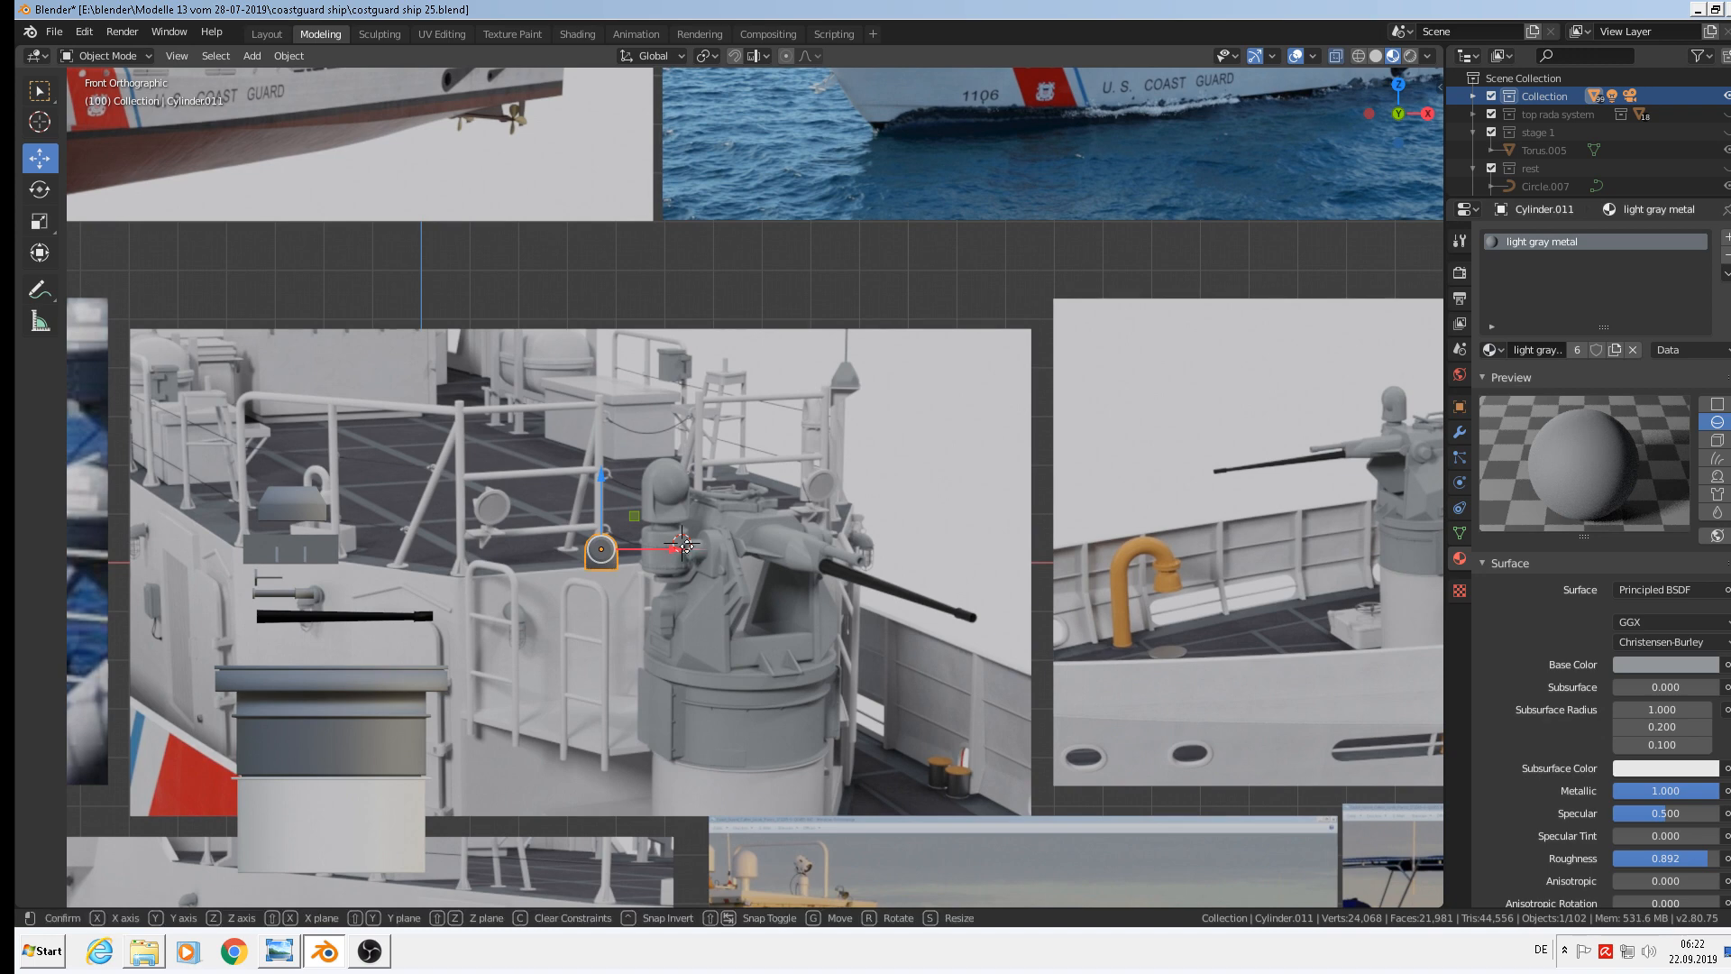
Move the joined plate and cylinder about 0.48 m along negative X, beside the gun model being built
{"action": "left_click_drag", "start_coordinate": [672, 548], "coordinate": [446, 548]}
{"action": "scroll", "coordinate": [467, 491], "scroll_direction": "up", "scroll_amount": 2}
{"action": "scroll", "coordinate": [467, 492], "scroll_direction": "up", "scroll_amount": 4}
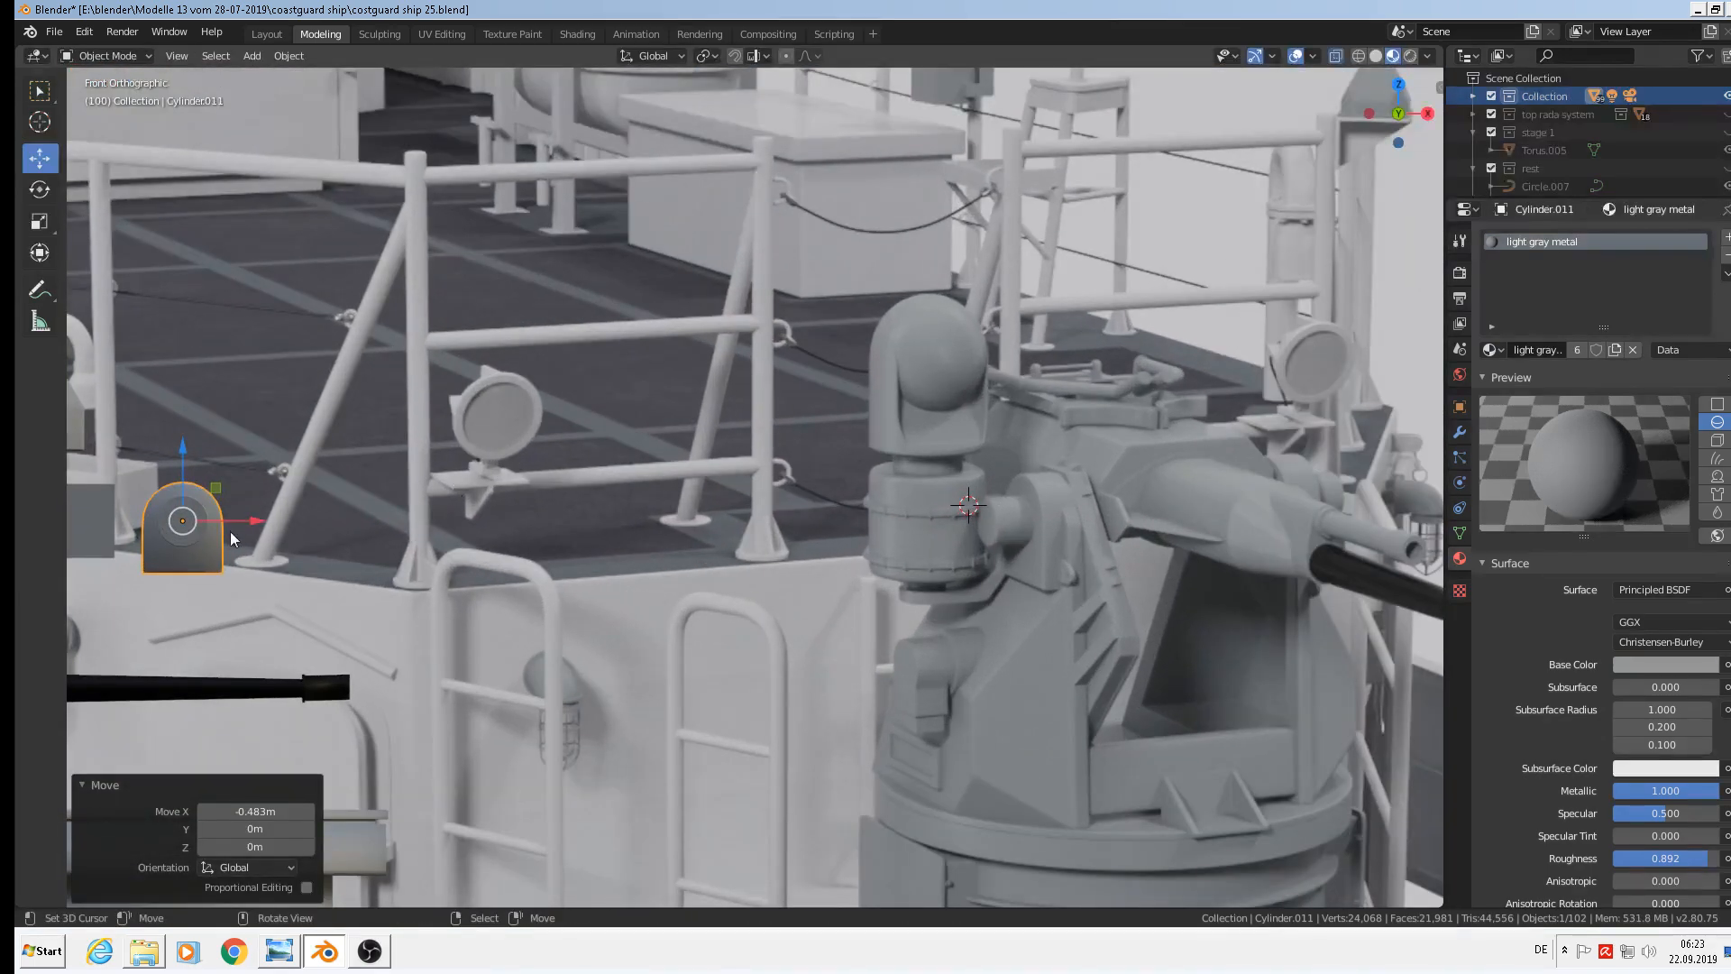
{"action": "mouse_move", "coordinate": [215, 539]}
{"action": "middle_mouse_down"}
{"action": "mouse_move", "coordinate": [110, 571]}
{"action": "mouse_move", "coordinate": [210, 545]}
{"action": "middle_mouse_up"}
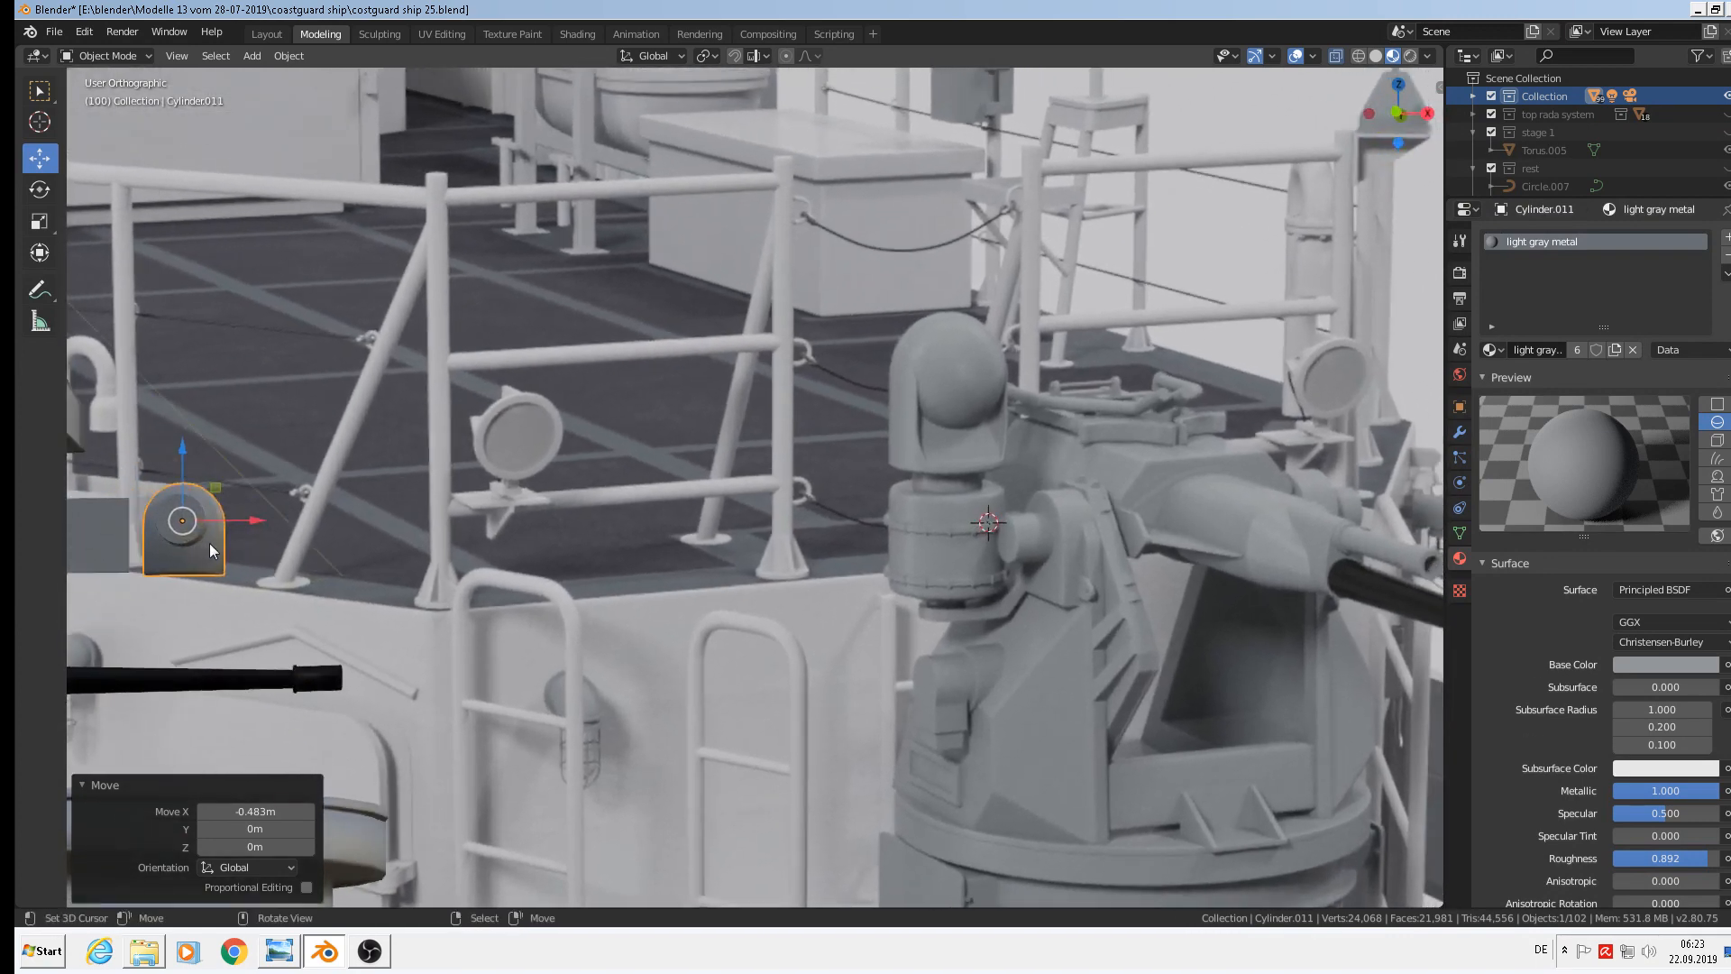
{"action": "middle_click_drag", "start_coordinate": [829, 435], "coordinate": [794, 424]}
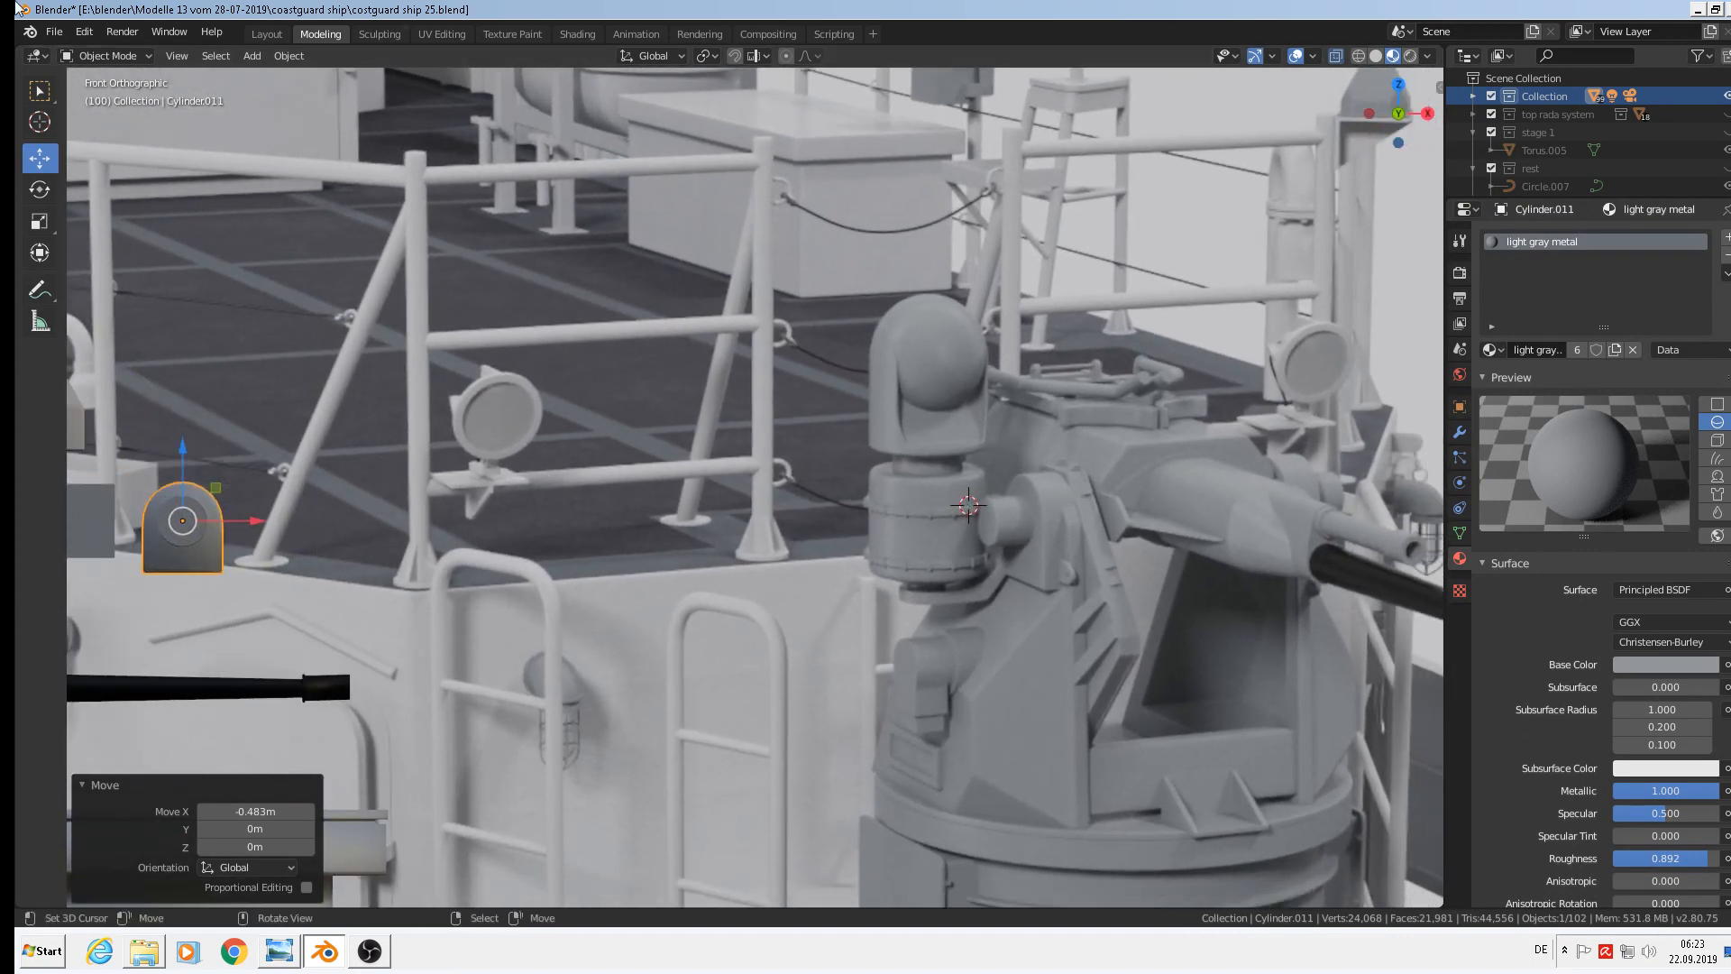
Save the scene as a new file named costguard ship 26.blend
{"action": "left_click", "coordinate": [54, 32]}
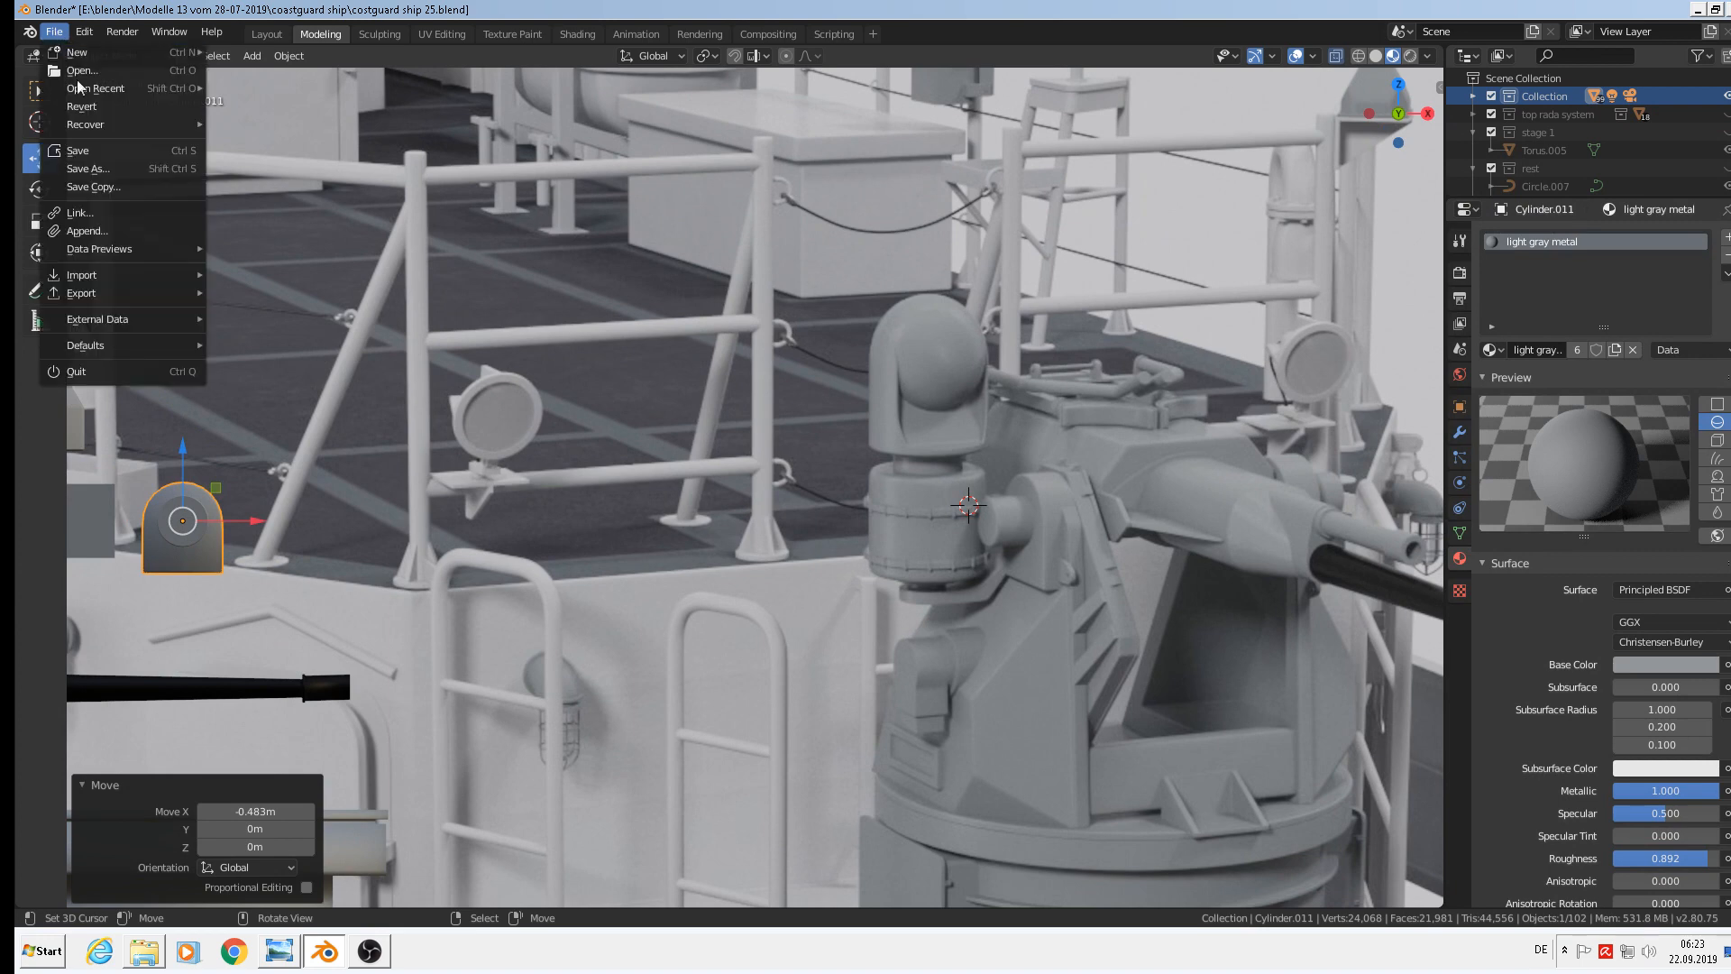
{"action": "left_click", "coordinate": [87, 168]}
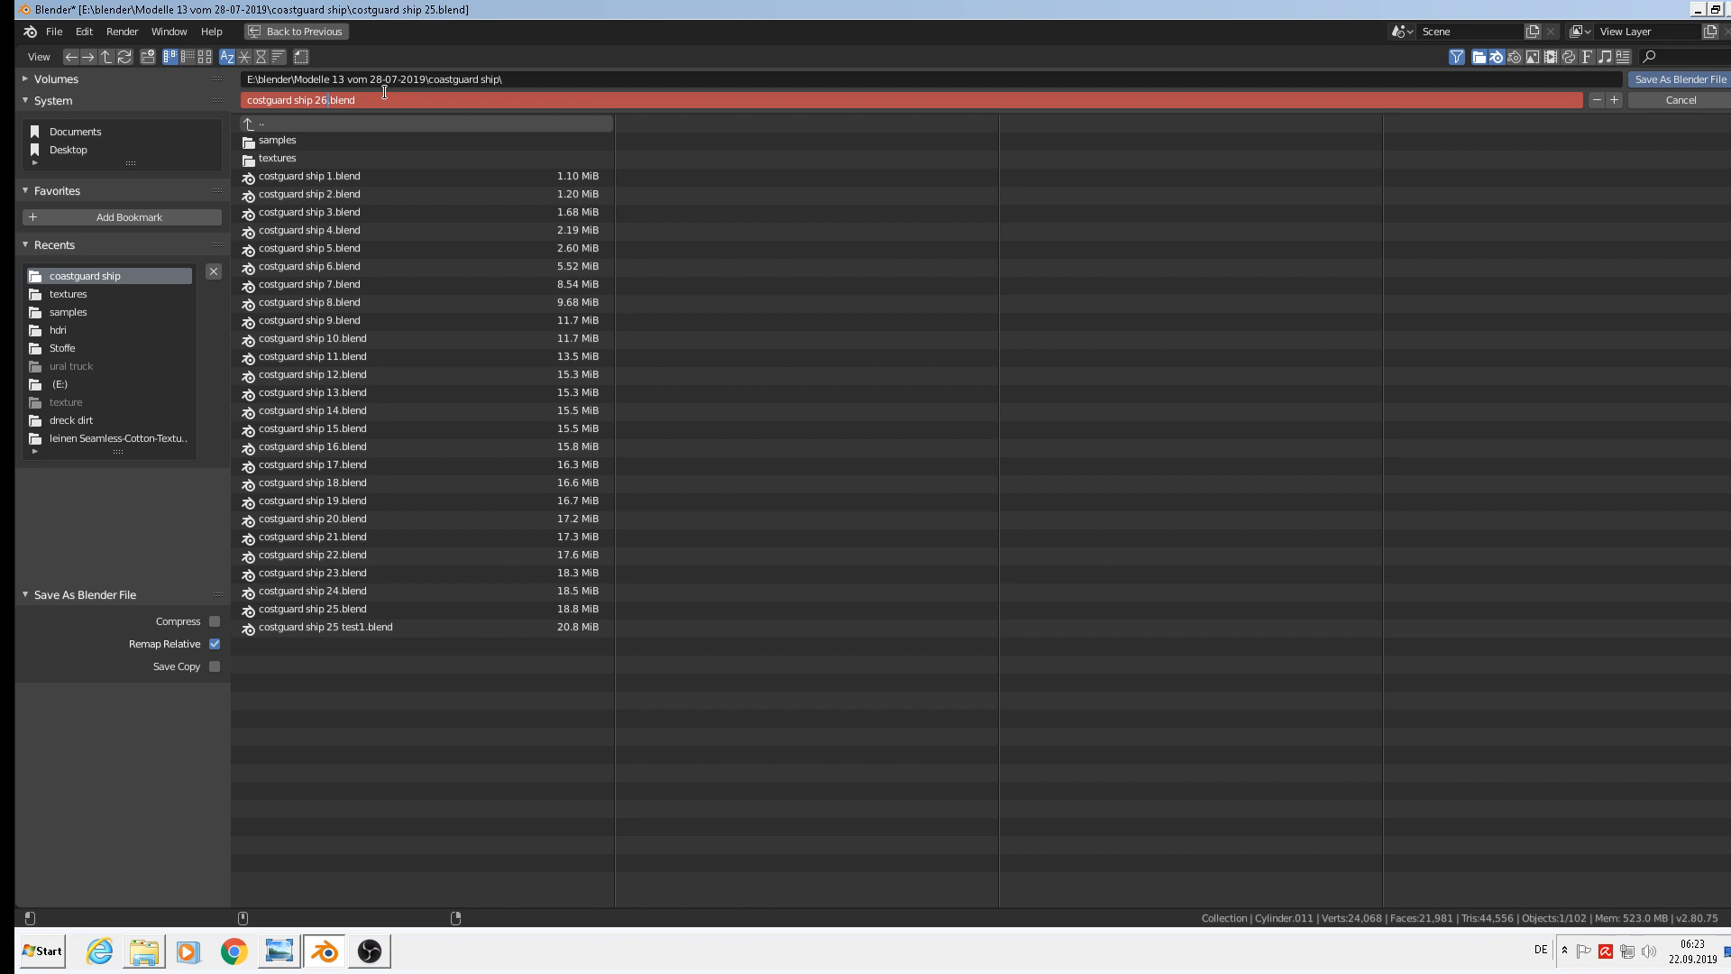
{"action": "left_click", "coordinate": [1682, 80]}
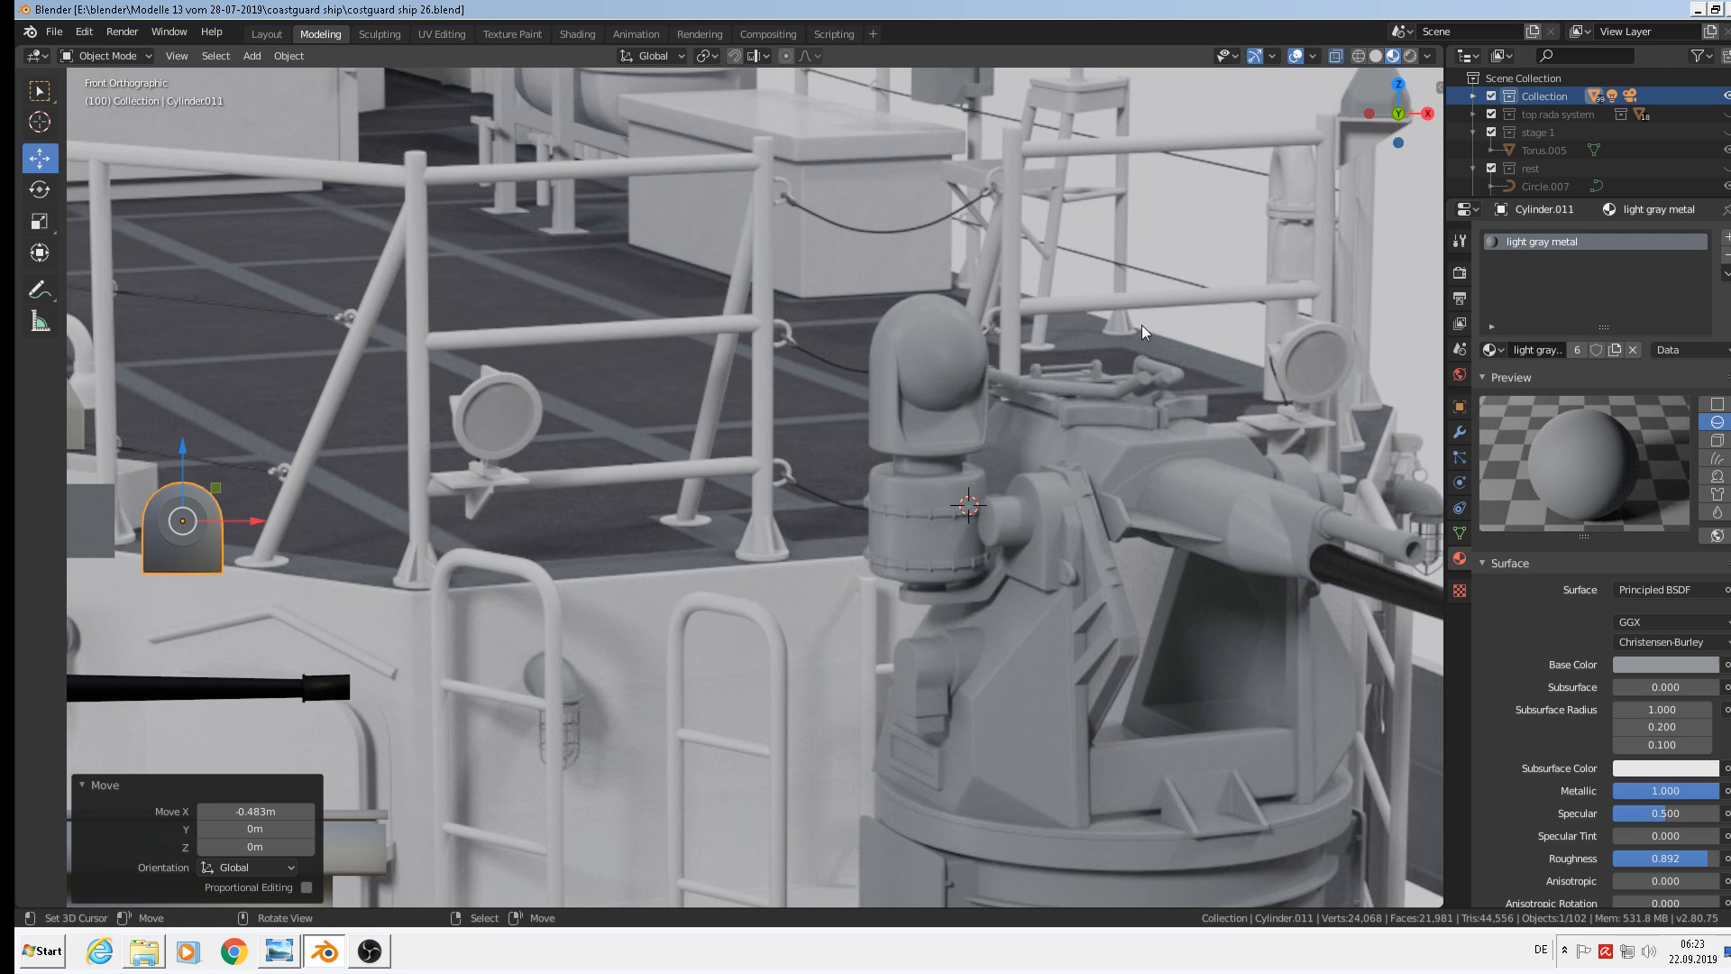
Place the 3D cursor on the gun housing in the side-view reference image and add a plane mesh there
{"action": "middle_click_drag", "start_coordinate": [1037, 494], "coordinate": [836, 437], "text": "shift"}
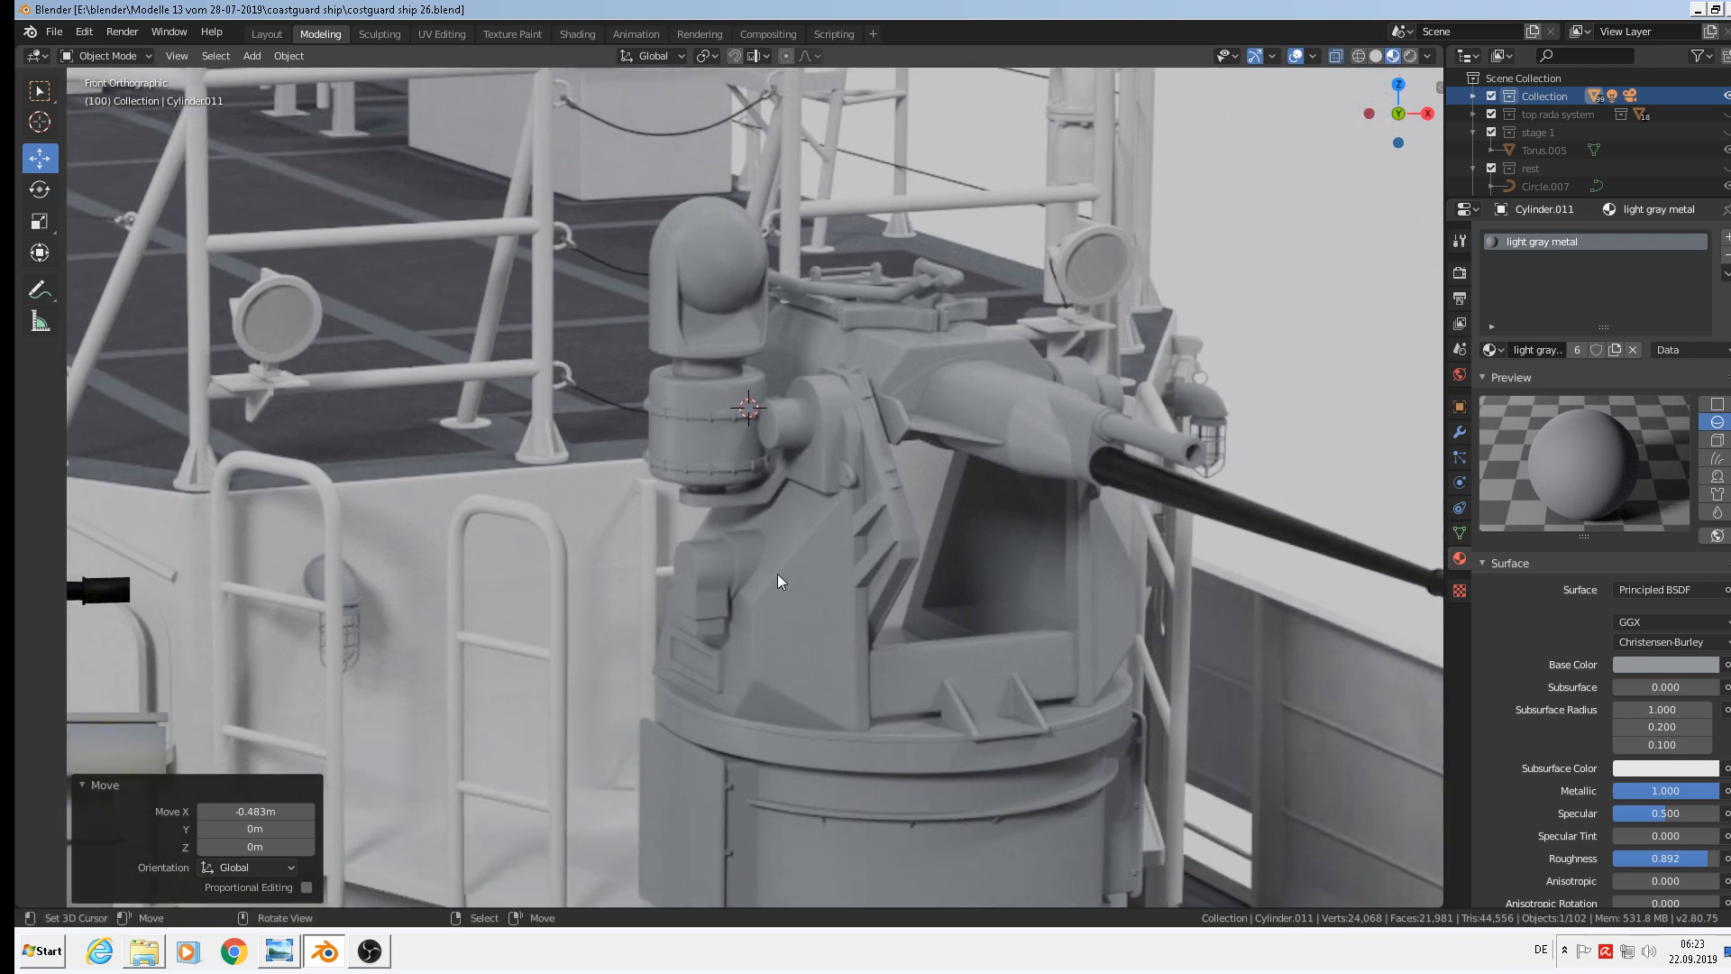
{"action": "scroll", "coordinate": [811, 561], "scroll_direction": "down", "scroll_amount": 4}
{"action": "middle_click_drag", "start_coordinate": [1089, 576], "coordinate": [393, 599], "text": "shift"}
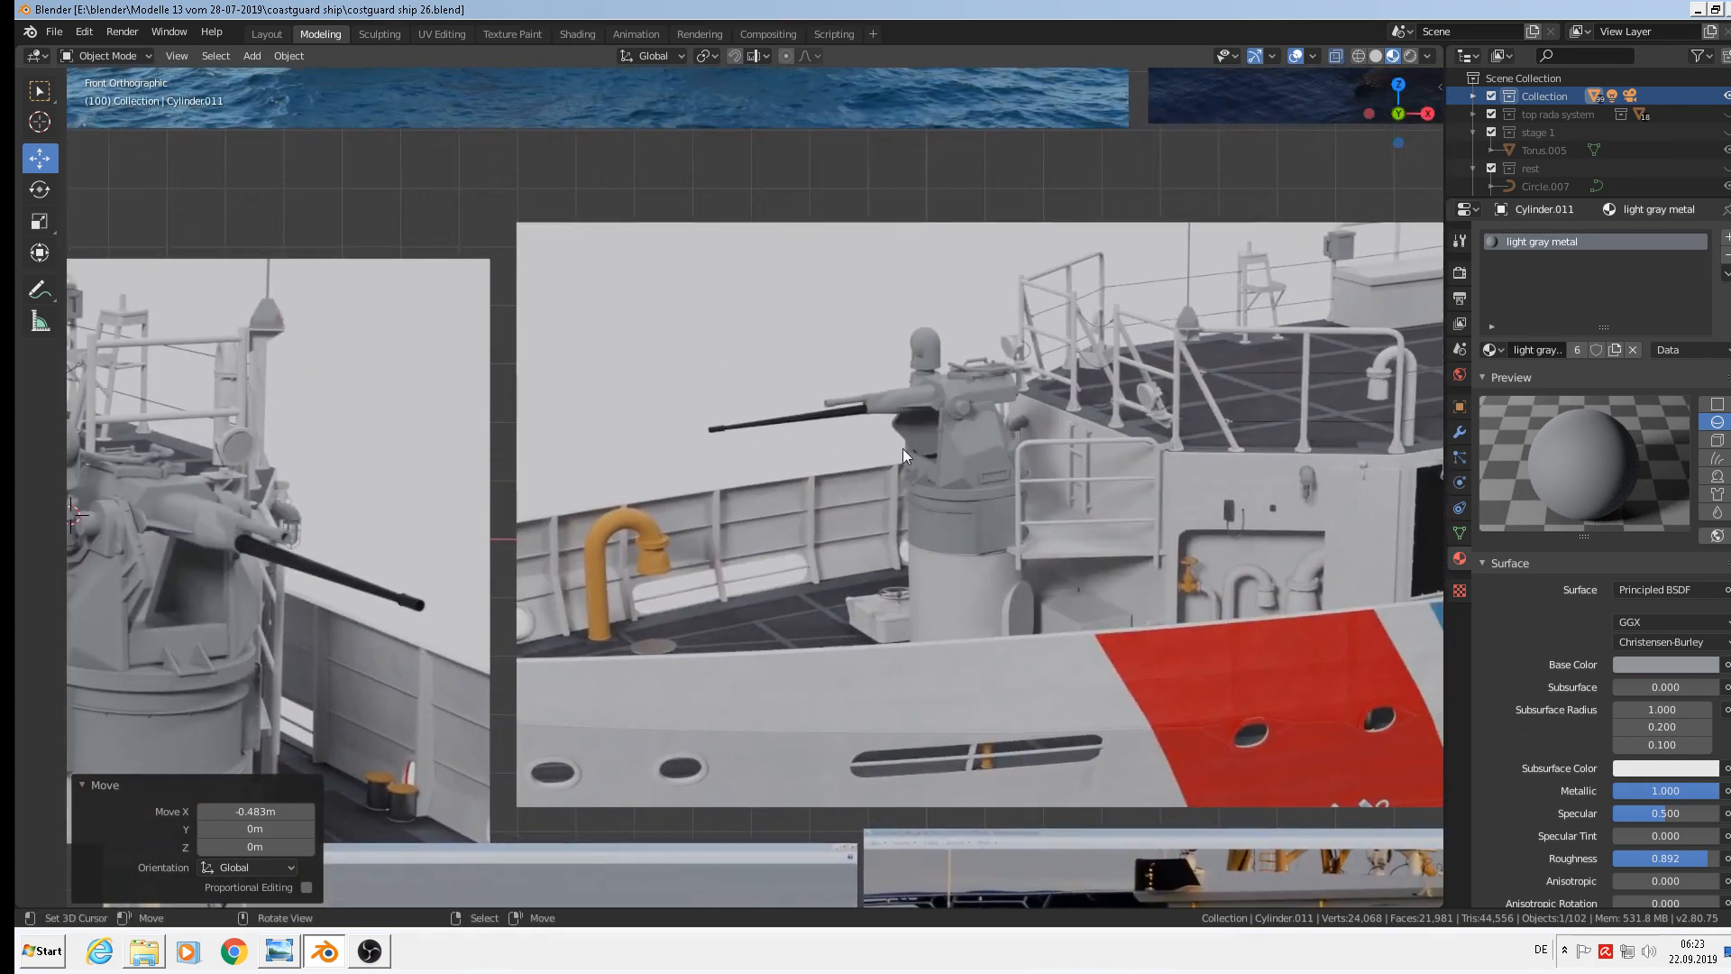
{"action": "scroll", "coordinate": [902, 448], "scroll_direction": "up", "scroll_amount": 6}
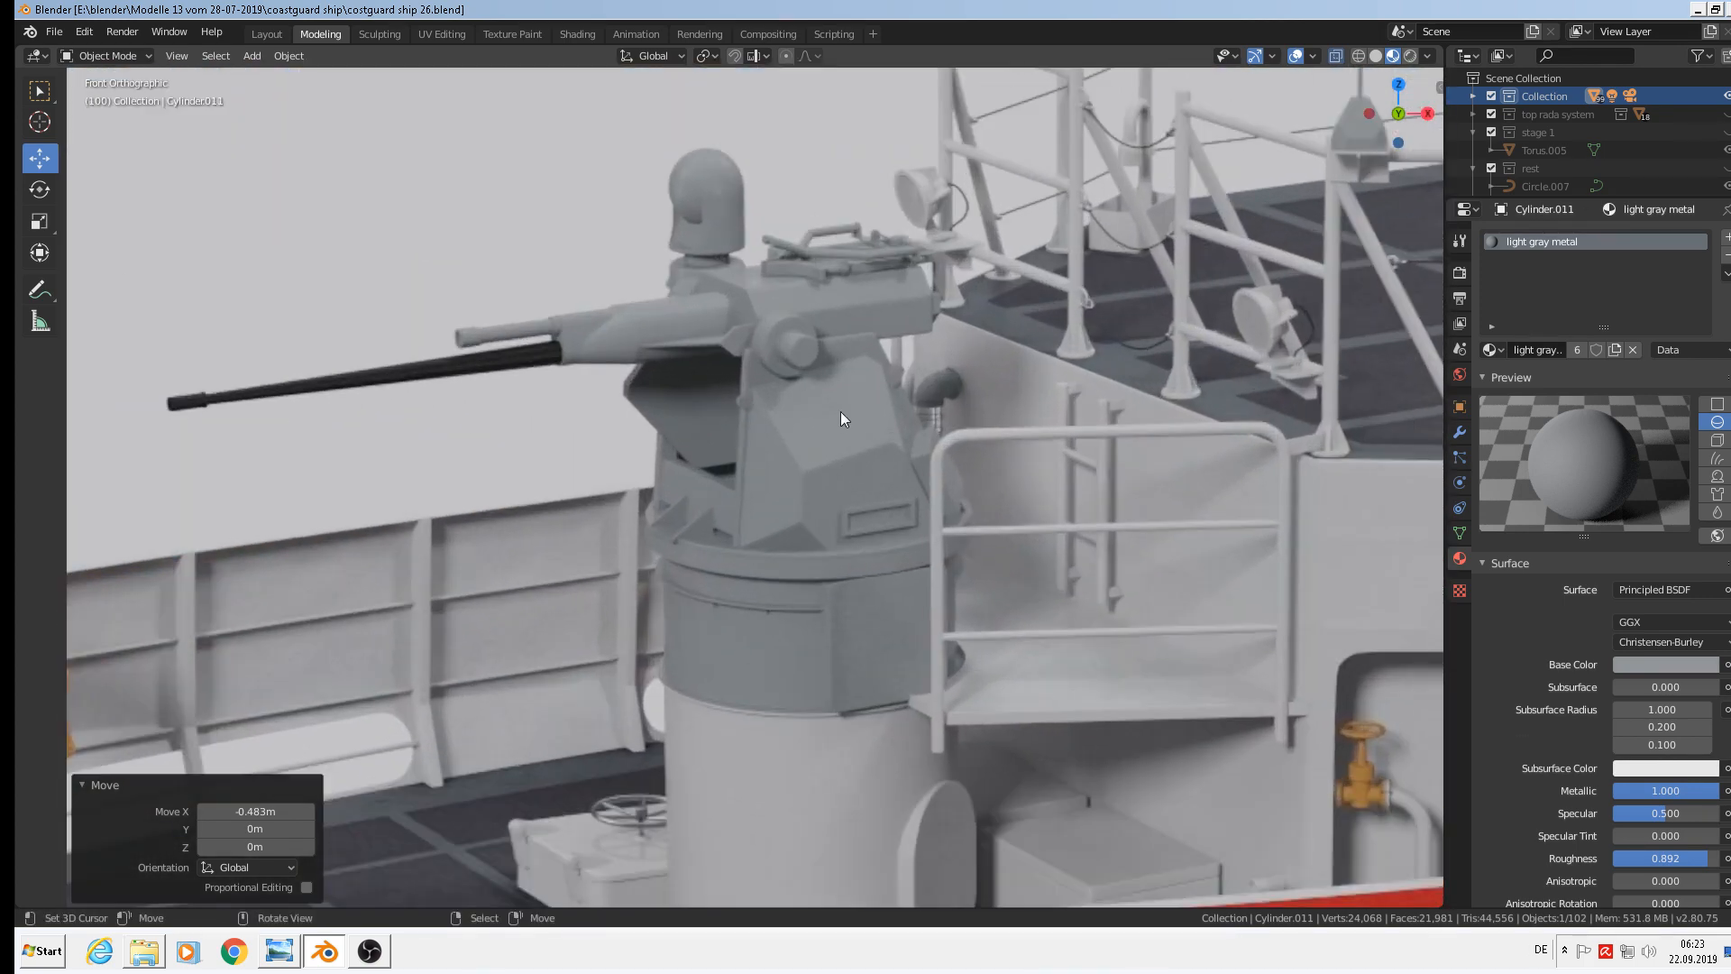
{"action": "right_click", "coordinate": [756, 390], "text": "shift"}
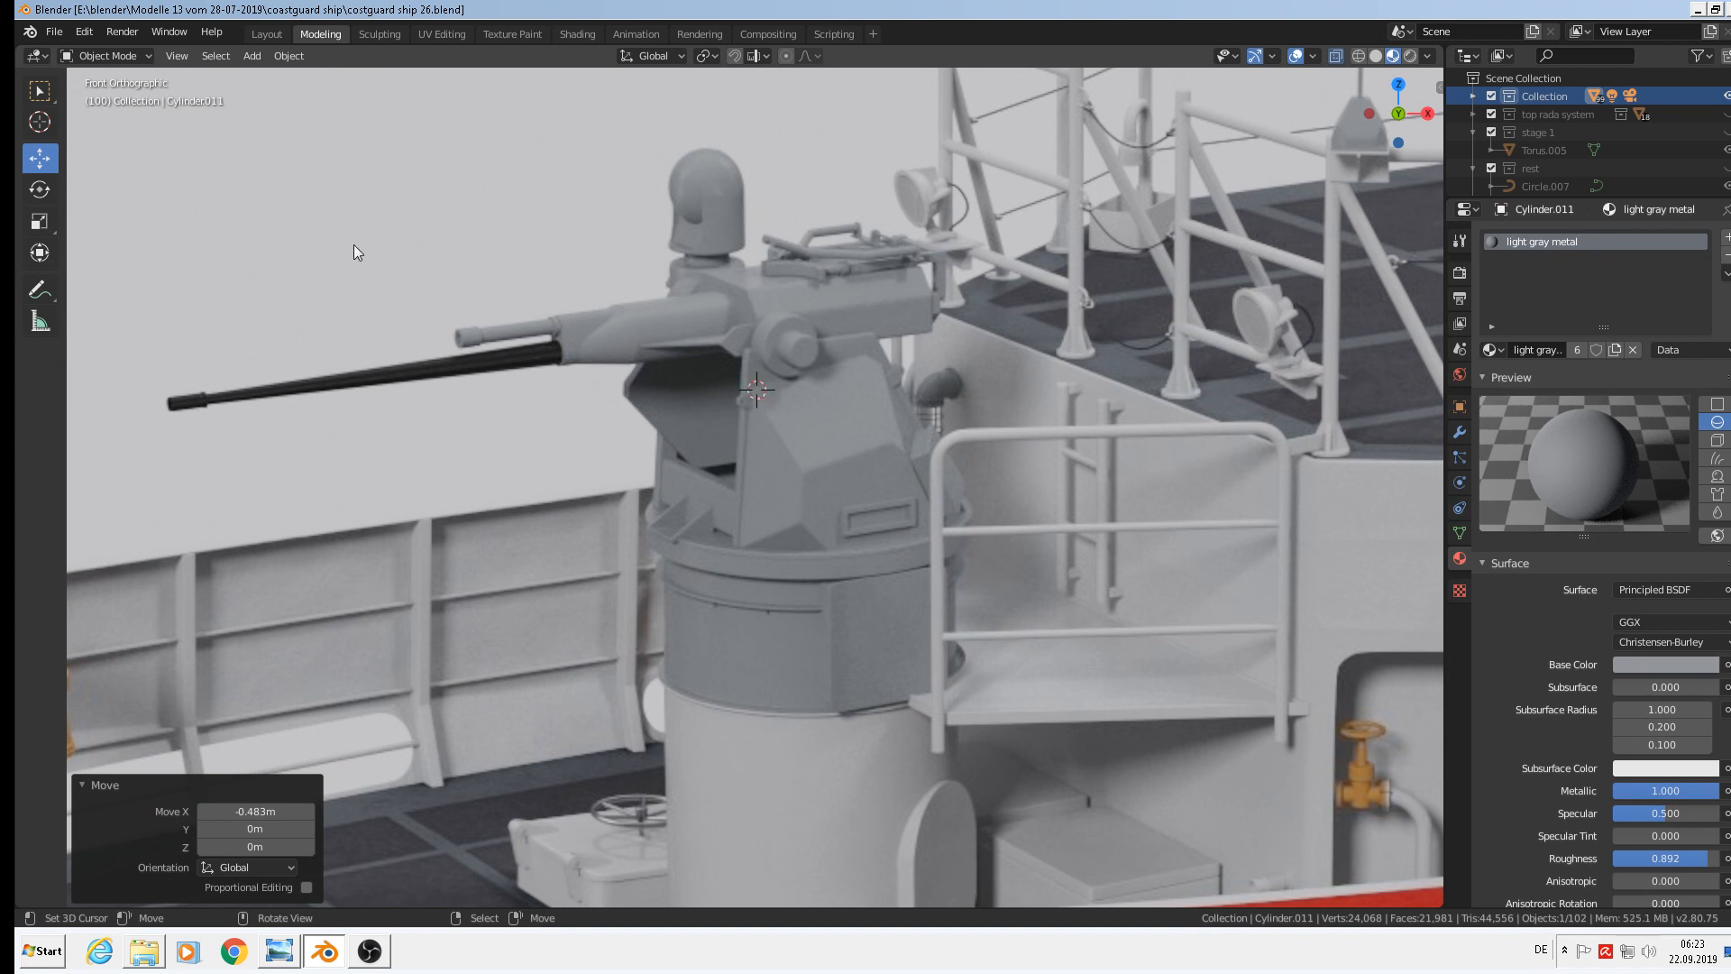
{"action": "left_click", "coordinate": [253, 57]}
{"action": "mouse_move", "coordinate": [279, 77]}
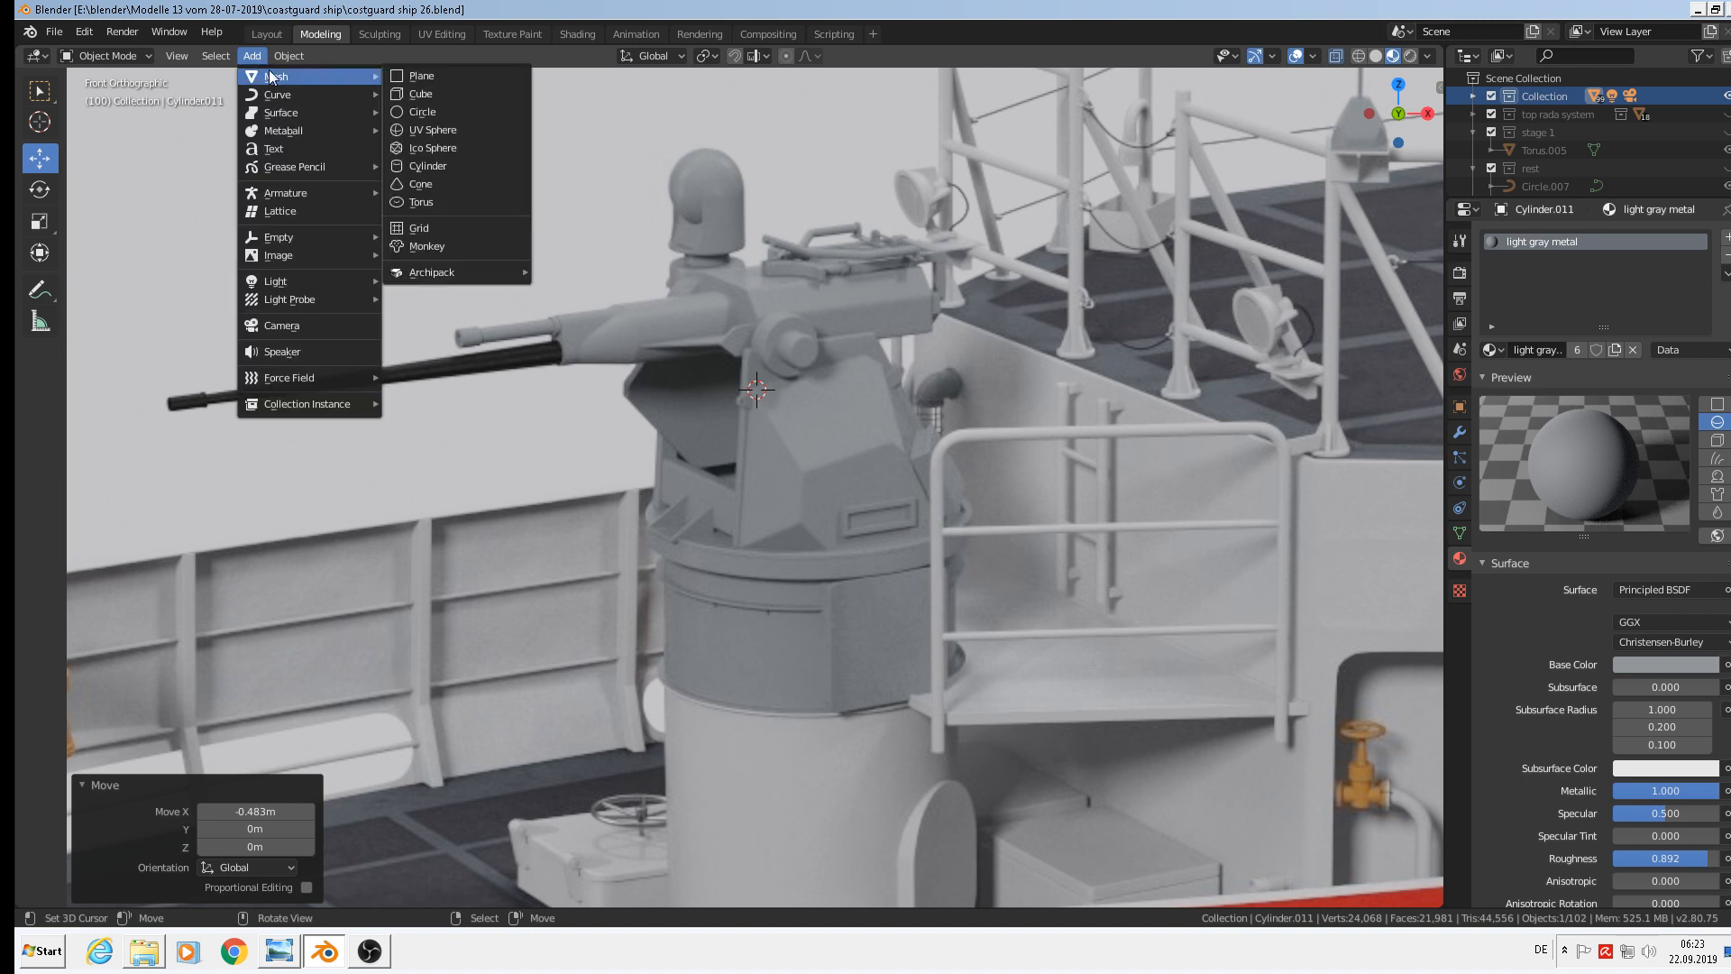
{"action": "left_click", "coordinate": [447, 78]}
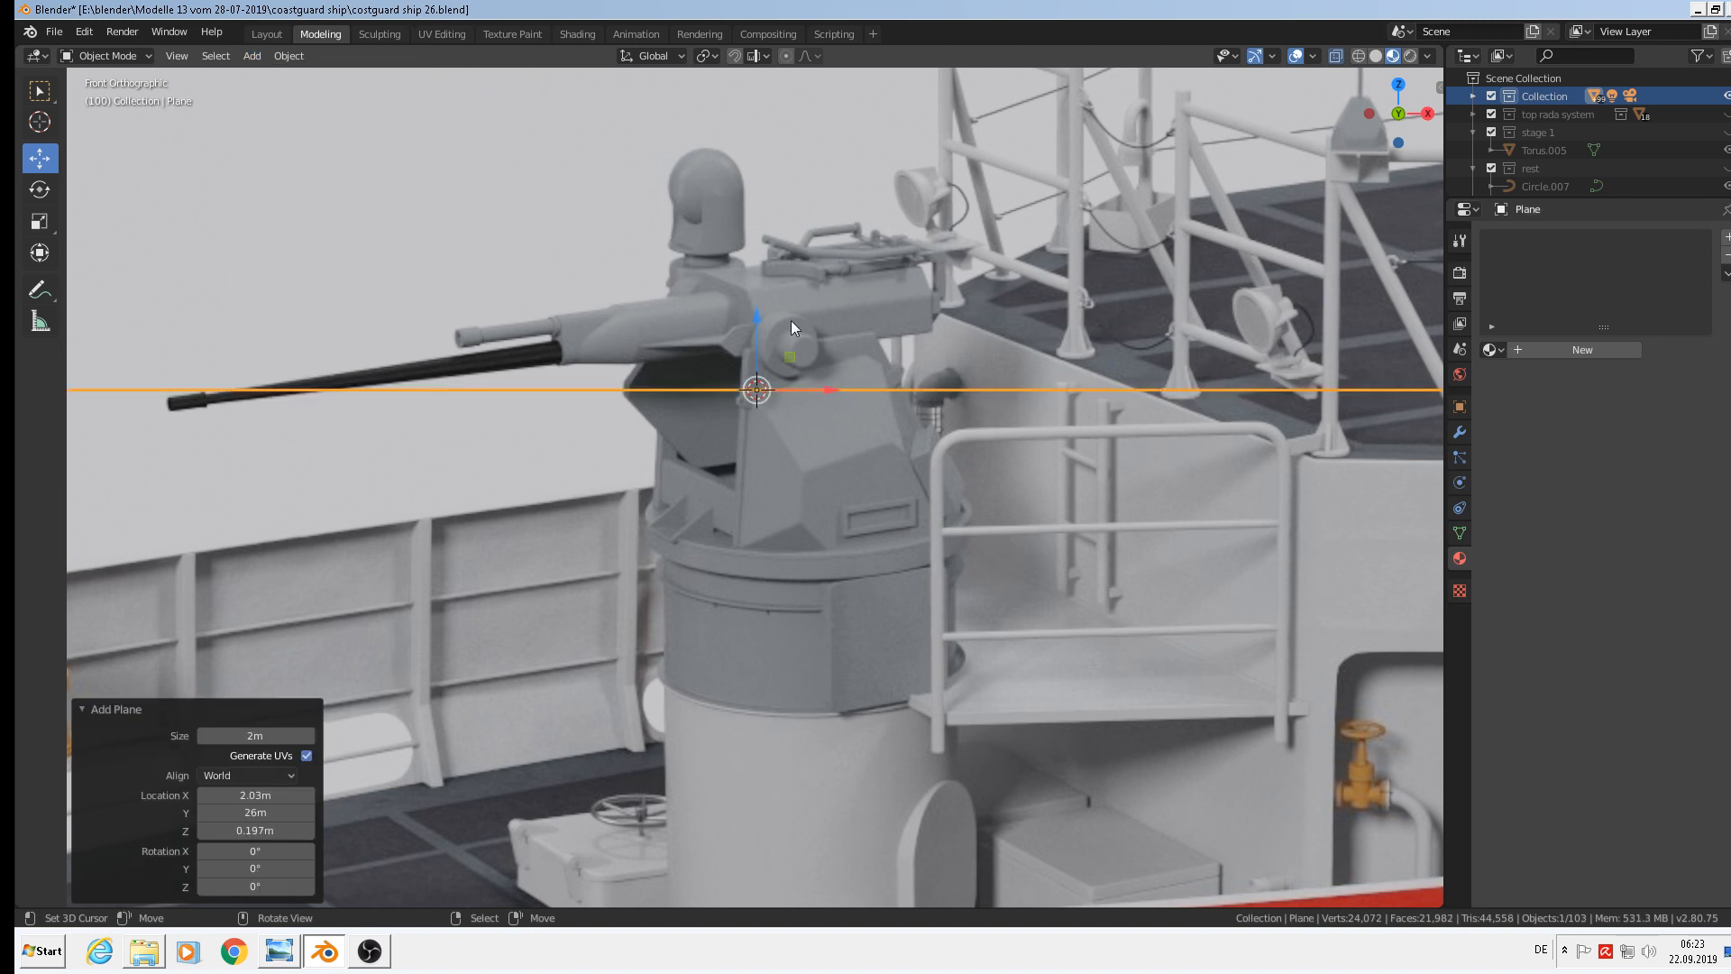
Rotate the new plane 90° about X and scale it to 0.2
{"action": "key", "text": "r"}
{"action": "key", "text": "x"}
{"action": "key", "text": "9"}
{"action": "key", "text": "0"}
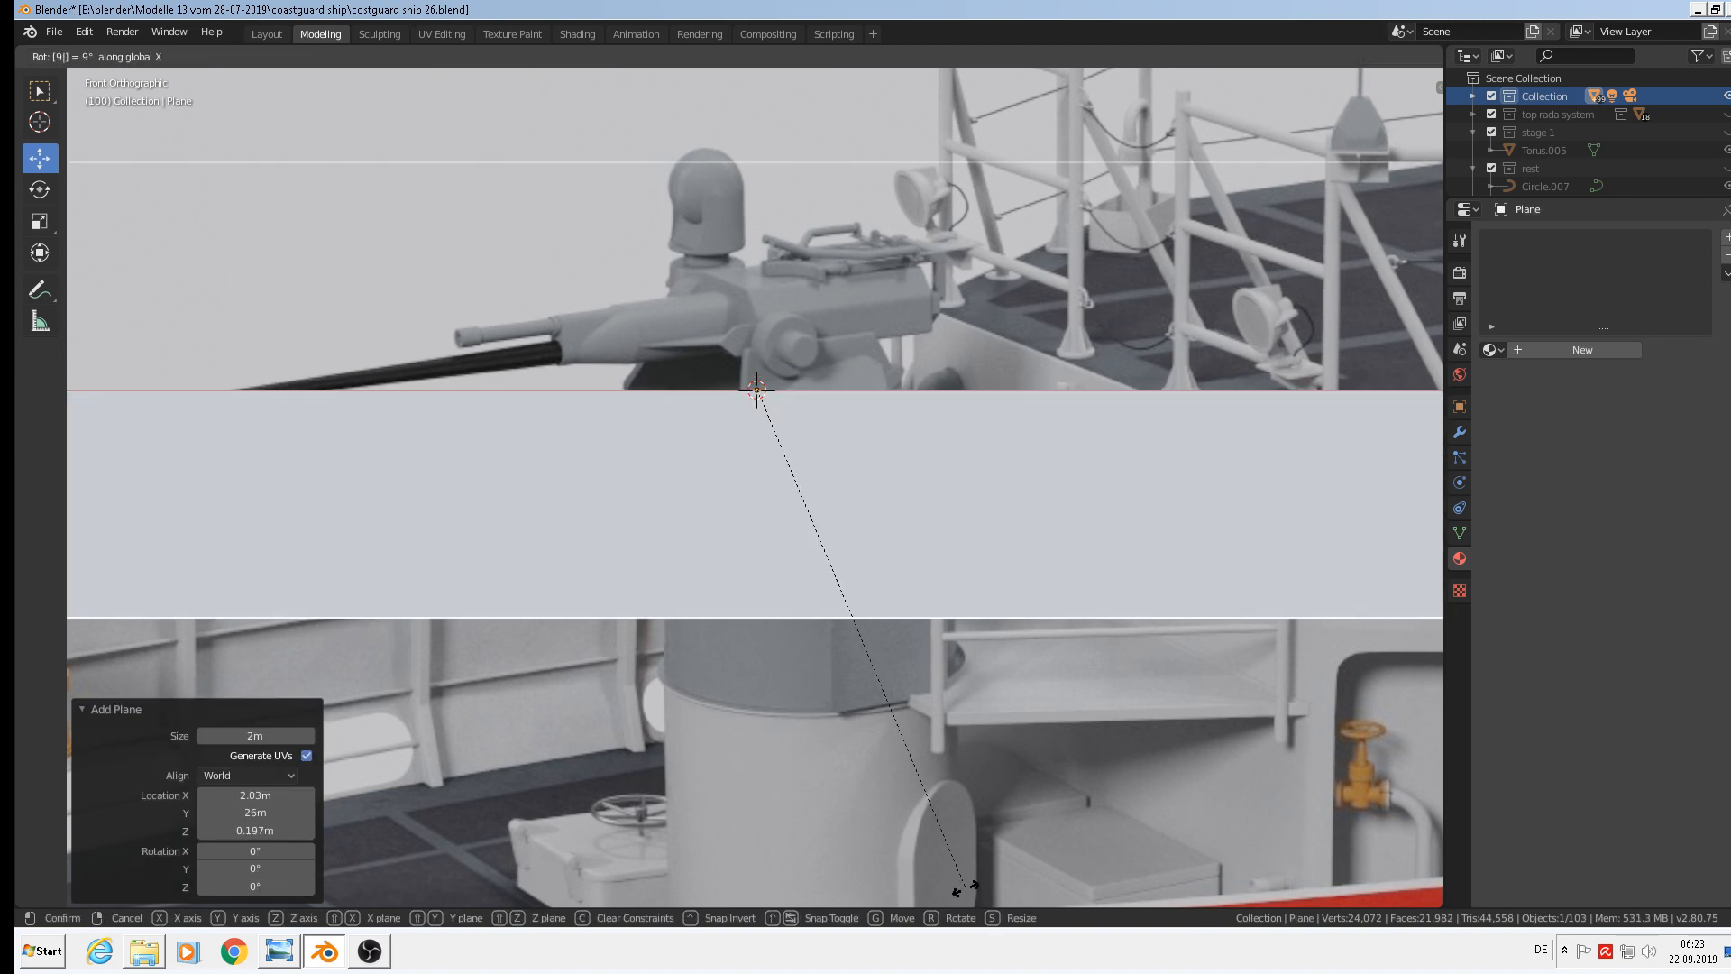
{"action": "key", "text": "Return"}
{"action": "type", "text": "s"}
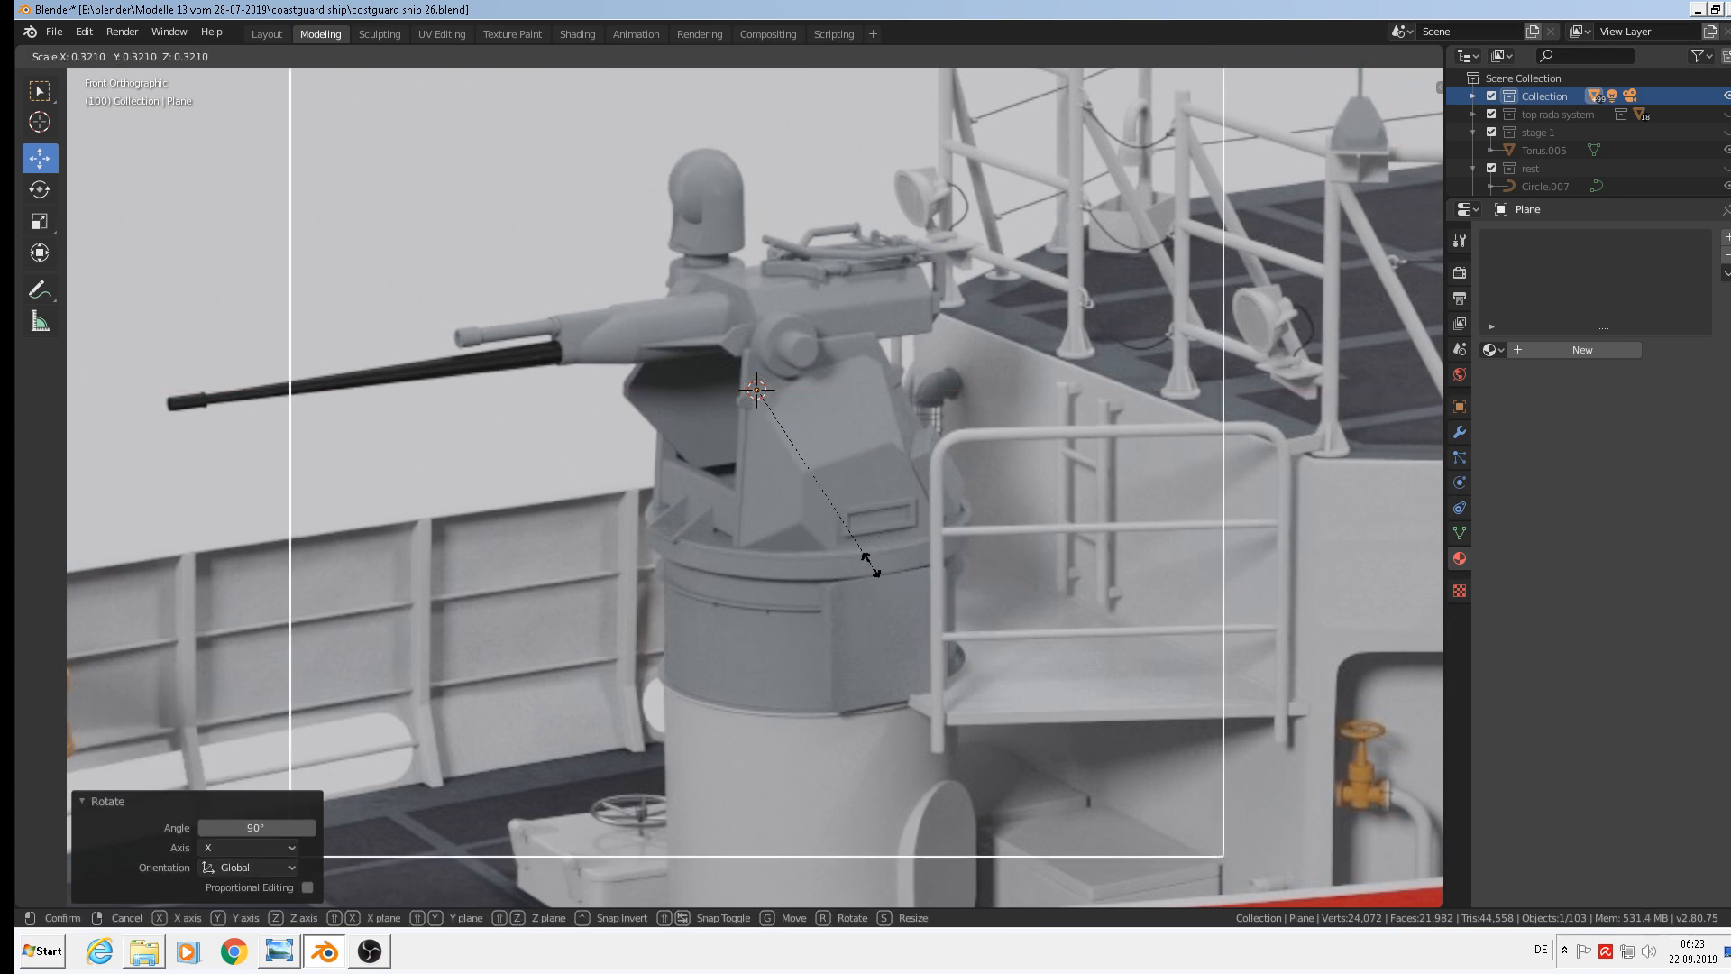
{"action": "type", "text": "0.2"}
{"action": "key", "text": "Return"}
Move the plane about 0.12 m along negative Y and shrink it to about the size of the housing's side facet
{"action": "middle_click_drag", "start_coordinate": [912, 522], "coordinate": [814, 554]}
{"action": "left_click_drag", "start_coordinate": [851, 386], "coordinate": [674, 429]}
{"action": "key", "text": "KP_1"}
{"action": "key", "text": "s"}
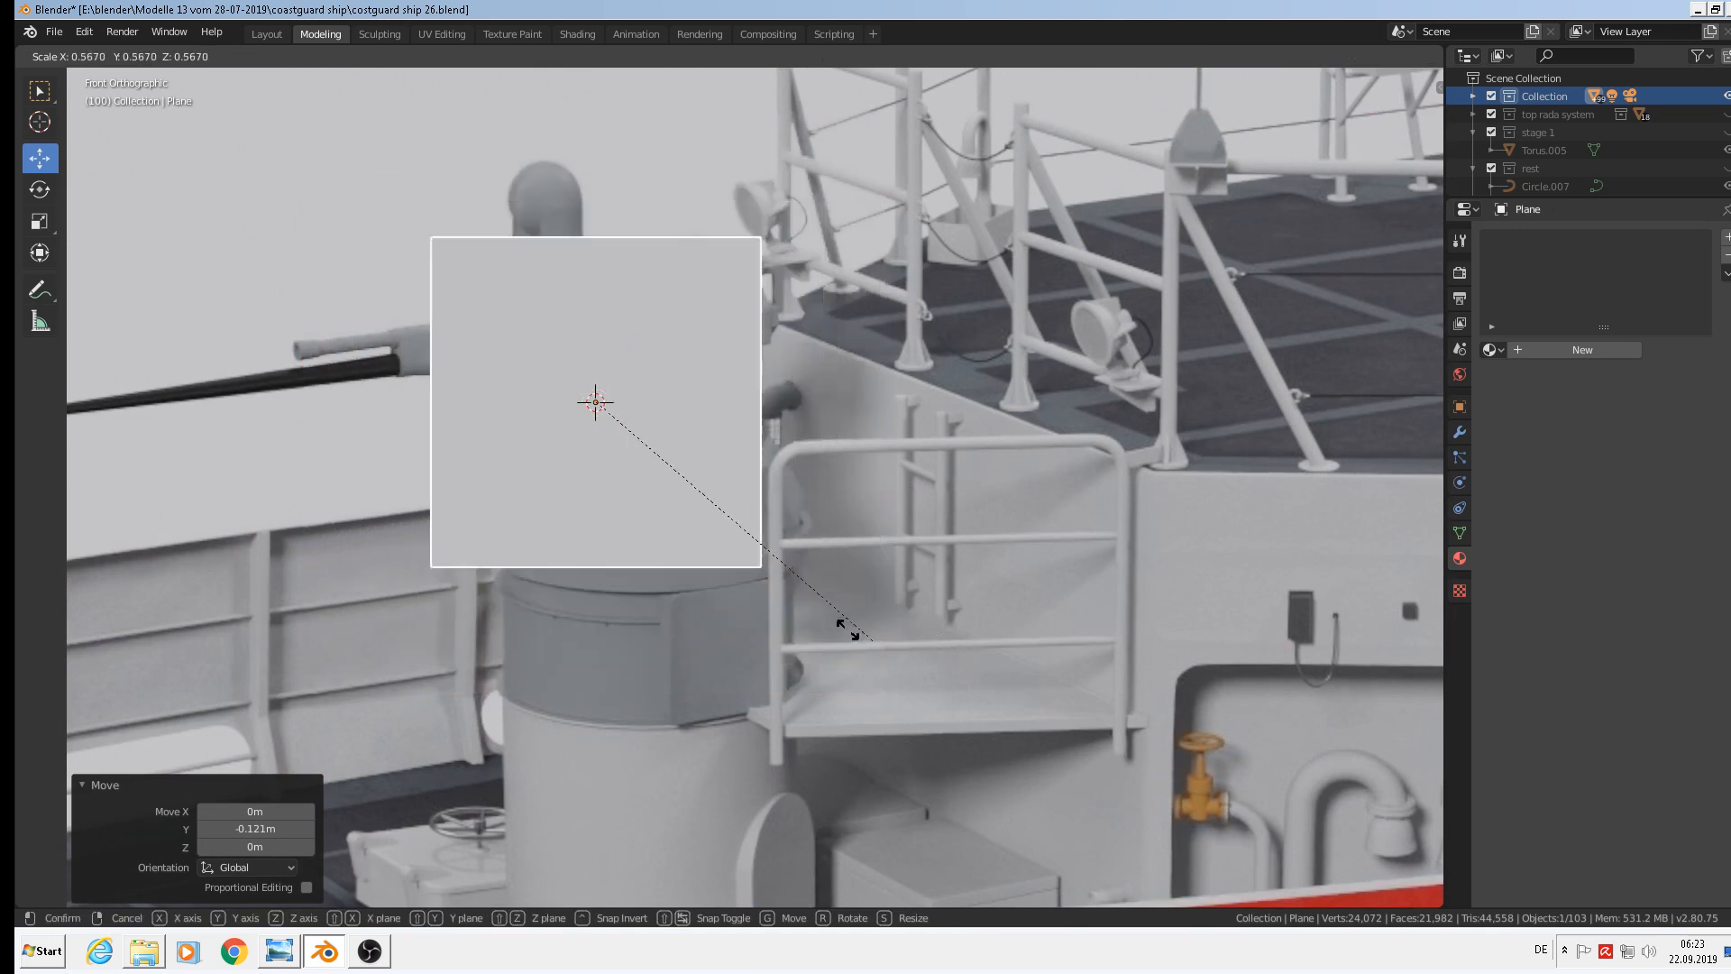
{"action": "left_click", "coordinate": [678, 498]}
Move the plane about 0.13 m along X and 0.18 m down along Z
{"action": "left_click_drag", "start_coordinate": [668, 403], "coordinate": [848, 405]}
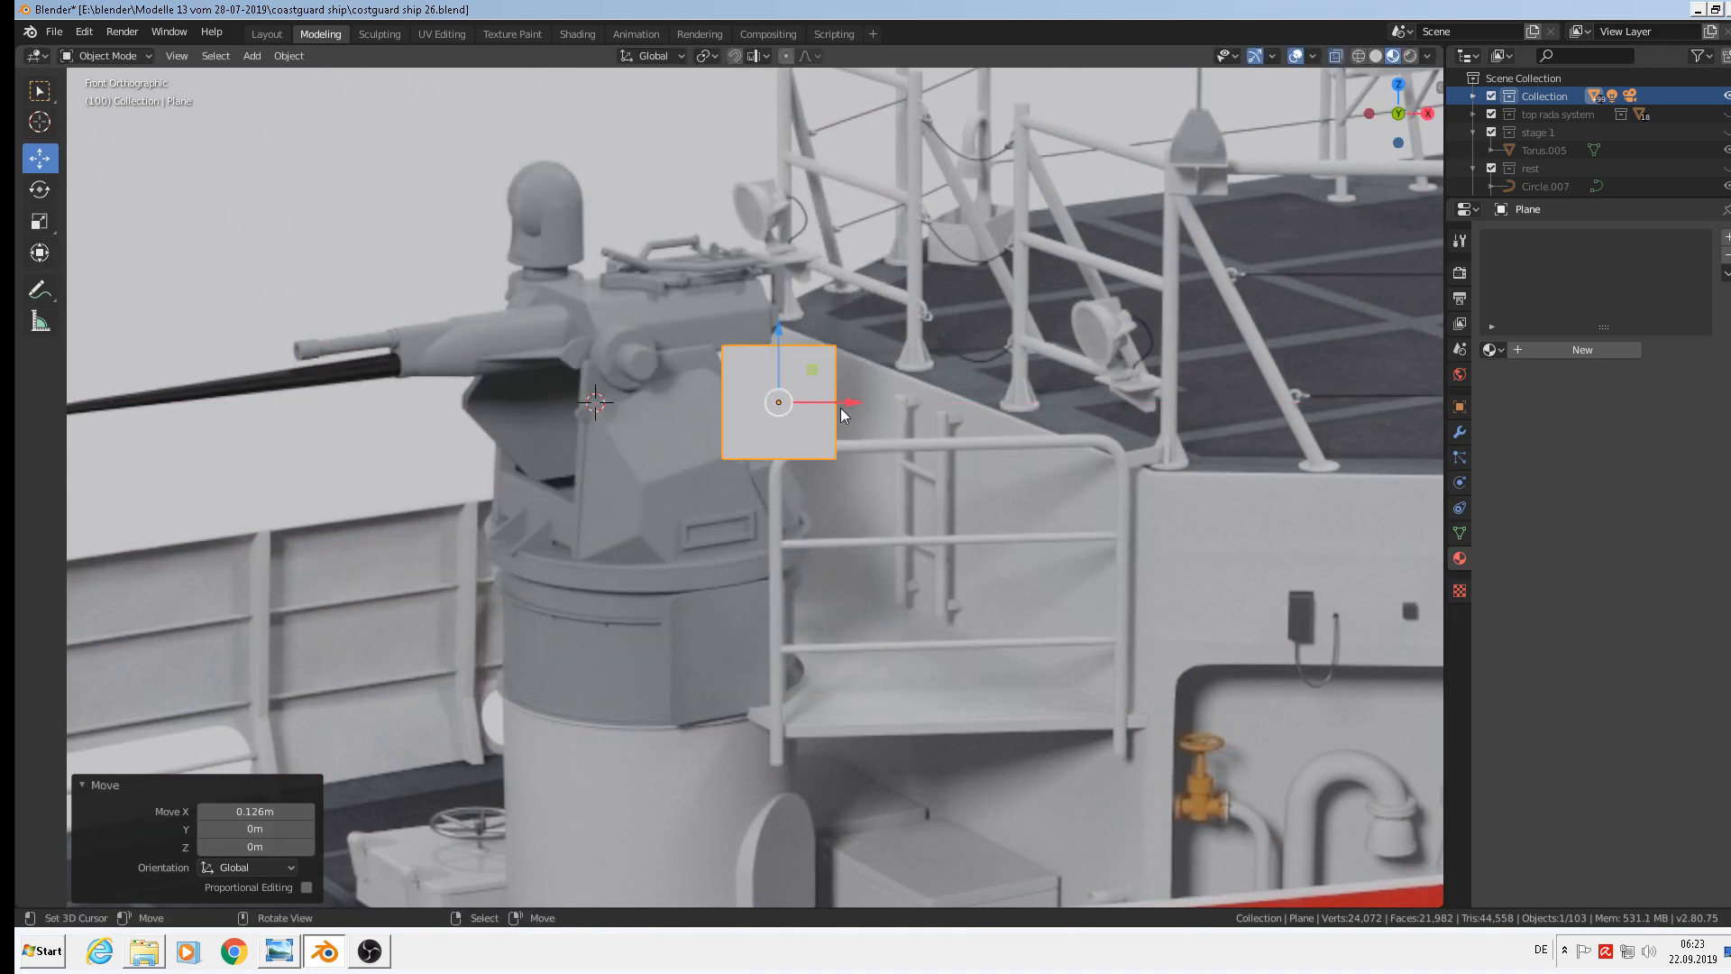
{"action": "key", "text": "g"}
{"action": "key", "text": "z"}
{"action": "left_click", "coordinate": [821, 580]}
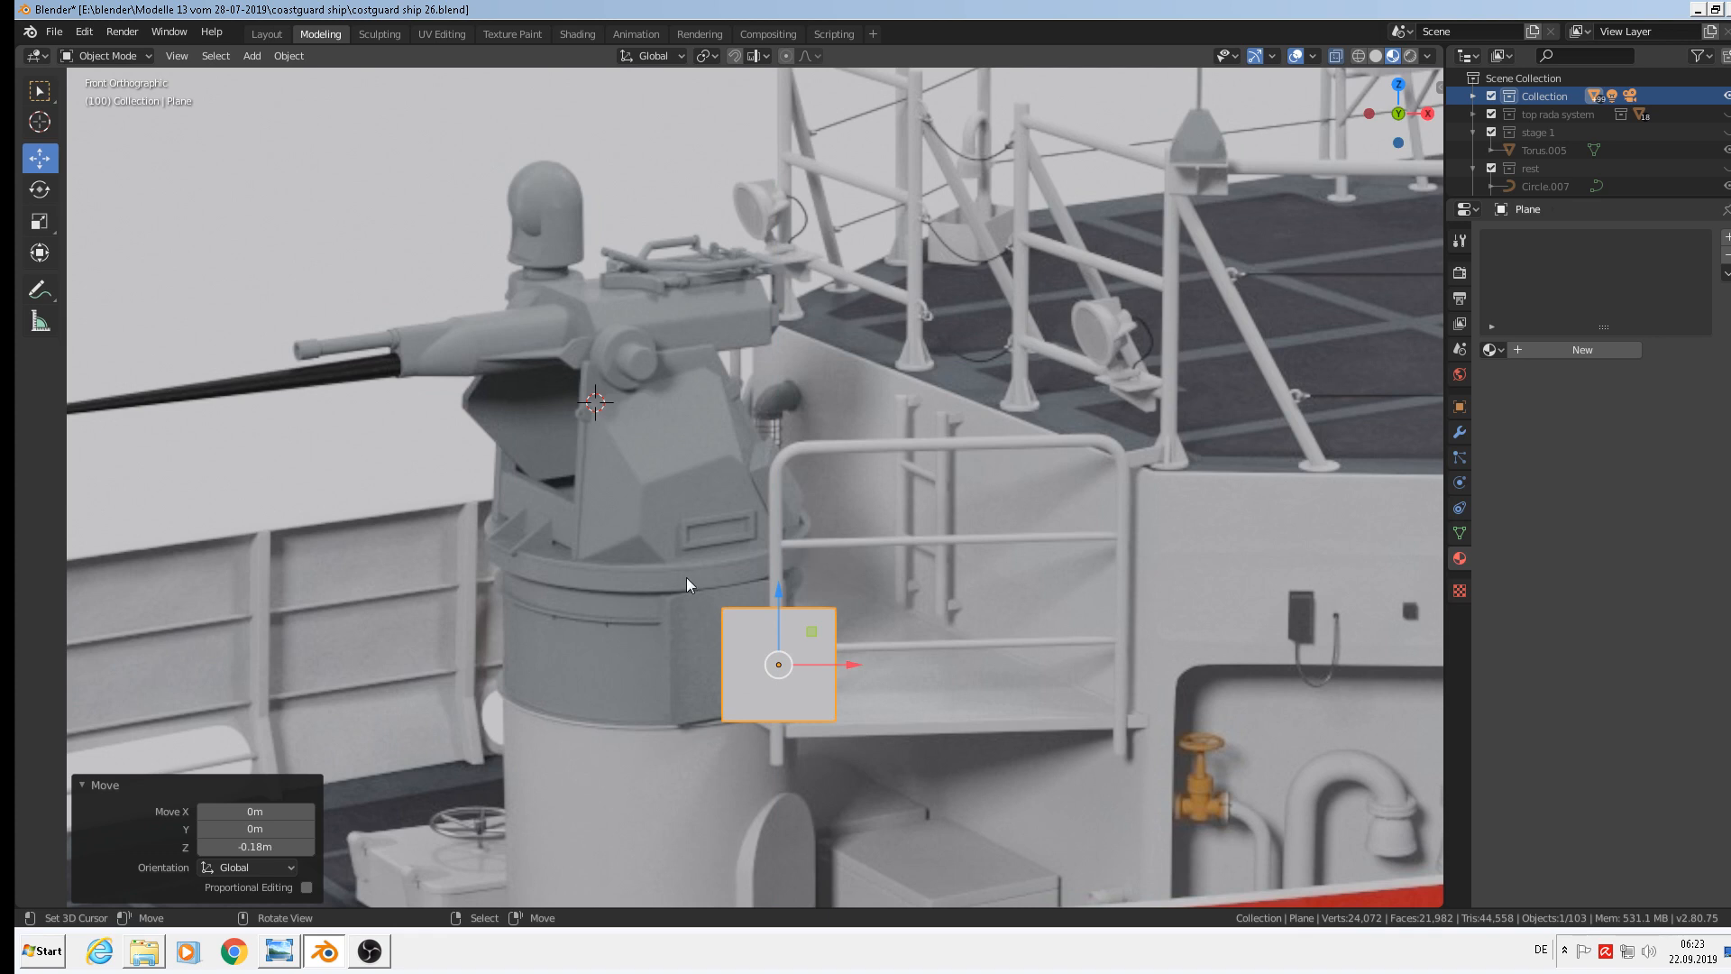
Subdivide the plane's left edge with one cut in Edit Mode and switch to vertex selection
{"action": "scroll", "coordinate": [777, 698], "scroll_direction": "up", "scroll_amount": 2}
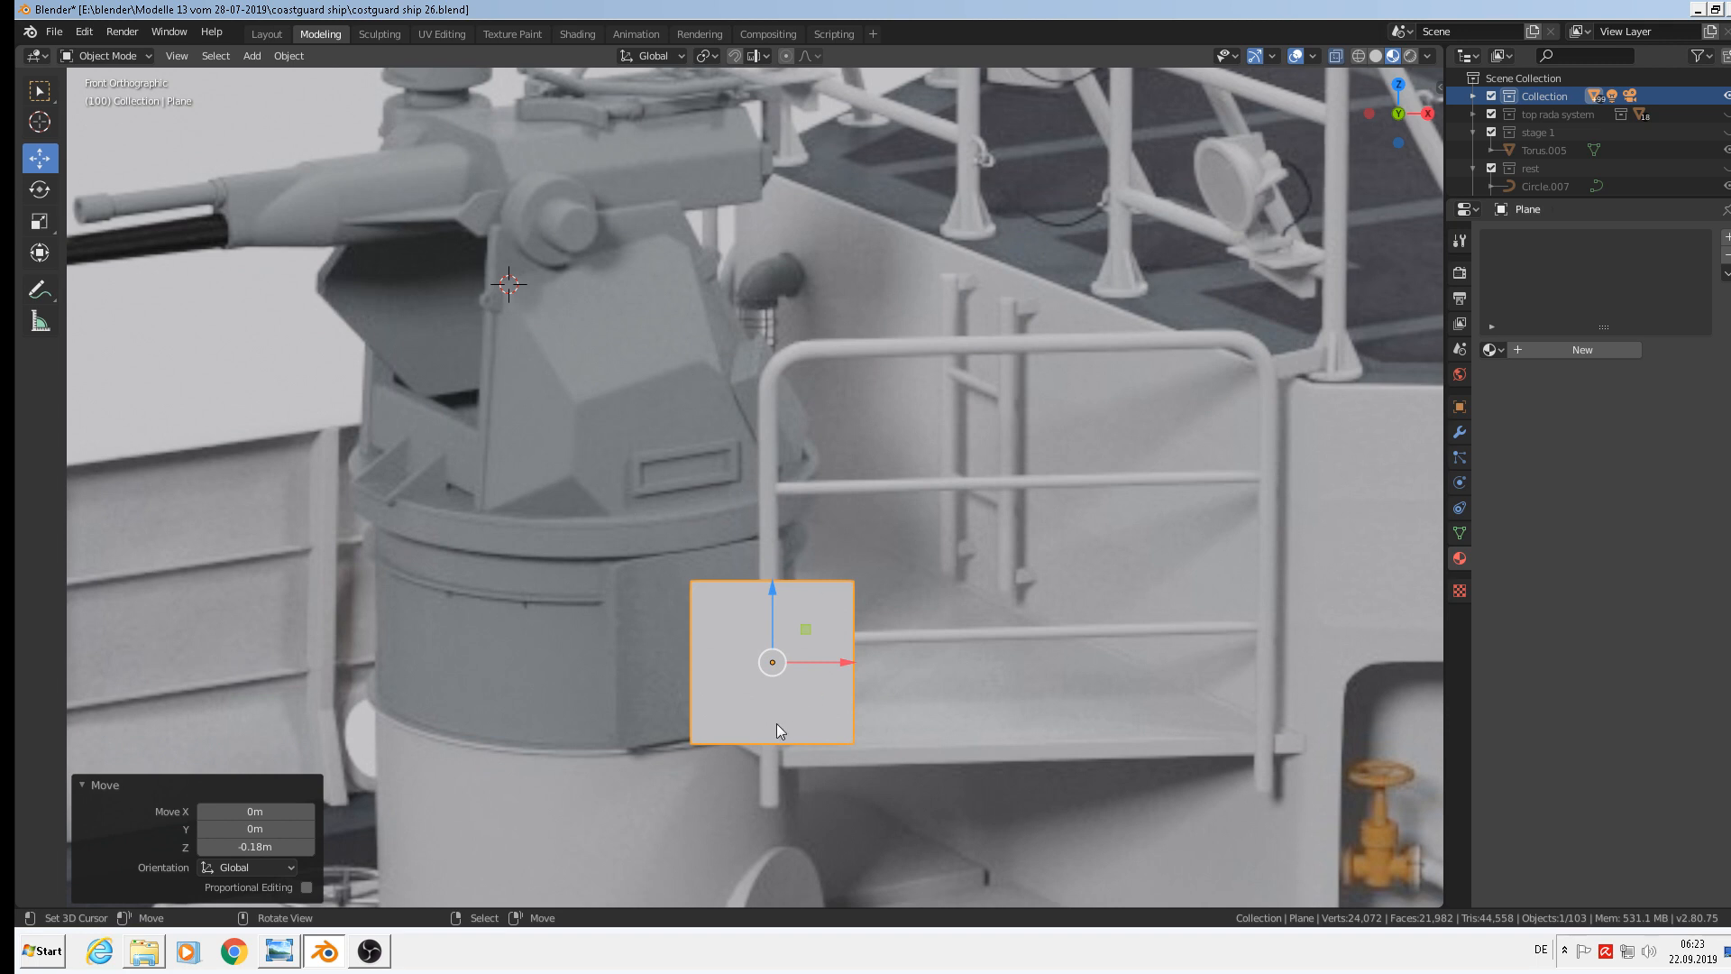
{"action": "key", "text": "Tab"}
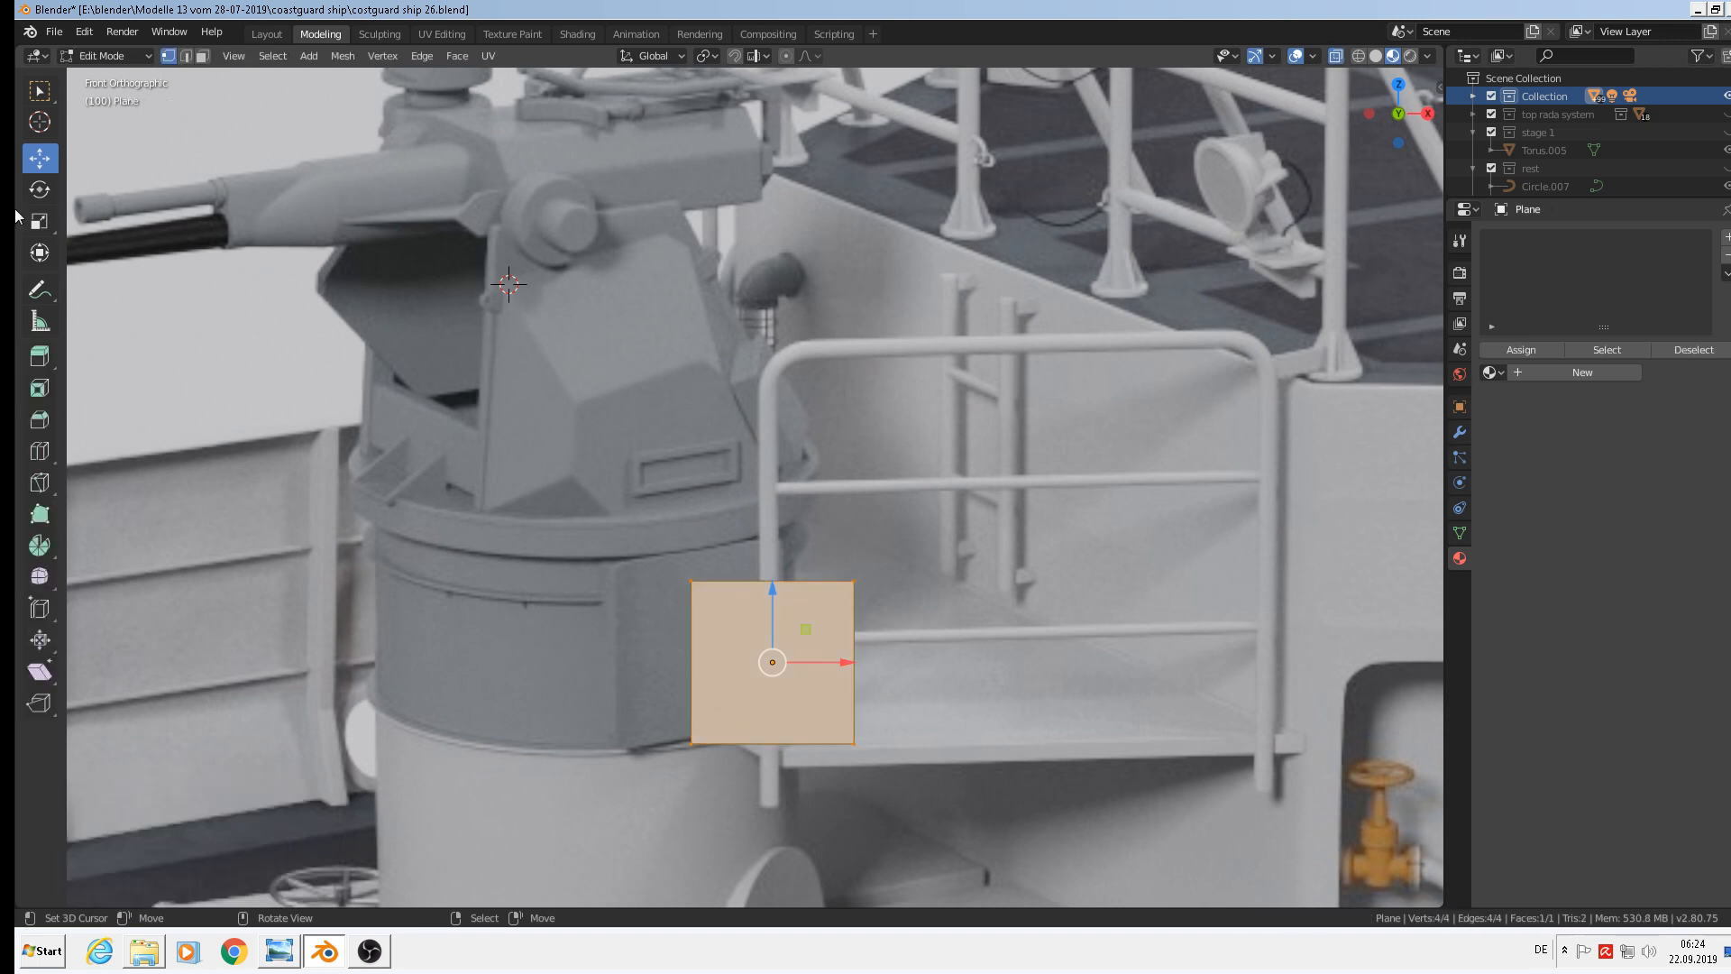
{"action": "left_click", "coordinate": [185, 57]}
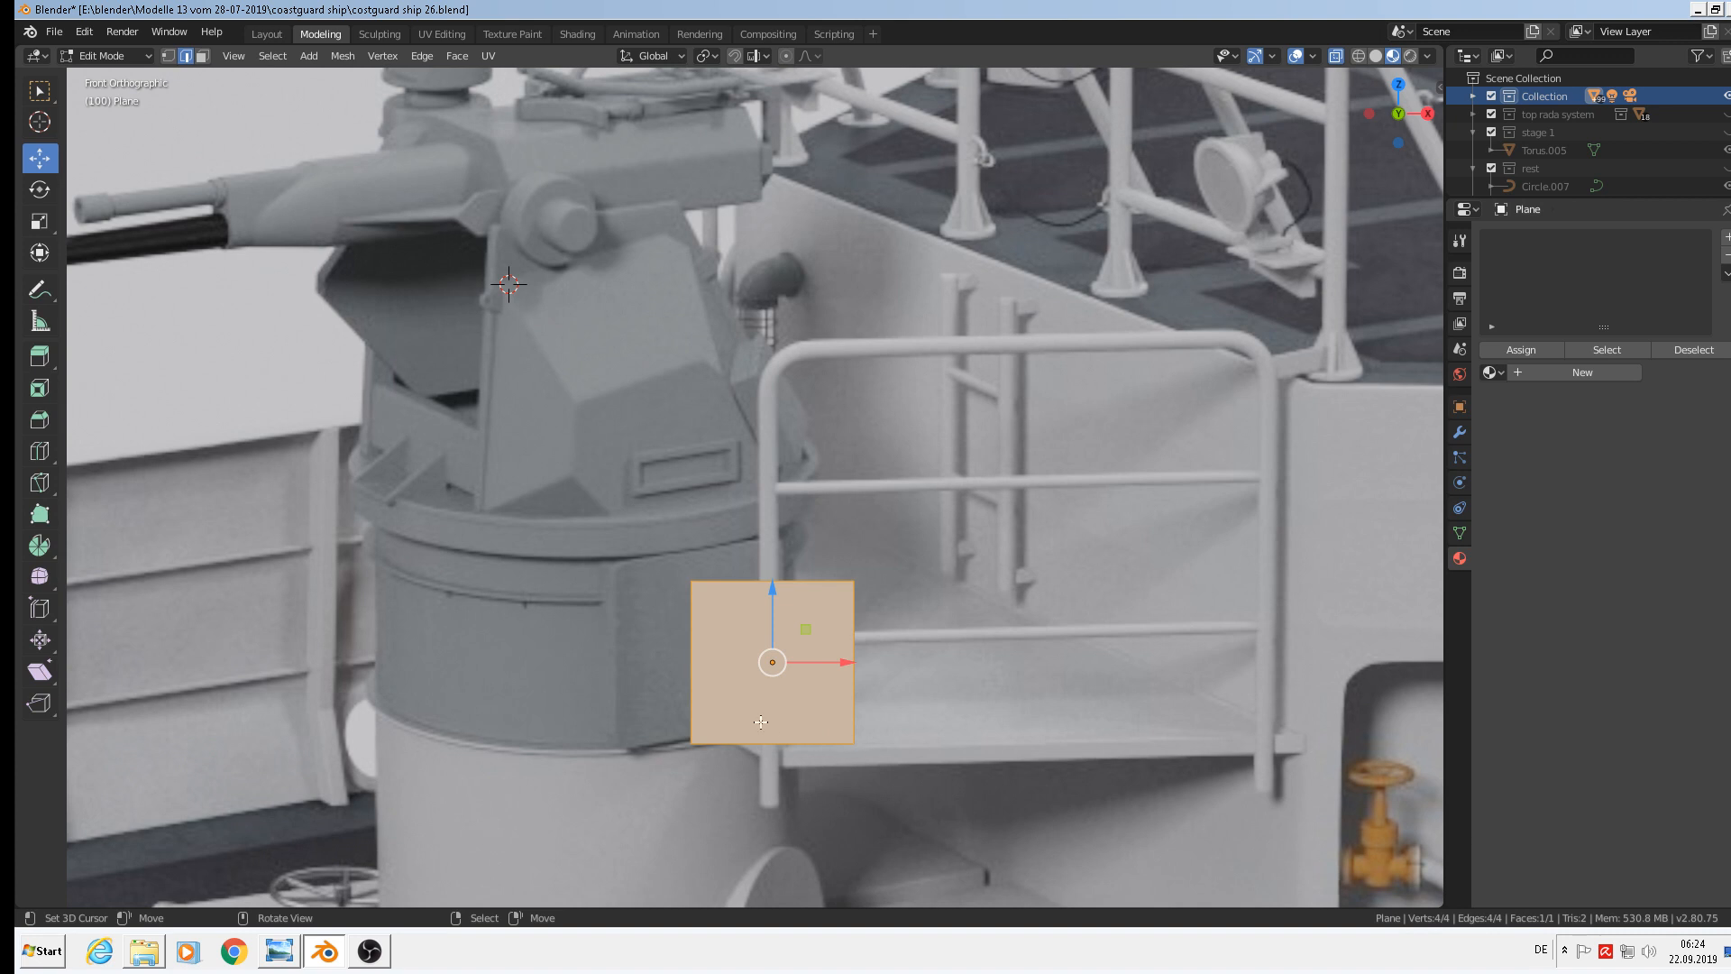
{"action": "left_click", "coordinate": [691, 631]}
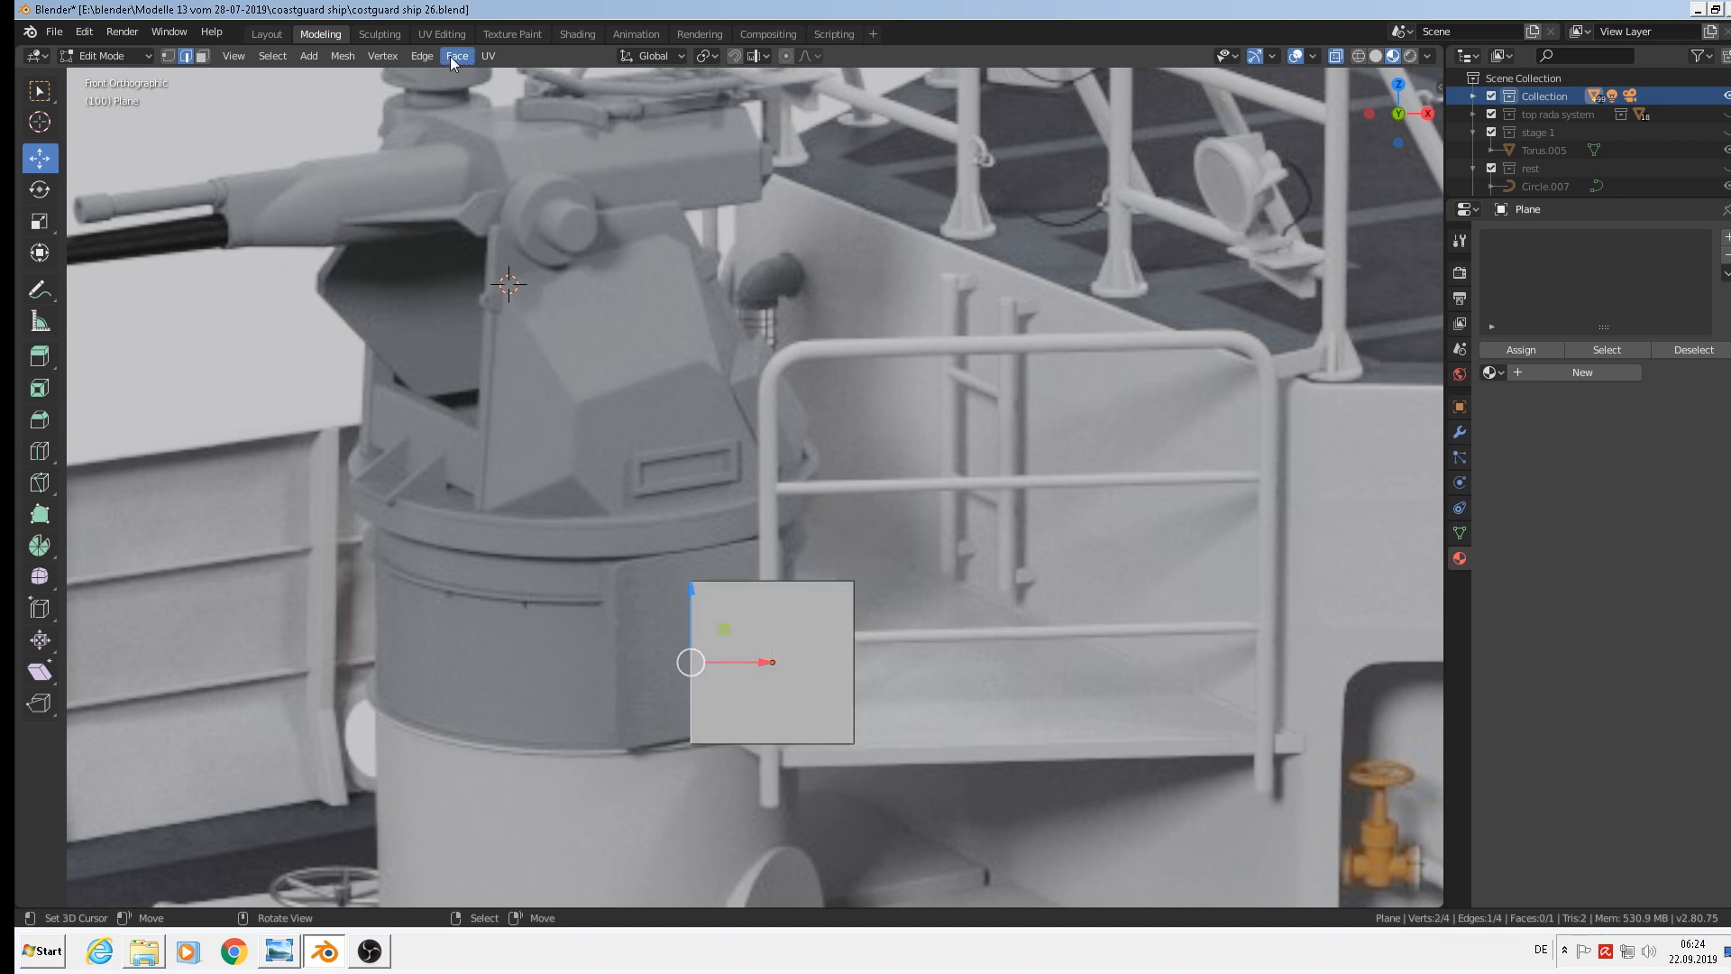
{"action": "left_click", "coordinate": [423, 56]}
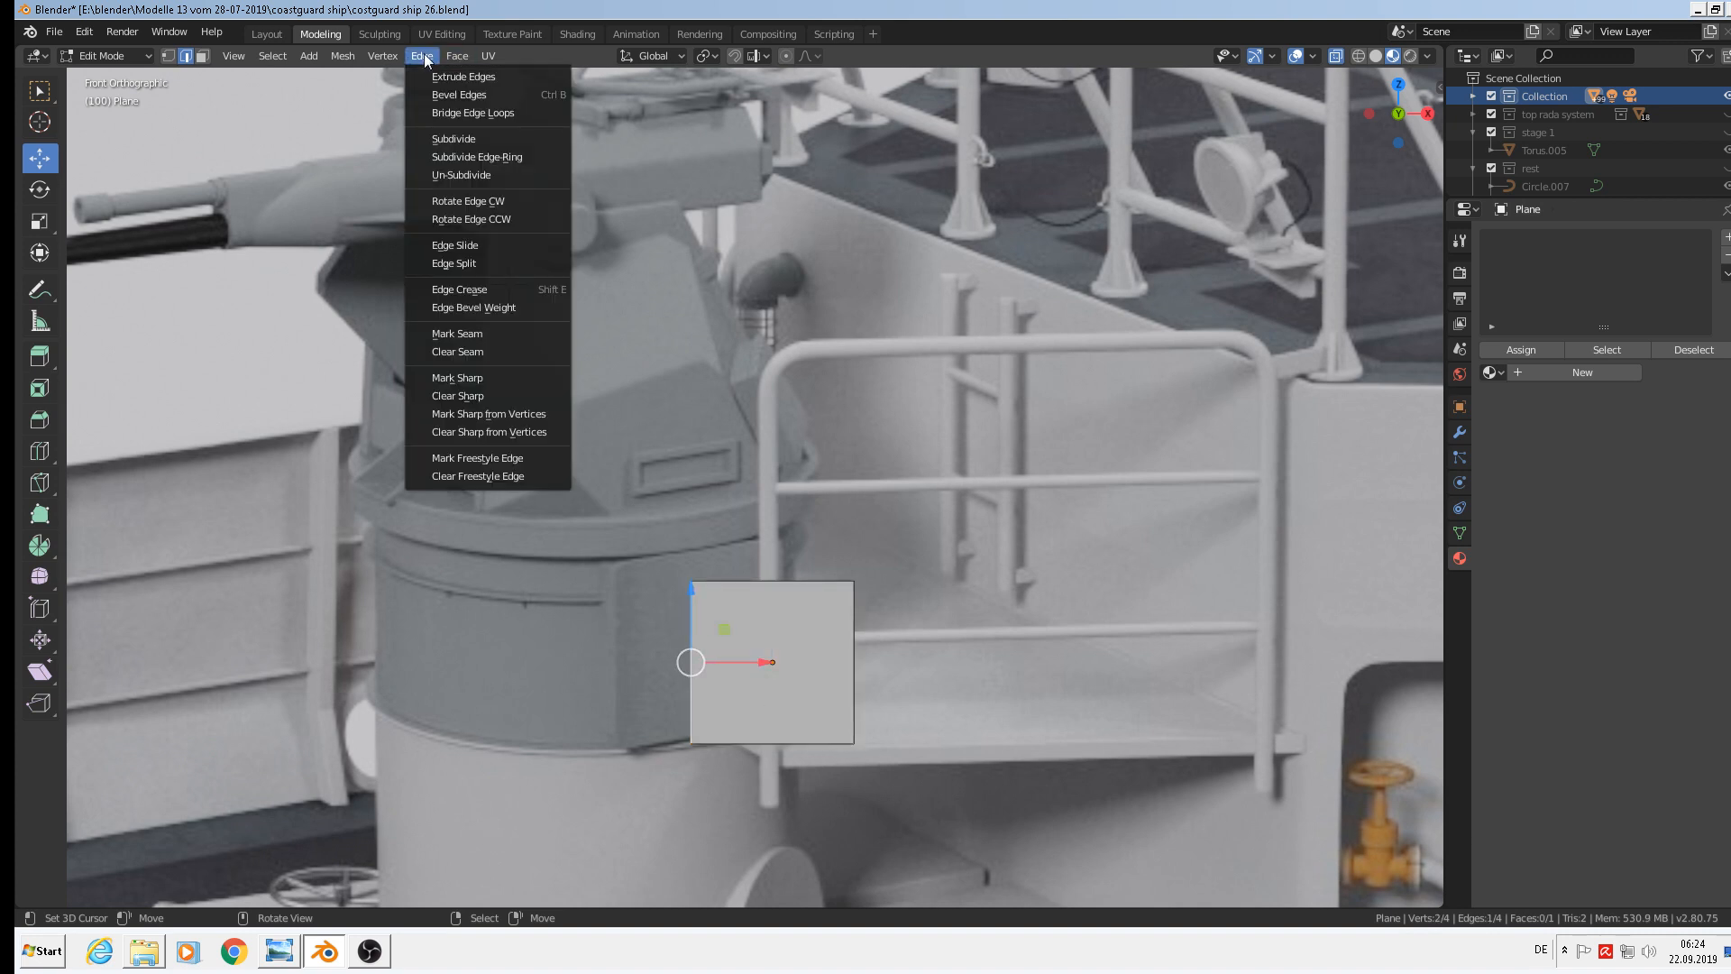
{"action": "left_click", "coordinate": [452, 140]}
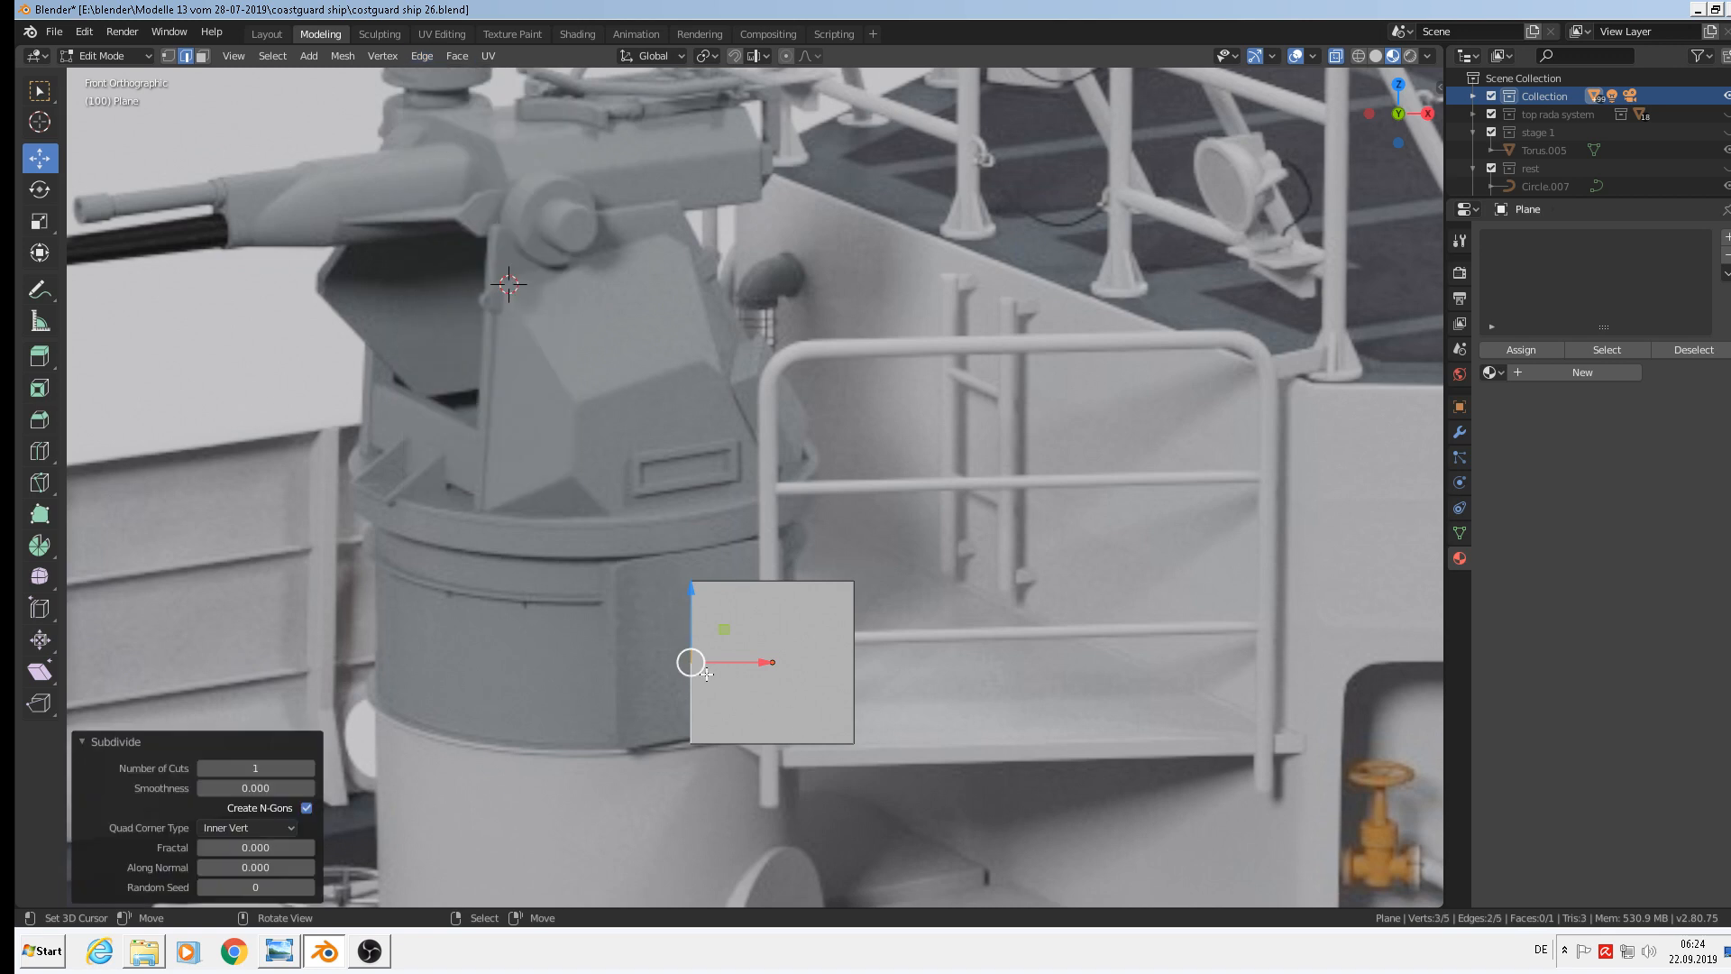
{"action": "left_click", "coordinate": [174, 56]}
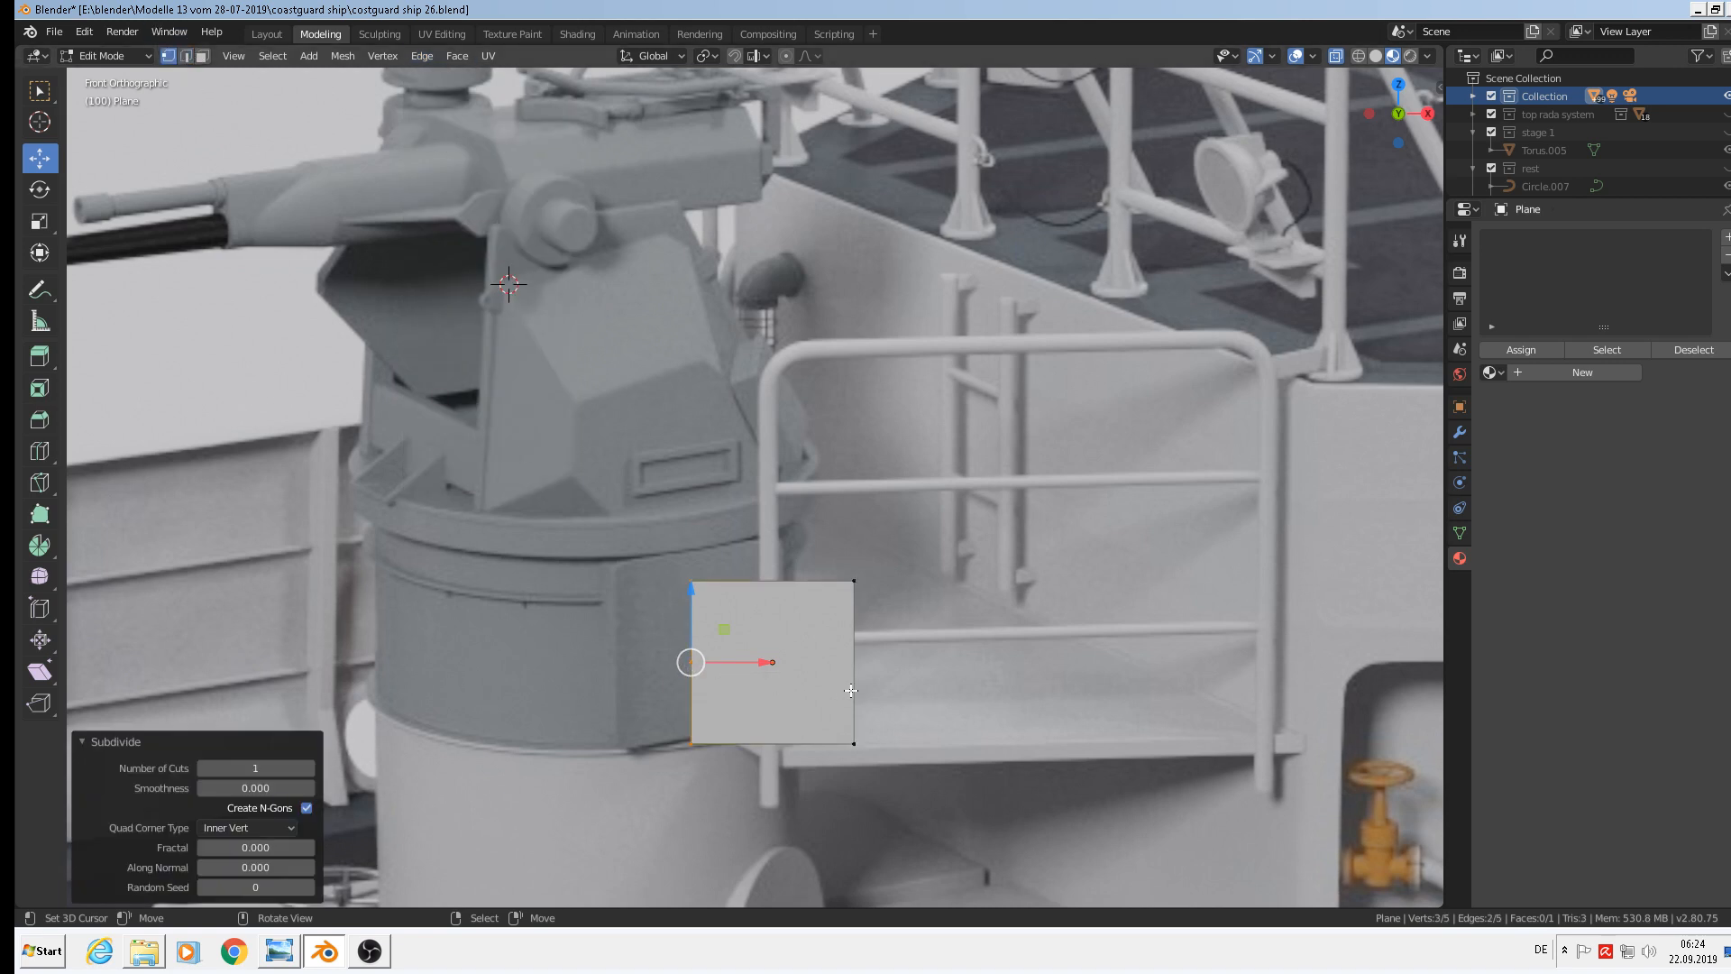
In Object Mode, move the plane about 0.1 m up and back along negative X over the housing's lower side facet
{"action": "key", "text": "Tab"}
{"action": "left_click_drag", "start_coordinate": [772, 593], "coordinate": [754, 388]}
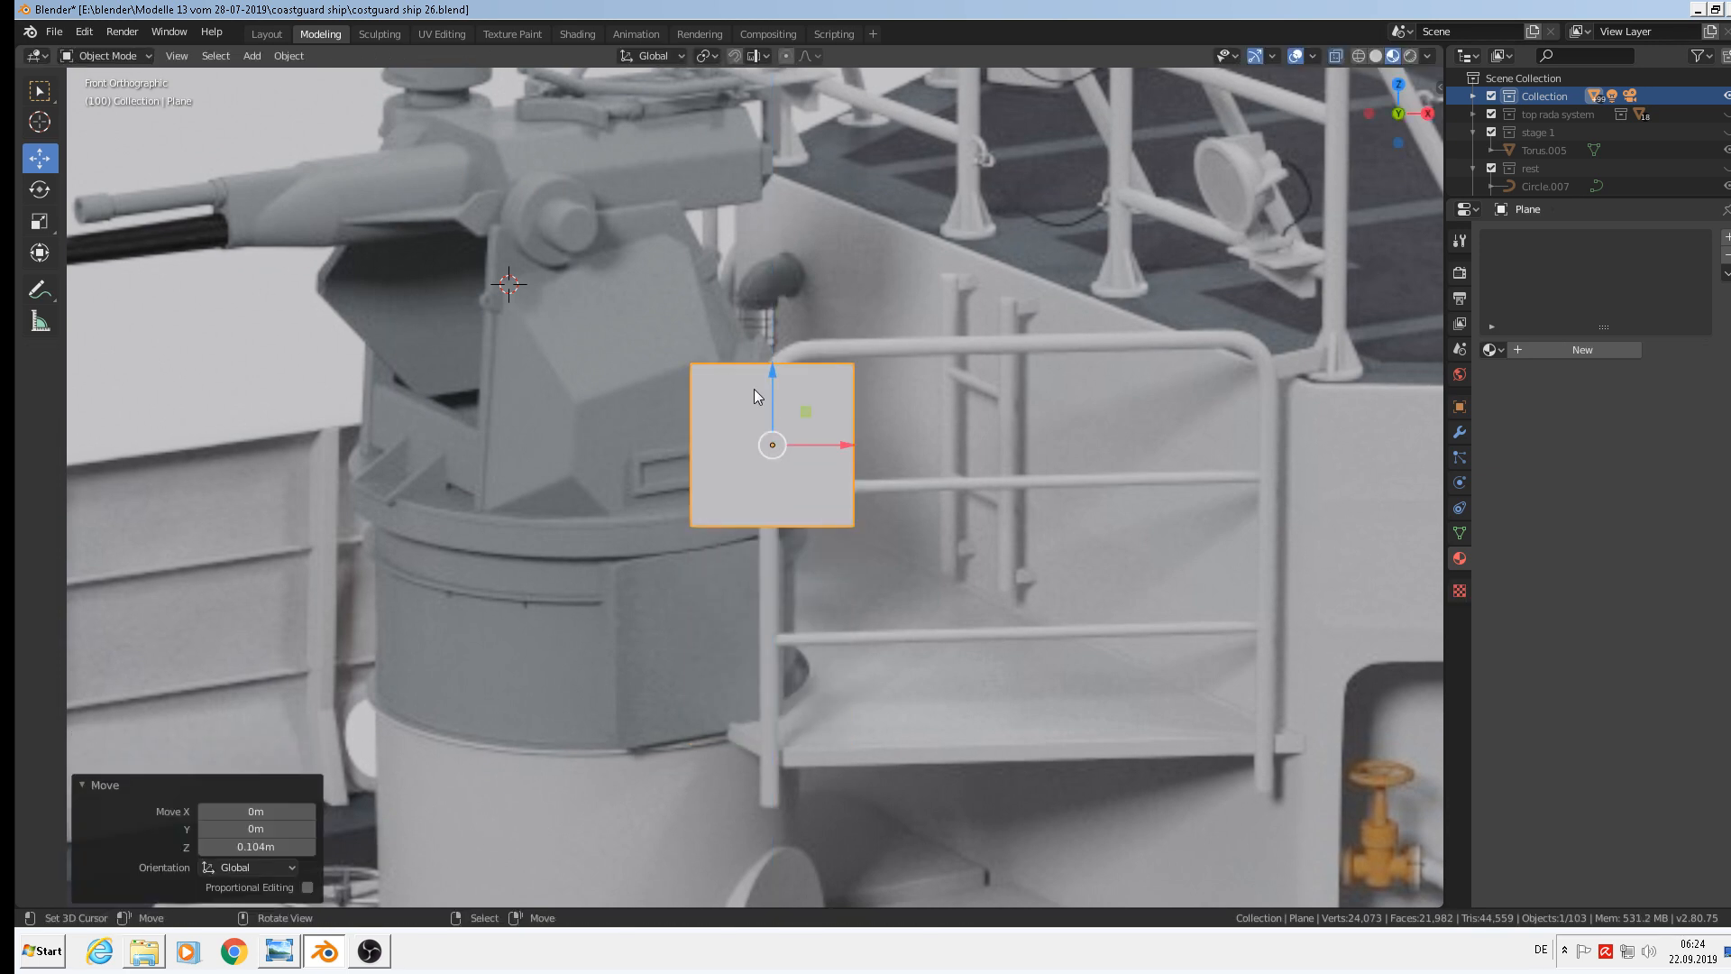
{"action": "left_click_drag", "start_coordinate": [841, 445], "coordinate": [726, 446]}
{"action": "left_click_drag", "start_coordinate": [664, 379], "coordinate": [665, 411]}
Move the plane's upper-right vertex slightly inward and about 0.02 m up to follow the housing's rear edge
{"action": "left_click", "coordinate": [736, 394]}
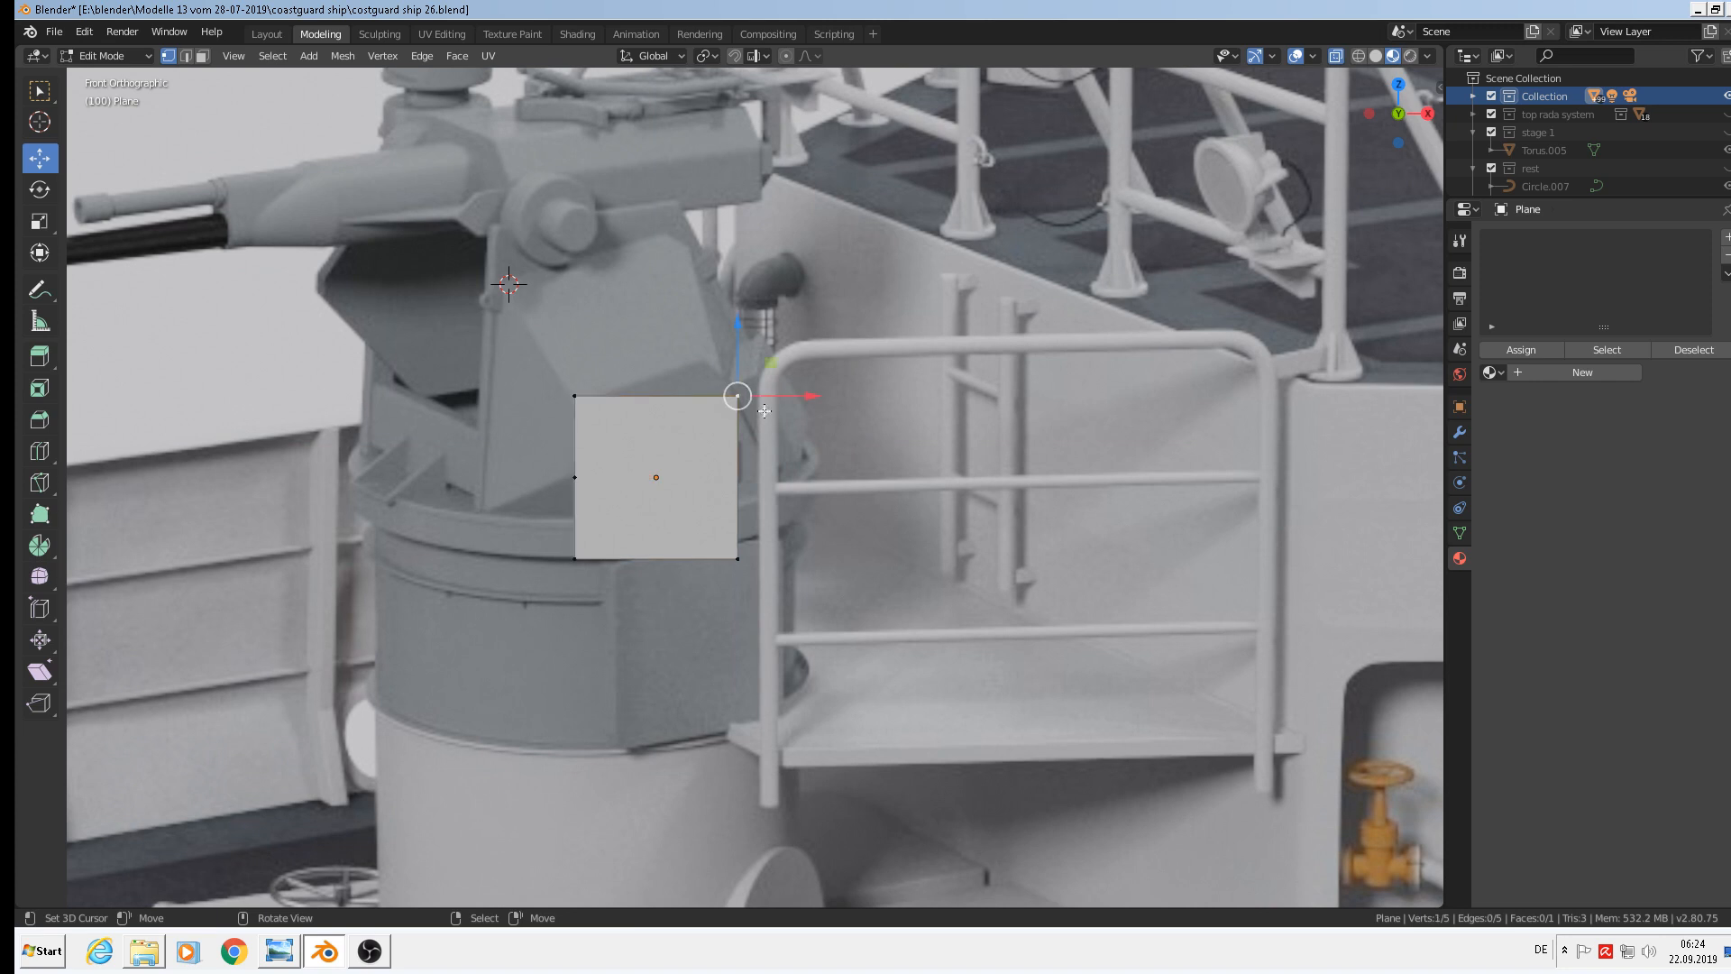
{"action": "left_click_drag", "start_coordinate": [811, 398], "coordinate": [787, 396]}
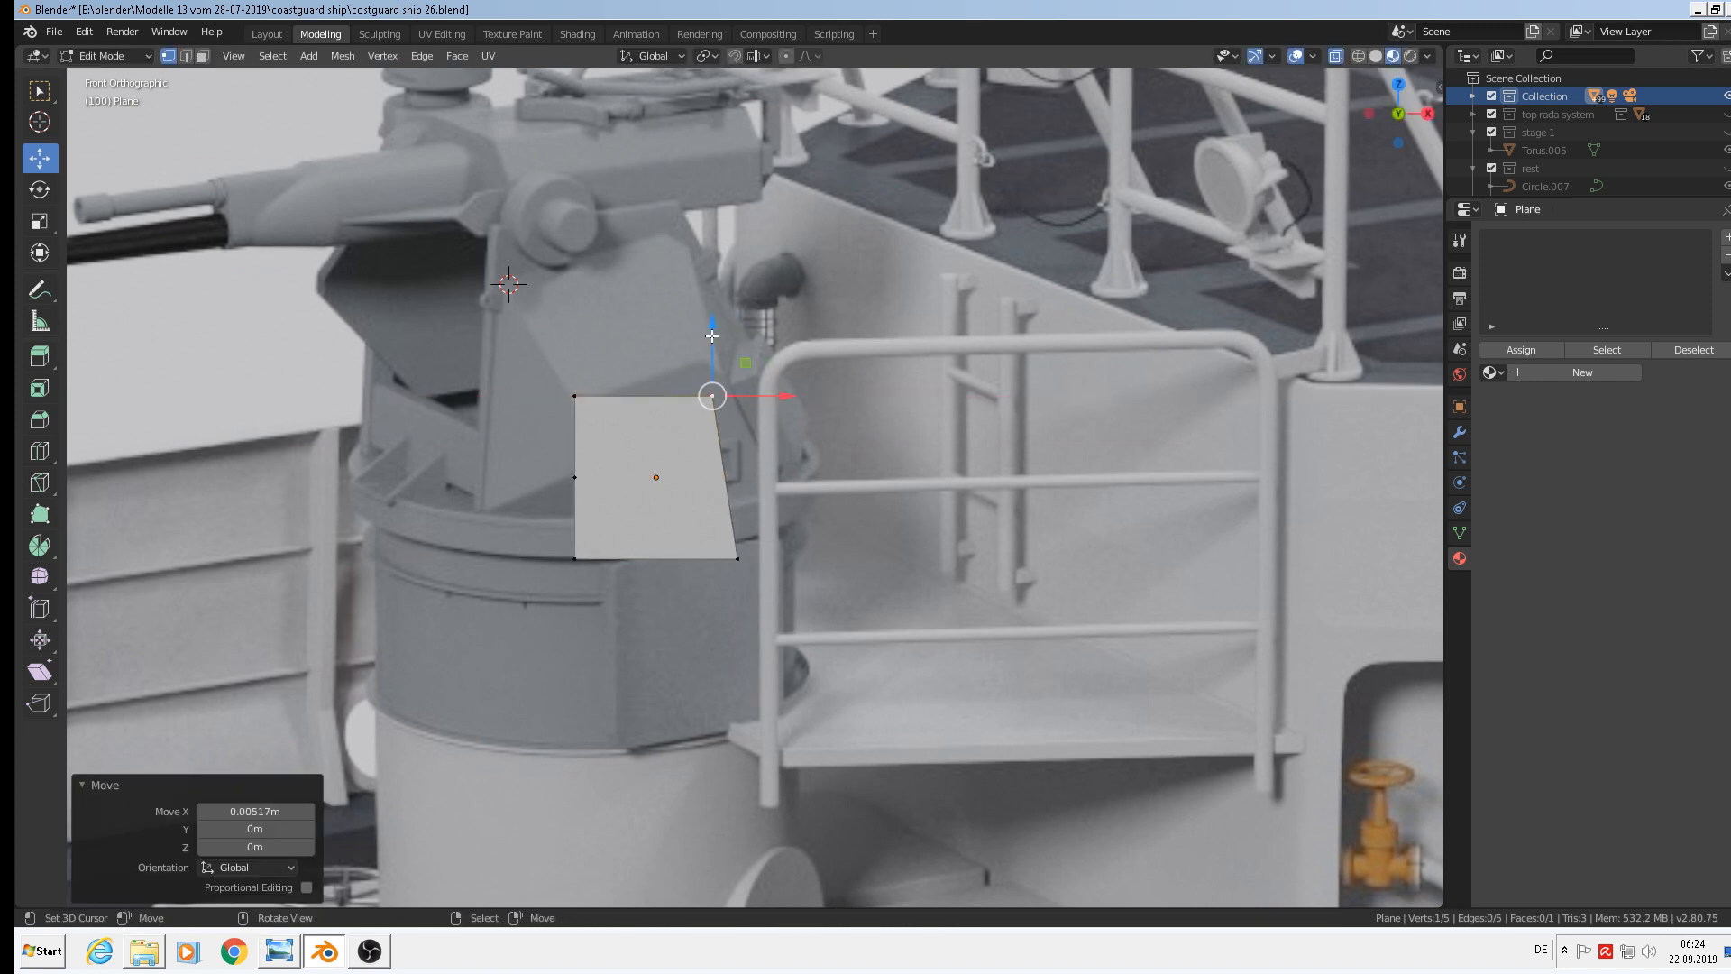
{"action": "left_click_drag", "start_coordinate": [703, 336], "coordinate": [705, 296]}
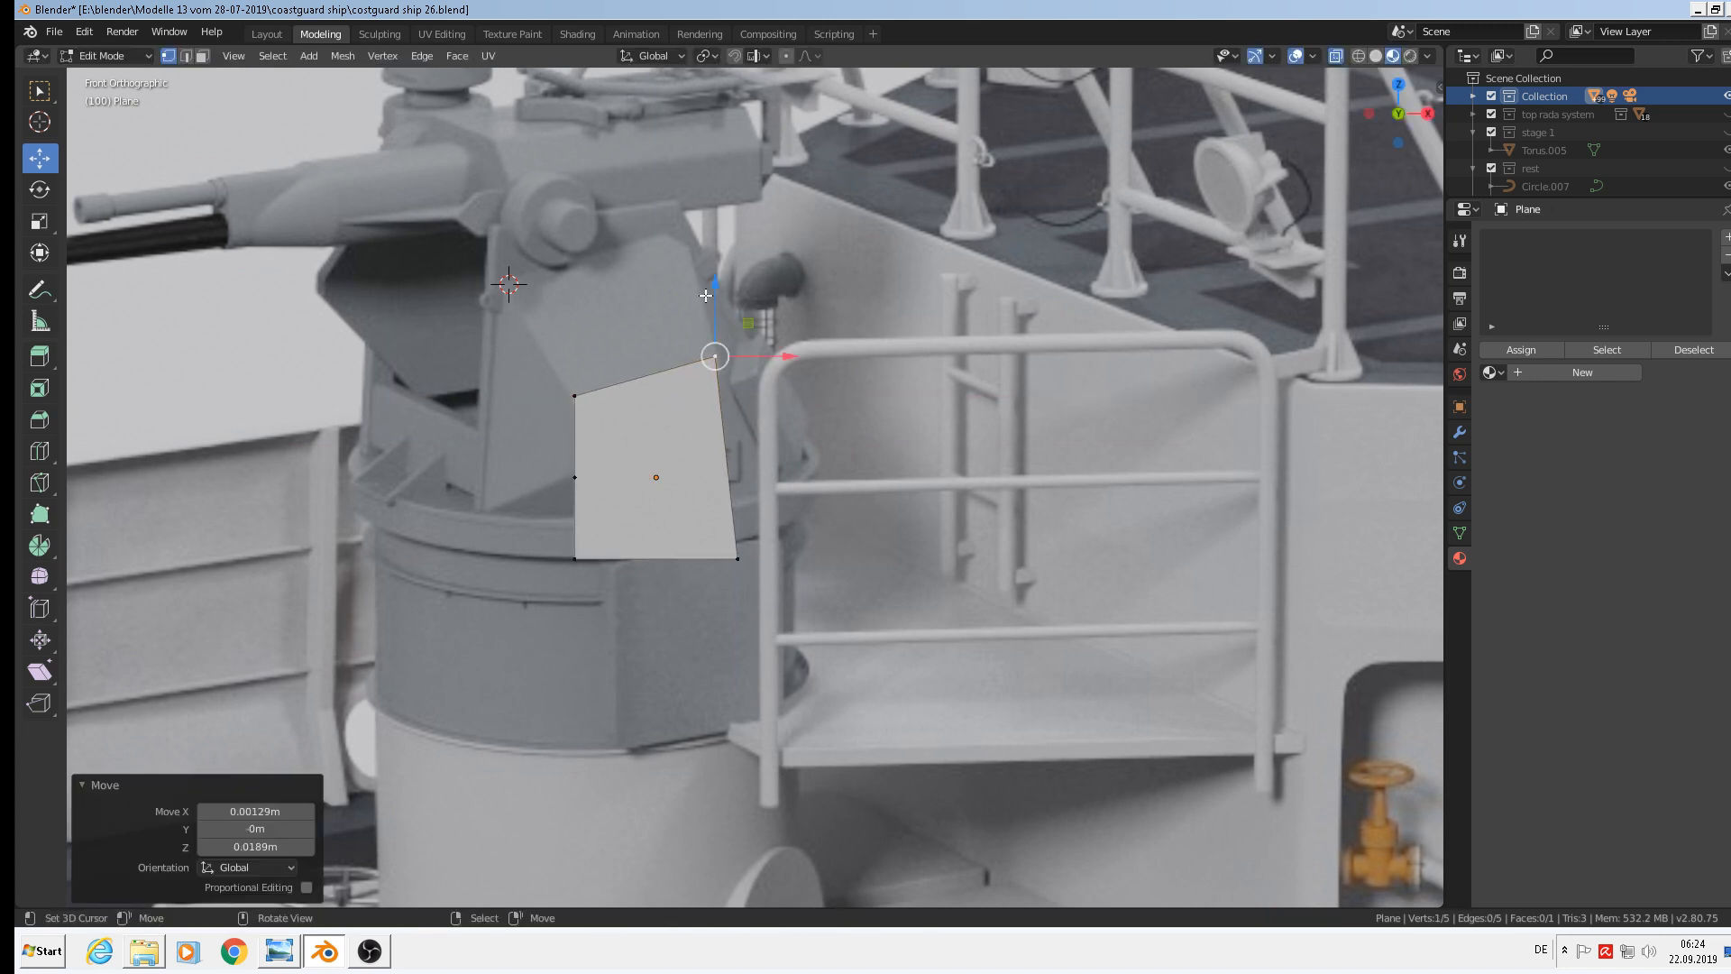
Move the plane's lower-right vertex outward along X and up along Z to the housing facet's lower rear corner
{"action": "left_click", "coordinate": [732, 532]}
{"action": "key", "text": "g"}
{"action": "key", "text": "x"}
{"action": "left_click", "coordinate": [797, 492]}
{"action": "key", "text": "g"}
{"action": "key", "text": "z"}
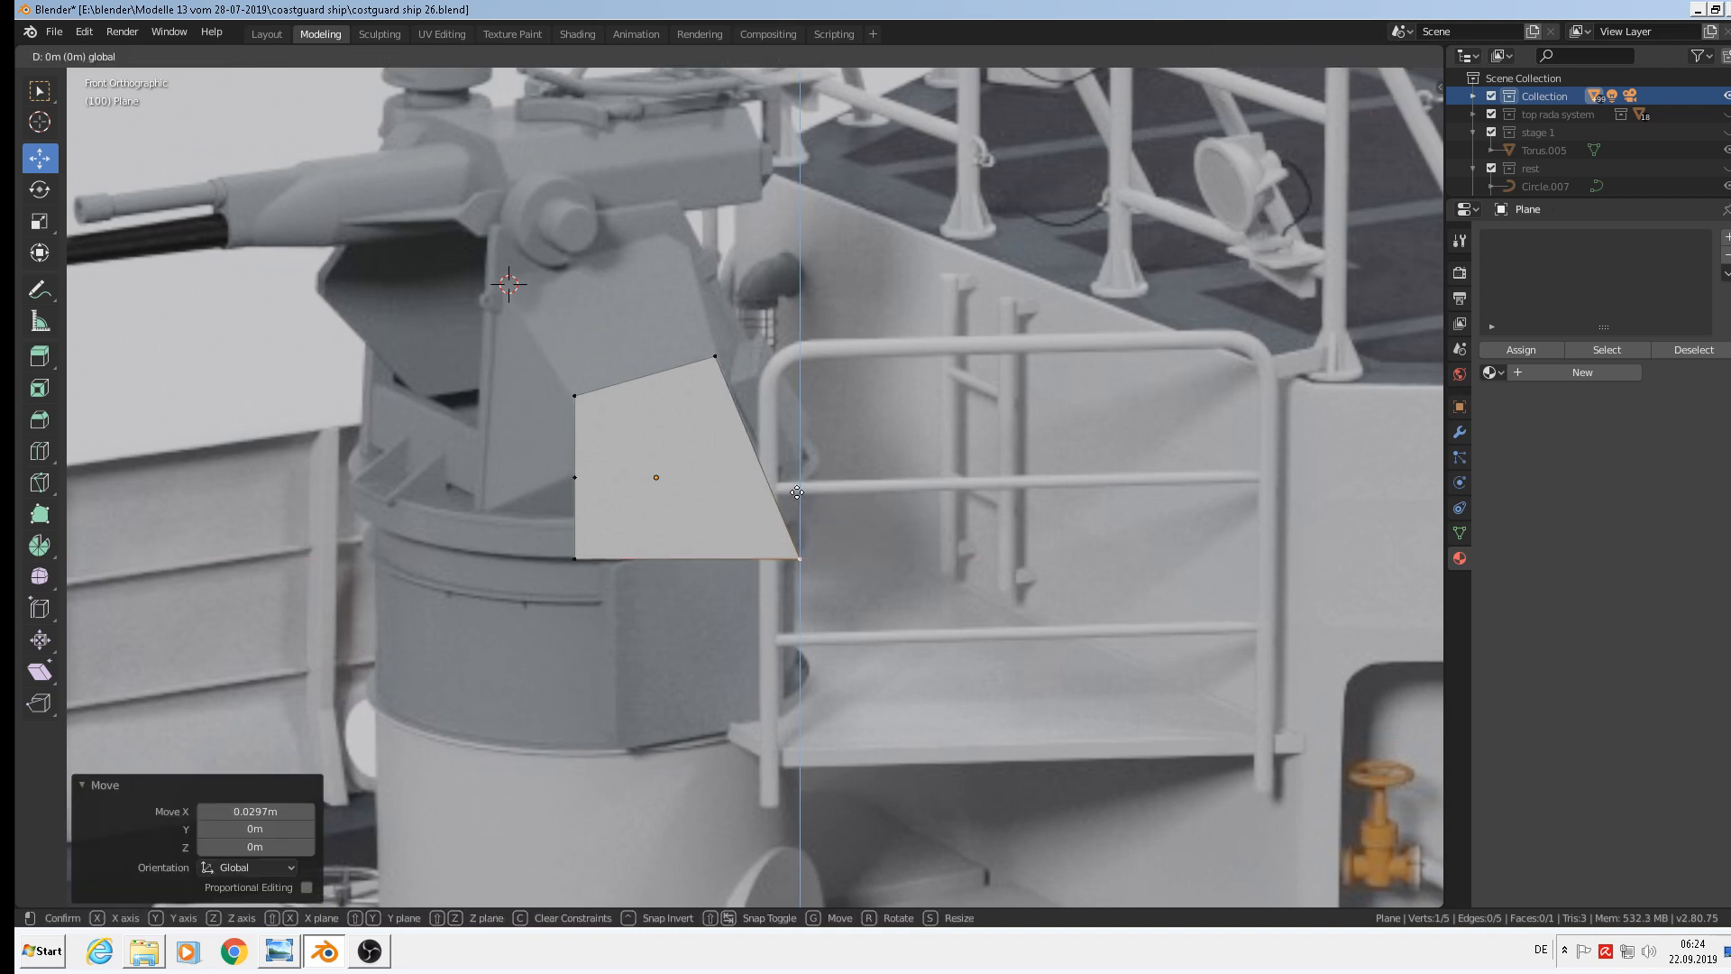
{"action": "left_click_drag", "start_coordinate": [797, 493], "coordinate": [792, 413]}
{"action": "left_click_drag", "start_coordinate": [895, 471], "coordinate": [880, 476]}
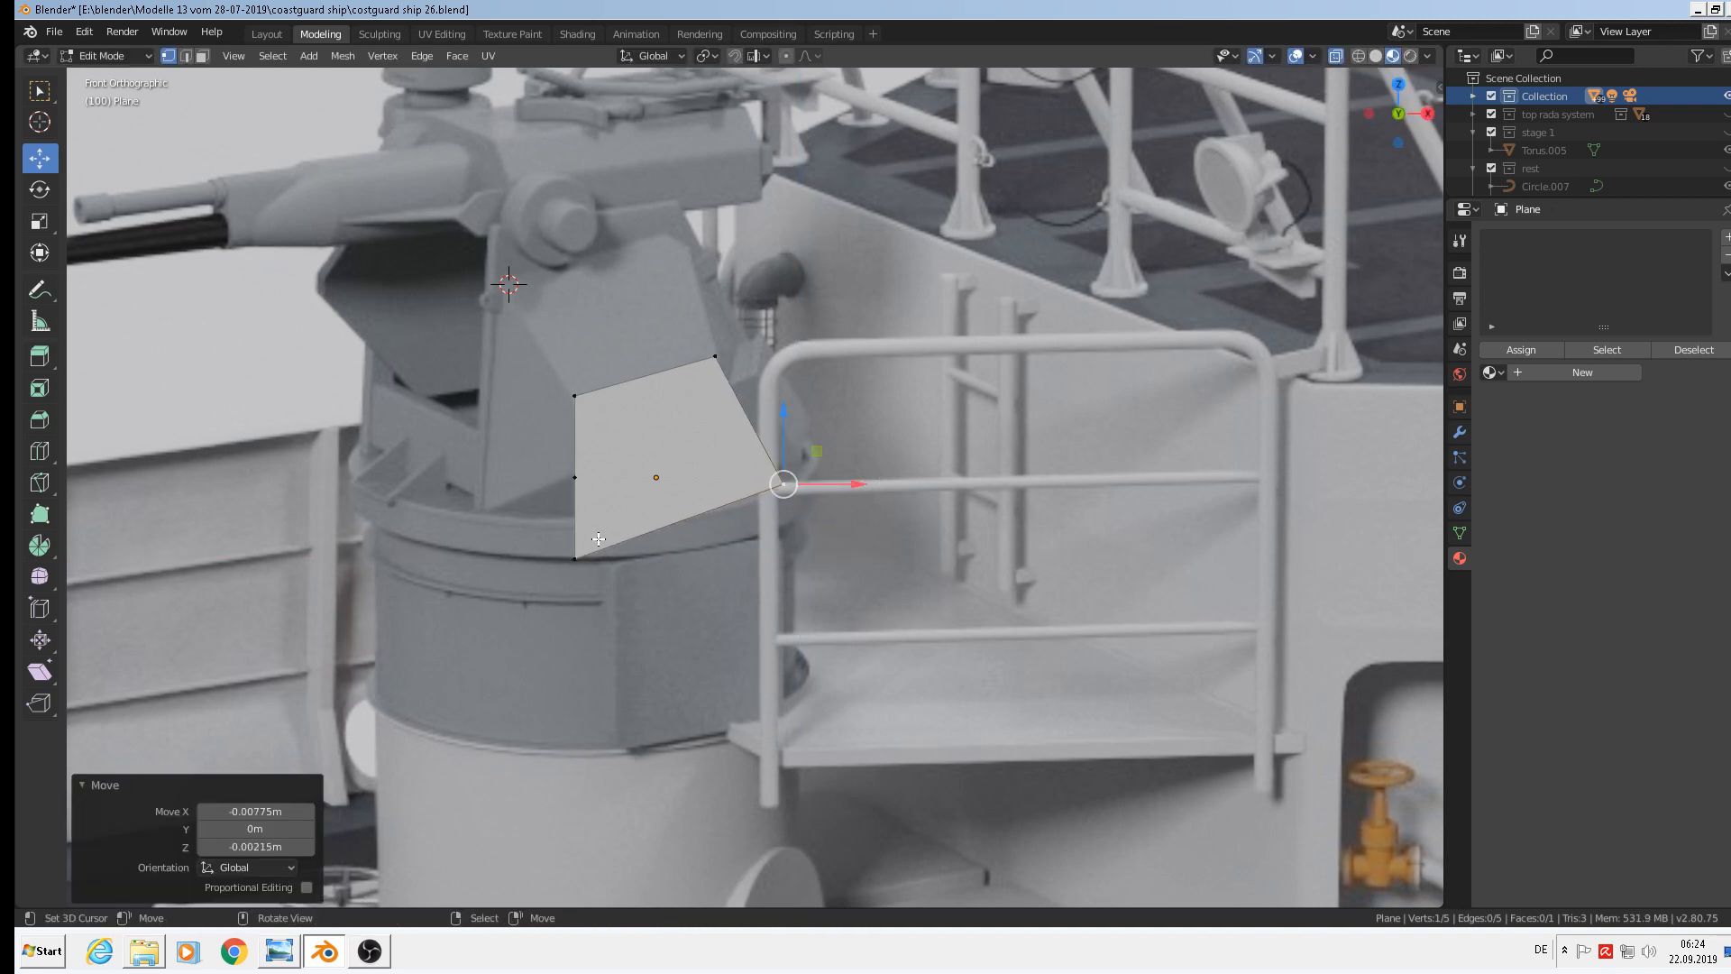
Move the plane's lower-left vertex inward along X and about 0.02 m up to the facet's bottom corner
{"action": "right_click", "coordinate": [577, 556]}
{"action": "left_click_drag", "start_coordinate": [634, 557], "coordinate": [704, 557]}
{"action": "left_click_drag", "start_coordinate": [642, 485], "coordinate": [642, 461]}
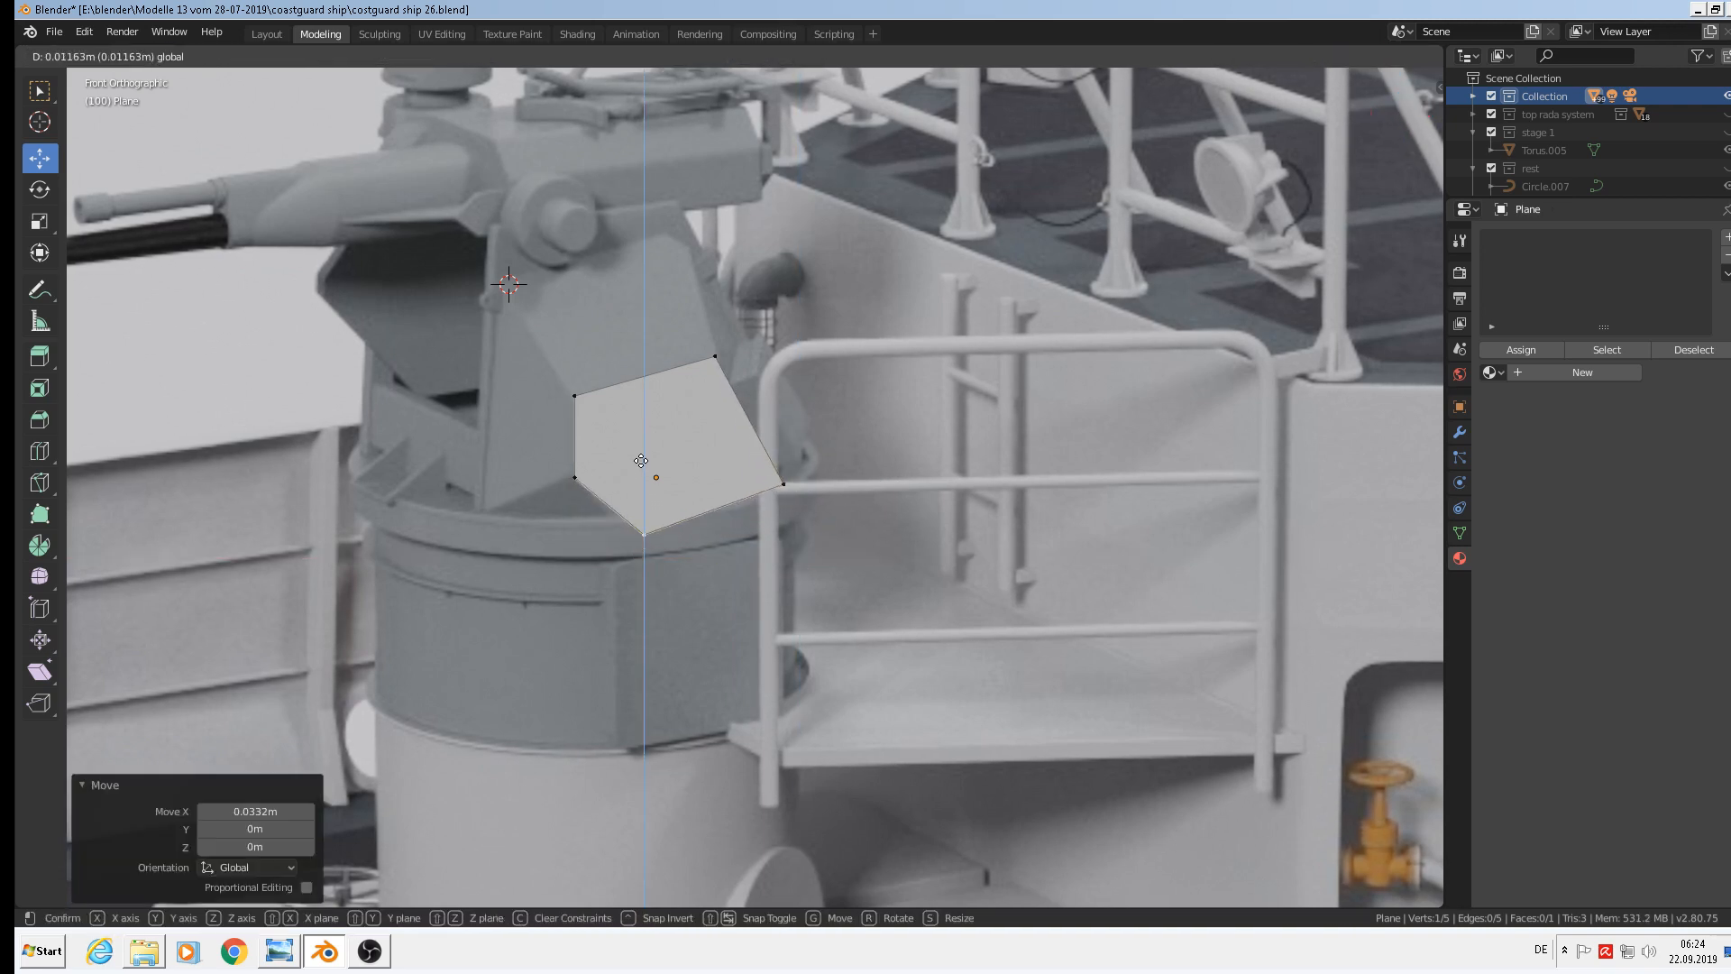
{"action": "left_click", "coordinate": [635, 451]}
{"action": "key", "text": "g"}
{"action": "key", "text": "x"}
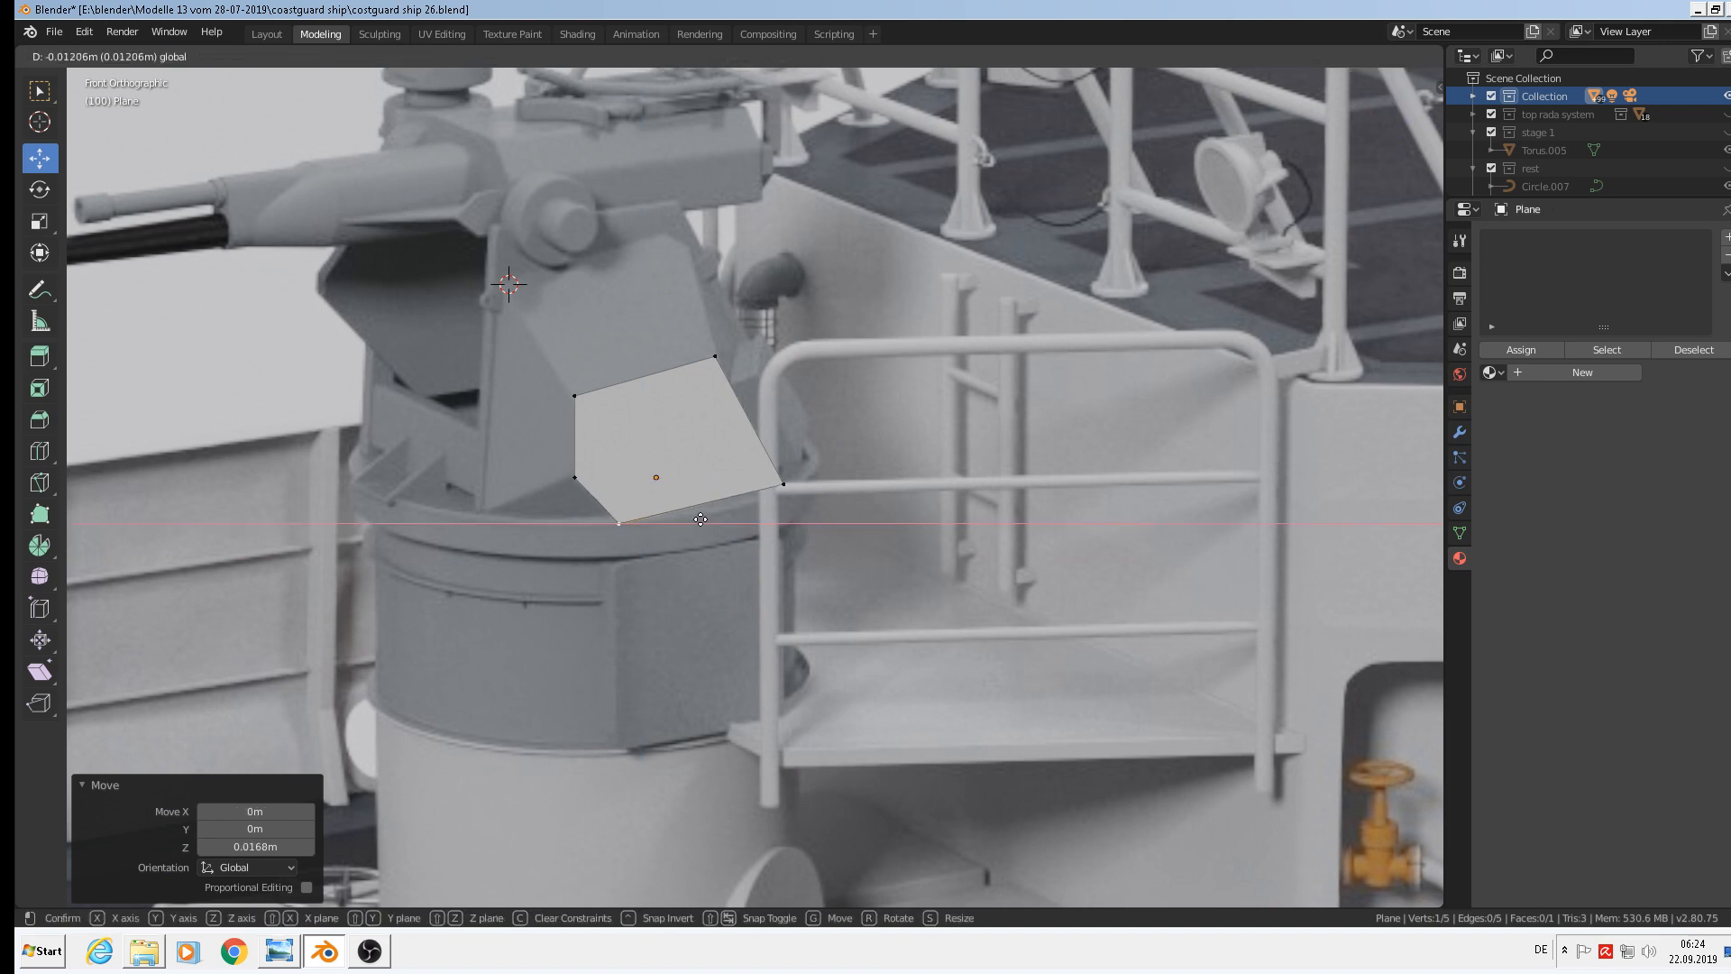
{"action": "left_click", "coordinate": [697, 520]}
Shift the middle vertex of the plane's left edge about 0.004 m inward along X
{"action": "right_click", "coordinate": [575, 477]}
{"action": "key", "text": "g"}
{"action": "key", "text": "x"}
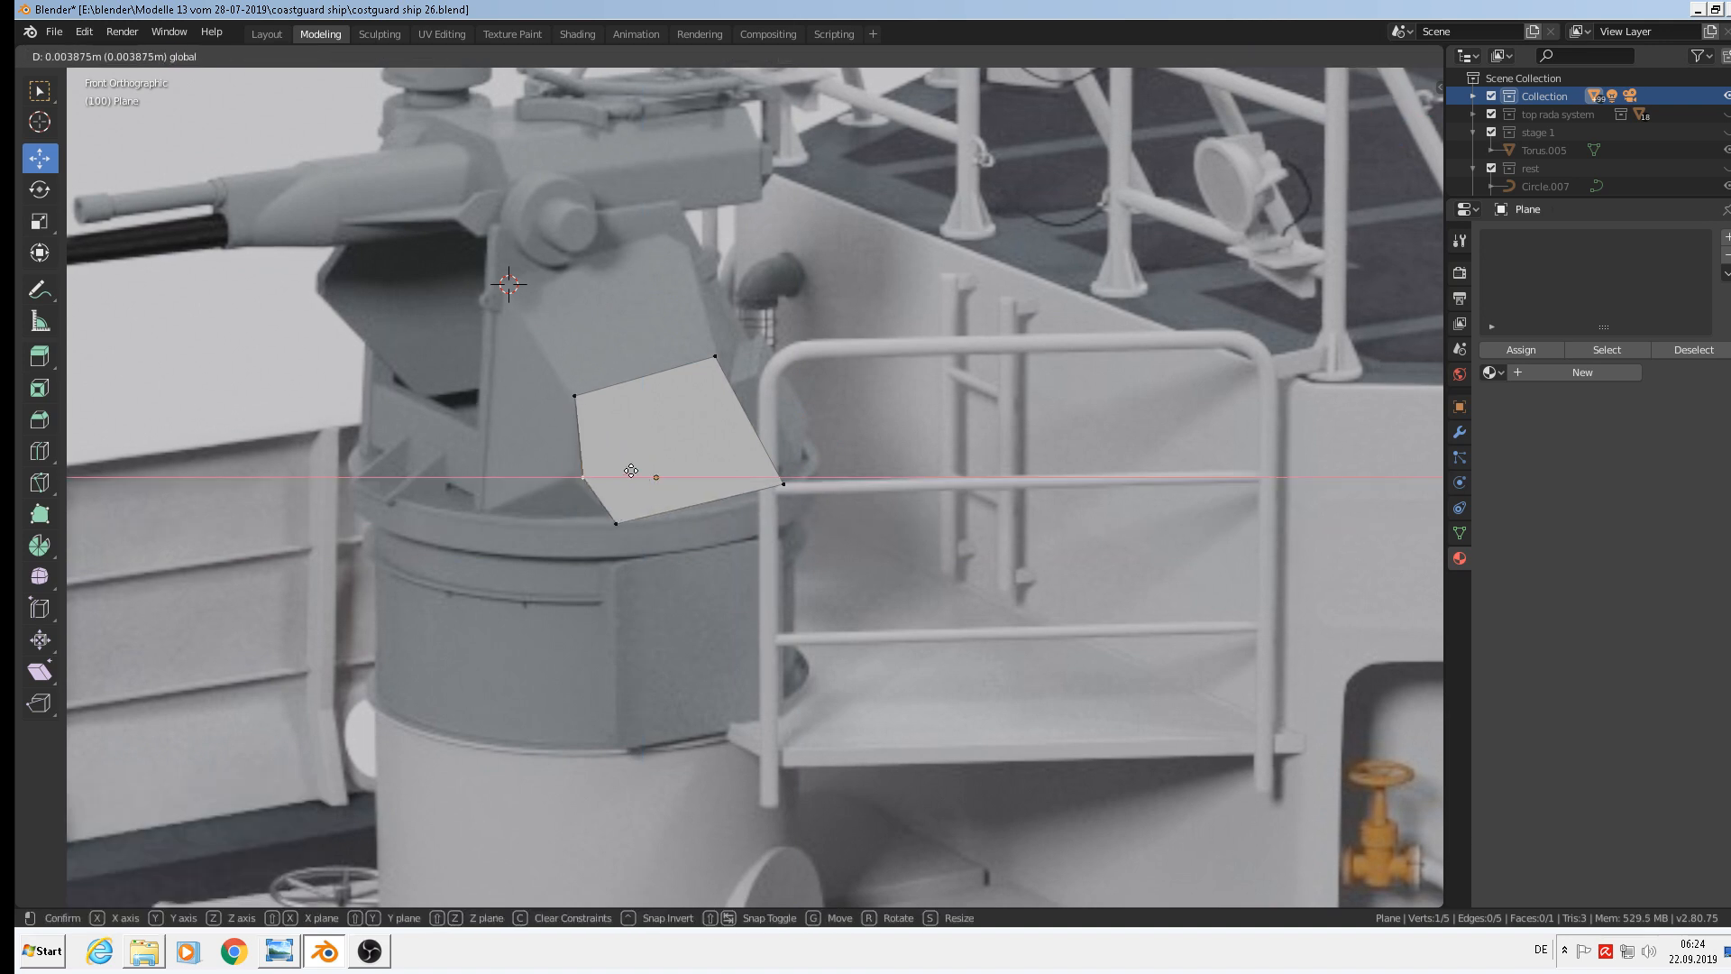
{"action": "left_click", "coordinate": [632, 470]}
Return to Object Mode and move the five-sided plane 0.16 m along X, clear of the gun in the reference
{"action": "scroll", "coordinate": [613, 482], "scroll_direction": "down", "scroll_amount": 3}
{"action": "key", "text": "Tab"}
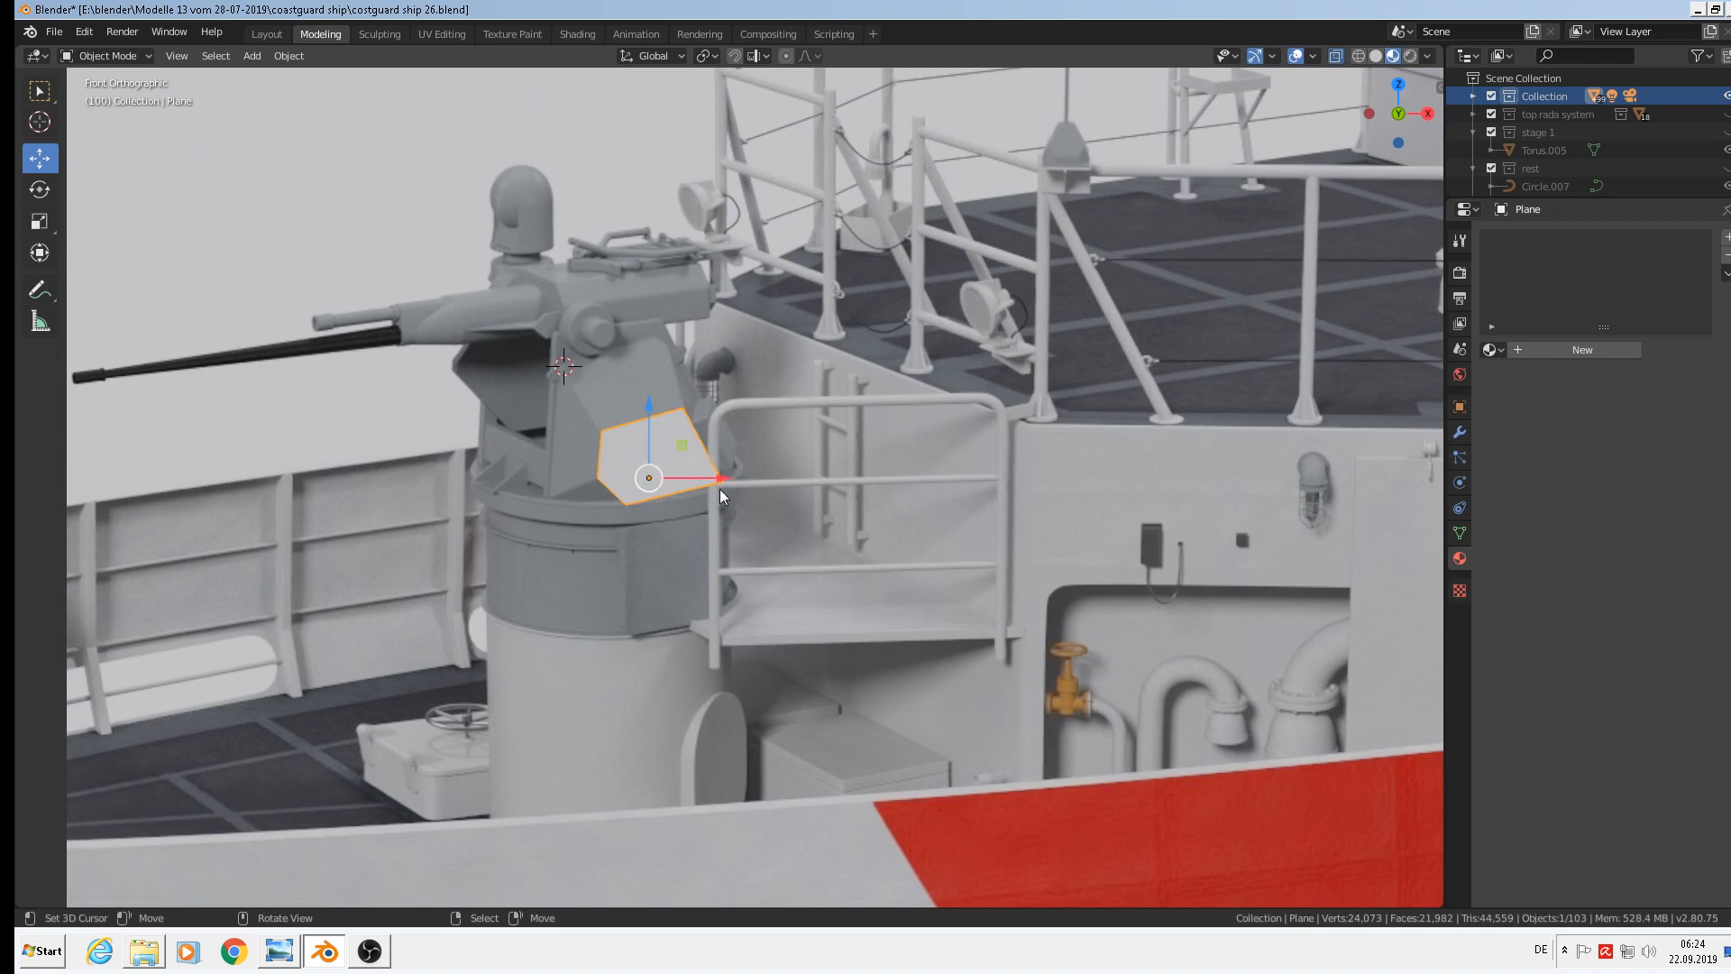
{"action": "left_click_drag", "start_coordinate": [720, 489], "coordinate": [926, 466]}
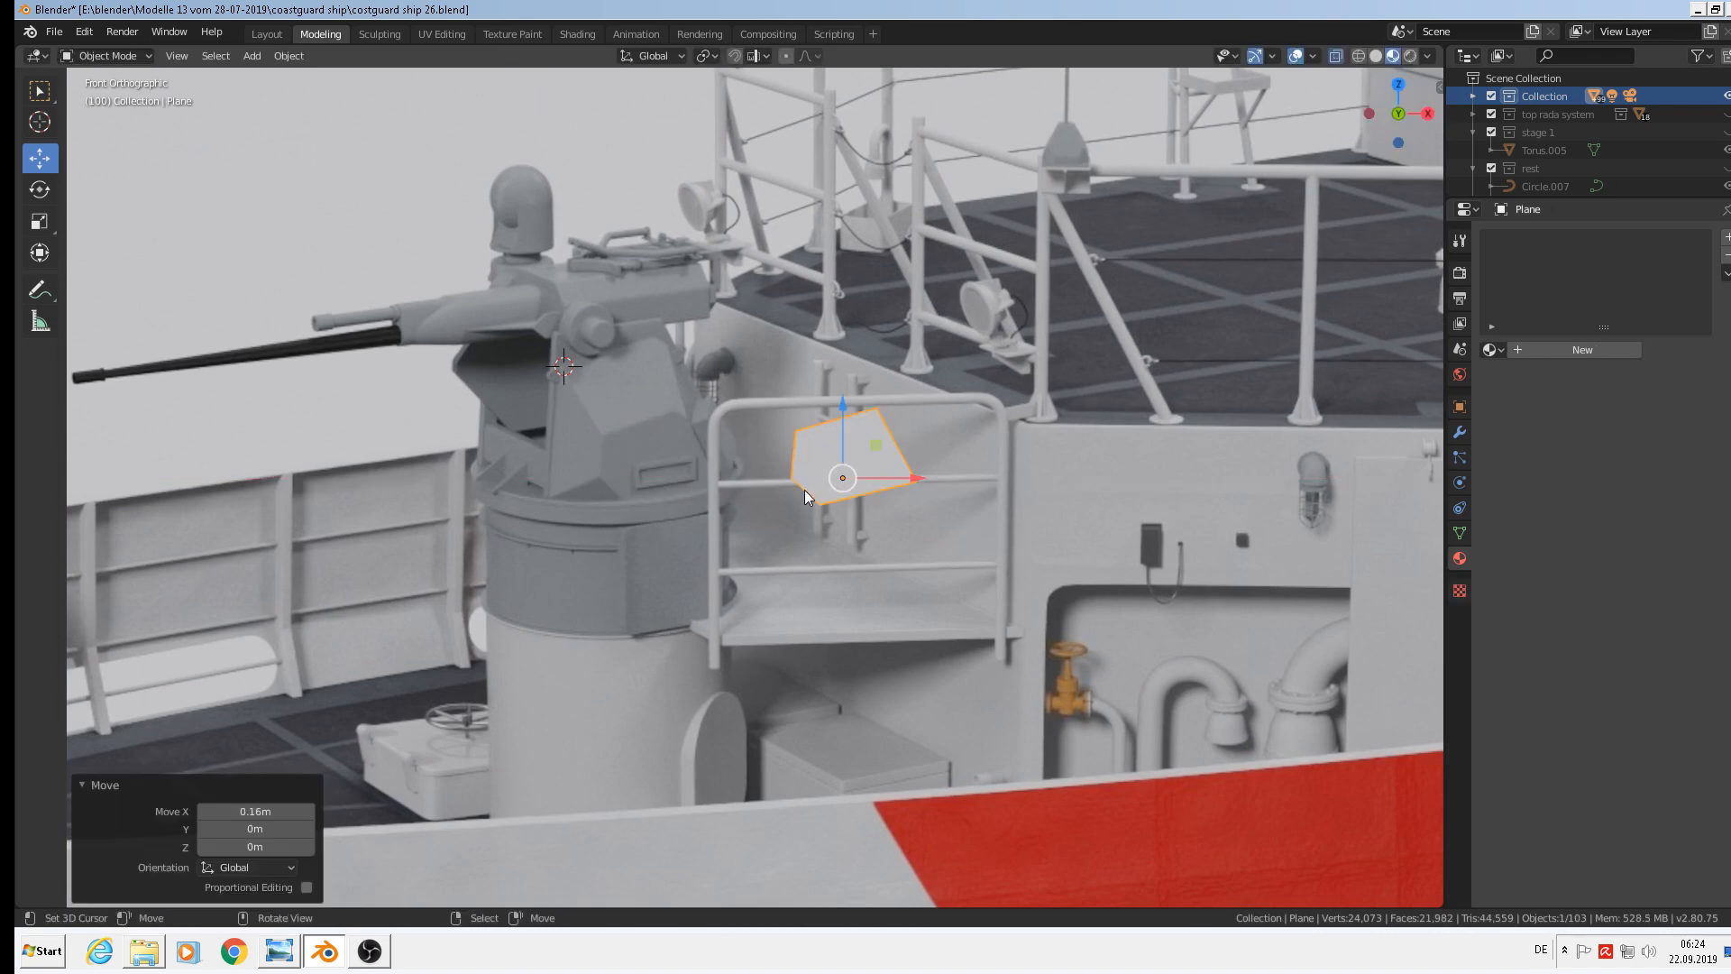
Extrude the entire five-sided plane in place in Edit Mode and scale the new outline by about 2.08
{"action": "mouse_move", "coordinate": [835, 501]}
{"action": "middle_mouse_down"}
{"action": "mouse_move", "coordinate": [923, 545]}
{"action": "mouse_move", "coordinate": [788, 504]}
{"action": "mouse_move", "coordinate": [870, 519]}
{"action": "mouse_move", "coordinate": [851, 512]}
{"action": "middle_mouse_up"}
{"action": "key", "text": "Tab"}
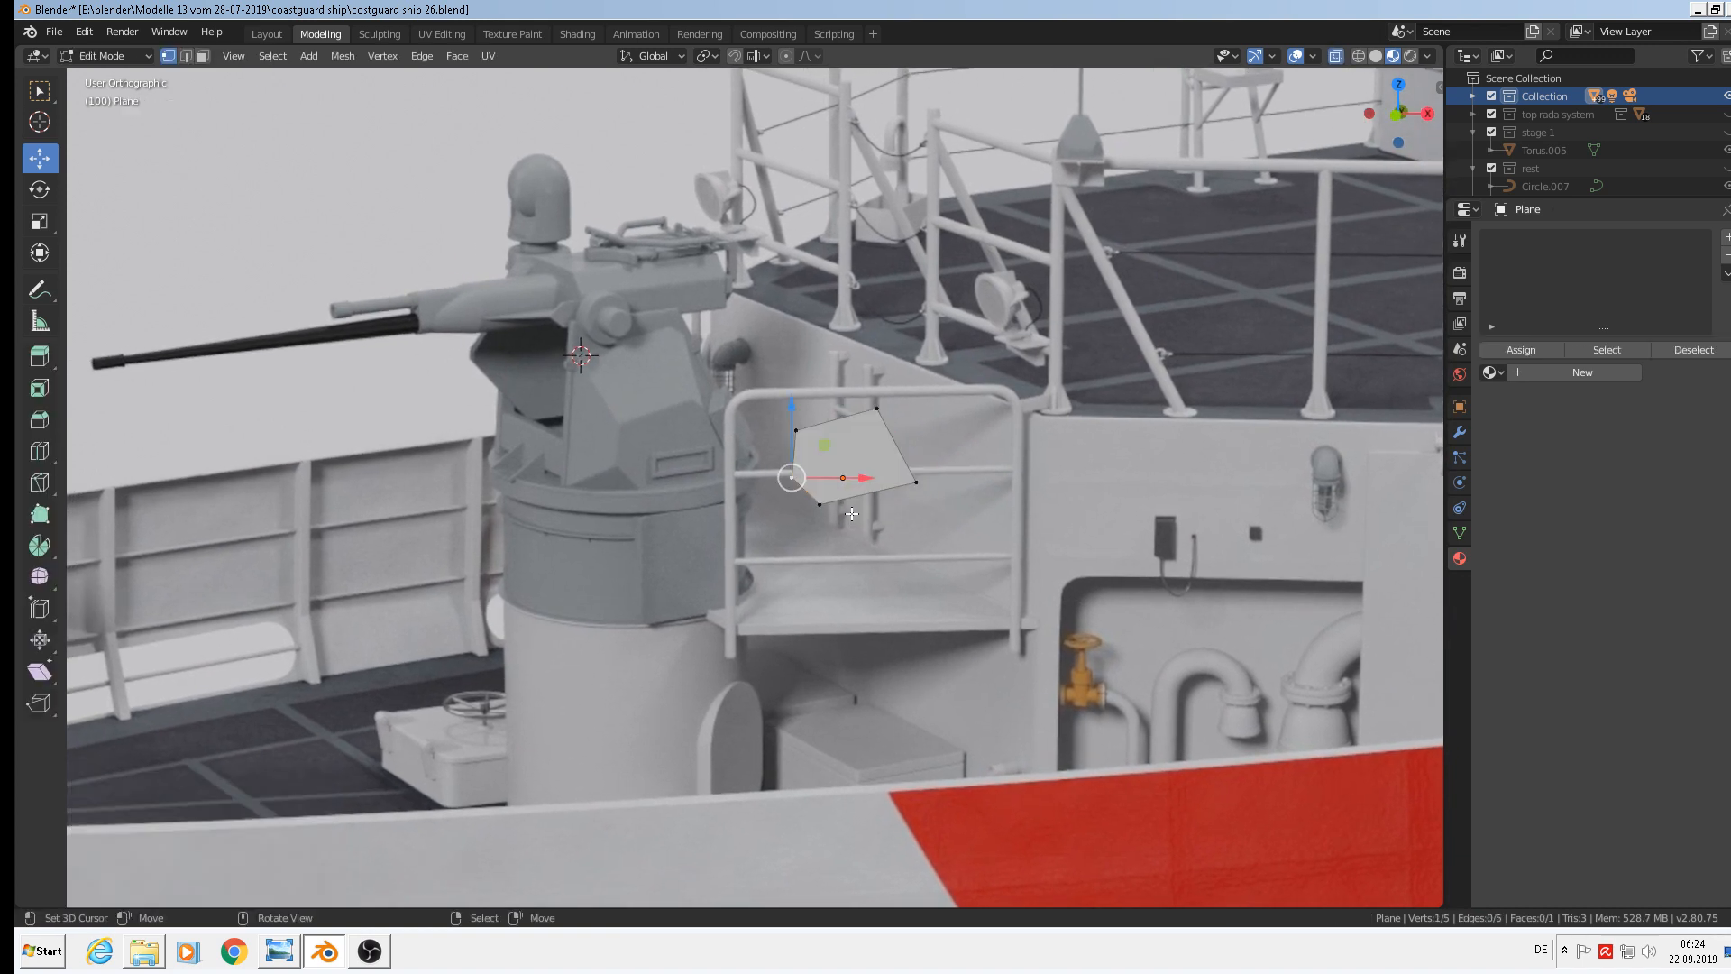
{"action": "key", "text": "a"}
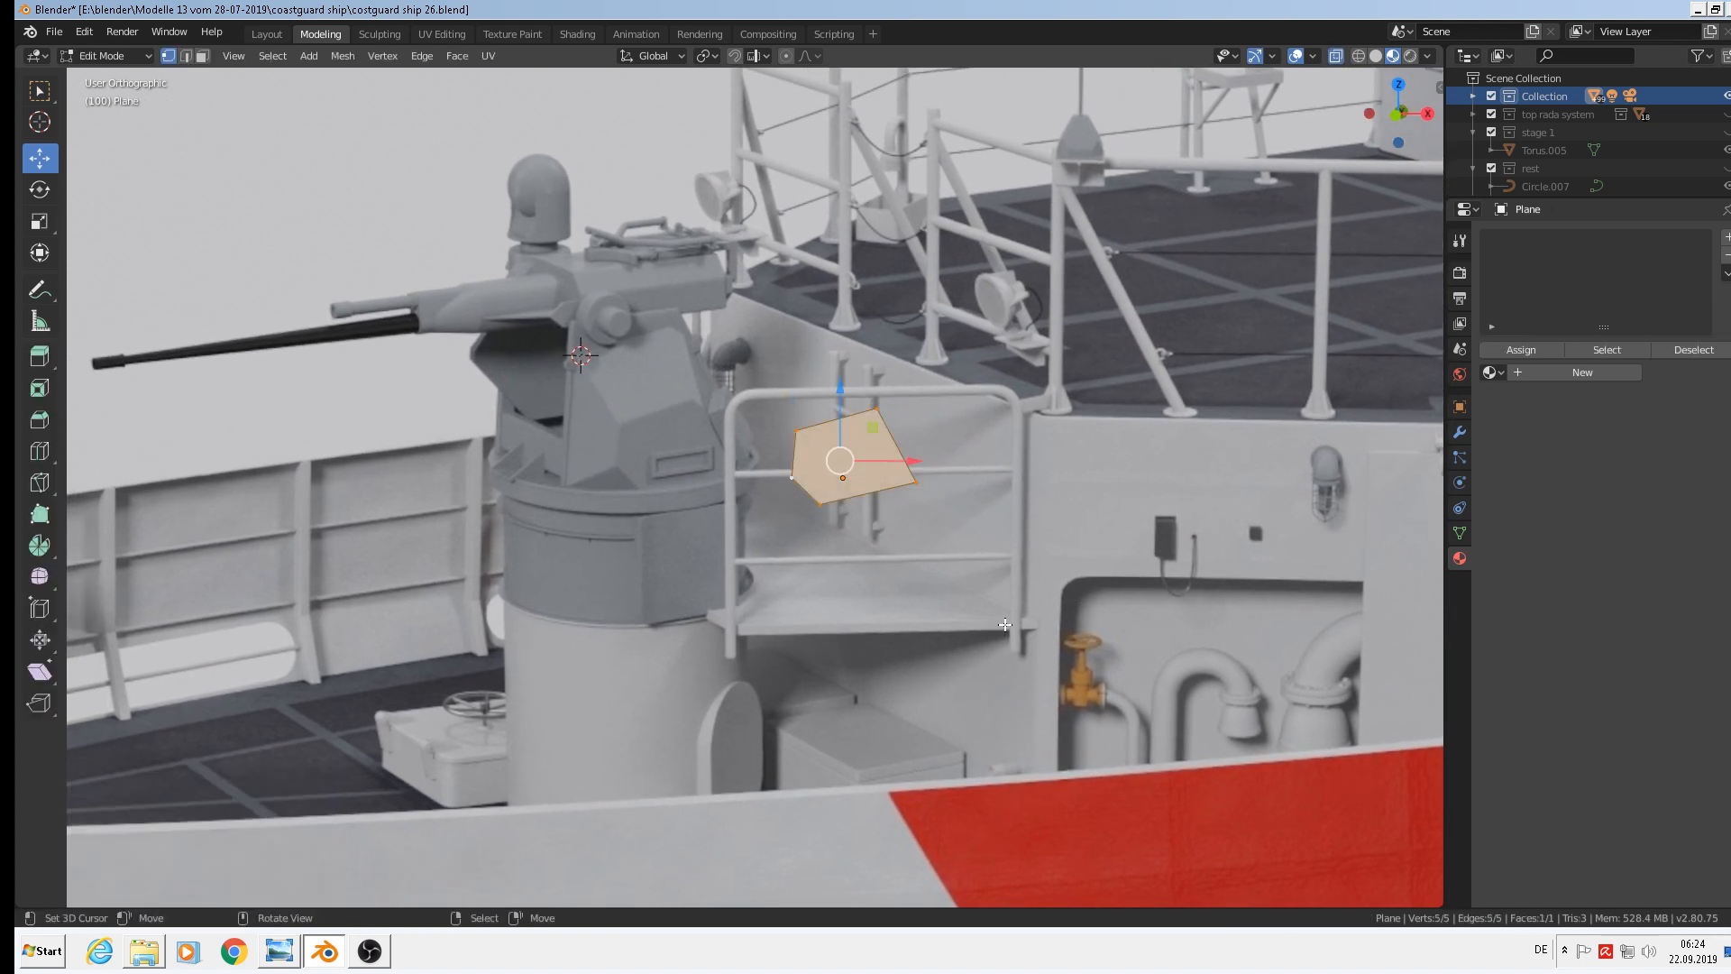
{"action": "middle_click_drag", "start_coordinate": [845, 542], "coordinate": [963, 560]}
{"action": "key", "text": "e"}
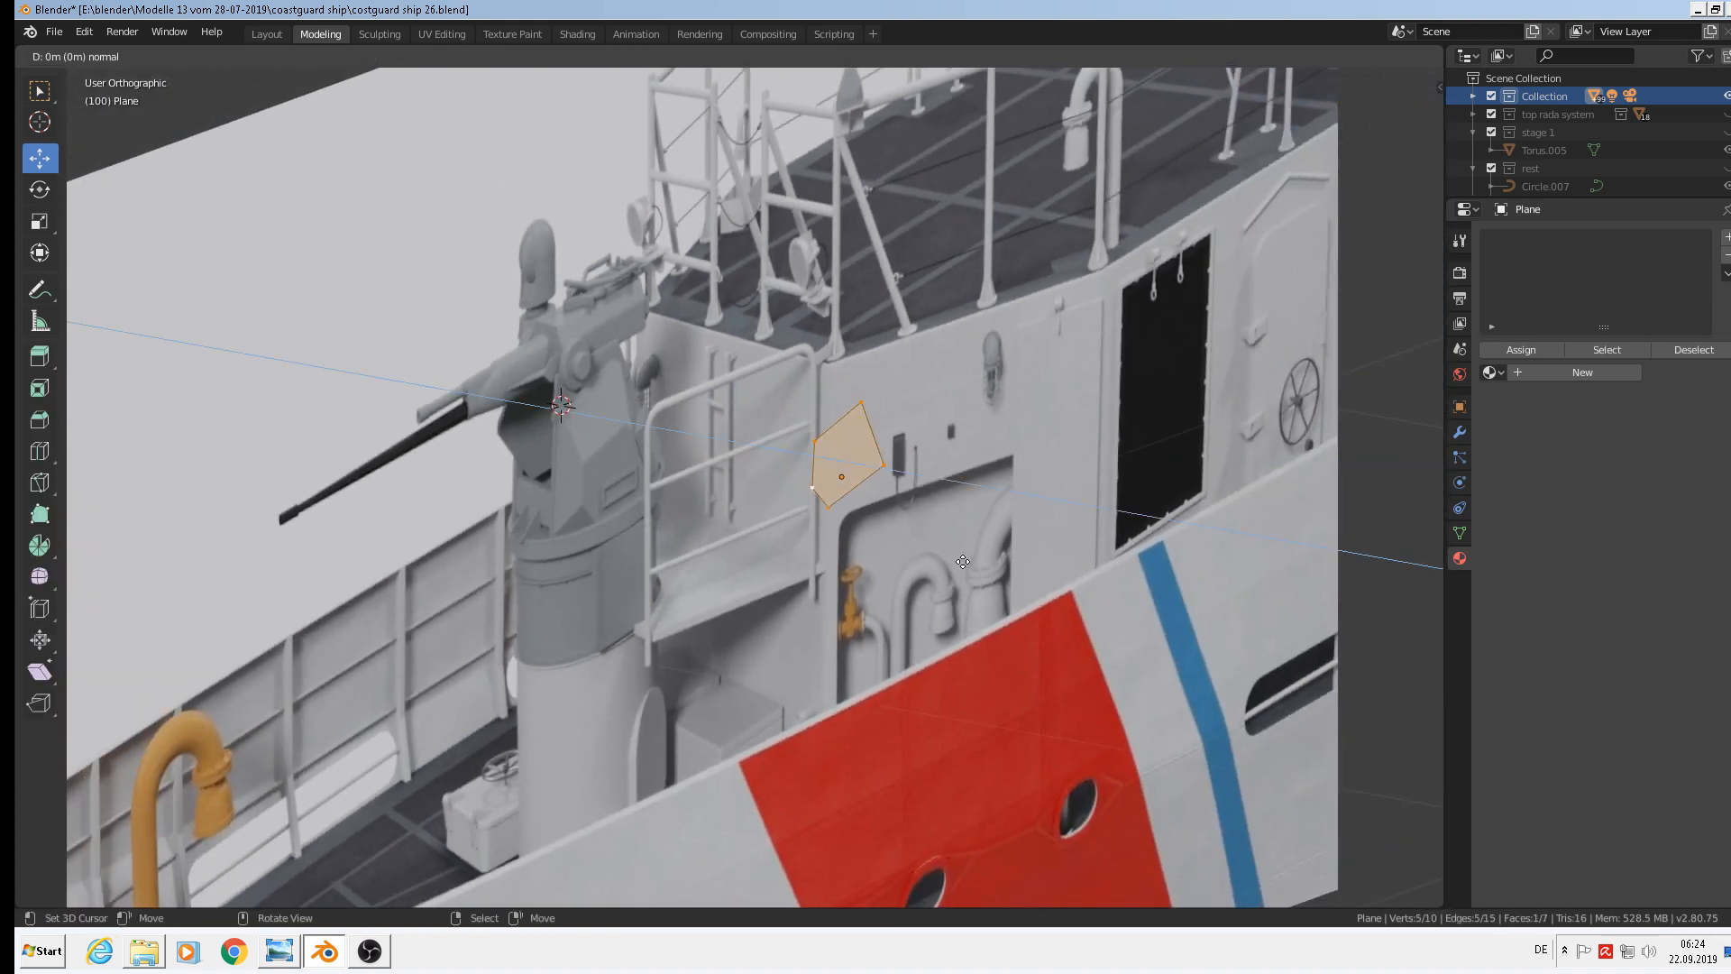
{"action": "left_click", "coordinate": [963, 561]}
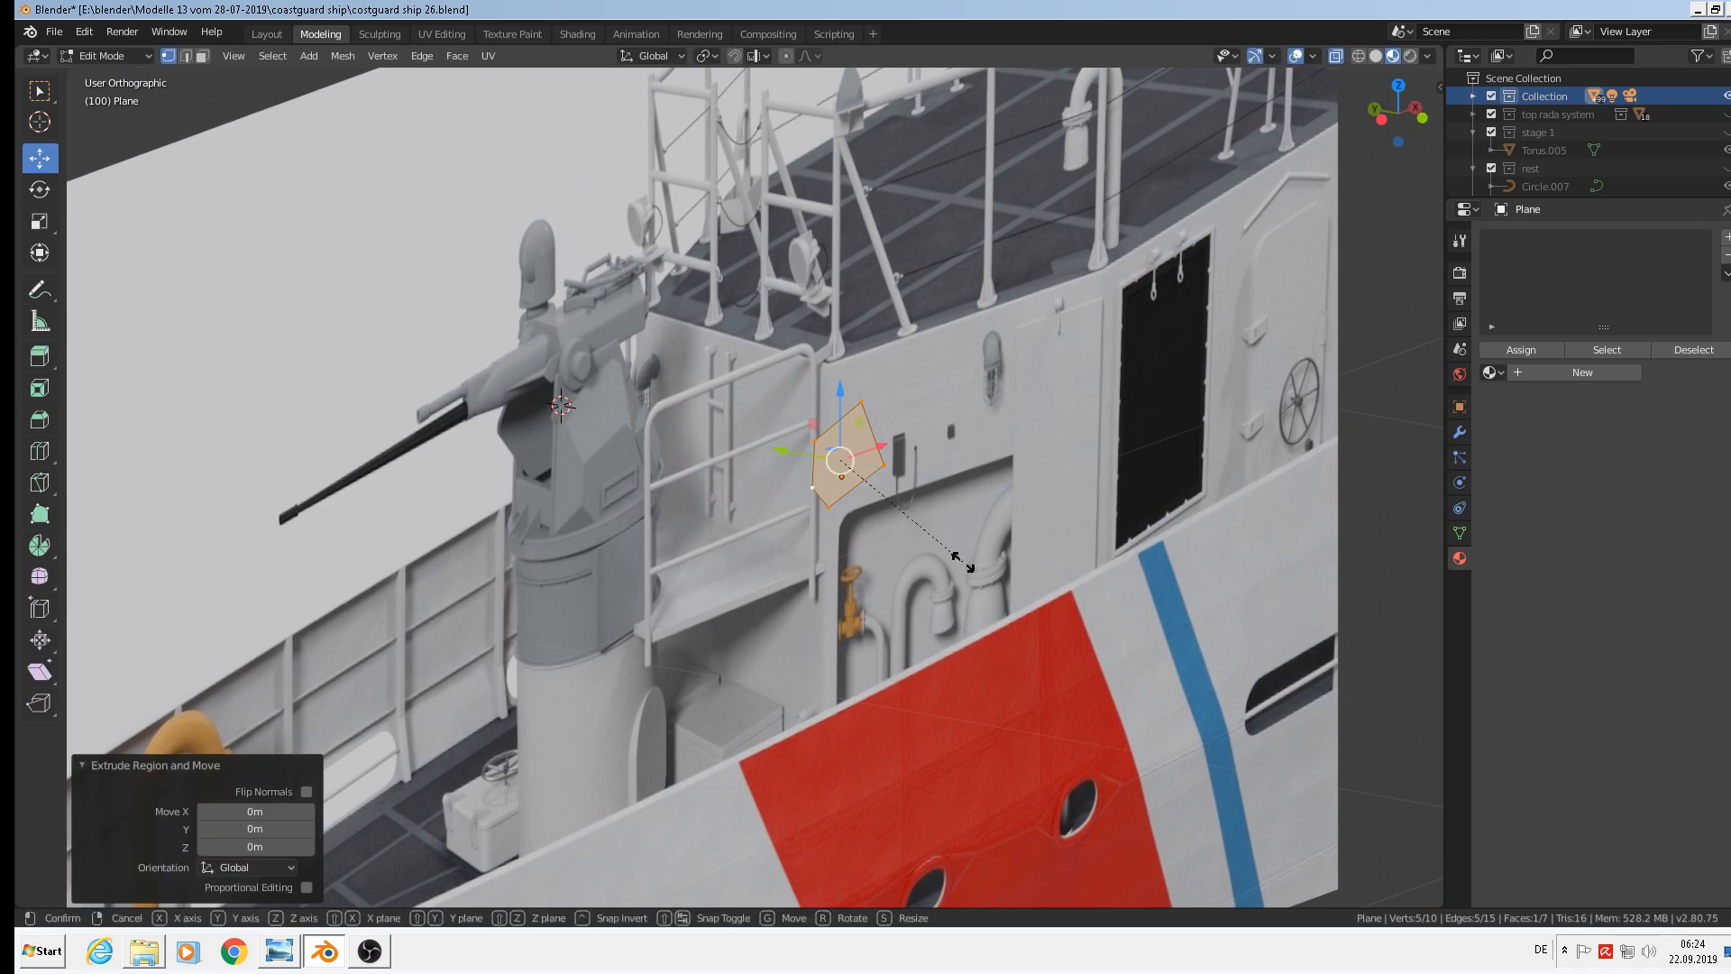
{"action": "key", "text": "s"}
{"action": "left_click", "coordinate": [848, 539]}
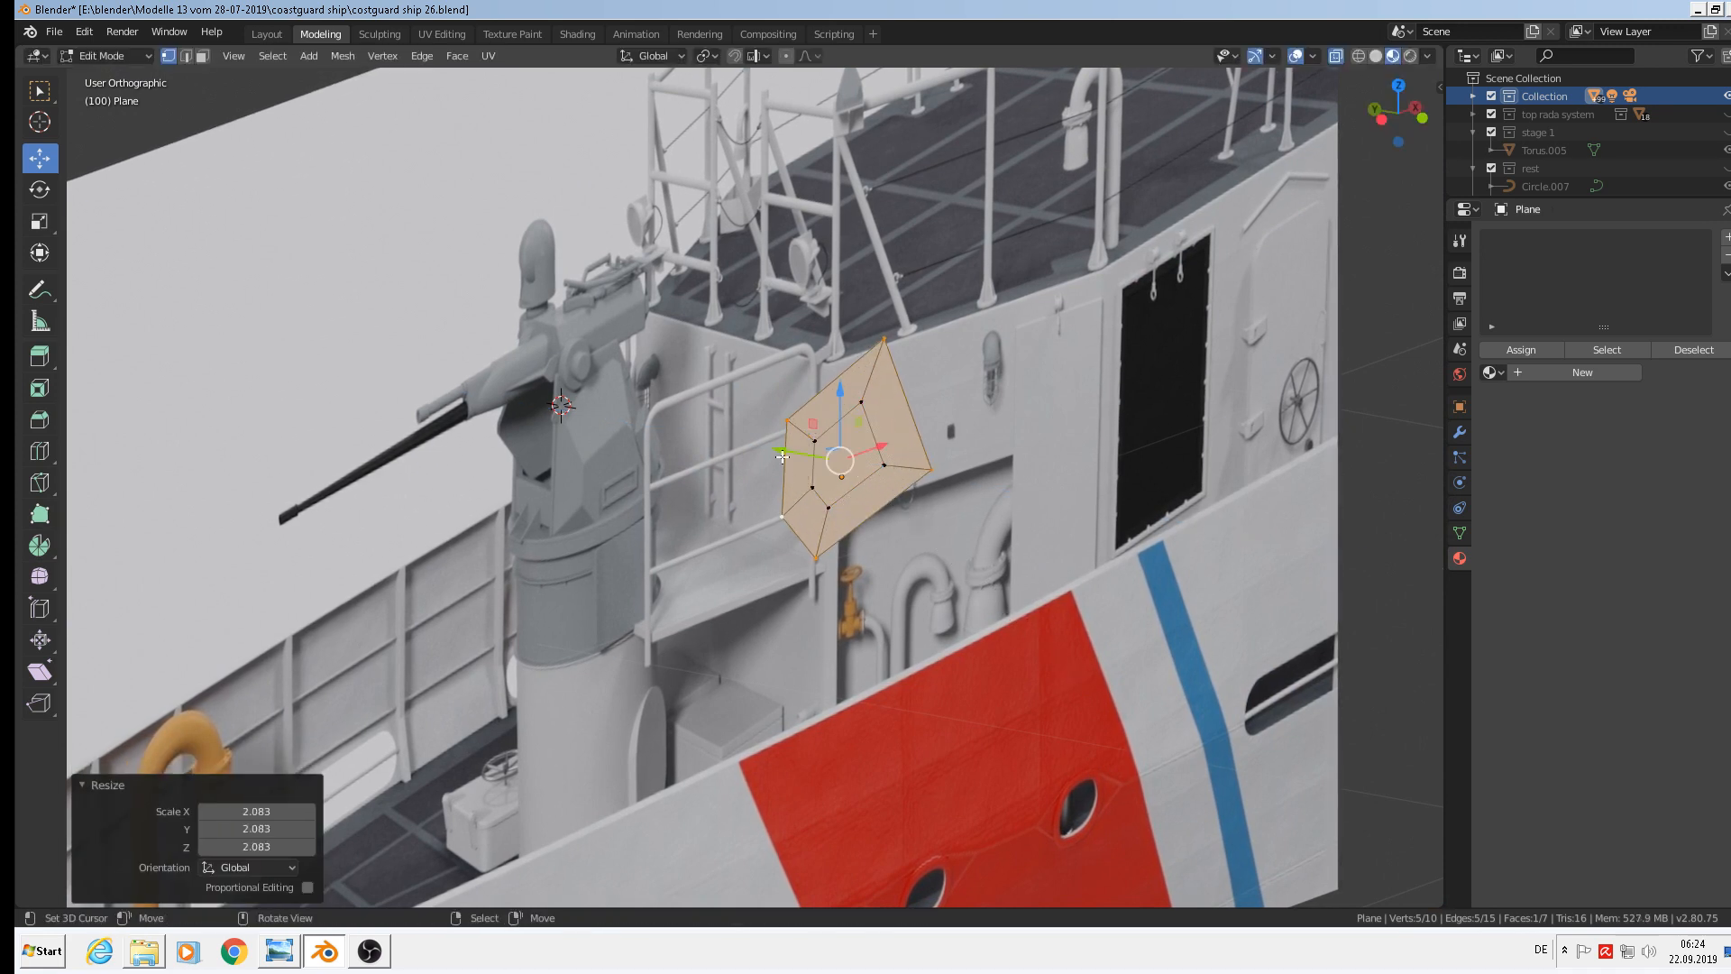
Move the enlarged outer outline 0.0276 m along Y behind the inner face, and raise it slightly along Z
{"action": "left_click_drag", "start_coordinate": [782, 453], "coordinate": [755, 449]}
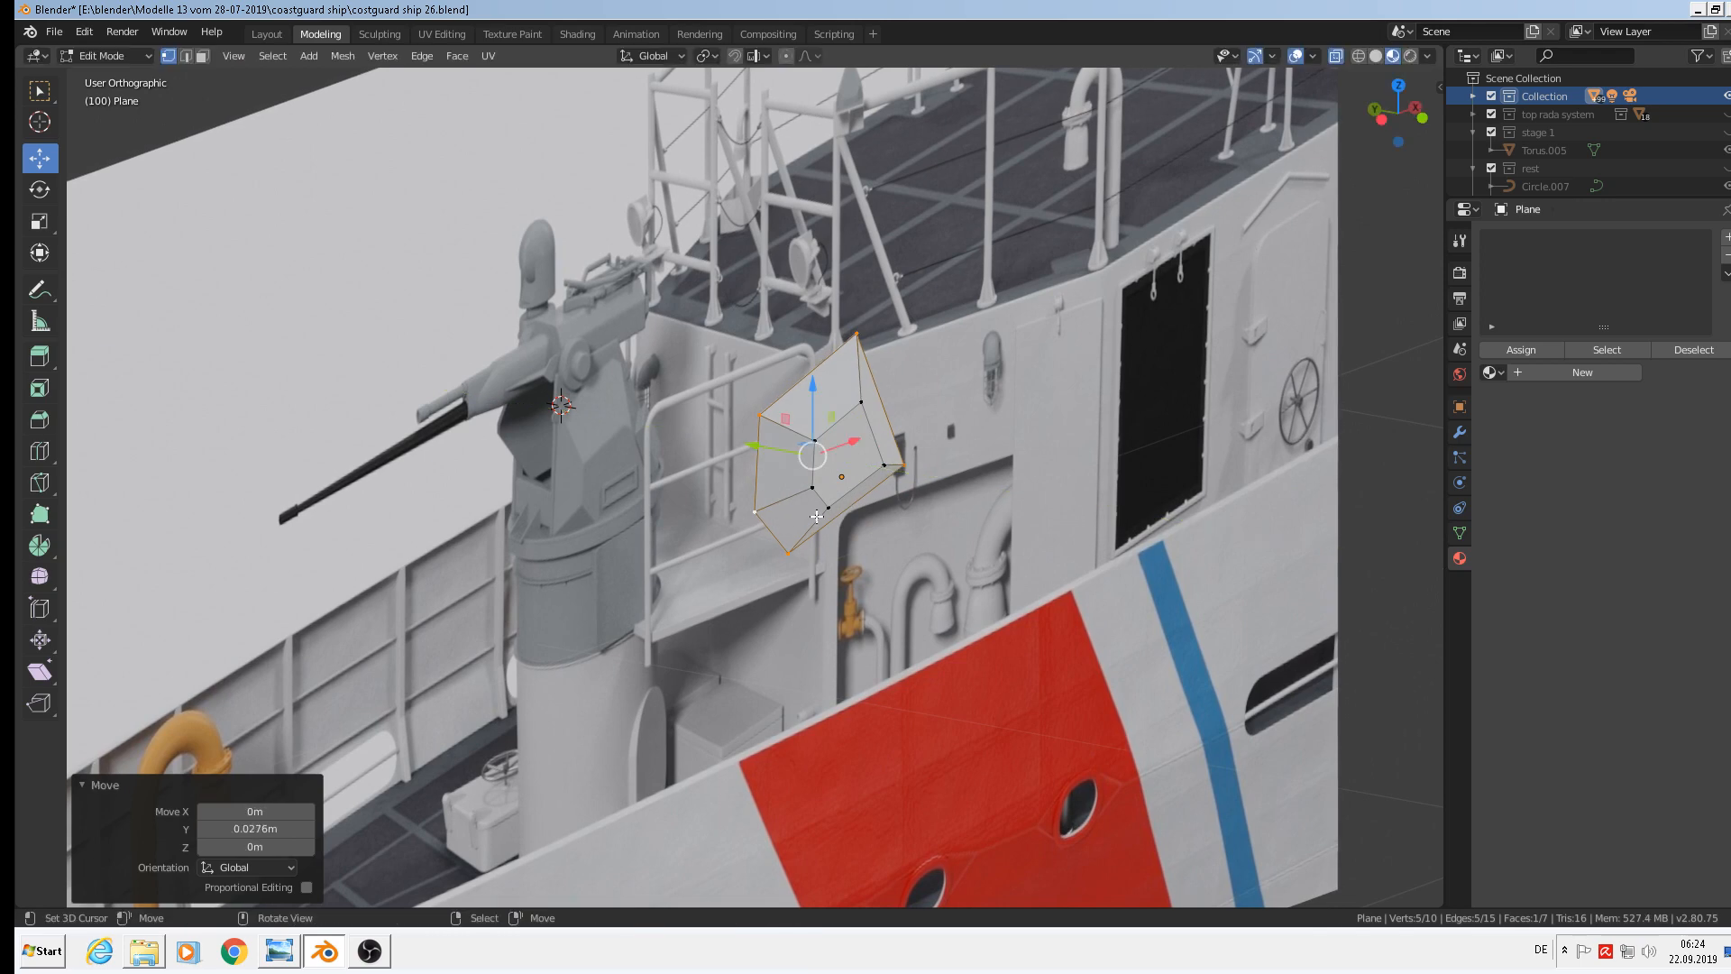
{"action": "middle_click_drag", "start_coordinate": [817, 516], "coordinate": [591, 535]}
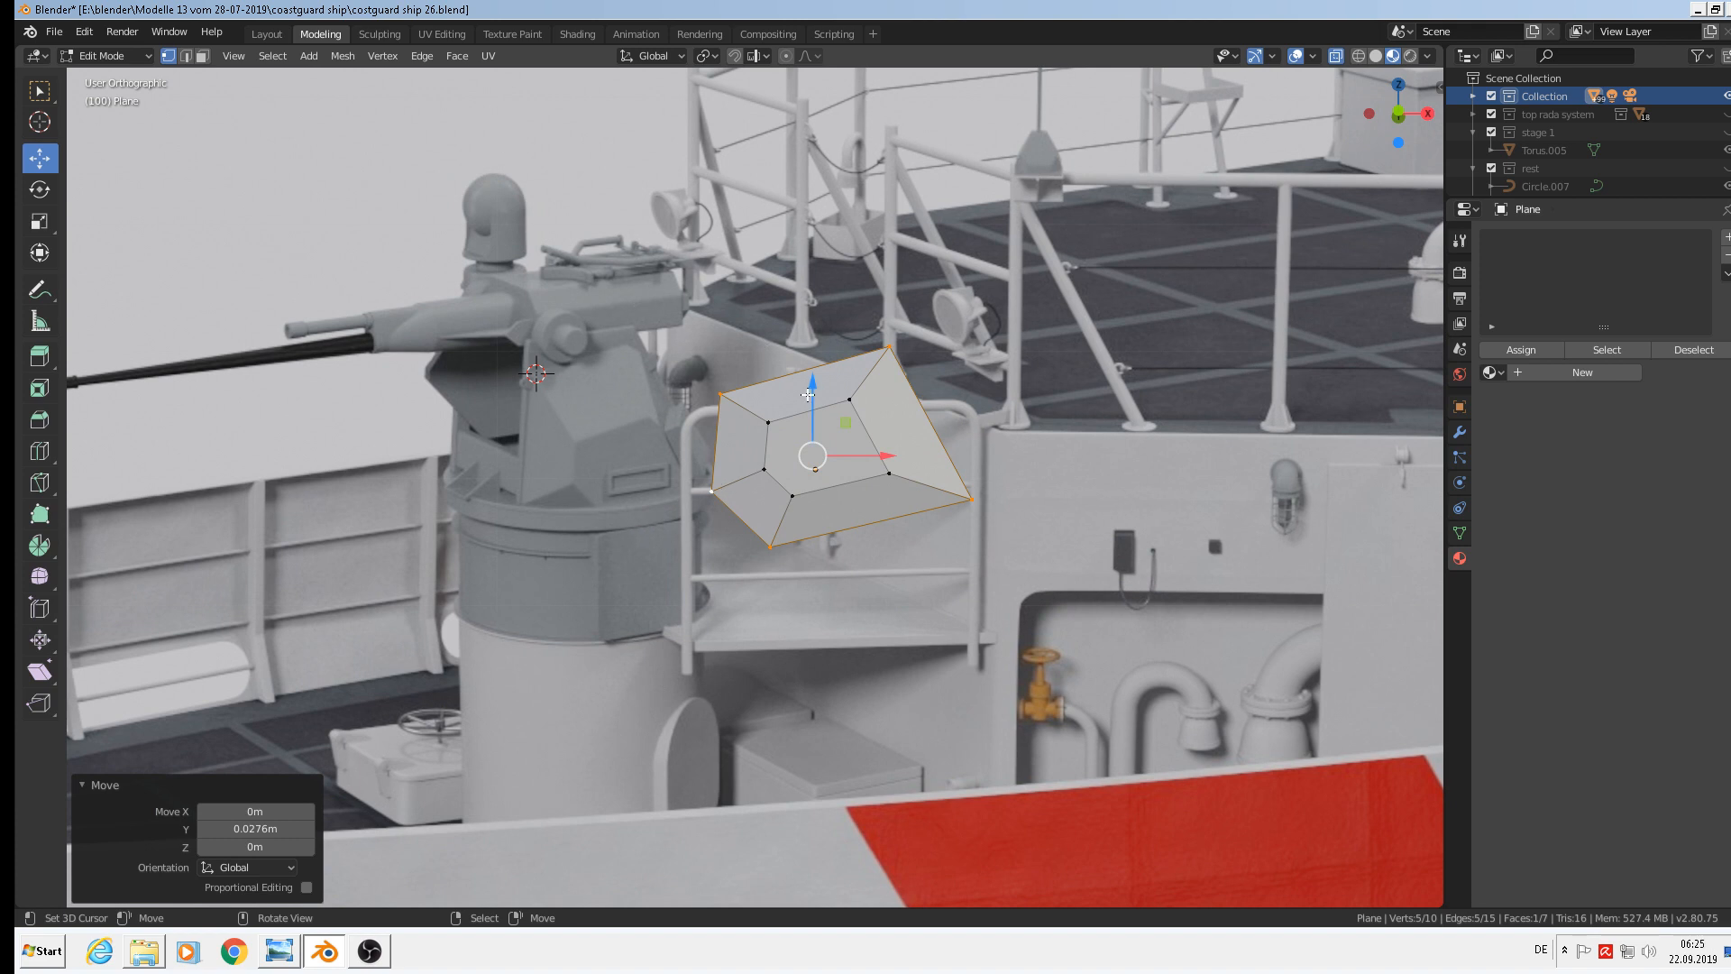
{"action": "left_click_drag", "start_coordinate": [808, 394], "coordinate": [803, 368]}
Raise the outer outline's two upper vertices 0.0202 m along Z and shift them about 0.01 m along negative X
{"action": "left_click", "coordinate": [721, 373]}
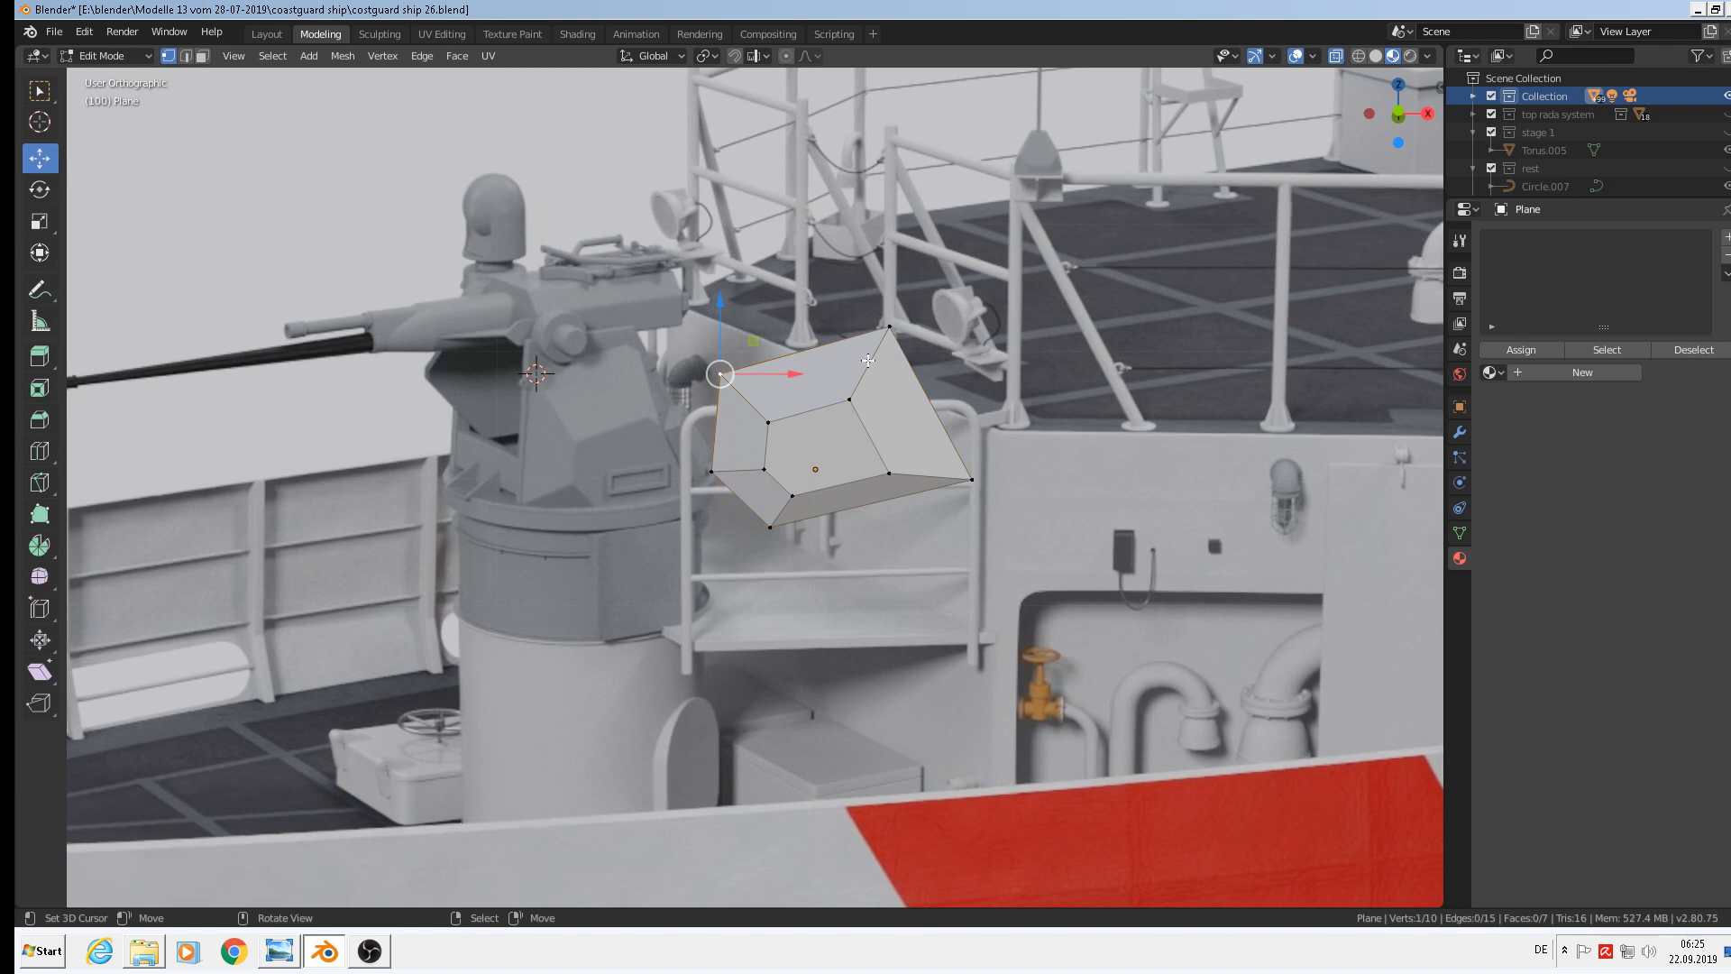
{"action": "left_click", "coordinate": [889, 327], "text": "shift"}
{"action": "key", "text": "g"}
{"action": "key", "text": "z"}
{"action": "left_click", "coordinate": [805, 294]}
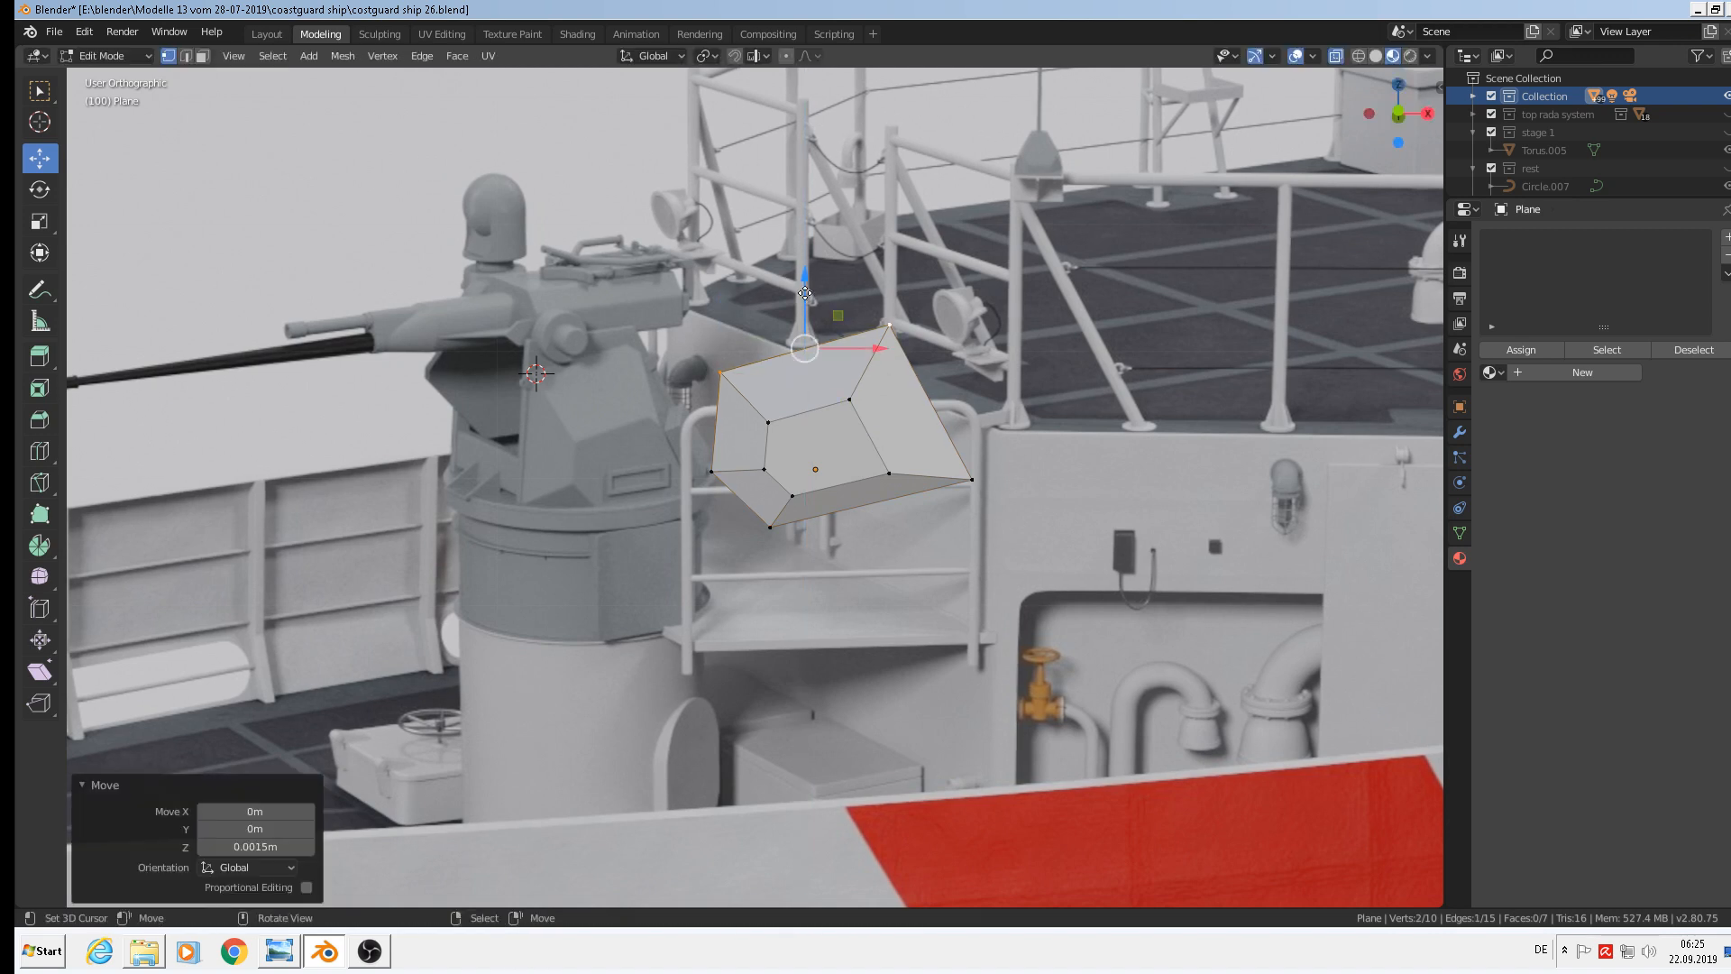
{"action": "key", "text": "g"}
{"action": "key", "text": "x"}
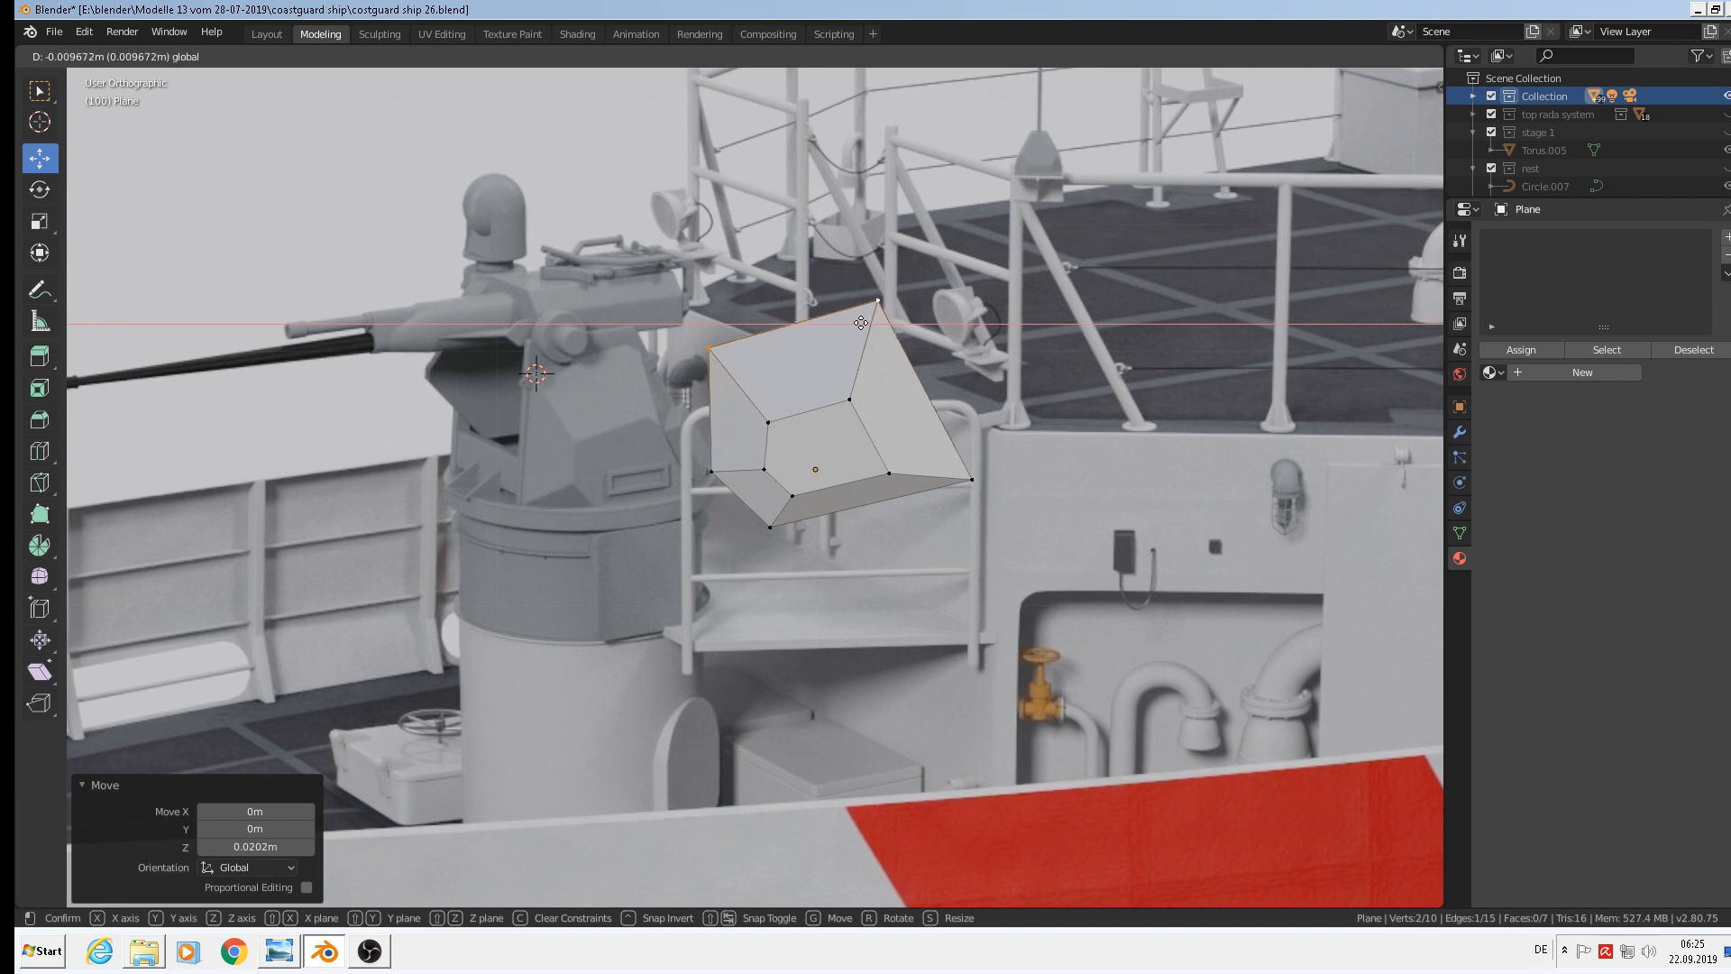
{"action": "left_click_drag", "start_coordinate": [861, 323], "coordinate": [862, 323]}
Using Normal orientation, move the outer outline's right edge 0.016 m inward along its local Z
{"action": "right_click", "coordinate": [983, 485]}
{"action": "right_click", "coordinate": [888, 284], "text": "shift"}
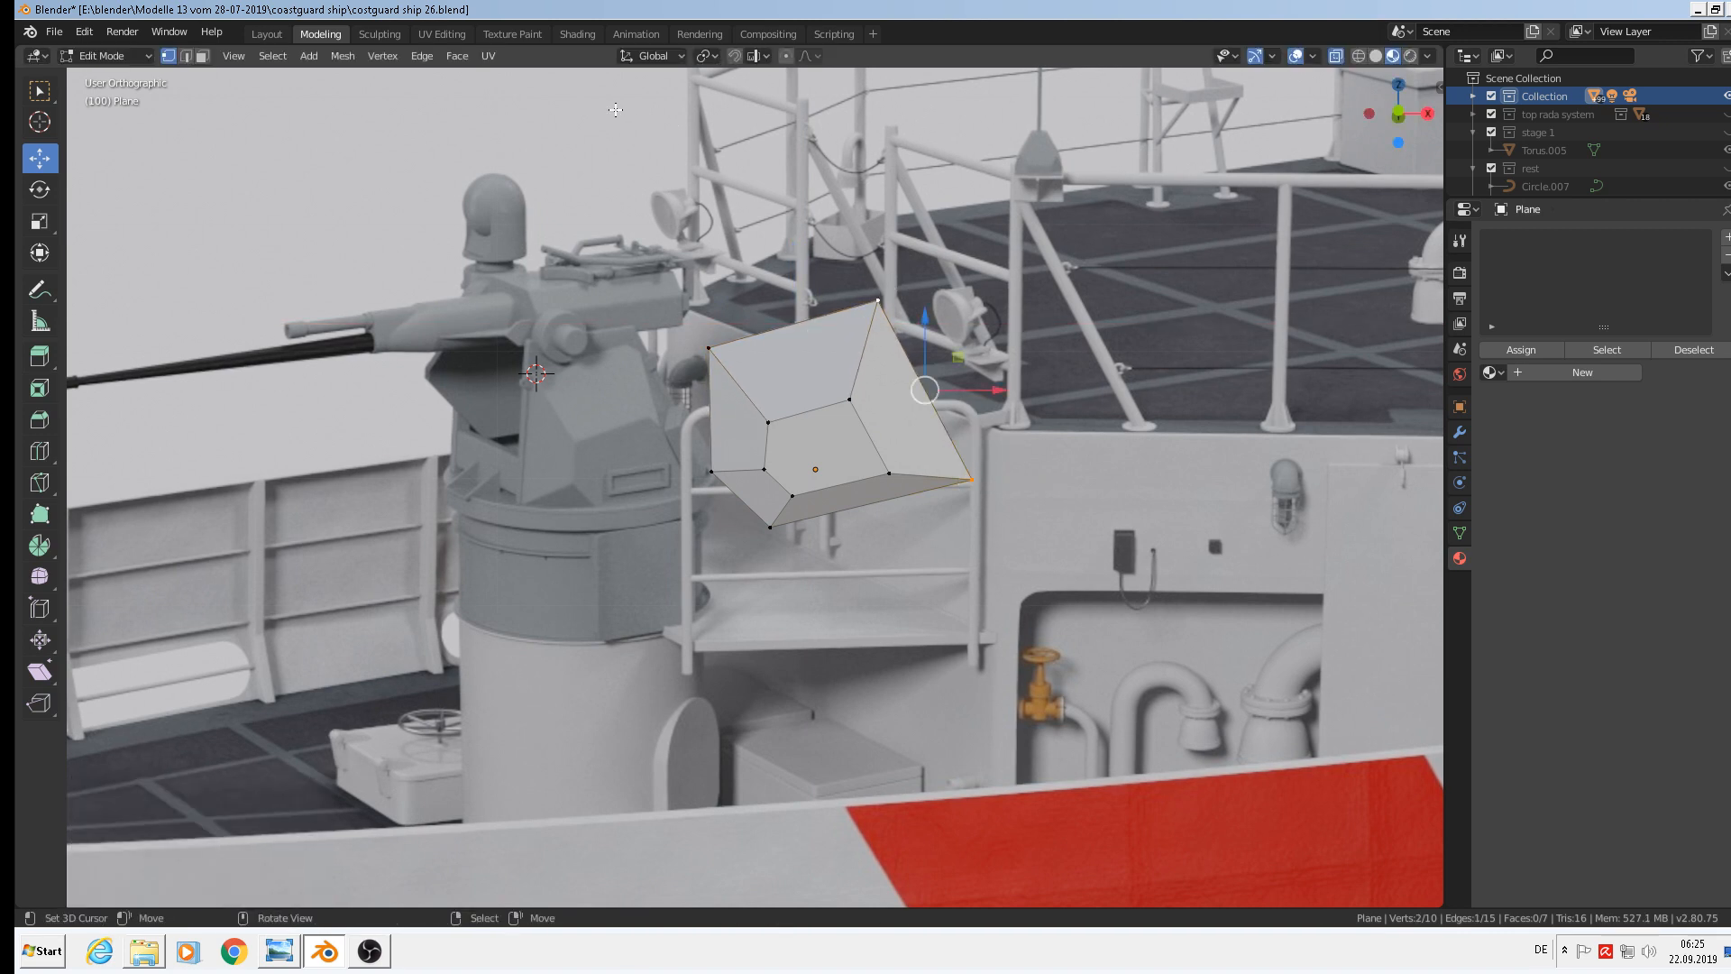
{"action": "left_click", "coordinate": [663, 56]}
{"action": "left_click", "coordinate": [648, 149]}
{"action": "left_click_drag", "start_coordinate": [851, 415], "coordinate": [845, 424]}
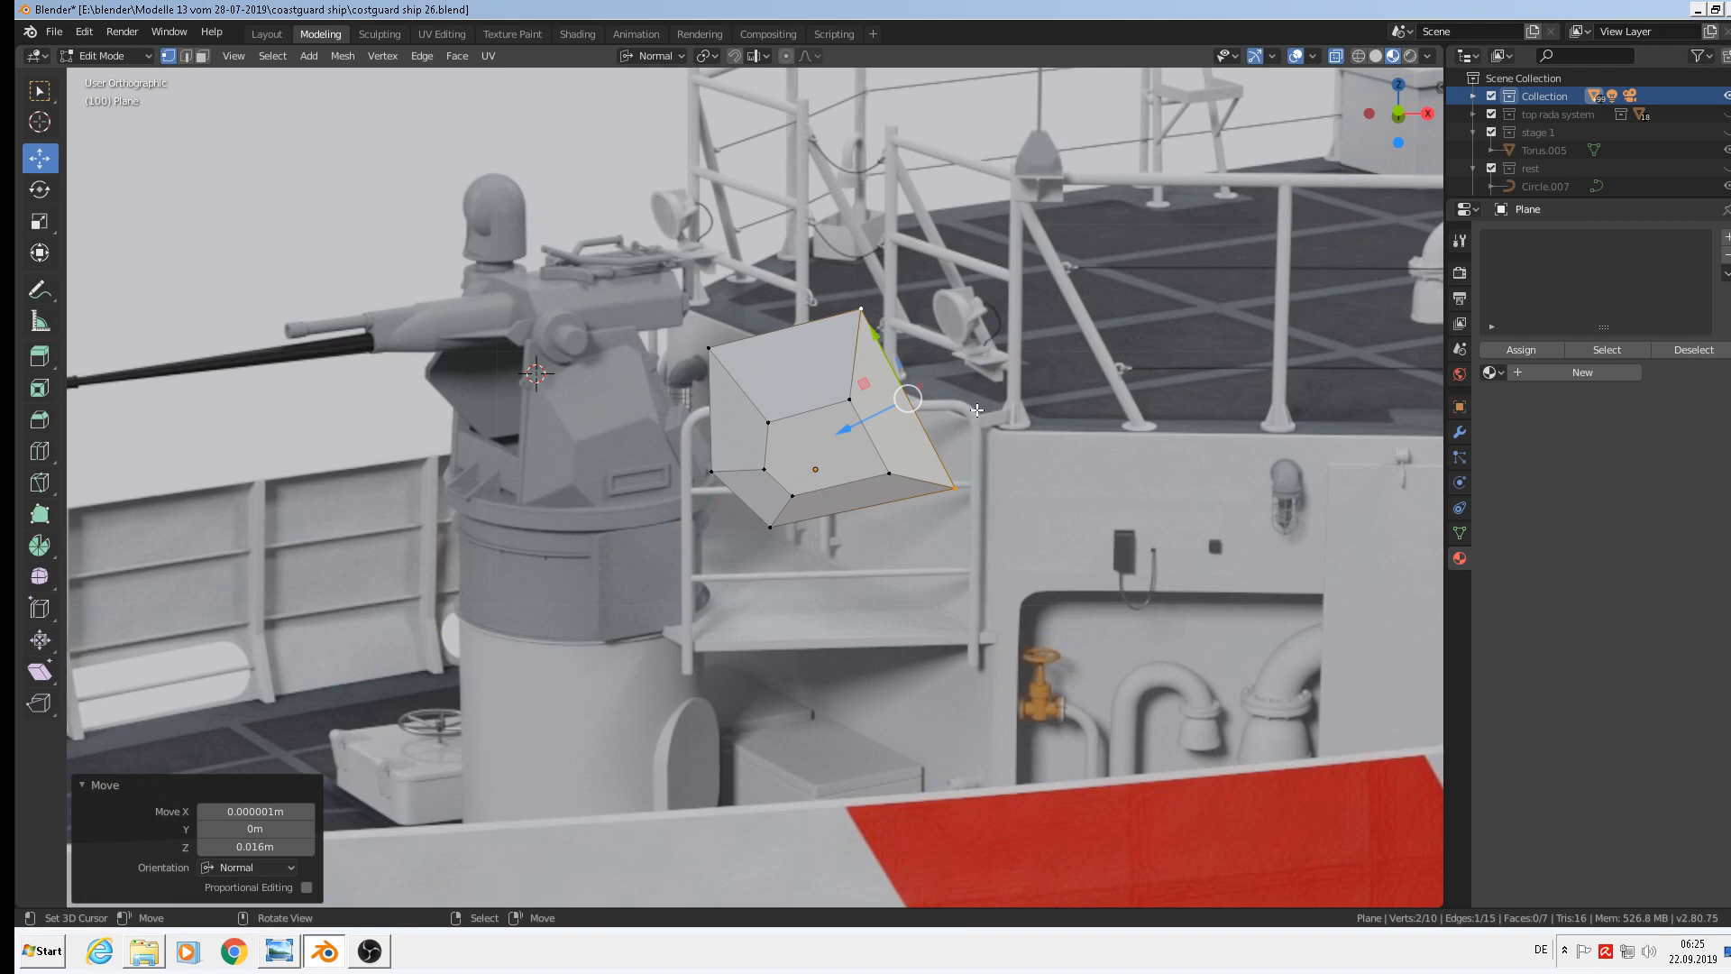
Move the outer outline's bottom edge 0.0132 m inward along its normal, and shift it back outward by about 0.0085 m
{"action": "left_click", "coordinate": [793, 497]}
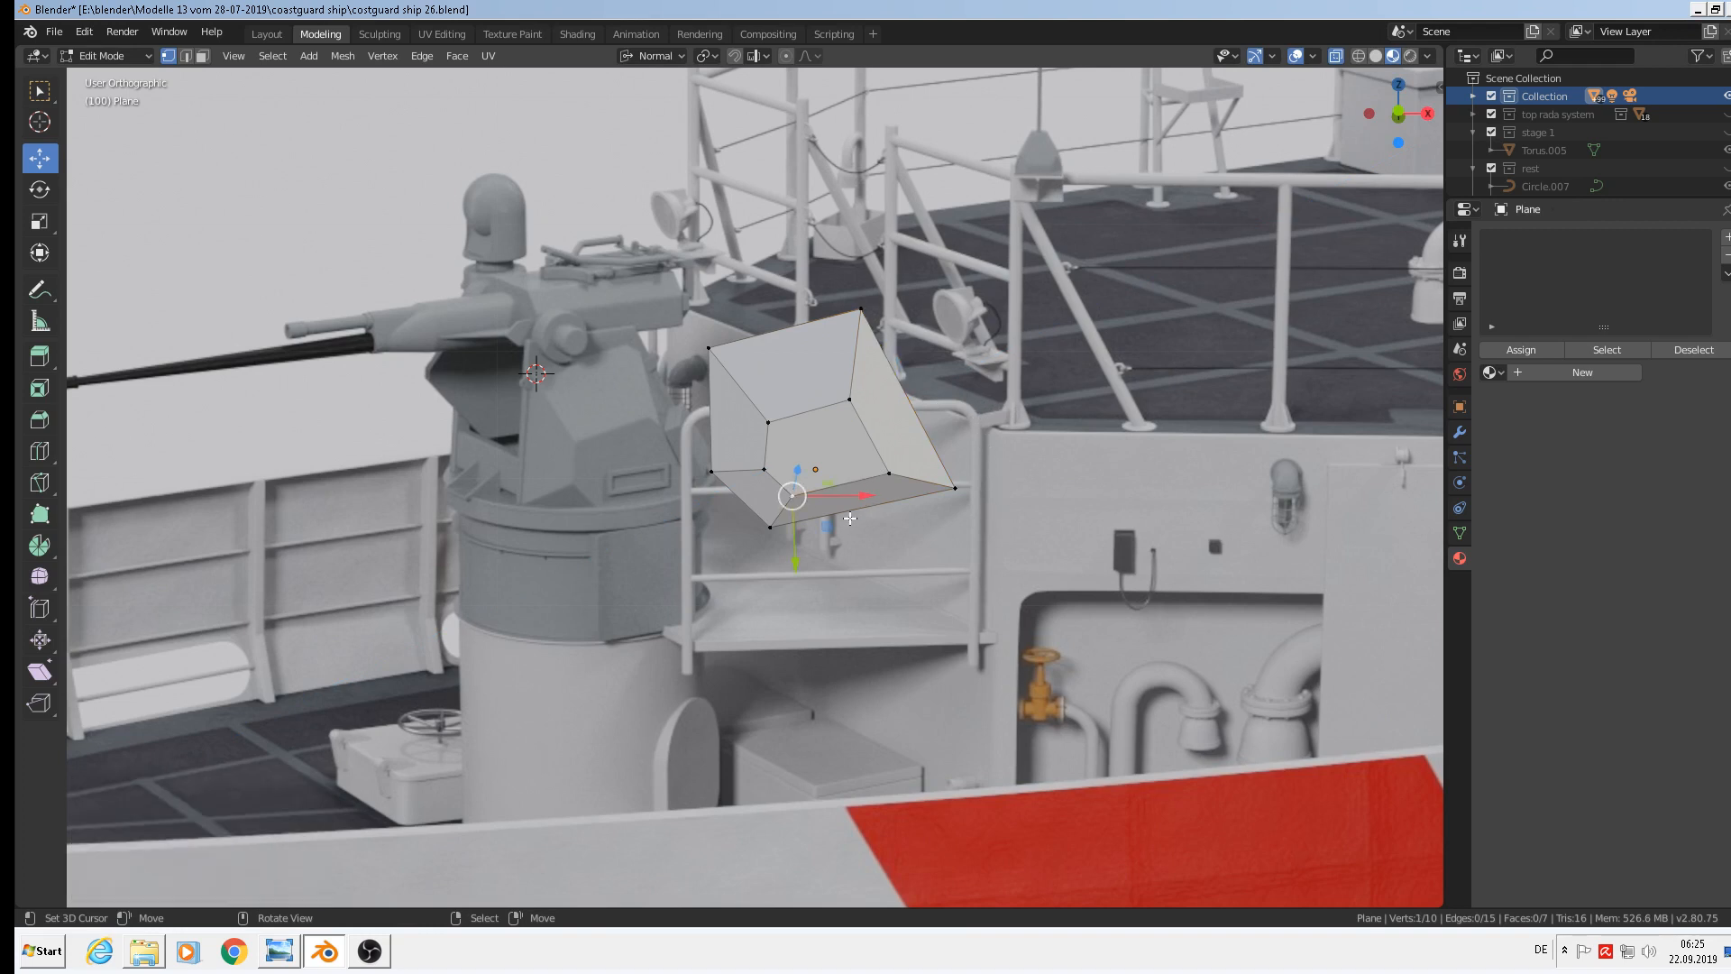
{"action": "left_click", "coordinate": [954, 488], "text": "shift"}
{"action": "left_click_drag", "start_coordinate": [839, 442], "coordinate": [837, 433]}
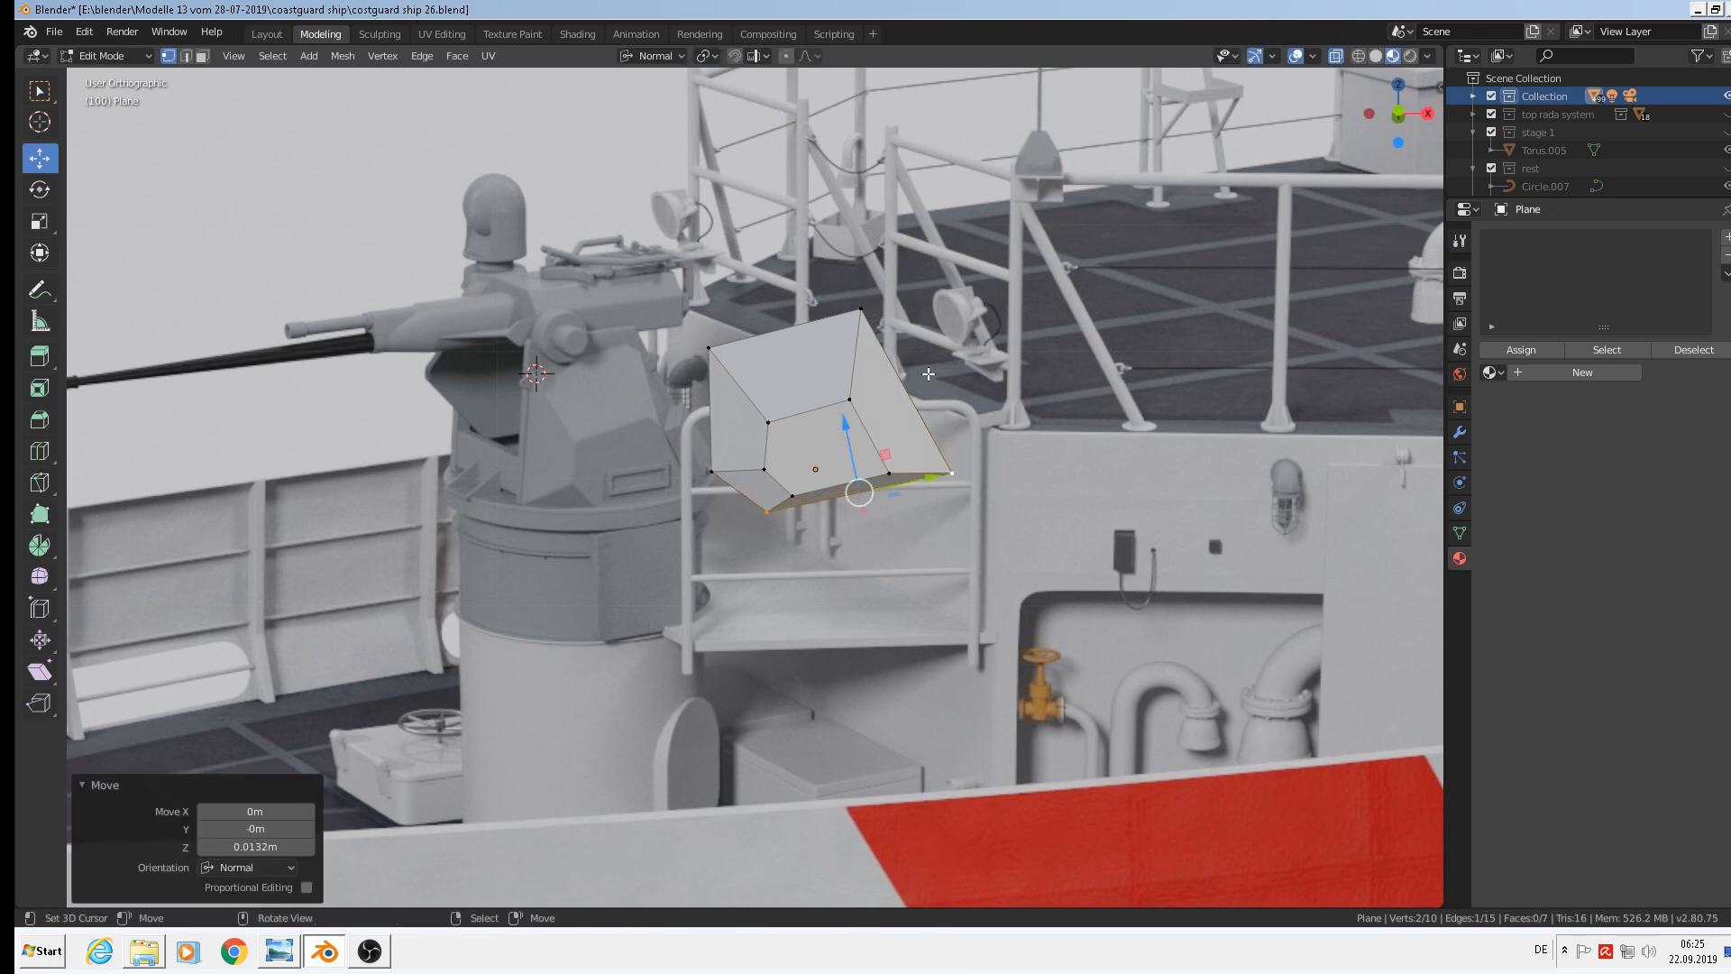
{"action": "middle_click_drag", "start_coordinate": [985, 465], "coordinate": [924, 468]}
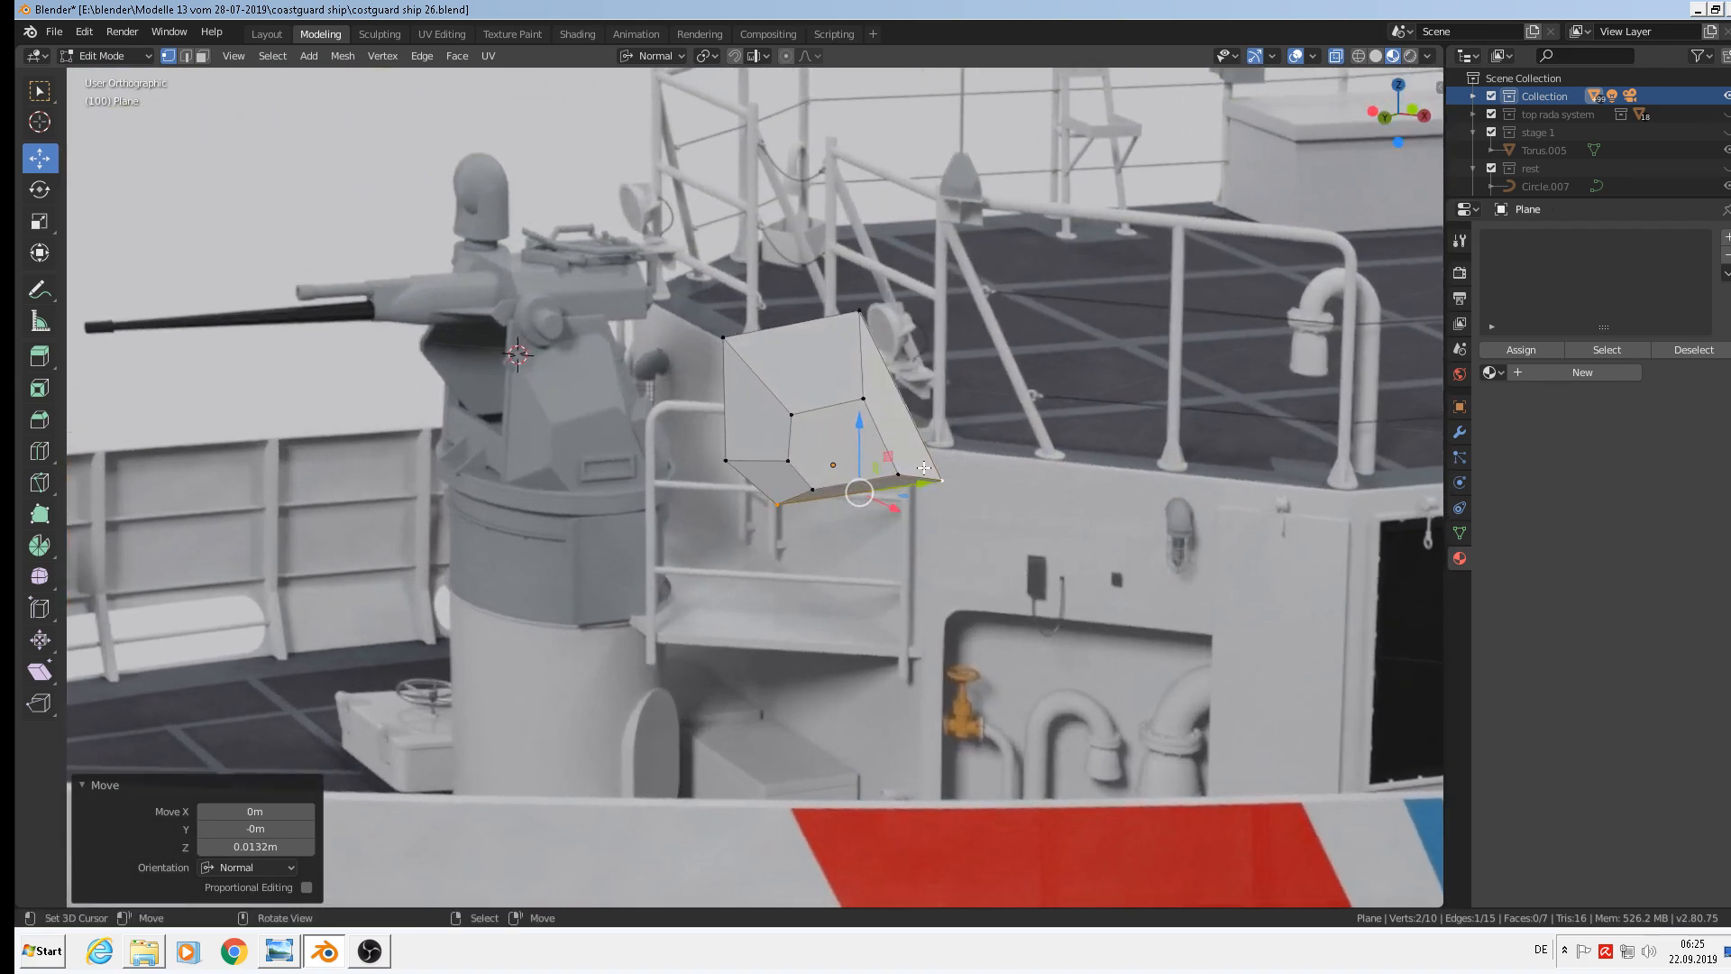
{"action": "left_click_drag", "start_coordinate": [859, 421], "coordinate": [863, 429]}
{"action": "middle_click_drag", "start_coordinate": [863, 429], "coordinate": [866, 466]}
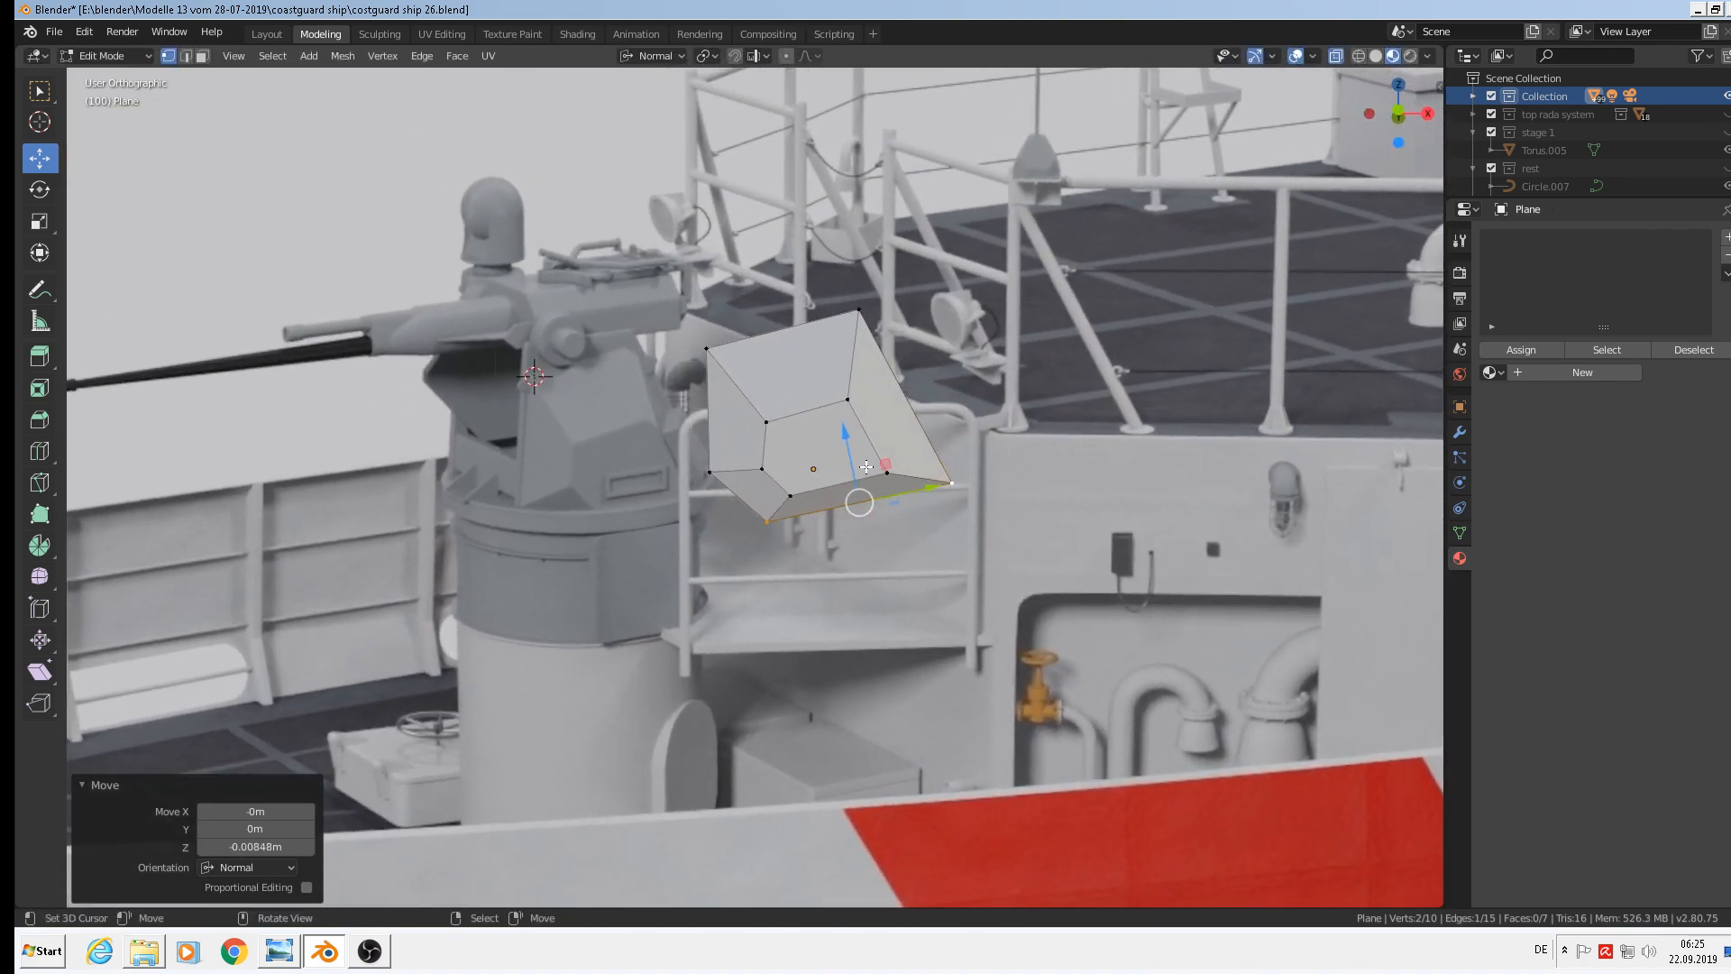
Using Global orientation, lower the outer outline's bottom-right vertex 0.0255 m along Z
{"action": "left_click", "coordinate": [954, 483]}
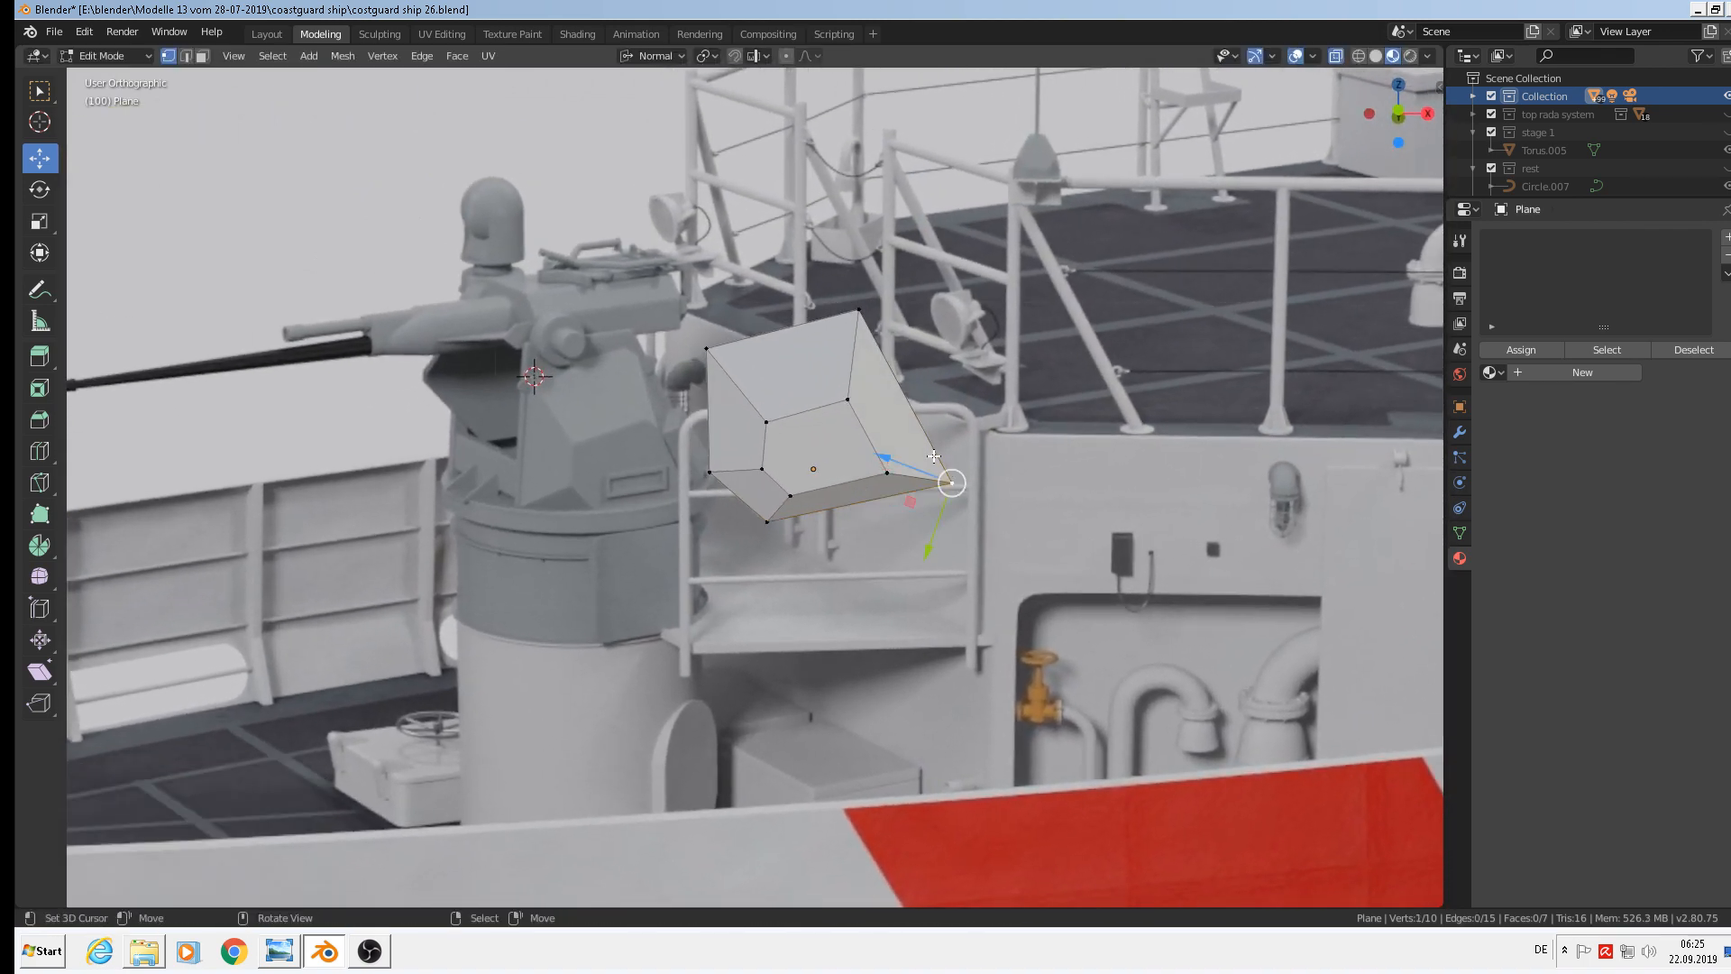
{"action": "left_click", "coordinate": [664, 52]}
{"action": "left_click", "coordinate": [638, 113]}
{"action": "left_click_drag", "start_coordinate": [958, 430], "coordinate": [966, 460]}
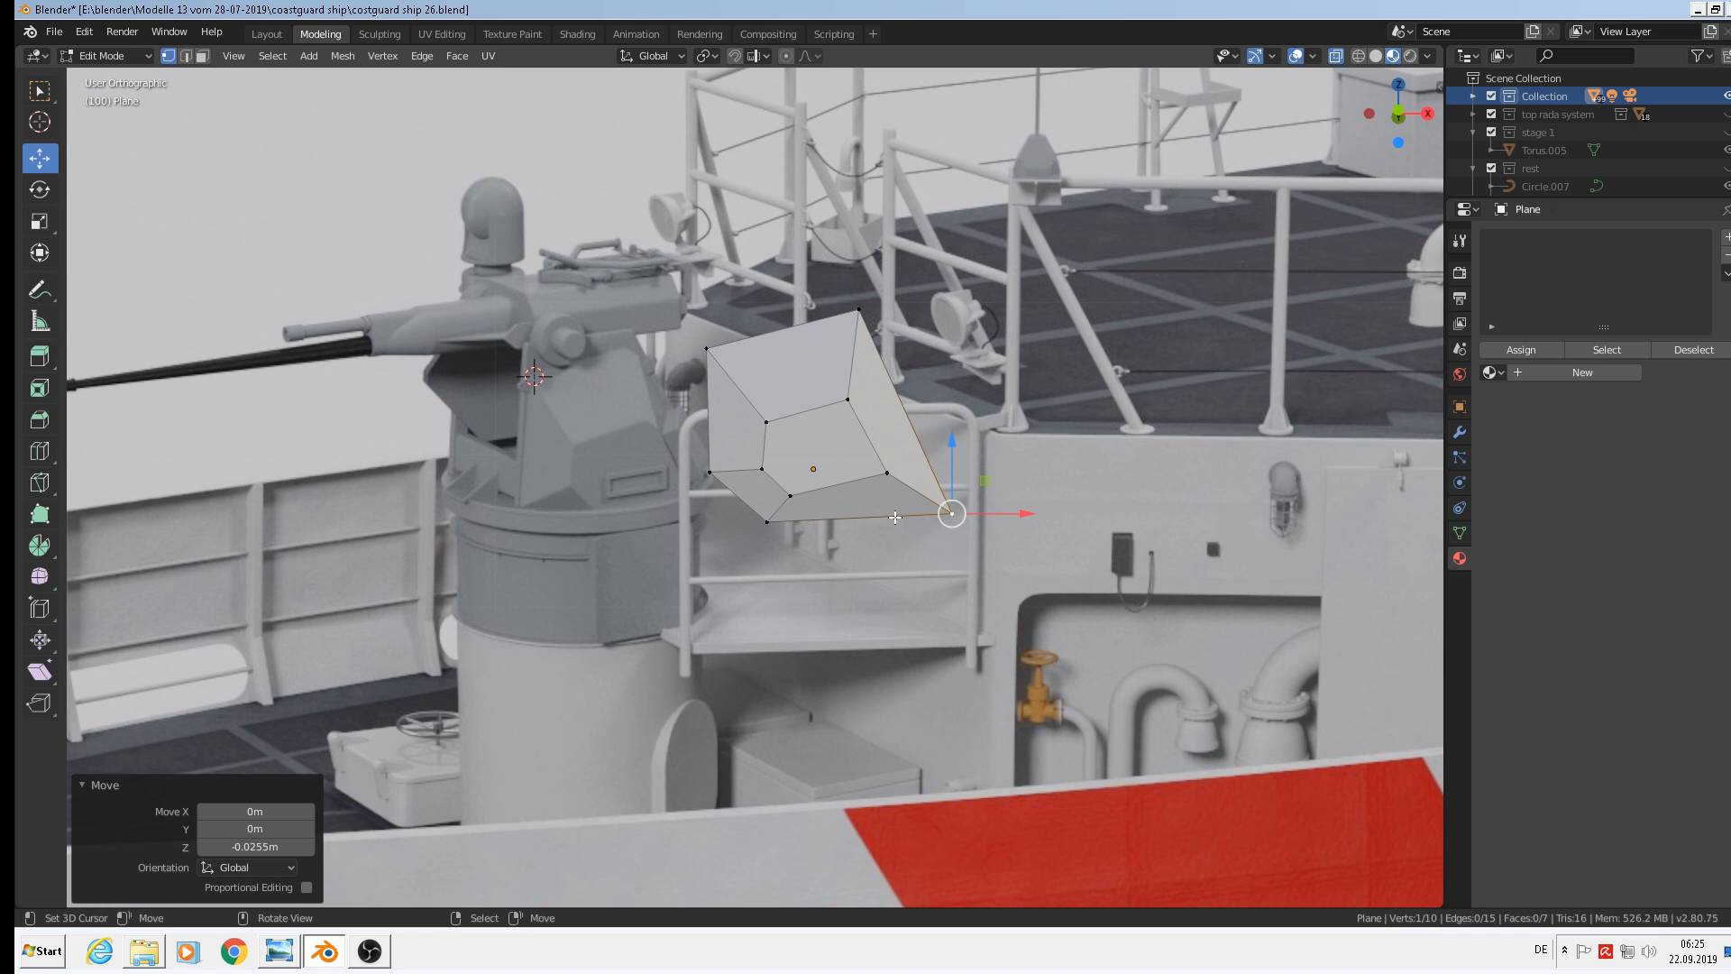
Lower the inner face's bottom-right vertex along Z and shift its upper-left vertex about 0.004 m along negative X
{"action": "left_click", "coordinate": [884, 471]}
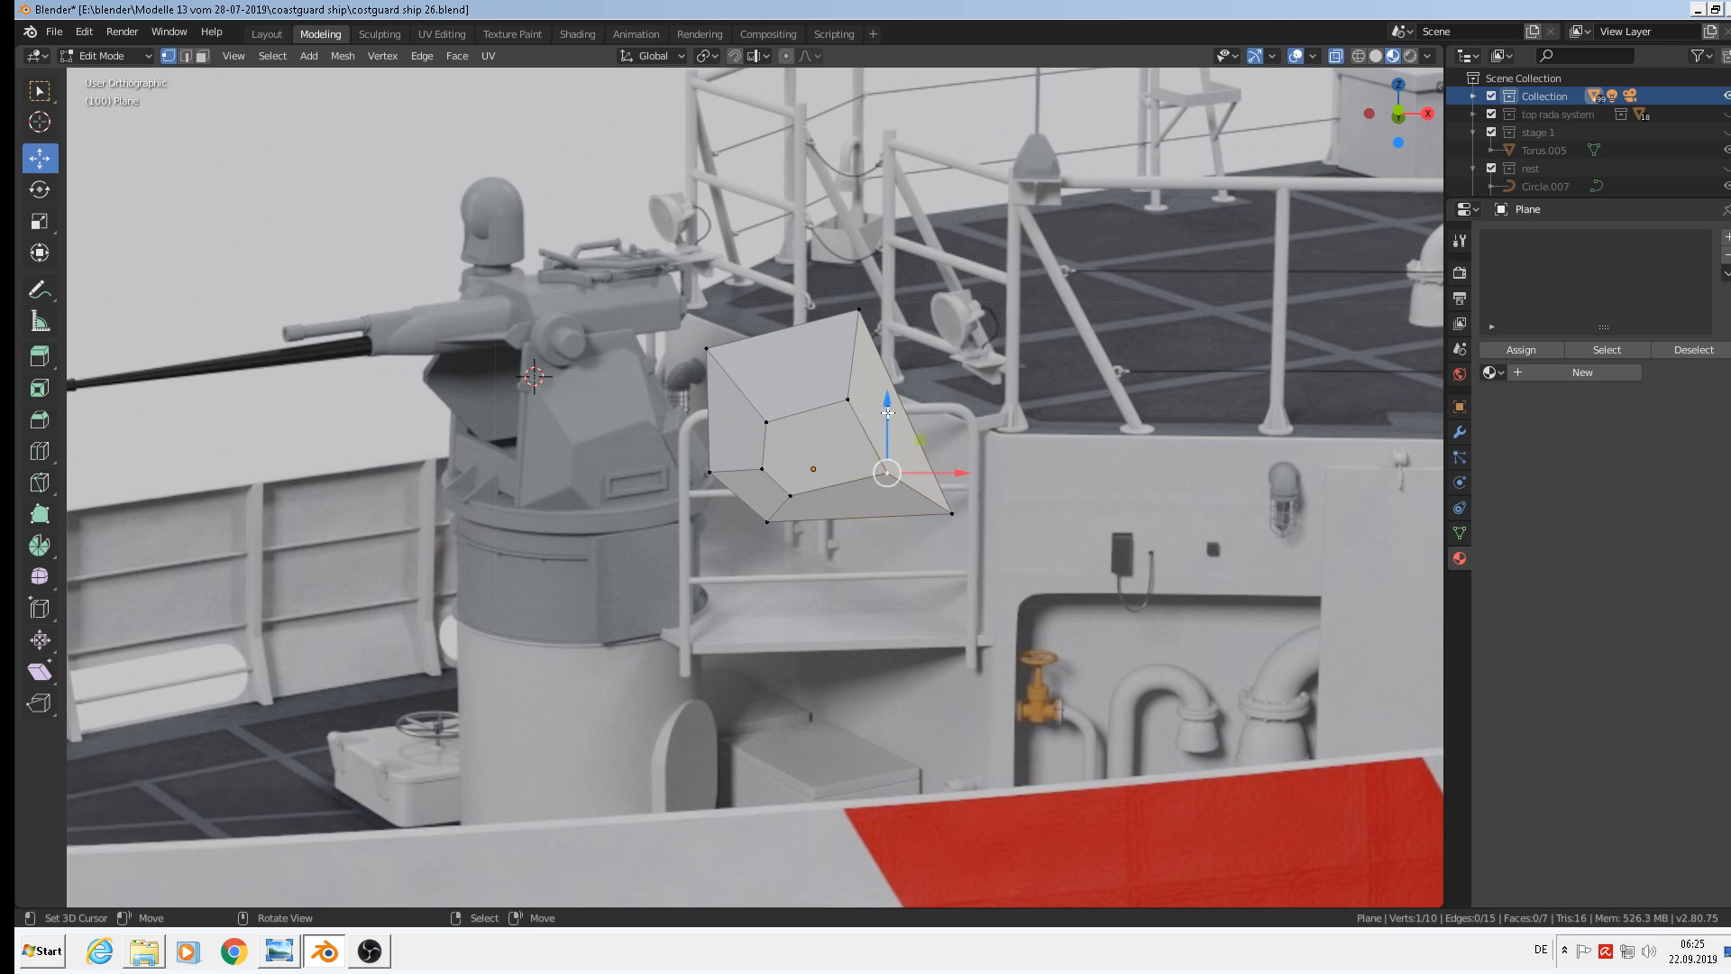
{"action": "left_click_drag", "start_coordinate": [887, 406], "coordinate": [888, 426]}
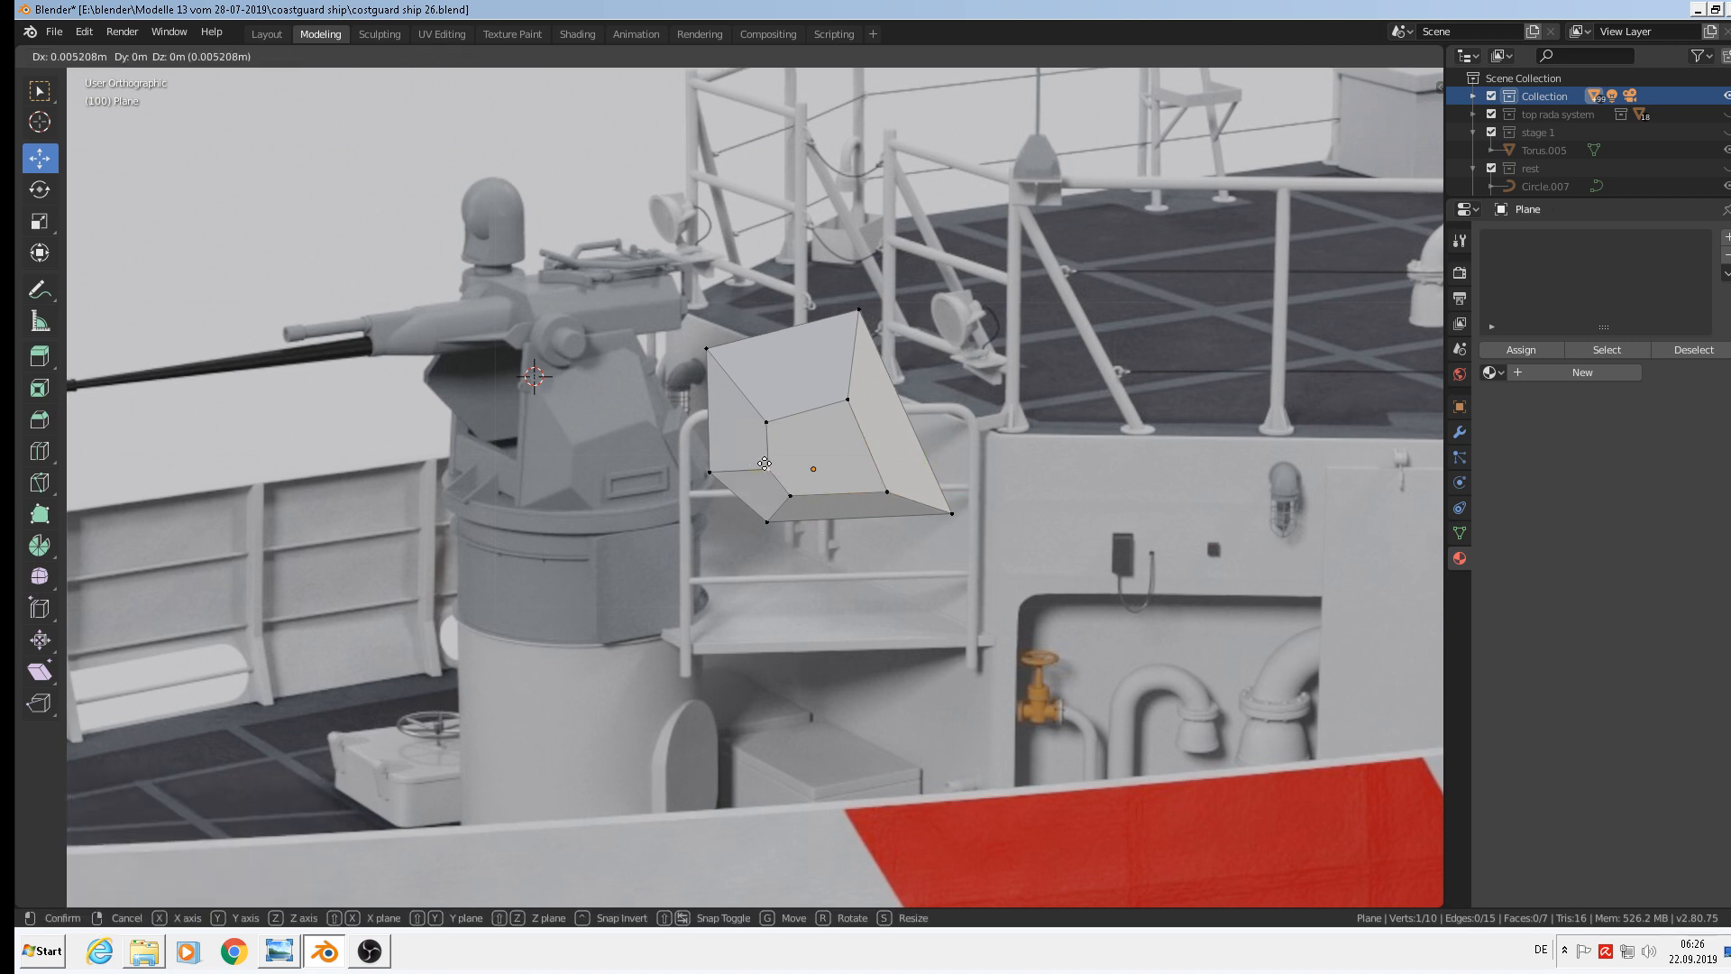
{"action": "left_click", "coordinate": [767, 421]}
{"action": "left_click_drag", "start_coordinate": [828, 427], "coordinate": [822, 427]}
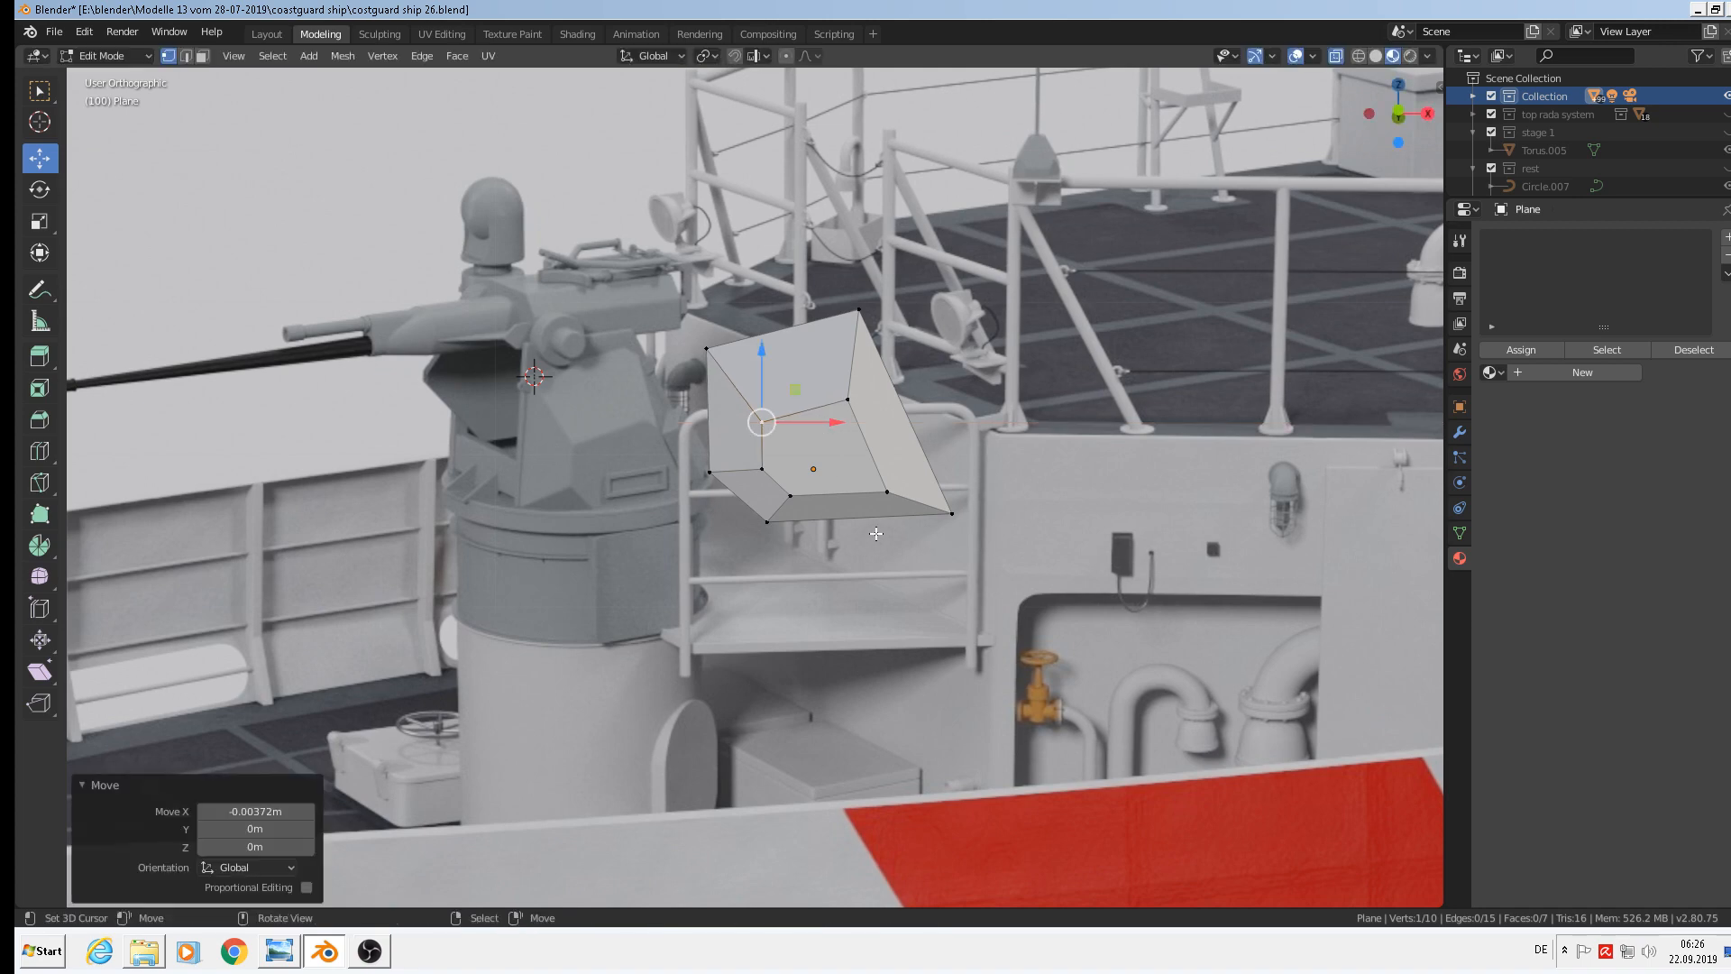
Select the whole panel mesh and apply a narrow one-segment bevel to all its edges
{"action": "key", "text": "Tab"}
{"action": "scroll", "coordinate": [875, 530], "scroll_direction": "down", "scroll_amount": 2}
{"action": "middle_click_drag", "start_coordinate": [873, 529], "coordinate": [944, 565]}
{"action": "scroll", "coordinate": [842, 500], "scroll_direction": "up", "scroll_amount": 2}
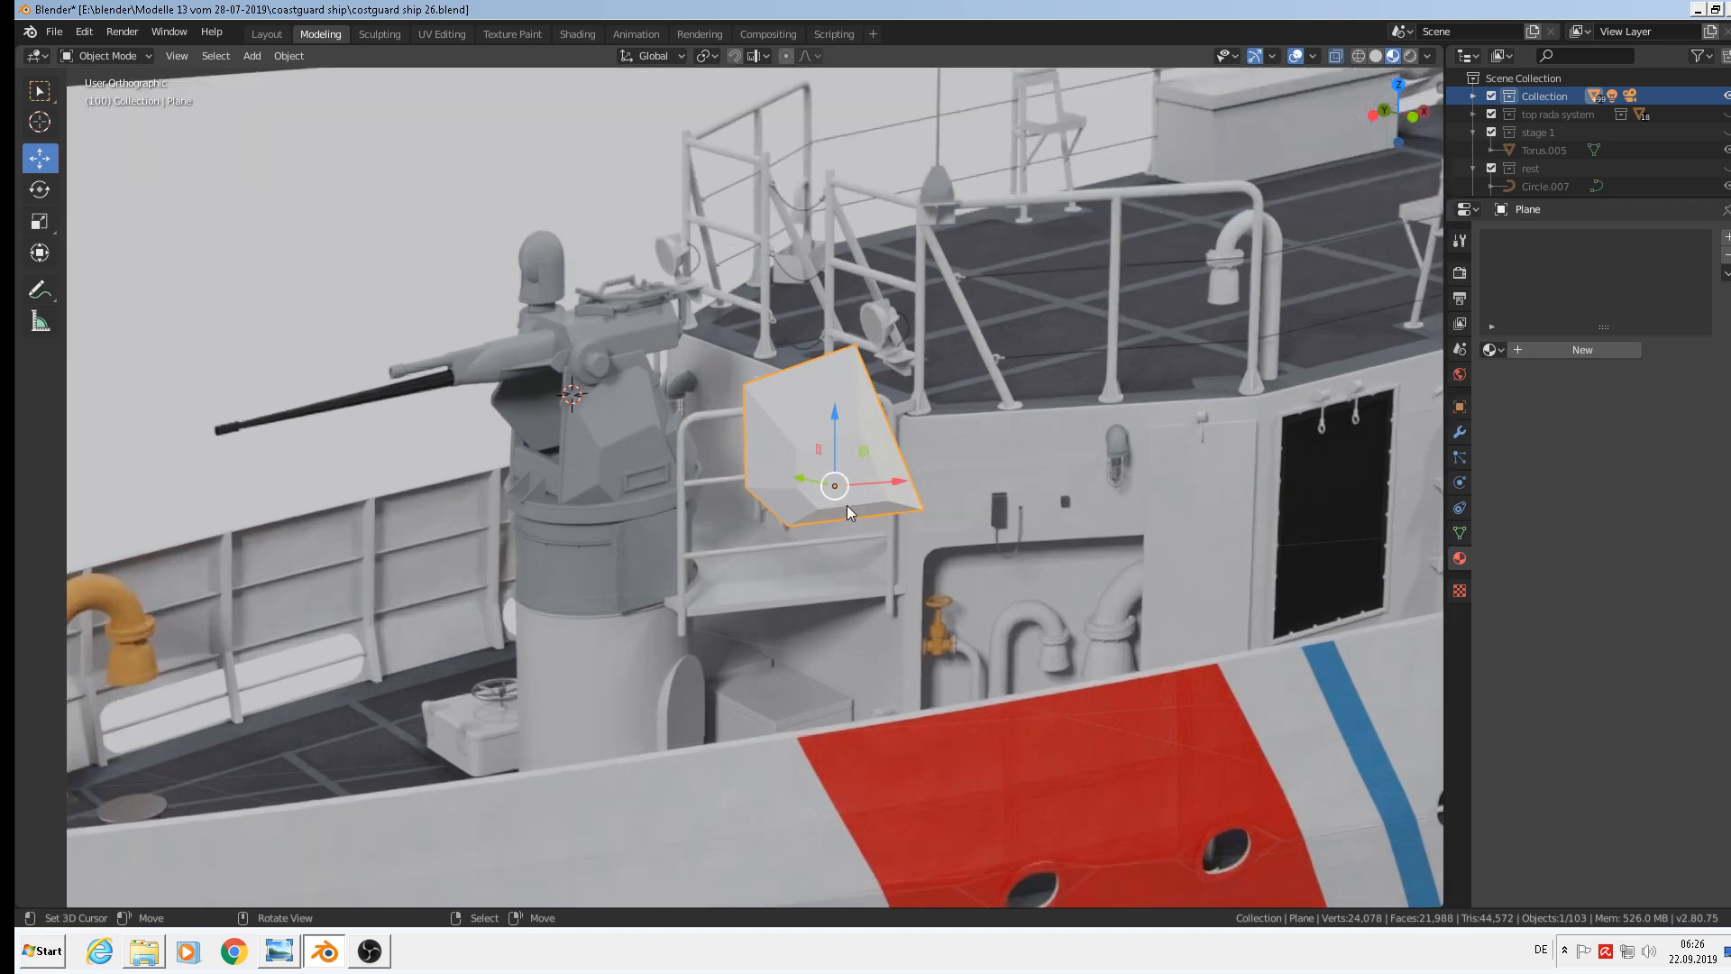
{"action": "scroll", "coordinate": [842, 499], "scroll_direction": "up", "scroll_amount": 3}
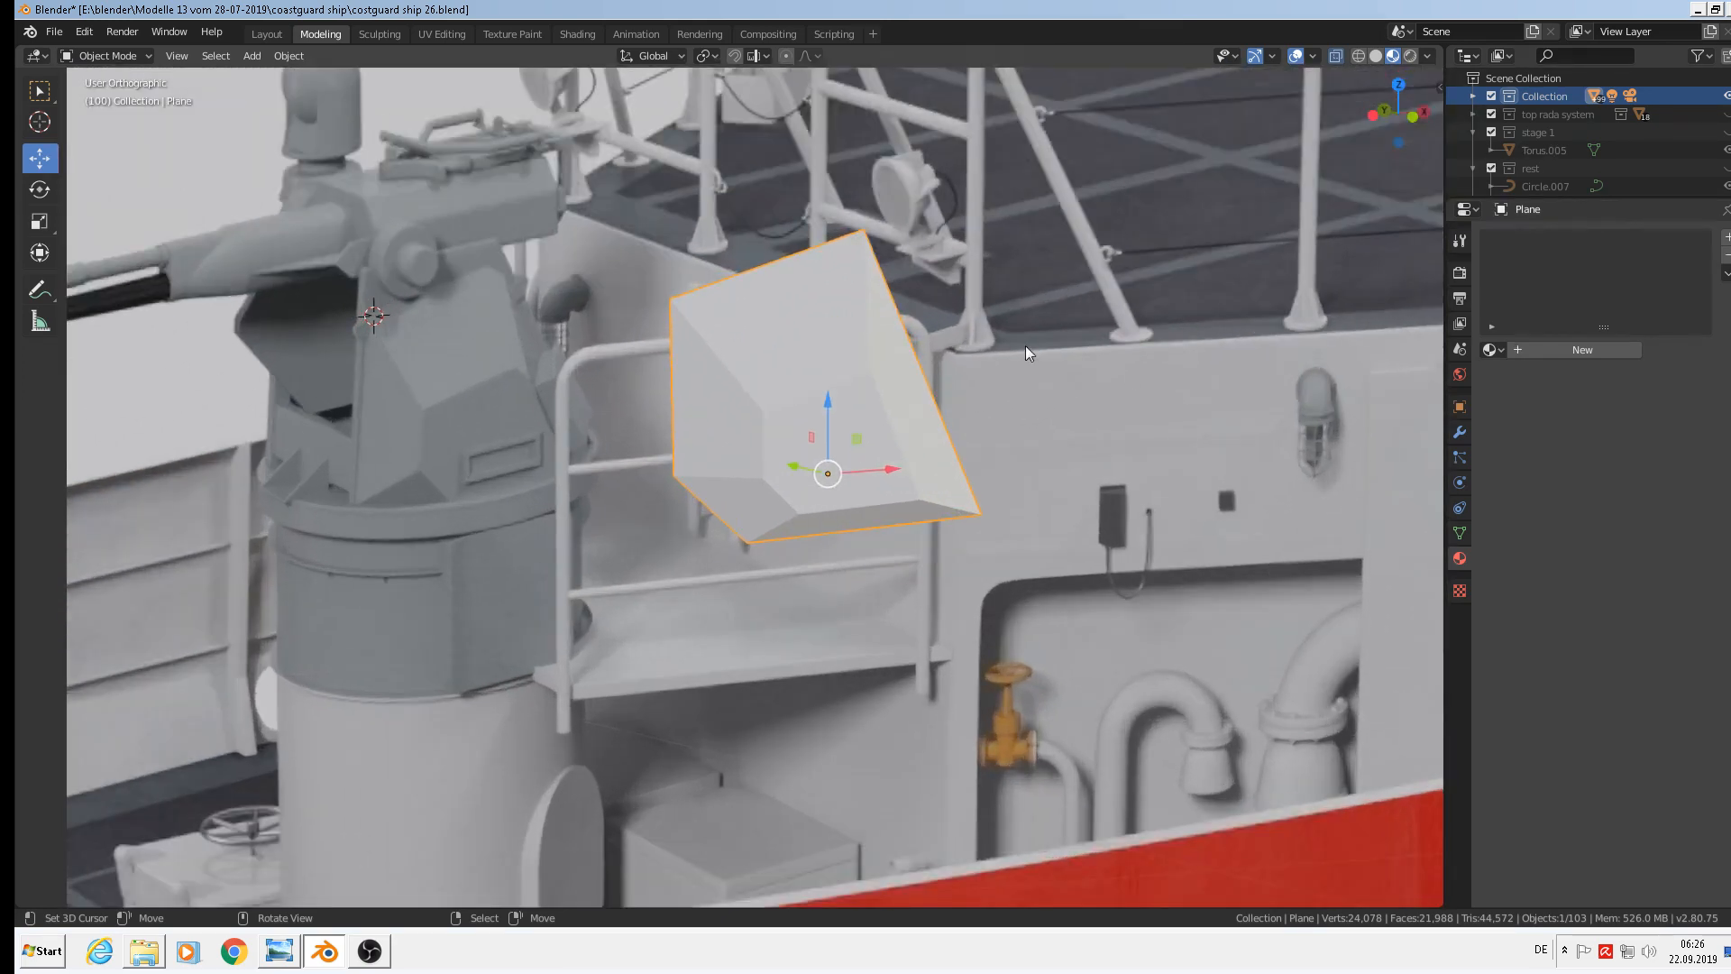
{"action": "key", "text": "Tab"}
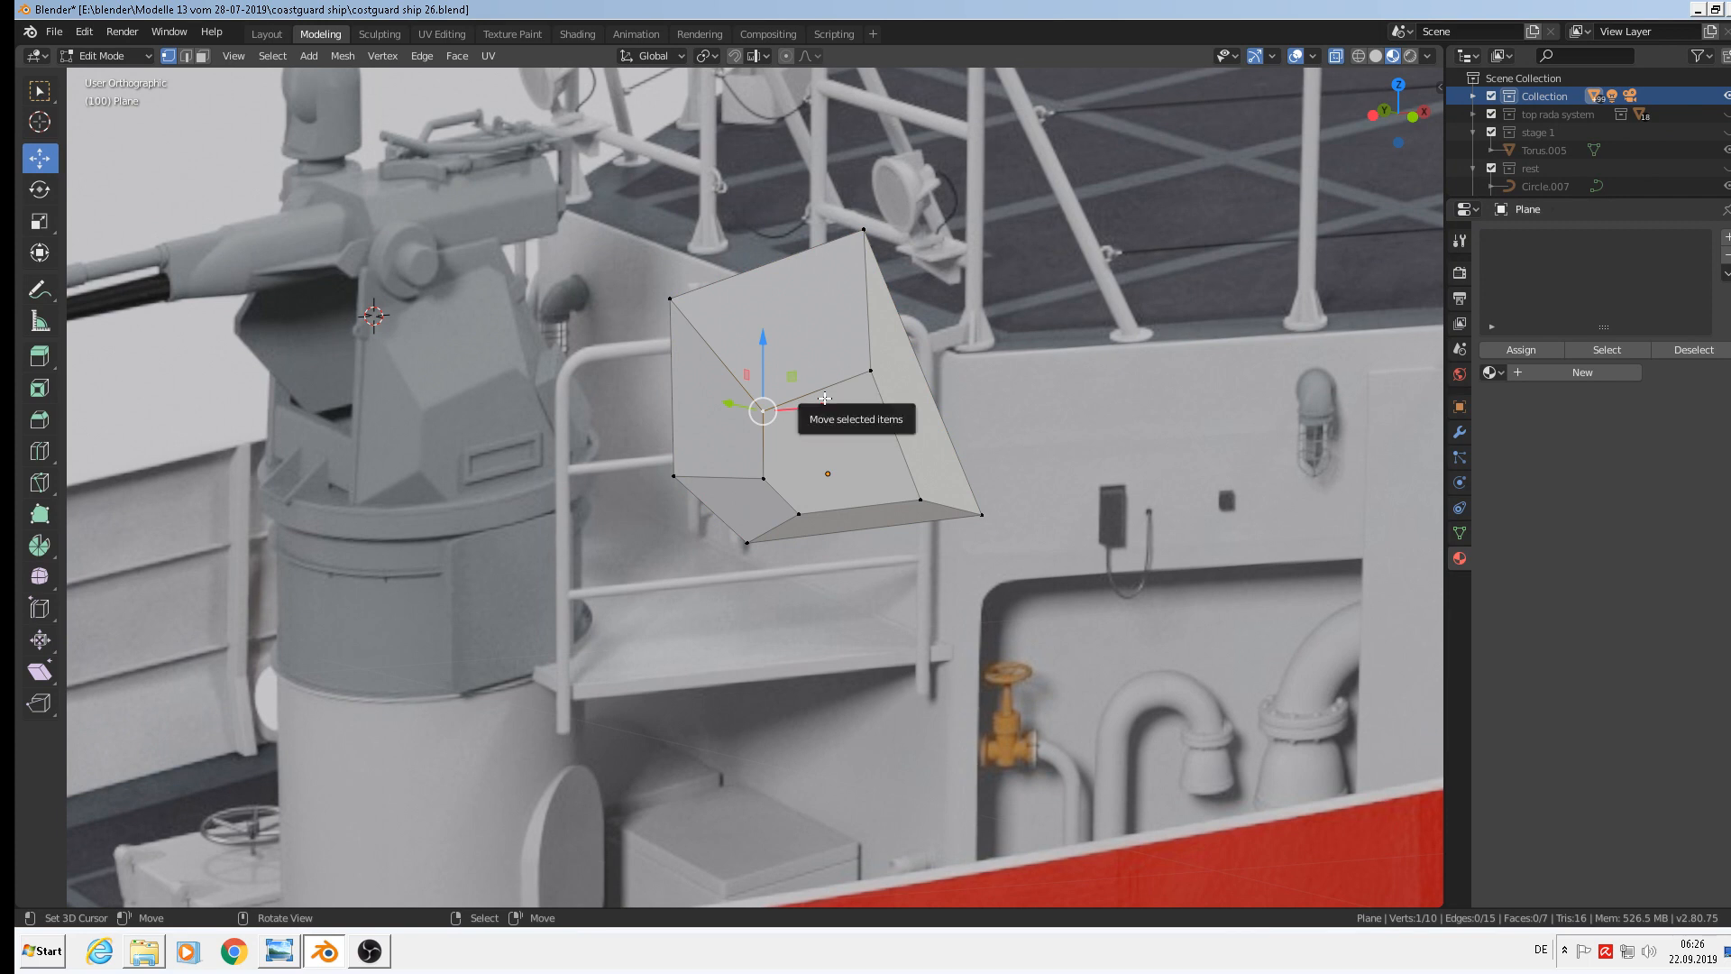
{"action": "key", "text": "a"}
{"action": "key", "text": "ctrl+b"}
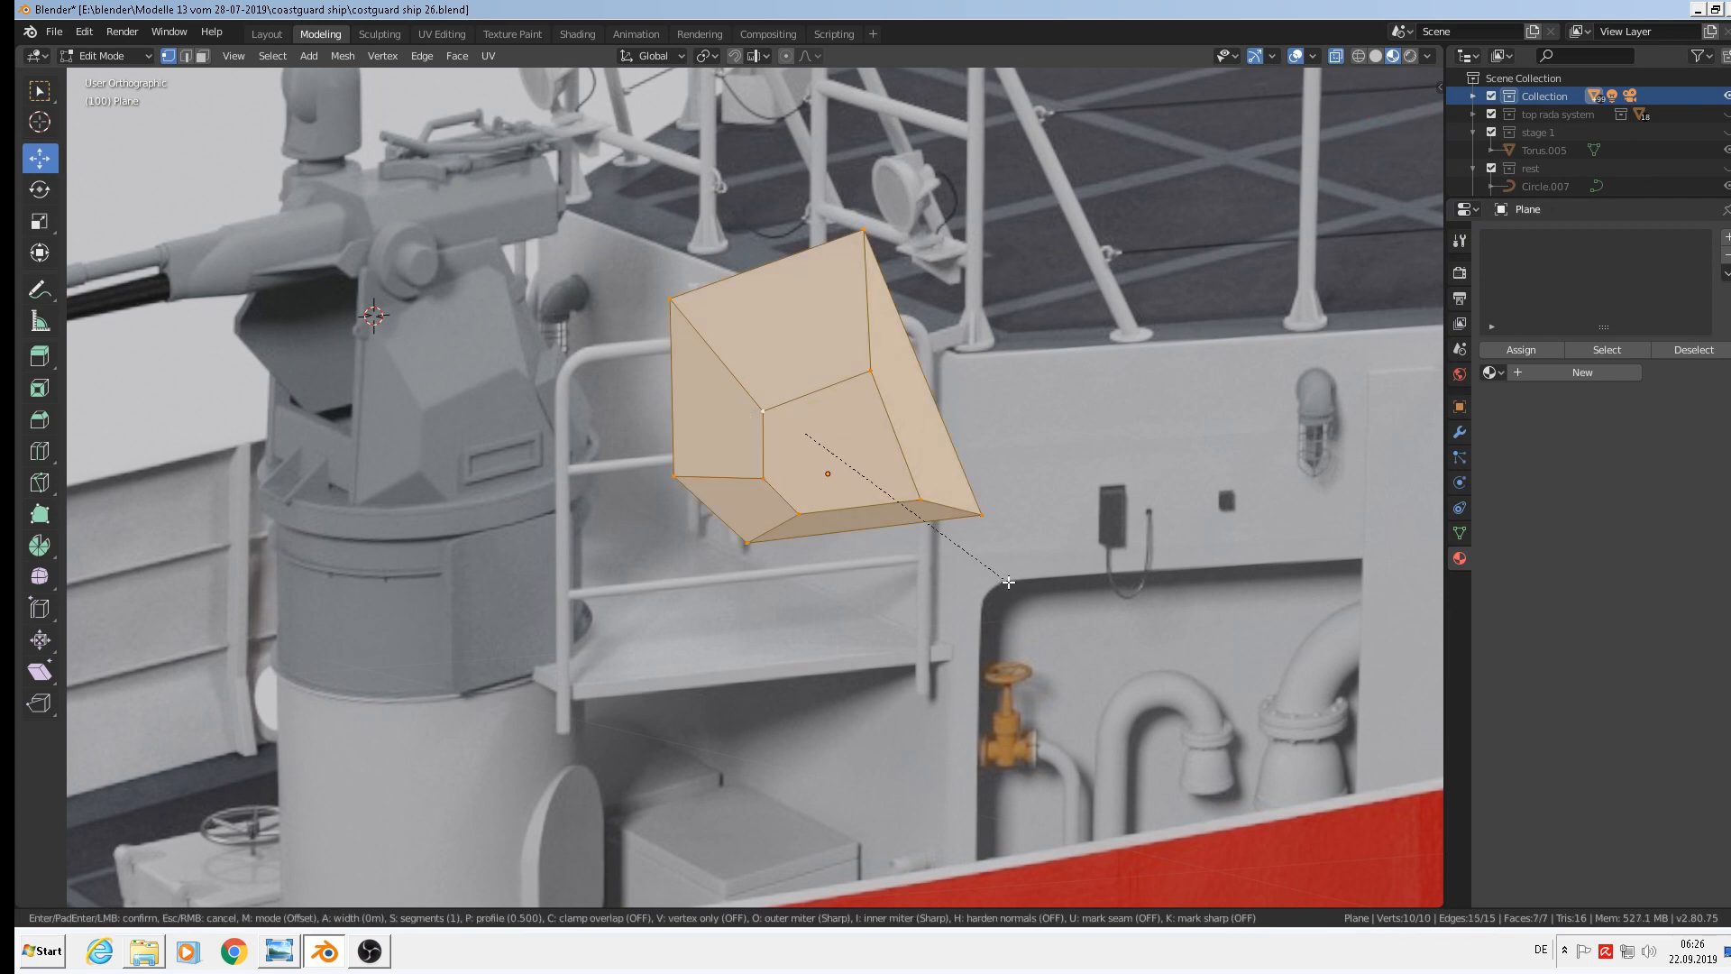
{"action": "left_click", "coordinate": [1016, 585]}
Return to Object Mode and apply smooth shading to the bevelled panel
{"action": "key", "text": "Tab"}
{"action": "middle_click_drag", "start_coordinate": [1009, 581], "coordinate": [938, 539]}
{"action": "left_click", "coordinate": [289, 55]}
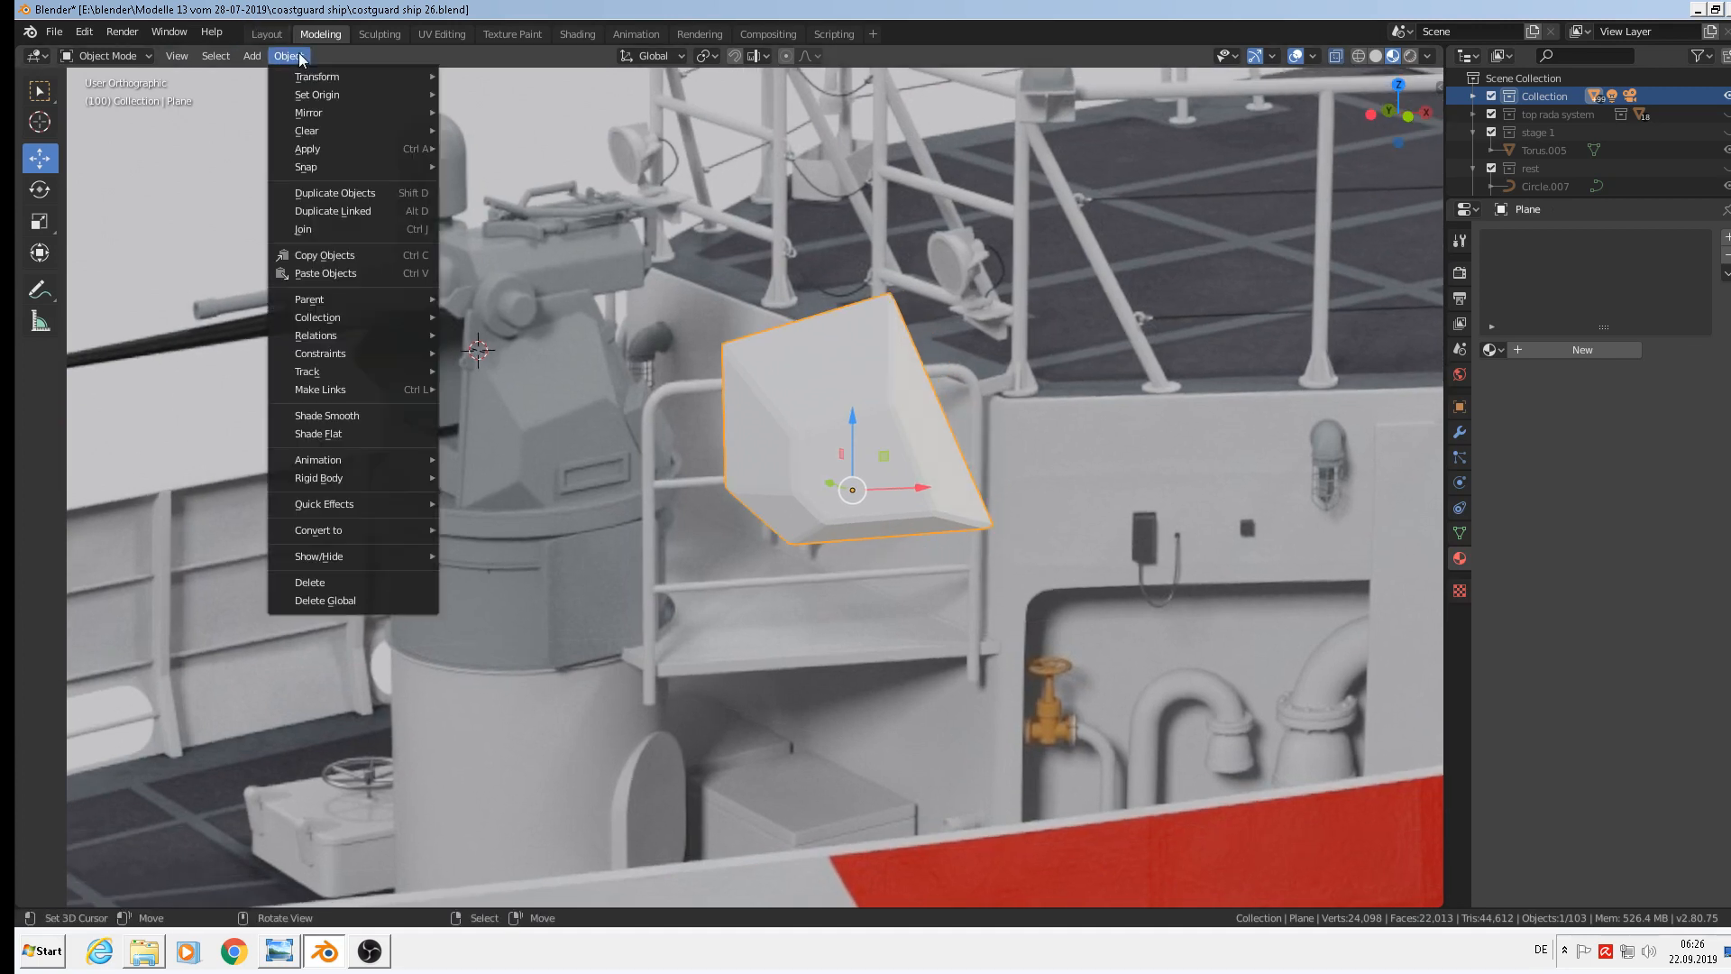
{"action": "left_click", "coordinate": [368, 414]}
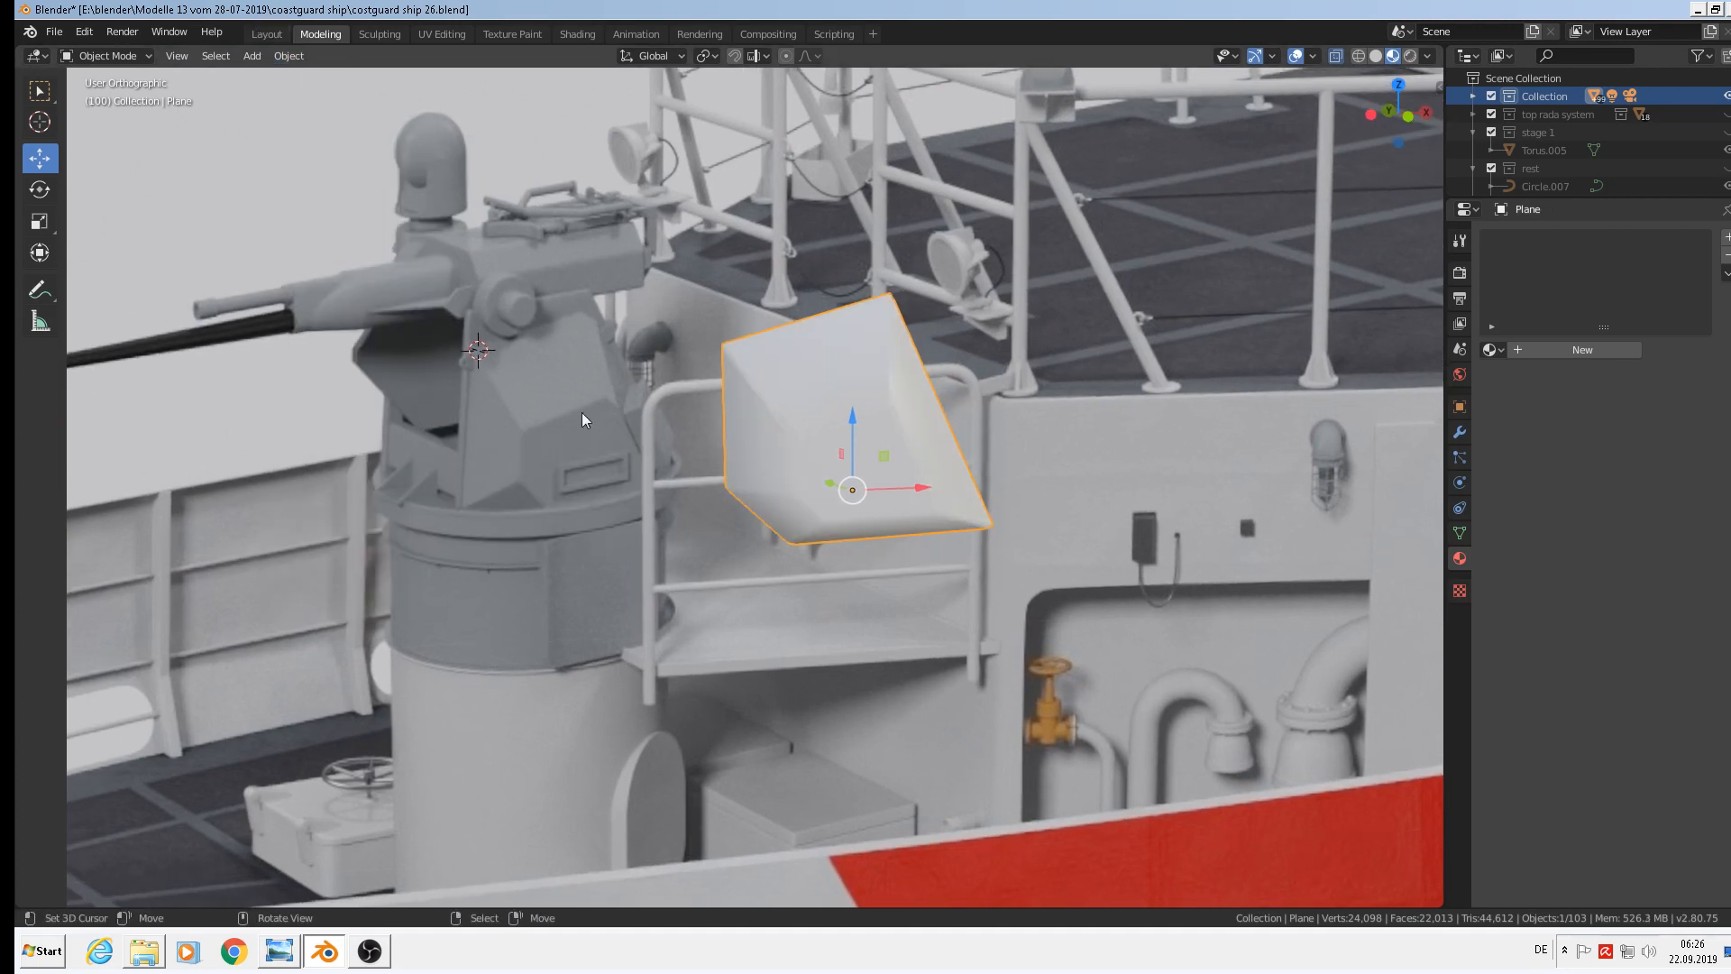
Select the panel's six large faces without the bevel strips, shade them flat, and return to Object Mode
{"action": "scroll", "coordinate": [868, 409], "scroll_direction": "up", "scroll_amount": 1}
{"action": "scroll", "coordinate": [867, 409], "scroll_direction": "up", "scroll_amount": 1}
{"action": "key", "text": "Tab"}
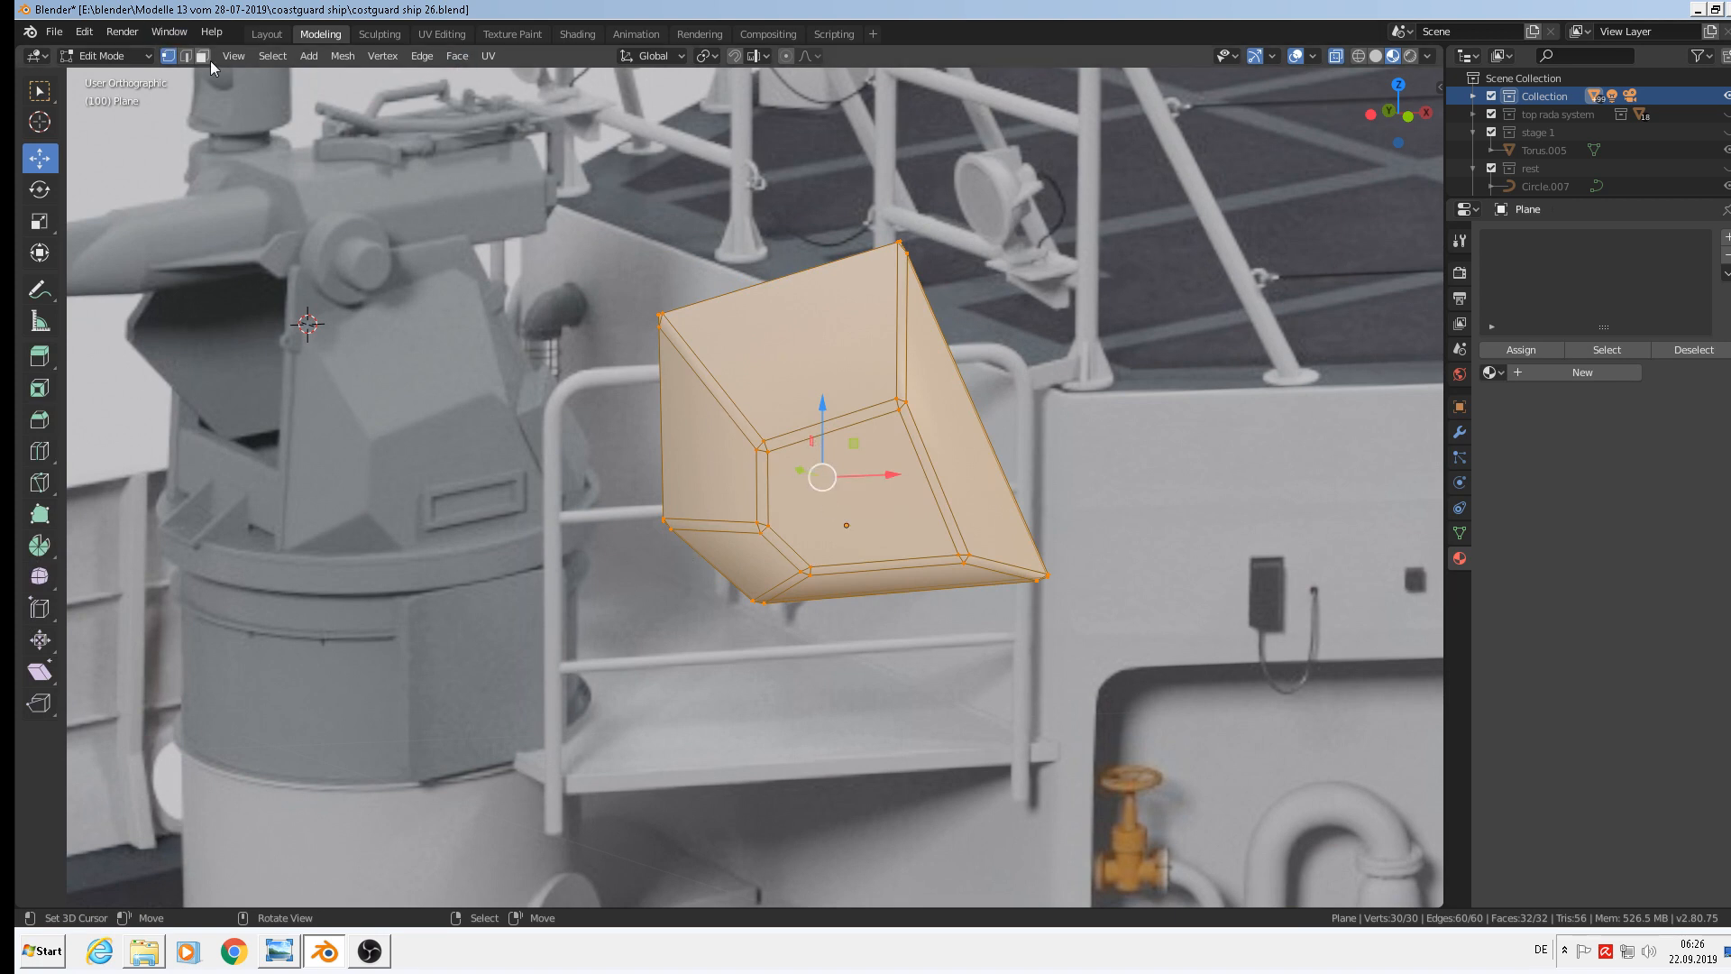
{"action": "left_click", "coordinate": [765, 365]}
{"action": "left_click", "coordinate": [713, 433], "text": "shift"}
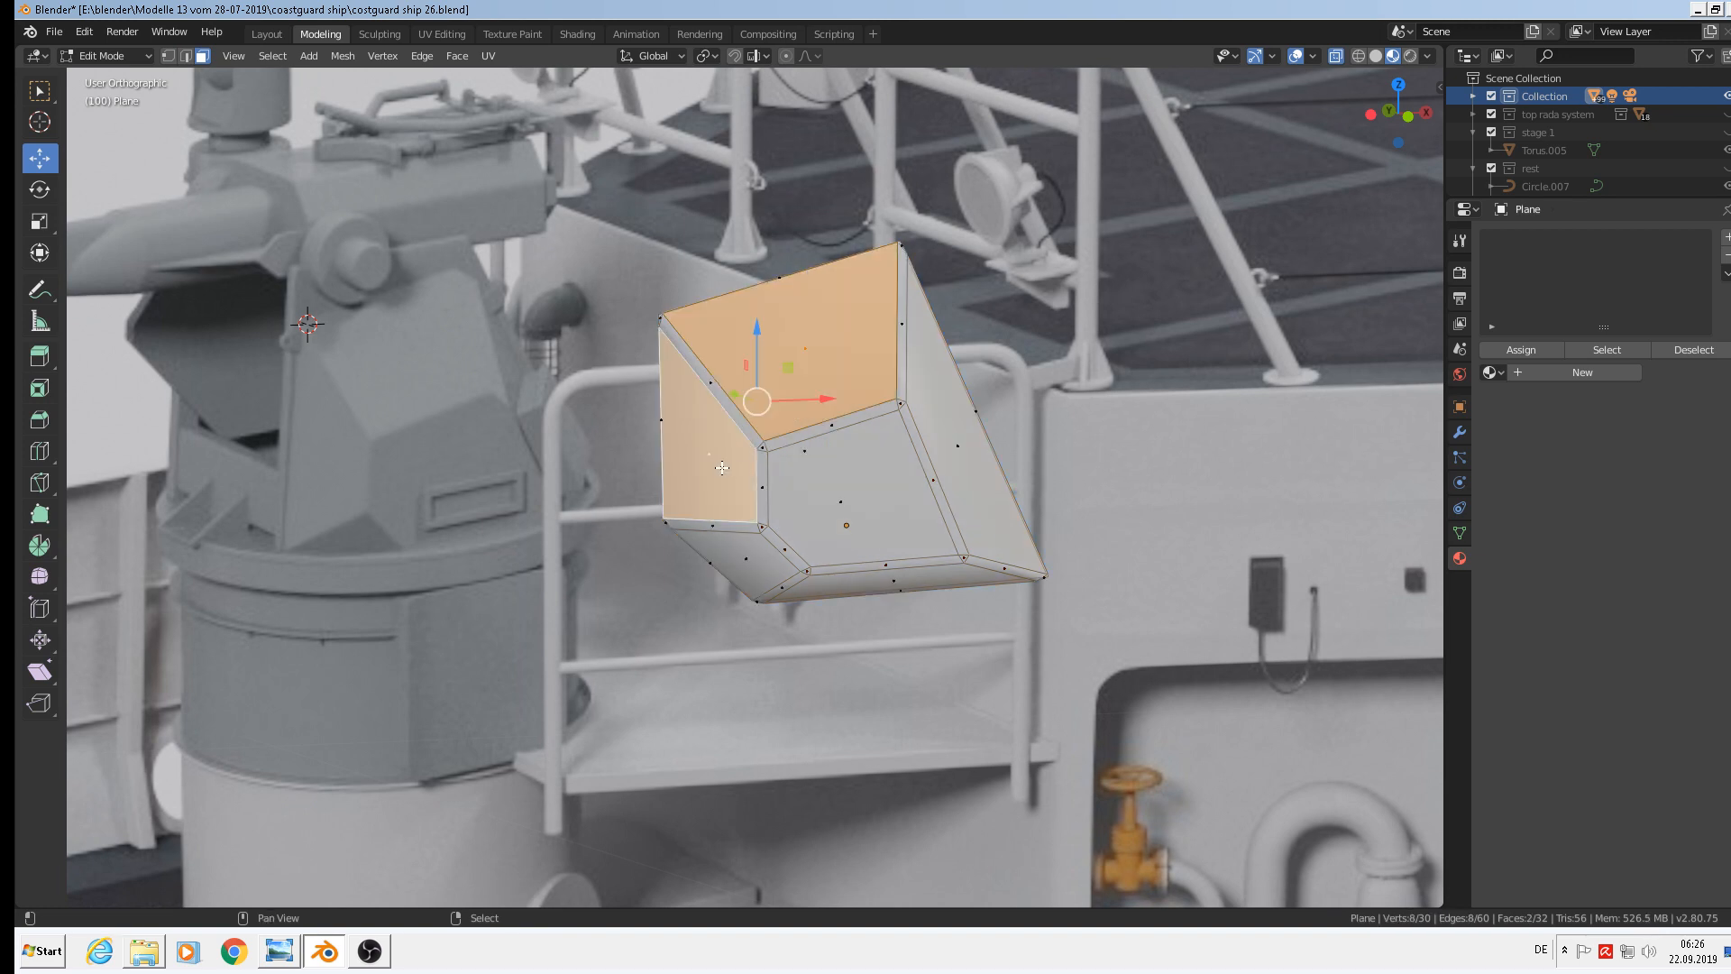
{"action": "left_click", "coordinate": [838, 487], "text": "shift"}
{"action": "left_click", "coordinate": [765, 573], "text": "shift"}
{"action": "left_click", "coordinate": [878, 588], "text": "shift"}
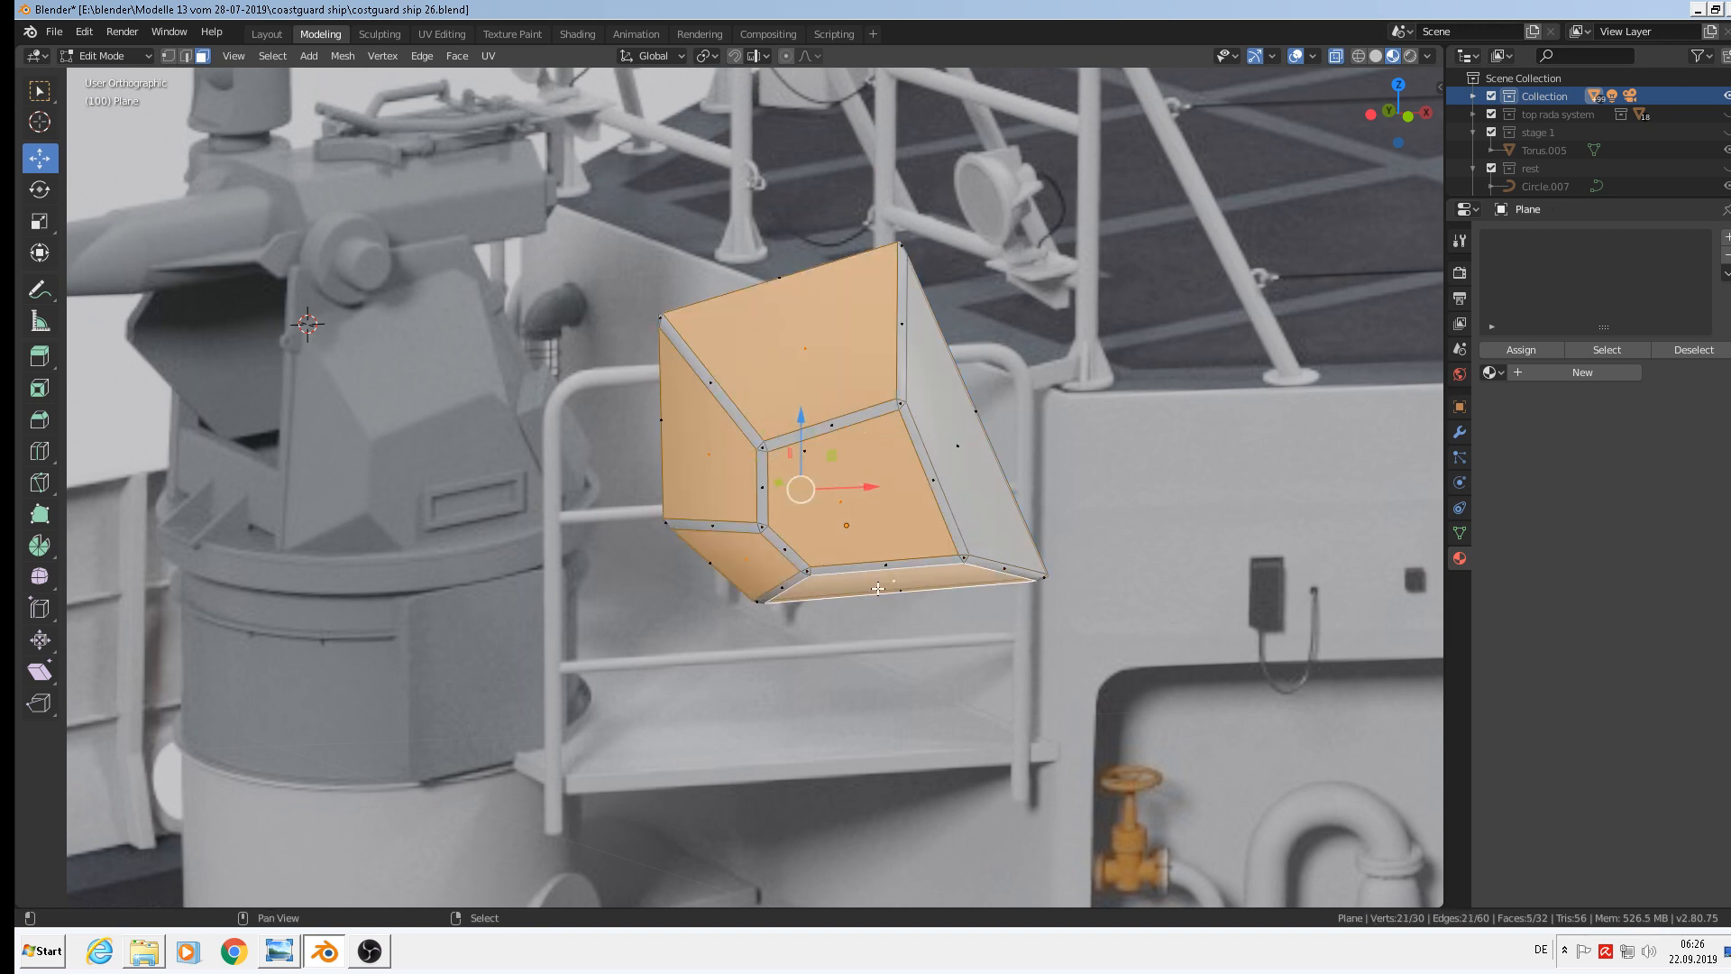
{"action": "left_click", "coordinate": [967, 457], "text": "shift"}
{"action": "middle_click_drag", "start_coordinate": [968, 457], "coordinate": [776, 362]}
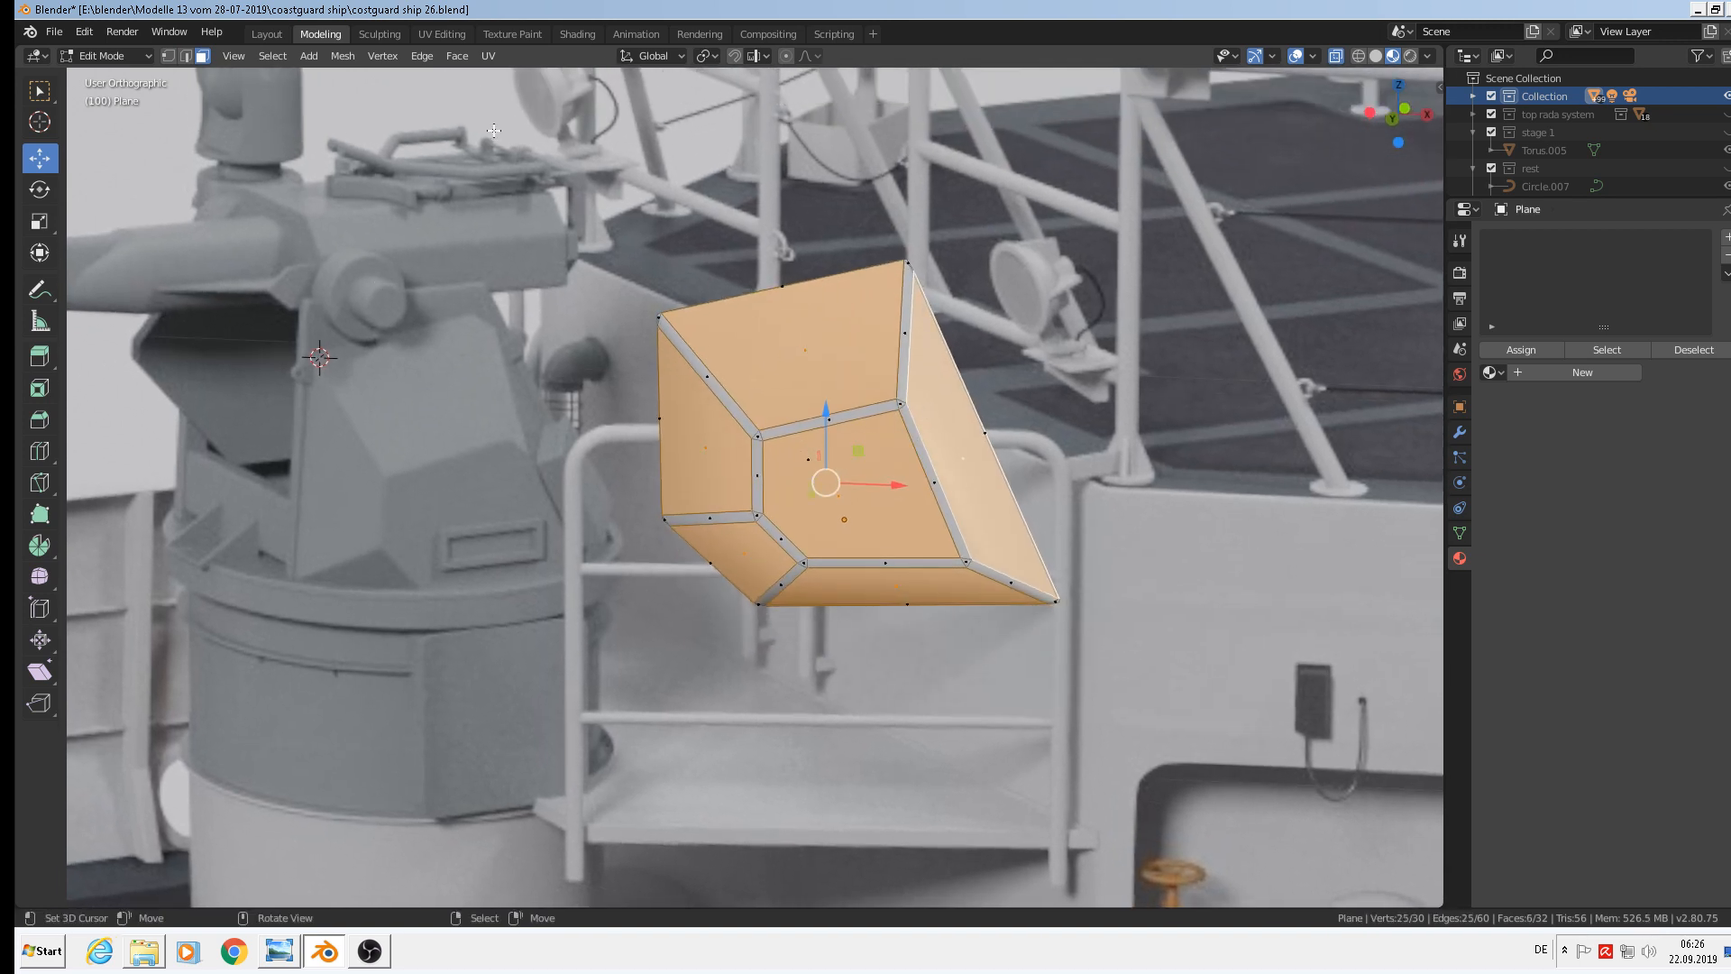
{"action": "left_click", "coordinate": [456, 55]}
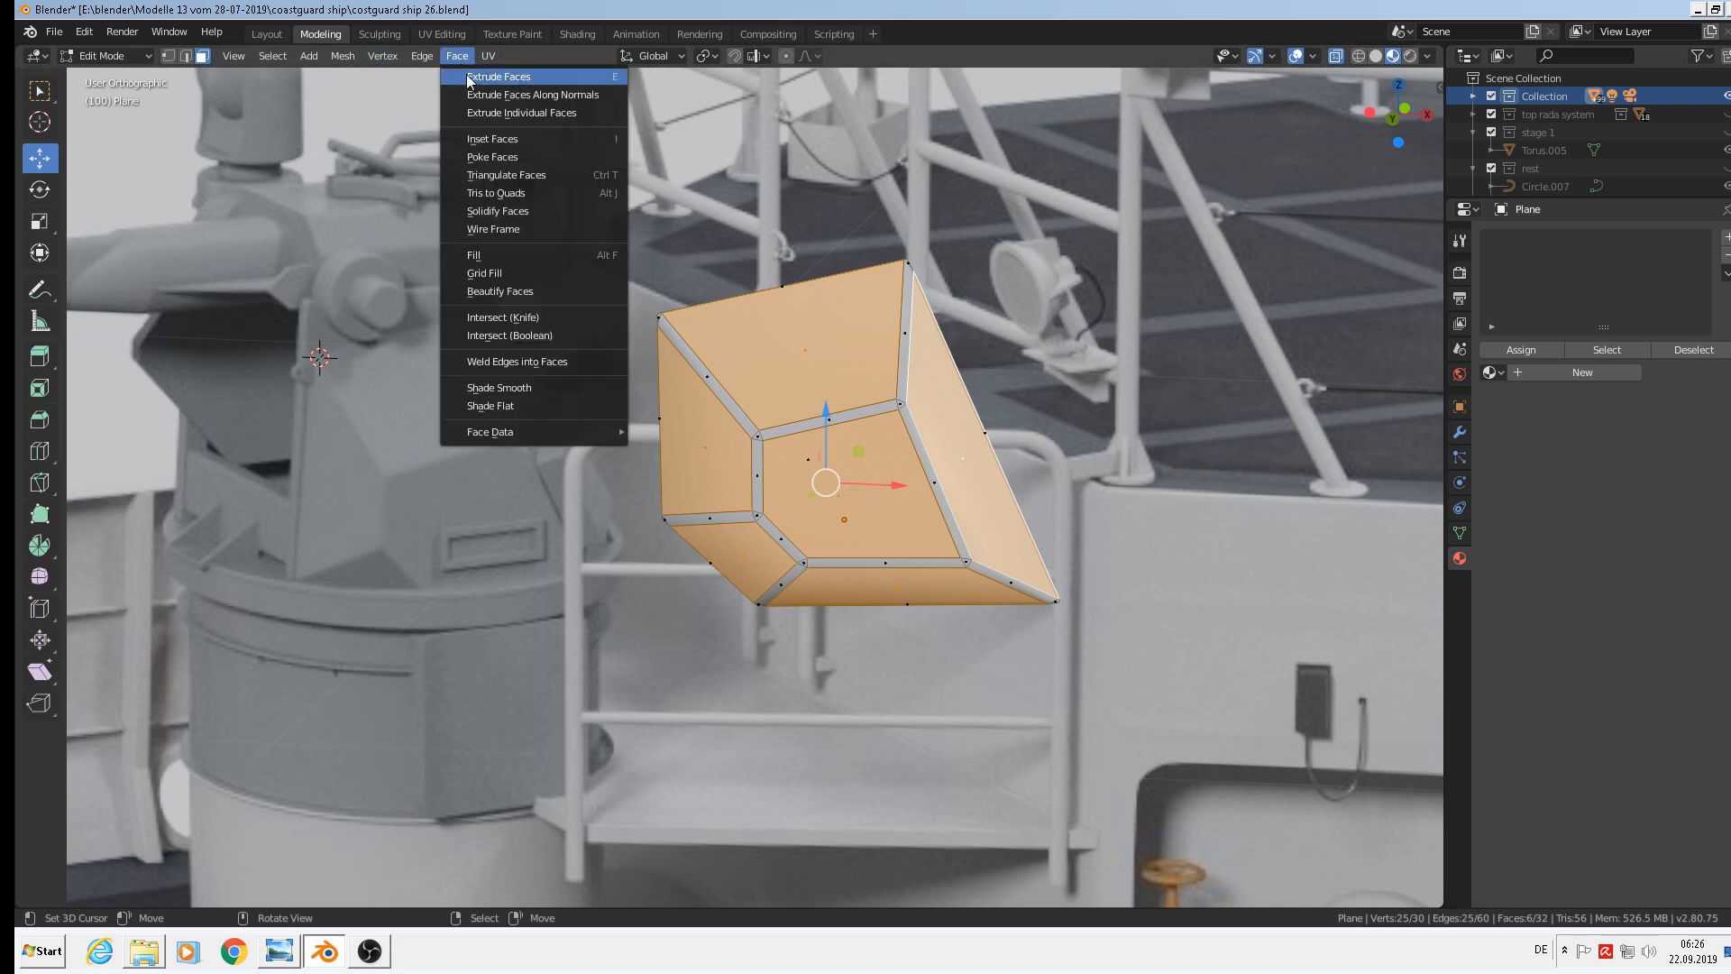
{"action": "left_click", "coordinate": [564, 403]}
{"action": "key", "text": "Tab"}
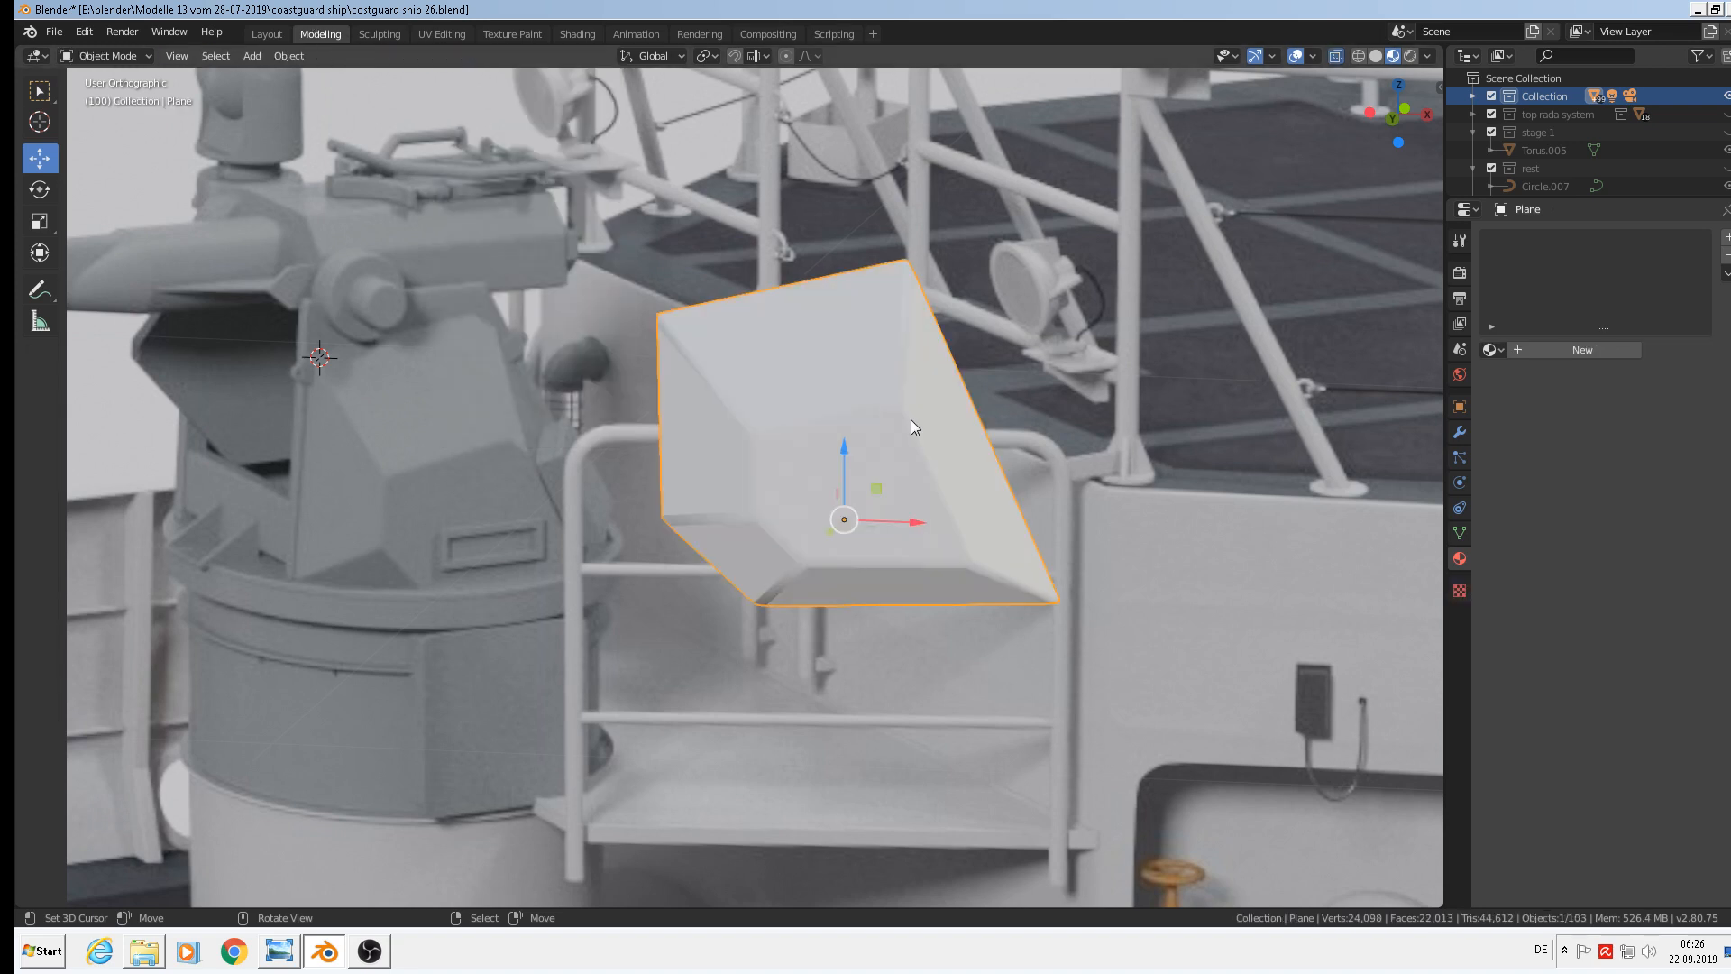
{"action": "middle_click_drag", "start_coordinate": [910, 420], "coordinate": [883, 350]}
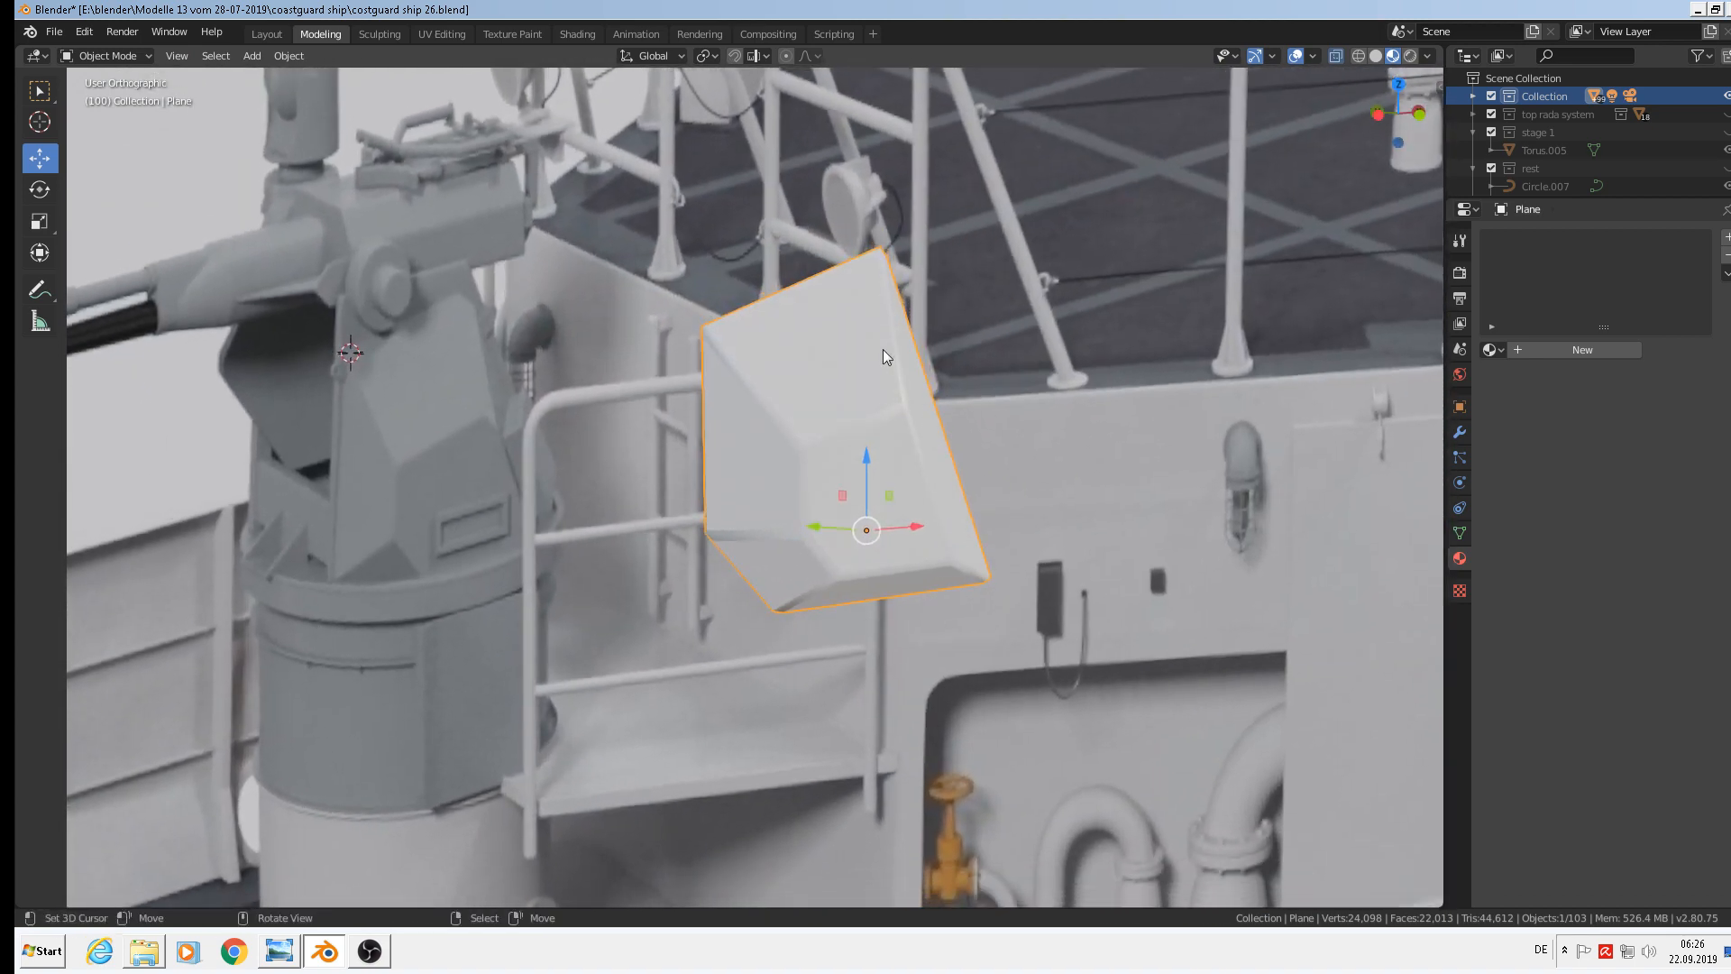
{"action": "scroll", "coordinate": [837, 541], "scroll_direction": "down", "scroll_amount": 4}
{"action": "middle_click_drag", "start_coordinate": [836, 541], "coordinate": [1094, 499]}
{"action": "scroll", "coordinate": [1094, 500], "scroll_direction": "down", "scroll_amount": 2}
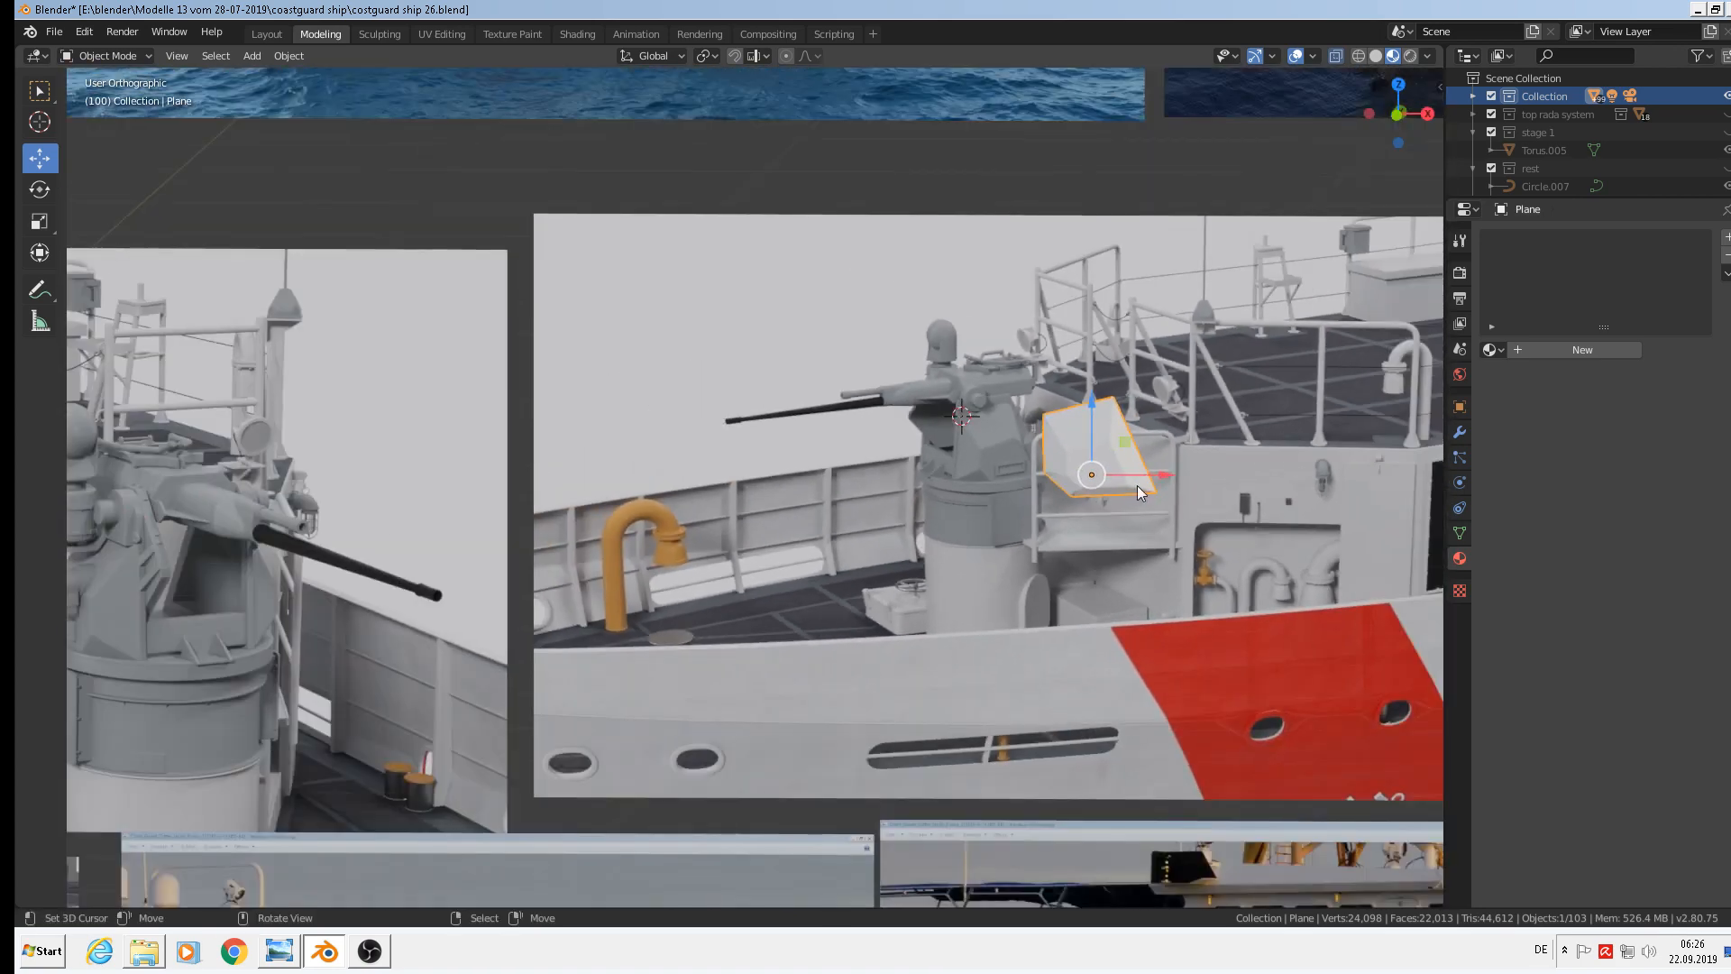
Assign the existing light gray metal material to the bevelled side panel
{"action": "scroll", "coordinate": [1154, 474], "scroll_direction": "down", "scroll_amount": 2}
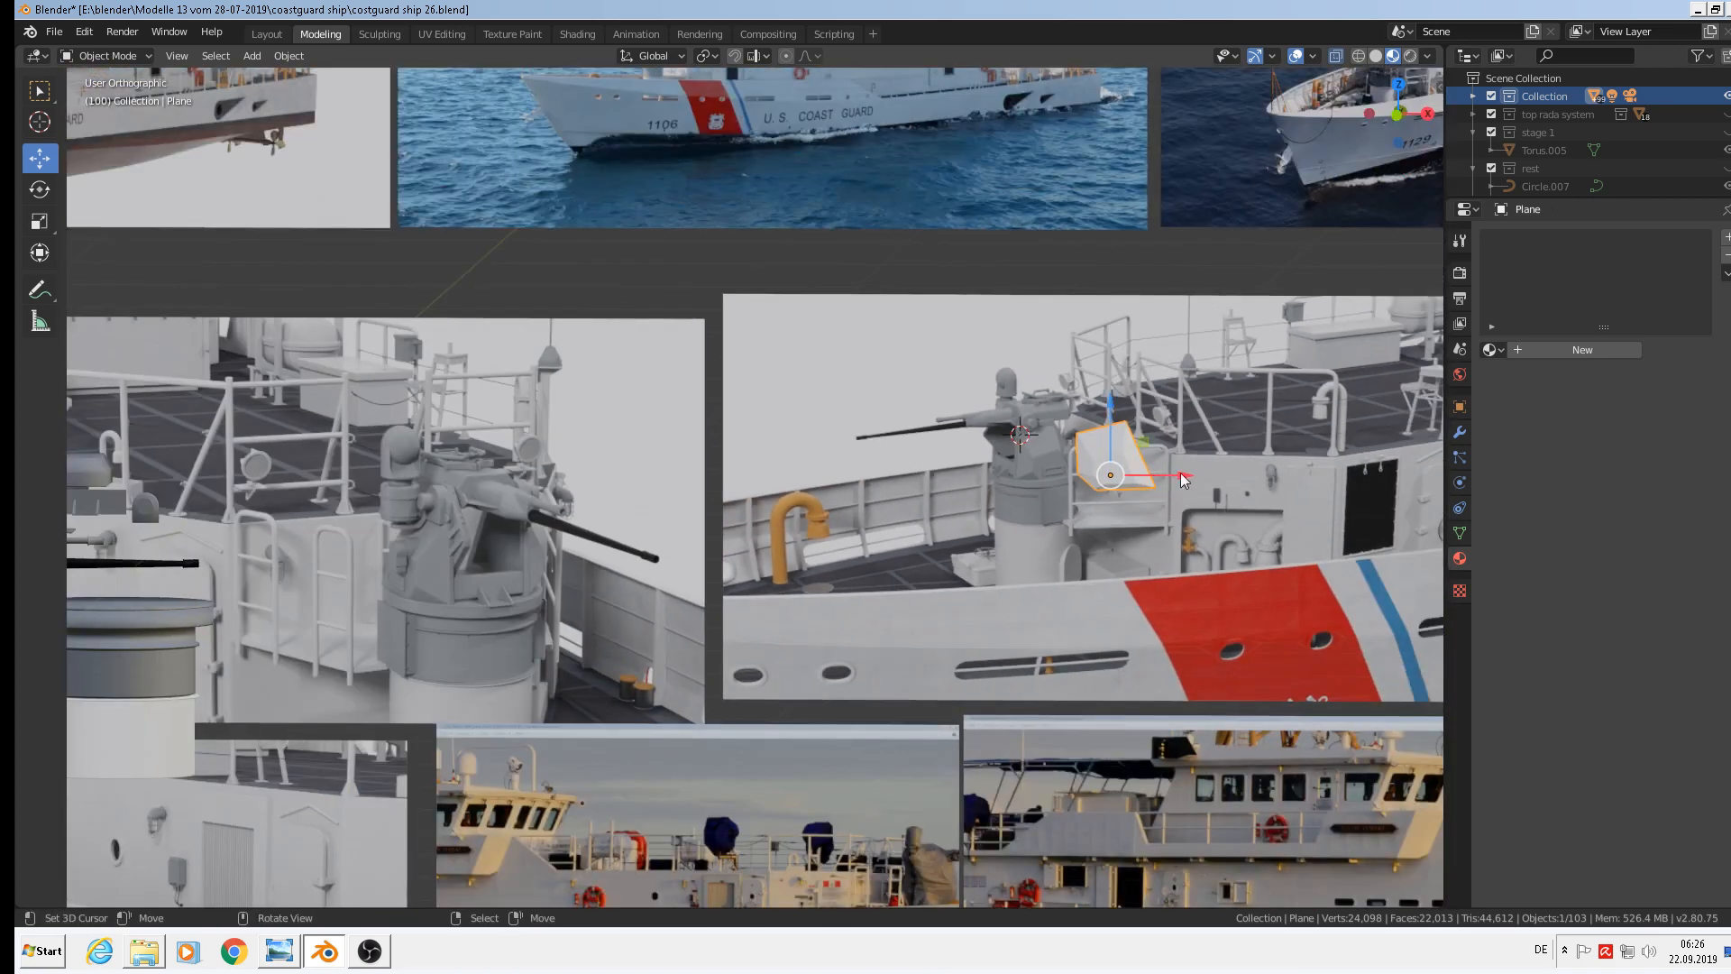
{"action": "left_click", "coordinate": [1492, 351]}
{"action": "type", "text": "ligh"}
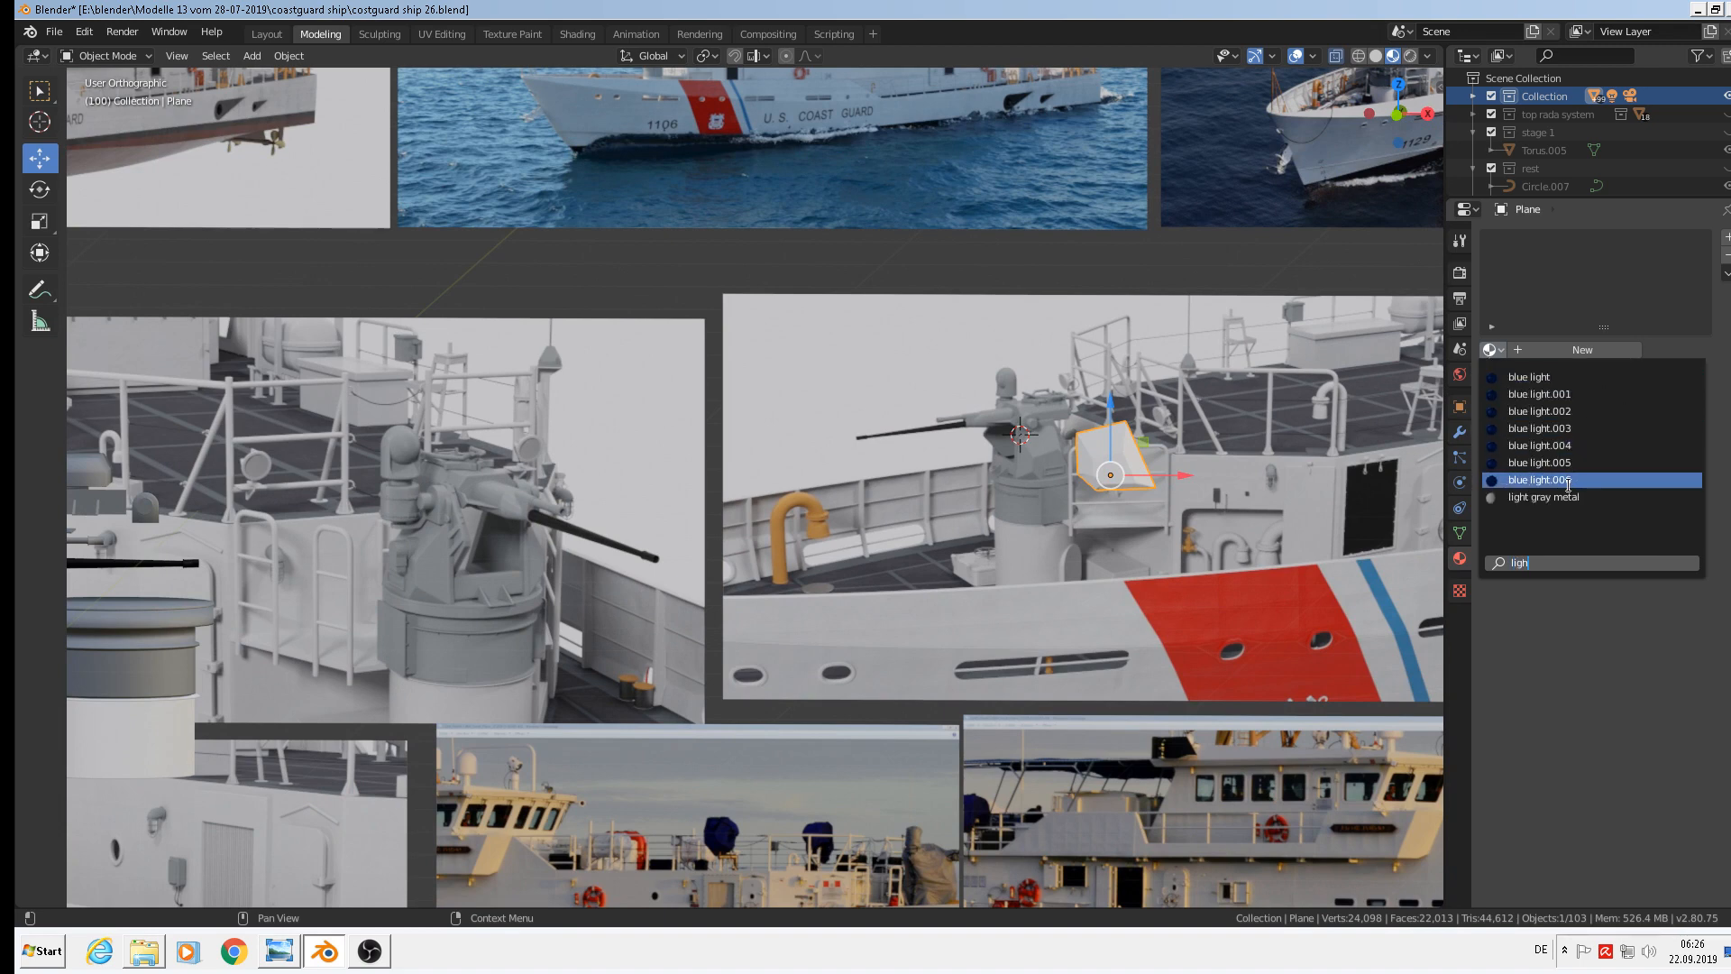
{"action": "left_click", "coordinate": [1547, 497]}
{"action": "scroll", "coordinate": [1169, 471], "scroll_direction": "up", "scroll_amount": 2}
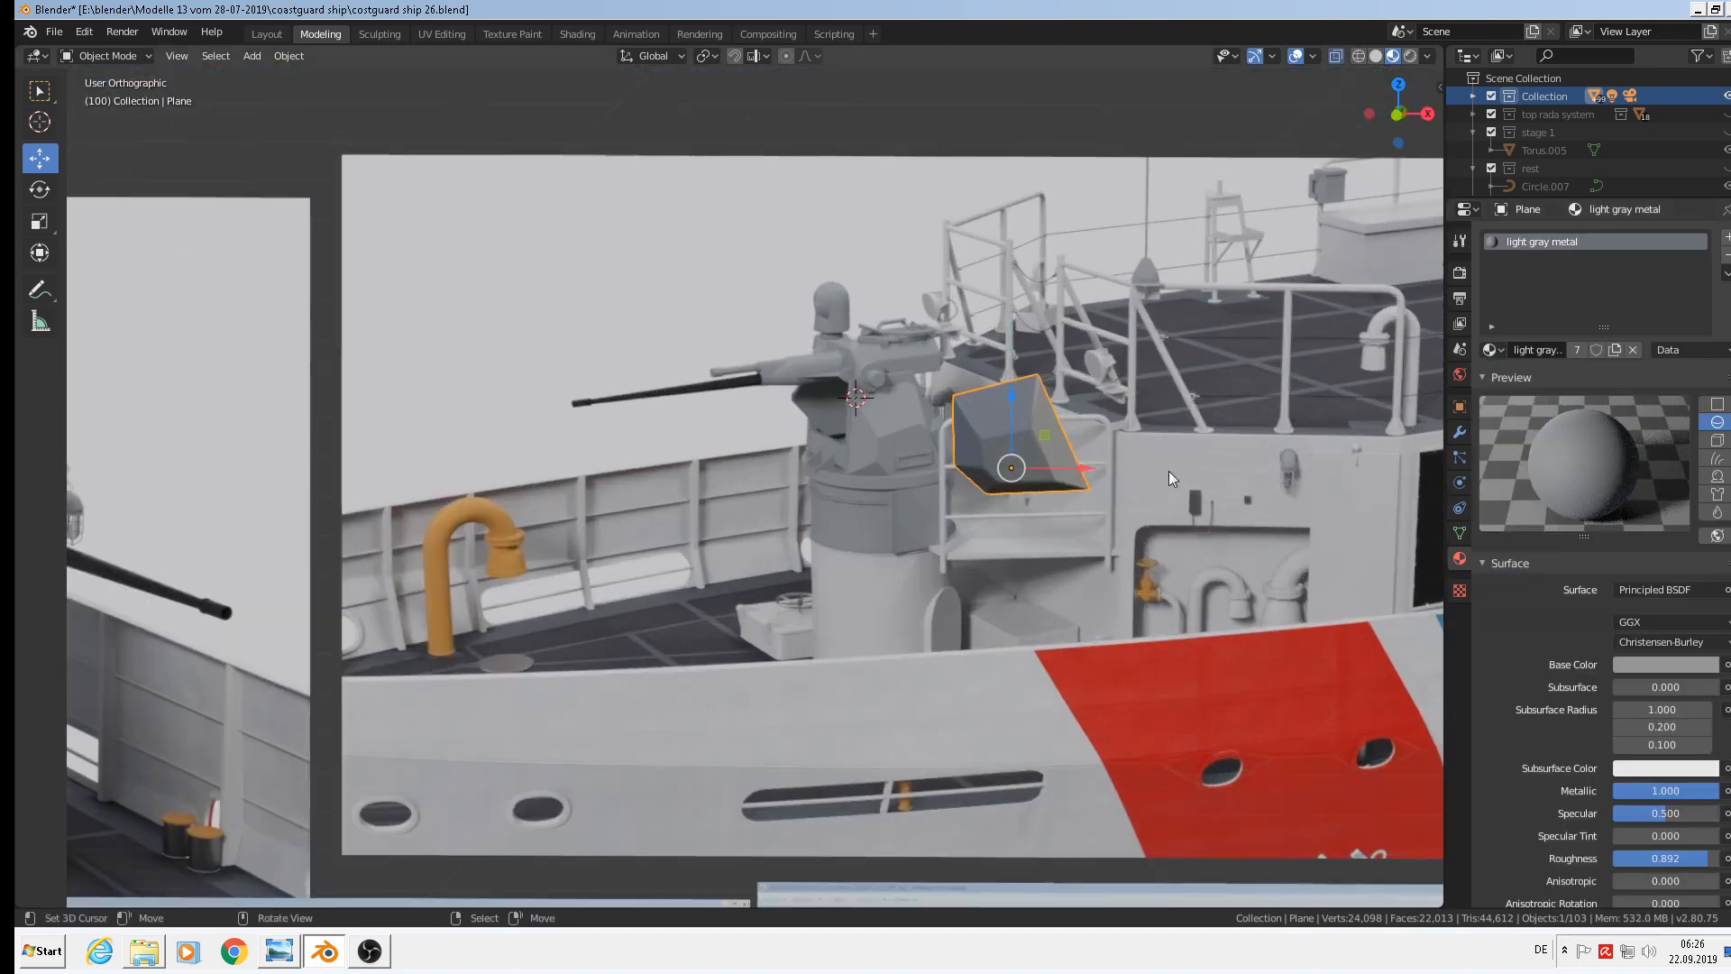
Move the side panel out of the reference image and park it beside the finished gun parts above the turret base
{"action": "left_click_drag", "start_coordinate": [1080, 465], "coordinate": [253, 465]}
{"action": "middle_click_drag", "start_coordinate": [375, 467], "coordinate": [646, 394], "text": "shift"}
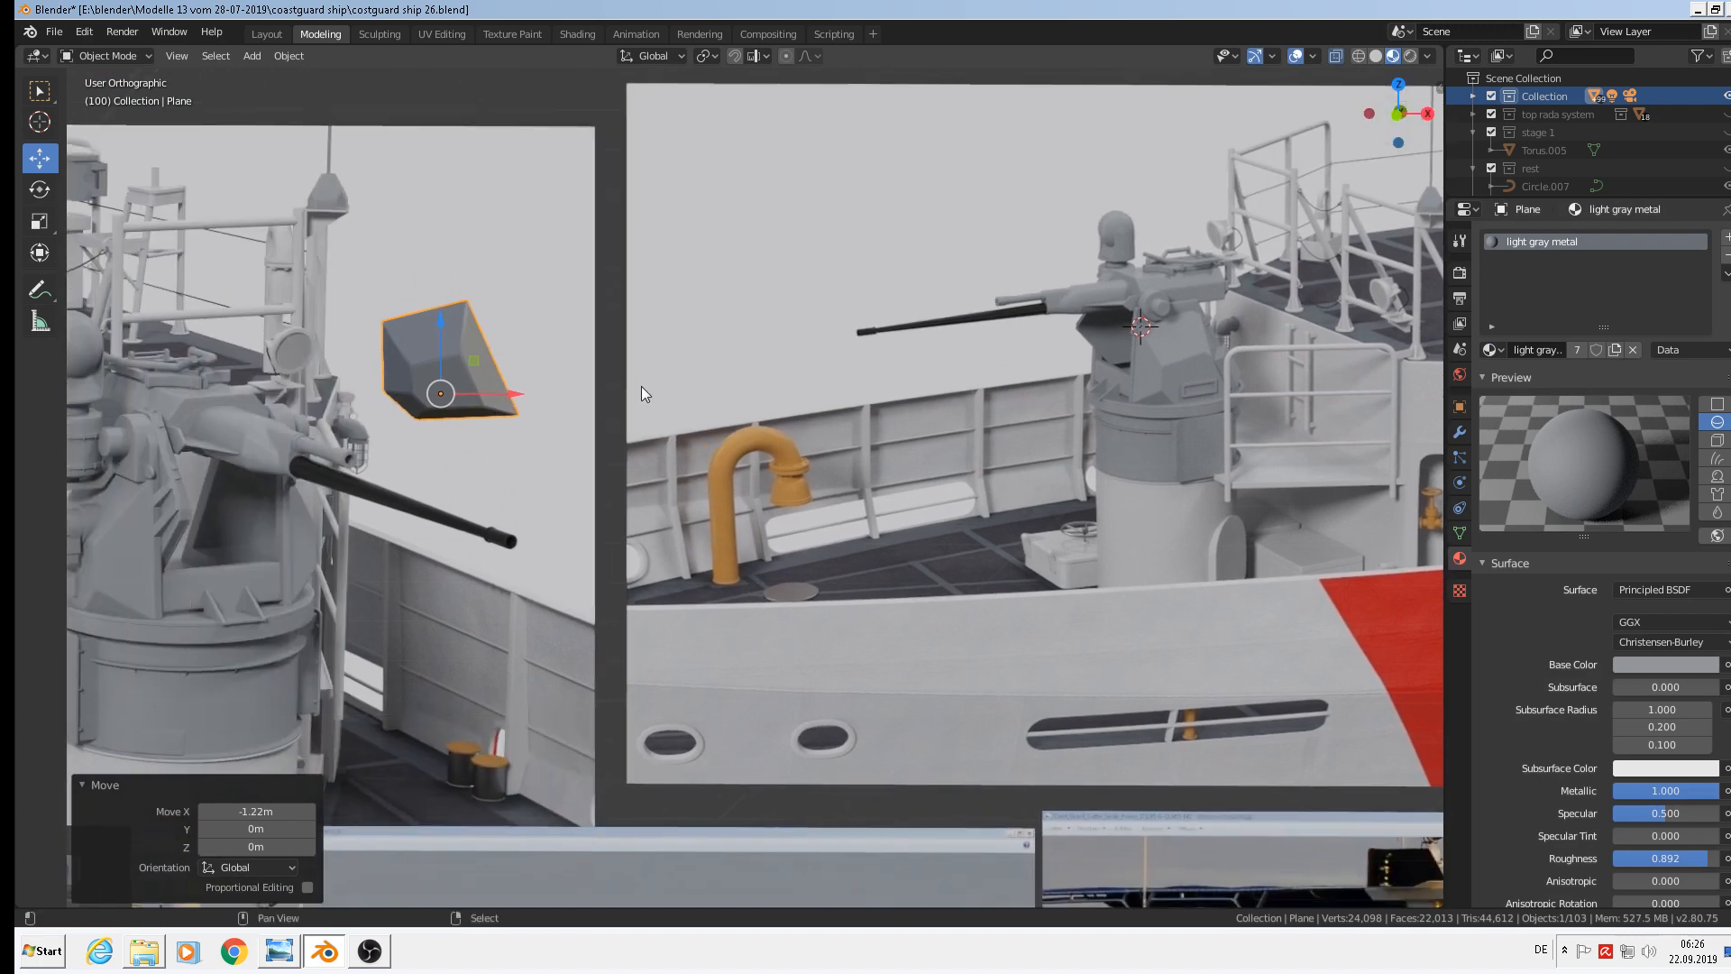
{"action": "left_click_drag", "start_coordinate": [510, 394], "coordinate": [289, 394]}
{"action": "middle_click_drag", "start_coordinate": [205, 330], "coordinate": [399, 197], "text": "shift"}
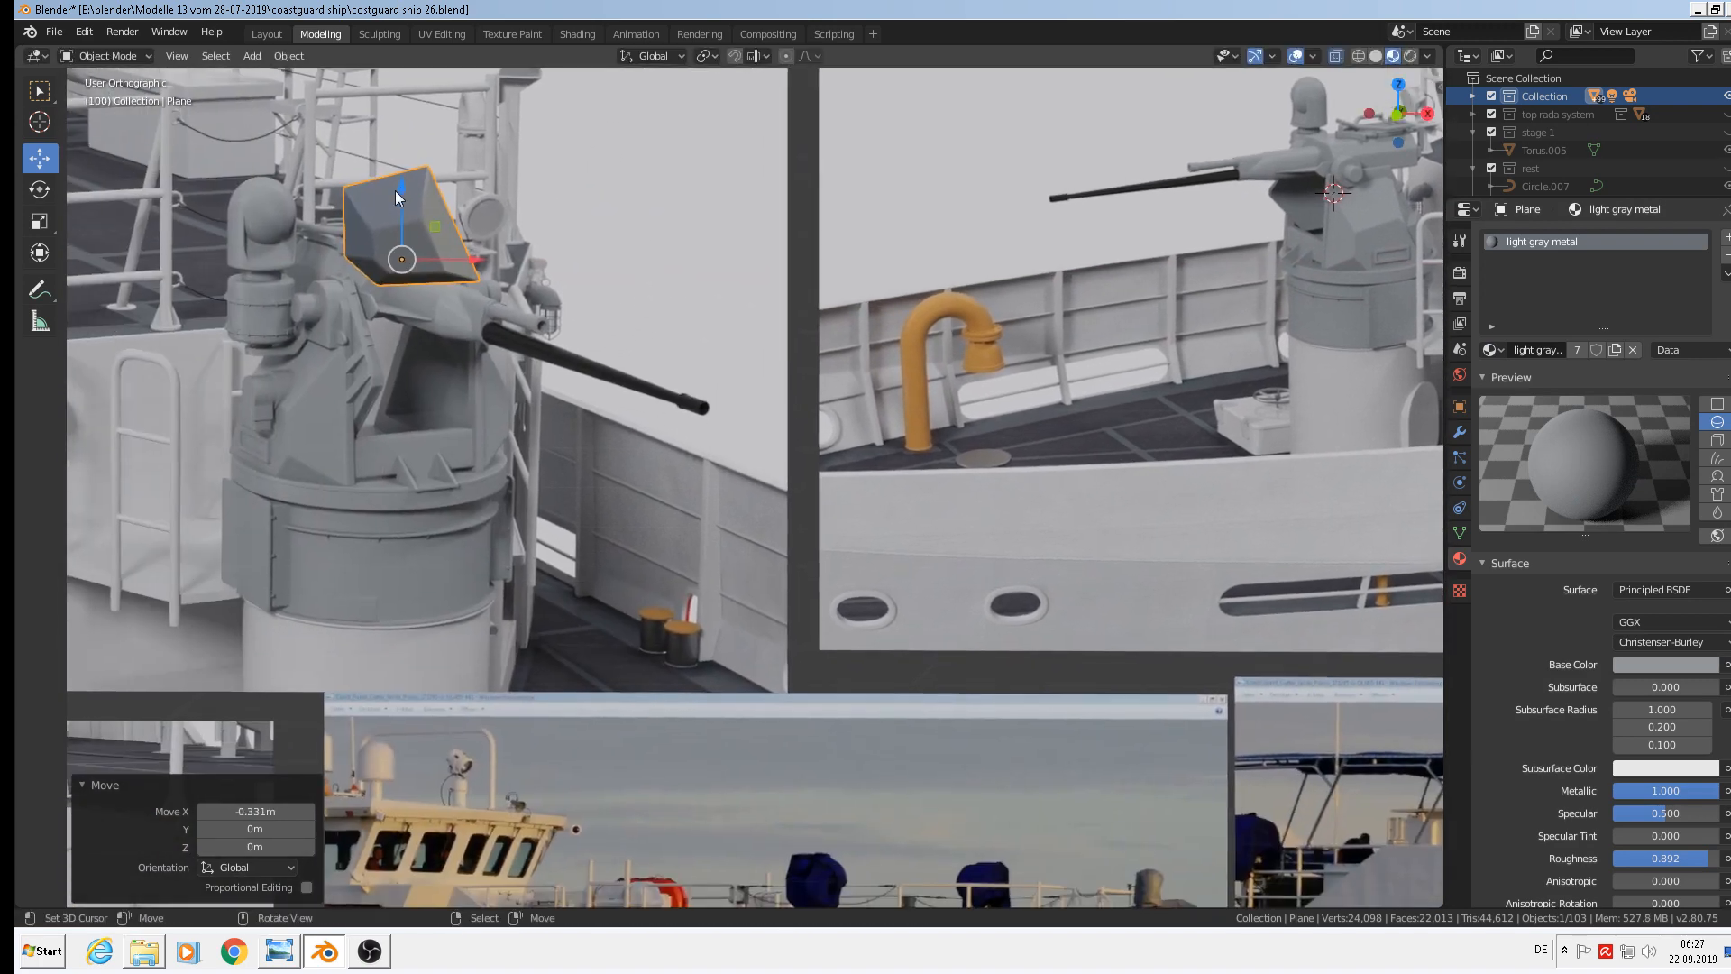
{"action": "left_click_drag", "start_coordinate": [399, 196], "coordinate": [399, 639]}
{"action": "middle_click_drag", "start_coordinate": [597, 555], "coordinate": [834, 409], "text": "shift"}
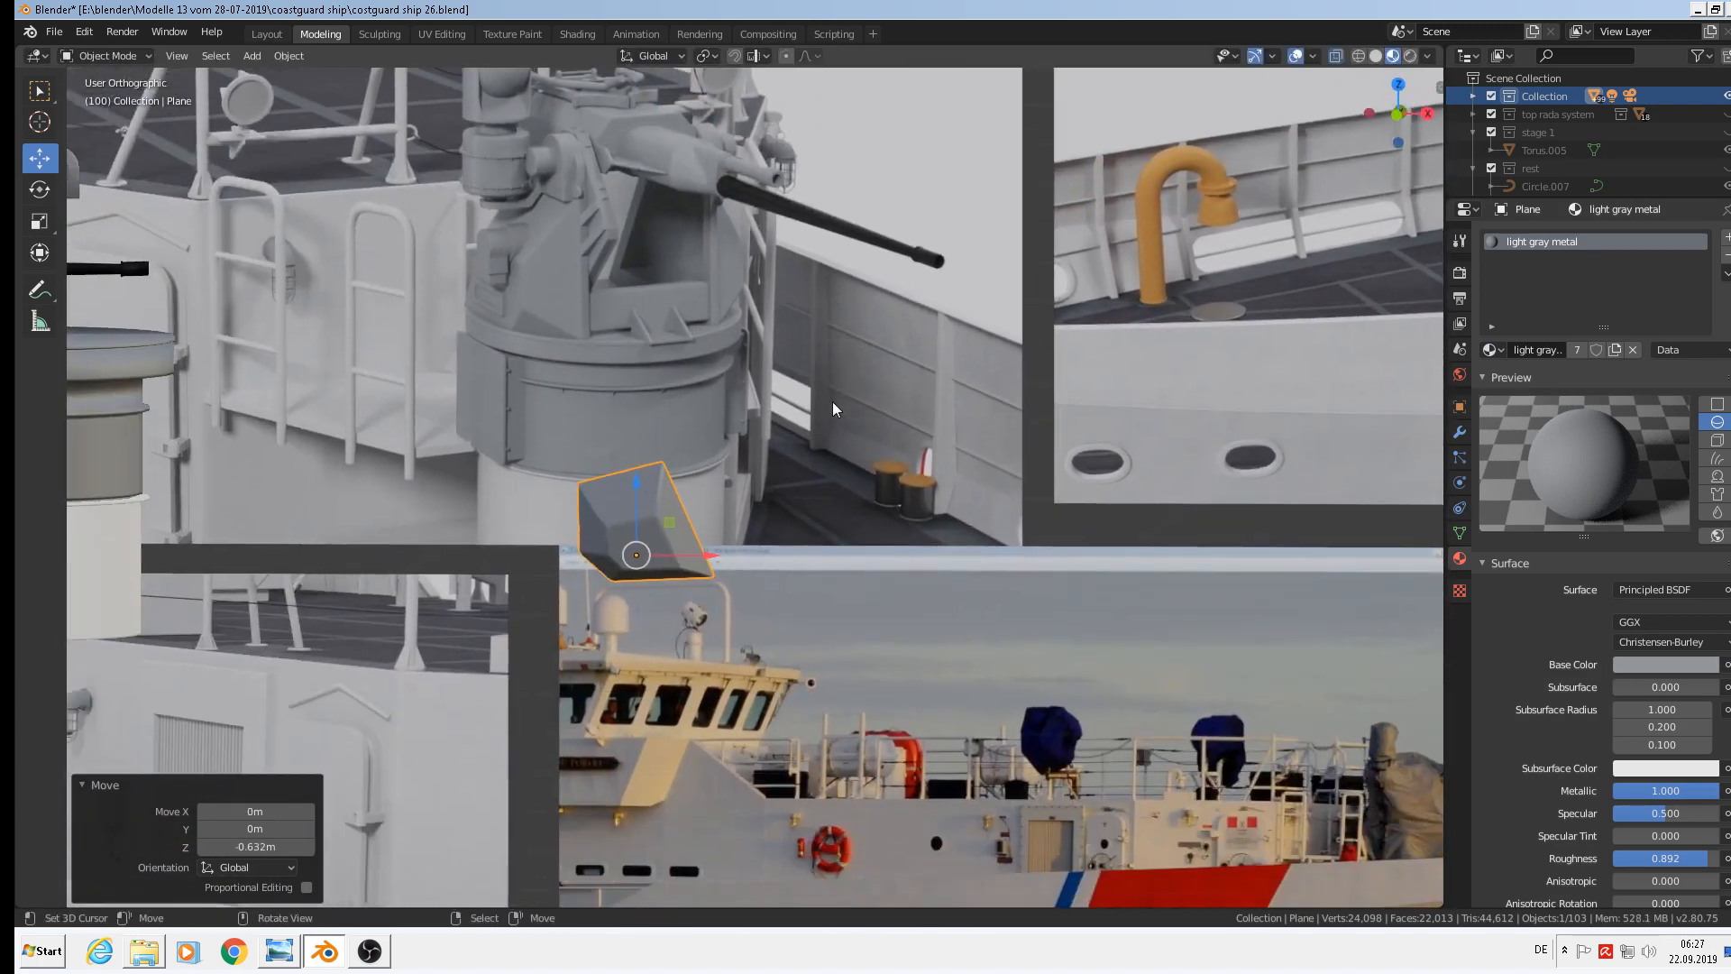
{"action": "scroll", "coordinate": [833, 408], "scroll_direction": "down", "scroll_amount": 4}
{"action": "left_click_drag", "start_coordinate": [738, 478], "coordinate": [521, 433]}
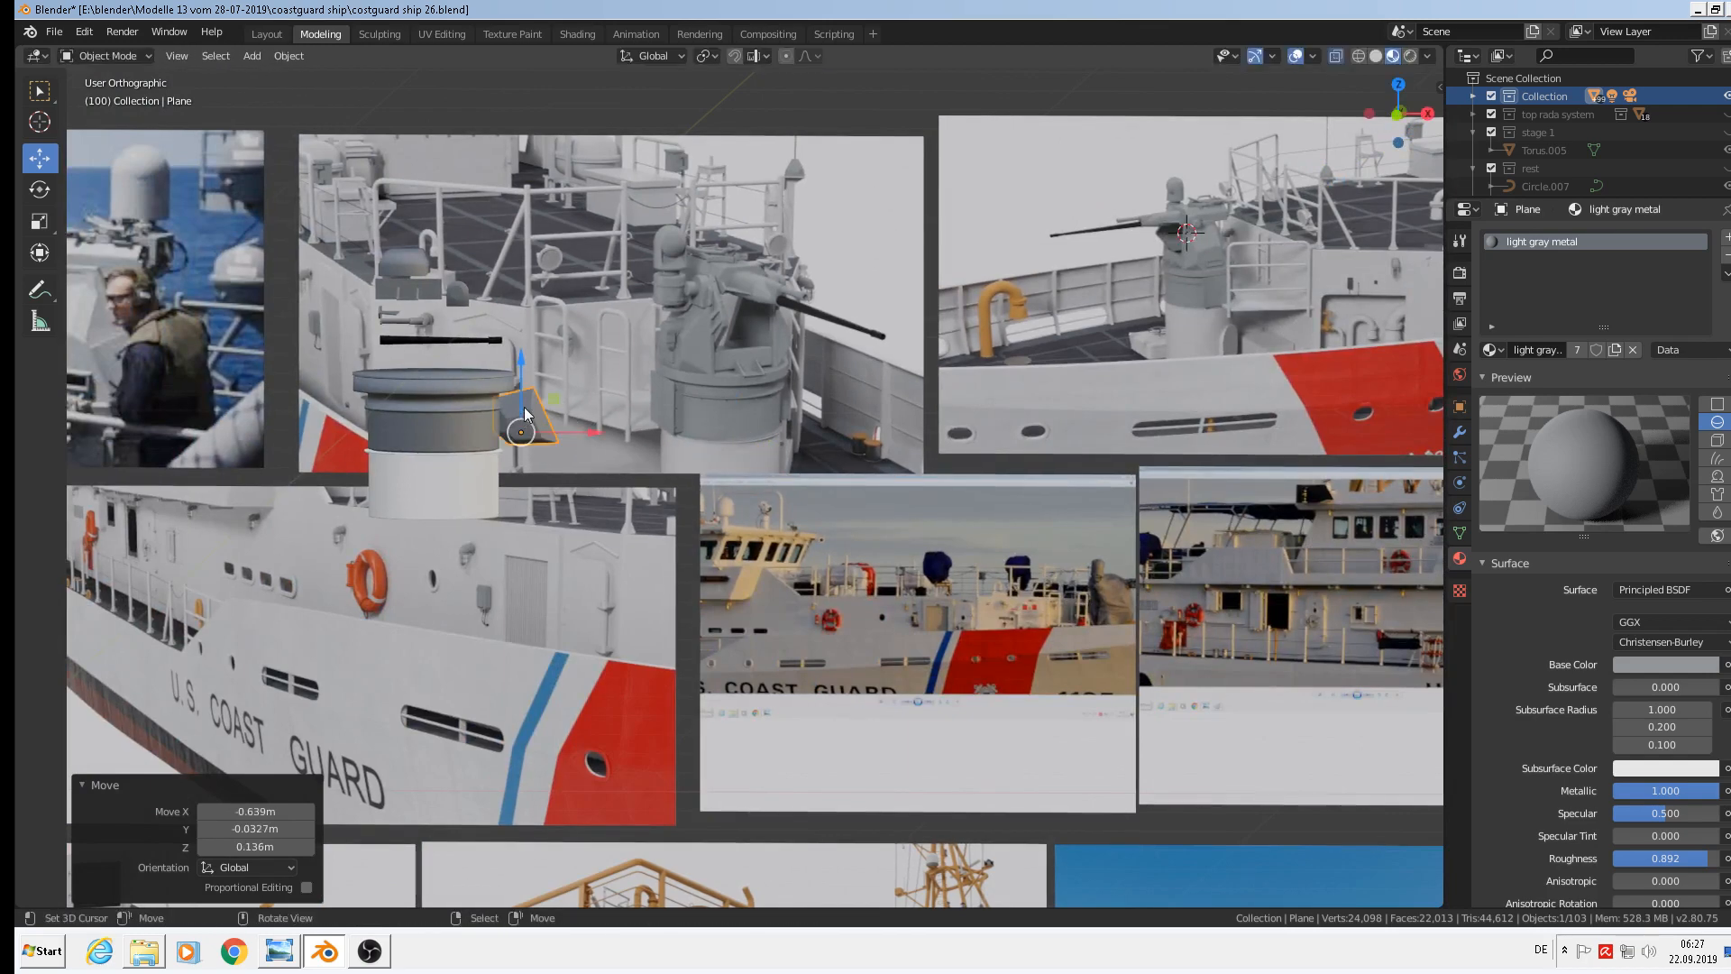
{"action": "left_click_drag", "start_coordinate": [521, 363], "coordinate": [522, 197]}
{"action": "left_click_drag", "start_coordinate": [595, 270], "coordinate": [553, 272]}
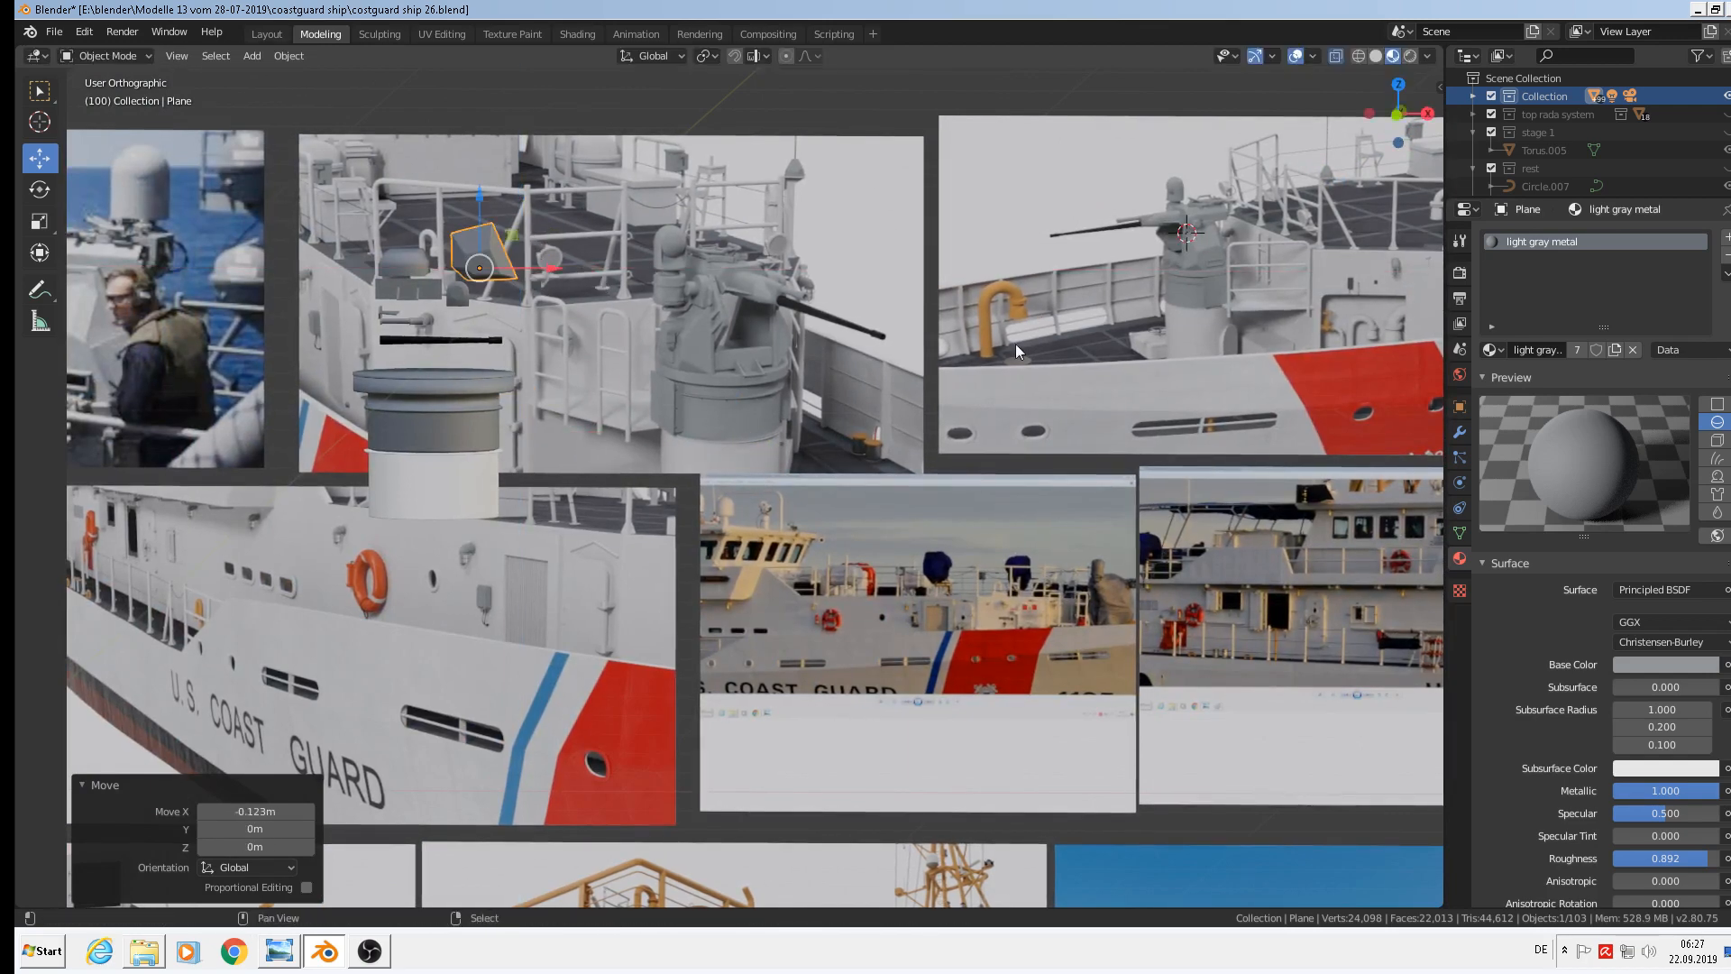
Add a cube at the gun housing's side in the side-view reference image and scale it to about 0.081
{"action": "middle_click_drag", "start_coordinate": [1287, 303], "coordinate": [722, 405], "text": "shift"}
{"action": "scroll", "coordinate": [748, 342], "scroll_direction": "up", "scroll_amount": 6}
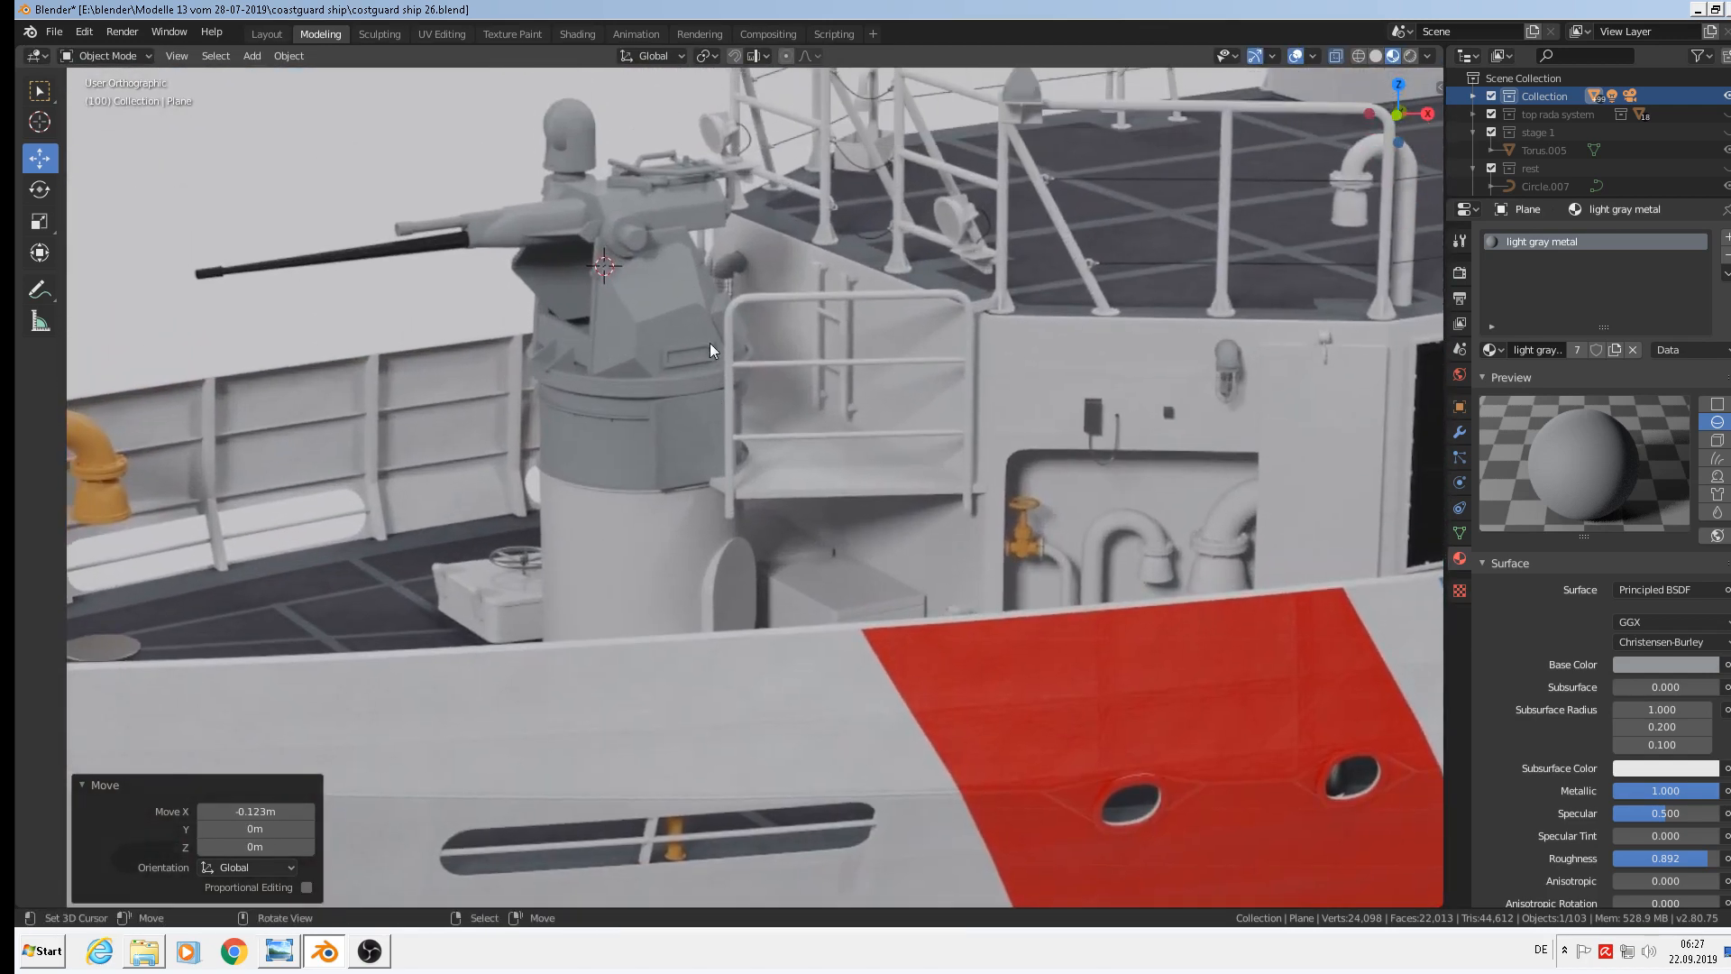
{"action": "scroll", "coordinate": [711, 342], "scroll_direction": "up", "scroll_amount": 2}
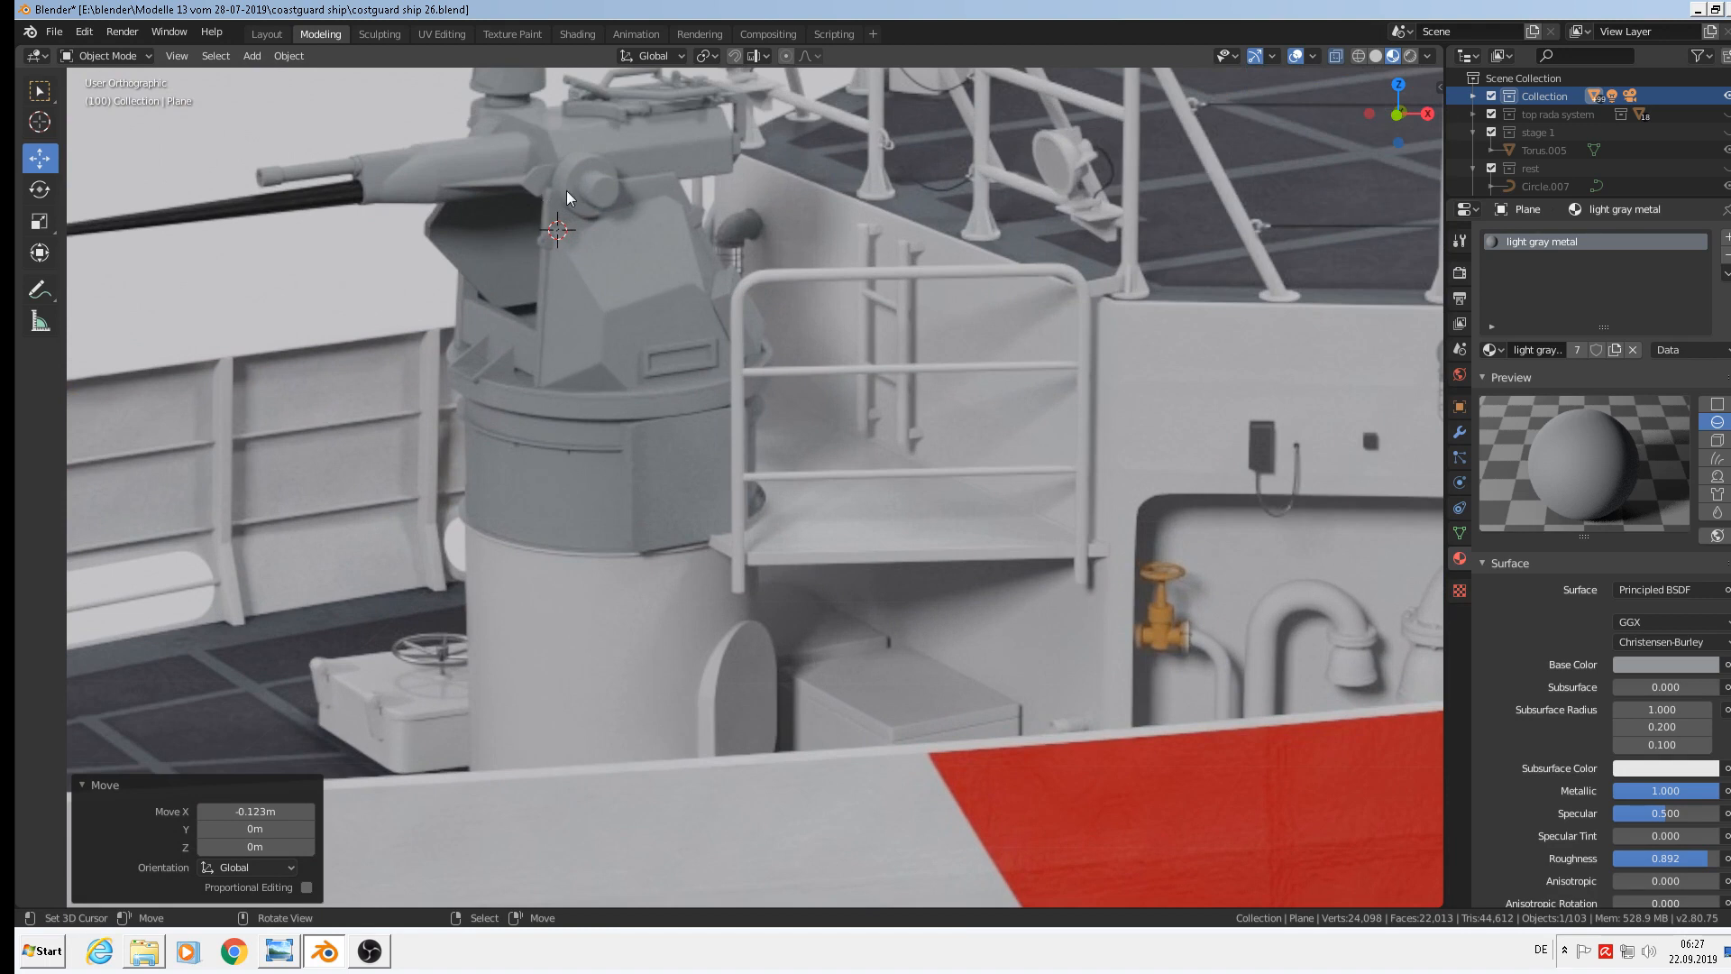
{"action": "left_click", "coordinate": [626, 258]}
{"action": "left_click", "coordinate": [251, 56]}
{"action": "mouse_move", "coordinate": [260, 79]}
{"action": "left_click", "coordinate": [408, 95]}
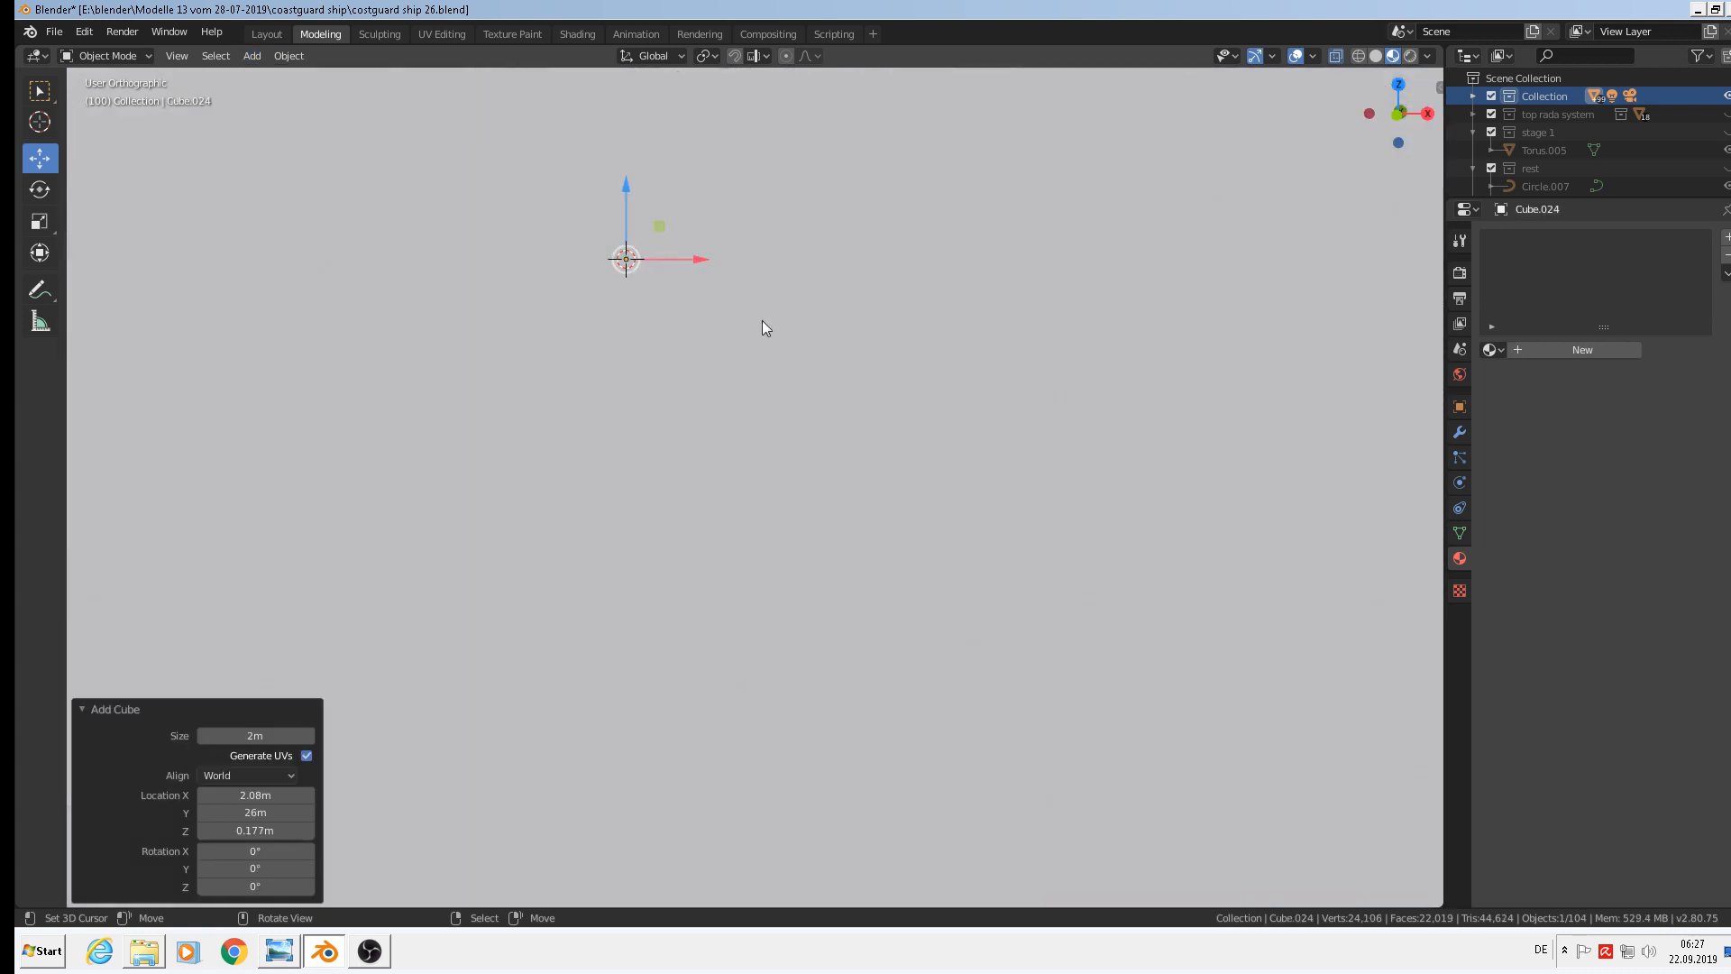
{"action": "key", "text": "s"}
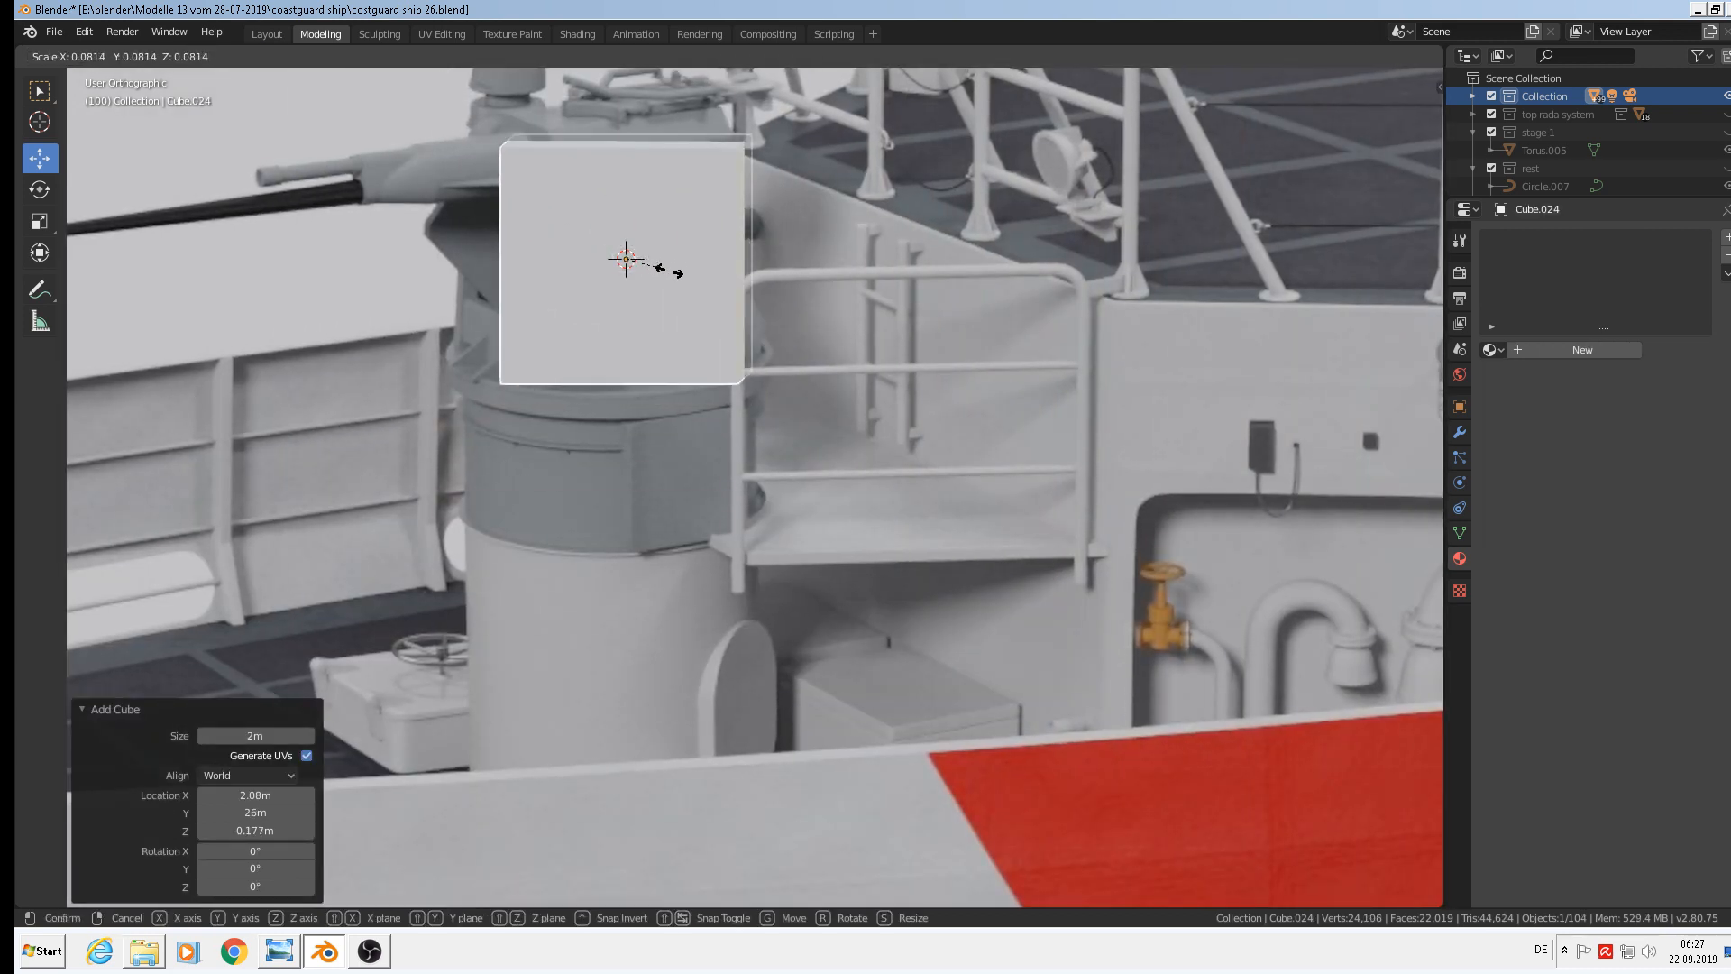
{"action": "left_click", "coordinate": [678, 272]}
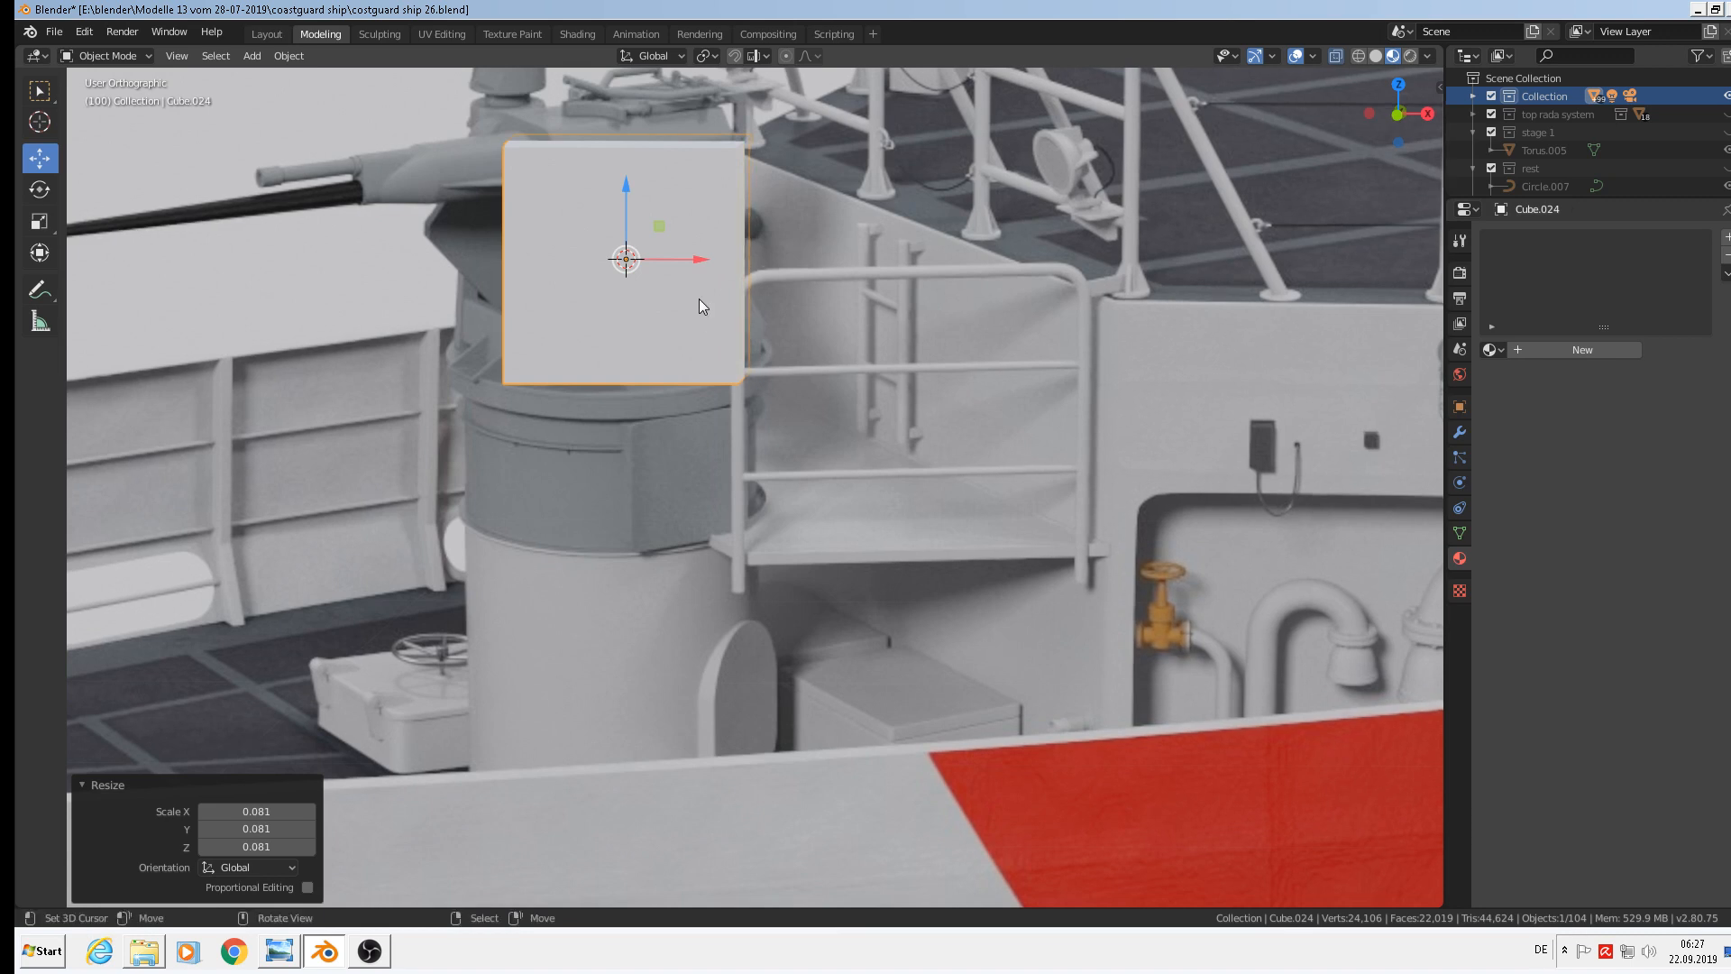
Shift the cube about 0.231 m along X beside the reference gun and flatten it along Y into a thin plate
{"action": "key", "text": "KP_1"}
{"action": "left_click_drag", "start_coordinate": [685, 267], "coordinate": [985, 354]}
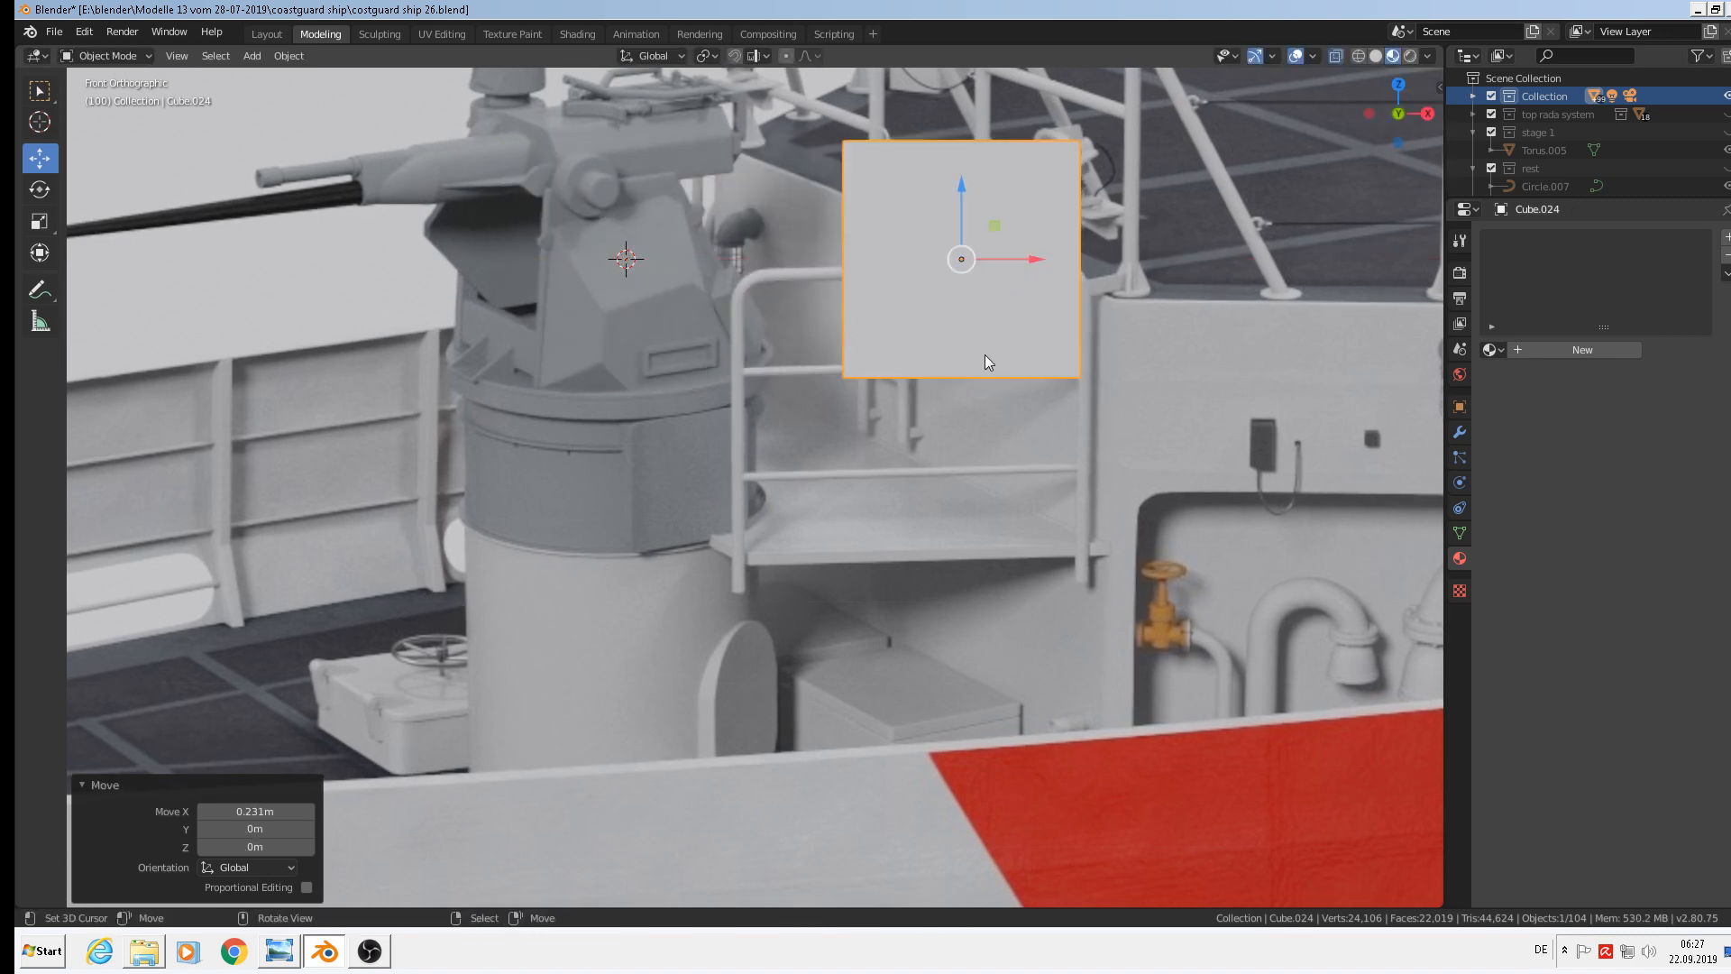
{"action": "middle_click_drag", "start_coordinate": [985, 355], "coordinate": [1096, 392]}
{"action": "key", "text": "s"}
{"action": "key", "text": "y"}
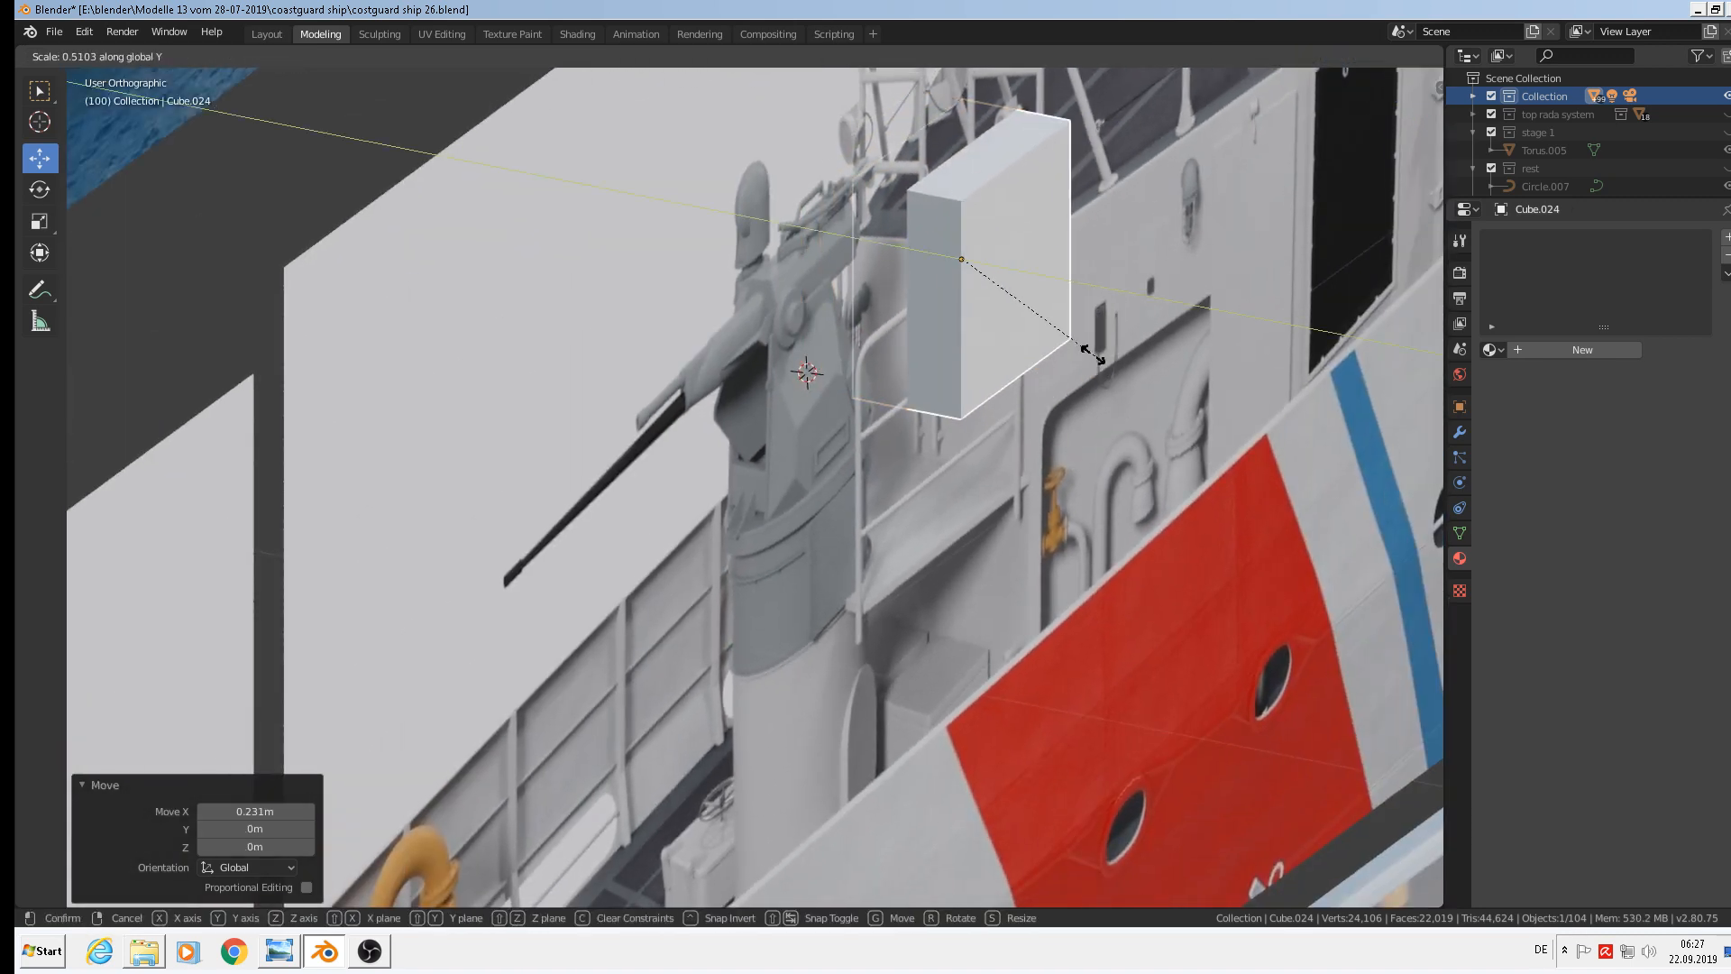
{"action": "left_click", "coordinate": [962, 270]}
Move the thin plate about 0.043 m along negative Y, in front of the reference image
{"action": "left_click_drag", "start_coordinate": [898, 252], "coordinate": [990, 292]}
{"action": "scroll", "coordinate": [992, 302], "scroll_direction": "up", "scroll_amount": 3}
{"action": "middle_click_drag", "start_coordinate": [993, 311], "coordinate": [926, 289]}
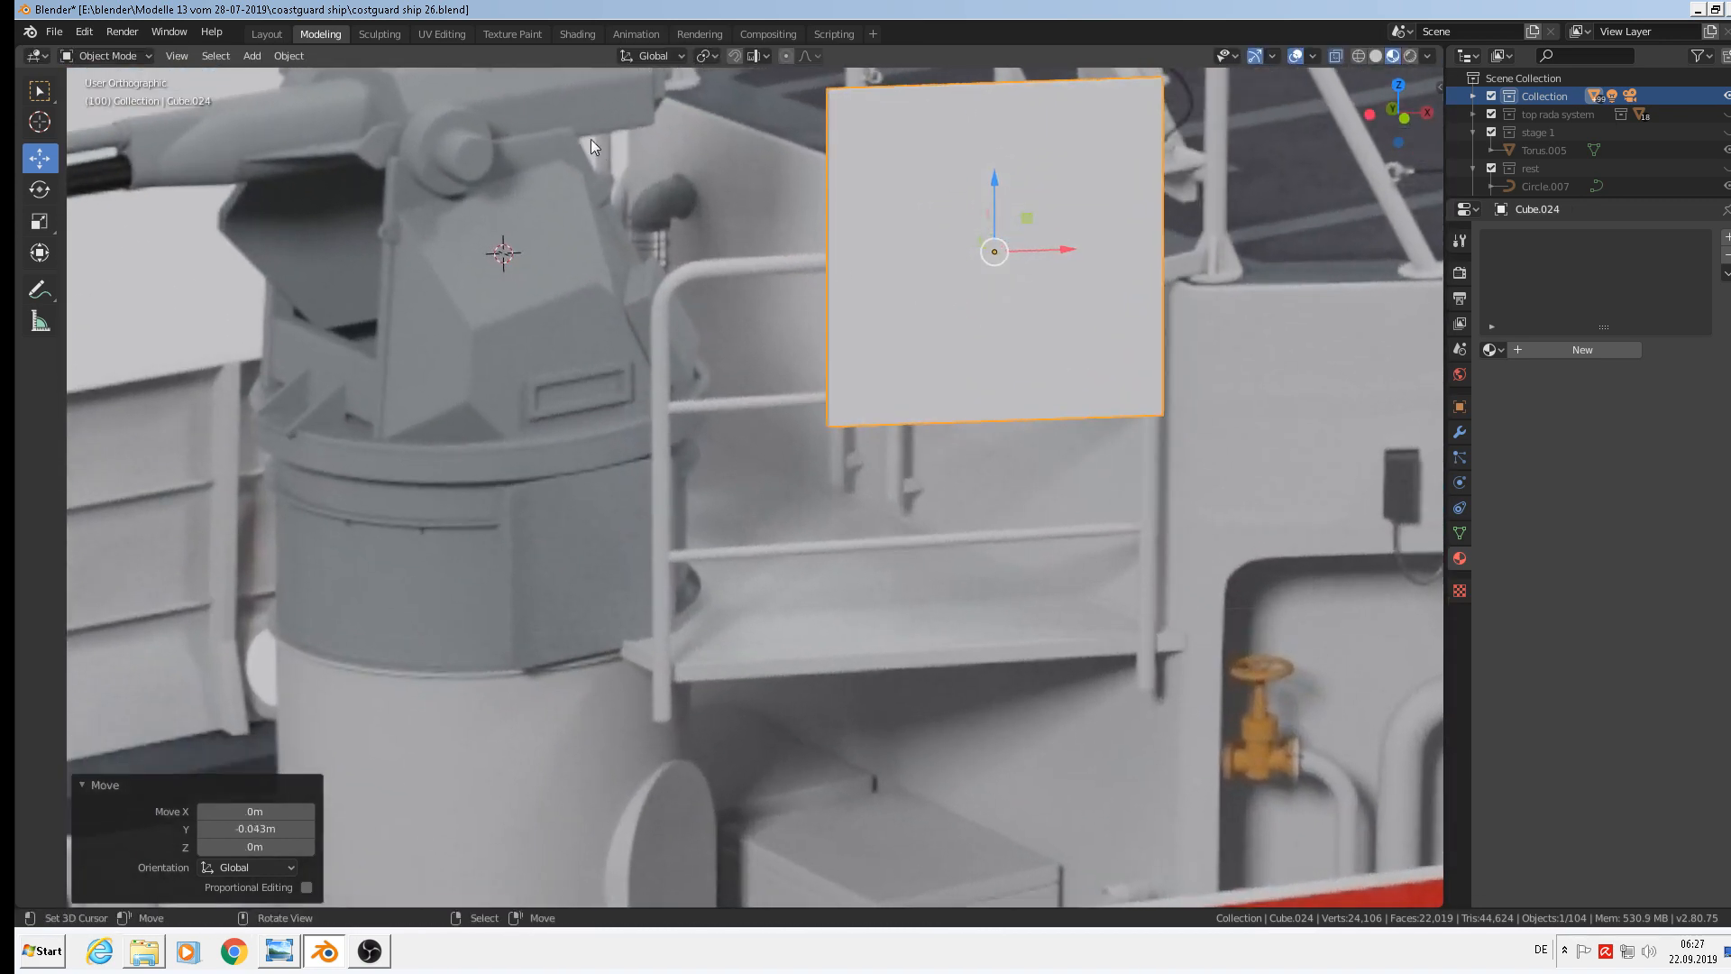
Slant the plate's right side by moving its two upper-right vertices about 0.0586 m along negative X
{"action": "middle_click_drag", "start_coordinate": [863, 120], "coordinate": [1056, 427]}
{"action": "key", "text": "Tab"}
{"action": "scroll", "coordinate": [1037, 406], "scroll_direction": "up", "scroll_amount": 3}
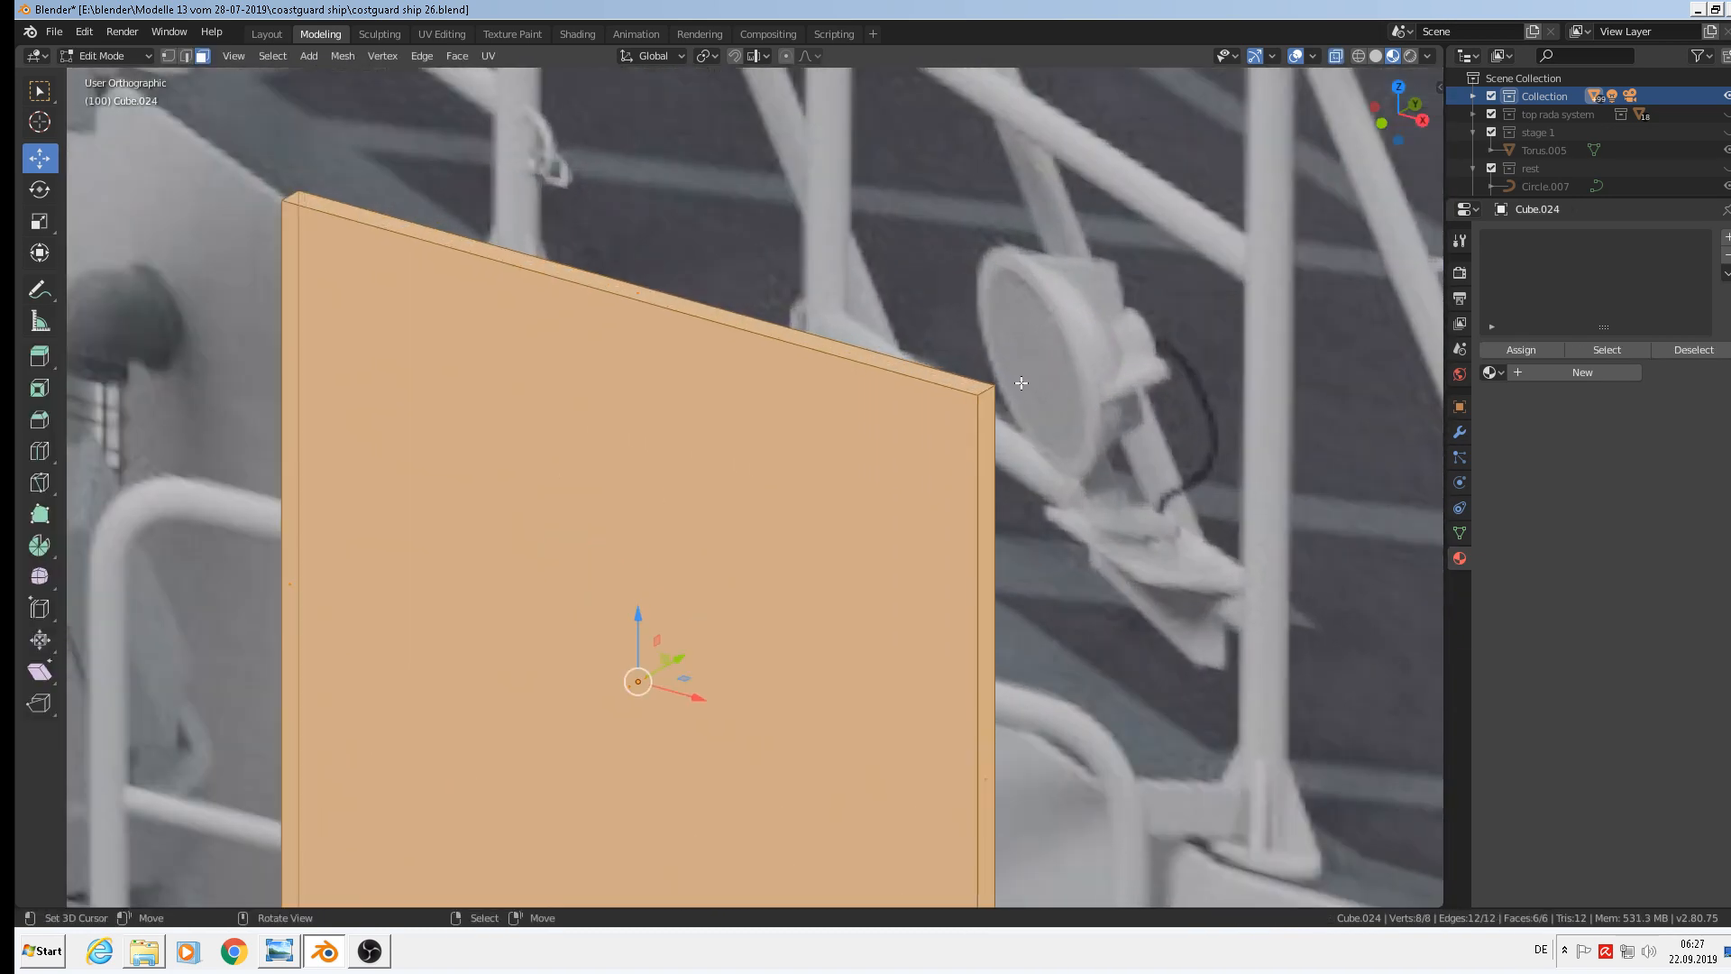
{"action": "key", "text": "alt+a"}
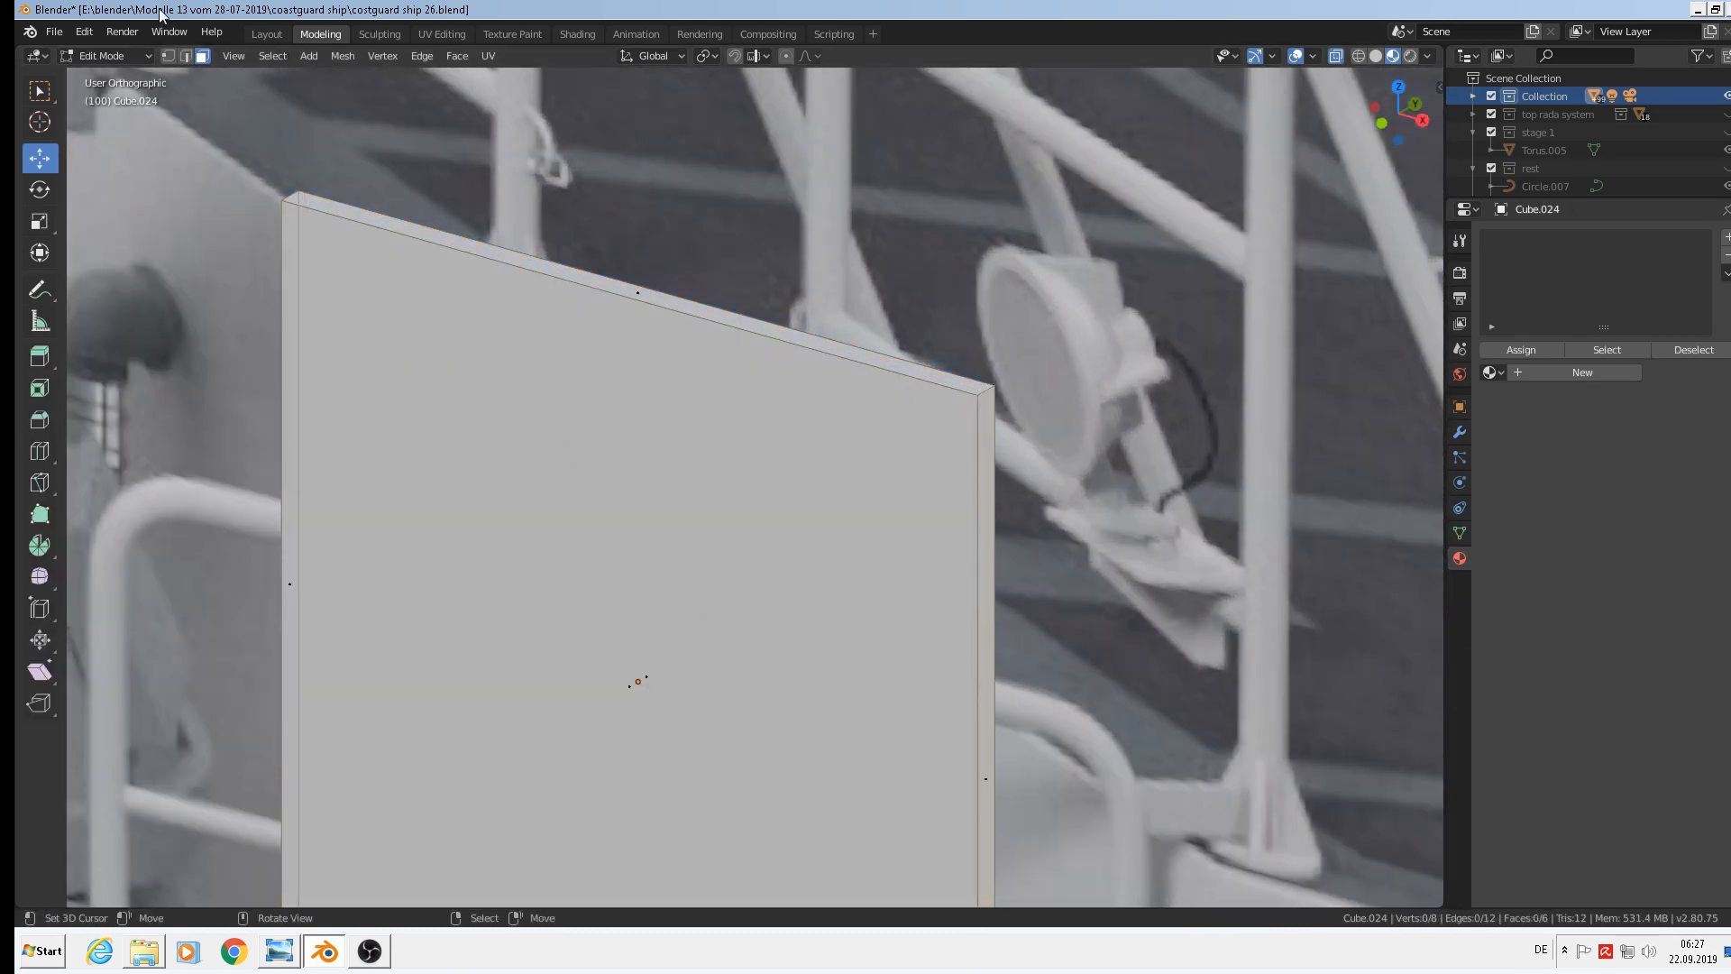
{"action": "right_click", "coordinate": [978, 395]}
{"action": "right_click", "coordinate": [997, 386], "text": "shift"}
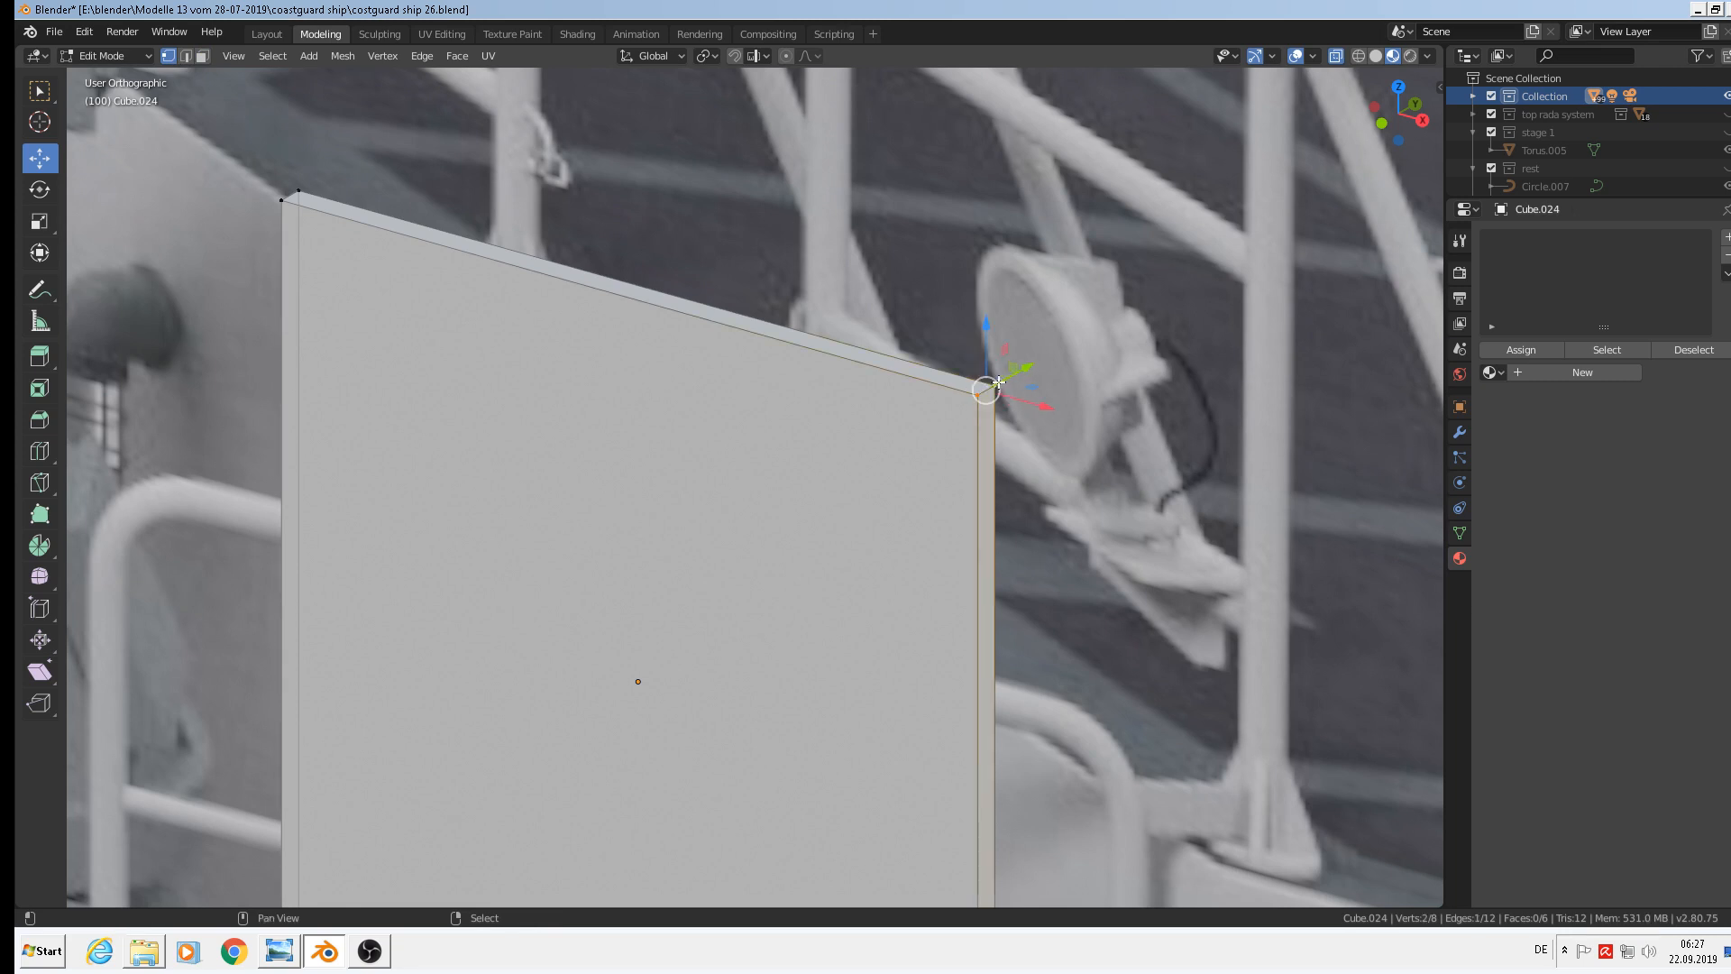
{"action": "scroll", "coordinate": [1039, 415], "scroll_direction": "down", "scroll_amount": 3}
{"action": "middle_click_drag", "start_coordinate": [1052, 551], "coordinate": [1085, 532]}
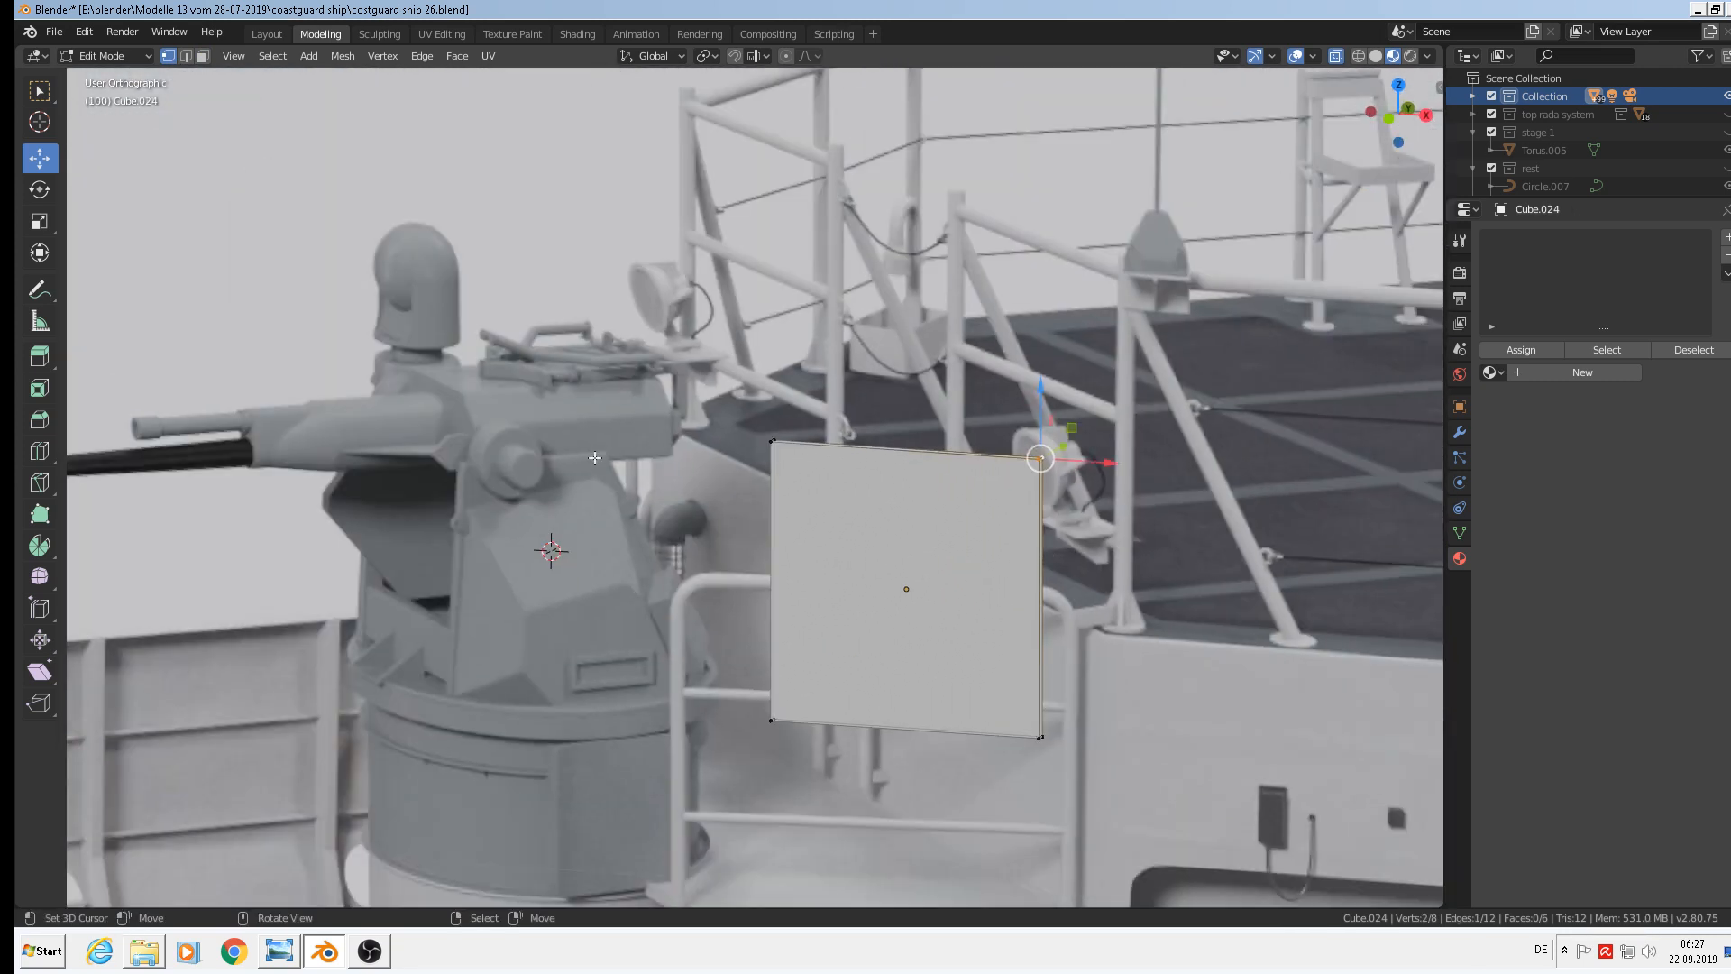
{"action": "left_click_drag", "start_coordinate": [1106, 461], "coordinate": [1017, 465]}
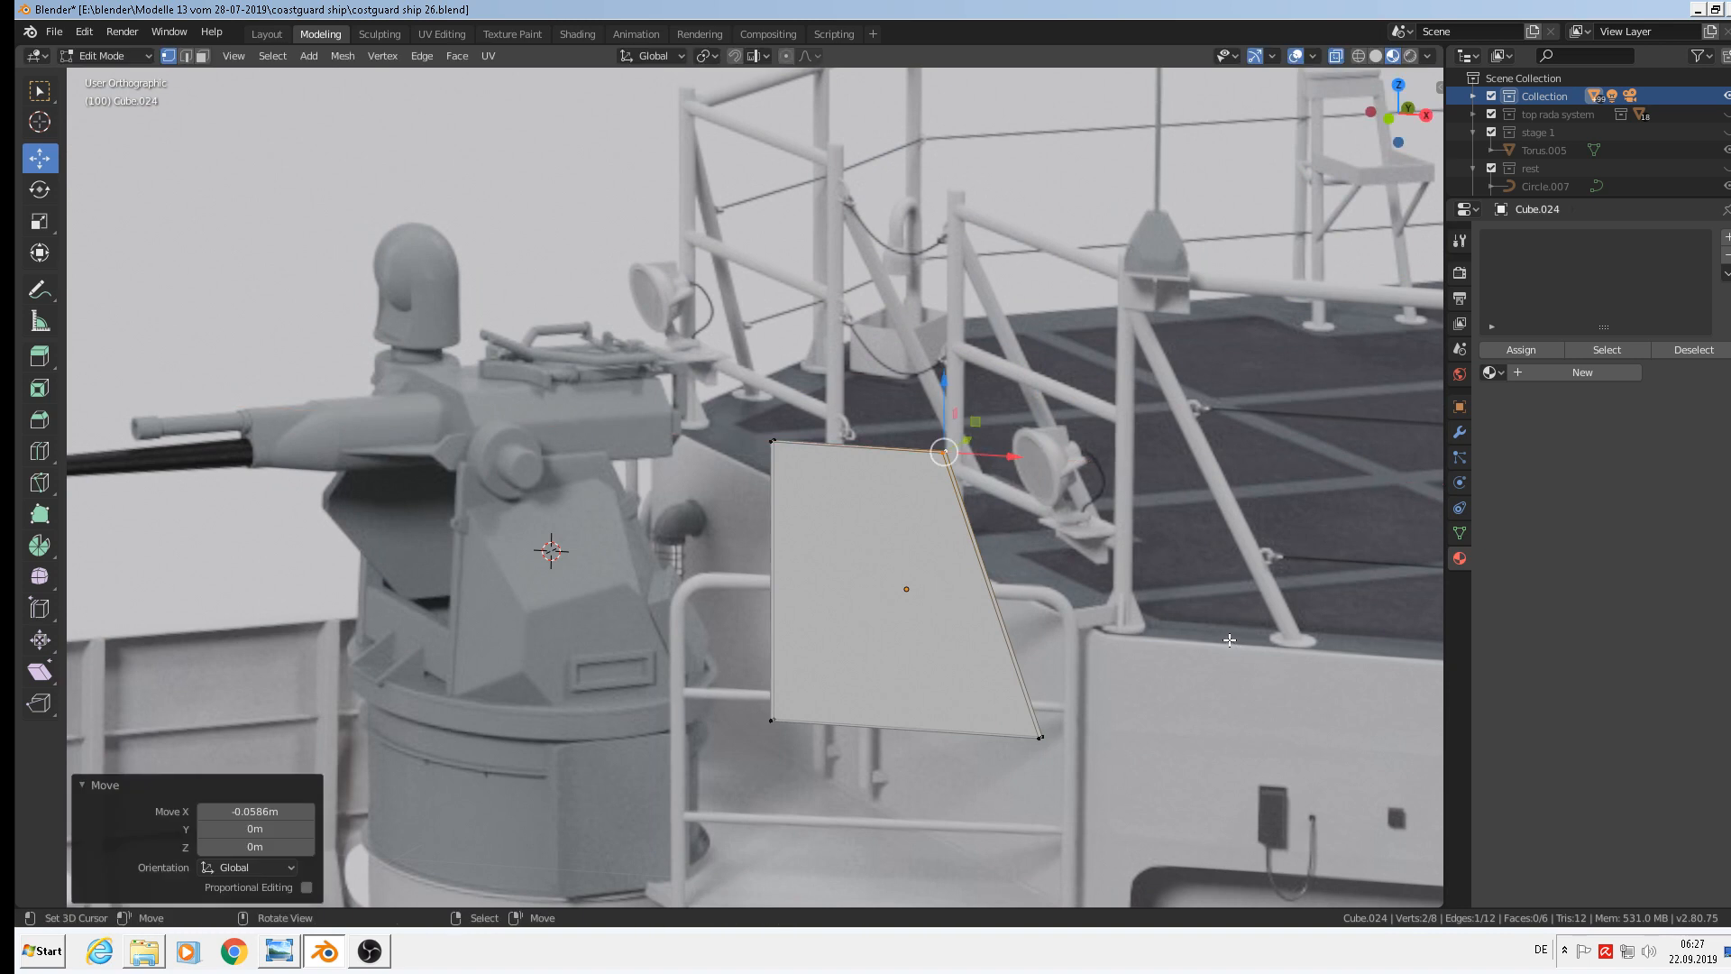
Bevel all edges of the slanted plate with one segment about 0.032 m wide and return to Object Mode
{"action": "key", "text": "a"}
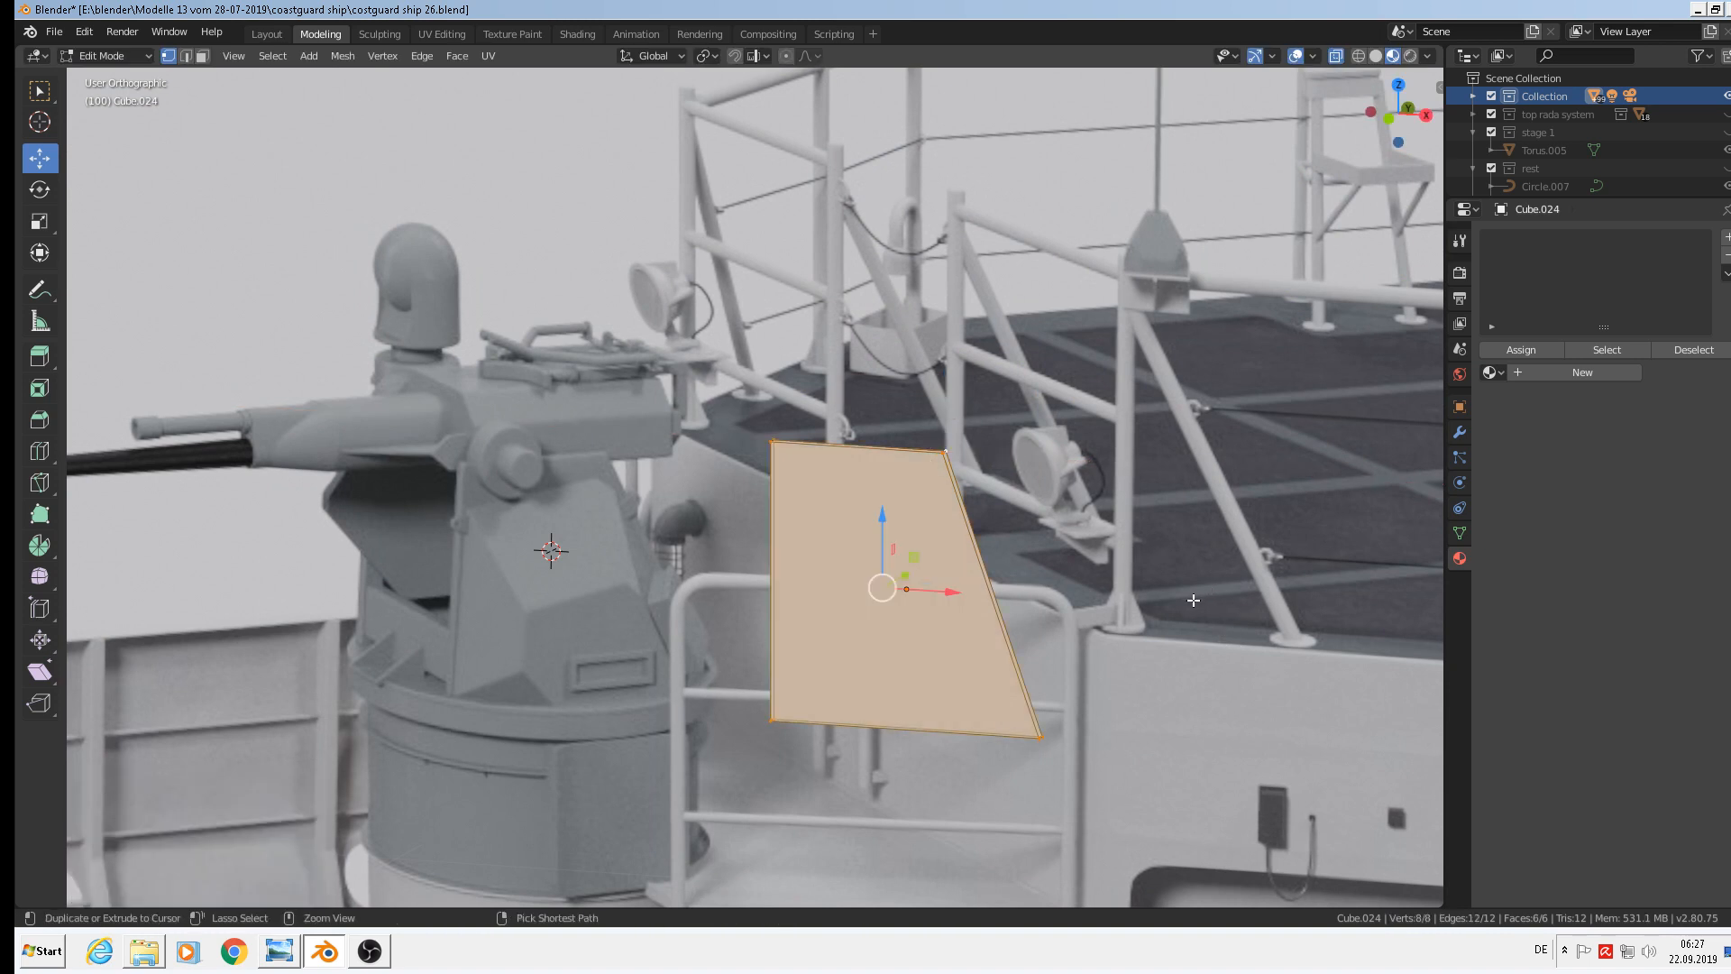
{"action": "key", "text": "ctrl+b"}
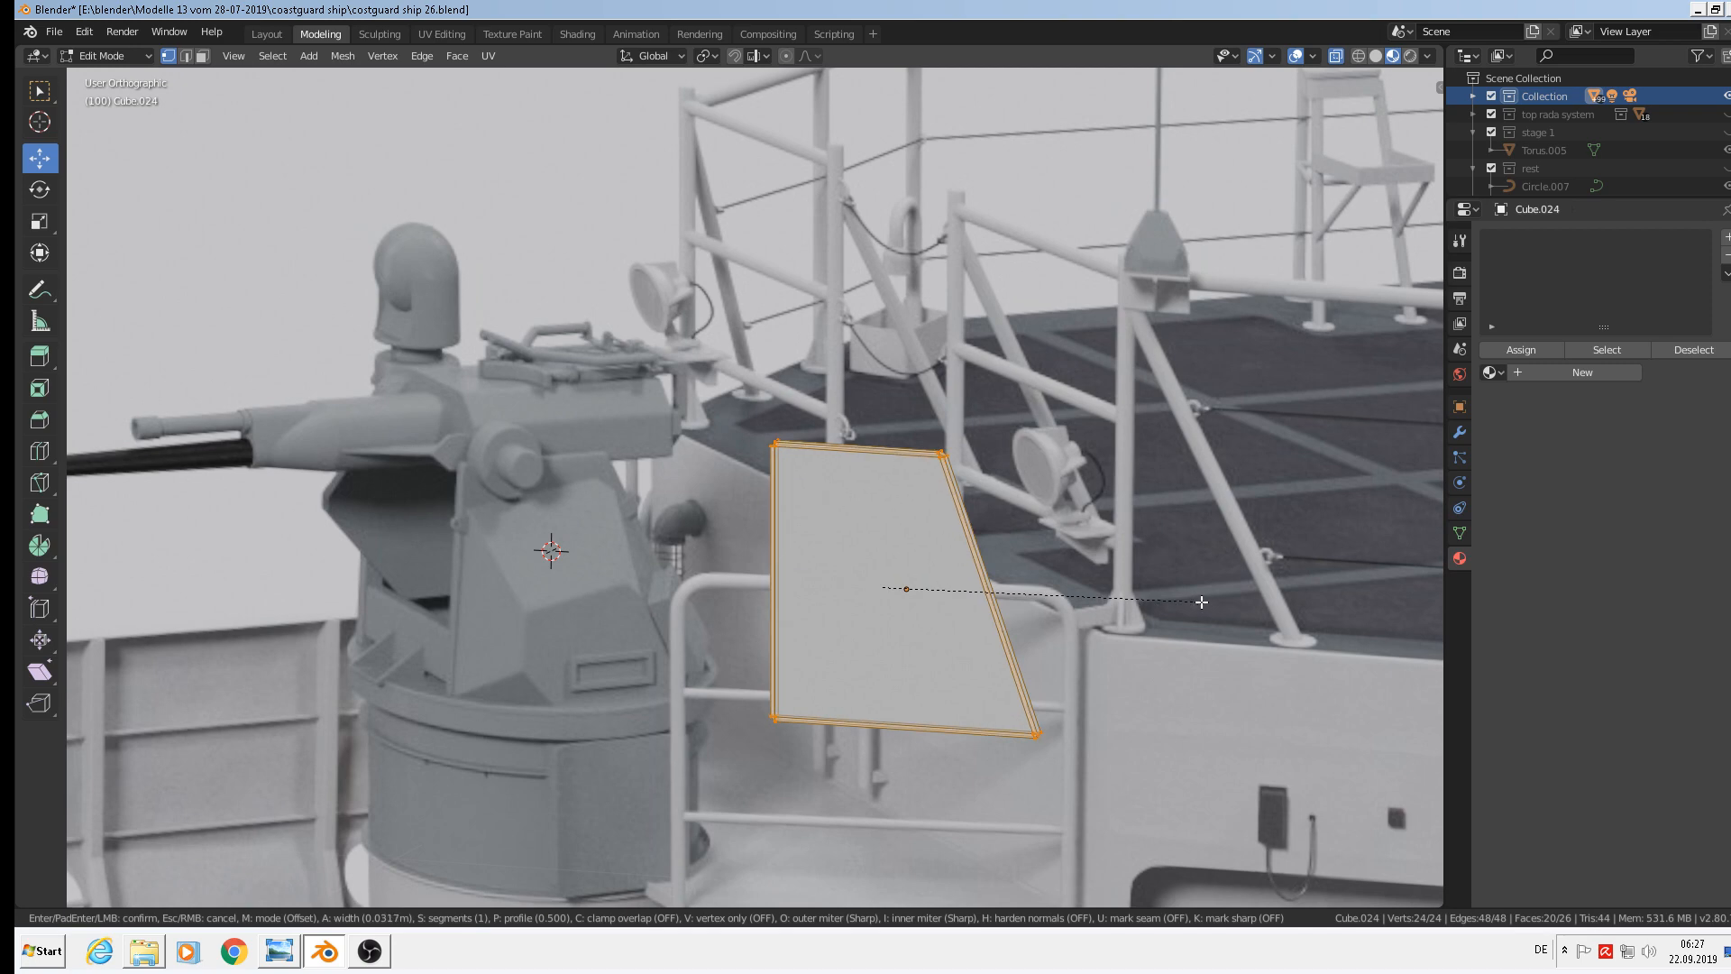
{"action": "left_click", "coordinate": [1200, 604]}
{"action": "scroll", "coordinate": [1201, 603], "scroll_direction": "down", "scroll_amount": 3}
{"action": "key", "text": "Tab"}
{"action": "scroll", "coordinate": [1159, 604], "scroll_direction": "down", "scroll_amount": 5}
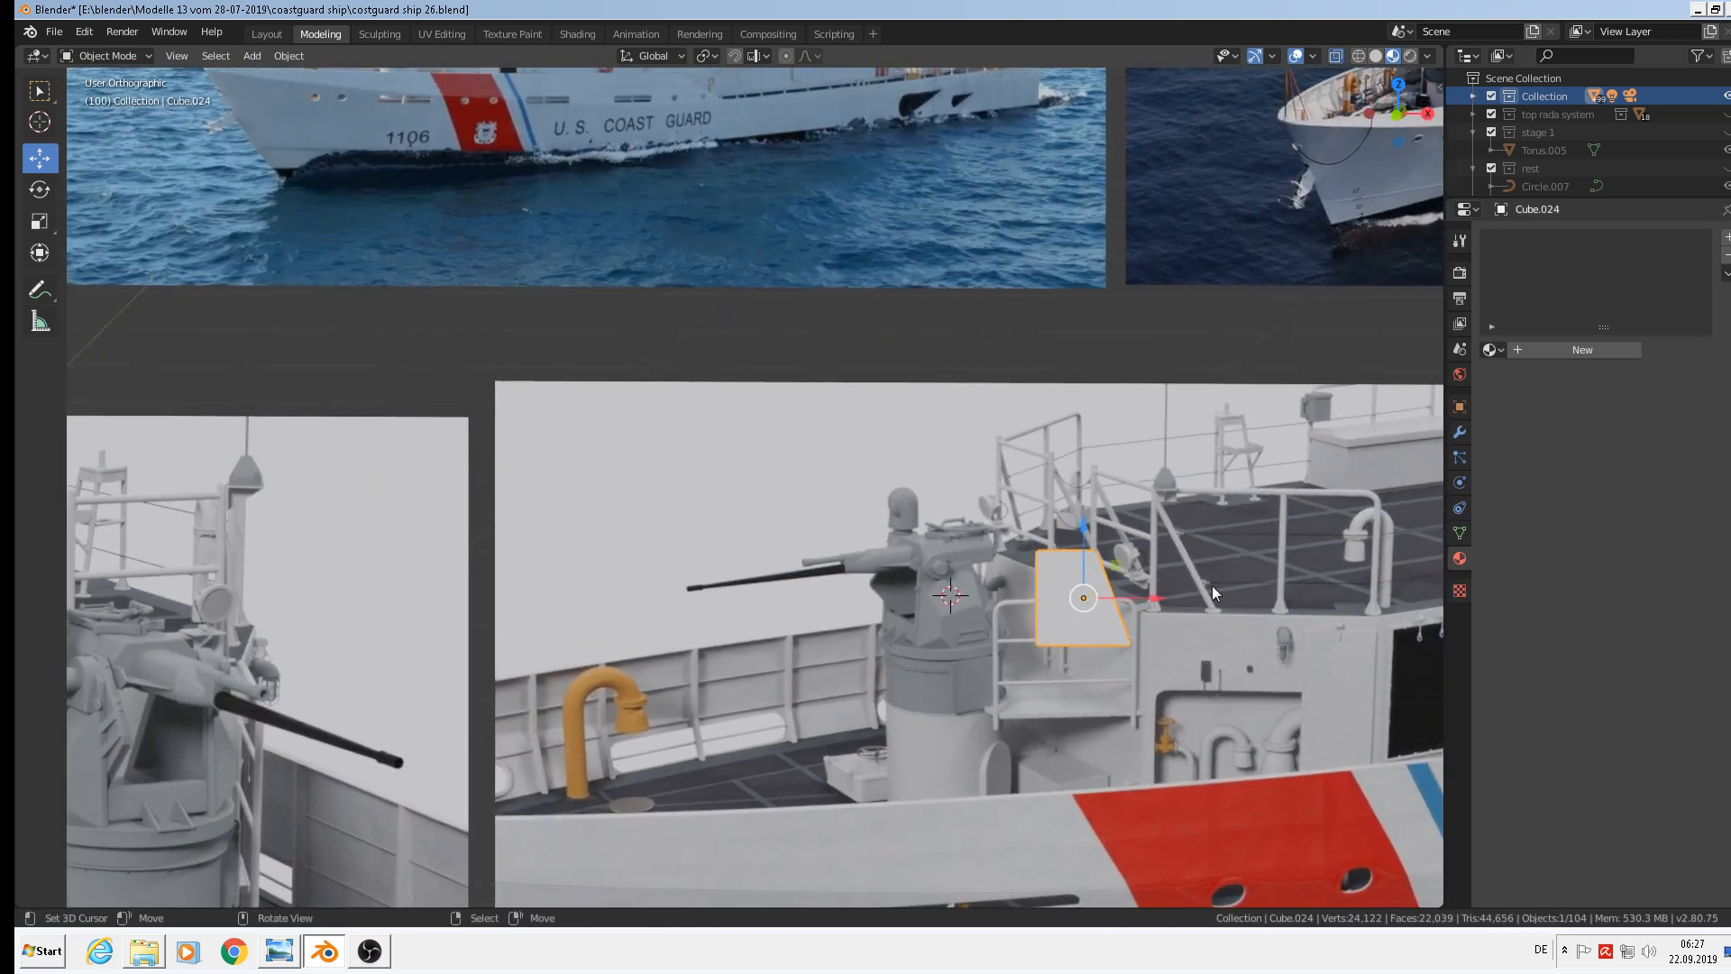
Move the slanted plate about 1.66 m and a further 0.506 m along negative X, beside the side panel
{"action": "key", "text": "g"}
{"action": "key", "text": "x"}
{"action": "left_click", "coordinate": [279, 572]}
{"action": "middle_click_drag", "start_coordinate": [279, 572], "coordinate": [1025, 526], "text": "shift"}
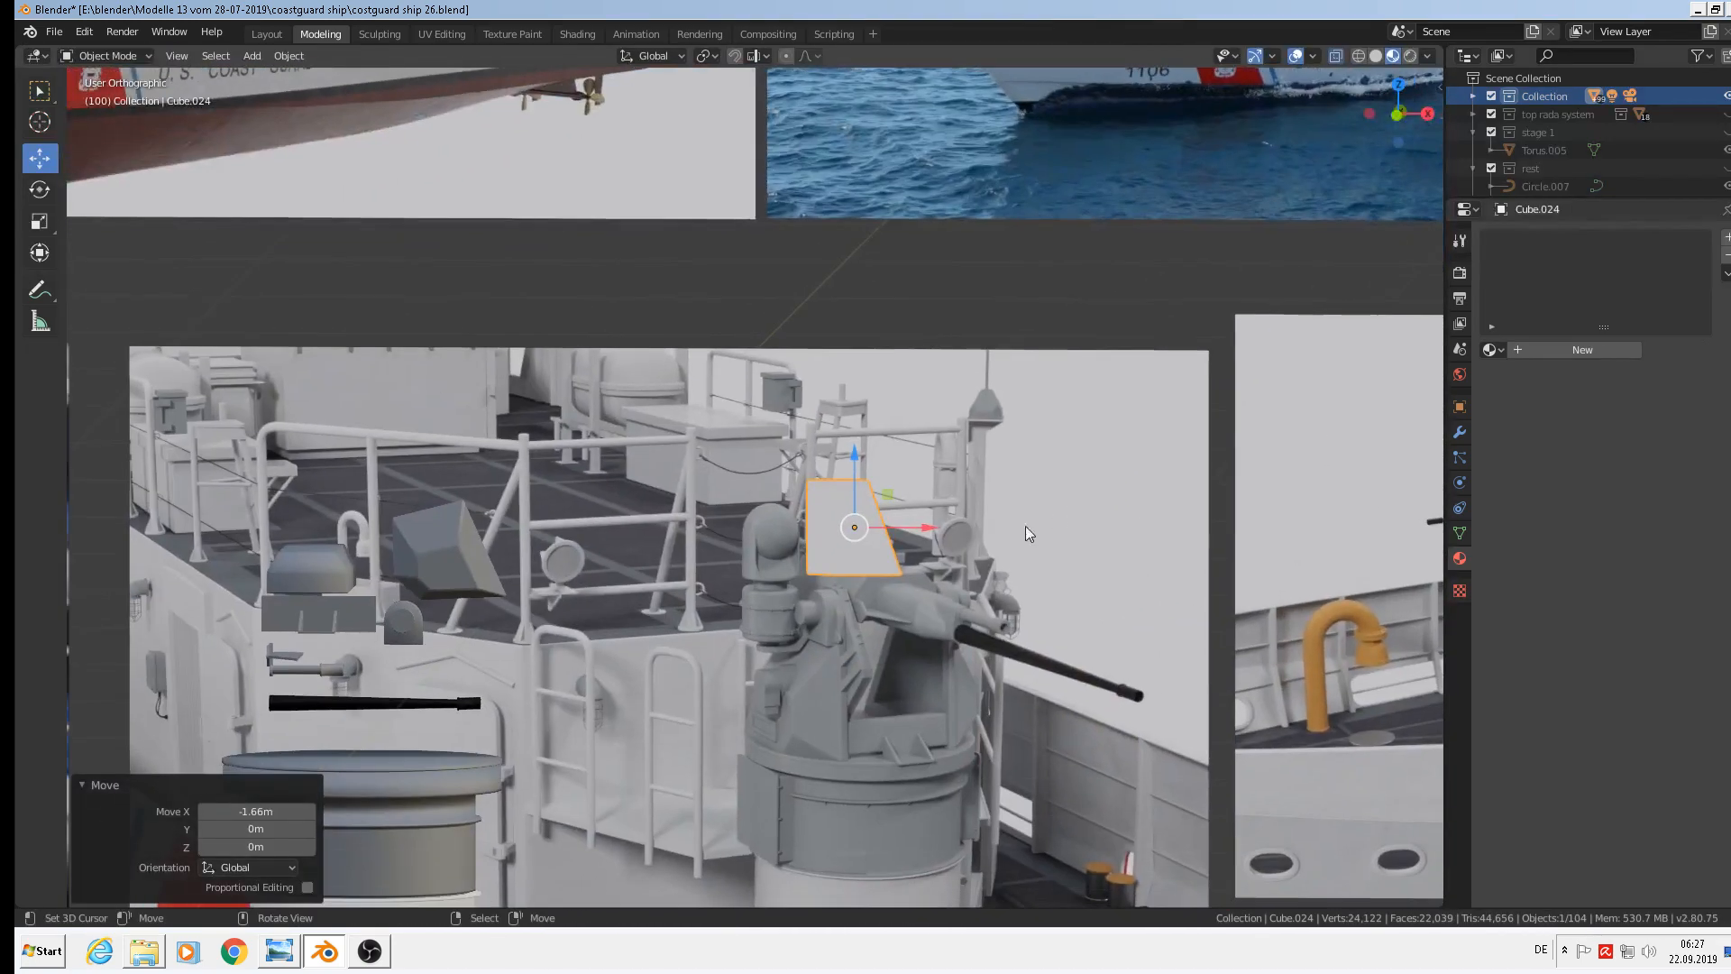
{"action": "key", "text": "g"}
{"action": "key", "text": "x"}
{"action": "left_click", "coordinate": [611, 525]}
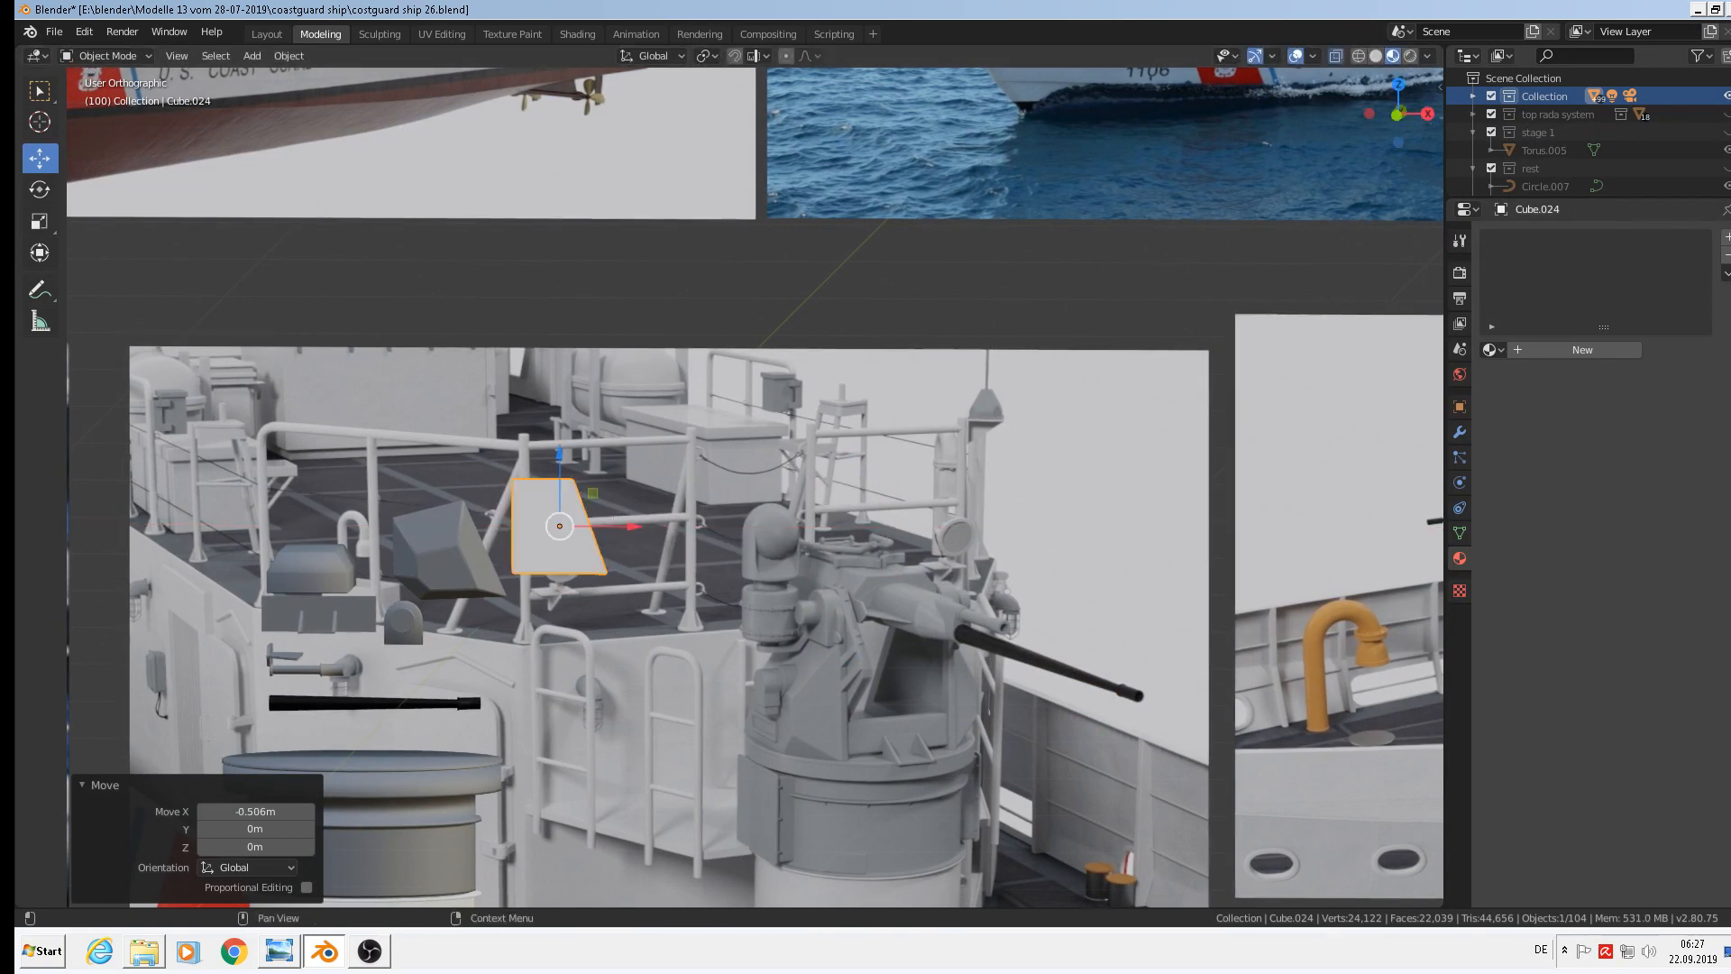
Assign the light gray metal material to the slanted plate and save the file
{"action": "left_click", "coordinate": [1493, 350]}
{"action": "type", "text": "ligh"}
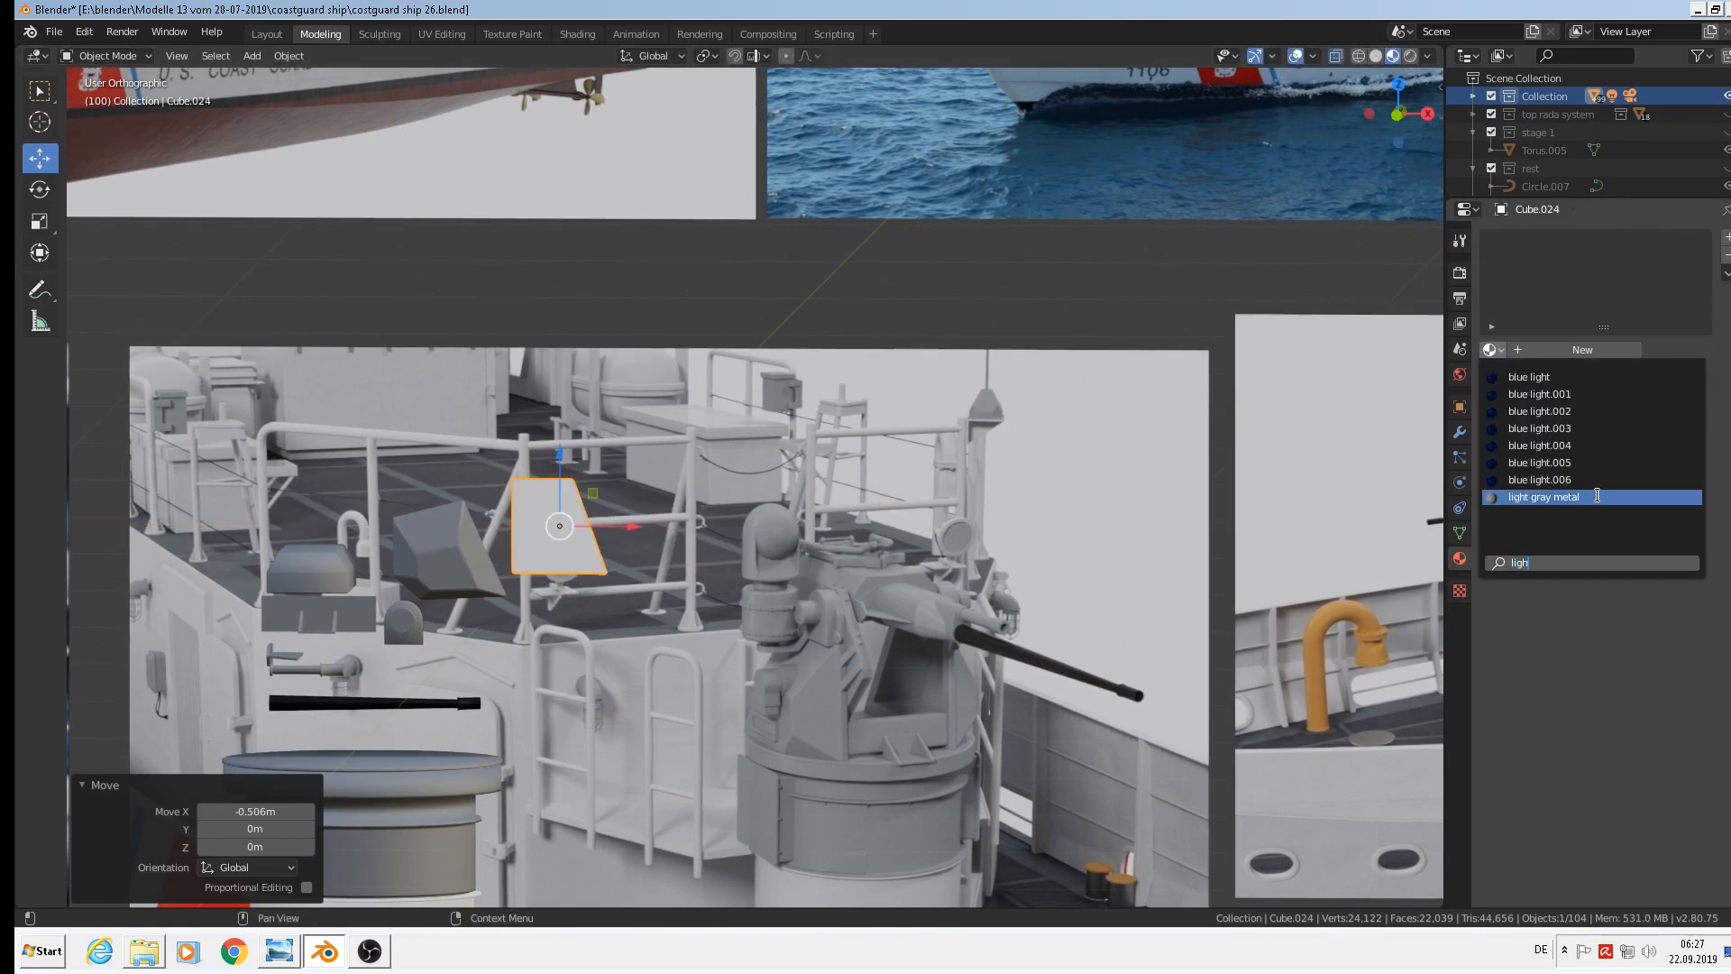
{"action": "left_click", "coordinate": [1597, 495]}
{"action": "scroll", "coordinate": [1192, 496], "scroll_direction": "down", "scroll_amount": 3}
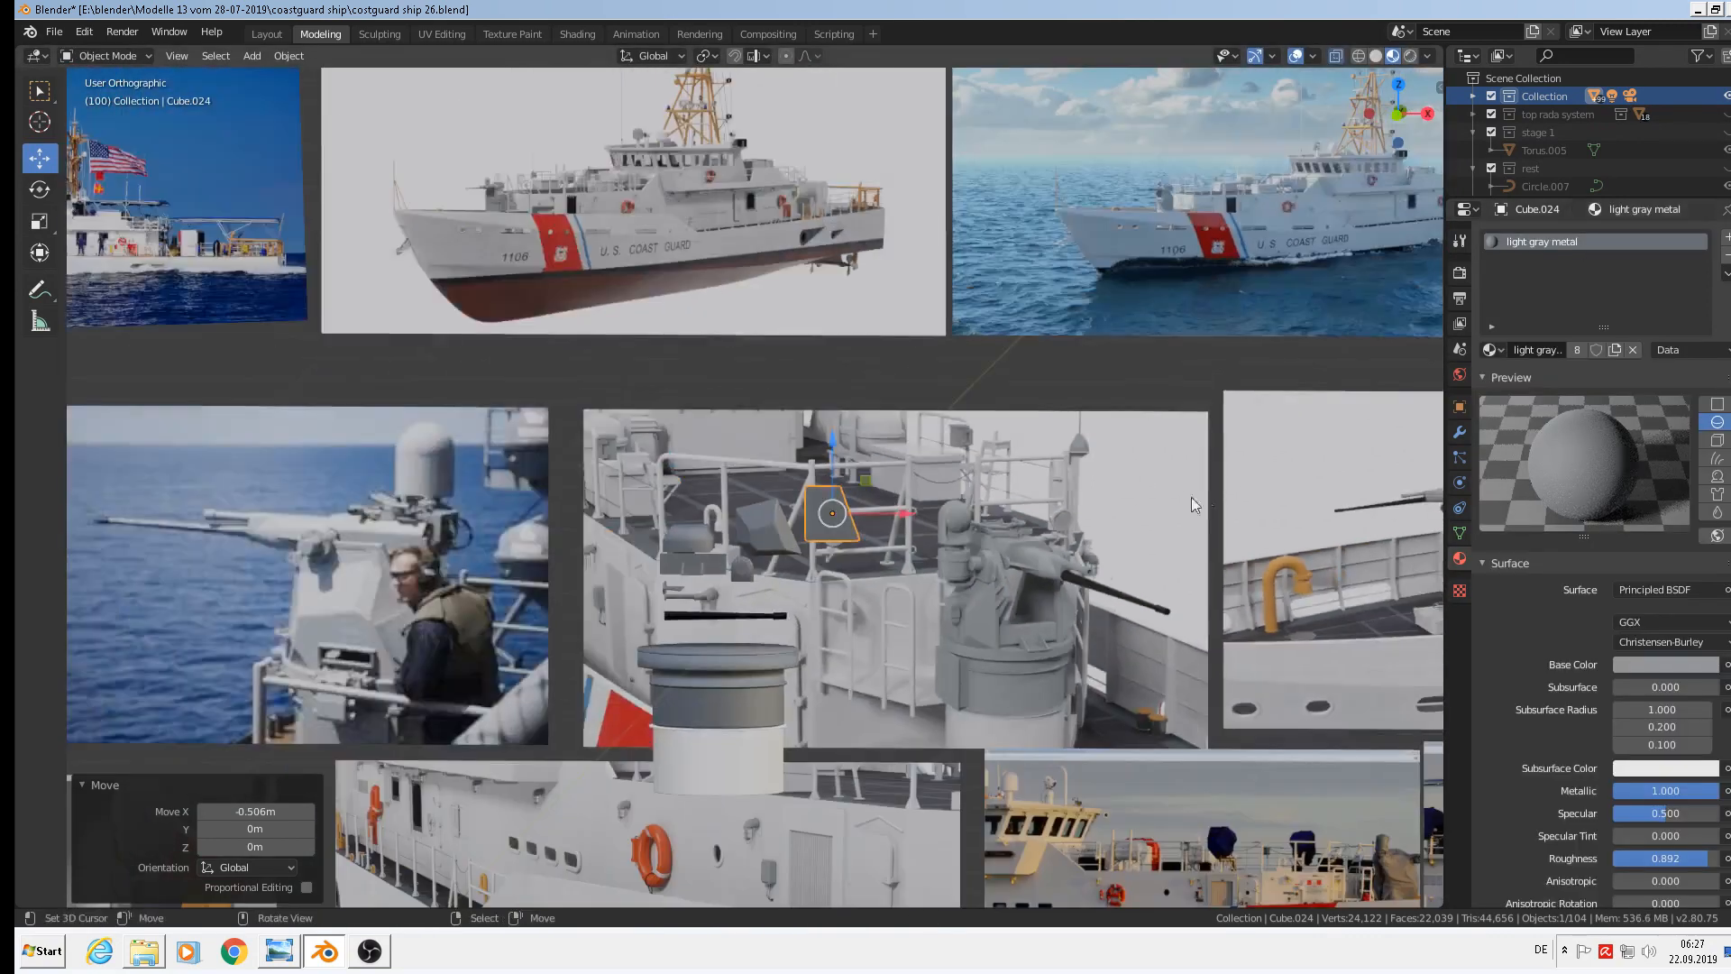
{"action": "left_click", "coordinate": [54, 32]}
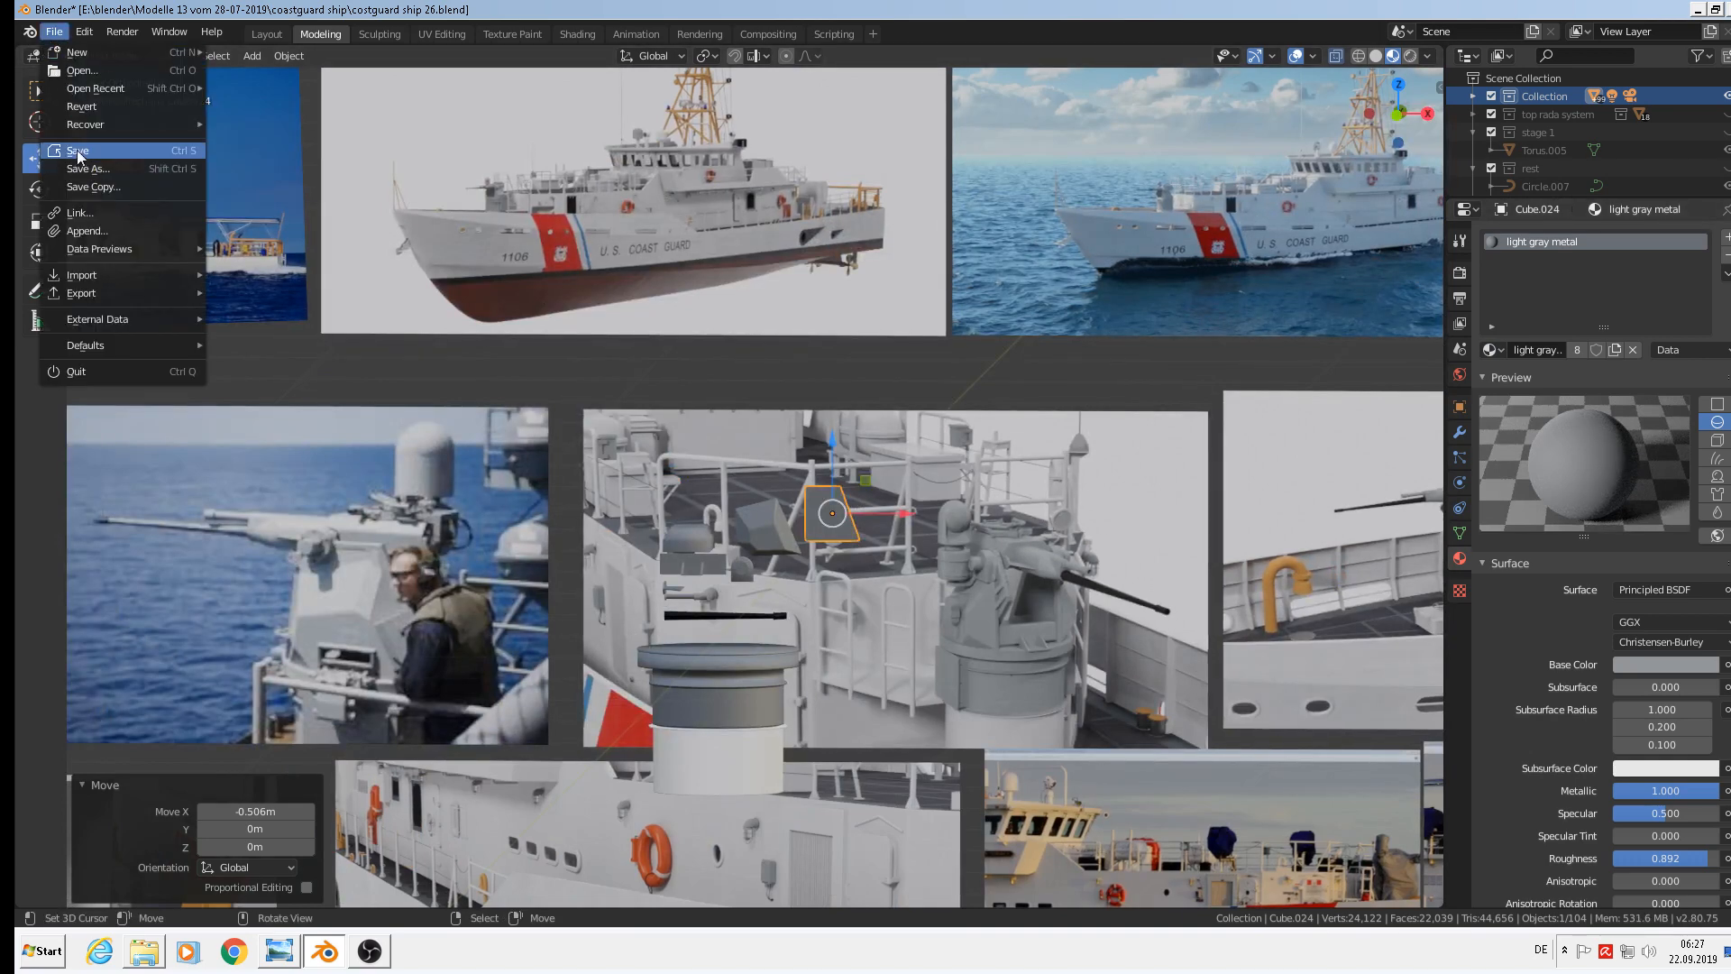
{"action": "left_click", "coordinate": [81, 153]}
Add a plane at the gun mount in the front-view reference image and rotate it 90° about X
{"action": "middle_click_drag", "start_coordinate": [941, 595], "coordinate": [714, 547], "text": "shift"}
{"action": "scroll", "coordinate": [714, 547], "scroll_direction": "up", "scroll_amount": 6}
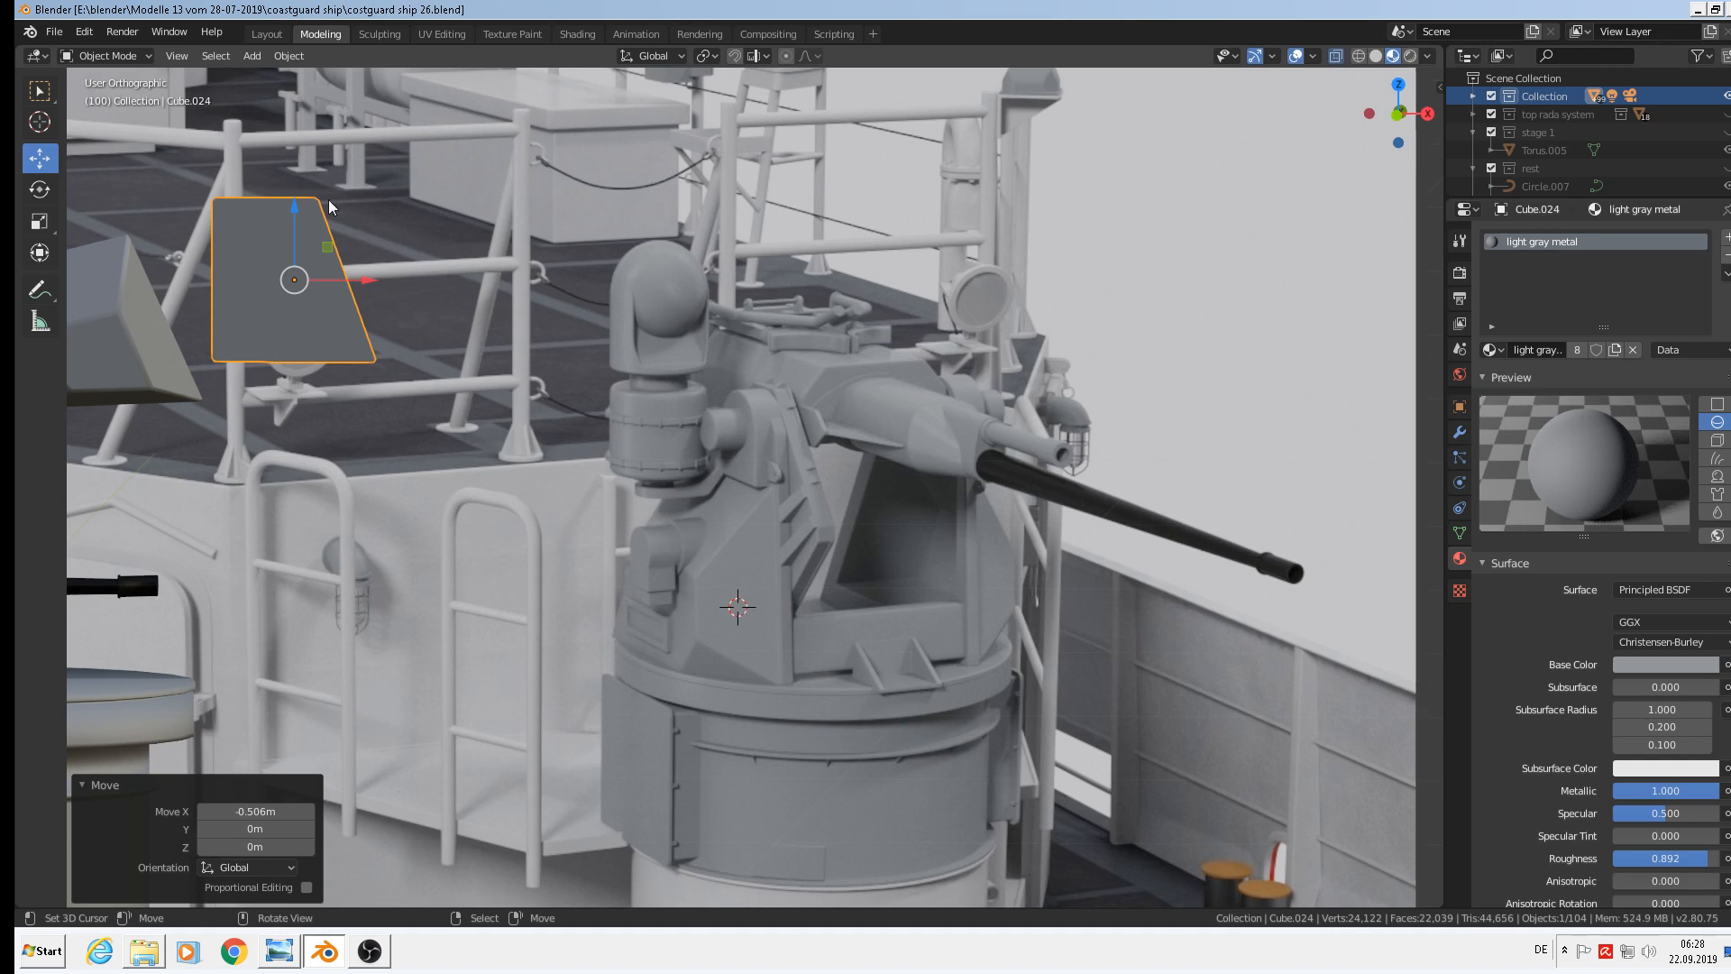
{"action": "left_click", "coordinate": [252, 56]}
{"action": "mouse_move", "coordinate": [269, 77]}
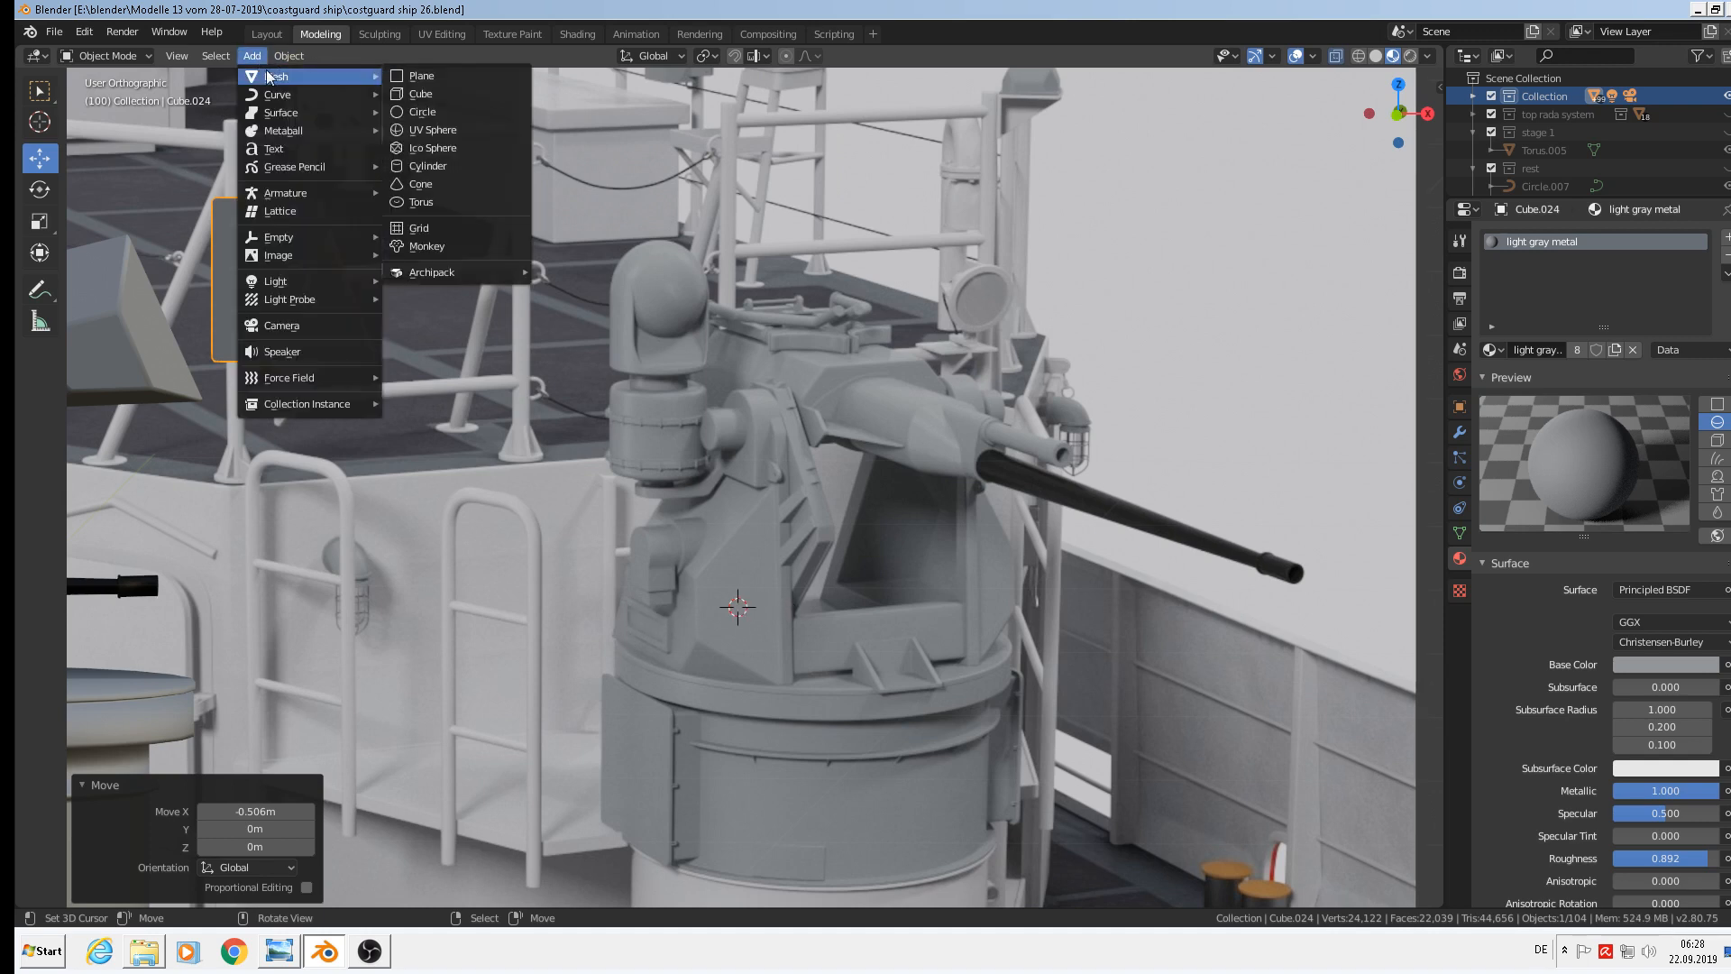
{"action": "left_click", "coordinate": [424, 77]}
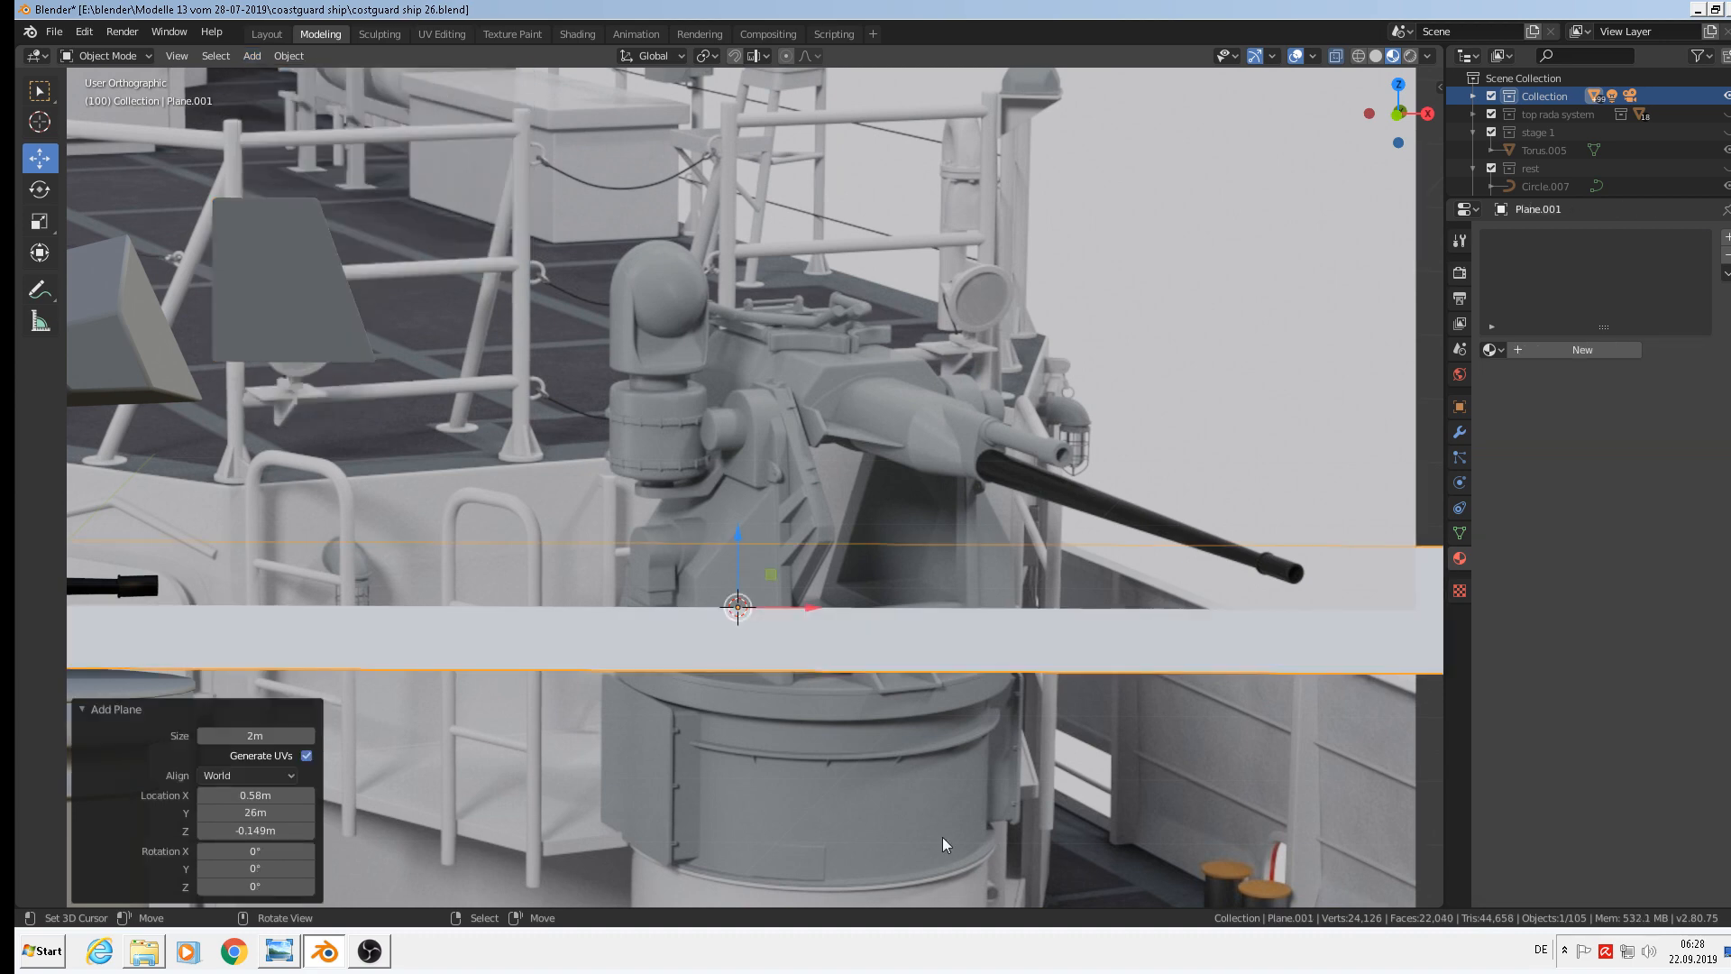
{"action": "key", "text": "r"}
{"action": "key", "text": "x"}
{"action": "key", "text": "9"}
{"action": "key", "text": "0"}
{"action": "key", "text": "Return"}
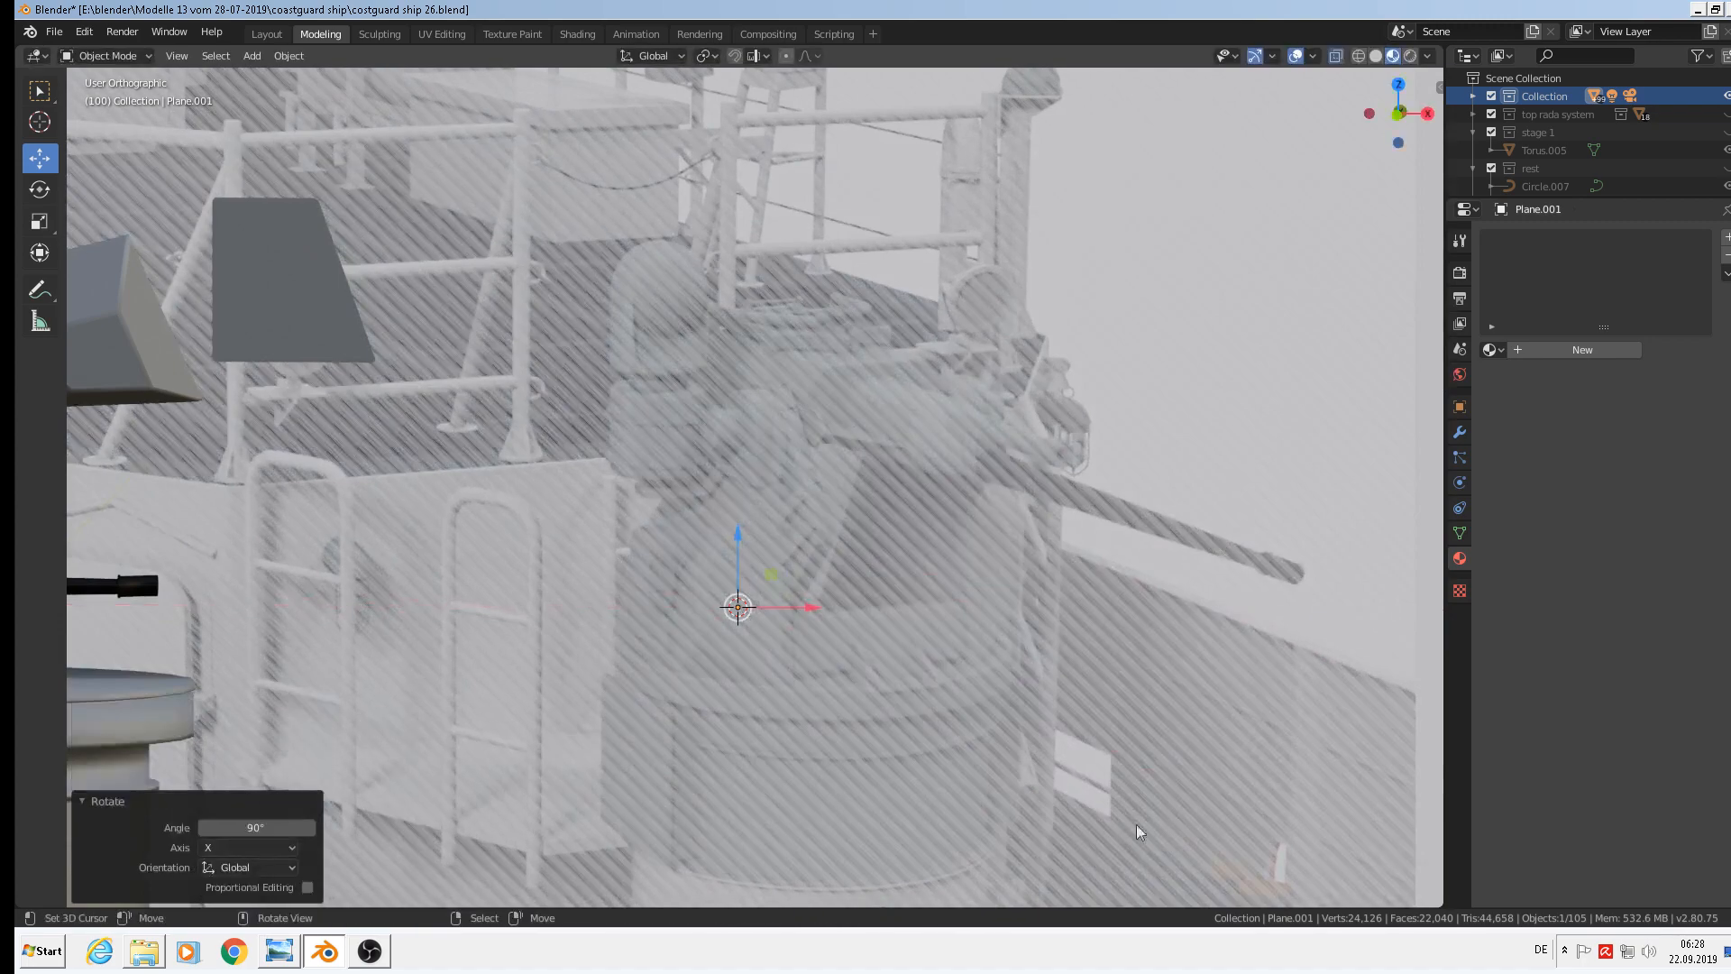
Scale the upright plane to about 0.105 and move it about 0.0751 m along negative Y, ending in front view
{"action": "key", "text": "s"}
{"action": "left_click", "coordinate": [782, 630]}
{"action": "middle_click_drag", "start_coordinate": [852, 645], "coordinate": [762, 625]}
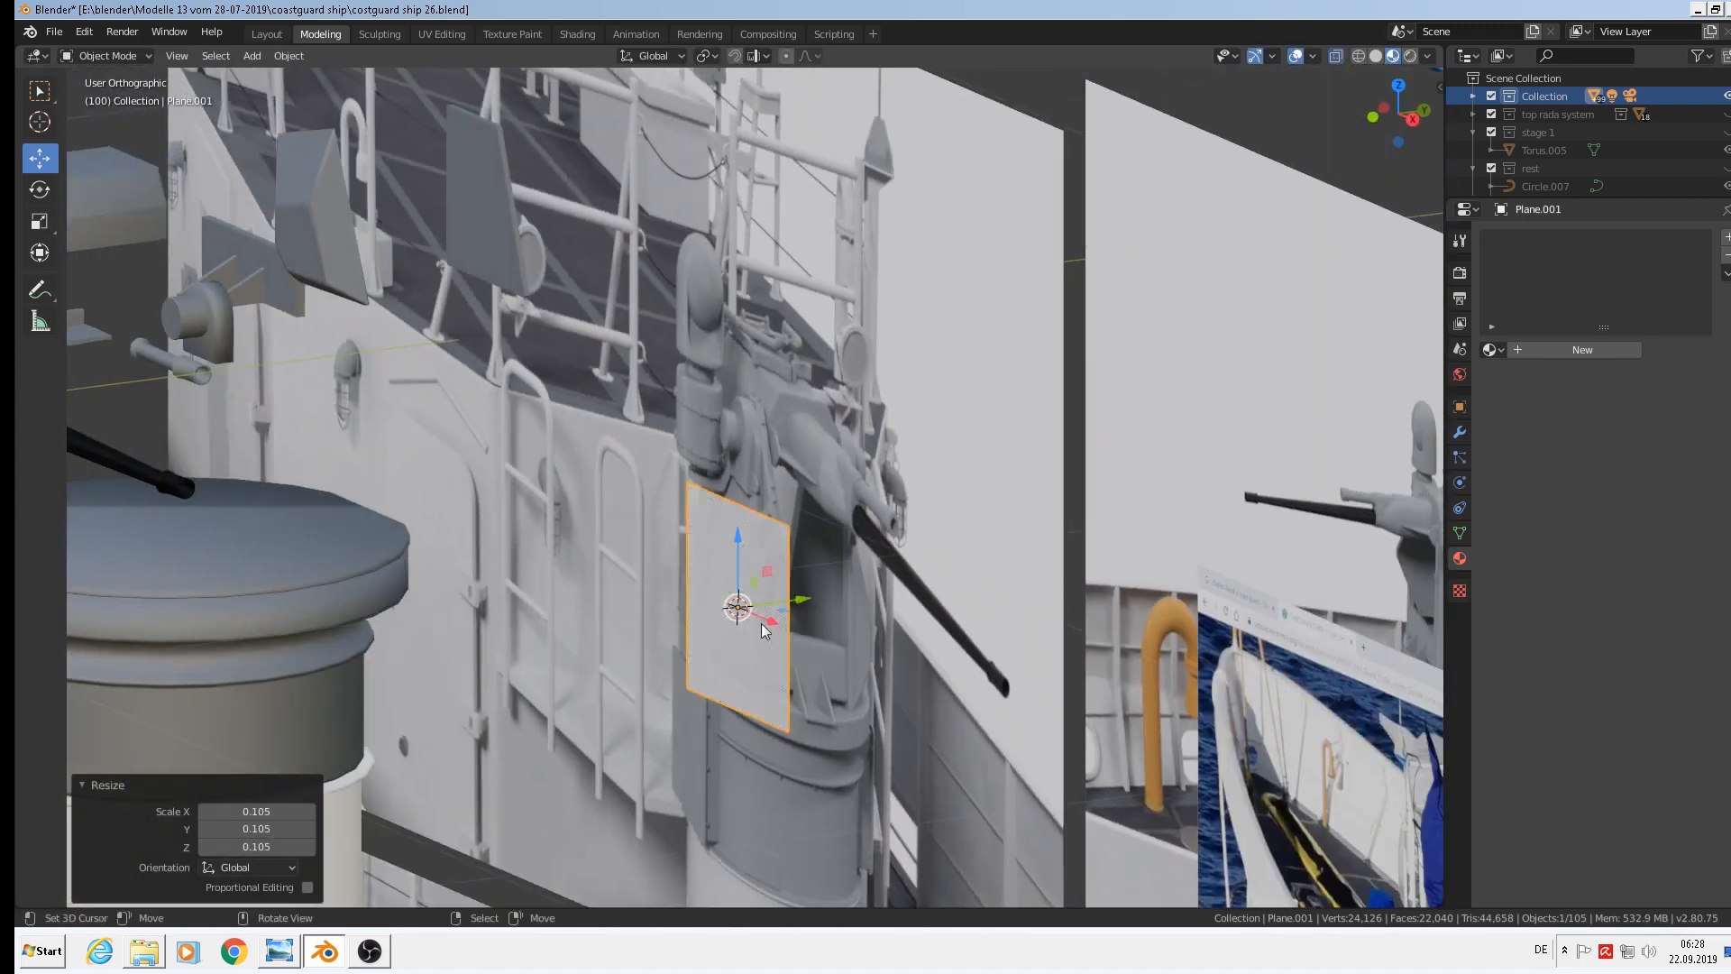
{"action": "key", "text": "g"}
{"action": "key", "text": "y"}
{"action": "left_click", "coordinate": [740, 620]}
{"action": "key", "text": "KP_1"}
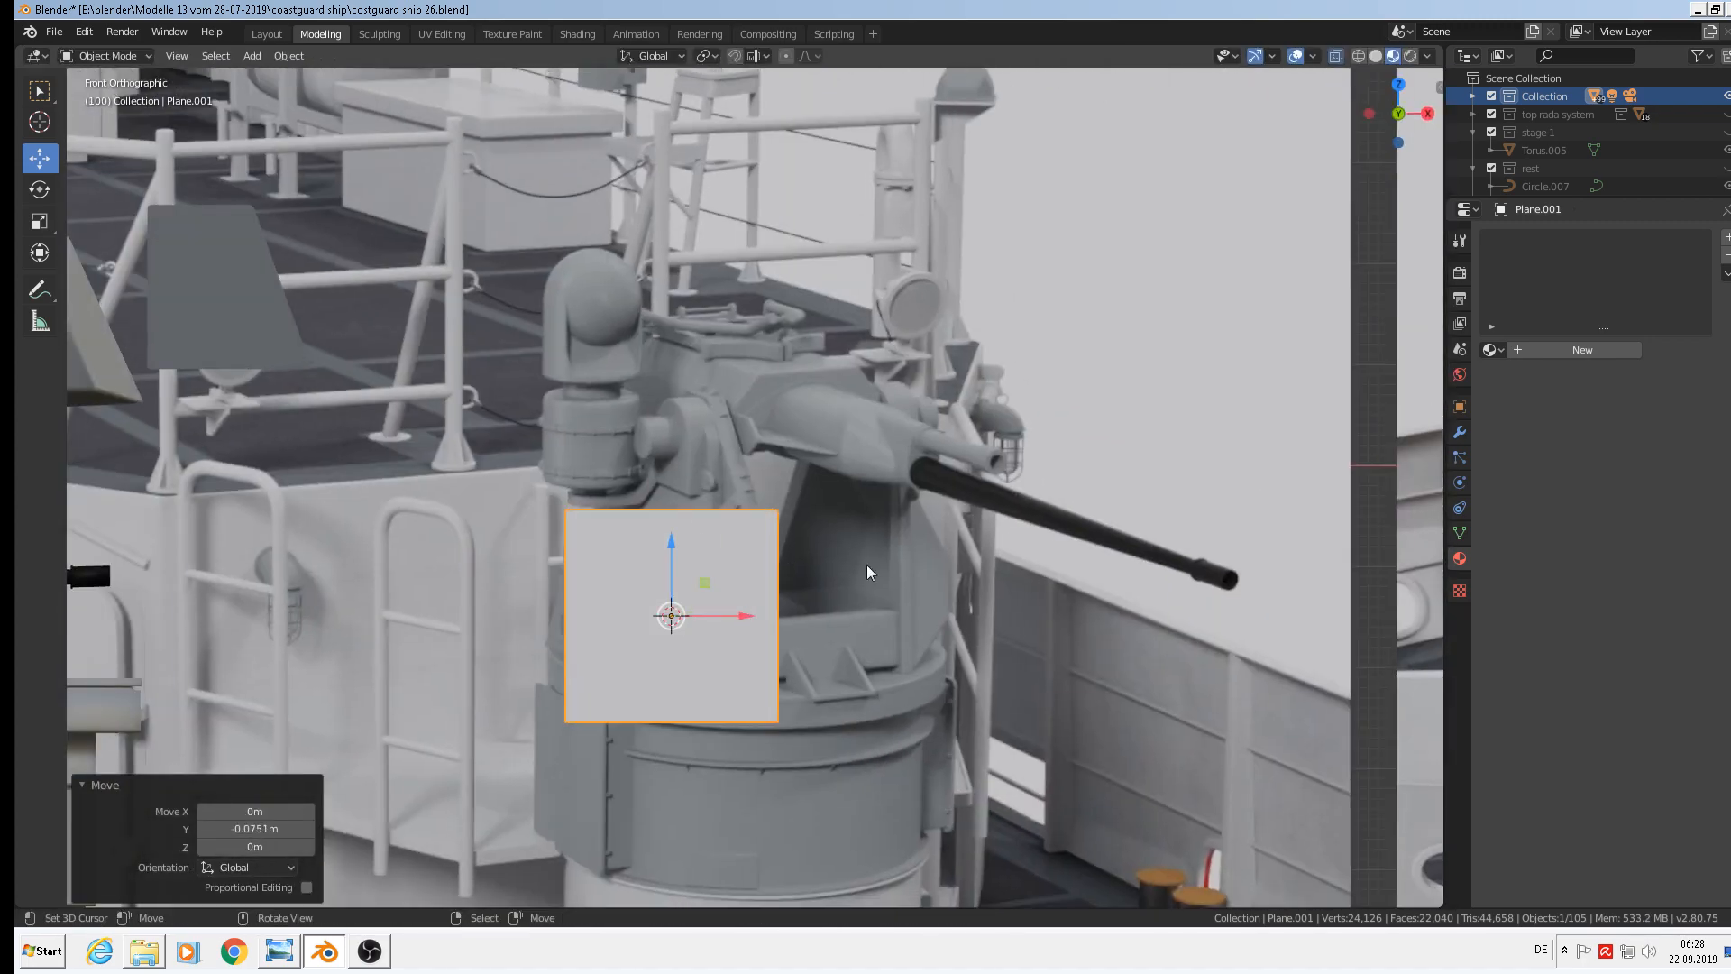
Move the upright plane 0.1 m along X, onto the gun housing's opening in the reference image
{"action": "scroll", "coordinate": [803, 595], "scroll_direction": "down", "scroll_amount": 2}
{"action": "left_click_drag", "start_coordinate": [783, 617], "coordinate": [853, 653]}
{"action": "scroll", "coordinate": [852, 701], "scroll_direction": "up", "scroll_amount": 2}
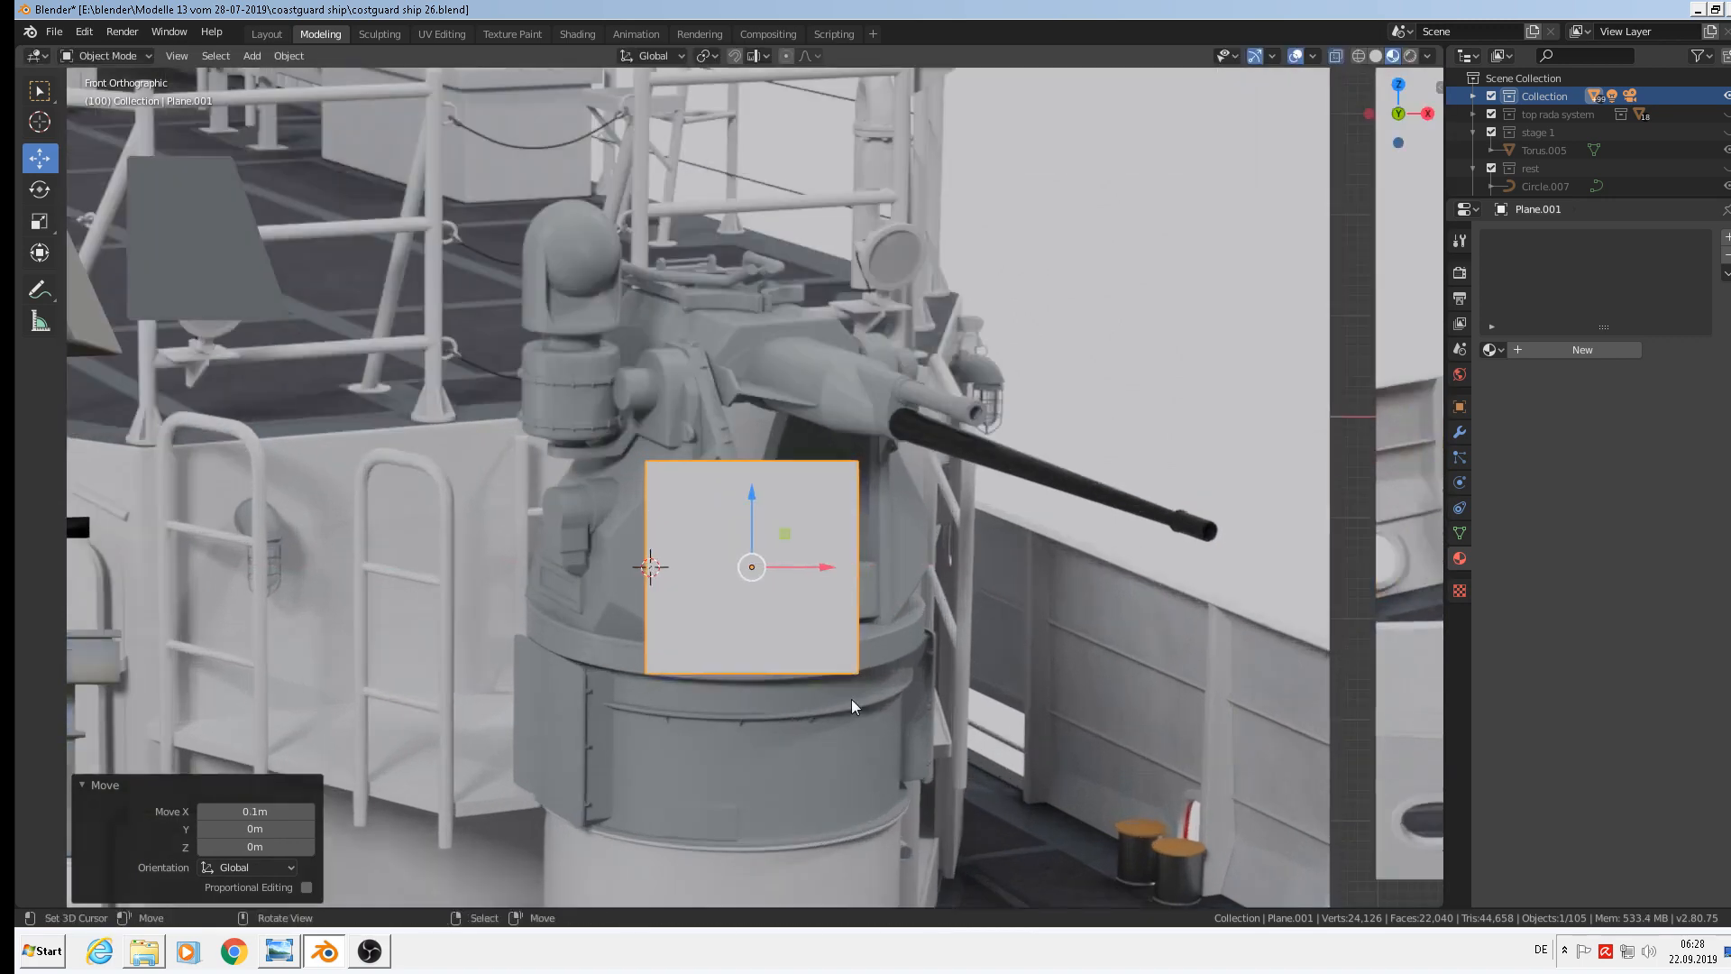
Scale the upright plane to about 0.522 overall and flatten its height by a Z scale of about 0.438
{"action": "key", "text": "s"}
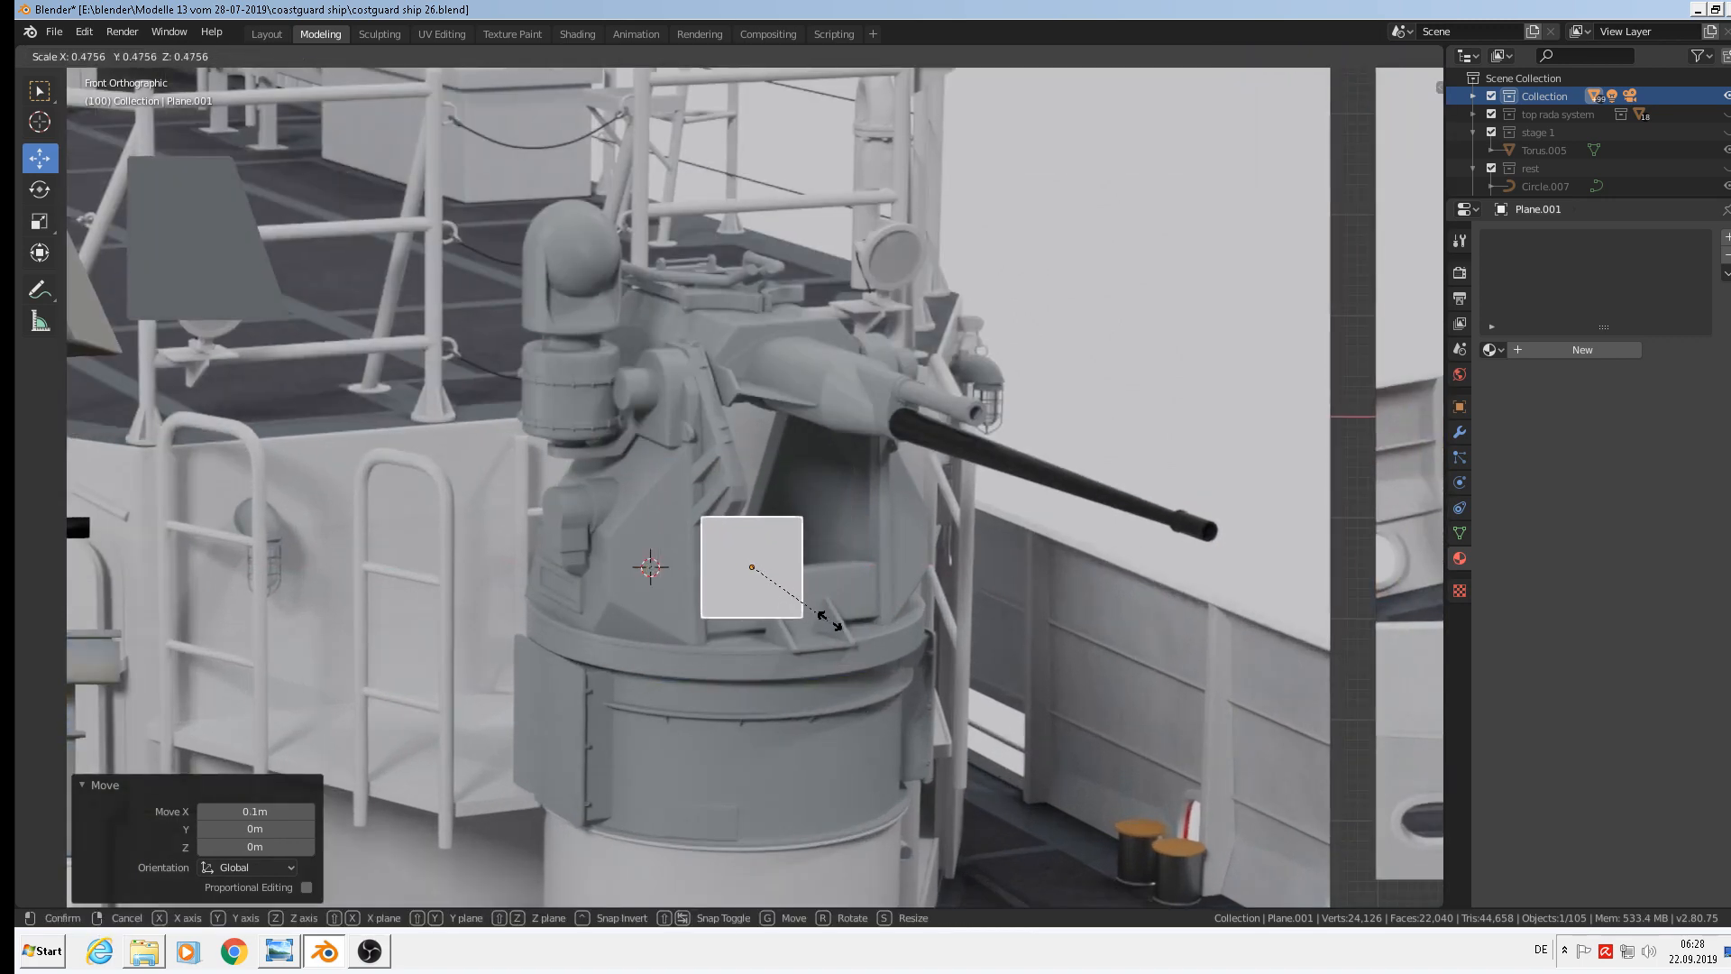
{"action": "left_click", "coordinate": [839, 621]}
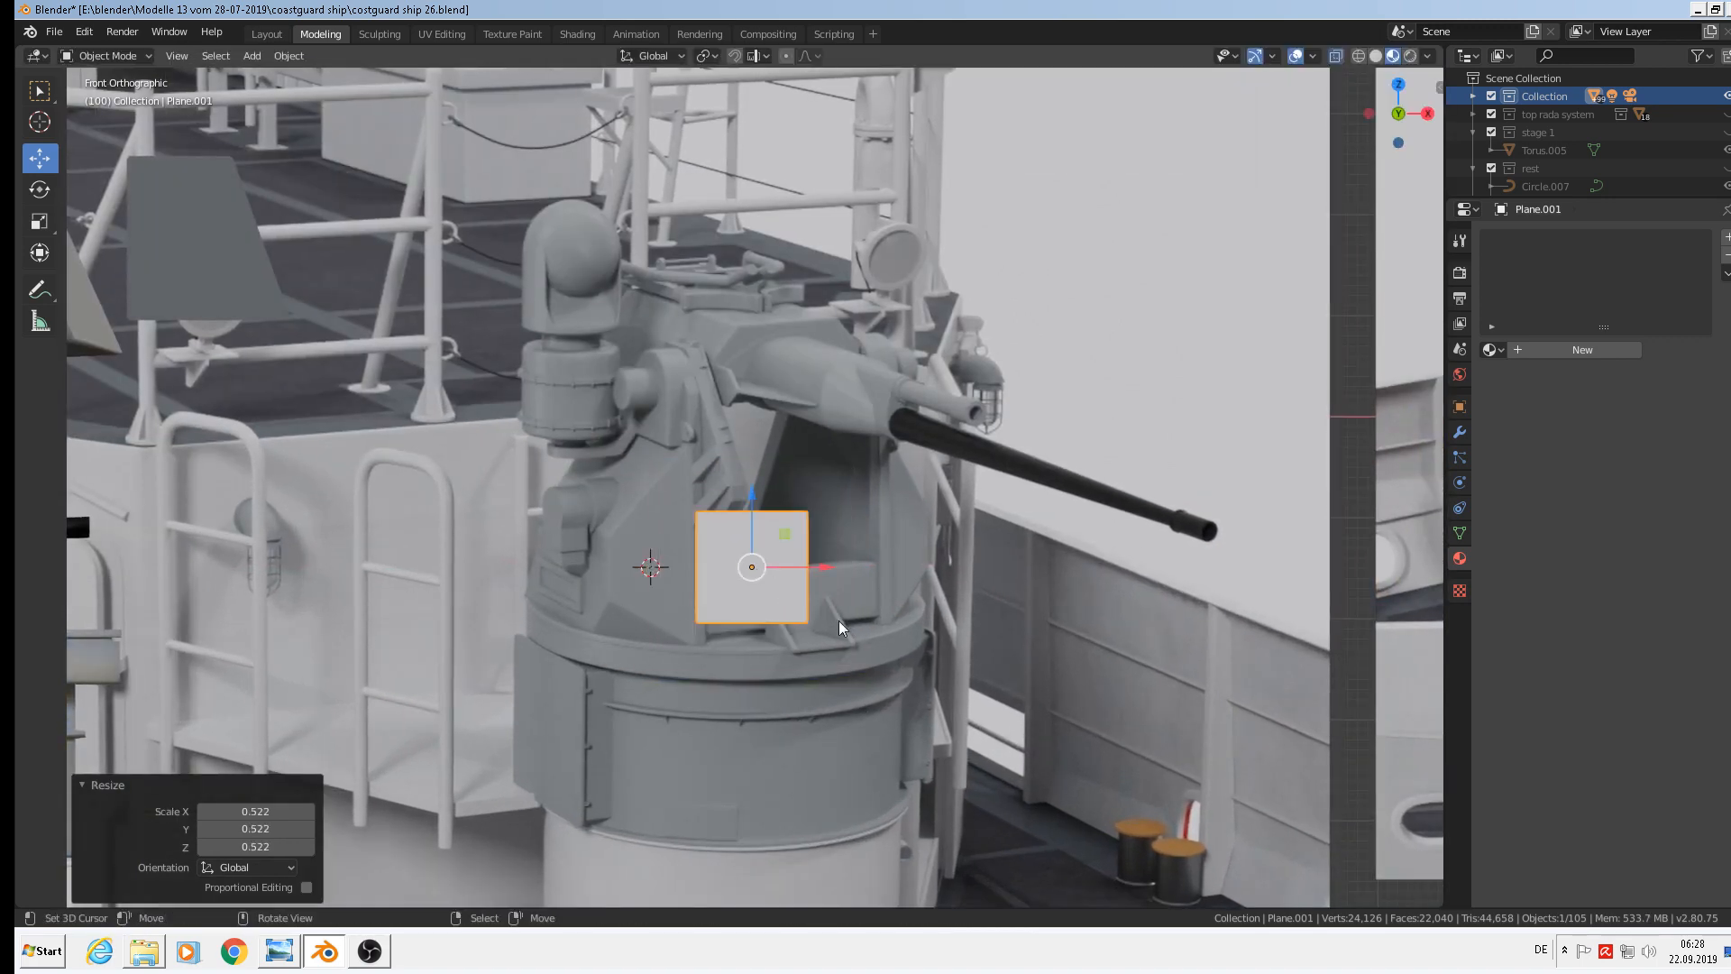
{"action": "key", "text": "s"}
{"action": "key", "text": "z"}
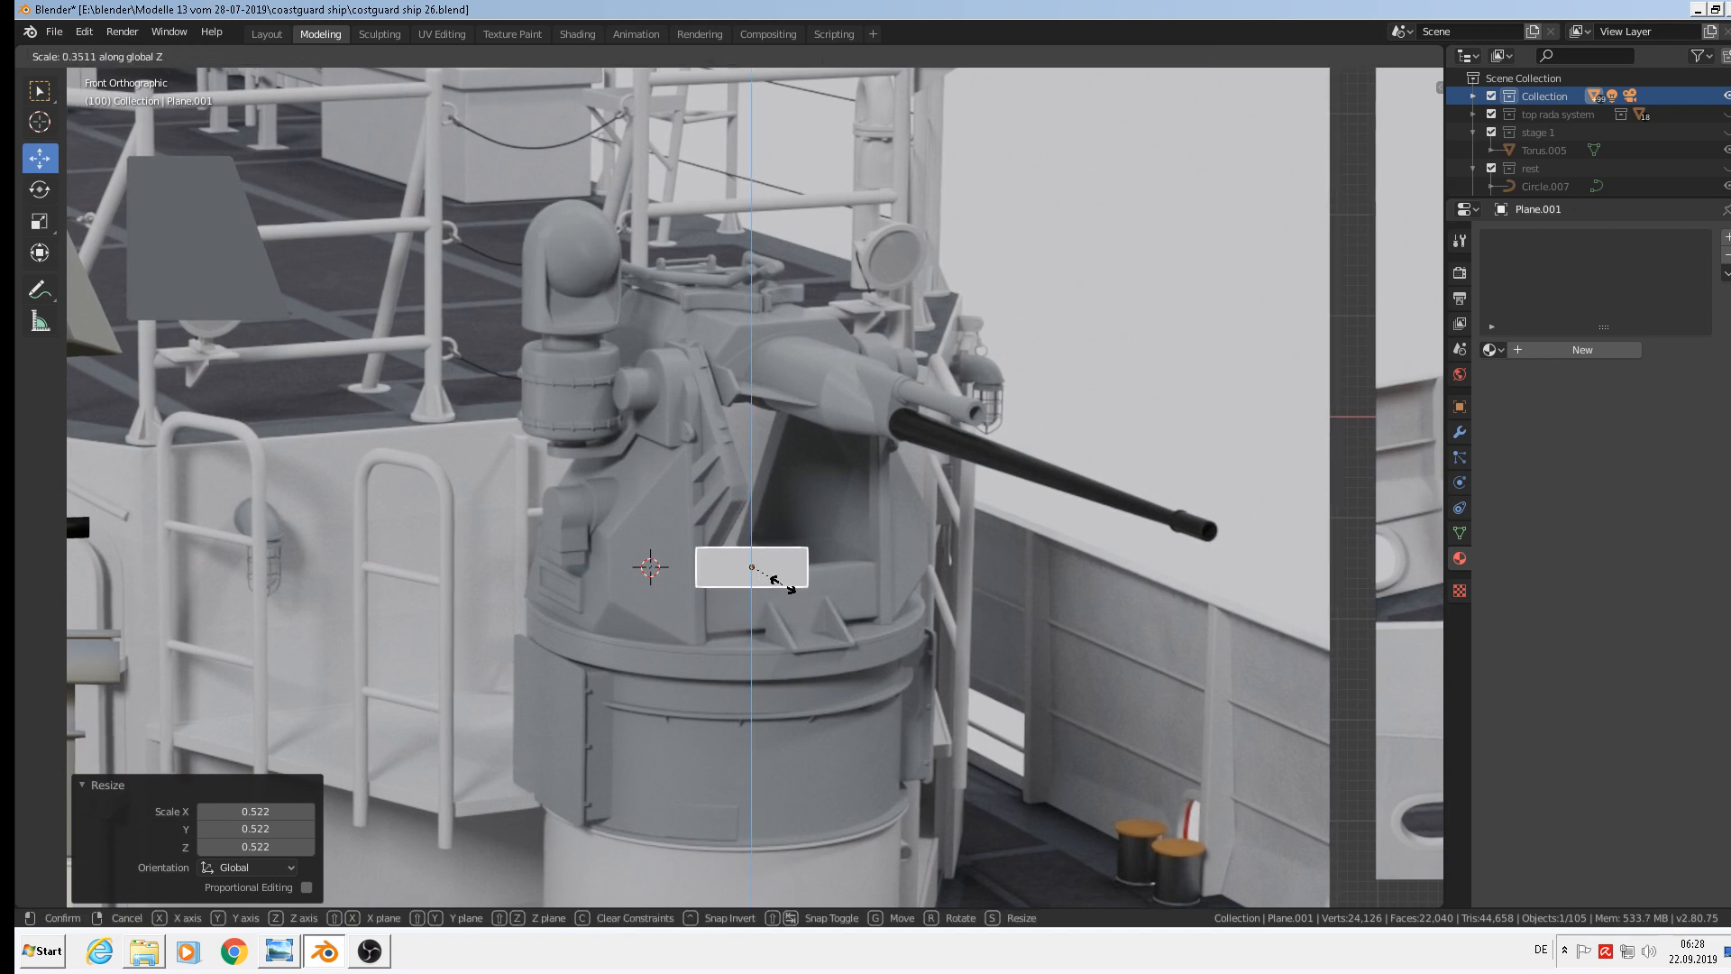
{"action": "left_click", "coordinate": [773, 573]}
Add two horizontal loop cuts to the plane and spread them towards its upper and lower edges with a Z scale of about 2.096
{"action": "scroll", "coordinate": [767, 566], "scroll_direction": "up", "scroll_amount": 2}
{"action": "scroll", "coordinate": [768, 566], "scroll_direction": "up", "scroll_amount": 2}
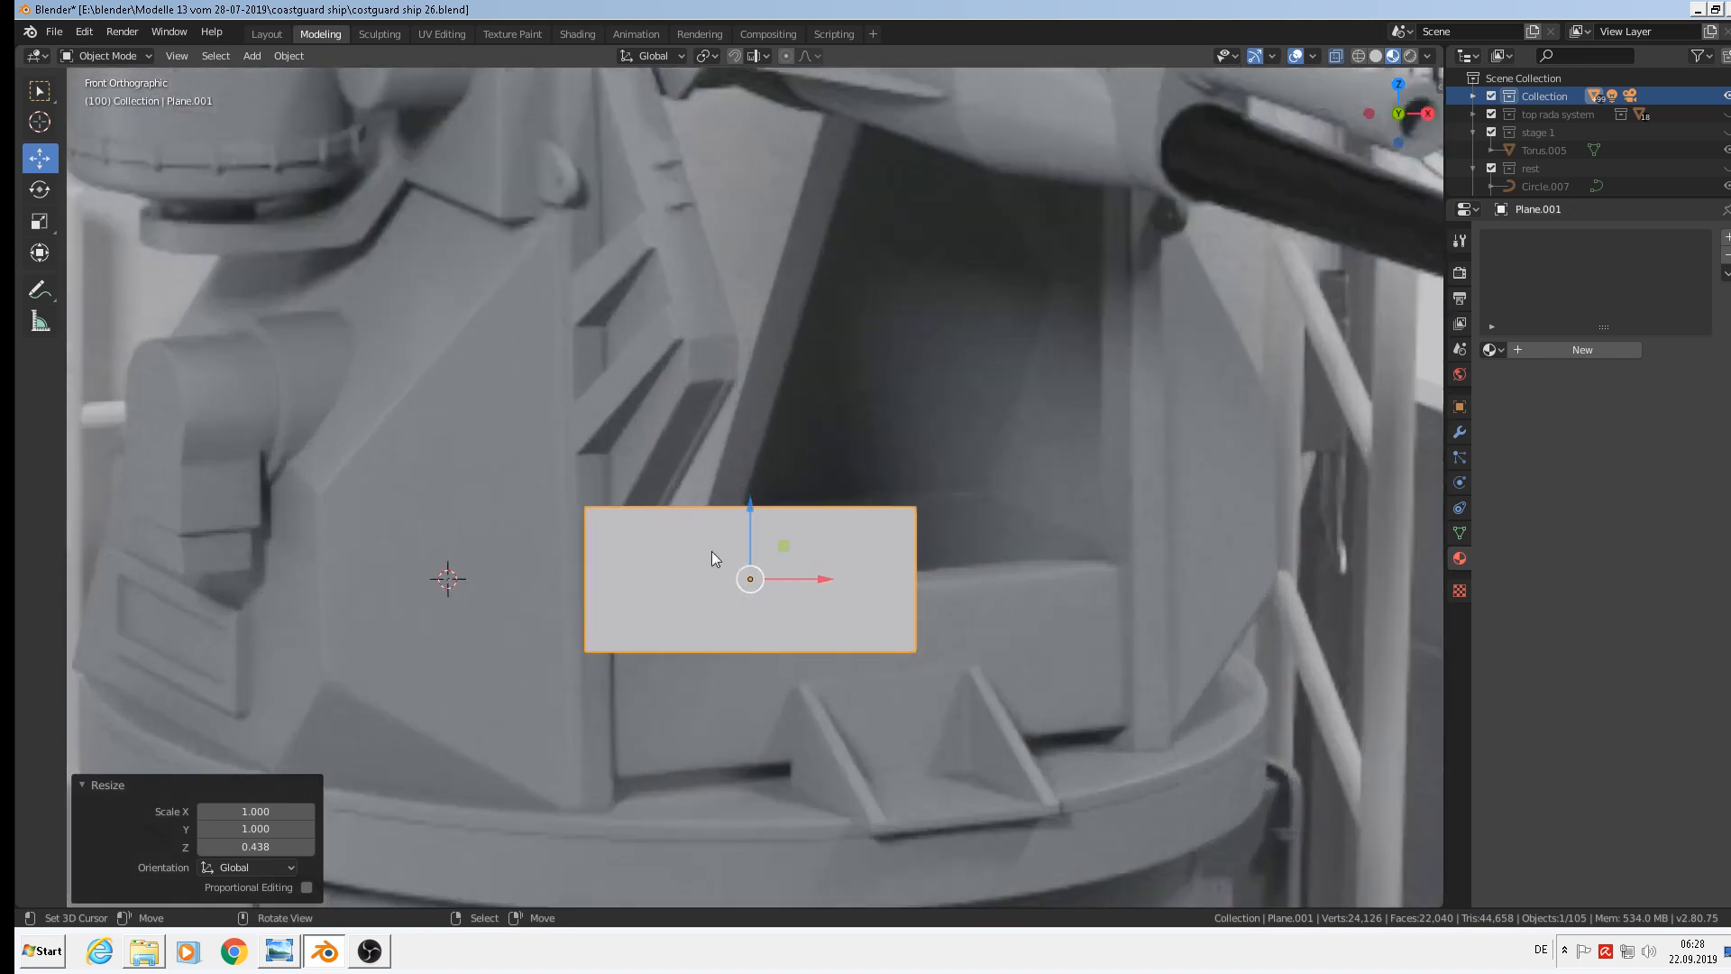
{"action": "key", "text": "Tab"}
{"action": "key", "text": "ctrl+r"}
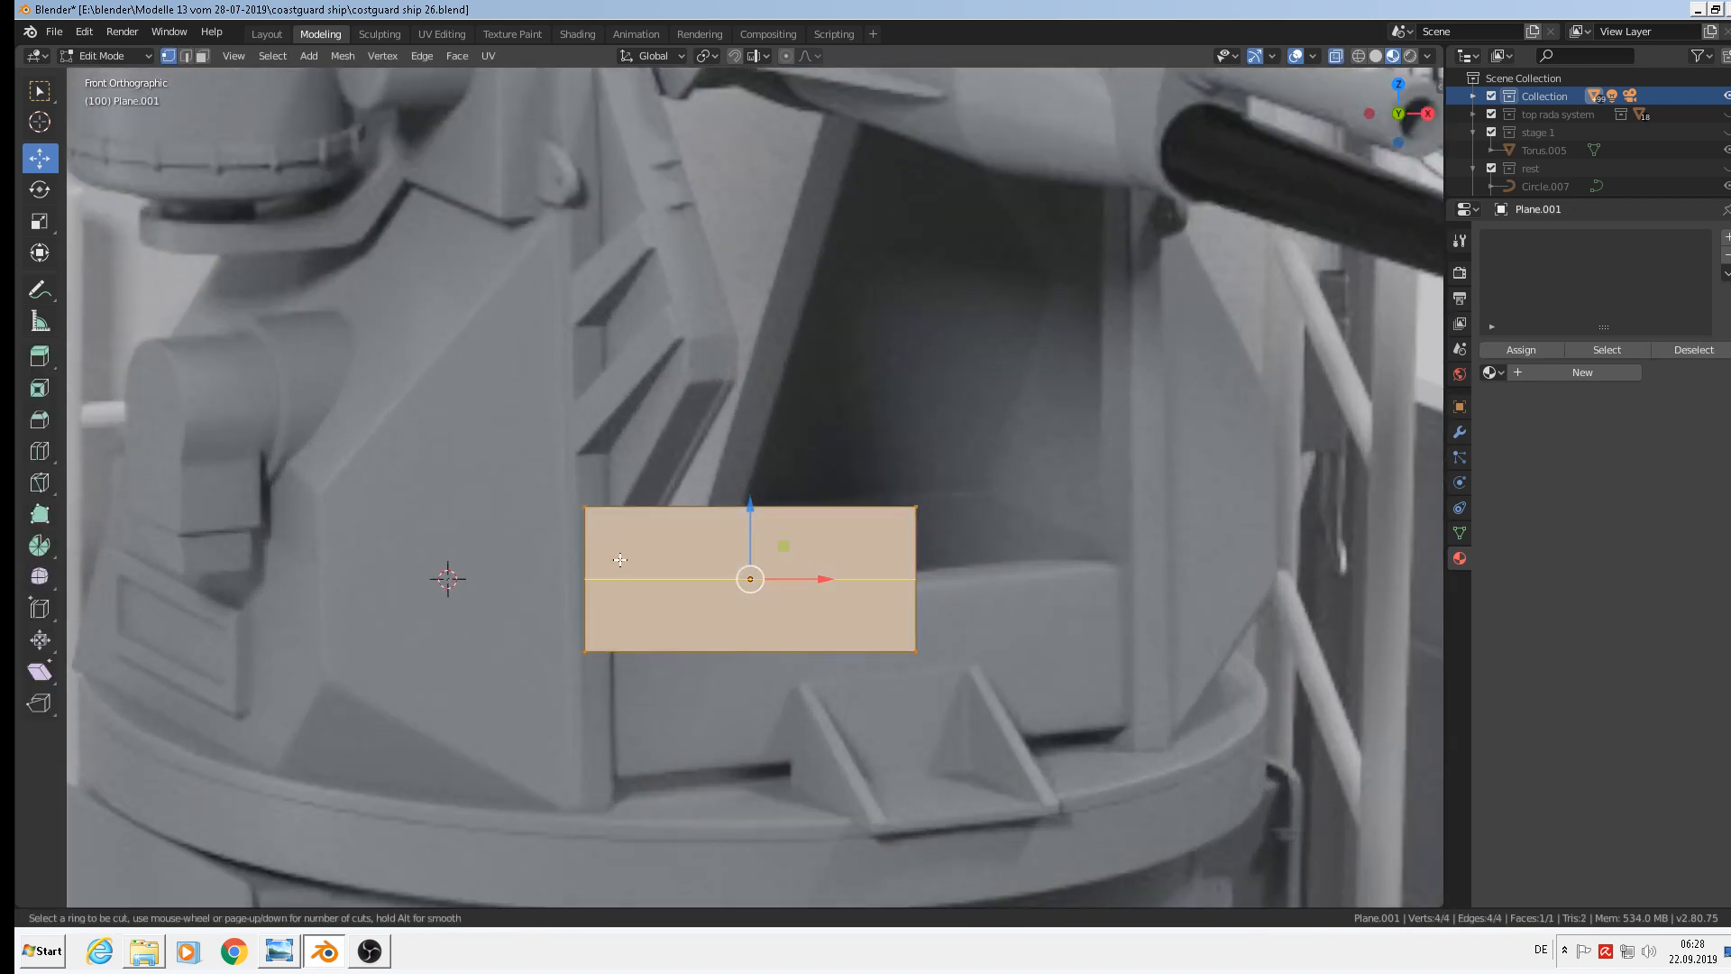
{"action": "scroll", "coordinate": [620, 560], "scroll_direction": "up", "scroll_amount": 1}
{"action": "left_click", "coordinate": [620, 560]}
{"action": "right_click", "coordinate": [620, 560]}
{"action": "scroll", "coordinate": [827, 691], "scroll_direction": "down", "scroll_amount": 2}
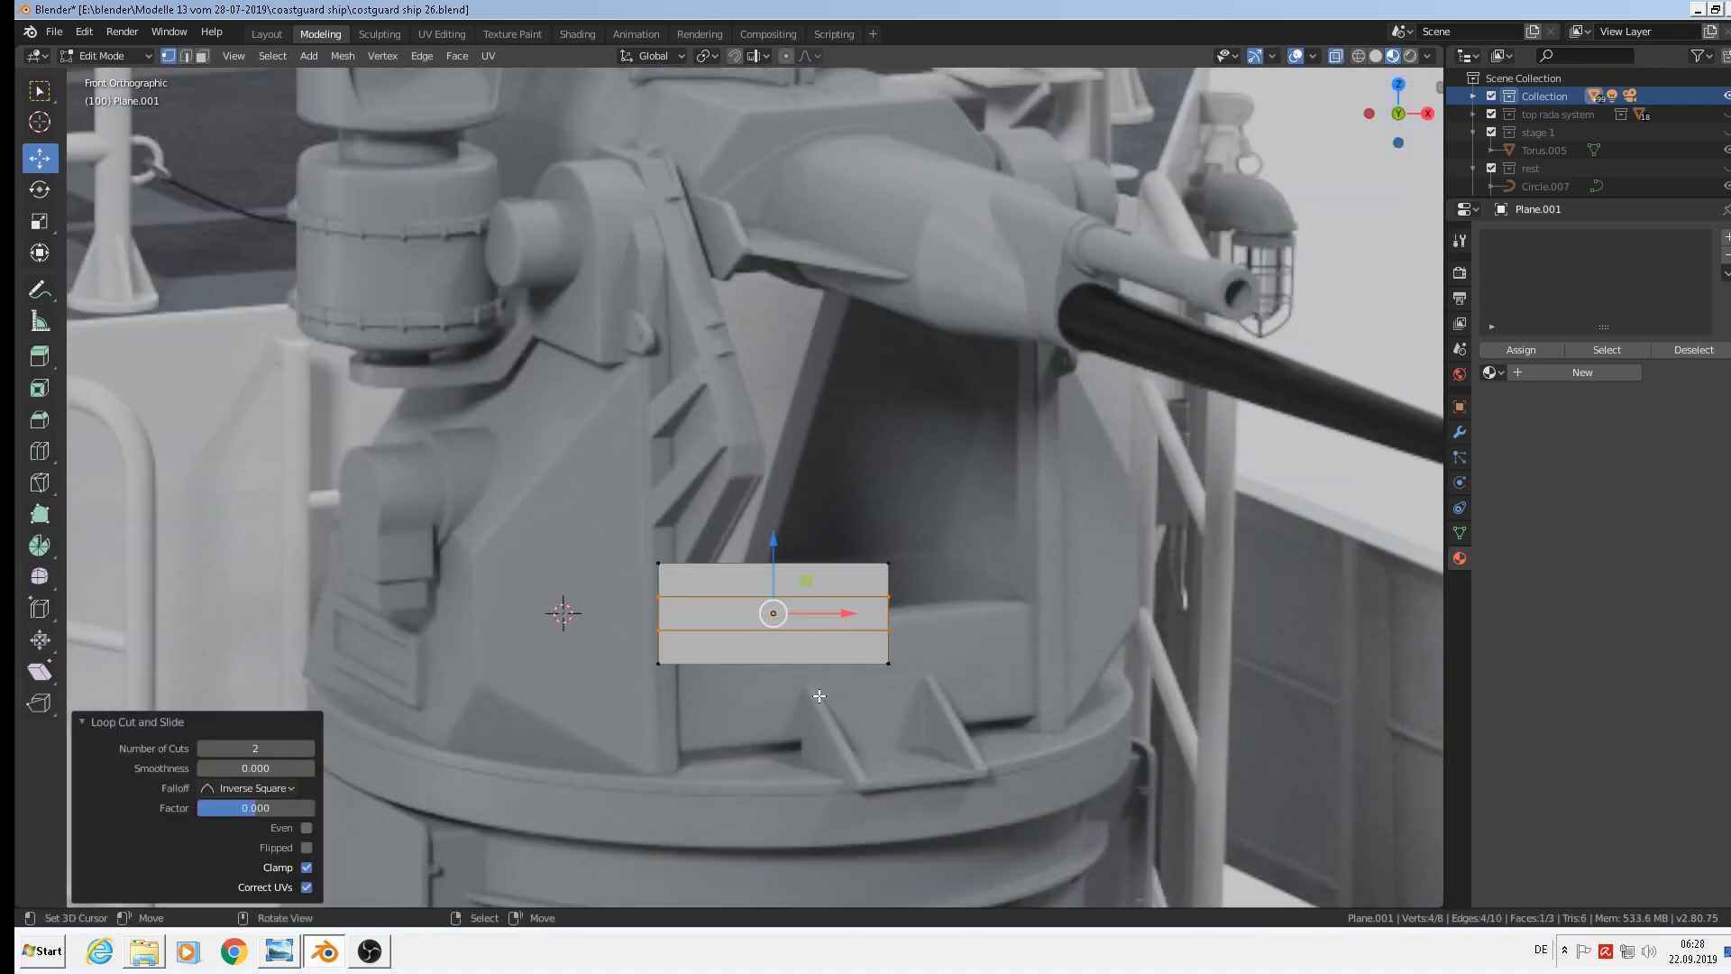
{"action": "key", "text": "s"}
{"action": "key", "text": "z"}
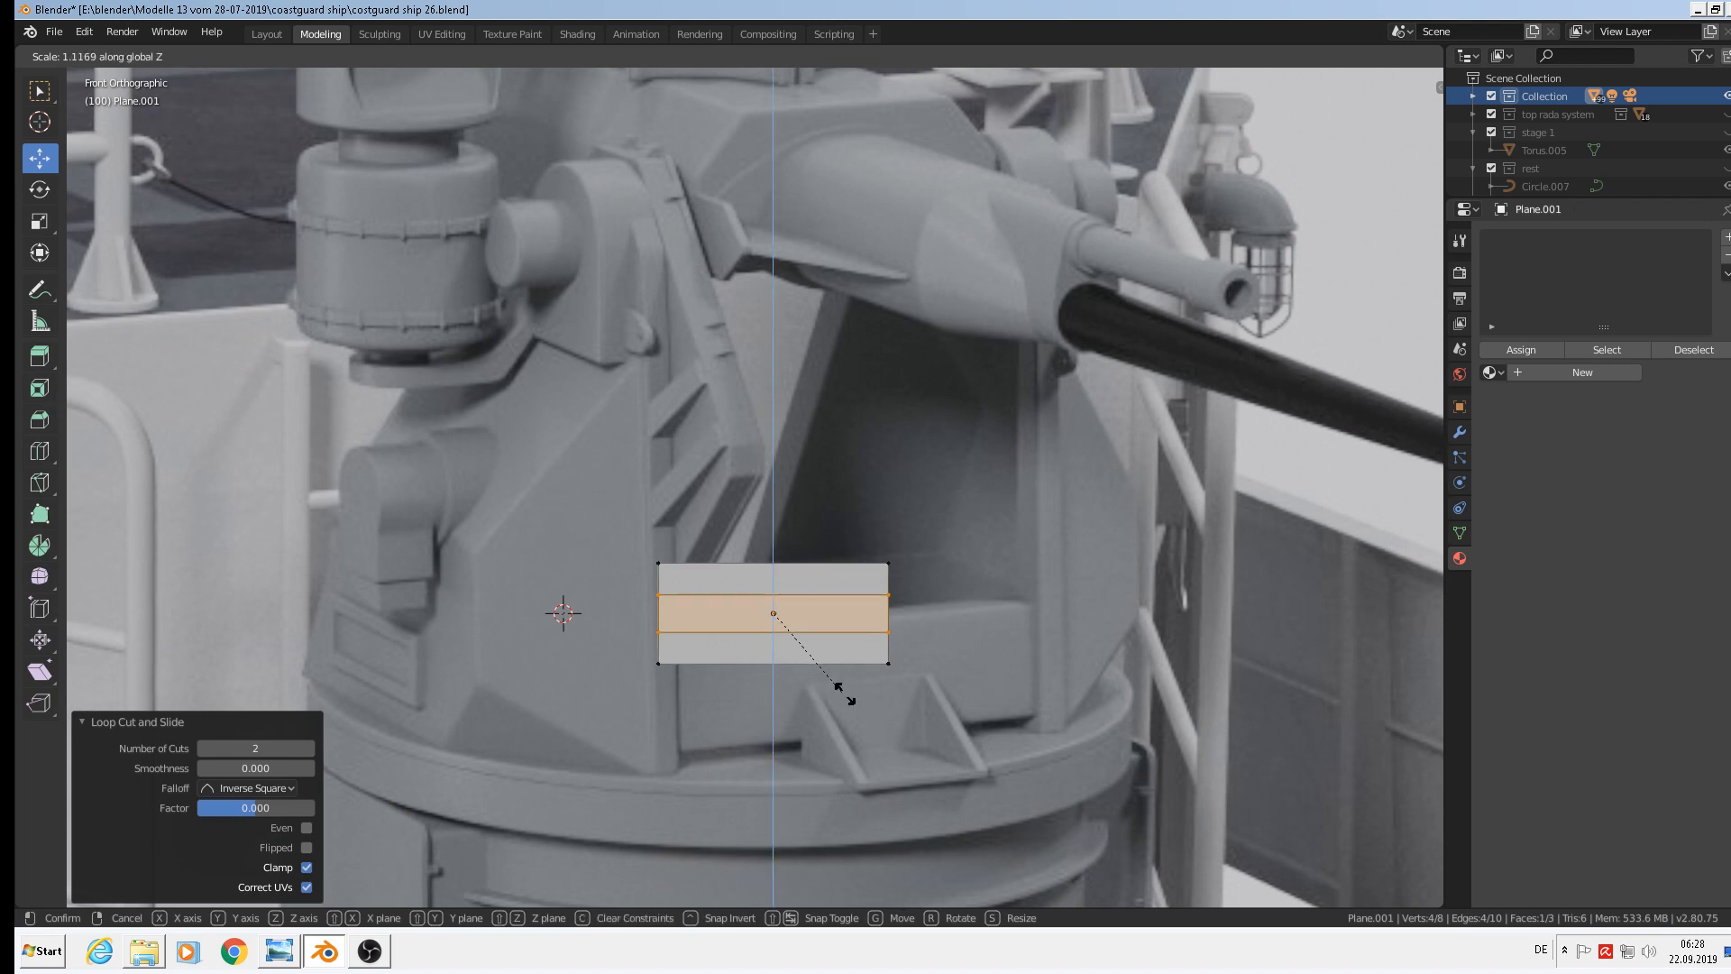
{"action": "left_click", "coordinate": [929, 727]}
Add two vertical loop cuts to the plane and spread them towards its side edges with an X scale of about 2.645
{"action": "scroll", "coordinate": [810, 571], "scroll_direction": "up", "scroll_amount": 1}
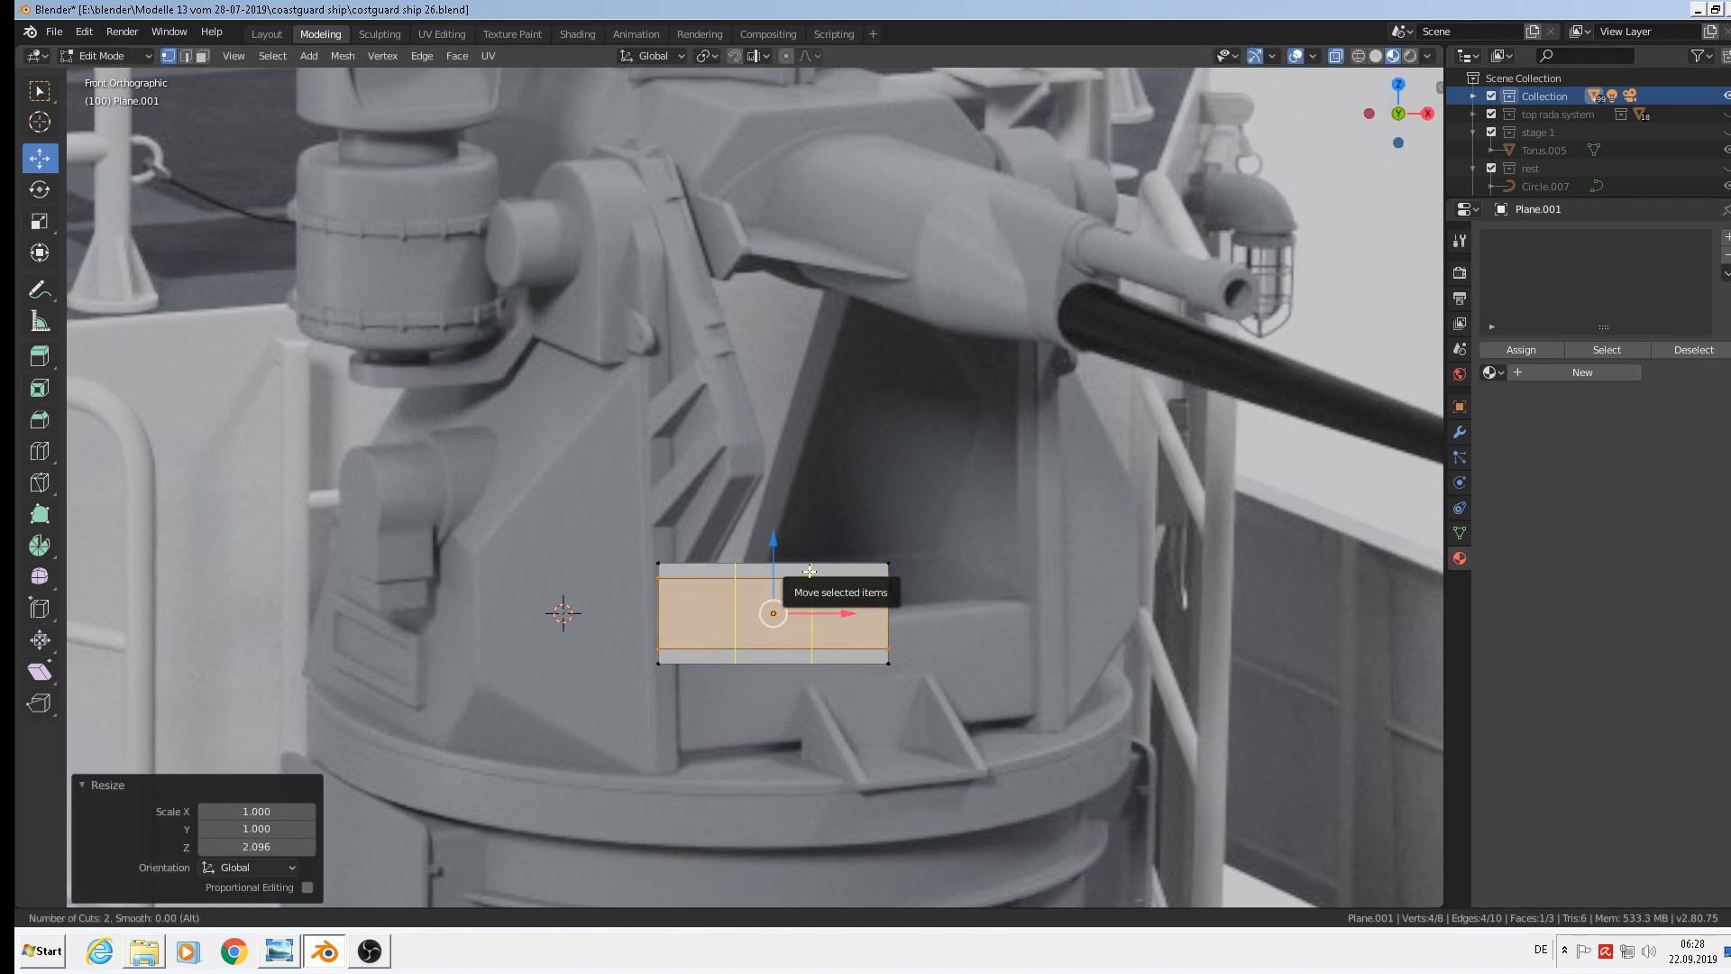
{"action": "left_click", "coordinate": [810, 571]}
{"action": "right_click", "coordinate": [809, 571]}
{"action": "key", "text": "s"}
{"action": "key", "text": "x"}
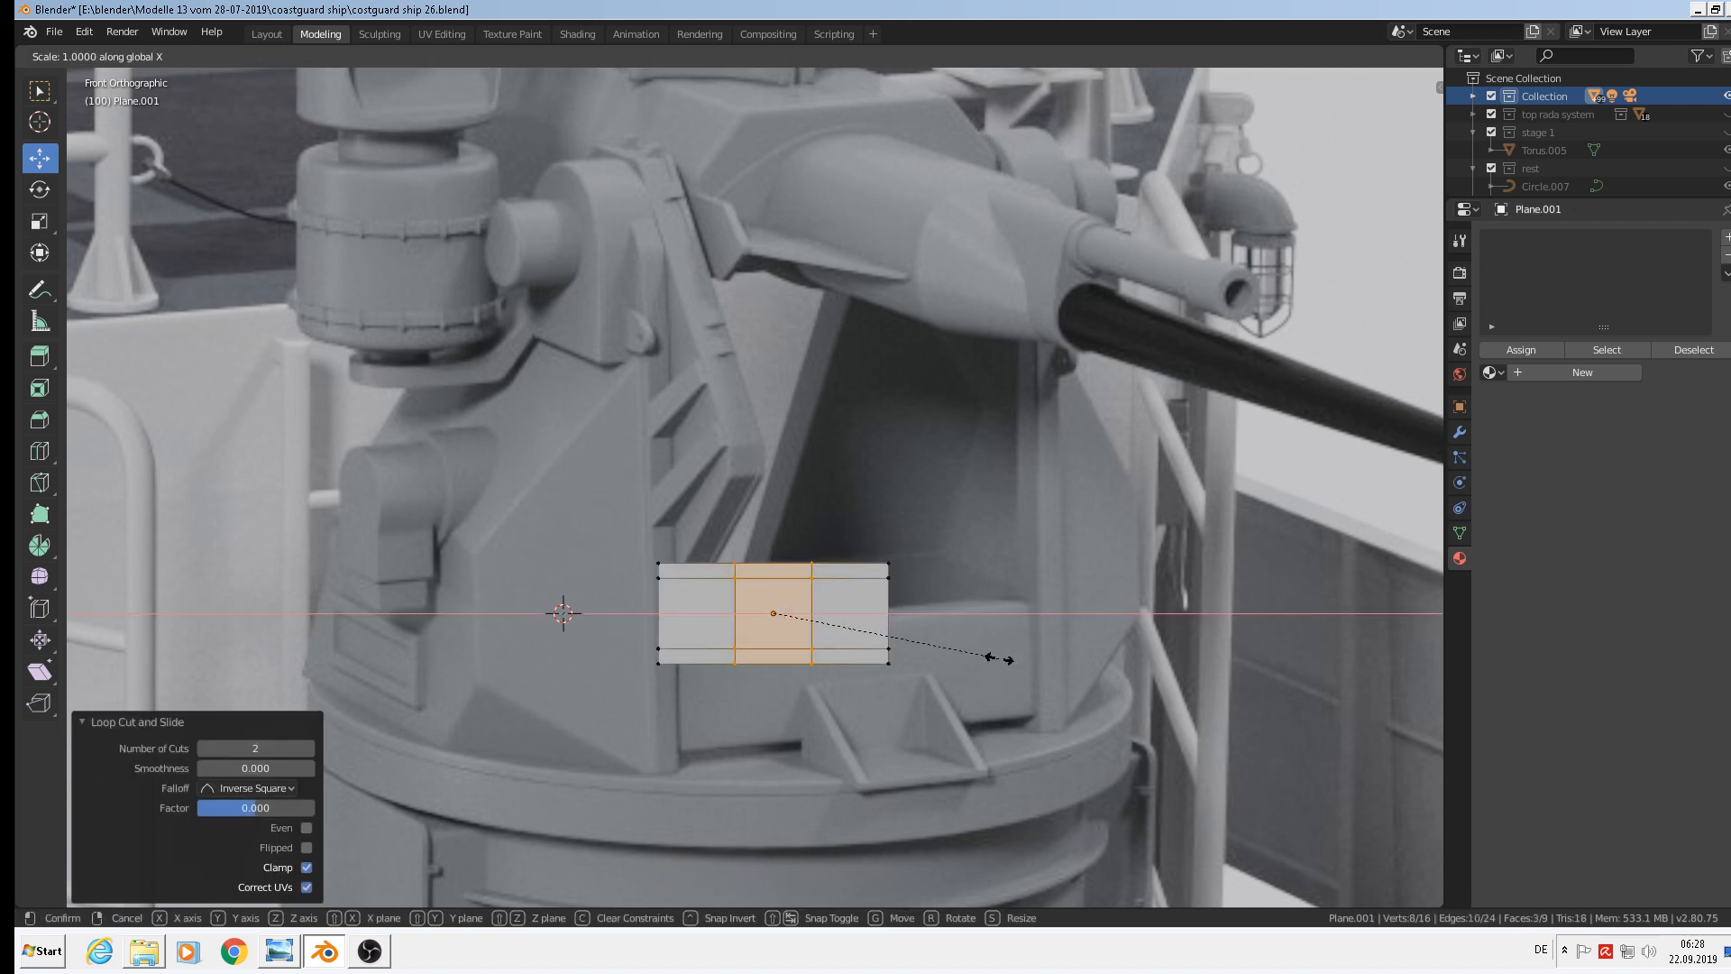
{"action": "left_click", "coordinate": [1372, 715]}
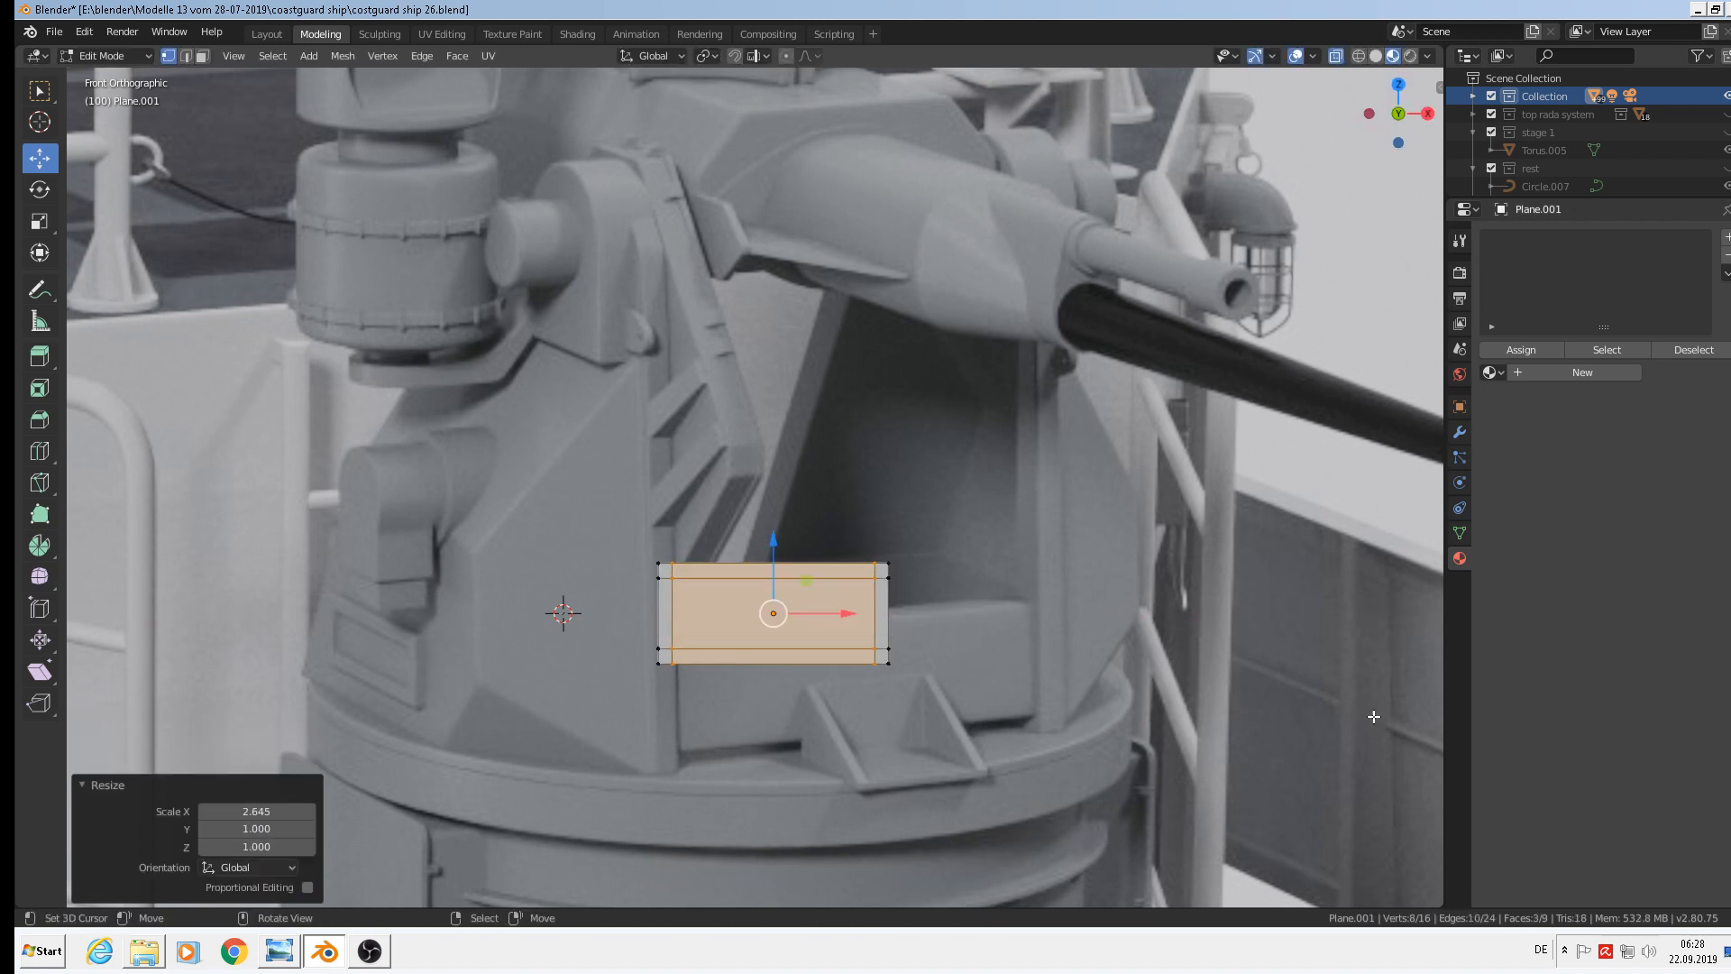
Extrude the plane's large centre face and push it back about 0.00476 m along Y to form a recess
{"action": "middle_click_drag", "start_coordinate": [866, 665], "coordinate": [698, 612]}
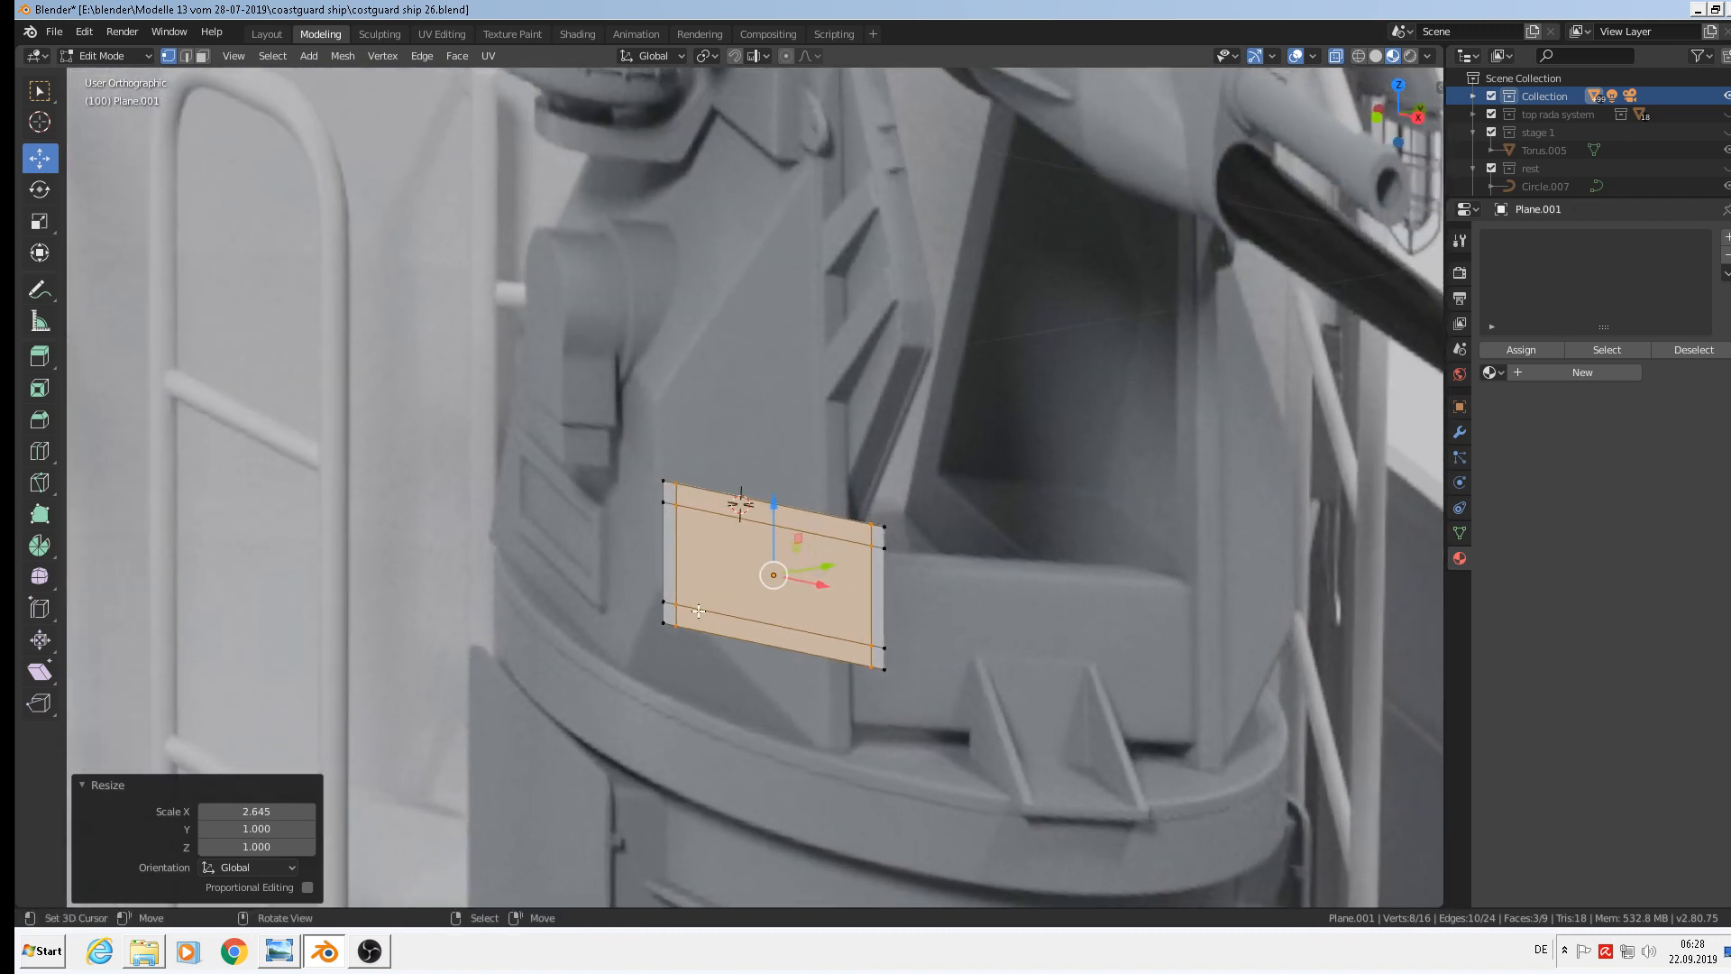
{"action": "left_click", "coordinate": [202, 56]}
{"action": "left_click", "coordinate": [804, 596]}
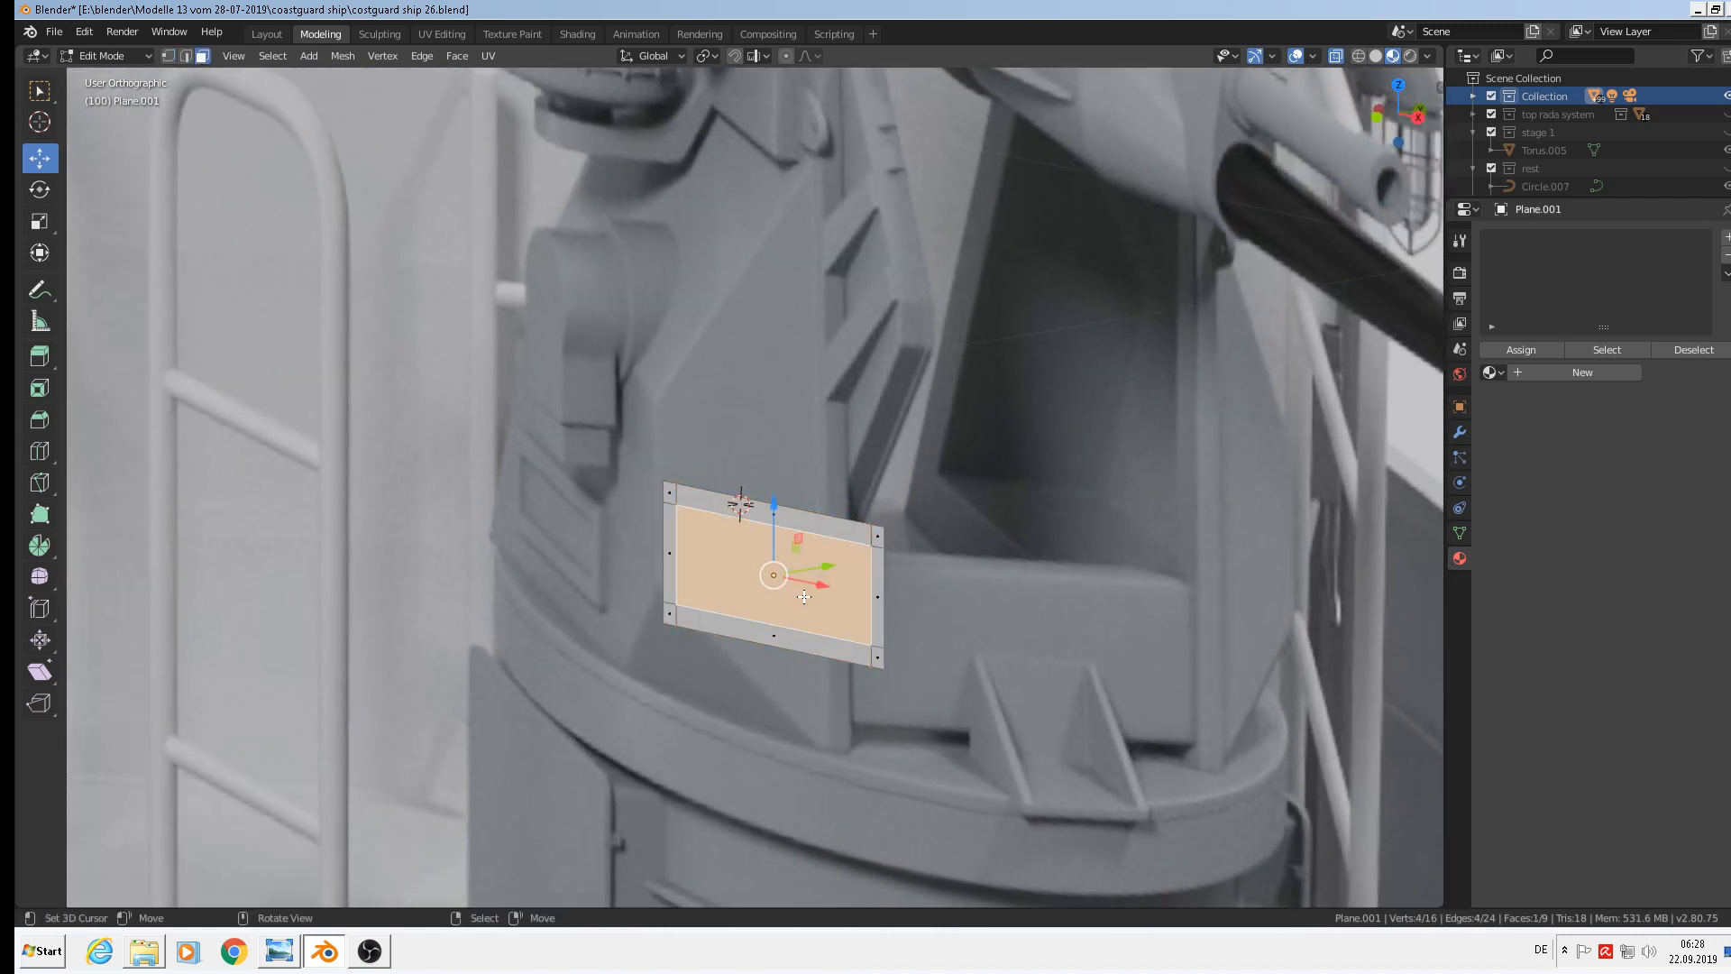
{"action": "key", "text": "e"}
{"action": "right_click", "coordinate": [739, 682]}
{"action": "key", "text": "g"}
{"action": "key", "text": "y"}
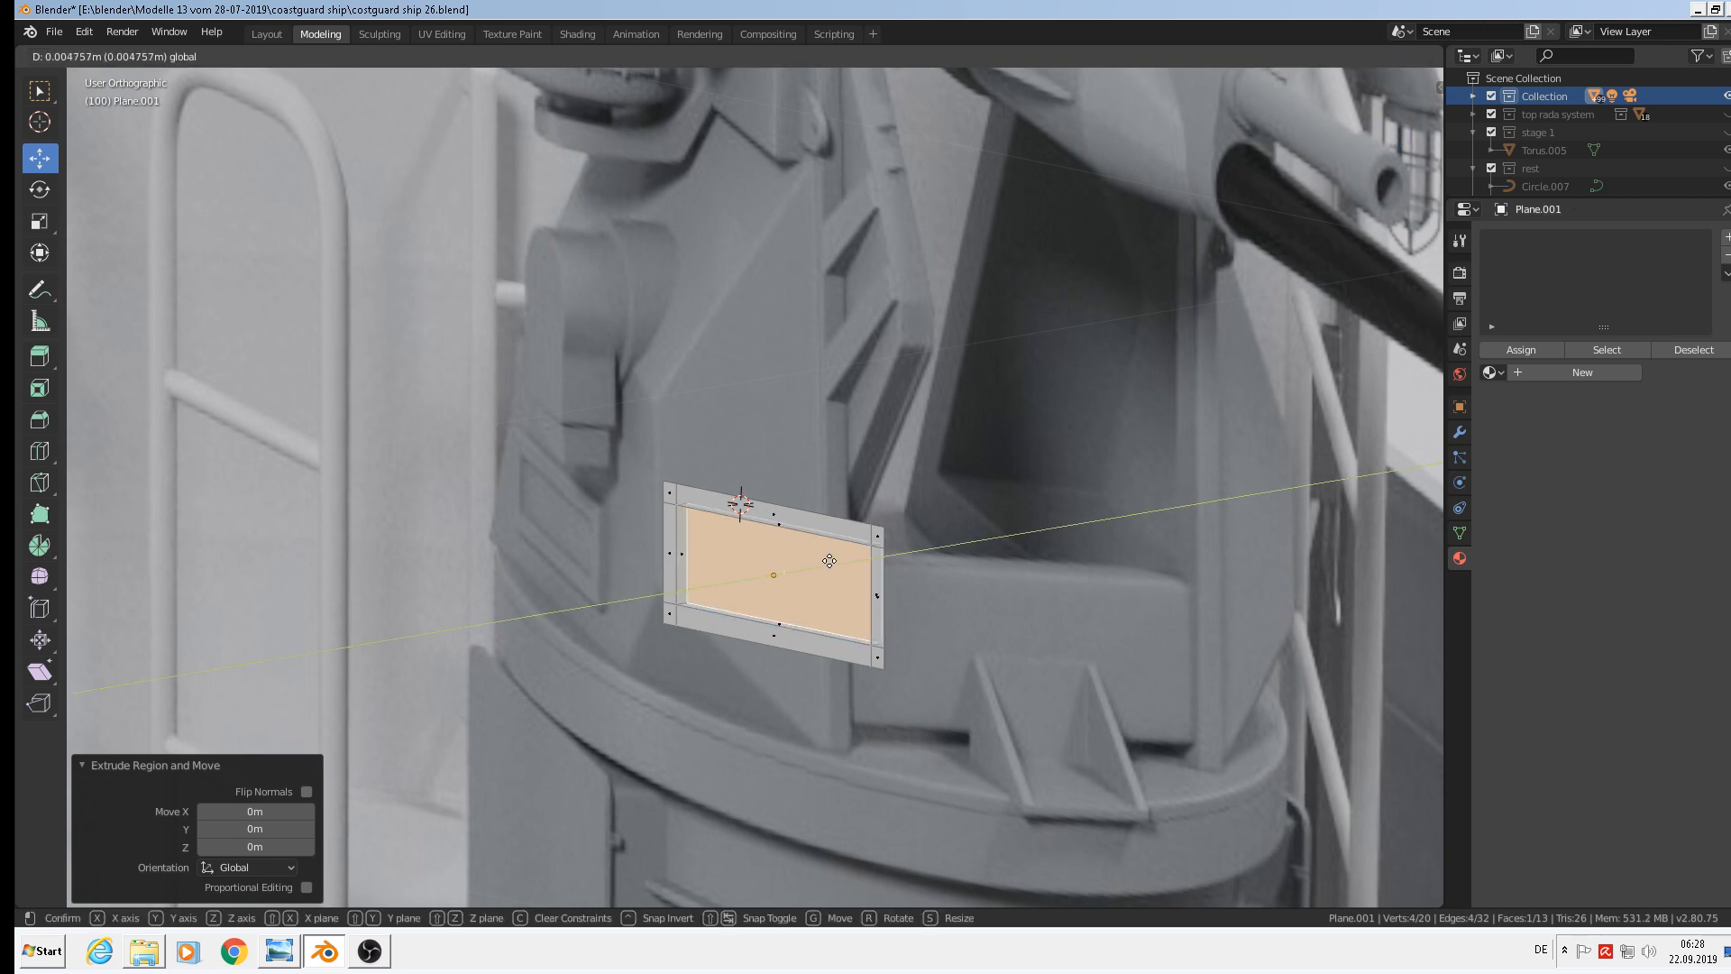
{"action": "left_click", "coordinate": [830, 561]}
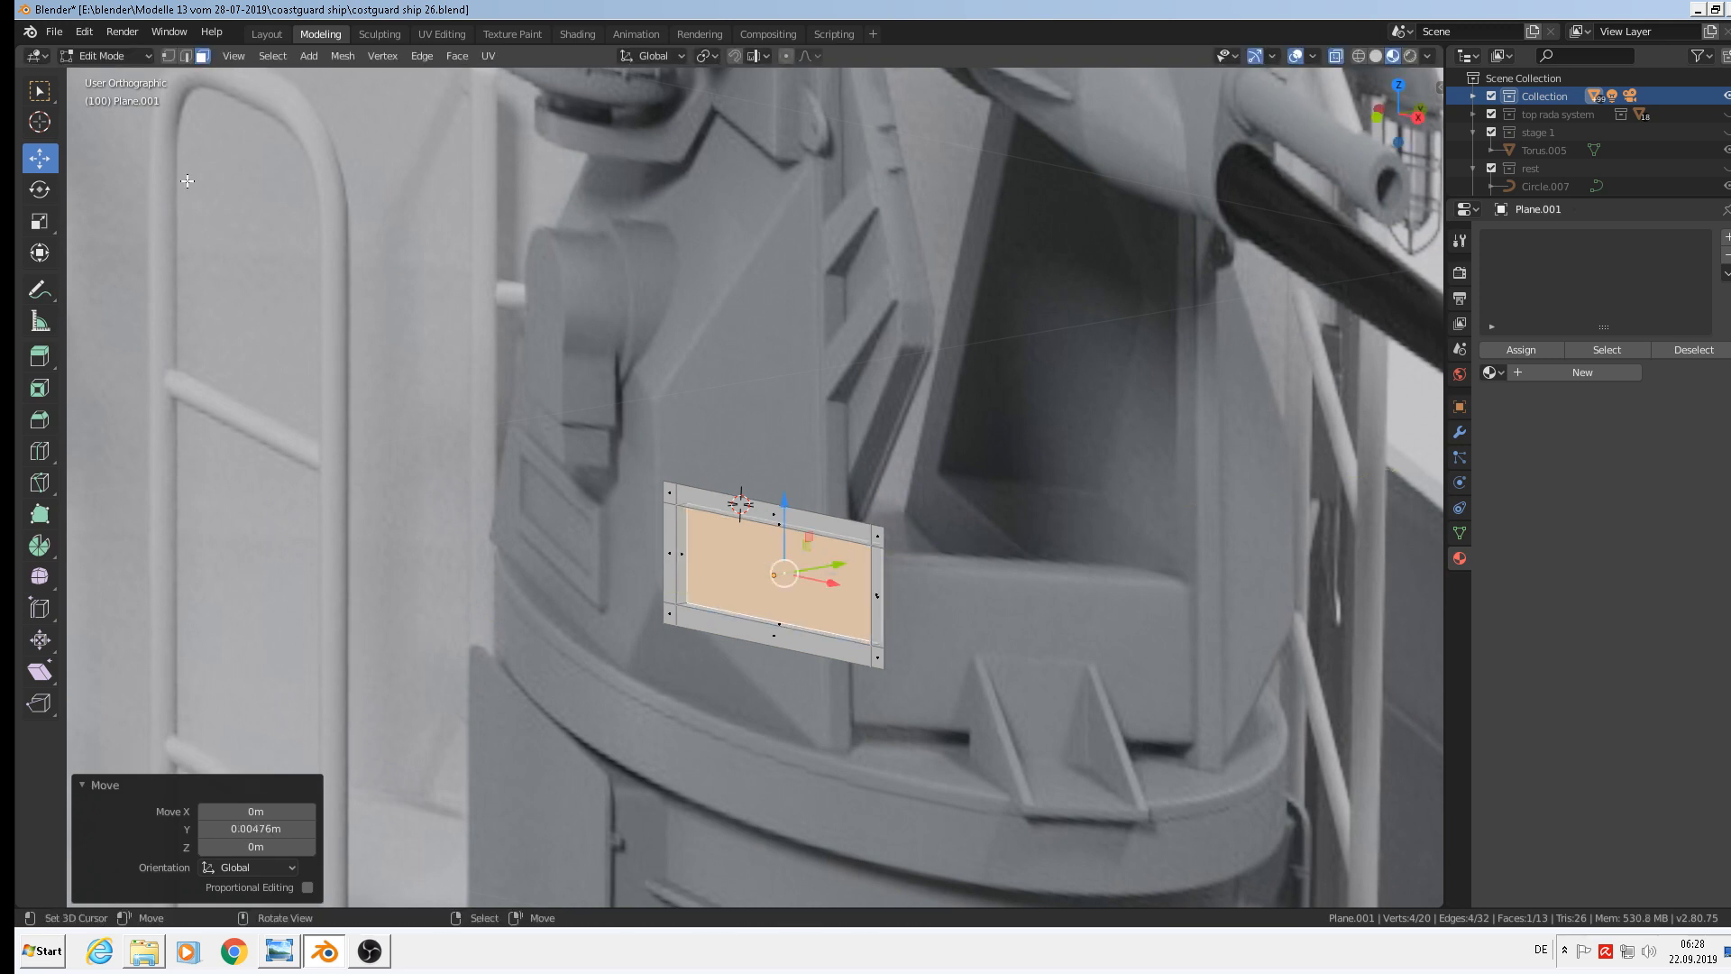
Extrude the plane's complete outer border edges and move them back along Y to give the panel thickness
{"action": "left_click", "coordinate": [188, 55]}
{"action": "left_click", "coordinate": [814, 507], "text": "alt"}
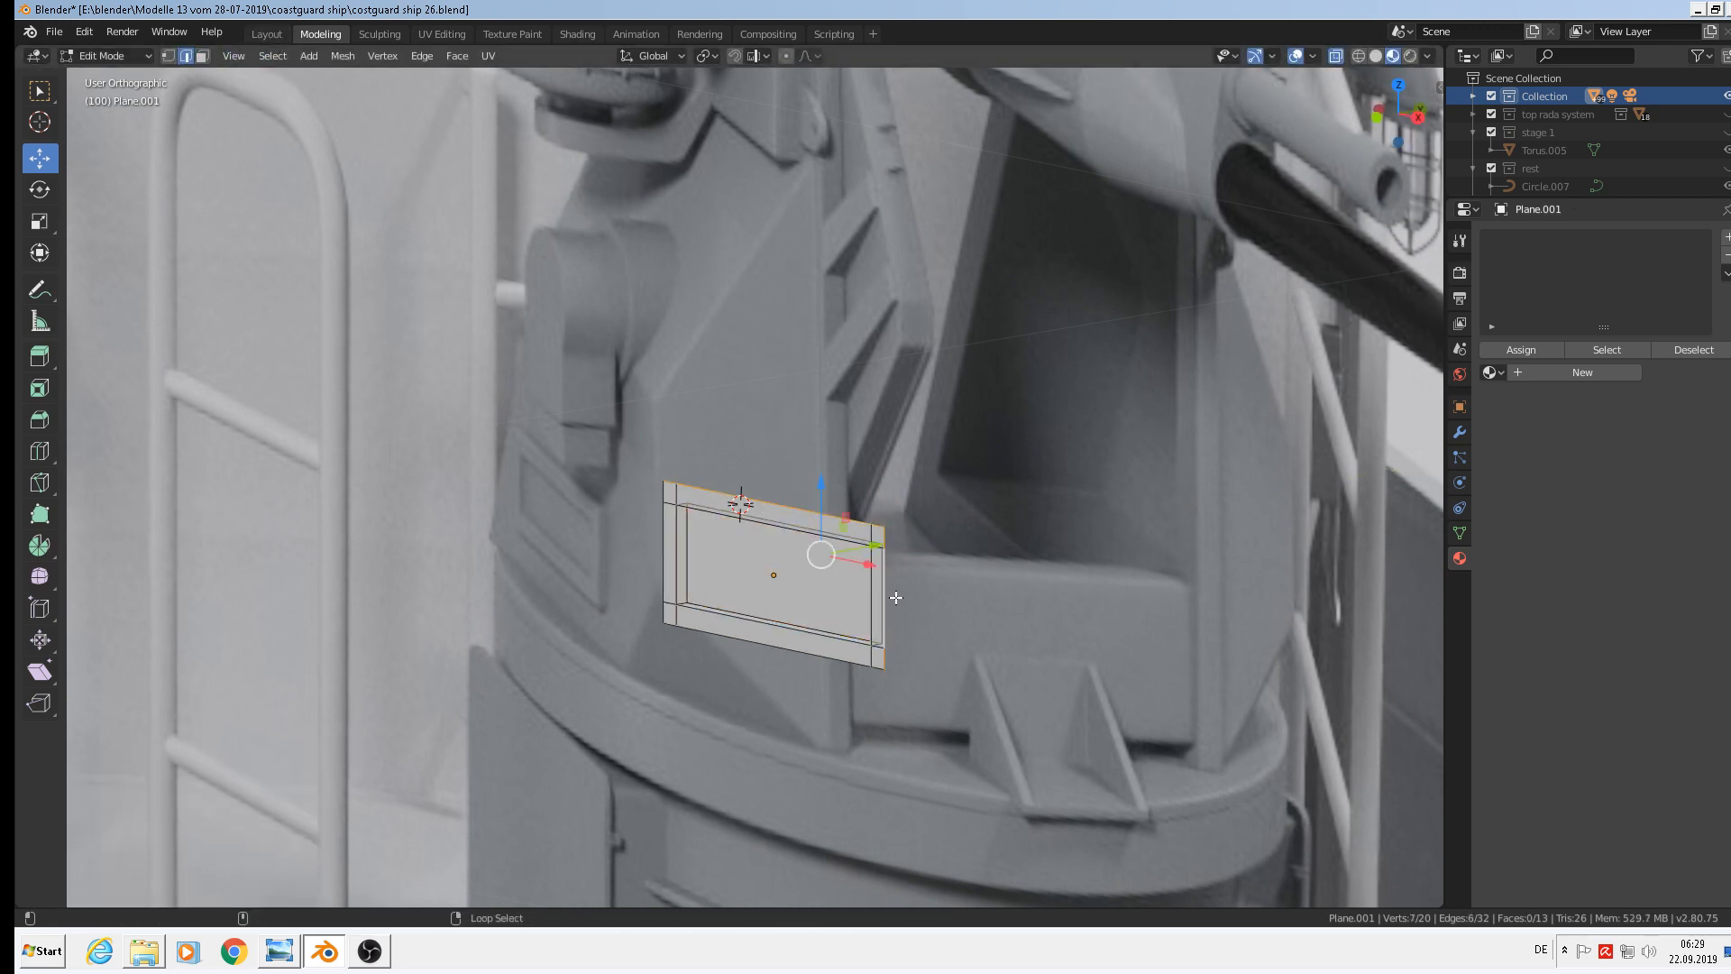
{"action": "right_click", "coordinate": [858, 668], "text": "alt+shift"}
{"action": "right_click", "coordinate": [635, 585], "text": "alt+shift"}
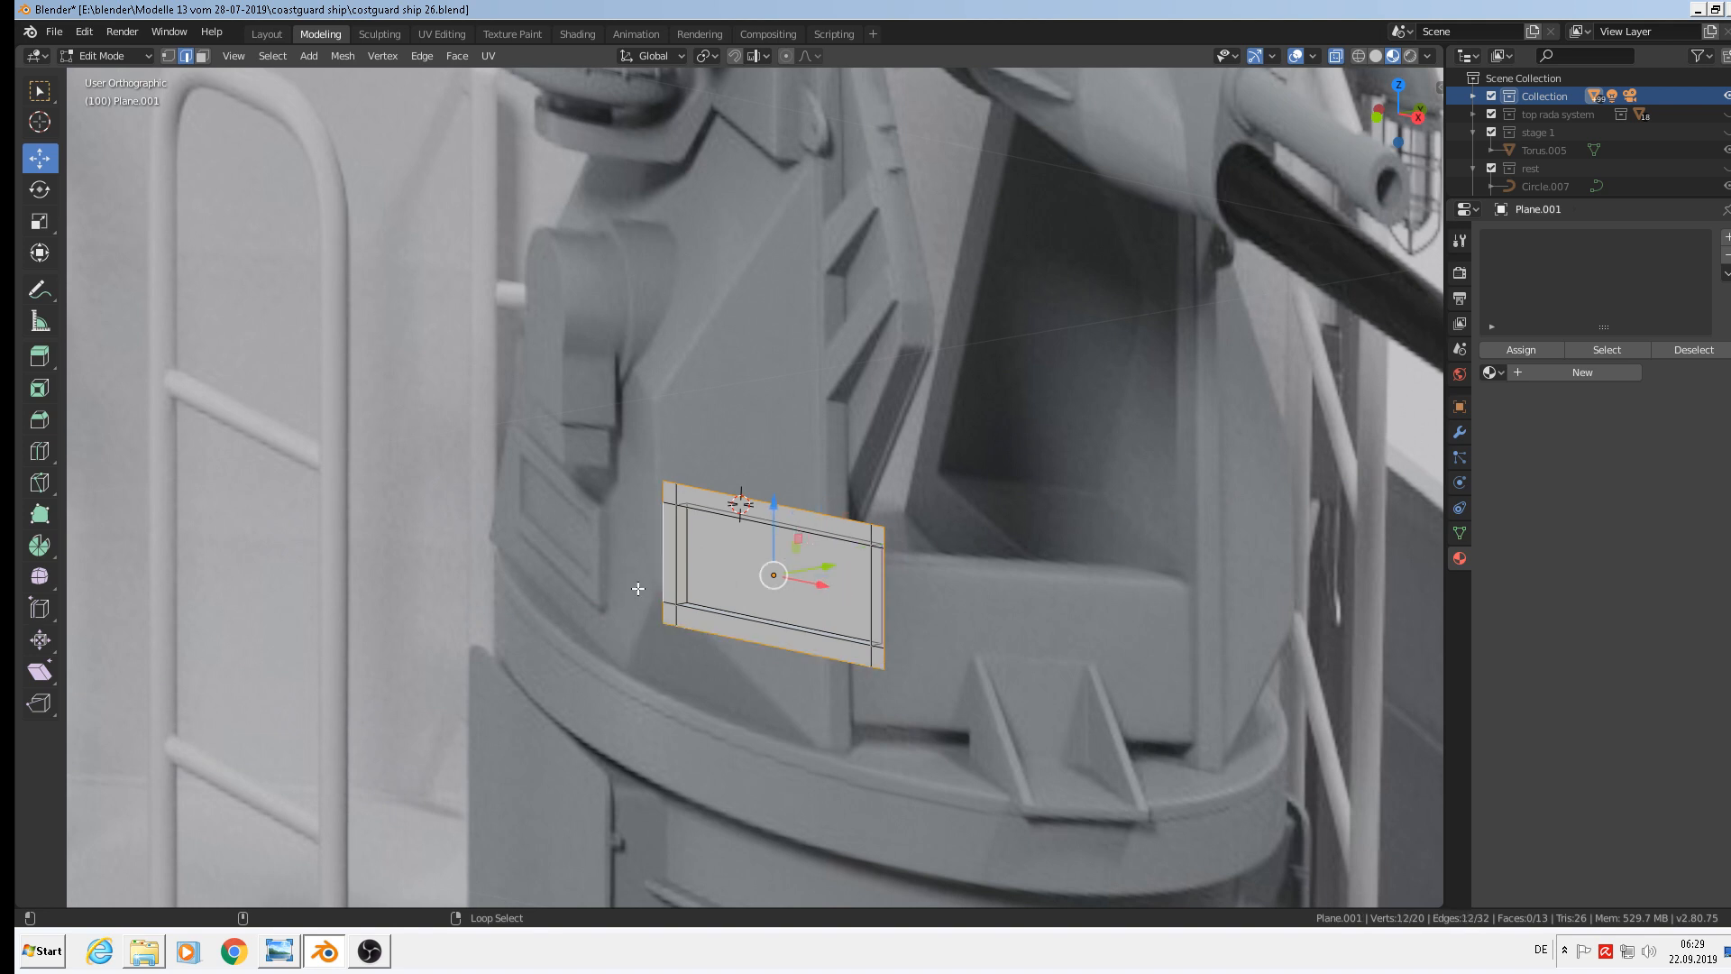
{"action": "key", "text": "e"}
{"action": "right_click", "coordinate": [784, 639]}
{"action": "left_click_drag", "start_coordinate": [845, 563], "coordinate": [853, 556]}
{"action": "key", "text": "Tab"}
{"action": "middle_click_drag", "start_coordinate": [877, 604], "coordinate": [778, 591]}
Turn off X-ray and bevel the panel's outer front rim edges and the four edges around its recess about 0.0236 m wide
{"action": "key", "text": "Tab"}
{"action": "key", "text": "a"}
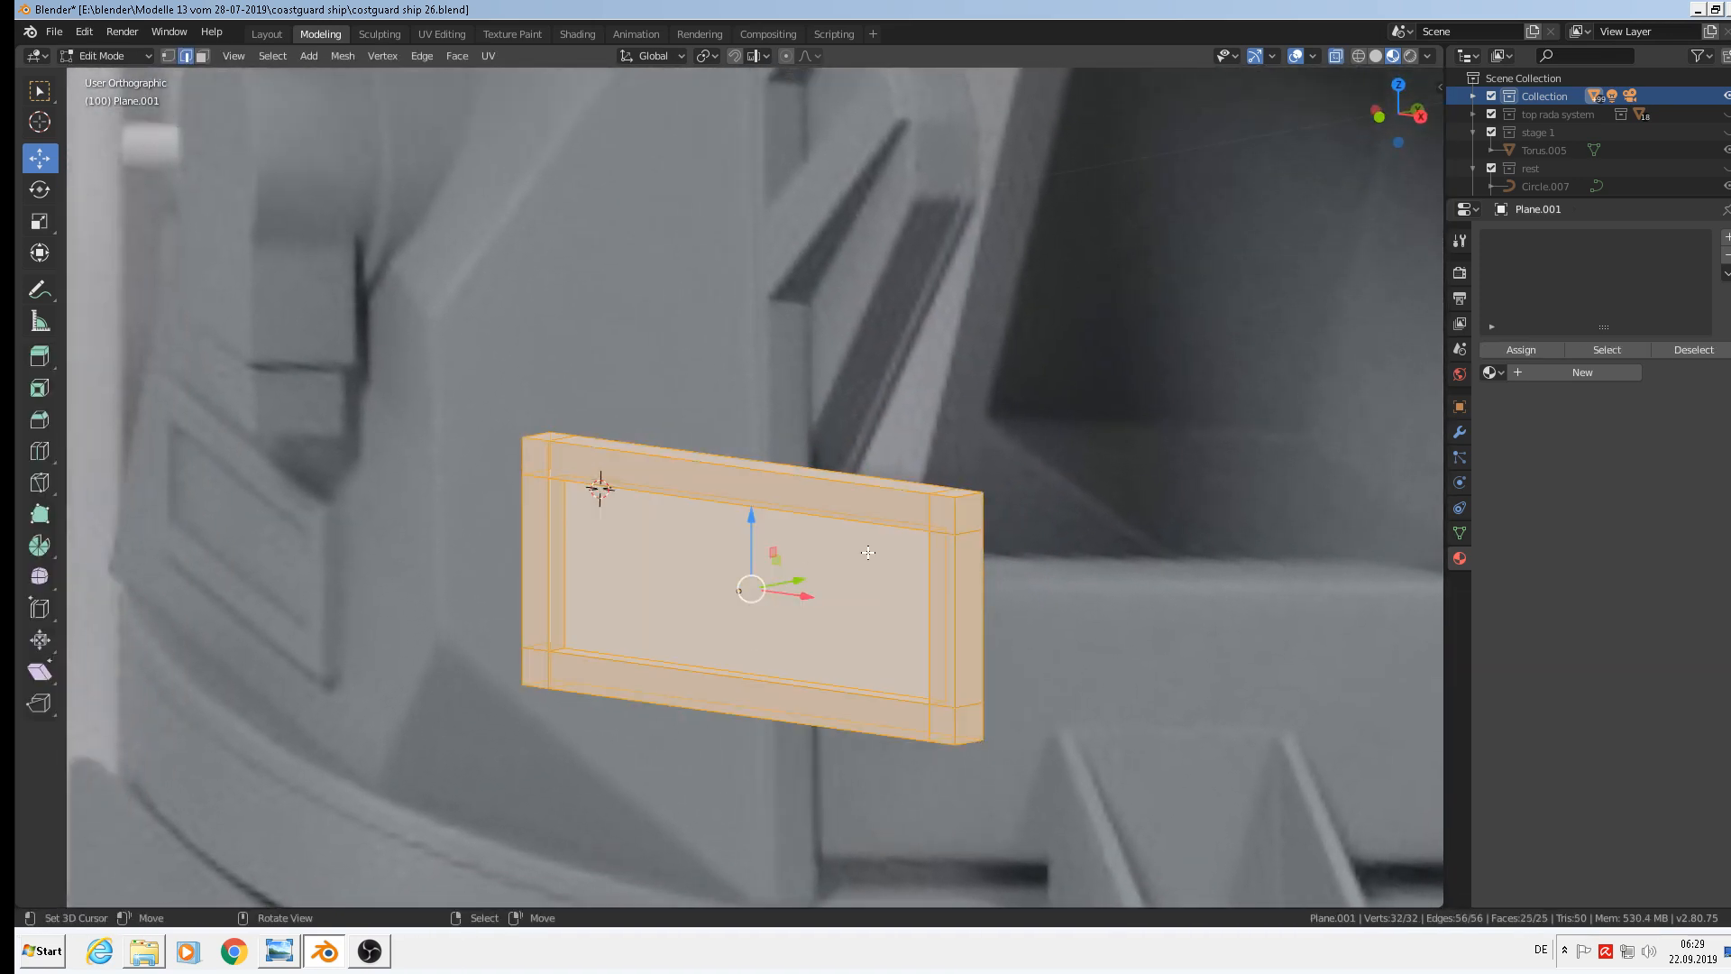
{"action": "middle_click_drag", "start_coordinate": [886, 541], "coordinate": [1006, 497]}
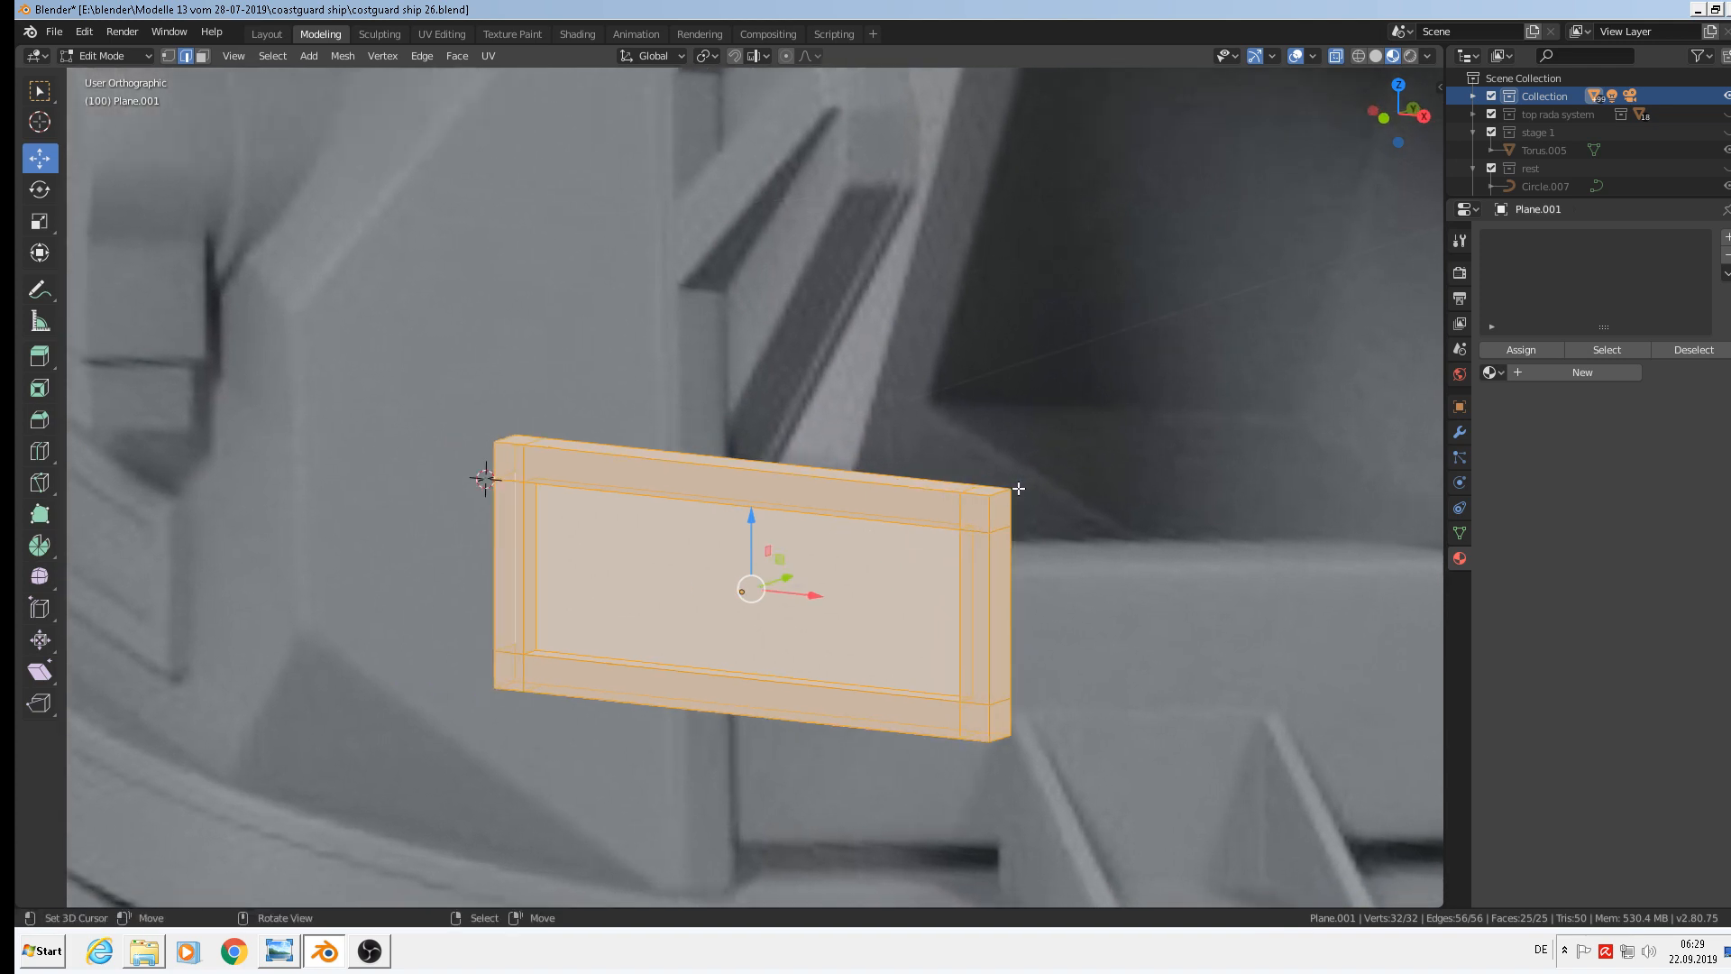
{"action": "left_click", "coordinate": [1001, 493]}
{"action": "left_click", "coordinate": [972, 498], "text": "shift"}
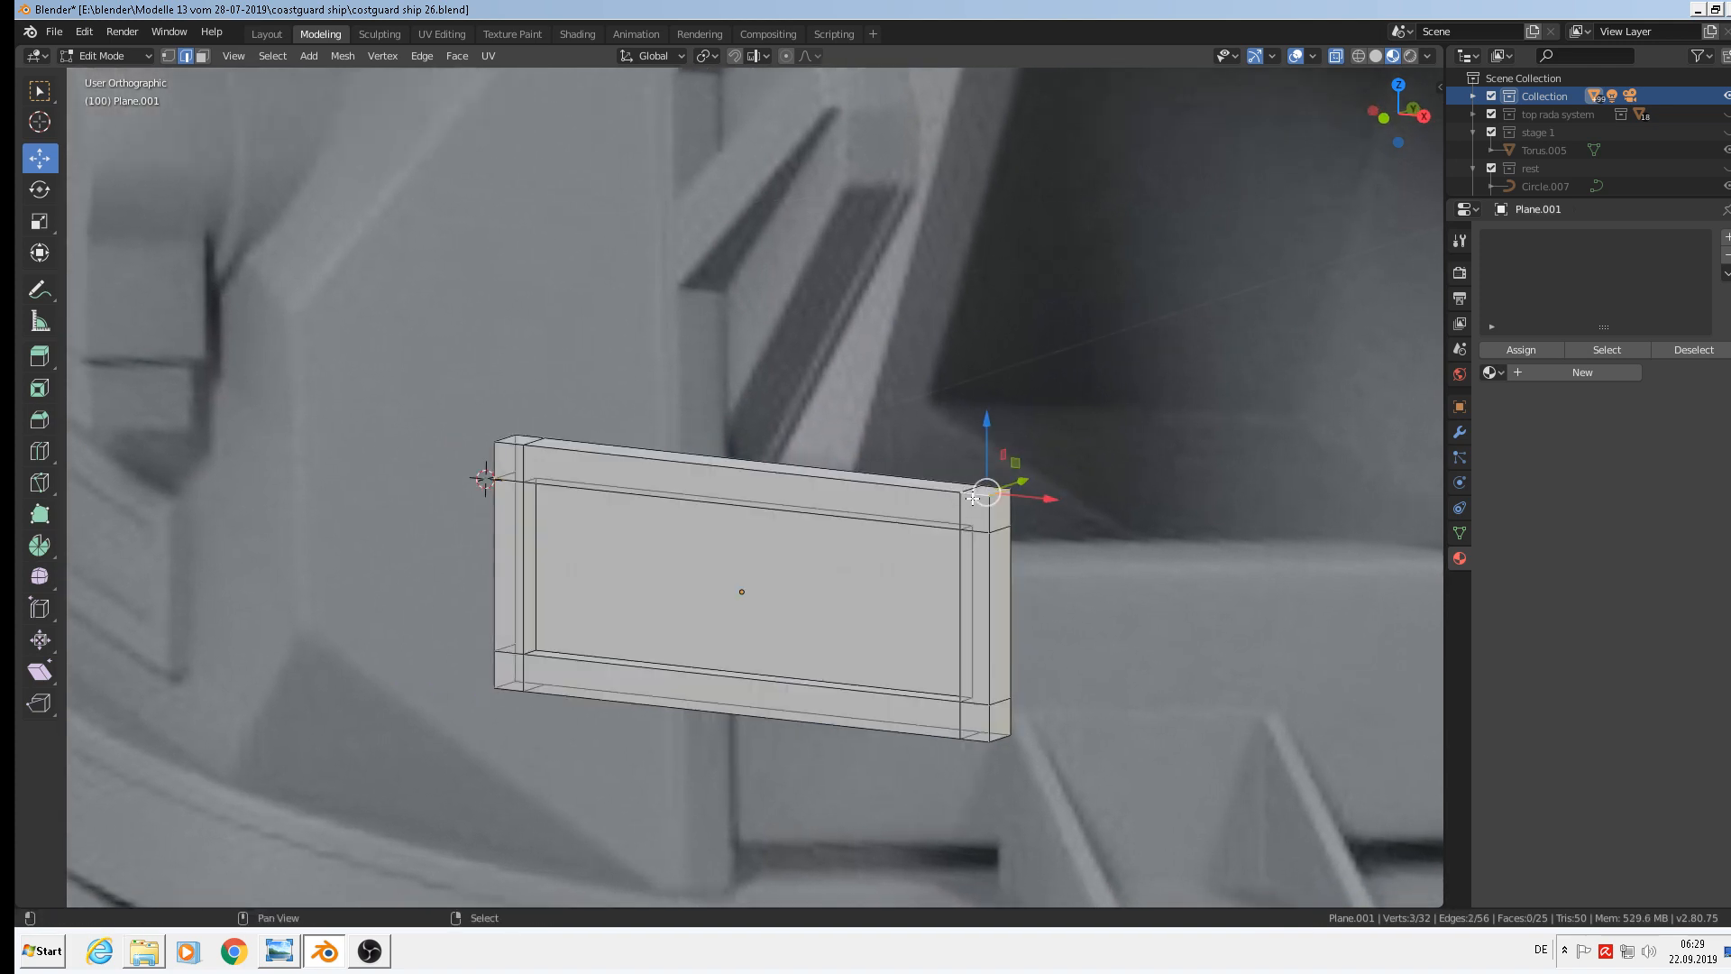
{"action": "left_click", "coordinate": [970, 492], "text": "shift"}
{"action": "left_click", "coordinate": [1336, 56]}
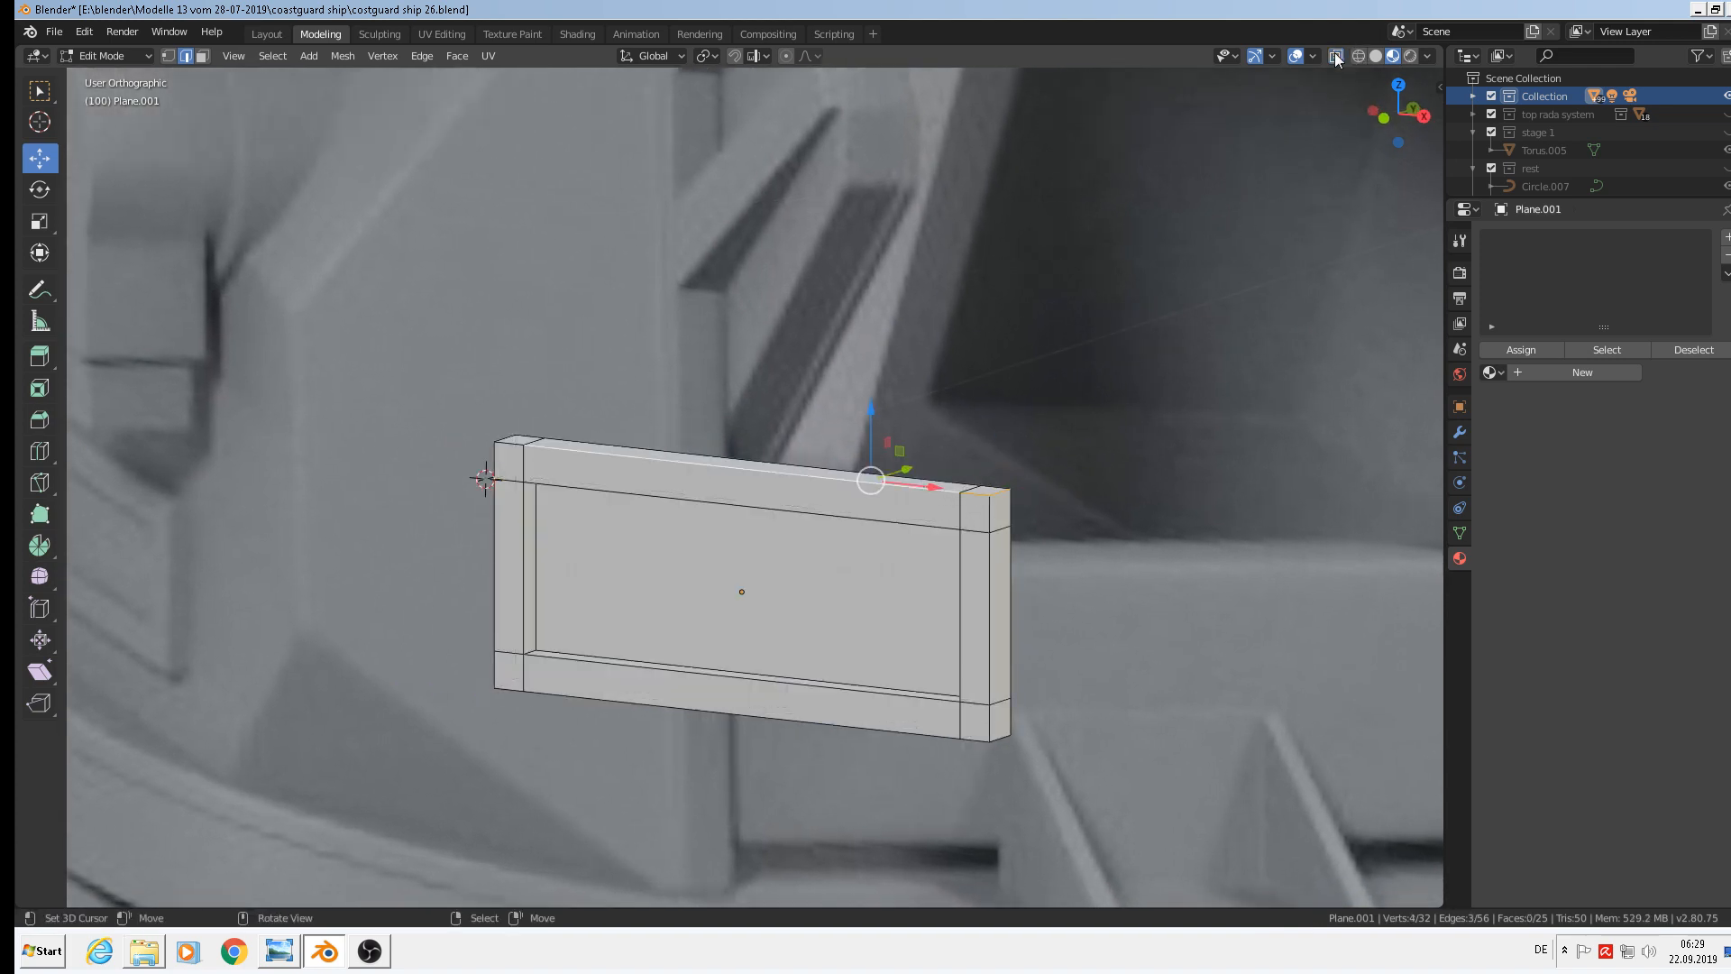
{"action": "left_click", "coordinate": [989, 514], "text": "shift"}
{"action": "left_click", "coordinate": [983, 608], "text": "shift"}
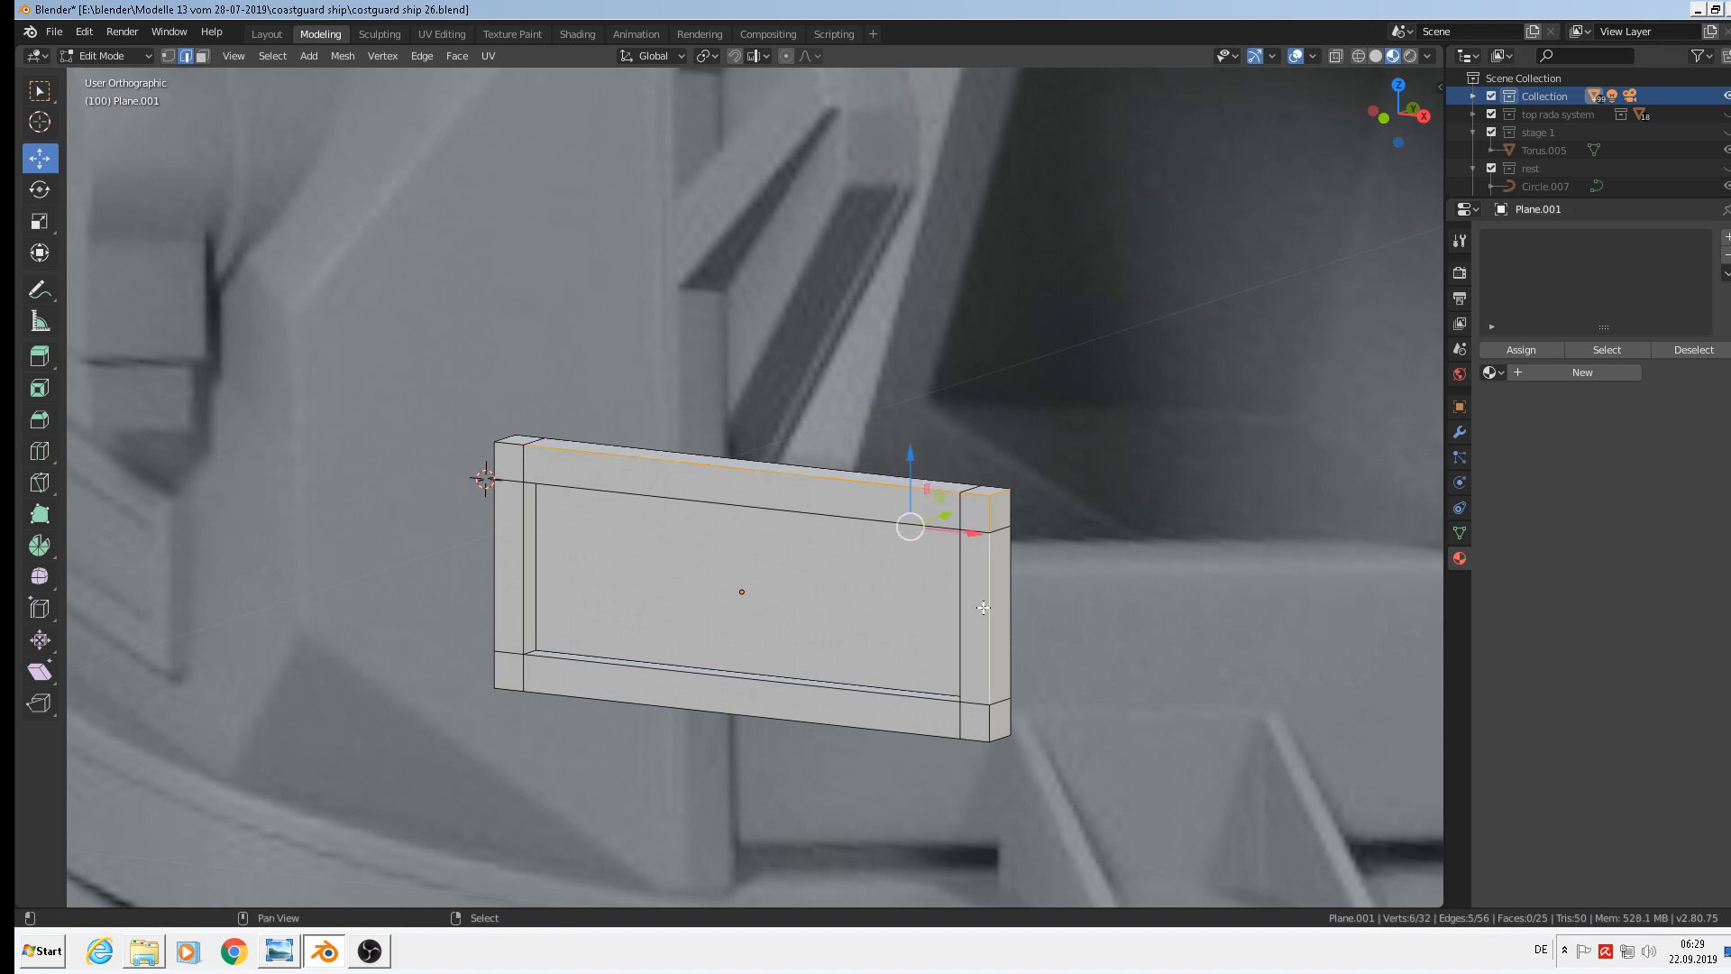
{"action": "left_click", "coordinate": [989, 722], "text": "shift"}
{"action": "left_click", "coordinate": [1000, 740], "text": "shift"}
{"action": "left_click", "coordinate": [974, 738], "text": "shift"}
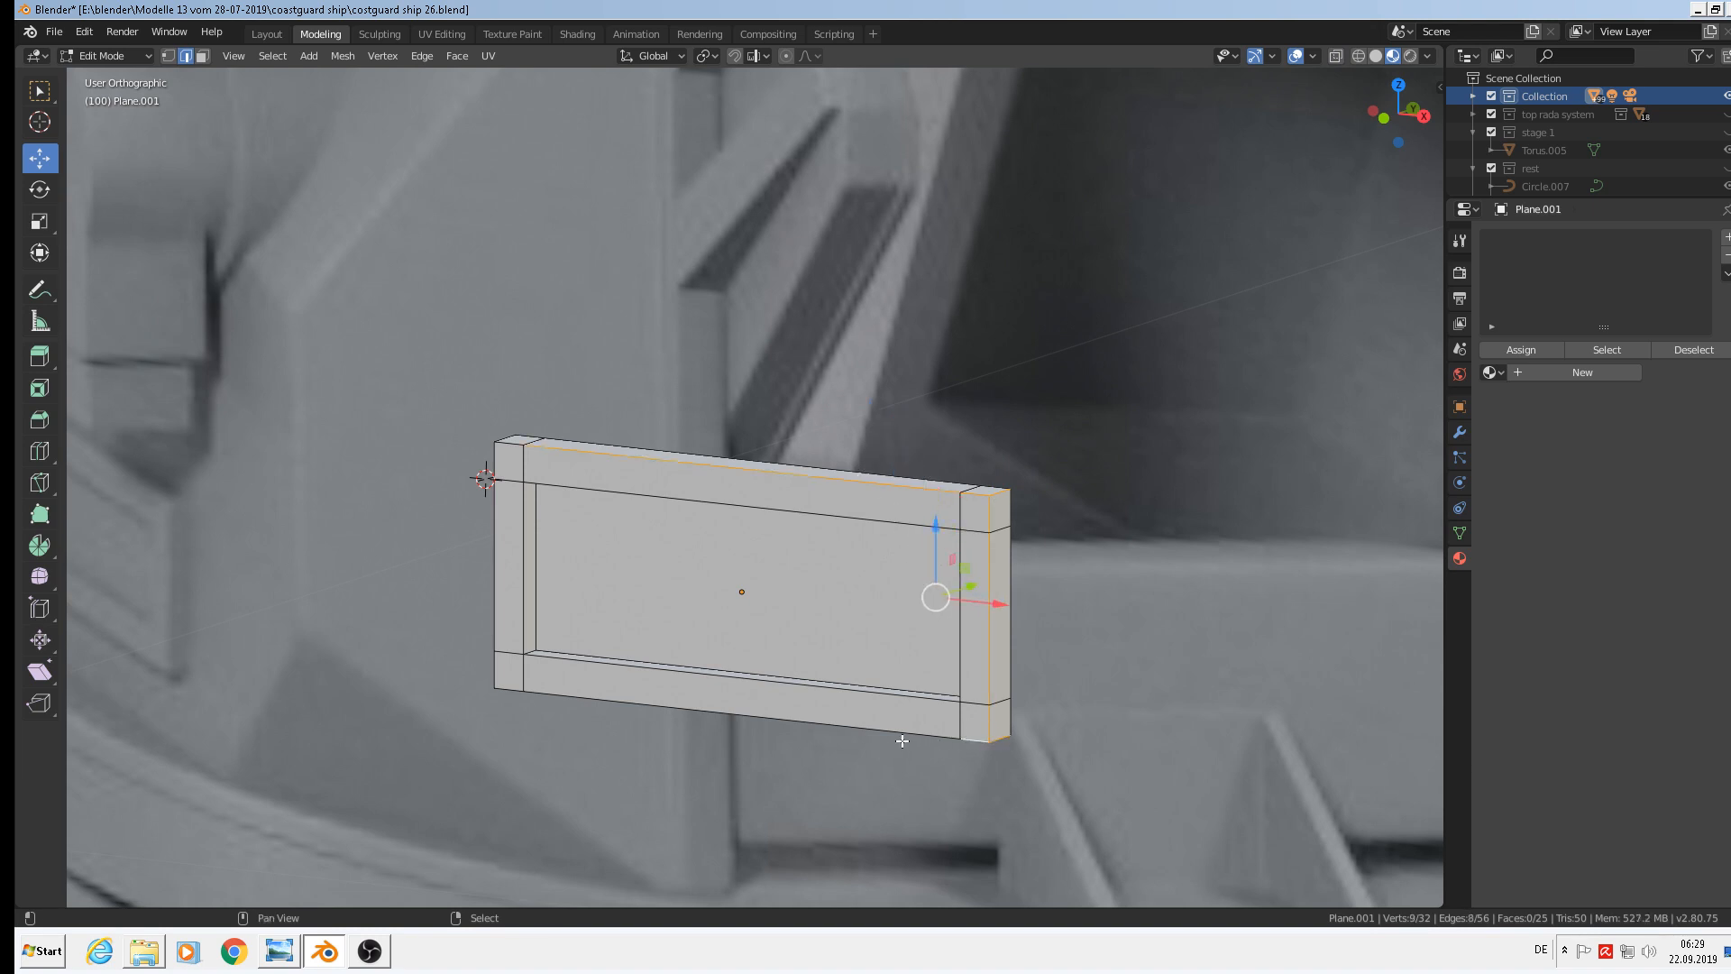
{"action": "left_click", "coordinate": [903, 730], "text": "shift"}
{"action": "left_click", "coordinate": [508, 691], "text": "shift"}
{"action": "left_click", "coordinate": [492, 676], "text": "shift"}
{"action": "left_click", "coordinate": [490, 572], "text": "shift"}
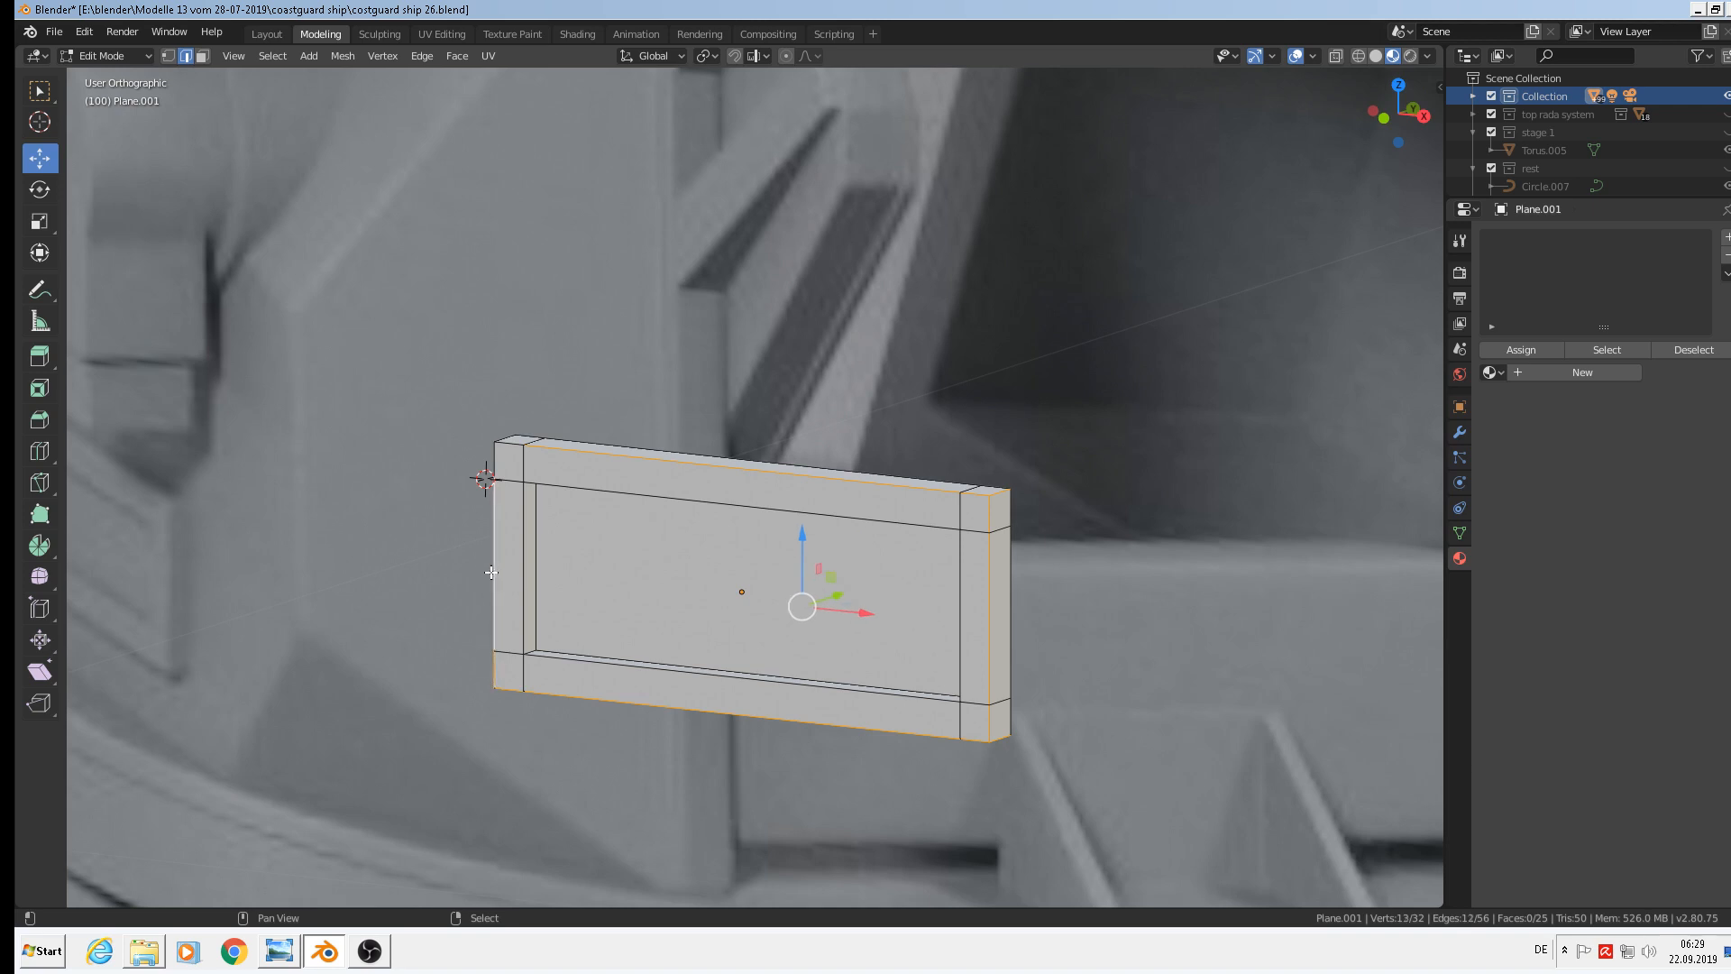
{"action": "left_click", "coordinate": [493, 456], "text": "shift"}
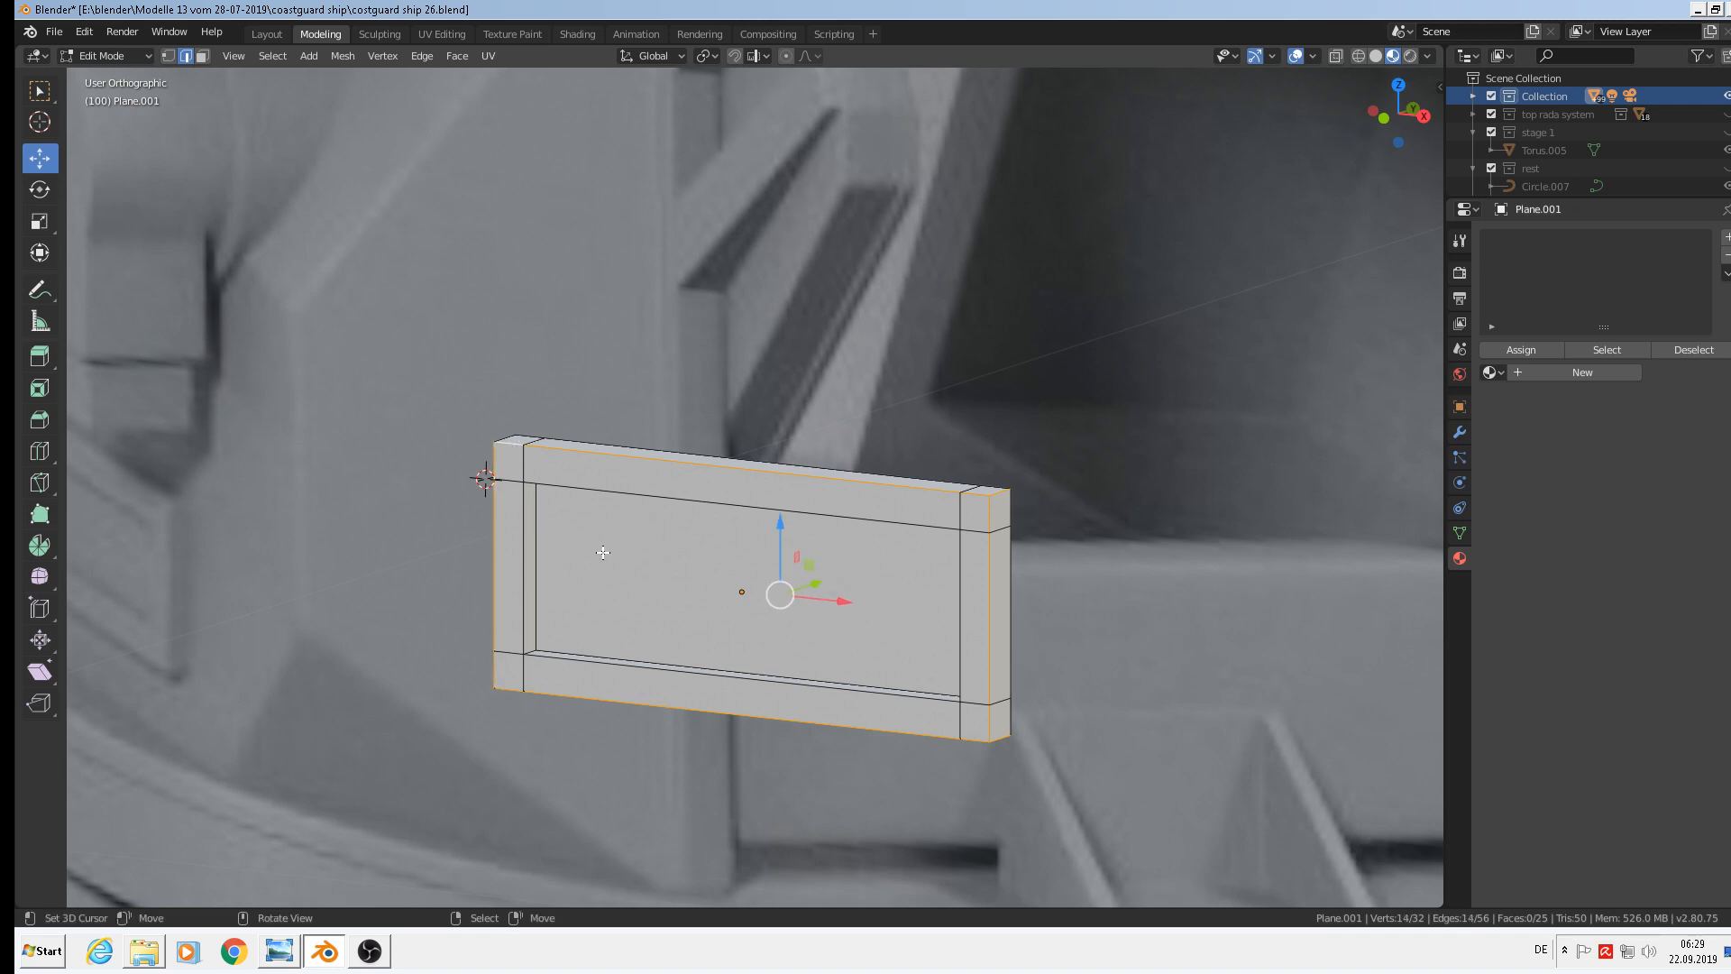
{"action": "middle_click_drag", "start_coordinate": [599, 551], "coordinate": [596, 475]}
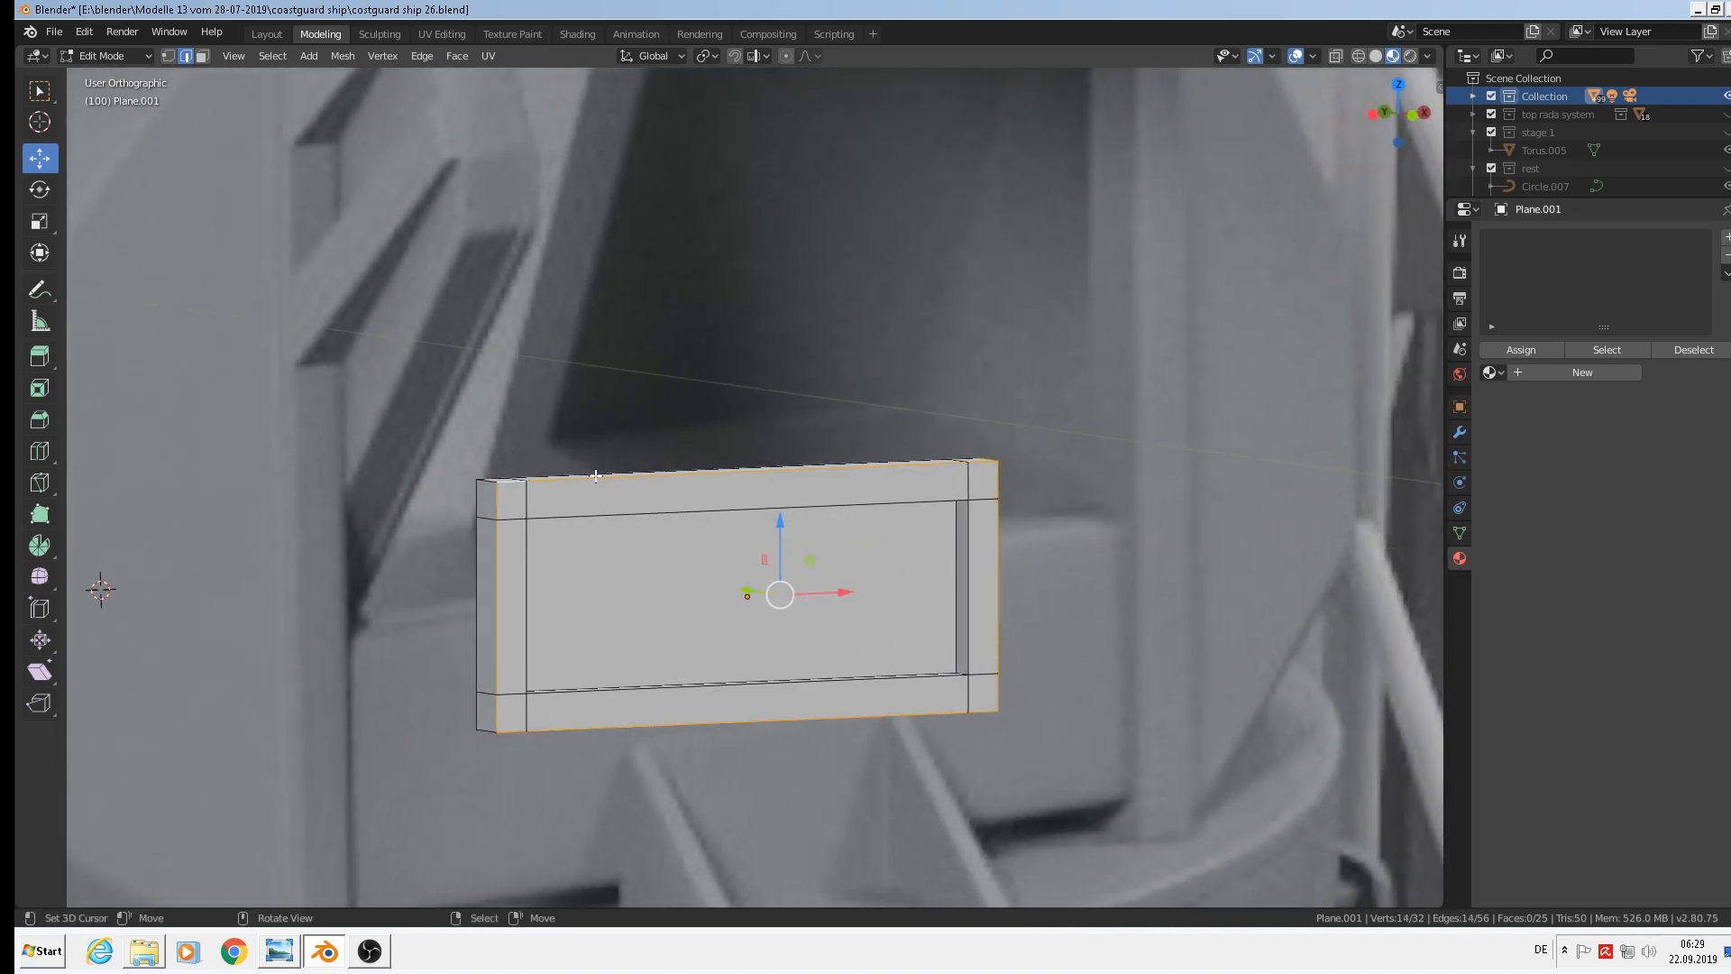
{"action": "left_click", "coordinate": [491, 482], "text": "shift"}
{"action": "left_click", "coordinate": [487, 731], "text": "shift"}
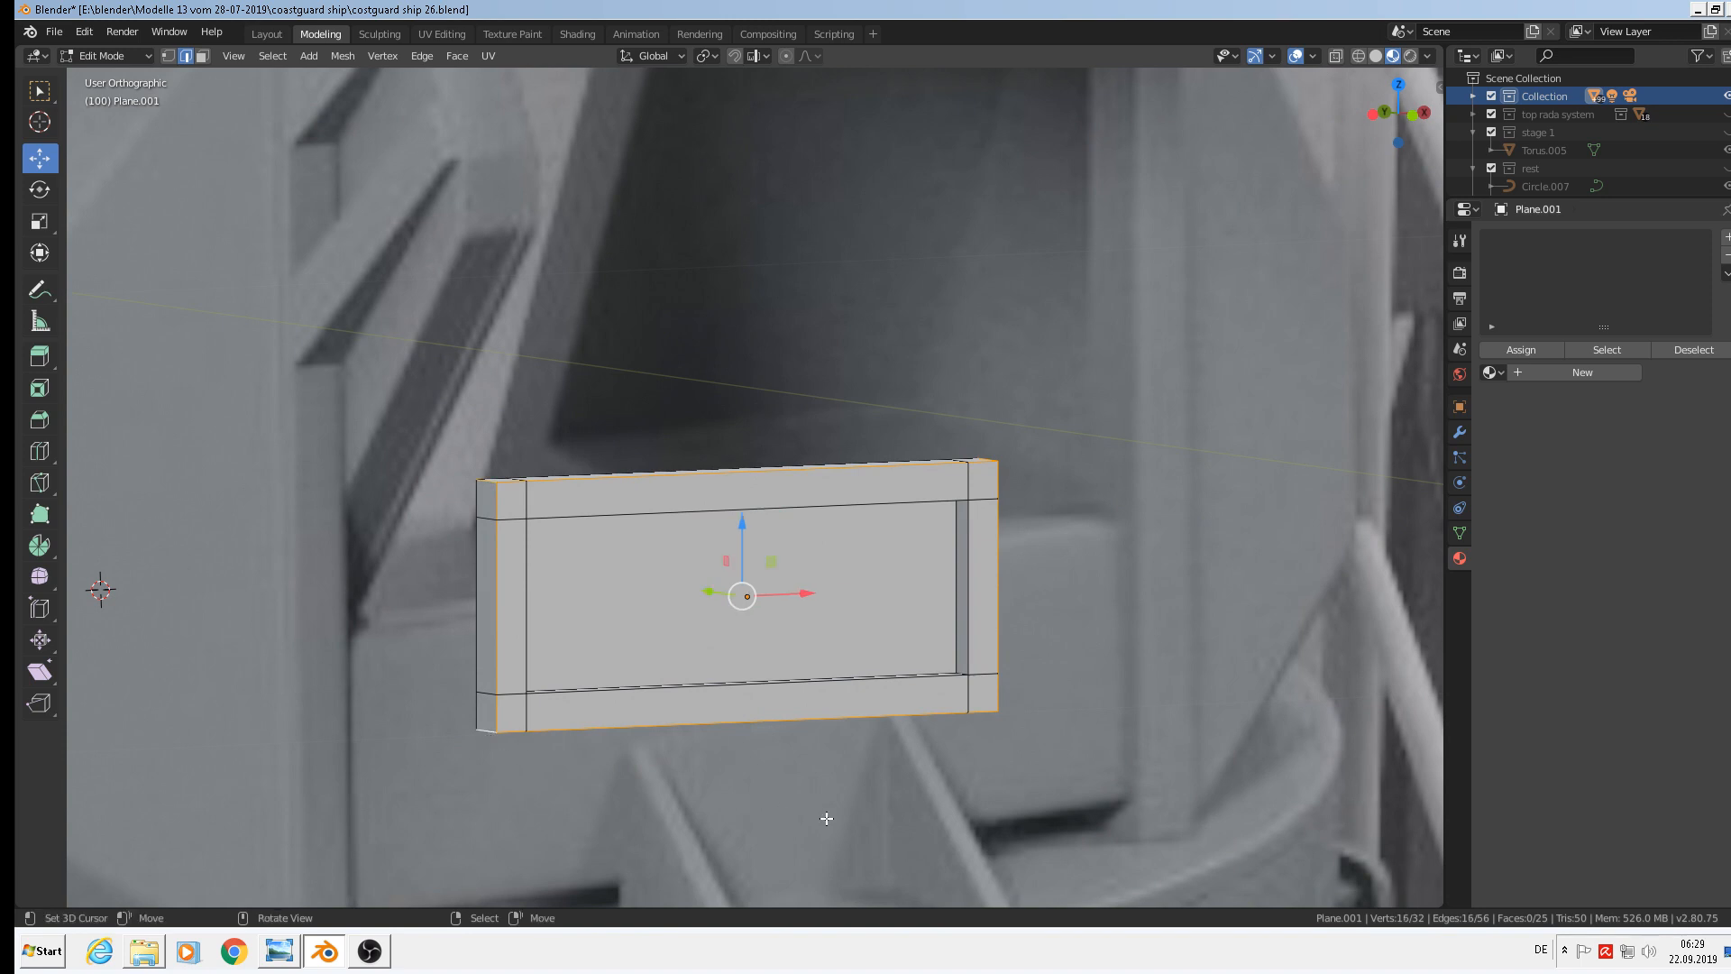
{"action": "middle_click_drag", "start_coordinate": [828, 760], "coordinate": [649, 541]}
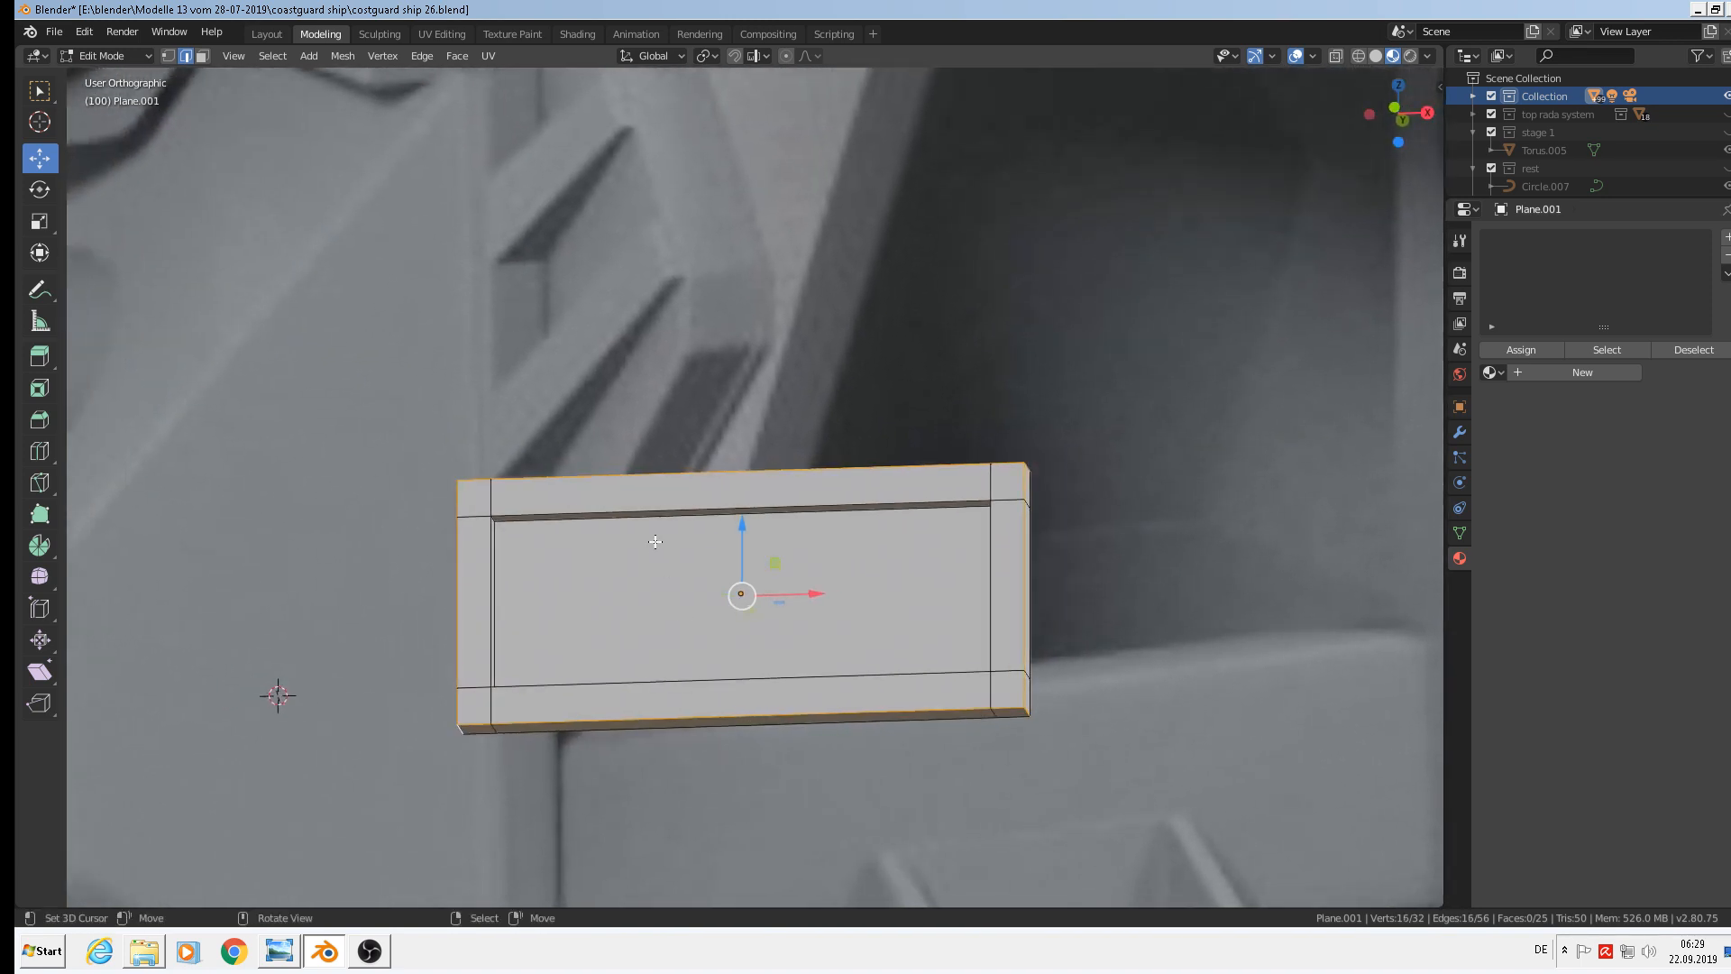
{"action": "left_click", "coordinate": [623, 497], "text": "shift"}
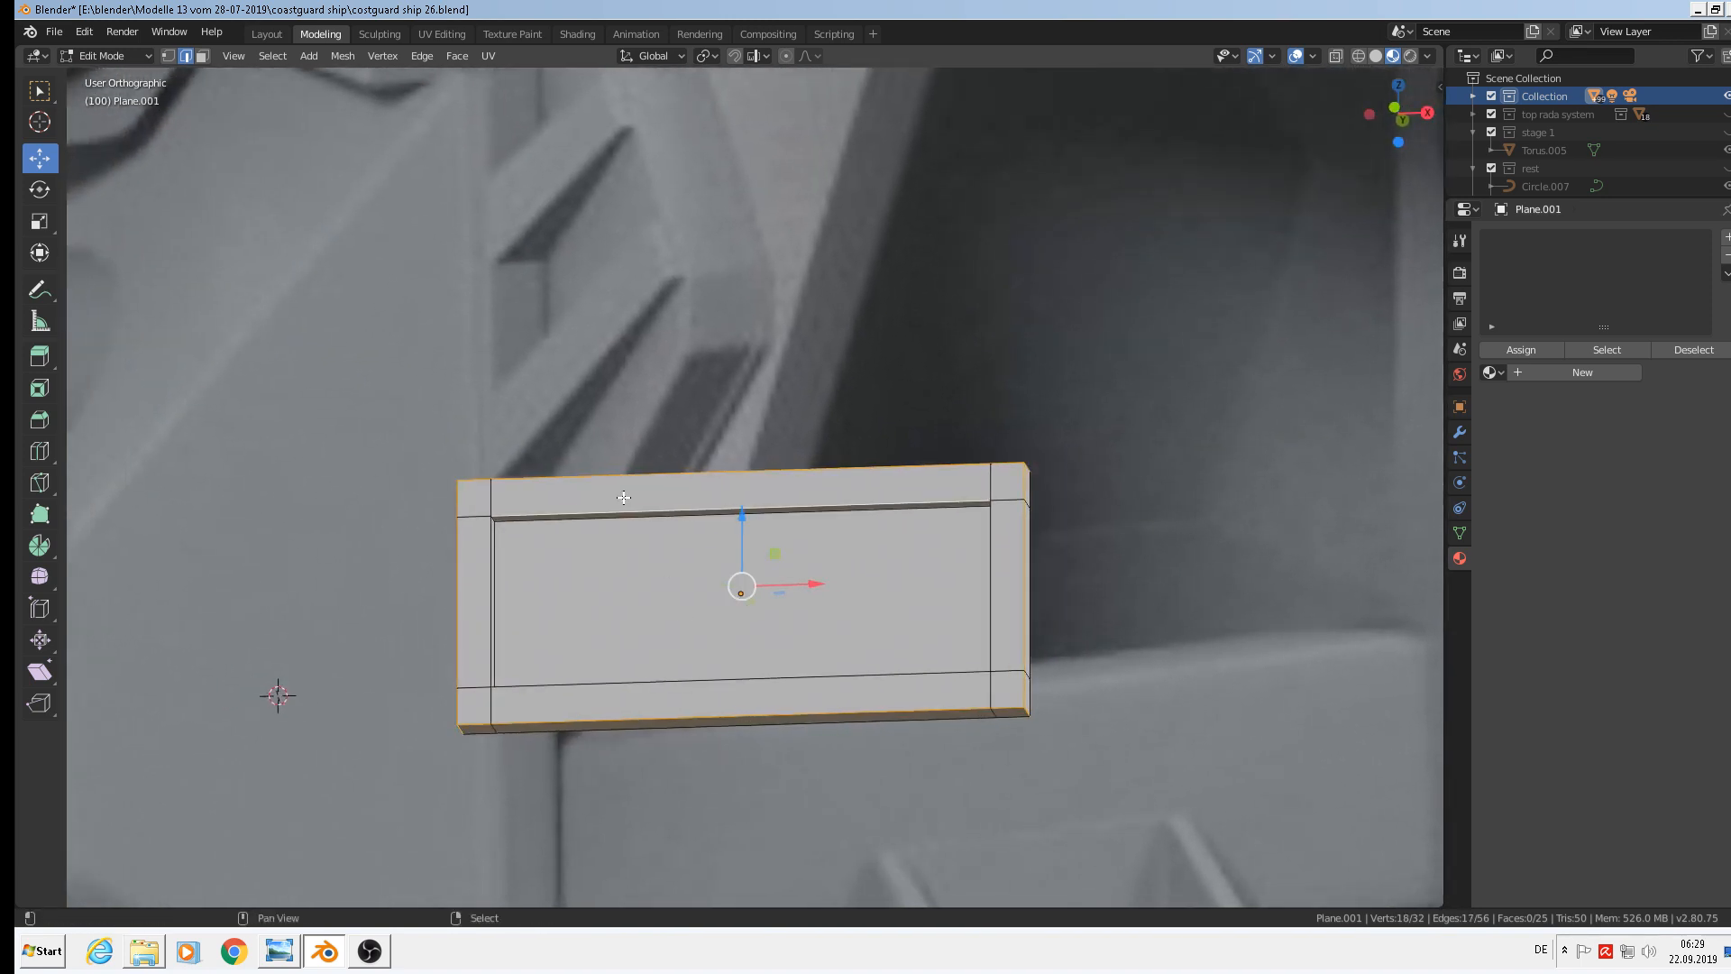
{"action": "left_click", "coordinate": [552, 688], "text": "shift"}
{"action": "left_click", "coordinate": [987, 587], "text": "shift"}
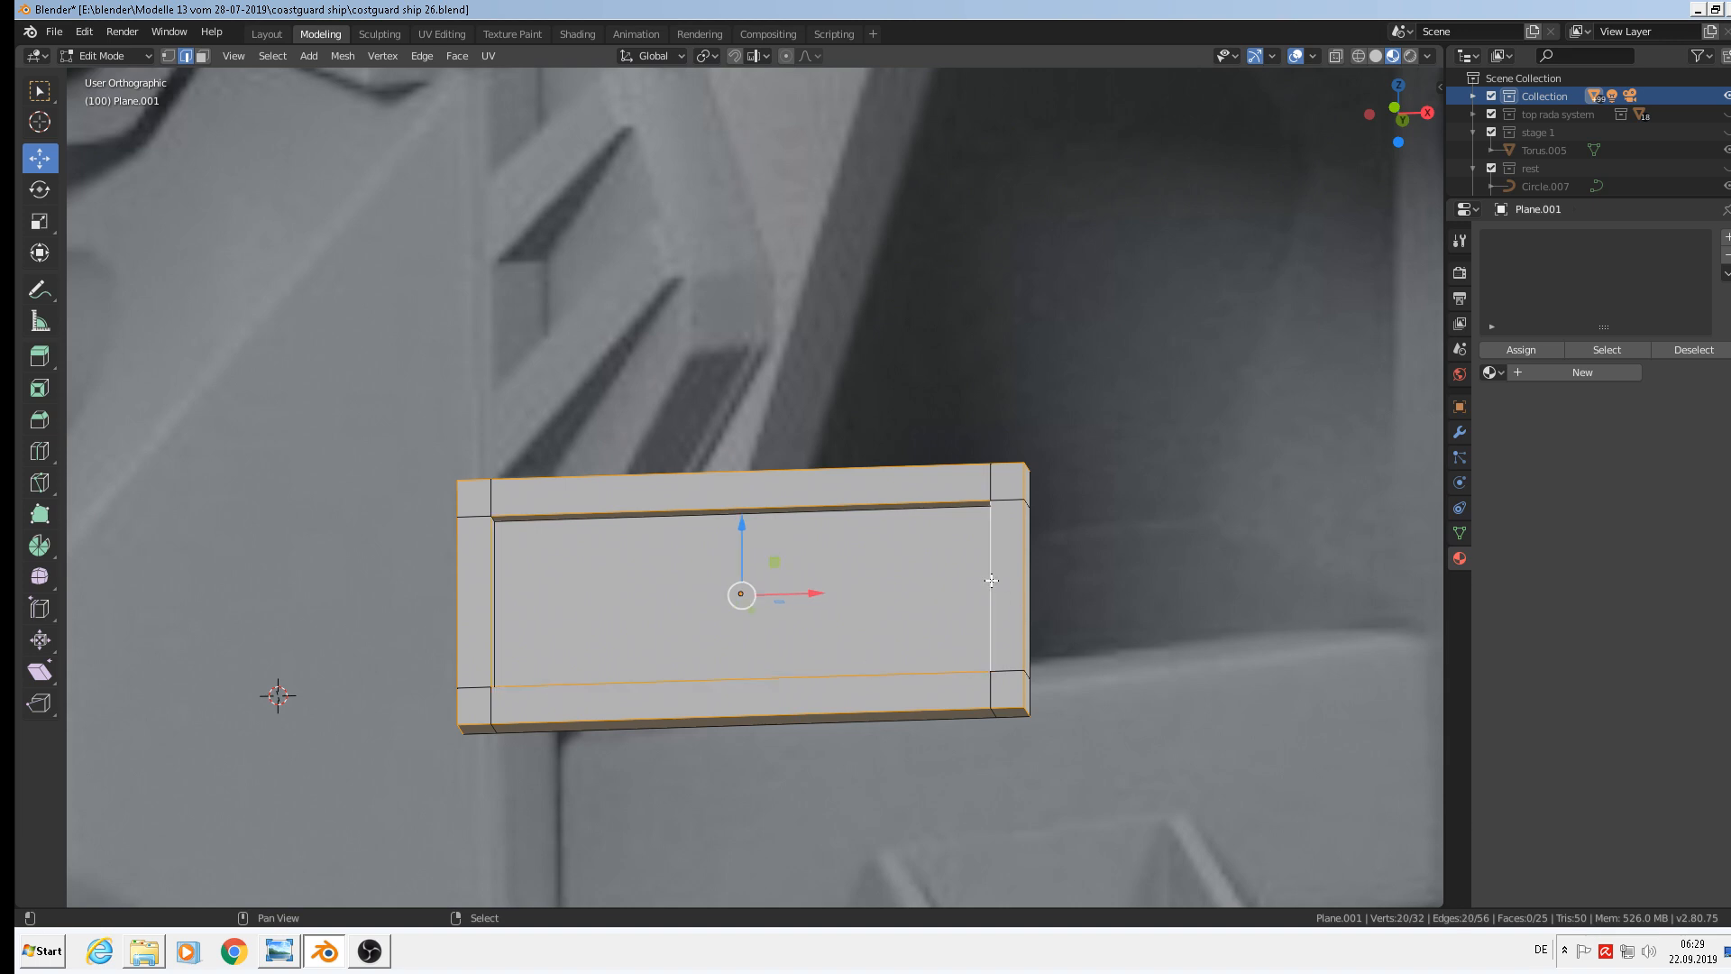
{"action": "middle_click_drag", "start_coordinate": [988, 587], "coordinate": [910, 711]}
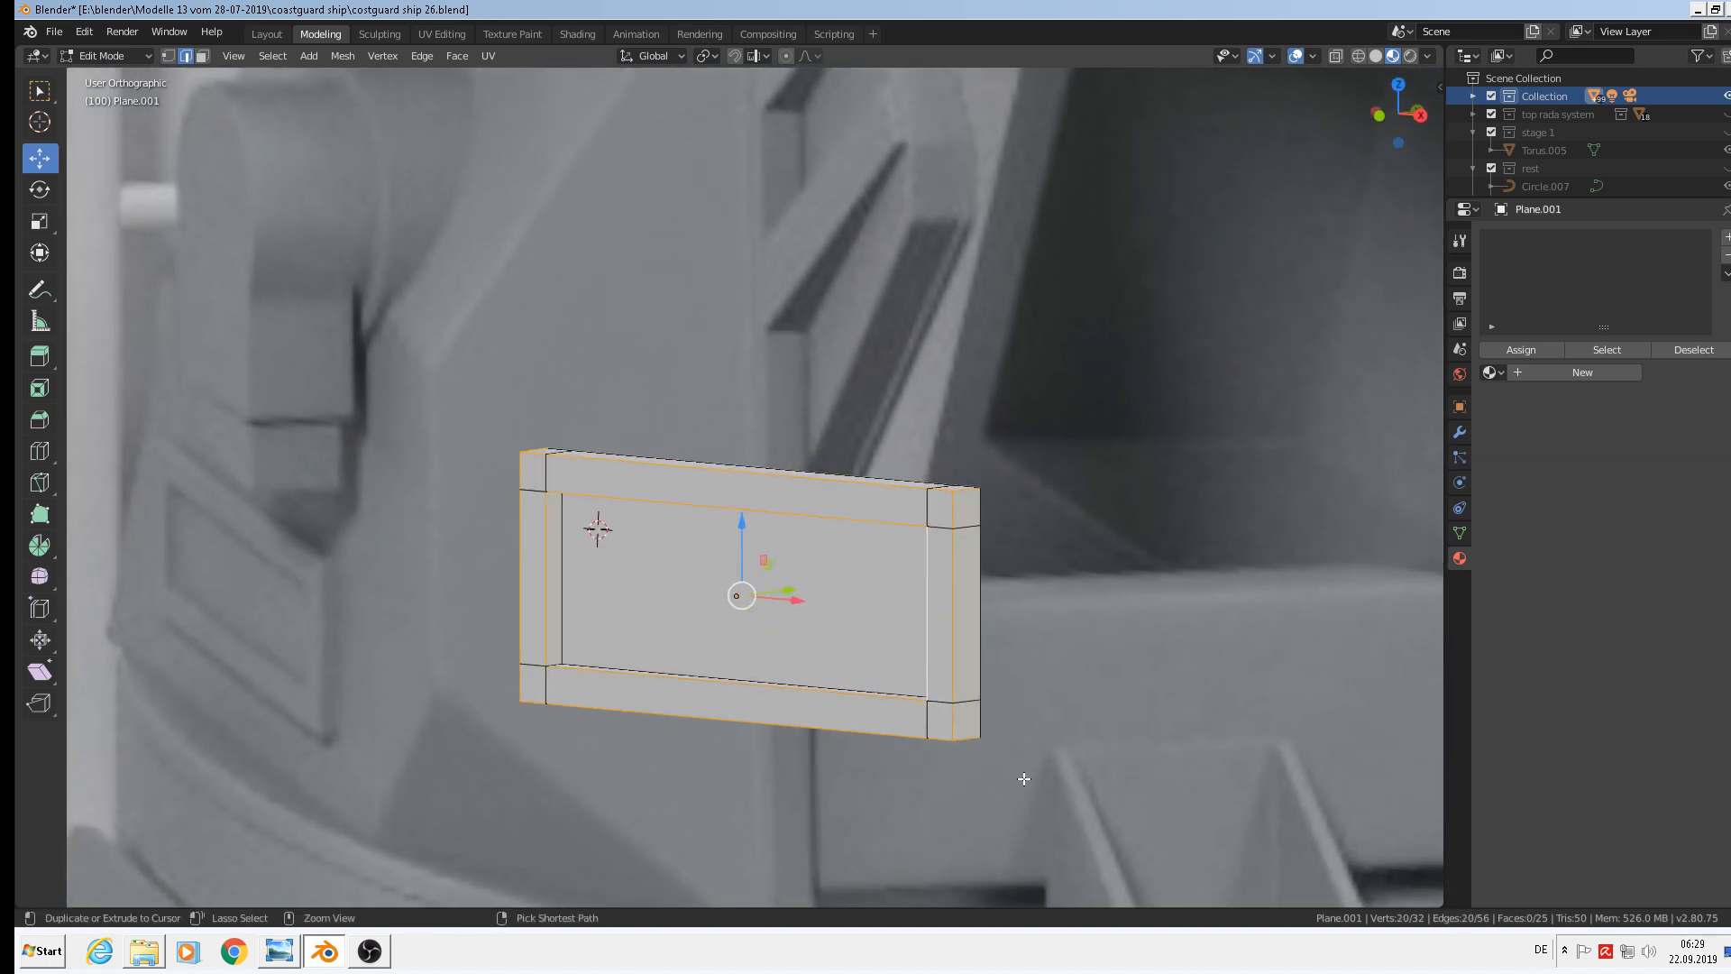
{"action": "key", "text": "ctrl+b"}
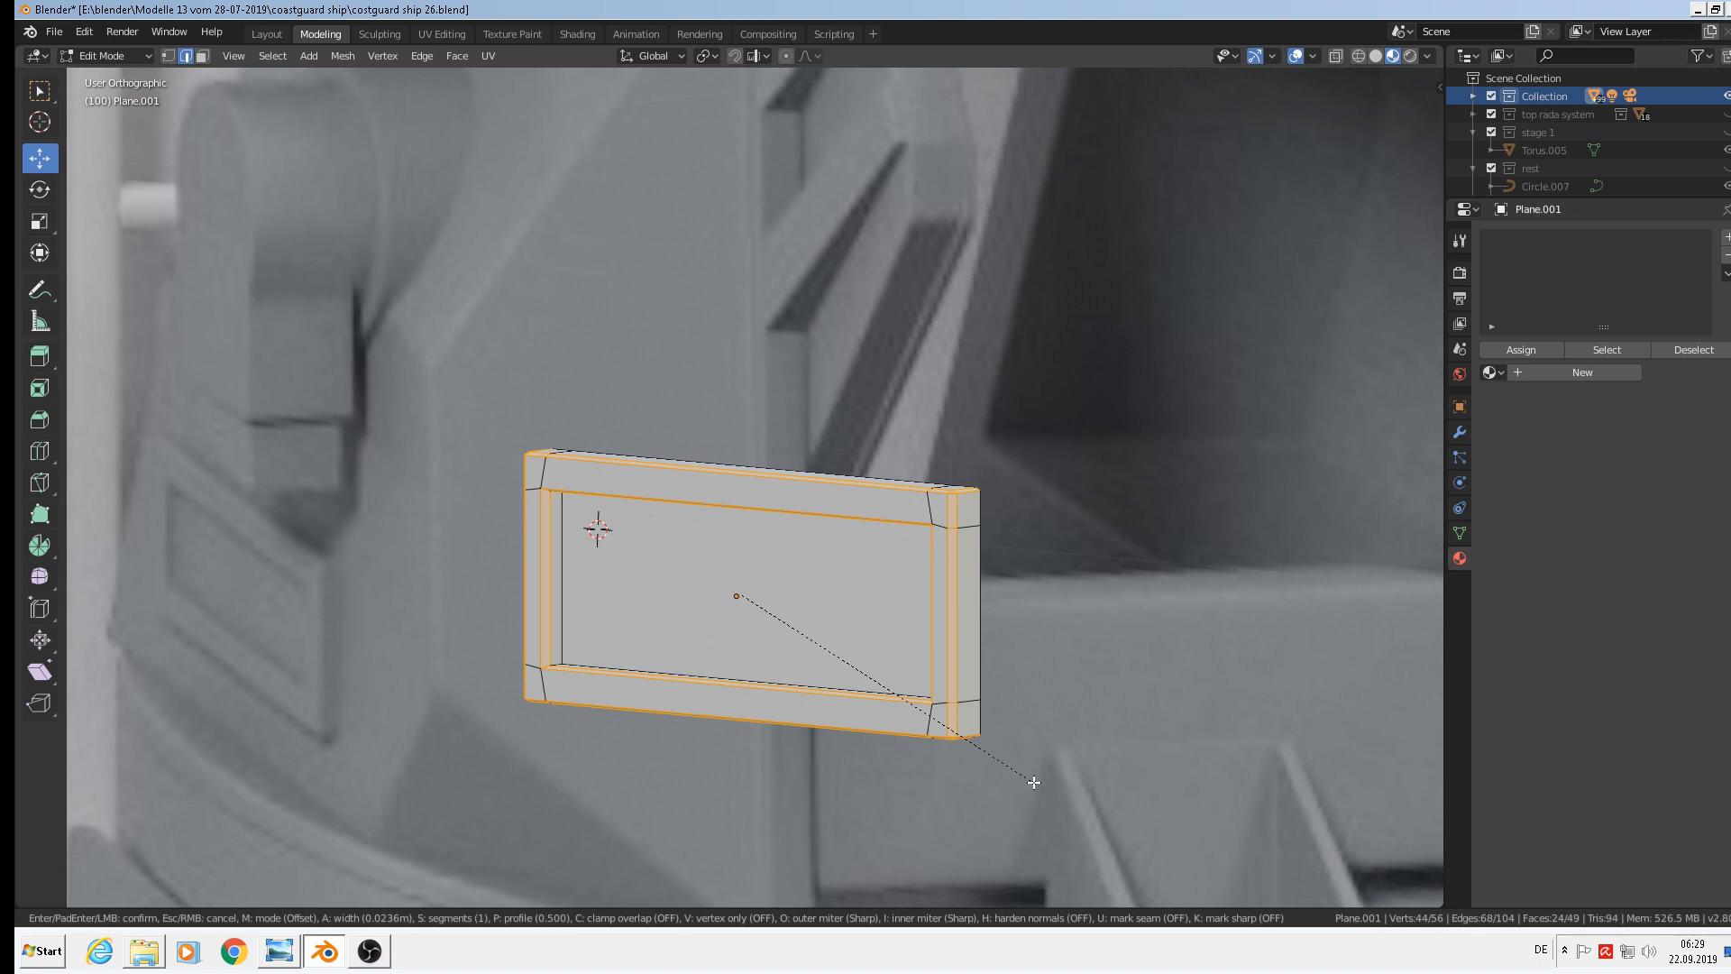
{"action": "left_click", "coordinate": [1033, 781]}
{"action": "key", "text": "Tab"}
Assign the existing light gray metal material to the framed panel
{"action": "scroll", "coordinate": [1033, 782], "scroll_direction": "down", "scroll_amount": 2}
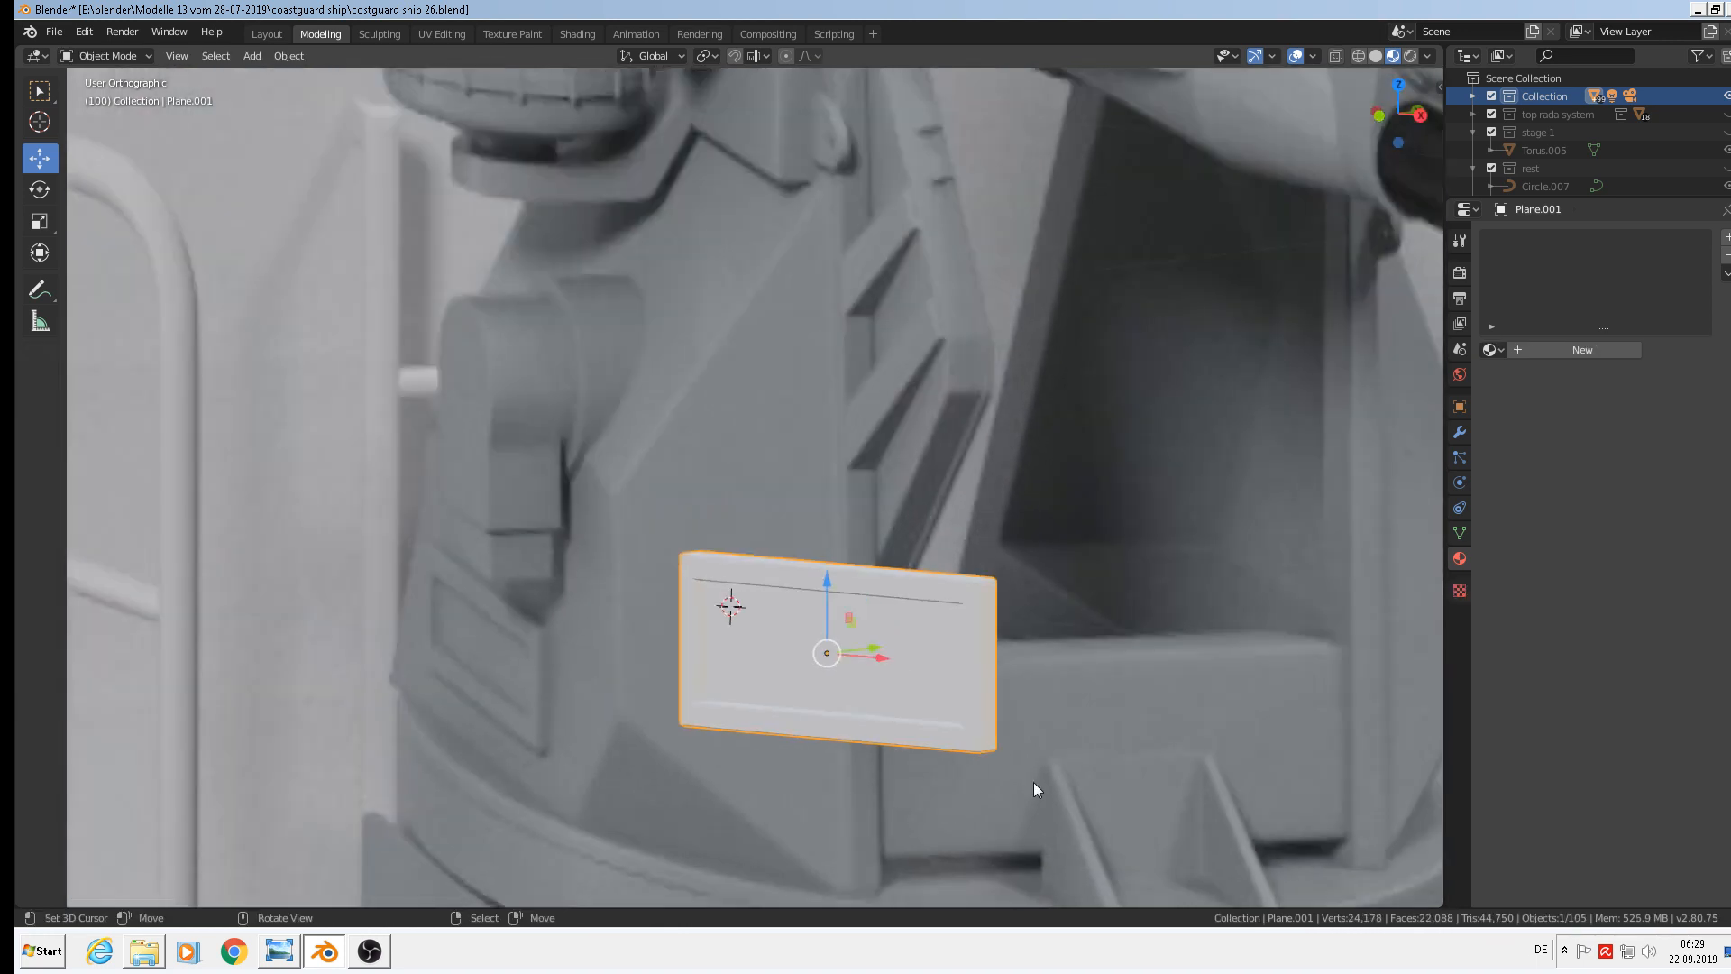
{"action": "key", "text": "KP_1"}
{"action": "scroll", "coordinate": [1073, 741], "scroll_direction": "down", "scroll_amount": 6}
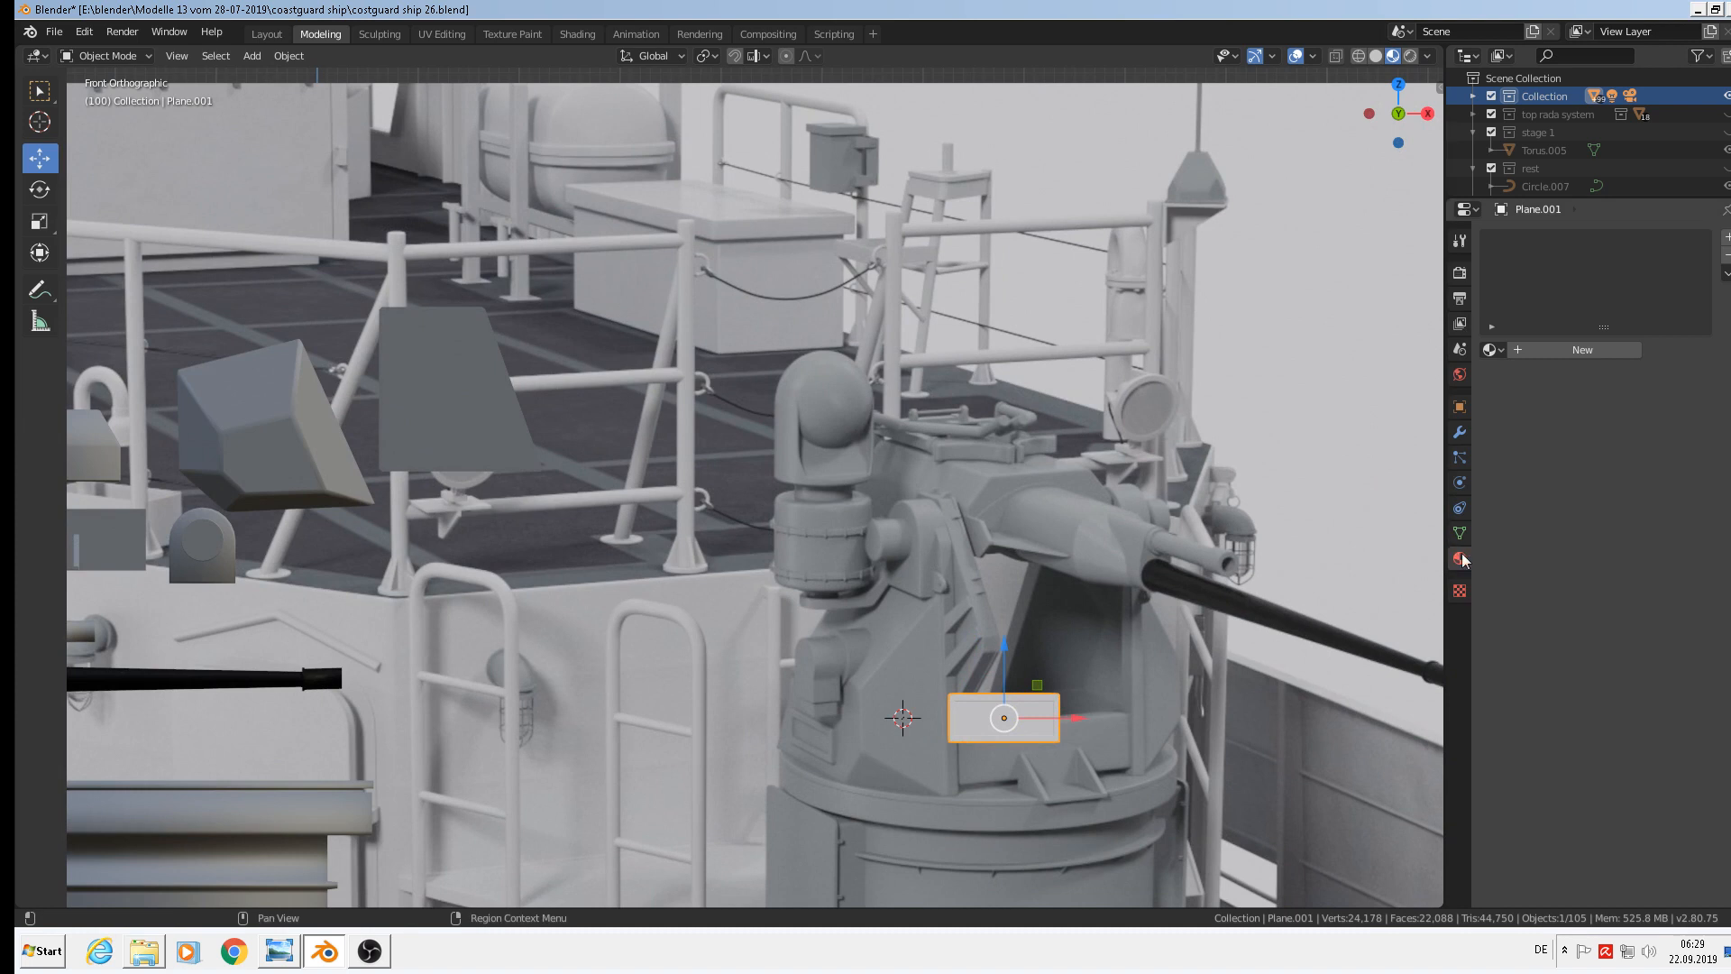
{"action": "left_click", "coordinate": [1489, 350]}
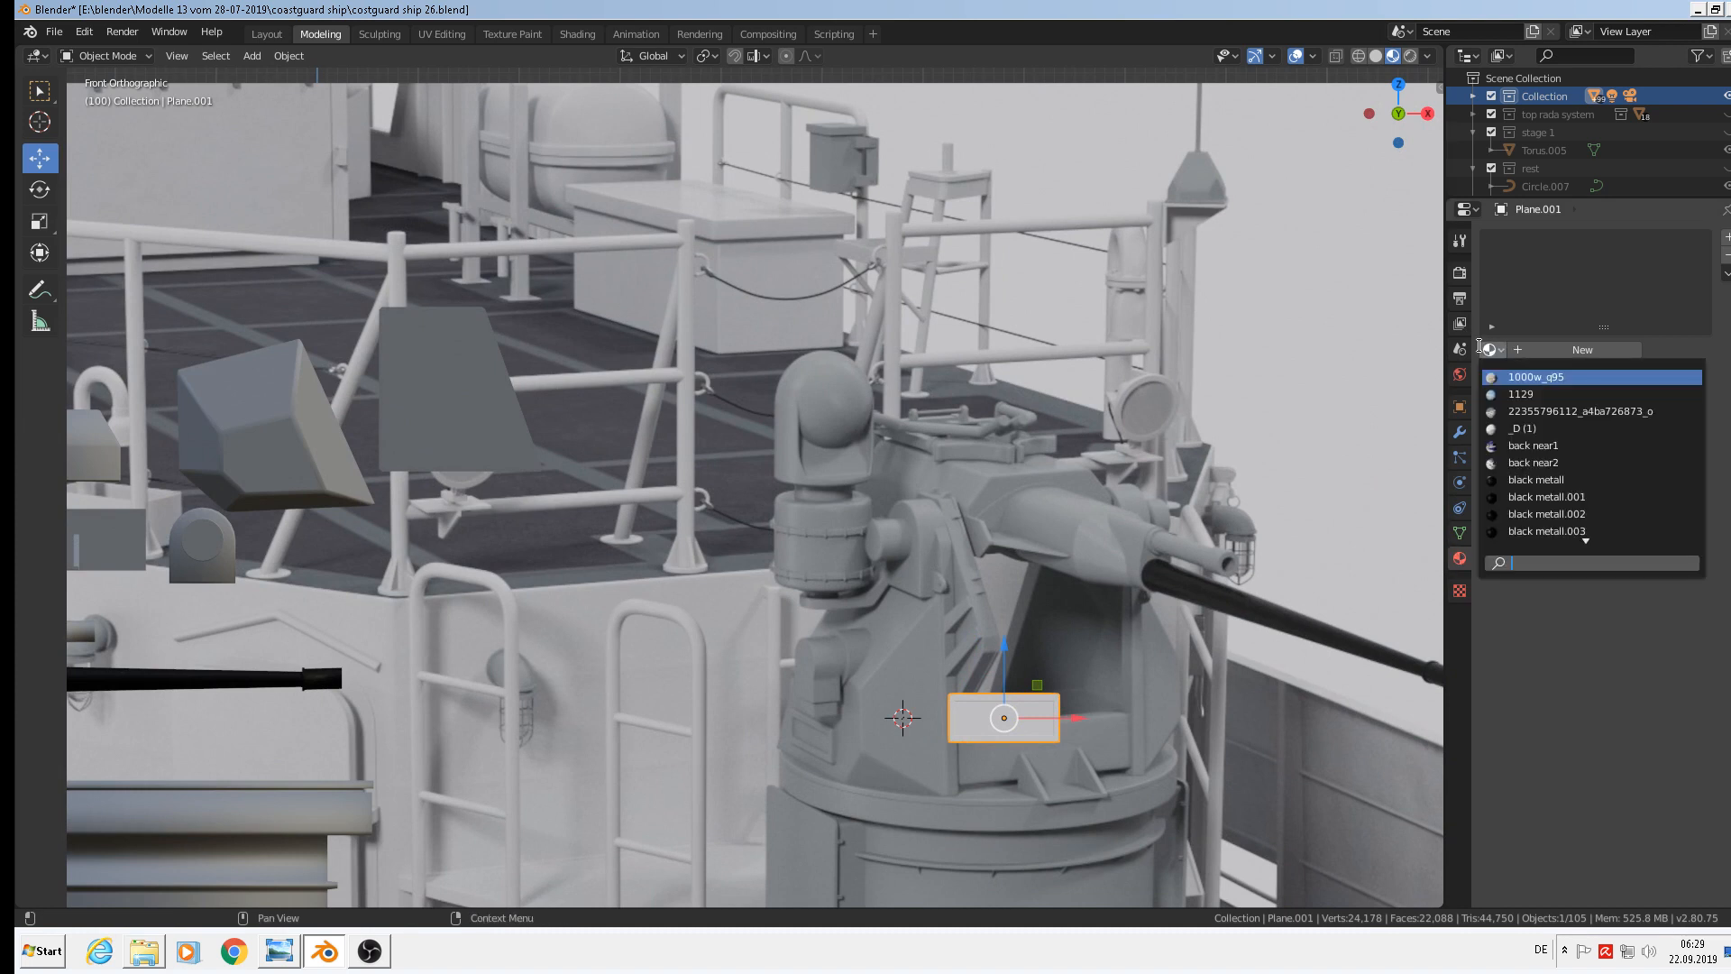
{"action": "type", "text": "ligh"}
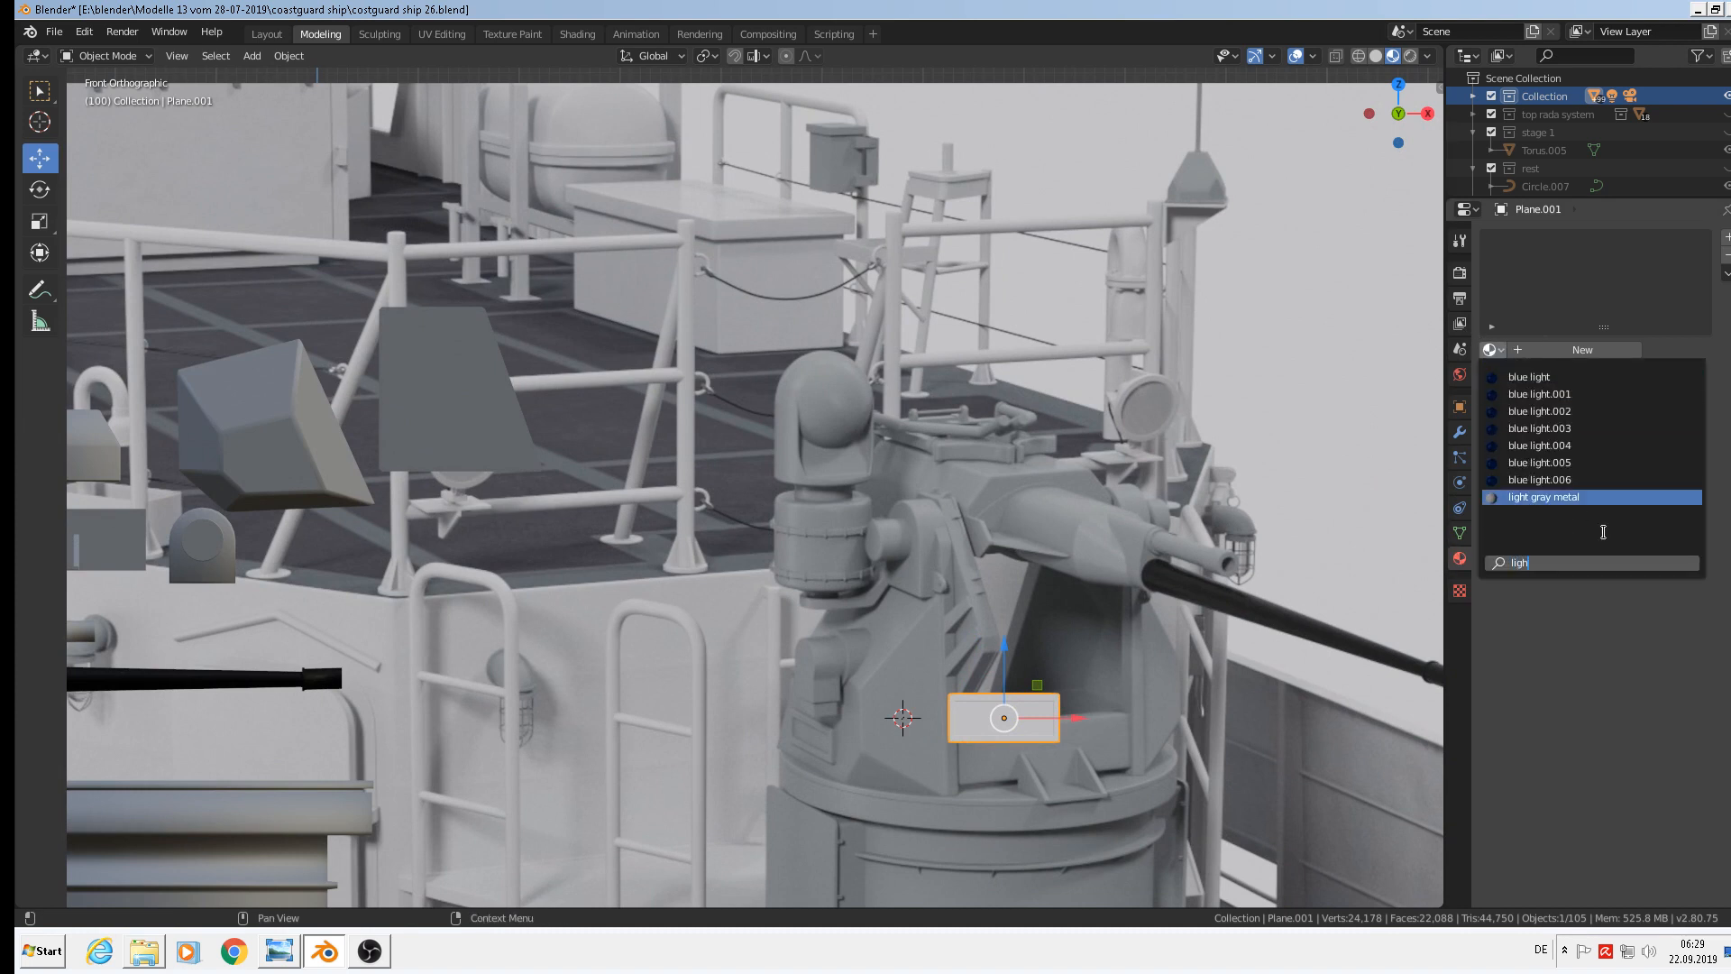
{"action": "left_click", "coordinate": [1543, 497]}
Move the panel about -0.742 m along X, away from the gun reference, and save the file
{"action": "key", "text": "g"}
{"action": "key", "text": "x"}
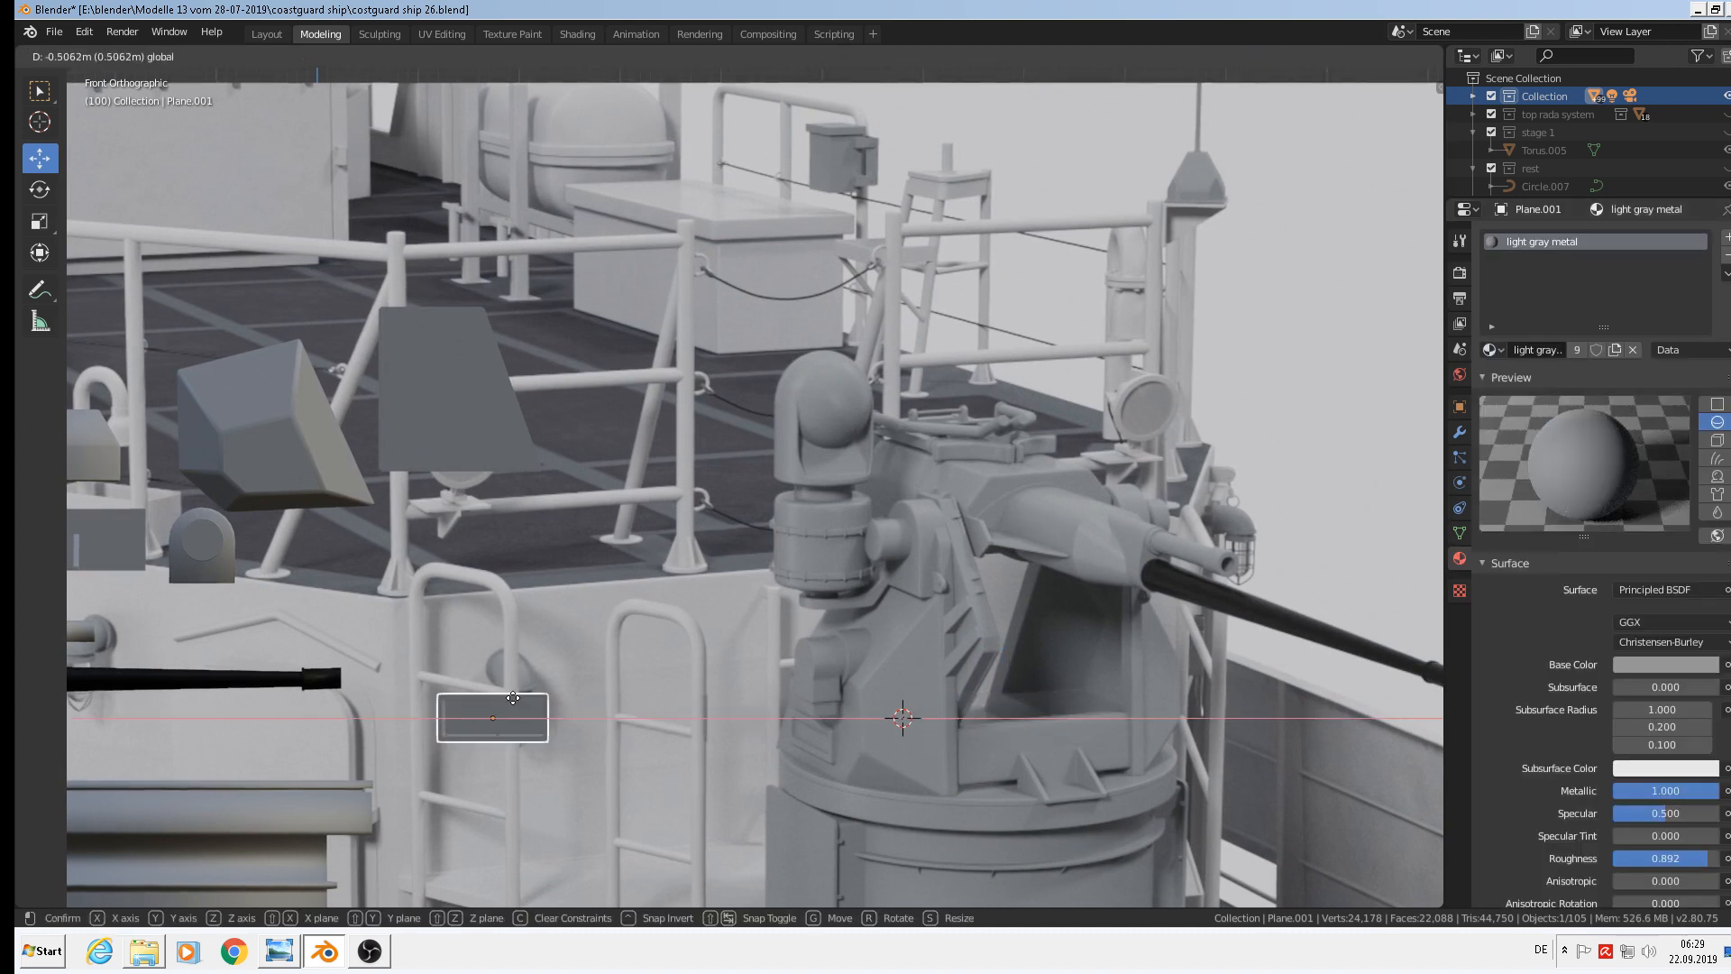
{"action": "left_click", "coordinate": [311, 708]}
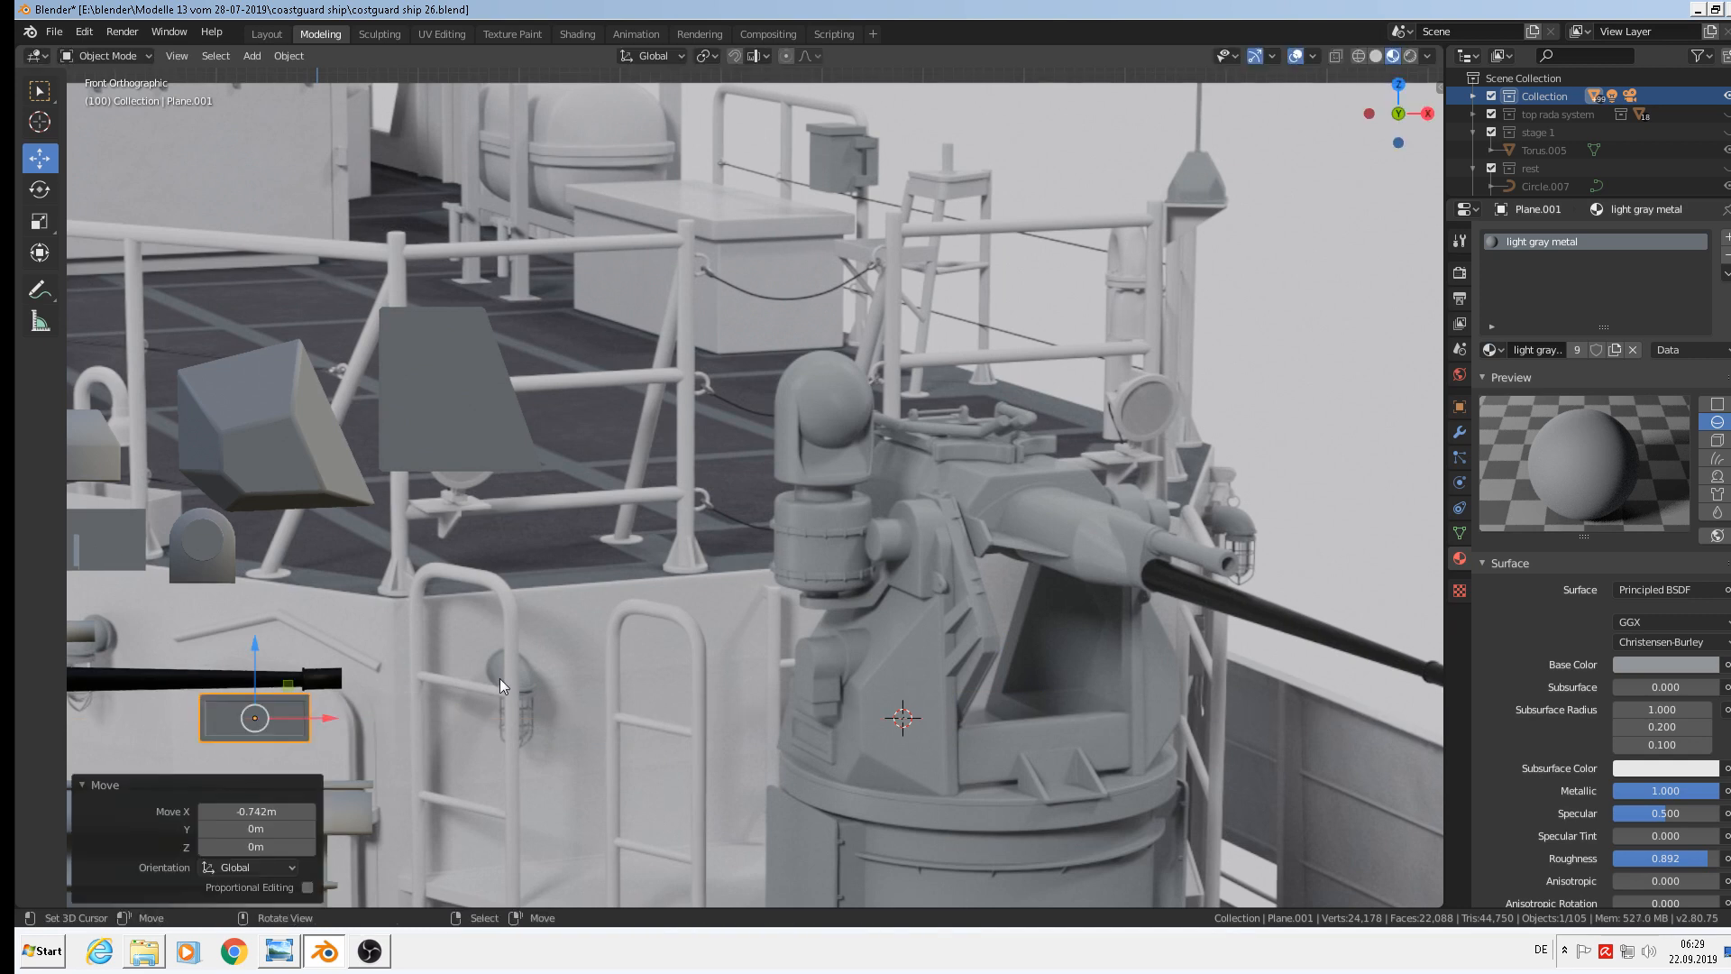
{"action": "left_click", "coordinate": [54, 32]}
{"action": "left_click", "coordinate": [78, 151]}
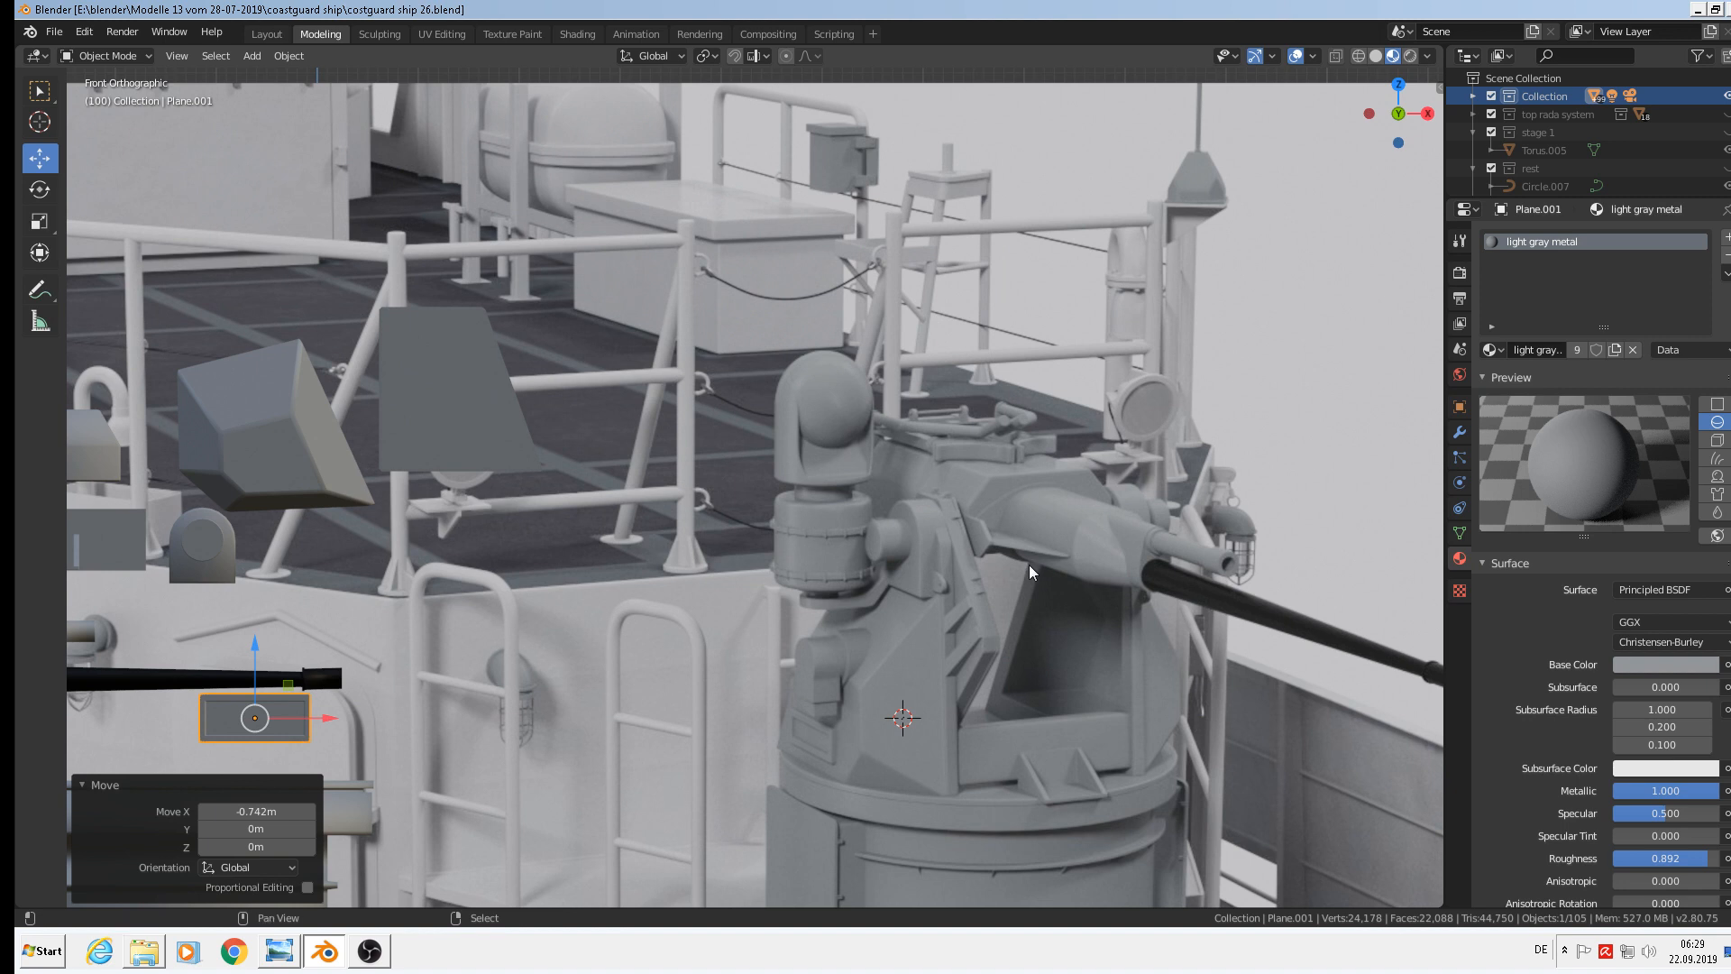
Add a UV sphere with 32 segments and 16 rings at the reference sensor's dome and scale it to about 0.05
{"action": "middle_click_drag", "start_coordinate": [1030, 565], "coordinate": [999, 515], "text": "shift"}
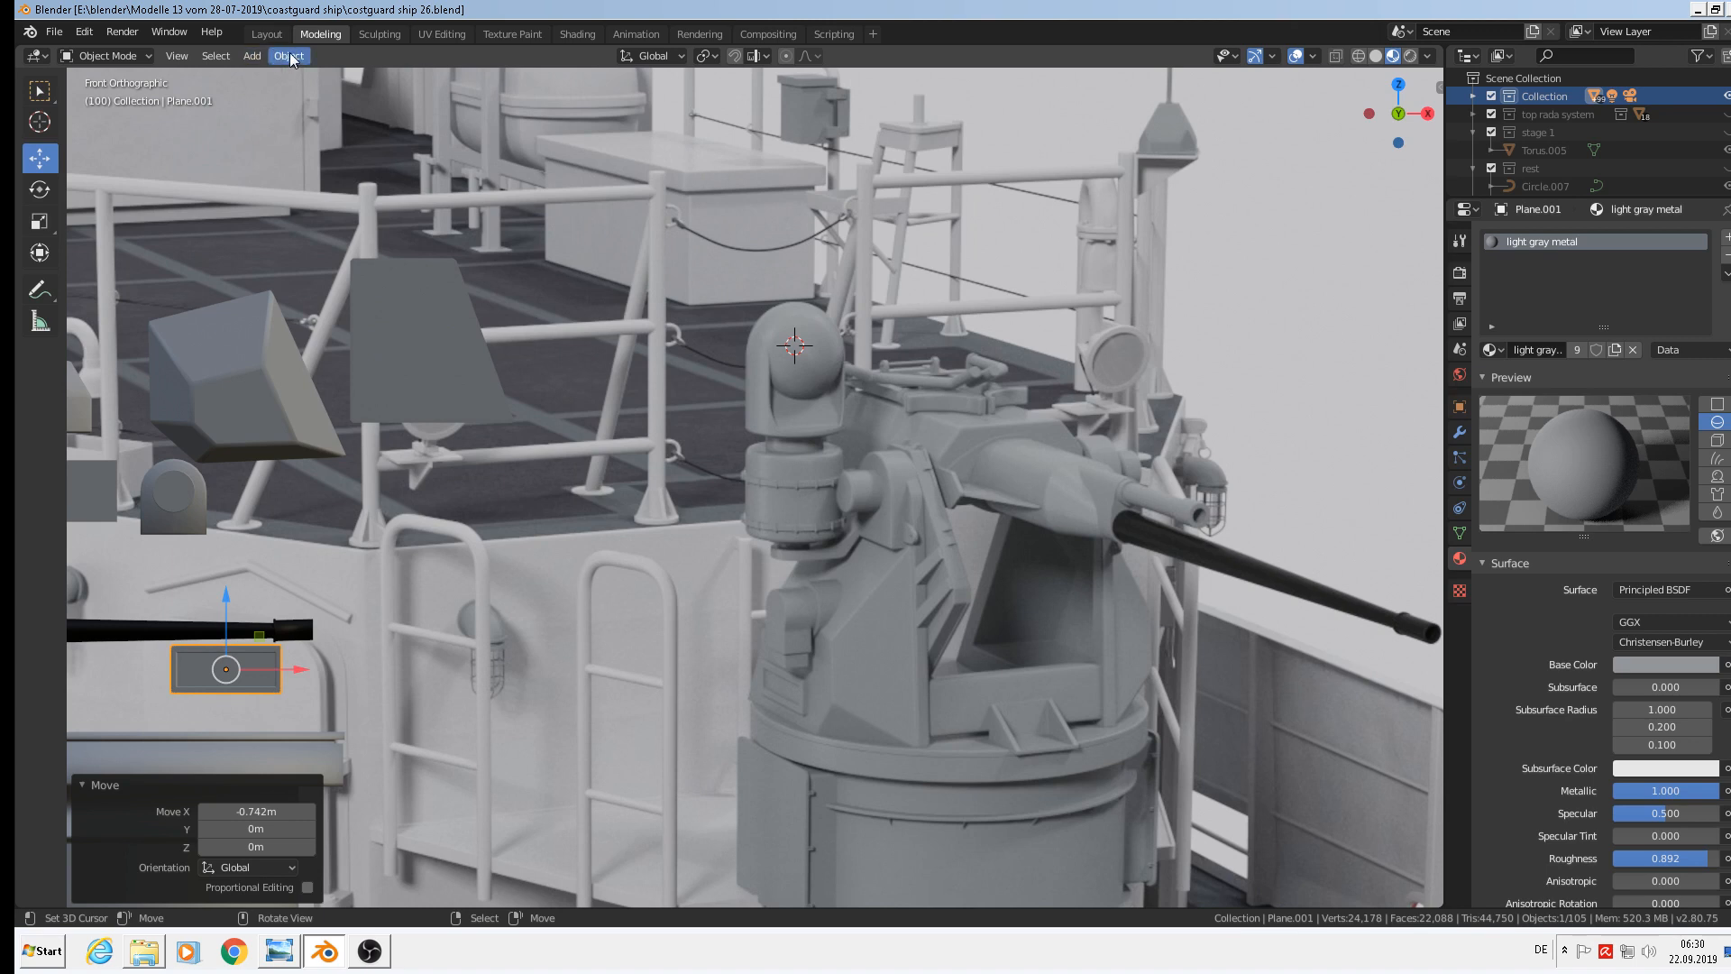
{"action": "left_click", "coordinate": [289, 57]}
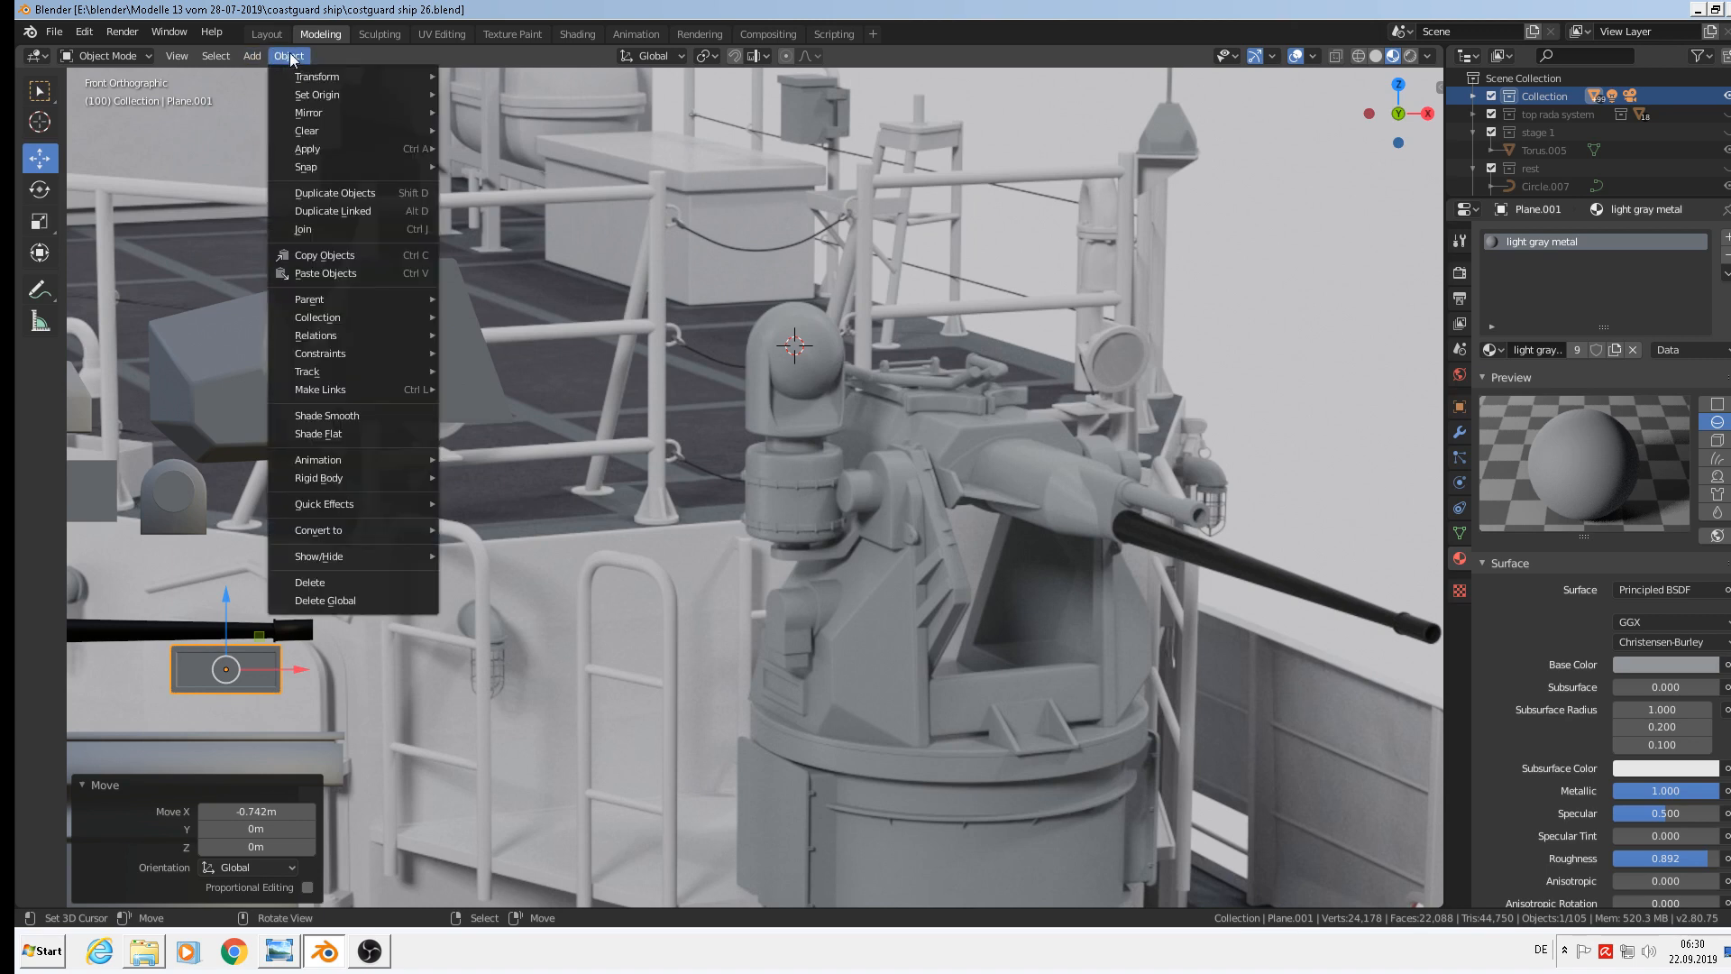
{"action": "left_click", "coordinate": [248, 60]}
{"action": "left_click", "coordinate": [248, 60]}
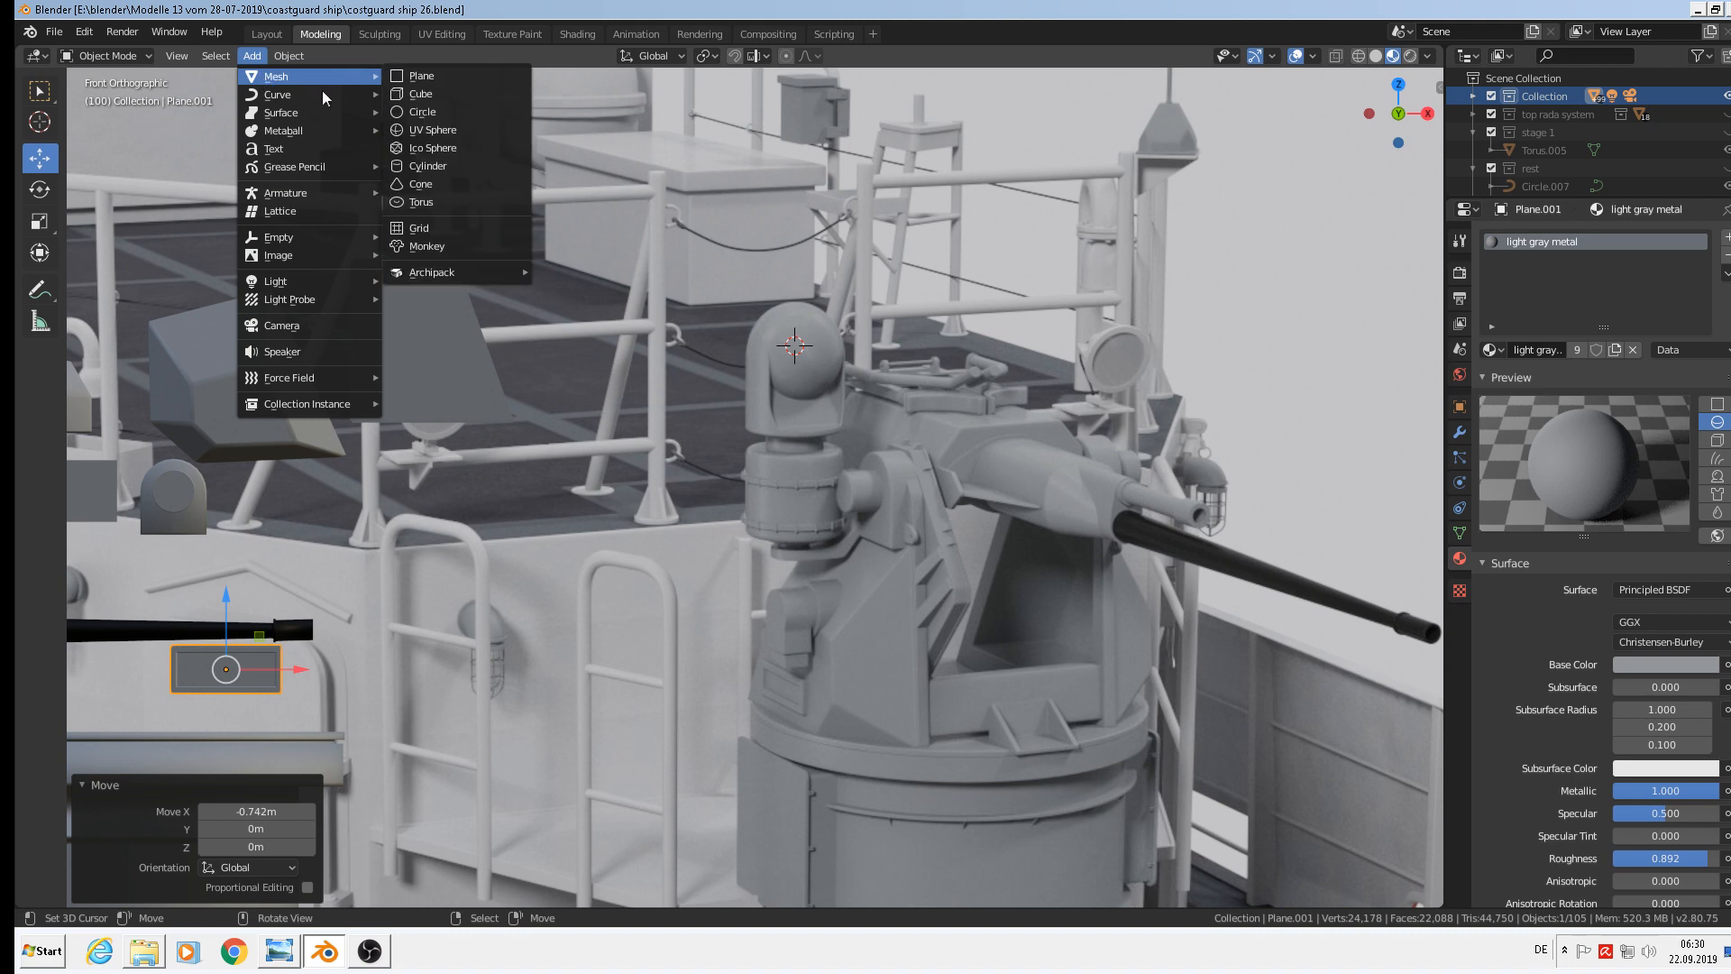
{"action": "left_click", "coordinate": [448, 130]}
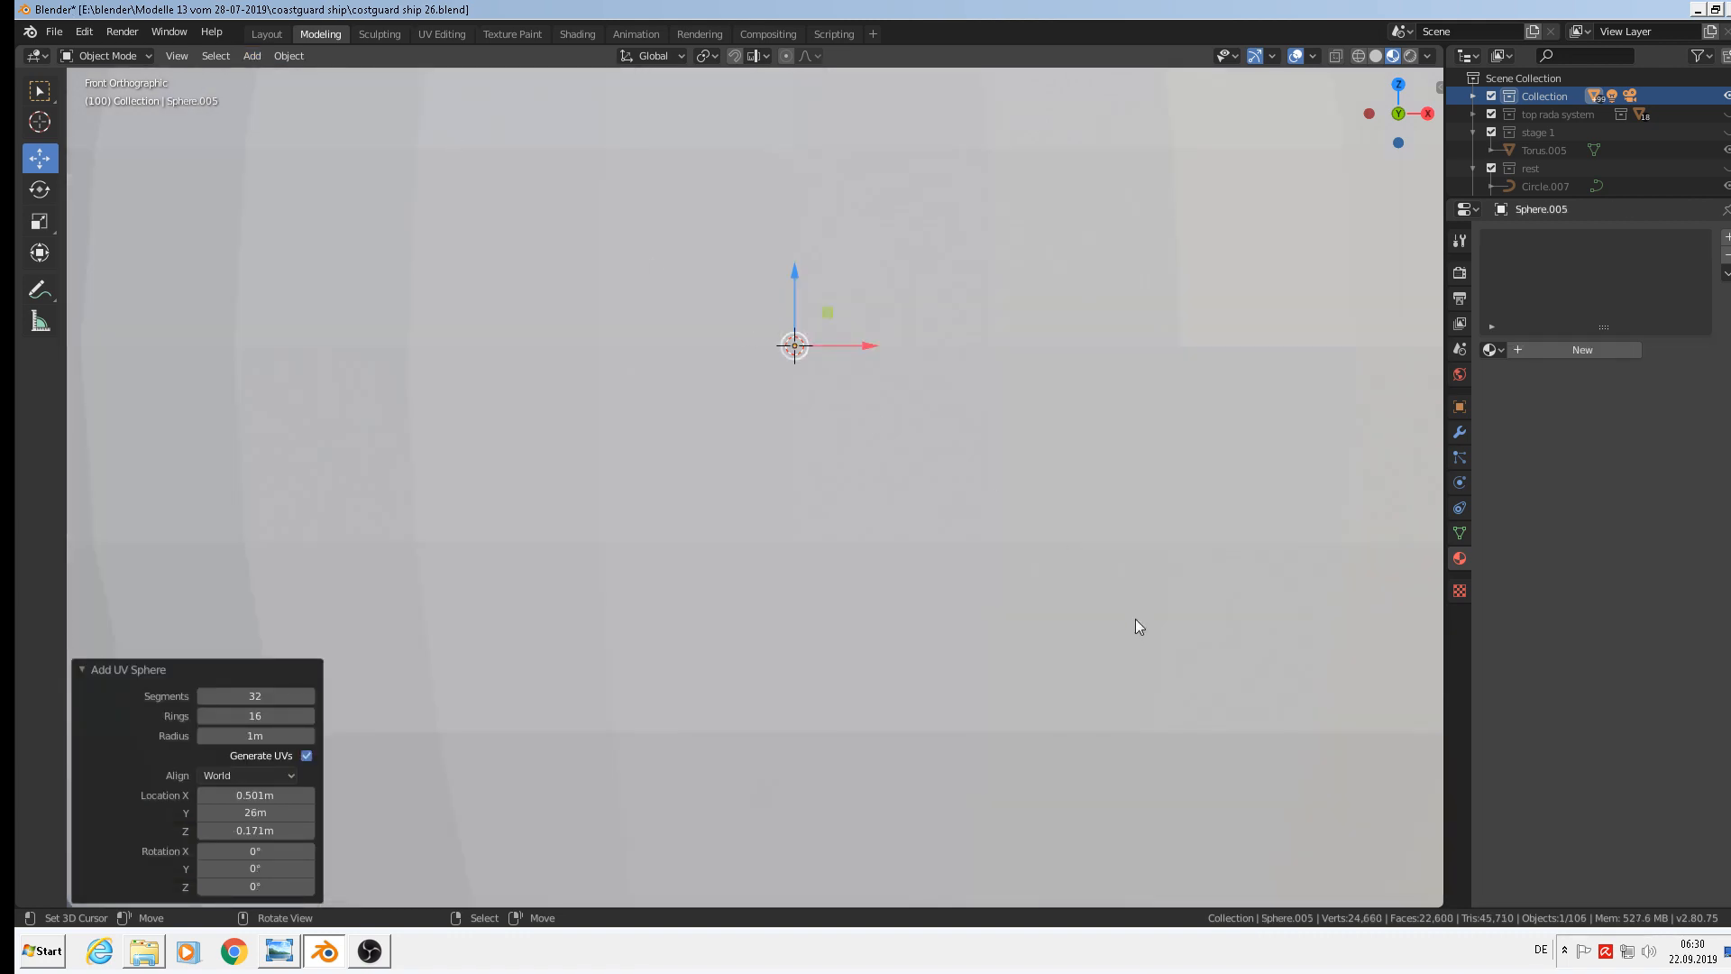
{"action": "key", "text": "s"}
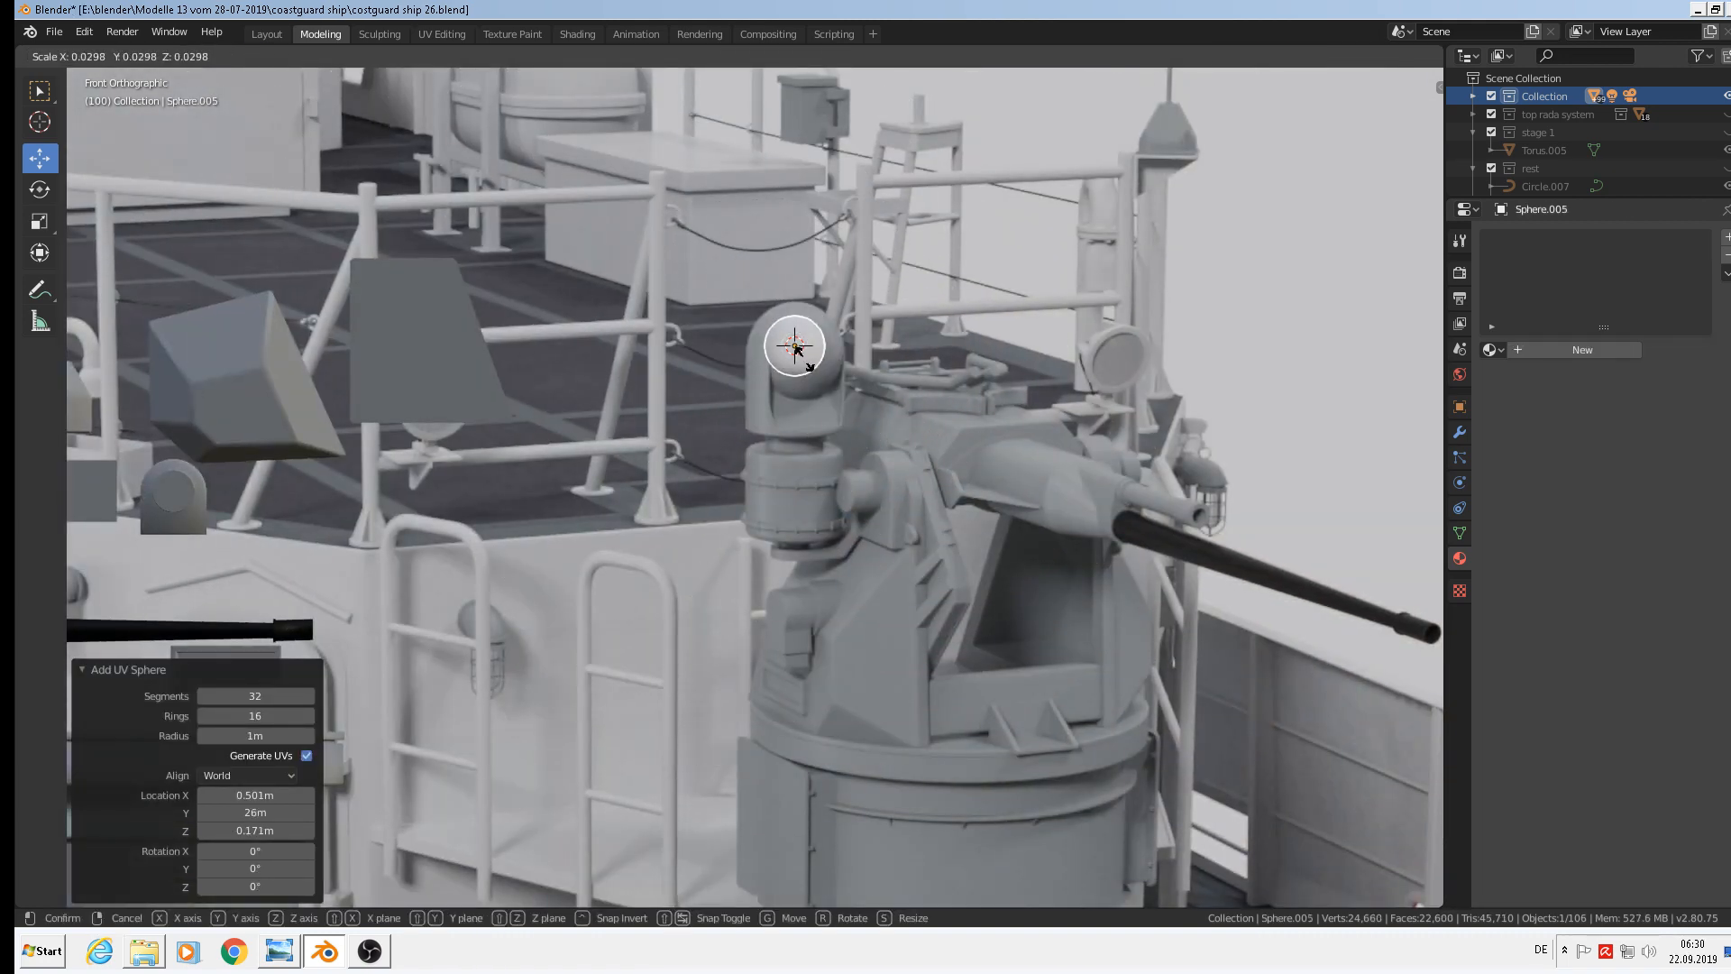
{"action": "left_click", "coordinate": [816, 362]}
Move the sphere about -0.147 m along X so it sits beside the reference sensor
{"action": "key", "text": "g"}
{"action": "key", "text": "x"}
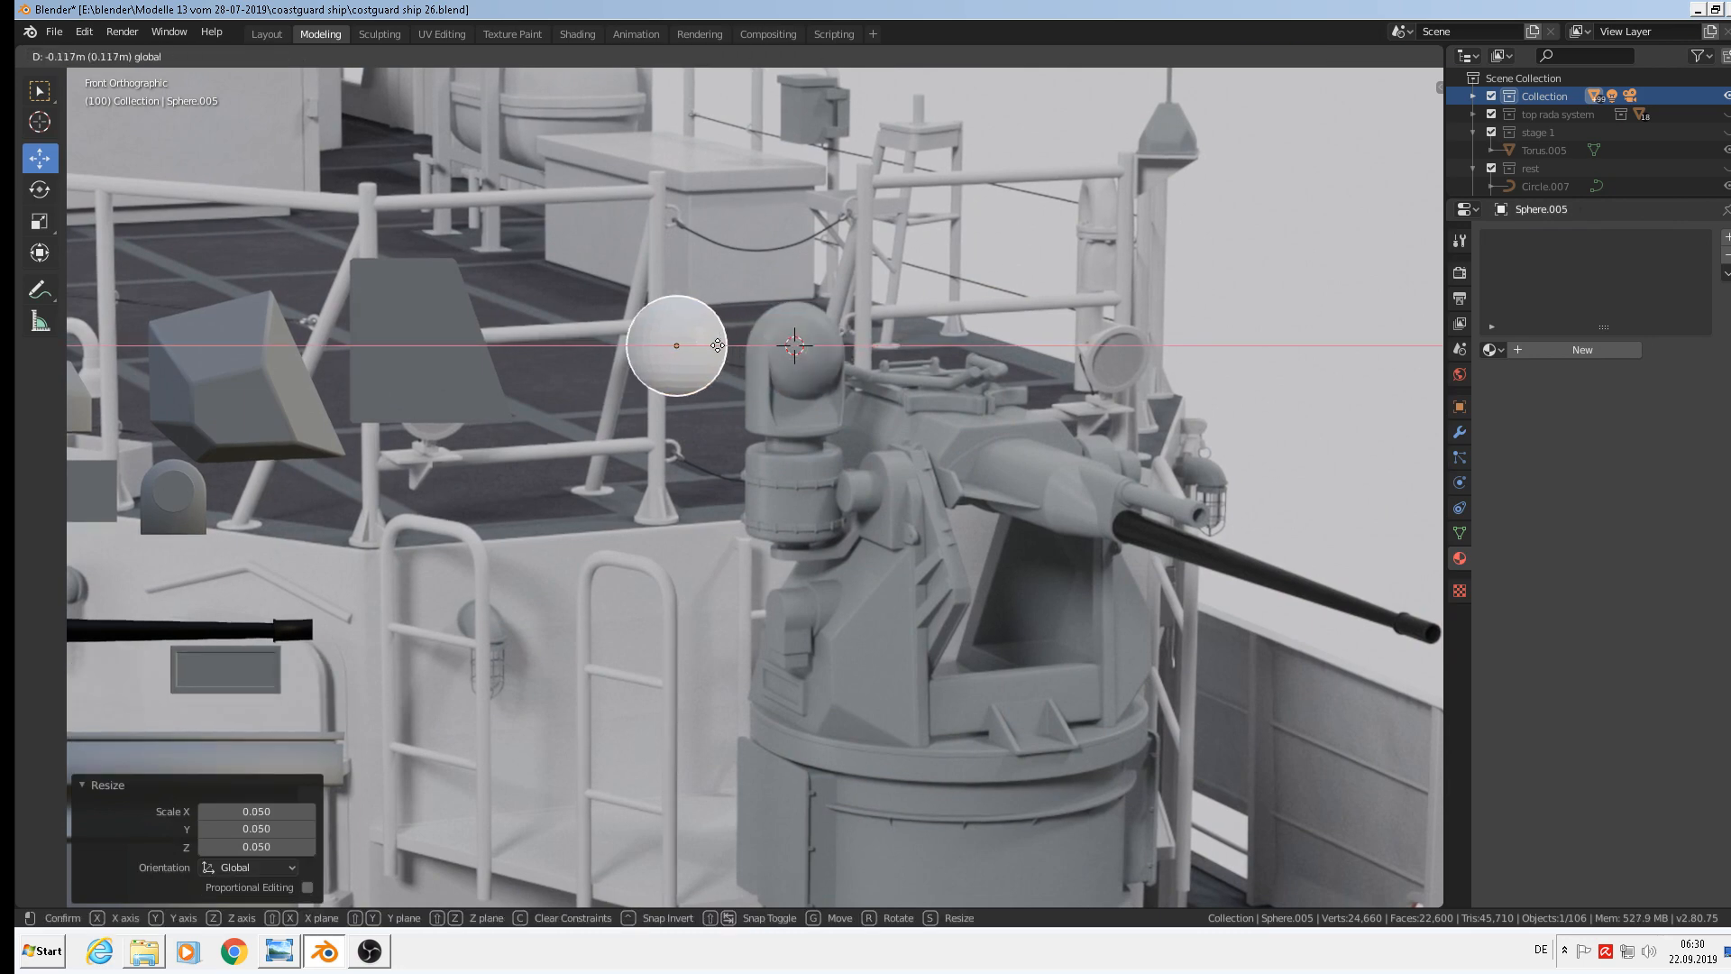
{"action": "left_click", "coordinate": [738, 377]}
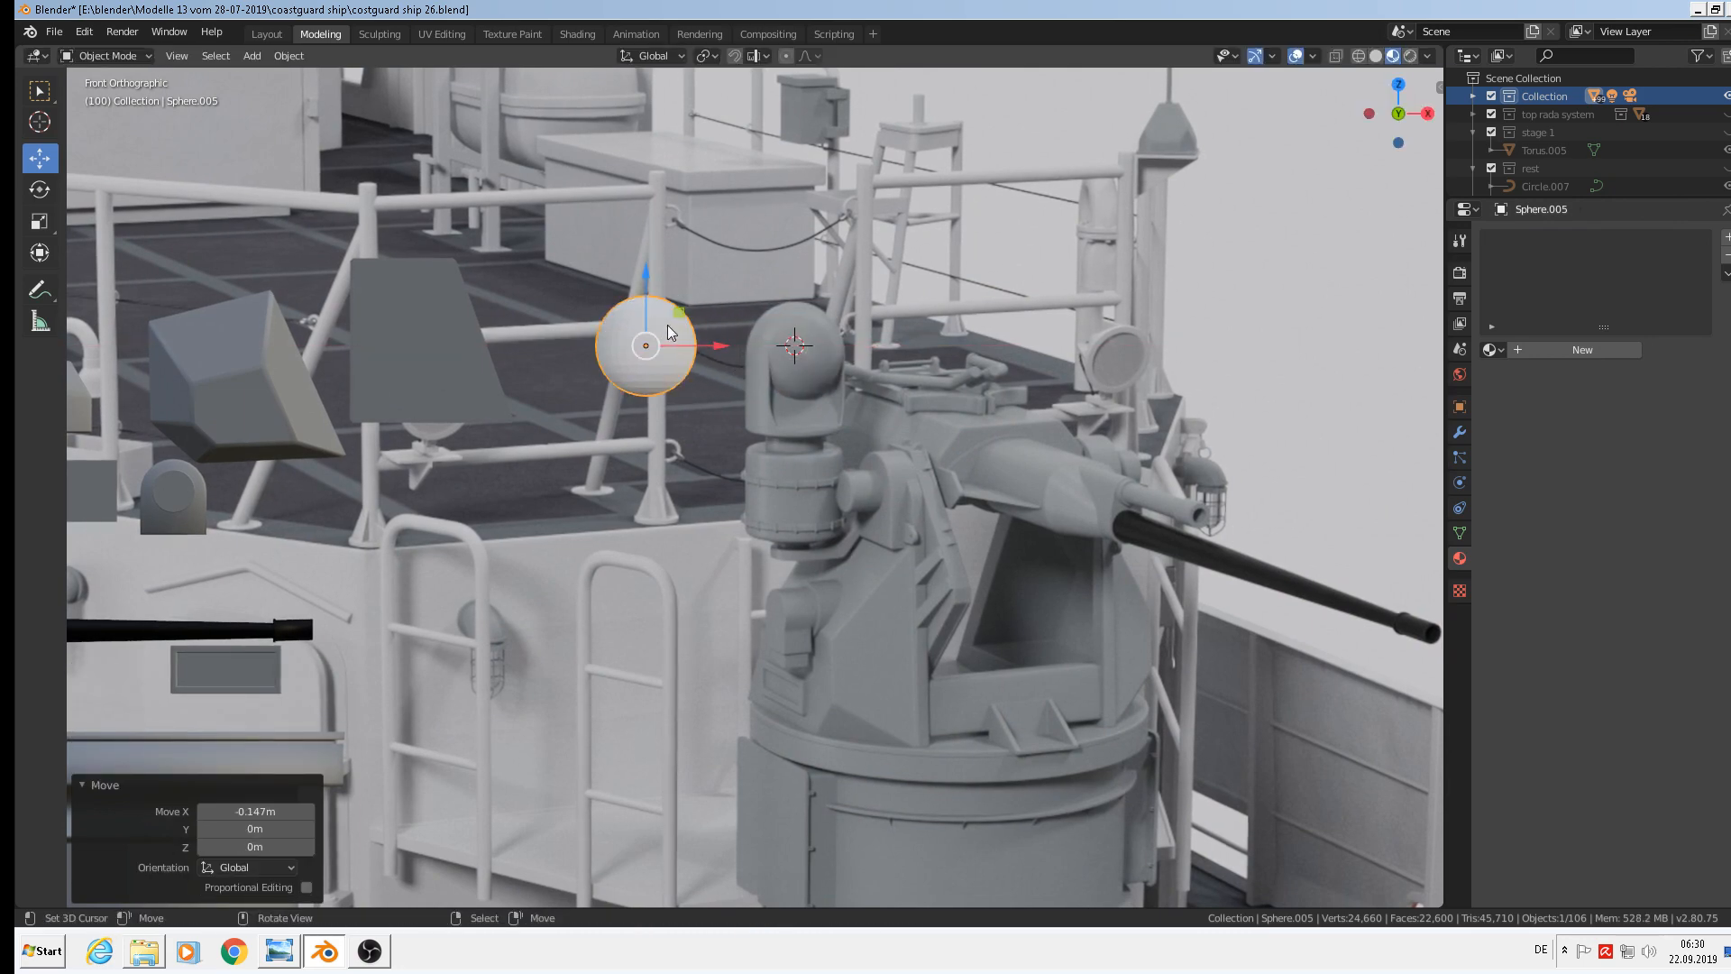
Duplicate the sphere's horizontal middle edge loop and move the copy about -0.0853 m along Z, below the sphere
{"action": "scroll", "coordinate": [646, 347], "scroll_direction": "up", "scroll_amount": 5}
{"action": "key", "text": "Tab"}
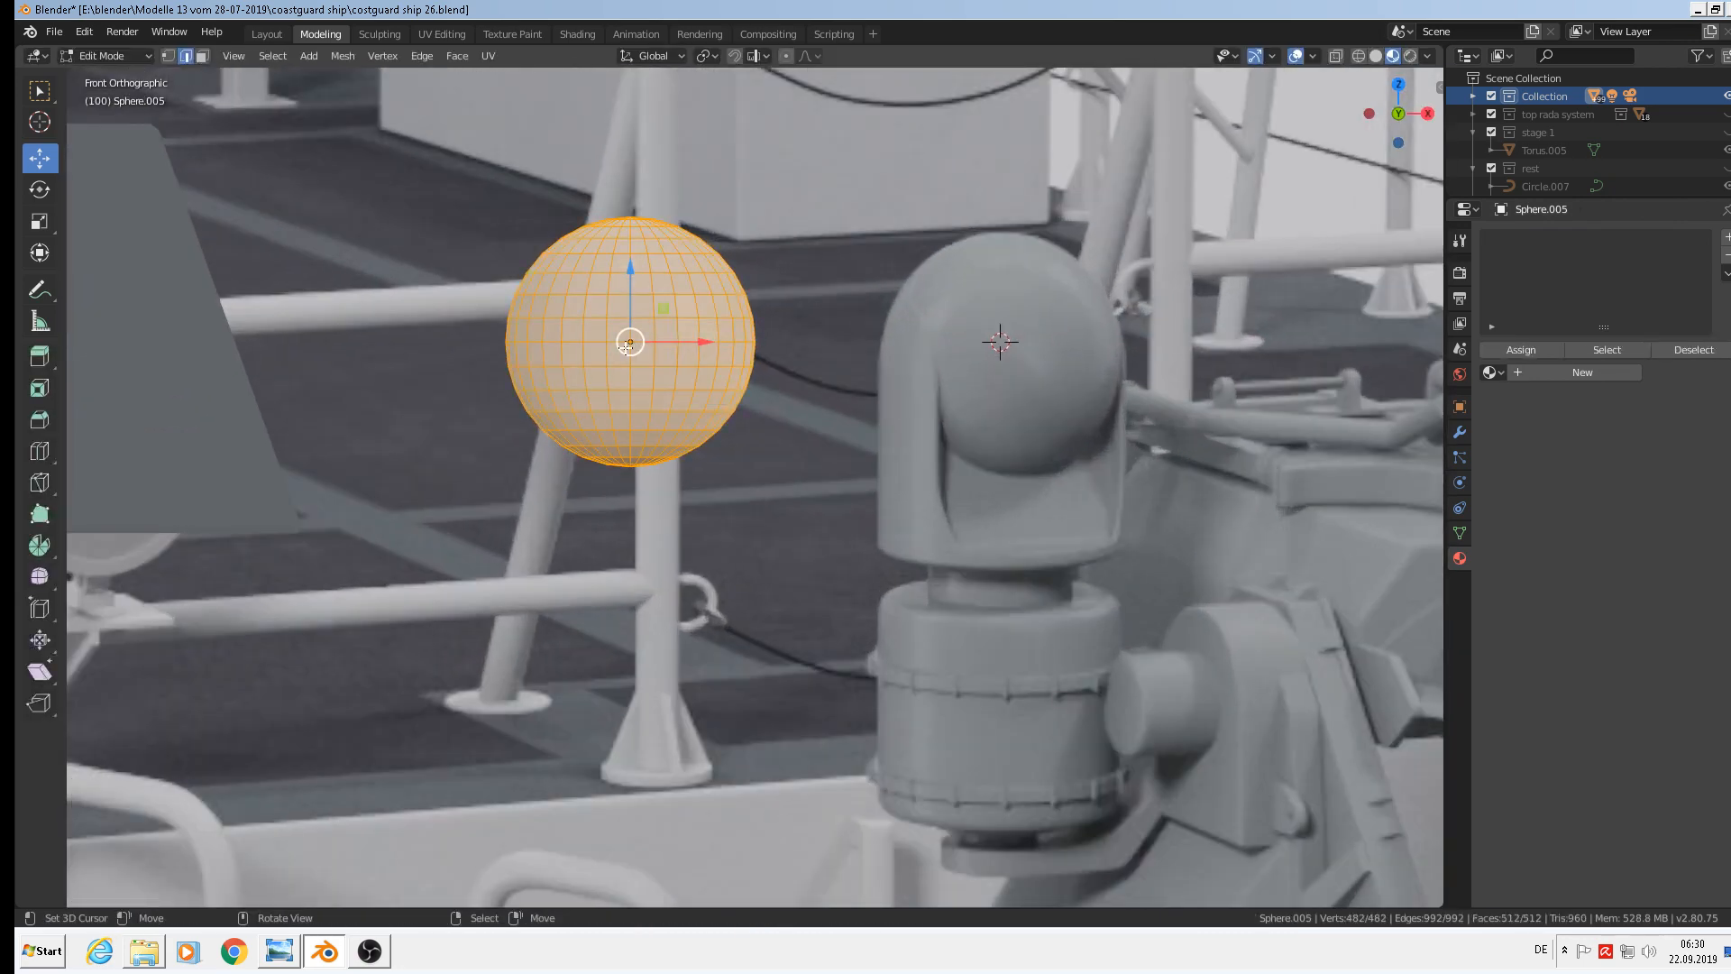
{"action": "left_click", "coordinate": [619, 342], "text": "alt"}
{"action": "left_click", "coordinate": [622, 342], "text": "alt"}
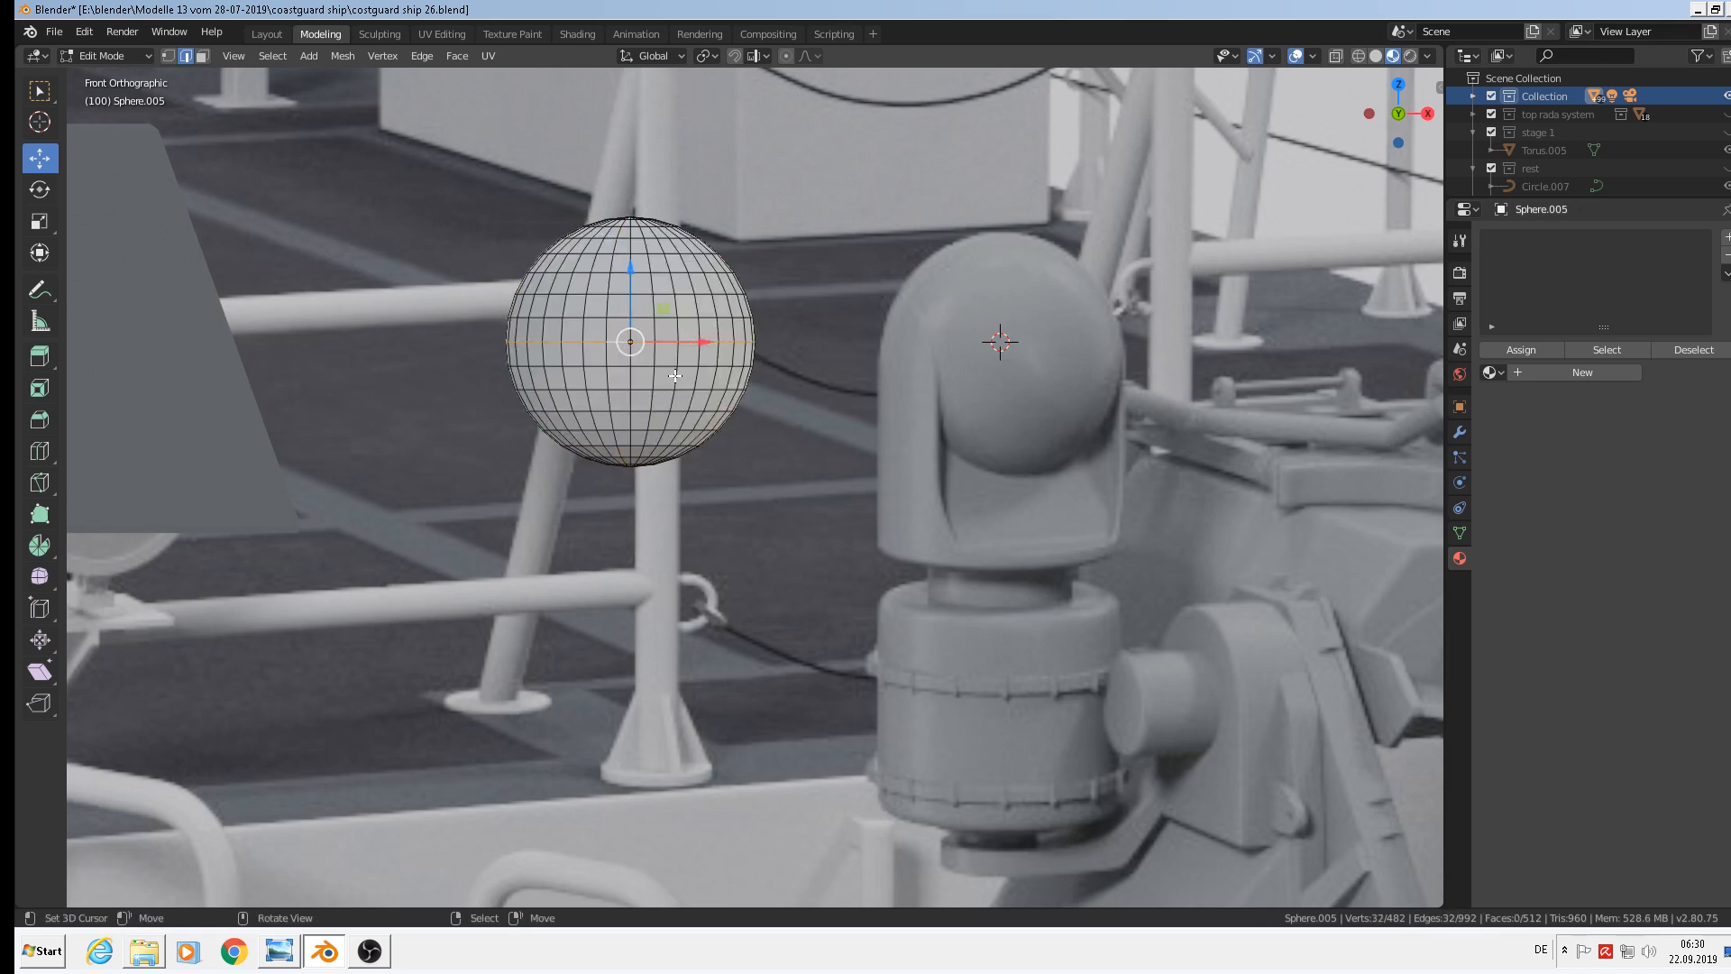
{"action": "scroll", "coordinate": [650, 360], "scroll_direction": "down", "scroll_amount": 2}
{"action": "key", "text": "shift+d"}
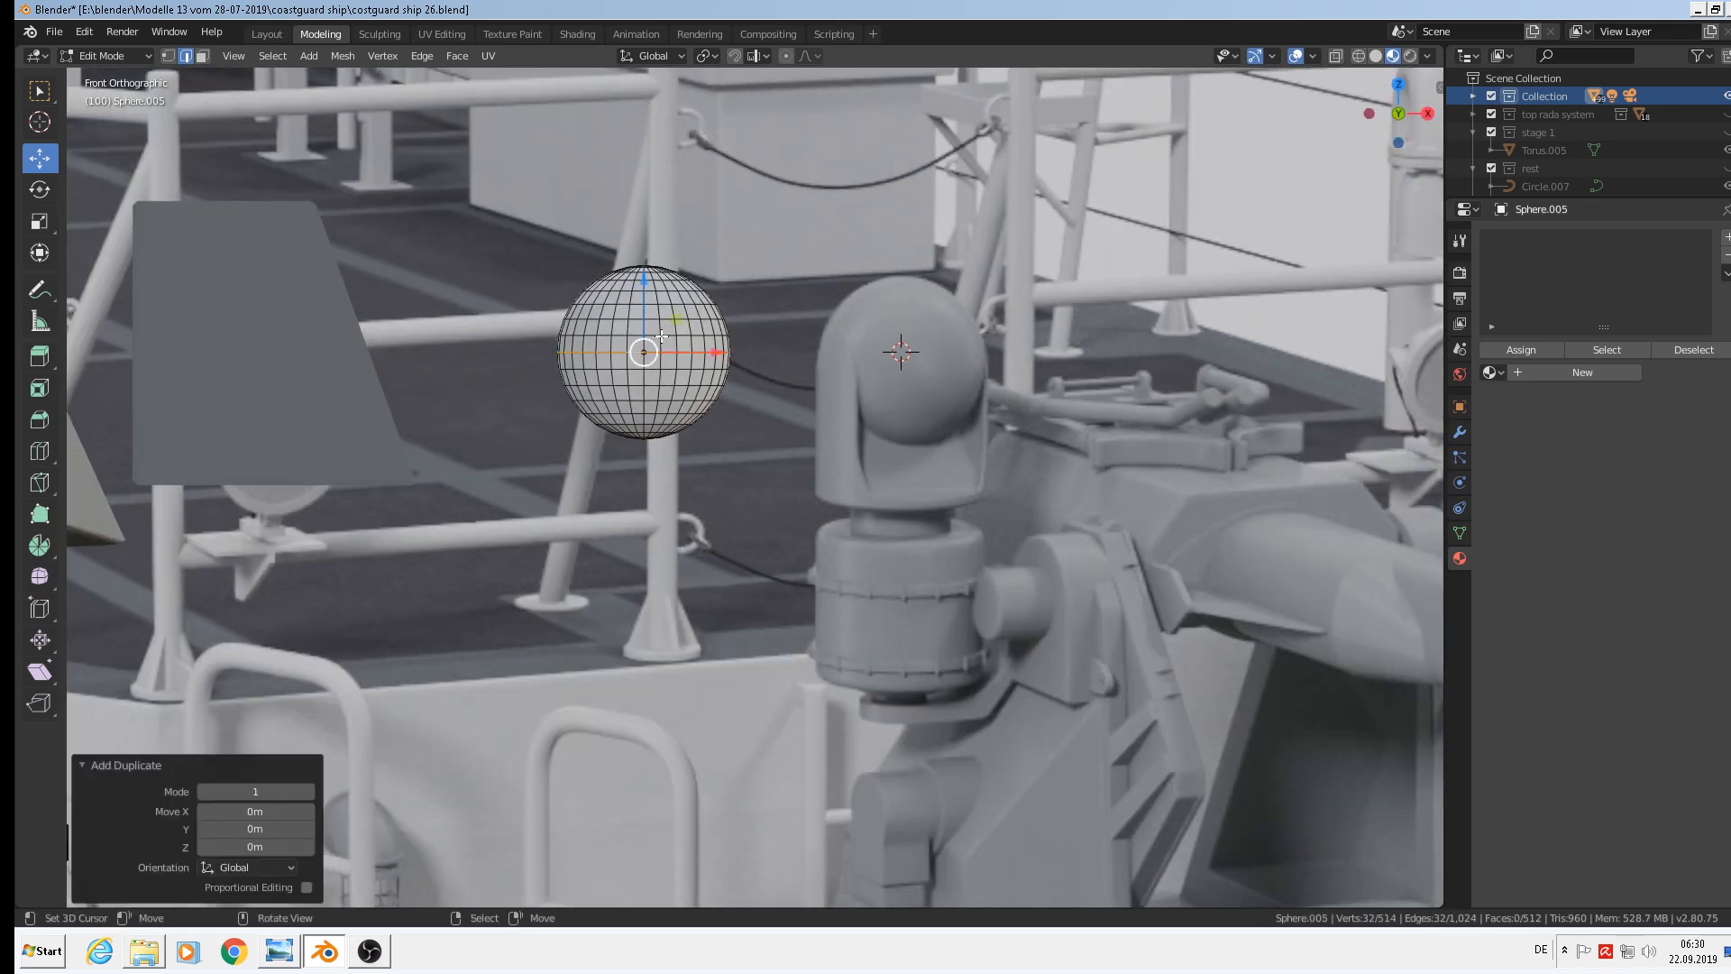
{"action": "key", "text": "z"}
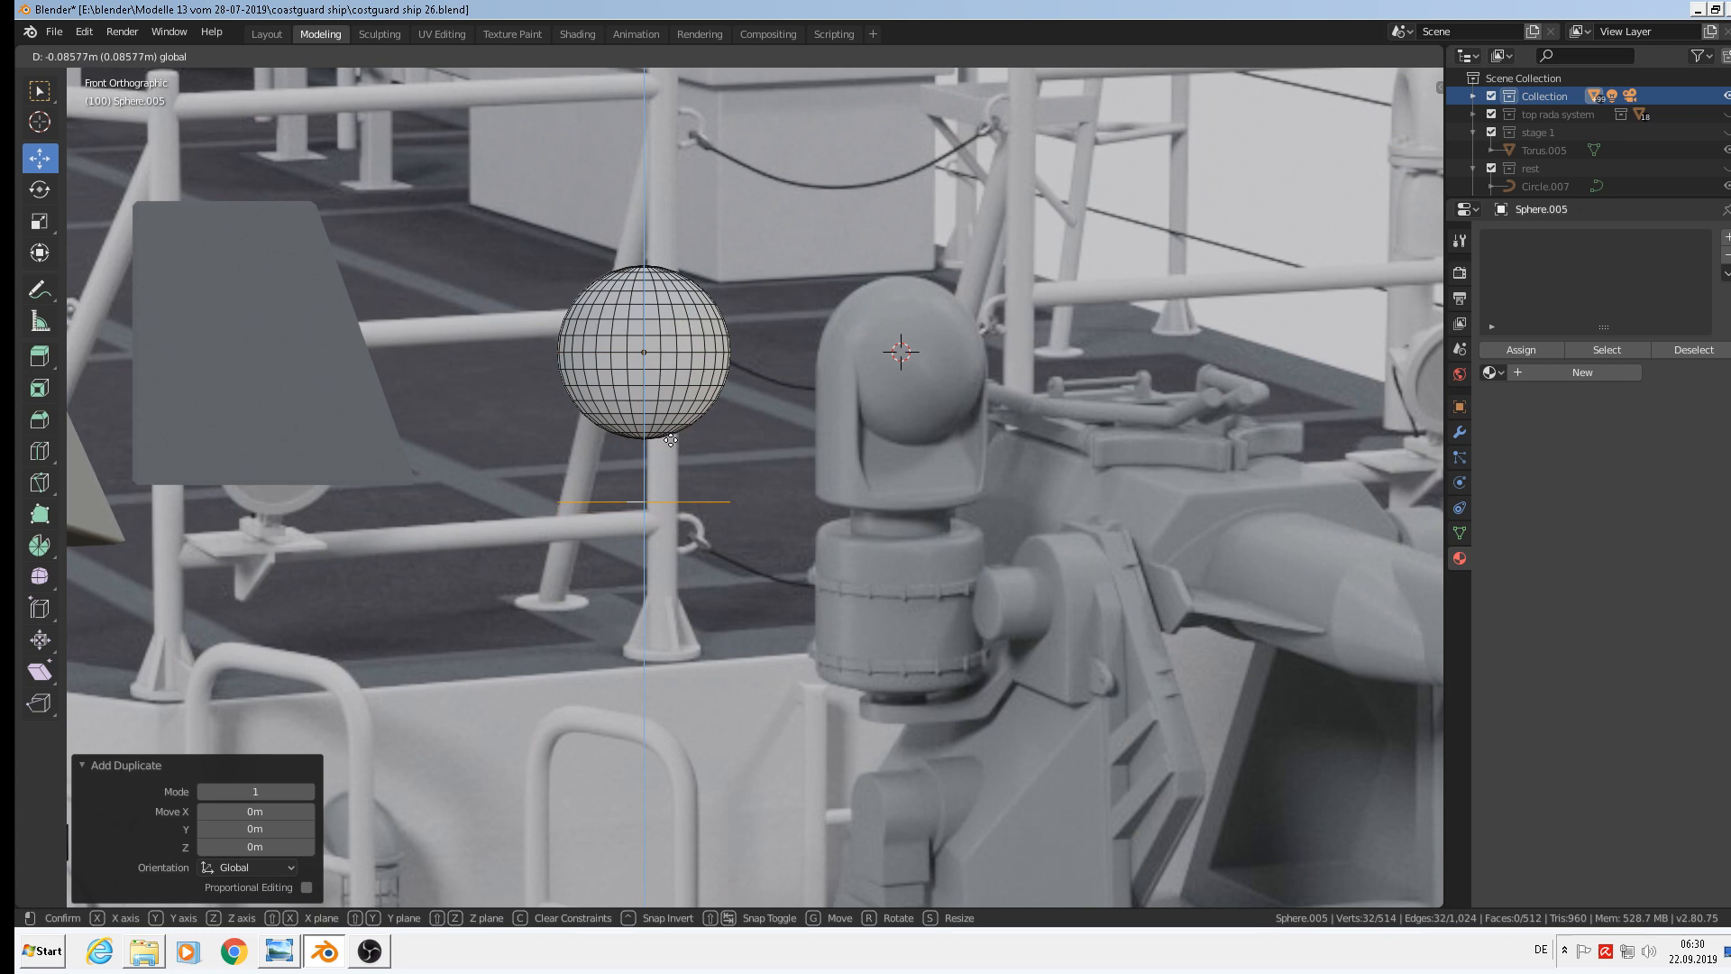
{"action": "left_click", "coordinate": [671, 439]}
{"action": "scroll", "coordinate": [666, 456], "scroll_direction": "up", "scroll_amount": 2}
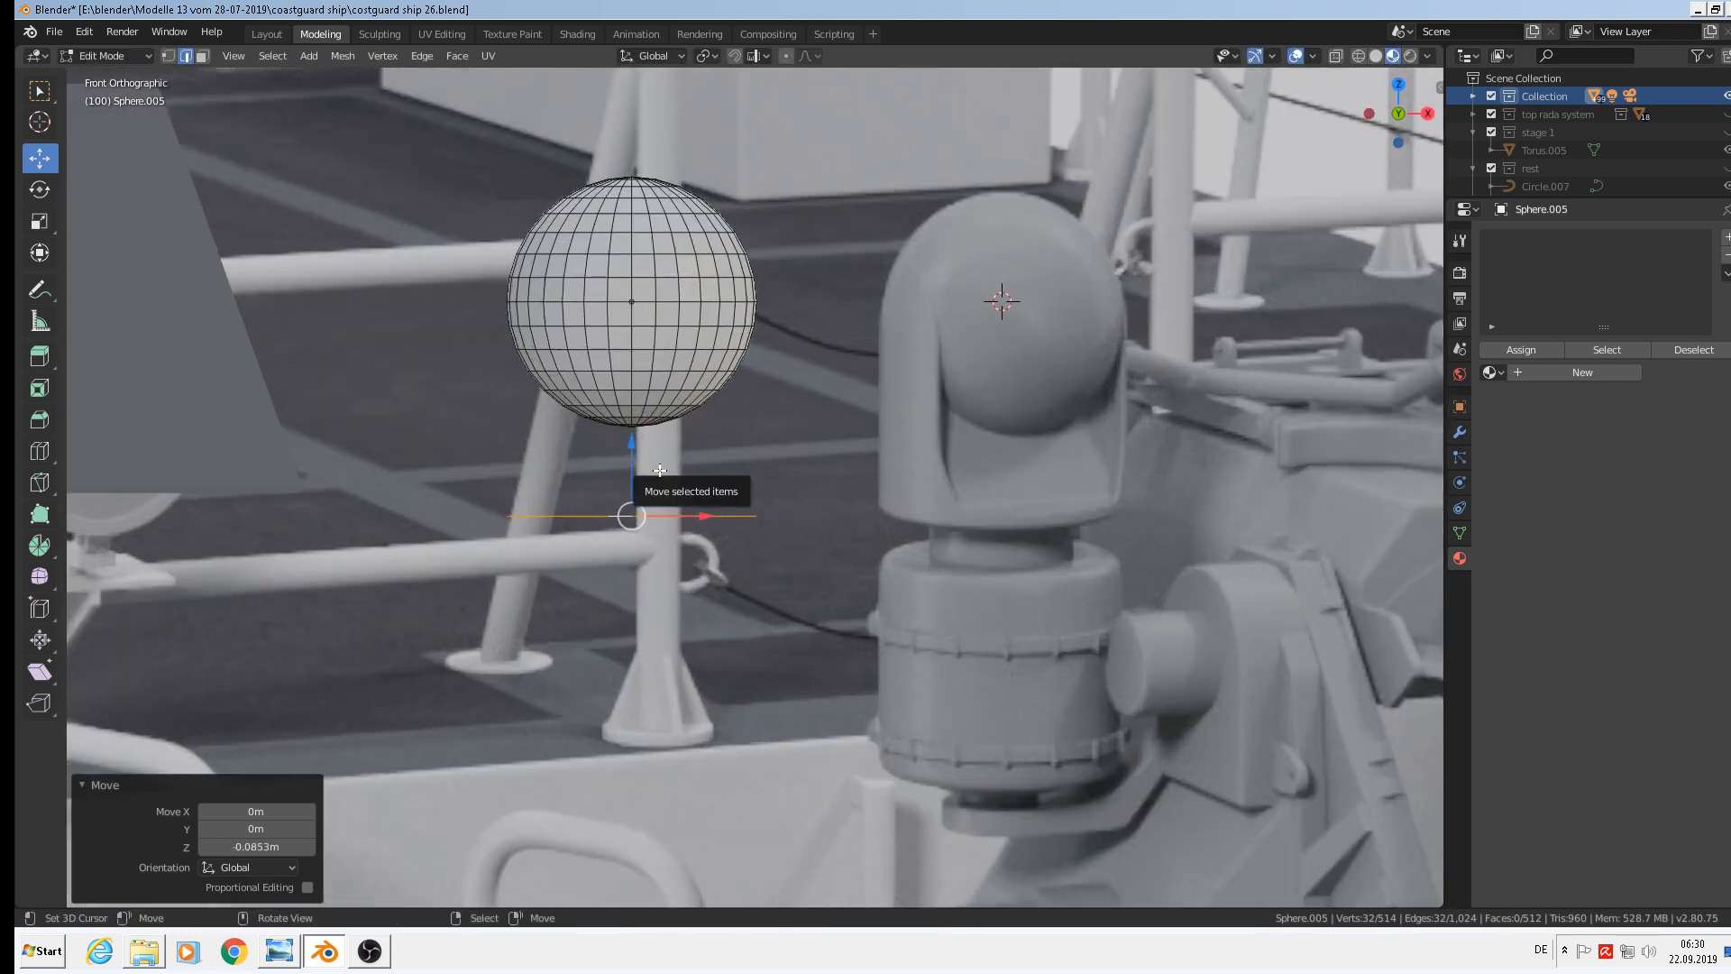
Extrude the copied loop upwards in stages to the sphere's equator, the last one about 0.0678 m, to form a cylinder wall
{"action": "key", "text": "e"}
{"action": "right_click", "coordinate": [655, 470]}
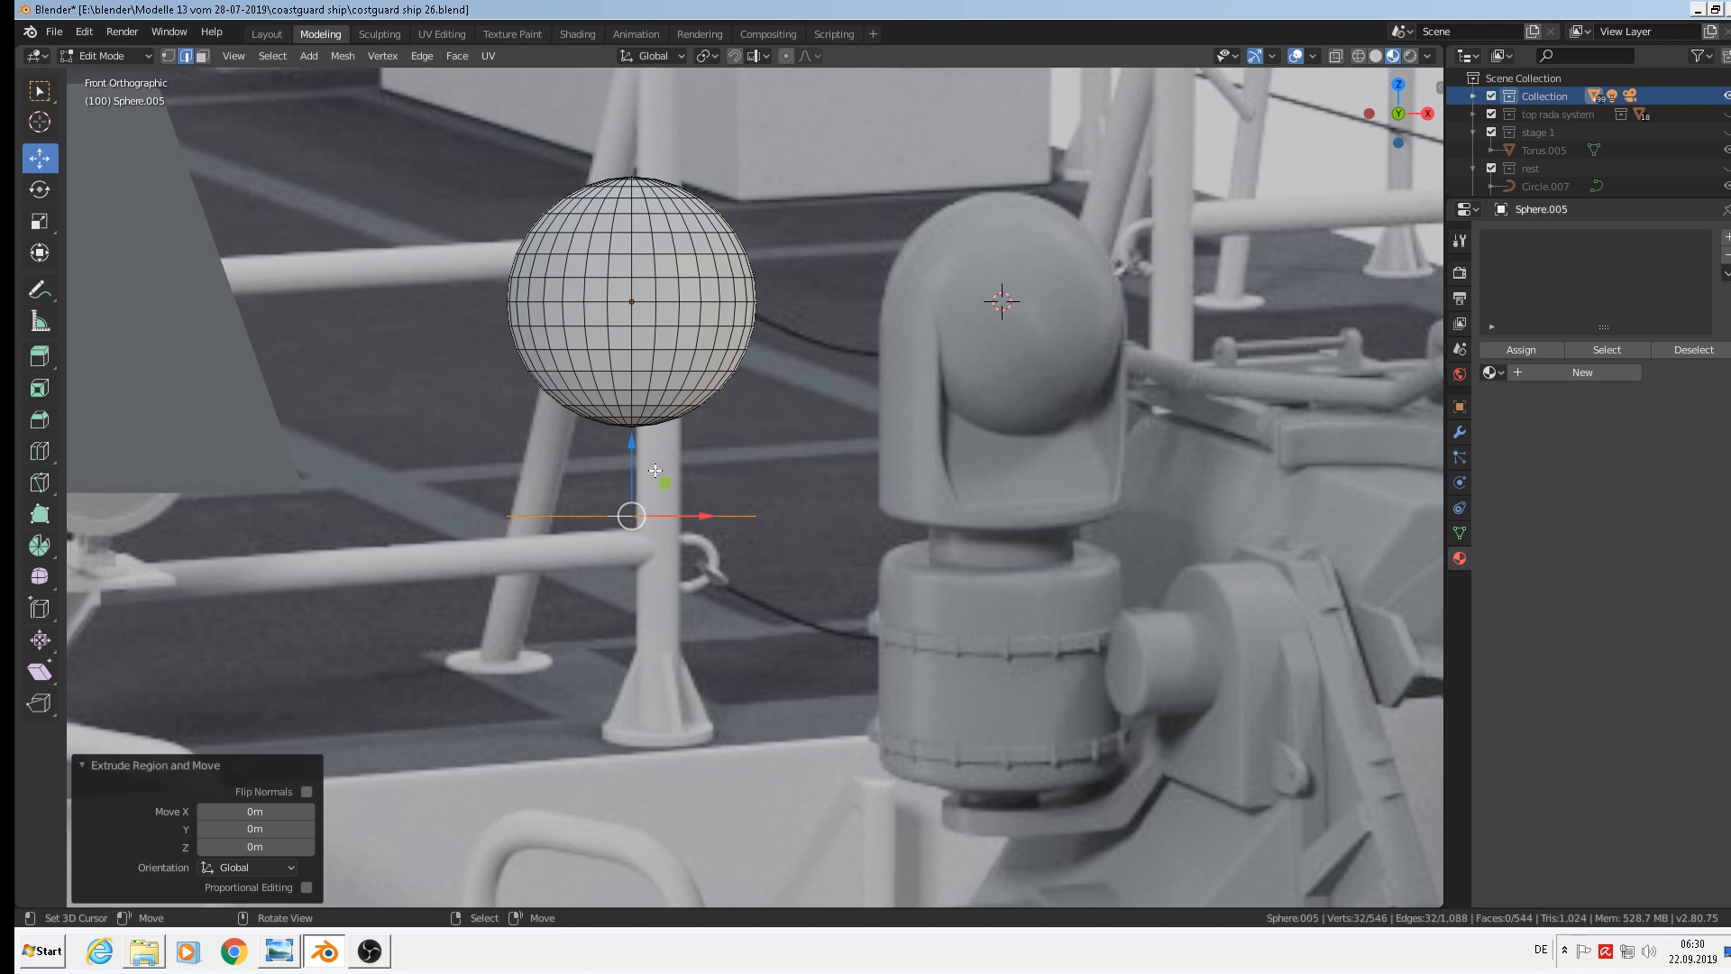
{"action": "left_click_drag", "start_coordinate": [628, 448], "coordinate": [629, 228]}
{"action": "key", "text": "e"}
{"action": "right_click", "coordinate": [628, 436]}
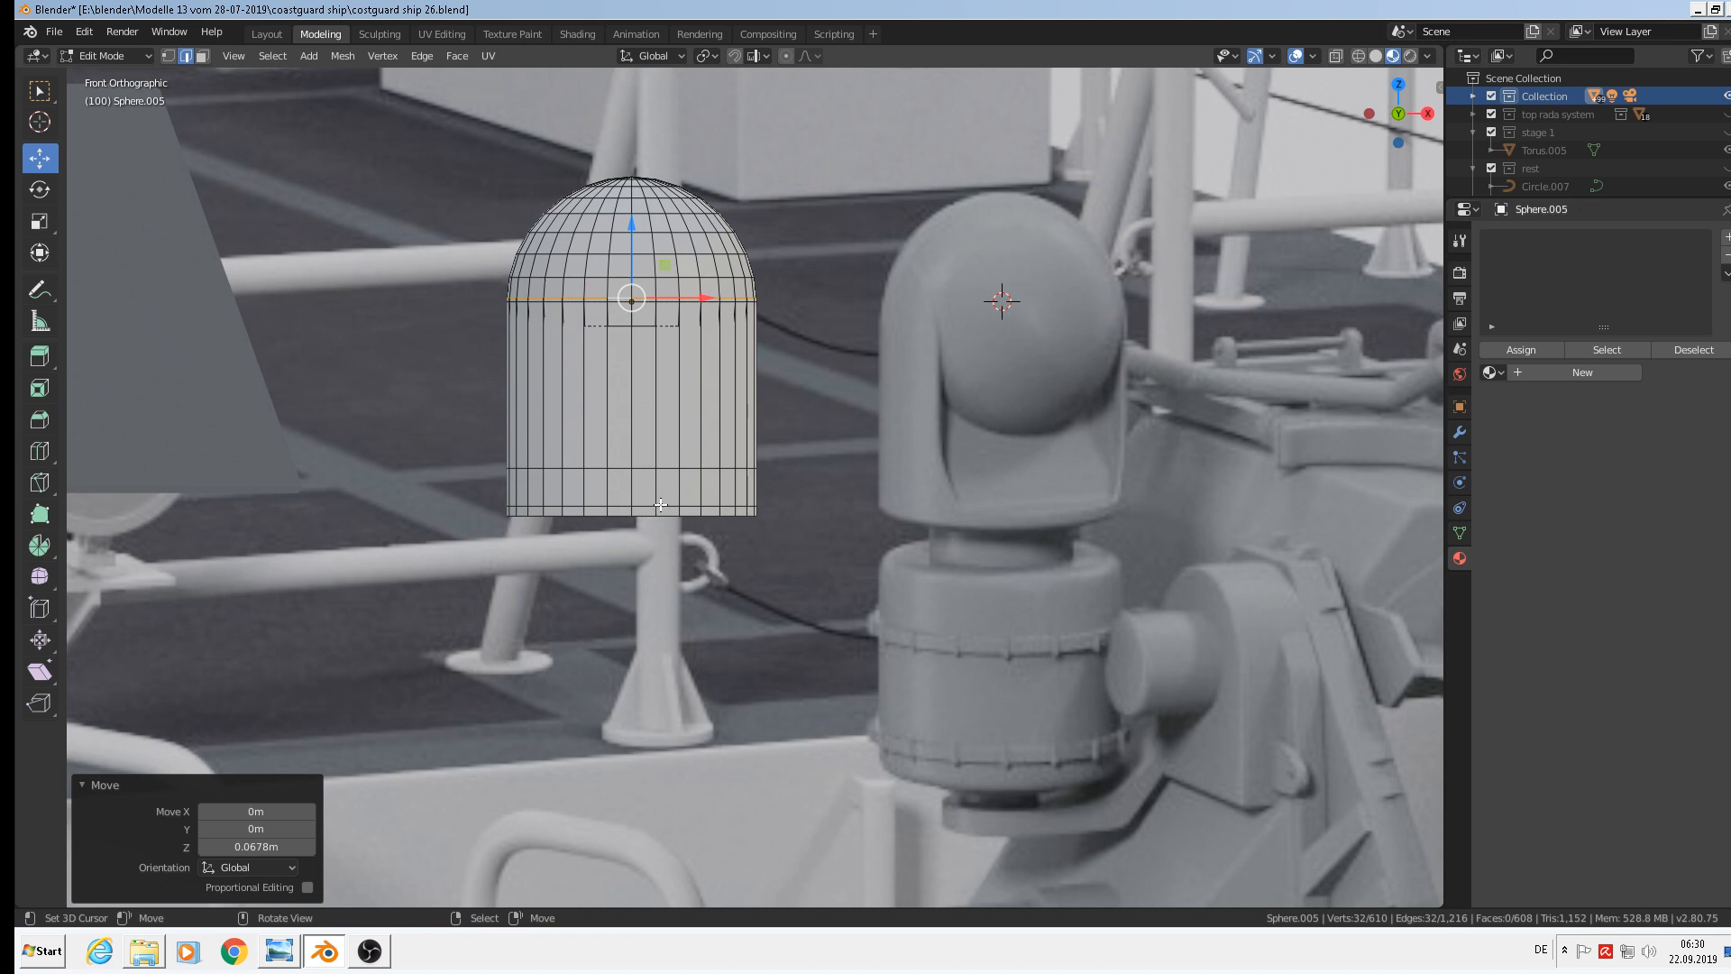
Select the whole linked cylinder and move it about -0.08 m along Z and -0.12 m along Y, clear of the sphere
{"action": "key", "text": "l"}
{"action": "left_click_drag", "start_coordinate": [630, 380], "coordinate": [629, 581]}
{"action": "middle_click_drag", "start_coordinate": [609, 615], "coordinate": [600, 626]}
{"action": "key", "text": "g"}
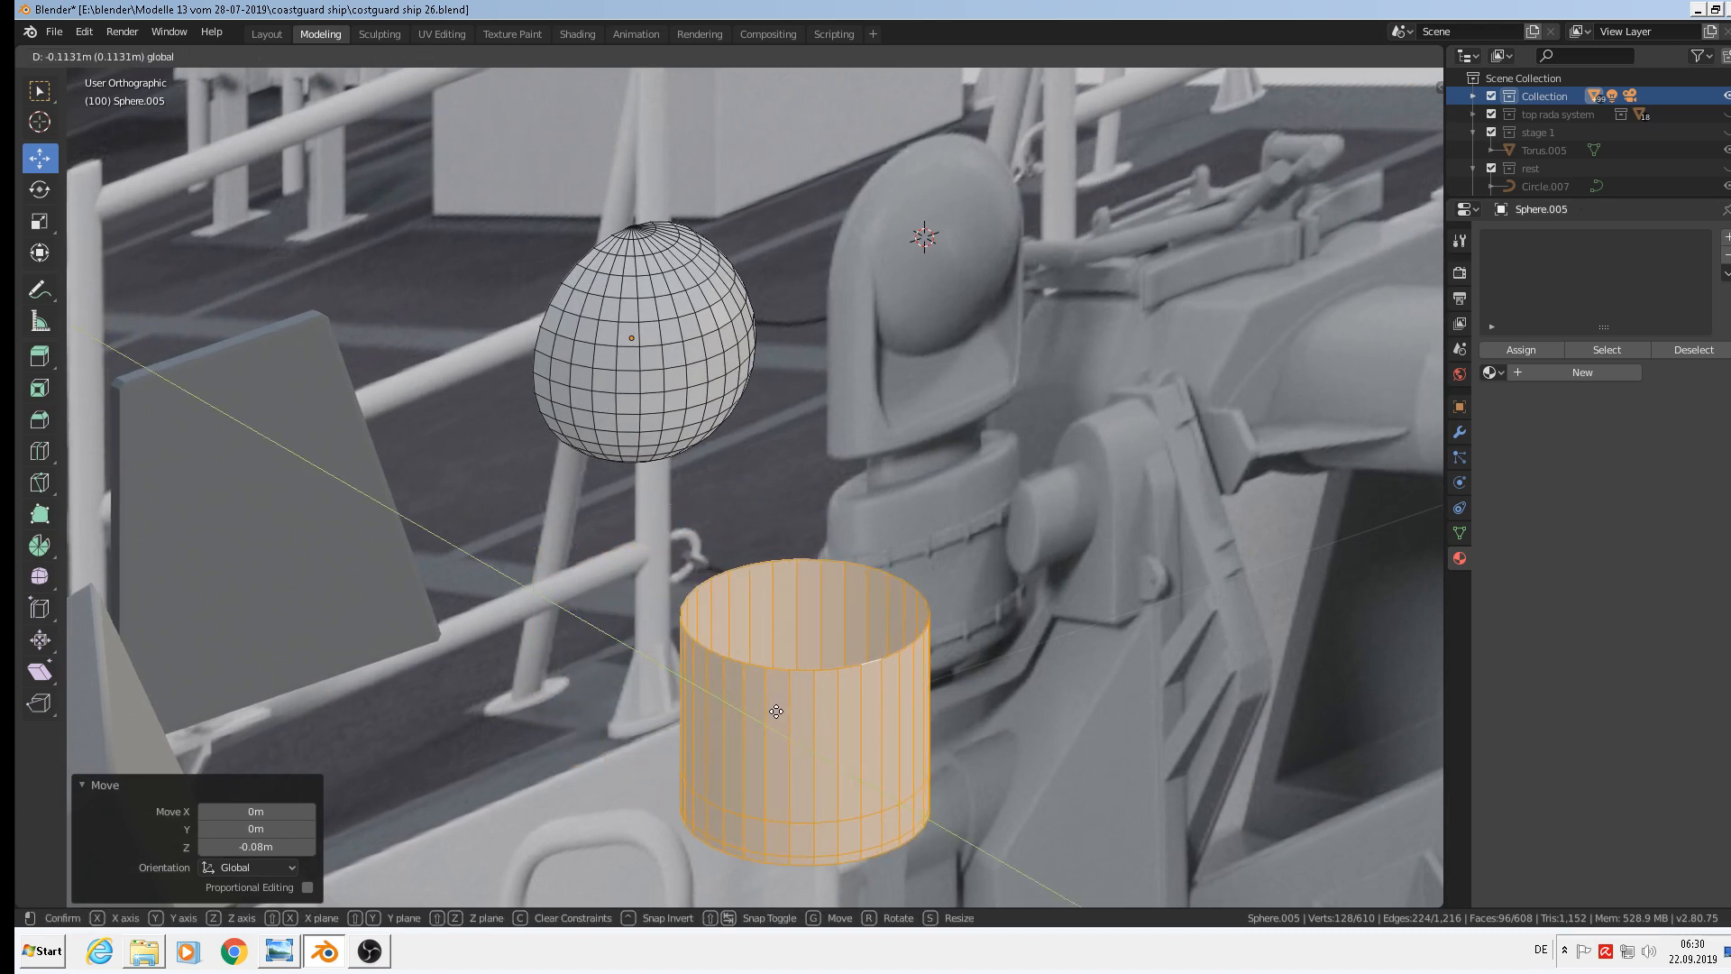
{"action": "left_click", "coordinate": [798, 735]}
{"action": "middle_click_drag", "start_coordinate": [882, 627], "coordinate": [944, 489], "text": "shift"}
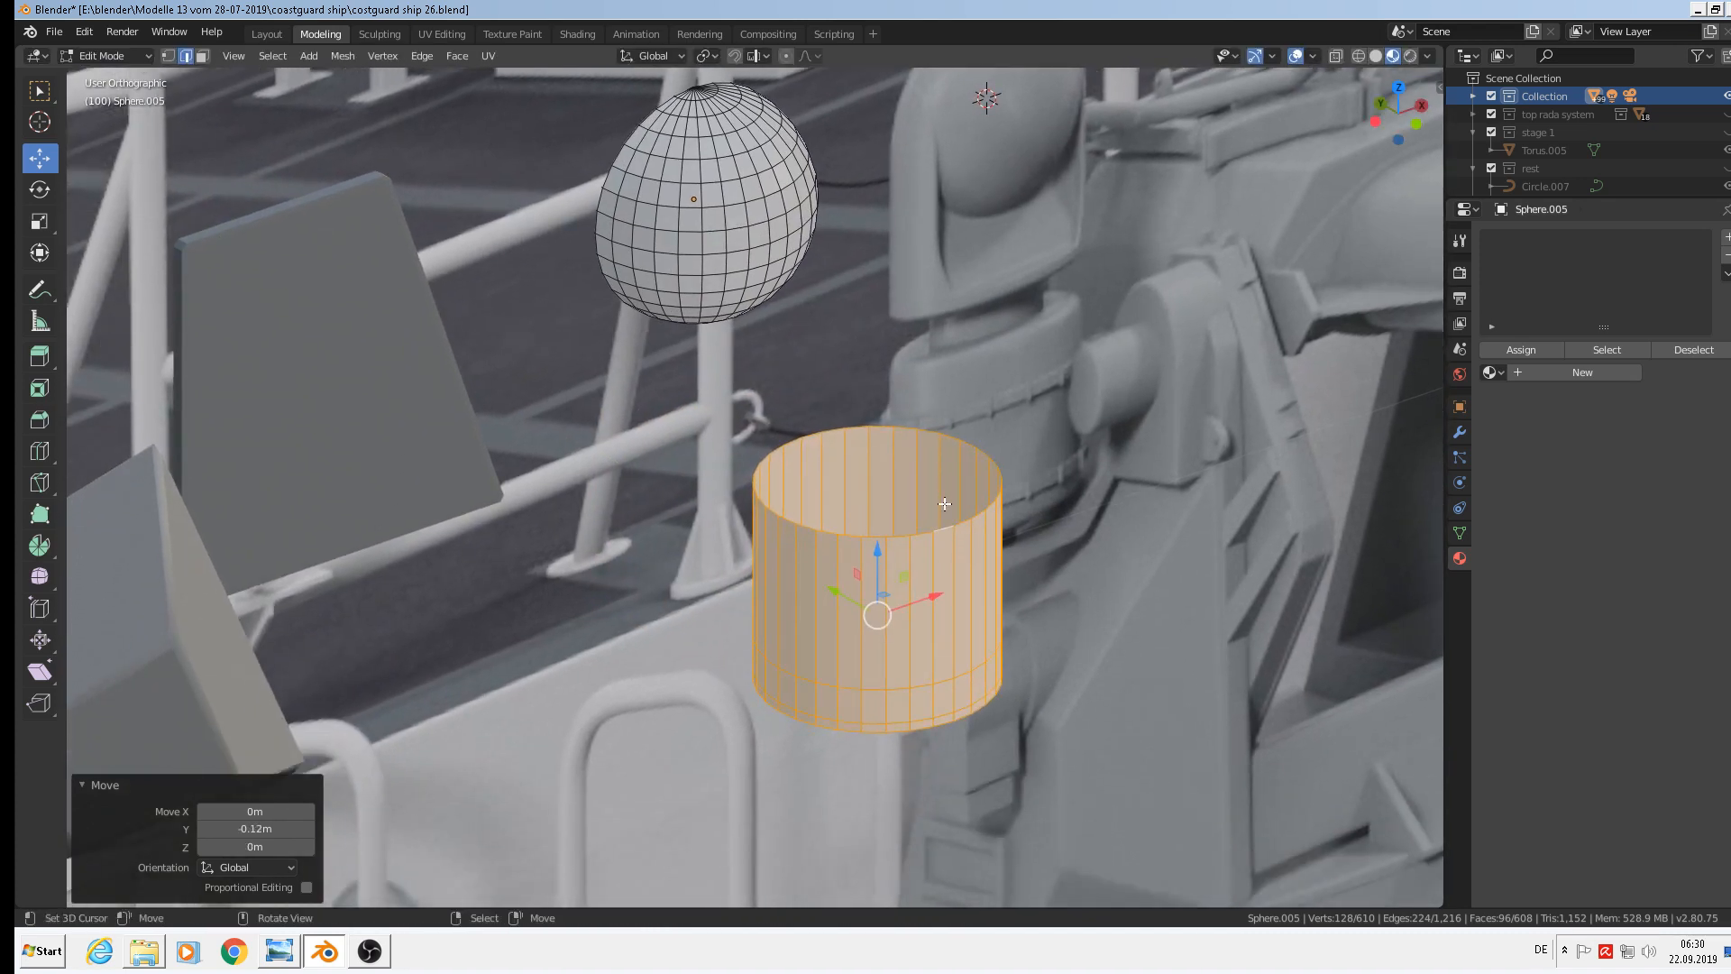
With X-ray on in vertex mode, delete the five central top-rim vertices on both the cylinder's front and back to open slots
{"action": "middle_click_drag", "start_coordinate": [963, 519], "coordinate": [853, 454], "text": "alt"}
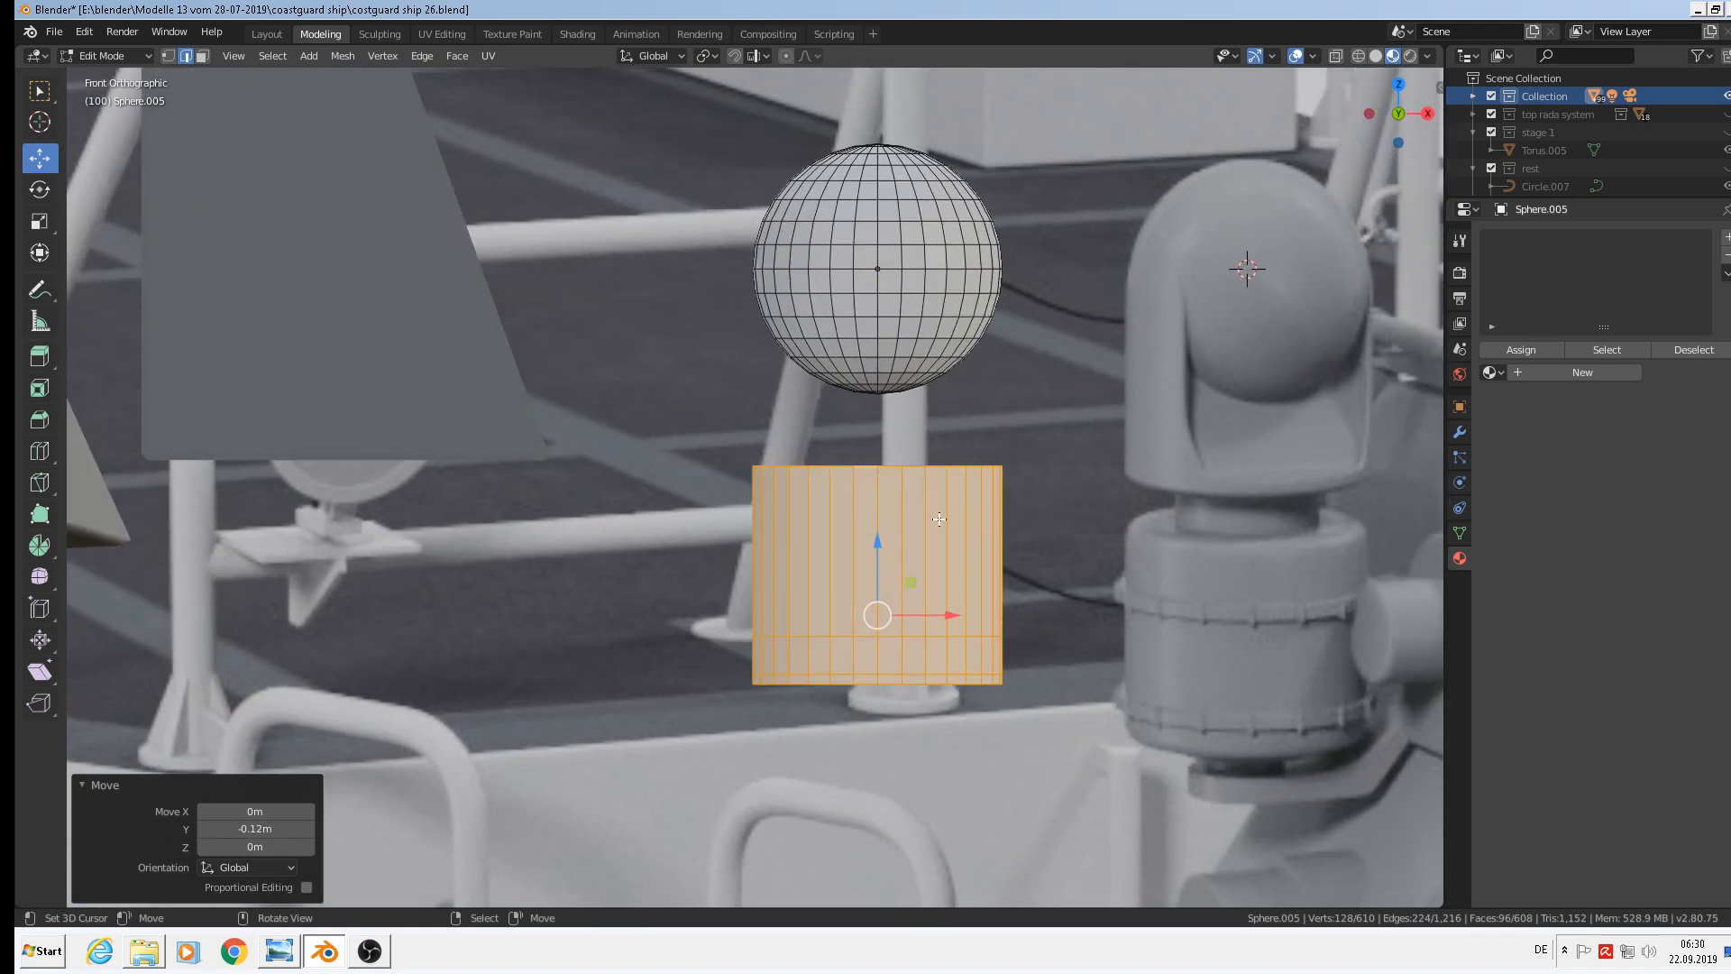
{"action": "left_click", "coordinate": [168, 55]}
{"action": "left_click", "coordinate": [858, 445]}
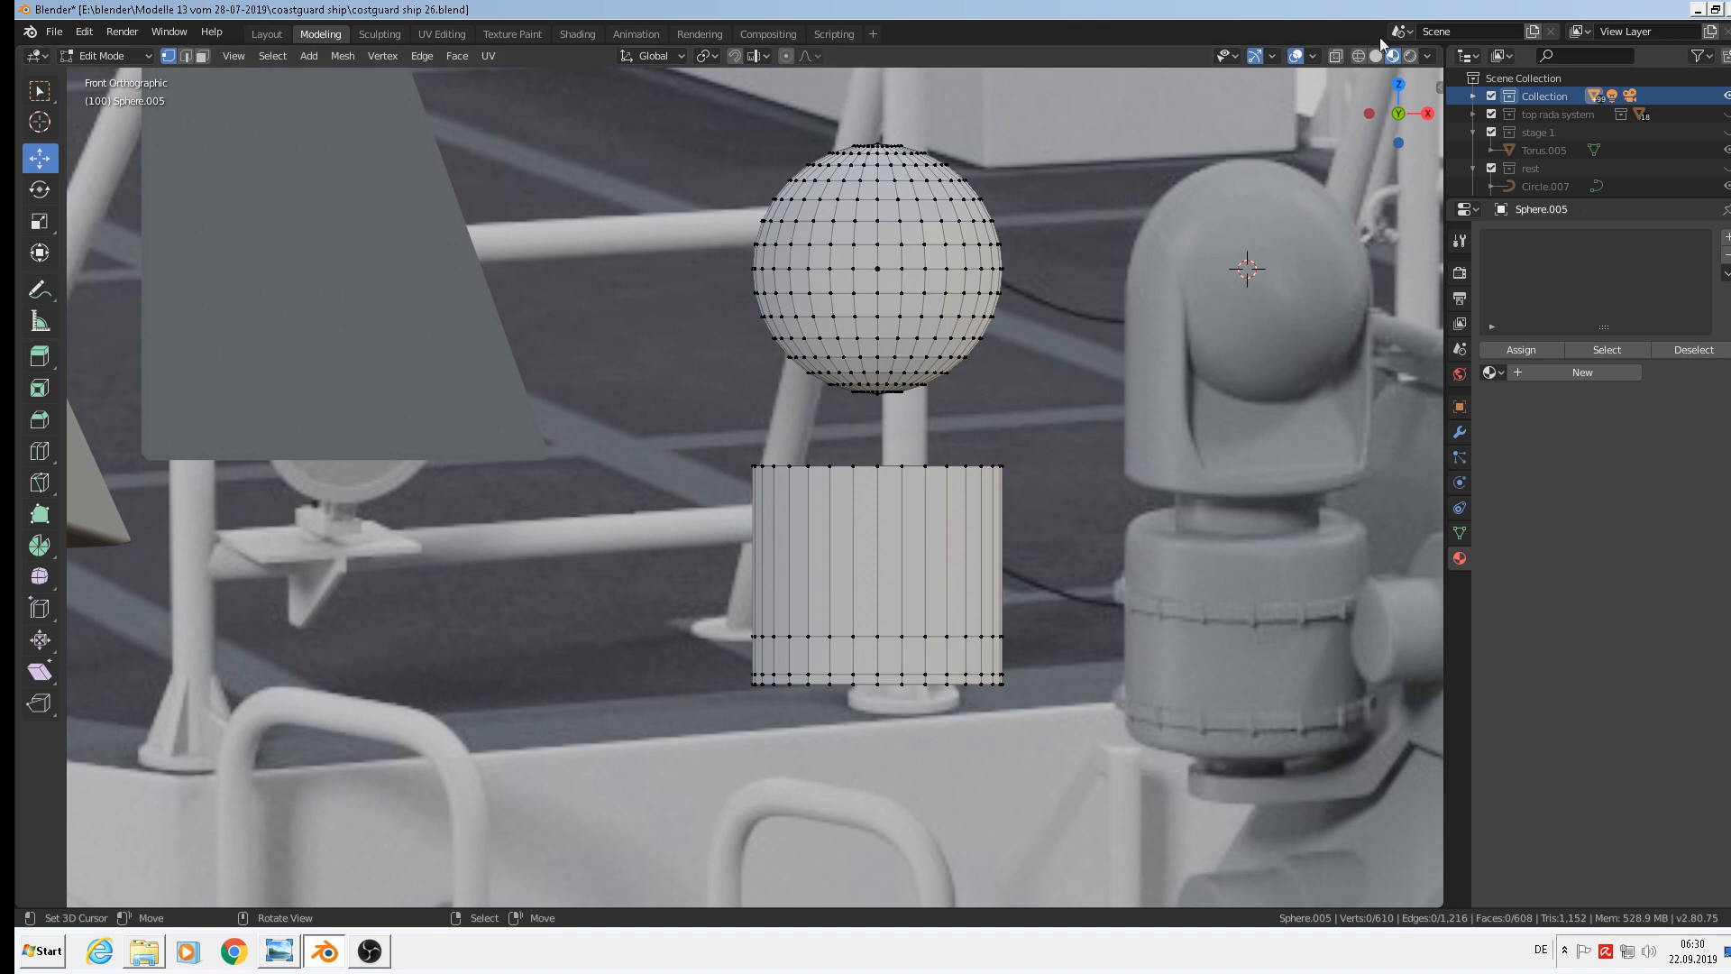
{"action": "left_click", "coordinate": [1337, 57]}
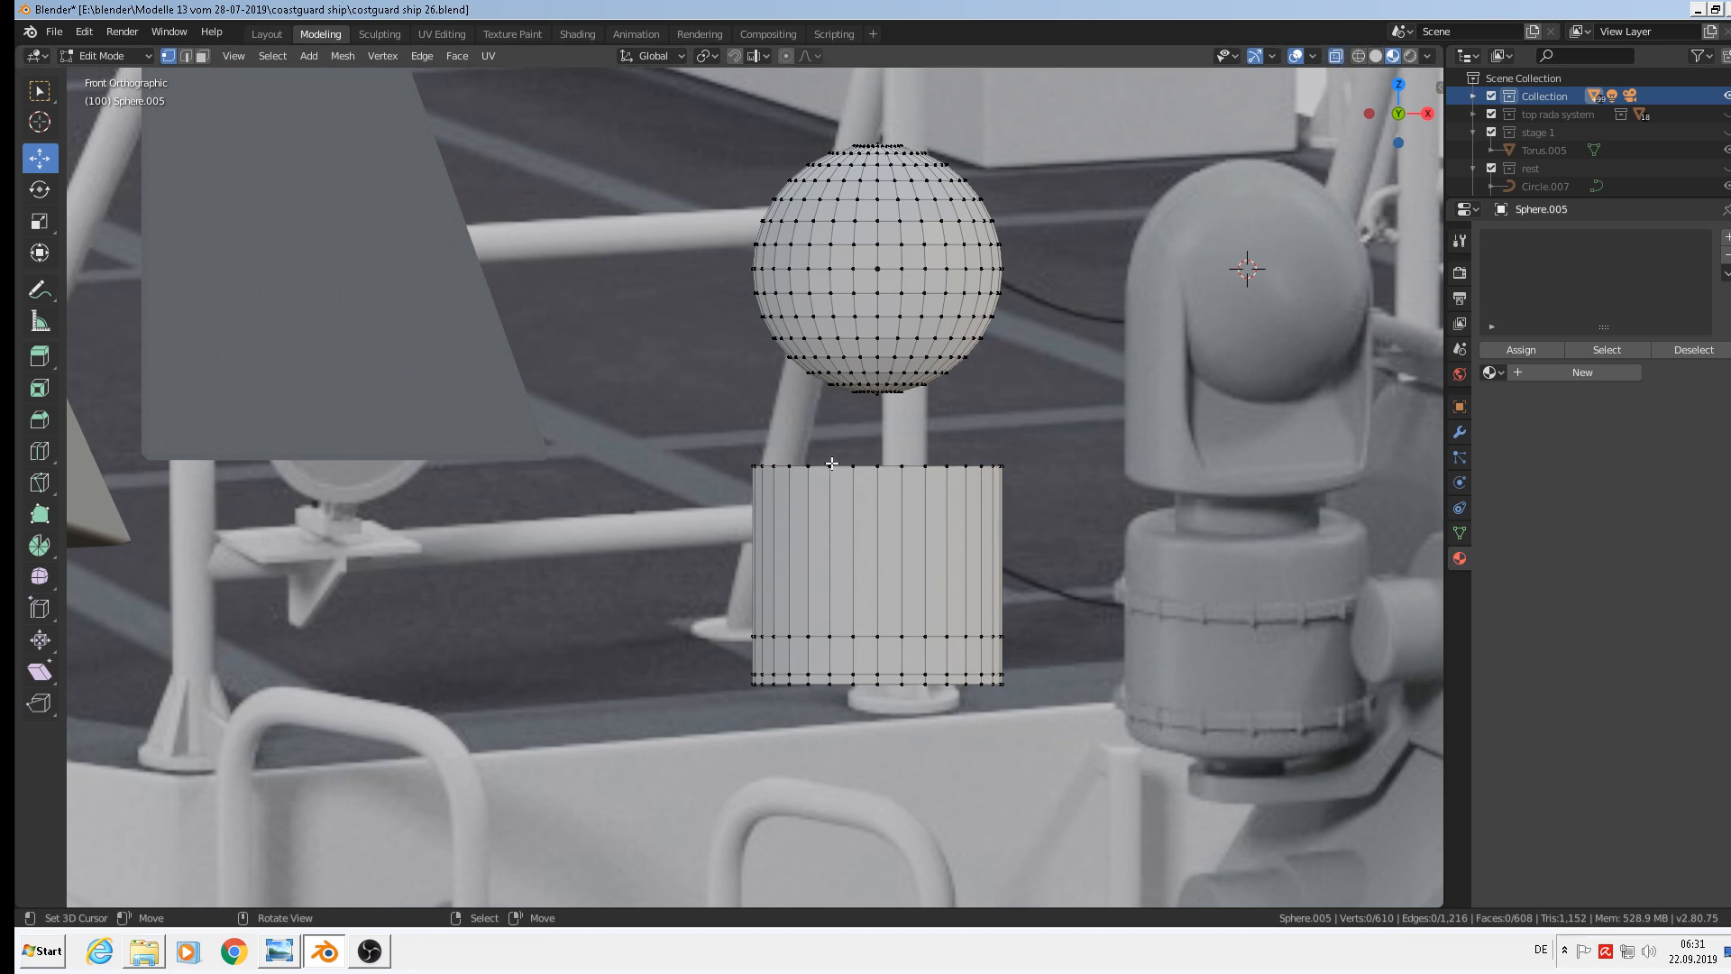
{"action": "key", "text": "c"}
{"action": "left_click_drag", "start_coordinate": [832, 464], "coordinate": [922, 466]}
{"action": "right_click", "coordinate": [922, 466]}
{"action": "key", "text": "x"}
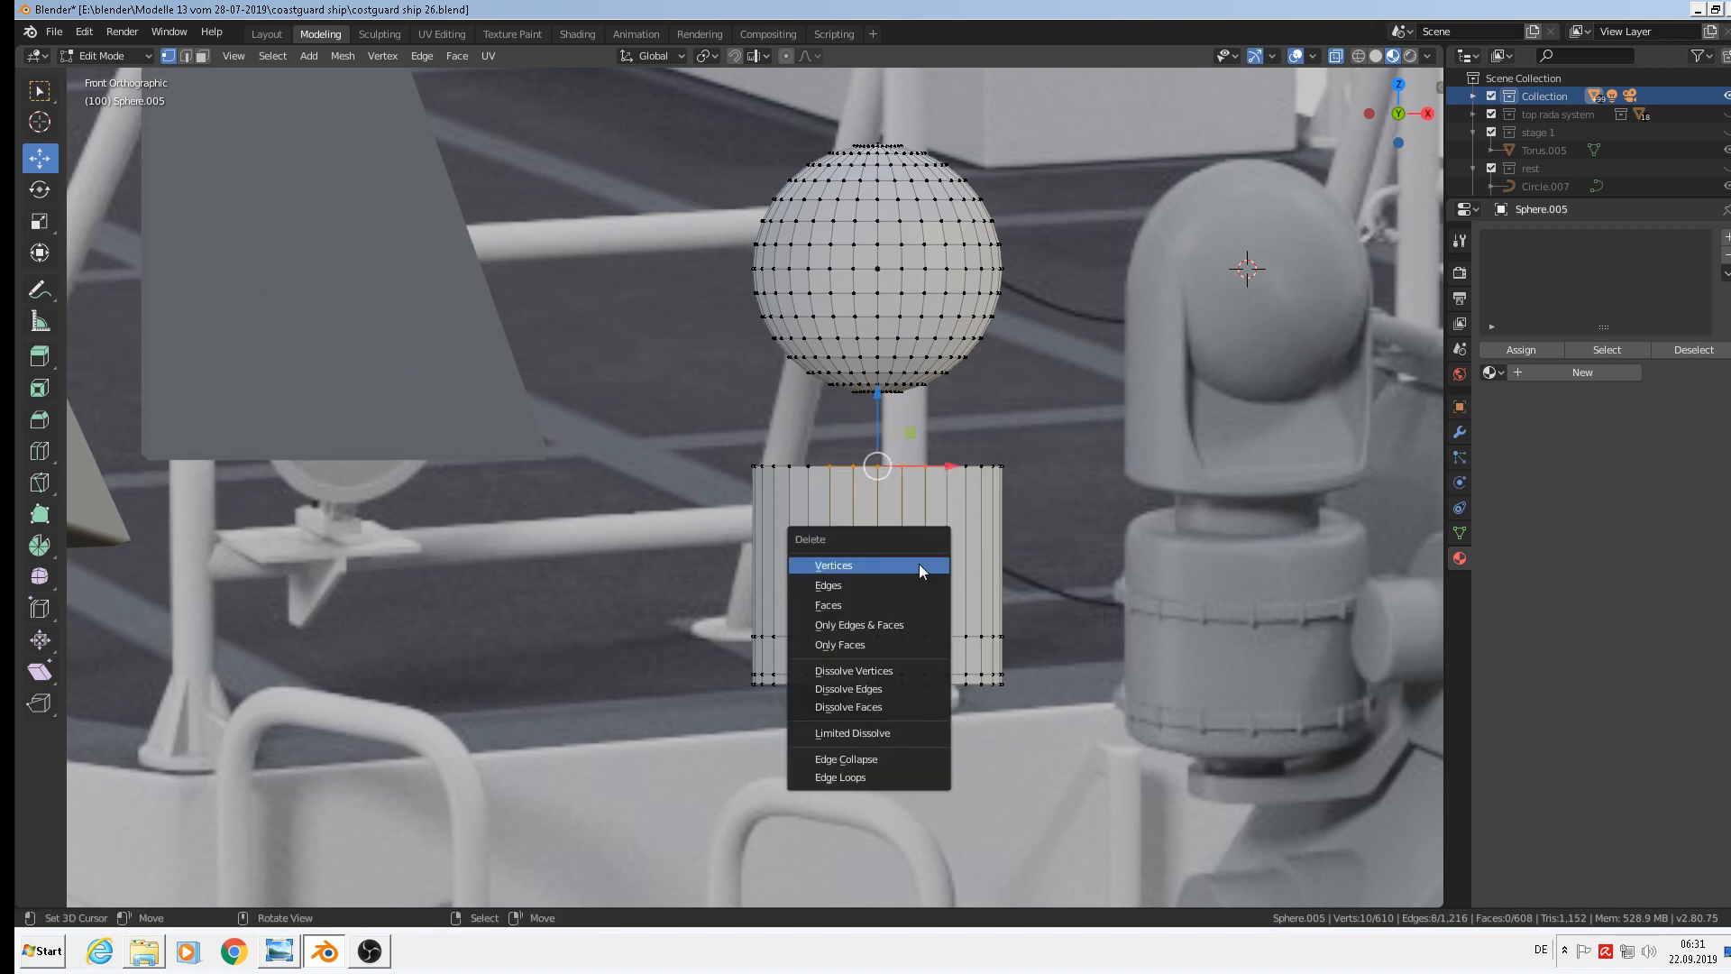
{"action": "left_click", "coordinate": [918, 565]}
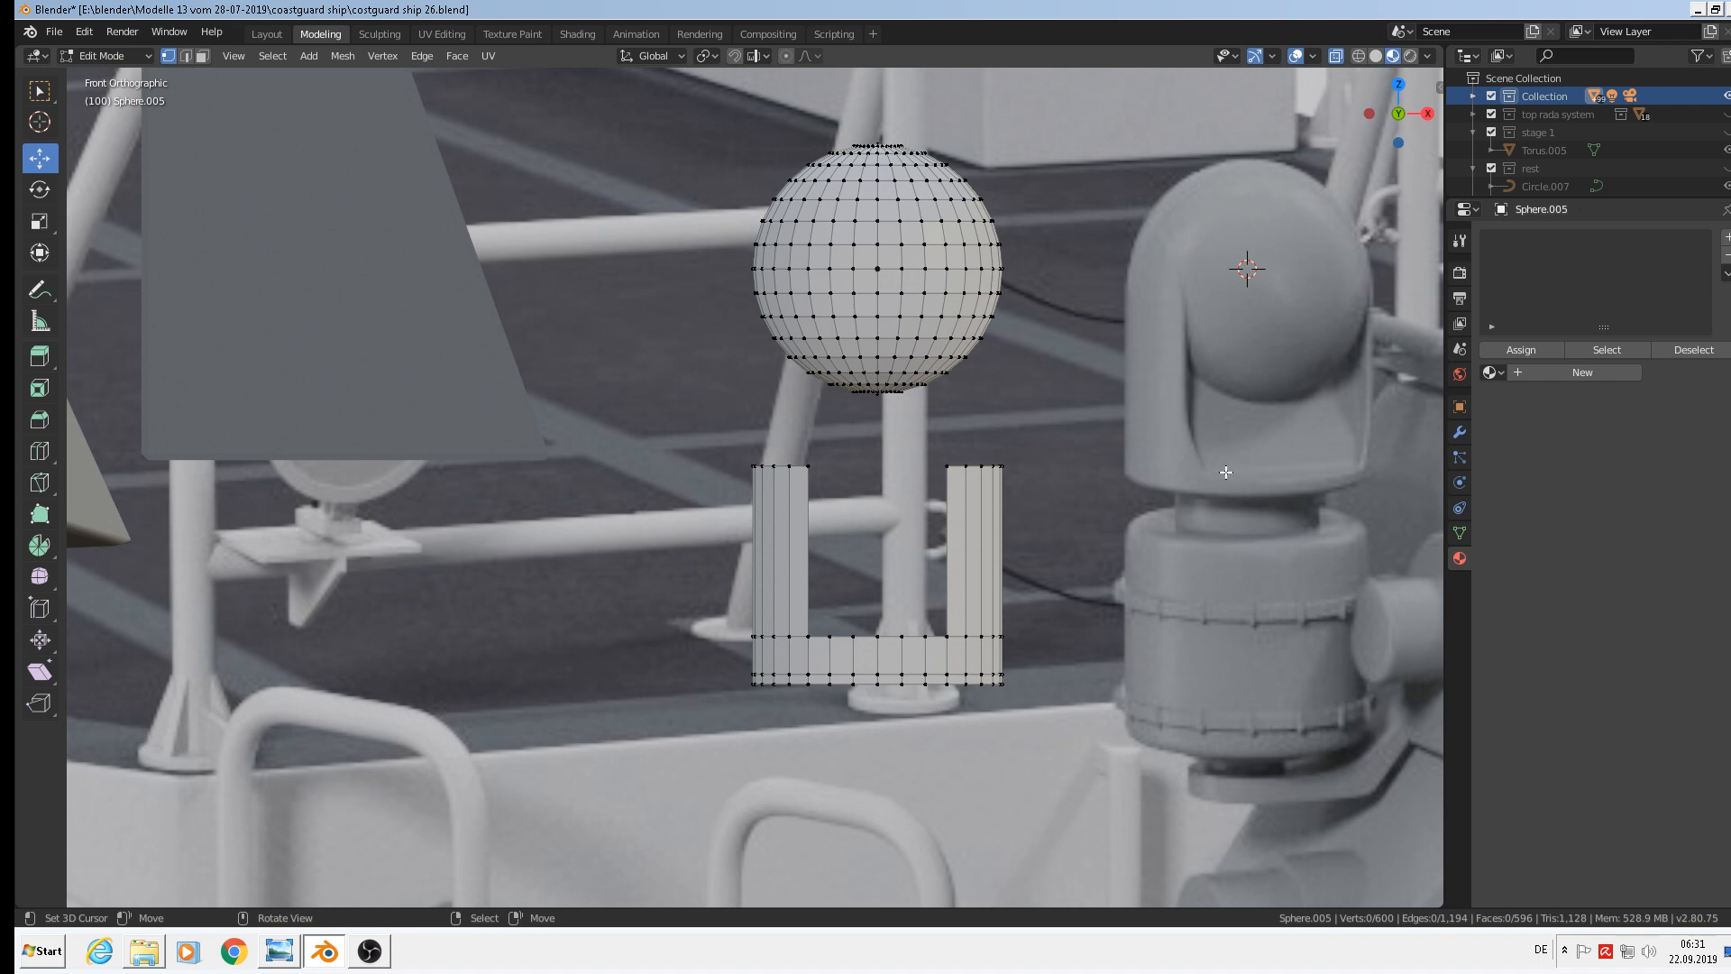
Extrude the seven vertices along the front slot's lower edge and move them about 0.0364 m inwards along Y
{"action": "mouse_move", "coordinate": [969, 500]}
{"action": "middle_mouse_down"}
{"action": "mouse_move", "coordinate": [999, 544]}
{"action": "mouse_move", "coordinate": [966, 523]}
{"action": "middle_mouse_up"}
{"action": "scroll", "coordinate": [999, 545], "scroll_direction": "up", "scroll_amount": 3}
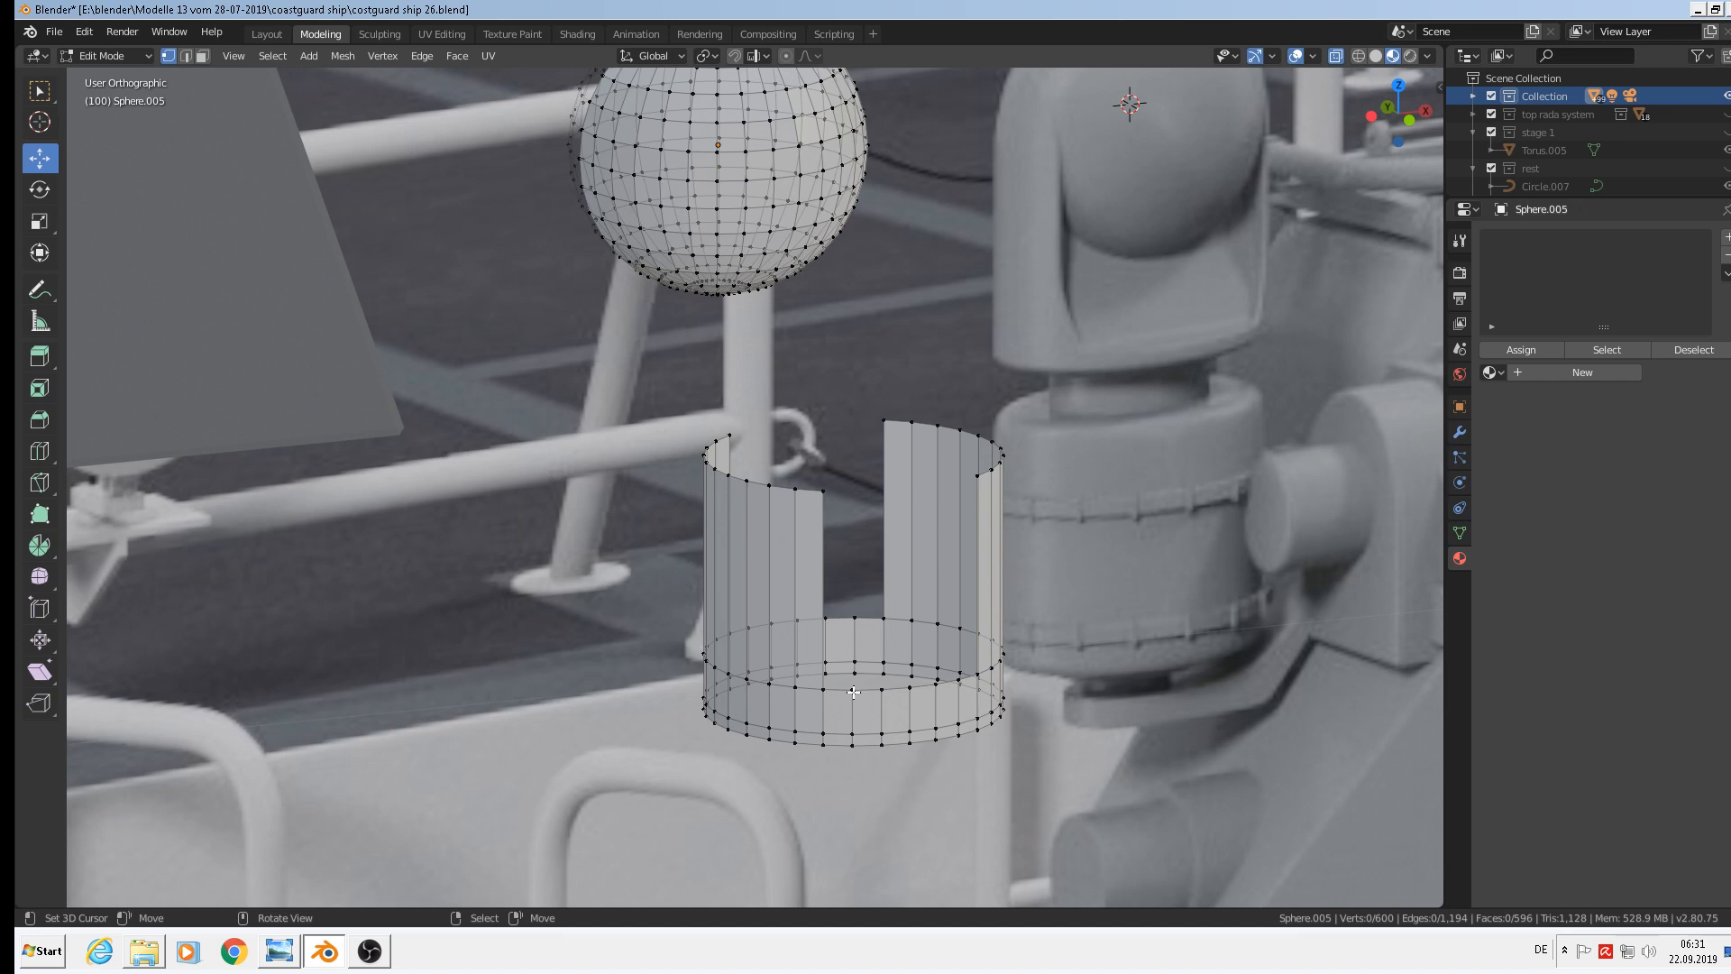
{"action": "middle_click_drag", "start_coordinate": [853, 691], "coordinate": [765, 695]}
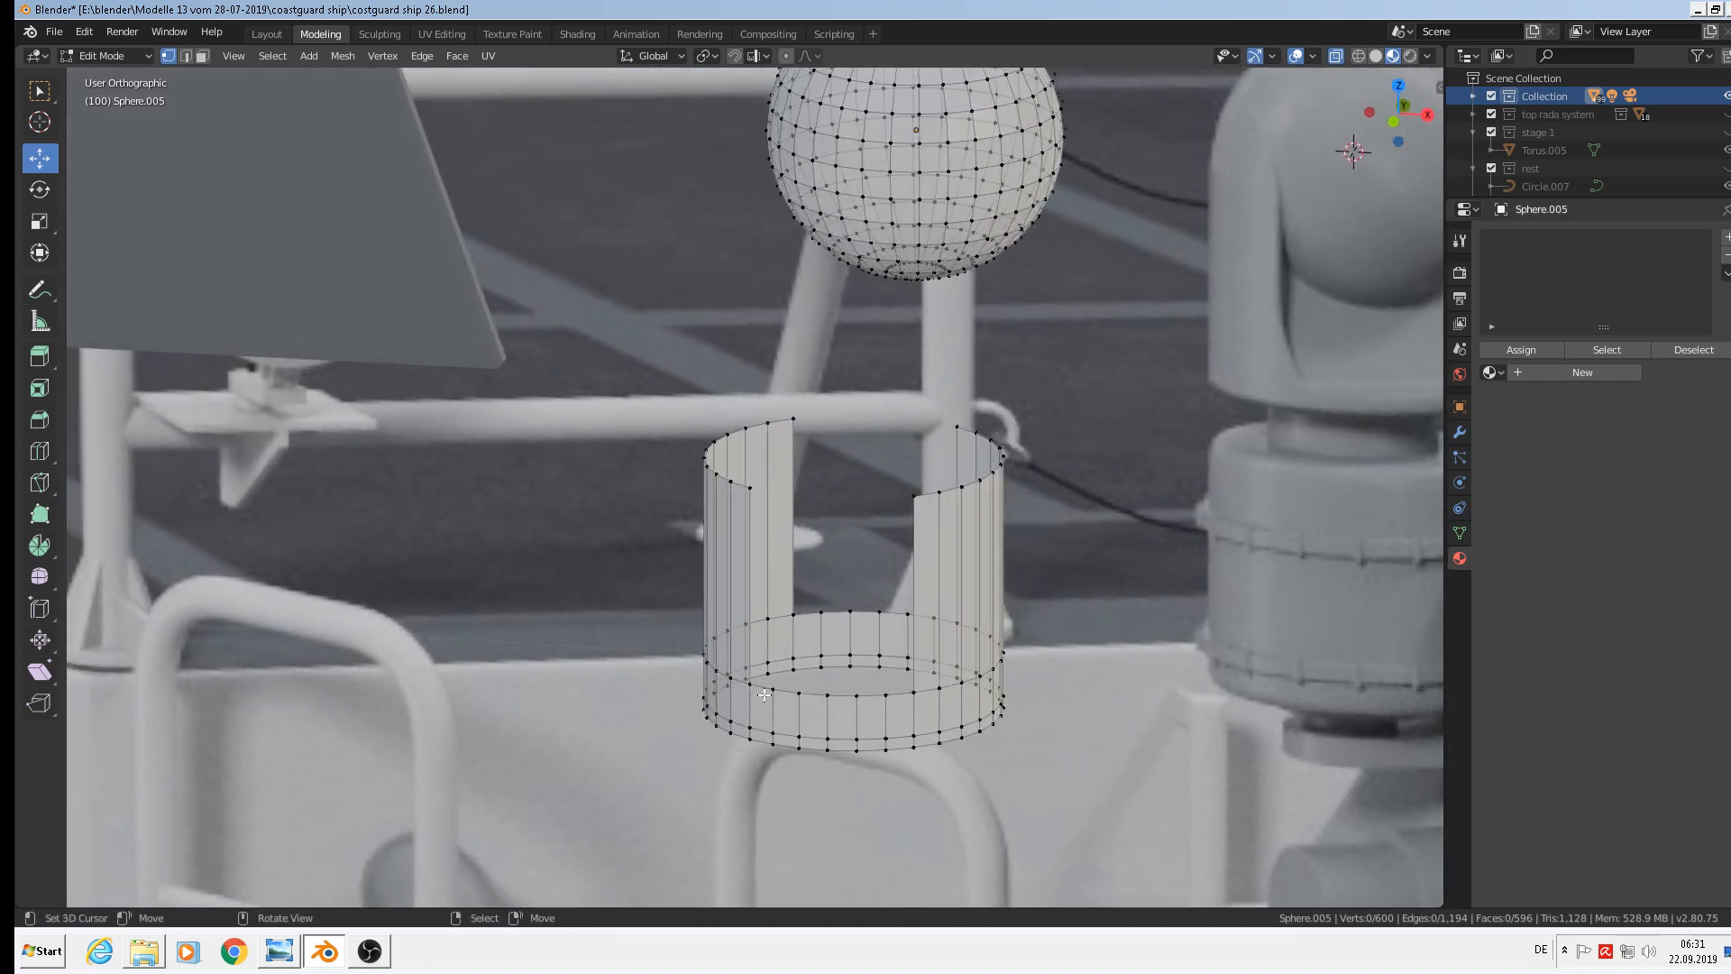
{"action": "left_click", "coordinate": [751, 685]}
{"action": "left_click", "coordinate": [774, 689], "text": "shift"}
{"action": "left_click", "coordinate": [799, 694], "text": "shift"}
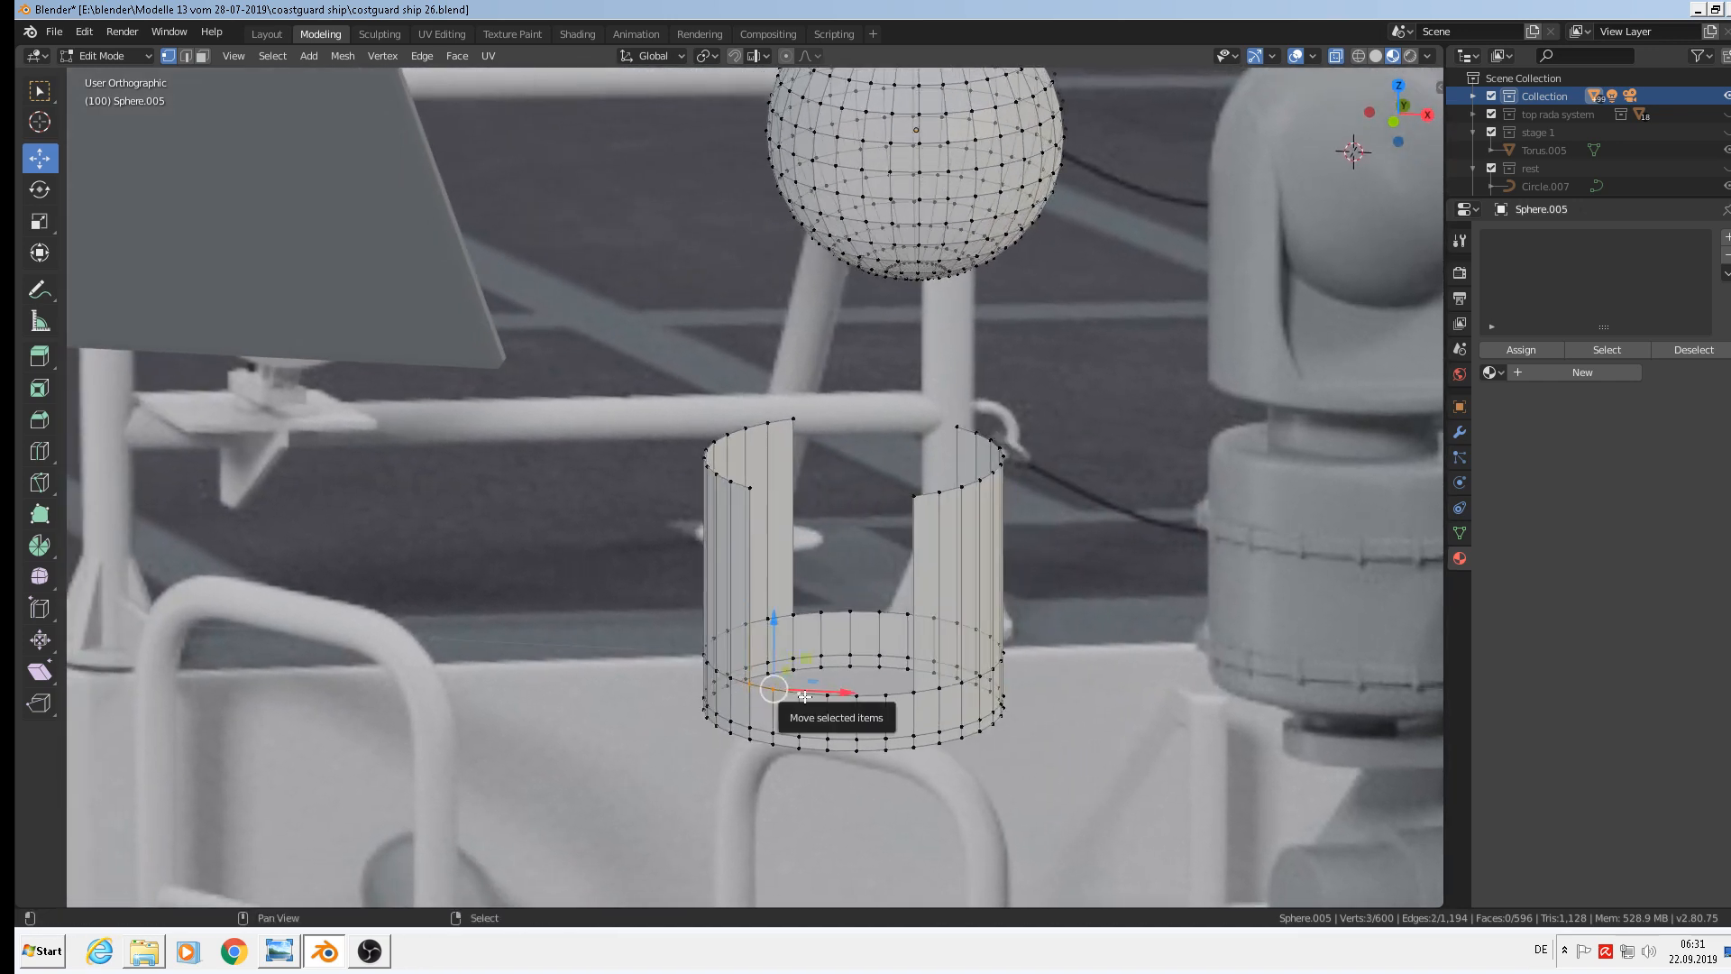
{"action": "left_click", "coordinate": [828, 695], "text": "shift"}
{"action": "left_click", "coordinate": [856, 696], "text": "shift"}
{"action": "left_click", "coordinate": [885, 696], "text": "shift"}
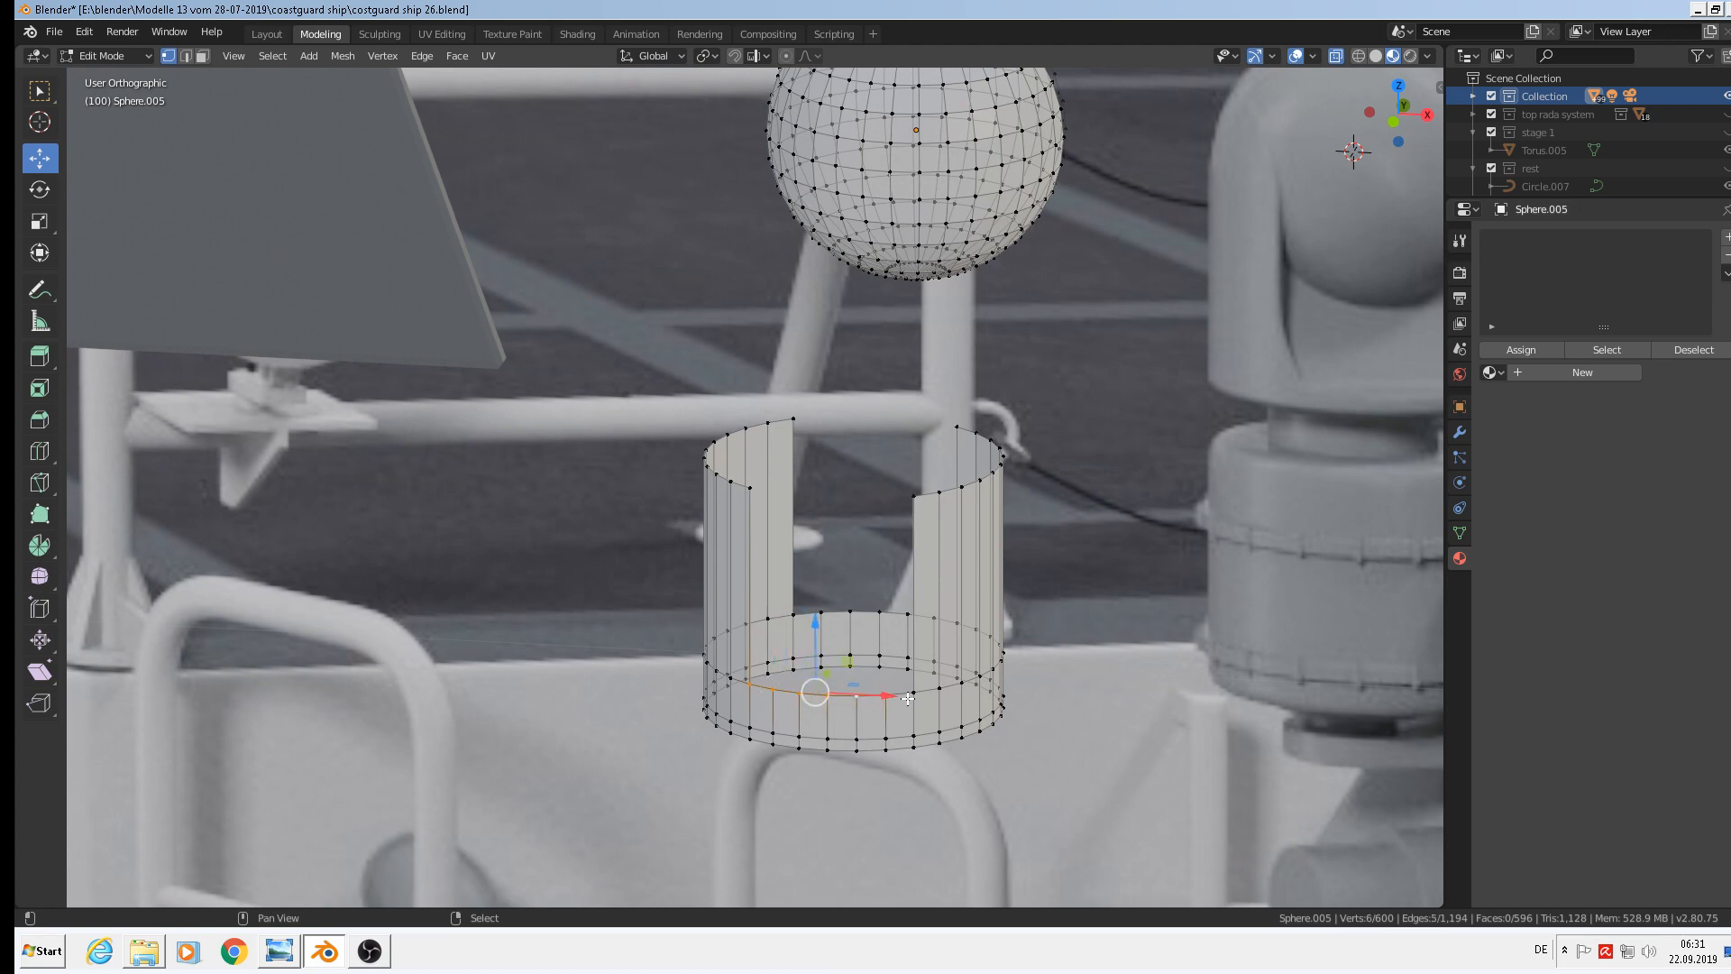
{"action": "left_click", "coordinate": [914, 694], "text": "shift"}
{"action": "middle_click_drag", "start_coordinate": [913, 693], "coordinate": [811, 743]}
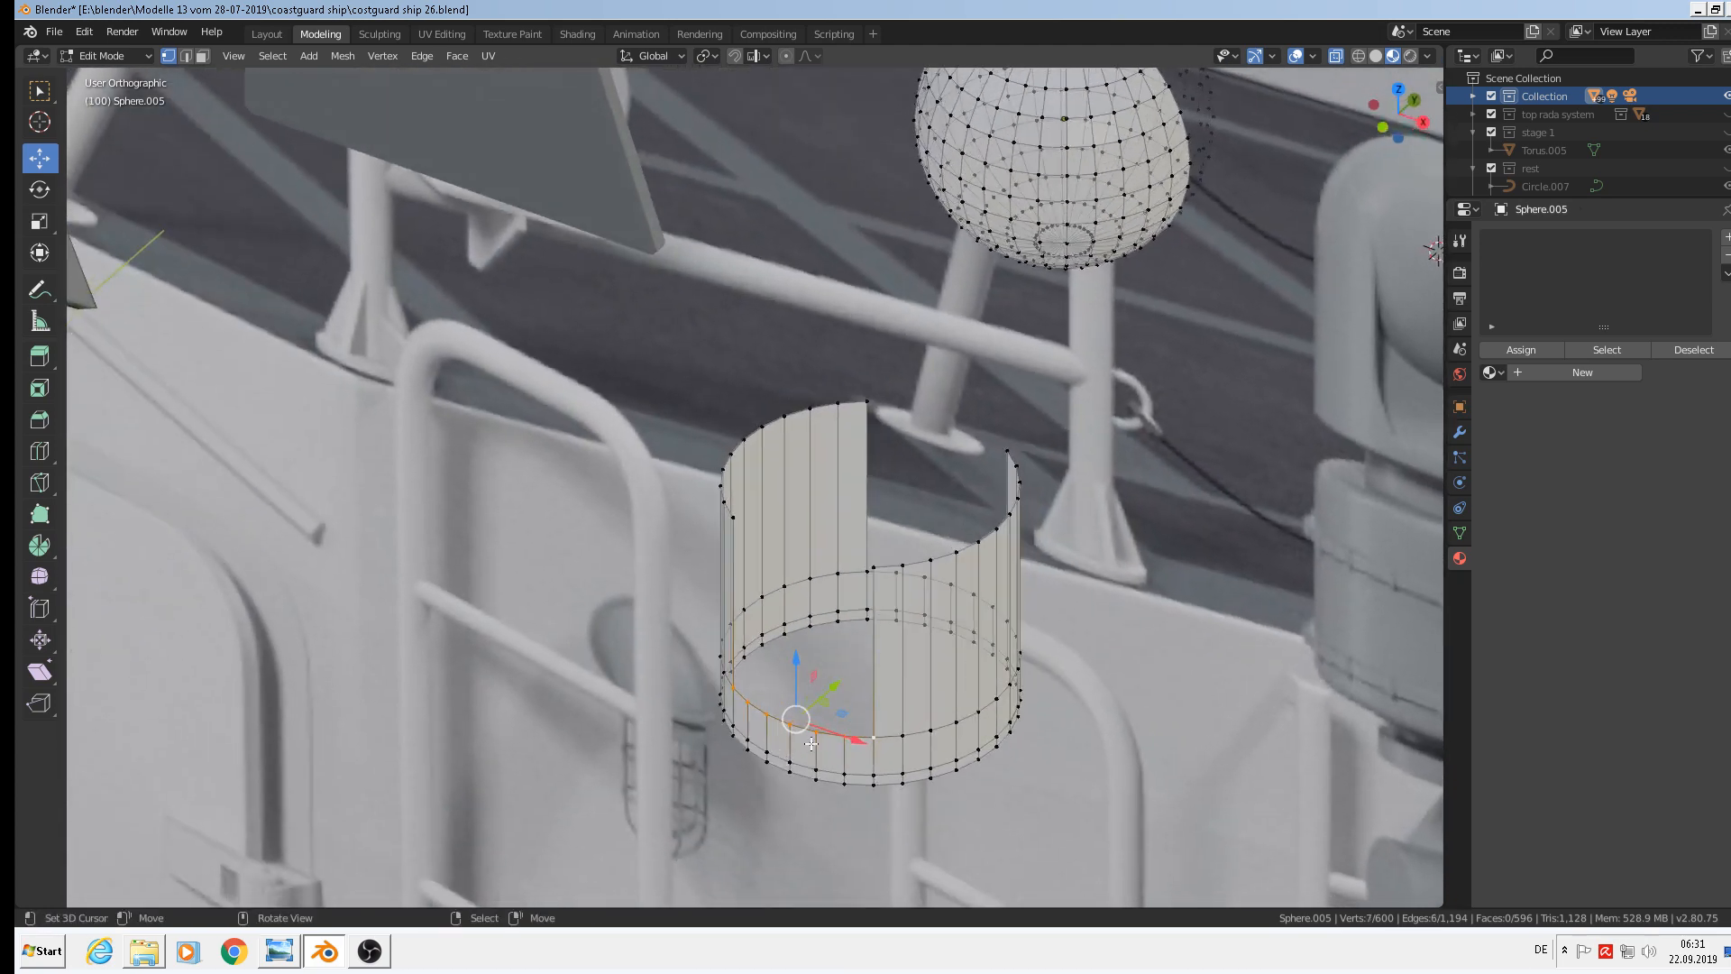
{"action": "key", "text": "e"}
{"action": "right_click", "coordinate": [832, 722]}
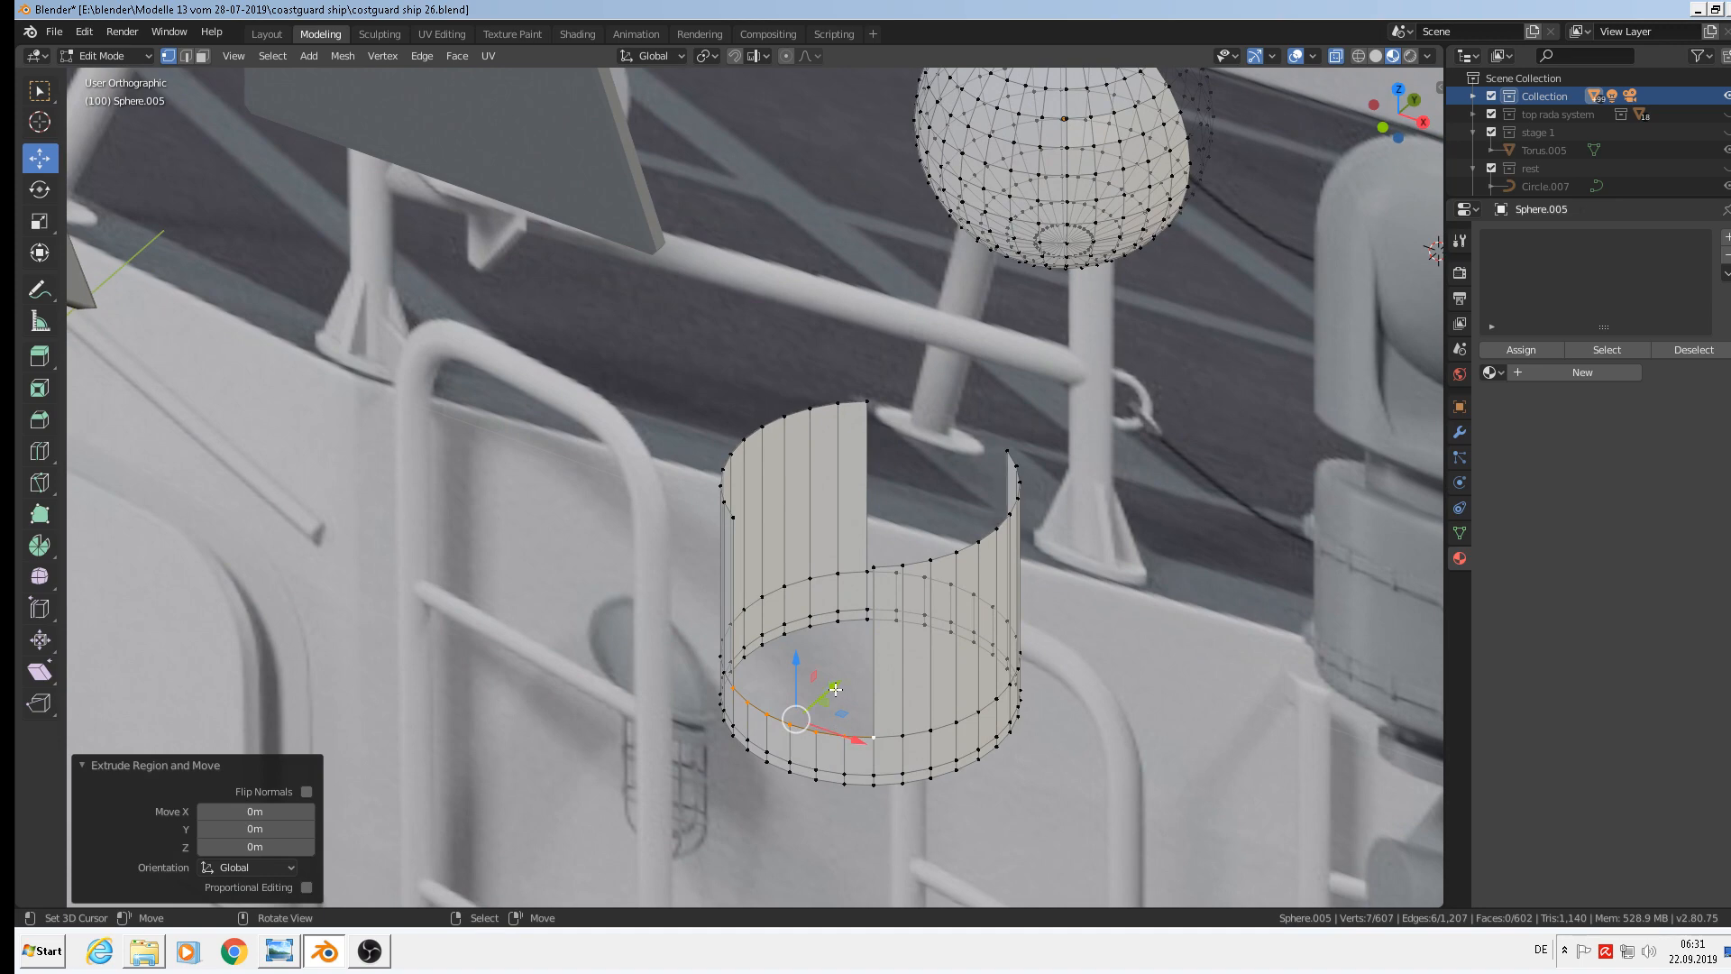
{"action": "left_click_drag", "start_coordinate": [835, 690], "coordinate": [894, 640]}
{"action": "middle_click_drag", "start_coordinate": [894, 640], "coordinate": [967, 578]}
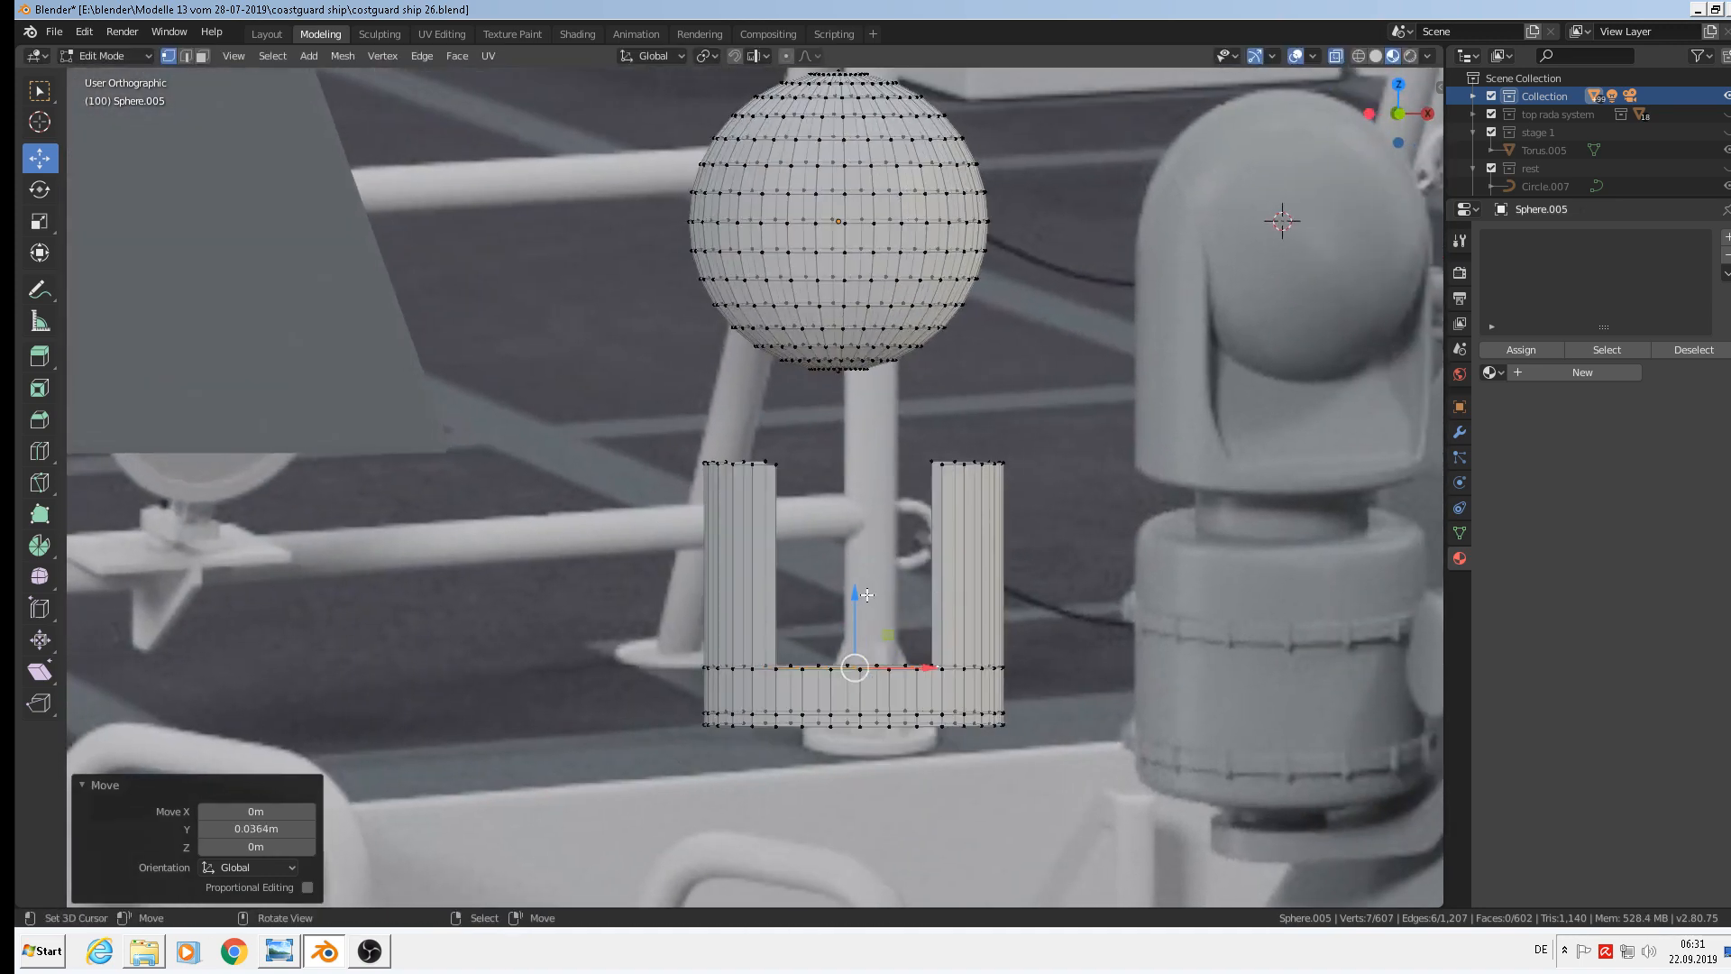
Raise the front slot's extruded vertices about 0.0676 m along Z to form a slanted panel
{"action": "left_click_drag", "start_coordinate": [867, 595], "coordinate": [858, 400]}
{"action": "middle_click_drag", "start_coordinate": [858, 400], "coordinate": [1067, 433]}
{"action": "middle_click_drag", "start_coordinate": [959, 497], "coordinate": [936, 599]}
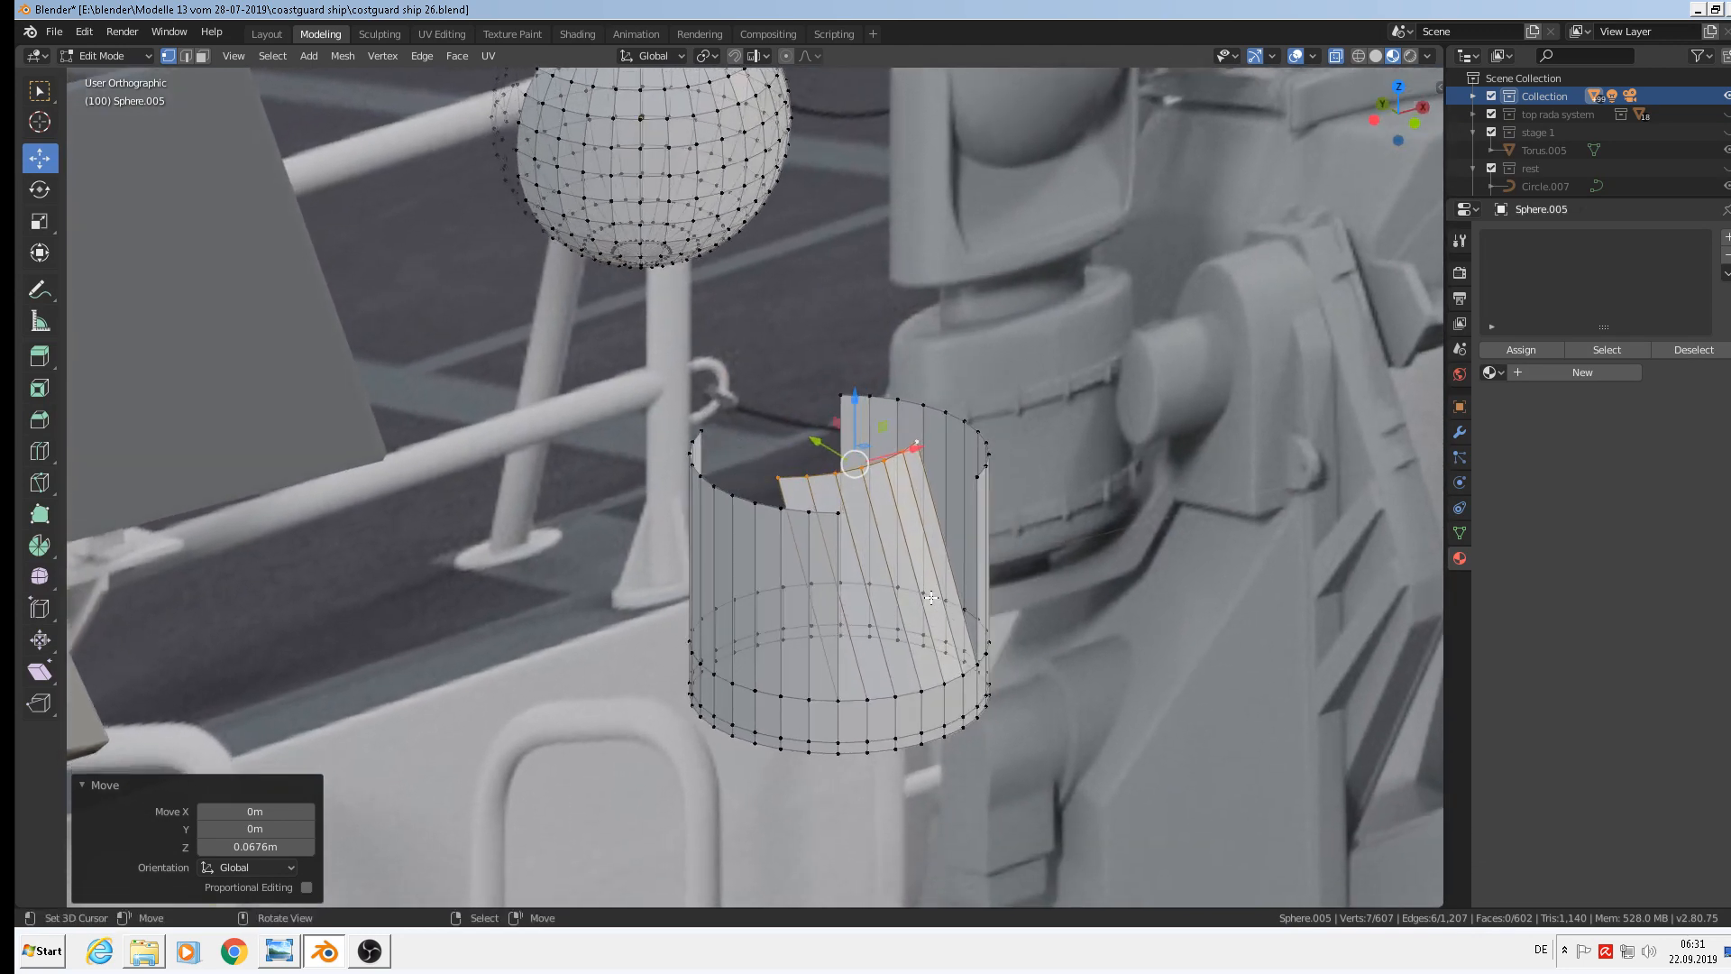
Extrude the seven vertices along the back slot's lower edge, move them inwards along Y and raise them about 0.069 m along Z
{"action": "middle_click_drag", "start_coordinate": [746, 616], "coordinate": [746, 477]}
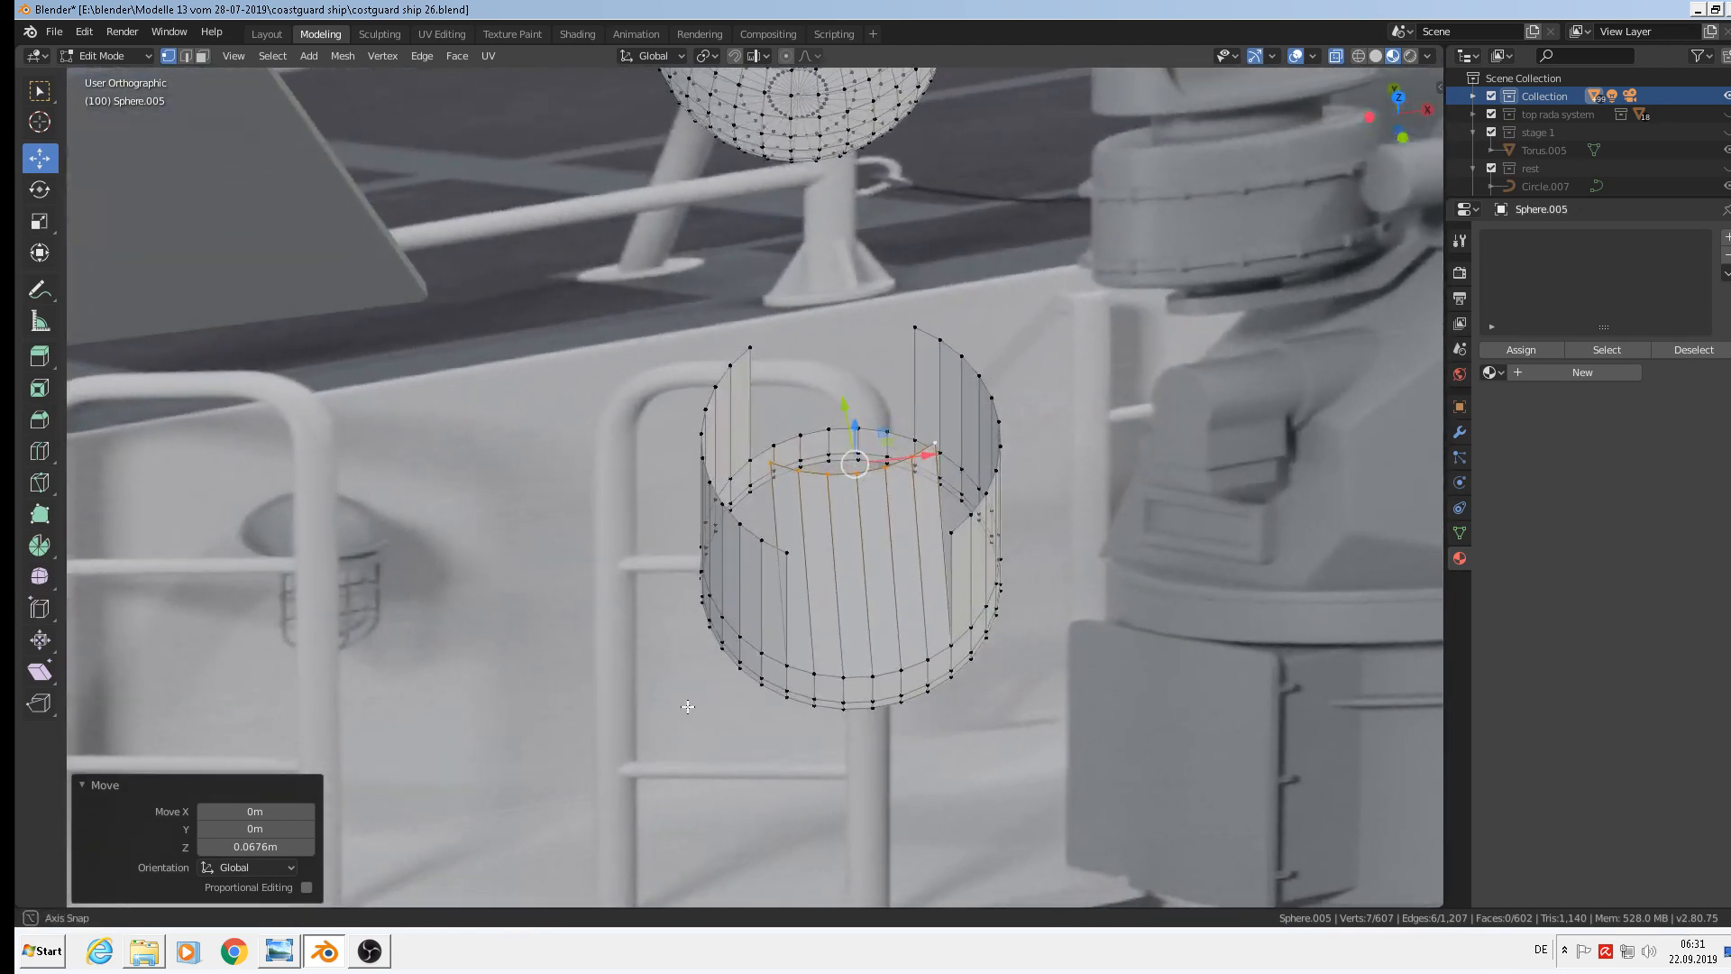
{"action": "left_click", "coordinate": [745, 464]}
{"action": "left_click", "coordinate": [764, 447], "text": "shift"}
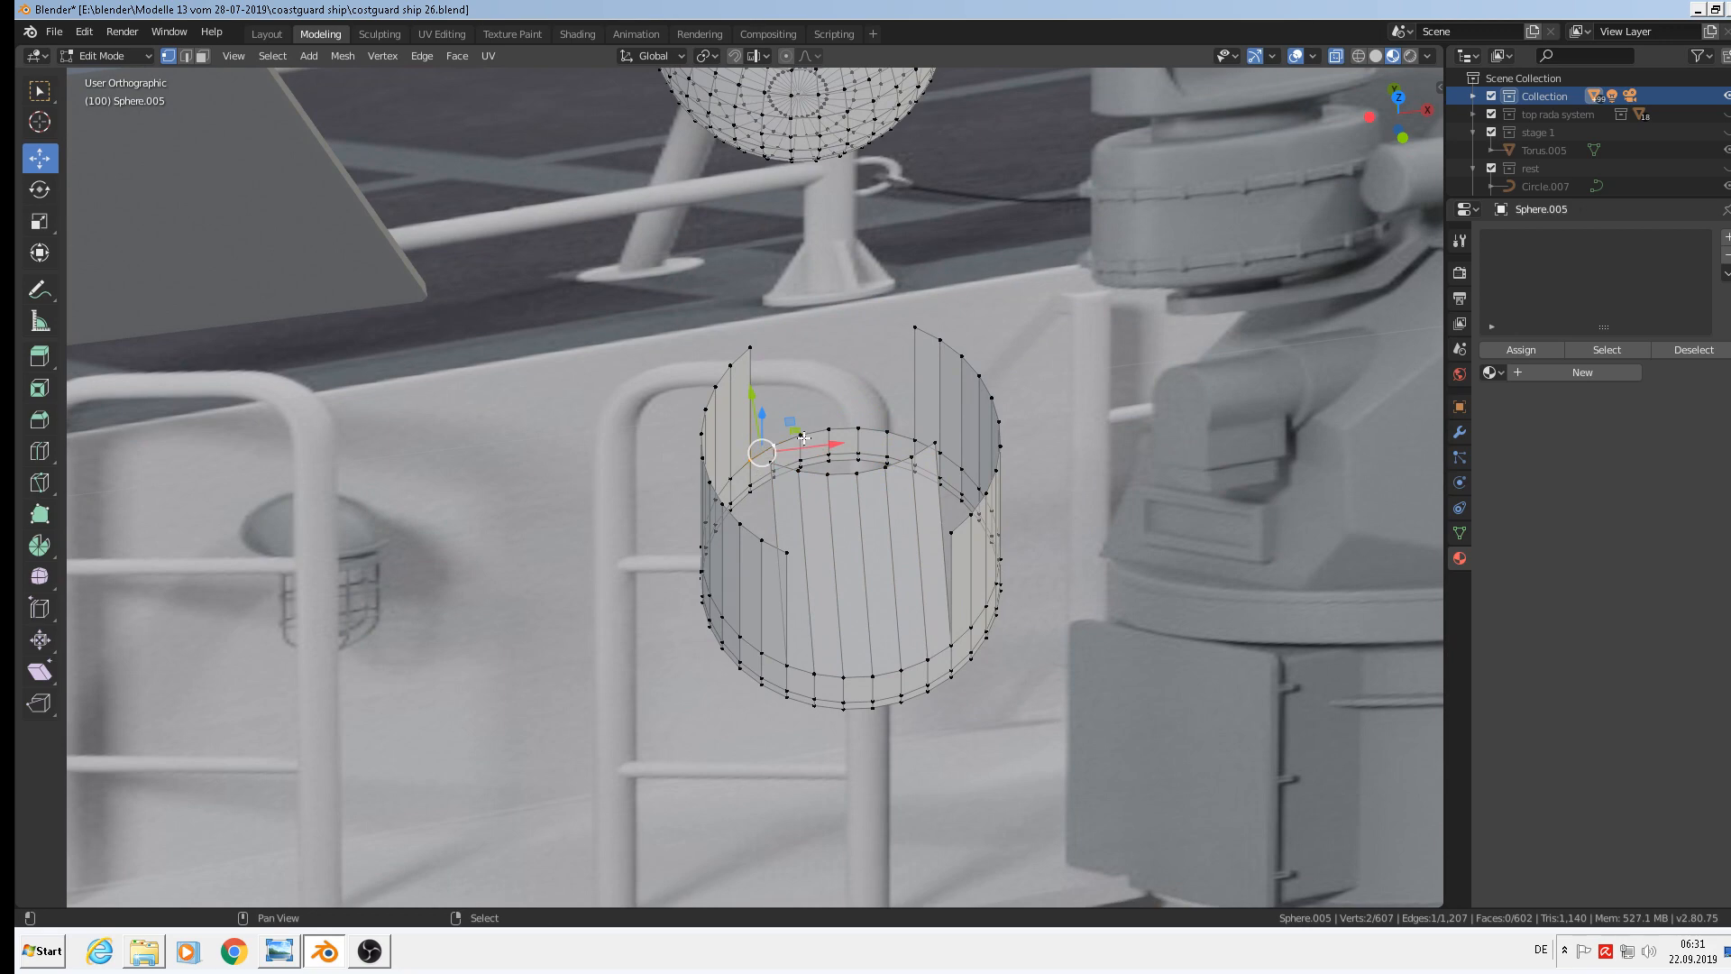
{"action": "left_click", "coordinate": [802, 436], "text": "shift"}
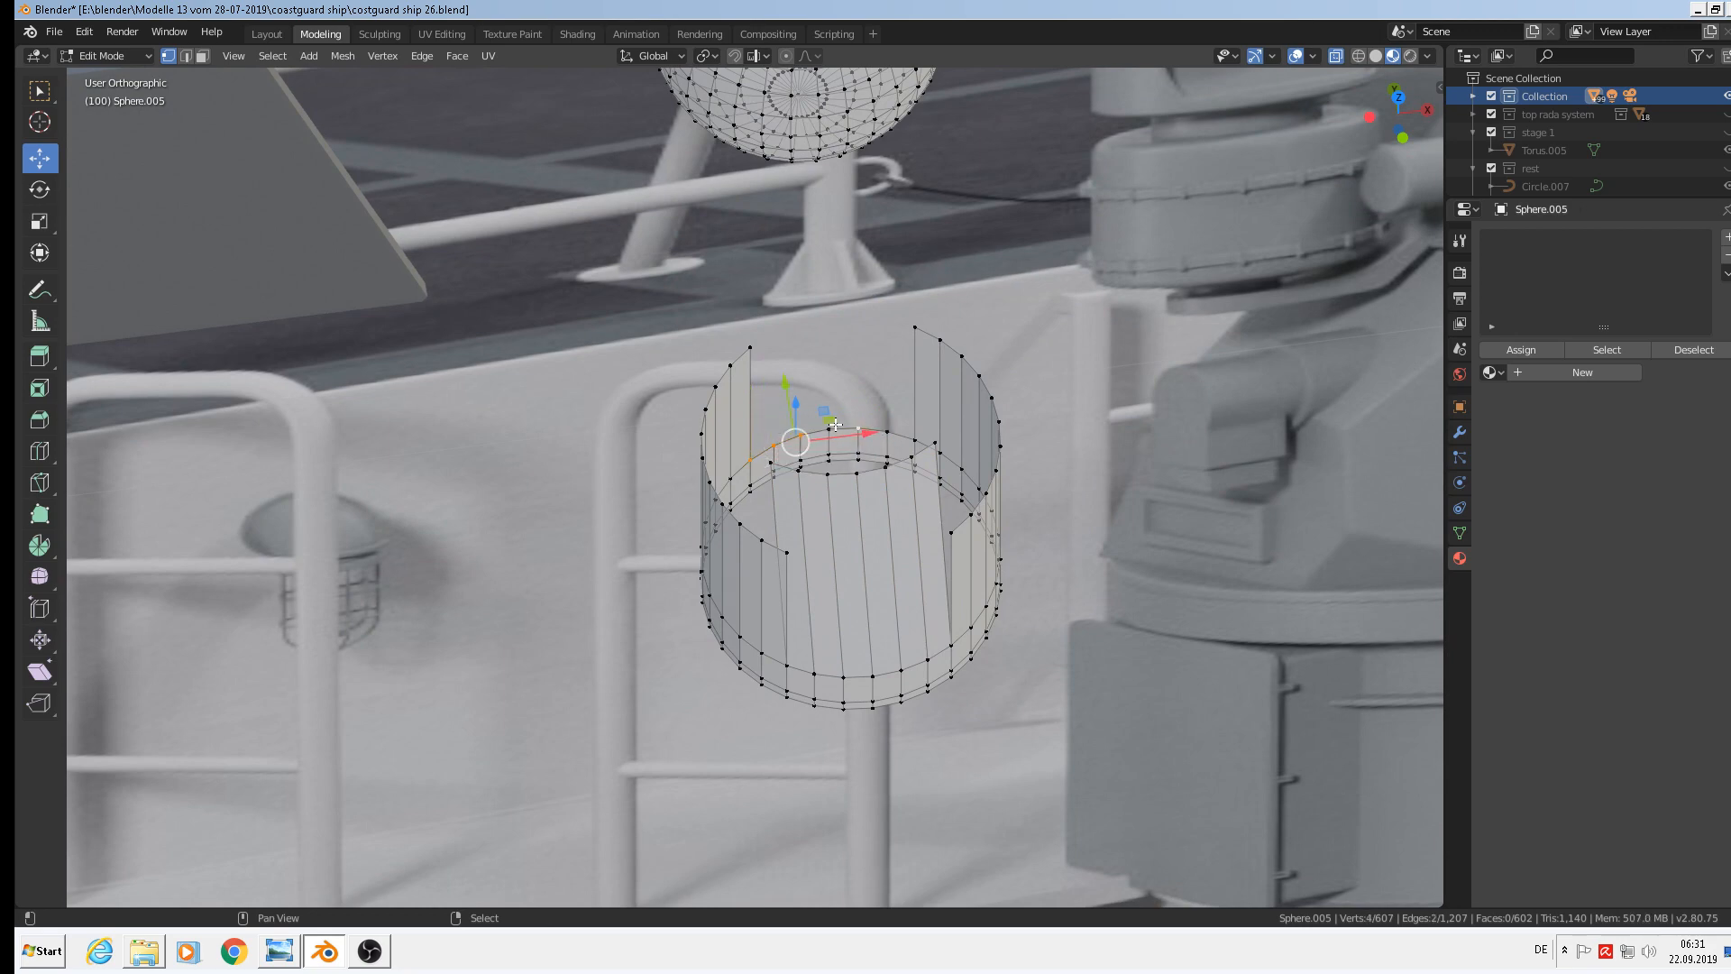
{"action": "left_click", "coordinate": [833, 426], "text": "shift"}
{"action": "left_click", "coordinate": [887, 432], "text": "shift"}
{"action": "left_click", "coordinate": [915, 440], "text": "shift"}
{"action": "middle_click_drag", "start_coordinate": [882, 460], "coordinate": [1016, 480]}
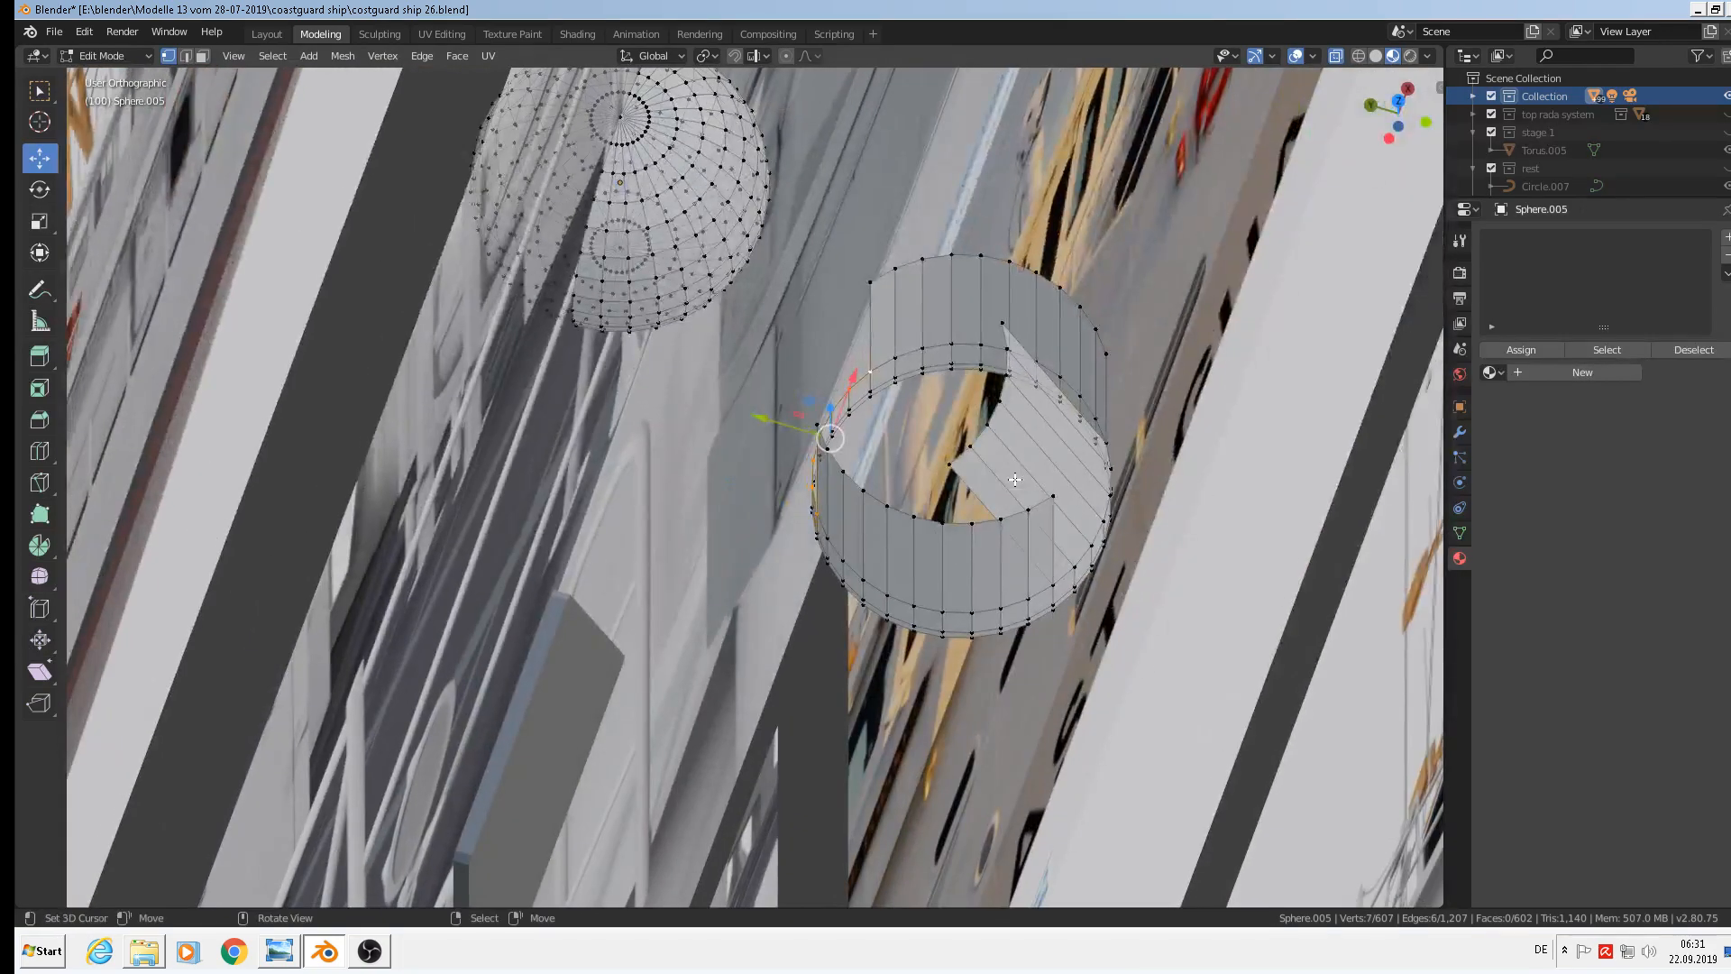
{"action": "key", "text": "e"}
{"action": "right_click", "coordinate": [883, 449]}
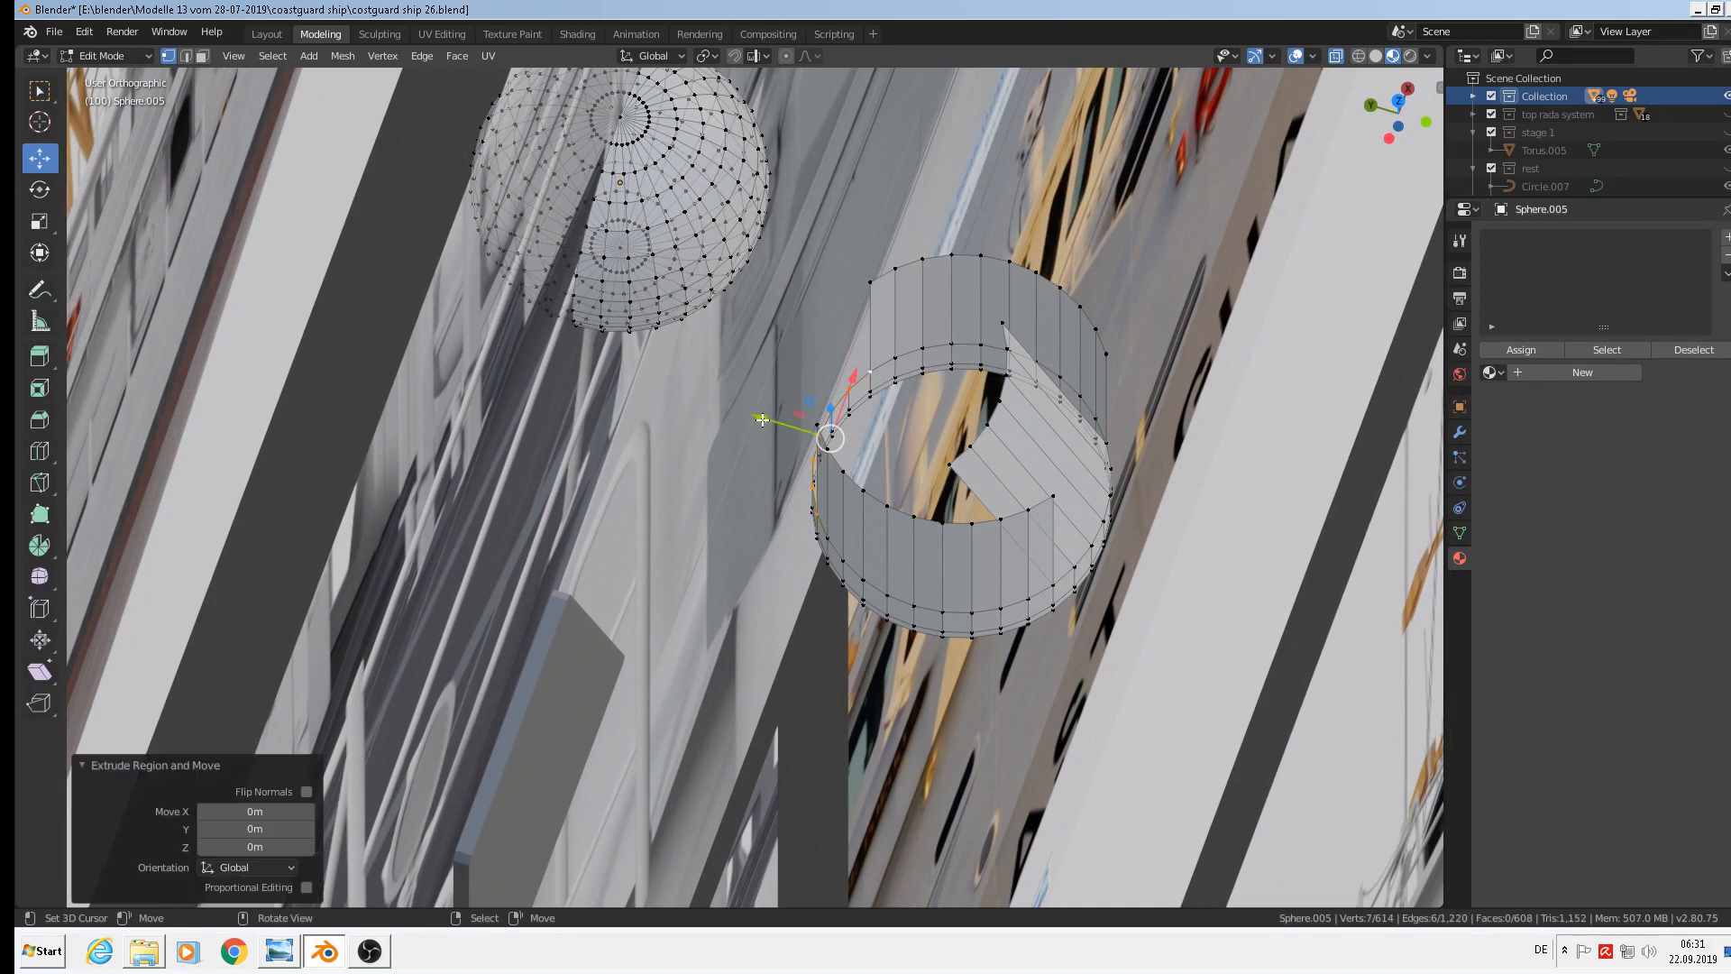
{"action": "left_click_drag", "start_coordinate": [762, 420], "coordinate": [961, 354]}
{"action": "middle_click_drag", "start_coordinate": [961, 355], "coordinate": [798, 225]}
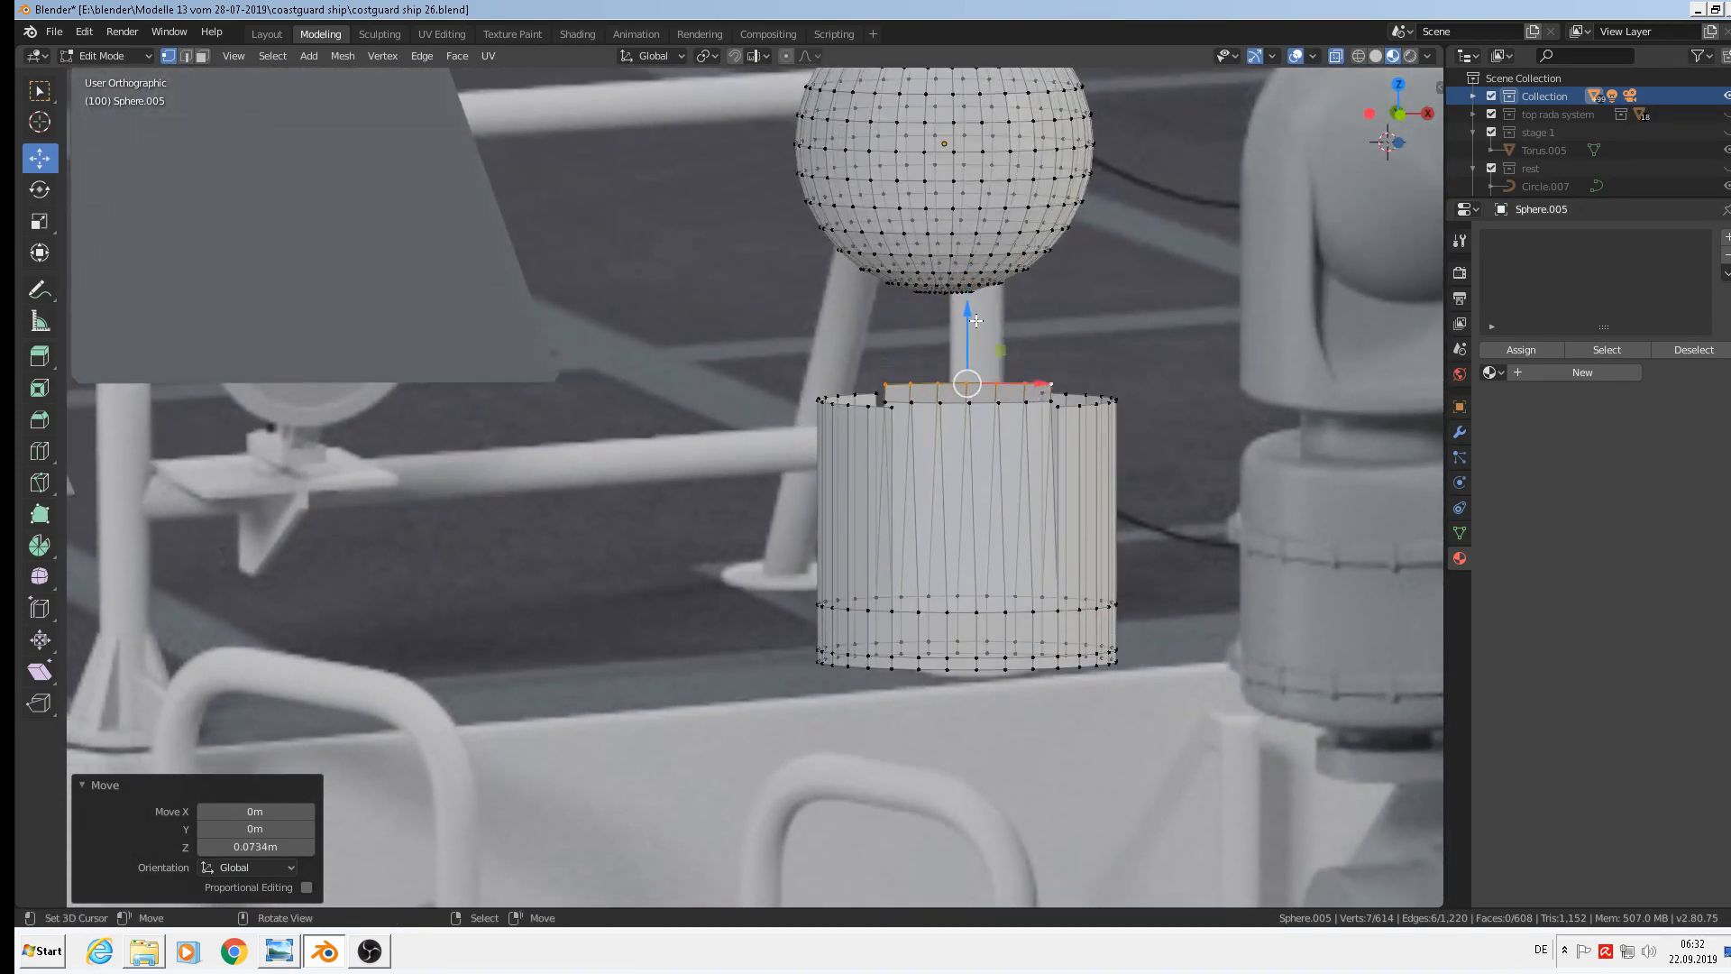
{"action": "left_click_drag", "start_coordinate": [977, 320], "coordinate": [975, 336]}
Fill a triangular face between the front slanted panel's left upper corner and the slot's left side edge
{"action": "middle_click_drag", "start_coordinate": [974, 335], "coordinate": [893, 376]}
{"action": "scroll", "coordinate": [893, 375], "scroll_direction": "up", "scroll_amount": 2}
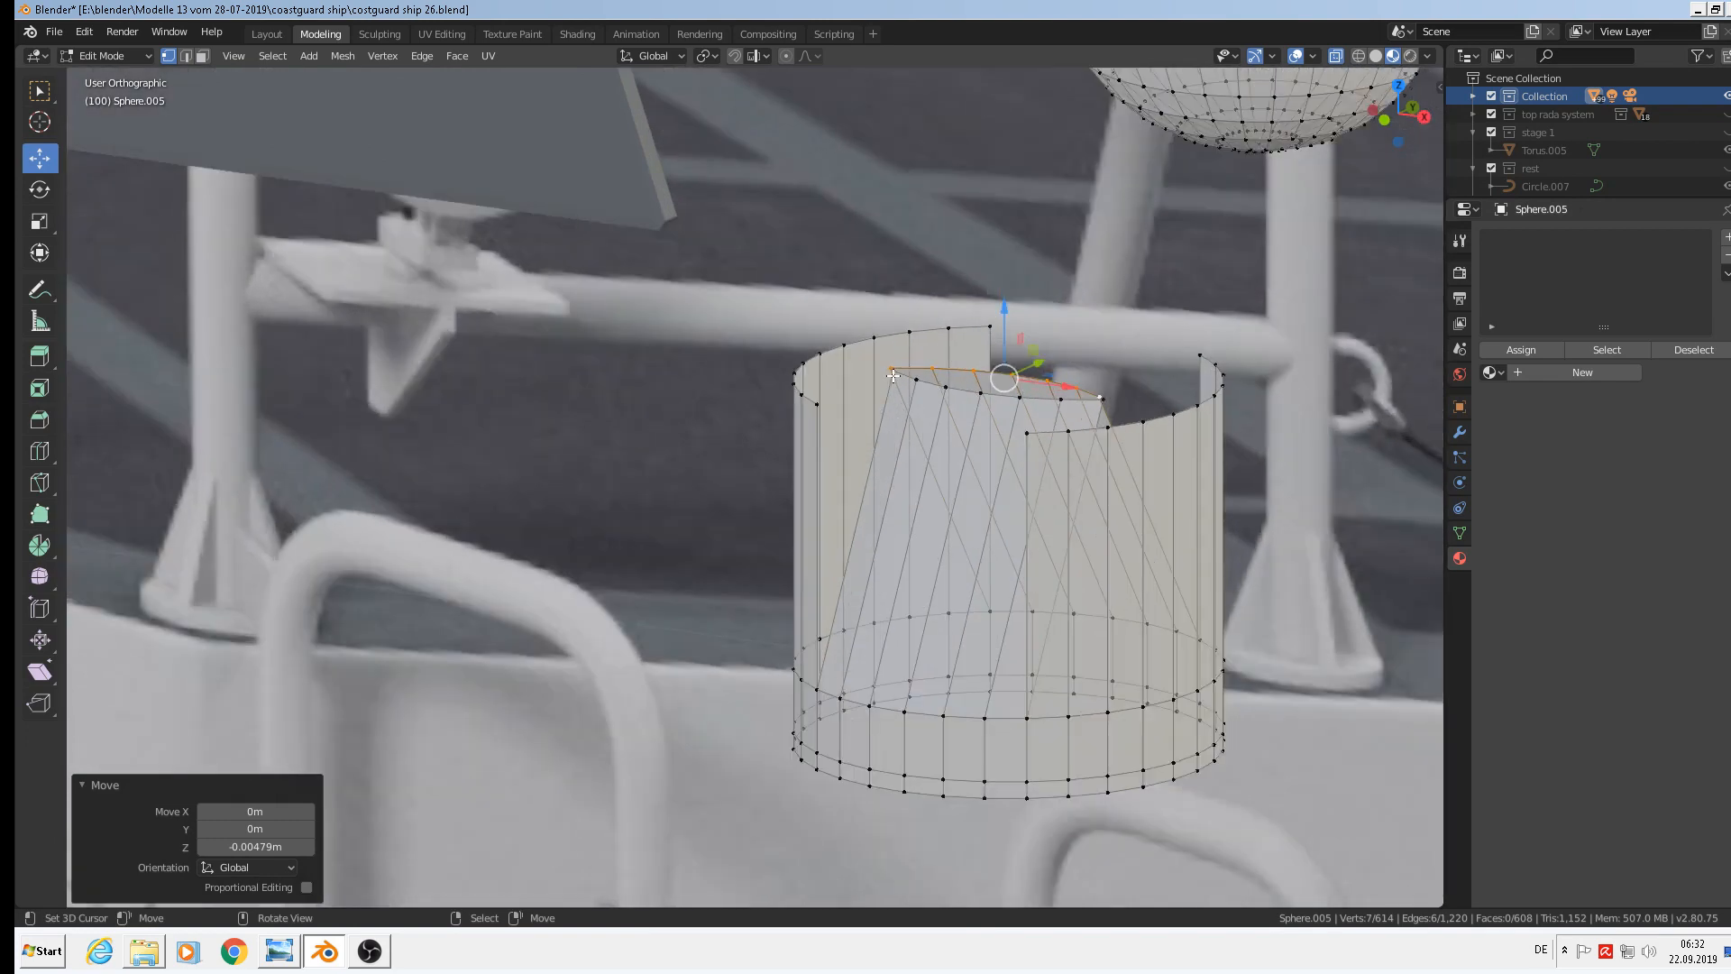
{"action": "right_click", "coordinate": [892, 375]}
{"action": "right_click", "coordinate": [816, 403], "text": "shift"}
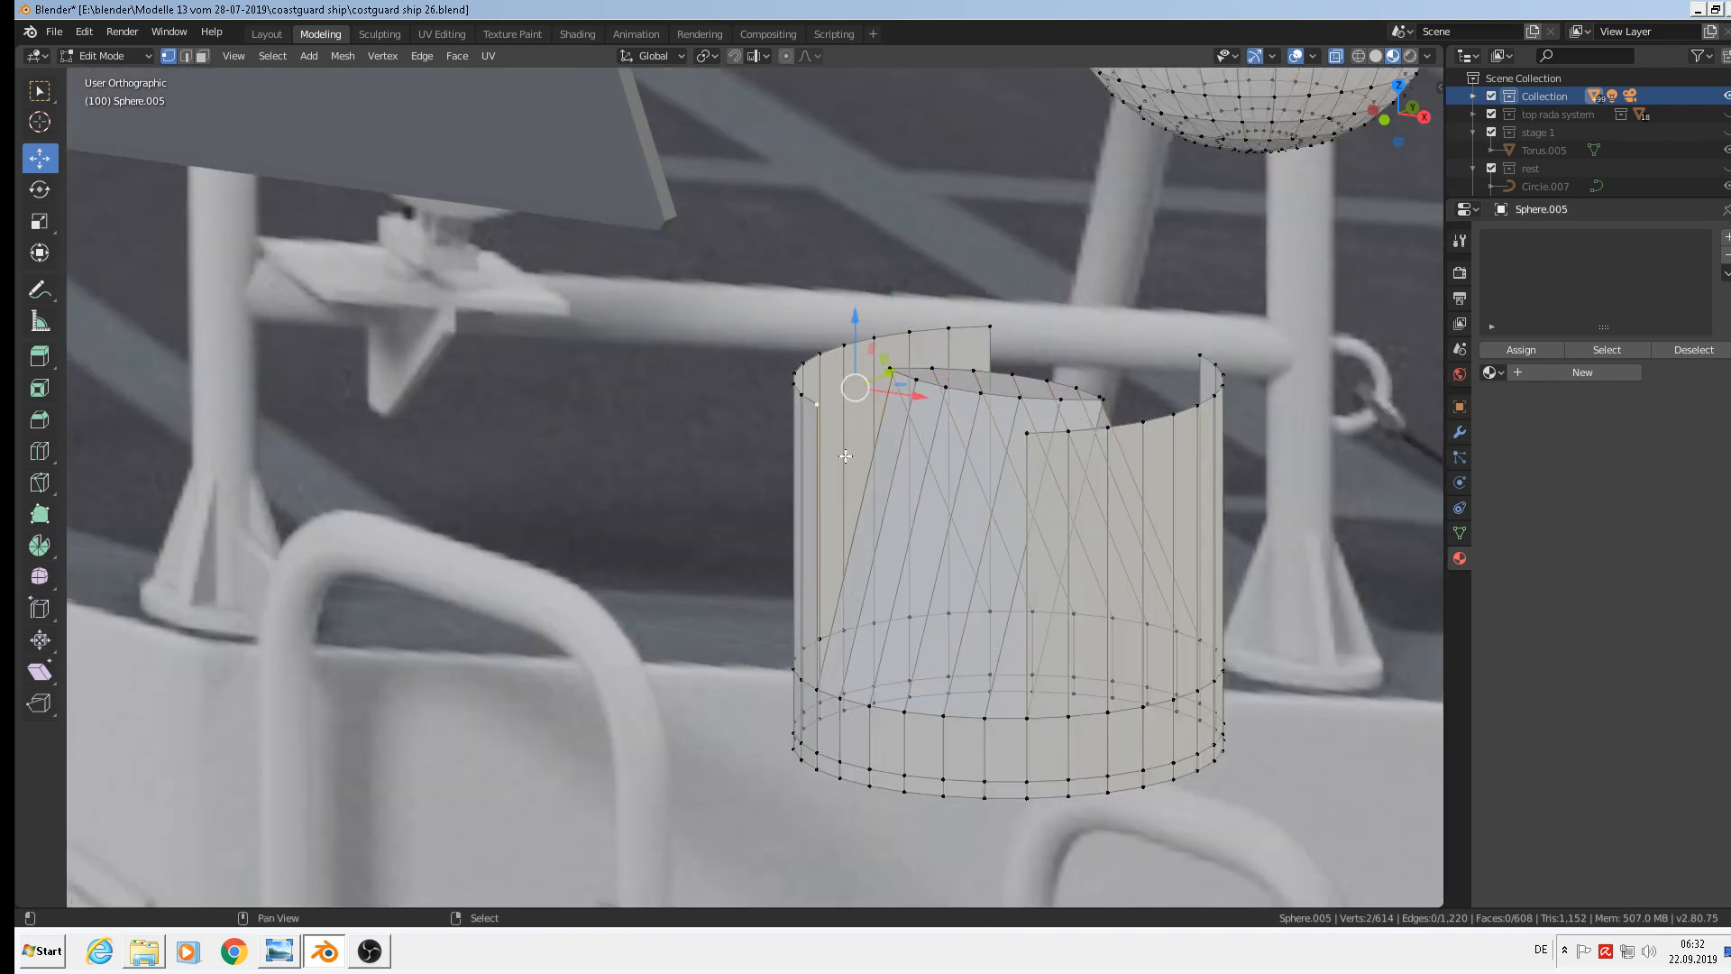
{"action": "right_click", "coordinate": [818, 686], "text": "shift"}
{"action": "key", "text": "f"}
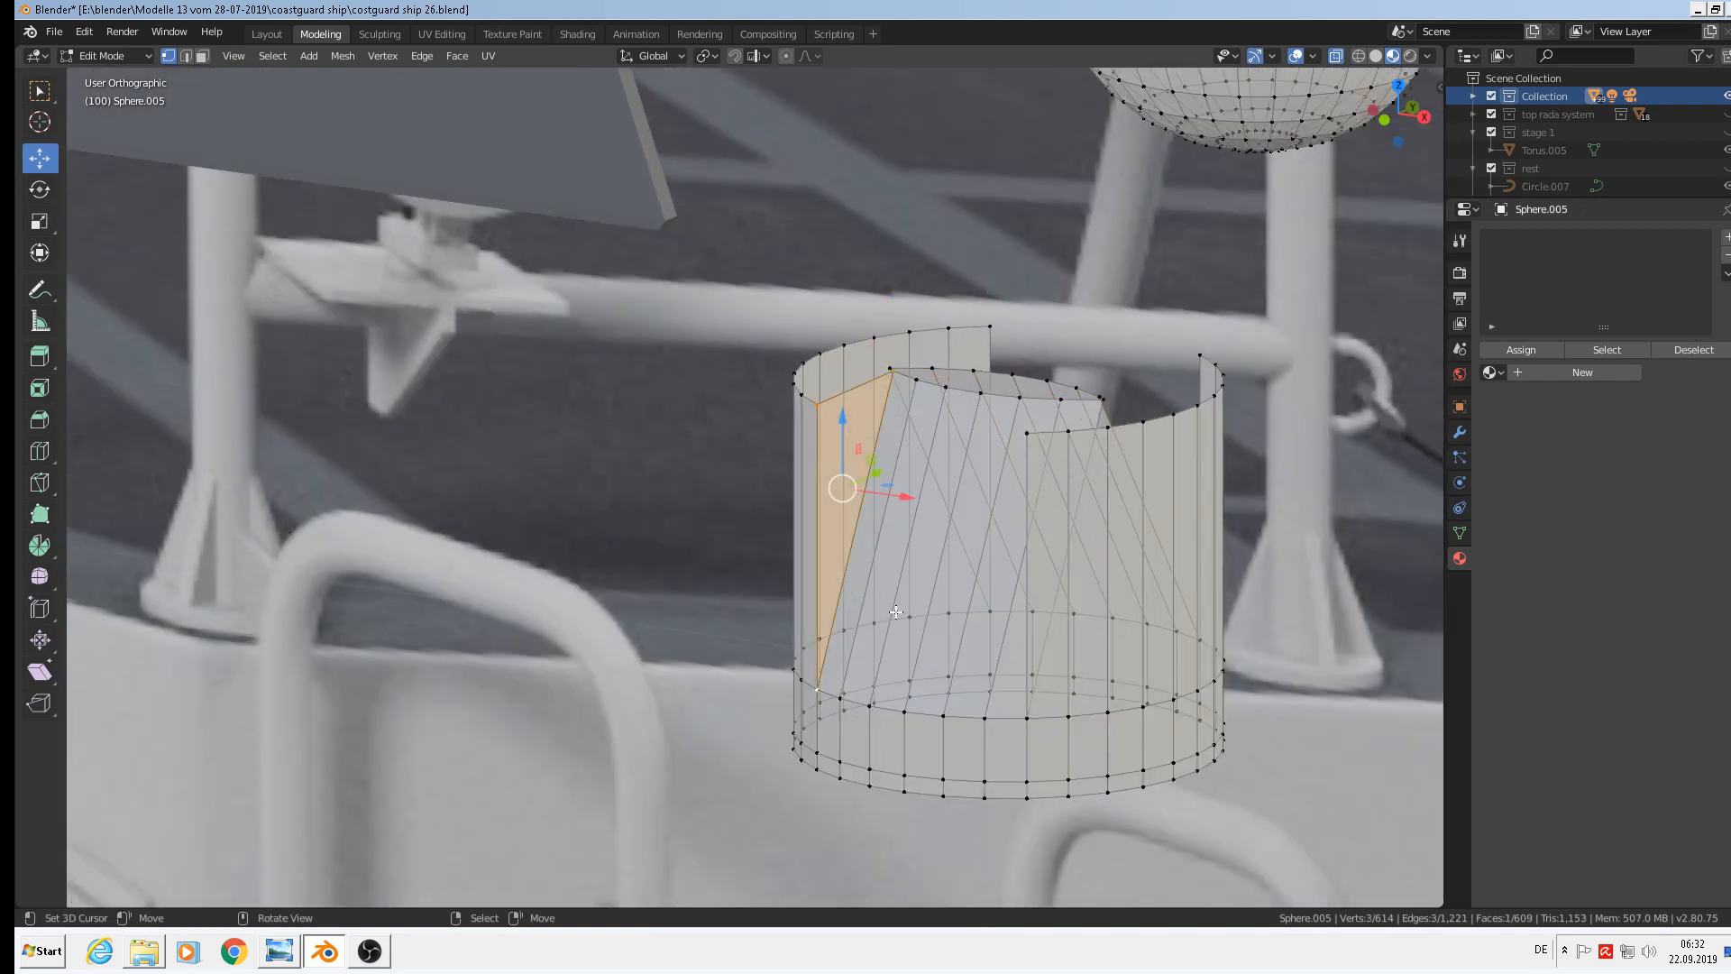
Fill a triangular face between the front slanted panel's right upper corner and the slot's right side edge
{"action": "middle_click_drag", "start_coordinate": [847, 685], "coordinate": [1043, 399]}
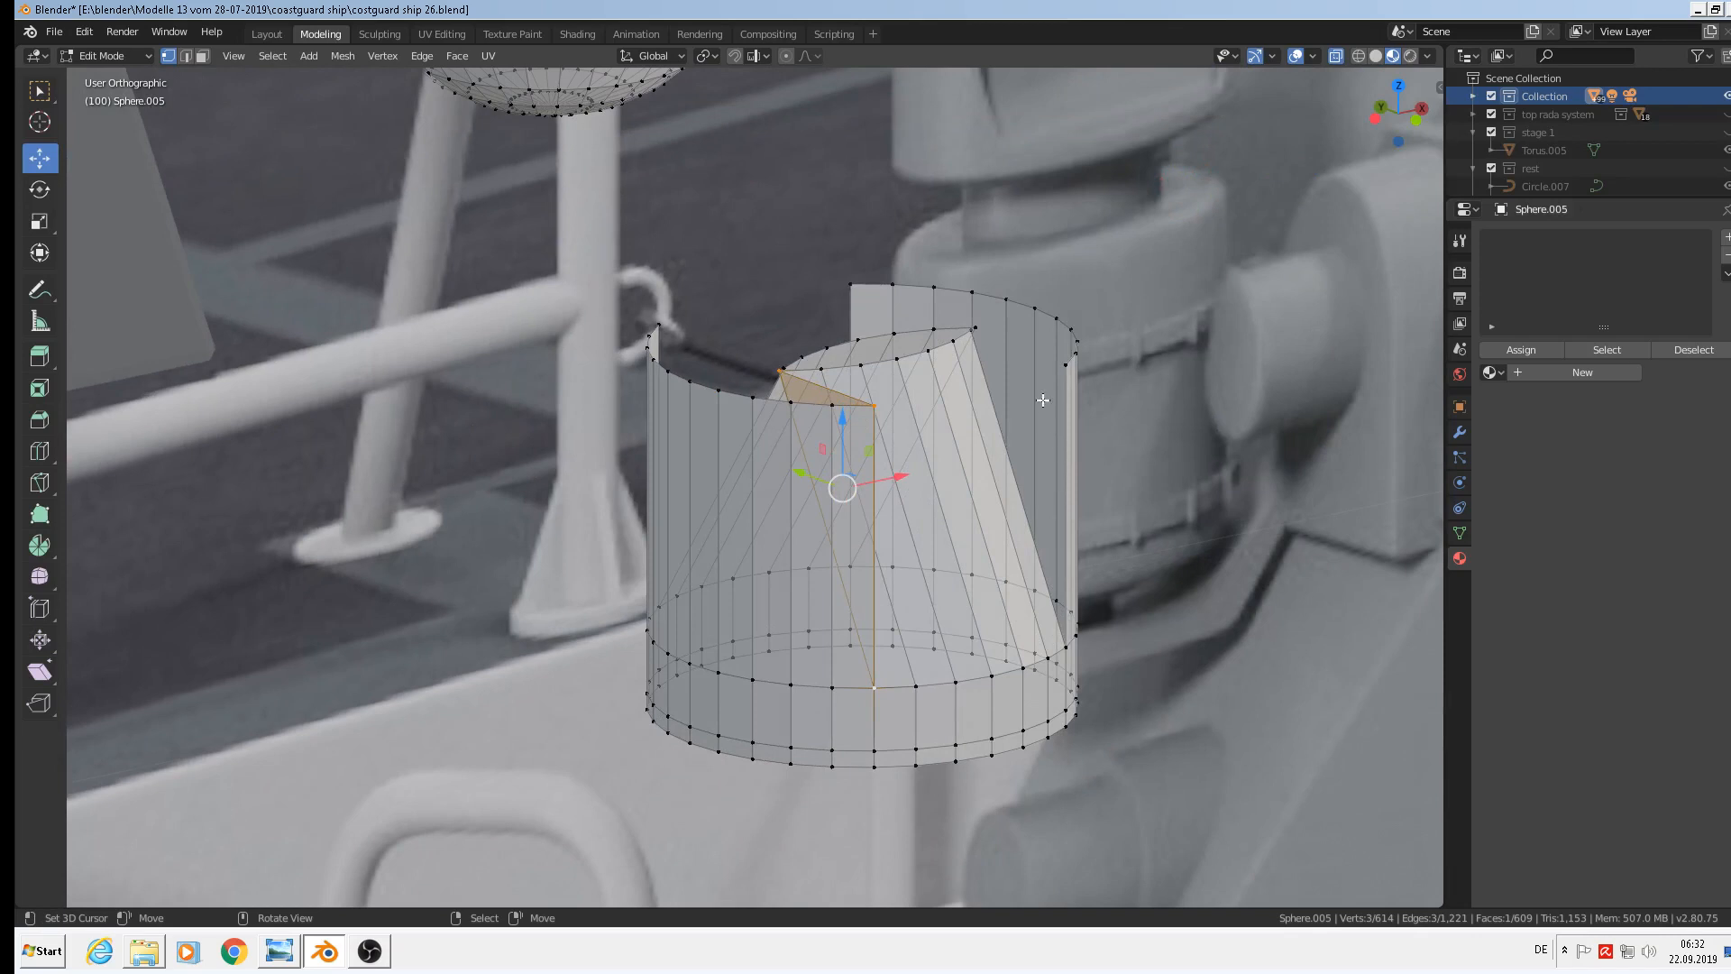
{"action": "right_click", "coordinate": [973, 335]}
{"action": "right_click", "coordinate": [1065, 364], "text": "shift"}
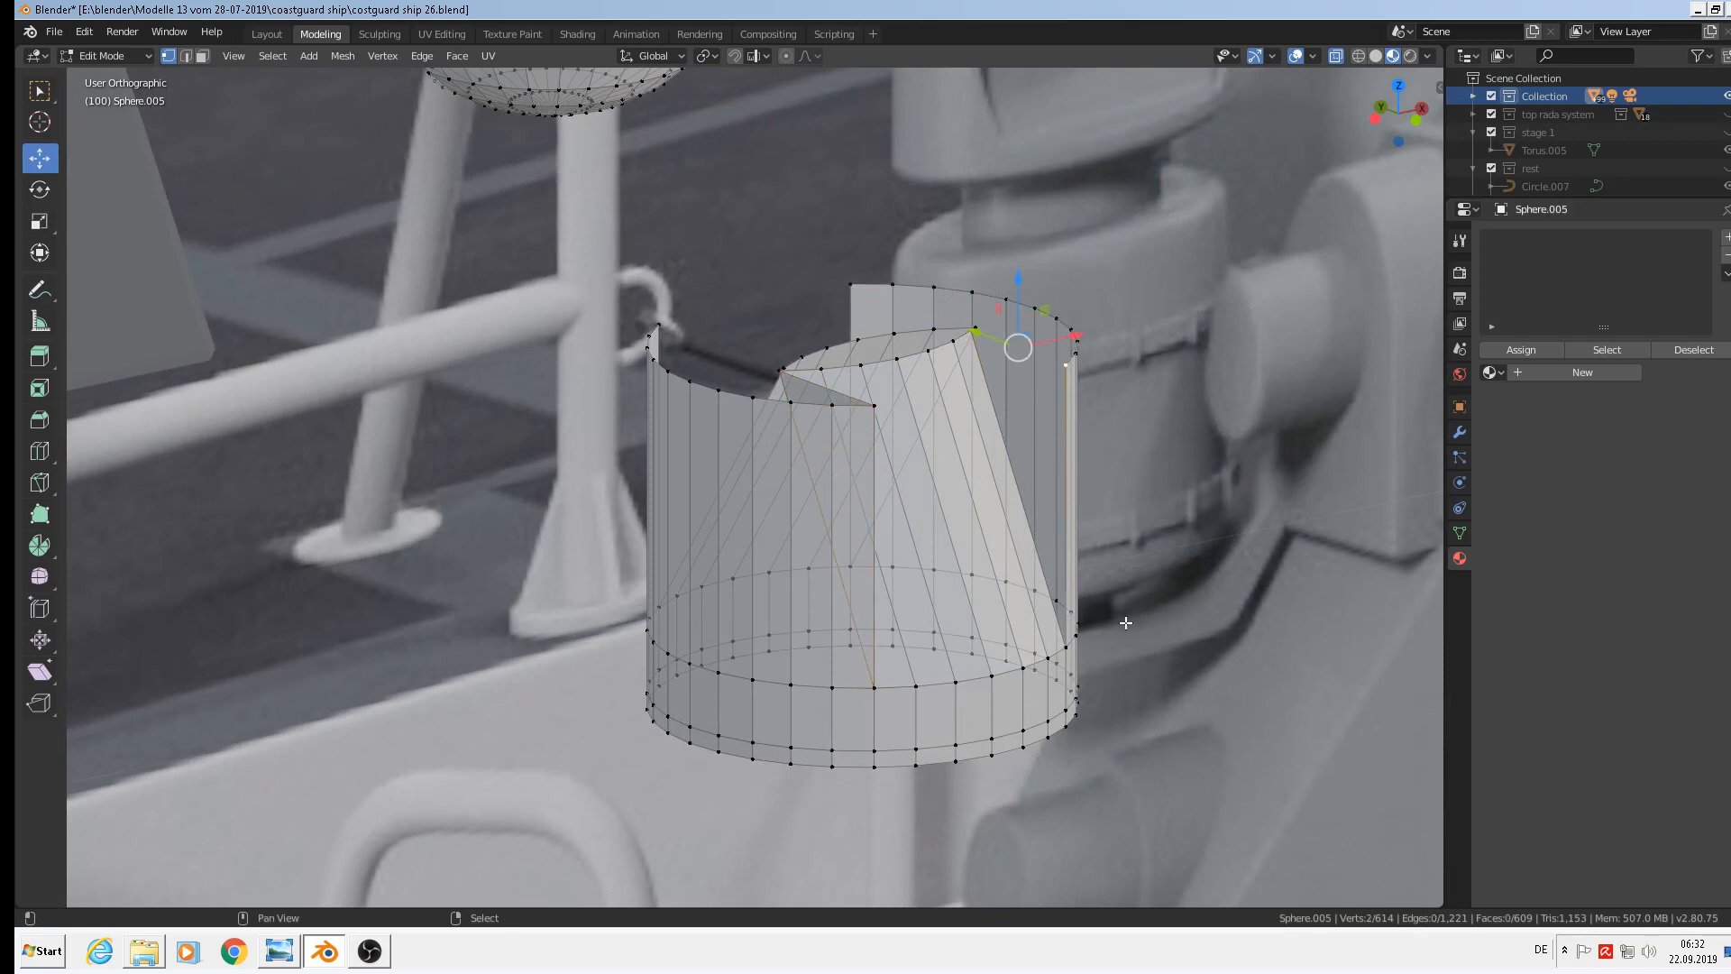
{"action": "right_click", "coordinate": [1065, 650], "text": "shift"}
{"action": "key", "text": "f"}
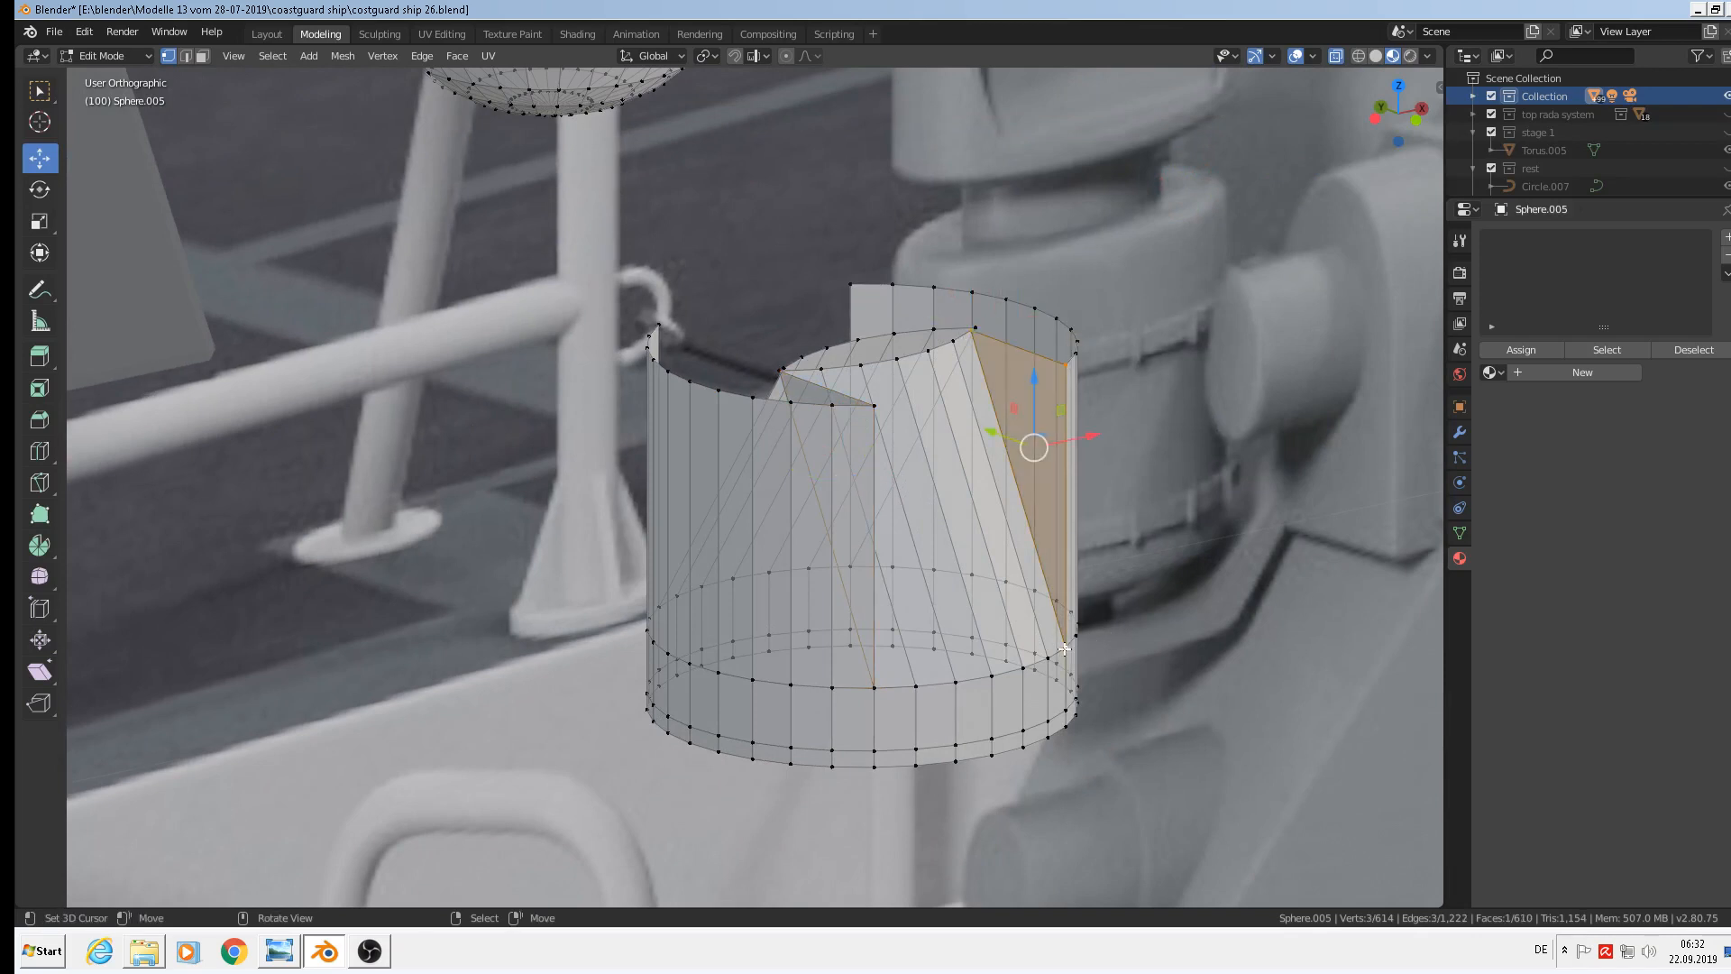
Fill the triangular gap between the back slanted panel's right upper corner and the back slot's right side edge
{"action": "right_click", "coordinate": [869, 287]}
{"action": "middle_click_drag", "start_coordinate": [870, 287], "coordinate": [1051, 419]}
{"action": "right_click", "coordinate": [1000, 362], "text": "shift"}
{"action": "right_click", "coordinate": [830, 436], "text": "shift"}
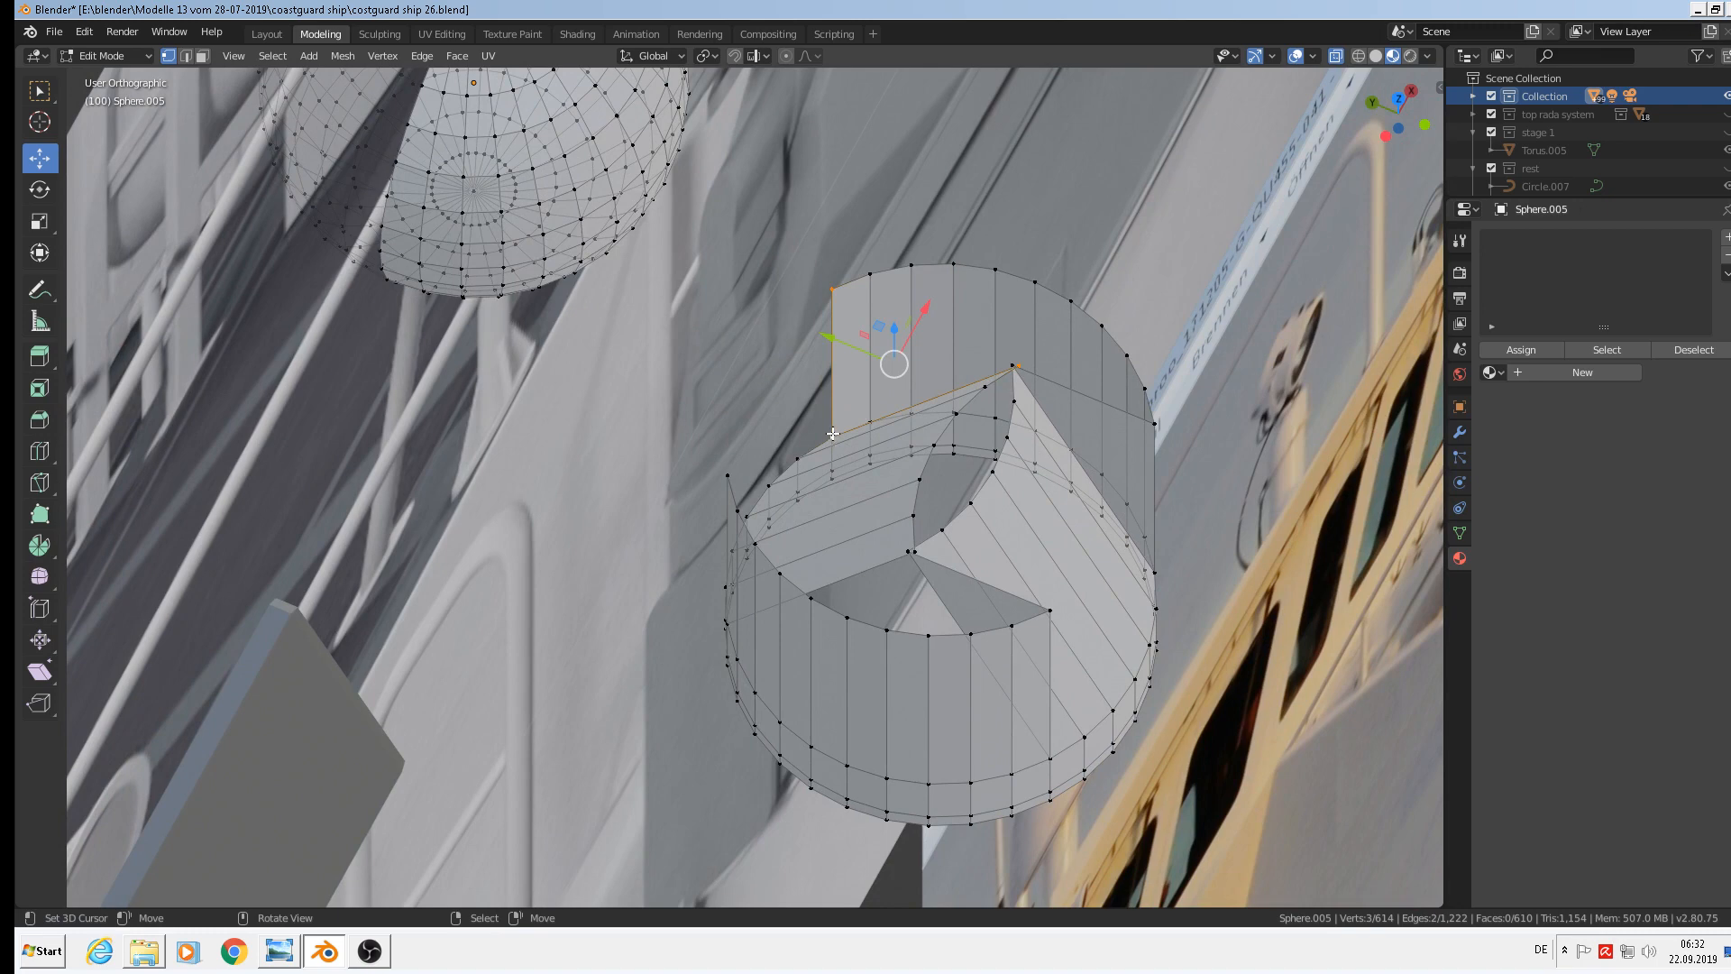
{"action": "key", "text": "f"}
Close the back slot's remaining left gap with a face from its side edge to the slanted panel's upper corner, and return to Object Mode
{"action": "middle_click_drag", "start_coordinate": [868, 448], "coordinate": [673, 428]}
{"action": "right_click", "coordinate": [659, 409]}
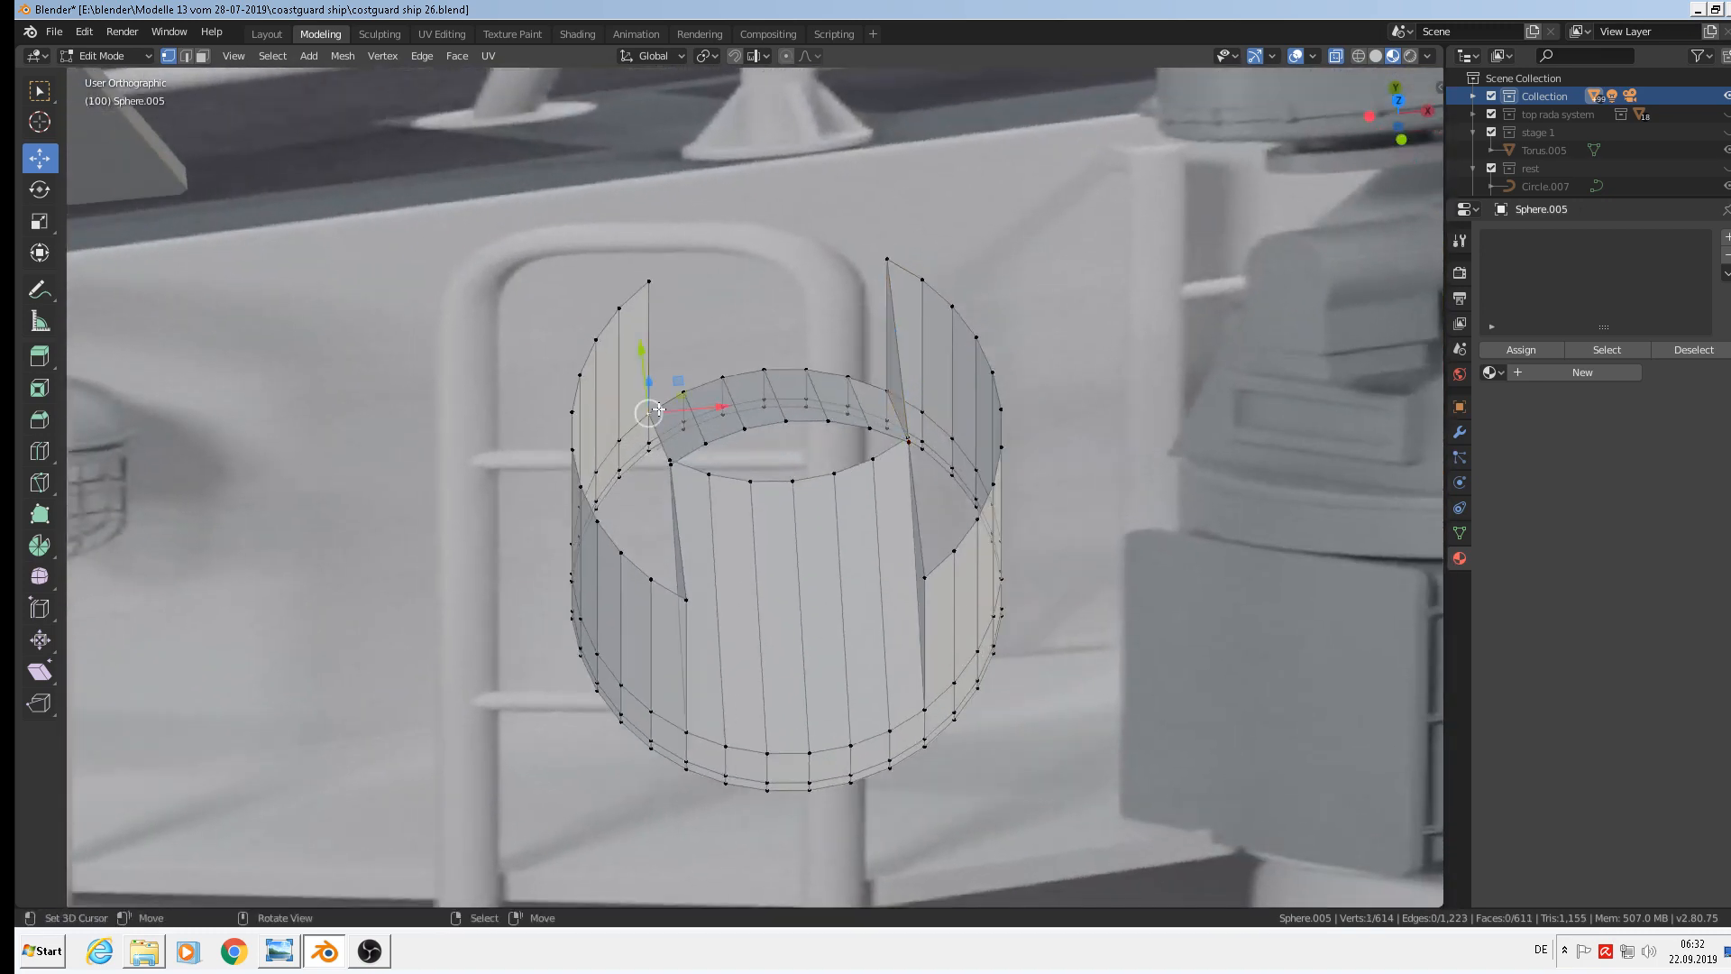
{"action": "right_click", "coordinate": [646, 283], "text": "shift"}
{"action": "middle_click_drag", "start_coordinate": [722, 494], "coordinate": [815, 486]}
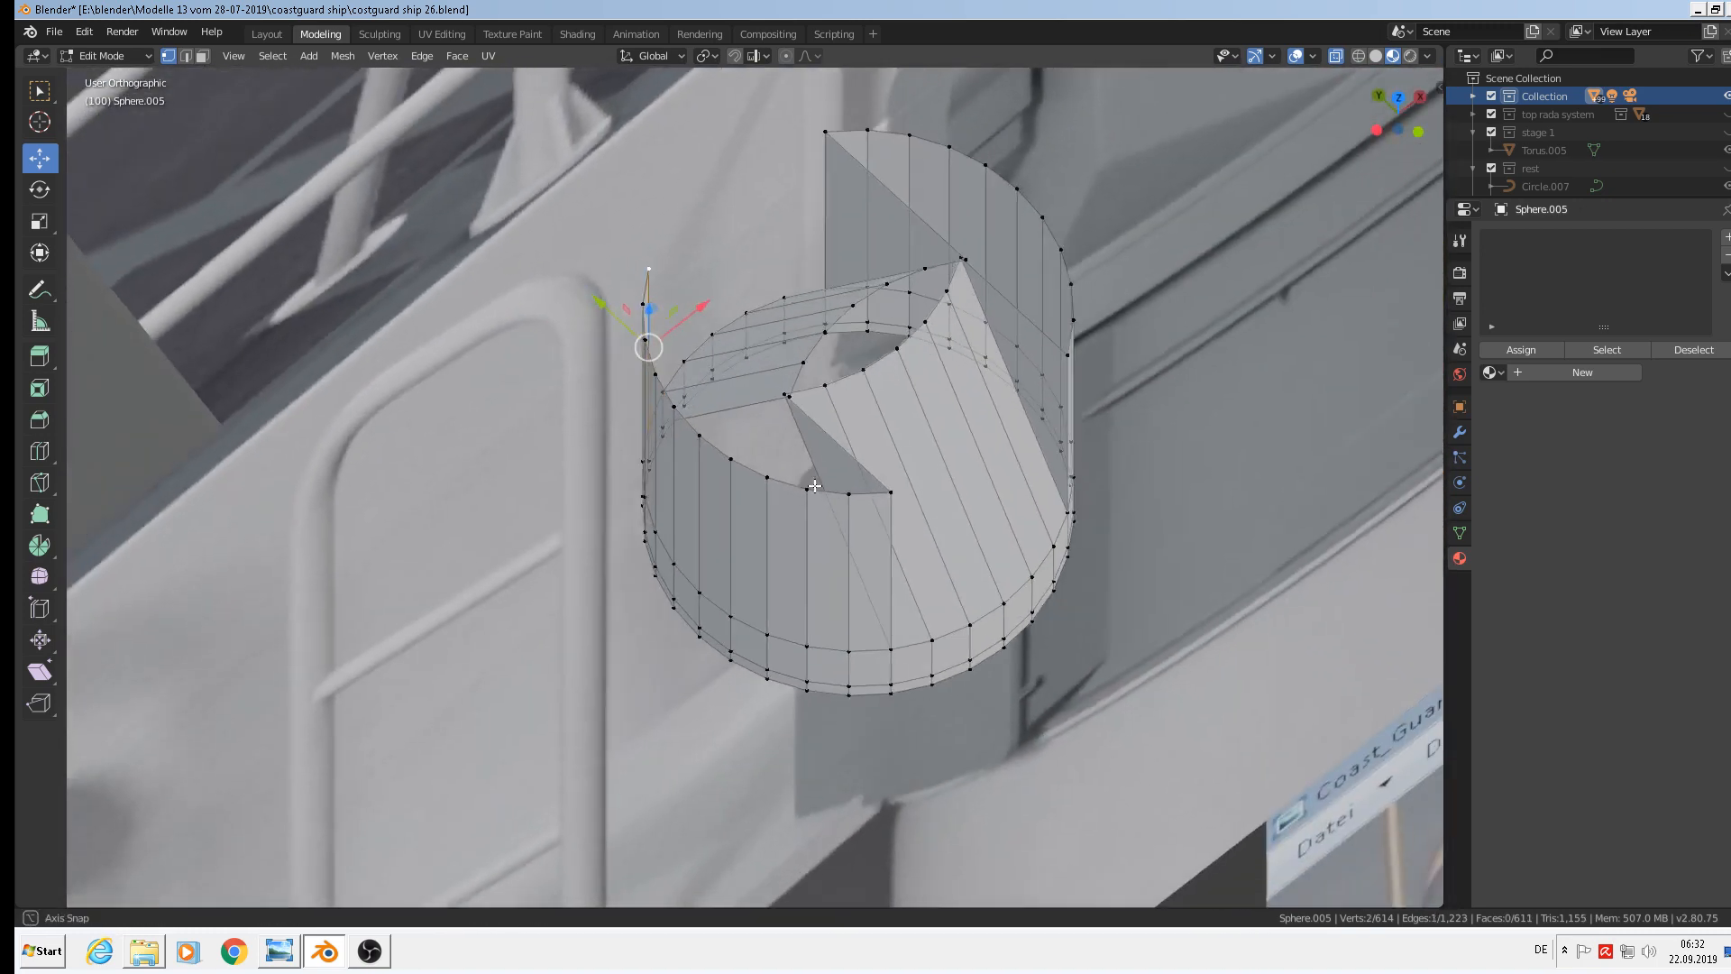
{"action": "right_click", "coordinate": [779, 395], "text": "shift"}
{"action": "middle_click_drag", "start_coordinate": [792, 419], "coordinate": [785, 463]}
{"action": "right_click", "coordinate": [791, 417], "text": "shift"}
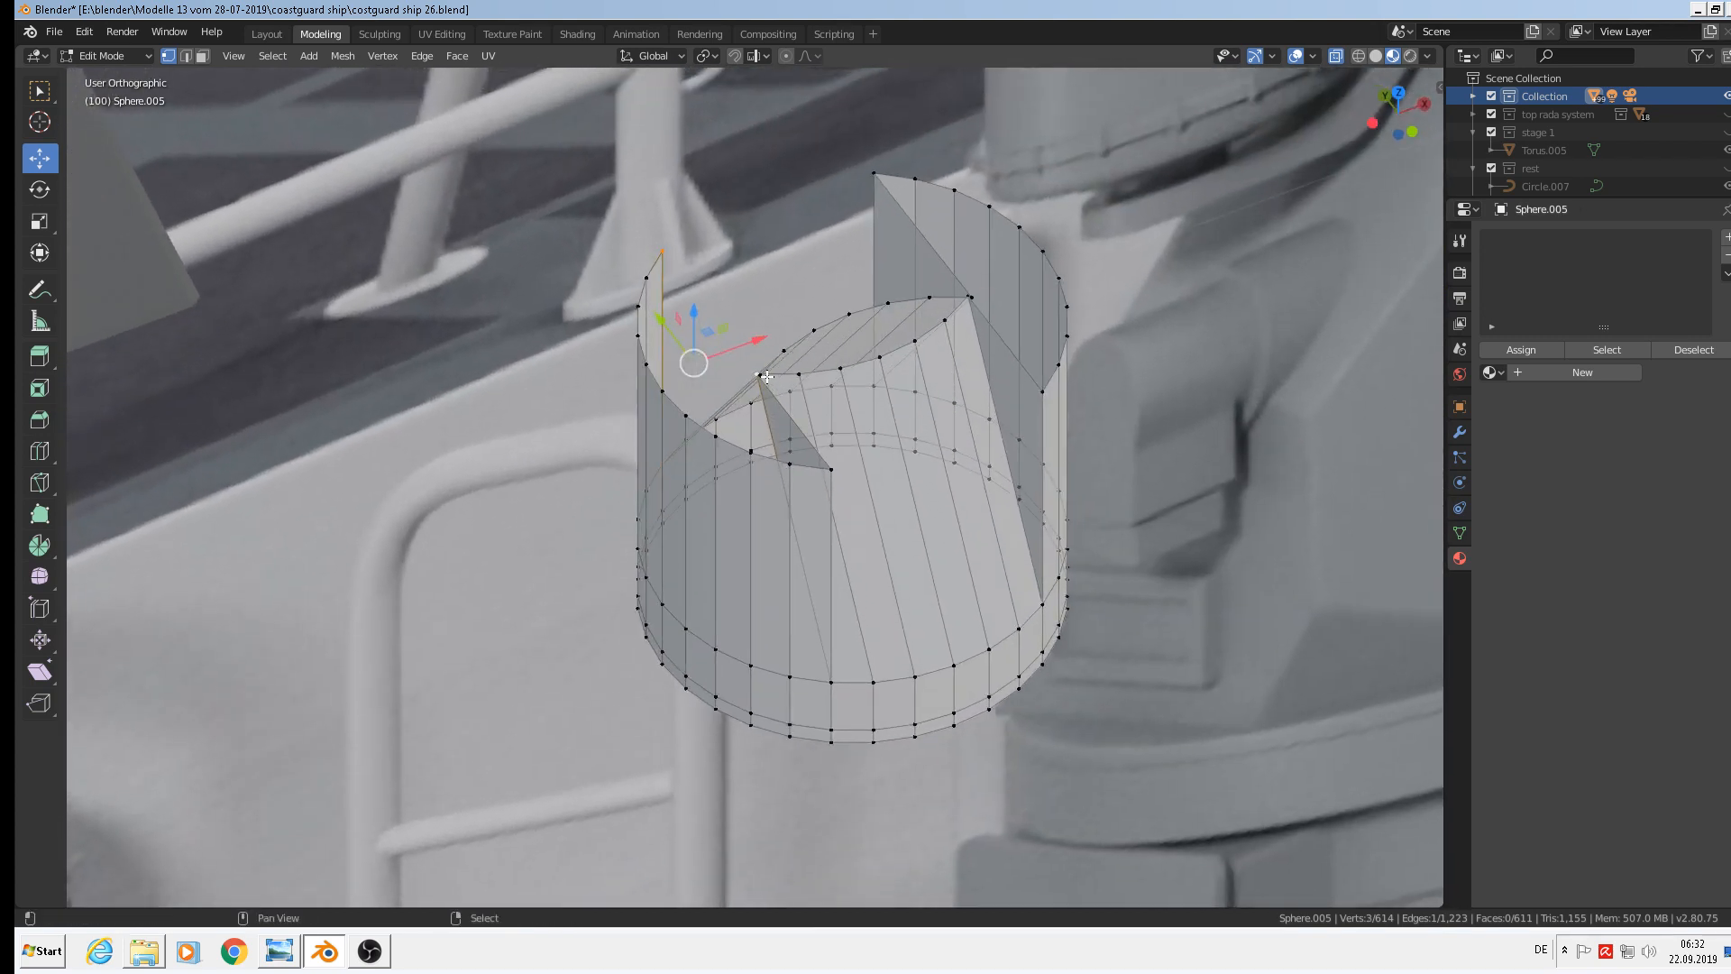
{"action": "key", "text": "f"}
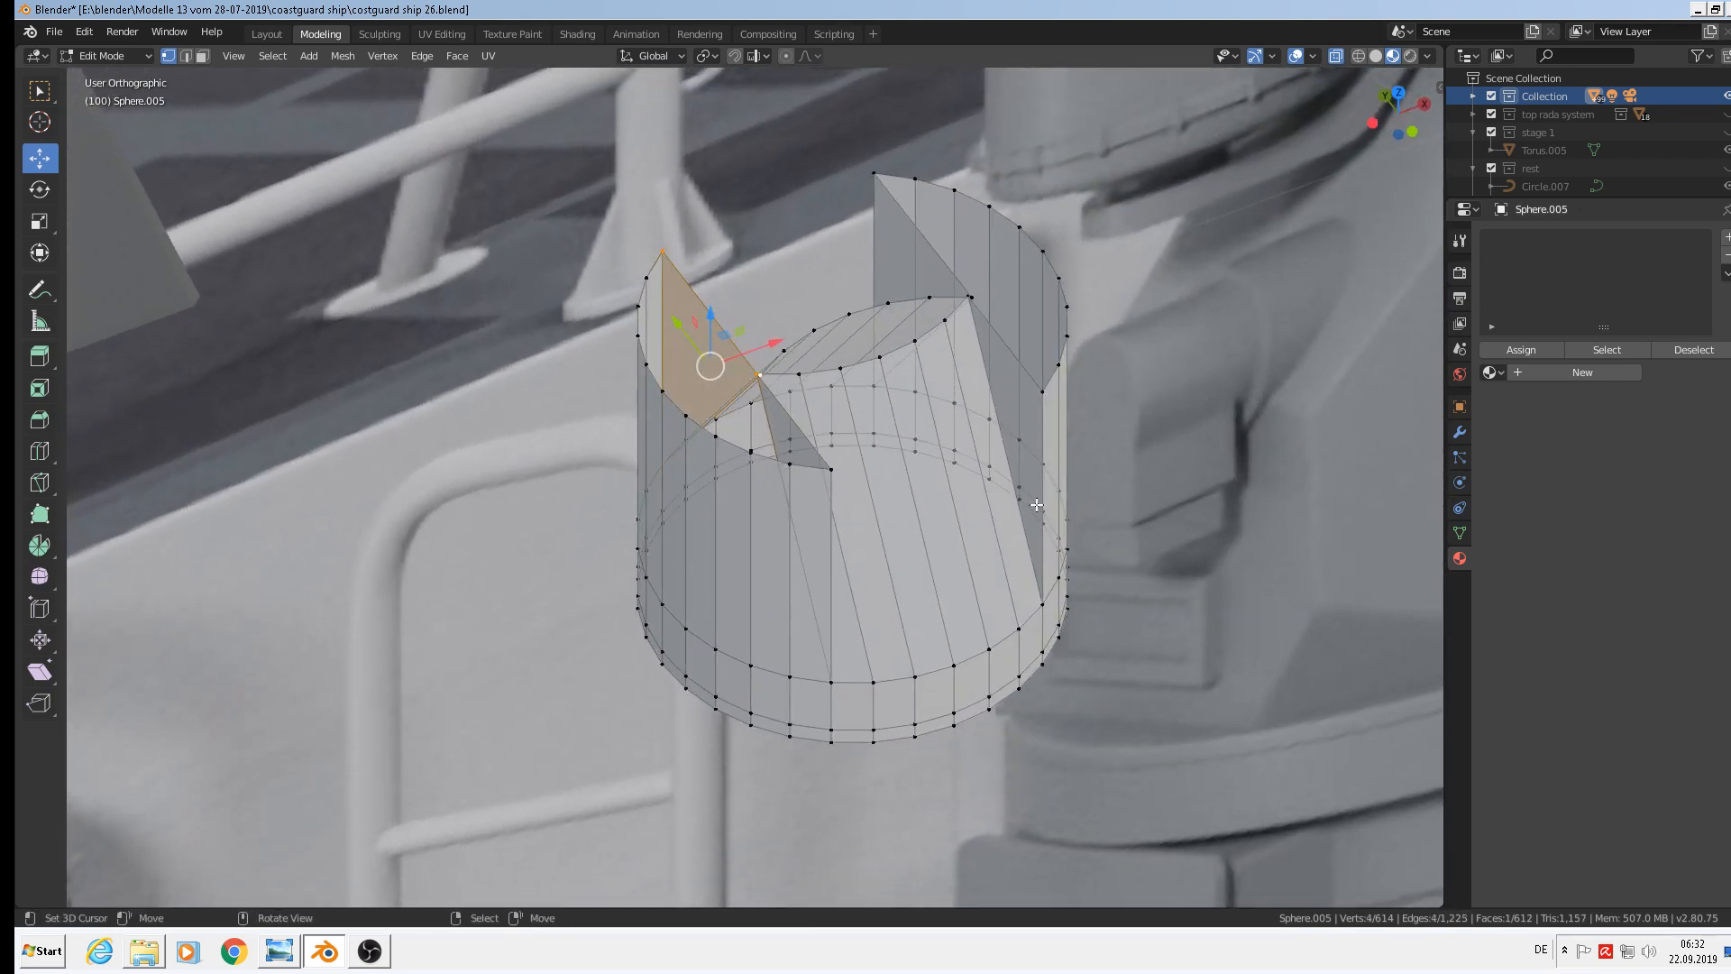
{"action": "key", "text": "Tab"}
{"action": "mouse_move", "coordinate": [1048, 508]}
{"action": "middle_mouse_down"}
{"action": "mouse_move", "coordinate": [985, 440]}
{"action": "mouse_move", "coordinate": [988, 407]}
{"action": "mouse_move", "coordinate": [944, 421]}
{"action": "mouse_move", "coordinate": [1052, 535]}
{"action": "middle_mouse_up"}
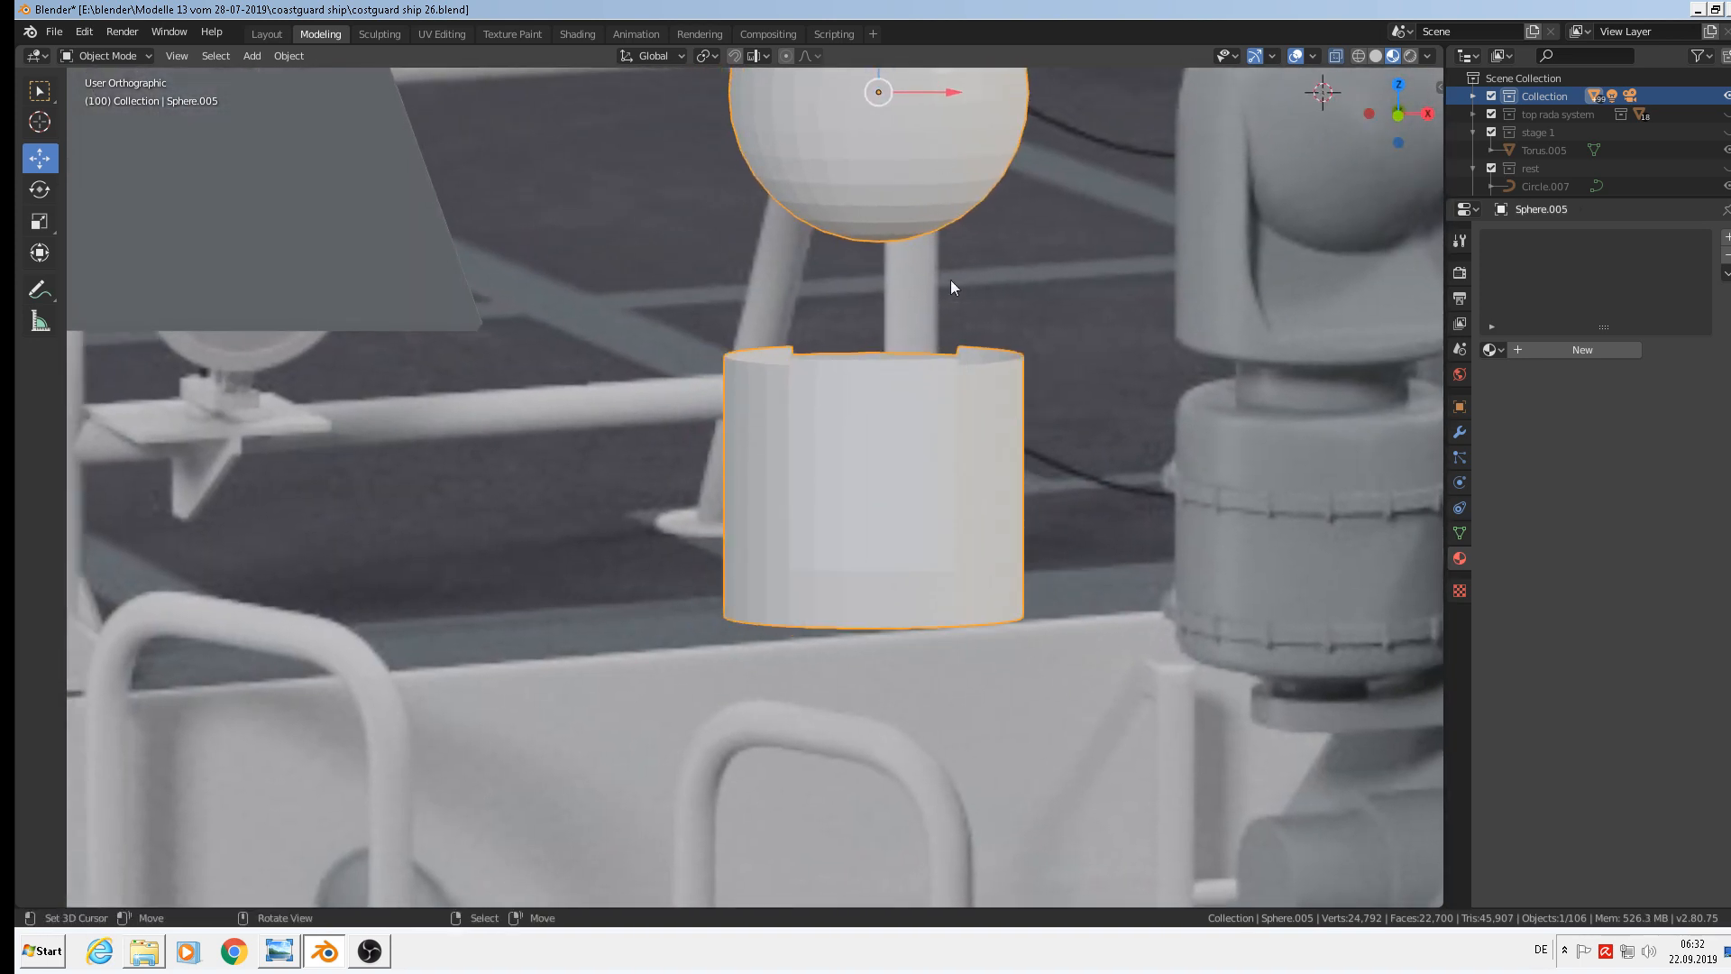
Select the whole linked sphere and move it about -0.0768 m along Z and -0.12 m along Y into the slotted cylinder
{"action": "scroll", "coordinate": [947, 279], "scroll_direction": "down", "scroll_amount": 3}
{"action": "key", "text": "Tab"}
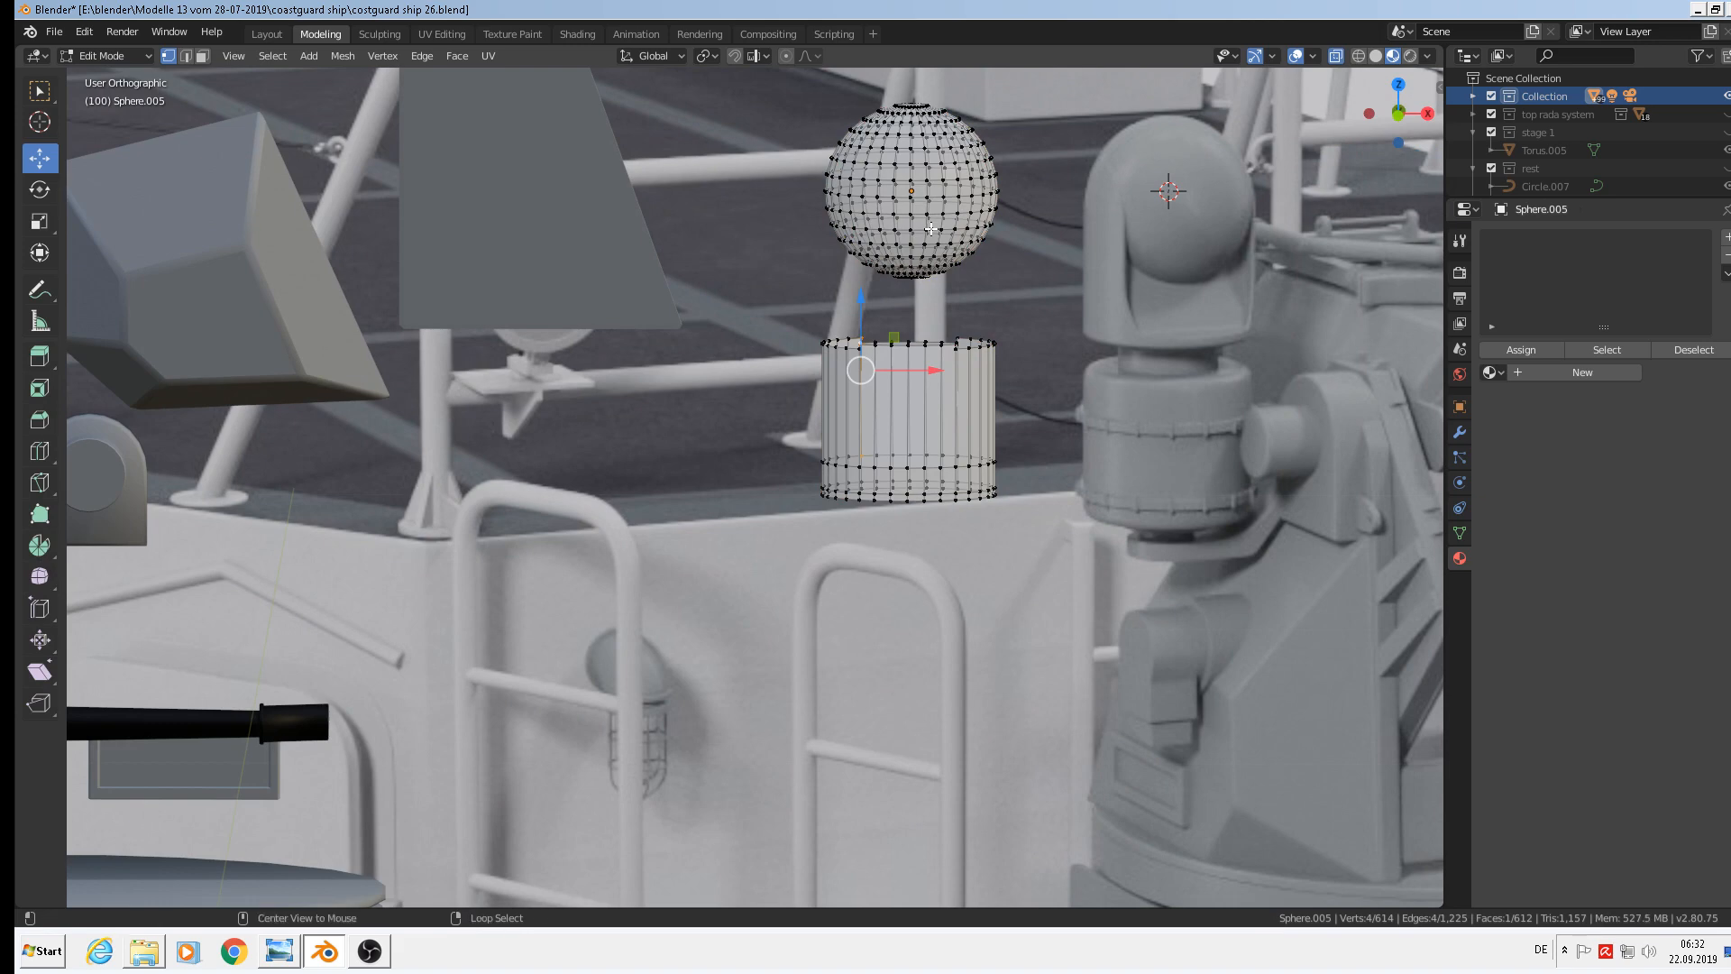
{"action": "key", "text": "alt+a"}
{"action": "key", "text": "KP_1"}
{"action": "scroll", "coordinate": [952, 269], "scroll_direction": "down", "scroll_amount": 3}
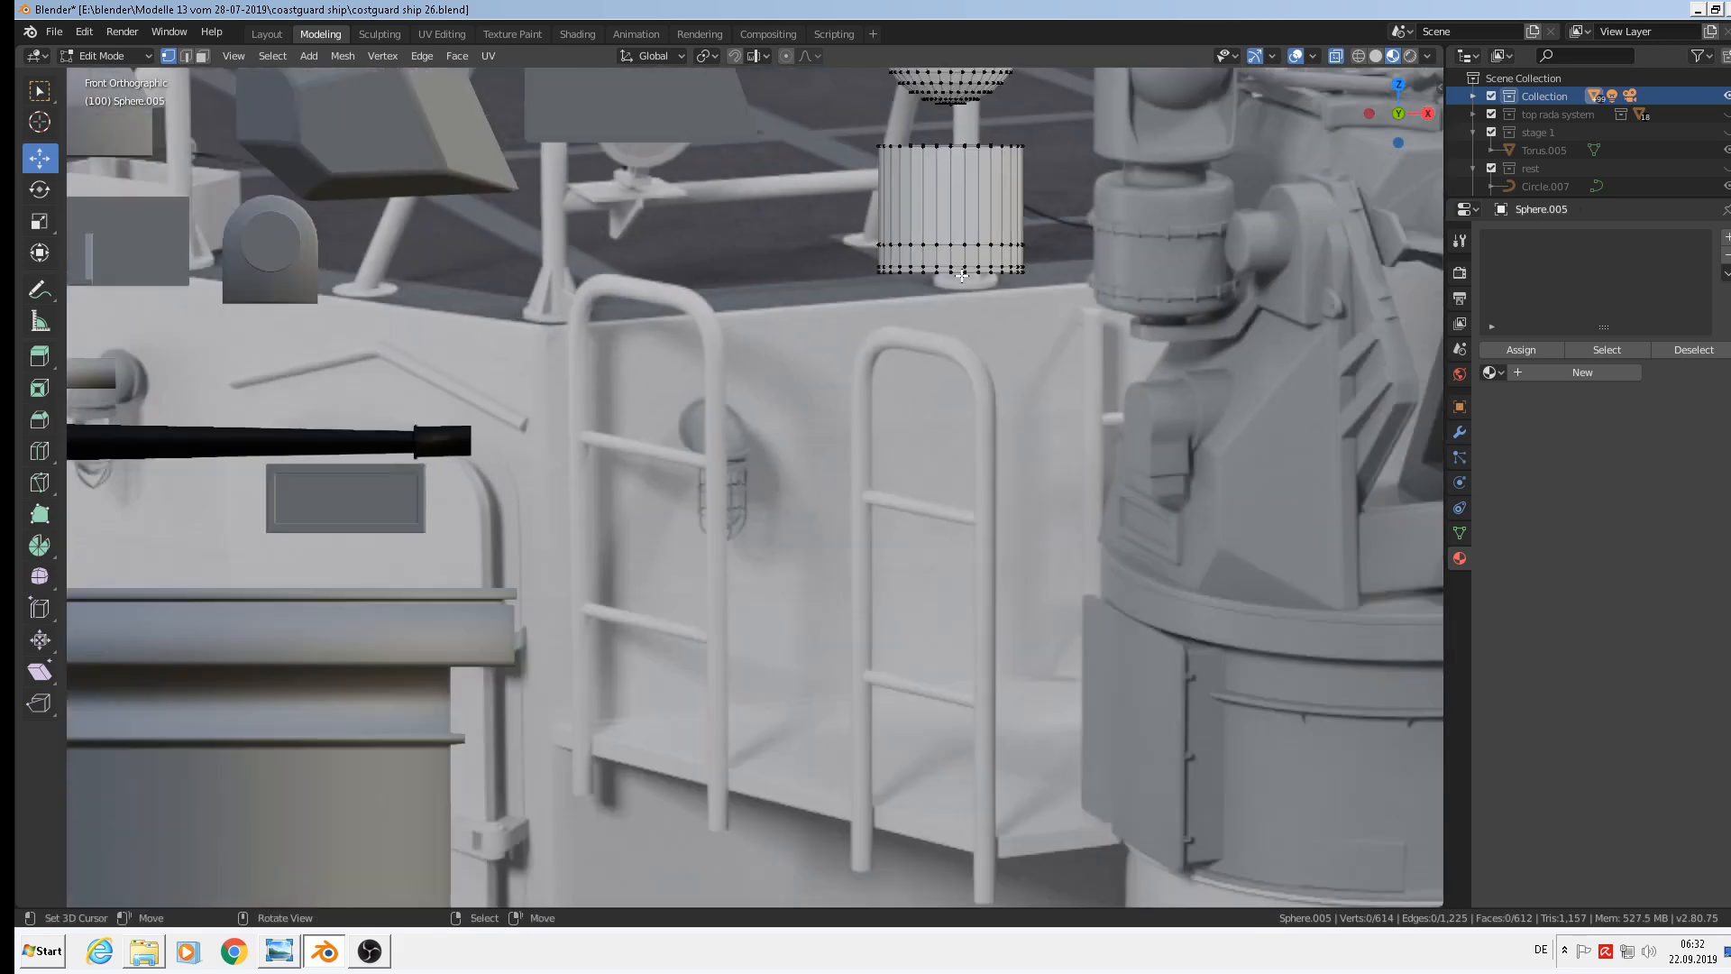
{"action": "middle_click_drag", "start_coordinate": [968, 276], "coordinate": [919, 501], "text": "shift"}
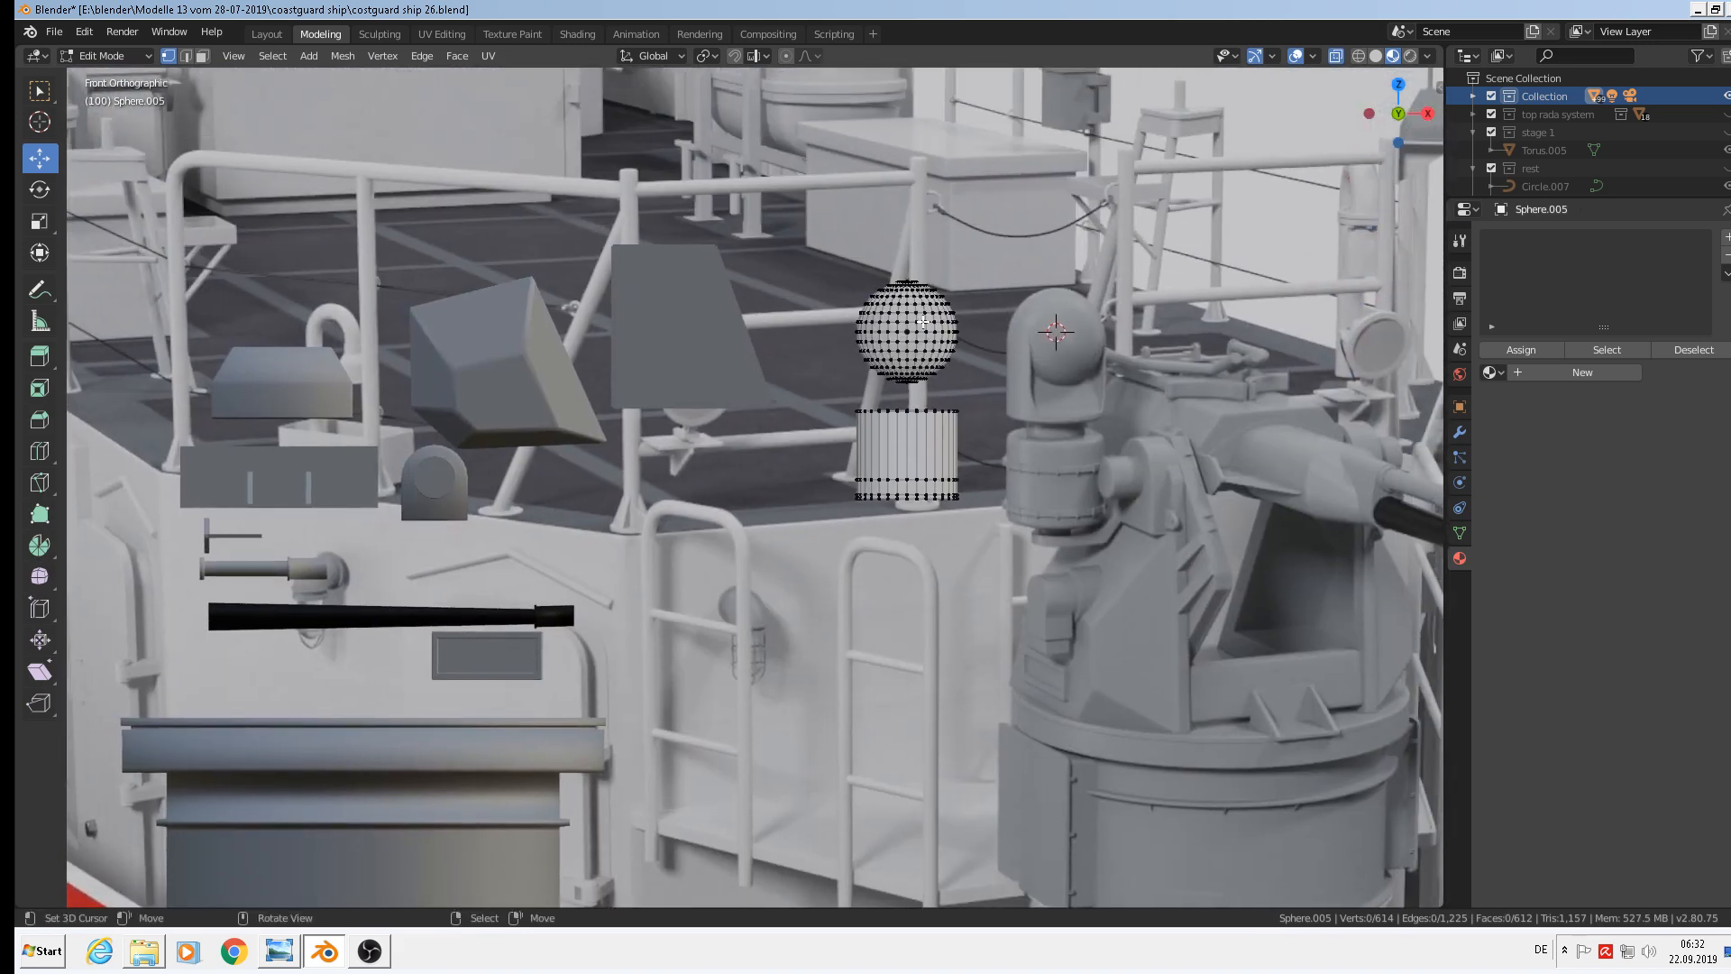
{"action": "key", "text": "l"}
{"action": "left_click_drag", "start_coordinate": [910, 262], "coordinate": [918, 340]}
{"action": "middle_click_drag", "start_coordinate": [906, 355], "coordinate": [1004, 418]}
{"action": "scroll", "coordinate": [1004, 418], "scroll_direction": "up", "scroll_amount": 4}
{"action": "key", "text": "g"}
{"action": "key", "text": "y"}
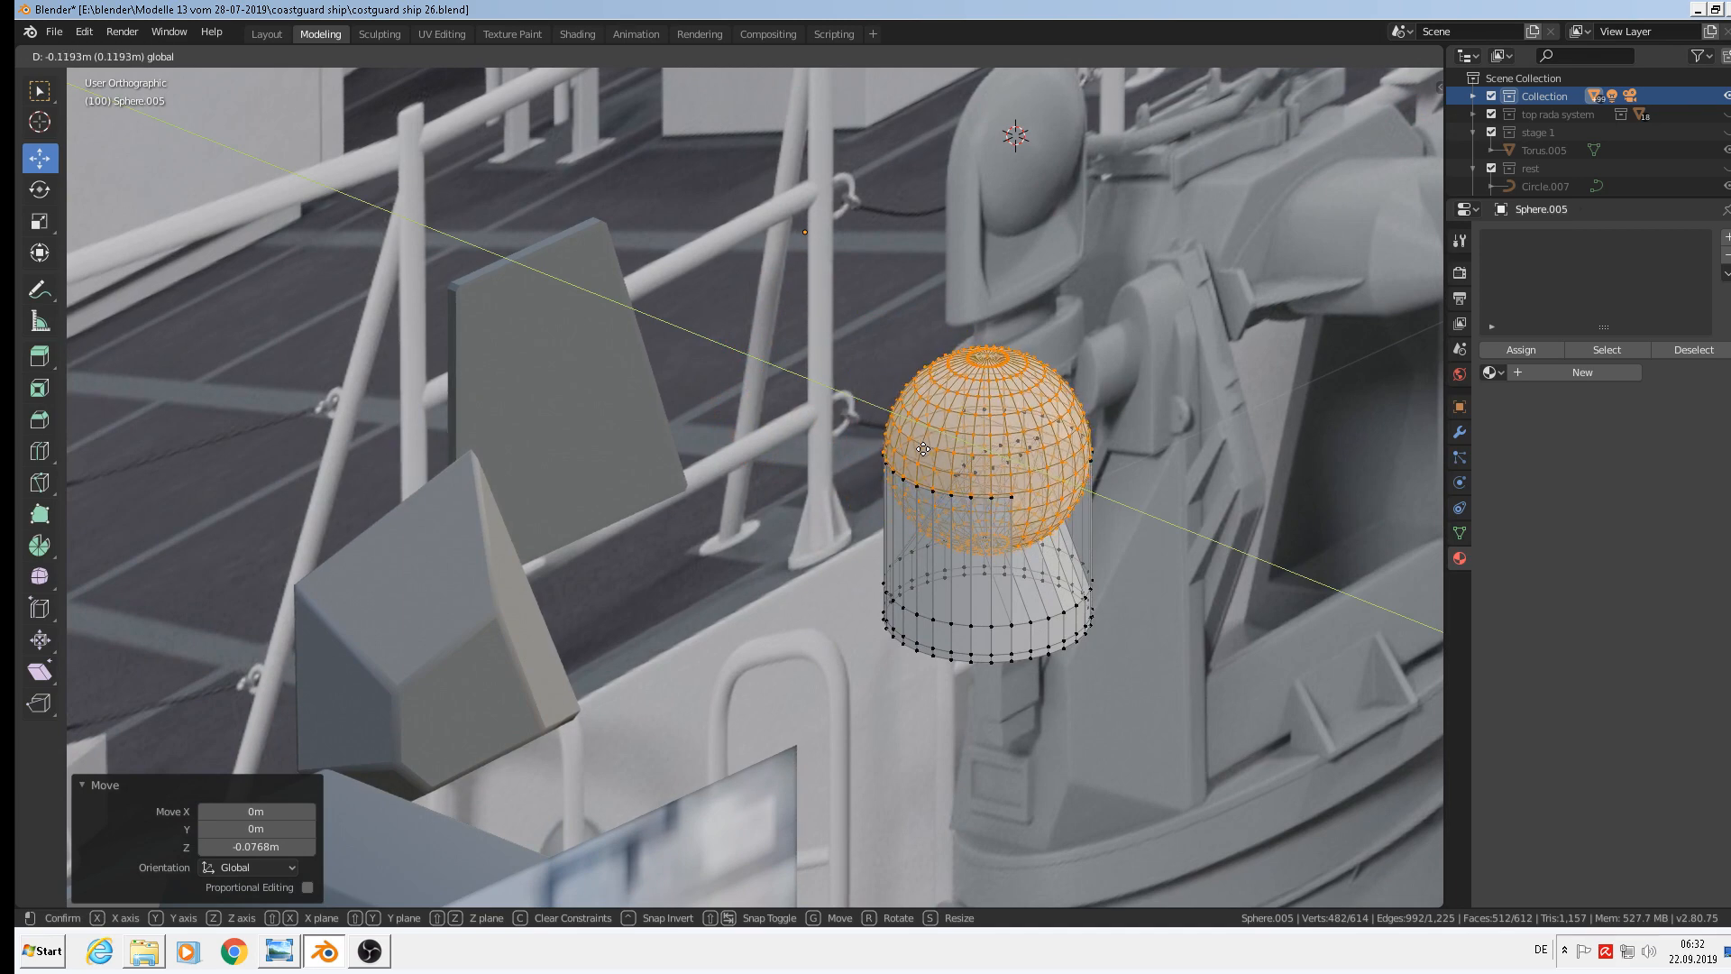
{"action": "left_click", "coordinate": [924, 448]}
Apply smooth shading to the combined sphere and housing object in Object Mode
{"action": "middle_click_drag", "start_coordinate": [923, 448], "coordinate": [1068, 523]}
{"action": "key", "text": "Tab"}
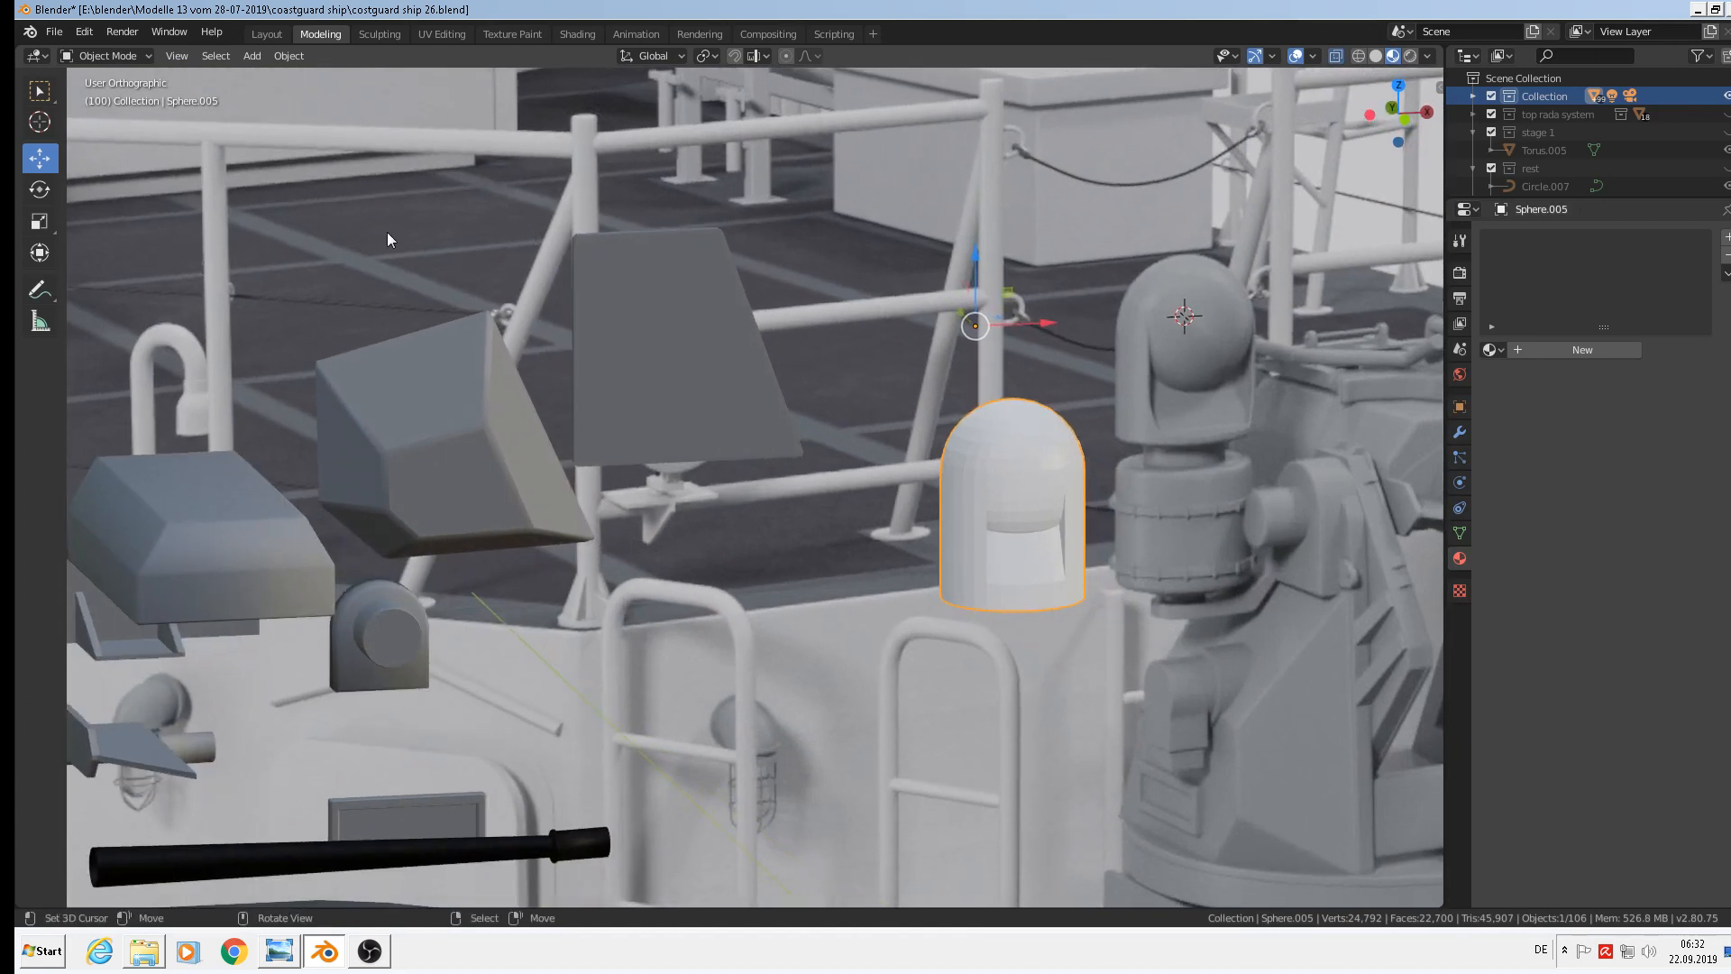
{"action": "left_click", "coordinate": [296, 56]}
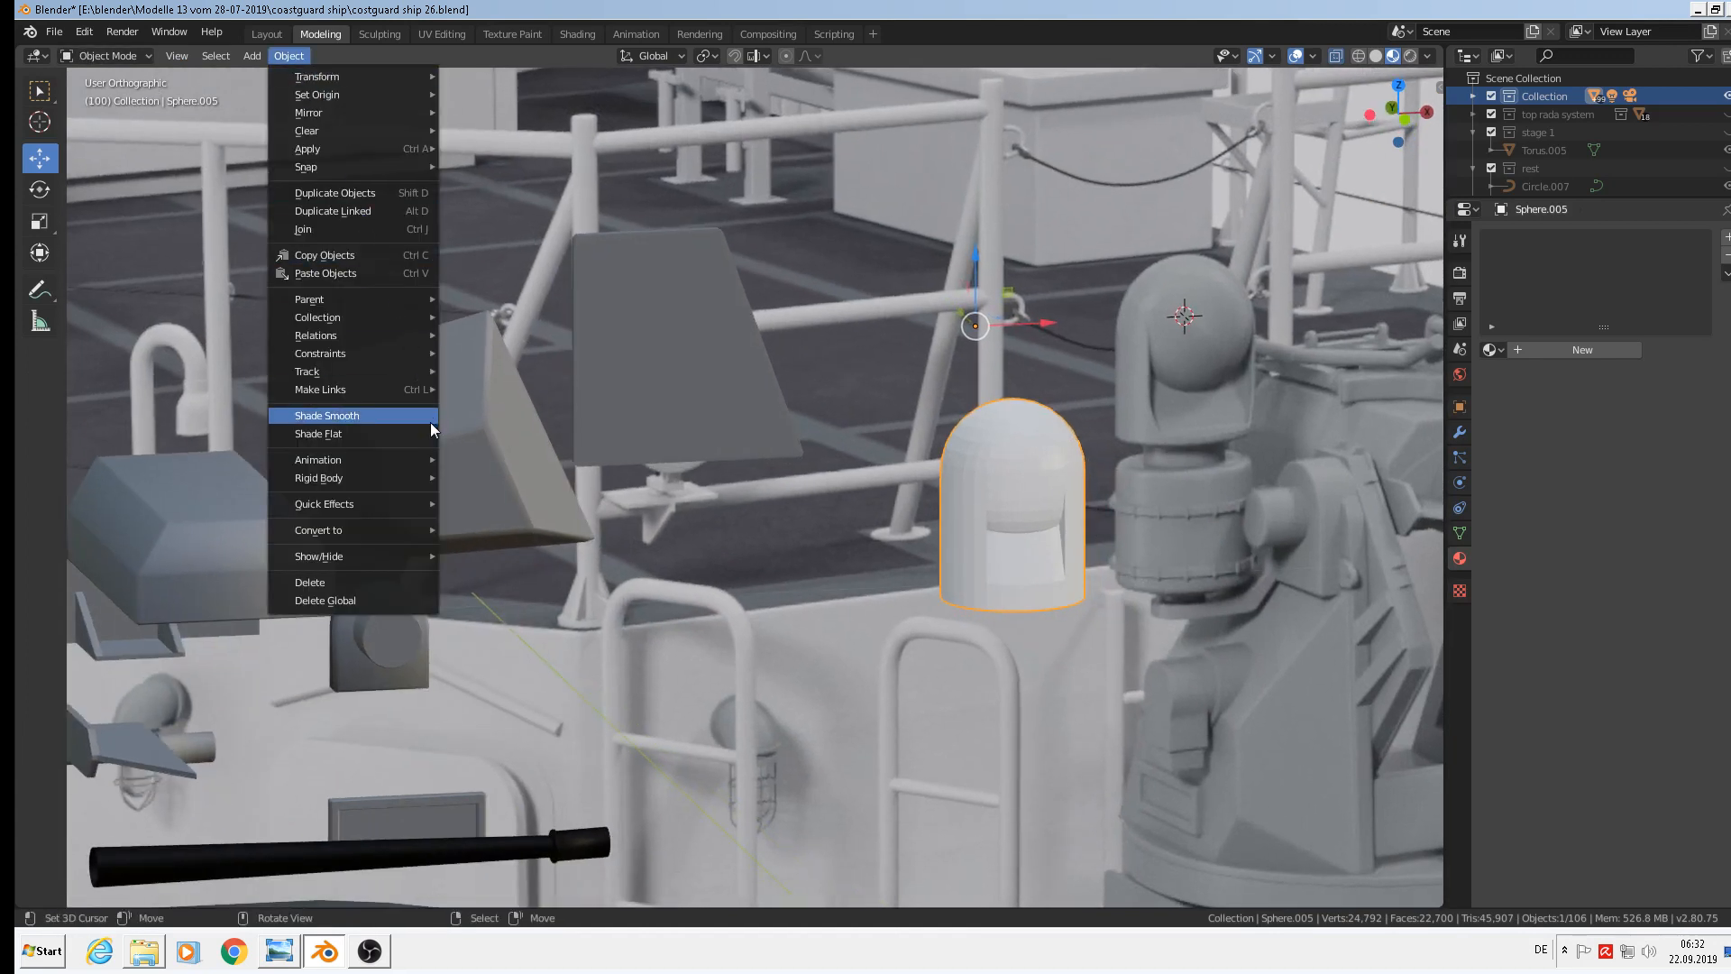
{"action": "left_click", "coordinate": [398, 415]}
{"action": "scroll", "coordinate": [1010, 509], "scroll_direction": "up", "scroll_amount": 6}
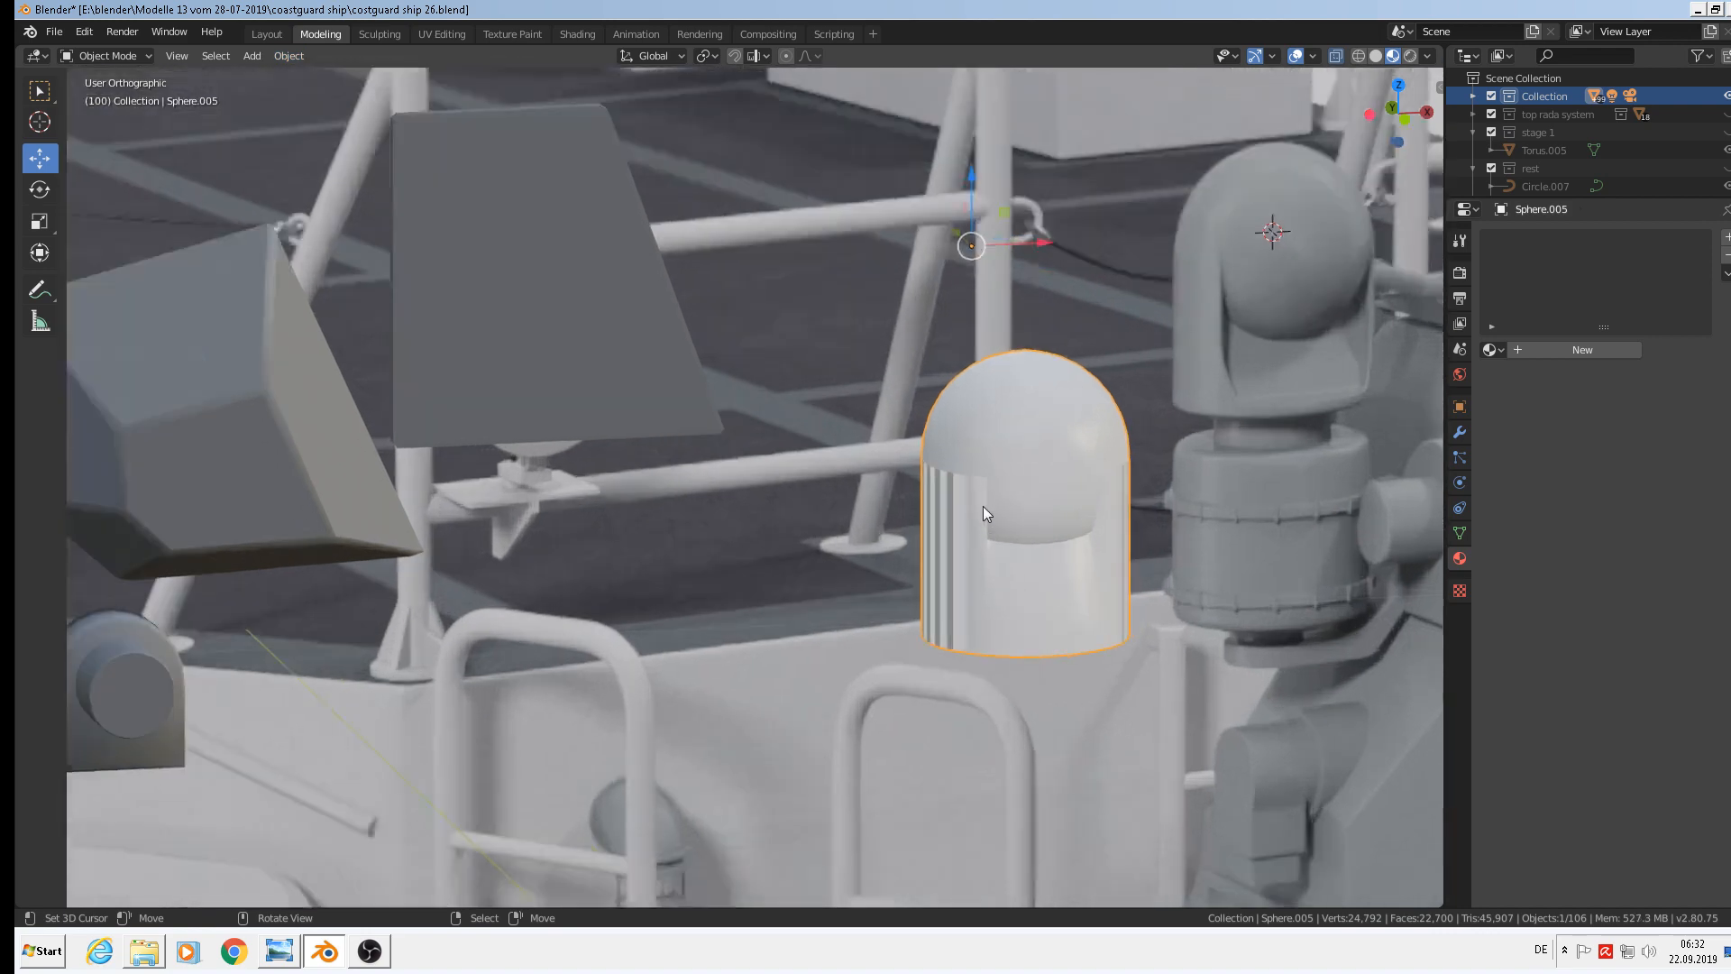
Select the whole mesh in Edit Mode, recalculate its normals outside, and return to Object Mode
{"action": "key", "text": "Tab"}
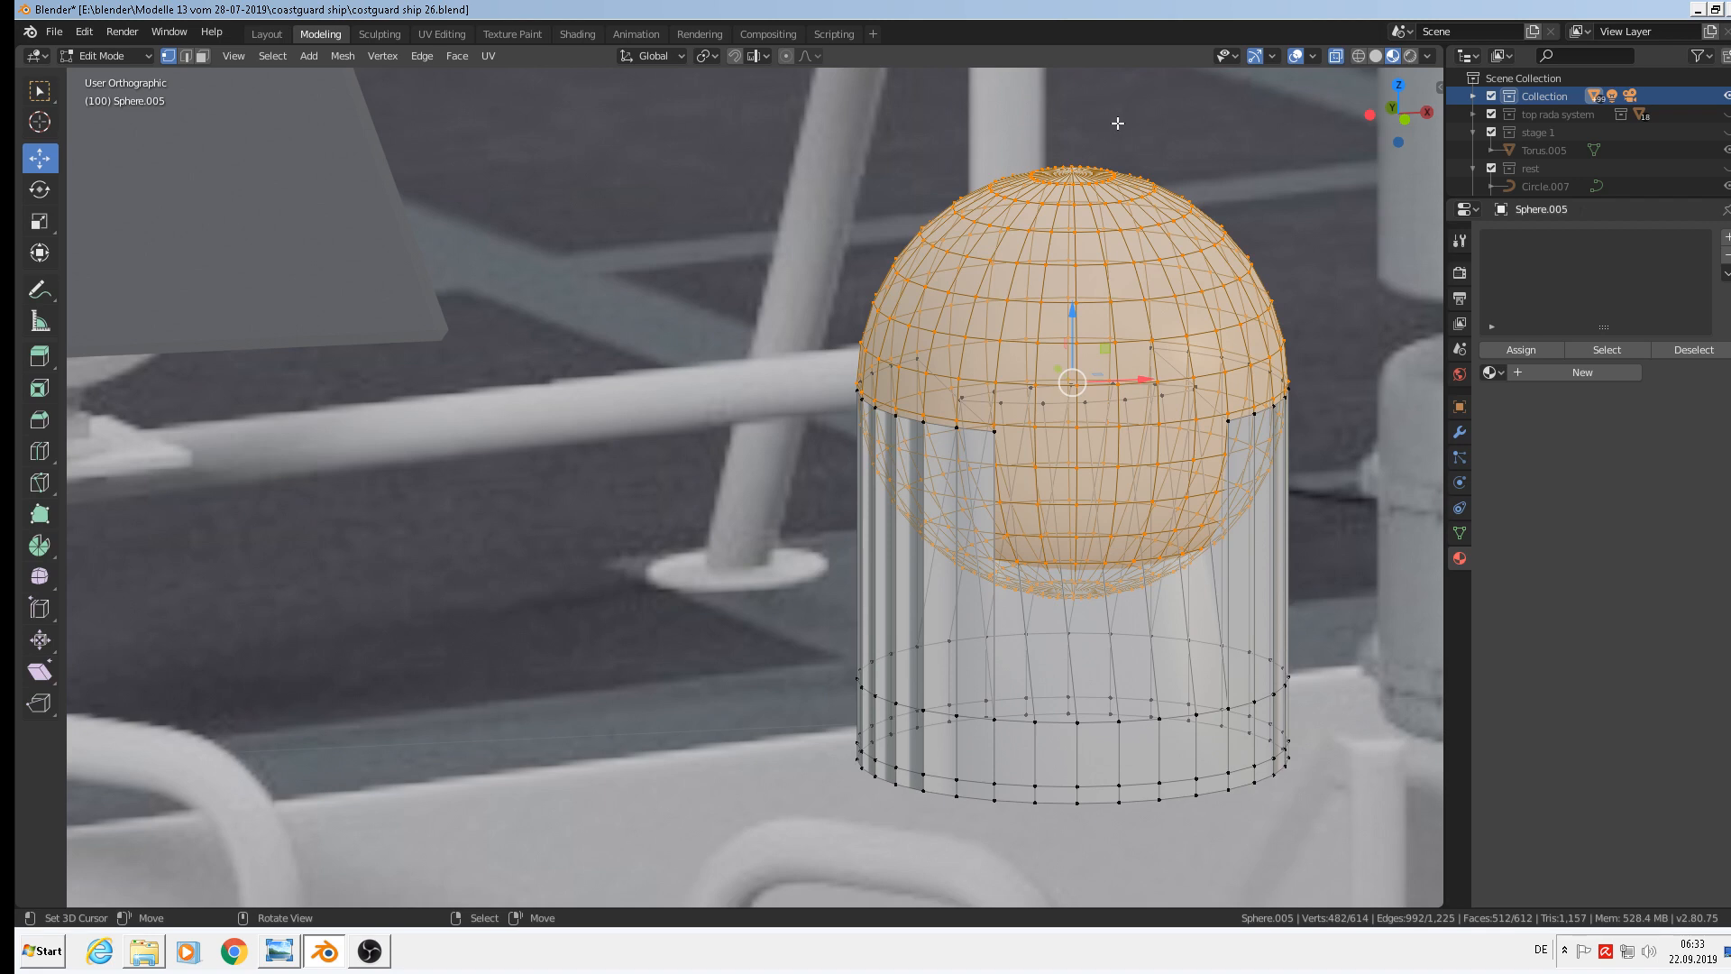
{"action": "key", "text": "a"}
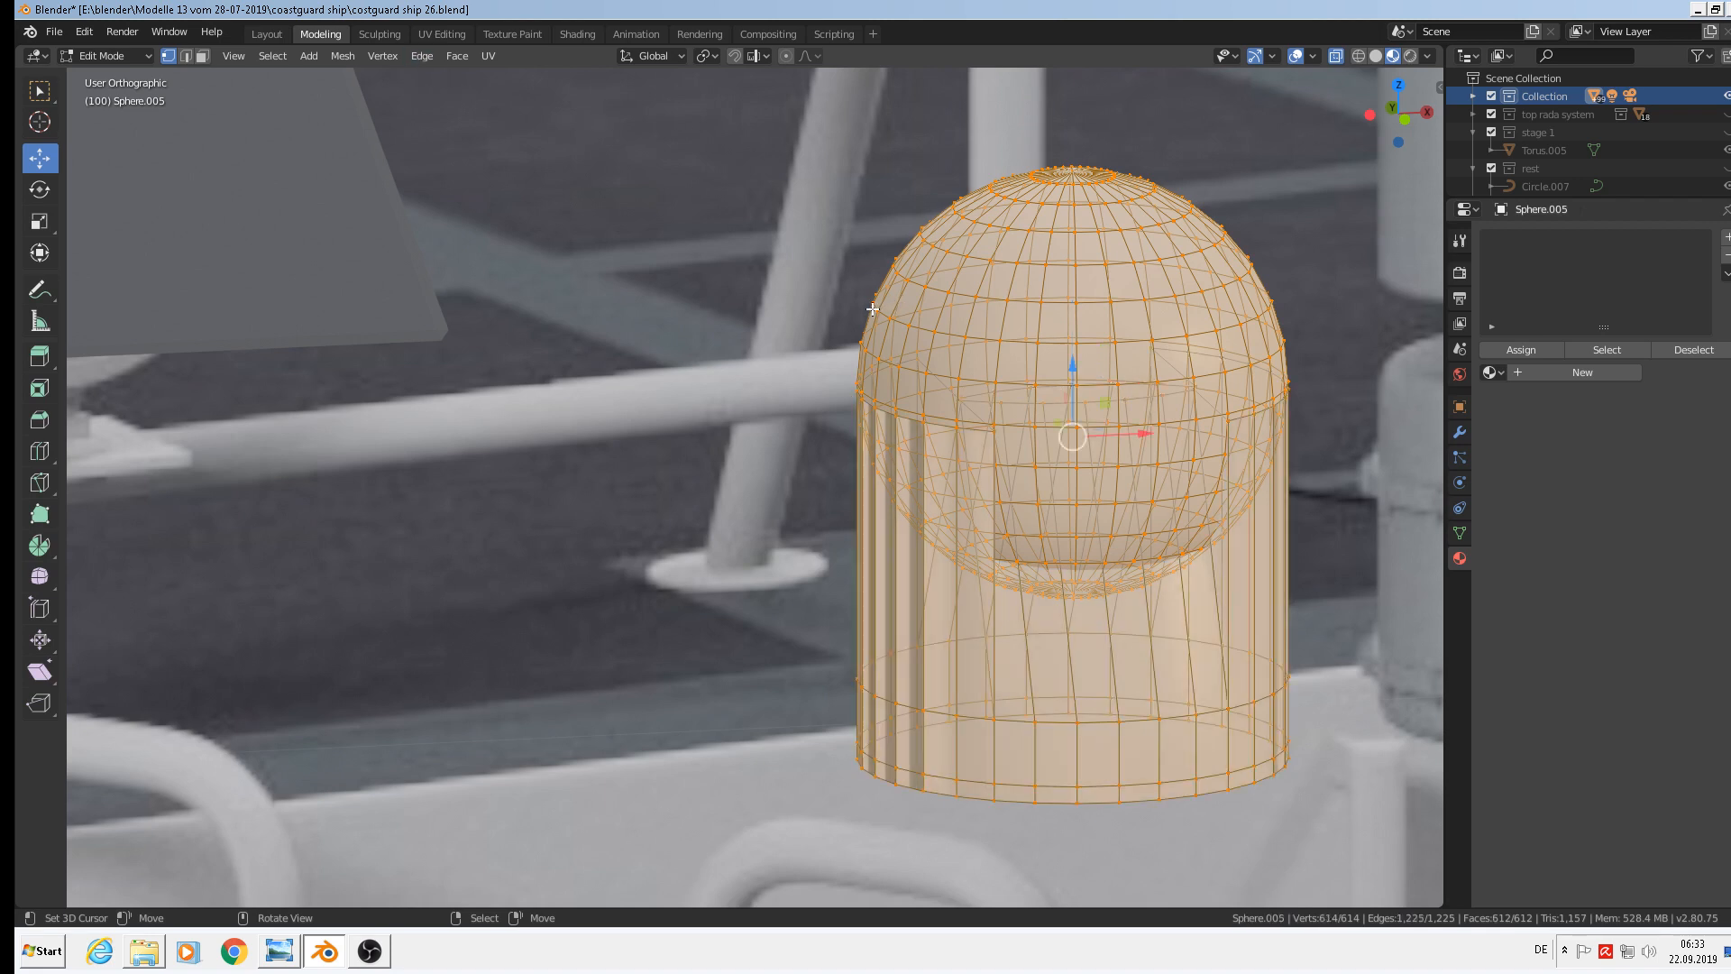
{"action": "left_click", "coordinate": [341, 56]}
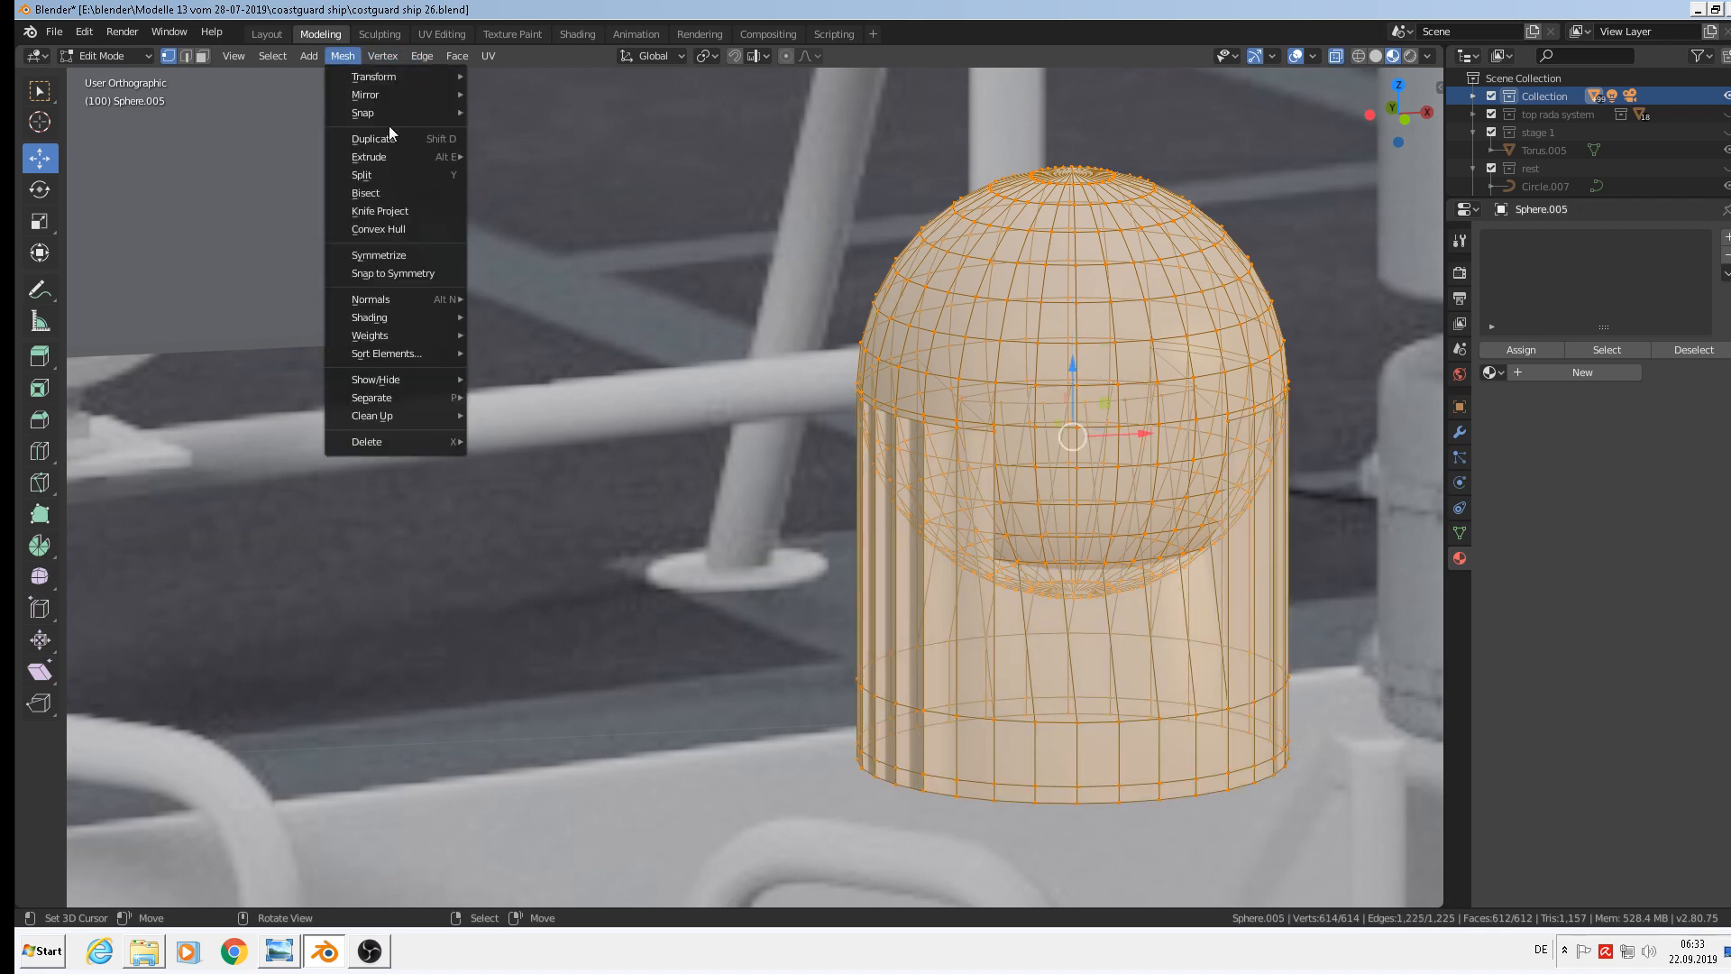
{"action": "mouse_move", "coordinate": [406, 299]}
{"action": "left_click", "coordinate": [582, 317]}
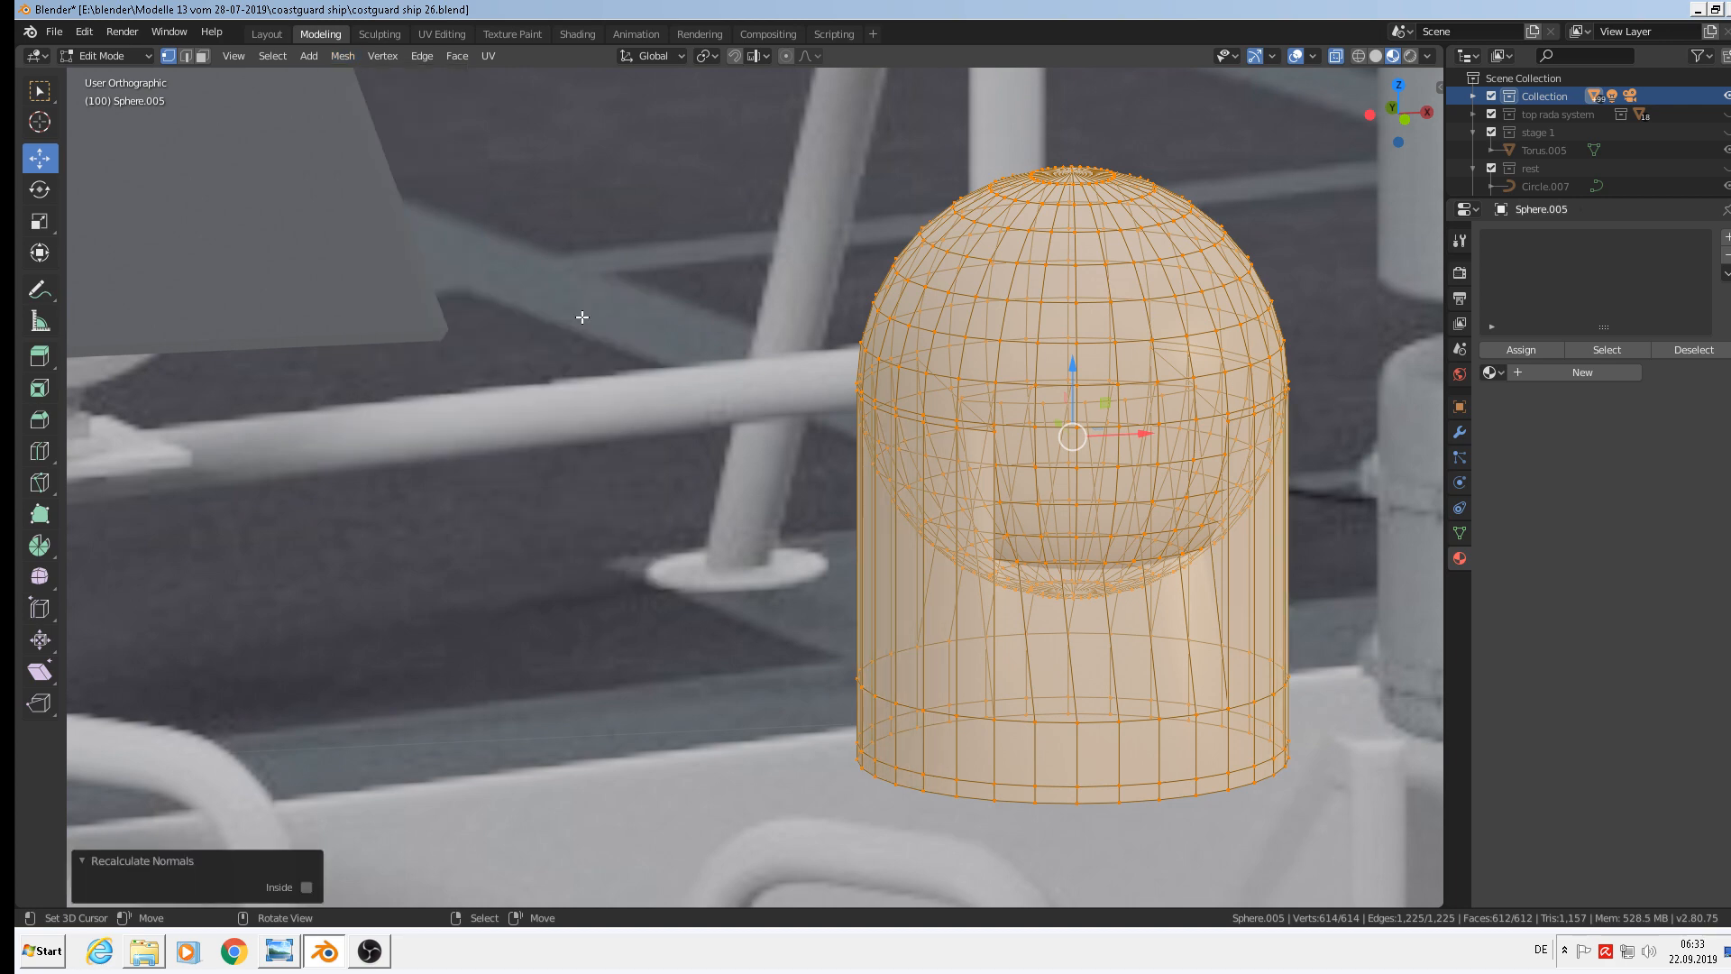
{"action": "key", "text": "Tab"}
{"action": "scroll", "coordinate": [1212, 541], "scroll_direction": "down", "scroll_amount": 4}
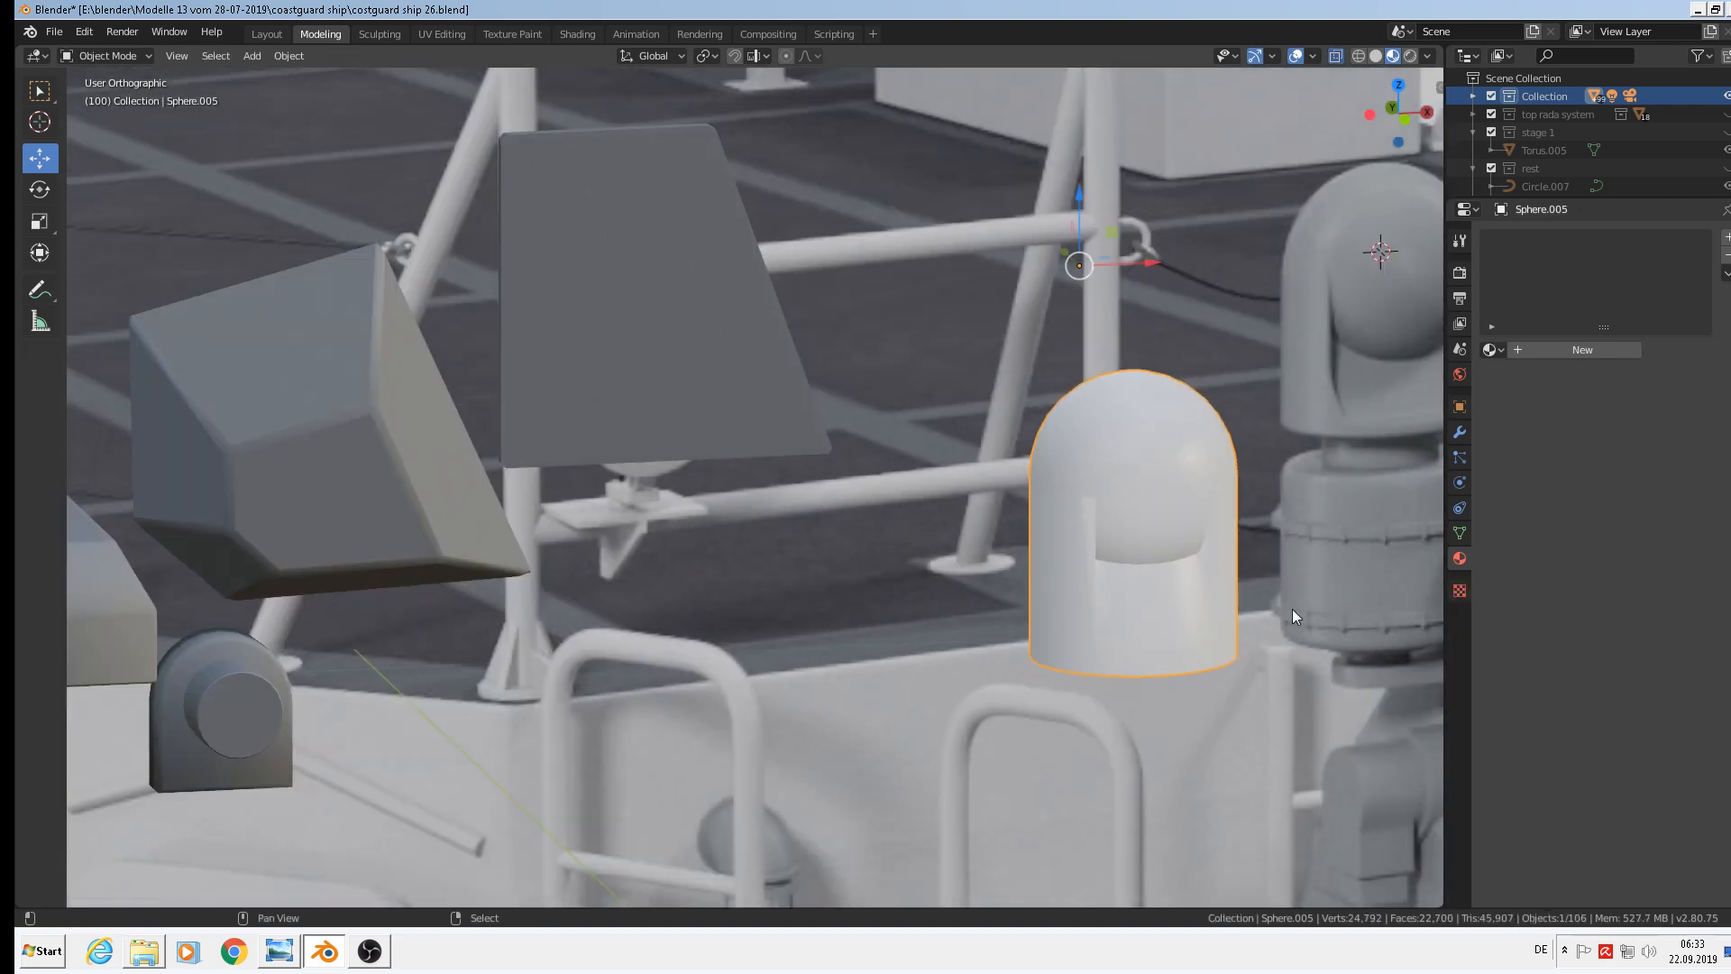
Enter Edit Mode on the sphere housing and select only its bottom outer edge loop
{"action": "middle_click_drag", "start_coordinate": [1291, 609], "coordinate": [769, 581]}
{"action": "scroll", "coordinate": [814, 560], "scroll_direction": "up", "scroll_amount": 2}
{"action": "scroll", "coordinate": [863, 572], "scroll_direction": "down", "scroll_amount": 2}
{"action": "key", "text": "Tab"}
{"action": "key", "text": "alt+a"}
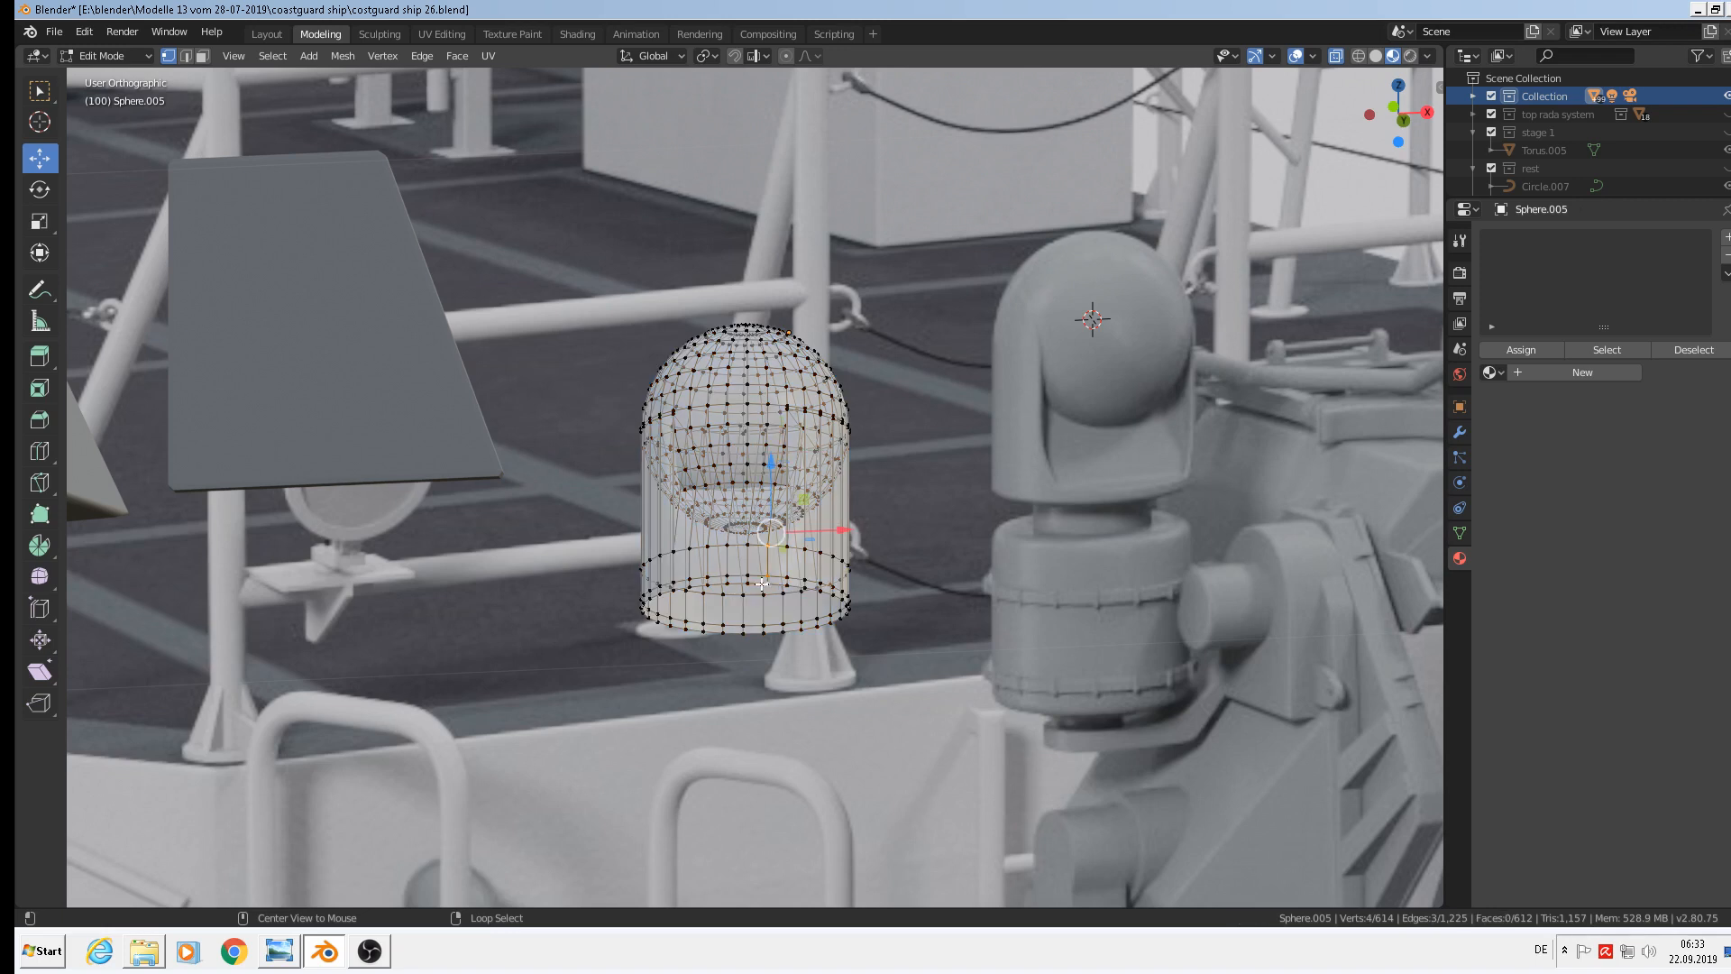
{"action": "left_click", "coordinate": [764, 584], "text": "alt"}
{"action": "middle_click_drag", "start_coordinate": [901, 630], "coordinate": [922, 674]}
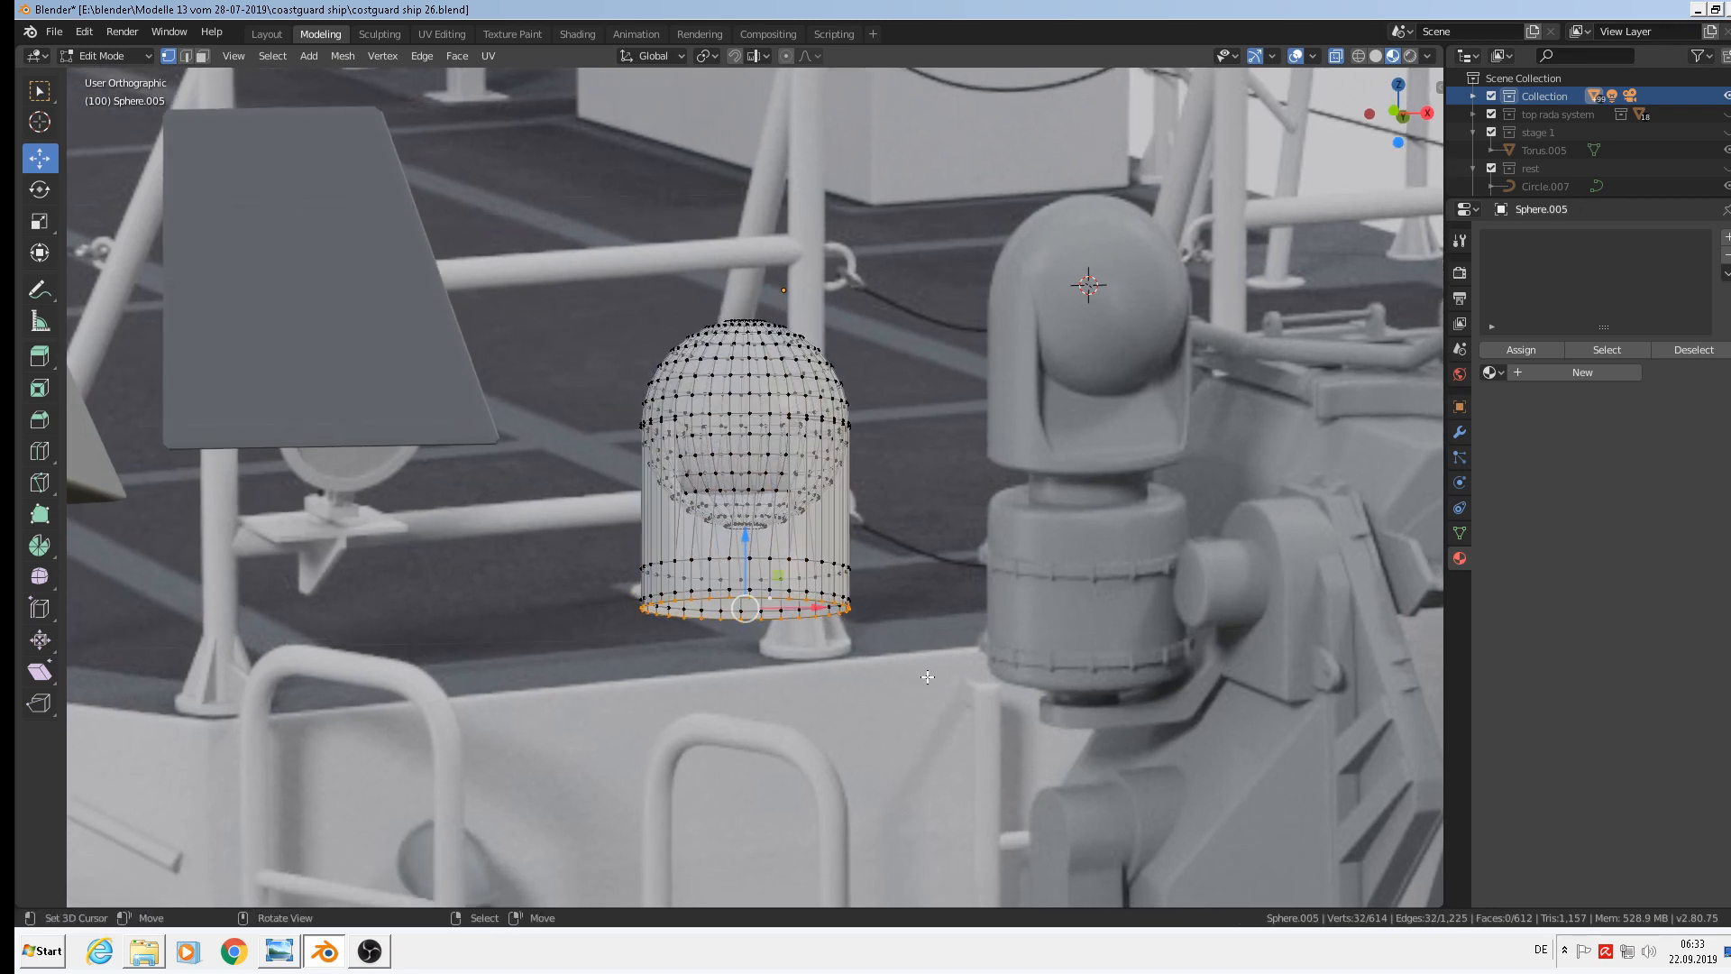
Try subdividing the housing's bottom loop and extruding it inward at a scale of 0.556, and undo both operations
{"action": "right_click", "coordinate": [926, 676]}
{"action": "left_click", "coordinate": [927, 676]}
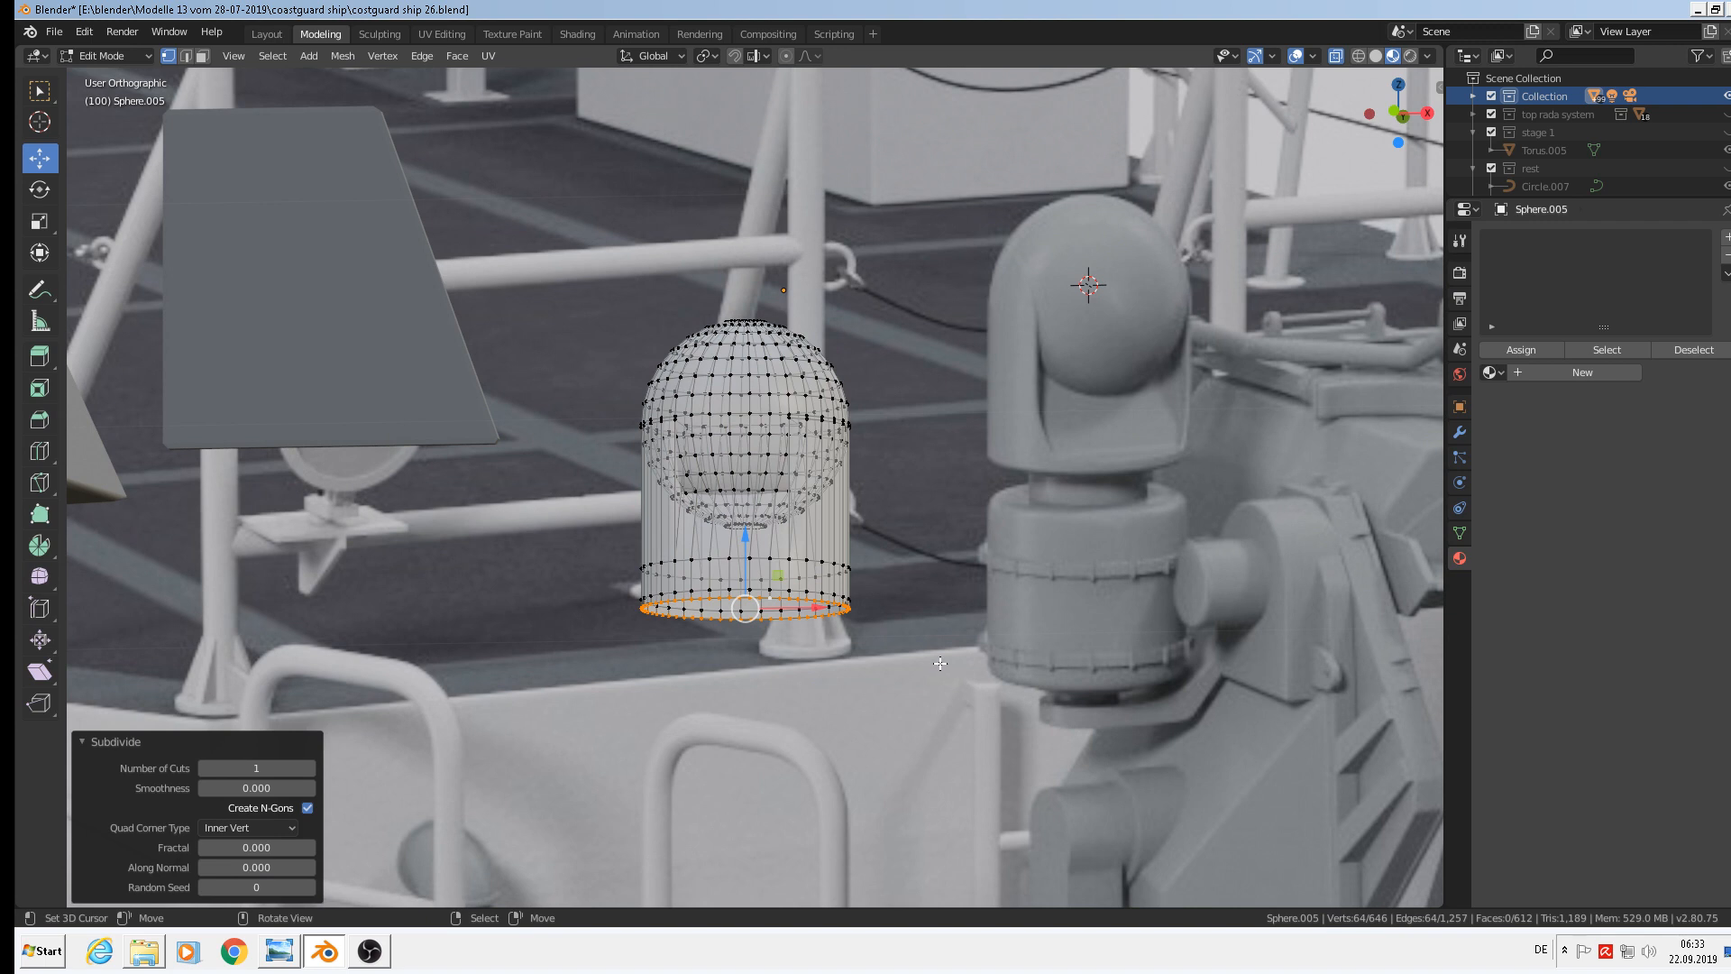
{"action": "key", "text": "s"}
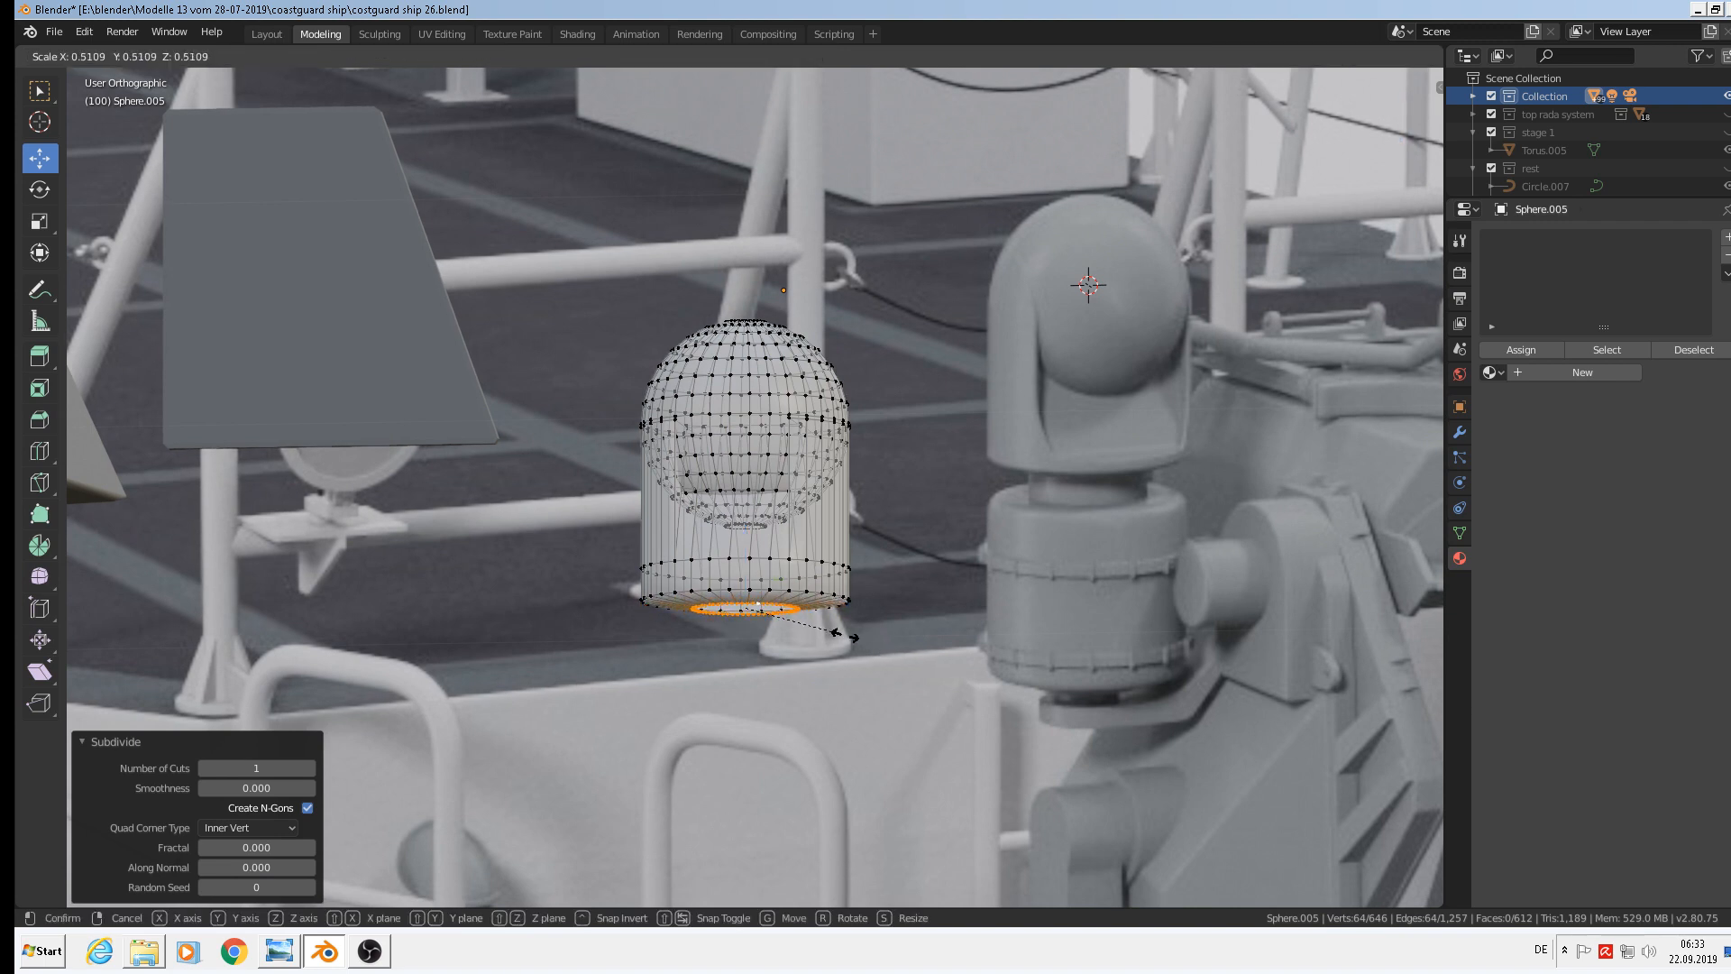
{"action": "key", "text": "Escape"}
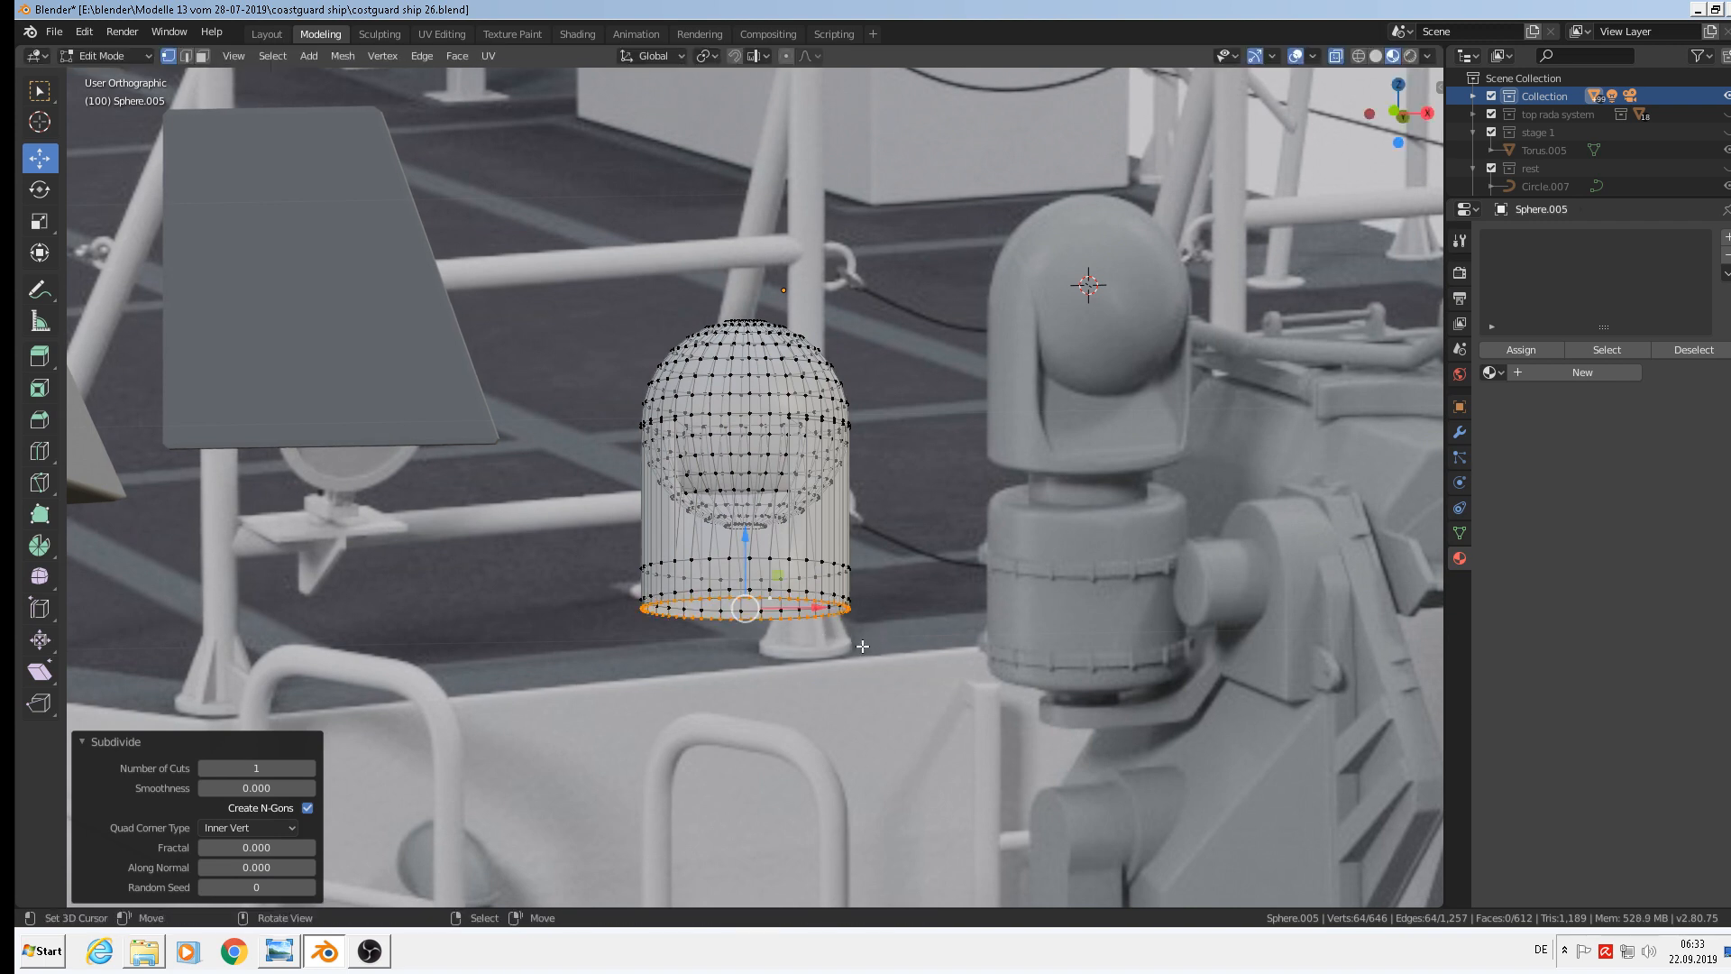
{"action": "key", "text": "e"}
{"action": "key", "text": "s"}
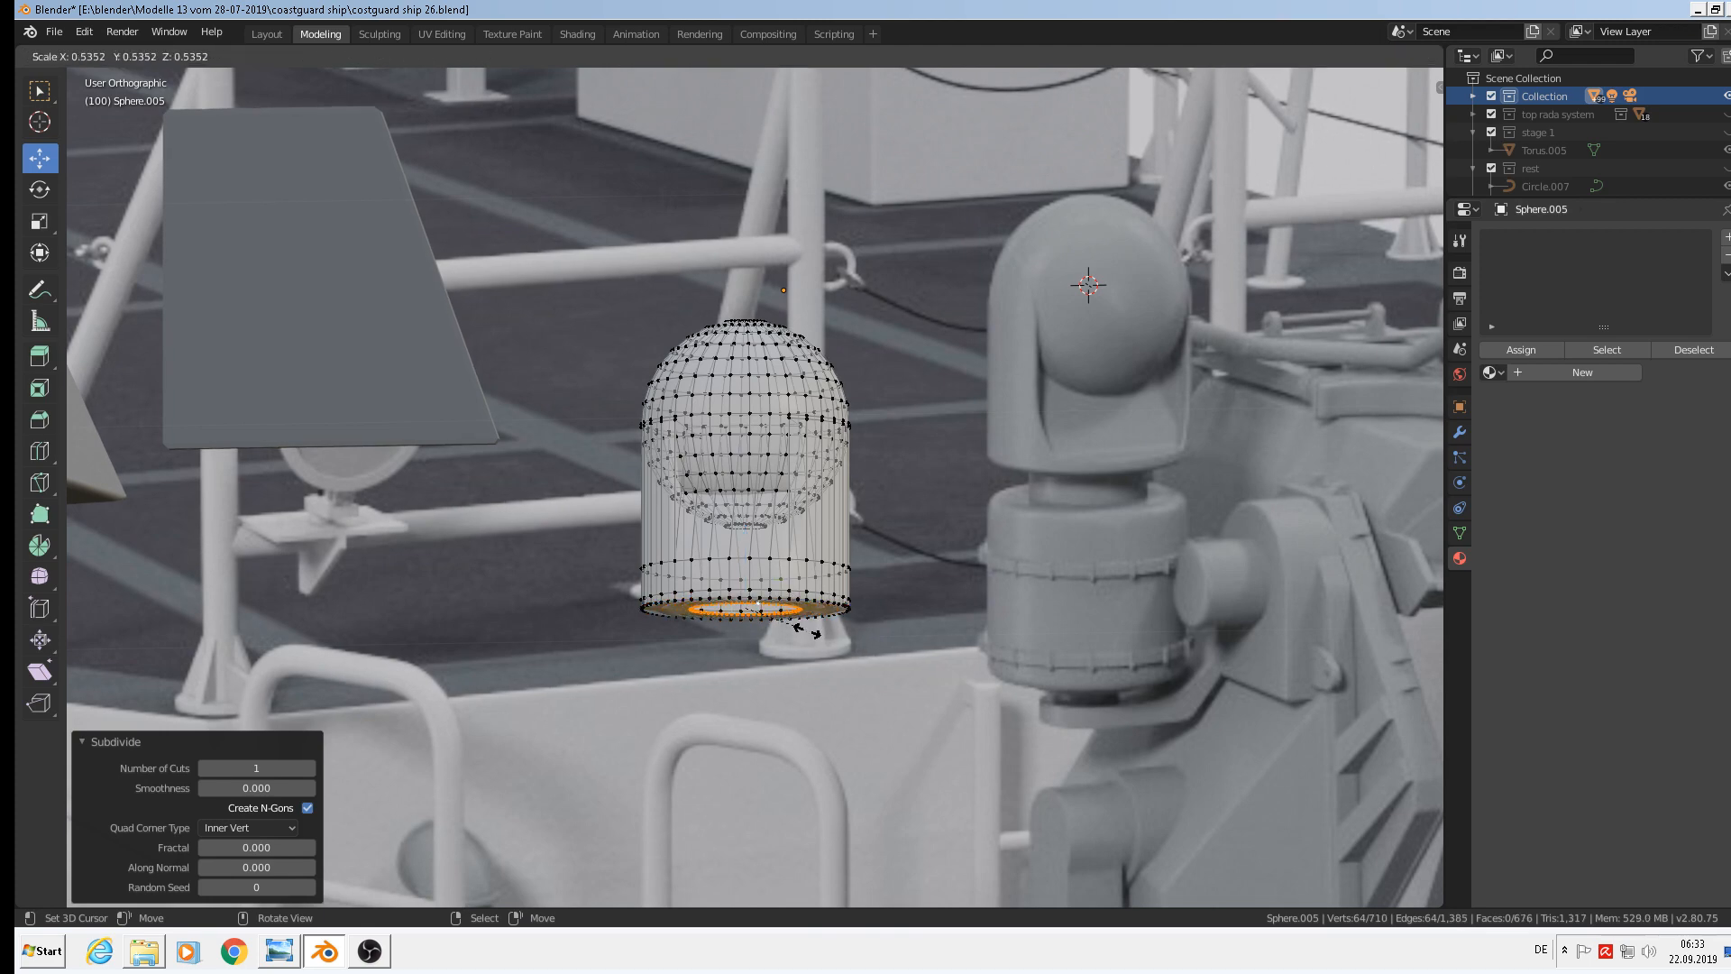
{"action": "left_click", "coordinate": [814, 631]}
{"action": "middle_click_drag", "start_coordinate": [814, 631], "coordinate": [767, 686]}
{"action": "scroll", "coordinate": [788, 672], "scroll_direction": "up", "scroll_amount": 1}
{"action": "scroll", "coordinate": [768, 681], "scroll_direction": "up", "scroll_amount": 2}
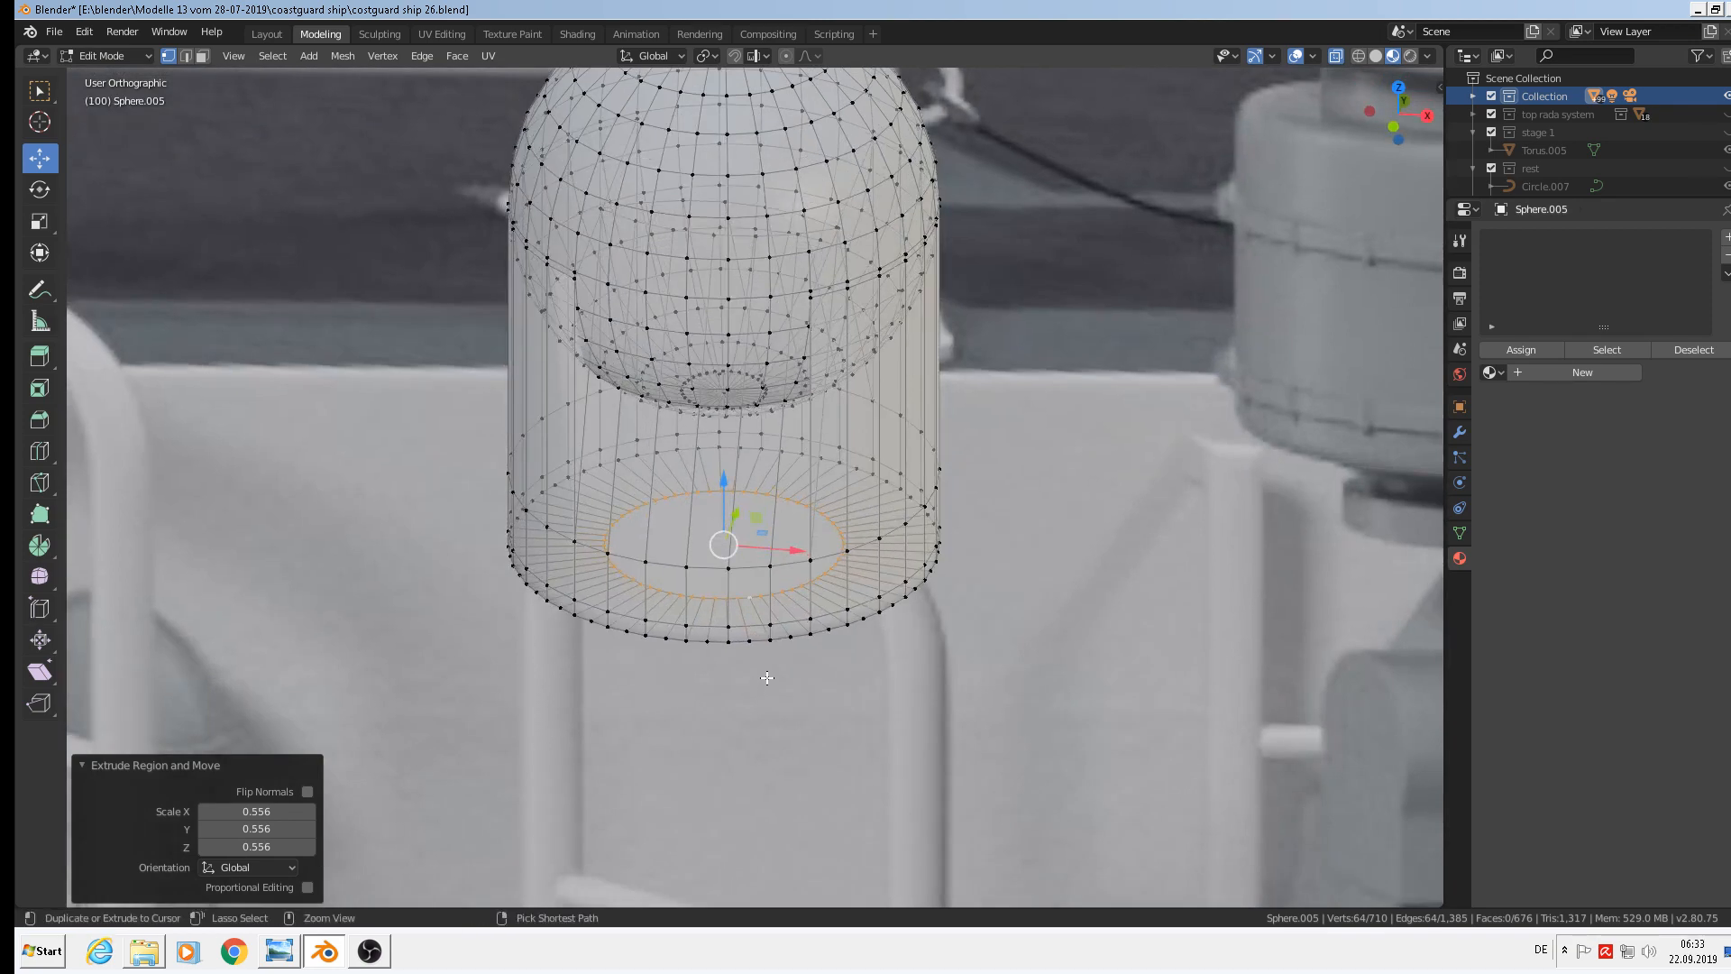
{"action": "key", "text": "ctrl+z"}
{"action": "key", "text": "ctrl+z"}
Extrude the housing's bottom edge loop inward at a scale of 0.523 to form an underside ring
{"action": "left_click", "coordinate": [762, 643], "text": "alt"}
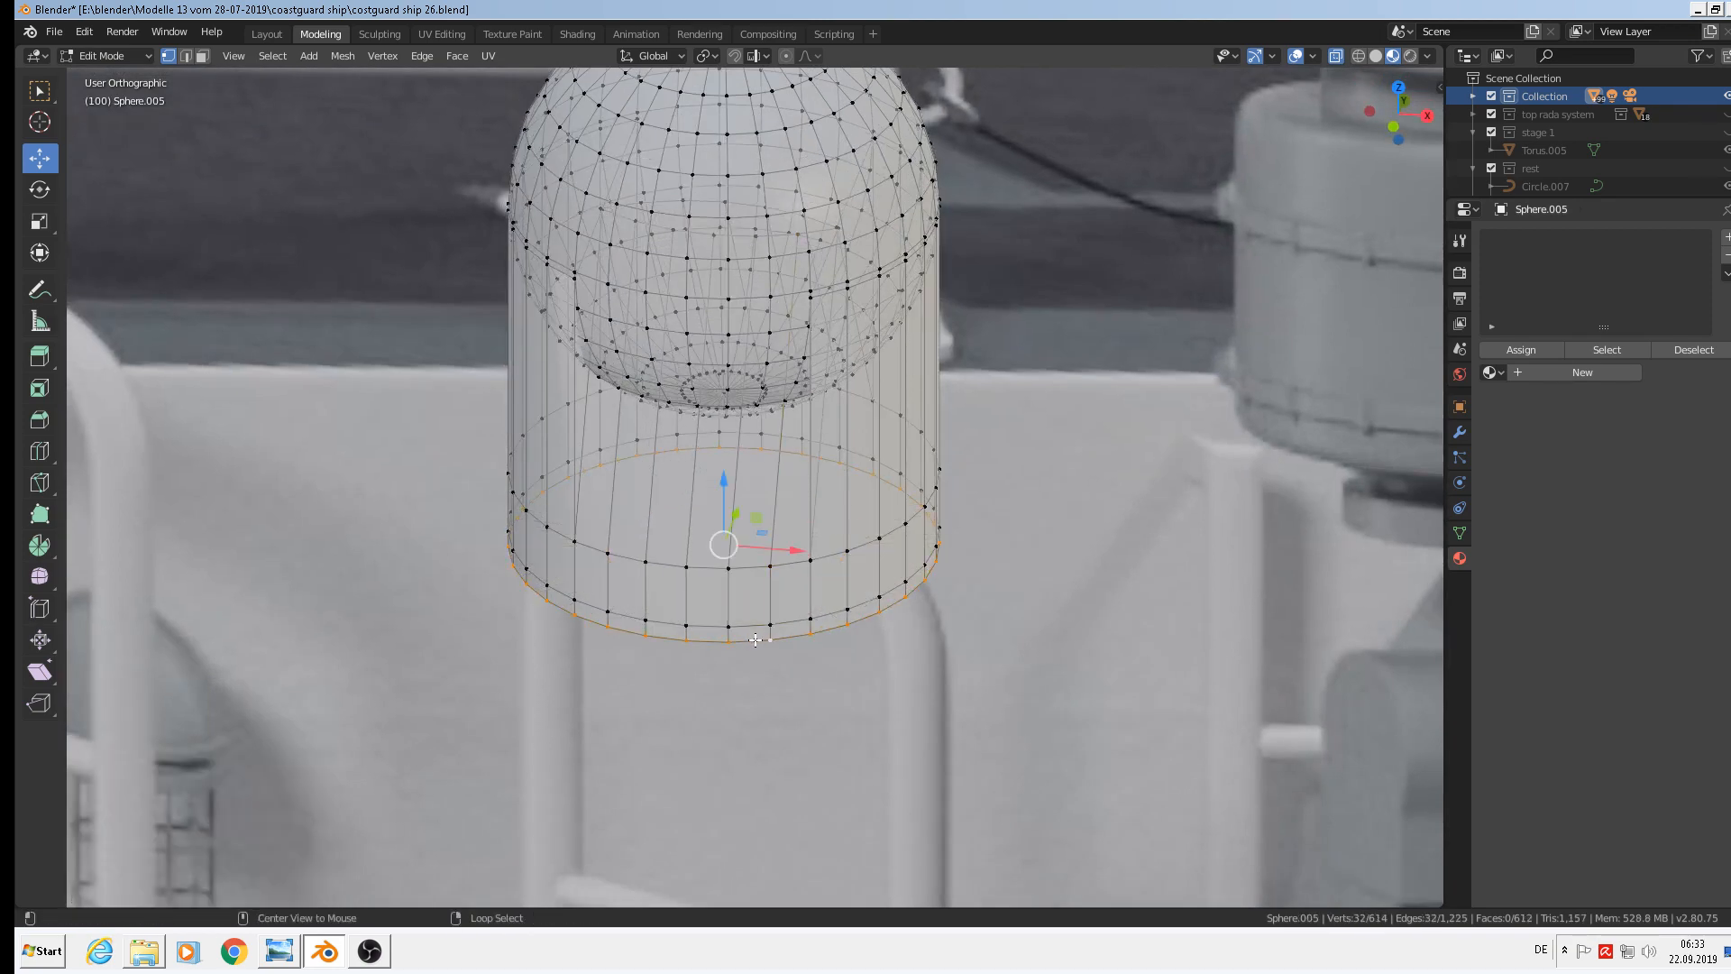
{"action": "middle_click_drag", "start_coordinate": [846, 680], "coordinate": [844, 583]}
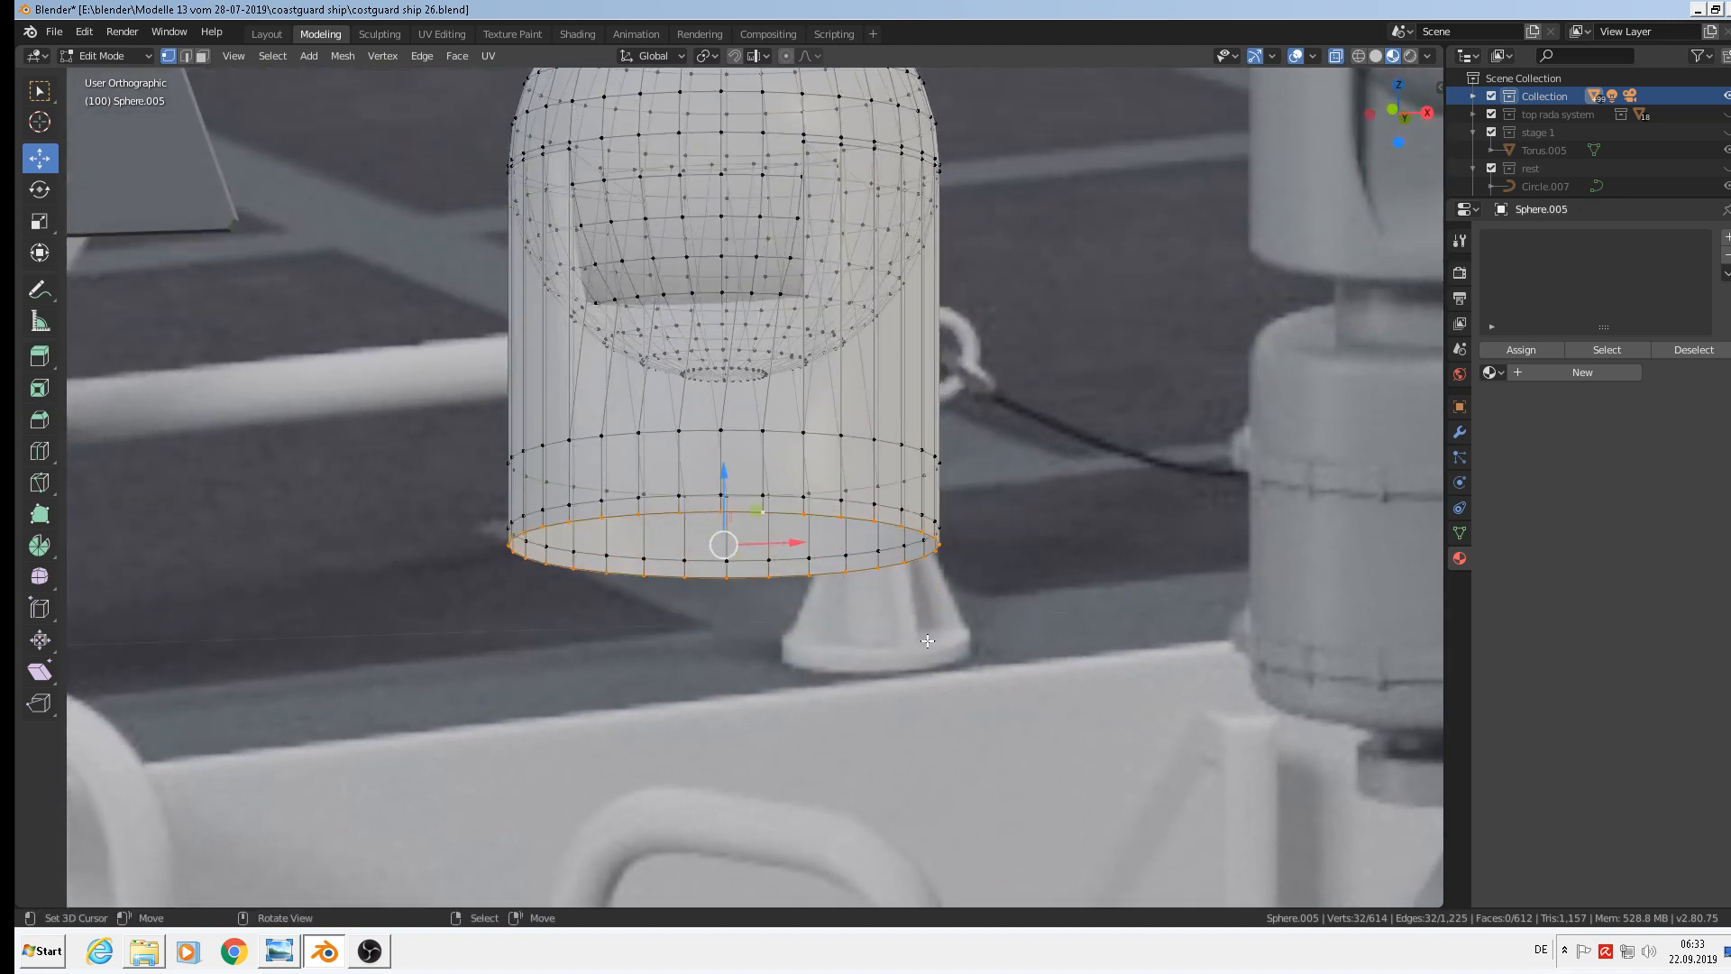
{"action": "key", "text": "e"}
{"action": "key", "text": "s"}
{"action": "left_click", "coordinate": [824, 607]}
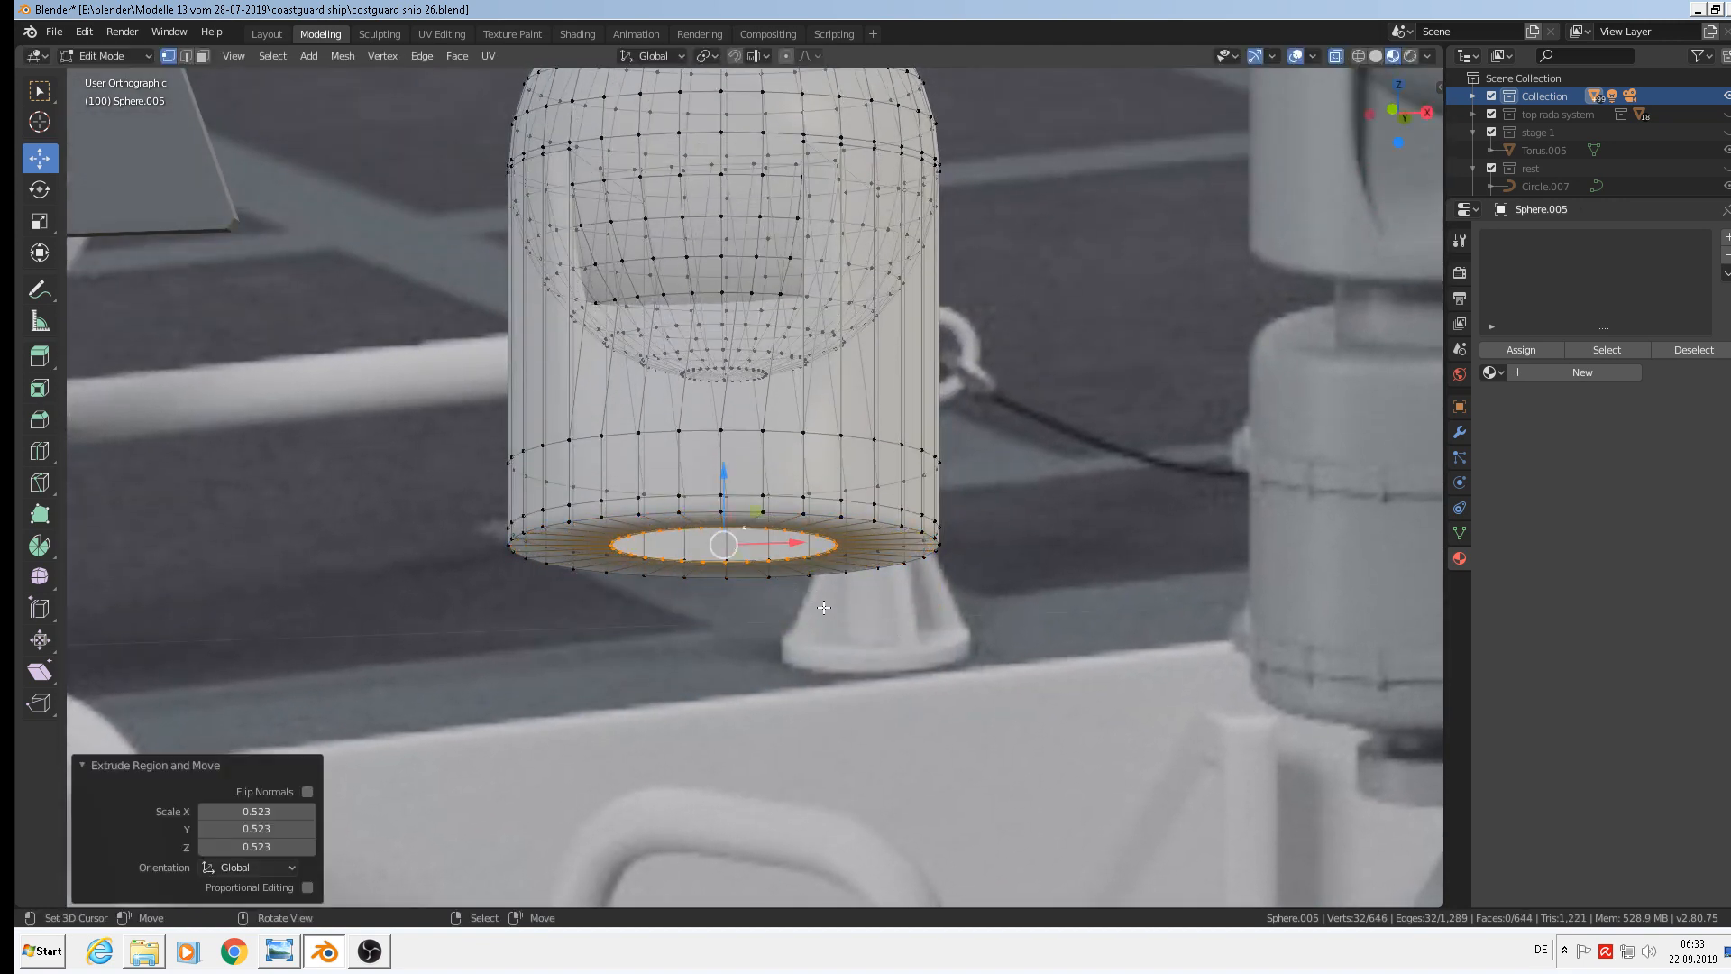
Extrude the inner ring about 0.013 m down as a neck and extrude its end outward at a scale of 1.864
{"action": "key", "text": "e"}
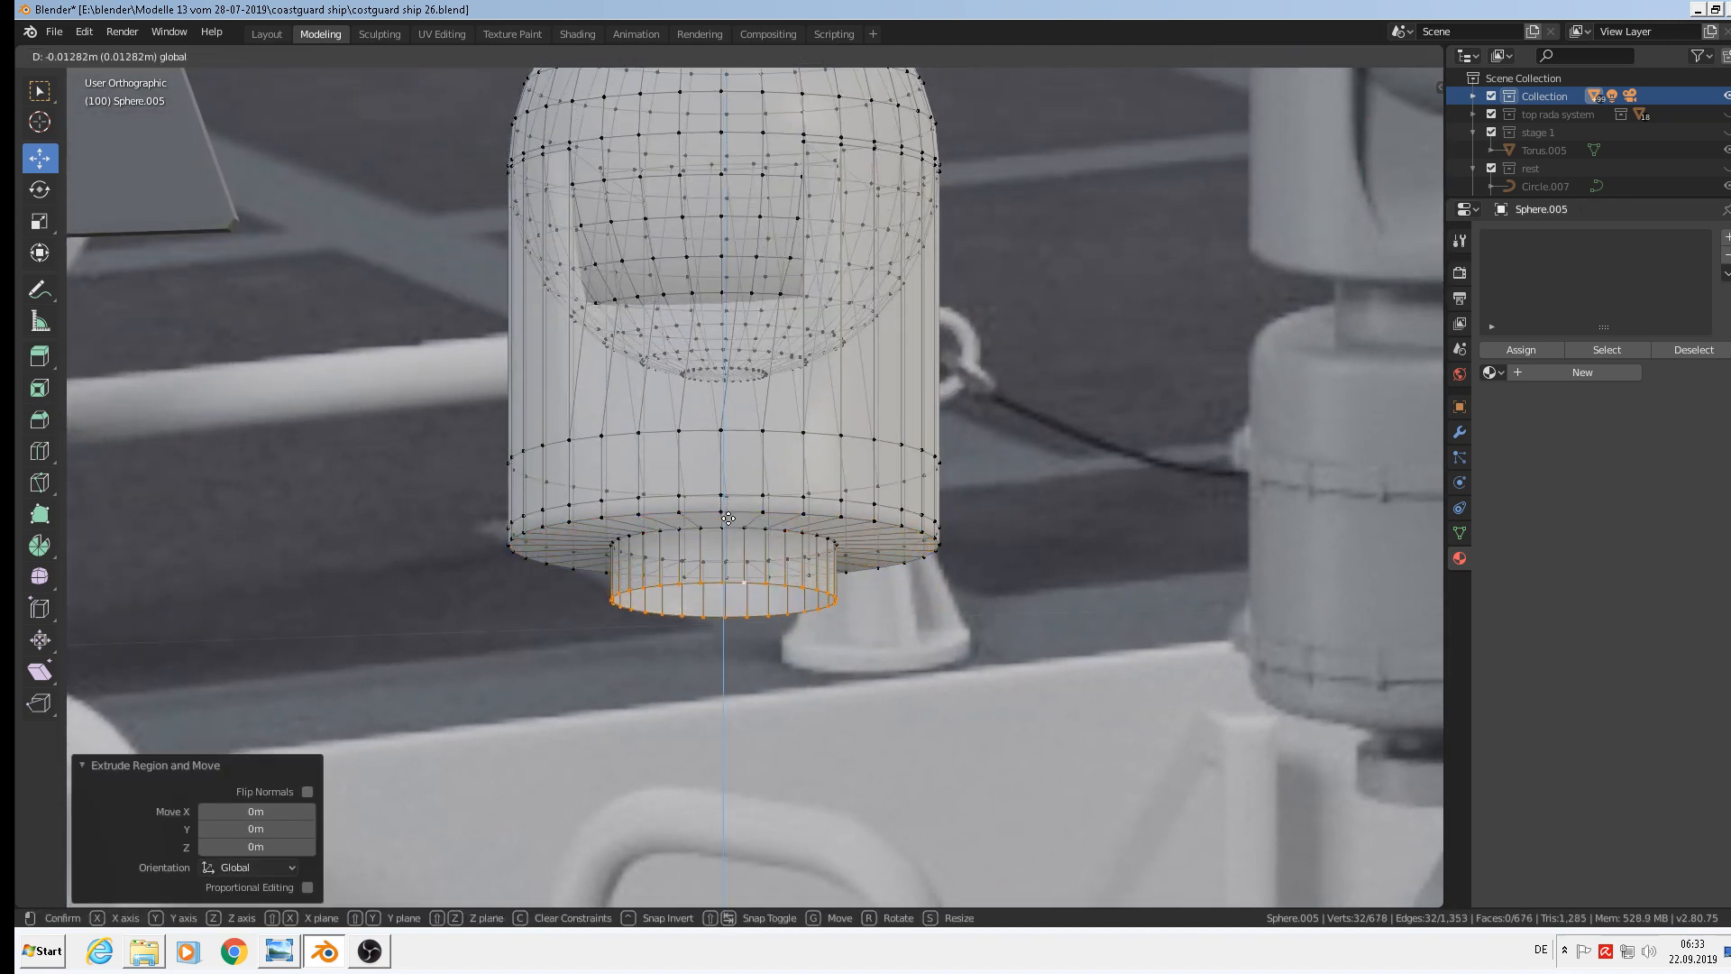
{"action": "left_click", "coordinate": [861, 571]}
{"action": "scroll", "coordinate": [861, 571], "scroll_direction": "down", "scroll_amount": 3}
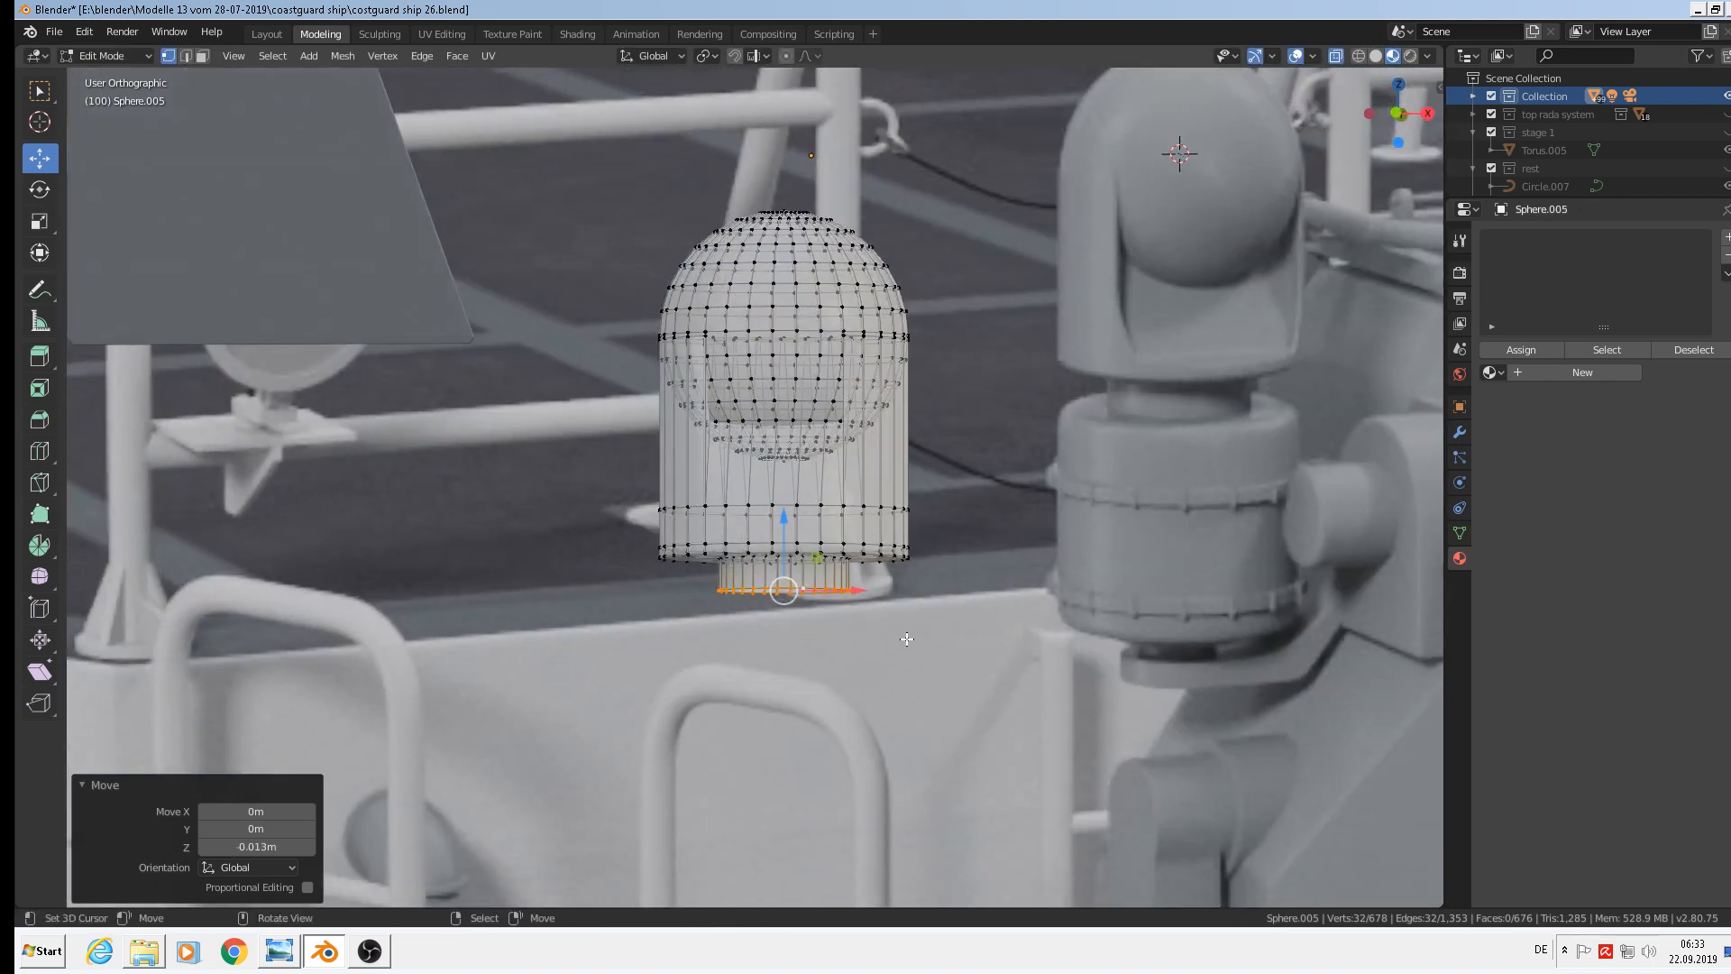
{"action": "key", "text": "e"}
{"action": "key", "text": "s"}
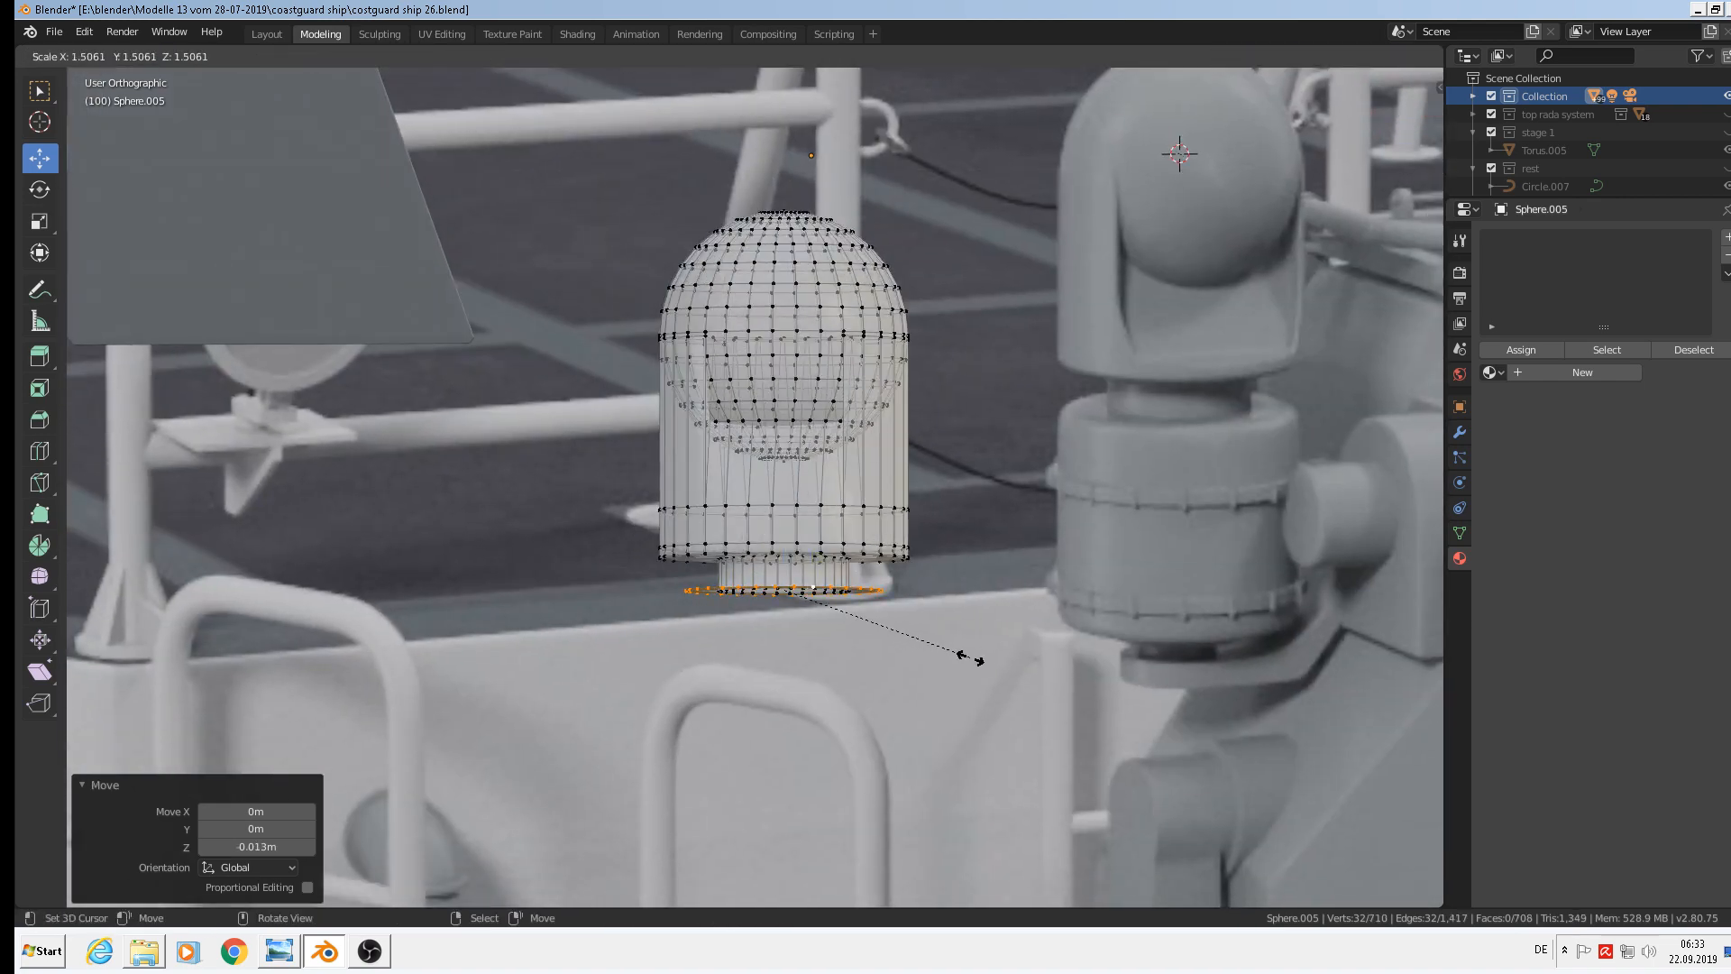
{"action": "left_click", "coordinate": [1012, 676]}
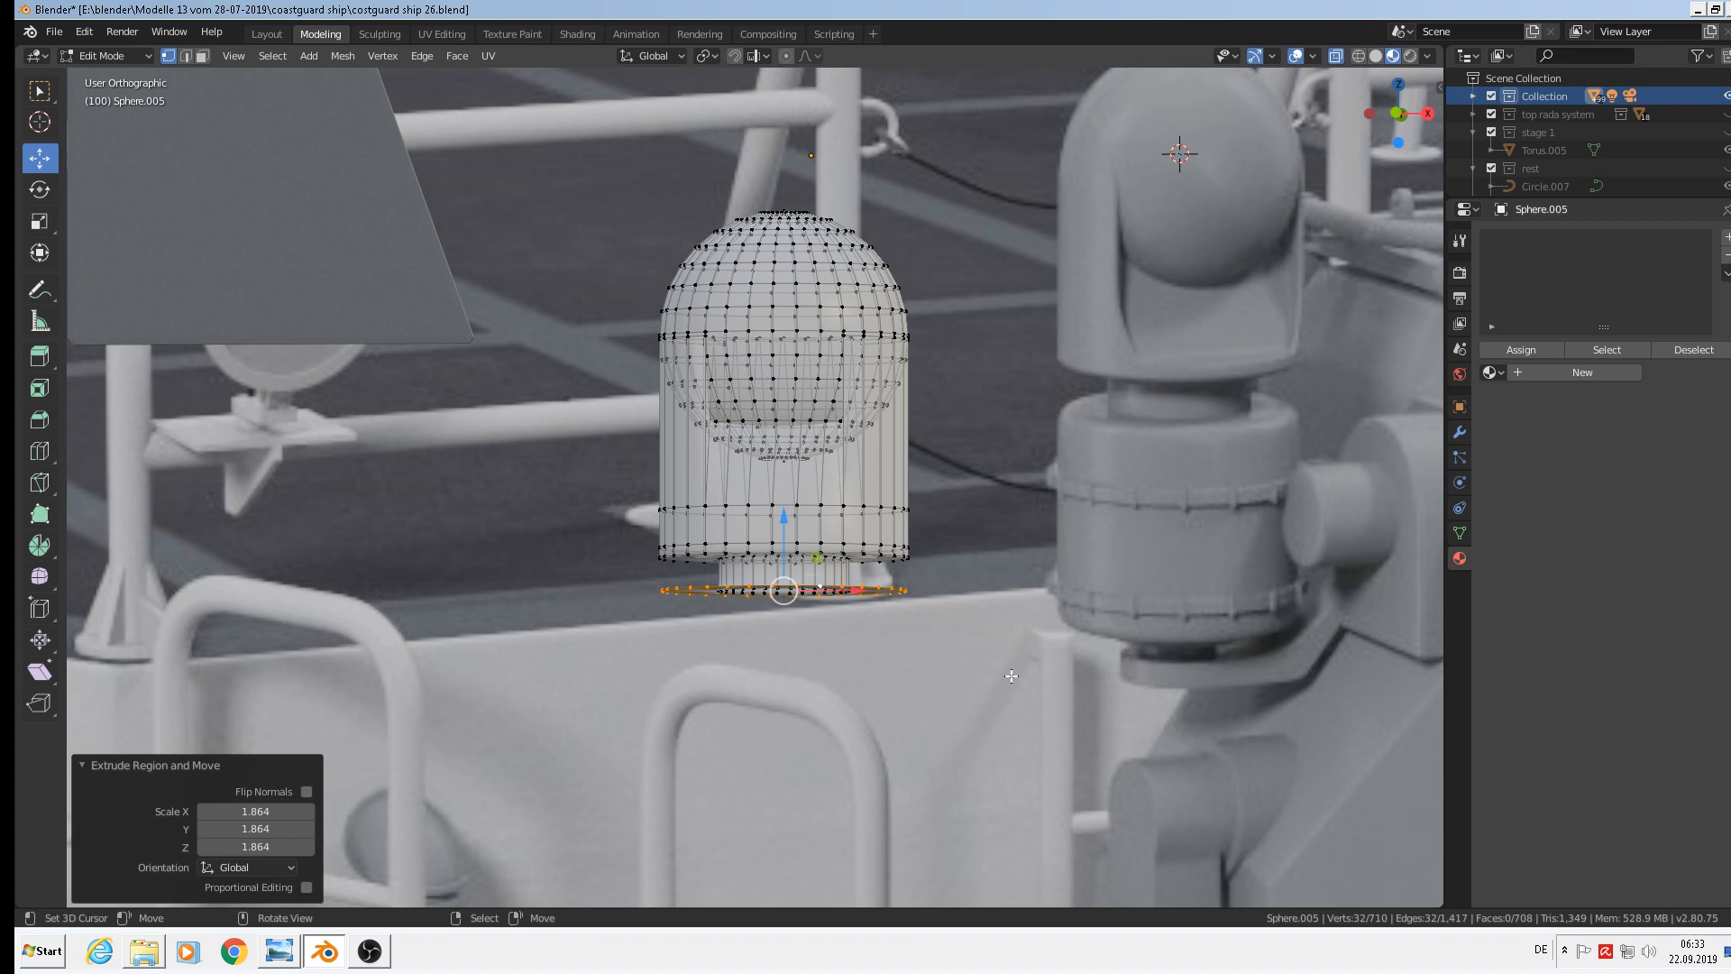
Extrude the flared rim 0.0567 m down into a lower cylinder and extrude its bottom loop inward to a narrower ring
{"action": "key", "text": "e"}
{"action": "right_click", "coordinate": [934, 644]}
{"action": "left_click_drag", "start_coordinate": [788, 522], "coordinate": [814, 664]}
{"action": "key", "text": "e"}
{"action": "key", "text": "s"}
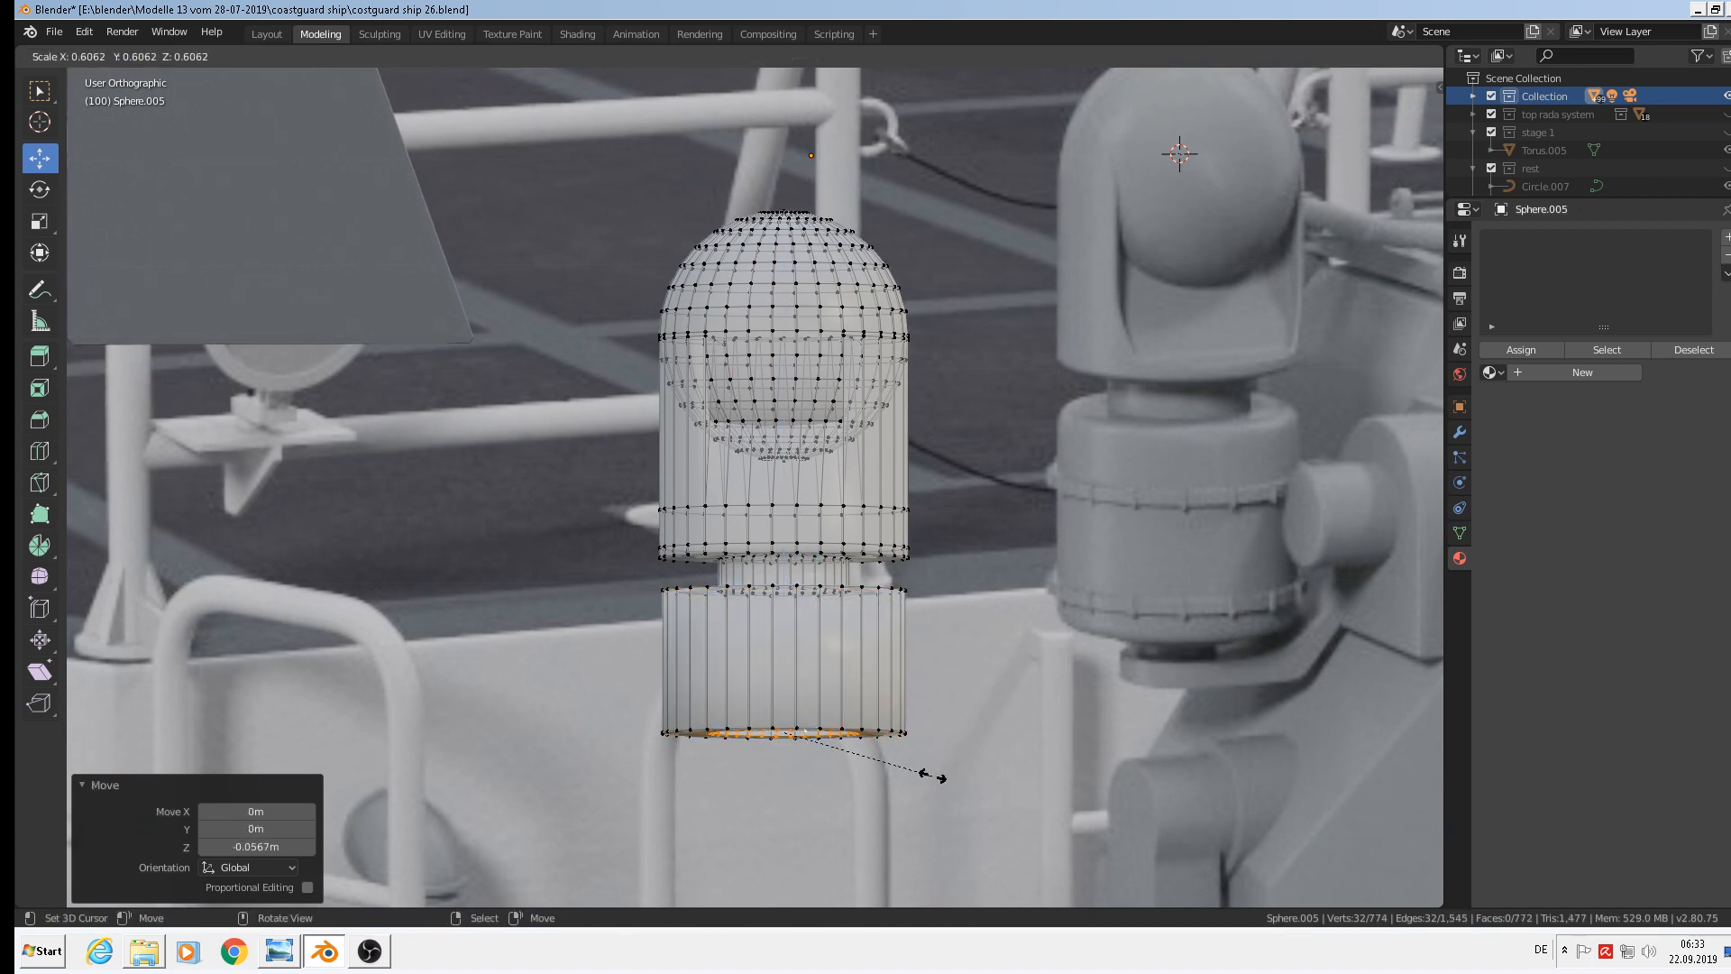
{"action": "left_click", "coordinate": [897, 763]}
{"action": "right_click", "coordinate": [898, 763]}
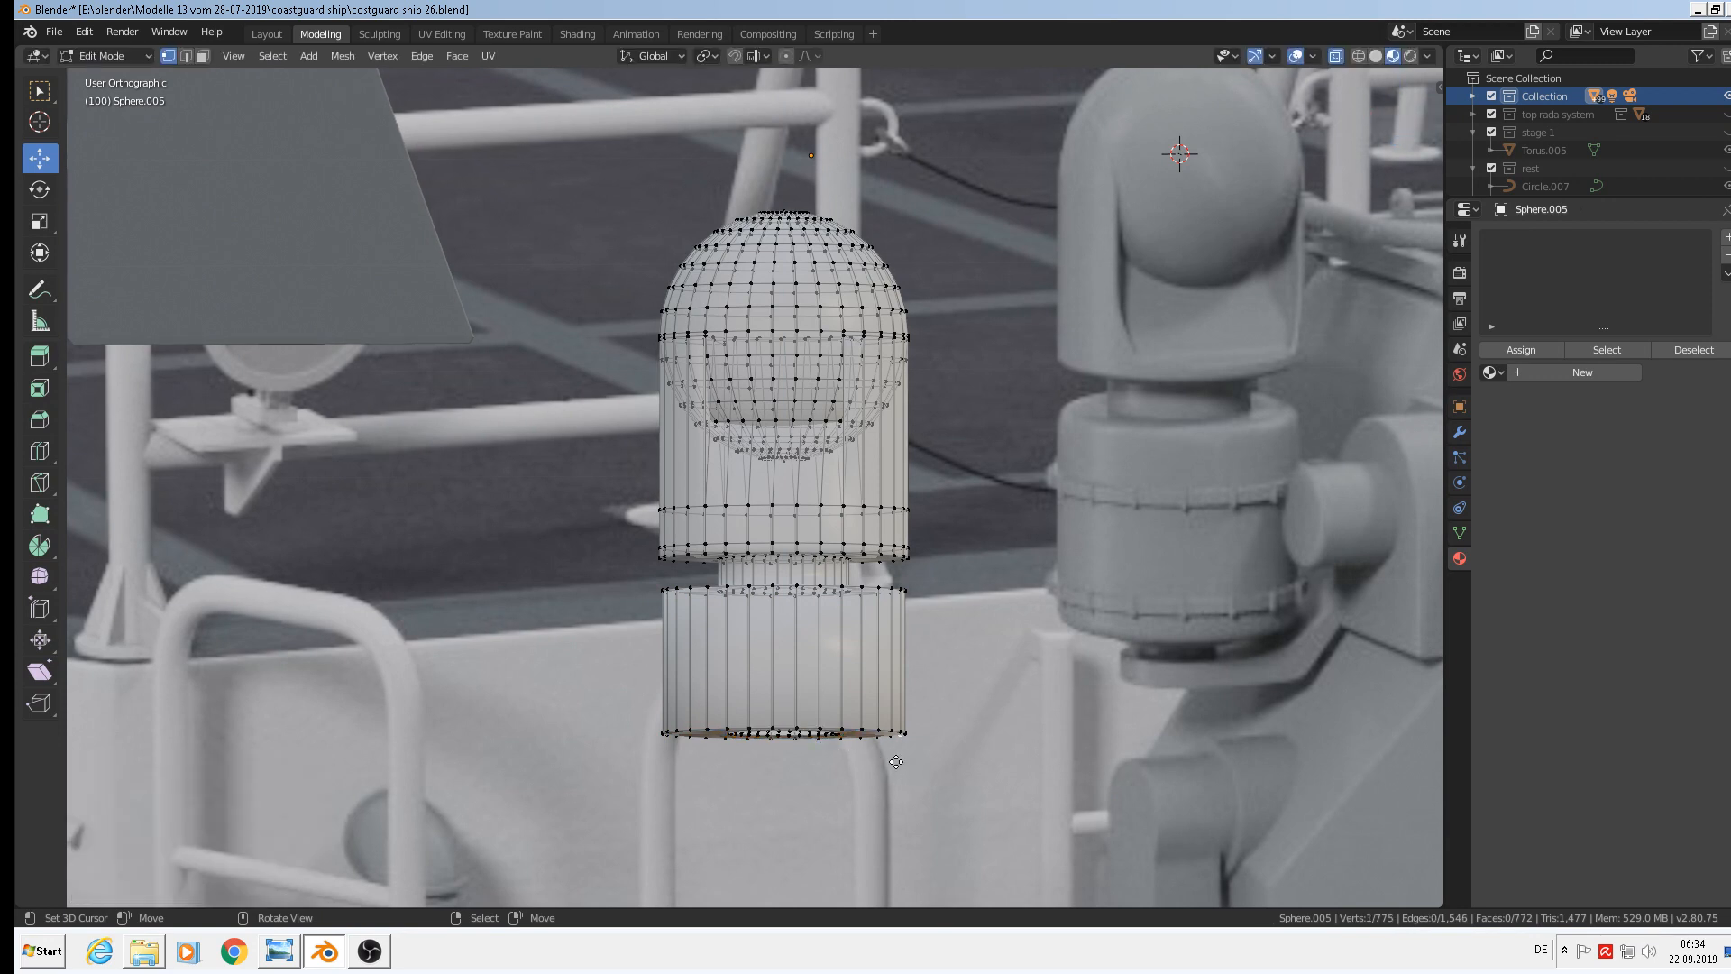
{"action": "key", "text": "e"}
{"action": "right_click", "coordinate": [822, 693]}
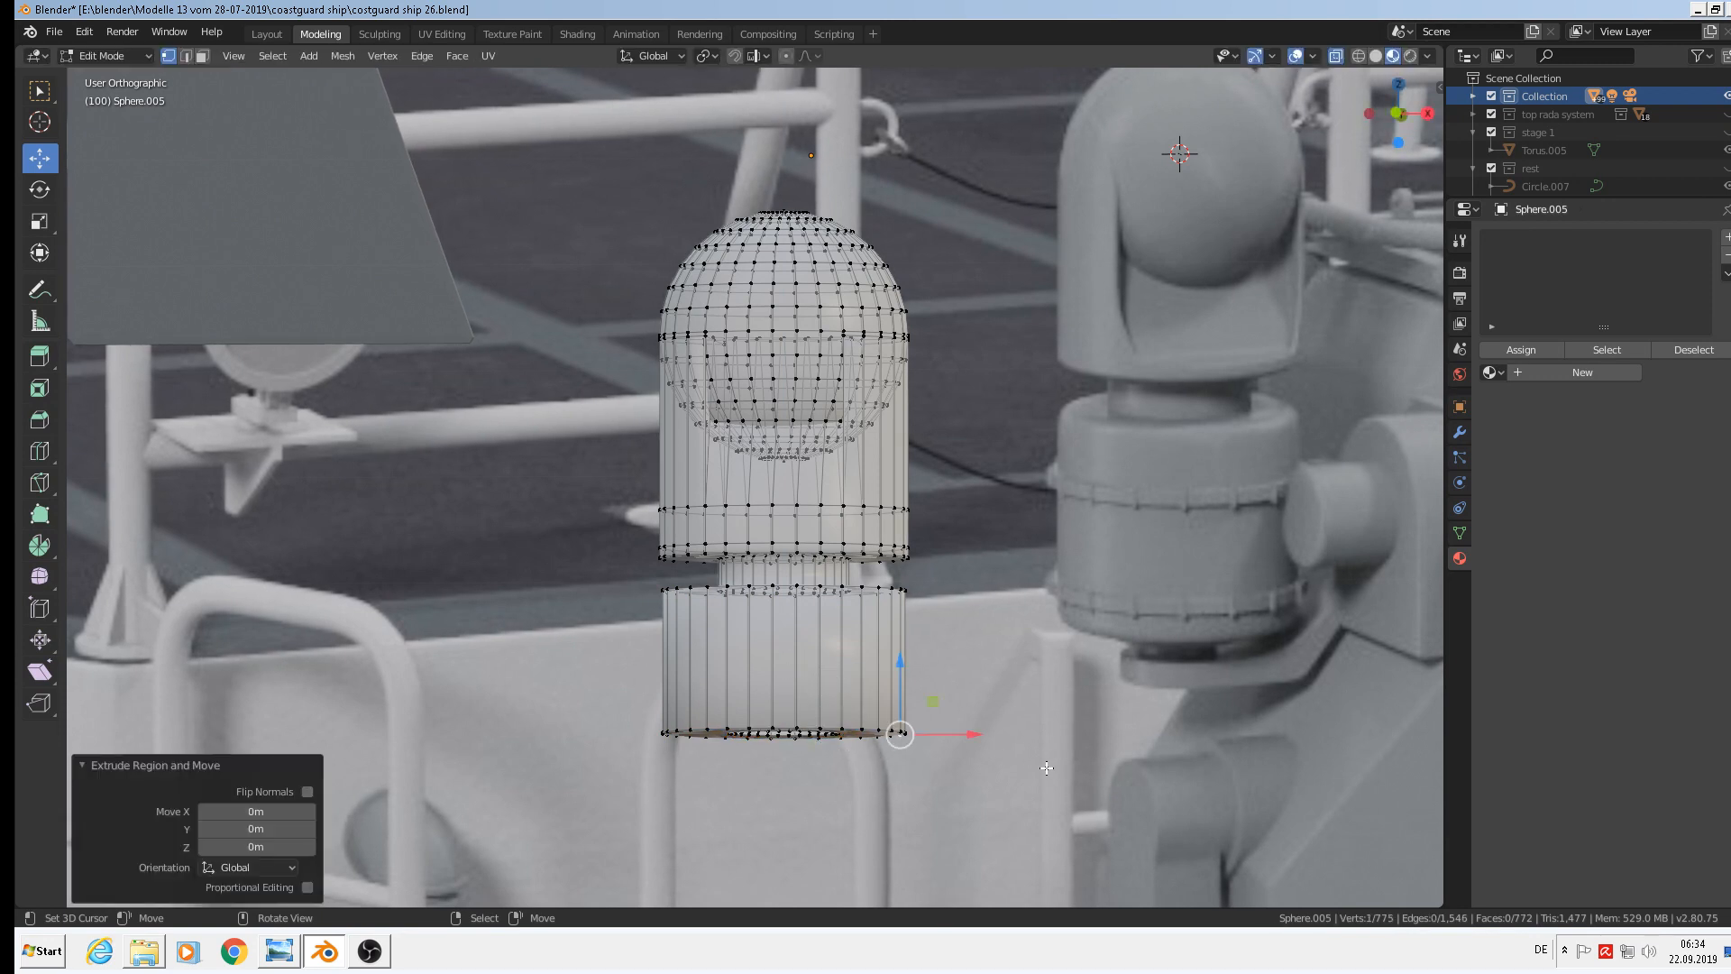
{"action": "key", "text": "ctrl+z"}
Select the lower cylinder's inner bottom ring and extrude it 0.00826 m down as a short neck
{"action": "left_click", "coordinate": [832, 730], "text": "alt"}
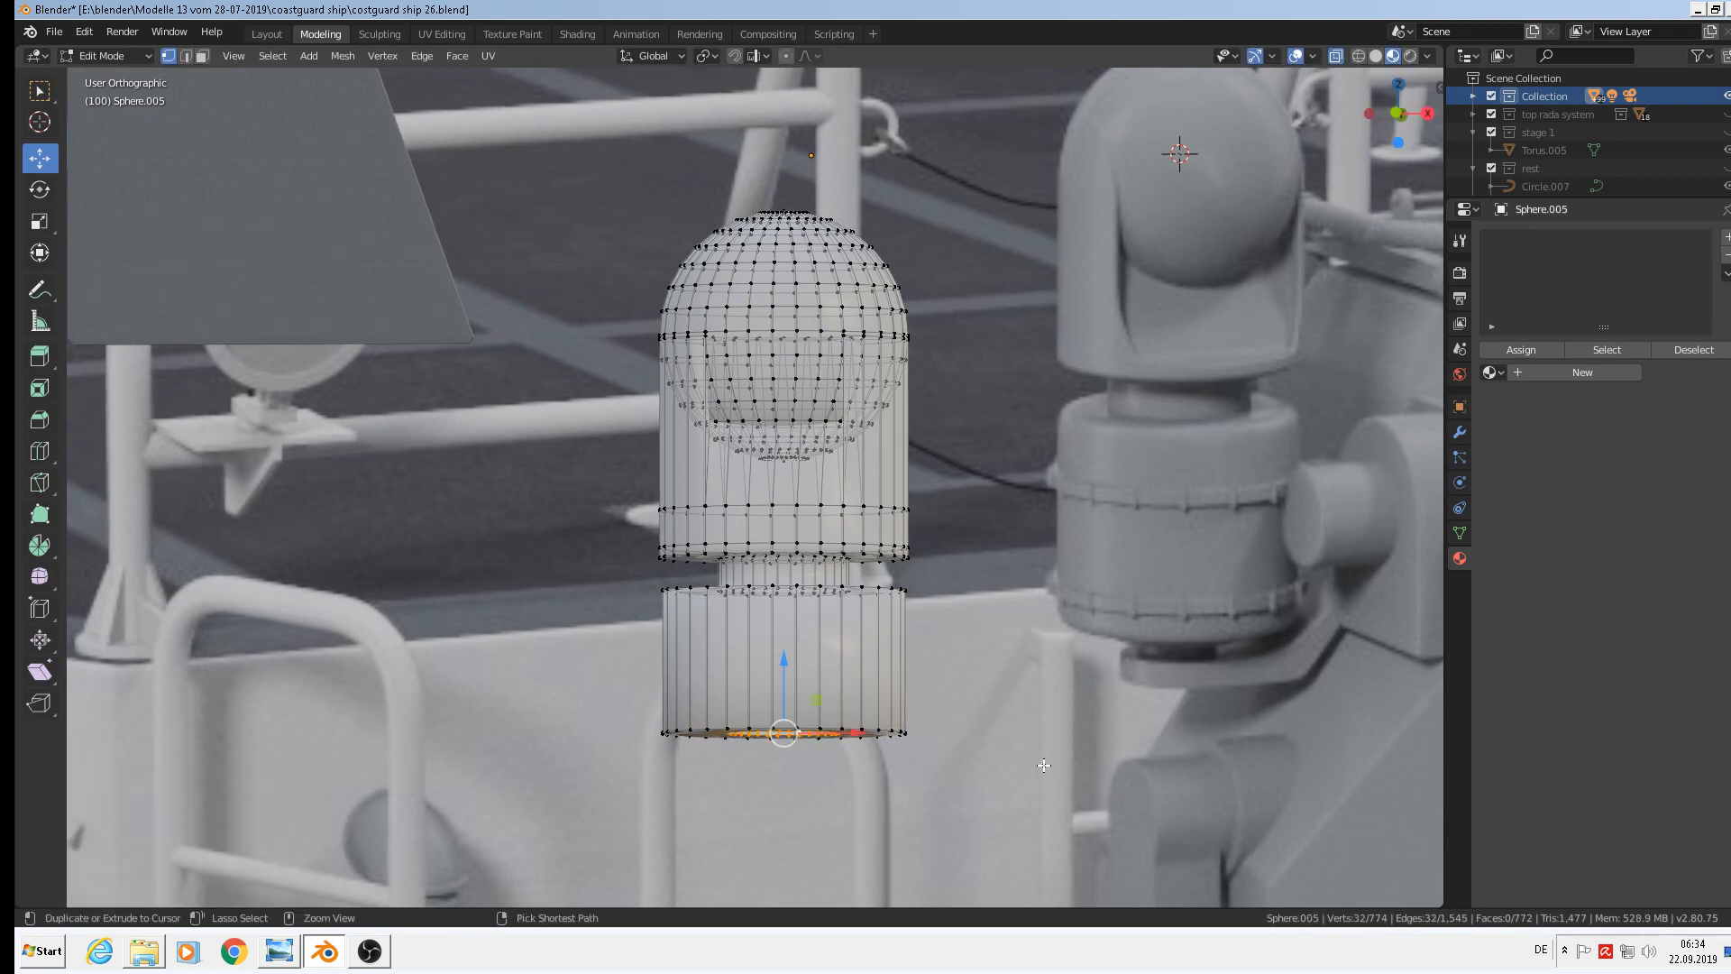
{"action": "key", "text": "e"}
{"action": "right_click", "coordinate": [832, 726]}
{"action": "left_click_drag", "start_coordinate": [788, 660], "coordinate": [787, 681]}
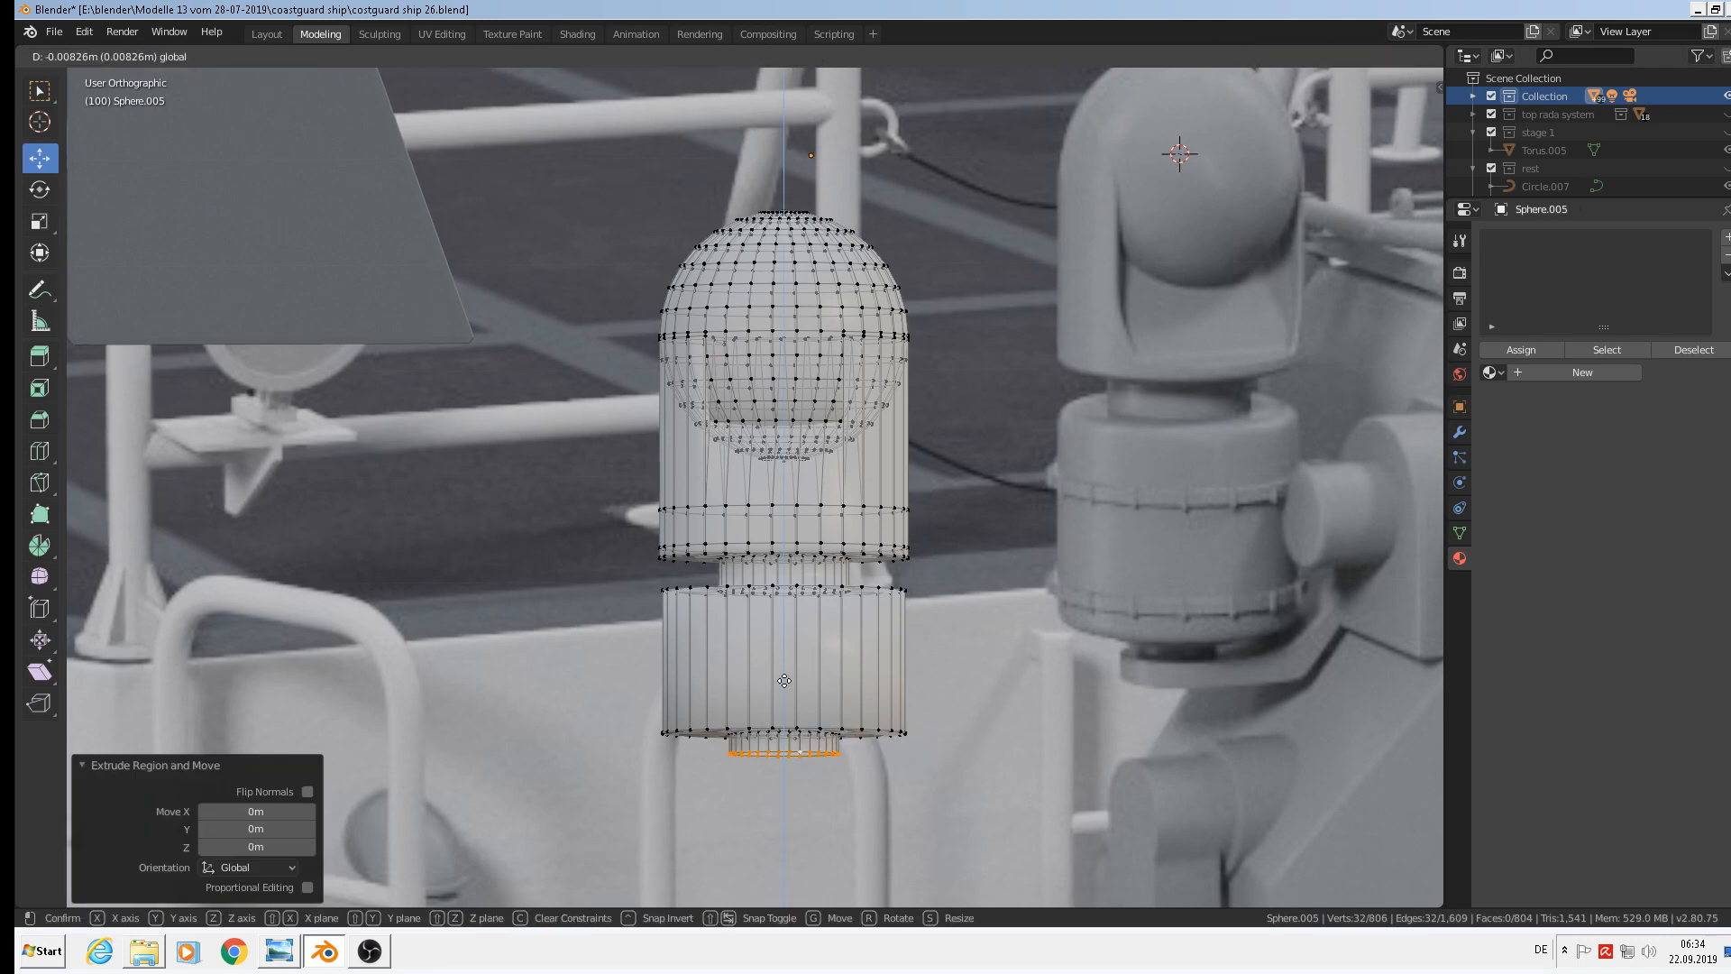
Bevel the upper housing's bottom outer edge loop with one segment about 0.0258 m wide
{"action": "scroll", "coordinate": [776, 684], "scroll_direction": "up", "scroll_amount": 2}
{"action": "scroll", "coordinate": [668, 541], "scroll_direction": "up", "scroll_amount": 3}
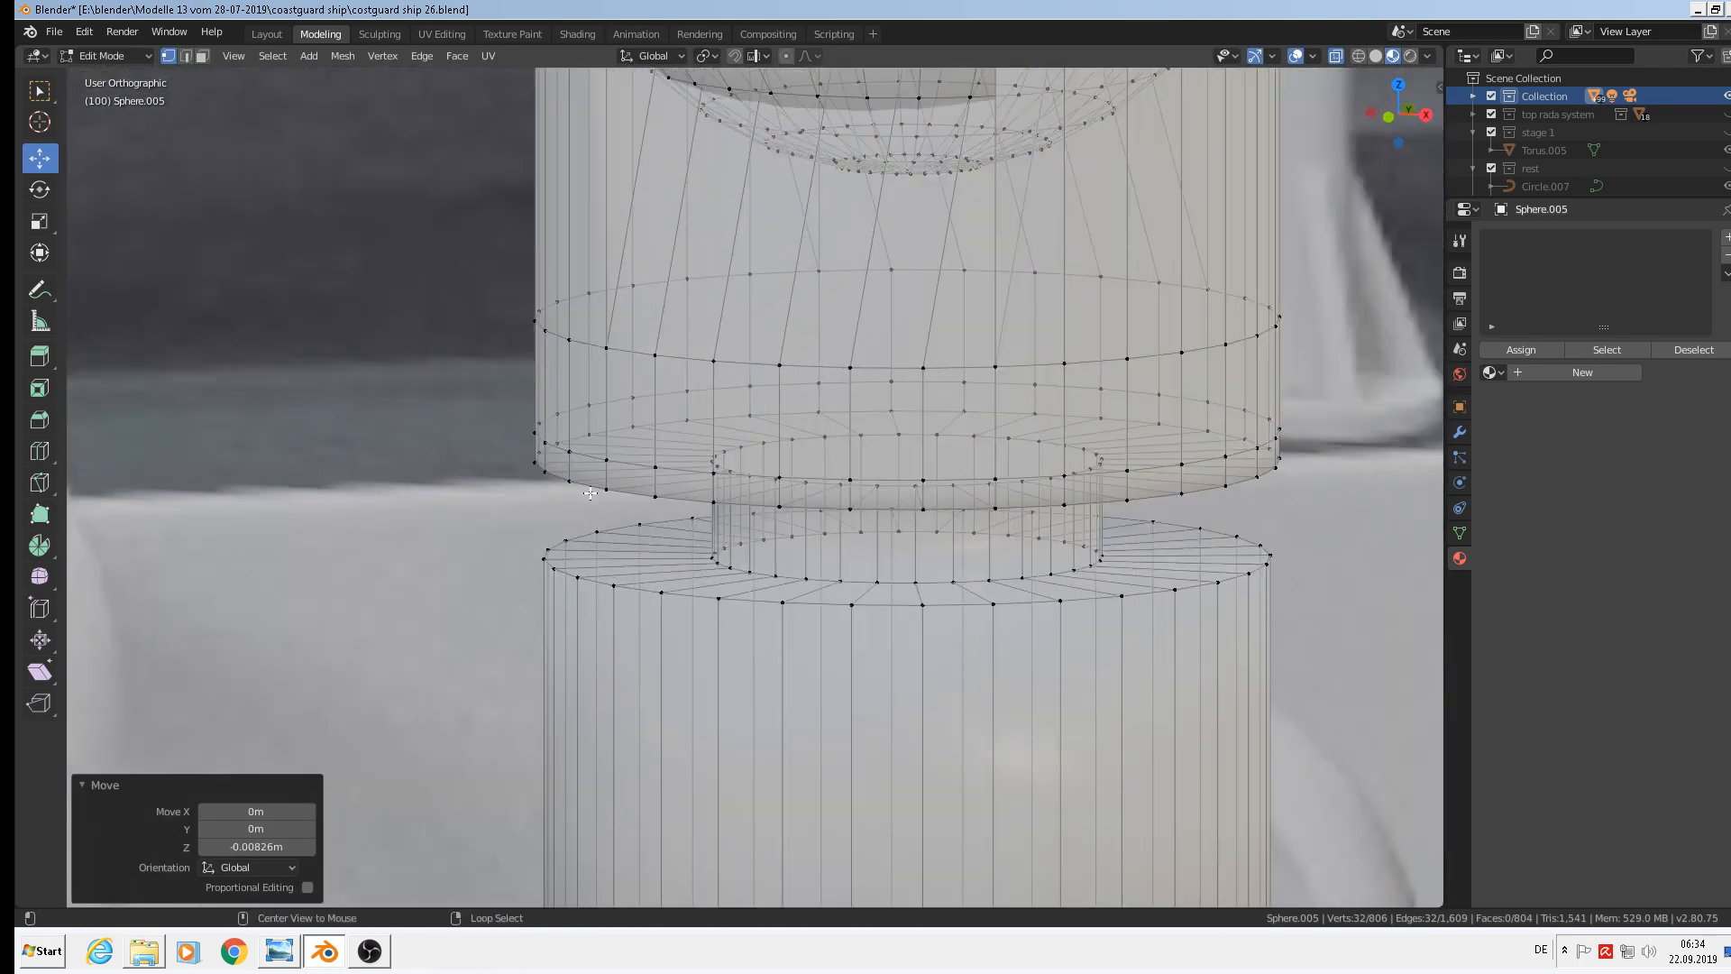
{"action": "left_click", "coordinate": [586, 486], "text": "alt"}
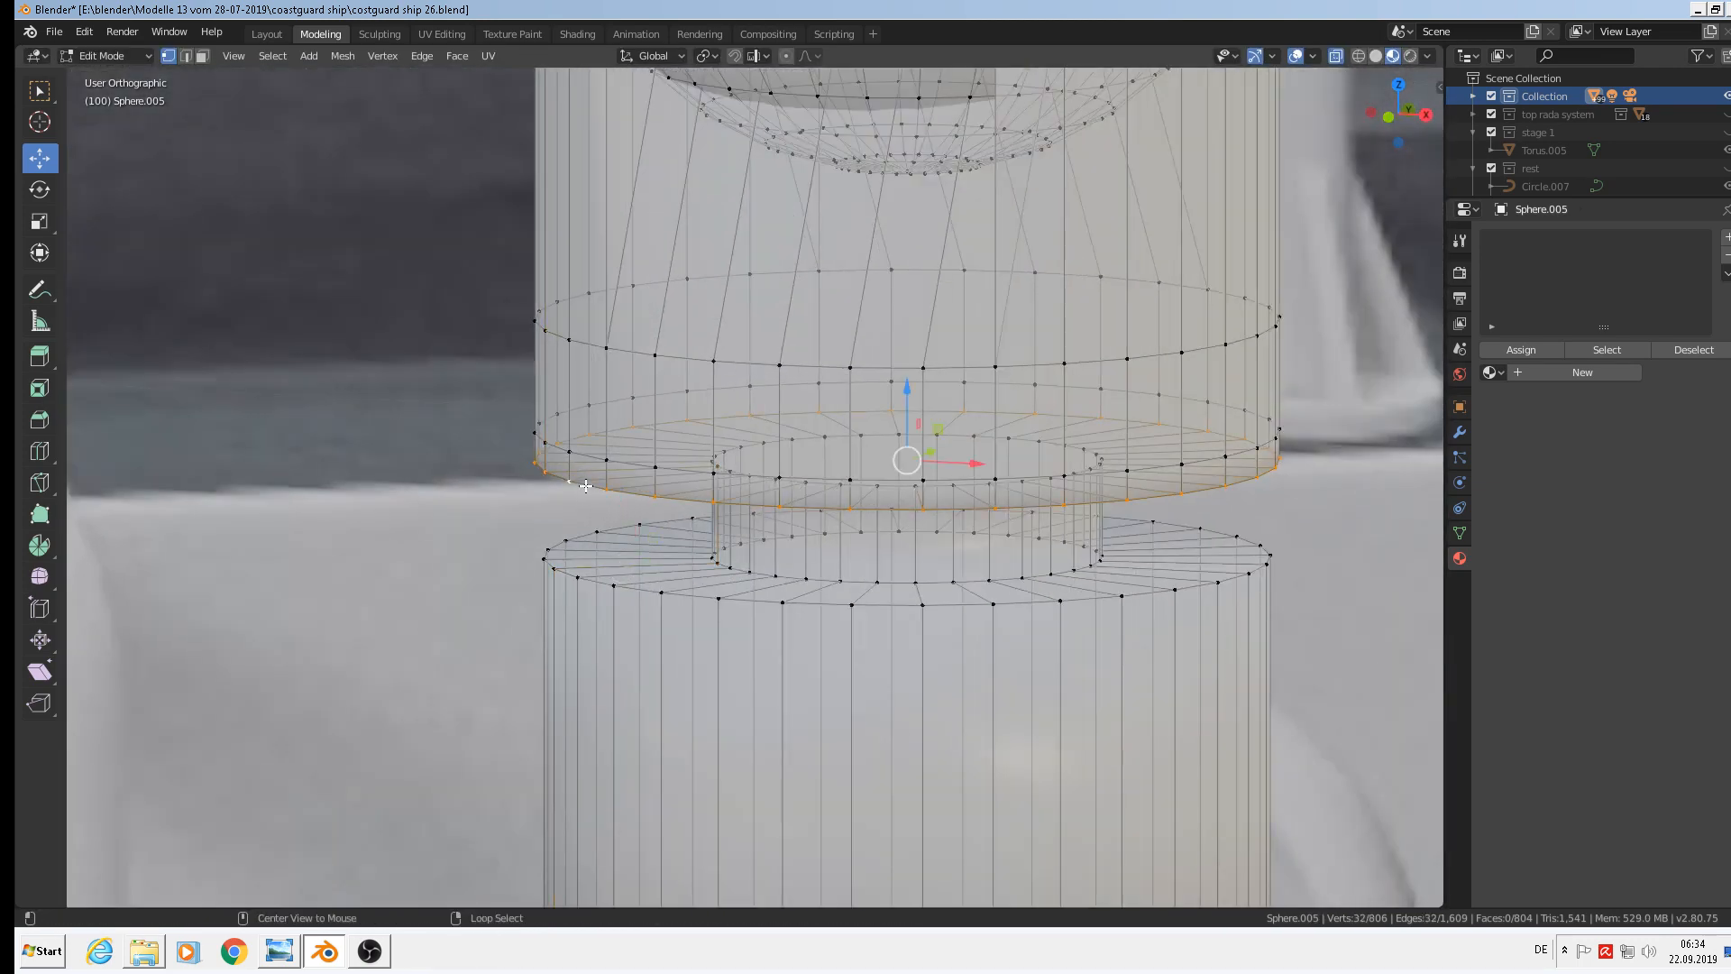
{"action": "key", "text": "ctrl+b"}
{"action": "left_click", "coordinate": [704, 603]}
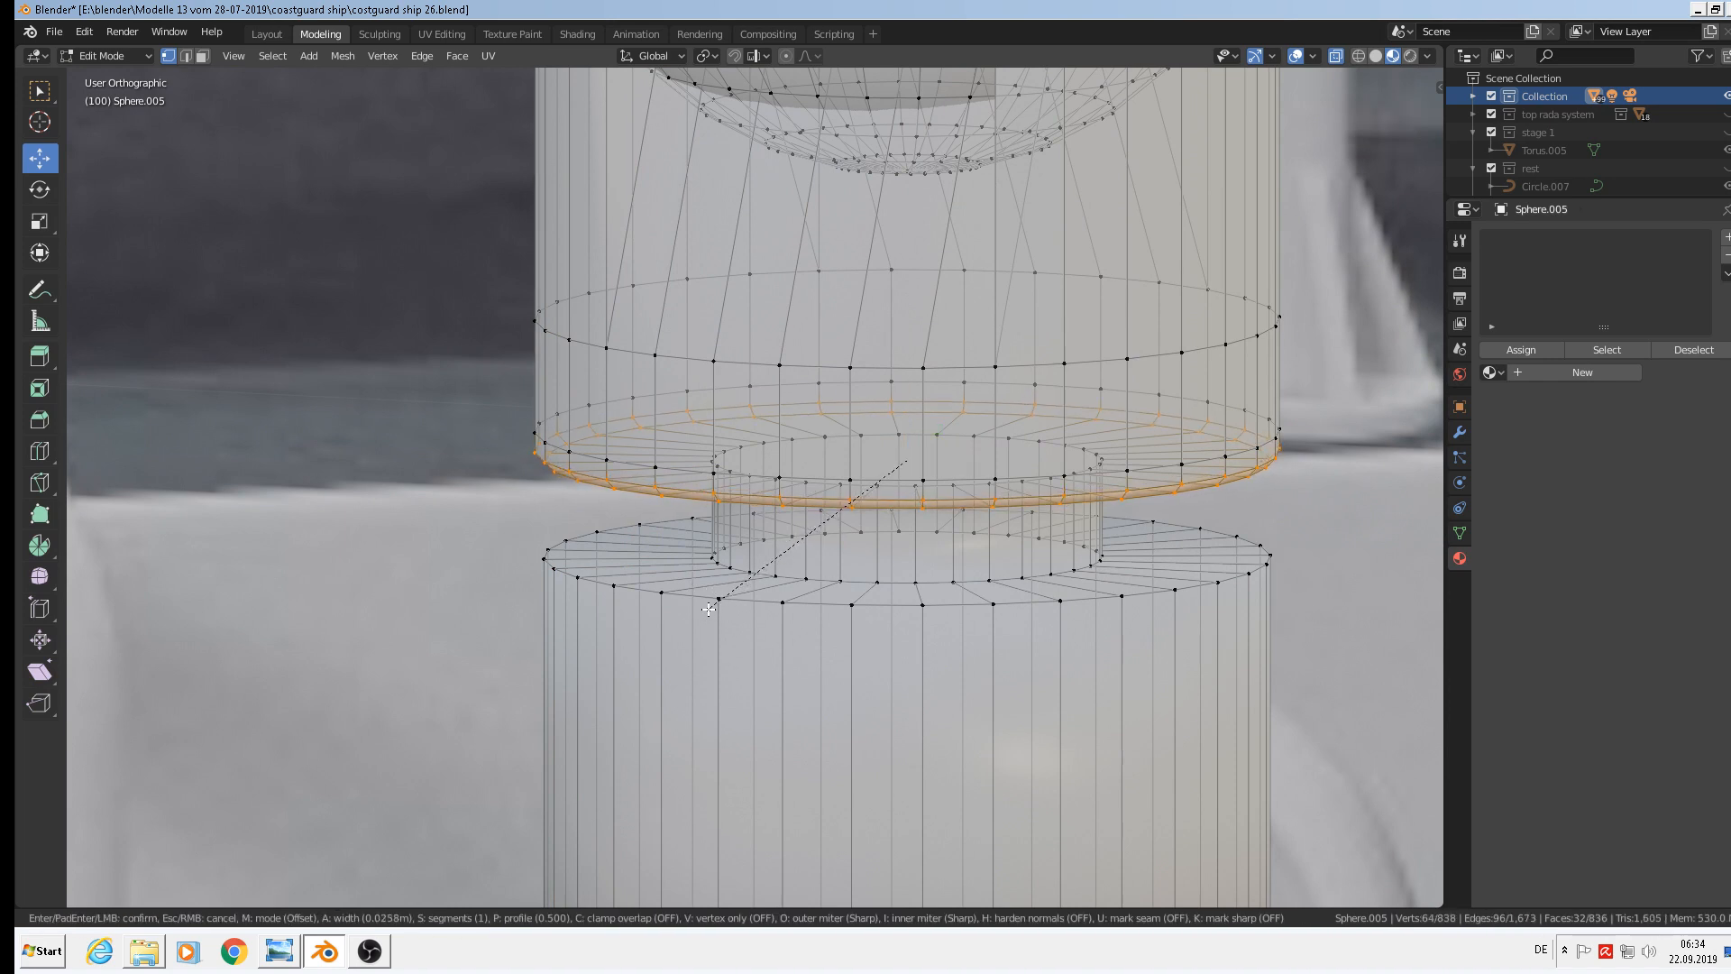
Bevel the lower cylinder's top outer edge loop with one segment about 0.021 m wide
{"action": "left_click", "coordinate": [648, 590], "text": "alt"}
{"action": "key", "text": "ctrl+b"}
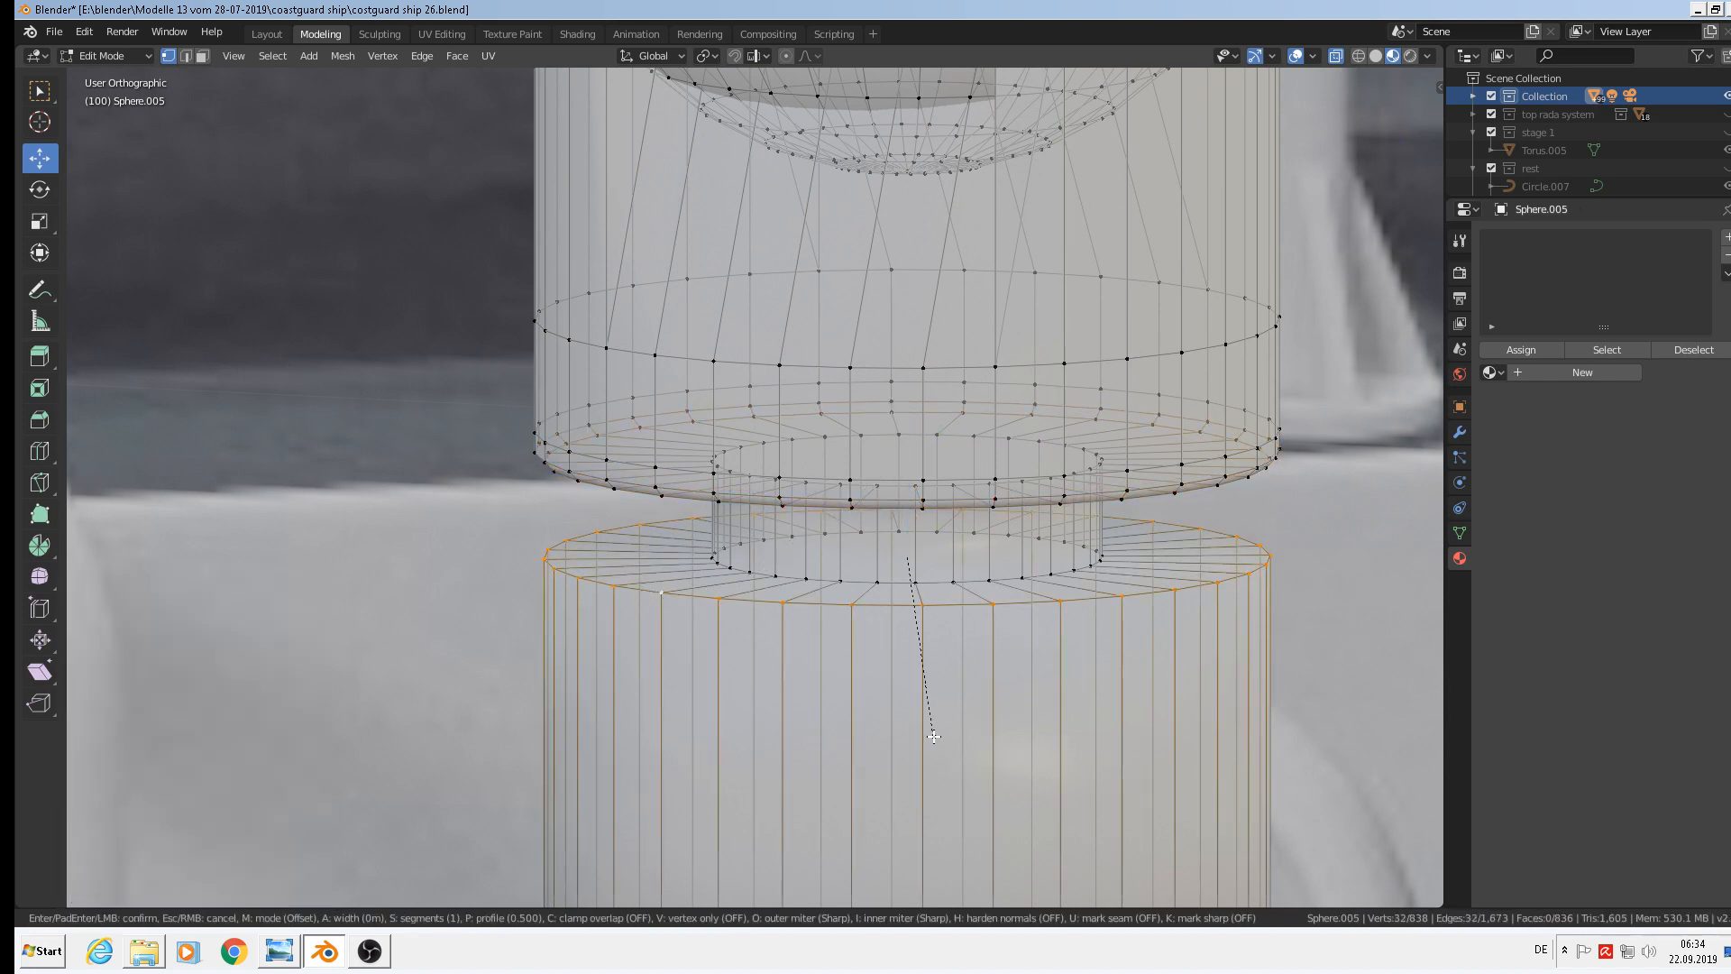
{"action": "left_click", "coordinate": [923, 750]}
Bevel the lower cylinder's bottom outer edge loop with one segment about 0.0223 m wide and return to Object Mode
{"action": "scroll", "coordinate": [932, 748], "scroll_direction": "down", "scroll_amount": 3}
{"action": "middle_click_drag", "start_coordinate": [1099, 779], "coordinate": [1031, 518], "text": "shift"}
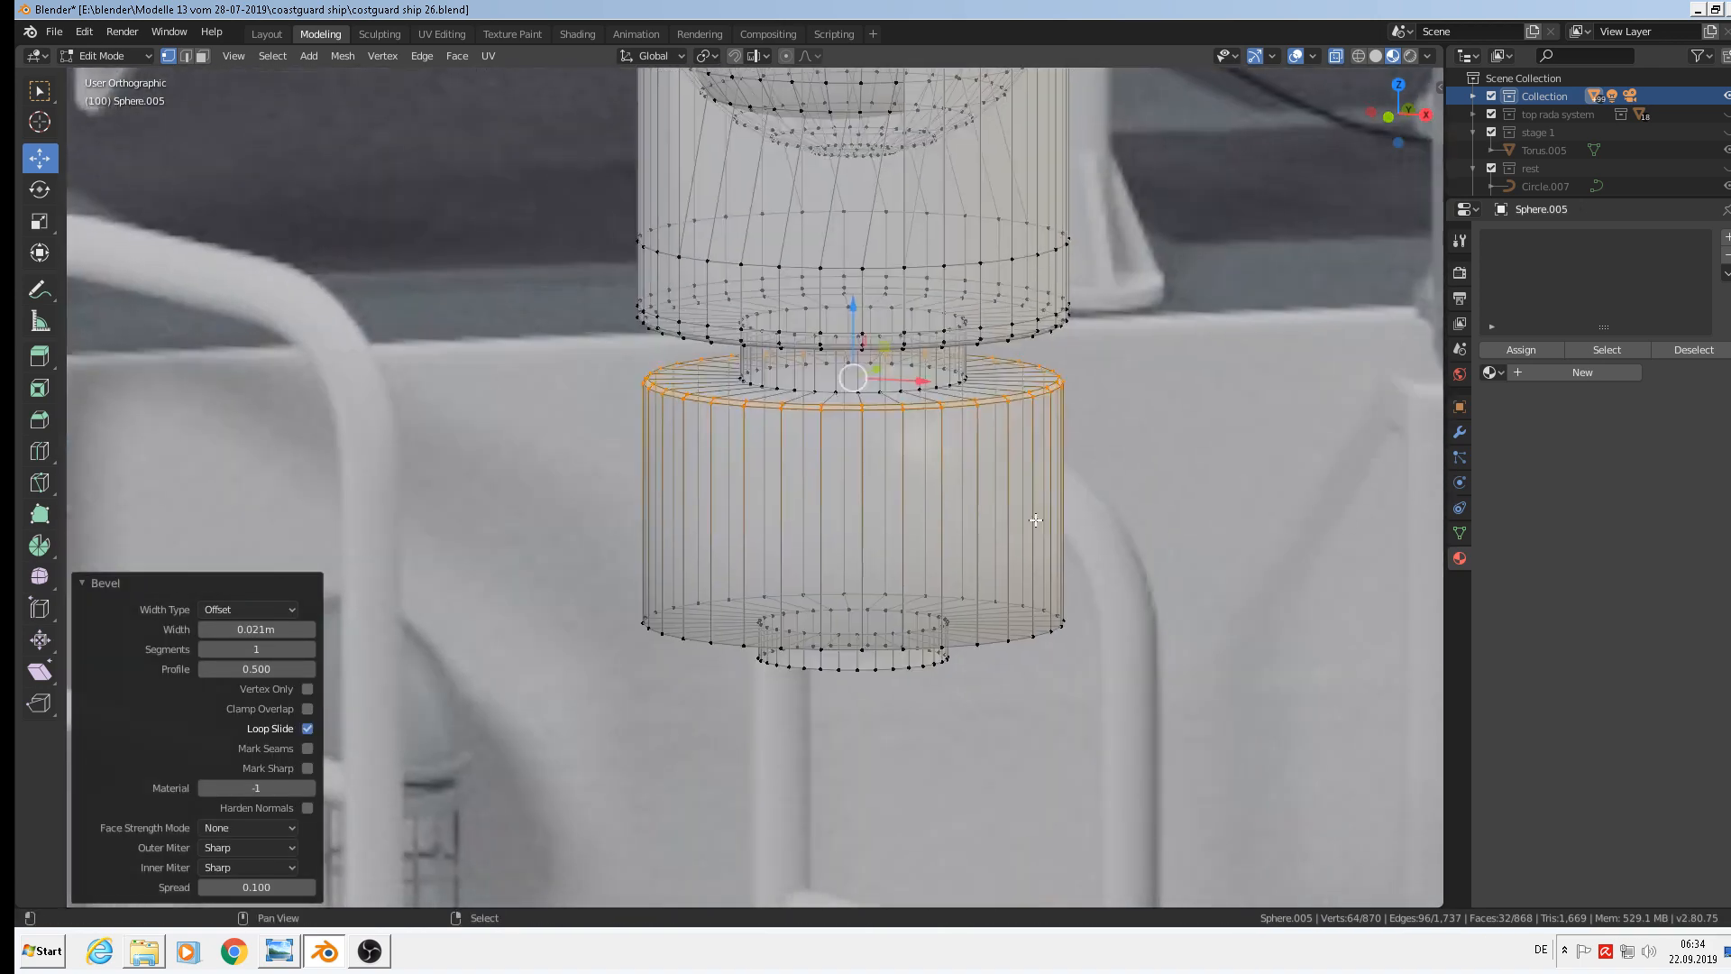
{"action": "scroll", "coordinate": [1031, 651], "scroll_direction": "up", "scroll_amount": 2}
{"action": "right_click", "coordinate": [1022, 634], "text": "alt"}
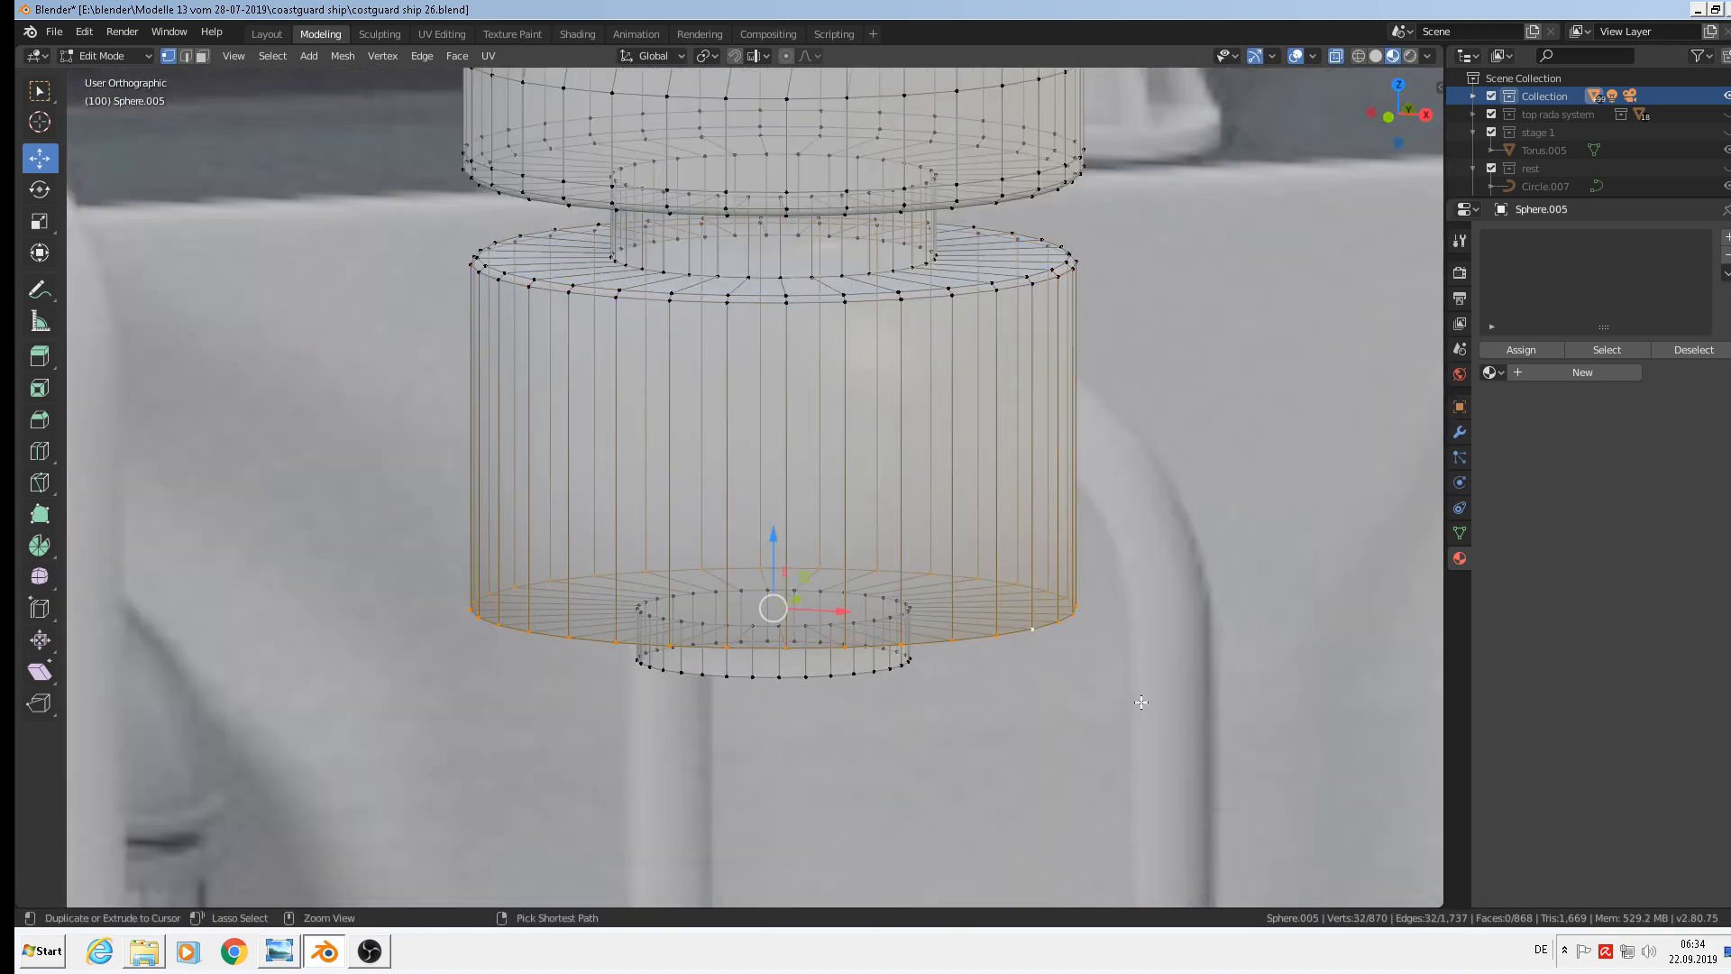
{"action": "key", "text": "ctrl+b"}
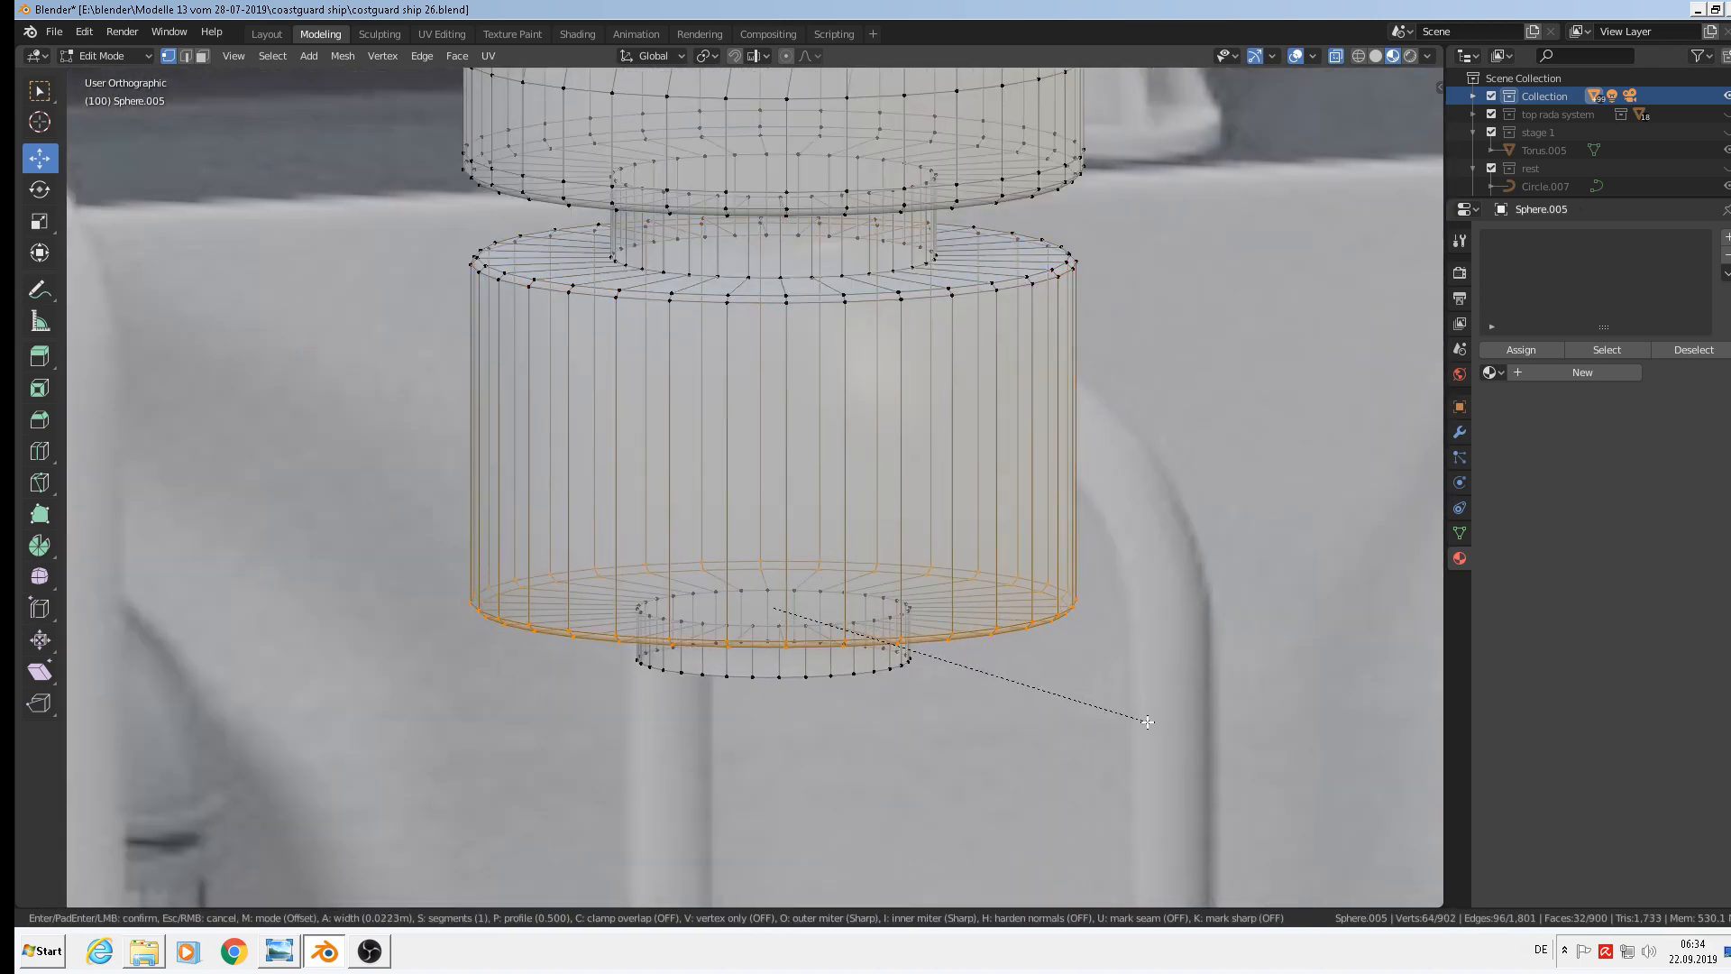
{"action": "left_click", "coordinate": [1146, 720]}
{"action": "key", "text": "Tab"}
{"action": "scroll", "coordinate": [1101, 669], "scroll_direction": "down", "scroll_amount": 3}
{"action": "scroll", "coordinate": [1095, 617], "scroll_direction": "down", "scroll_amount": 3}
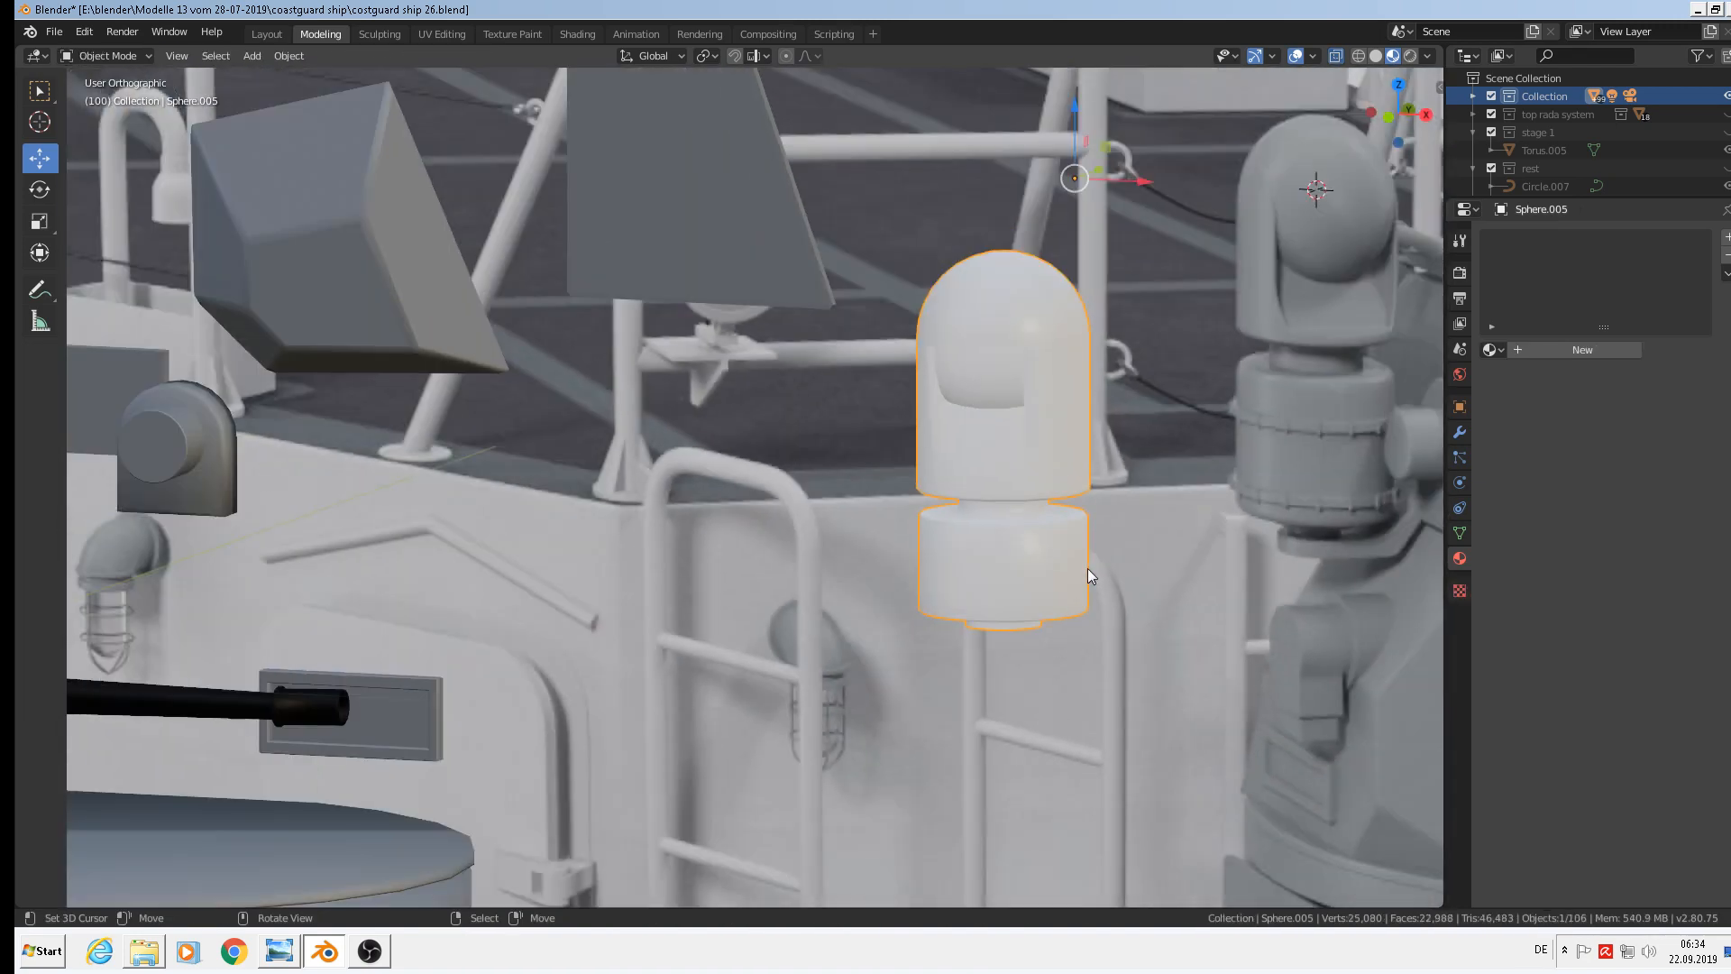
In Edit Mode, add two close loop cuts around the lower cylinder's upper part, slid to factors 0.435 and 0.758
{"action": "middle_click_drag", "start_coordinate": [1087, 570], "coordinate": [940, 629]}
{"action": "scroll", "coordinate": [955, 599], "scroll_direction": "up", "scroll_amount": 1}
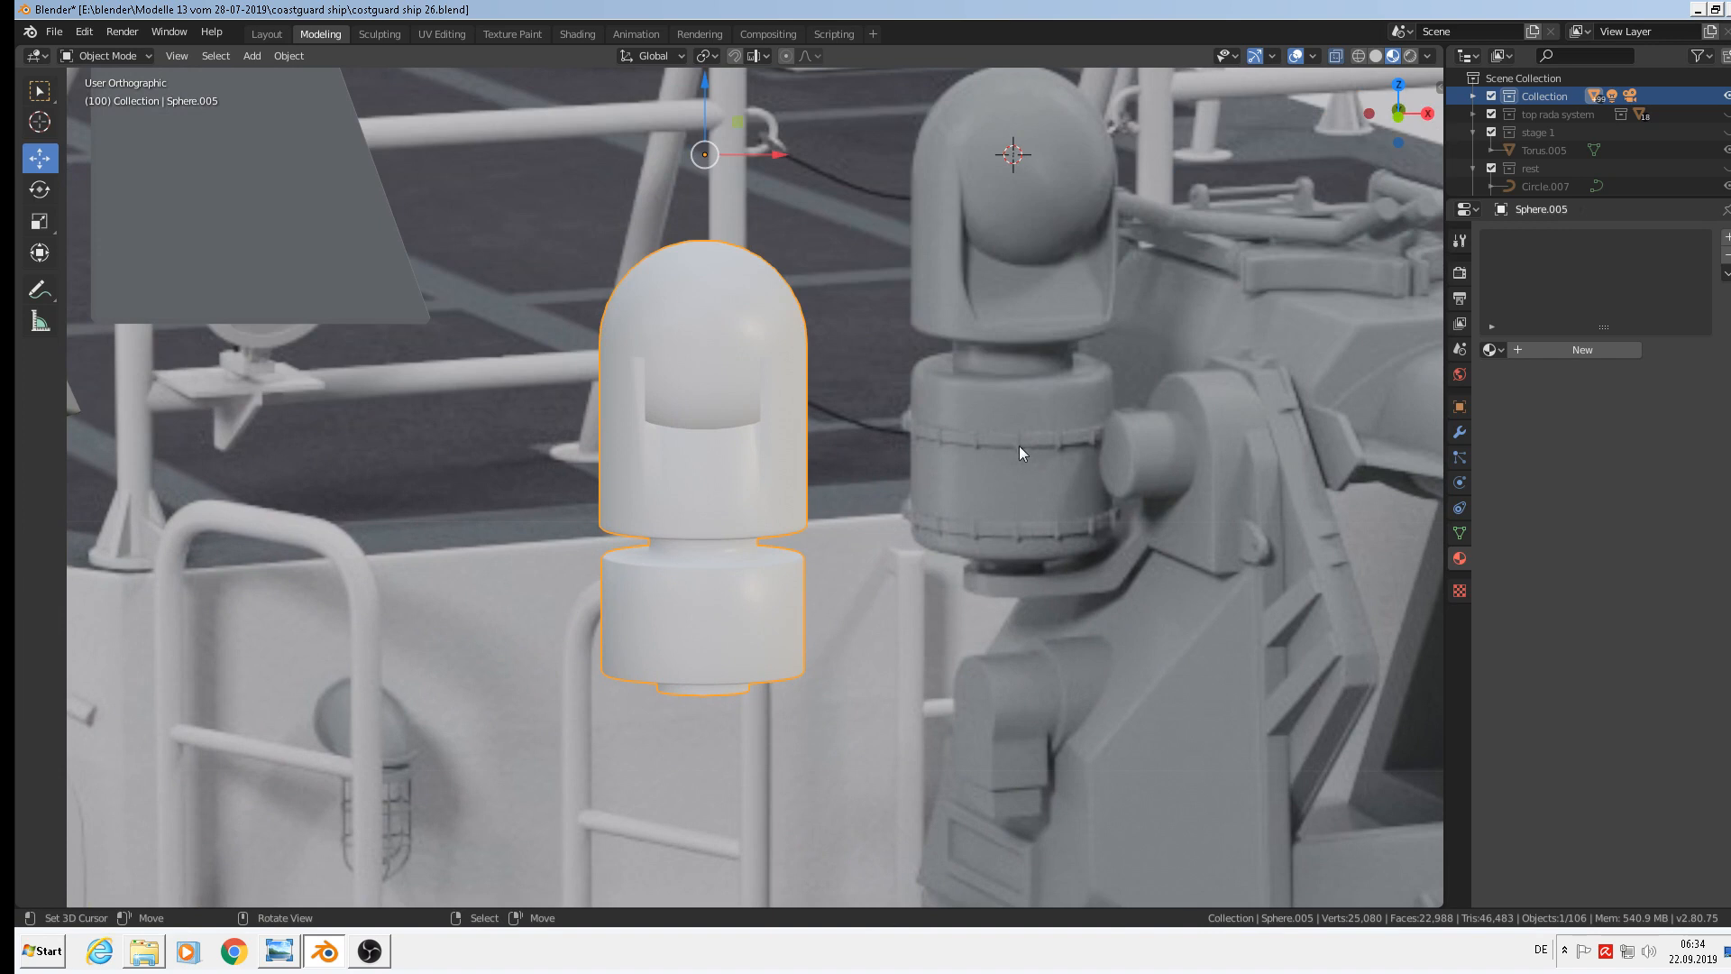
{"action": "scroll", "coordinate": [703, 631], "scroll_direction": "up", "scroll_amount": 2}
{"action": "key", "text": "Tab"}
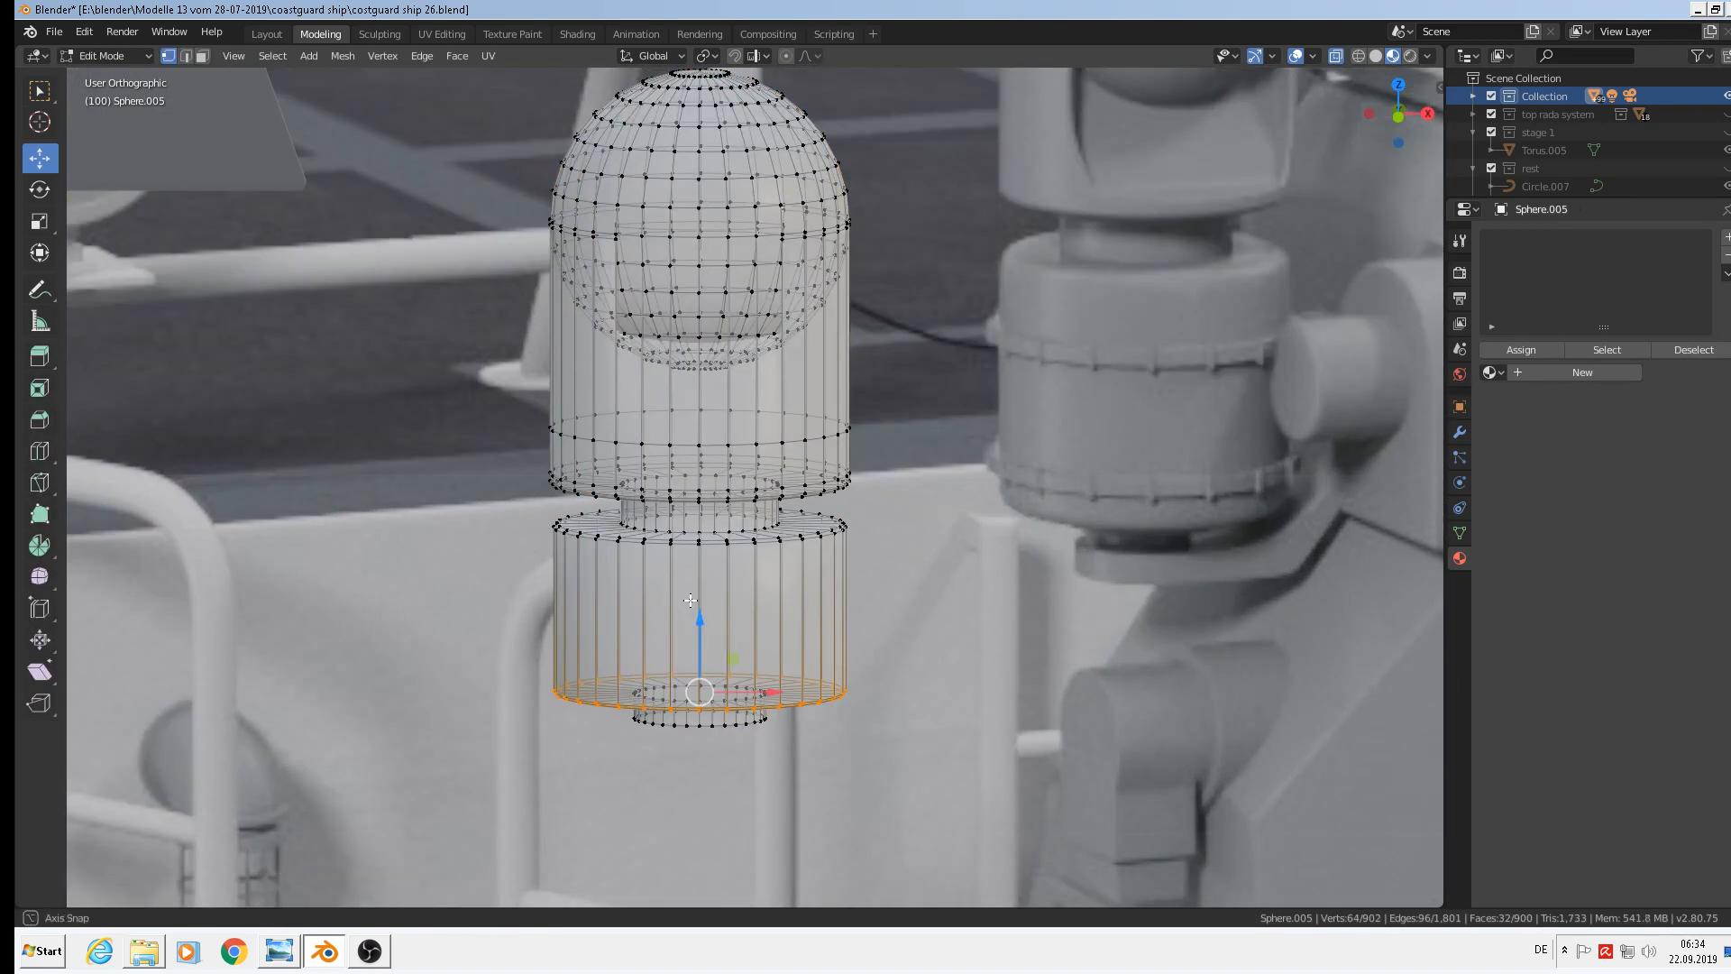
{"action": "middle_click_drag", "start_coordinate": [704, 631], "coordinate": [680, 582]}
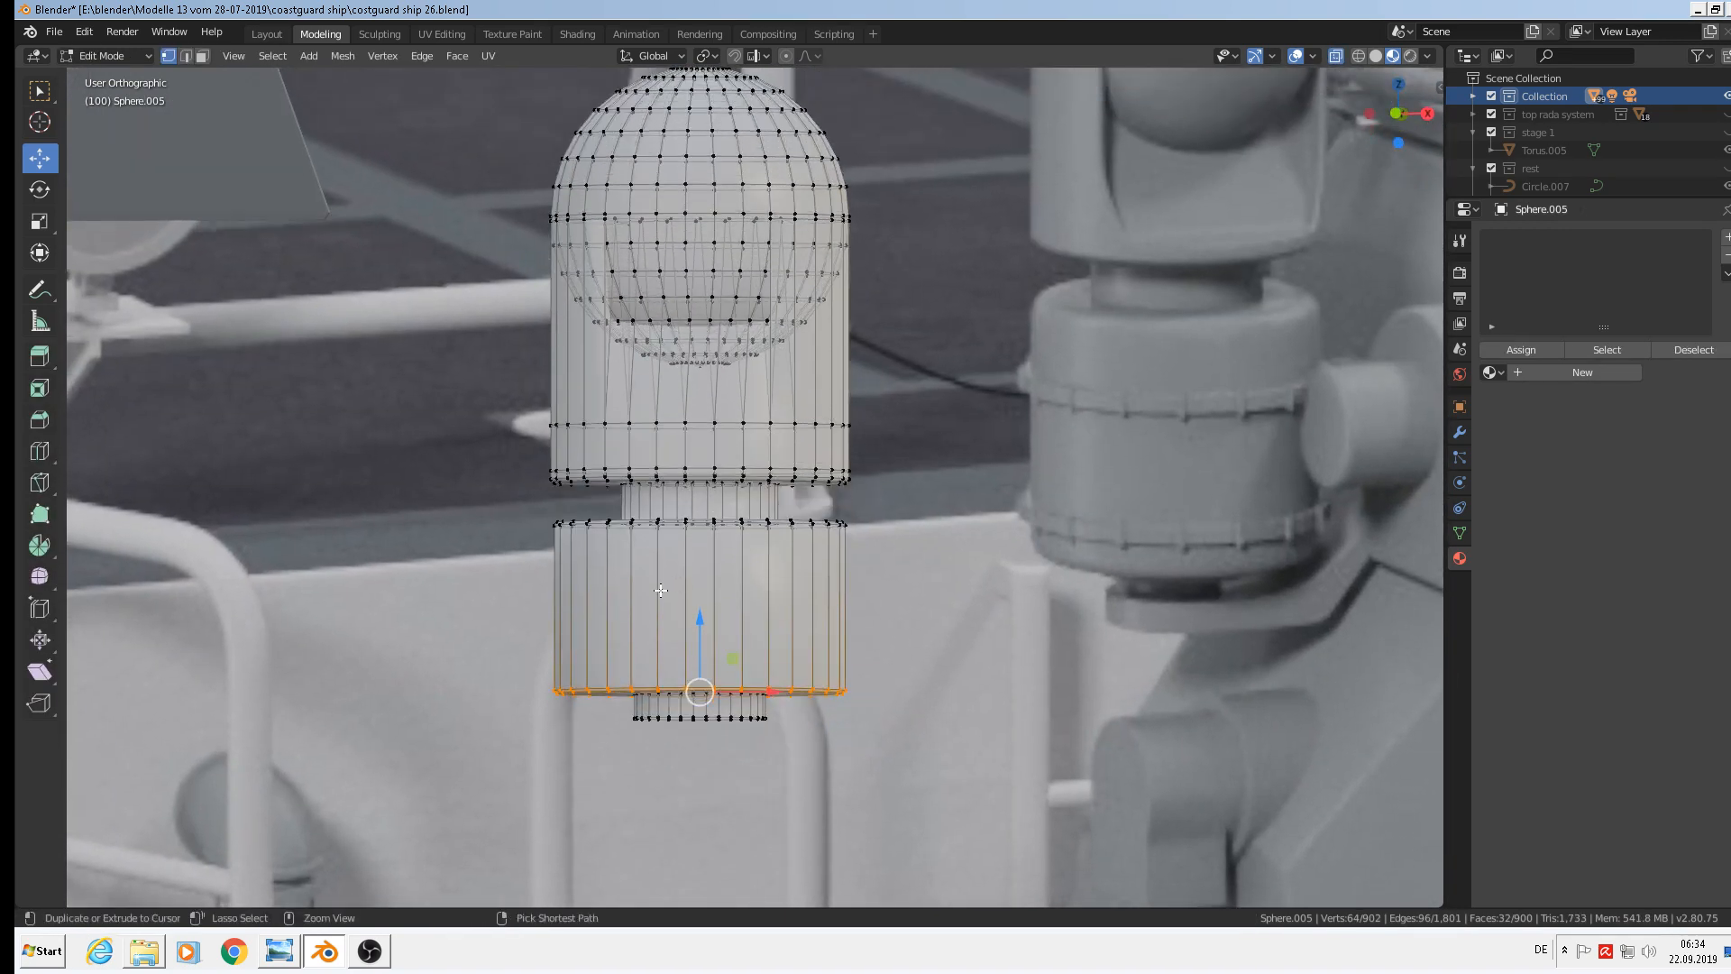
{"action": "key", "text": "ctrl+r"}
{"action": "left_click", "coordinate": [660, 590]}
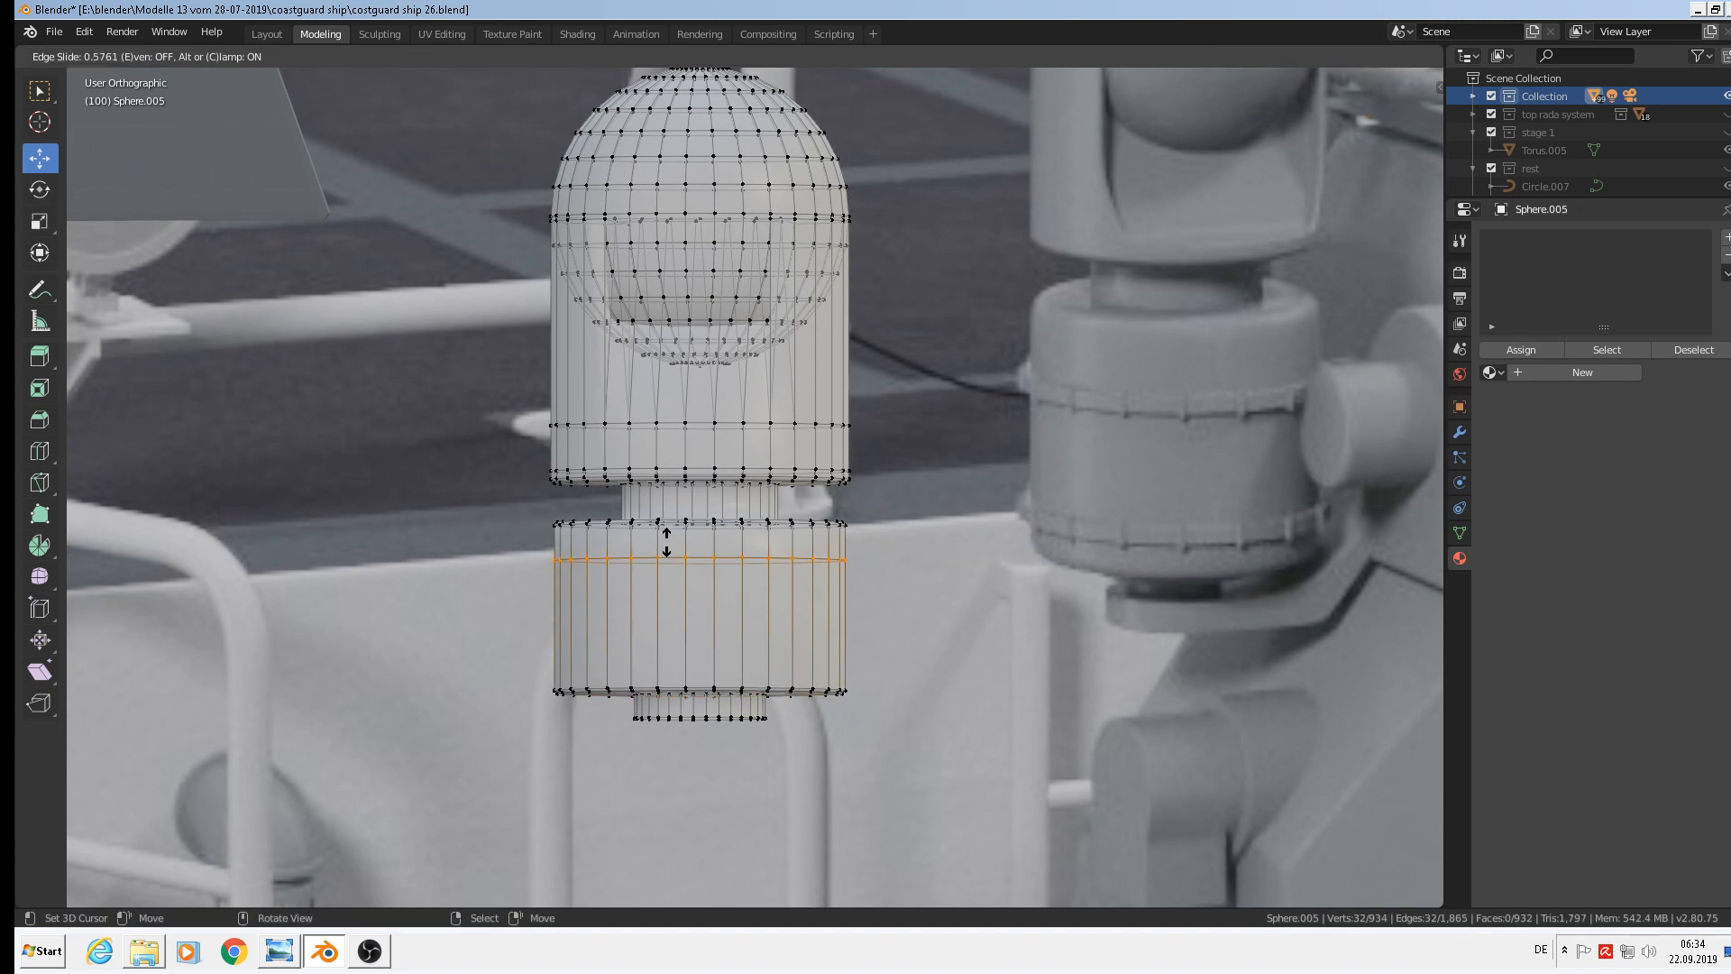
{"action": "left_click", "coordinate": [667, 555]}
{"action": "key", "text": "ctrl+r"}
{"action": "left_click", "coordinate": [658, 591]}
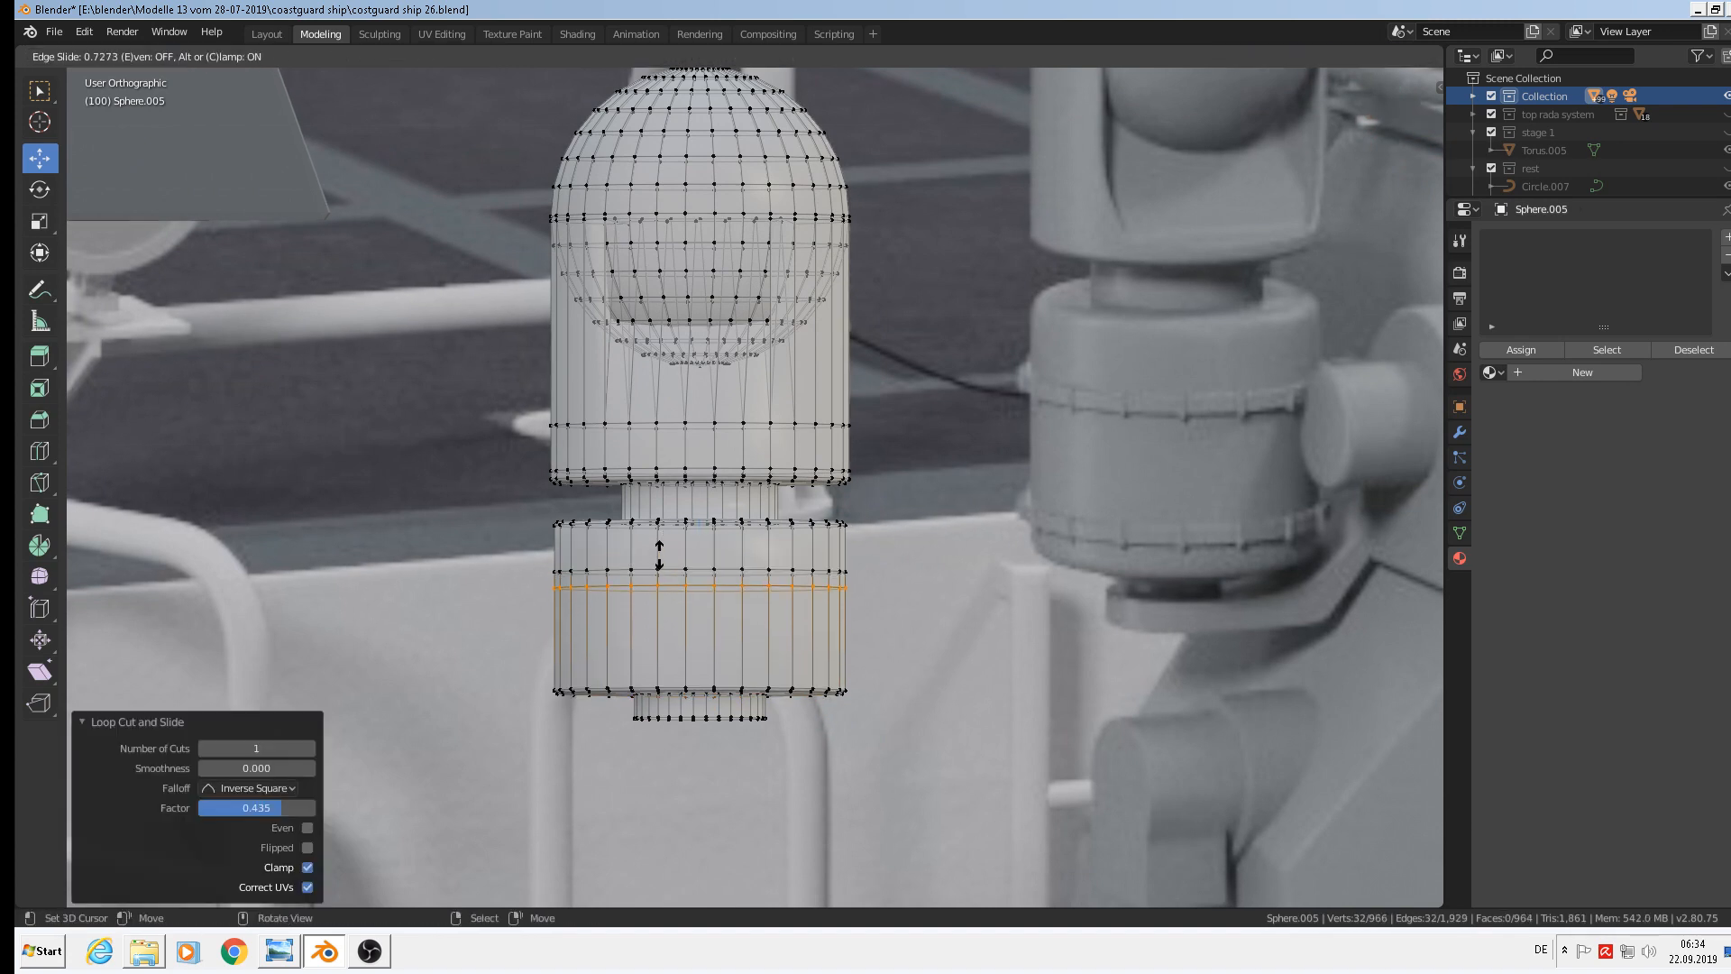
{"action": "left_click", "coordinate": [661, 581]}
Add two close loop cuts around the lower cylinder's lower part, sliding the second to factor 0.629
{"action": "key", "text": "ctrl+r"}
{"action": "left_click", "coordinate": [669, 627]}
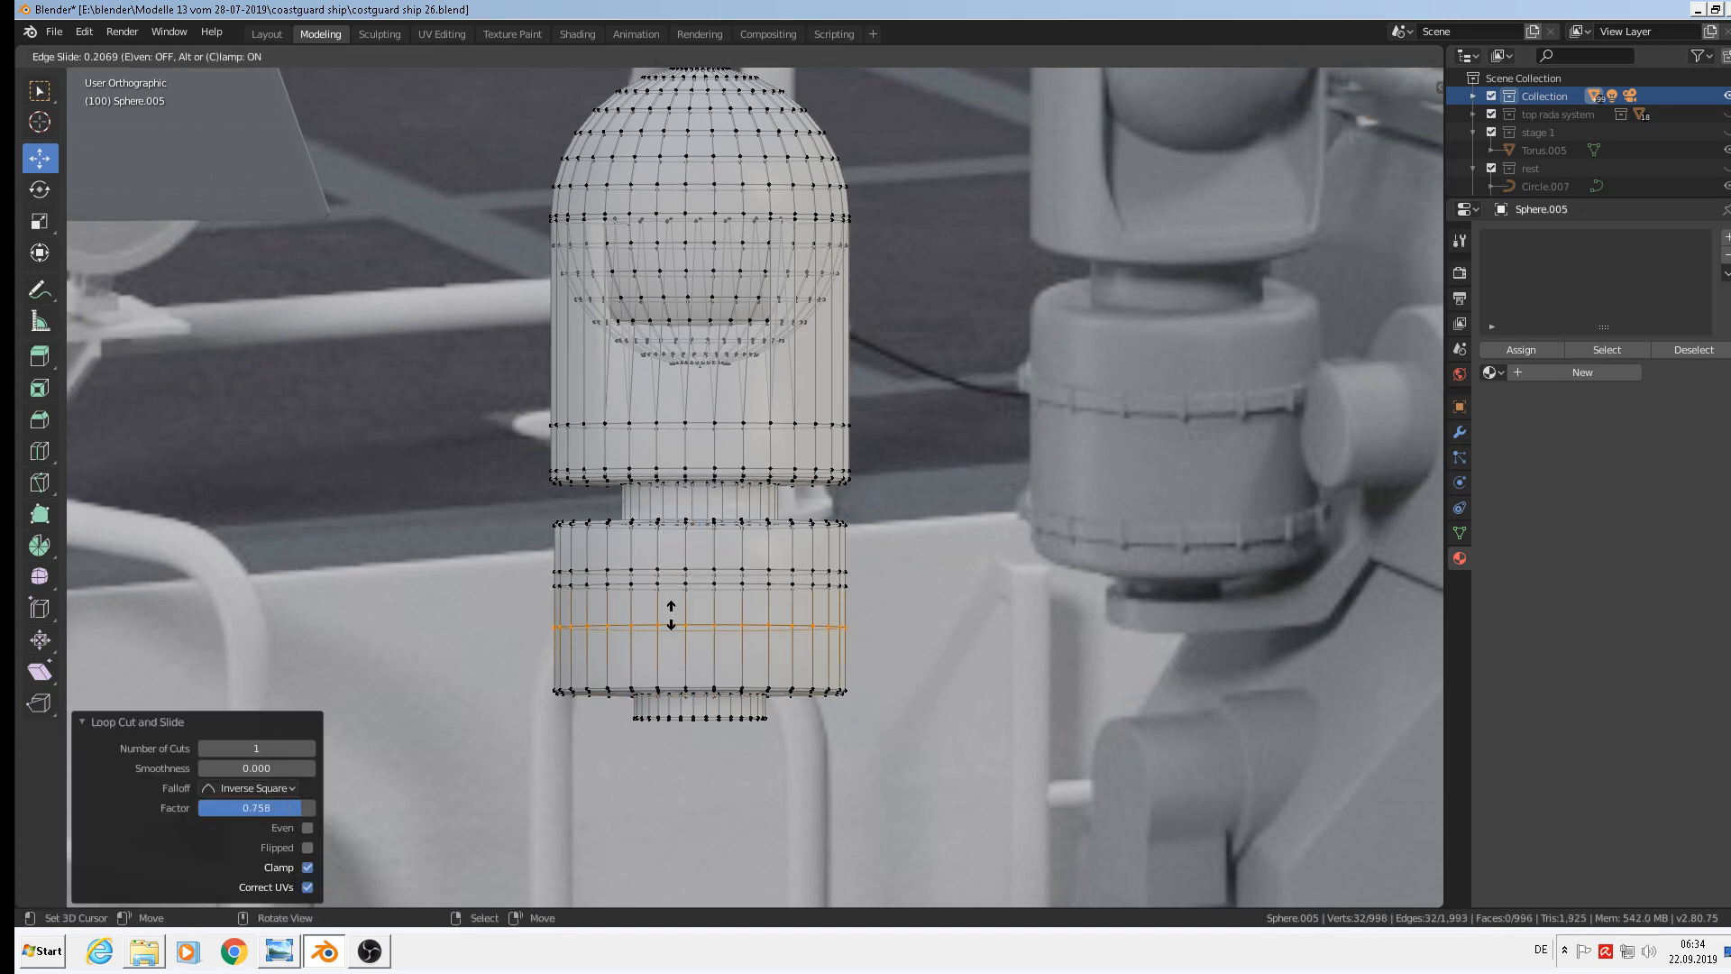
{"action": "left_click", "coordinate": [670, 613]}
{"action": "key", "text": "ctrl+r"}
{"action": "left_click", "coordinate": [657, 642]}
{"action": "left_click", "coordinate": [660, 622]}
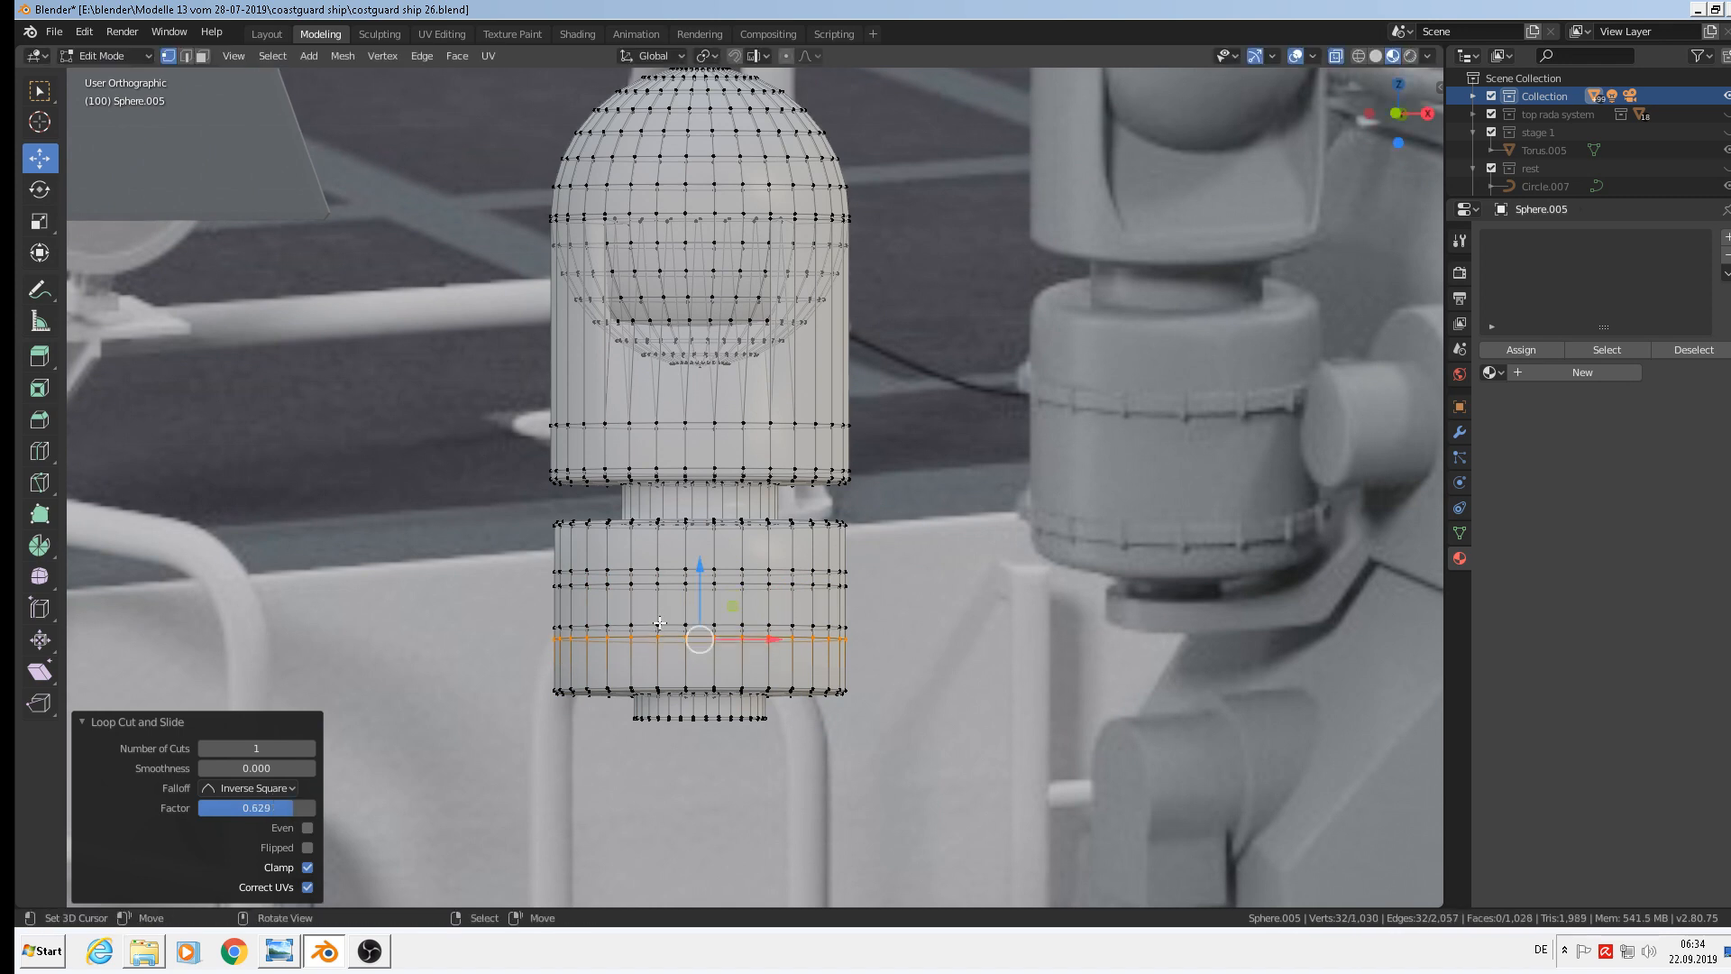
Extrude the lower cylinder's upper narrow face ring outward to scale 1.065, then scale the raised band to 0.859 along Z
{"action": "left_click", "coordinate": [202, 56]}
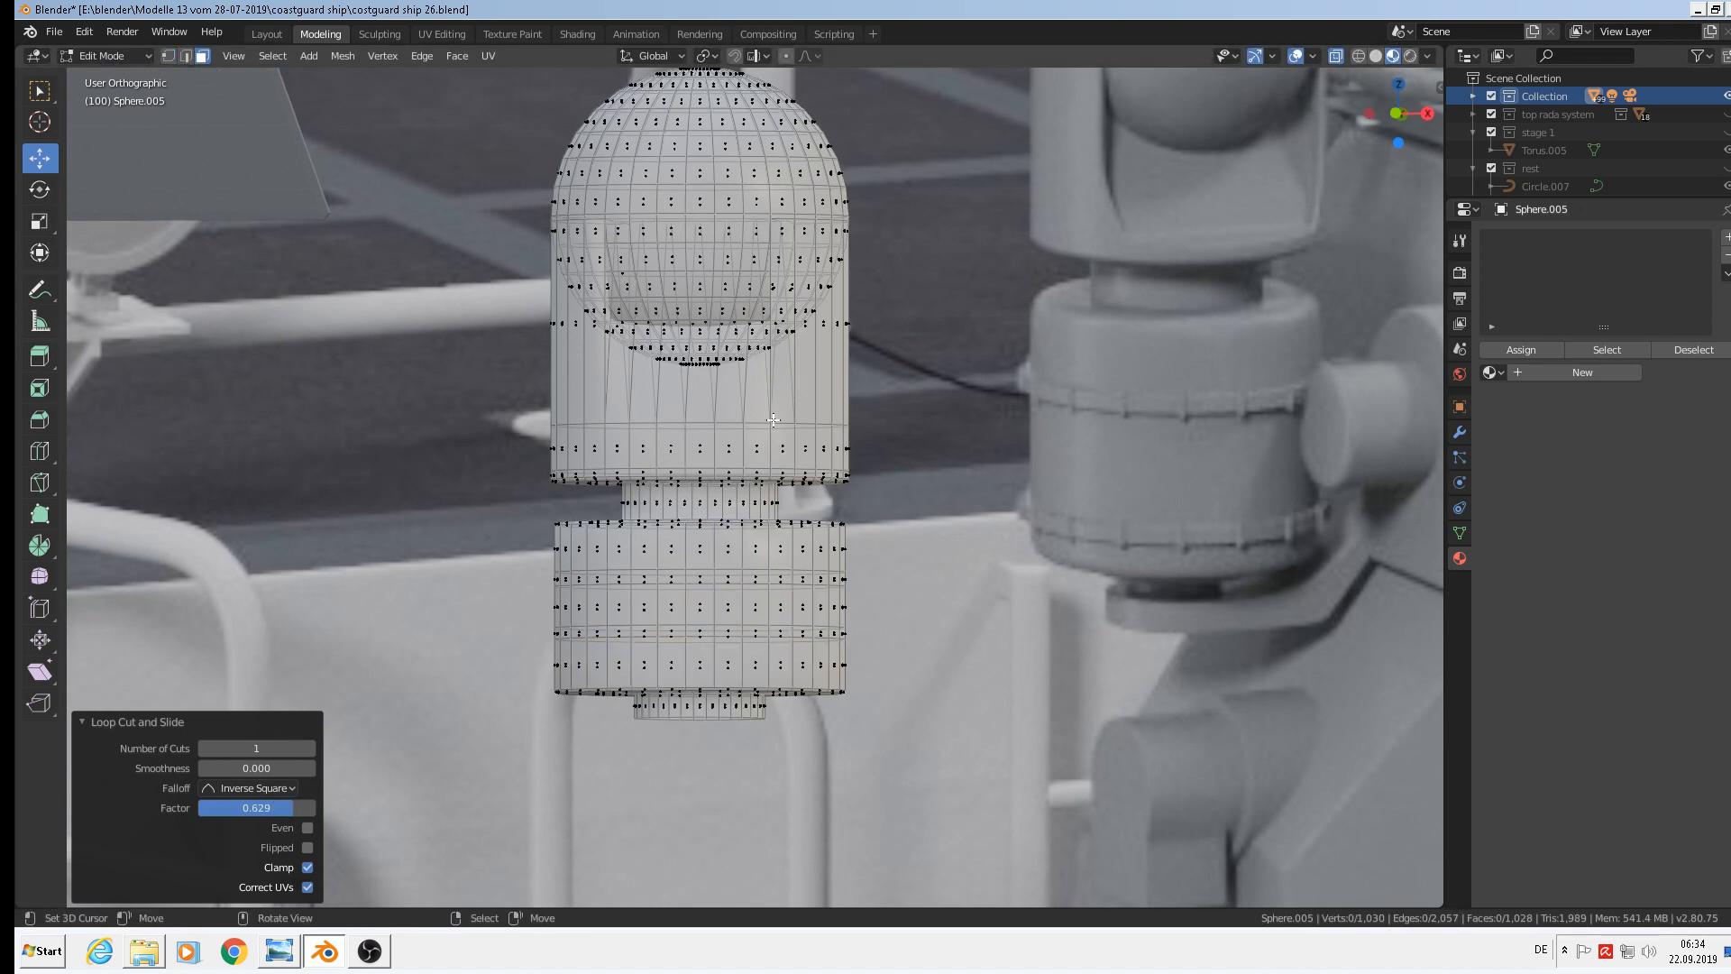
{"action": "scroll", "coordinate": [722, 580], "scroll_direction": "up", "scroll_amount": 2}
{"action": "left_click", "coordinate": [722, 580], "text": "alt"}
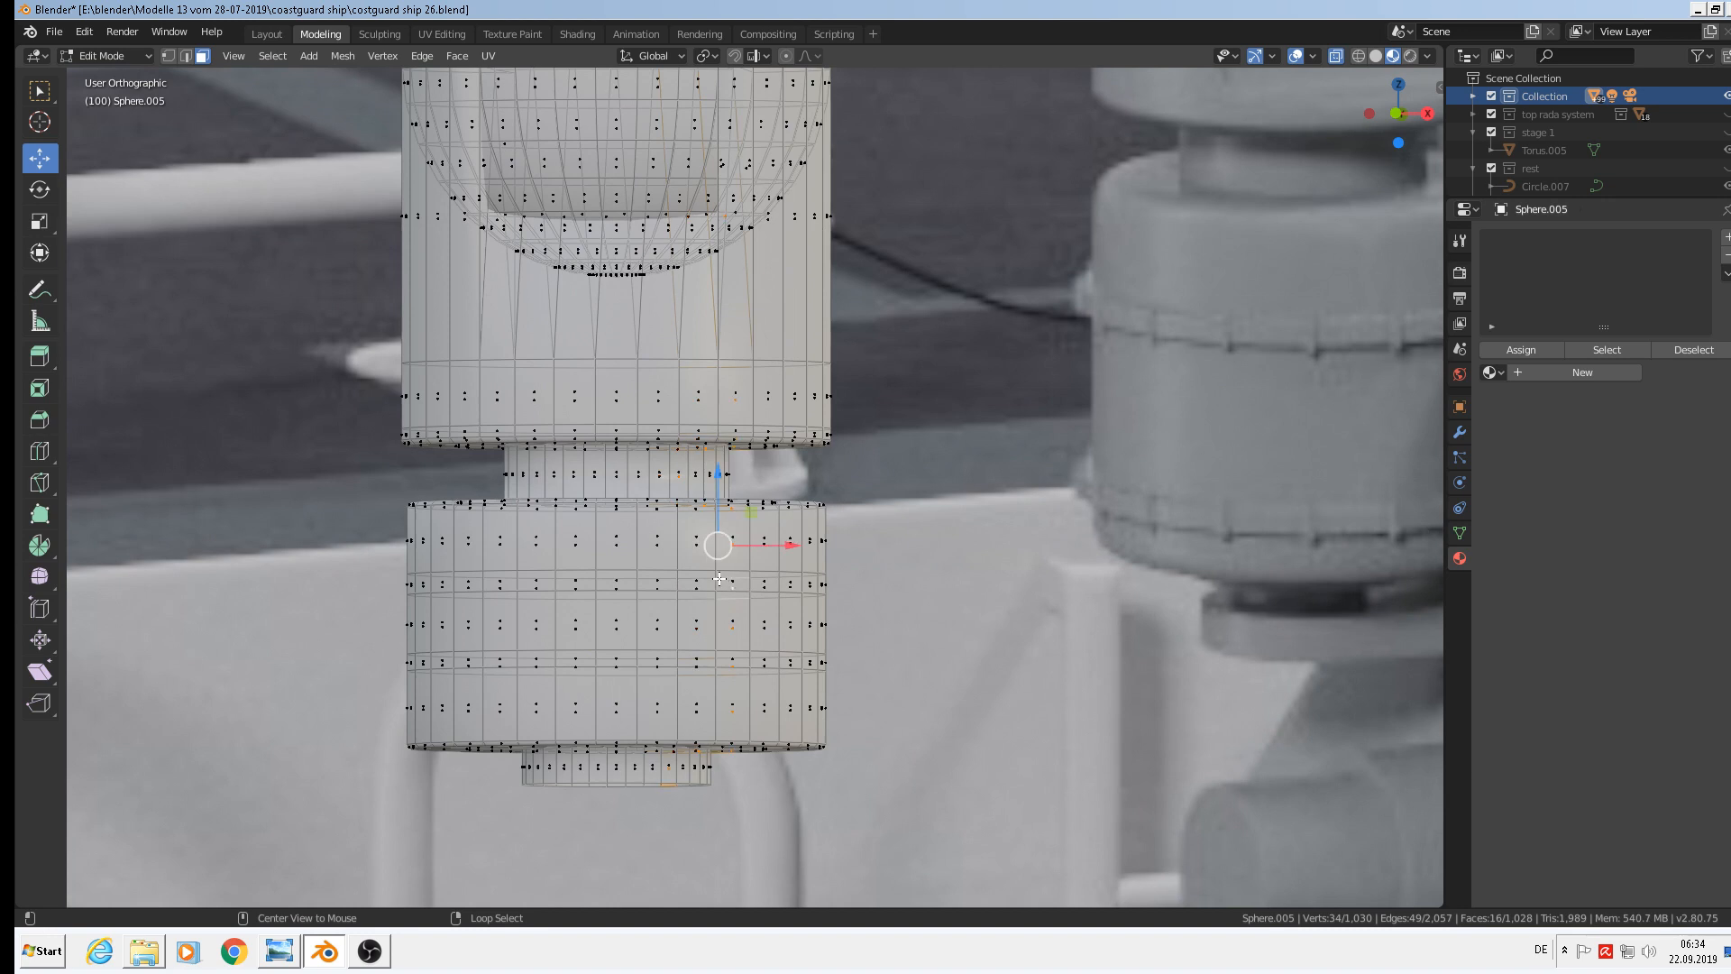
{"action": "left_click", "coordinate": [723, 580], "text": "alt"}
{"action": "middle_click_drag", "start_coordinate": [722, 580], "coordinate": [962, 645]}
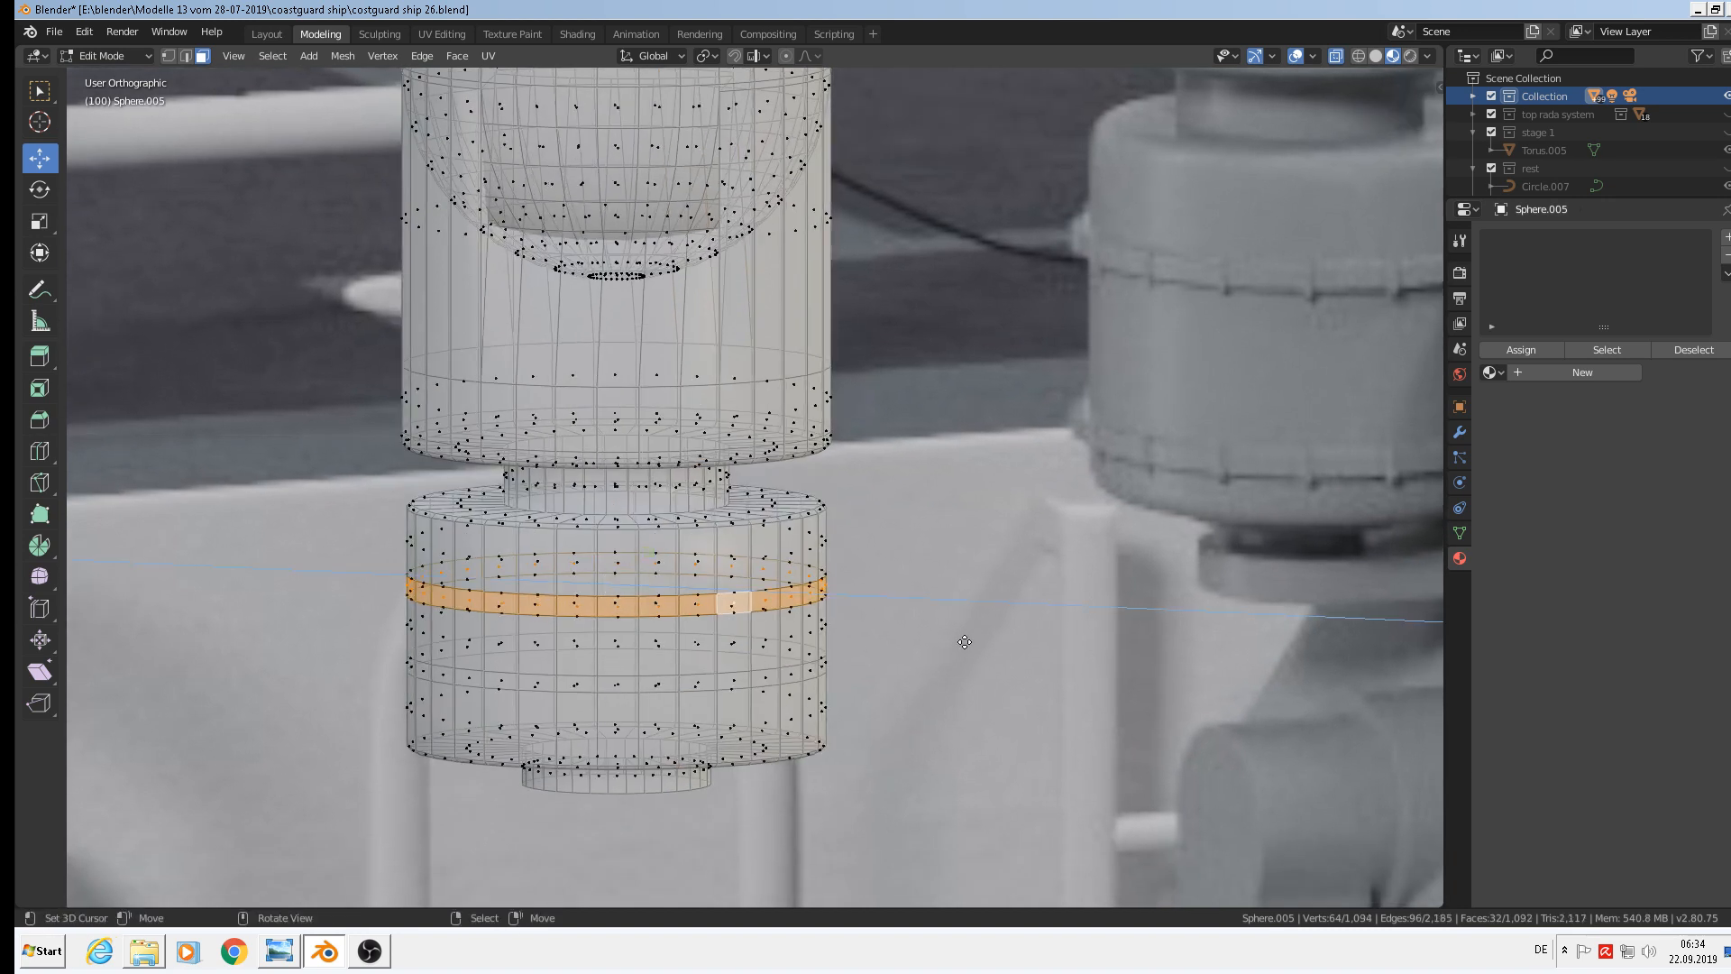
{"action": "key", "text": "e"}
{"action": "key", "text": "s"}
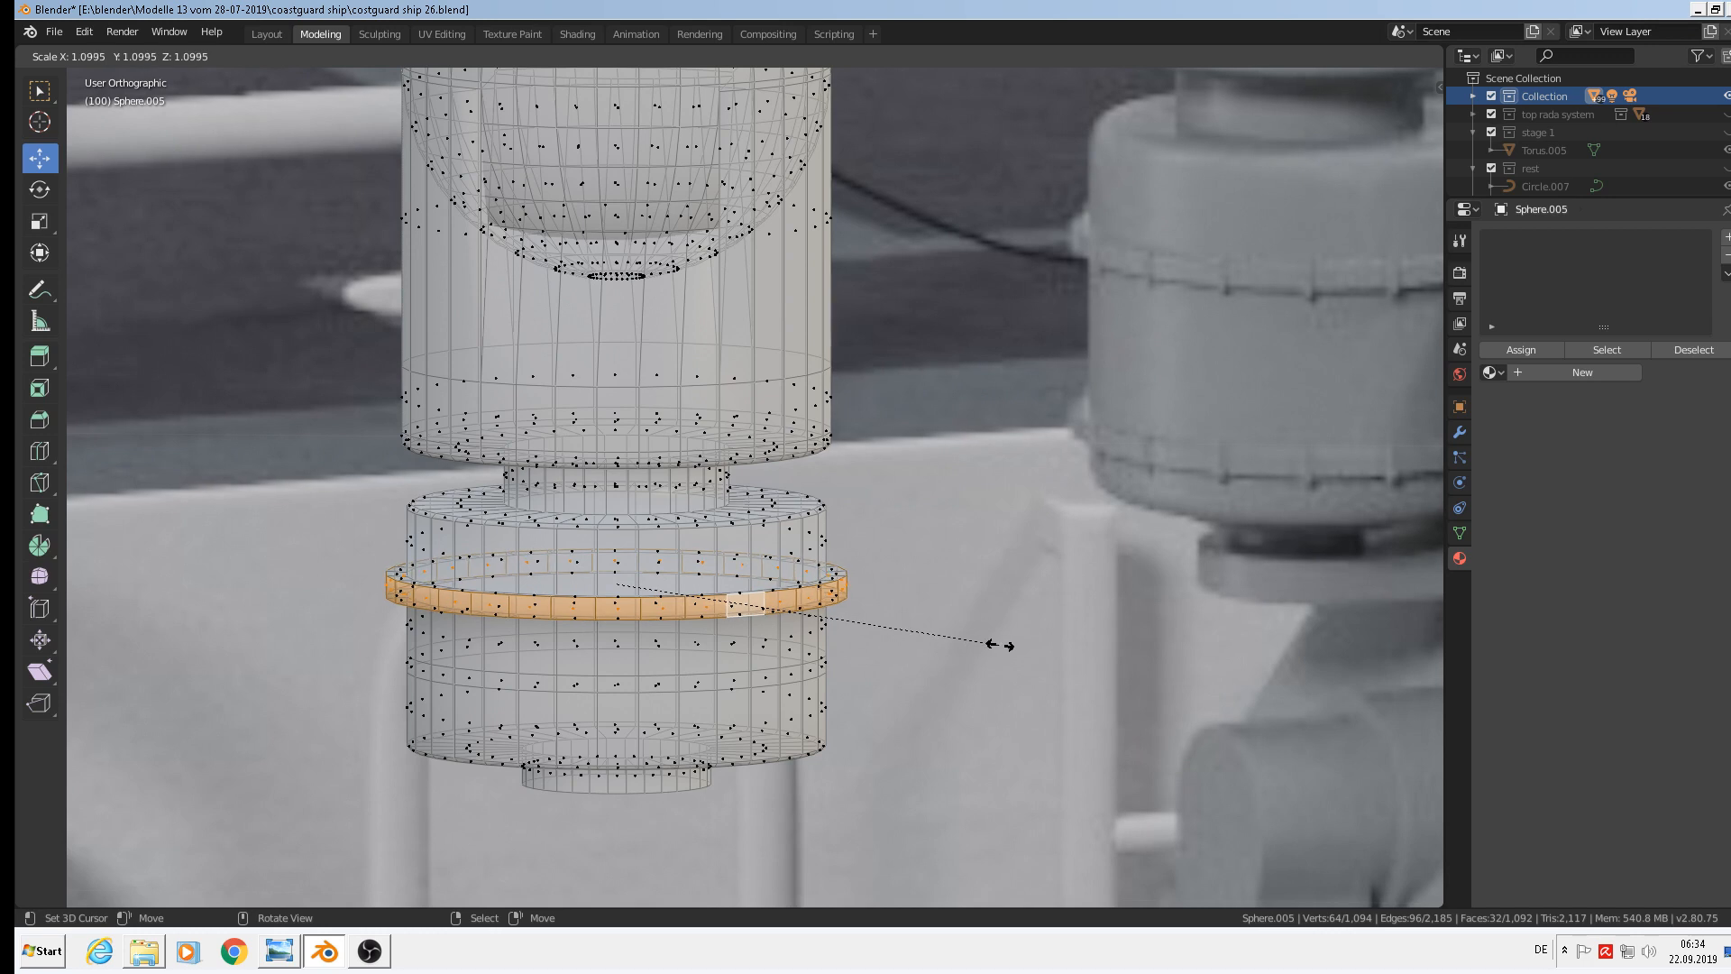
{"action": "left_click", "coordinate": [989, 649]}
{"action": "key", "text": "s"}
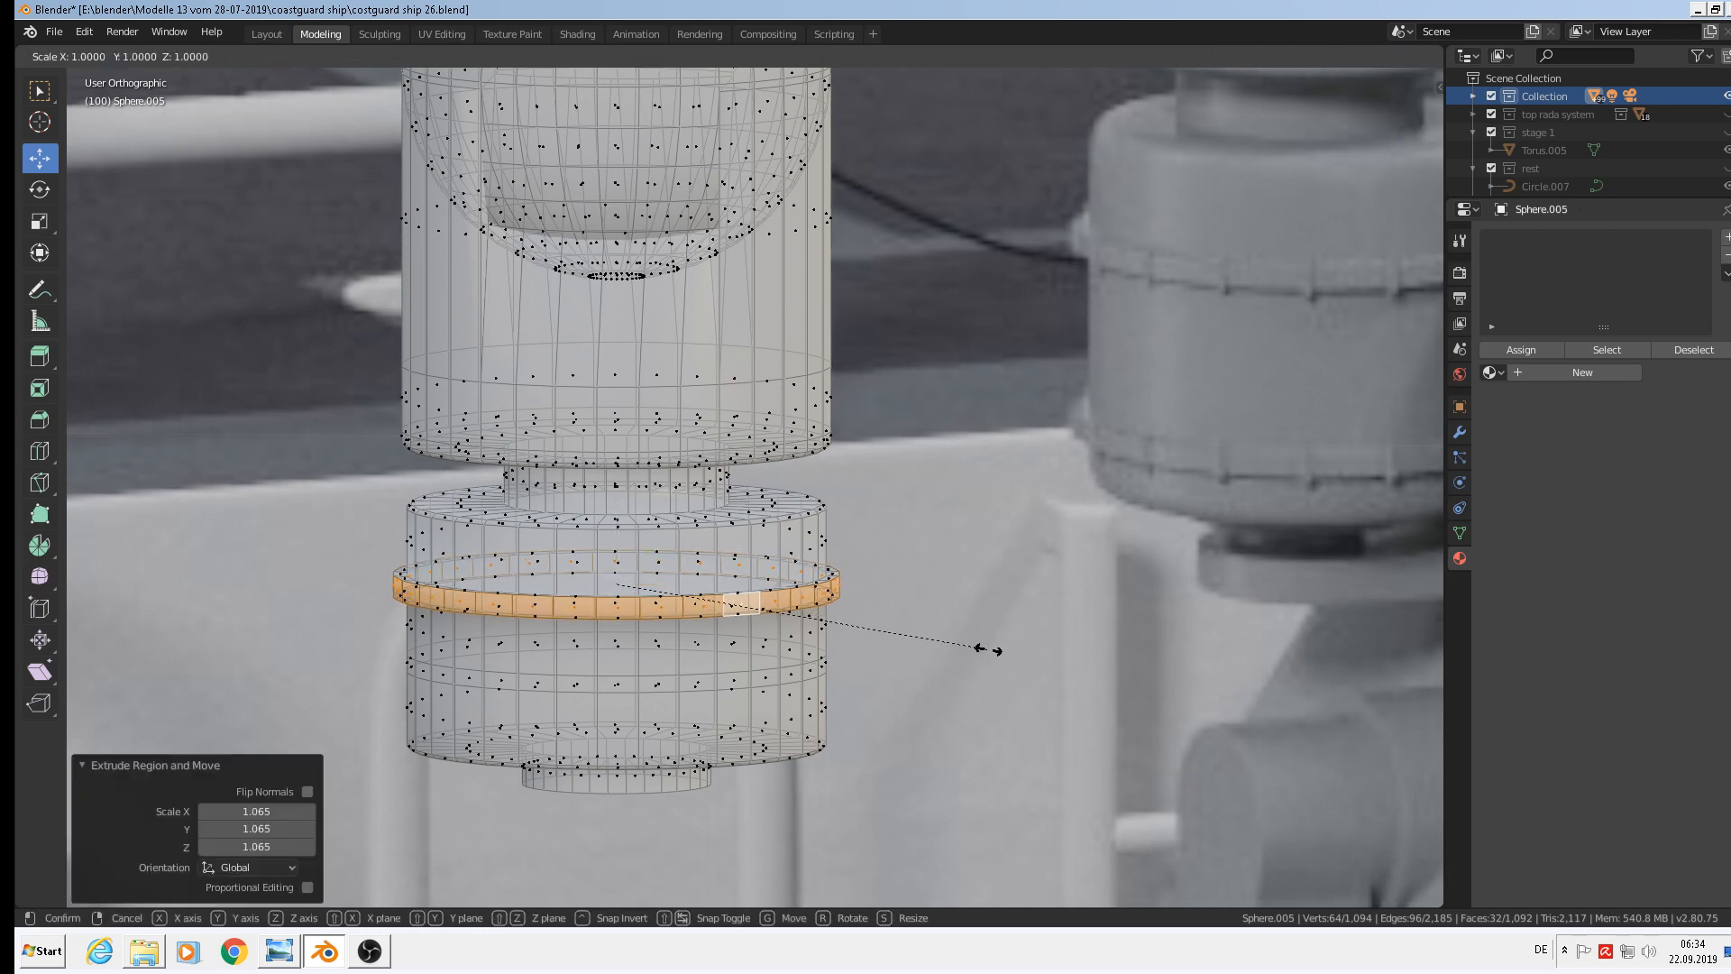
{"action": "key", "text": "z"}
{"action": "left_click", "coordinate": [939, 622]}
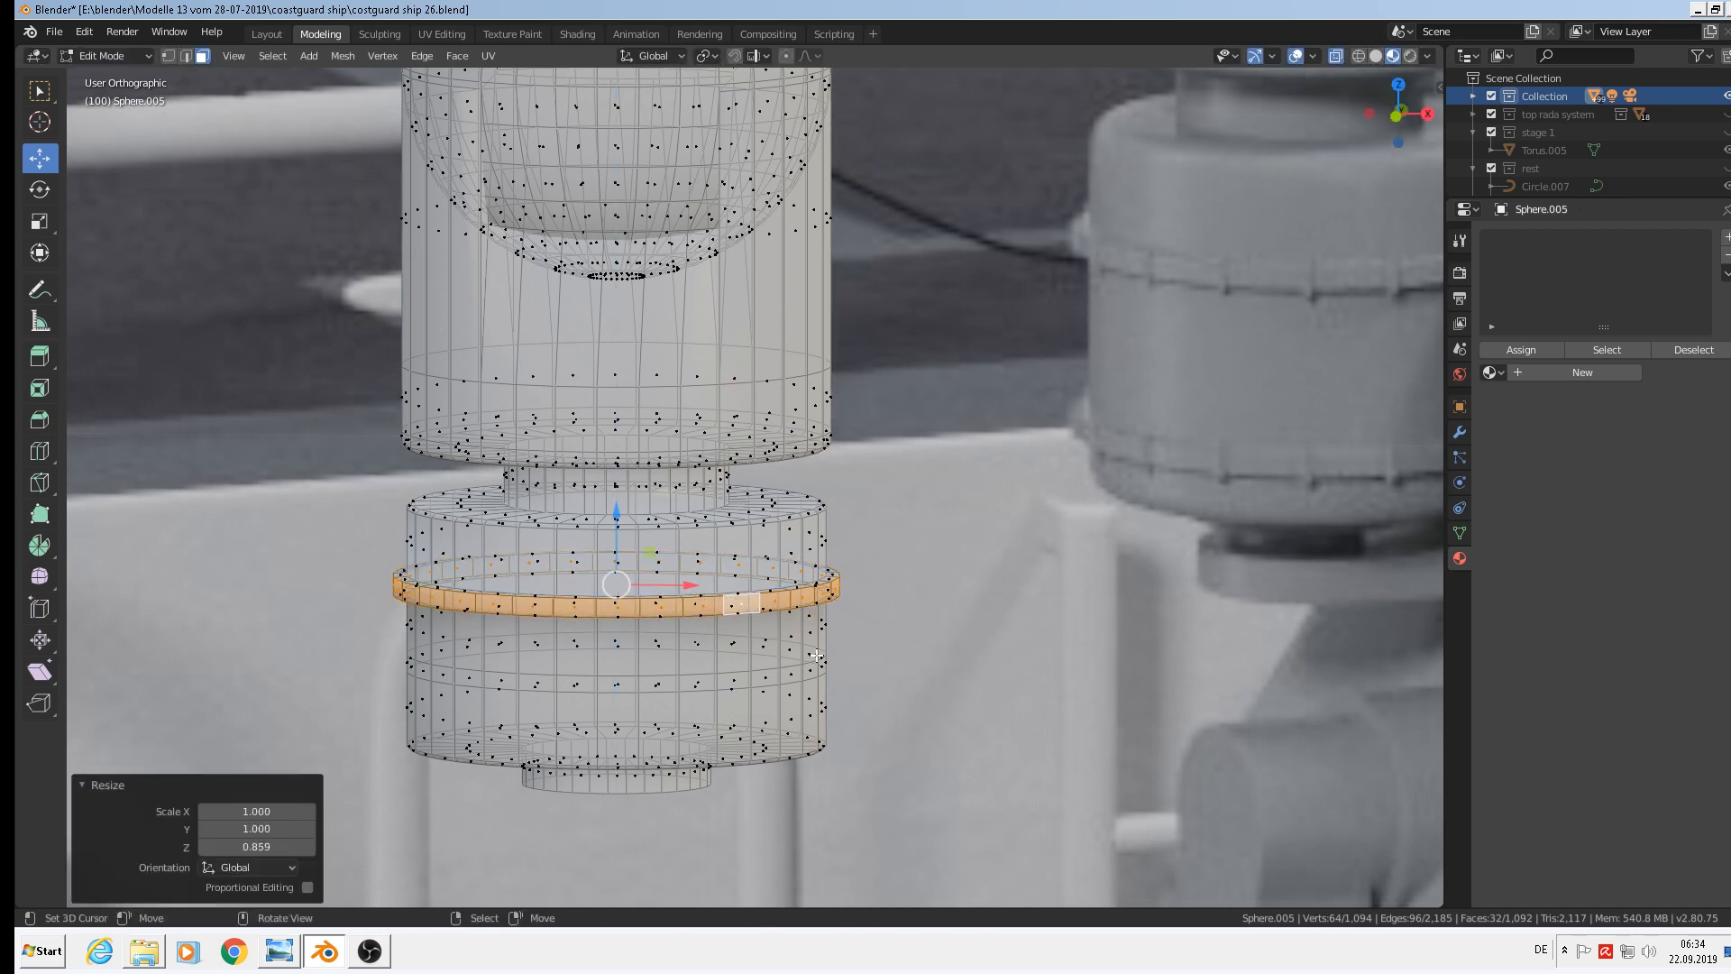
Extrude the lower cylinder's lower narrow face ring outward to scale 1.052, scale it to 0.878 along Z, and return to Object Mode
{"action": "left_click", "coordinate": [602, 685], "text": "alt"}
{"action": "right_click", "coordinate": [598, 697], "text": "alt"}
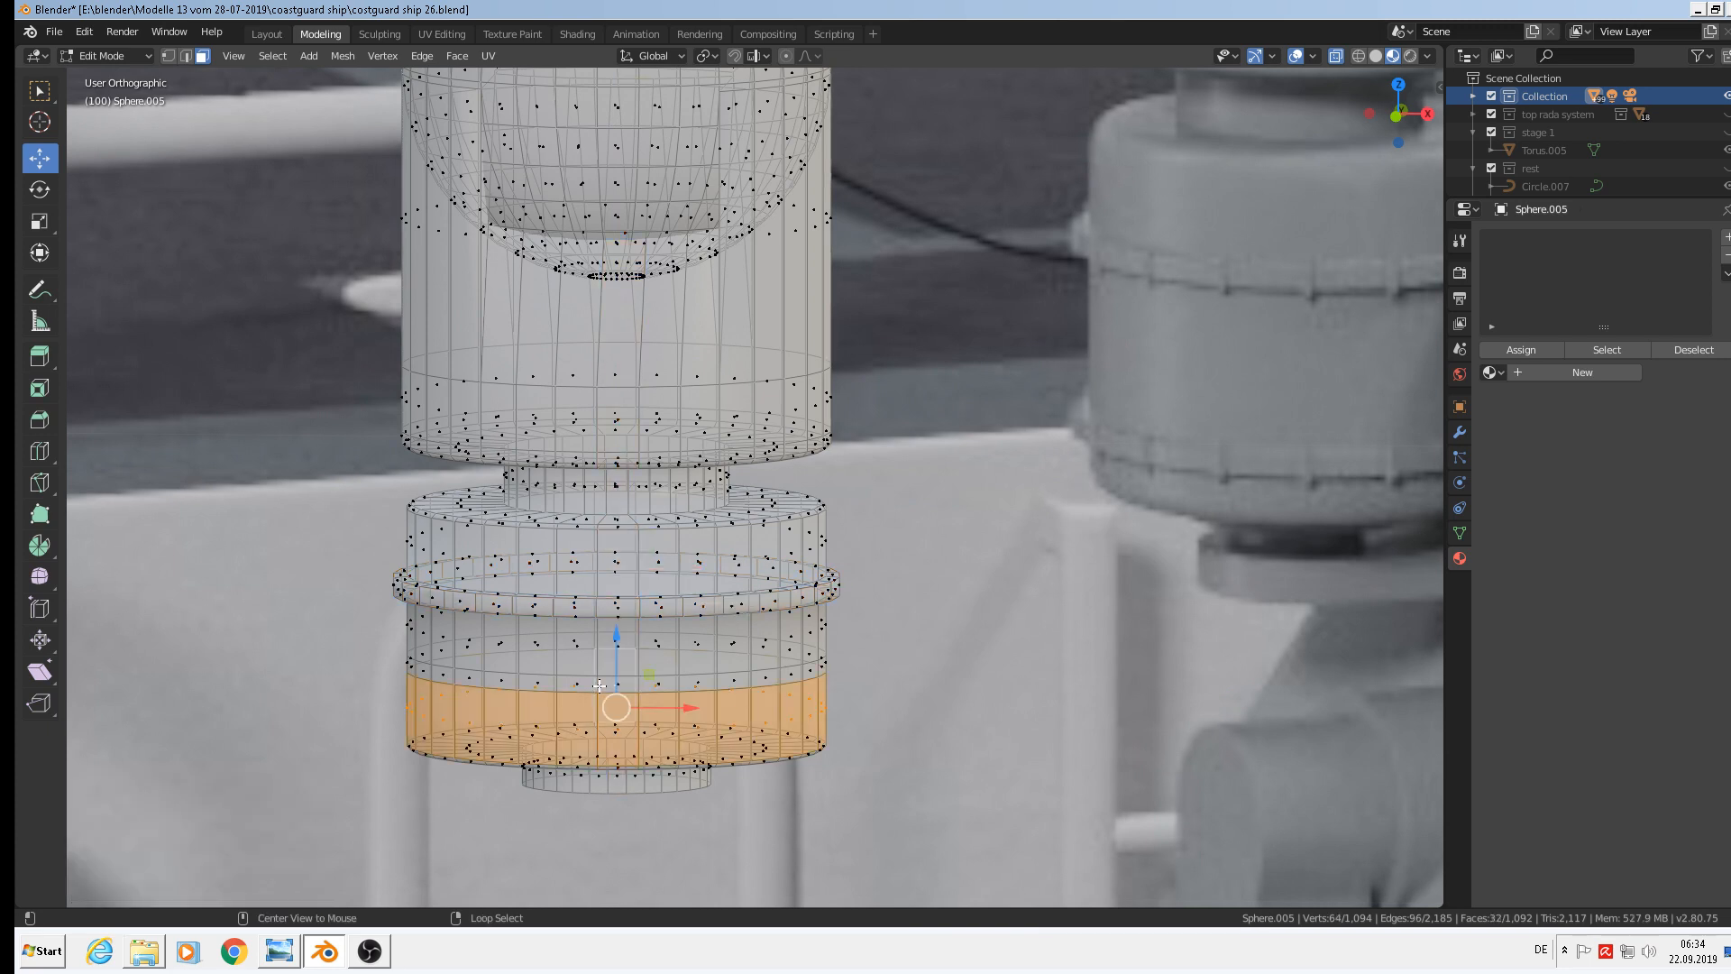
{"action": "right_click", "coordinate": [596, 684], "text": "alt"}
{"action": "key", "text": "e"}
{"action": "key", "text": "s"}
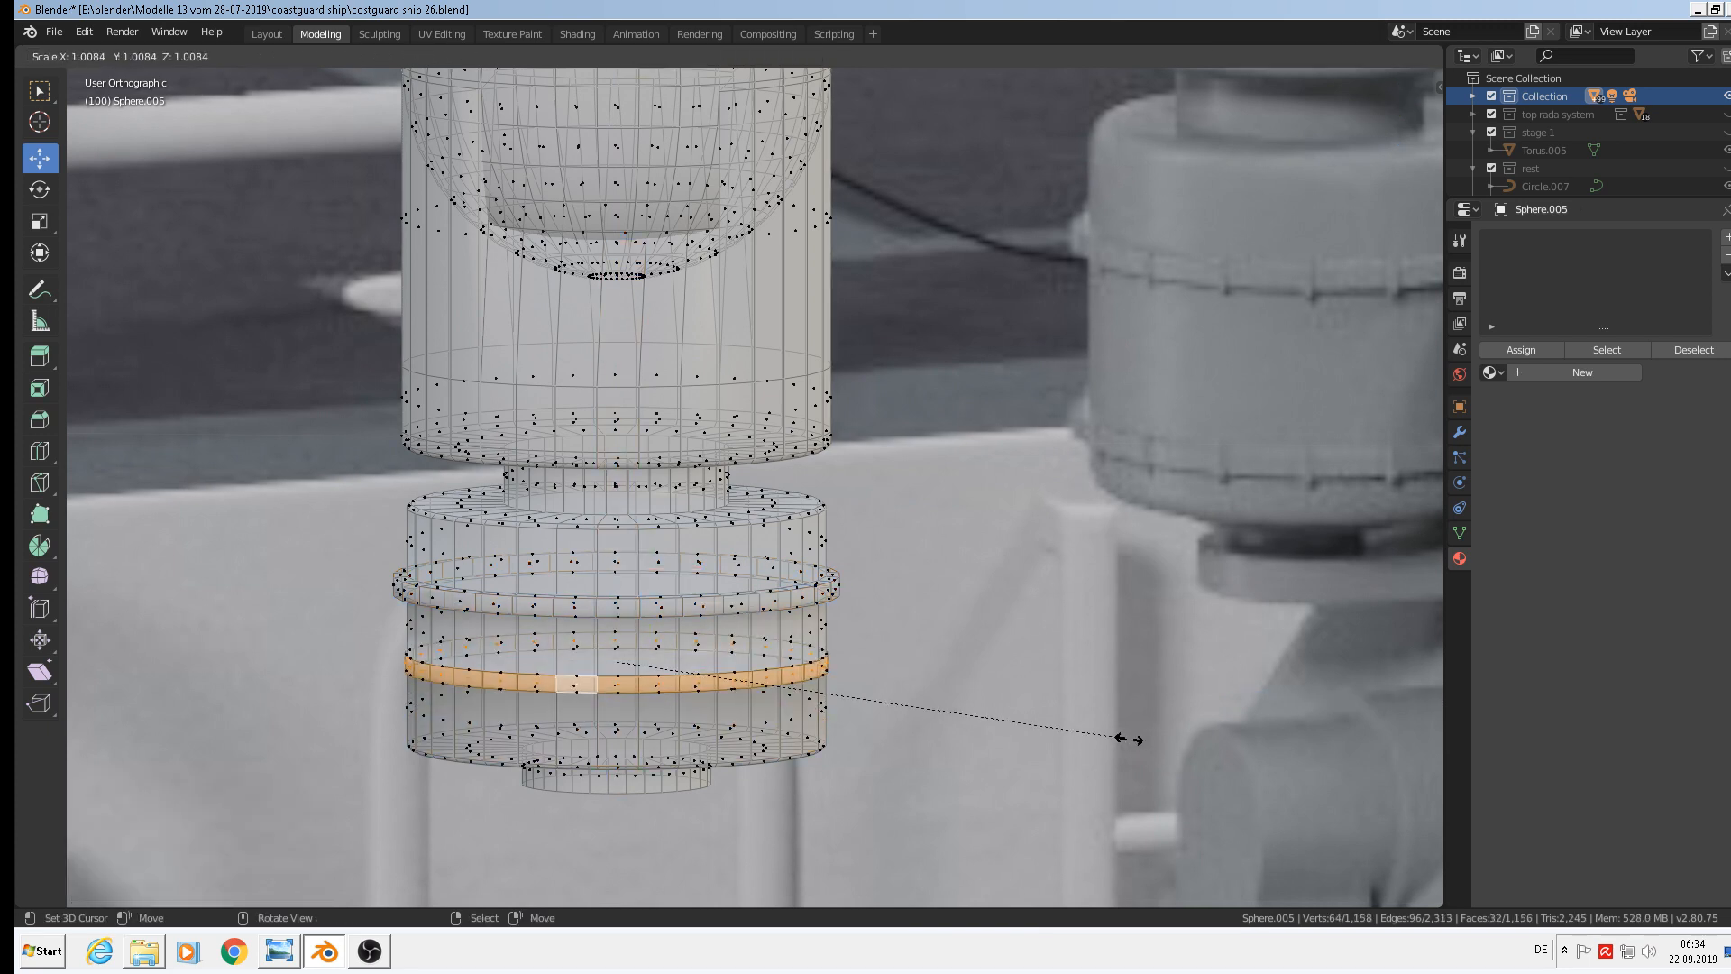
{"action": "left_click", "coordinate": [1147, 745]}
{"action": "key", "text": "s"}
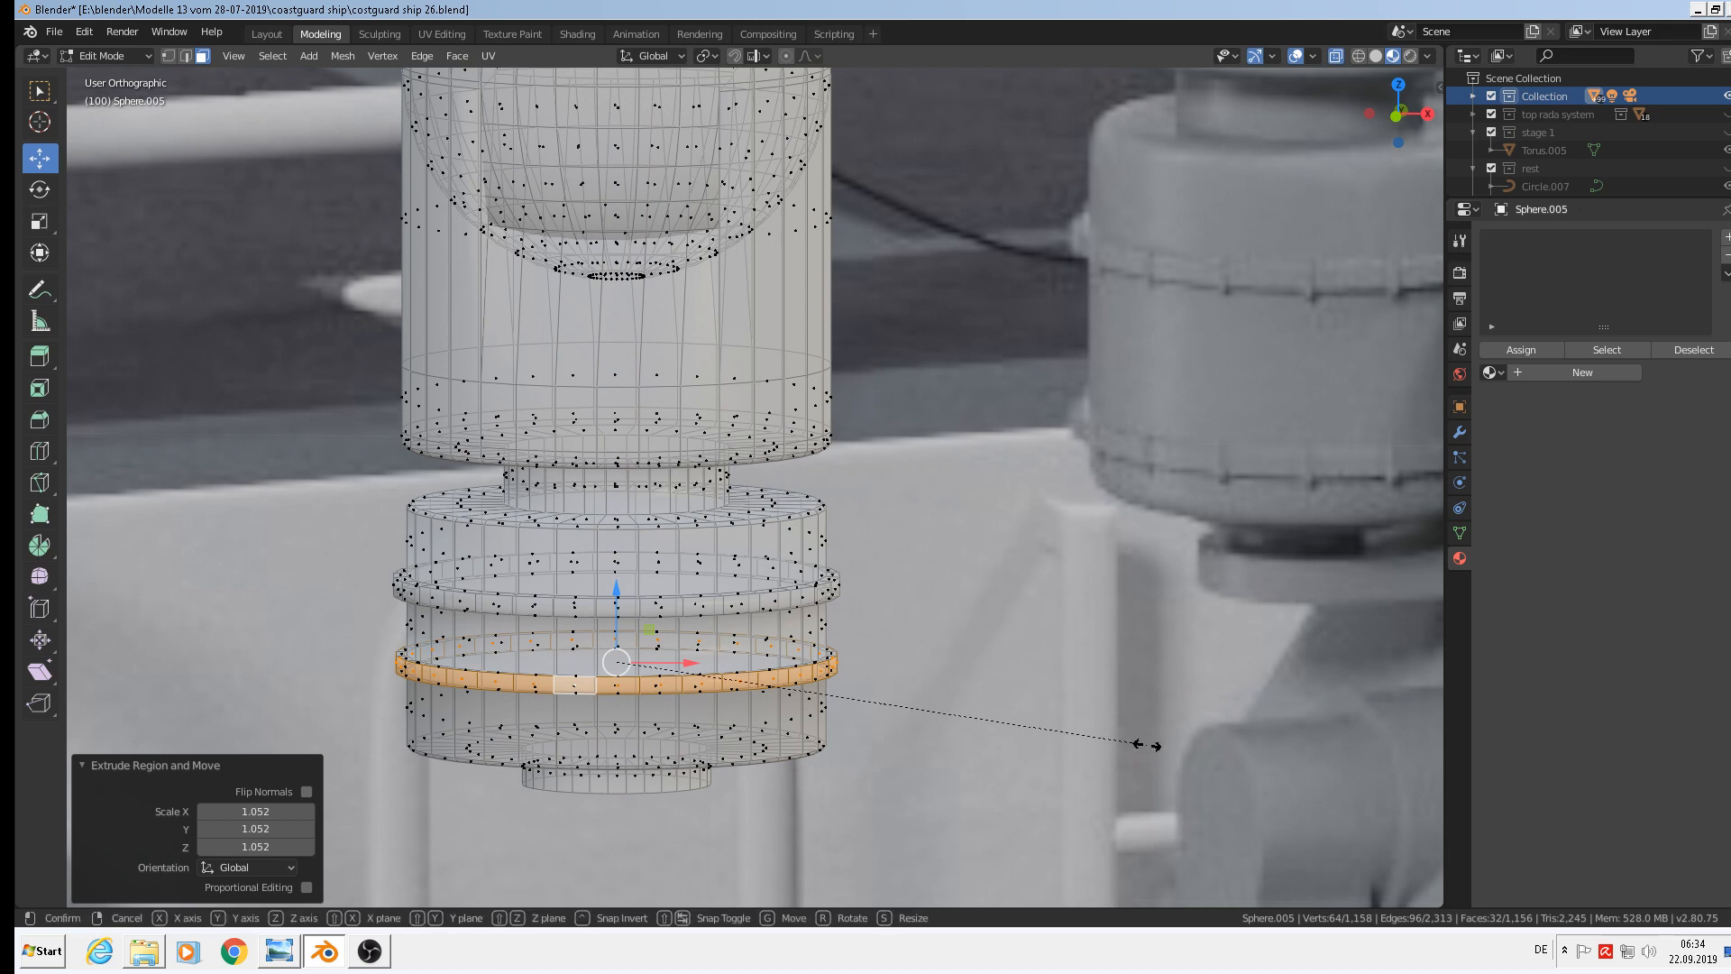
{"action": "key", "text": "z"}
{"action": "left_click", "coordinate": [1078, 718]}
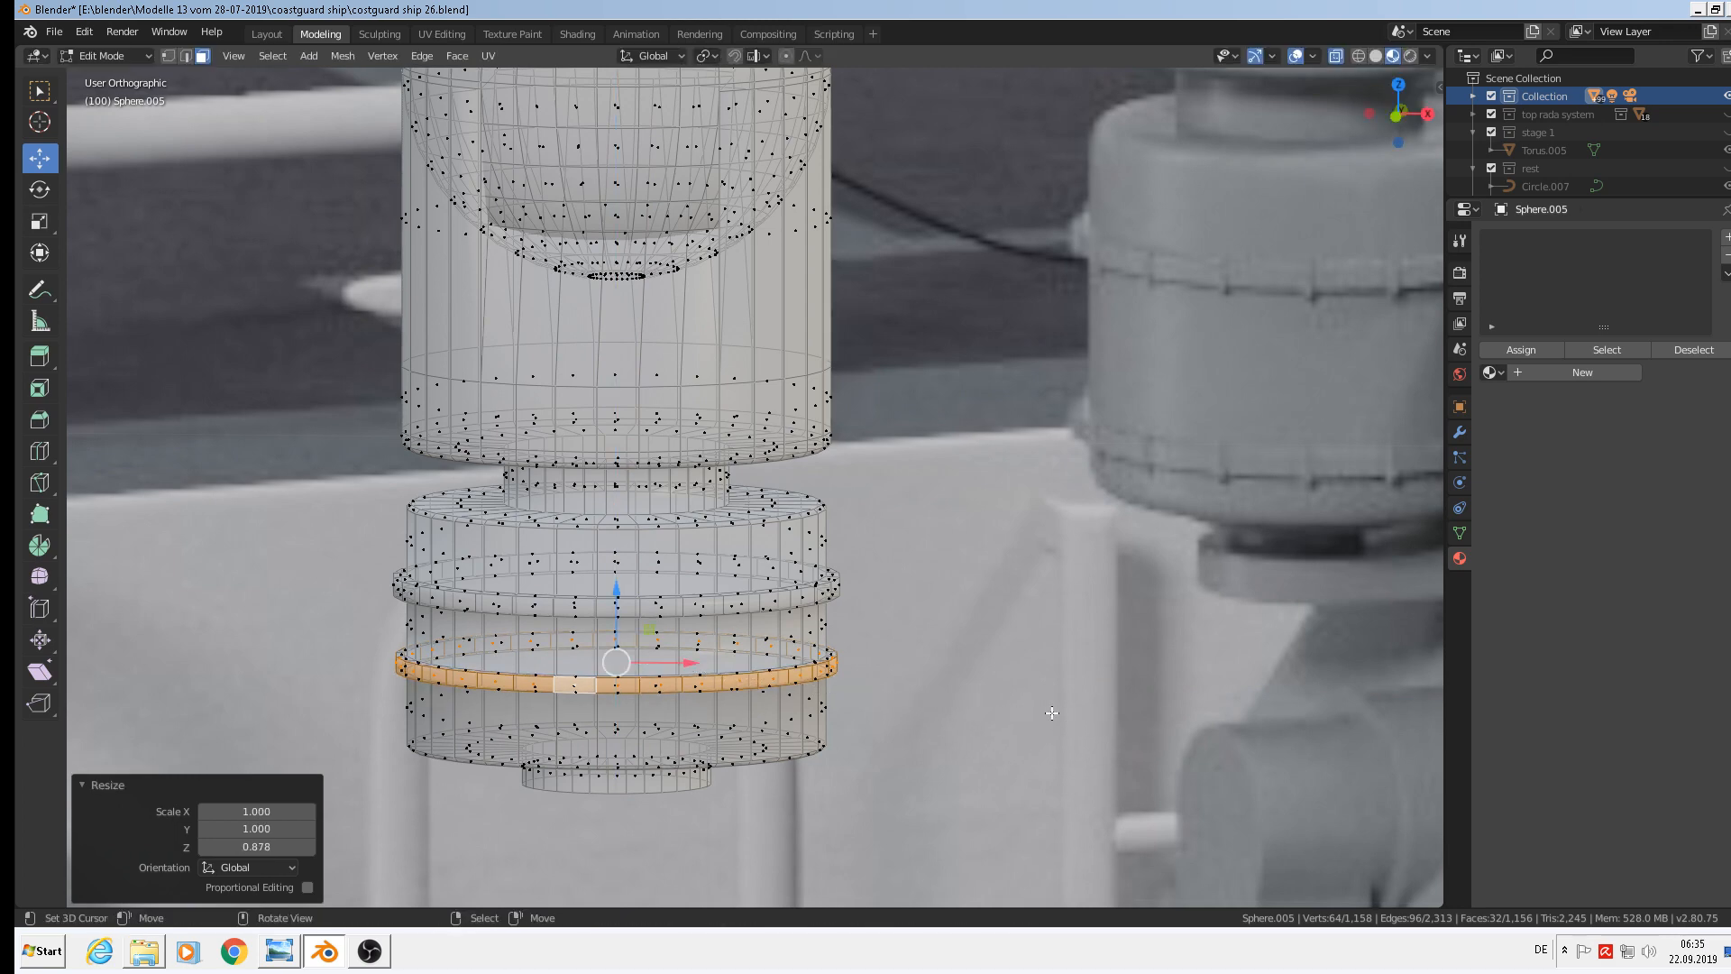
{"action": "key", "text": "Tab"}
{"action": "scroll", "coordinate": [771, 629], "scroll_direction": "up", "scroll_amount": 3}
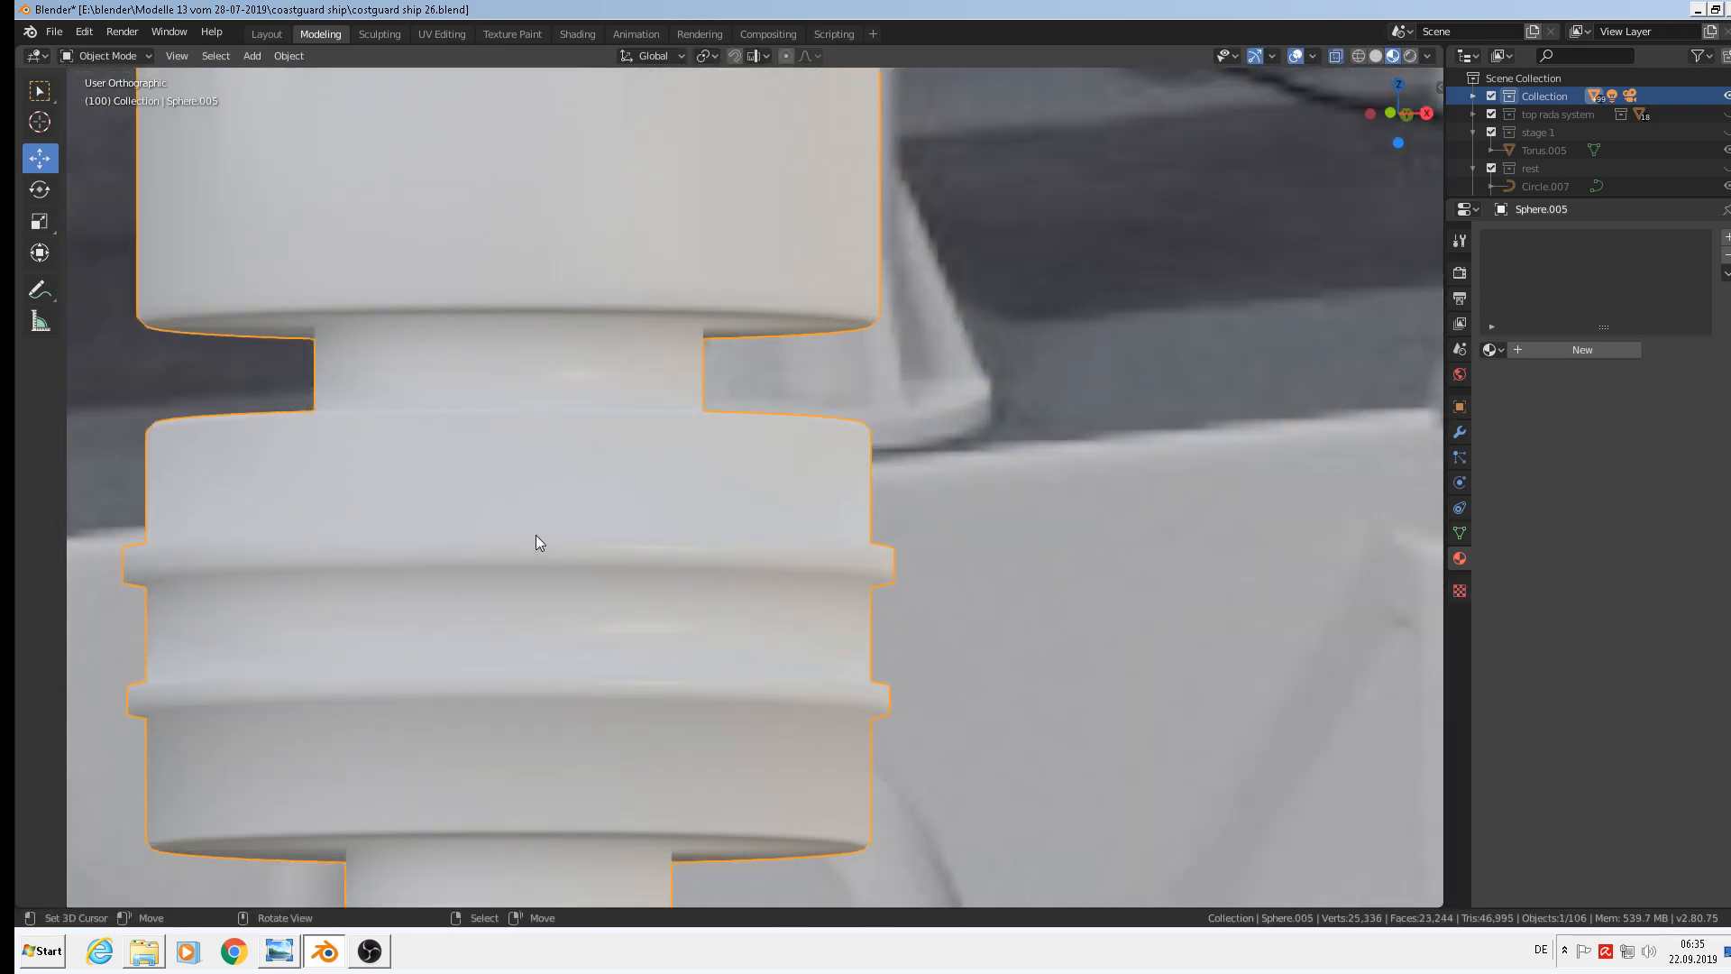
In Edit Mode with X-ray off, add two loop cuts between the raised bands, slid to factors 0.947 and -1.000
{"action": "key", "text": "Tab"}
{"action": "middle_click_drag", "start_coordinate": [580, 598], "coordinate": [859, 560], "text": "shift"}
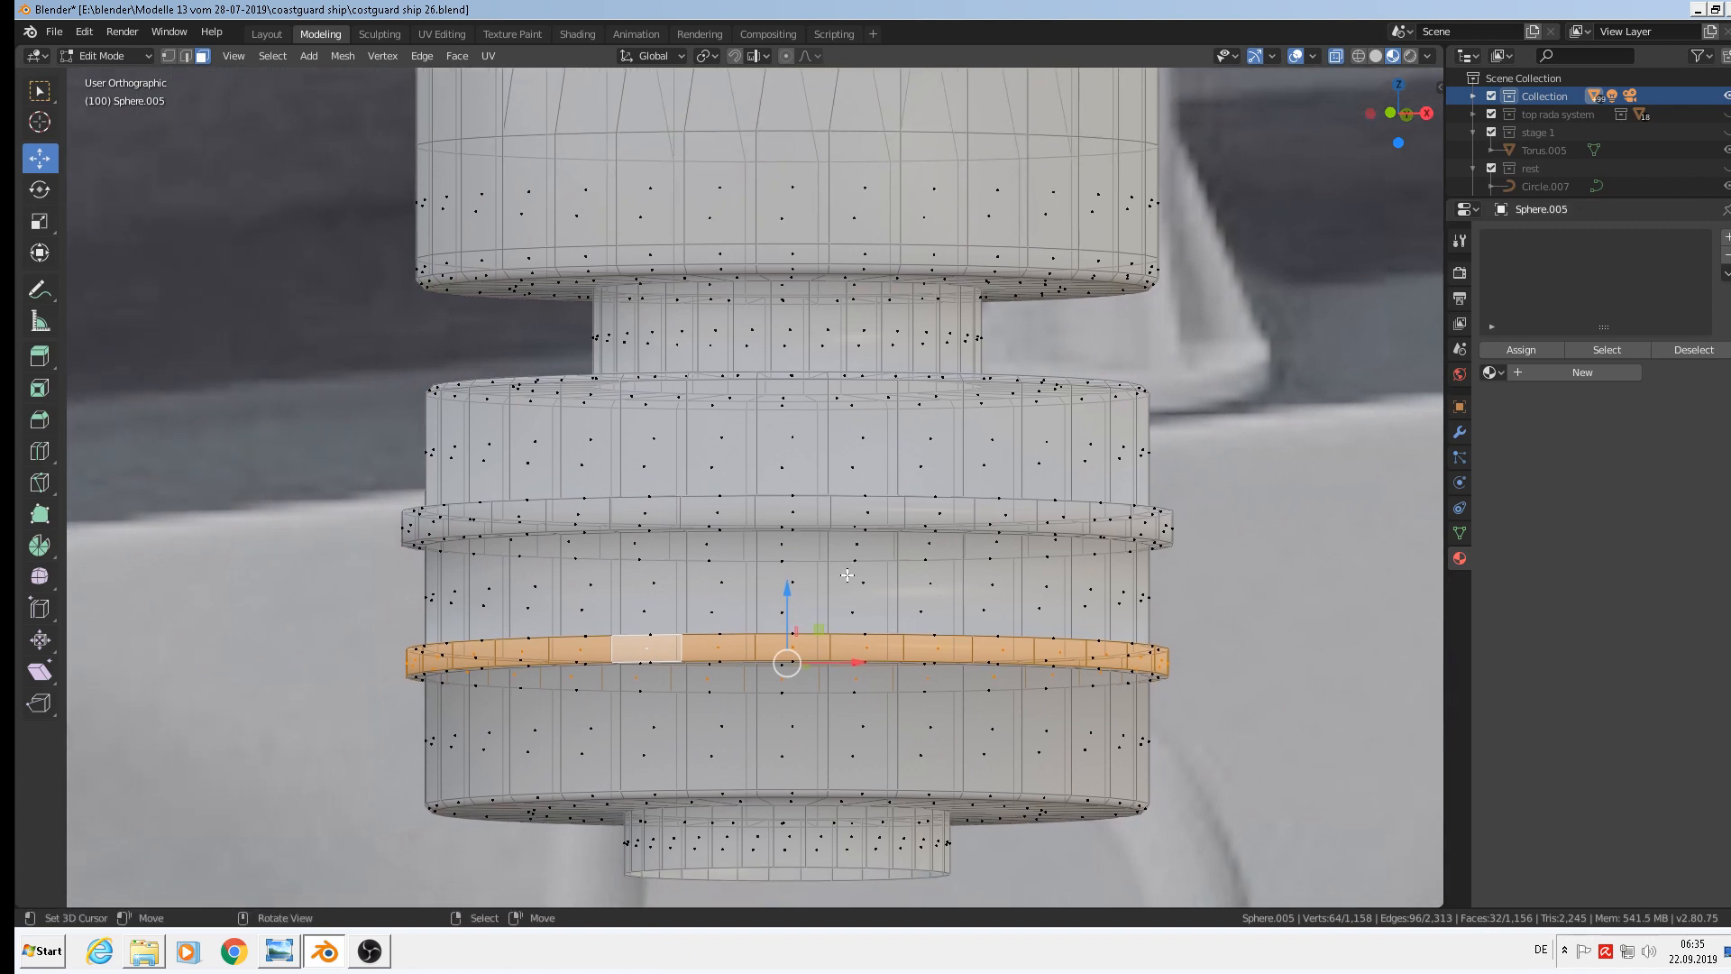
{"action": "middle_click_drag", "start_coordinate": [739, 602], "coordinate": [742, 605]}
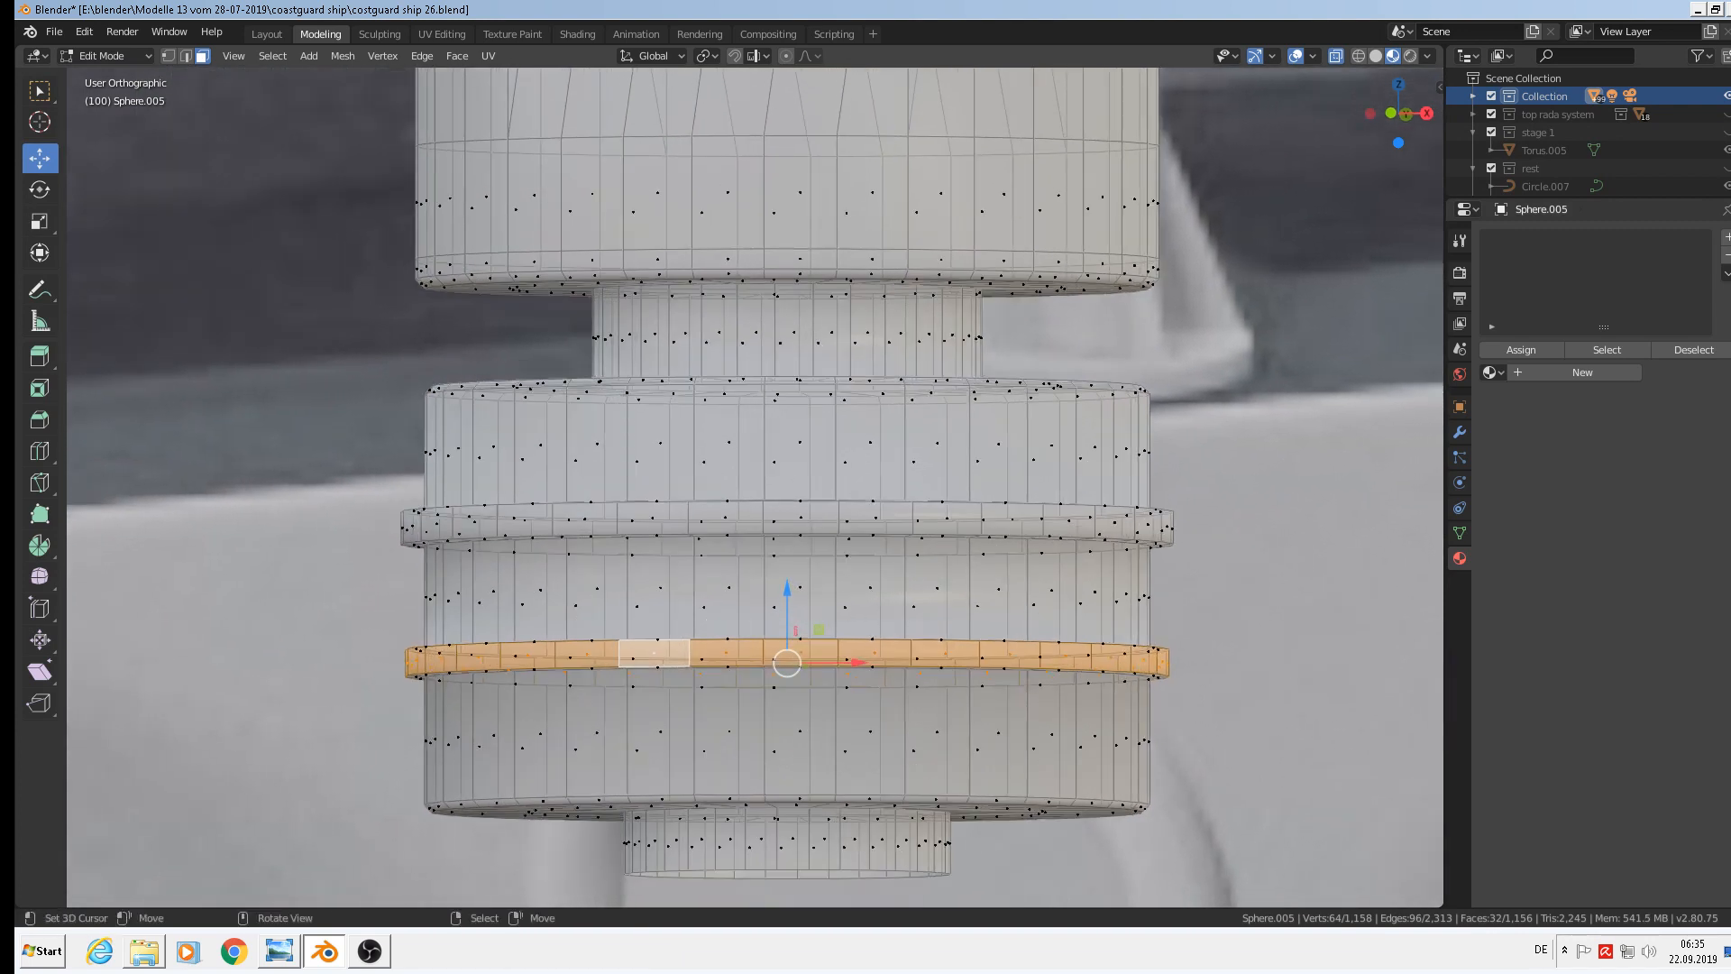
{"action": "left_click", "coordinate": [1334, 55]}
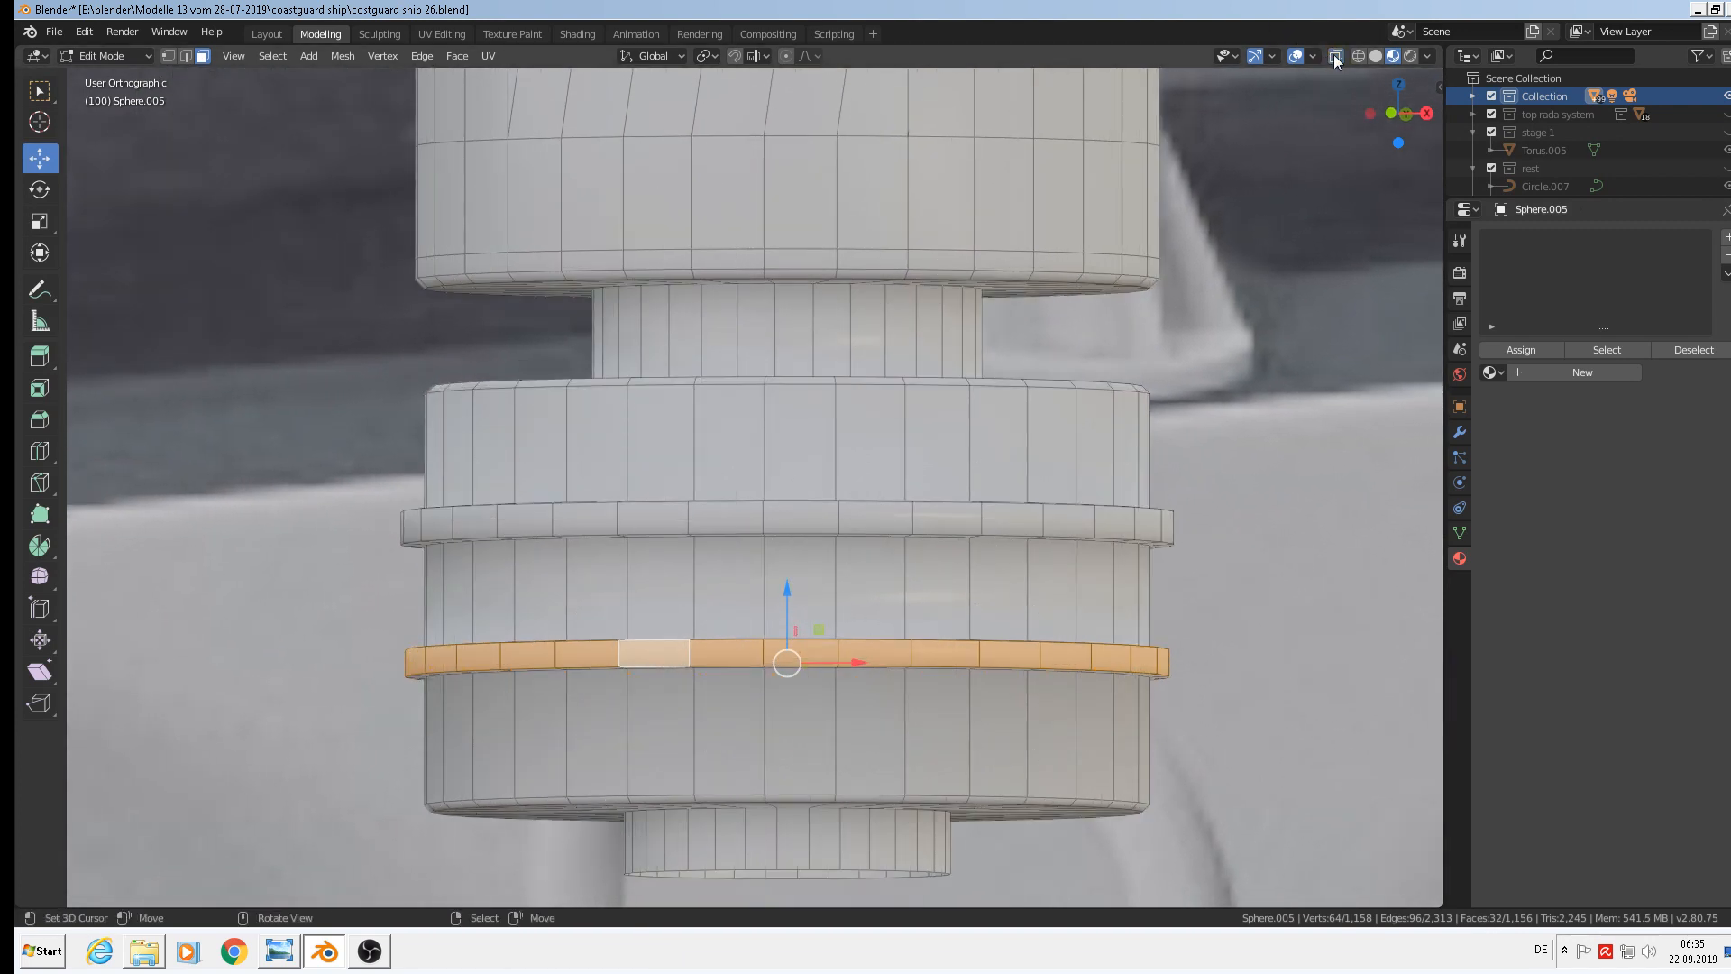
{"action": "key", "text": "ctrl+r"}
{"action": "left_click", "coordinate": [790, 597]}
{"action": "left_click", "coordinate": [792, 546]}
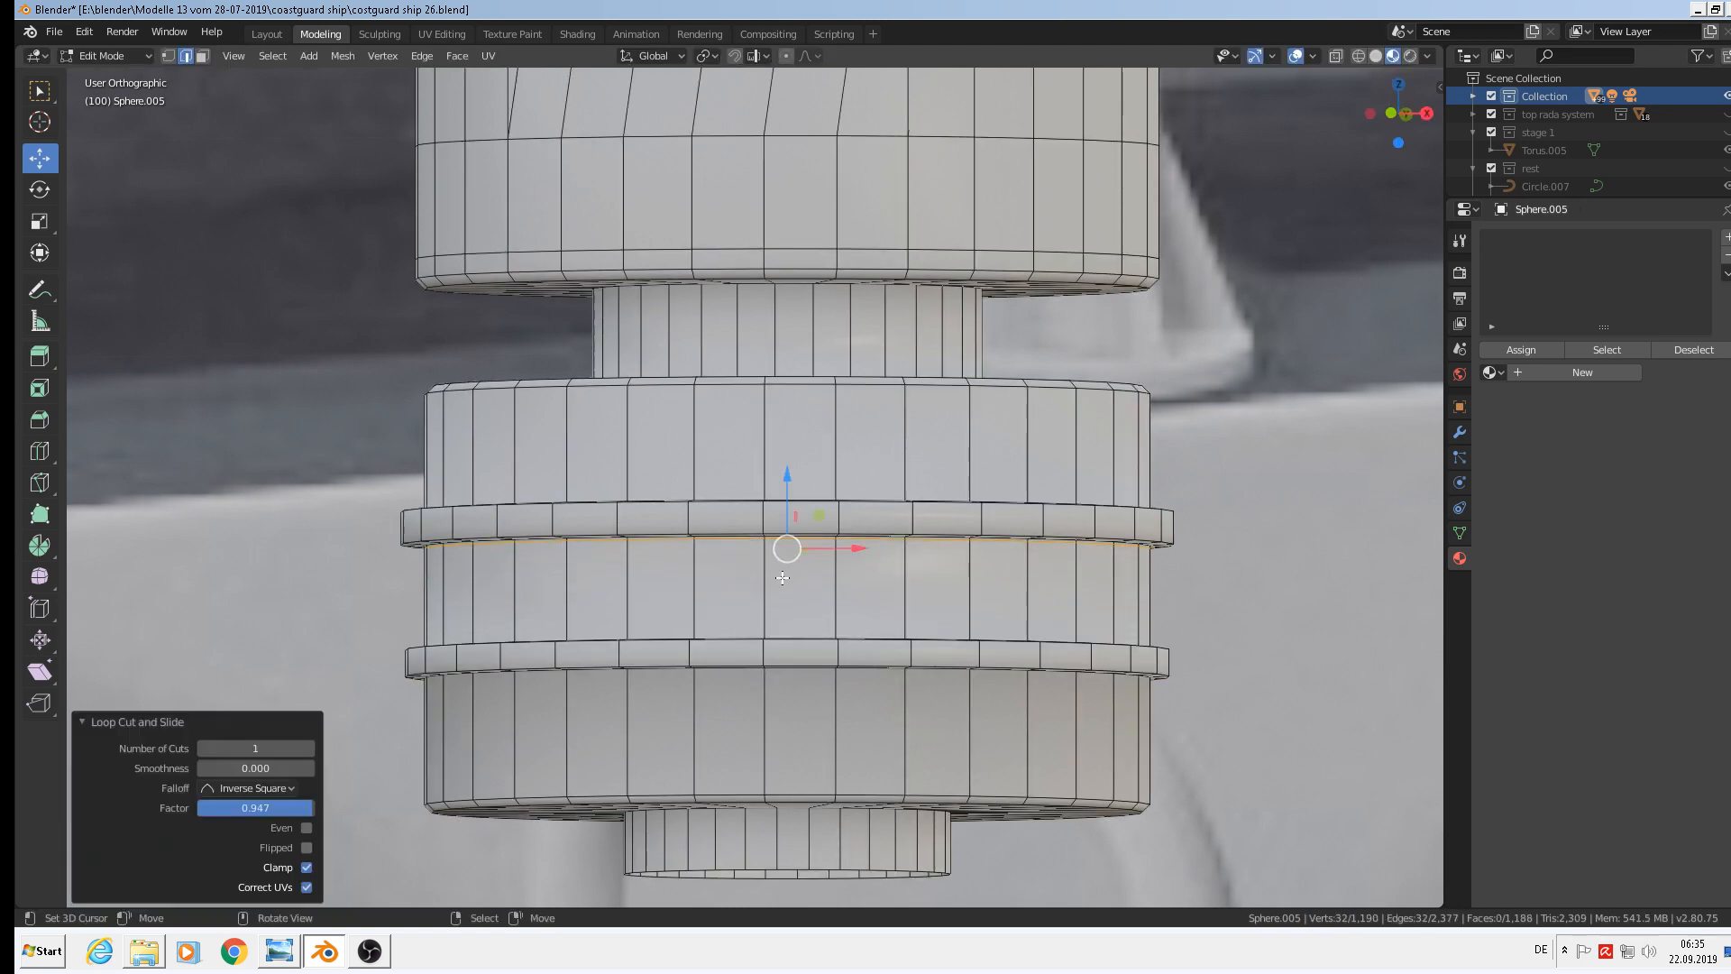
{"action": "key", "text": "ctrl+r"}
{"action": "left_click", "coordinate": [757, 591]}
{"action": "left_click", "coordinate": [763, 641]}
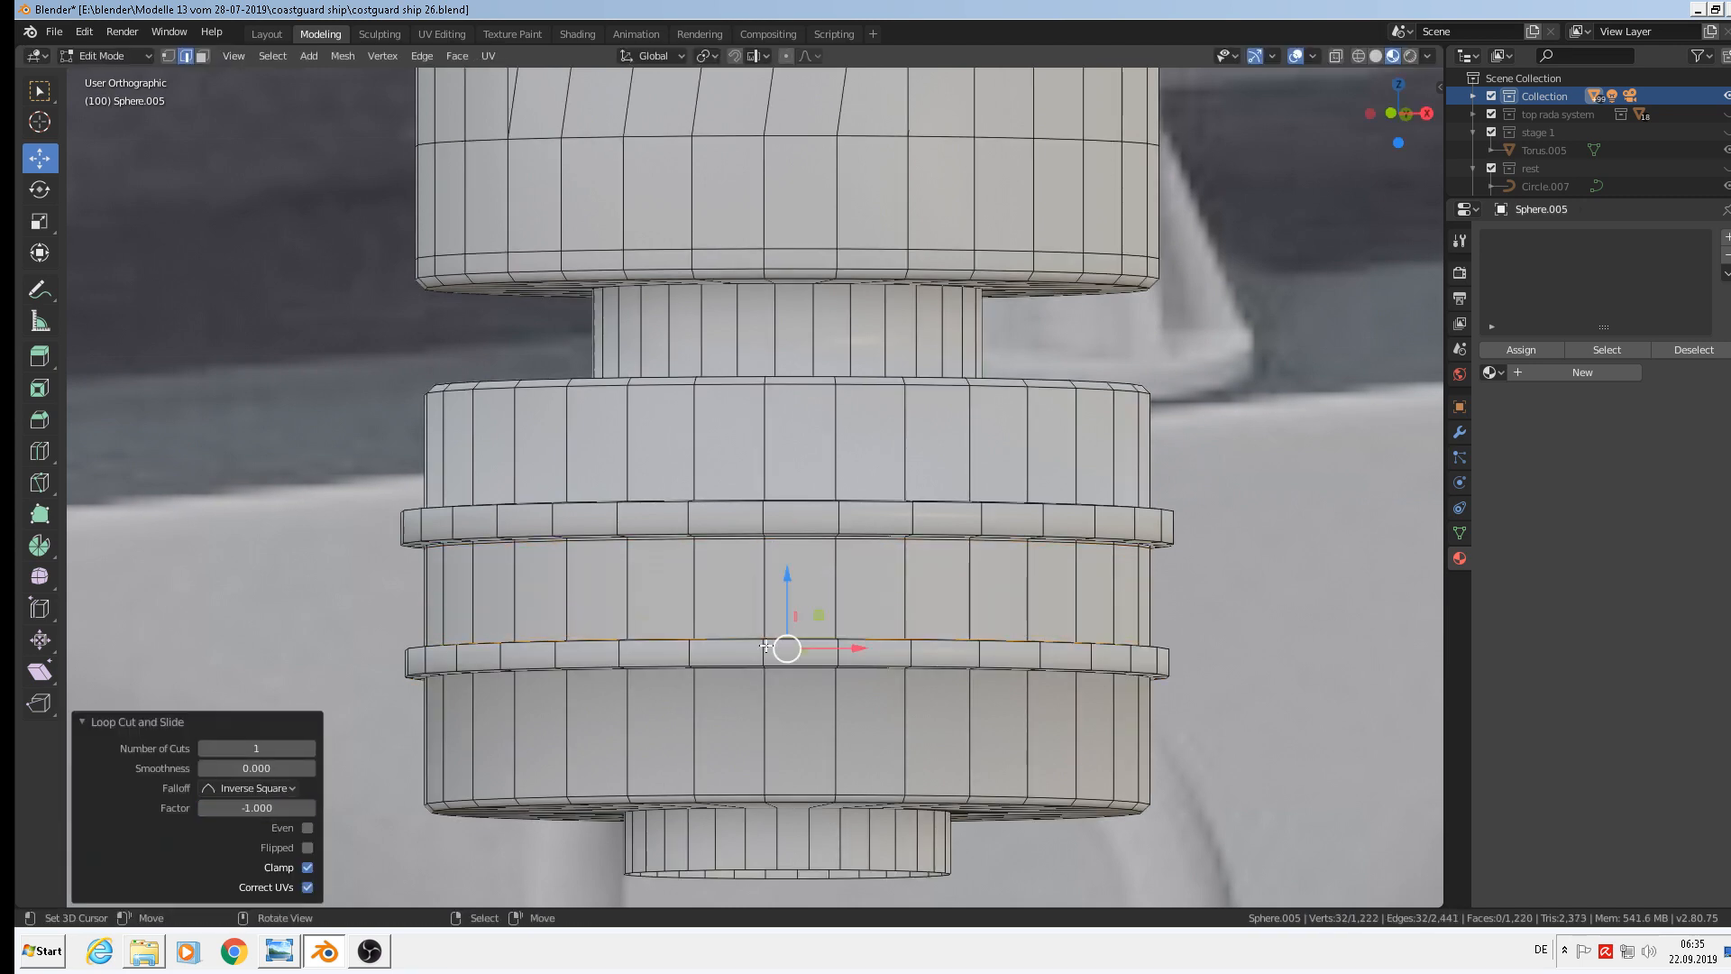
Add two loop cuts to the section below the lower raised band, slid to factors 0.958 and -0.943
{"action": "key", "text": "ctrl+r"}
{"action": "left_click", "coordinate": [803, 711]}
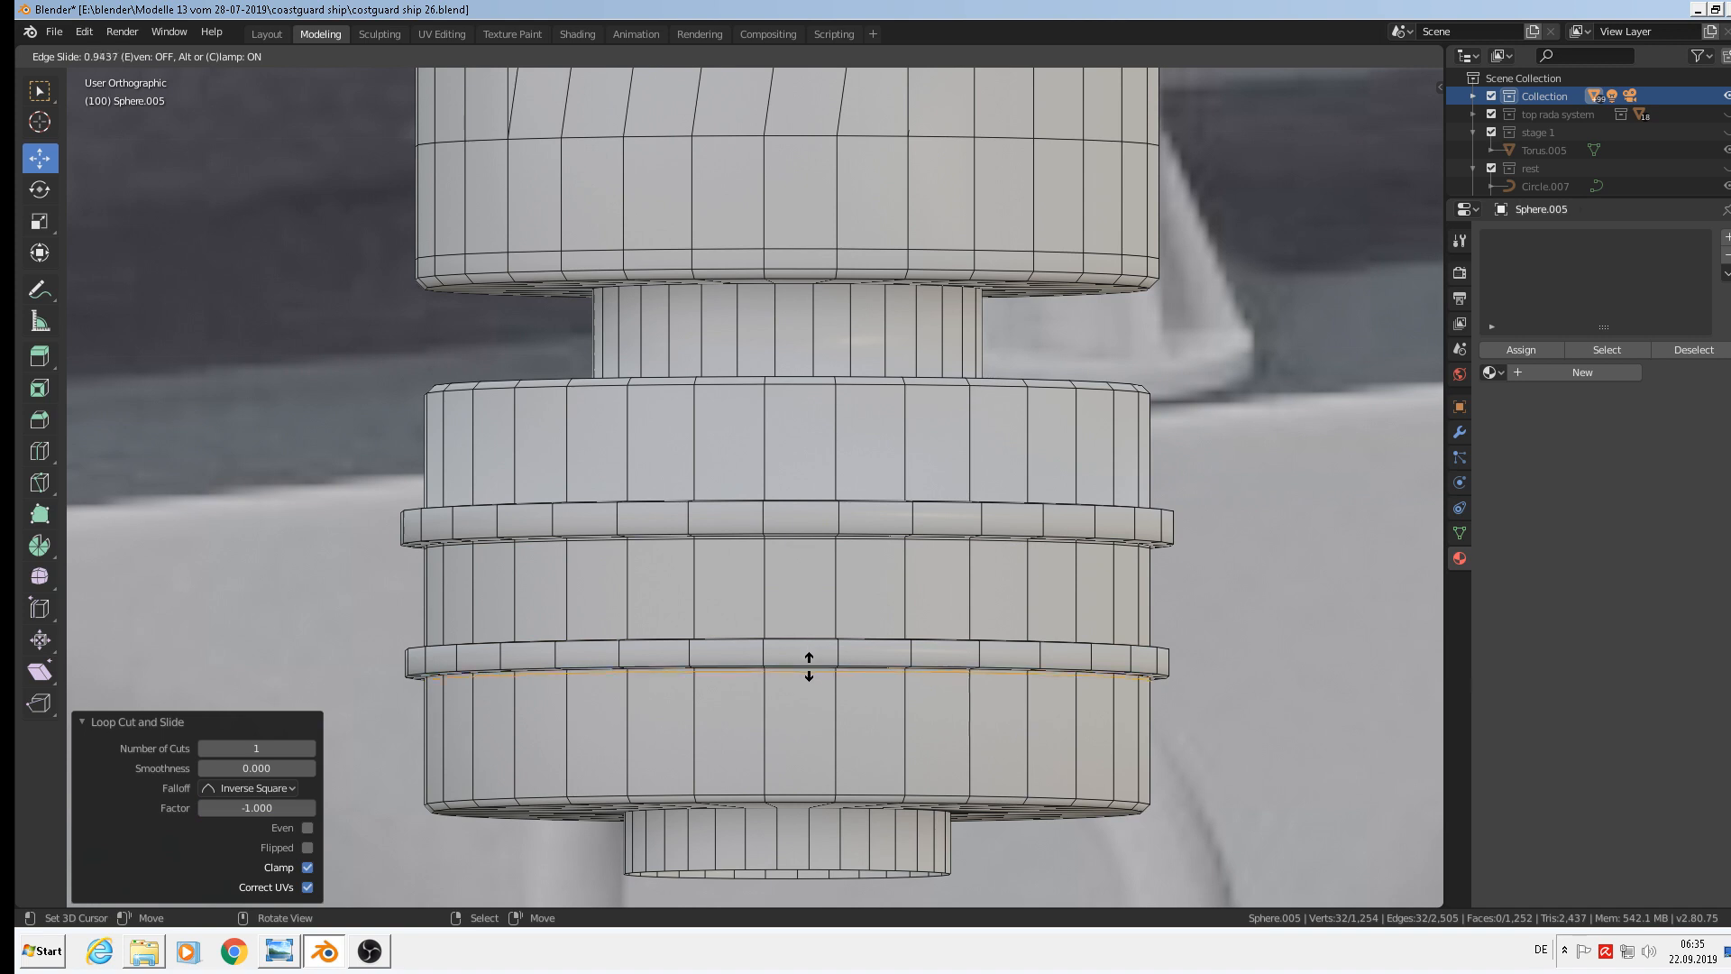
{"action": "left_click", "coordinate": [796, 674]}
{"action": "key", "text": "ctrl+r"}
{"action": "left_click", "coordinate": [784, 682]}
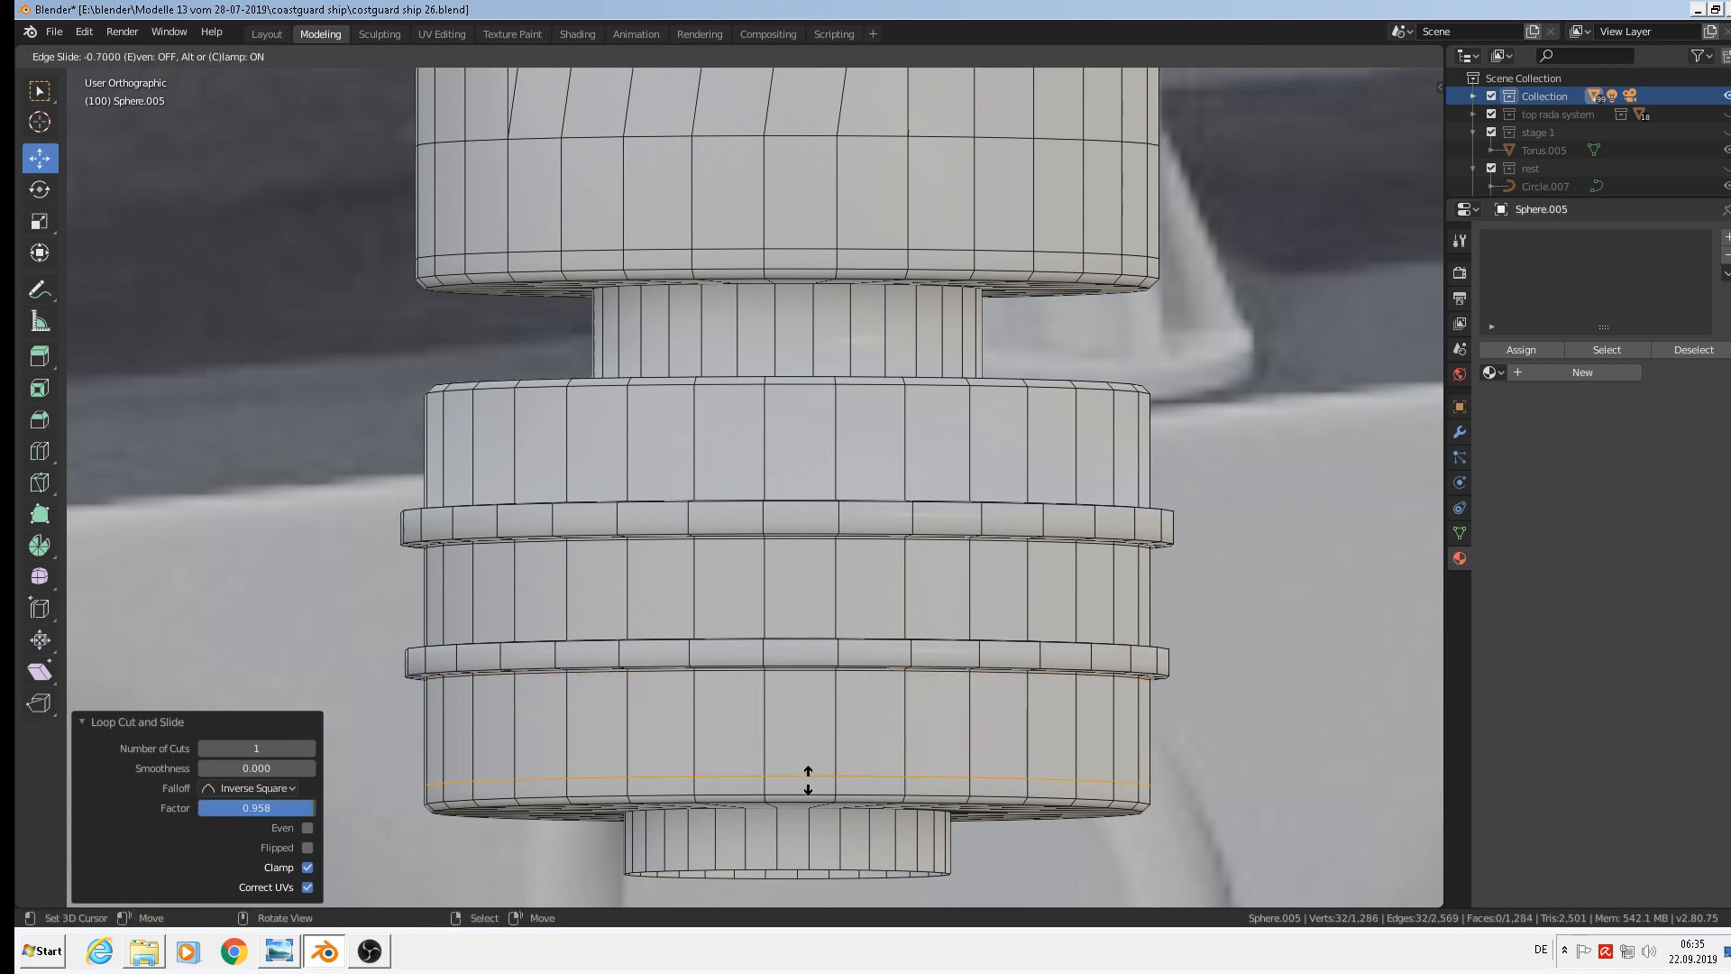
{"action": "left_click", "coordinate": [798, 795]}
Add two loop cuts above the upper raised band, slid to factors -0.938 and 0.905, and return to Object Mode
{"action": "key", "text": "ctrl+r"}
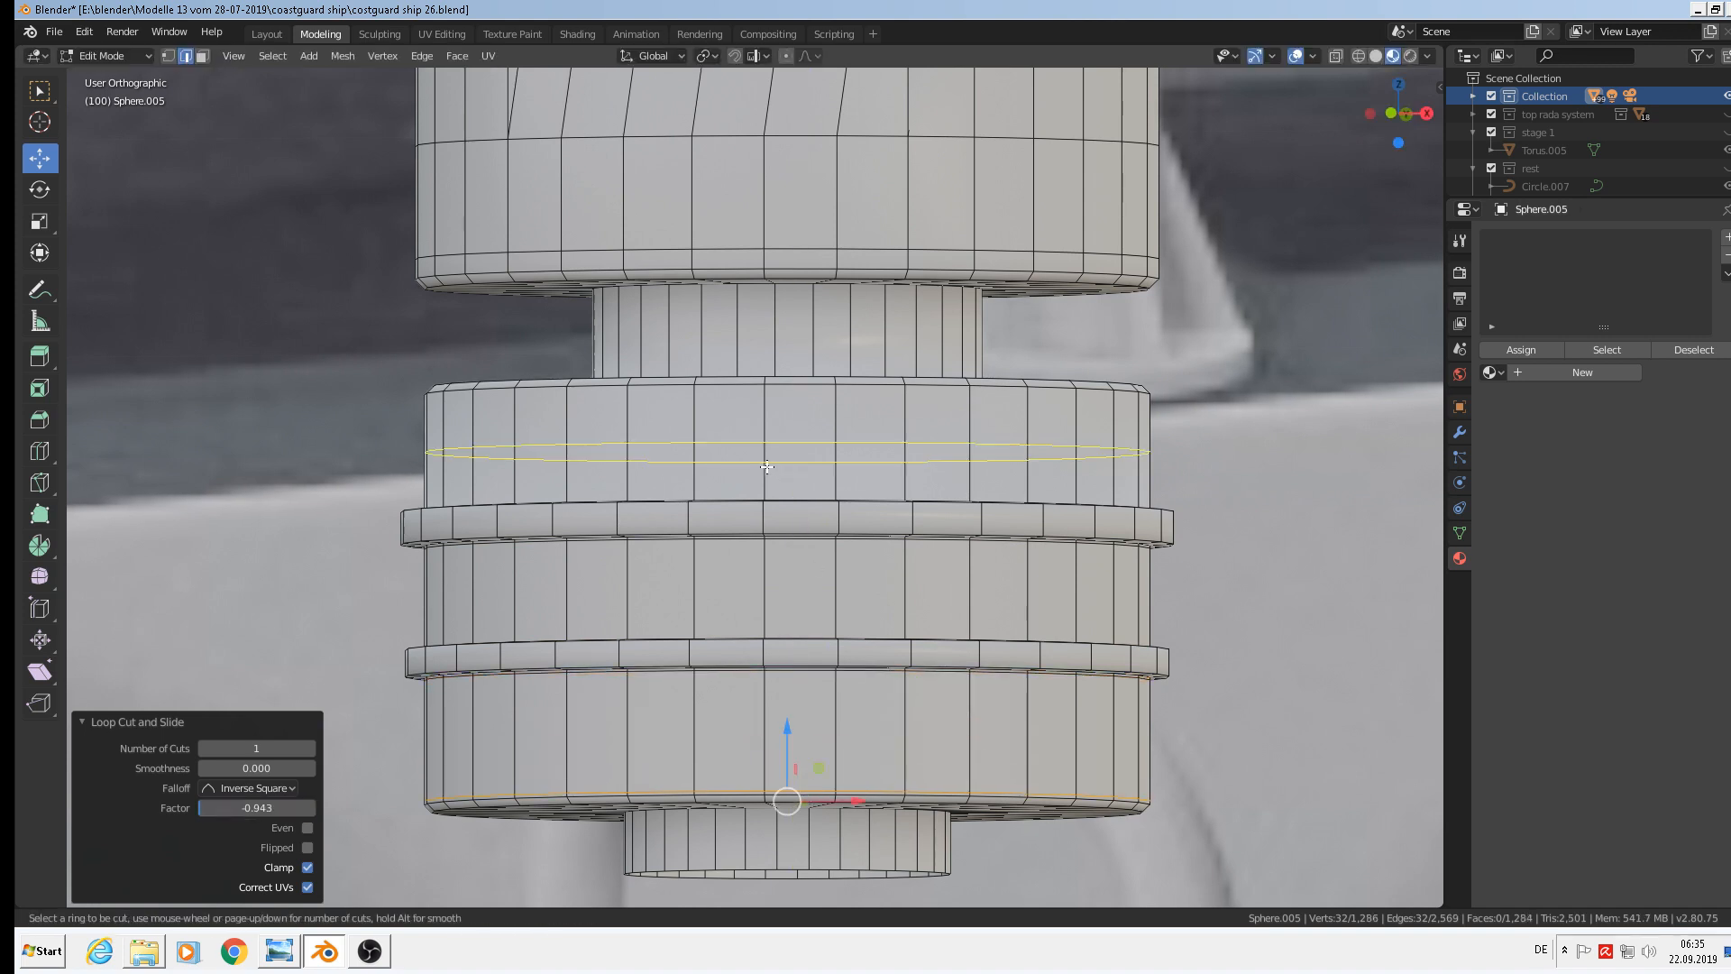
{"action": "left_click", "coordinate": [766, 469]}
{"action": "left_click", "coordinate": [762, 500]}
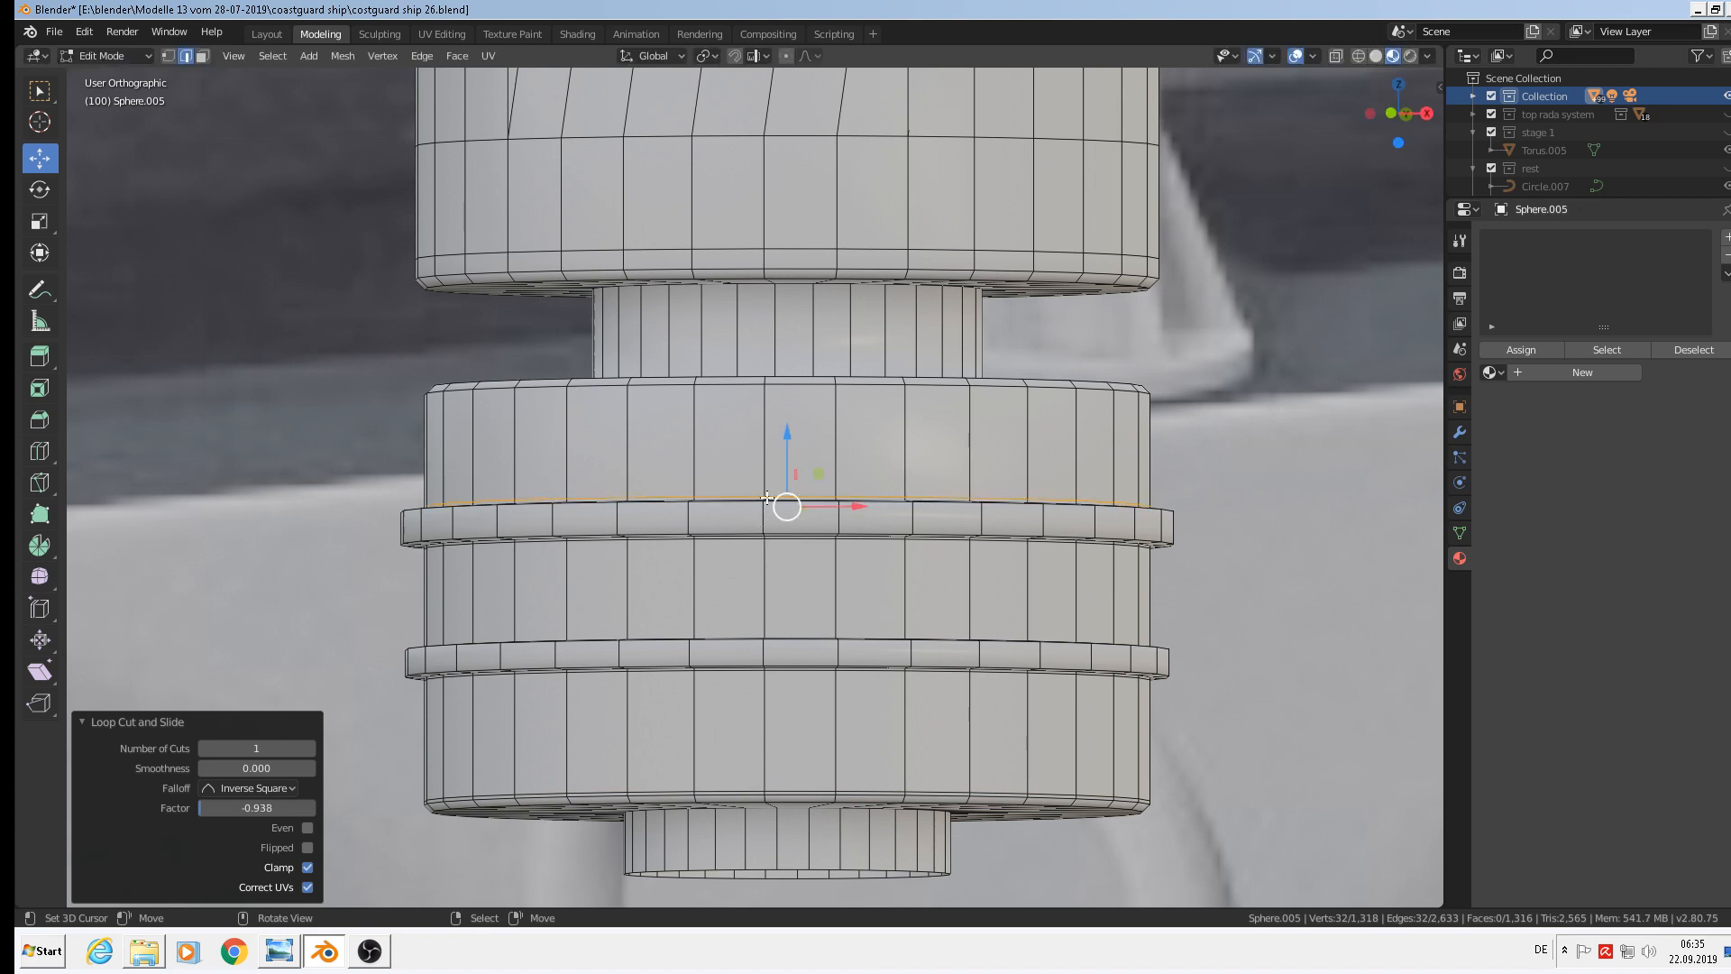
{"action": "key", "text": "ctrl+r"}
{"action": "key", "text": "Escape"}
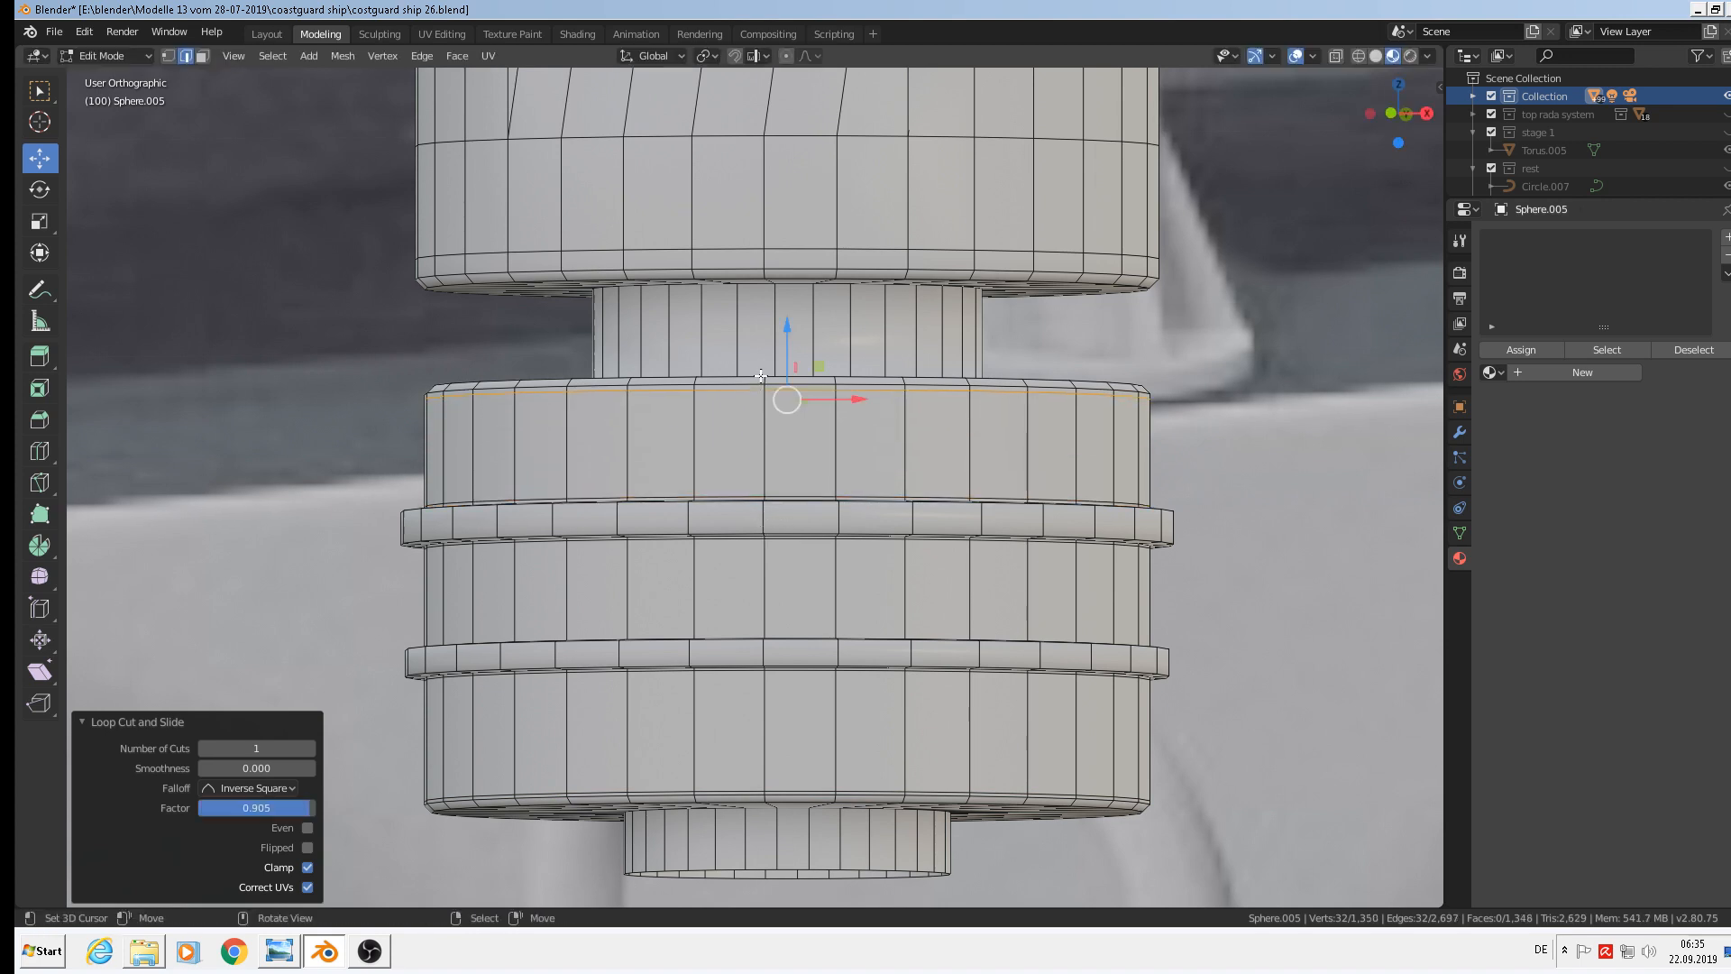
{"action": "key", "text": "Tab"}
Examine the shading and mesh of the banded base against the gun's sensor head in the reference image
{"action": "scroll", "coordinate": [790, 411], "scroll_direction": "down", "scroll_amount": 10}
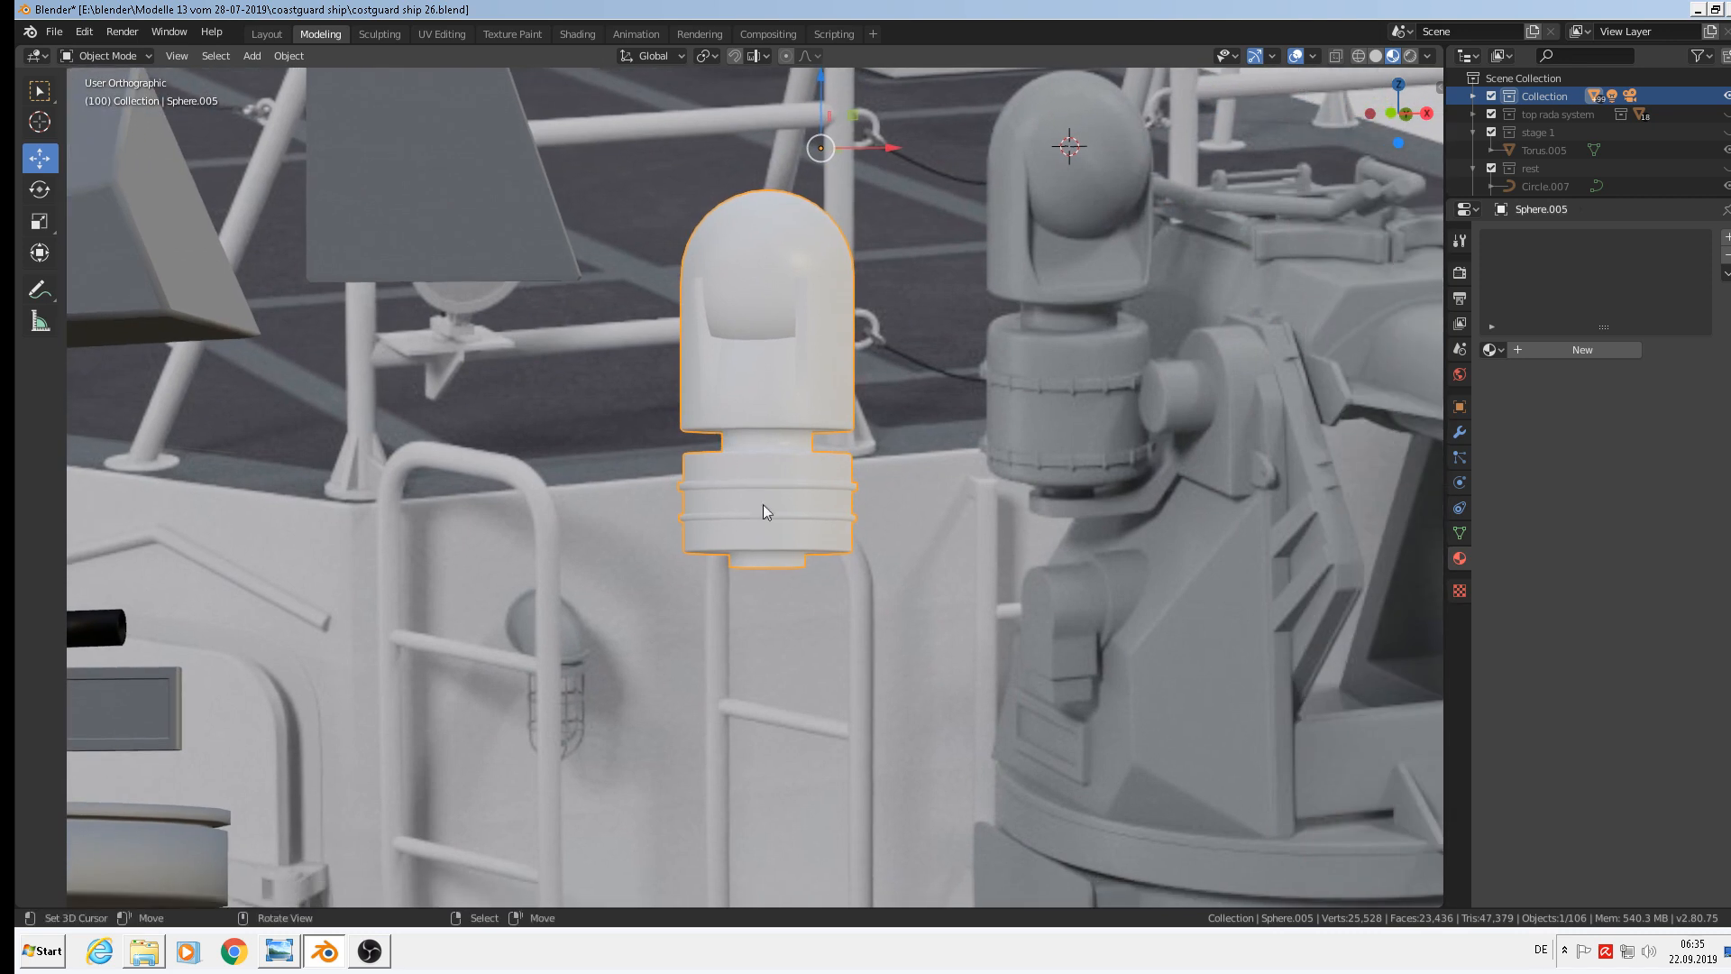
{"action": "middle_click_drag", "start_coordinate": [763, 505], "coordinate": [909, 608]}
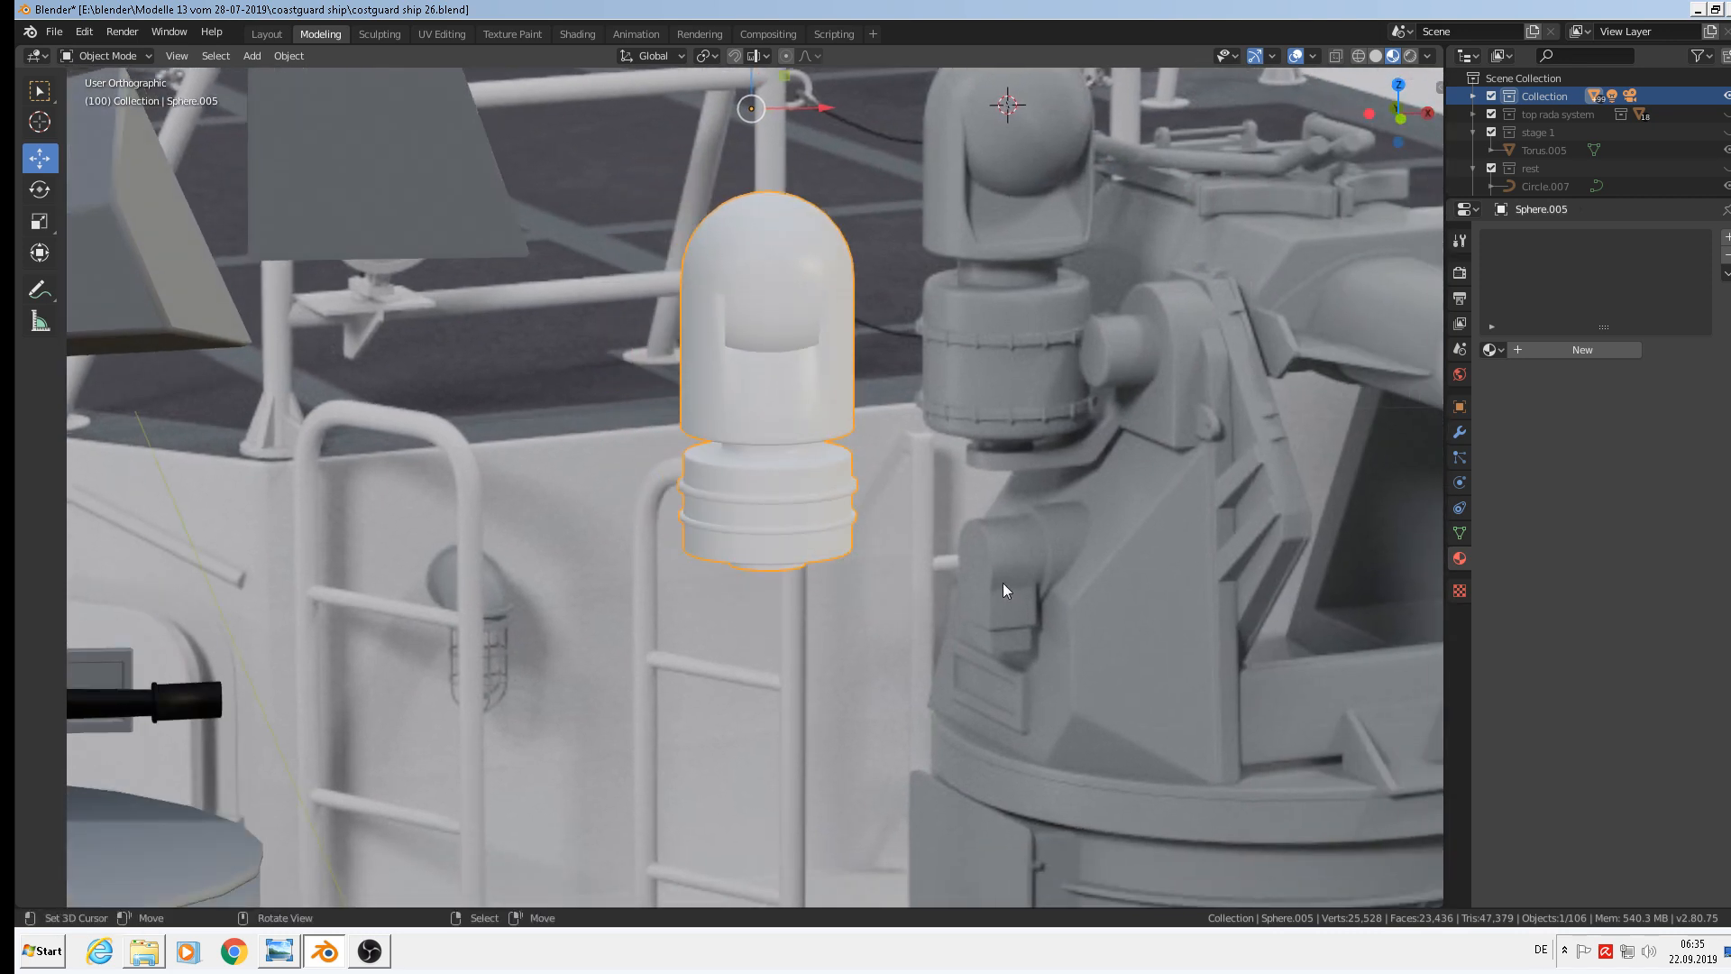
{"action": "scroll", "coordinate": [808, 506], "scroll_direction": "up", "scroll_amount": 6}
{"action": "key", "text": "Tab"}
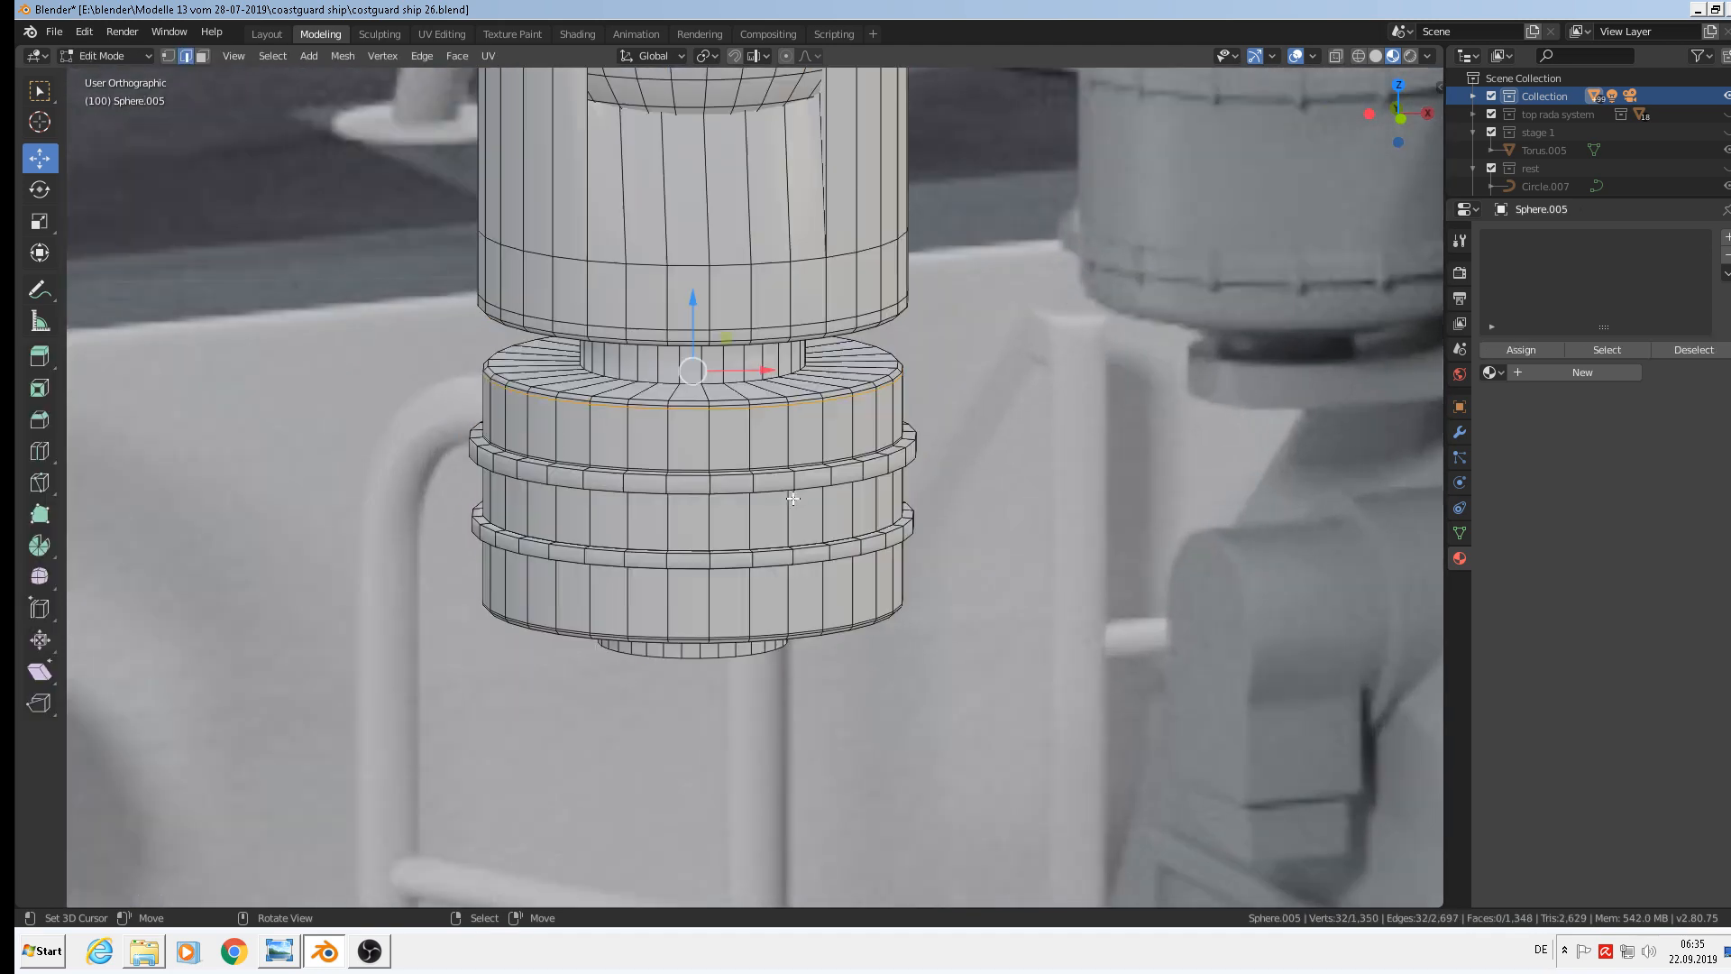
{"action": "scroll", "coordinate": [1064, 405], "scroll_direction": "down", "scroll_amount": 2}
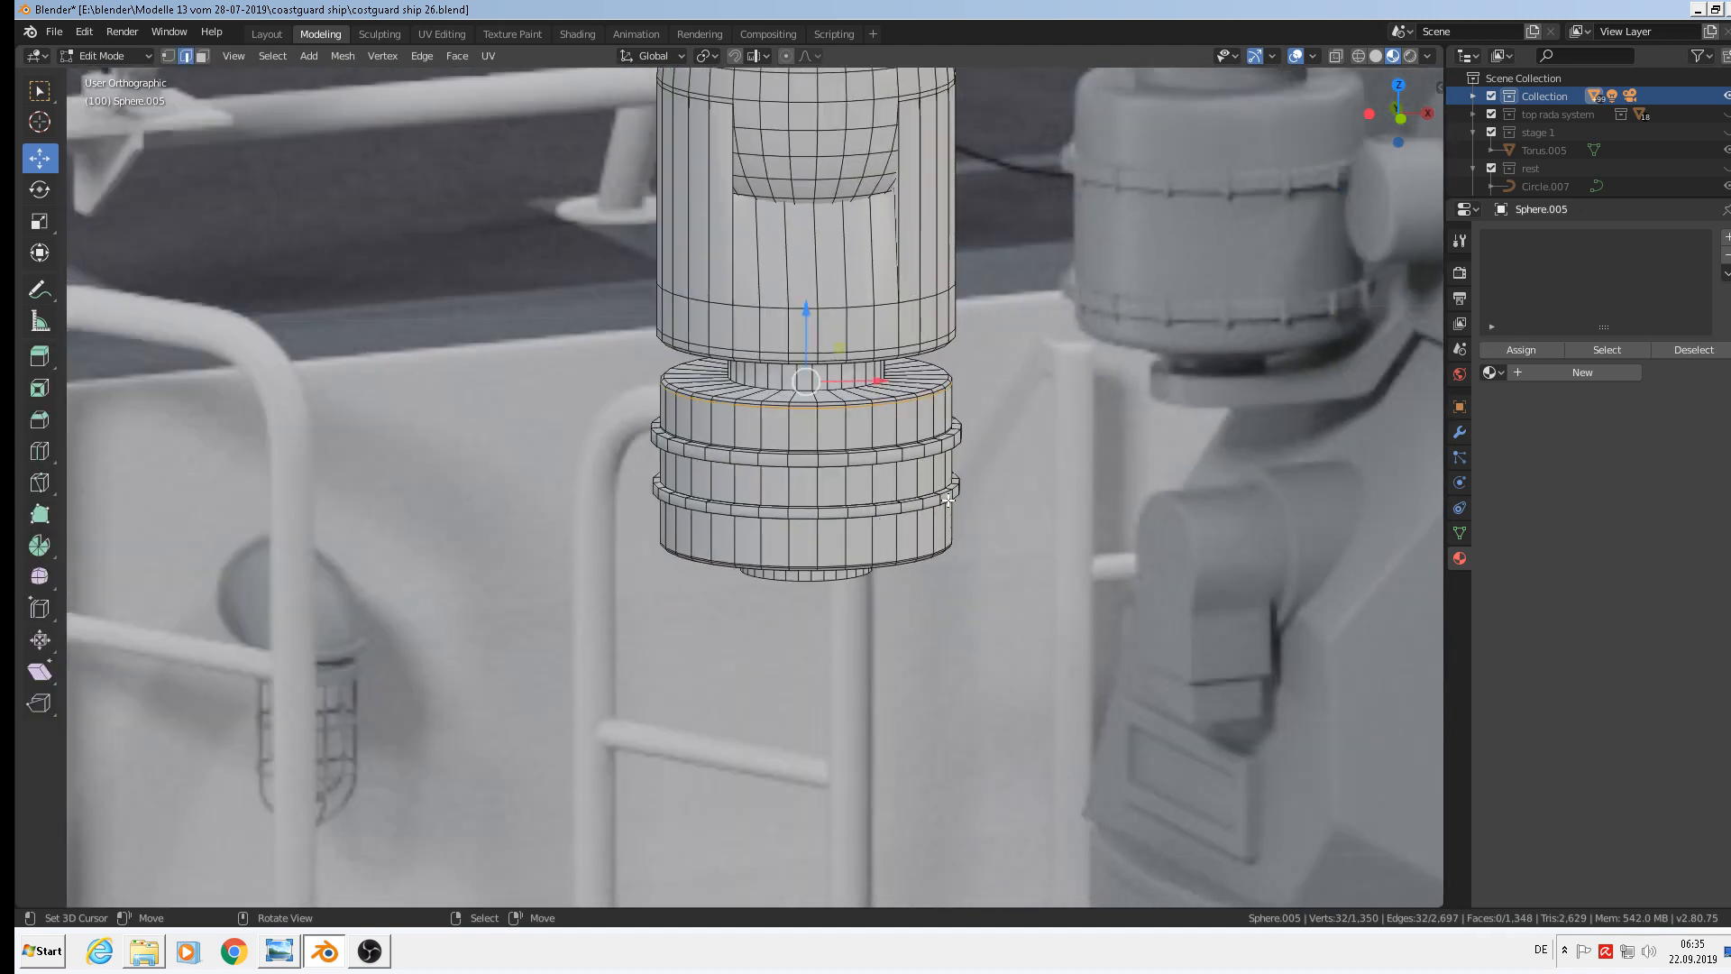
{"action": "scroll", "coordinate": [948, 501], "scroll_direction": "down", "scroll_amount": 3}
{"action": "key", "text": "Tab"}
{"action": "scroll", "coordinate": [1001, 501], "scroll_direction": "down", "scroll_amount": 4}
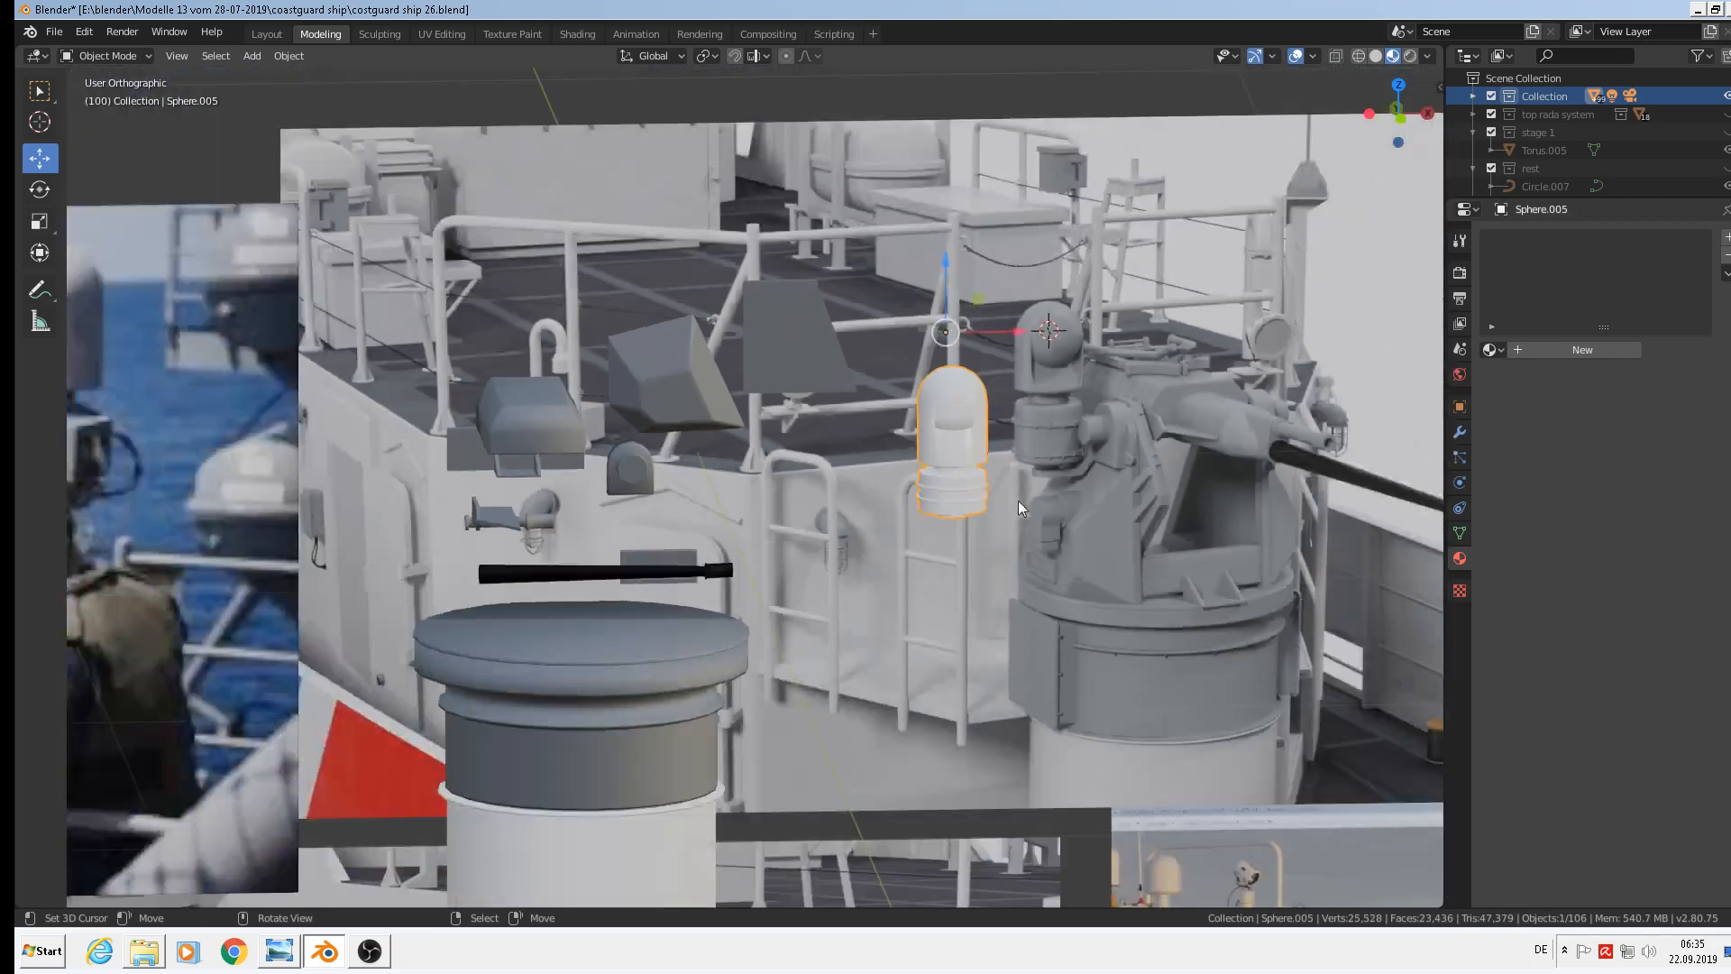
{"action": "middle_click_drag", "start_coordinate": [1019, 507], "coordinate": [983, 478]}
Set the sensor head's origin to its geometry and move the object about -0.864 m along X beside the other gun parts
{"action": "left_click", "coordinate": [290, 56]}
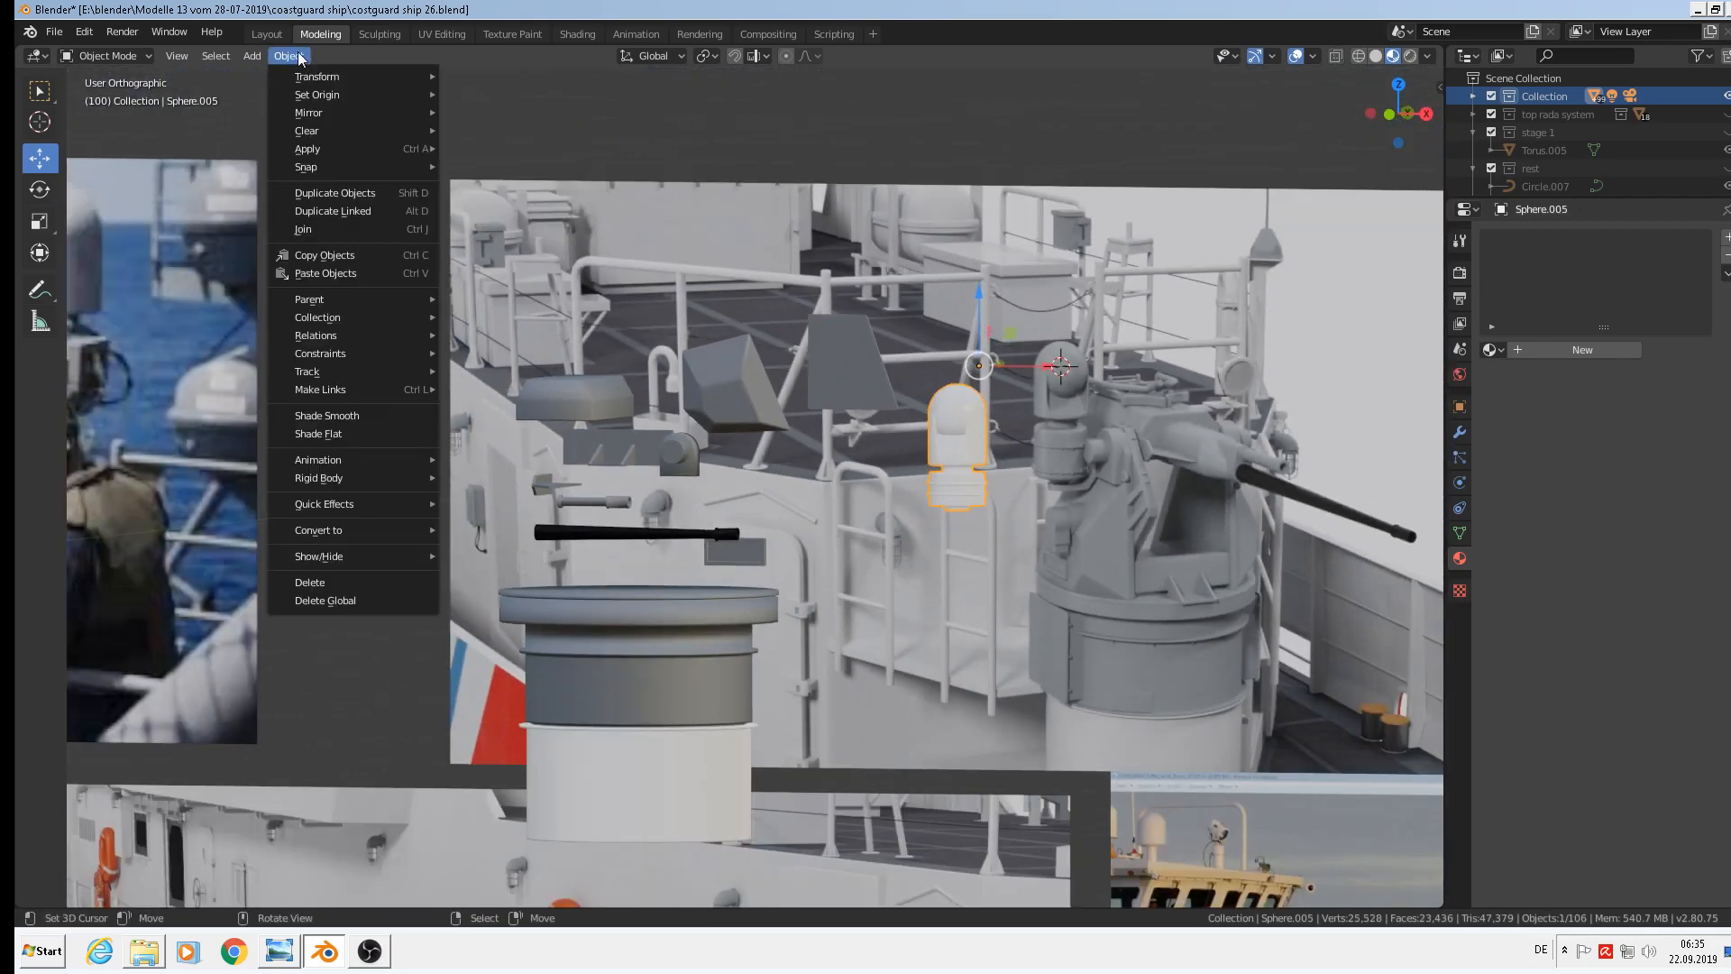
{"action": "mouse_move", "coordinate": [317, 94]}
{"action": "left_click", "coordinate": [492, 112]}
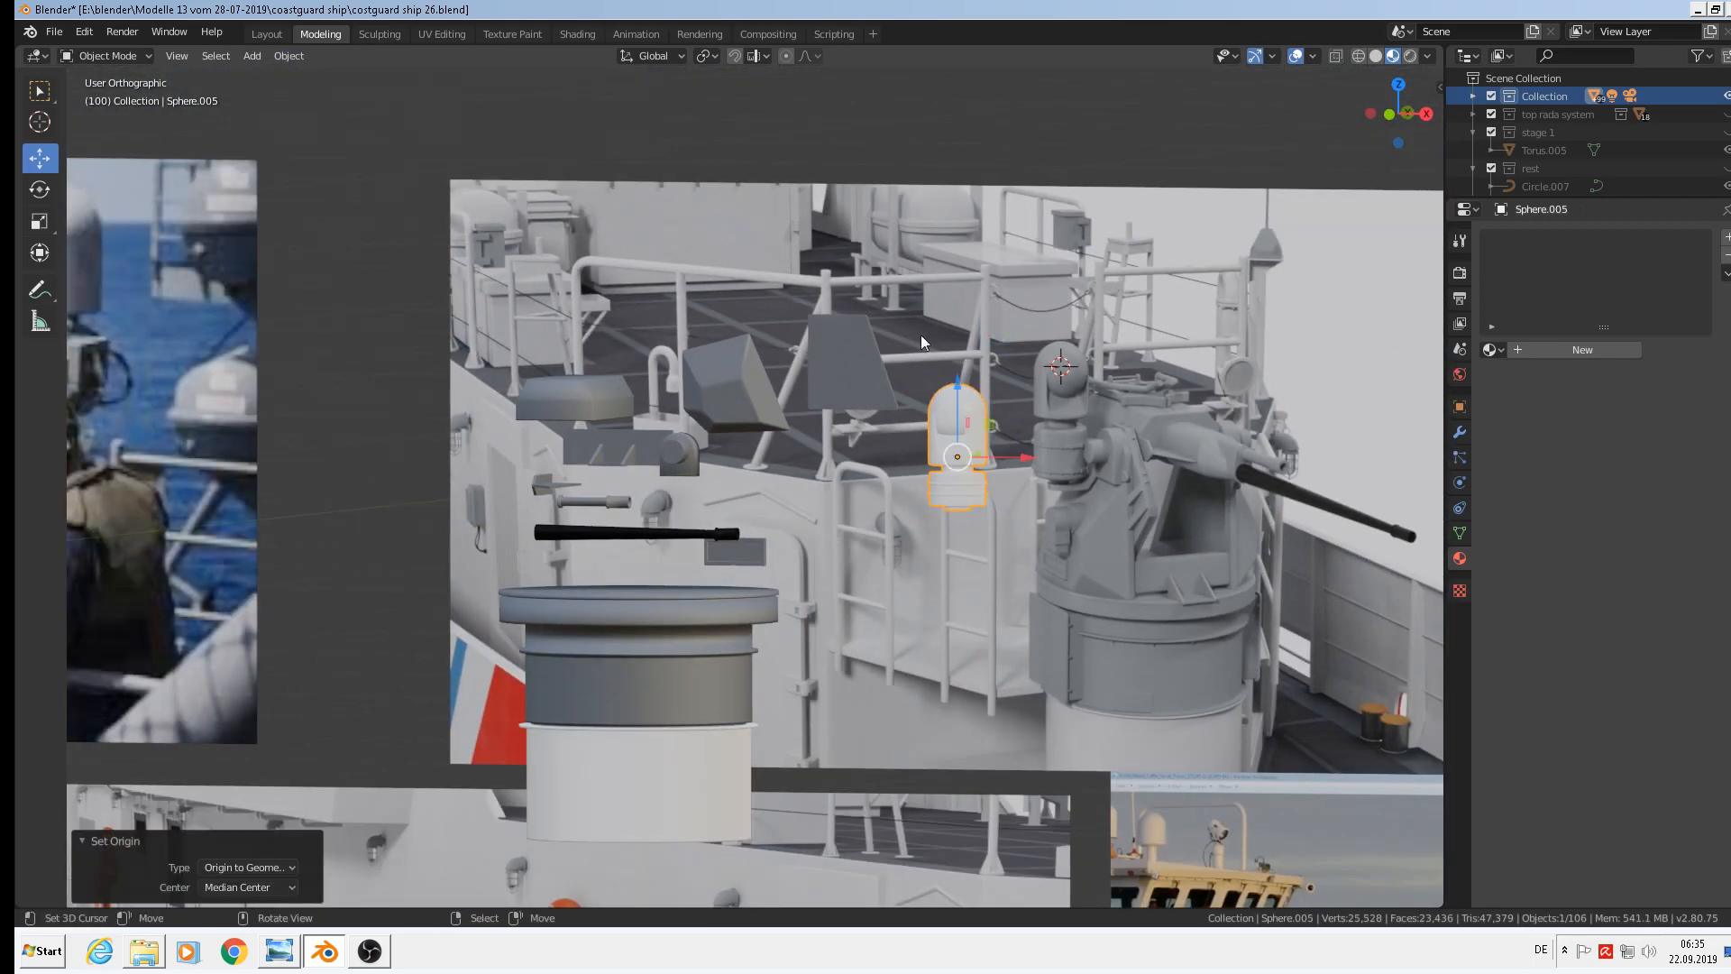
{"action": "left_click_drag", "start_coordinate": [1047, 458], "coordinate": [560, 428]}
Assign the existing light gray metal material to the sensor head and save the file
{"action": "left_click", "coordinate": [1491, 350]}
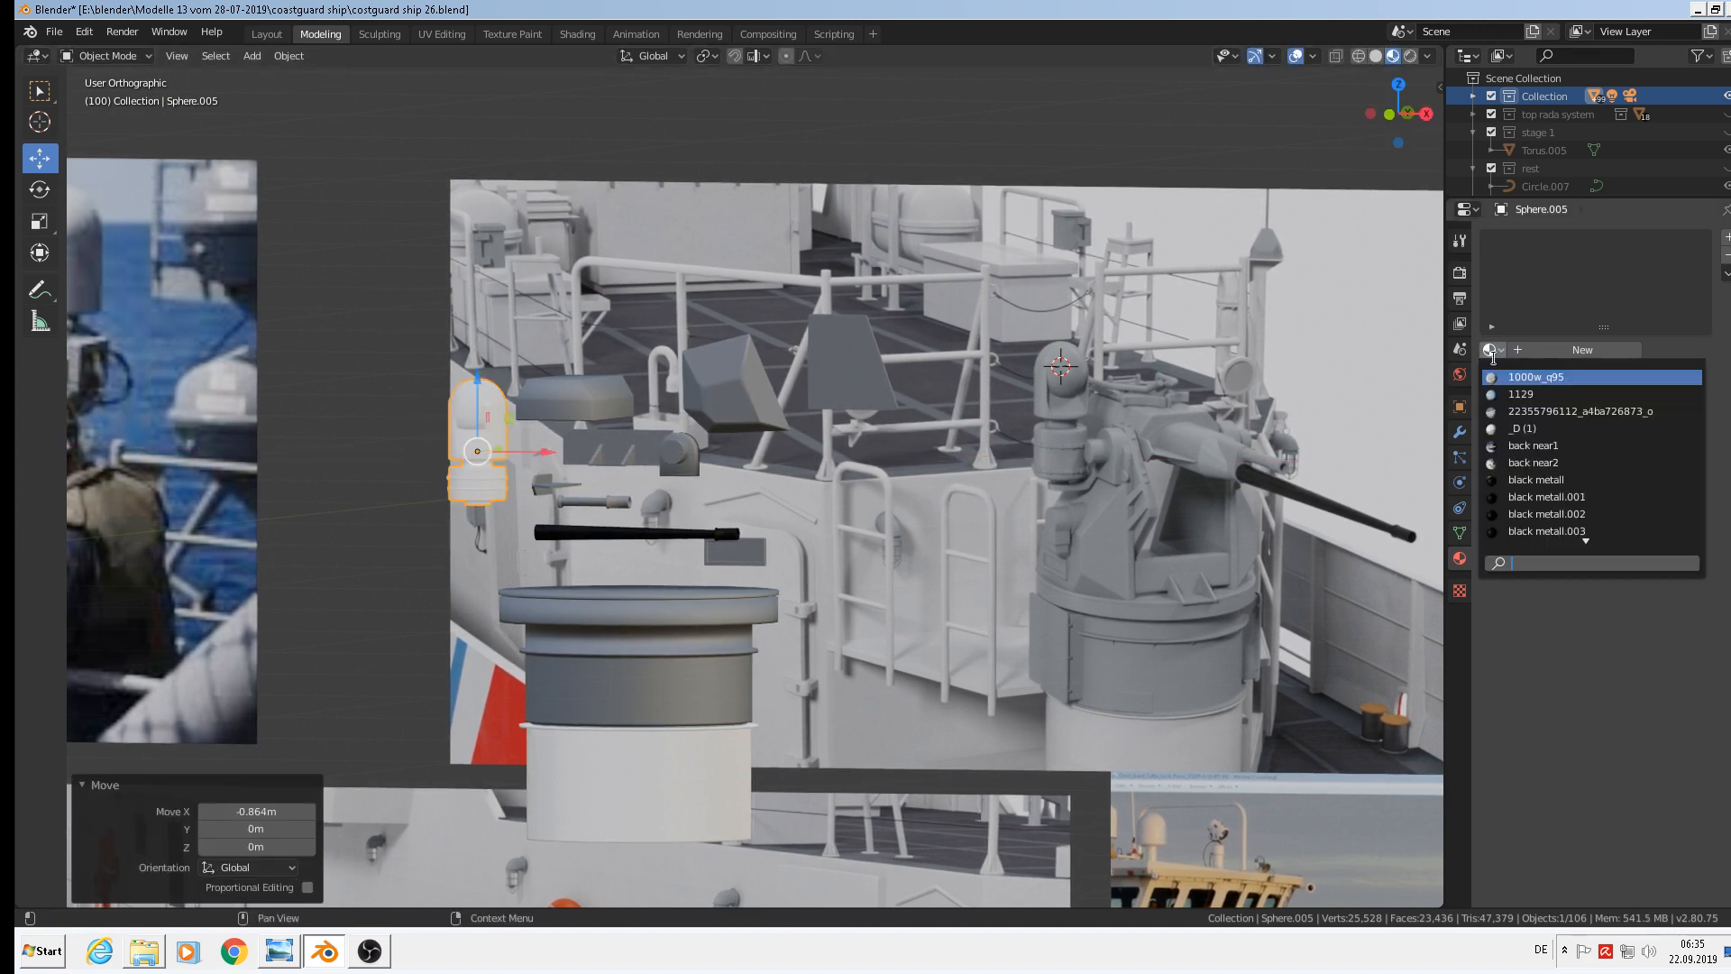
{"action": "type", "text": "lio"}
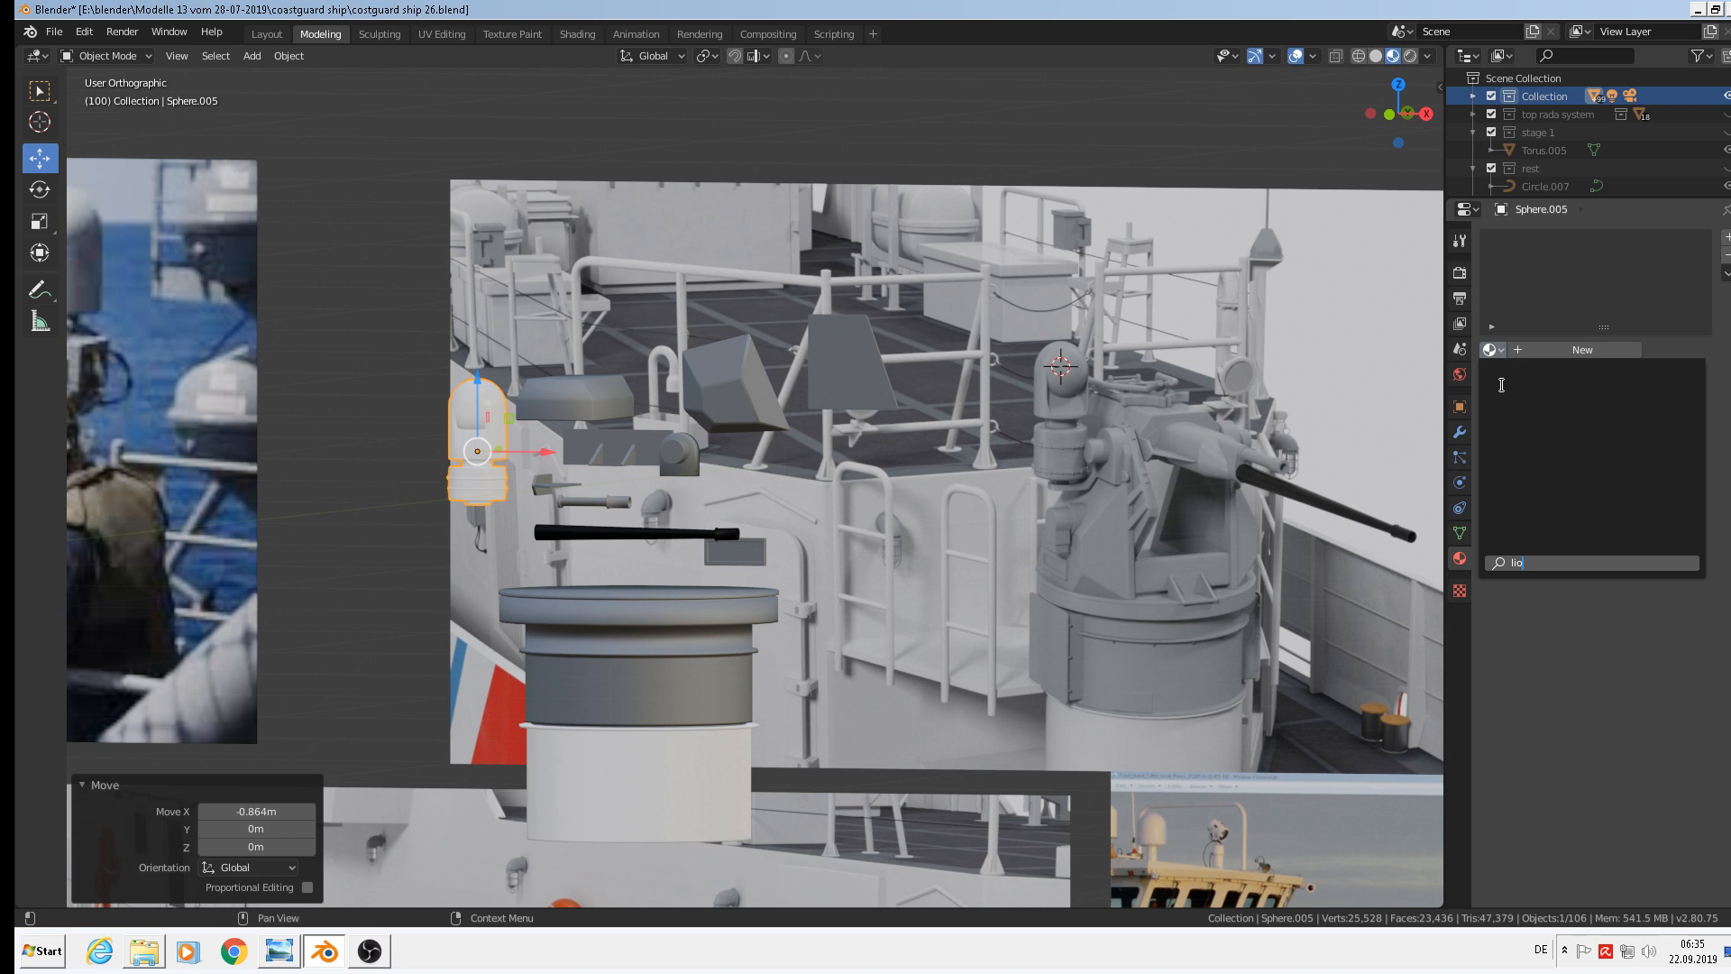
{"action": "key", "text": "BackSpace"}
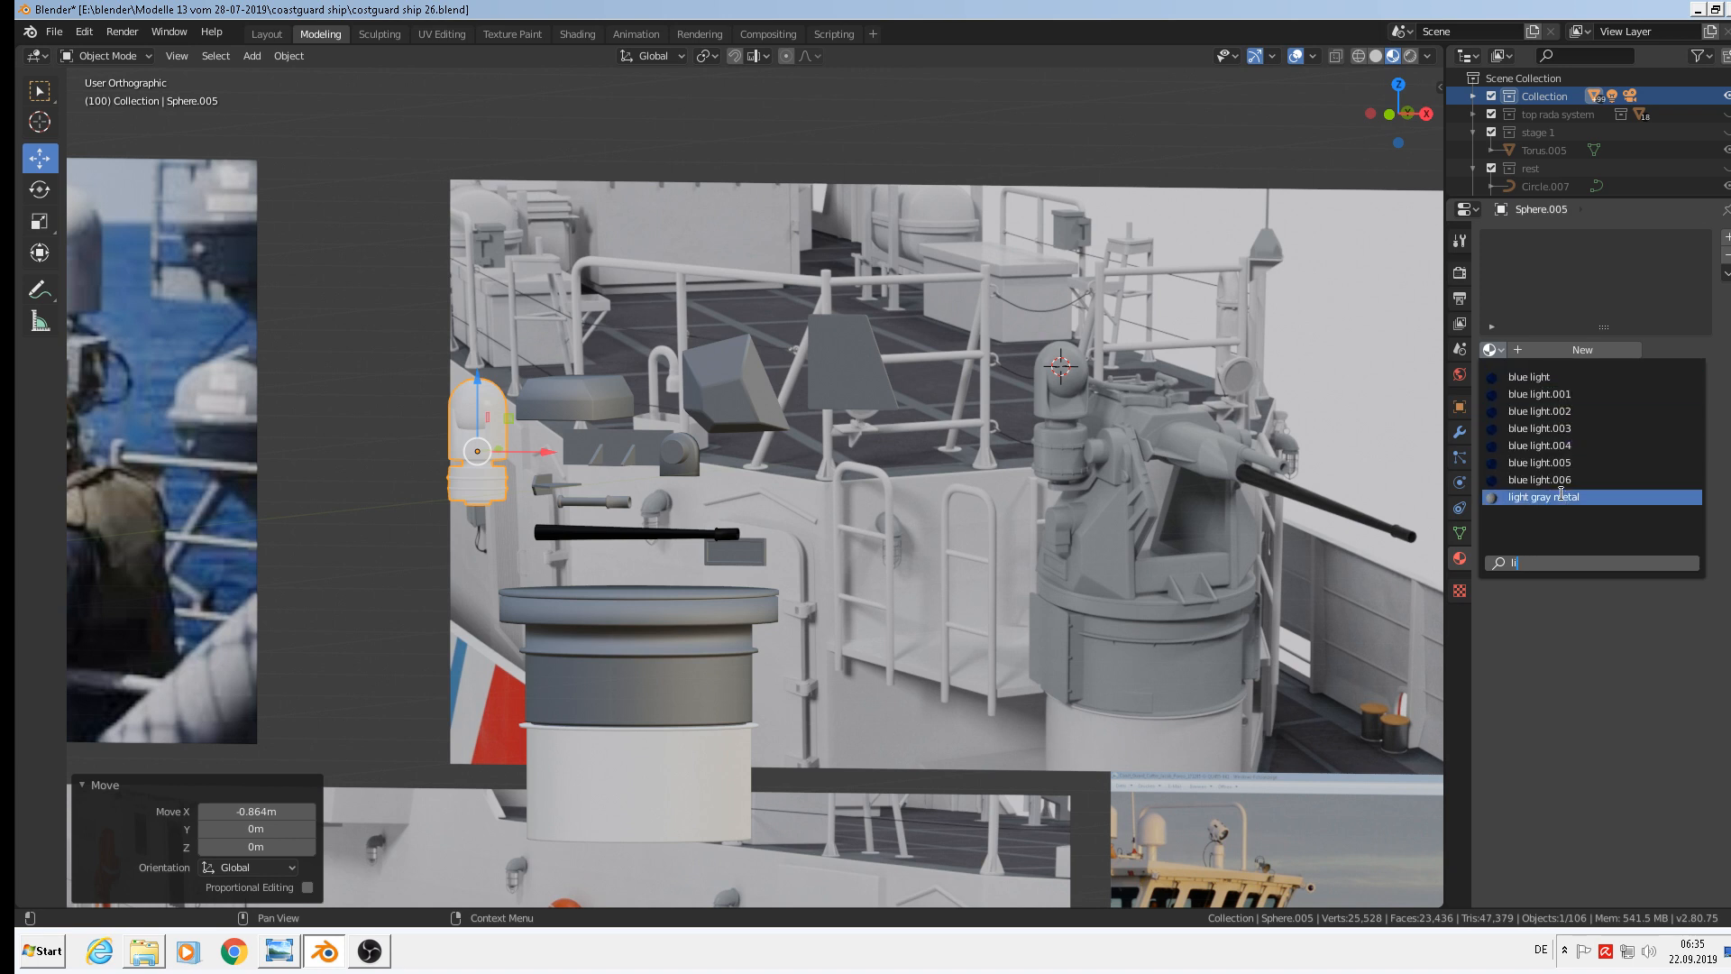
{"action": "left_click", "coordinate": [1542, 496]}
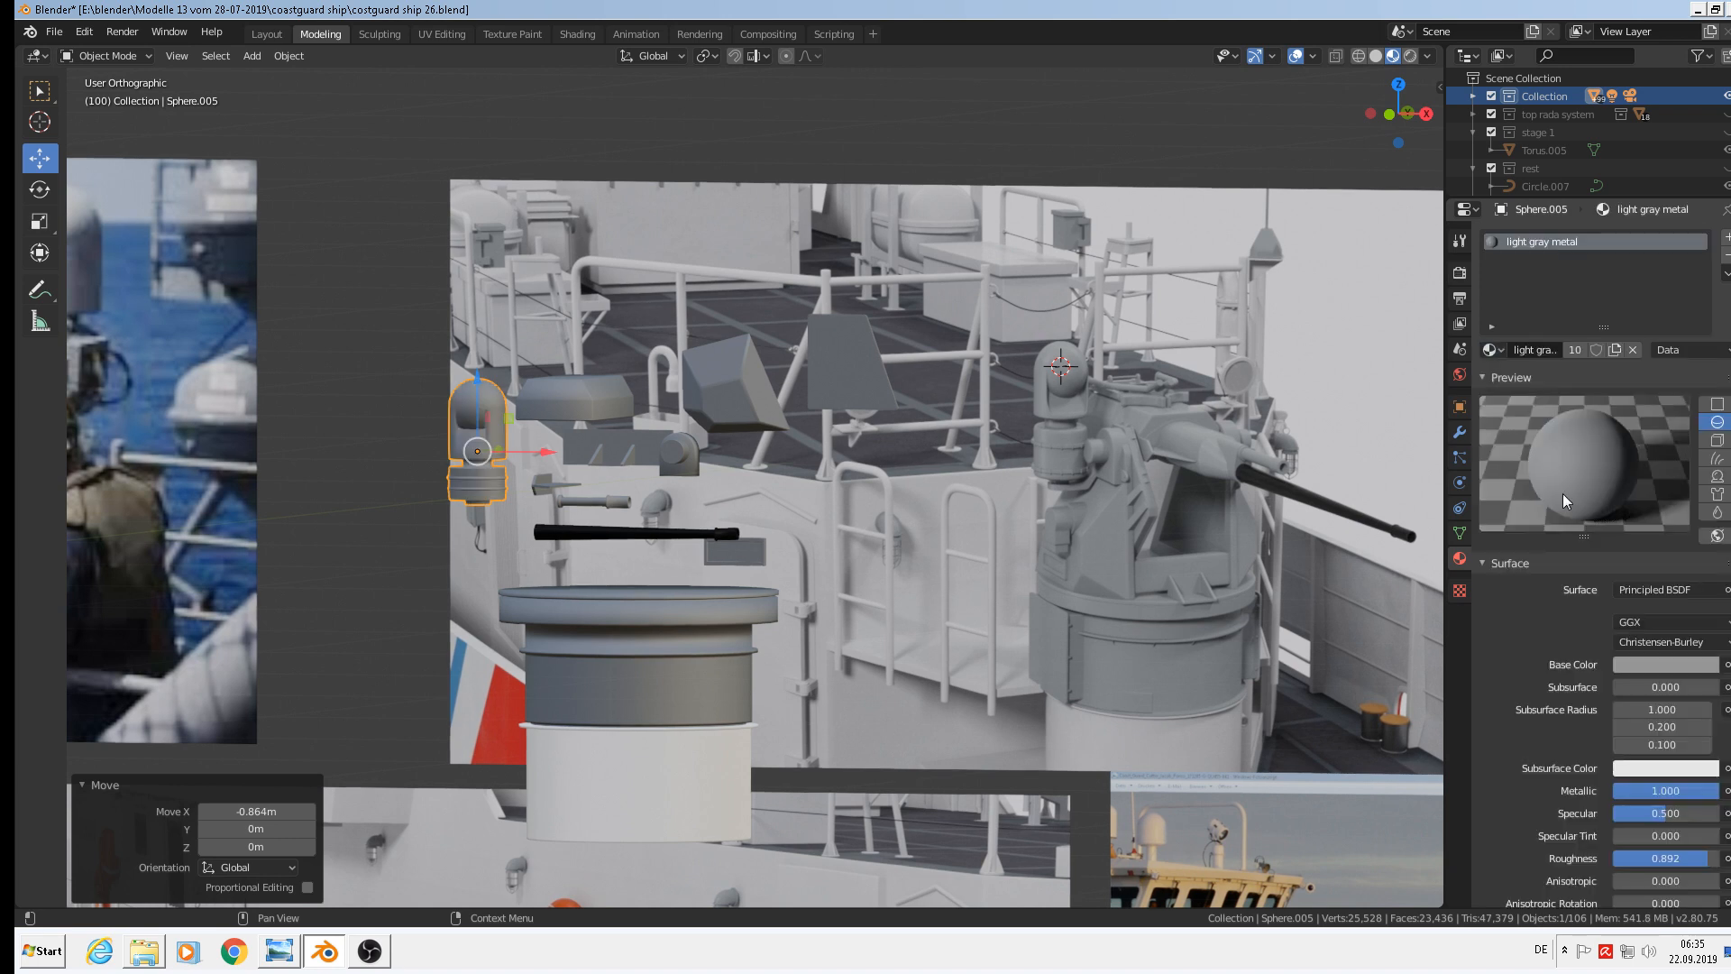
{"action": "left_click", "coordinate": [54, 31]}
{"action": "left_click", "coordinate": [113, 159]}
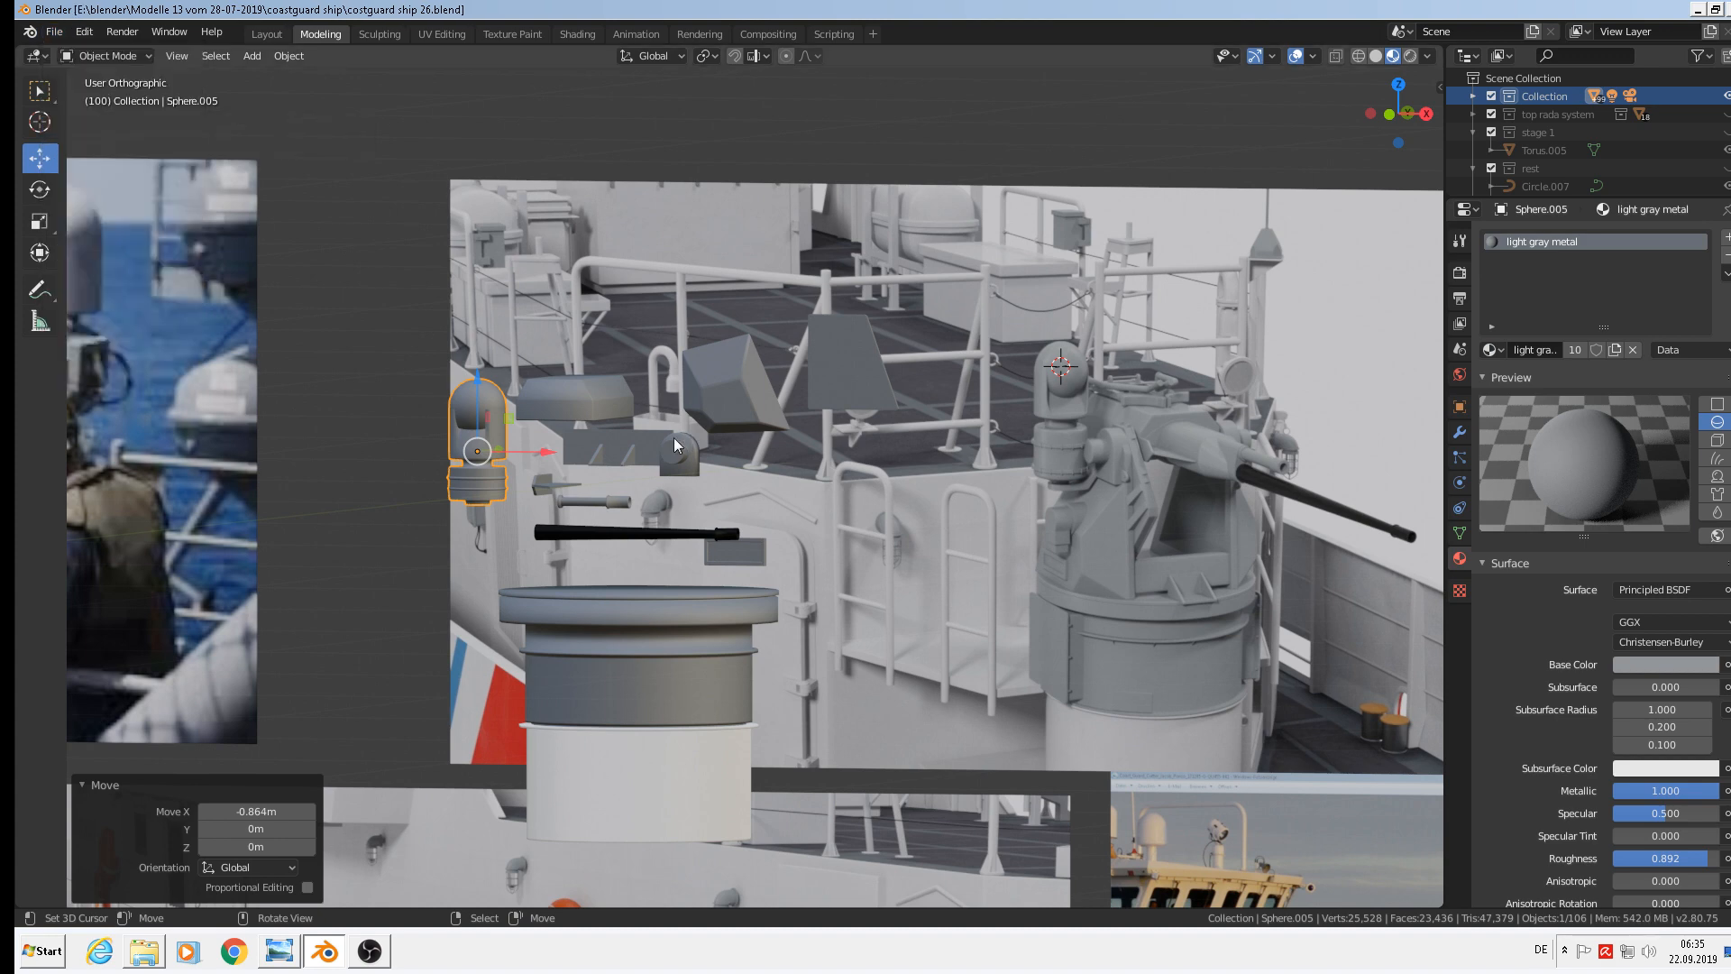
Lengthen the sensor head's banded base by moving its lower ring of vertices about 0.017 m down along Z
{"action": "scroll", "coordinate": [674, 436], "scroll_direction": "up", "scroll_amount": 1}
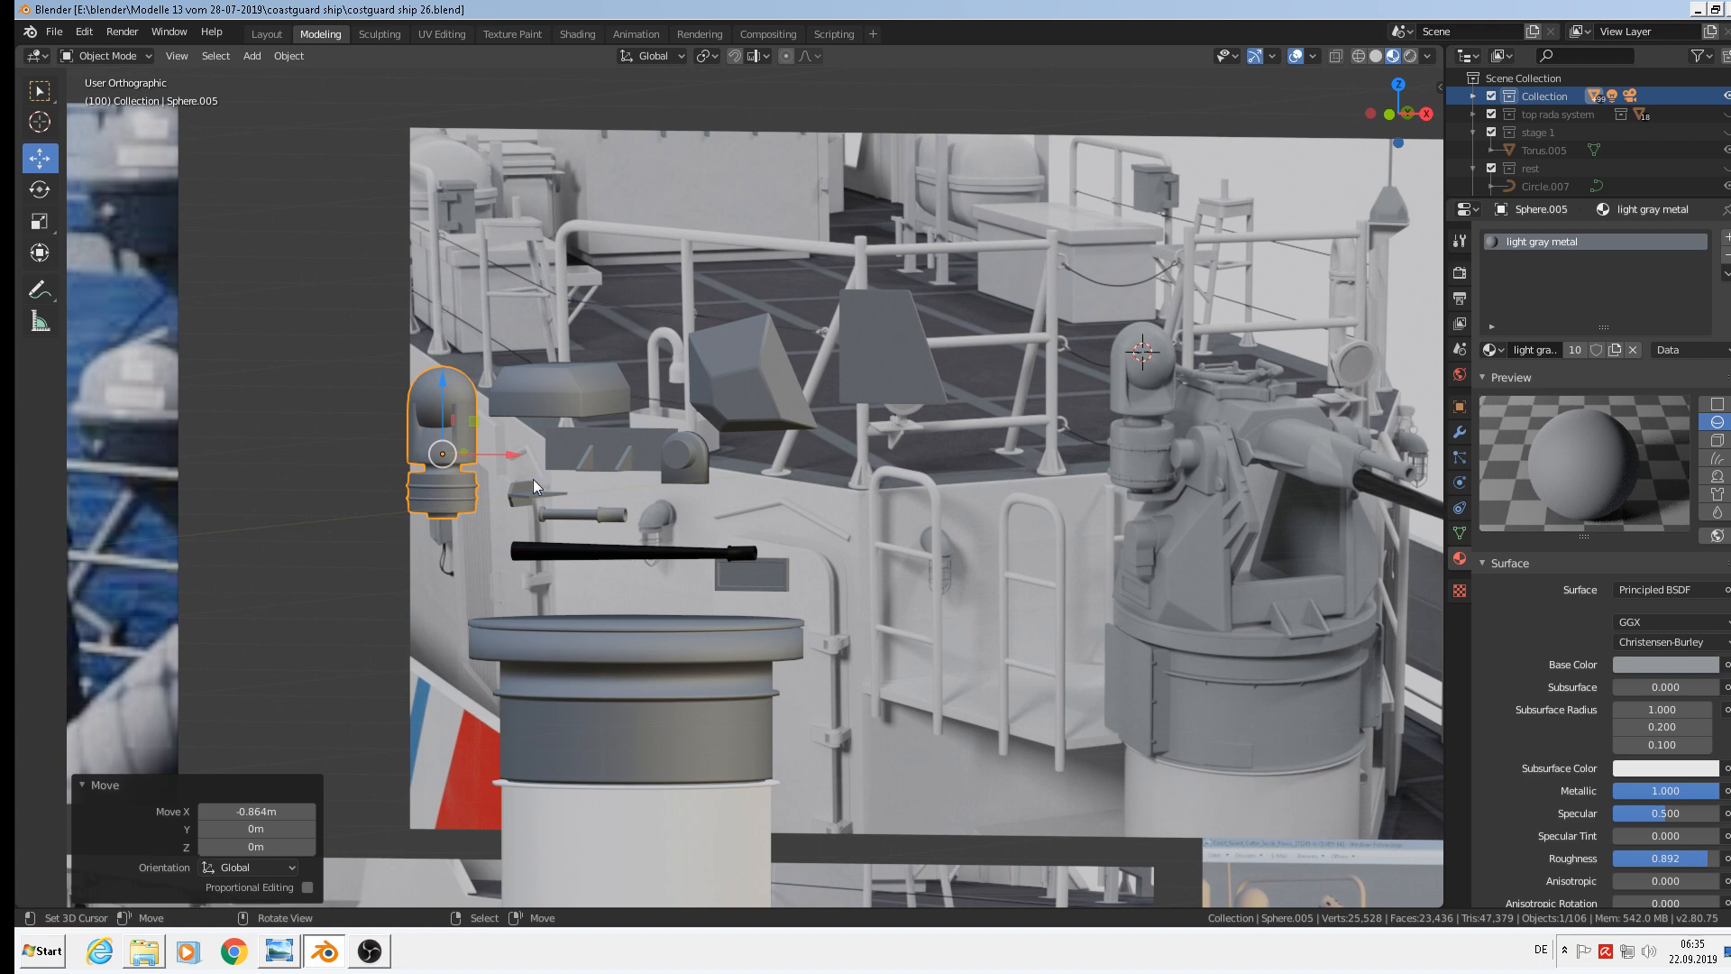
{"action": "middle_click_drag", "start_coordinate": [651, 438], "coordinate": [1043, 335], "text": "shift"}
{"action": "scroll", "coordinate": [824, 370], "scroll_direction": "up", "scroll_amount": 3}
{"action": "key", "text": "Tab"}
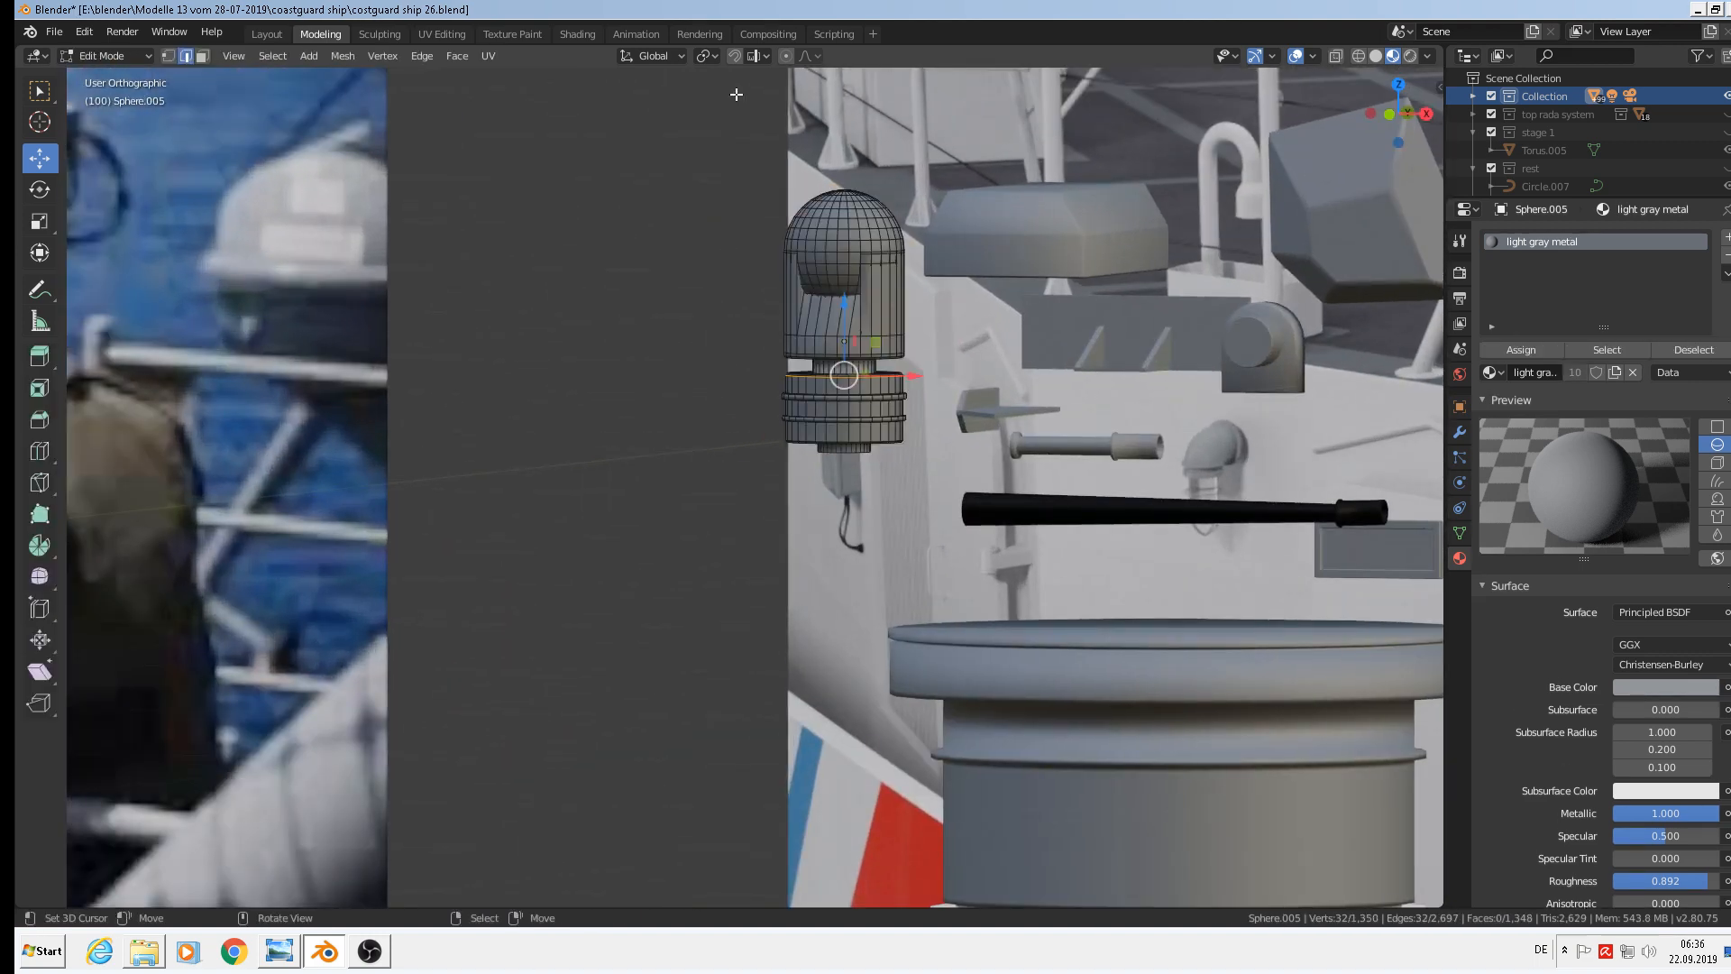
{"action": "key", "text": "alt+z"}
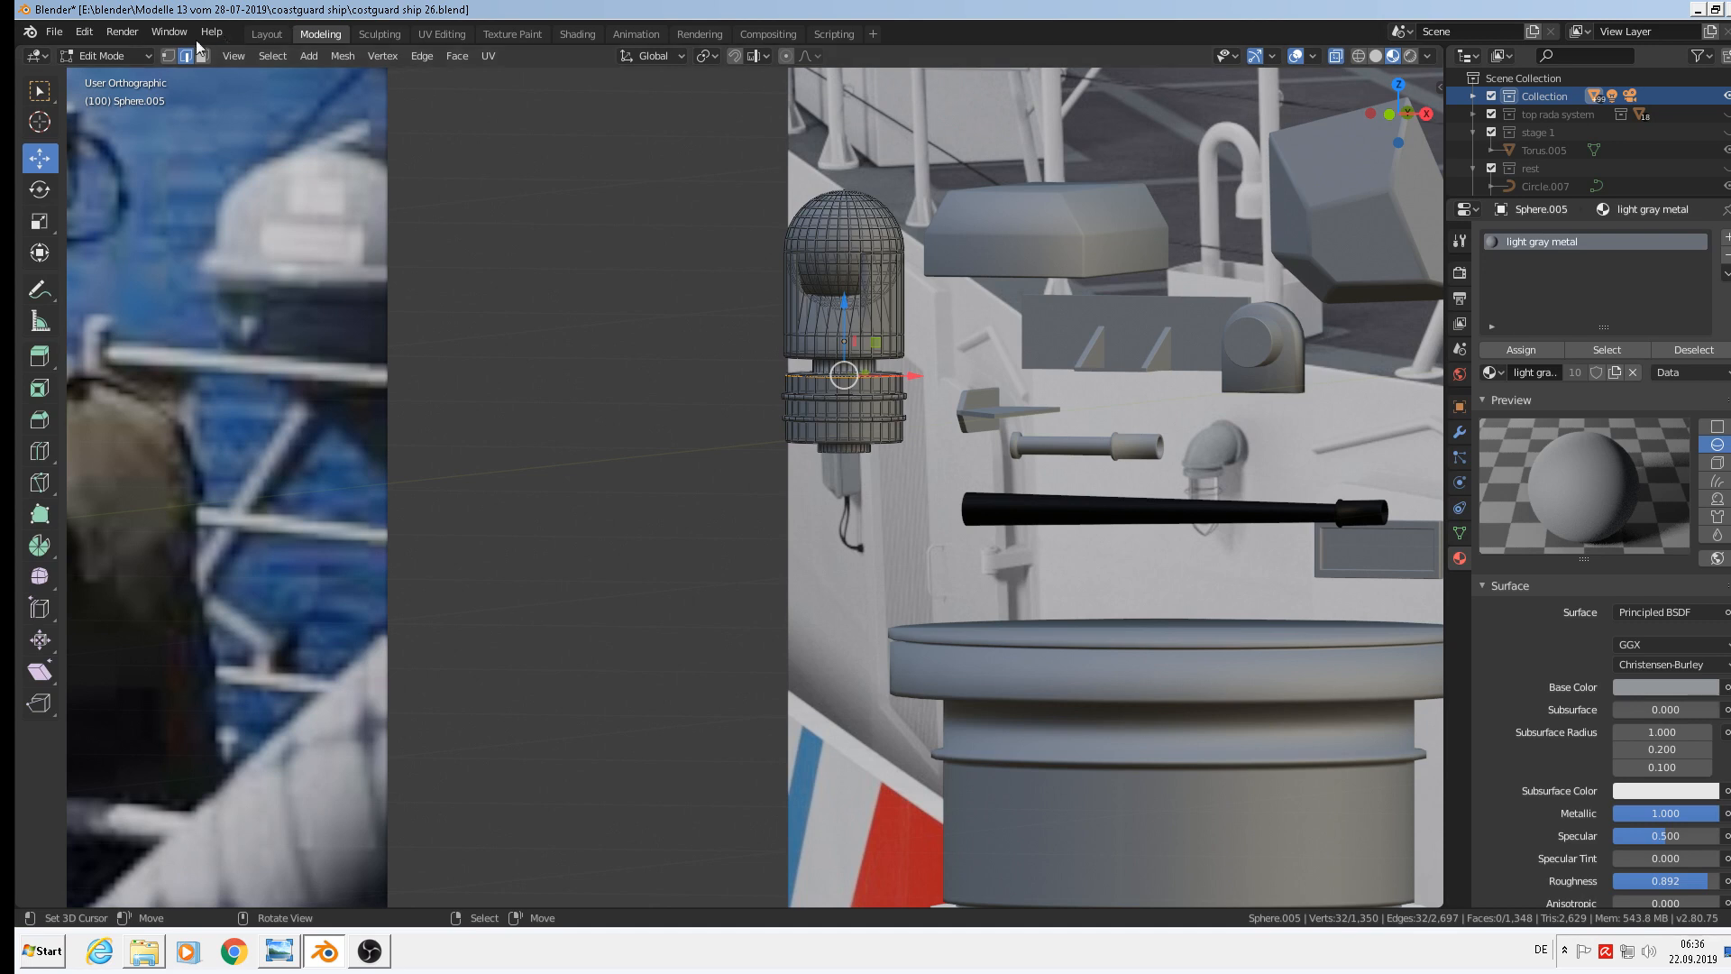
{"action": "left_click", "coordinate": [167, 55]}
{"action": "key", "text": "alt+a"}
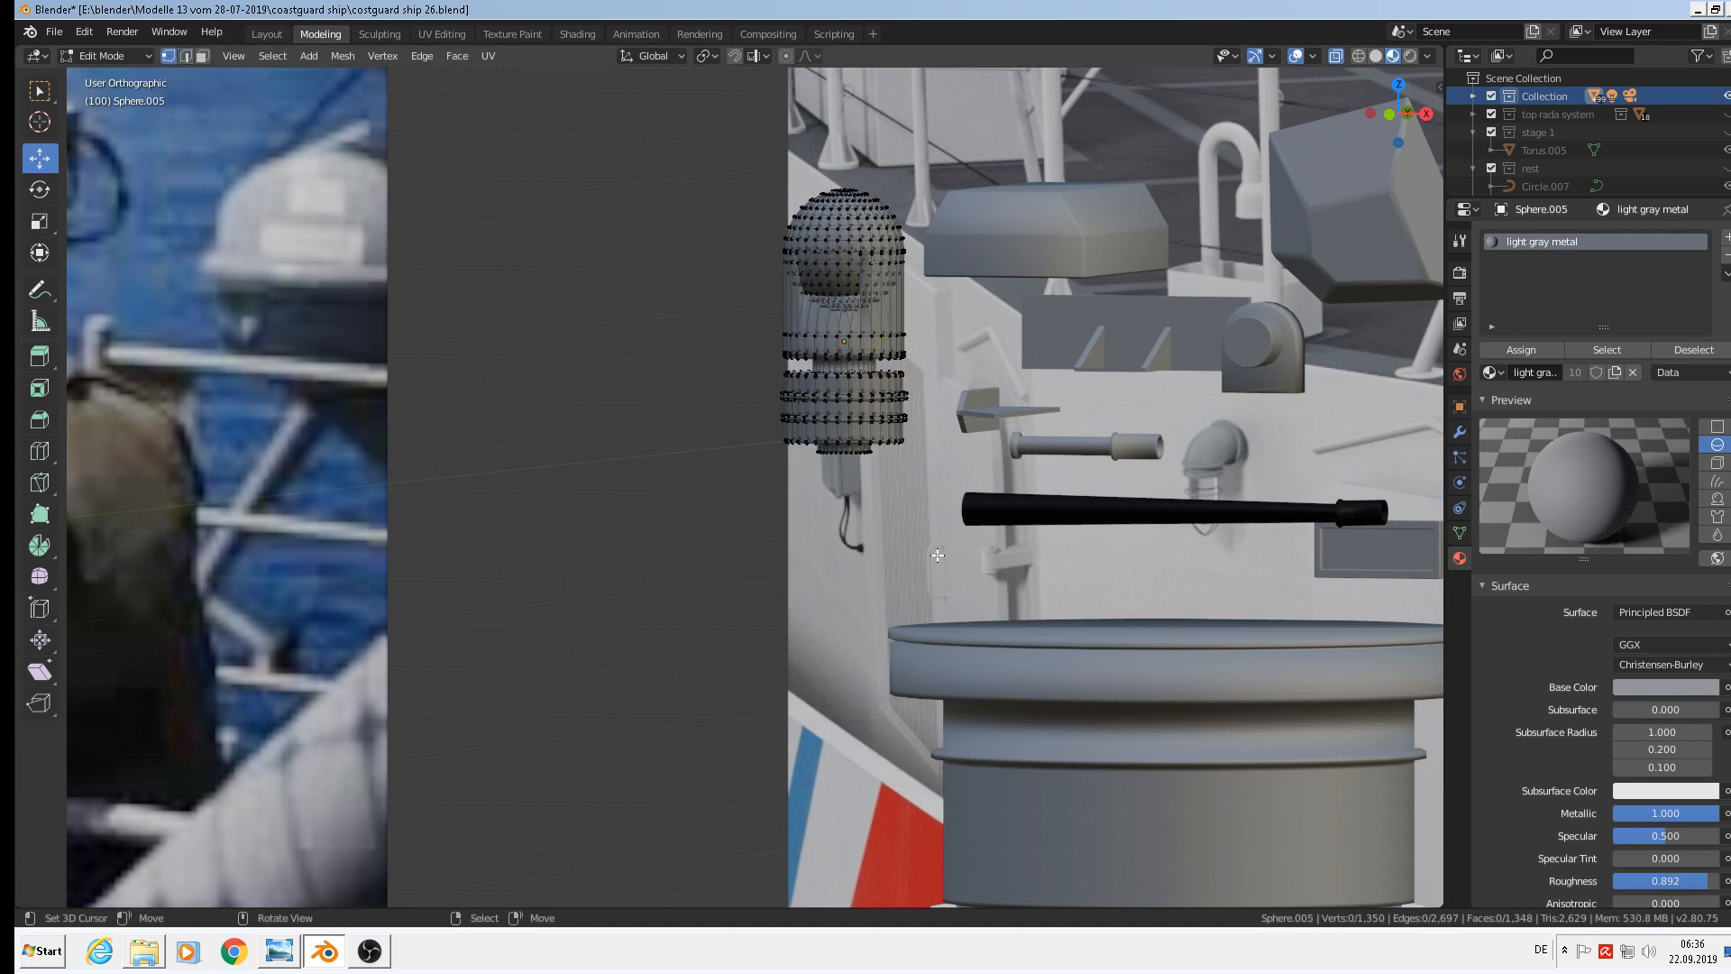
{"action": "left_click_drag", "start_coordinate": [918, 501], "coordinate": [765, 406]}
{"action": "left_click_drag", "start_coordinate": [851, 365], "coordinate": [844, 387]}
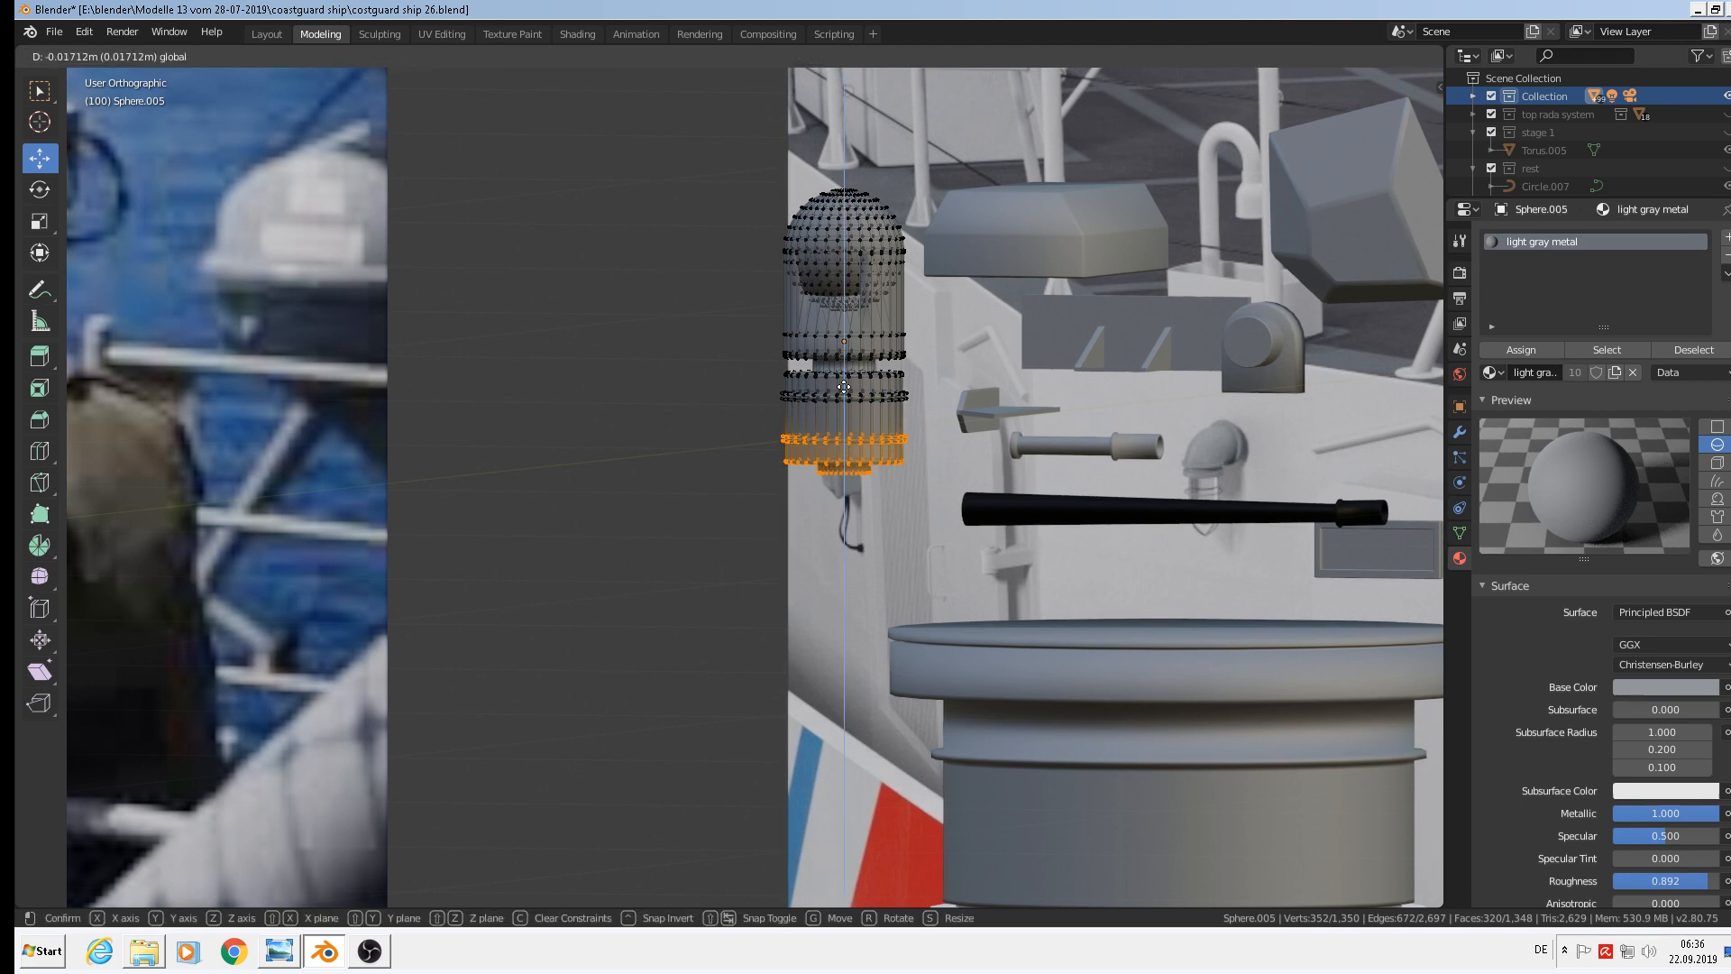
{"action": "left_click", "coordinate": [844, 387]}
{"action": "key", "text": "Tab"}
{"action": "scroll", "coordinate": [918, 375], "scroll_direction": "down", "scroll_amount": 4}
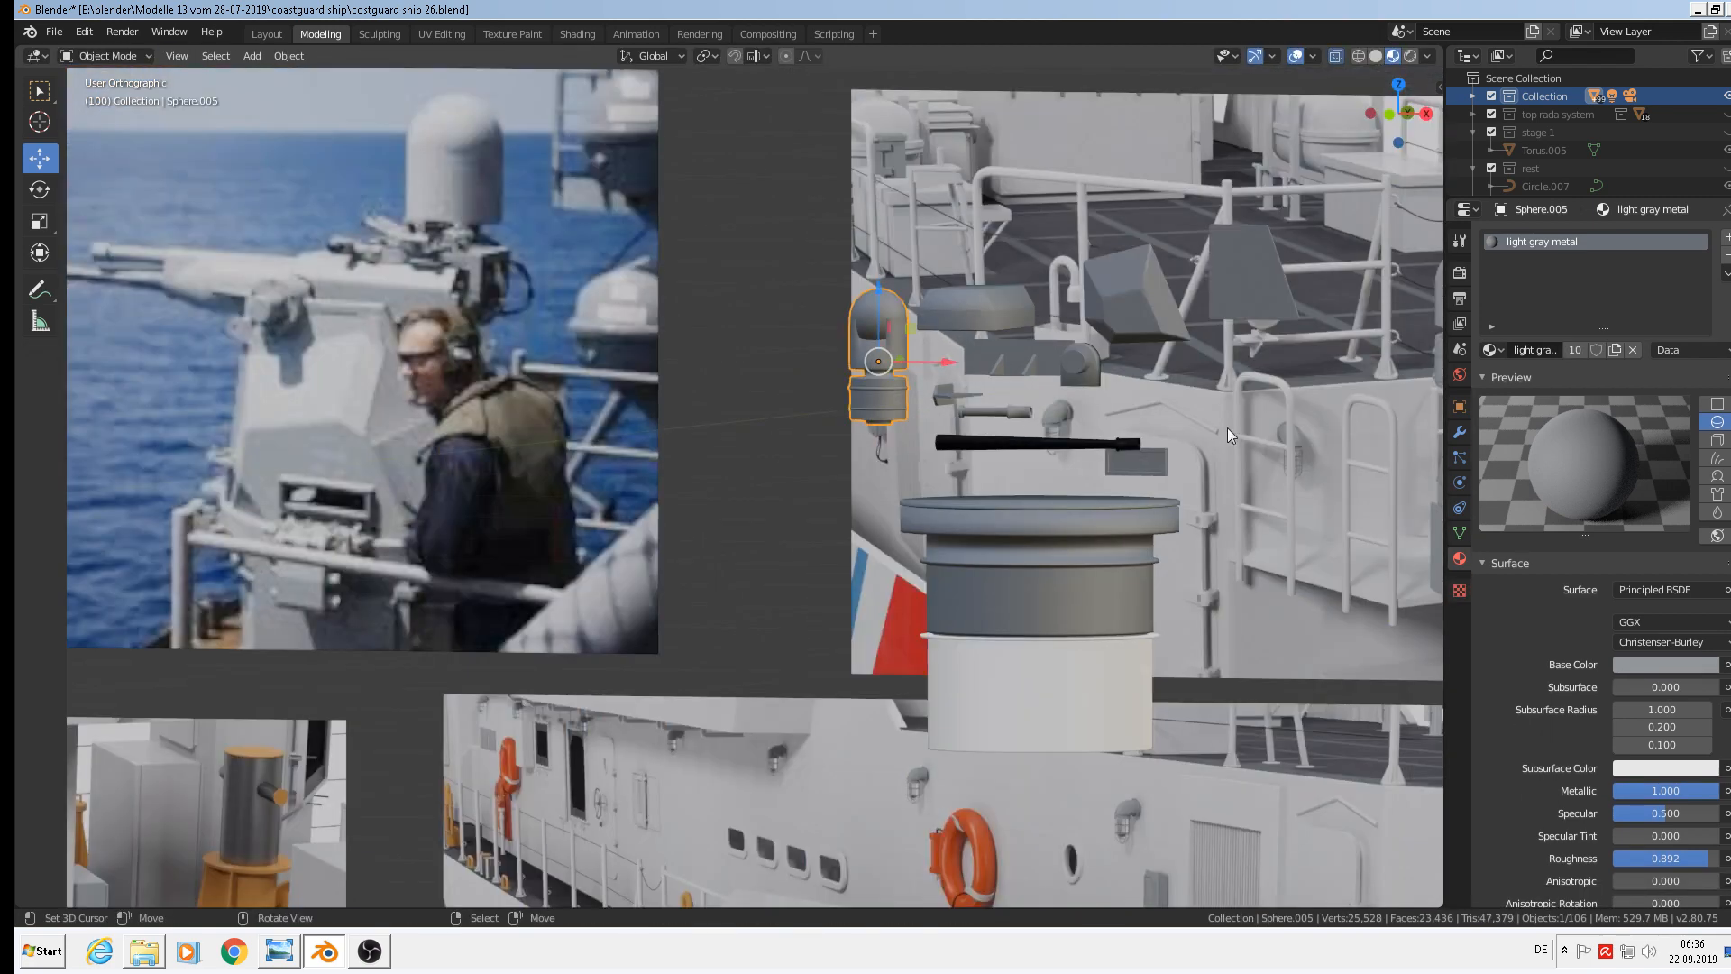
Fine-tune the banded base's length by moving its lower vertices about 0.015 m down and about 0.005 m back up
{"action": "middle_click_drag", "start_coordinate": [1227, 428], "coordinate": [688, 457], "text": "shift"}
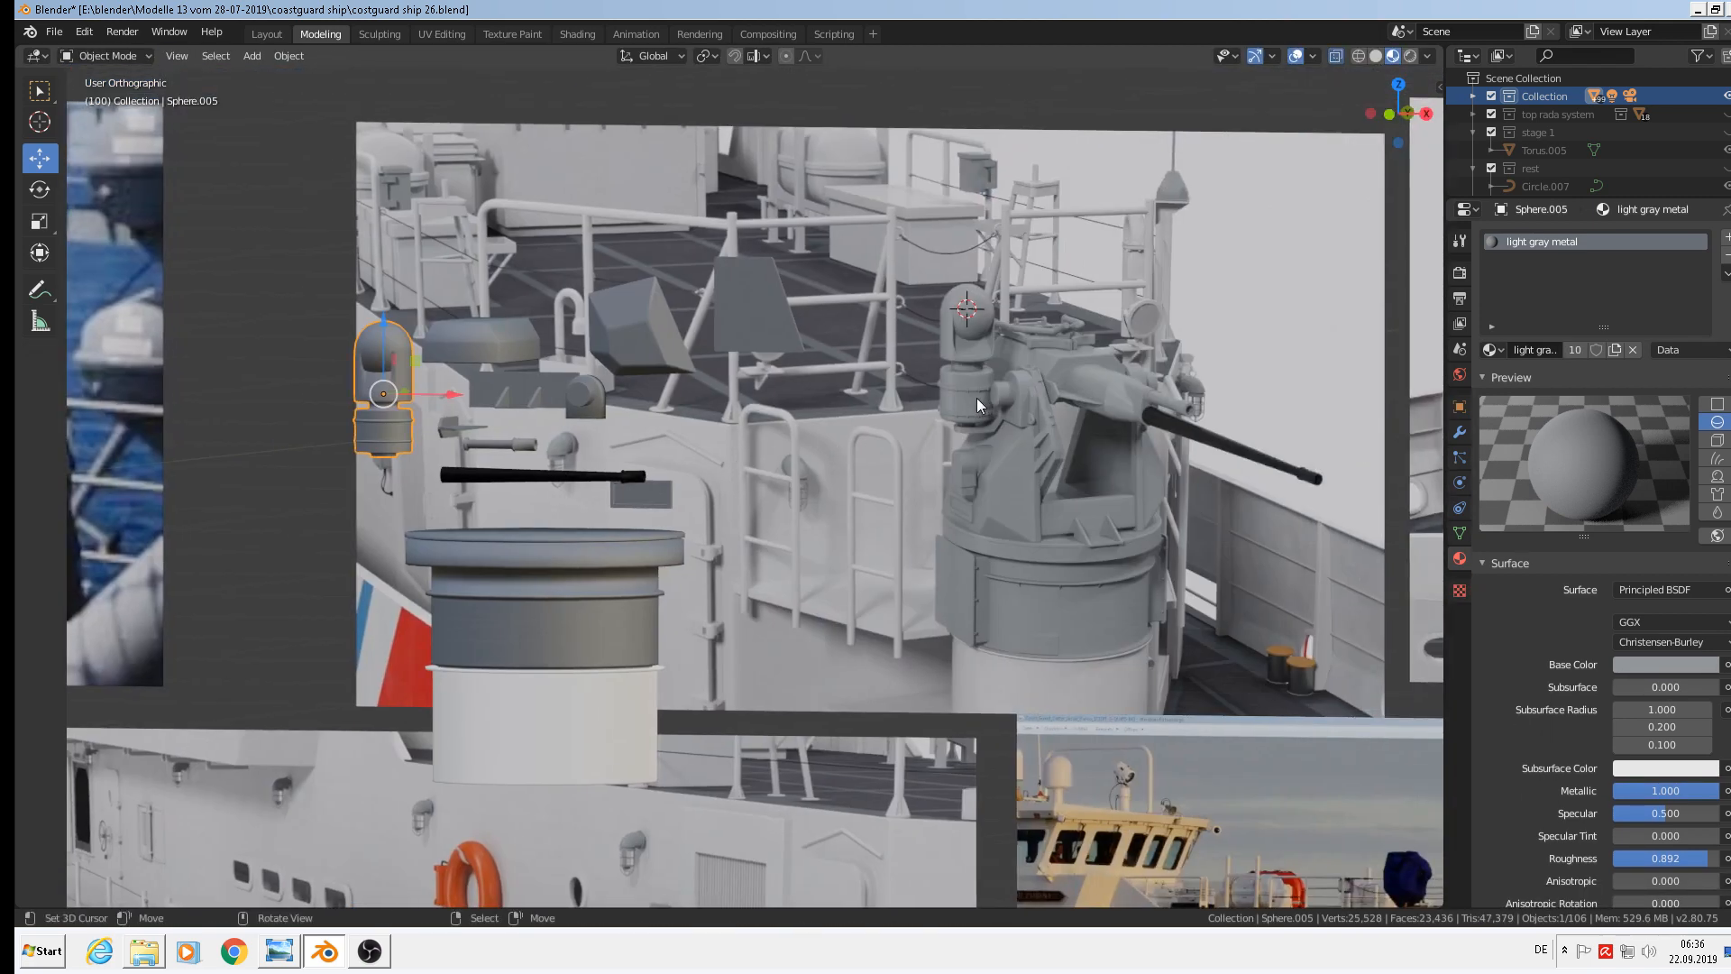
{"action": "key", "text": "Tab"}
{"action": "left_click_drag", "start_coordinate": [384, 386], "coordinate": [383, 392]}
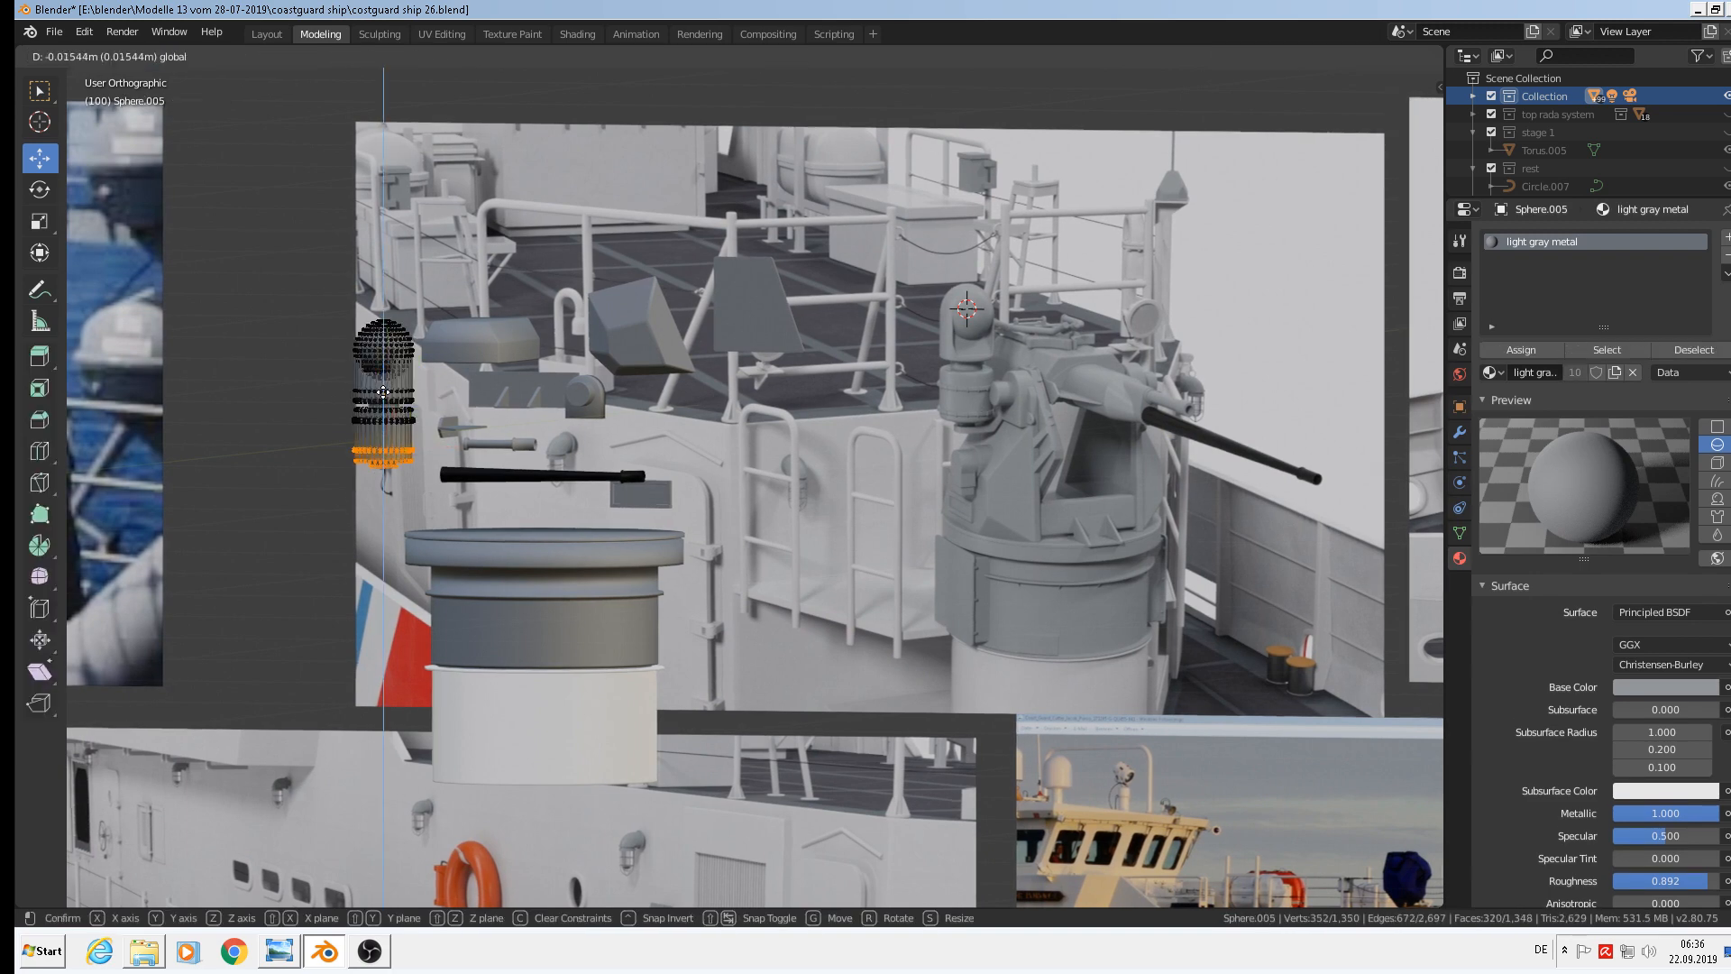
{"action": "left_click", "coordinate": [383, 392]}
{"action": "key", "text": "Tab"}
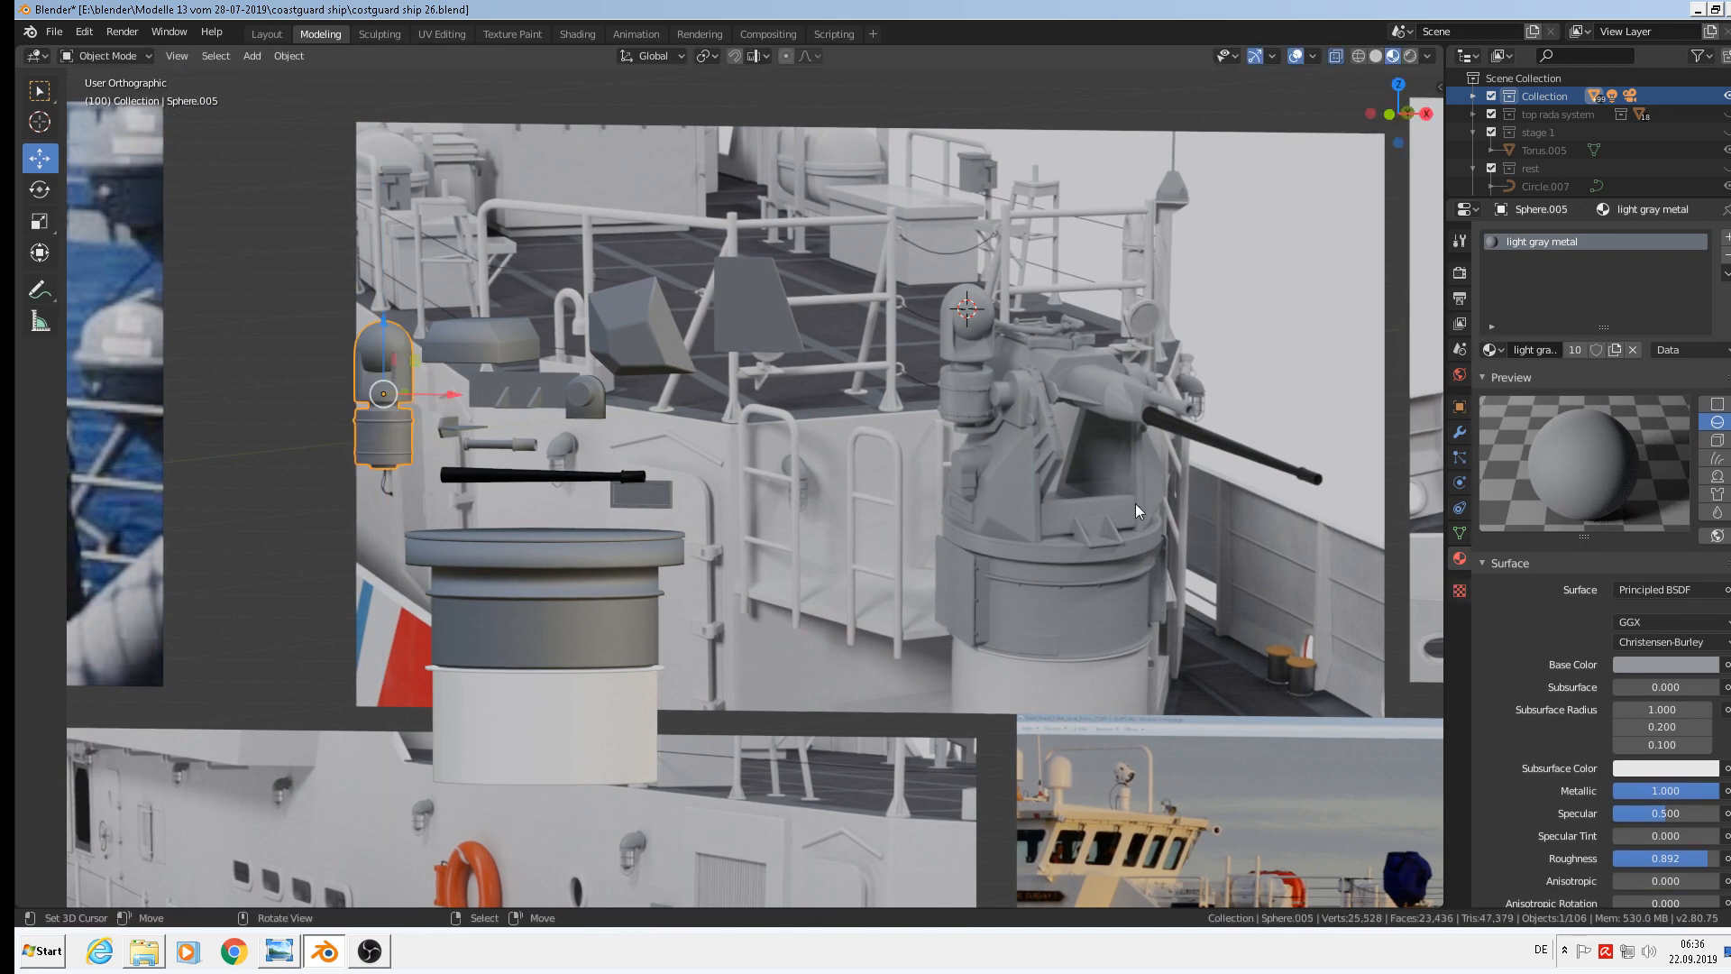
{"action": "key", "text": "Tab"}
{"action": "left_click_drag", "start_coordinate": [380, 386], "coordinate": [380, 381]}
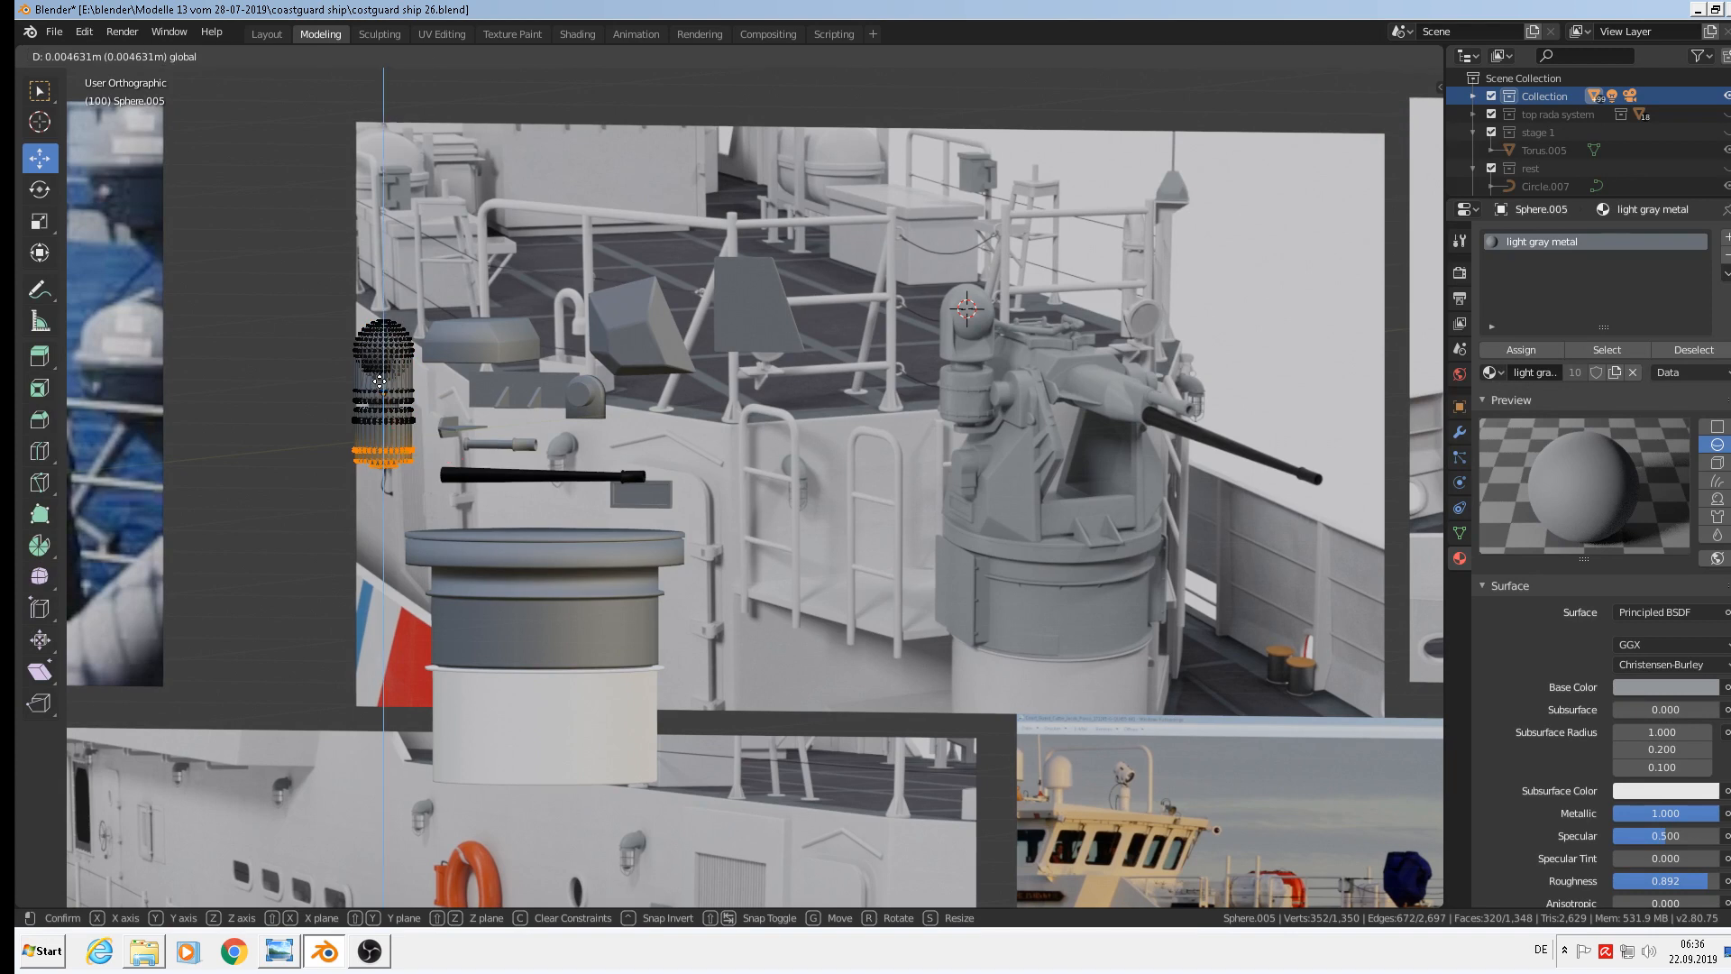
{"action": "left_click", "coordinate": [379, 381]}
{"action": "key", "text": "Tab"}
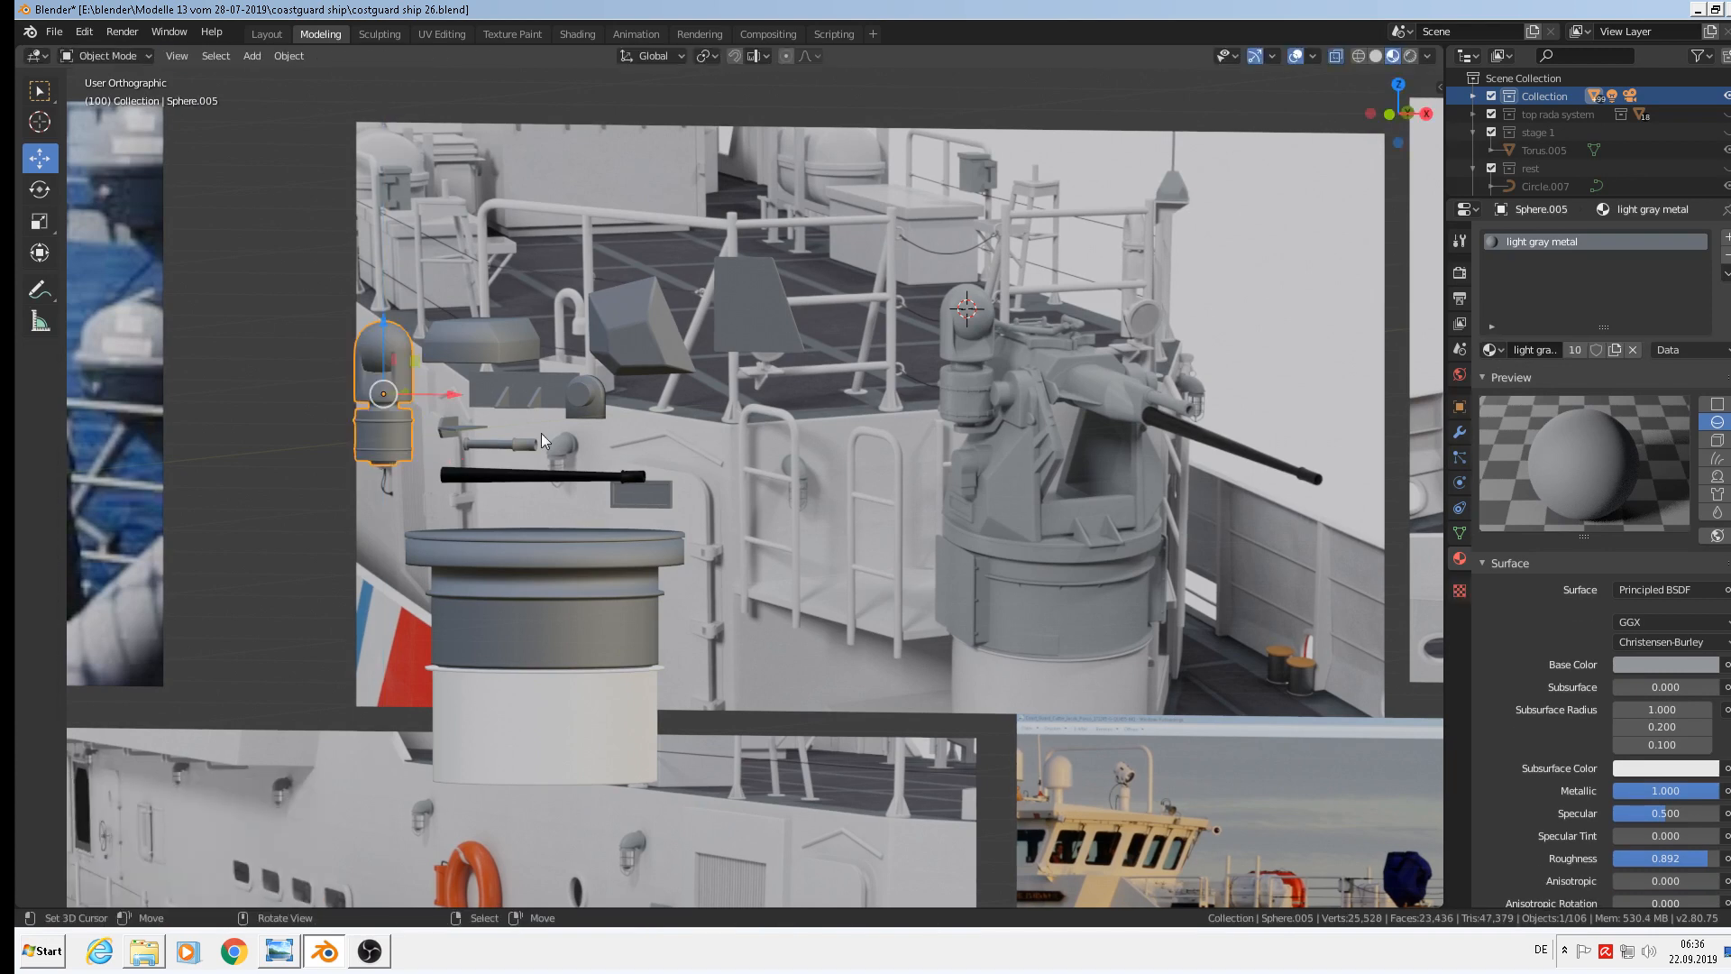
Save the project as a new version named costguard ship 27.blend
{"action": "left_click", "coordinate": [54, 31]}
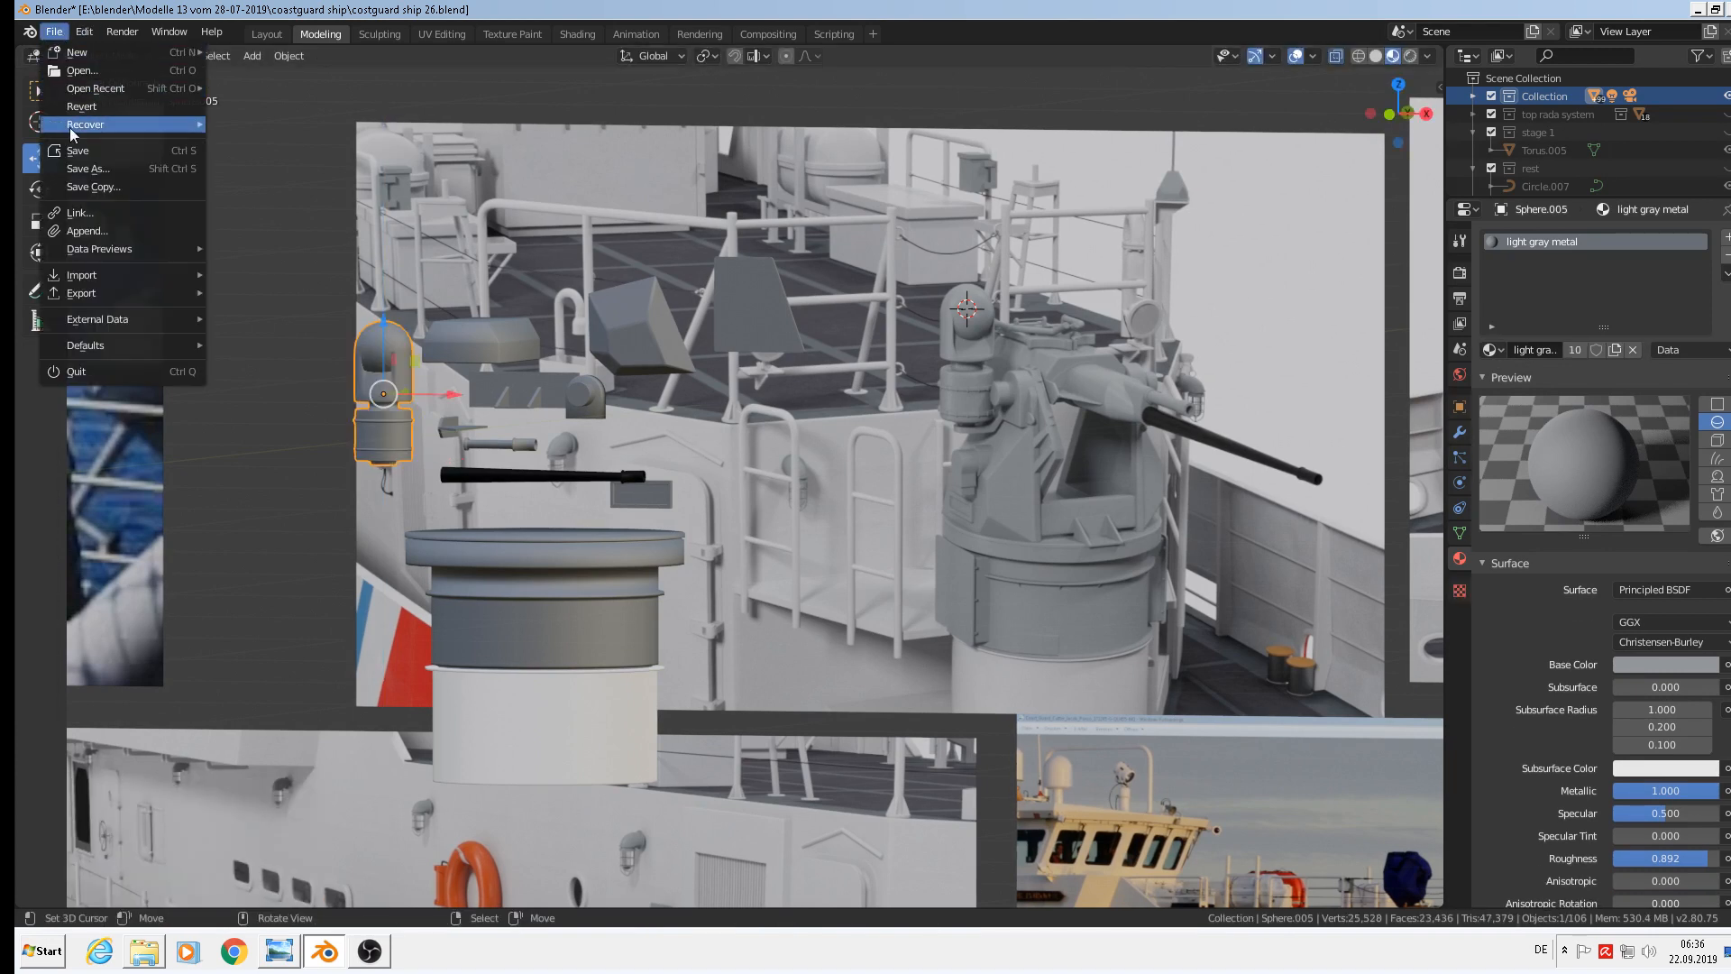
{"action": "left_click", "coordinate": [84, 171]}
{"action": "left_click", "coordinate": [323, 100]}
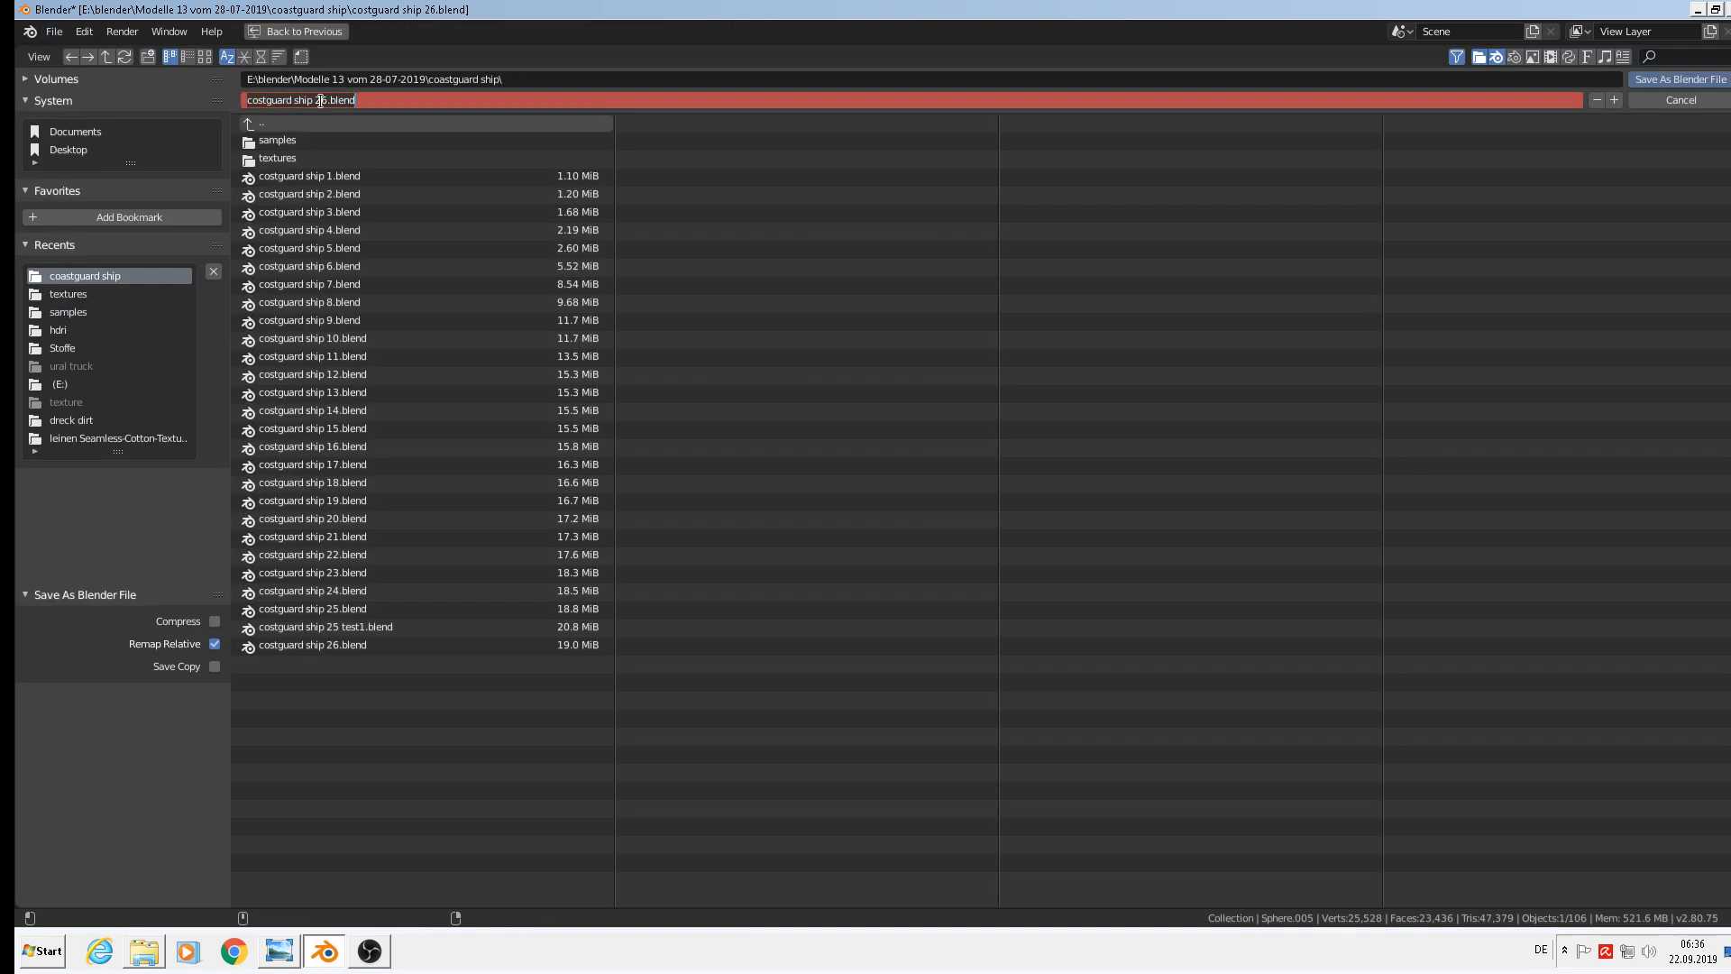
{"action": "left_click", "coordinate": [323, 100]}
{"action": "type", "text": "7"}
{"action": "left_click", "coordinate": [1681, 80]}
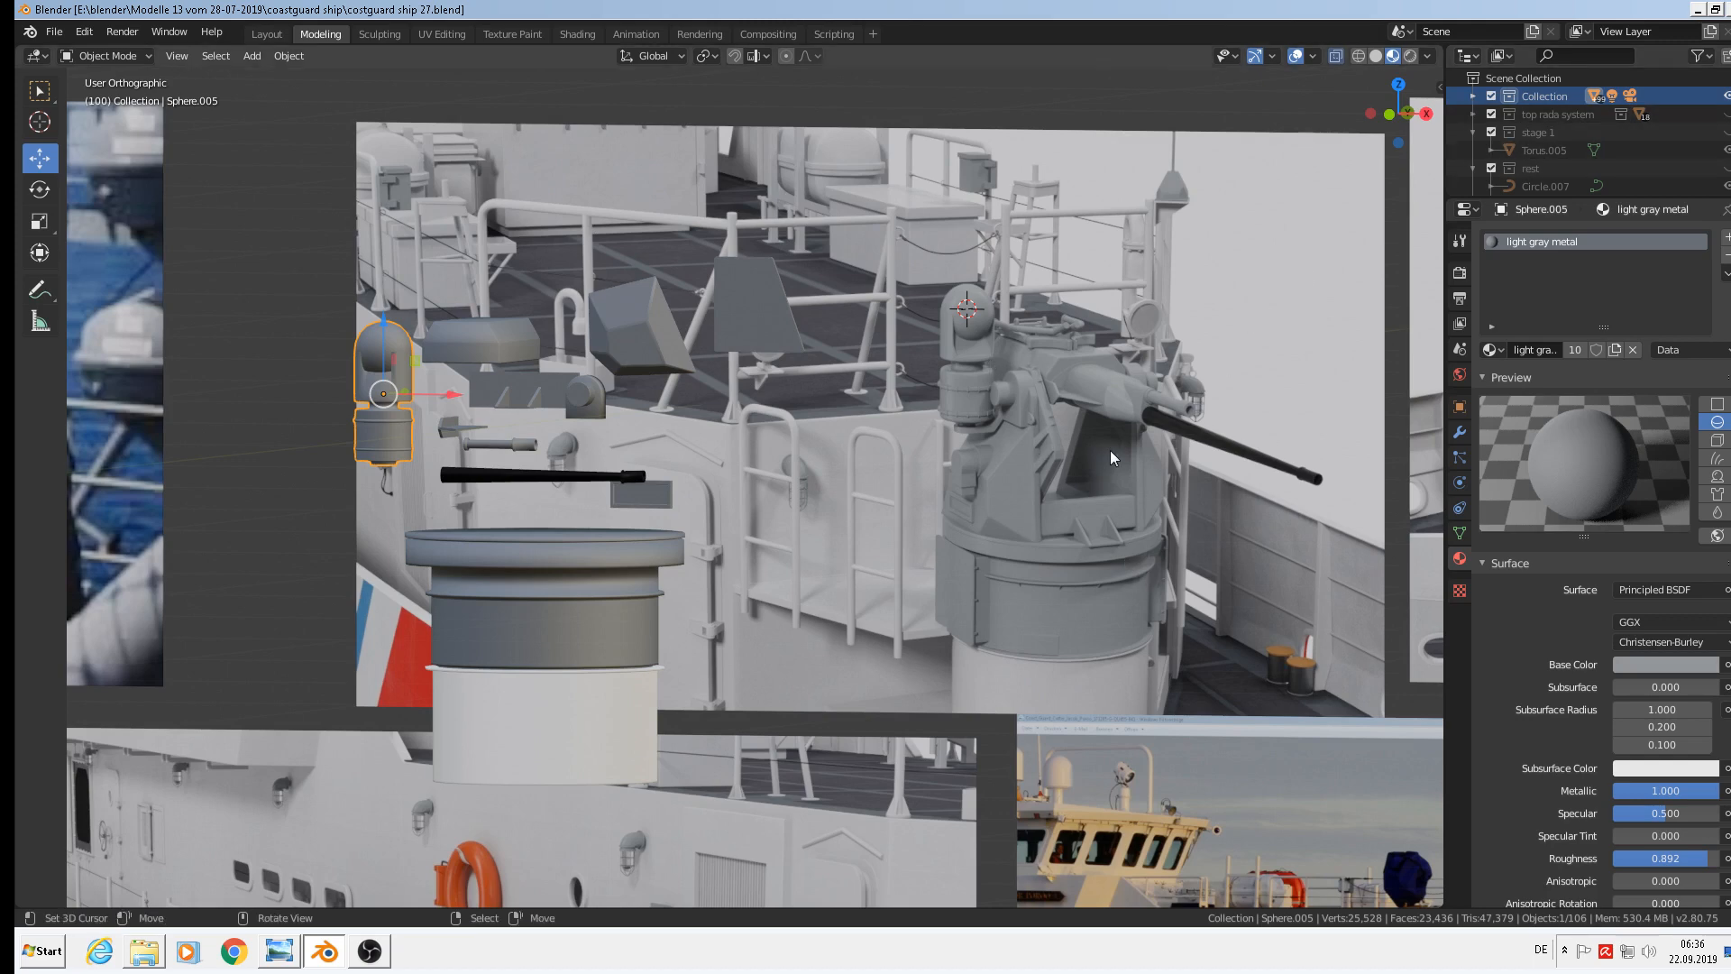
Add a 24-vertex mesh circle at the gun body in the reference image and rotate it 90° about X
{"action": "scroll", "coordinate": [1129, 370], "scroll_direction": "up", "scroll_amount": 2}
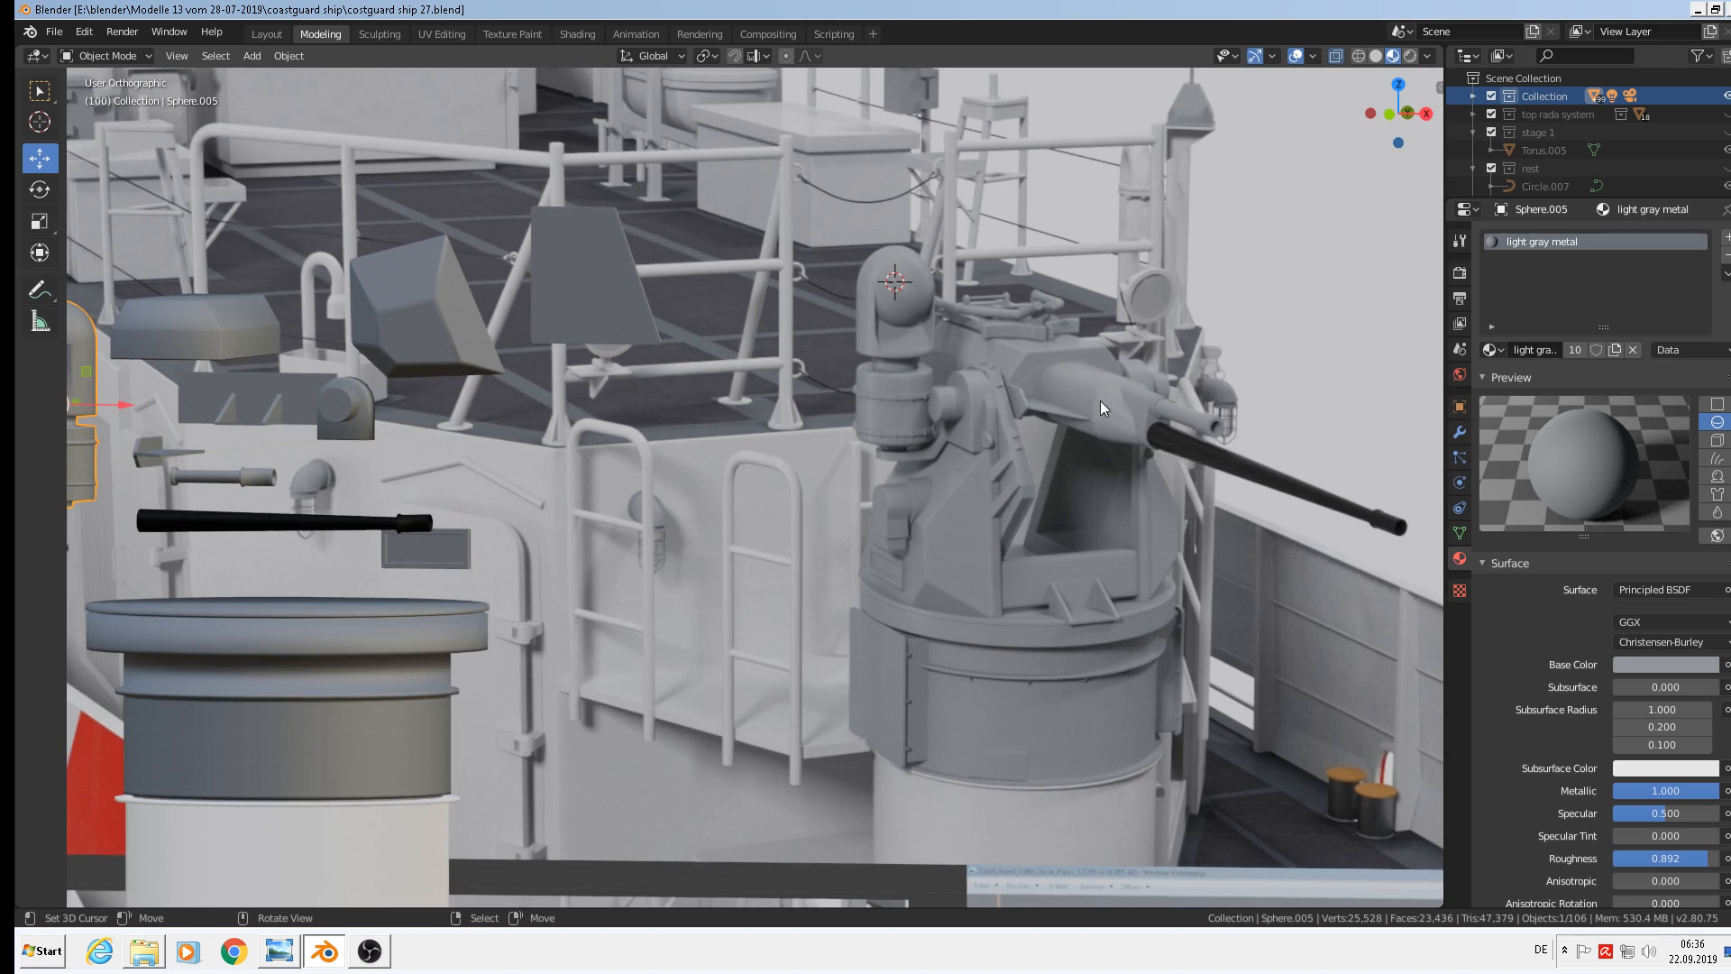
{"action": "left_click", "coordinate": [1100, 400]}
{"action": "left_click", "coordinate": [252, 56]}
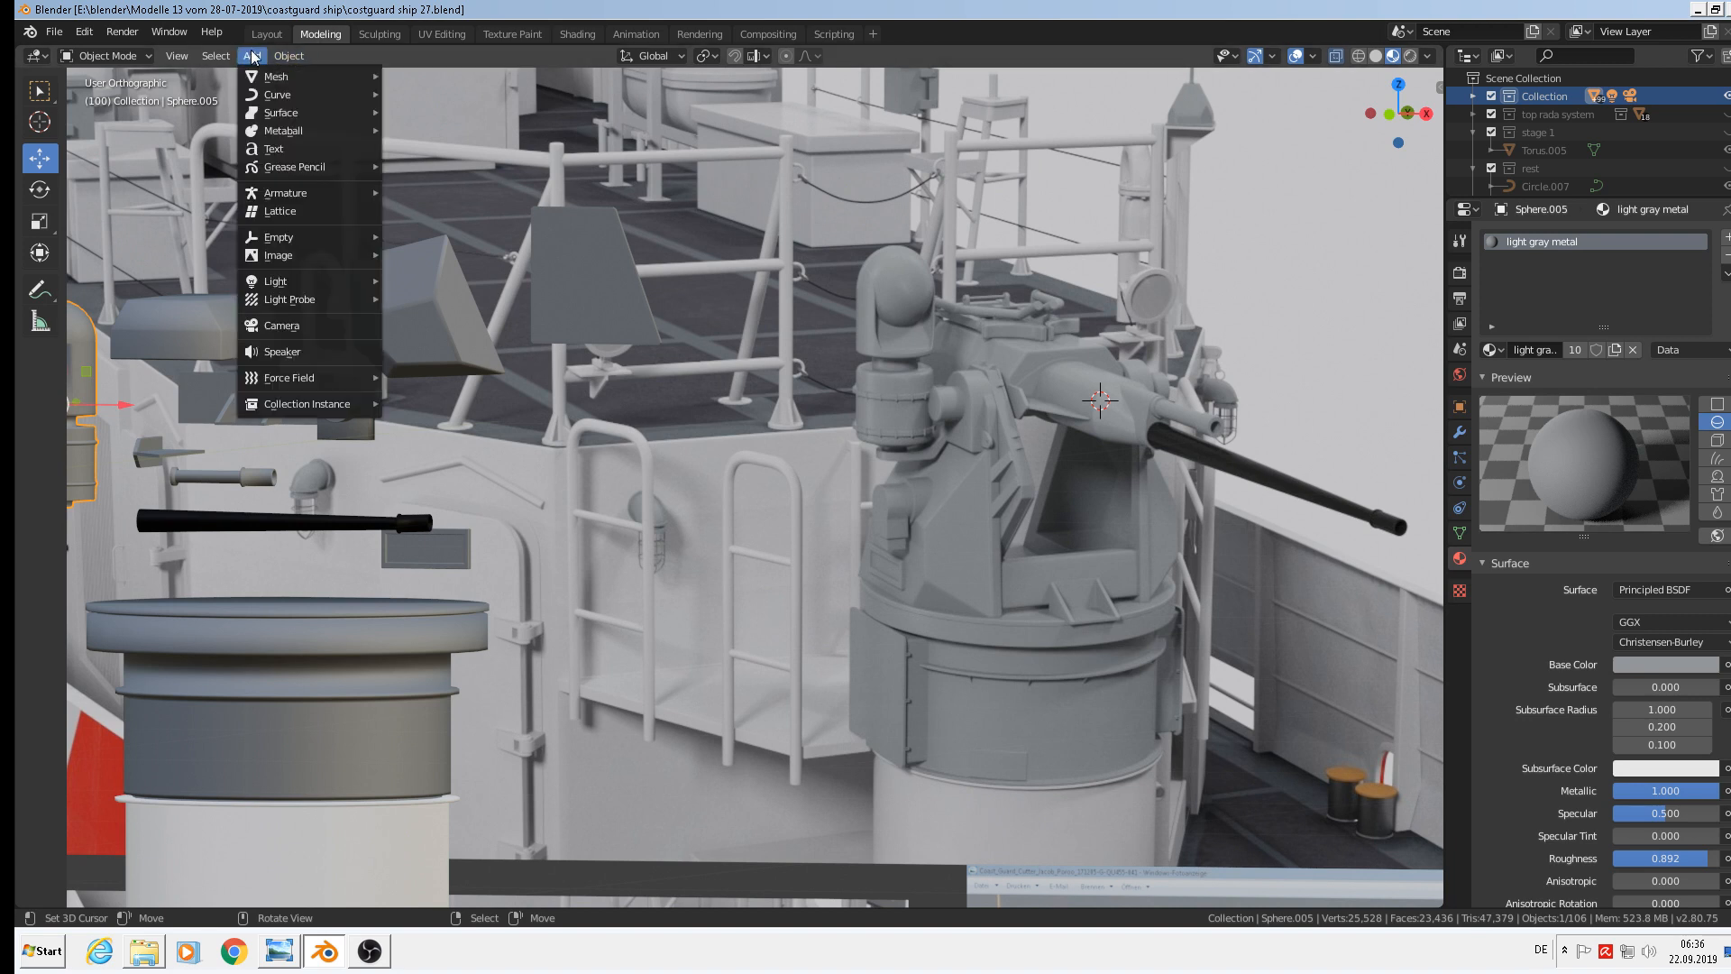
{"action": "mouse_move", "coordinate": [267, 73]}
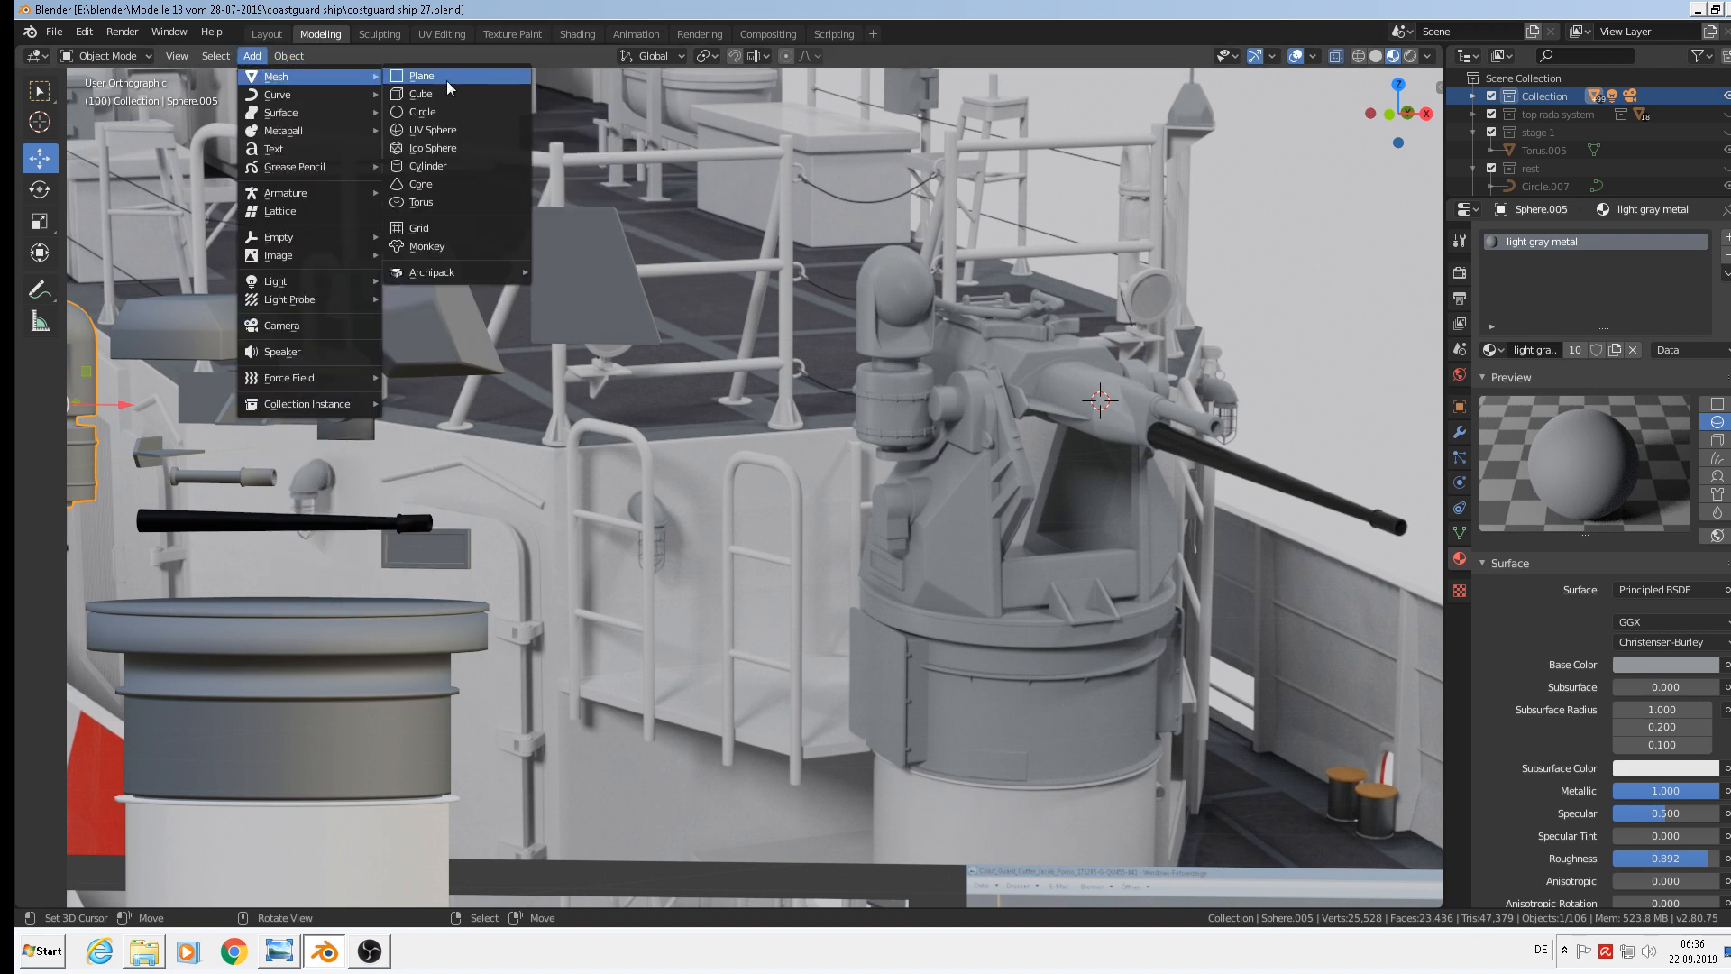
{"action": "left_click", "coordinate": [446, 113]}
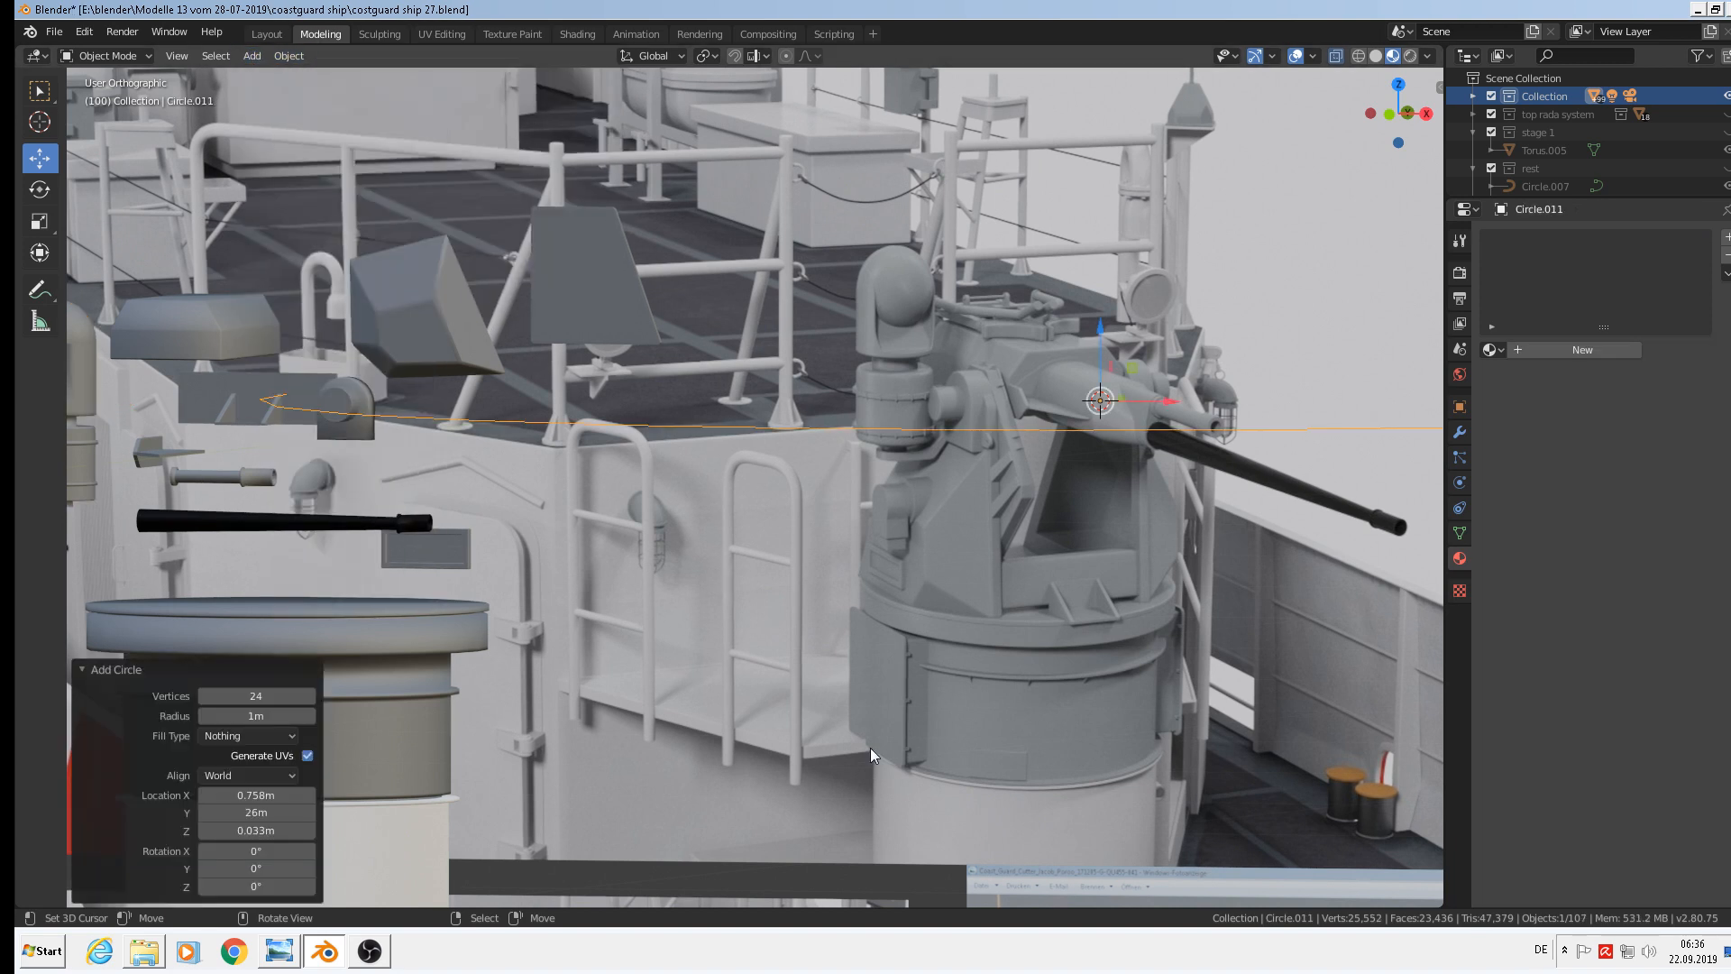
{"action": "type", "text": "rx90"}
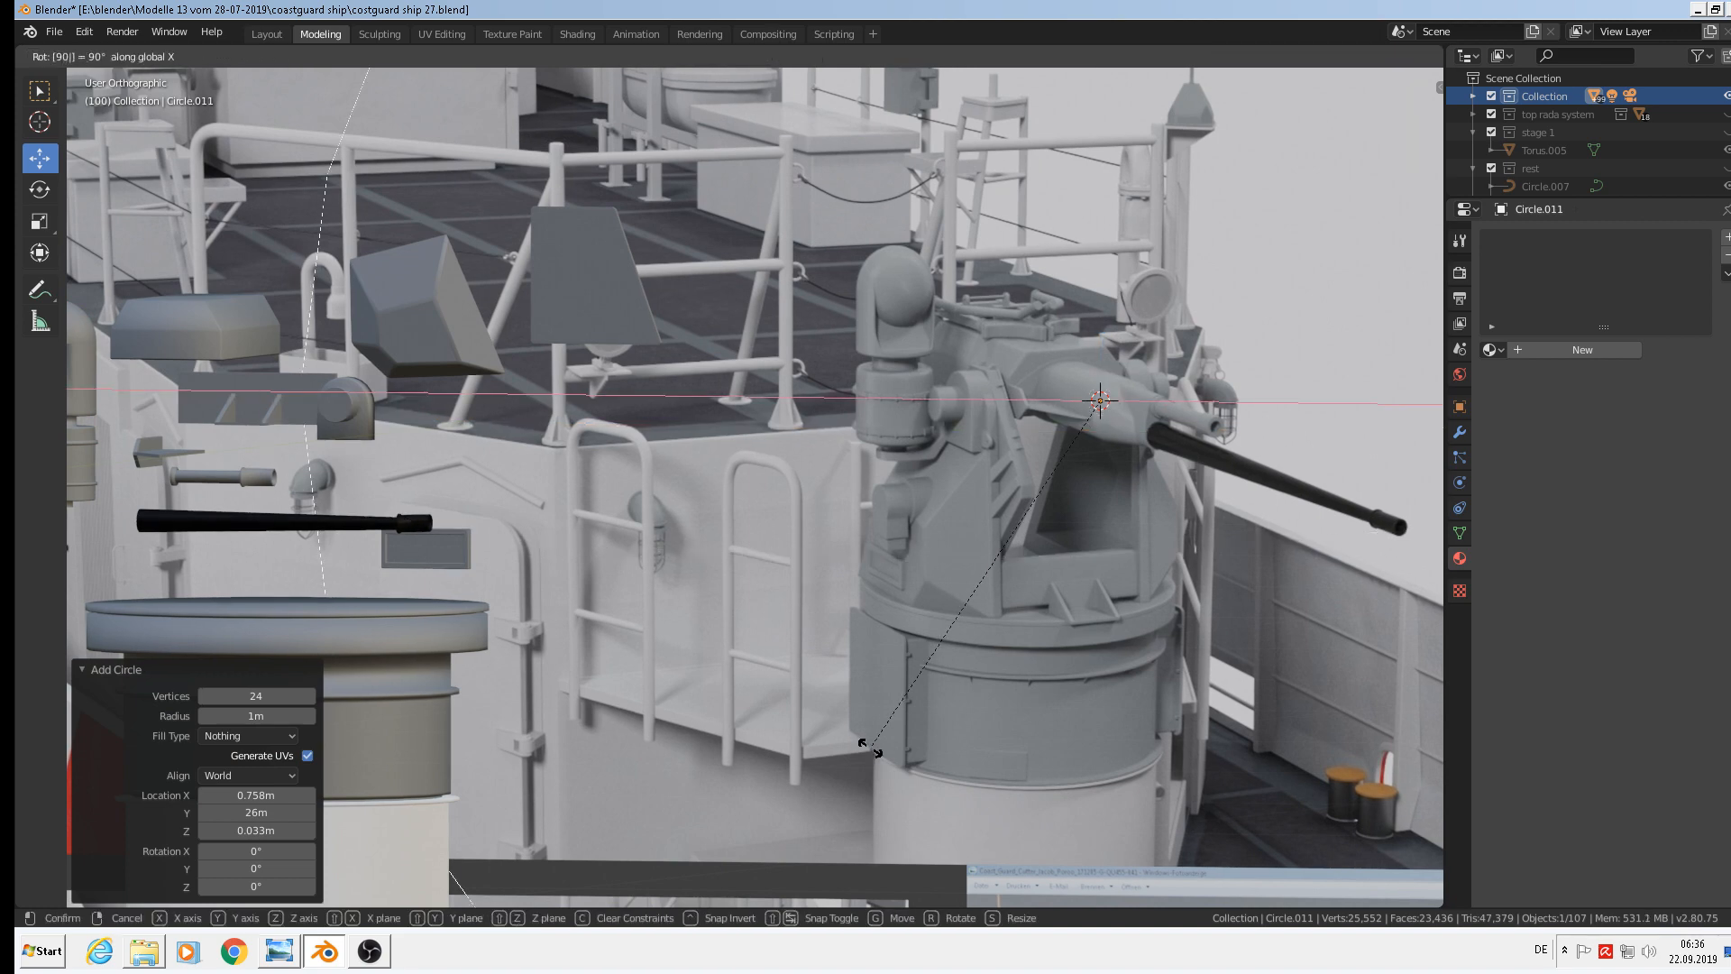
{"action": "key", "text": "Return"}
{"action": "scroll", "coordinate": [902, 879], "scroll_direction": "up", "scroll_amount": 1}
{"action": "left_click_drag", "start_coordinate": [820, 800], "coordinate": [825, 799]}
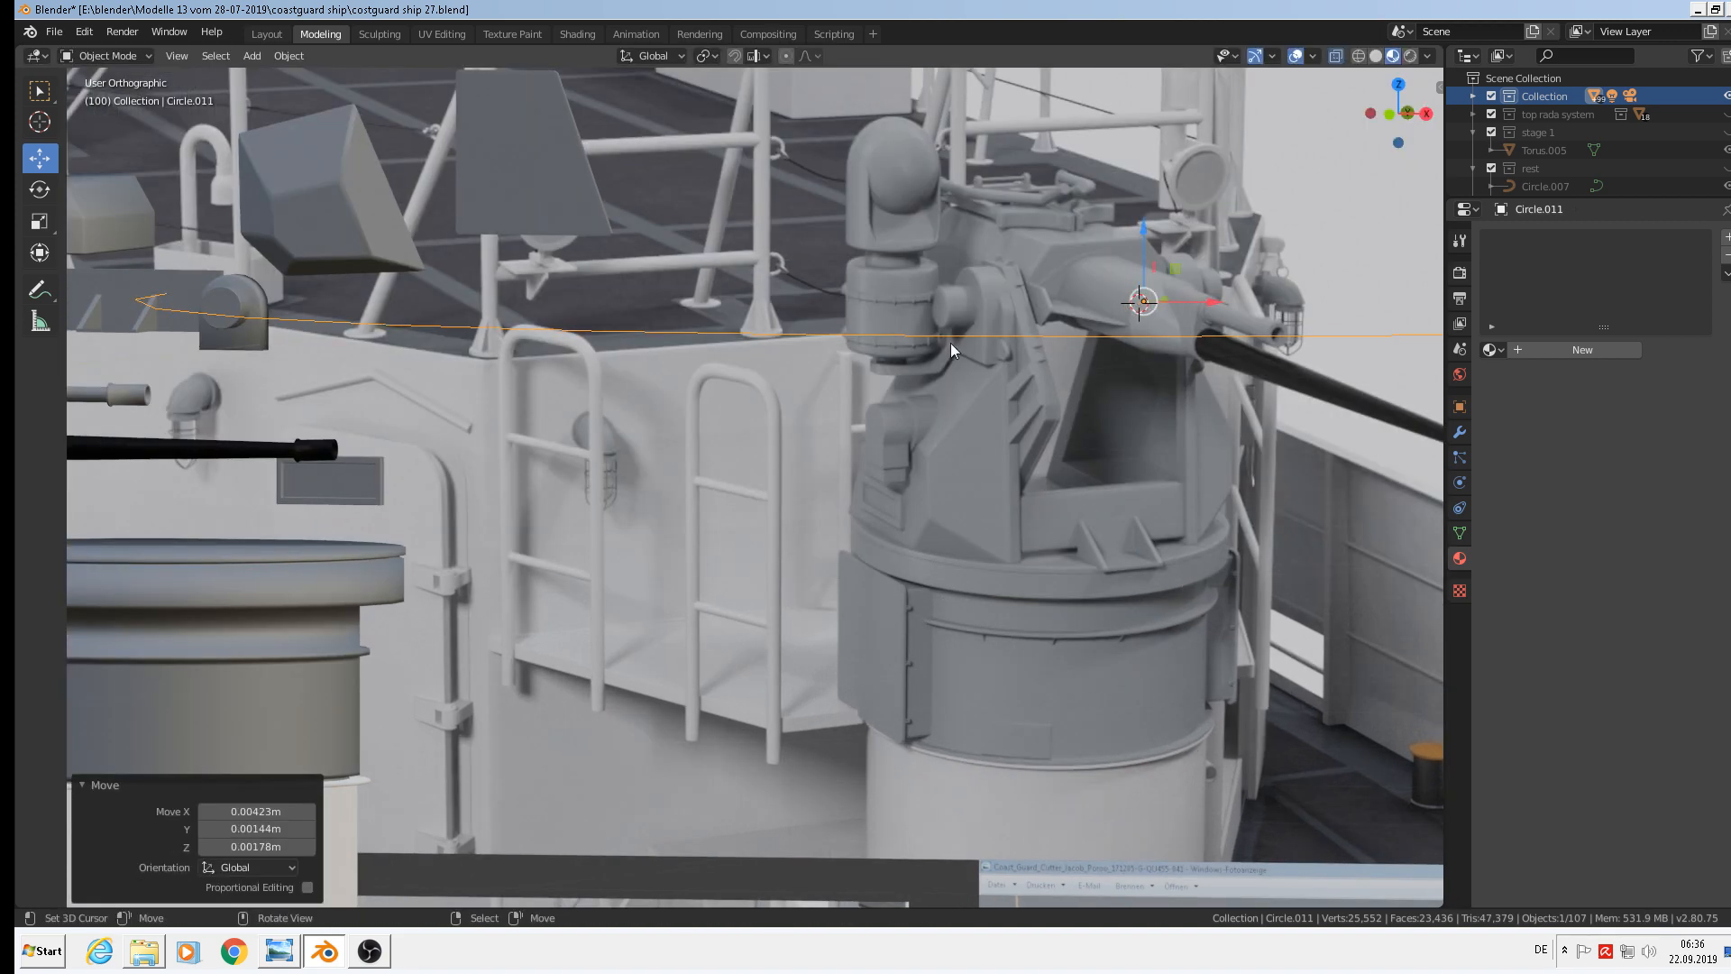
{"action": "type", "text": "rx90"}
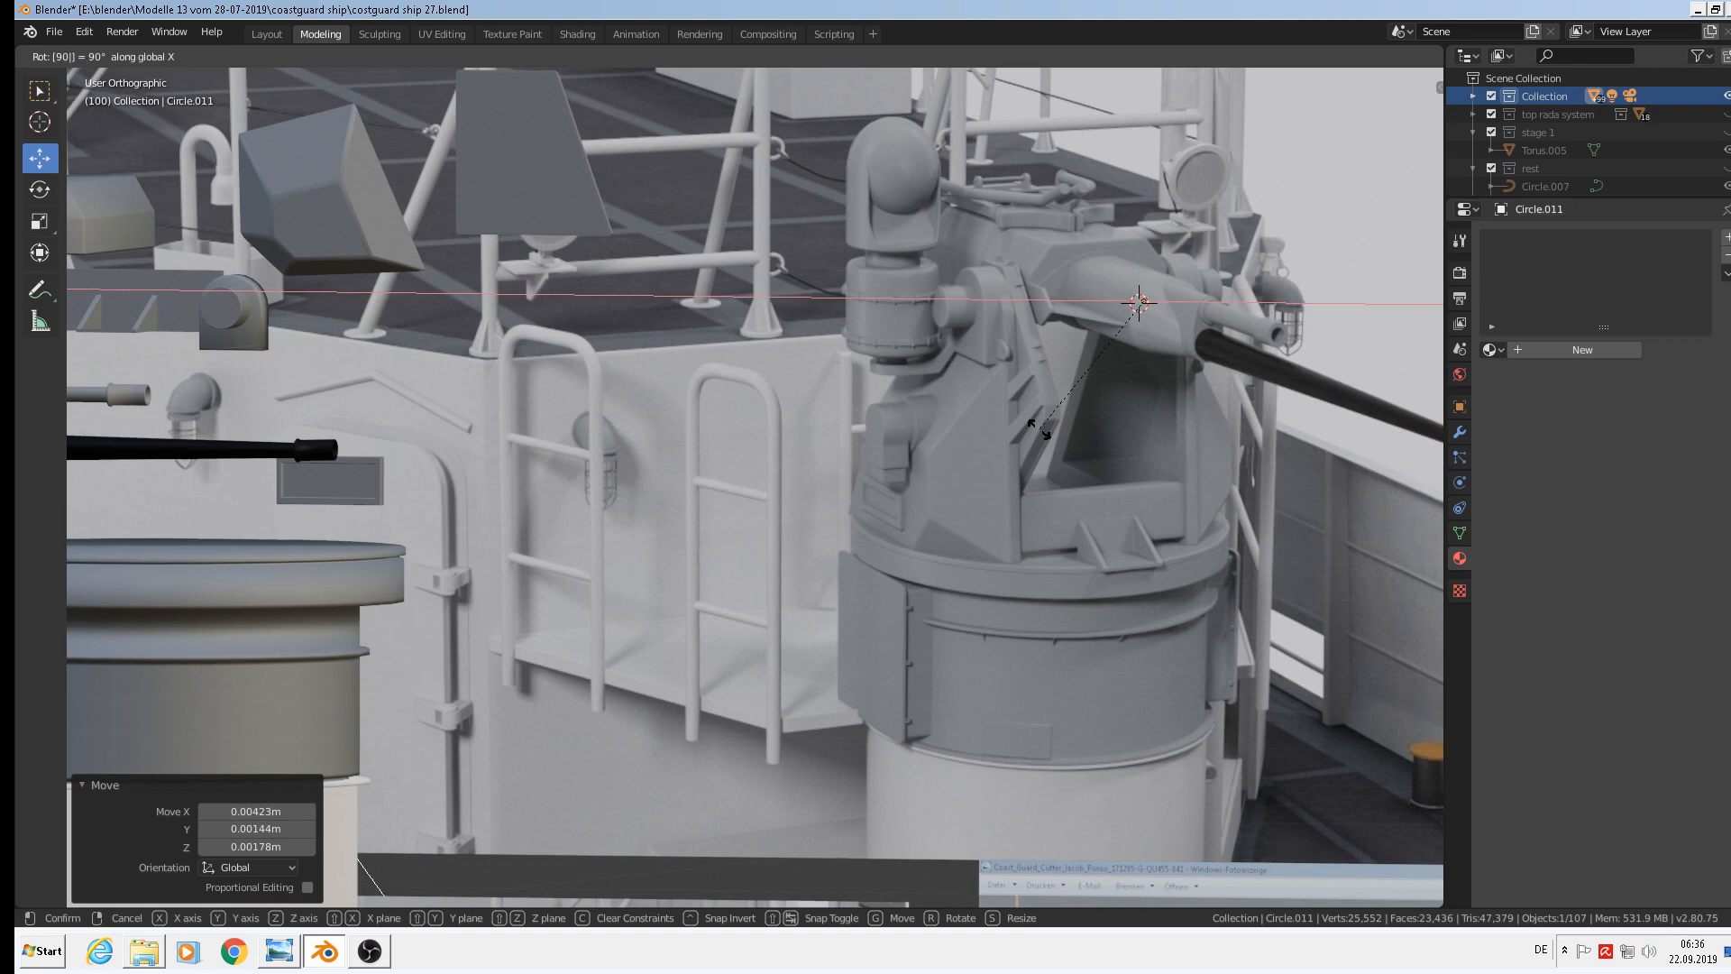
{"action": "key", "text": "Return"}
Scale the circle by 0.070, move it -0.294 m along Y in front of the reference image, and scale it by 0.563
{"action": "key", "text": "s"}
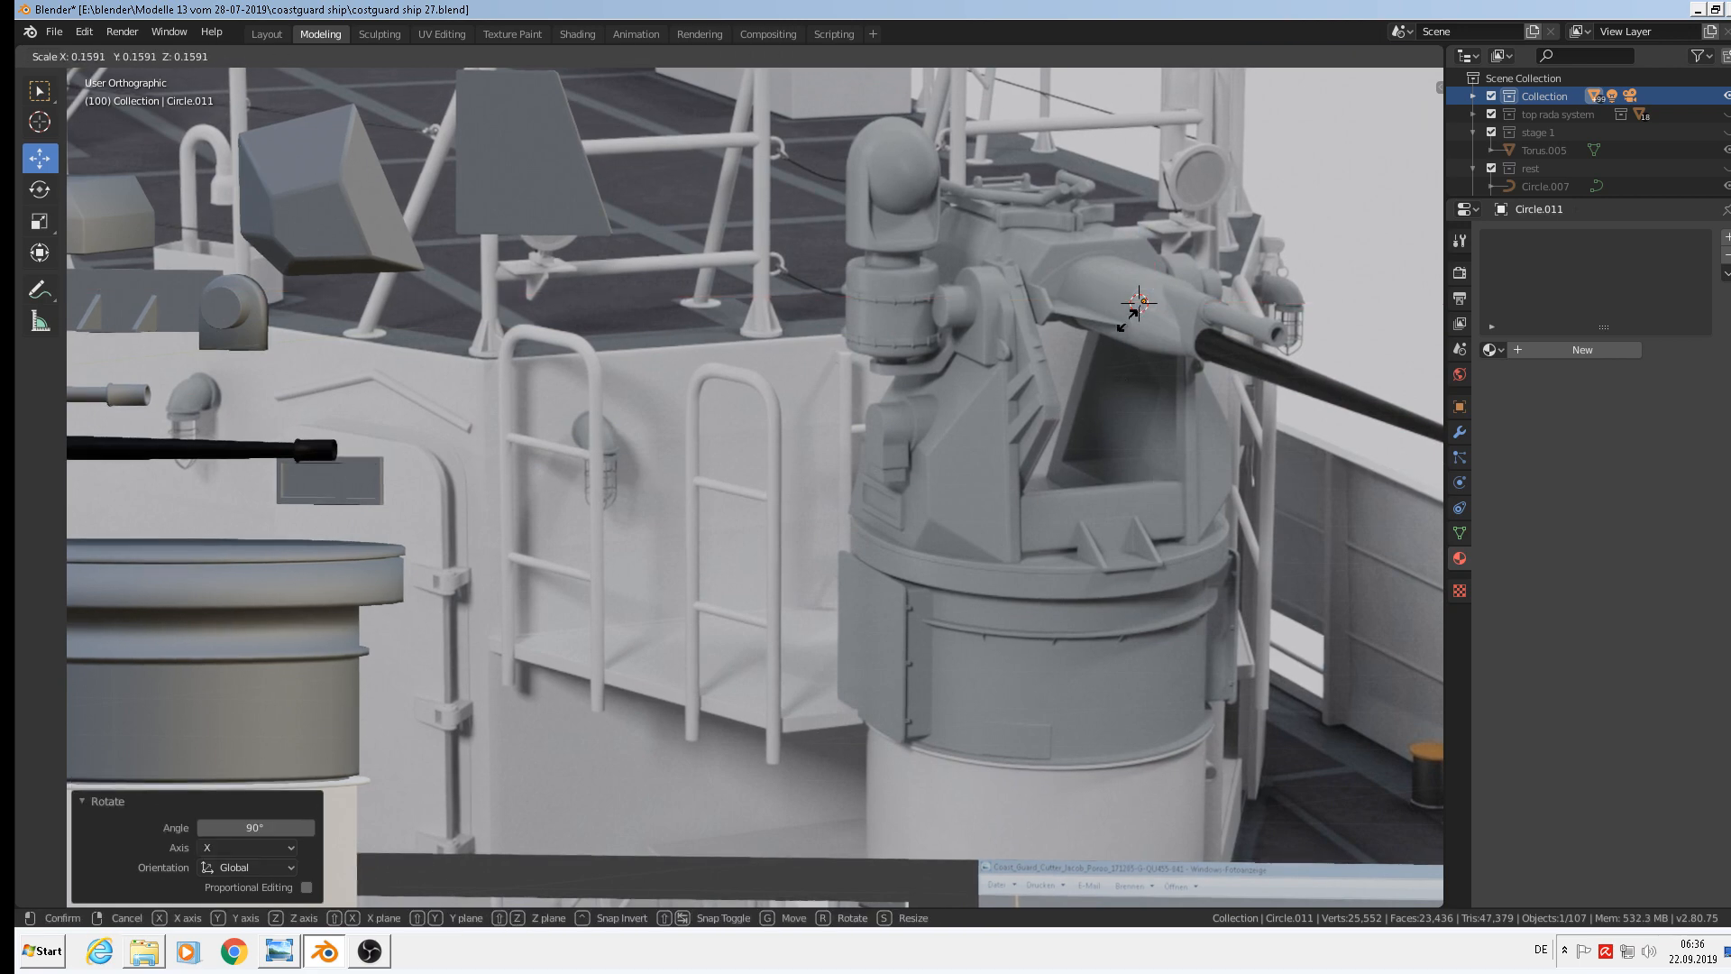
{"action": "left_click", "coordinate": [1148, 309]}
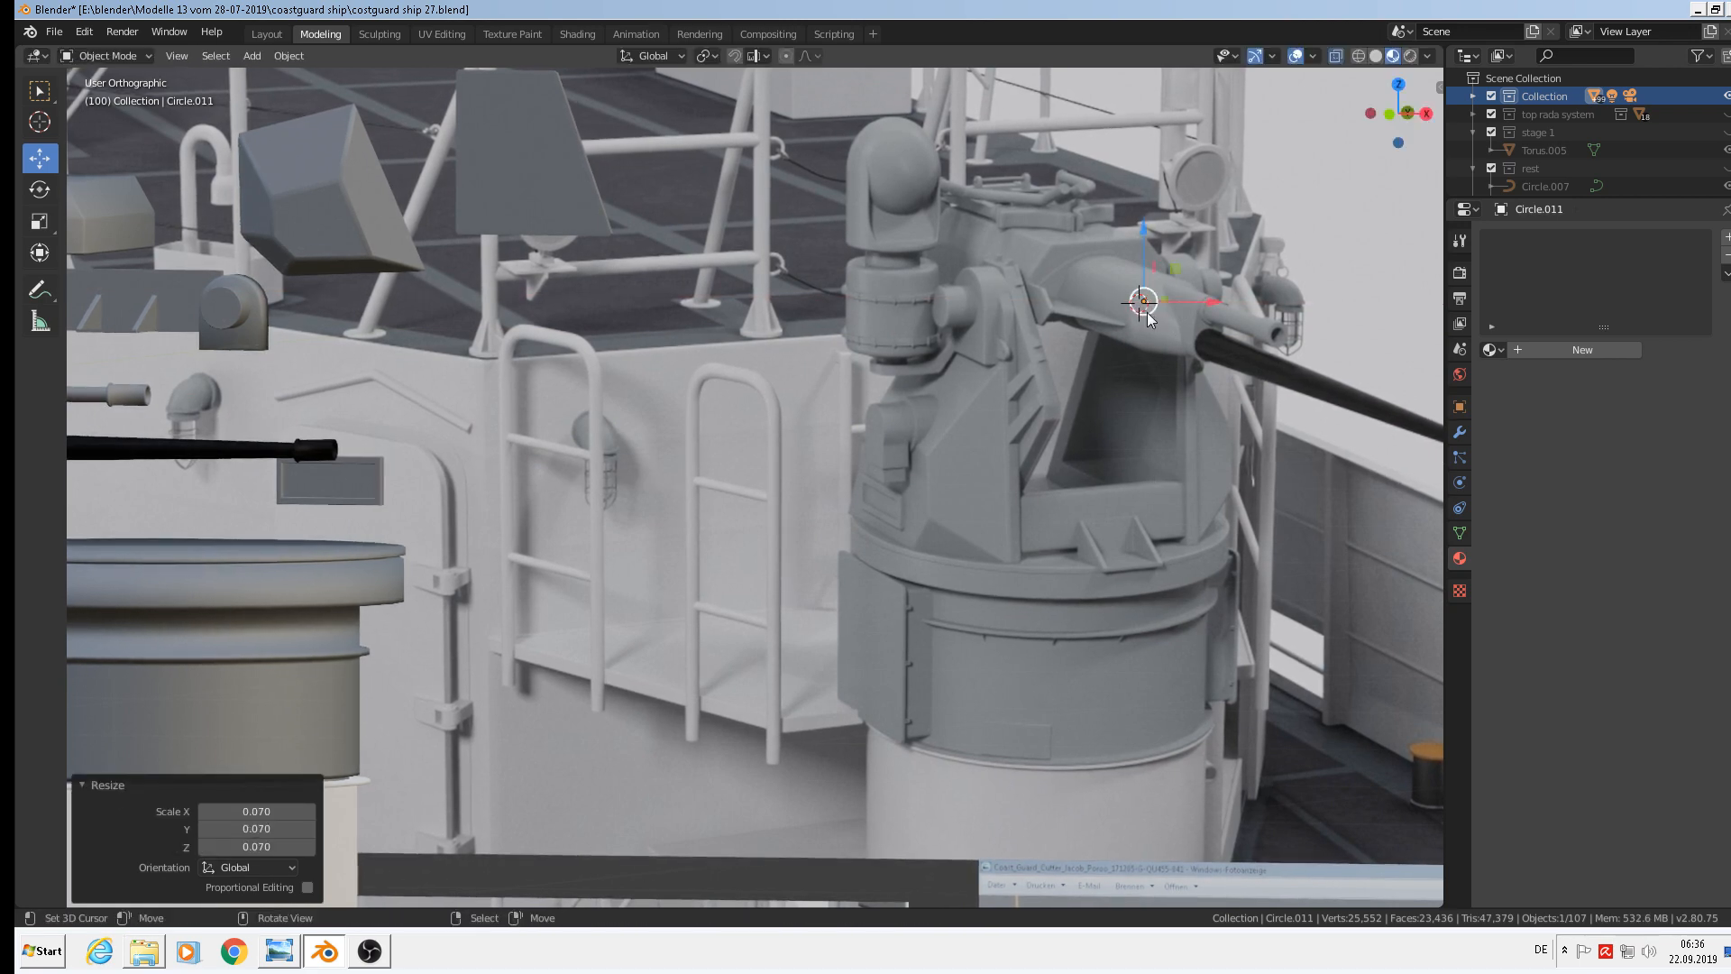
{"action": "middle_click_drag", "start_coordinate": [1144, 312], "coordinate": [1041, 389]}
{"action": "left_click_drag", "start_coordinate": [1207, 282], "coordinate": [863, 341]}
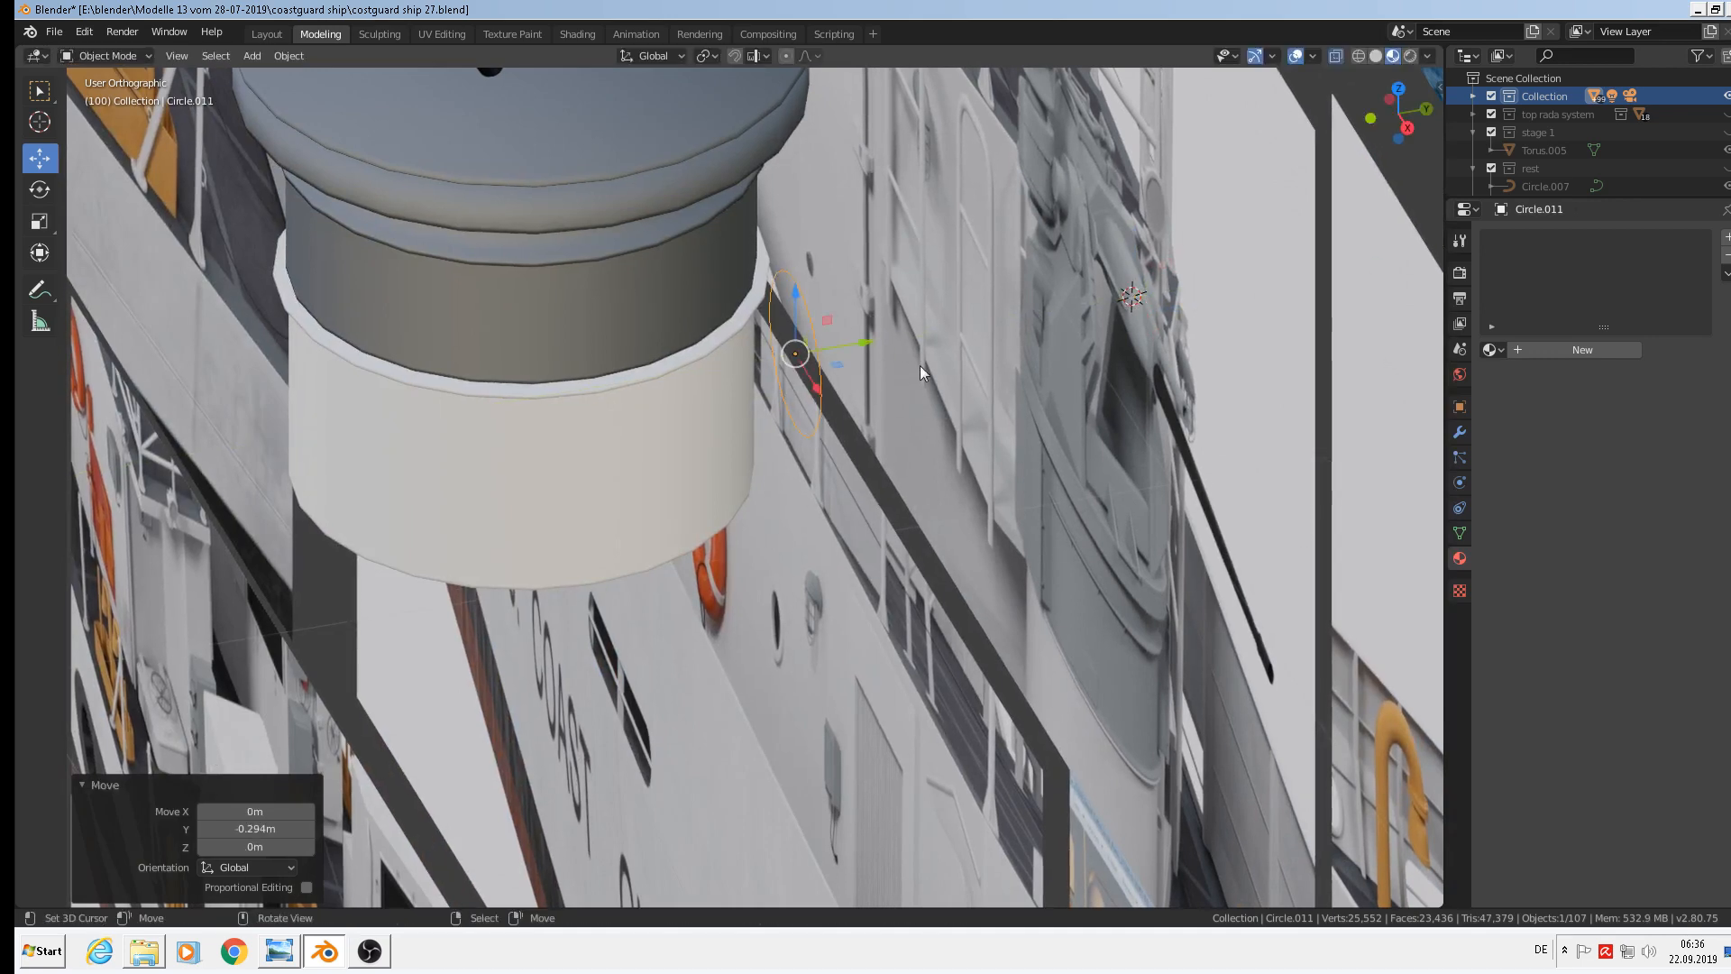
{"action": "scroll", "coordinate": [919, 365], "scroll_direction": "up", "scroll_amount": 1}
{"action": "mouse_move", "coordinate": [920, 365]}
{"action": "middle_mouse_down"}
{"action": "mouse_move", "coordinate": [1093, 327]}
{"action": "mouse_move", "coordinate": [938, 346]}
{"action": "middle_mouse_up"}
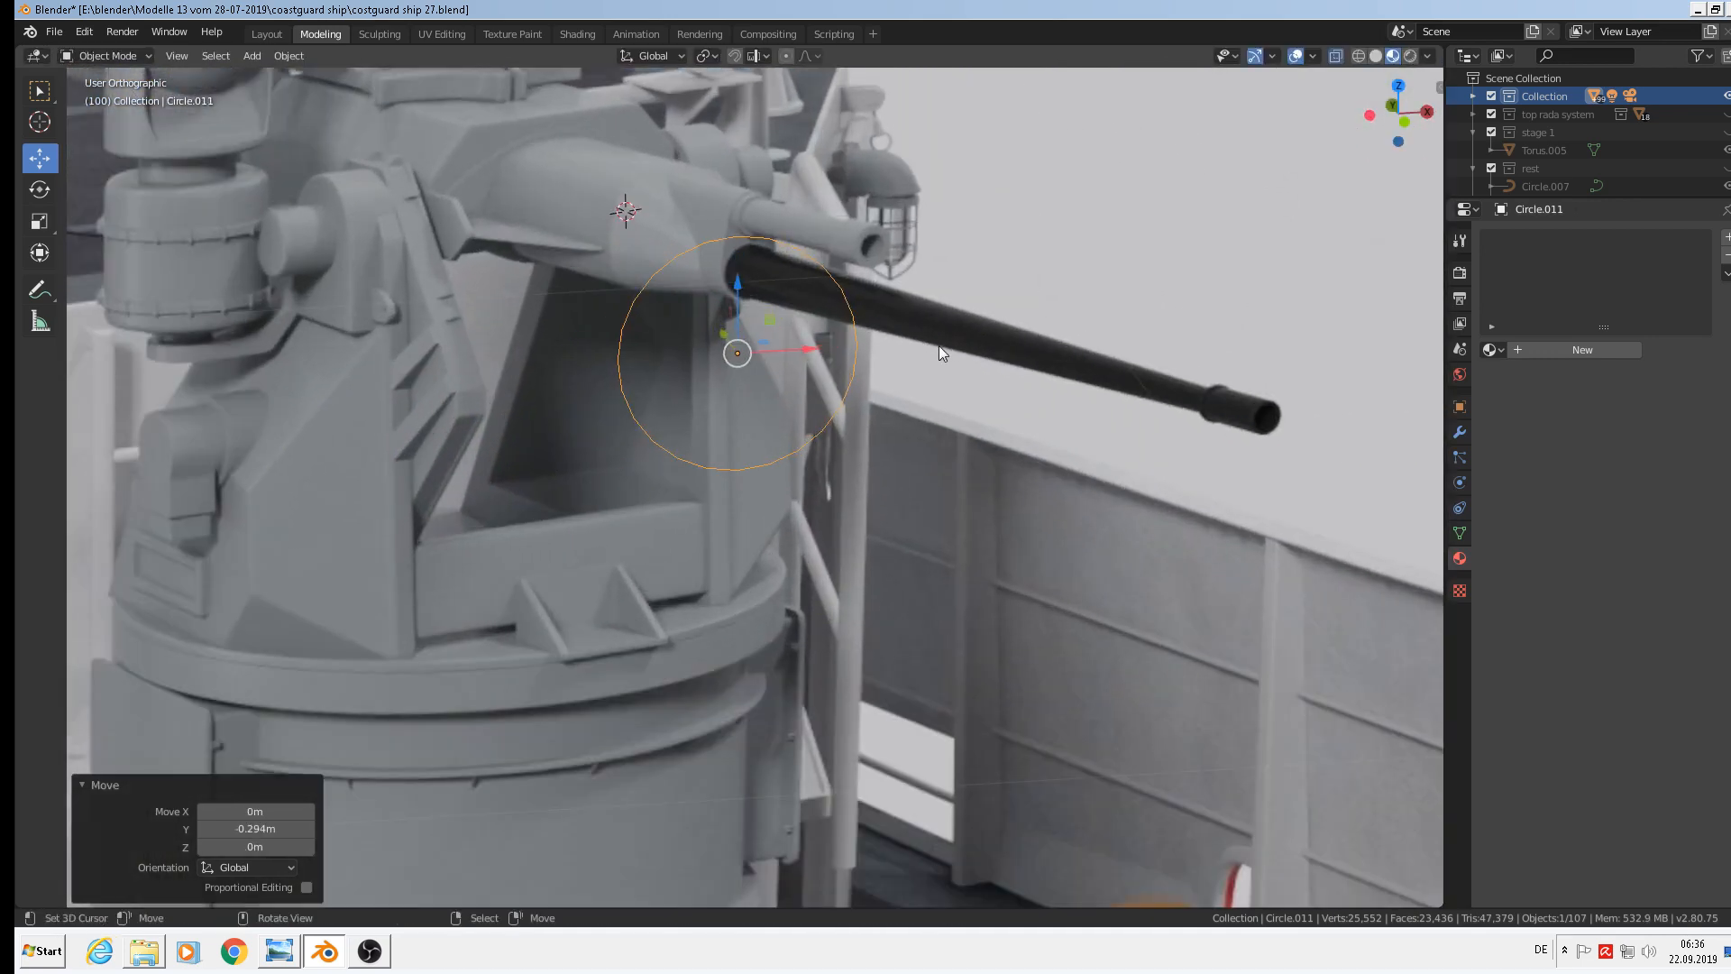
{"action": "key", "text": "s"}
{"action": "left_click", "coordinate": [841, 370]}
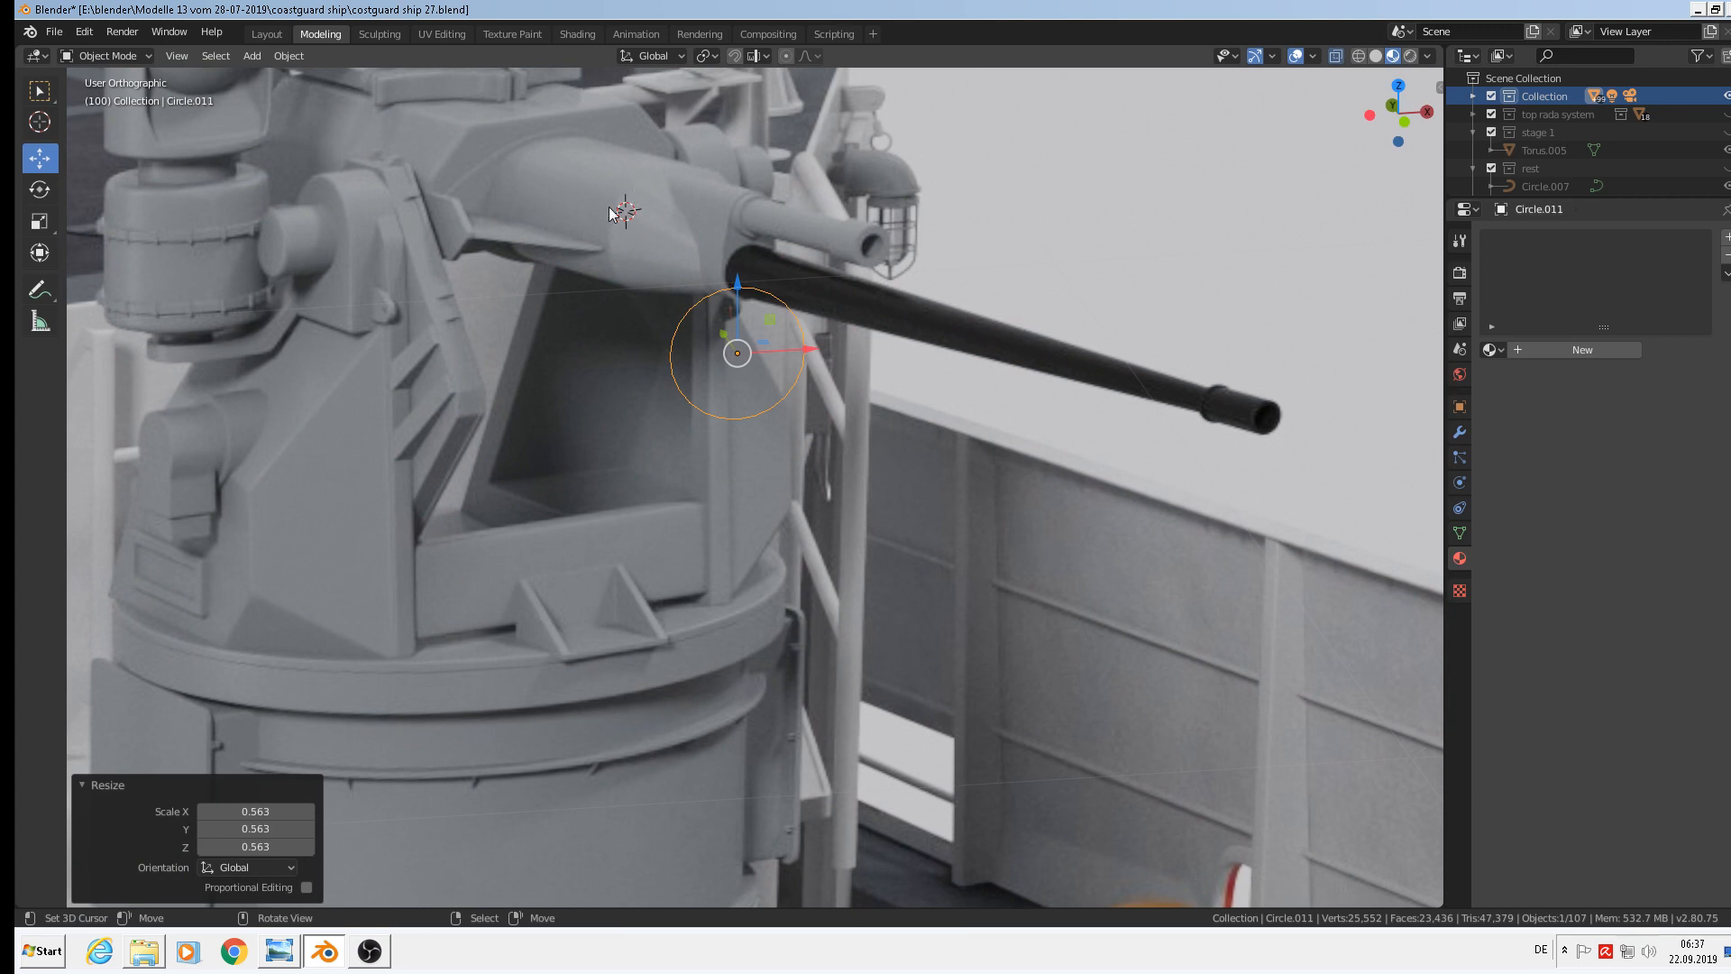
Enter Edit Mode on the circle and select the three adjacent vertices at its top and the three at its bottom
{"action": "scroll", "coordinate": [754, 289], "scroll_direction": "up", "scroll_amount": 2}
{"action": "key", "text": "Tab"}
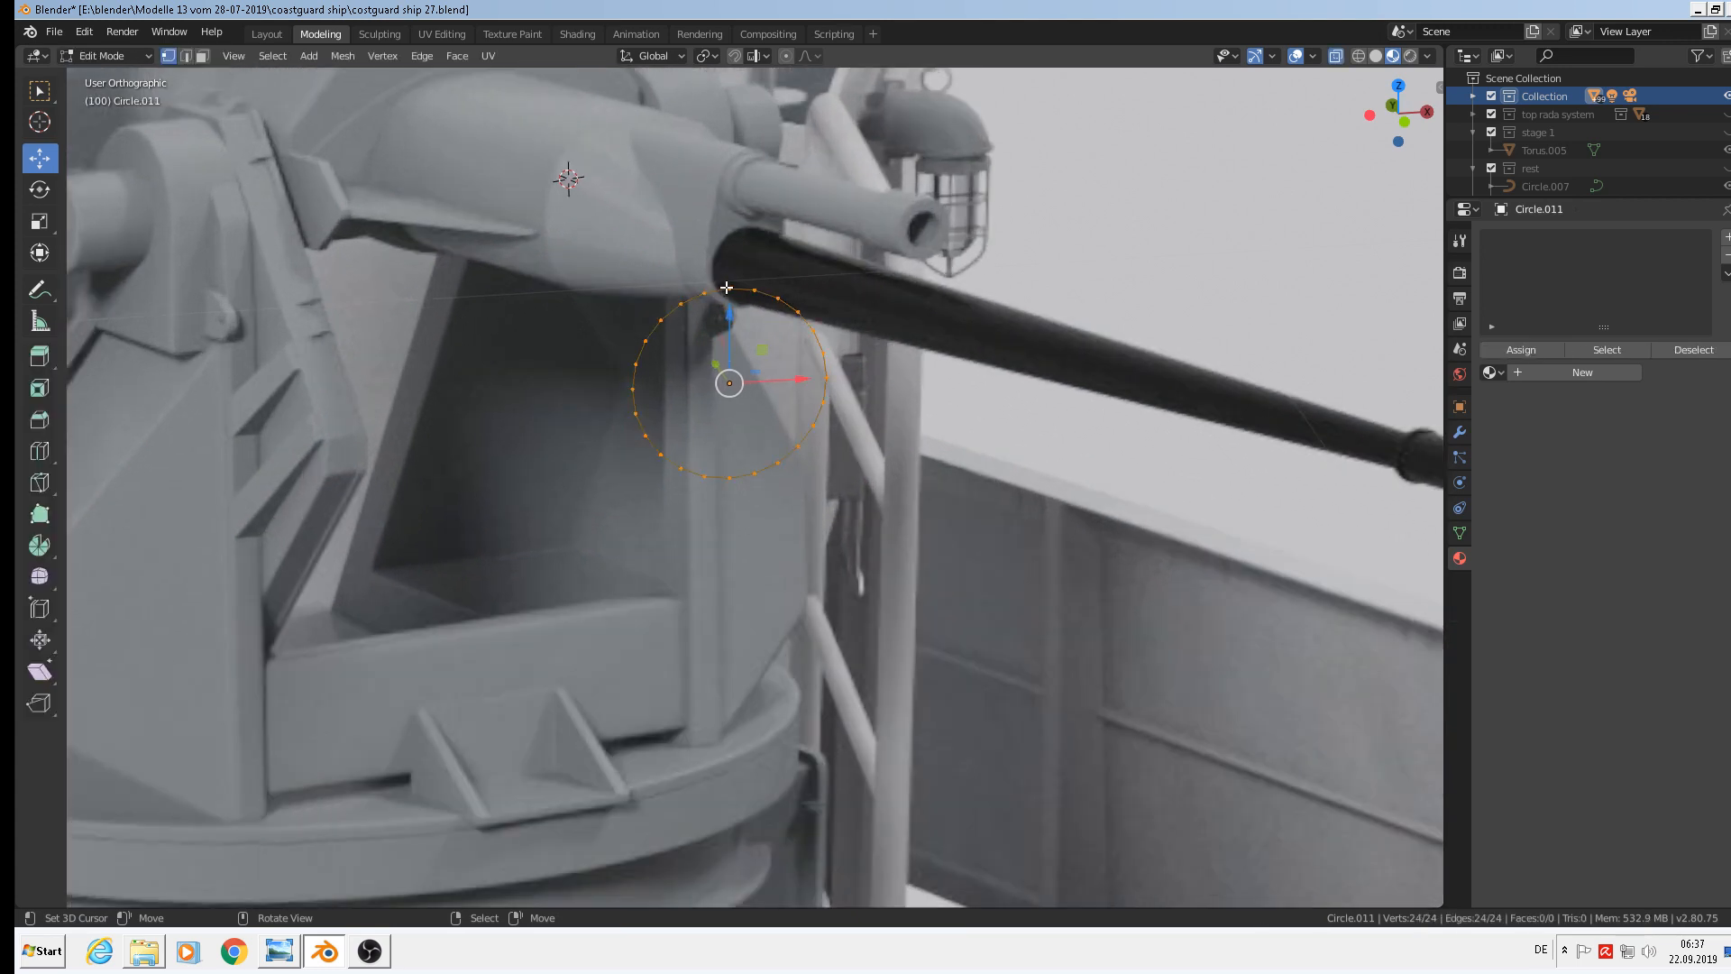
{"action": "right_click", "coordinate": [726, 287]}
{"action": "right_click", "coordinate": [704, 293], "text": "shift"}
{"action": "right_click", "coordinate": [753, 289], "text": "shift"}
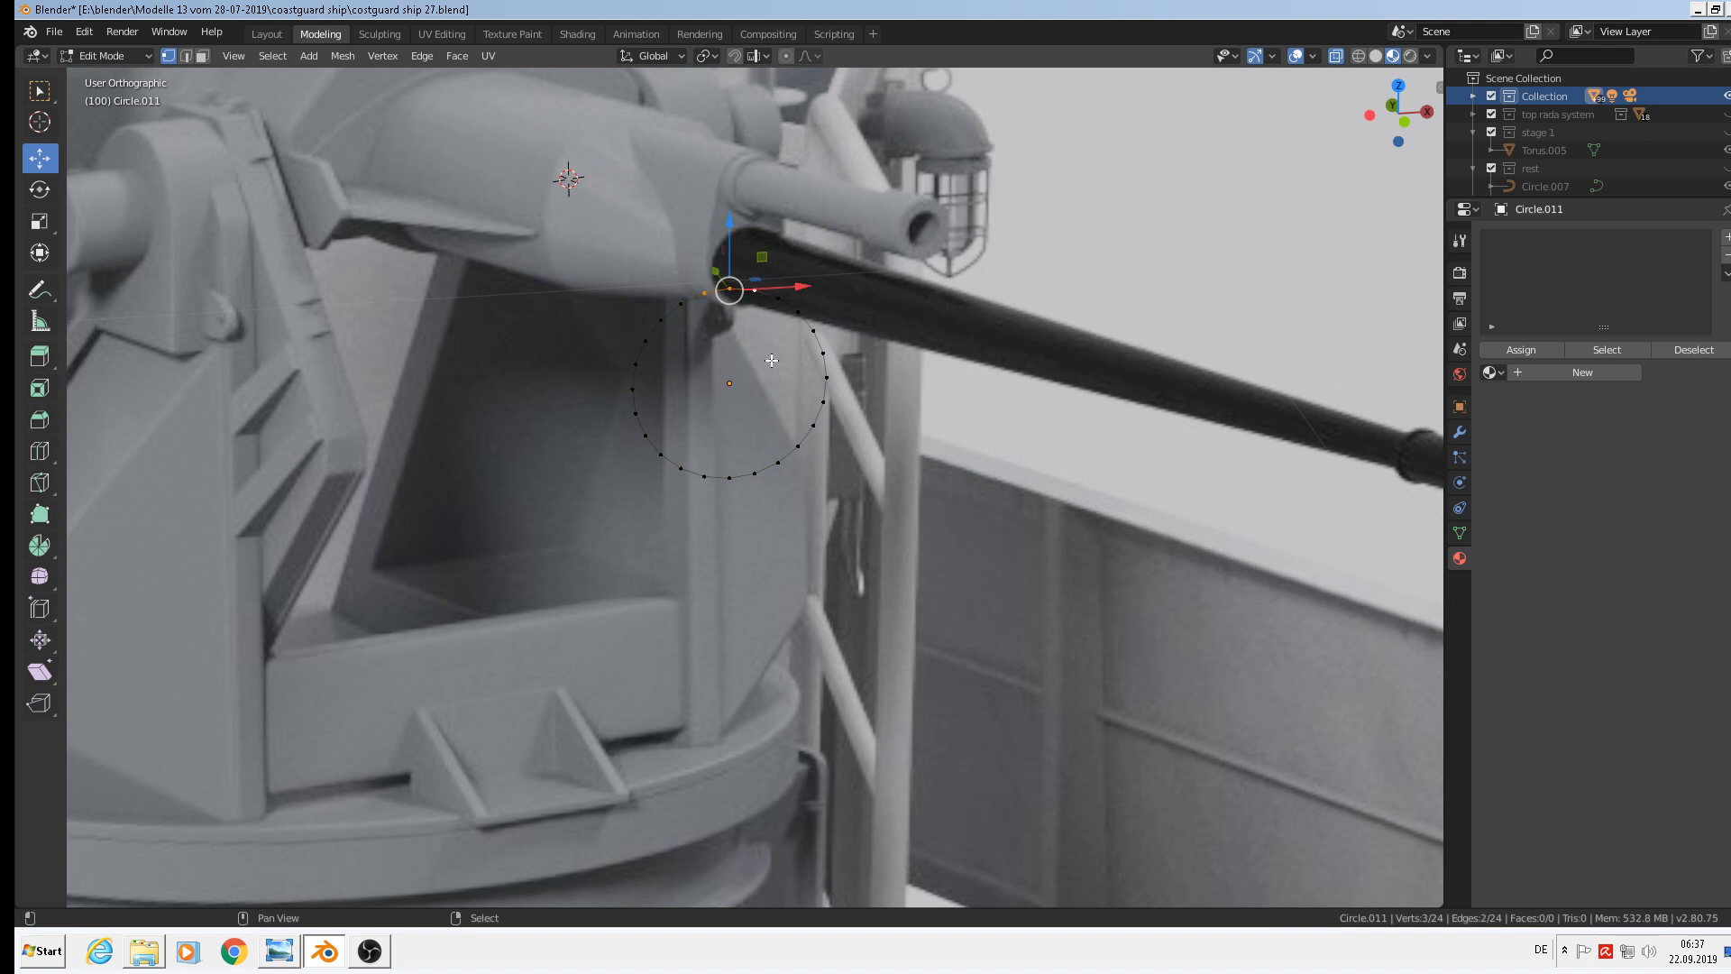
{"action": "right_click", "coordinate": [730, 477], "text": "shift"}
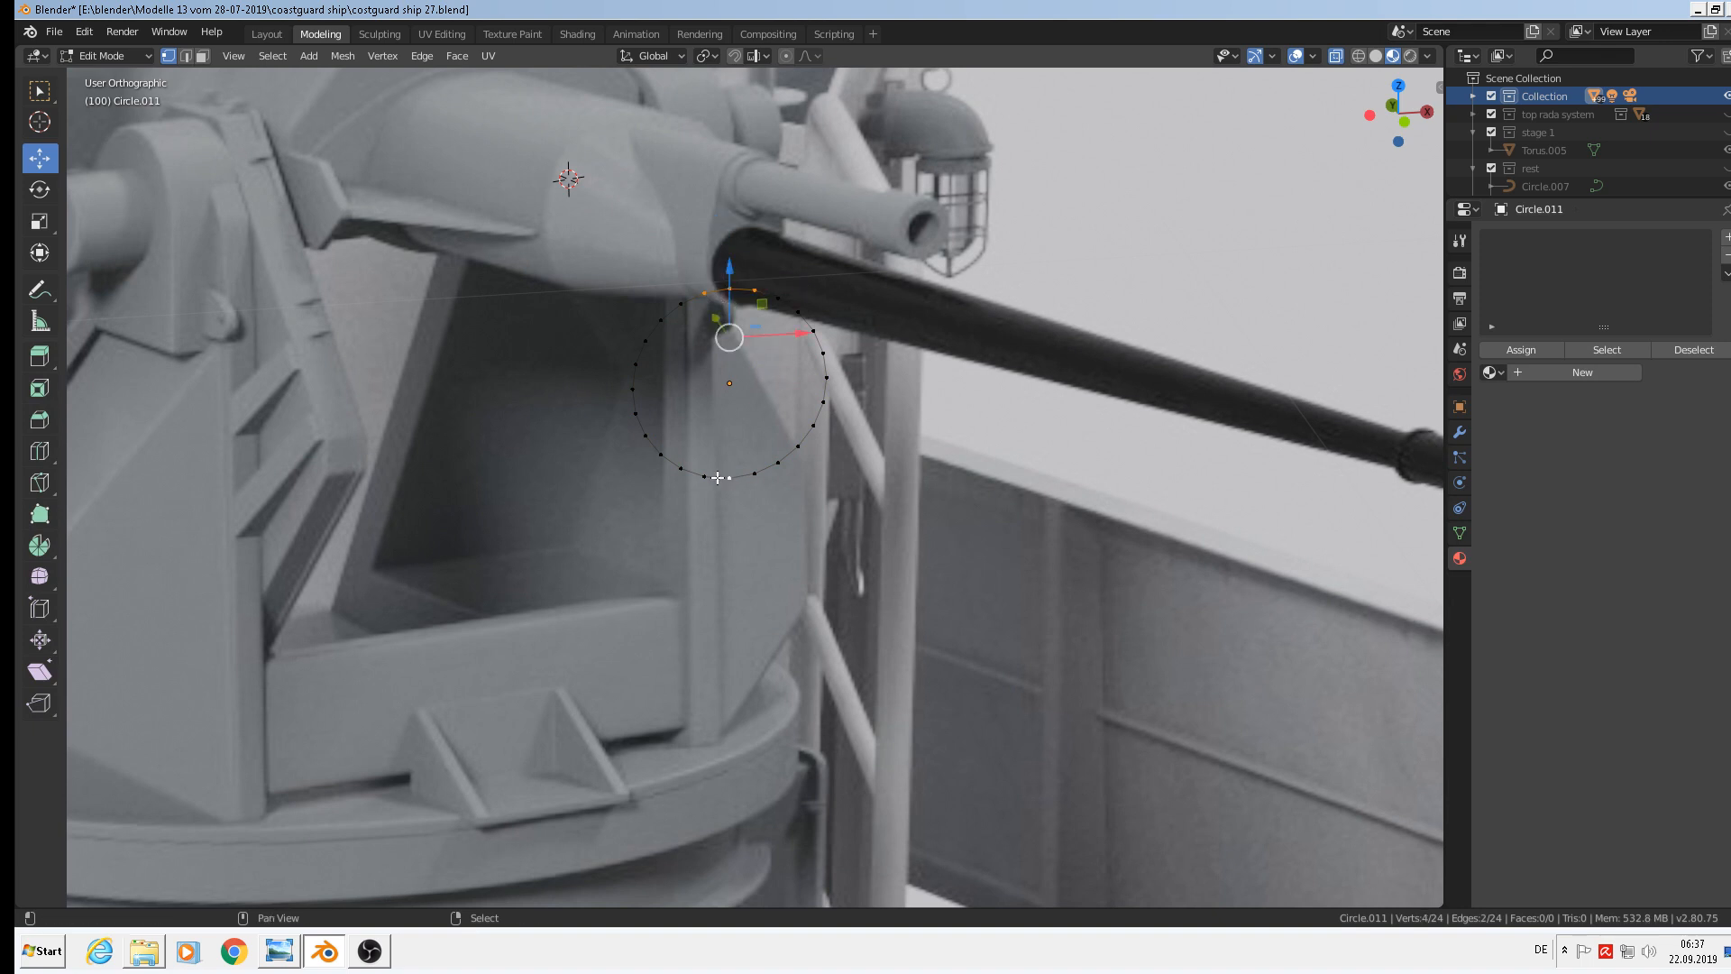
{"action": "right_click", "coordinate": [705, 476], "text": "shift"}
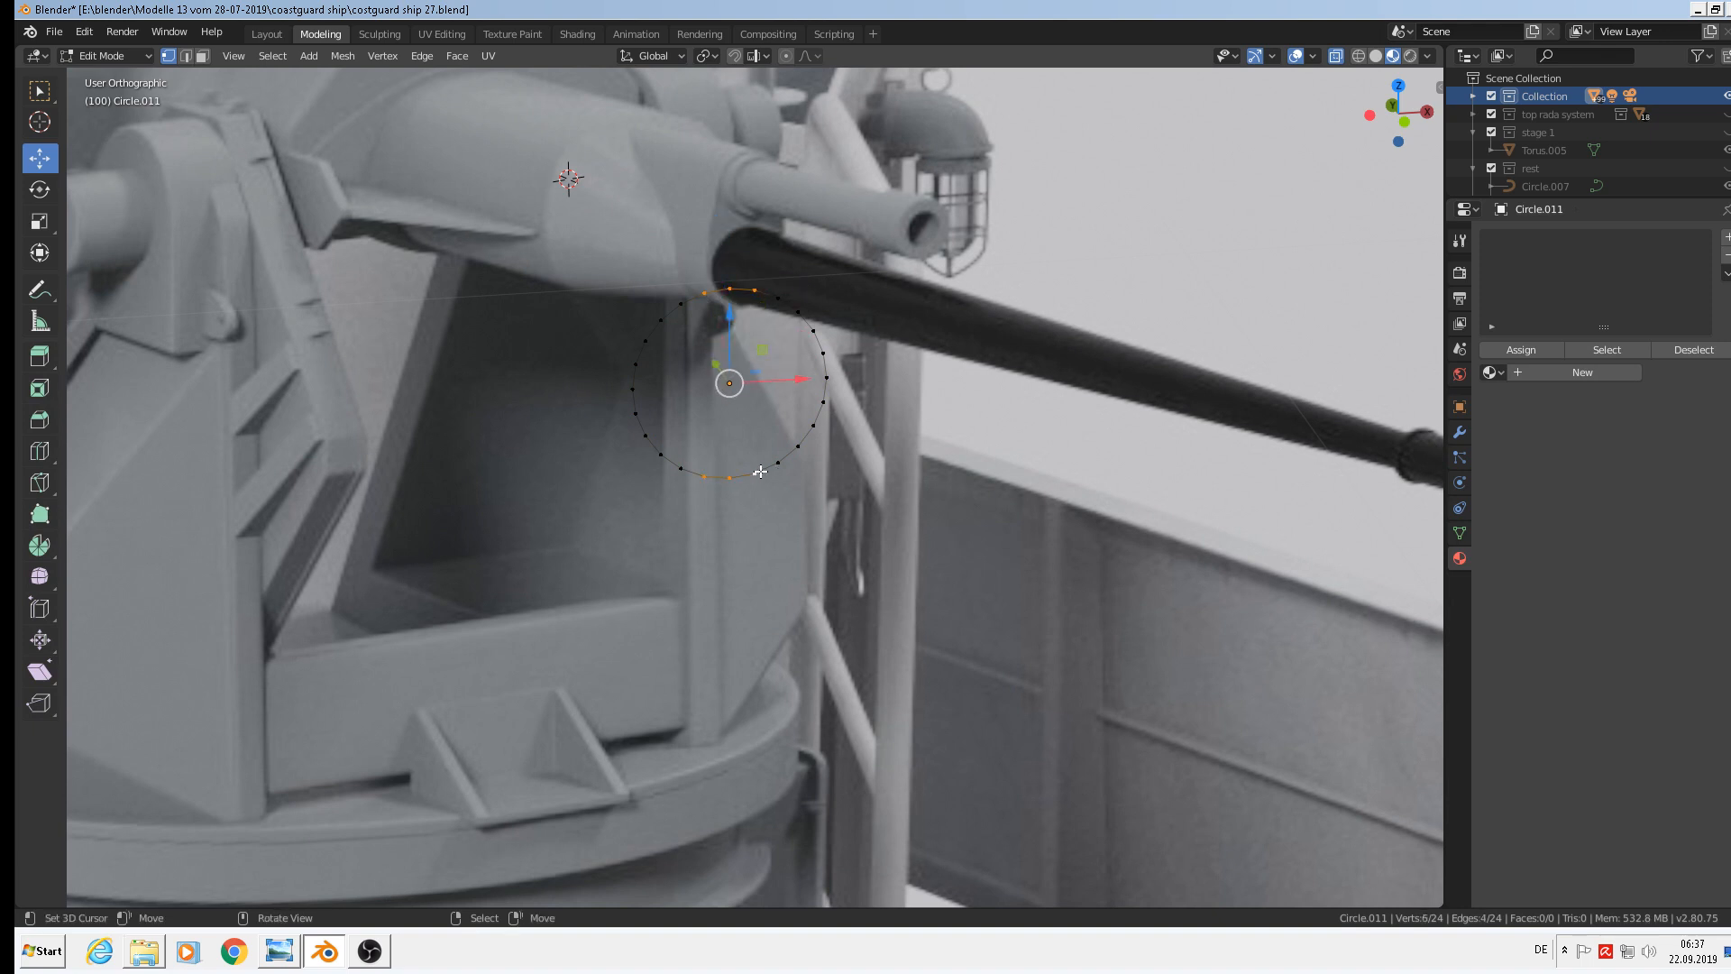
Dissolve the four vertices on either side of the circle's topmost and bottommost vertices
{"action": "right_click", "coordinate": [756, 471]}
{"action": "right_click", "coordinate": [704, 475], "text": "shift"}
{"action": "right_click", "coordinate": [729, 290], "text": "shift"}
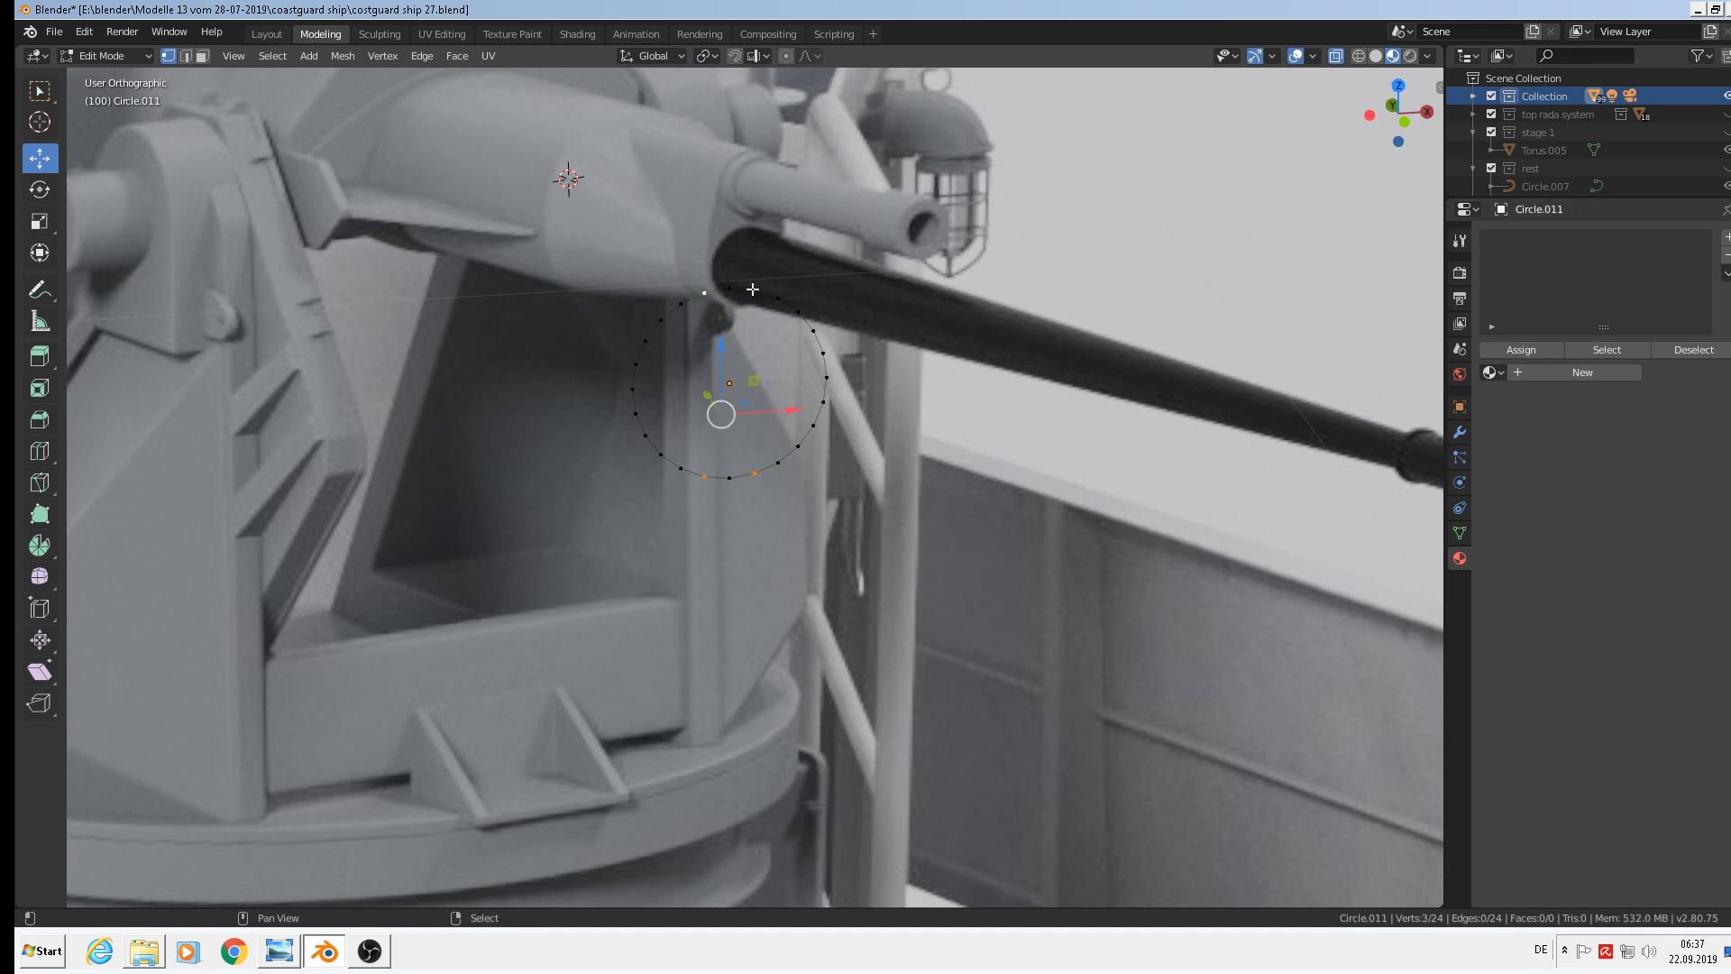
{"action": "right_click", "coordinate": [754, 290], "text": "shift"}
{"action": "key", "text": "x"}
{"action": "left_click", "coordinate": [766, 330]}
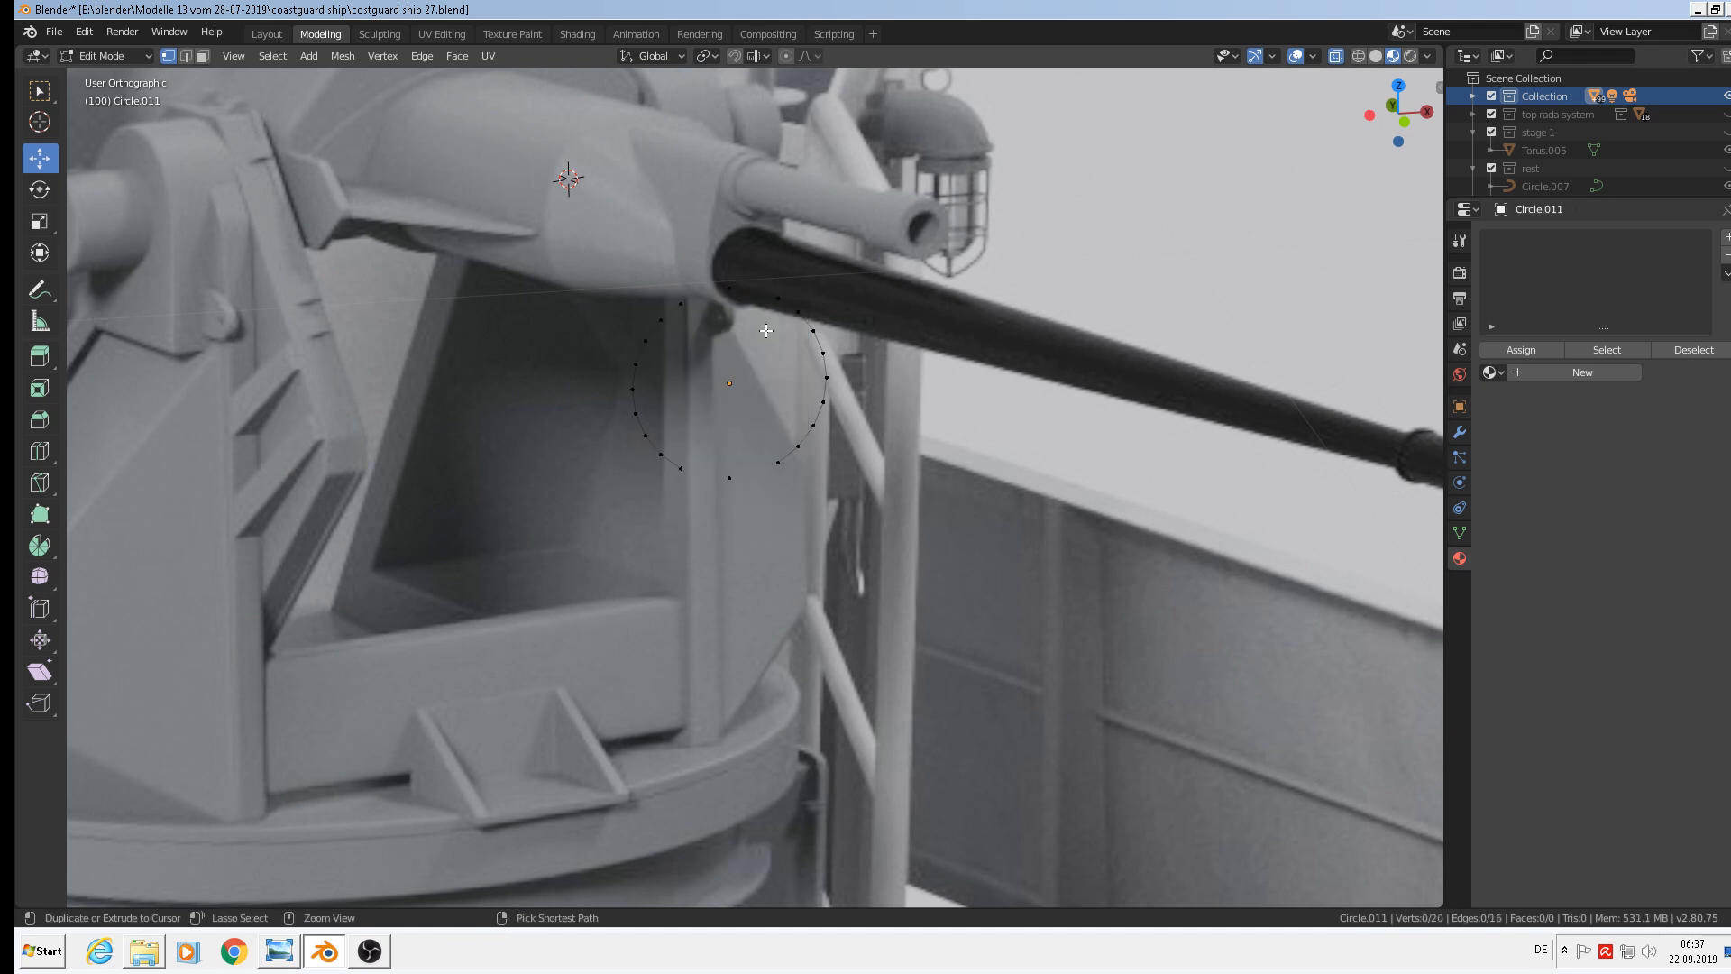
{"action": "key", "text": "ctrl+z"}
{"action": "key", "text": "x"}
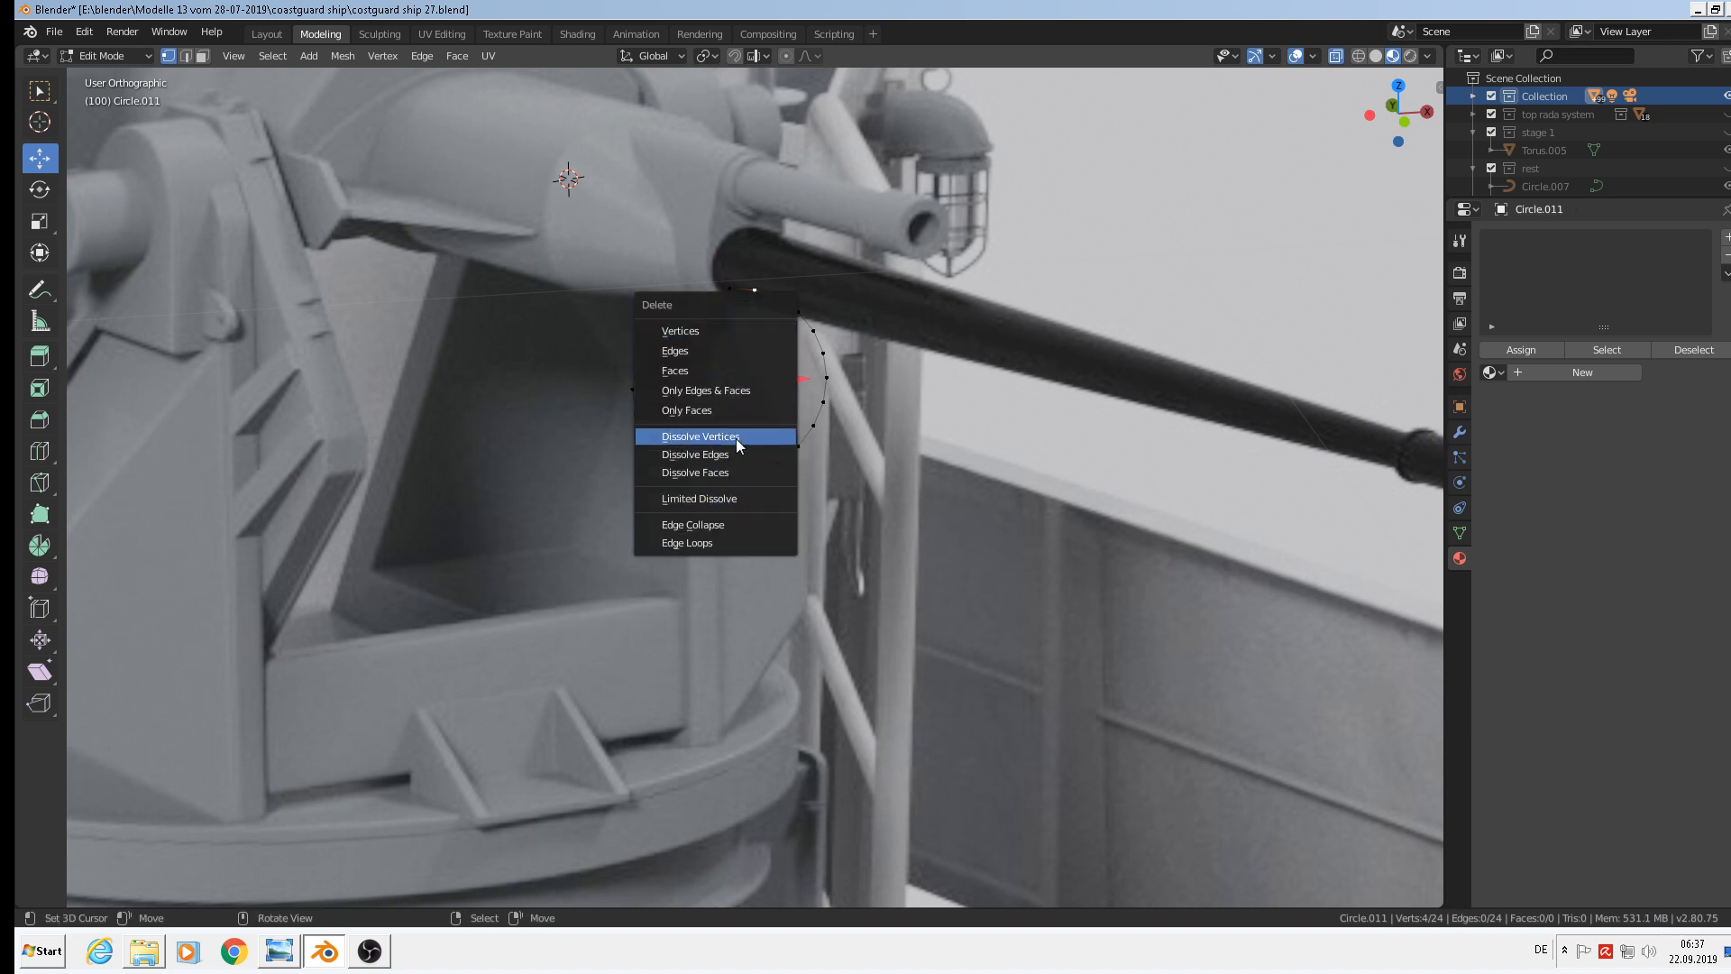
{"action": "left_click", "coordinate": [738, 434]}
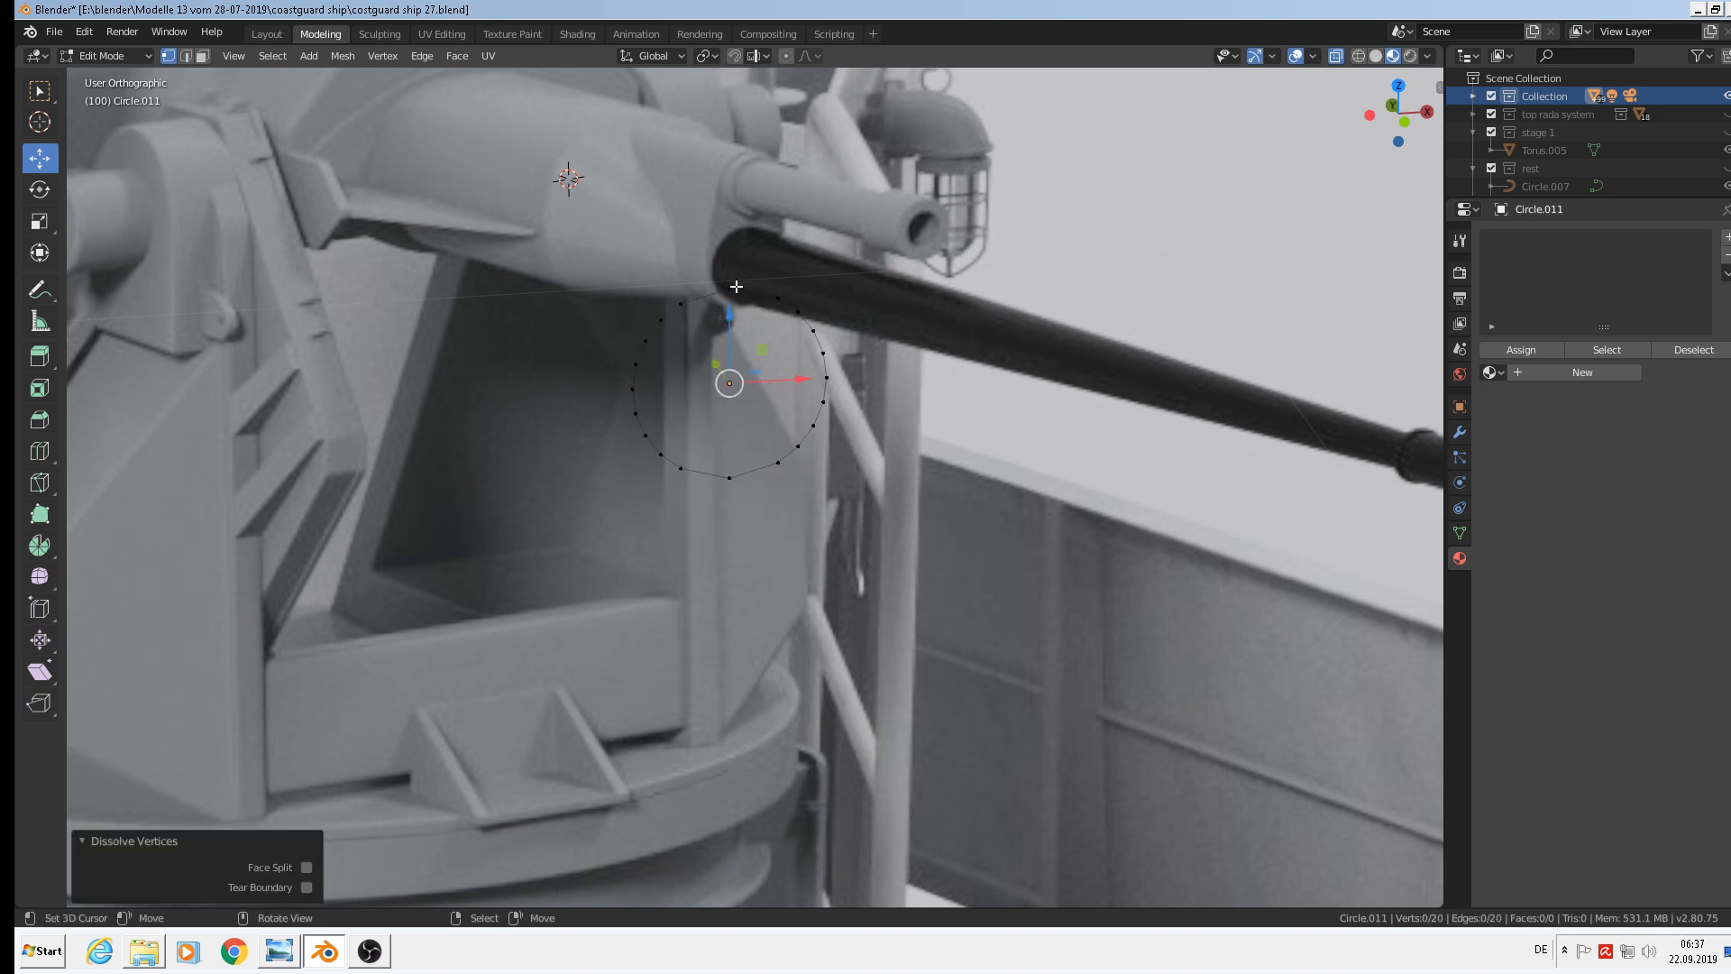
Select the circle's topmost and bottommost vertices and scale them by 0.945 along Z
{"action": "left_click", "coordinate": [732, 288]}
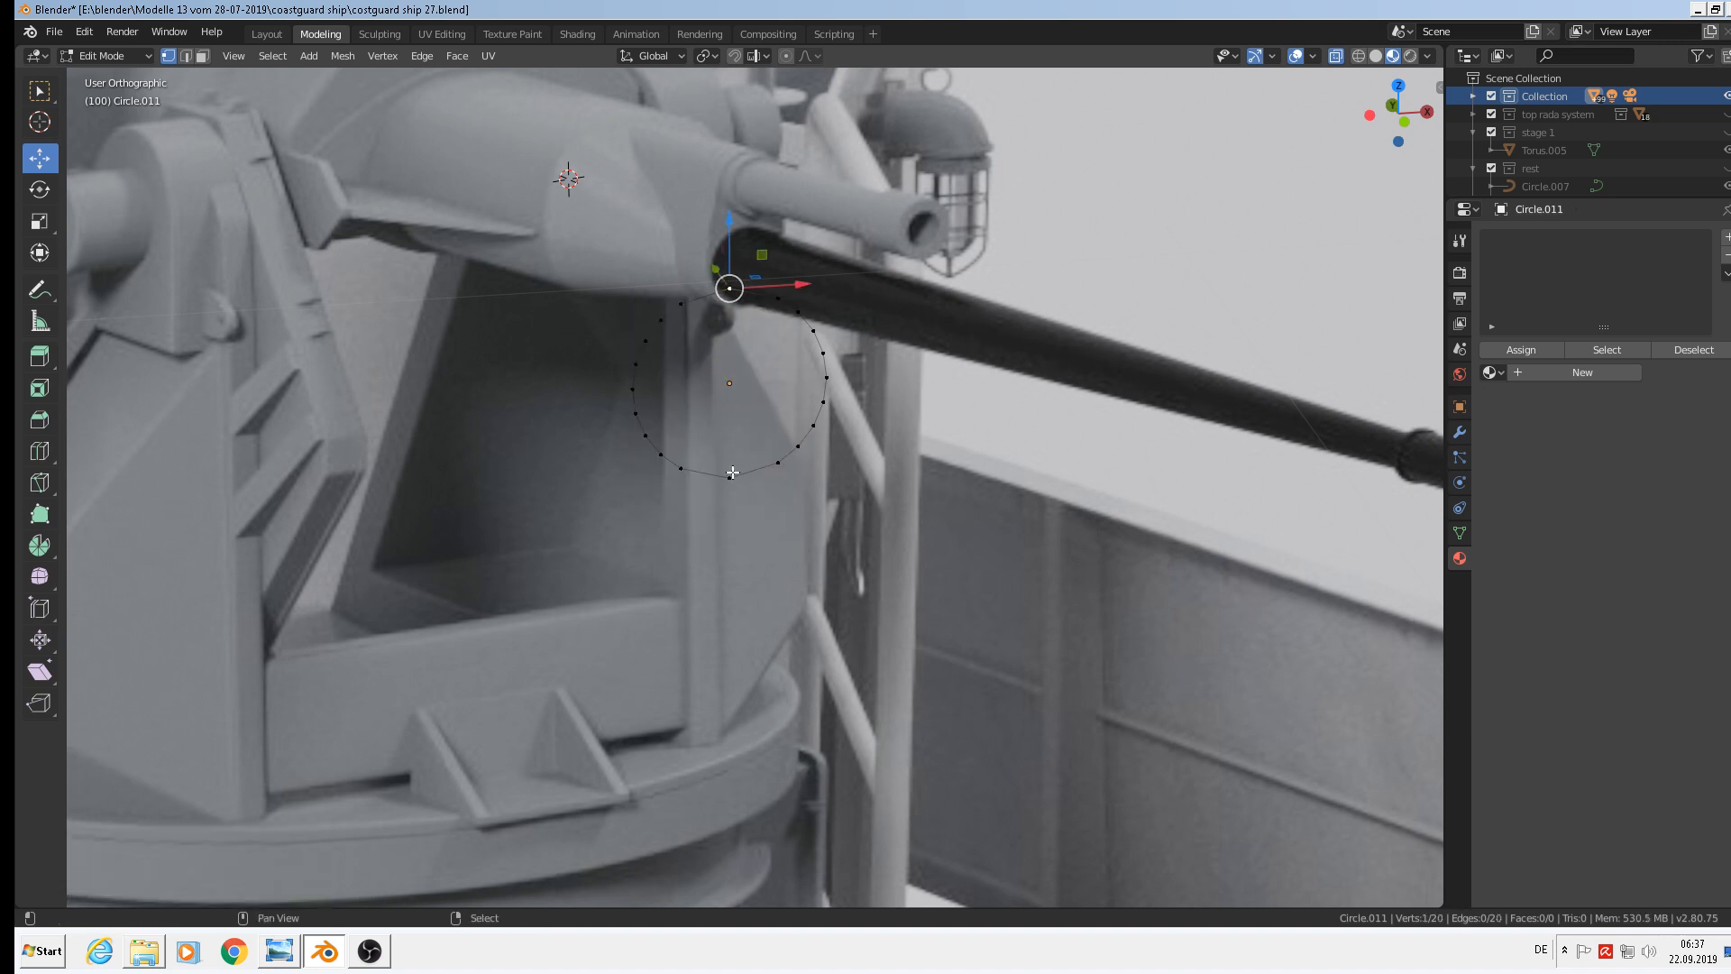
{"action": "left_click", "coordinate": [732, 473], "text": "shift"}
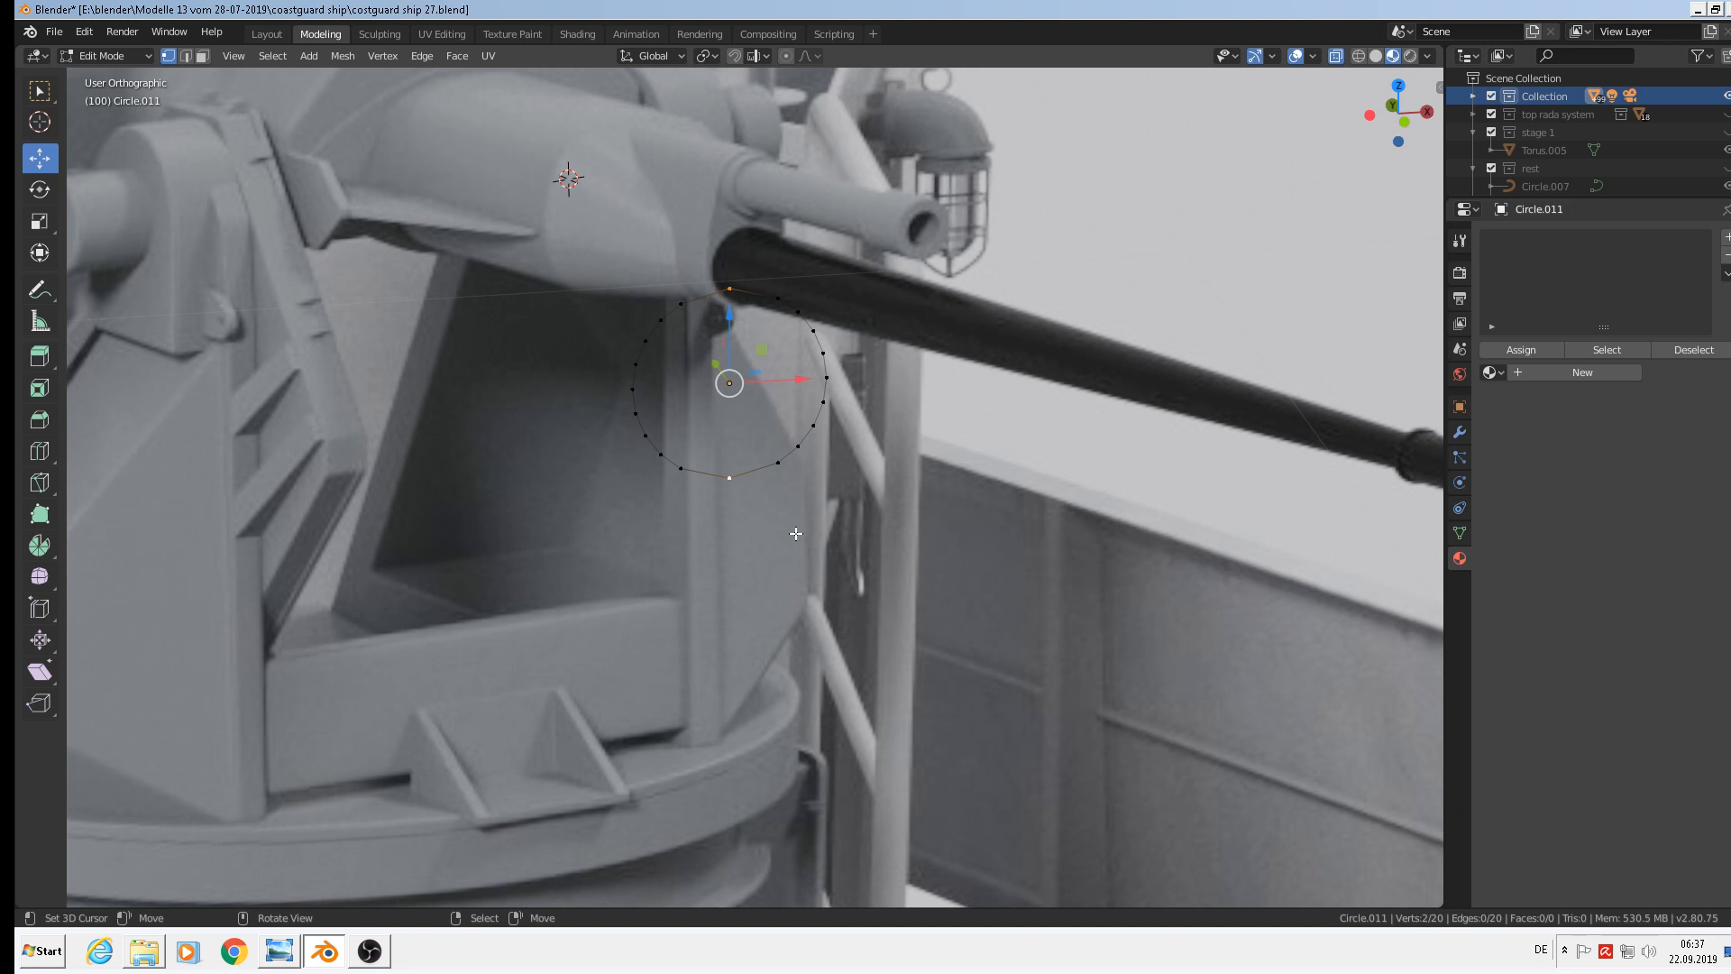
{"action": "key", "text": "s"}
{"action": "key", "text": "z"}
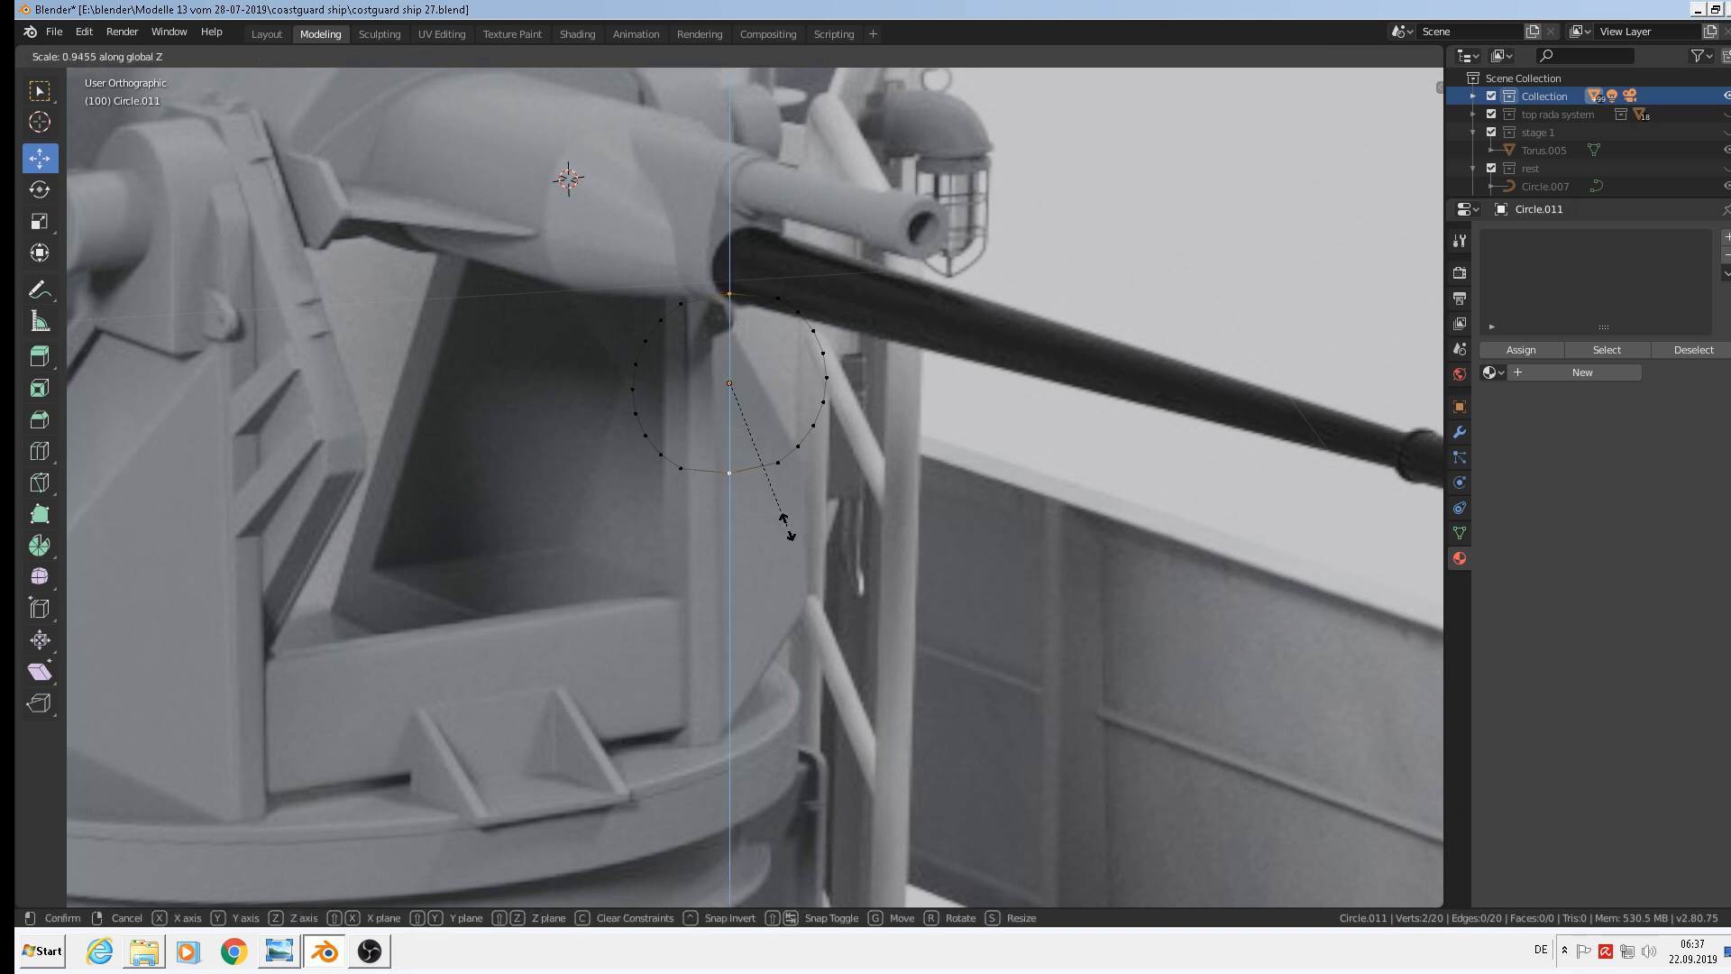
{"action": "left_click", "coordinate": [785, 523]}
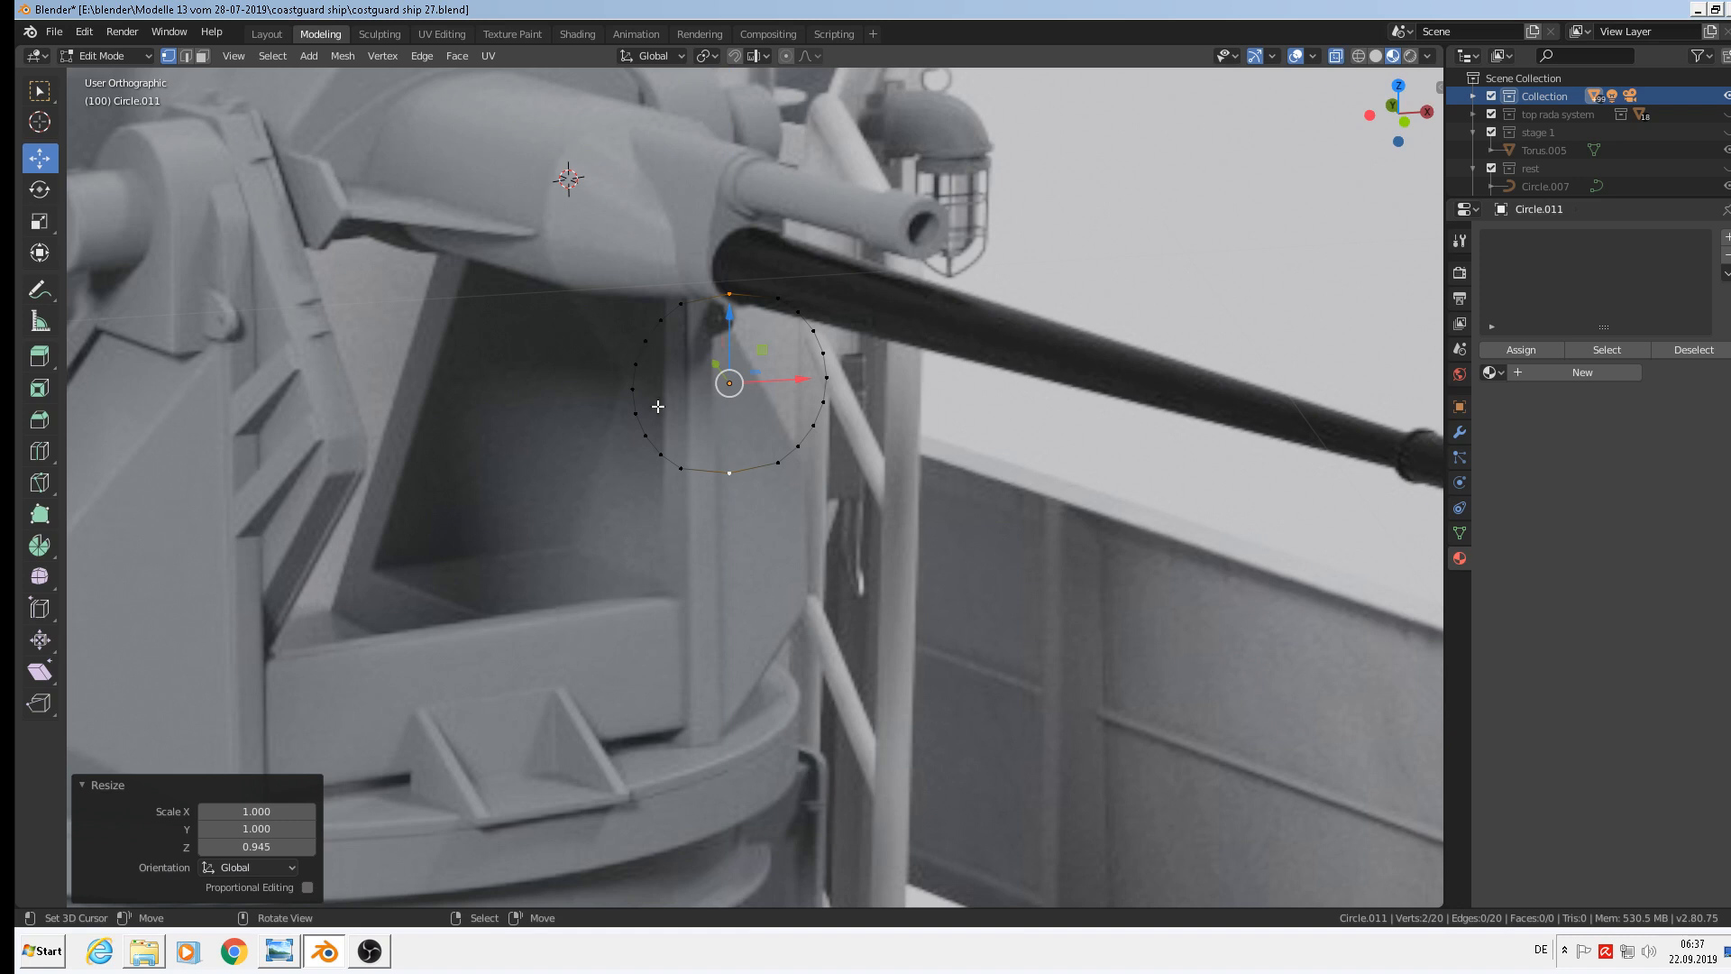
Dissolve the four vertices directly above and below the circle's two outermost side vertices
{"action": "left_click", "coordinate": [638, 363]}
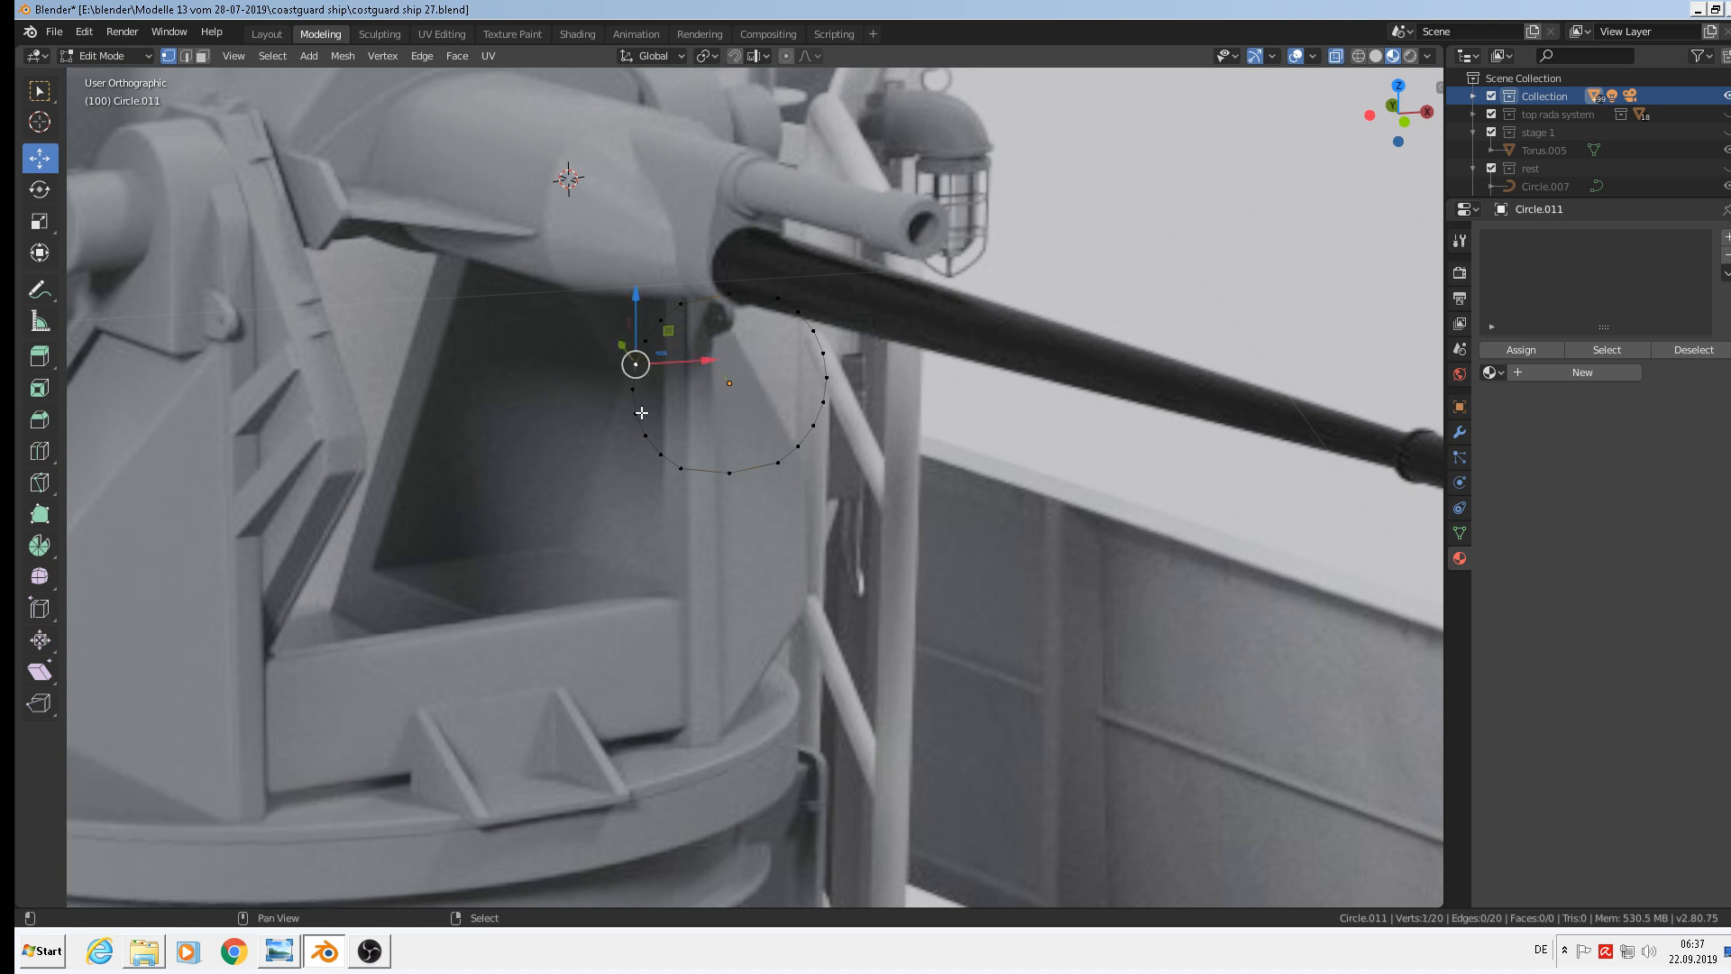
{"action": "left_click", "coordinate": [637, 413], "text": "shift"}
{"action": "left_click", "coordinate": [817, 422], "text": "shift"}
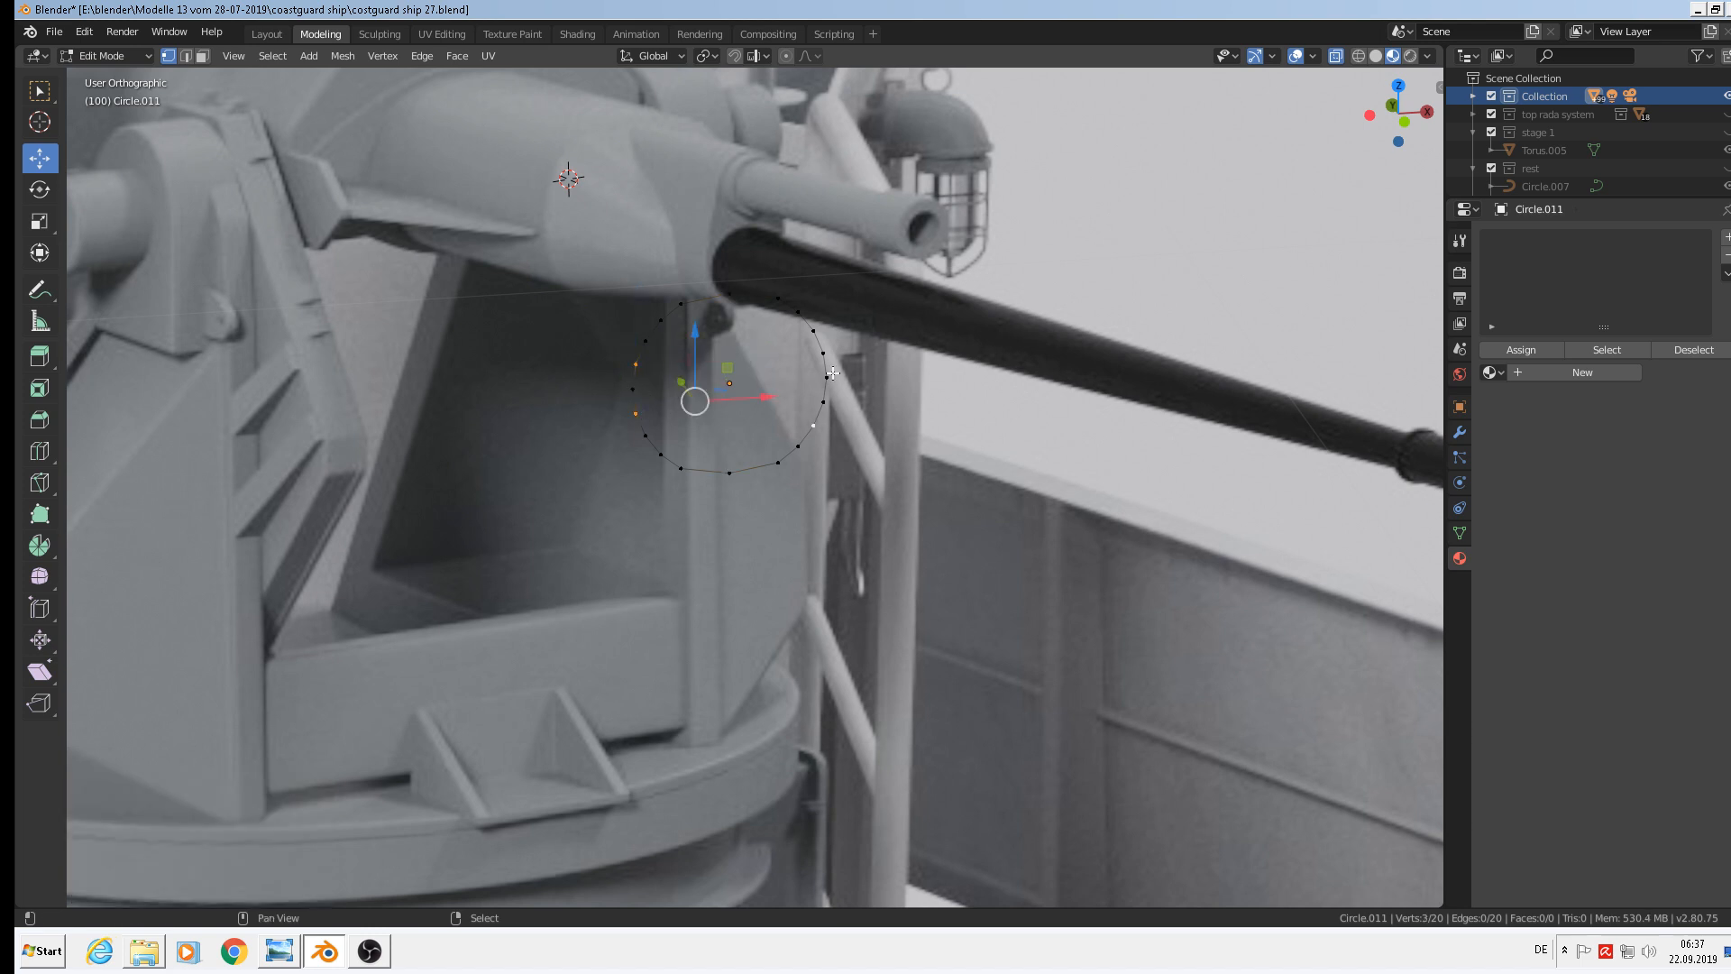
{"action": "left_click", "coordinate": [814, 422], "text": "shift"}
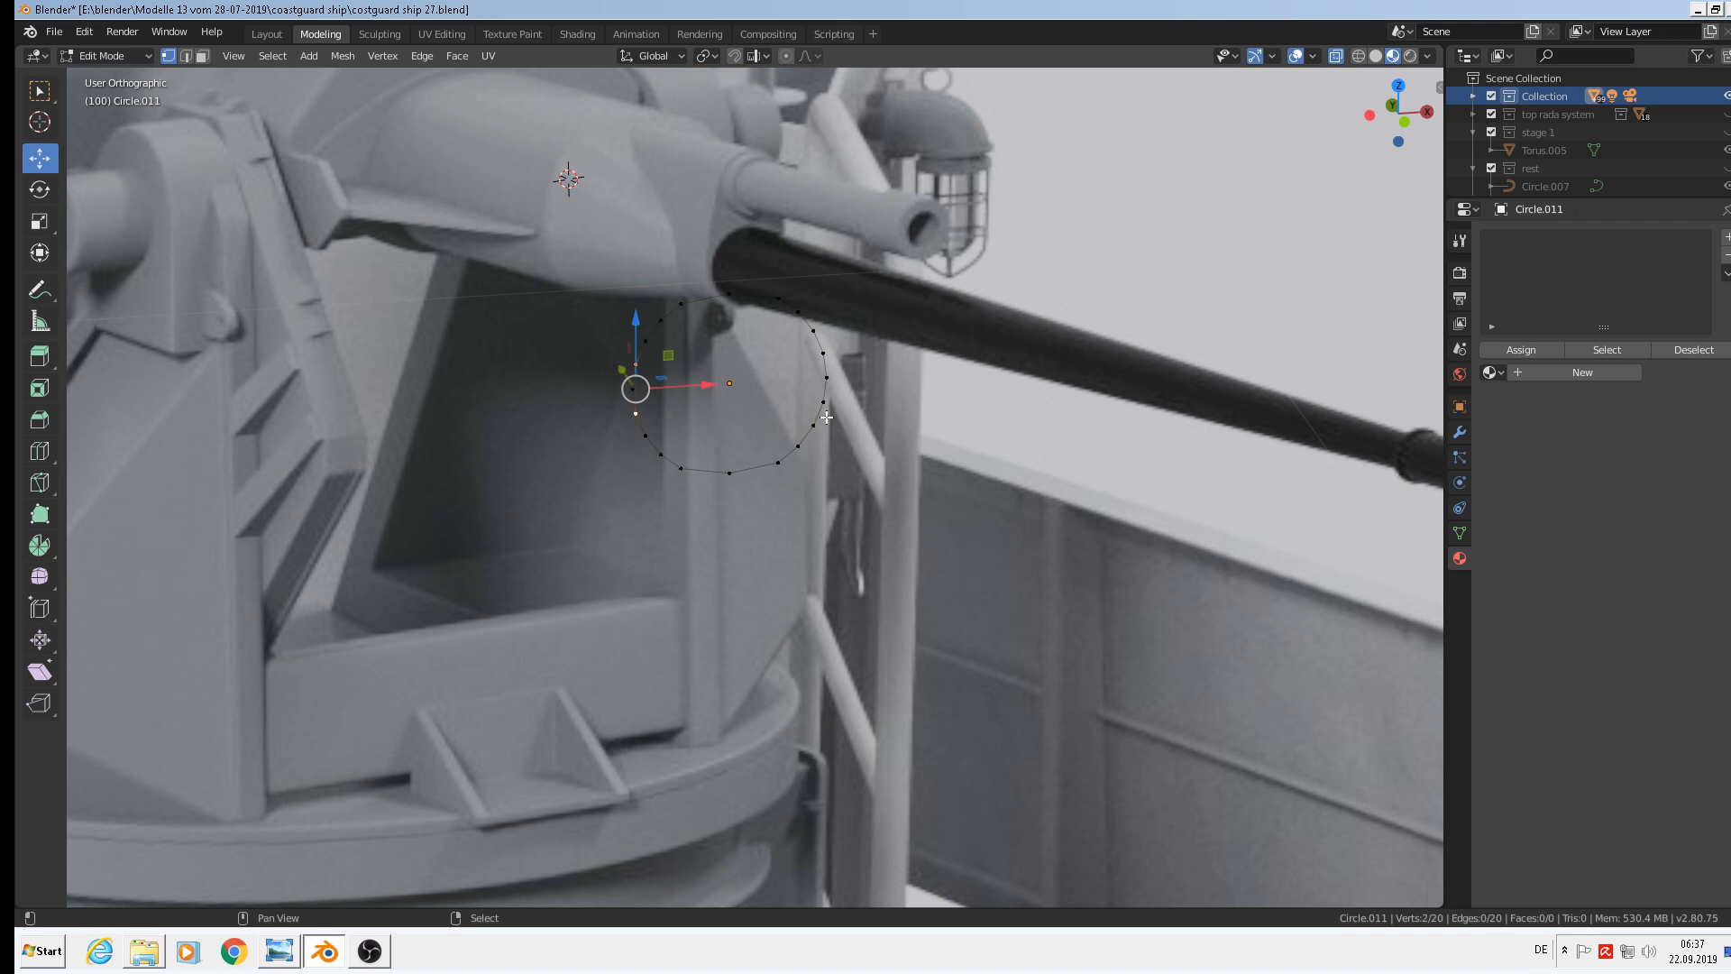
{"action": "left_click", "coordinate": [825, 402], "text": "shift"}
{"action": "left_click", "coordinate": [824, 352], "text": "shift"}
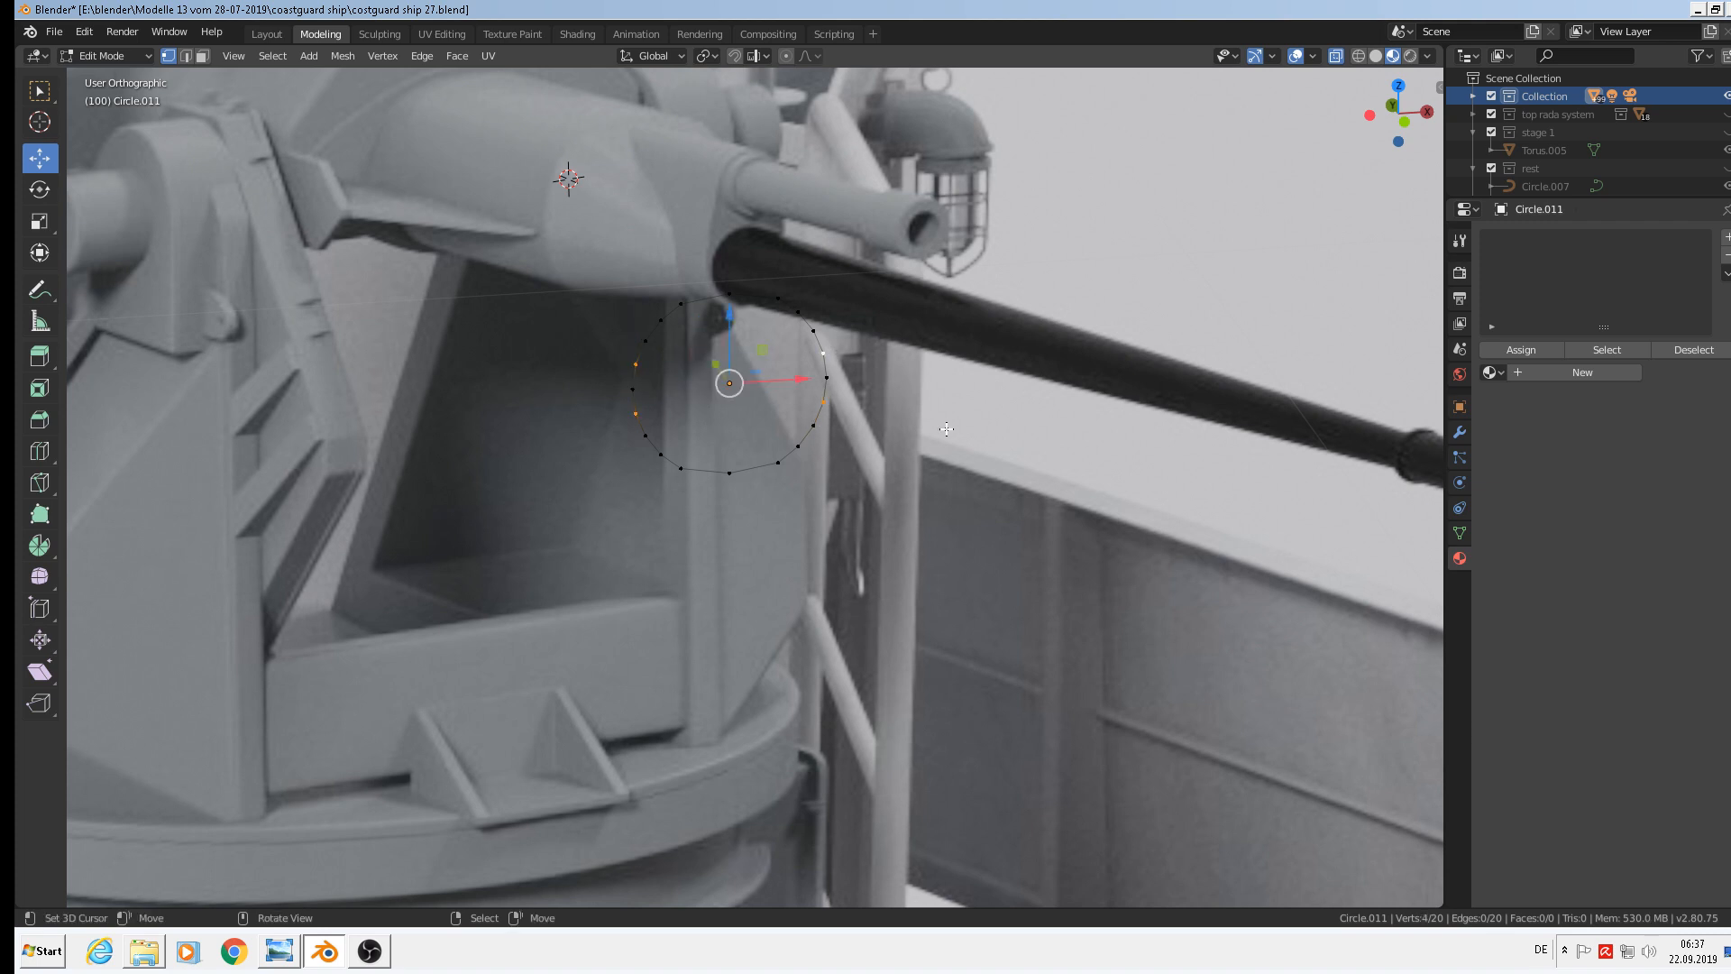
{"action": "key", "text": "x"}
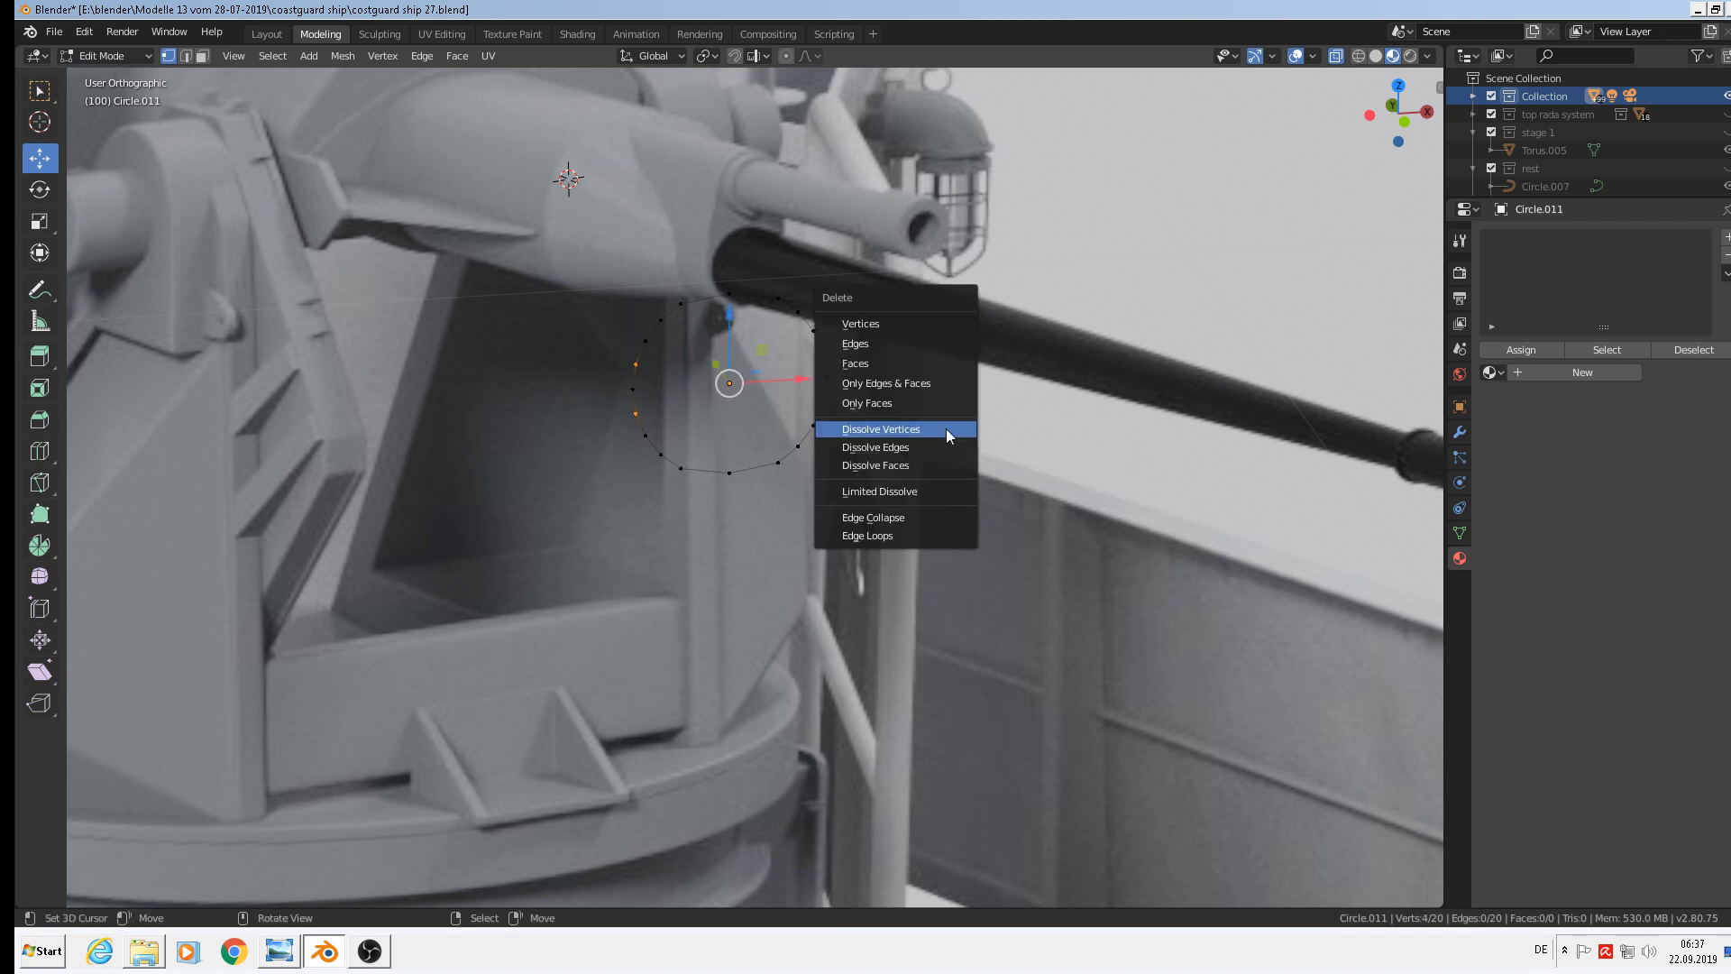
{"action": "left_click", "coordinate": [945, 429]}
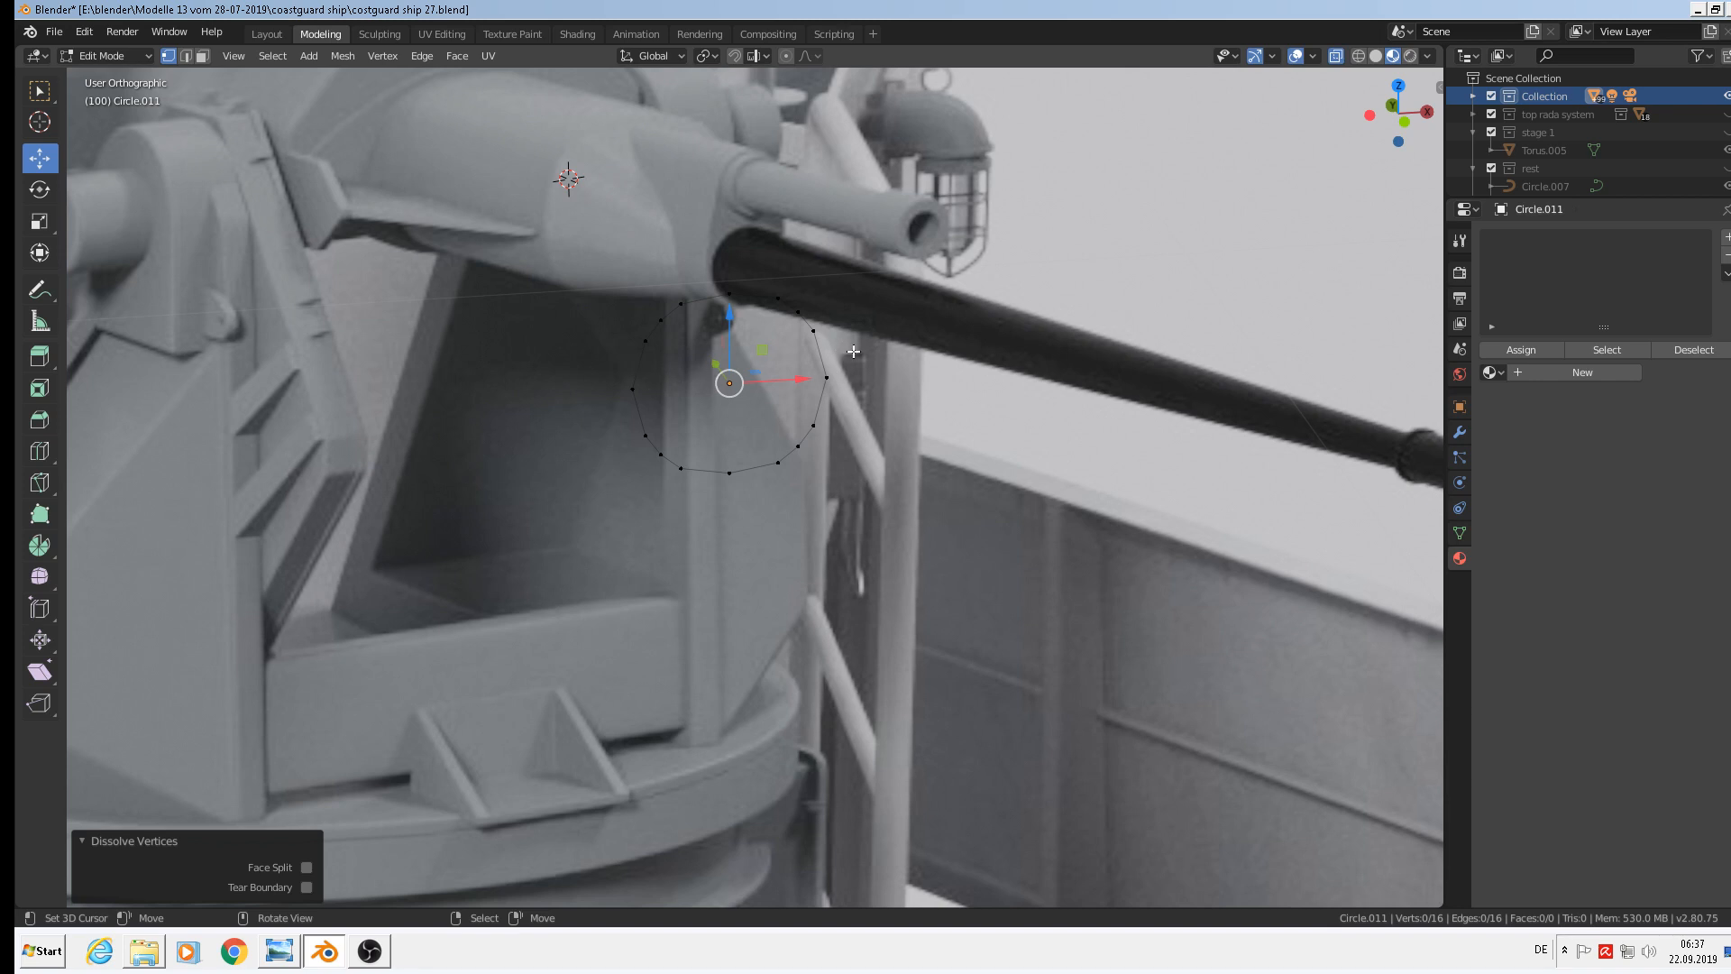
Select the seven vertices in the upper part of the circle and view it from the front
{"action": "left_click_drag", "start_coordinate": [854, 351], "coordinate": [529, 286]}
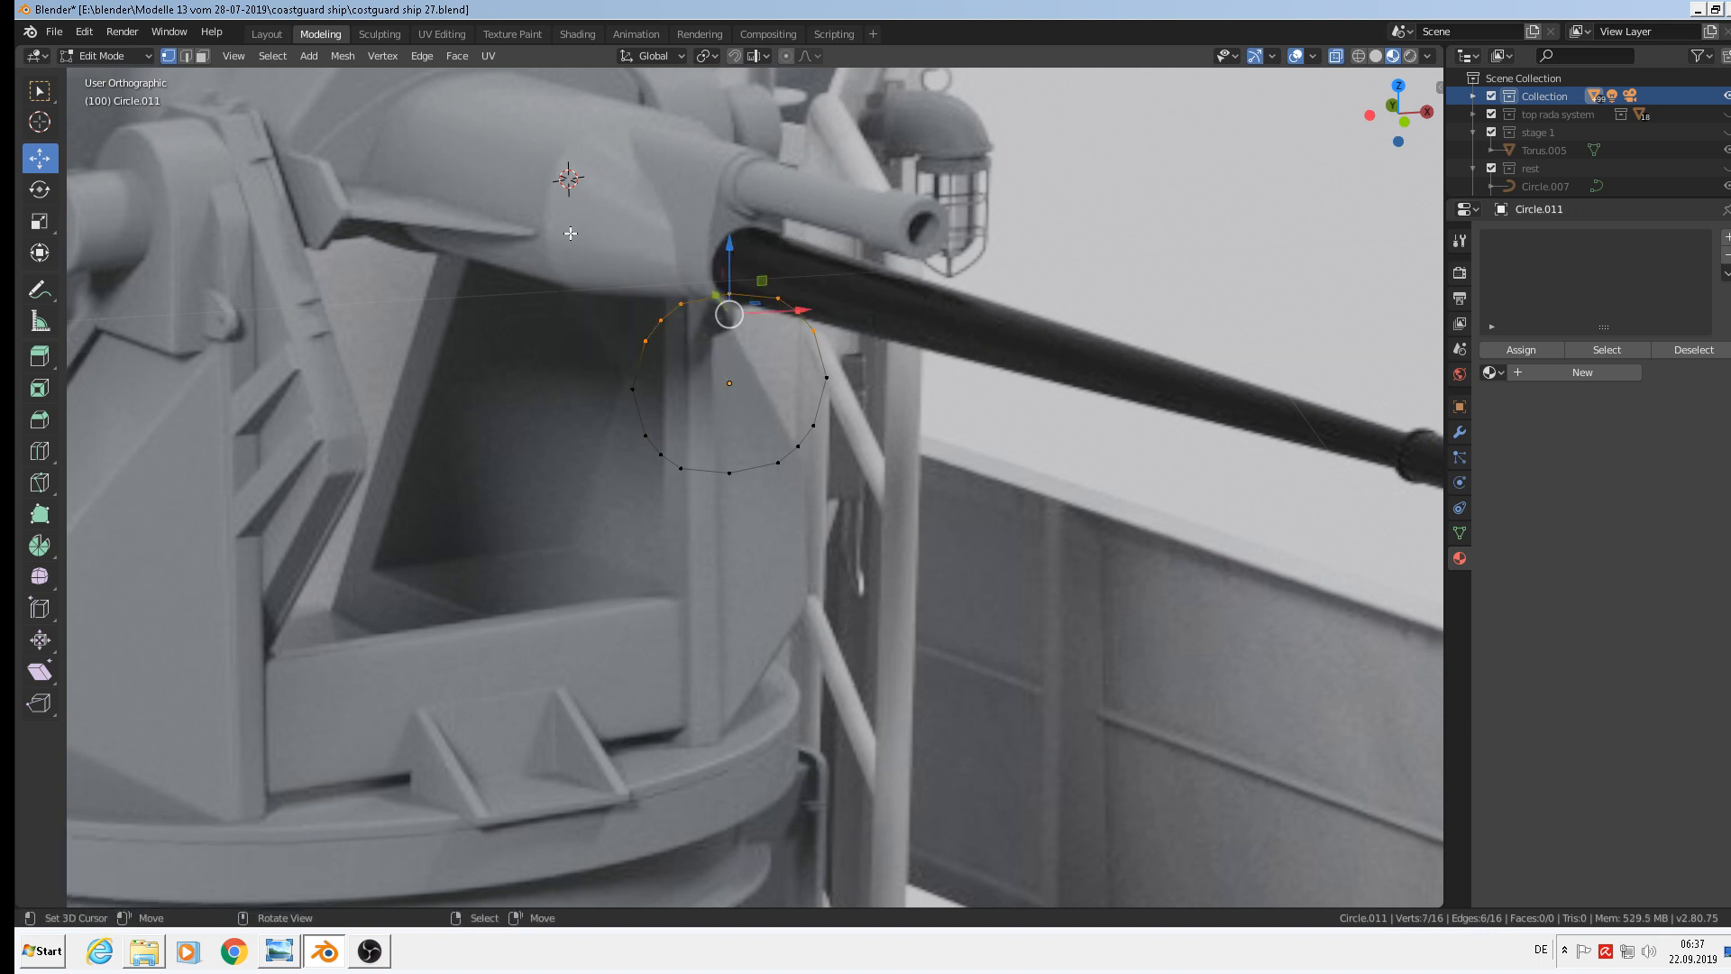
{"action": "key", "text": "KP_1"}
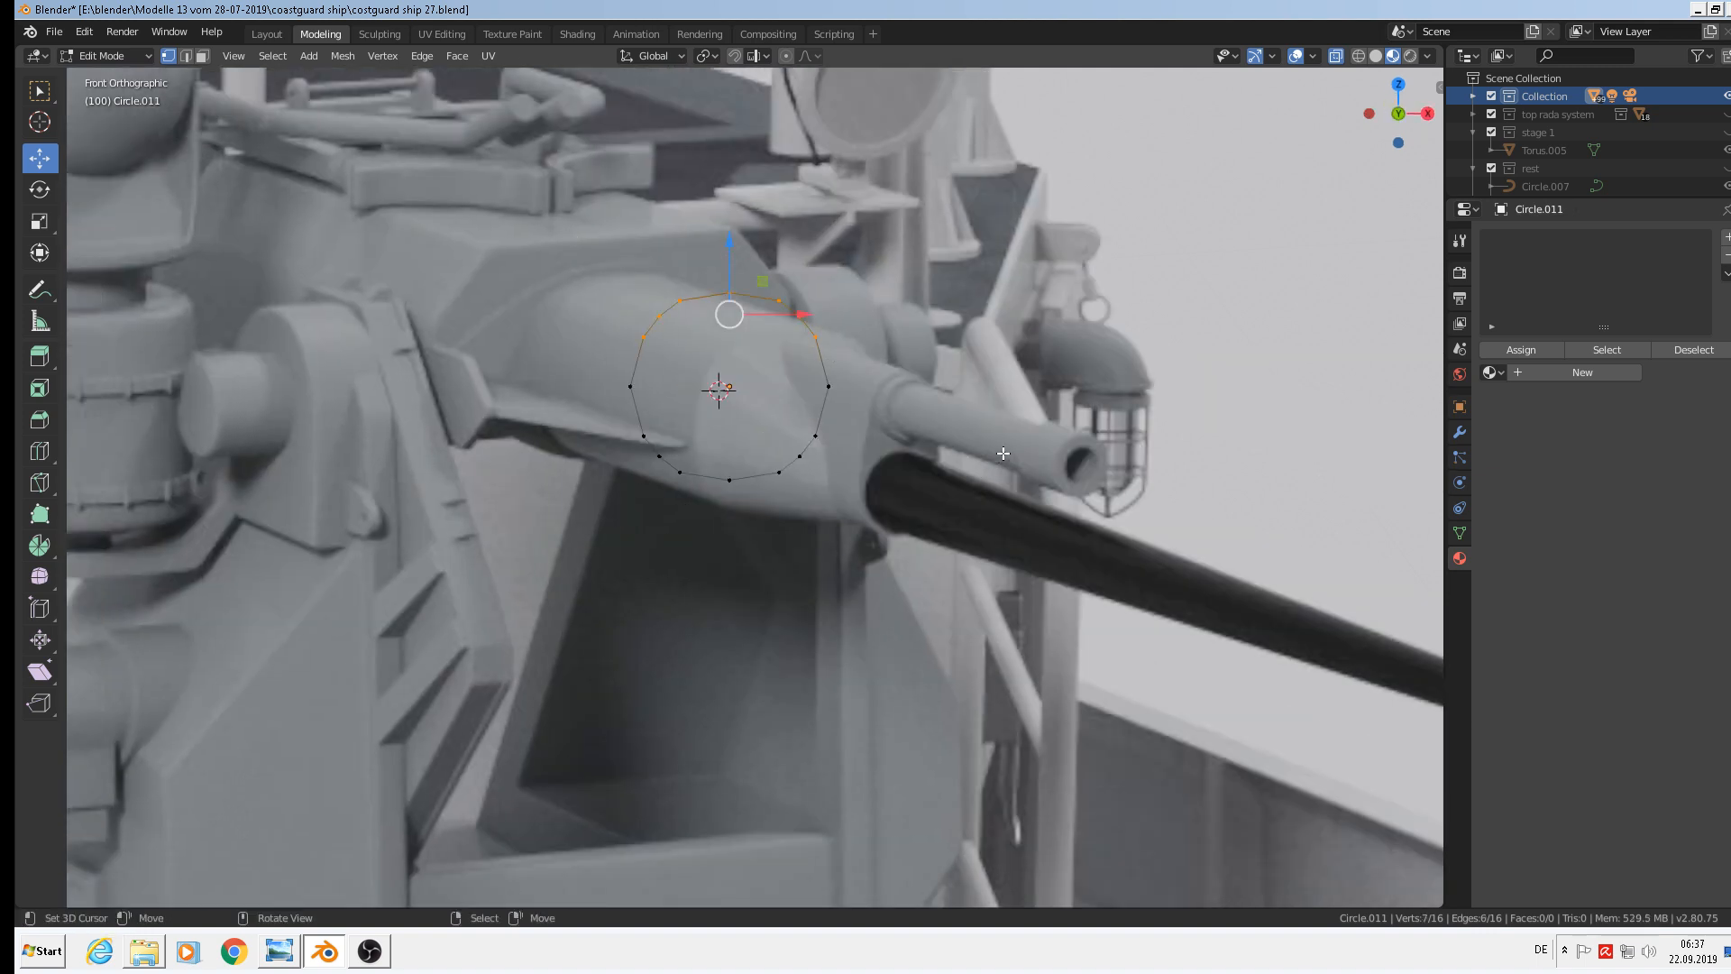
{"action": "key", "text": "s"}
{"action": "key", "text": "x"}
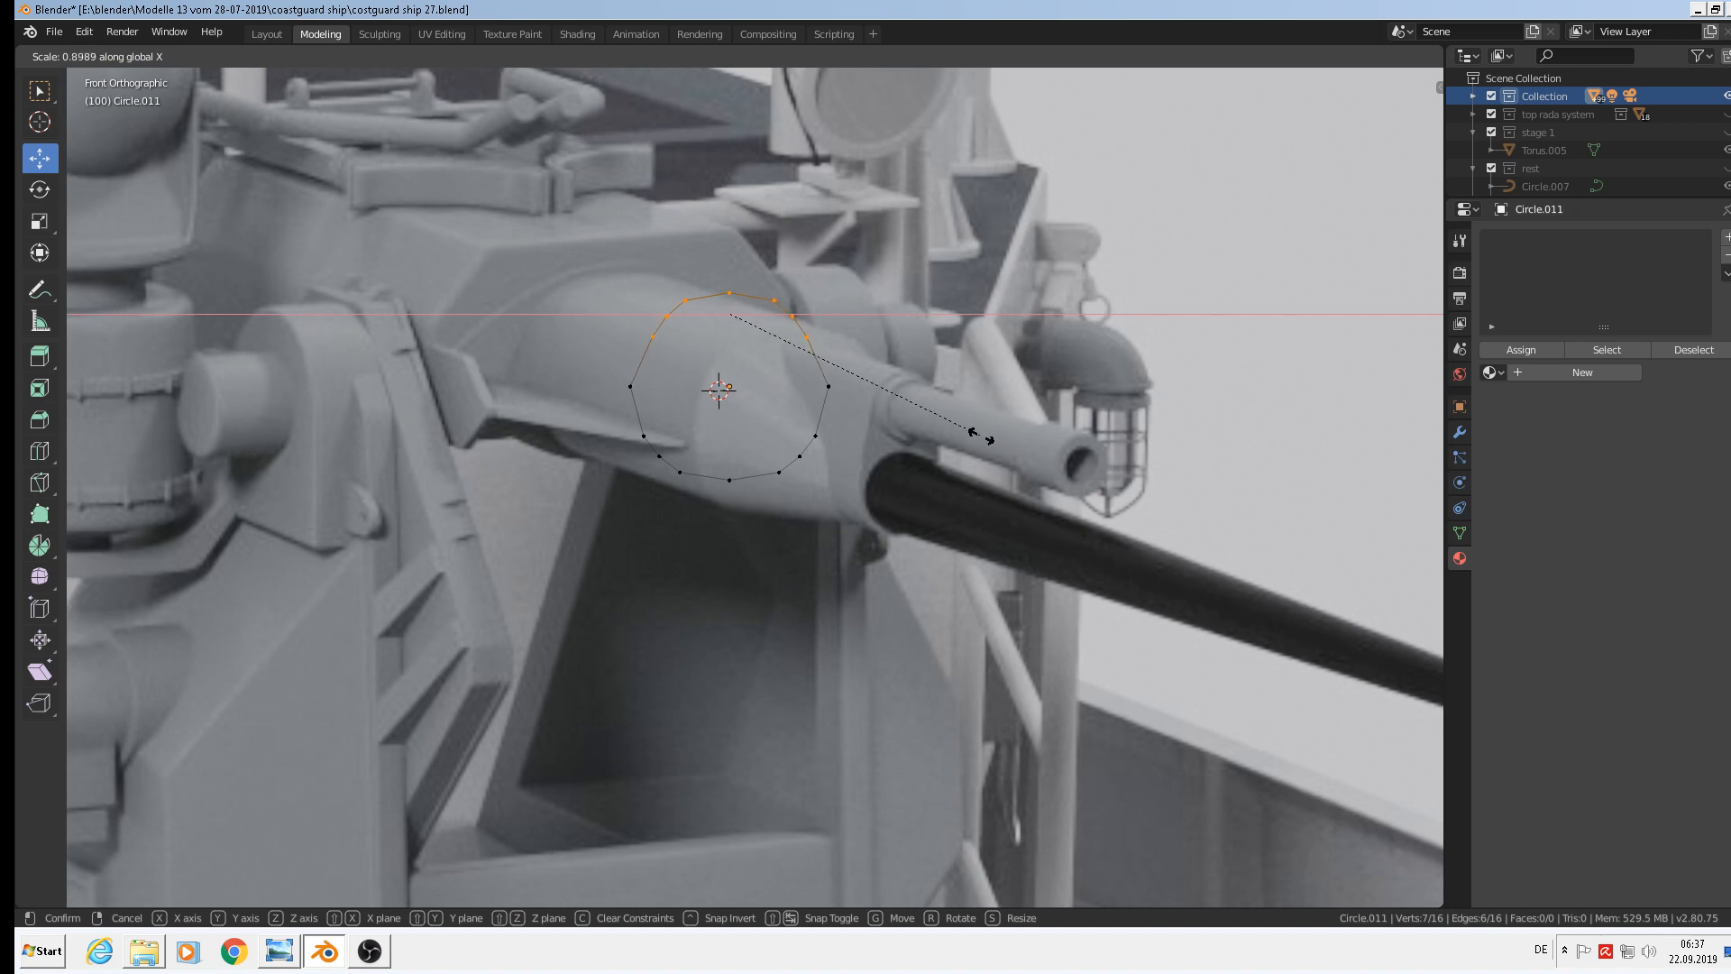
{"action": "left_click", "coordinate": [989, 439]}
Add the two outermost side vertices to the selection and scale the upper nine vertices by 0.901 along X
{"action": "left_click", "coordinate": [831, 388], "text": "shift"}
{"action": "left_click", "coordinate": [633, 391], "text": "shift"}
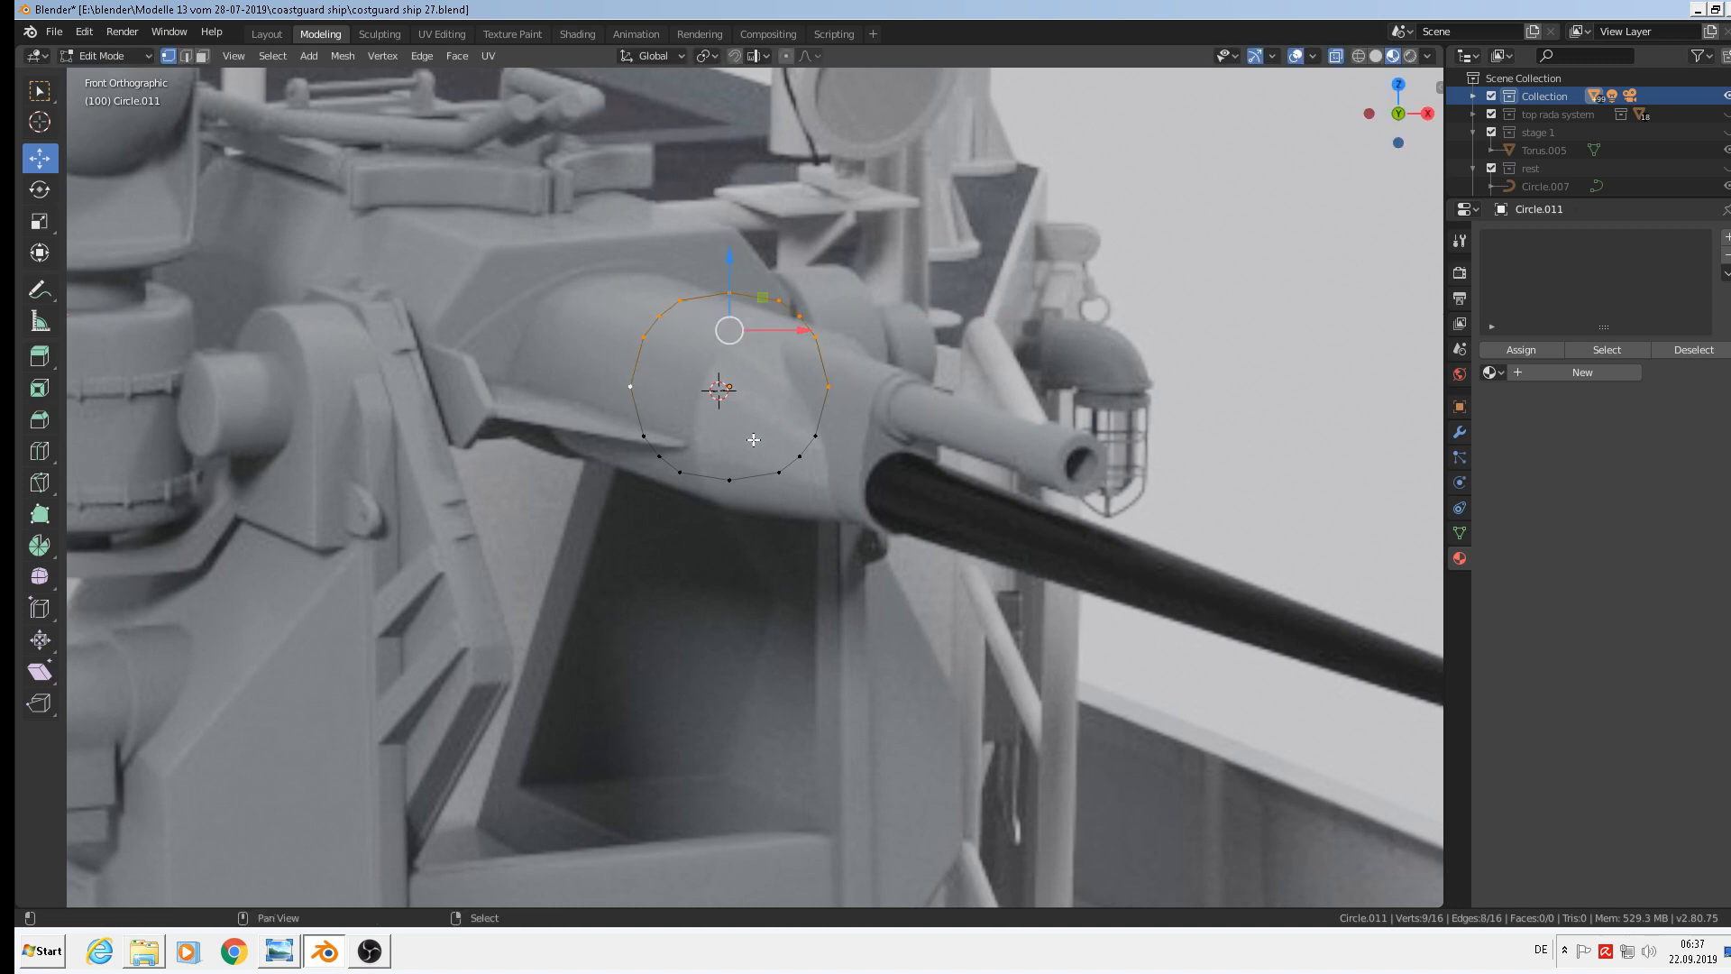
{"action": "key", "text": "s"}
{"action": "key", "text": "x"}
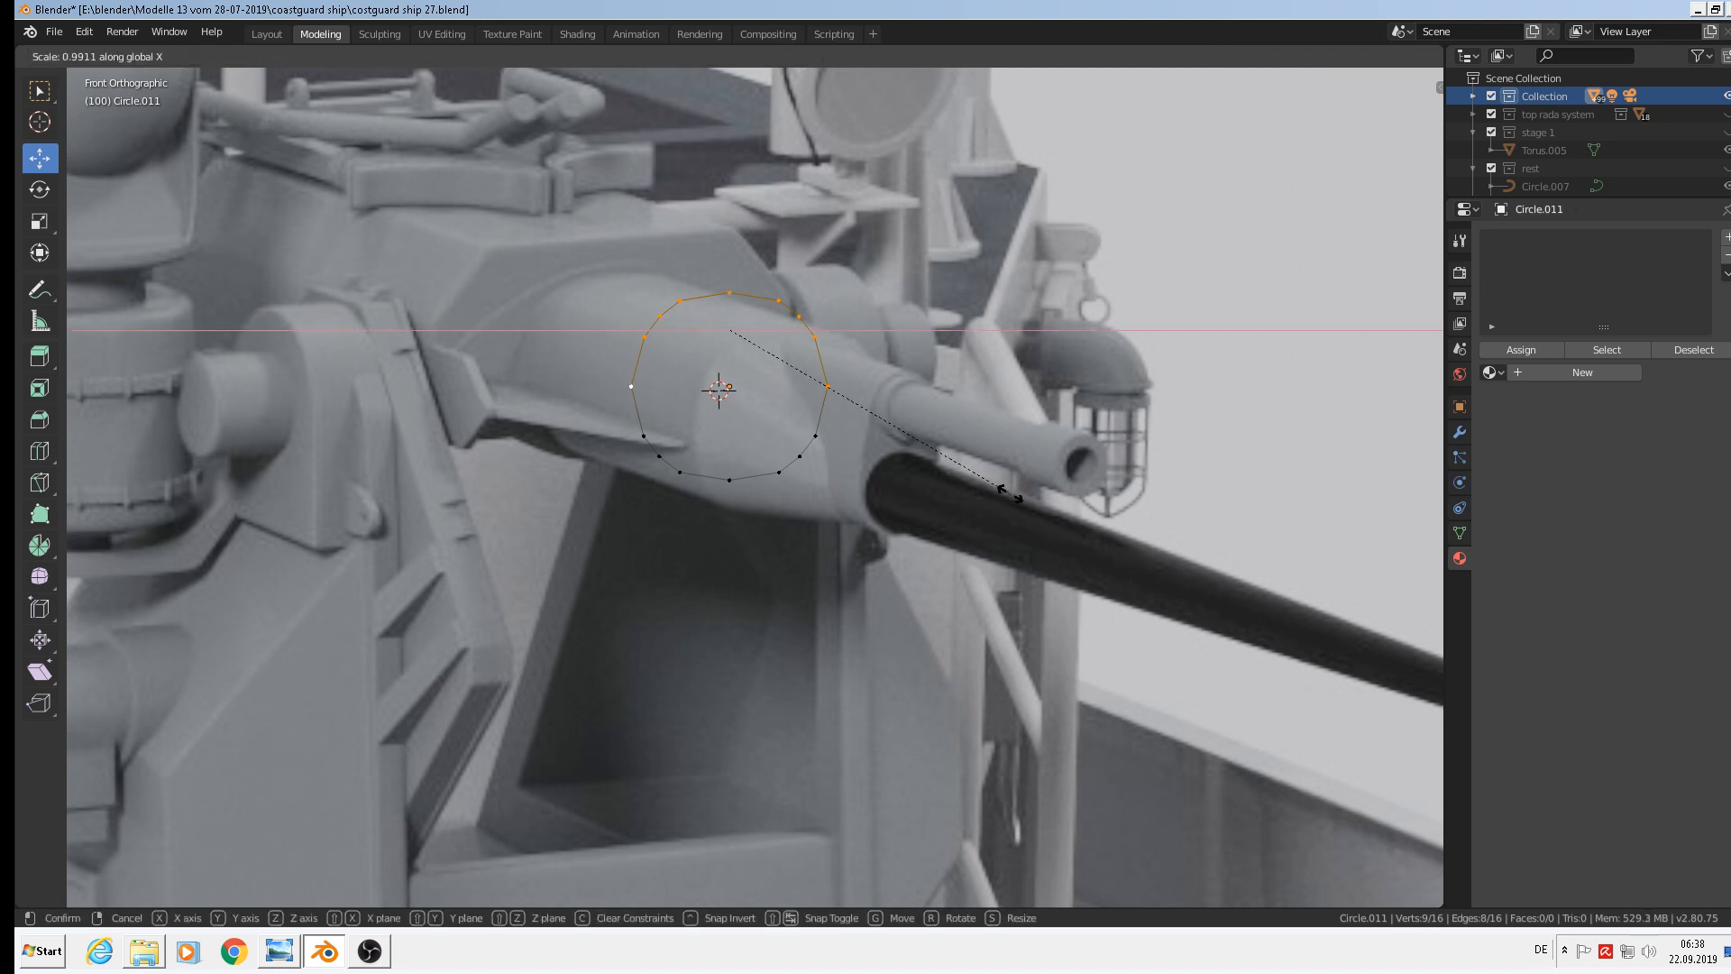
{"action": "left_click", "coordinate": [986, 478]}
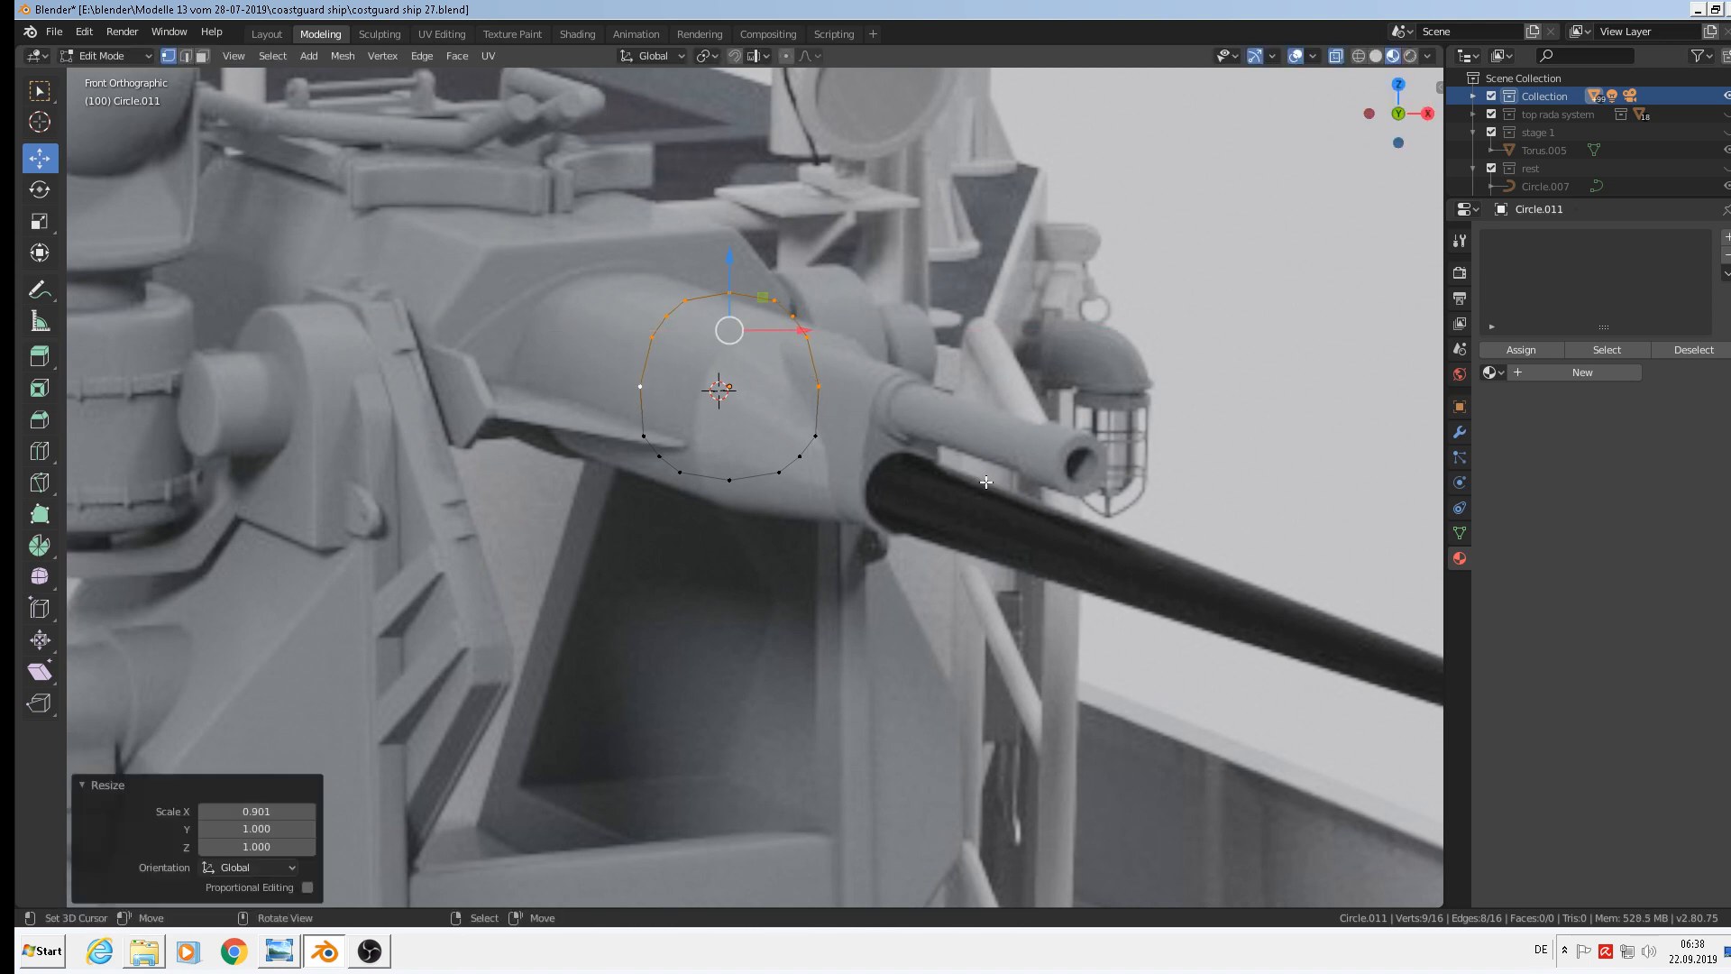
Flatten the upper nine vertices along Z and move them -0.0111 m along Z
{"action": "key", "text": "s"}
{"action": "key", "text": "z"}
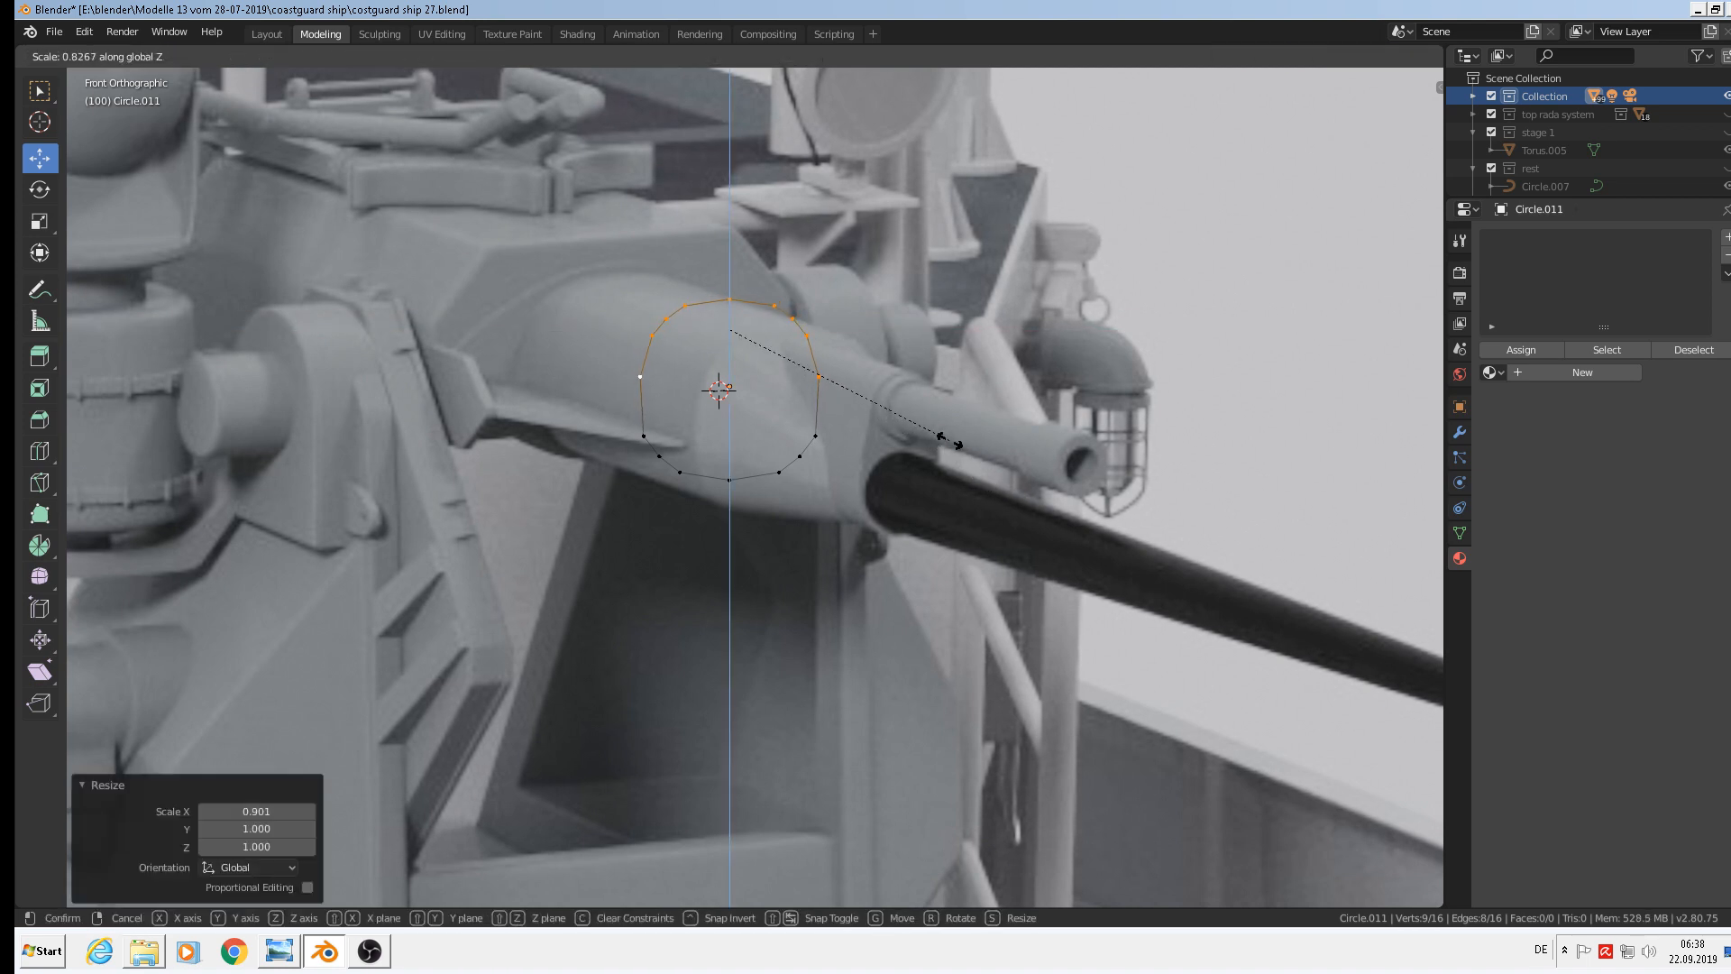
{"action": "left_click", "coordinate": [939, 431]}
{"action": "left_click_drag", "start_coordinate": [735, 268], "coordinate": [733, 293]}
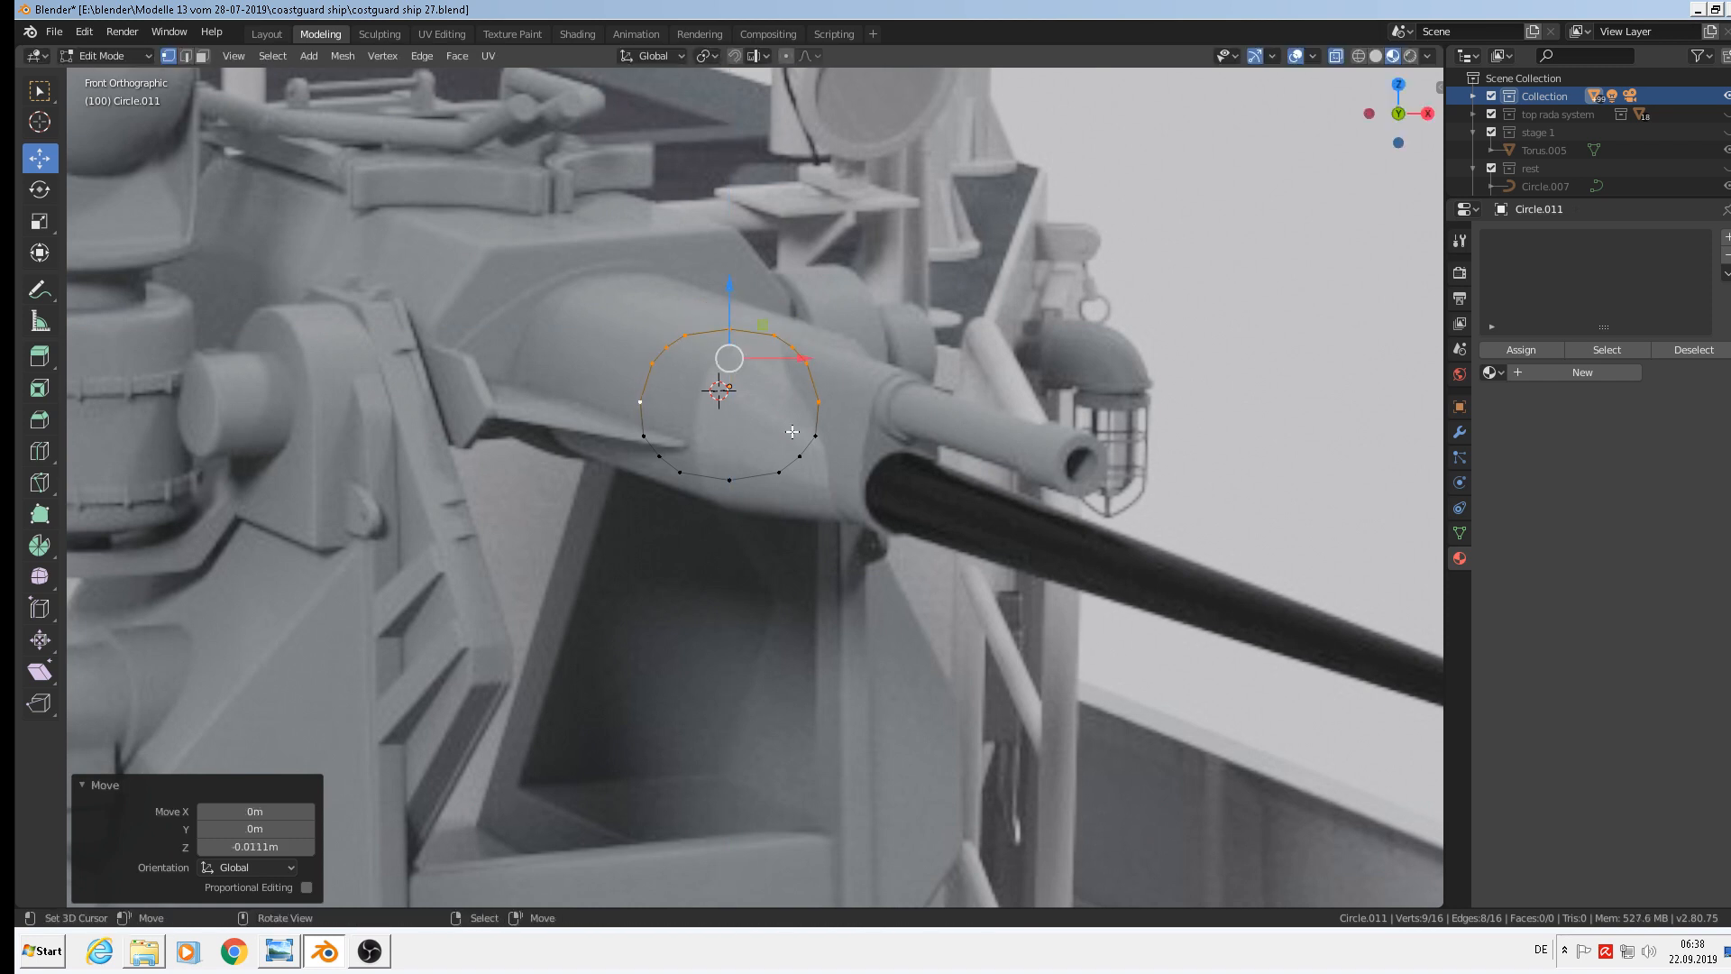
Extrude the whole circle outline -0.127 m along Y and scale the extruded end by 0.930
{"action": "scroll", "coordinate": [737, 386], "scroll_direction": "down", "scroll_amount": 1}
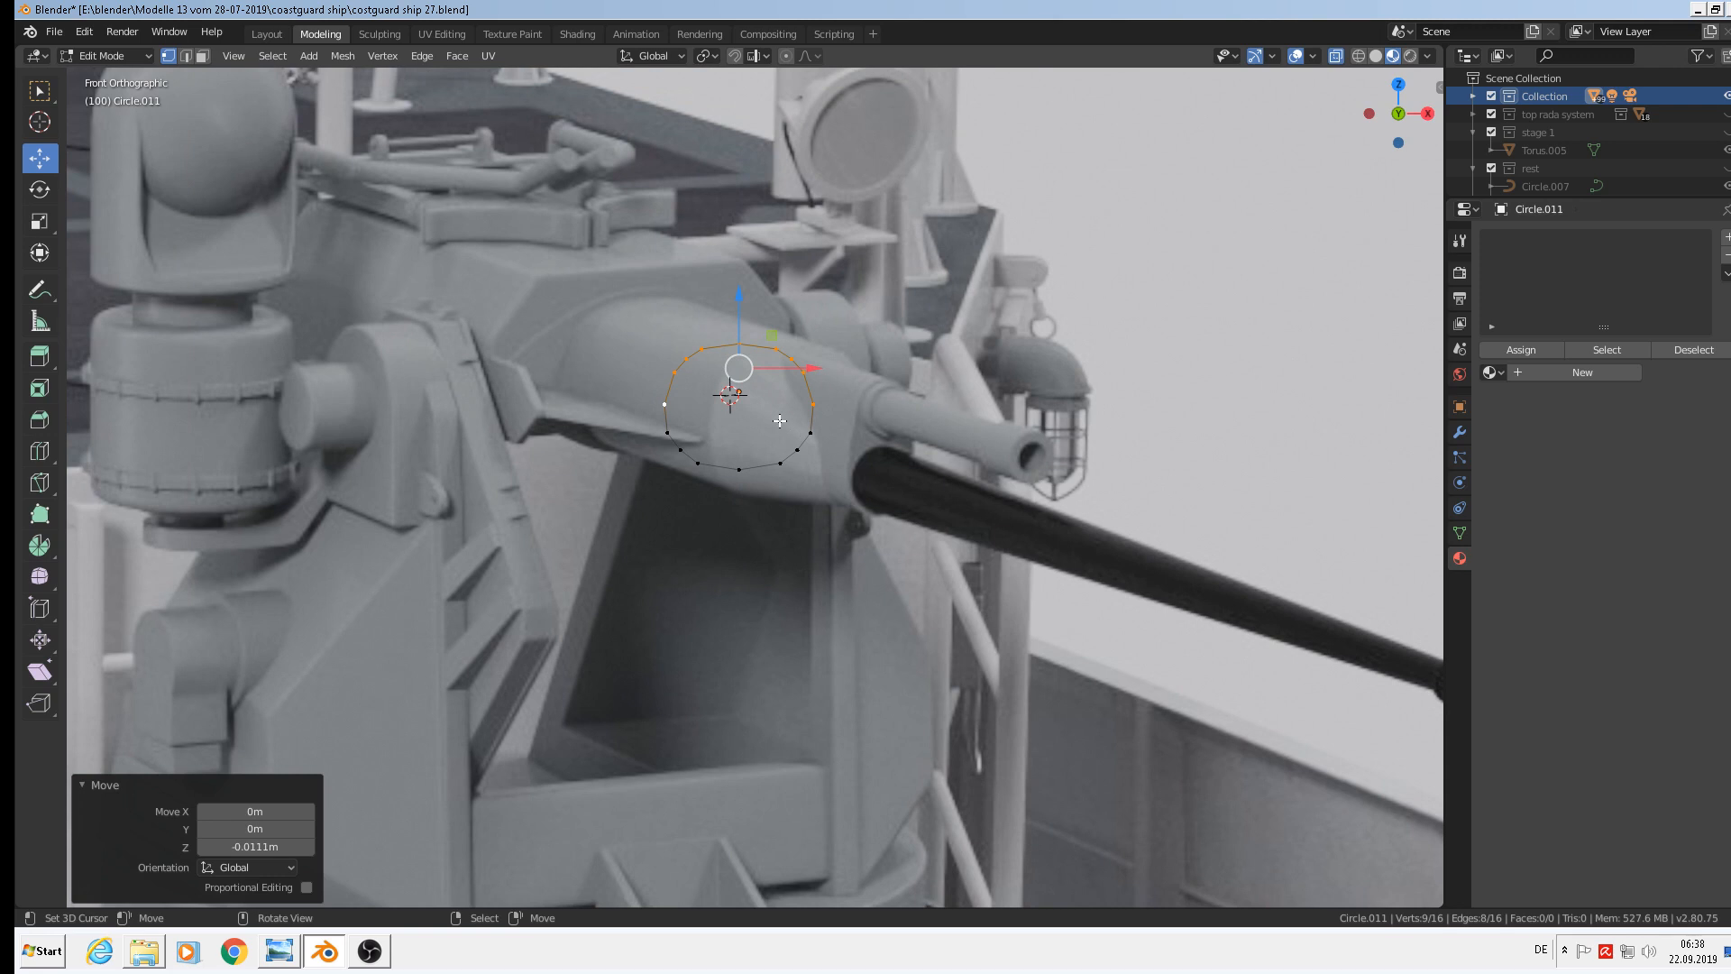
{"action": "key", "text": "Tab"}
{"action": "middle_click_drag", "start_coordinate": [798, 456], "coordinate": [873, 502]}
{"action": "scroll", "coordinate": [867, 499], "scroll_direction": "up", "scroll_amount": 1}
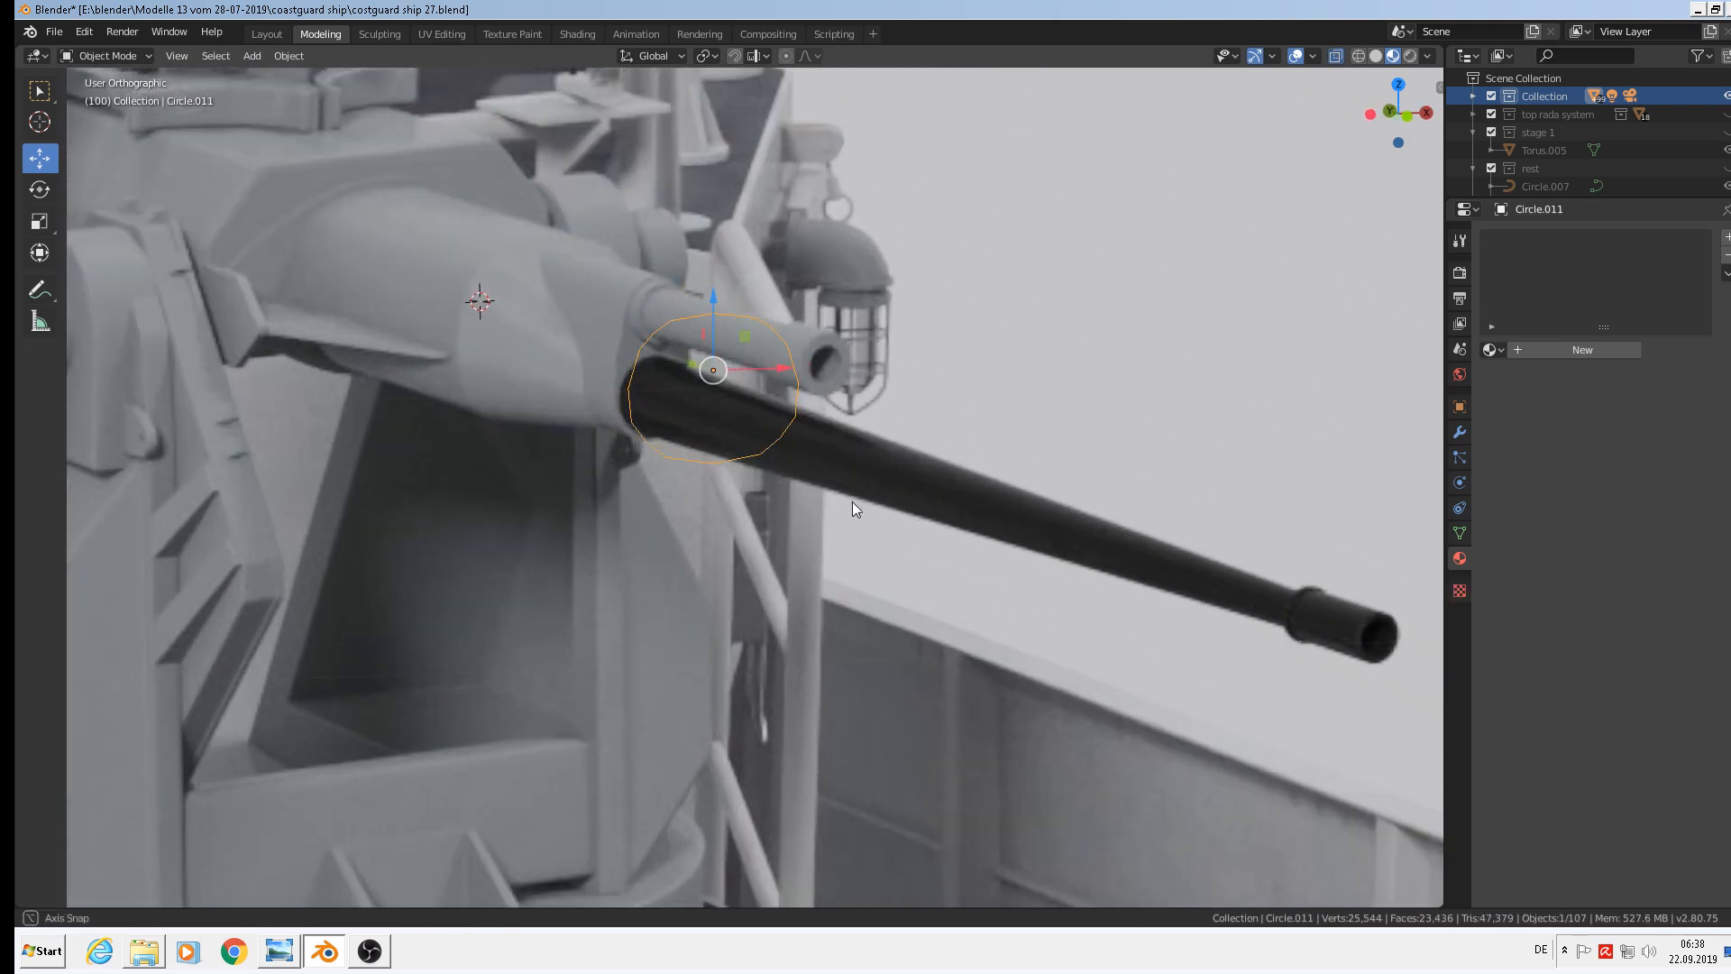
{"action": "middle_click_drag", "start_coordinate": [535, 294], "coordinate": [846, 472]}
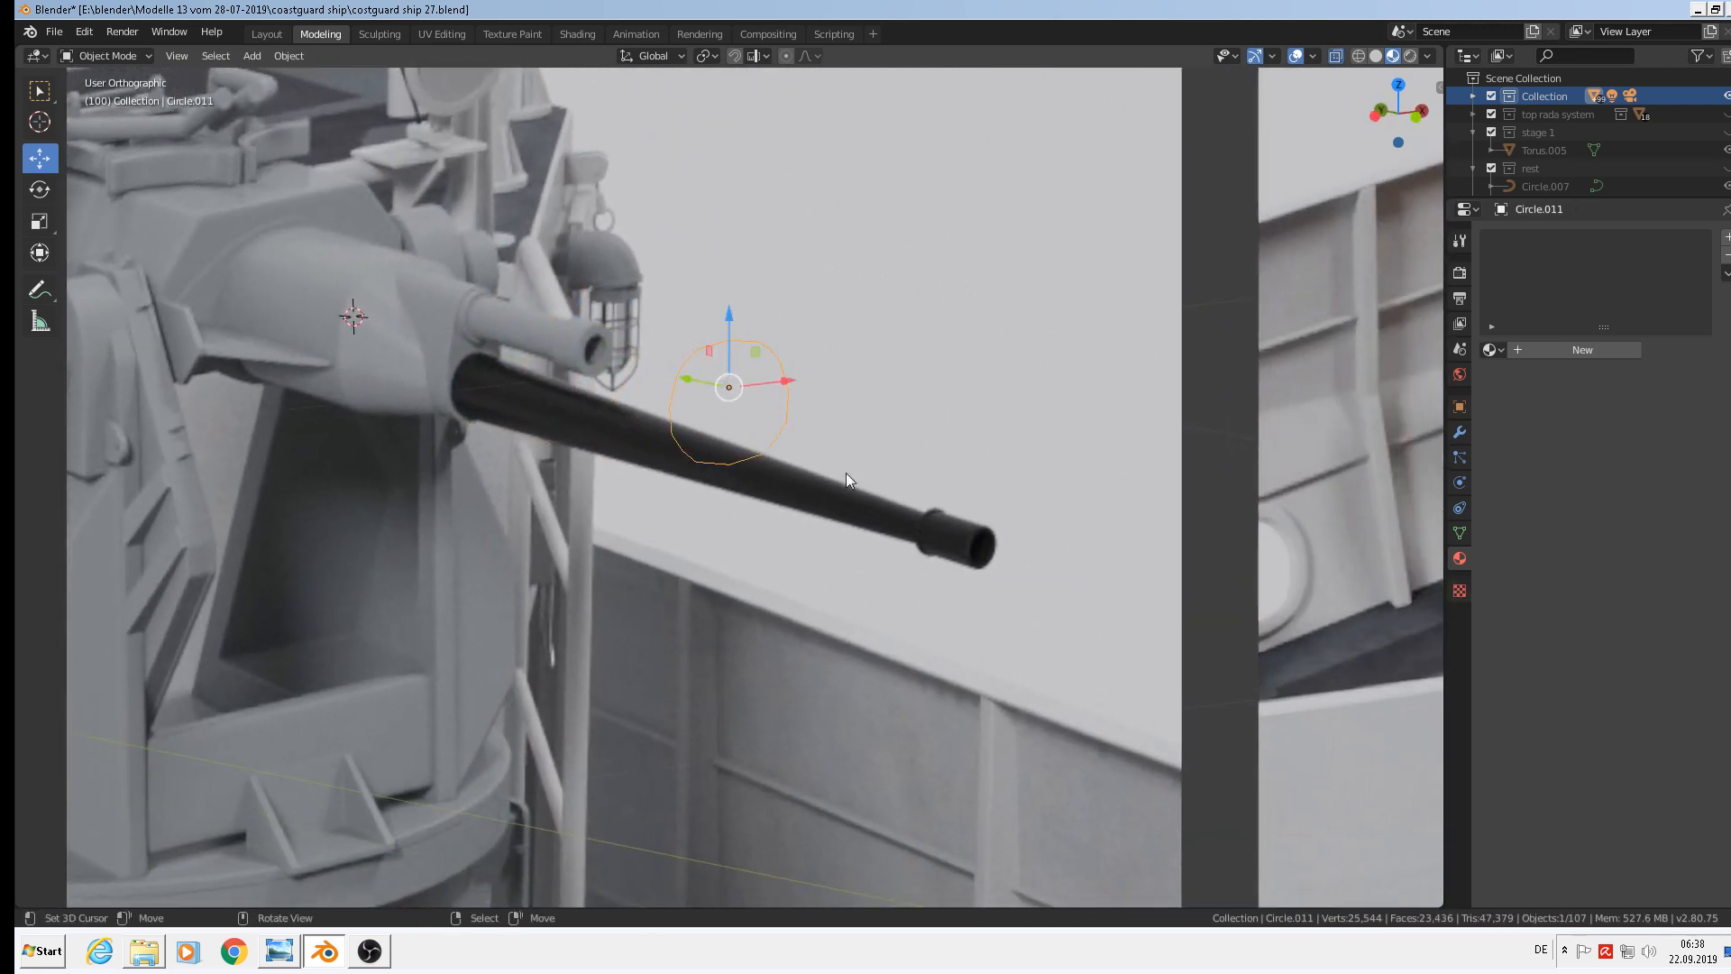
{"action": "key", "text": "Tab"}
{"action": "scroll", "coordinate": [773, 424], "scroll_direction": "up", "scroll_amount": 2}
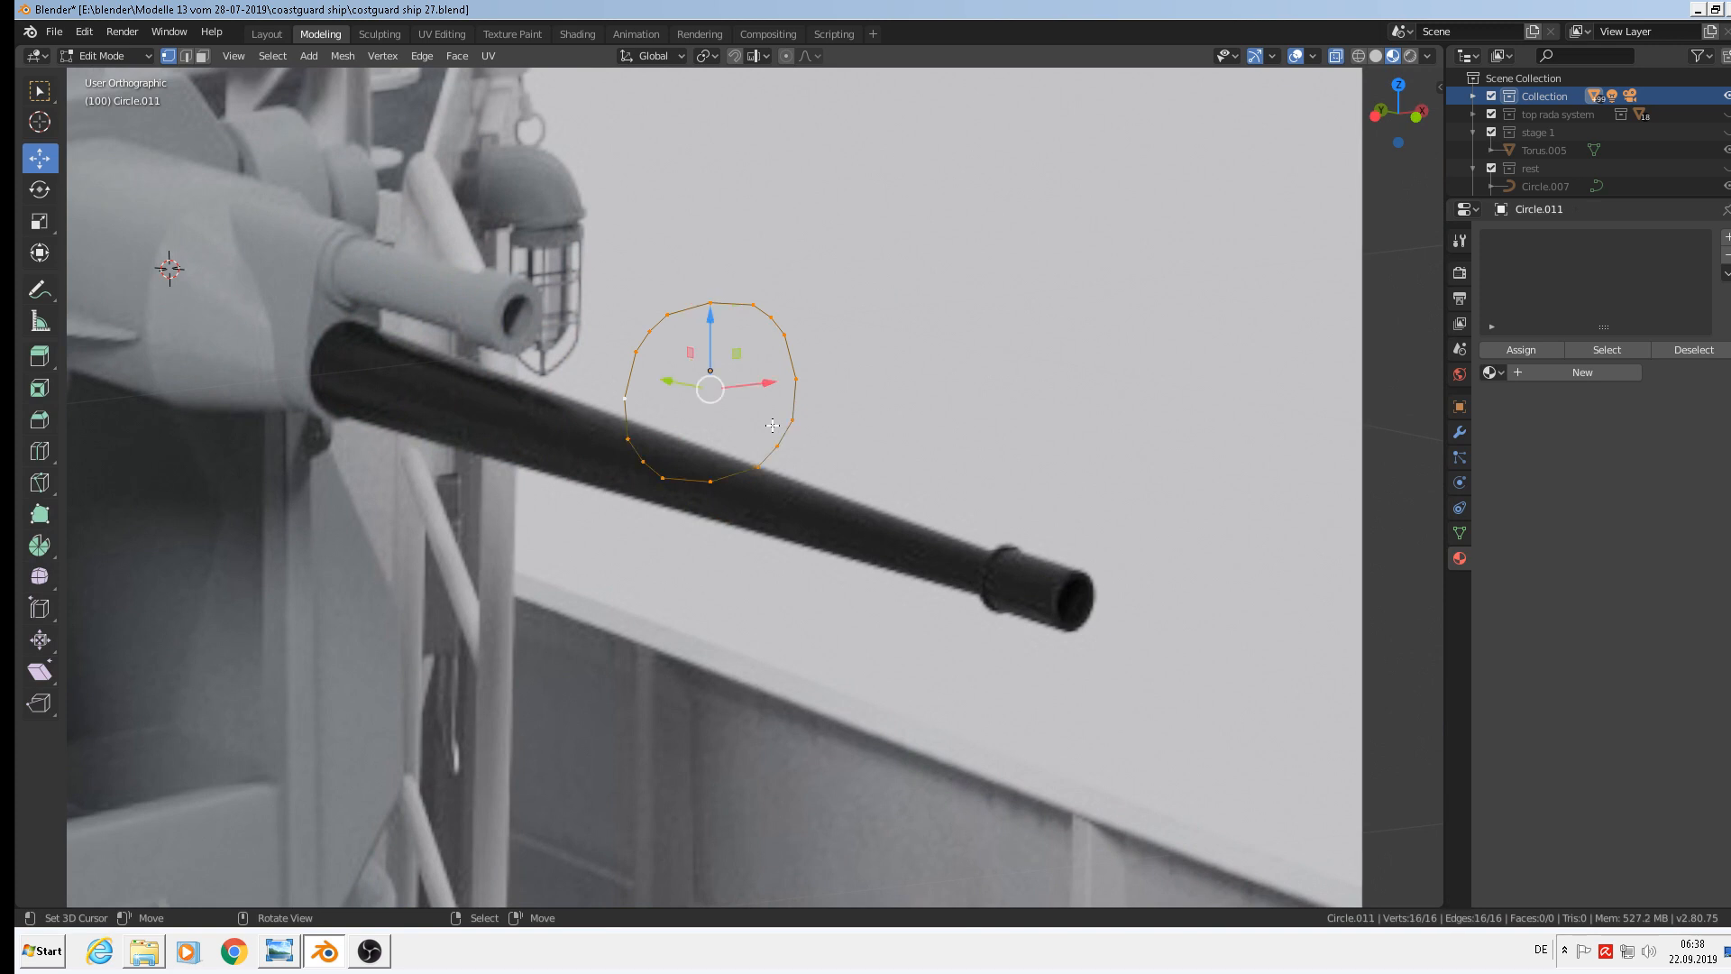
{"action": "key", "text": "e"}
{"action": "right_click", "coordinate": [773, 425]}
{"action": "scroll", "coordinate": [686, 400], "scroll_direction": "down", "scroll_amount": 2}
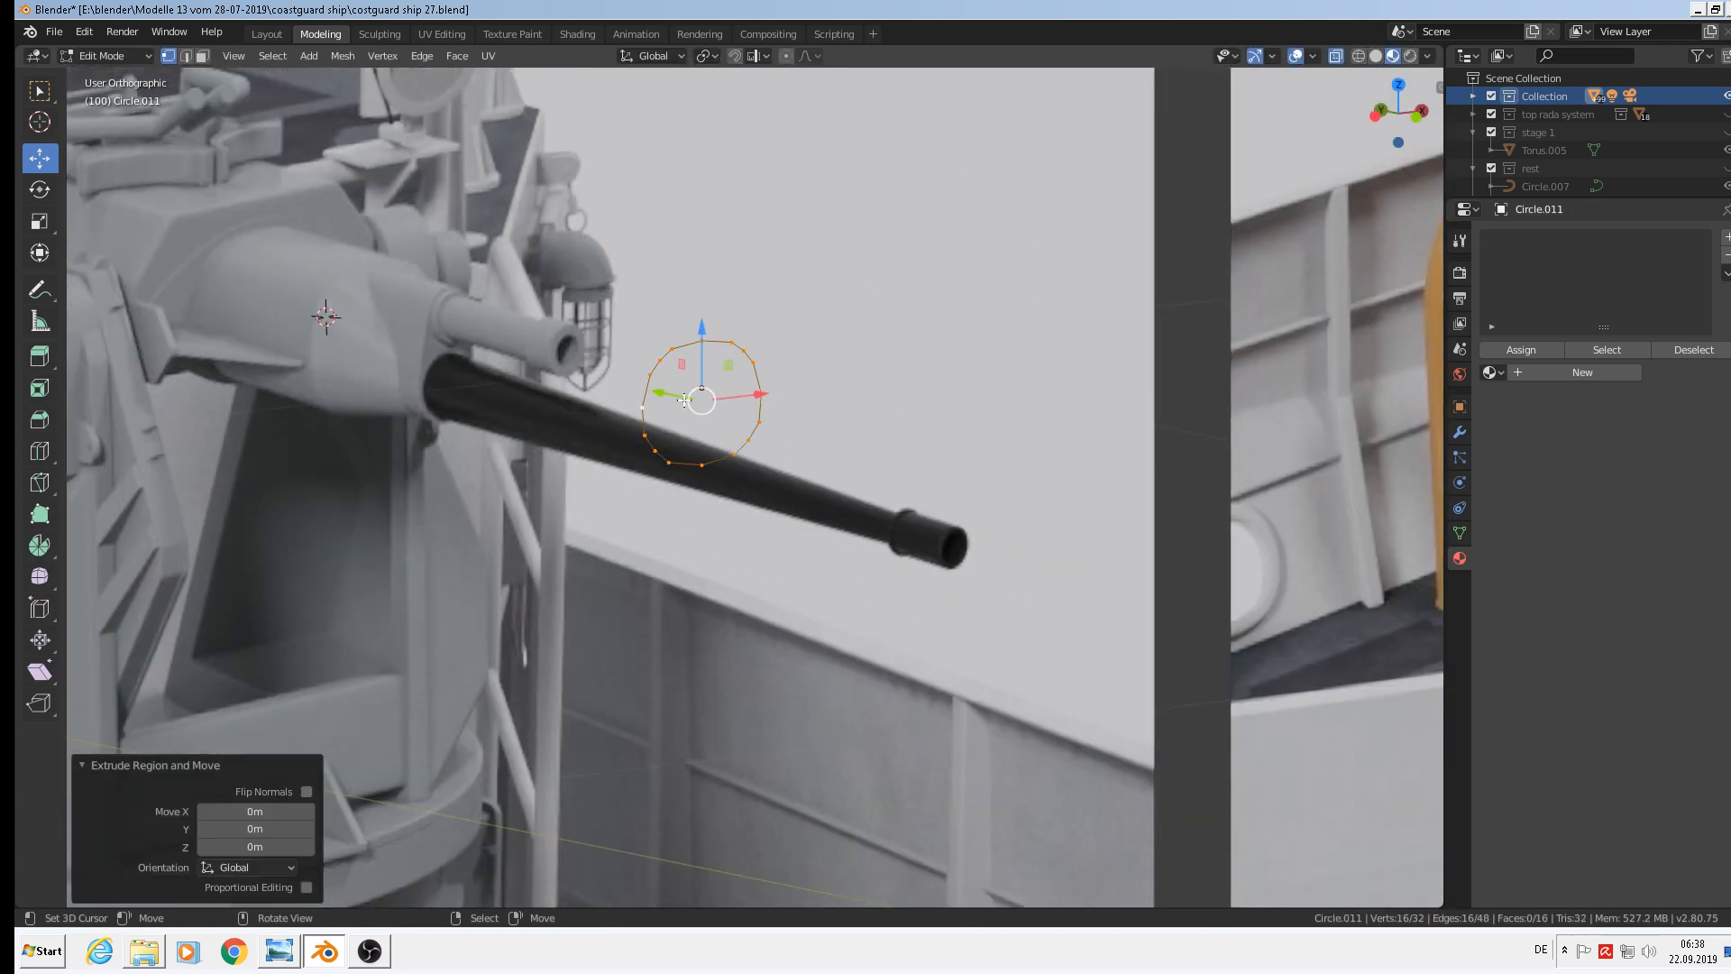
{"action": "left_click_drag", "start_coordinate": [686, 400], "coordinate": [816, 463]}
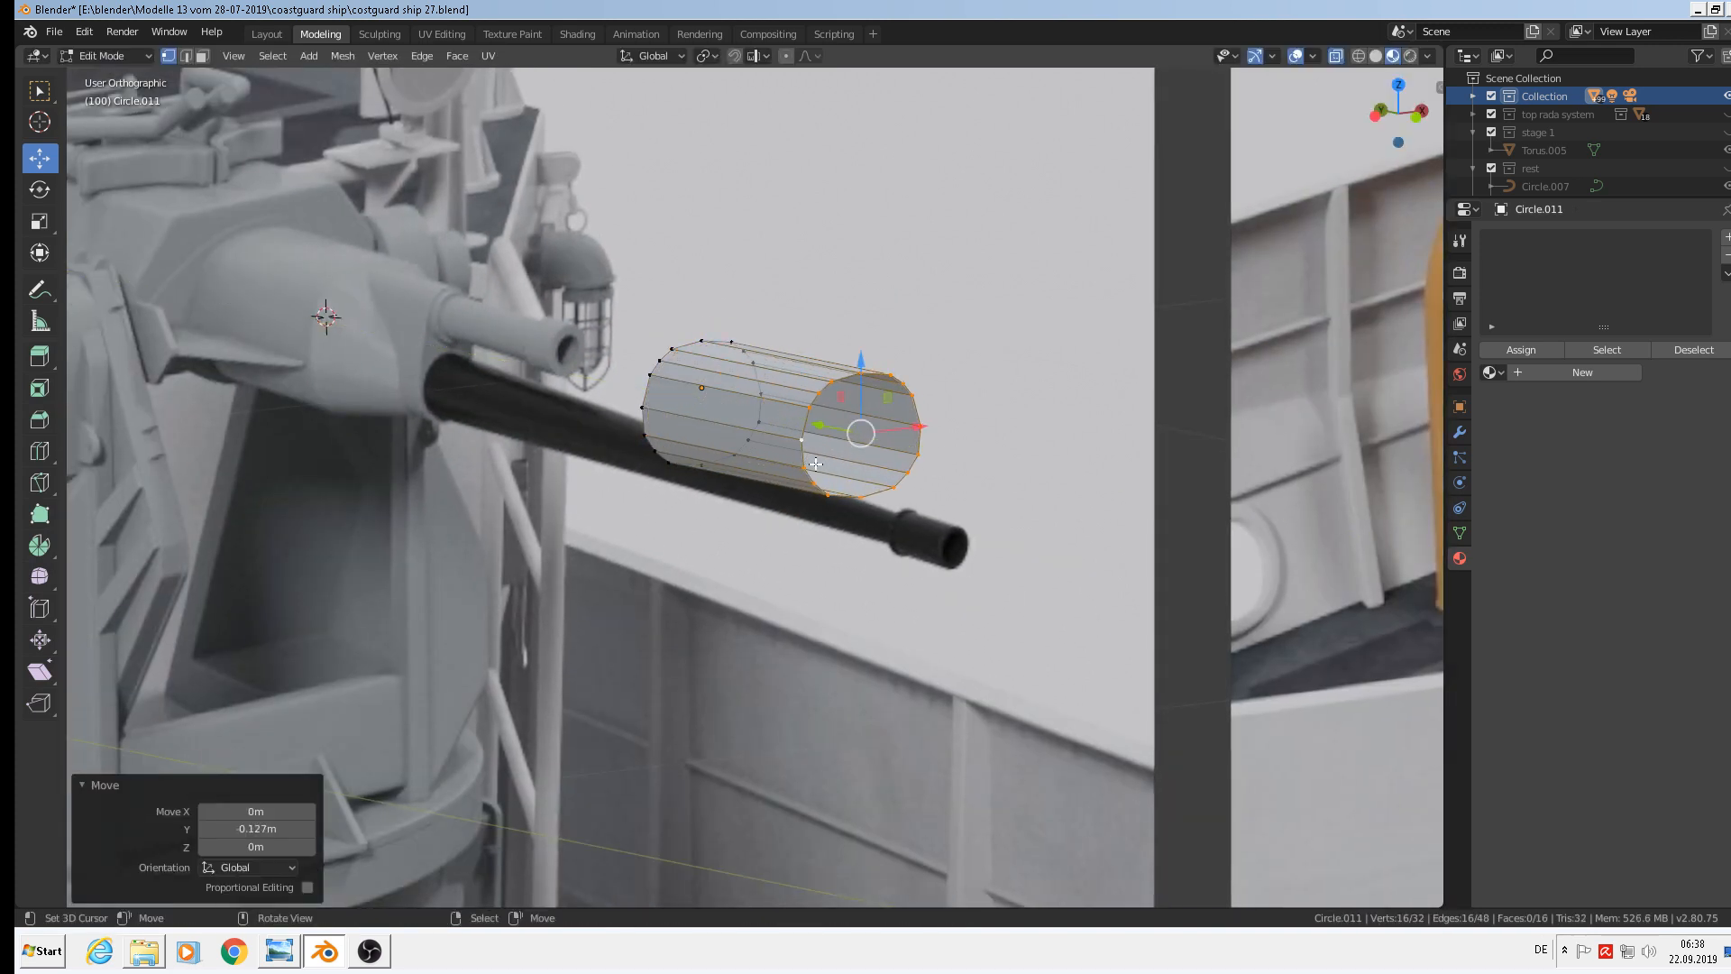
{"action": "key", "text": "s"}
{"action": "left_click", "coordinate": [984, 537]}
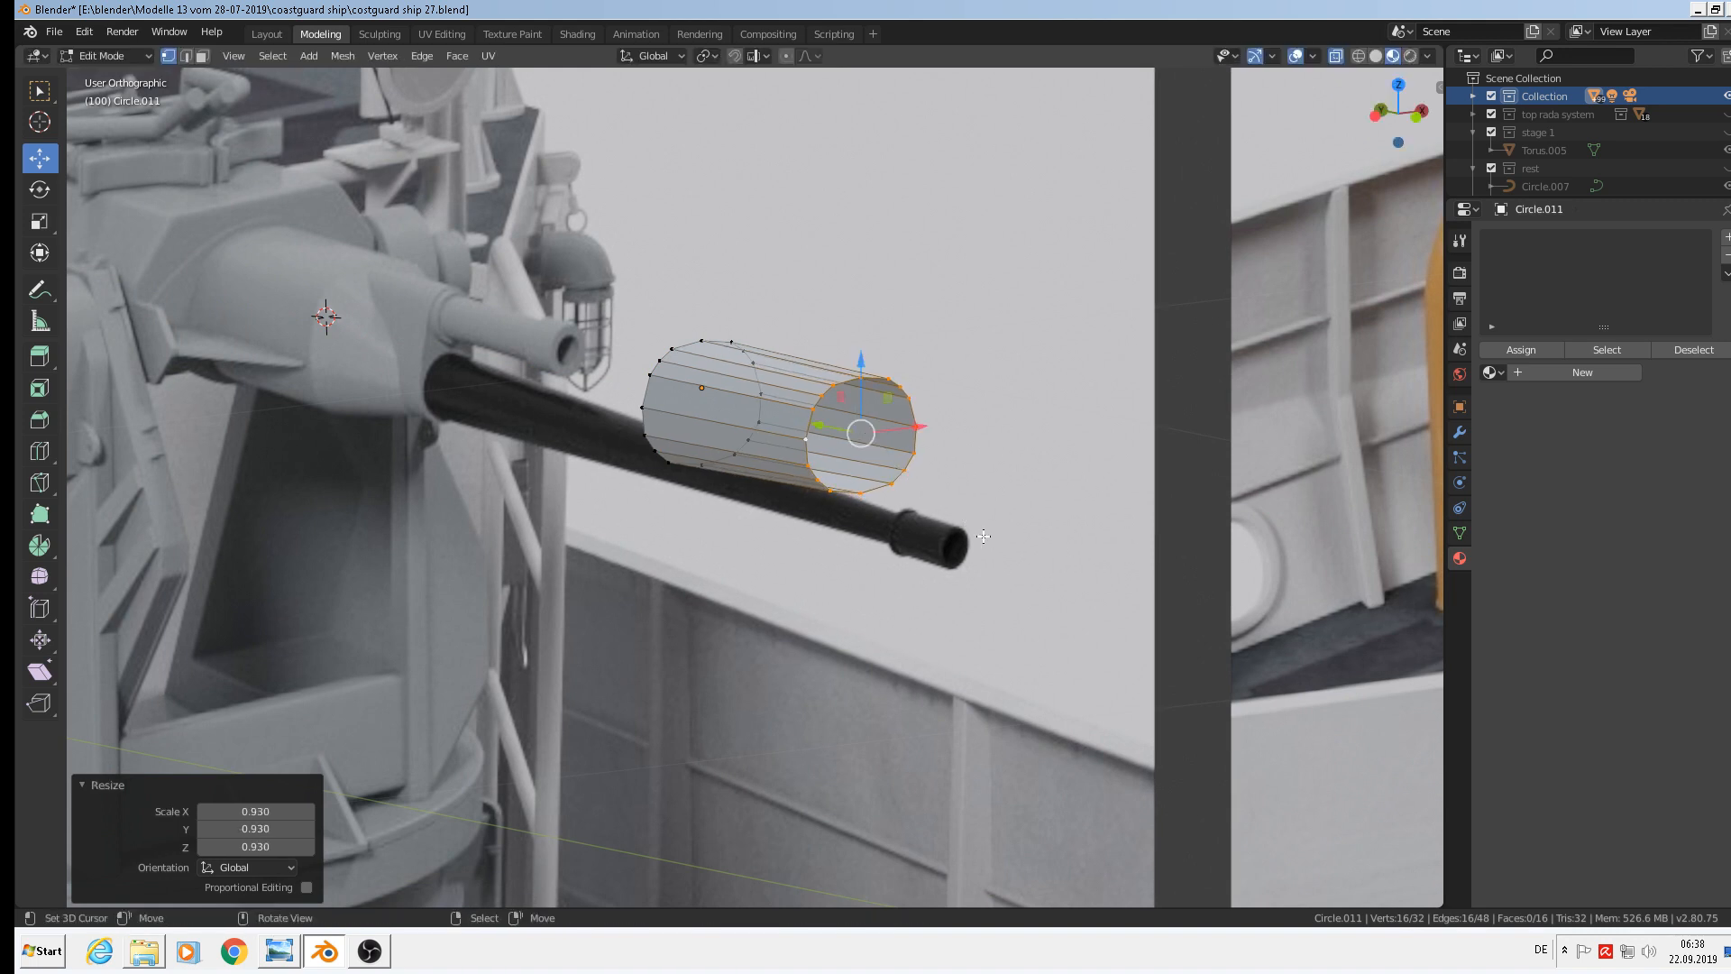
Extrude the front end another -0.0838 m along Y and taper it by scaling to 0.459
{"action": "key", "text": "e"}
{"action": "right_click", "coordinate": [972, 530]}
{"action": "left_click_drag", "start_coordinate": [842, 427], "coordinate": [945, 451]}
{"action": "key", "text": "s"}
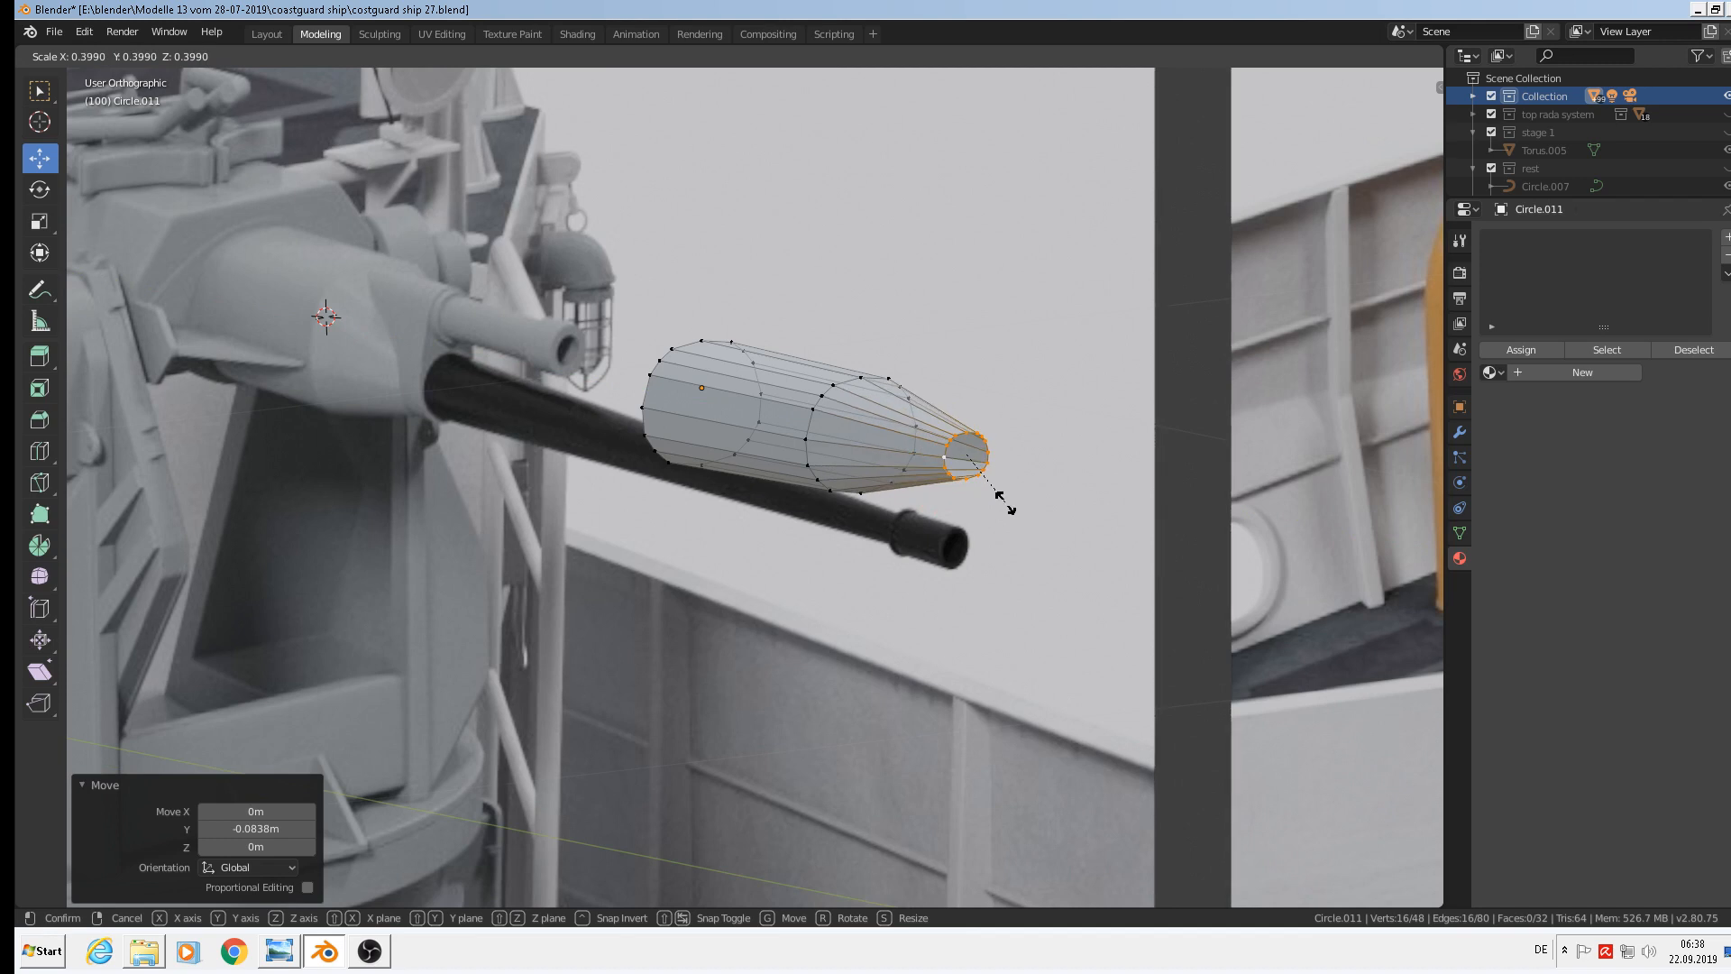
{"action": "left_click", "coordinate": [1013, 508]}
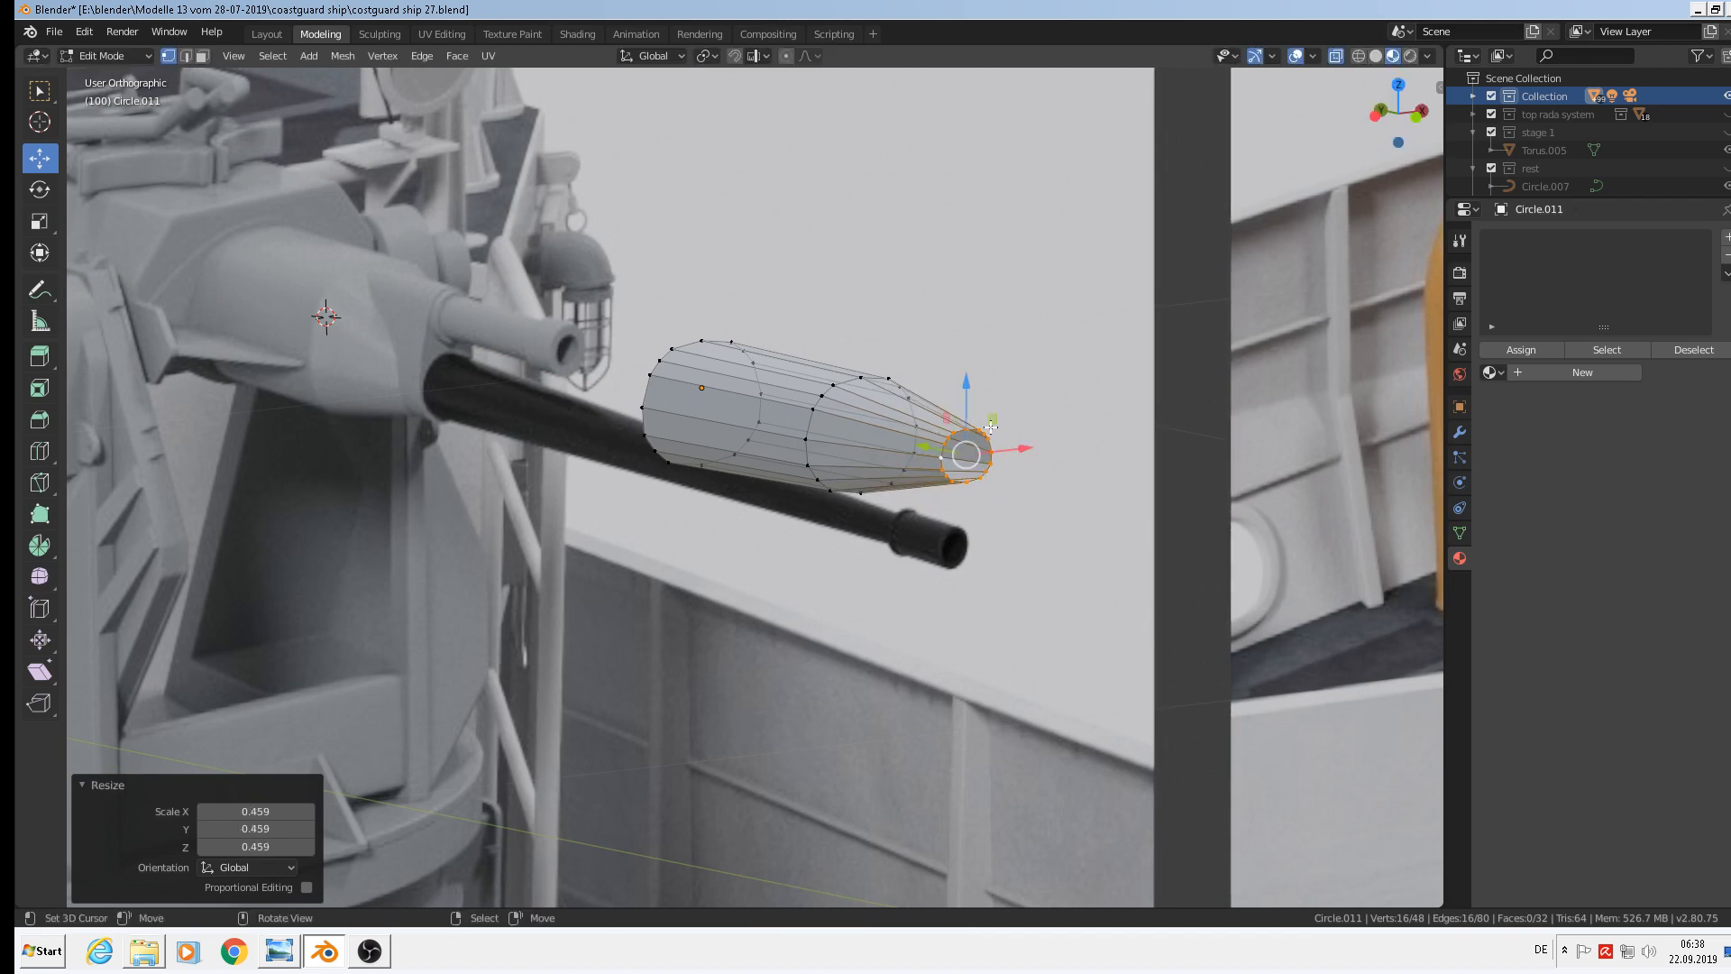
Move the narrow front end -0.00566 m along Z and pull it back along Y to shorten the tapered section
{"action": "key", "text": "g"}
{"action": "key", "text": "z"}
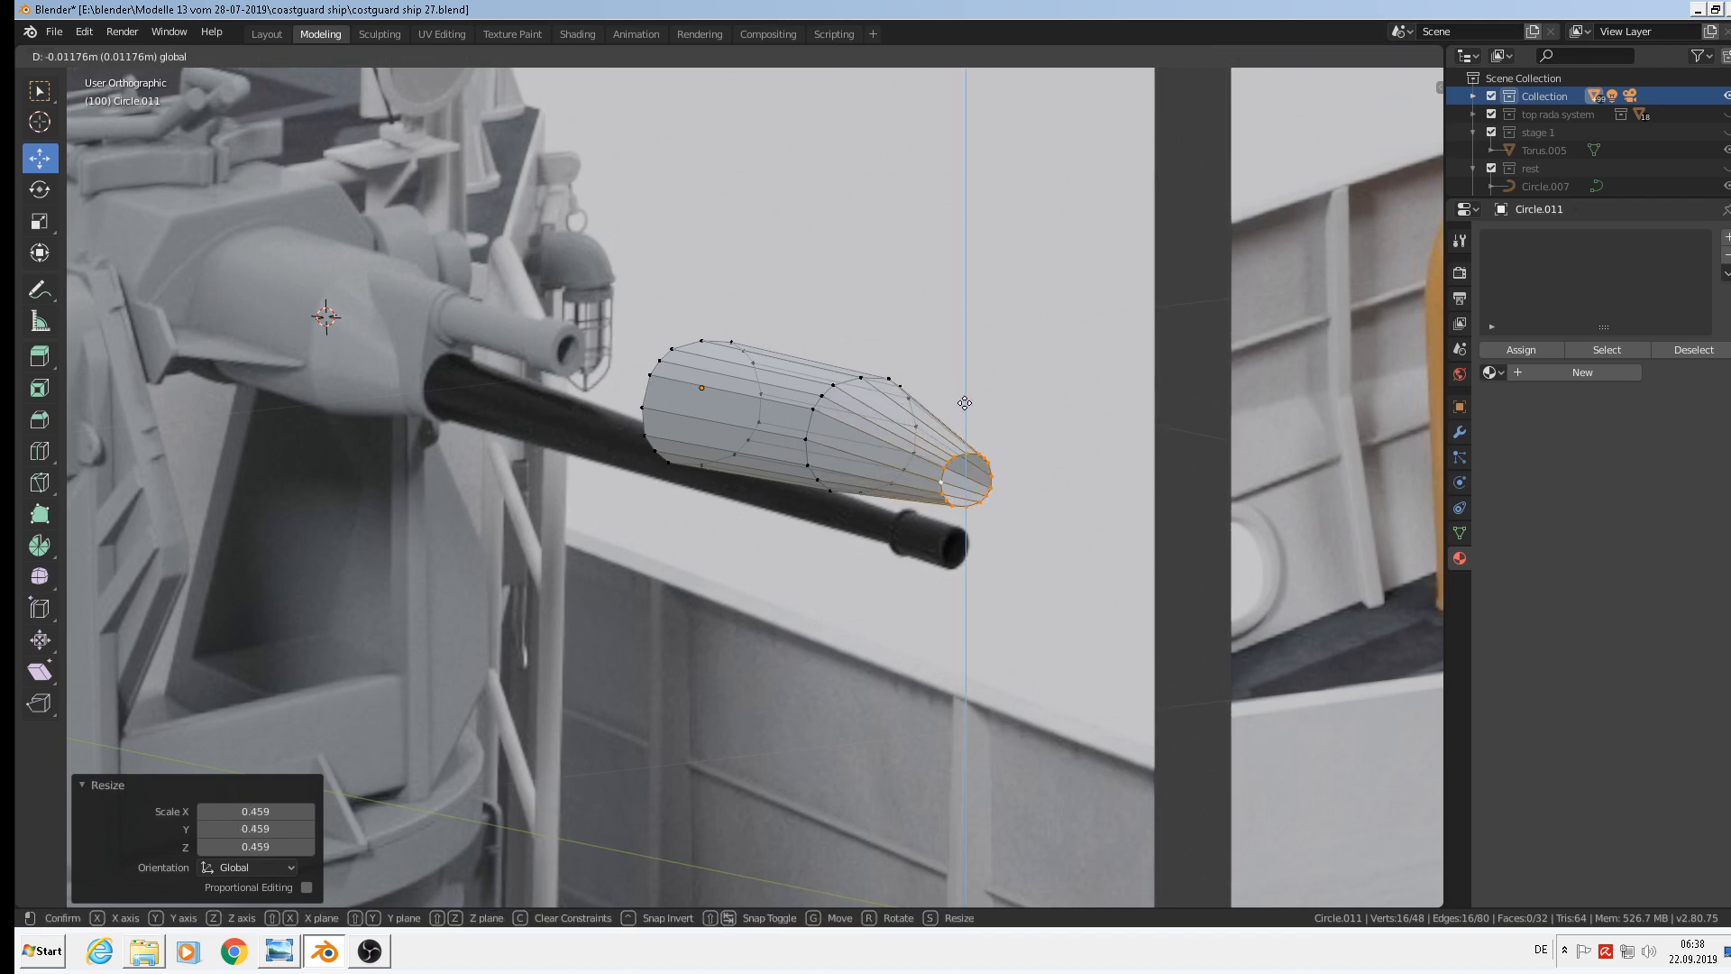
{"action": "left_click", "coordinate": [965, 393]}
{"action": "middle_click_drag", "start_coordinate": [1010, 468], "coordinate": [1058, 484]}
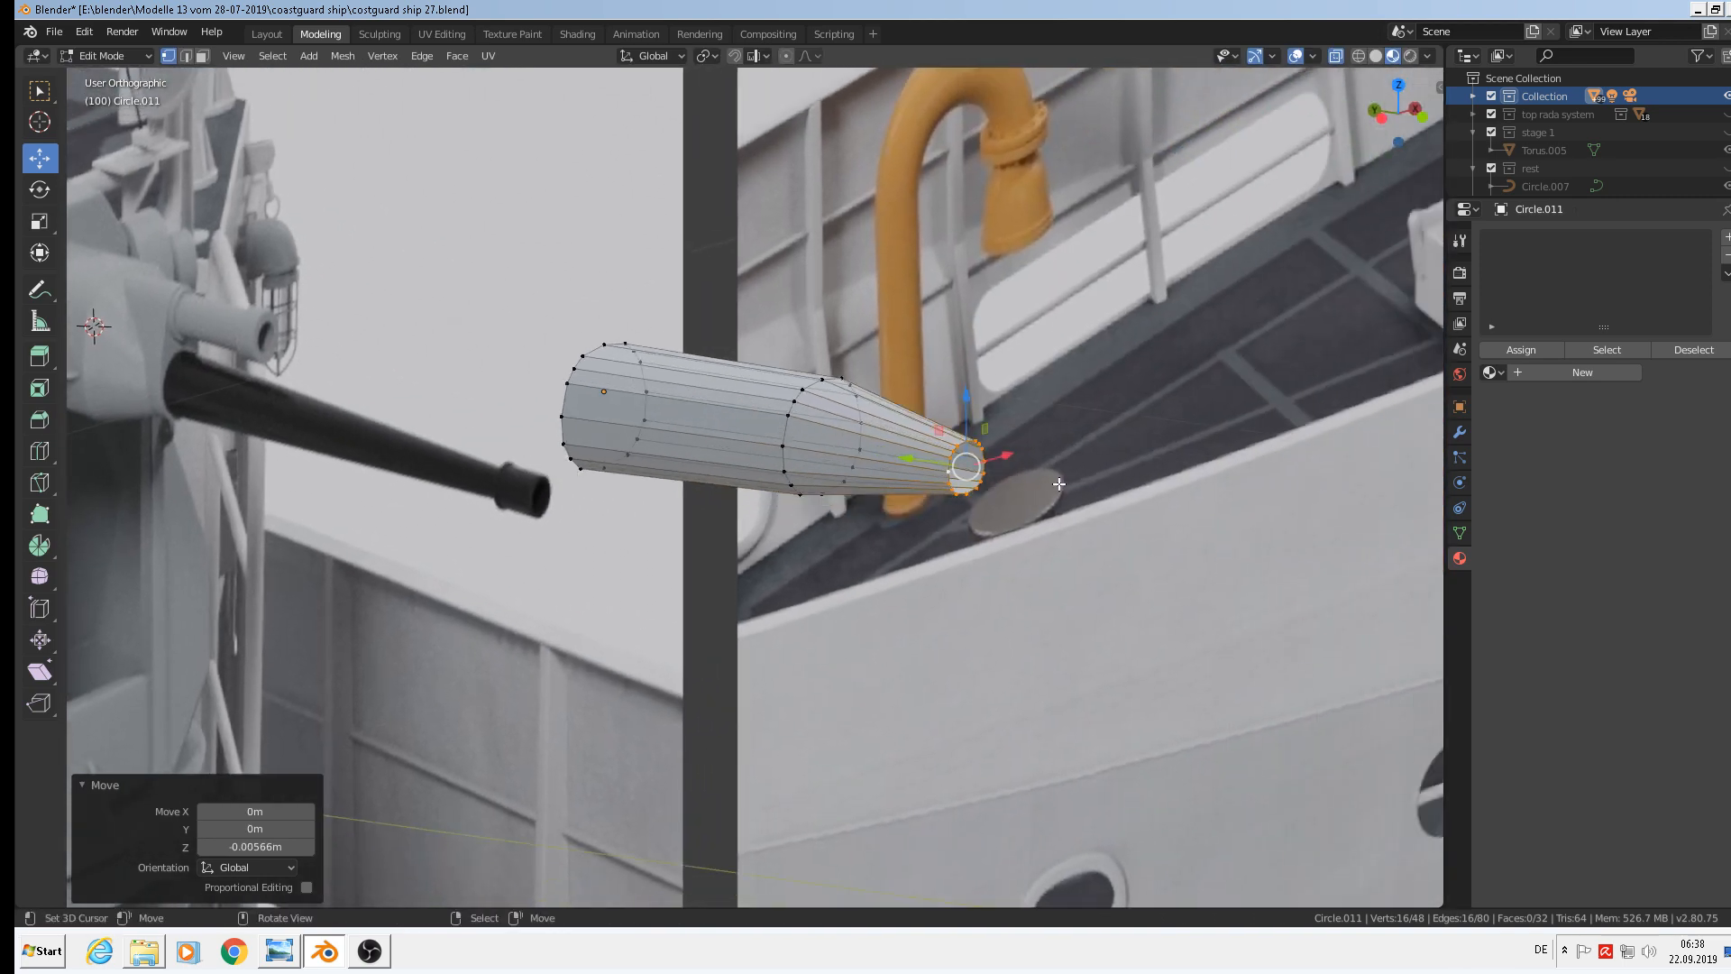
{"action": "left_click_drag", "start_coordinate": [915, 456], "coordinate": [870, 449]}
Fill the open narrow front end with a face and shade the gun body smooth
{"action": "key", "text": "Tab"}
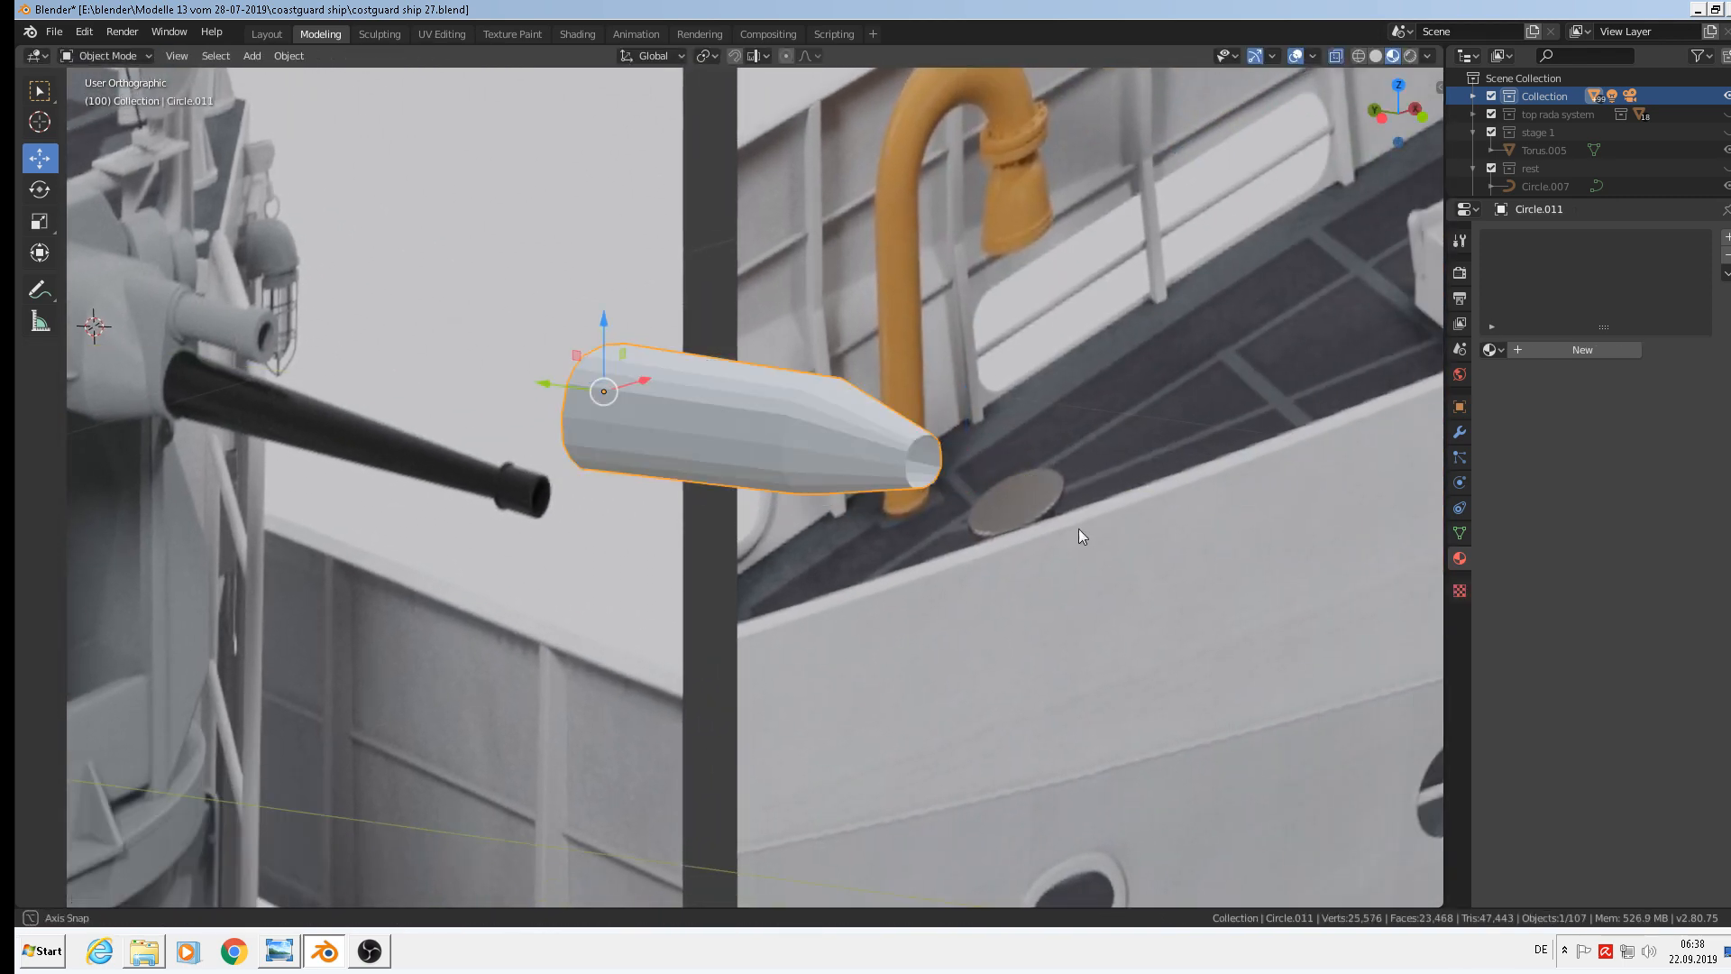
{"action": "middle_click_drag", "start_coordinate": [1078, 529], "coordinate": [1021, 534]}
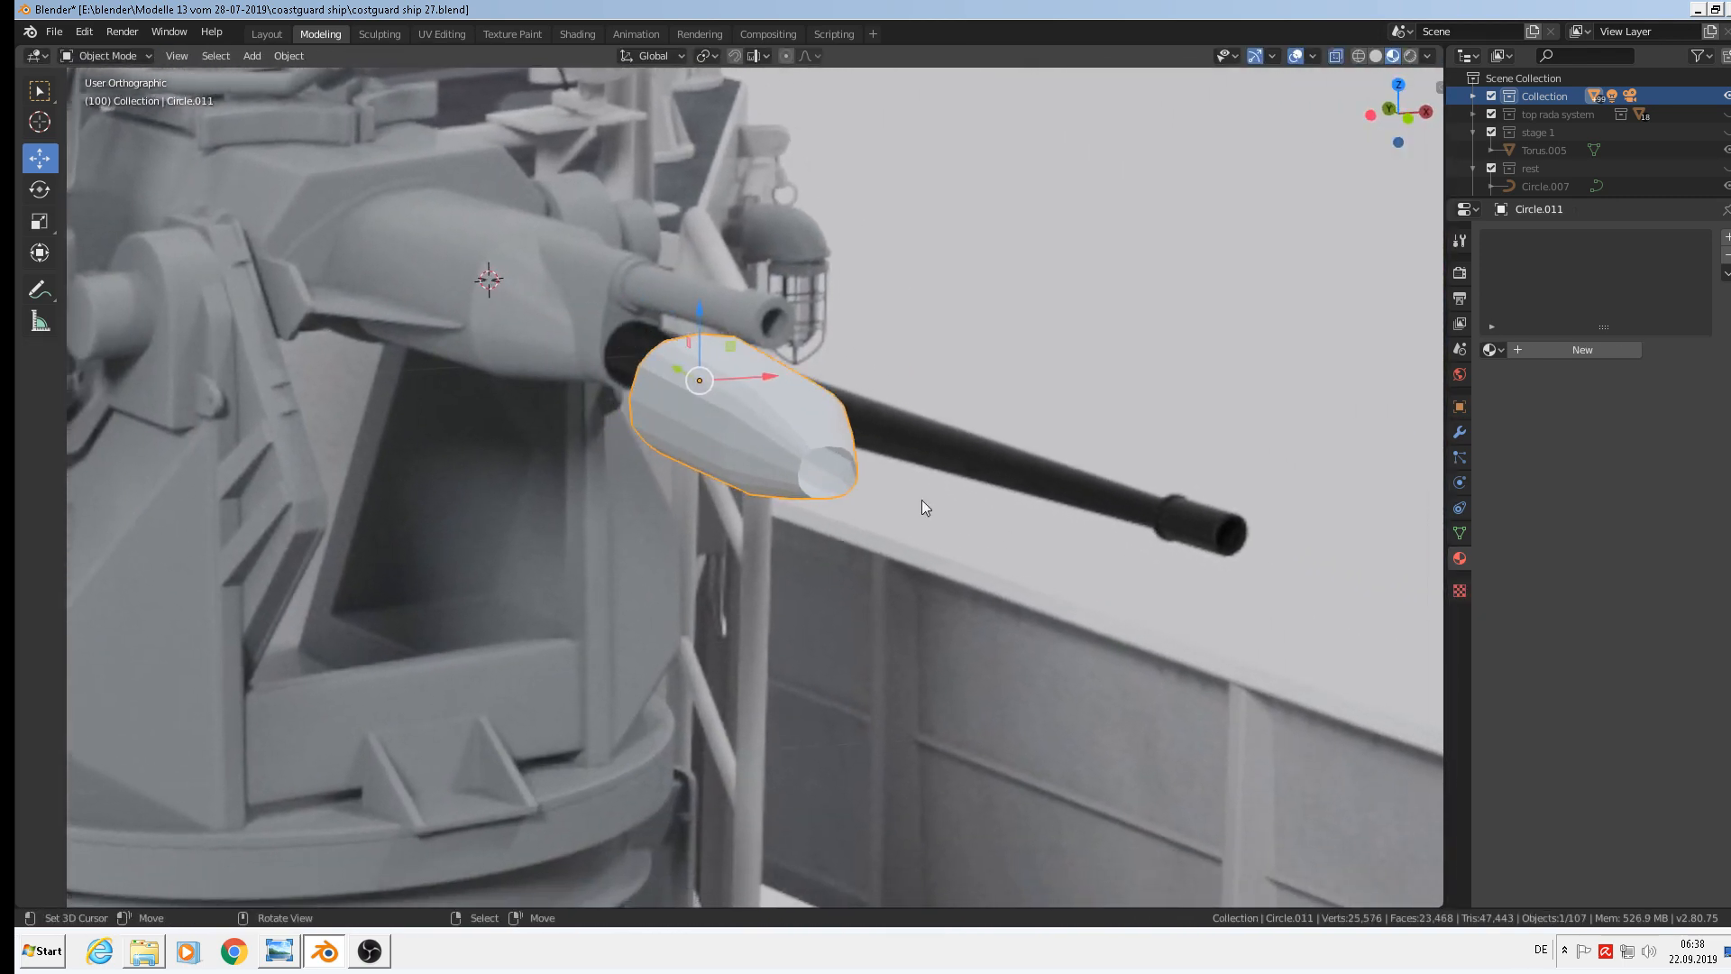
{"action": "scroll", "coordinate": [922, 497], "scroll_direction": "up", "scroll_amount": 1}
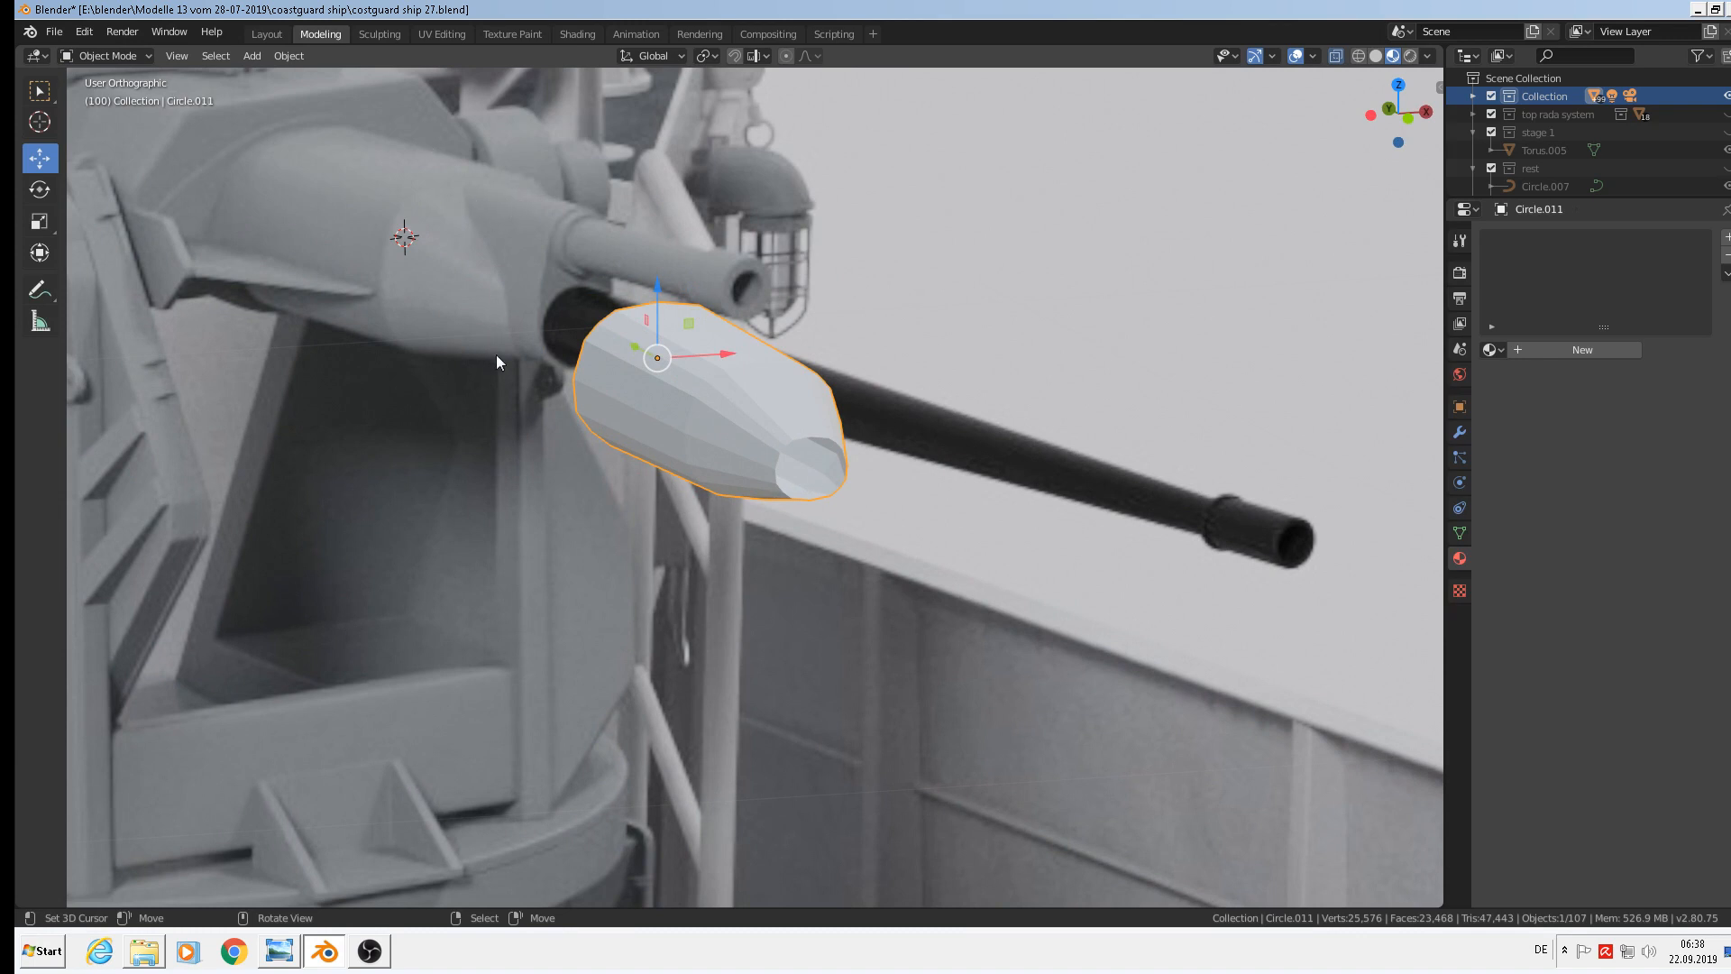
{"action": "key", "text": "Tab"}
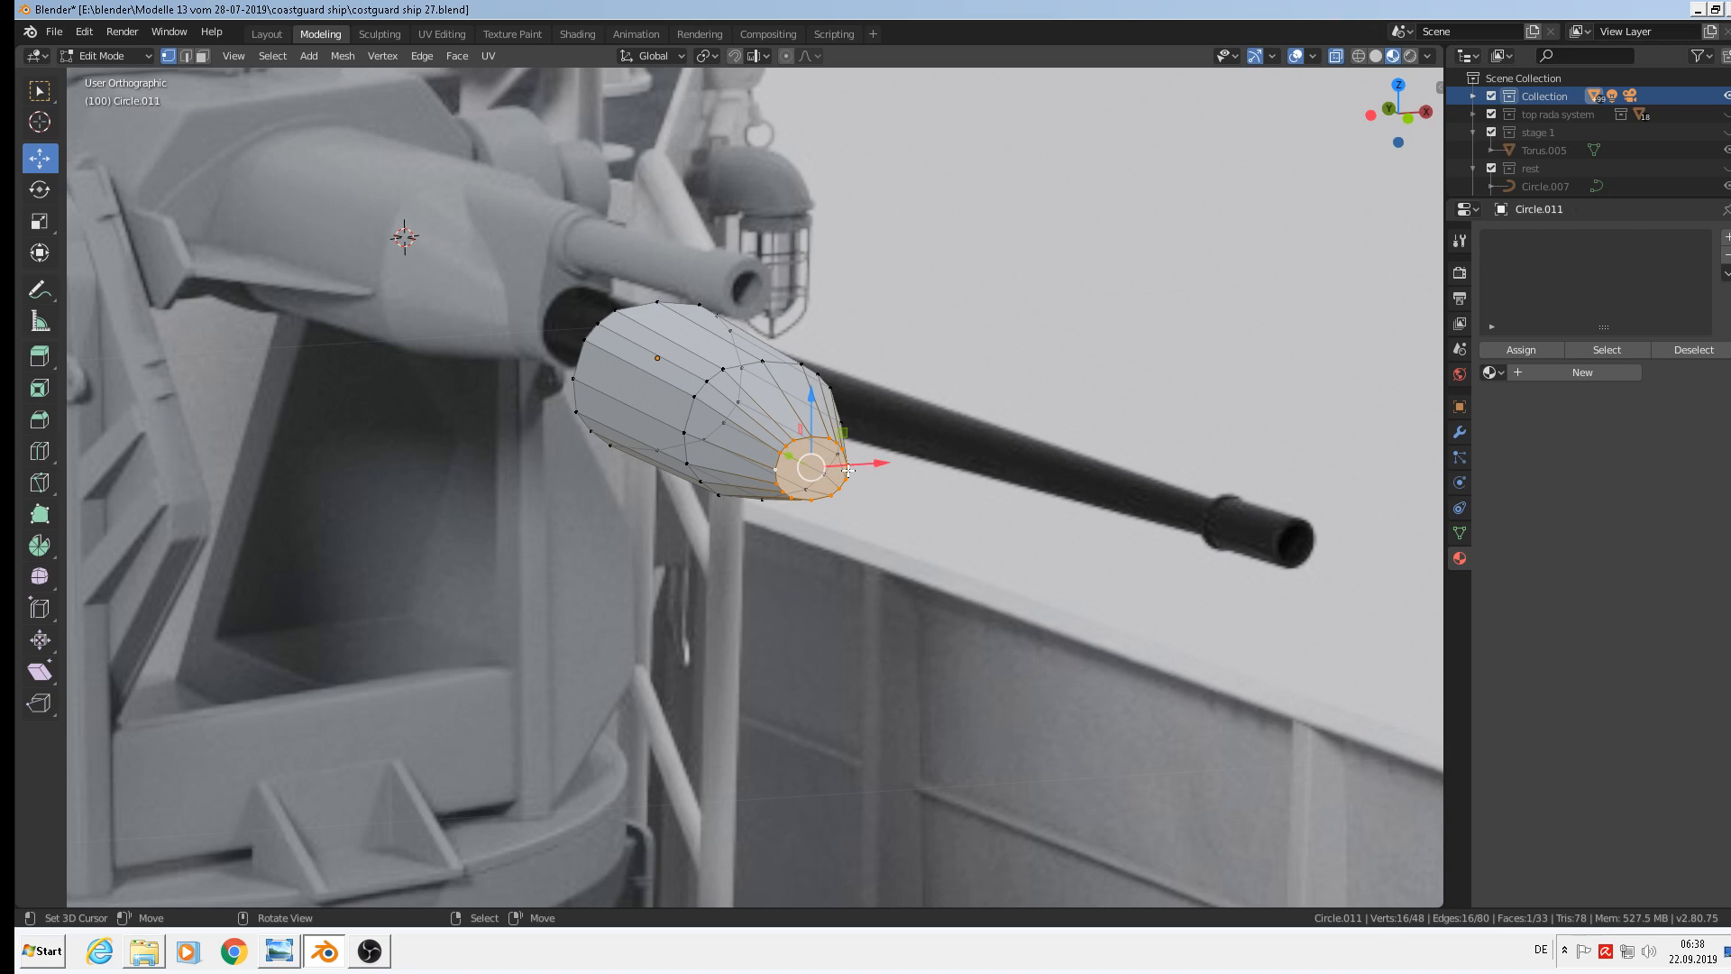
{"action": "key", "text": "Tab"}
{"action": "left_click", "coordinate": [291, 56]}
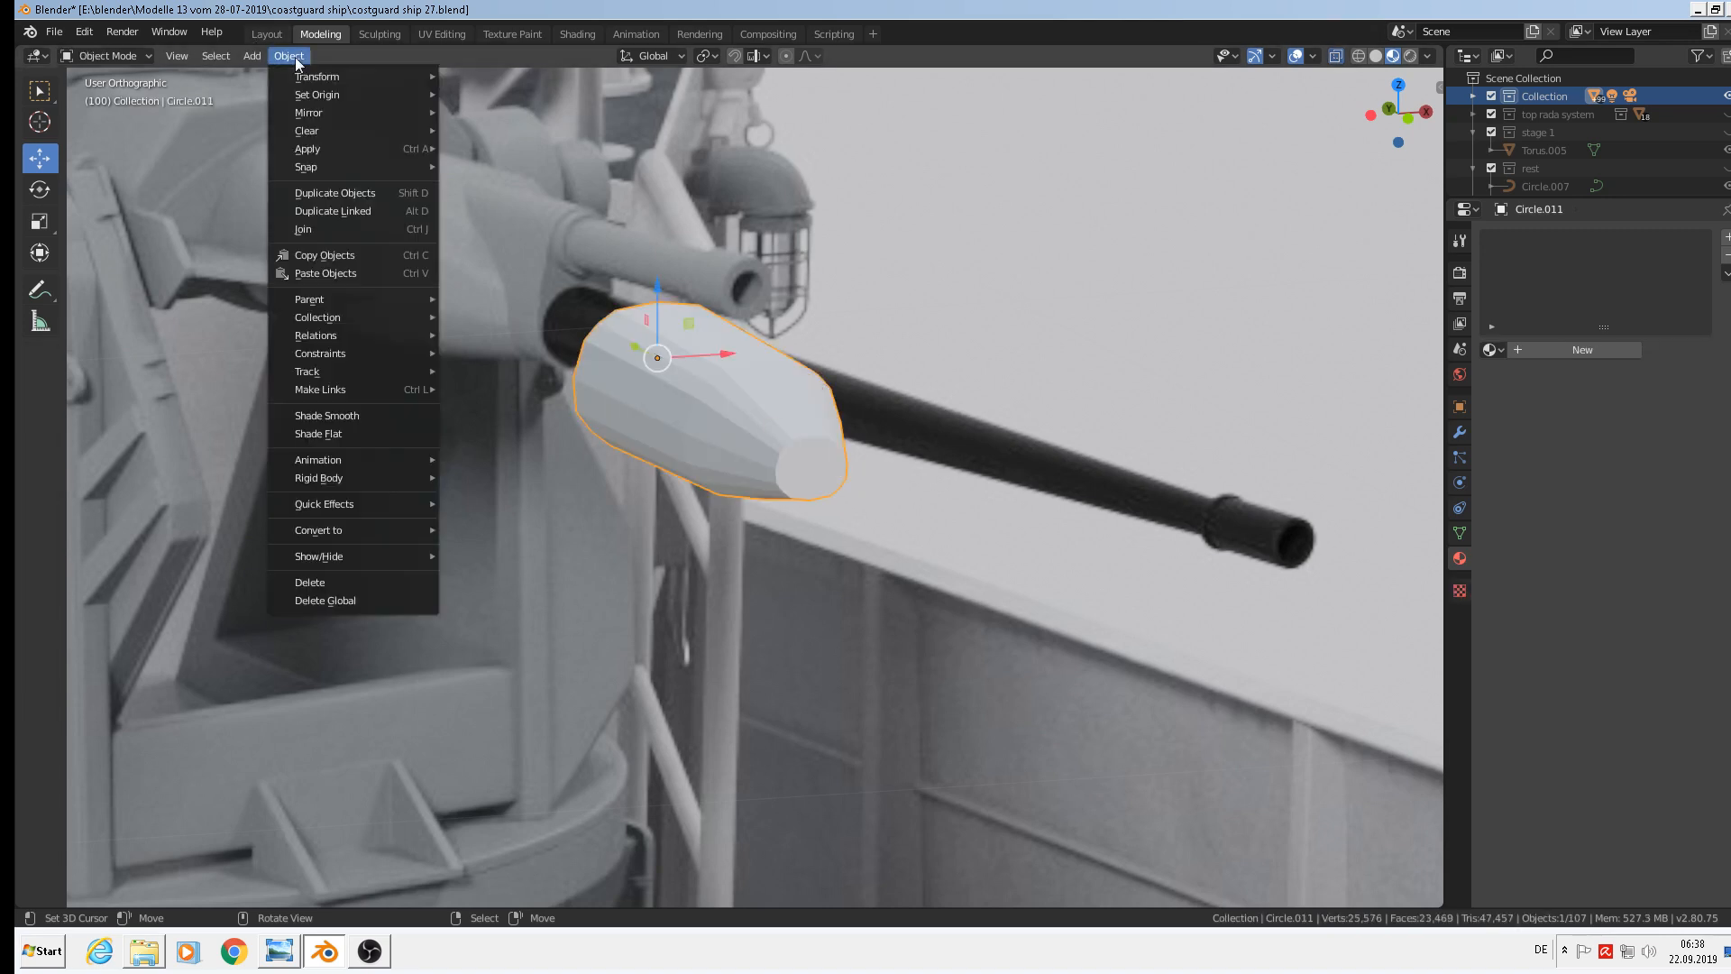
{"action": "left_click", "coordinate": [339, 413]}
Add supporting edge loops near both ends of the gun body's cylindrical section, with slide factors -0.965 and 0.976
{"action": "middle_click_drag", "start_coordinate": [338, 421], "coordinate": [667, 357]}
{"action": "key", "text": "Tab"}
{"action": "key", "text": "ctrl+r"}
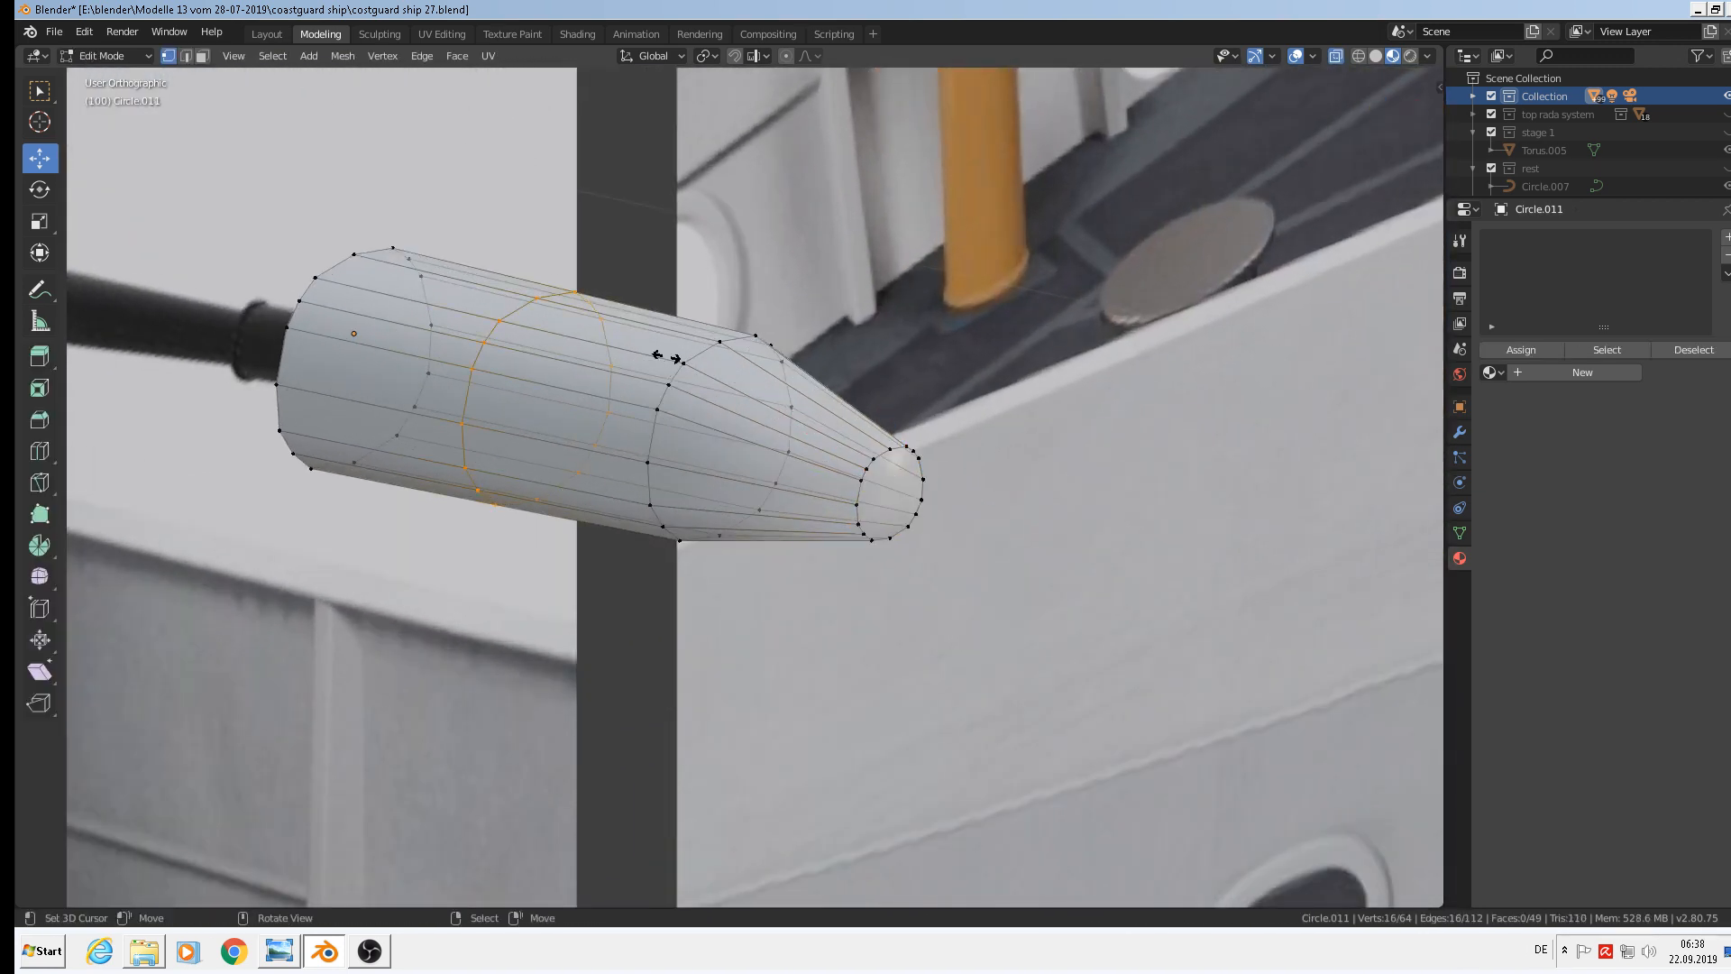
{"action": "left_click", "coordinate": [665, 354]}
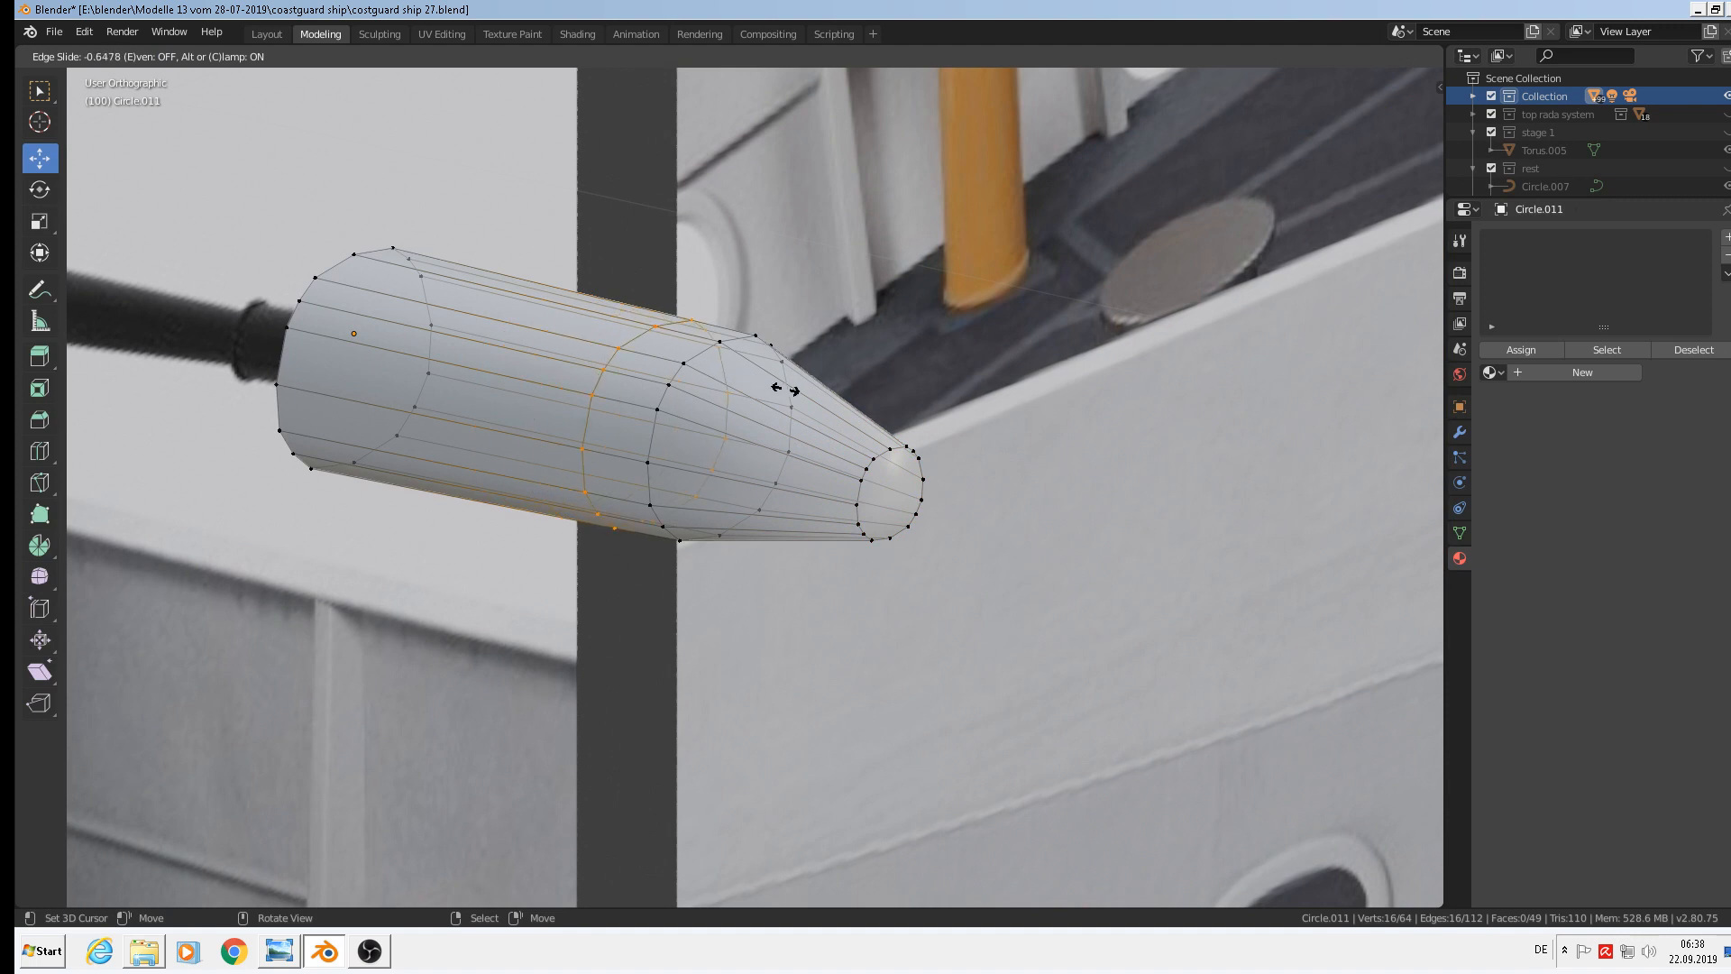
{"action": "left_click", "coordinate": [836, 384]}
{"action": "key", "text": "g"}
{"action": "key", "text": "g"}
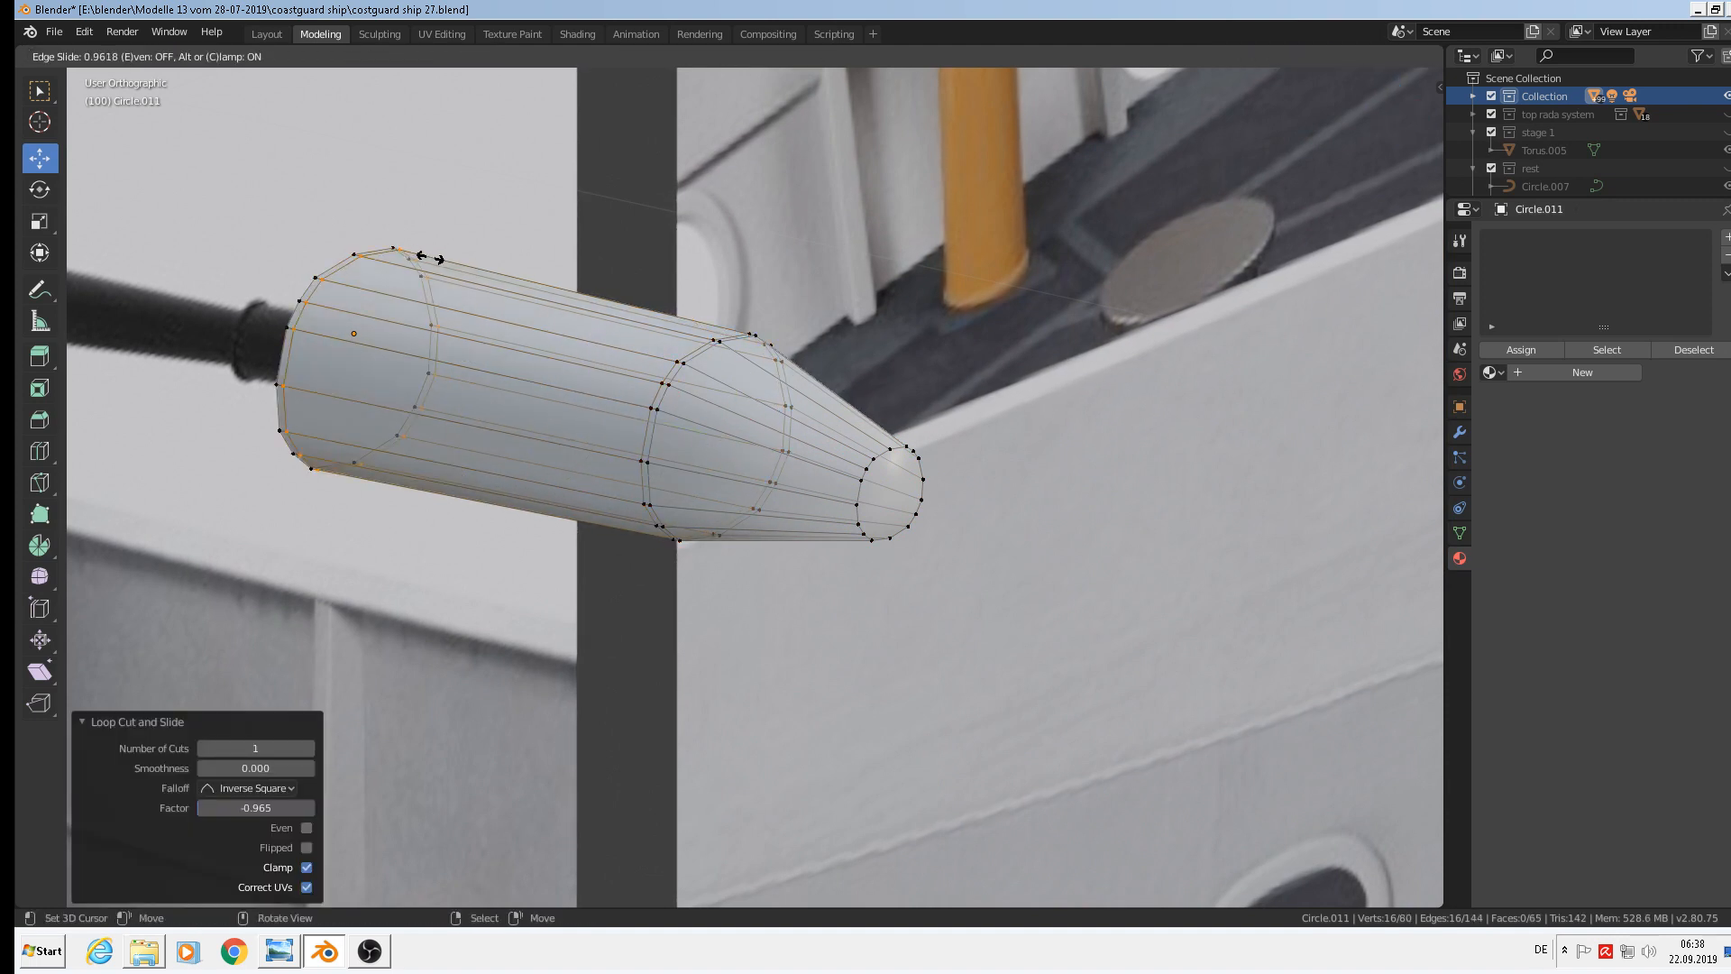
{"action": "left_click", "coordinate": [423, 255]}
{"action": "scroll", "coordinate": [903, 434], "scroll_direction": "down", "scroll_amount": 2}
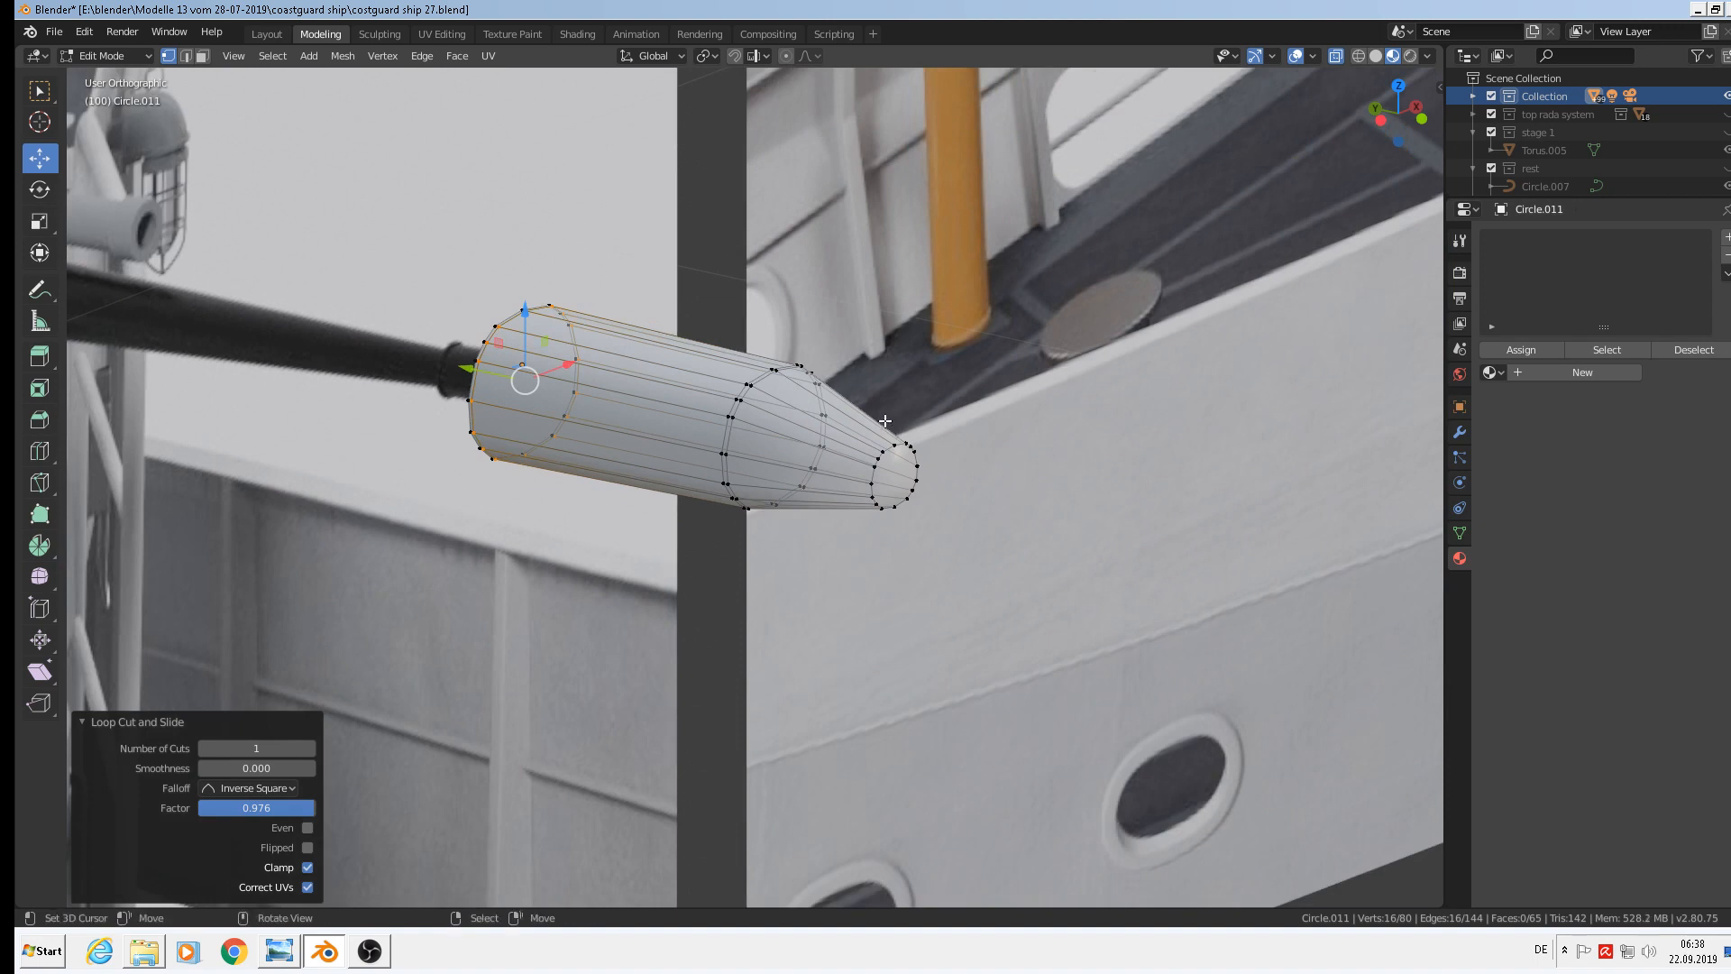
Add supporting edge loops near both ends of the tapered nose section, about 0.95 of the way towards each edge, and finish mesh editing
{"action": "key", "text": "ctrl+r"}
{"action": "left_click", "coordinate": [904, 435]}
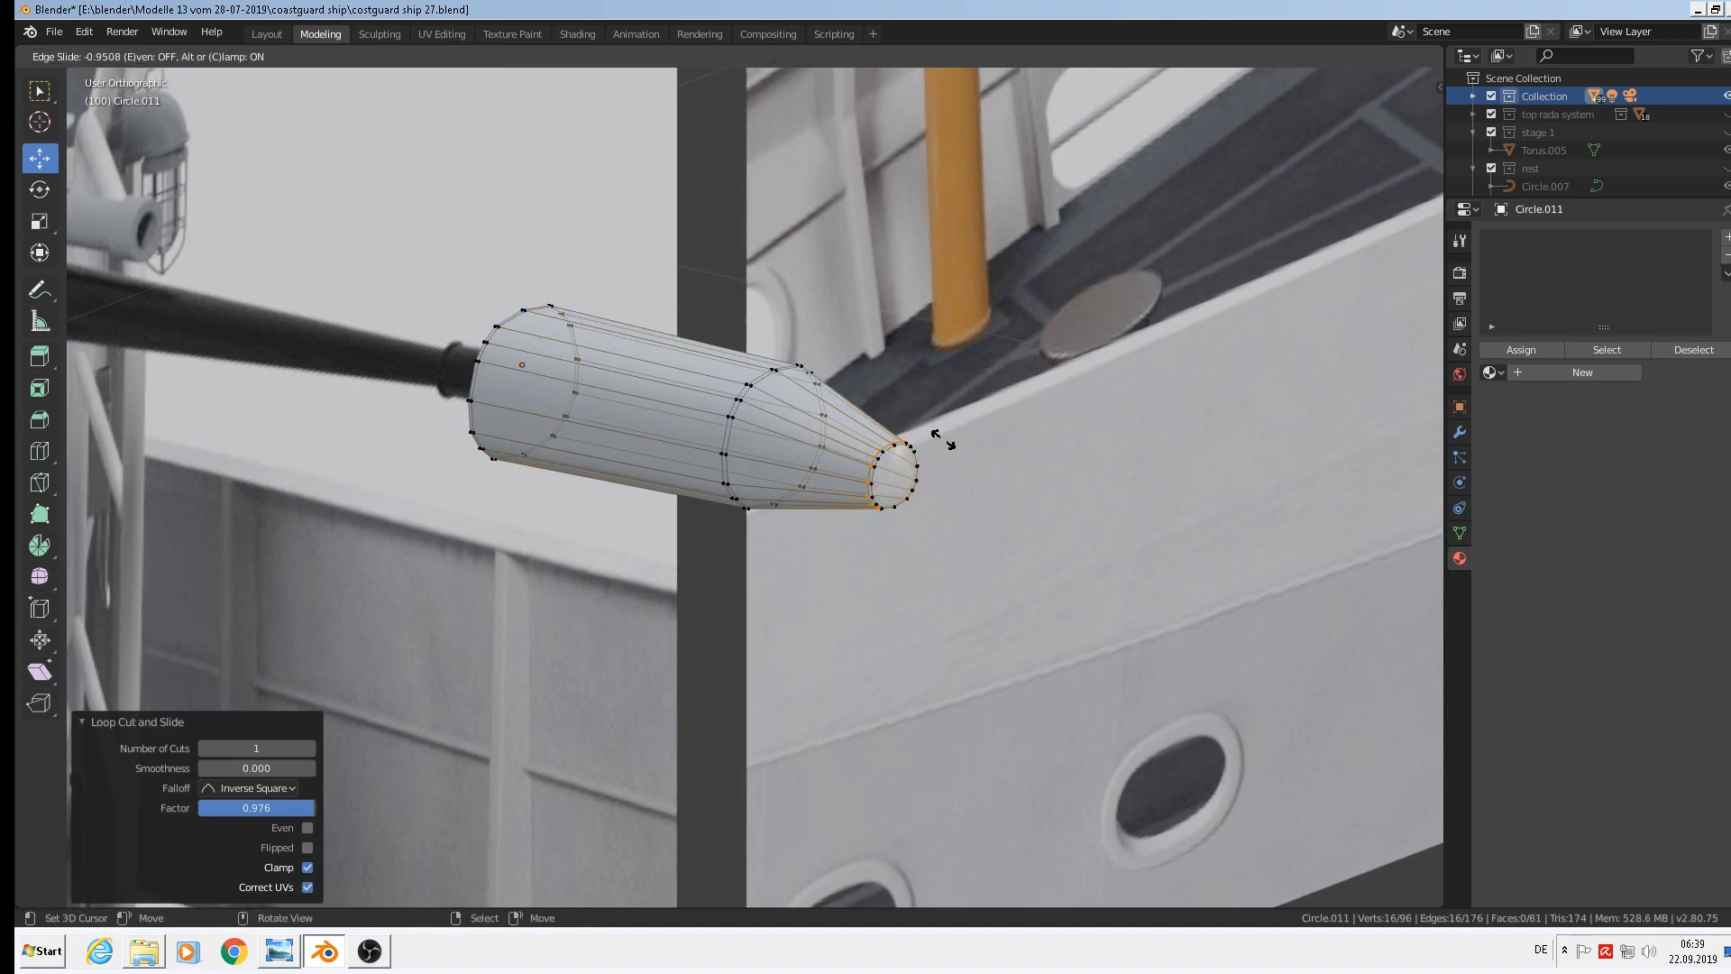
{"action": "left_click", "coordinate": [911, 467]}
{"action": "key", "text": "ctrl+r"}
{"action": "left_click", "coordinate": [839, 424]}
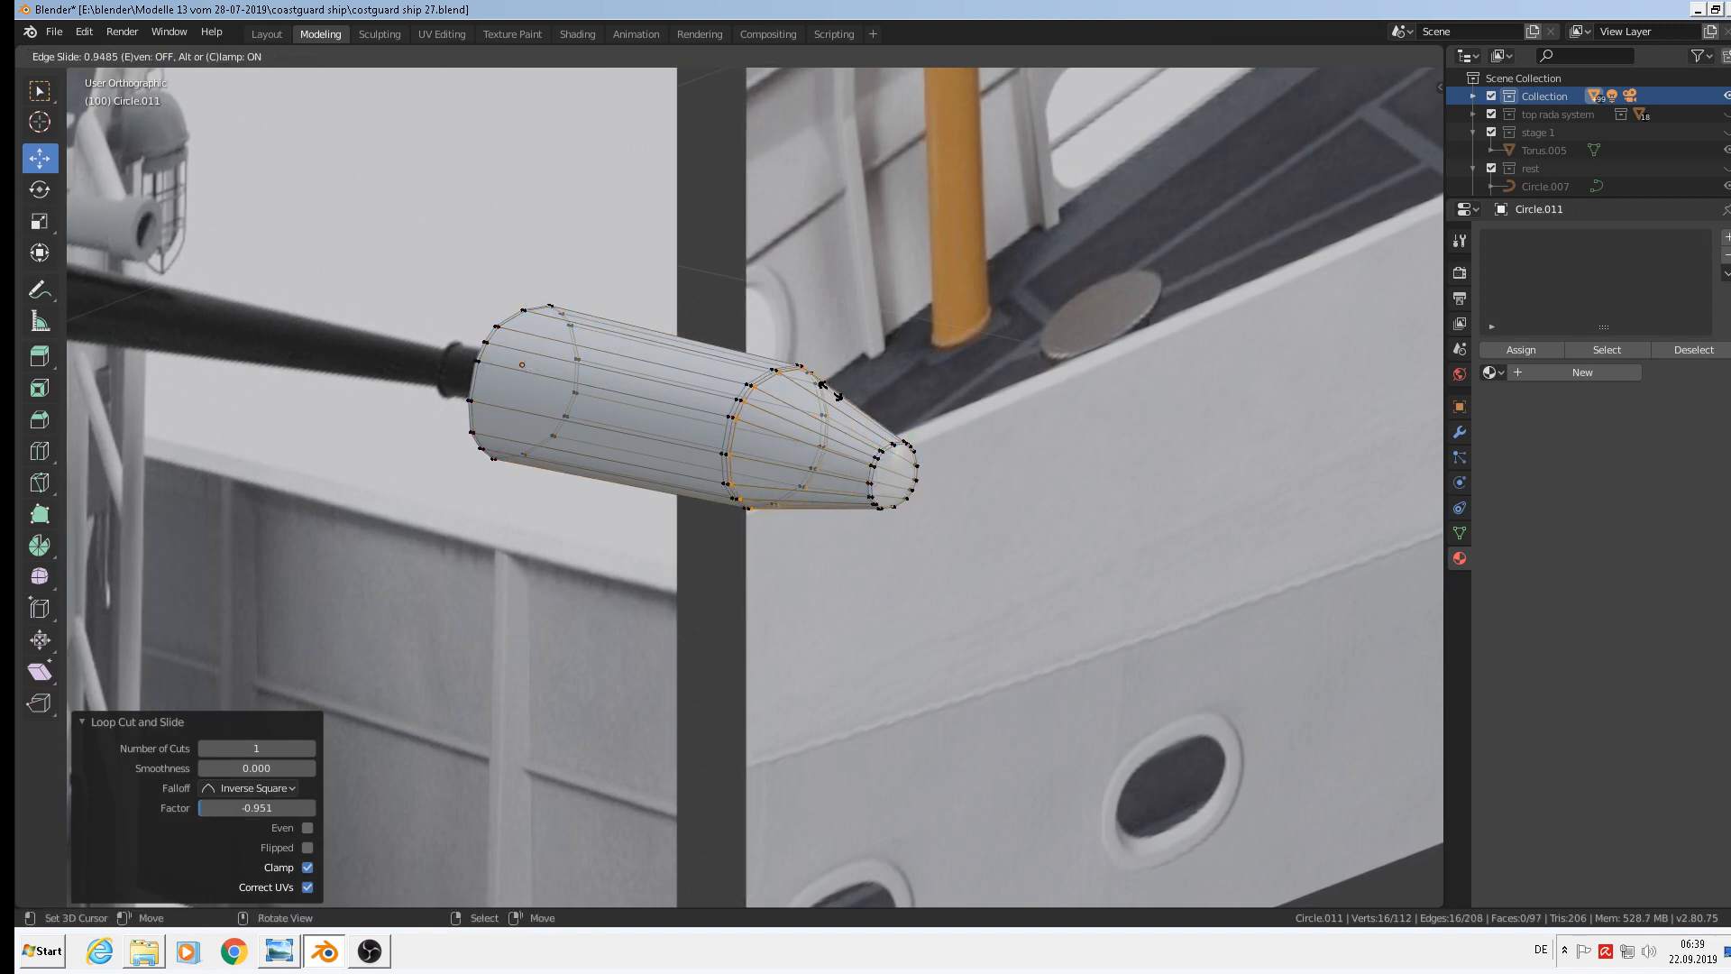
{"action": "left_click", "coordinate": [839, 395]}
{"action": "key", "text": "Tab"}
Assign the existing "light gray metal" material to the gun body
{"action": "scroll", "coordinate": [871, 433], "scroll_direction": "down", "scroll_amount": 2}
{"action": "mouse_move", "coordinate": [873, 456]}
{"action": "middle_mouse_down"}
{"action": "mouse_move", "coordinate": [777, 440]}
{"action": "mouse_move", "coordinate": [847, 463]}
{"action": "middle_mouse_up"}
{"action": "scroll", "coordinate": [786, 441], "scroll_direction": "down", "scroll_amount": 2}
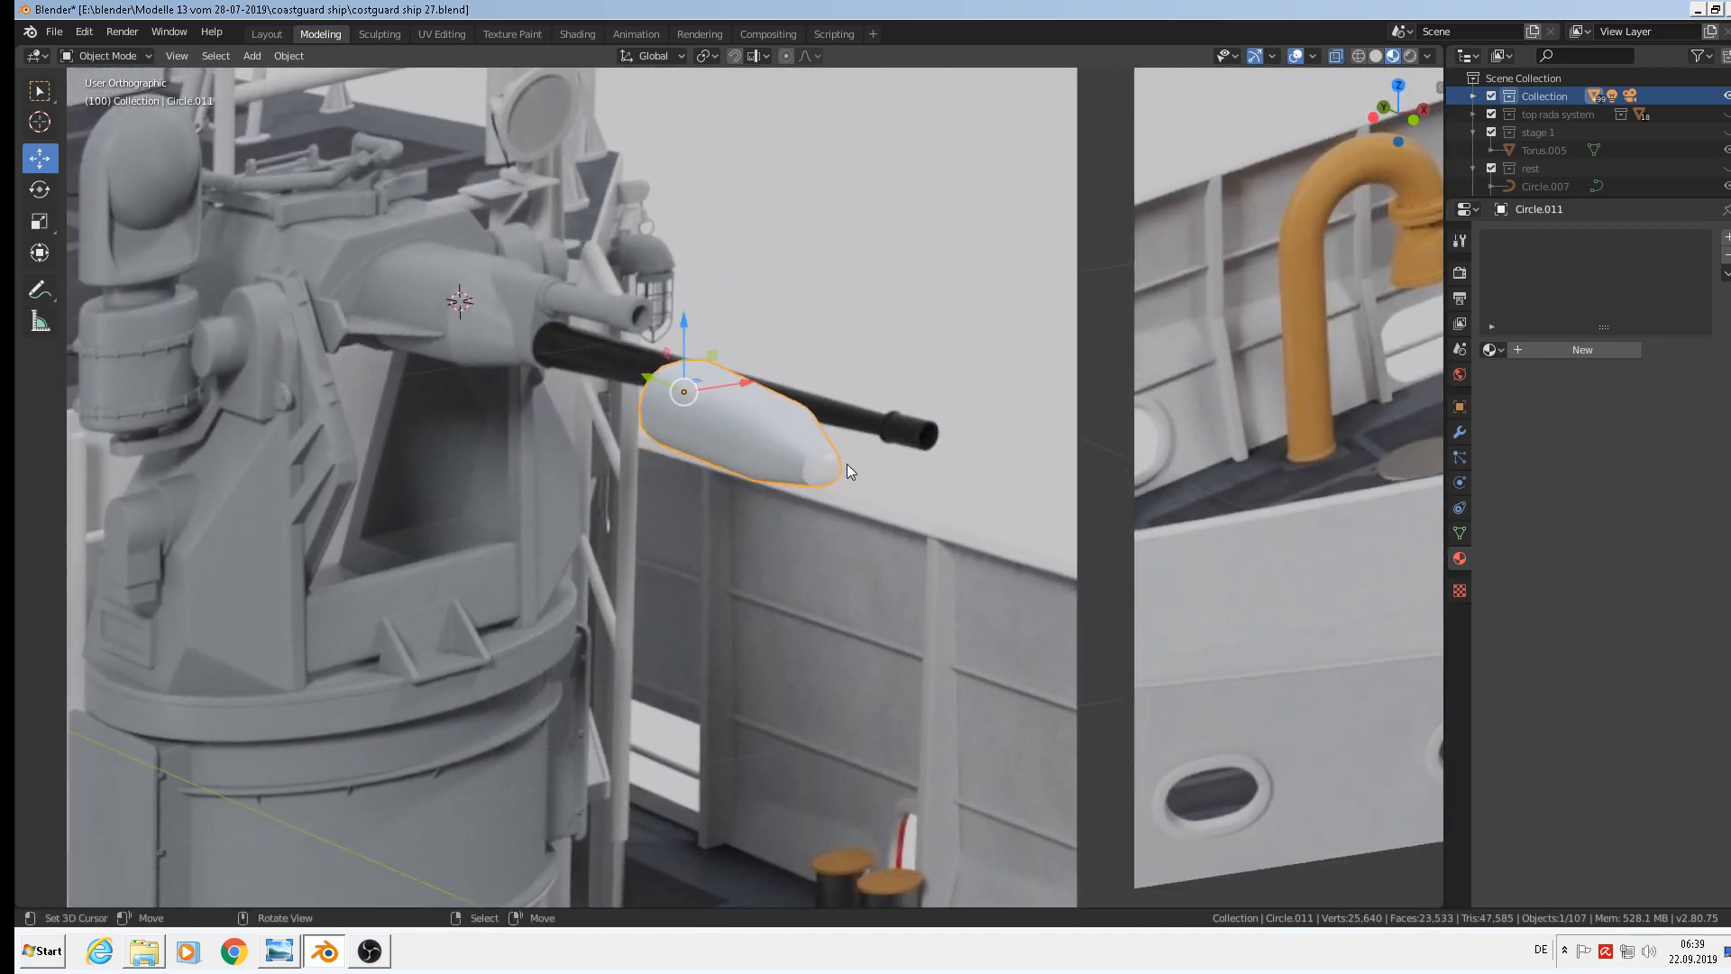
{"action": "left_click", "coordinate": [1494, 349]}
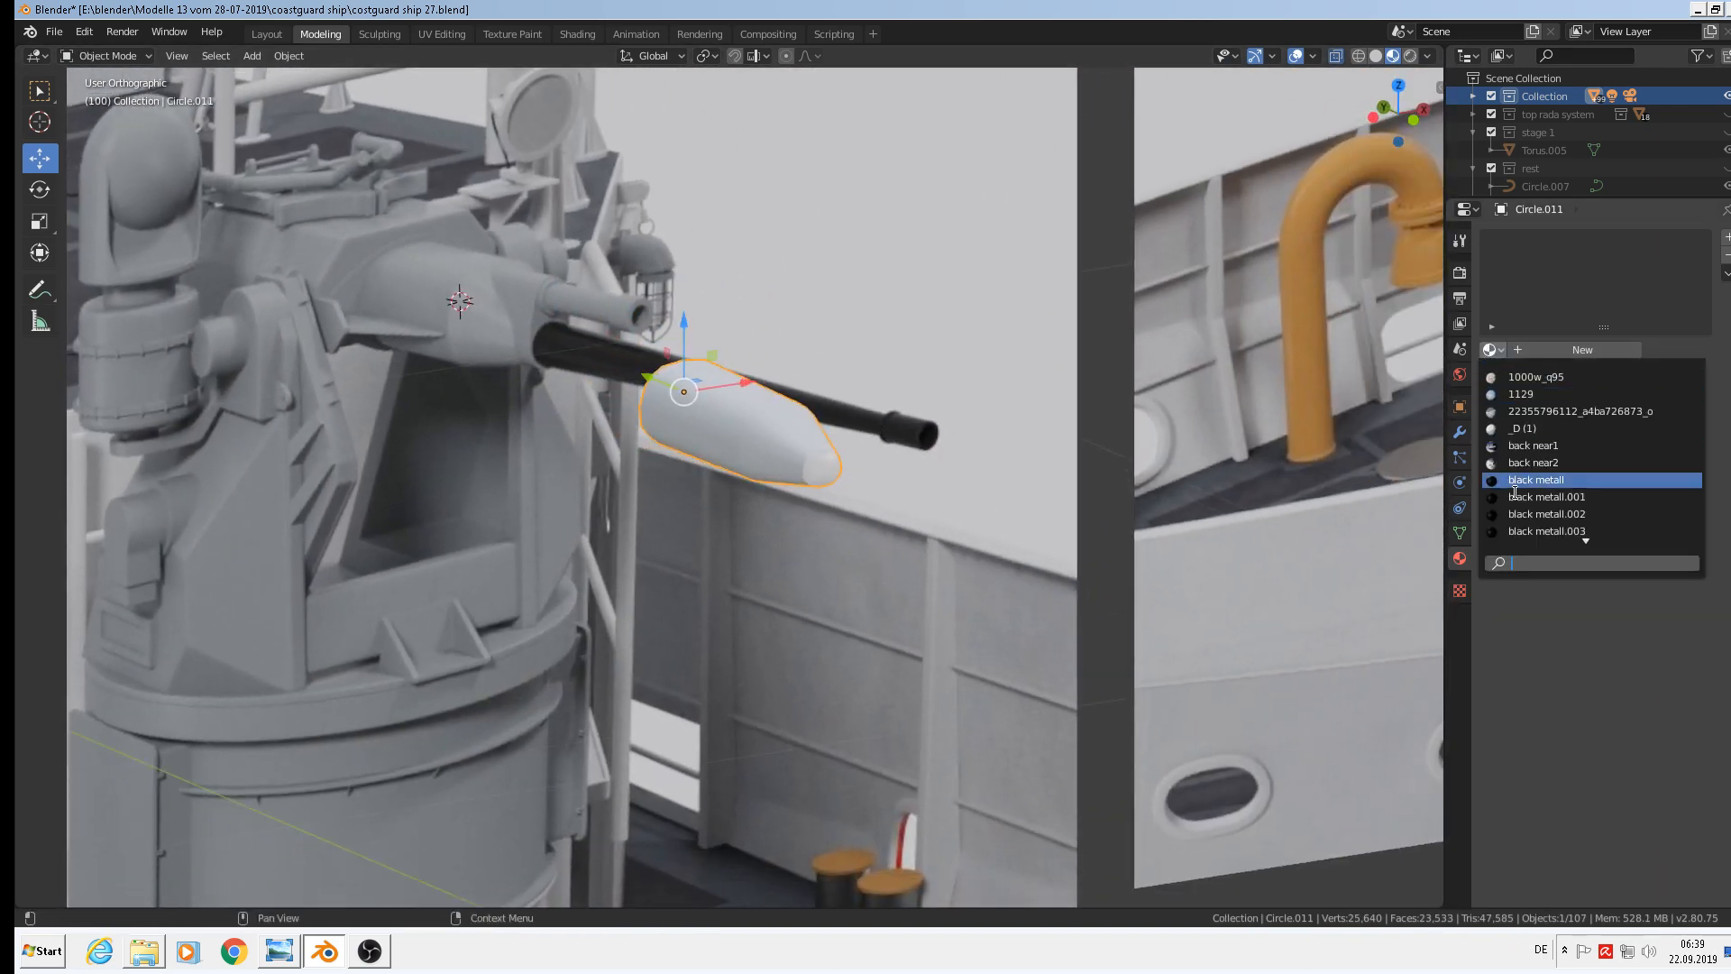
{"action": "type", "text": "L"}
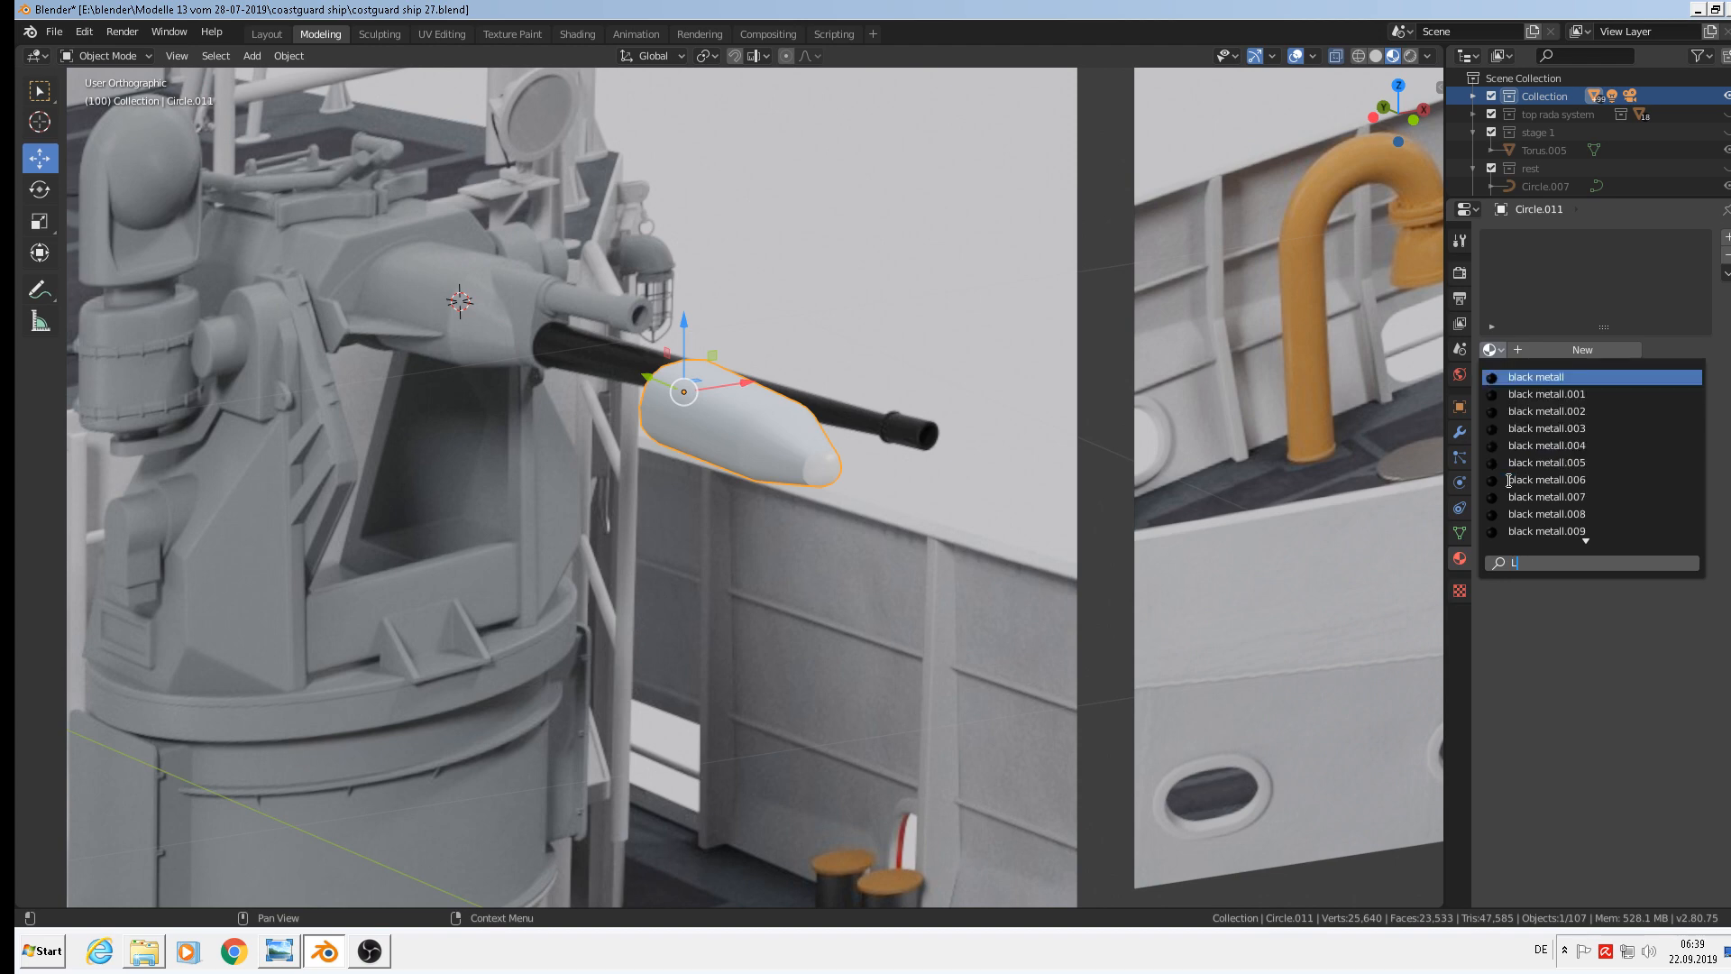
{"action": "type", "text": "i"}
{"action": "left_click", "coordinate": [1544, 495]}
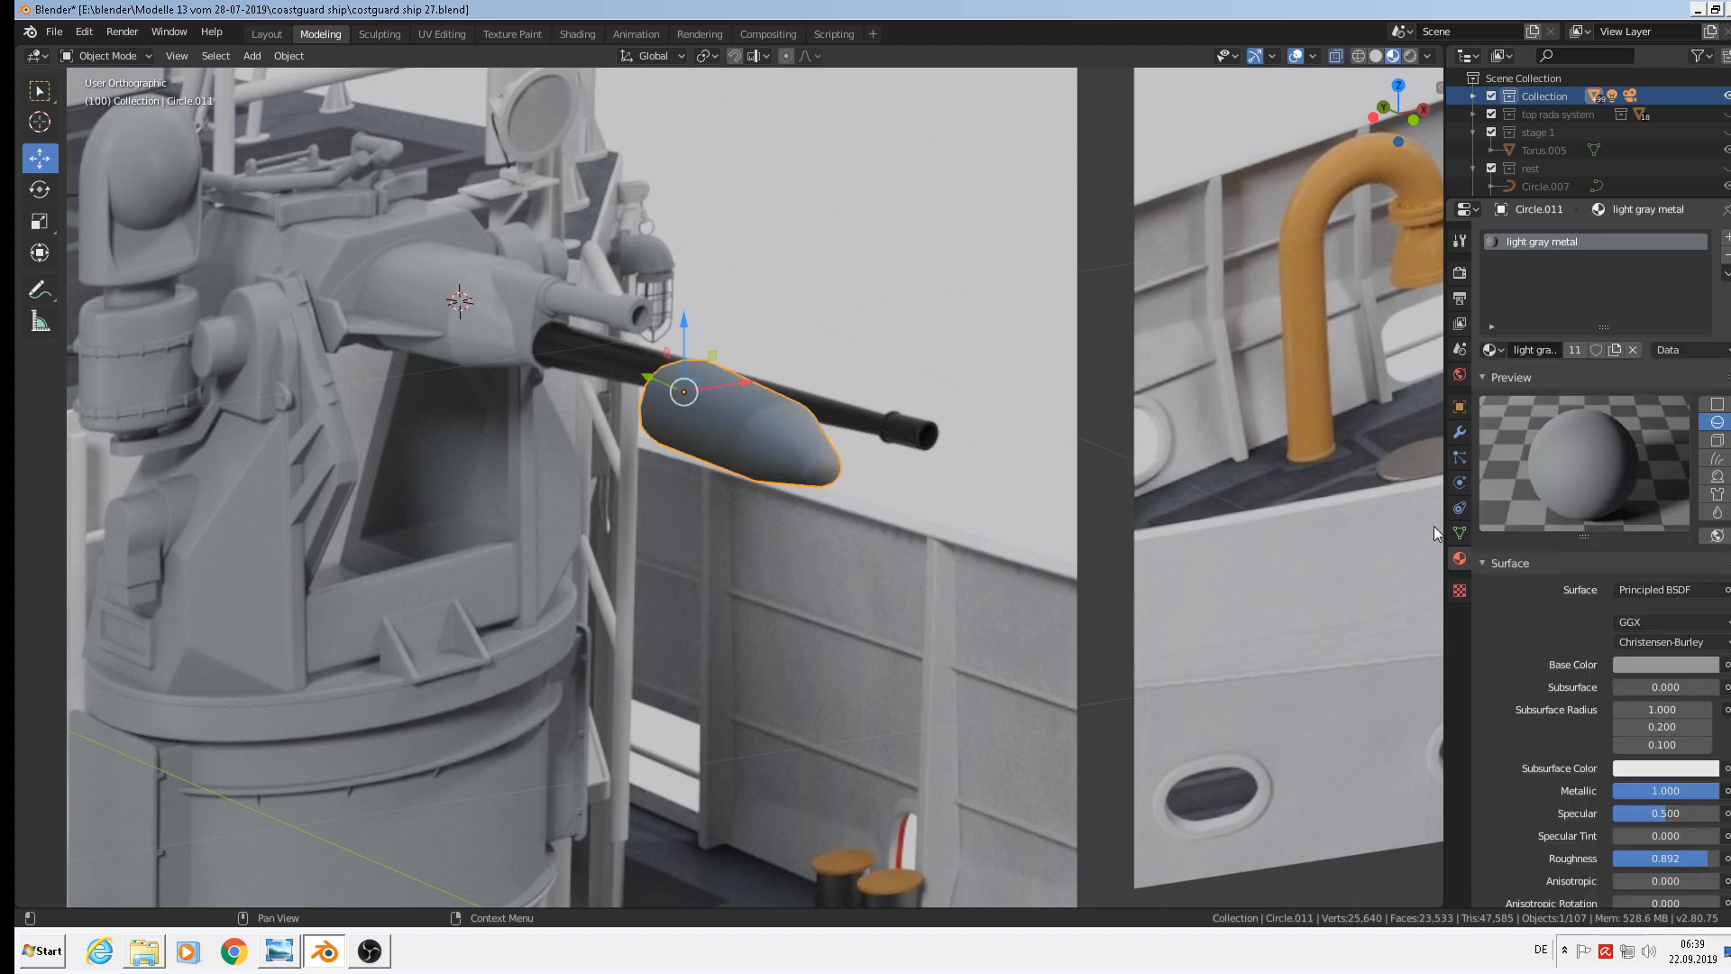
Move the gun body -0.428 m along X, away from the gun in the reference image
{"action": "scroll", "coordinate": [1070, 478], "scroll_direction": "down", "scroll_amount": 2}
{"action": "middle_click_drag", "start_coordinate": [983, 490], "coordinate": [1037, 478]}
{"action": "scroll", "coordinate": [912, 473], "scroll_direction": "down", "scroll_amount": 2}
{"action": "scroll", "coordinate": [912, 472], "scroll_direction": "down", "scroll_amount": 2}
{"action": "key", "text": "g"}
{"action": "key", "text": "x"}
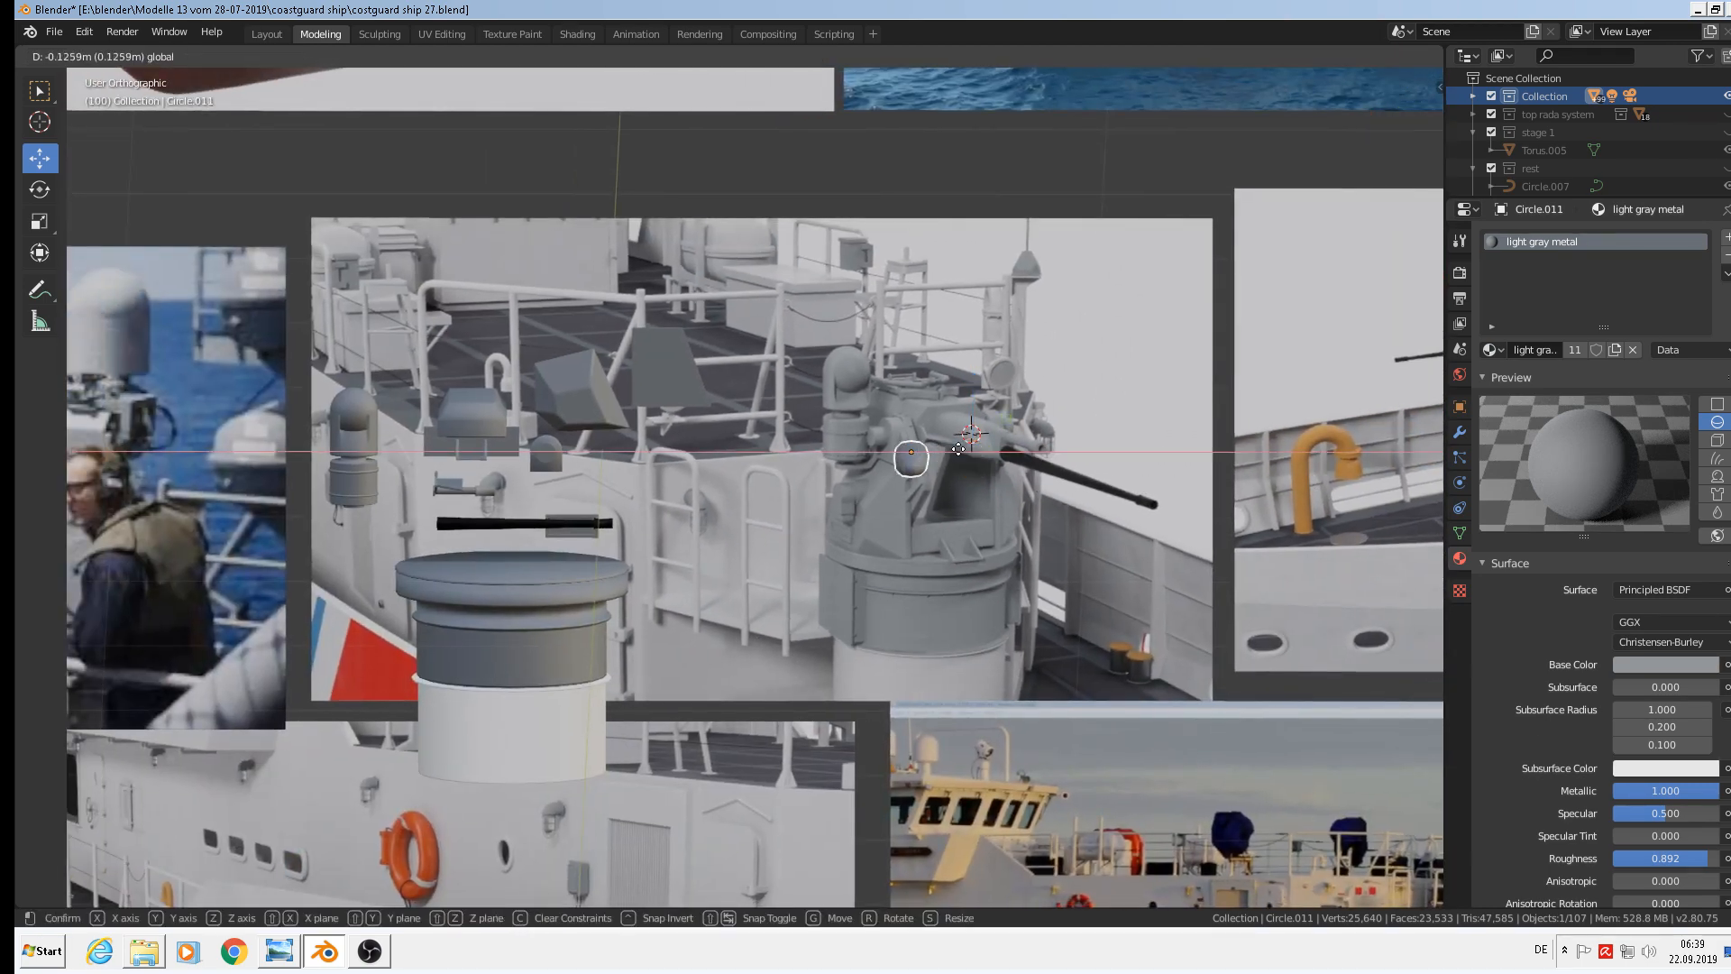
{"action": "left_click", "coordinate": [829, 455]}
{"action": "scroll", "coordinate": [848, 467], "scroll_direction": "up", "scroll_amount": 5}
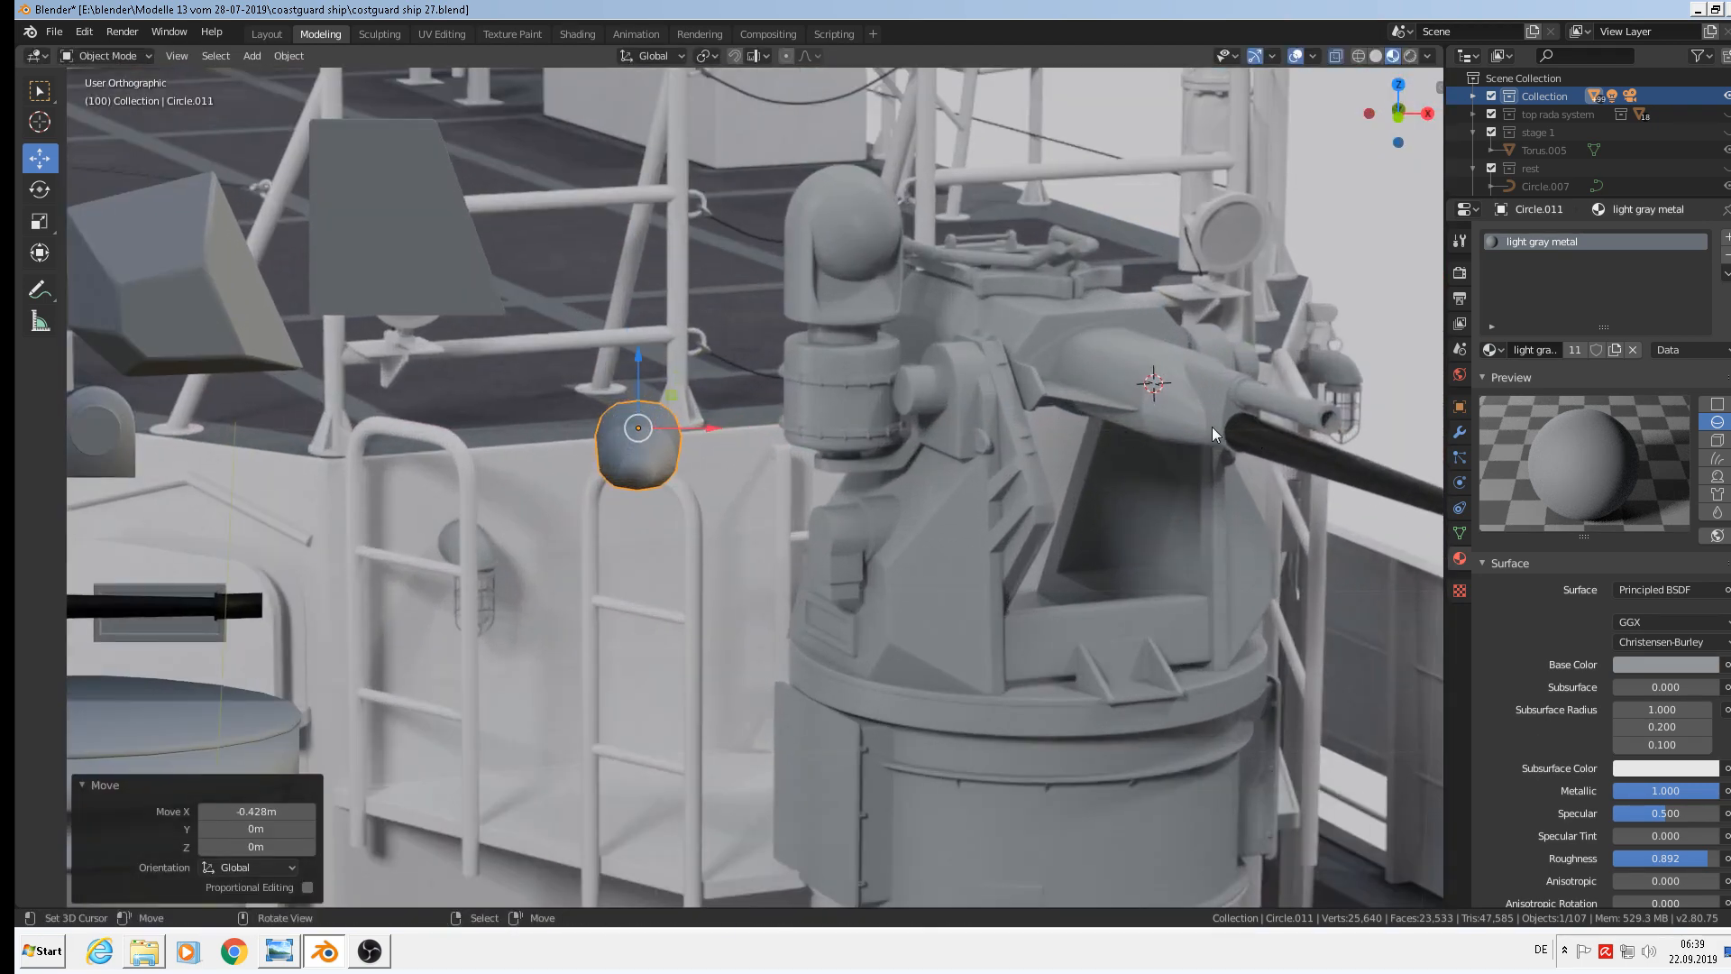
Widen the gun body by scaling it 1.162 along X
{"action": "key", "text": "s"}
{"action": "key", "text": "x"}
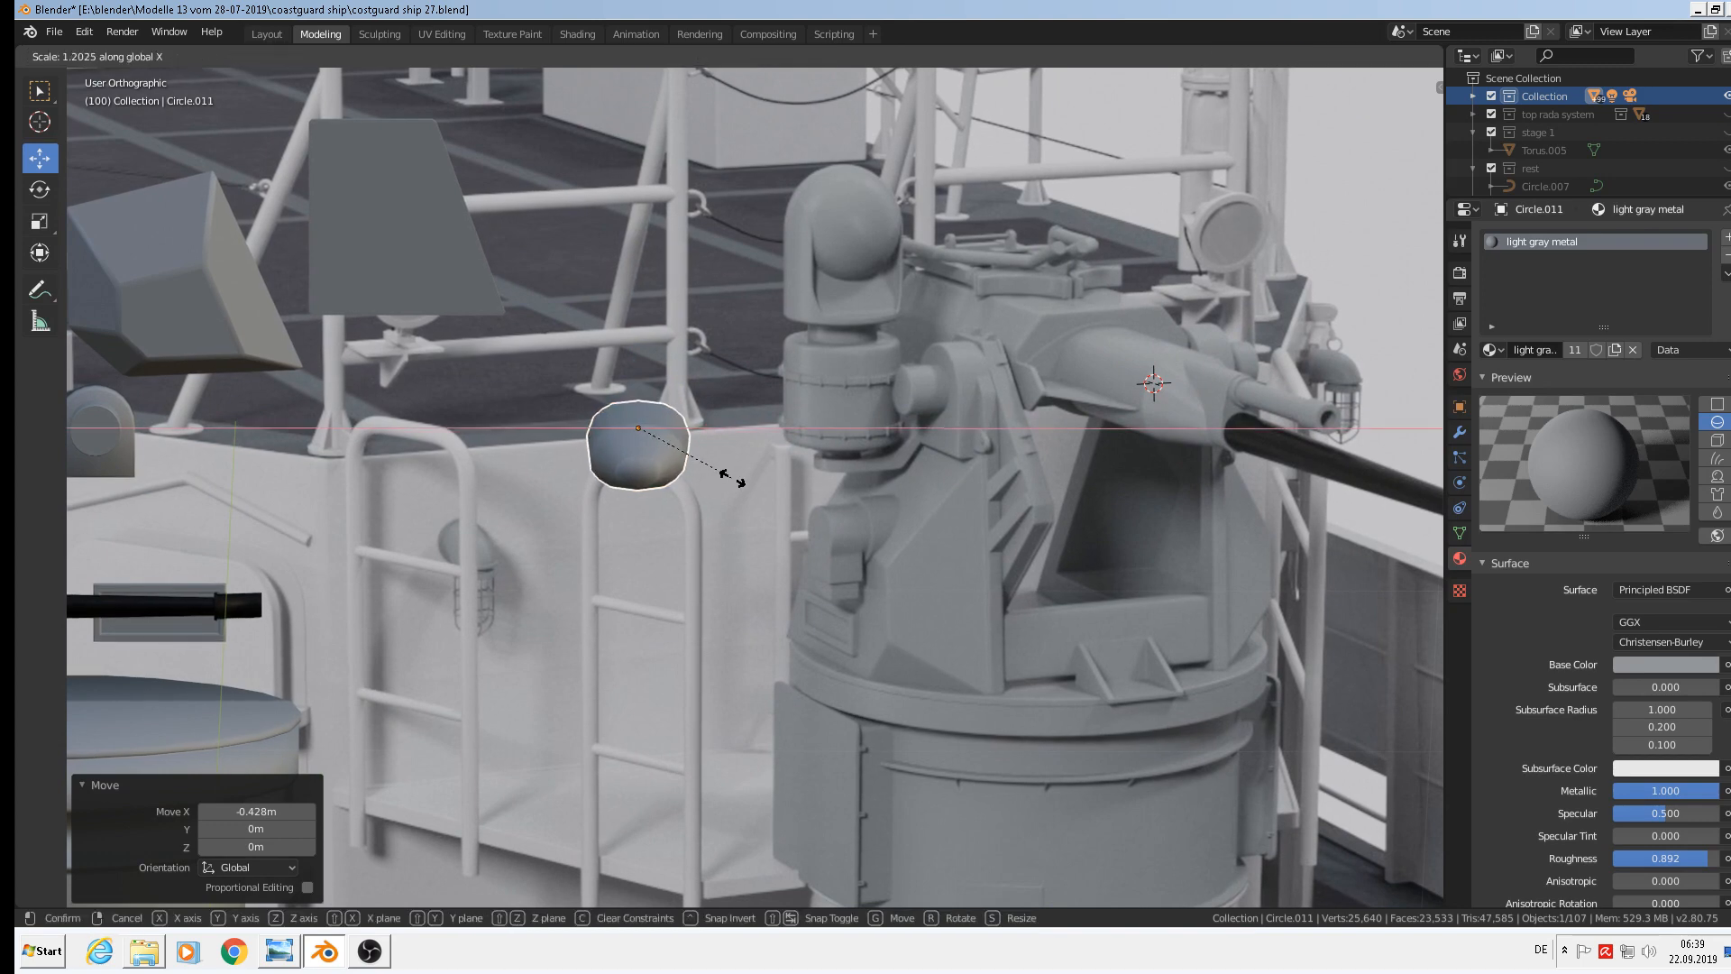
{"action": "left_click", "coordinate": [728, 480]}
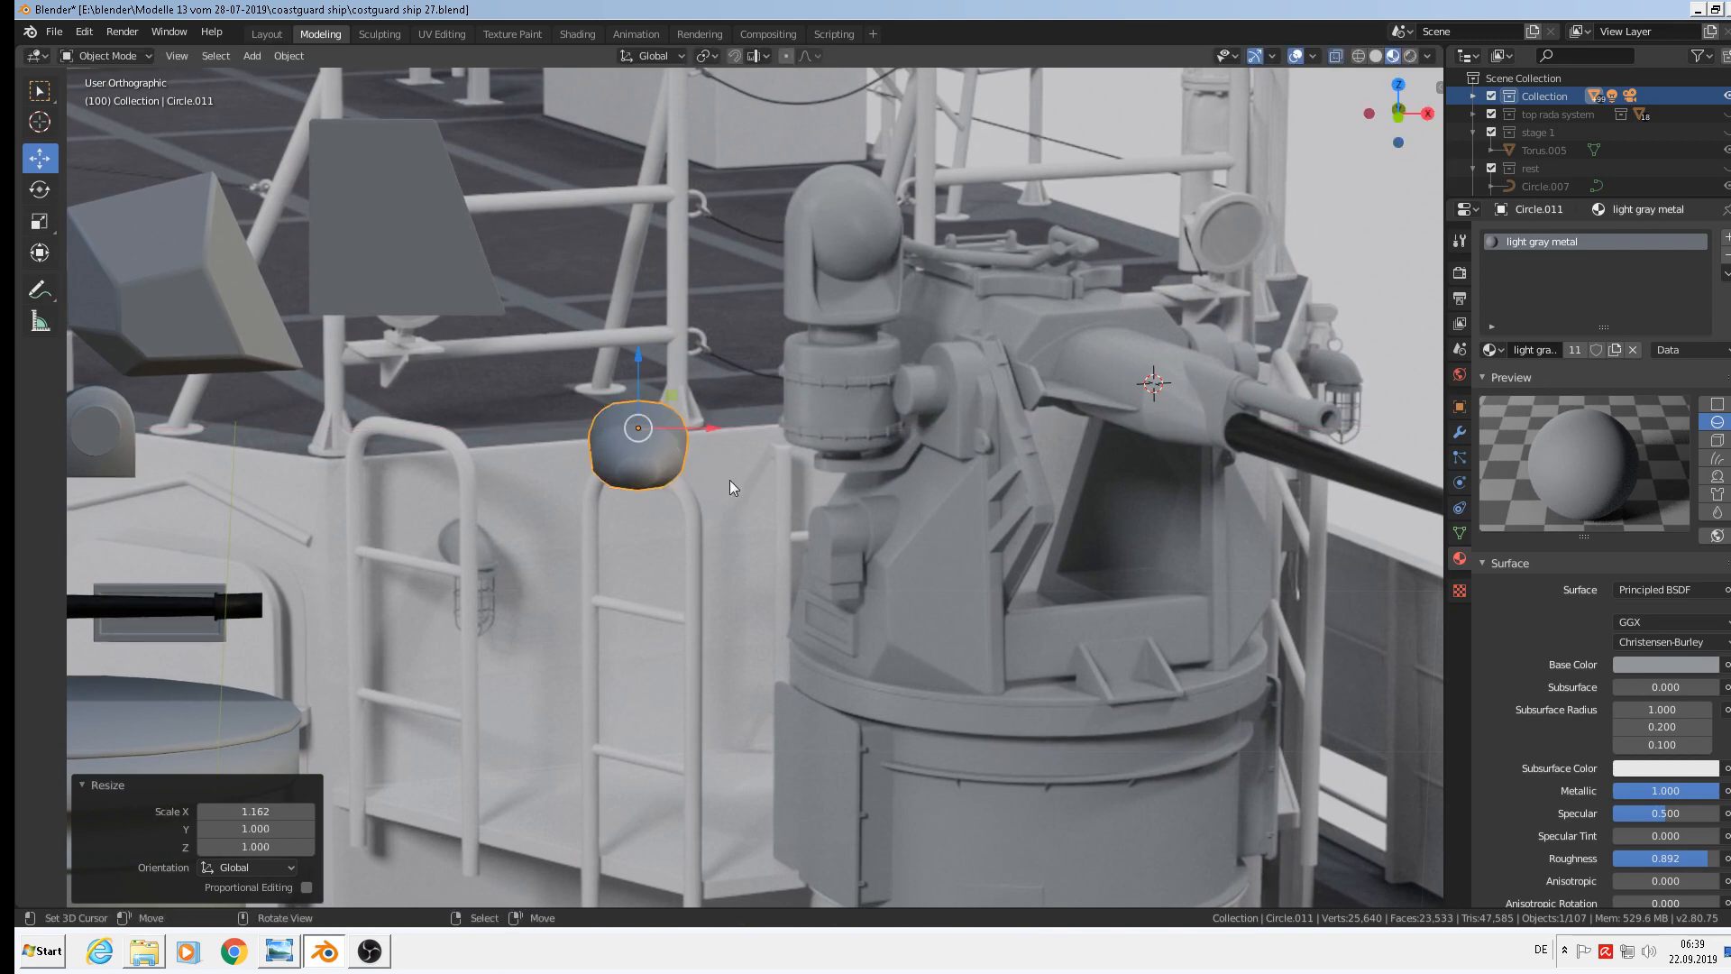
{"action": "middle_click_drag", "start_coordinate": [729, 479], "coordinate": [770, 498]}
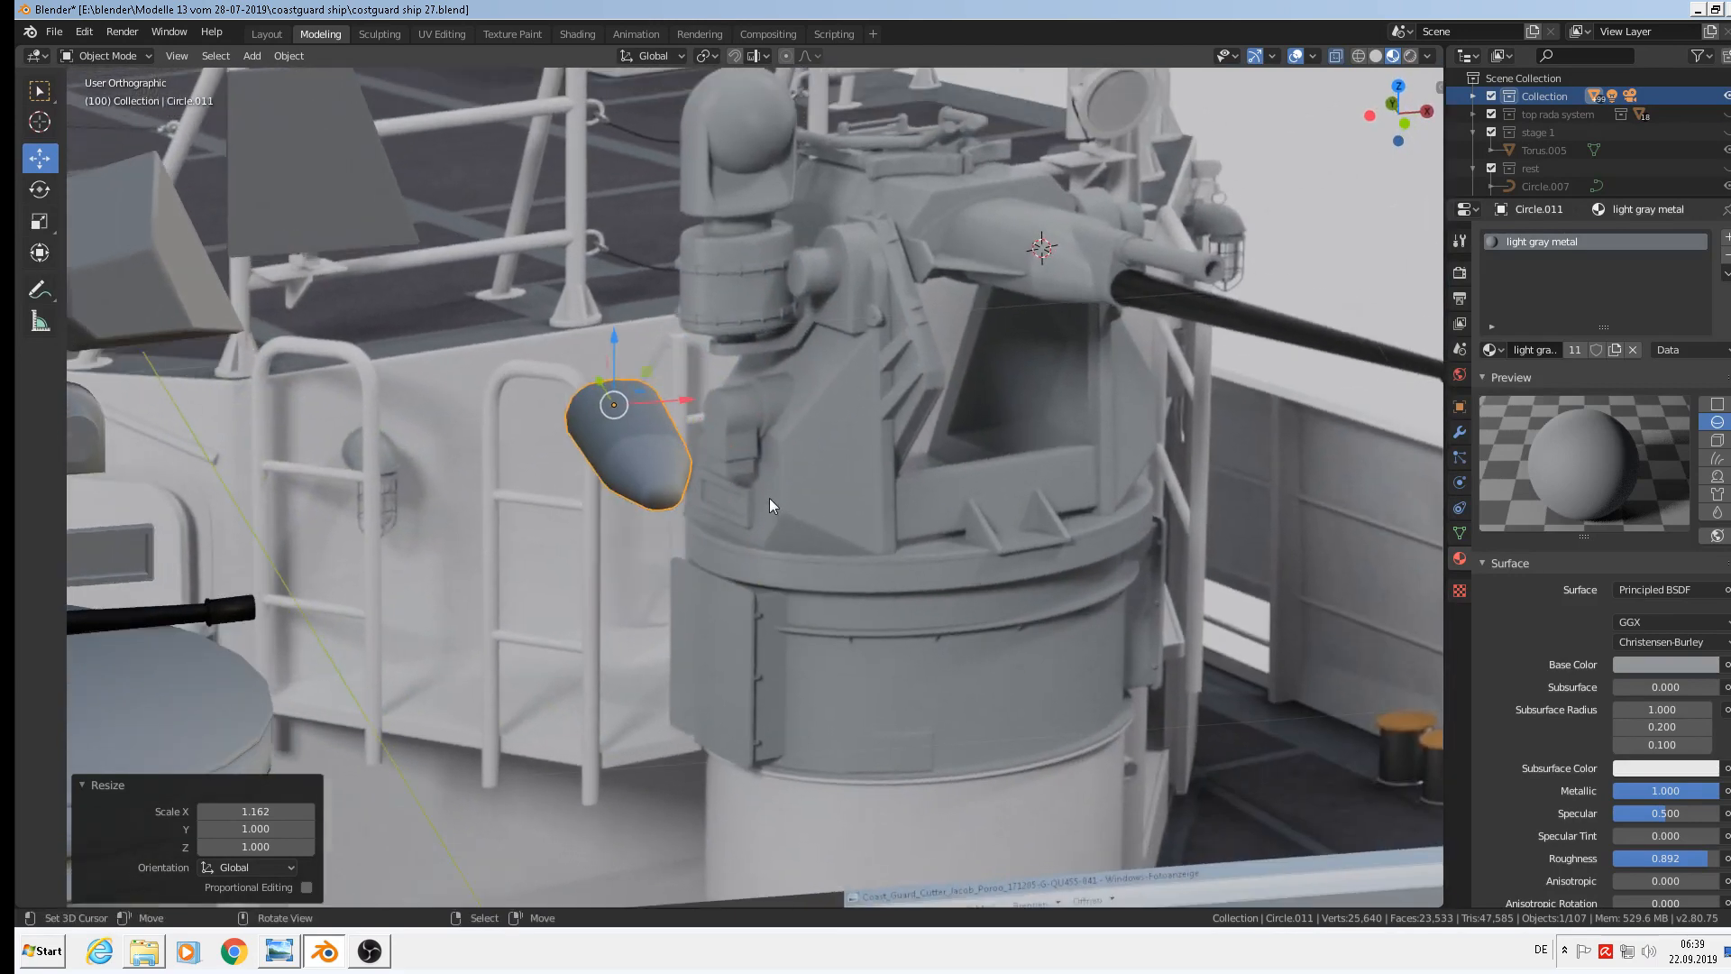
Move the gun body another -0.361 m along X to place it among the other modelled gun parts
{"action": "scroll", "coordinate": [766, 482], "scroll_direction": "down", "scroll_amount": 5}
{"action": "left_click_drag", "start_coordinate": [731, 458], "coordinate": [582, 461]}
{"action": "scroll", "coordinate": [967, 447], "scroll_direction": "up", "scroll_amount": 6}
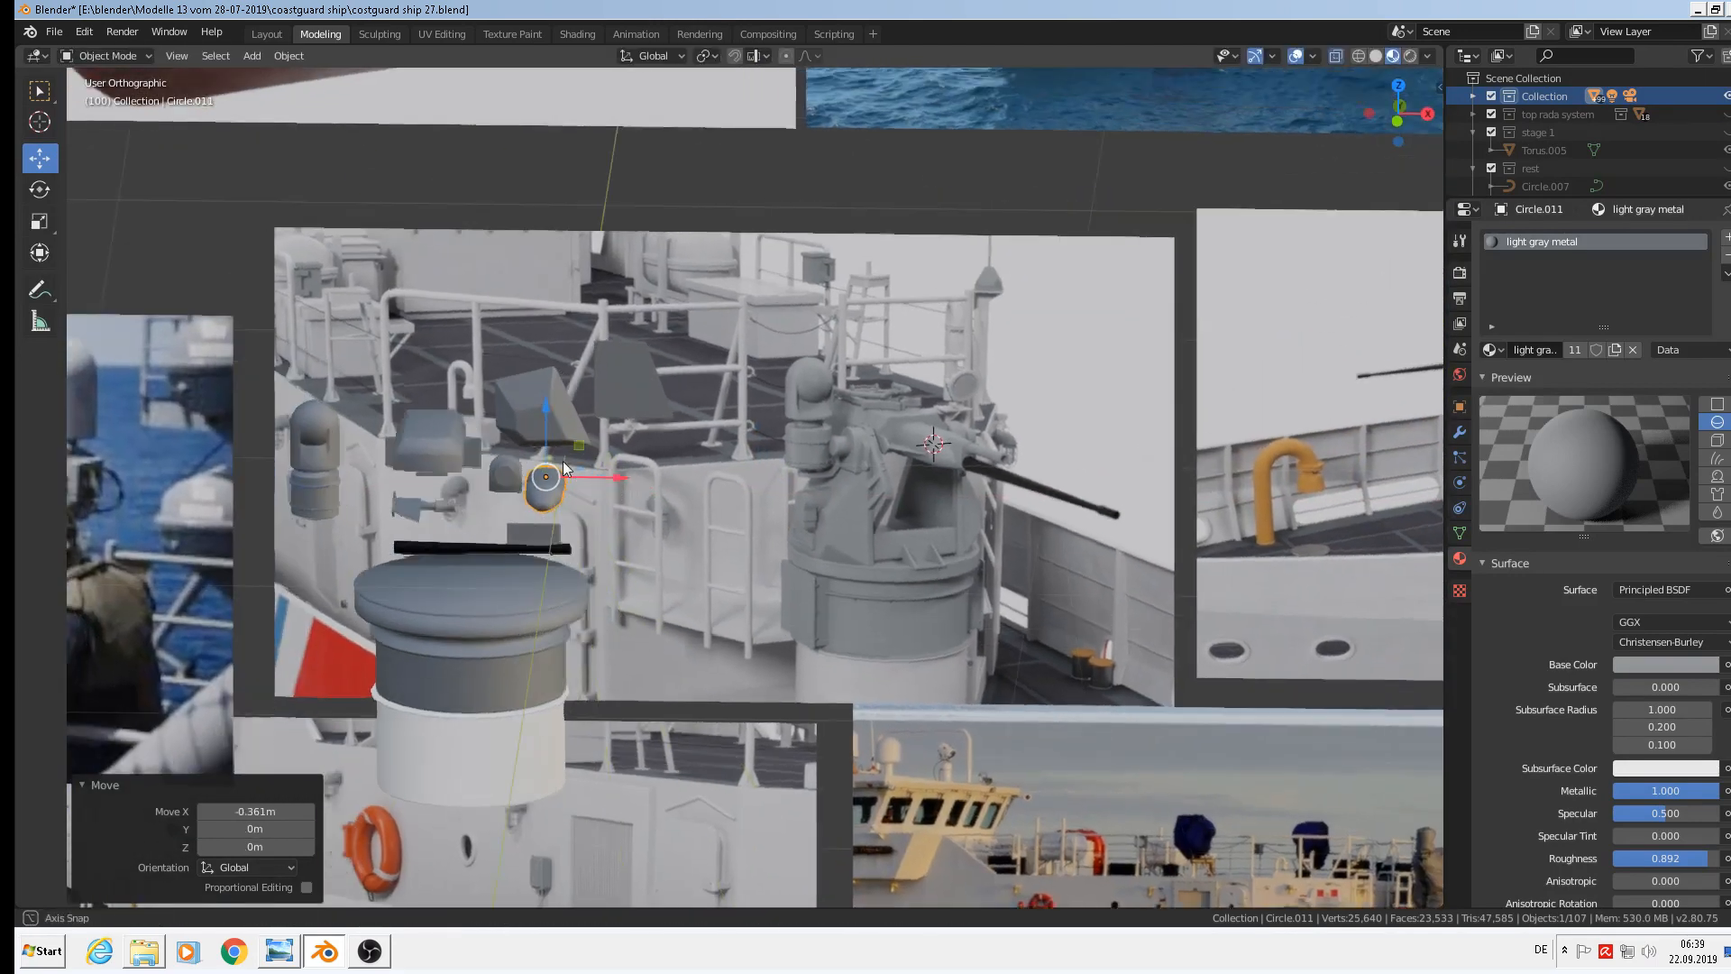
Switch to the front view of the gun reference and save the ship file
{"action": "scroll", "coordinate": [966, 447], "scroll_direction": "up", "scroll_amount": 3}
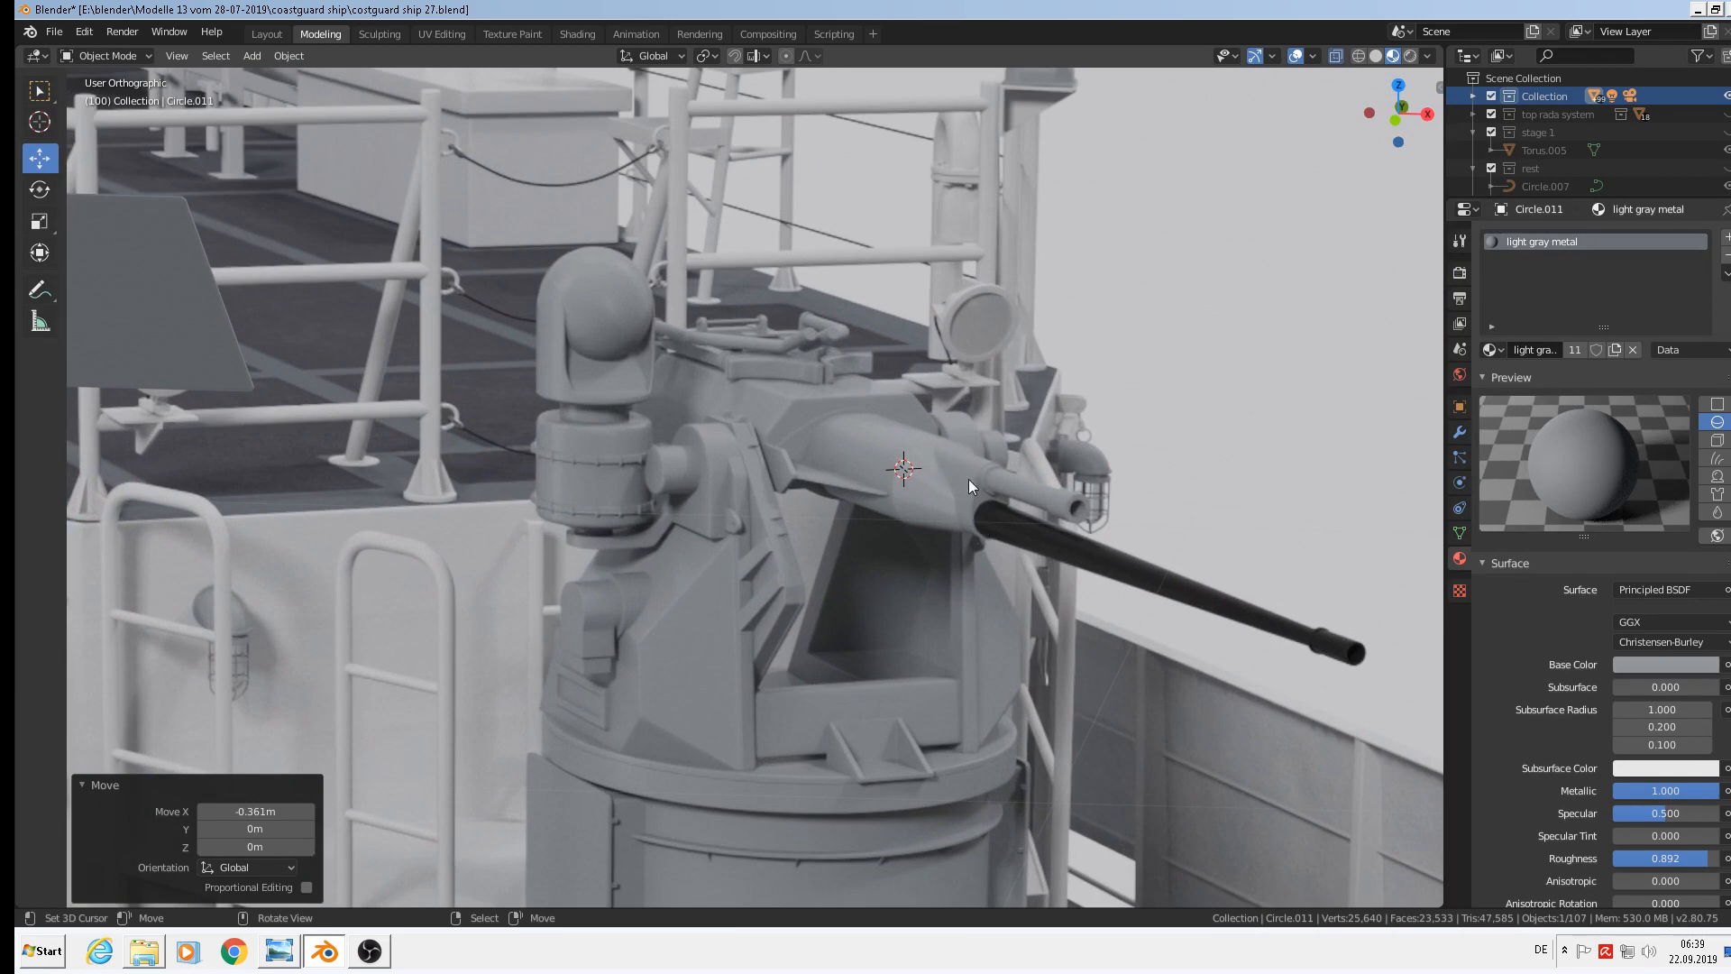
{"action": "key", "text": "KP_1"}
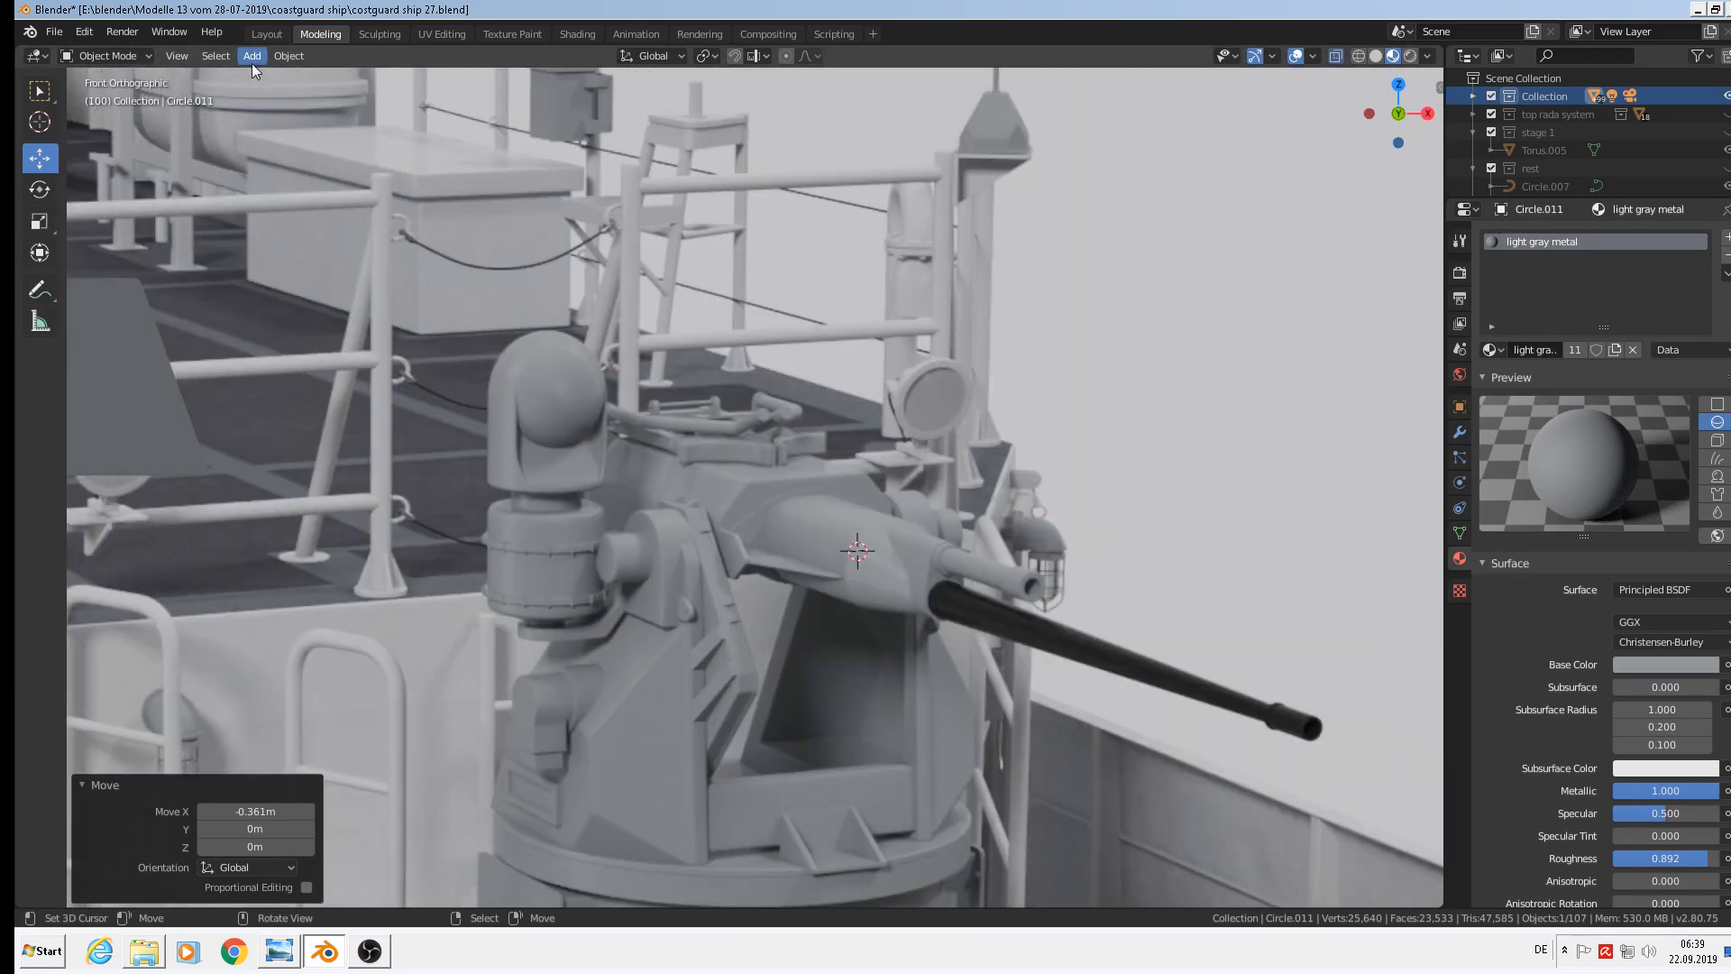
{"action": "left_click", "coordinate": [54, 32]}
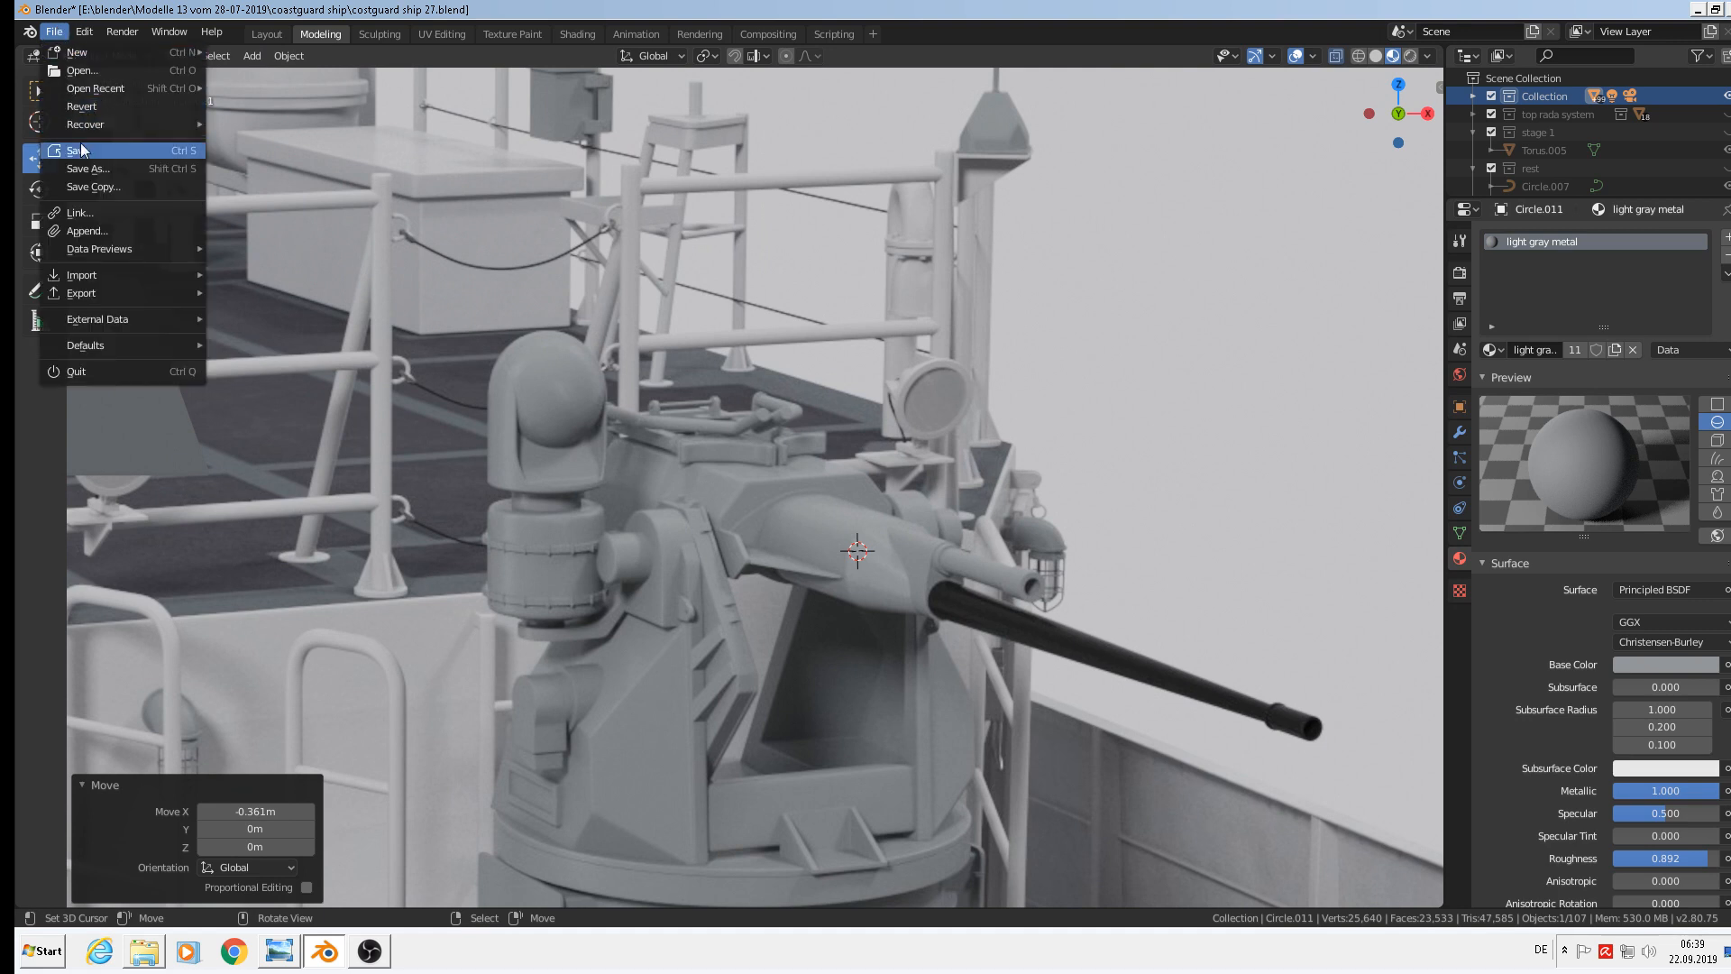
Save the file and add a 24-vertex circle where the upper barrel meets the gun housing in the reference image
{"action": "left_click", "coordinate": [81, 150]}
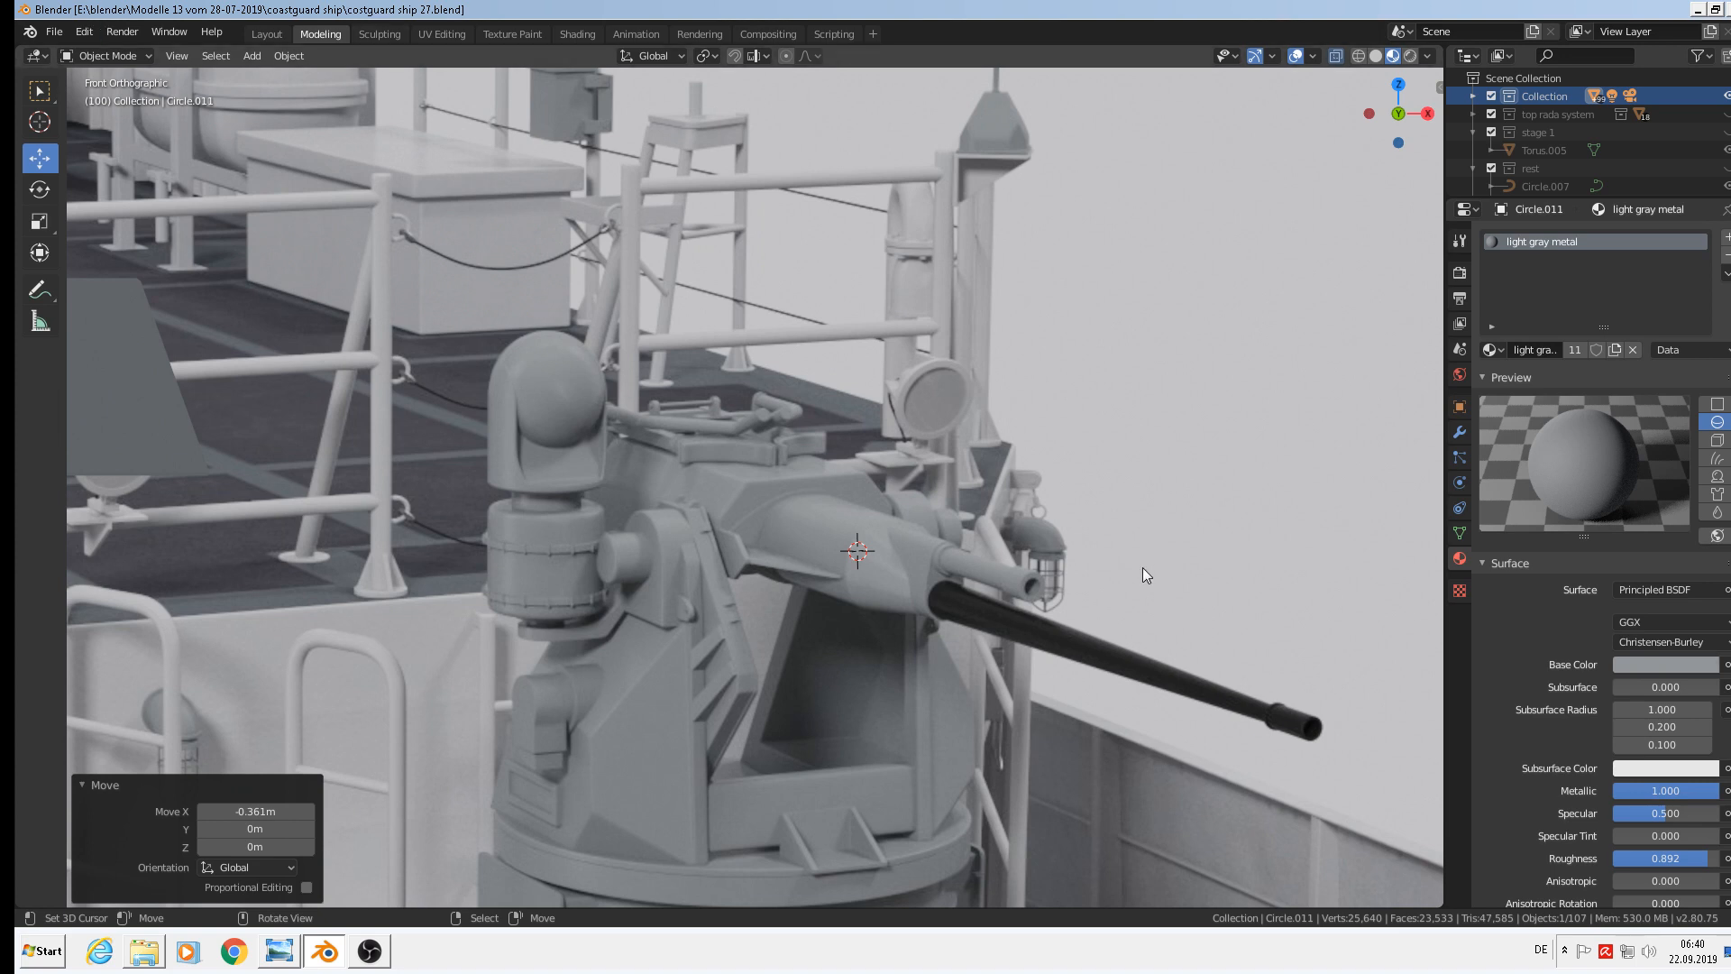
{"action": "right_click", "coordinate": [945, 559], "text": "shift"}
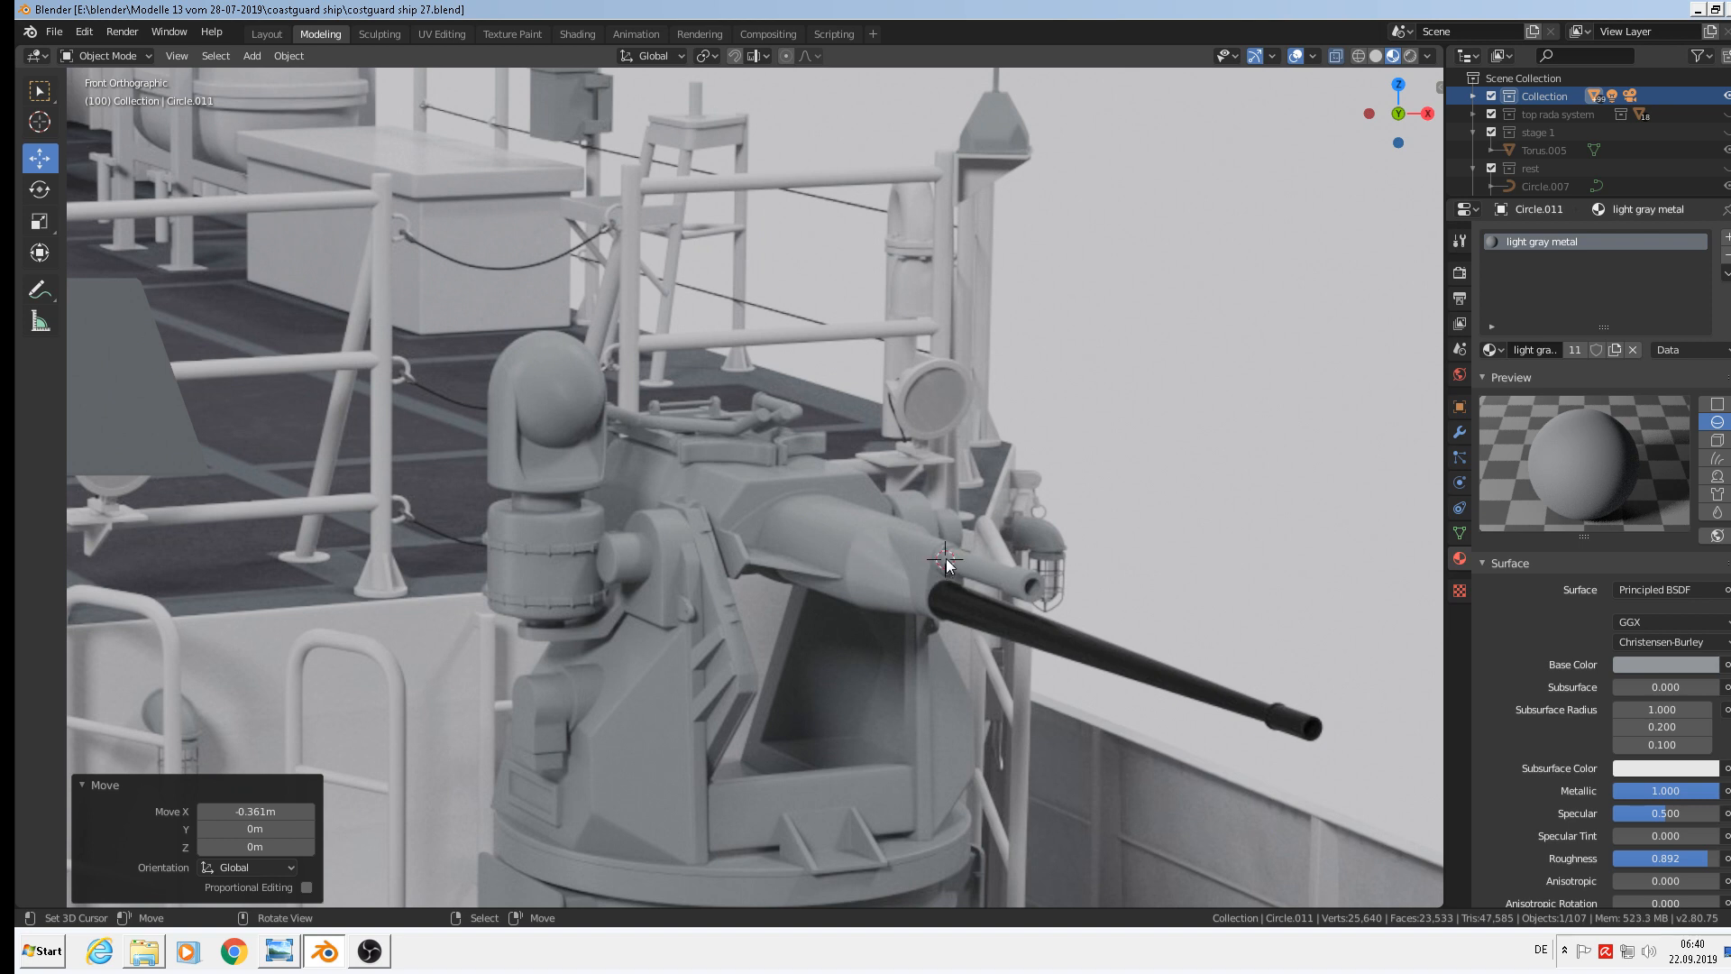
{"action": "left_click", "coordinate": [253, 55]}
{"action": "mouse_move", "coordinate": [311, 79]}
{"action": "left_click", "coordinate": [430, 112]}
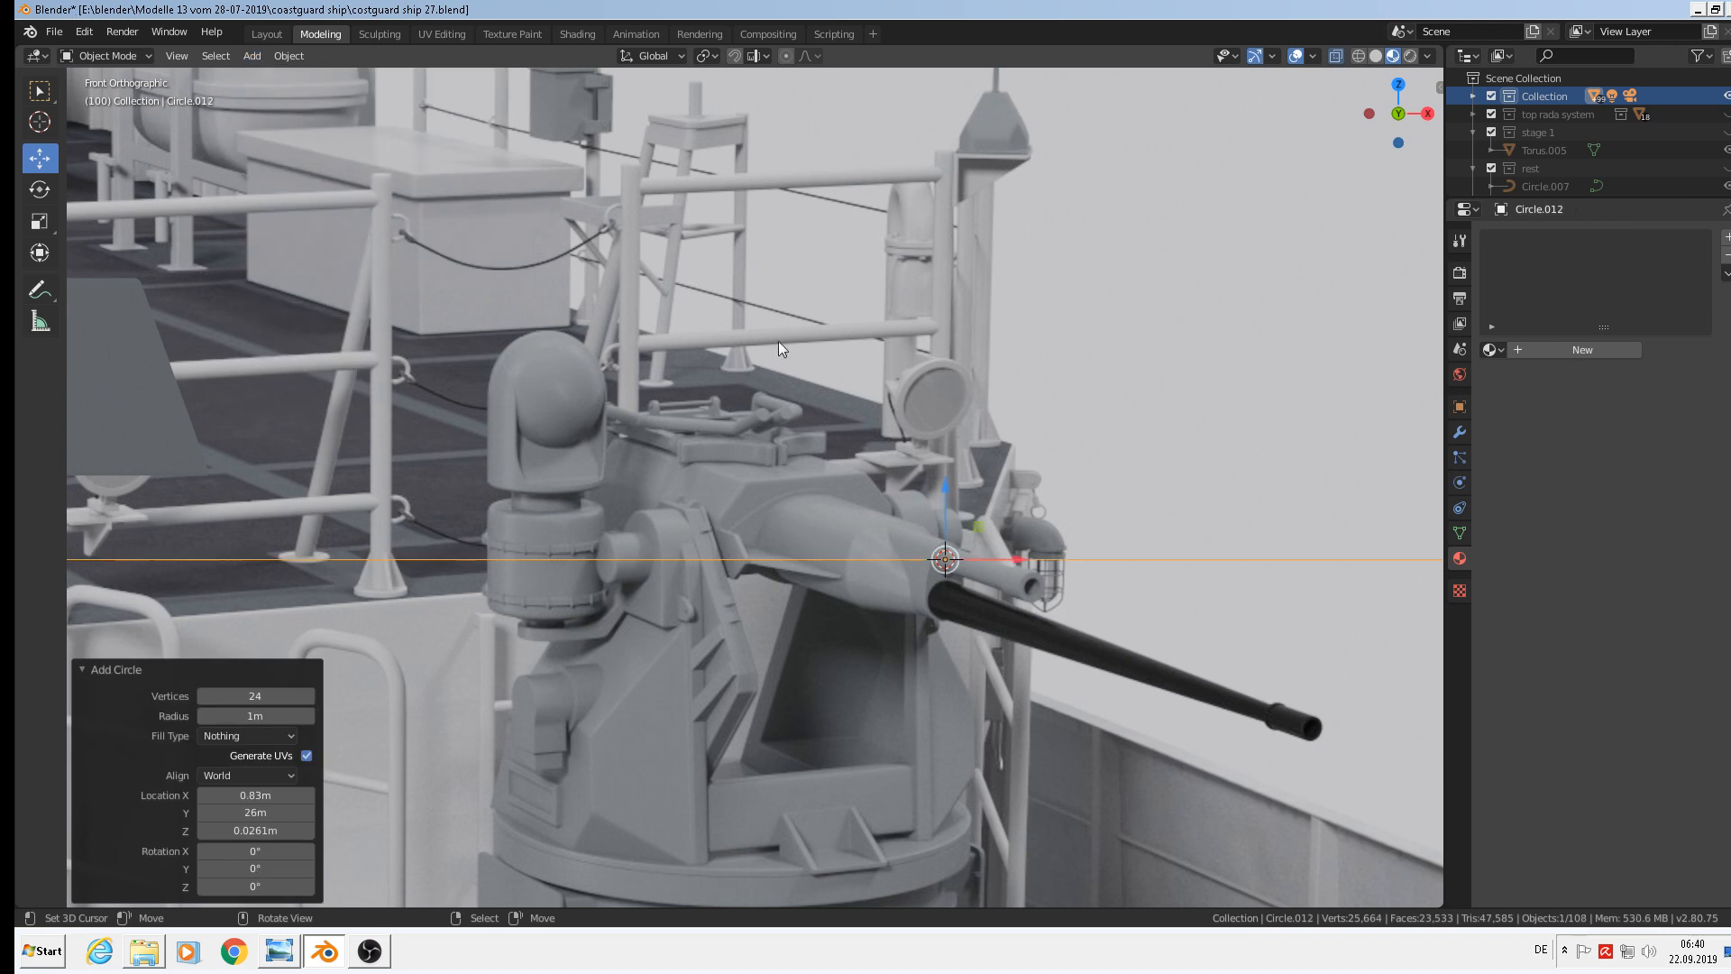
Rotate the new circle 90° about the global X axis
{"action": "key", "text": "r"}
{"action": "key", "text": "x"}
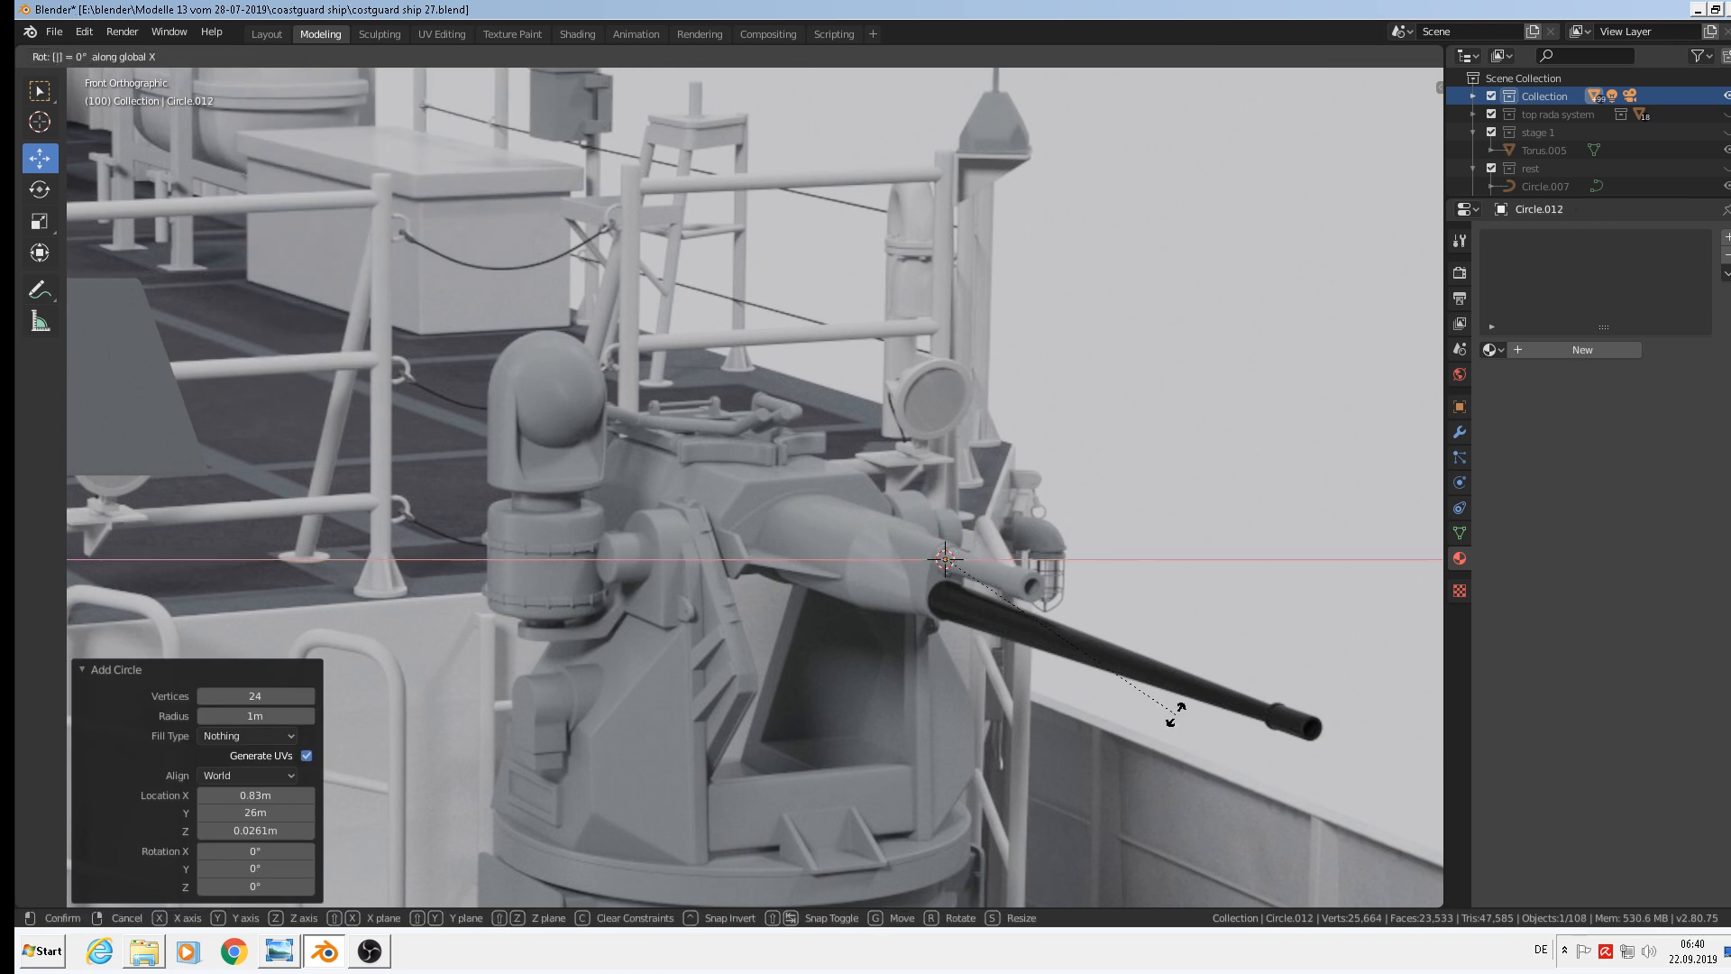
{"action": "left_click", "coordinate": [1175, 712]}
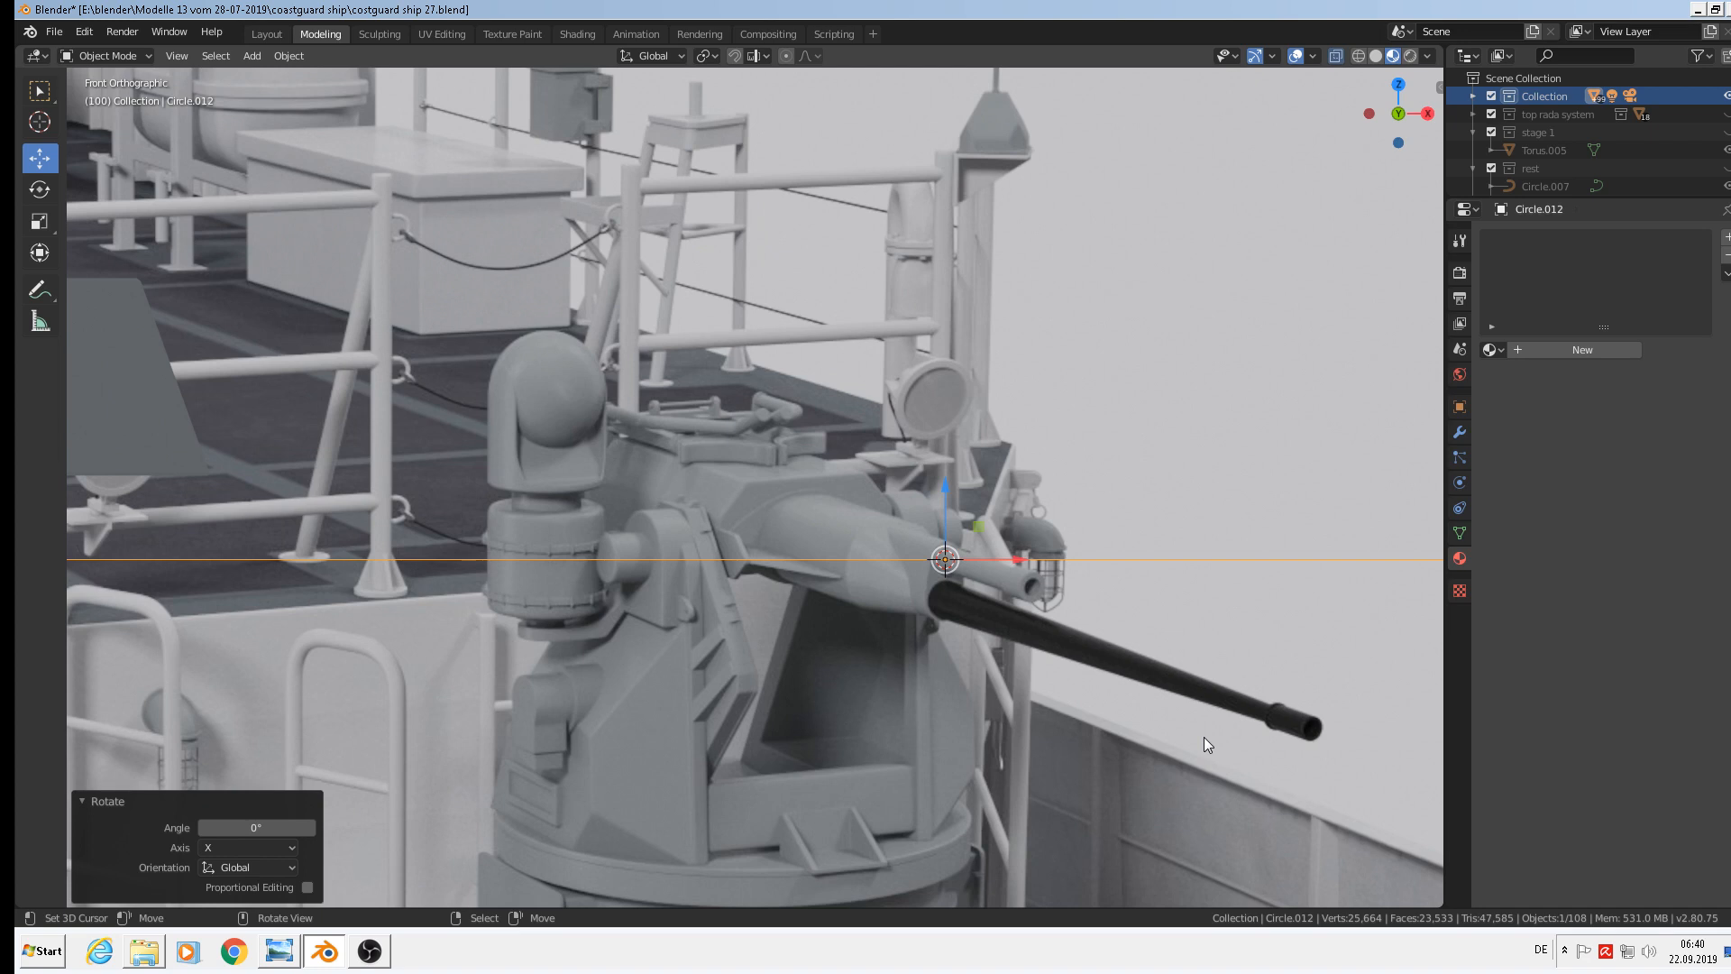
{"action": "type", "text": "r"}
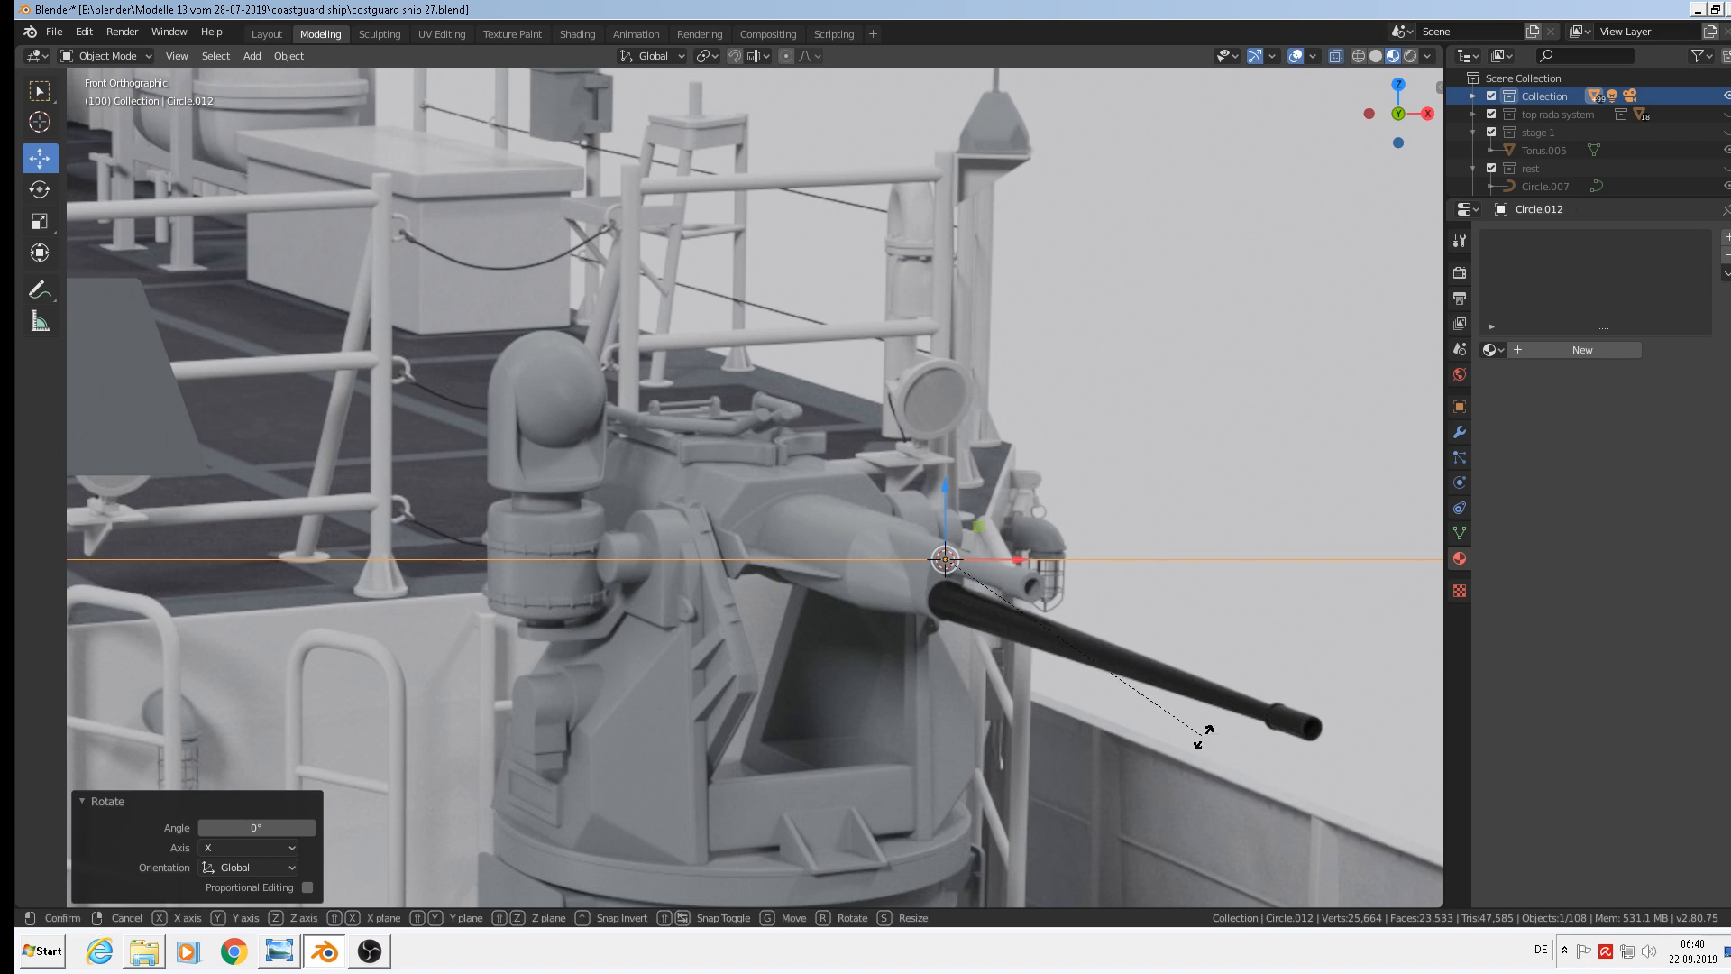
{"action": "type", "text": "x90"}
{"action": "key", "text": "Return"}
Scale the circle down by factors of about 0.091 and 0.146 and shift it slightly along X onto the upper barrel's base
{"action": "key", "text": "s"}
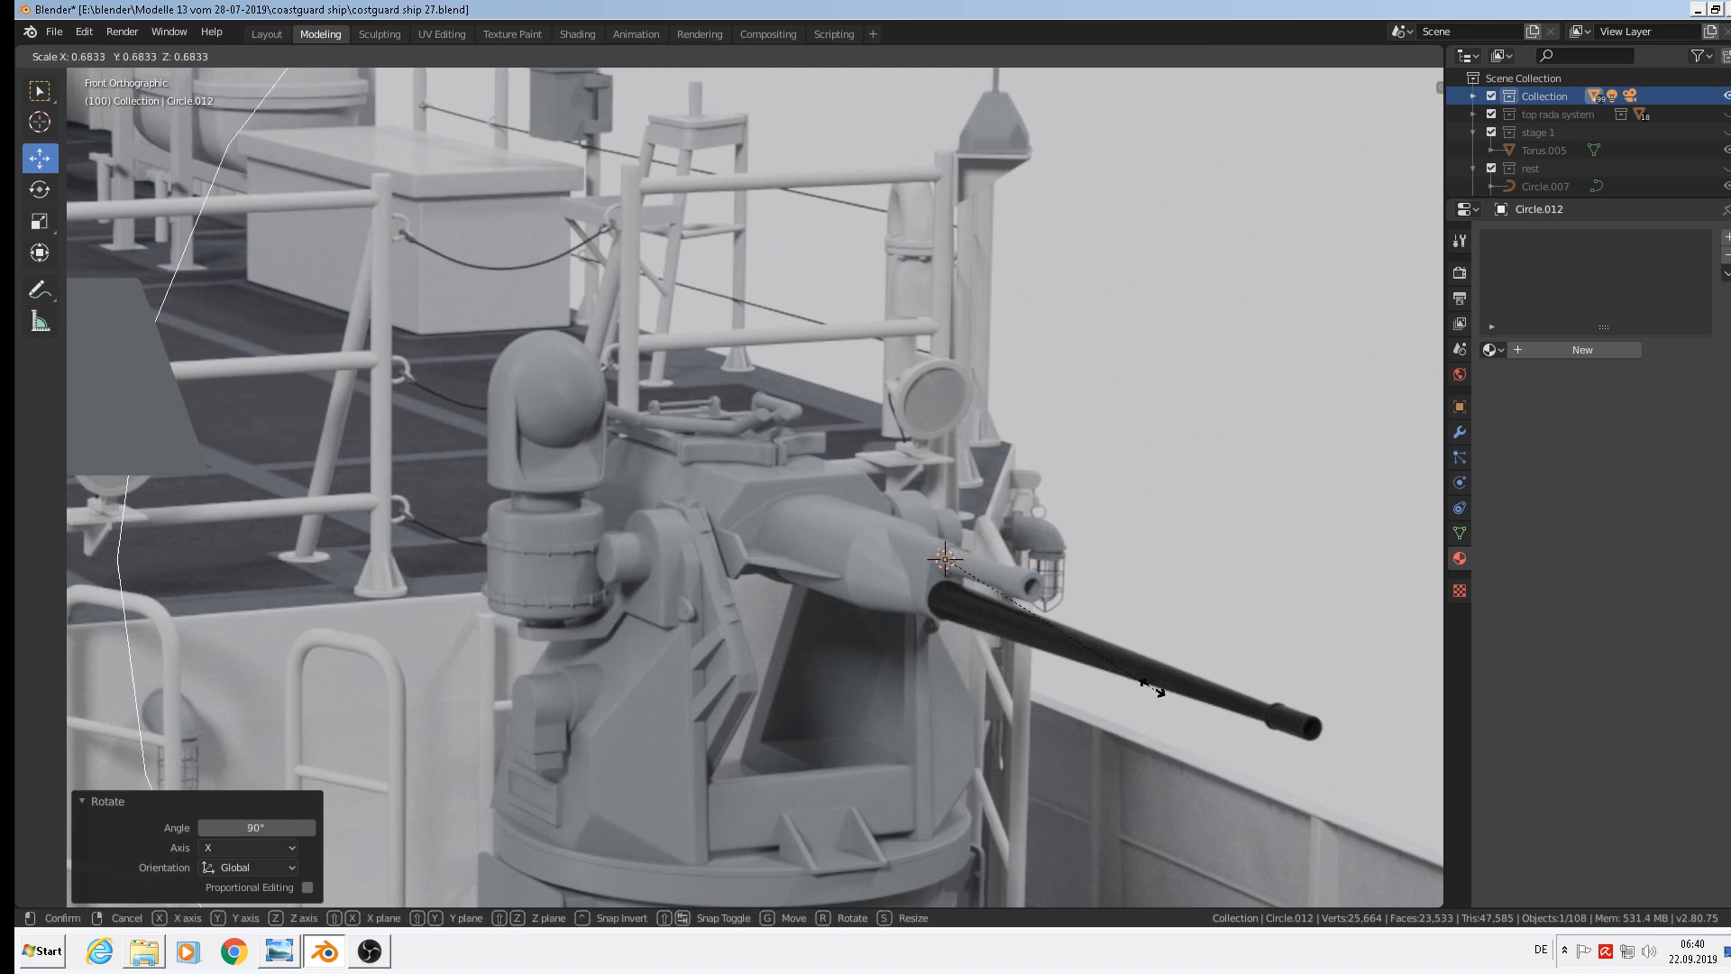
{"action": "left_click", "coordinate": [972, 552]}
{"action": "key", "text": "s"}
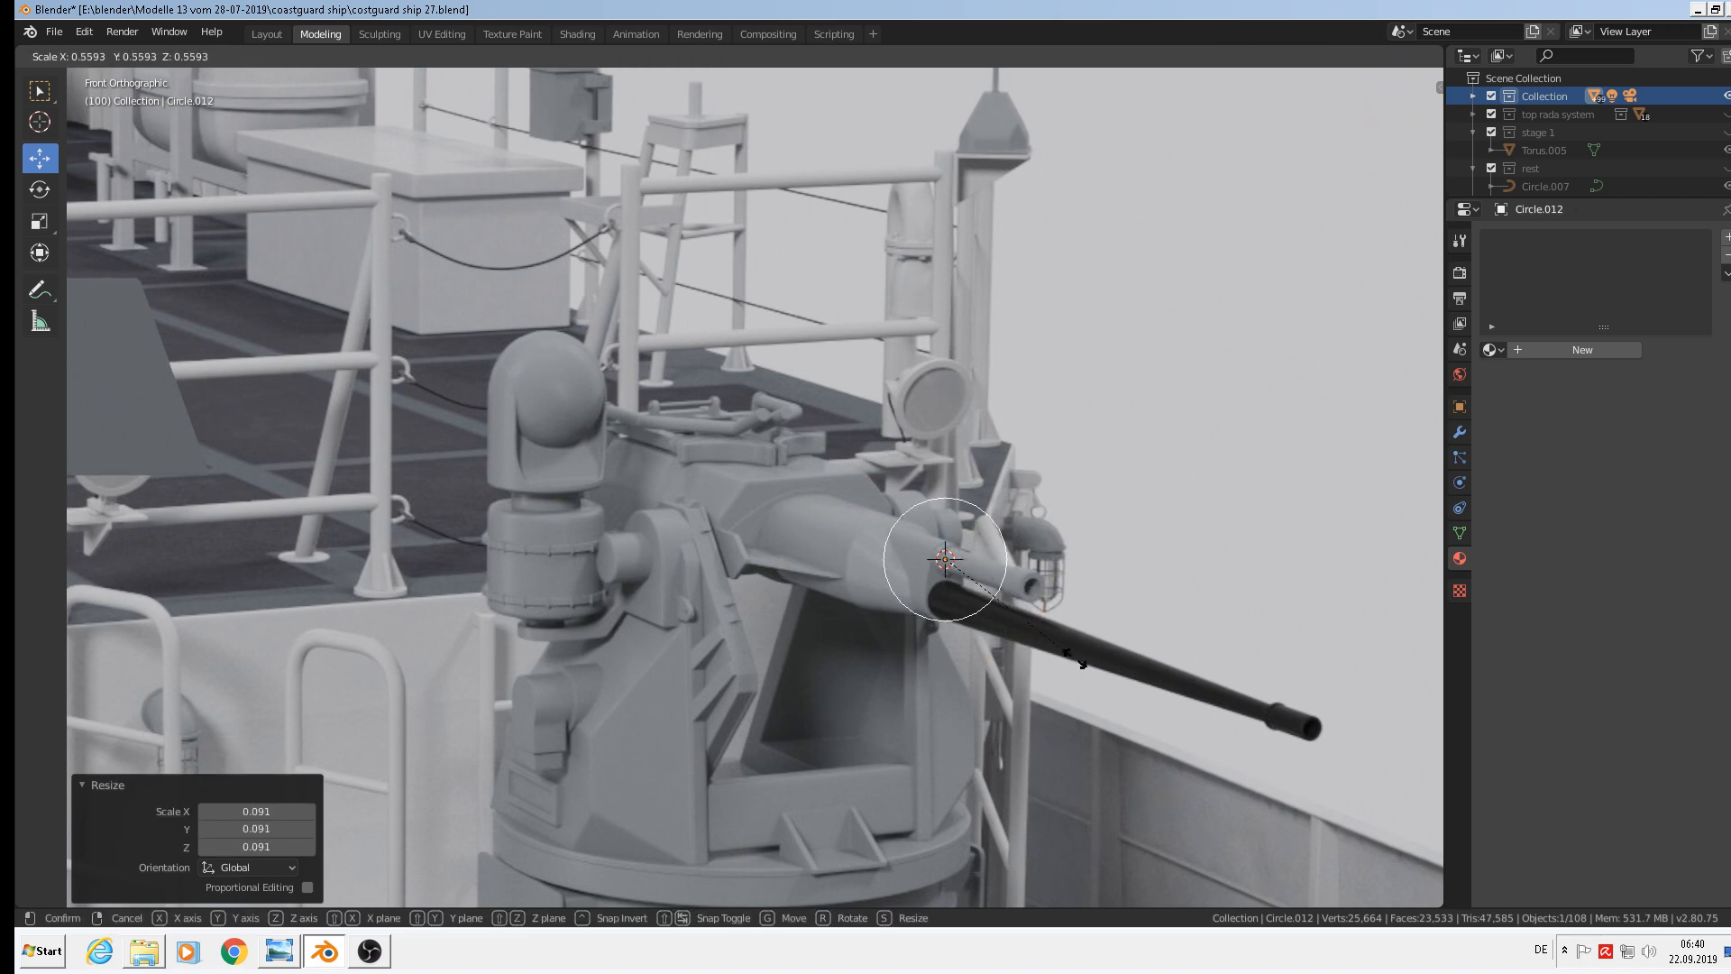
{"action": "left_click", "coordinate": [983, 575]}
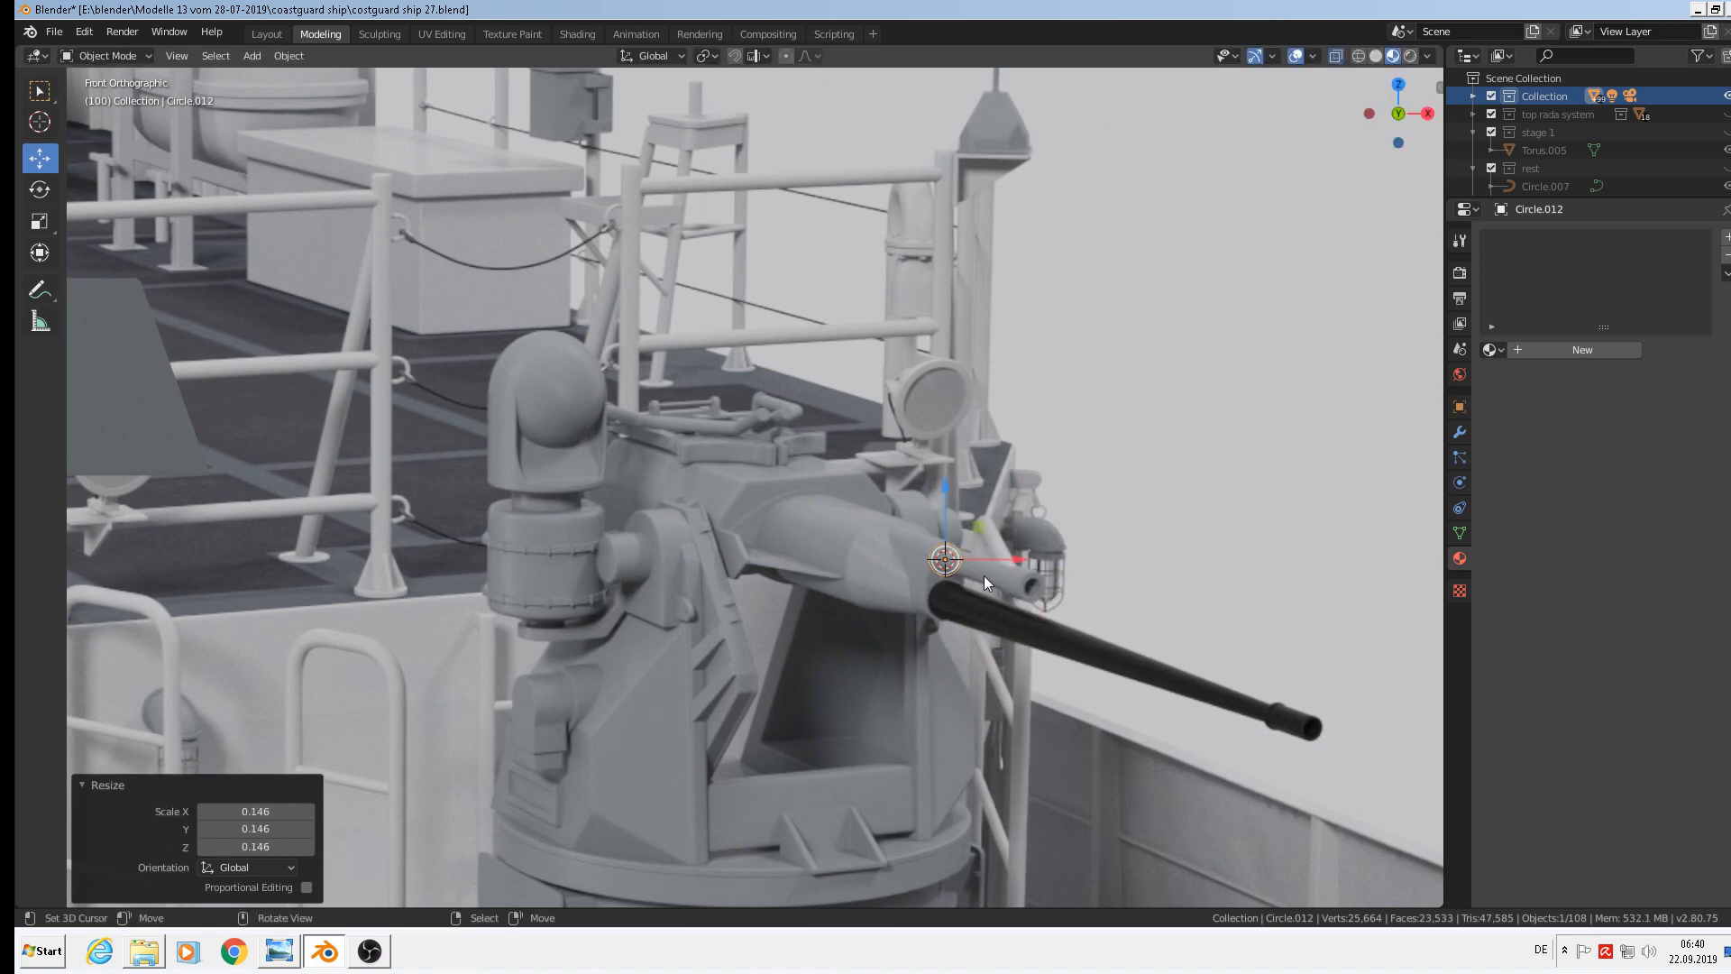
{"action": "scroll", "coordinate": [877, 319], "scroll_direction": "up", "scroll_amount": 5}
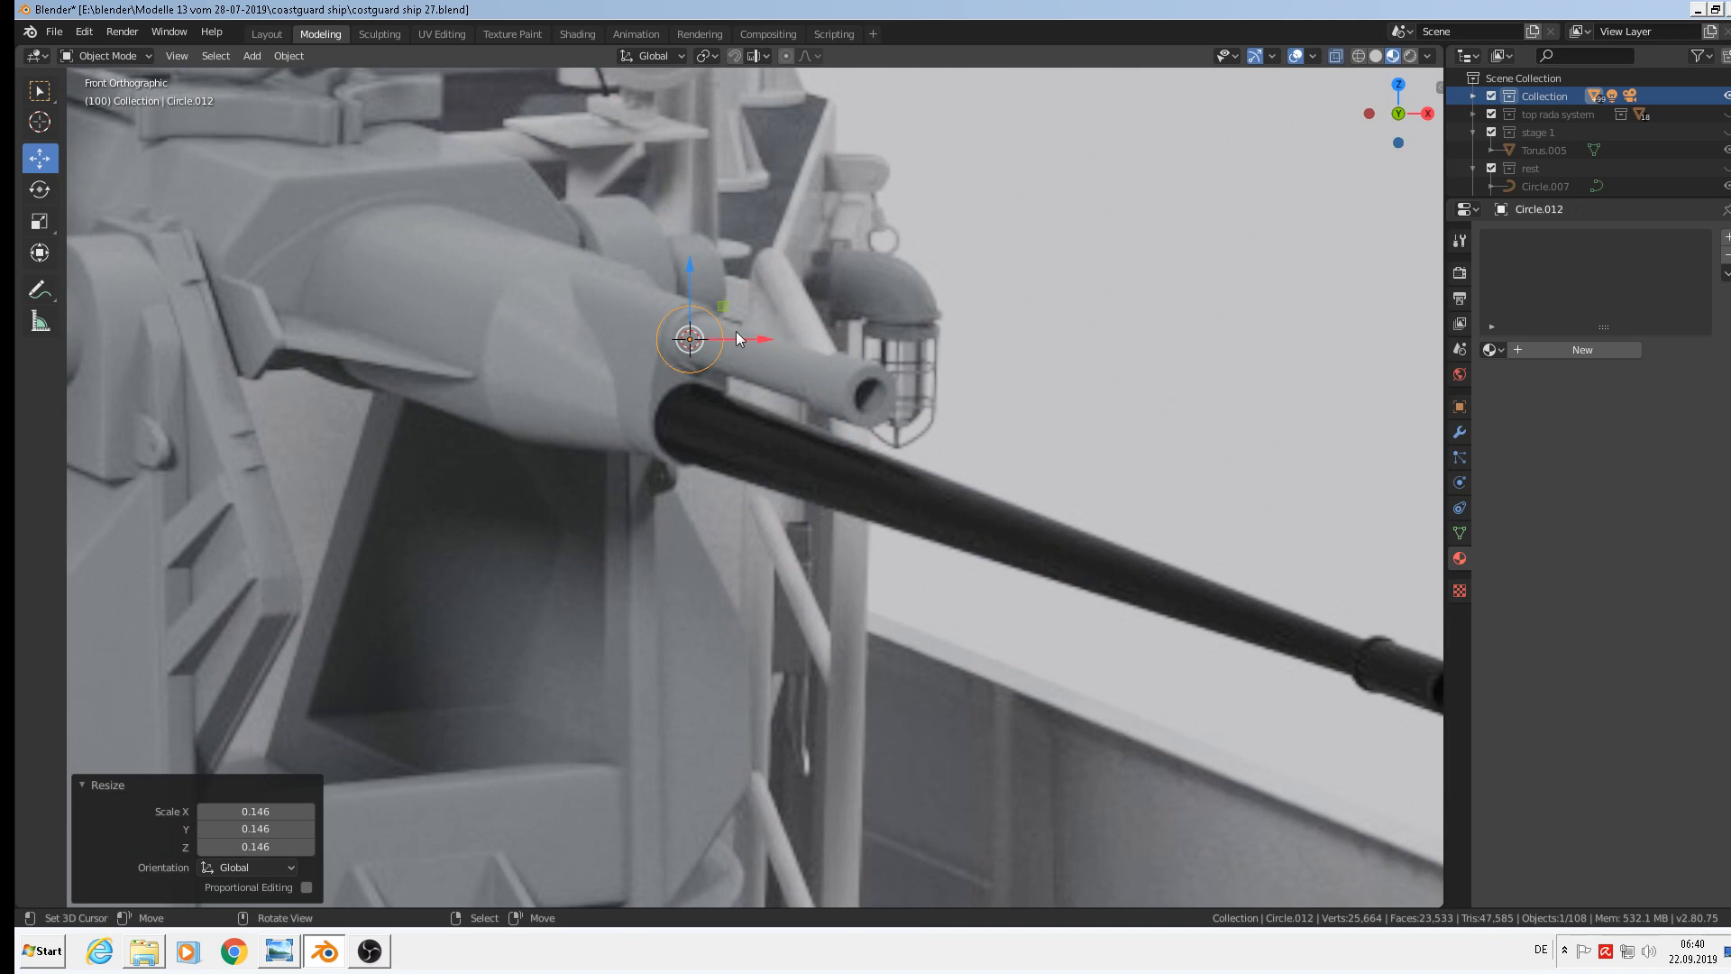
{"action": "key", "text": "g"}
{"action": "key", "text": "x"}
{"action": "left_click", "coordinate": [761, 361]}
Duplicate the circle's vertices about 0.037 m down along Z onto the base of the black barrel
{"action": "key", "text": "Tab"}
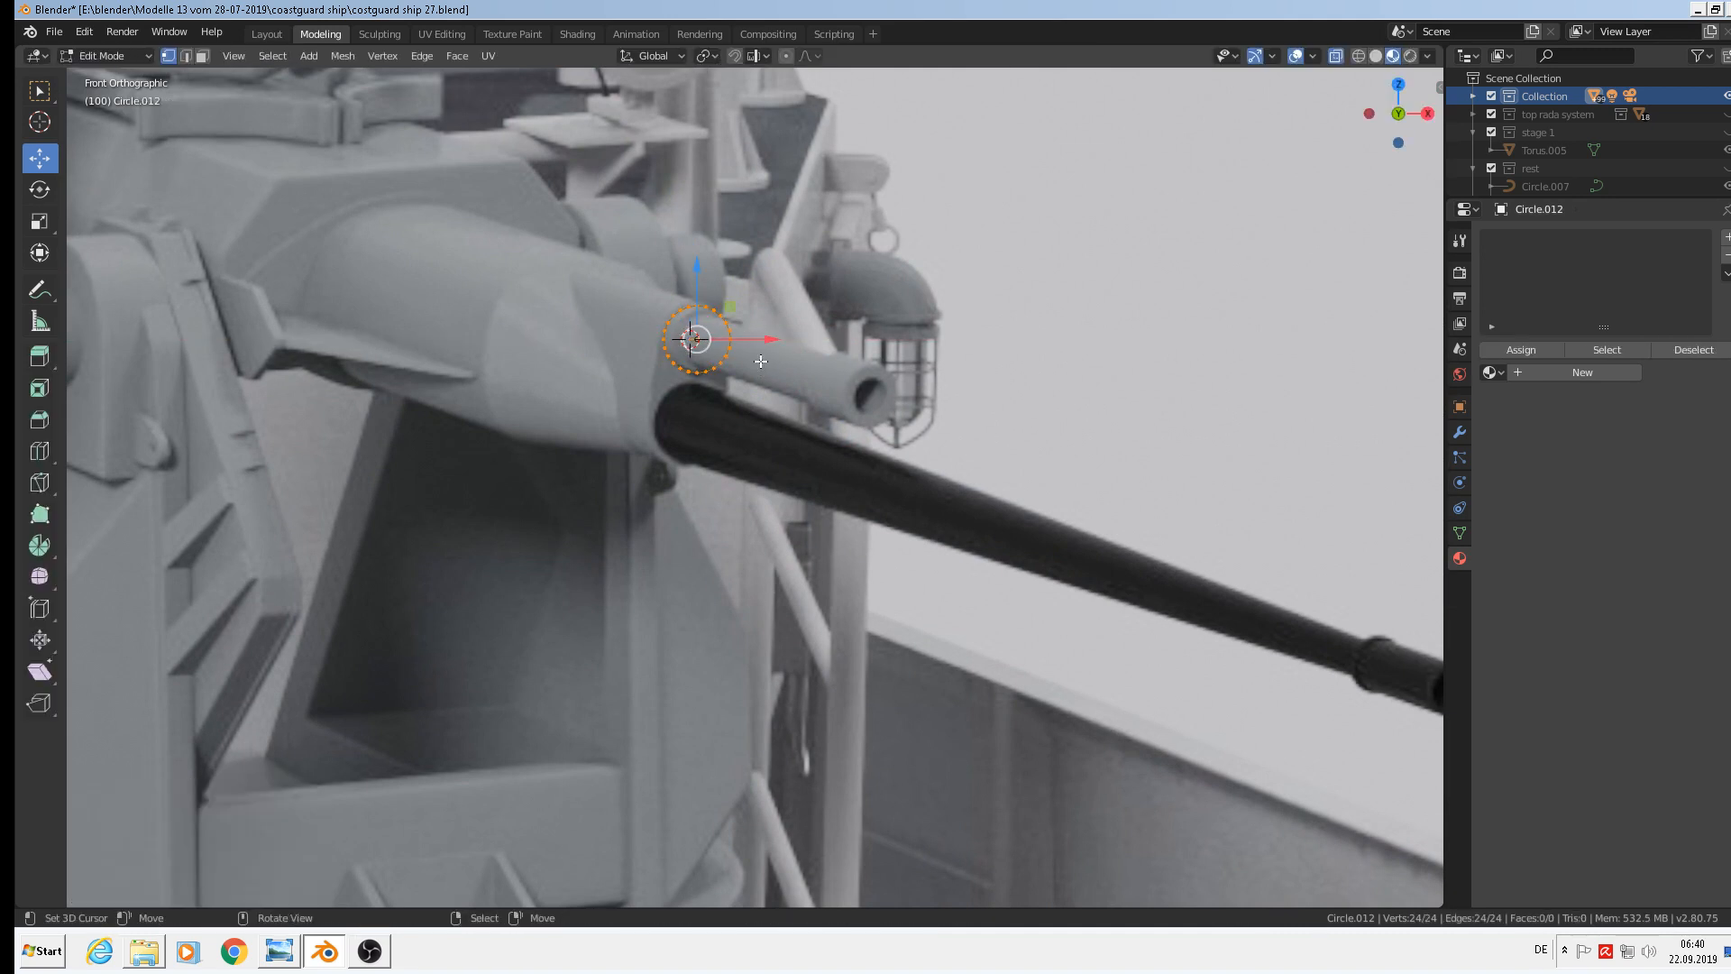
{"action": "key", "text": "shift+d"}
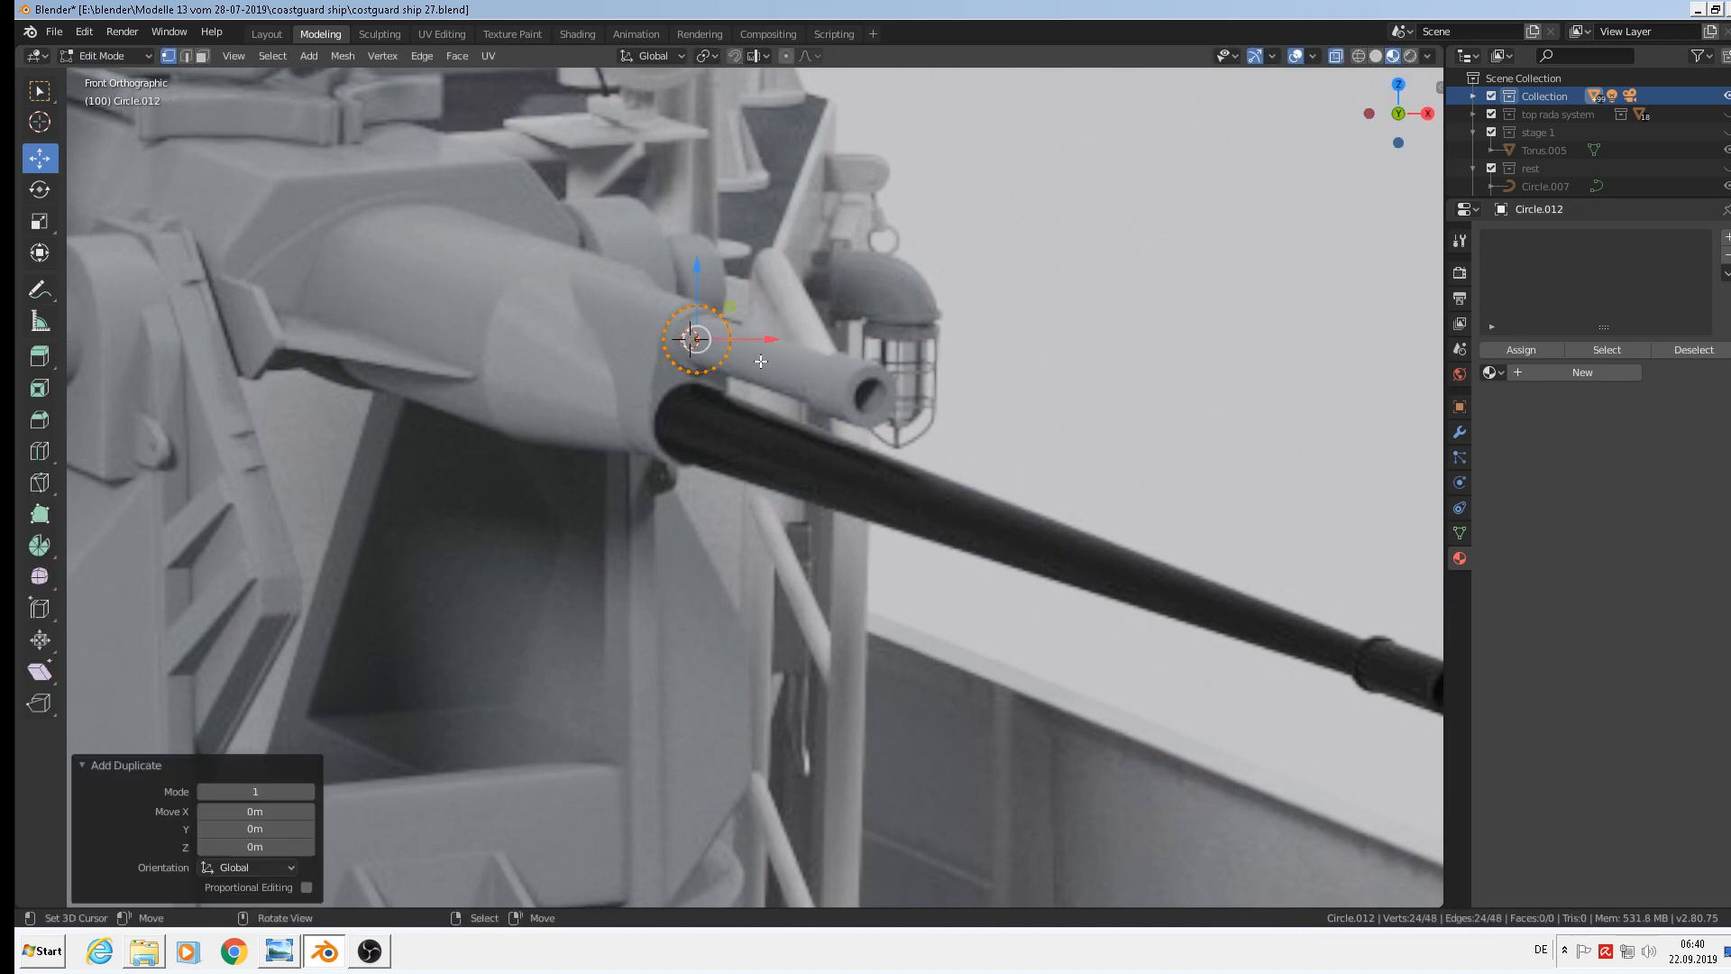
{"action": "key", "text": "z"}
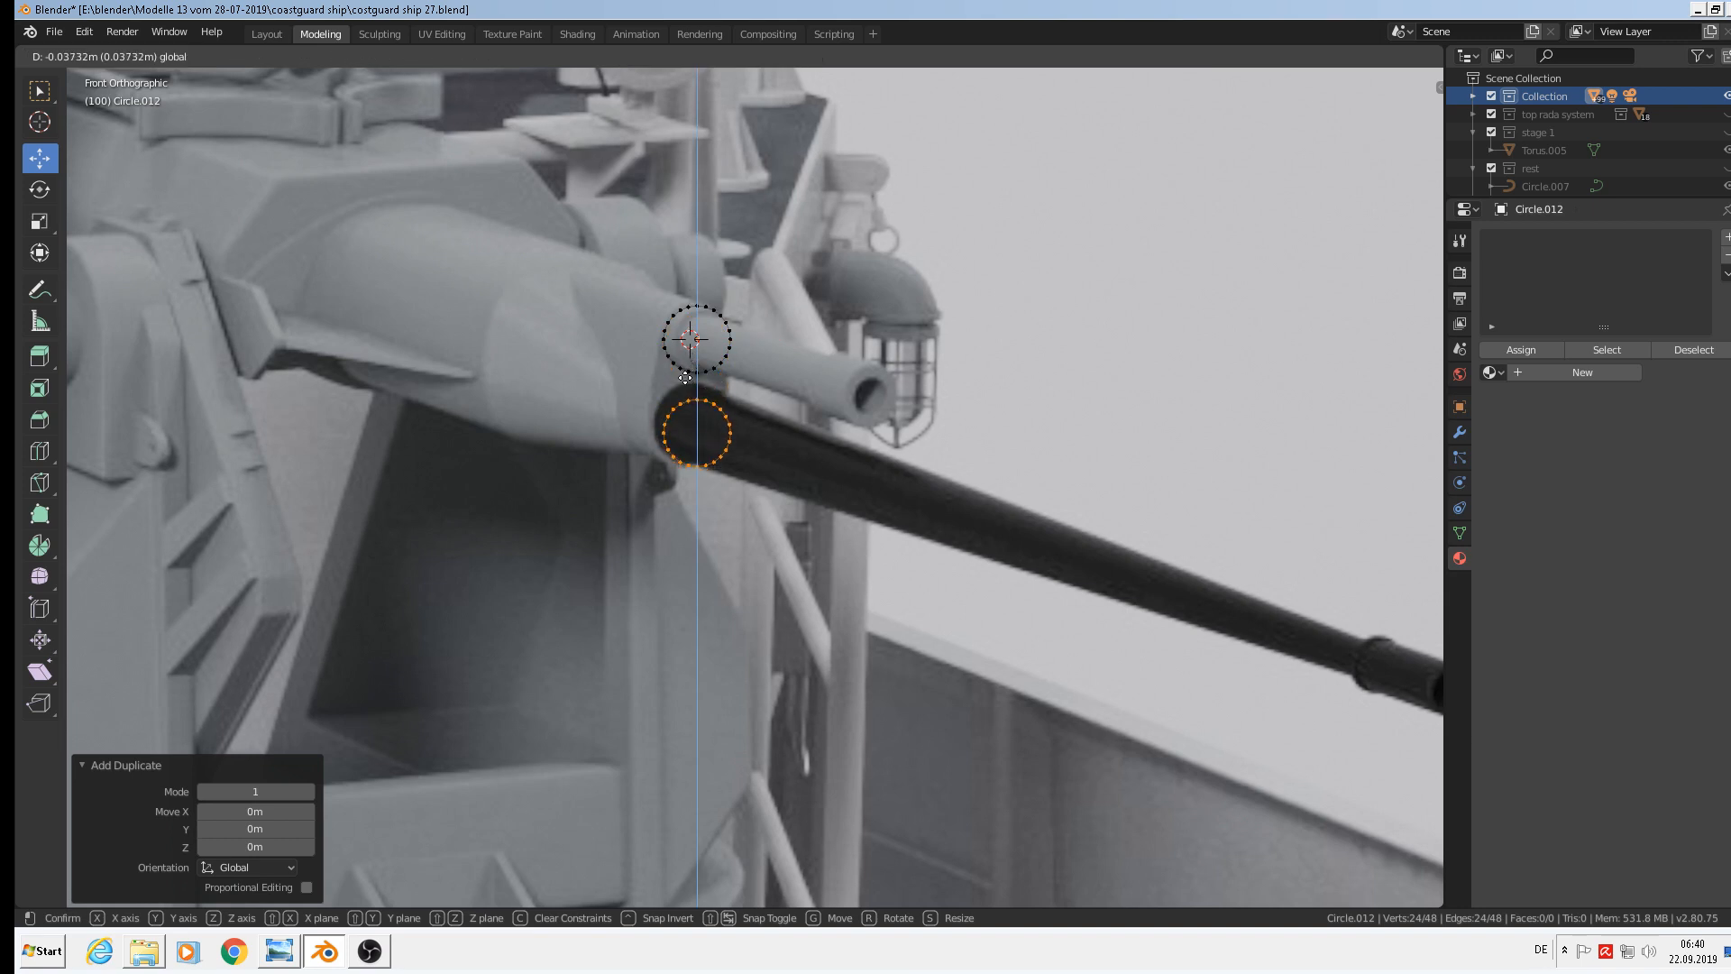
{"action": "left_click", "coordinate": [700, 388]}
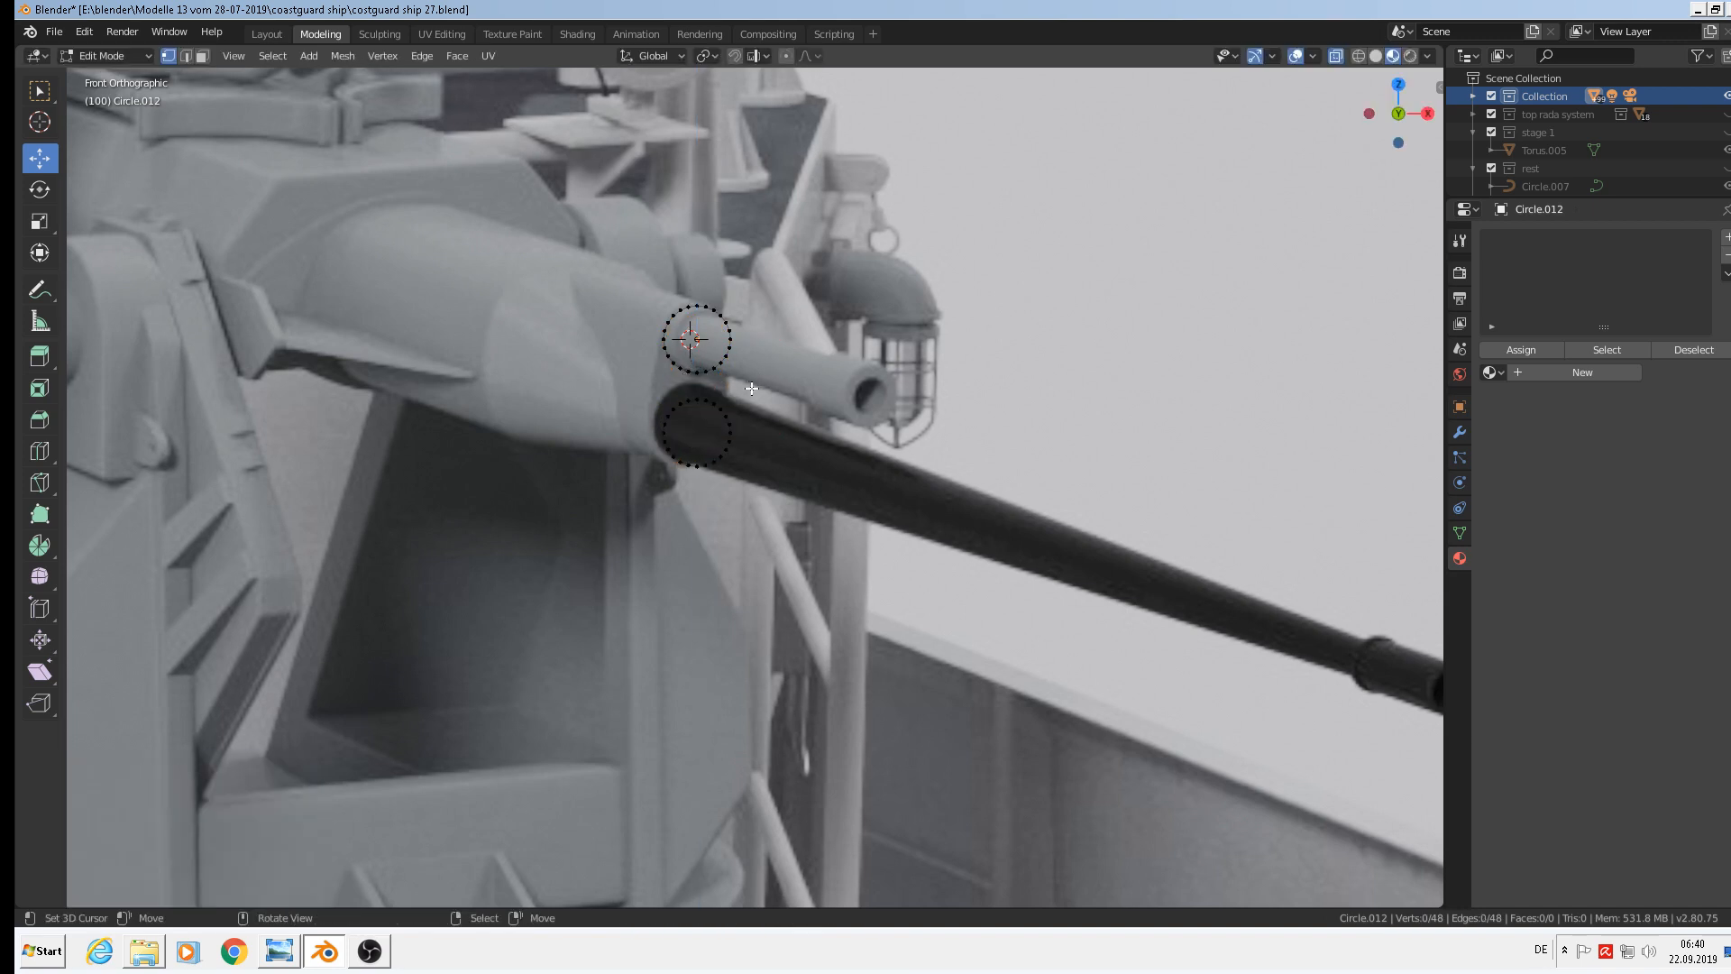
Delete the vertices of the upper circle's lower half, leaving an open arc
{"action": "scroll", "coordinate": [738, 377], "scroll_direction": "up", "scroll_amount": 1}
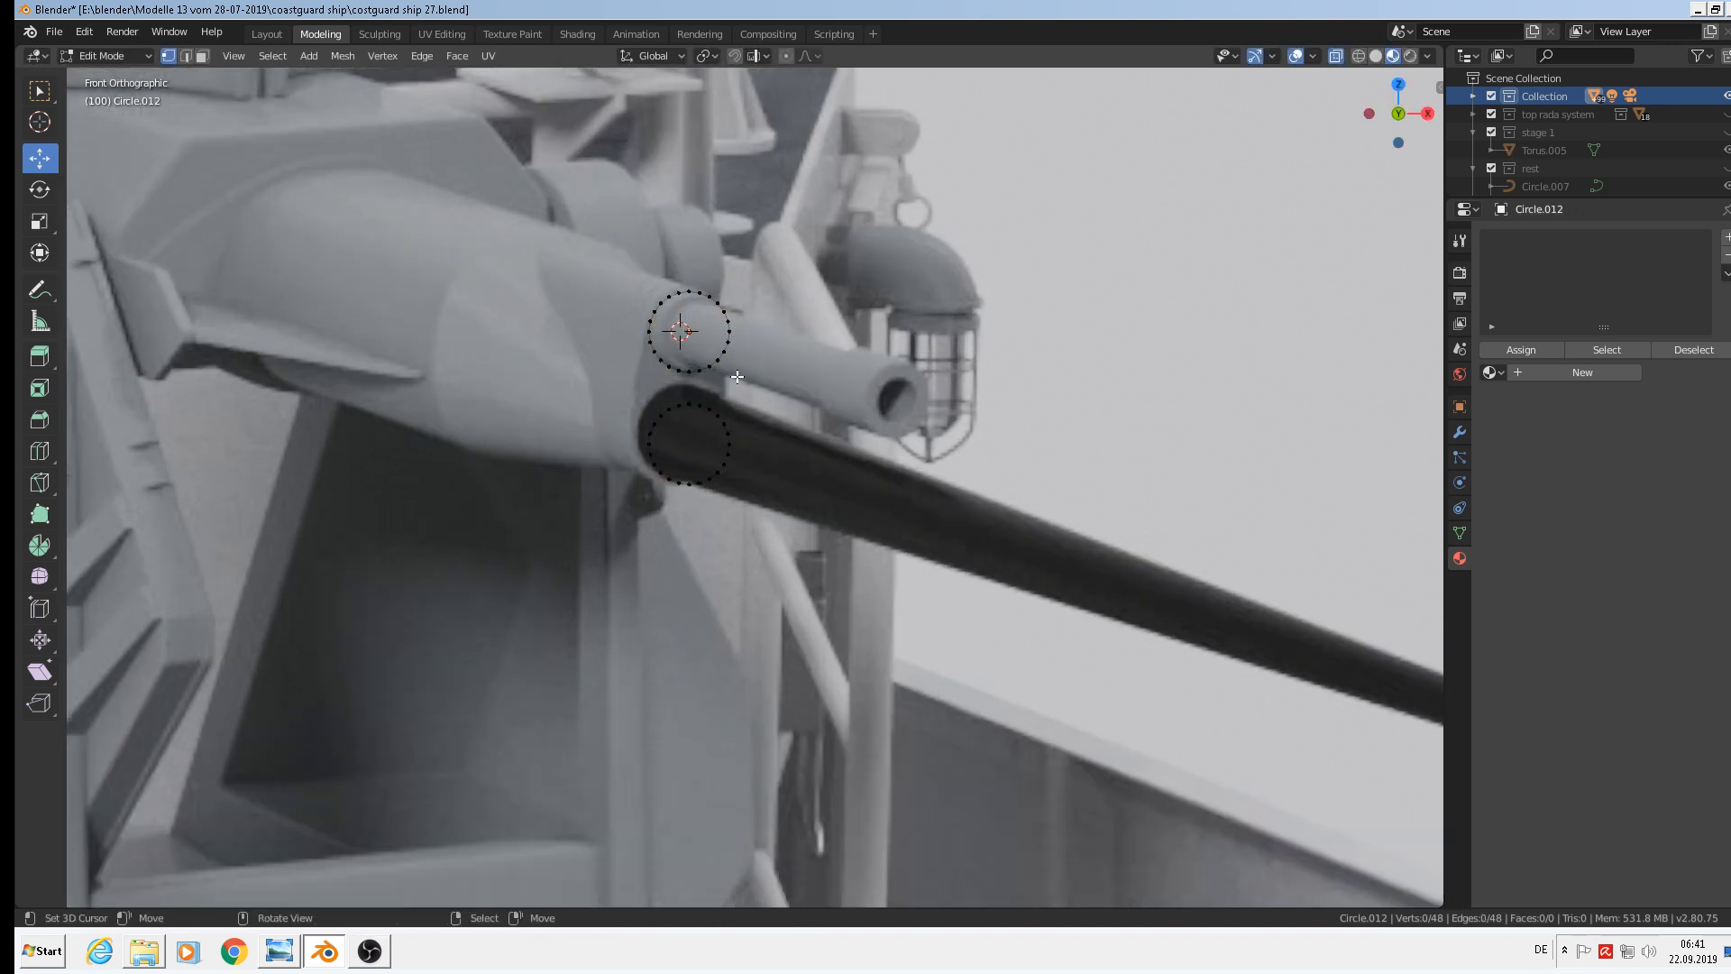
{"action": "key", "text": "b"}
{"action": "left_click_drag", "start_coordinate": [758, 382], "coordinate": [631, 338]}
{"action": "key", "text": "x"}
{"action": "left_click", "coordinate": [586, 230]}
Select only the lower circle and scale it up by about 1.32 to match the black barrel's base
{"action": "key", "text": "a"}
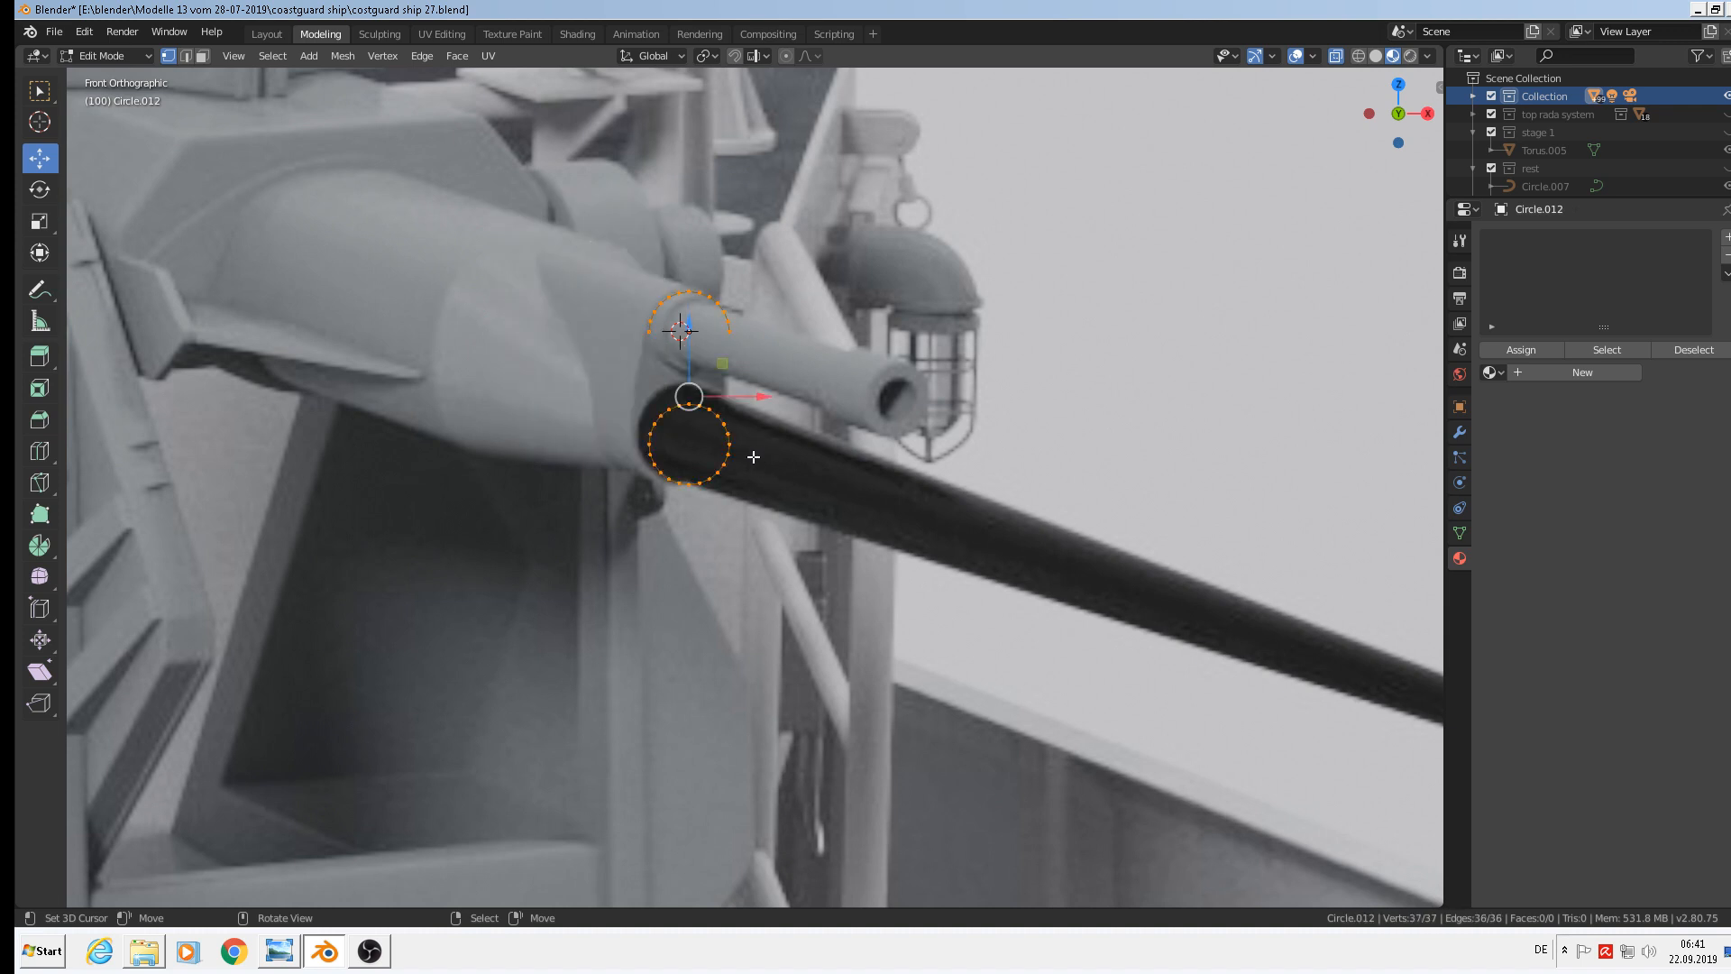
{"action": "key", "text": "alt+a"}
{"action": "key", "text": "l"}
{"action": "key", "text": "s"}
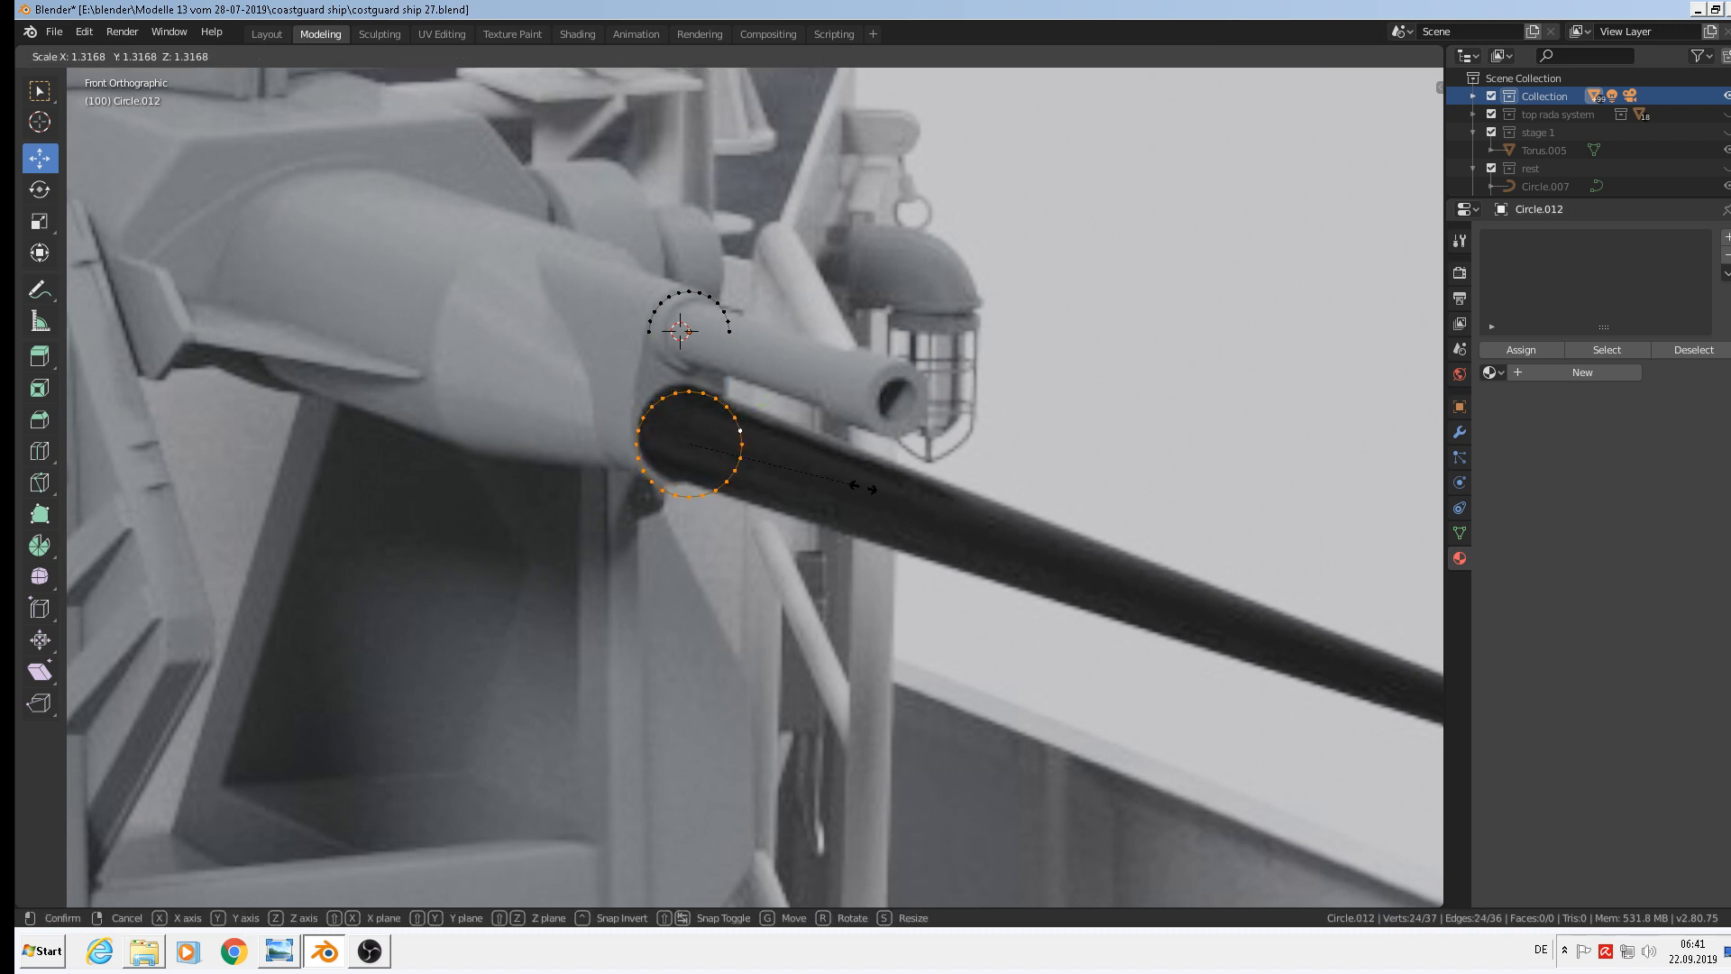
{"action": "left_click", "coordinate": [863, 487]}
Delete the vertices of the lower circle's upper half
{"action": "key", "text": "alt+a"}
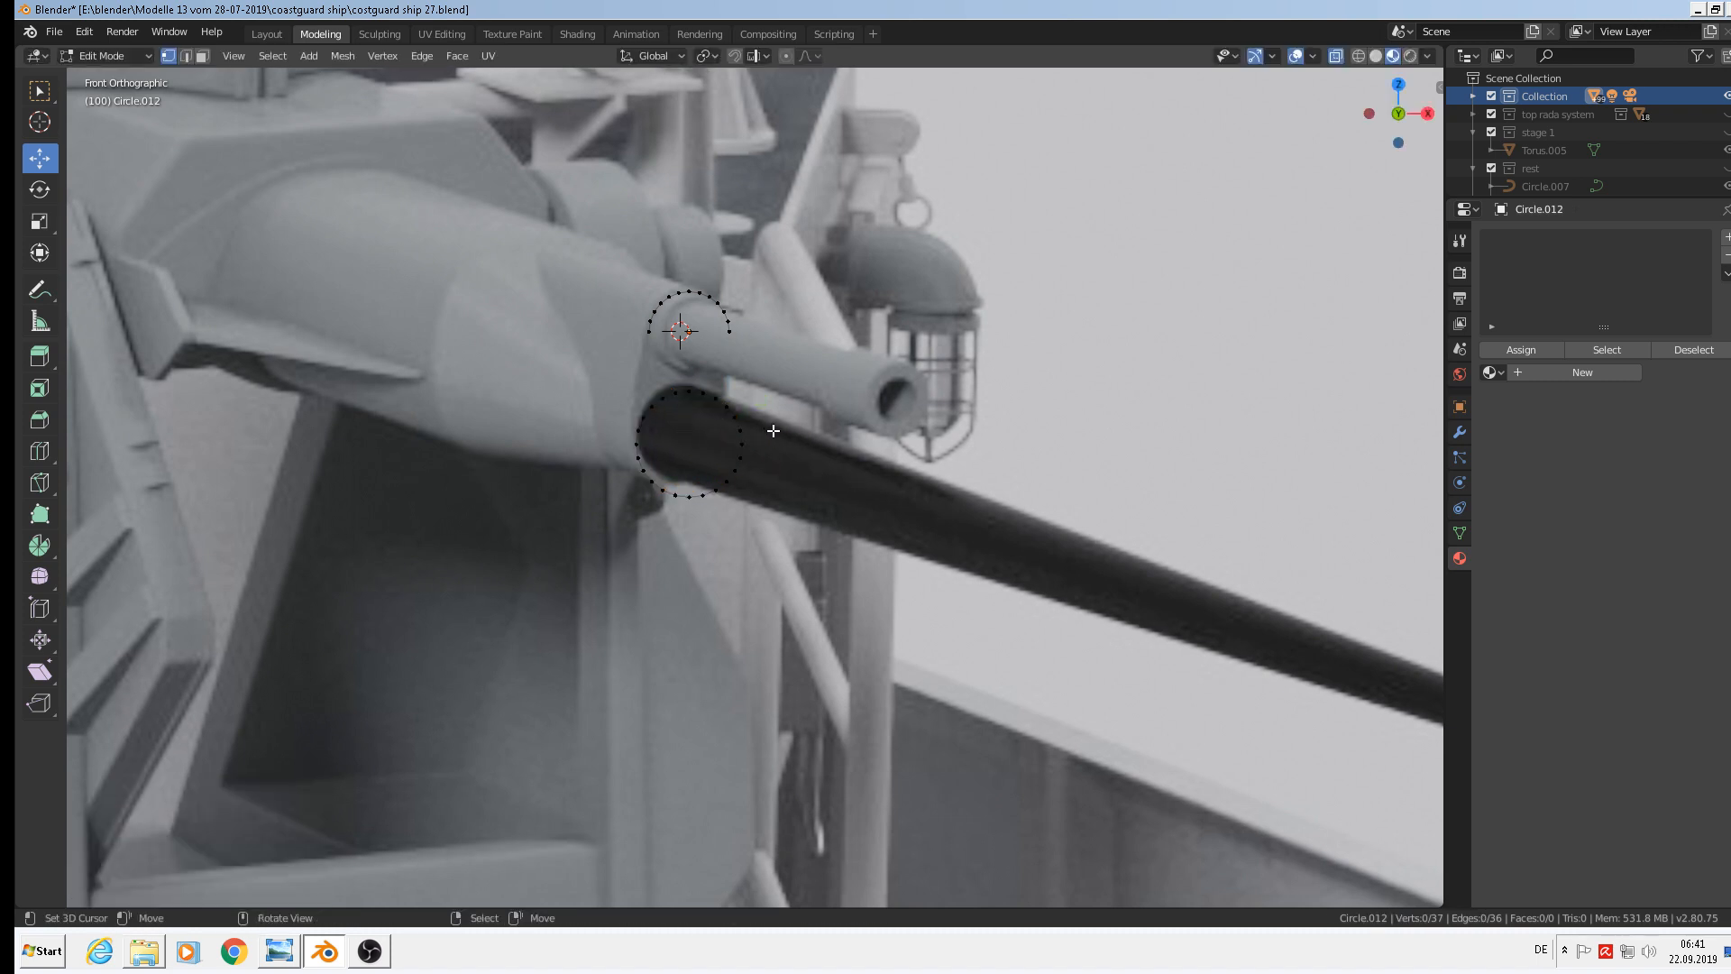
{"action": "key", "text": "c"}
{"action": "mouse_move", "coordinate": [766, 424]}
{"action": "left_mouse_down"}
{"action": "mouse_move", "coordinate": [715, 406]}
{"action": "mouse_move", "coordinate": [627, 416]}
{"action": "left_mouse_up"}
{"action": "right_click", "coordinate": [688, 399]}
{"action": "key", "text": "x"}
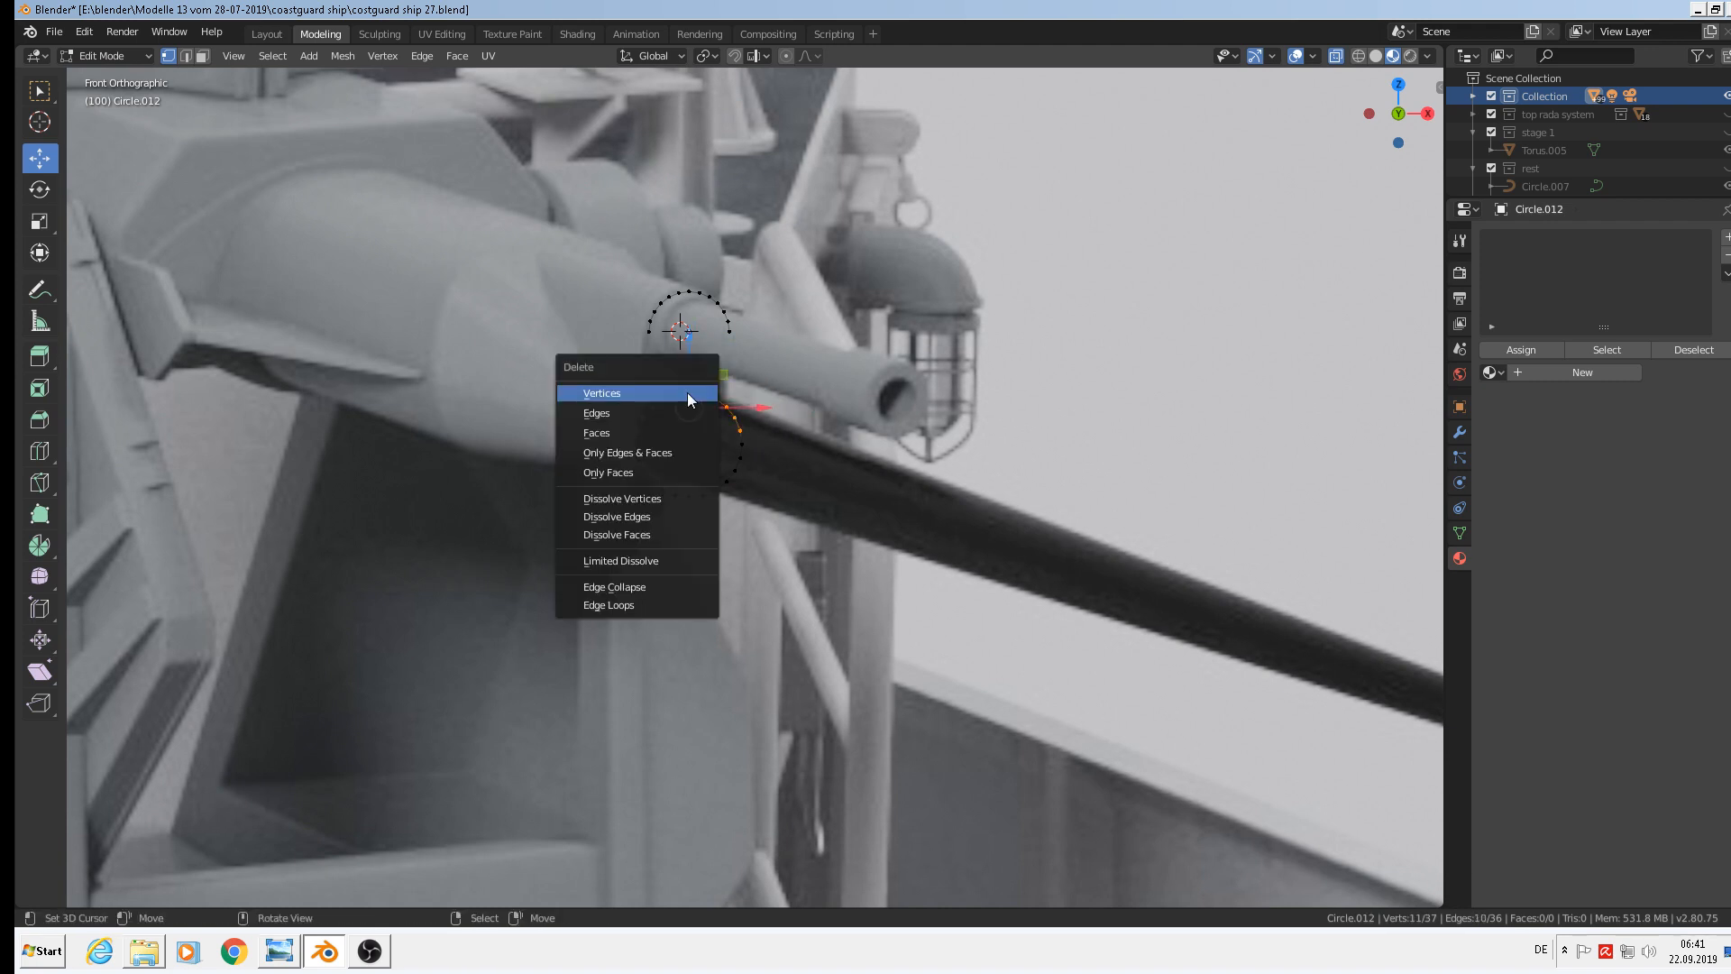
{"action": "left_click", "coordinate": [688, 399]}
Delete the two end vertices of the upper arc
{"action": "left_click", "coordinate": [649, 332]}
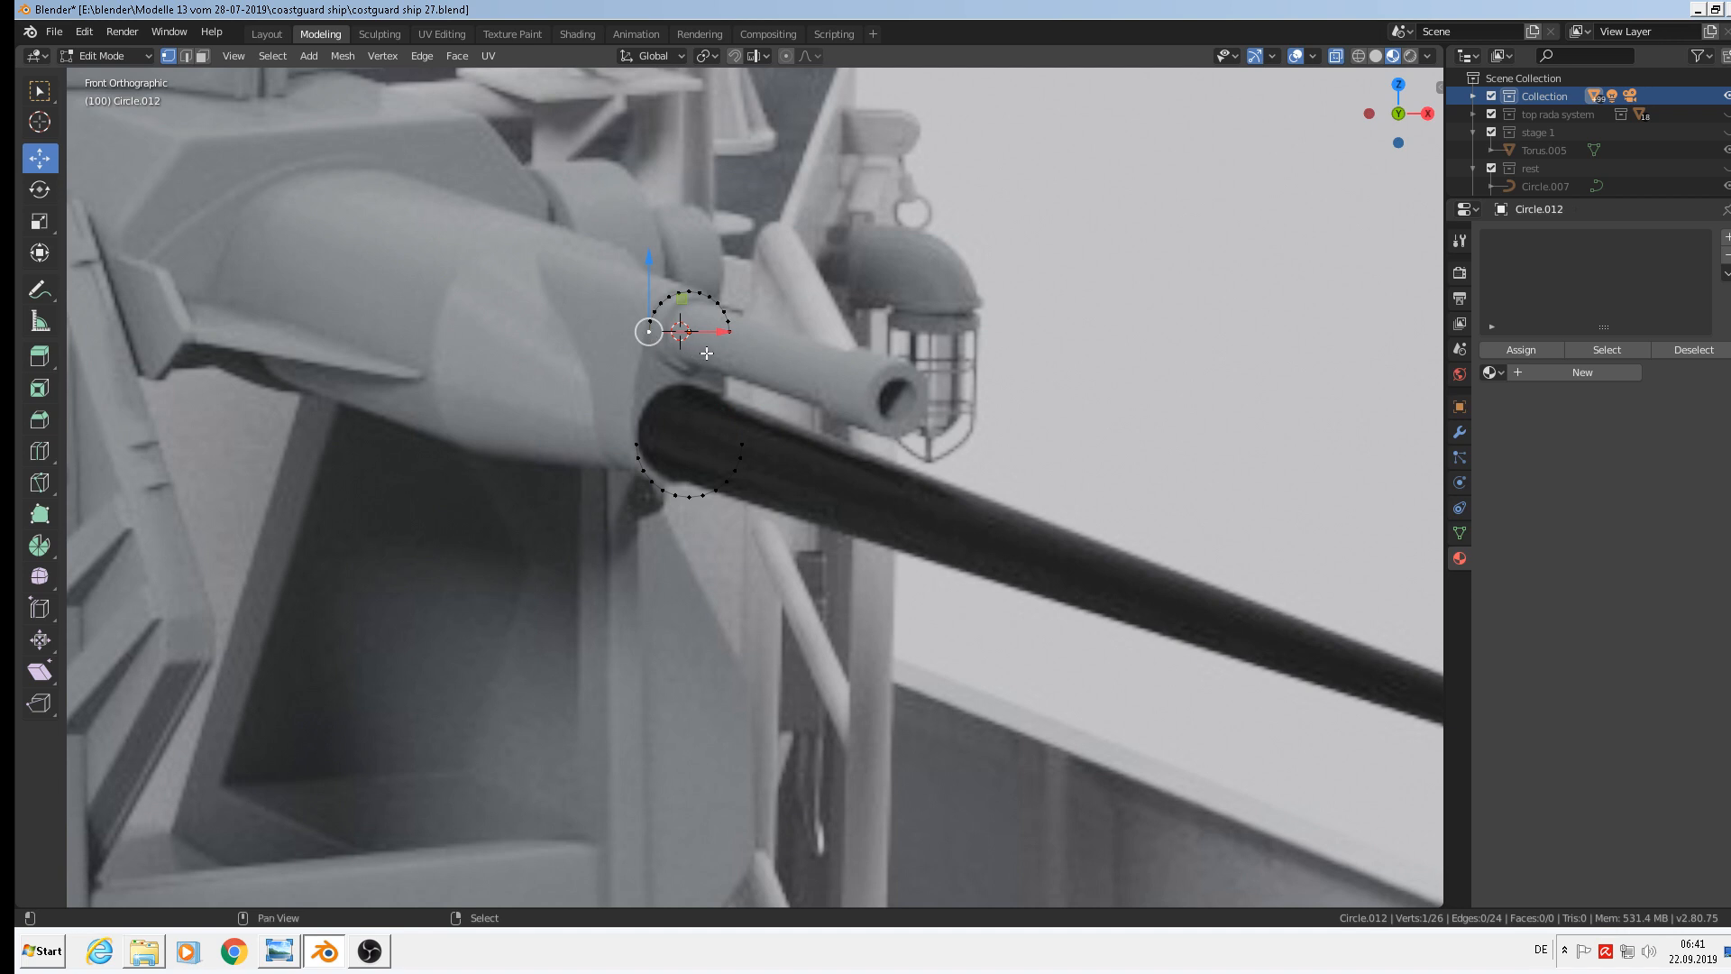
{"action": "key", "text": "x"}
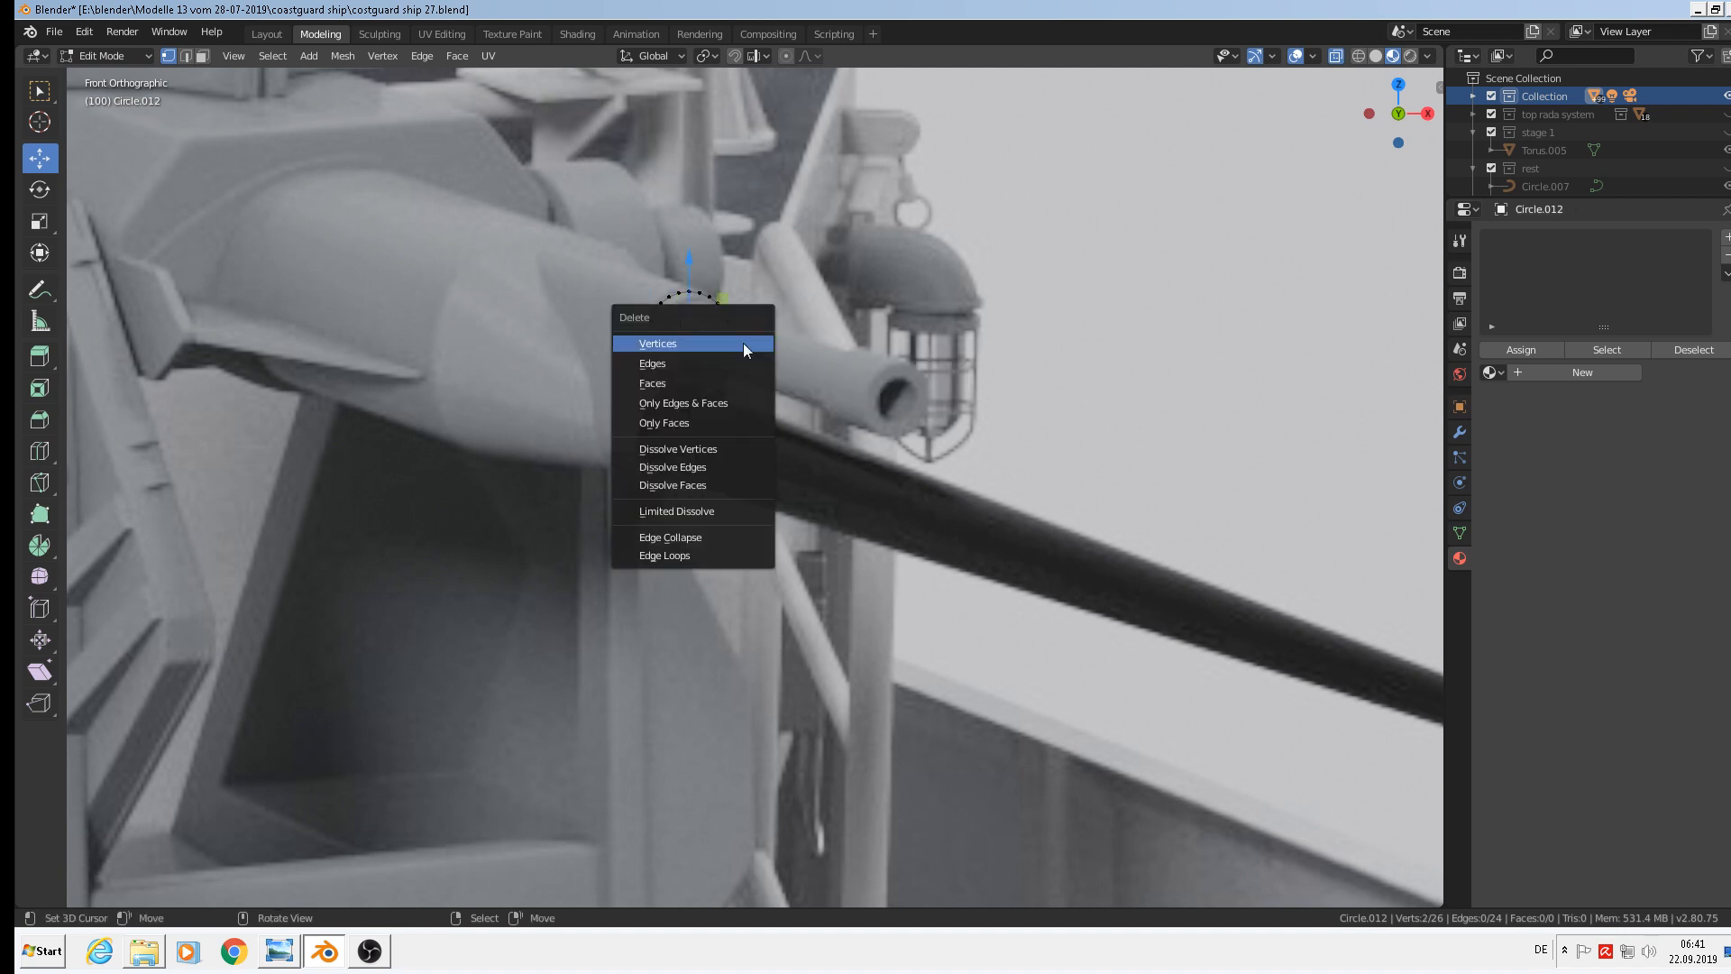
{"action": "left_click", "coordinate": [743, 343]}
Connect the arcs' ends with an edge on each side, fill the closed outline with a face and return to Object Mode
{"action": "left_click", "coordinate": [735, 313]}
{"action": "left_click", "coordinate": [752, 440], "text": "shift"}
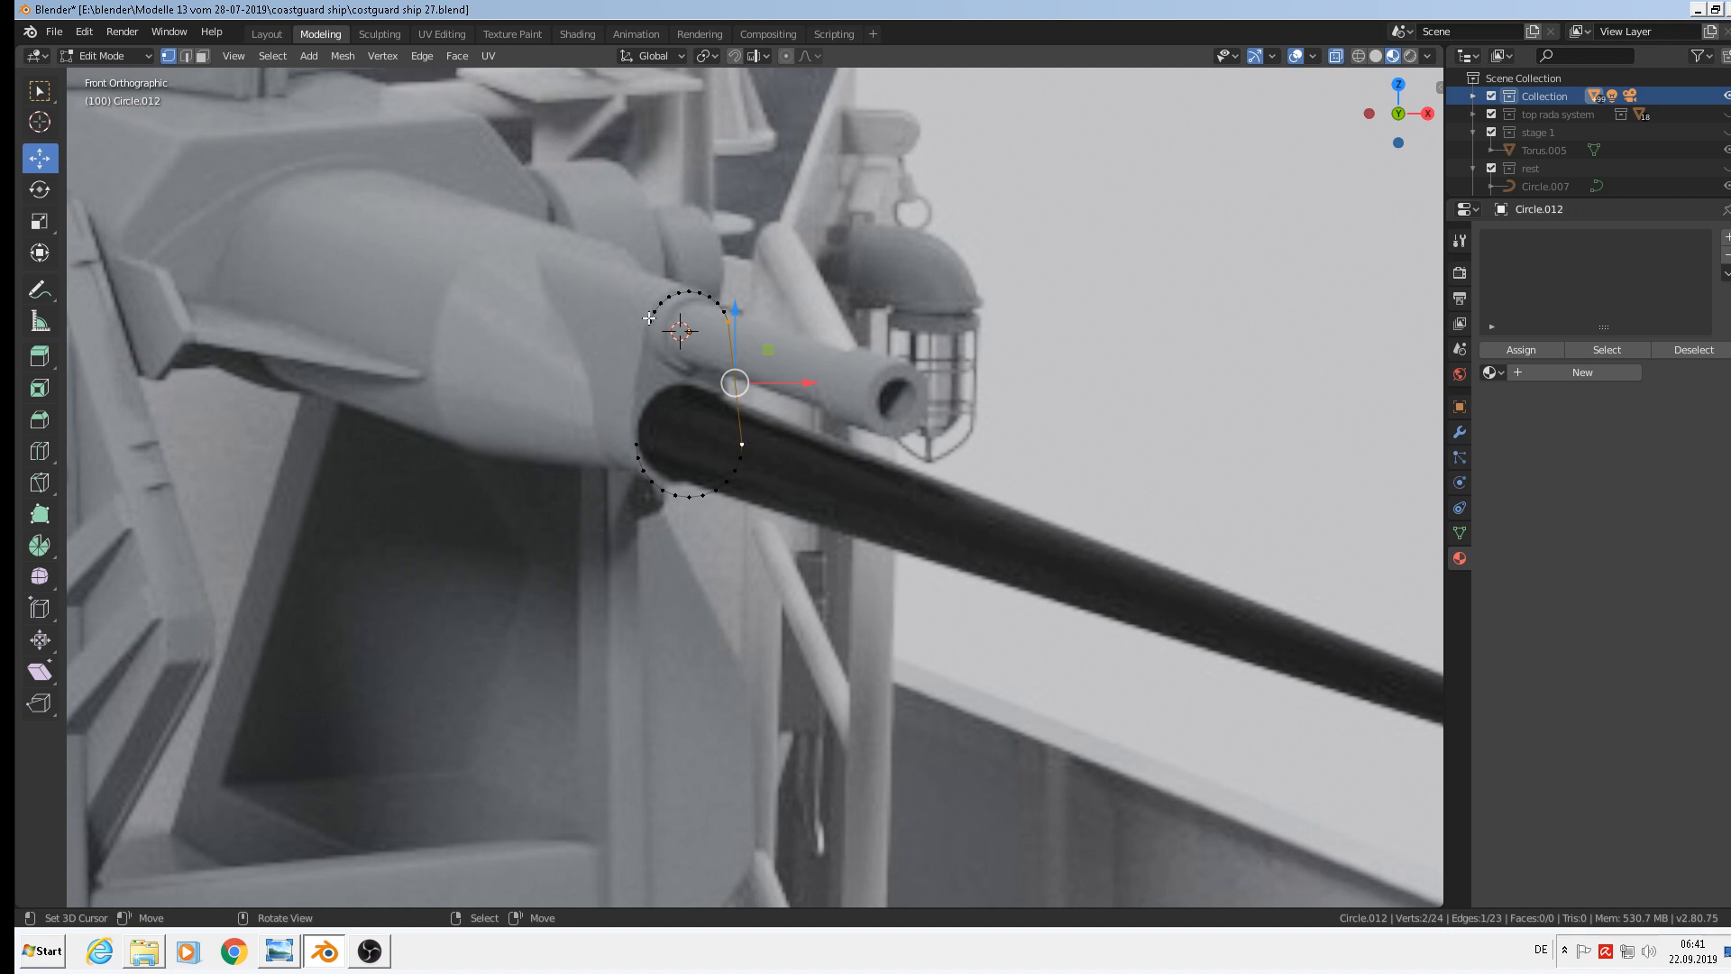
{"action": "left_click", "coordinate": [649, 318]}
{"action": "left_click", "coordinate": [637, 443], "text": "shift"}
{"action": "key", "text": "a"}
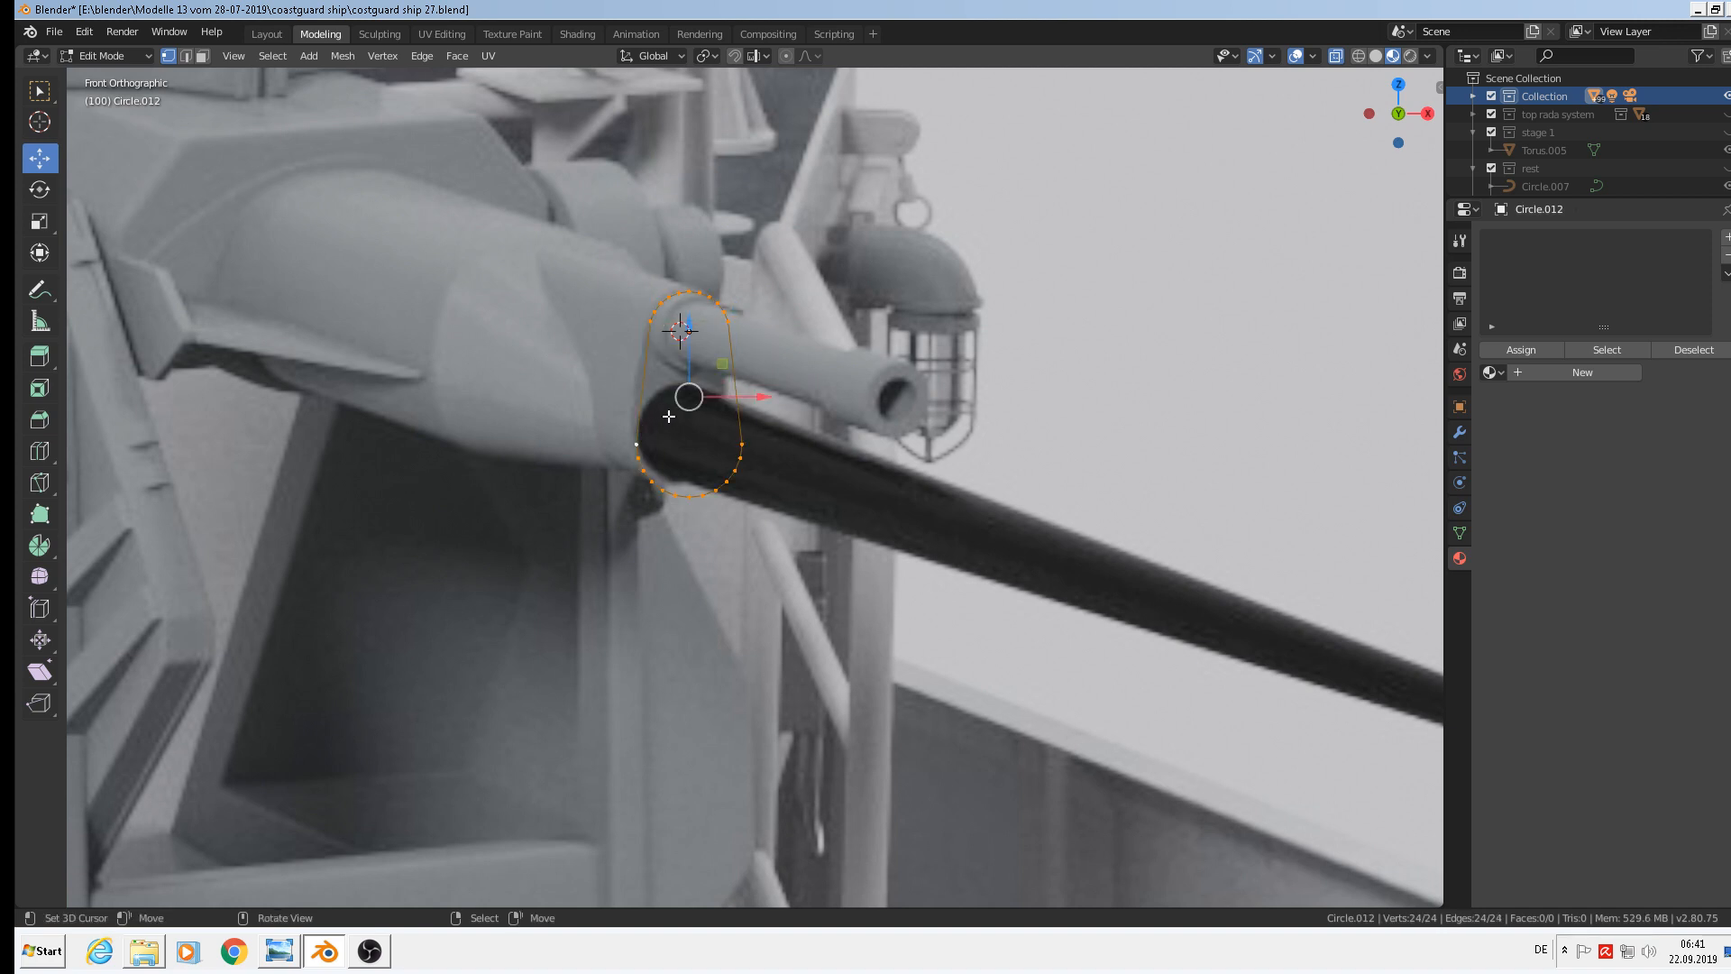
{"action": "key", "text": "Tab"}
Move the D (15) reference image plane back along the Y axis, behind the new outline
{"action": "middle_click_drag", "start_coordinate": [668, 416], "coordinate": [802, 380]}
{"action": "left_click", "coordinate": [527, 469]}
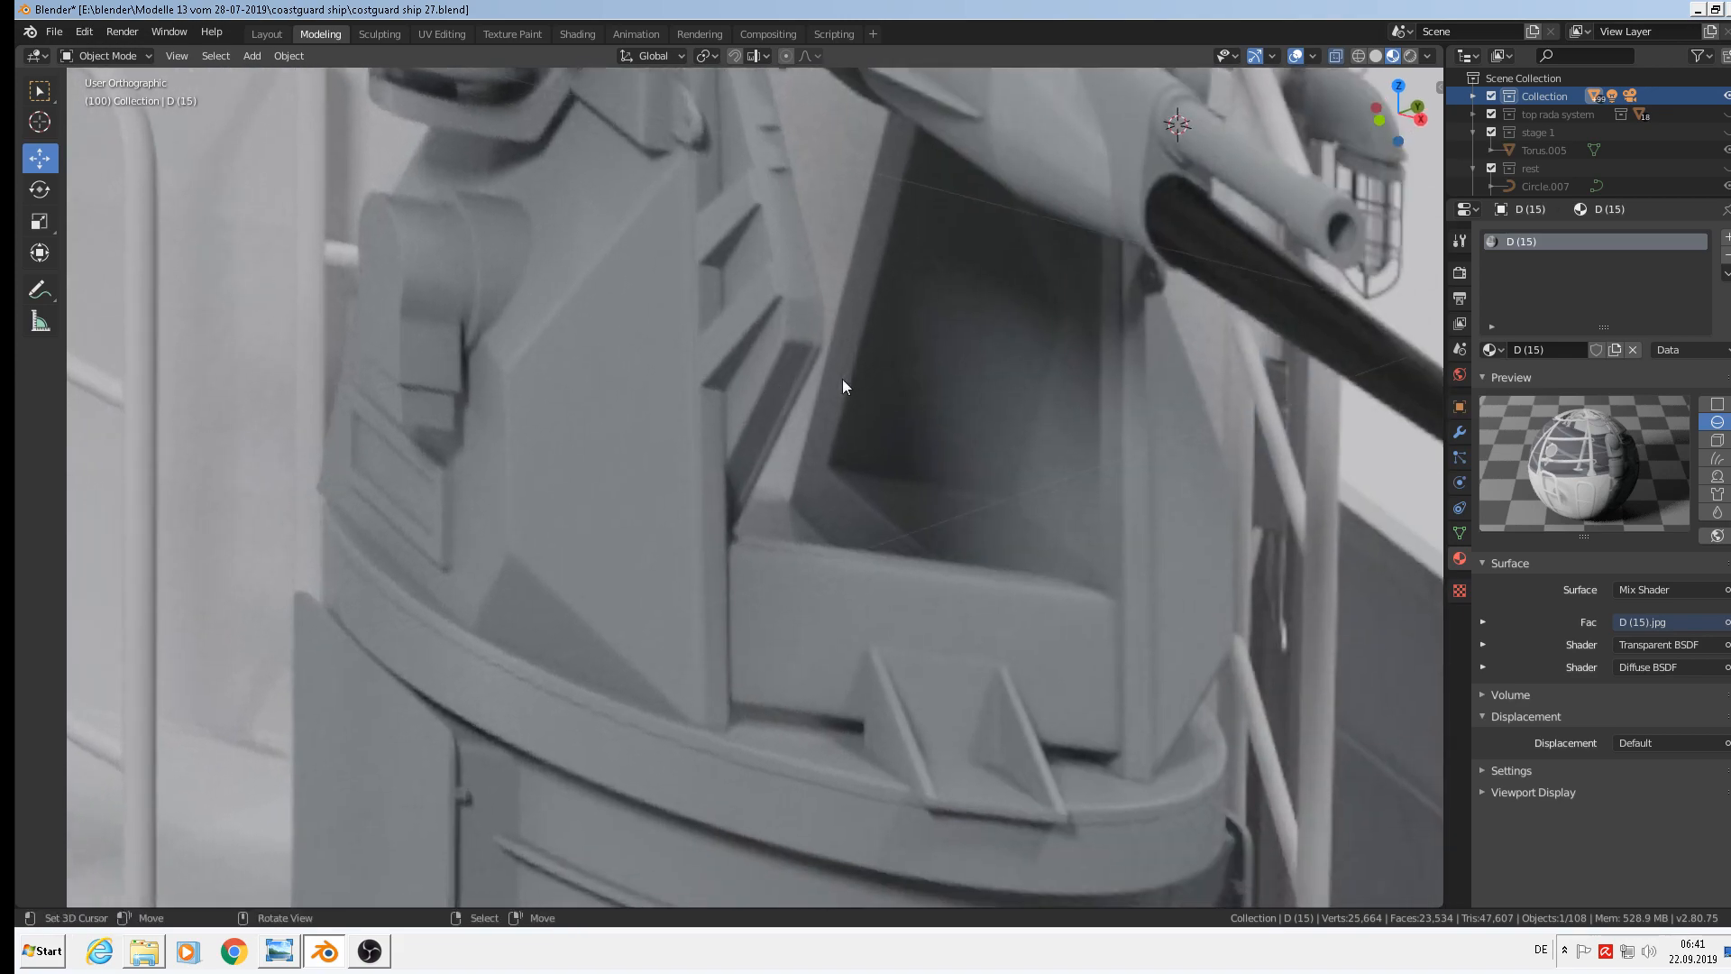
{"action": "scroll", "coordinate": [1073, 315], "scroll_direction": "down", "scroll_amount": 6}
{"action": "middle_click_drag", "start_coordinate": [1123, 304], "coordinate": [798, 250]}
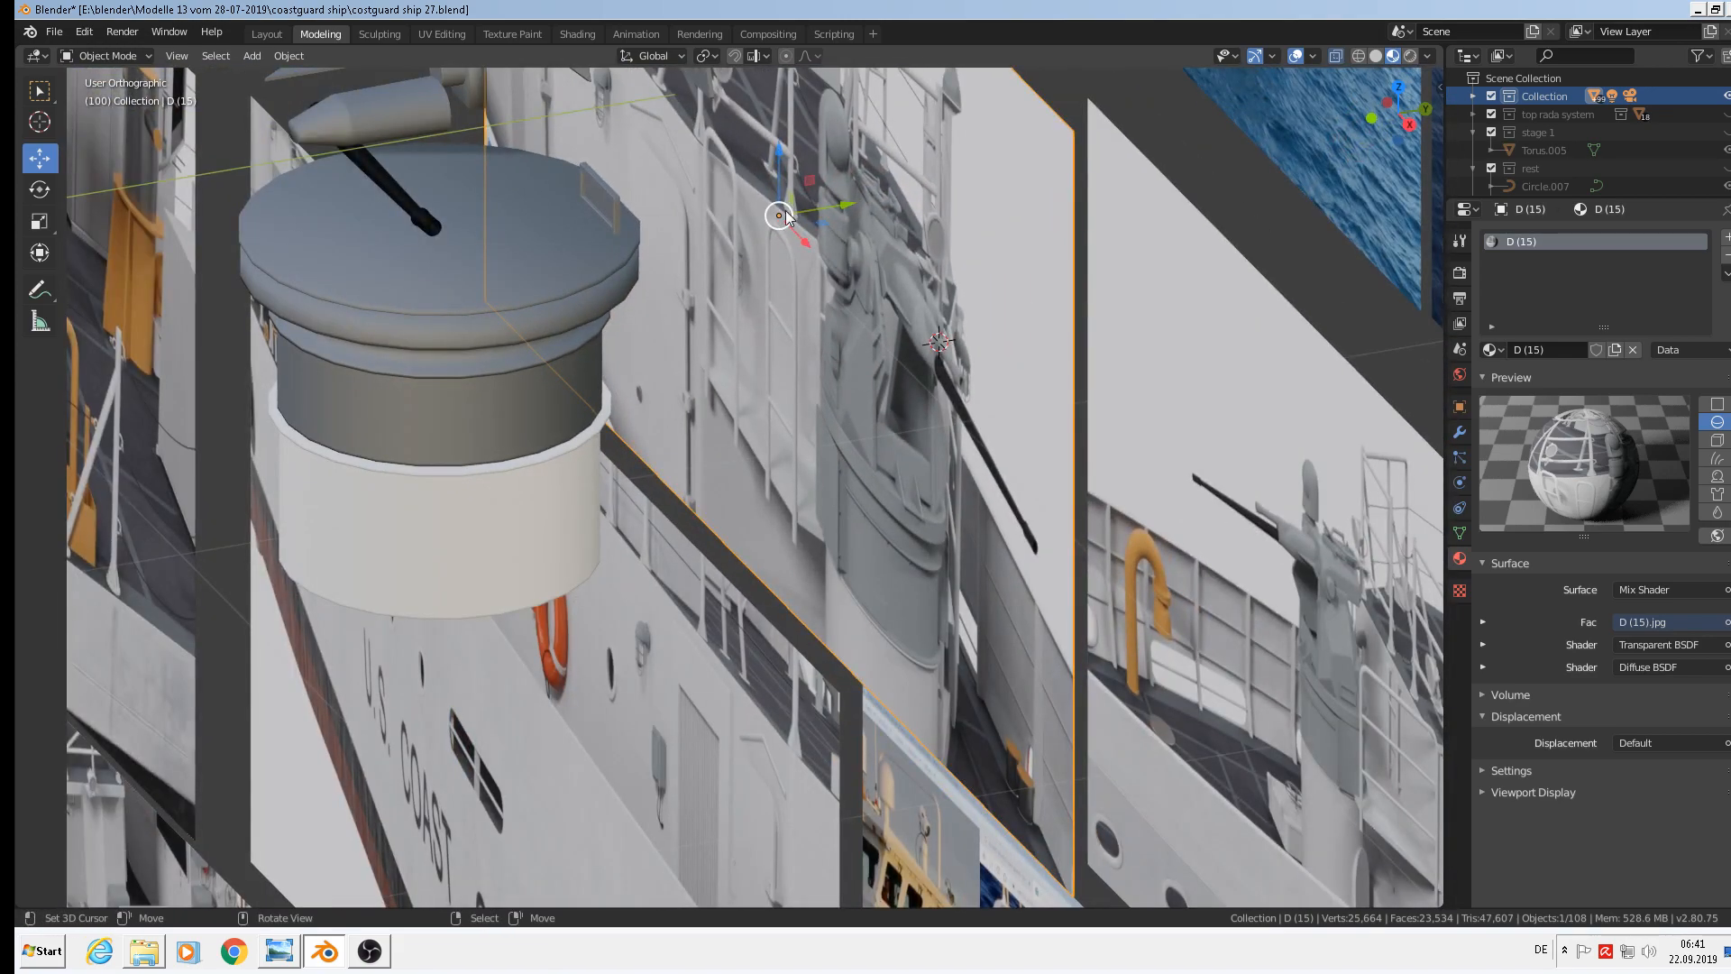
{"action": "key", "text": "g"}
{"action": "key", "text": "y"}
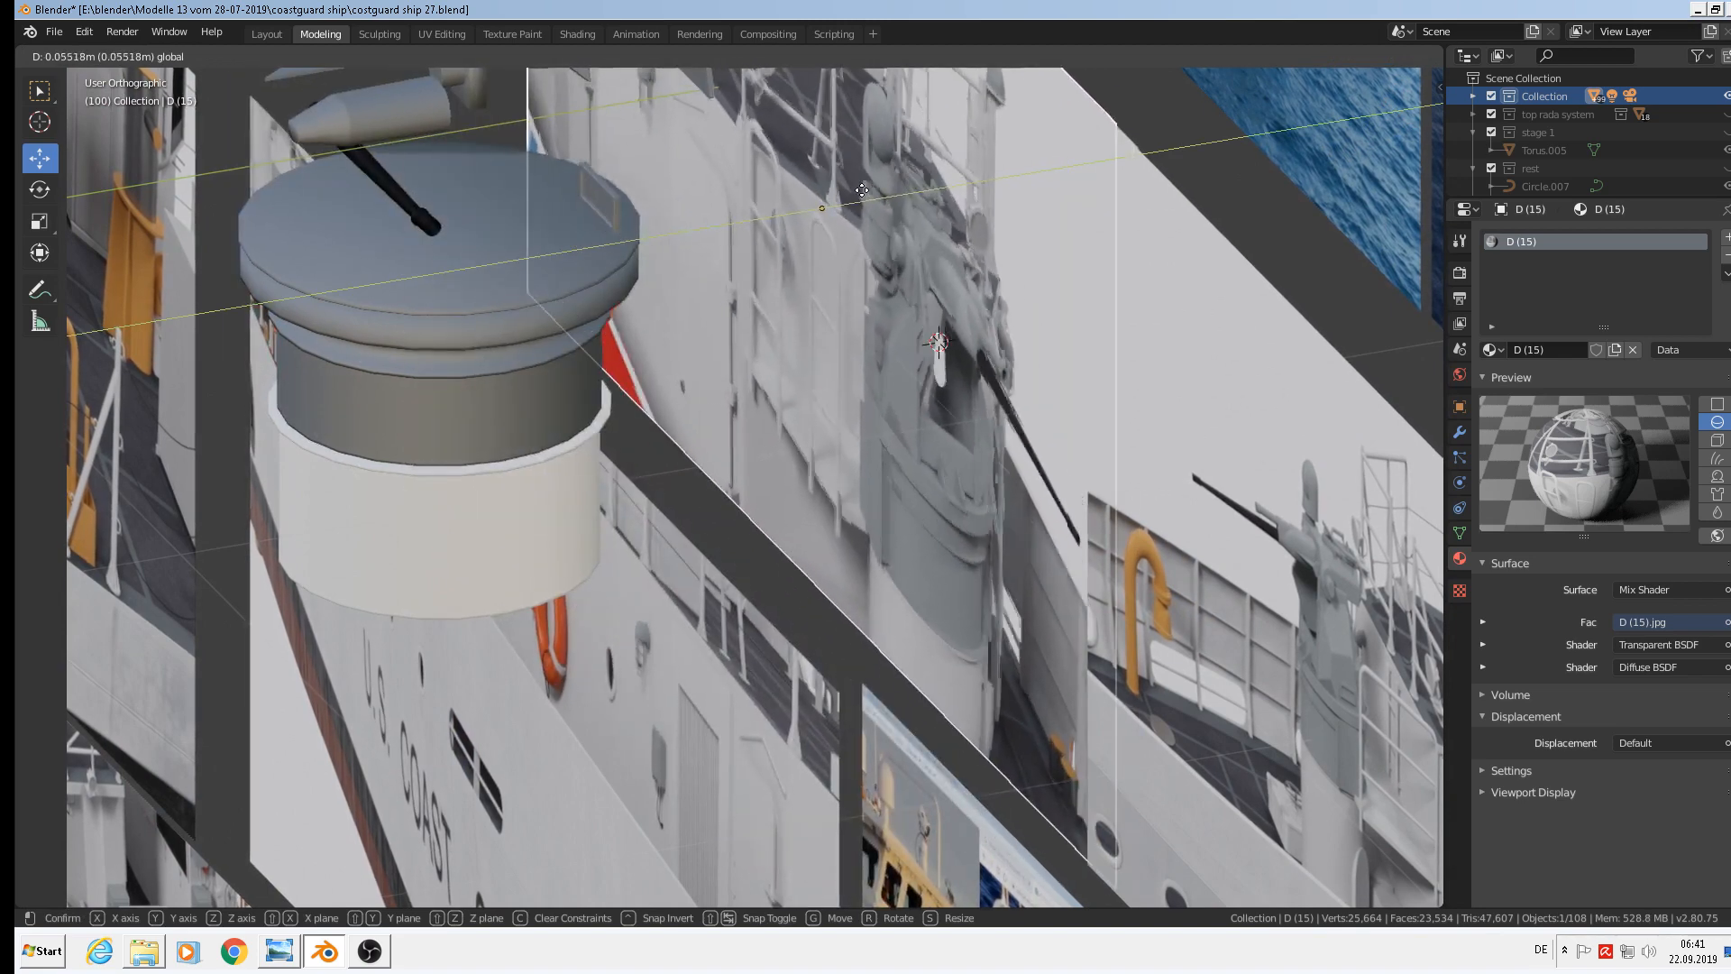
{"action": "left_click", "coordinate": [938, 347]}
Extrude the face of the rounded outline 0.075 m along the Y axis
{"action": "left_click", "coordinate": [944, 357]}
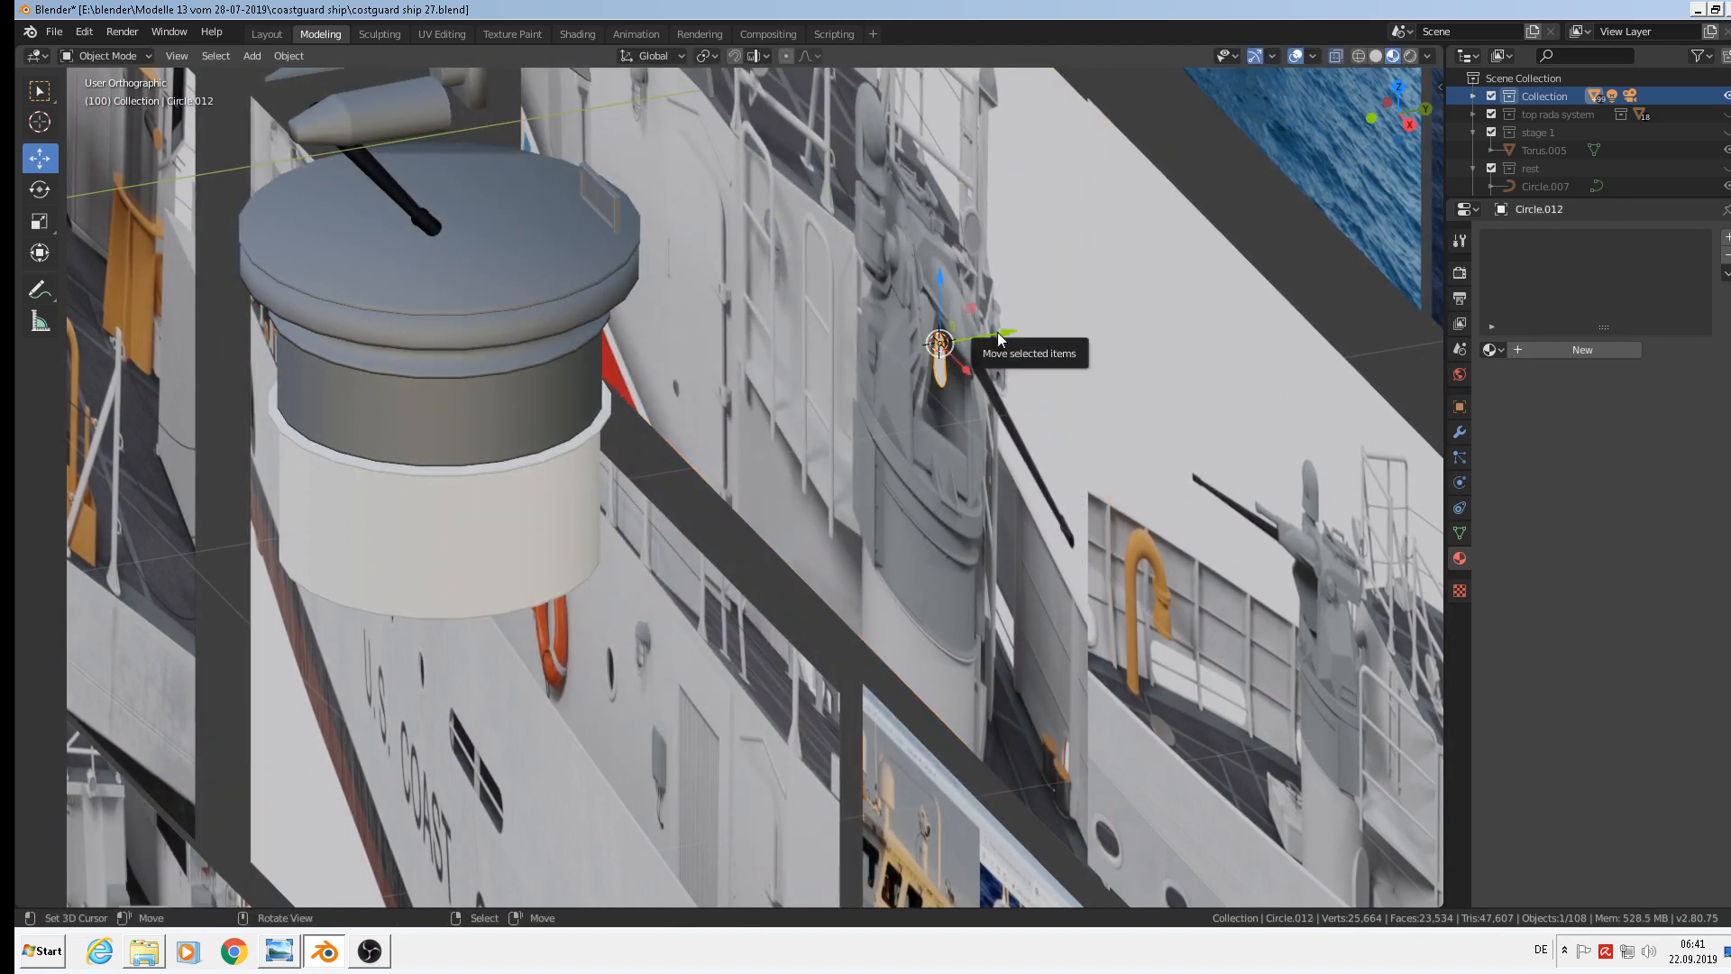
{"action": "key", "text": "KP_Decimal"}
{"action": "middle_click_drag", "start_coordinate": [1003, 333], "coordinate": [921, 393]}
{"action": "scroll", "coordinate": [922, 392], "scroll_direction": "up", "scroll_amount": 8}
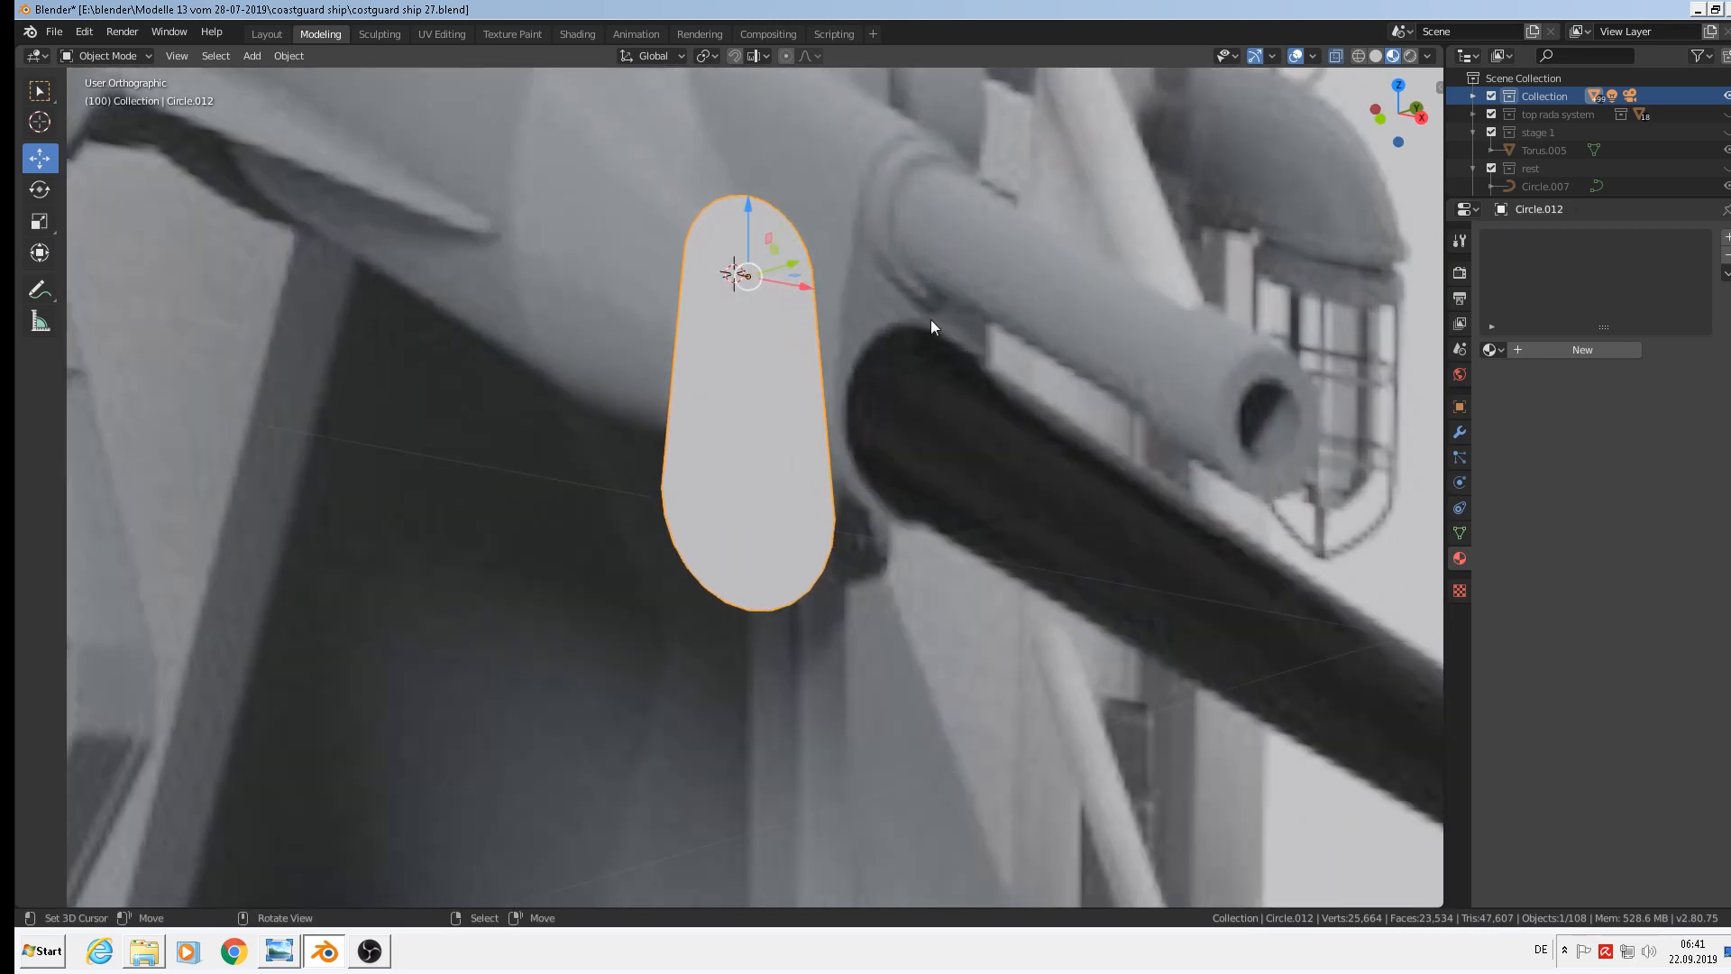
{"action": "middle_click_drag", "start_coordinate": [930, 319], "coordinate": [852, 340]}
{"action": "scroll", "coordinate": [852, 341], "scroll_direction": "down", "scroll_amount": 3}
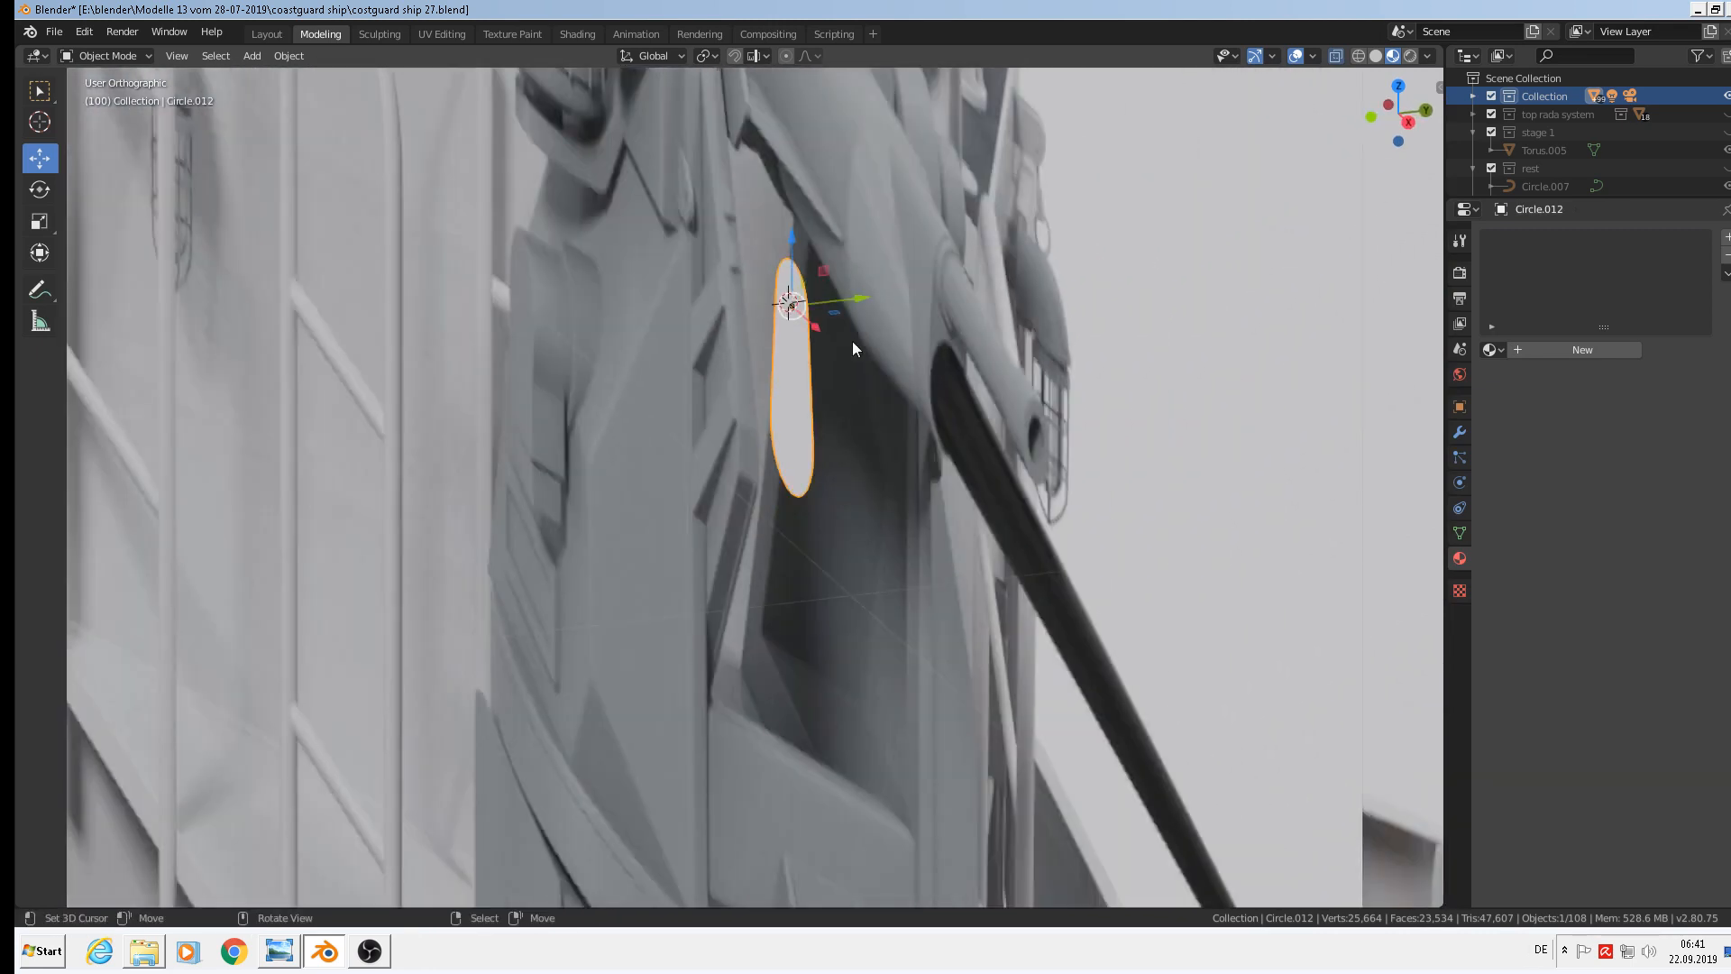
{"action": "key", "text": "w"}
{"action": "key", "text": "Tab"}
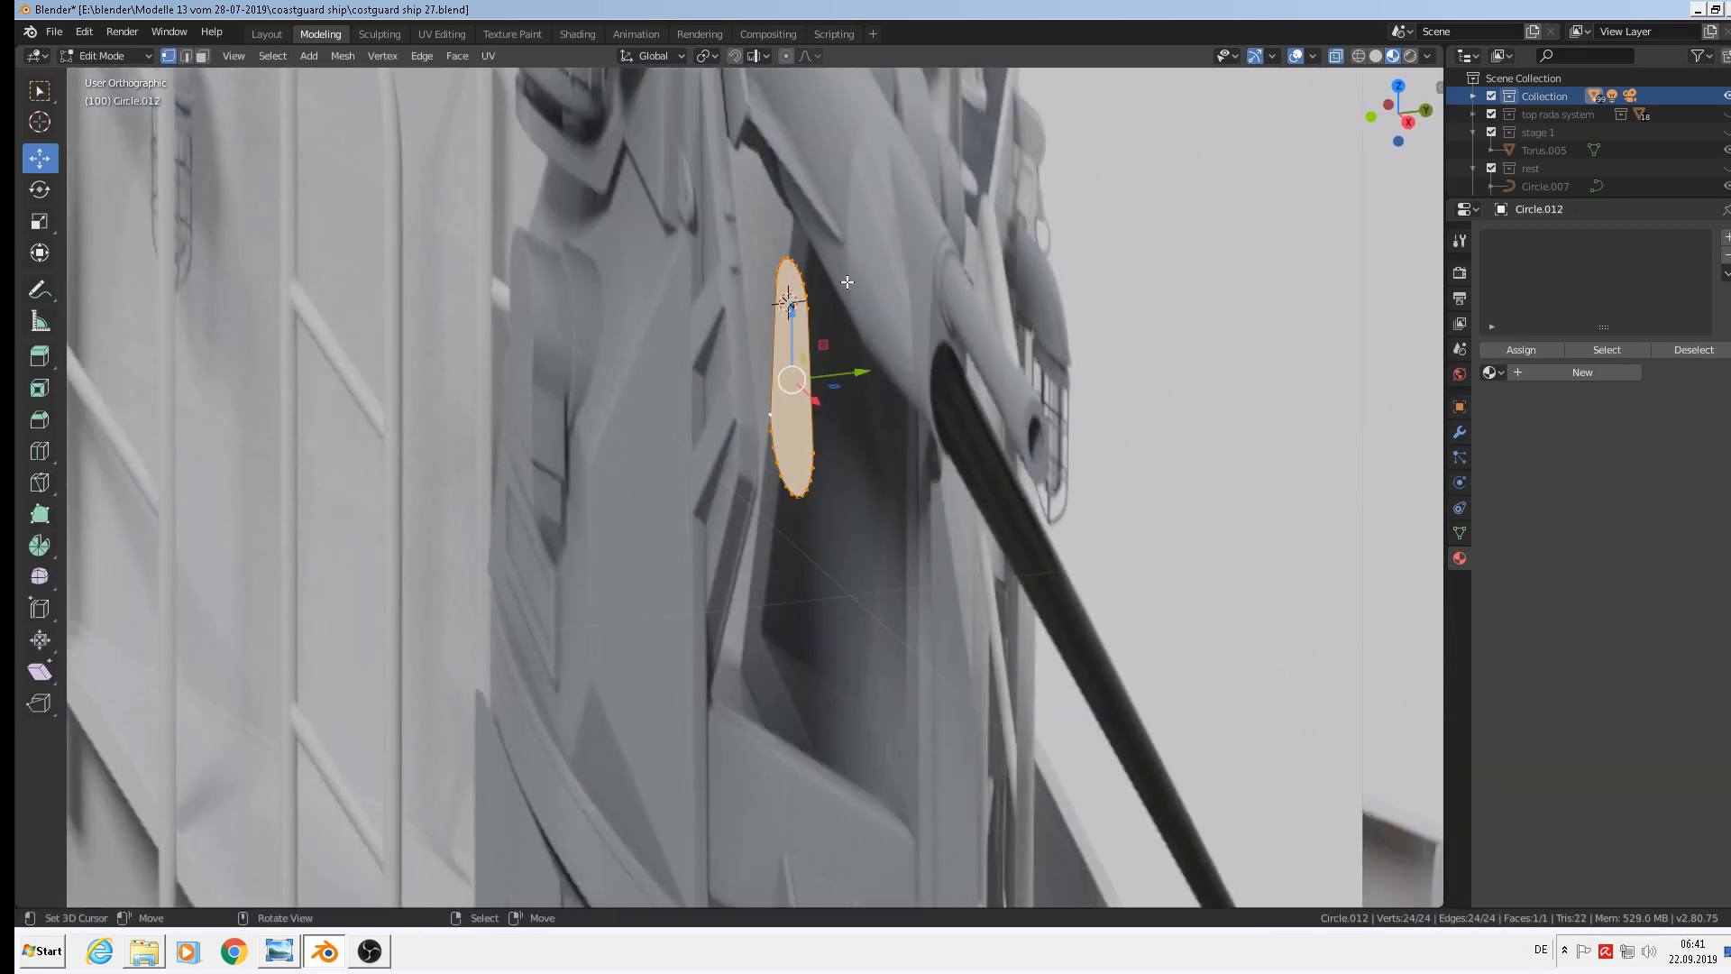
{"action": "key", "text": "e"}
{"action": "right_click", "coordinate": [850, 343]}
{"action": "left_click_drag", "start_coordinate": [855, 371], "coordinate": [1095, 319]}
{"action": "scroll", "coordinate": [904, 354], "scroll_direction": "up", "scroll_amount": 2}
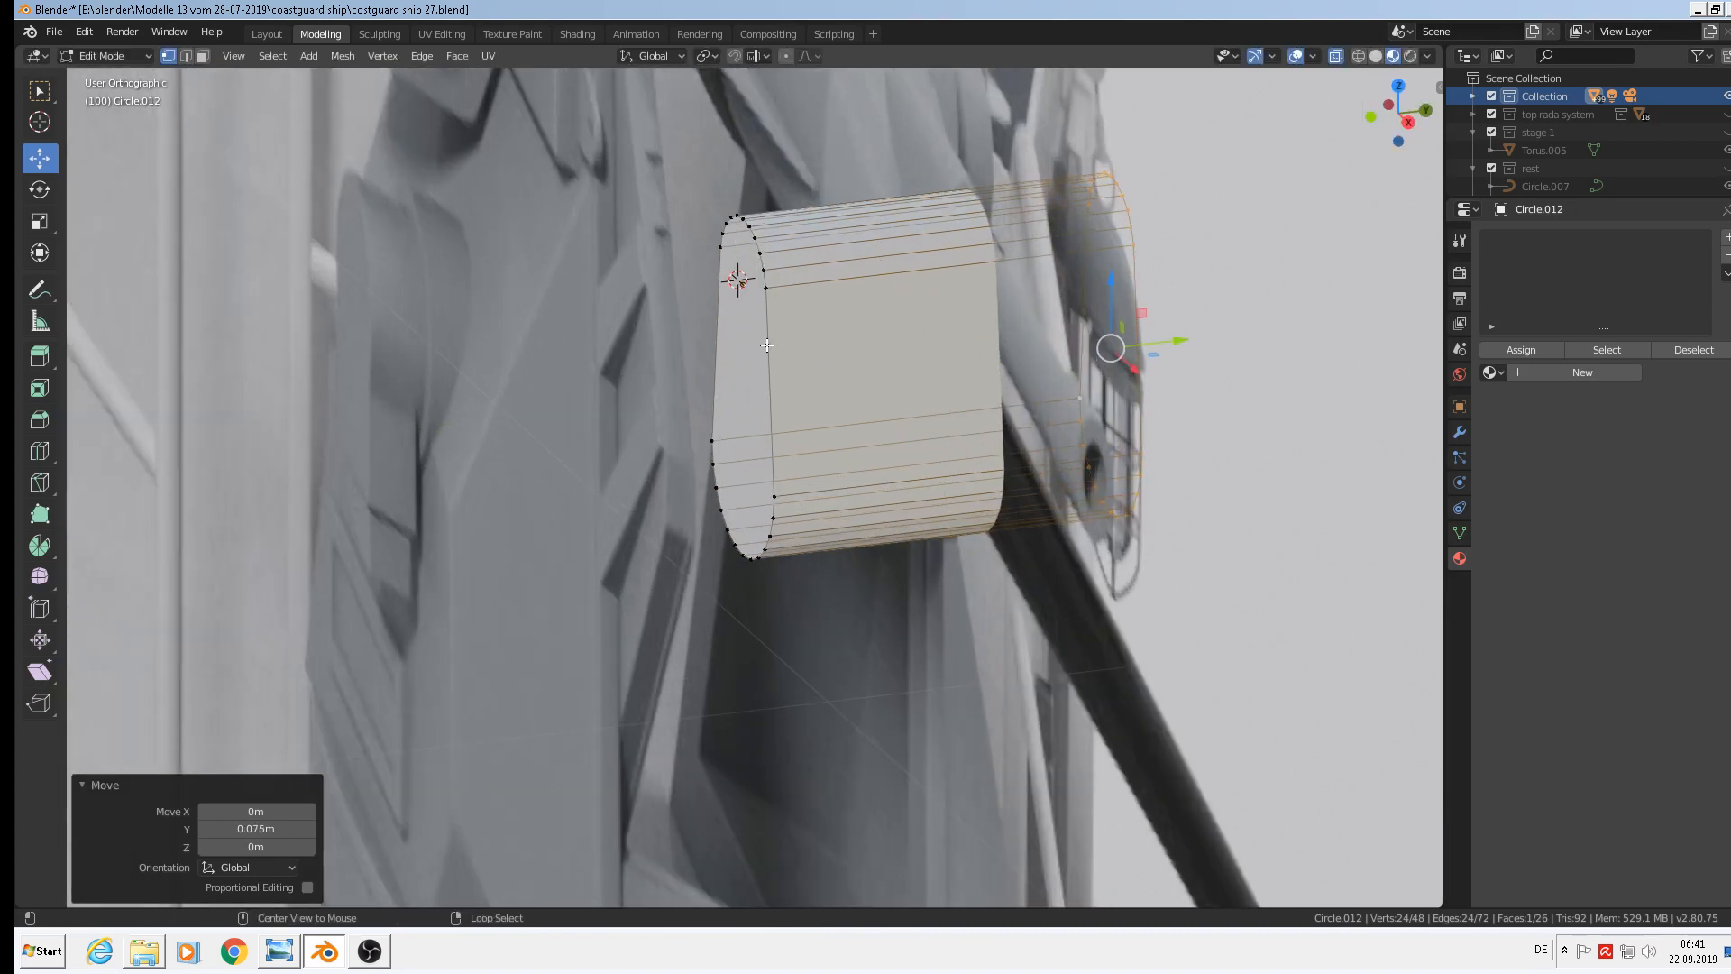
Bevel the edge loop around the front face of the extruded part and return to Object Mode
{"action": "left_click", "coordinate": [766, 344], "text": "alt"}
{"action": "key", "text": "ctrl+b"}
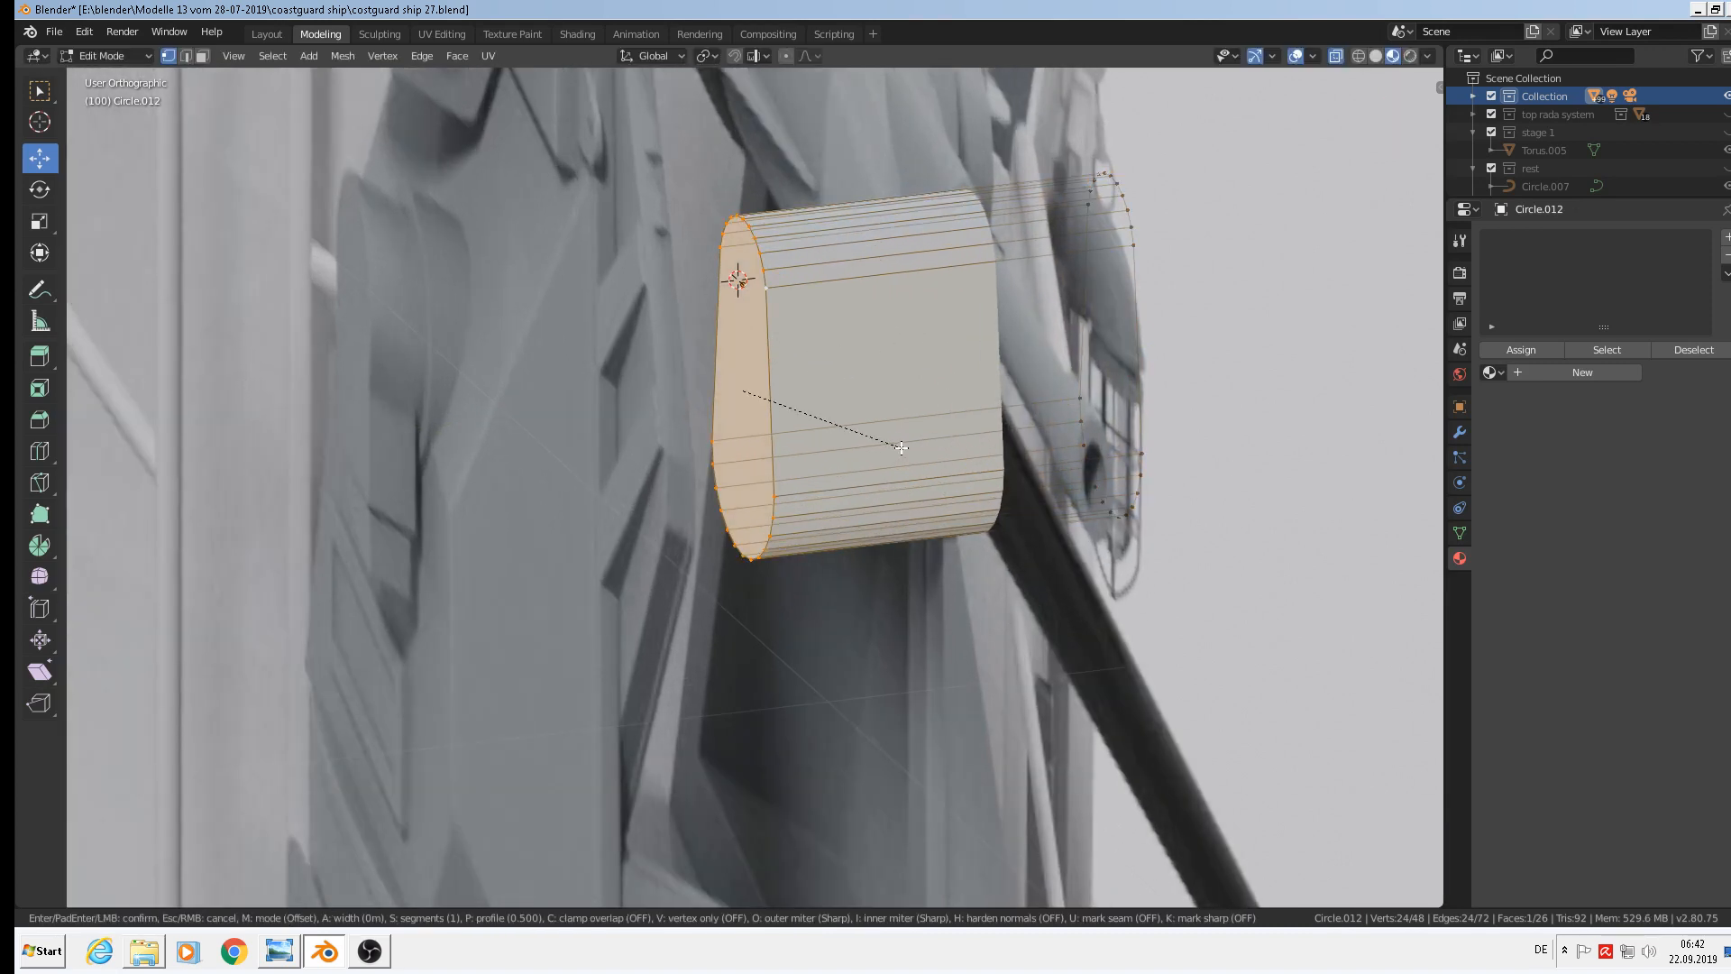
{"action": "left_click", "coordinate": [909, 447]}
{"action": "key", "text": "Tab"}
{"action": "scroll", "coordinate": [909, 447], "scroll_direction": "down", "scroll_amount": 4}
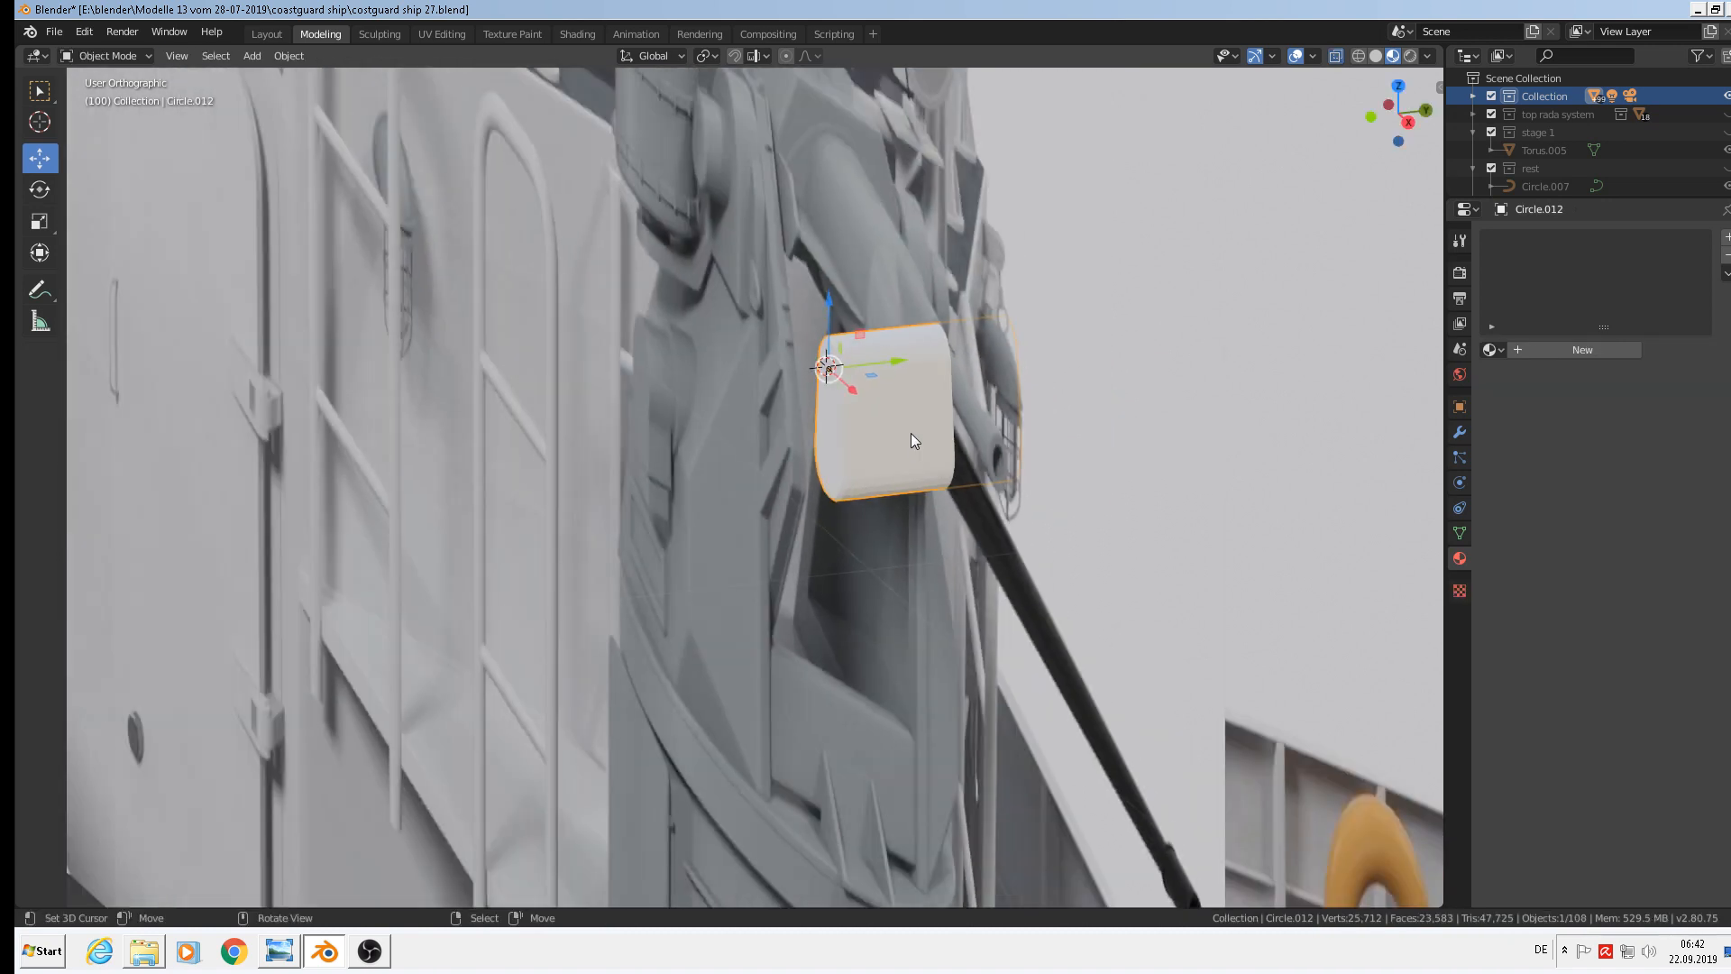
Move the part -0.19 m along Y, out of the reference image, and apply smooth shading to it
{"action": "left_click_drag", "start_coordinate": [891, 368], "coordinate": [498, 383]}
{"action": "middle_click_drag", "start_coordinate": [498, 382], "coordinate": [719, 282], "text": "shift"}
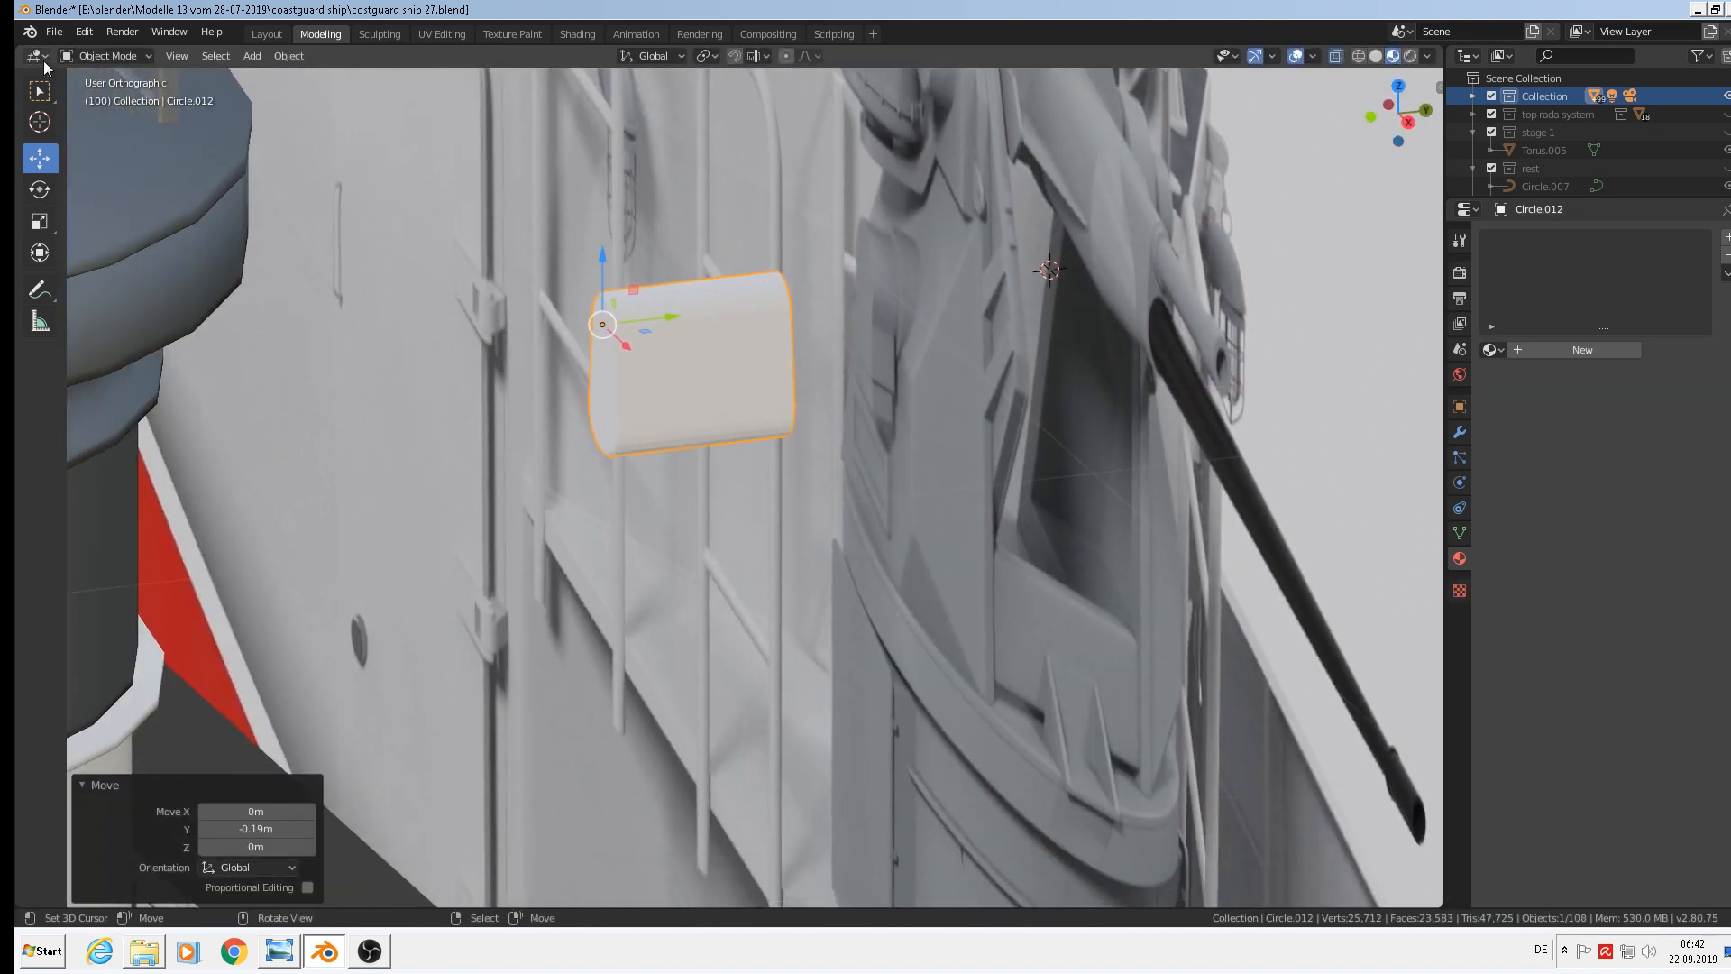
{"action": "left_click", "coordinate": [289, 55]}
{"action": "left_click", "coordinate": [321, 410]}
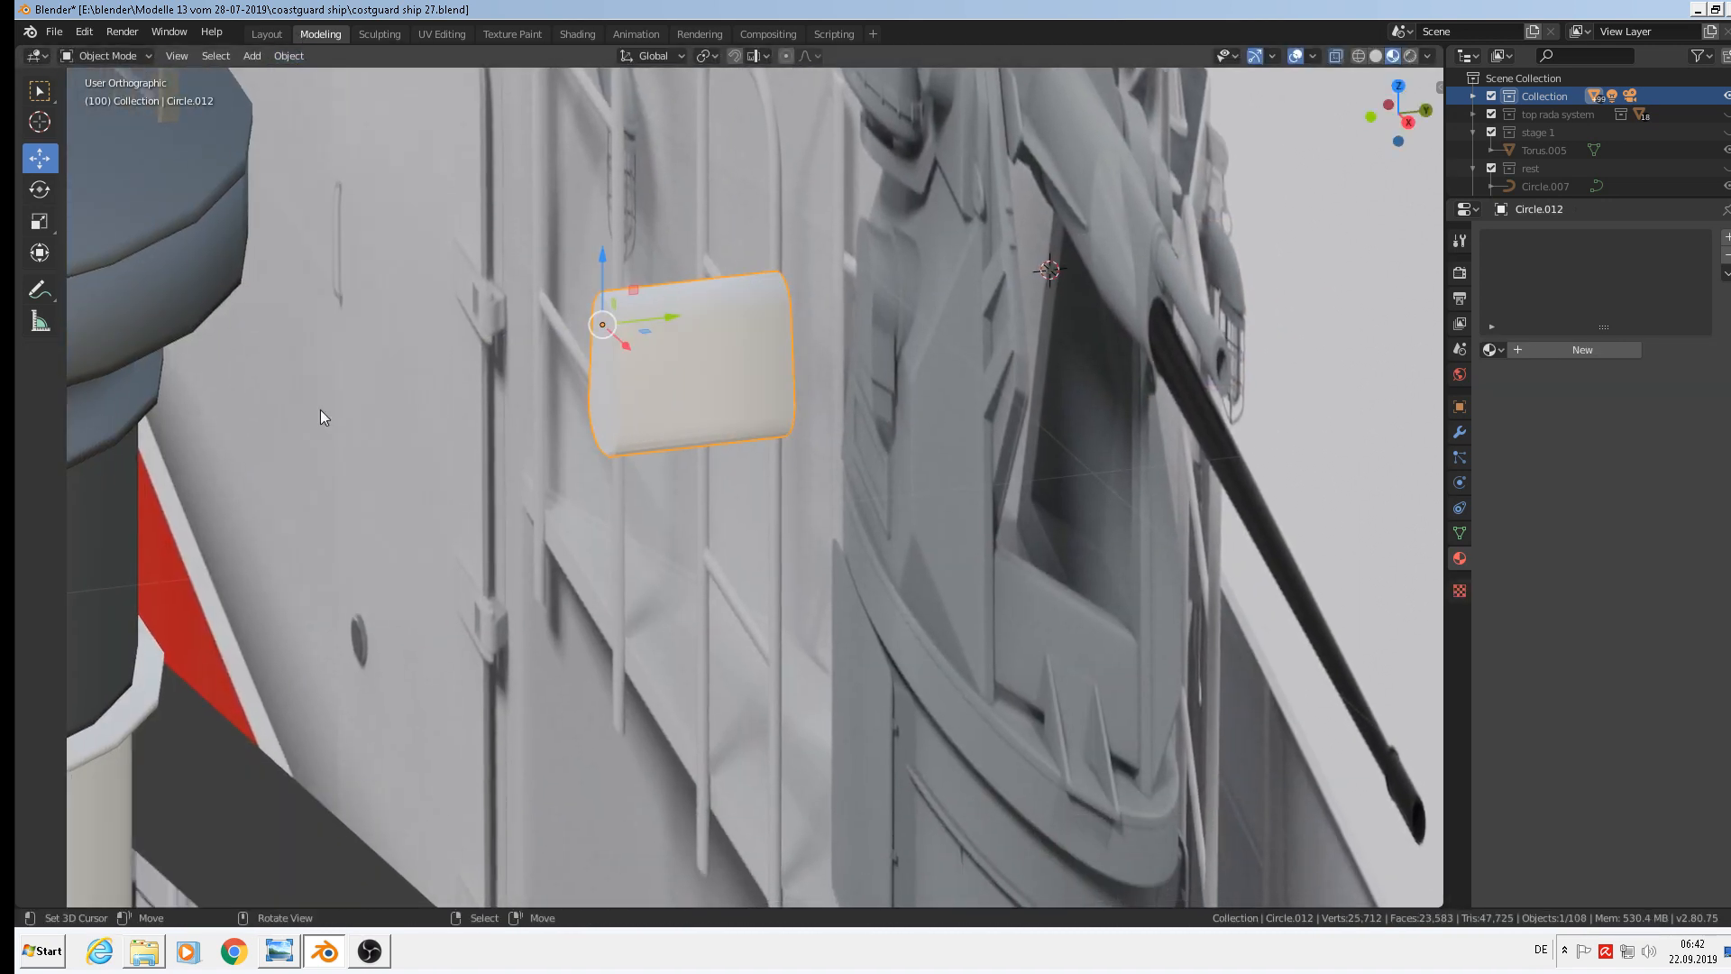
Move the finished rounded part over to the other modelled gun parts, just above the barrel
{"action": "middle_click_drag", "start_coordinate": [321, 409], "coordinate": [1029, 387]}
{"action": "key", "text": "KP_1"}
{"action": "scroll", "coordinate": [674, 392], "scroll_direction": "down", "scroll_amount": 8}
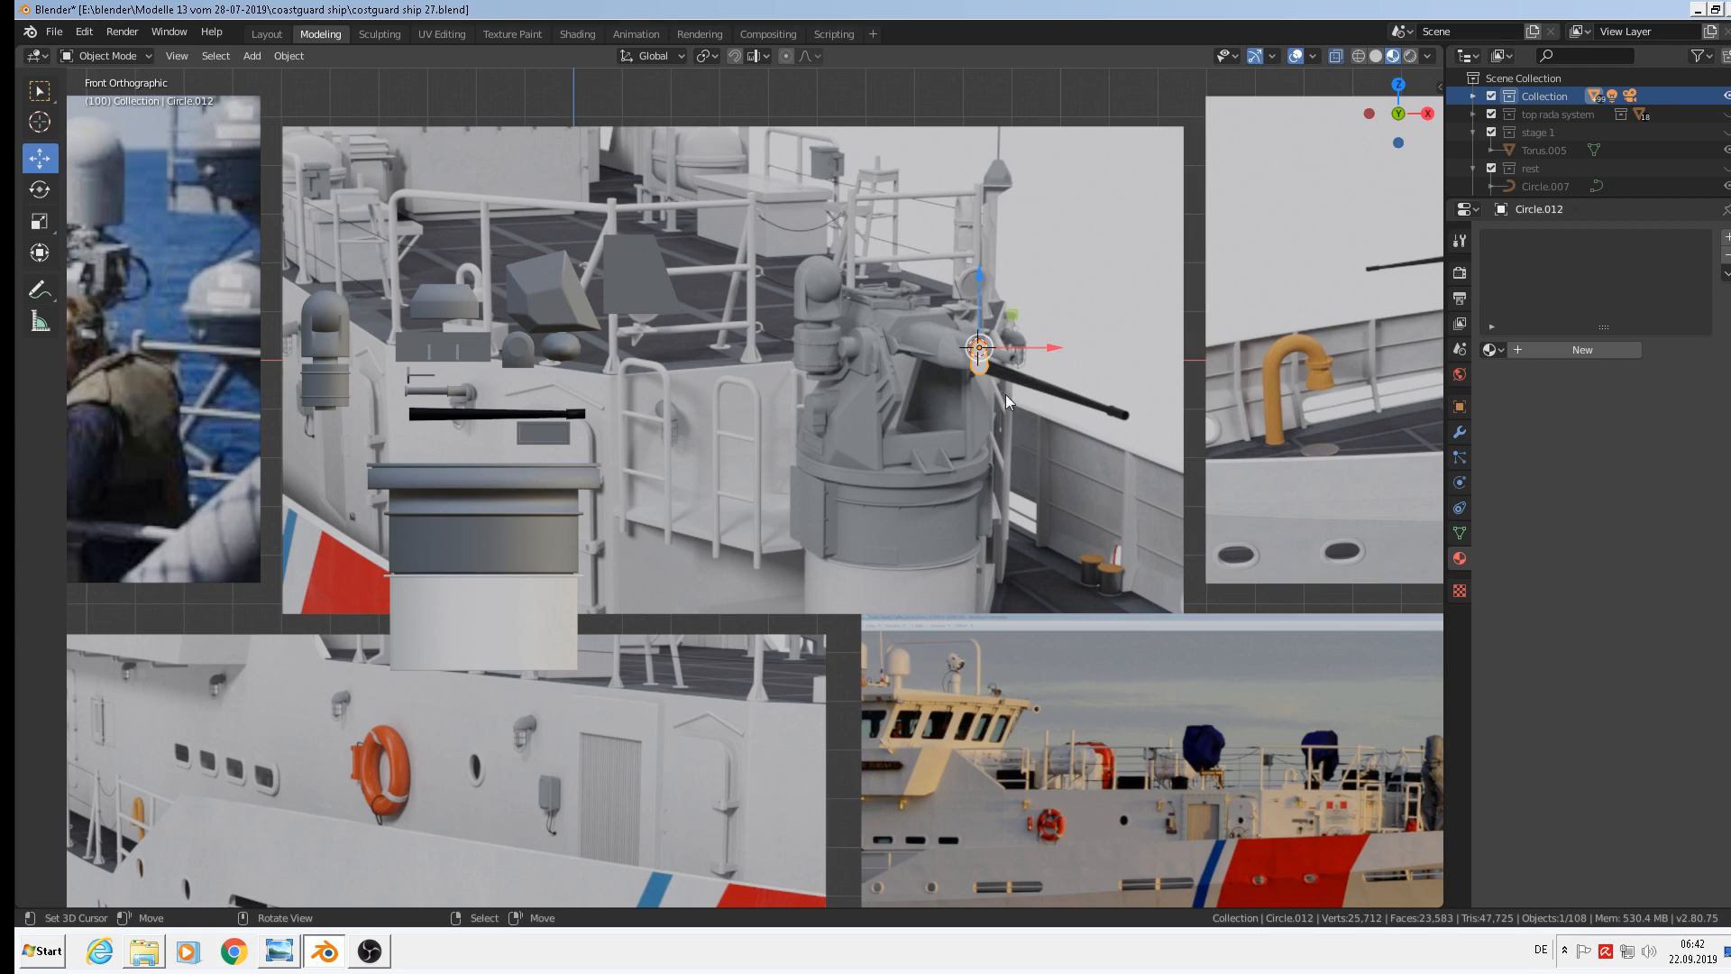
{"action": "left_click_drag", "start_coordinate": [1038, 348], "coordinate": [552, 327]}
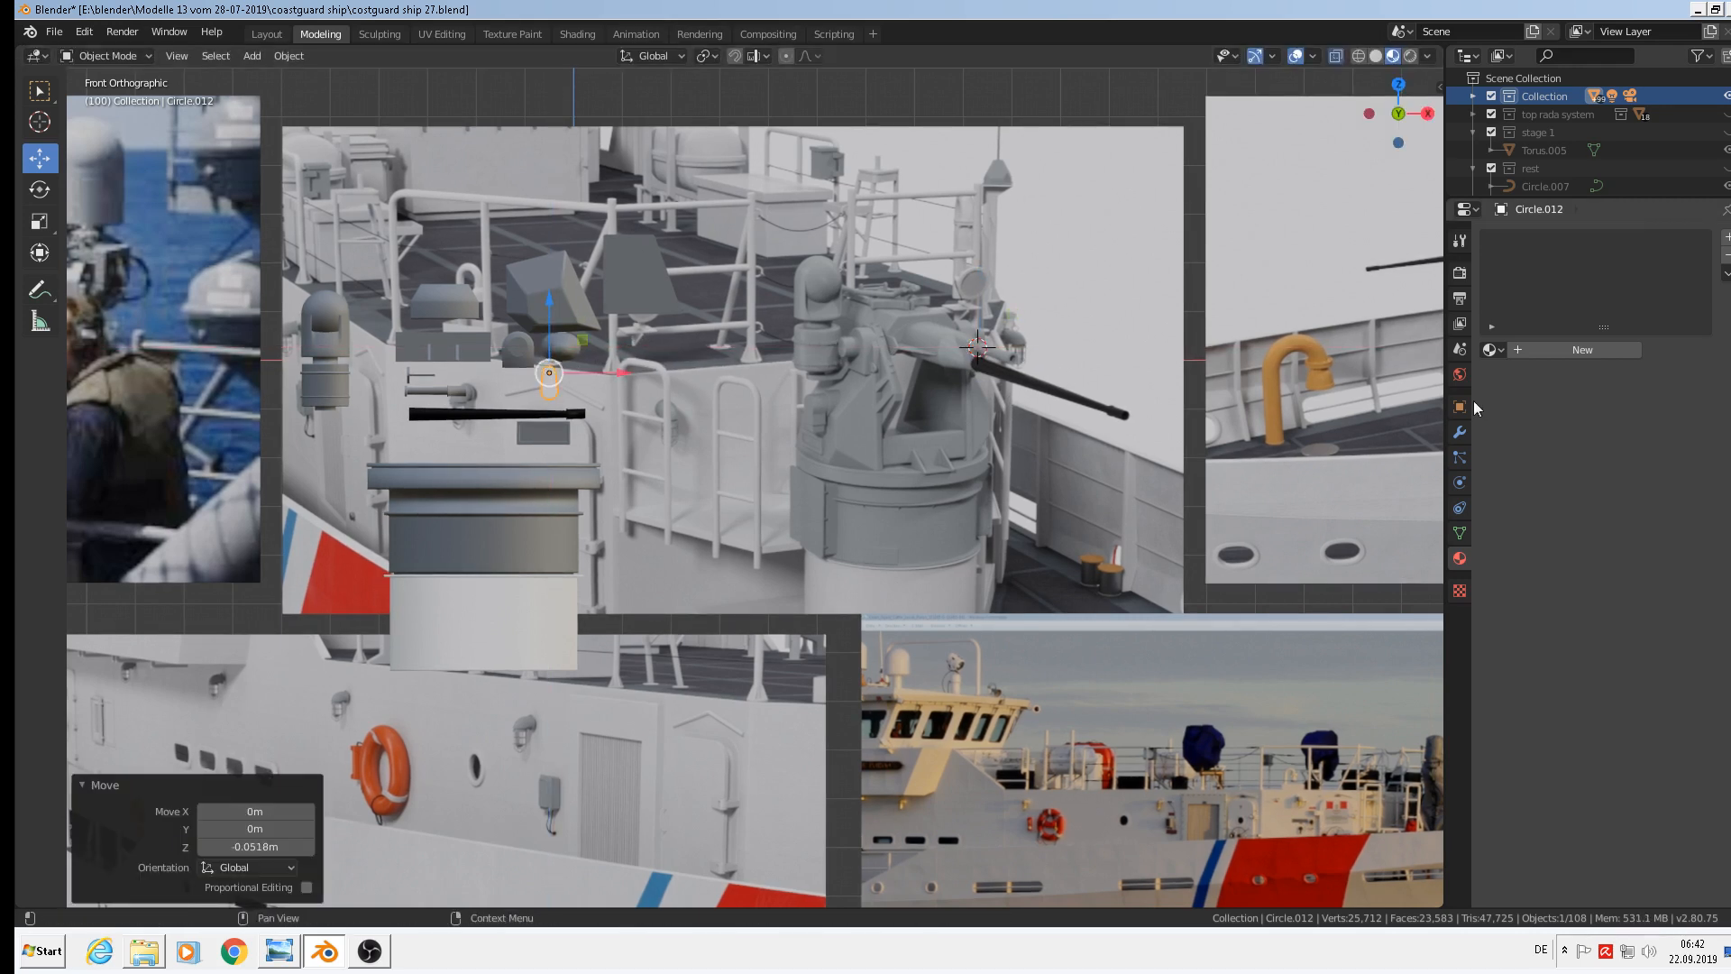
Assign the existing light gray metal material to the part and save the file
{"action": "left_click", "coordinate": [1492, 350]}
{"action": "type", "text": "g"}
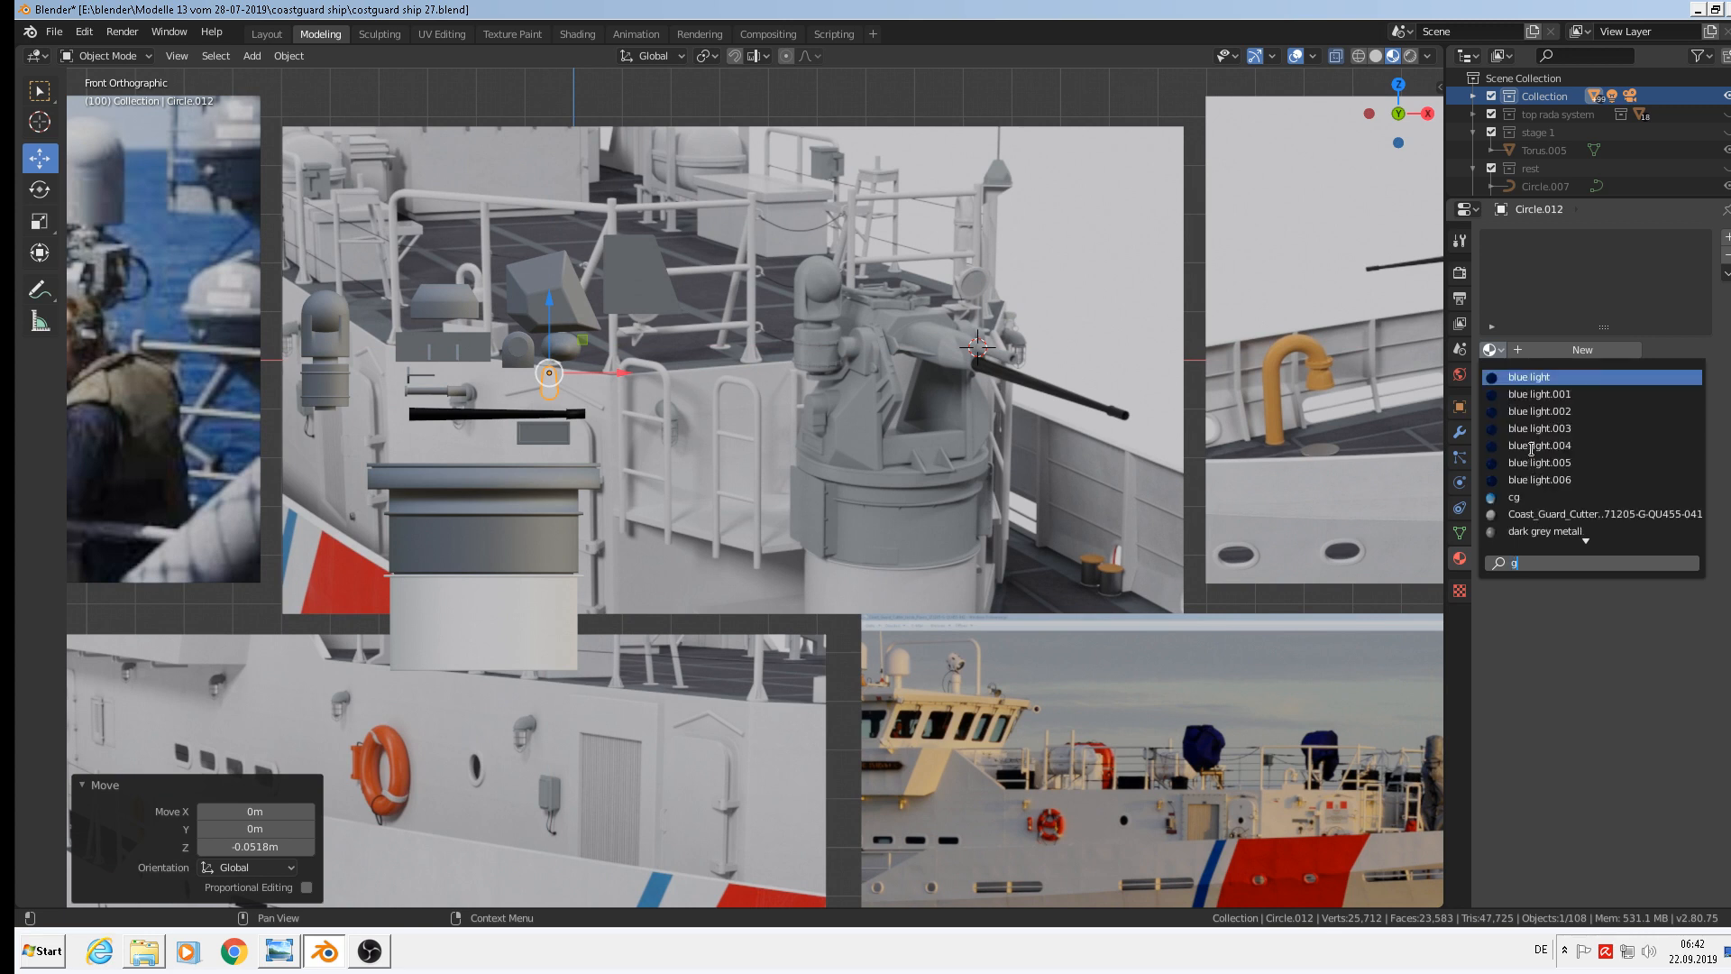
{"action": "key", "text": "BackSpace"}
{"action": "type", "text": "li"}
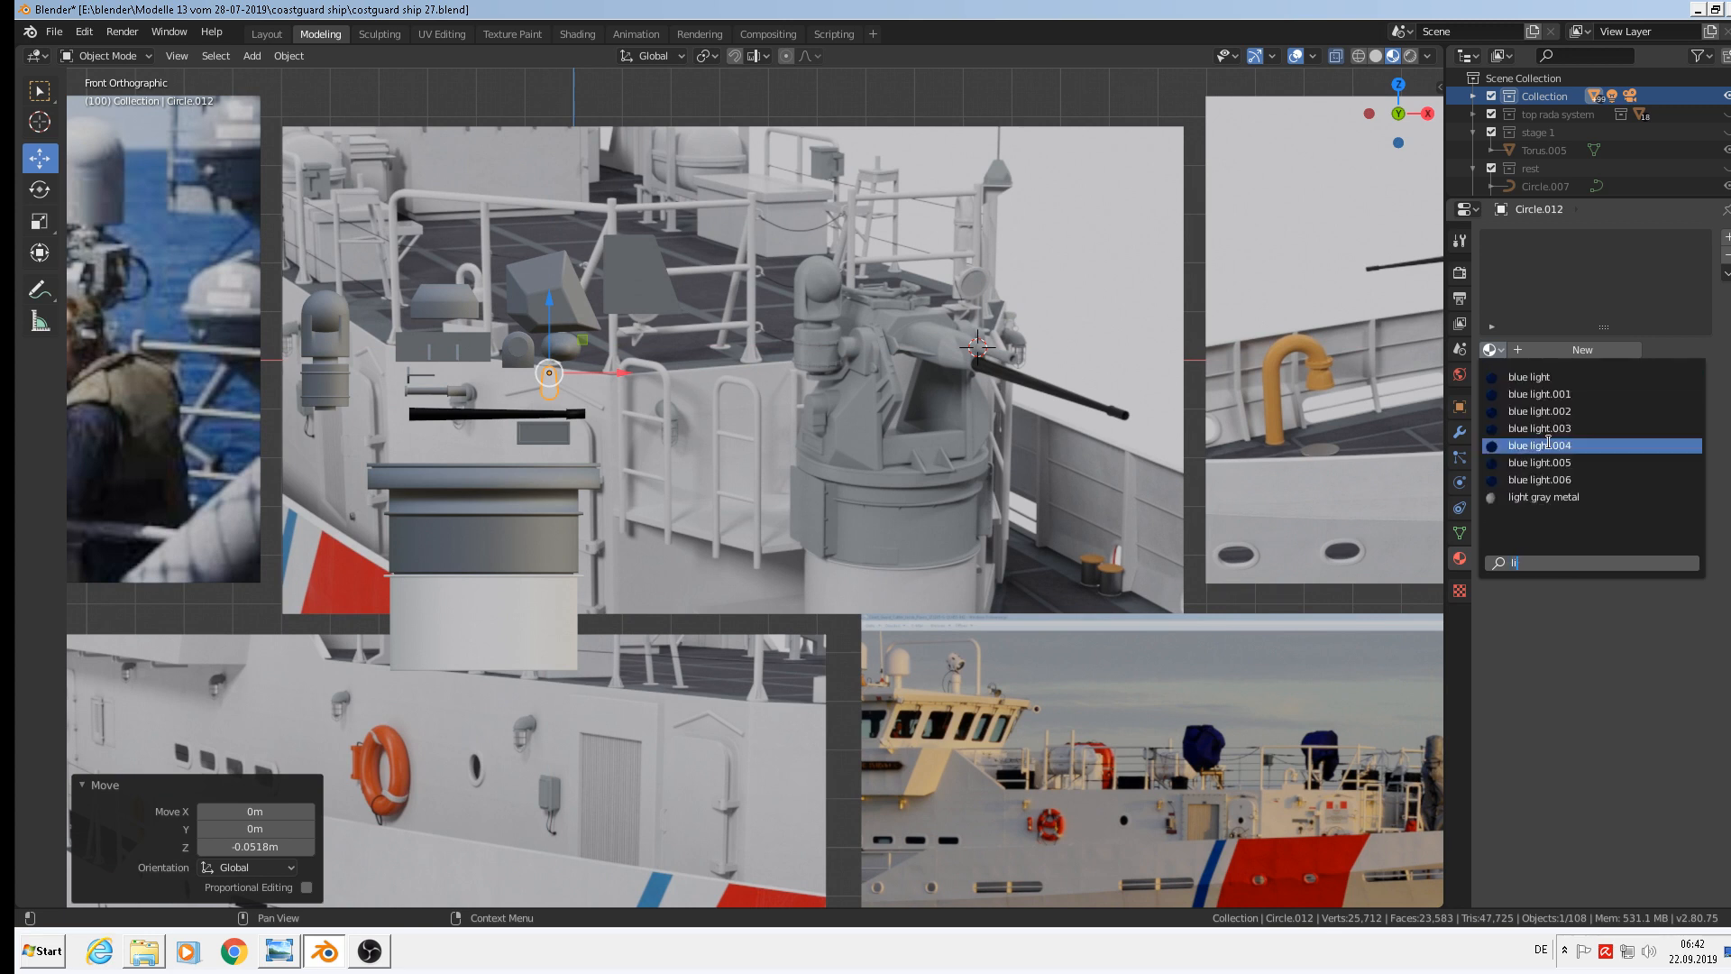
{"action": "left_click", "coordinate": [1568, 496]}
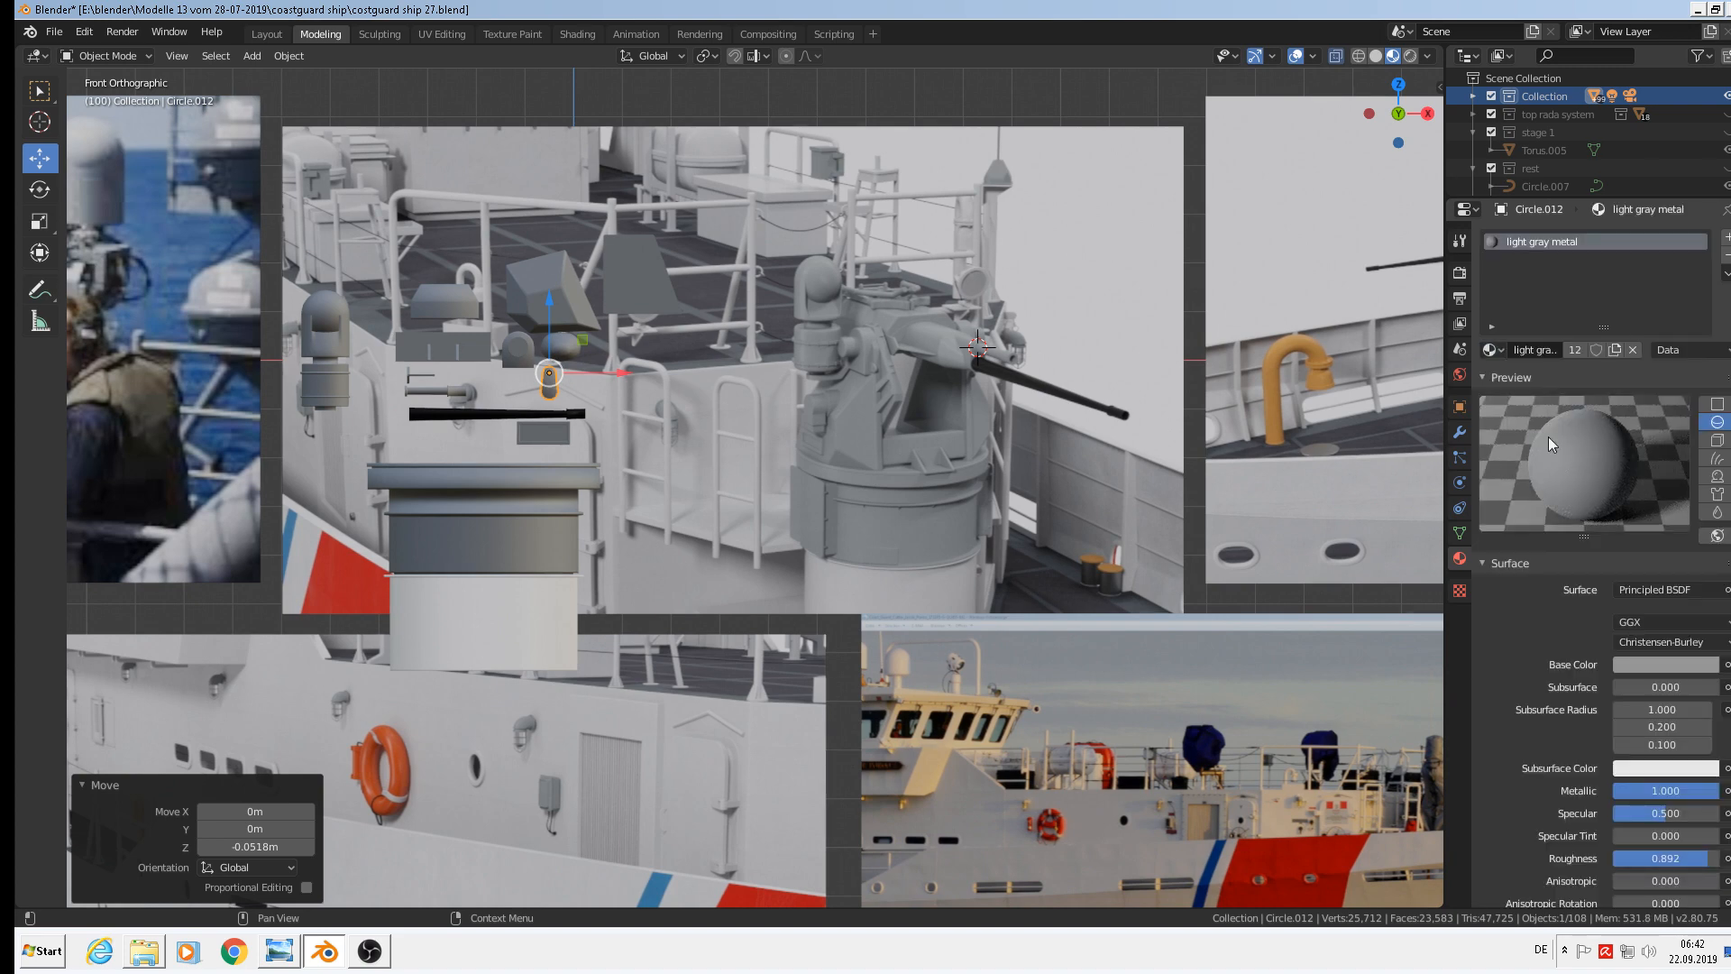
{"action": "left_click", "coordinate": [54, 31]}
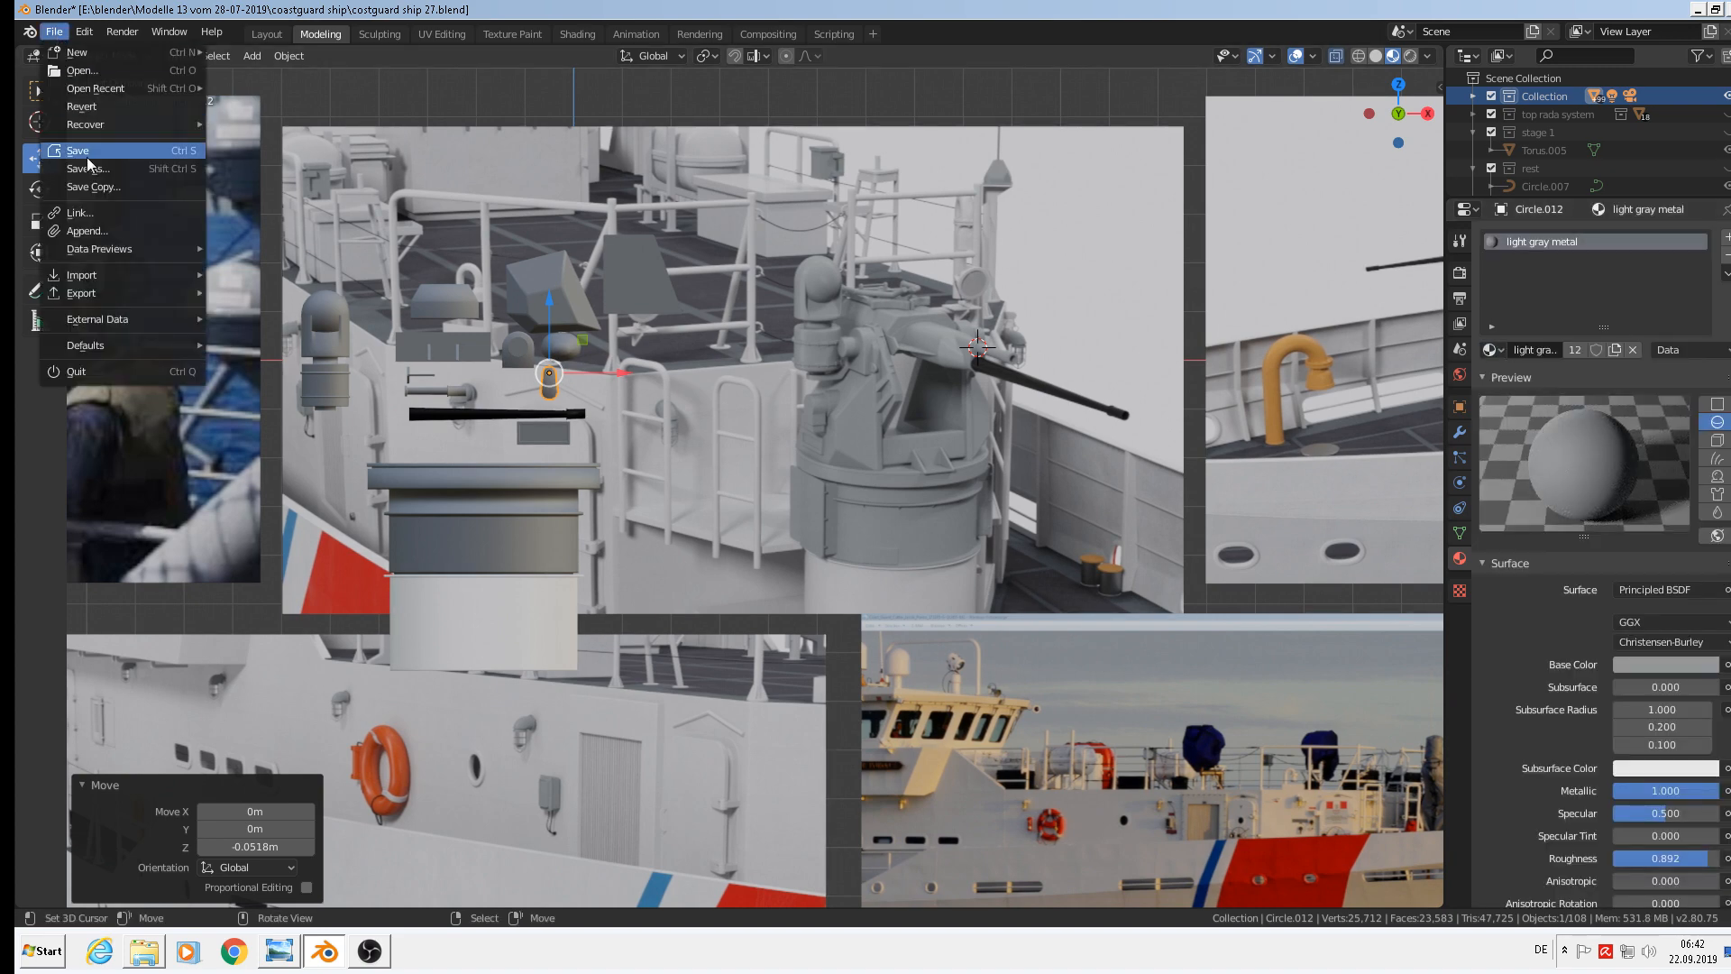
{"action": "left_click", "coordinate": [91, 155]}
Add a 24-vertex mesh circle at the rounded box on the gun mount's side and rotate it 90° about X
{"action": "scroll", "coordinate": [894, 321], "scroll_direction": "up", "scroll_amount": 5}
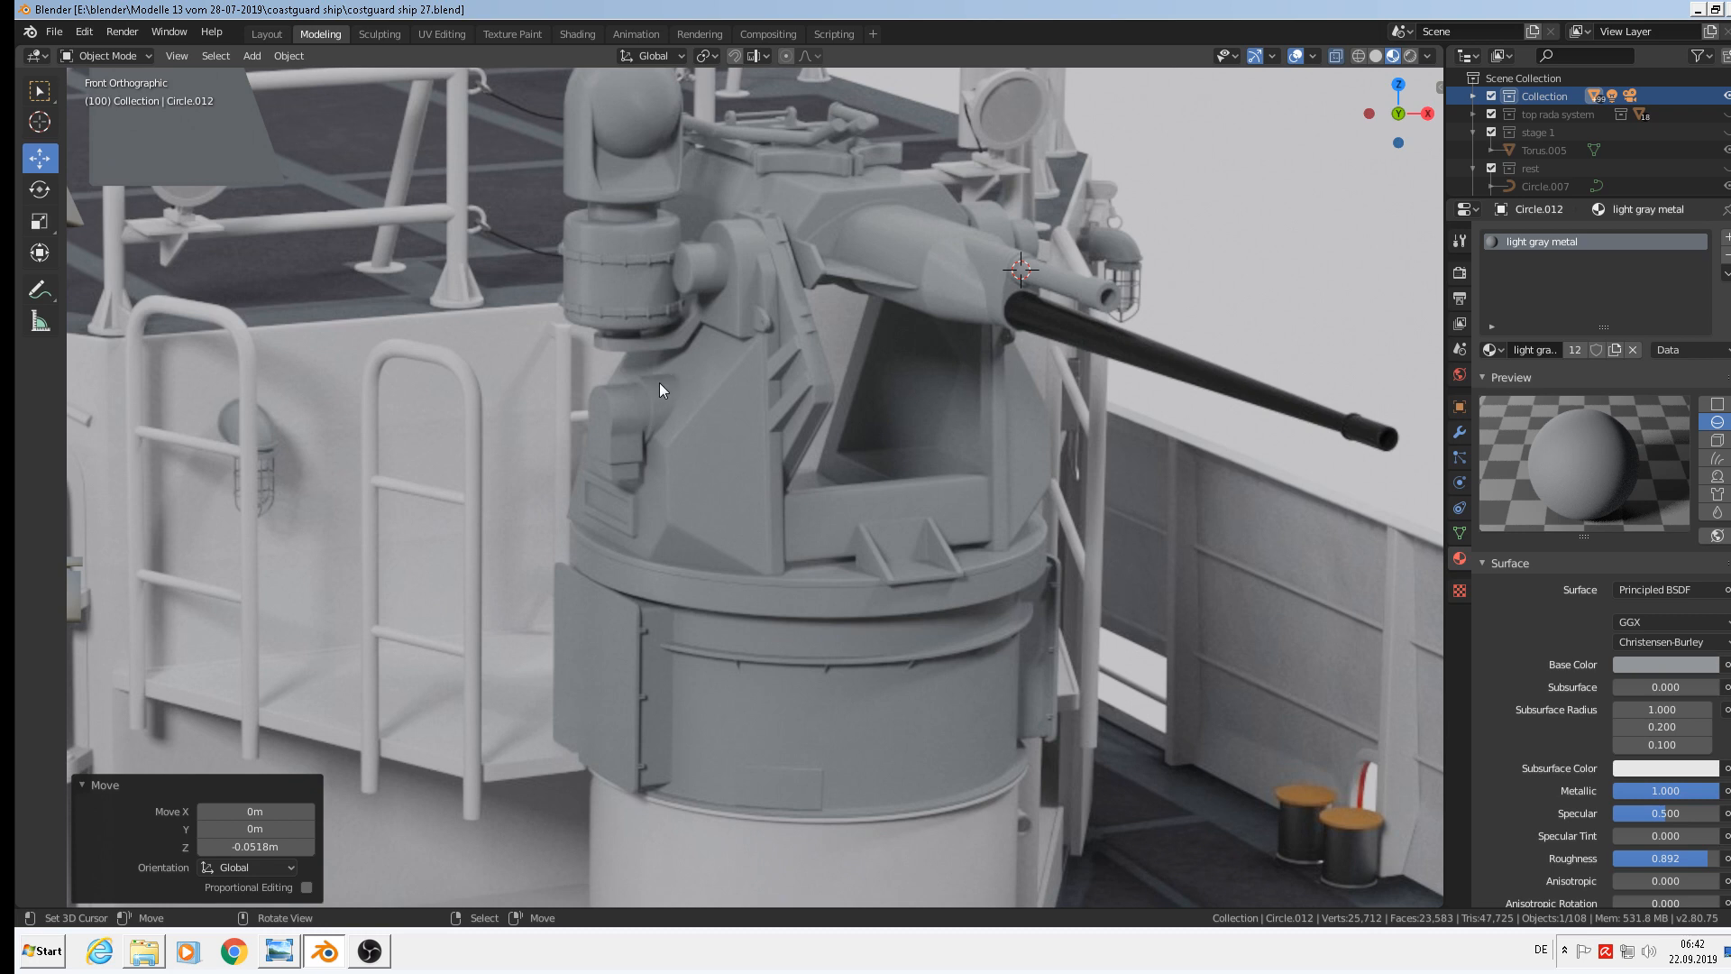
{"action": "middle_click_drag", "start_coordinate": [662, 444], "coordinate": [704, 401], "text": "shift"}
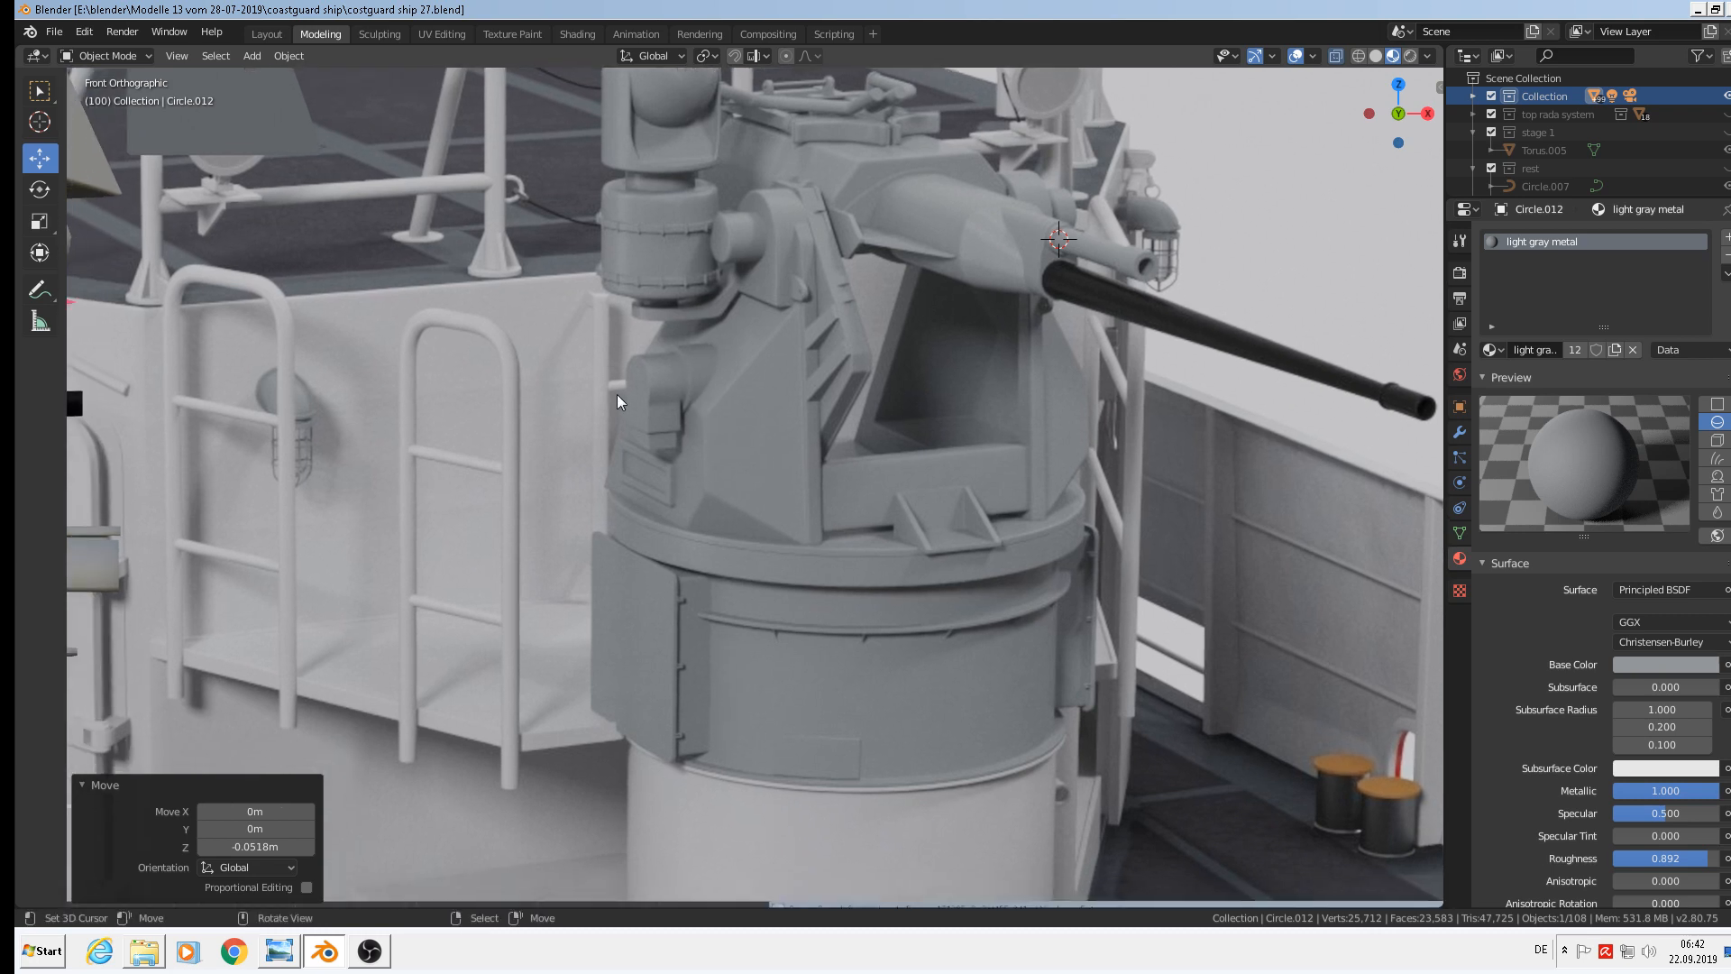
{"action": "left_click", "coordinate": [252, 56]}
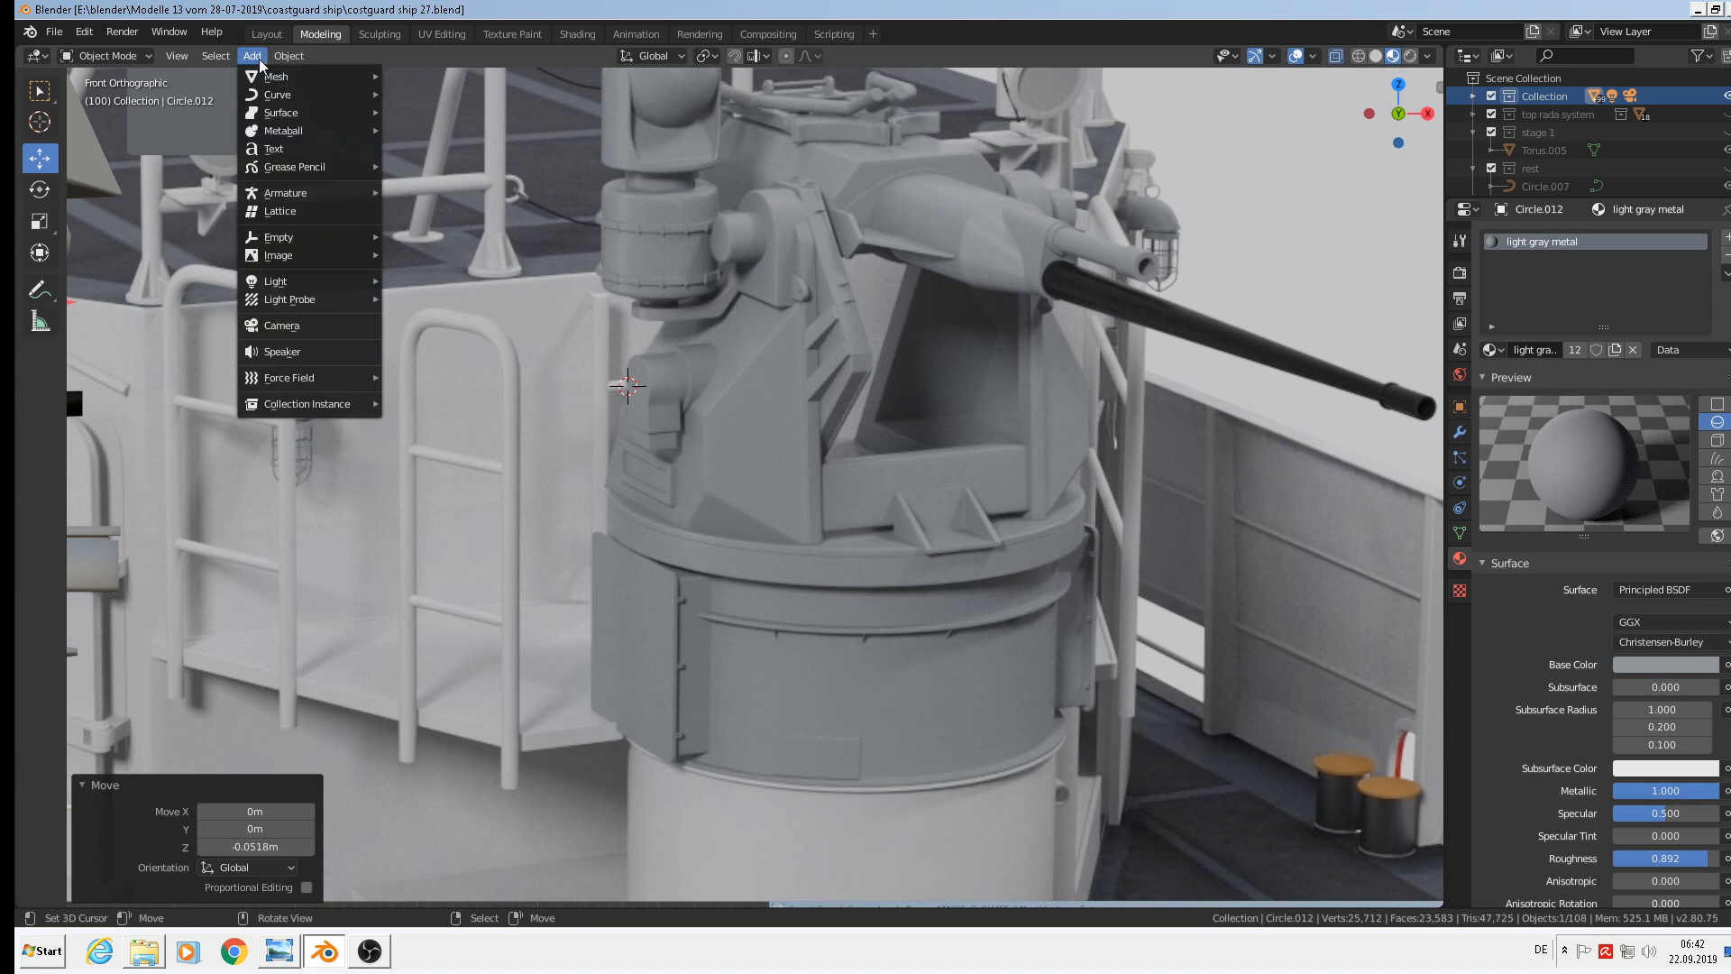
{"action": "mouse_move", "coordinate": [274, 83]}
{"action": "left_click", "coordinate": [427, 110]}
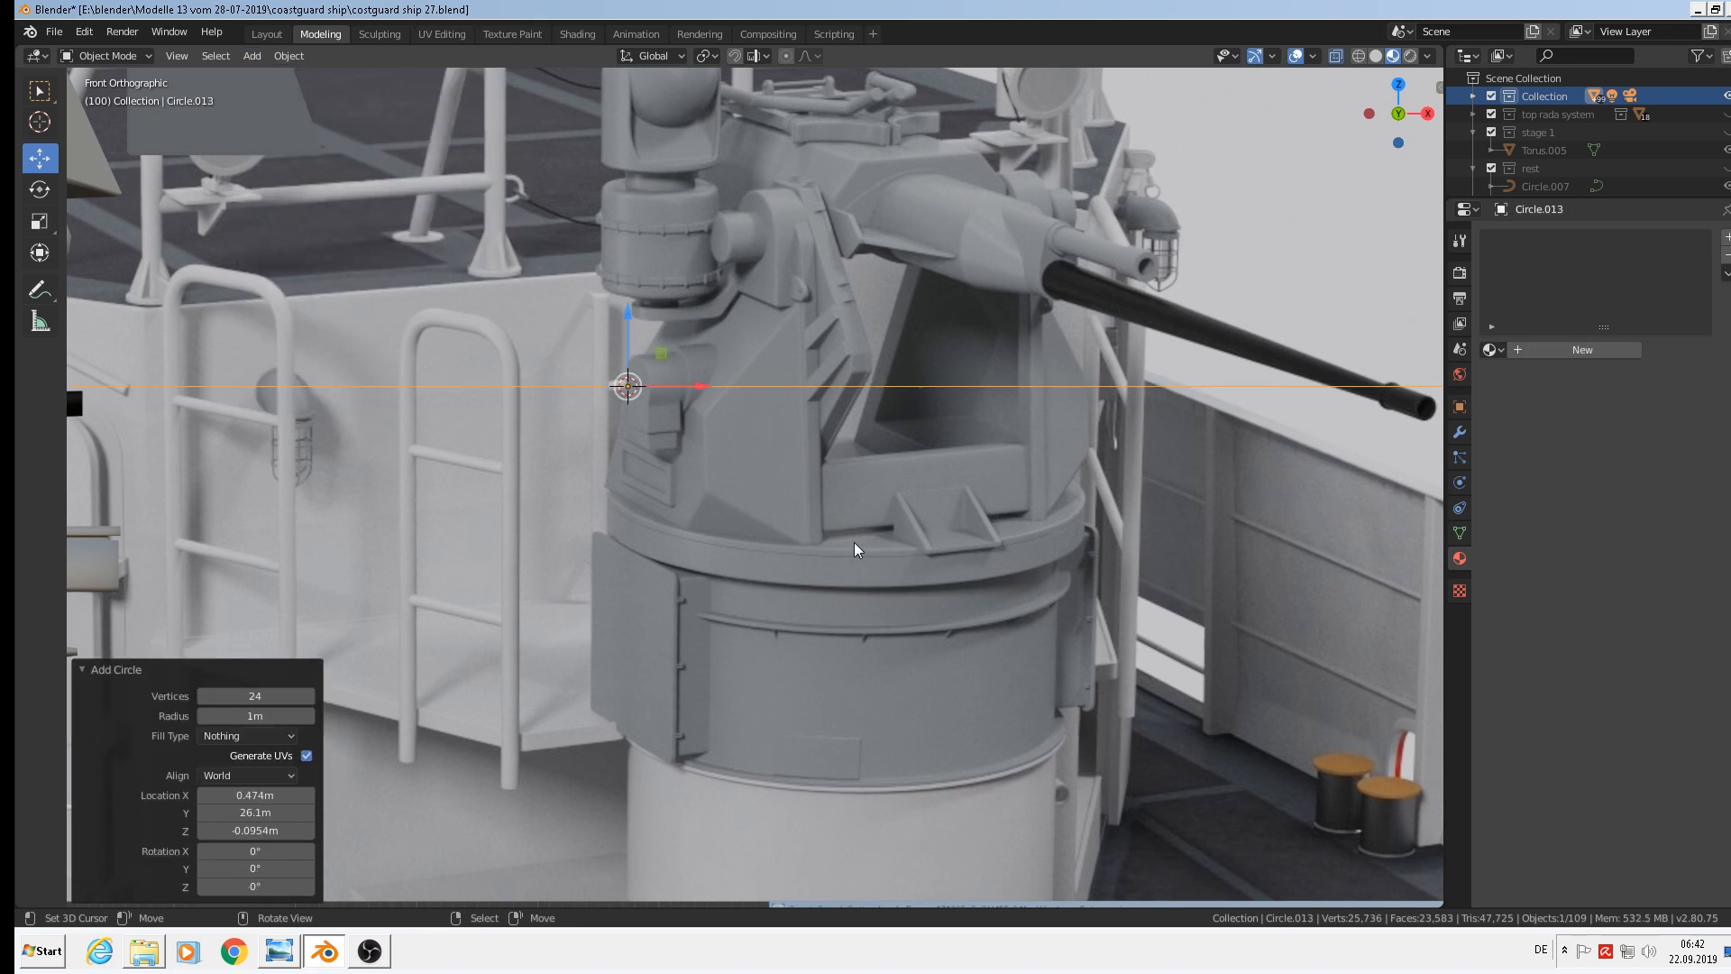
{"action": "type", "text": "rx90"}
{"action": "key", "text": "Return"}
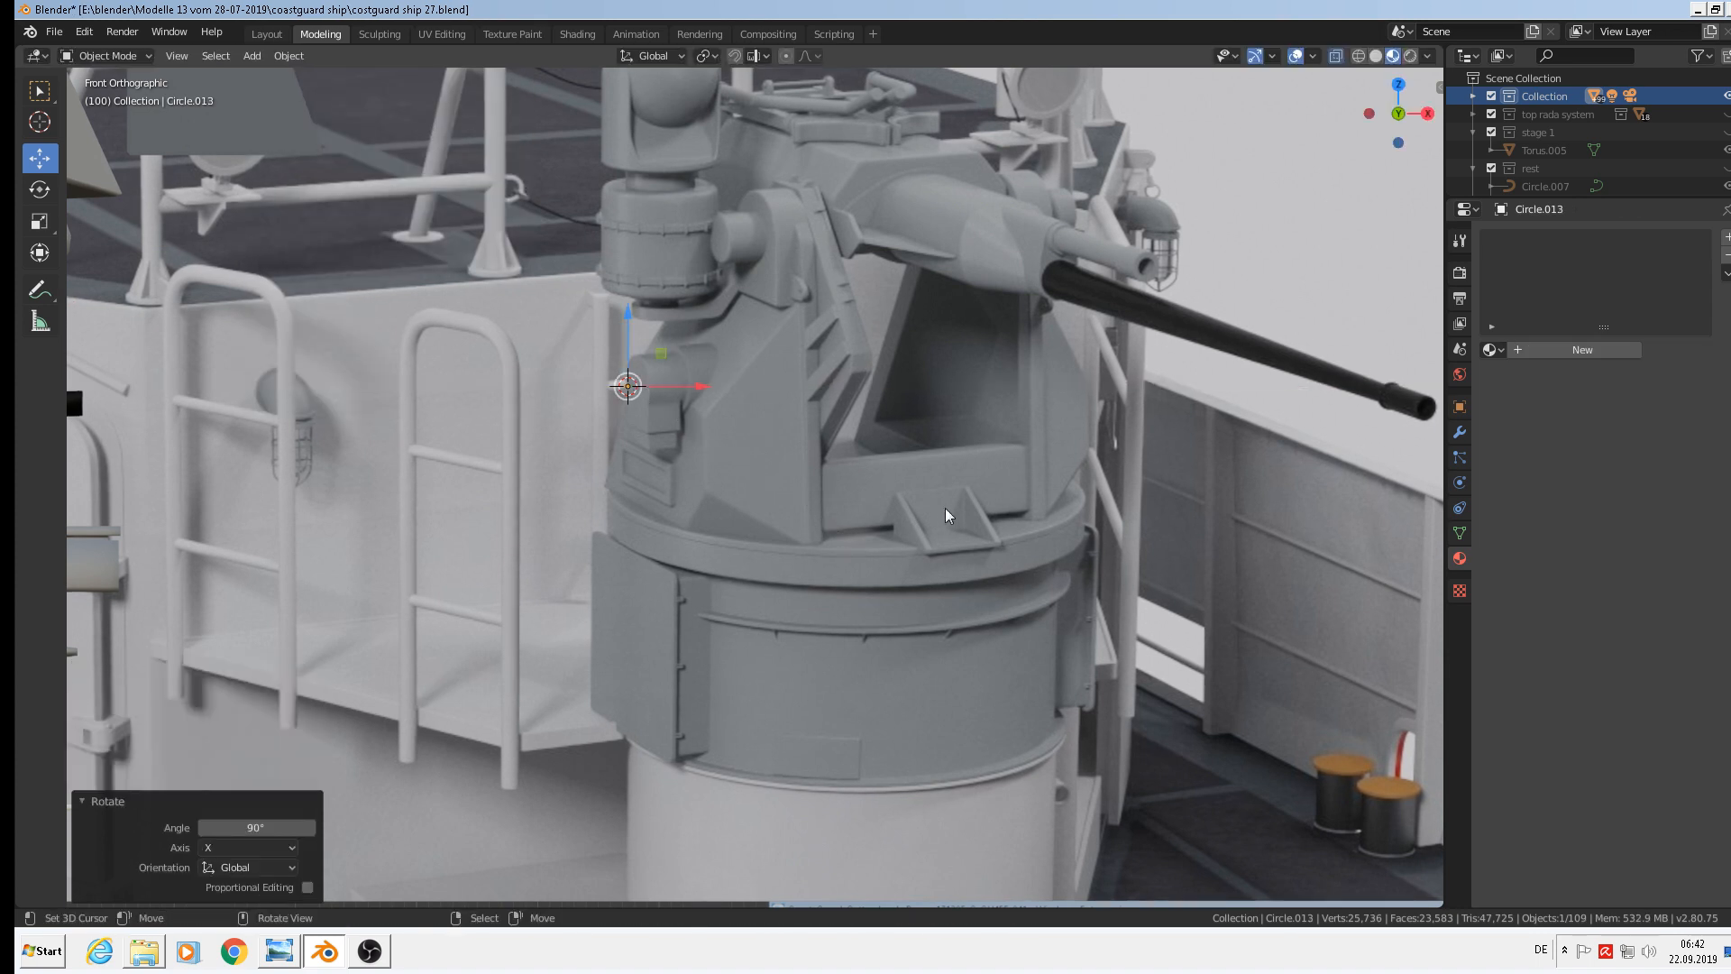
Scale the circle down to the size of the box's rounded top and move it -0.0513 m along X
{"action": "key", "text": "s"}
{"action": "left_click", "coordinate": [721, 425]}
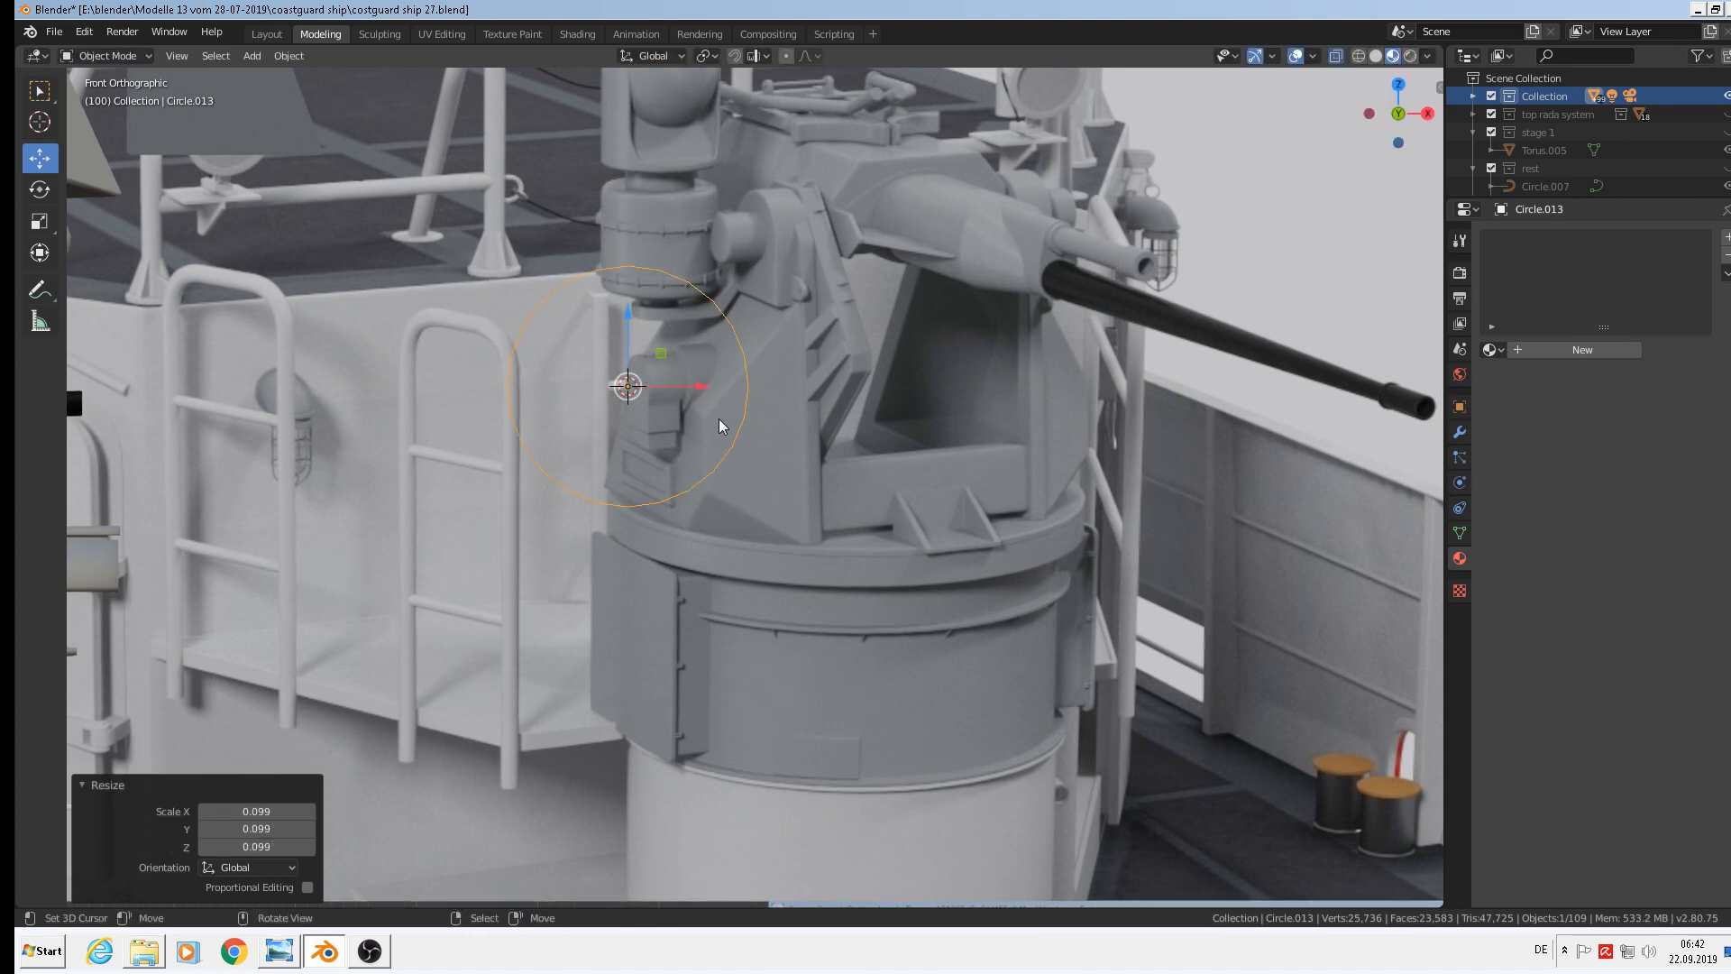
{"action": "key", "text": "s"}
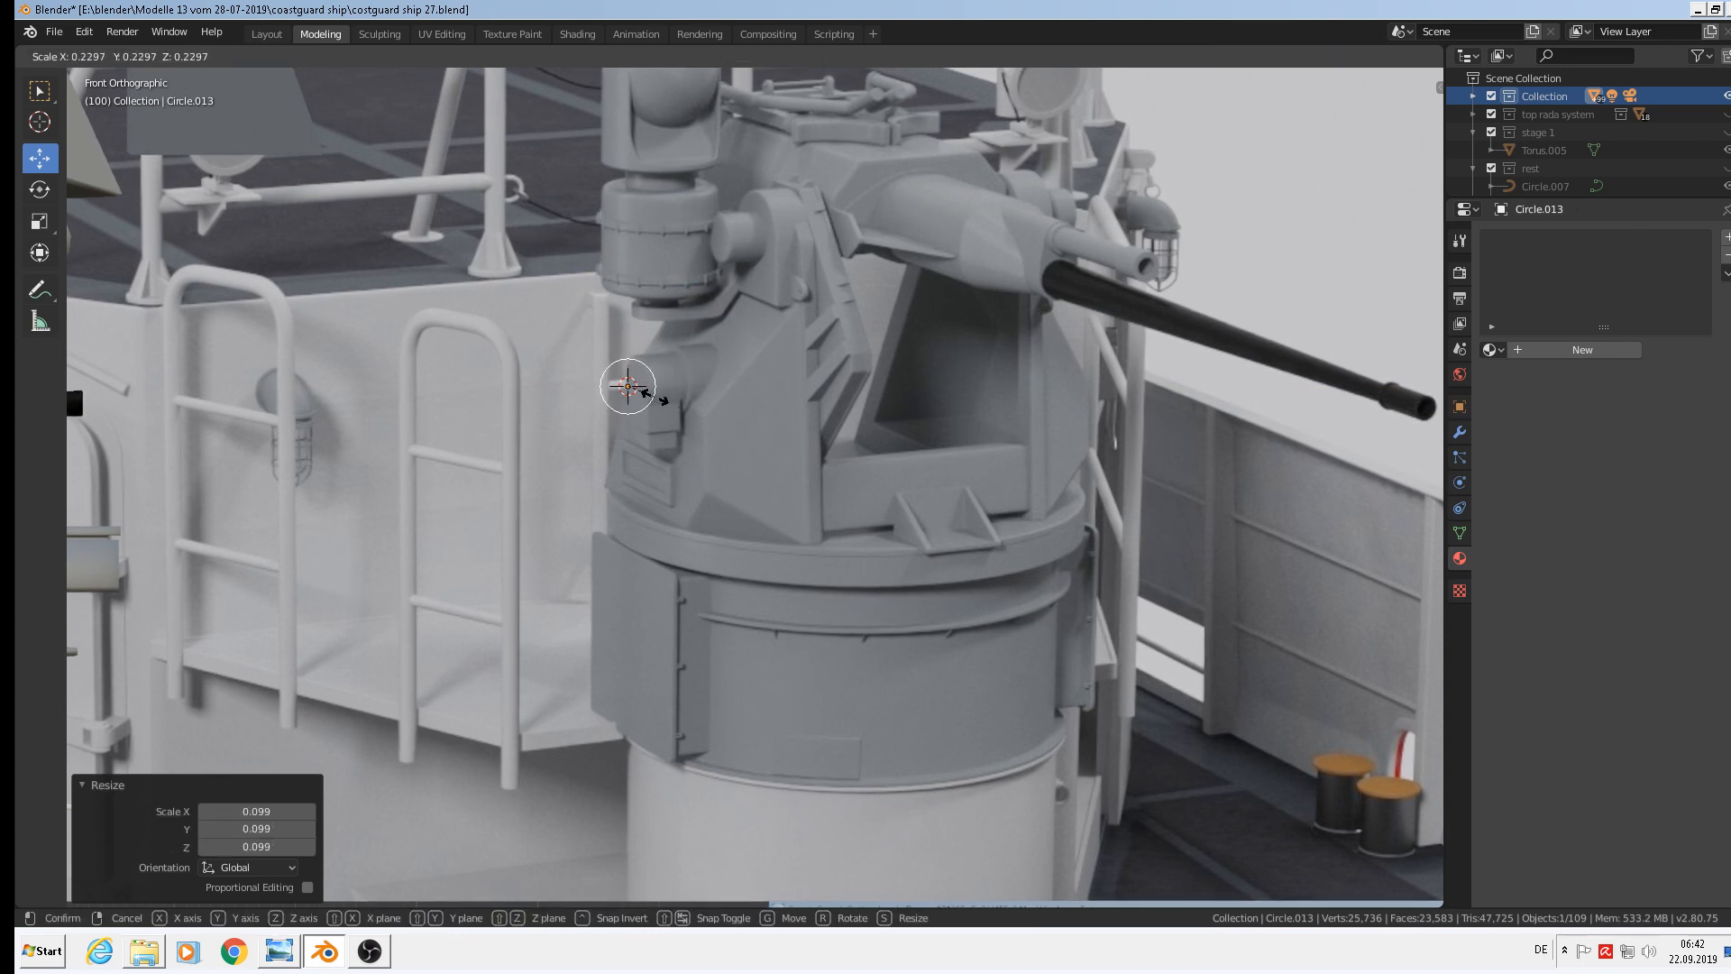
{"action": "left_click", "coordinate": [654, 397]}
{"action": "left_click_drag", "start_coordinate": [696, 389], "coordinate": [634, 388]}
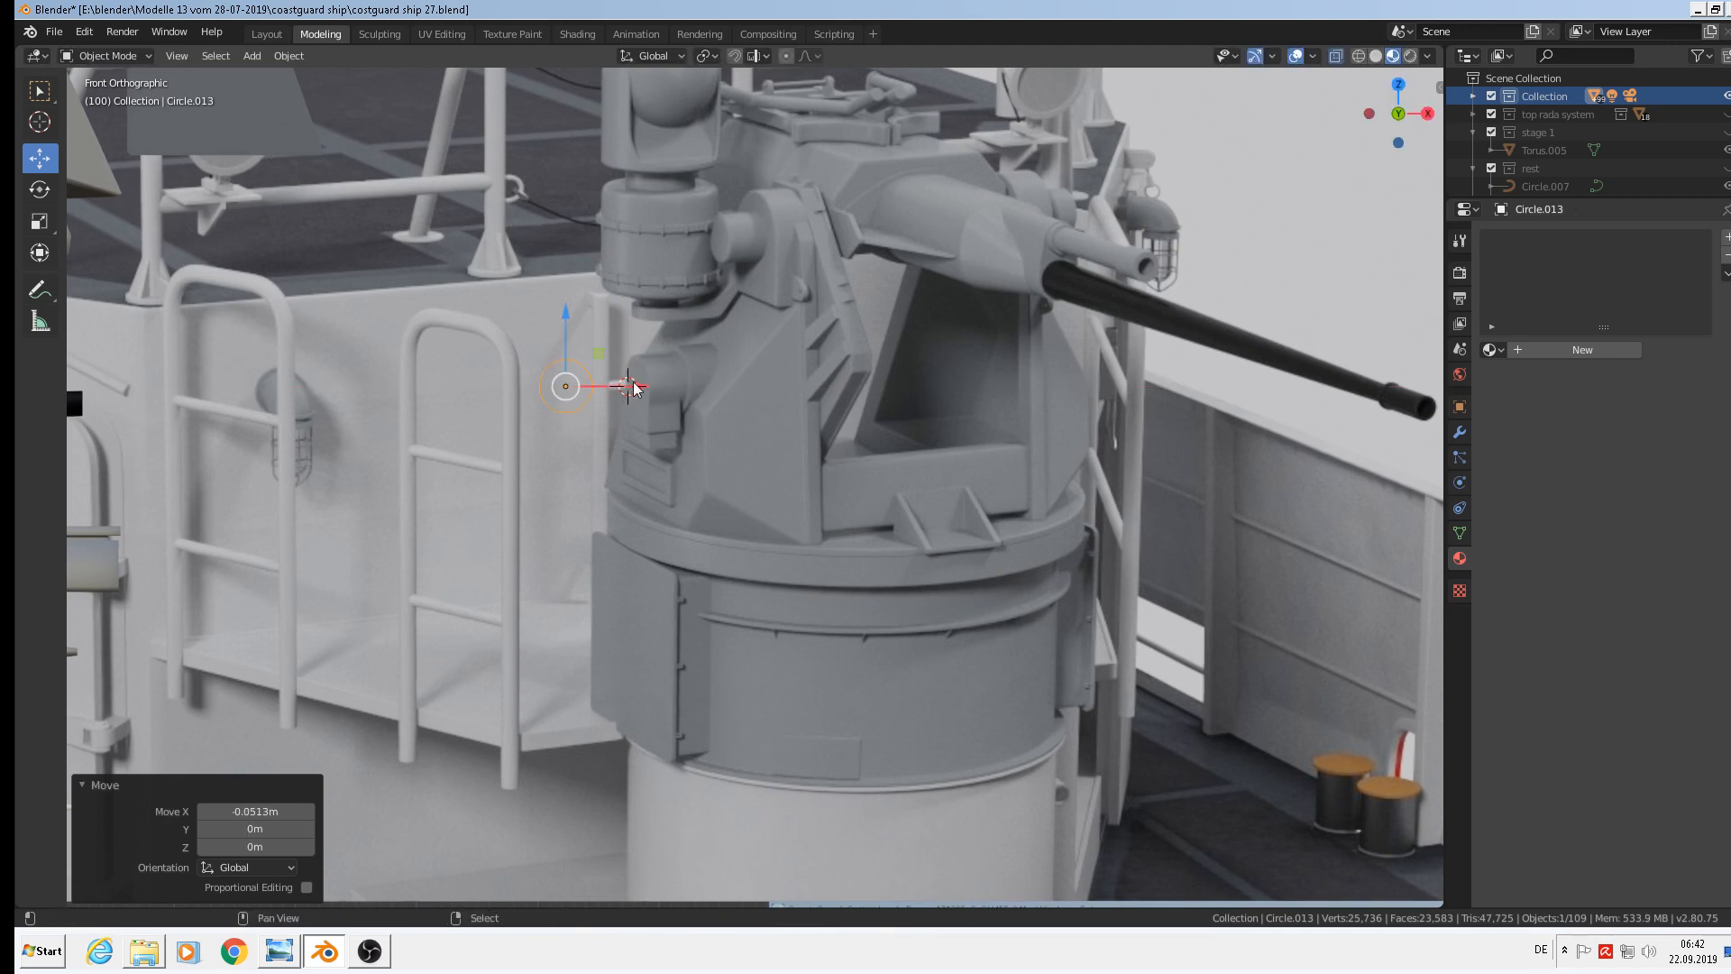
{"action": "middle_click_drag", "start_coordinate": [634, 388], "coordinate": [706, 394], "text": "shift"}
{"action": "scroll", "coordinate": [754, 395], "scroll_direction": "up", "scroll_amount": 3}
{"action": "middle_click_drag", "start_coordinate": [703, 454], "coordinate": [801, 439], "text": "shift"}
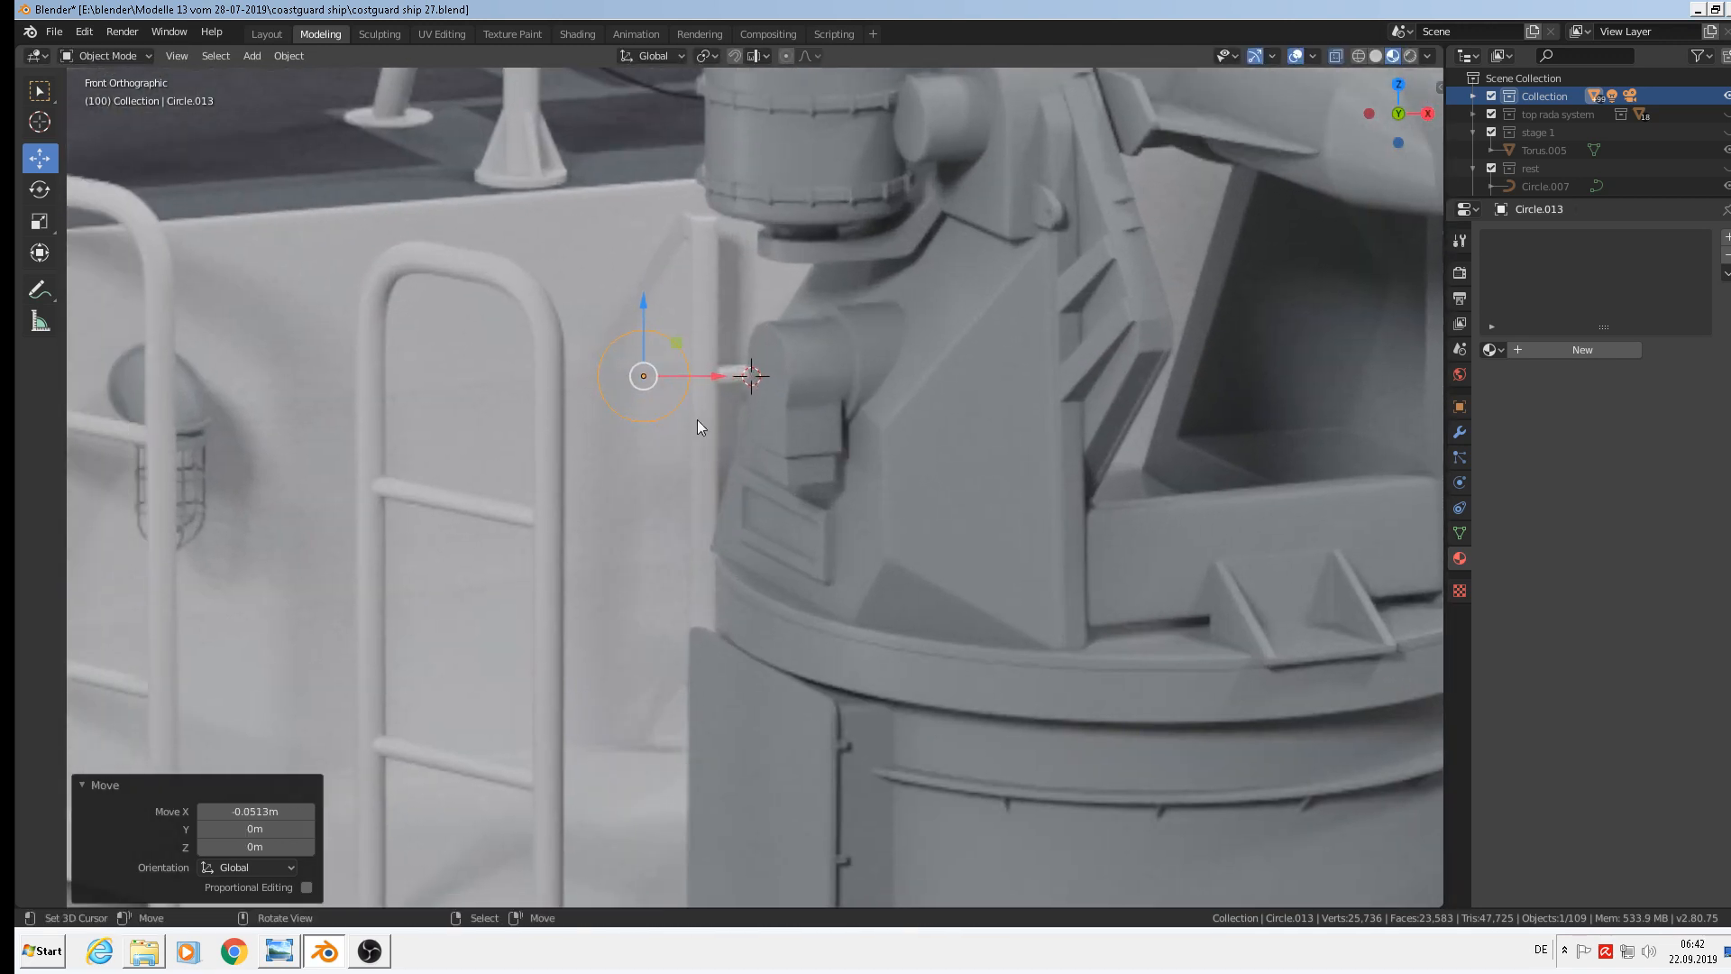
Delete the five lowest vertices of the circle to leave an arc open at the bottom
{"action": "key", "text": "Tab"}
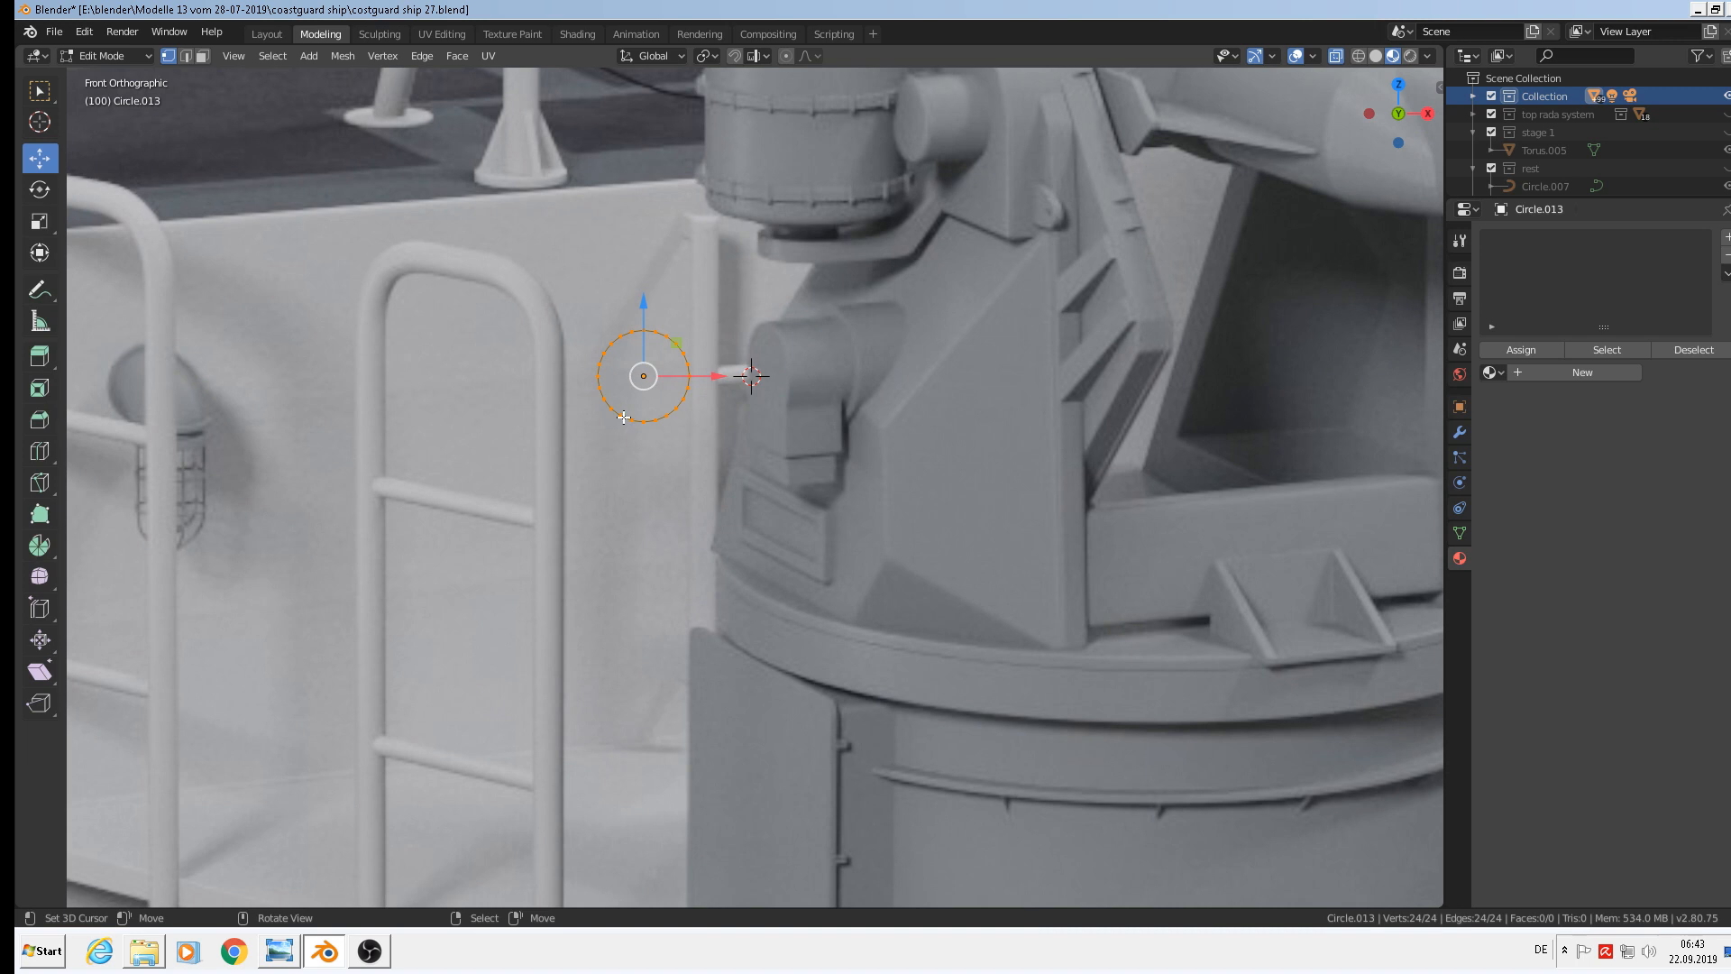
{"action": "left_click", "coordinate": [655, 420]}
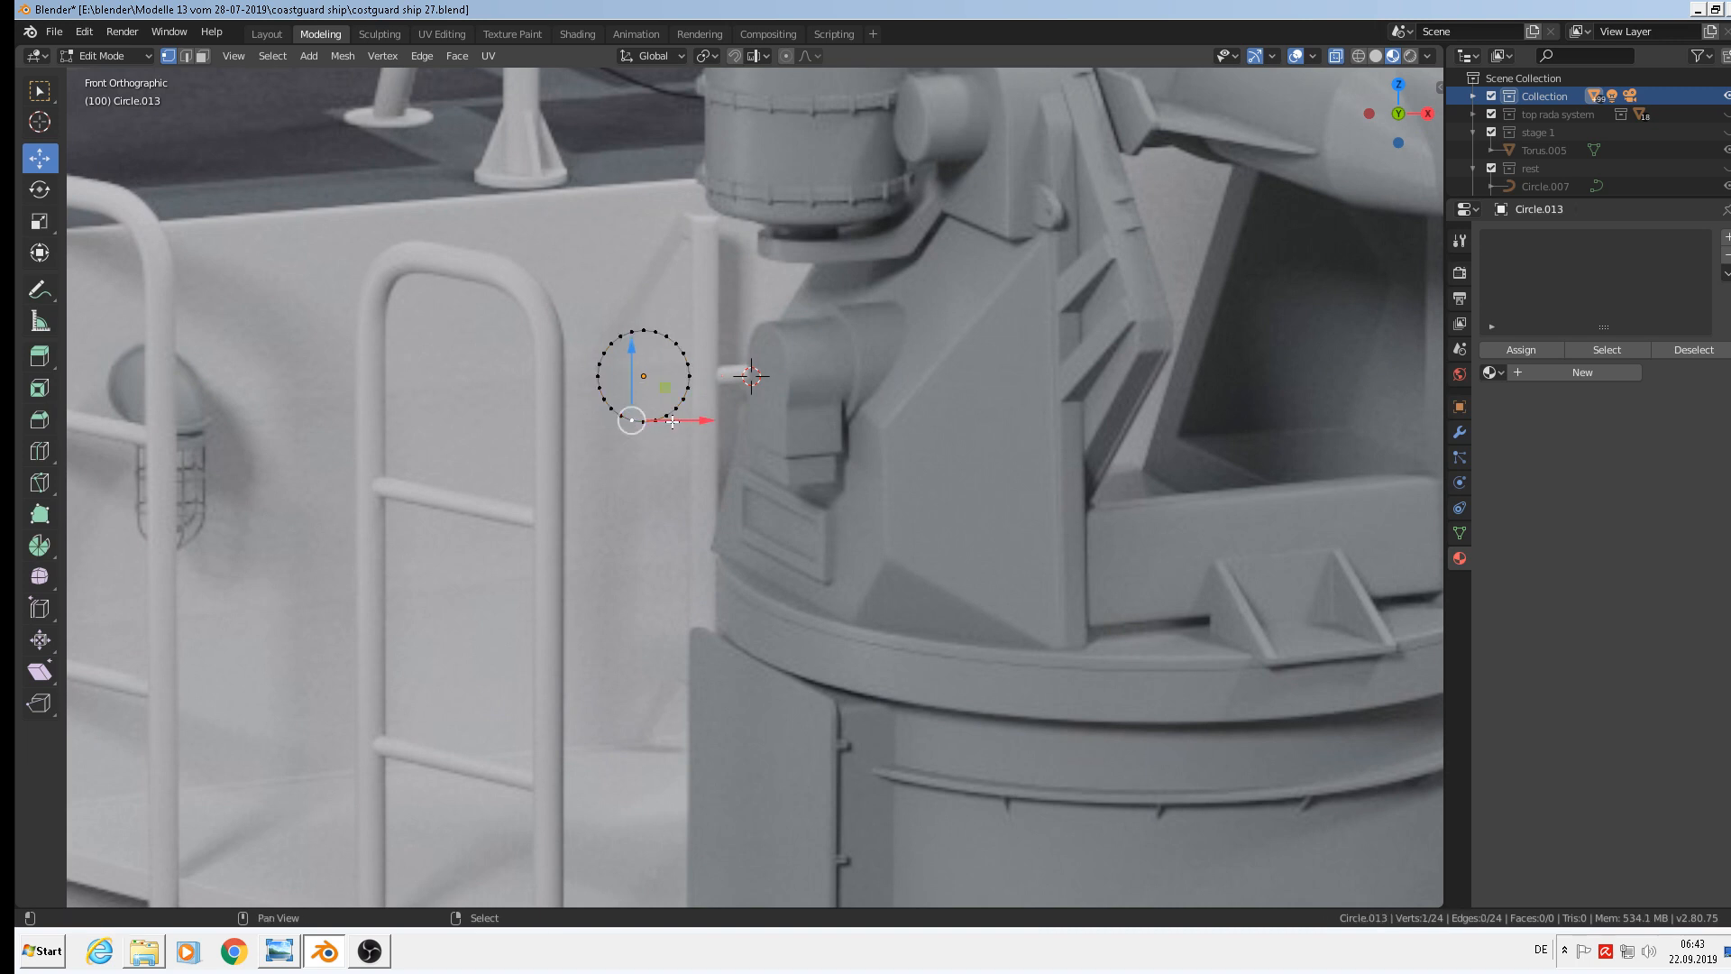
{"action": "left_click", "coordinate": [643, 422], "text": "shift"}
{"action": "left_click", "coordinate": [631, 420], "text": "shift"}
{"action": "key", "text": "x"}
{"action": "left_click", "coordinate": [653, 438]}
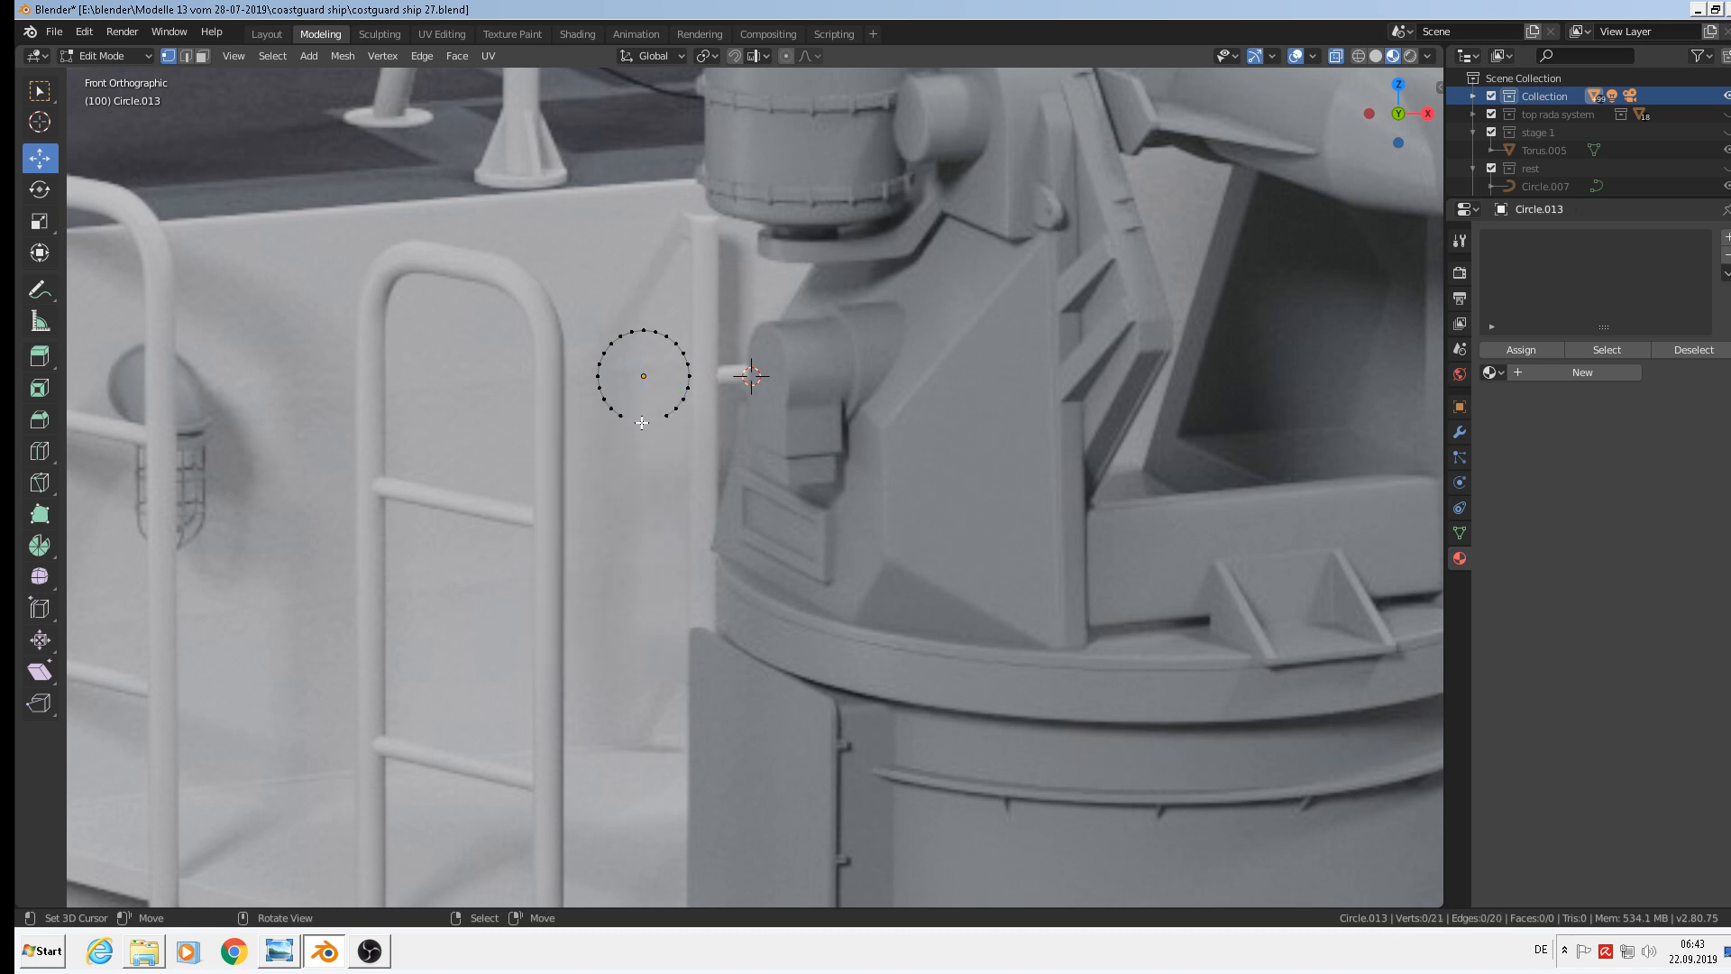
{"action": "left_click", "coordinate": [618, 415]}
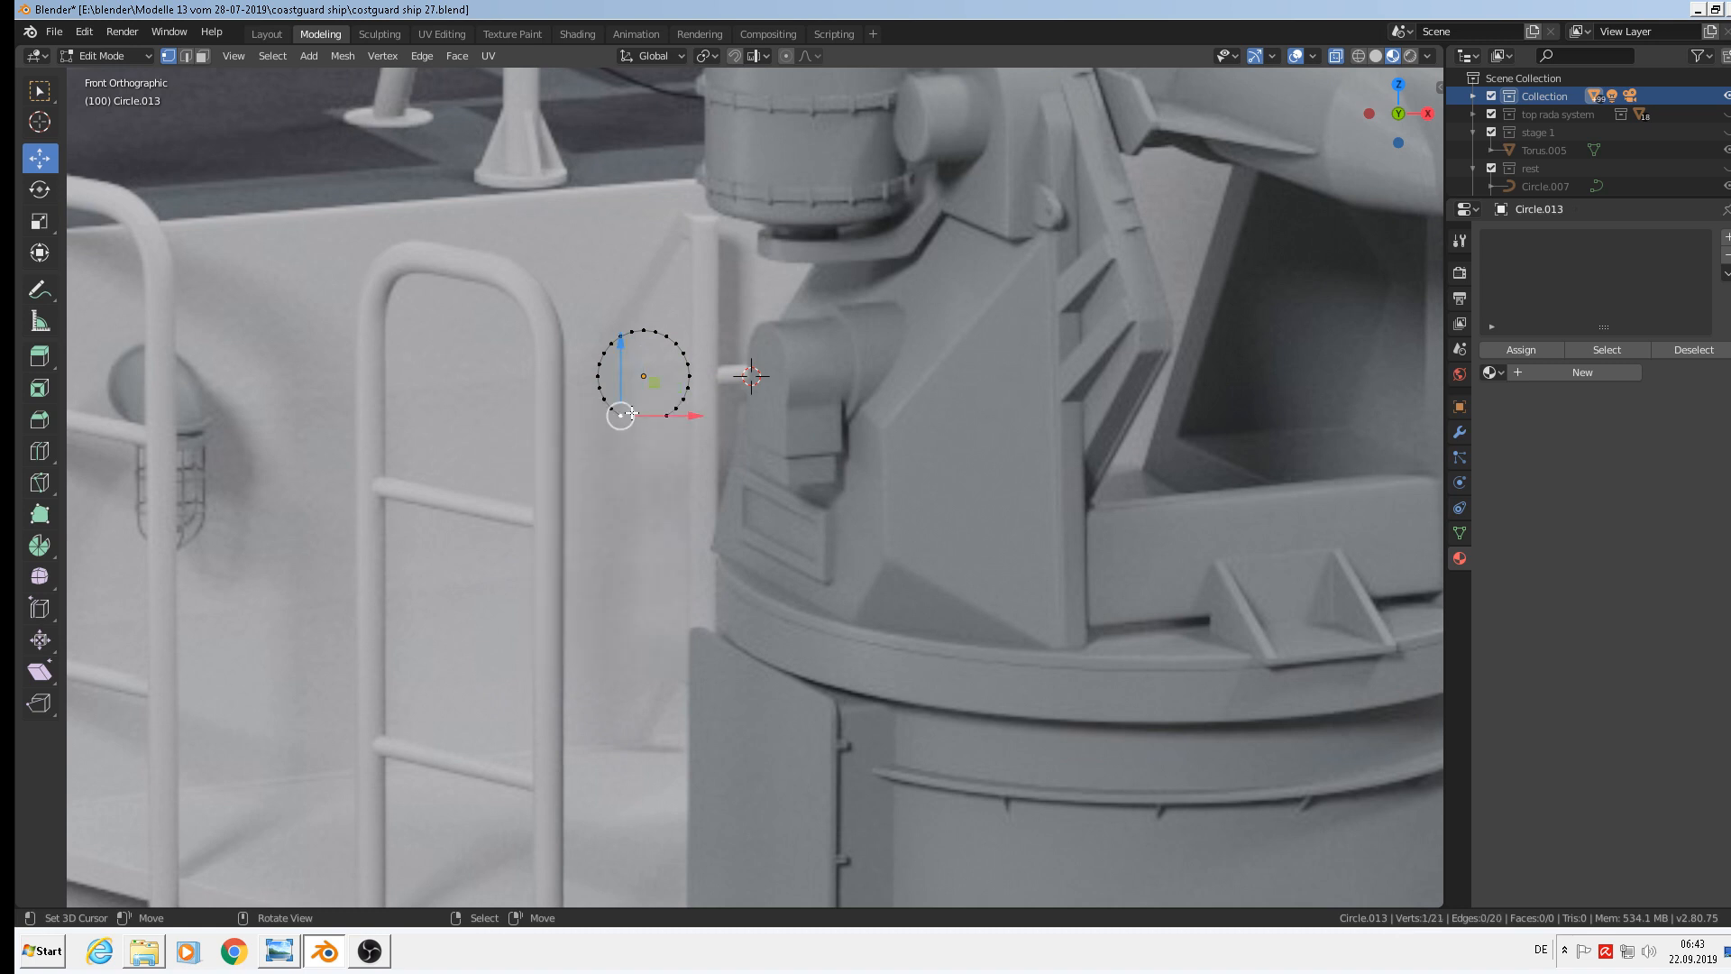
{"action": "left_click", "coordinate": [677, 411], "text": "shift"}
{"action": "key", "text": "x"}
{"action": "left_click", "coordinate": [667, 421]}
Extrude the arc's two open end vertices about 0.023 m down along Z
{"action": "left_click", "coordinate": [620, 411]}
{"action": "left_click", "coordinate": [677, 411], "text": "shift"}
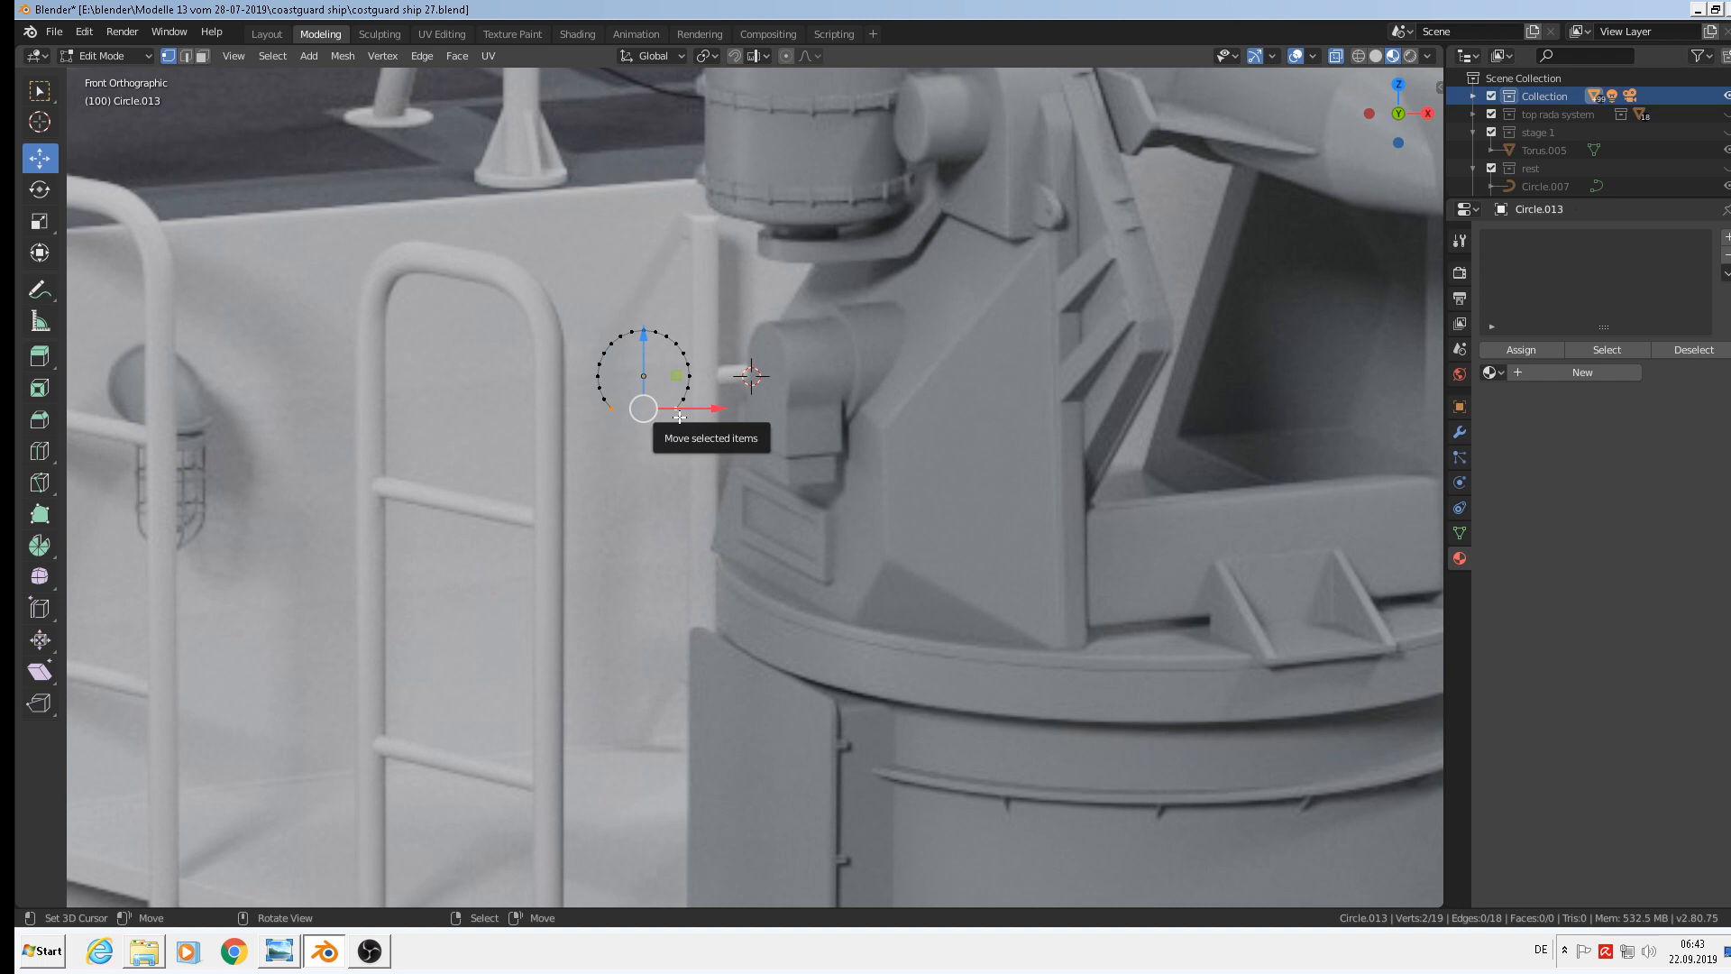
{"action": "key", "text": "e"}
{"action": "key", "text": "Escape"}
{"action": "key", "text": "g"}
{"action": "key", "text": "z"}
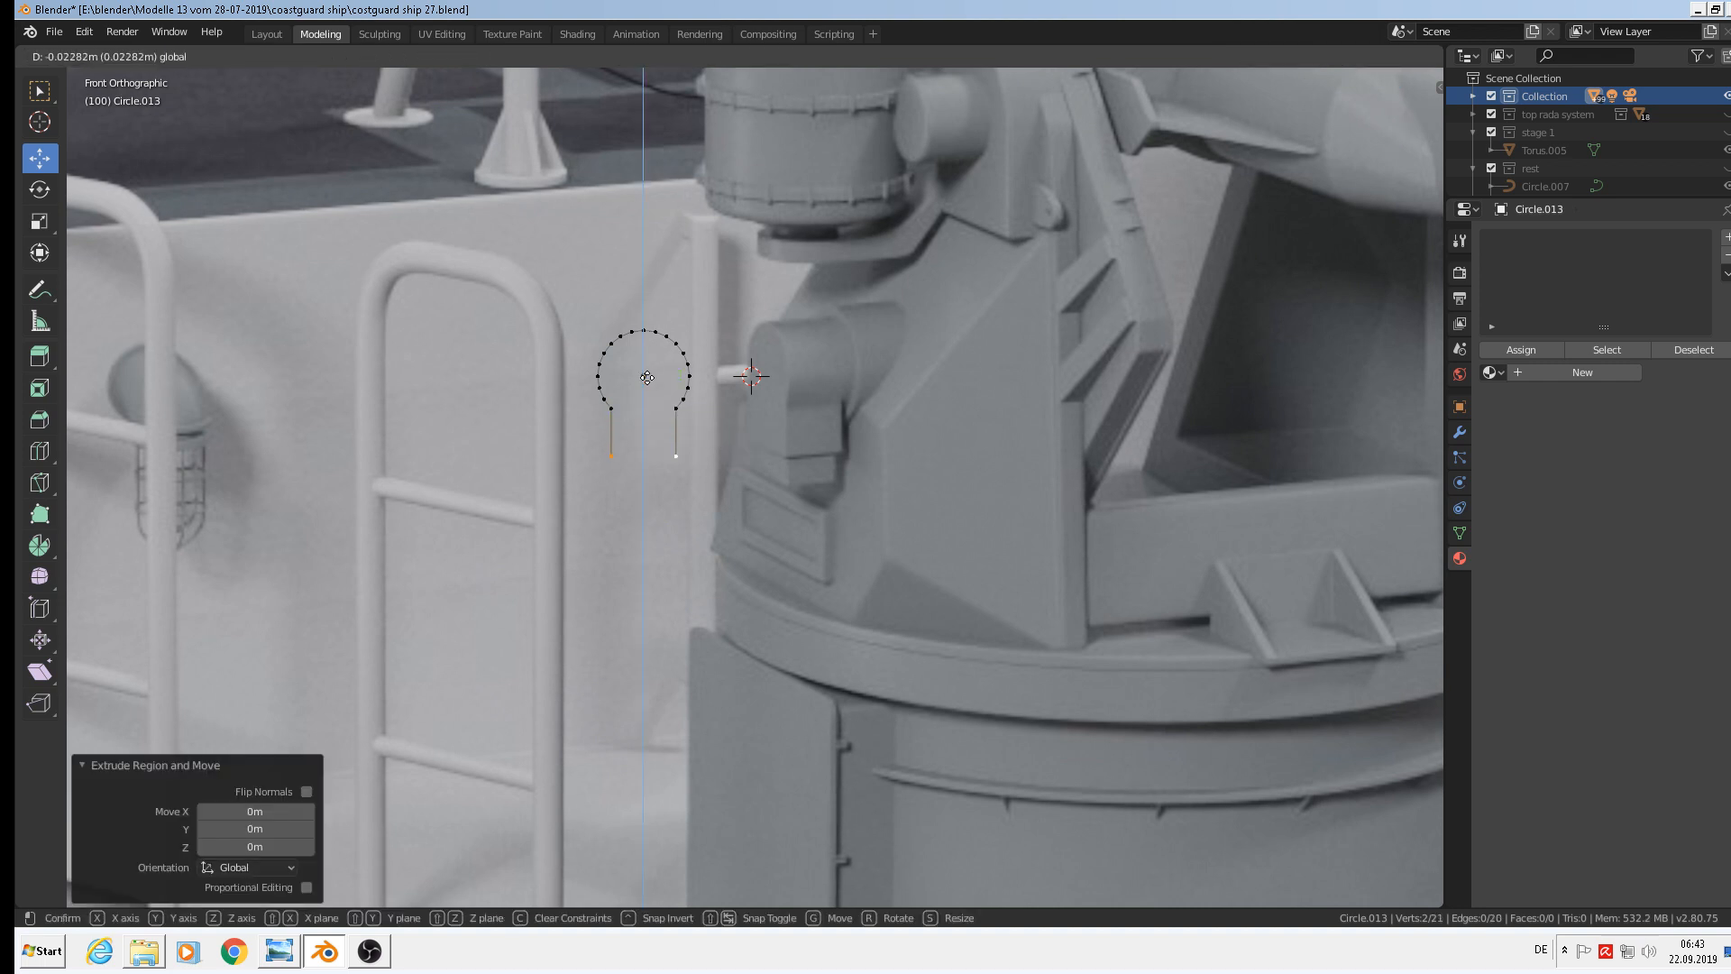
{"action": "left_click", "coordinate": [648, 379]}
Join the two lower vertices with an edge and fill the closed keyhole outline with a face
{"action": "key", "text": "f"}
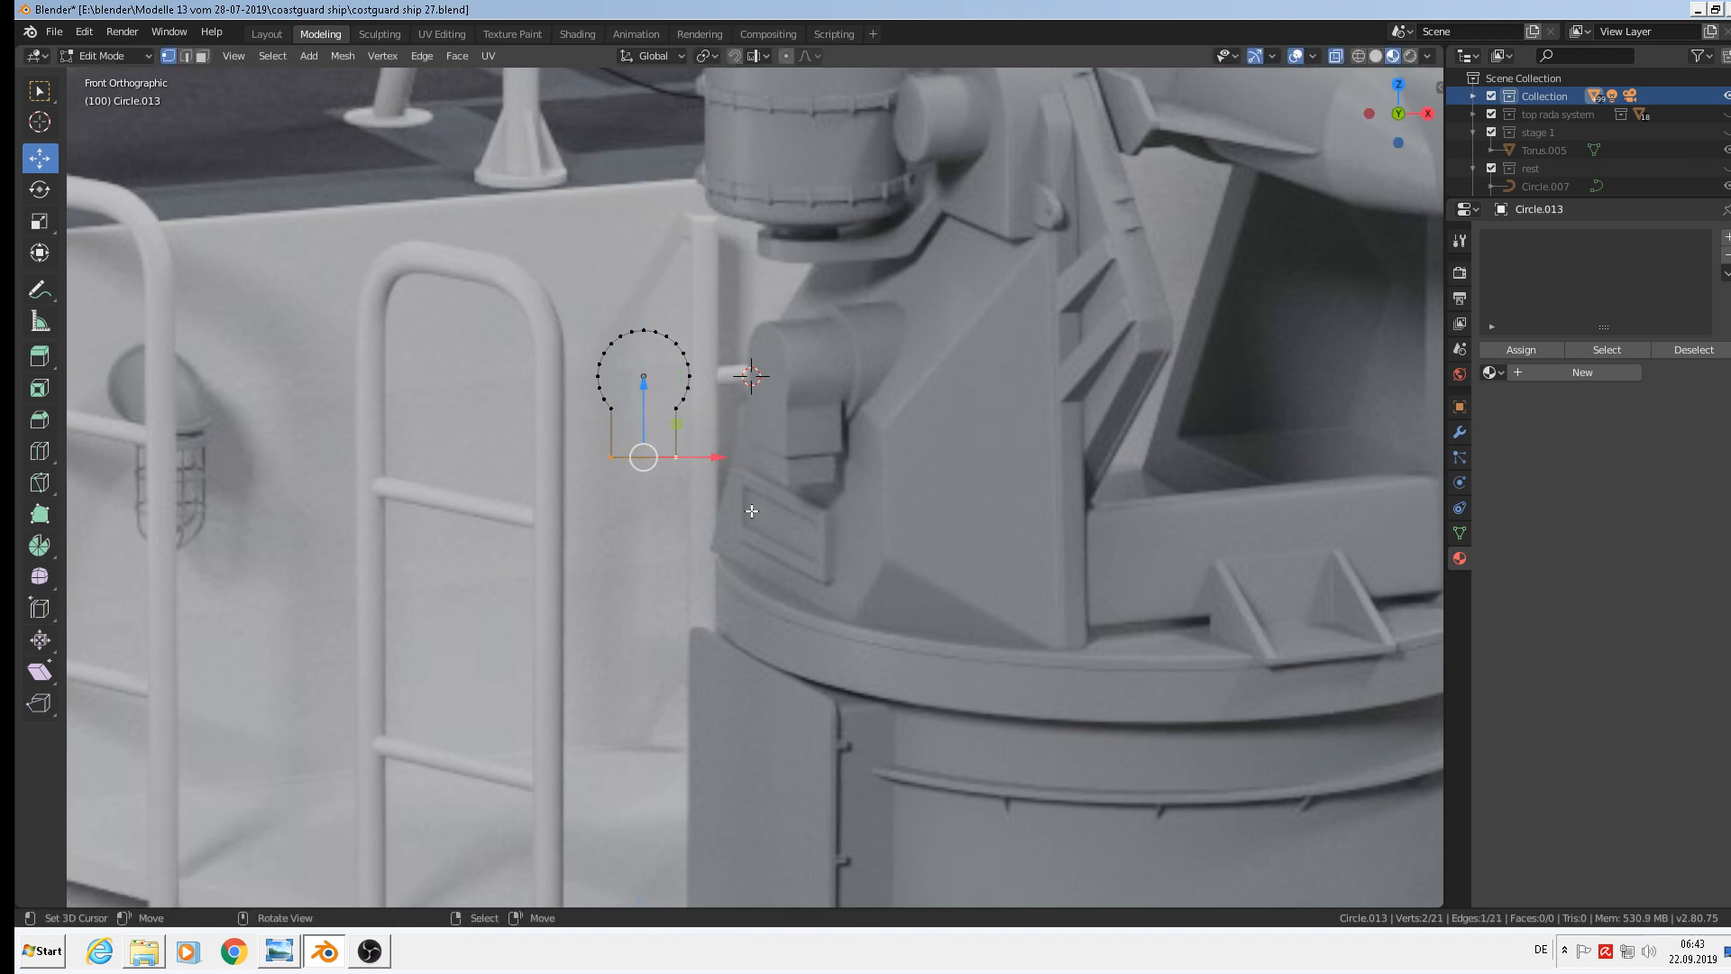
{"action": "key", "text": "a"}
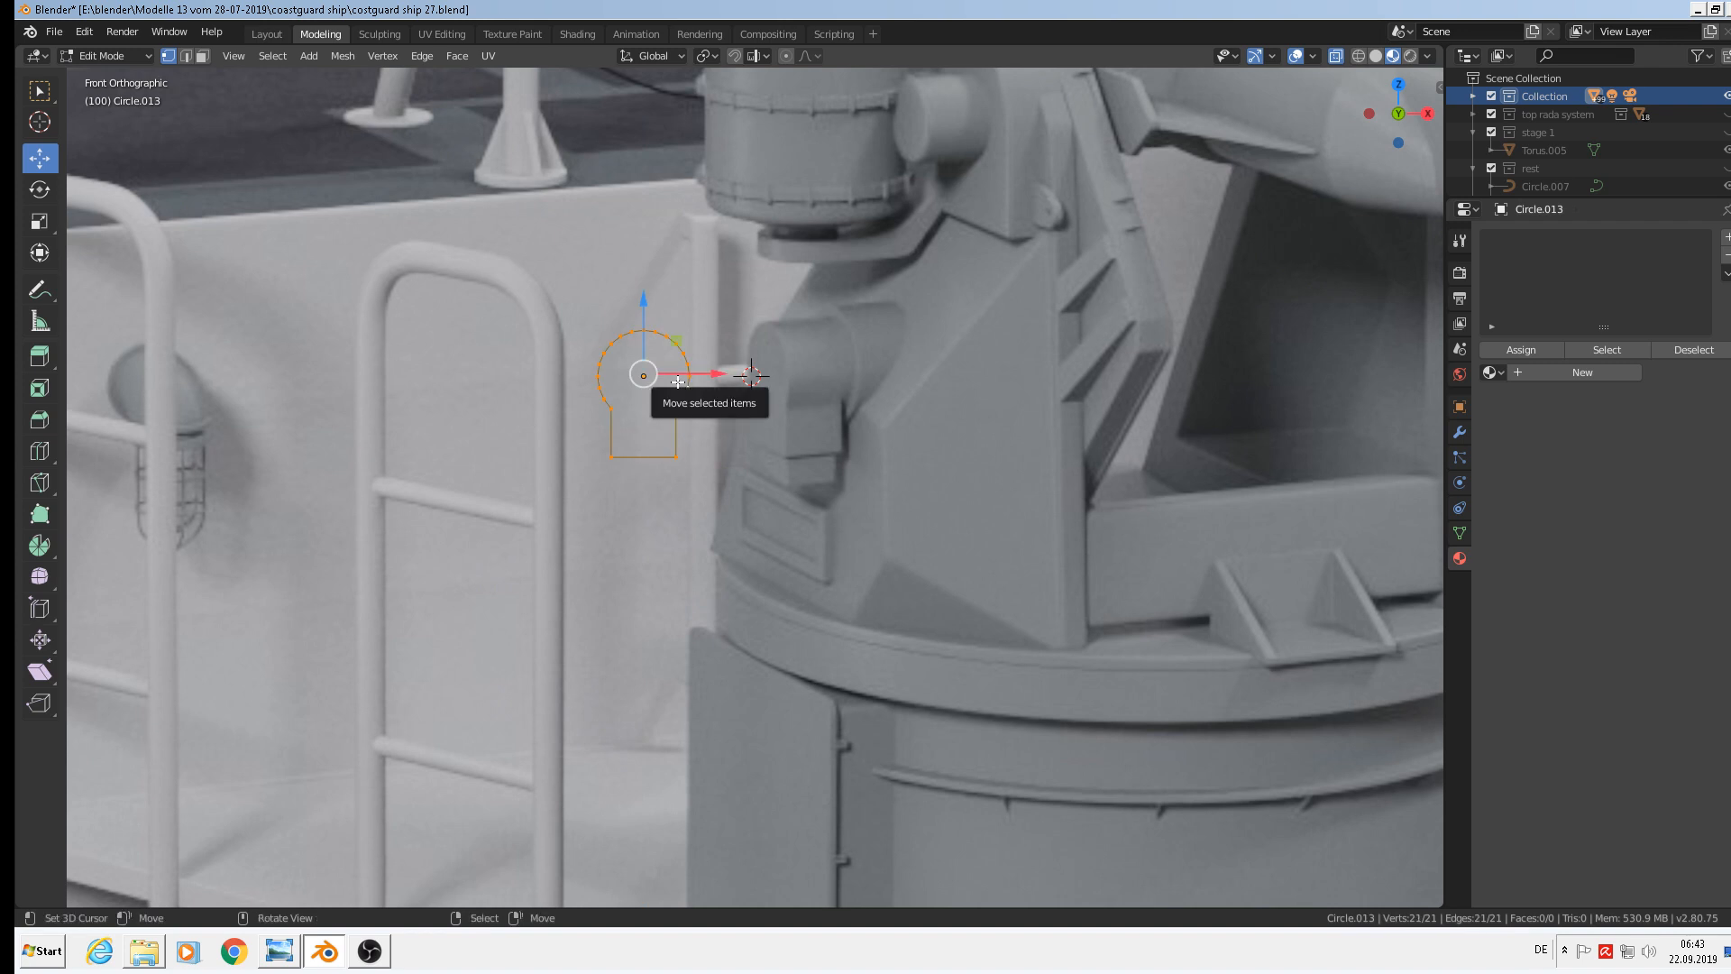
{"action": "key", "text": "f"}
Move the keyhole face -0.156 m along Y and extrude it 0.023 m along Y
{"action": "middle_click_drag", "start_coordinate": [816, 502], "coordinate": [698, 355]}
{"action": "key", "text": "g"}
{"action": "left_click", "coordinate": [431, 411]}
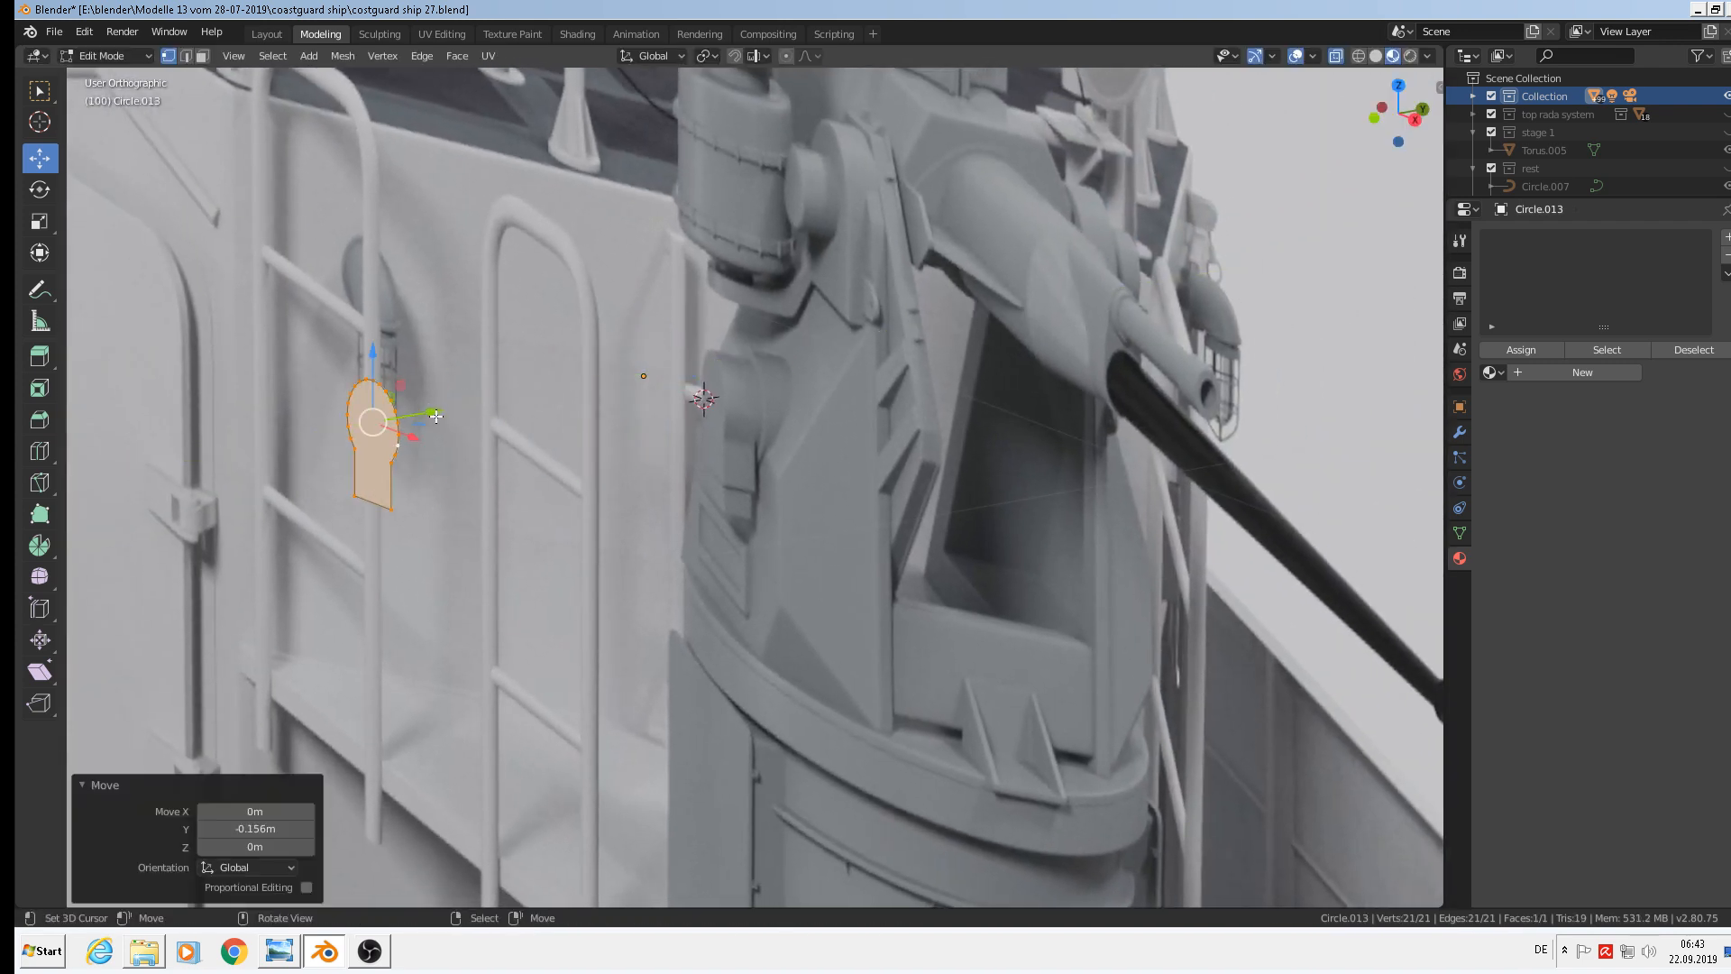
{"action": "key", "text": "e"}
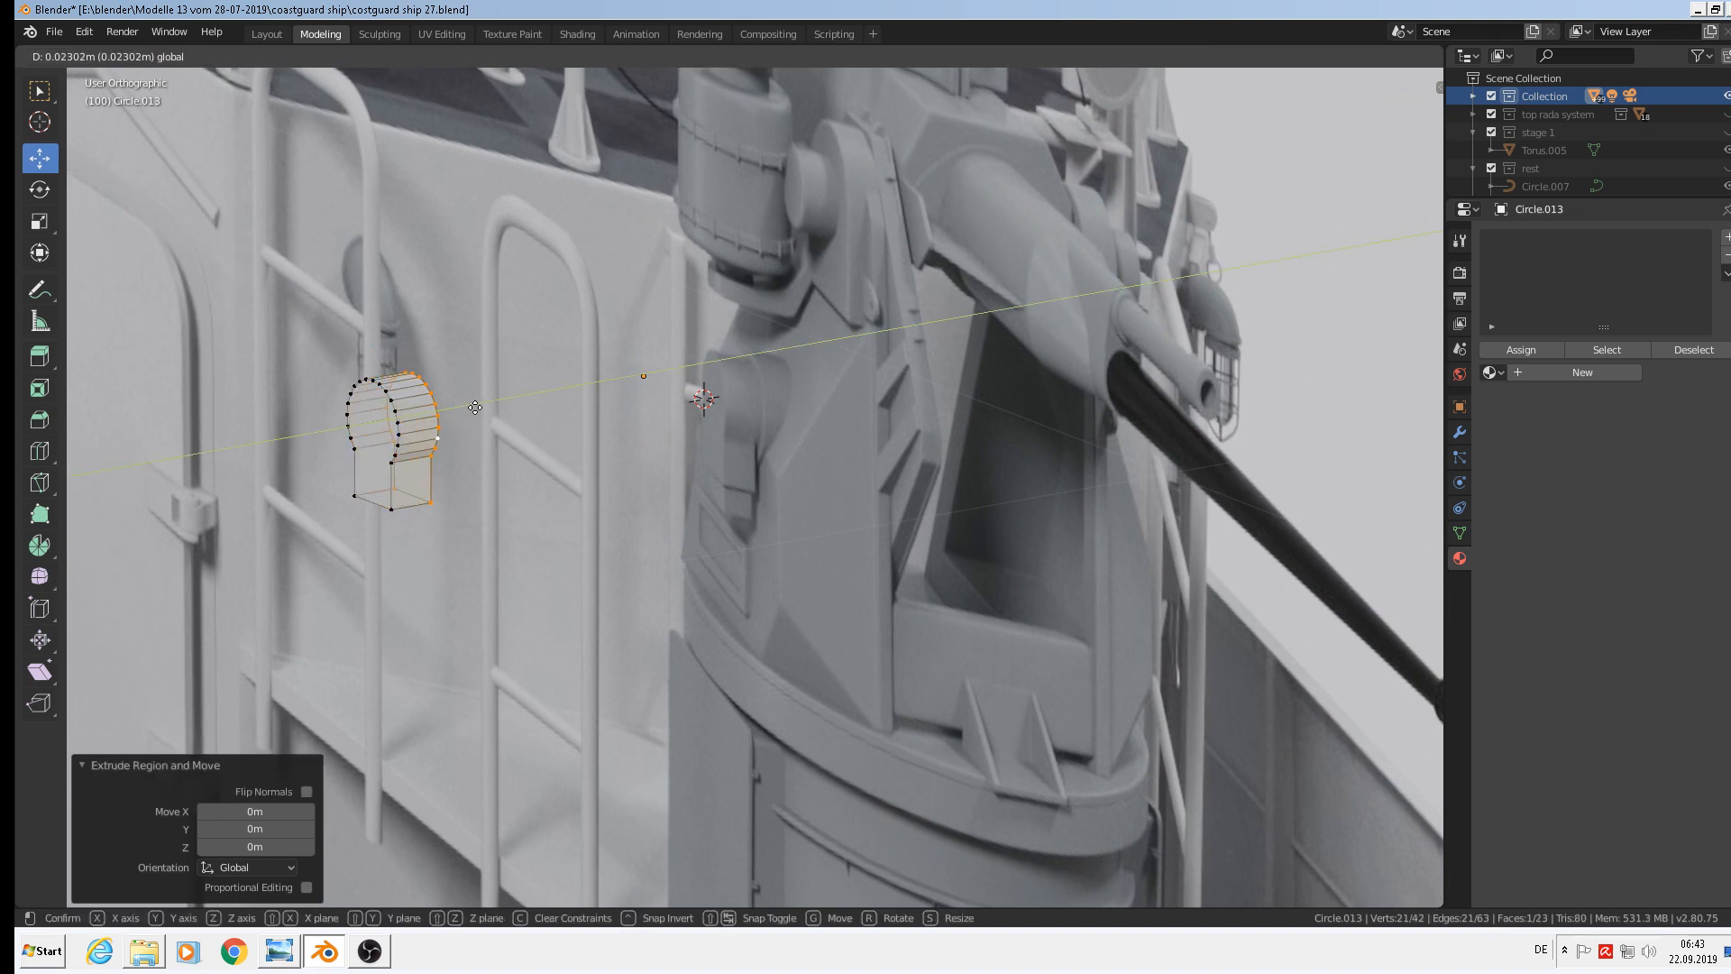
{"action": "left_click", "coordinate": [475, 407]}
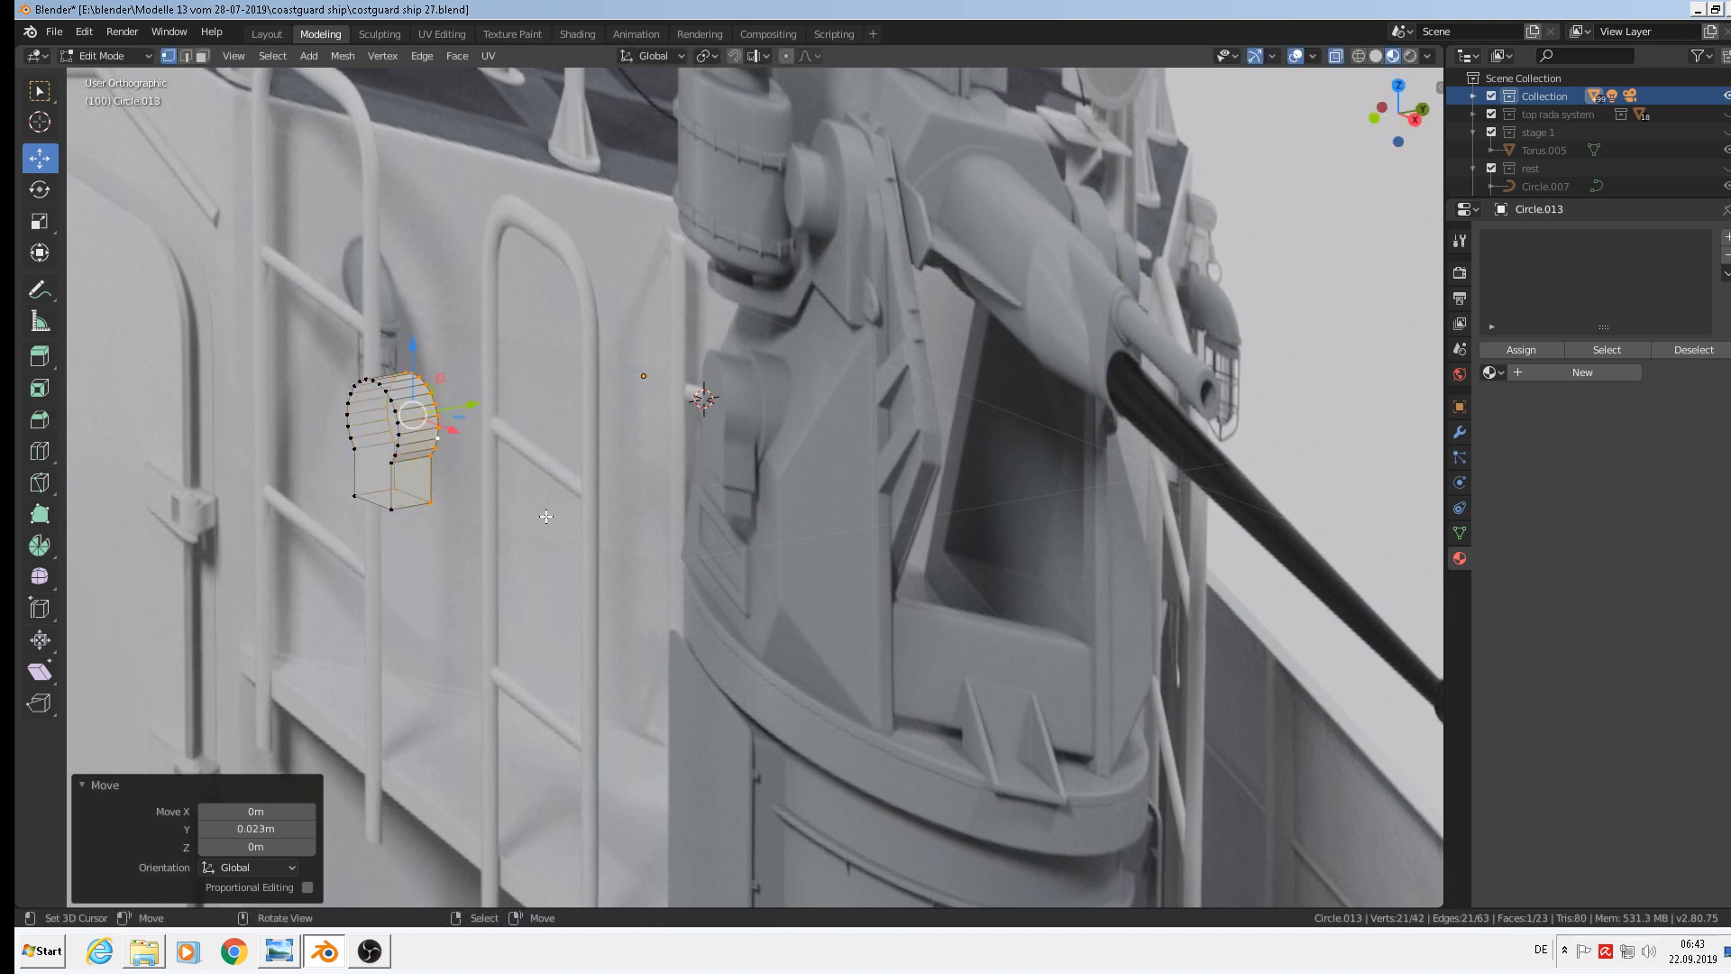
Extrude the part's bottom face scaled to about 0.76, and extrude the smaller face 0.0115 m down along Z
{"action": "middle_click_drag", "start_coordinate": [546, 516], "coordinate": [749, 571]}
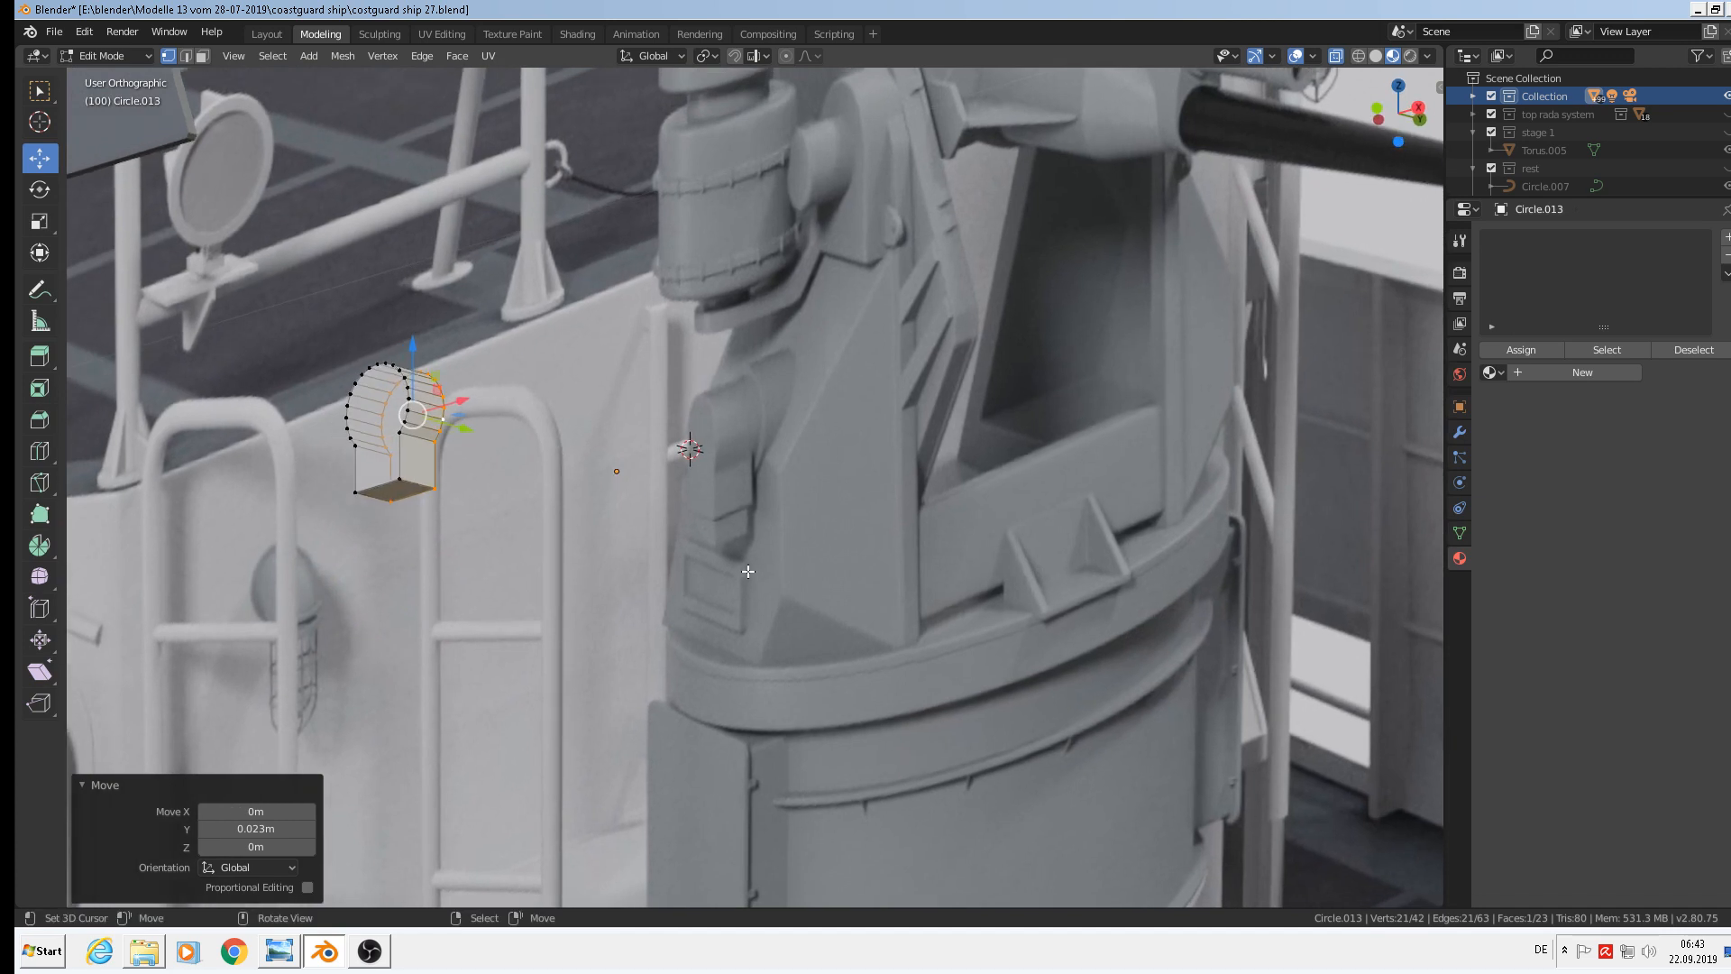
{"action": "left_click", "coordinate": [202, 56]}
{"action": "left_click", "coordinate": [389, 498]}
{"action": "scroll", "coordinate": [424, 520], "scroll_direction": "up", "scroll_amount": 2}
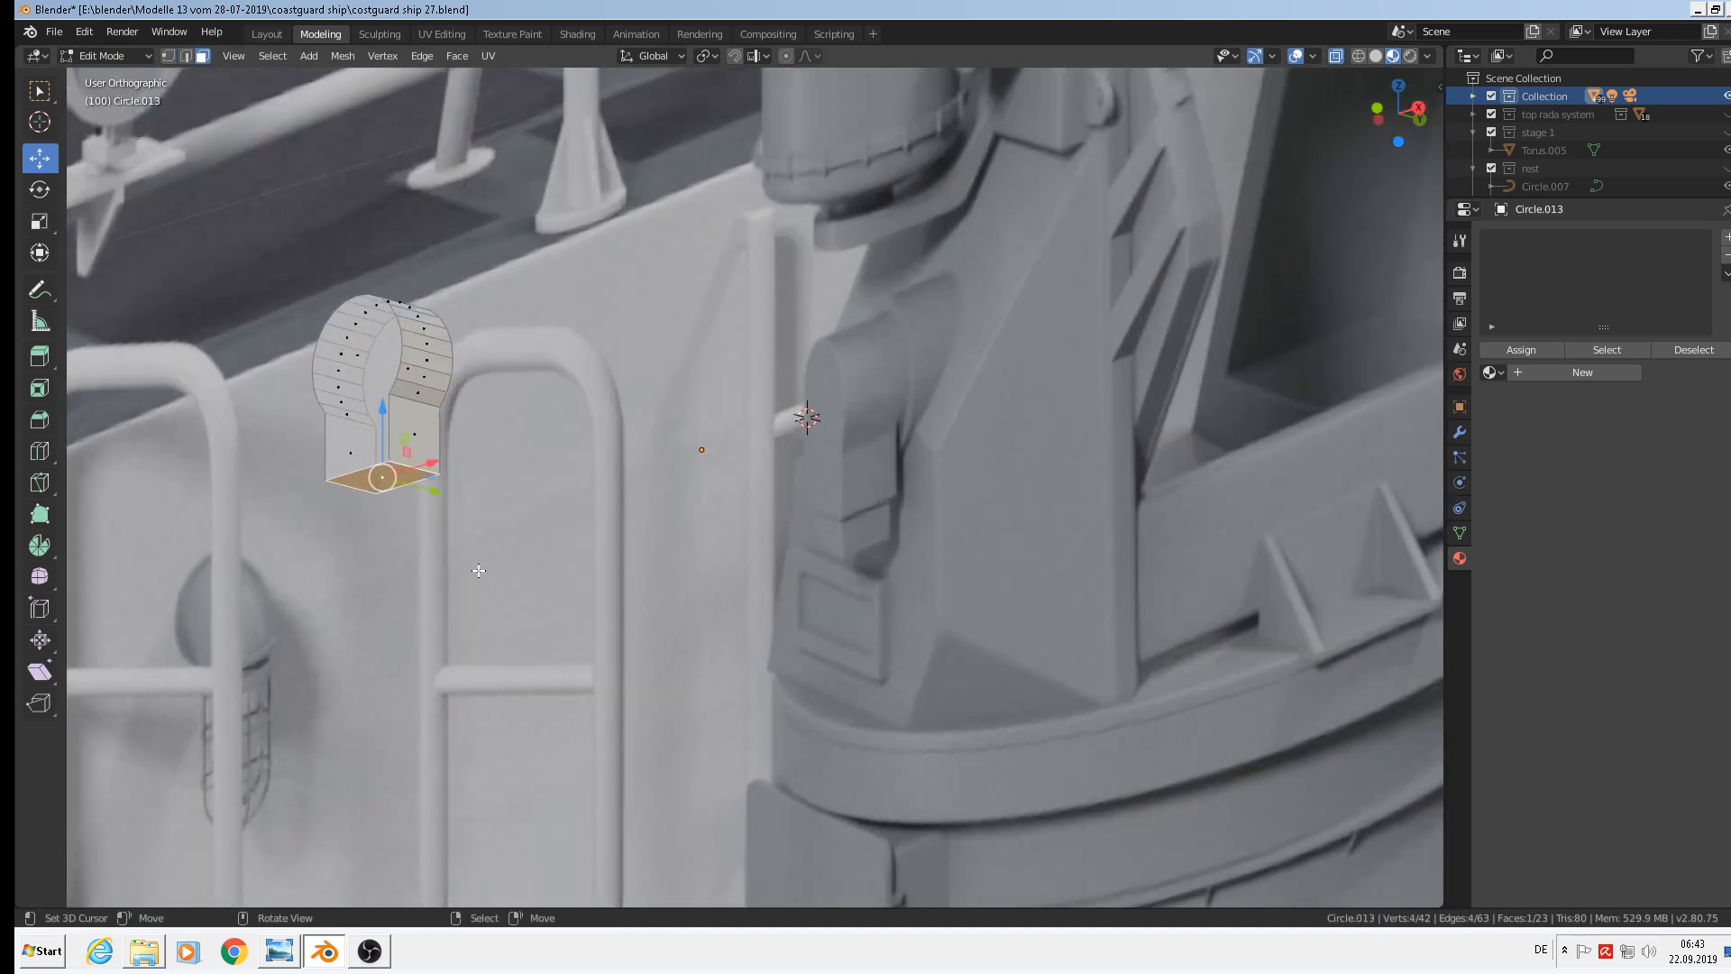
{"action": "key", "text": "e"}
{"action": "key", "text": "s"}
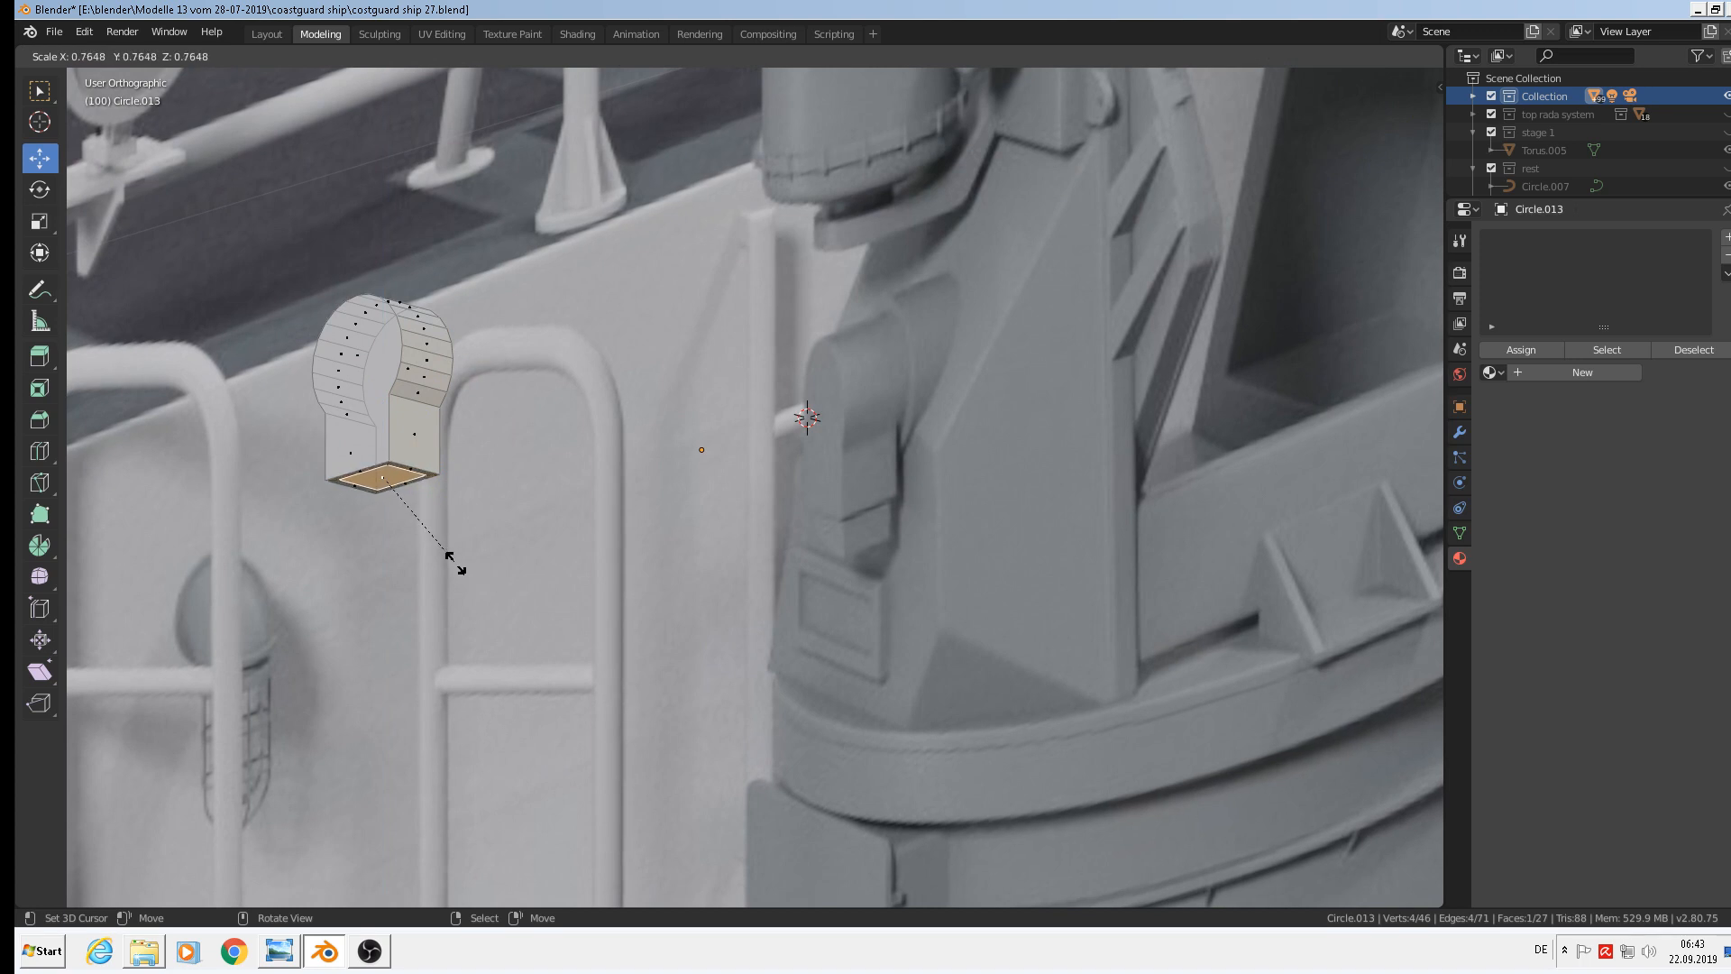
{"action": "left_click", "coordinate": [453, 561]}
{"action": "key", "text": "e"}
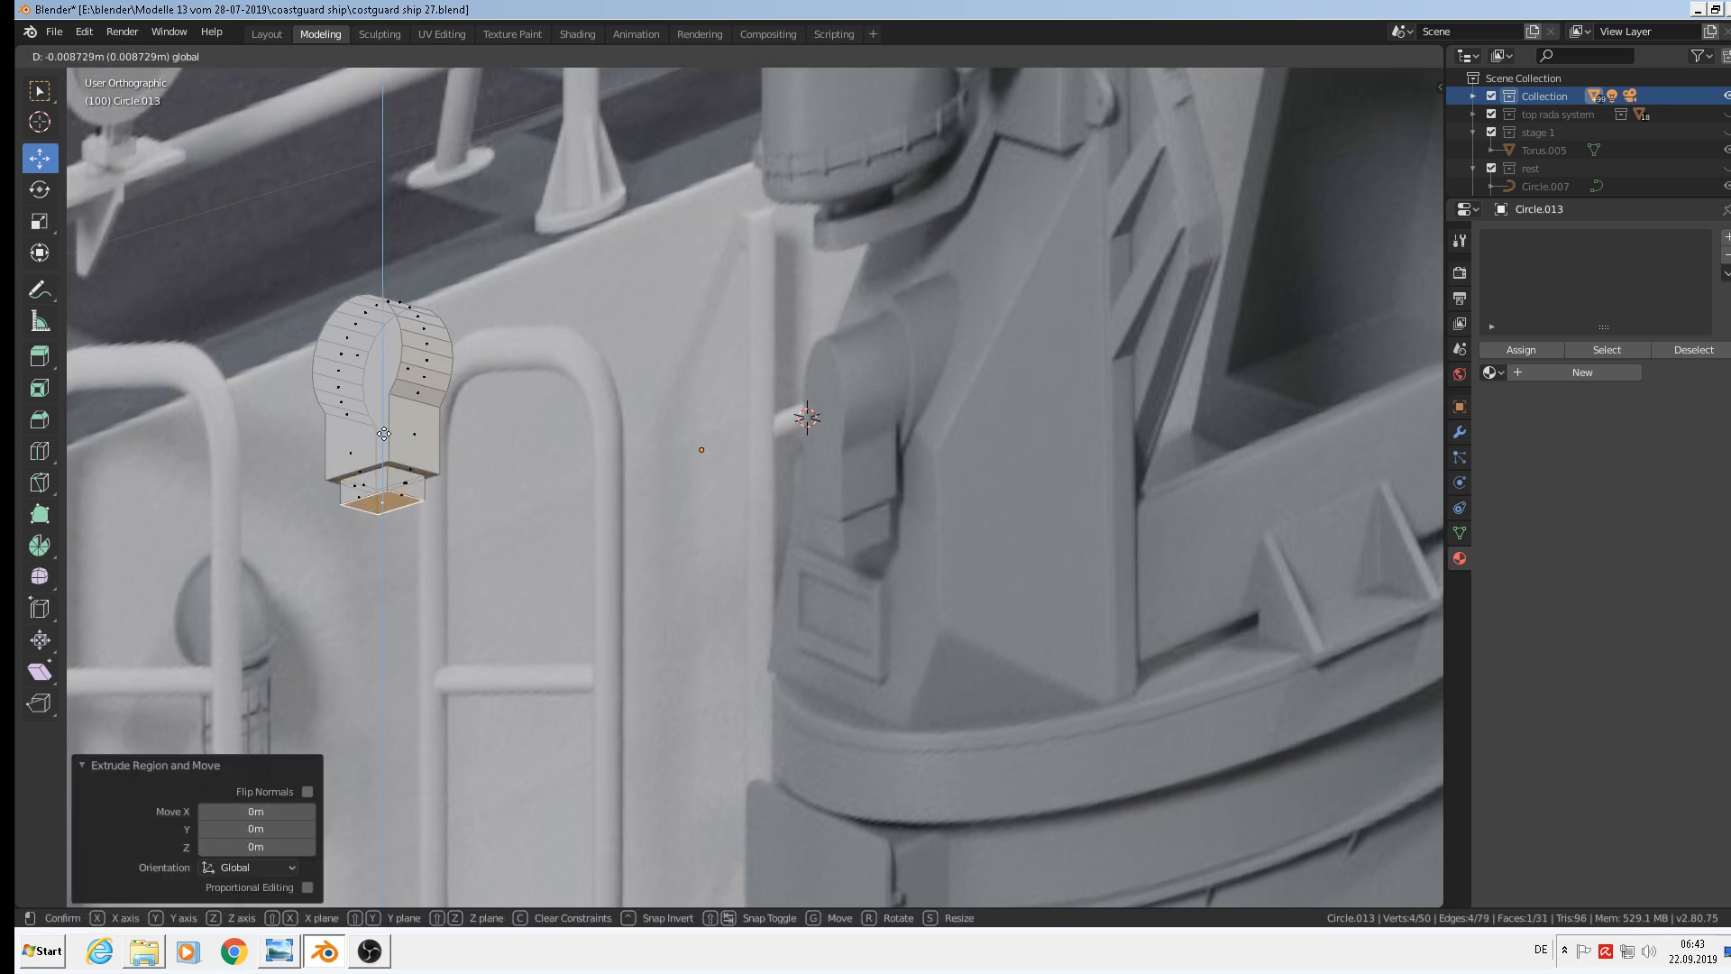
{"action": "left_click", "coordinate": [383, 439]}
Bevel the edges around the large keyhole-shaped front face with a width of about 0.047 m
{"action": "middle_click_drag", "start_coordinate": [578, 541], "coordinate": [609, 485]}
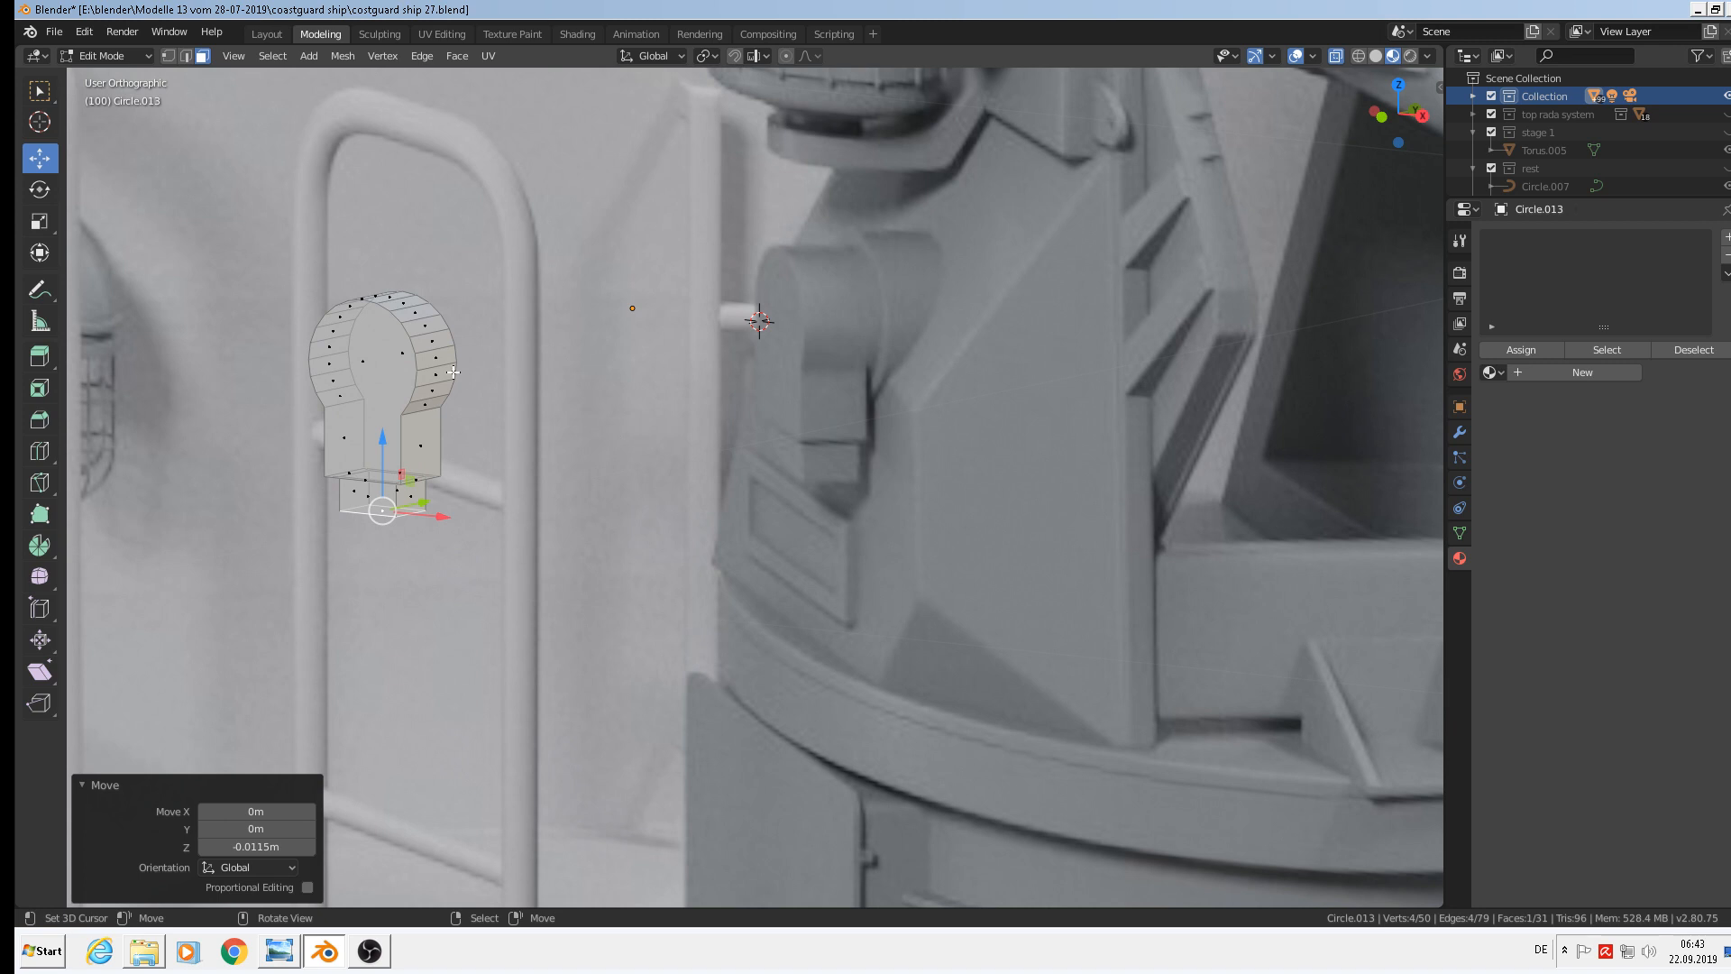
{"action": "left_click", "coordinate": [383, 378]}
{"action": "scroll", "coordinate": [422, 443], "scroll_direction": "up", "scroll_amount": 2}
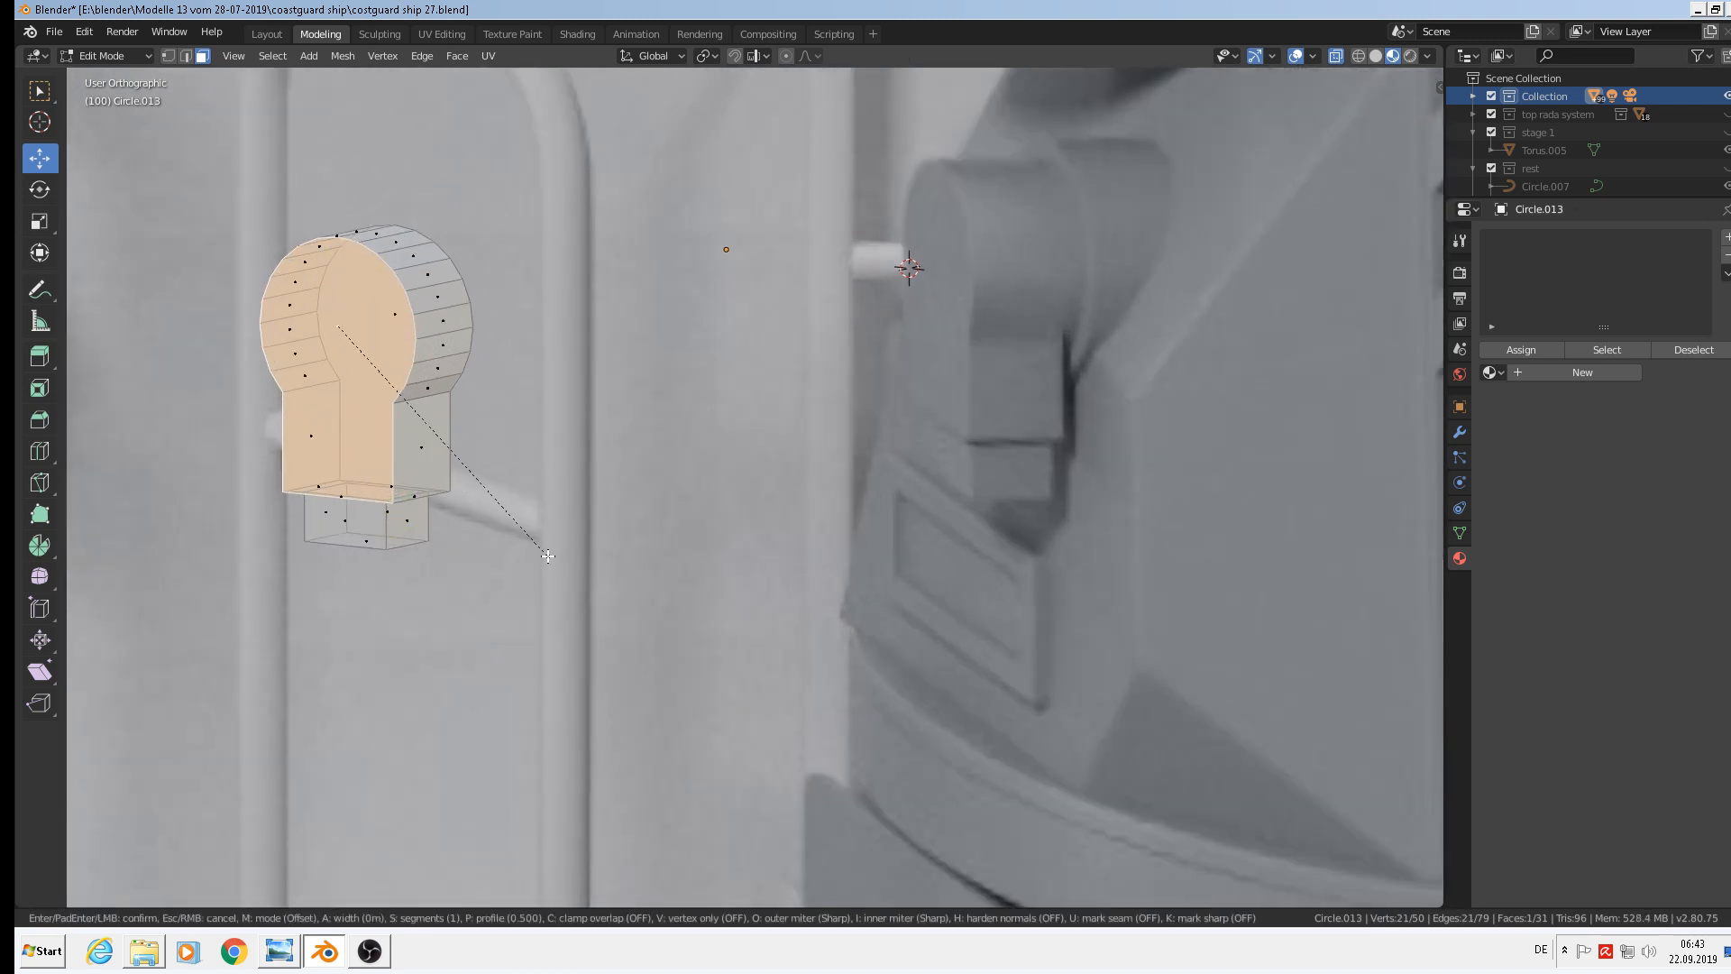
{"action": "key", "text": "ctrl+b"}
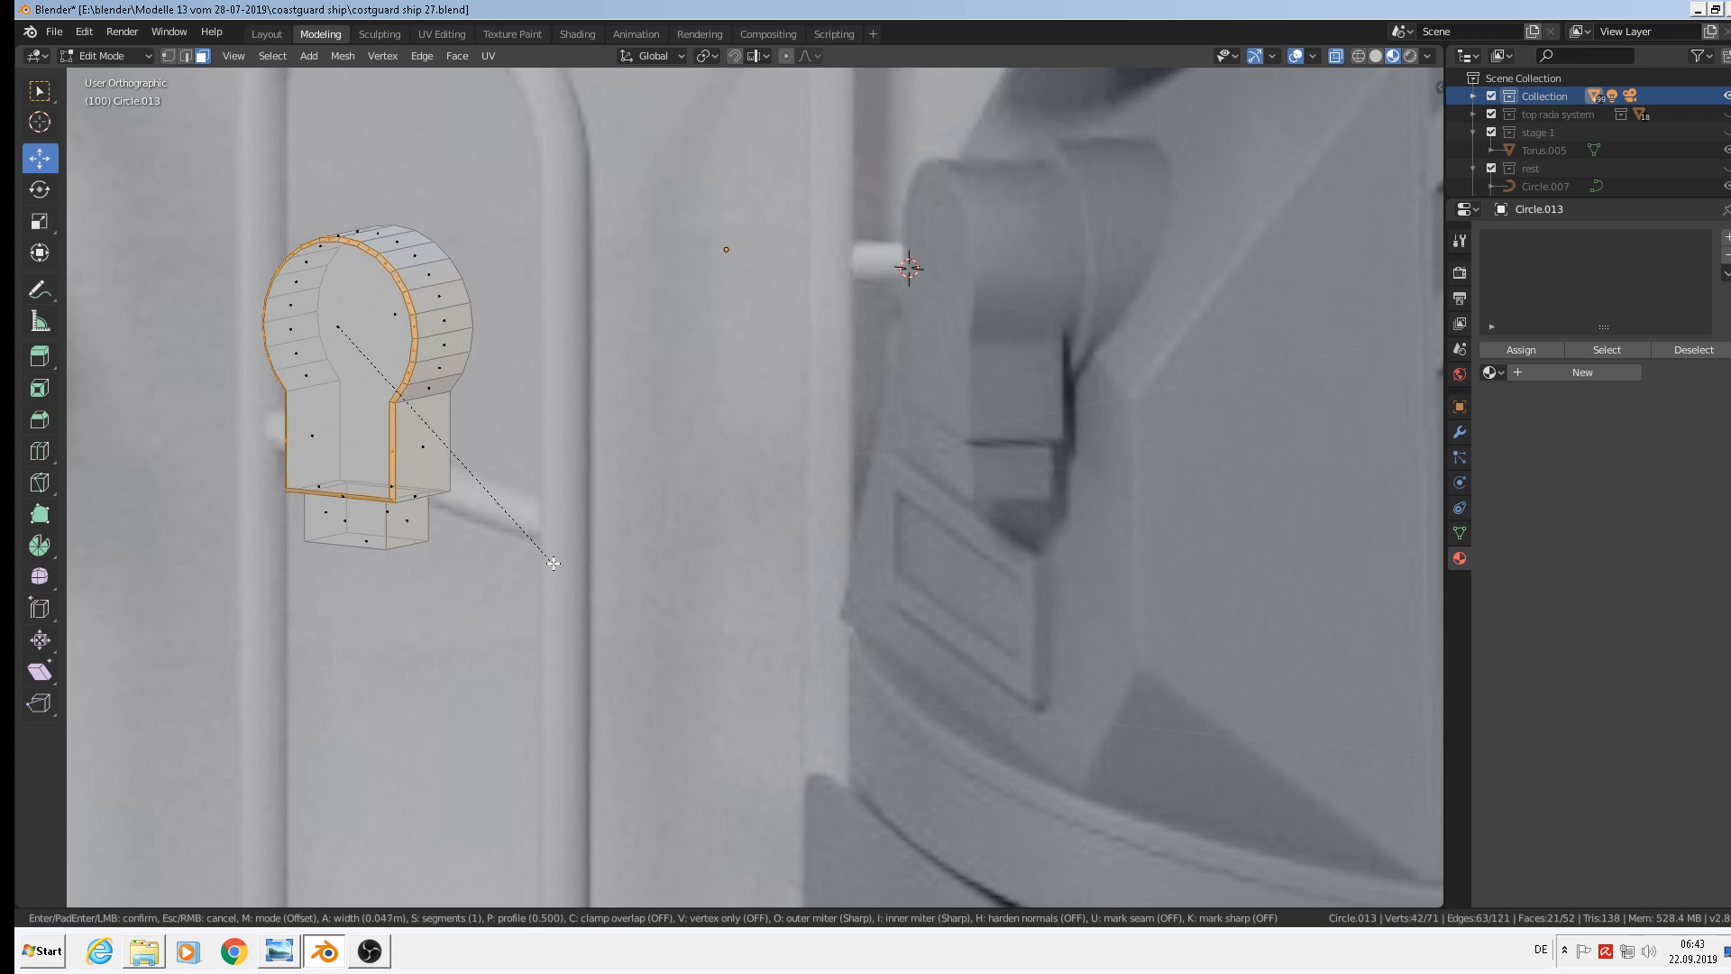
{"action": "left_click", "coordinate": [552, 561]}
Bevel the edges around the front face of the small lower block with a width of about 0.037 m
{"action": "left_click", "coordinate": [353, 520]}
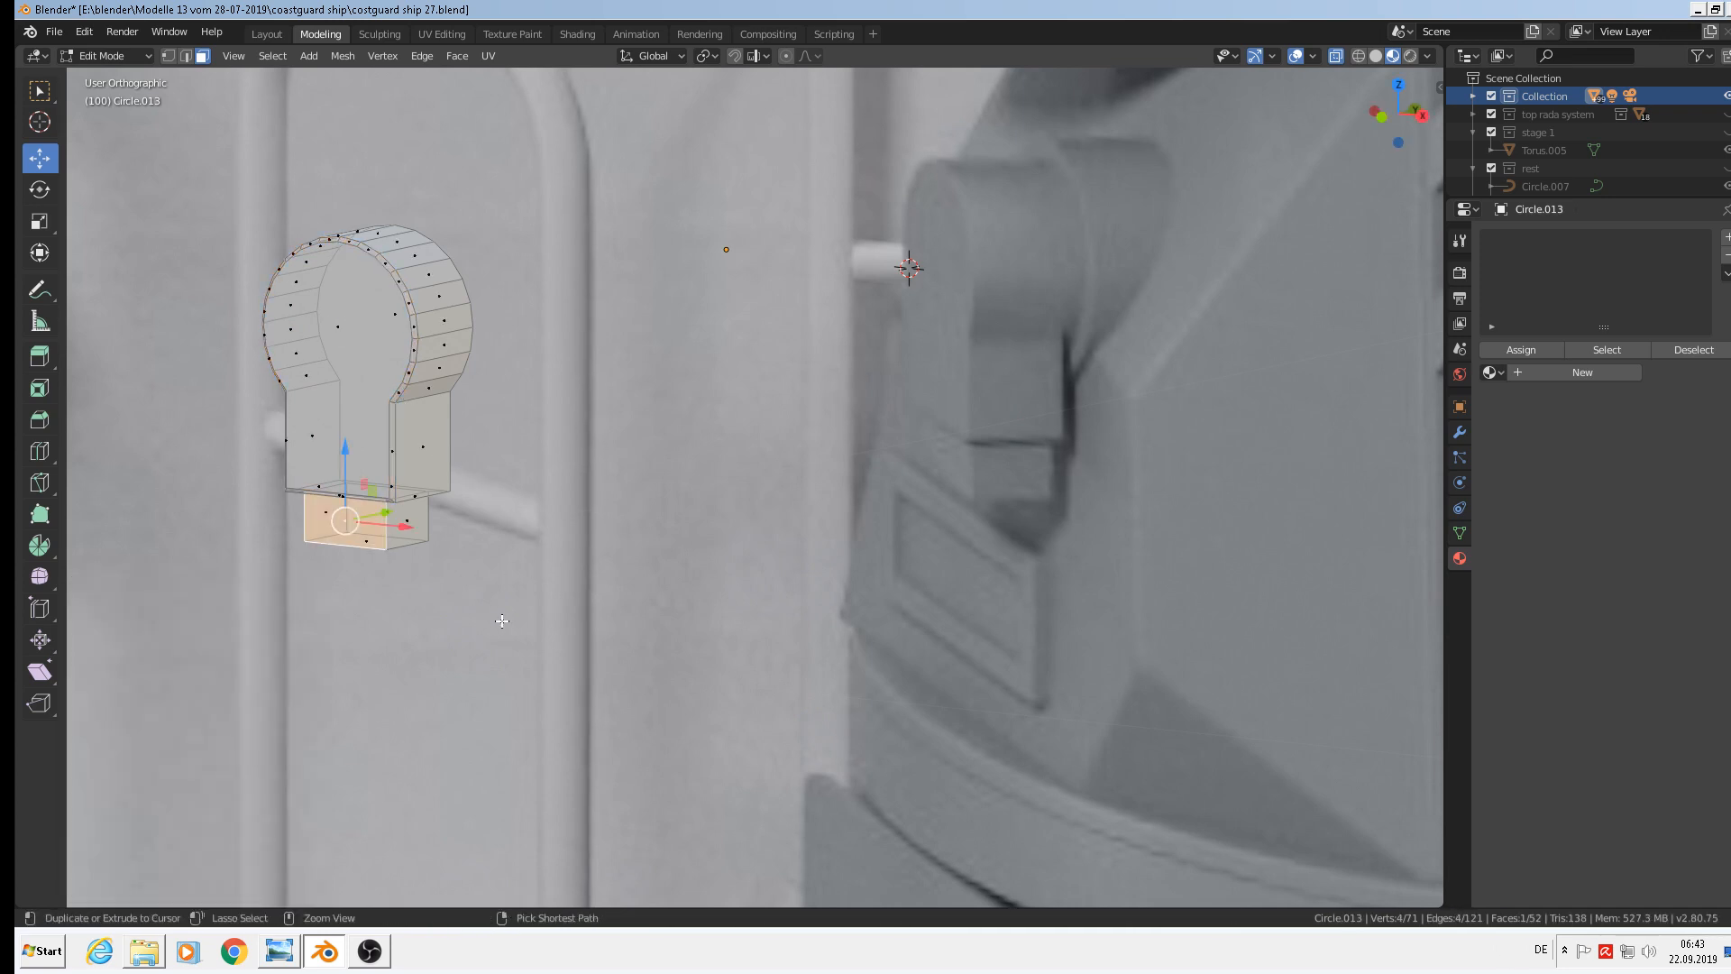
{"action": "key", "text": "ctrl+b"}
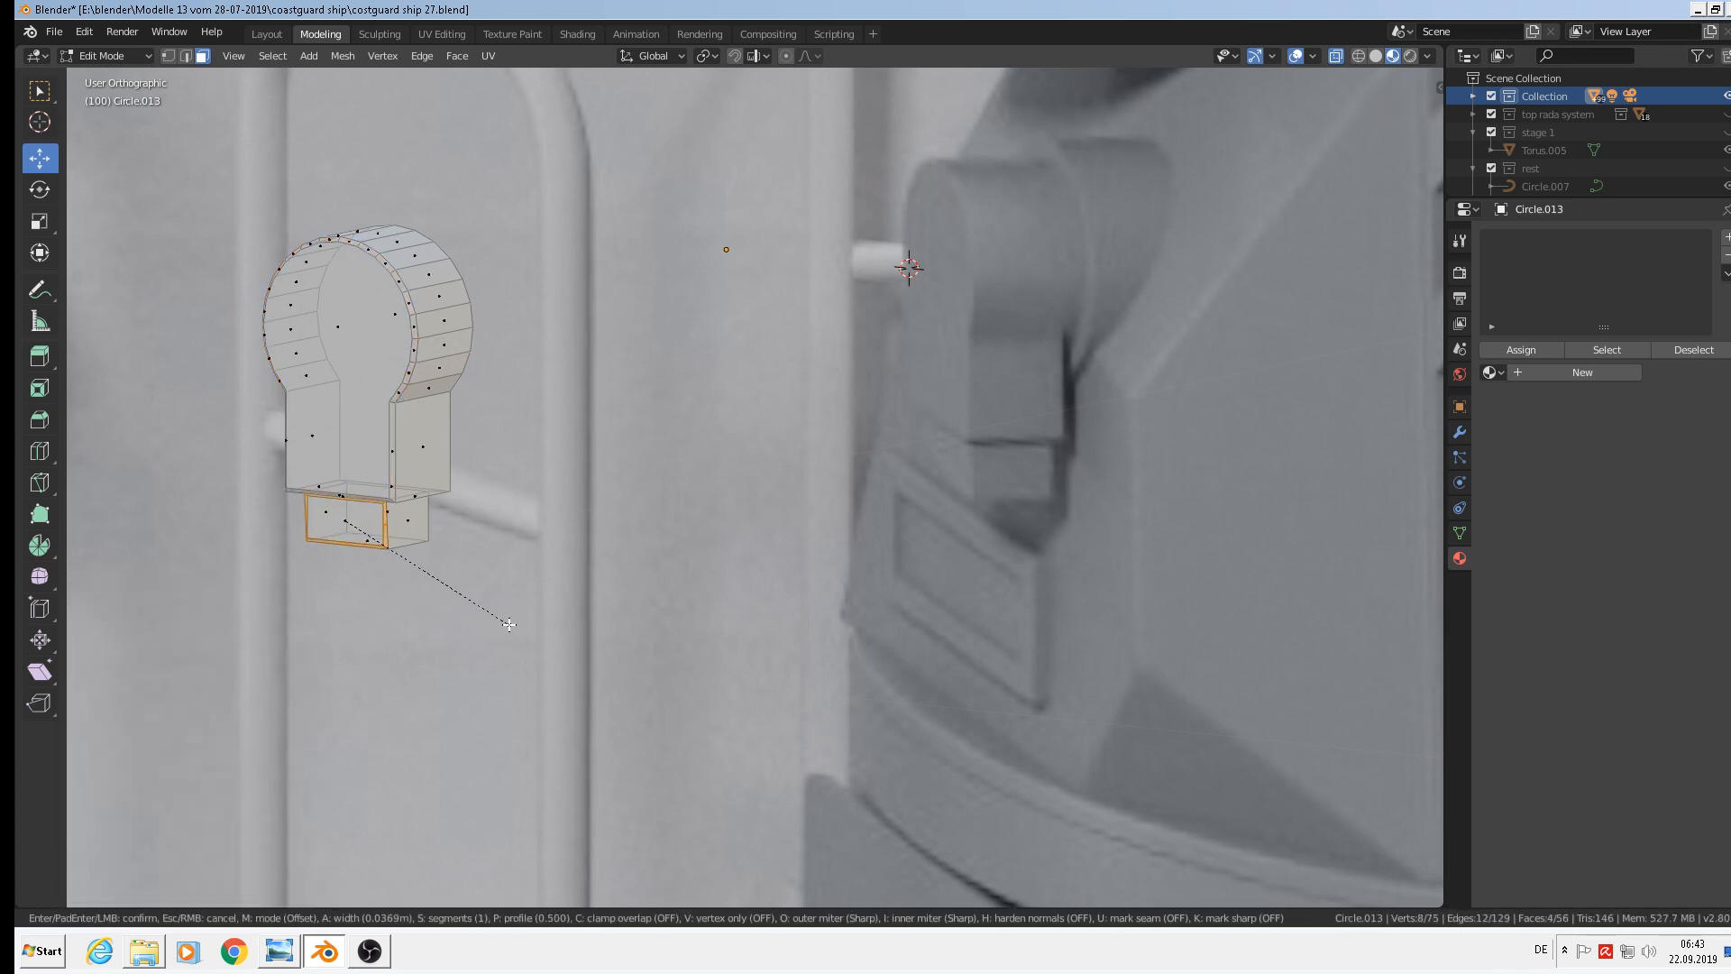
{"action": "left_click", "coordinate": [509, 624]}
Leave mesh editing and shade the keyhole part smooth
{"action": "scroll", "coordinate": [506, 621], "scroll_direction": "down", "scroll_amount": 2}
{"action": "key", "text": "Tab"}
{"action": "scroll", "coordinate": [504, 612], "scroll_direction": "down", "scroll_amount": 1}
{"action": "middle_click_drag", "start_coordinate": [507, 608], "coordinate": [556, 599]}
{"action": "left_click", "coordinate": [309, 60]}
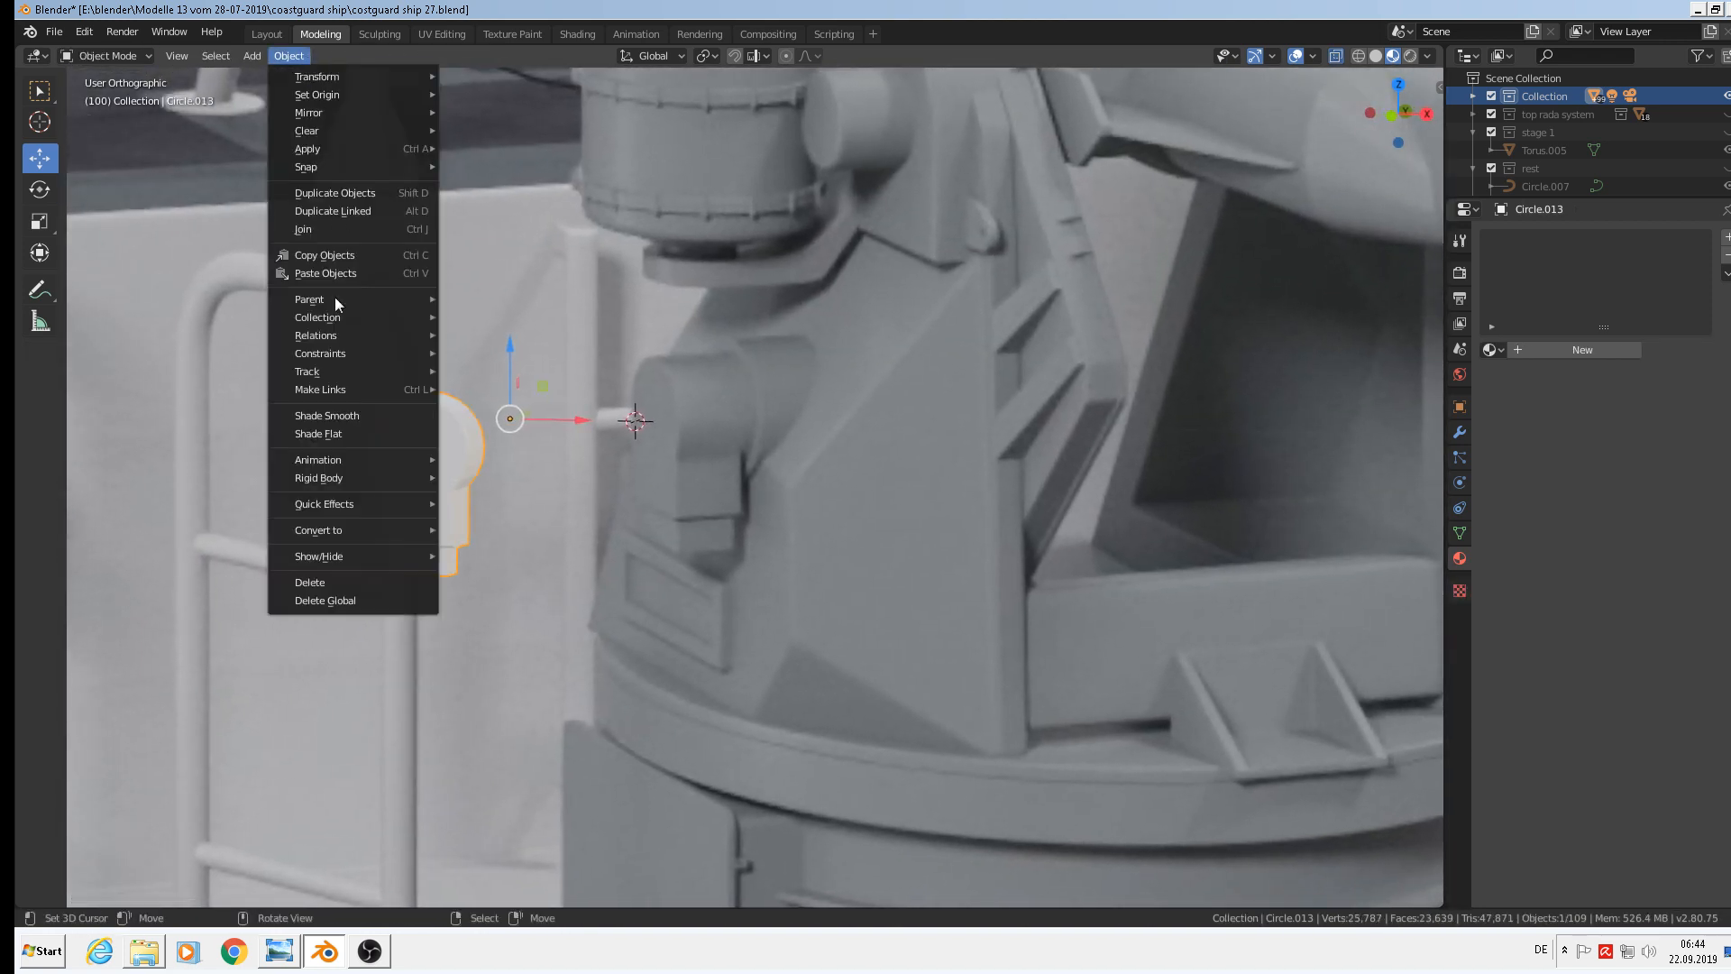
{"action": "left_click", "coordinate": [322, 410]}
In front view, add a 24-vertex cylinder of 1 m radius and 2 m depth at the 3D cursor and rotate it 90° around X
{"action": "middle_click_drag", "start_coordinate": [395, 440], "coordinate": [704, 402]}
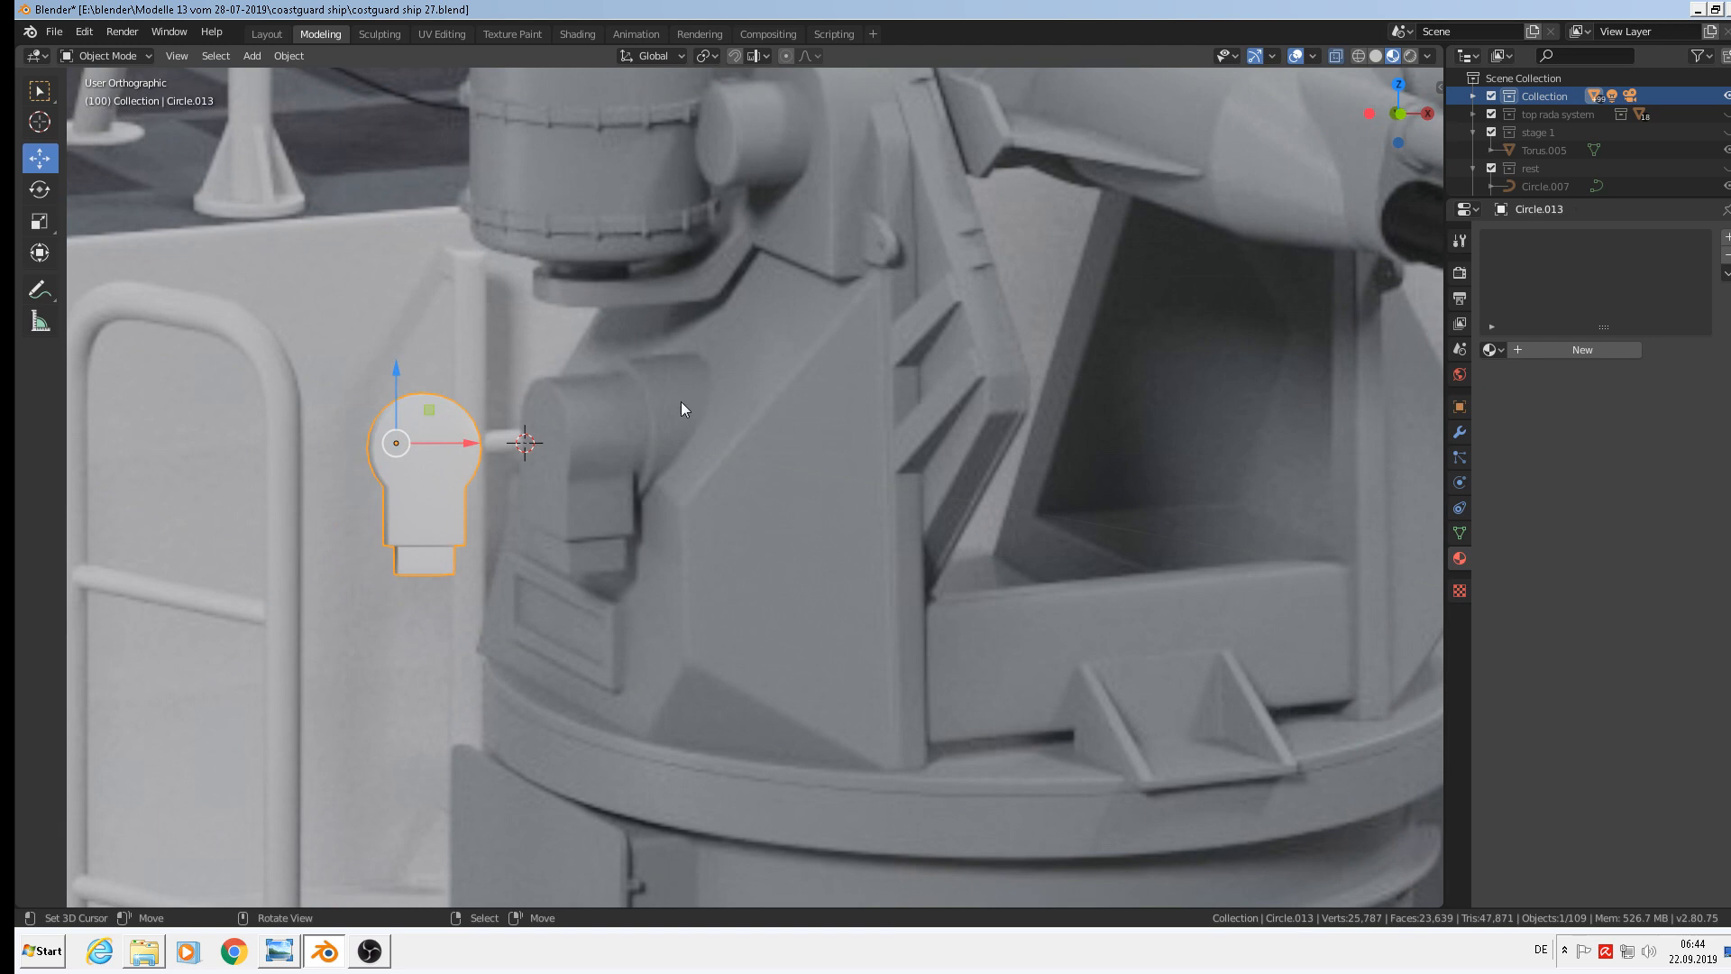
{"action": "key", "text": "KP_1"}
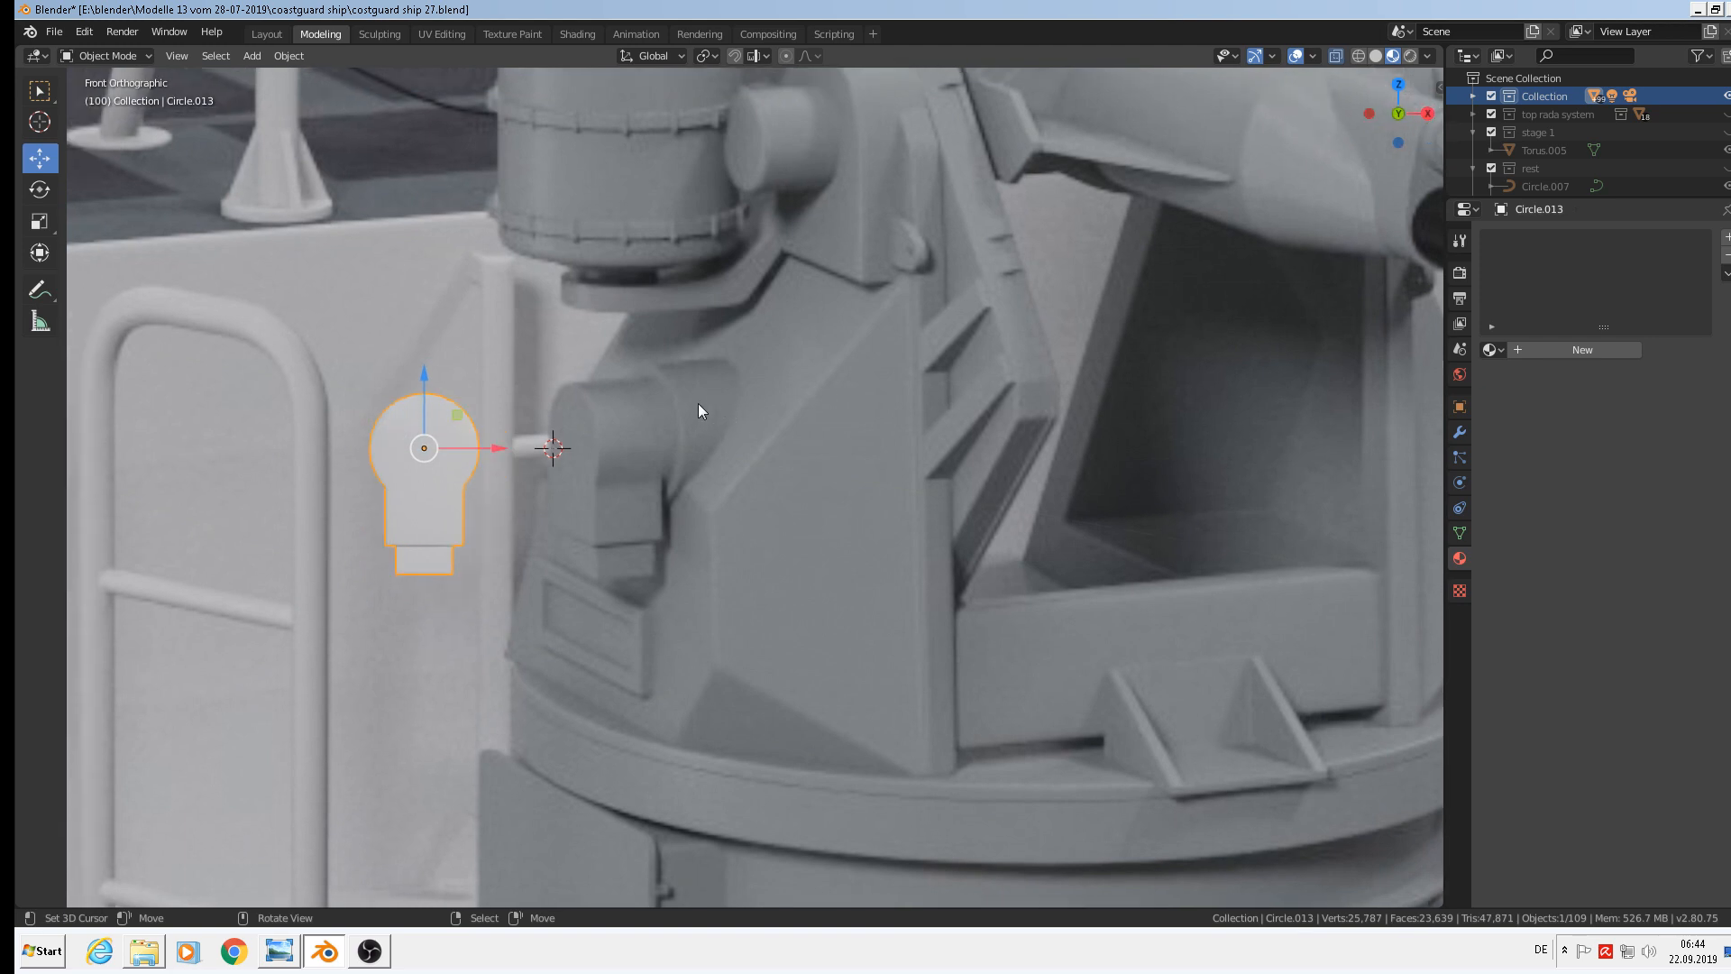
{"action": "left_click", "coordinate": [421, 450]}
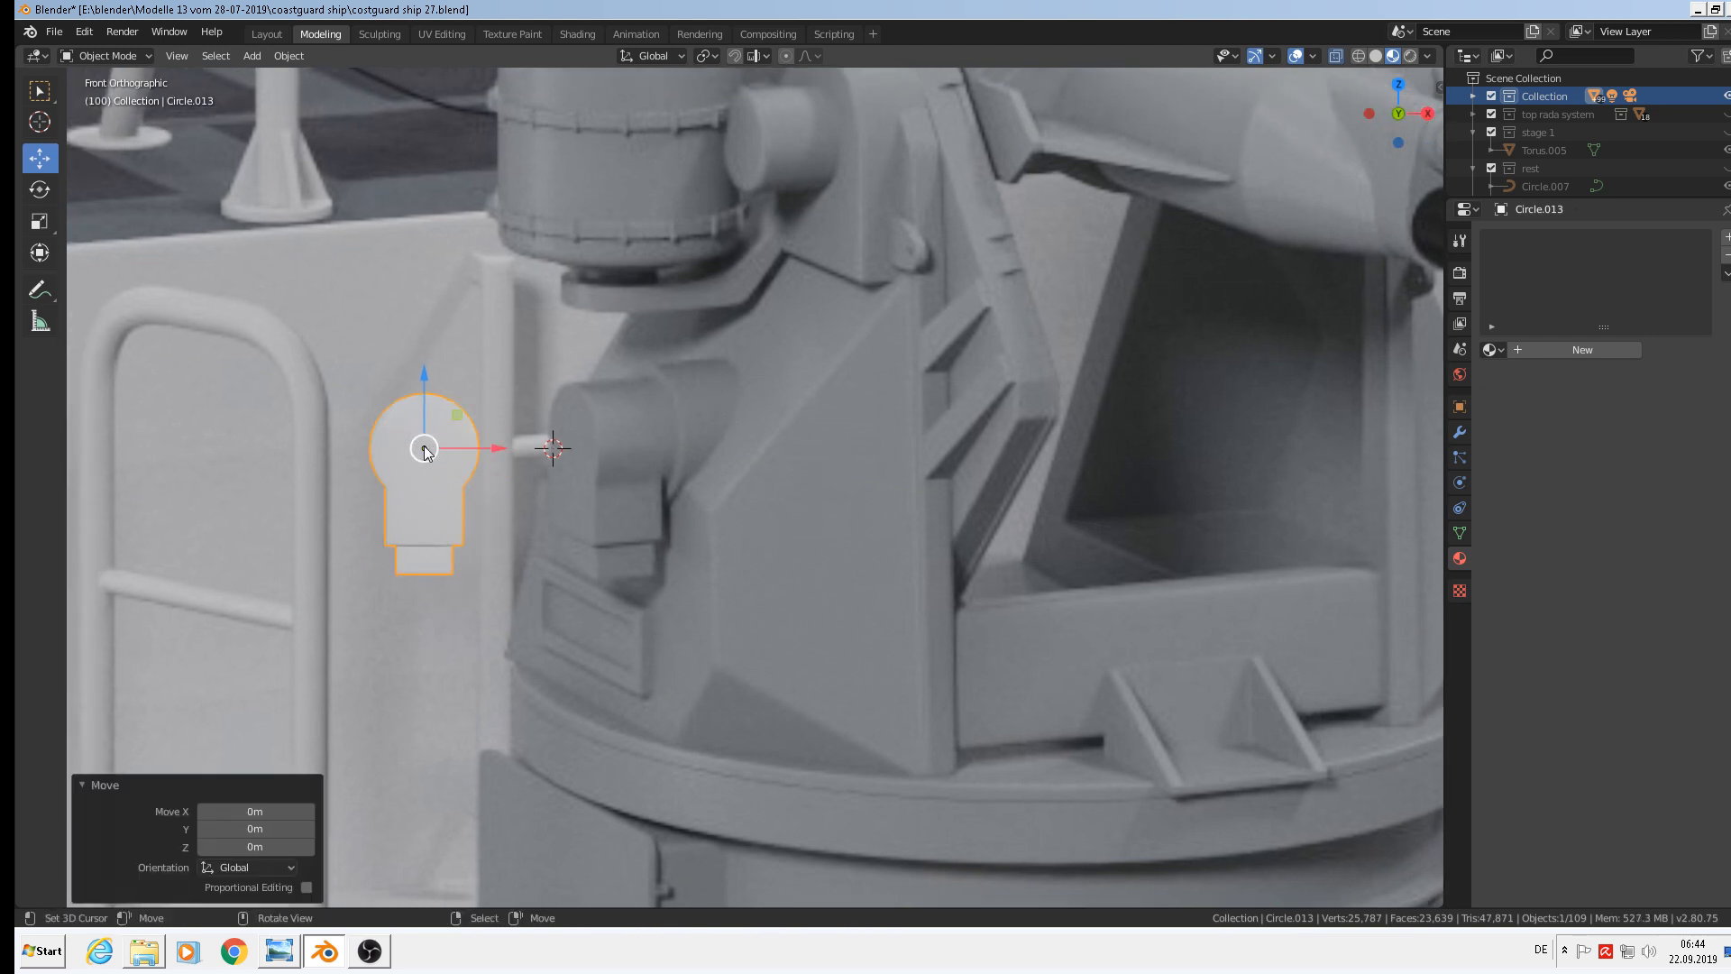
{"action": "left_click", "coordinate": [251, 55]}
{"action": "mouse_move", "coordinate": [272, 78]}
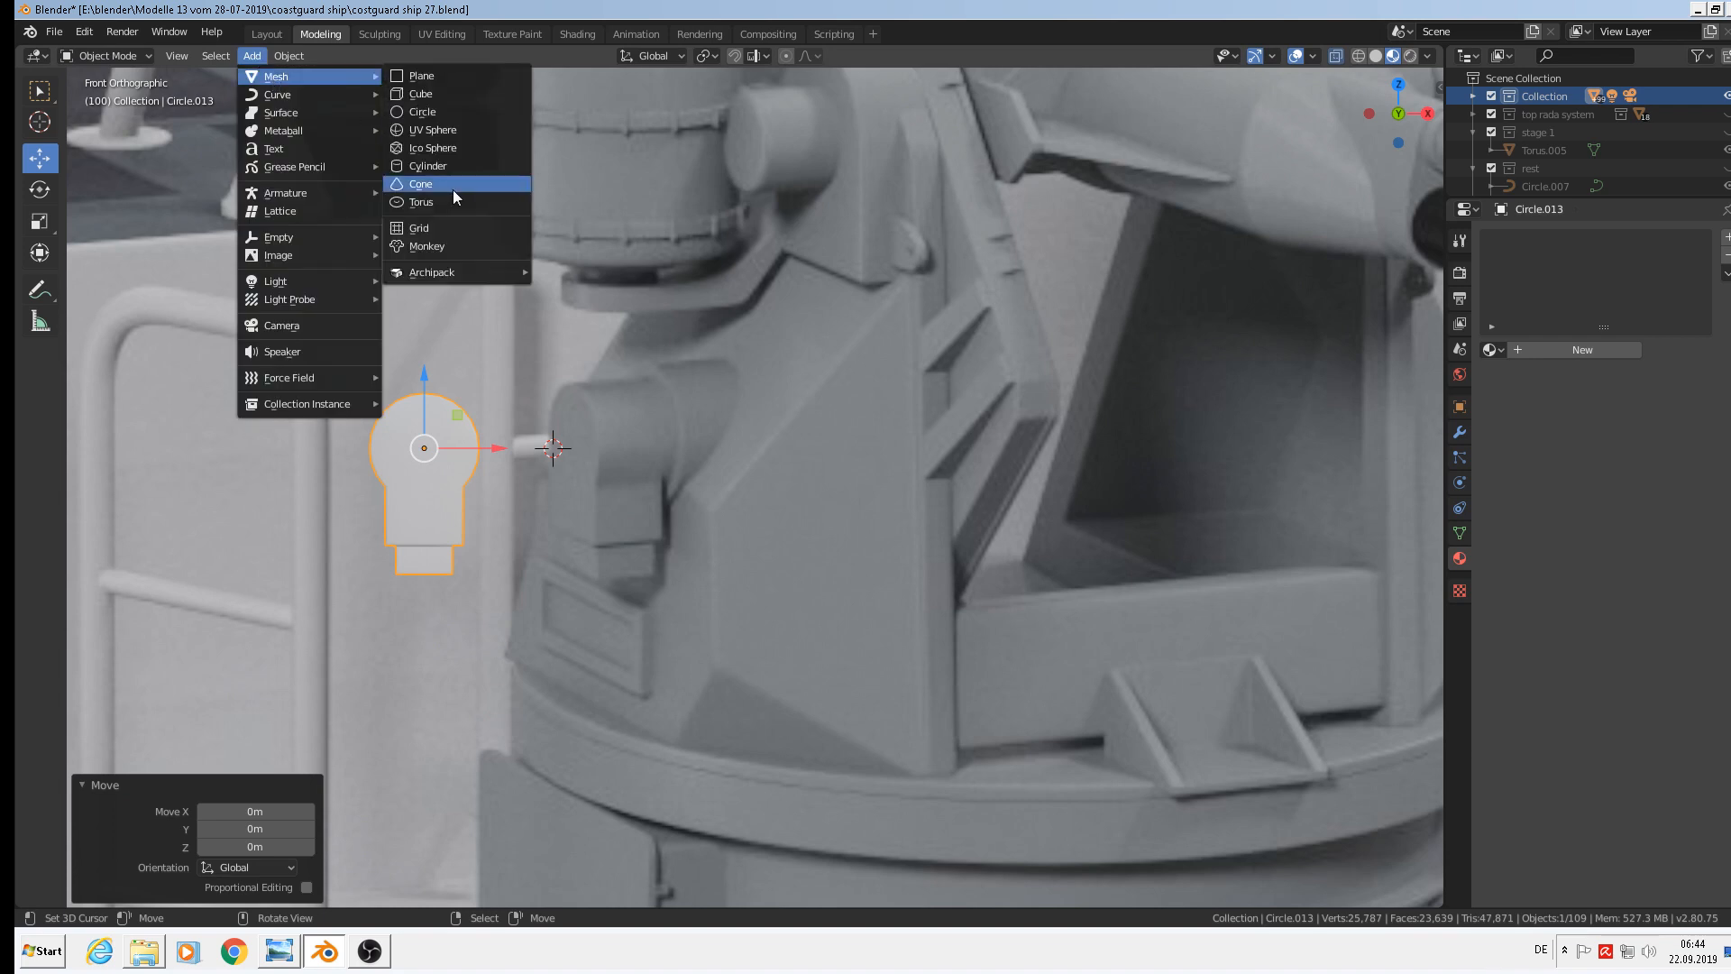
{"action": "left_click", "coordinate": [446, 165]}
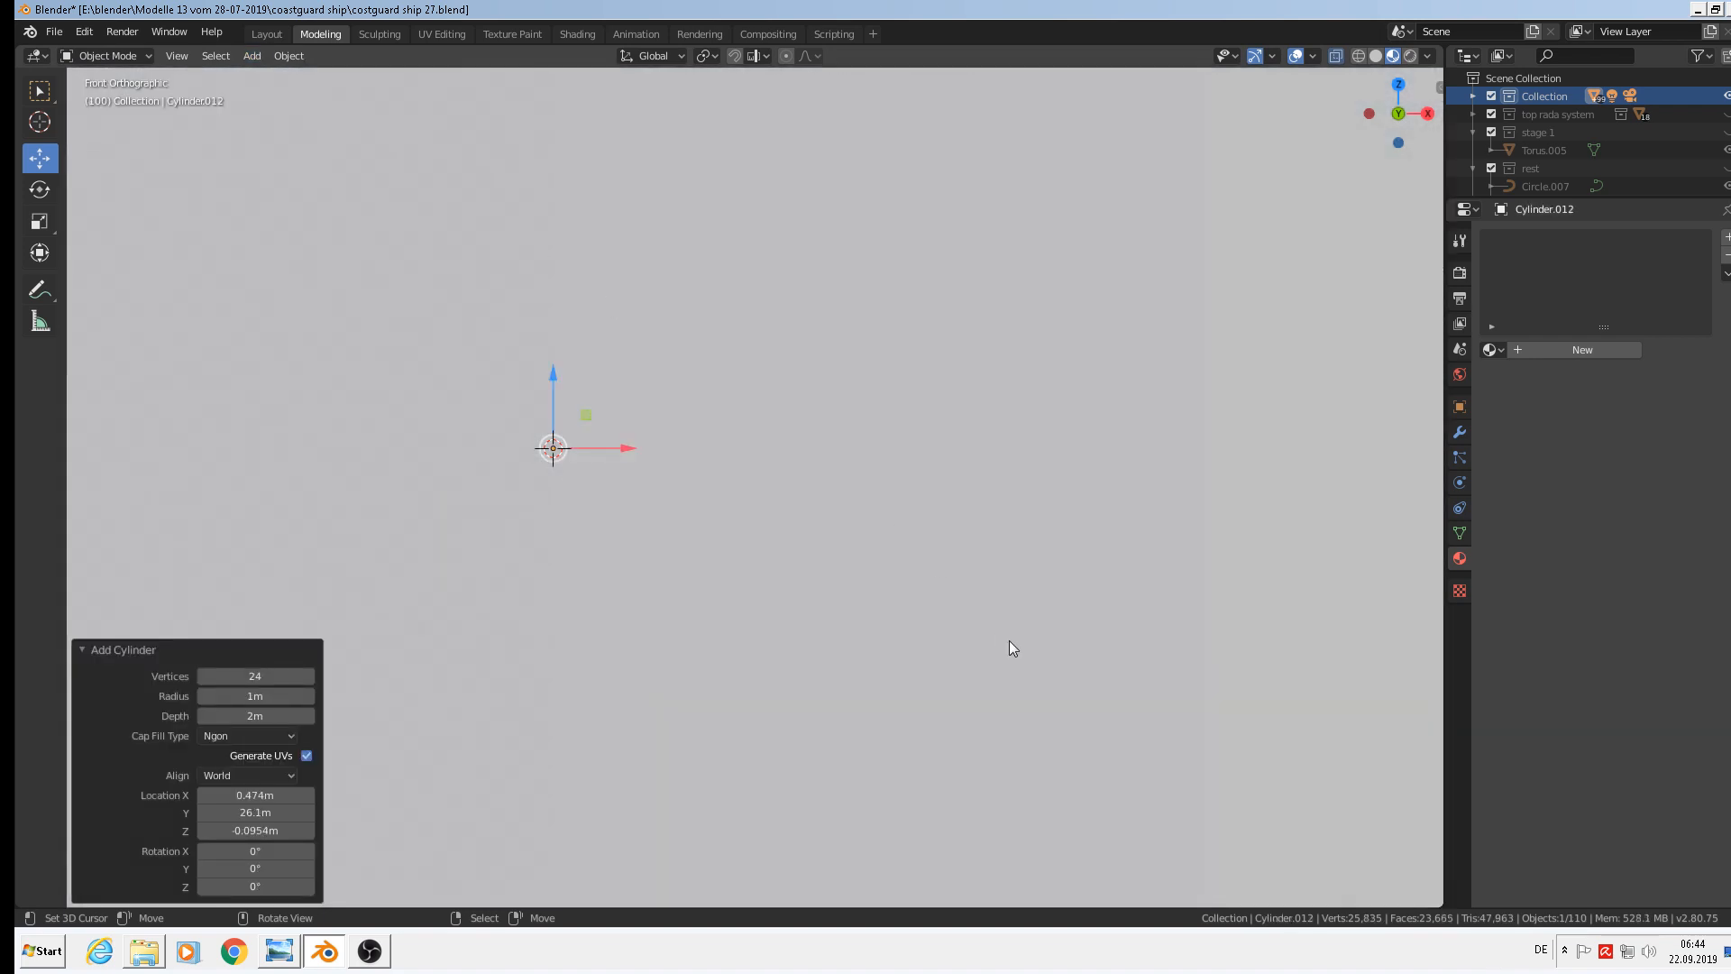
{"action": "type", "text": "rx90"}
{"action": "key", "text": "Return"}
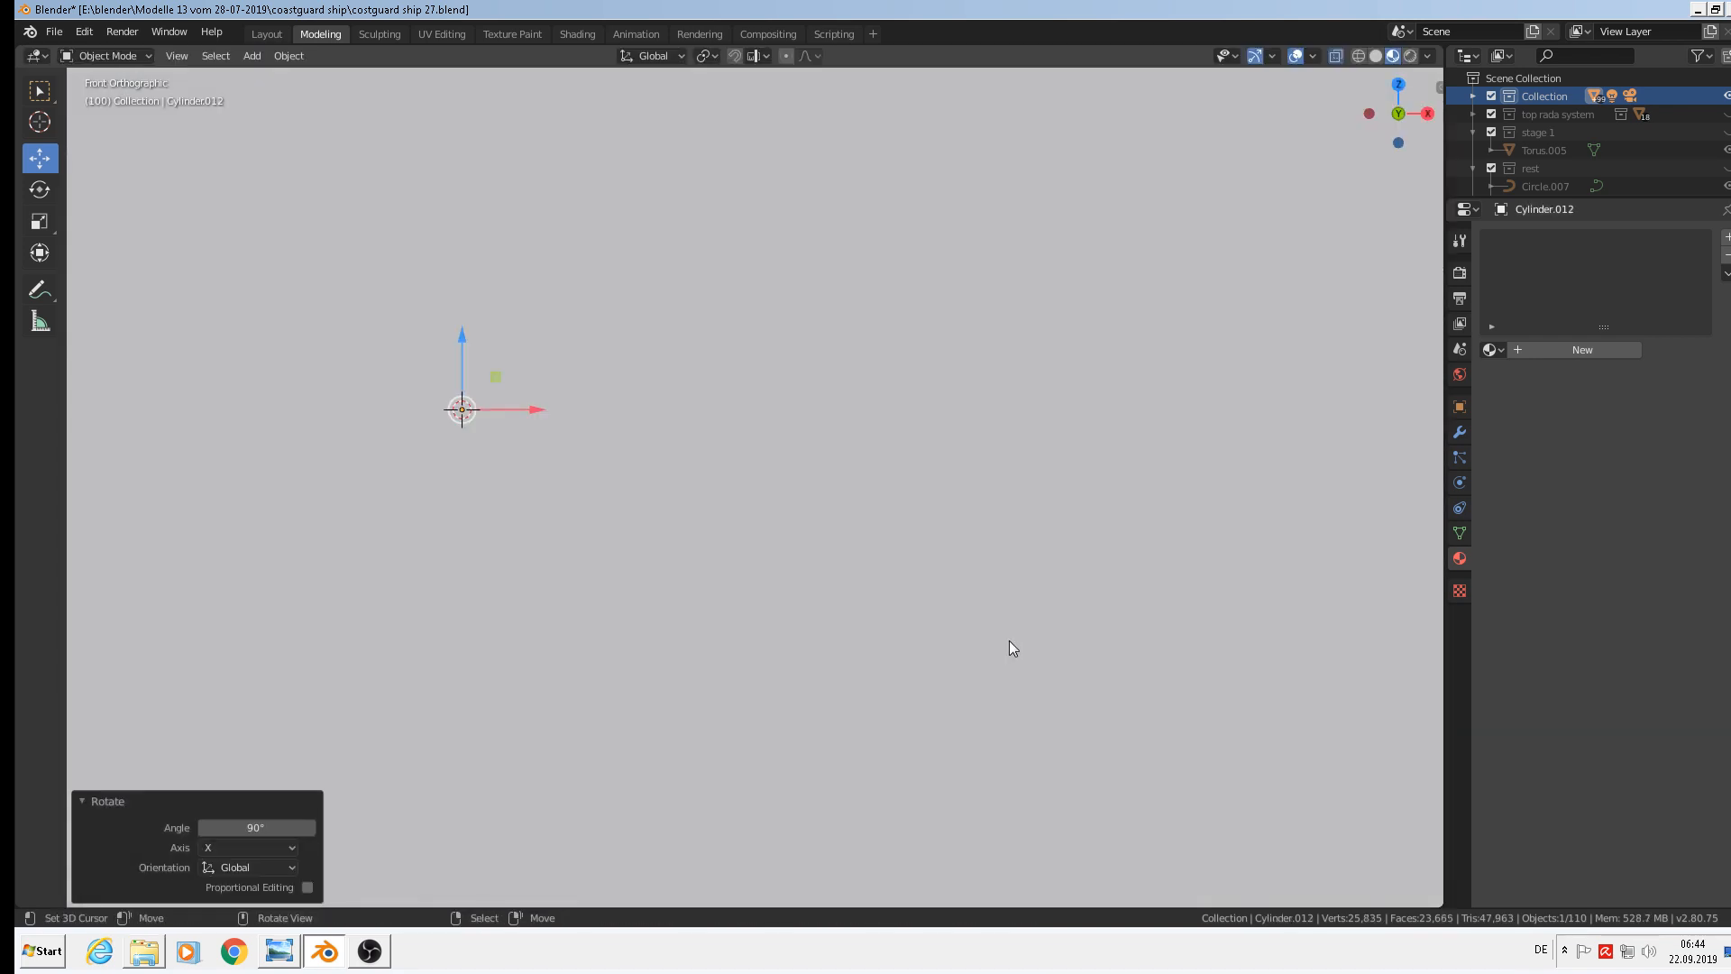
Scale the cylinder down to about 0.063 and again by about 0.407, slightly larger than the keyhole part's round head
{"action": "key", "text": "s"}
{"action": "left_click", "coordinate": [479, 455]}
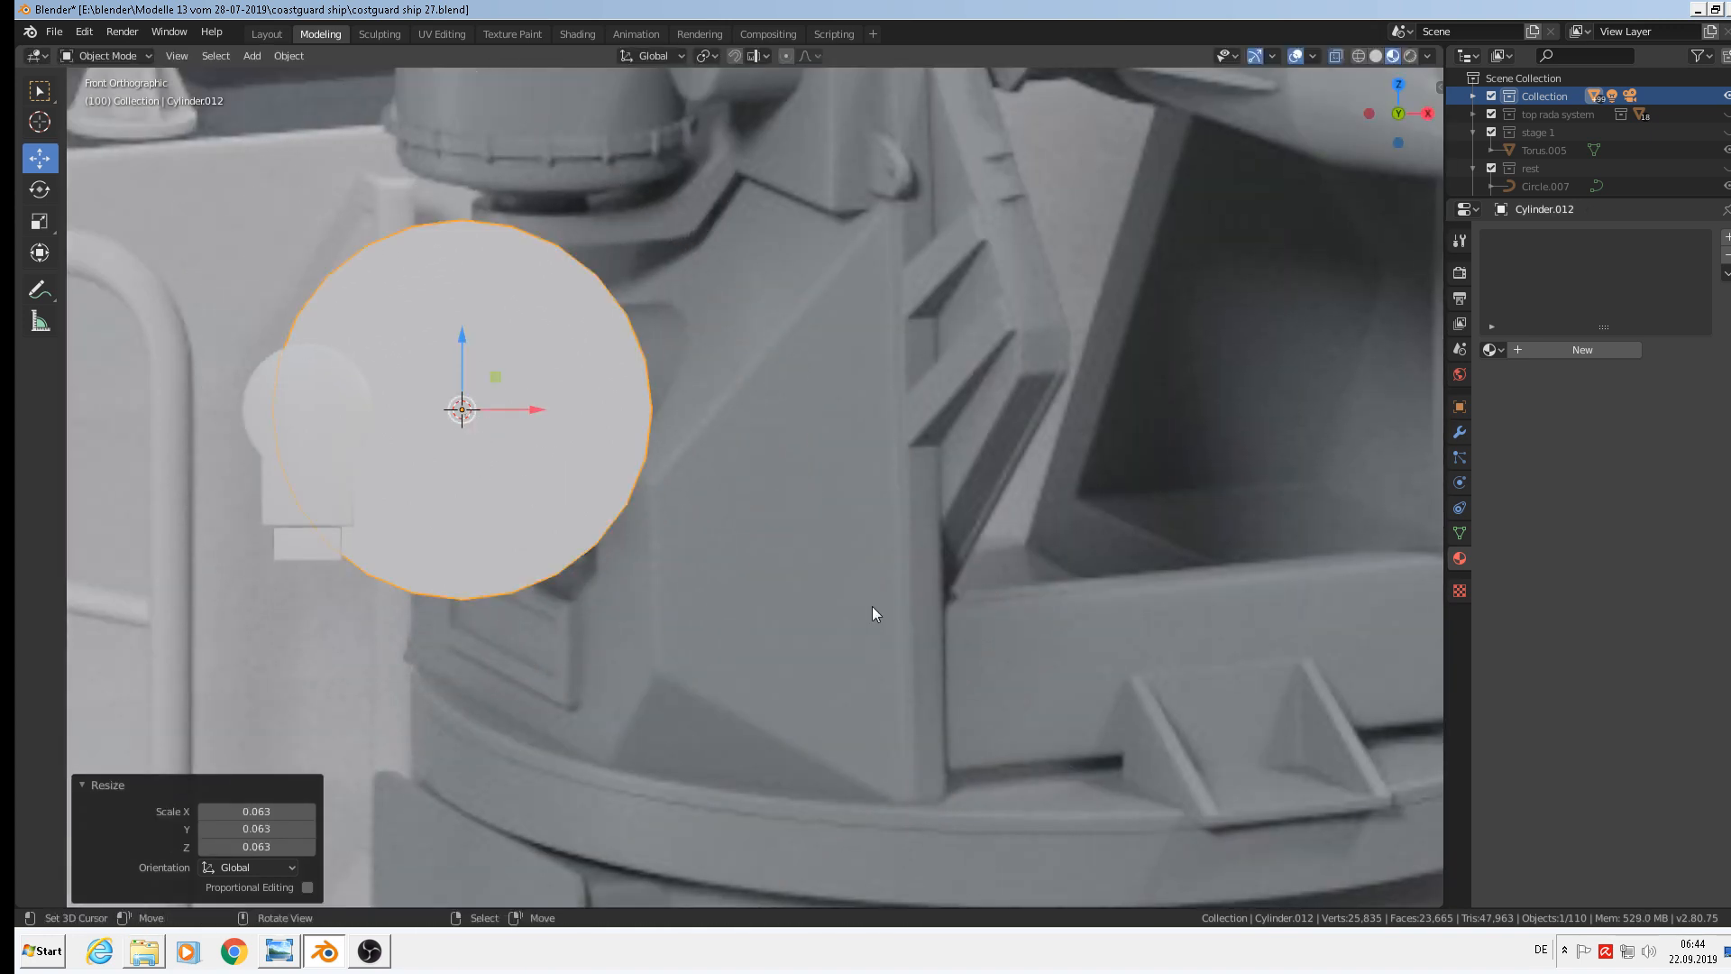
{"action": "key", "text": "s"}
{"action": "left_click", "coordinate": [637, 518]}
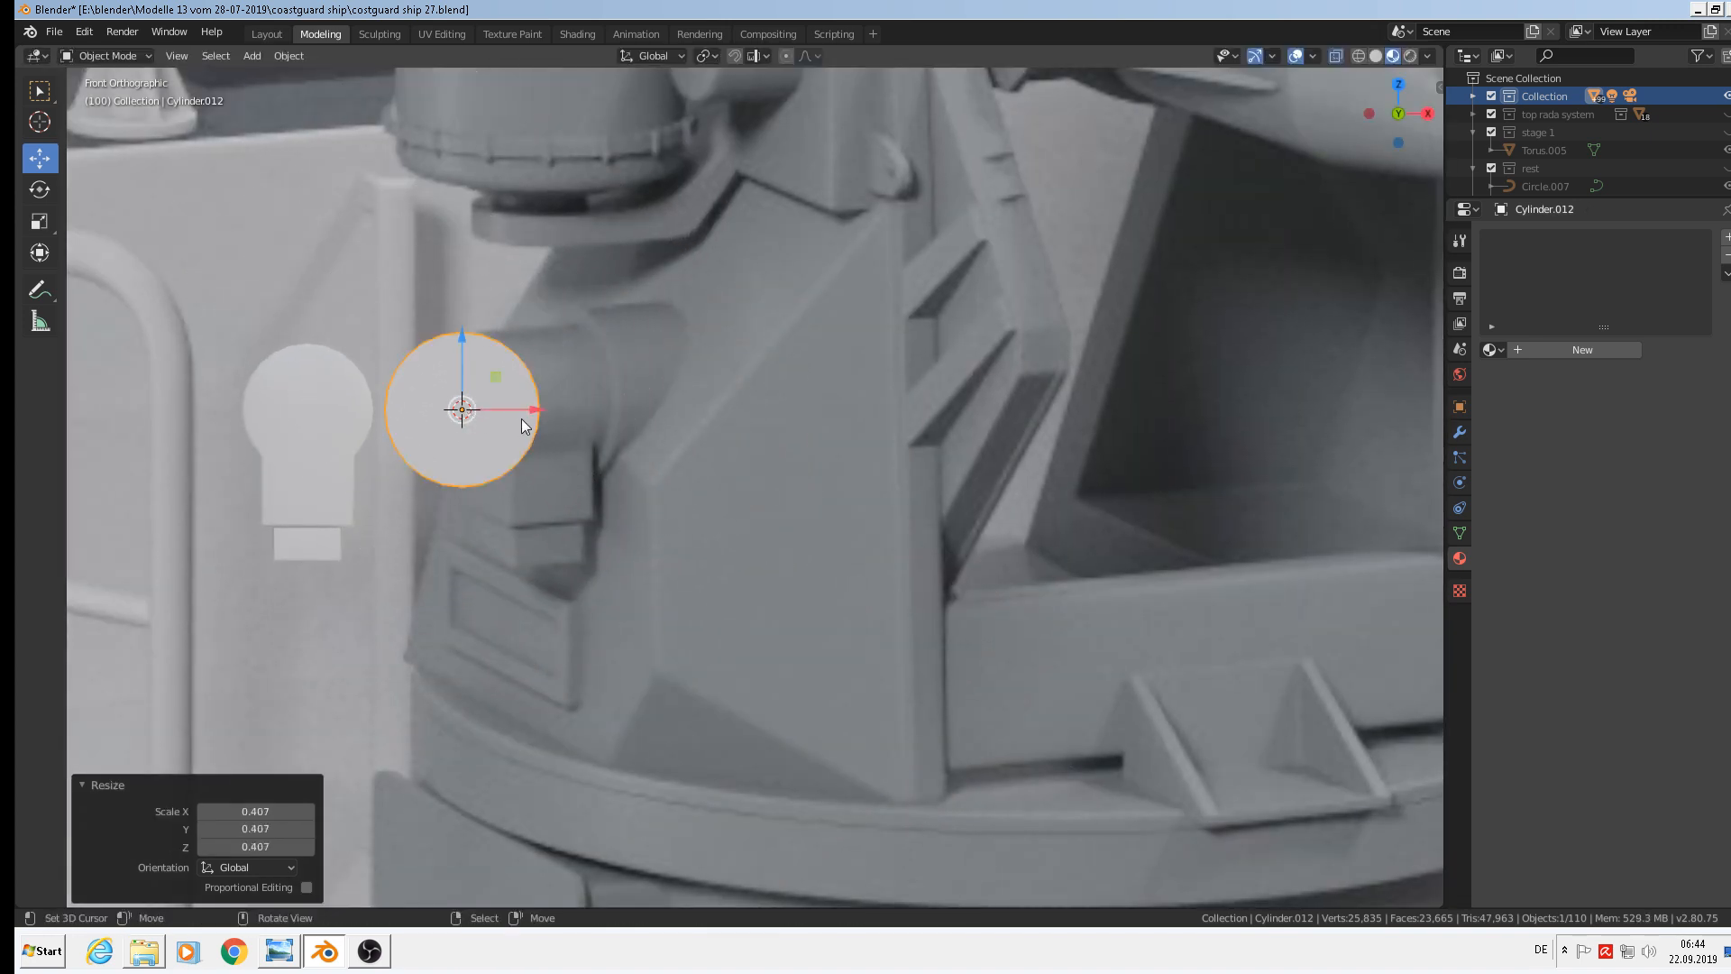
Move the cylinder -0.0517 m along X and -0.107 m along Y, directly behind the keyhole part's round head
{"action": "key", "text": "g"}
{"action": "key", "text": "x"}
{"action": "left_click_drag", "start_coordinate": [373, 396], "coordinate": [366, 395]}
{"action": "middle_click_drag", "start_coordinate": [416, 481], "coordinate": [545, 519]}
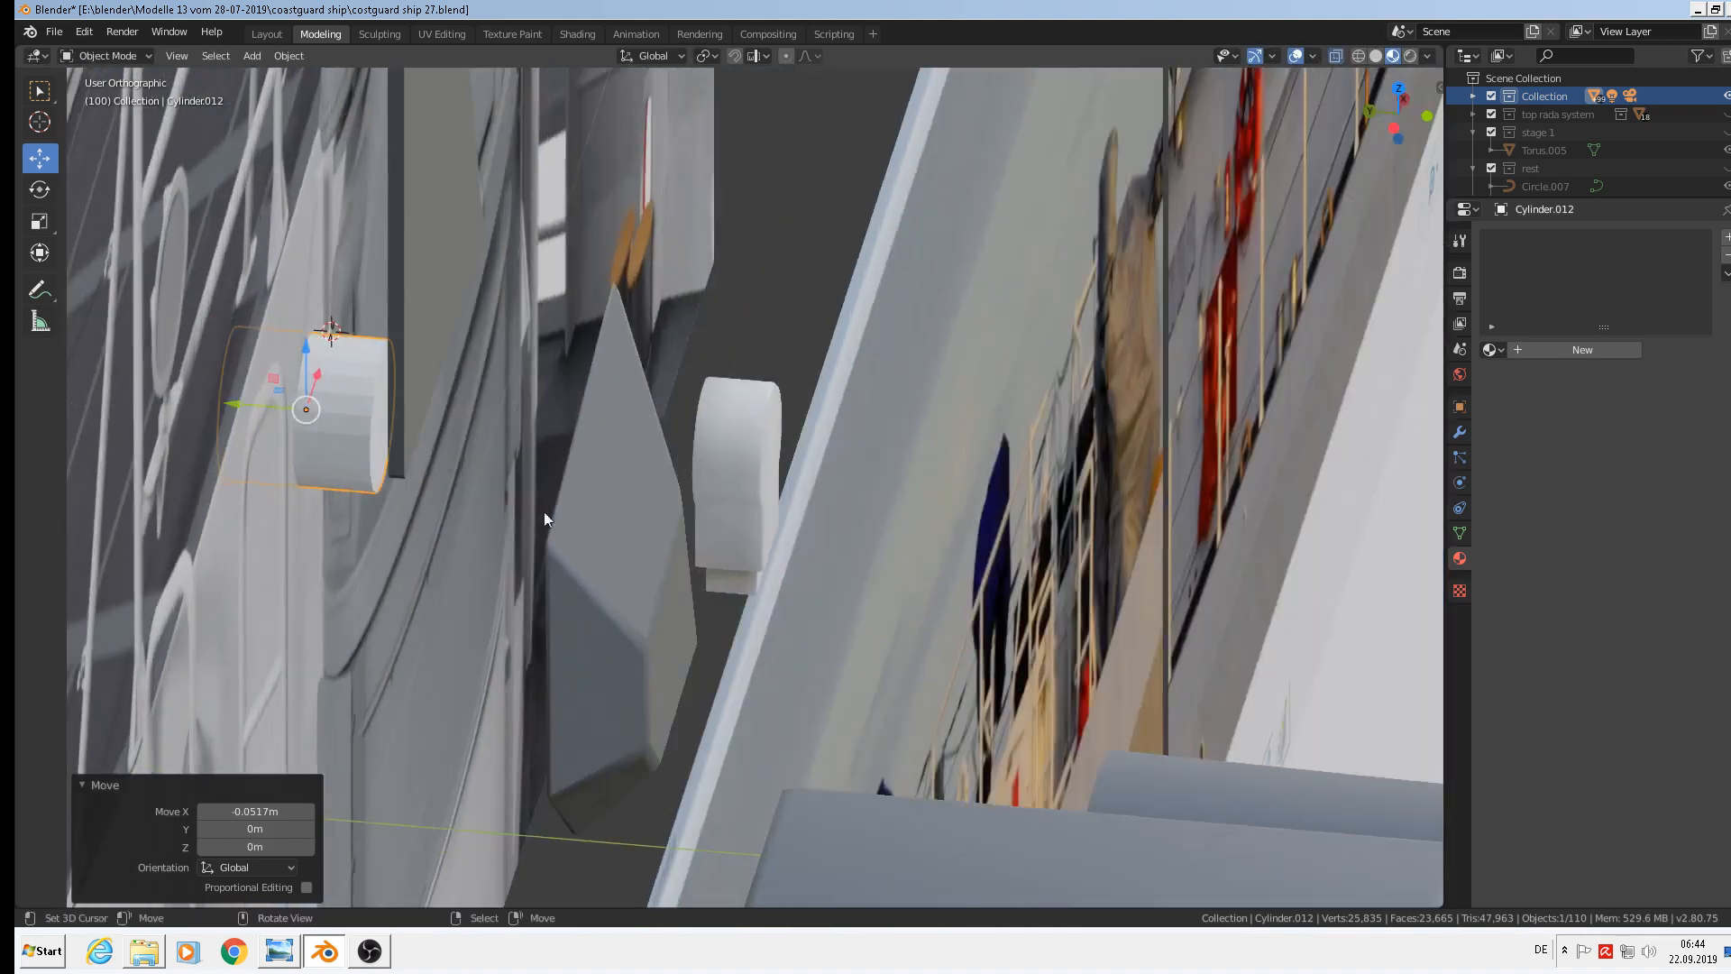
{"action": "left_click_drag", "start_coordinate": [222, 402], "coordinate": [537, 448]}
{"action": "scroll", "coordinate": [767, 571], "scroll_direction": "up", "scroll_amount": 1}
{"action": "middle_click_drag", "start_coordinate": [766, 571], "coordinate": [456, 514]}
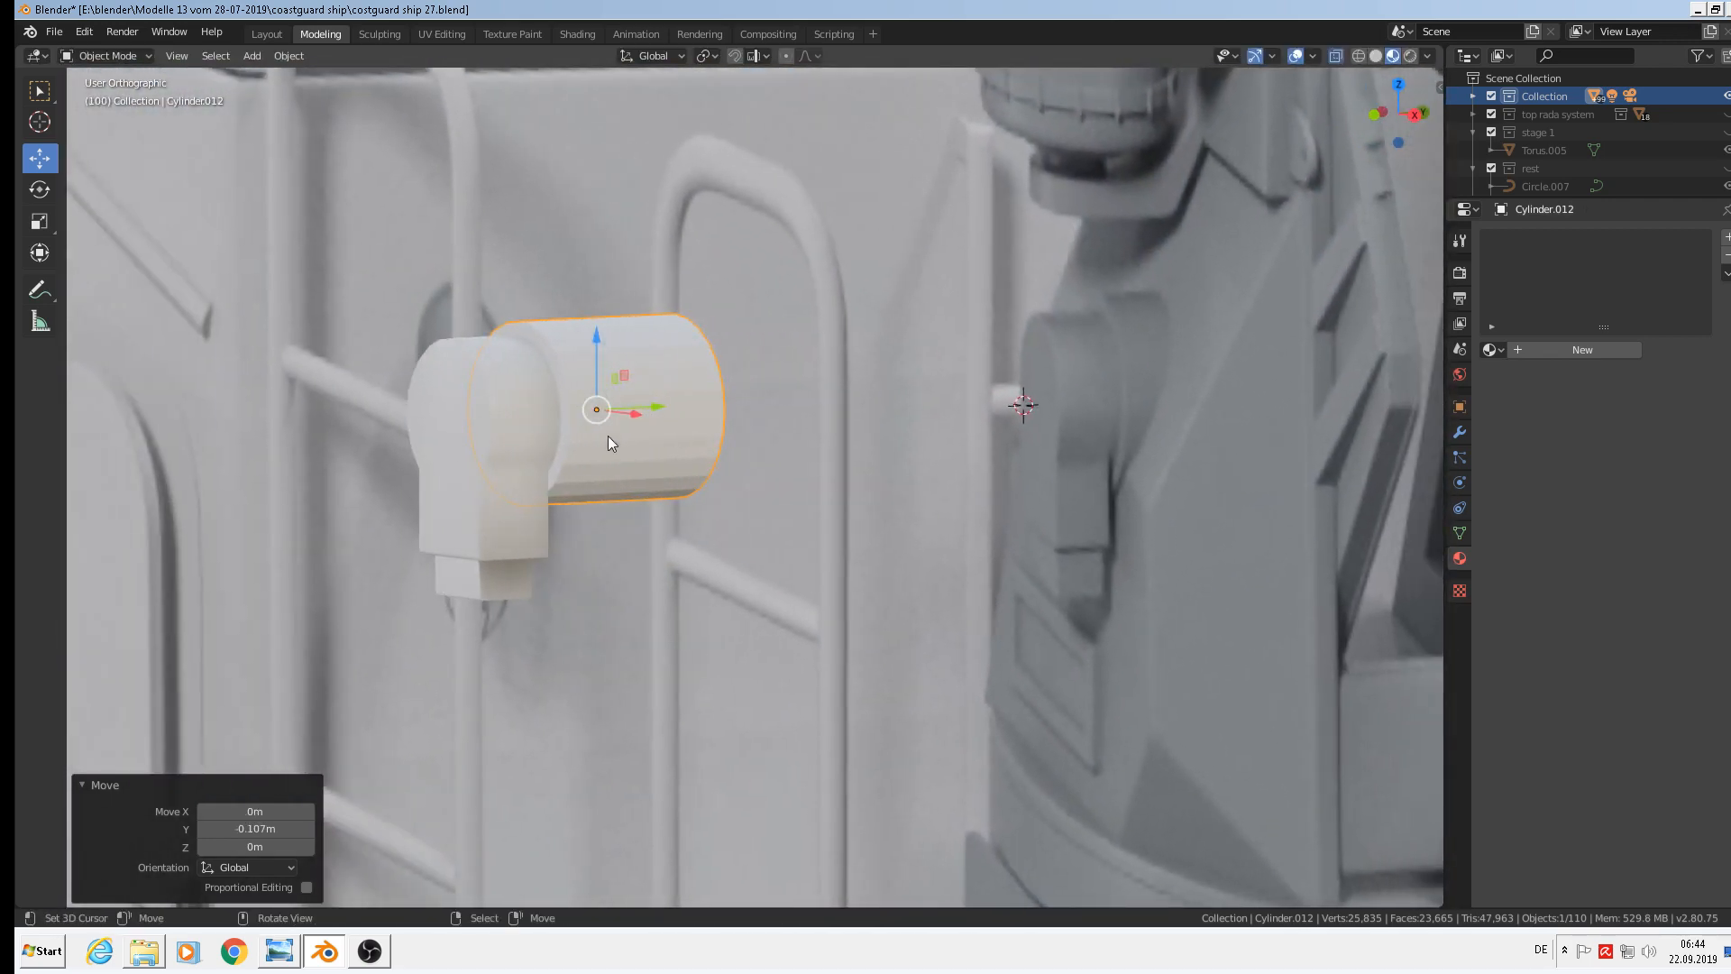
Shade the new cylinder smooth
{"action": "middle_click_drag", "start_coordinate": [687, 461], "coordinate": [690, 532], "text": "shift"}
{"action": "scroll", "coordinate": [642, 463], "scroll_direction": "up", "scroll_amount": 1}
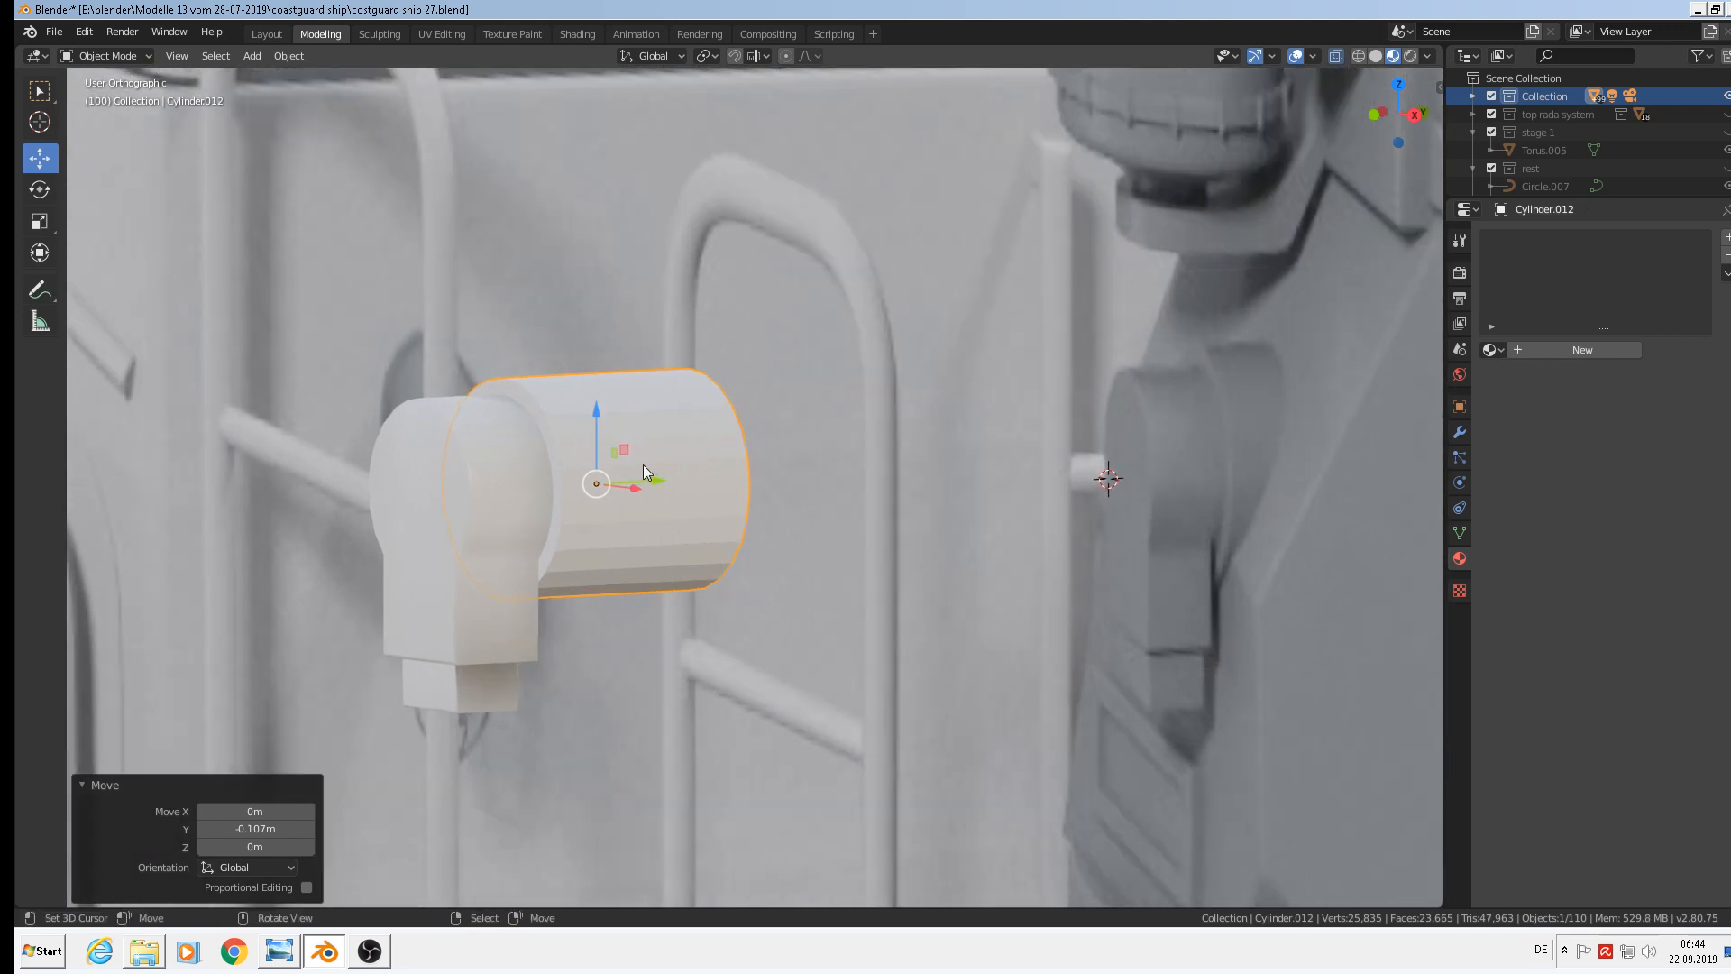
{"action": "left_click", "coordinate": [289, 55]}
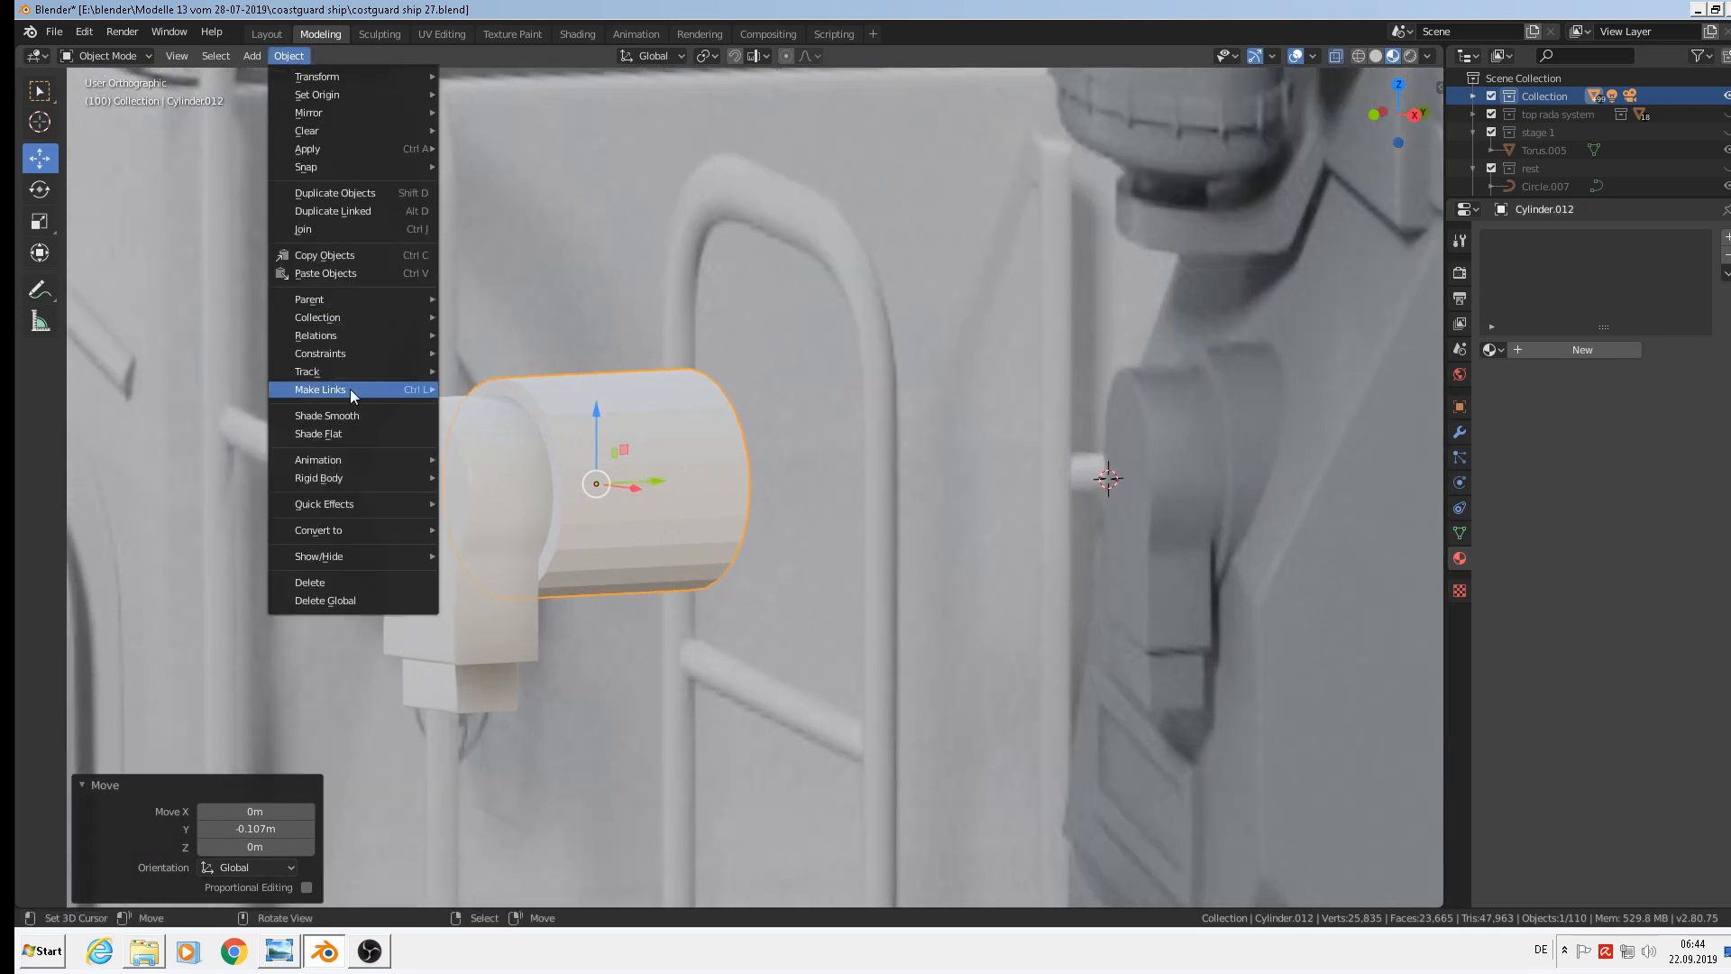
{"action": "left_click", "coordinate": [352, 411]}
Bevel the cylinder's circular edge loop next to the keyhole part with a width of about 0.0655 m and one segment
{"action": "key", "text": "Tab"}
{"action": "scroll", "coordinate": [510, 442], "scroll_direction": "up", "scroll_amount": 2}
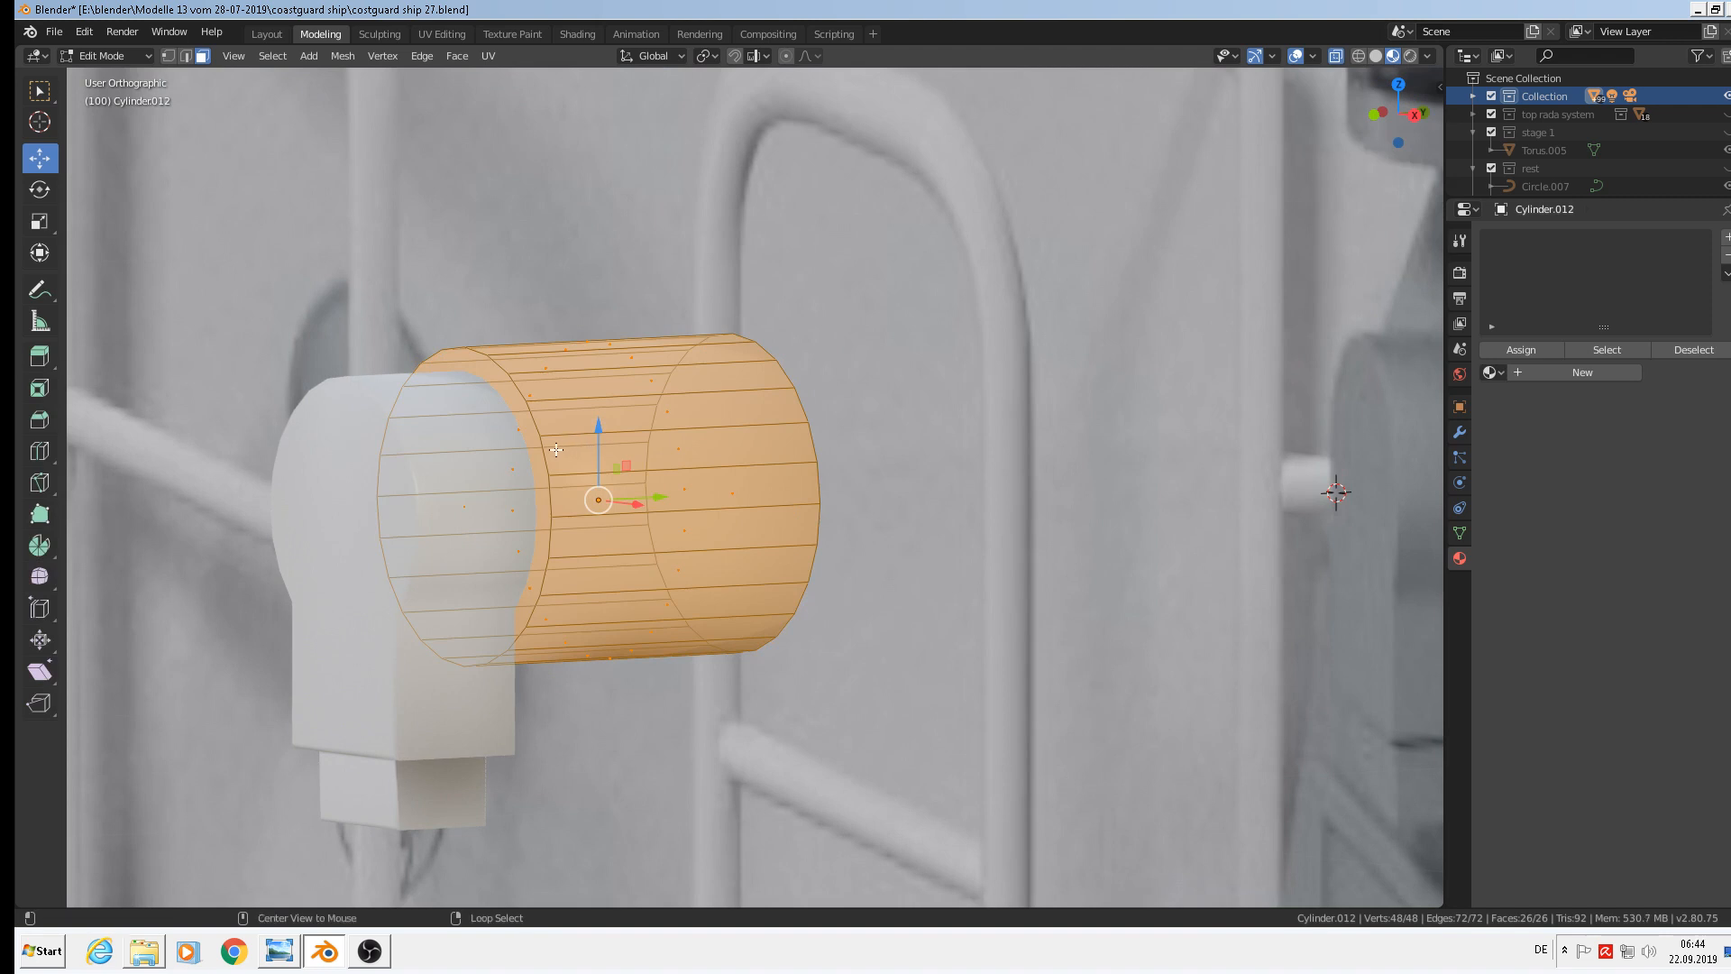
{"action": "left_click", "coordinate": [549, 449]}
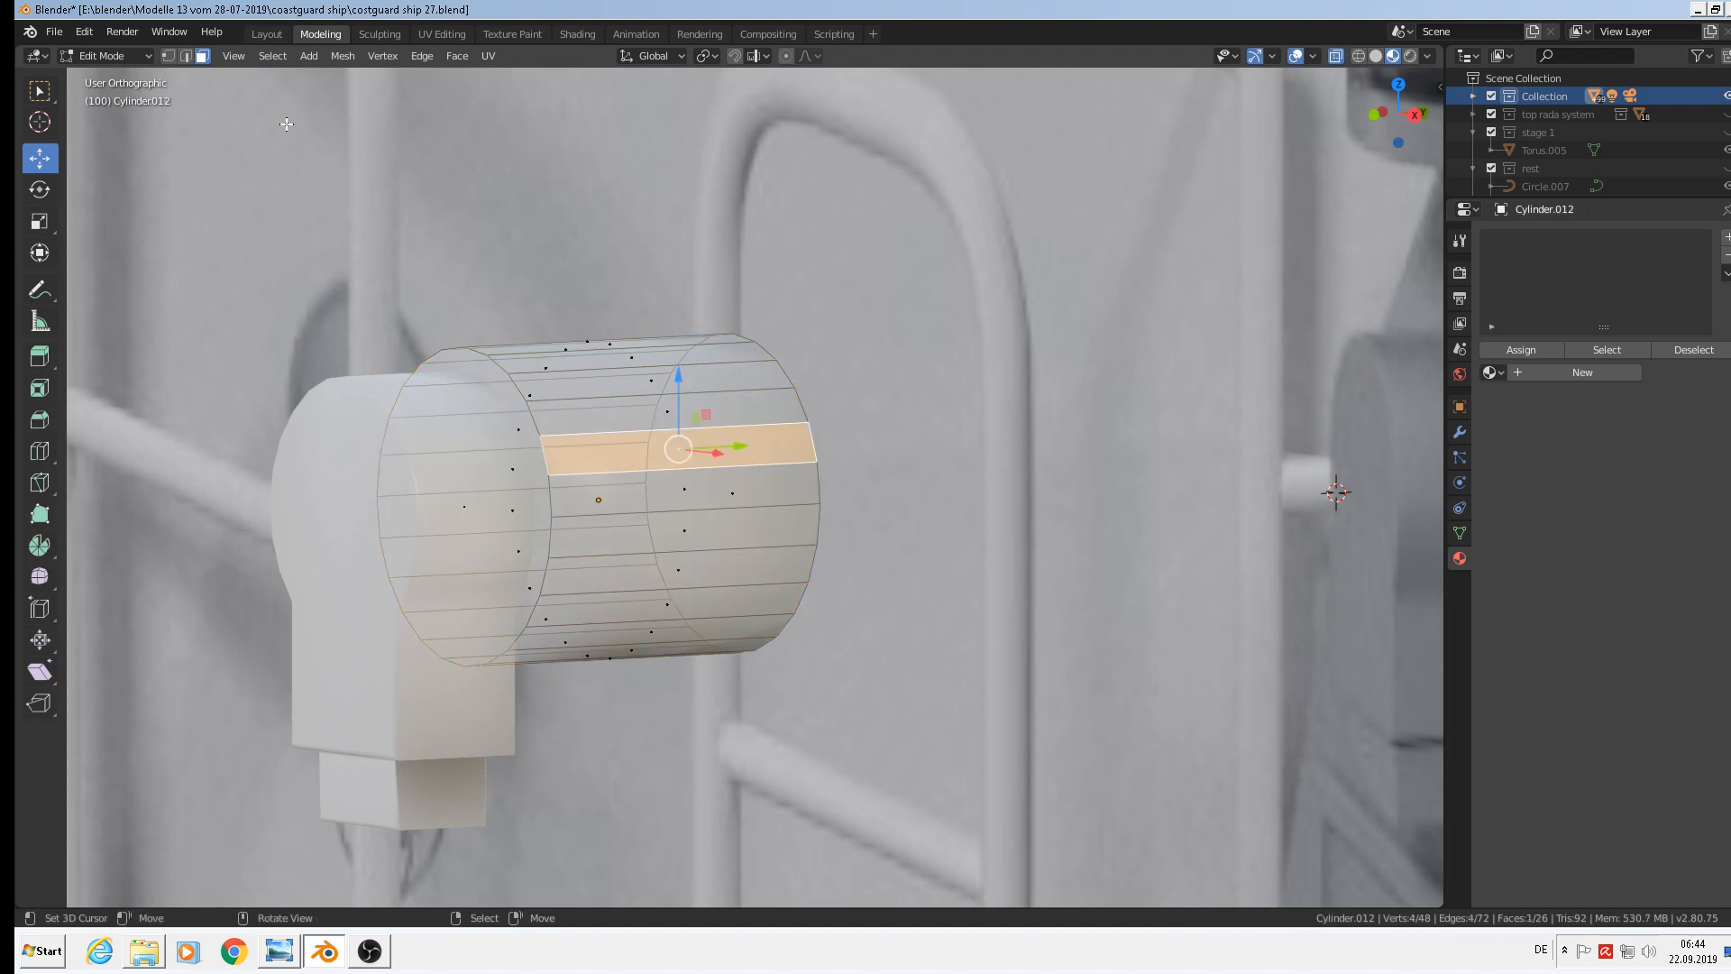
{"action": "left_click", "coordinate": [186, 56]}
{"action": "left_click", "coordinate": [544, 448], "text": "alt"}
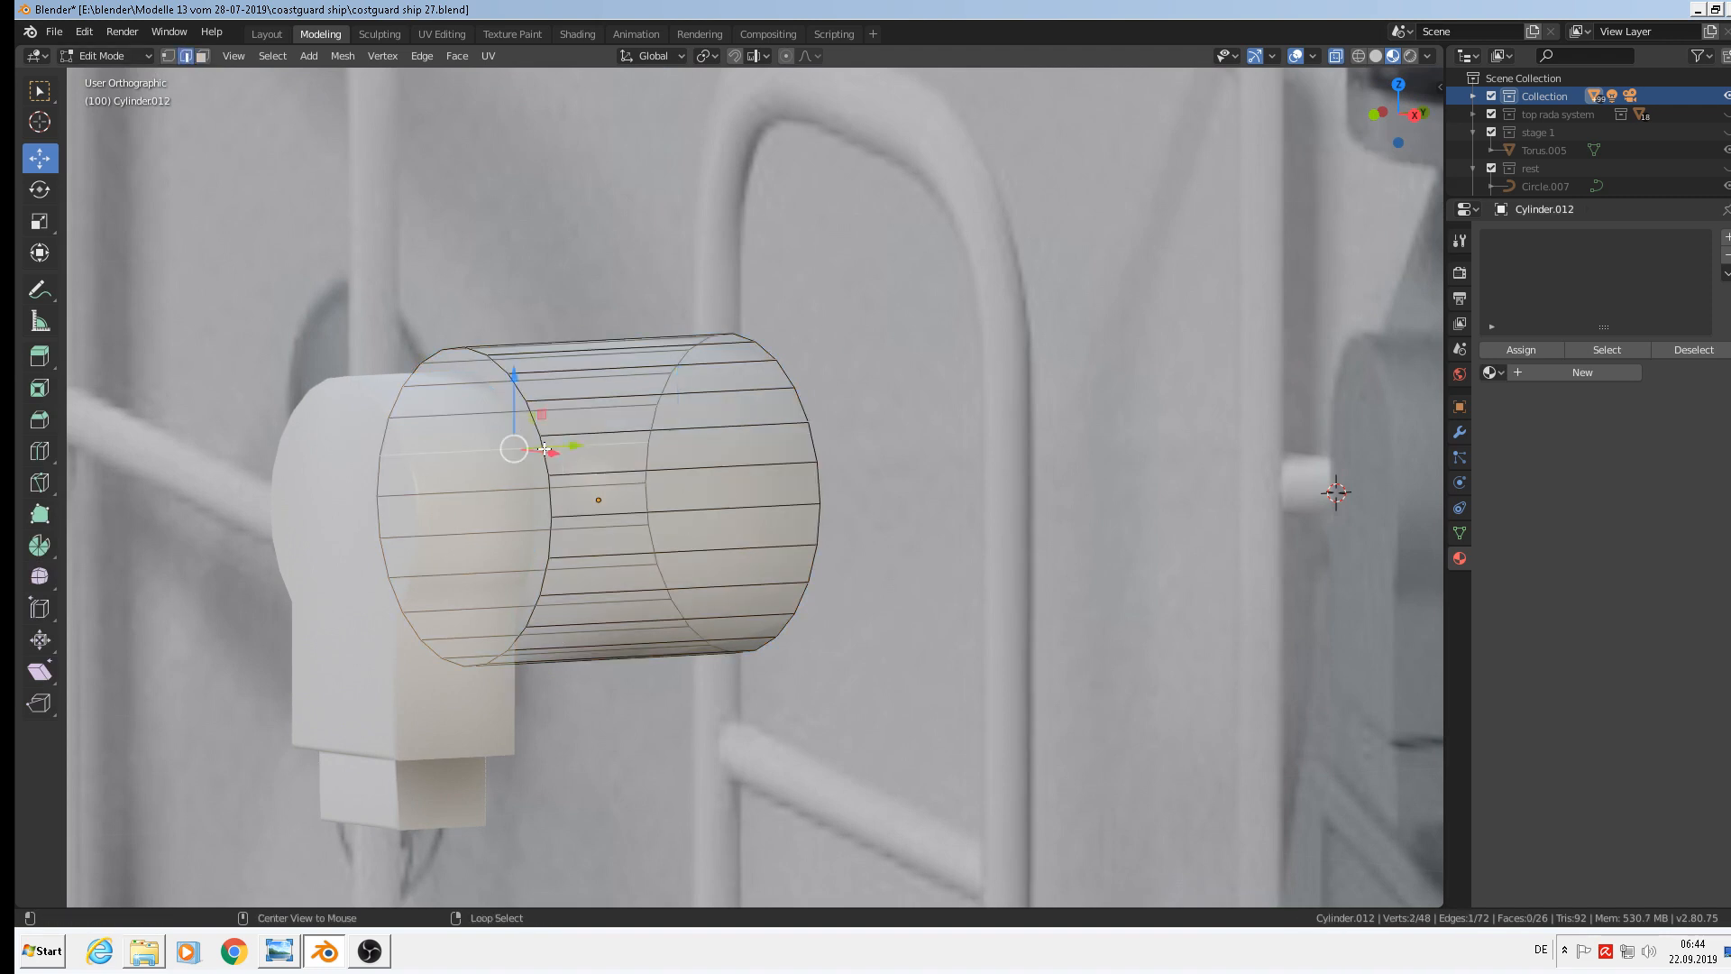
{"action": "left_click", "coordinate": [547, 454], "text": "alt"}
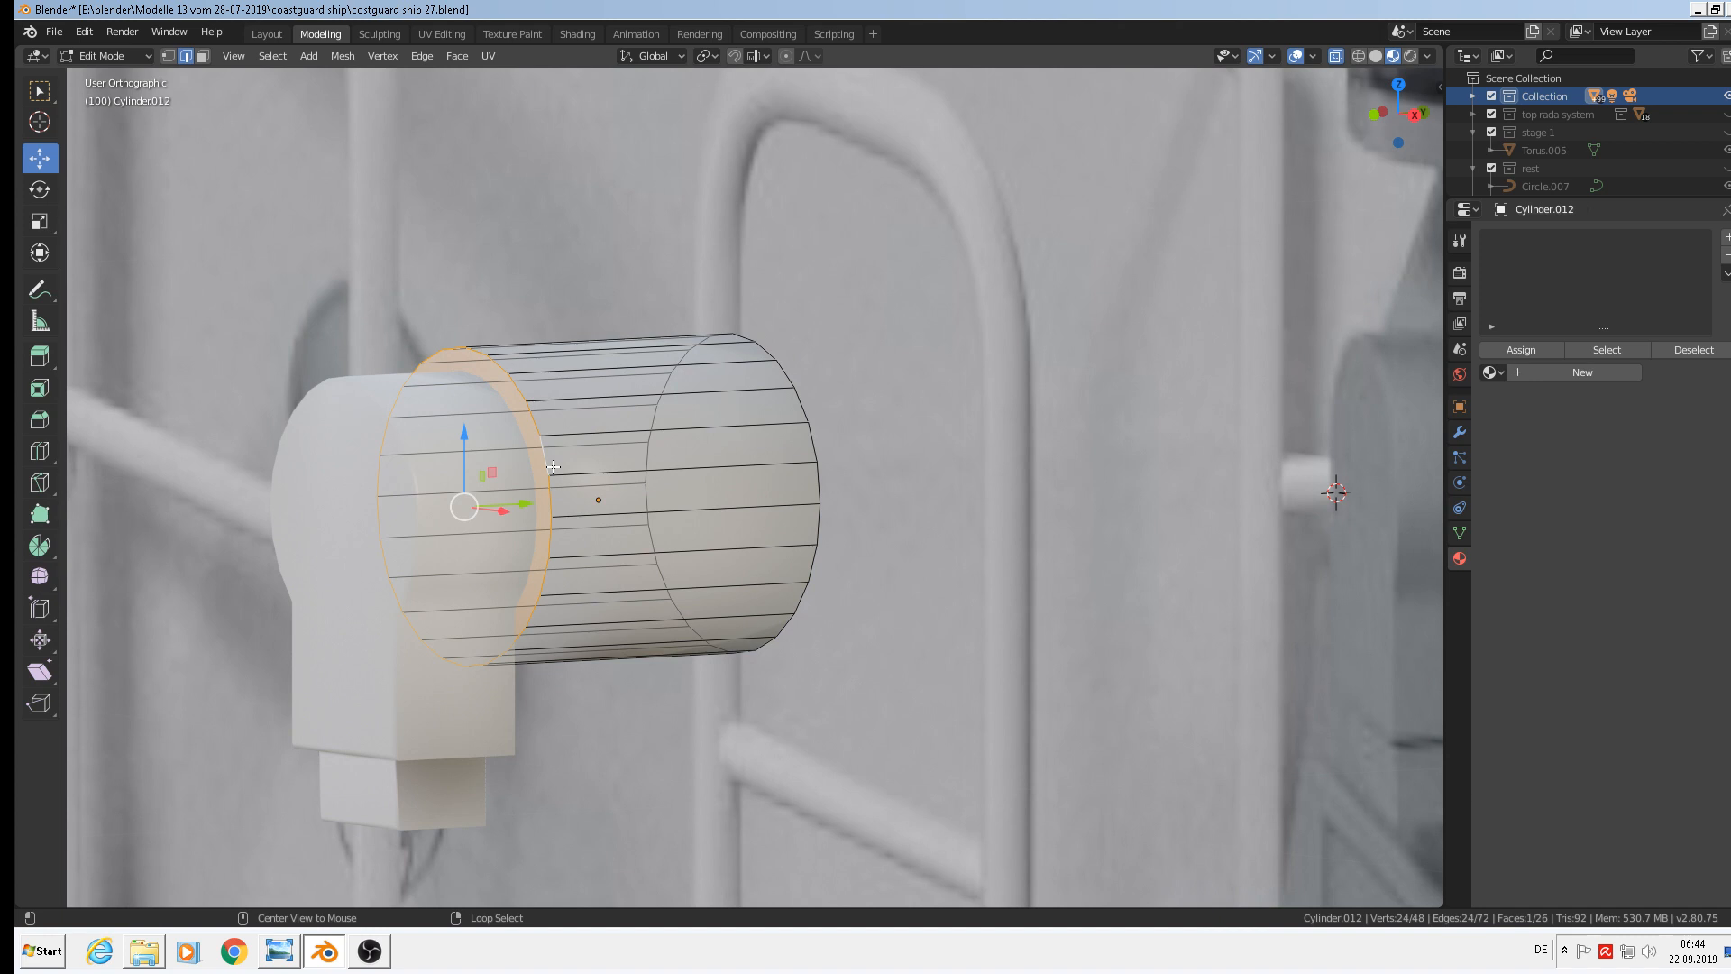
{"action": "key", "text": "ctrl+b"}
{"action": "left_click", "coordinate": [703, 610]}
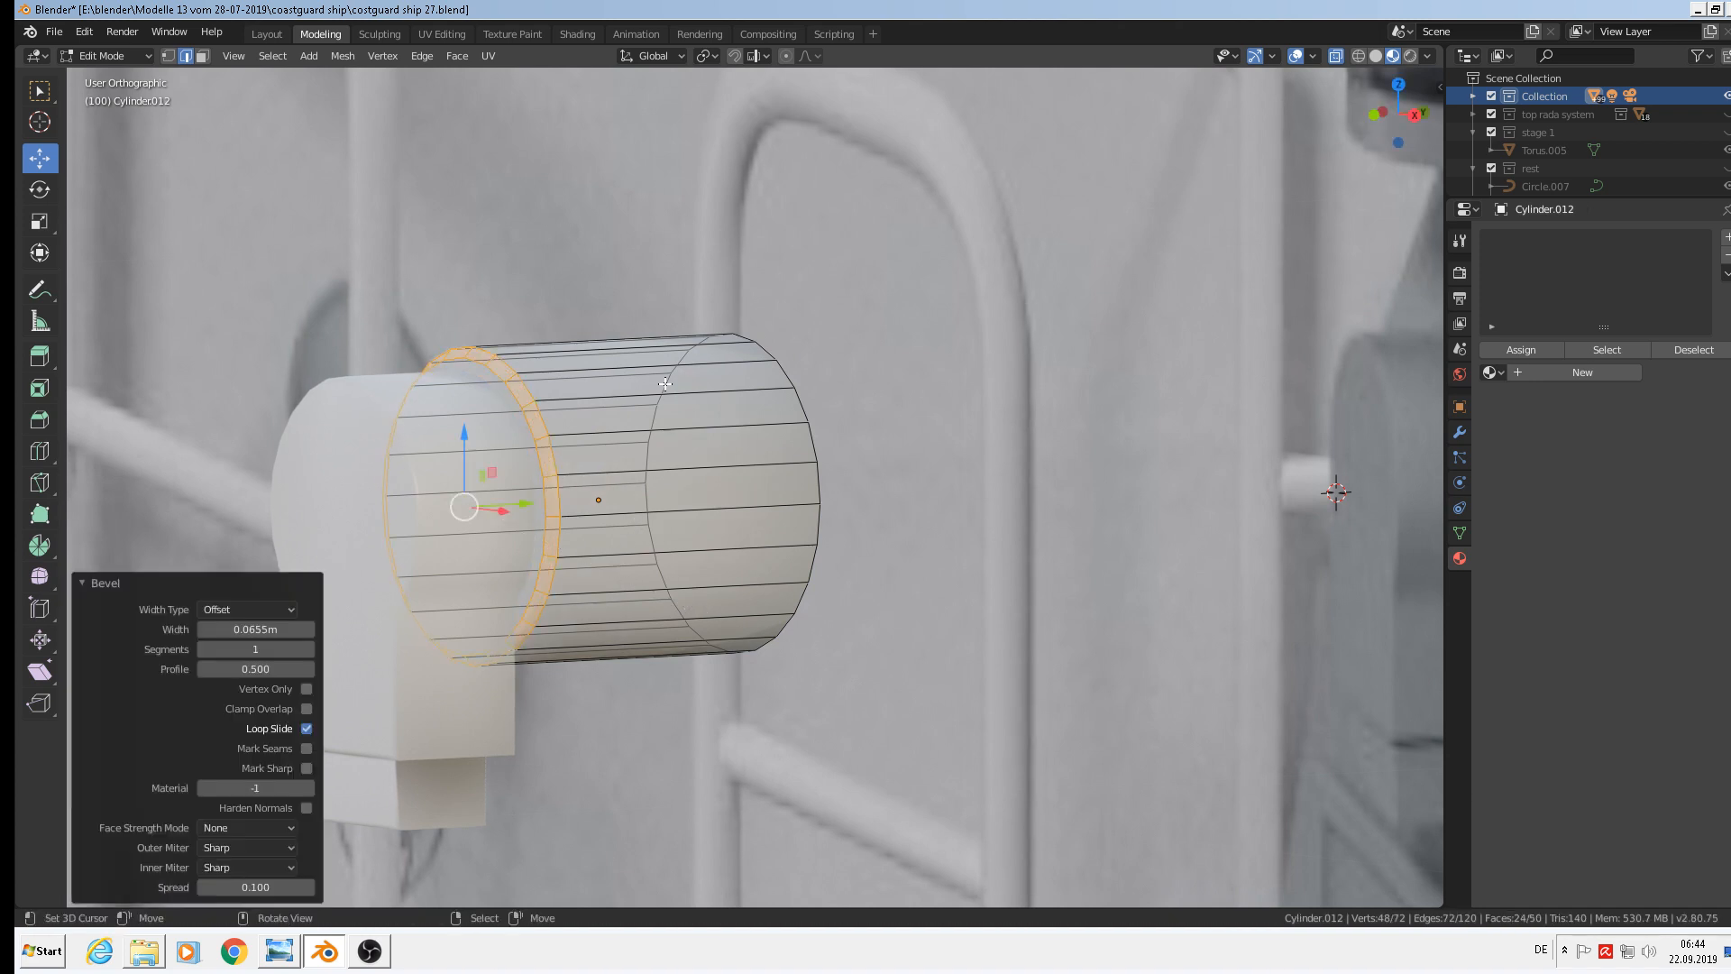
{"action": "key", "text": "ctrl+r"}
{"action": "left_click", "coordinate": [664, 384]}
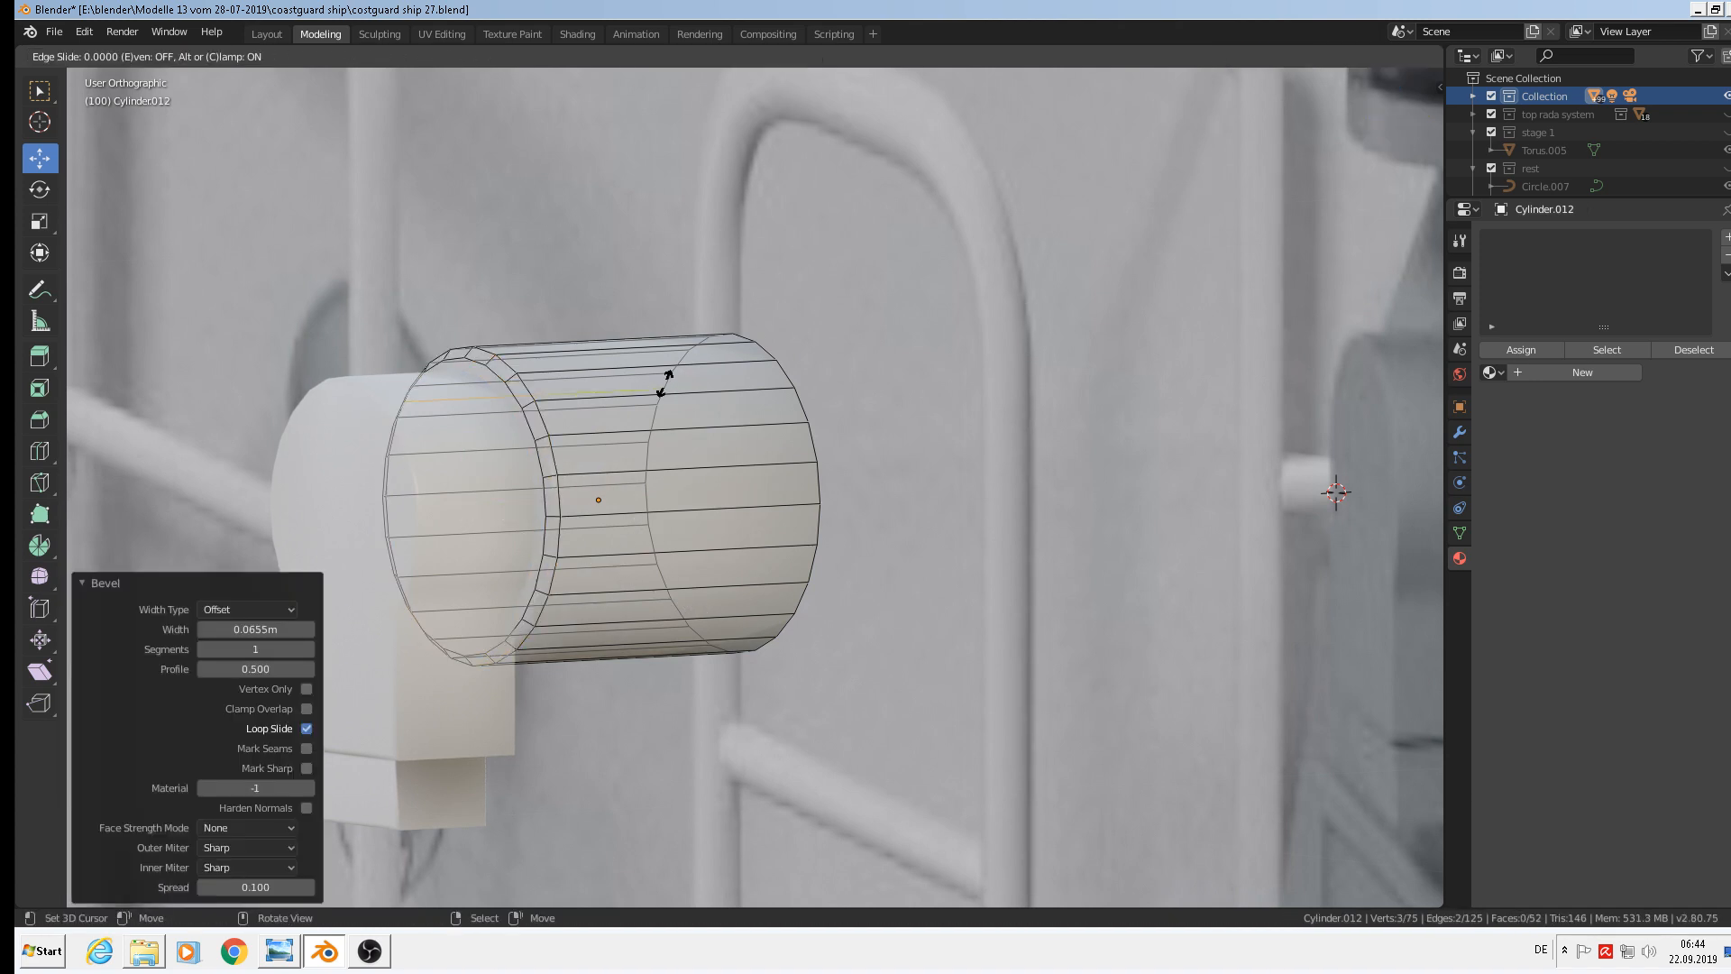
{"action": "left_click", "coordinate": [664, 383]}
{"action": "key", "text": "ctrl+z"}
{"action": "key", "text": "ctrl+z"}
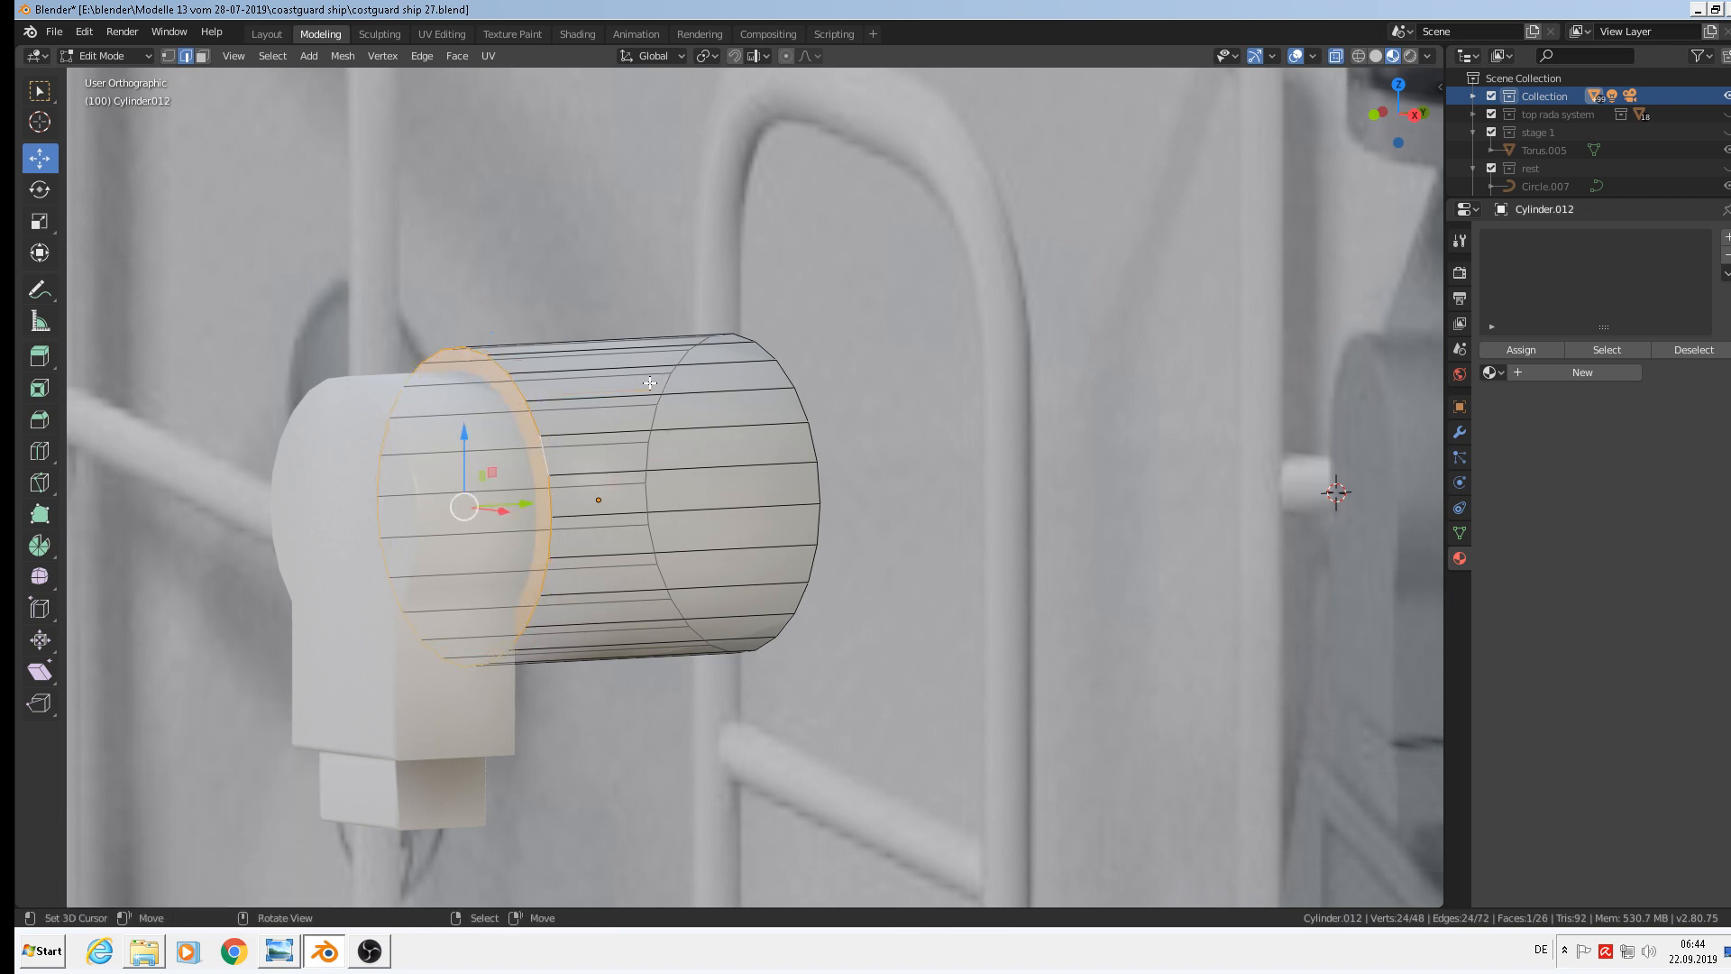
{"action": "key", "text": "ctrl+shift+z"}
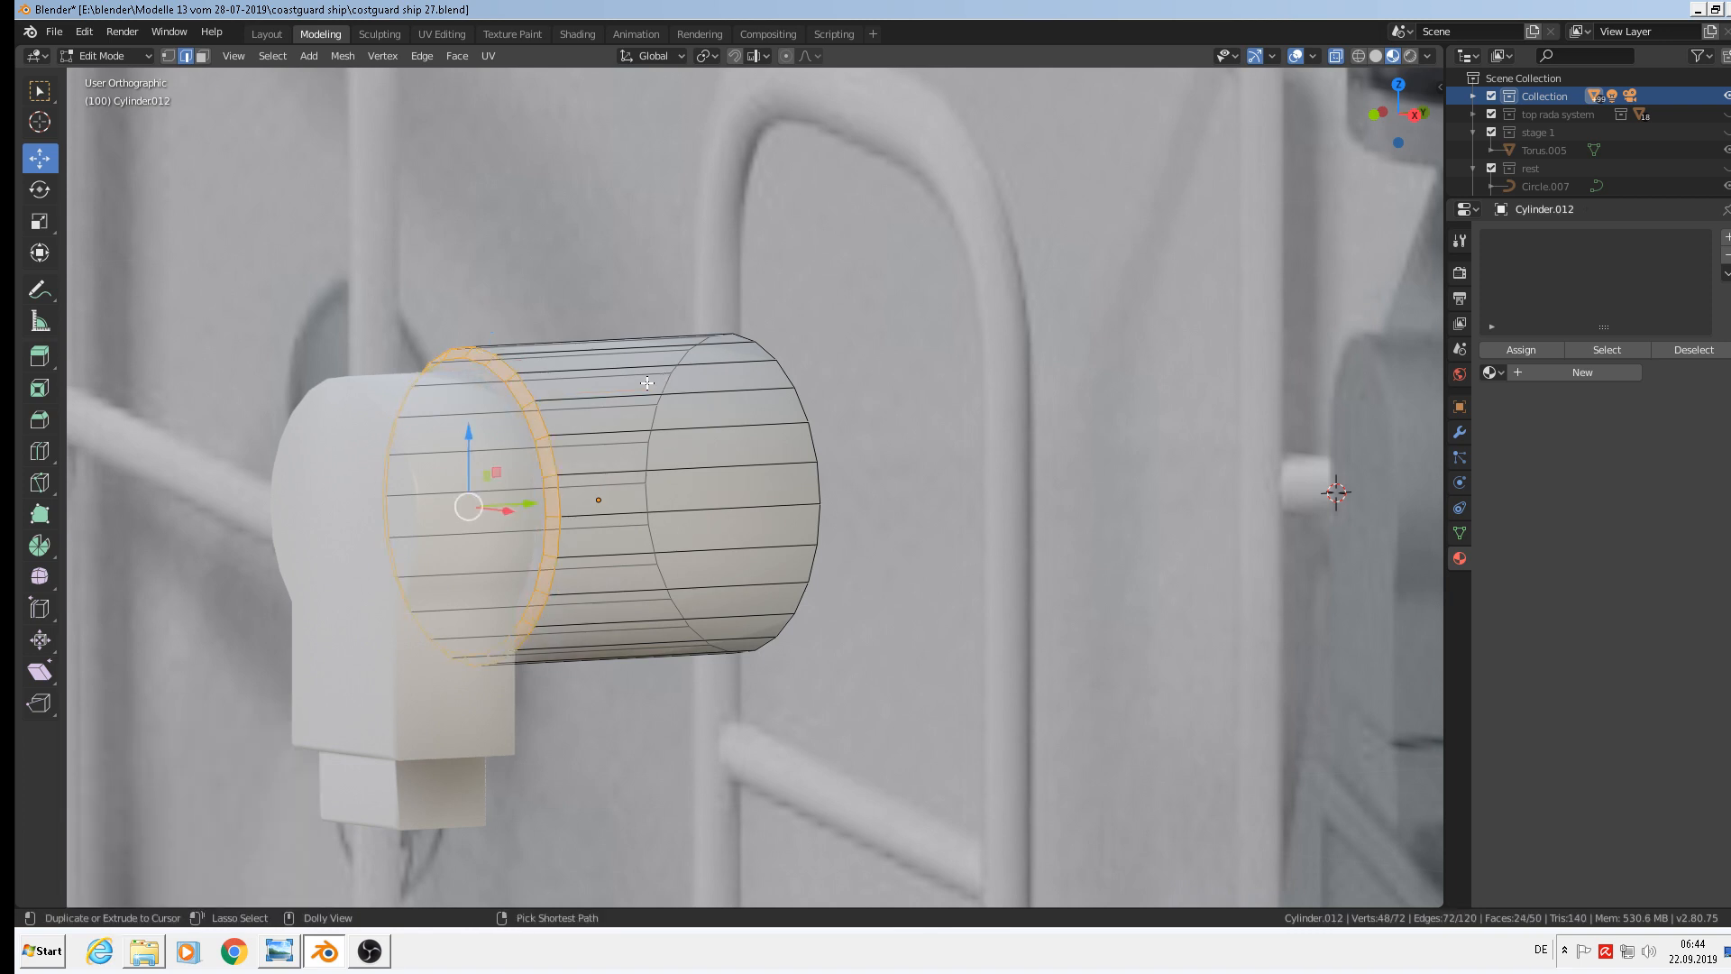
Add two loop cuts around the cylinder, one near its rear end at factor 0.935 and one beside the bevel at -0.965
{"action": "key", "text": "ctrl+r"}
{"action": "left_click", "coordinate": [642, 348]}
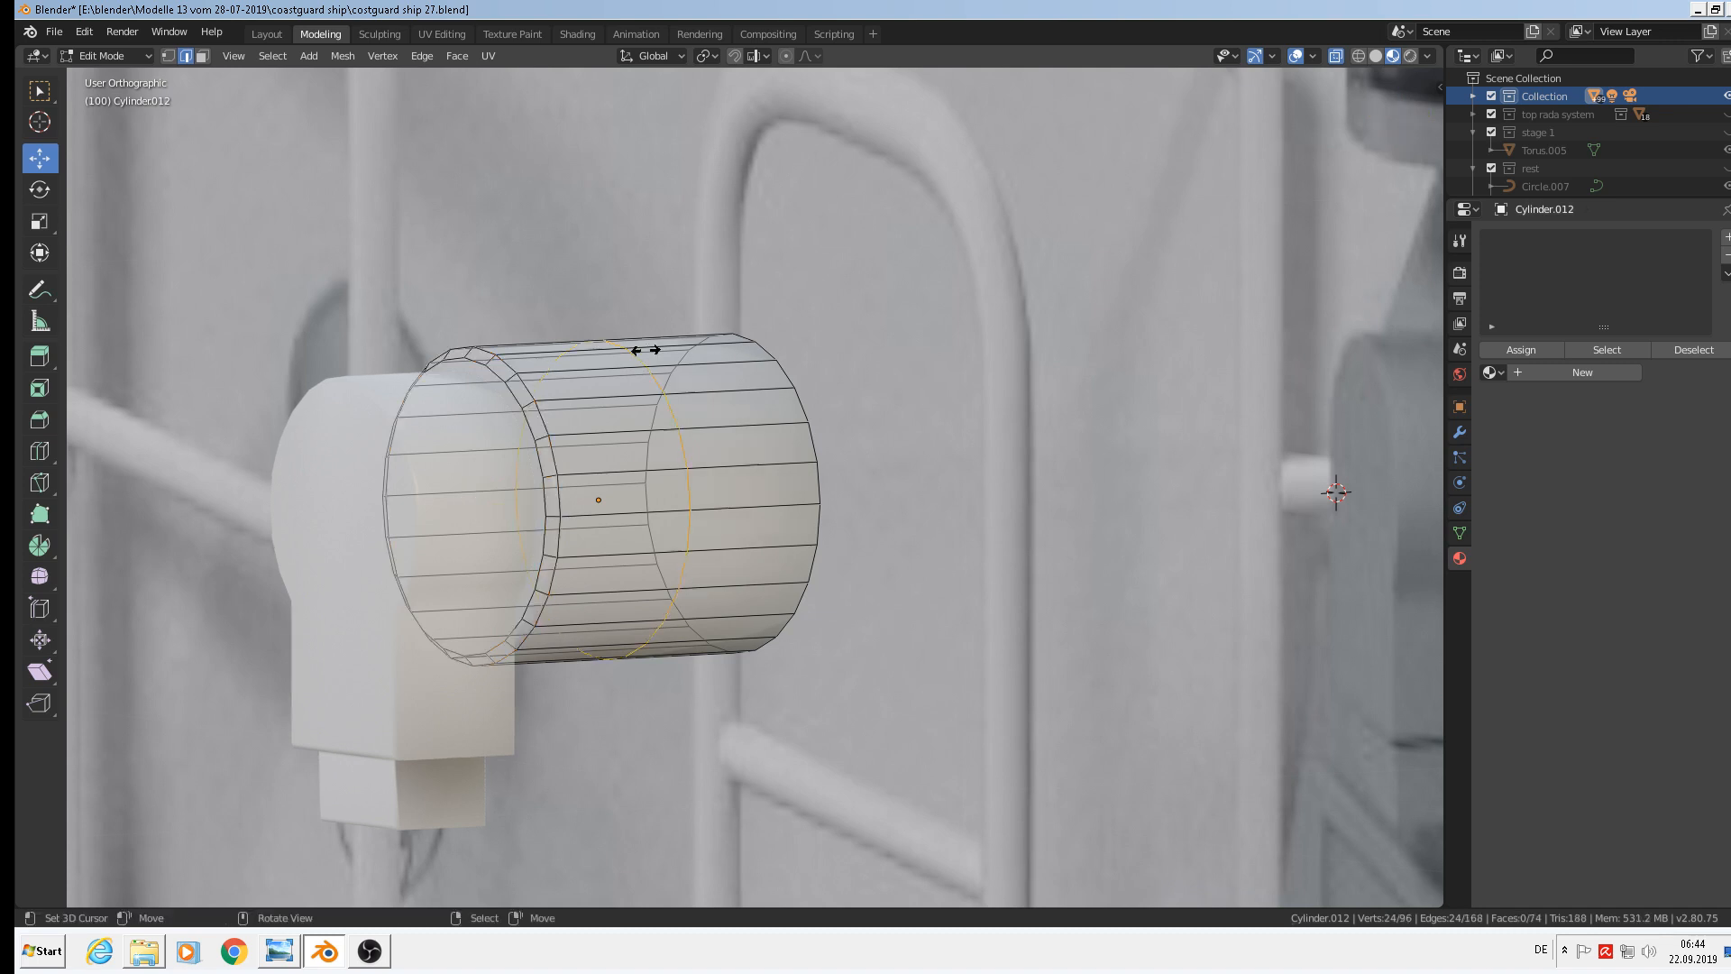
{"action": "left_click", "coordinate": [768, 351]}
{"action": "key", "text": "ctrl+r"}
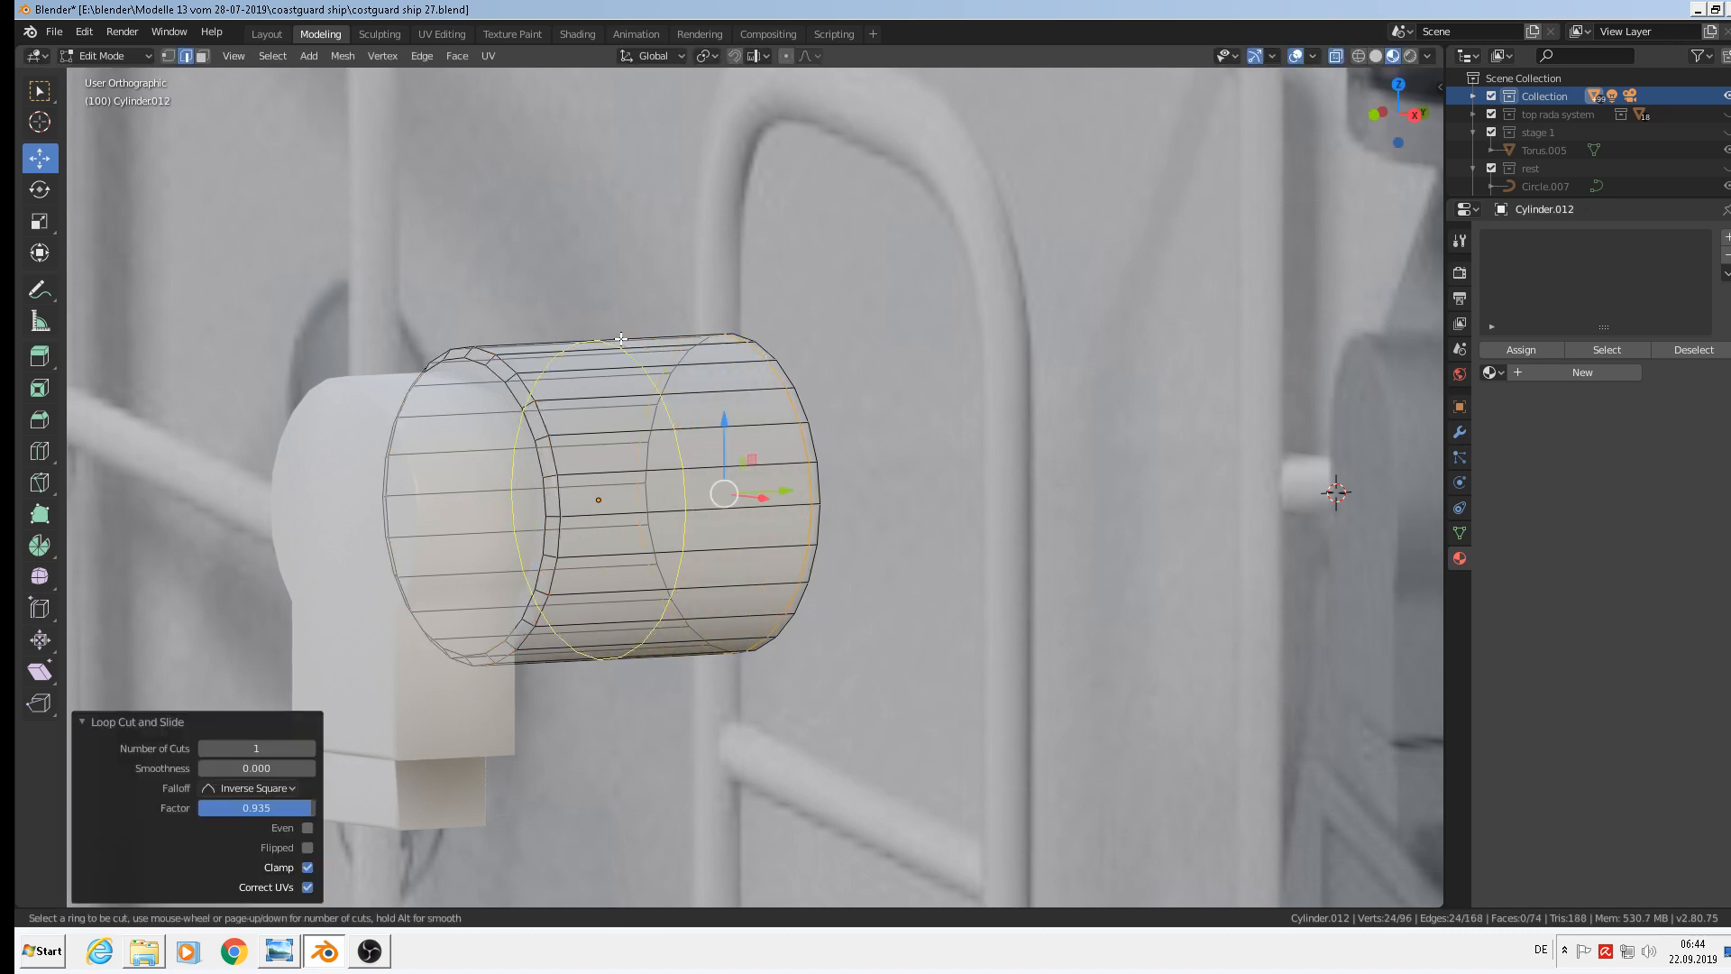
{"action": "left_click", "coordinate": [613, 343]}
{"action": "left_click", "coordinate": [500, 349]}
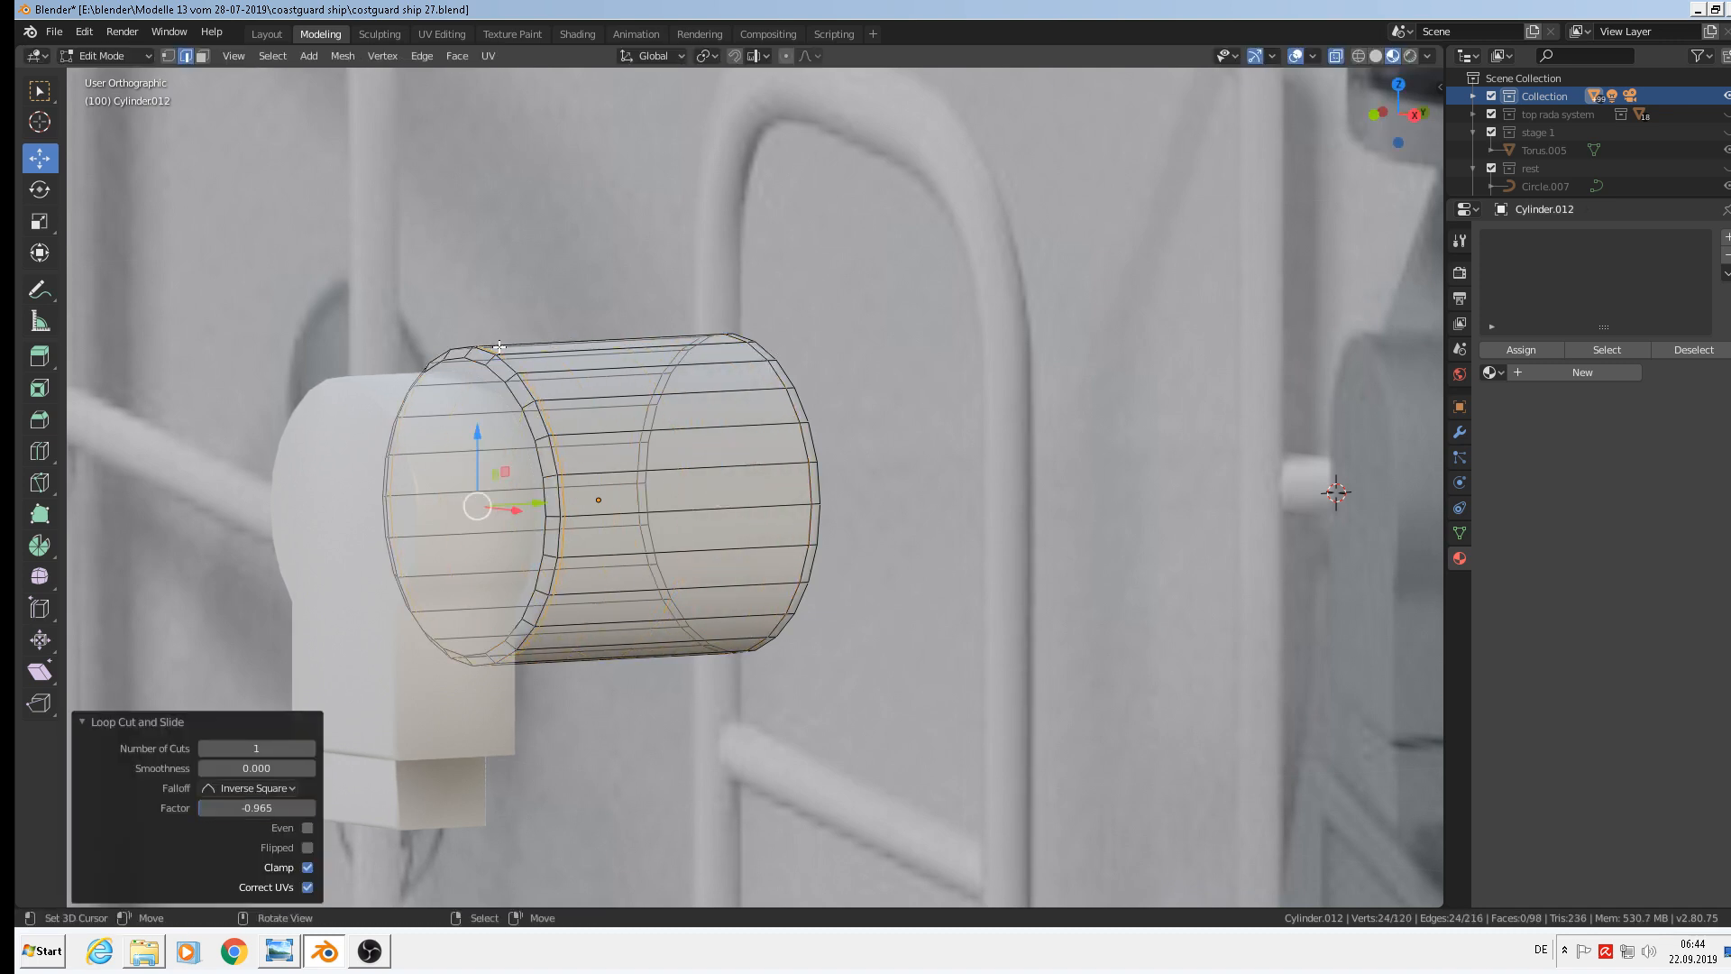
Leave mesh editing and join the cylinder and the keyhole part into one object
{"action": "key", "text": "Tab"}
{"action": "scroll", "coordinate": [561, 478], "scroll_direction": "down", "scroll_amount": 4}
{"action": "left_click", "coordinate": [506, 511], "text": "shift"}
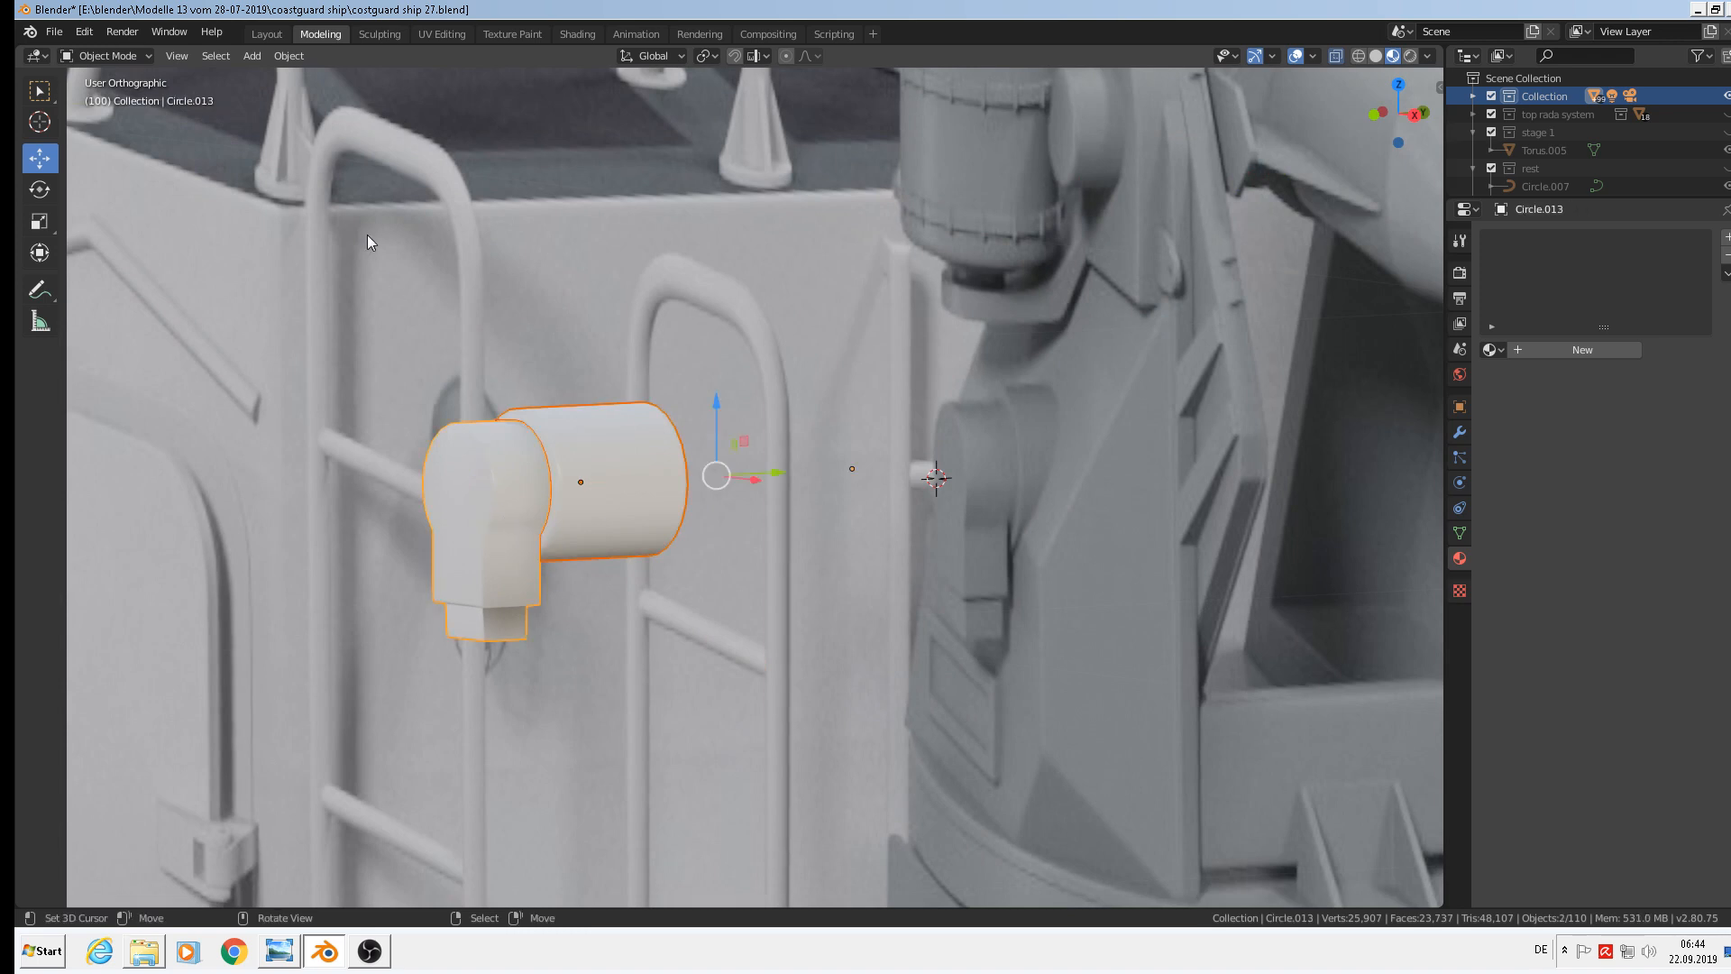
{"action": "left_click", "coordinate": [287, 56]}
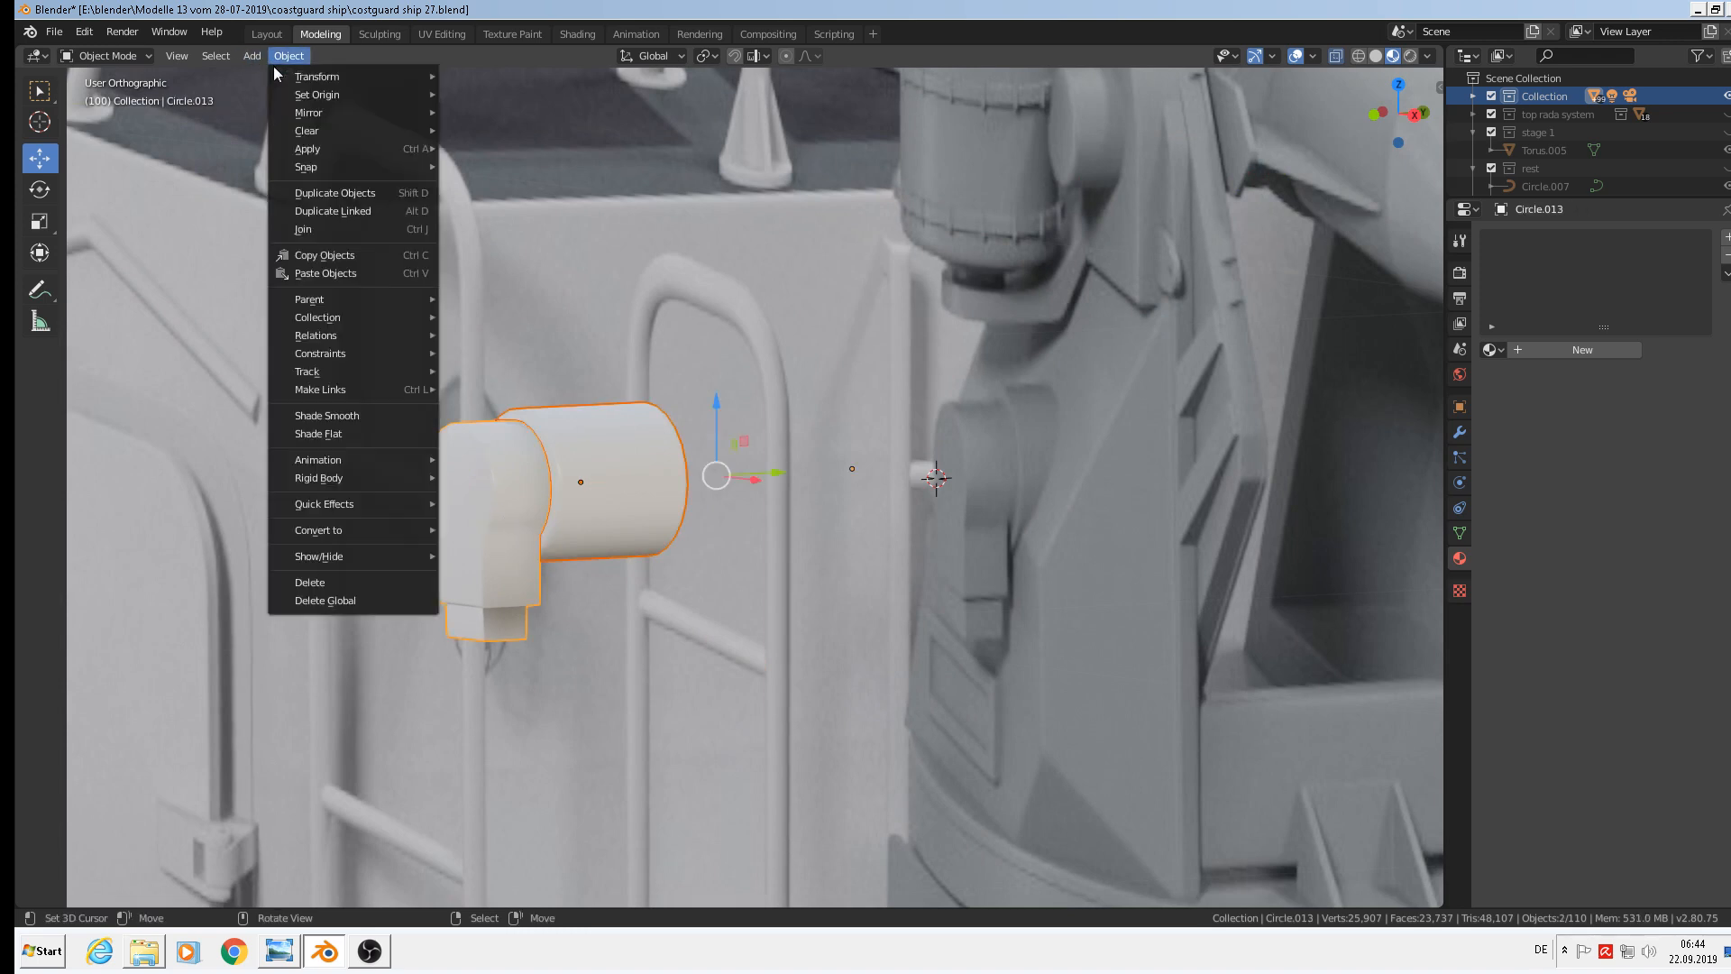
{"action": "left_click", "coordinate": [345, 231]}
Move the joined part -0.431 m along X and 0.0525 m along Z to place it among the other gun parts
{"action": "middle_click_drag", "start_coordinate": [489, 402], "coordinate": [759, 528]}
{"action": "scroll", "coordinate": [478, 531], "scroll_direction": "up", "scroll_amount": 3}
{"action": "scroll", "coordinate": [668, 594], "scroll_direction": "down", "scroll_amount": 6}
{"action": "key", "text": "g"}
{"action": "key", "text": "x"}
{"action": "key", "text": "z"}
{"action": "left_click", "coordinate": [505, 507]}
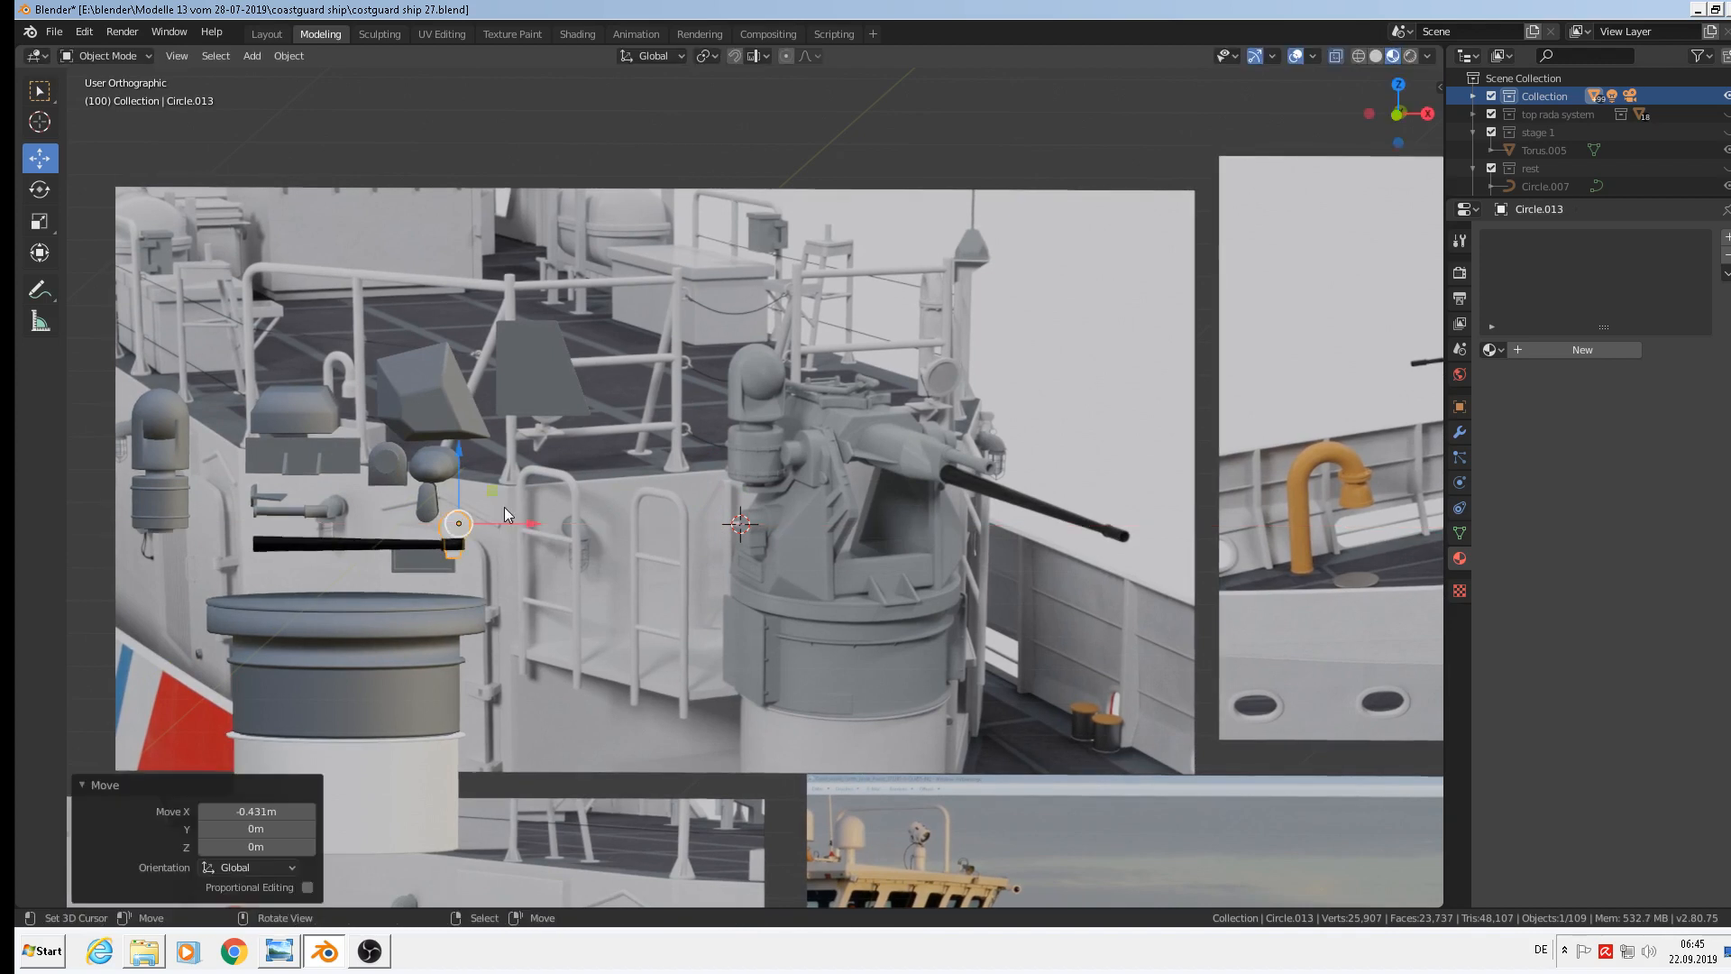
Assign the existing light gray metal material to the joined part
{"action": "left_click", "coordinate": [1491, 350]}
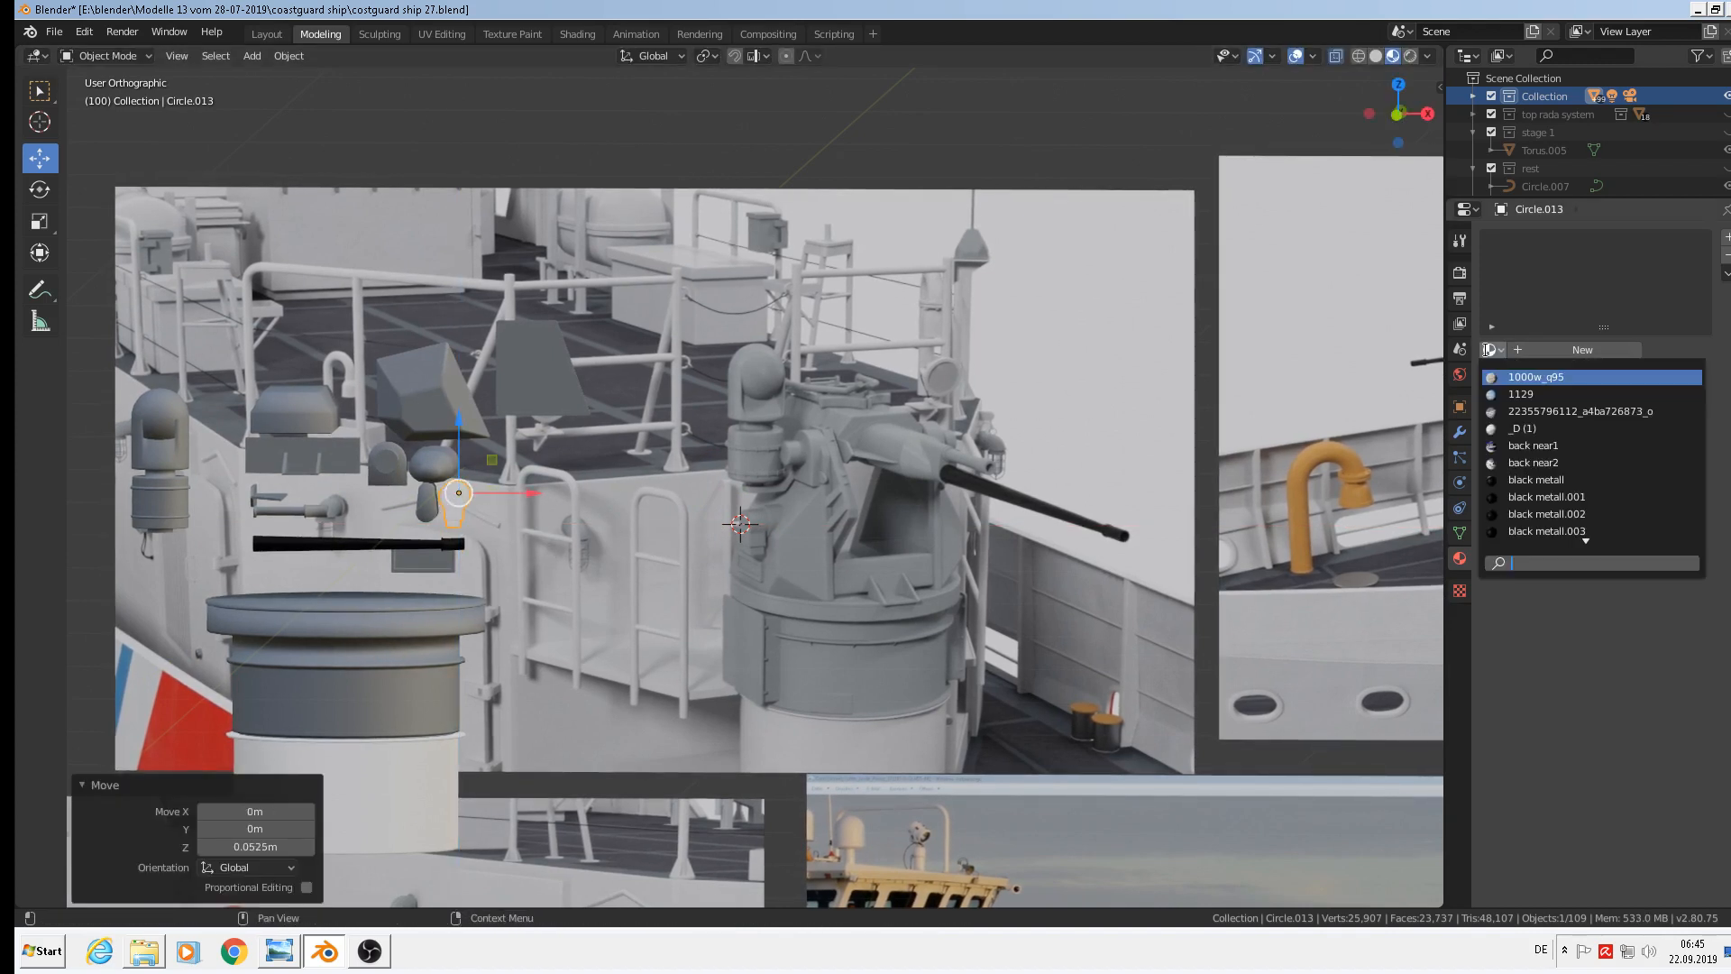
{"action": "type", "text": "ligh"}
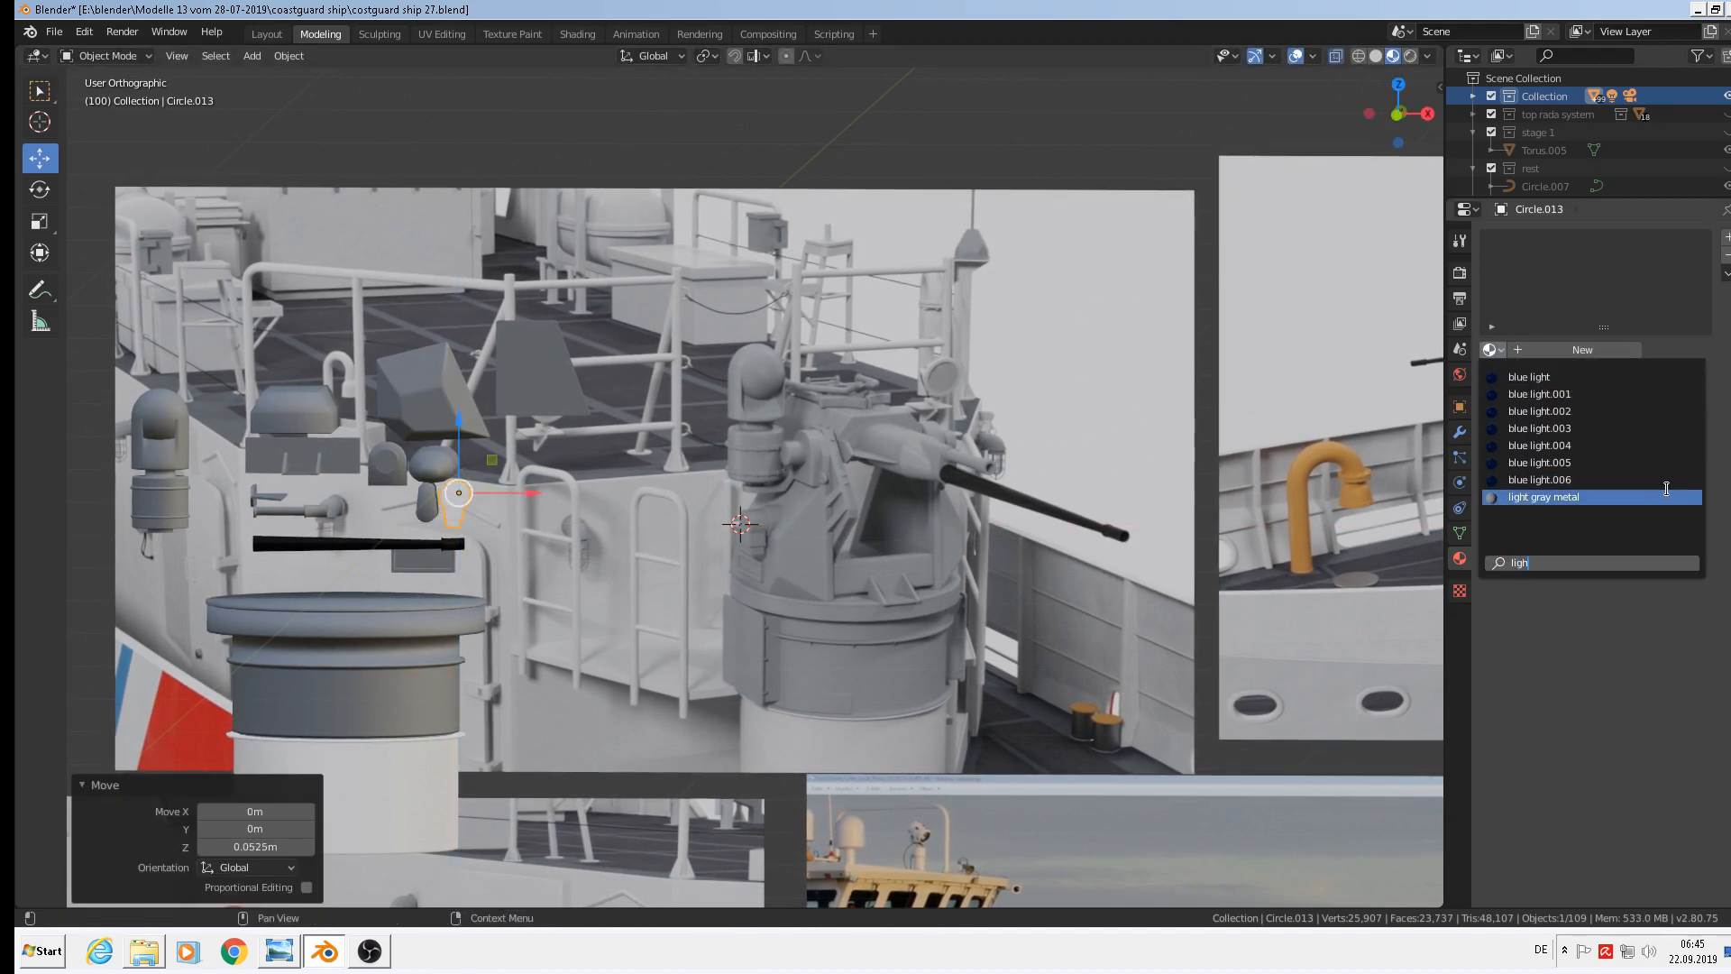
{"action": "left_click", "coordinate": [1653, 501]}
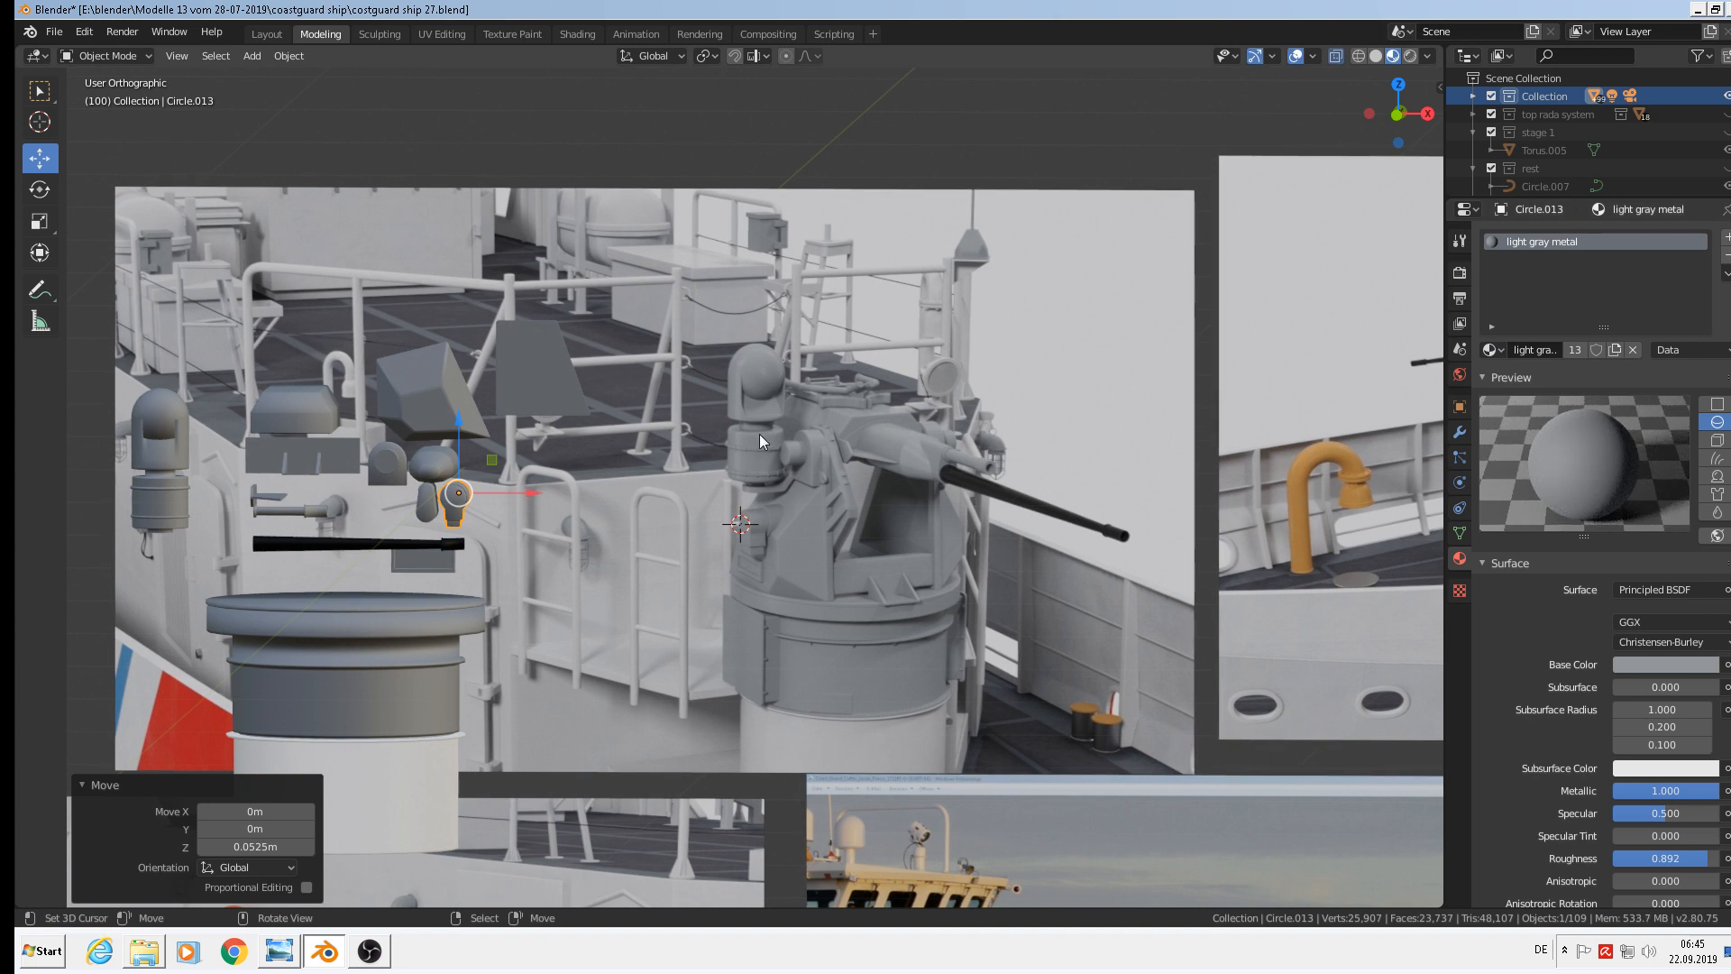
Return to the front view and save the blend file under its current name
{"action": "key", "text": "KP_1"}
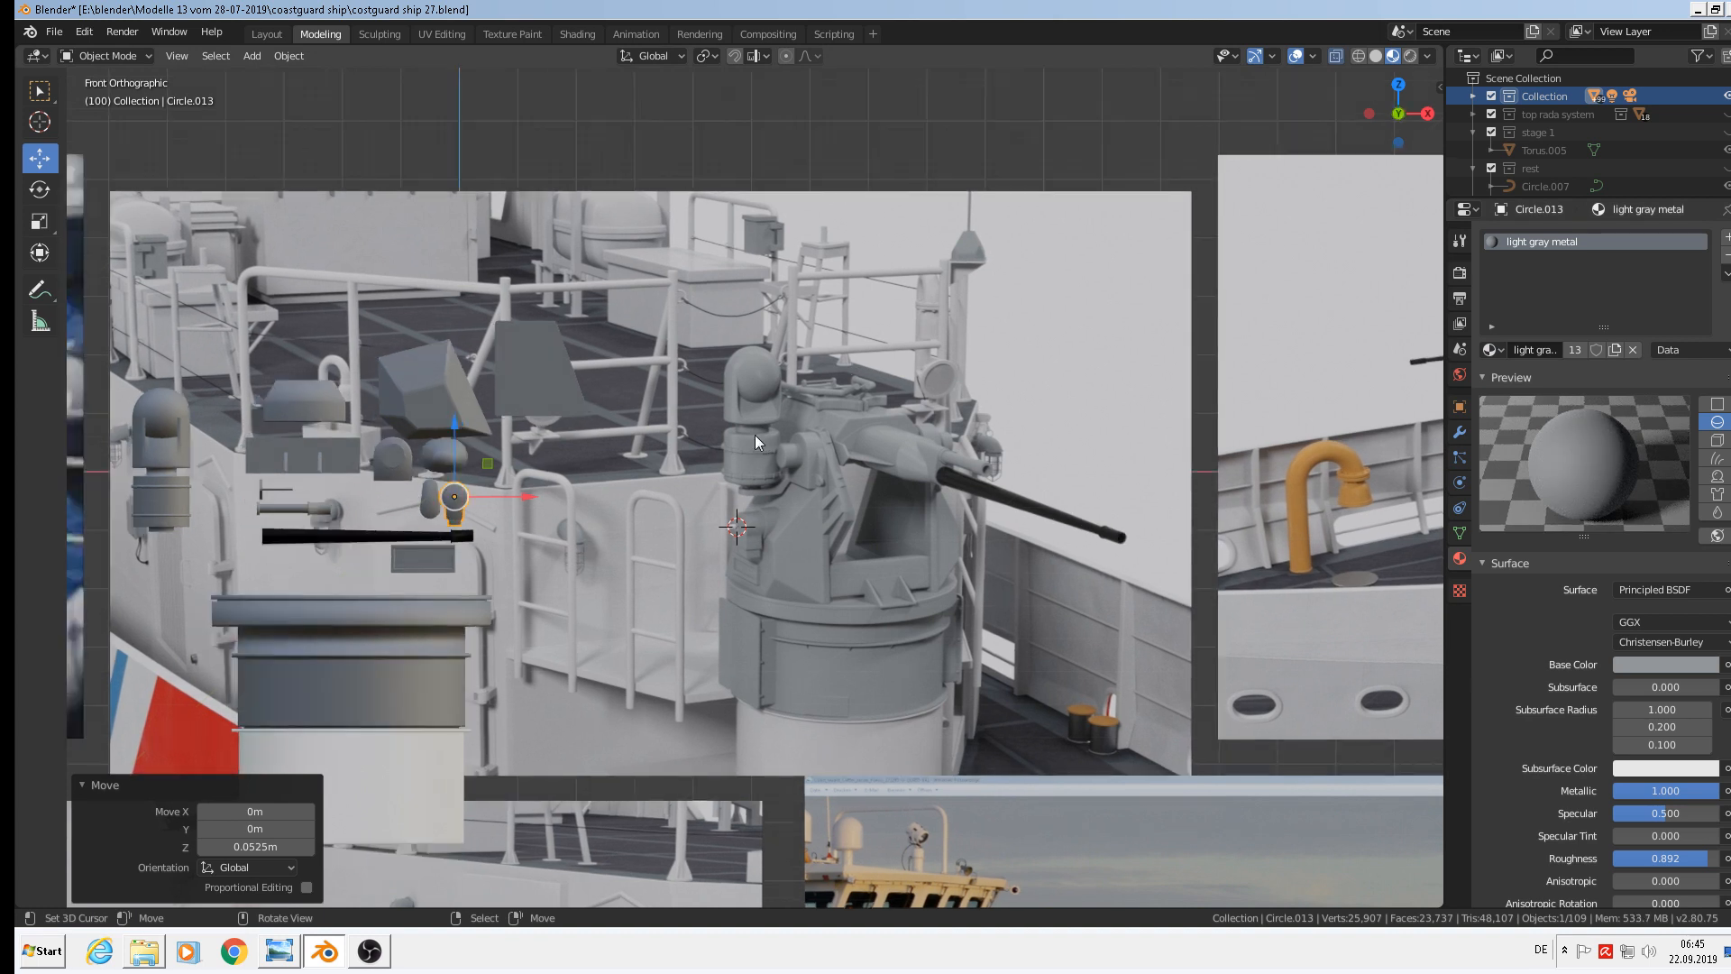
{"action": "left_click", "coordinate": [54, 32]}
{"action": "left_click", "coordinate": [99, 160]}
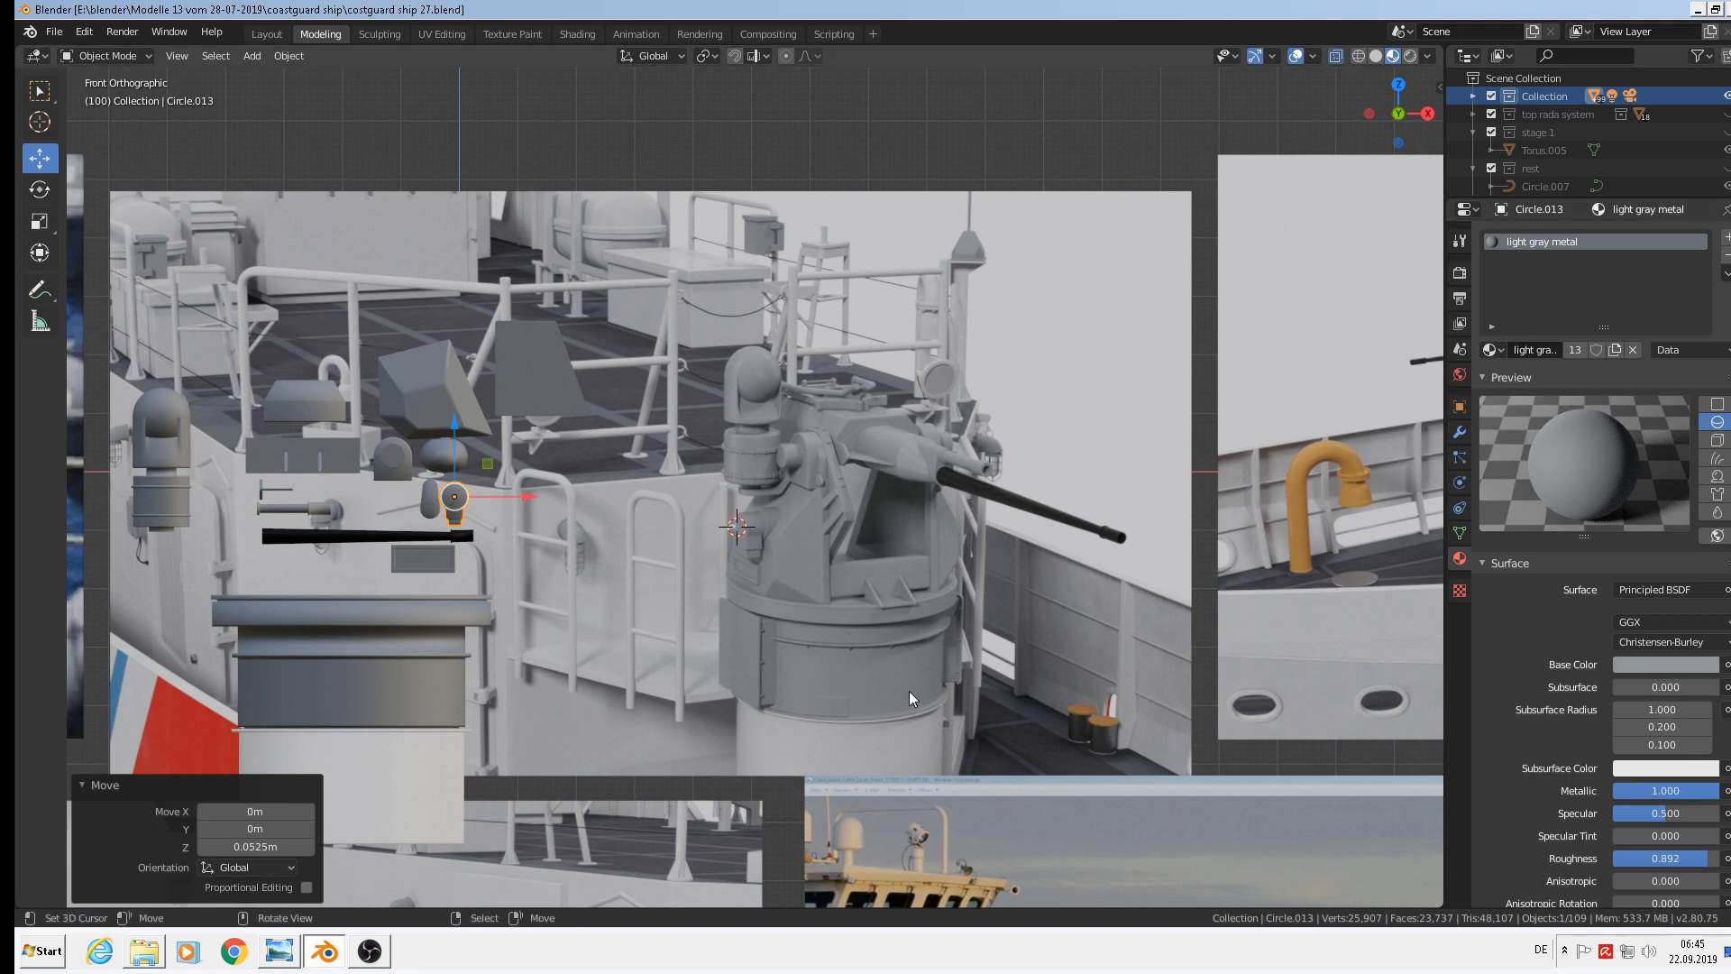
{"action": "scroll", "coordinate": [909, 690], "scroll_direction": "up", "scroll_amount": 3}
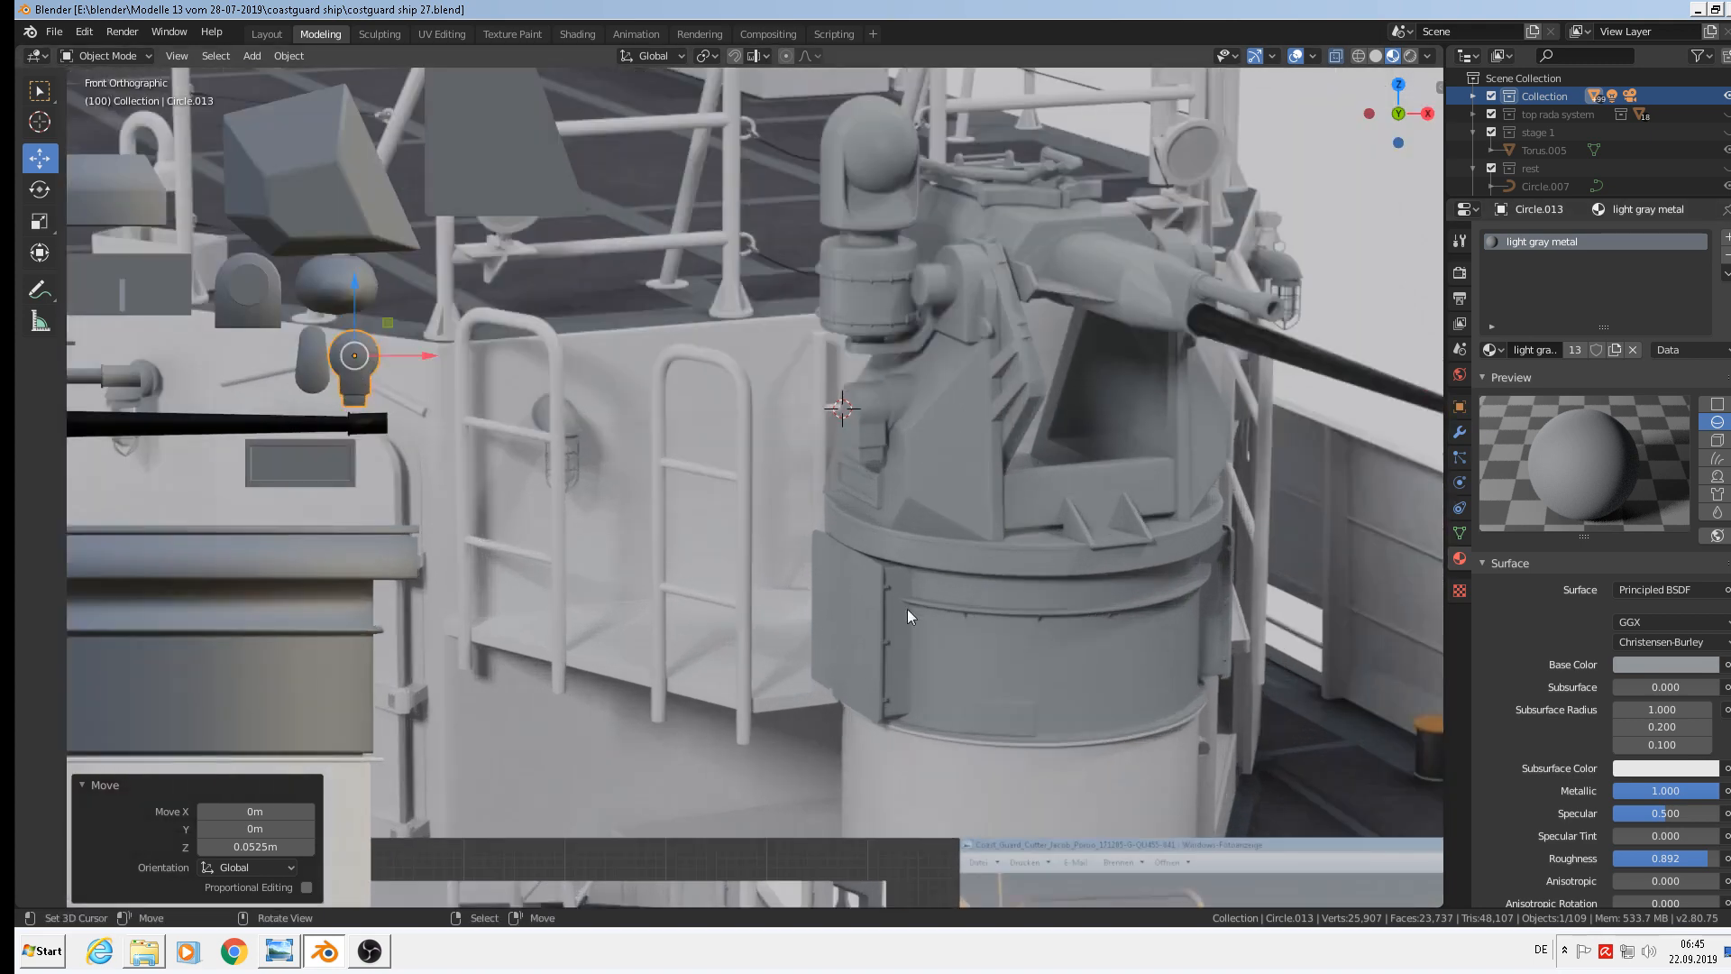
Add a cube at the side panel of the gun's base in the reference image and scale it to about 0.077
{"action": "left_click", "coordinate": [838, 625]}
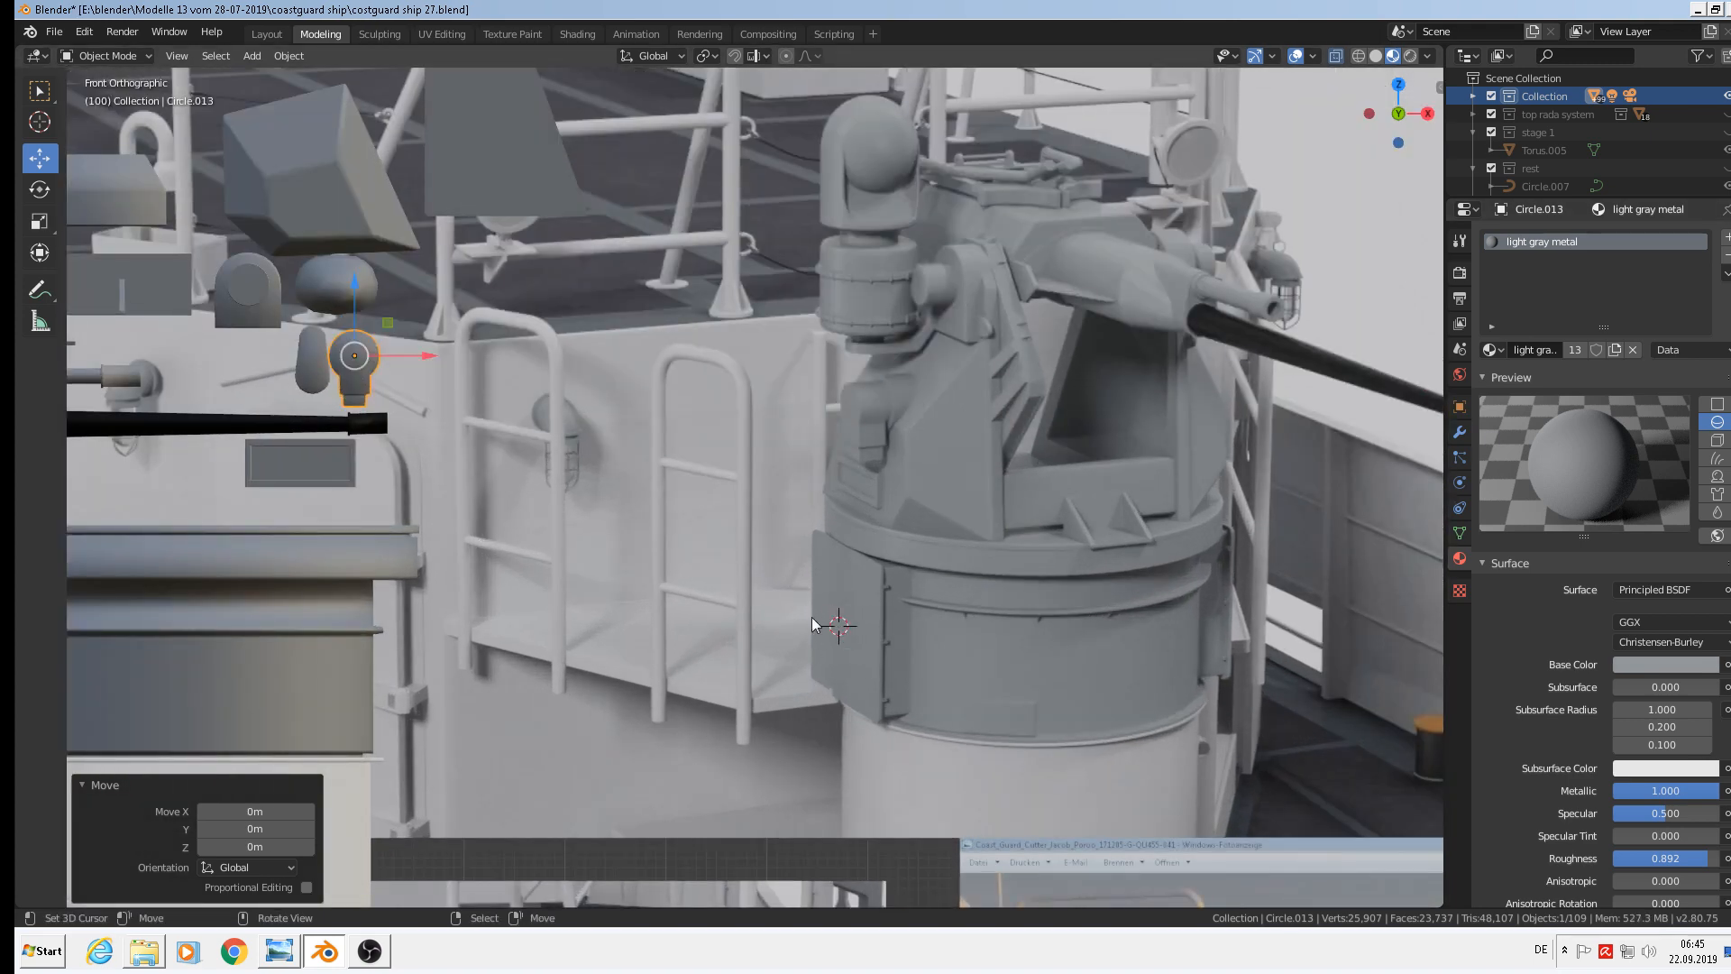
{"action": "left_click", "coordinate": [252, 56]}
{"action": "mouse_move", "coordinate": [287, 79]}
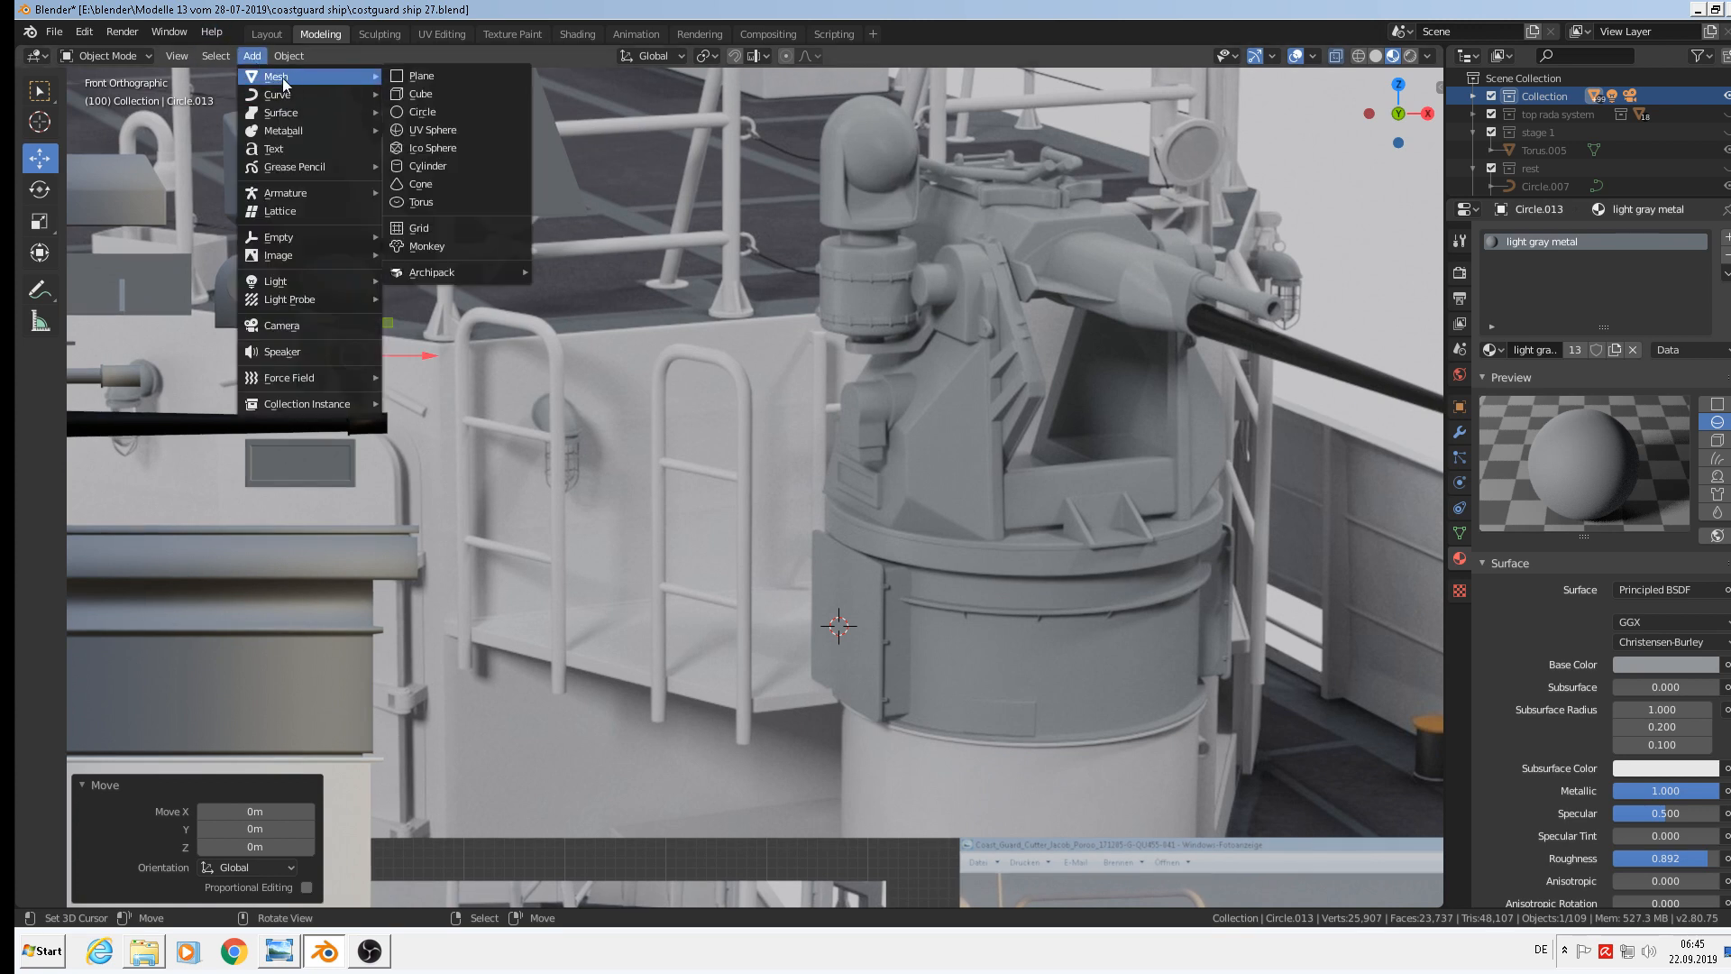
{"action": "left_click", "coordinate": [394, 94]}
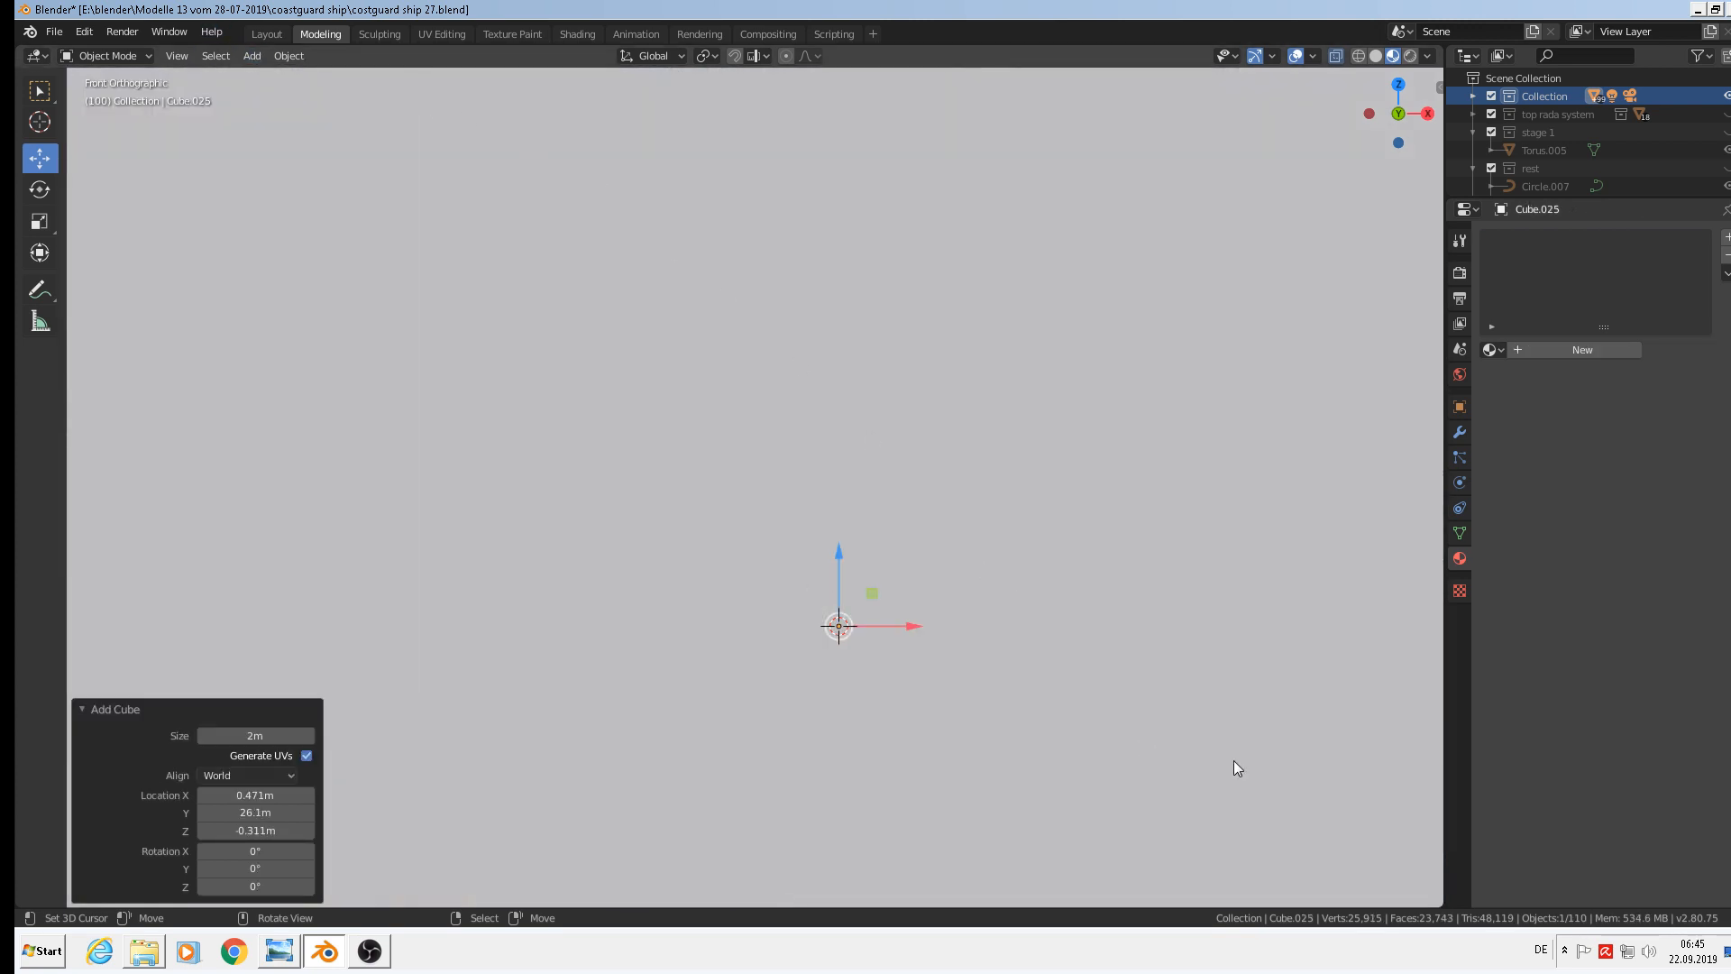
{"action": "key", "text": "s"}
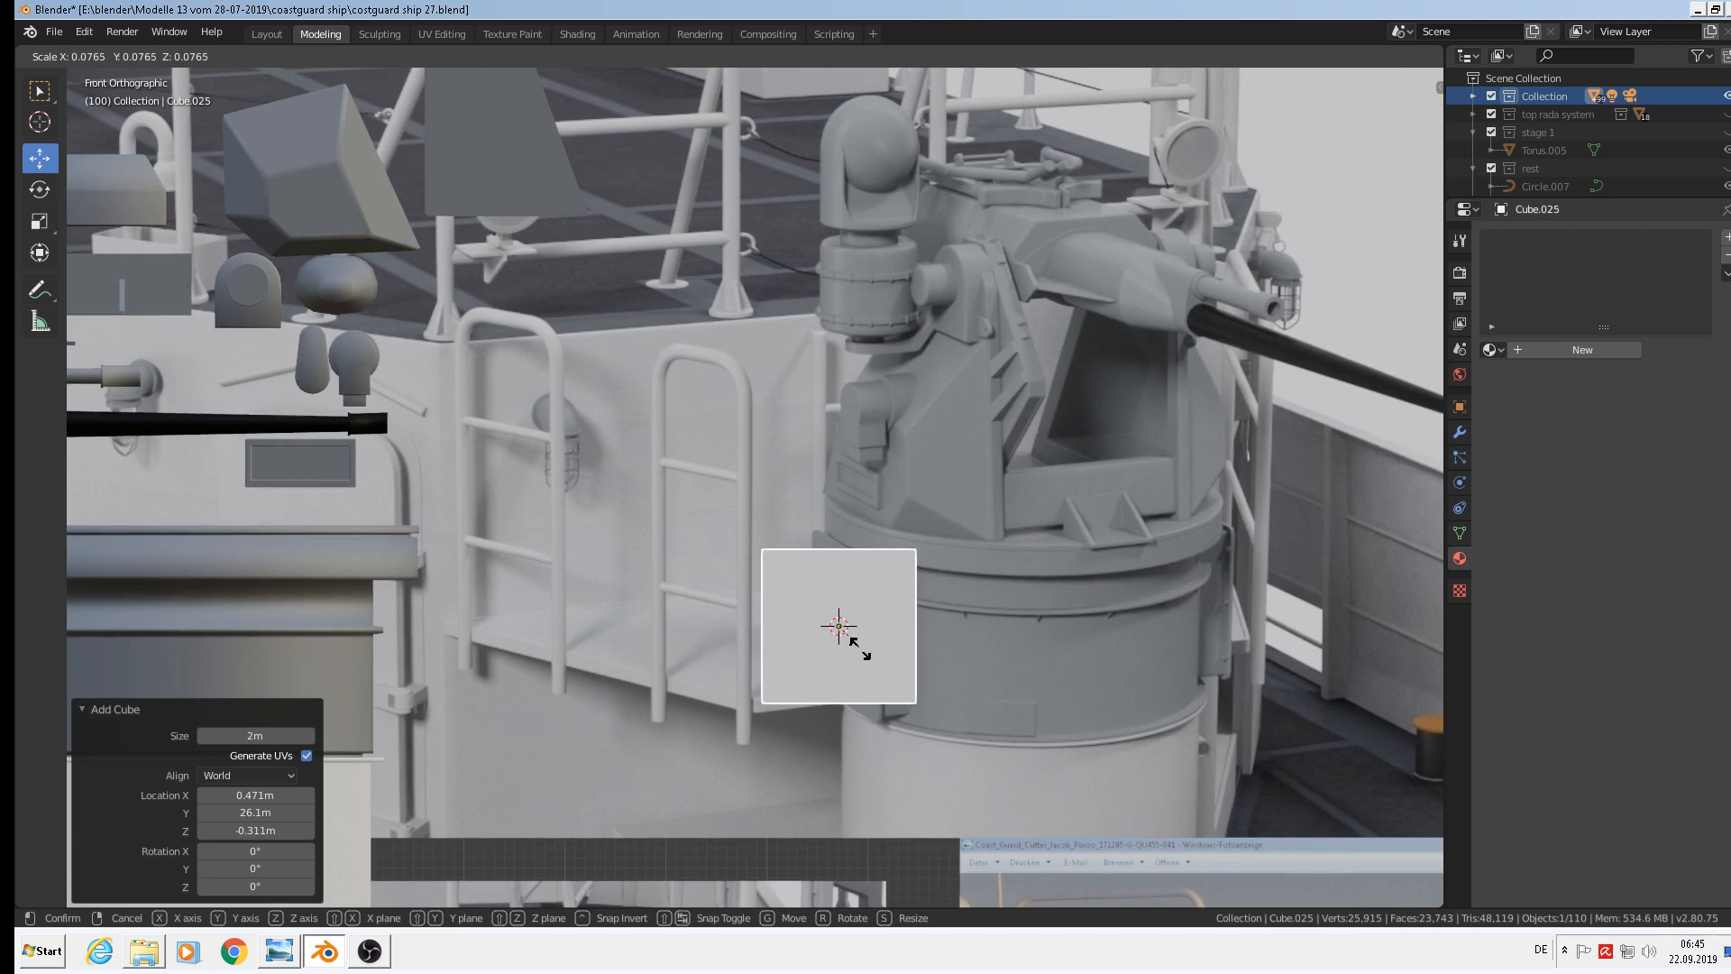
{"action": "left_click", "coordinate": [858, 648]}
Move the cube -0.213 m along Y and flatten it along Y to about 0.064 to form a thin plate
{"action": "middle_click_drag", "start_coordinate": [858, 648], "coordinate": [1059, 714]}
{"action": "middle_click_drag", "start_coordinate": [927, 729], "coordinate": [901, 756]}
{"action": "left_click_drag", "start_coordinate": [794, 604], "coordinate": [914, 678]}
{"action": "key", "text": "s"}
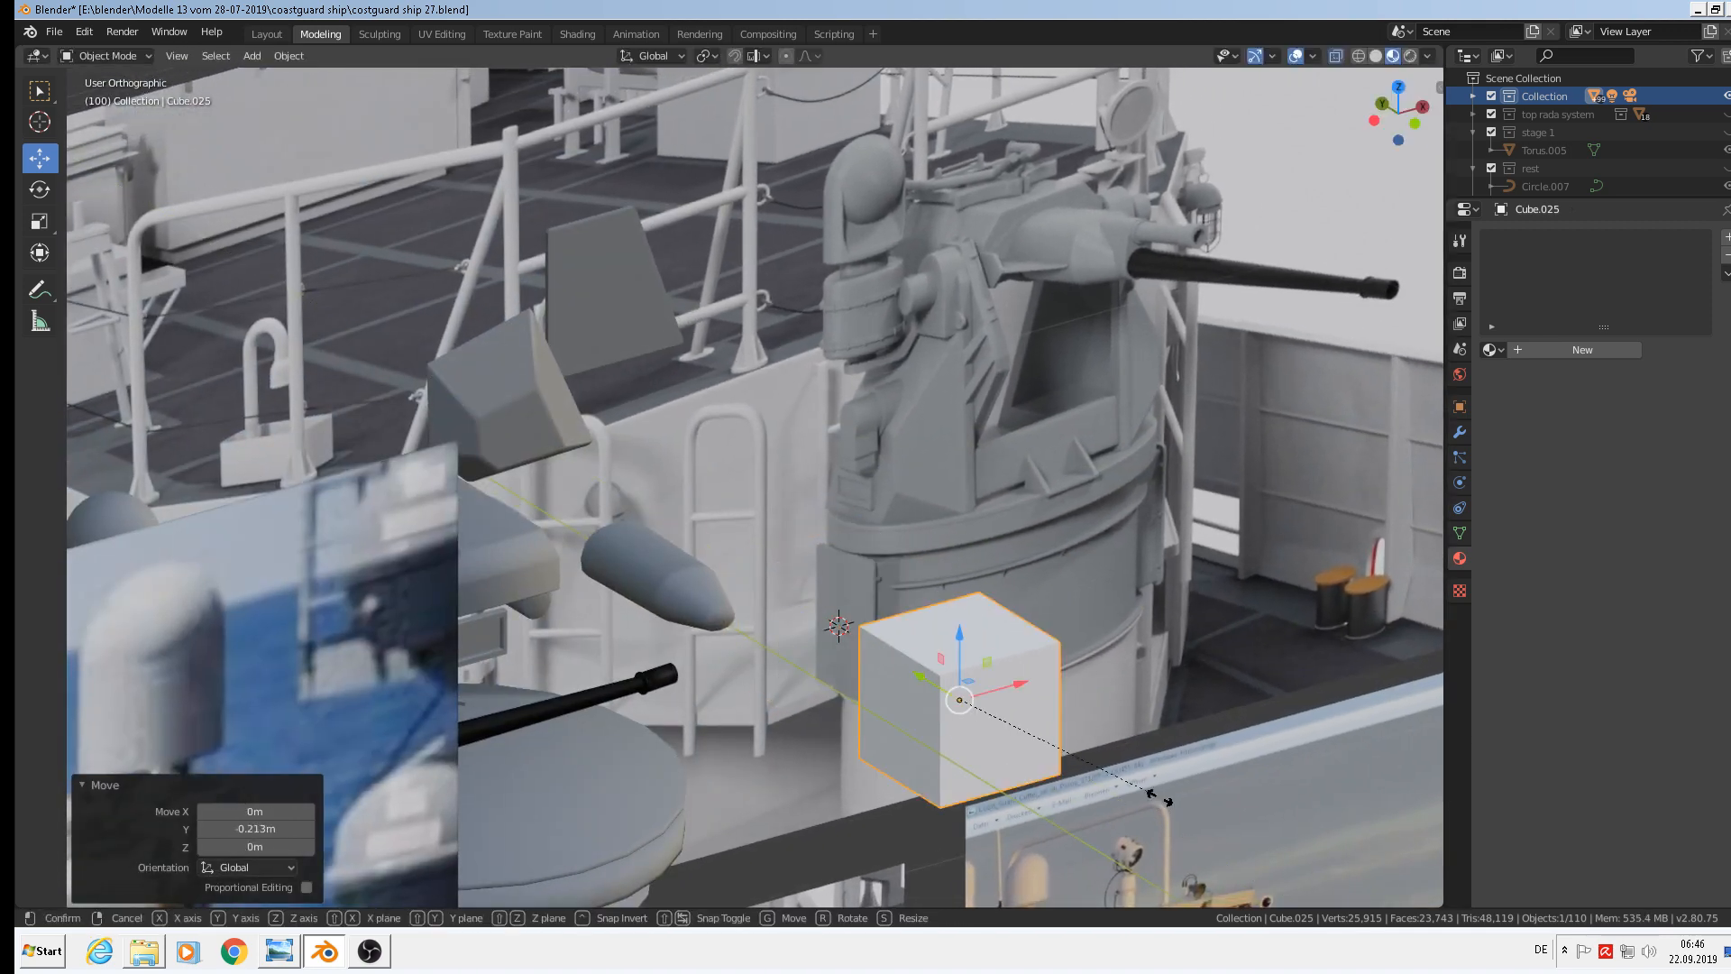
{"action": "key", "text": "y"}
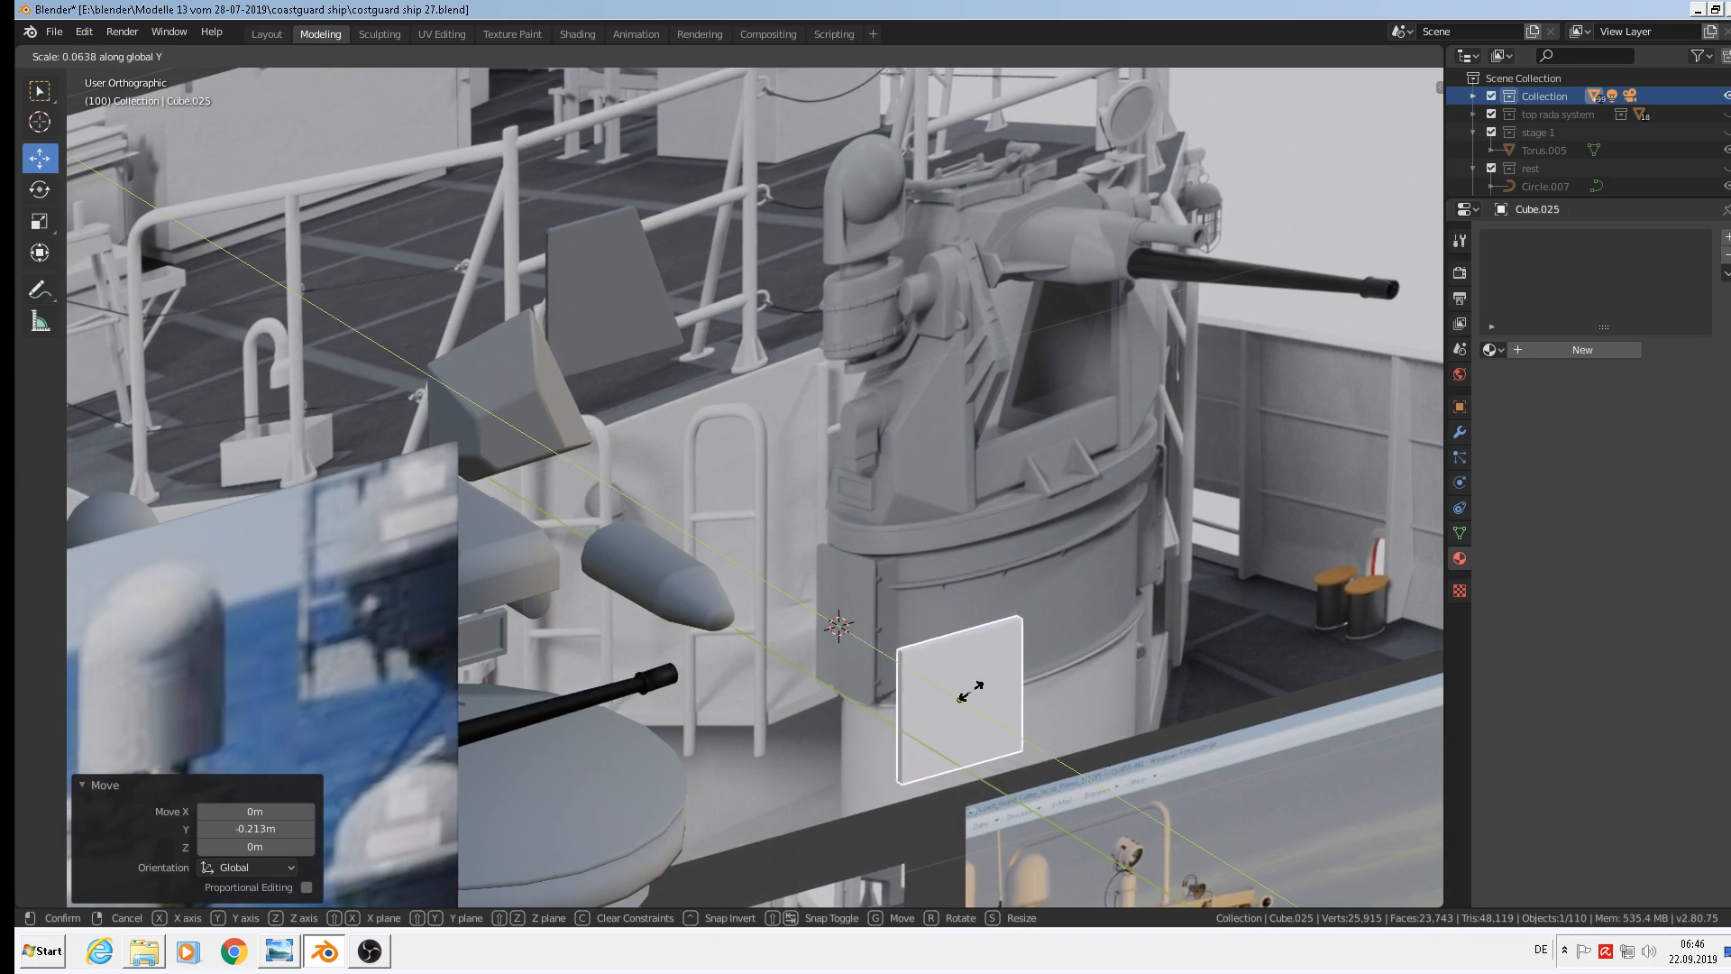
{"action": "left_click", "coordinate": [971, 692]}
Cut two vertical edge loops into the plate and spread them toward its side edges with an X scale of 2.443
{"action": "scroll", "coordinate": [936, 653], "scroll_direction": "up", "scroll_amount": 6}
{"action": "middle_click_drag", "start_coordinate": [932, 658], "coordinate": [806, 401], "text": "shift"}
{"action": "middle_click_drag", "start_coordinate": [901, 478], "coordinate": [796, 441]}
{"action": "key", "text": "Tab"}
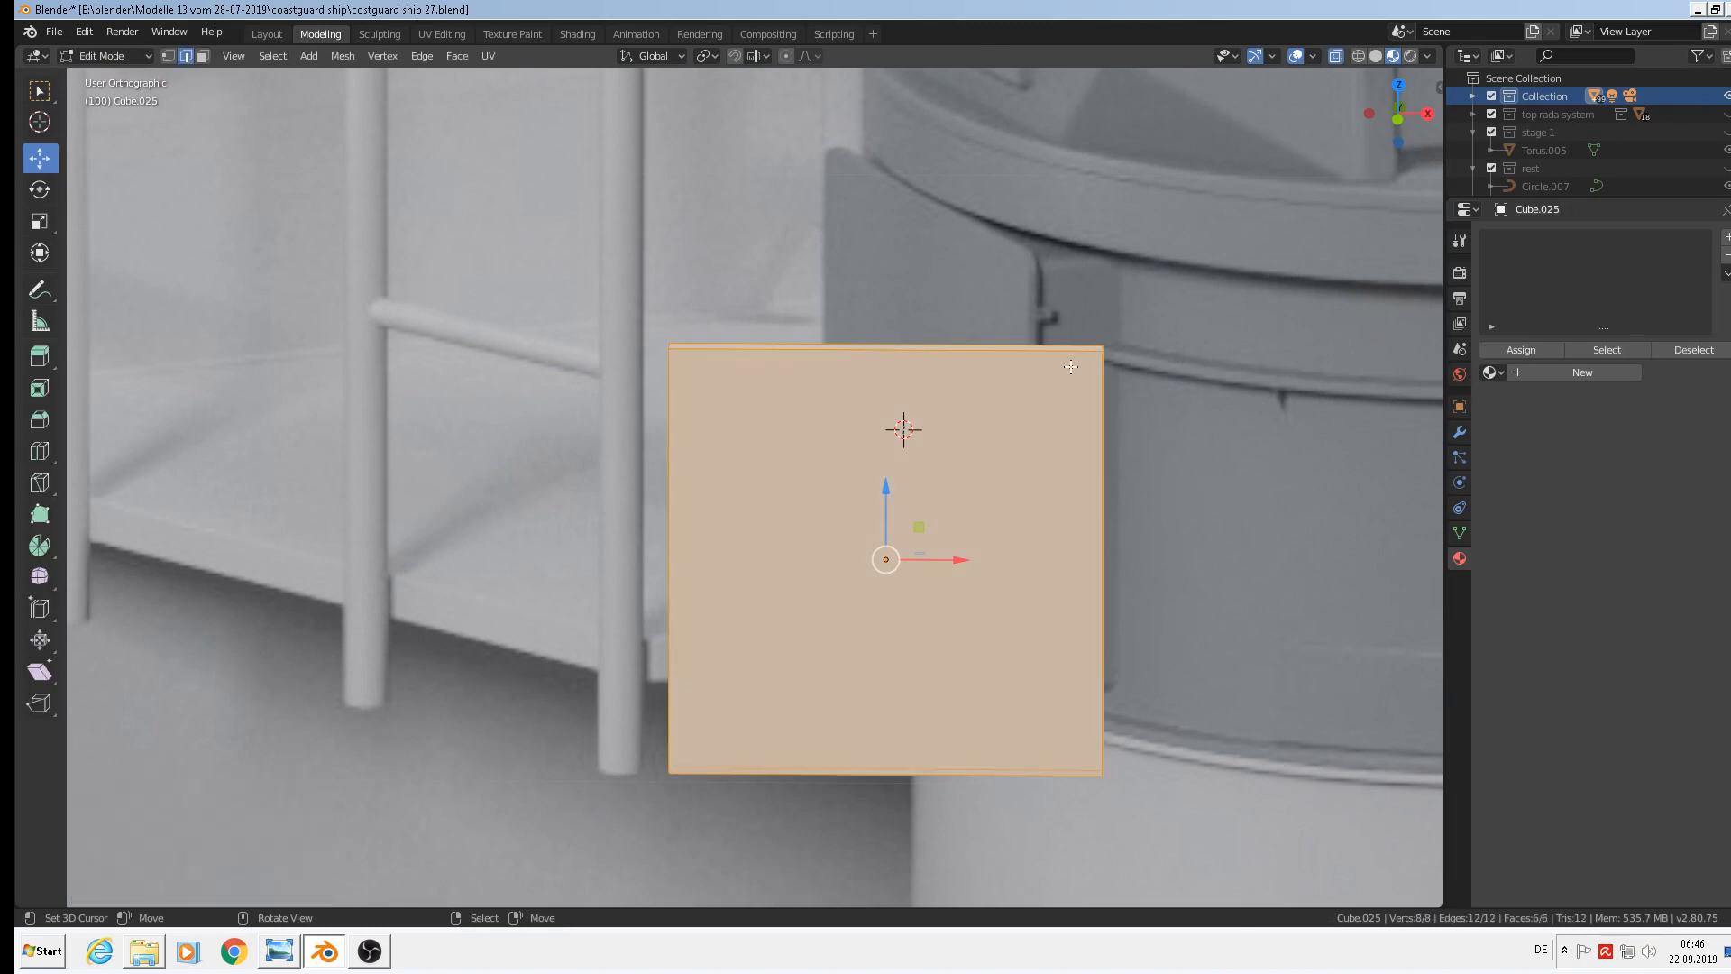
{"action": "key", "text": "ctrl+r"}
{"action": "scroll", "coordinate": [843, 387], "scroll_direction": "up", "scroll_amount": 1}
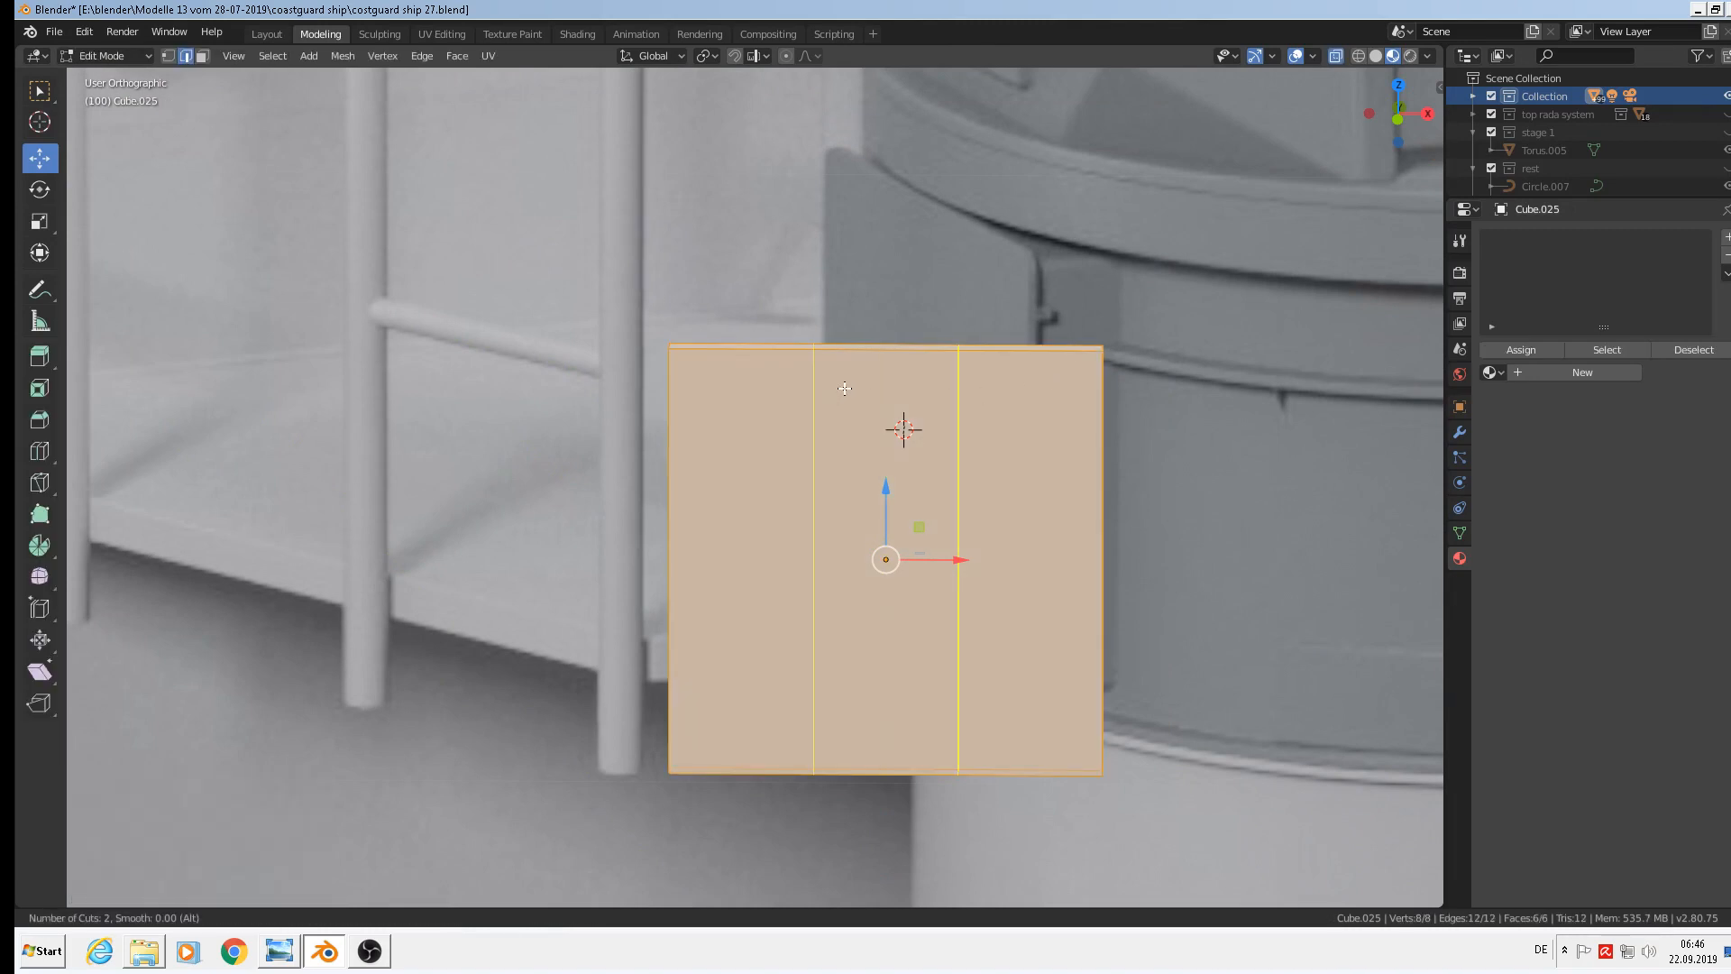
{"action": "left_click", "coordinate": [844, 388]}
{"action": "right_click", "coordinate": [844, 387]}
{"action": "key", "text": "s"}
{"action": "key", "text": "x"}
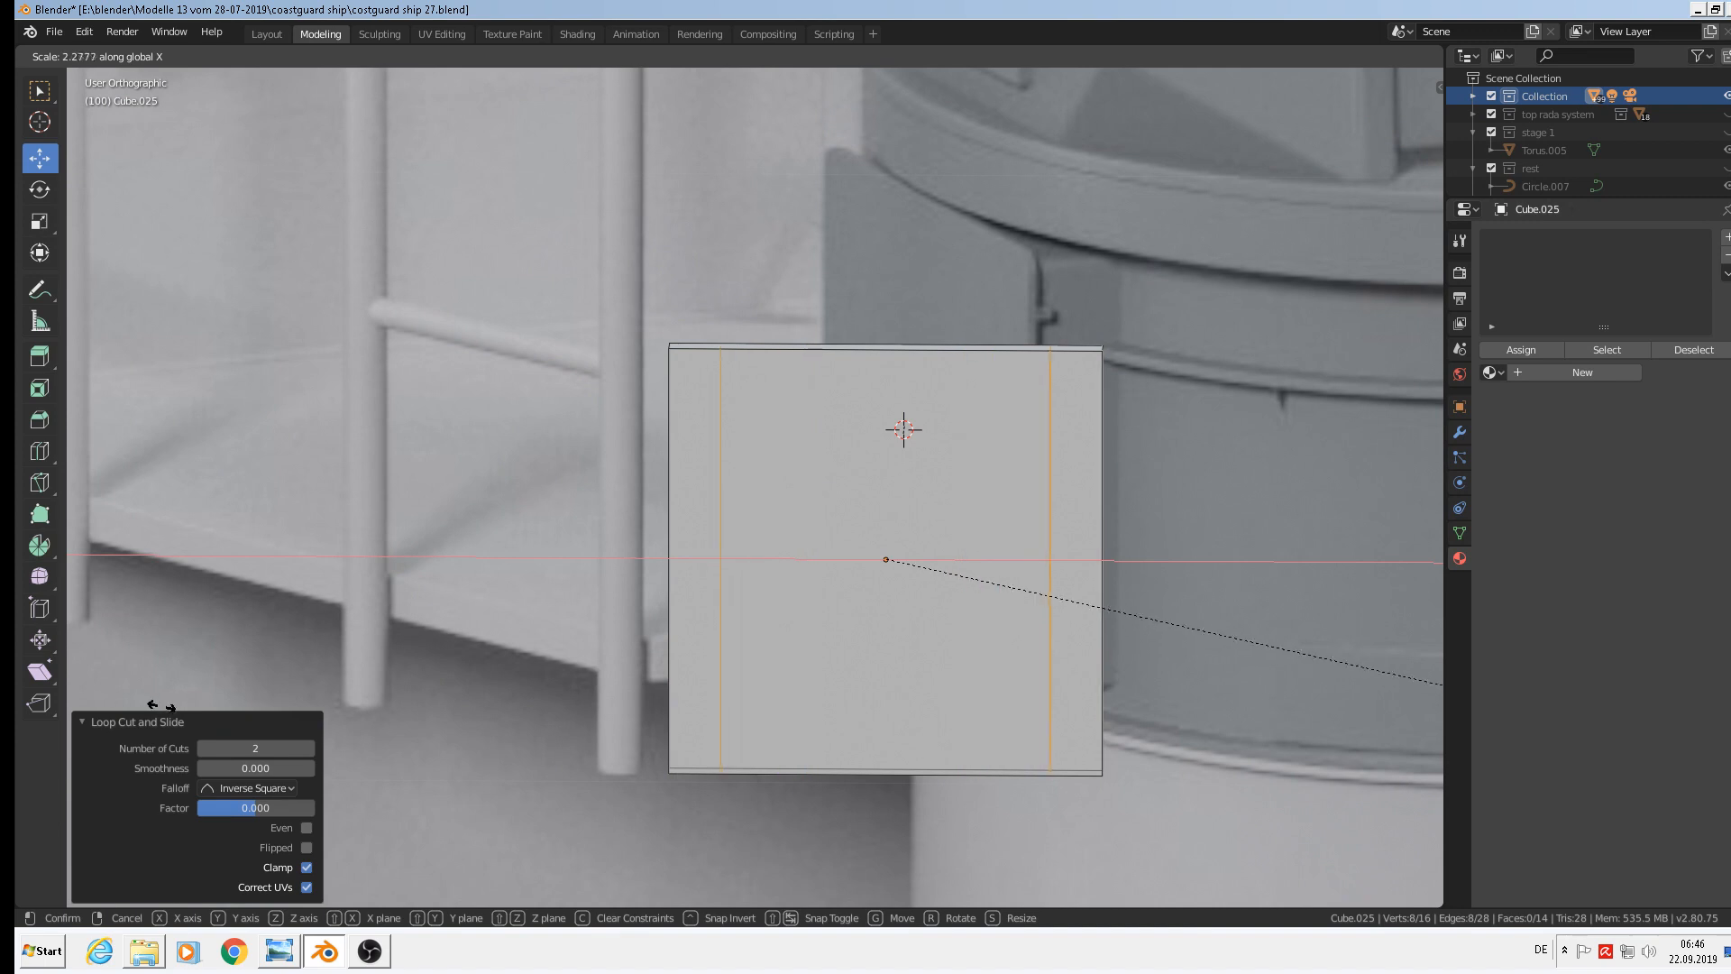
{"action": "key", "text": "Return"}
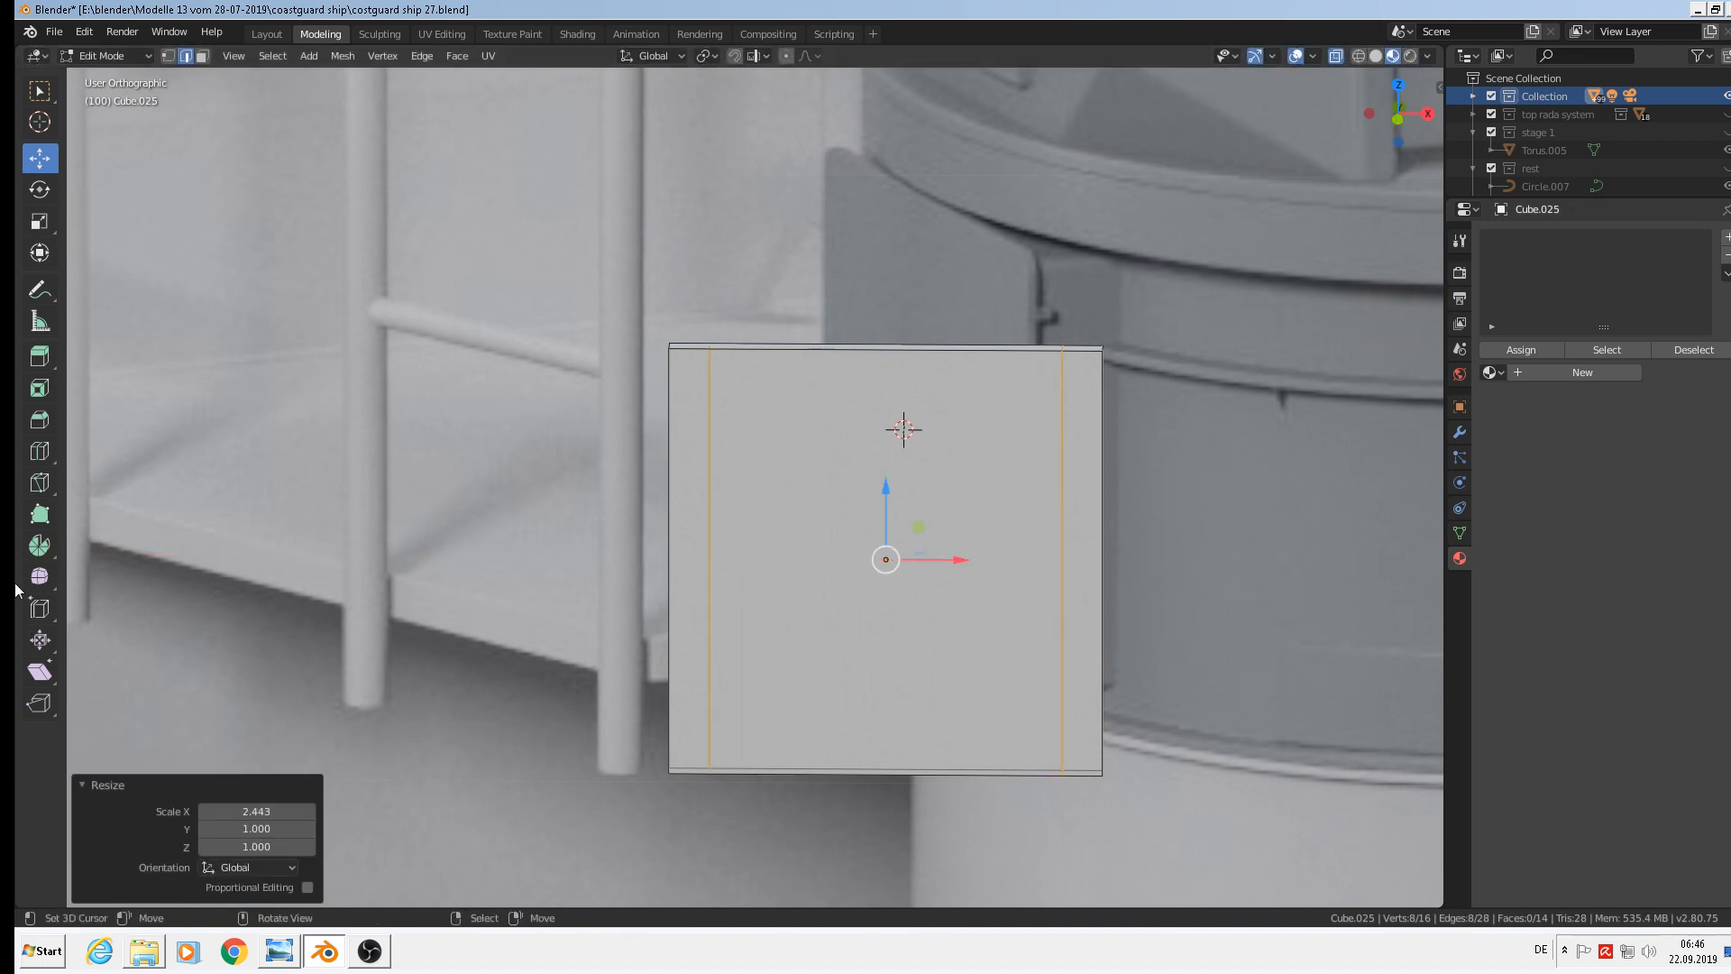
Cut two horizontal edge loops into the plate and spread them toward its upper and lower edges with a Z scale of 2.502
{"action": "key", "text": "ctrl+r"}
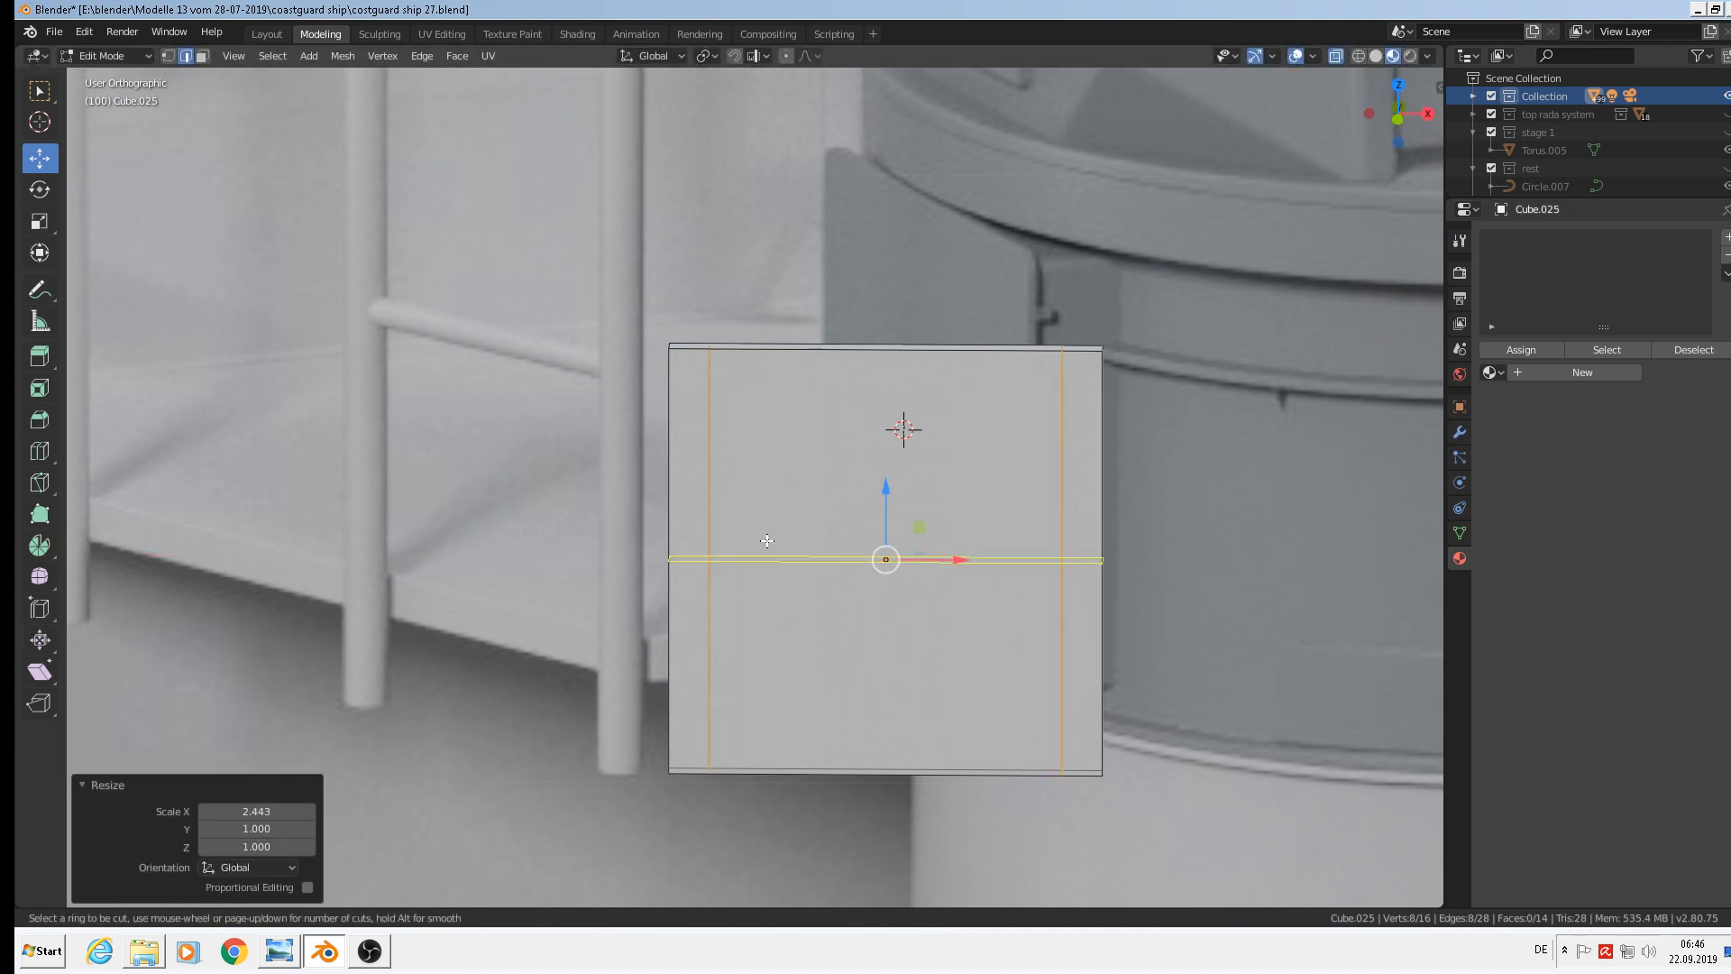
{"action": "scroll", "coordinate": [794, 547], "scroll_direction": "up", "scroll_amount": 1}
{"action": "left_click", "coordinate": [776, 541]}
{"action": "right_click", "coordinate": [813, 619]}
{"action": "key", "text": "s"}
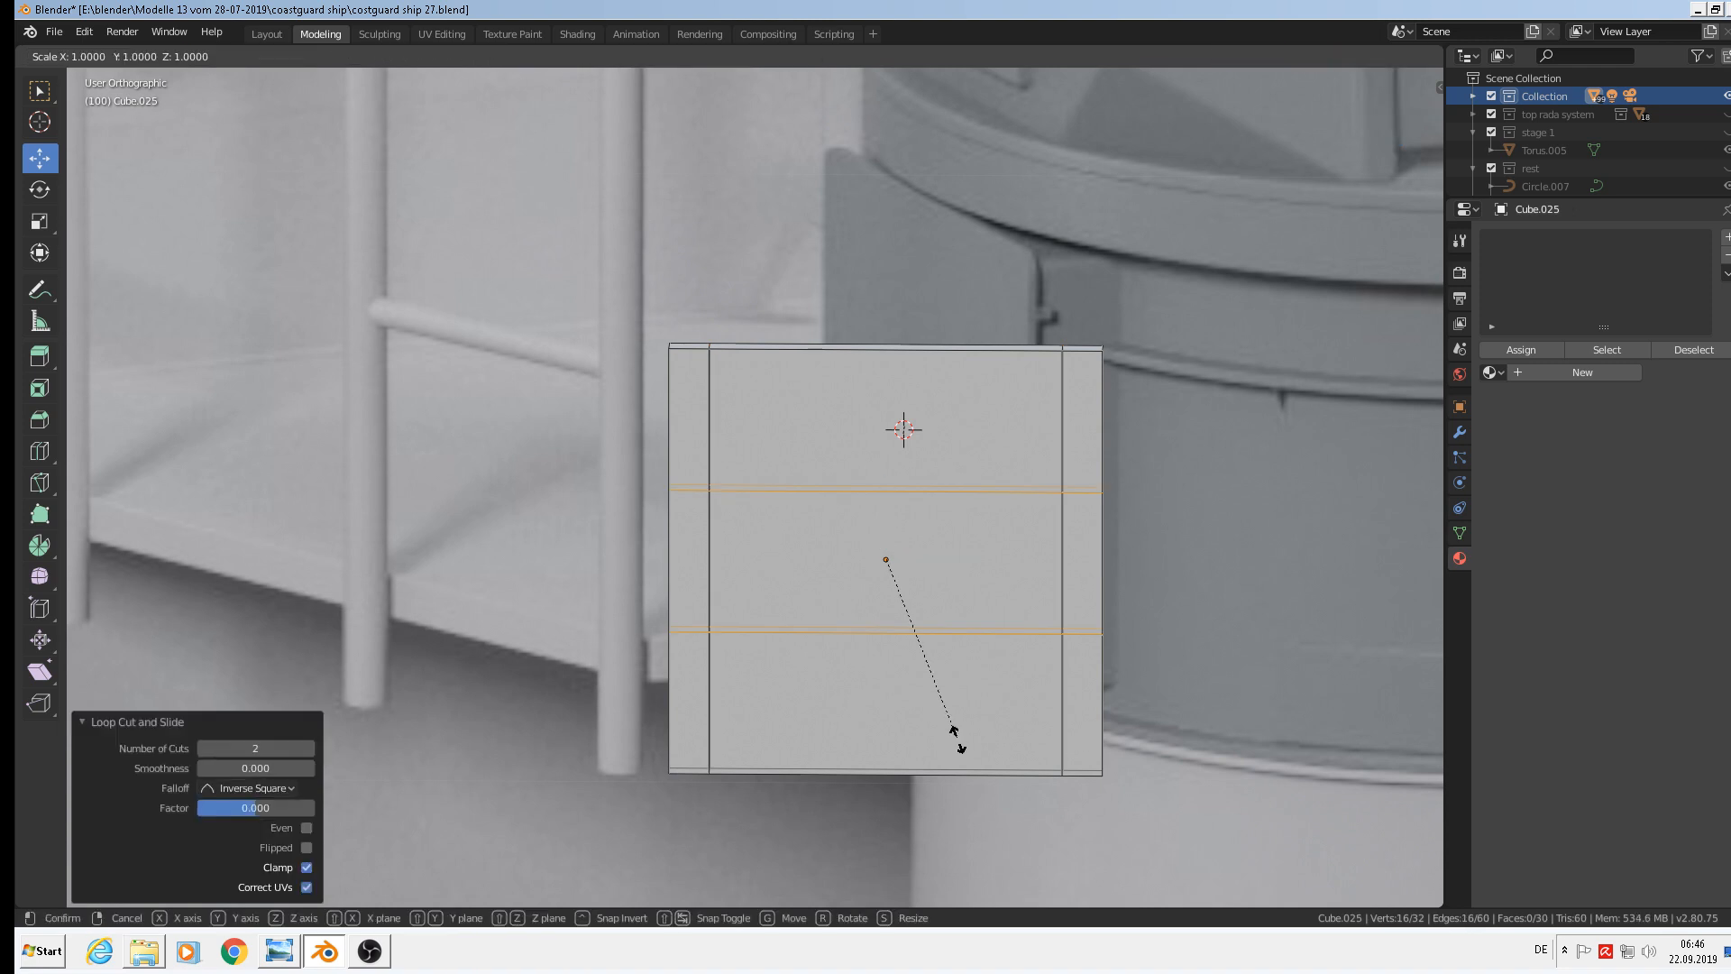
{"action": "key", "text": "z"}
{"action": "left_click", "coordinate": [1223, 895]}
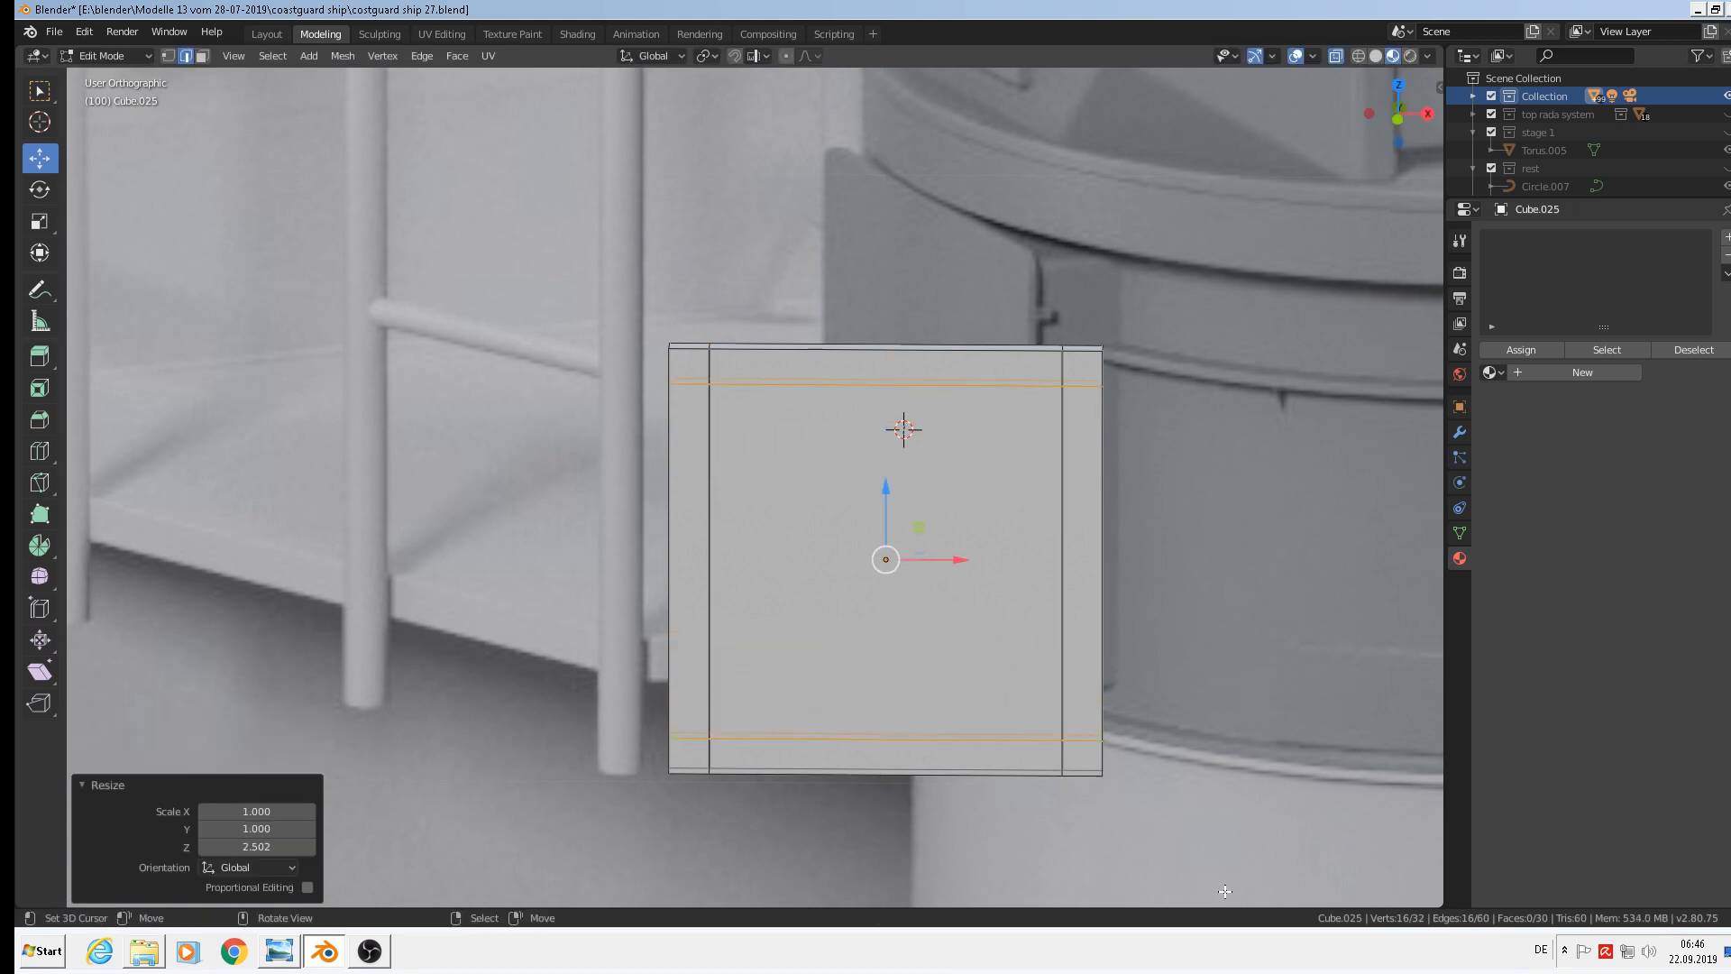
Round the plate's four corner edges with a 0.225 m bevel of 4 segments
{"action": "middle_click_drag", "start_coordinate": [1160, 679], "coordinate": [1082, 338]}
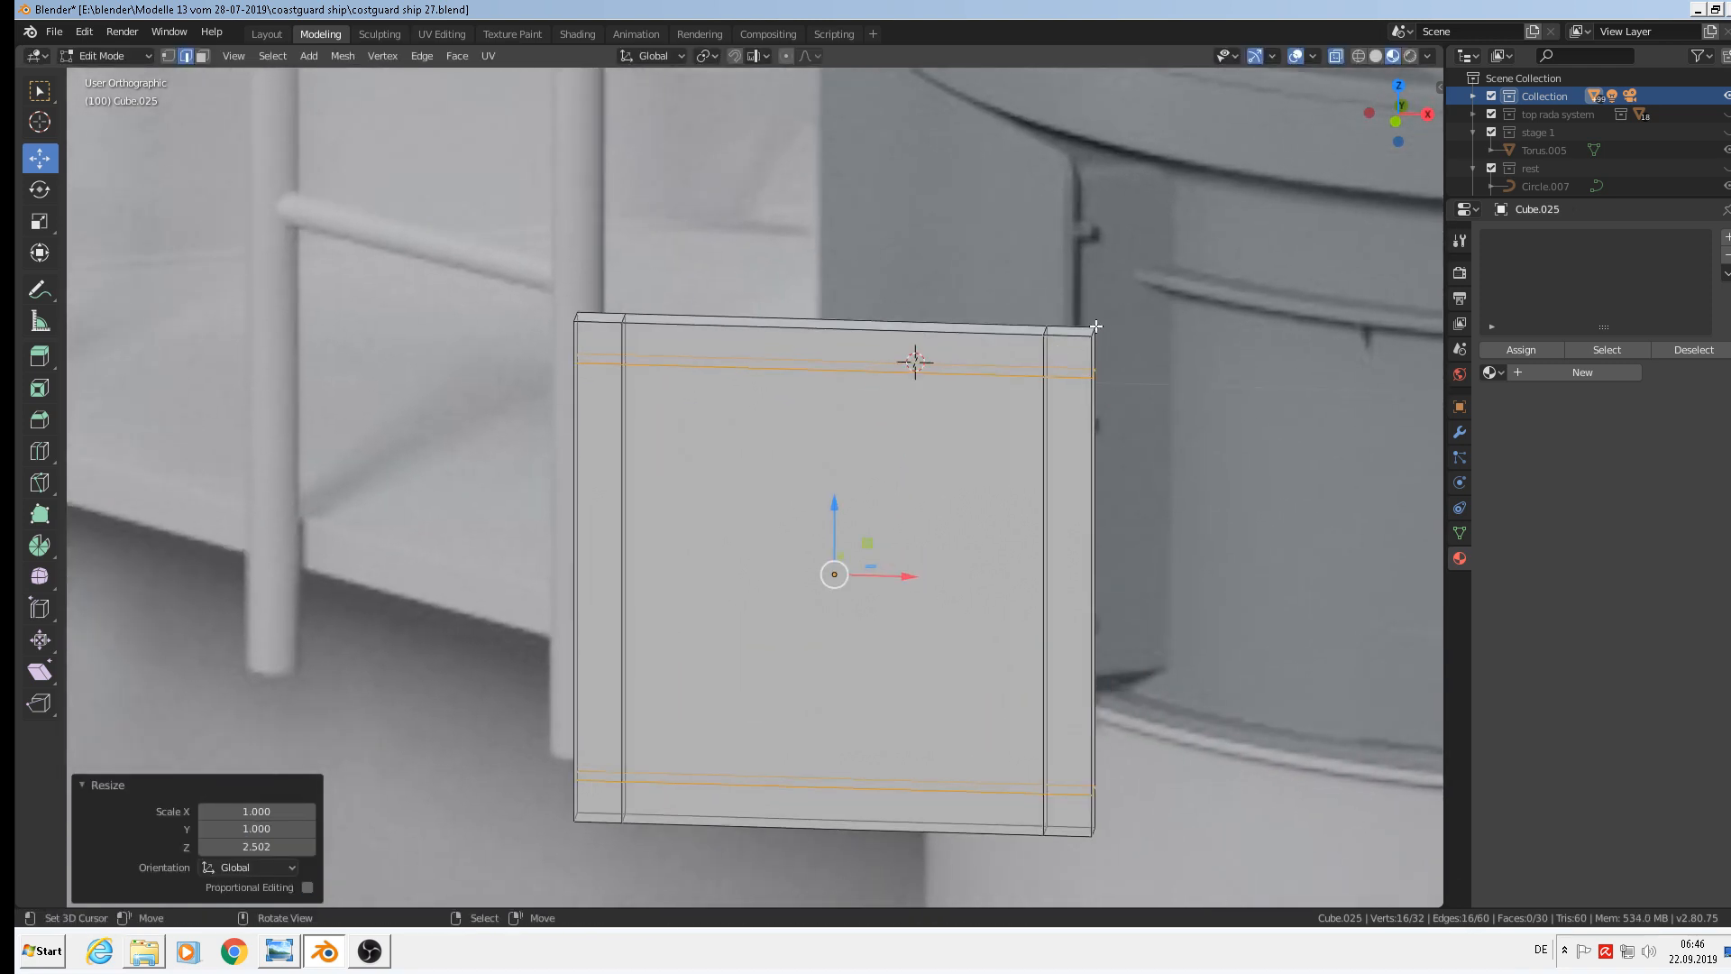
{"action": "left_click", "coordinate": [1095, 326]}
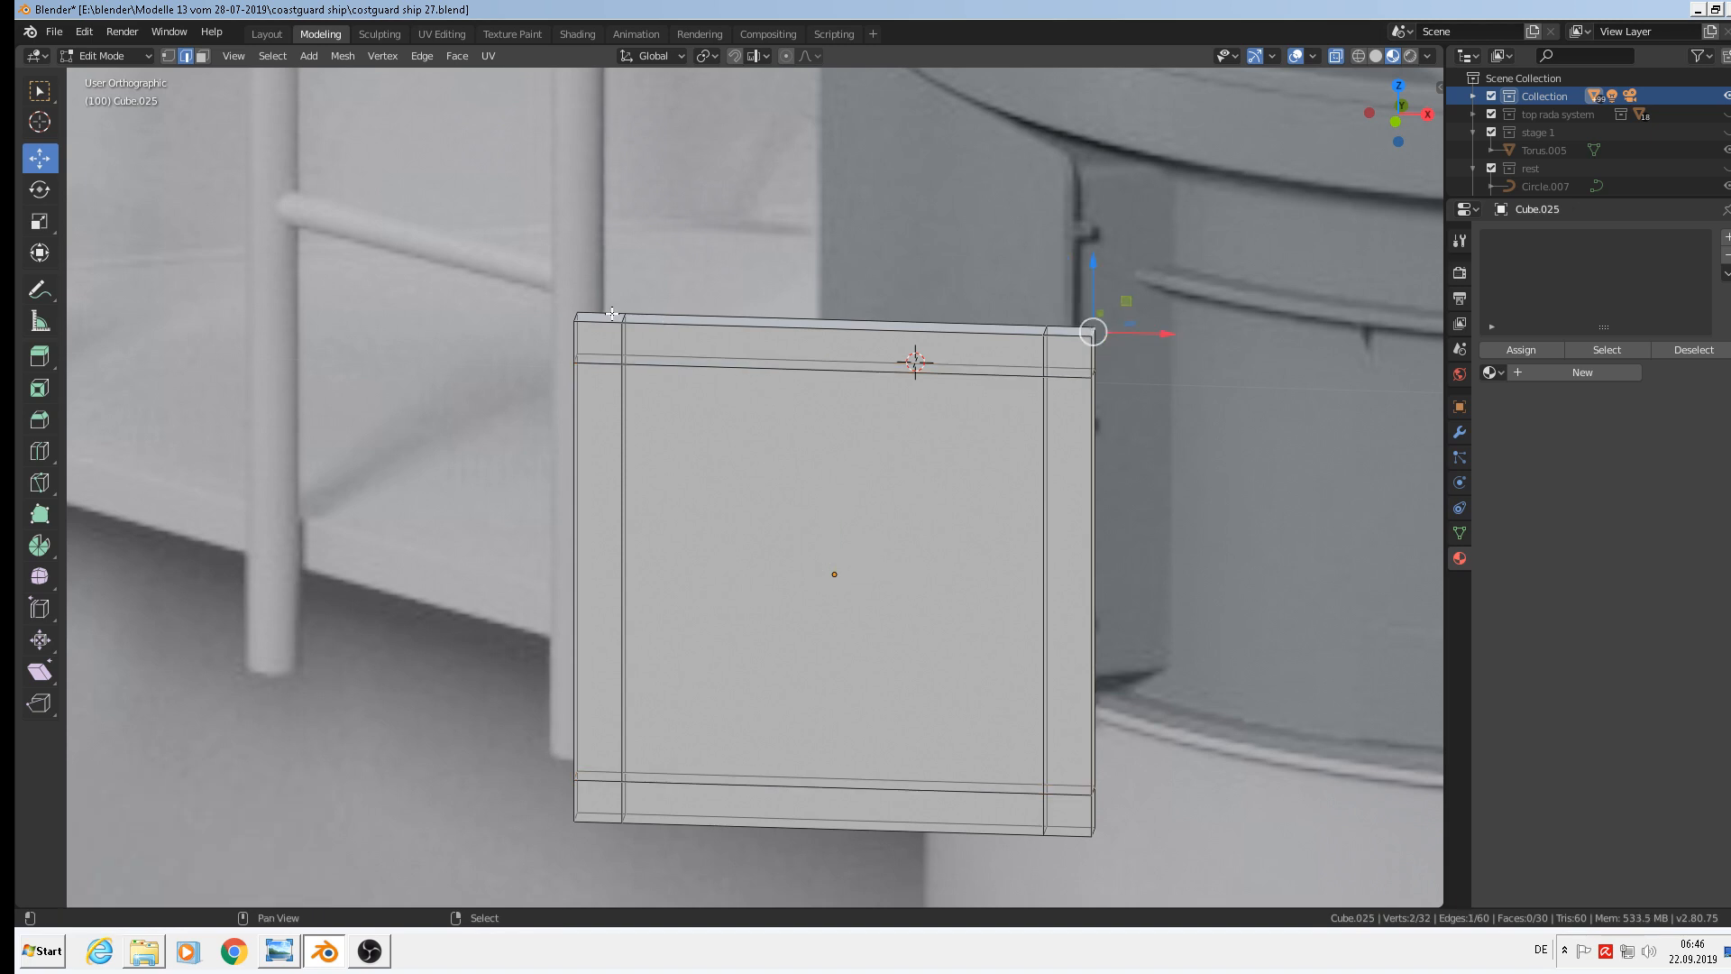
{"action": "middle_click_drag", "start_coordinate": [613, 313], "coordinate": [577, 272]}
{"action": "left_click", "coordinate": [613, 262], "text": "shift"}
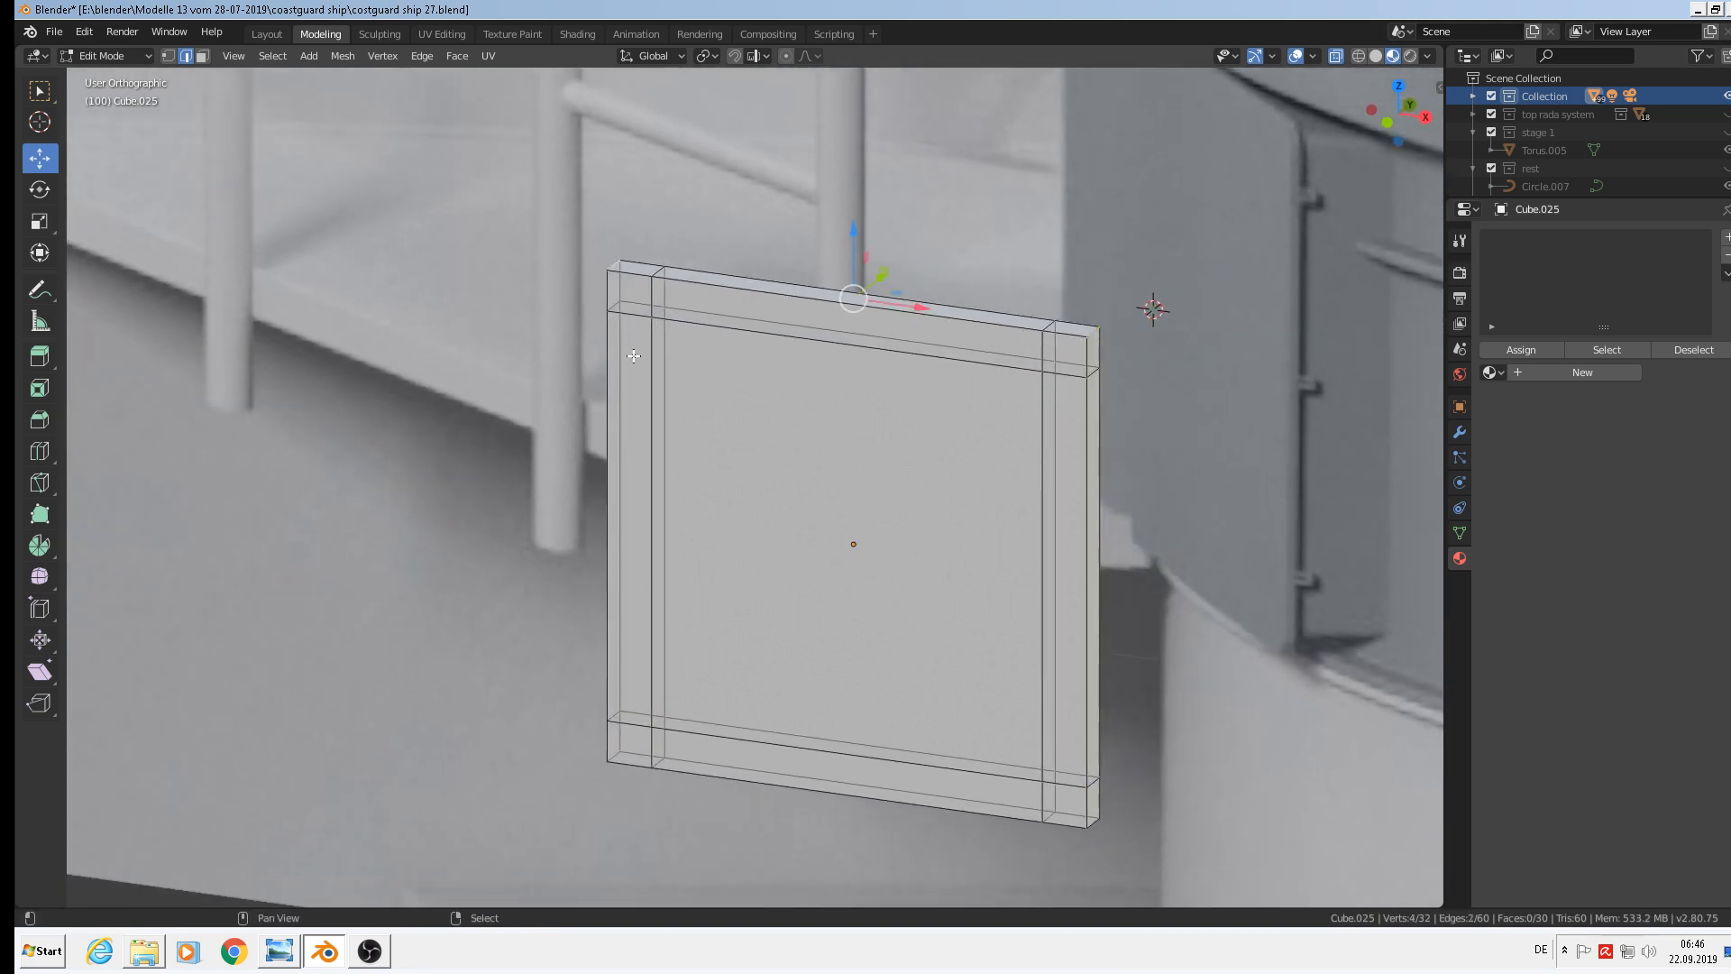
{"action": "left_click", "coordinate": [615, 758], "text": "shift"}
{"action": "left_click", "coordinate": [1097, 823], "text": "shift"}
{"action": "key", "text": "ctrl+b"}
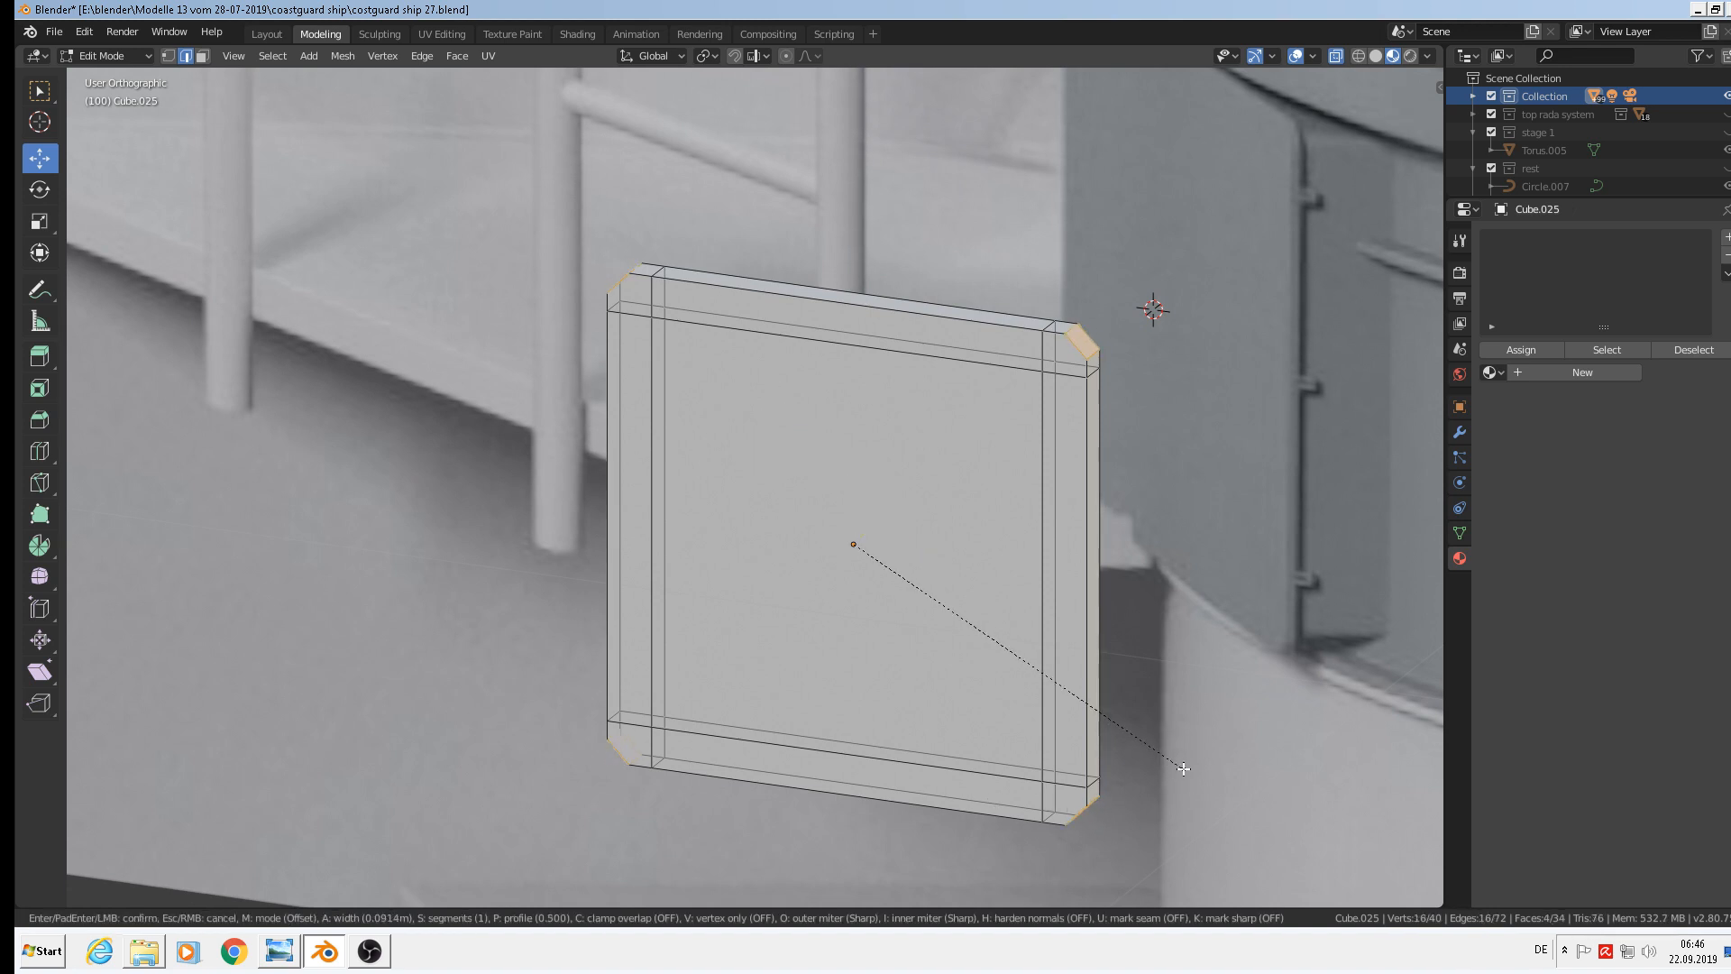
{"action": "scroll", "coordinate": [1200, 790], "scroll_direction": "up", "scroll_amount": 3}
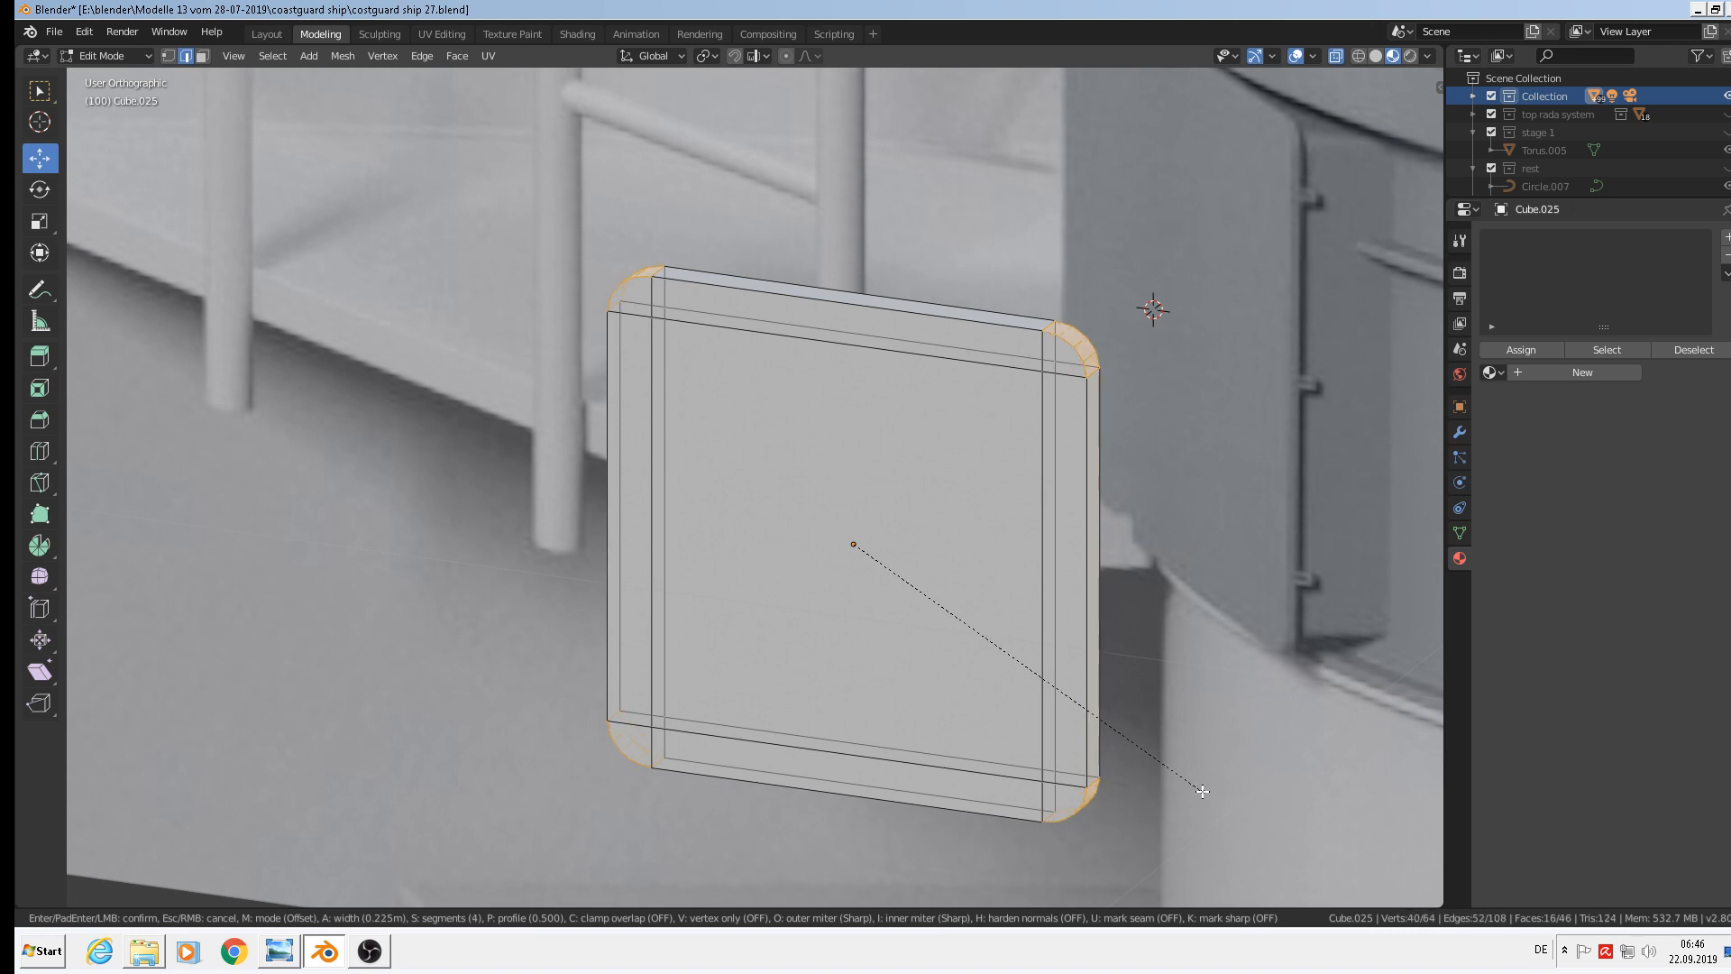
{"action": "left_click", "coordinate": [1203, 790]}
{"action": "right_click", "coordinate": [1203, 791], "text": "shift"}
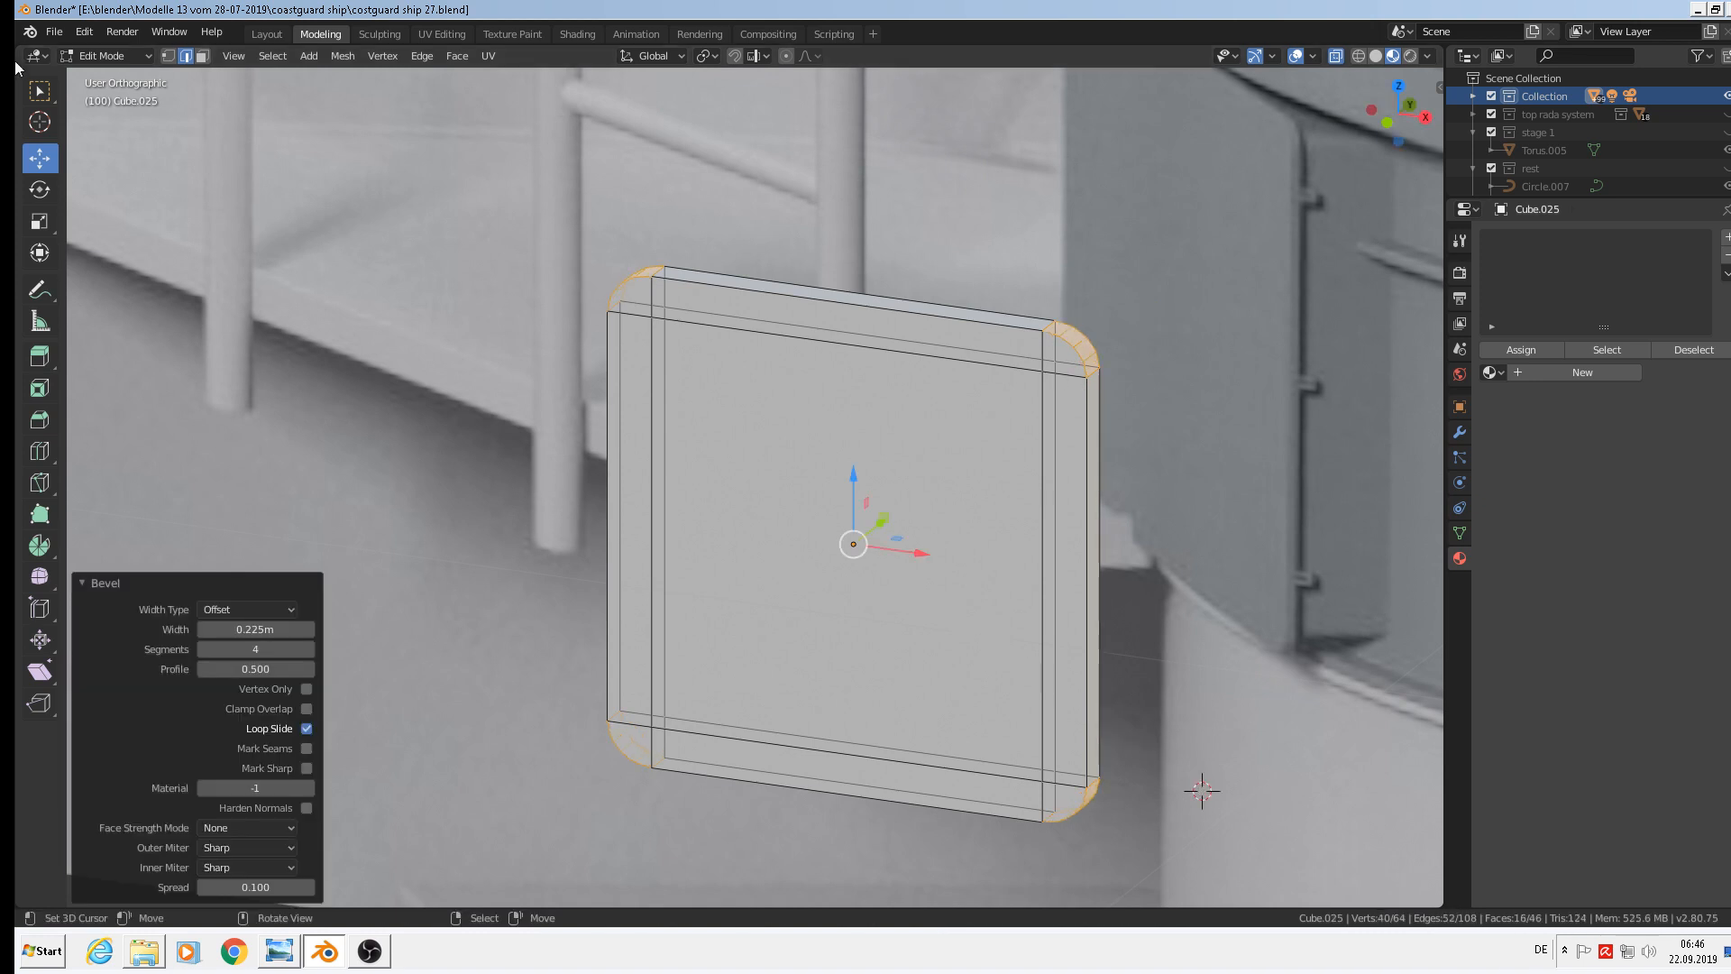
{"action": "left_click", "coordinate": [760, 300]}
{"action": "middle_click_drag", "start_coordinate": [760, 300], "coordinate": [816, 395]}
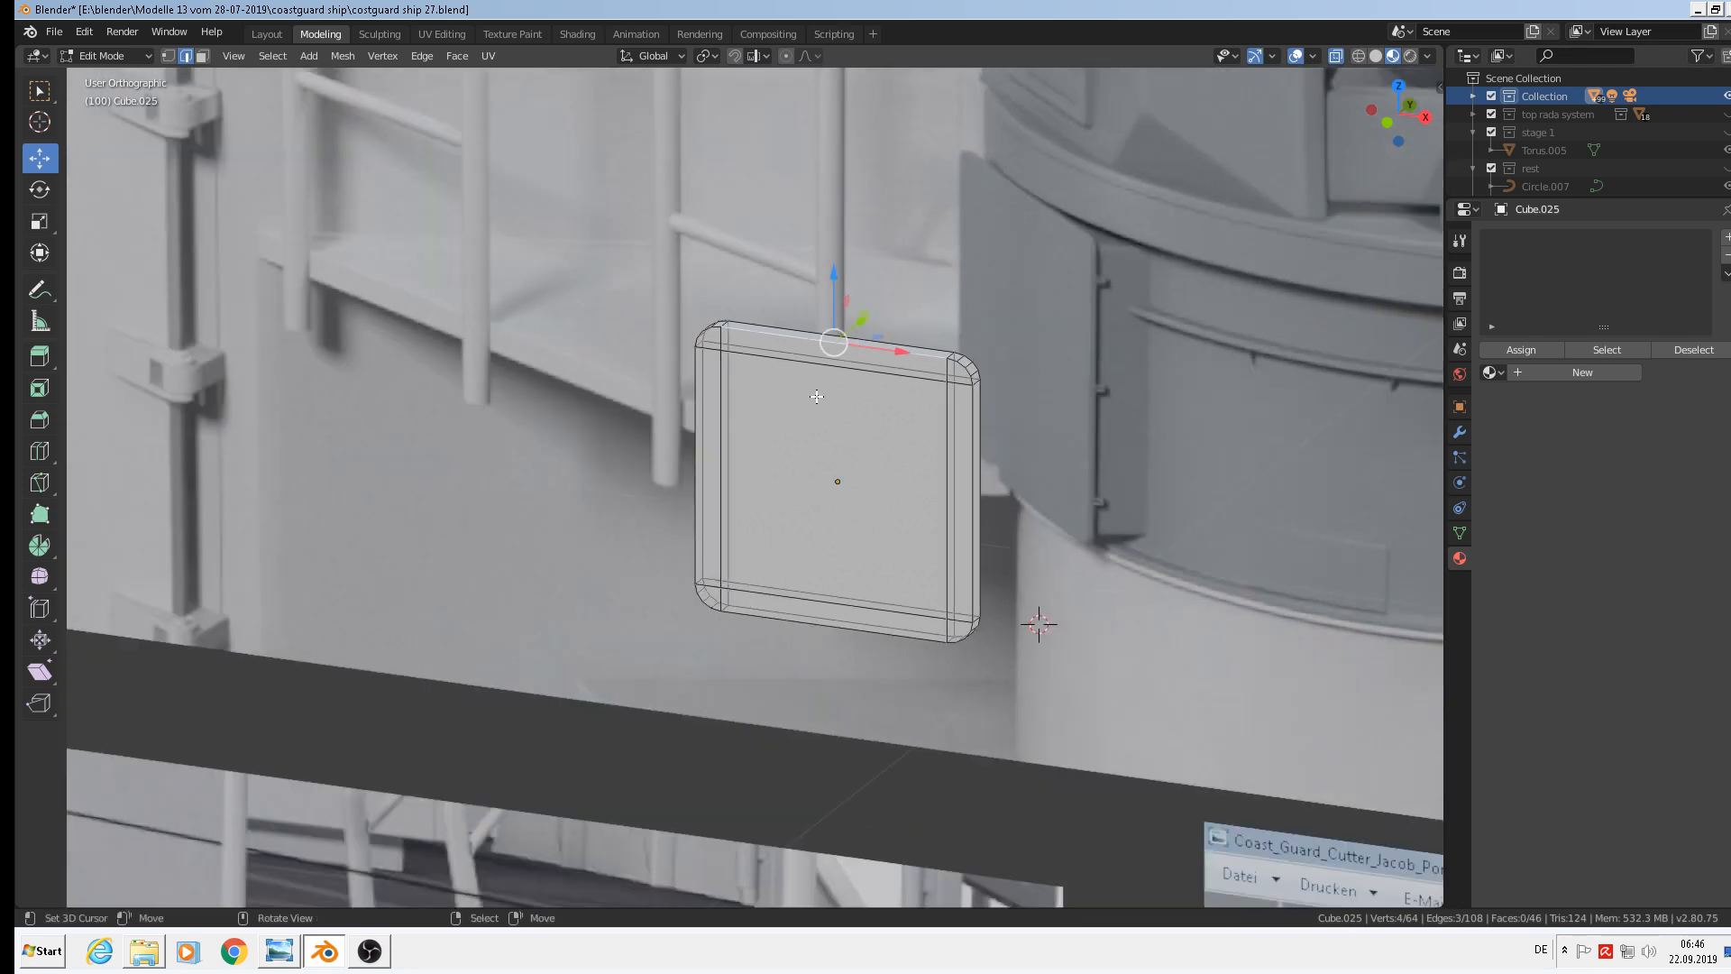
Leave mesh editing, duplicate the rounded plate and shift the copy 0.0112 m along X and 0.0102 m along Z
{"action": "key", "text": "Tab"}
{"action": "key", "text": "shift+d"}
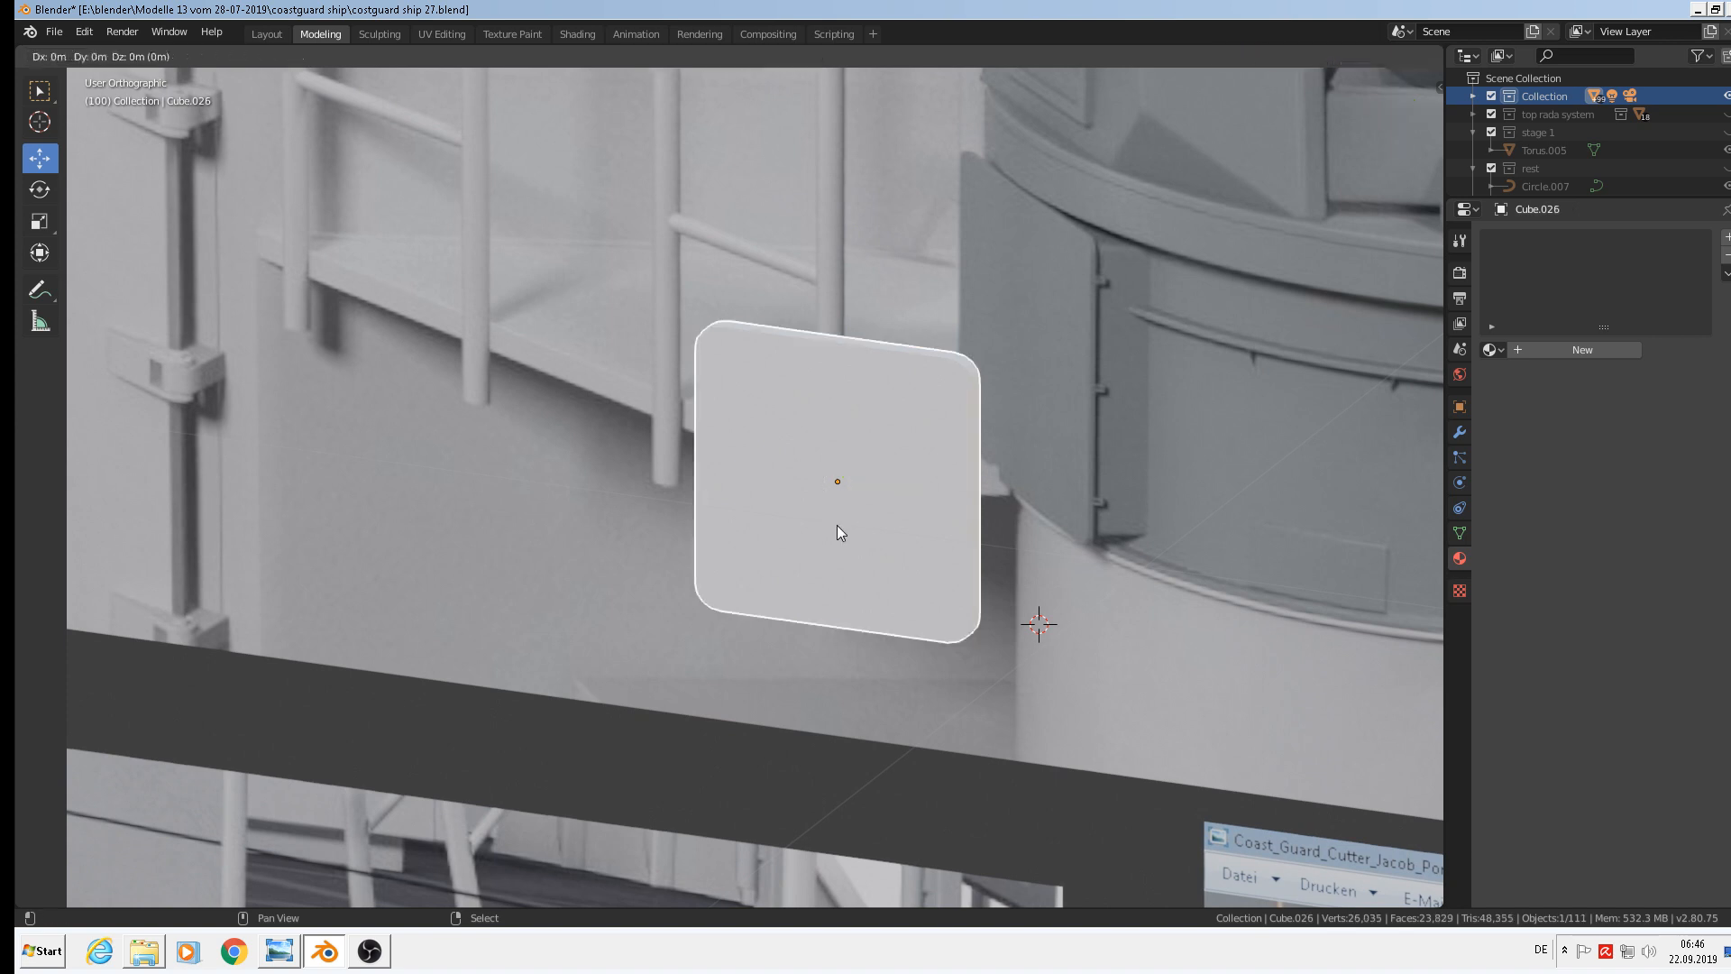
{"action": "right_click", "coordinate": [863, 447]}
{"action": "key", "text": "g"}
{"action": "left_click", "coordinate": [887, 429]}
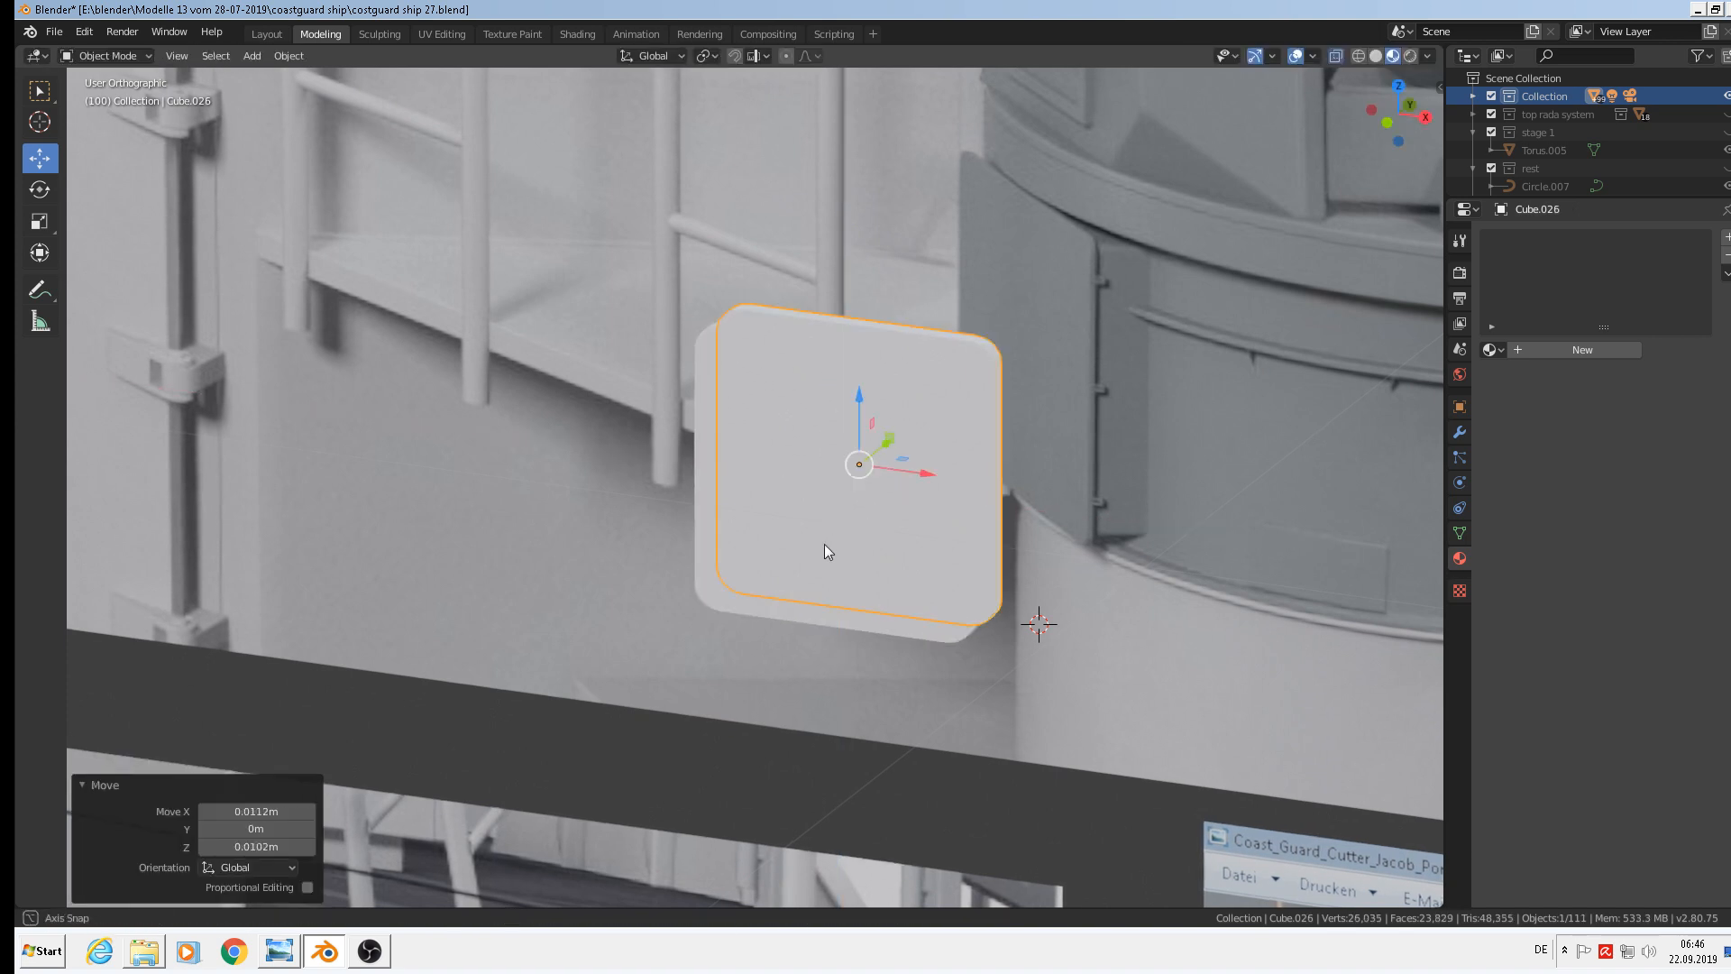
Move the copied plate 0.0145 m along Y behind the original and scale it uniformly to 0.923
{"action": "middle_click_drag", "start_coordinate": [824, 544], "coordinate": [748, 540]}
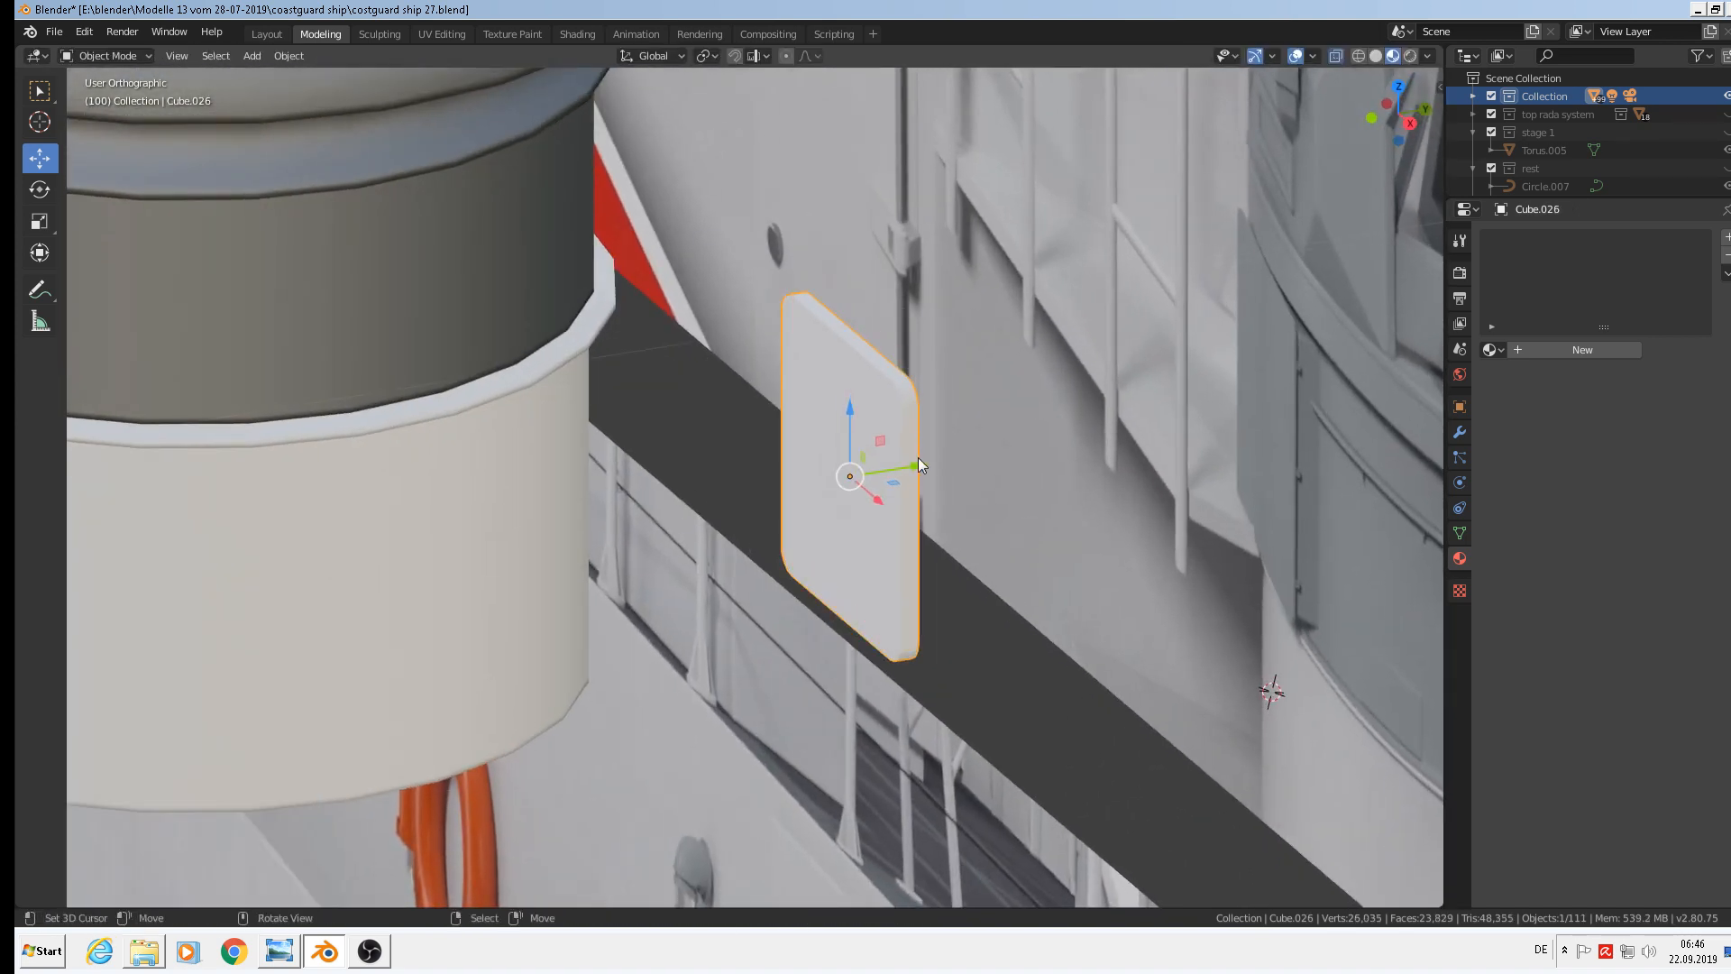
{"action": "key", "text": "g"}
{"action": "key", "text": "y"}
{"action": "left_click", "coordinate": [1046, 513]}
{"action": "key", "text": "s"}
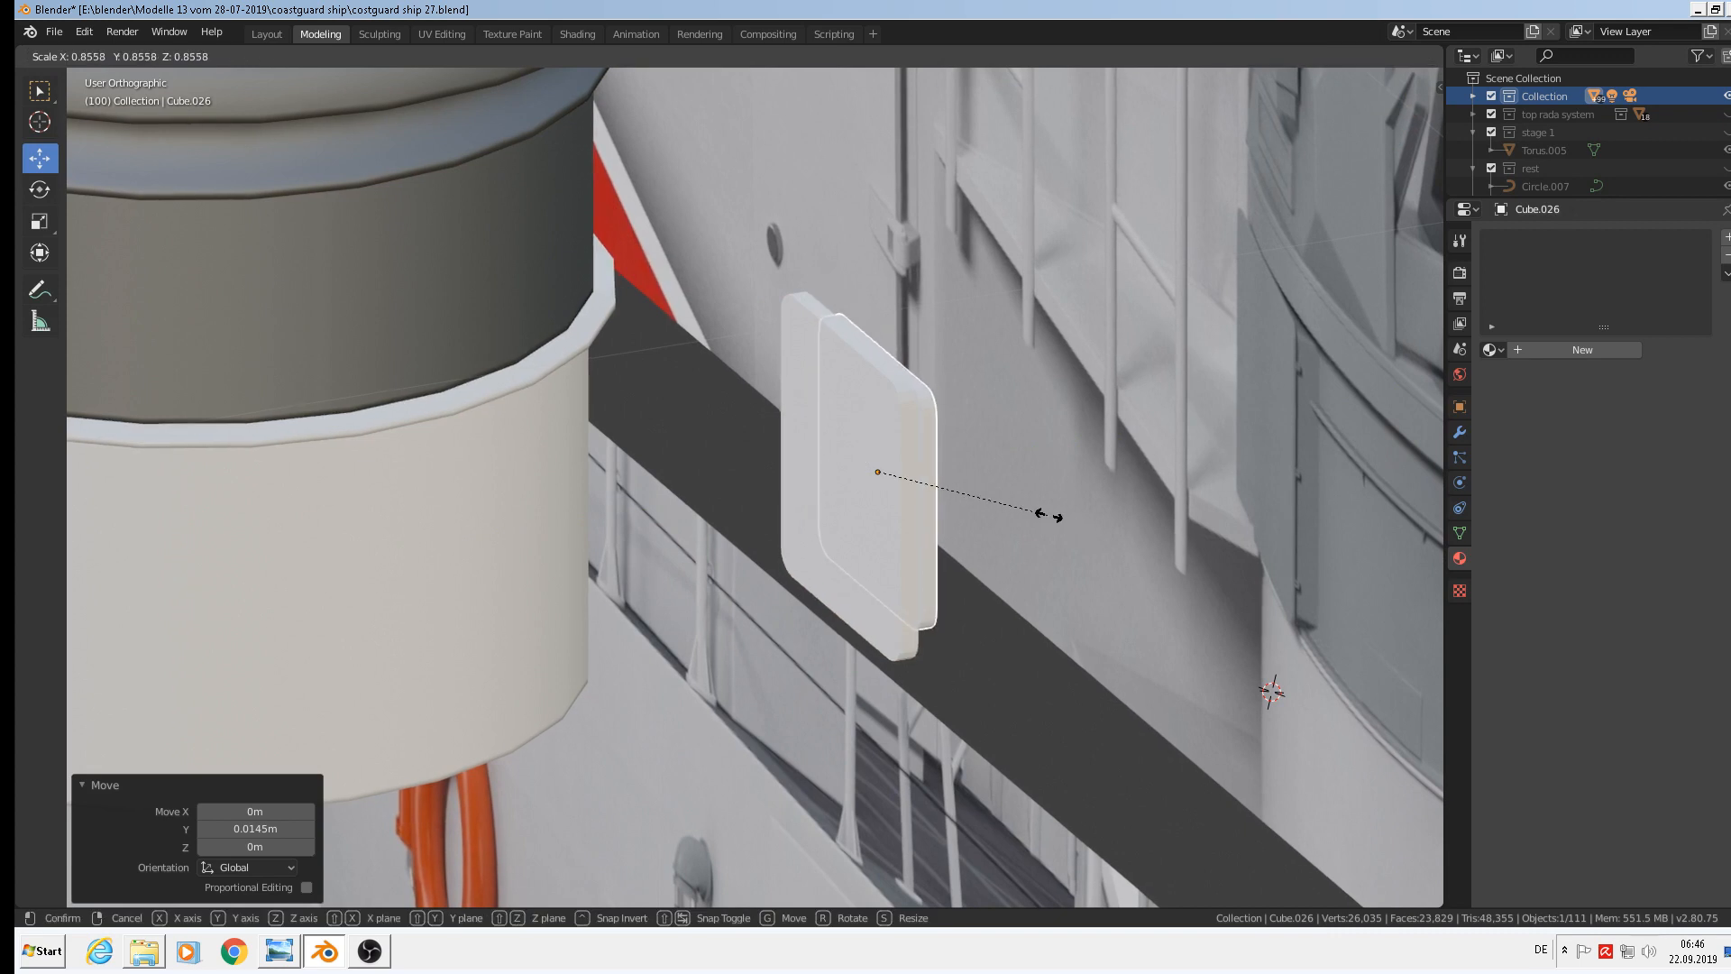
{"action": "key", "text": "Escape"}
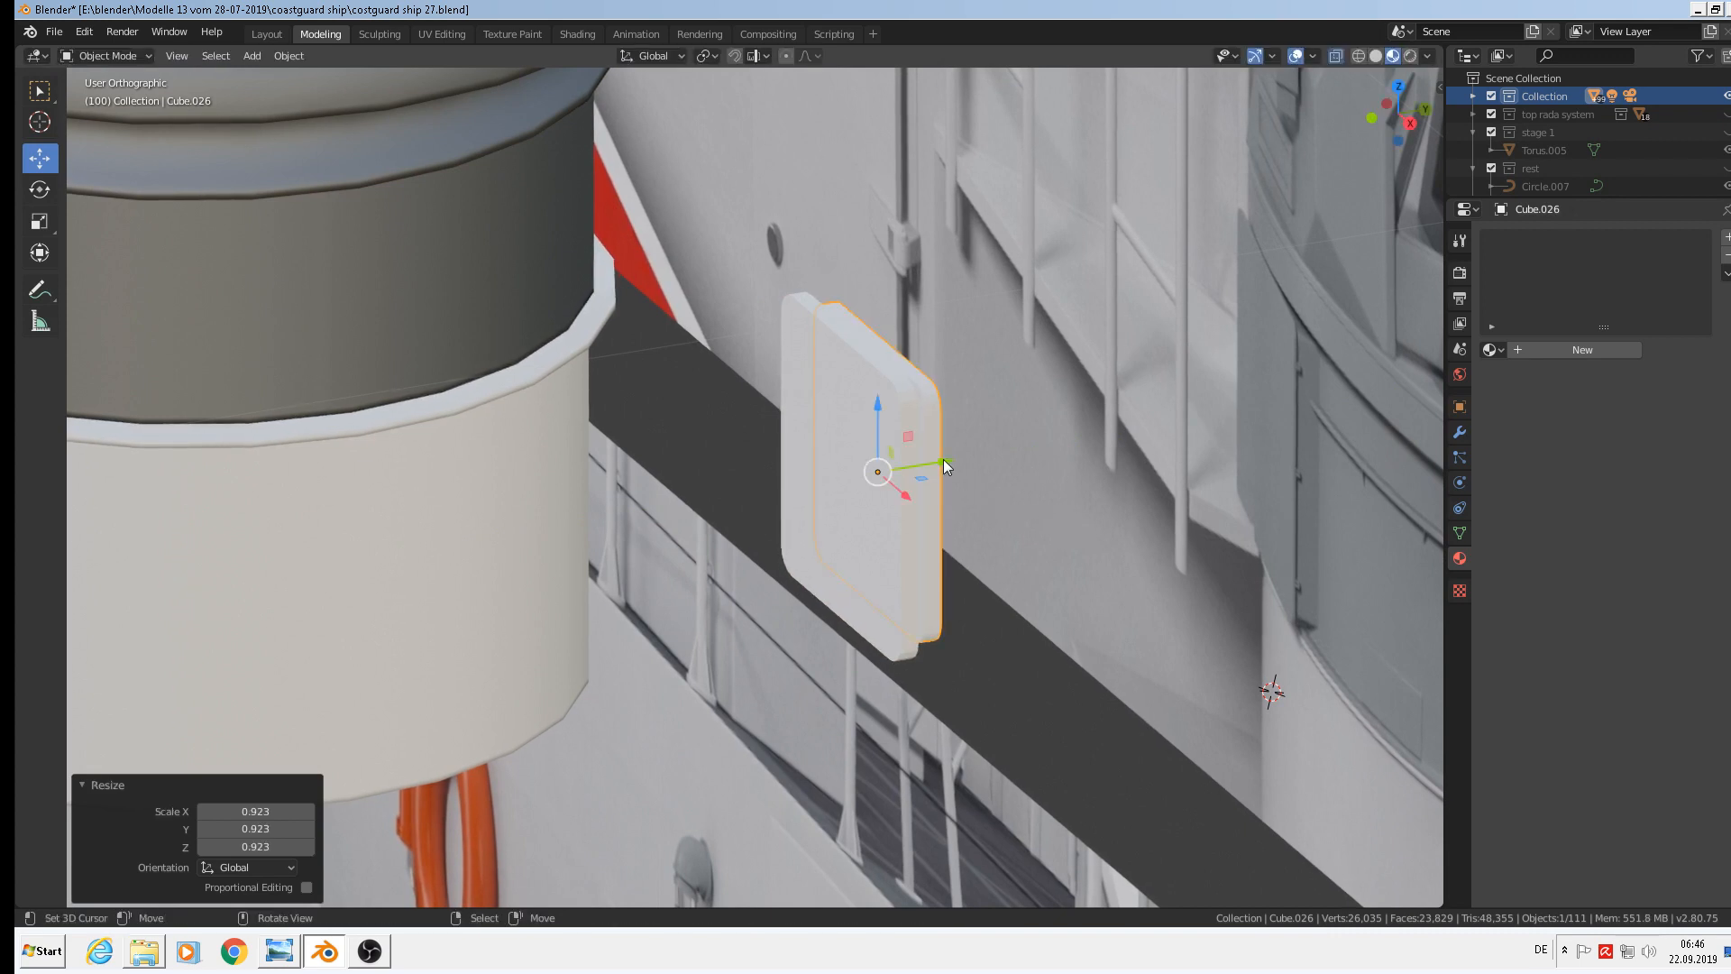
Nudge the copied plate 0.000458 m along Y and stretch its thickness along Y into a box body behind the original
{"action": "key", "text": "g"}
{"action": "key", "text": "y"}
{"action": "left_click", "coordinate": [963, 463]}
{"action": "key", "text": "s"}
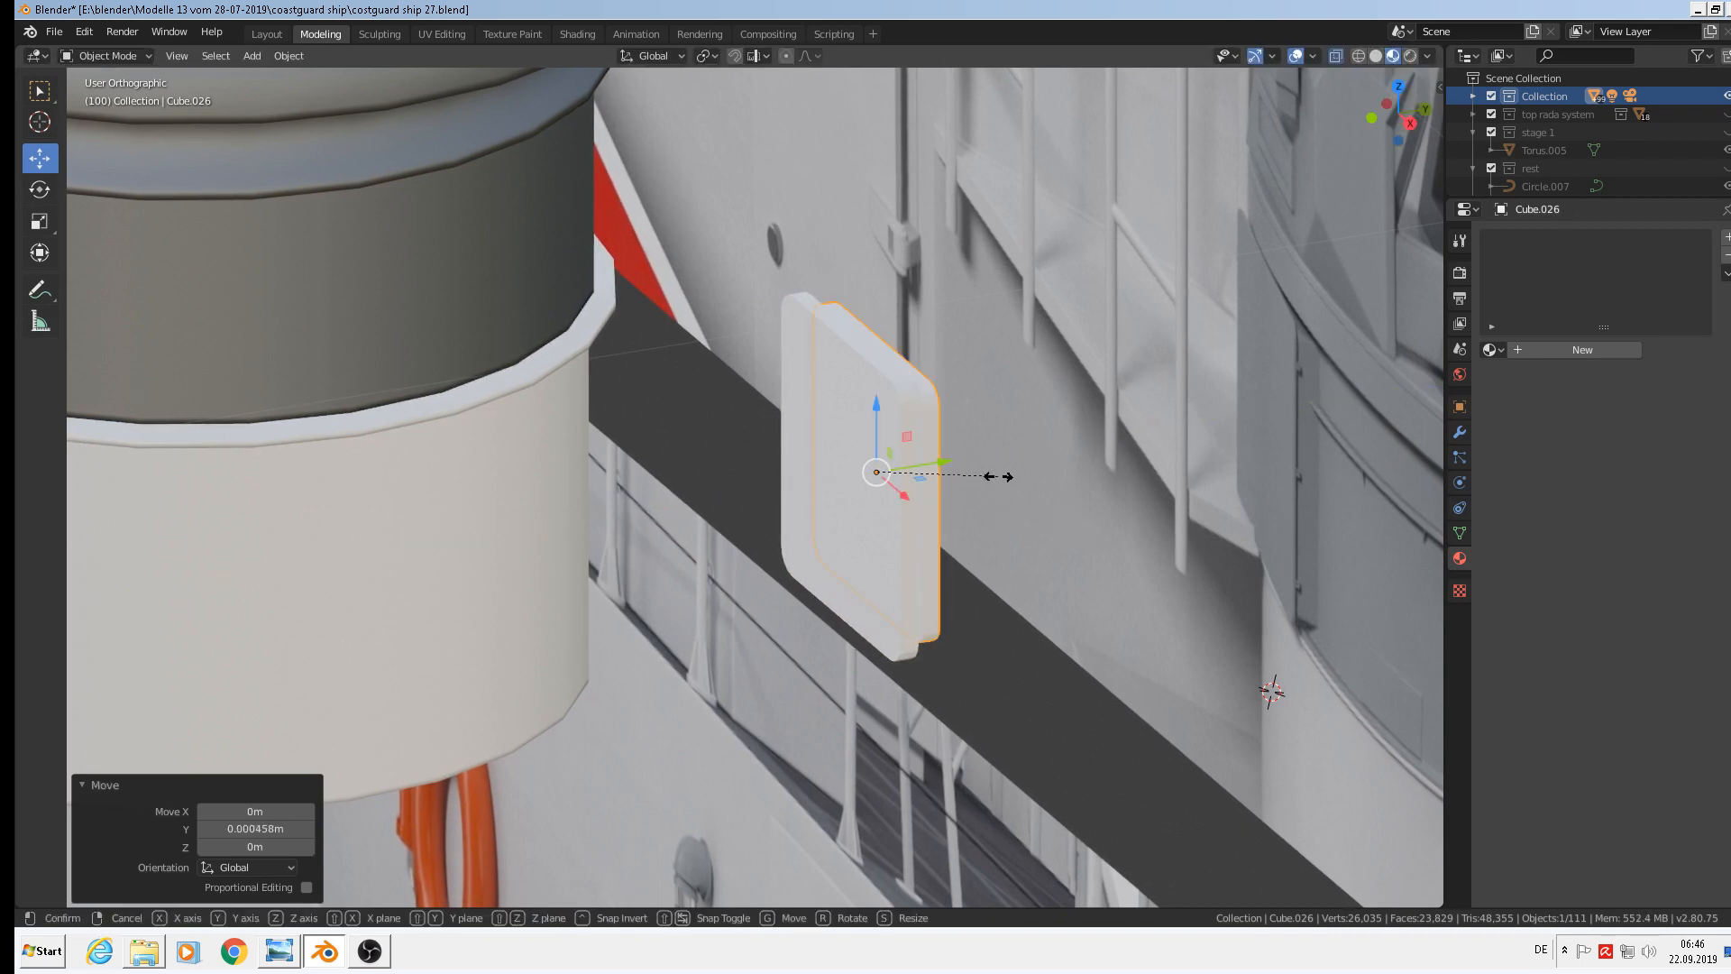
{"action": "key", "text": "y"}
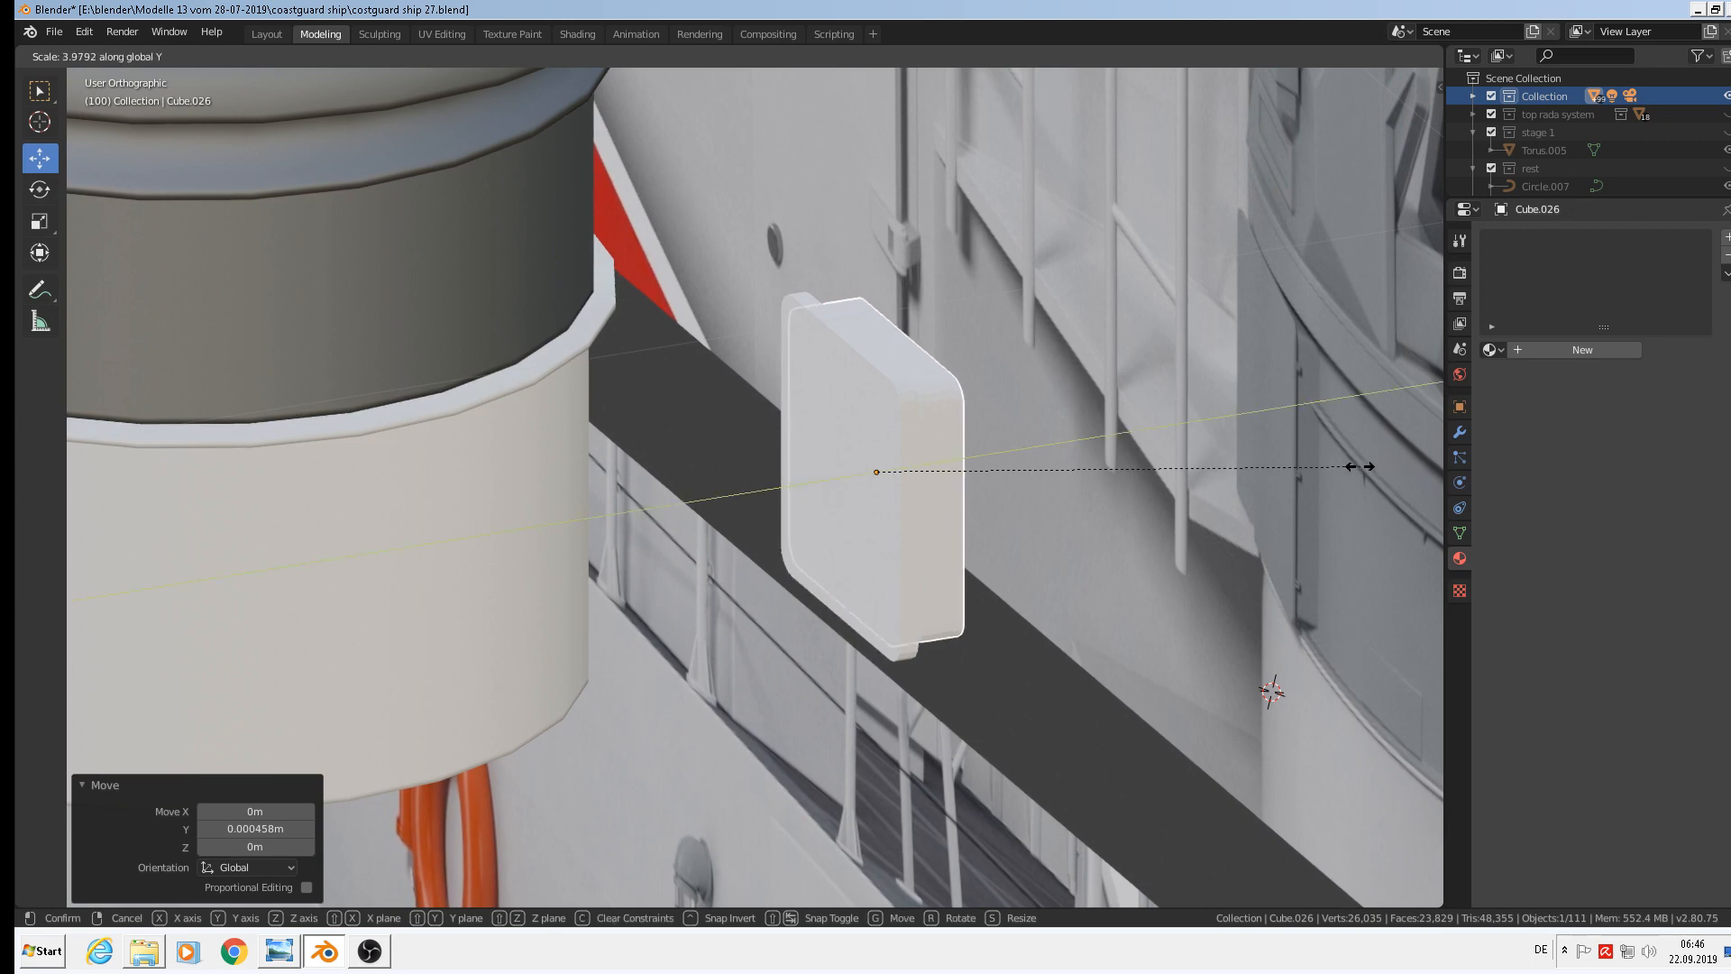
{"action": "left_click", "coordinate": [1149, 523]}
{"action": "middle_click_drag", "start_coordinate": [1149, 523], "coordinate": [1317, 623]}
{"action": "key", "text": "Tab"}
{"action": "scroll", "coordinate": [1195, 534], "scroll_direction": "down", "scroll_amount": 1}
{"action": "key", "text": "Tab"}
{"action": "scroll", "coordinate": [1037, 535], "scroll_direction": "up", "scroll_amount": 1}
{"action": "middle_click_drag", "start_coordinate": [1028, 535], "coordinate": [986, 535]}
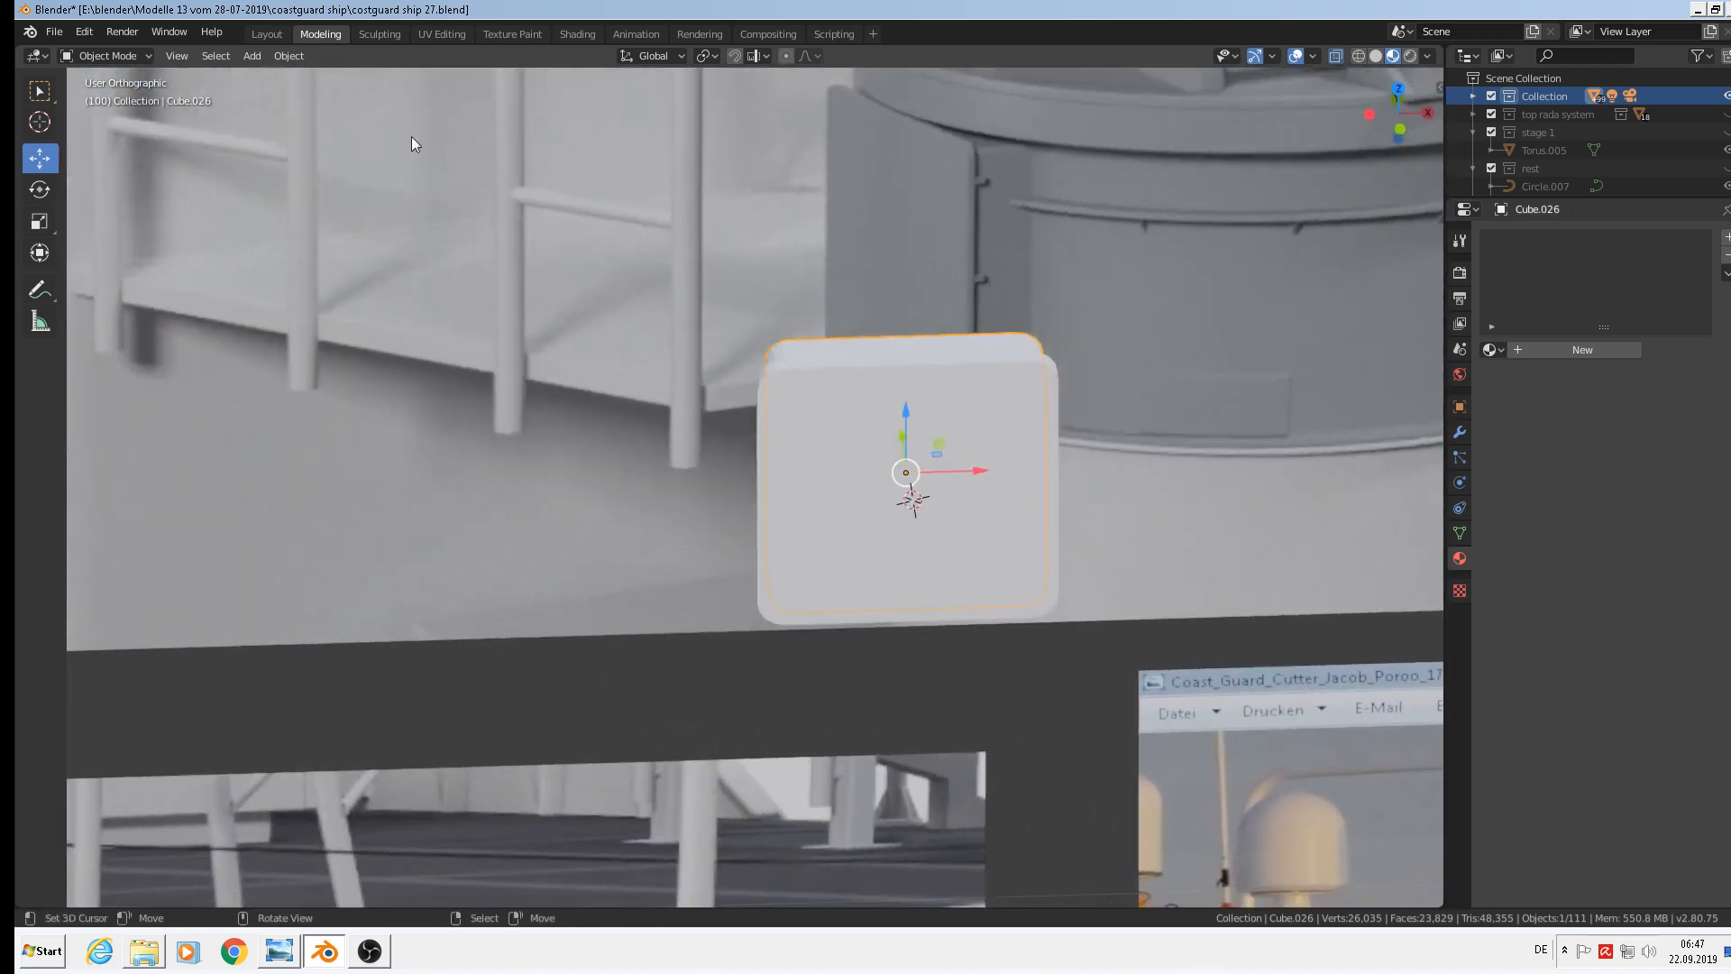
Open the front plate's mesh for editing and turn off the see-through X-ray display
{"action": "key", "text": "Tab"}
{"action": "scroll", "coordinate": [859, 394], "scroll_direction": "up", "scroll_amount": 2}
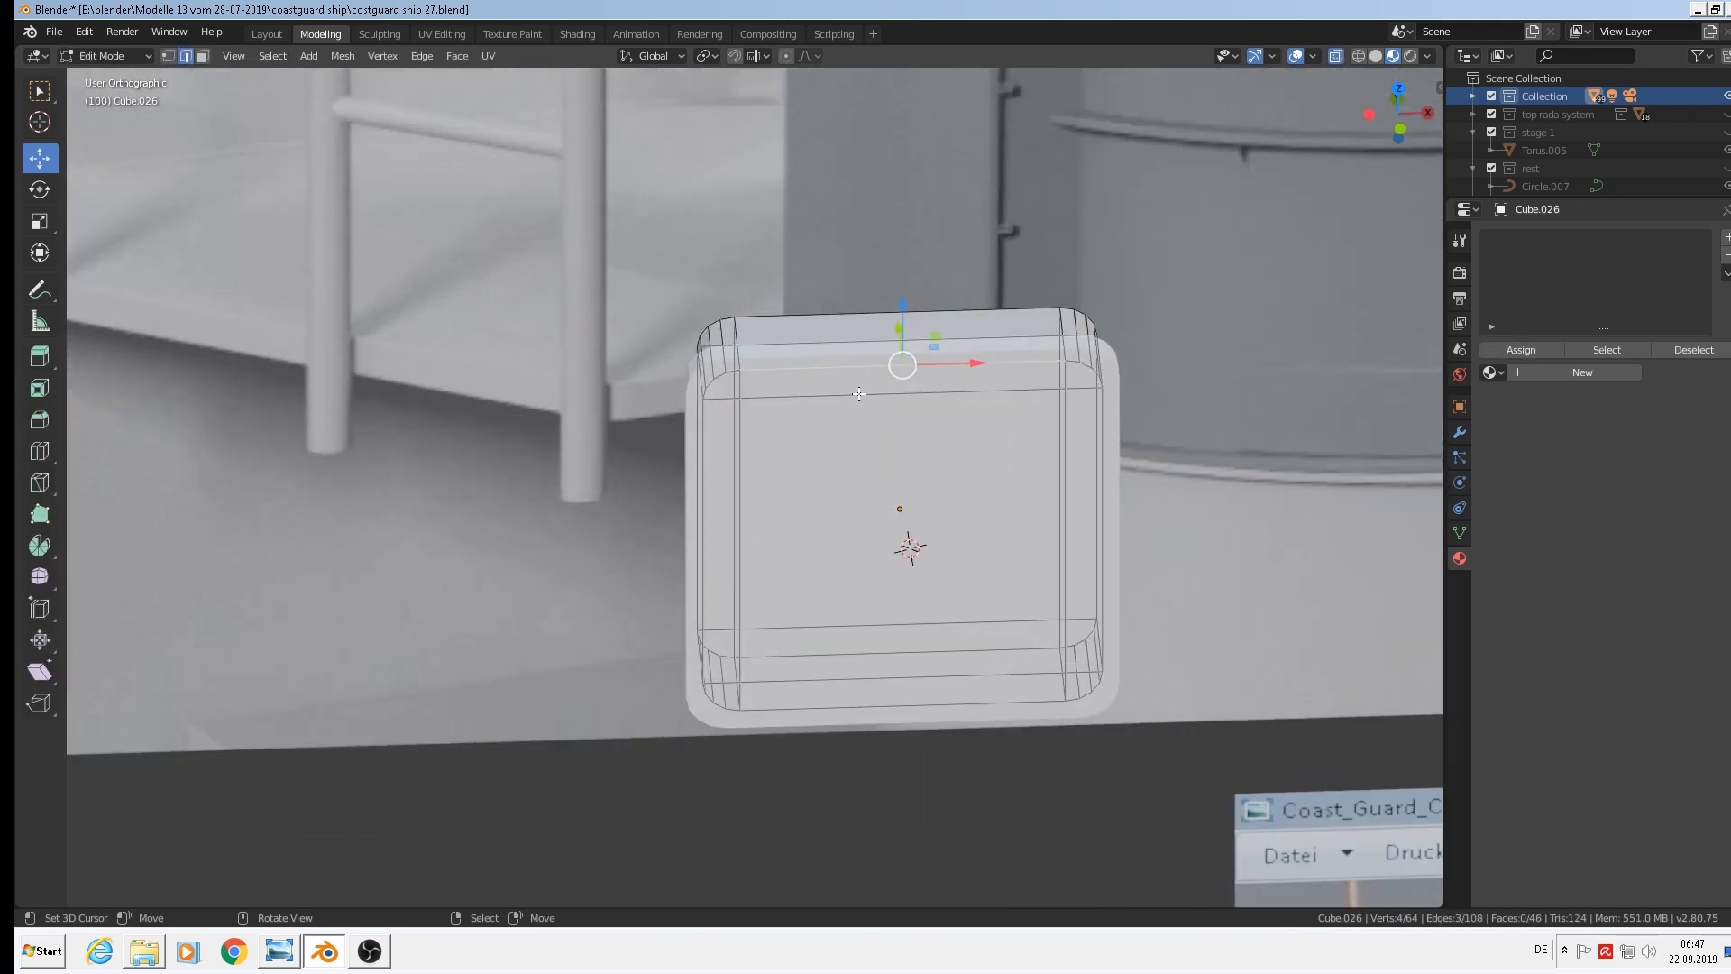
{"action": "key", "text": "Tab"}
{"action": "left_click", "coordinate": [908, 489]}
{"action": "key", "text": "Tab"}
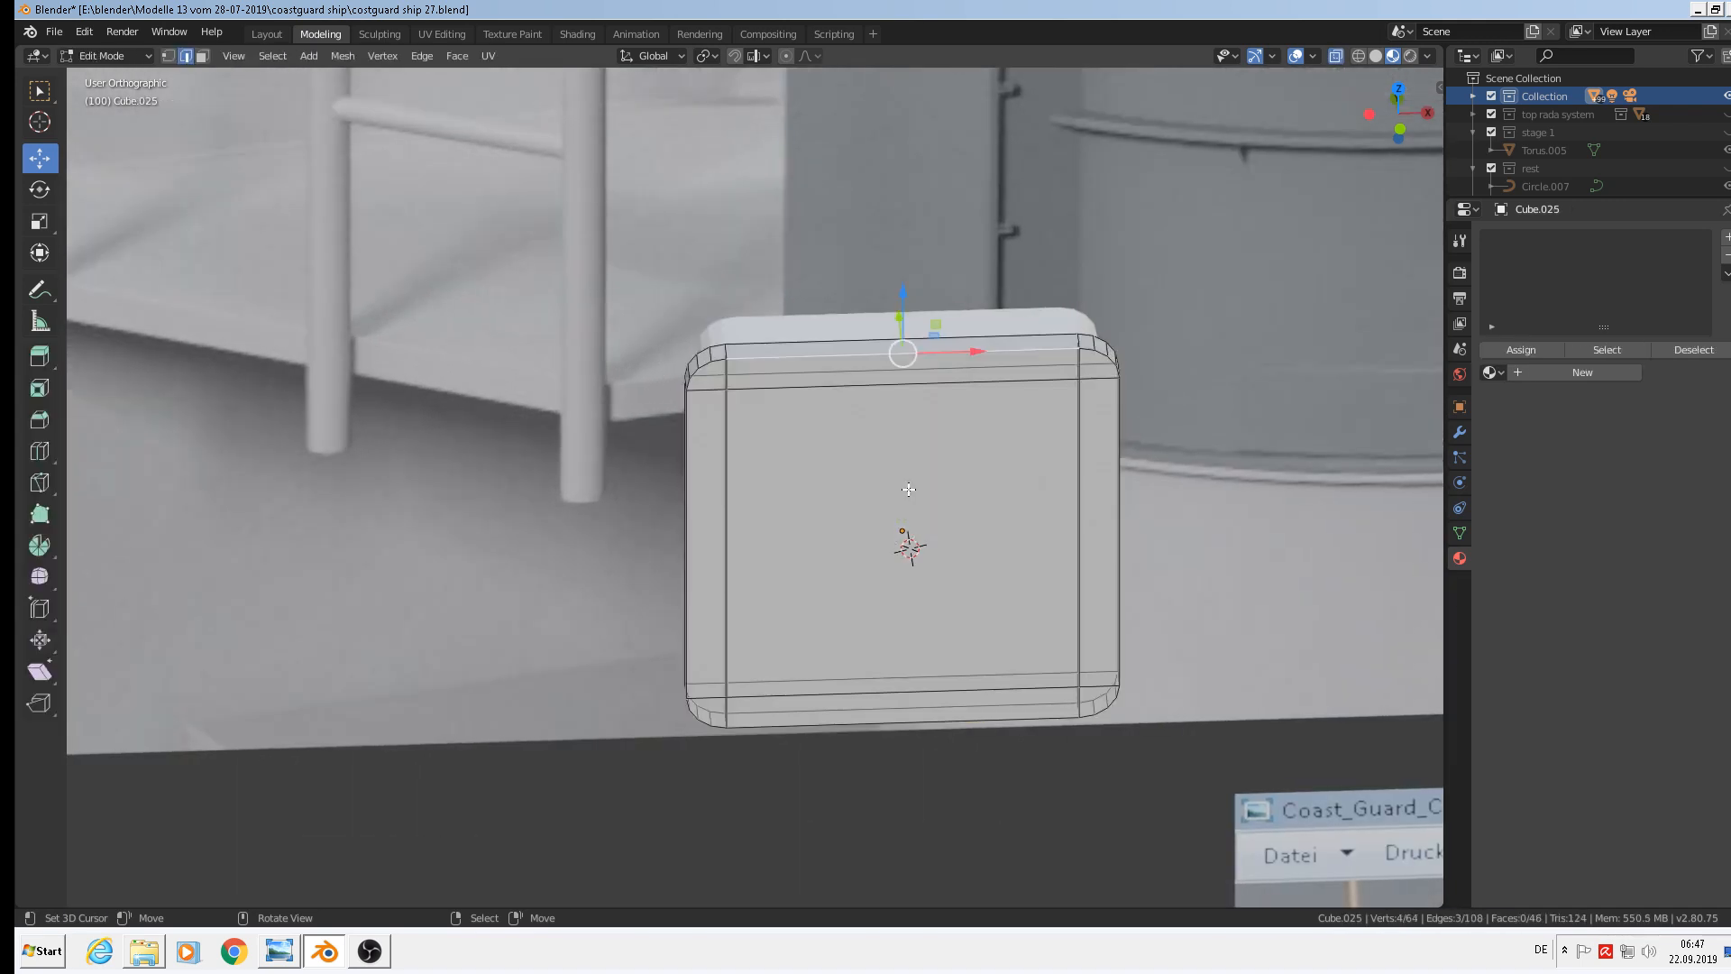
{"action": "middle_click_drag", "start_coordinate": [907, 488], "coordinate": [839, 495]}
{"action": "scroll", "coordinate": [730, 386], "scroll_direction": "up", "scroll_amount": 2}
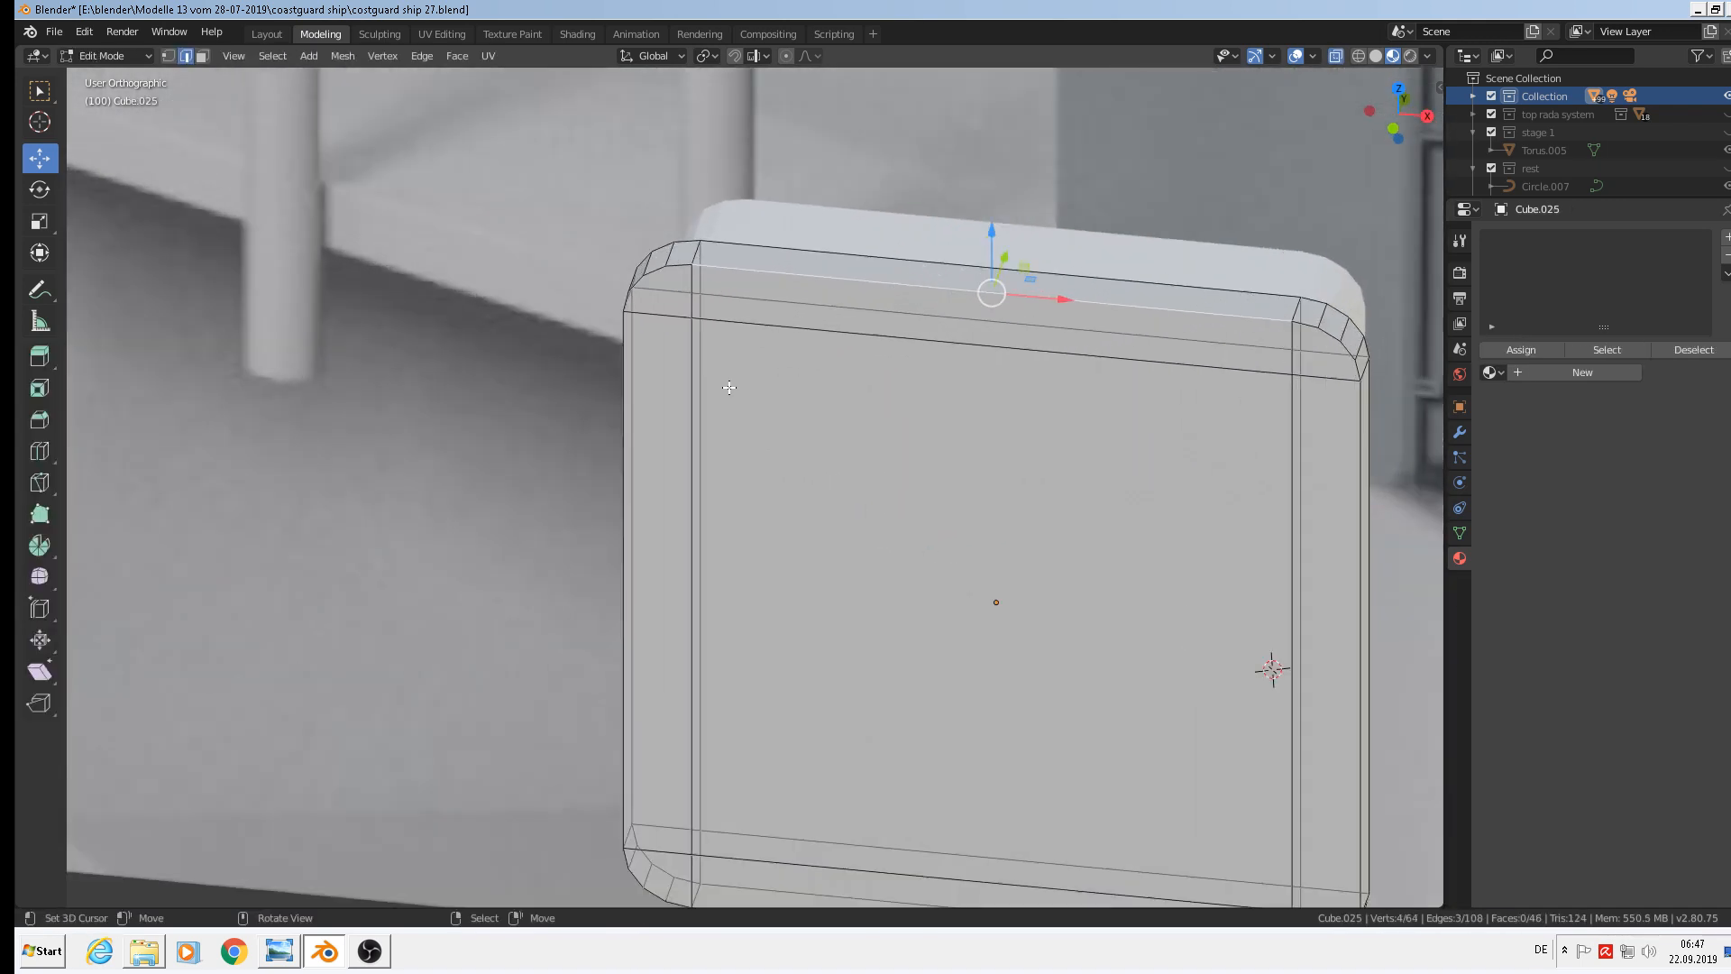
{"action": "left_click", "coordinate": [1336, 56]}
Bevel the complete front outline of the front plate, including its rounded corners, with a width of 0.0257 m and 2 segments
{"action": "left_click", "coordinate": [654, 273], "text": "alt"}
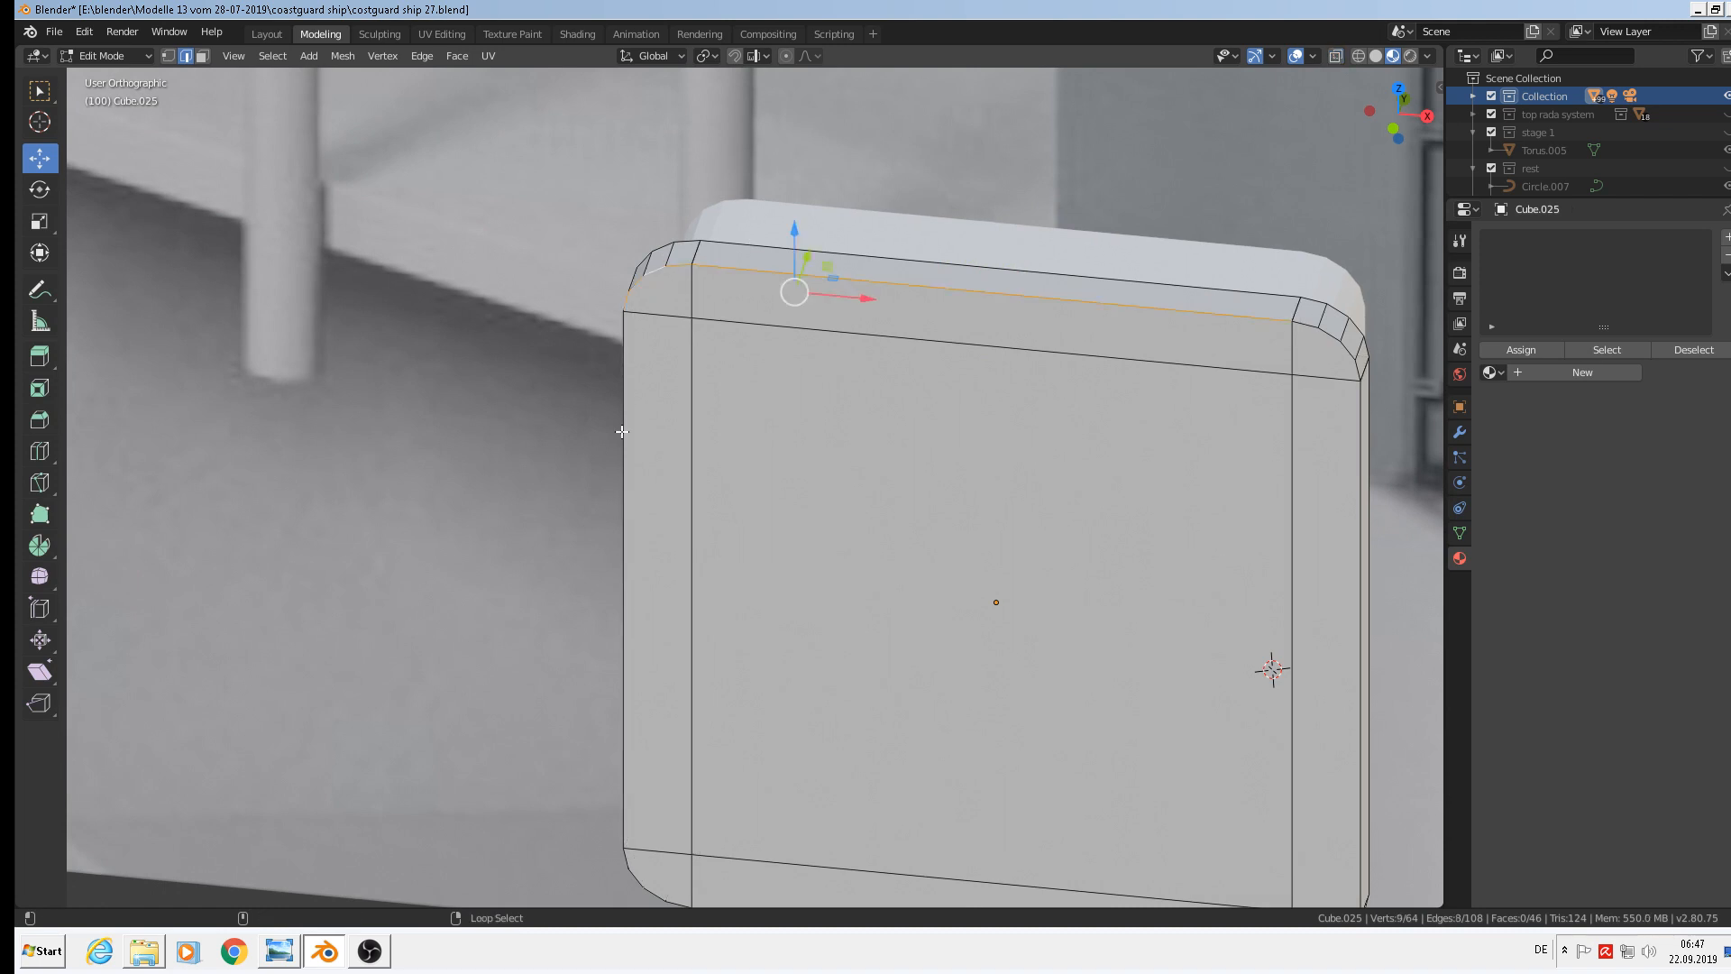
{"action": "left_click", "coordinate": [1341, 340], "text": "alt+shift"}
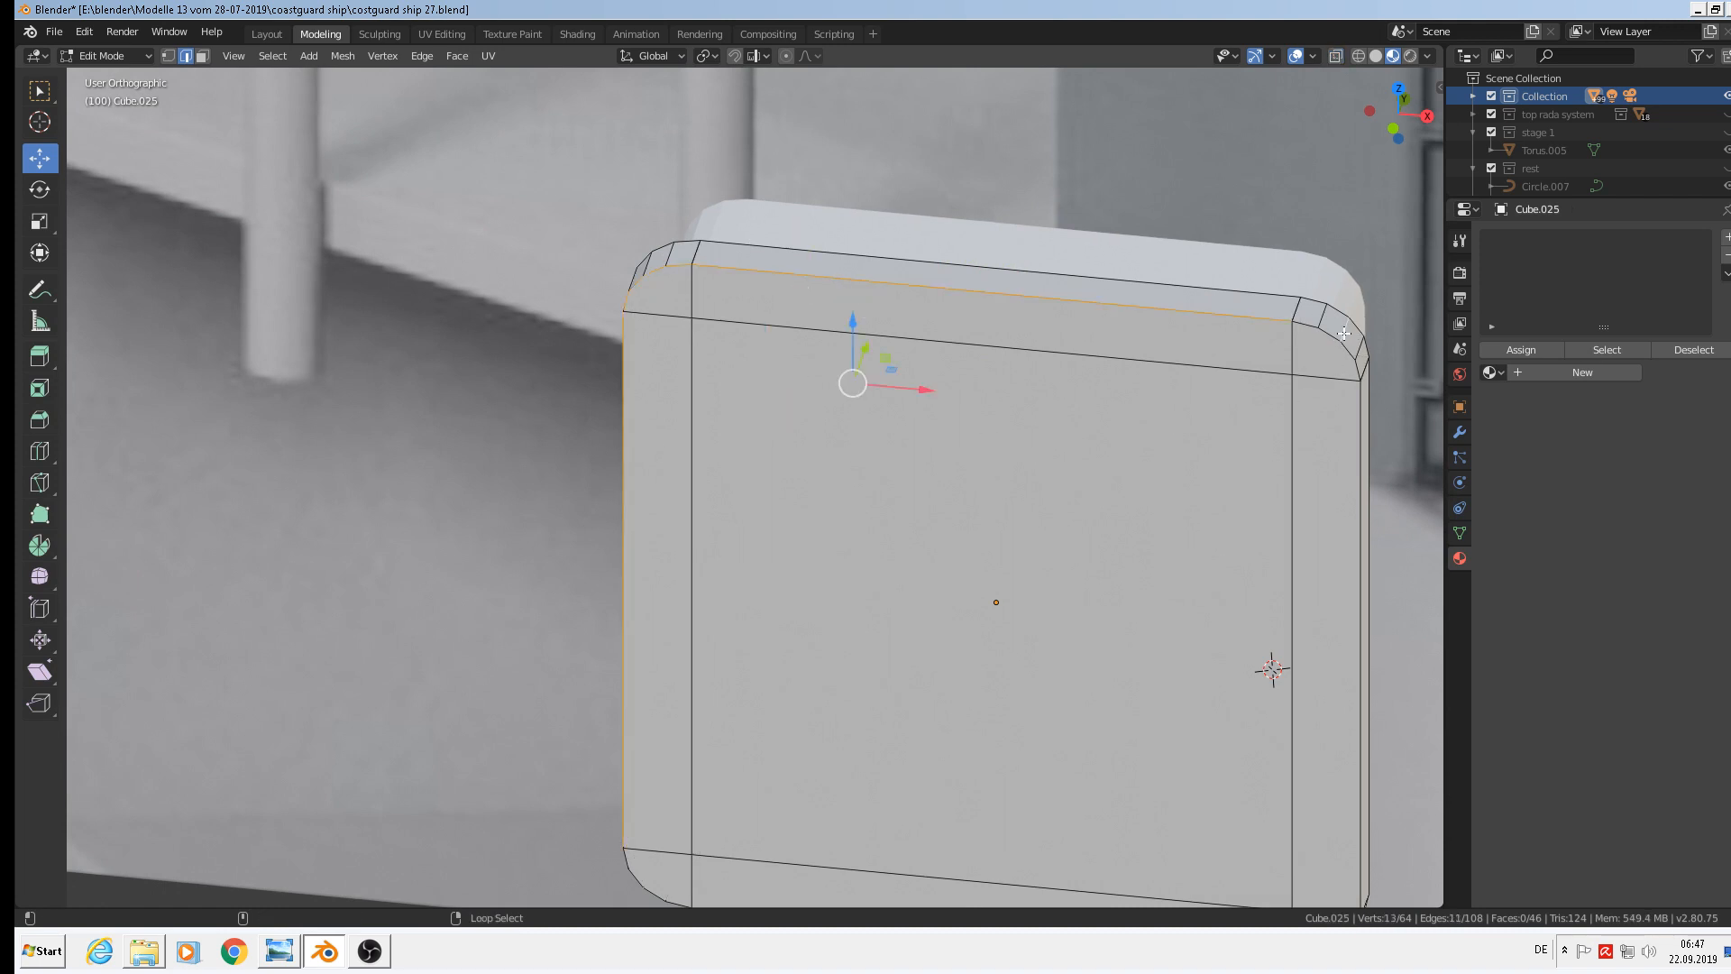
{"action": "left_click", "coordinate": [1346, 333], "text": "alt+shift"}
{"action": "left_click", "coordinate": [1331, 344], "text": "alt+shift"}
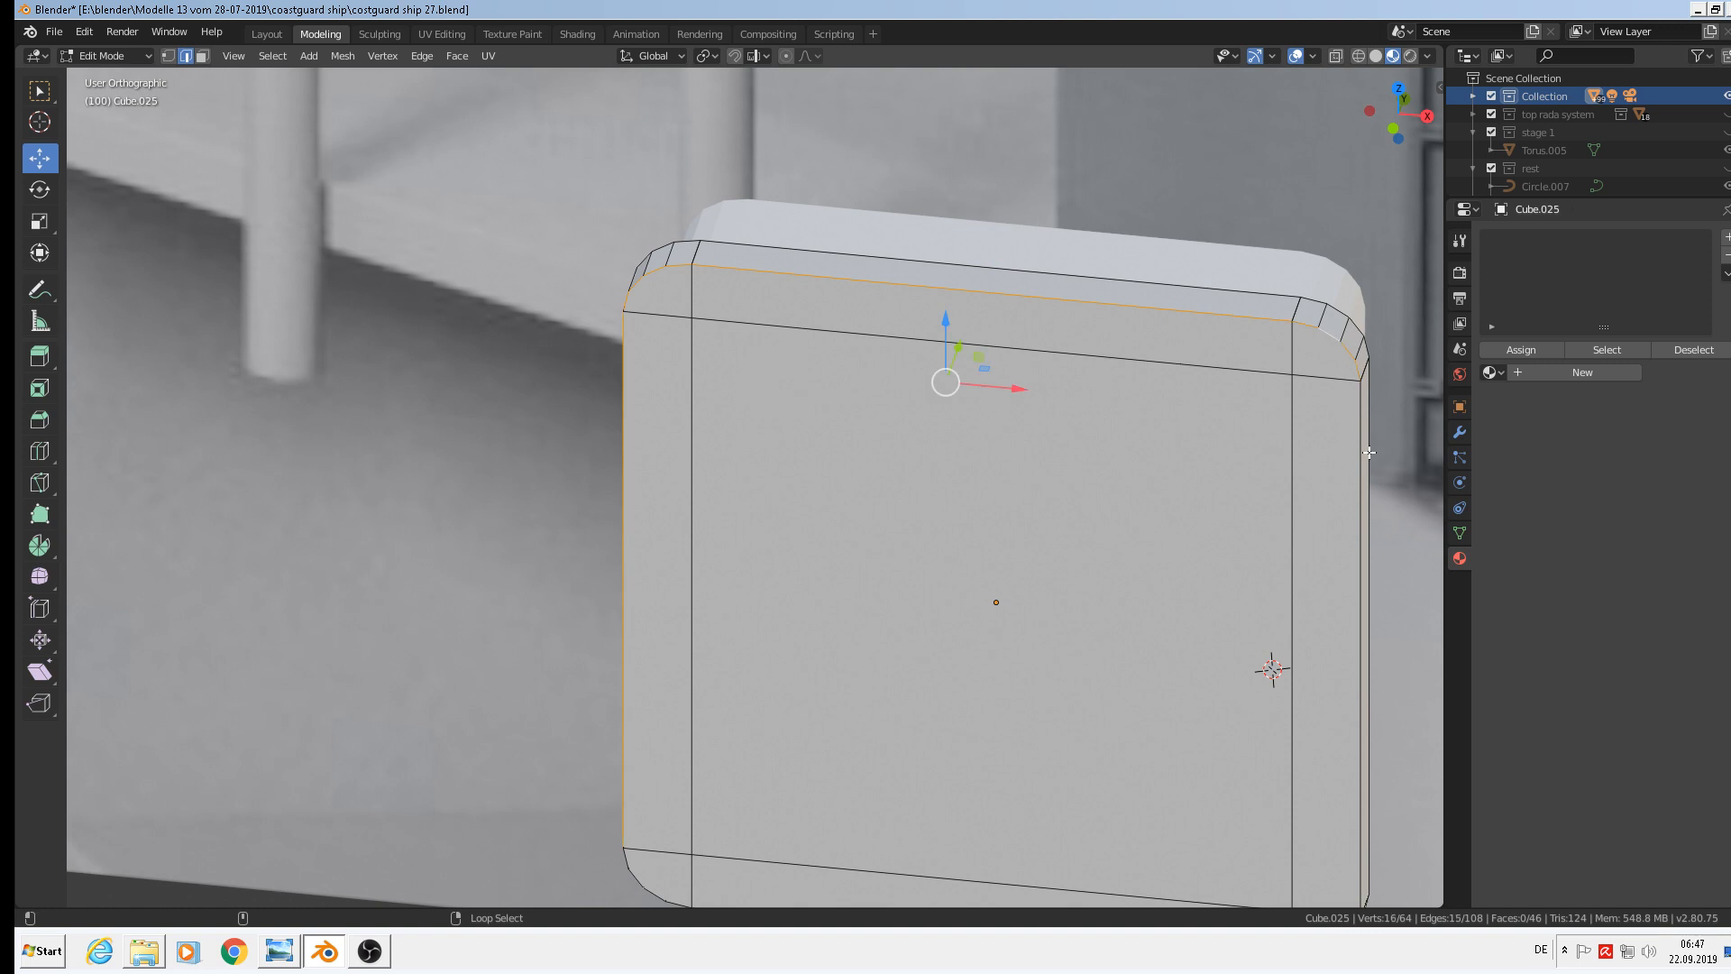
{"action": "left_click", "coordinate": [1356, 456], "text": "alt+shift"}
{"action": "middle_click_drag", "start_coordinate": [1317, 694], "coordinate": [1196, 297], "text": "shift"}
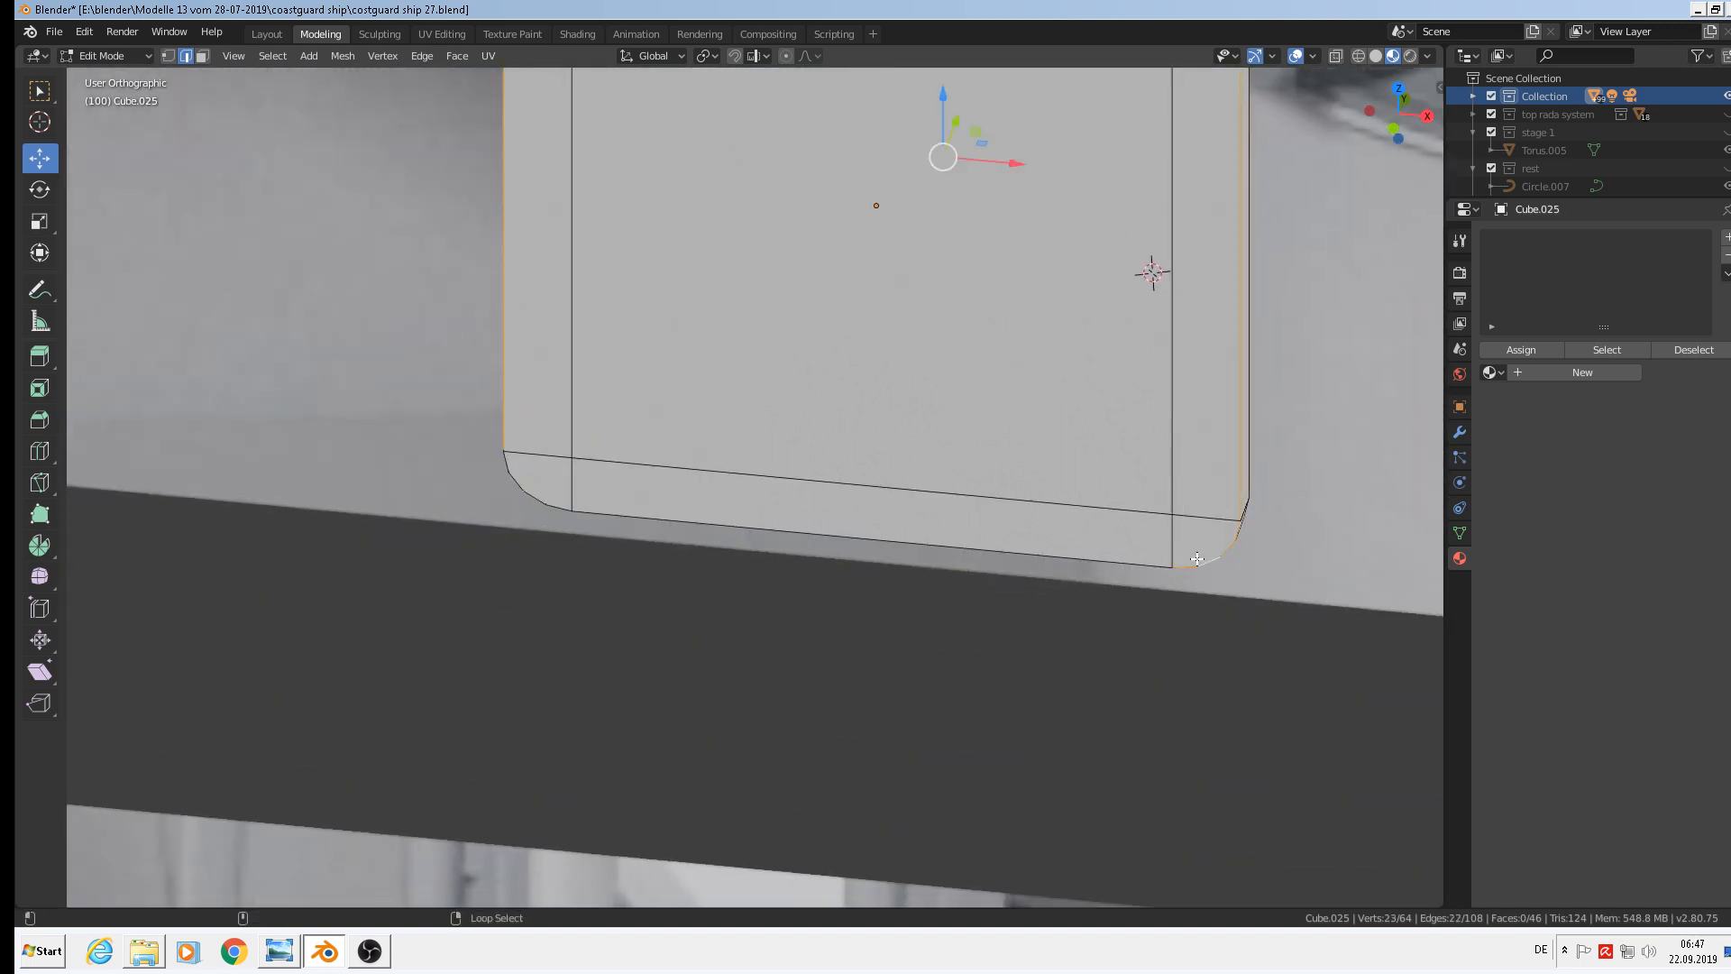
{"action": "left_click", "coordinate": [1087, 565], "text": "alt+shift"}
{"action": "left_click", "coordinate": [516, 485], "text": "alt+shift"}
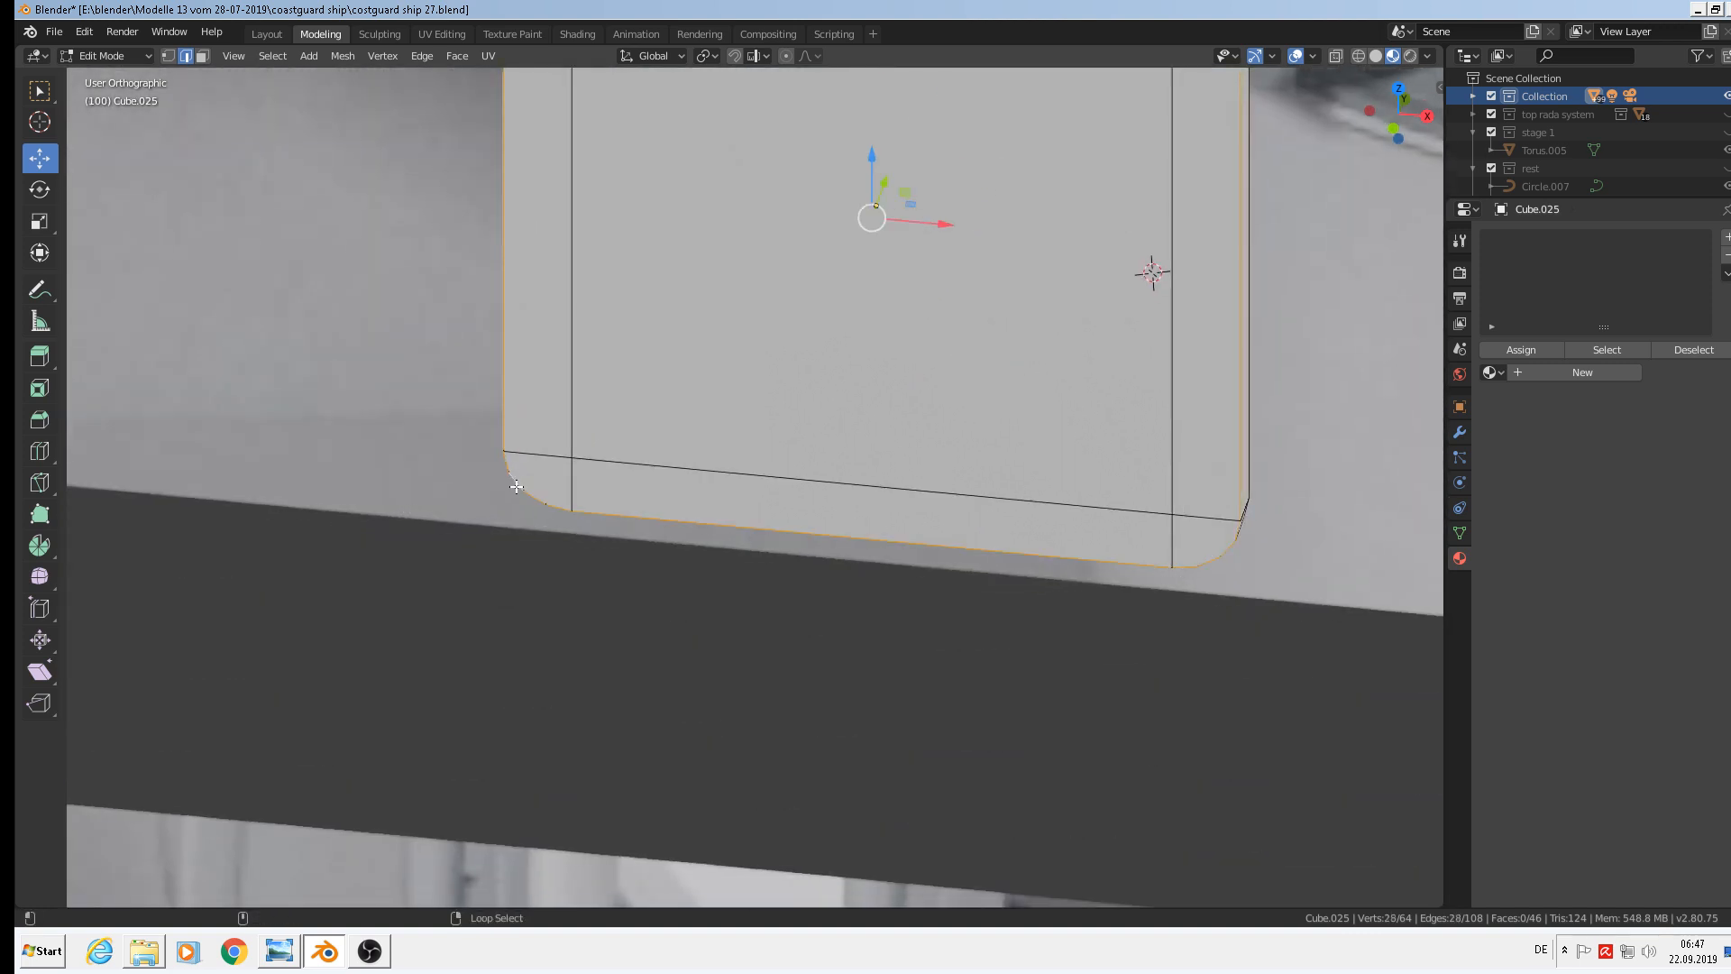
{"action": "key", "text": "ctrl+b"}
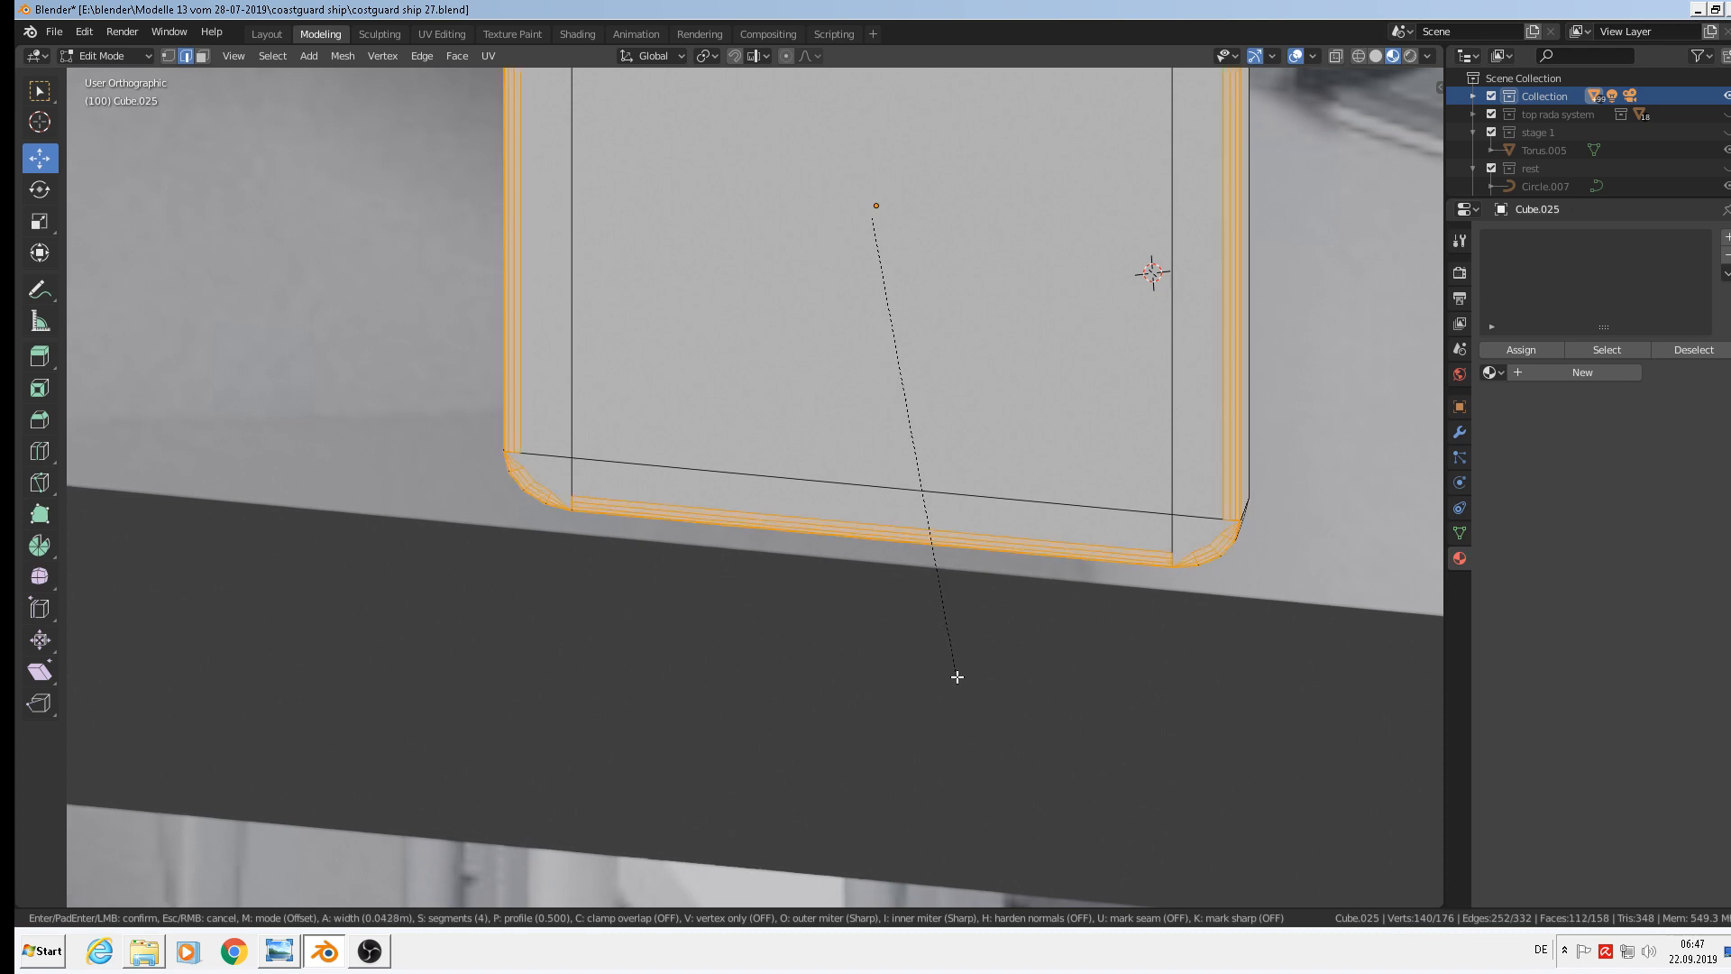
{"action": "scroll", "coordinate": [954, 671], "scroll_direction": "down", "scroll_amount": 1}
{"action": "scroll", "coordinate": [953, 673], "scroll_direction": "down", "scroll_amount": 2}
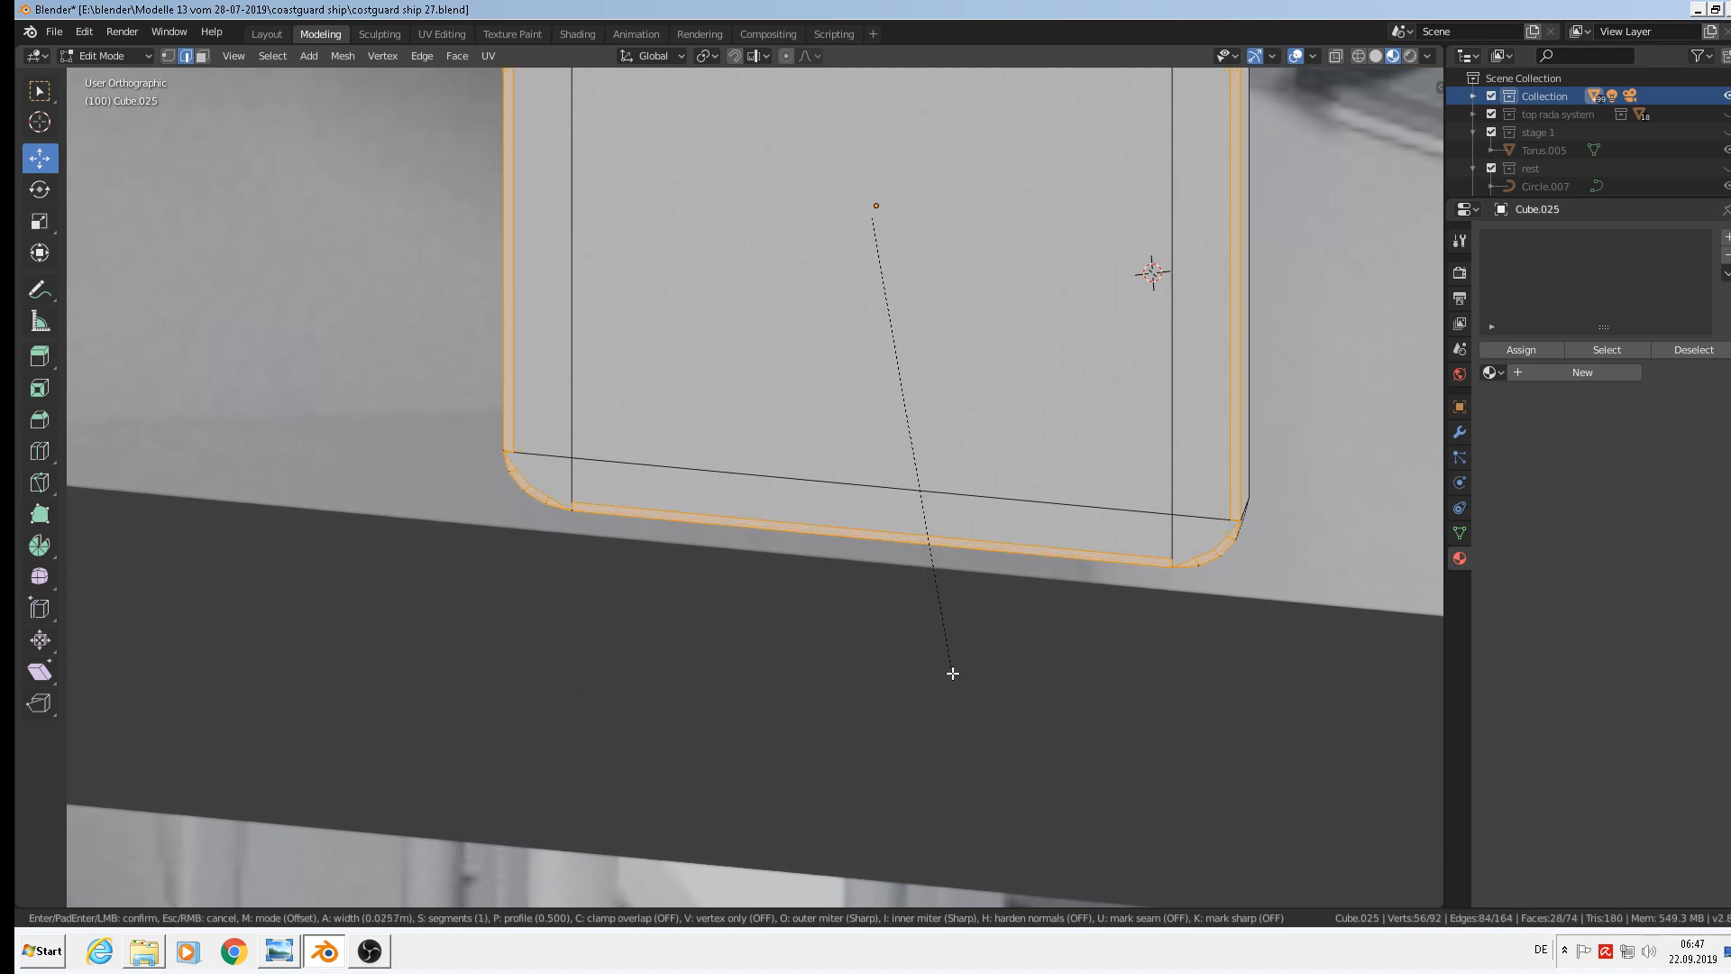
{"action": "scroll", "coordinate": [953, 672], "scroll_direction": "up", "scroll_amount": 1}
{"action": "left_click", "coordinate": [953, 674]}
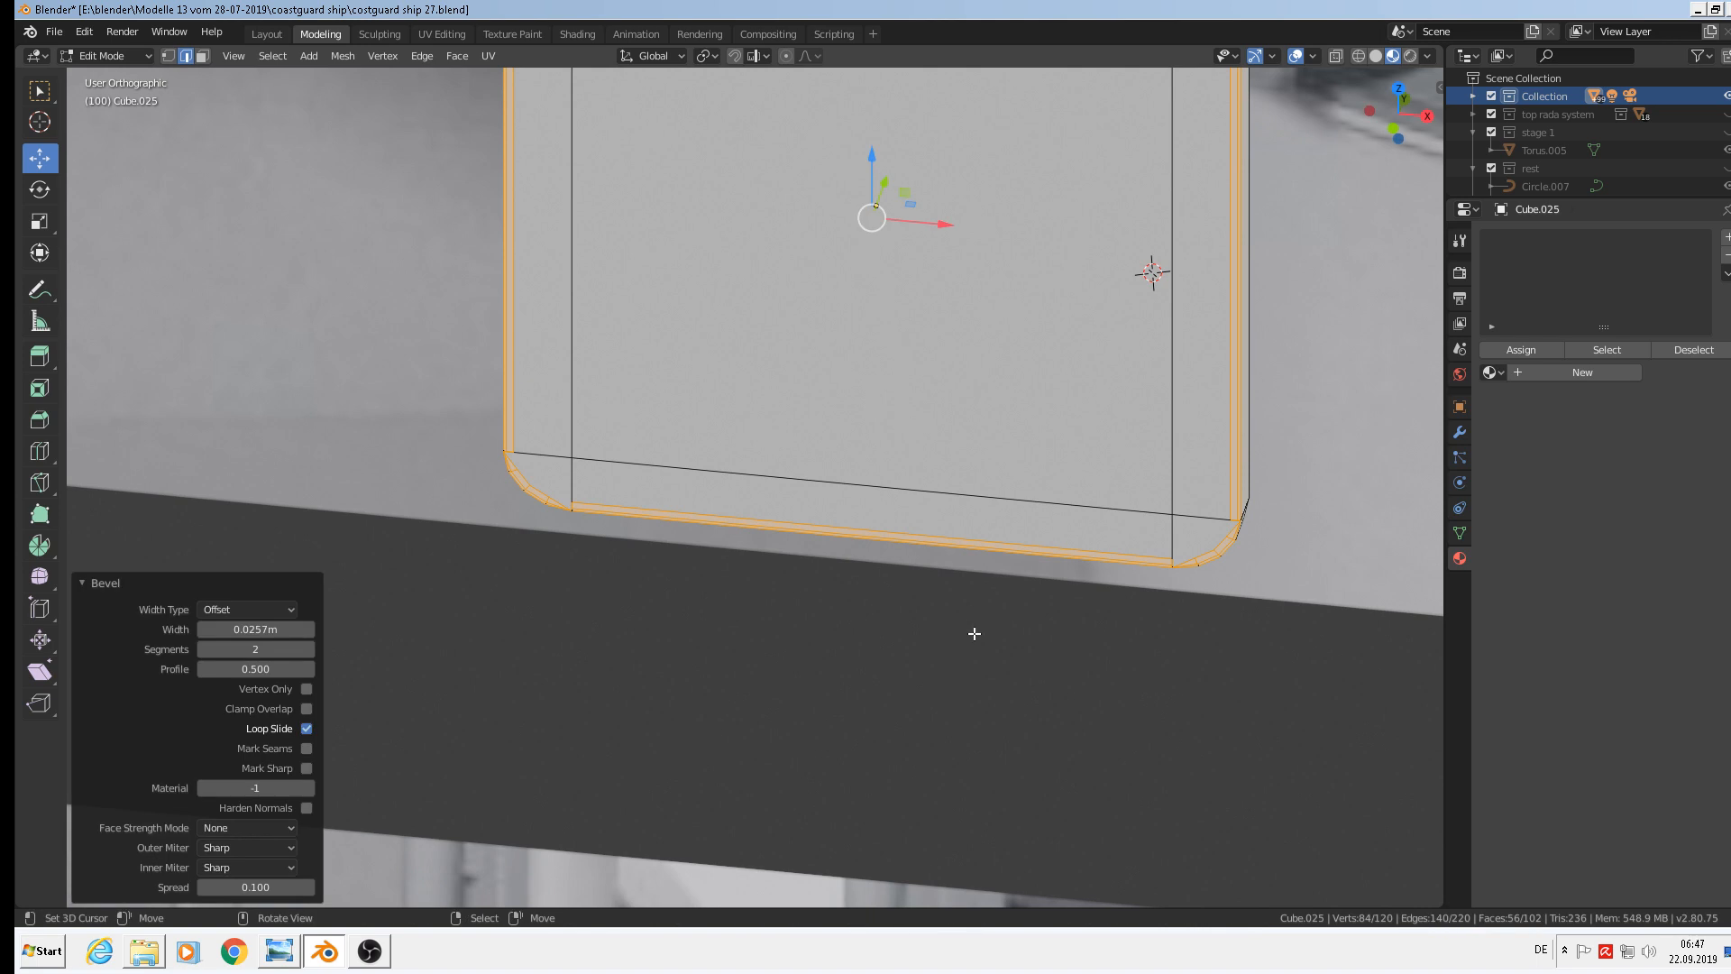
Leave mesh editing and apply smooth shading to both the front plate and the box body behind it
{"action": "key", "text": "Tab"}
{"action": "scroll", "coordinate": [972, 615], "scroll_direction": "down", "scroll_amount": 5}
{"action": "middle_click_drag", "start_coordinate": [947, 548], "coordinate": [934, 618], "text": "shift"}
{"action": "key", "text": "Tab"}
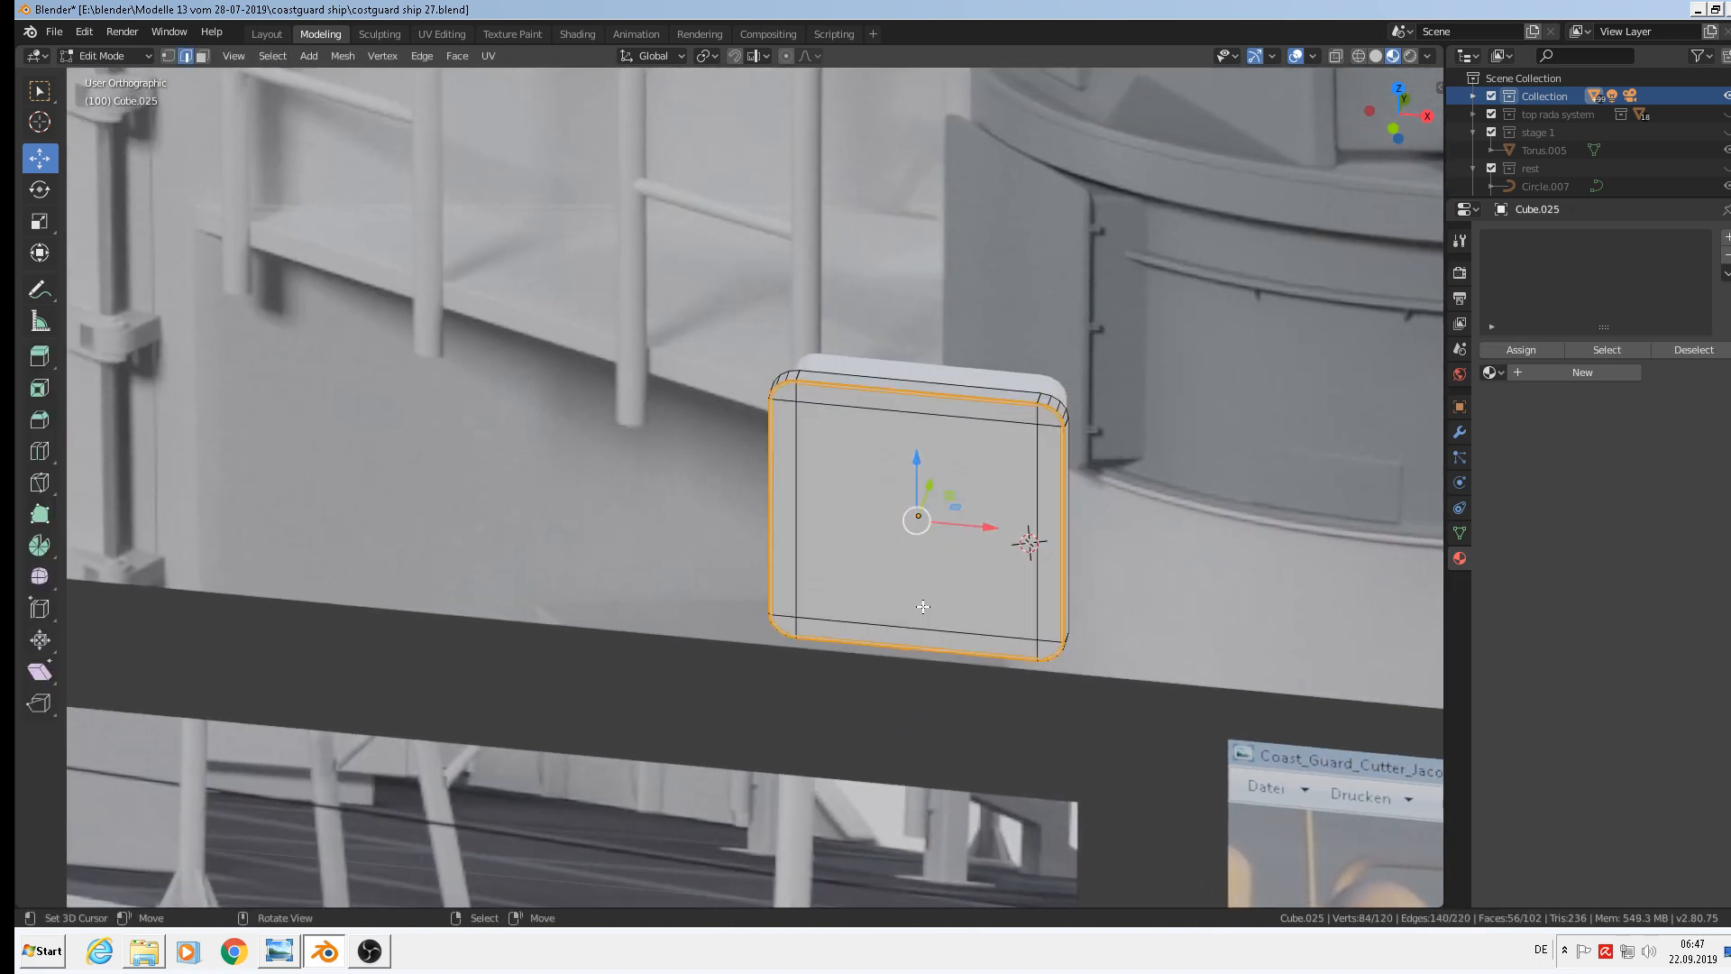
{"action": "key", "text": "Tab"}
{"action": "left_click", "coordinate": [304, 56]}
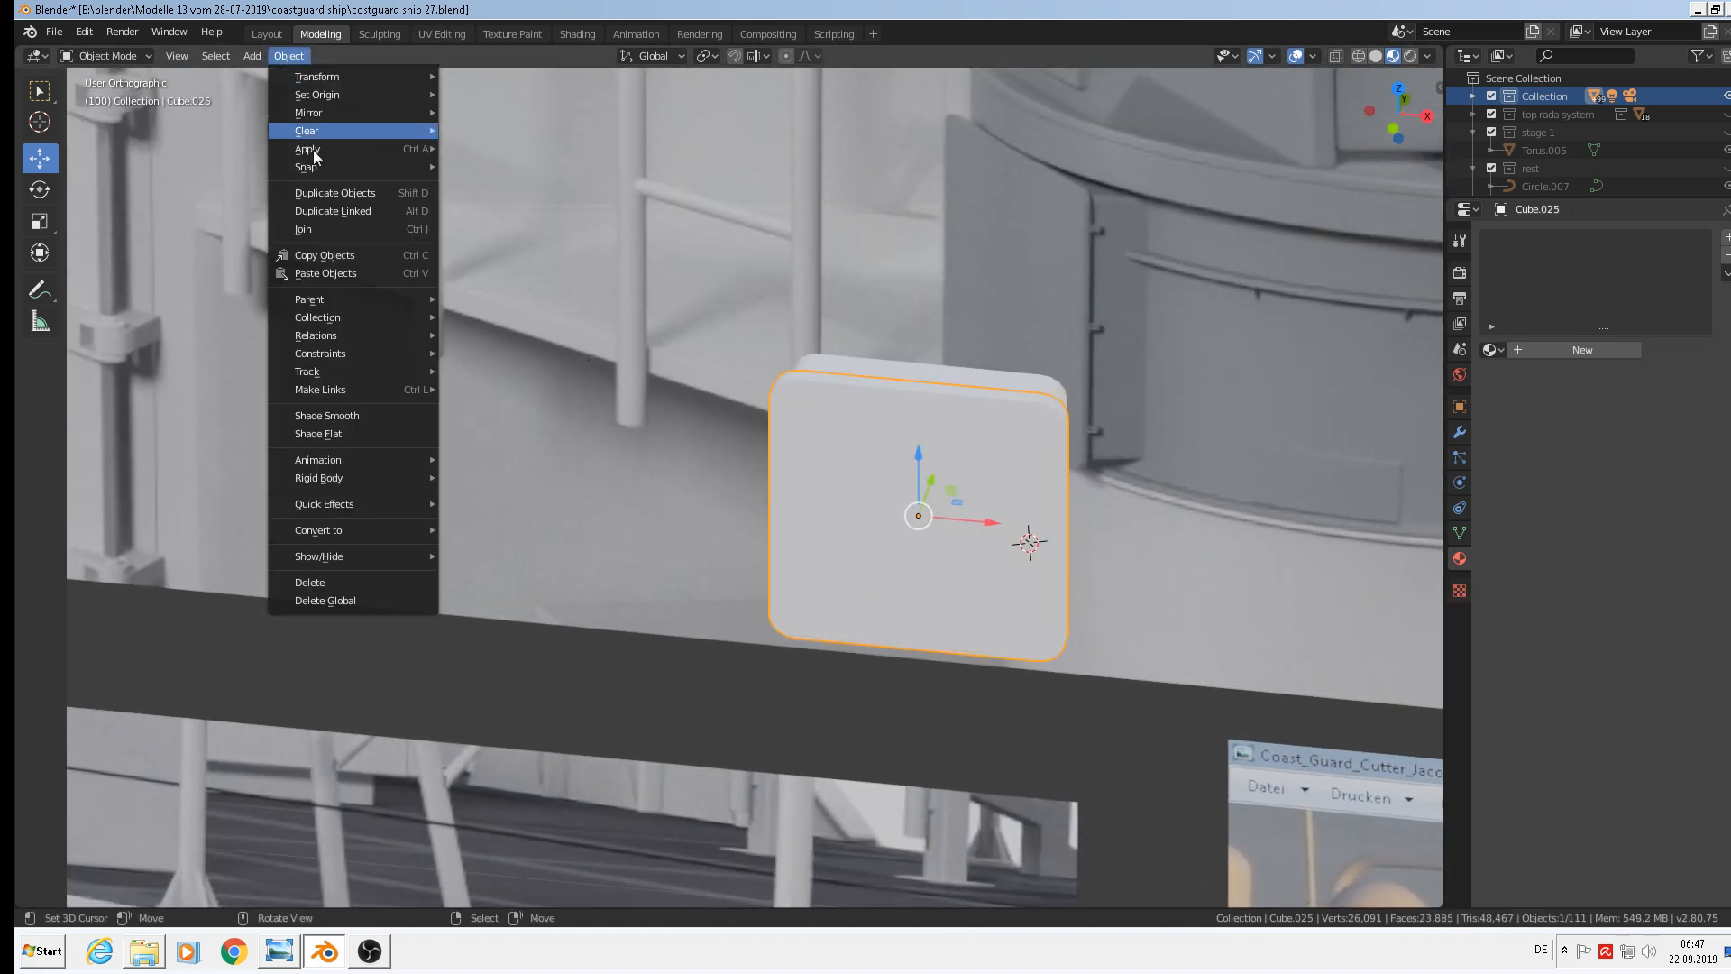
{"action": "left_click", "coordinate": [328, 416]}
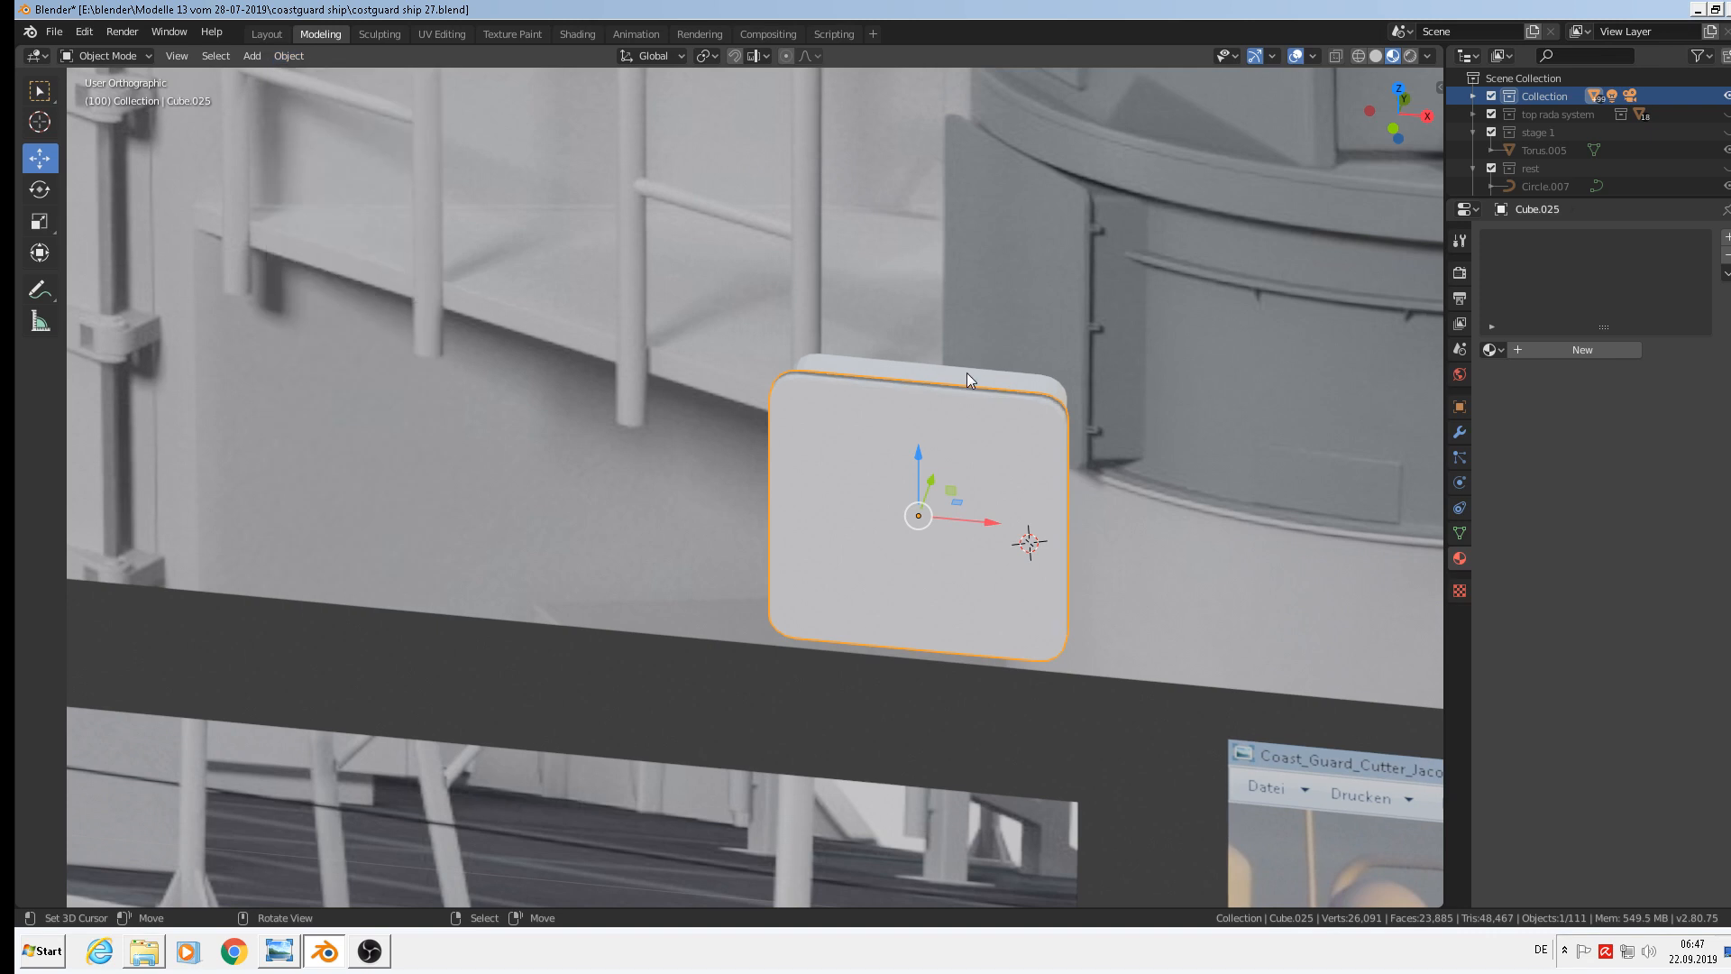
{"action": "key", "text": "shift+d"}
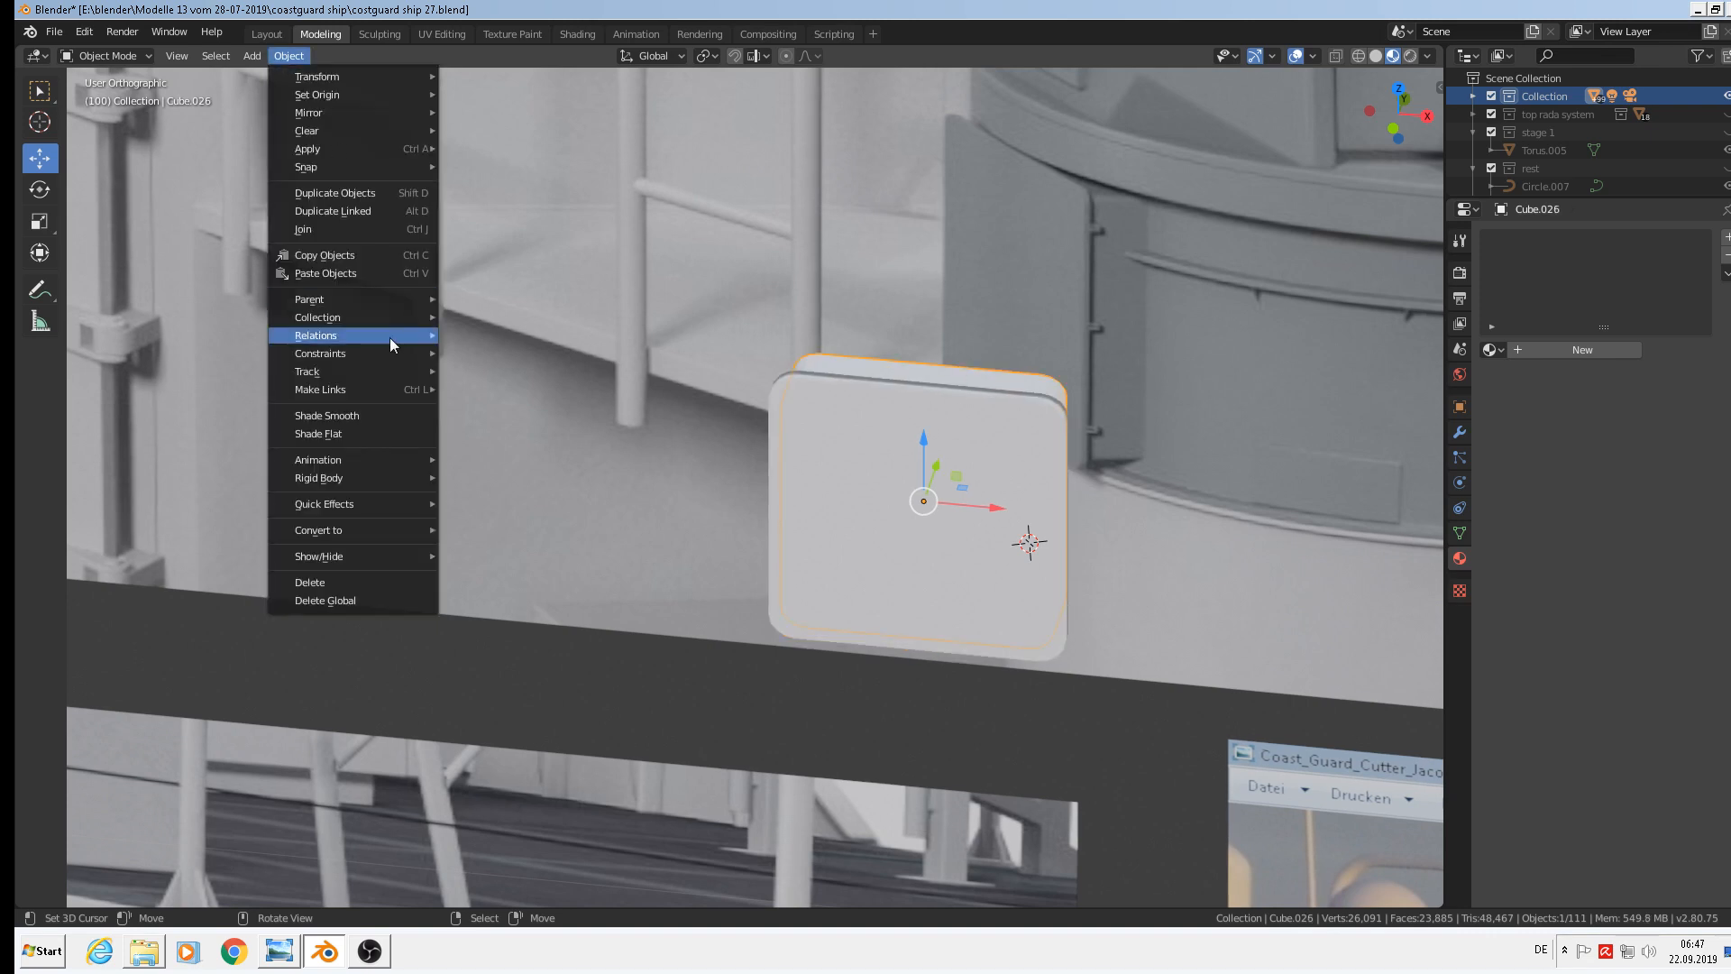
{"action": "left_click", "coordinate": [350, 419]}
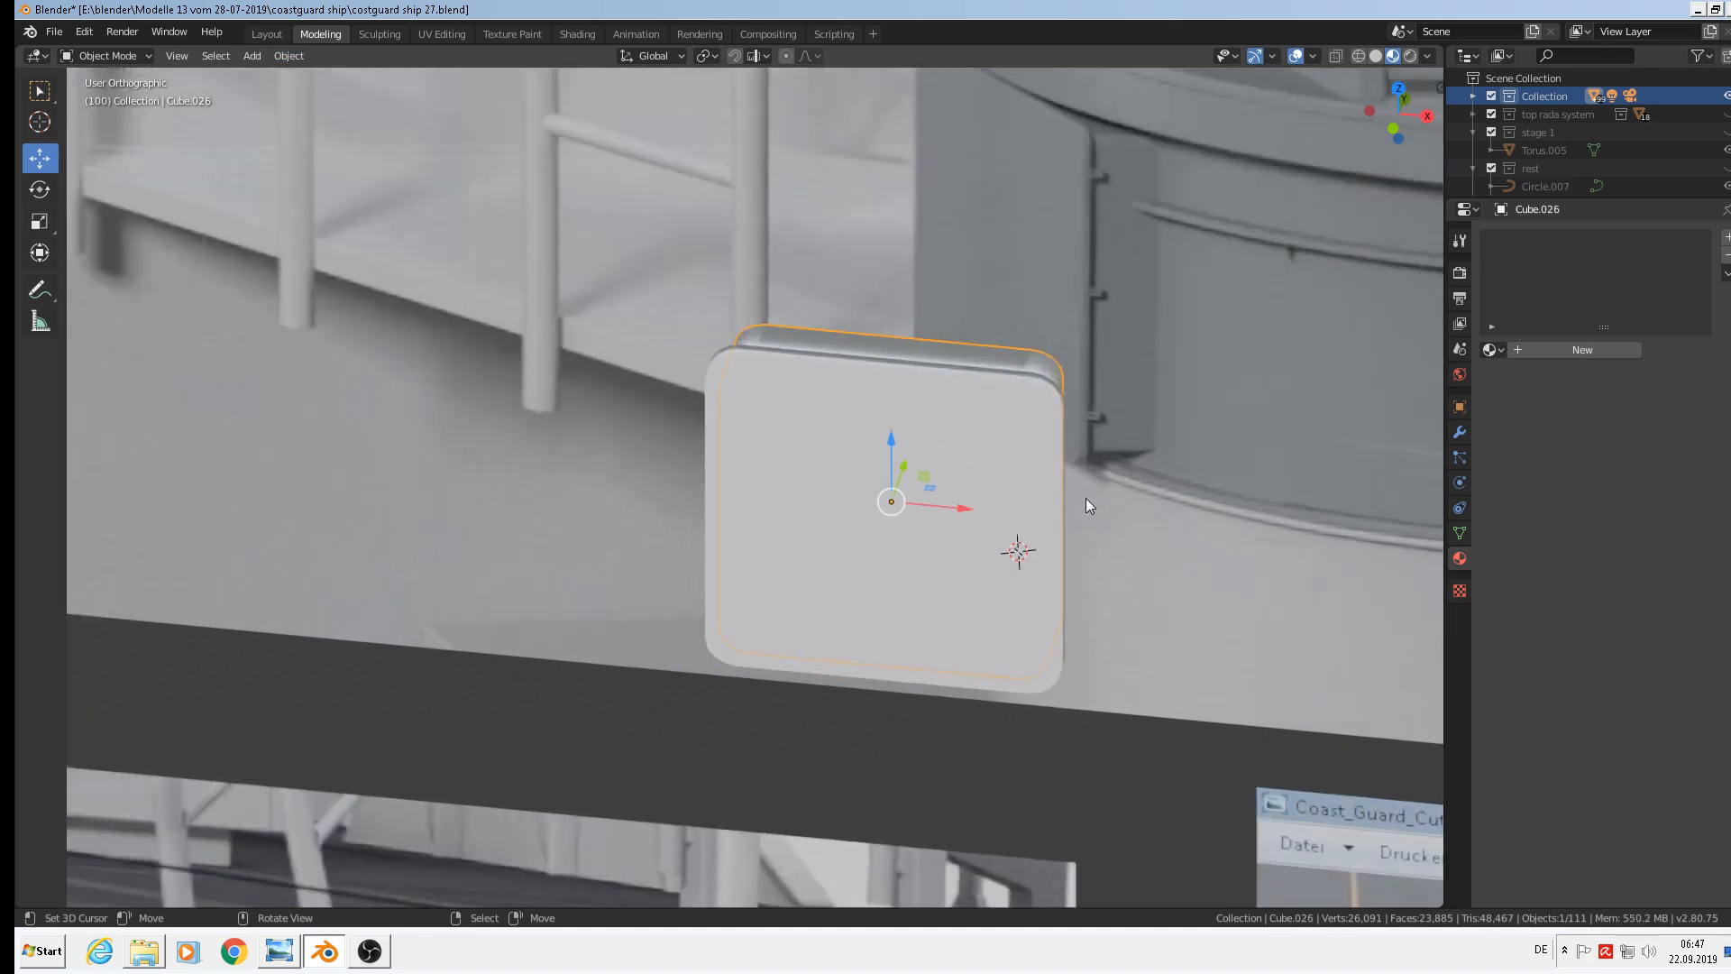
Add one edge loop around the side of the rear box body and slide it close to the back edge, factor 0.961
{"action": "middle_click_drag", "start_coordinate": [1086, 498], "coordinate": [971, 413]}
{"action": "scroll", "coordinate": [971, 408], "scroll_direction": "up", "scroll_amount": 8}
{"action": "key", "text": "Tab"}
{"action": "scroll", "coordinate": [948, 399], "scroll_direction": "up", "scroll_amount": 2}
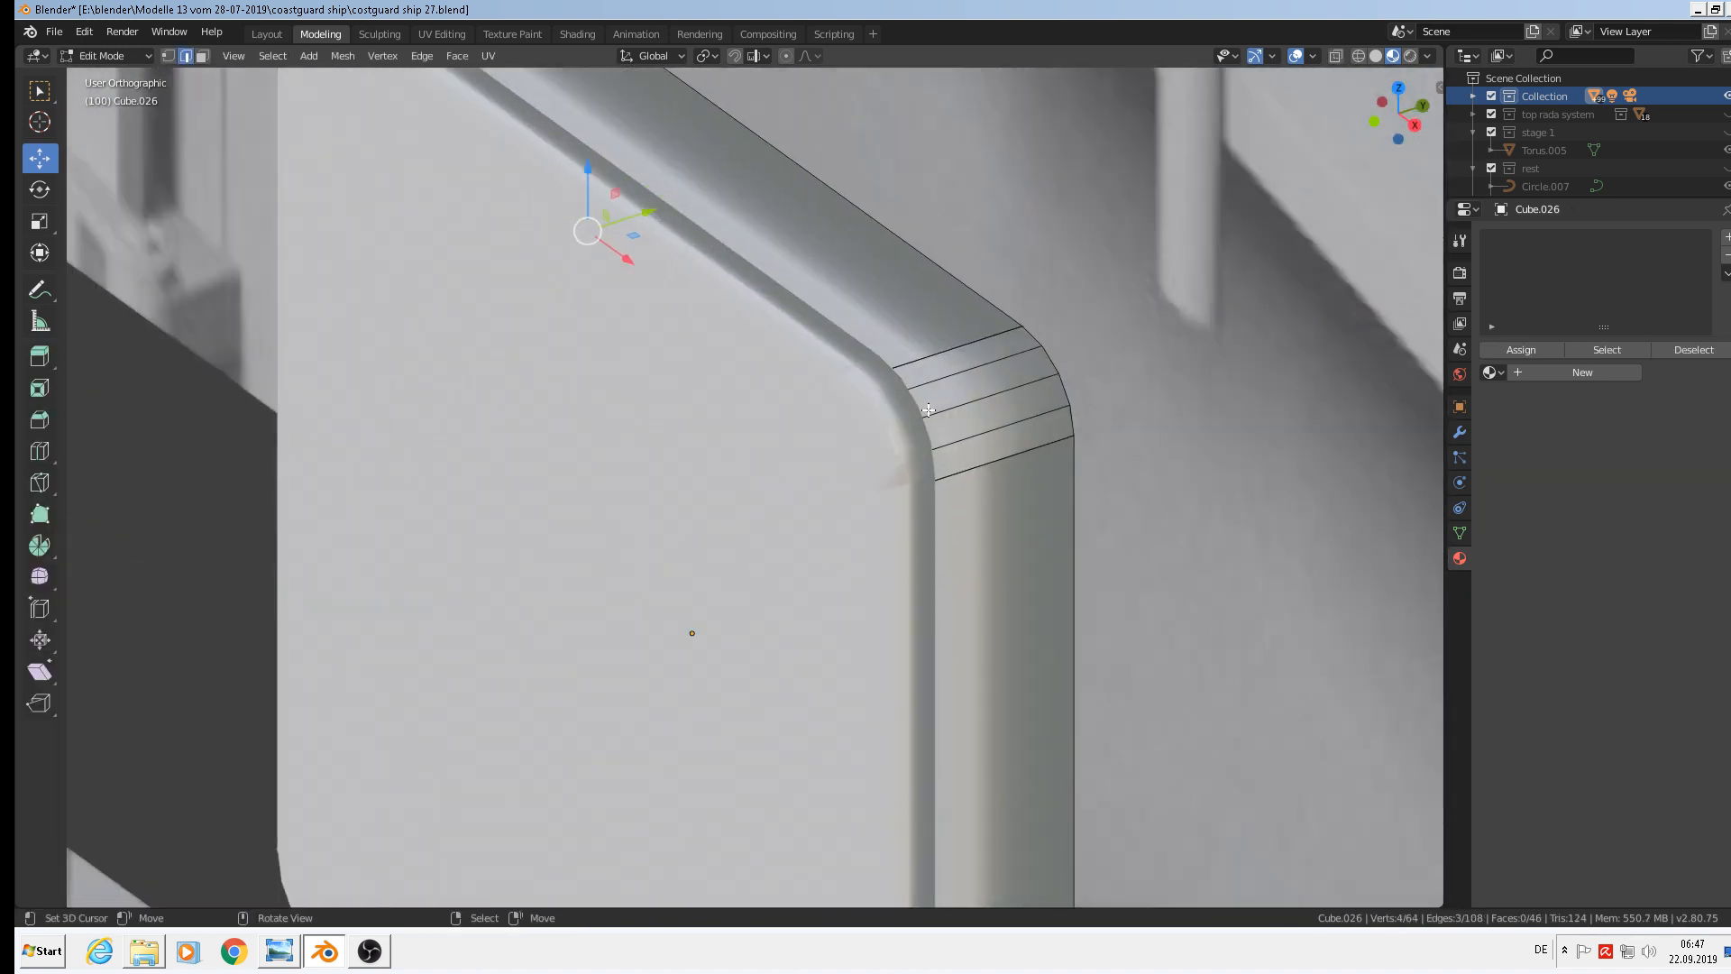
{"action": "key", "text": "ctrl+r"}
{"action": "left_click", "coordinate": [929, 375]}
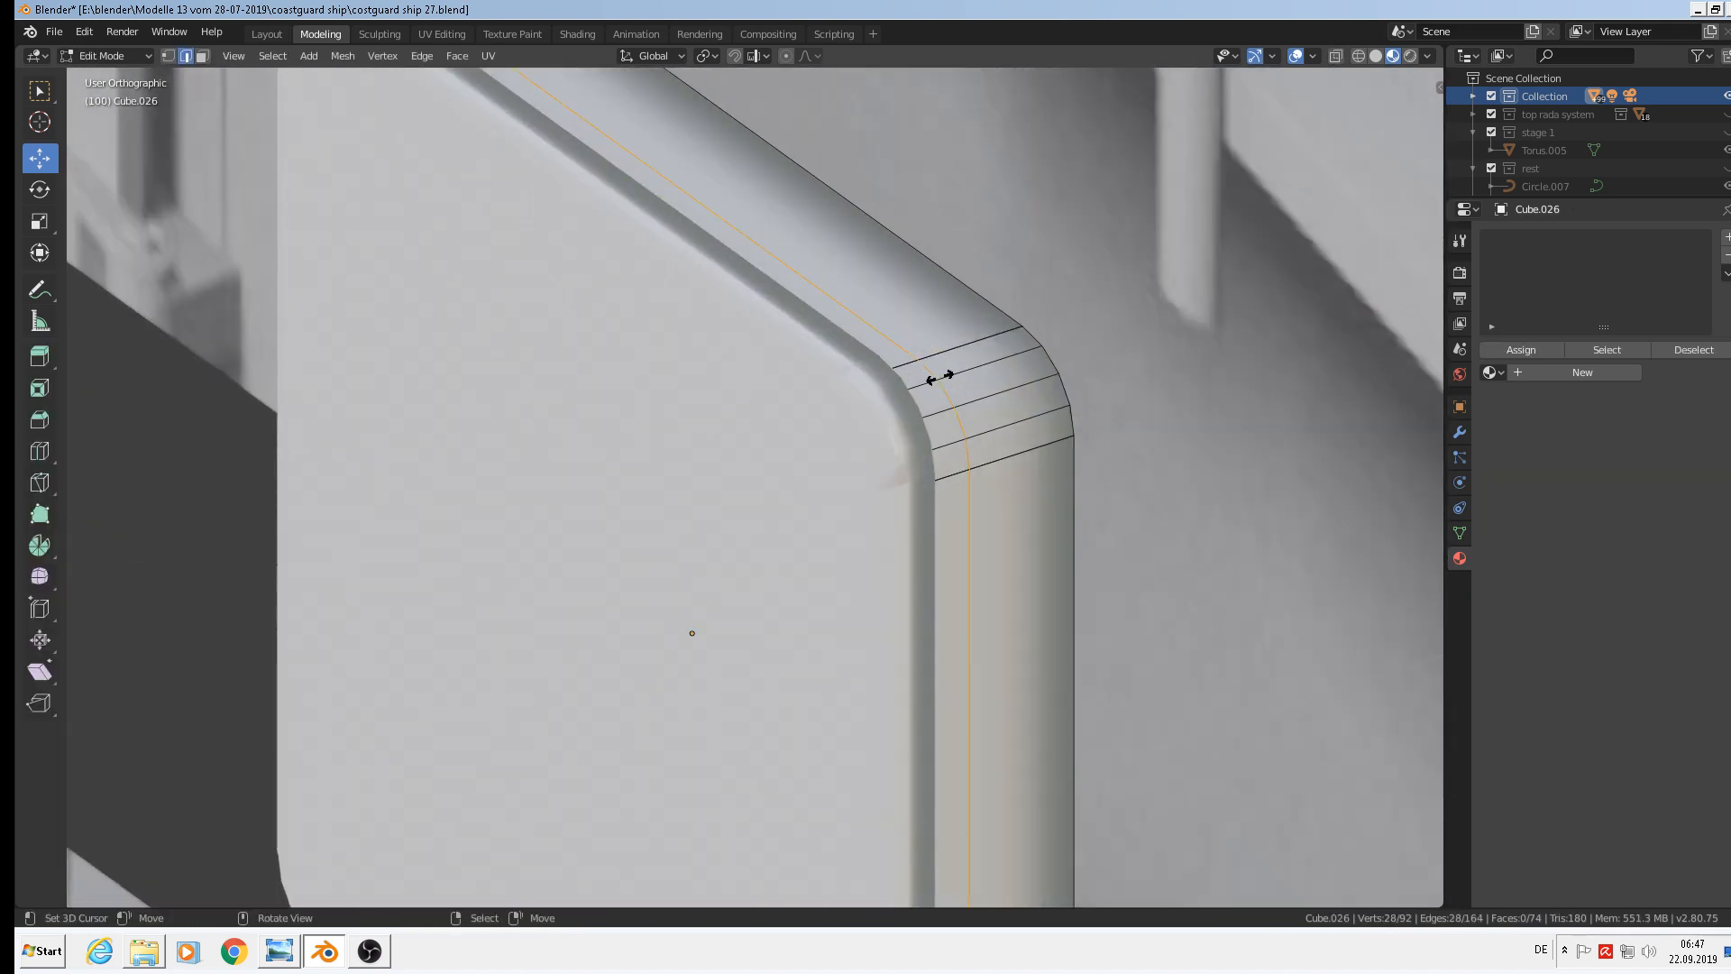
{"action": "left_click", "coordinate": [1037, 344]}
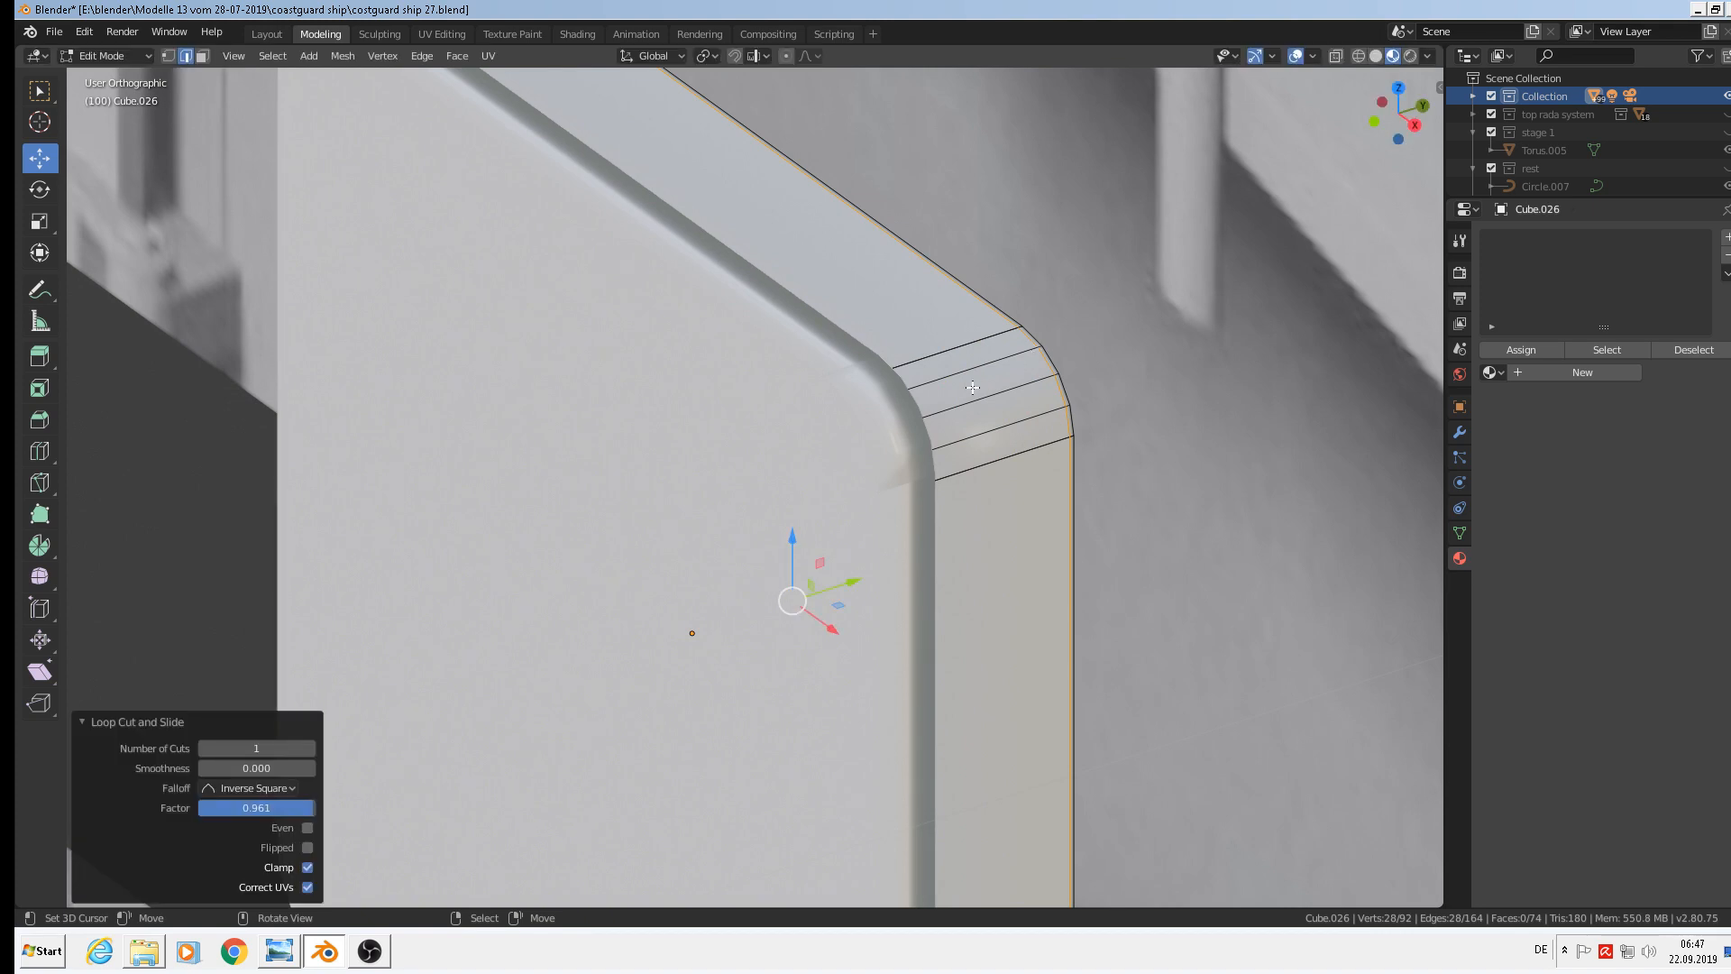
Add an edge loop around the front plate's side, slid close to its rear edge, and leave mesh editing
{"action": "key", "text": "Tab"}
{"action": "left_click", "coordinate": [894, 415]}
{"action": "key", "text": "Tab"}
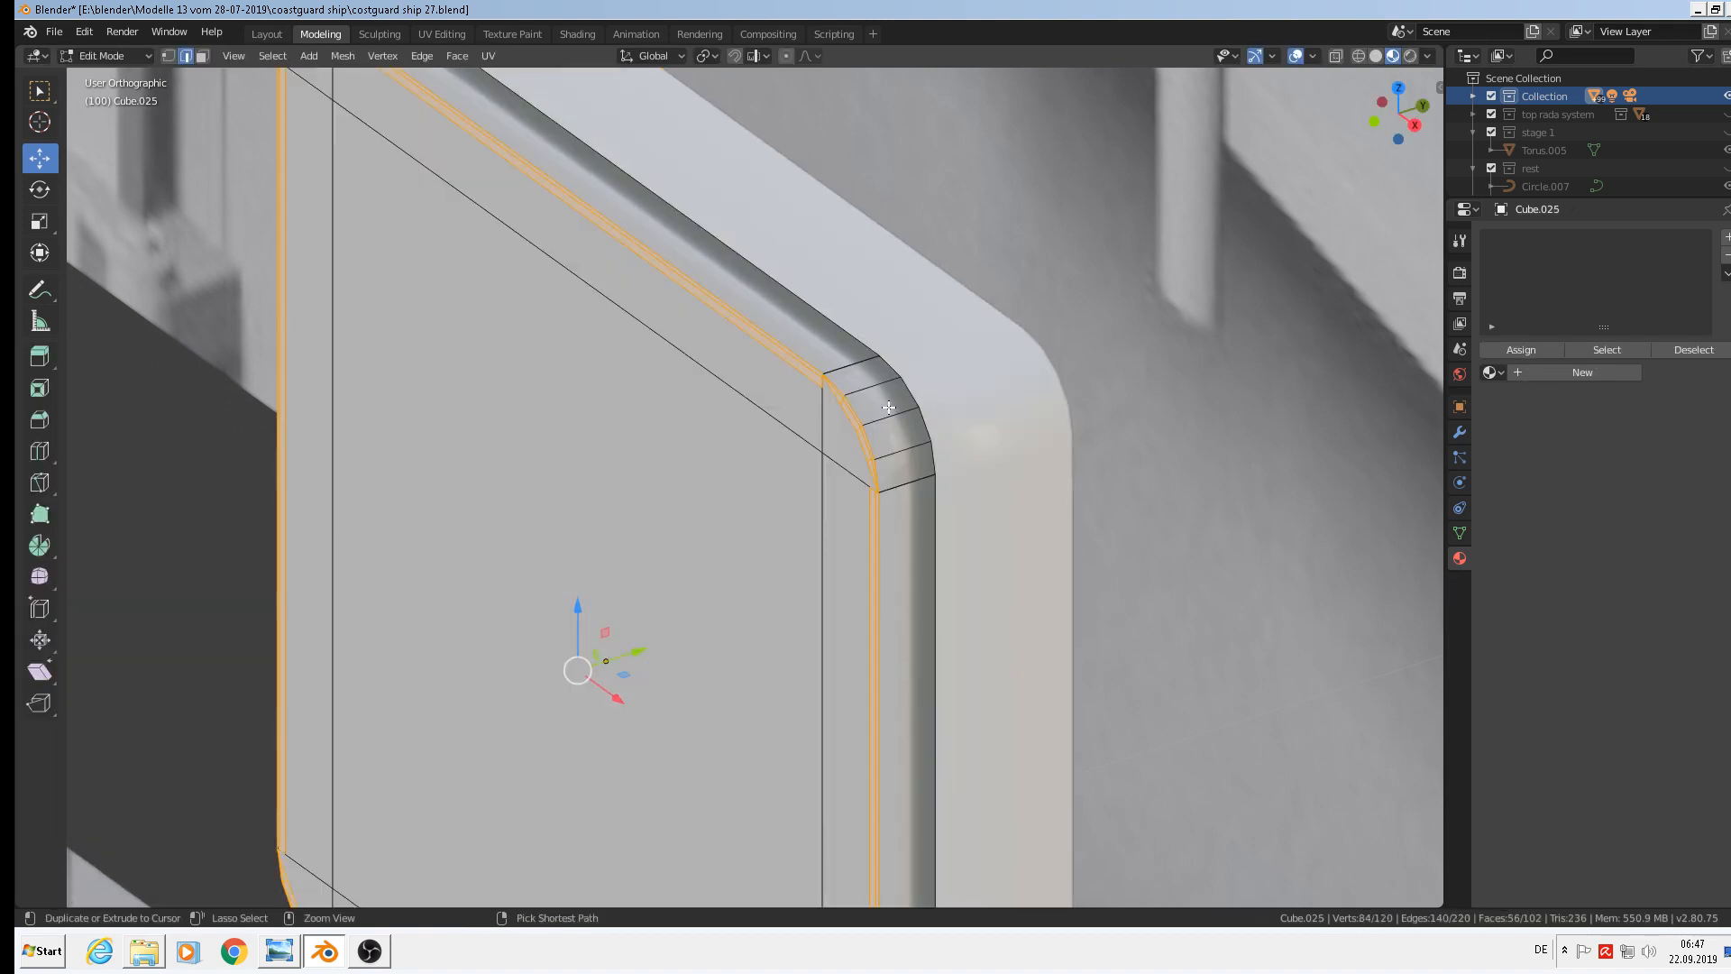
{"action": "key", "text": "ctrl+r"}
{"action": "left_click", "coordinate": [889, 404]}
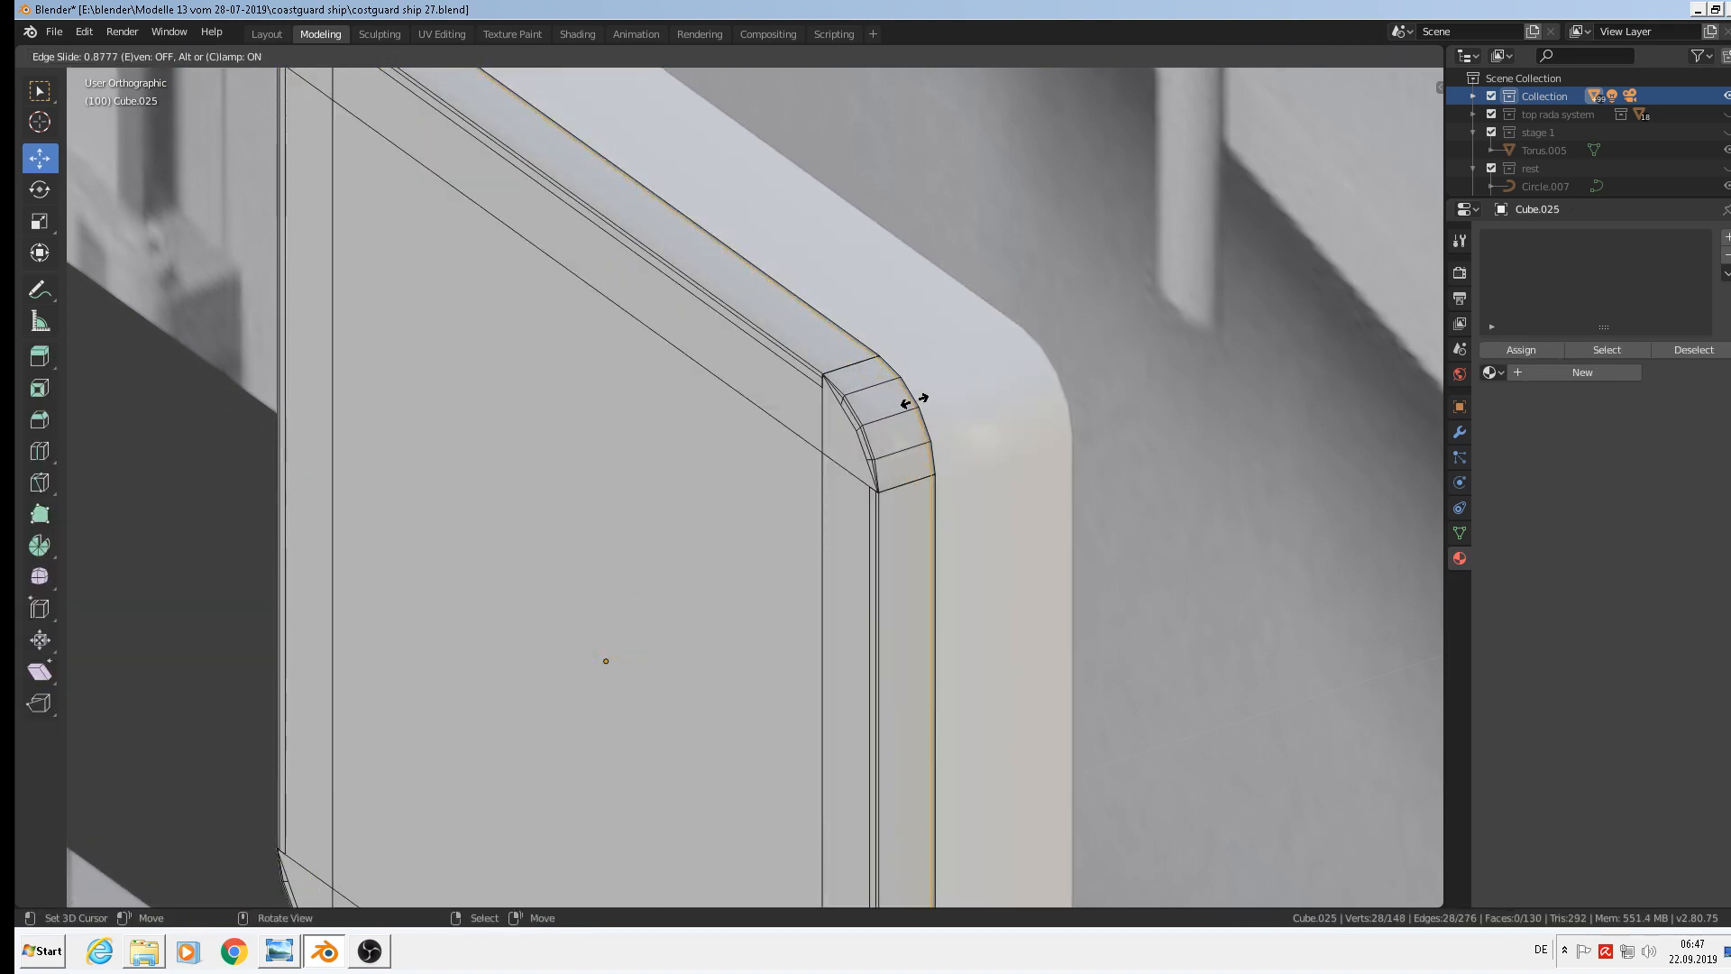
{"action": "left_click", "coordinate": [910, 403]}
{"action": "key", "text": "Tab"}
Join the front plate and the rear box body into a single object
{"action": "scroll", "coordinate": [911, 416], "scroll_direction": "down", "scroll_amount": 6}
{"action": "middle_click_drag", "start_coordinate": [945, 511], "coordinate": [1010, 492]}
{"action": "scroll", "coordinate": [987, 487], "scroll_direction": "down", "scroll_amount": 3}
{"action": "key", "text": "shift+d"}
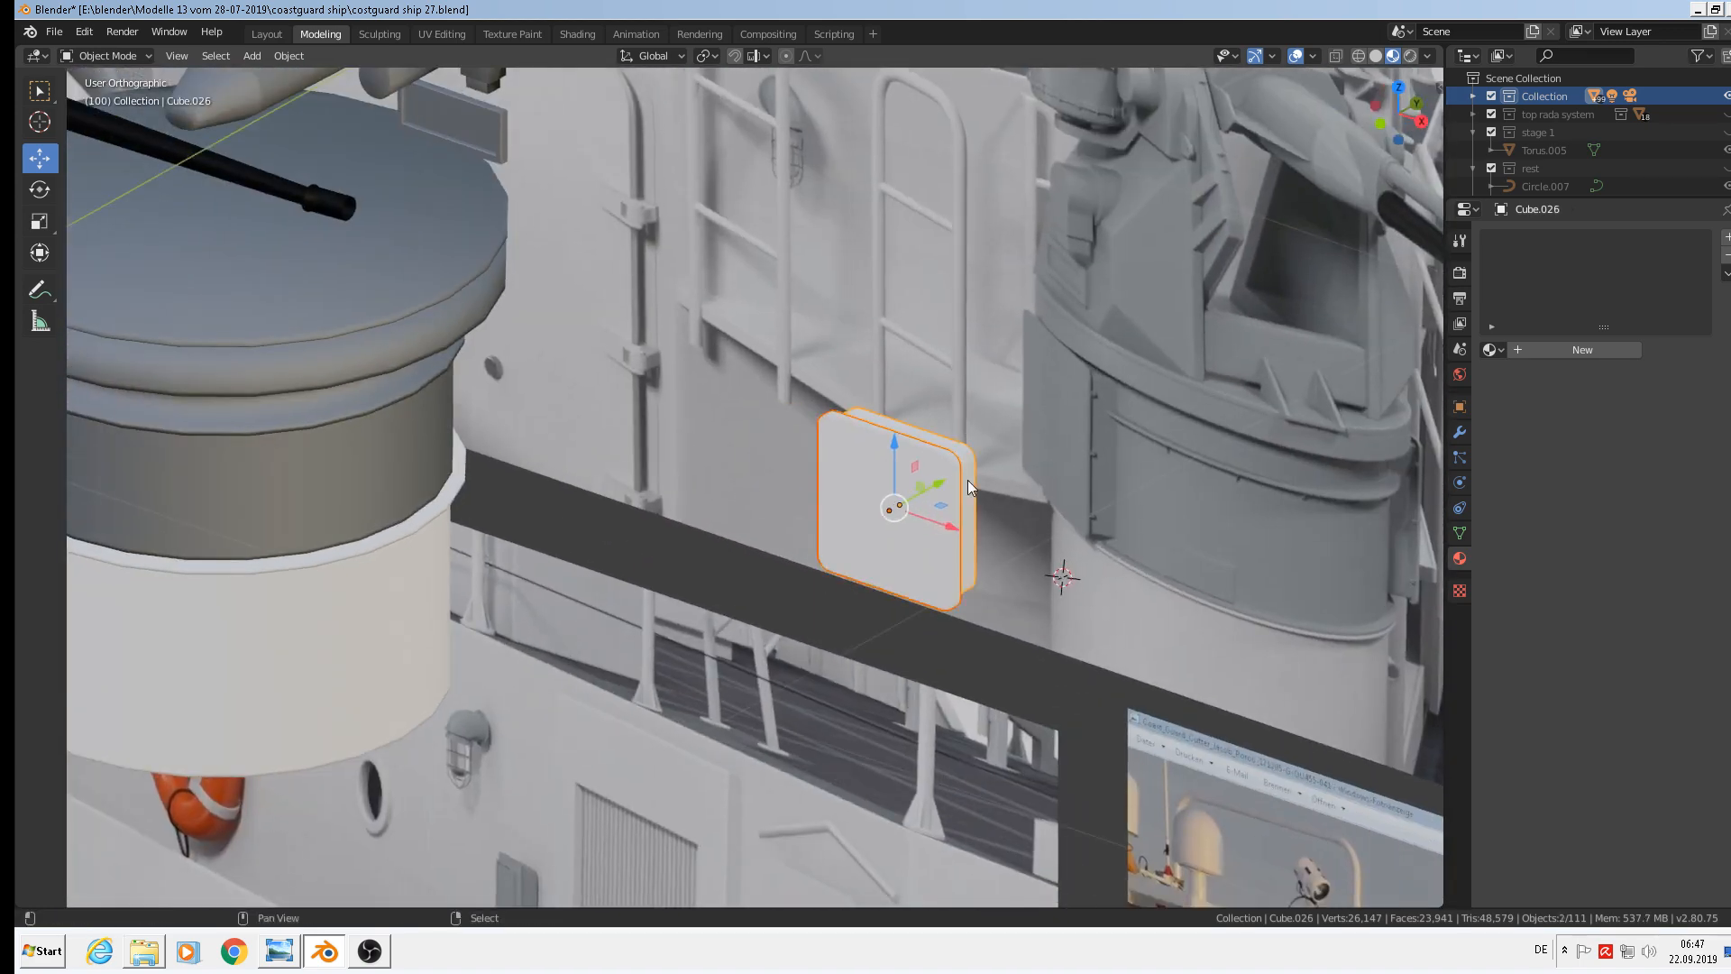
{"action": "left_click", "coordinate": [966, 480]}
{"action": "left_click", "coordinate": [289, 56]}
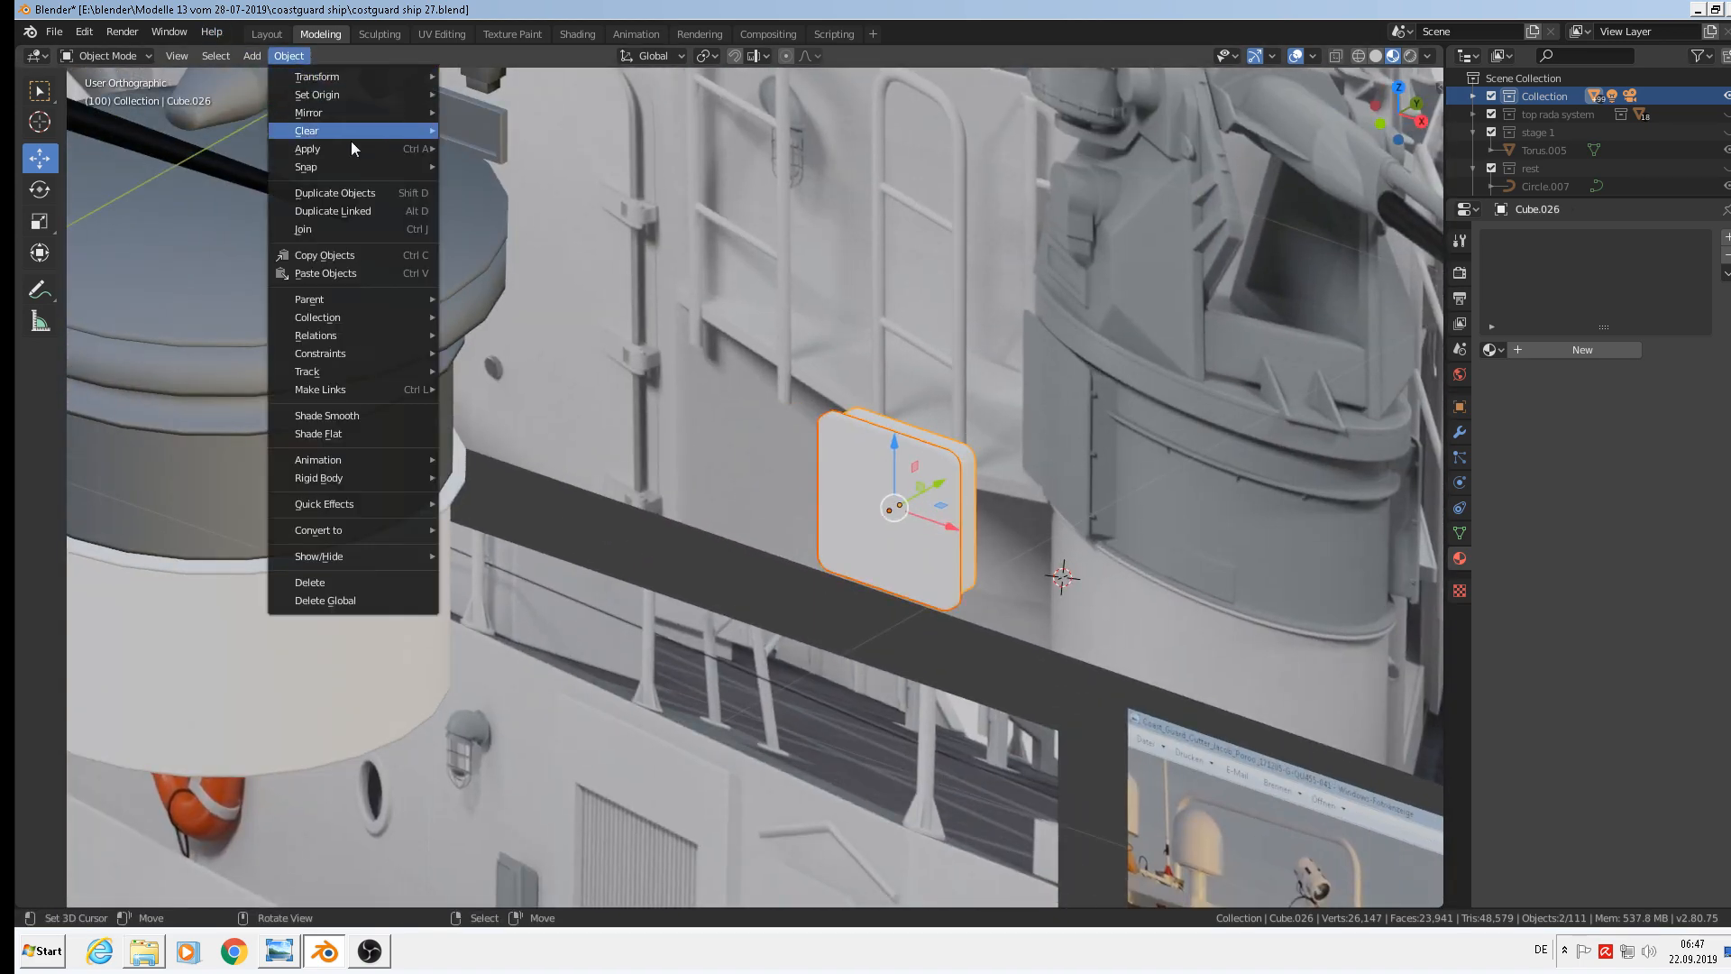
{"action": "left_click", "coordinate": [336, 229]}
Move the joined box along negative X and up along Z beside the other gun parts, and scale it uniformly to 1.143
{"action": "scroll", "coordinate": [885, 453], "scroll_direction": "down", "scroll_amount": 4}
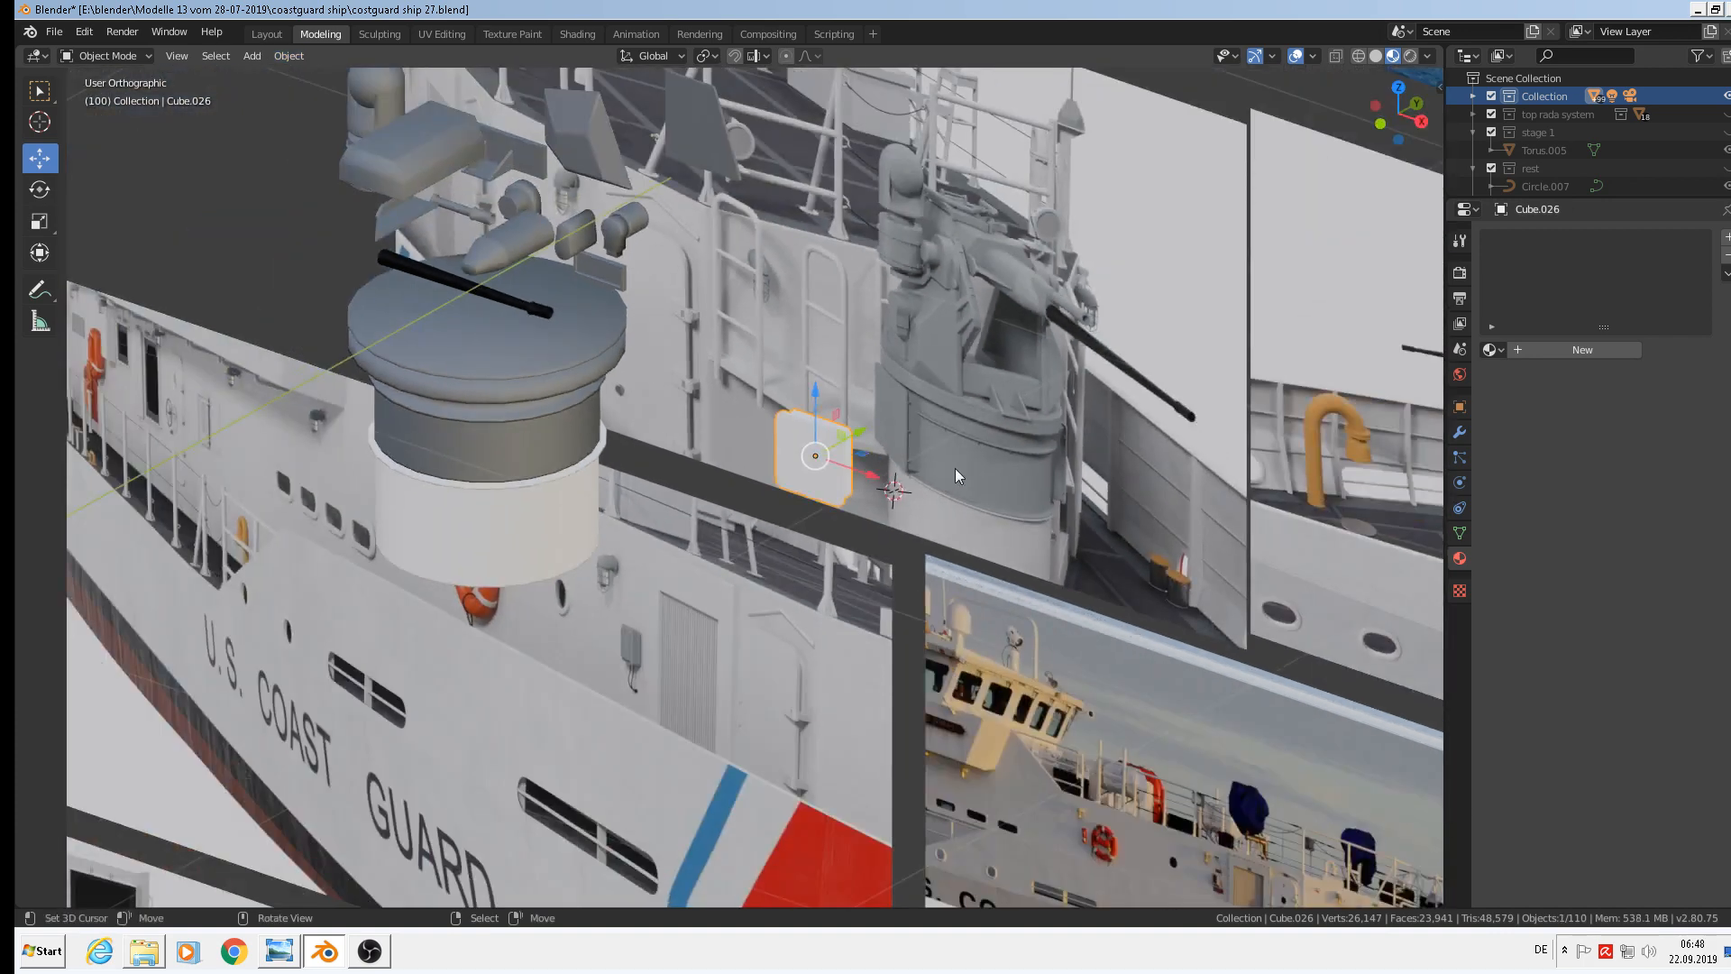
{"action": "scroll", "coordinate": [955, 468], "scroll_direction": "down", "scroll_amount": 3}
{"action": "middle_click_drag", "start_coordinate": [1039, 471], "coordinate": [727, 497], "text": "shift"}
{"action": "scroll", "coordinate": [1070, 490], "scroll_direction": "up", "scroll_amount": 7}
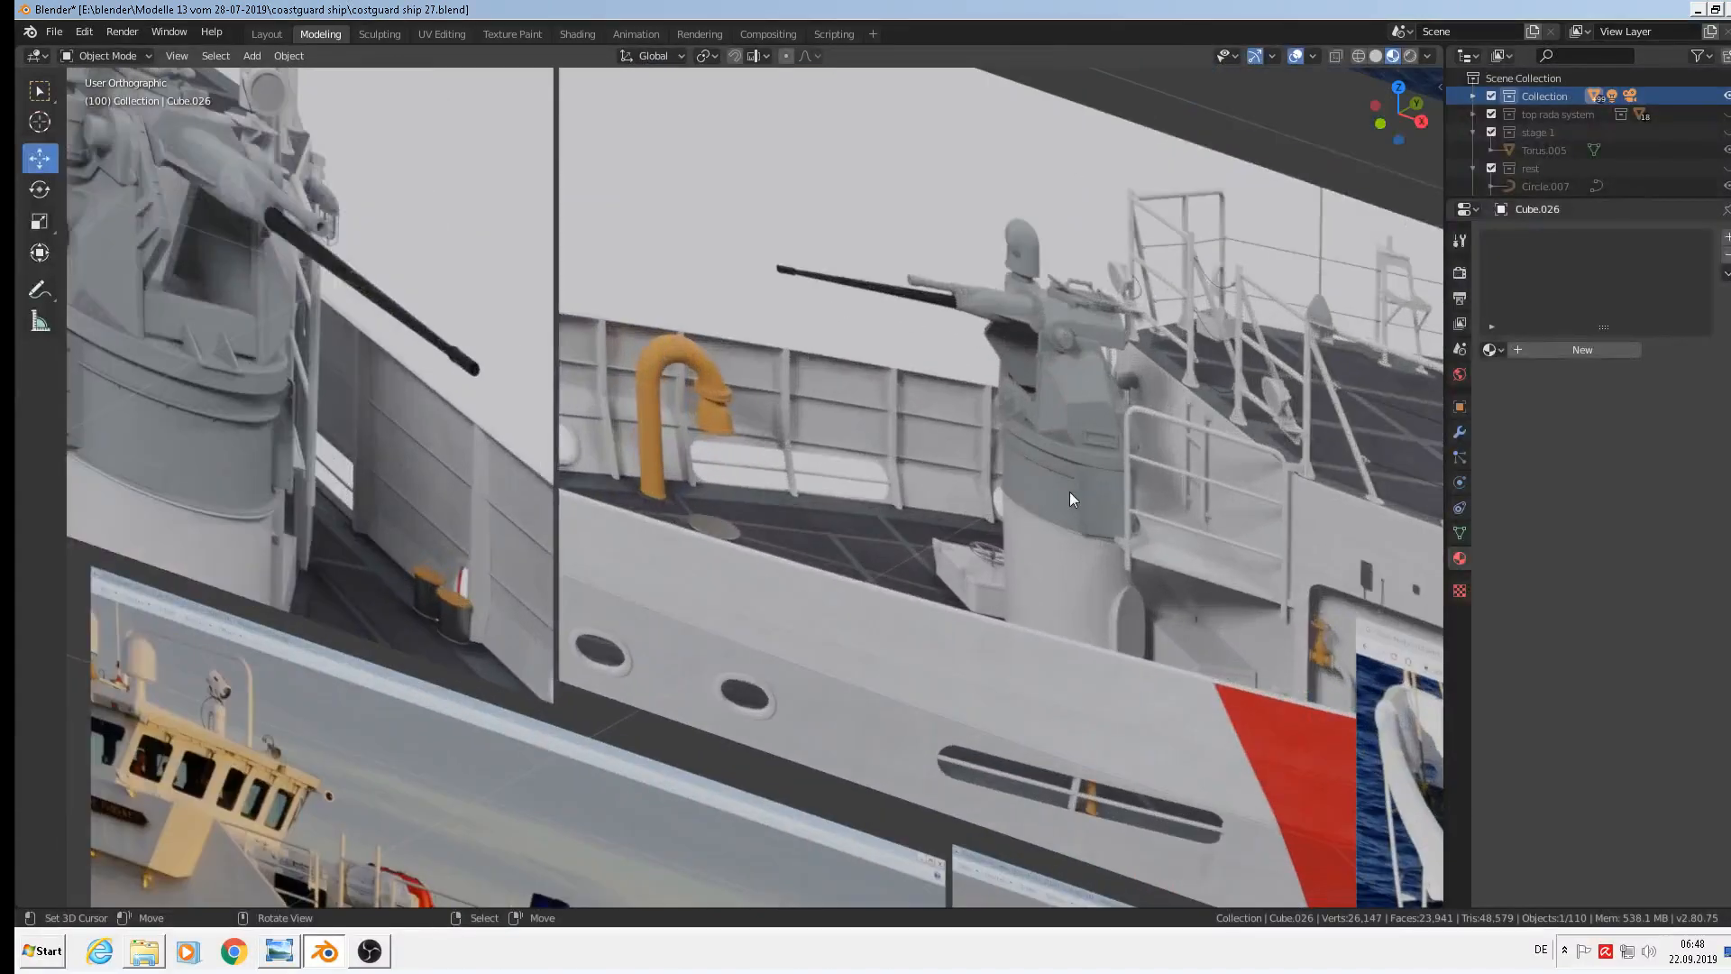
{"action": "scroll", "coordinate": [1082, 501], "scroll_direction": "down", "scroll_amount": 4}
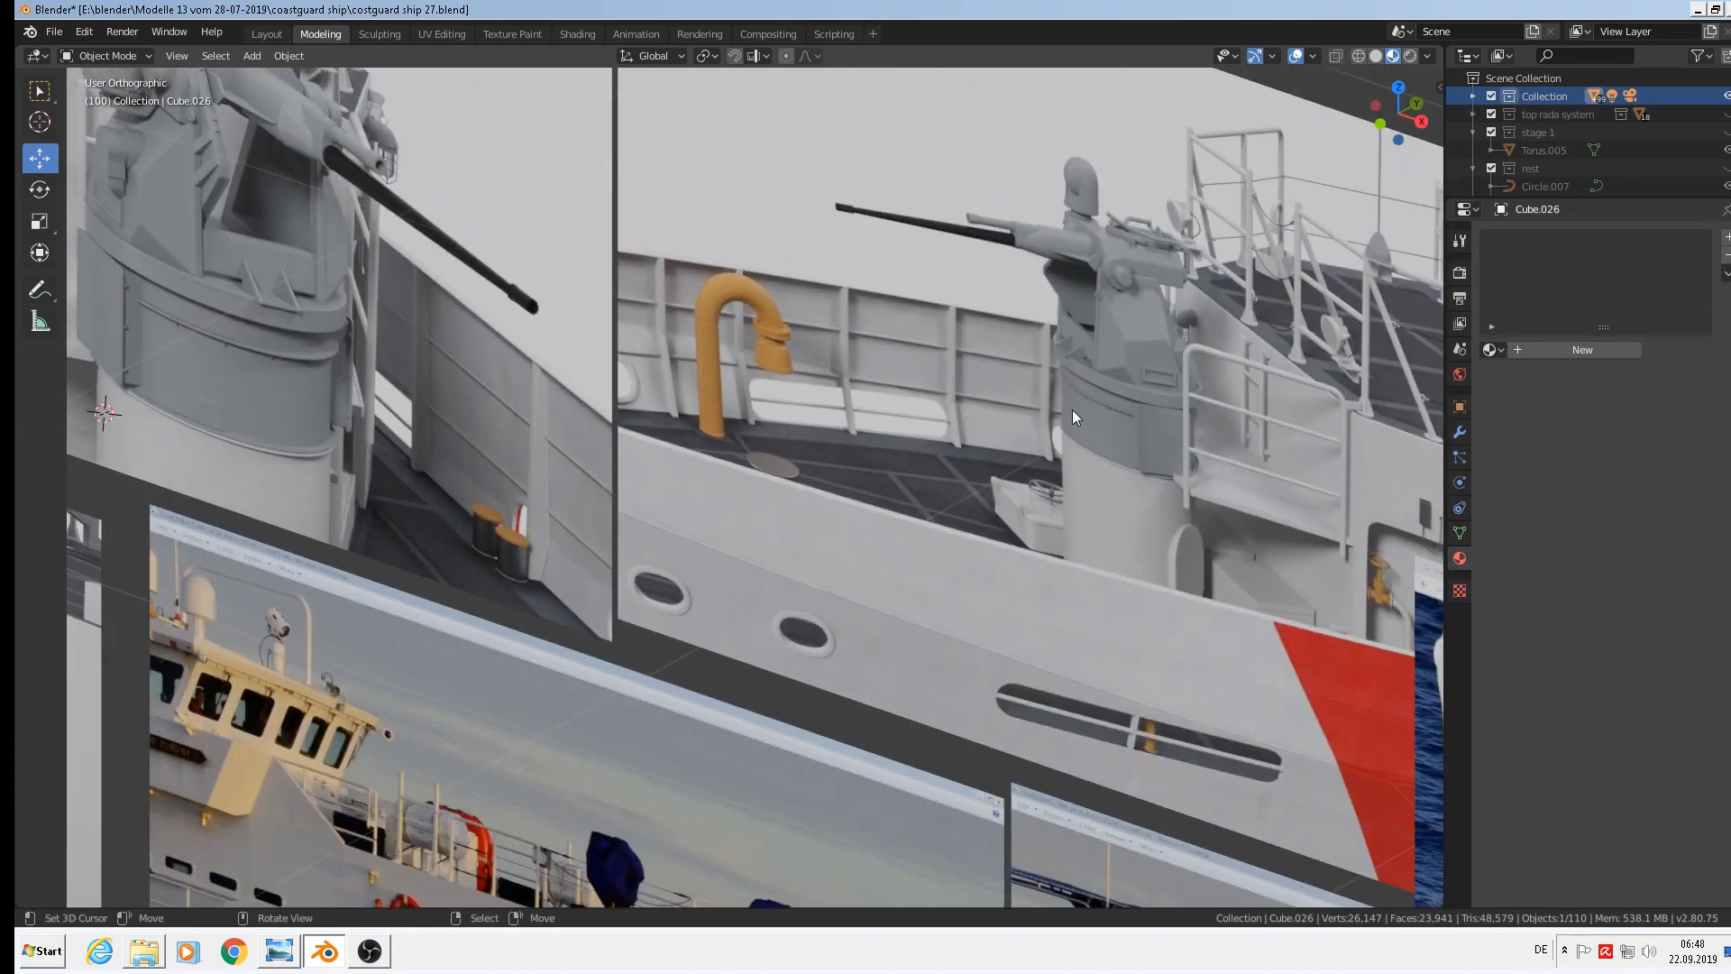
{"action": "middle_click_drag", "start_coordinate": [604, 474], "coordinate": [1034, 451], "text": "shift"}
{"action": "scroll", "coordinate": [632, 428], "scroll_direction": "down", "scroll_amount": 3}
{"action": "middle_click_drag", "start_coordinate": [522, 431], "coordinate": [615, 367]}
{"action": "left_click_drag", "start_coordinate": [566, 386], "coordinate": [445, 384]}
{"action": "left_click_drag", "start_coordinate": [376, 323], "coordinate": [362, 200]}
{"action": "key", "text": "s"}
{"action": "left_click", "coordinate": [548, 363]}
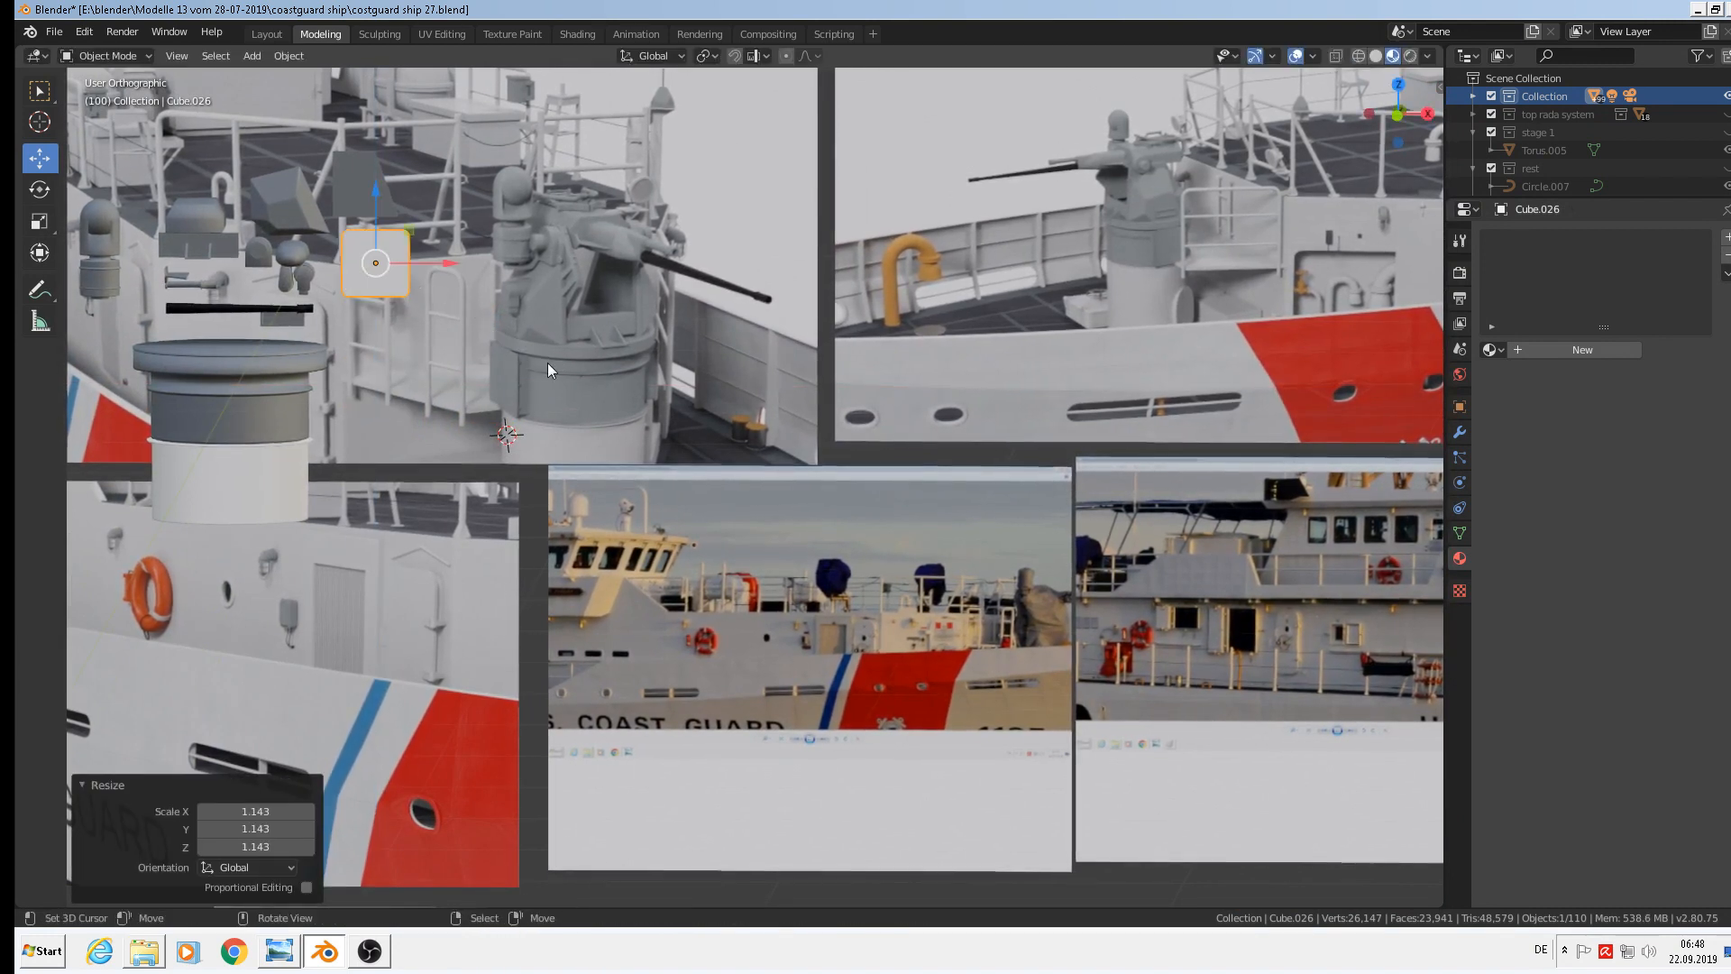
Assign the existing "light gray metal" material to the joined box and deselect it
{"action": "left_click", "coordinate": [1495, 349]}
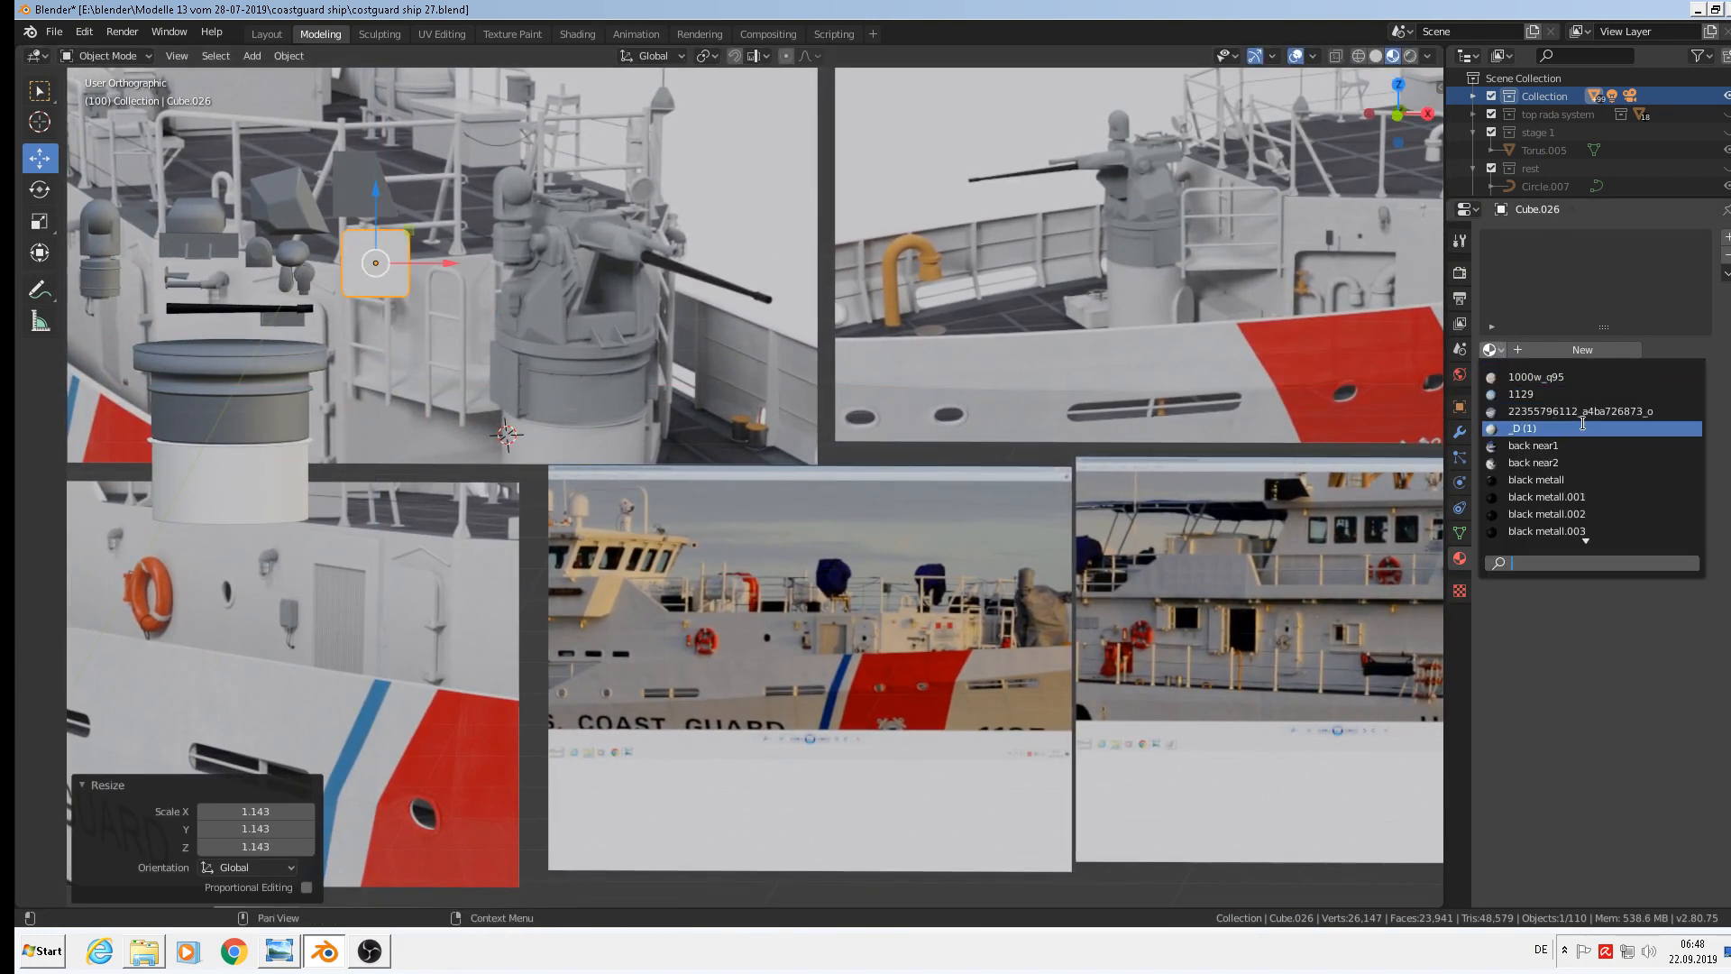
{"action": "type", "text": "ligh"}
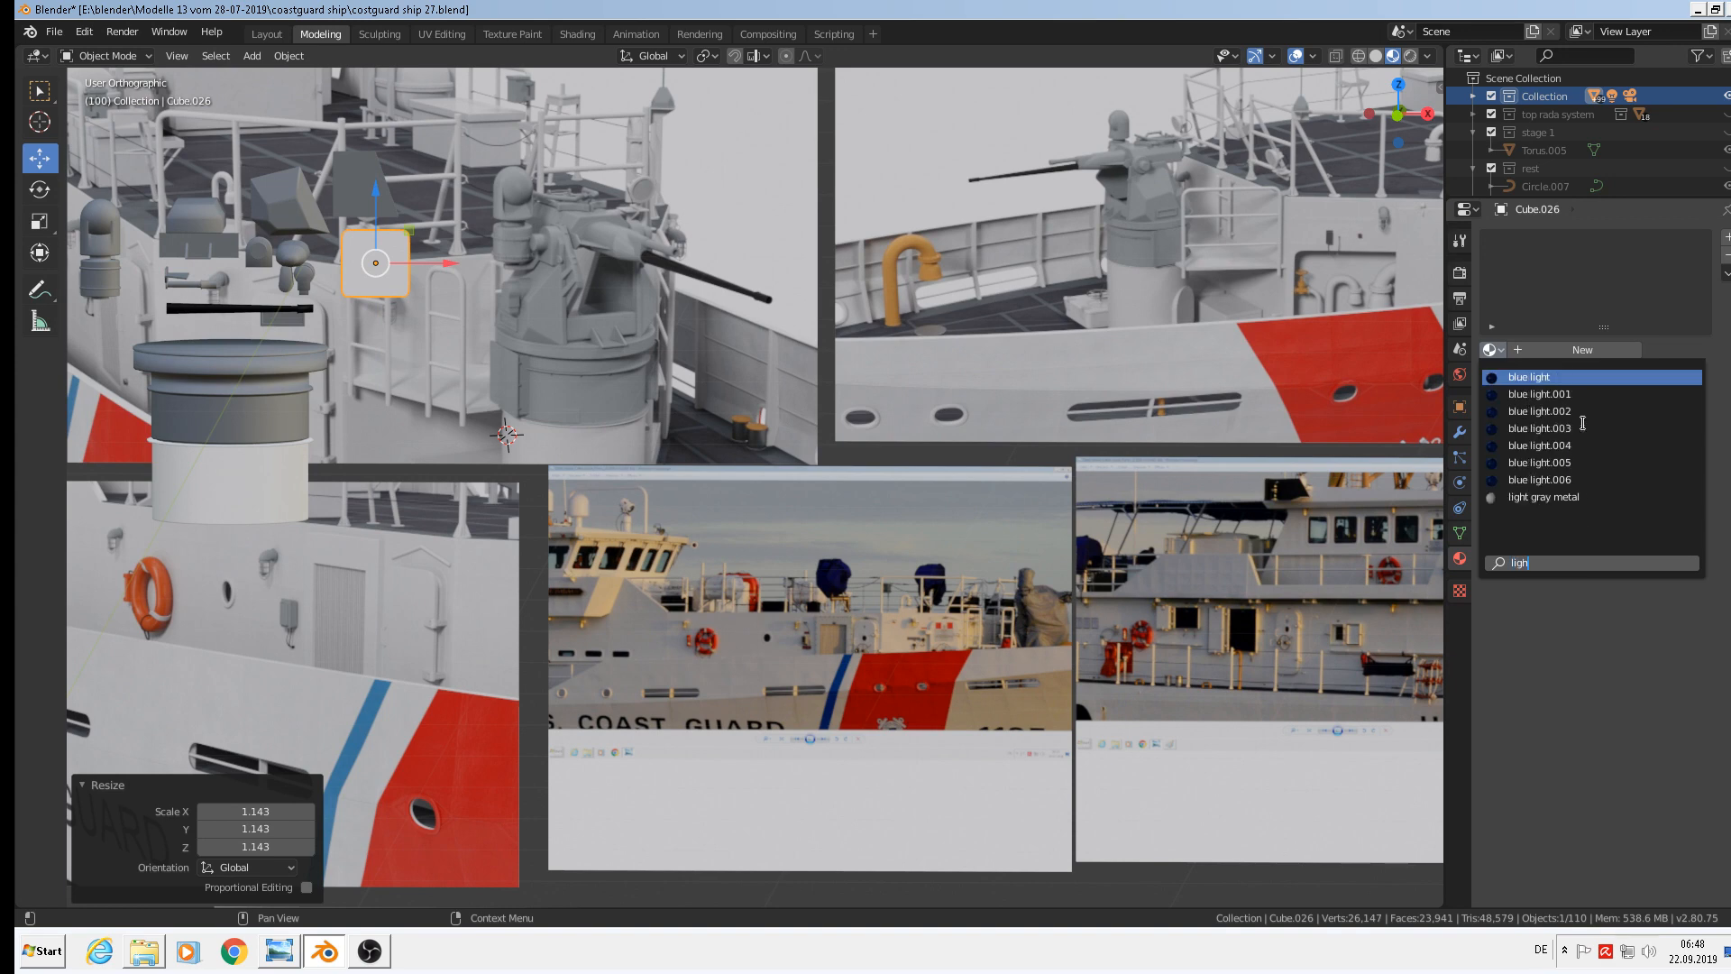
{"action": "left_click", "coordinate": [1587, 497]}
{"action": "scroll", "coordinate": [558, 273], "scroll_direction": "up", "scroll_amount": 3}
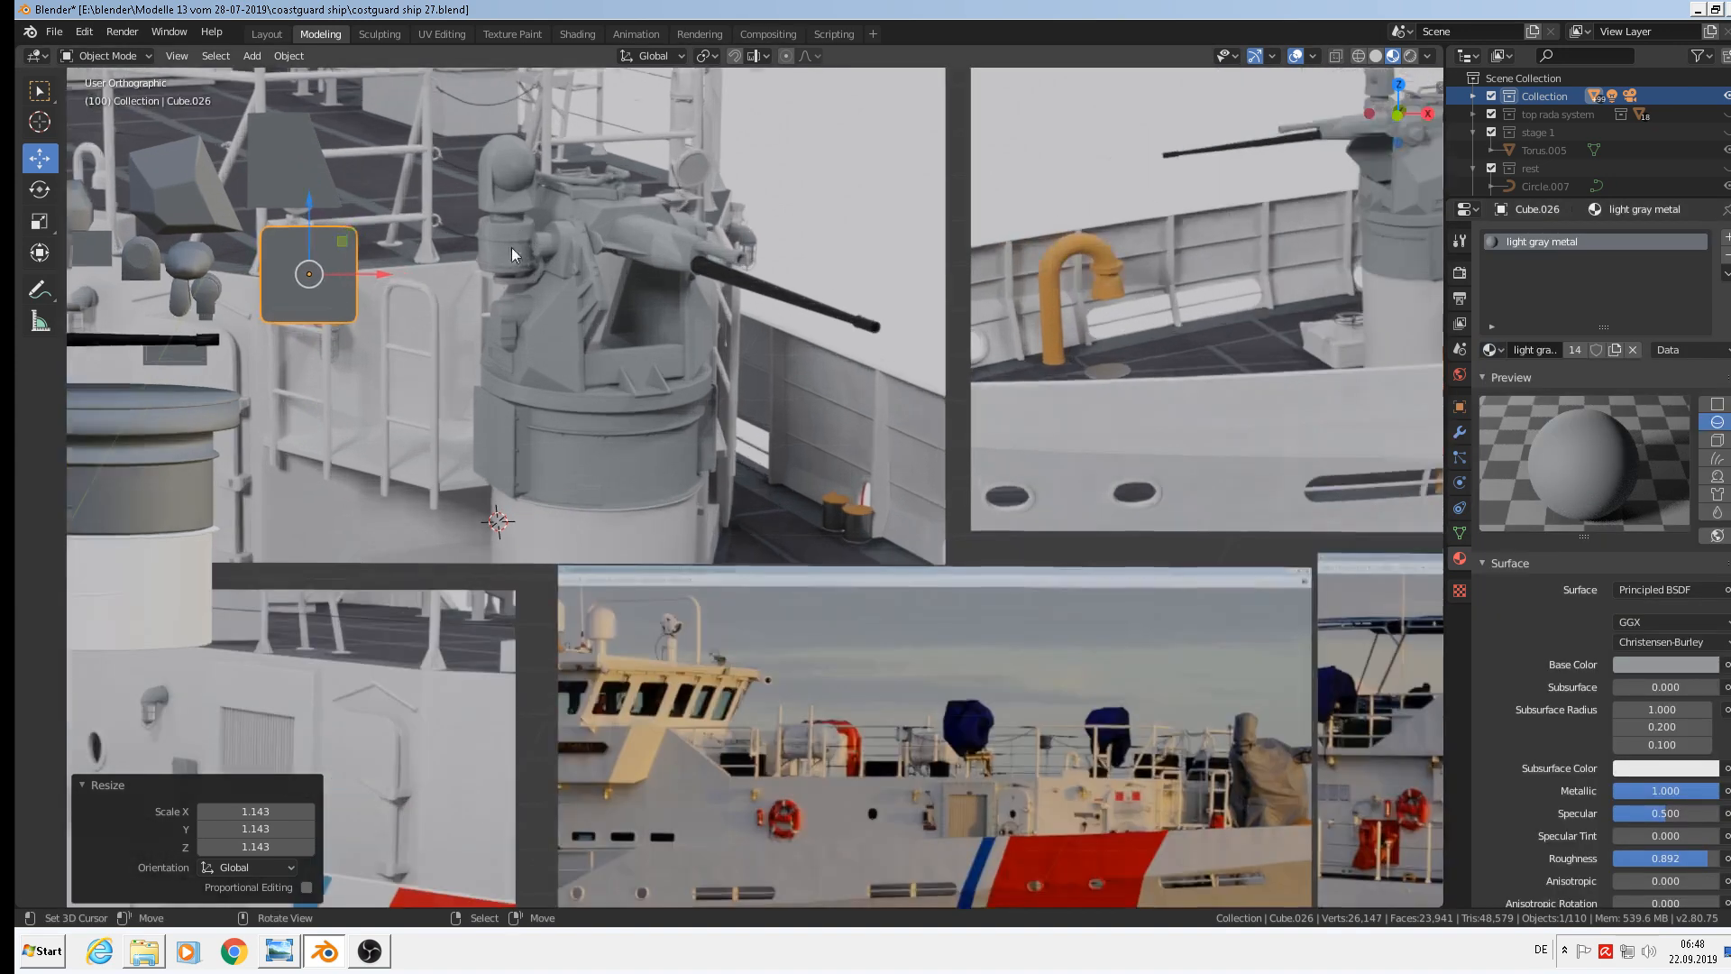
{"action": "key", "text": "alt+a"}
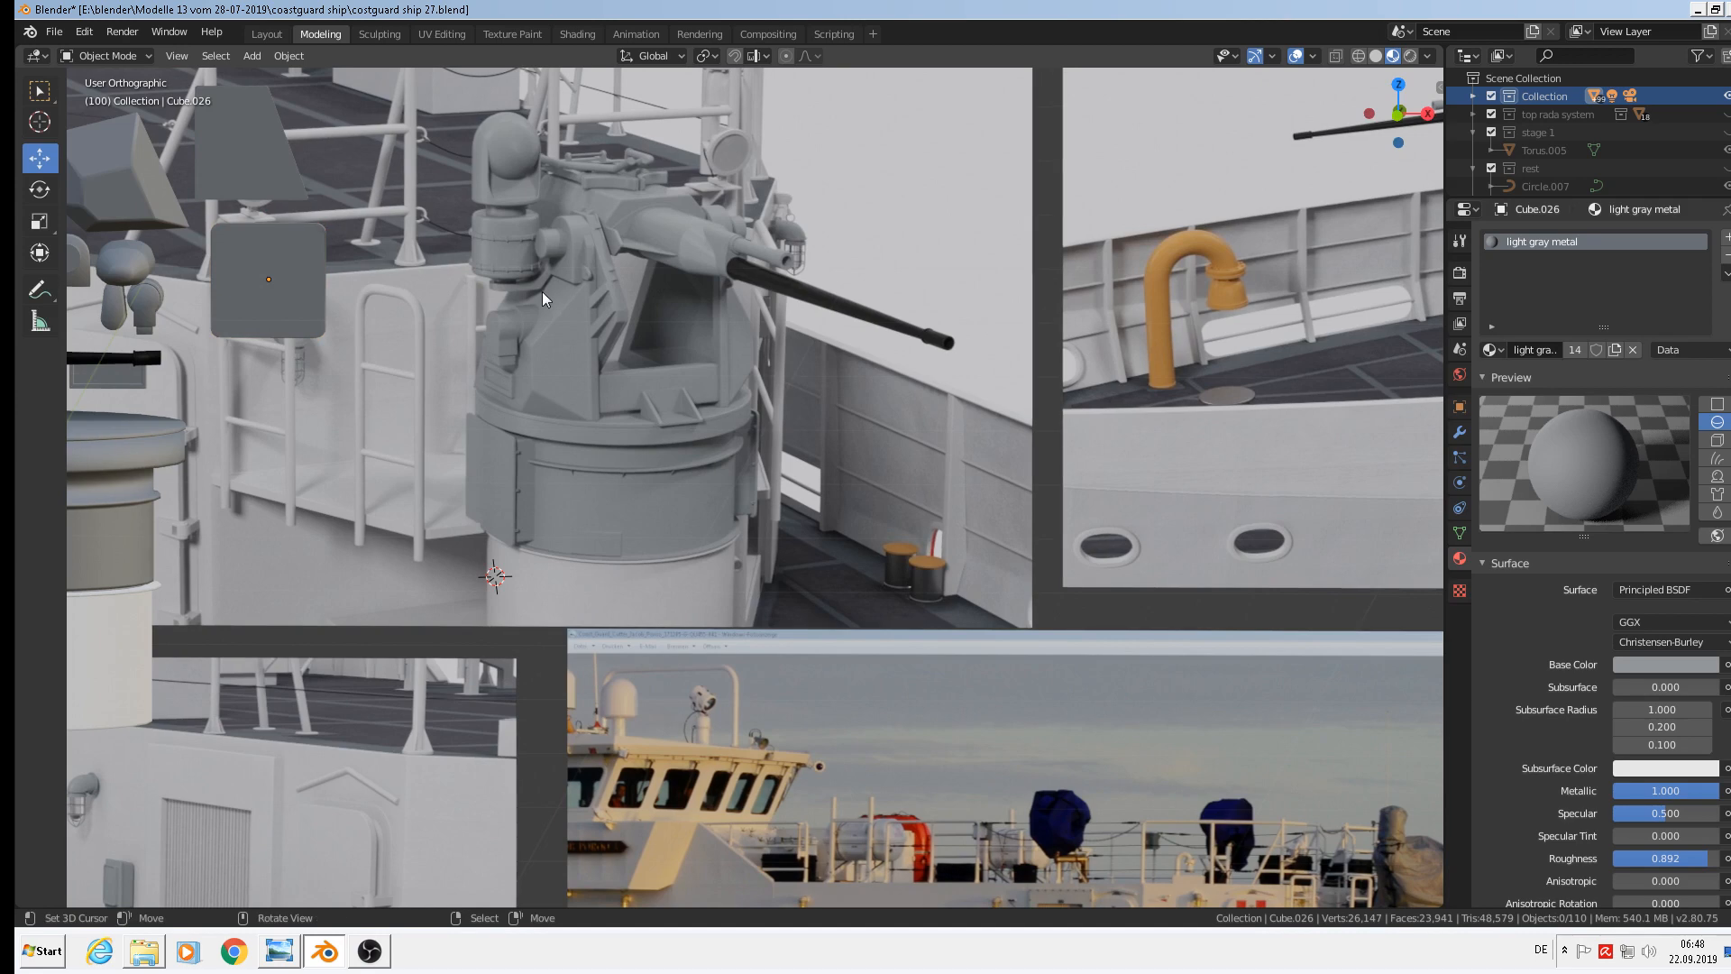
Open the mesh of the small arched plate with the round disc for editing
{"action": "scroll", "coordinate": [544, 289], "scroll_direction": "up", "scroll_amount": 3}
{"action": "middle_click_drag", "start_coordinate": [521, 287], "coordinate": [745, 317], "text": "shift"}
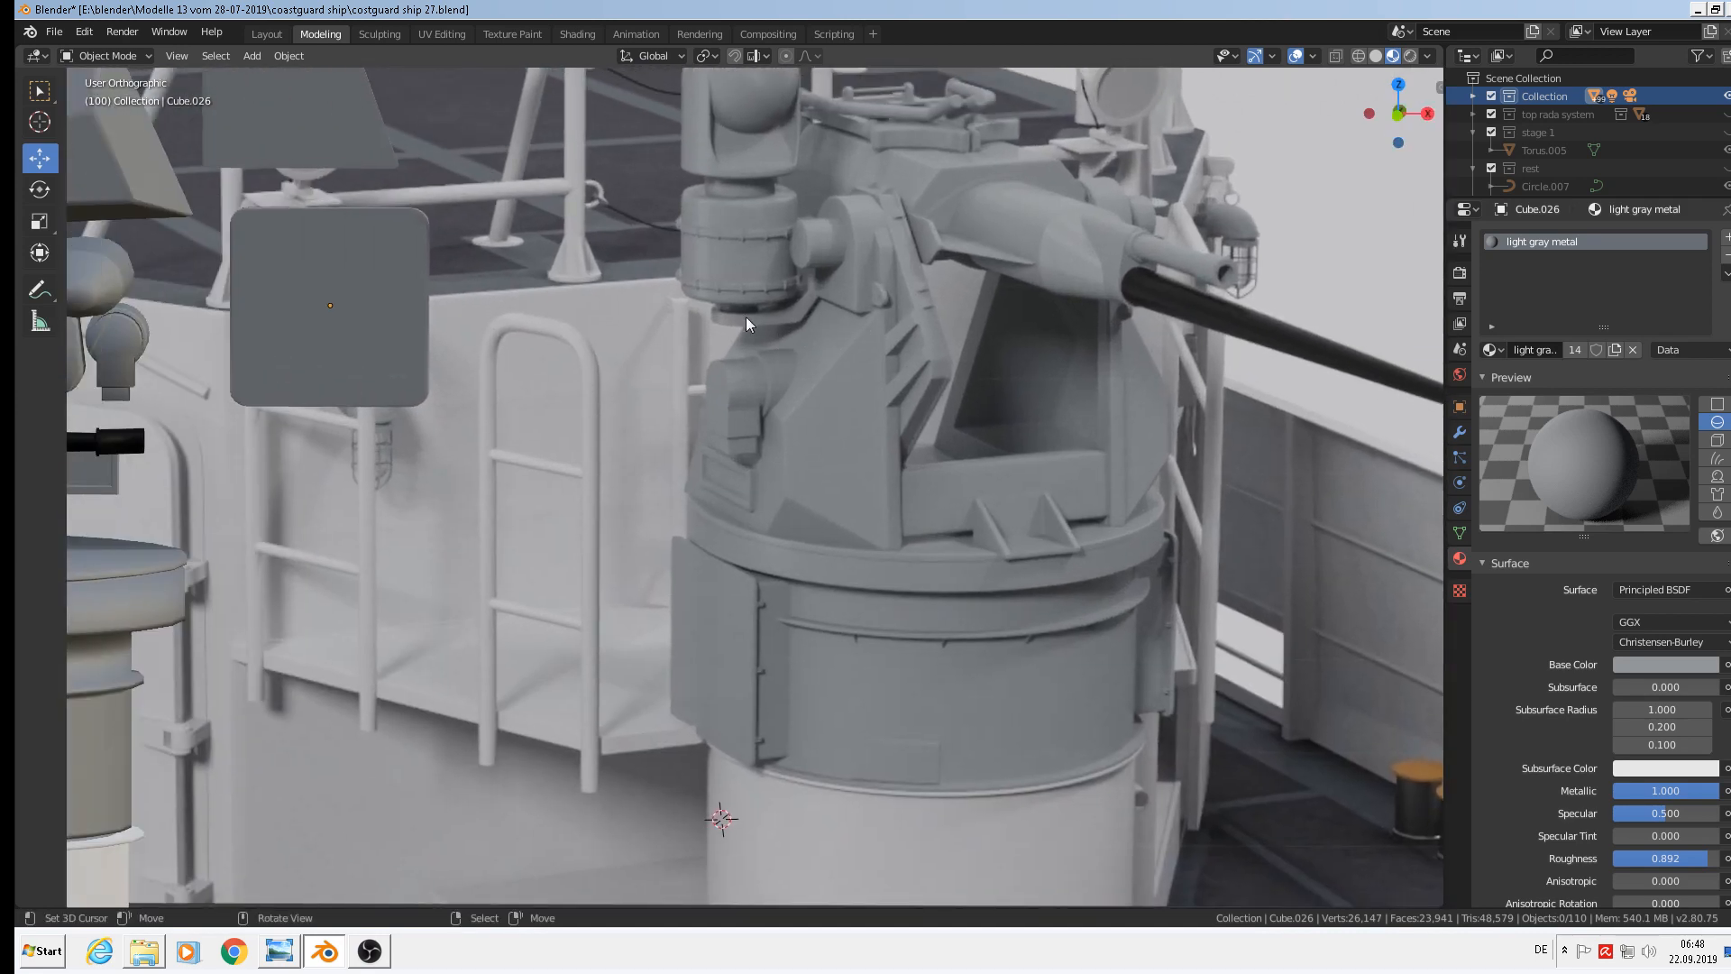
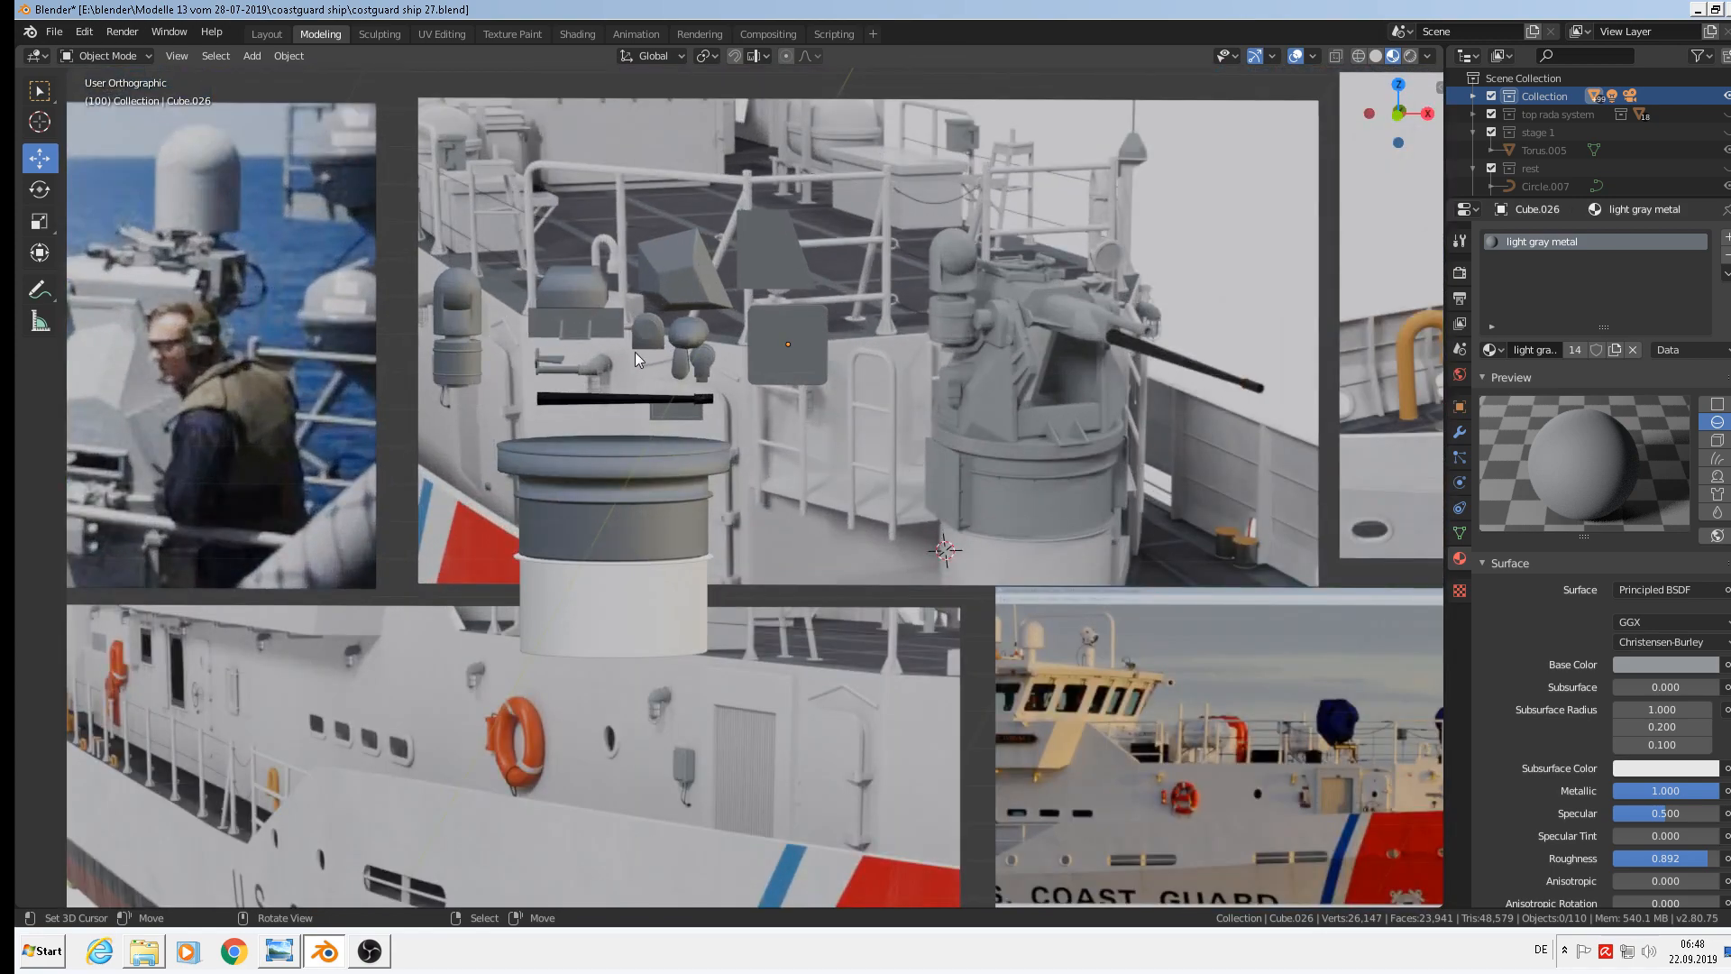
{"action": "scroll", "coordinate": [635, 352], "scroll_direction": "up", "scroll_amount": 3}
{"action": "mouse_move", "coordinate": [626, 343]}
{"action": "middle_mouse_down"}
{"action": "mouse_move", "coordinate": [609, 371]}
{"action": "mouse_move", "coordinate": [592, 331]}
{"action": "mouse_move", "coordinate": [619, 322]}
{"action": "middle_mouse_up"}
{"action": "scroll", "coordinate": [669, 314], "scroll_direction": "up", "scroll_amount": 4}
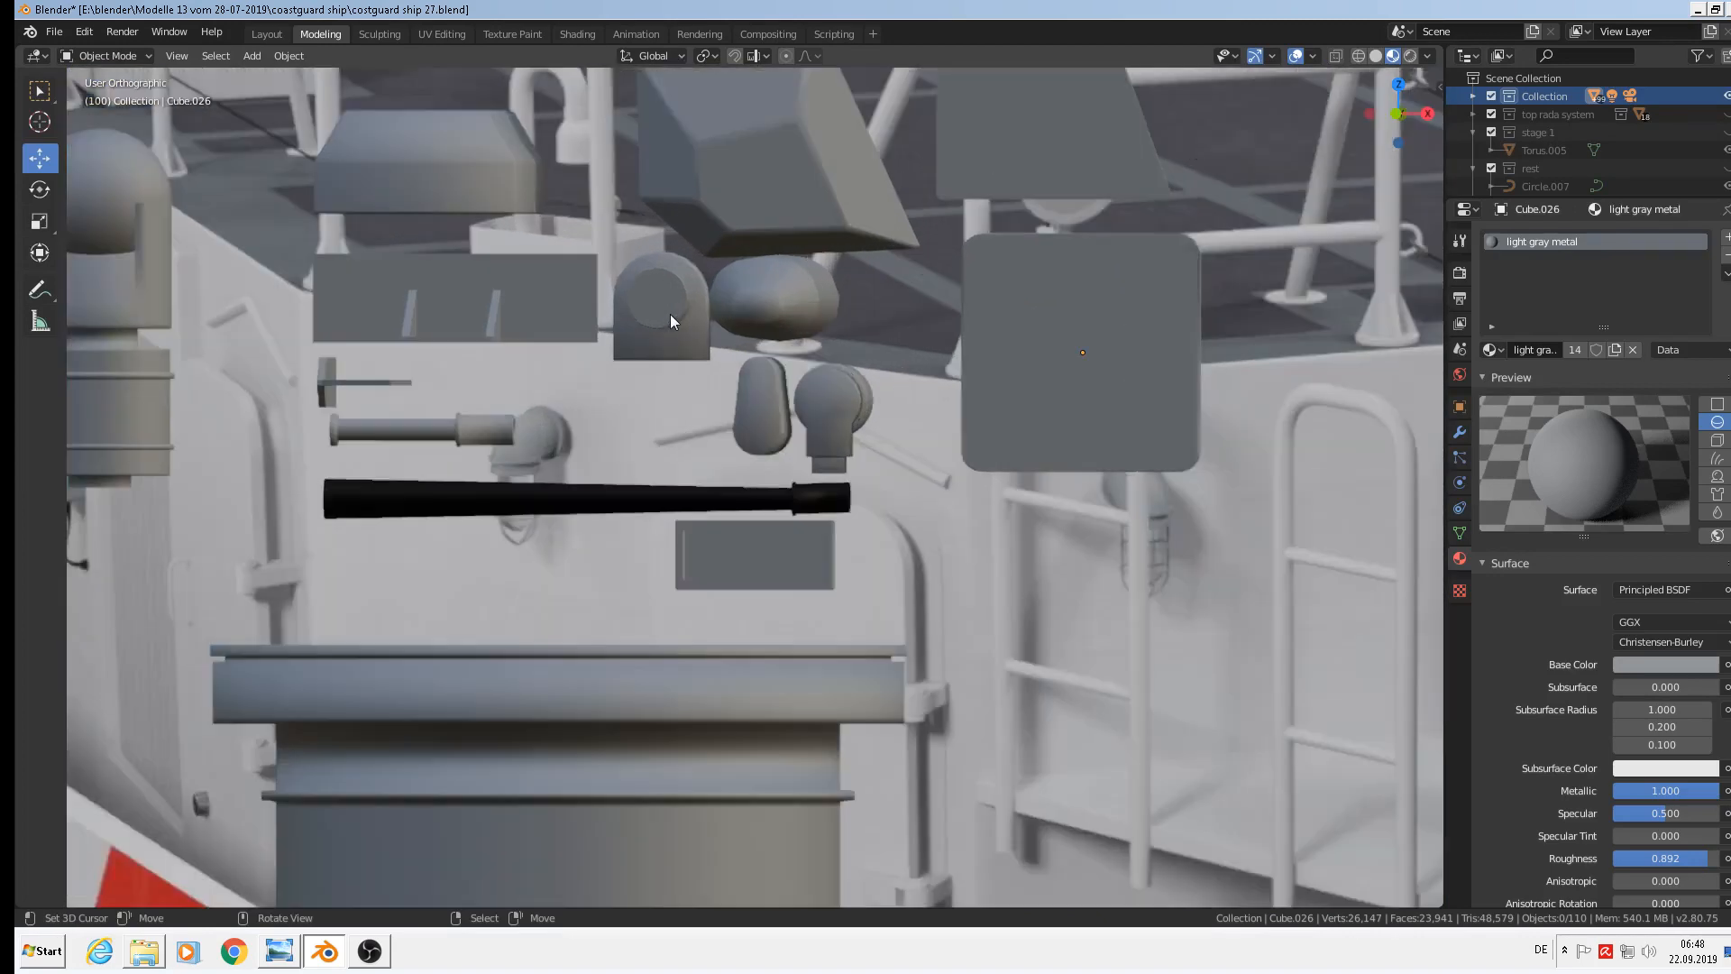
{"action": "left_click", "coordinate": [689, 334]}
{"action": "scroll", "coordinate": [689, 334], "scroll_direction": "down", "scroll_amount": 3}
{"action": "scroll", "coordinate": [689, 333], "scroll_direction": "up", "scroll_amount": 1}
{"action": "key", "text": "Tab"}
Duplicate the arched plate without its disc, about 0.15 m along X, and separate the copy into its own object
{"action": "scroll", "coordinate": [694, 326], "scroll_direction": "up", "scroll_amount": 6}
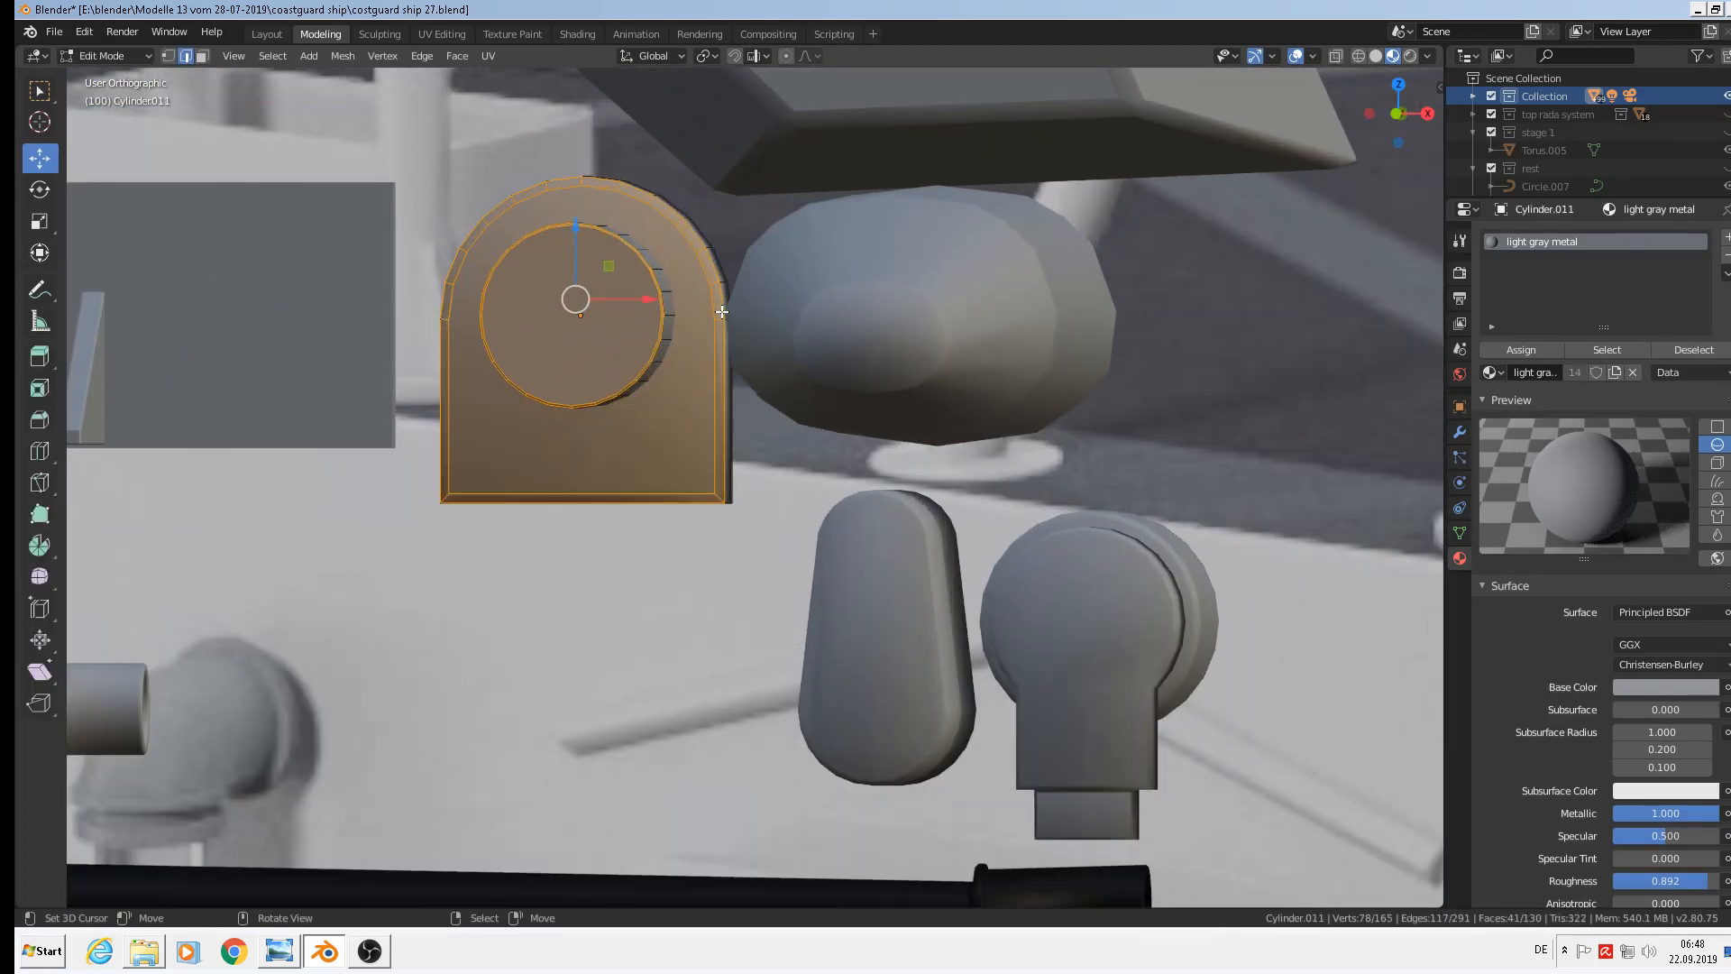
{"action": "key", "text": "alt+a"}
{"action": "key", "text": "l"}
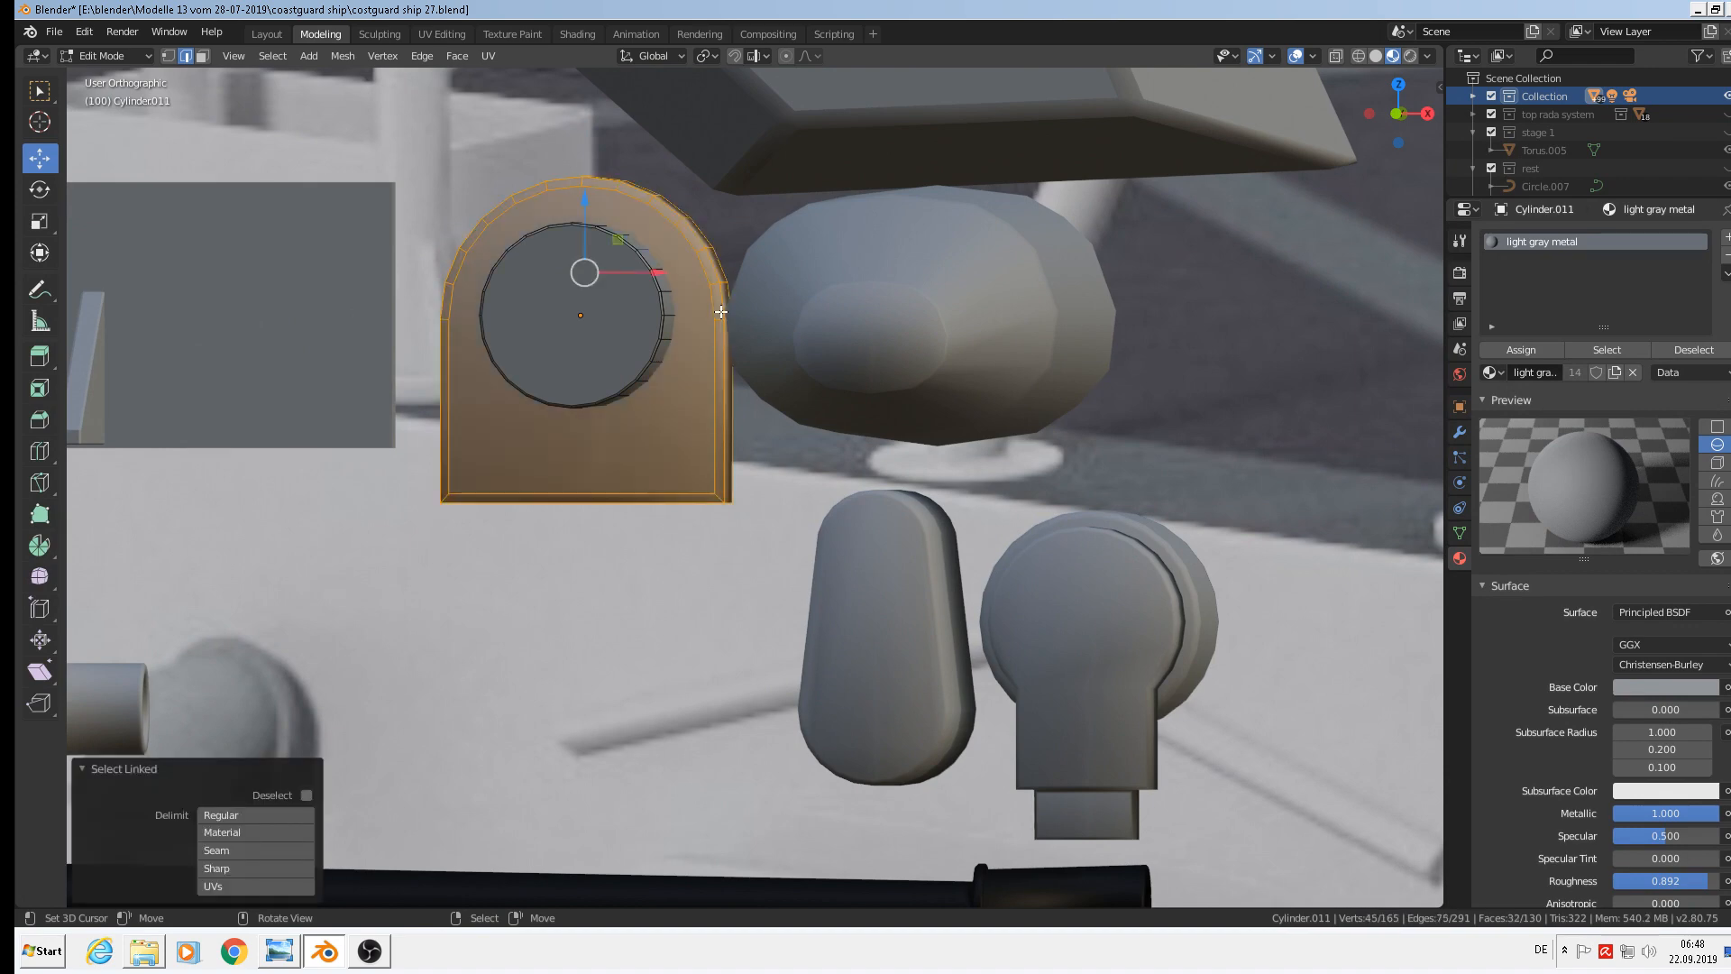
{"action": "scroll", "coordinate": [722, 312], "scroll_direction": "down", "scroll_amount": 8}
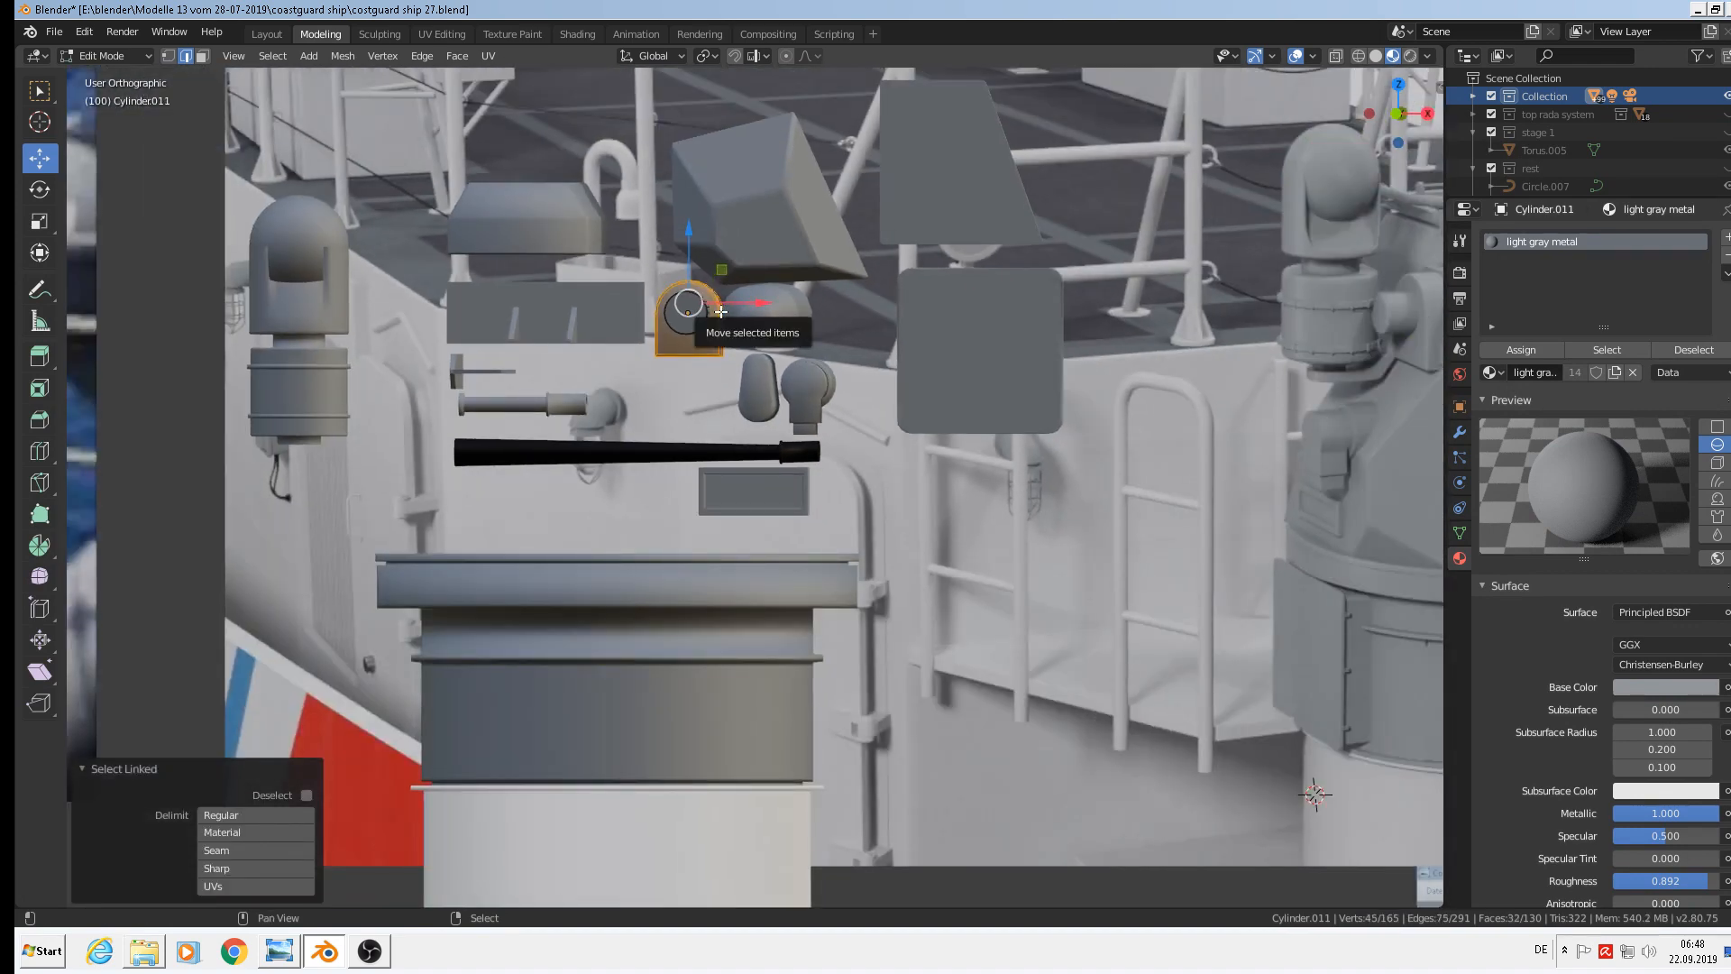
{"action": "key", "text": "shift+d"}
{"action": "key", "text": "x"}
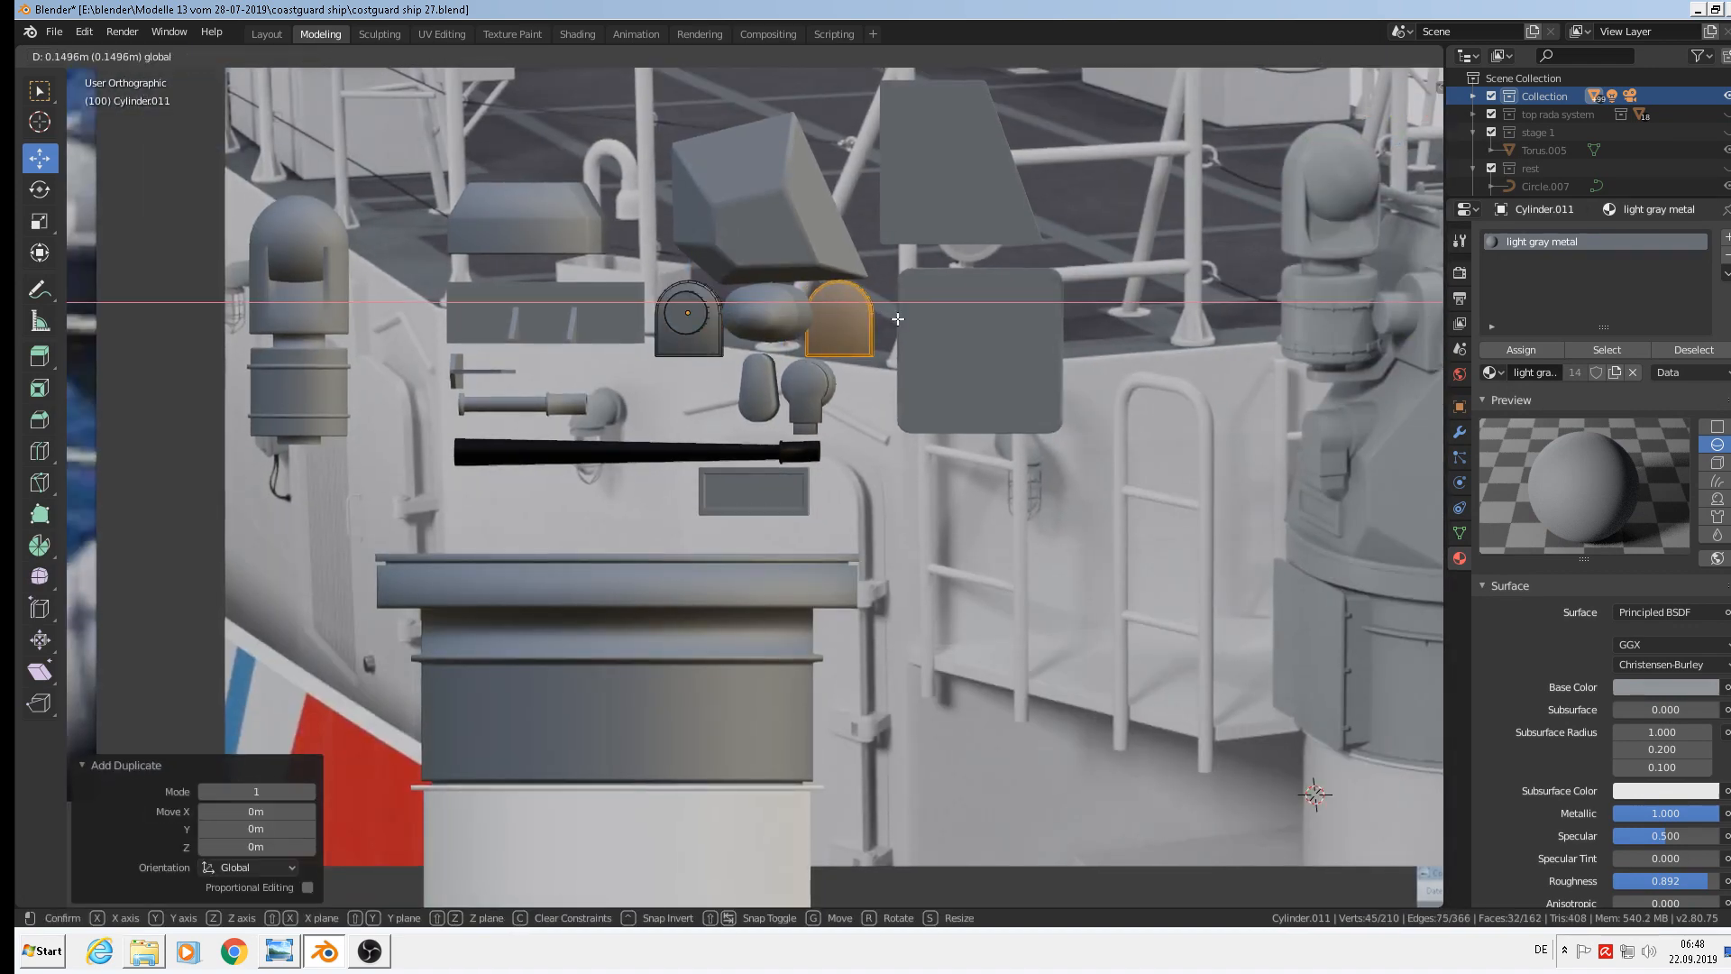
{"action": "left_click", "coordinate": [898, 319]}
{"action": "key", "text": "p"}
{"action": "left_click", "coordinate": [898, 318]}
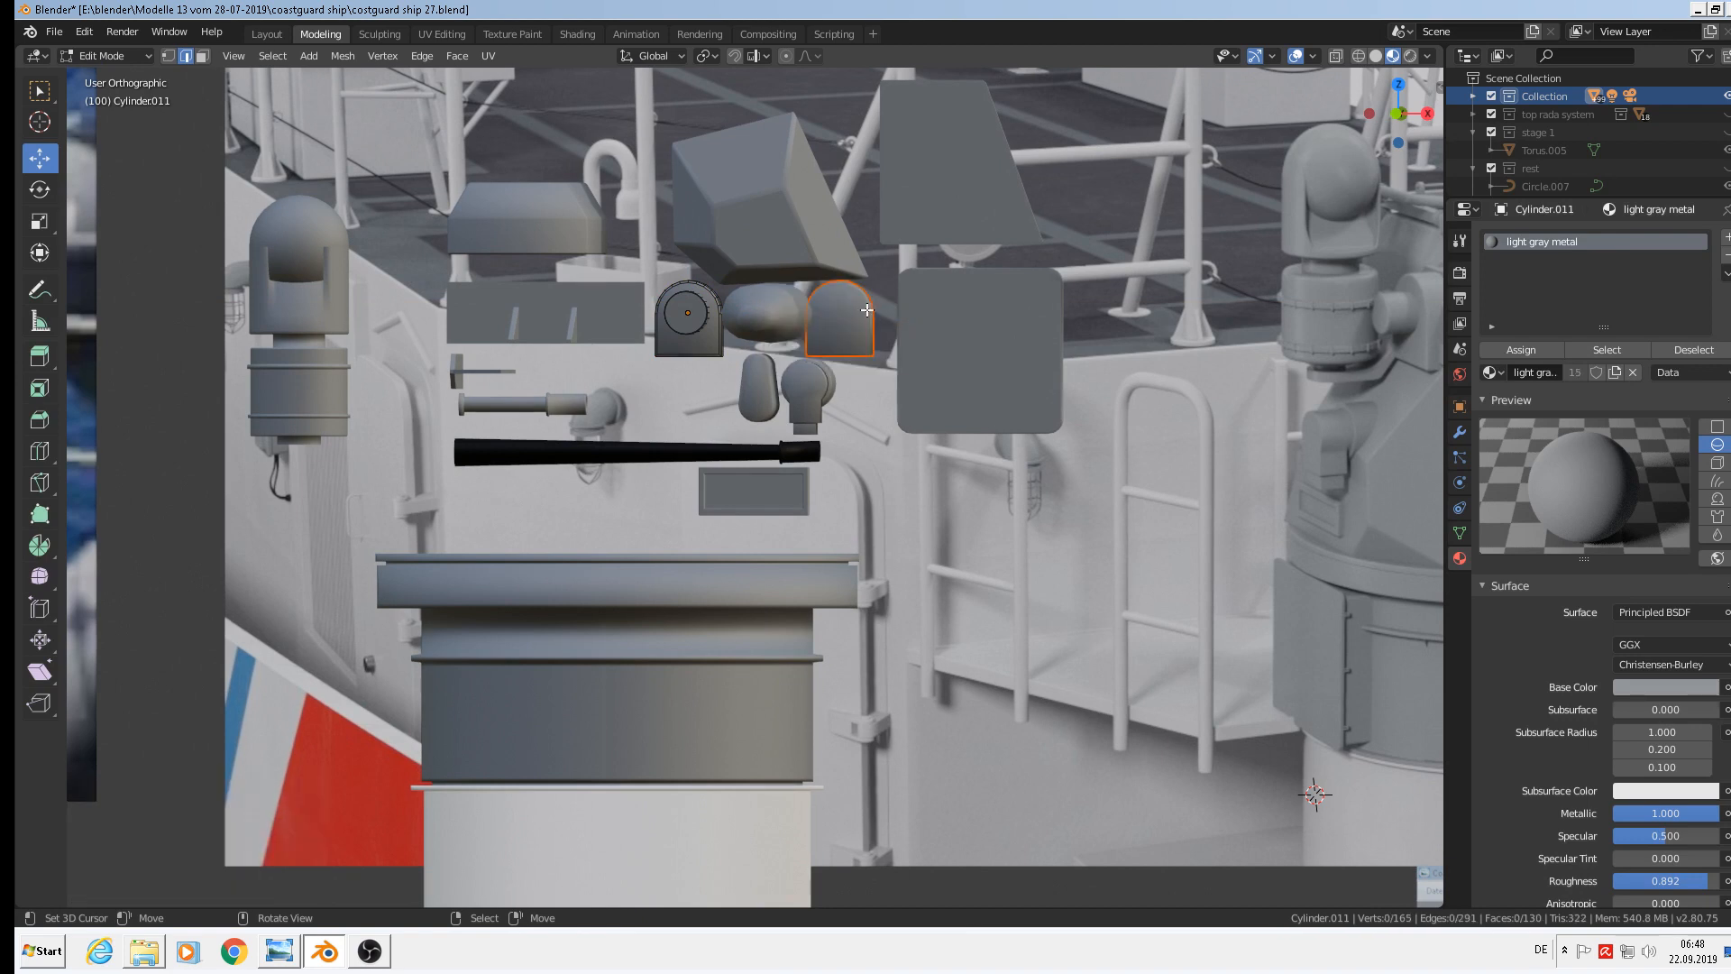
{"action": "key", "text": "Tab"}
{"action": "left_click", "coordinate": [863, 306]}
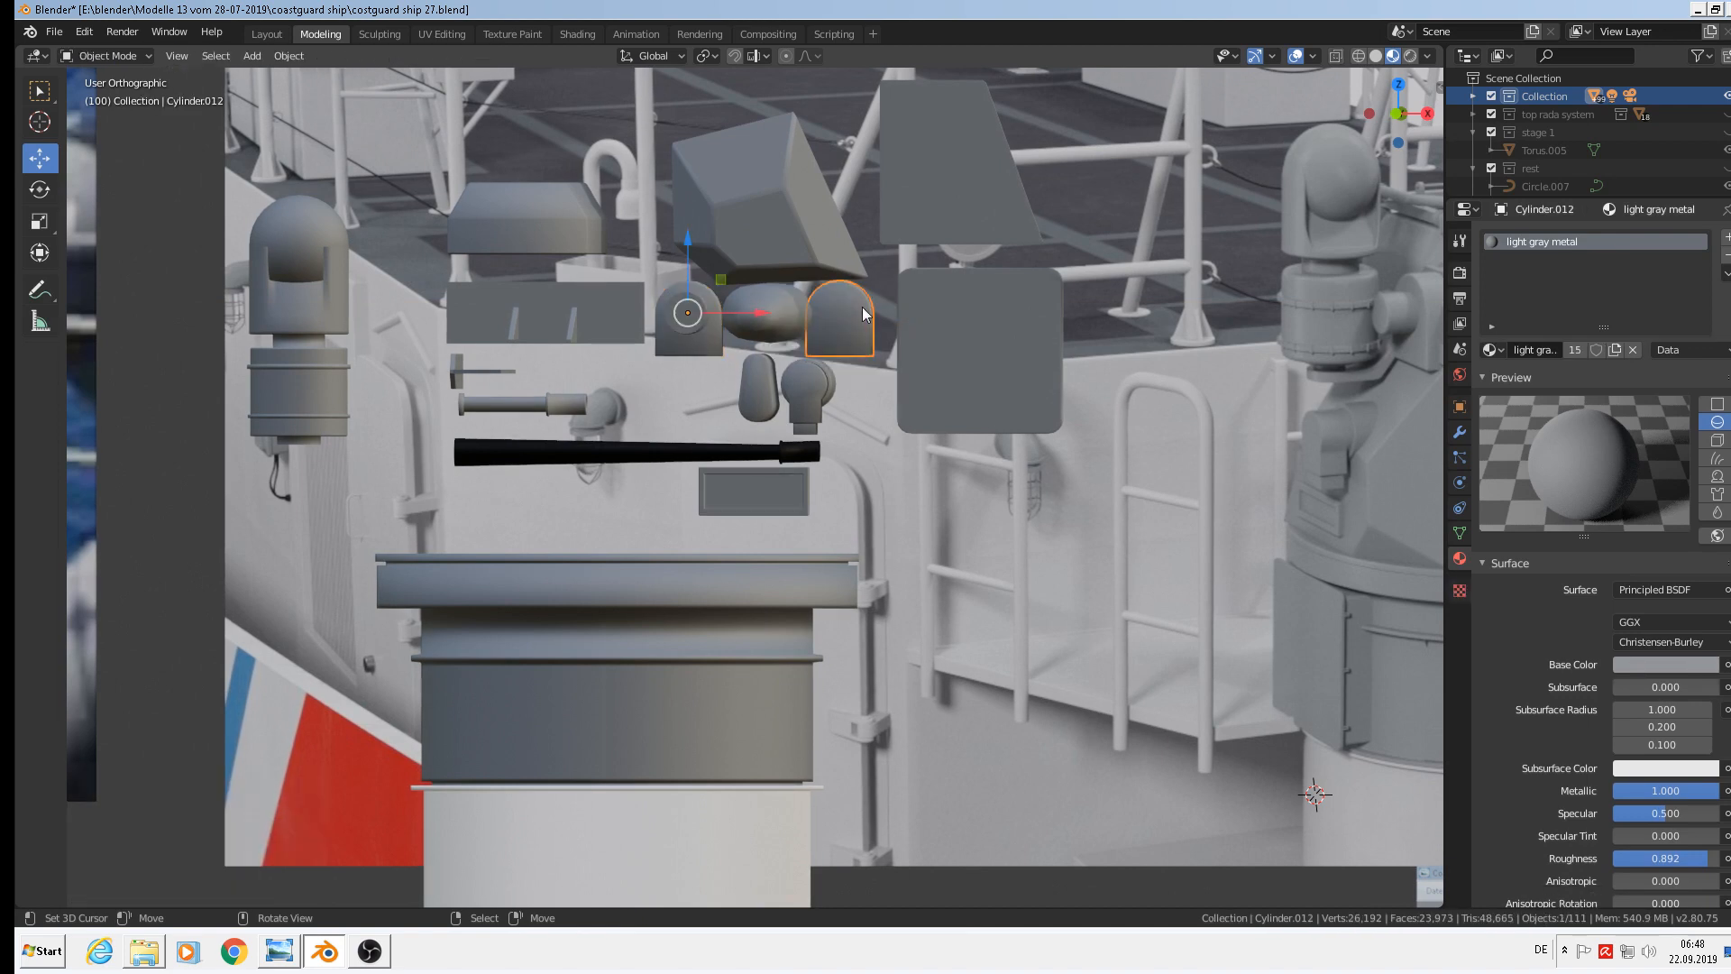
Set the separated plate's origin to its geometry and move it 0.371 m along X beside the gun in the reference image
{"action": "left_click", "coordinate": [288, 55]}
{"action": "mouse_move", "coordinate": [311, 90]}
{"action": "left_click", "coordinate": [539, 116]}
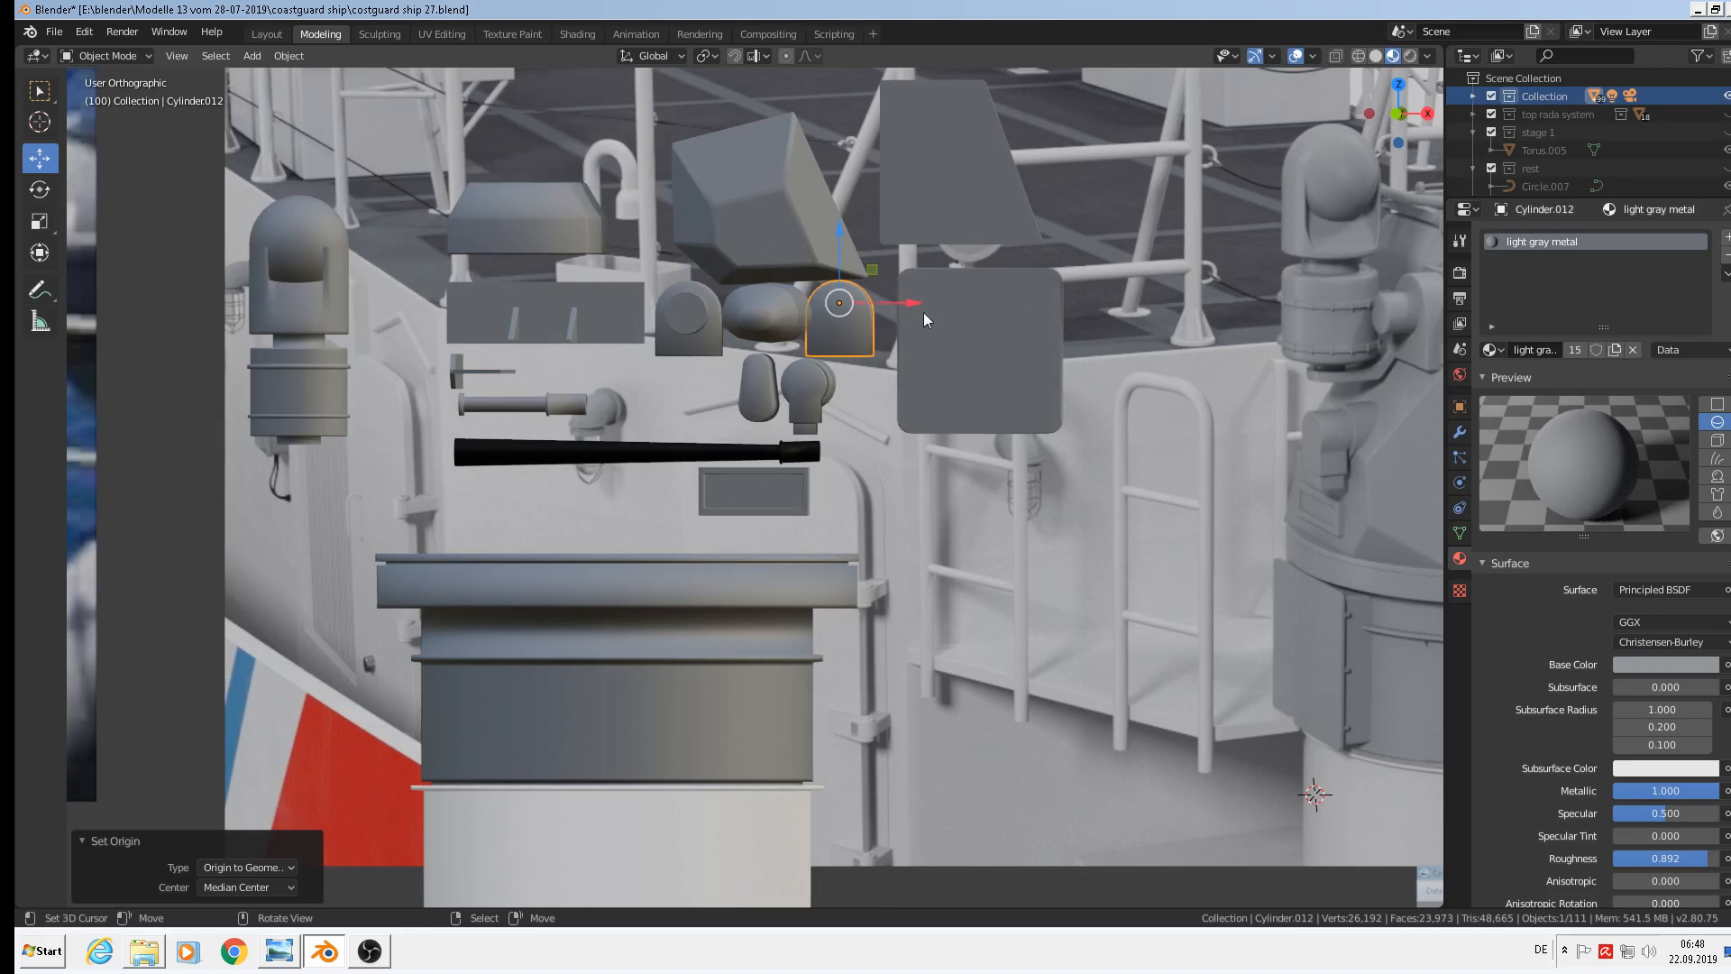
{"action": "left_click_drag", "start_coordinate": [921, 307], "coordinate": [1294, 349]}
{"action": "middle_click_drag", "start_coordinate": [1355, 431], "coordinate": [983, 440], "text": "shift"}
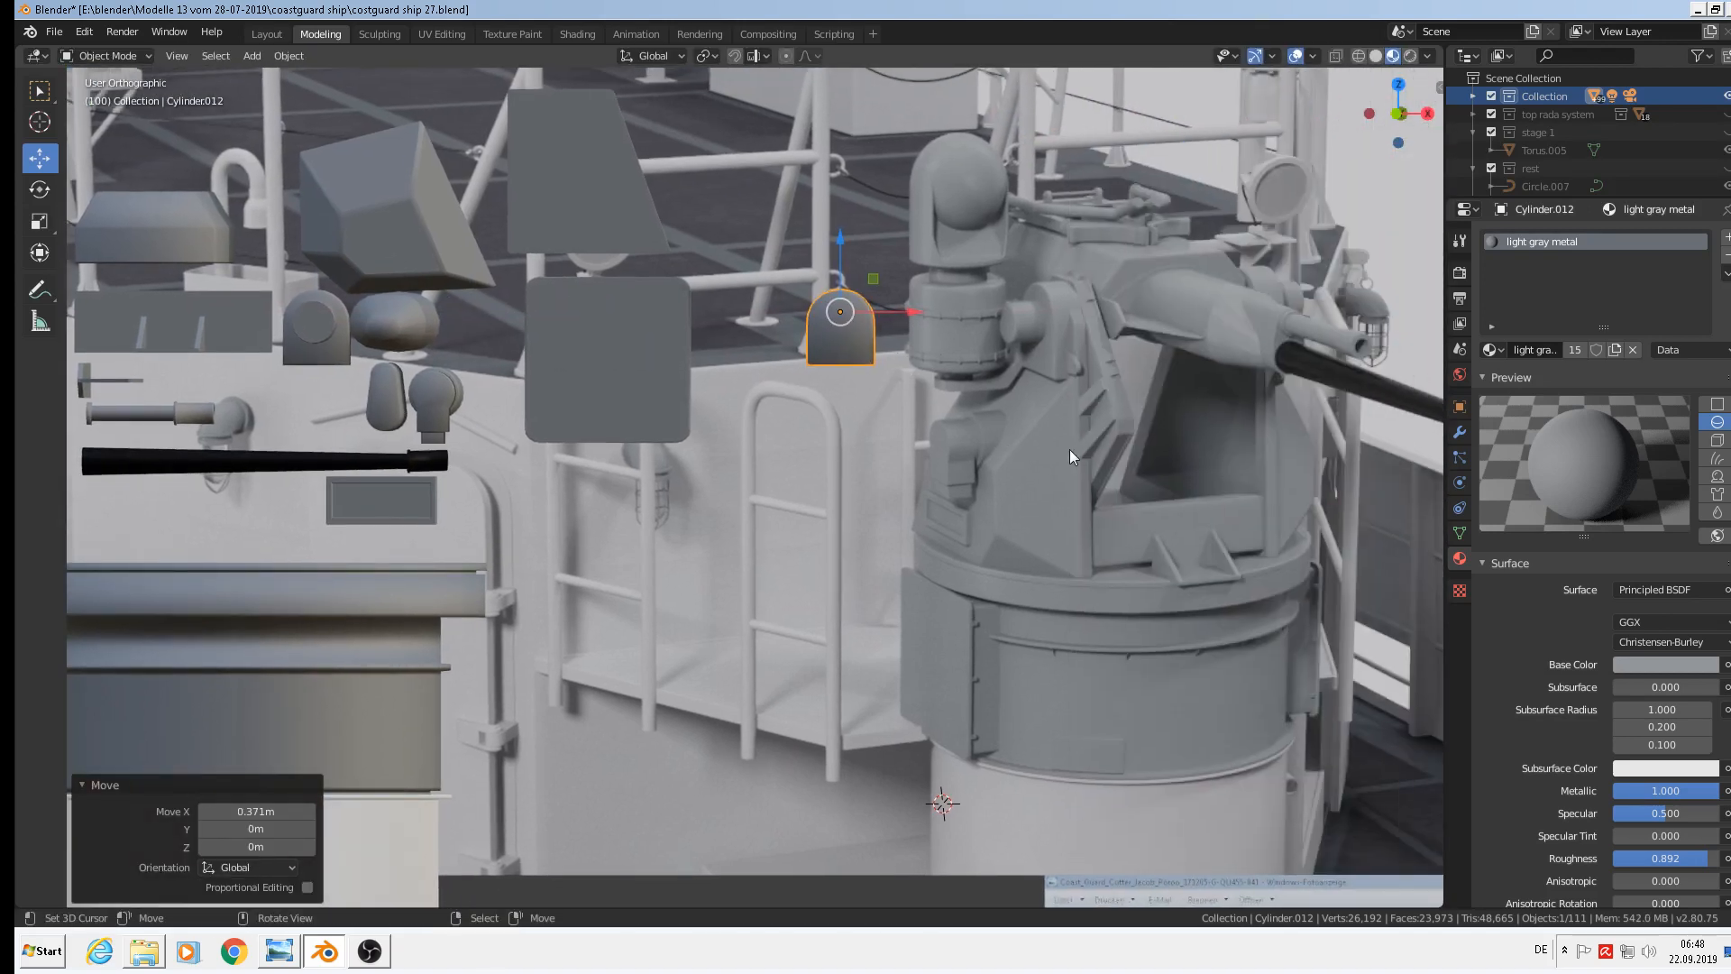
Rotate the plate 90° and another 180° about X, and 90° about Z, so it lies flat with its straight end toward the gun
{"action": "type", "text": "rx90"}
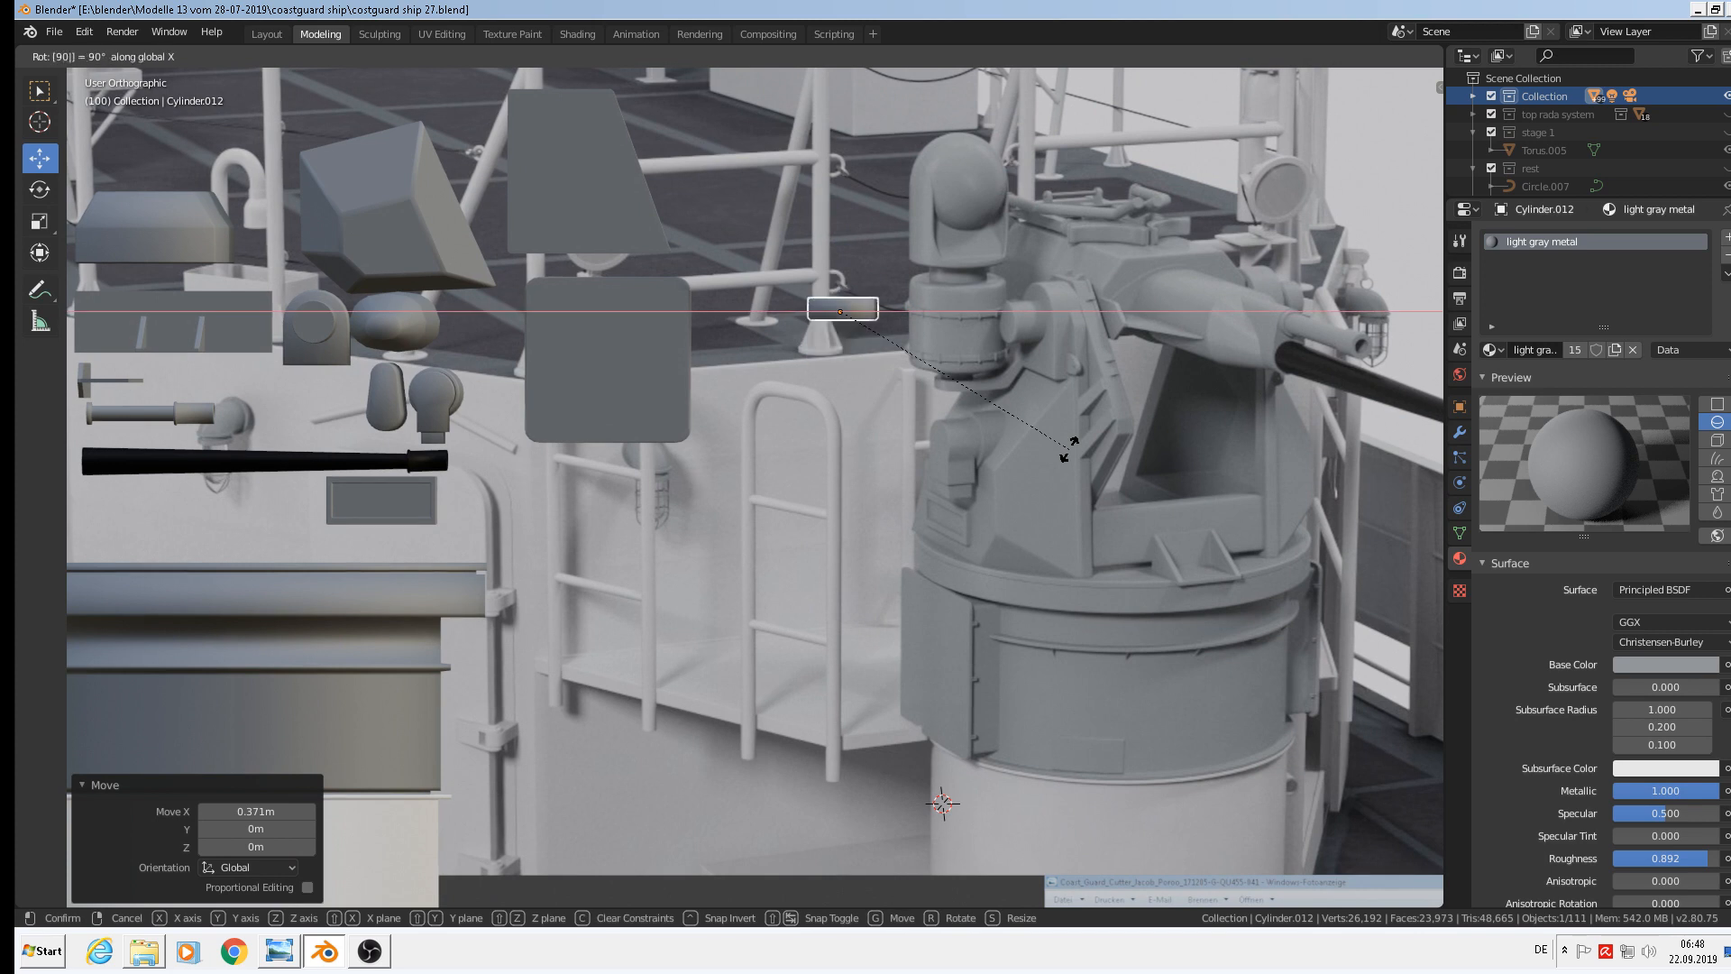
{"action": "key", "text": "Return"}
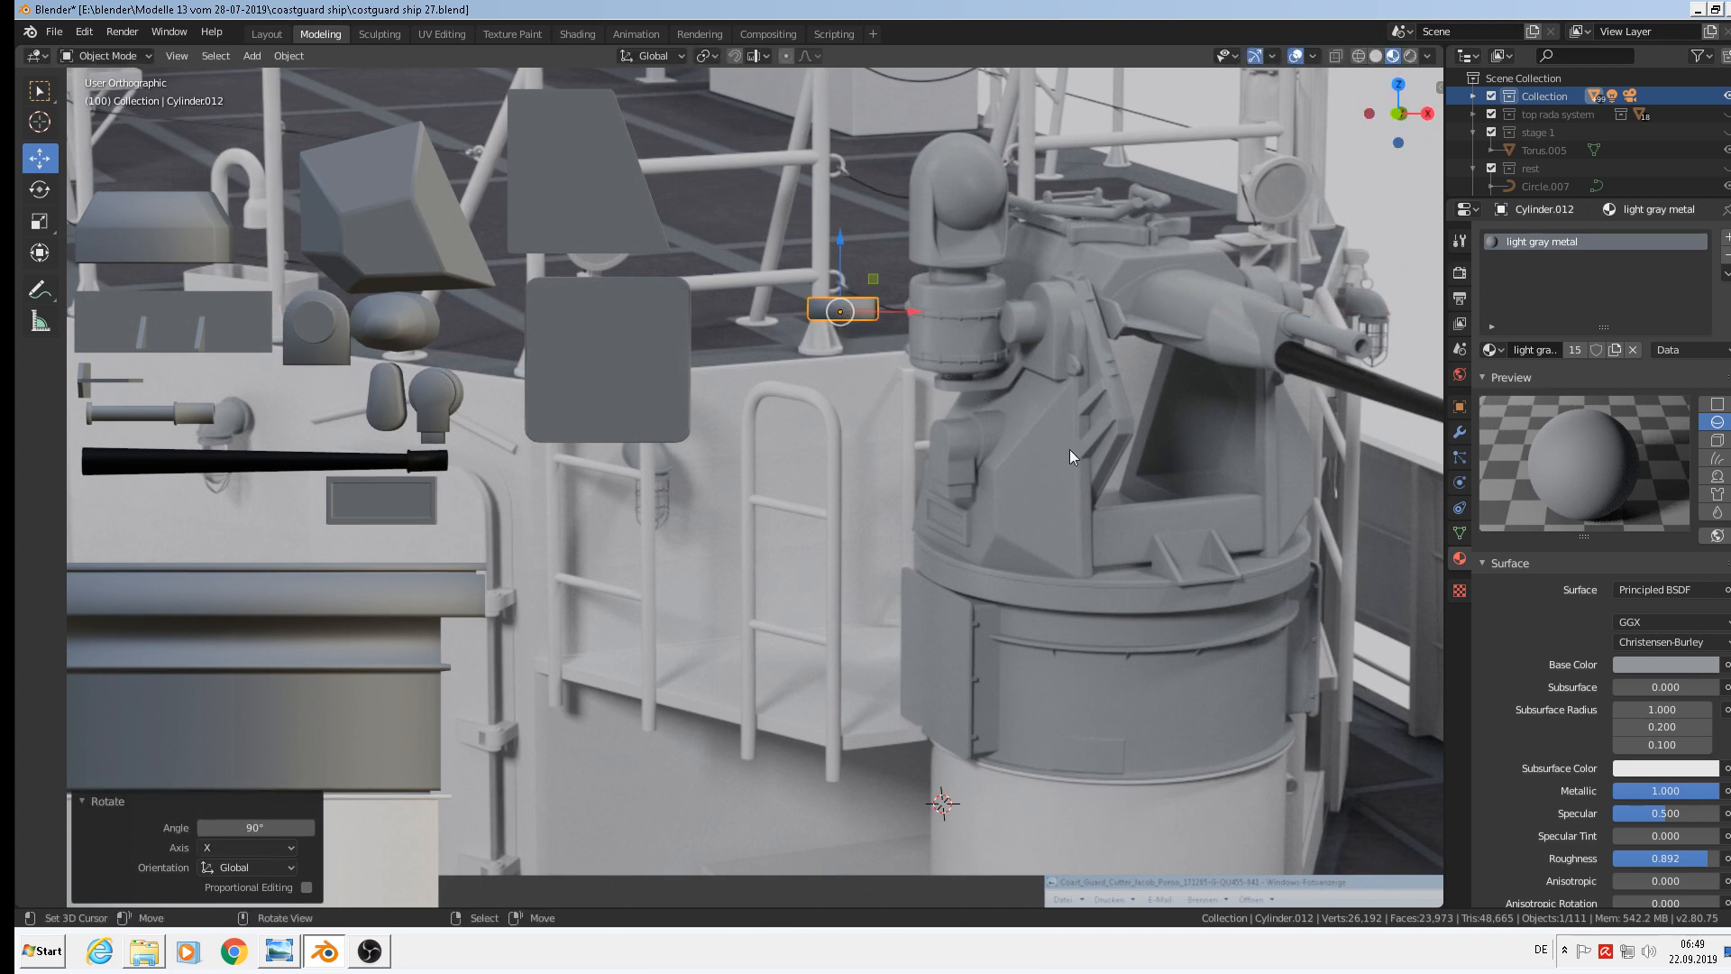
{"action": "type", "text": "rx180"}
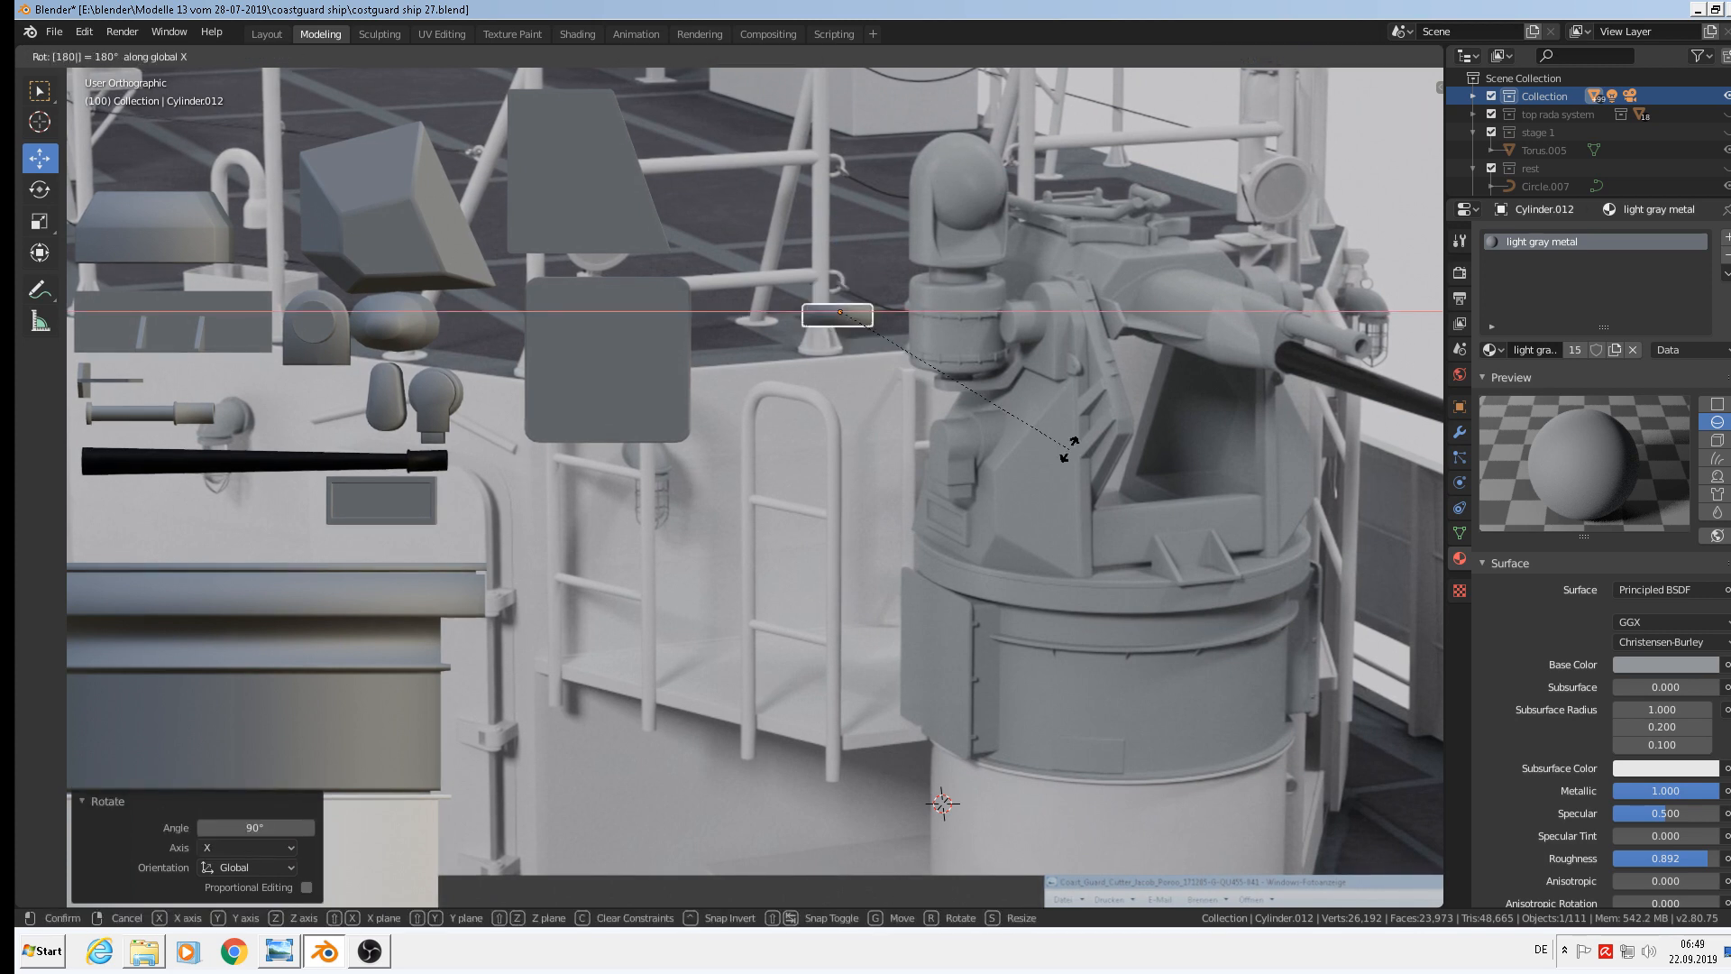
{"action": "key", "text": "Return"}
{"action": "type", "text": "r"}
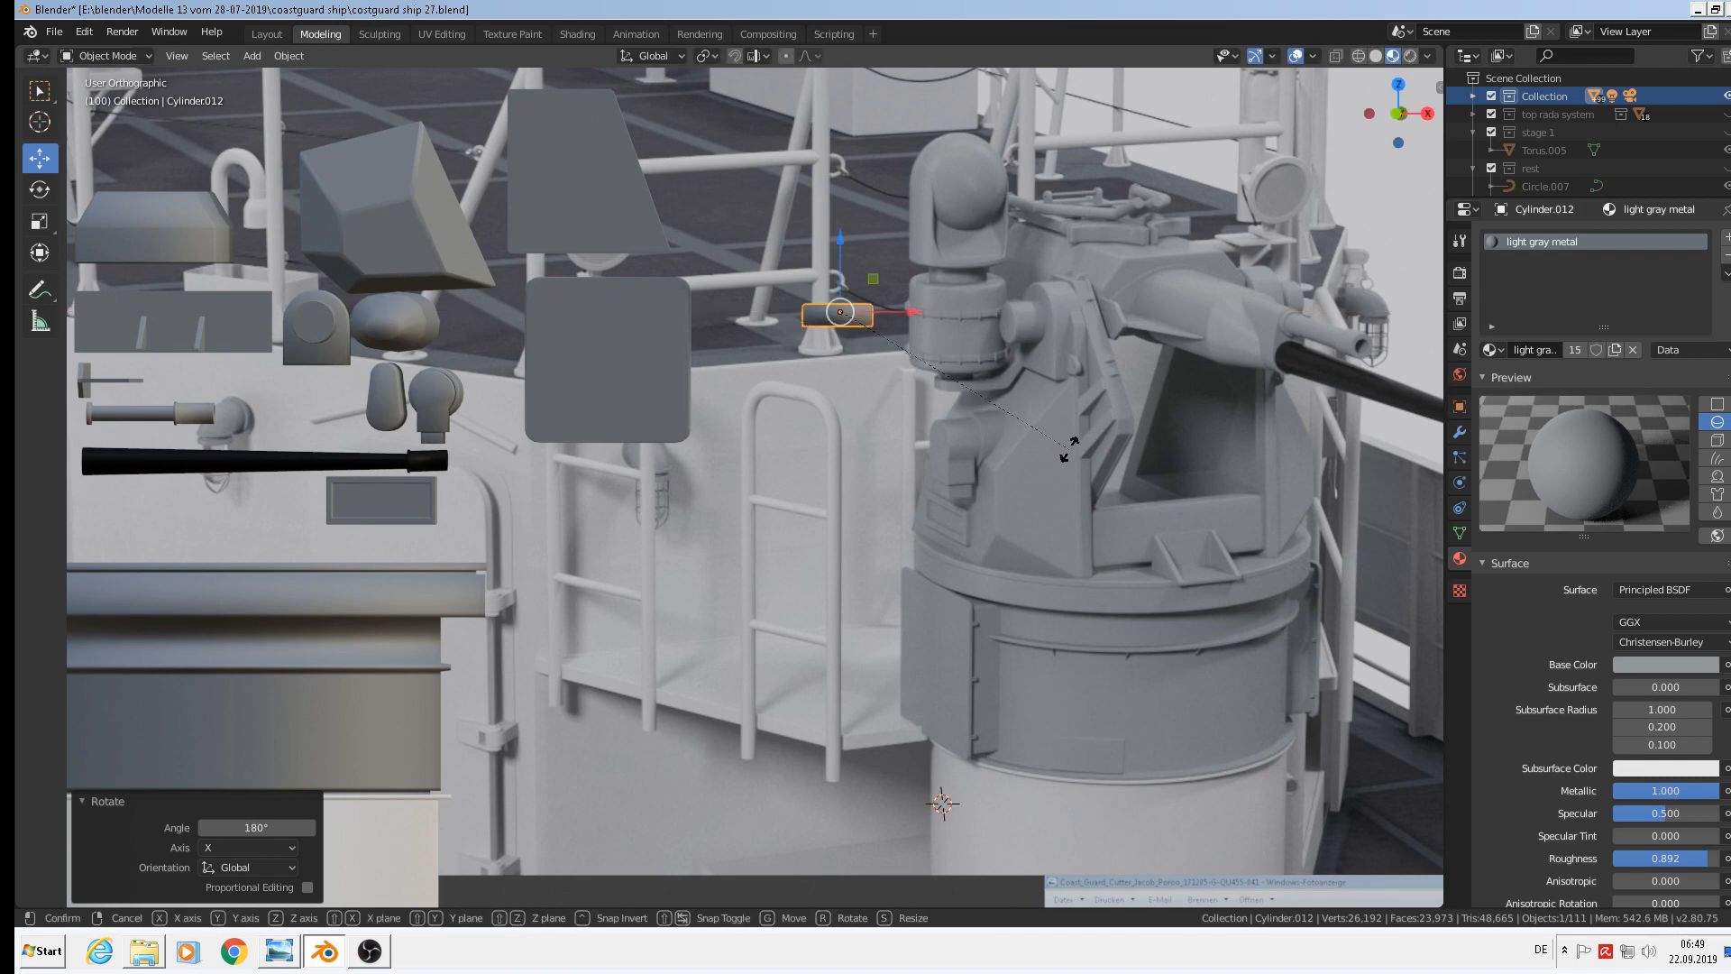
{"action": "type", "text": "z90"}
{"action": "key", "text": "Return"}
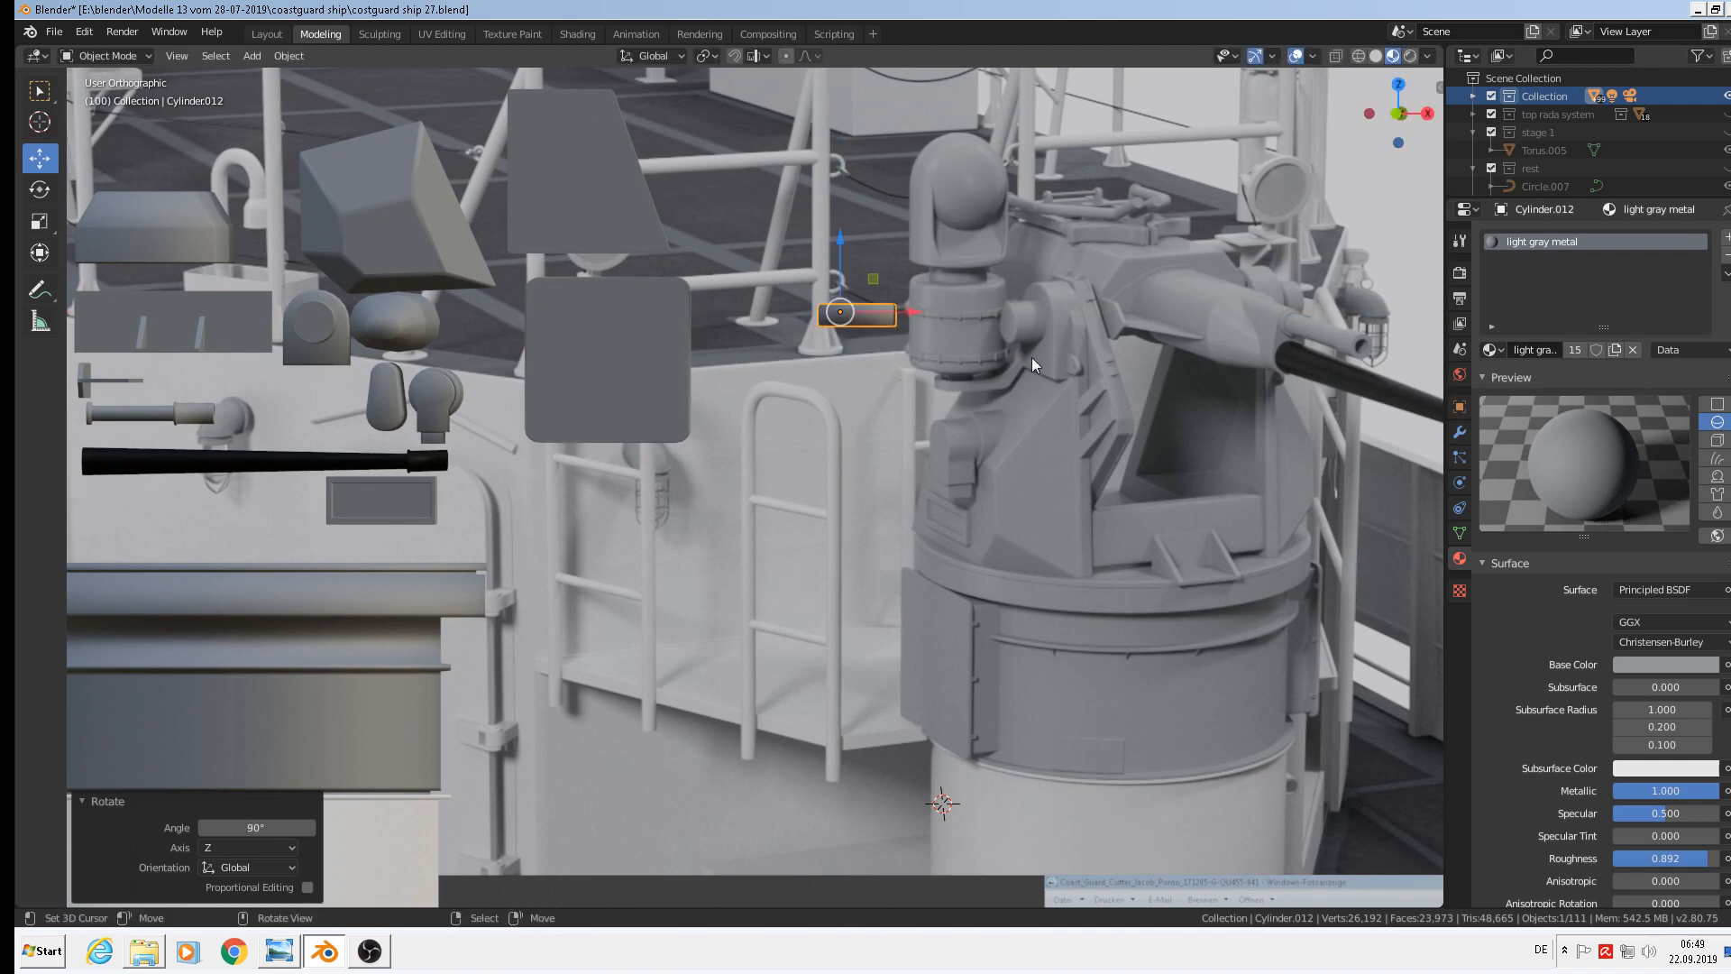
Extrude the plate's two flat end faces 0.0724 m along X, and offset the new end 0.0396 m in Z and -0.00426 m in X
{"action": "scroll", "coordinate": [975, 304], "scroll_direction": "up", "scroll_amount": 3}
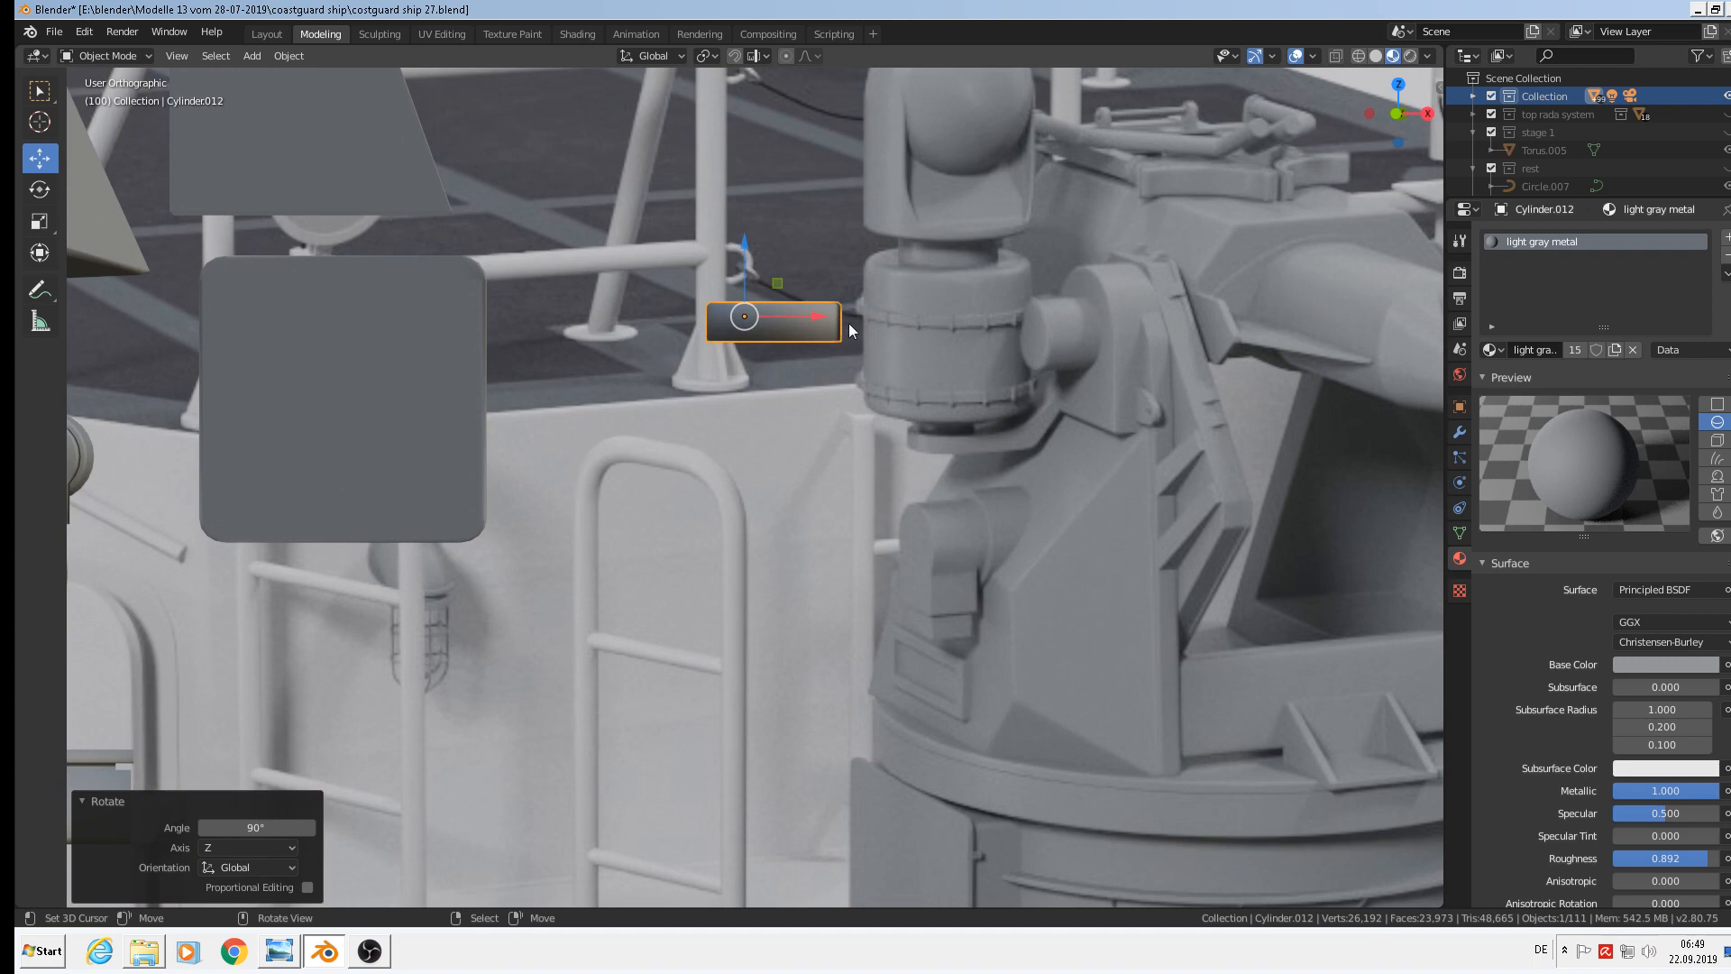
{"action": "scroll", "coordinate": [912, 320], "scroll_direction": "up", "scroll_amount": 2}
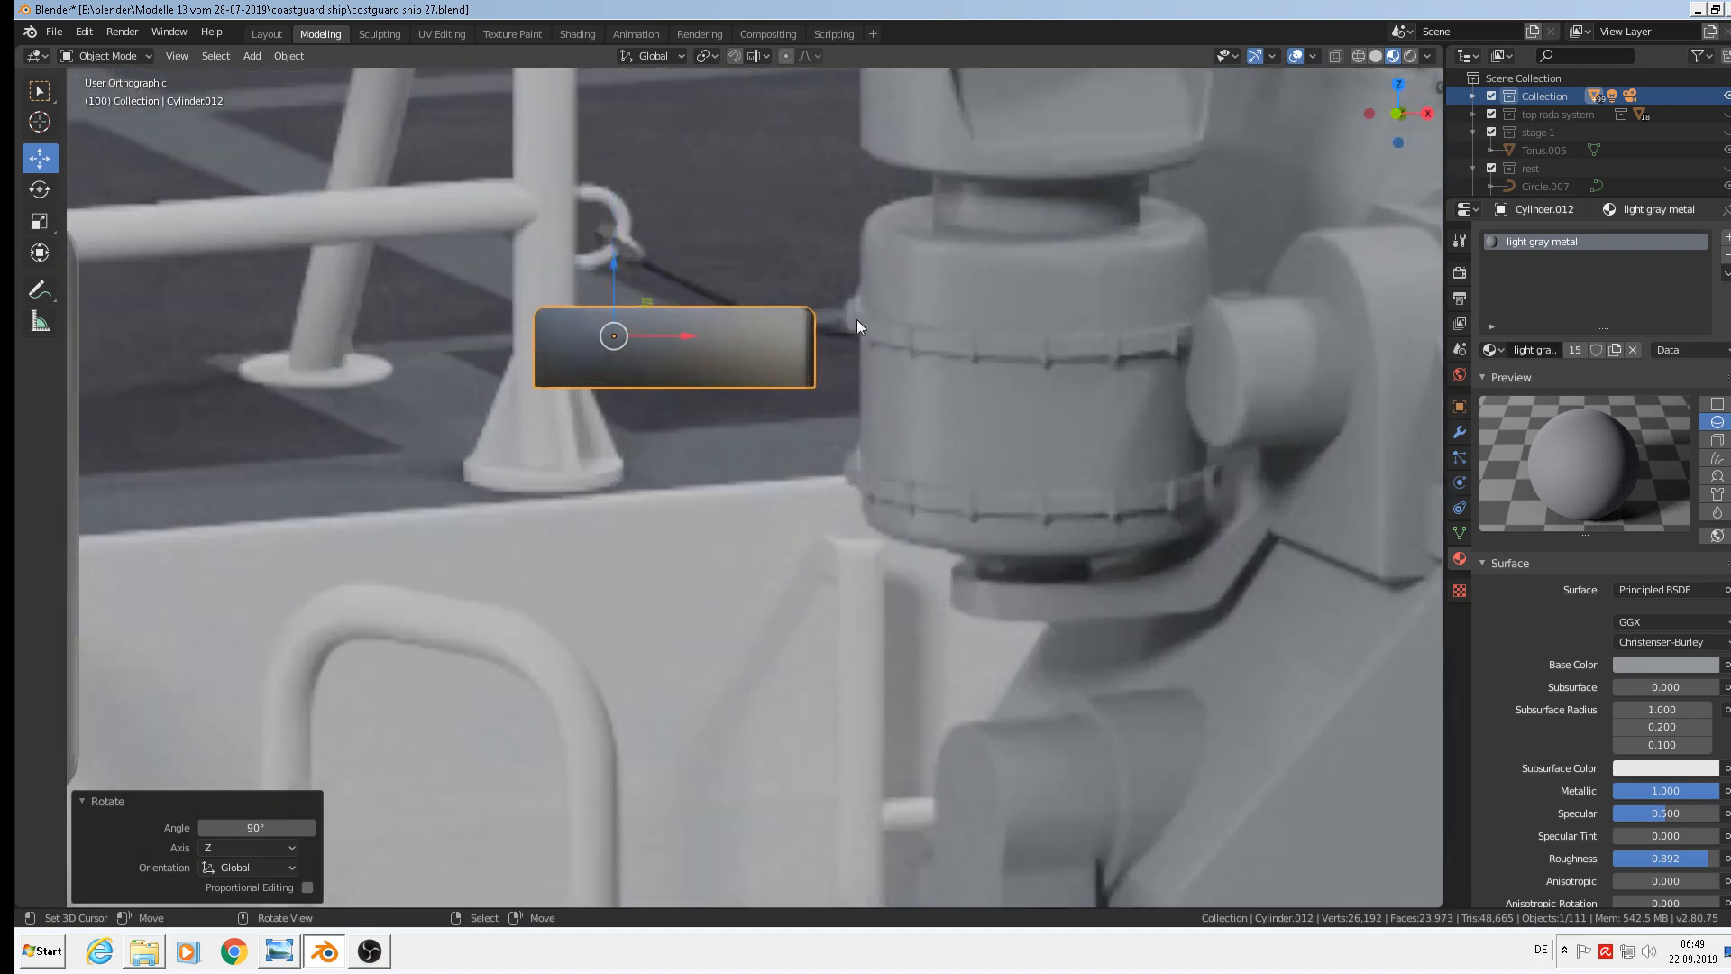
{"action": "key", "text": "Tab"}
{"action": "middle_click_drag", "start_coordinate": [863, 358], "coordinate": [681, 390]}
{"action": "scroll", "coordinate": [681, 390], "scroll_direction": "up", "scroll_amount": 1}
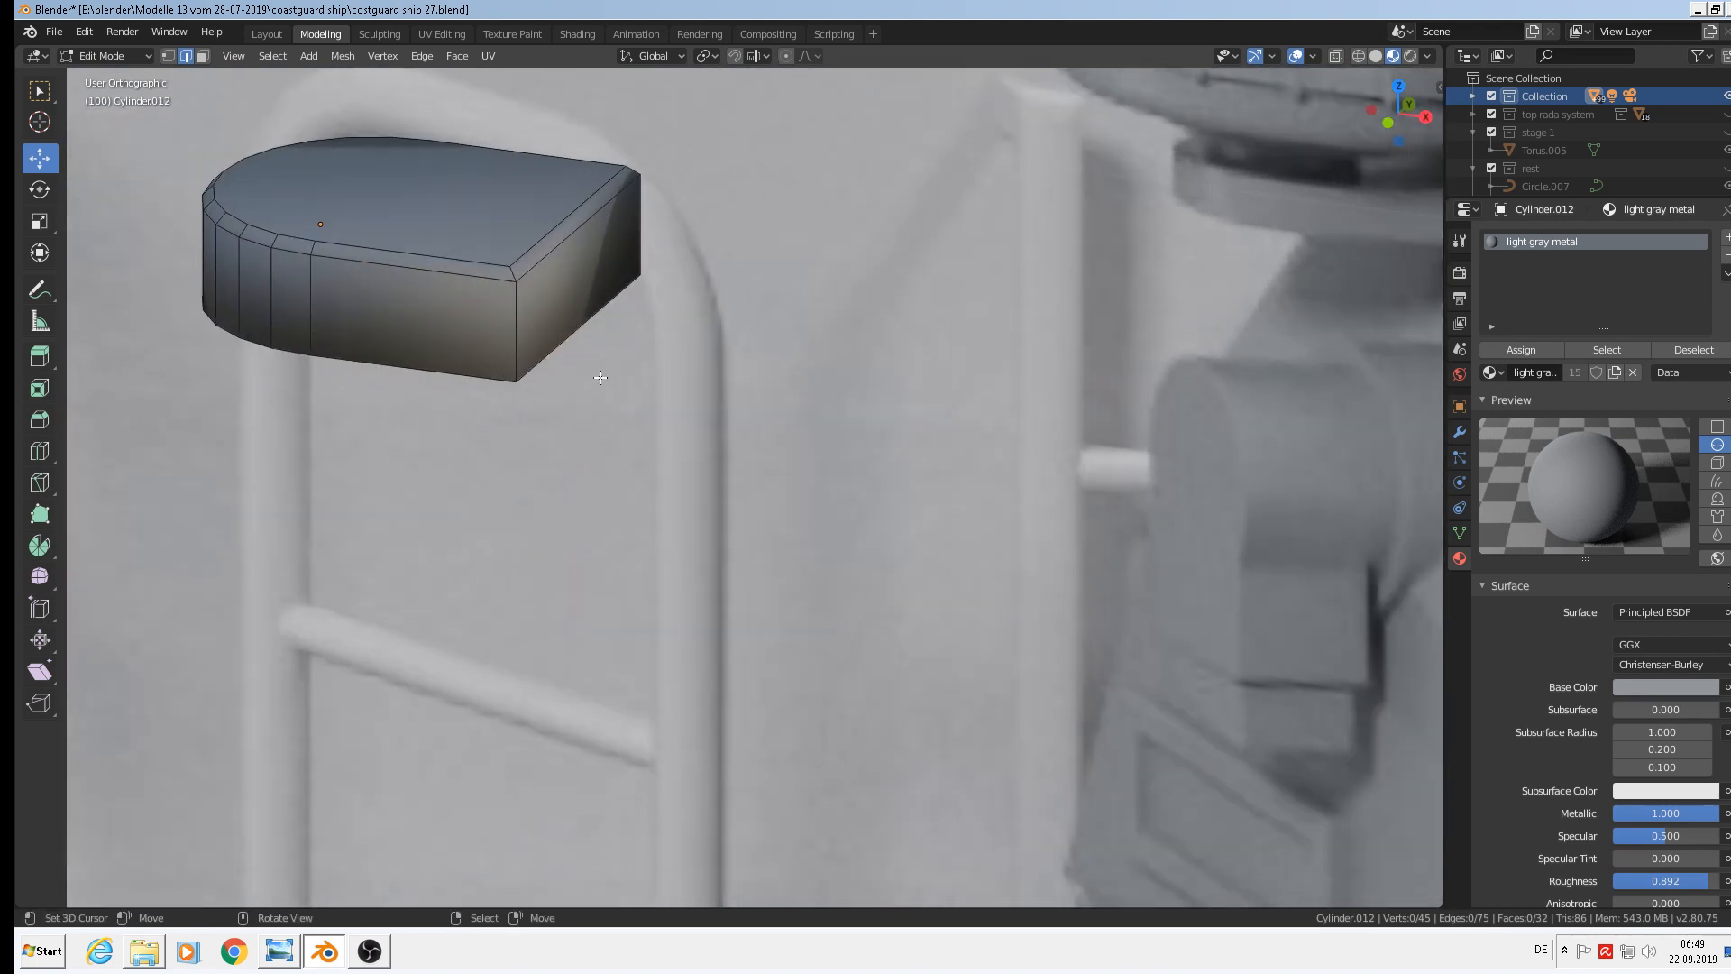
{"action": "left_click", "coordinate": [204, 56]}
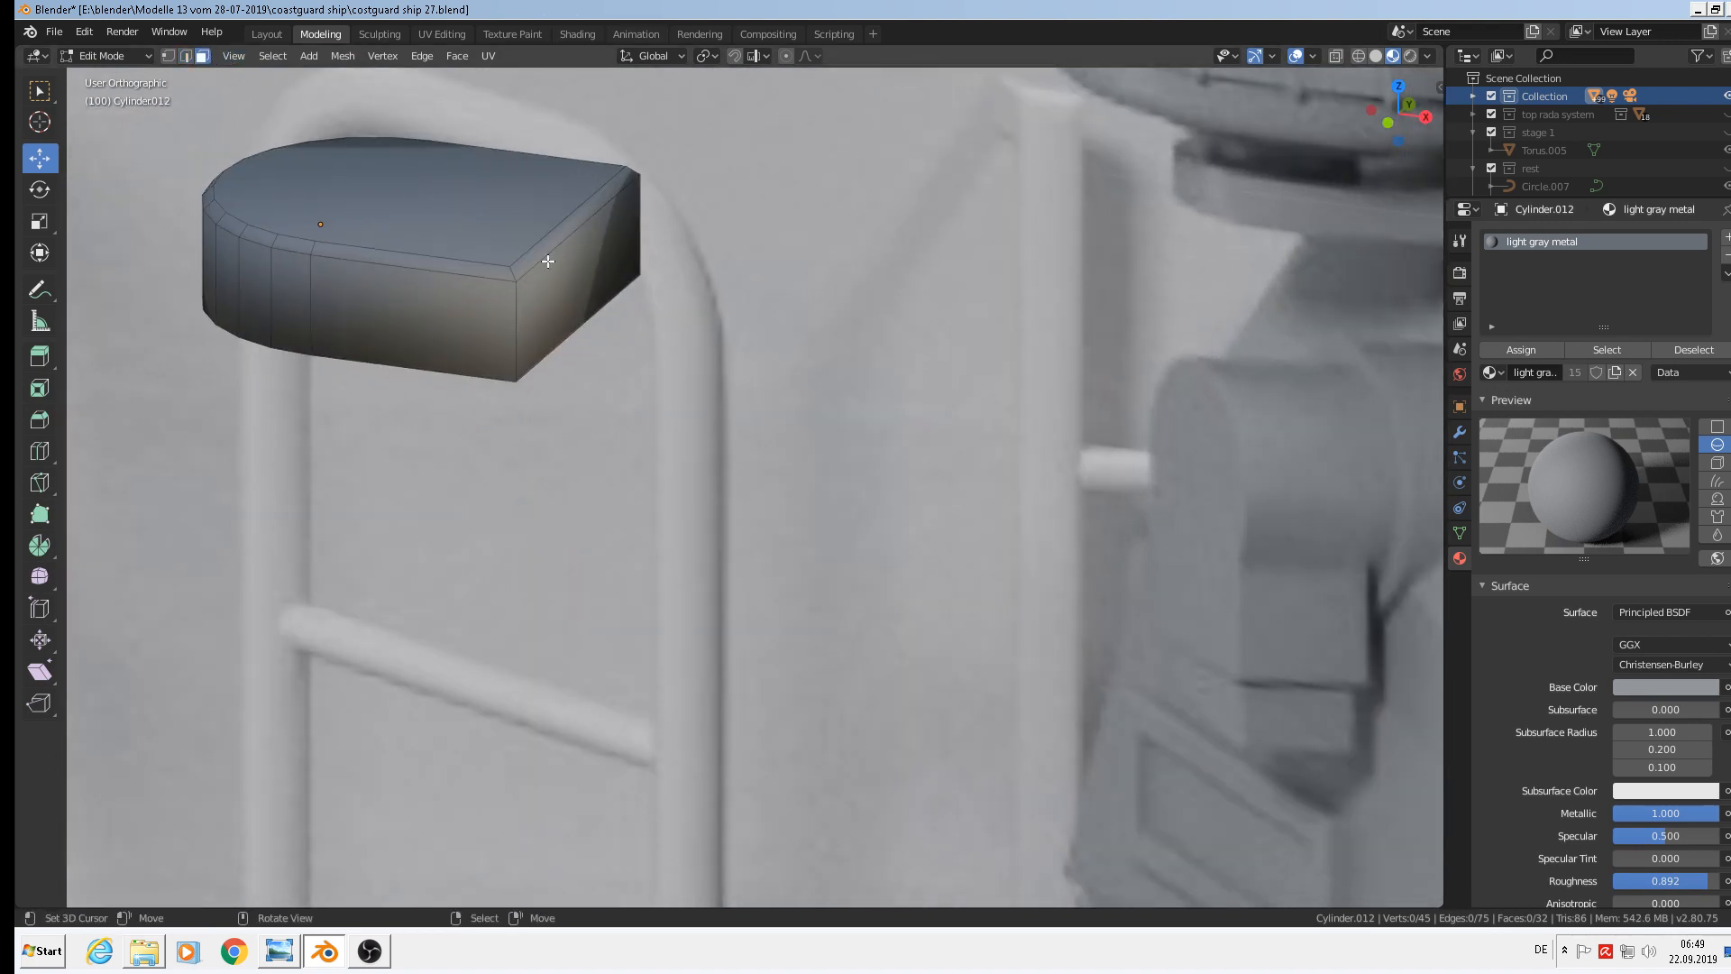
{"action": "left_click", "coordinate": [545, 245]}
{"action": "left_click", "coordinate": [589, 284], "text": "shift"}
{"action": "middle_click_drag", "start_coordinate": [589, 284], "coordinate": [717, 250]}
{"action": "key", "text": "e"}
{"action": "right_click", "coordinate": [717, 250]}
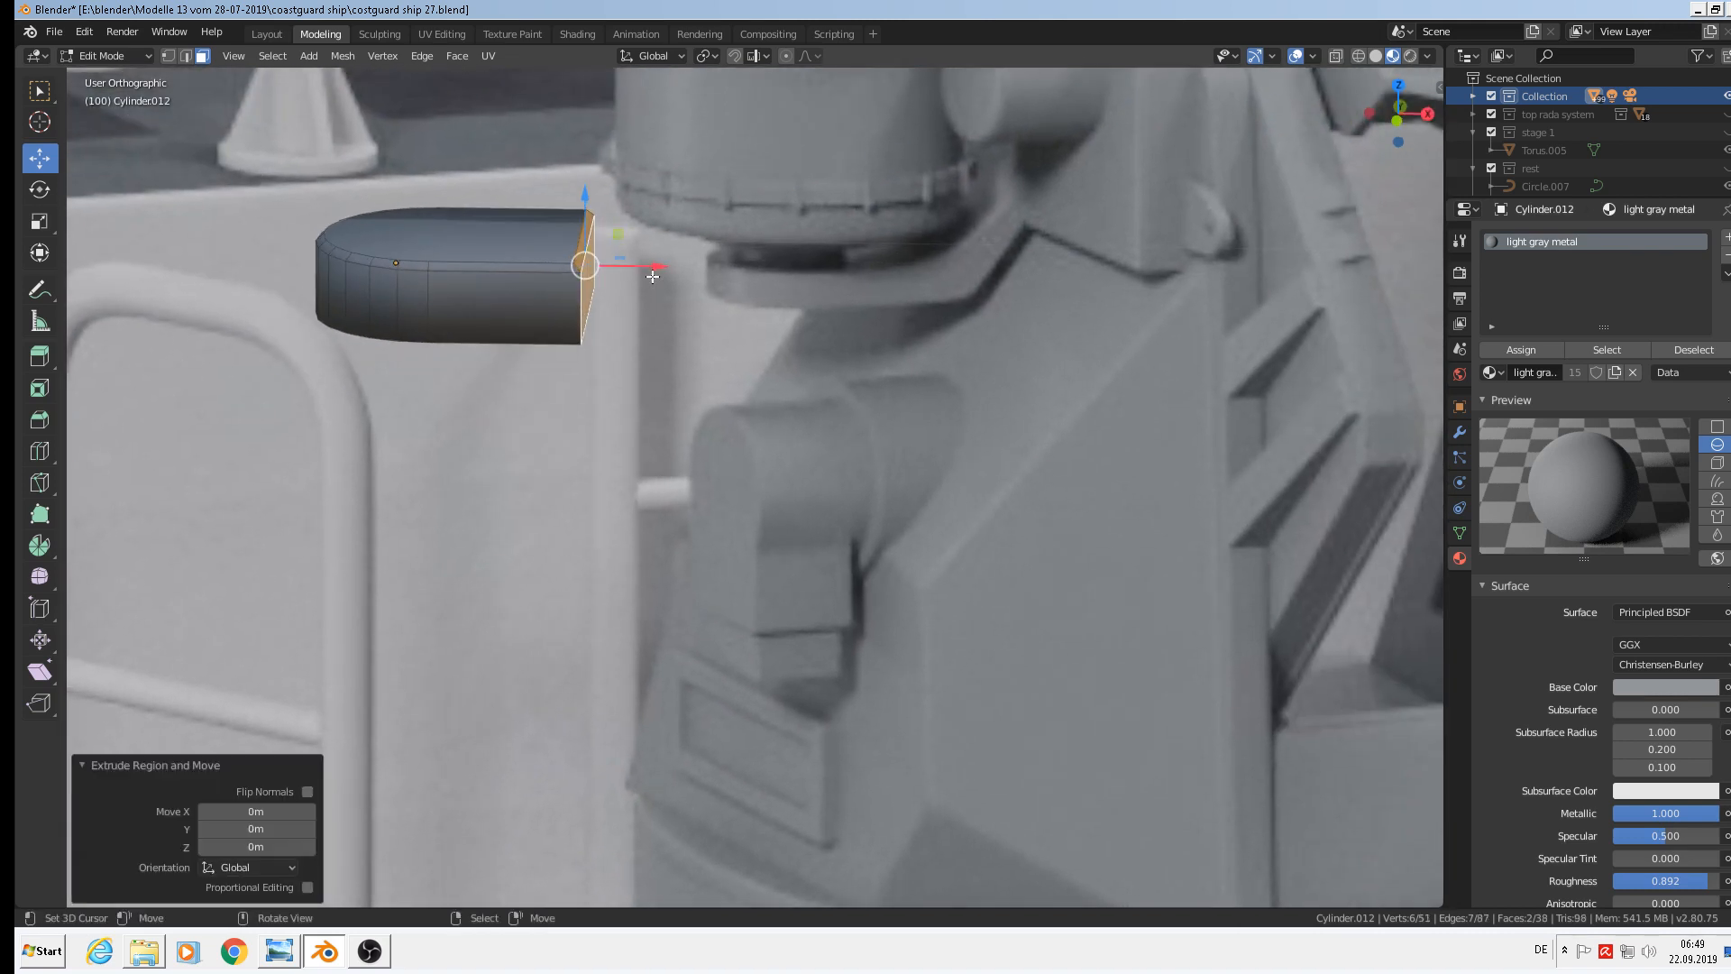
{"action": "left_click_drag", "start_coordinate": [693, 256], "coordinate": [872, 295]}
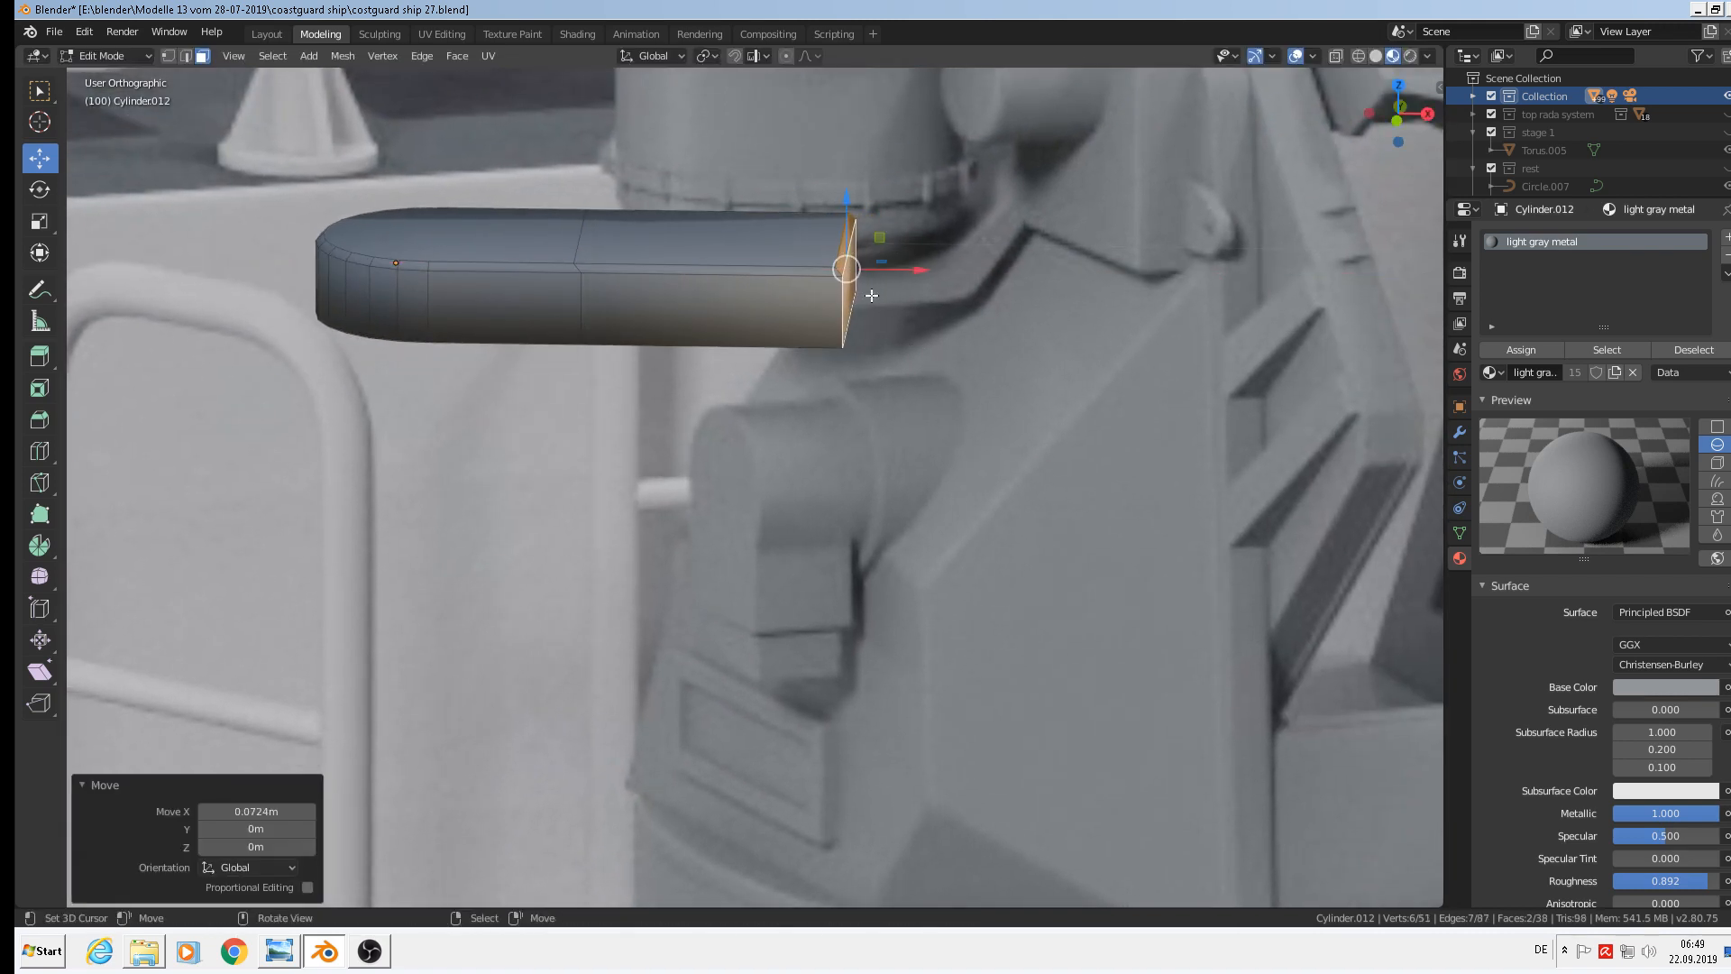
{"action": "left_click_drag", "start_coordinate": [838, 220], "coordinate": [816, 83]}
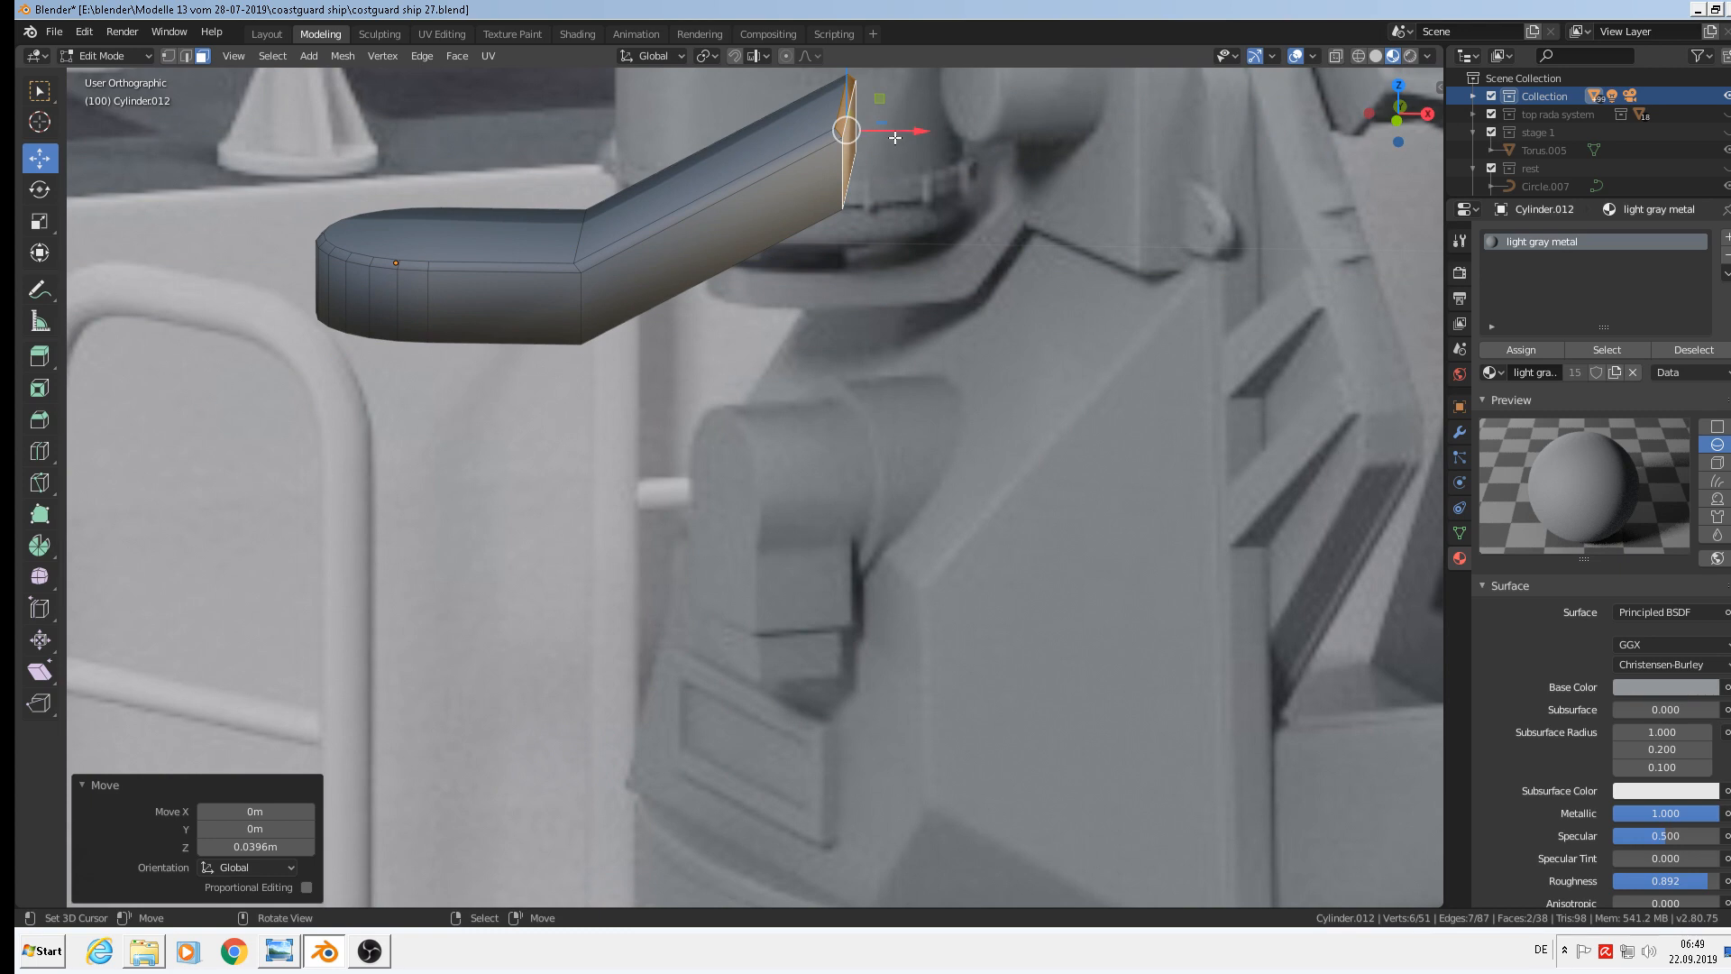
{"action": "left_click_drag", "start_coordinate": [896, 137], "coordinate": [884, 137]}
Try to bevel the edges across the bend of the angled bracket with two segments
{"action": "scroll", "coordinate": [707, 263], "scroll_direction": "up", "scroll_amount": 2}
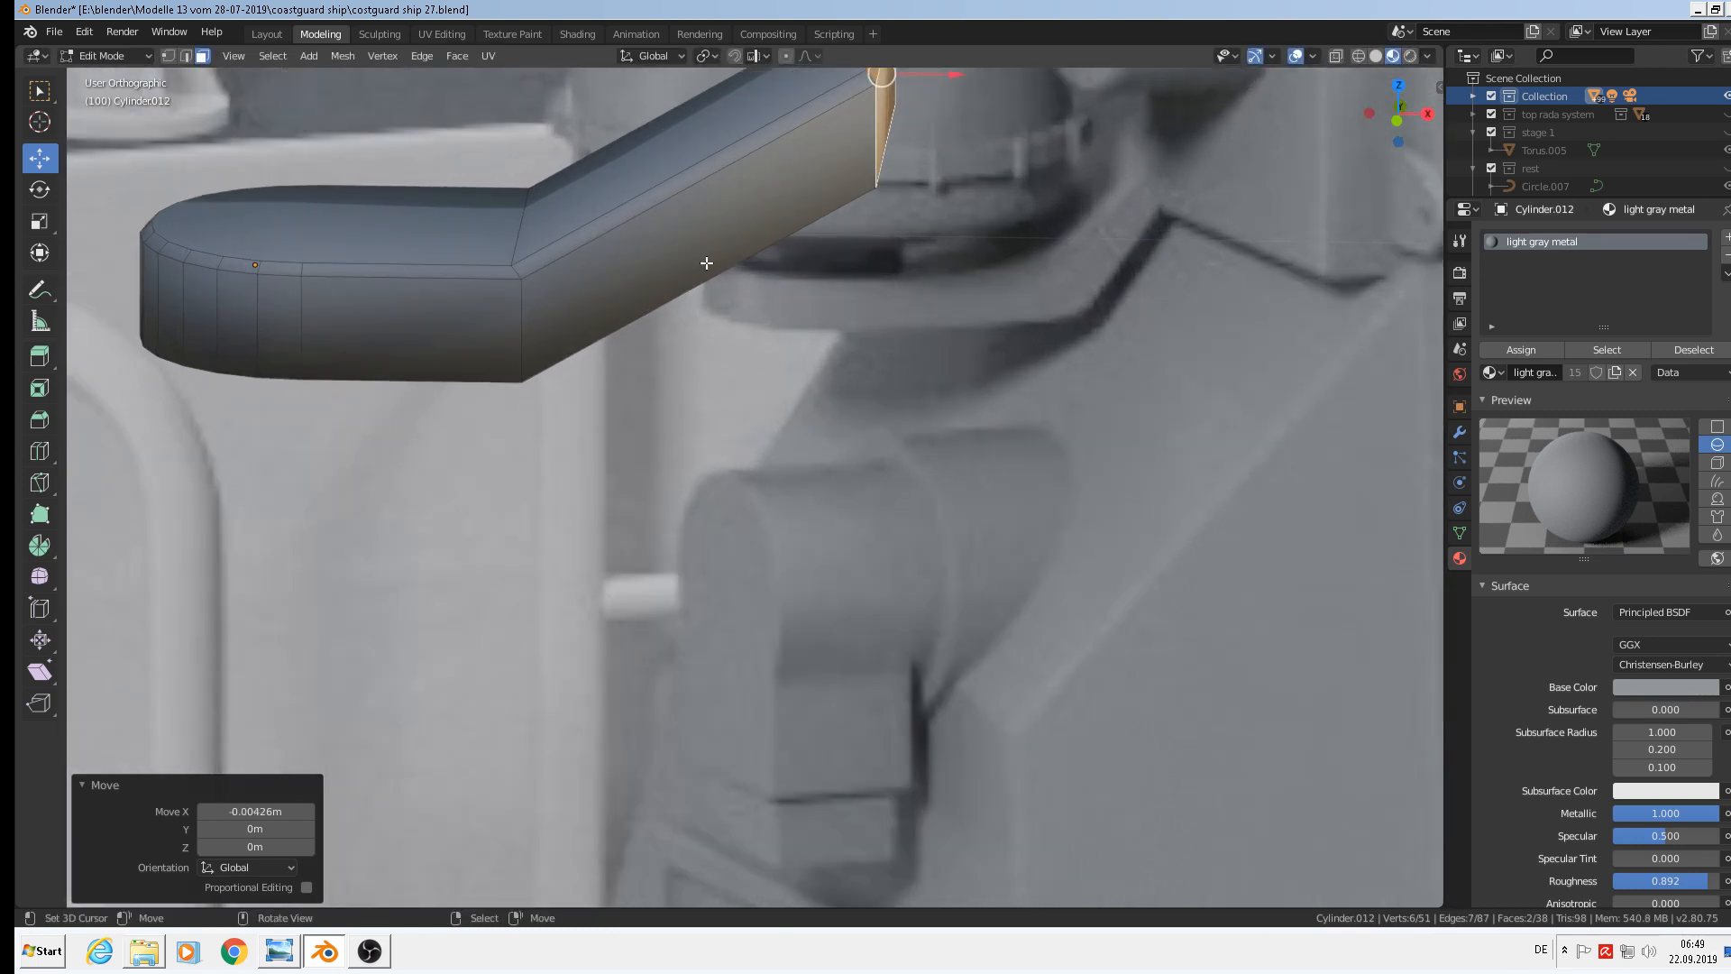
{"action": "middle_click_drag", "start_coordinate": [707, 262], "coordinate": [734, 236]}
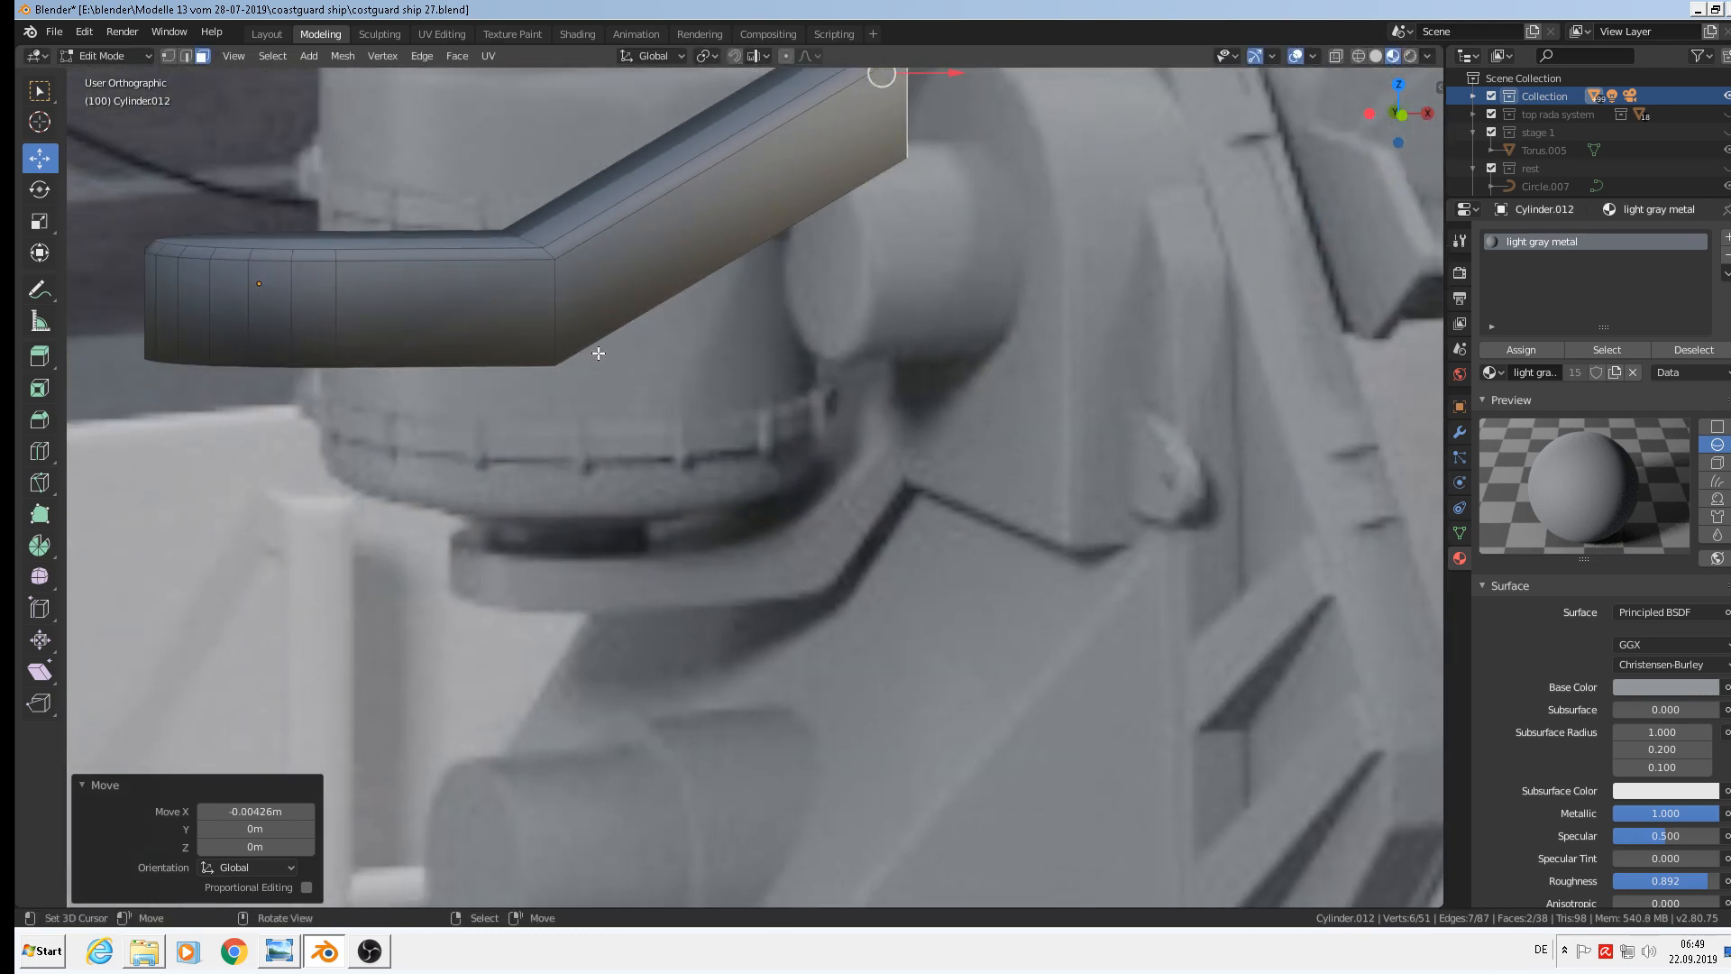
{"action": "middle_click_drag", "start_coordinate": [598, 353], "coordinate": [553, 292]}
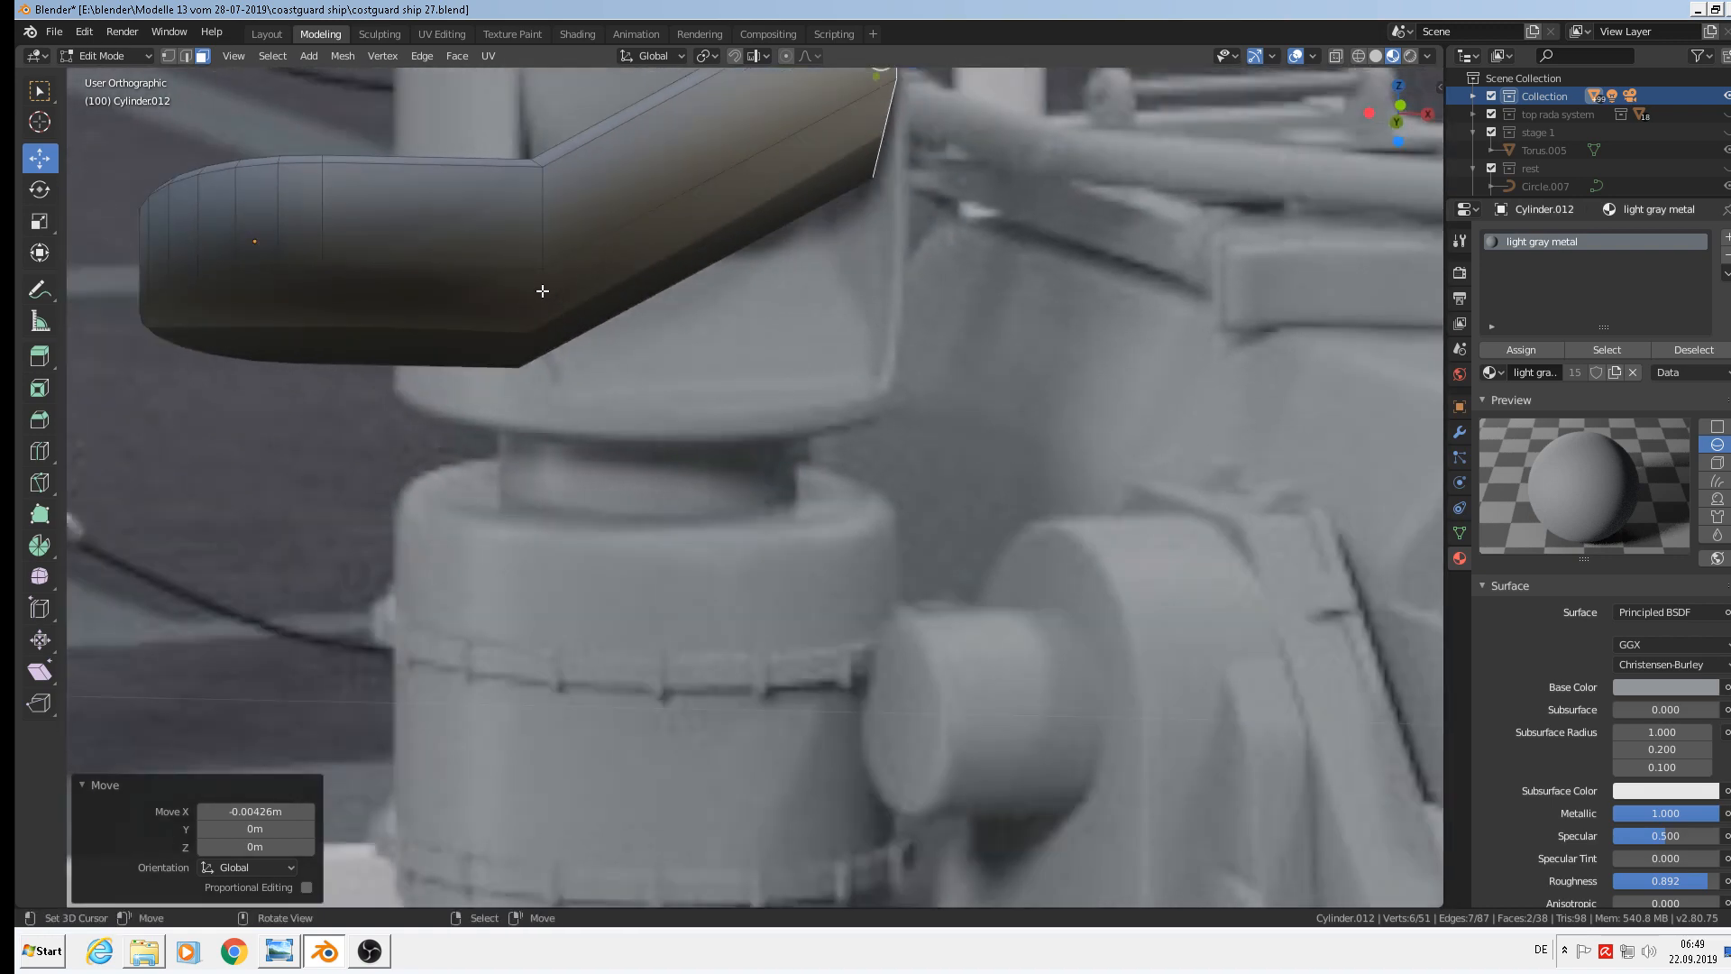
{"action": "left_click", "coordinate": [186, 56]}
{"action": "left_click", "coordinate": [536, 306]}
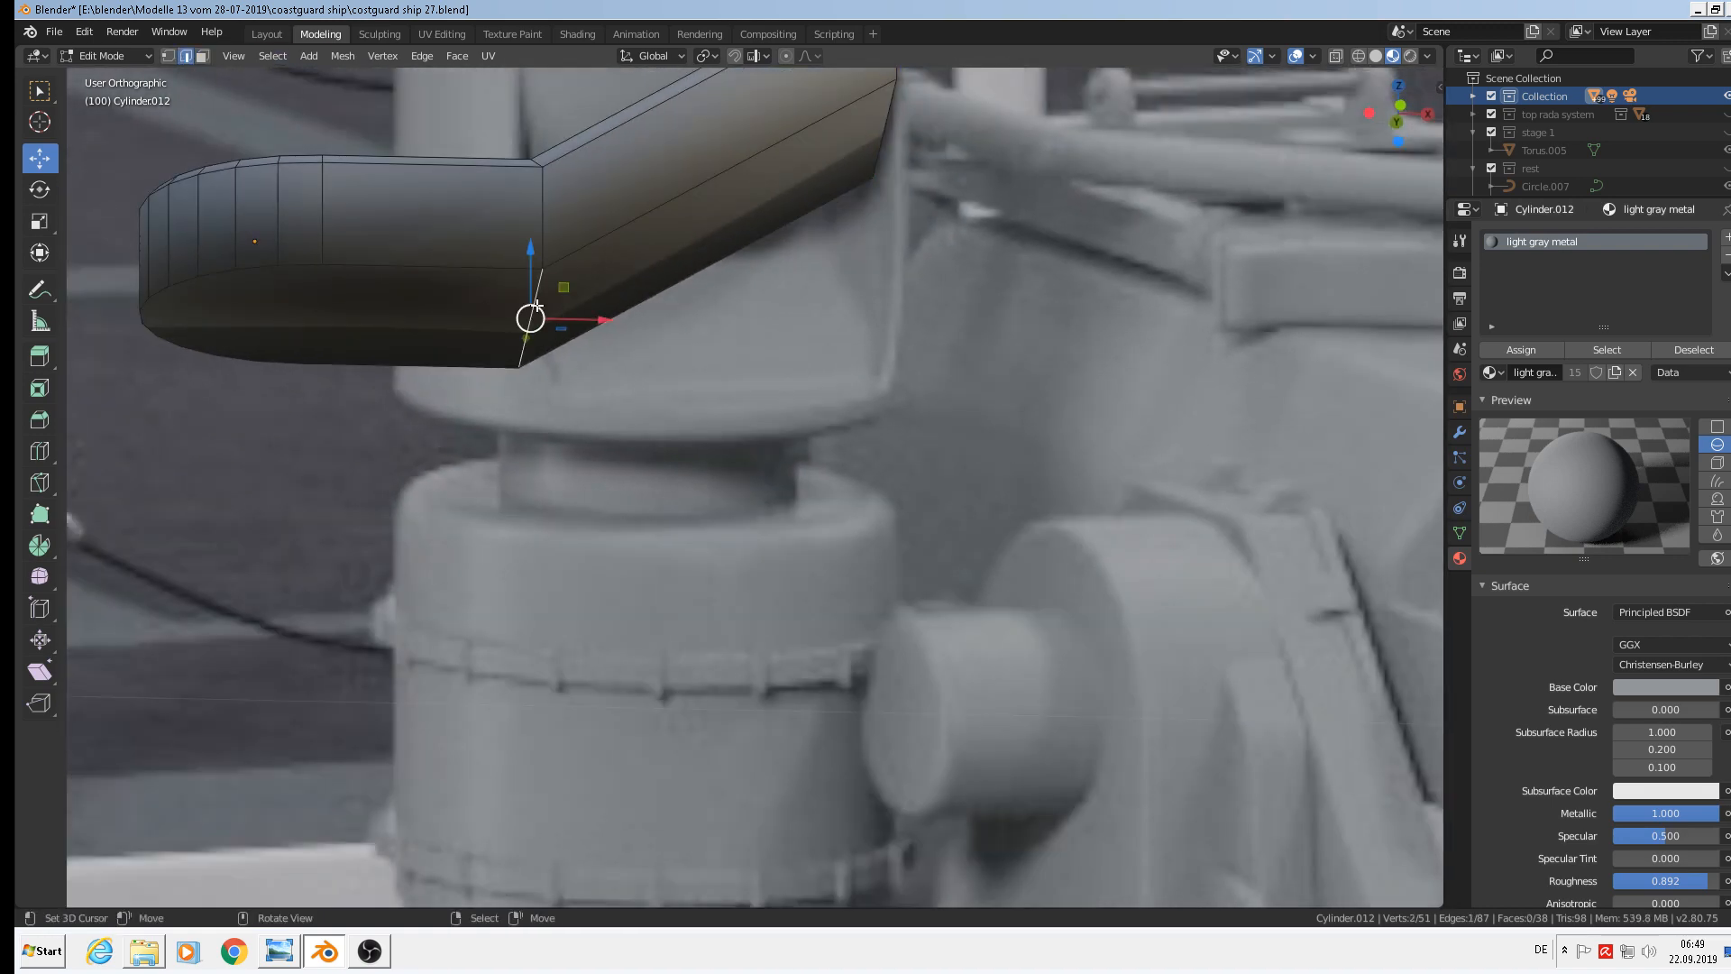
{"action": "middle_click_drag", "start_coordinate": [537, 305], "coordinate": [580, 355]}
{"action": "left_click", "coordinate": [545, 252], "text": "shift"}
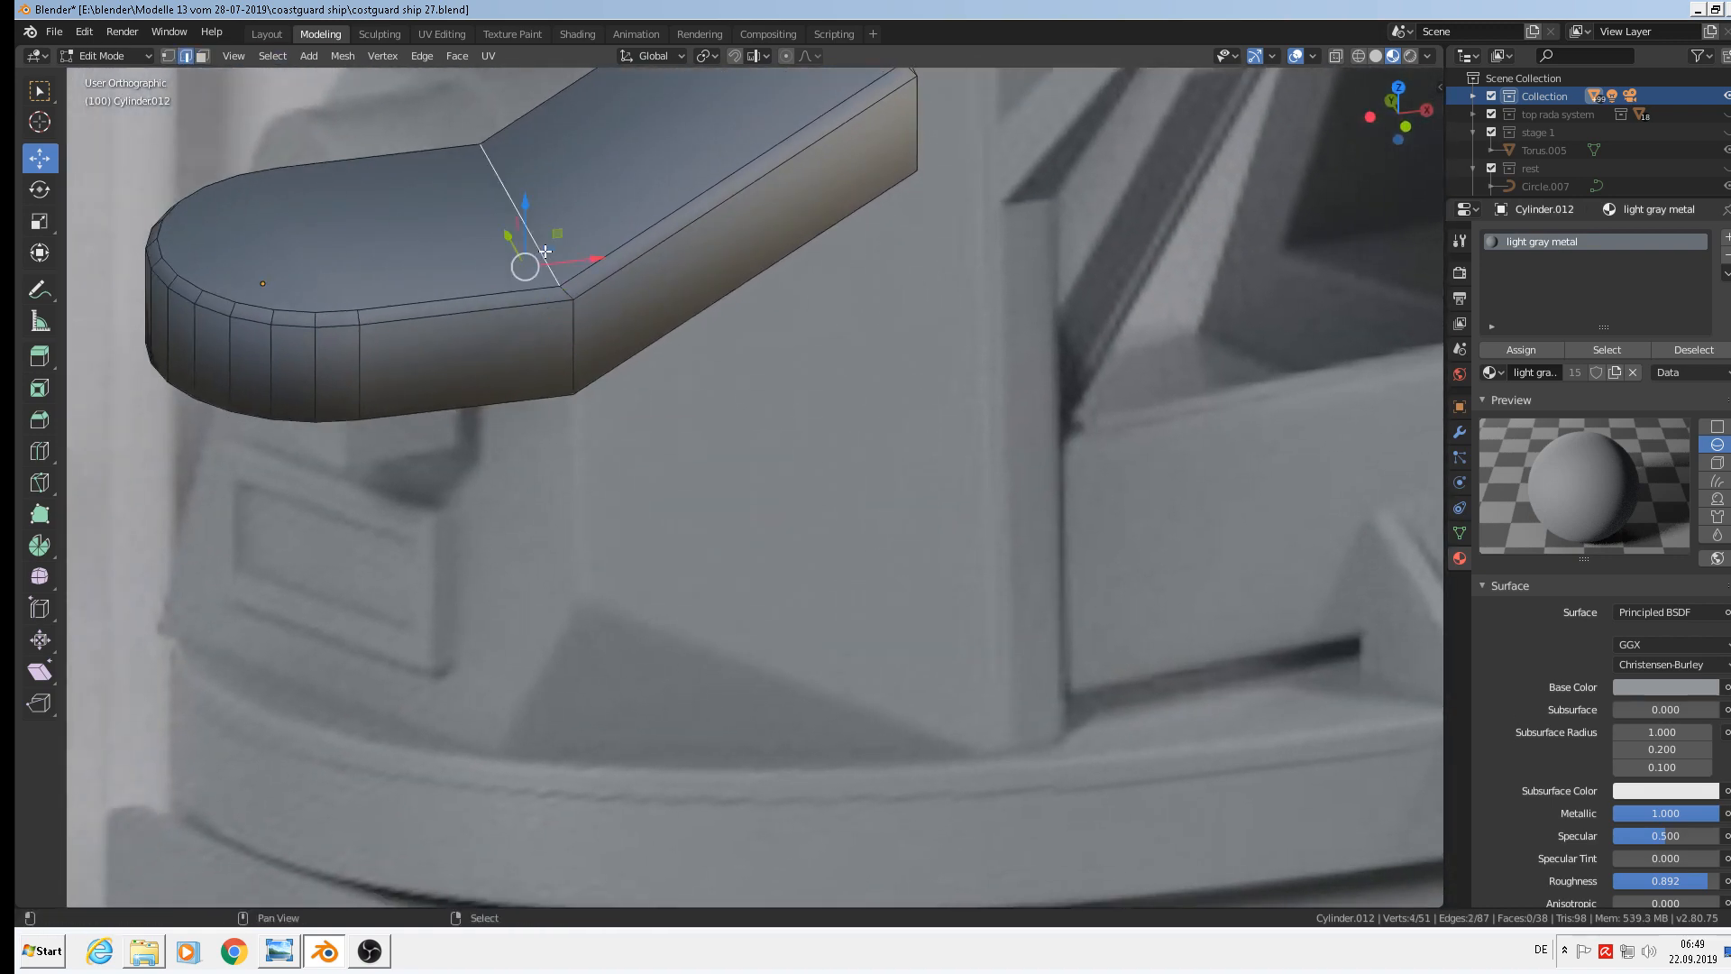
{"action": "left_click", "coordinate": [573, 289], "text": "shift"}
{"action": "middle_click_drag", "start_coordinate": [573, 290], "coordinate": [356, 192]}
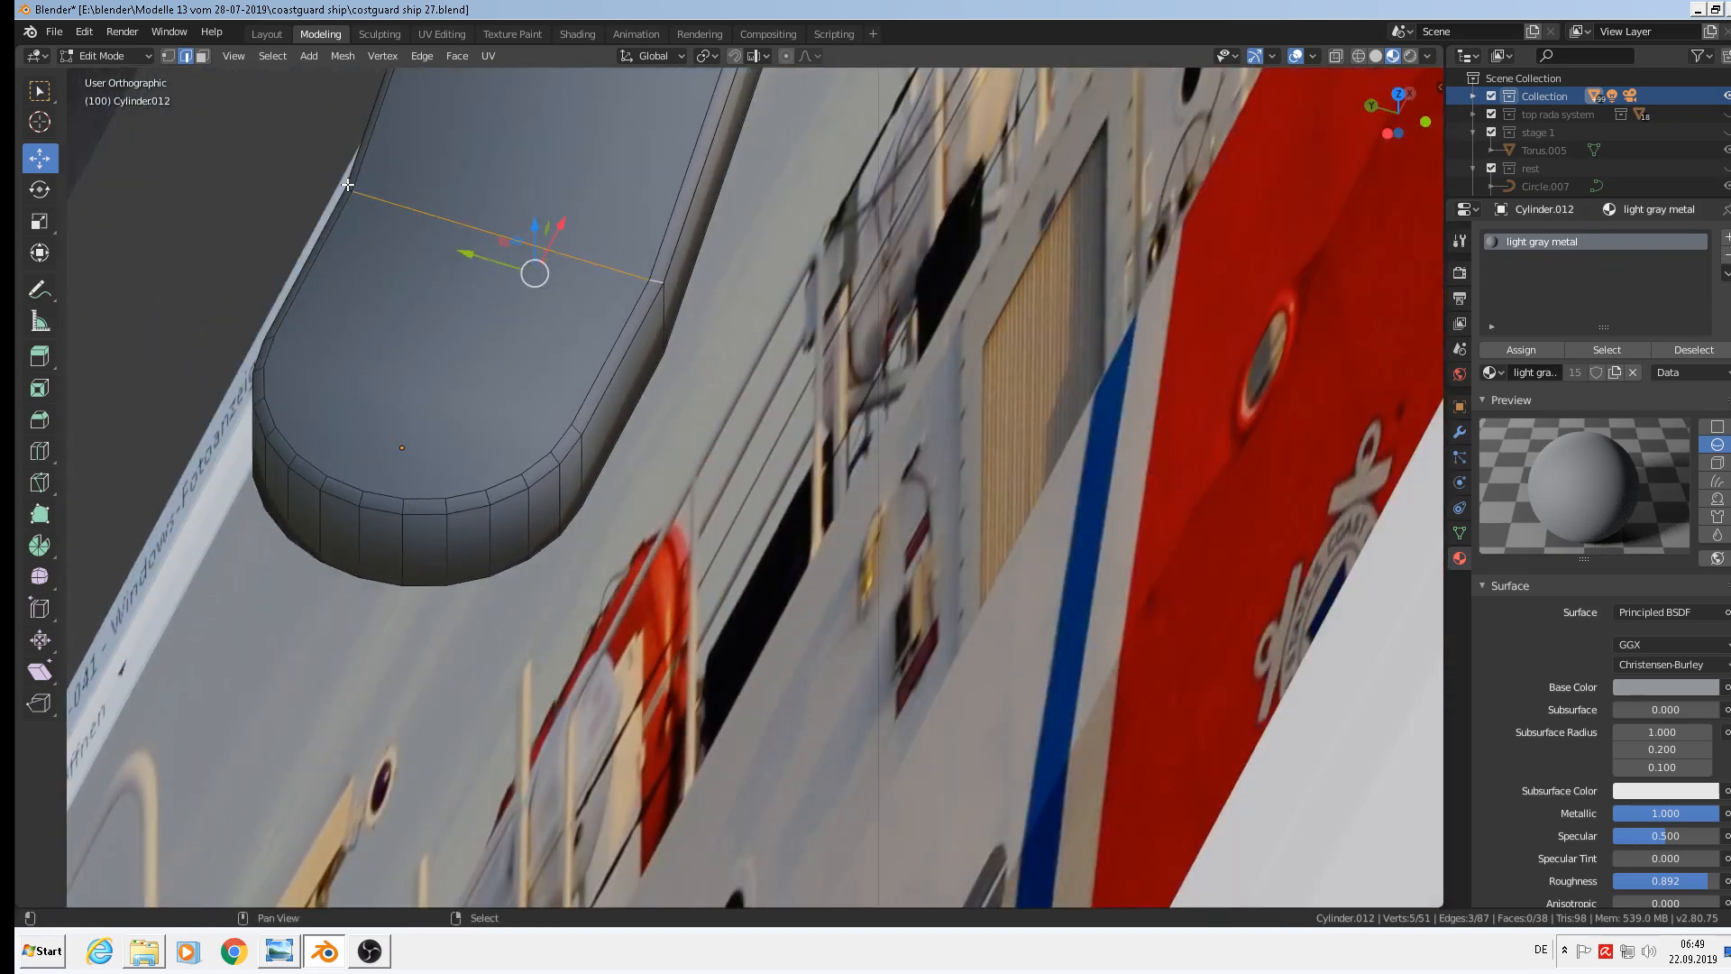
{"action": "left_click", "coordinate": [346, 190], "text": "shift"}
{"action": "left_click", "coordinate": [351, 190], "text": "shift"}
{"action": "left_click", "coordinate": [350, 189], "text": "shift"}
{"action": "left_click", "coordinate": [351, 189], "text": "shift"}
{"action": "left_click", "coordinate": [351, 189], "text": "shift"}
{"action": "scroll", "coordinate": [699, 295], "scroll_direction": "up", "scroll_amount": 1}
{"action": "scroll", "coordinate": [699, 295], "scroll_direction": "up", "scroll_amount": 1}
{"action": "middle_click_drag", "start_coordinate": [699, 295], "coordinate": [493, 201]}
{"action": "scroll", "coordinate": [565, 243], "scroll_direction": "down", "scroll_amount": 4}
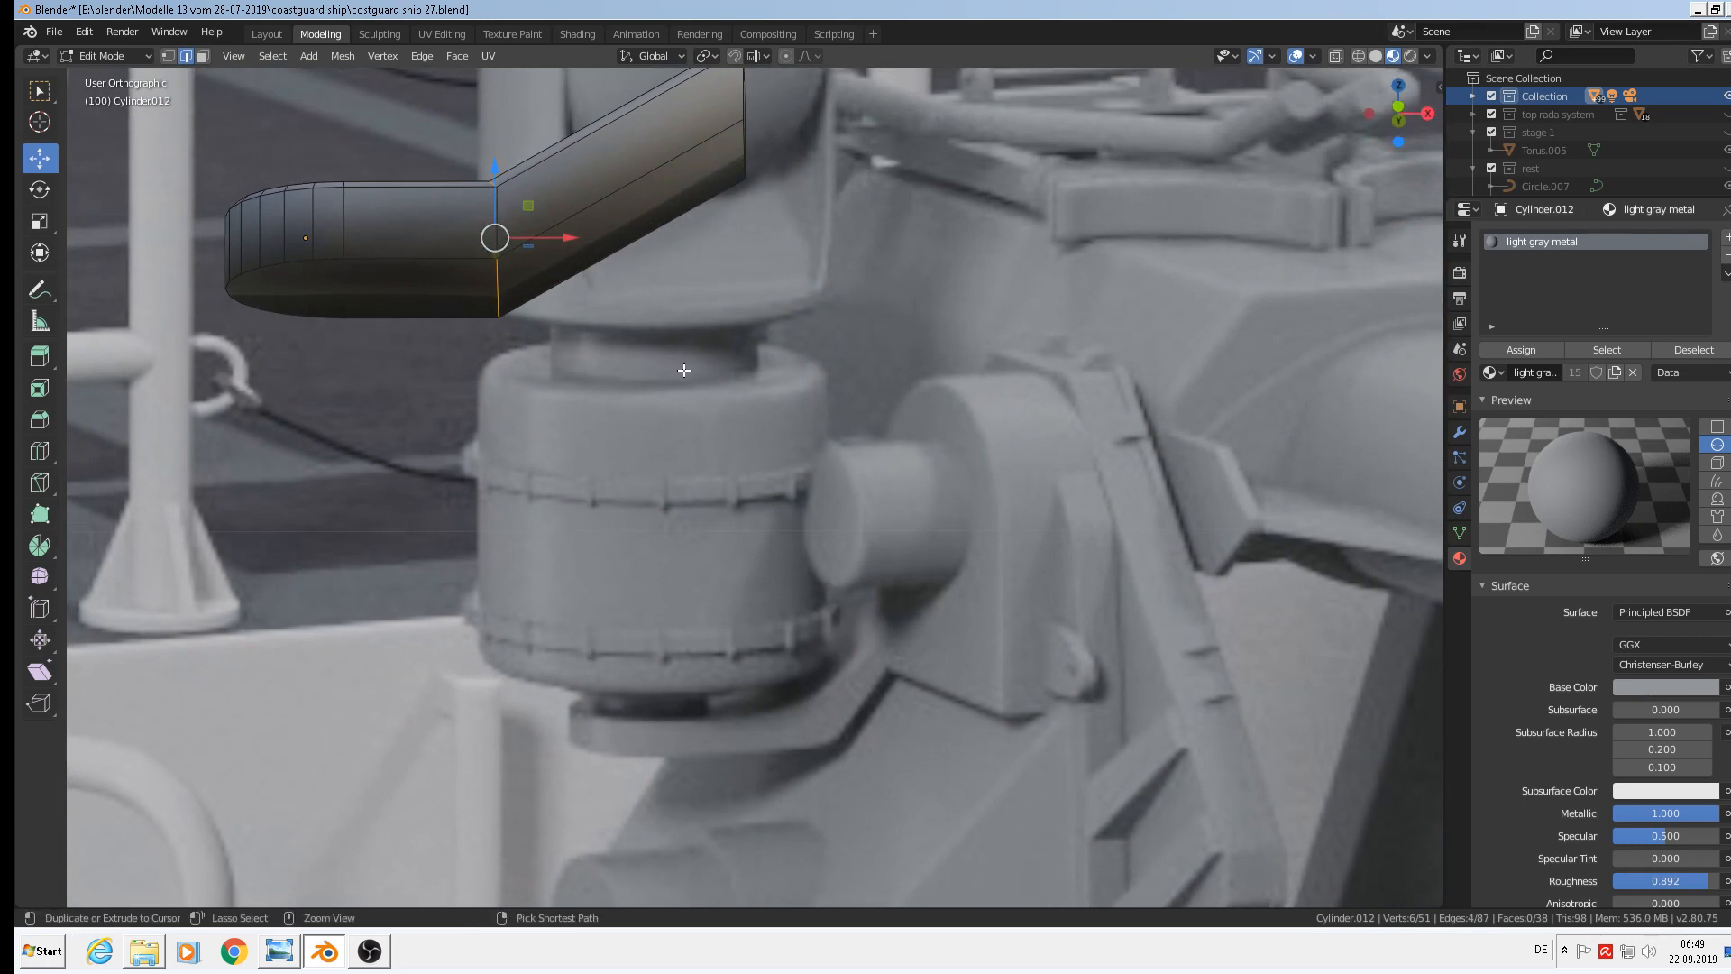
{"action": "key", "text": "ctrl+b"}
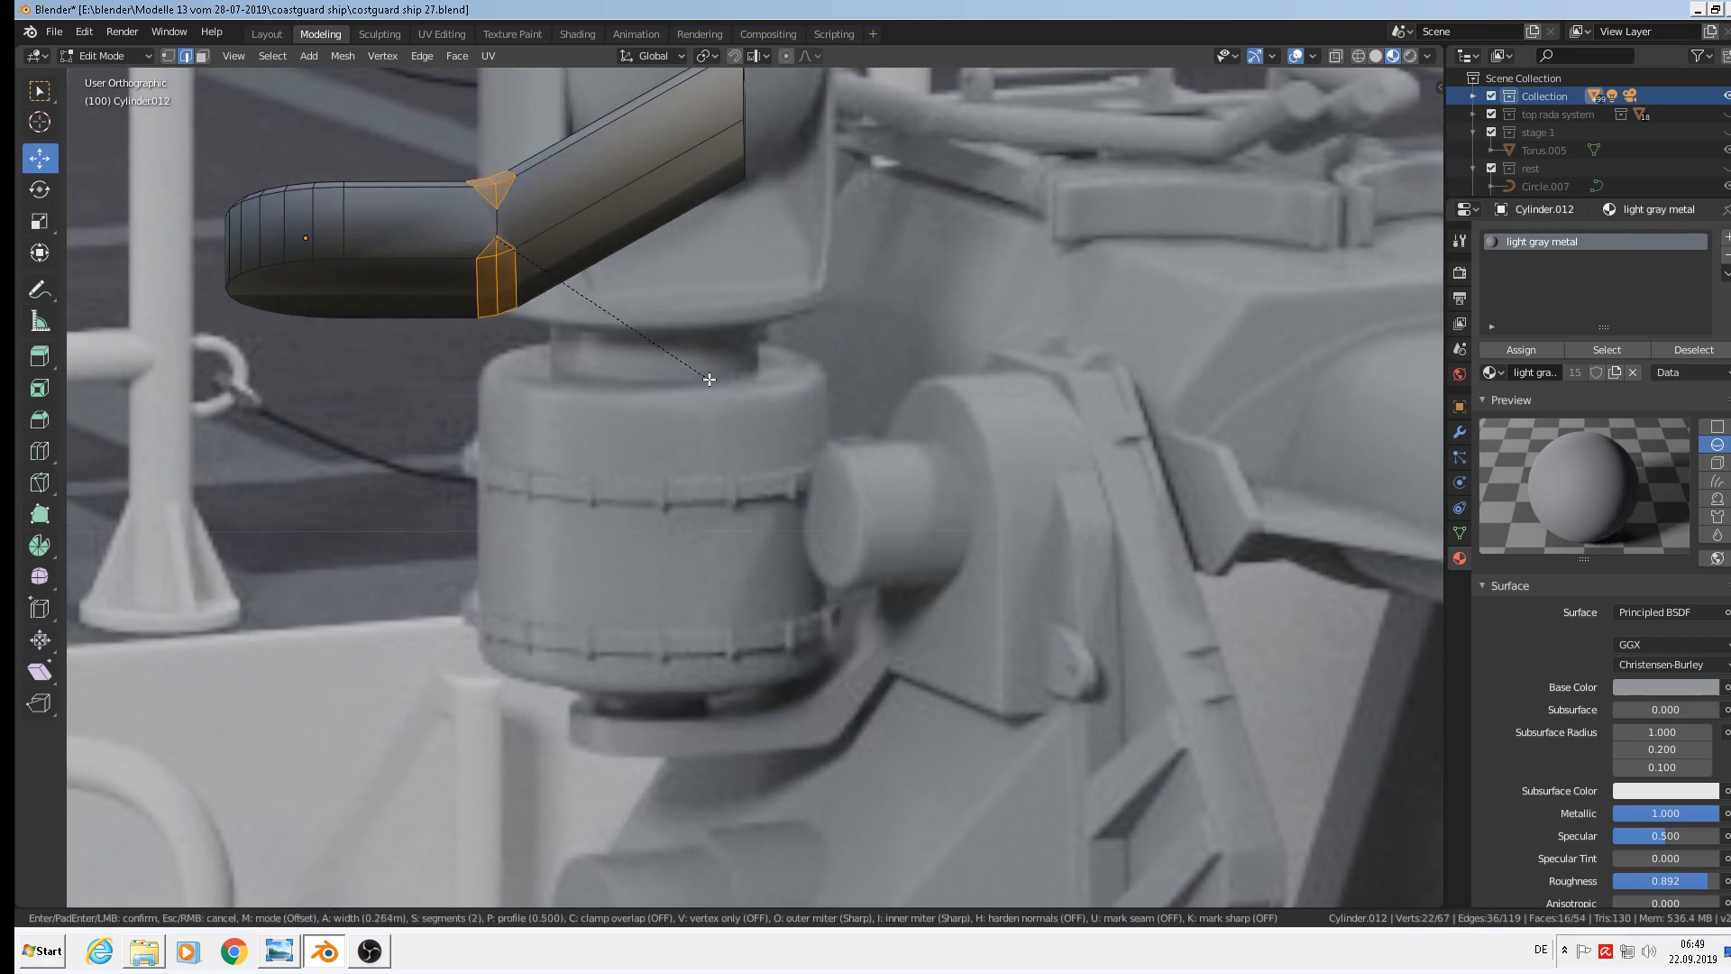
{"action": "left_click", "coordinate": [707, 376]}
Inspect the bevelled bend in object mode and undo the bevel
{"action": "key", "text": "Tab"}
{"action": "middle_click_drag", "start_coordinate": [707, 376], "coordinate": [622, 355]}
{"action": "key", "text": "Tab"}
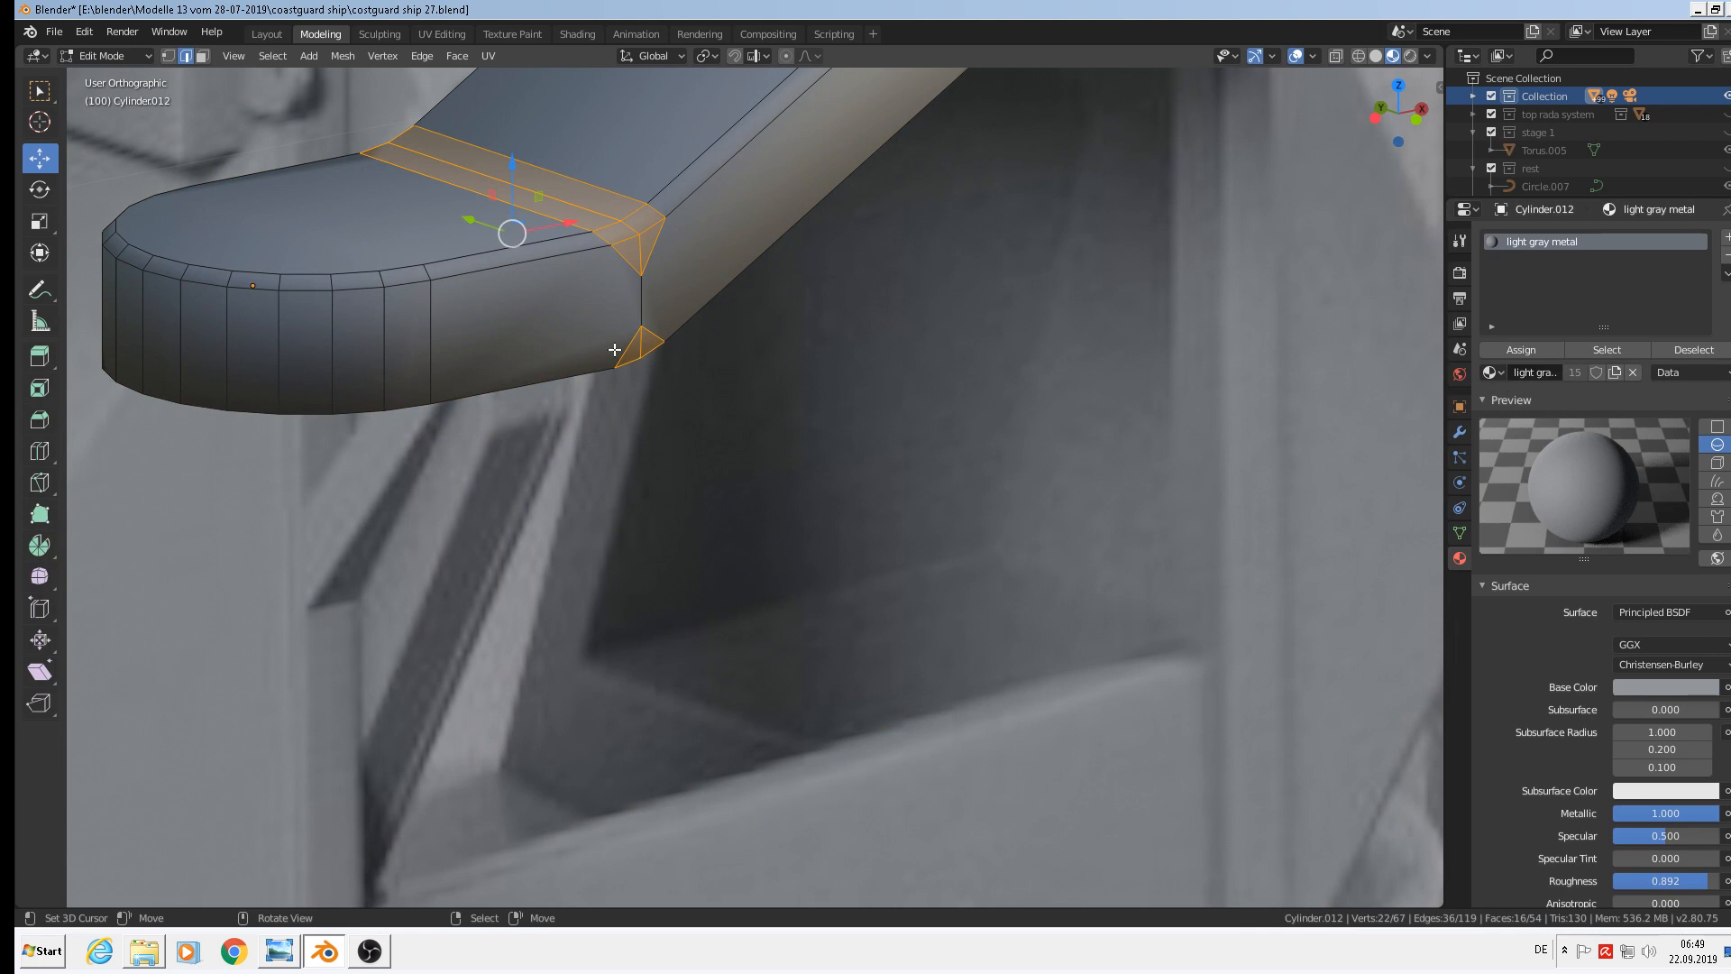
{"action": "key", "text": "ctrl"}
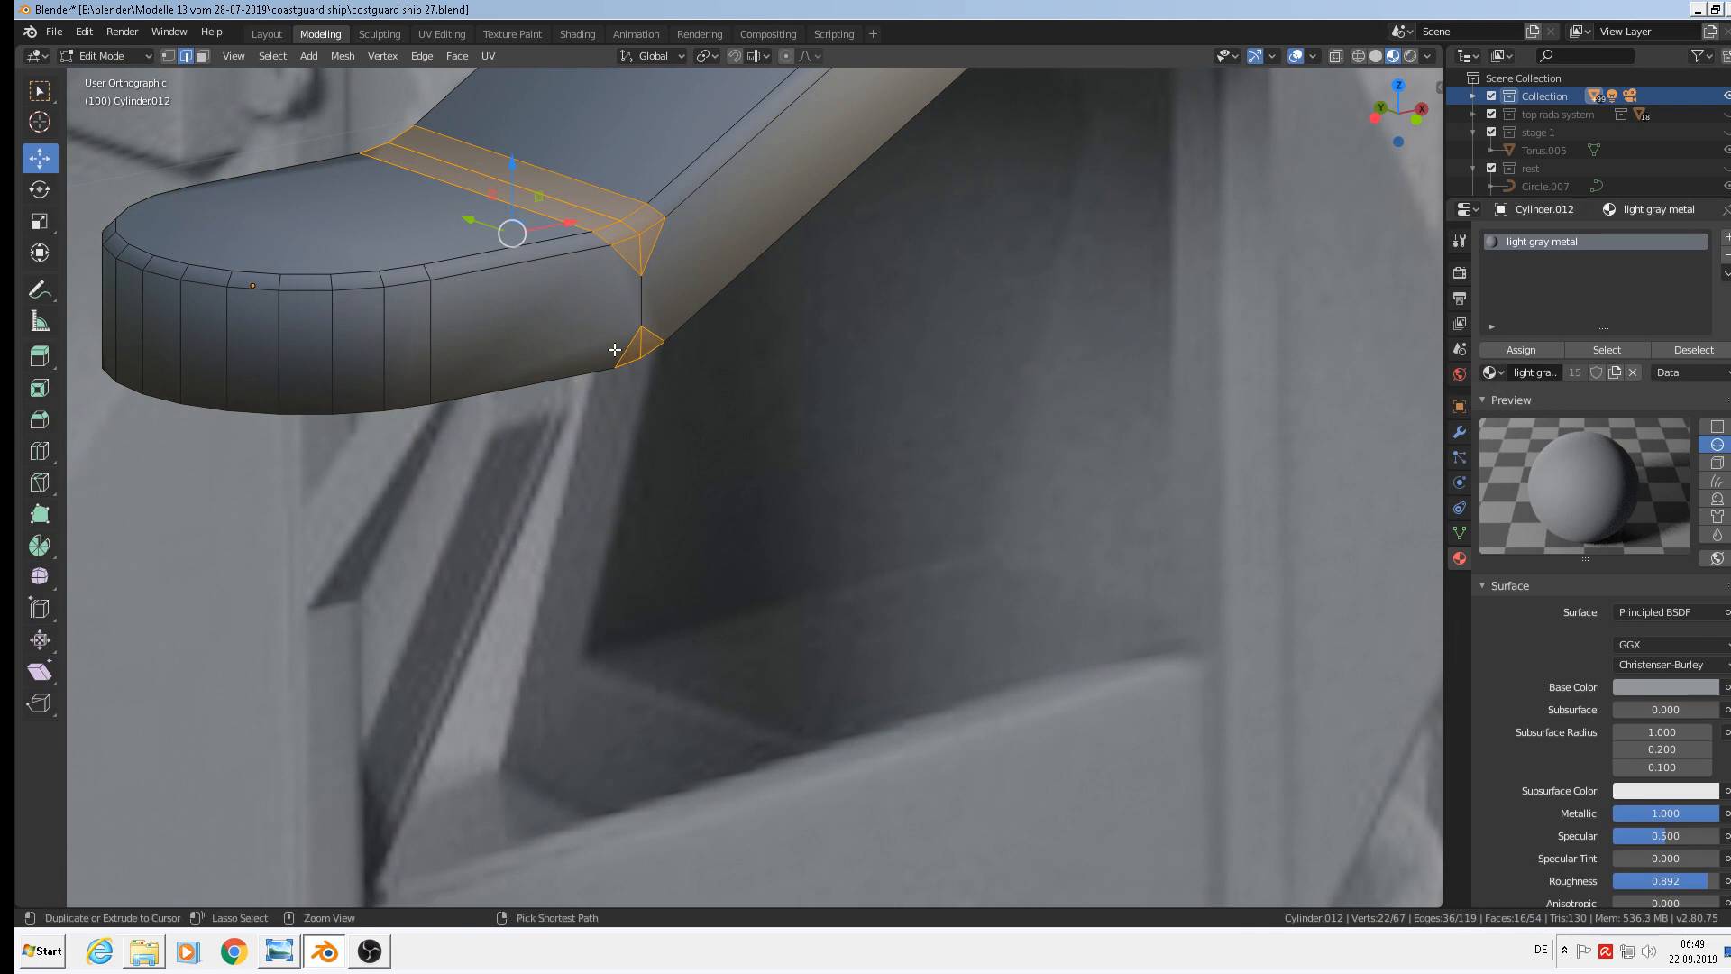
{"action": "key", "text": "Tab"}
{"action": "key", "text": "Tab"}
{"action": "key", "text": "Tab"}
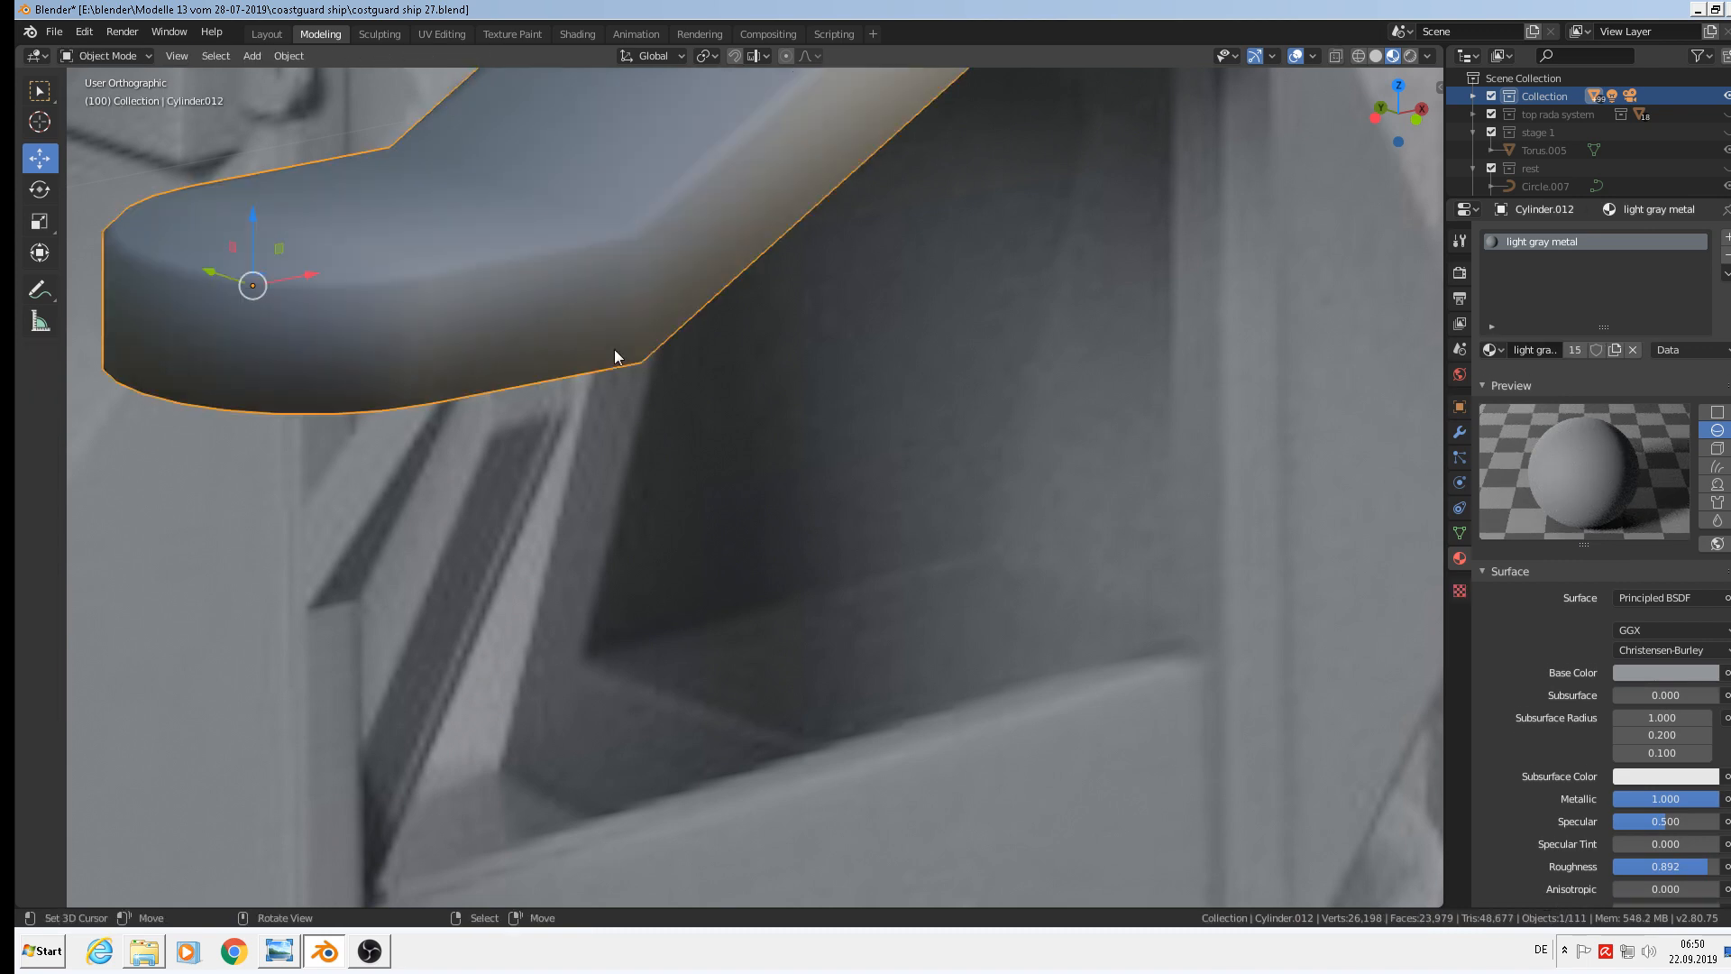
Add a loop cut around the bracket's side walls, slide it close to the lower rim, and leave mesh editing
{"action": "key", "text": "Tab"}
{"action": "key", "text": "ctrl+r"}
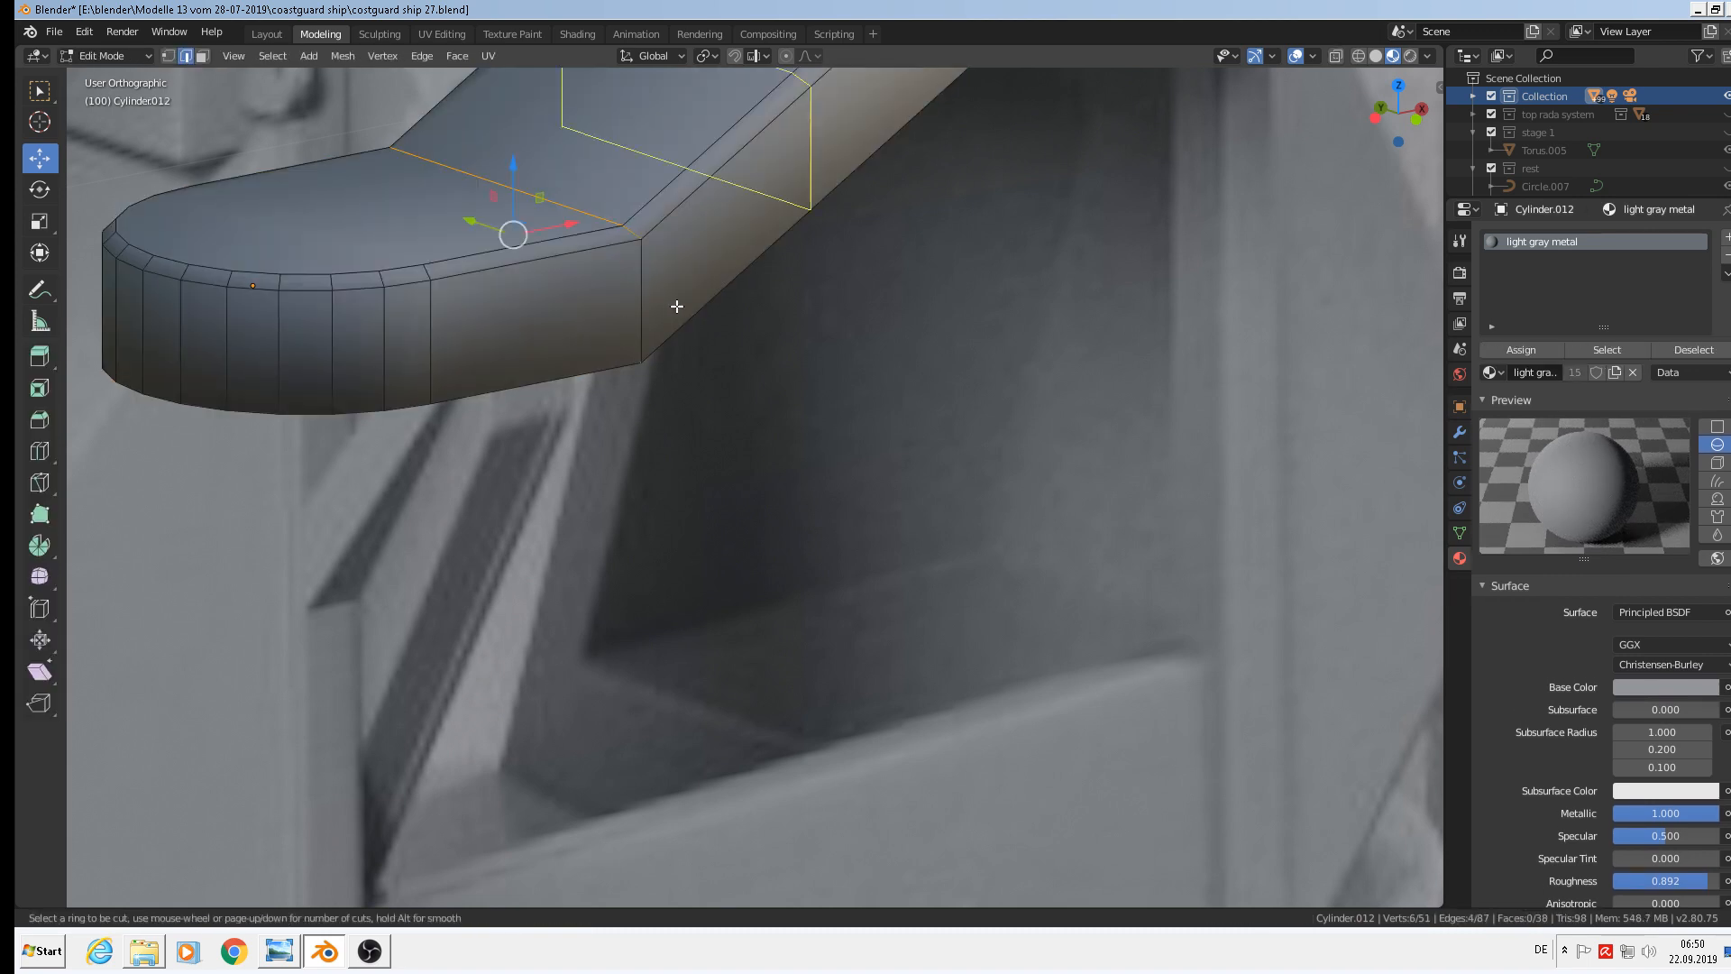
{"action": "left_click_drag", "start_coordinate": [640, 306], "coordinate": [662, 360]}
{"action": "key", "text": "Tab"}
{"action": "scroll", "coordinate": [658, 359], "scroll_direction": "down", "scroll_amount": 8}
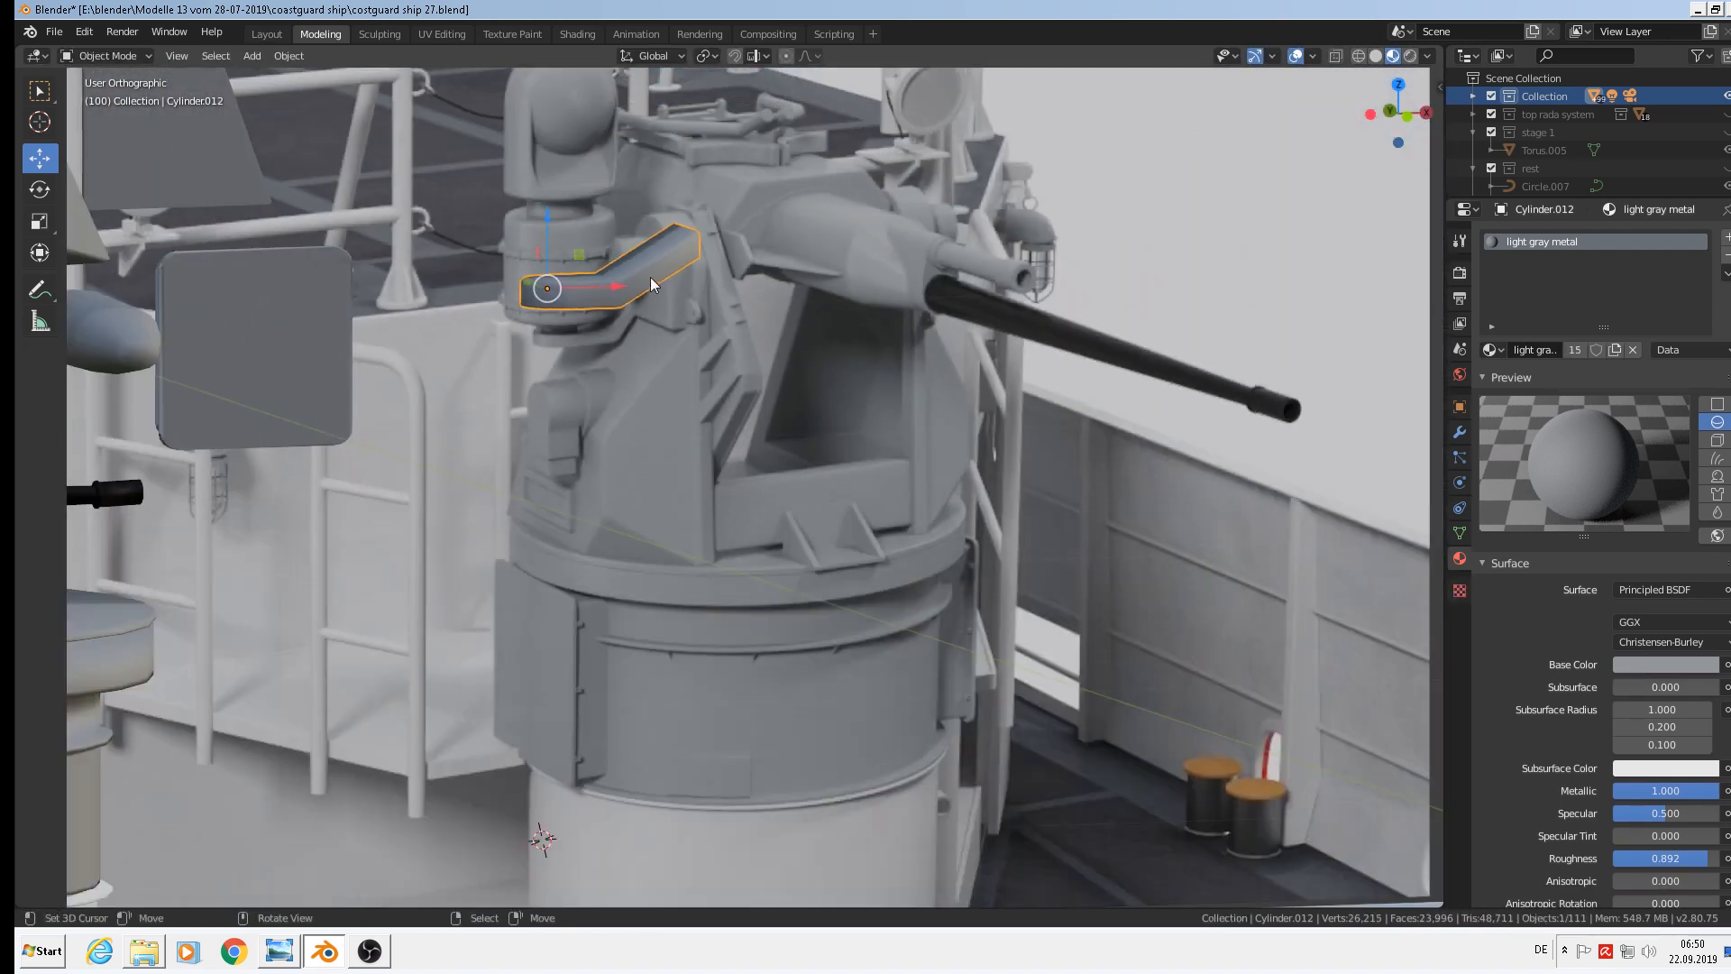
{"action": "middle_click_drag", "start_coordinate": [651, 278], "coordinate": [604, 272]}
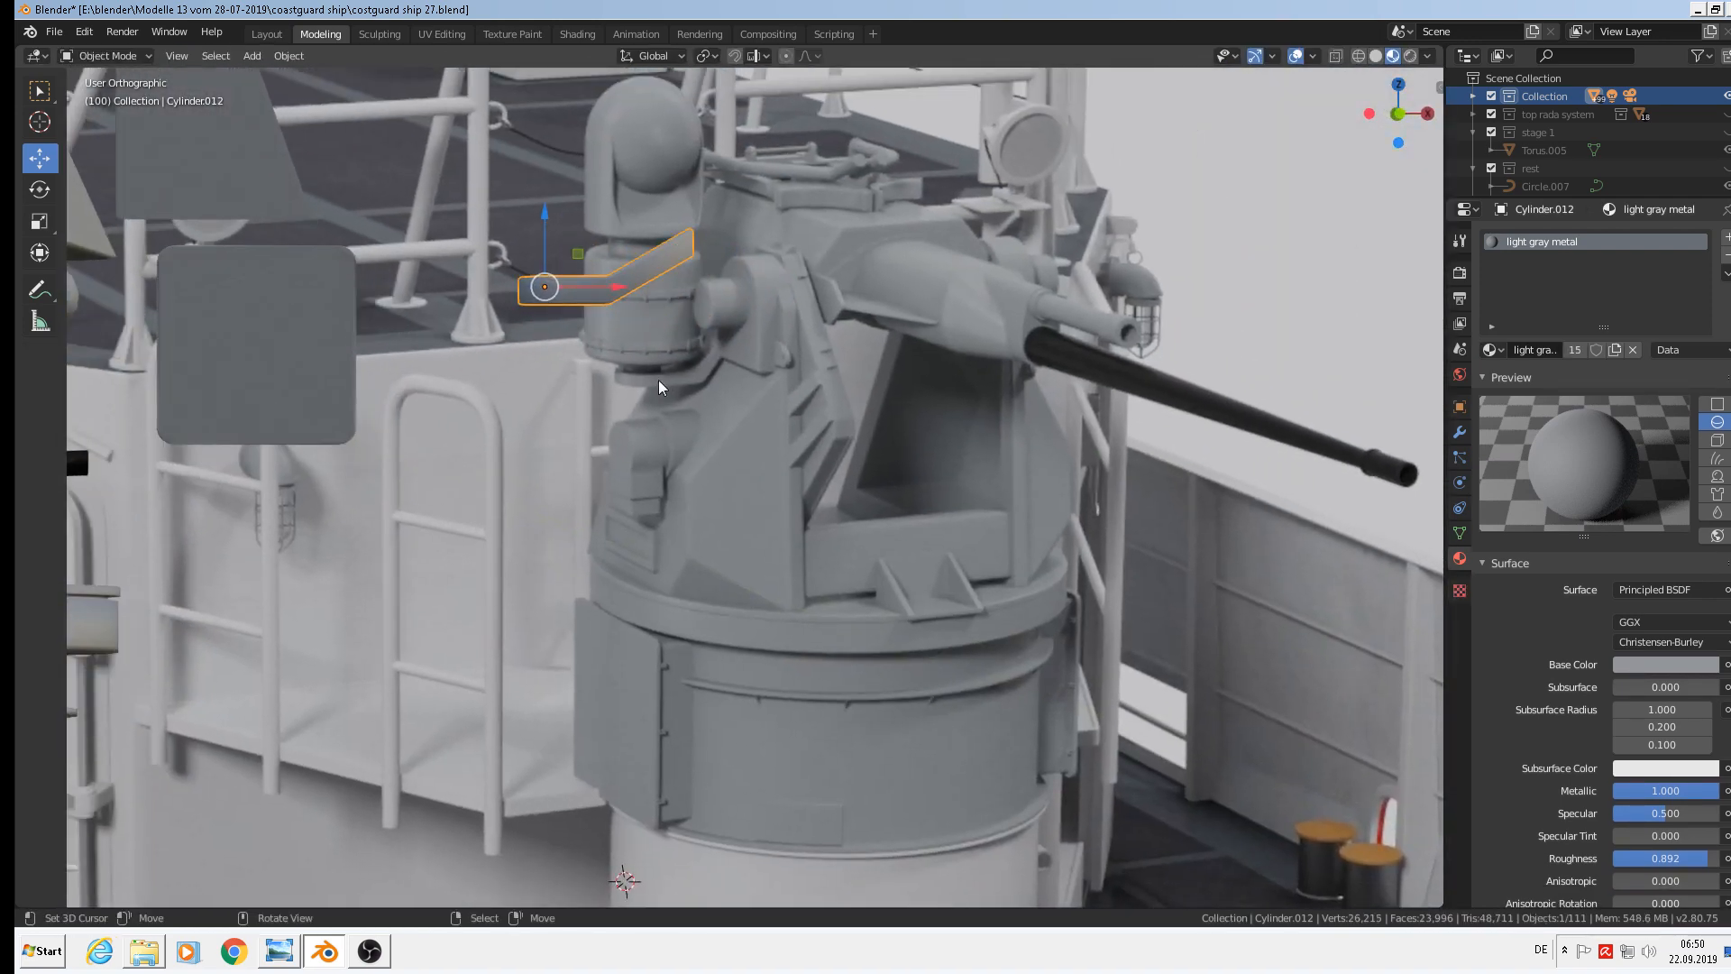
{"action": "scroll", "coordinate": [701, 434], "scroll_direction": "down", "scroll_amount": 6}
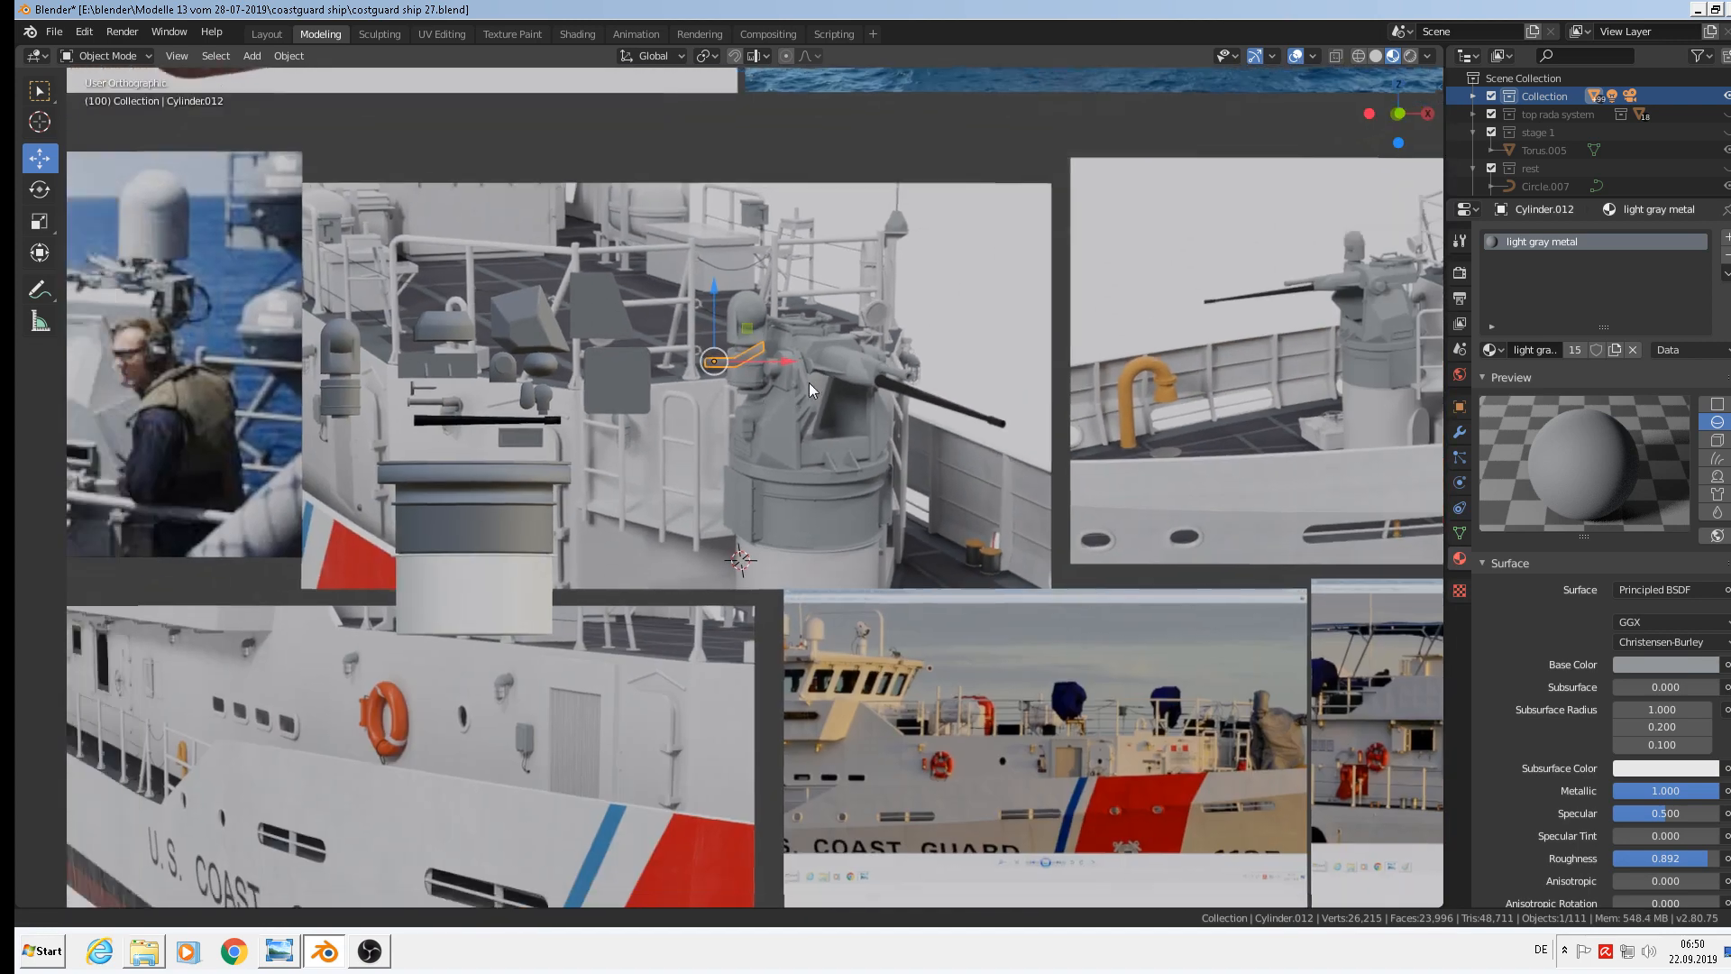
Move the angled bracket -0.93 m along X, and lower it 0.153 m to sit beneath the small domed sensor
{"action": "middle_click_drag", "start_coordinate": [808, 382], "coordinate": [832, 337], "text": "shift"}
{"action": "key", "text": "g"}
{"action": "key", "text": "x"}
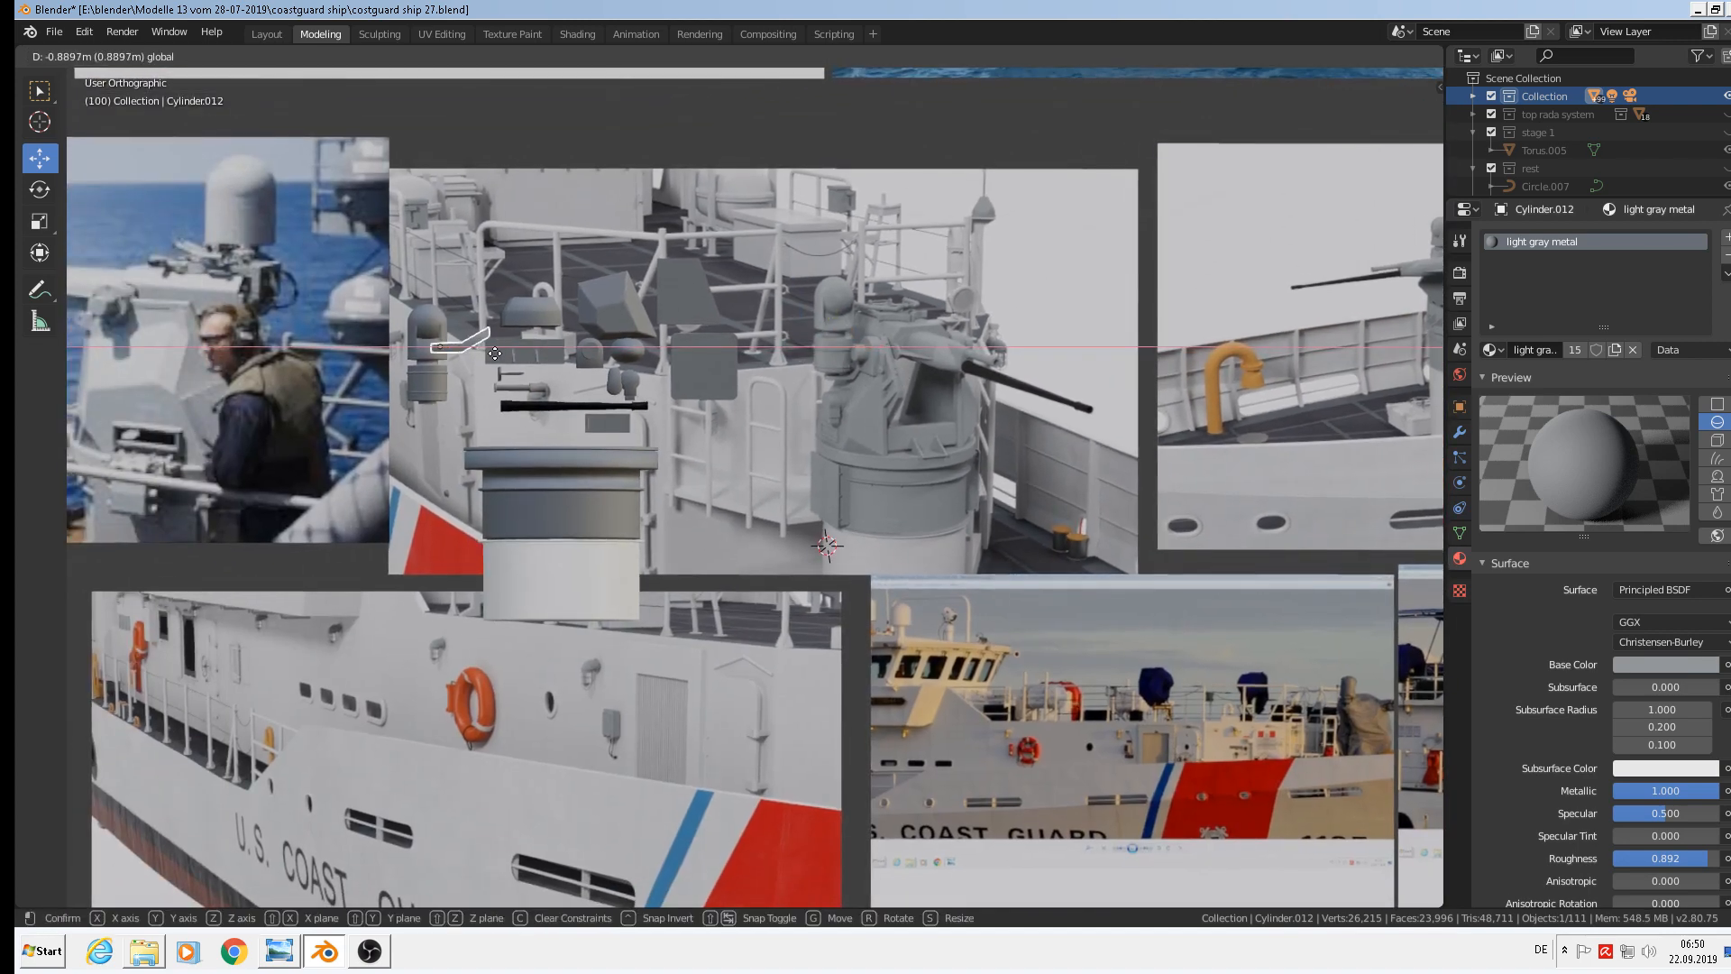
{"action": "left_click", "coordinate": [479, 352]}
{"action": "key", "text": "g"}
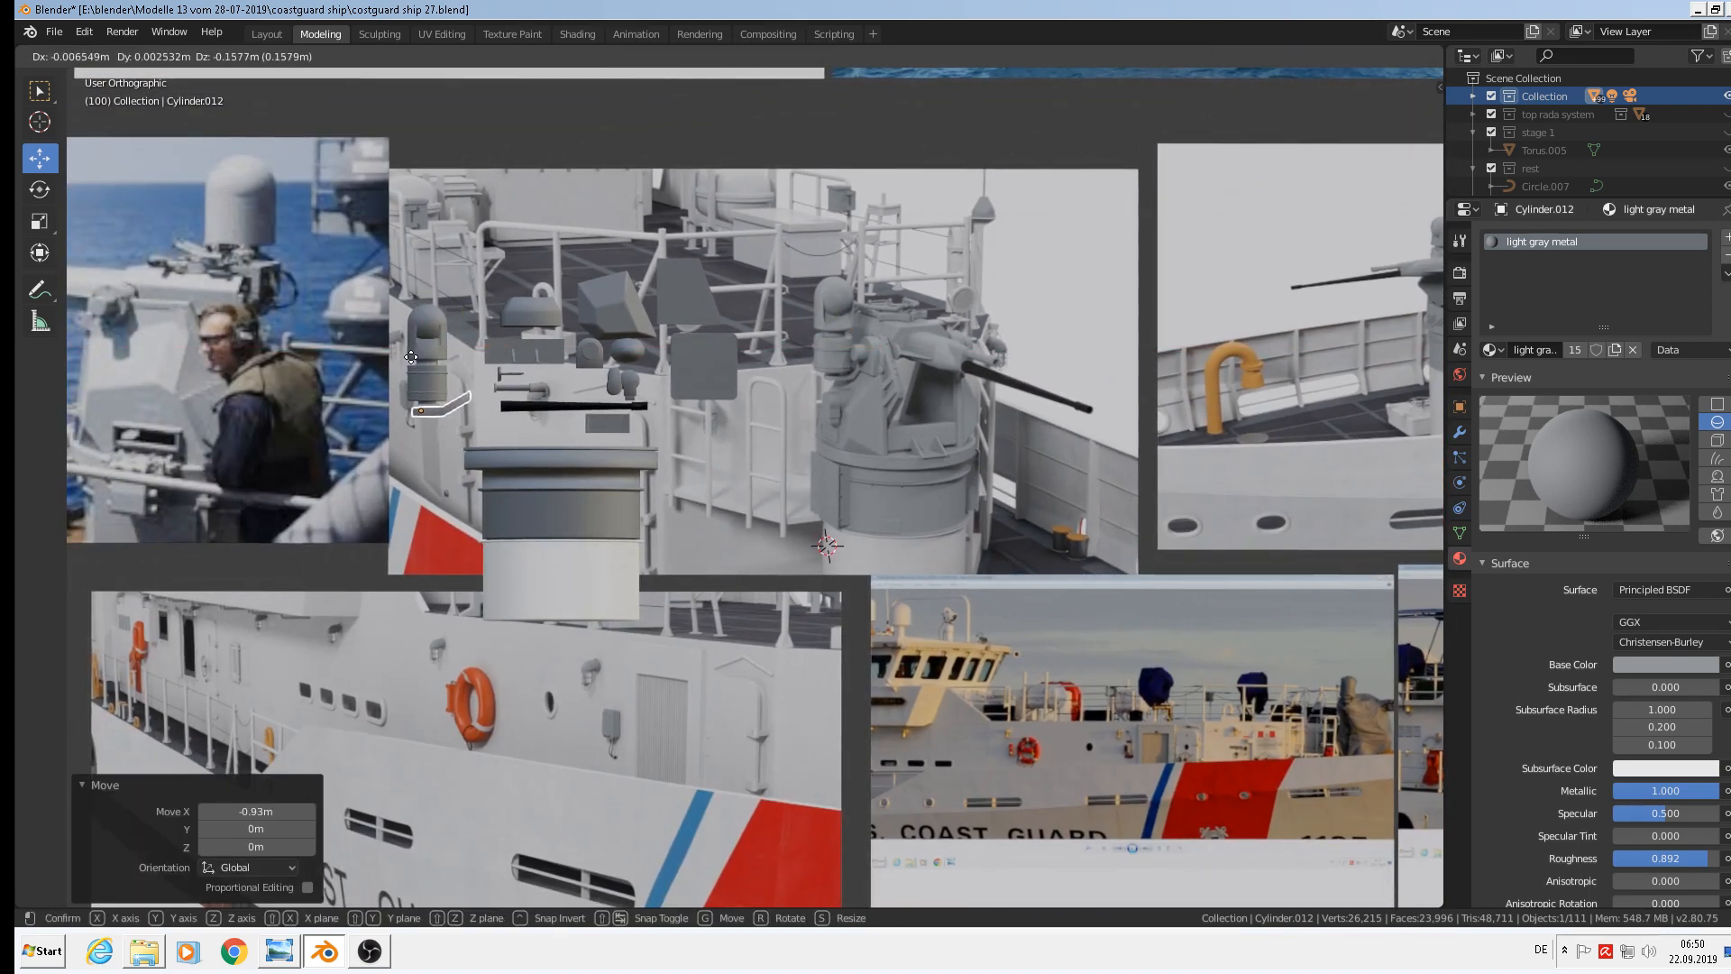
{"action": "left_click", "coordinate": [408, 355]}
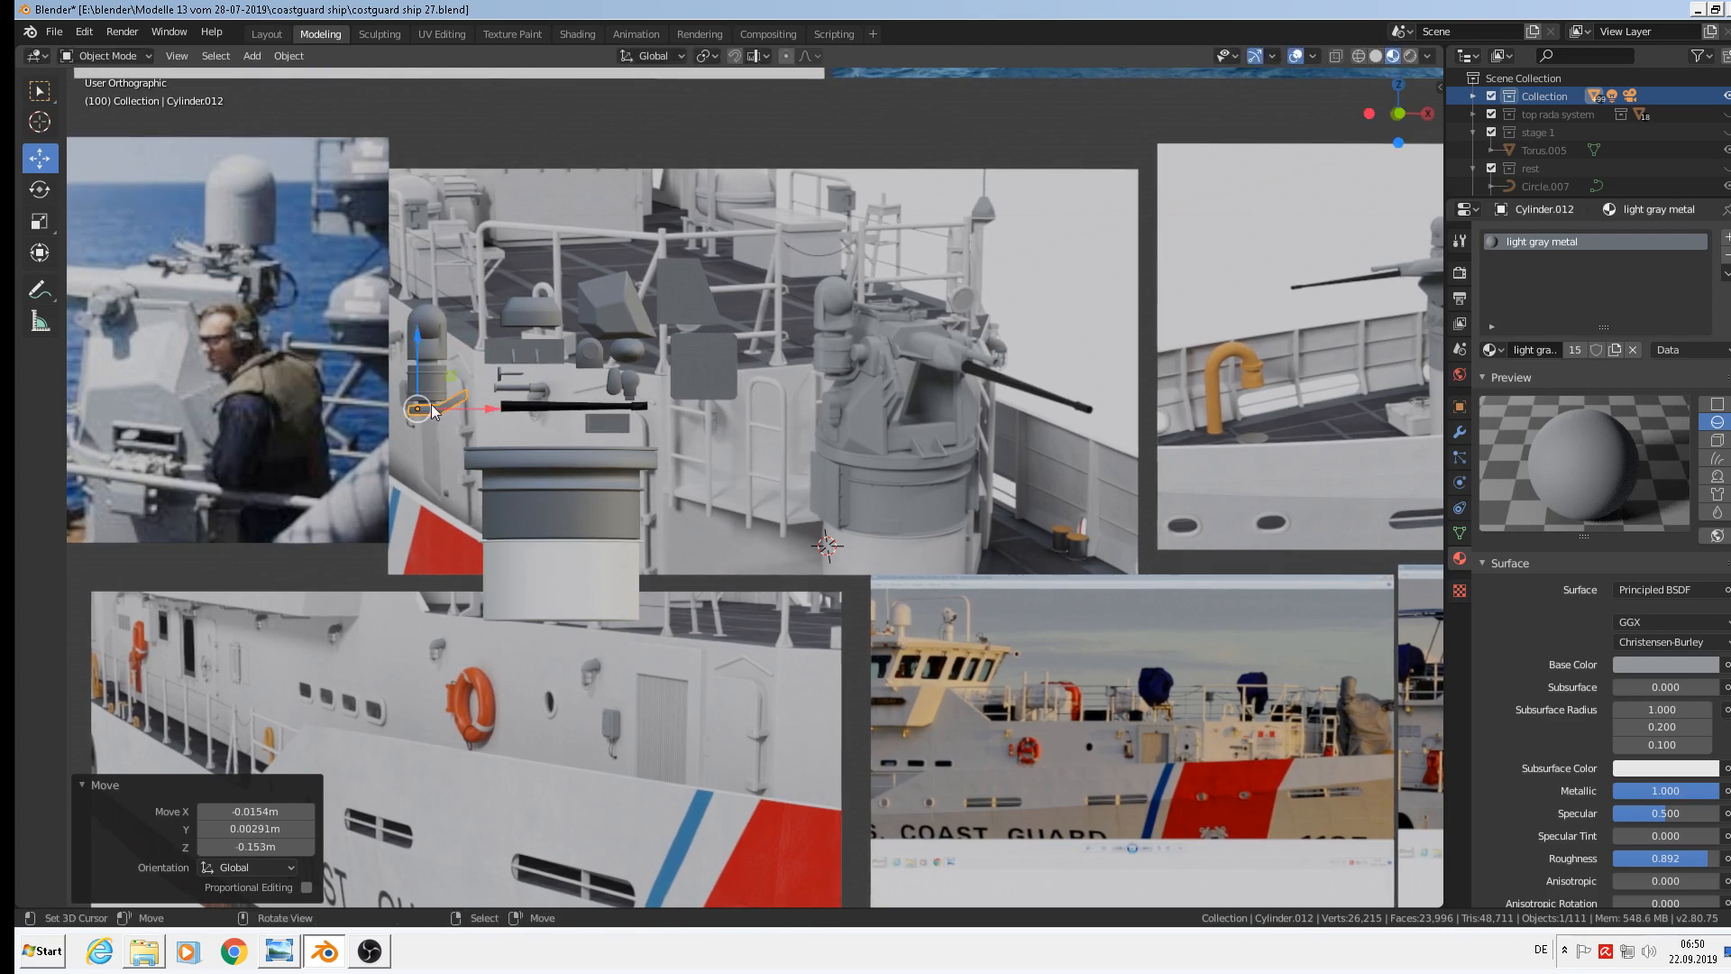
Deselect the bracket and save the Blender file
{"action": "key", "text": "alt+a"}
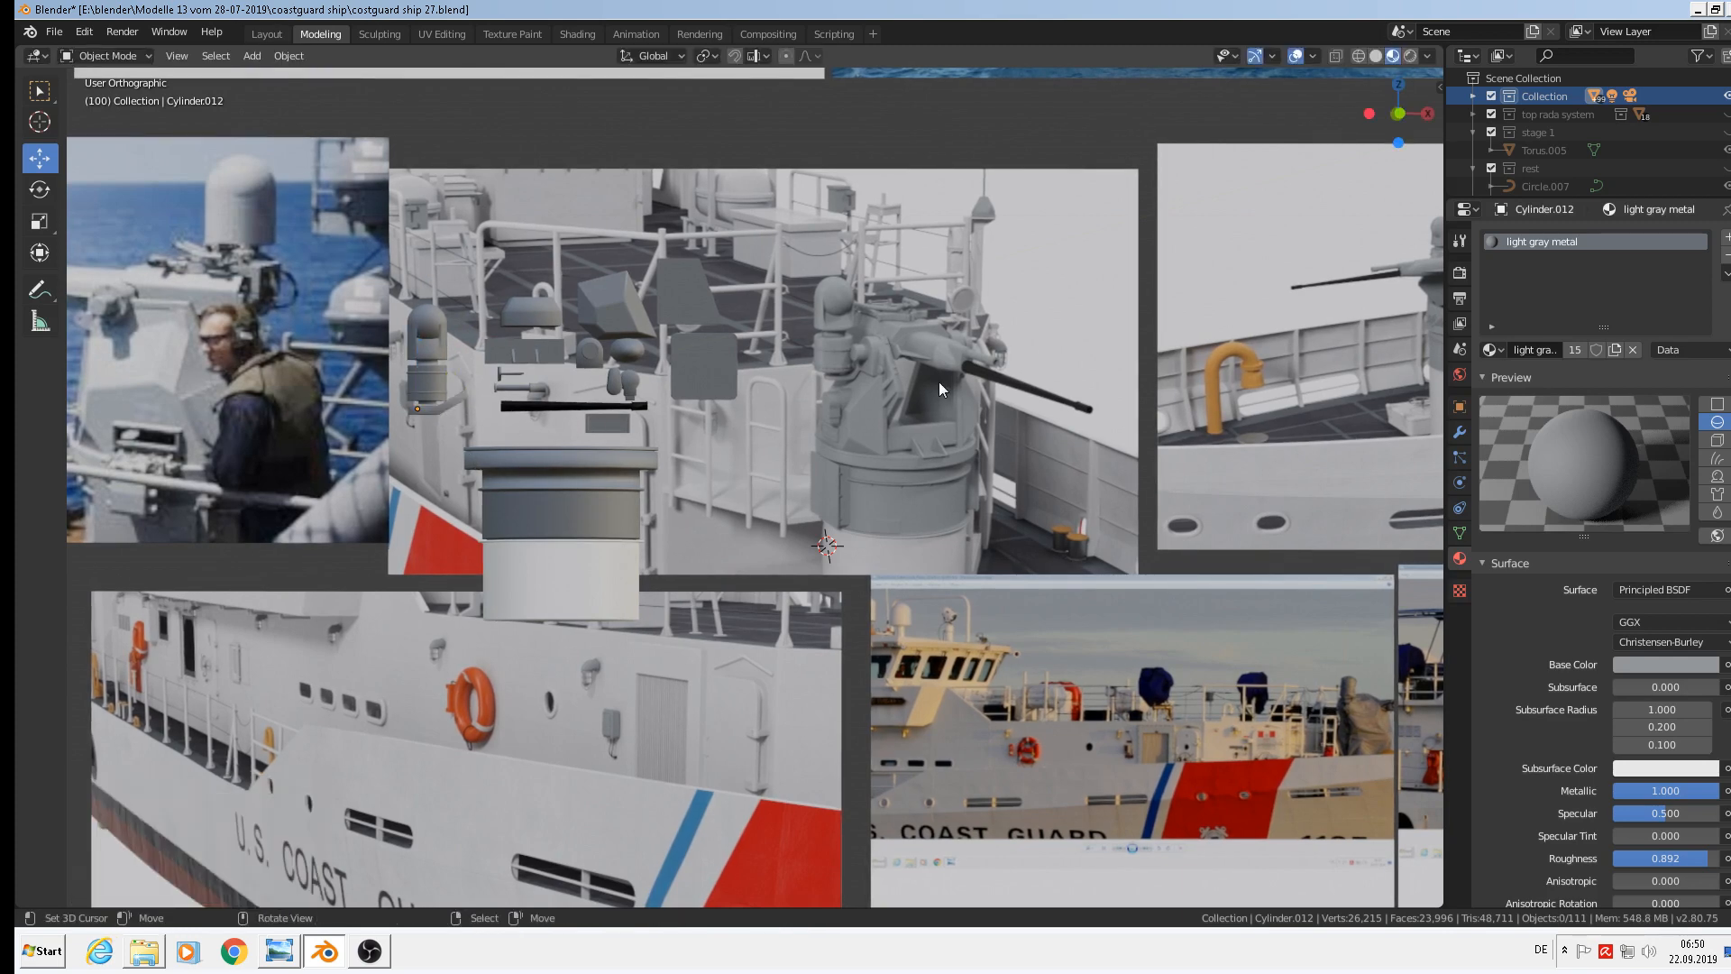
{"action": "scroll", "coordinate": [943, 400], "scroll_direction": "up", "scroll_amount": 2}
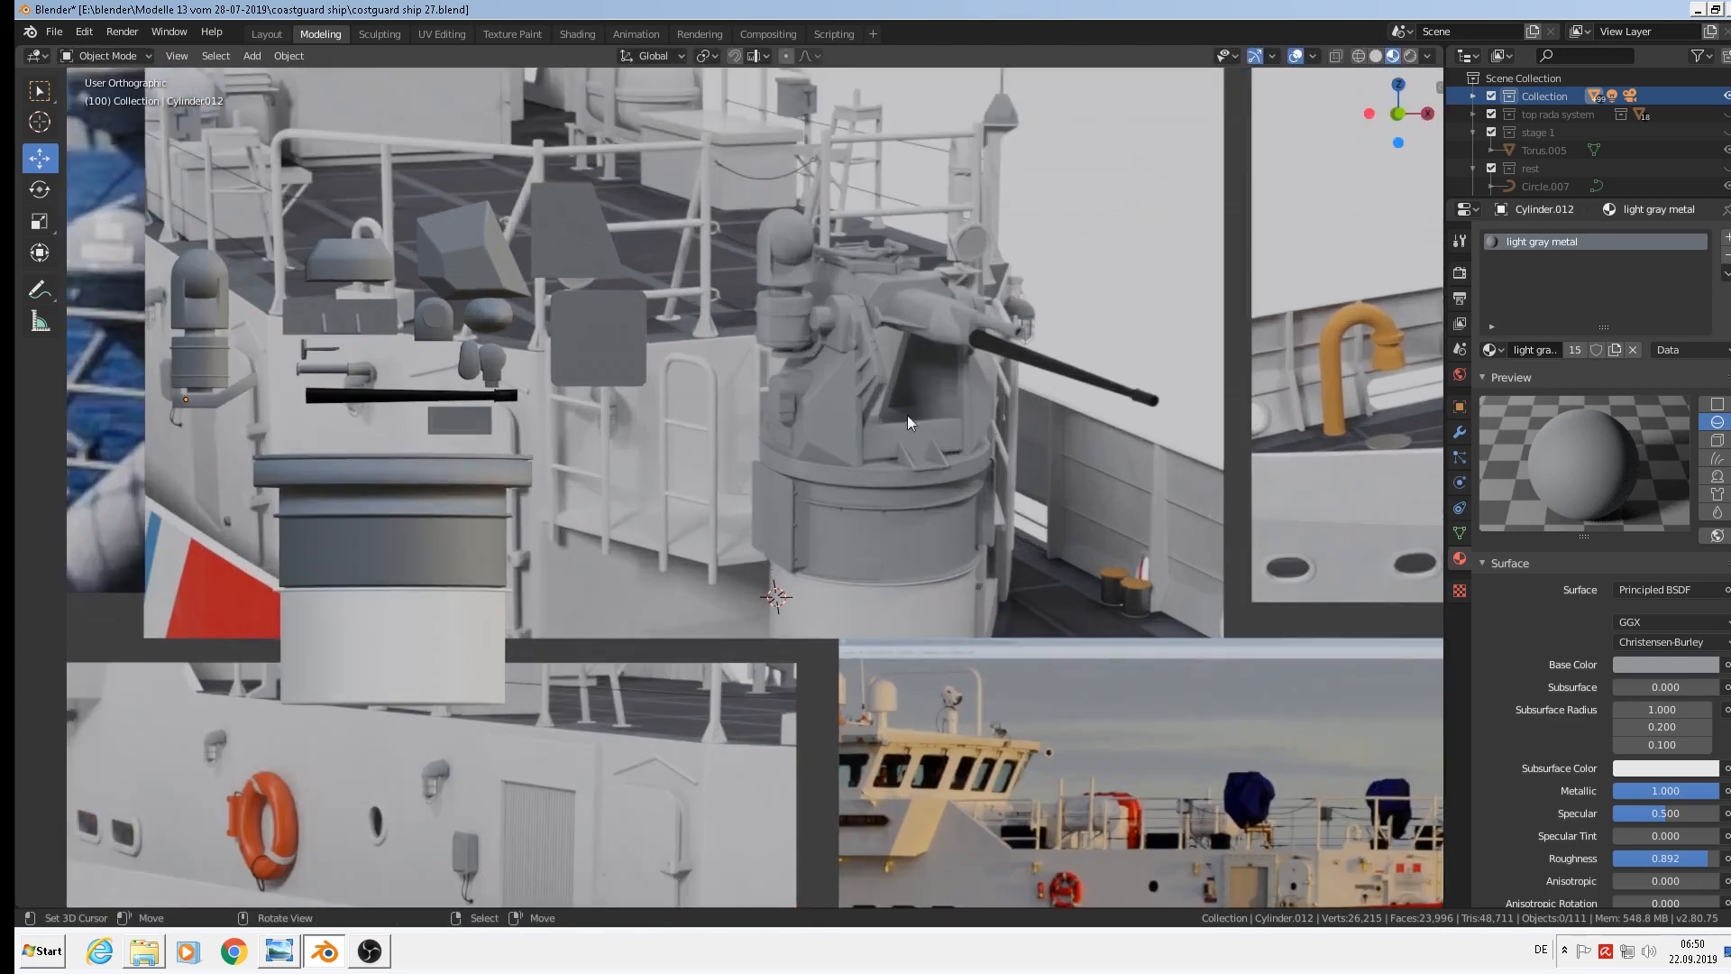
{"action": "left_click", "coordinate": [54, 33]}
{"action": "left_click", "coordinate": [71, 148]}
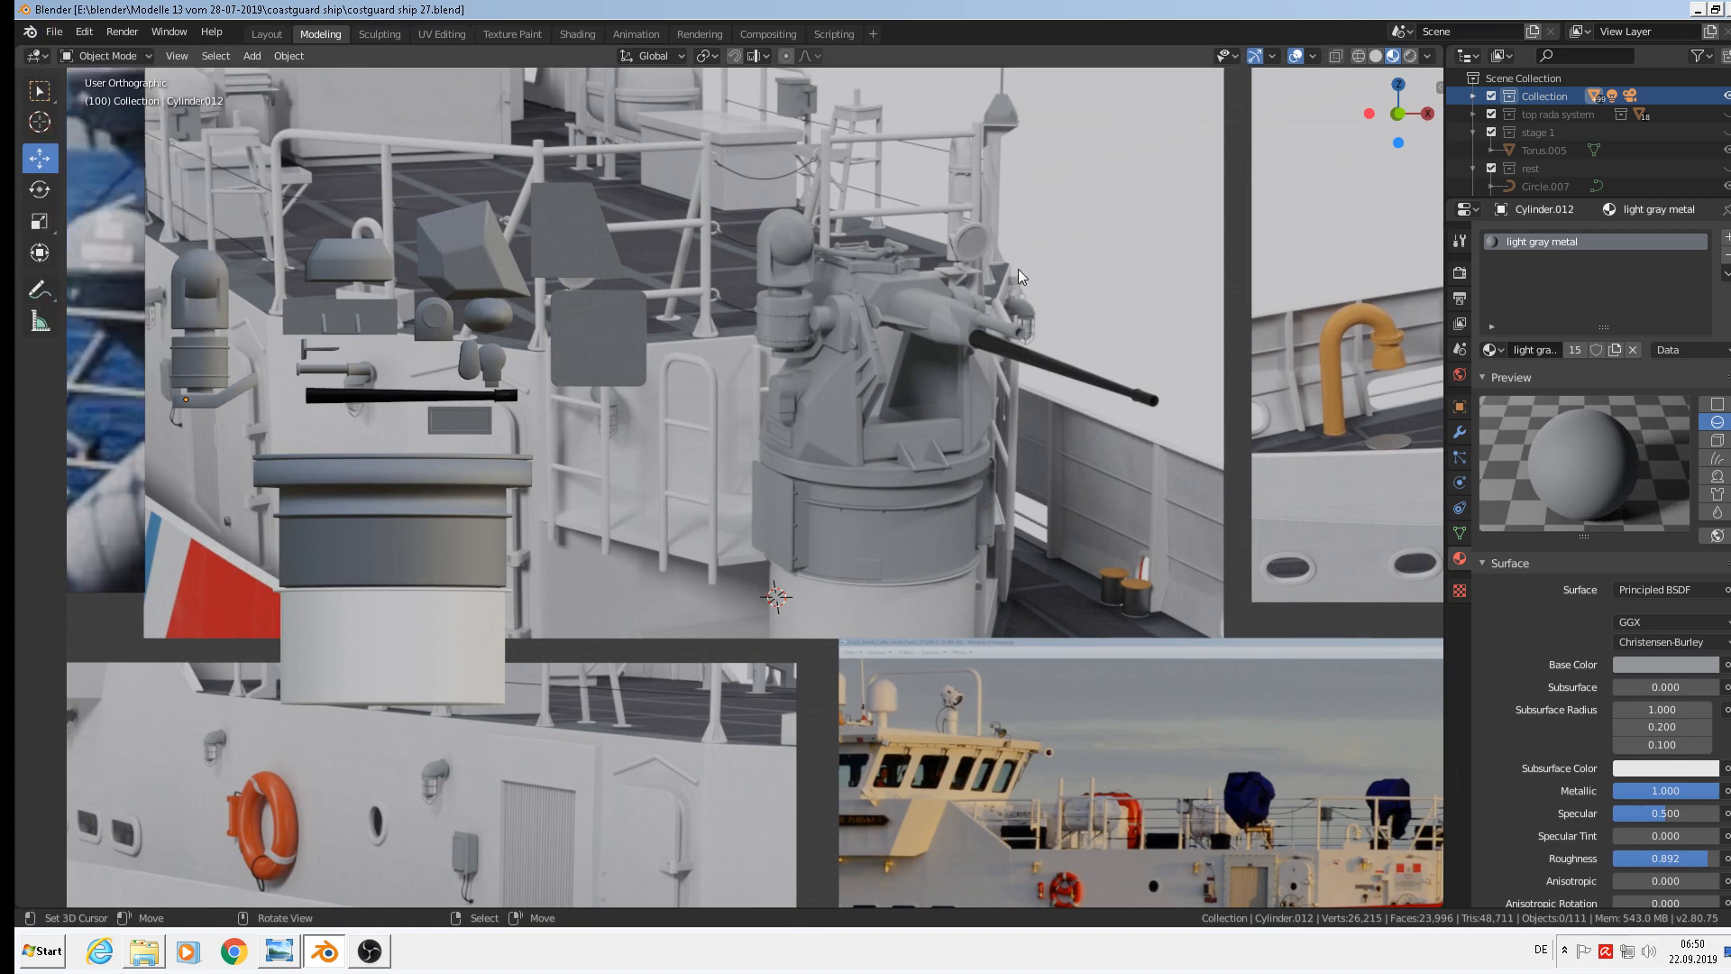
Add a Bezier curve behind the gun housing in the side reference image, rotate it 90° about X and scale it to 0.064
{"action": "scroll", "coordinate": [1018, 269], "scroll_direction": "up", "scroll_amount": 3}
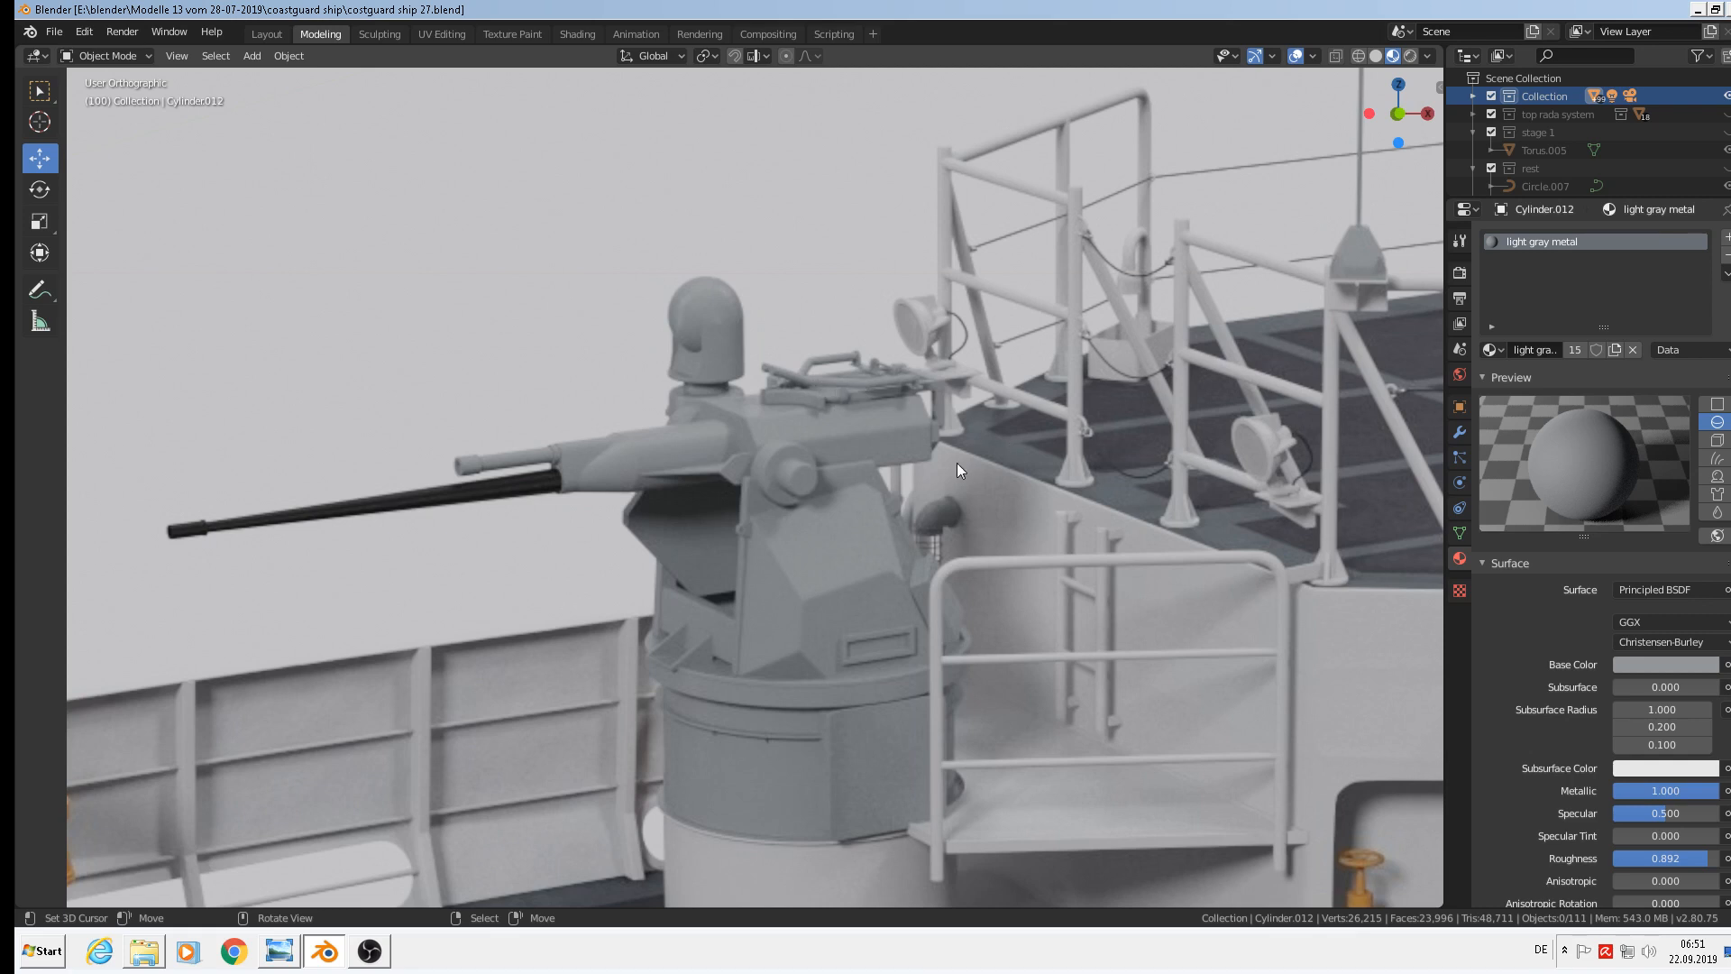
{"action": "left_click", "coordinate": [253, 56]}
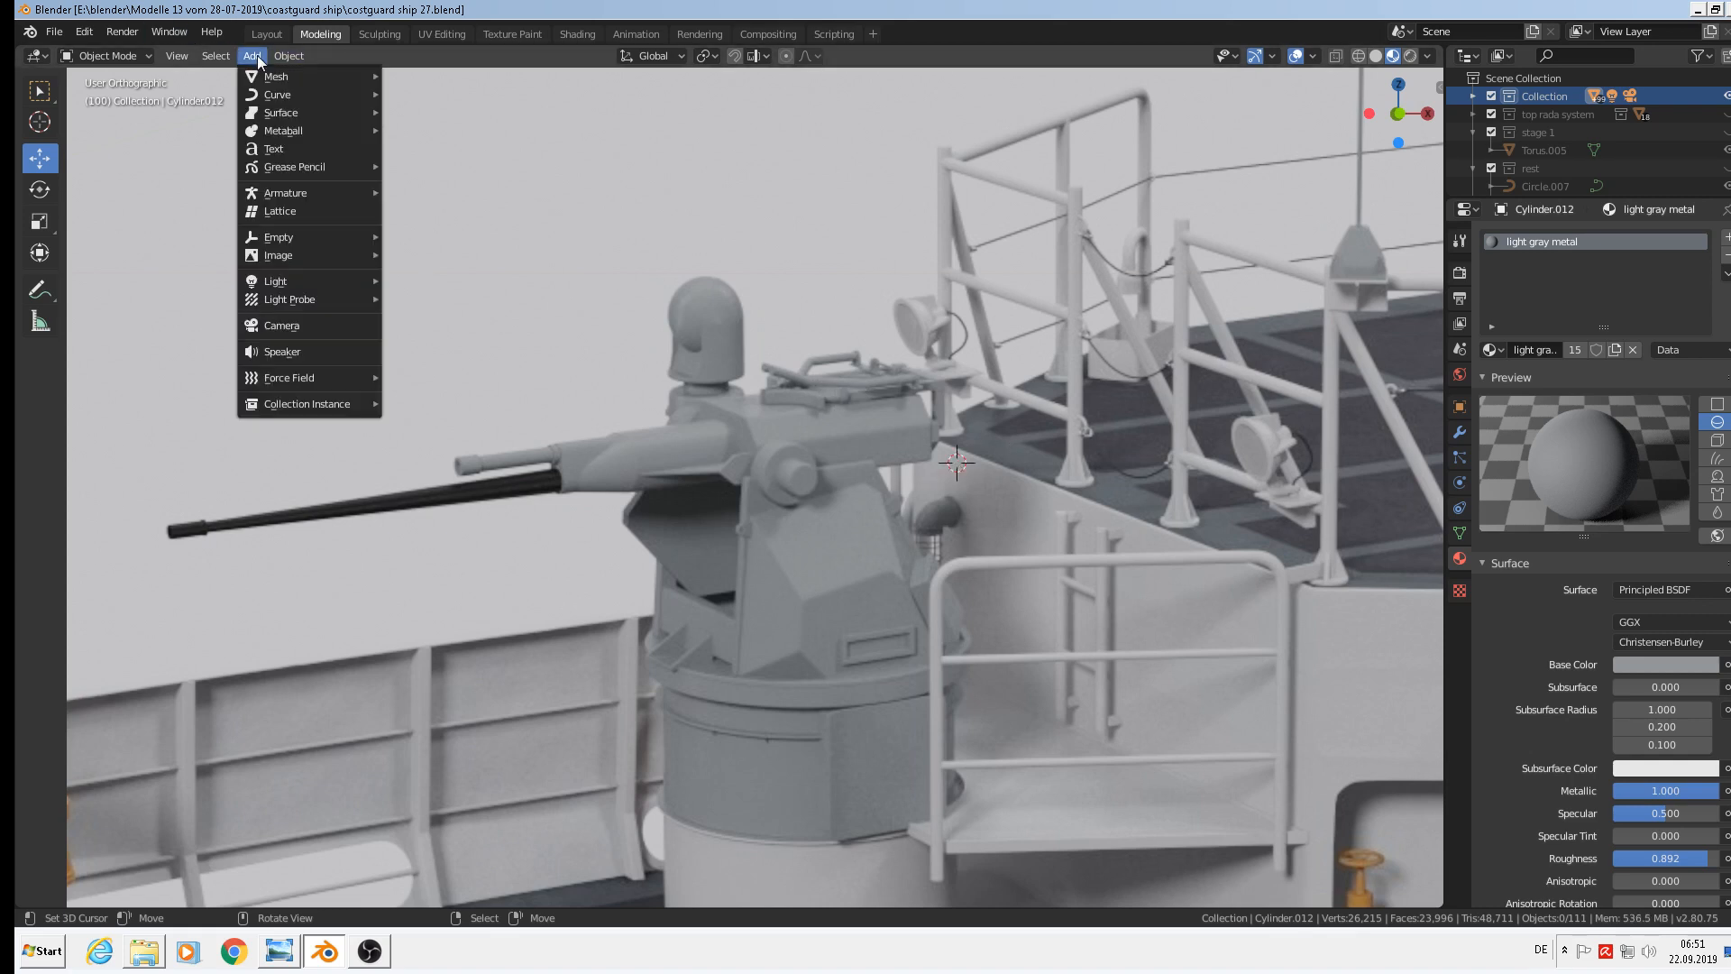
{"action": "mouse_move", "coordinate": [268, 95]}
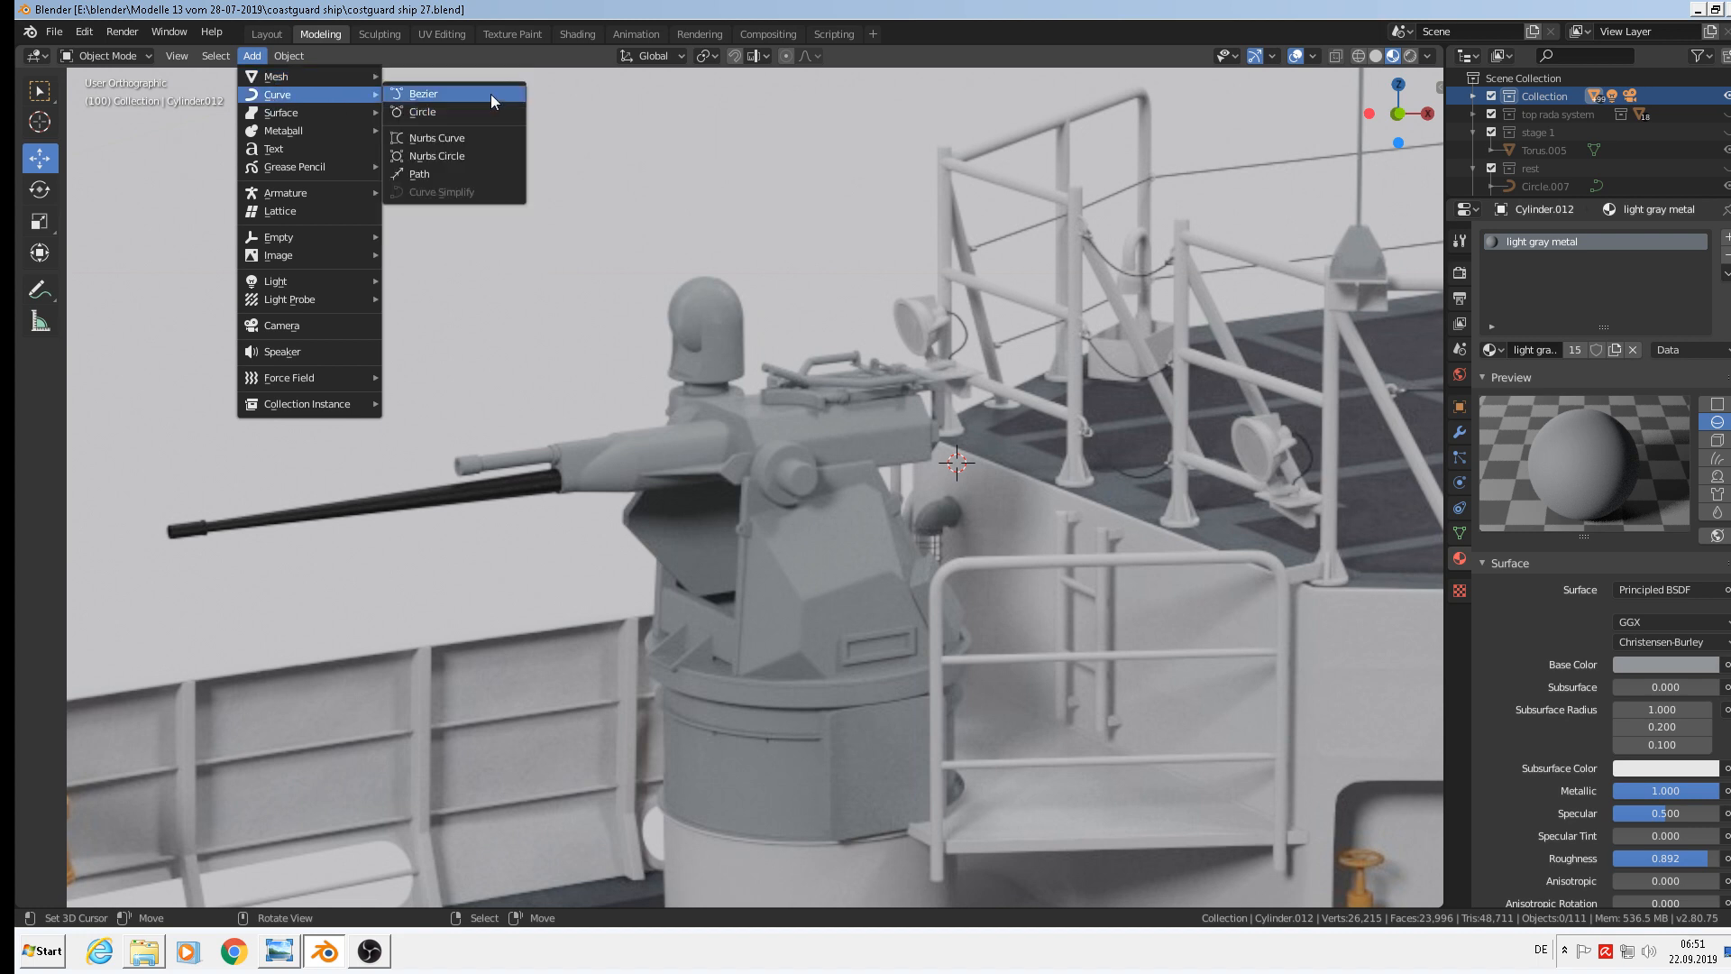
{"action": "left_click", "coordinate": [490, 94]}
{"action": "type", "text": "rx"}
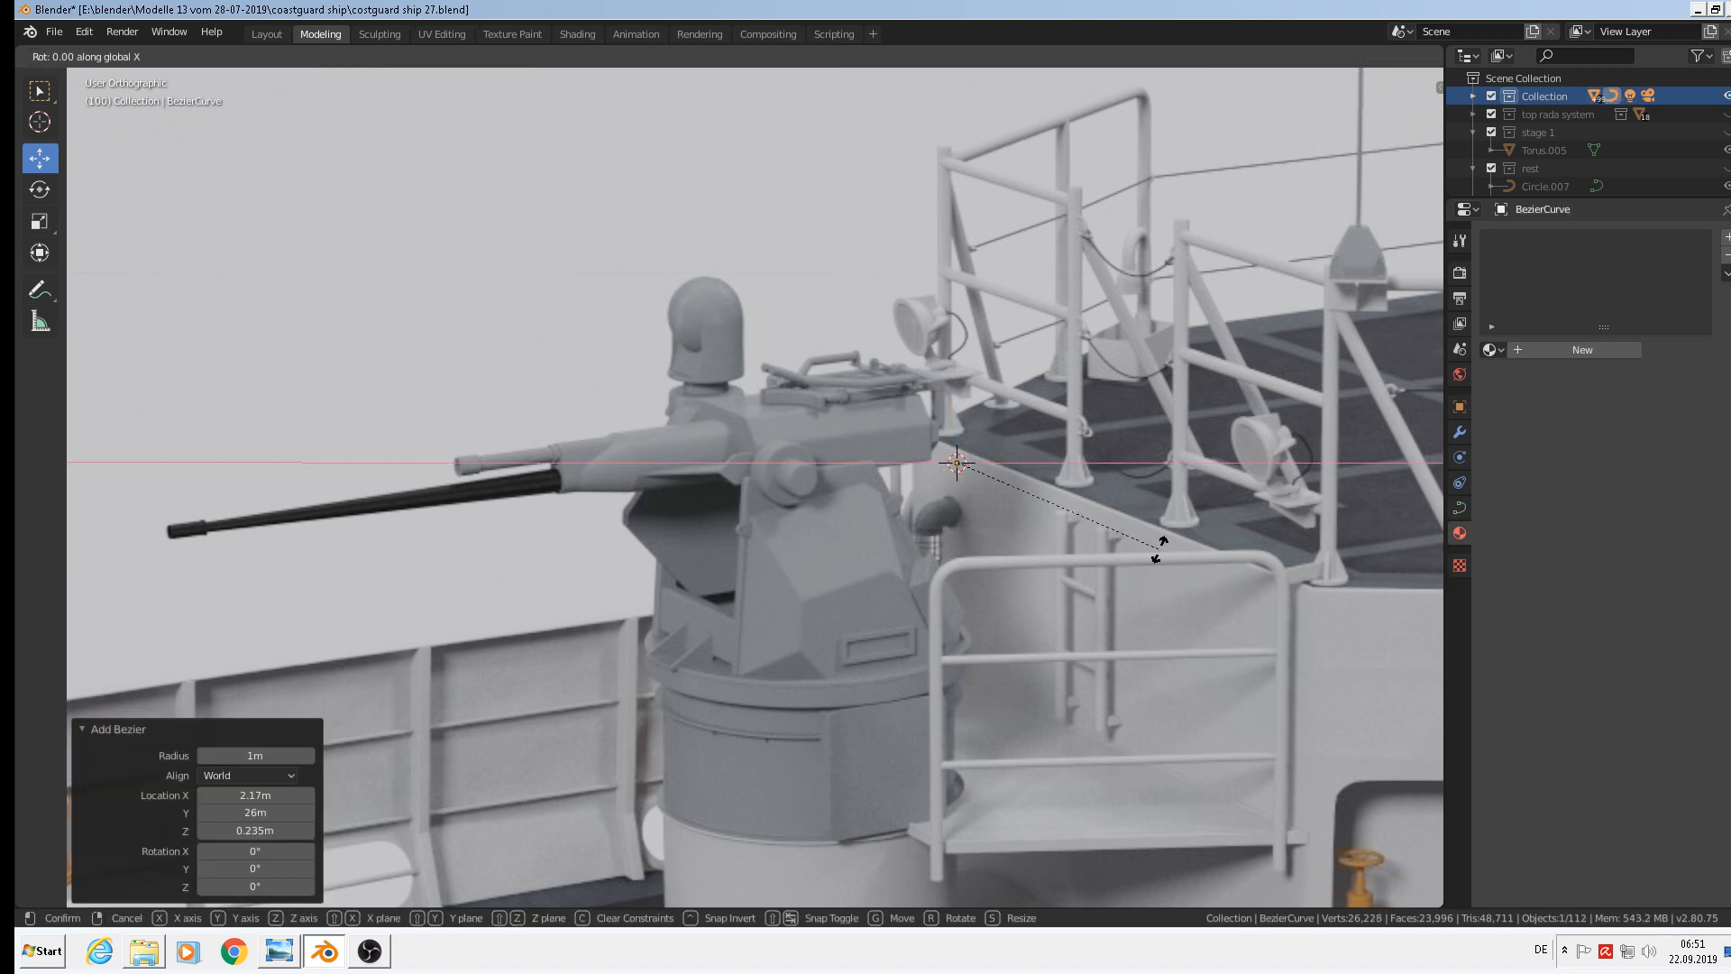
{"action": "type", "text": "90"}
{"action": "key", "text": "Return"}
{"action": "key", "text": "s"}
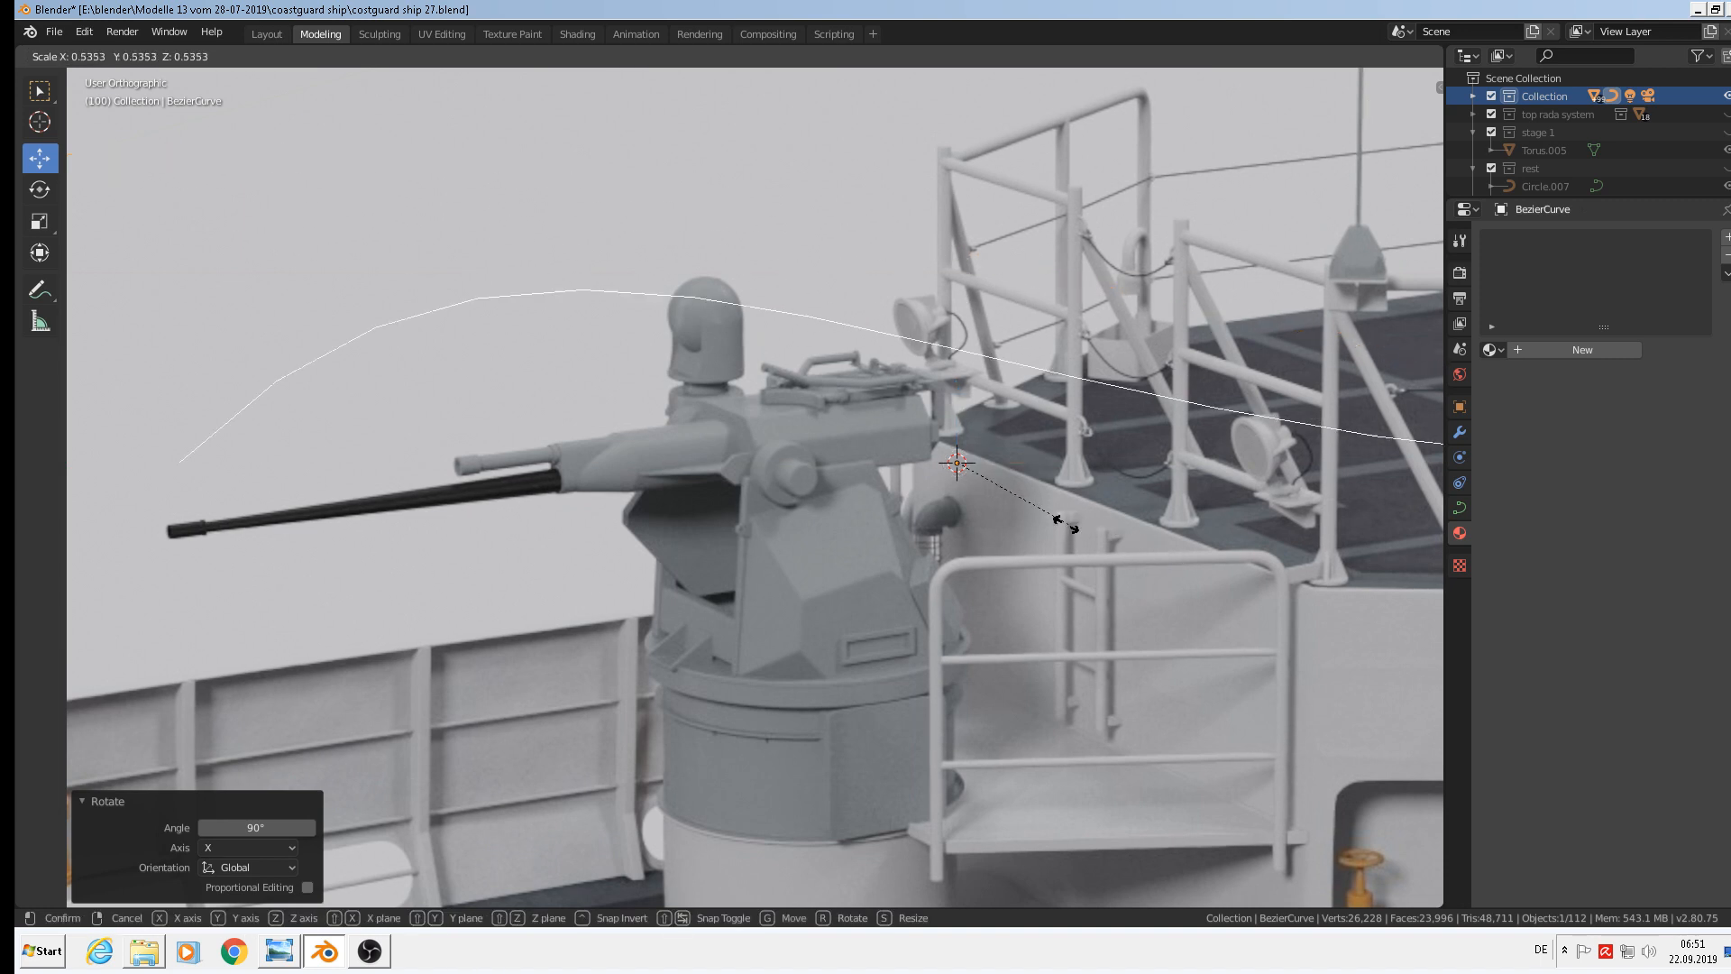
{"action": "left_click", "coordinate": [965, 476]}
Straighten the curve by lowering the start point's inner handle 0.0326 m and moving the end point's inner handle about 0.043 m along X
{"action": "scroll", "coordinate": [1033, 323], "scroll_direction": "up", "scroll_amount": 2}
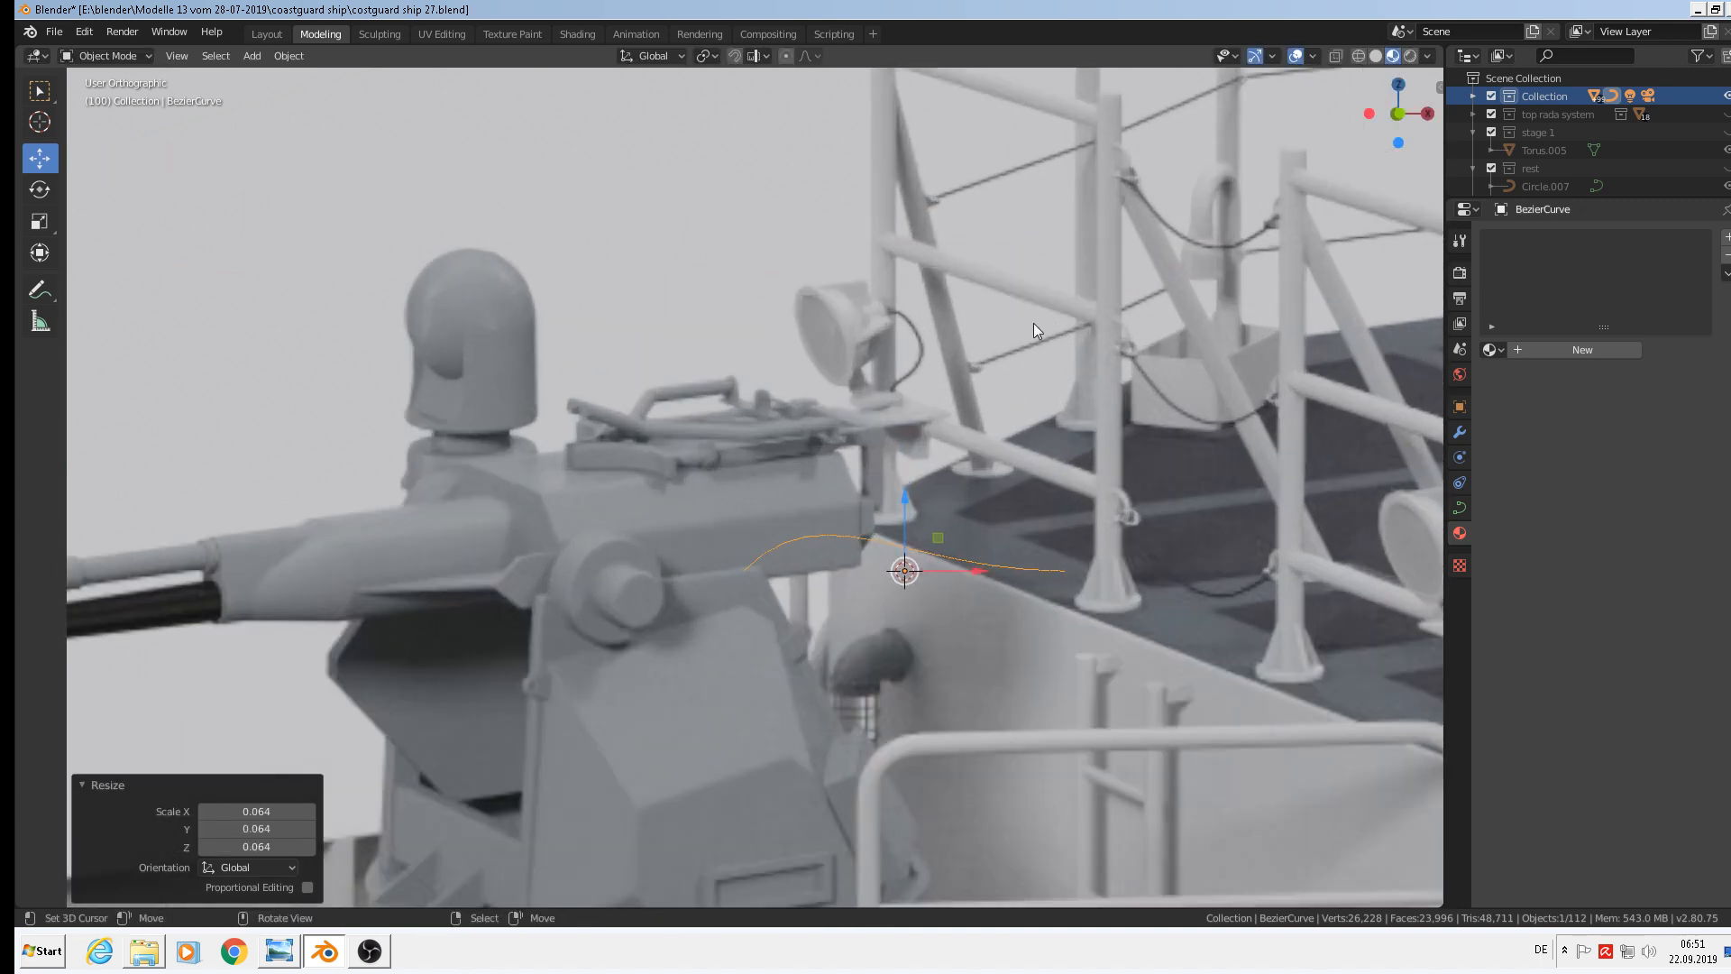
{"action": "key", "text": "Tab"}
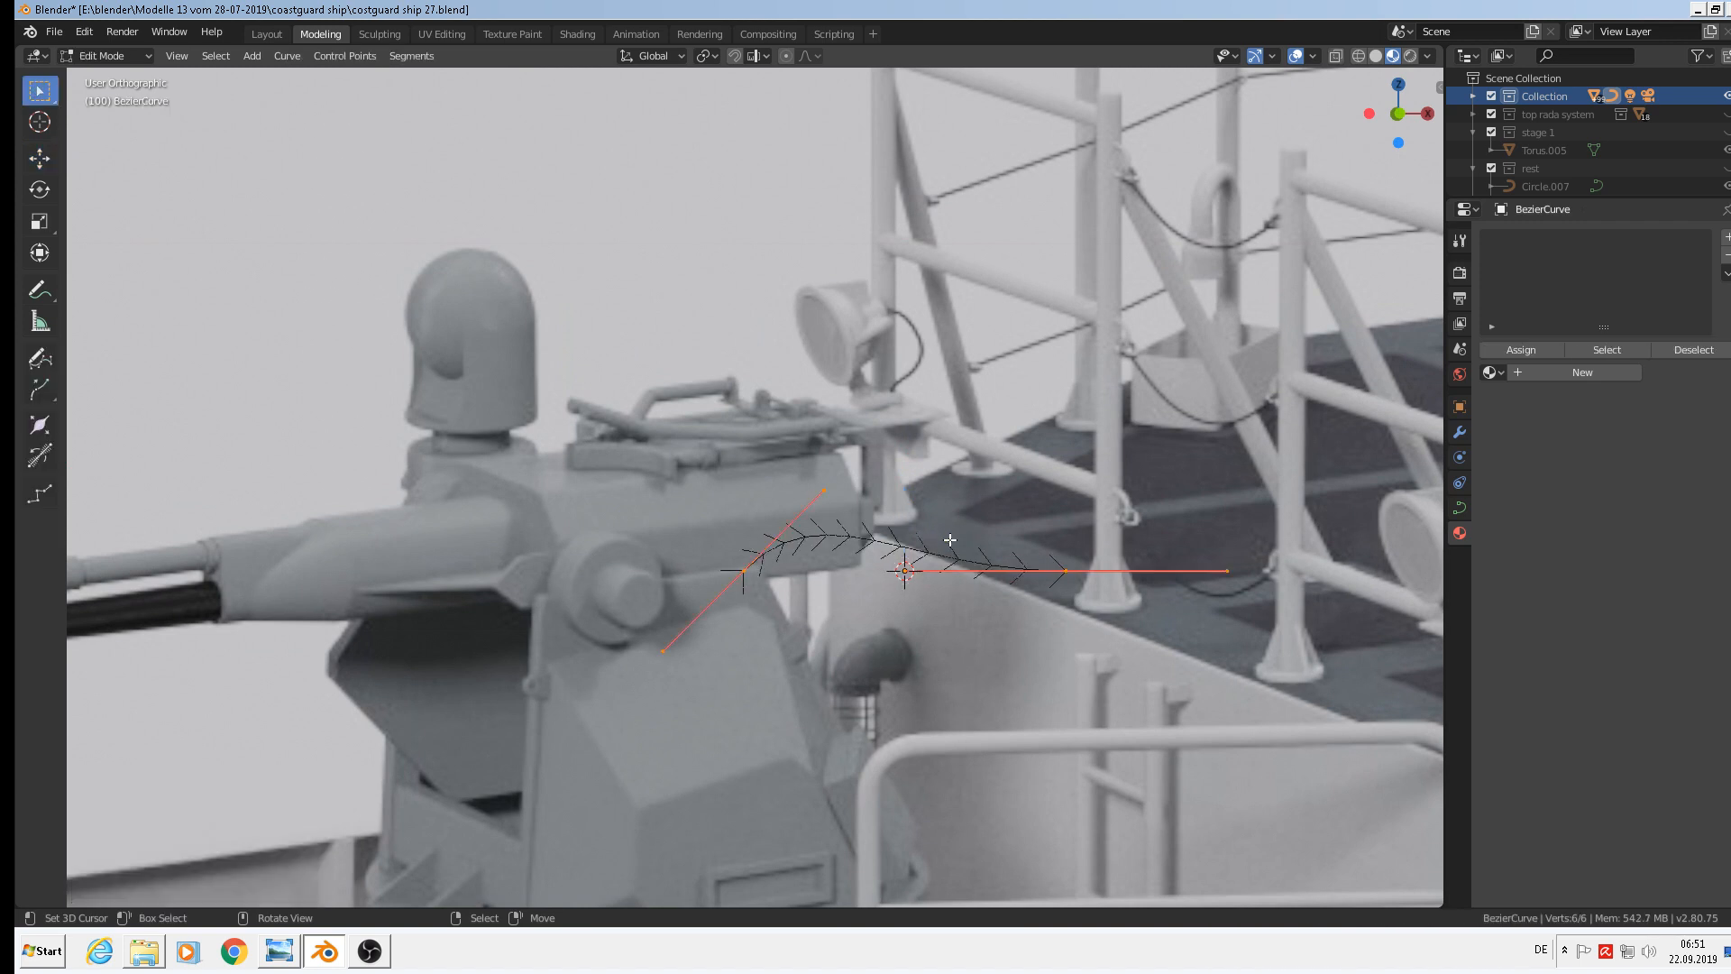
{"action": "left_click", "coordinate": [828, 487]}
{"action": "left_click_drag", "start_coordinate": [834, 496], "coordinate": [838, 580]}
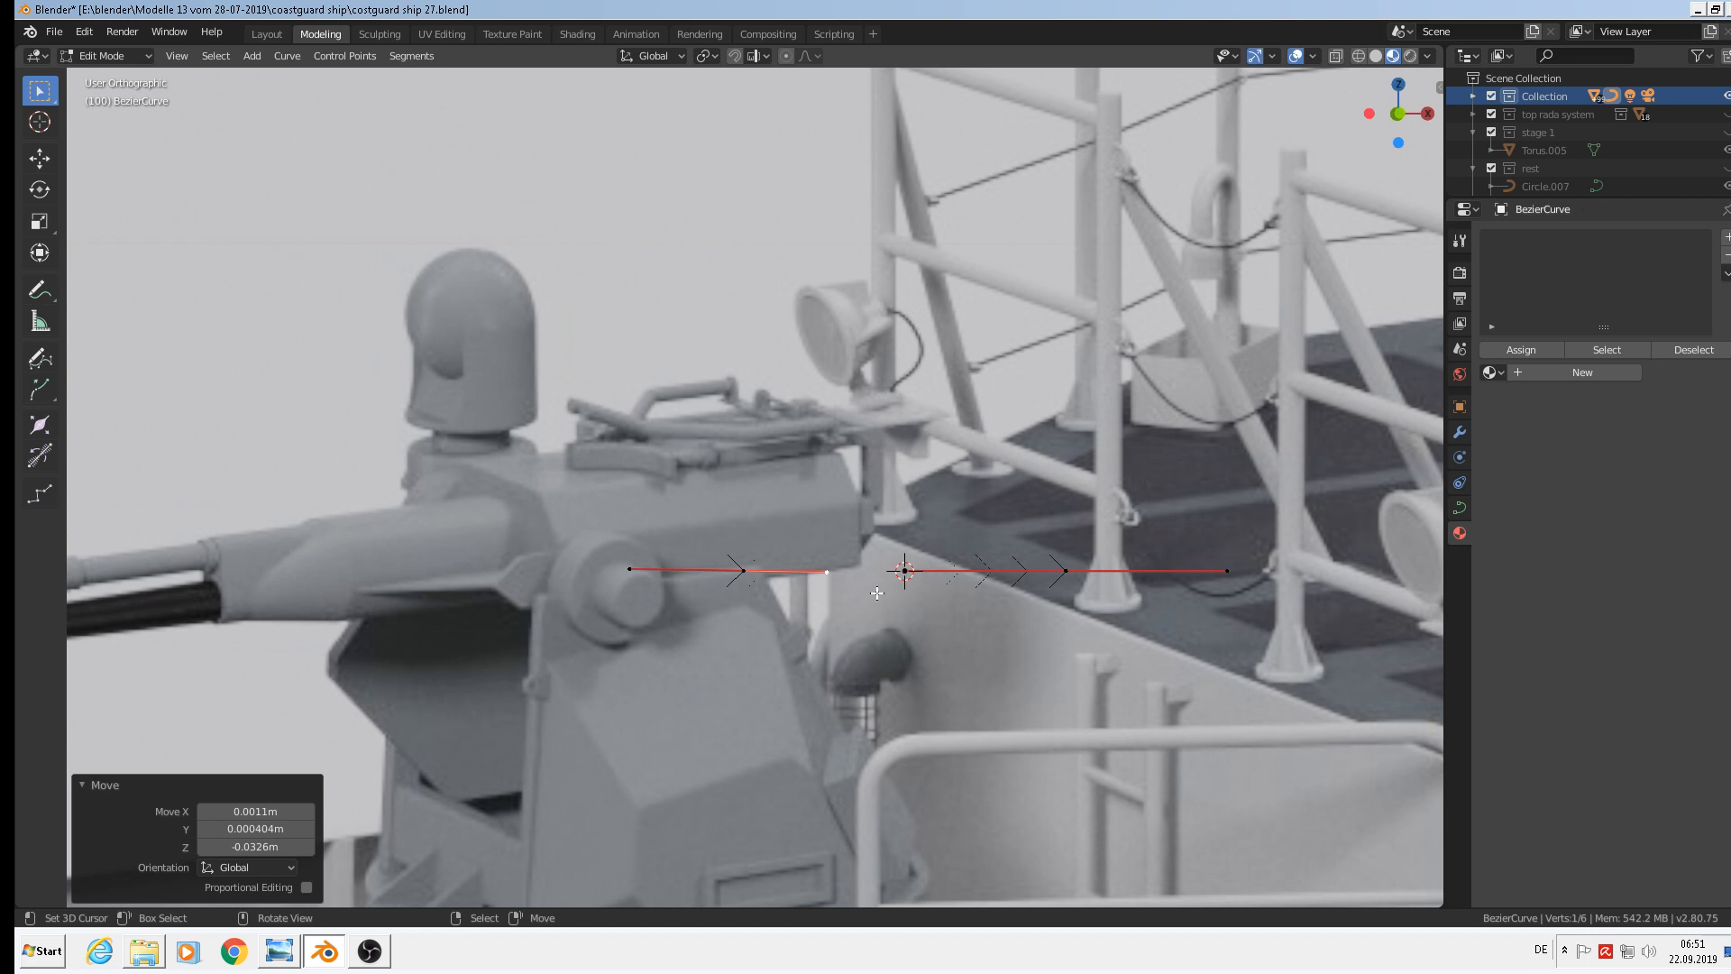
{"action": "left_click", "coordinate": [904, 571]}
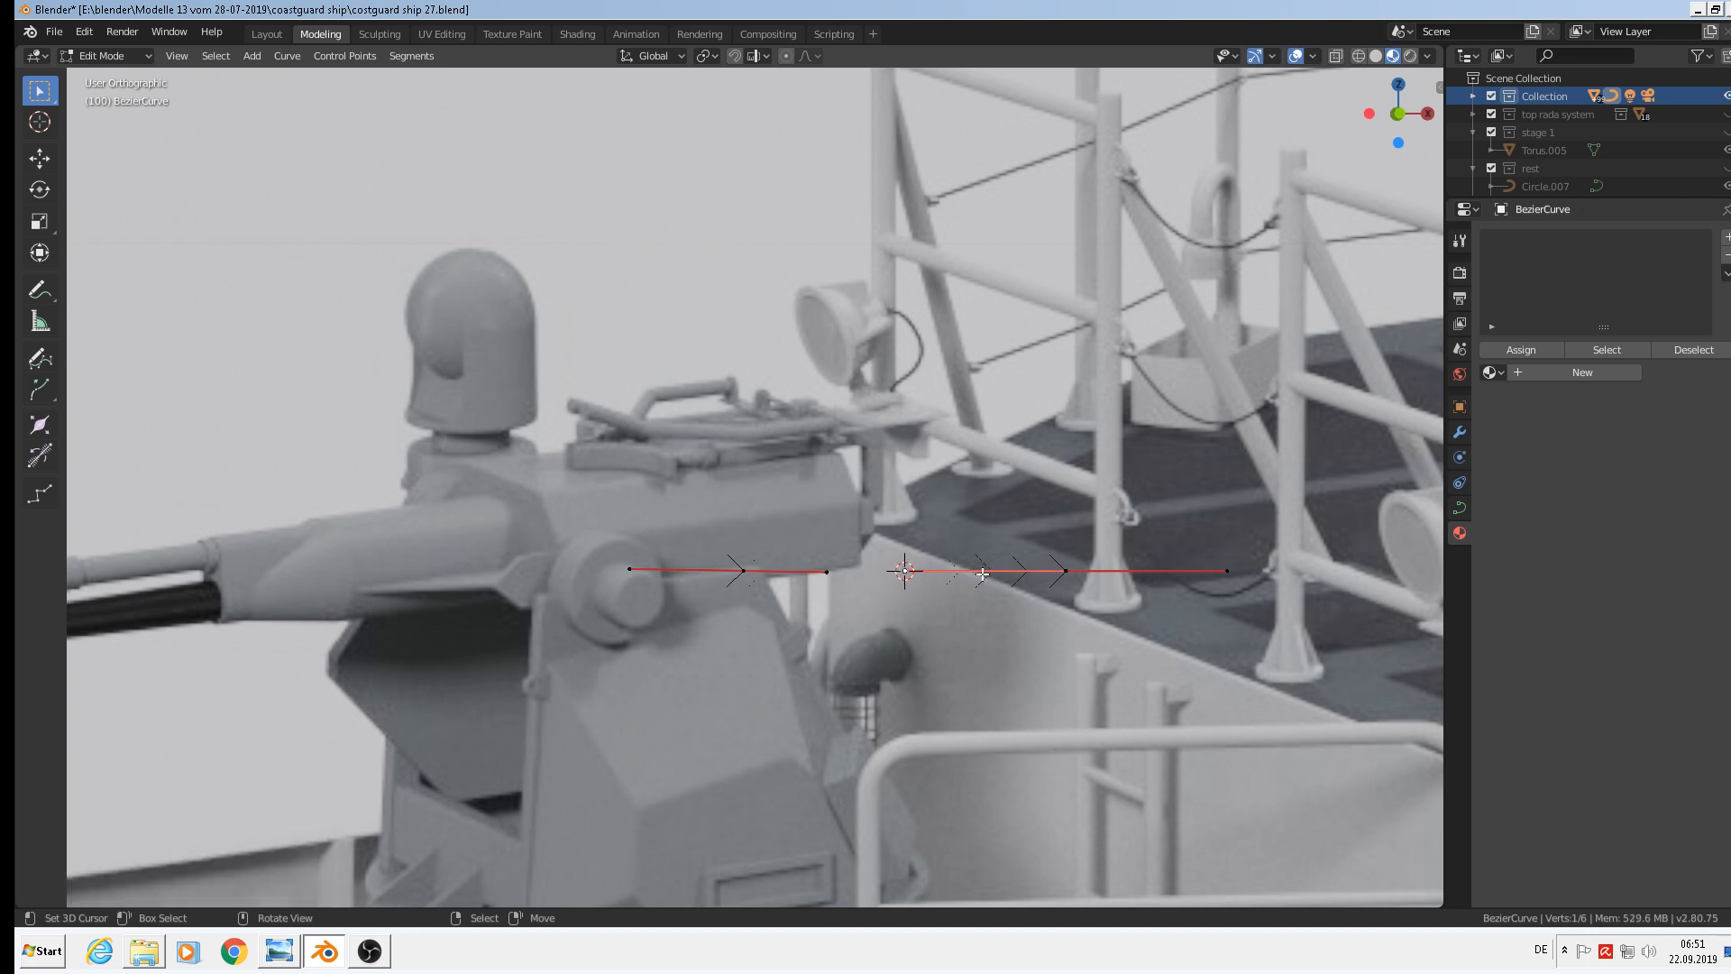
{"action": "key", "text": "g"}
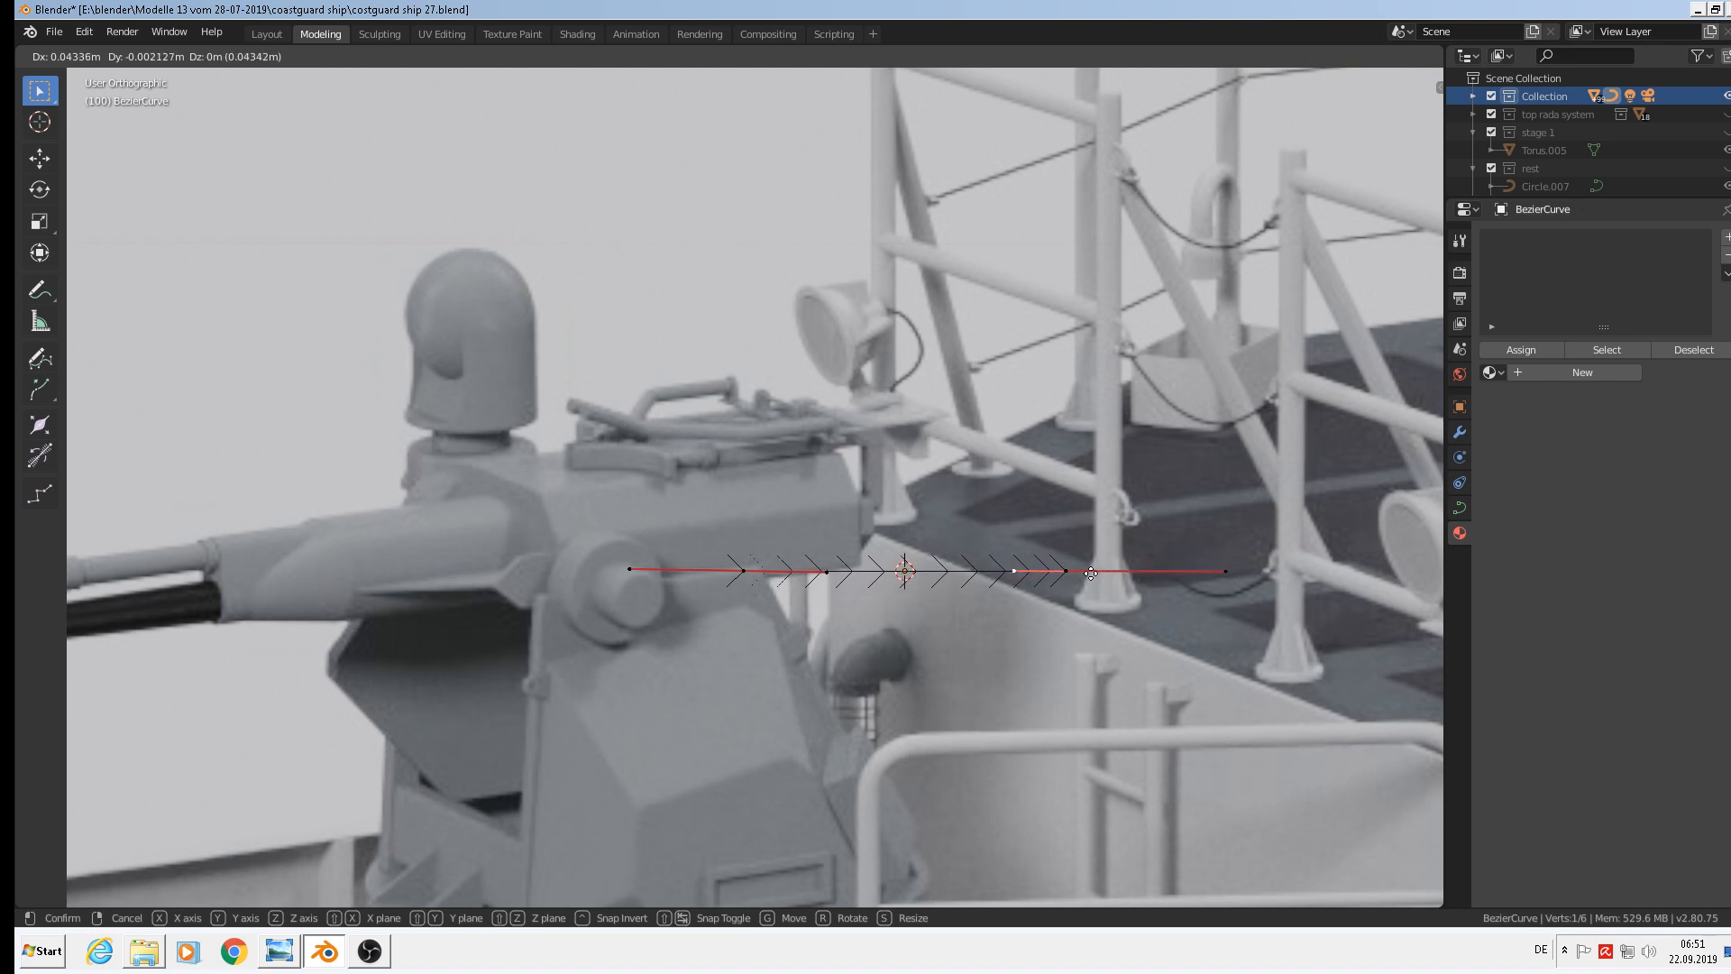
{"action": "left_click", "coordinate": [1066, 581]}
Shorten the curve by moving its start control point 0.0563 m along X towards the end point
{"action": "left_click", "coordinate": [754, 568]}
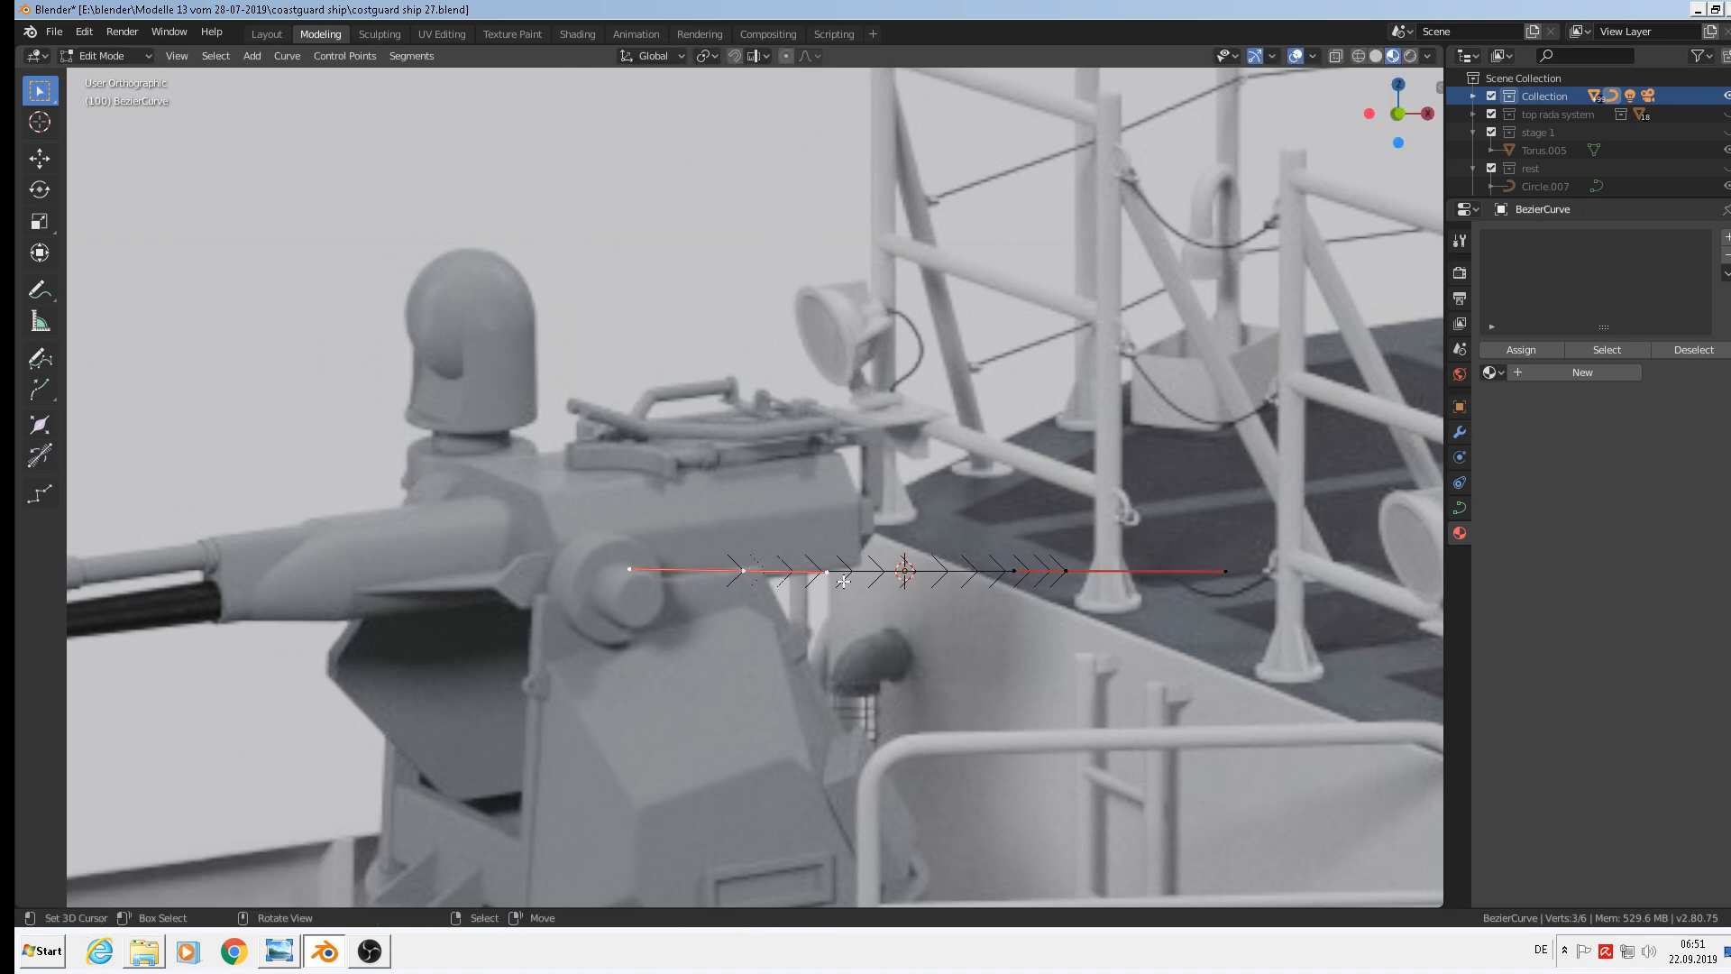
{"action": "key", "text": "g"}
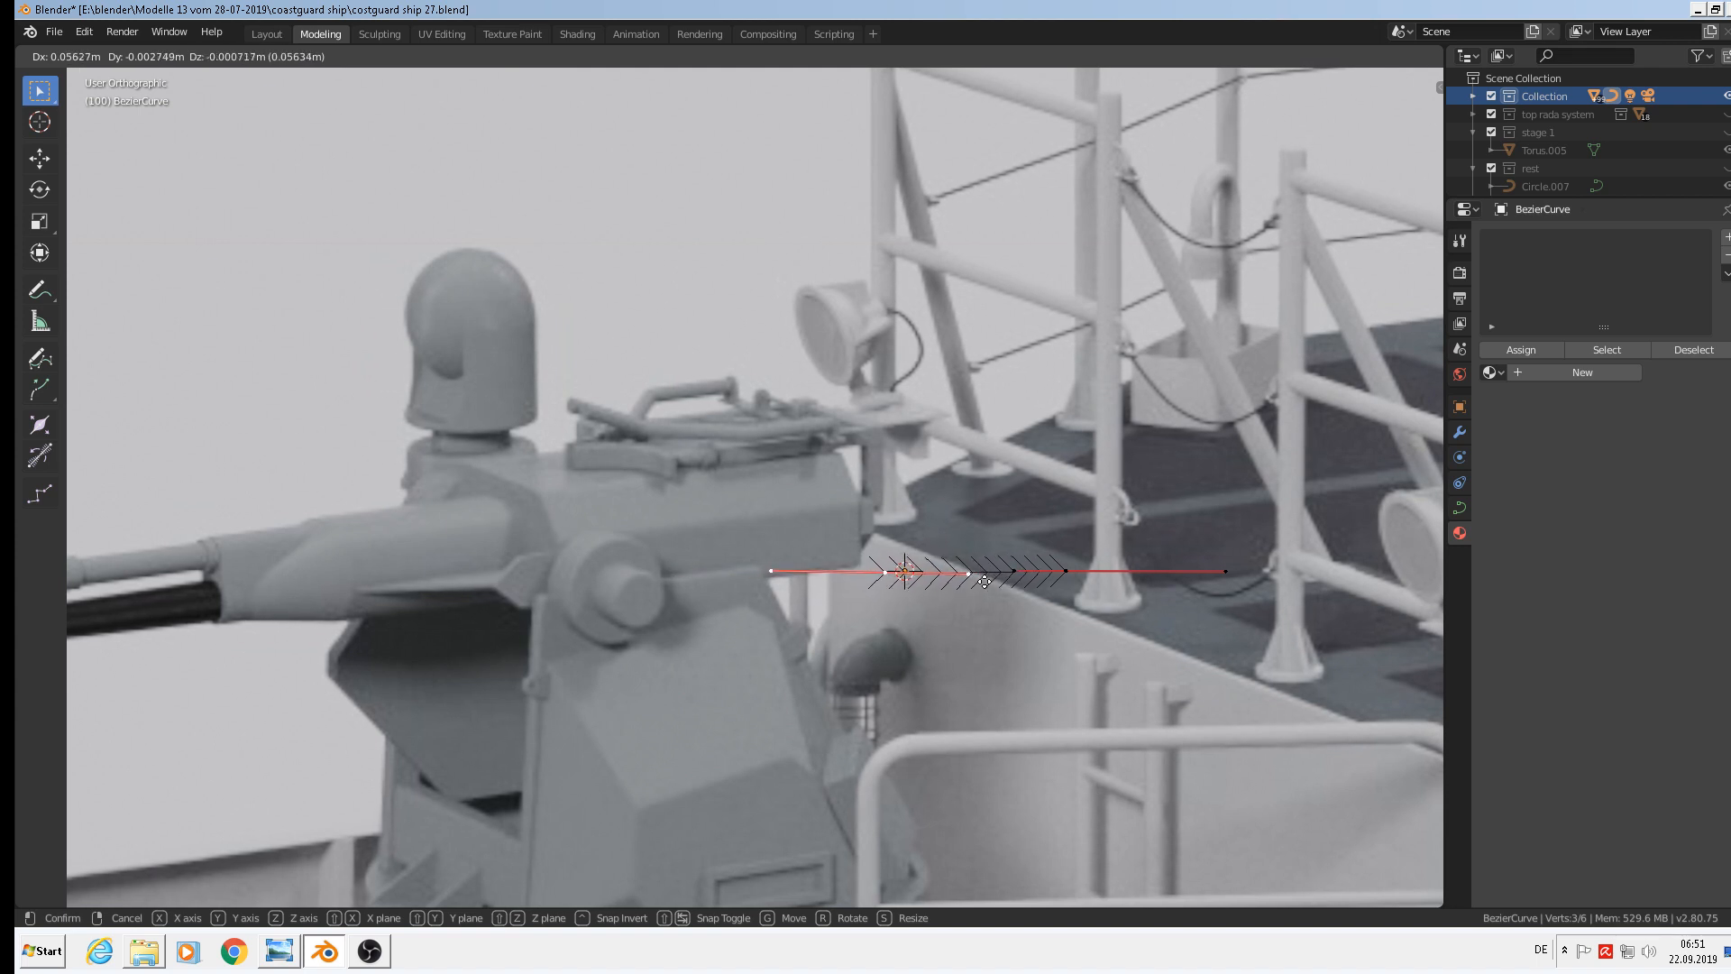
{"action": "left_click", "coordinate": [985, 579]}
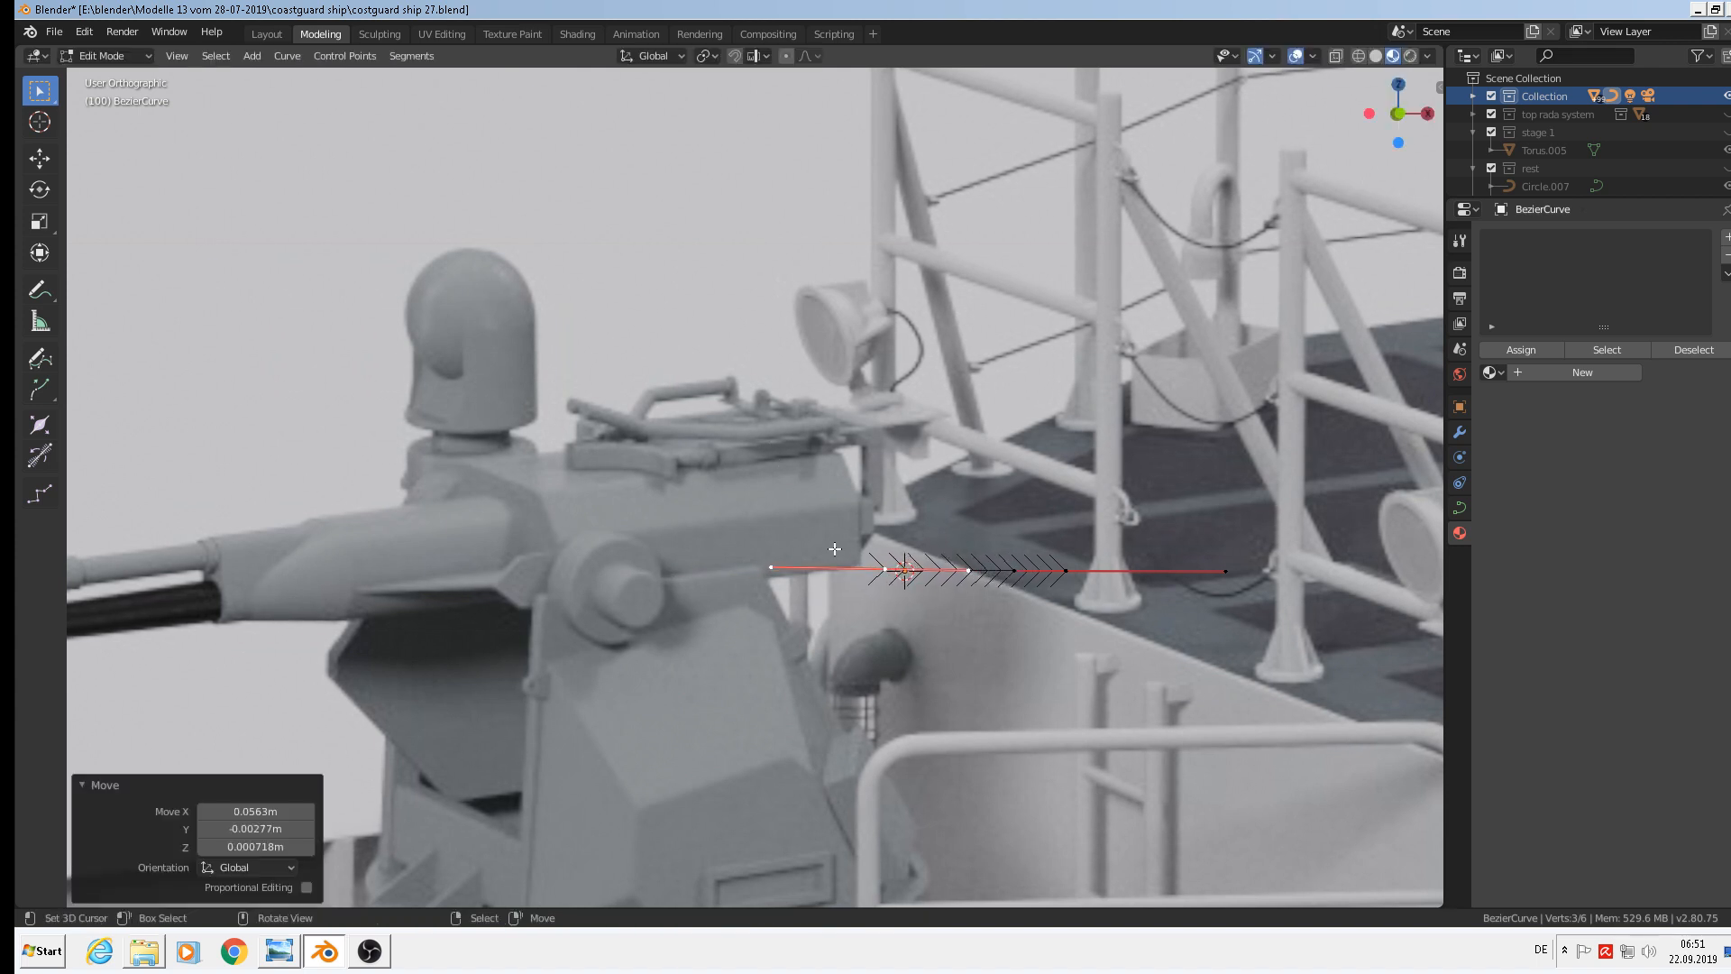
Leave curve editing and move the whole curve -0.255 m along Y, out in front of the reference image
{"action": "middle_click_drag", "start_coordinate": [825, 588], "coordinate": [921, 691]}
{"action": "scroll", "coordinate": [977, 613], "scroll_direction": "down", "scroll_amount": 2}
{"action": "key", "text": "Tab"}
{"action": "scroll", "coordinate": [983, 619], "scroll_direction": "down", "scroll_amount": 1}
{"action": "key", "text": "g"}
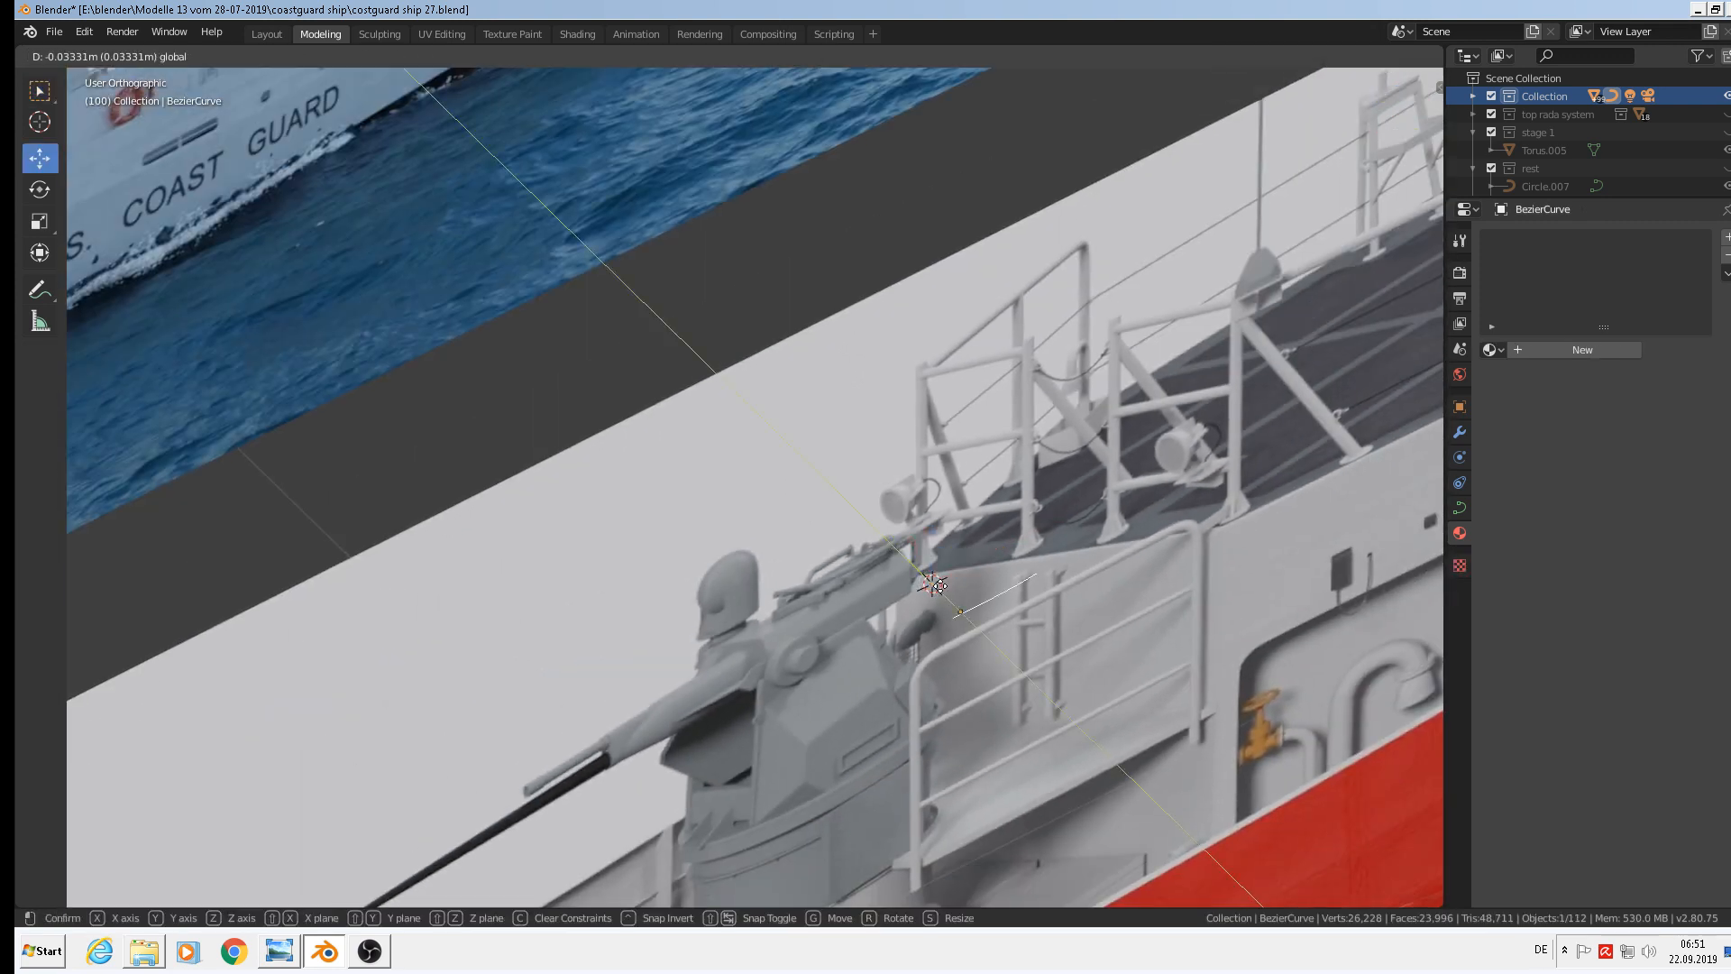
{"action": "key", "text": "y"}
{"action": "left_click", "coordinate": [1129, 732]}
Line up the curve's end control point with the start in top view by shifting it -0.00121 m in Y and rotating its handles
{"action": "key", "text": "KP_7"}
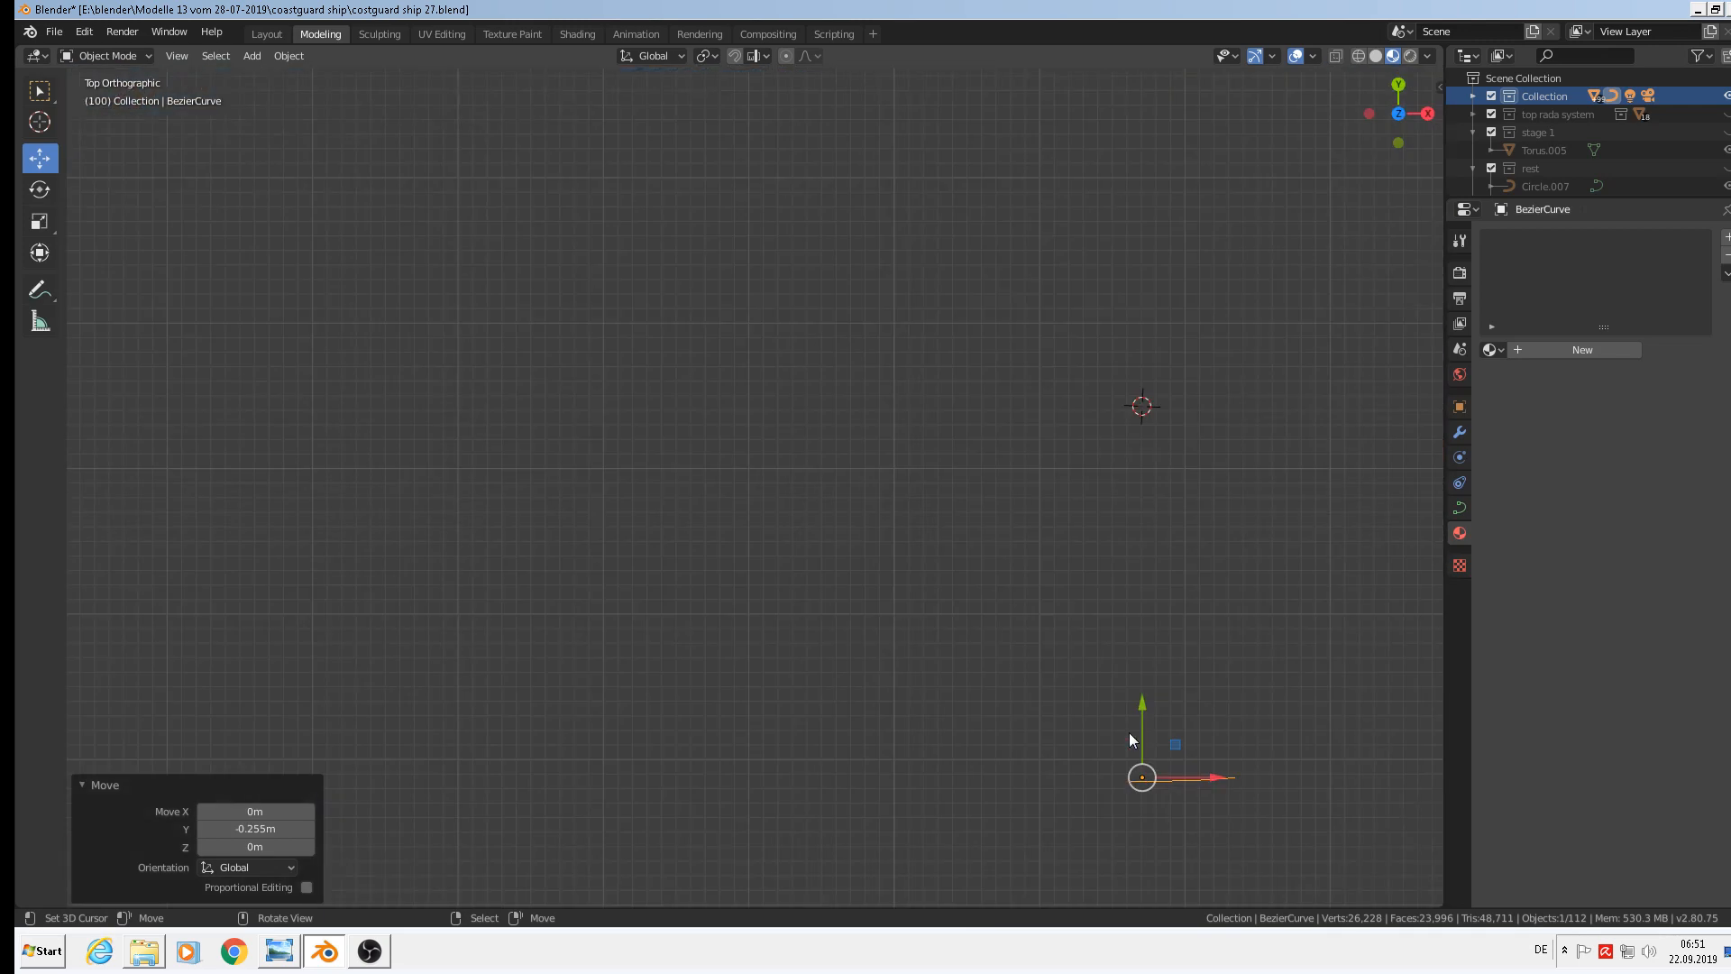
{"action": "scroll", "coordinate": [1129, 732], "scroll_direction": "up", "scroll_amount": 2}
{"action": "middle_click_drag", "start_coordinate": [1137, 738], "coordinate": [863, 413], "text": "shift"}
{"action": "scroll", "coordinate": [957, 460], "scroll_direction": "up", "scroll_amount": 3}
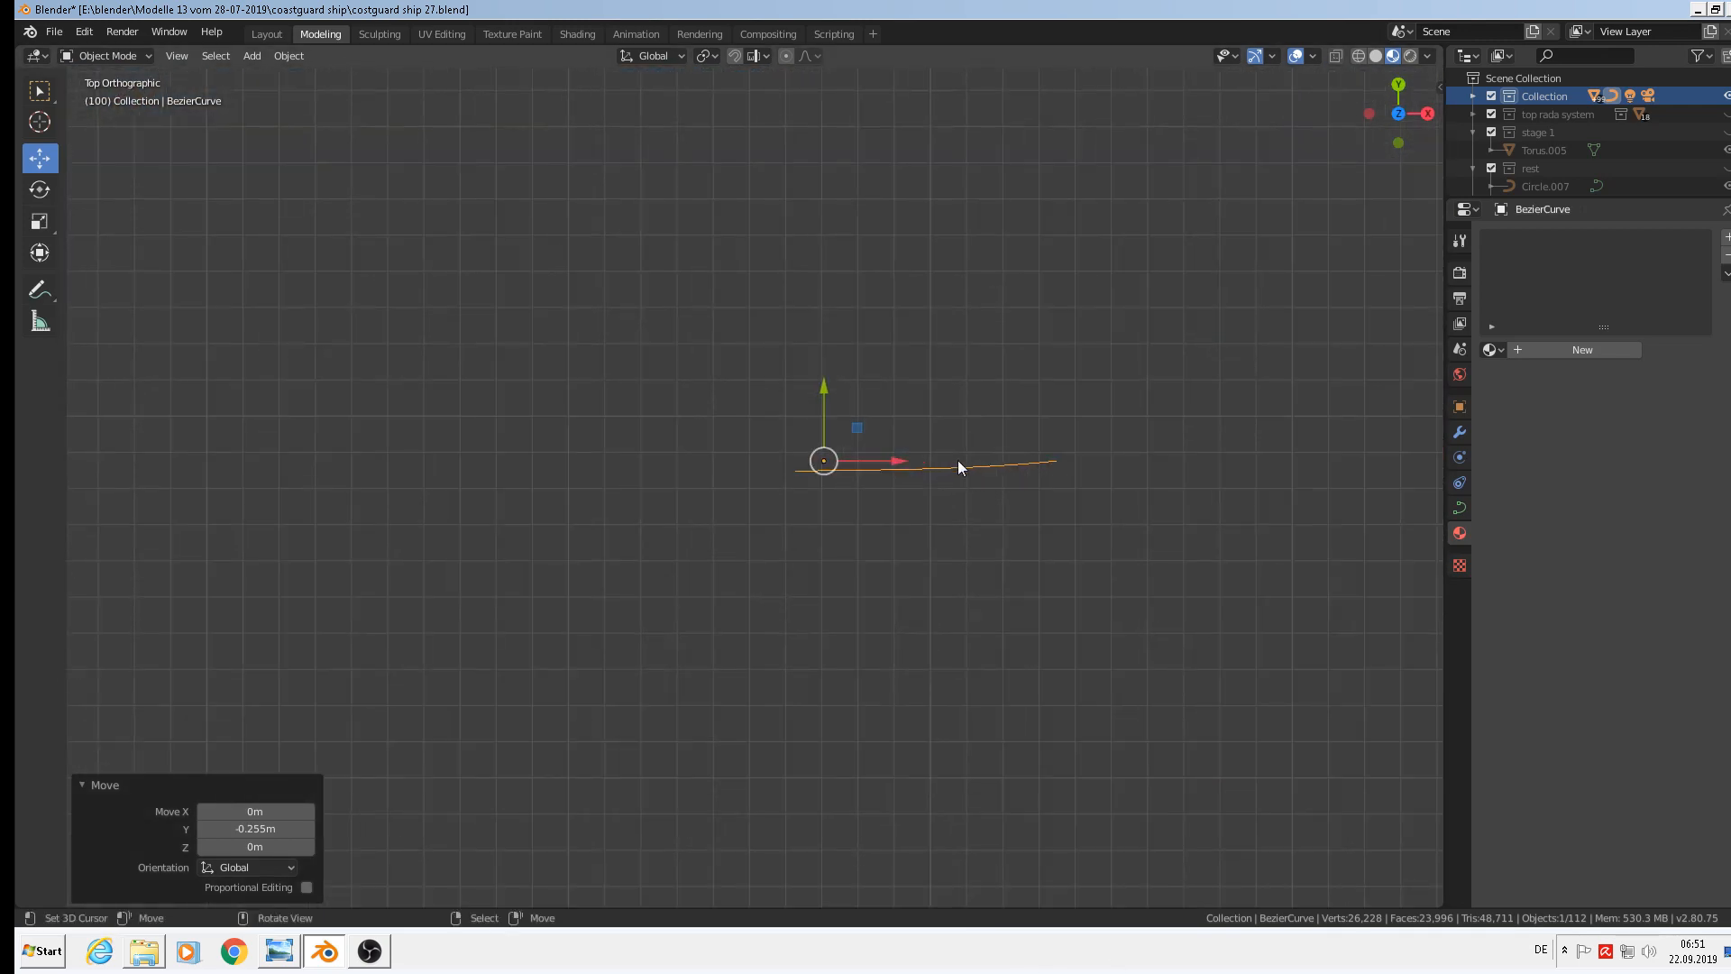
{"action": "key", "text": "Tab"}
{"action": "scroll", "coordinate": [1071, 487], "scroll_direction": "up", "scroll_amount": 6}
{"action": "right_click", "coordinate": [1097, 466]}
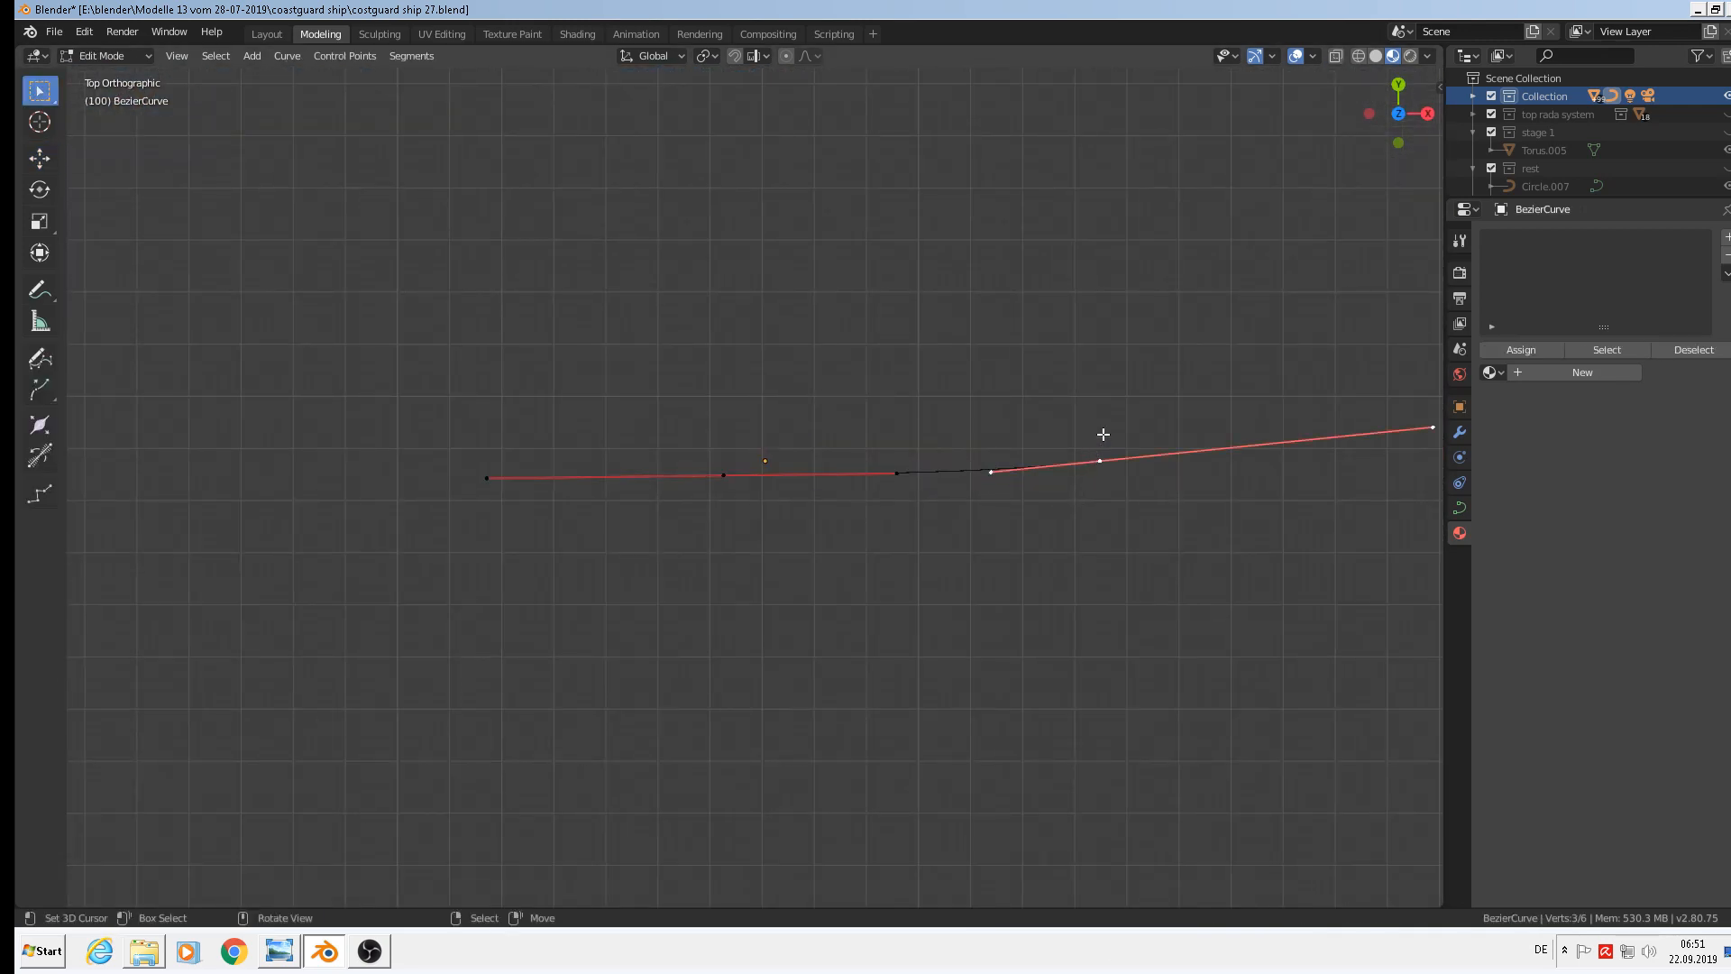
{"action": "left_click", "coordinate": [39, 158]}
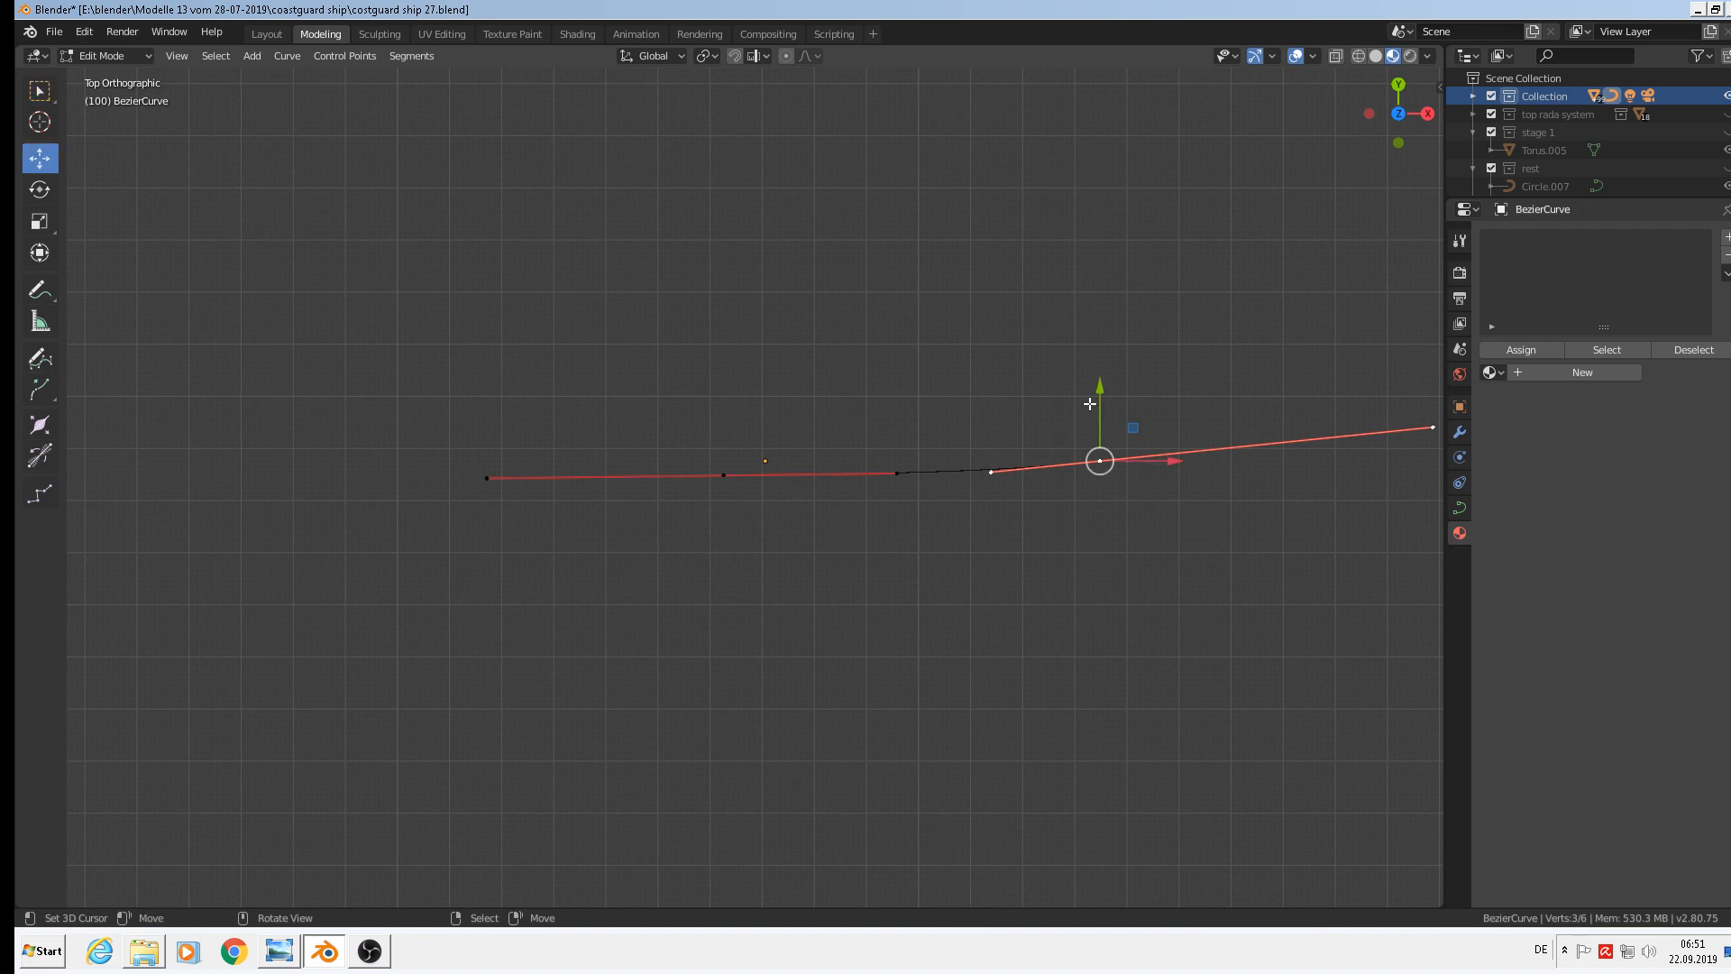
{"action": "key", "text": "g"}
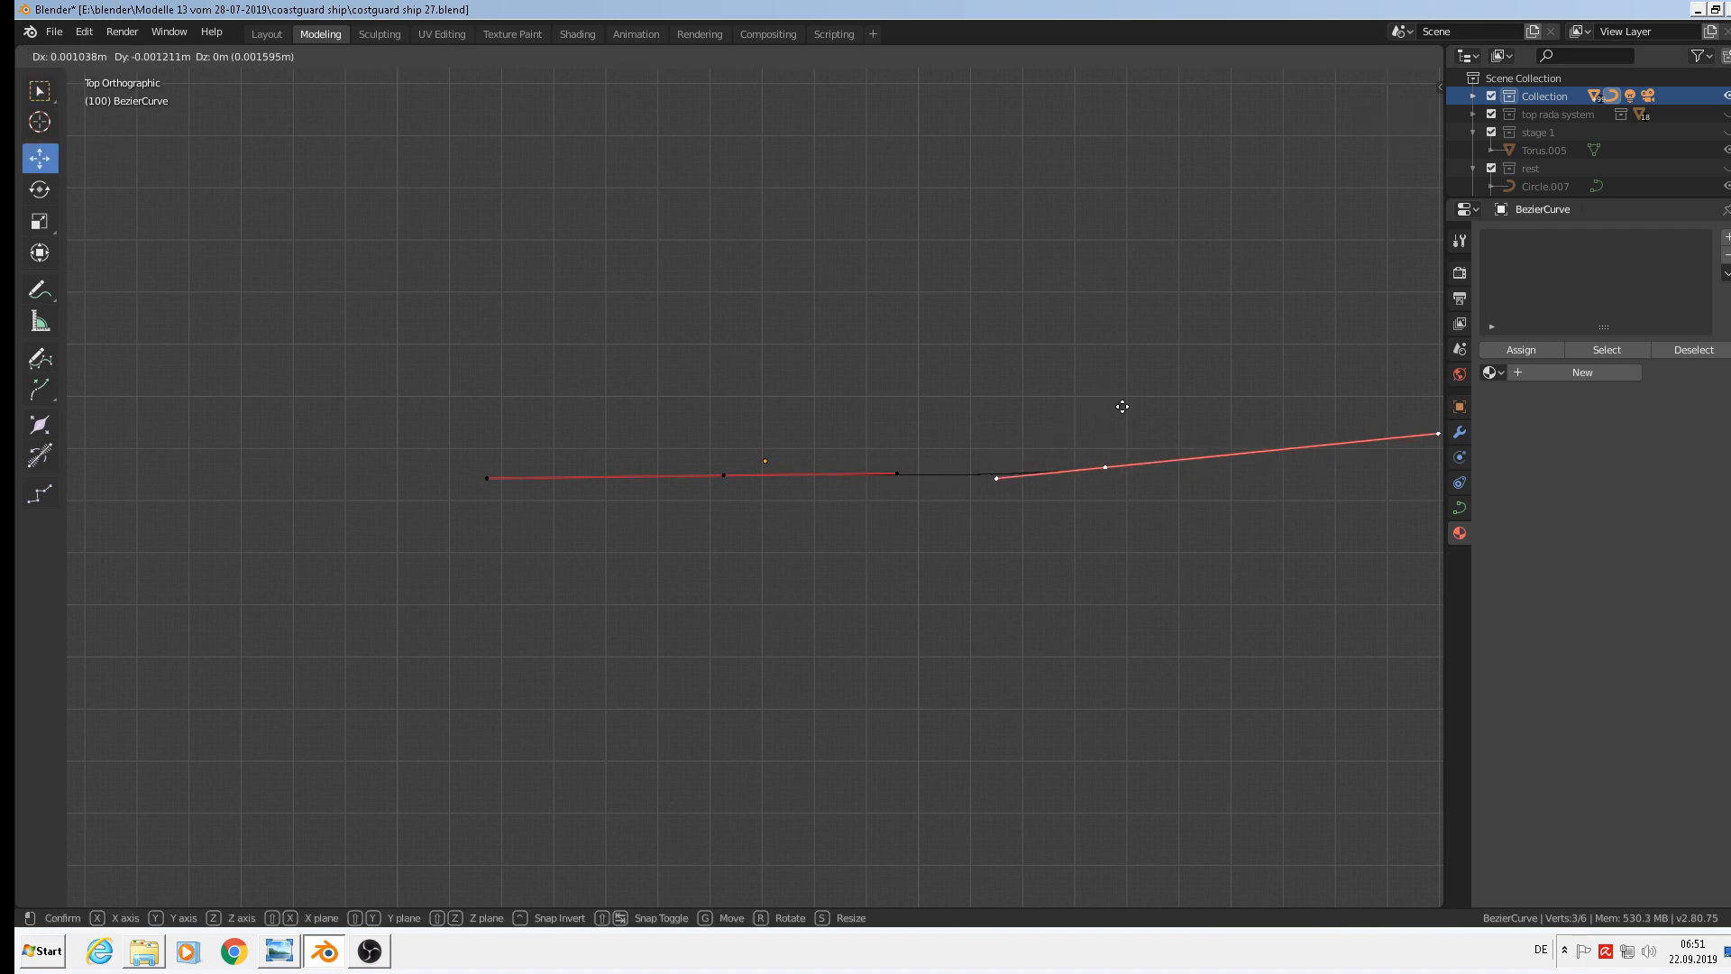
{"action": "left_click", "coordinate": [1121, 406]}
{"action": "key", "text": "r"}
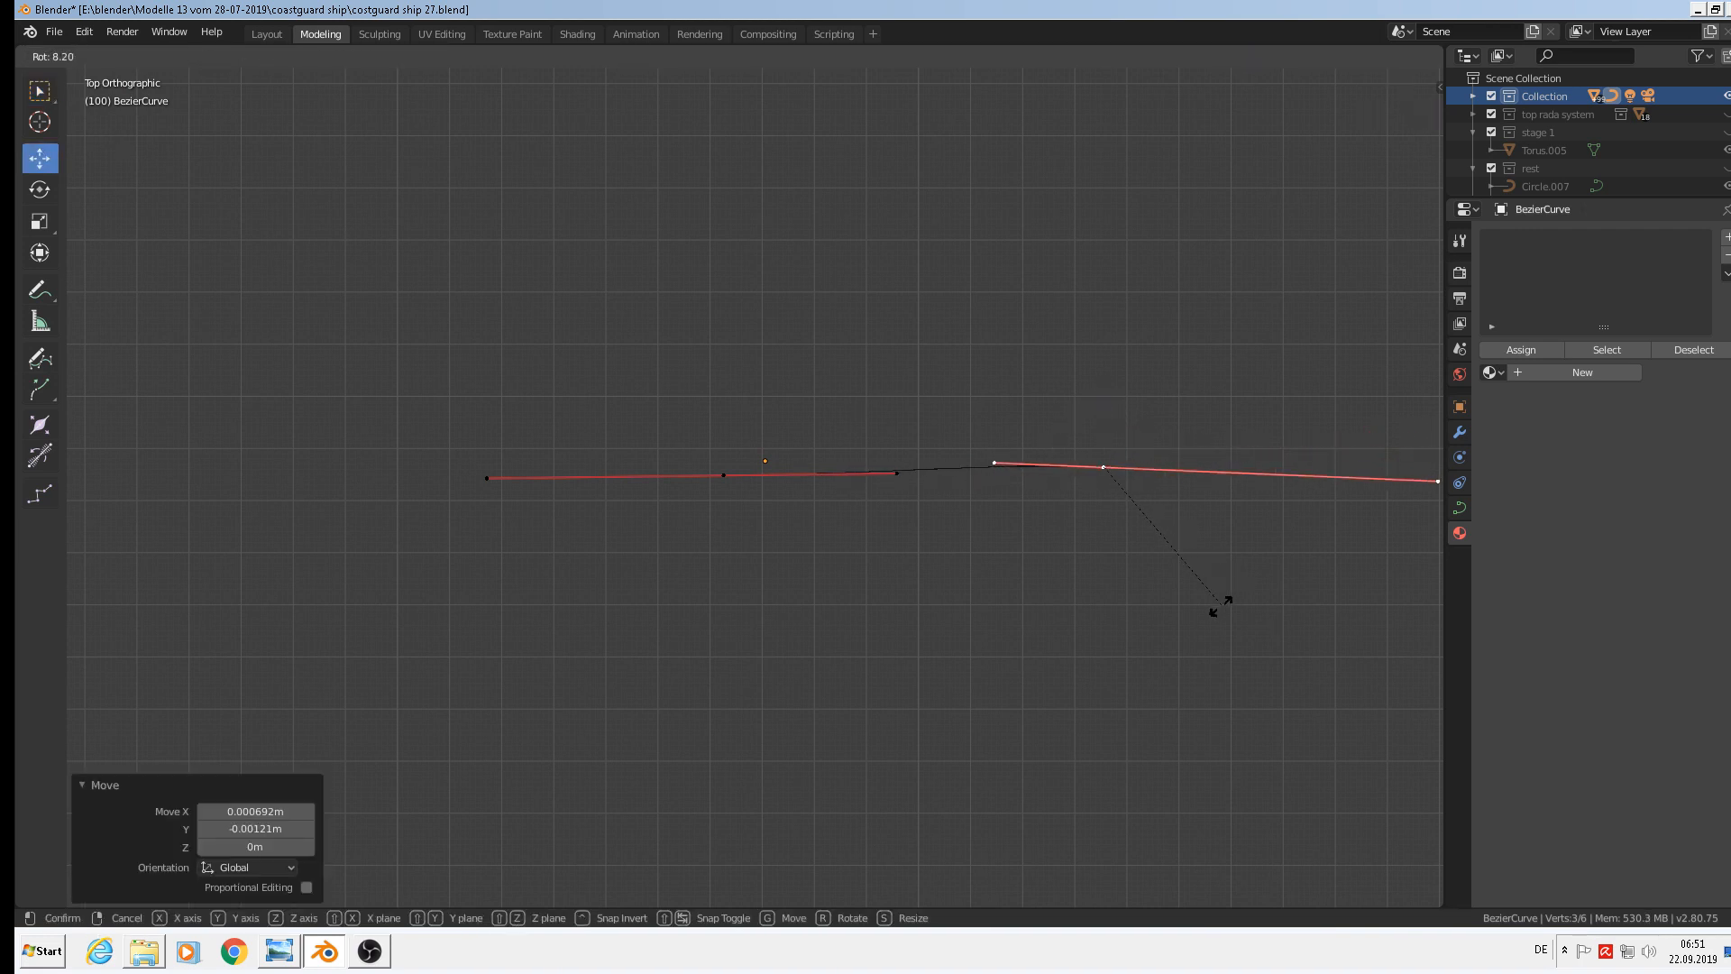
{"action": "left_click", "coordinate": [1232, 600]}
{"action": "left_click_drag", "start_coordinate": [1103, 402], "coordinate": [1107, 406]}
Extrude a new control point from the curve's start and offset it 0.0159 m in Y and -0.0478 m in X
{"action": "left_click", "coordinate": [723, 475]}
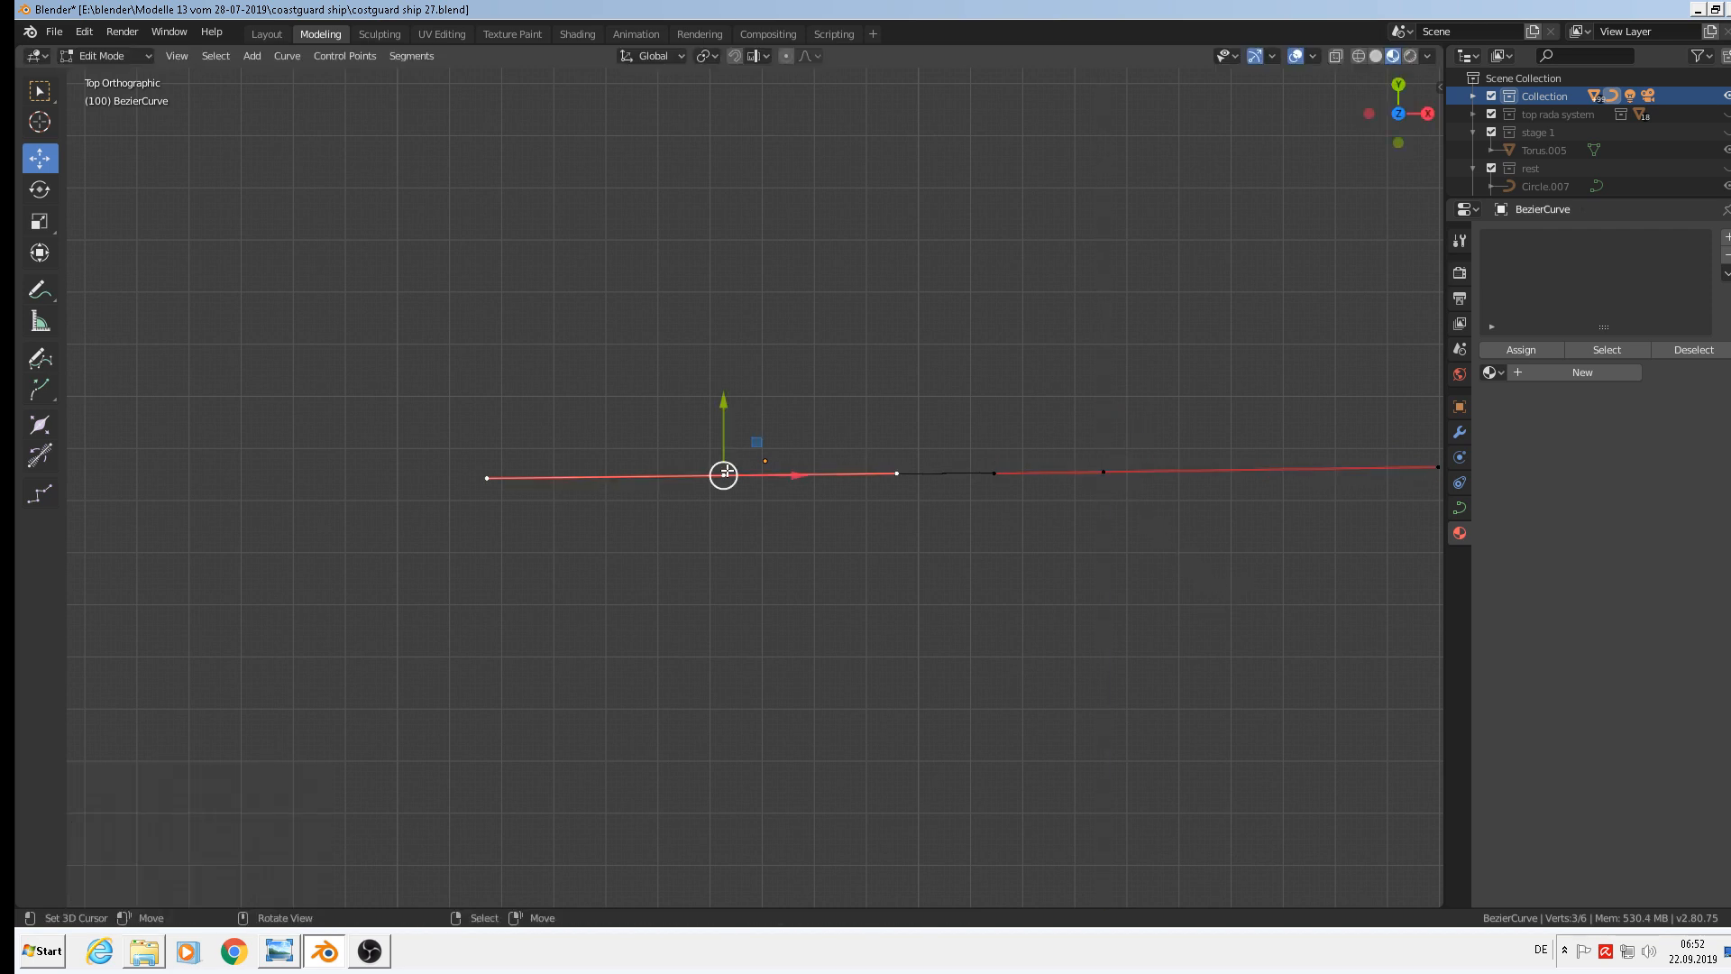
{"action": "key", "text": "e"}
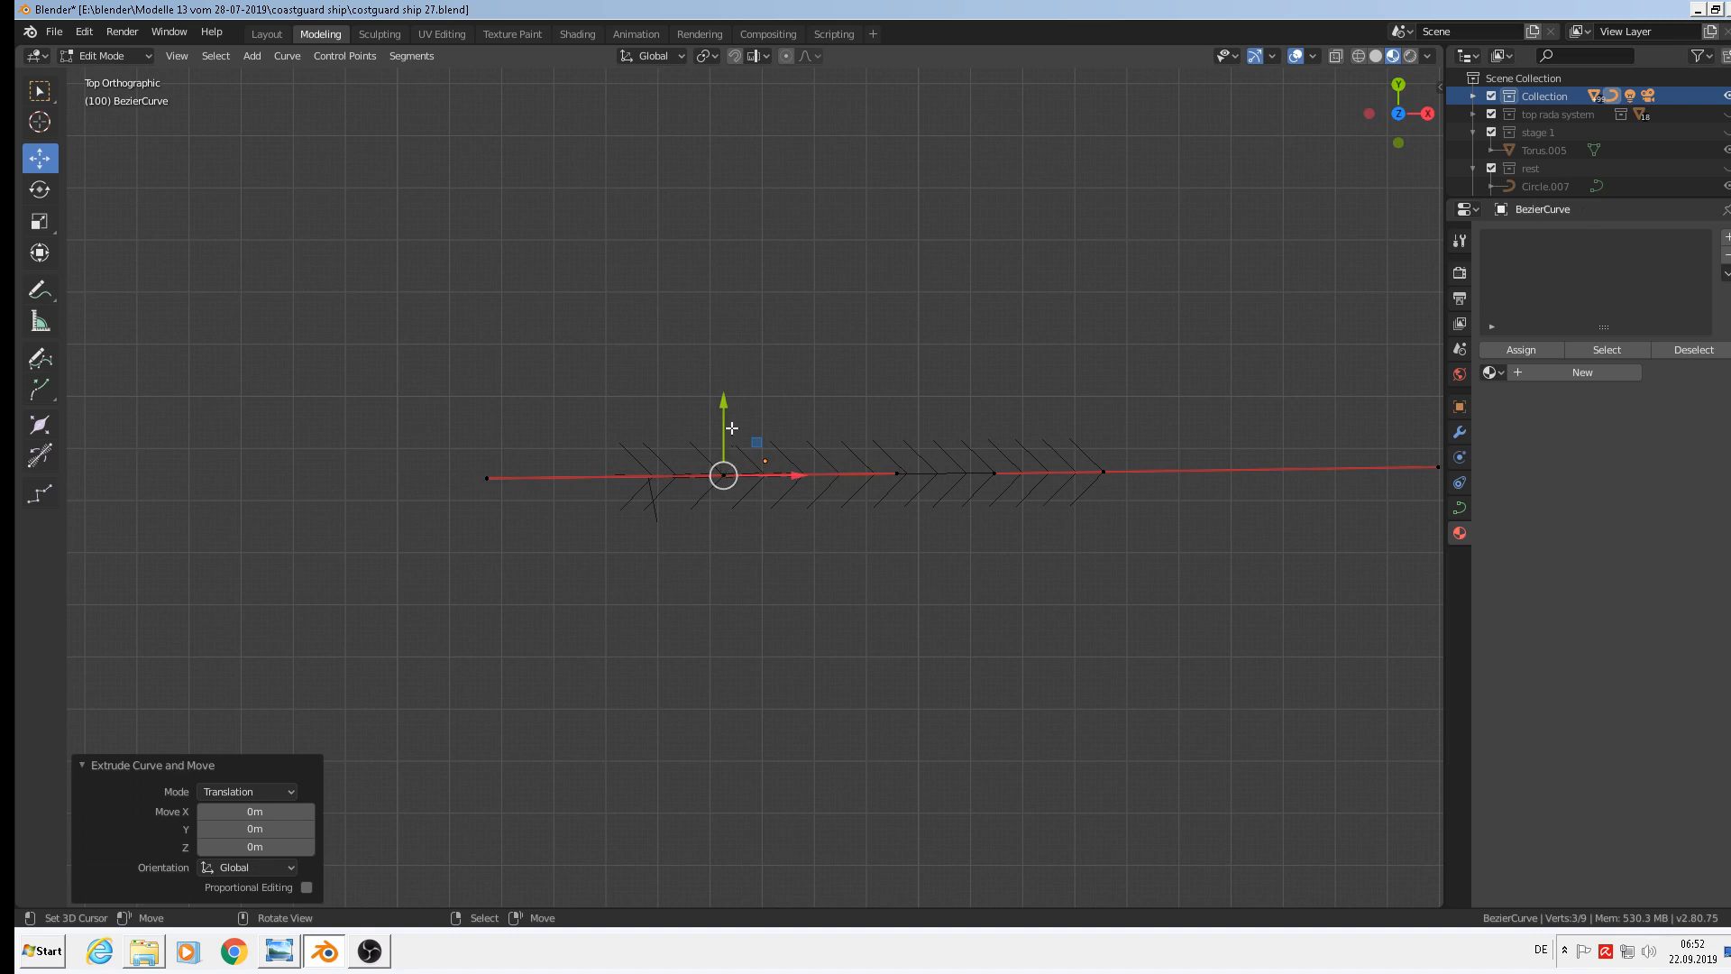
{"action": "left_click_drag", "start_coordinate": [723, 404], "coordinate": [734, 321]}
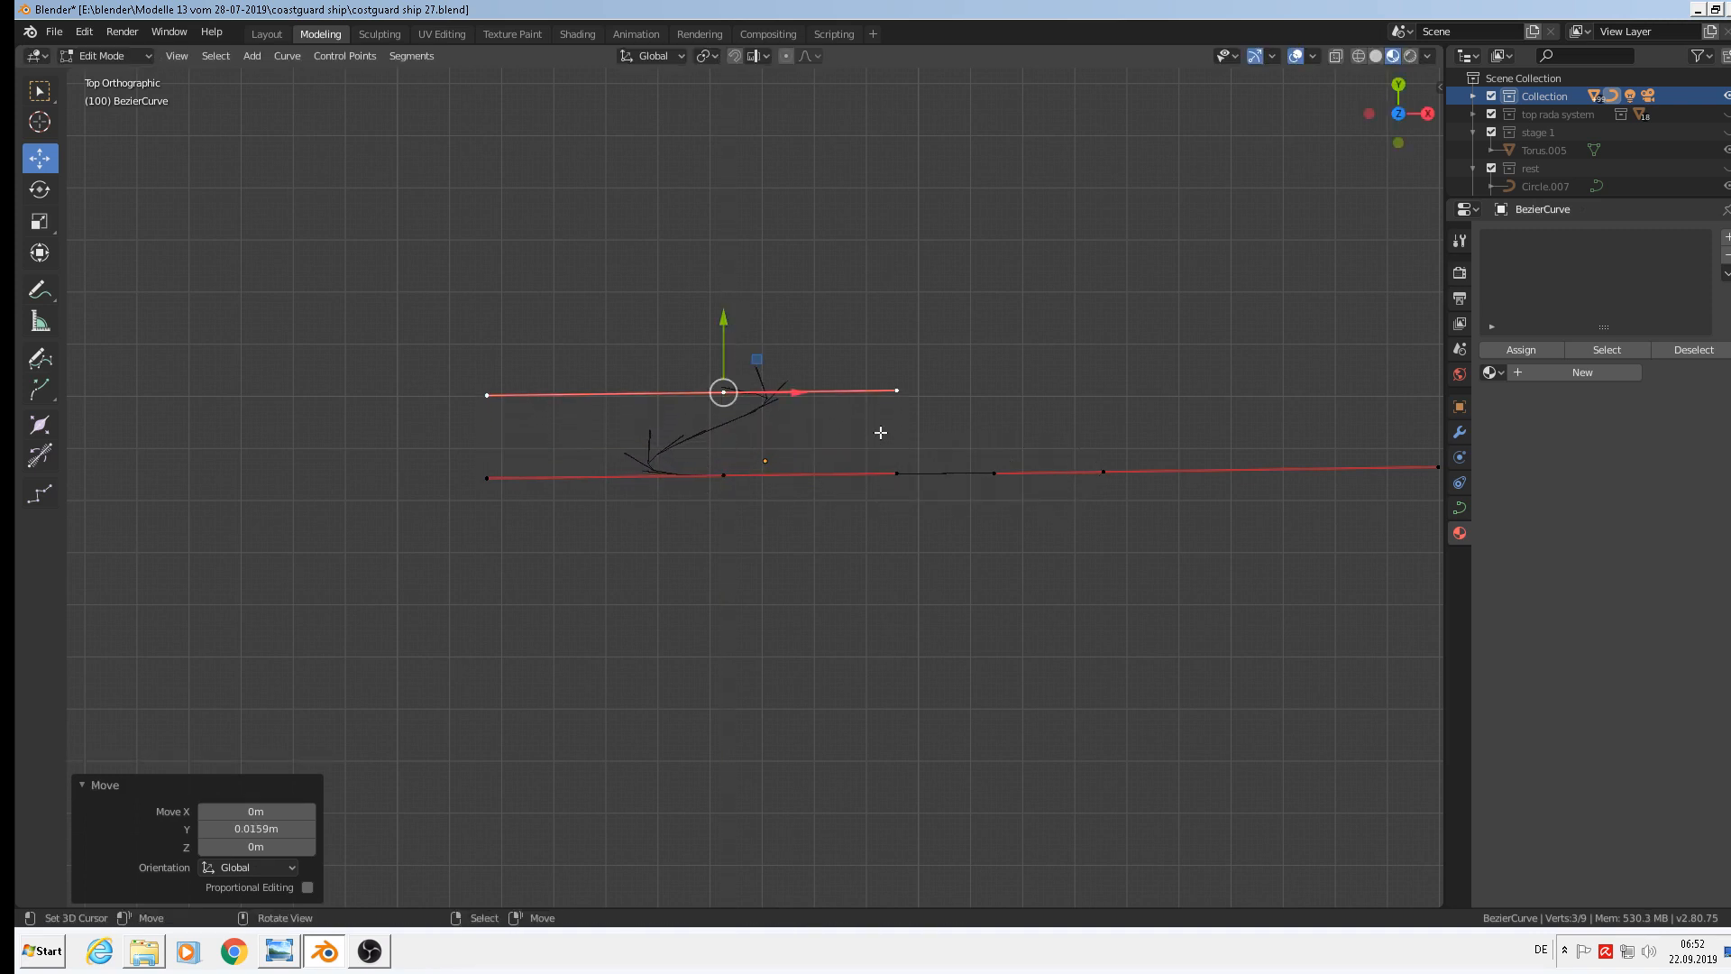
{"action": "key", "text": "g"}
{"action": "key", "text": "x"}
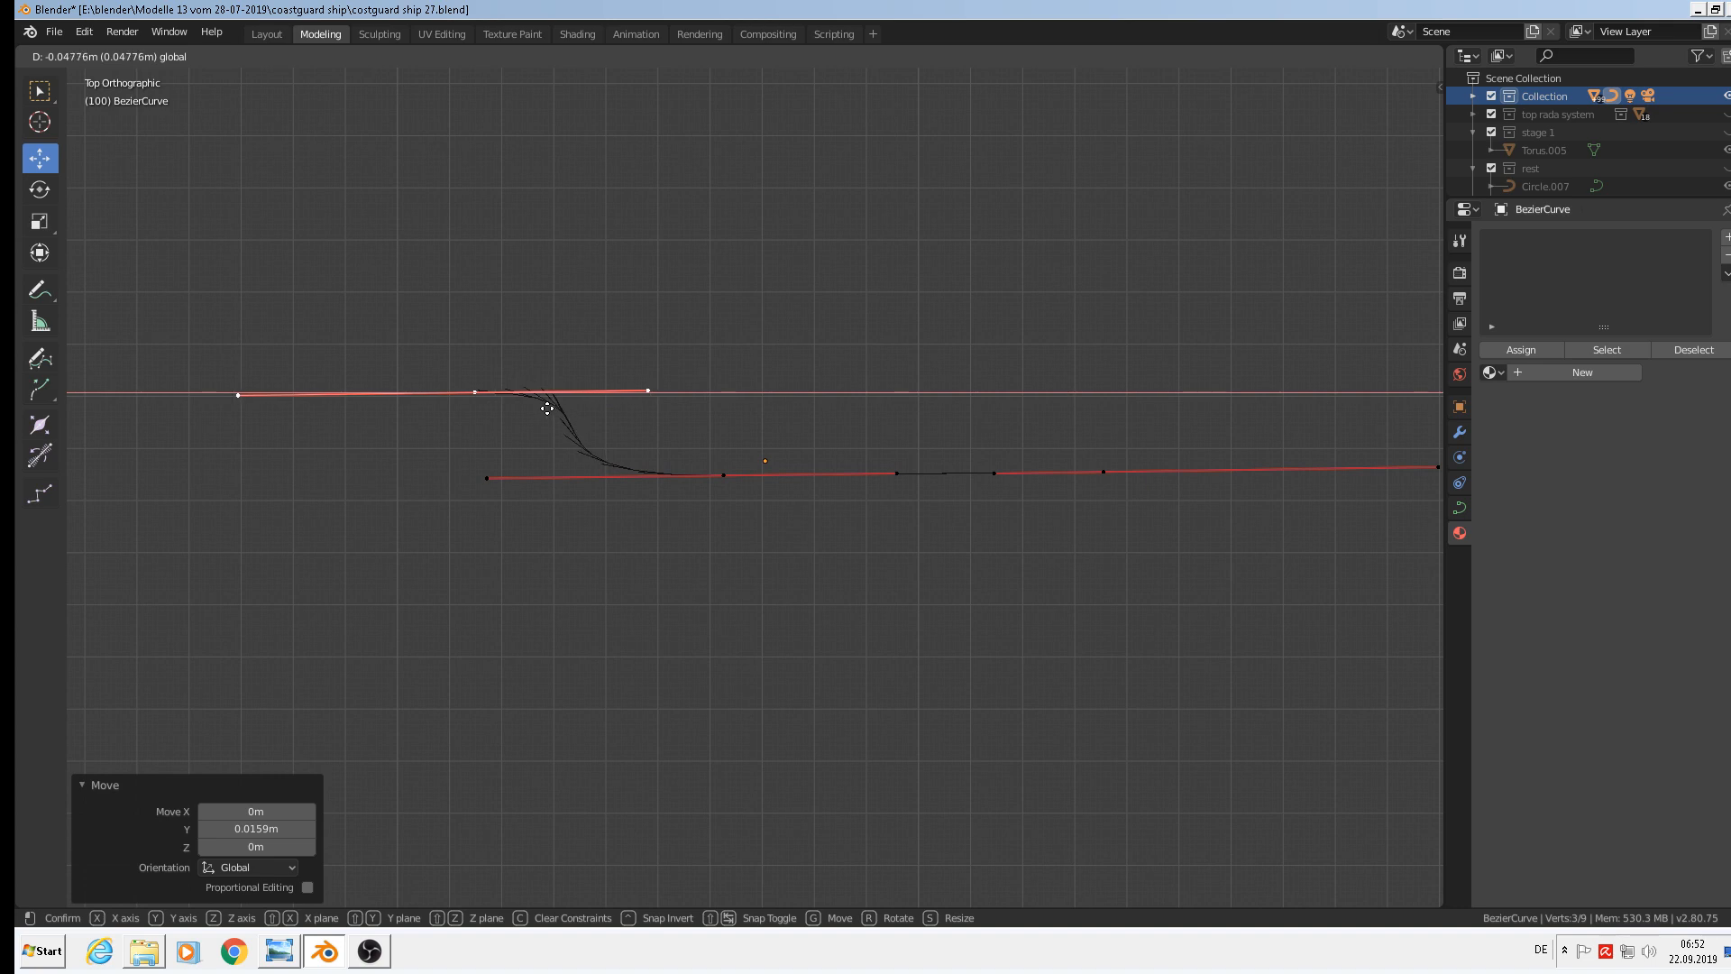
{"action": "left_click", "coordinate": [547, 408]}
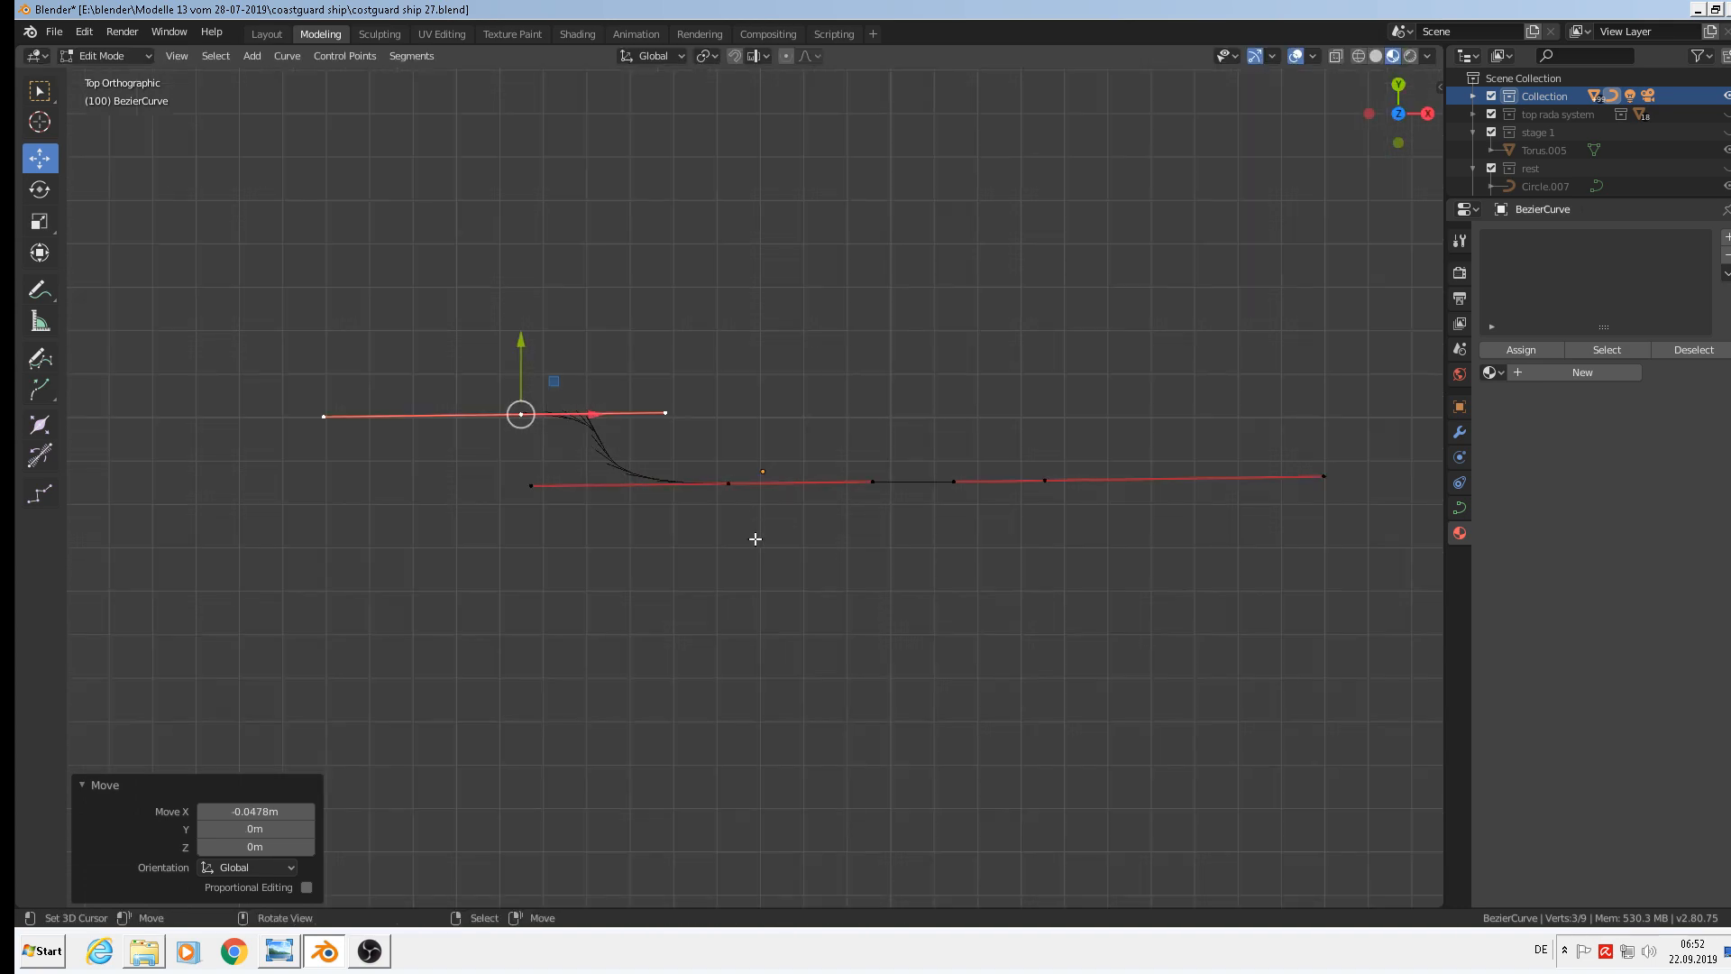
Examine the curve's offset bend from several angles against the gun in the reference image
{"action": "middle_click_drag", "start_coordinate": [754, 537], "coordinate": [767, 437]}
{"action": "scroll", "coordinate": [767, 437], "scroll_direction": "down", "scroll_amount": 2}
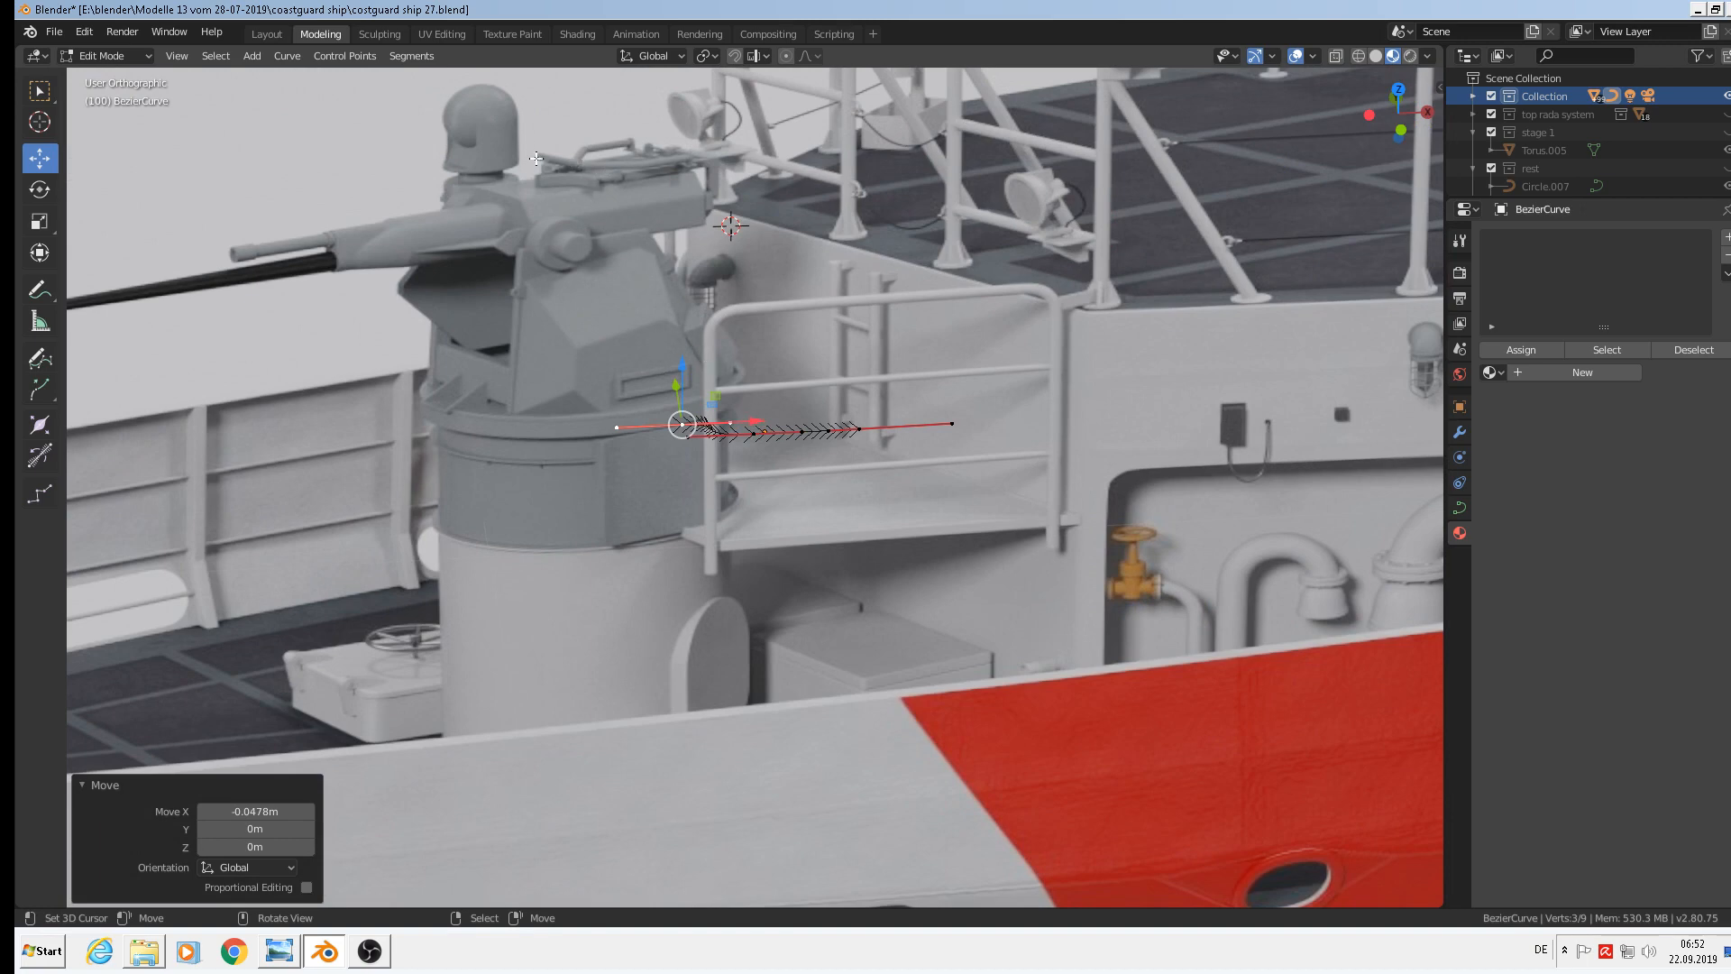
{"action": "scroll", "coordinate": [711, 424], "scroll_direction": "up", "scroll_amount": 6}
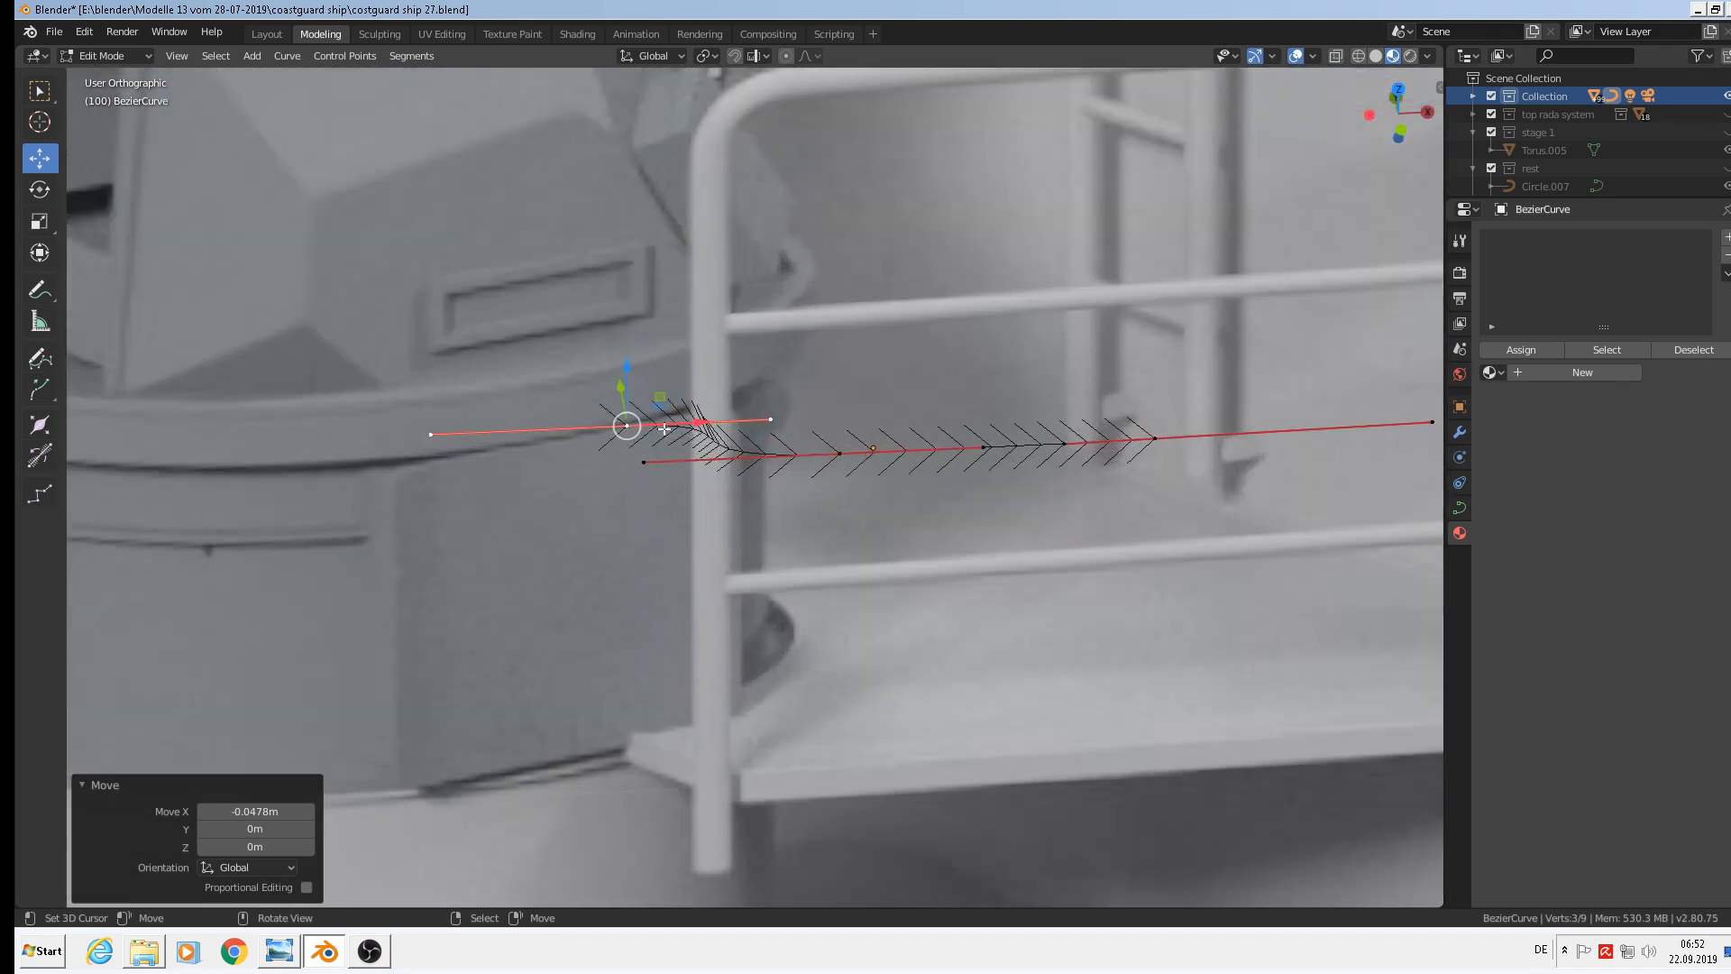
{"action": "middle_click_drag", "start_coordinate": [631, 429], "coordinate": [632, 535]}
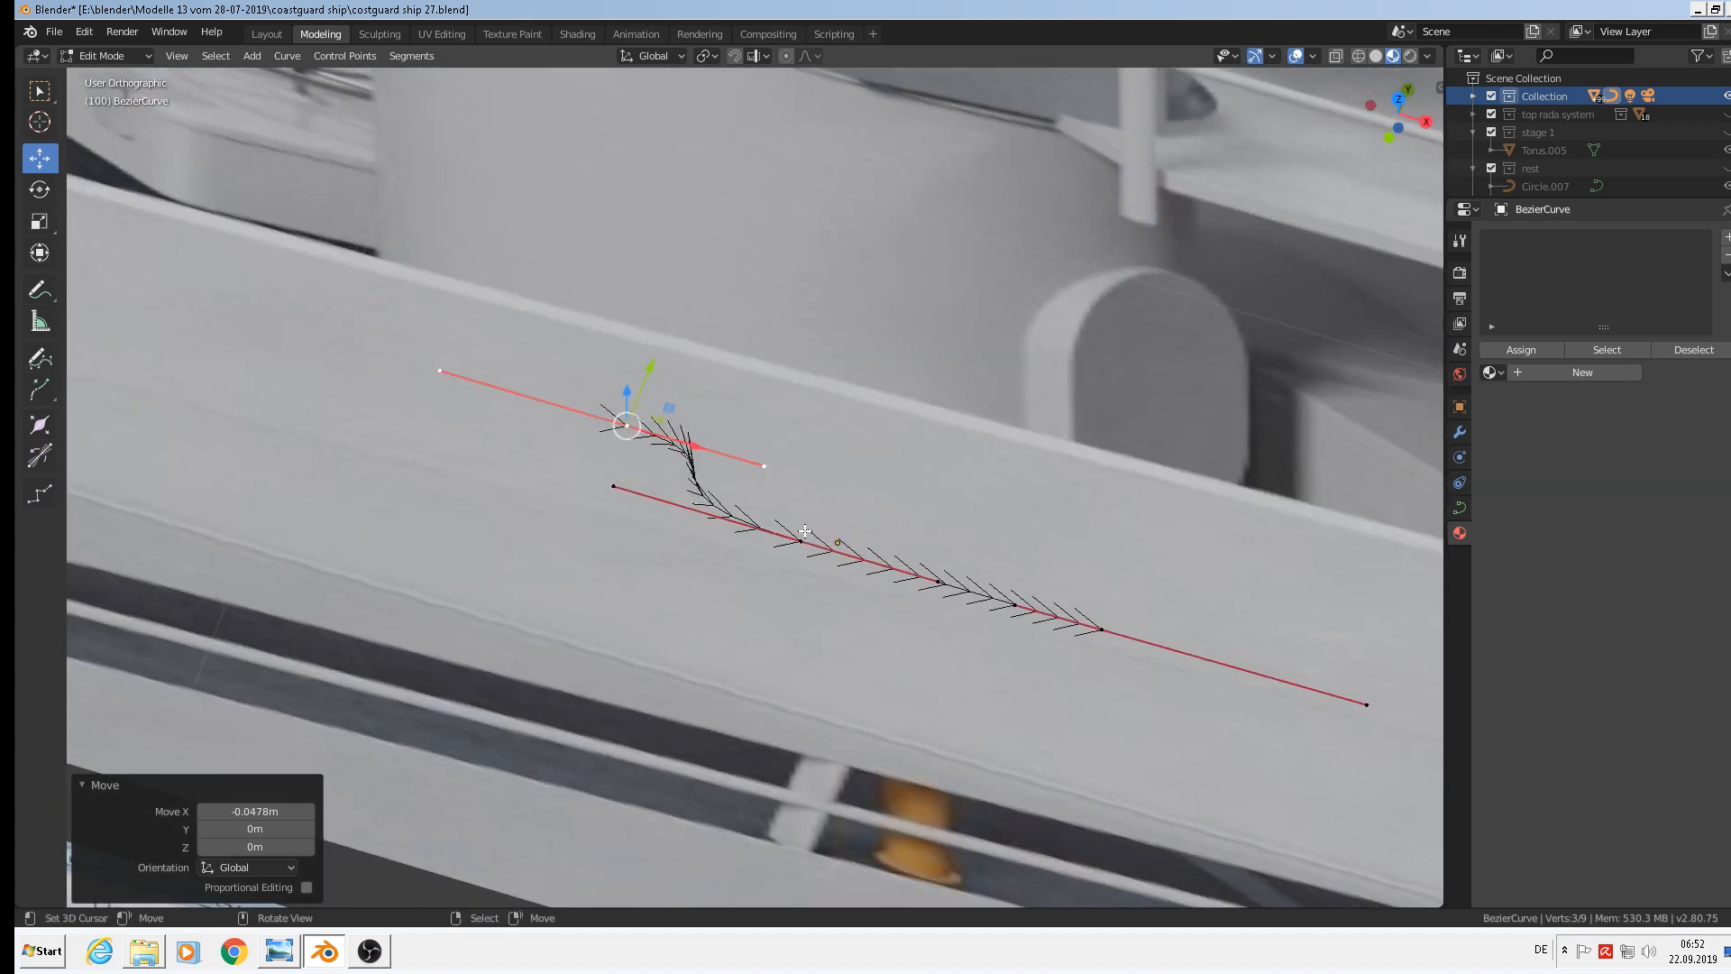
{"action": "middle_click_drag", "start_coordinate": [805, 531], "coordinate": [678, 618]}
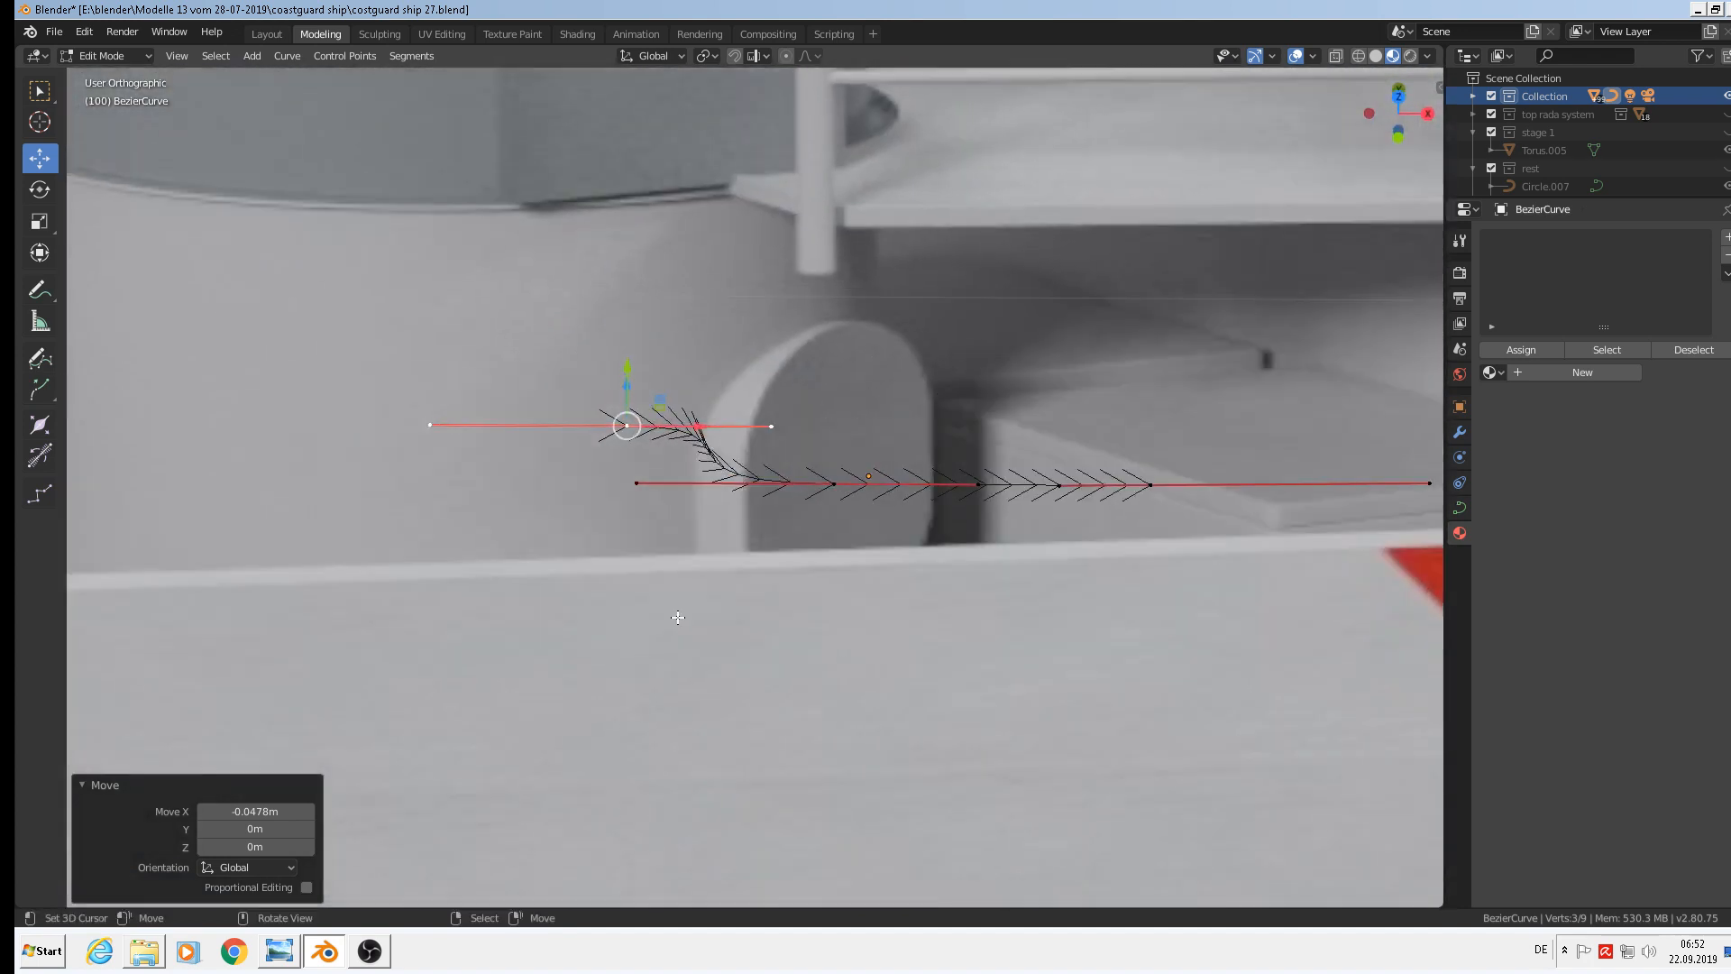
Extrude a new control point from the curve's start and move it about -0.0515 m along X
{"action": "key", "text": "e"}
{"action": "left_click", "coordinate": [630, 420]}
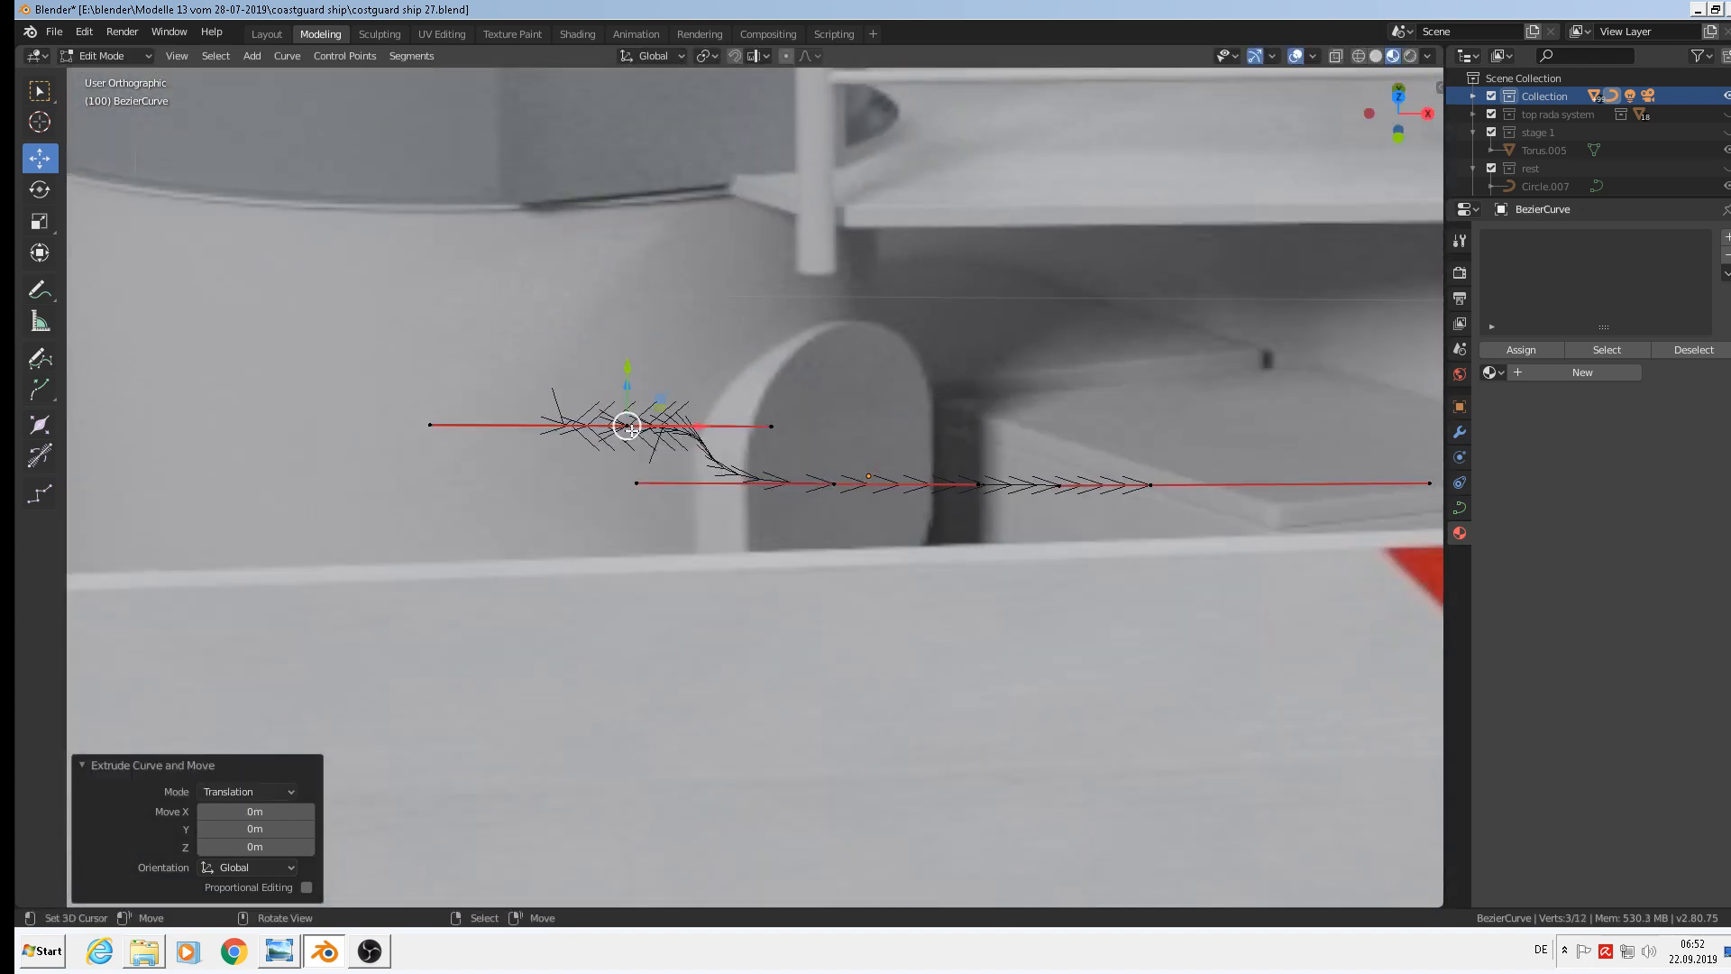
{"action": "key", "text": "g"}
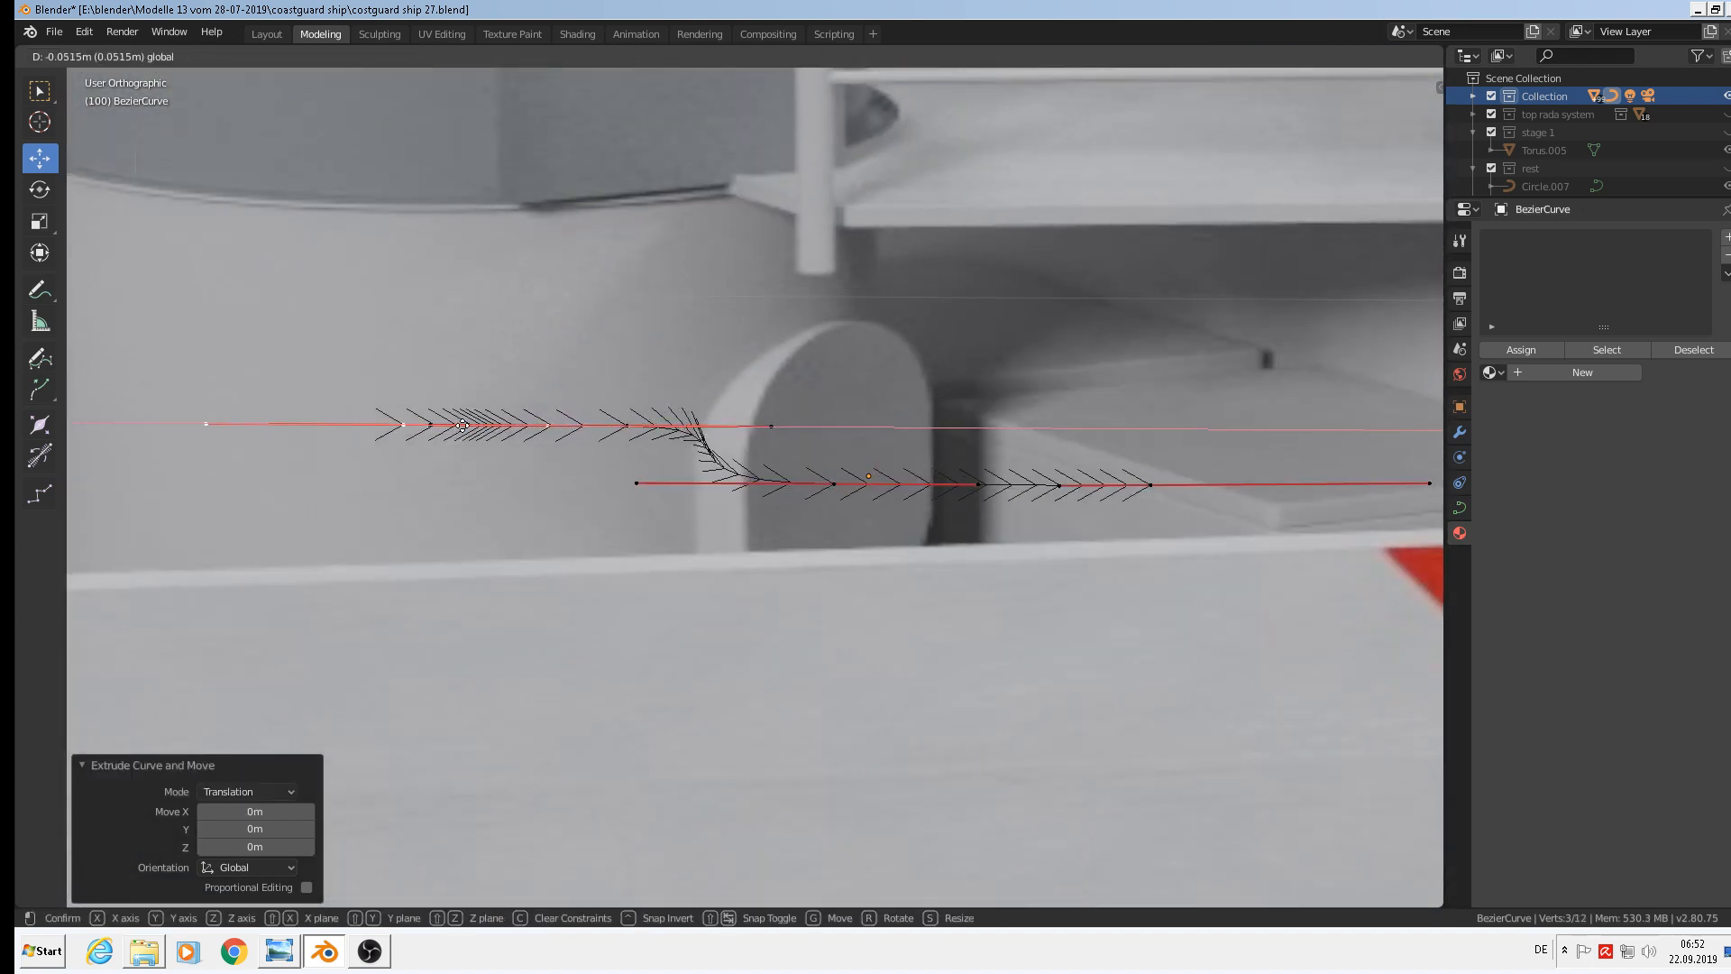
{"action": "left_click", "coordinate": [462, 425]}
{"action": "key", "text": "Tab"}
{"action": "mouse_move", "coordinate": [645, 529]}
{"action": "middle_mouse_down"}
{"action": "mouse_move", "coordinate": [651, 491]}
{"action": "mouse_move", "coordinate": [657, 530]}
{"action": "middle_mouse_up"}
{"action": "key", "text": "Tab"}
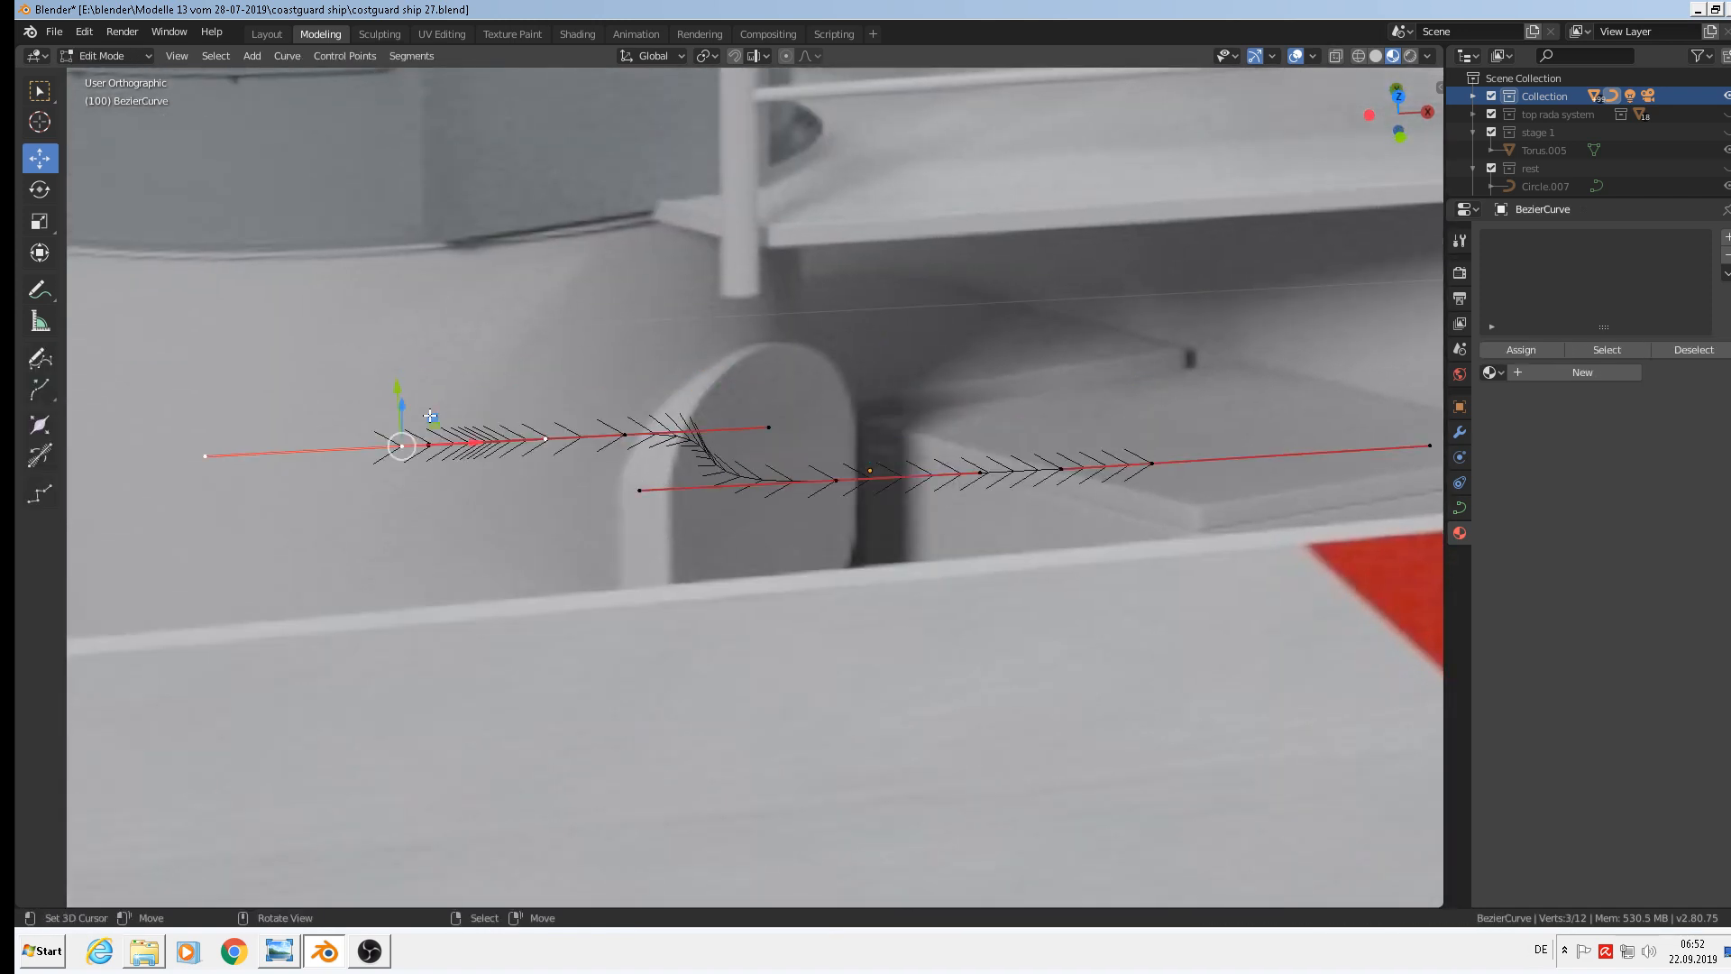
Raise the curve's new end point 0.0158 m in Z and try to lower the next two control points along Z
{"action": "middle_click_drag", "start_coordinate": [403, 402], "coordinate": [405, 397]}
{"action": "left_click_drag", "start_coordinate": [409, 411], "coordinate": [412, 359]}
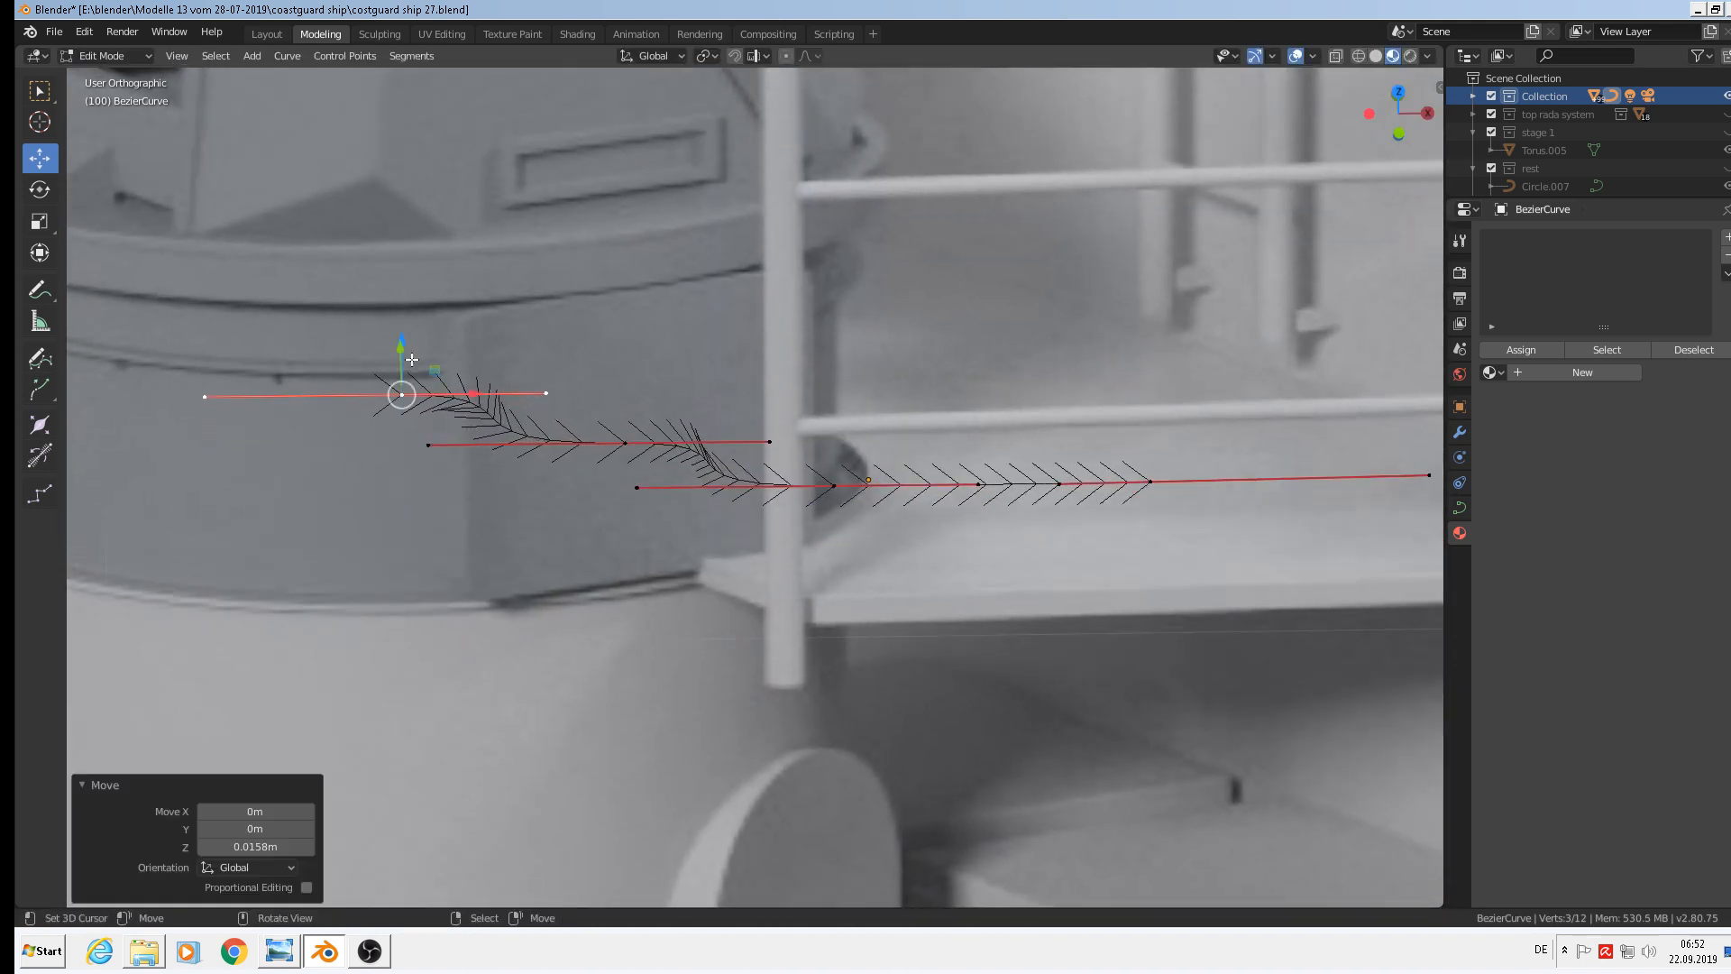
{"action": "left_click", "coordinate": [626, 441]}
{"action": "left_click", "coordinate": [845, 481], "text": "shift"}
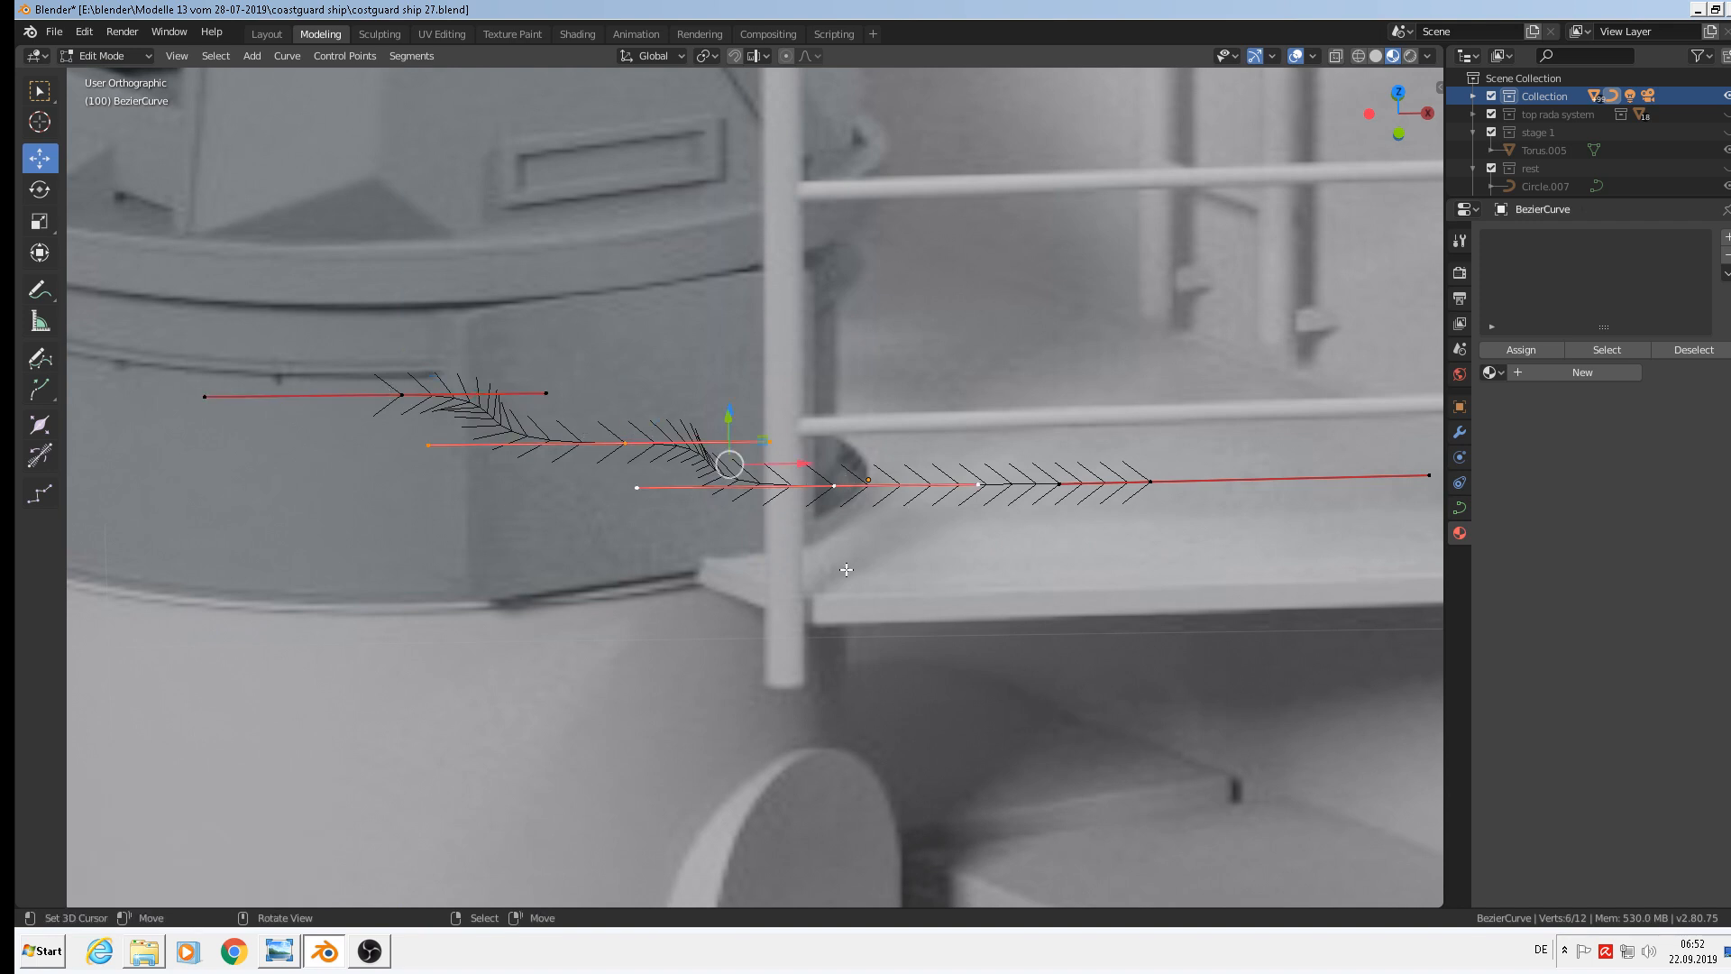
{"action": "key", "text": "g"}
{"action": "key", "text": "z"}
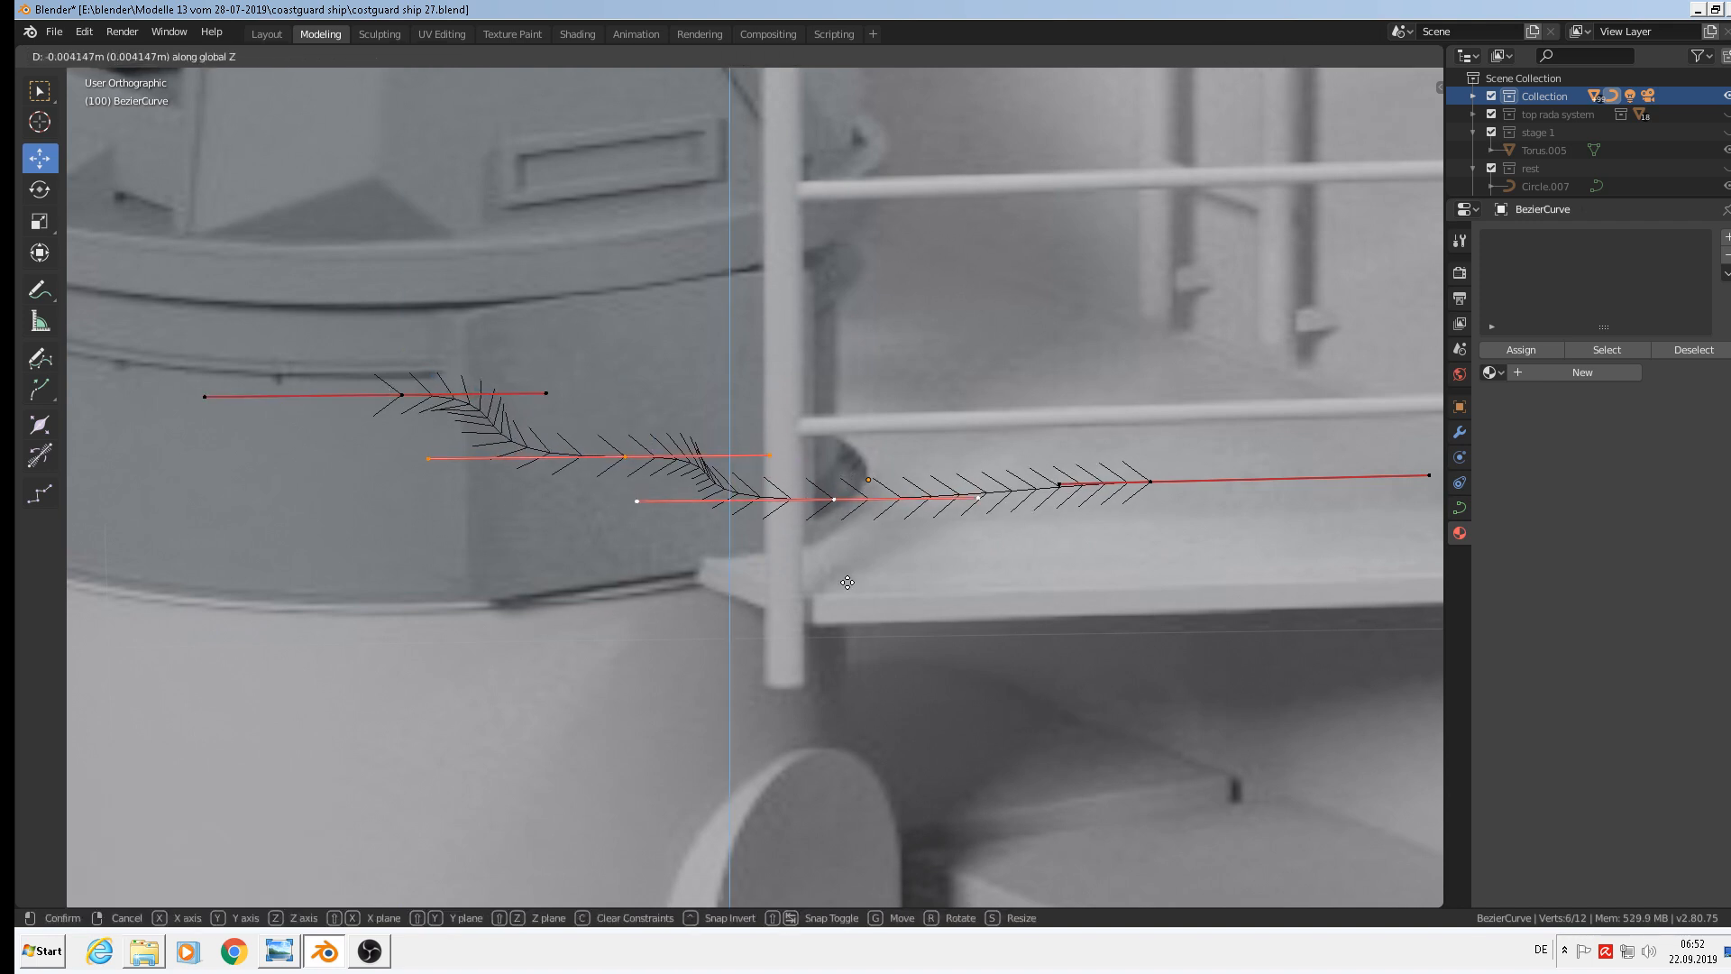
{"action": "right_click", "coordinate": [848, 585]}
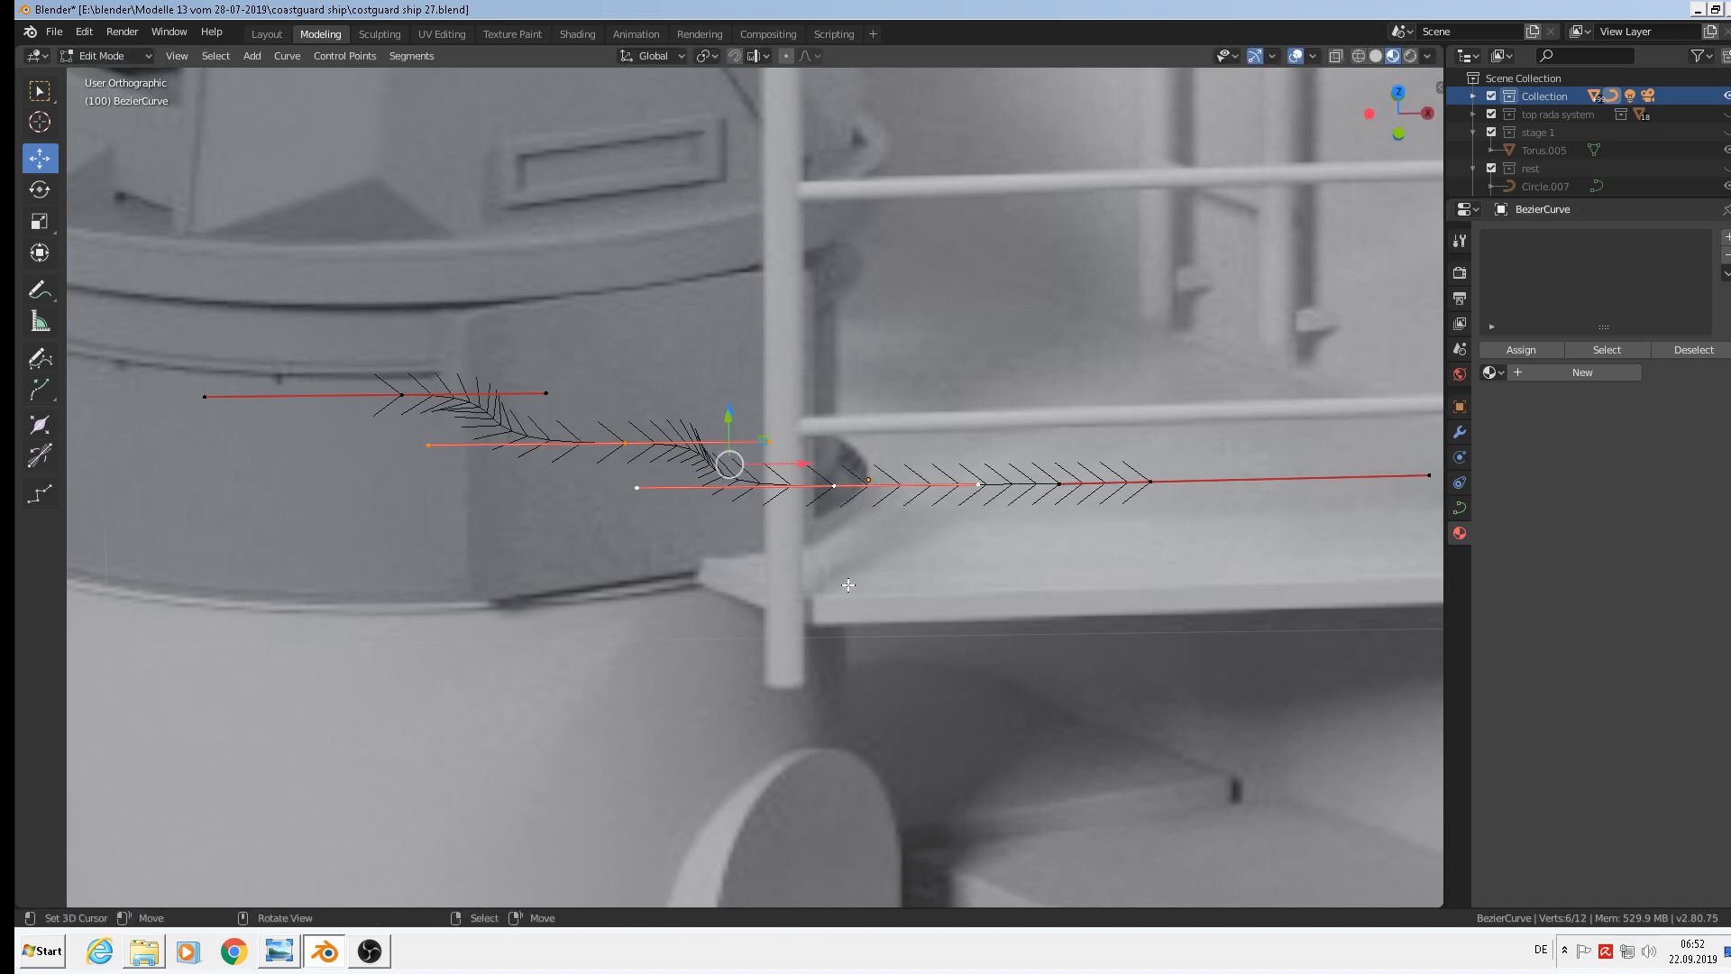
Try to lower the control point beside the new end along Z, and undo the height changes on both points
{"action": "left_click", "coordinate": [647, 447]}
{"action": "key", "text": "g"}
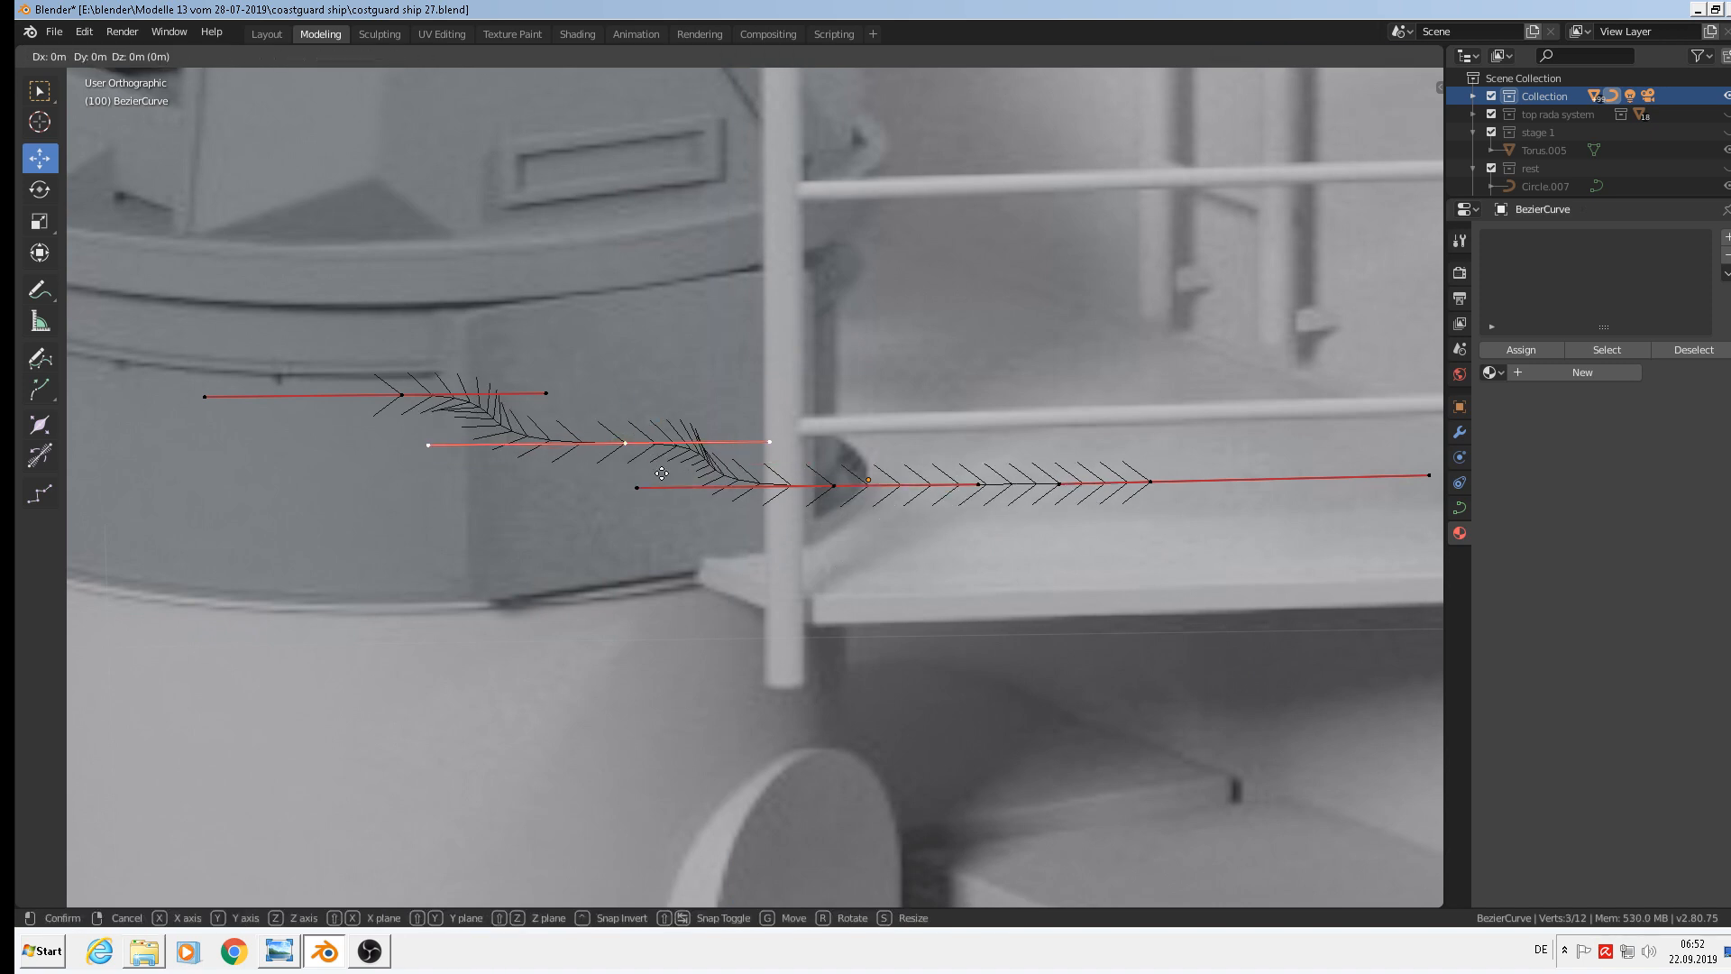
{"action": "key", "text": "z"}
{"action": "left_click", "coordinate": [662, 489]}
{"action": "key", "text": "Tab"}
{"action": "middle_click_drag", "start_coordinate": [699, 501], "coordinate": [646, 549]}
{"action": "key", "text": "Tab"}
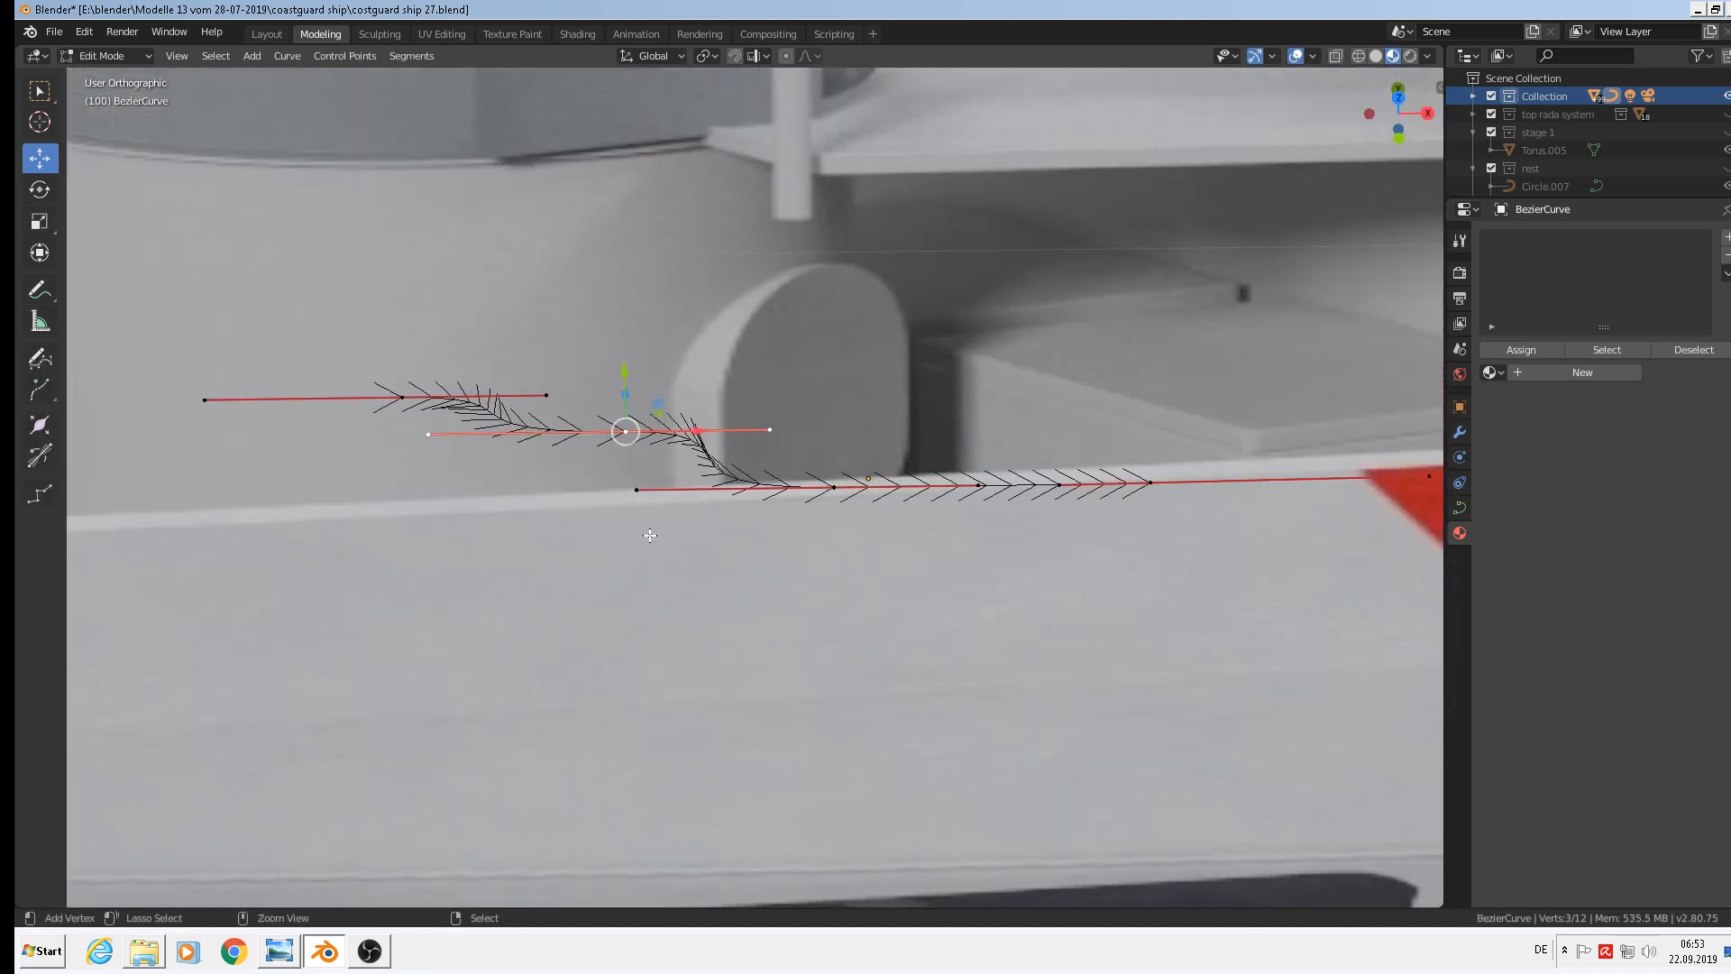
{"action": "key", "text": "ctrl+z"}
{"action": "key", "text": "ctrl+z"}
{"action": "key", "text": "ctrl+z"}
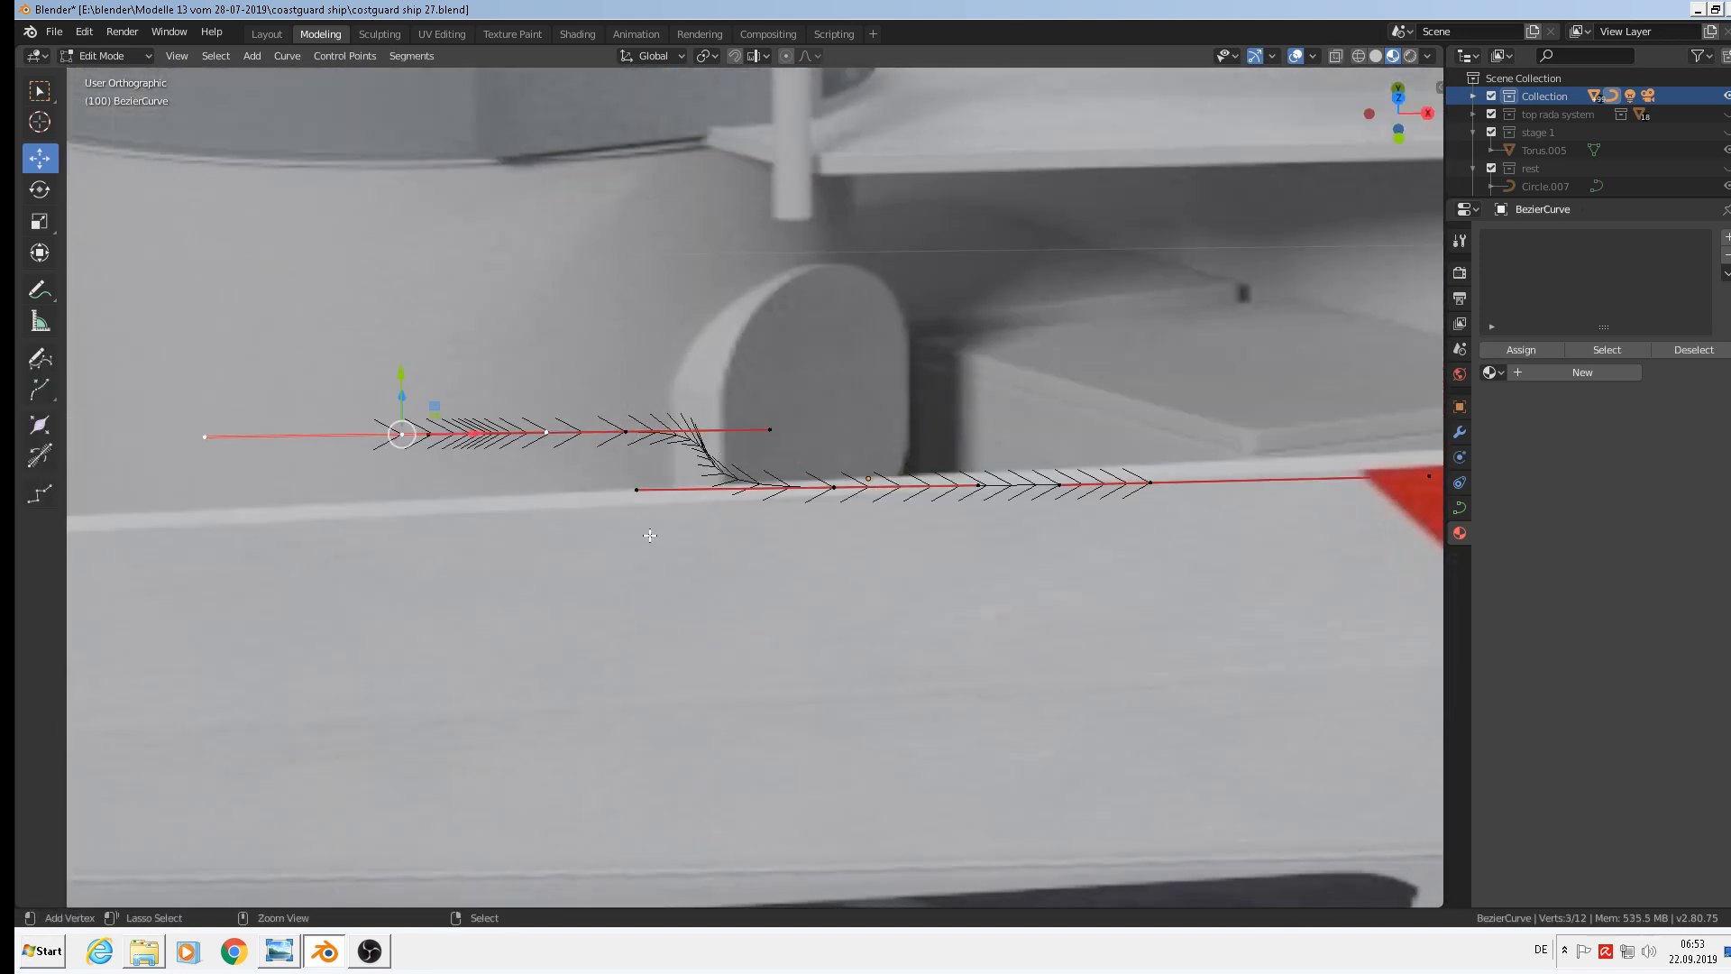
Try raising only the curve's end control point 0.00997 m in Z, inspect the bend and undo it
{"action": "middle_click_drag", "start_coordinate": [649, 534], "coordinate": [642, 401]}
{"action": "left_click_drag", "start_coordinate": [403, 381], "coordinate": [415, 333]}
{"action": "middle_click_drag", "start_coordinate": [541, 541], "coordinate": [579, 592]}
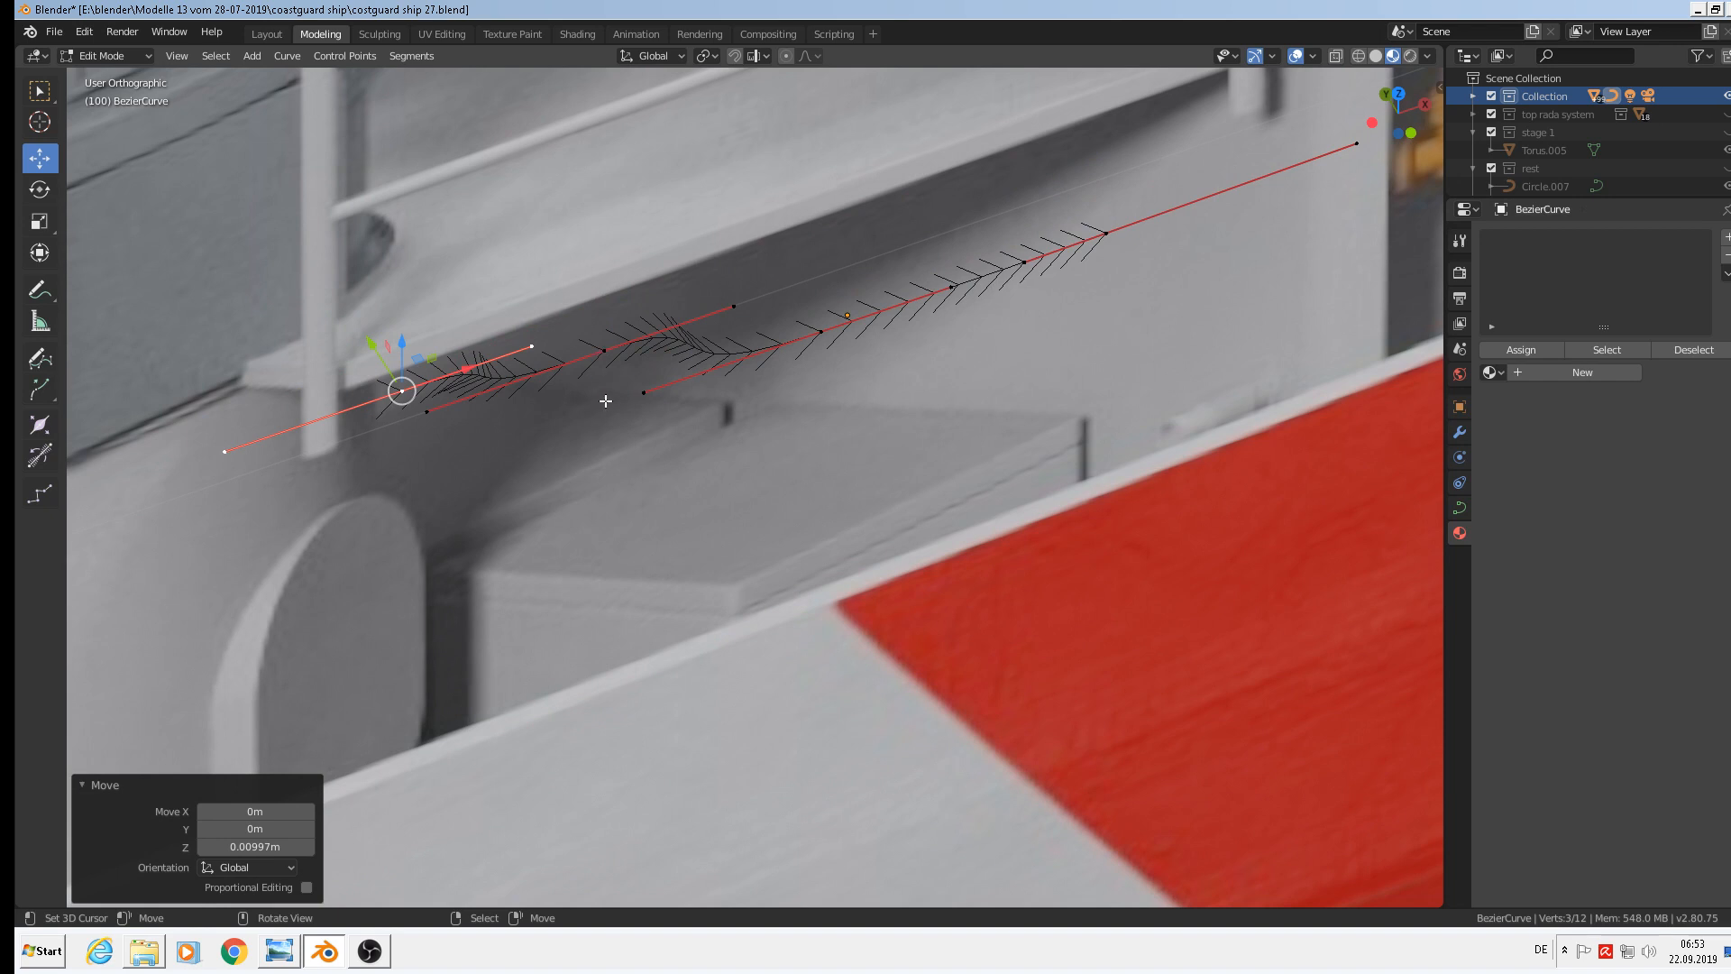
{"action": "key", "text": "ctrl"}
{"action": "key", "text": "ctrl+z"}
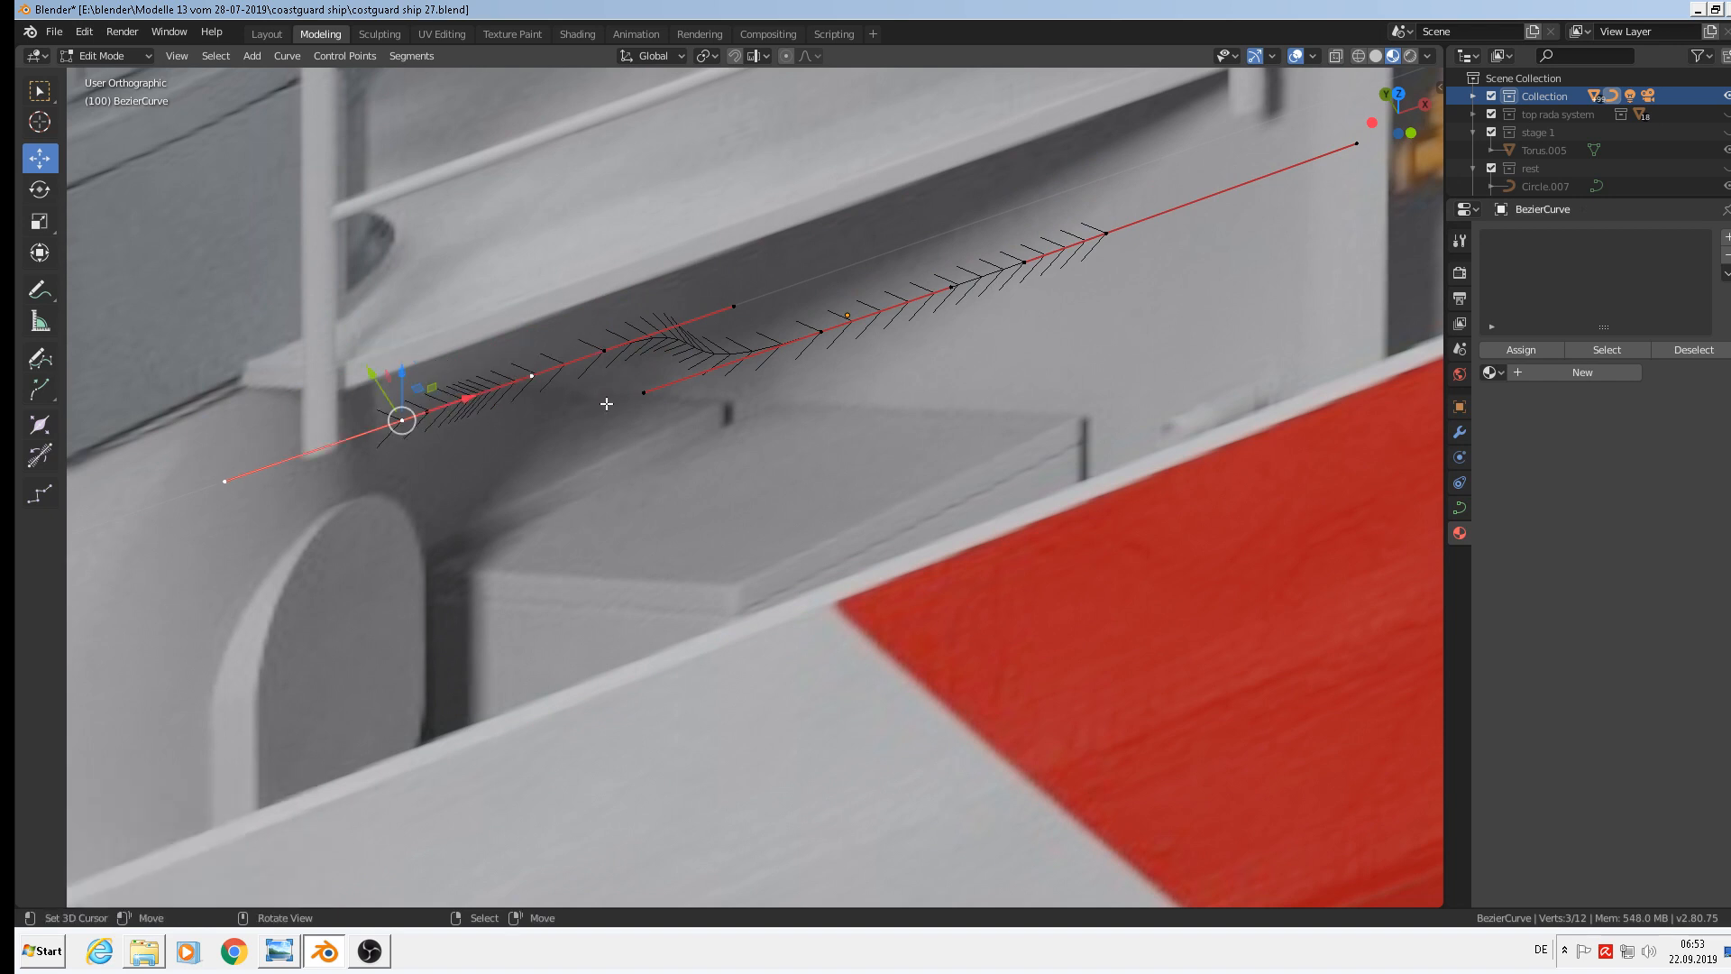
Raise the end control point and its neighbour 0.00942 m in Z, plus the end alone by 0.00322 m in Y and 0.00397 m in Z
{"action": "left_click", "coordinate": [604, 350], "text": "shift"}
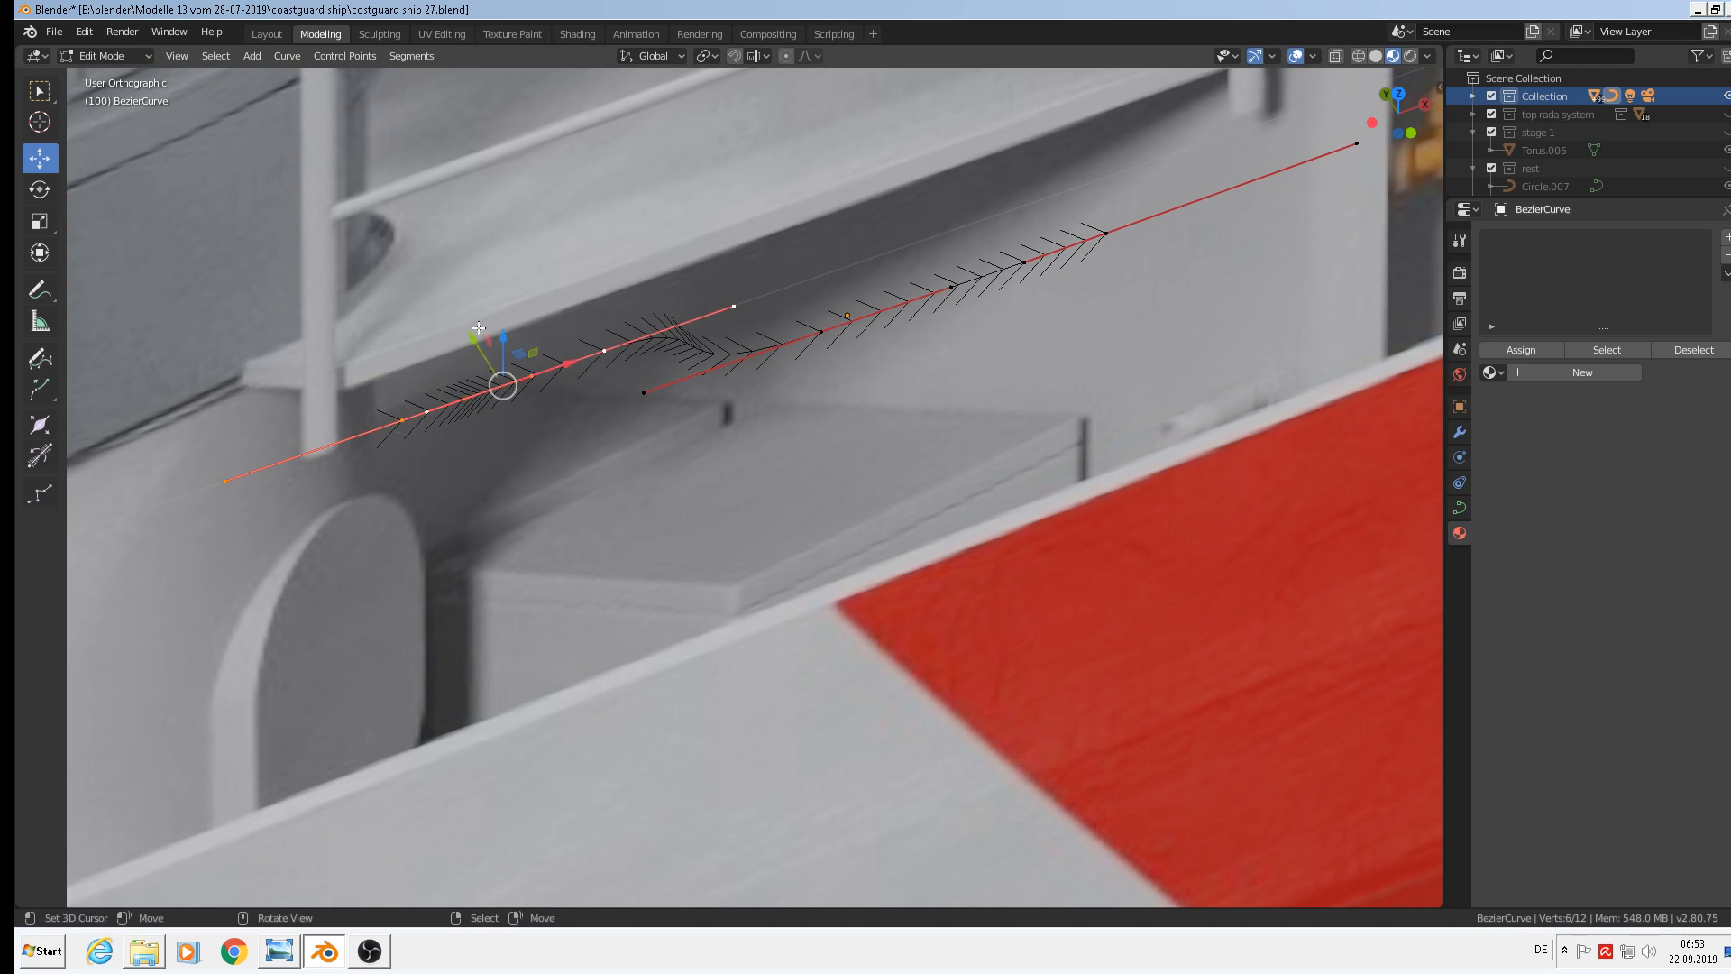
{"action": "left_click_drag", "start_coordinate": [499, 343], "coordinate": [497, 313]}
{"action": "left_click", "coordinate": [497, 313]}
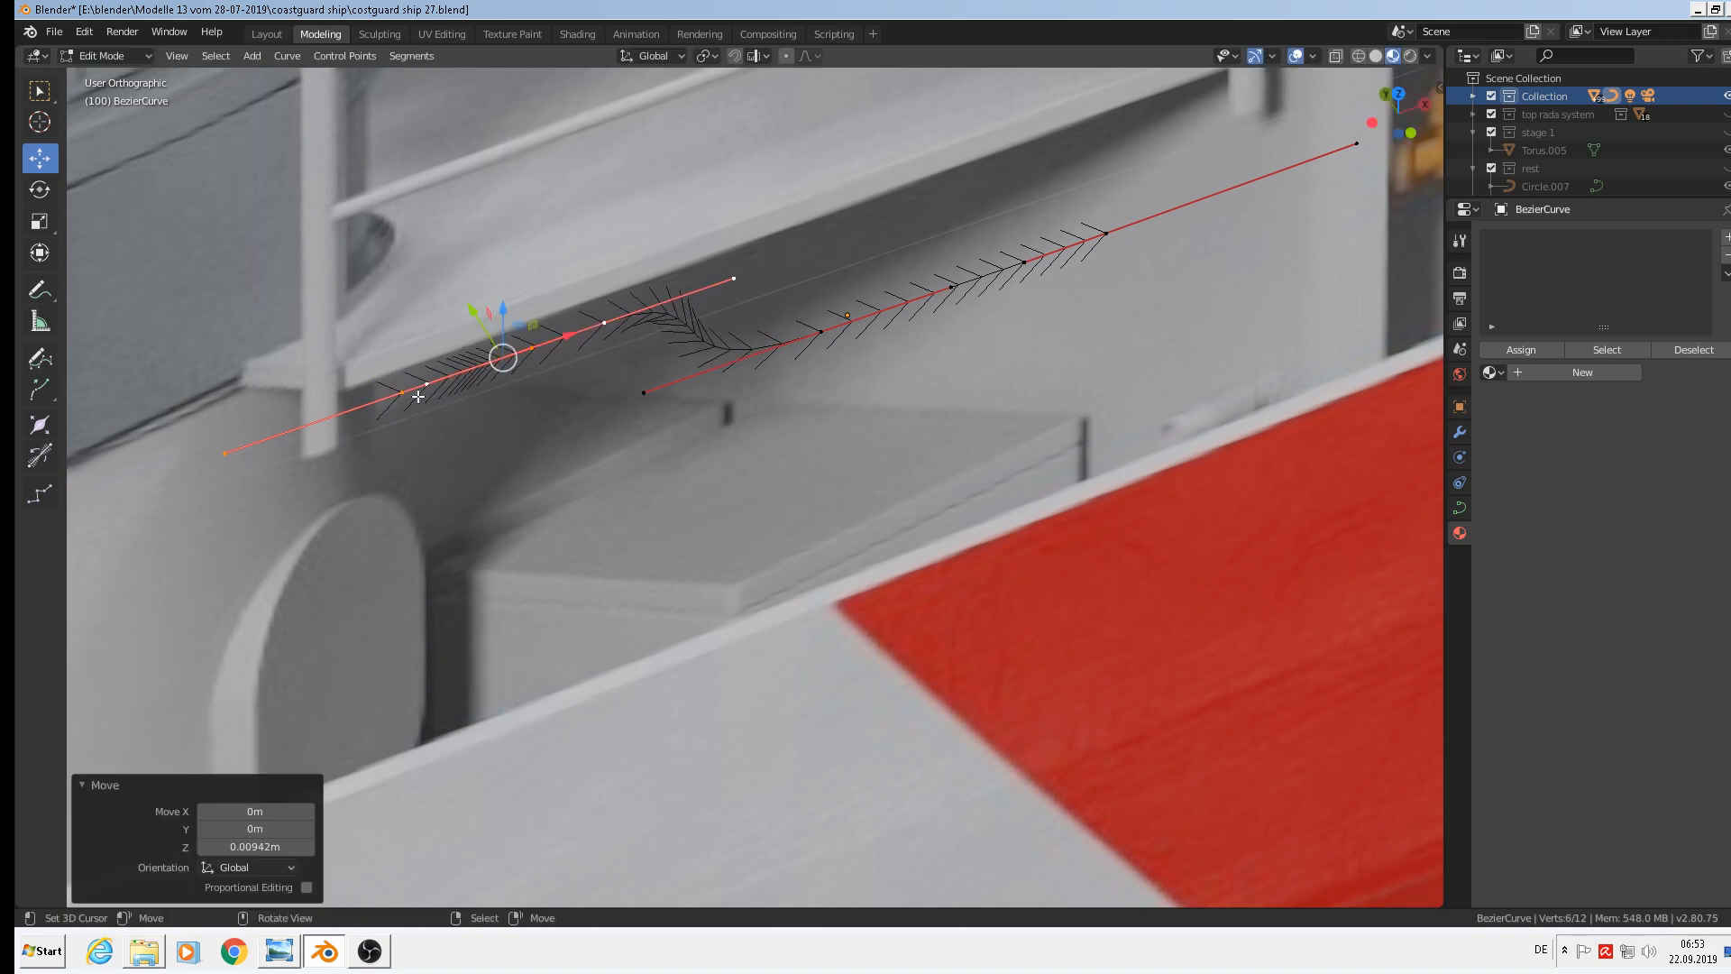
{"action": "key", "text": "ctrl+z"}
{"action": "key", "text": "ctrl+z"}
{"action": "left_click_drag", "start_coordinate": [398, 352], "coordinate": [397, 335]}
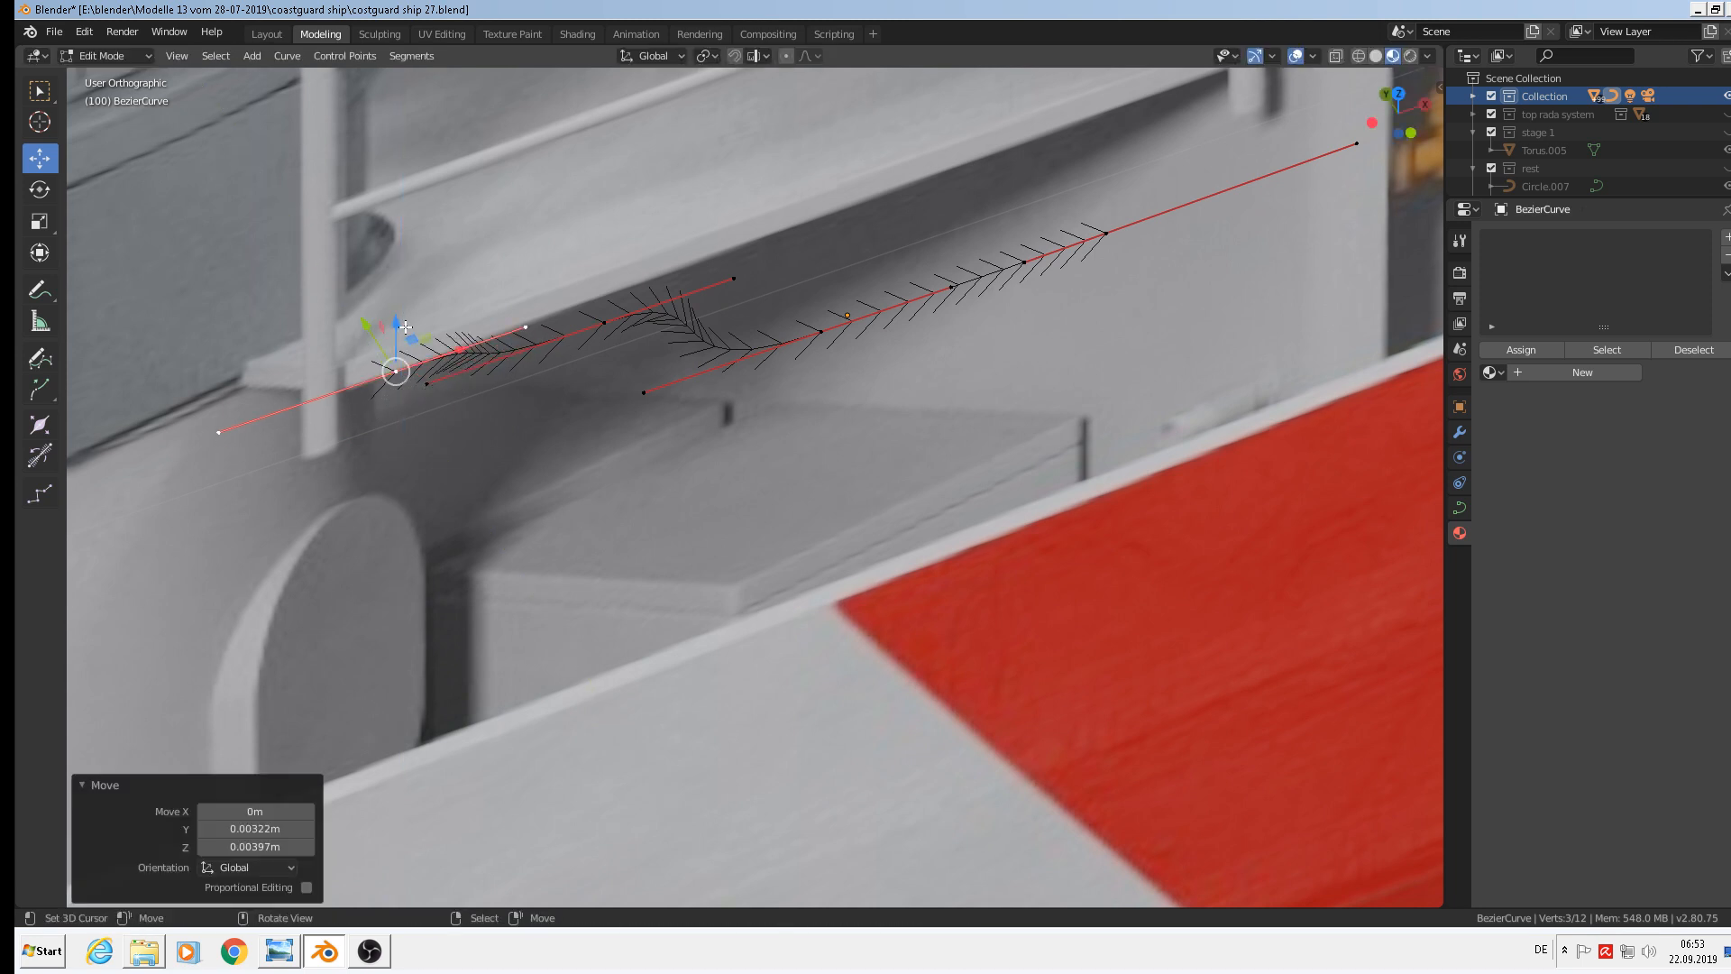
In front view, adjust the handles of the end point and its neighbour to form one smooth slope, and leave curve editing
{"action": "key", "text": "KP_1"}
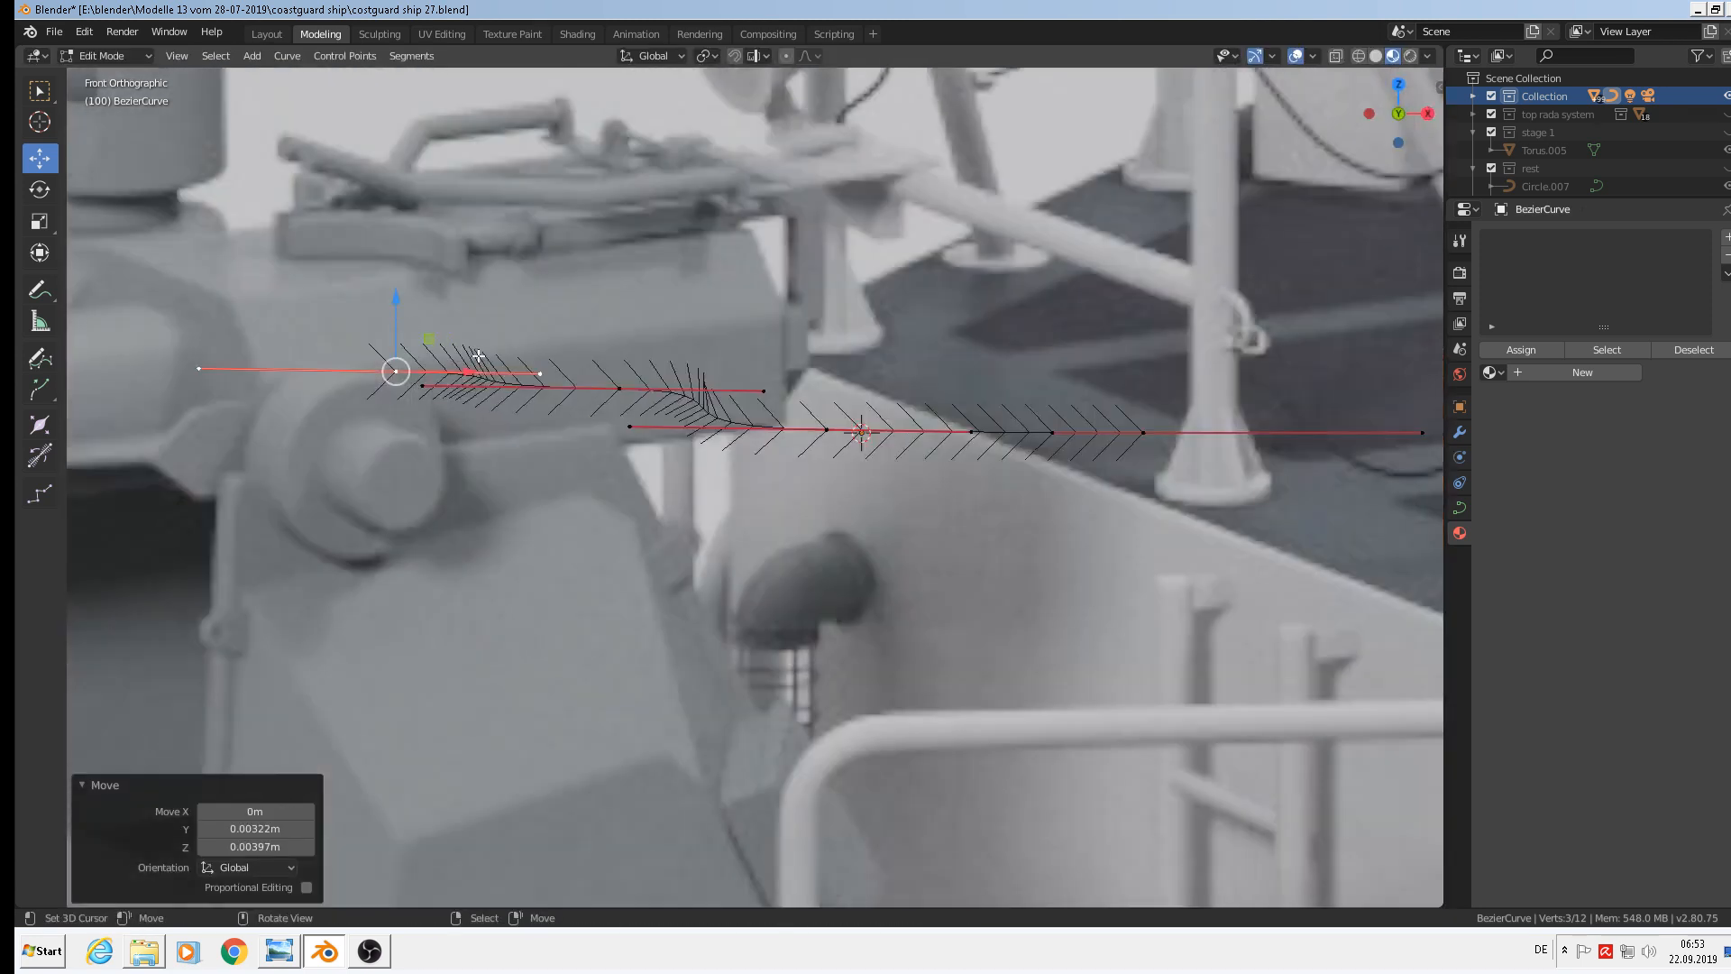
{"action": "left_click_drag", "start_coordinate": [543, 371], "coordinate": [544, 366]}
{"action": "left_click", "coordinate": [545, 365]}
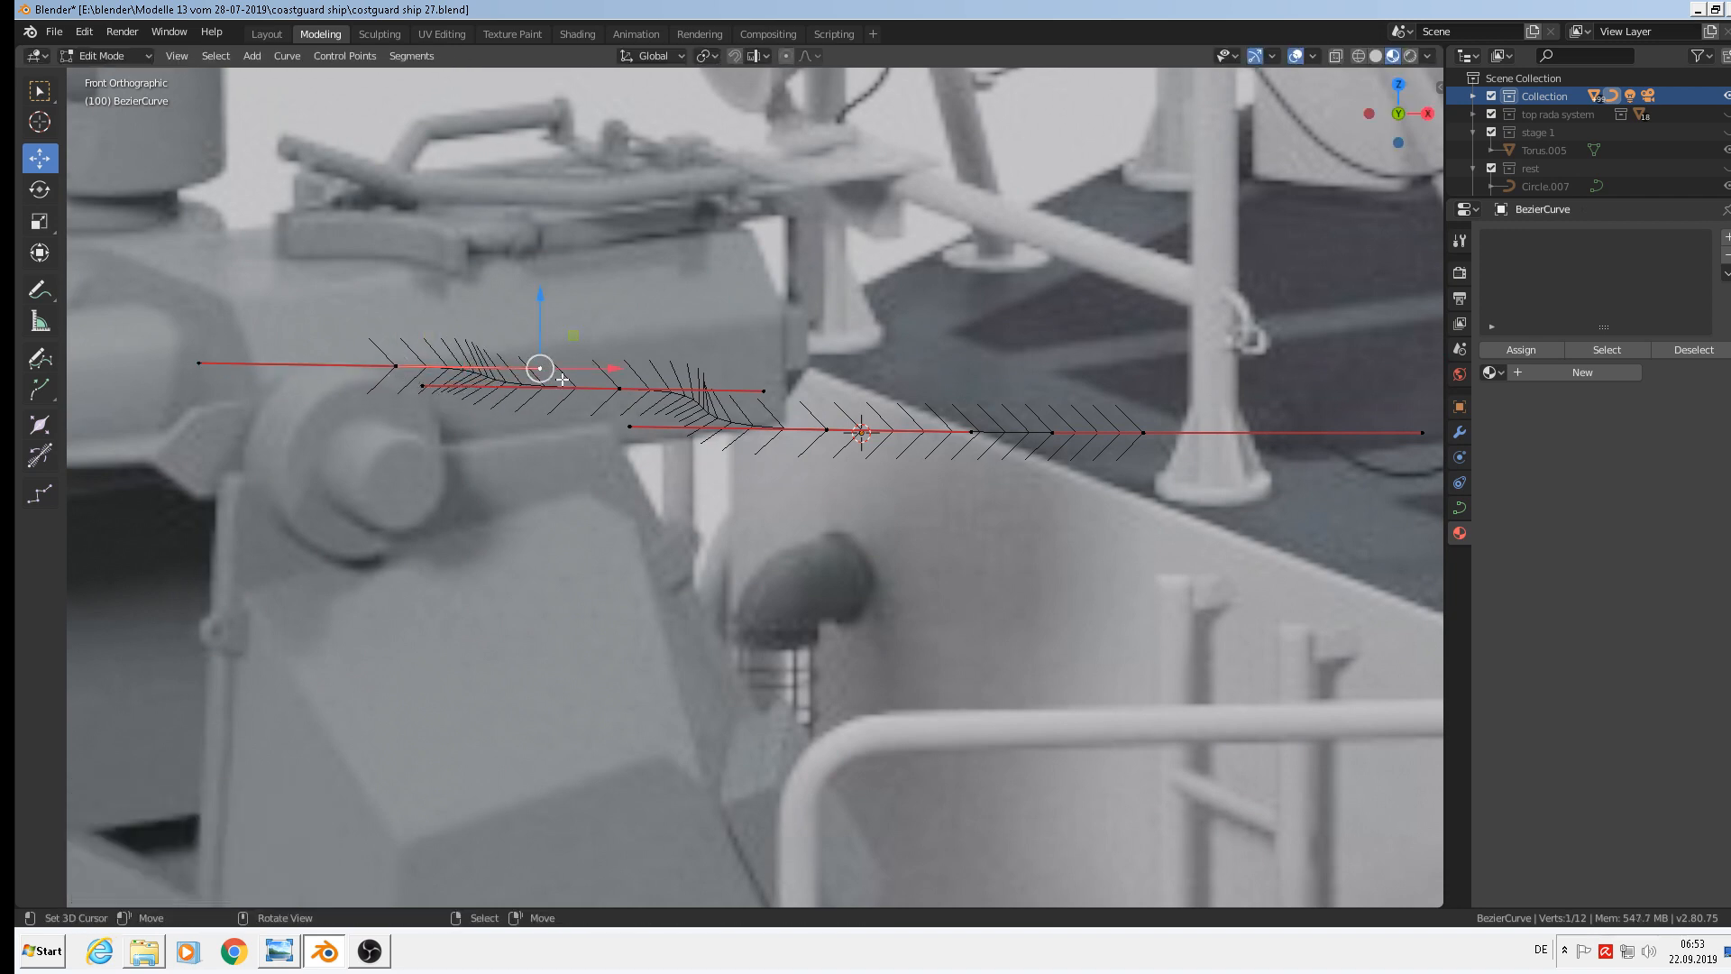
{"action": "key", "text": "g"}
{"action": "key", "text": "z"}
{"action": "left_click", "coordinate": [547, 322]}
{"action": "left_click", "coordinate": [422, 386]}
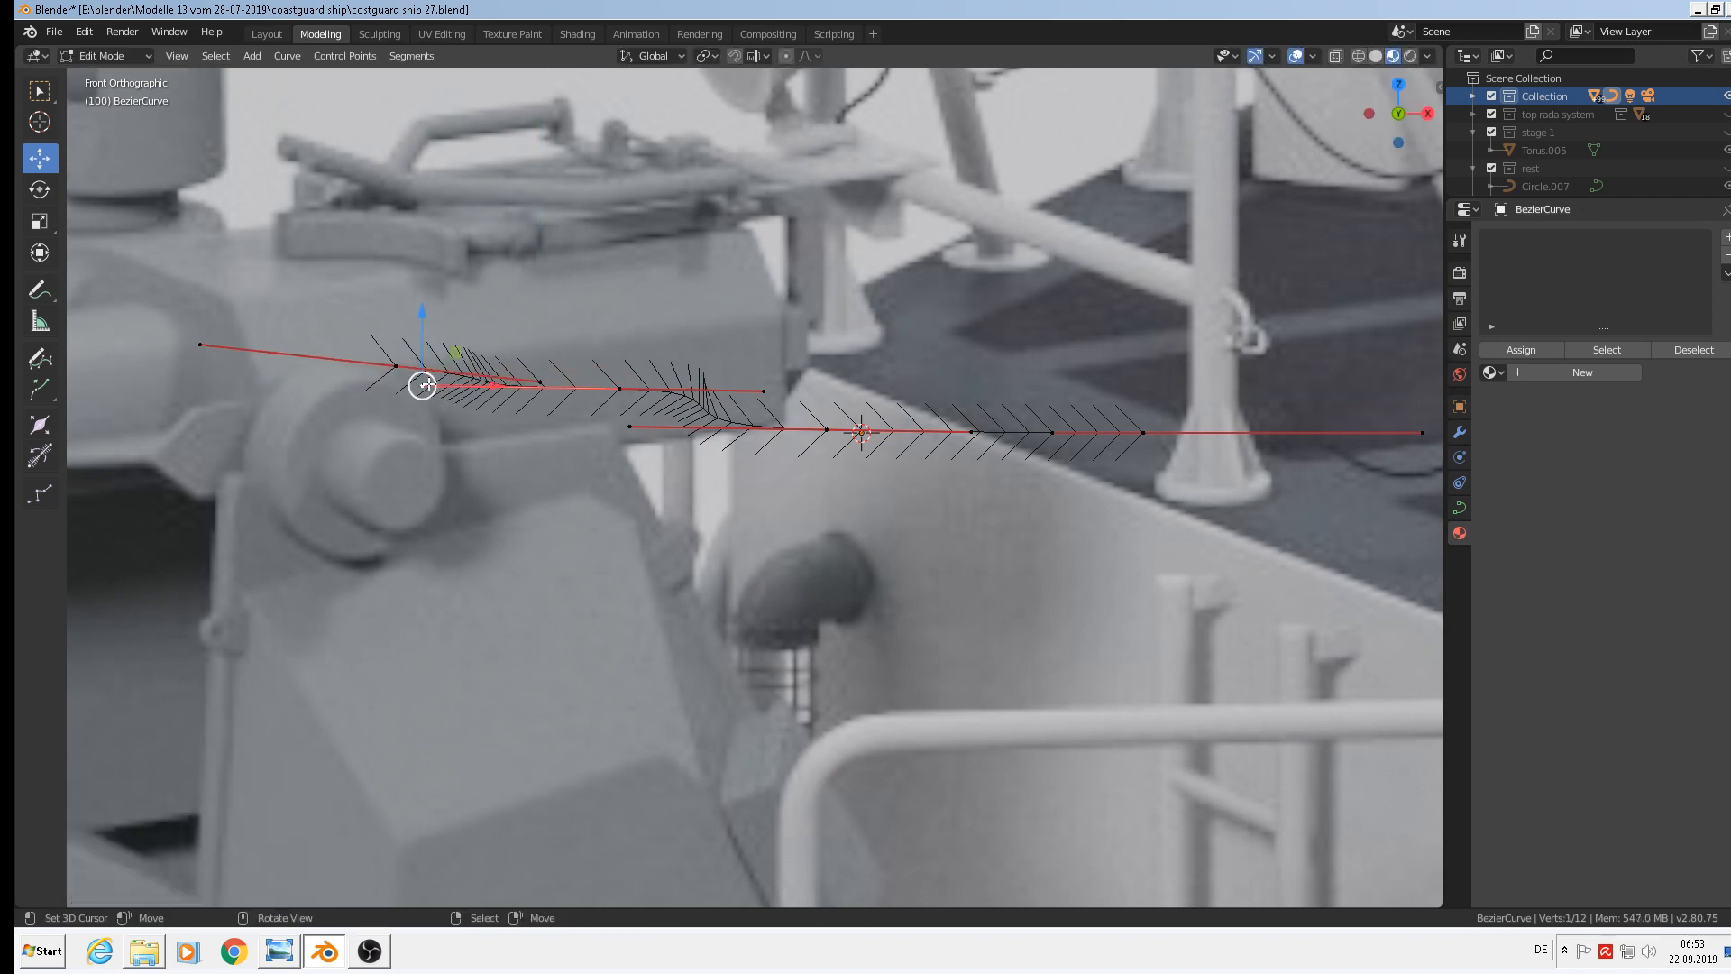
{"action": "key", "text": "g"}
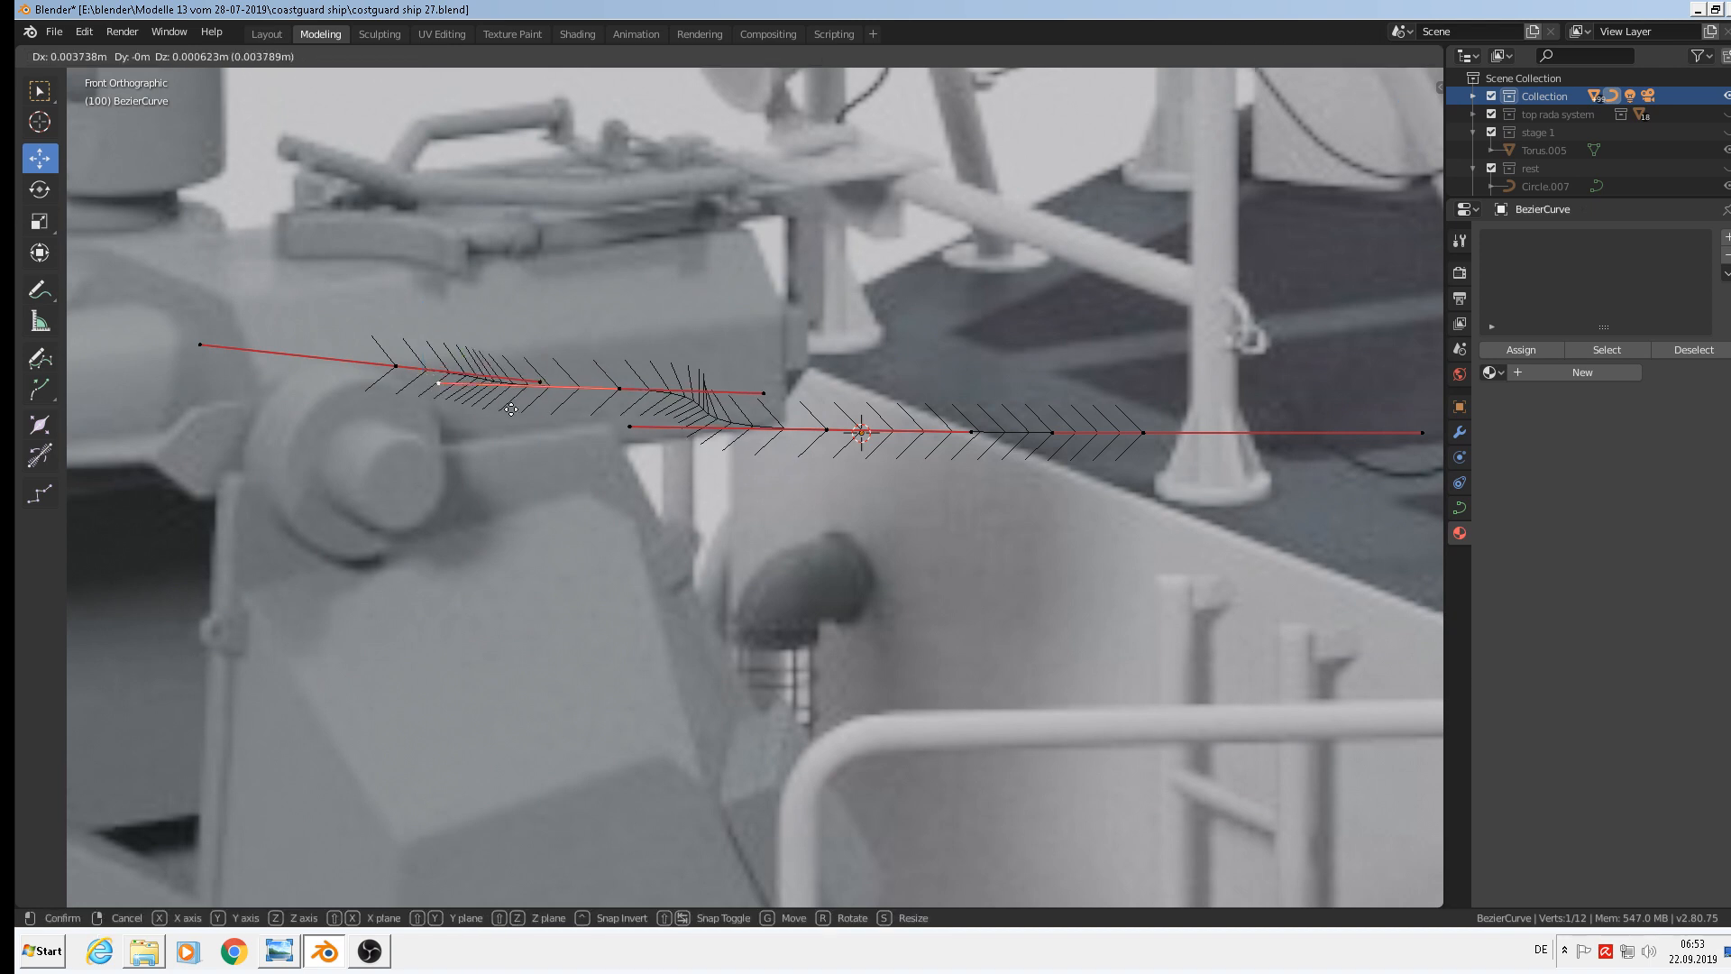
{"action": "left_click", "coordinate": [536, 403]}
{"action": "key", "text": "Tab"}
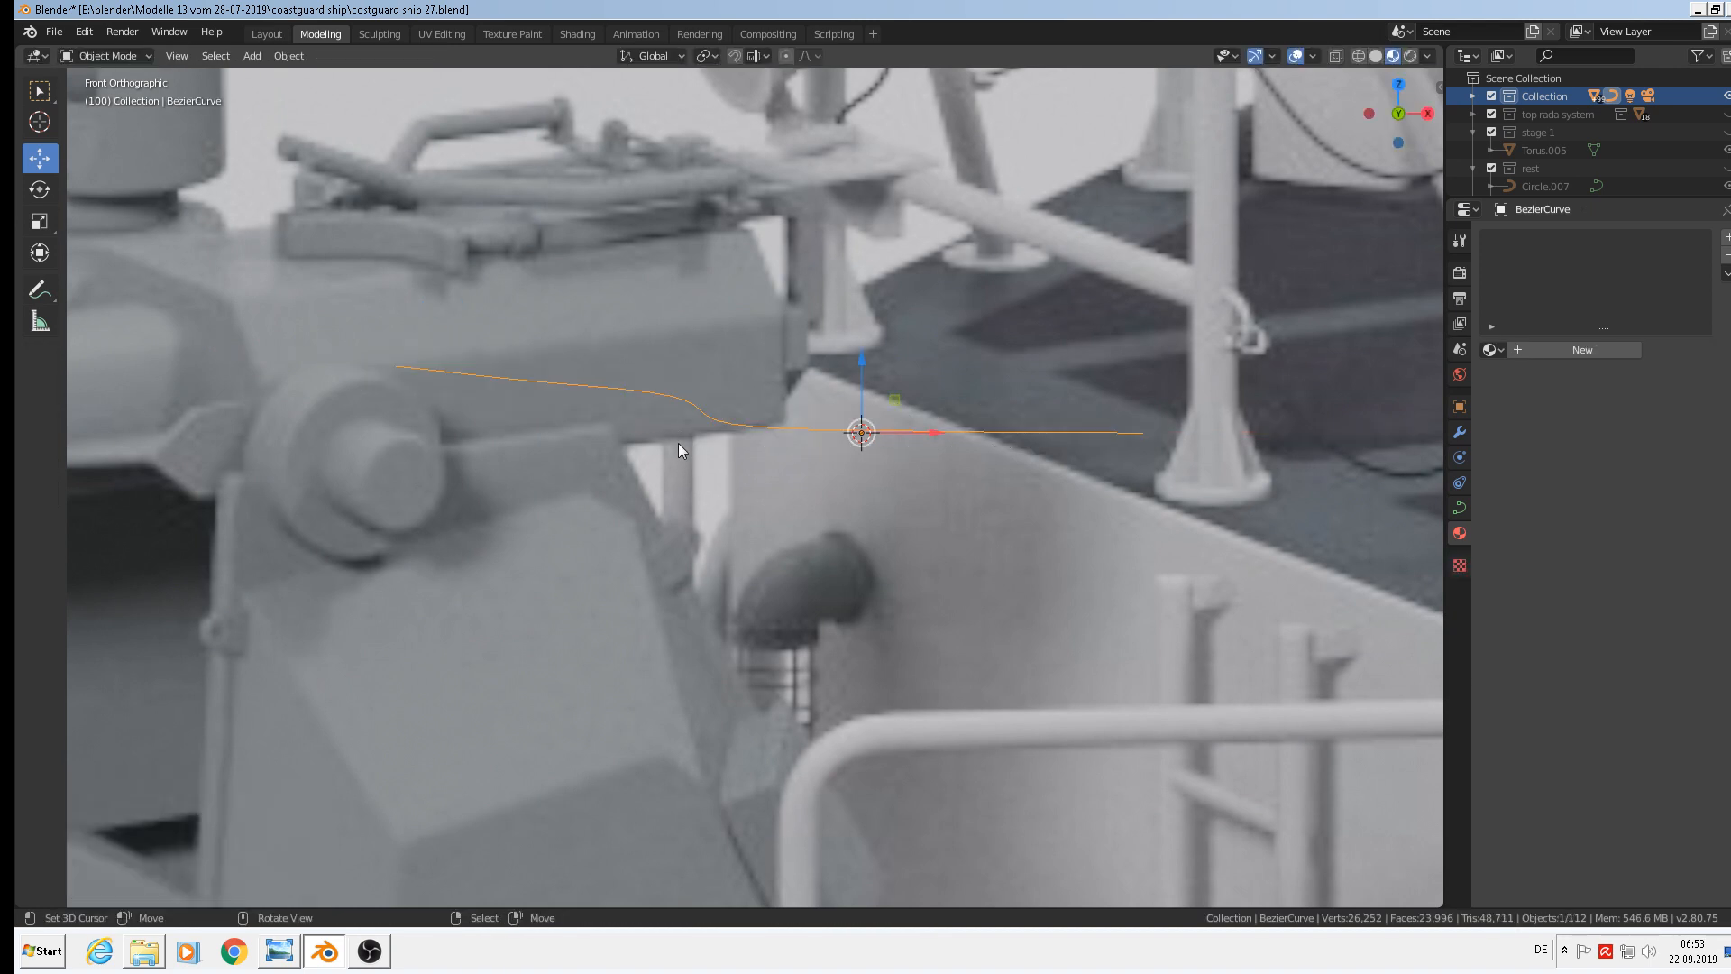
In top view, level the handles of the end segment and shift the second control point 0.00288 m in Y in line with the end
{"action": "middle_click_drag", "start_coordinate": [700, 489], "coordinate": [626, 456]}
{"action": "key", "text": "KP_7"}
{"action": "scroll", "coordinate": [595, 411], "scroll_direction": "up", "scroll_amount": 2}
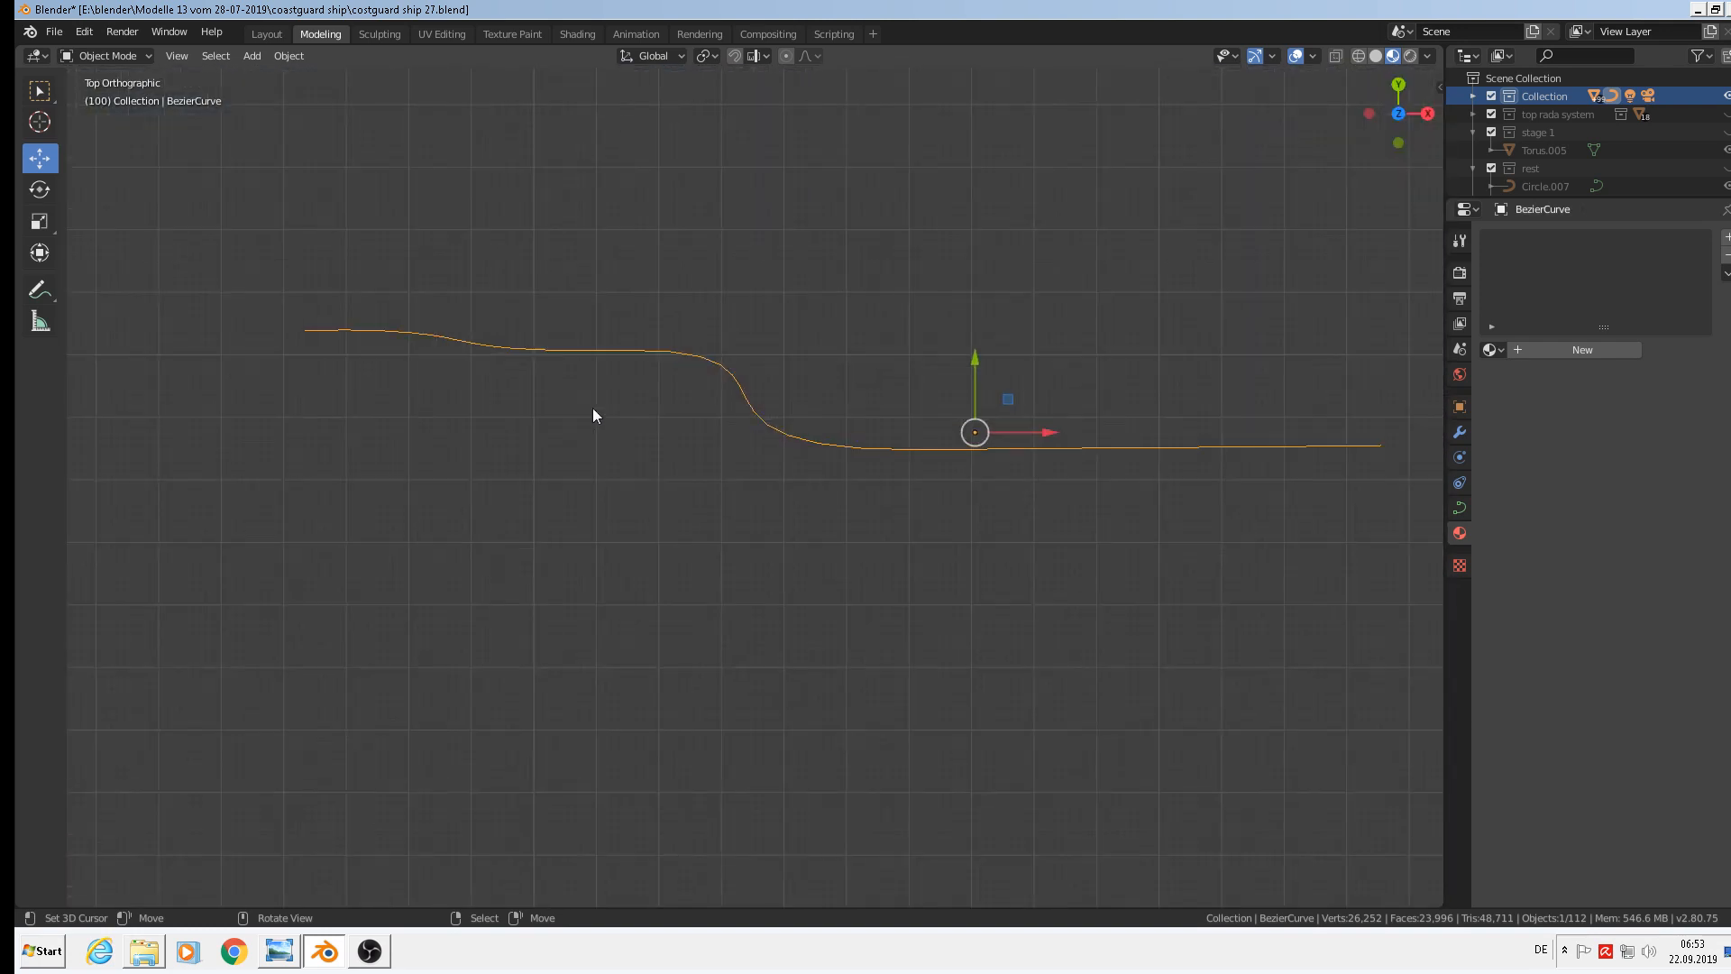
{"action": "key", "text": "Tab"}
{"action": "key", "text": "g"}
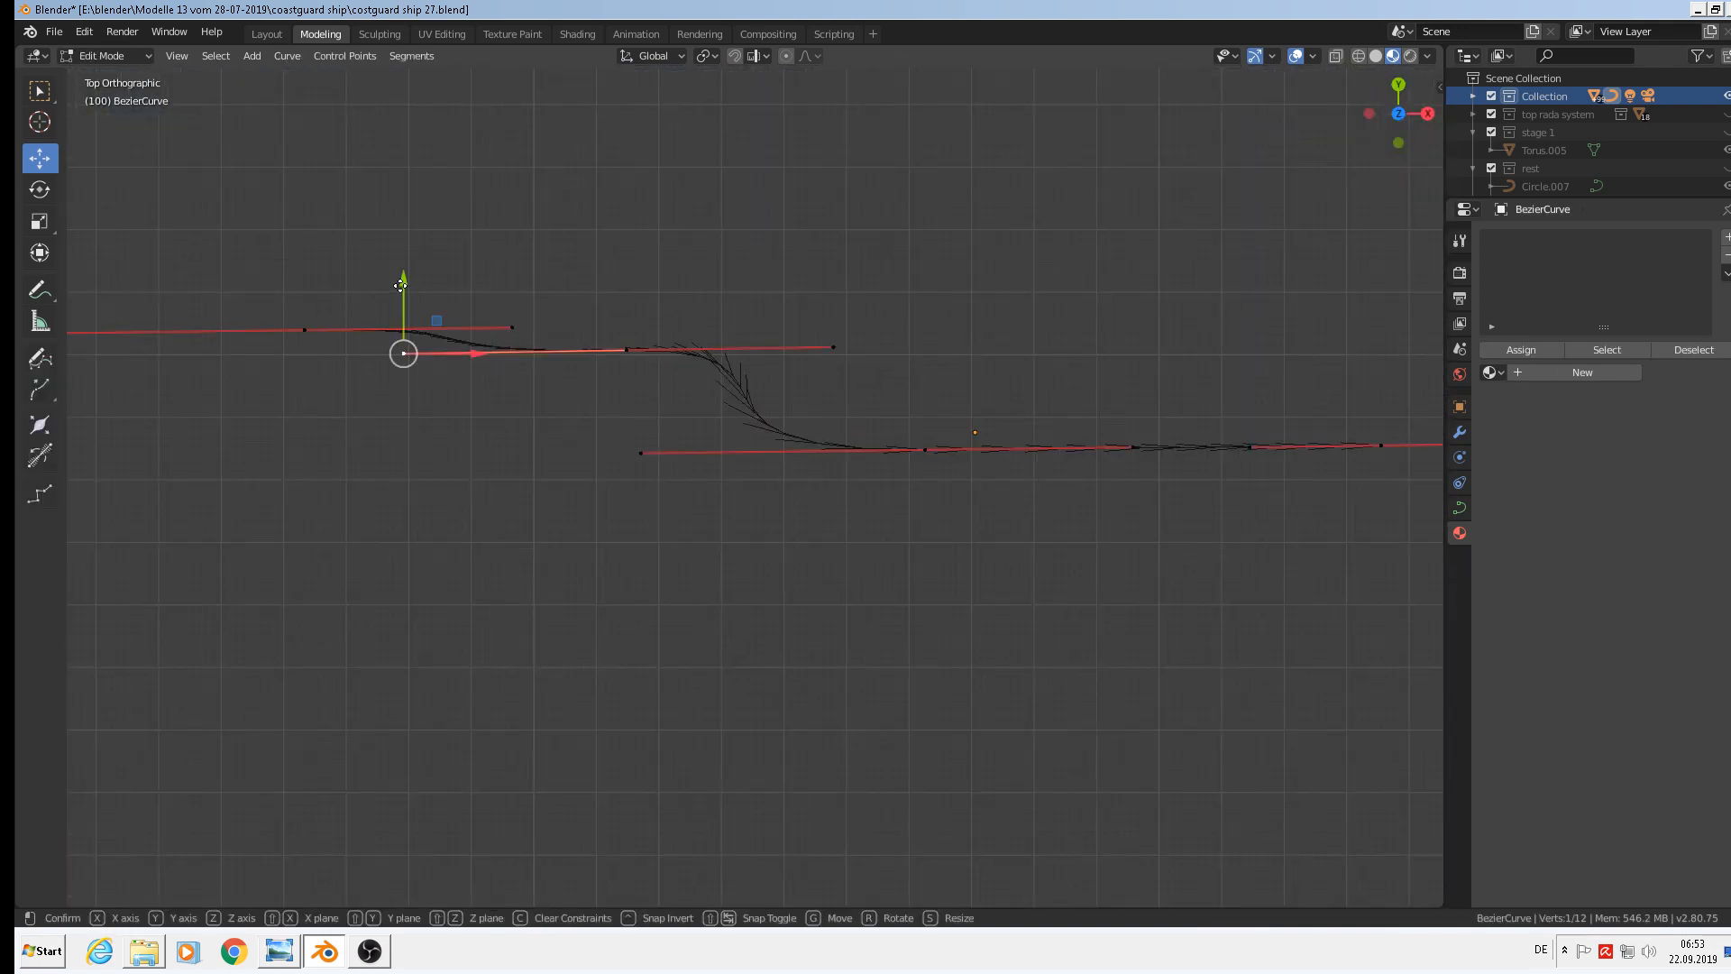
{"action": "key", "text": "y"}
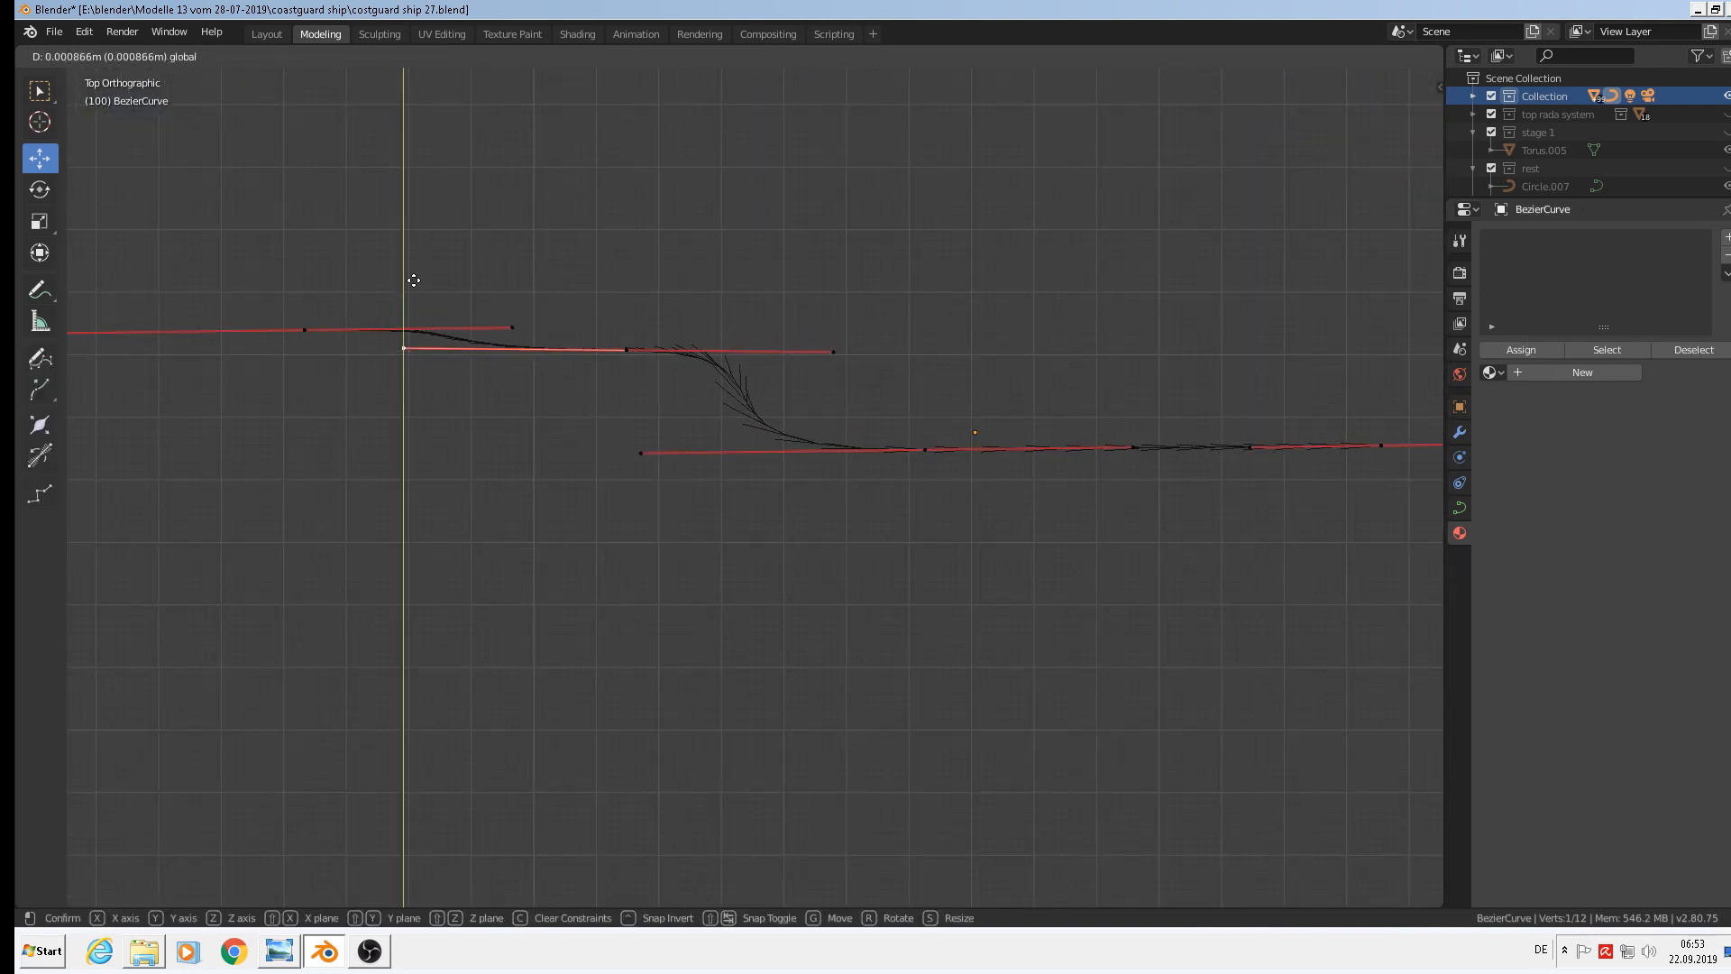
{"action": "left_click", "coordinate": [414, 282]}
{"action": "mouse_move", "coordinate": [512, 326]}
{"action": "left_mouse_down"}
{"action": "mouse_move", "coordinate": [503, 285]}
{"action": "mouse_move", "coordinate": [517, 332]}
{"action": "left_mouse_up"}
{"action": "left_click", "coordinate": [626, 350]}
{"action": "left_click_drag", "start_coordinate": [626, 289], "coordinate": [626, 271]}
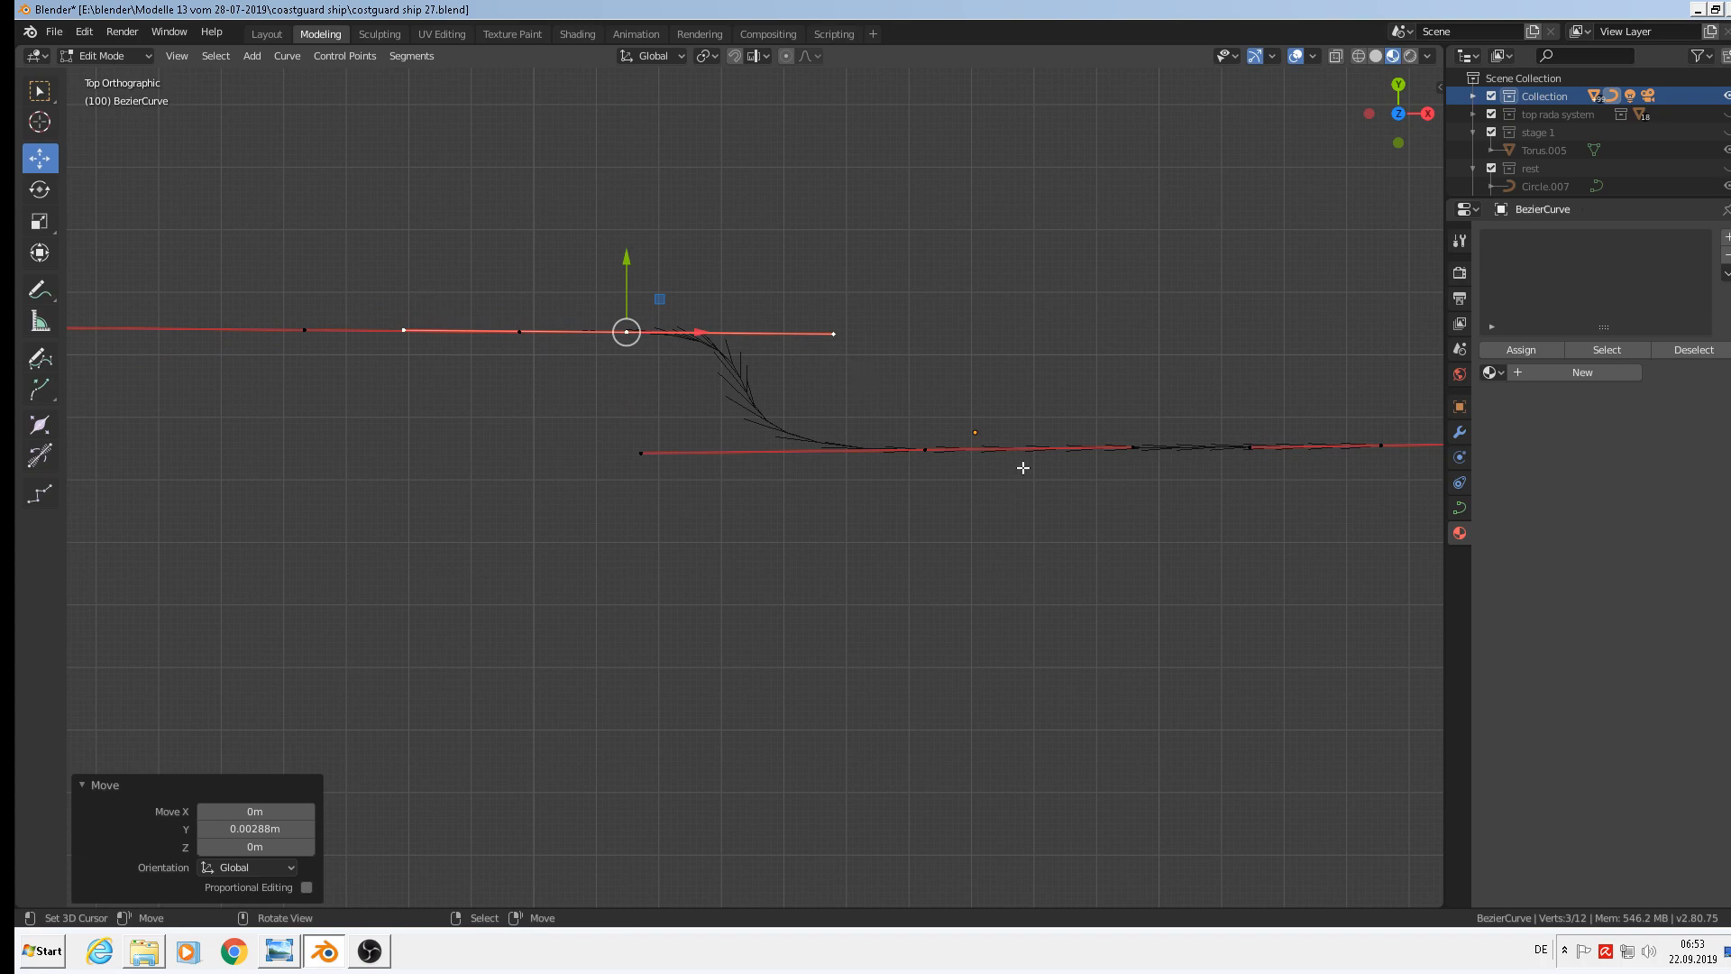
{"action": "key", "text": "Tab"}
Give the curve a round tube thickness with a bevel depth of 0.05 m and check it against the reference gun
{"action": "middle_click_drag", "start_coordinate": [858, 512], "coordinate": [833, 279]}
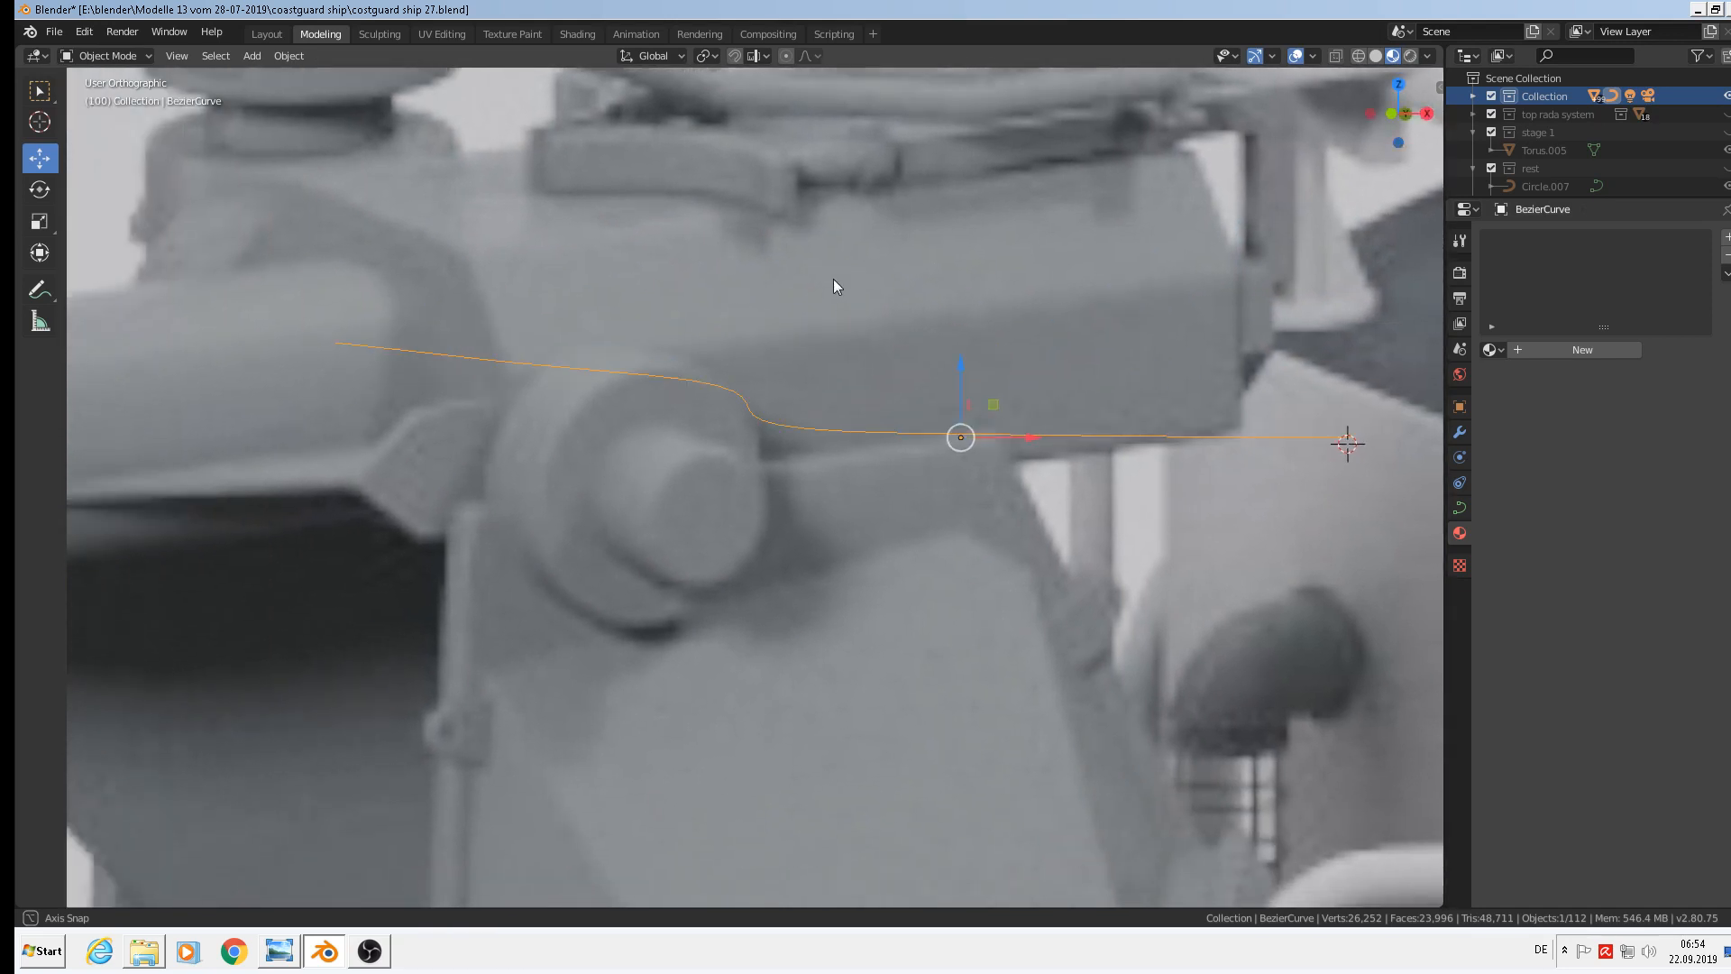
{"action": "scroll", "coordinate": [752, 339], "scroll_direction": "up", "scroll_amount": 1}
{"action": "scroll", "coordinate": [777, 424], "scroll_direction": "down", "scroll_amount": 3}
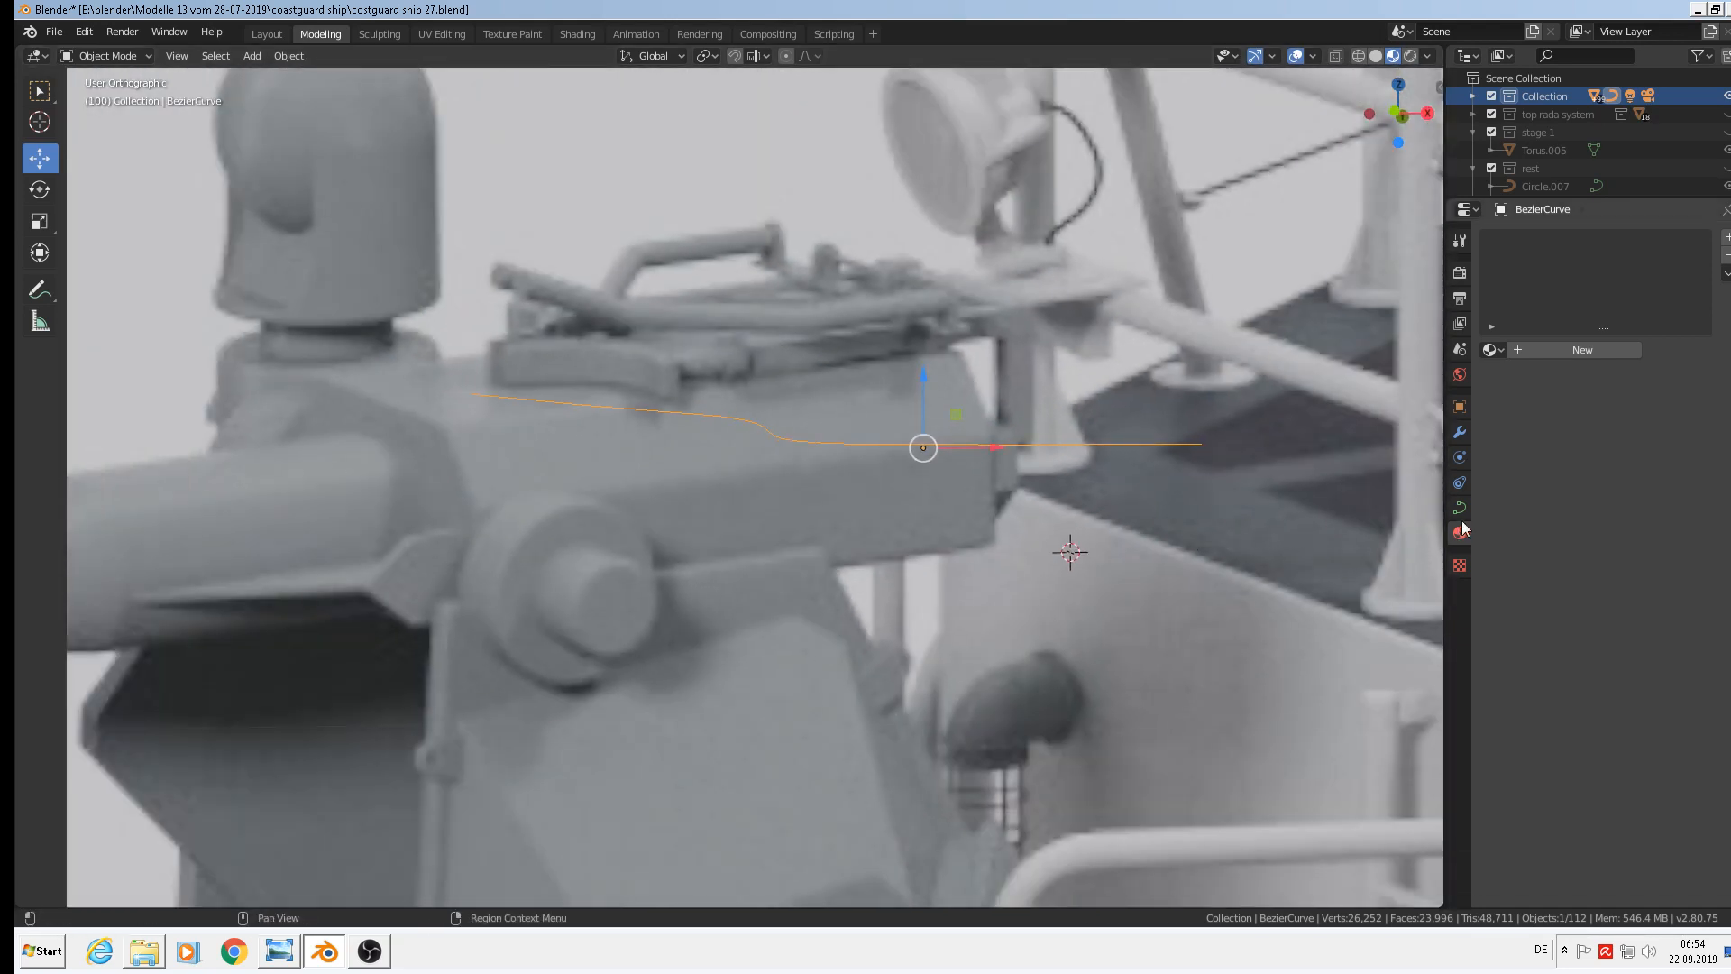
{"action": "left_click", "coordinate": [1460, 508]}
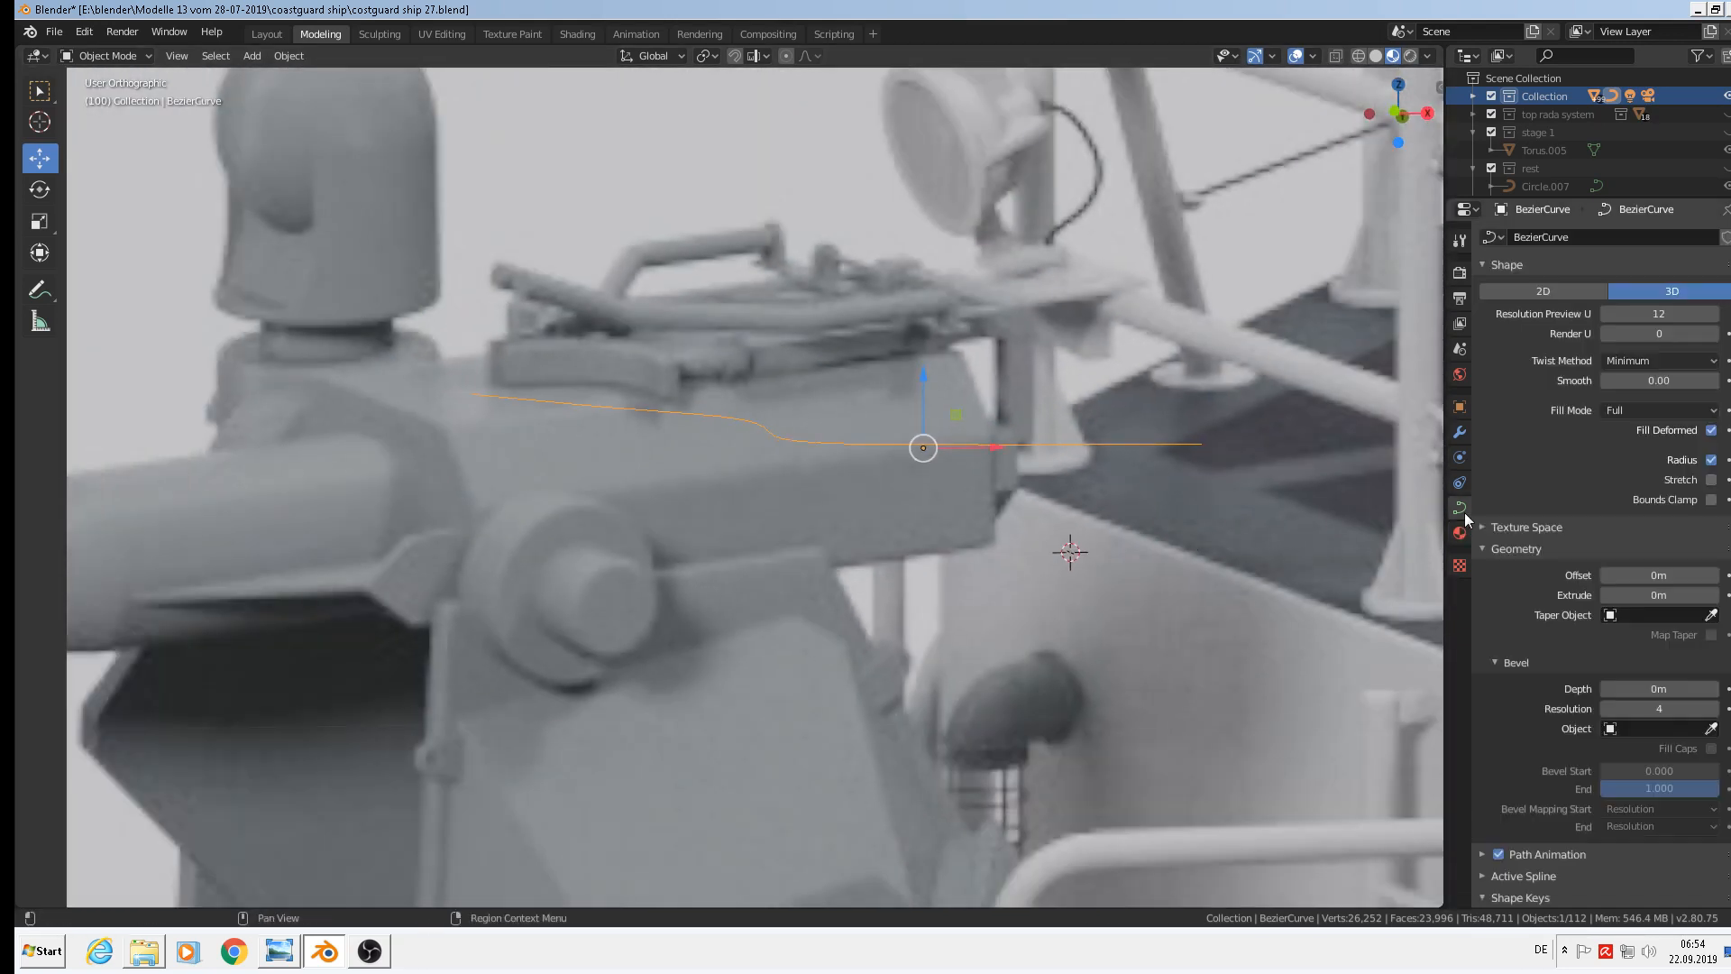
{"action": "mouse_move", "coordinate": [1659, 688]}
{"action": "left_mouse_down"}
{"action": "mouse_move", "coordinate": [1699, 688]}
{"action": "mouse_move", "coordinate": [1670, 688]}
{"action": "left_mouse_up"}
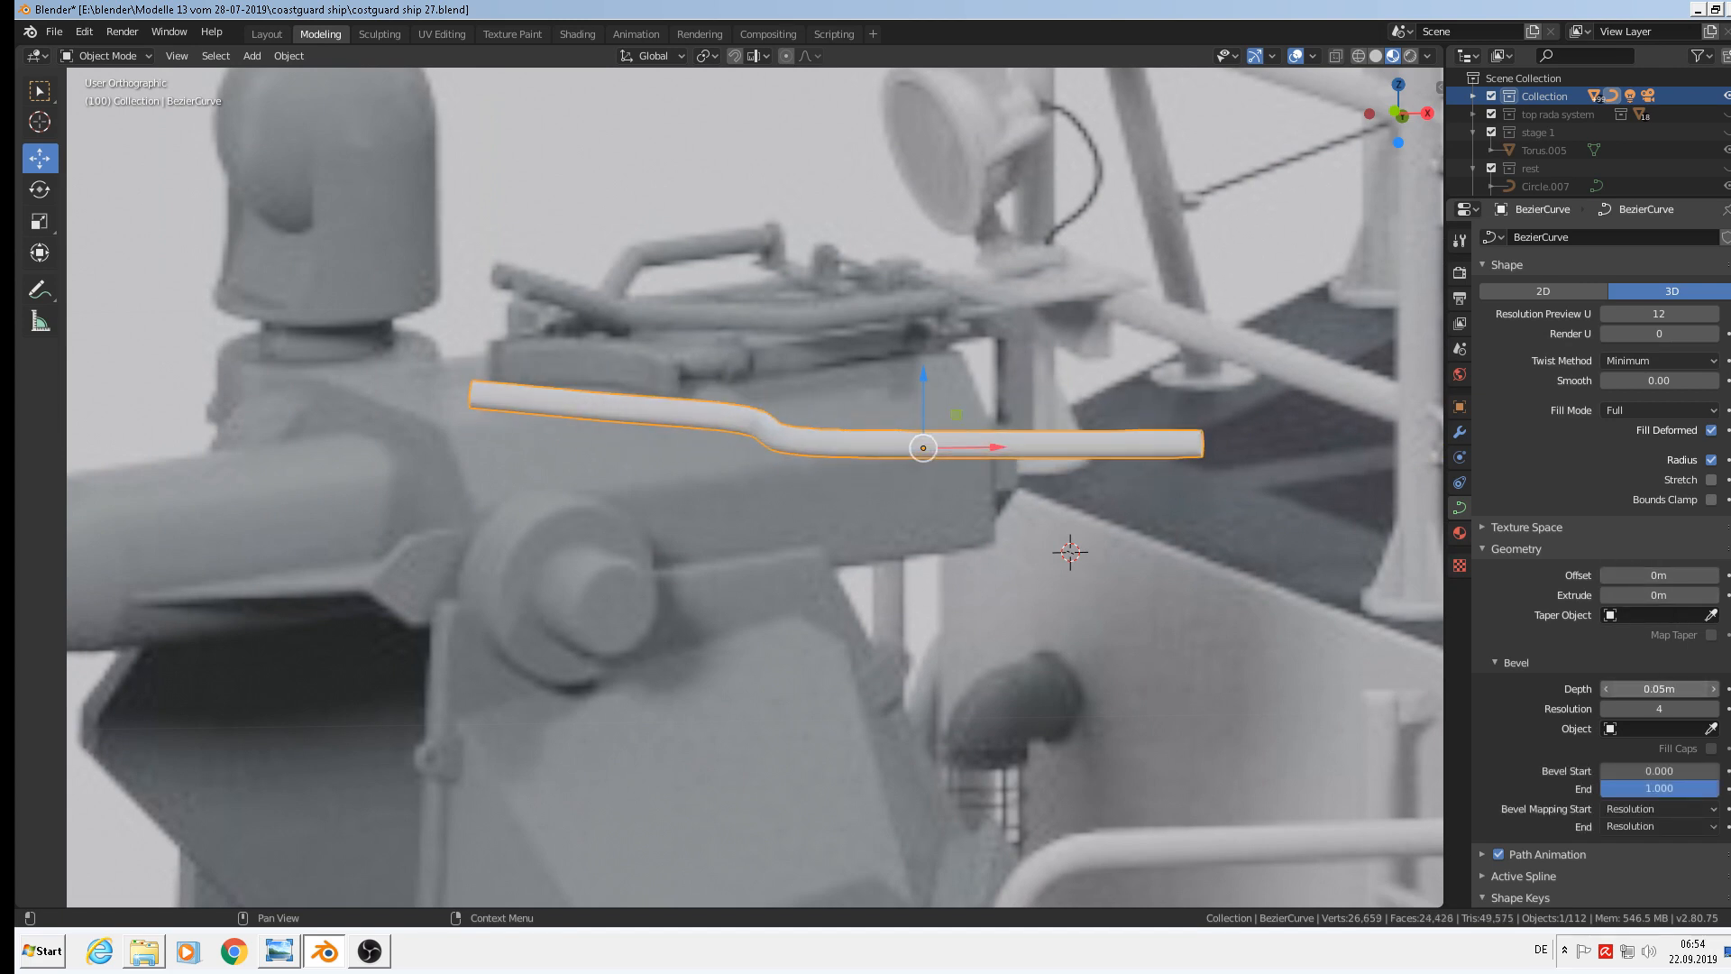
{"action": "middle_click_drag", "start_coordinate": [929, 514], "coordinate": [905, 490]}
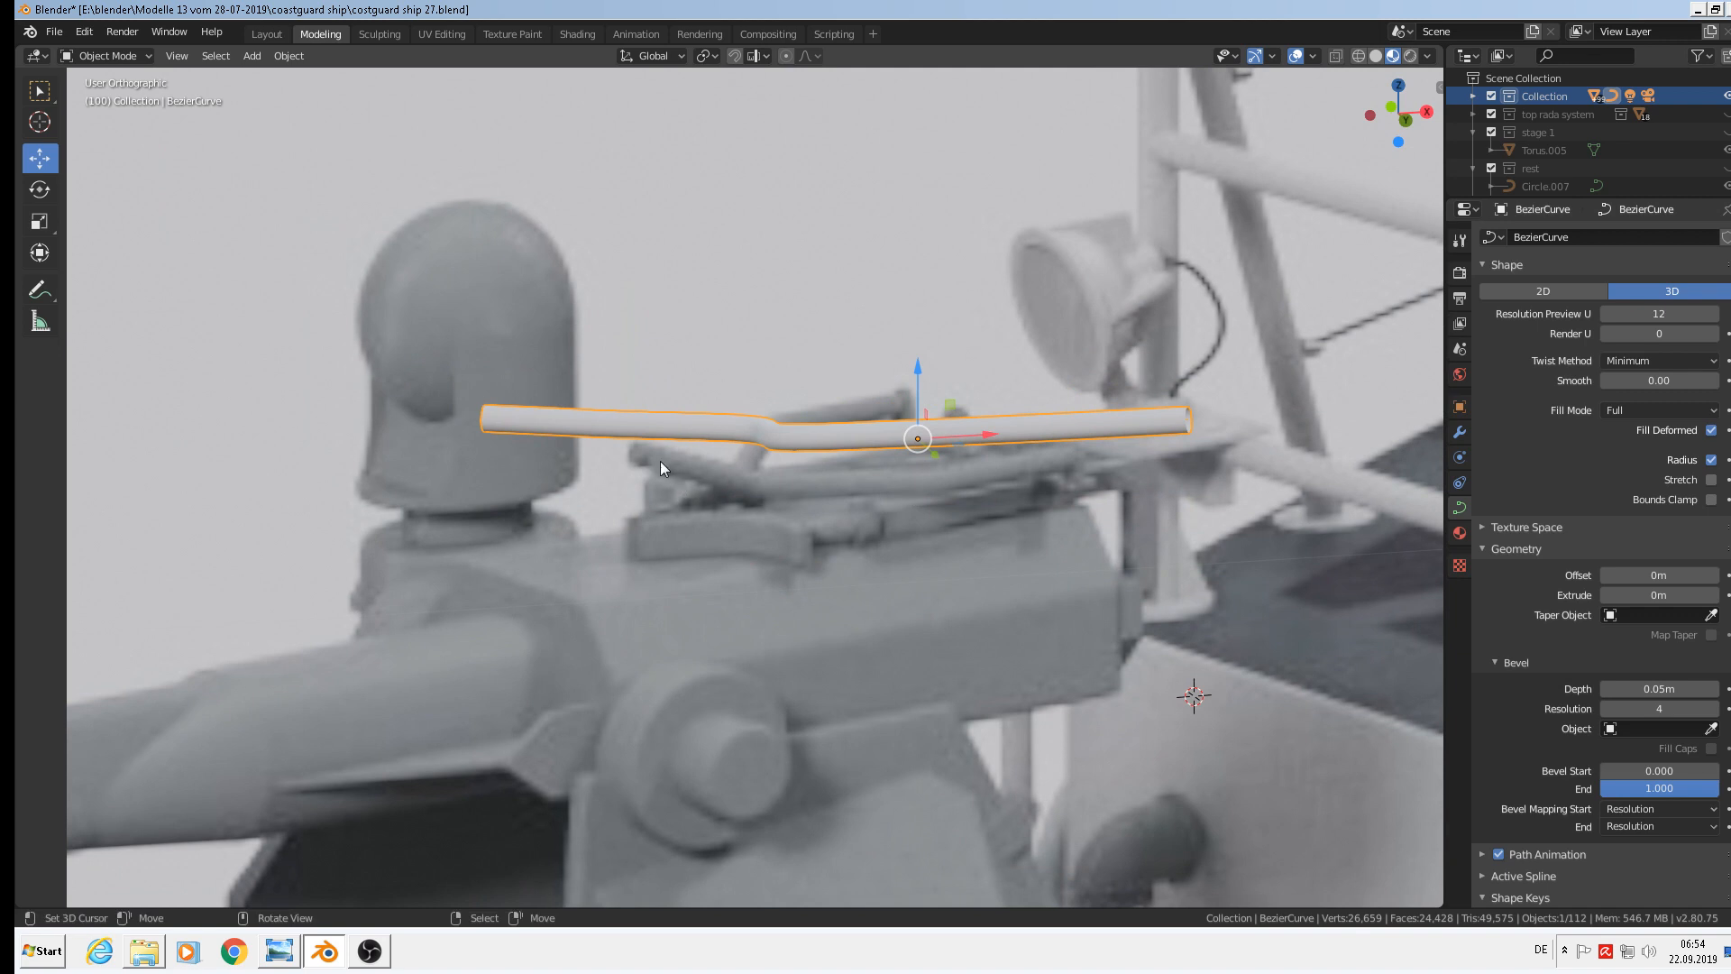
{"action": "scroll", "coordinate": [518, 449], "scroll_direction": "up", "scroll_amount": 2}
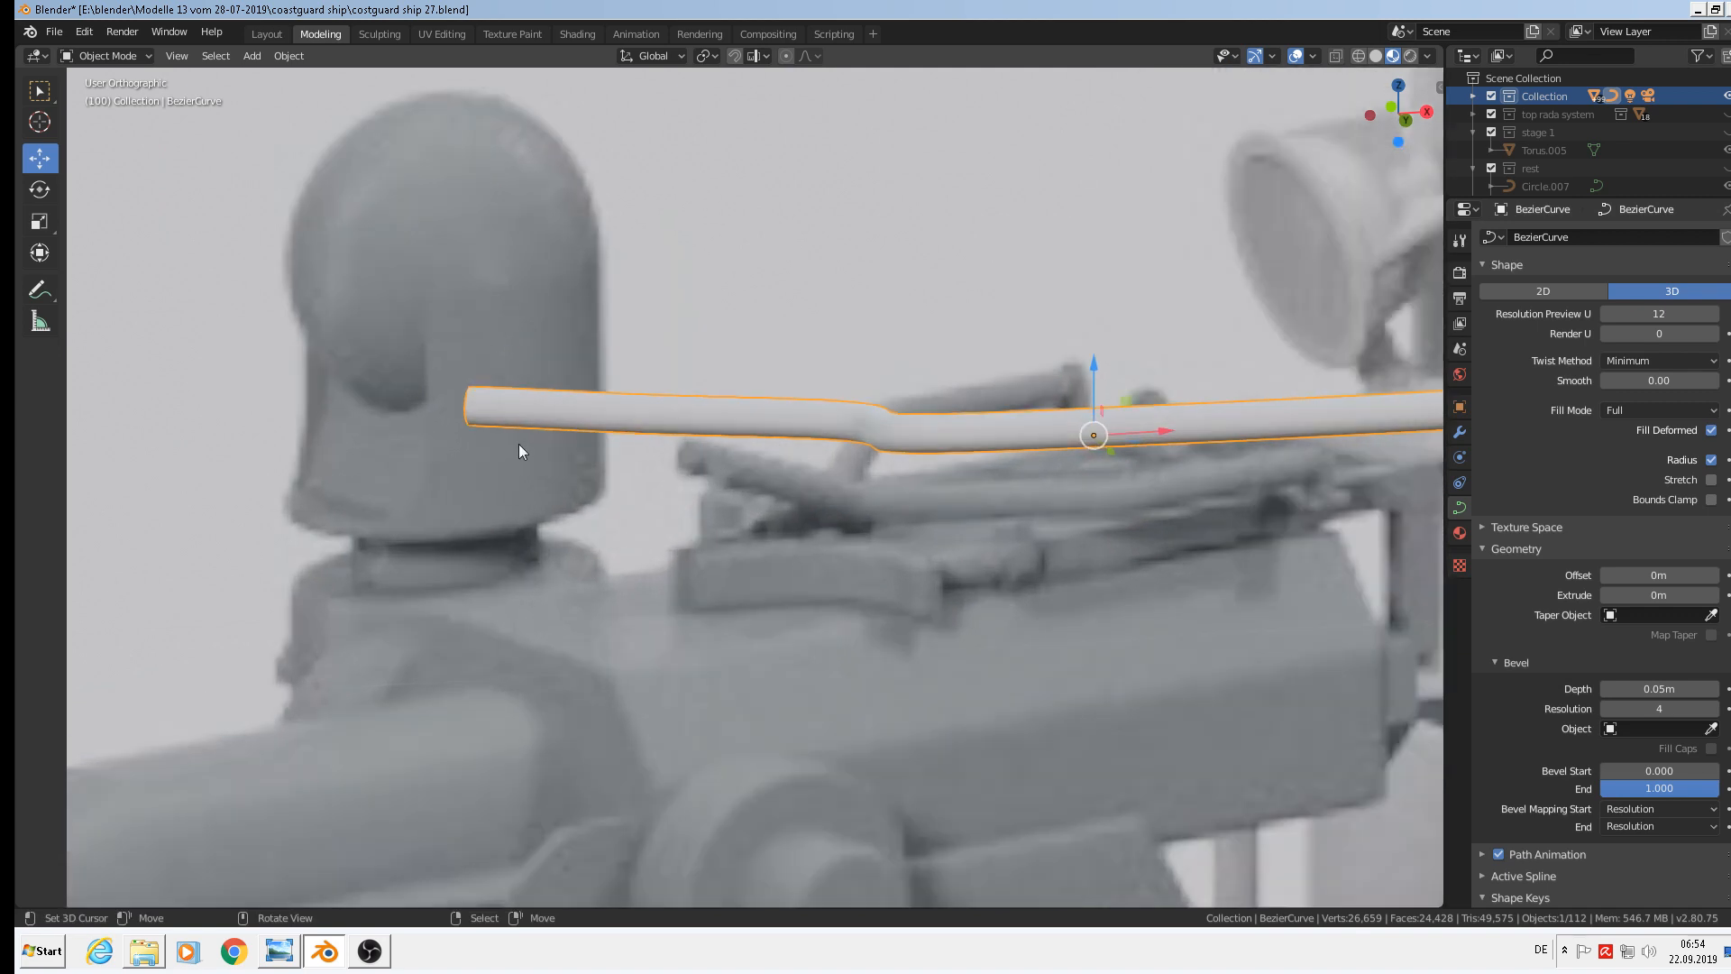
Shorten the rail in front view by moving its end control point 0.0271 m in X and -0.00274 m in Z
{"action": "key", "text": "KP_1"}
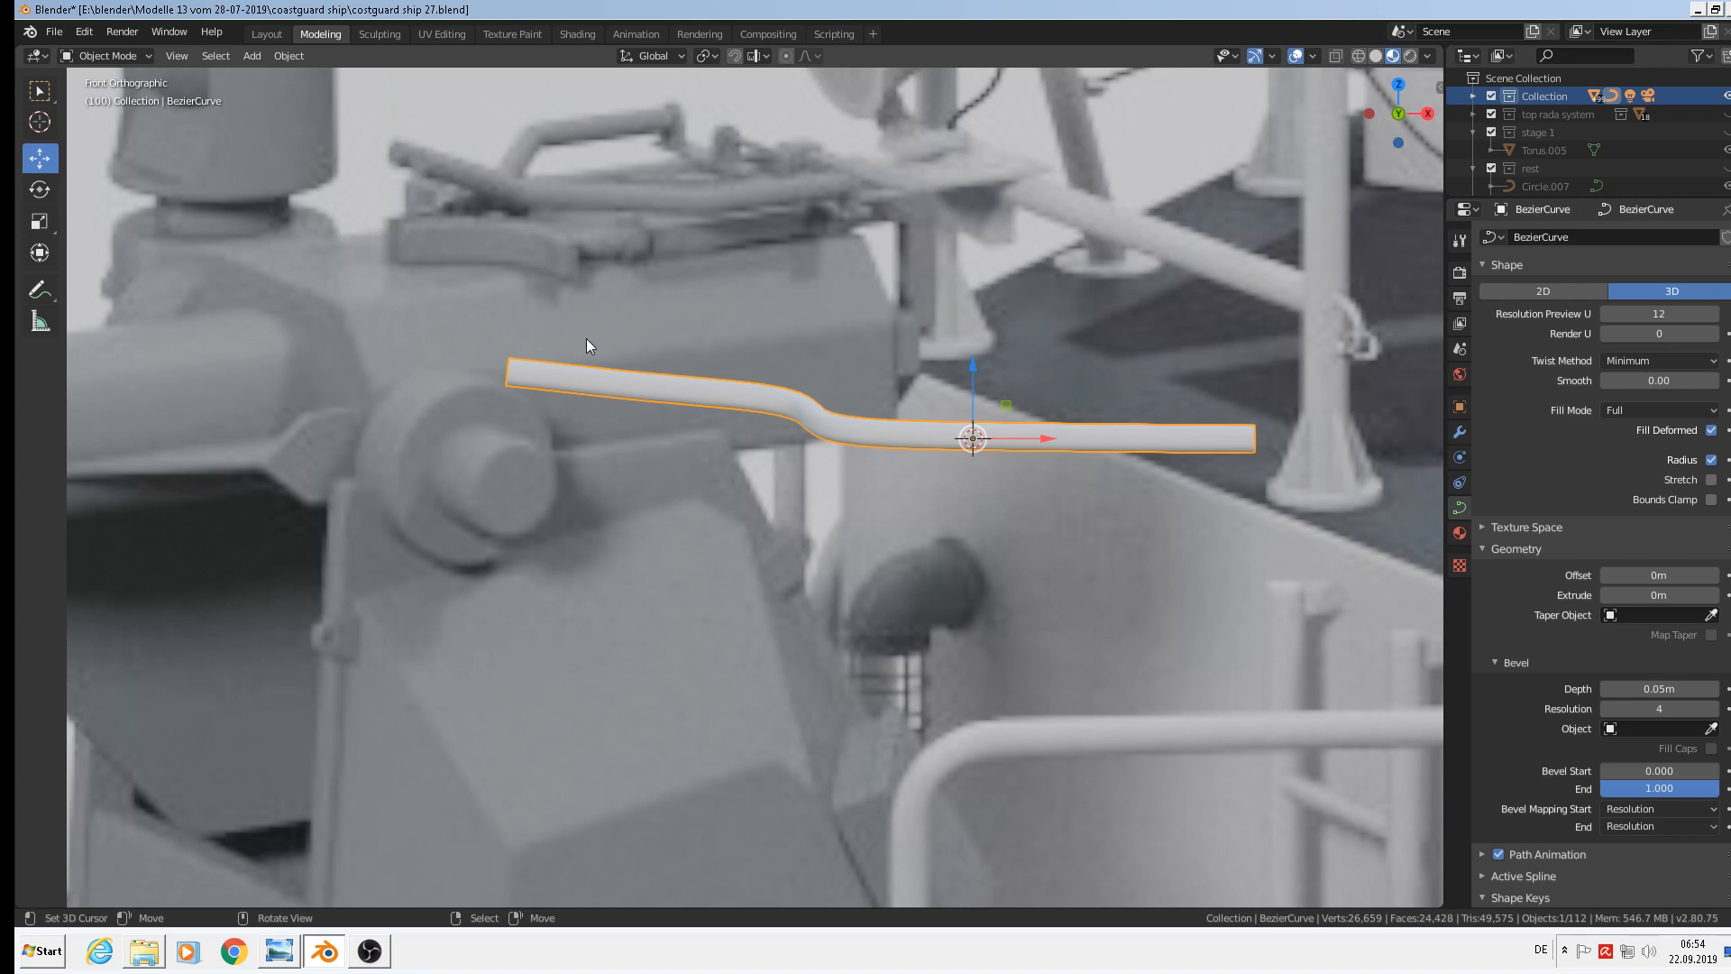
{"action": "key", "text": "Tab"}
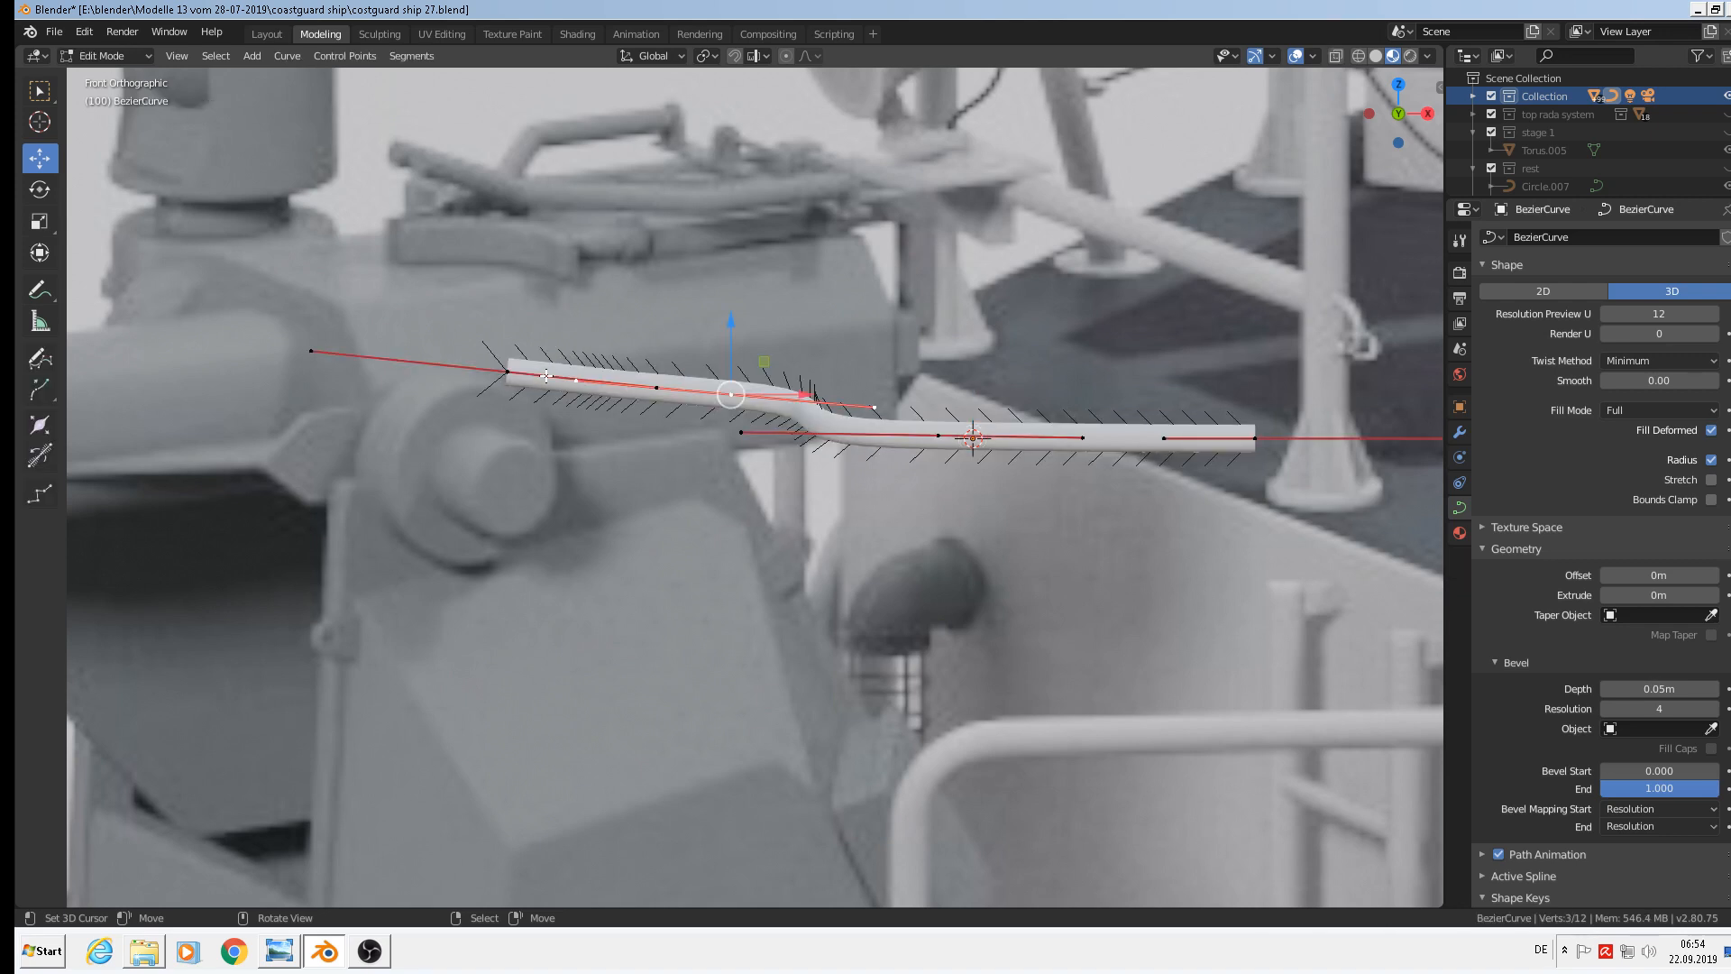
{"action": "scroll", "coordinate": [546, 368], "scroll_direction": "up", "scroll_amount": 2}
{"action": "left_click", "coordinate": [504, 372]}
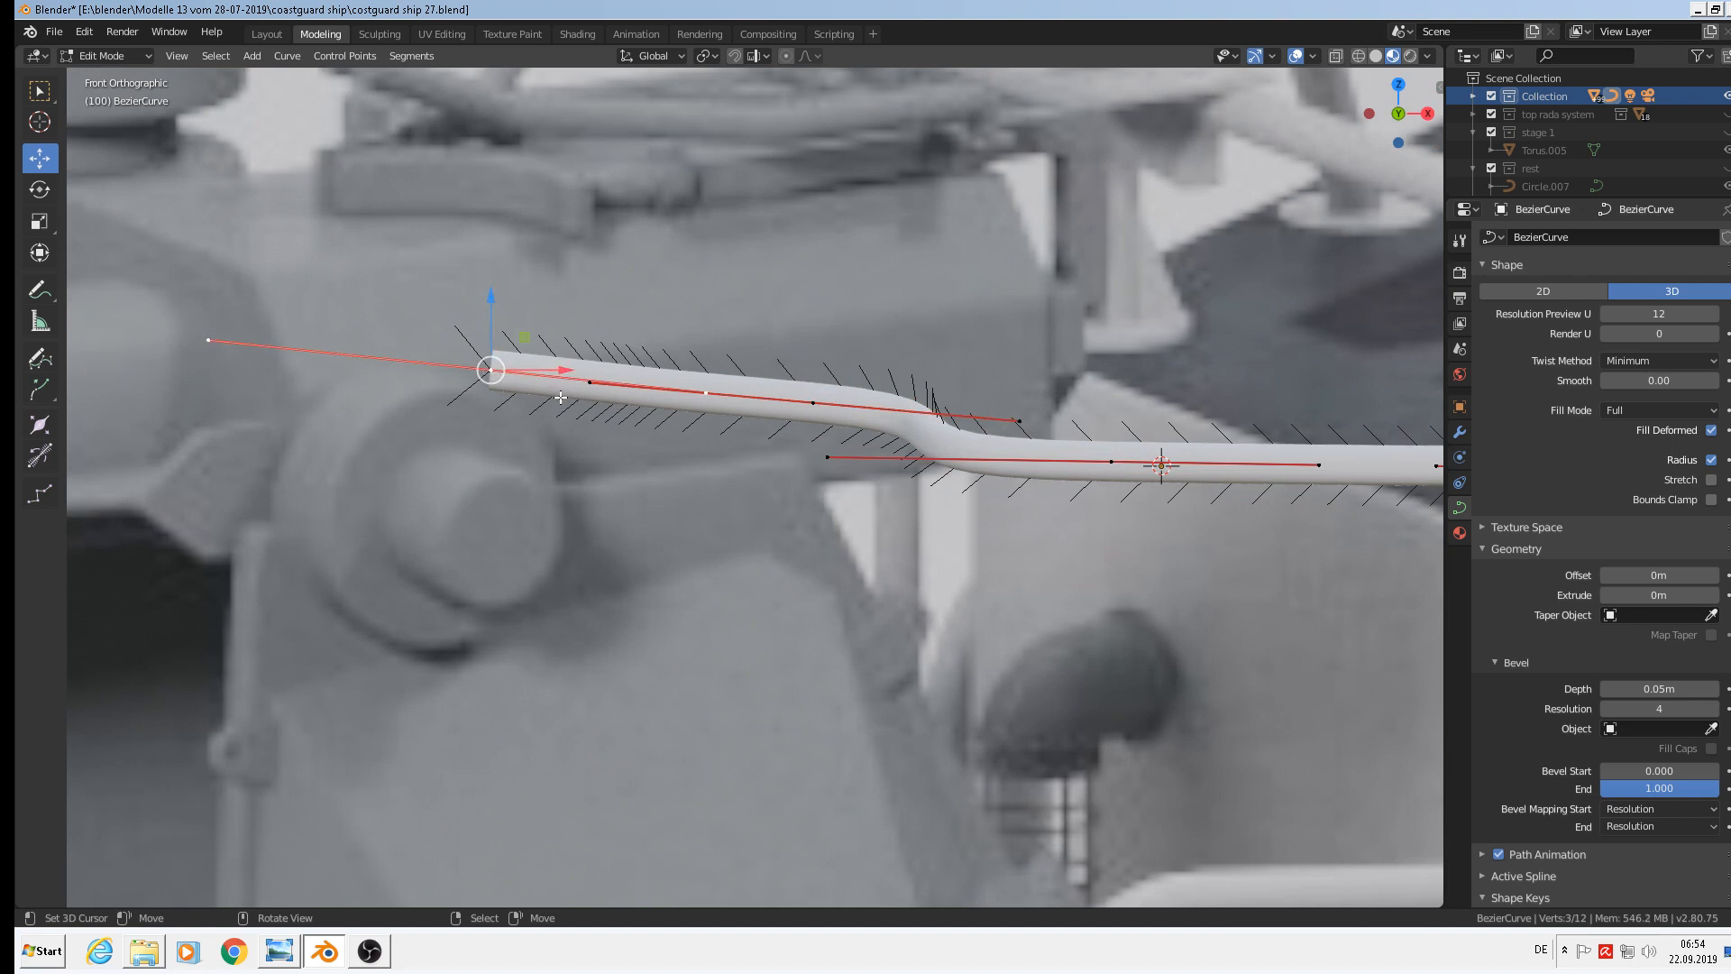
{"action": "key", "text": "g"}
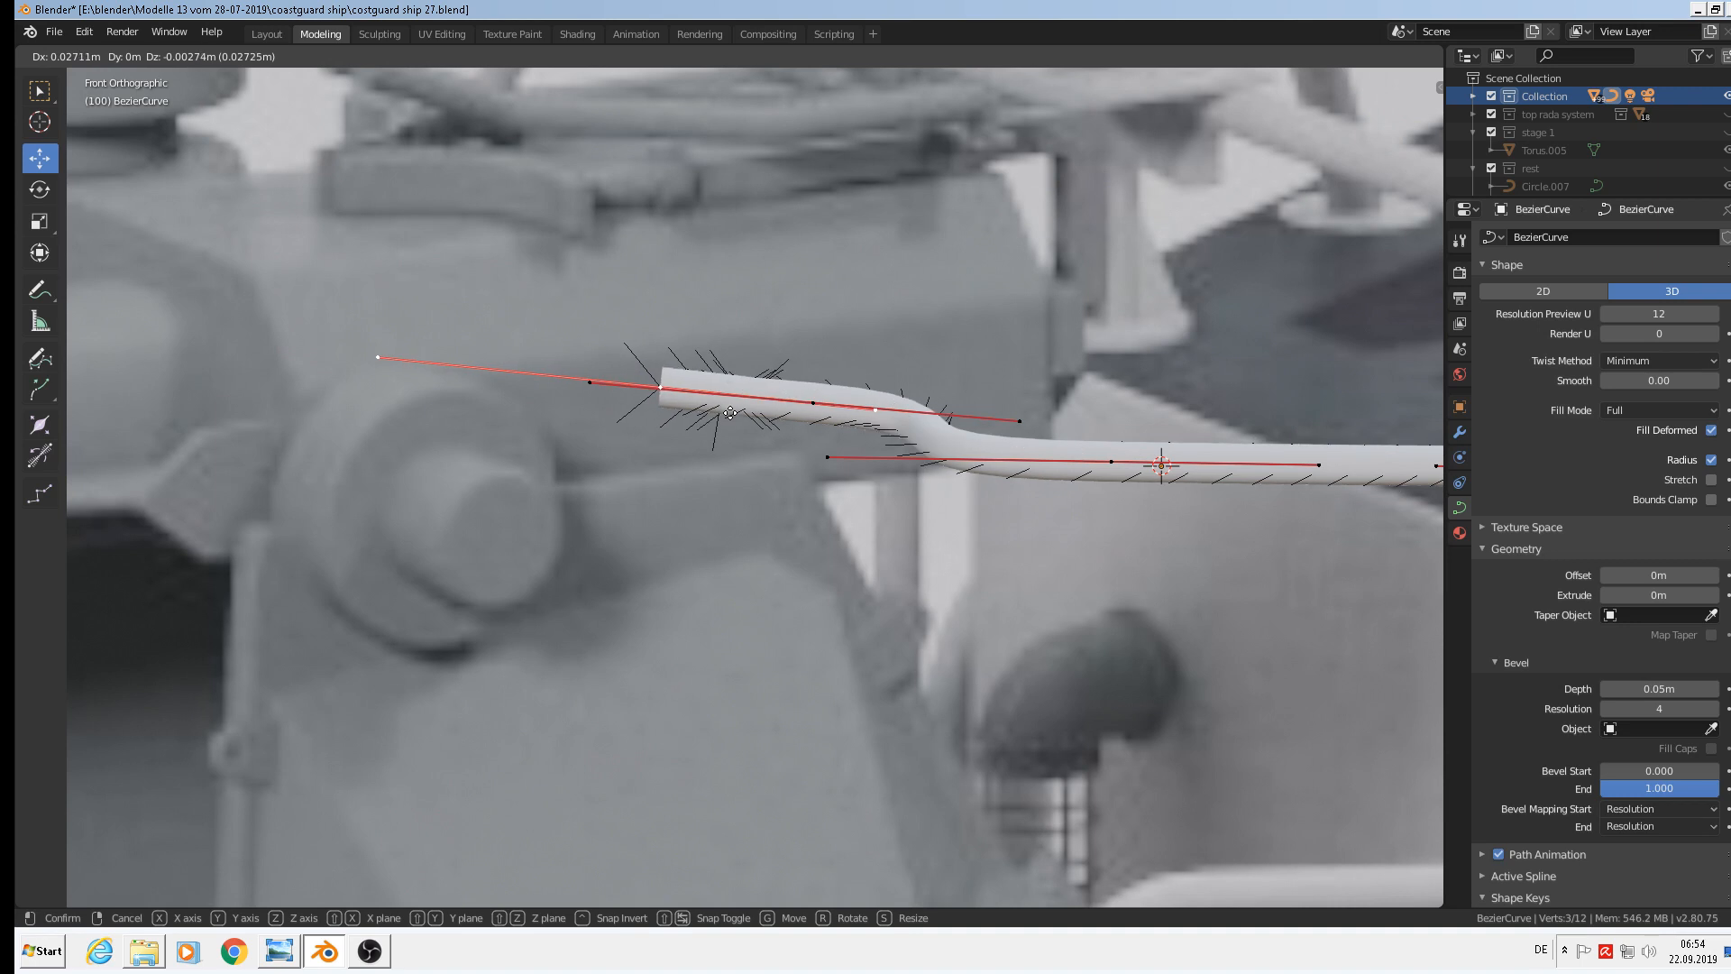
{"action": "left_click", "coordinate": [731, 414]}
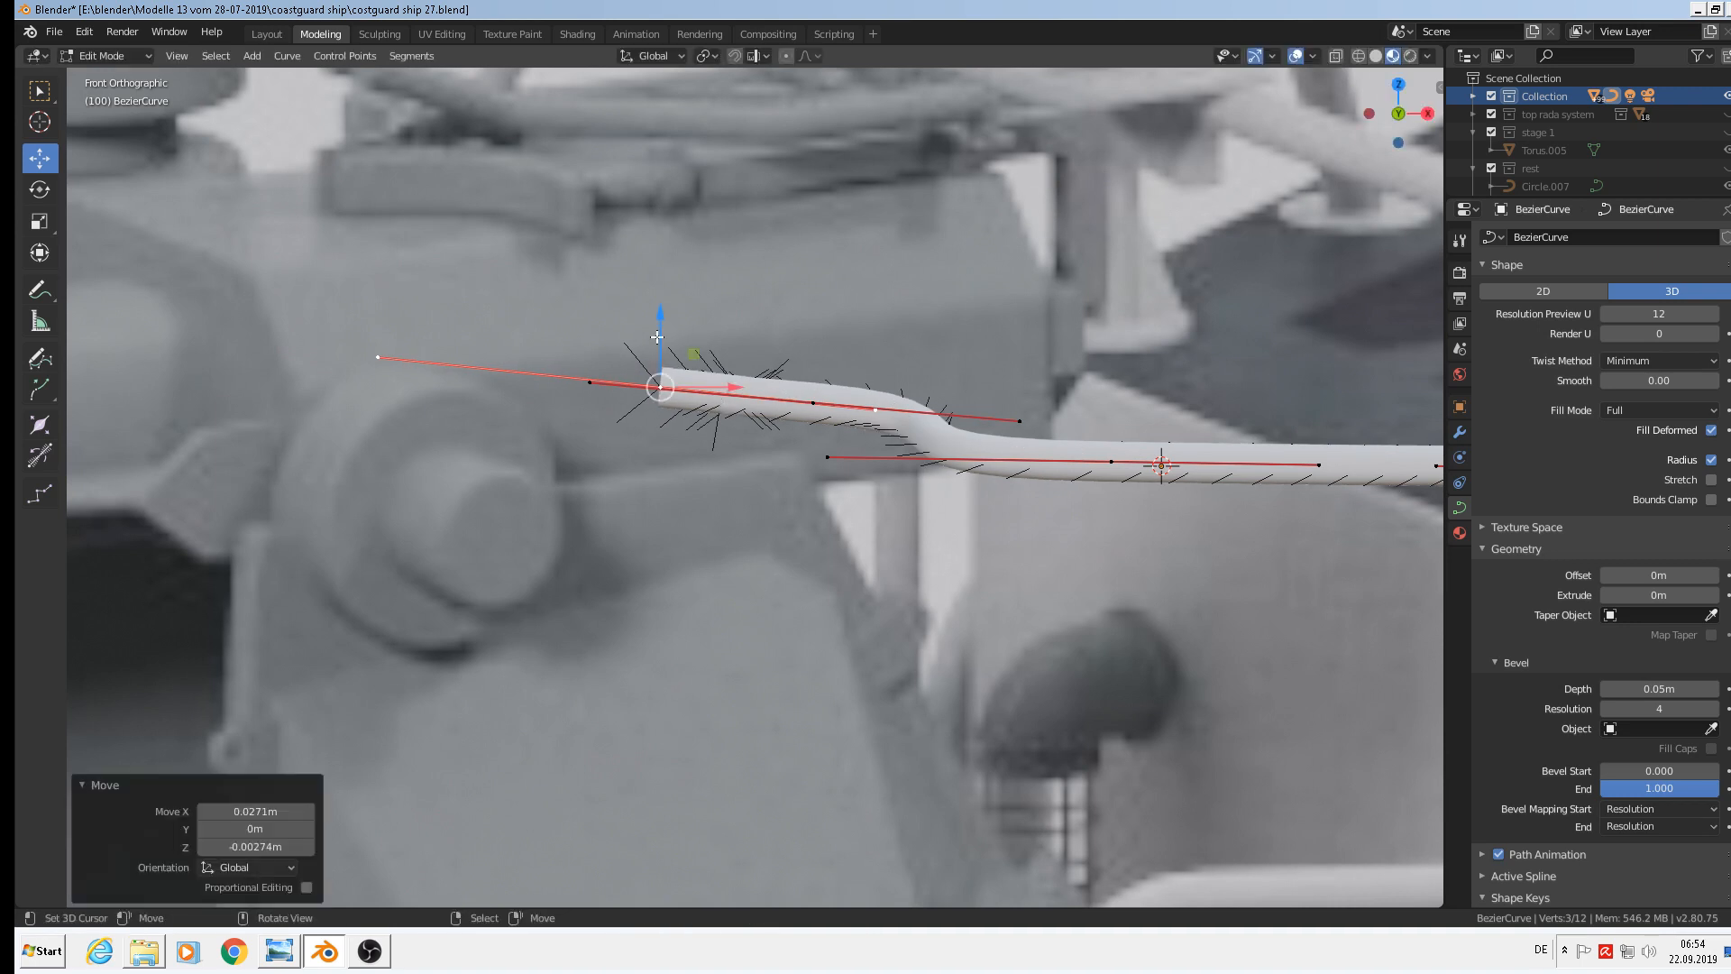
Steepen the rail's end slope in front view by raising the end control point 0.00591 m in Z and tilting both adjoining handles to match
{"action": "left_click_drag", "start_coordinate": [658, 336], "coordinate": [668, 289]}
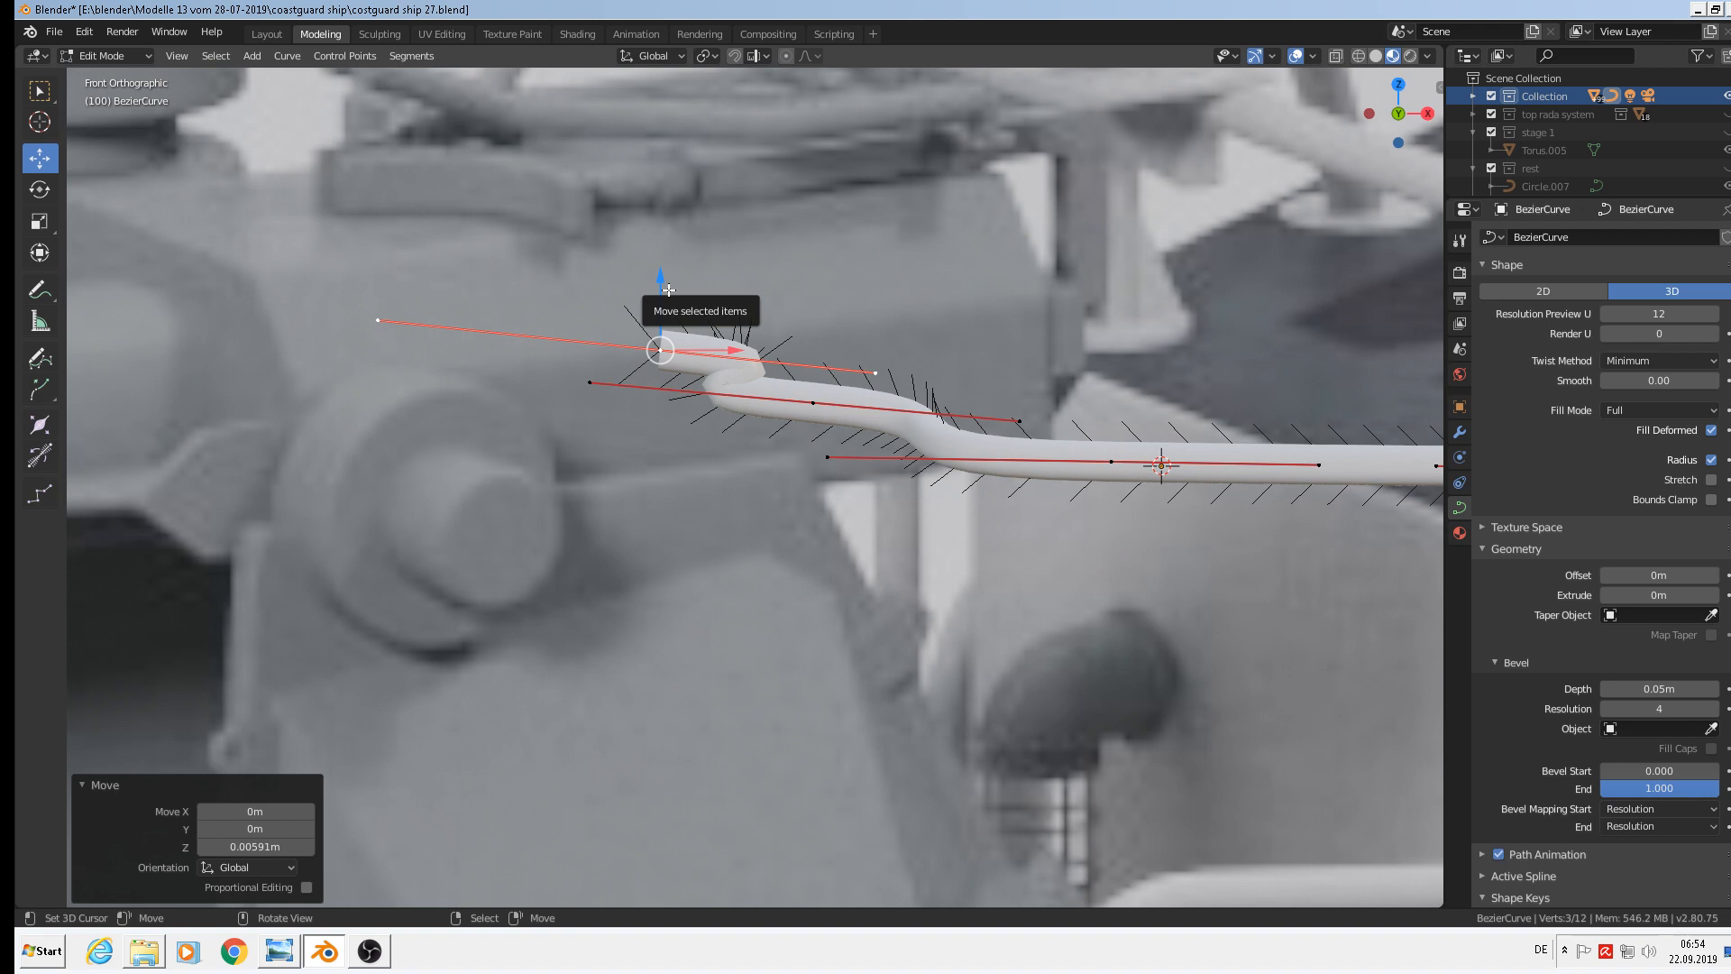
{"action": "left_click", "coordinate": [864, 374]}
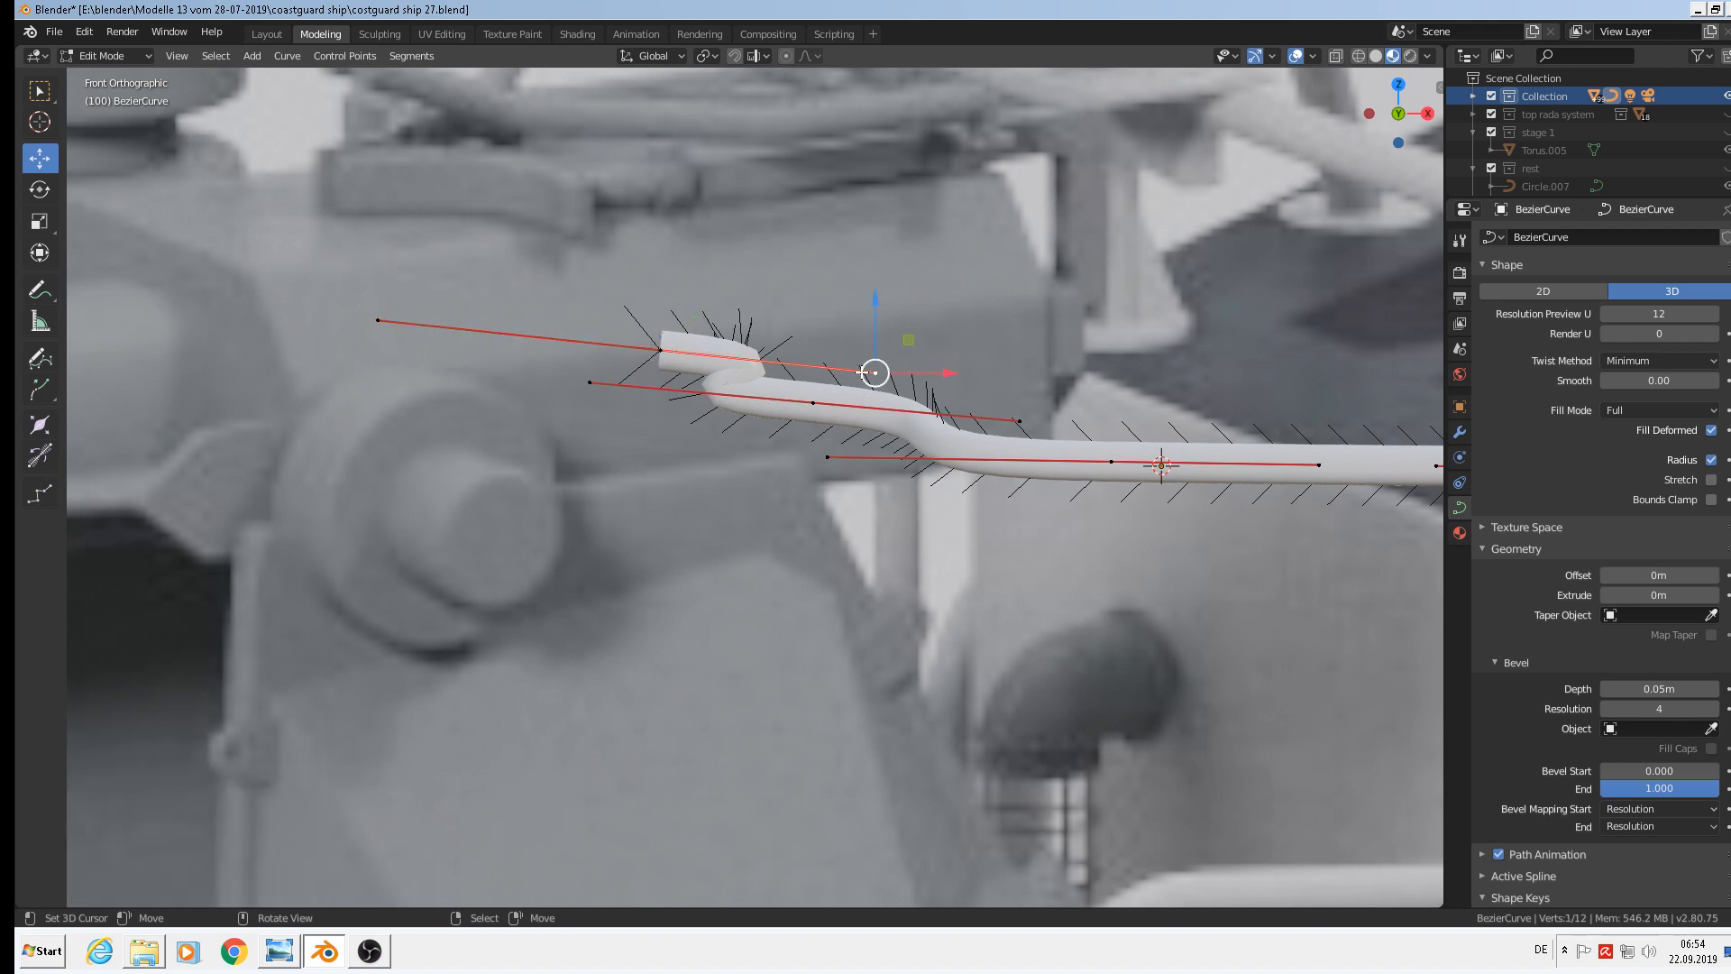
{"action": "left_click_drag", "start_coordinate": [863, 372], "coordinate": [772, 384]}
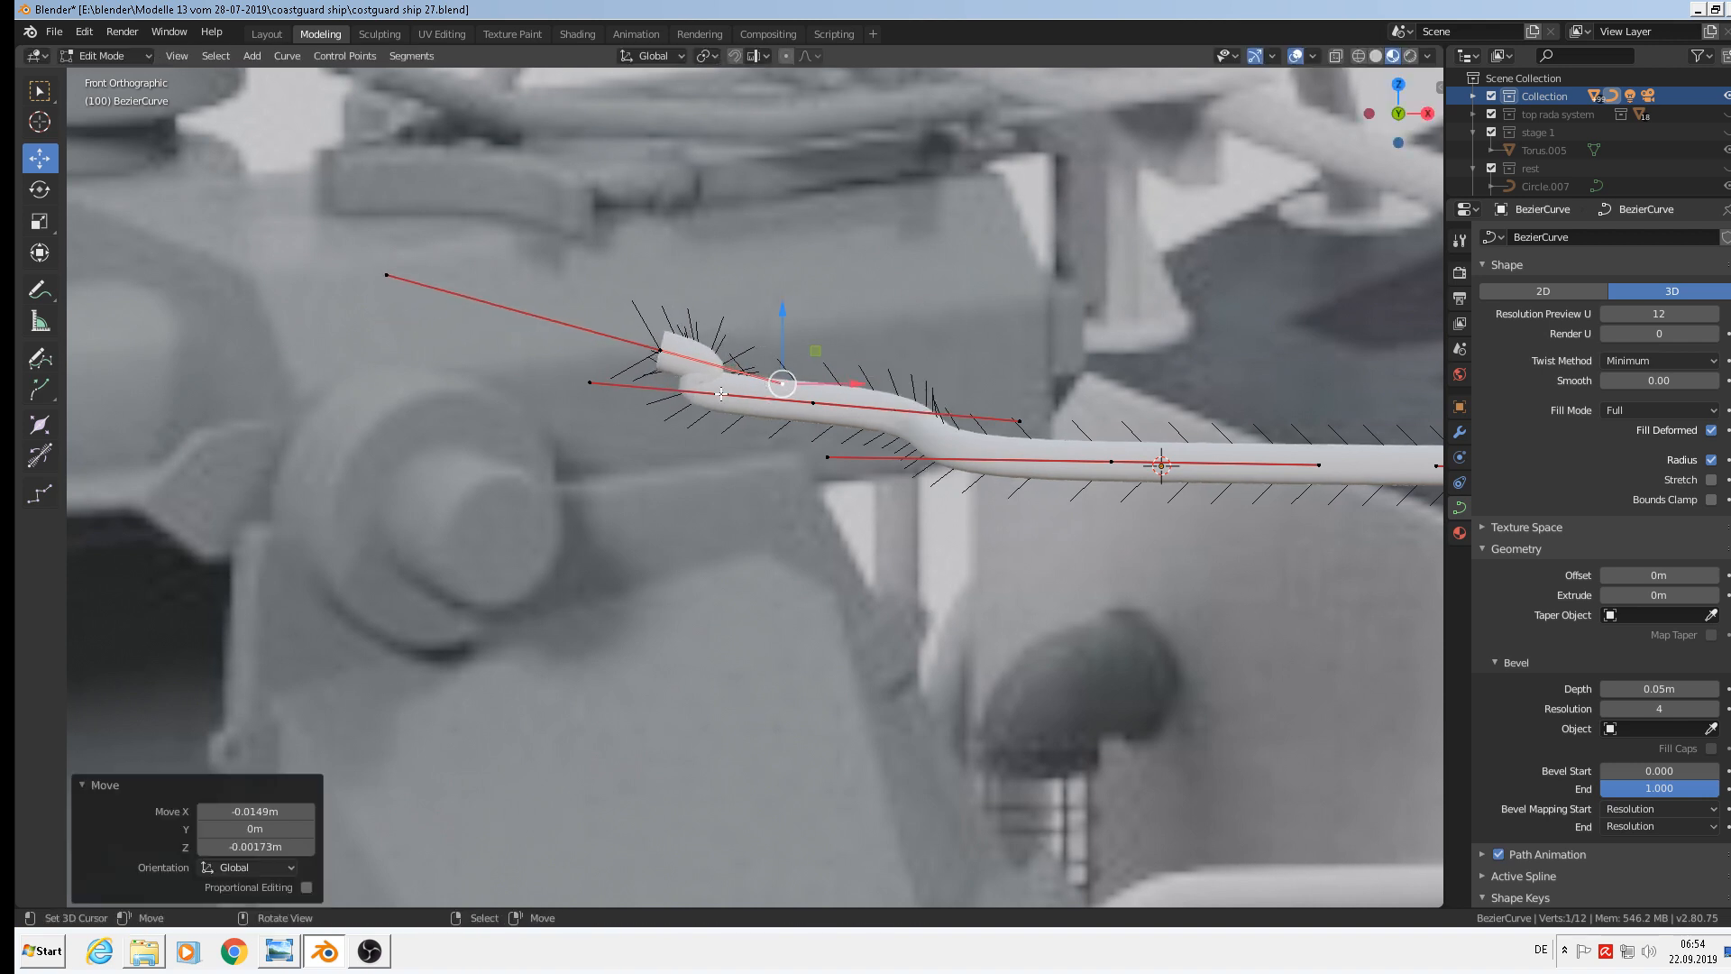
{"action": "left_click_drag", "start_coordinate": [590, 382], "coordinate": [658, 354]}
{"action": "key", "text": "Tab"}
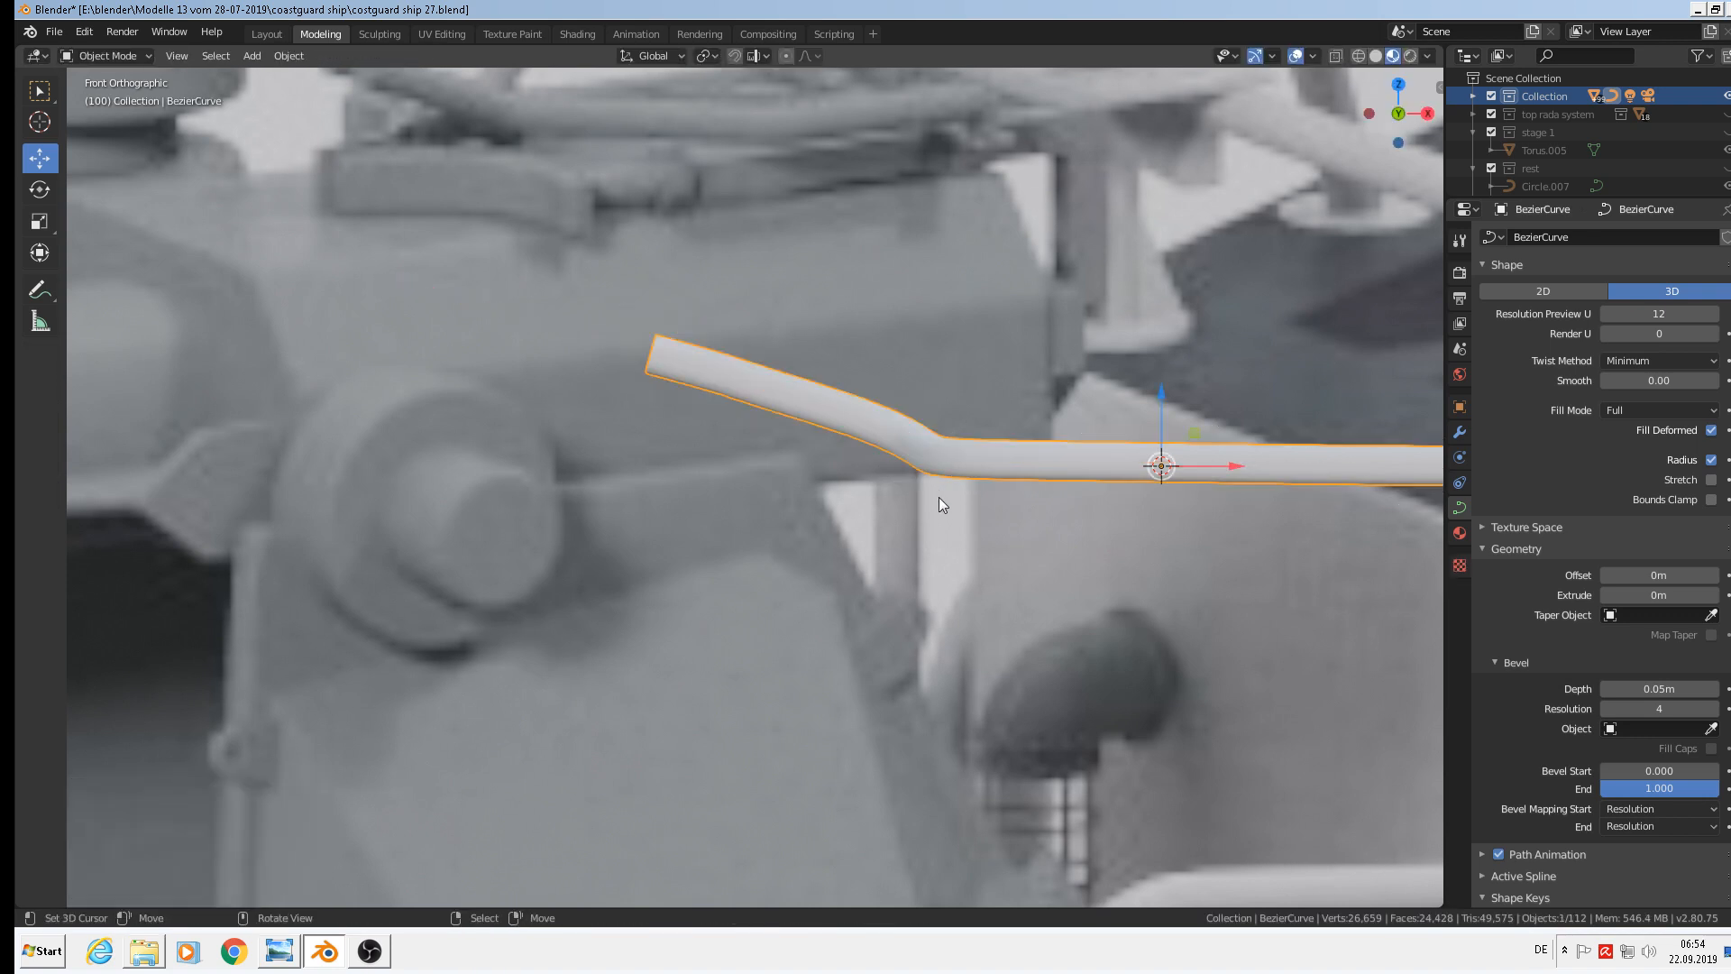
{"action": "scroll", "coordinate": [863, 465], "scroll_direction": "down", "scroll_amount": 3}
{"action": "scroll", "coordinate": [856, 461], "scroll_direction": "up", "scroll_amount": 3}
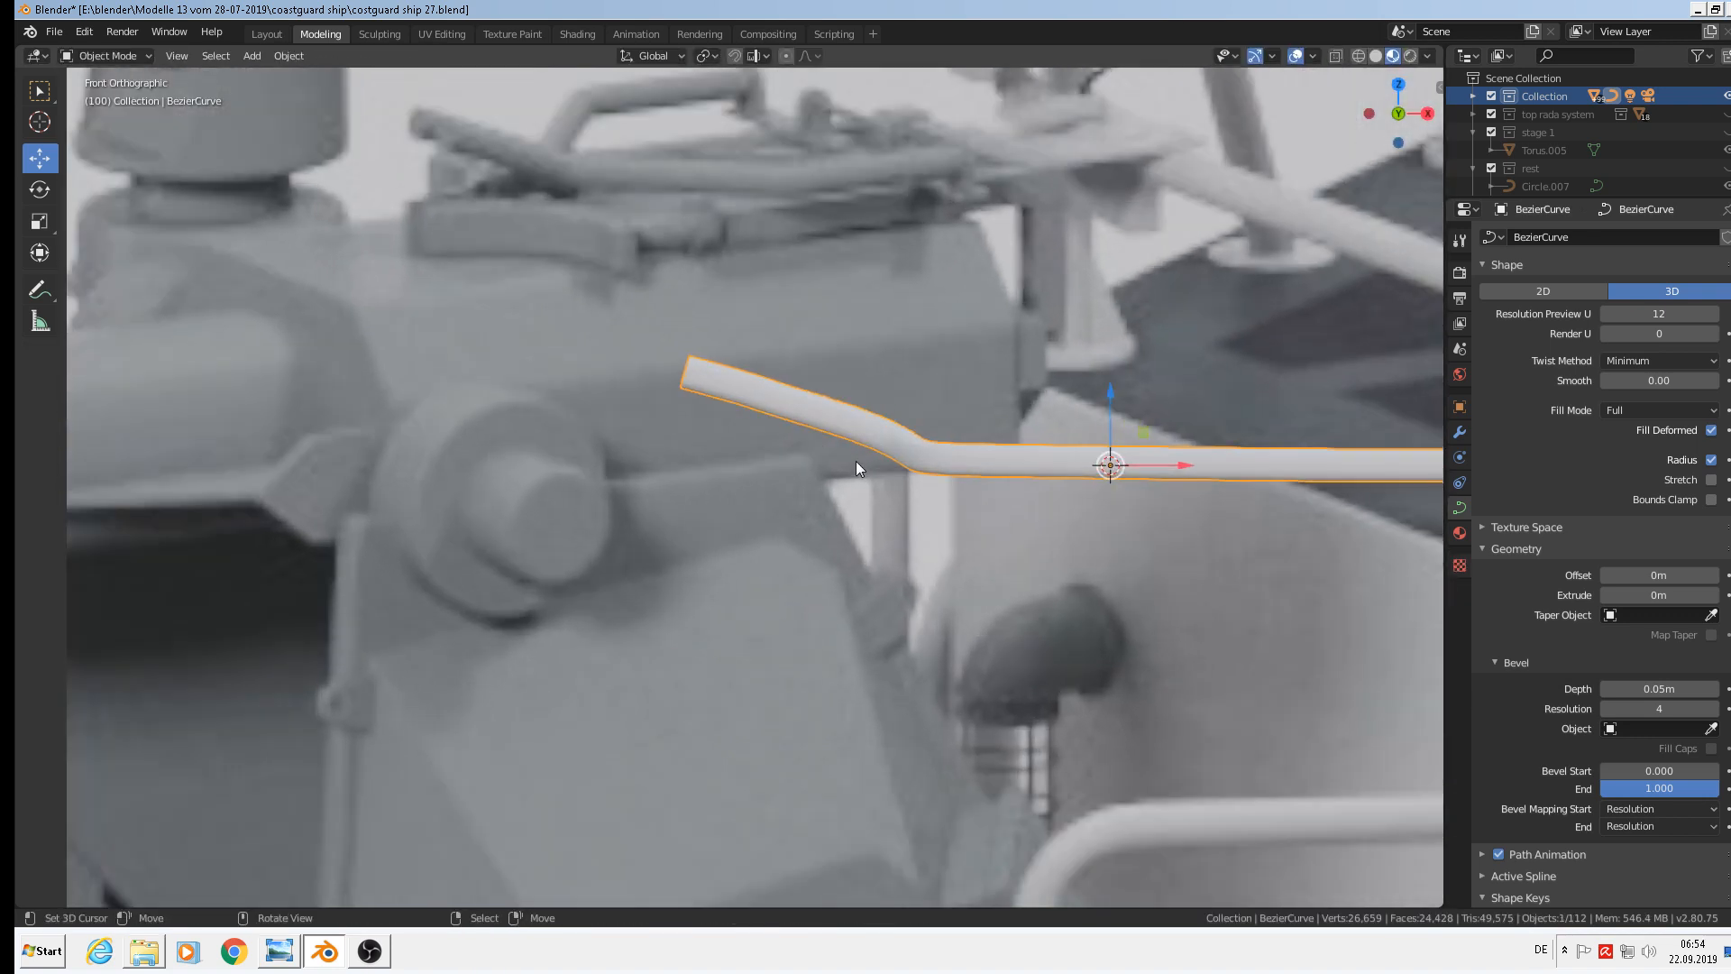
Fine-tune the end control point and its inner handle so the sloped end stays straight, and leave curve editing
{"action": "key", "text": "Tab"}
{"action": "scroll", "coordinate": [839, 450], "scroll_direction": "up", "scroll_amount": 2}
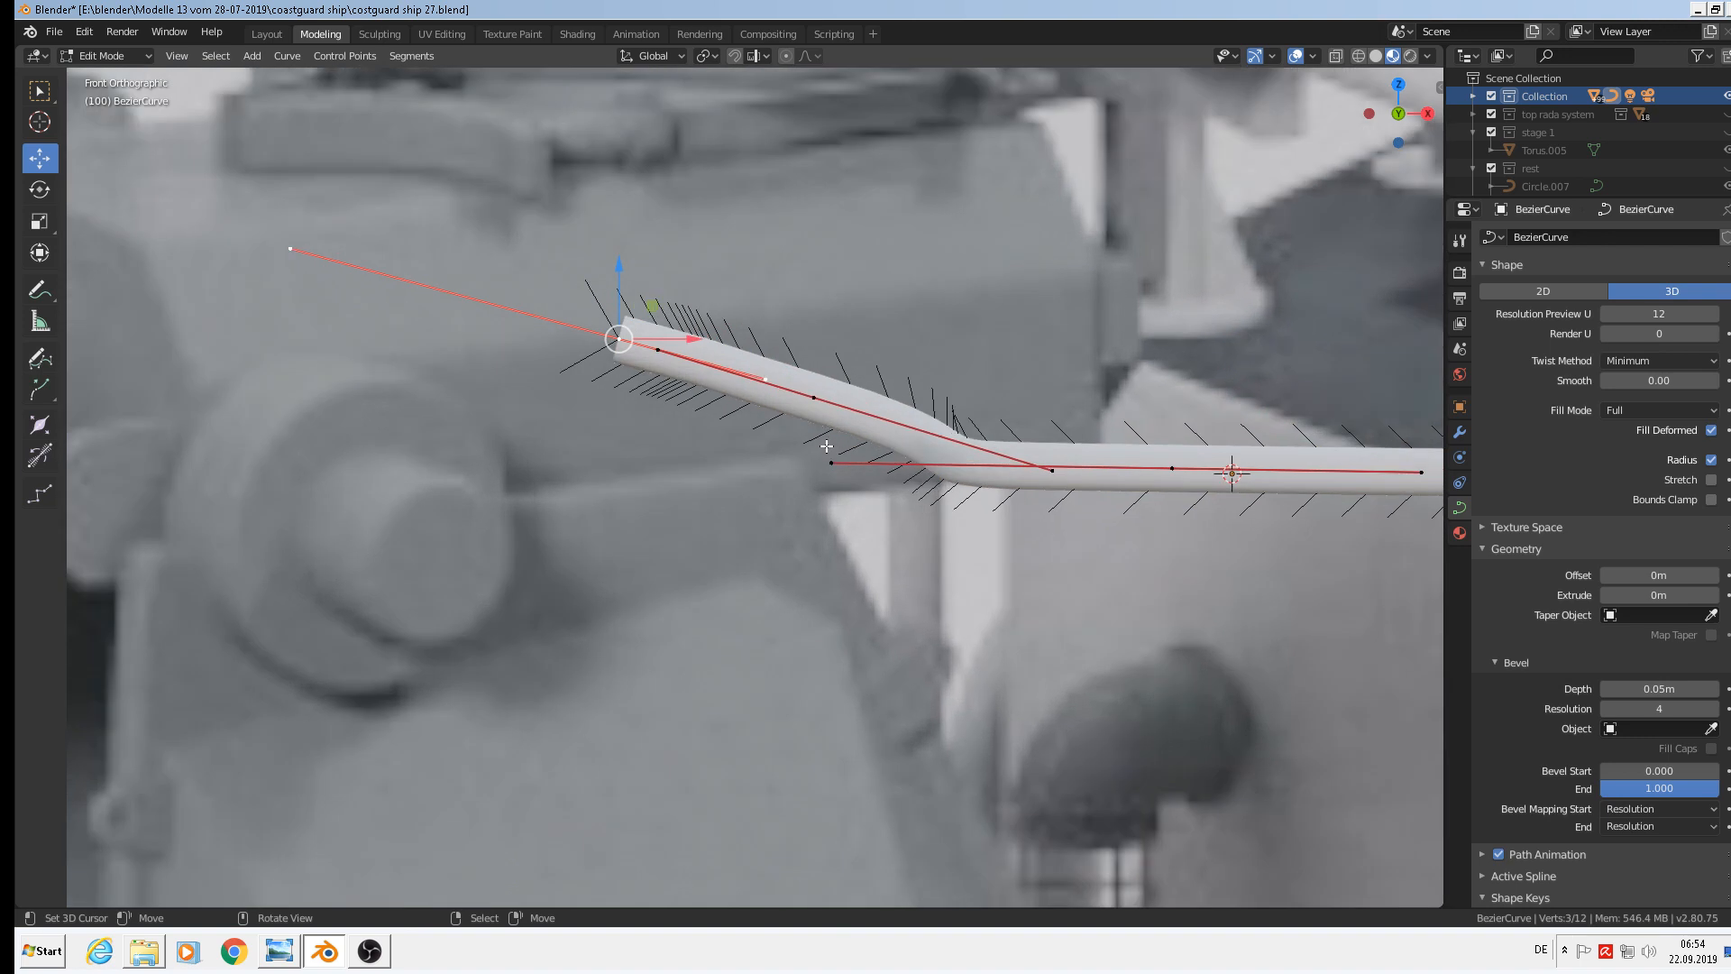
{"action": "key", "text": "g"}
{"action": "left_click", "coordinate": [748, 390]}
{"action": "right_click", "coordinate": [786, 386]}
{"action": "key", "text": "g"}
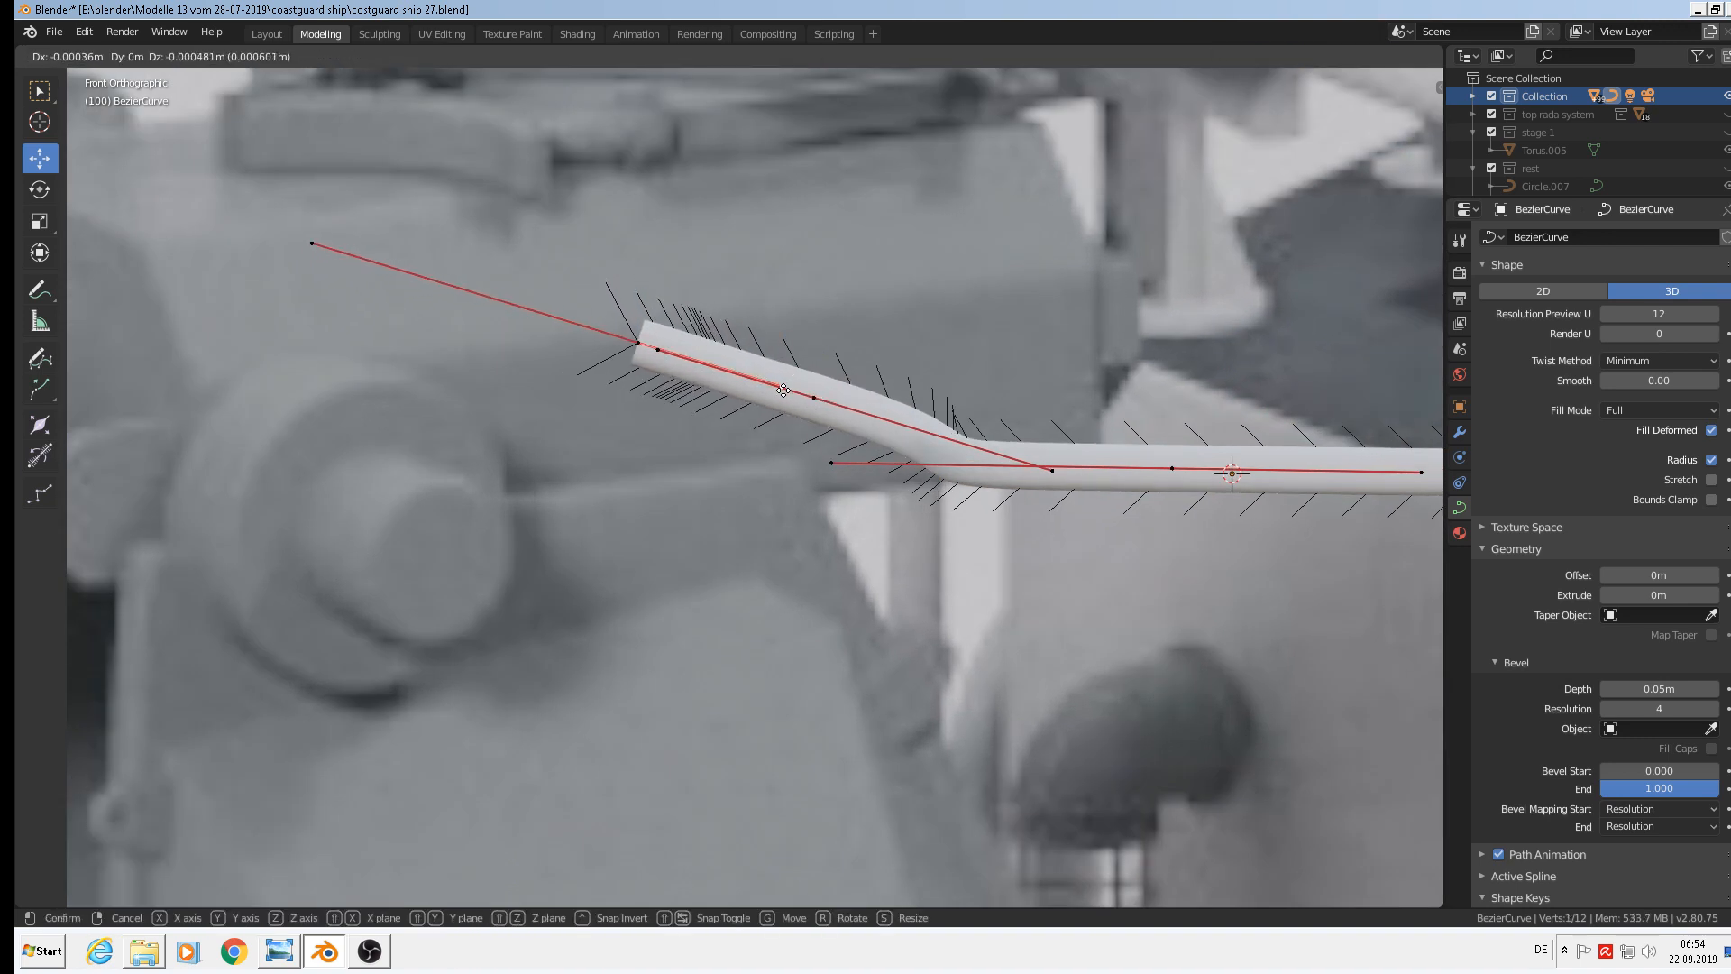
{"action": "left_click", "coordinate": [782, 390]}
{"action": "key", "text": "Tab"}
Widen the rail's sideways bend by moving its last two control points together 0.00951 m in Y, and leave curve editing
{"action": "middle_click_drag", "start_coordinate": [870, 458], "coordinate": [831, 592]}
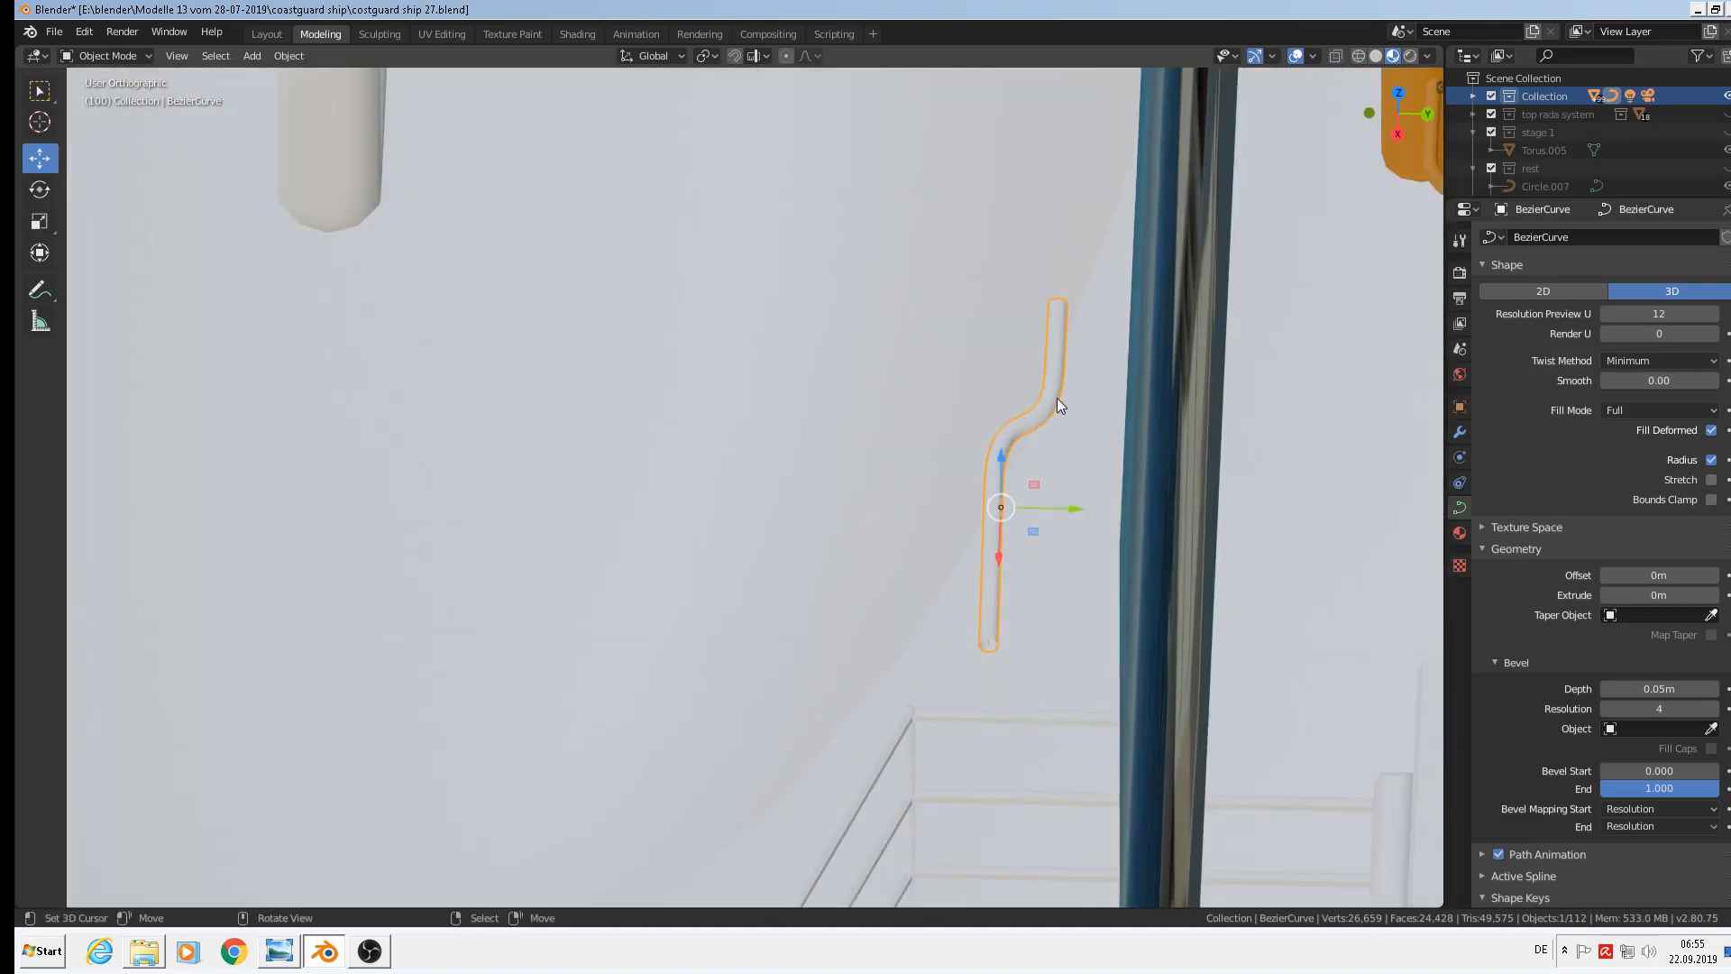
{"action": "mouse_move", "coordinate": [1057, 397]}
{"action": "middle_mouse_down"}
{"action": "mouse_move", "coordinate": [1076, 403]}
{"action": "mouse_move", "coordinate": [1048, 394]}
{"action": "middle_mouse_up"}
{"action": "key", "text": "Tab"}
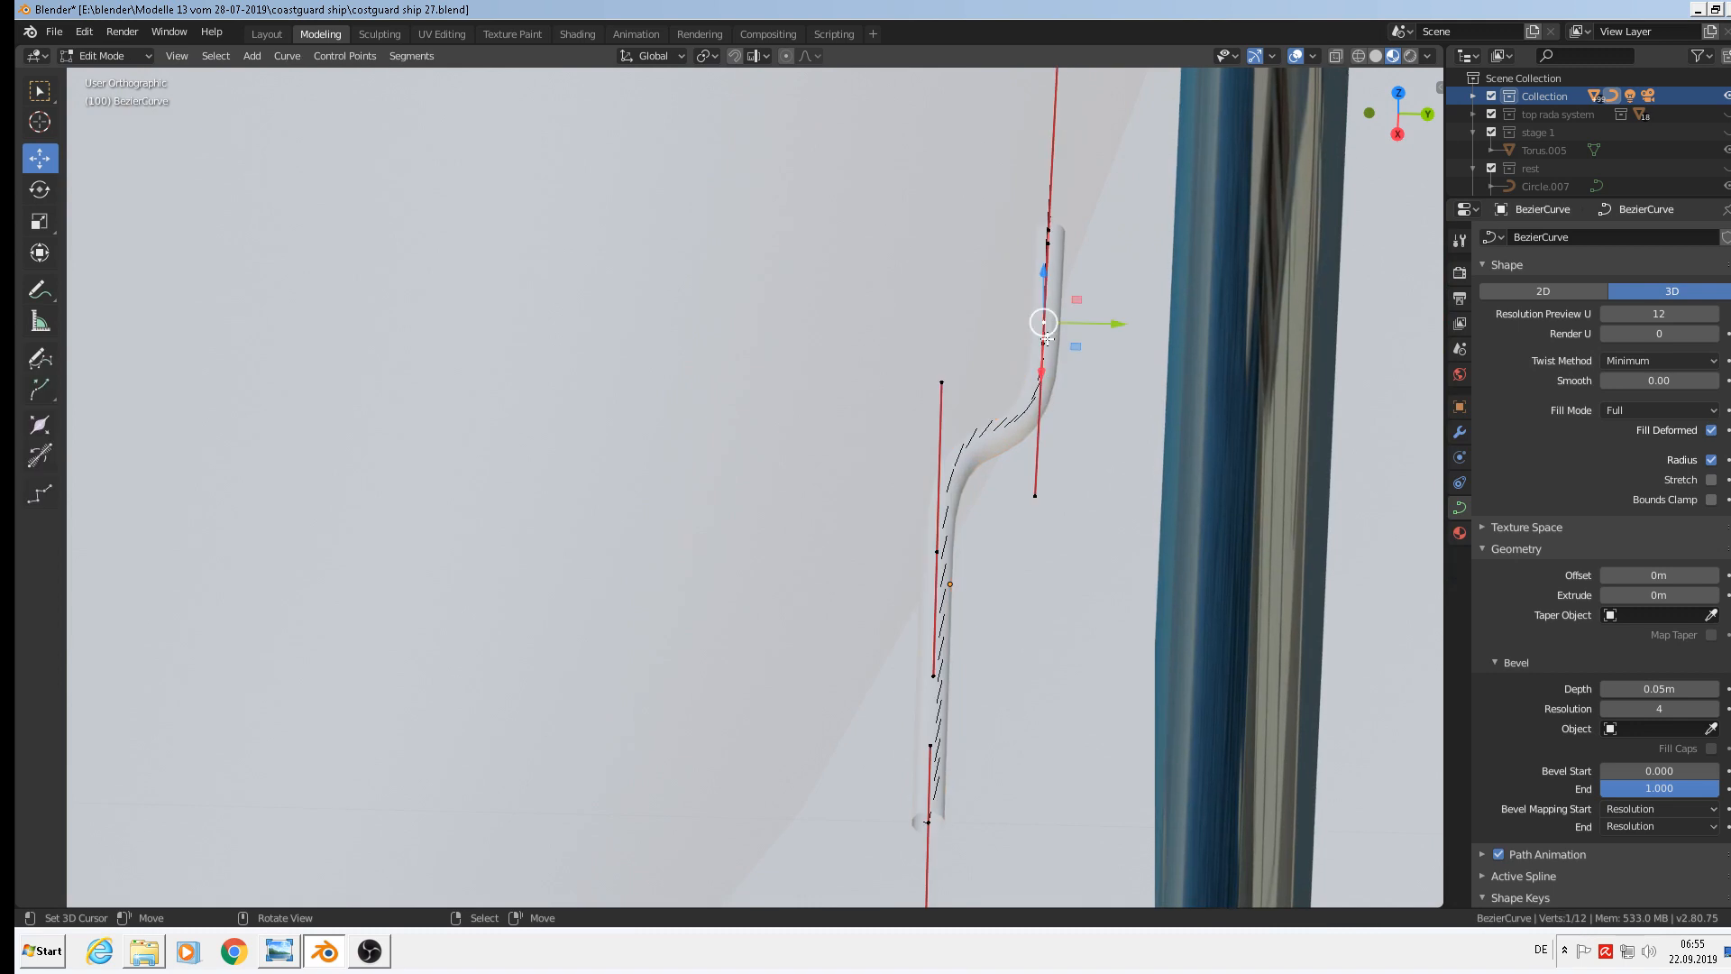
{"action": "left_click", "coordinate": [1048, 341], "text": "shift"}
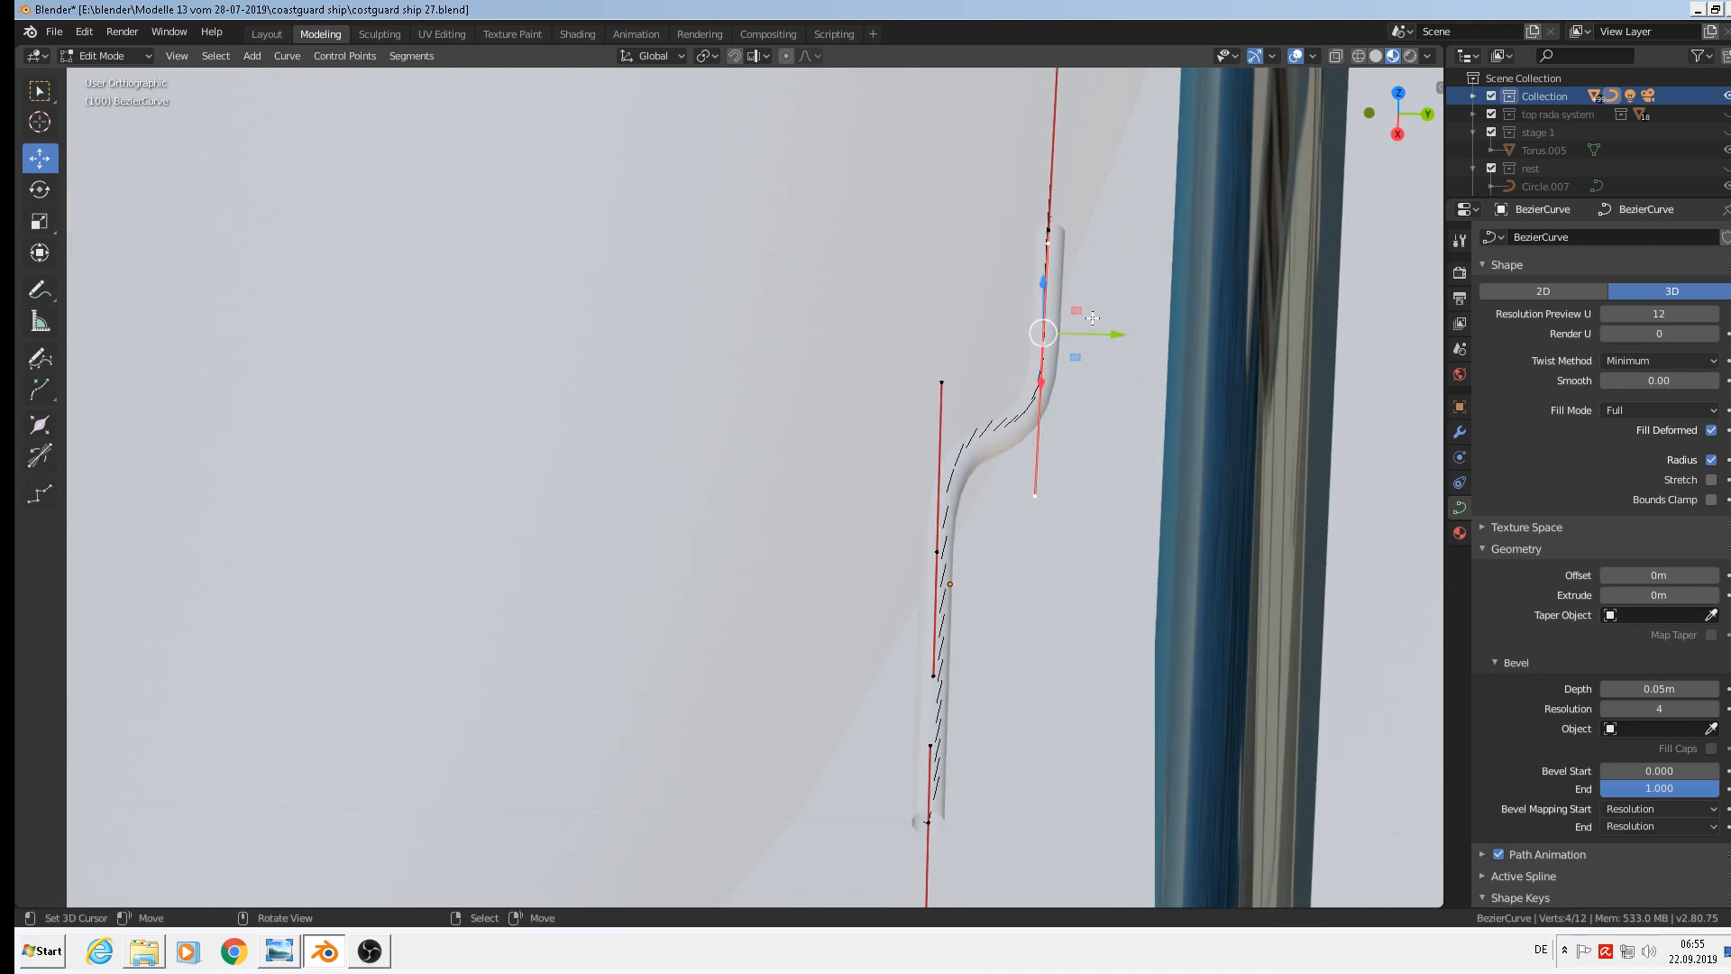
{"action": "left_click_drag", "start_coordinate": [1092, 317], "coordinate": [1099, 317]}
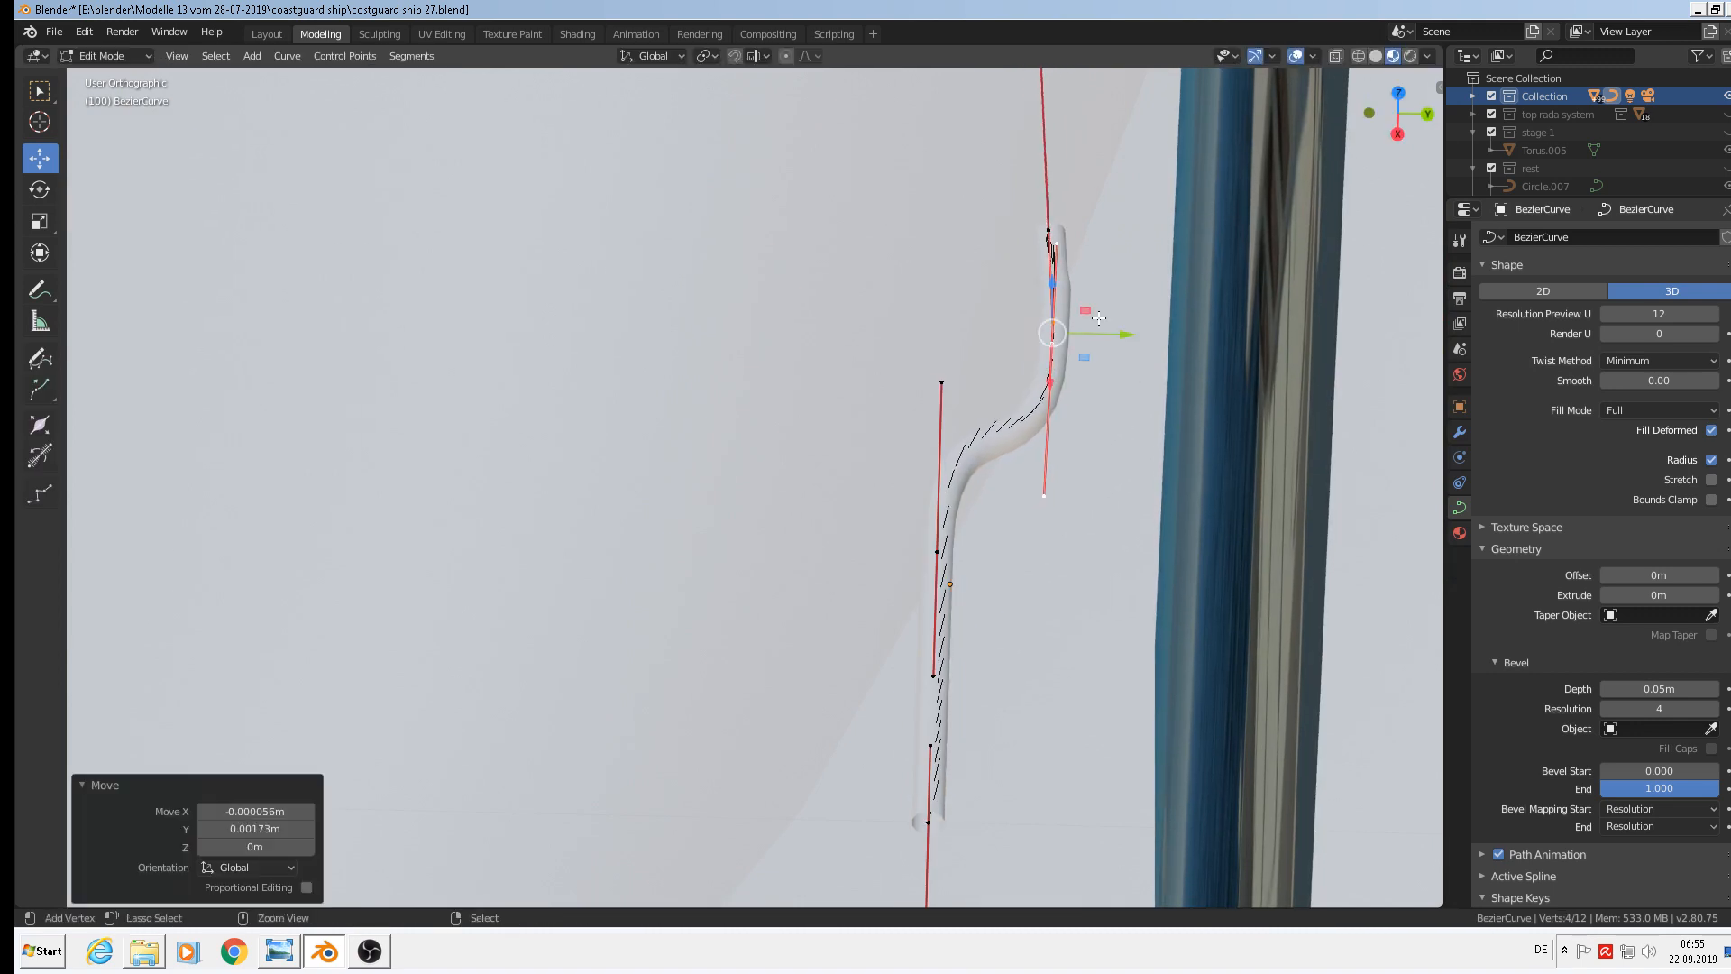
{"action": "key", "text": "ctrl+z"}
{"action": "right_click", "coordinate": [1051, 232], "text": "shift"}
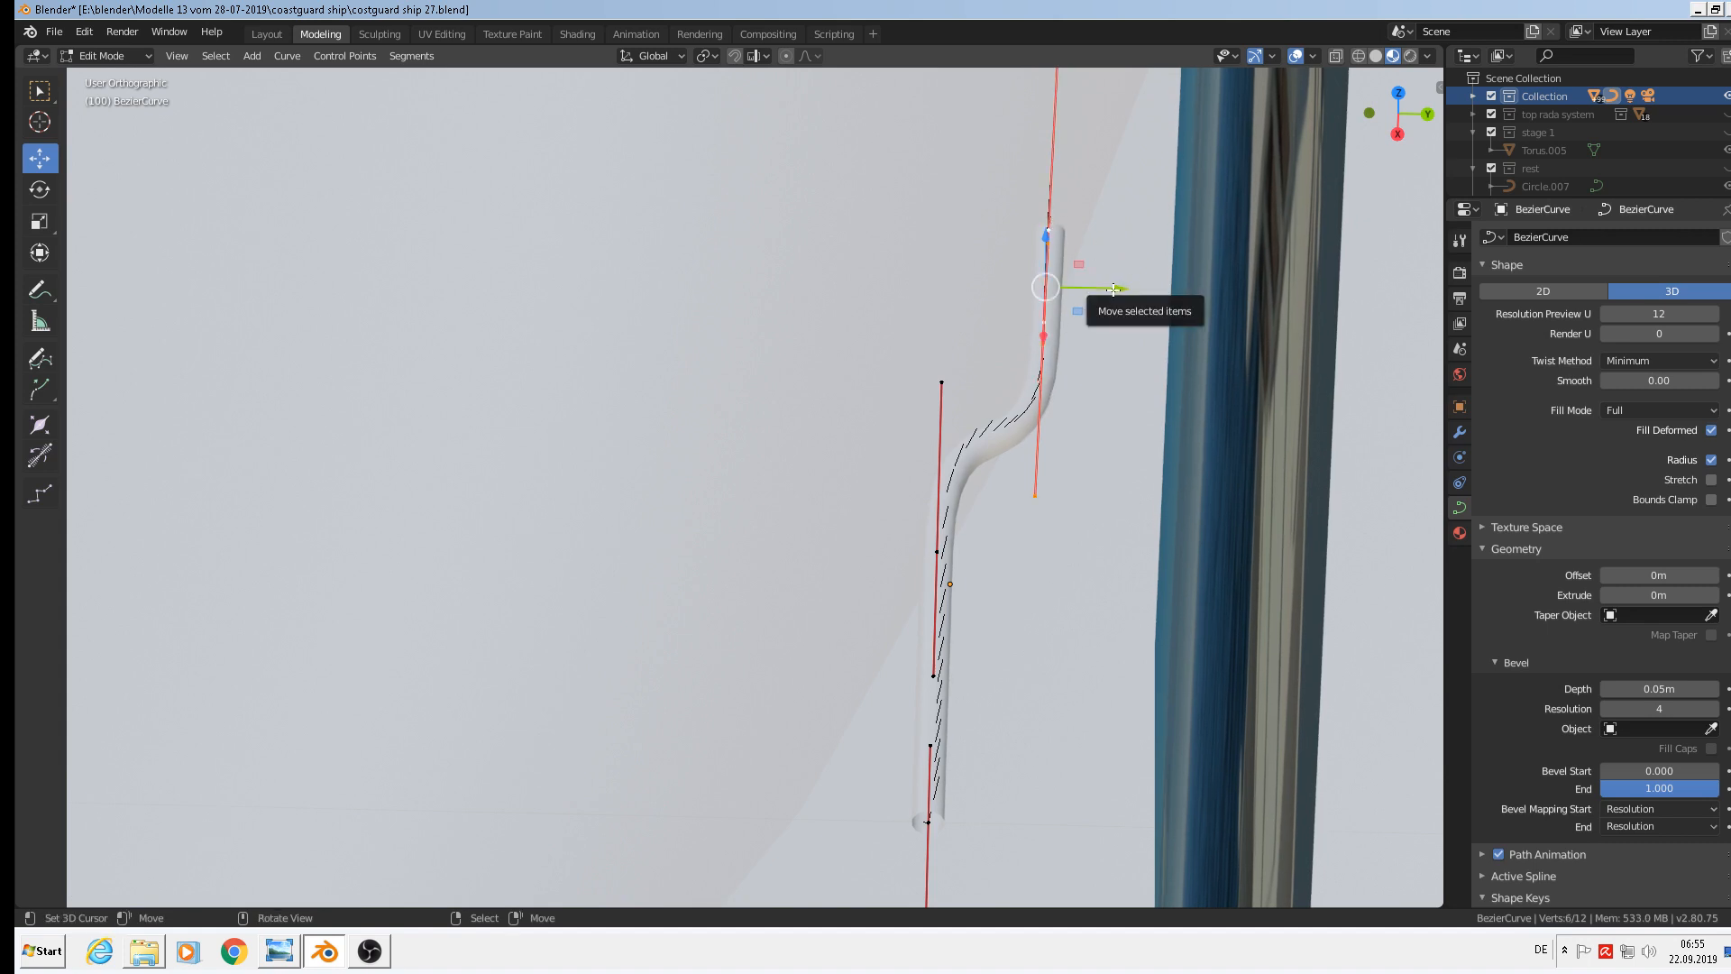
{"action": "right_click", "coordinate": [1051, 357], "text": "shift"}
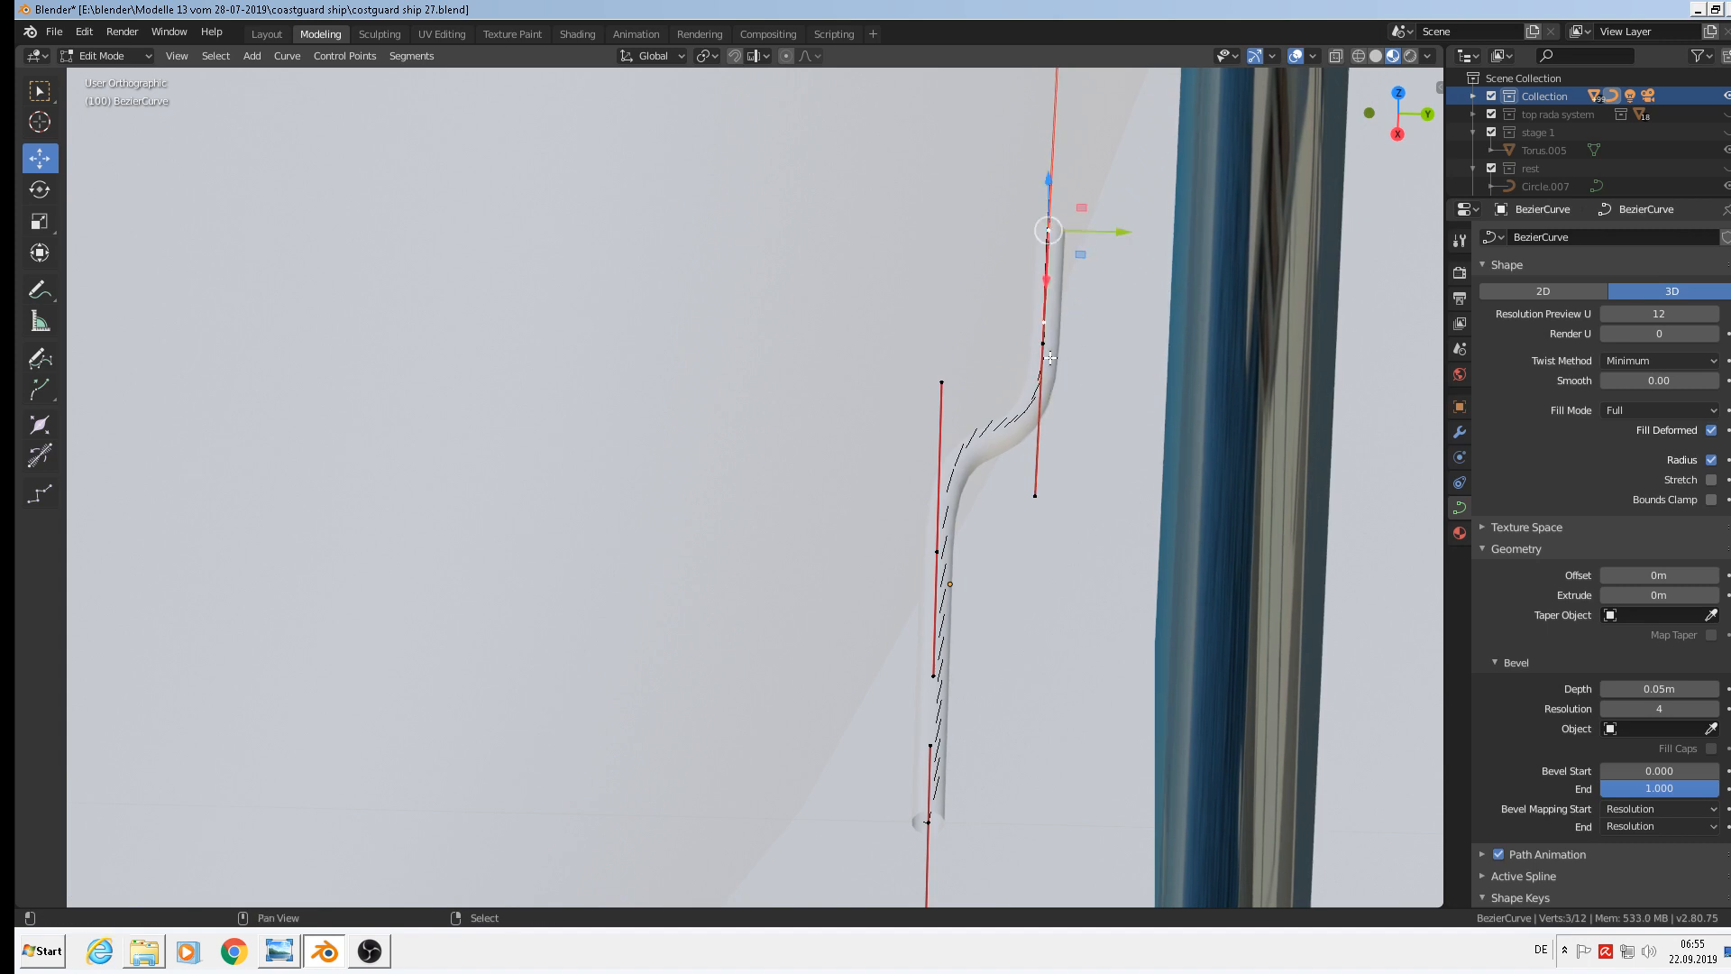
{"action": "right_click", "coordinate": [1052, 350], "text": "shift"}
{"action": "key", "text": "g"}
{"action": "key", "text": "y"}
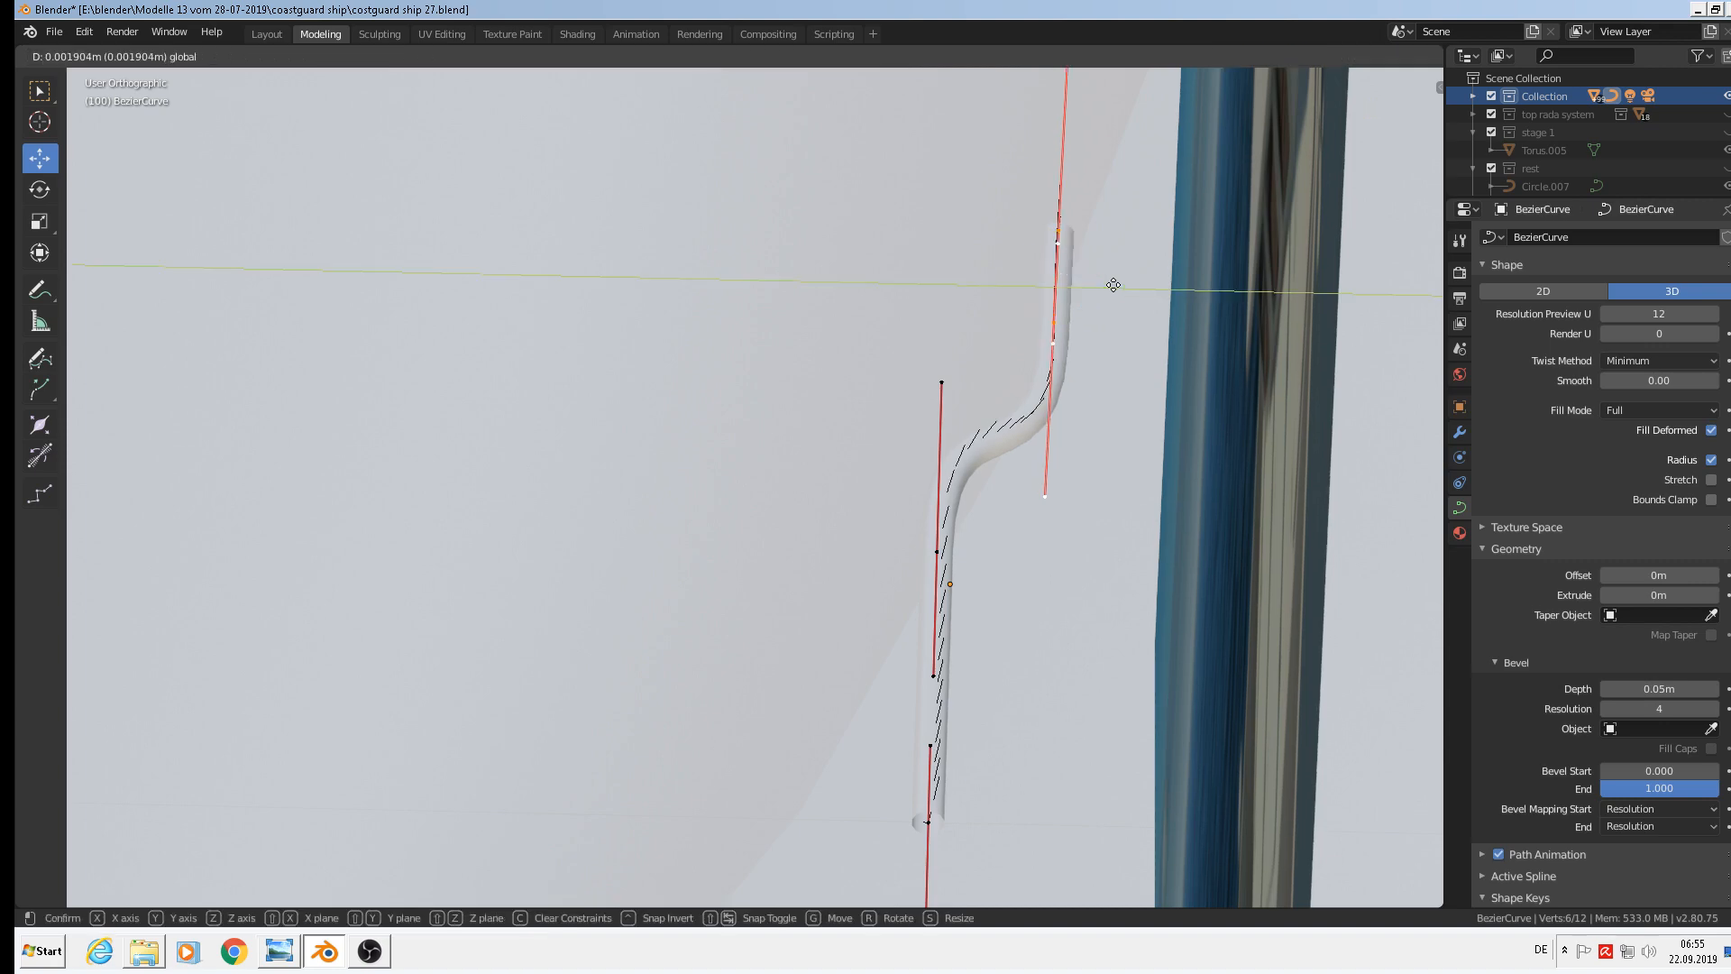
{"action": "left_click", "coordinate": [1154, 283]}
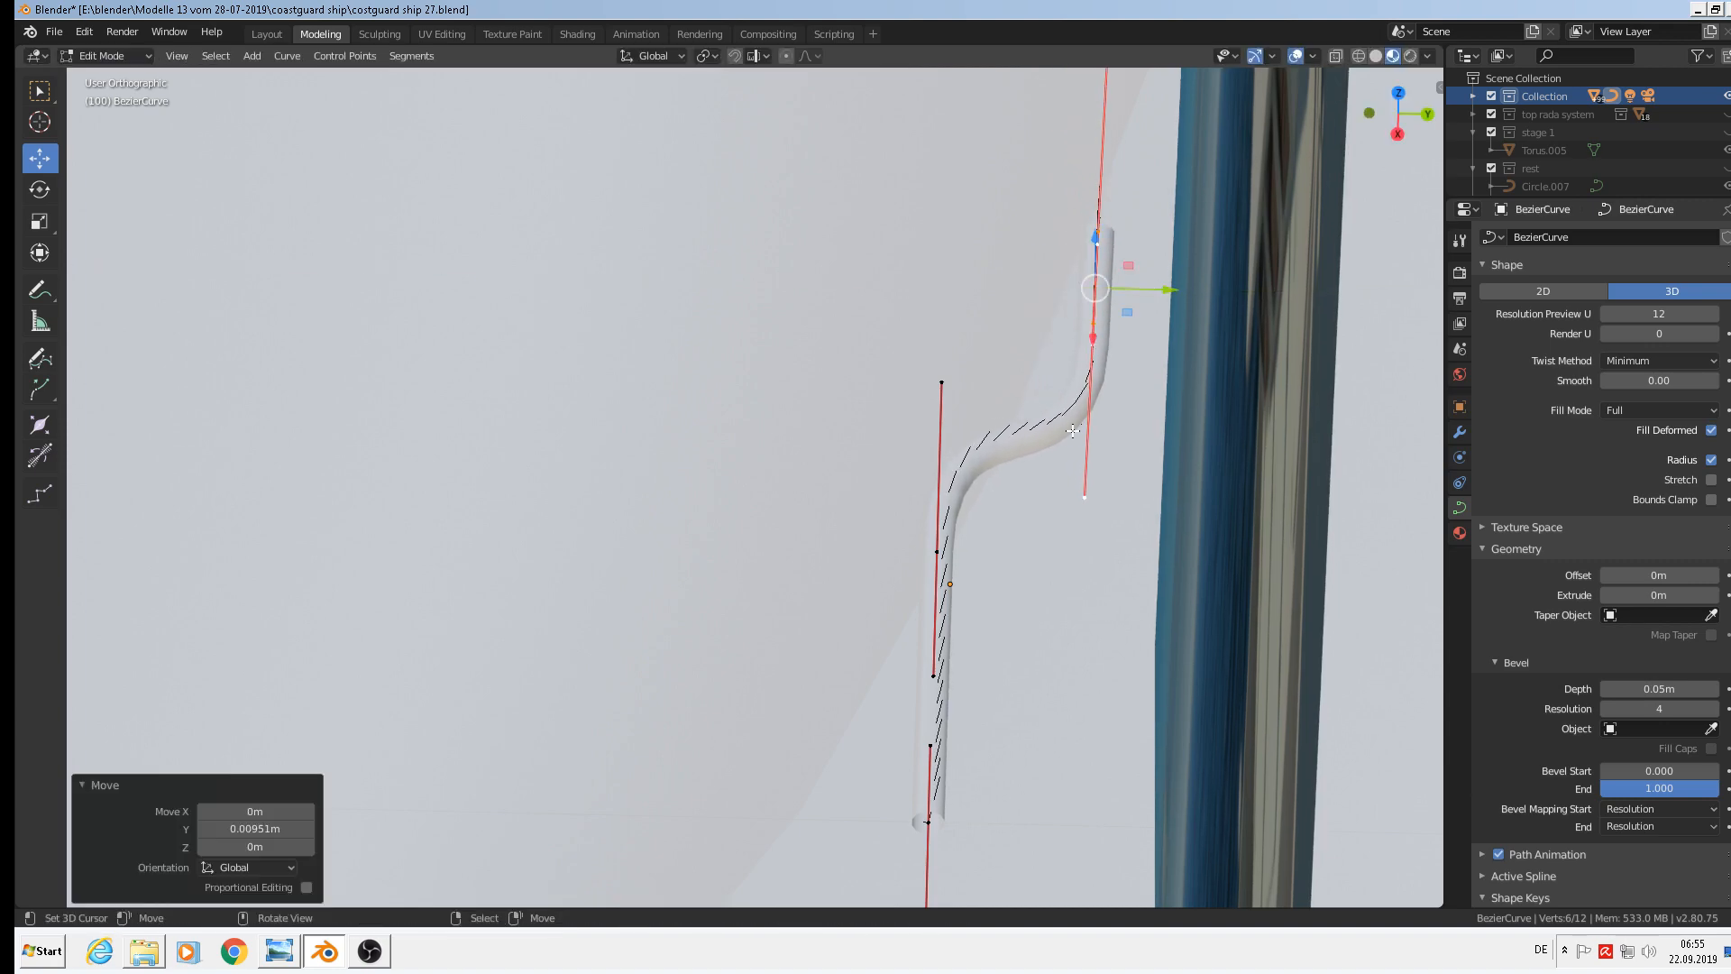
{"action": "key", "text": "Tab"}
Compare the rail with the reference gun and convert the curve into a mesh
{"action": "middle_click_drag", "start_coordinate": [1071, 484], "coordinate": [1231, 421]}
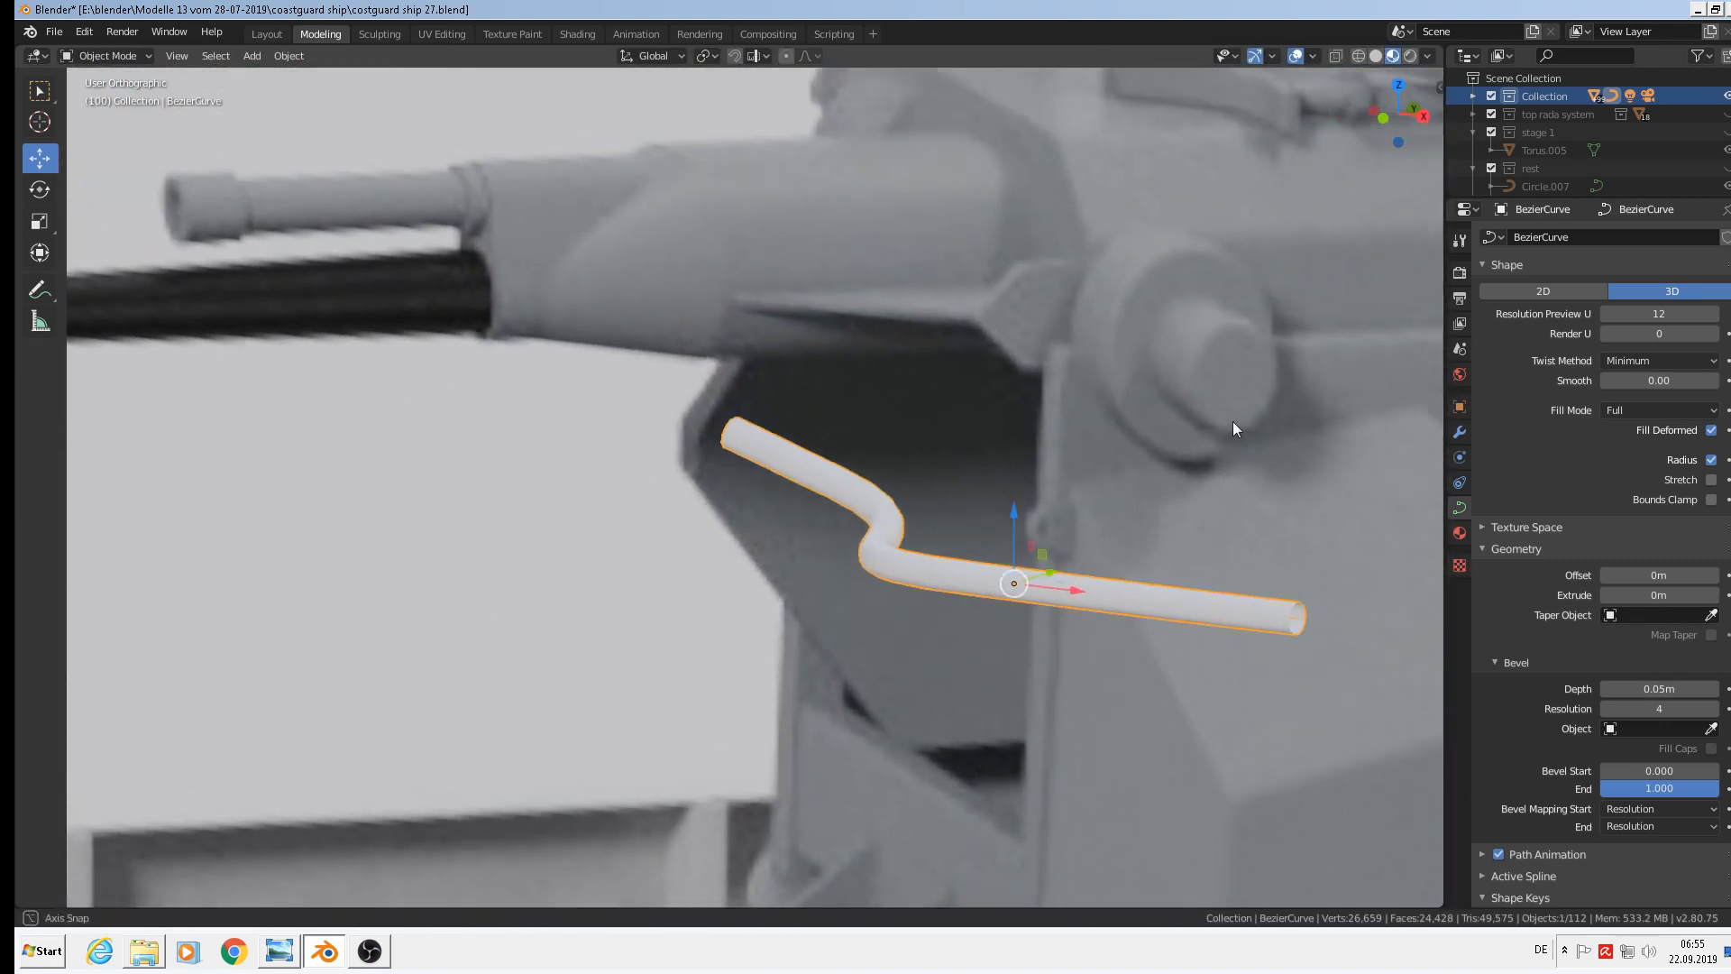
{"action": "scroll", "coordinate": [1214, 510], "scroll_direction": "down", "scroll_amount": 4}
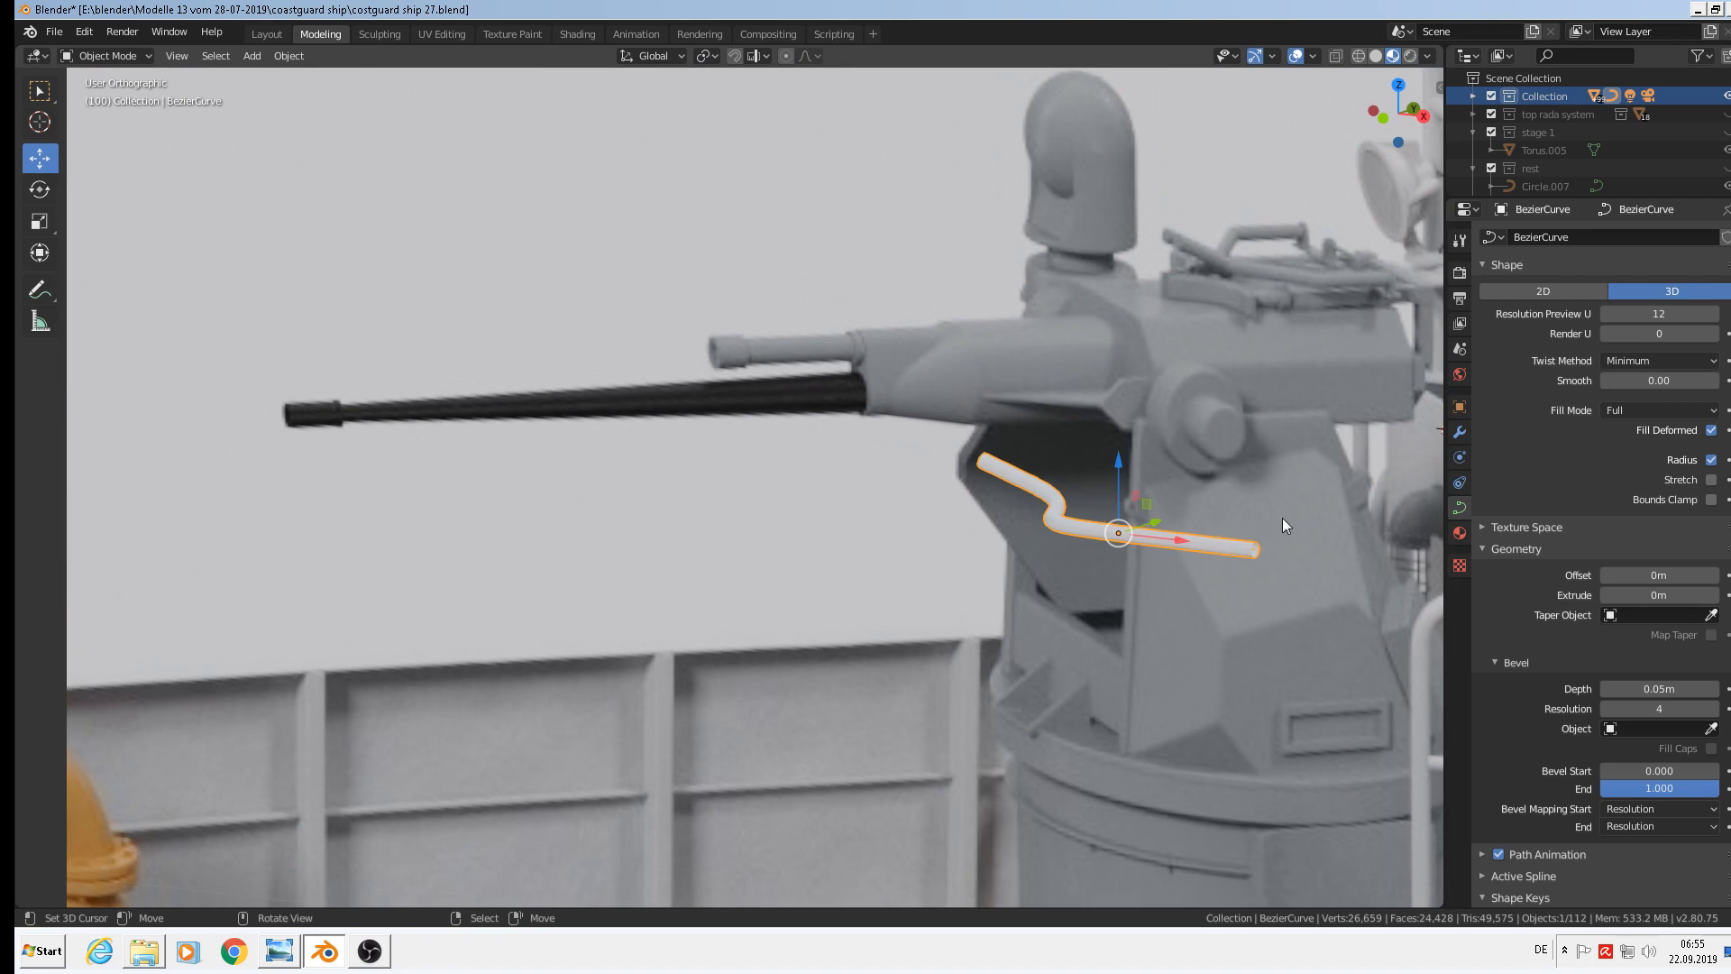
{"action": "middle_click_drag", "start_coordinate": [1282, 525], "coordinate": [1234, 602]}
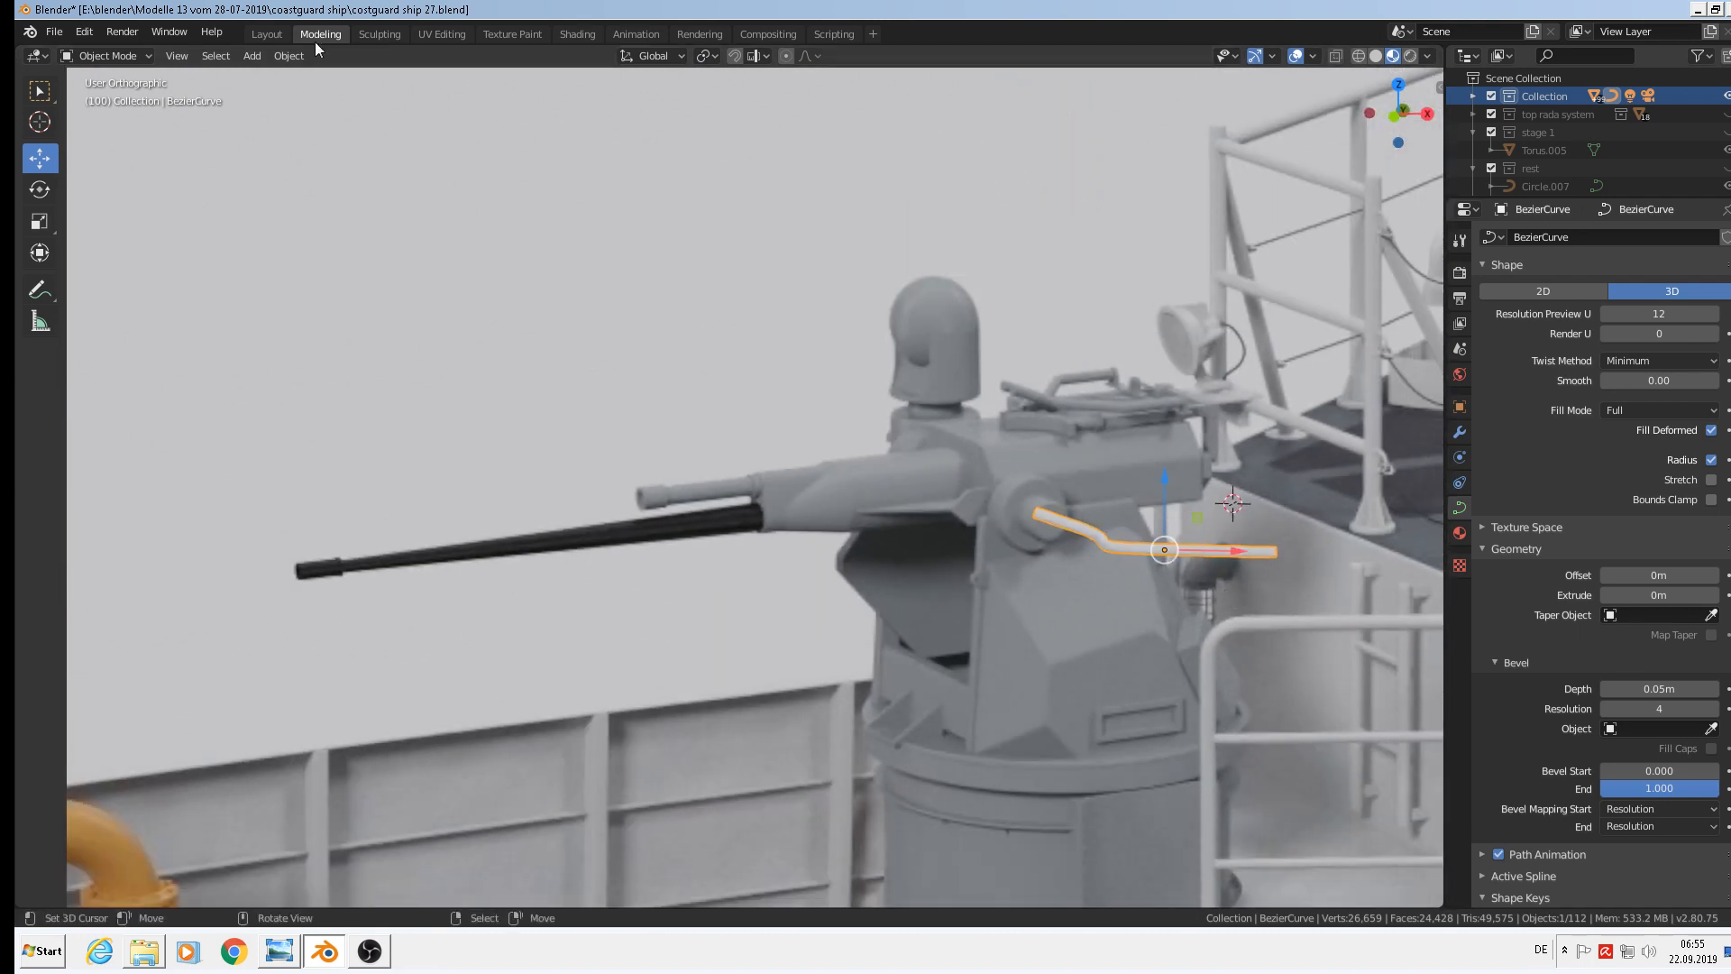
{"action": "left_click", "coordinate": [287, 56]}
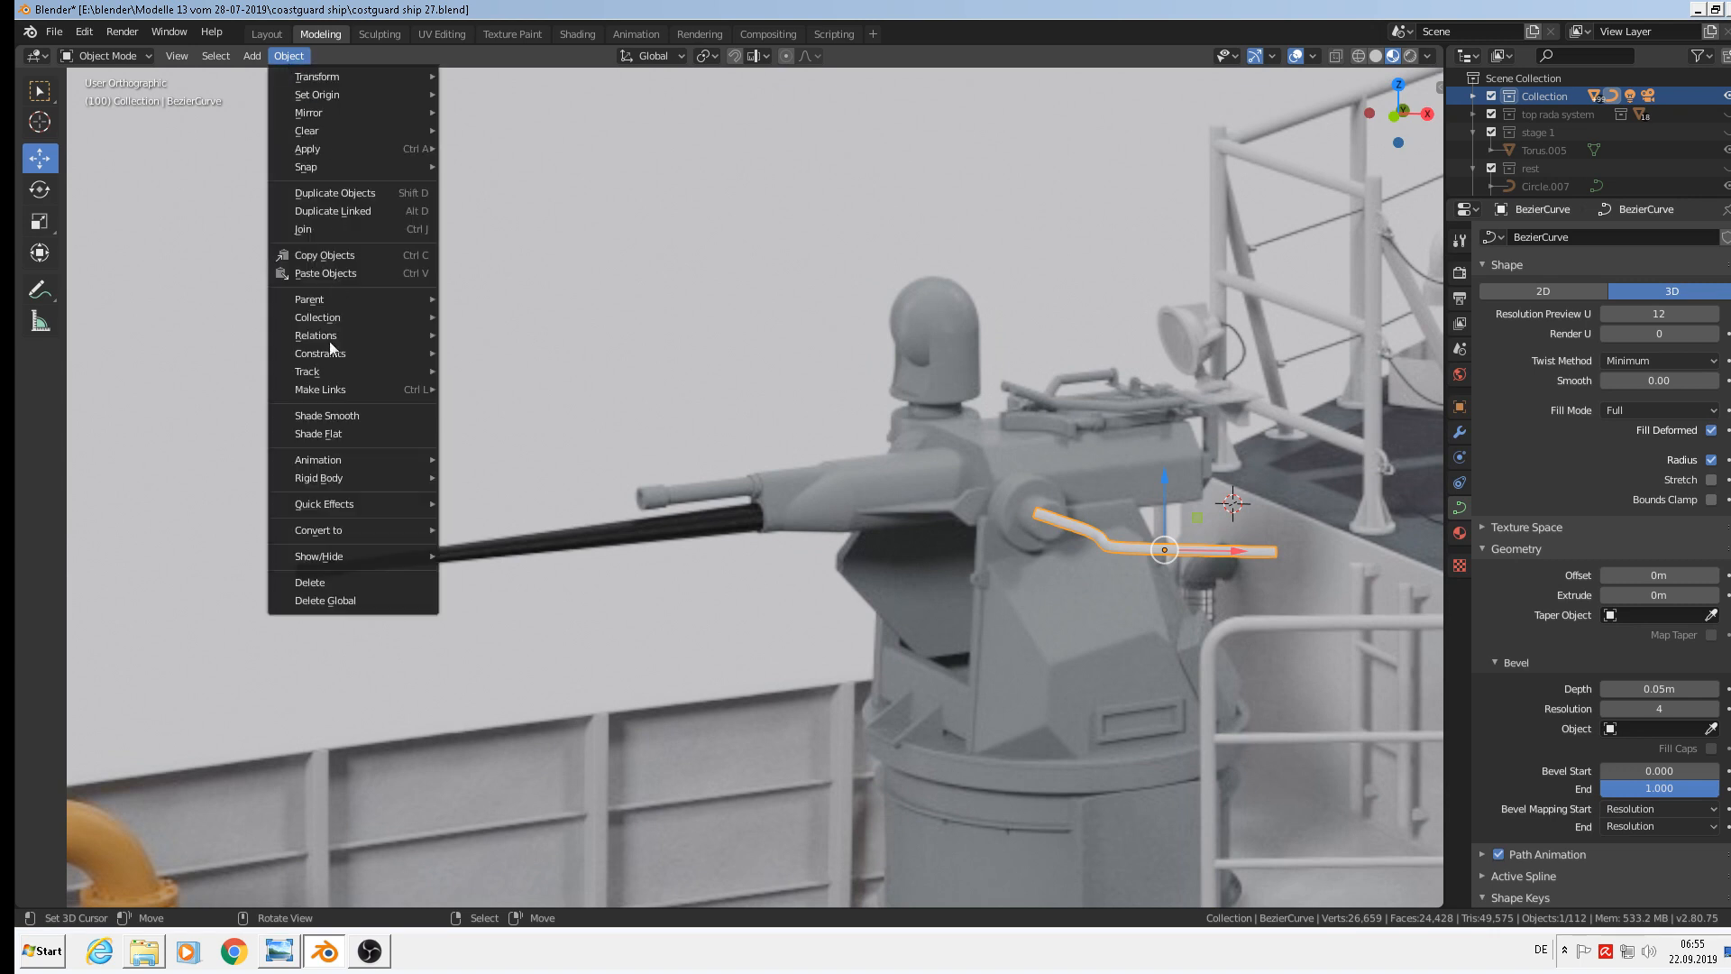
{"action": "mouse_move", "coordinate": [333, 530]}
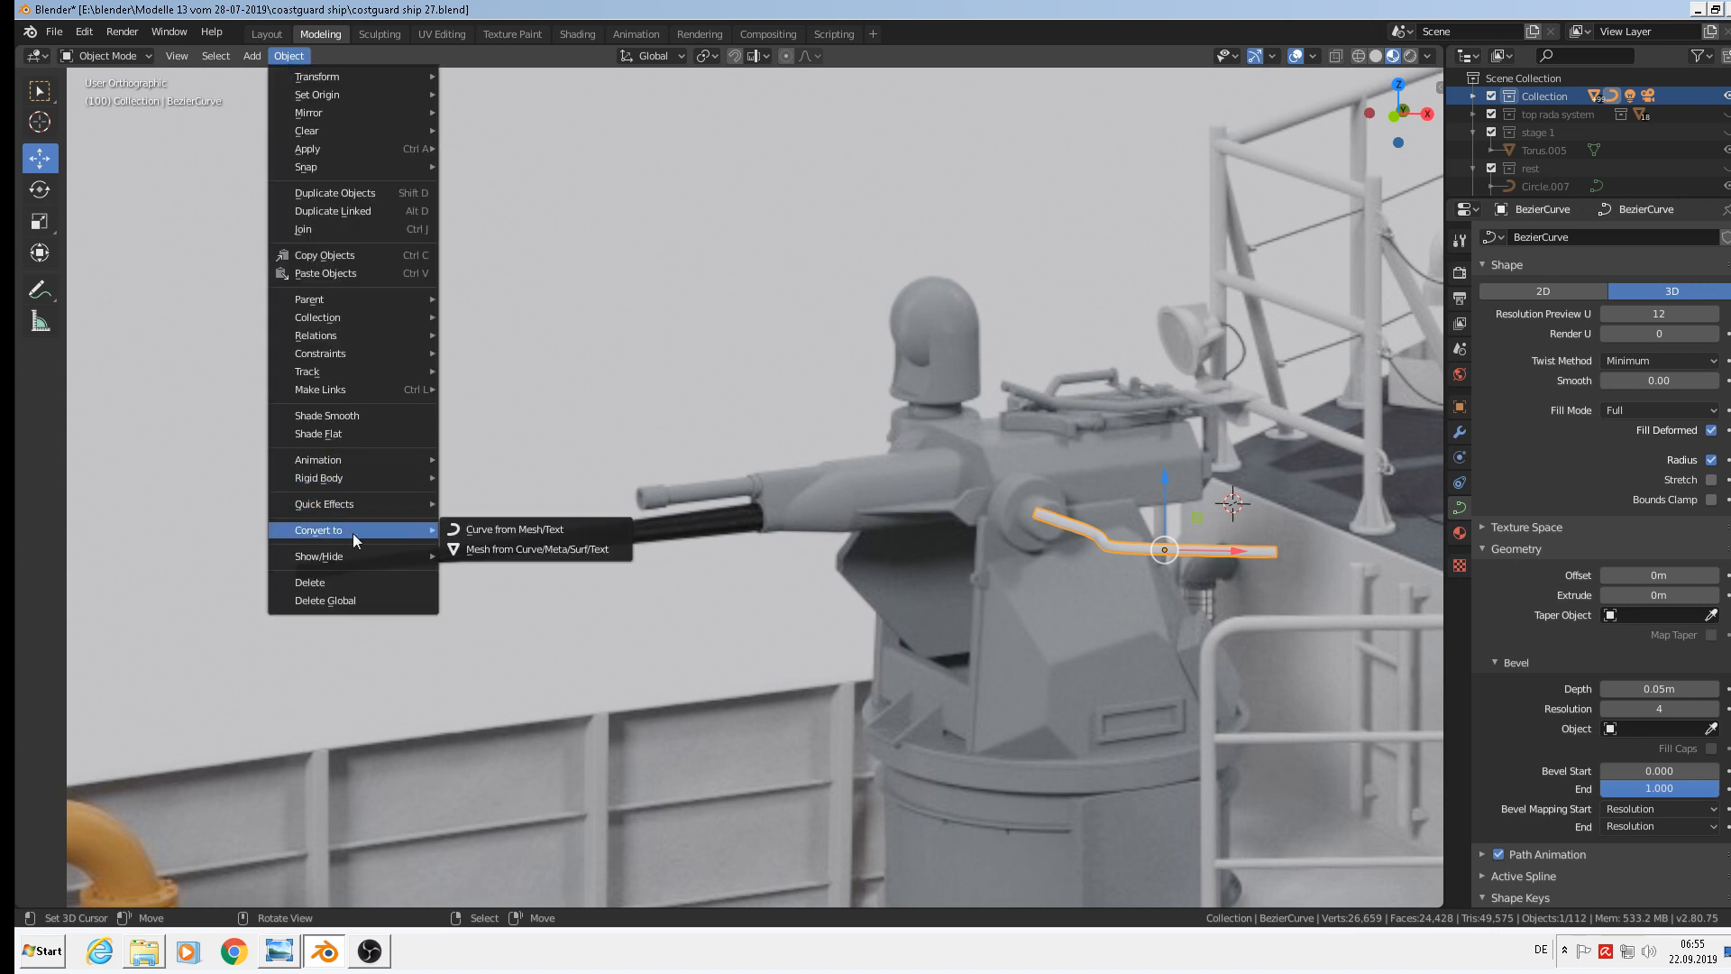
{"action": "left_click", "coordinate": [524, 549]}
Duplicate the rail and move the copy 0.0659 m in Y
{"action": "scroll", "coordinate": [1309, 594], "scroll_direction": "up", "scroll_amount": 1}
{"action": "middle_click_drag", "start_coordinate": [1309, 593], "coordinate": [1204, 652]}
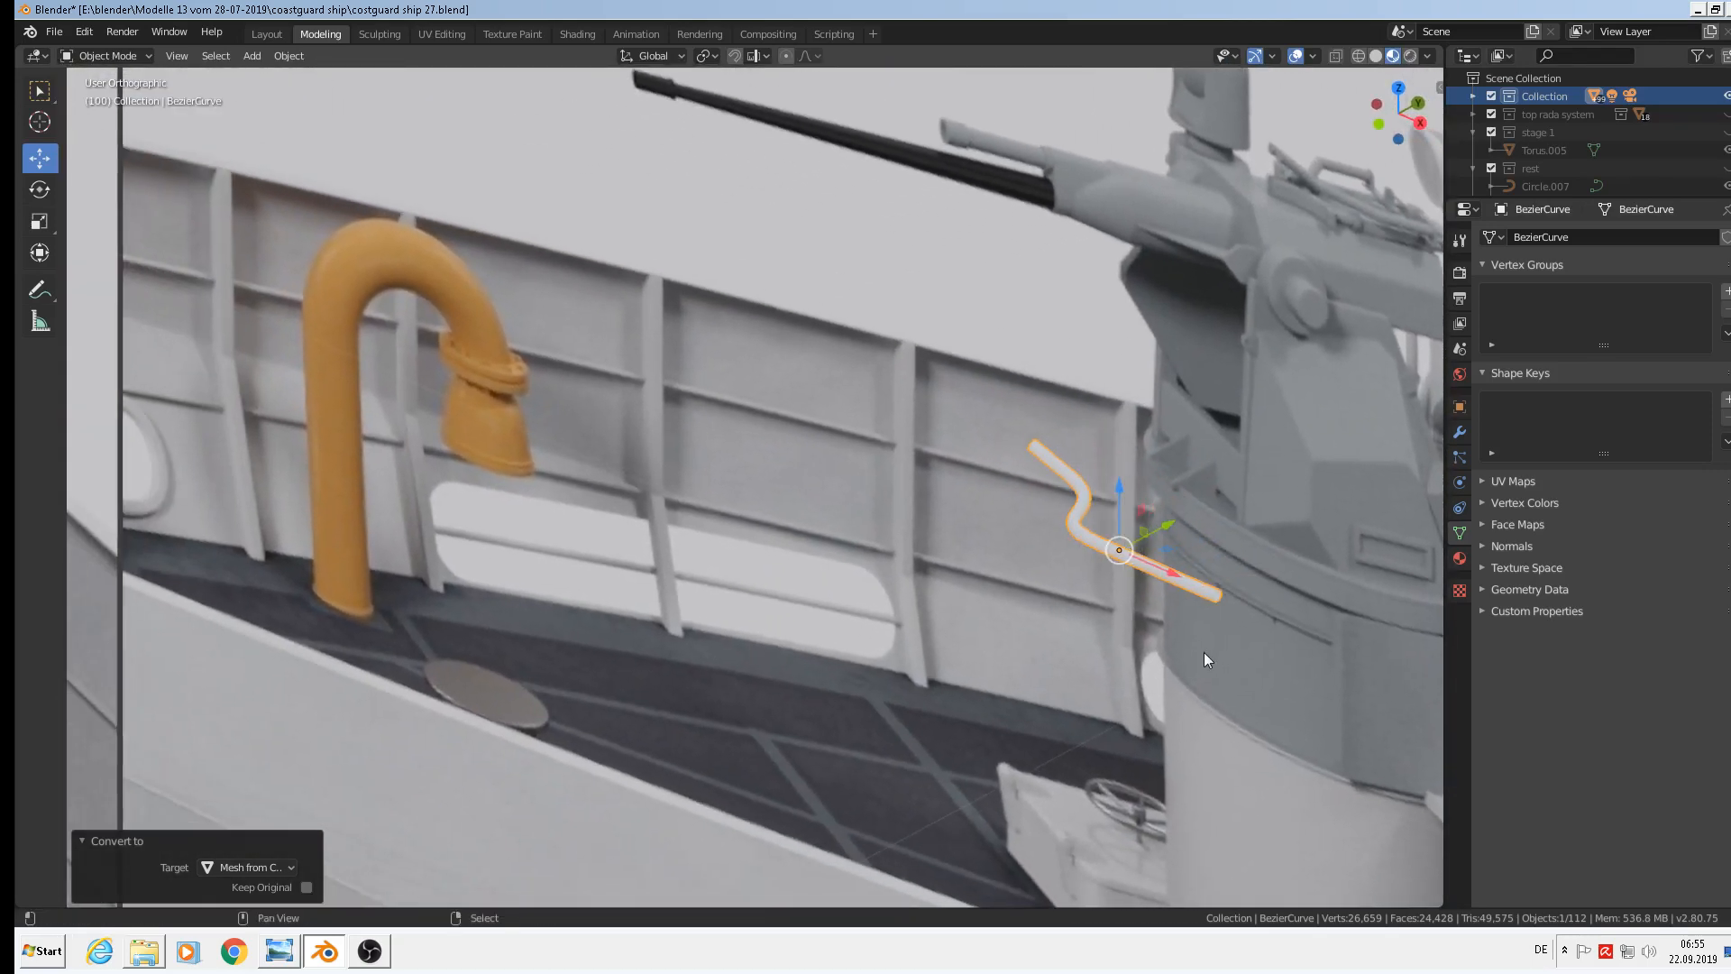
{"action": "key", "text": "shift+d"}
{"action": "right_click", "coordinate": [1204, 652]}
{"action": "left_click_drag", "start_coordinate": [1167, 525], "coordinate": [1249, 471]}
Apply rotation and scale to the copied rail and mirror it along the global Y axis
{"action": "left_click", "coordinate": [281, 57]}
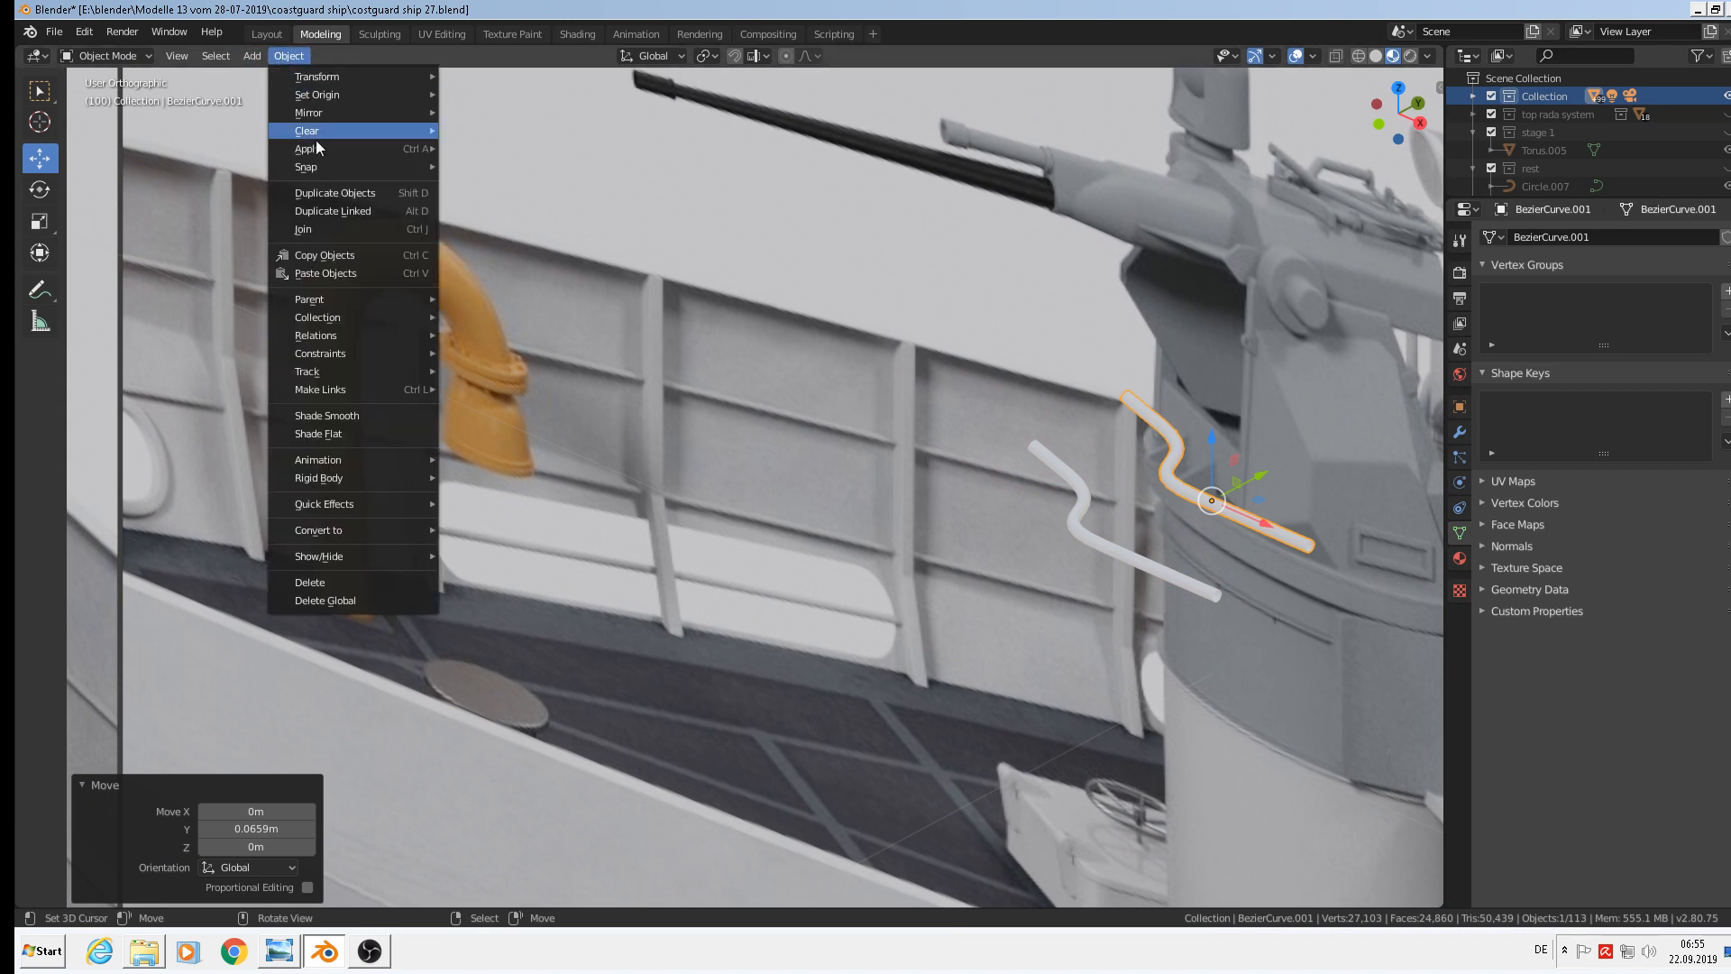
{"action": "mouse_move", "coordinate": [318, 146]}
{"action": "left_click", "coordinate": [523, 218]}
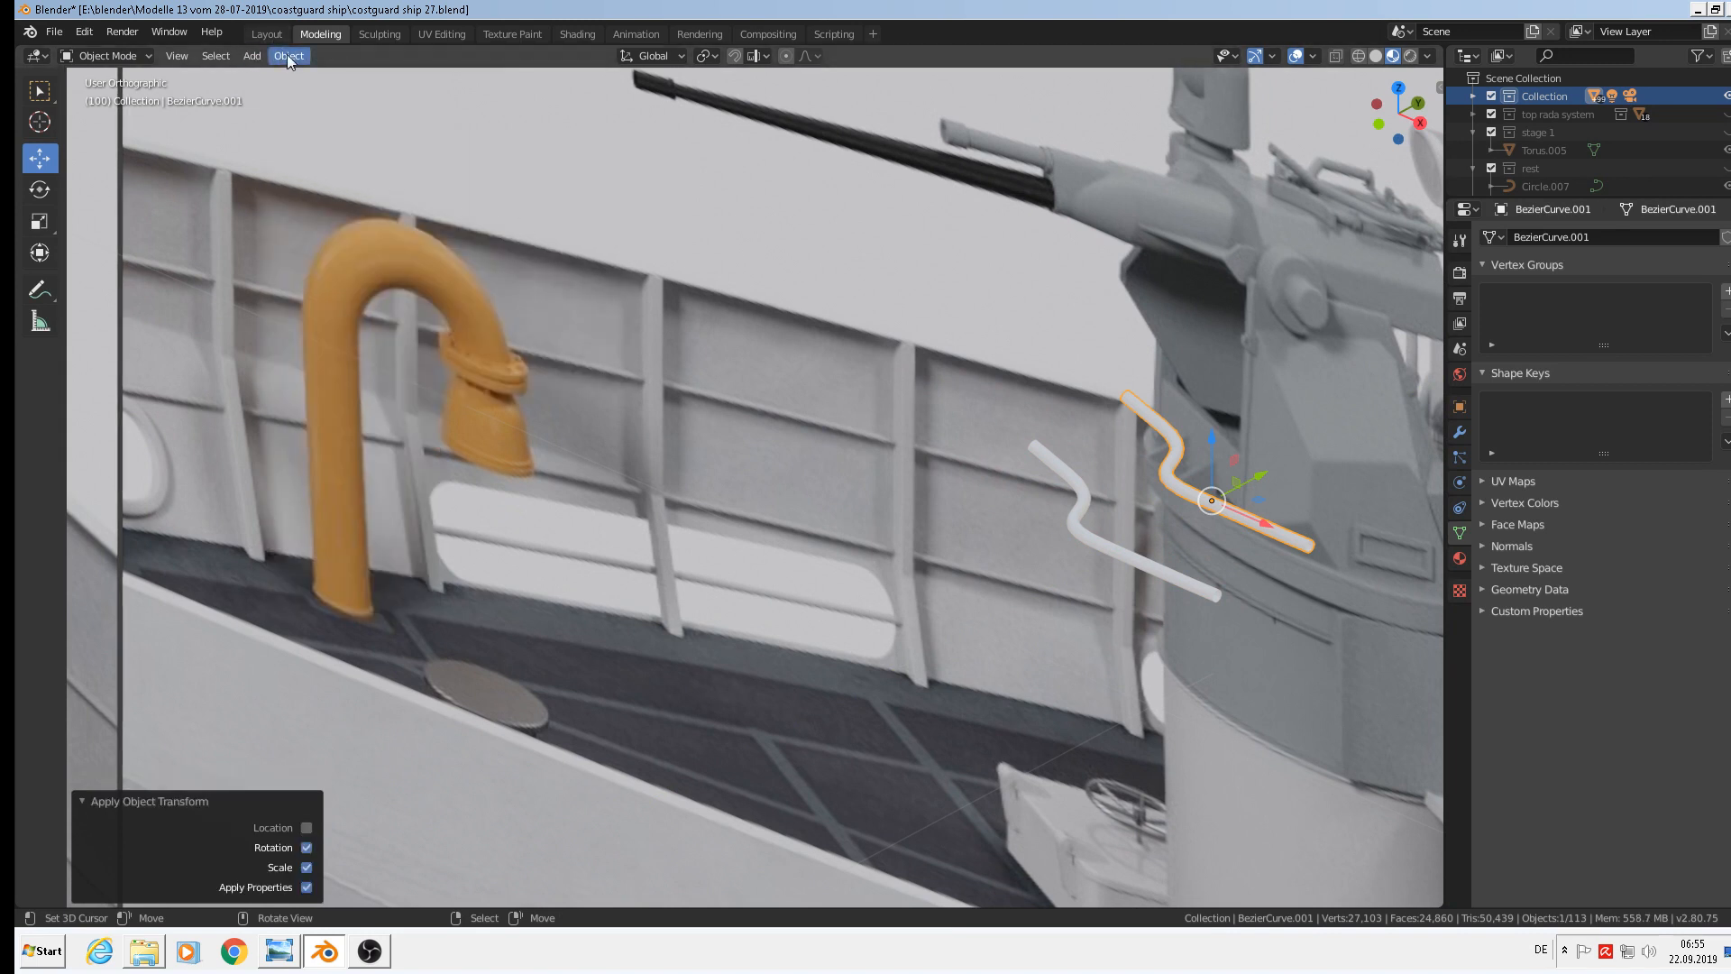
{"action": "left_click", "coordinate": [286, 55]}
{"action": "mouse_move", "coordinate": [316, 114]}
{"action": "left_click", "coordinate": [505, 112]}
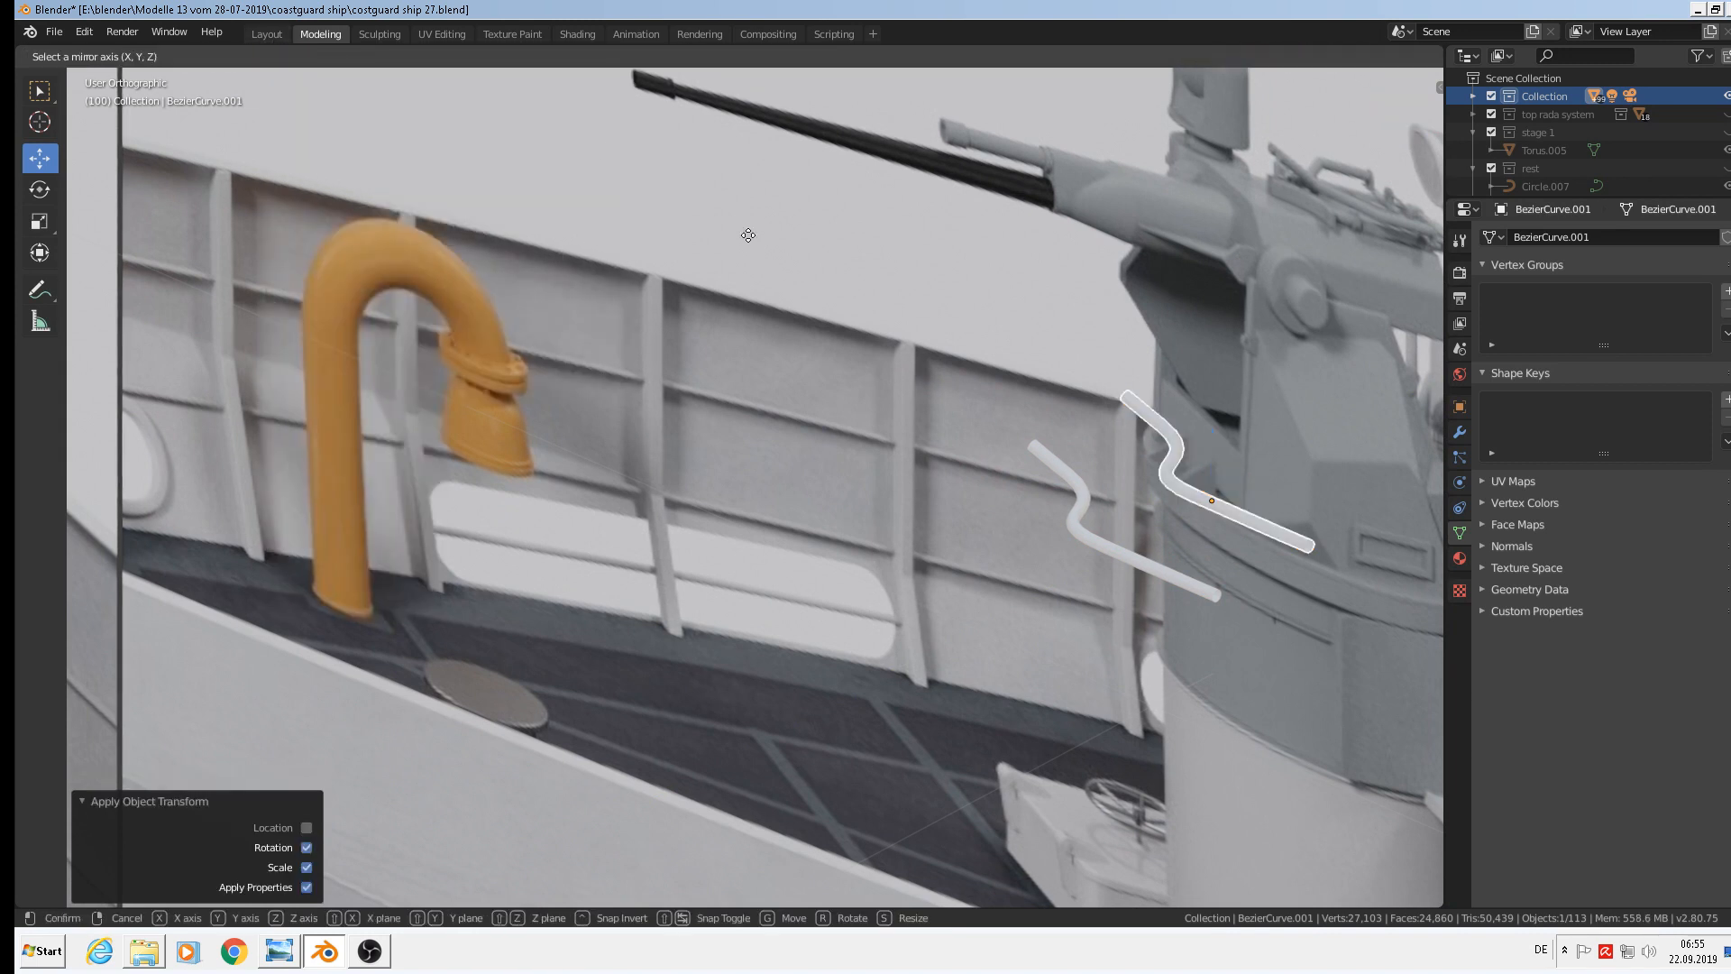
{"action": "key", "text": "x"}
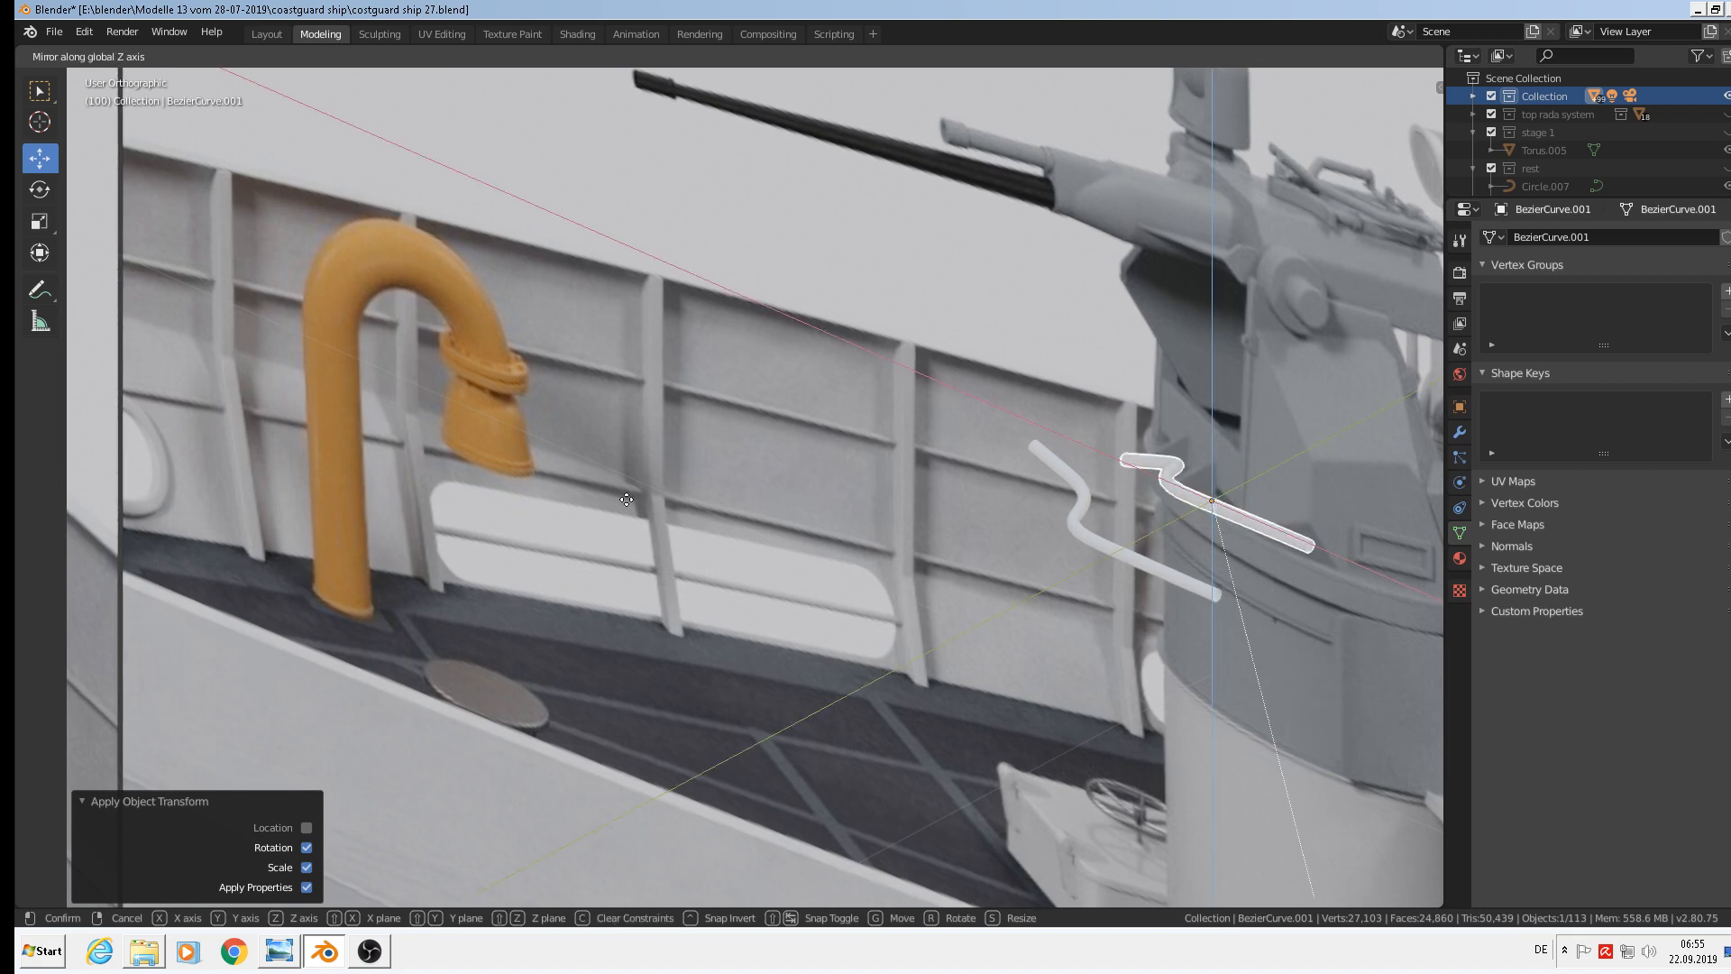
{"action": "key", "text": "y"}
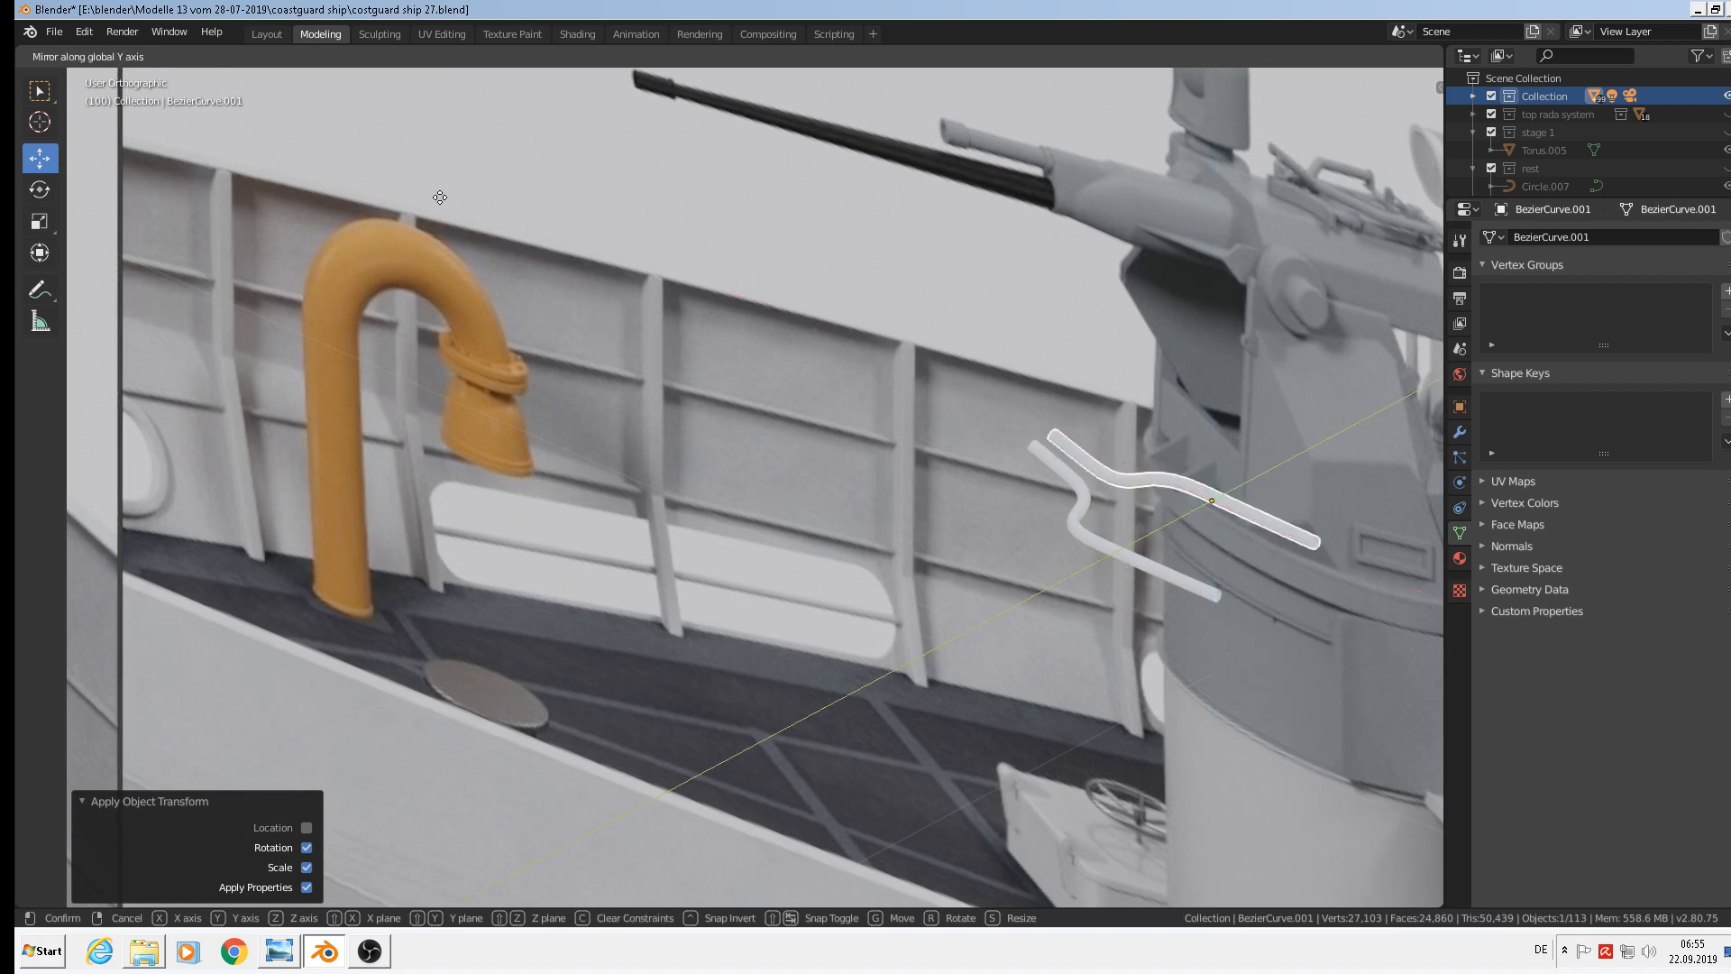
{"action": "left_click", "coordinate": [440, 196]}
Add the original rail to the selection and join both rails into one object
{"action": "middle_click_drag", "start_coordinate": [1010, 473], "coordinate": [1116, 418]}
{"action": "scroll", "coordinate": [1181, 485], "scroll_direction": "up", "scroll_amount": 2}
{"action": "scroll", "coordinate": [1106, 434], "scroll_direction": "down", "scroll_amount": 1}
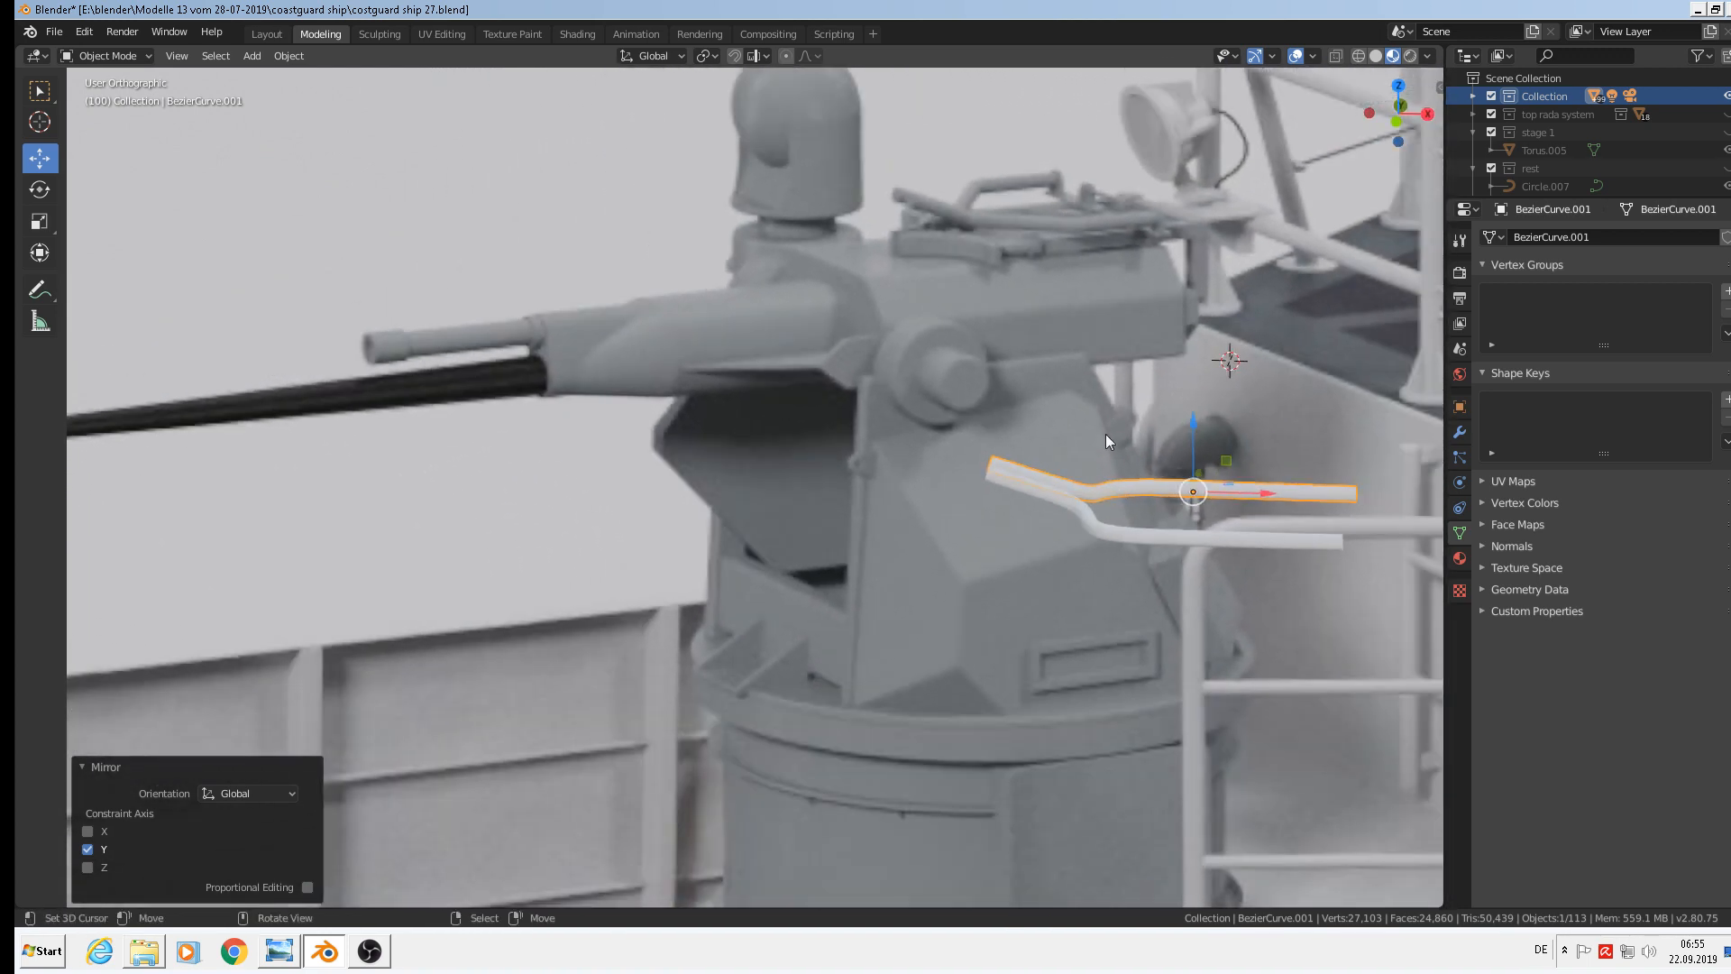
{"action": "left_click", "coordinate": [1155, 534], "text": "shift"}
{"action": "left_click", "coordinate": [282, 57]}
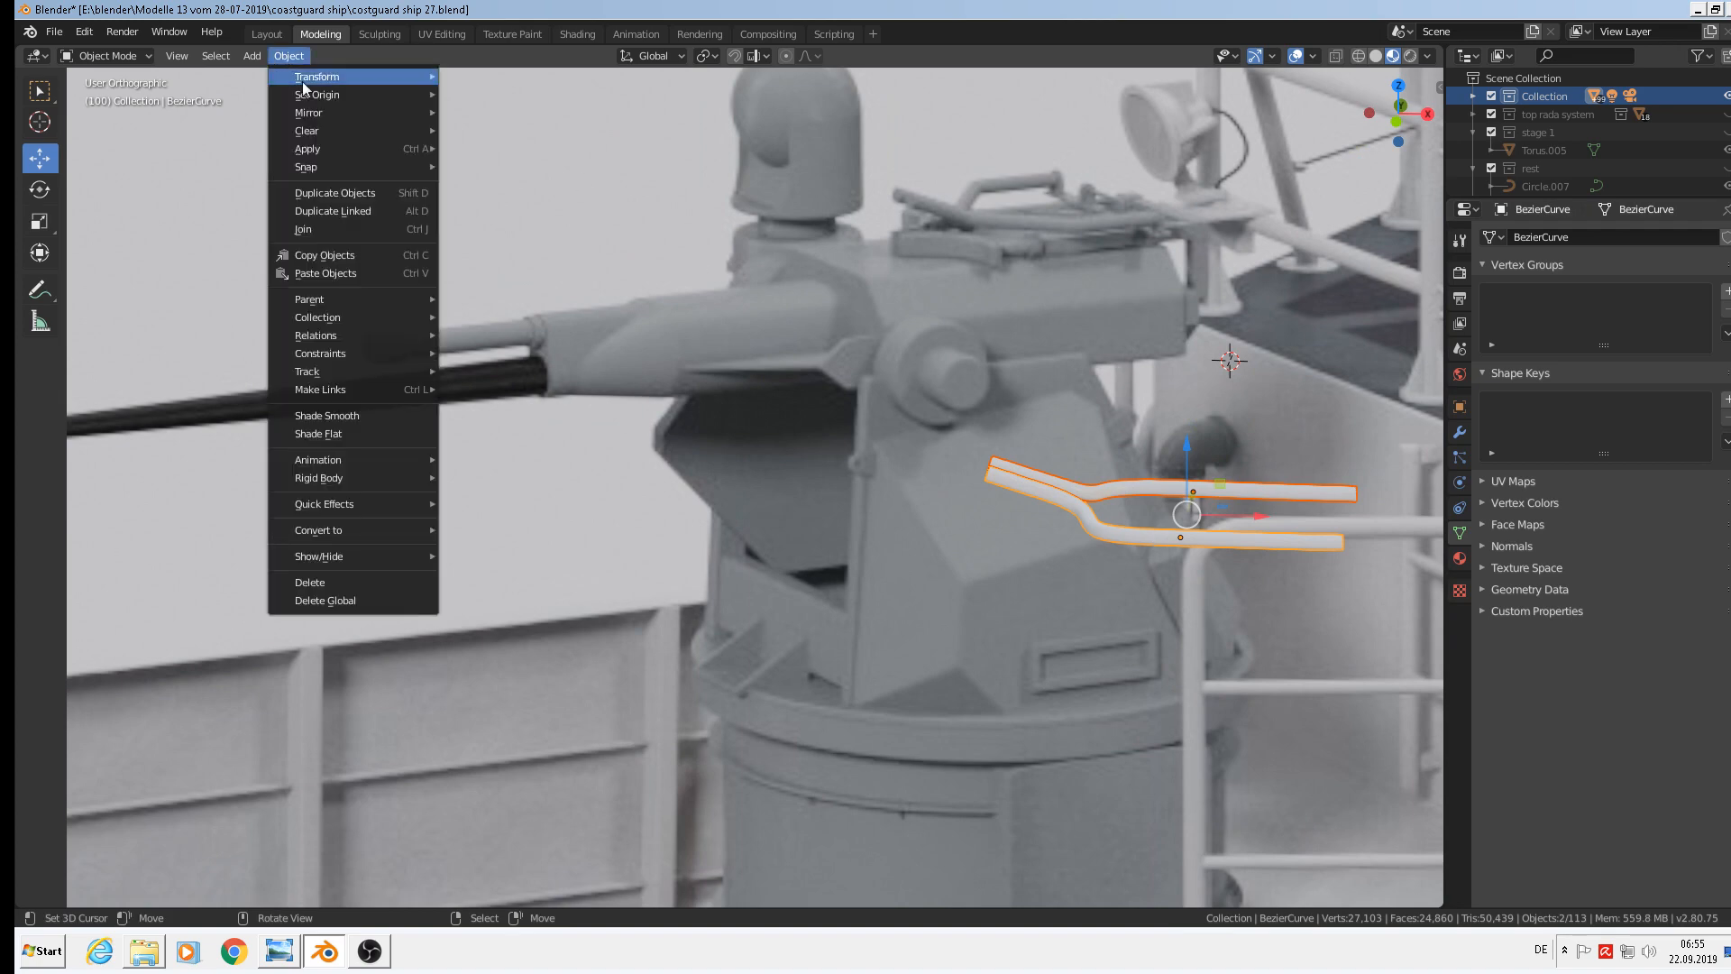
{"action": "left_click", "coordinate": [321, 219]}
Move the joined rails -1.3 m and a further -0.684 m in X, over towards the already modelled gun parts
{"action": "scroll", "coordinate": [711, 373], "scroll_direction": "down", "scroll_amount": 2}
{"action": "middle_click_drag", "start_coordinate": [711, 373], "coordinate": [878, 362]}
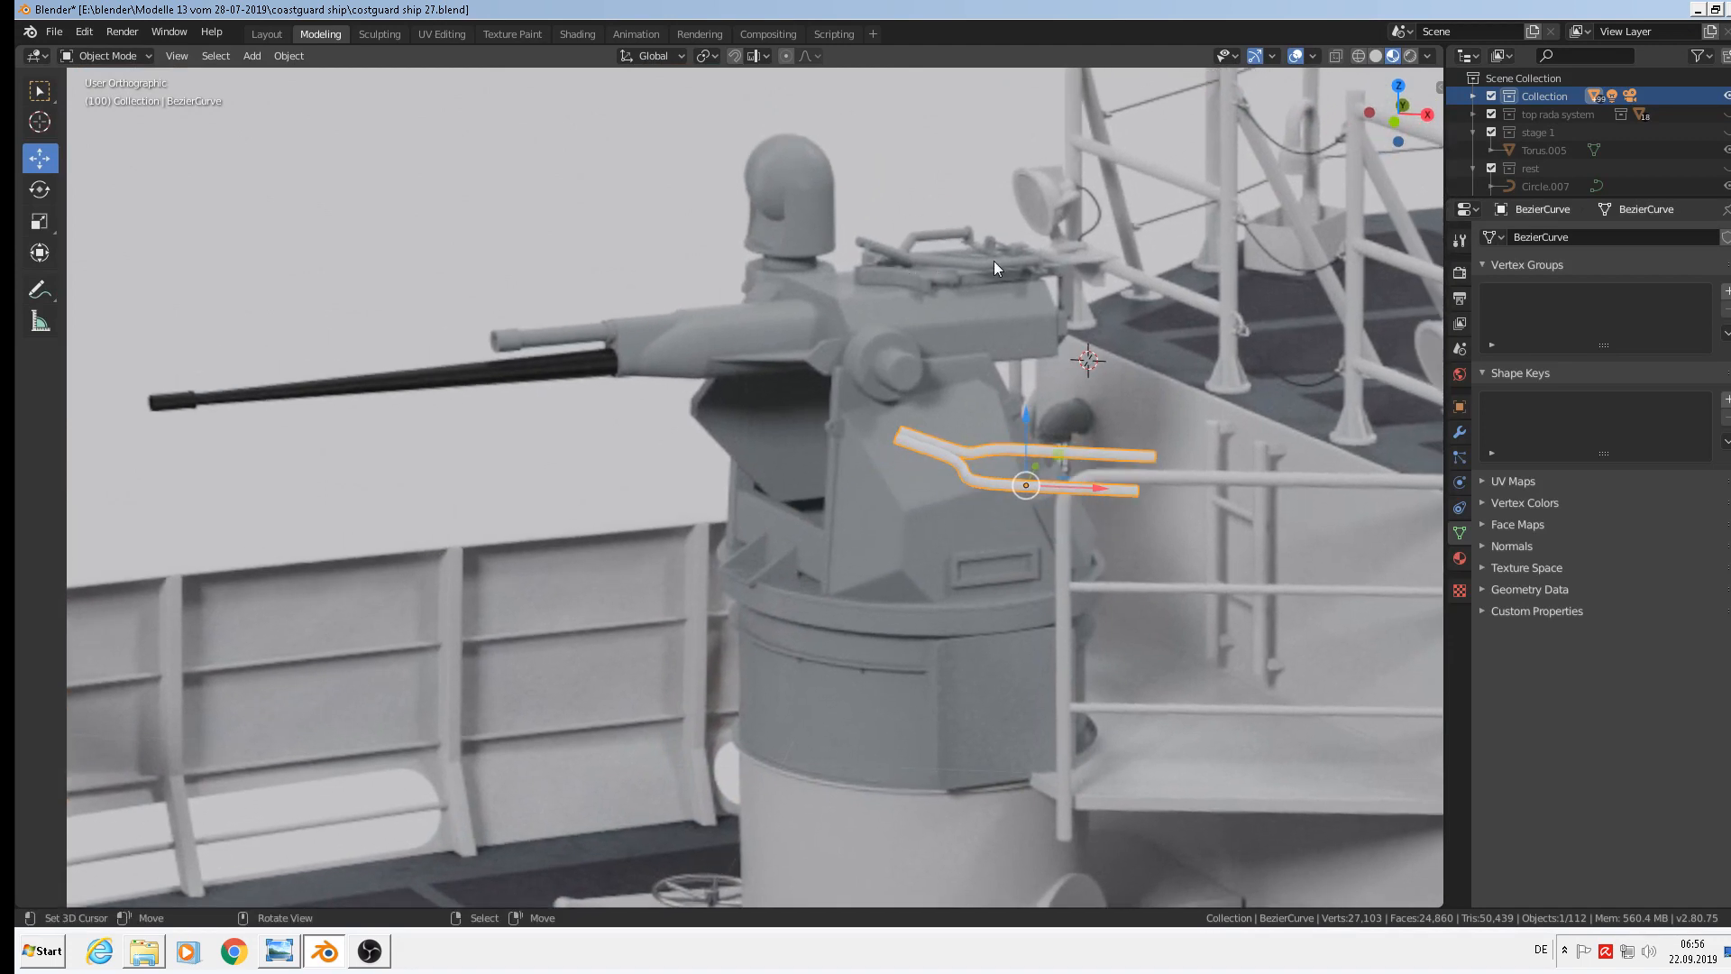
{"action": "scroll", "coordinate": [995, 298], "scroll_direction": "down", "scroll_amount": 4}
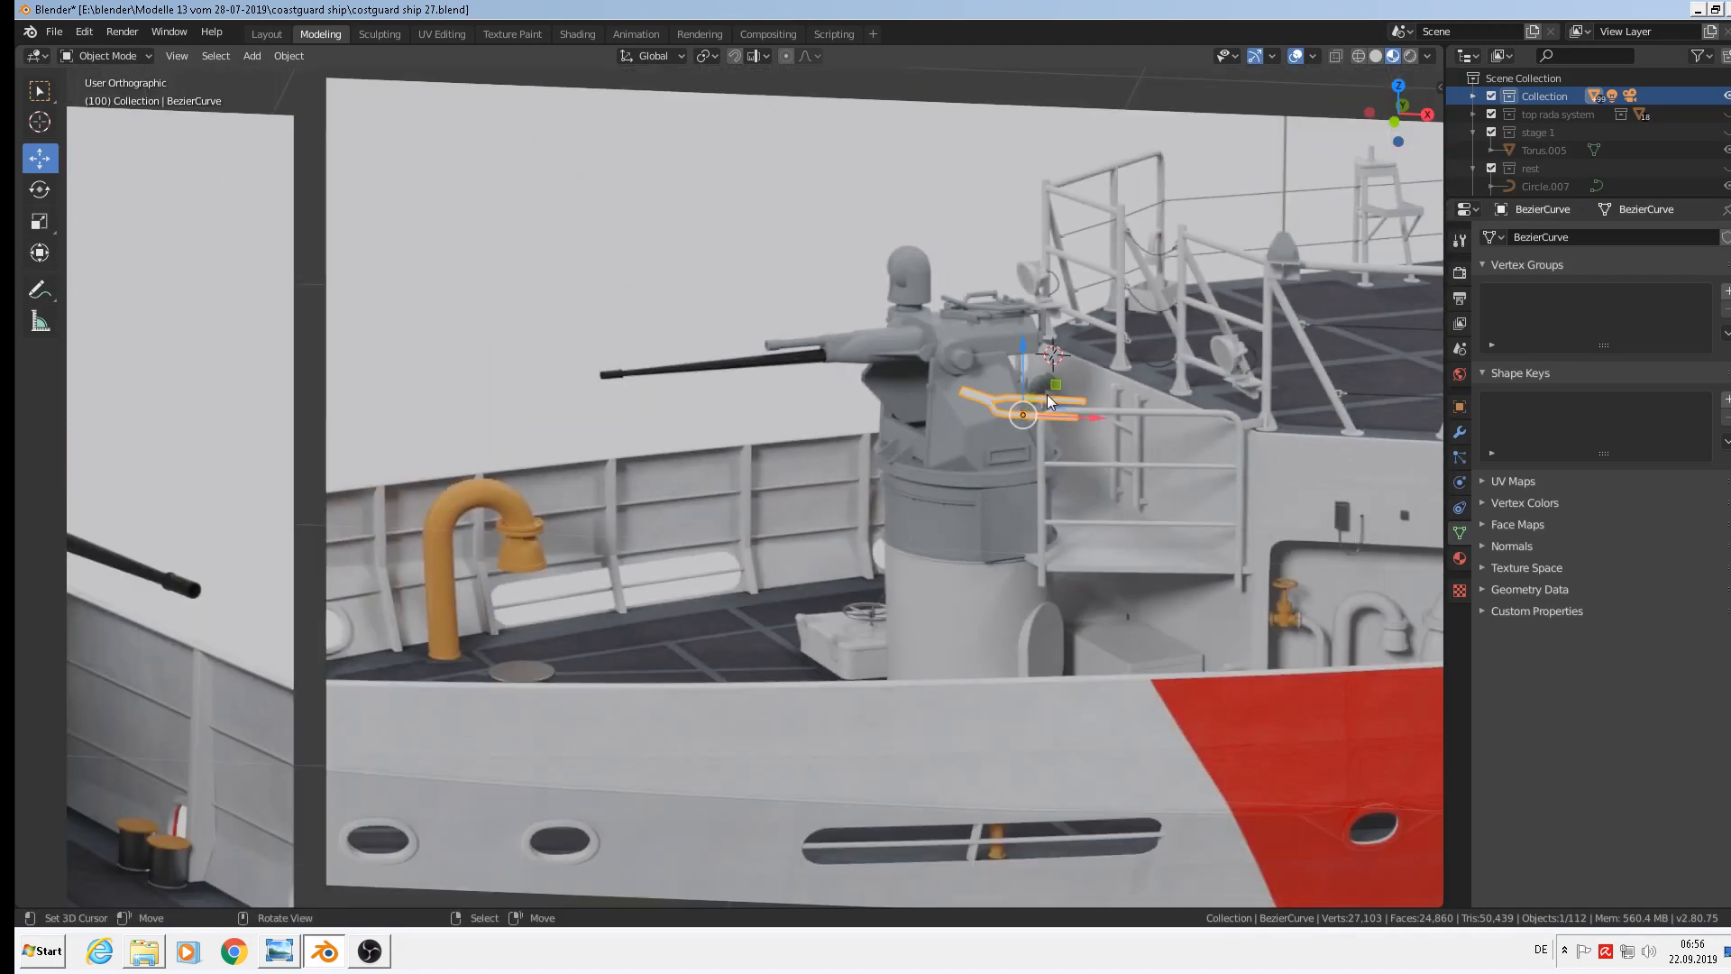
{"action": "middle_click_drag", "start_coordinate": [1055, 528], "coordinate": [1240, 440], "text": "shift"}
{"action": "left_click_drag", "start_coordinate": [1301, 361], "coordinate": [242, 355]}
{"action": "middle_click_drag", "start_coordinate": [241, 356], "coordinate": [552, 338], "text": "shift"}
{"action": "scroll", "coordinate": [554, 275], "scroll_direction": "down", "scroll_amount": 3}
{"action": "scroll", "coordinate": [662, 273], "scroll_direction": "up", "scroll_amount": 2}
{"action": "key", "text": "g"}
{"action": "key", "text": "x"}
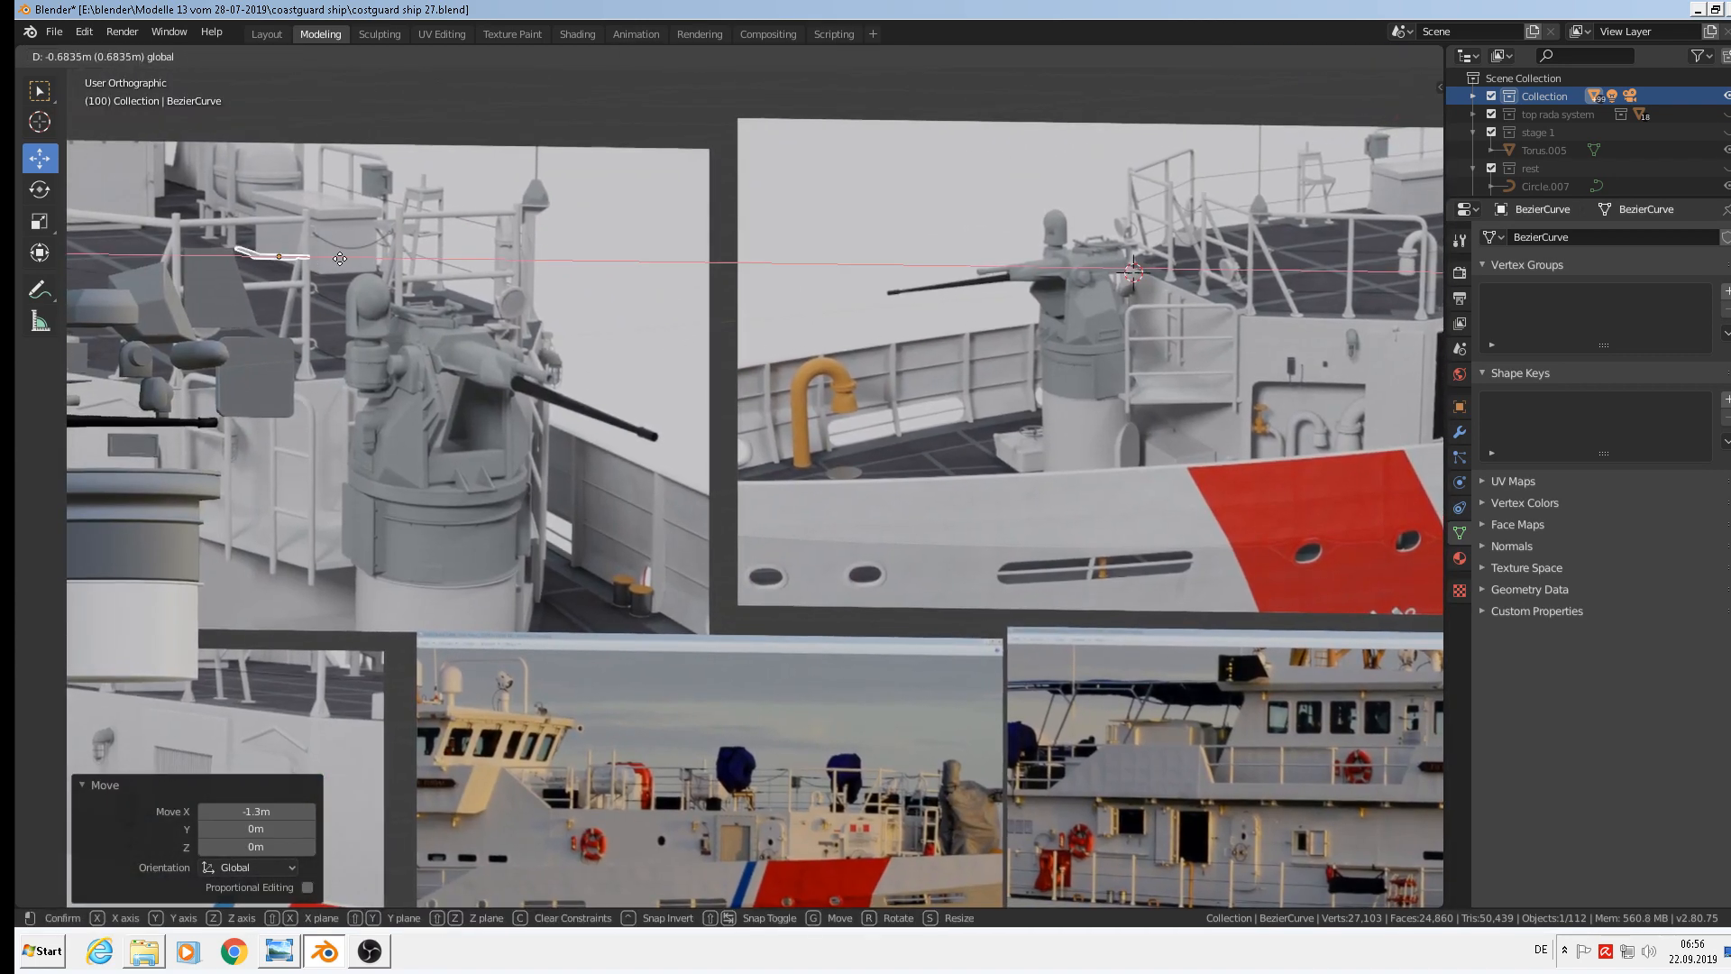
{"action": "left_click", "coordinate": [320, 259]}
Assign the existing "light gray metal" material to the joined rails
{"action": "left_click", "coordinate": [1459, 558]}
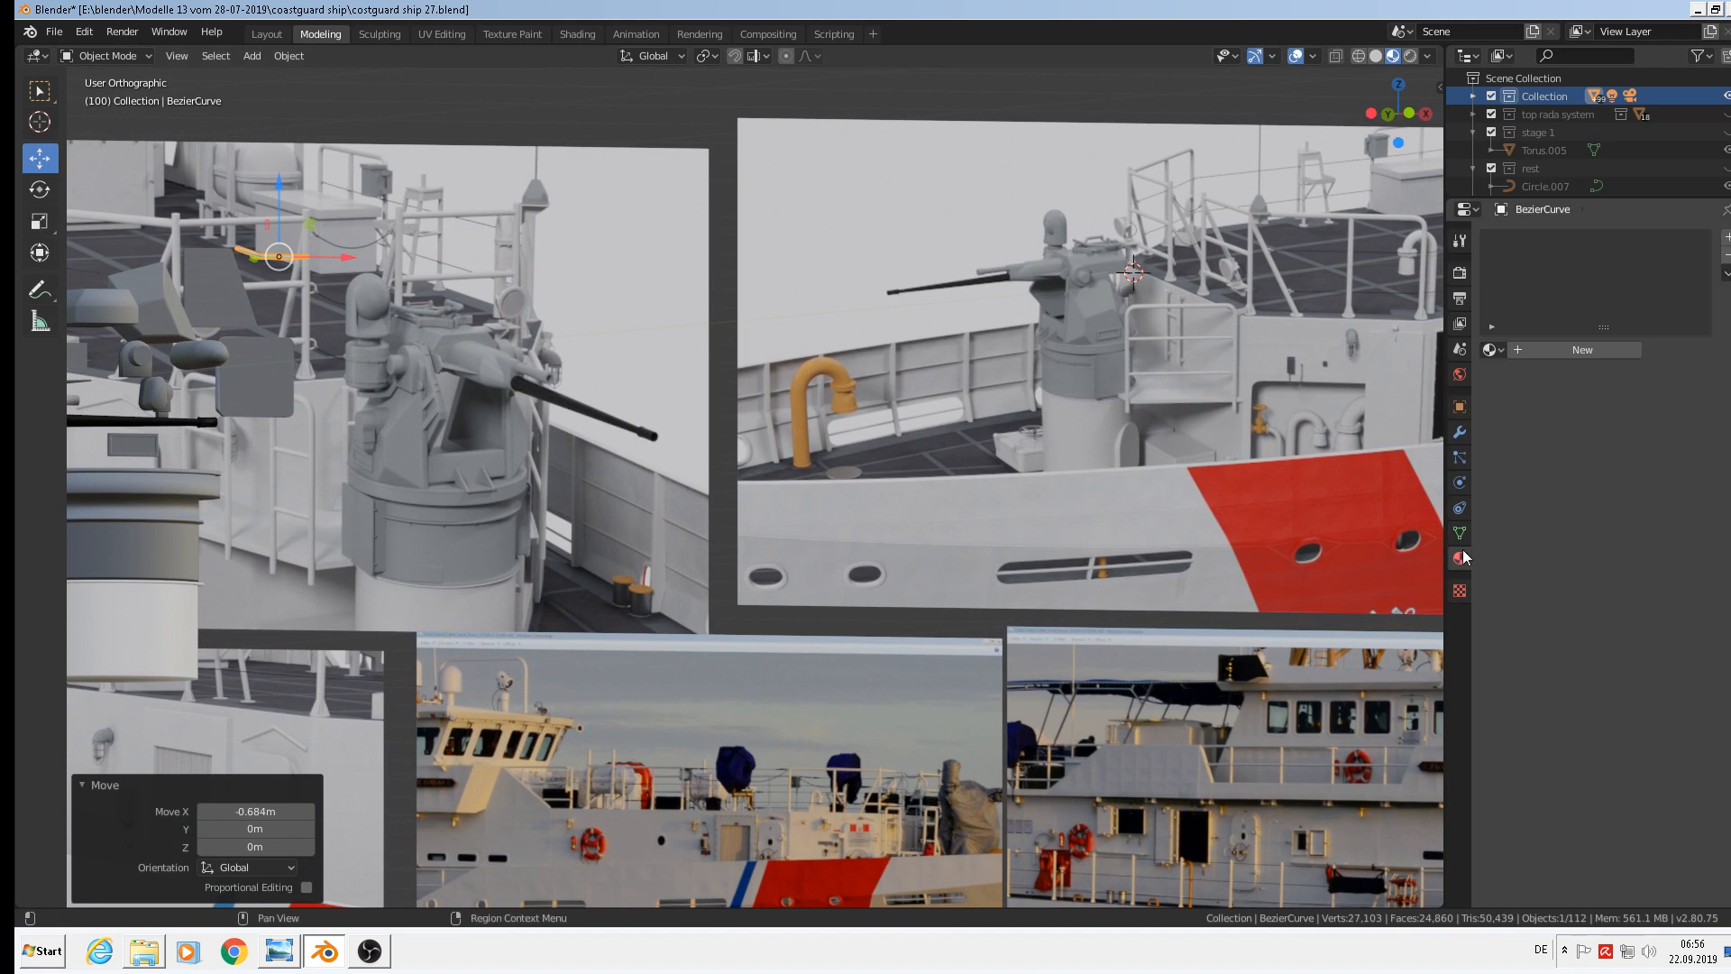
{"action": "left_click", "coordinate": [1492, 350]}
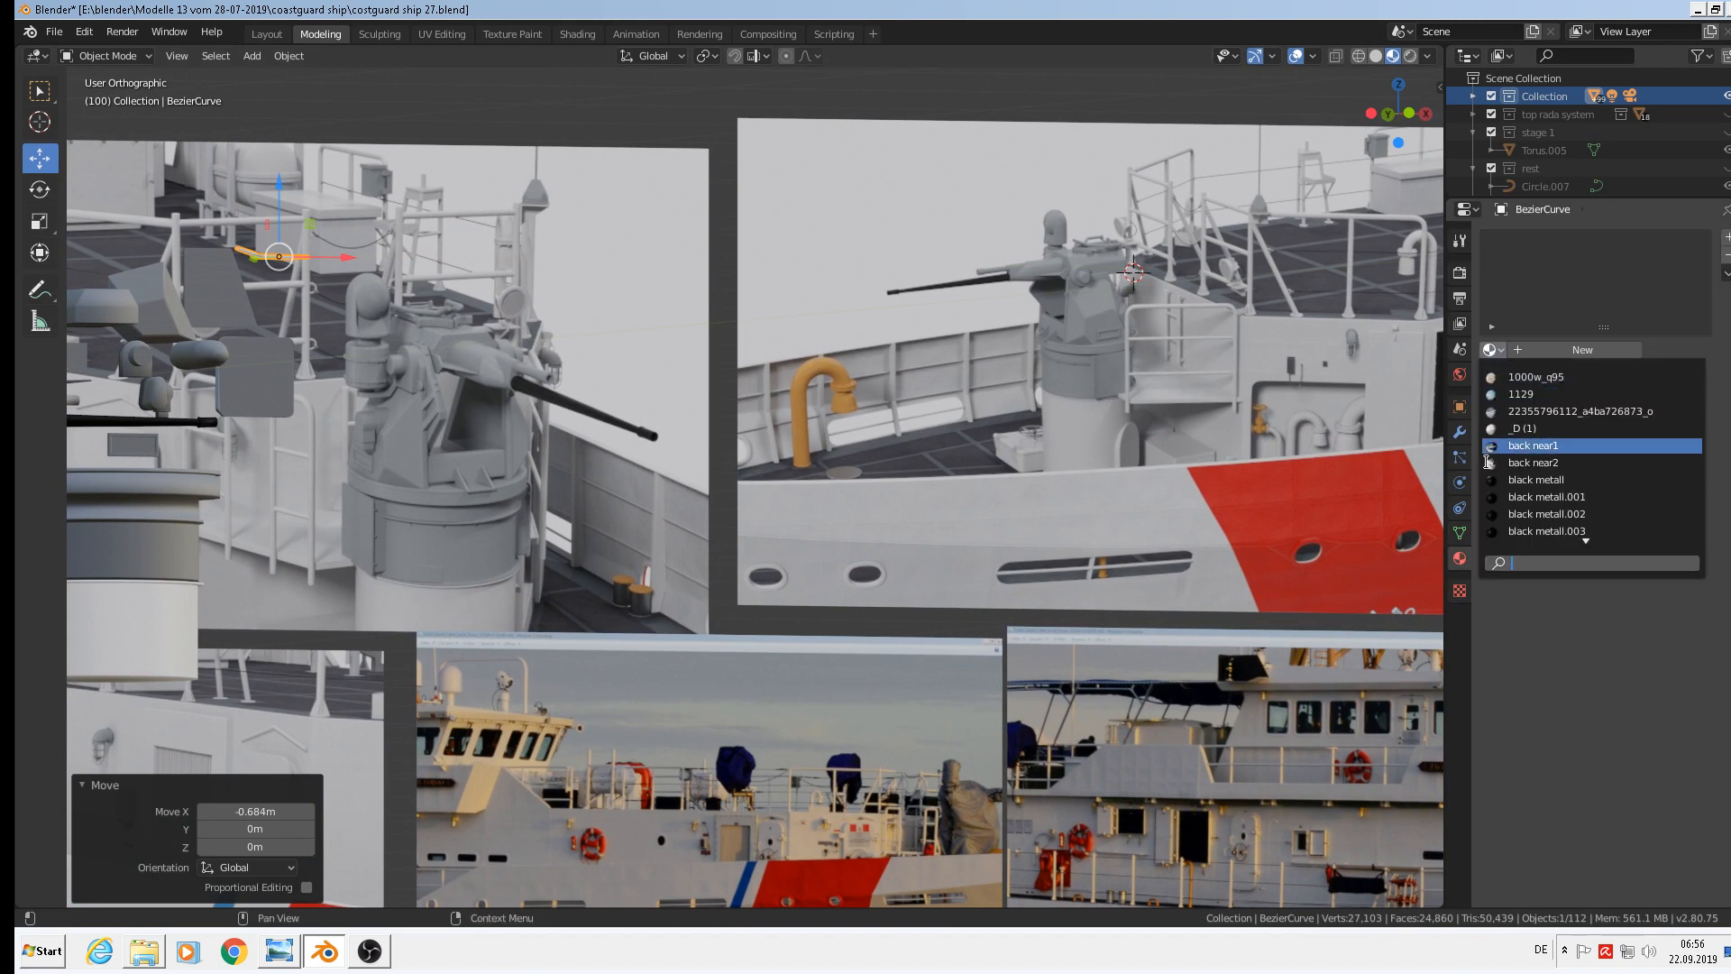
{"action": "type", "text": "ligh"}
{"action": "left_click", "coordinate": [1544, 496]}
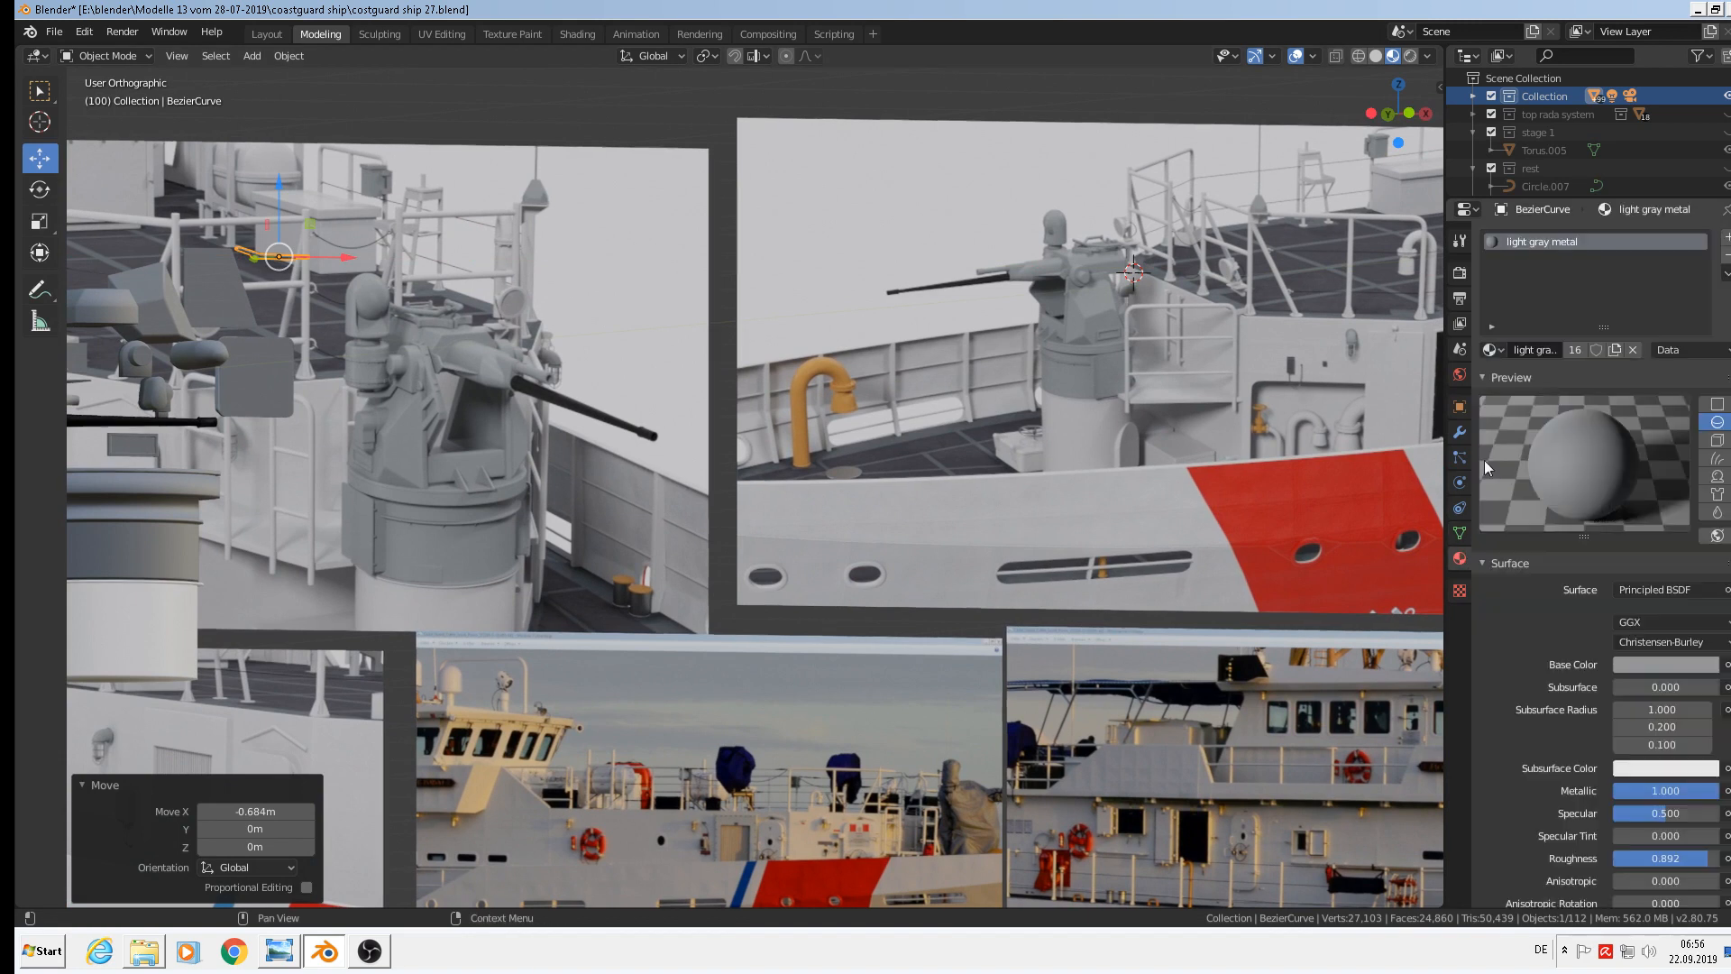
{"action": "scroll", "coordinate": [1183, 274], "scroll_direction": "up", "scroll_amount": 3}
{"action": "scroll", "coordinate": [1100, 278], "scroll_direction": "up", "scroll_amount": 2}
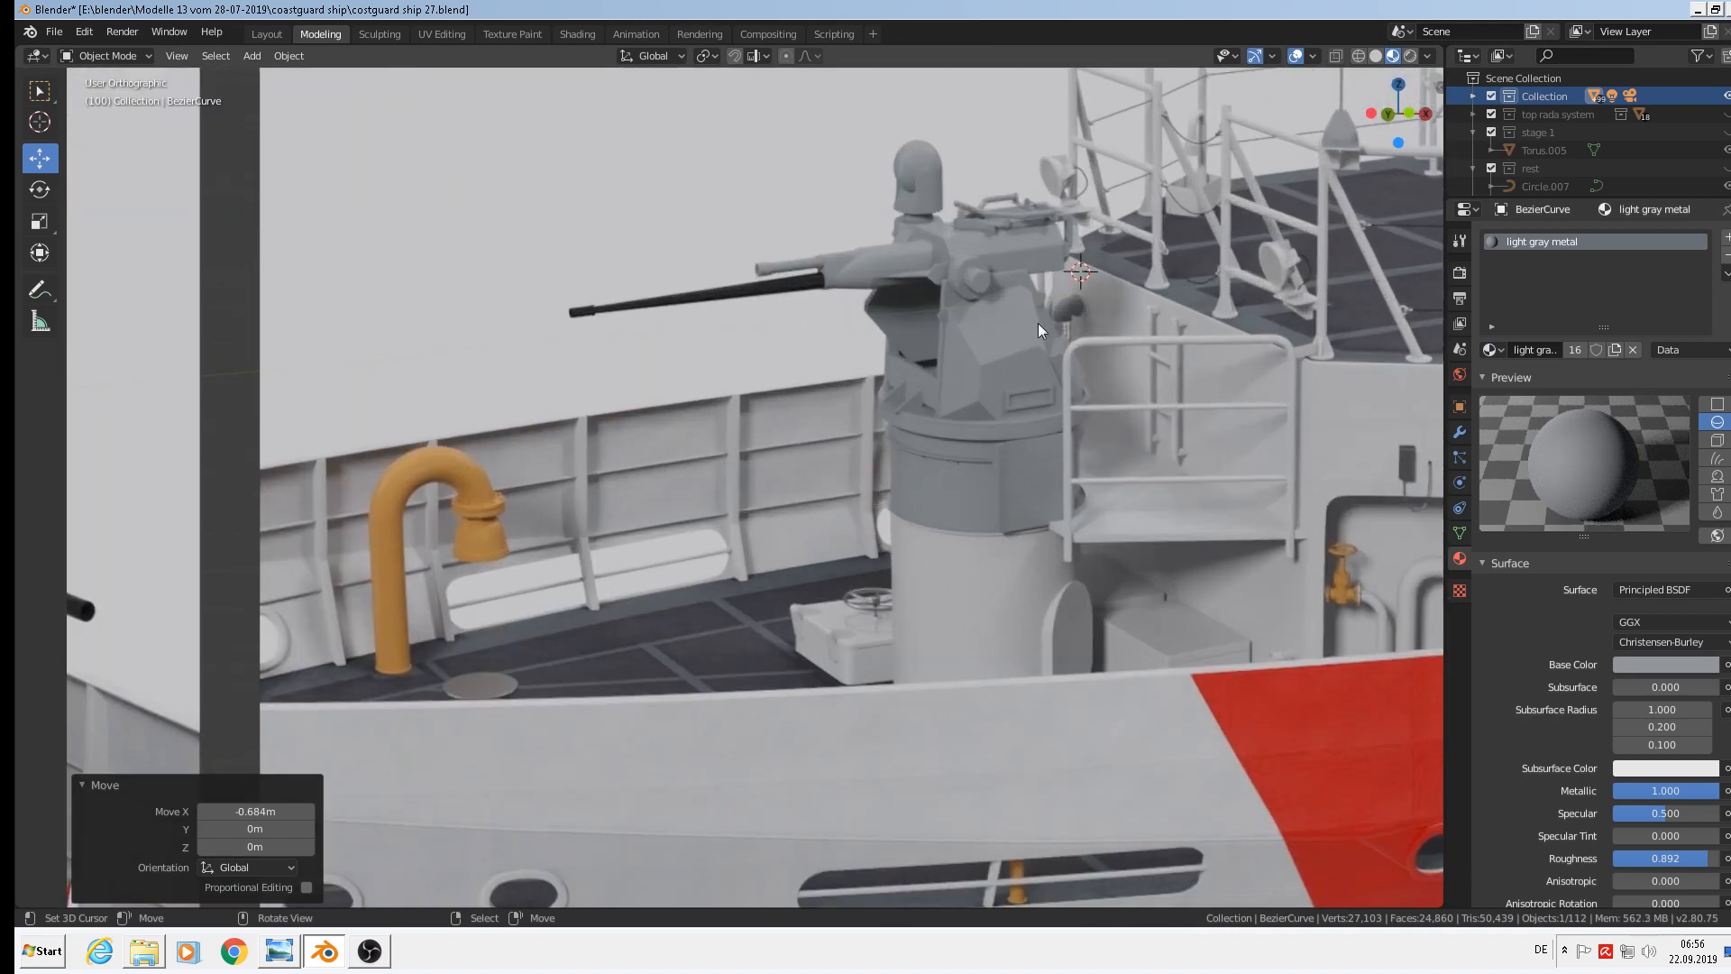
Add a 24-vertex mesh circle beside the top of the gun in the reference image and rotate it 90° about X
{"action": "scroll", "coordinate": [1008, 217], "scroll_direction": "up", "scroll_amount": 6}
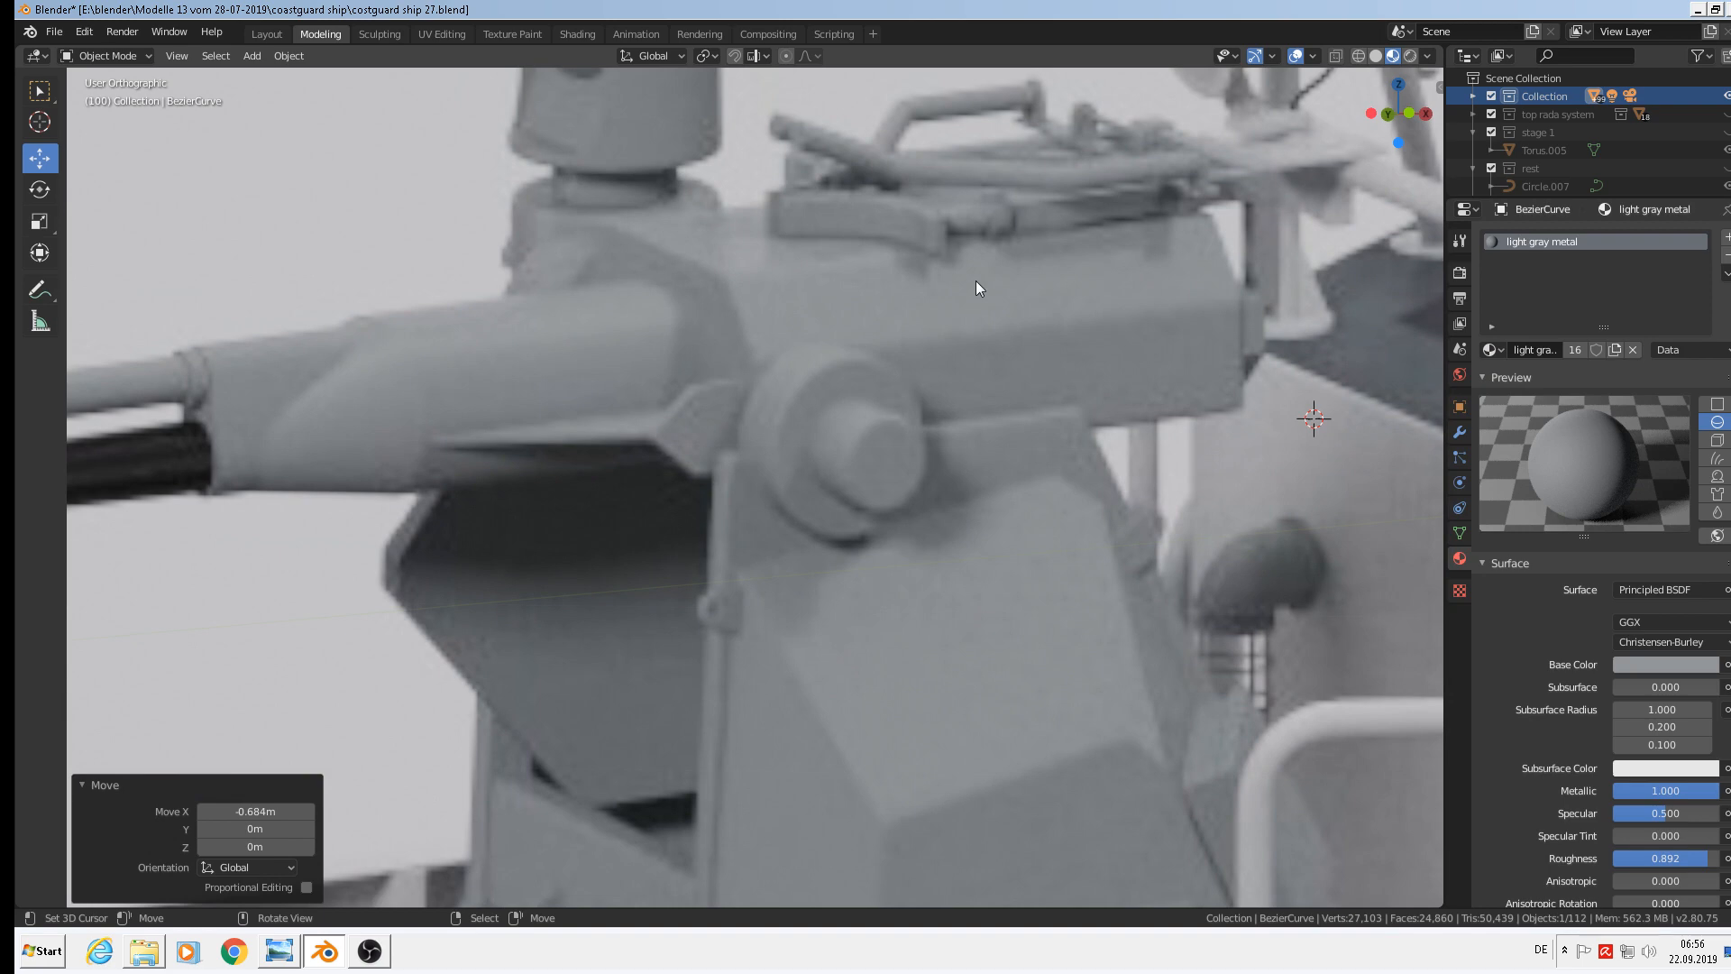
{"action": "scroll", "coordinate": [978, 286], "scroll_direction": "down", "scroll_amount": 5}
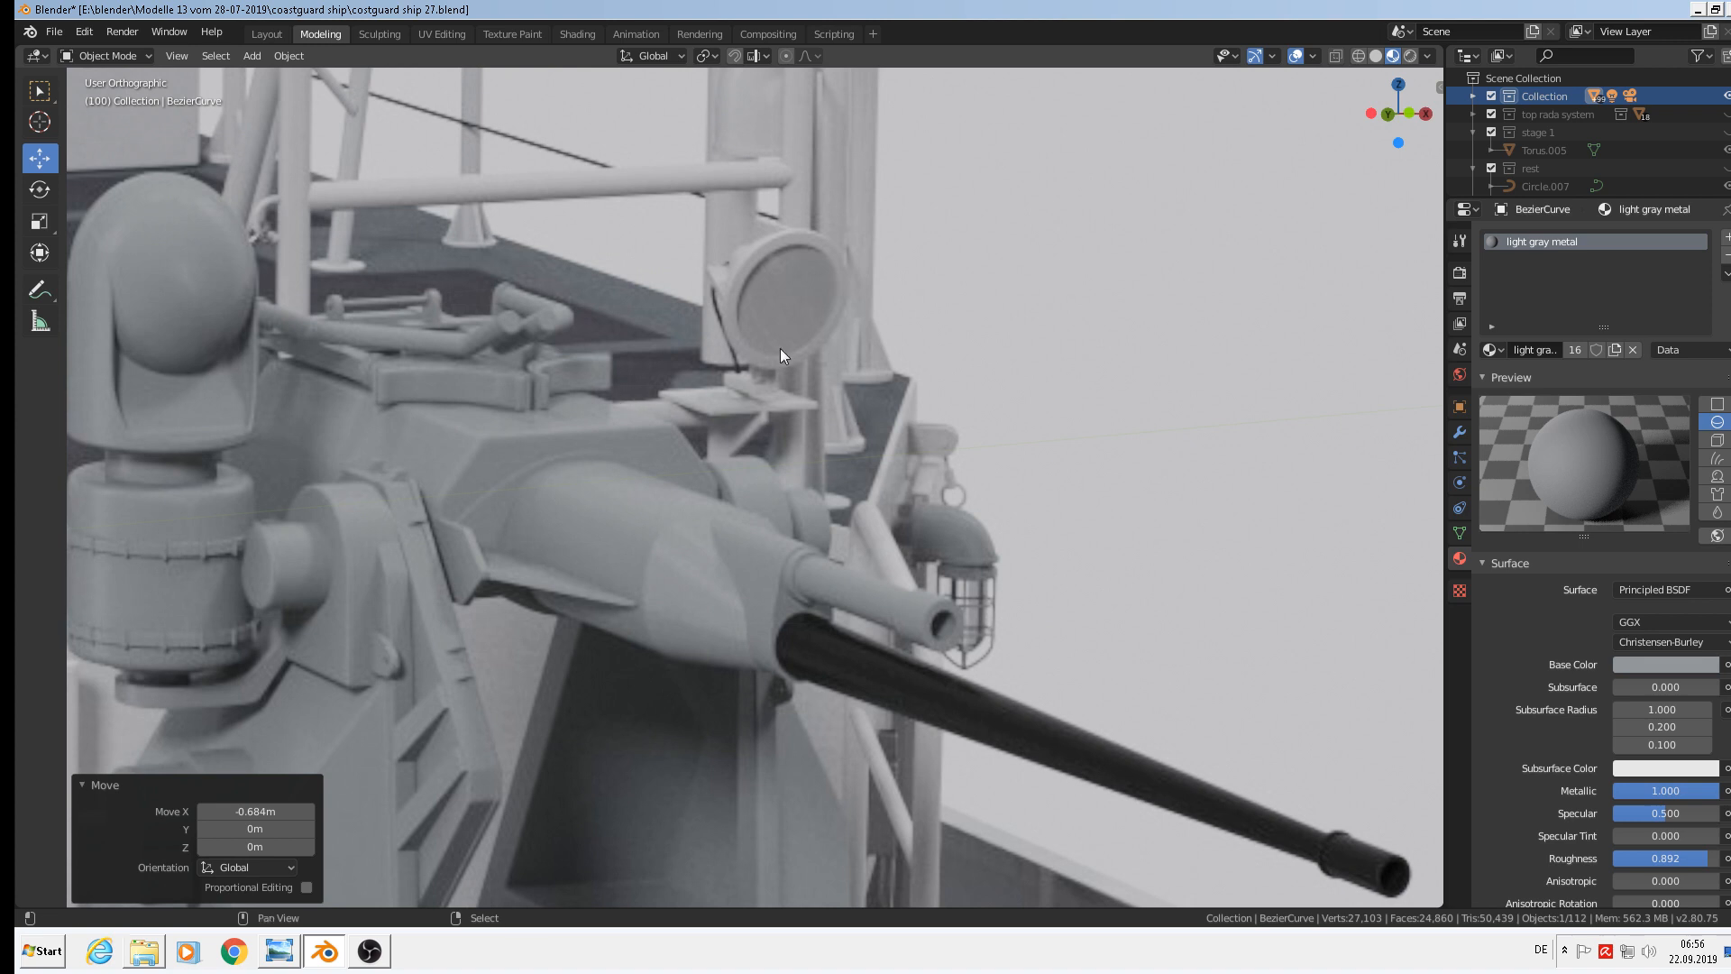
{"action": "middle_click_drag", "start_coordinate": [774, 360], "coordinate": [990, 257], "text": "shift"}
{"action": "scroll", "coordinate": [948, 249], "scroll_direction": "down", "scroll_amount": 2}
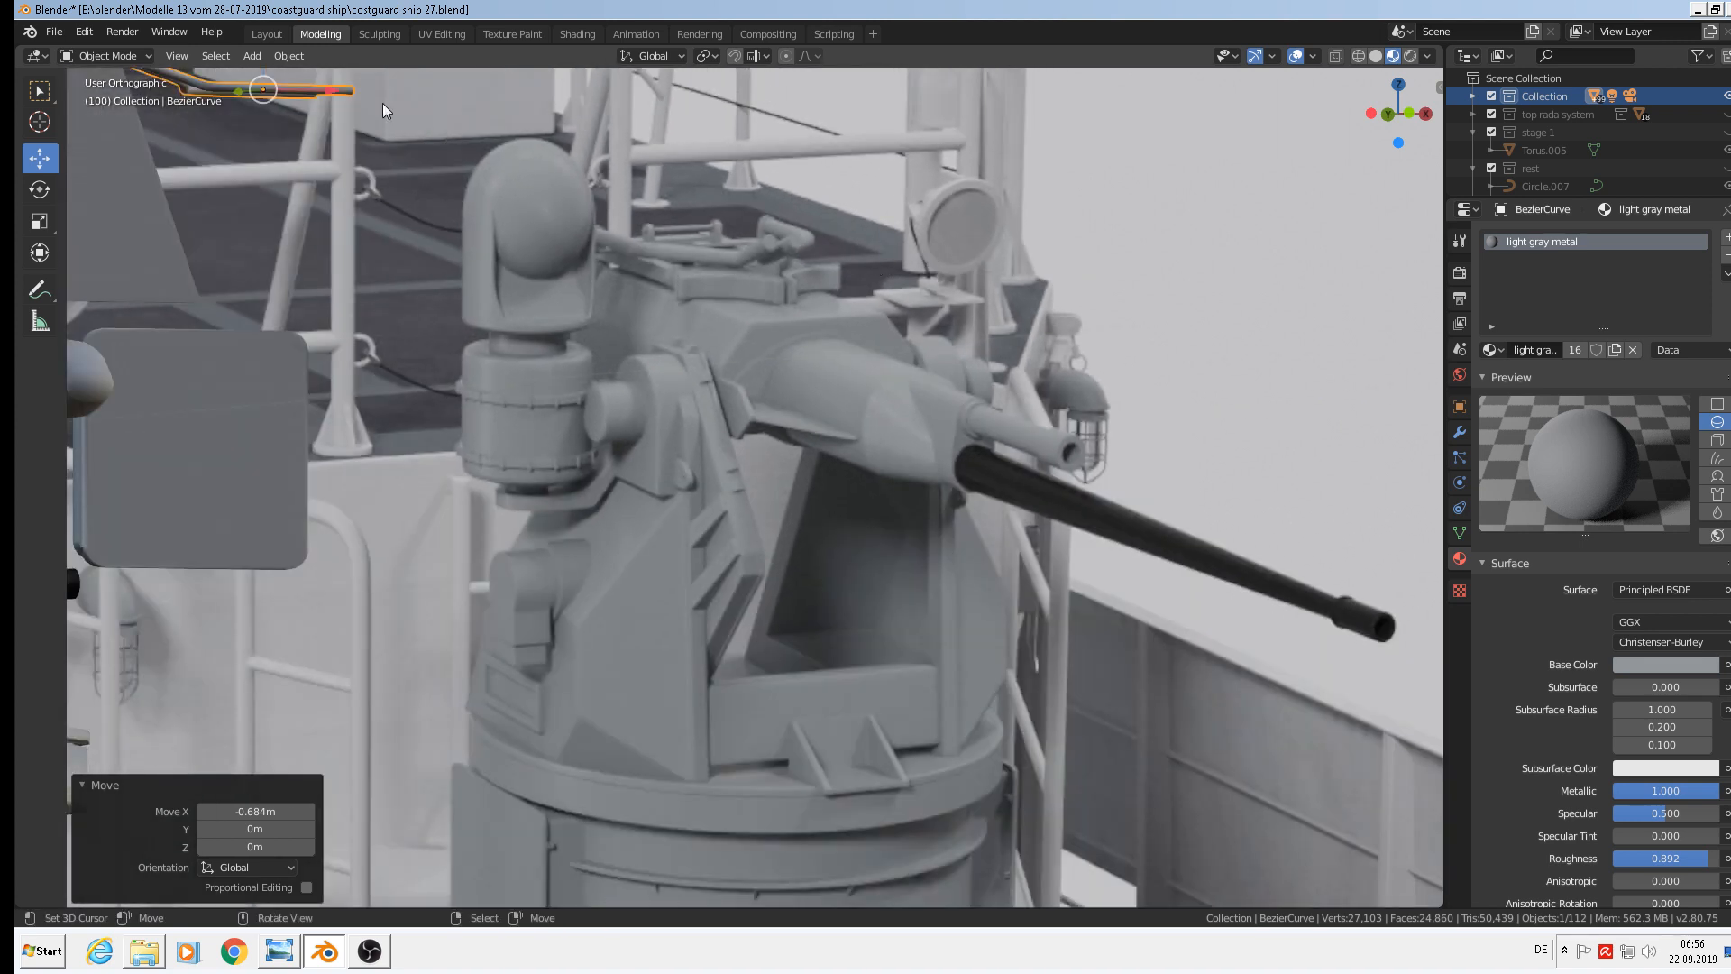
{"action": "left_click", "coordinate": [599, 272]}
{"action": "key", "text": "alt+a"}
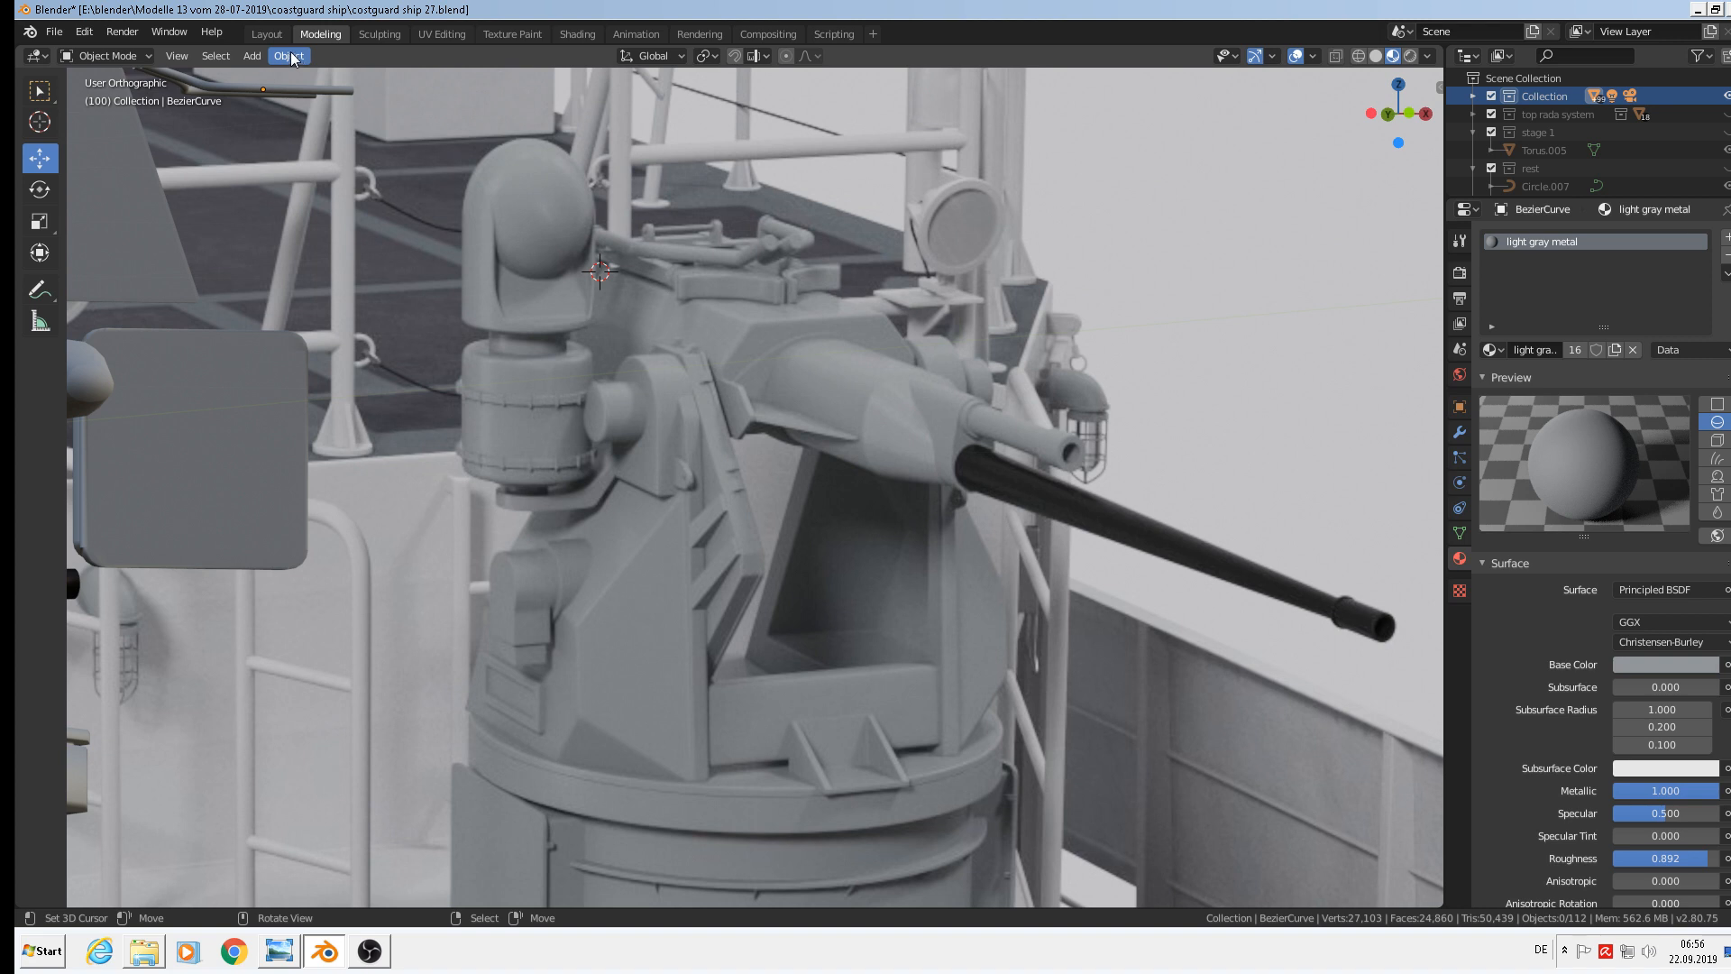
{"action": "left_click", "coordinate": [251, 56]}
{"action": "mouse_move", "coordinate": [261, 81]}
{"action": "left_click", "coordinate": [444, 116]}
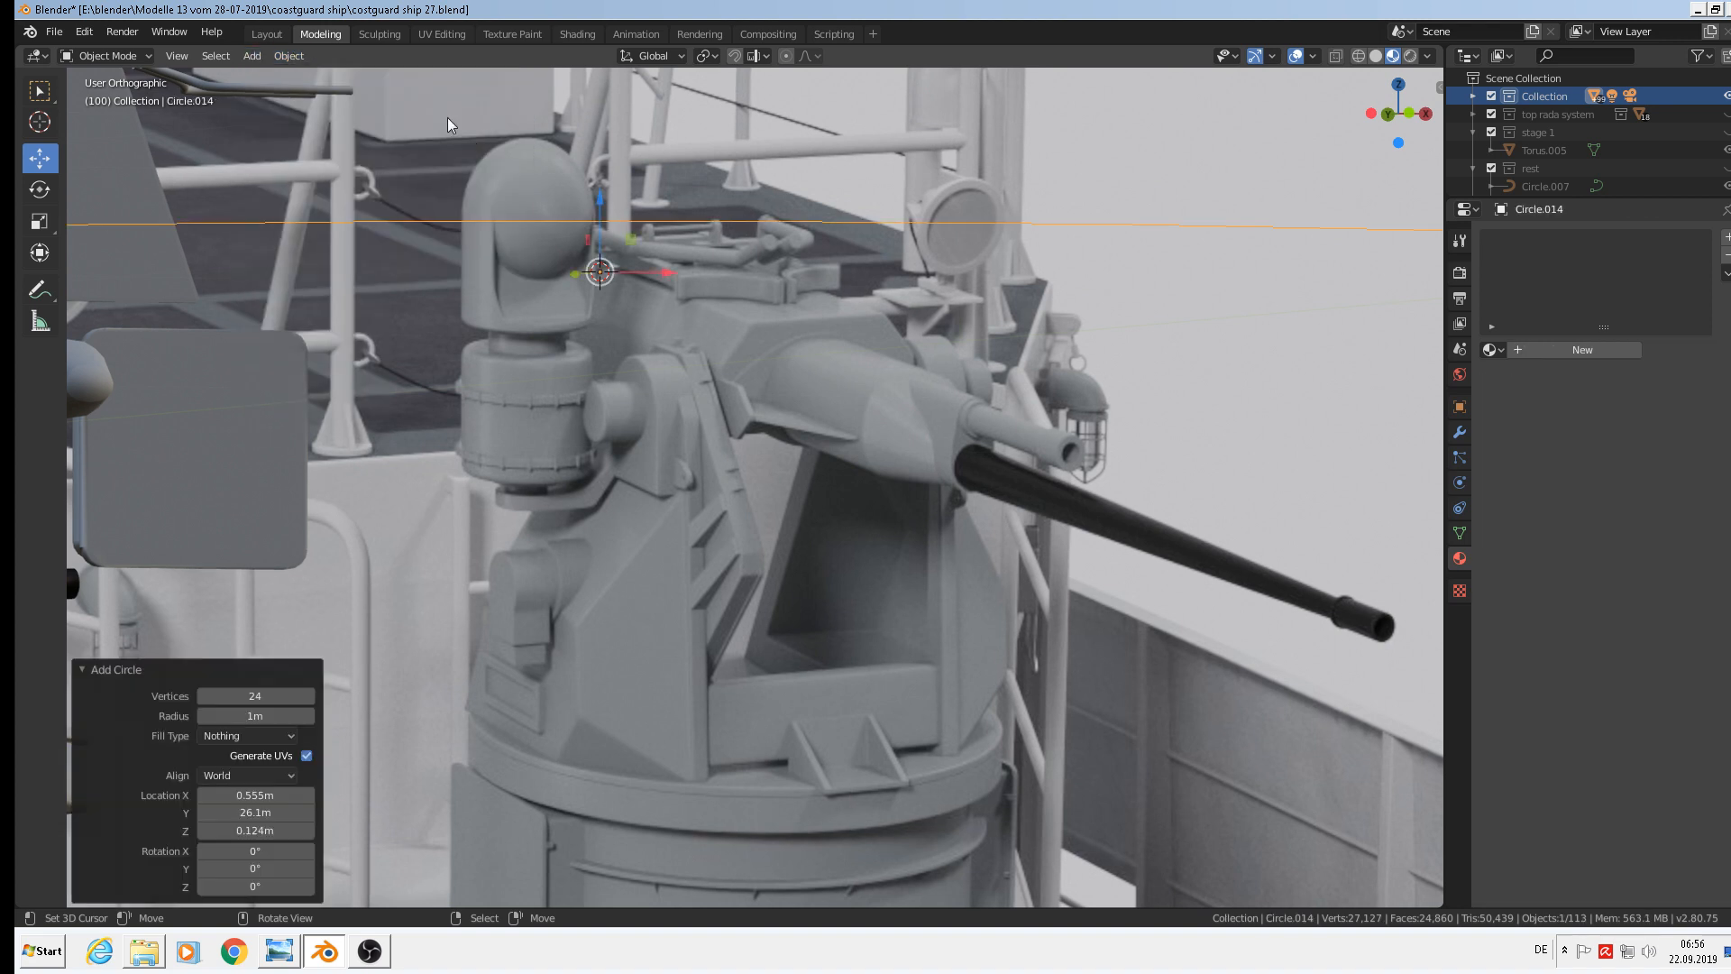
{"action": "type", "text": "rx90"}
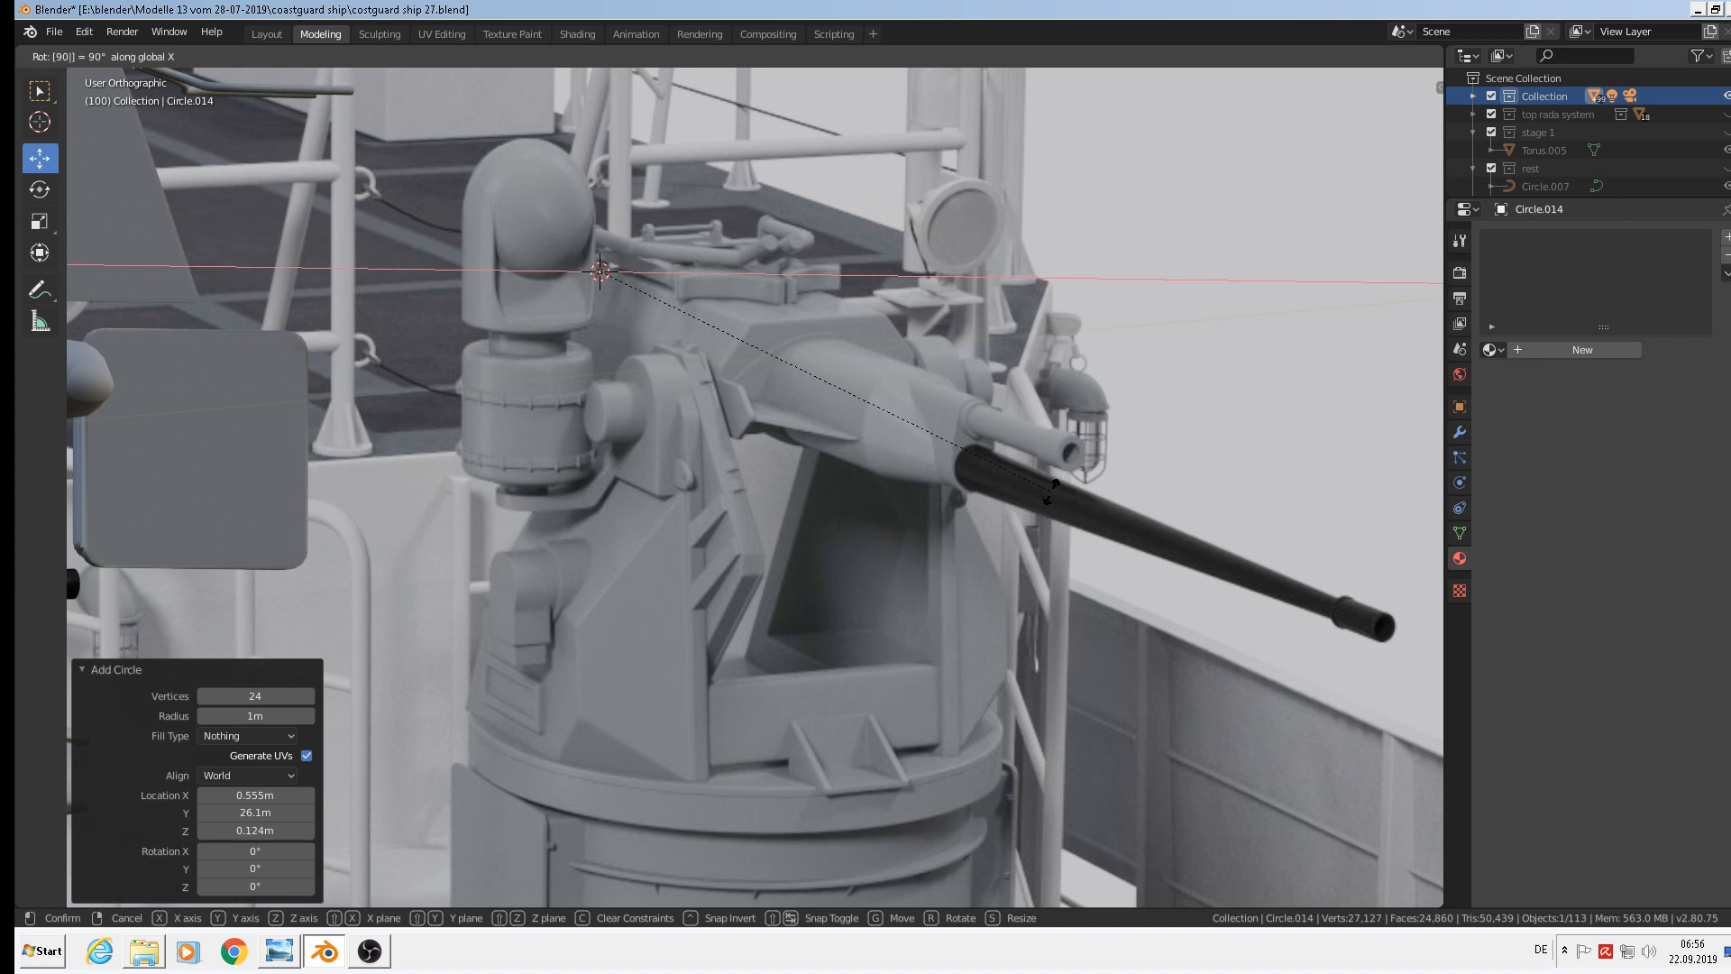
{"action": "key", "text": "Return"}
Scale the circle by 0.206 and again by 0.267, and move it -0.0664 m along Y
{"action": "key", "text": "s"}
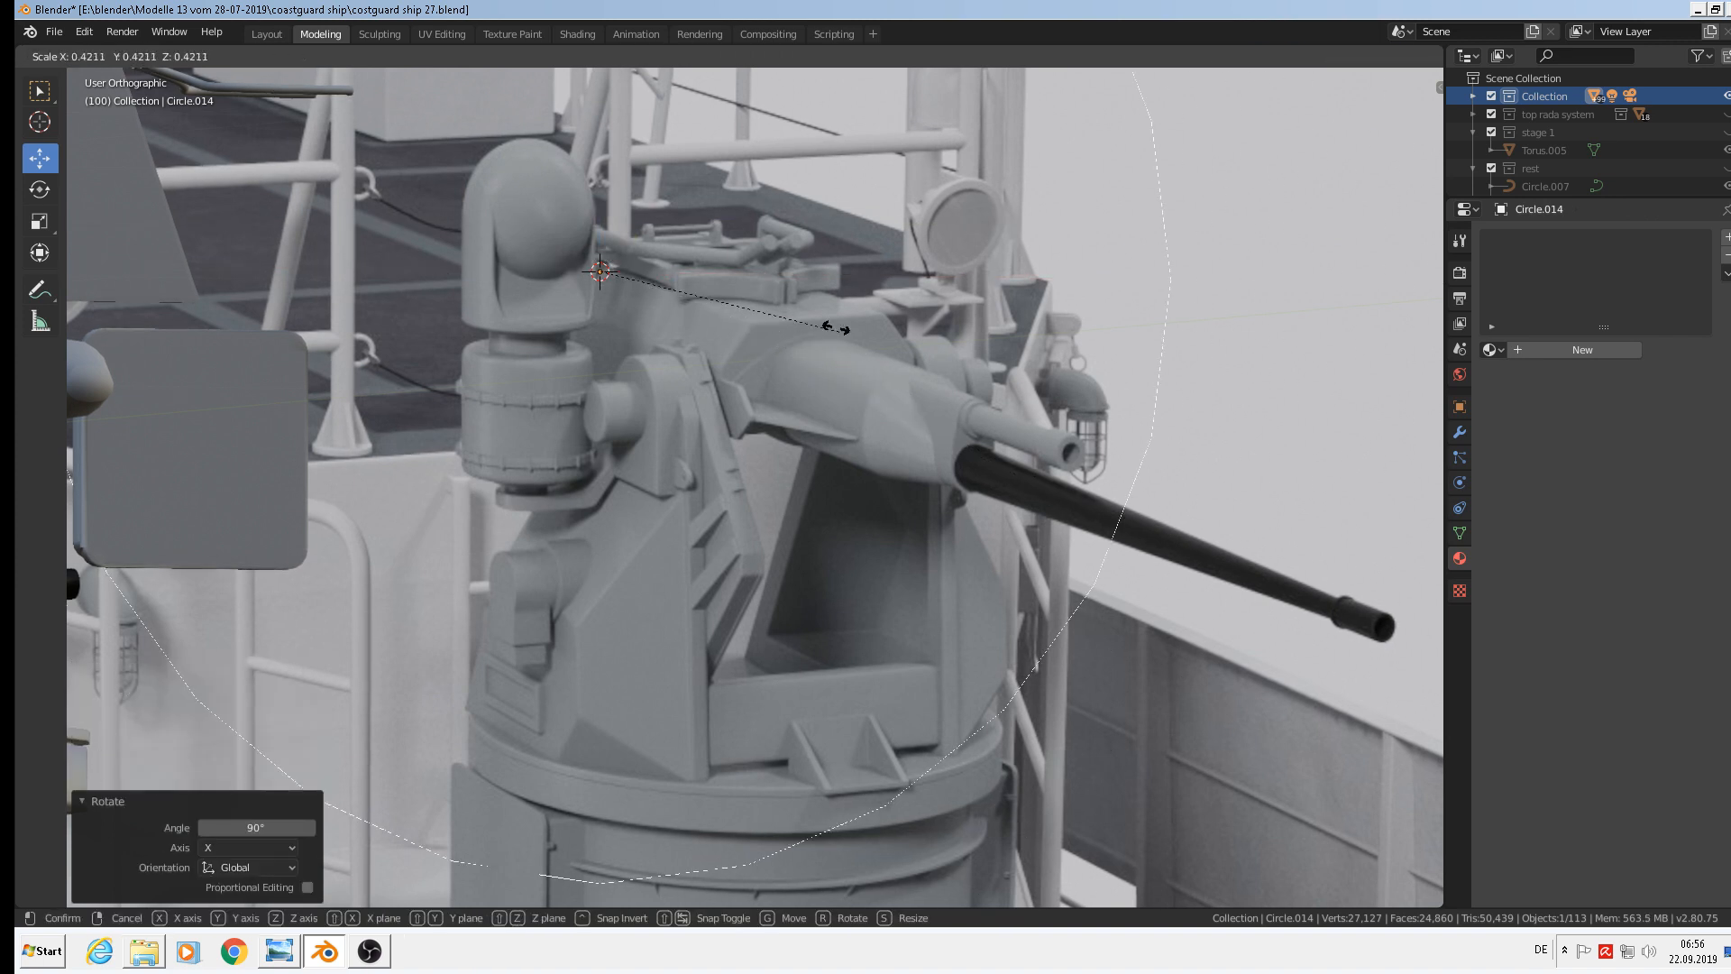
{"action": "left_click", "coordinate": [712, 225]}
{"action": "key", "text": "s"}
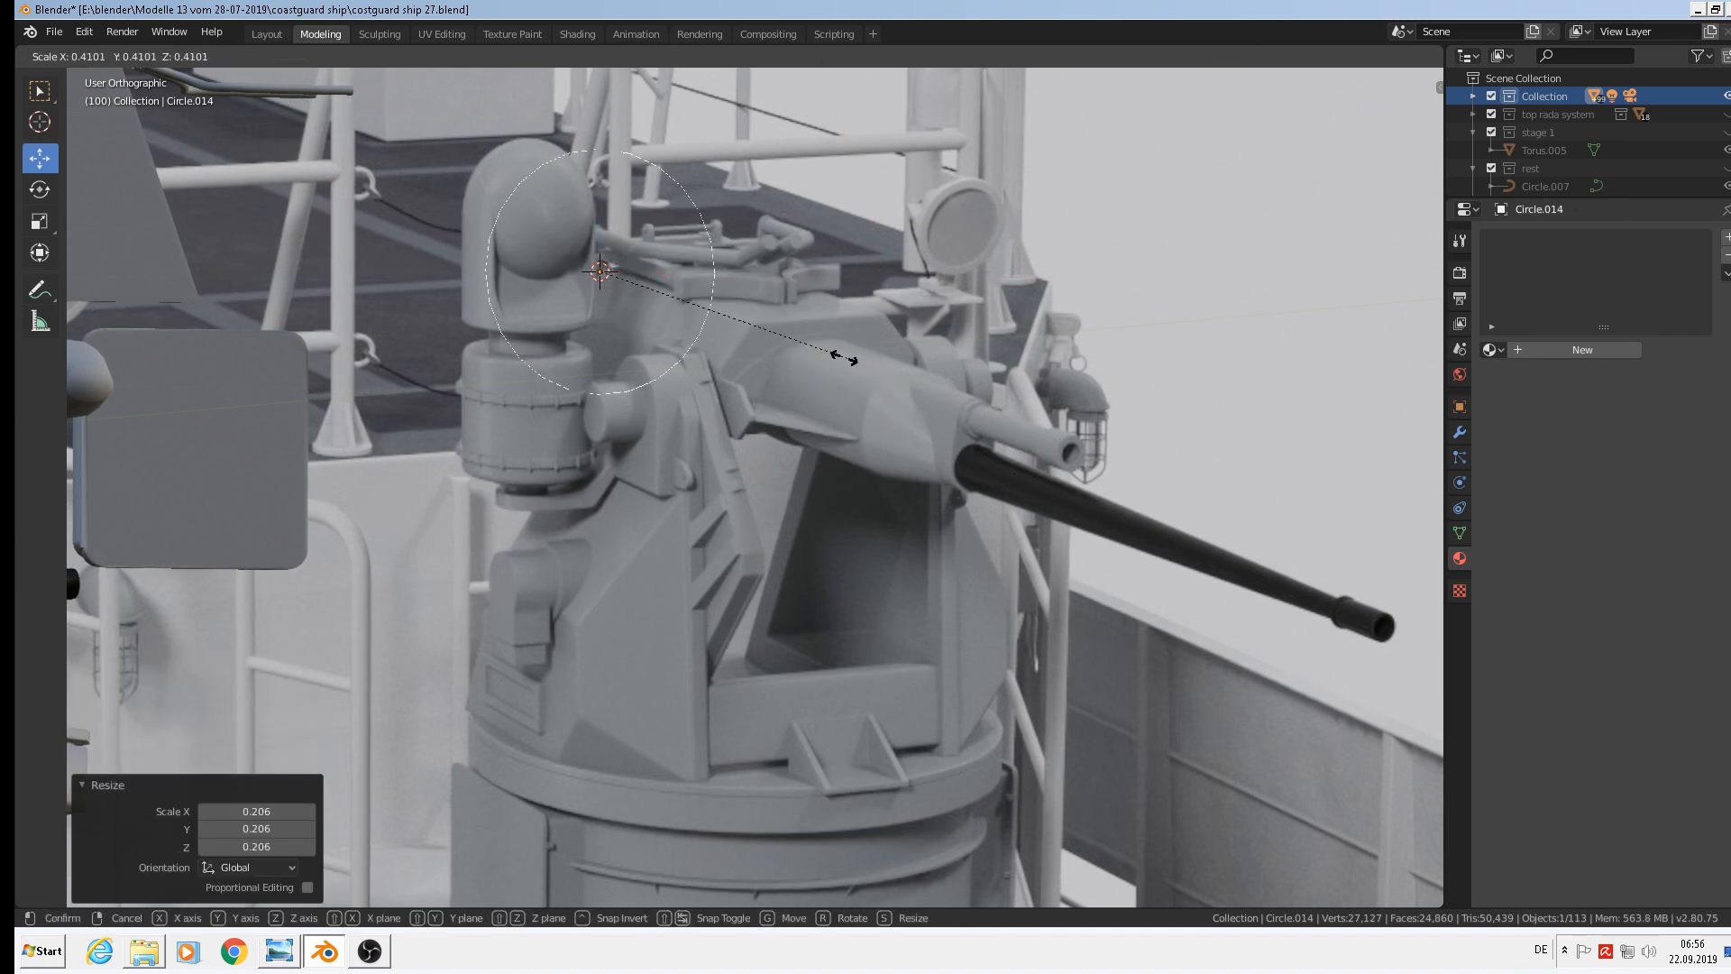
{"action": "left_click", "coordinate": [766, 326]}
{"action": "middle_click_drag", "start_coordinate": [570, 157], "coordinate": [641, 289]}
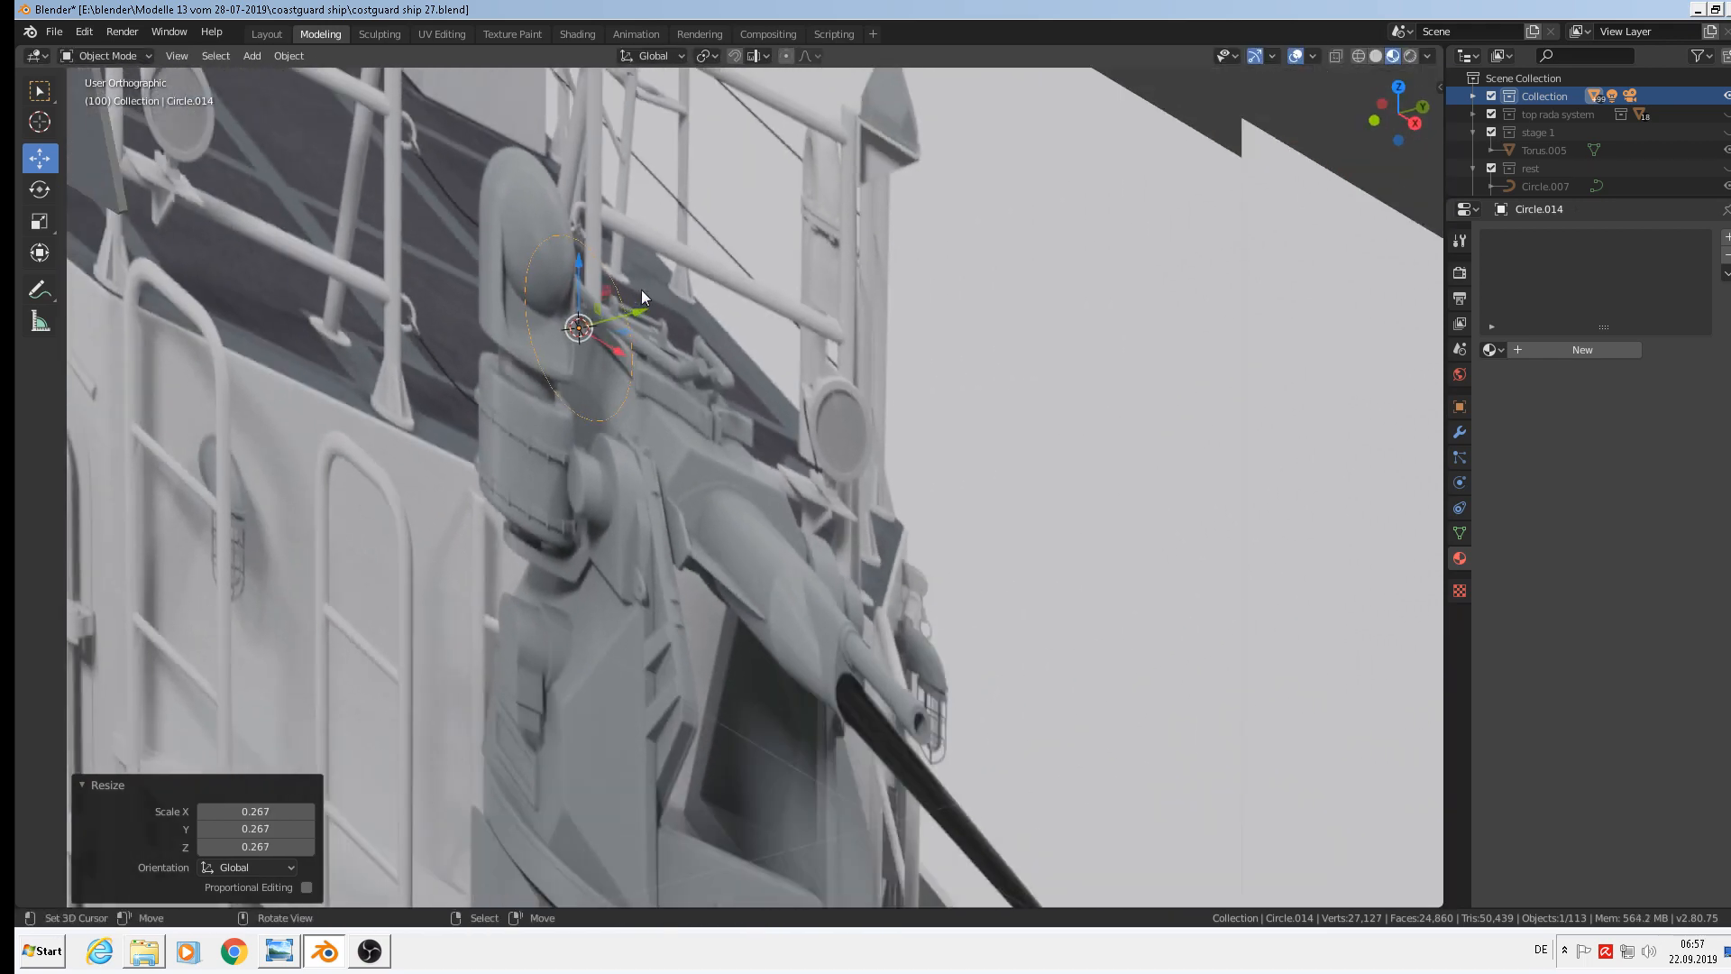
{"action": "key", "text": "g"}
{"action": "key", "text": "y"}
{"action": "left_click", "coordinate": [537, 317]}
In front view, delete the circle's vertices except the seven forming its upper quarter arc on the +X side
{"action": "key", "text": "KP_1"}
{"action": "scroll", "coordinate": [605, 301], "scroll_direction": "up", "scroll_amount": 5}
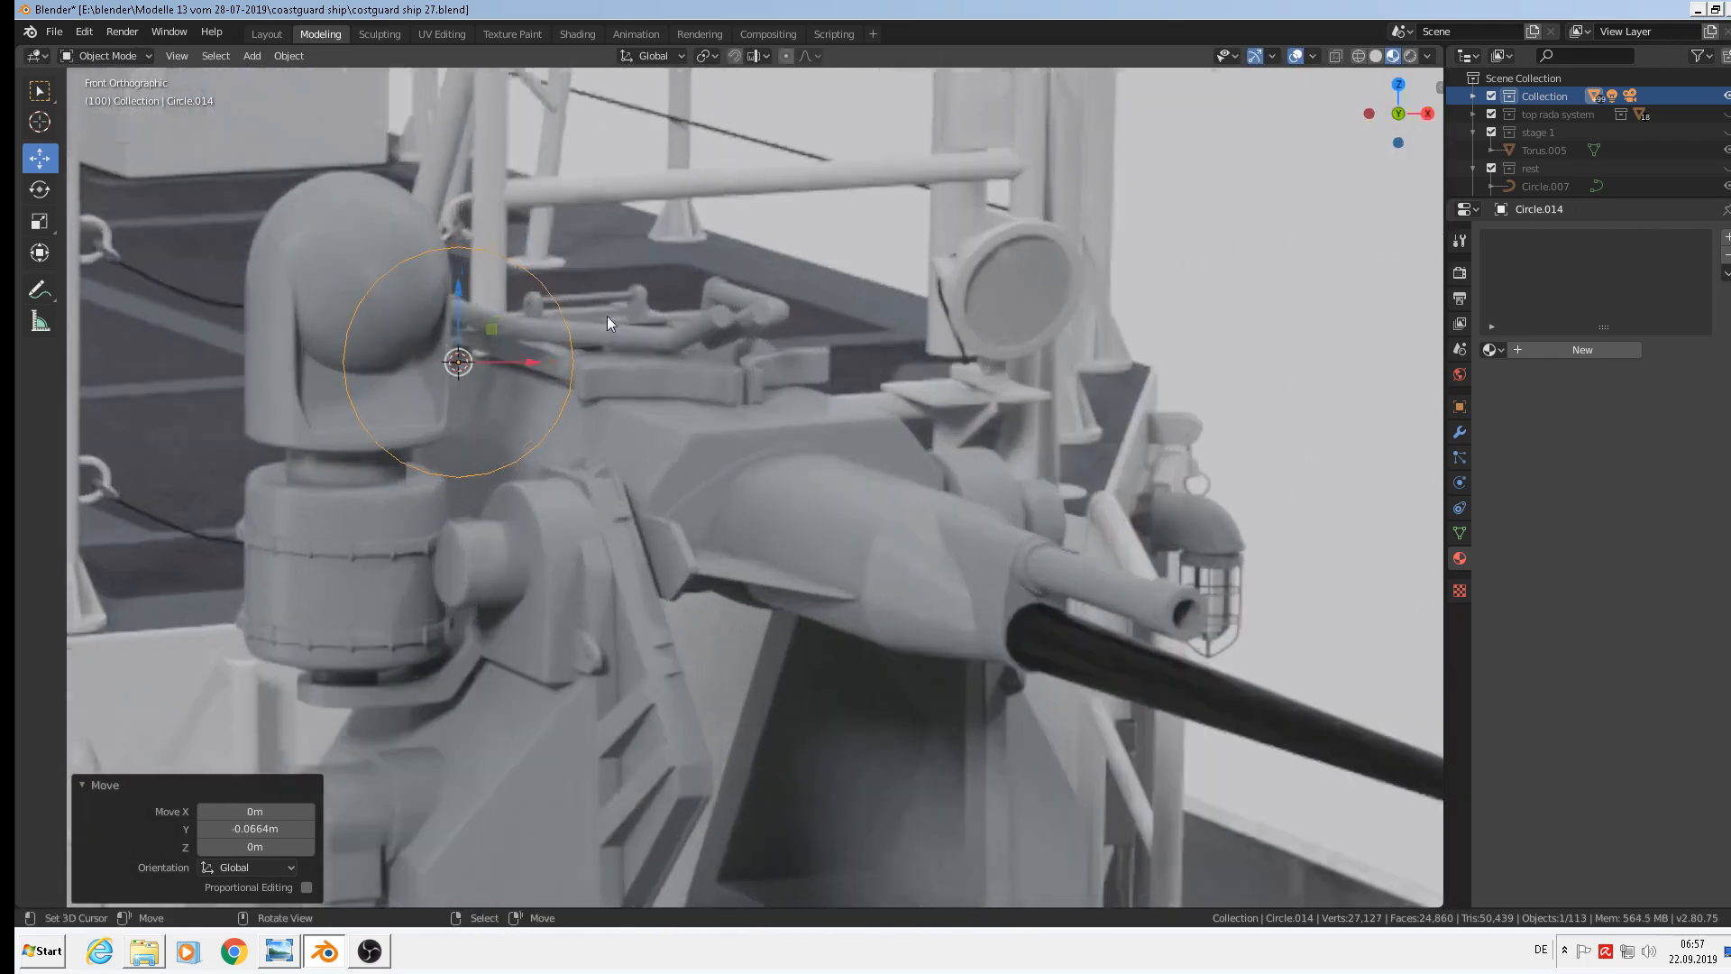
{"action": "scroll", "coordinate": [587, 337], "scroll_direction": "down", "scroll_amount": 1}
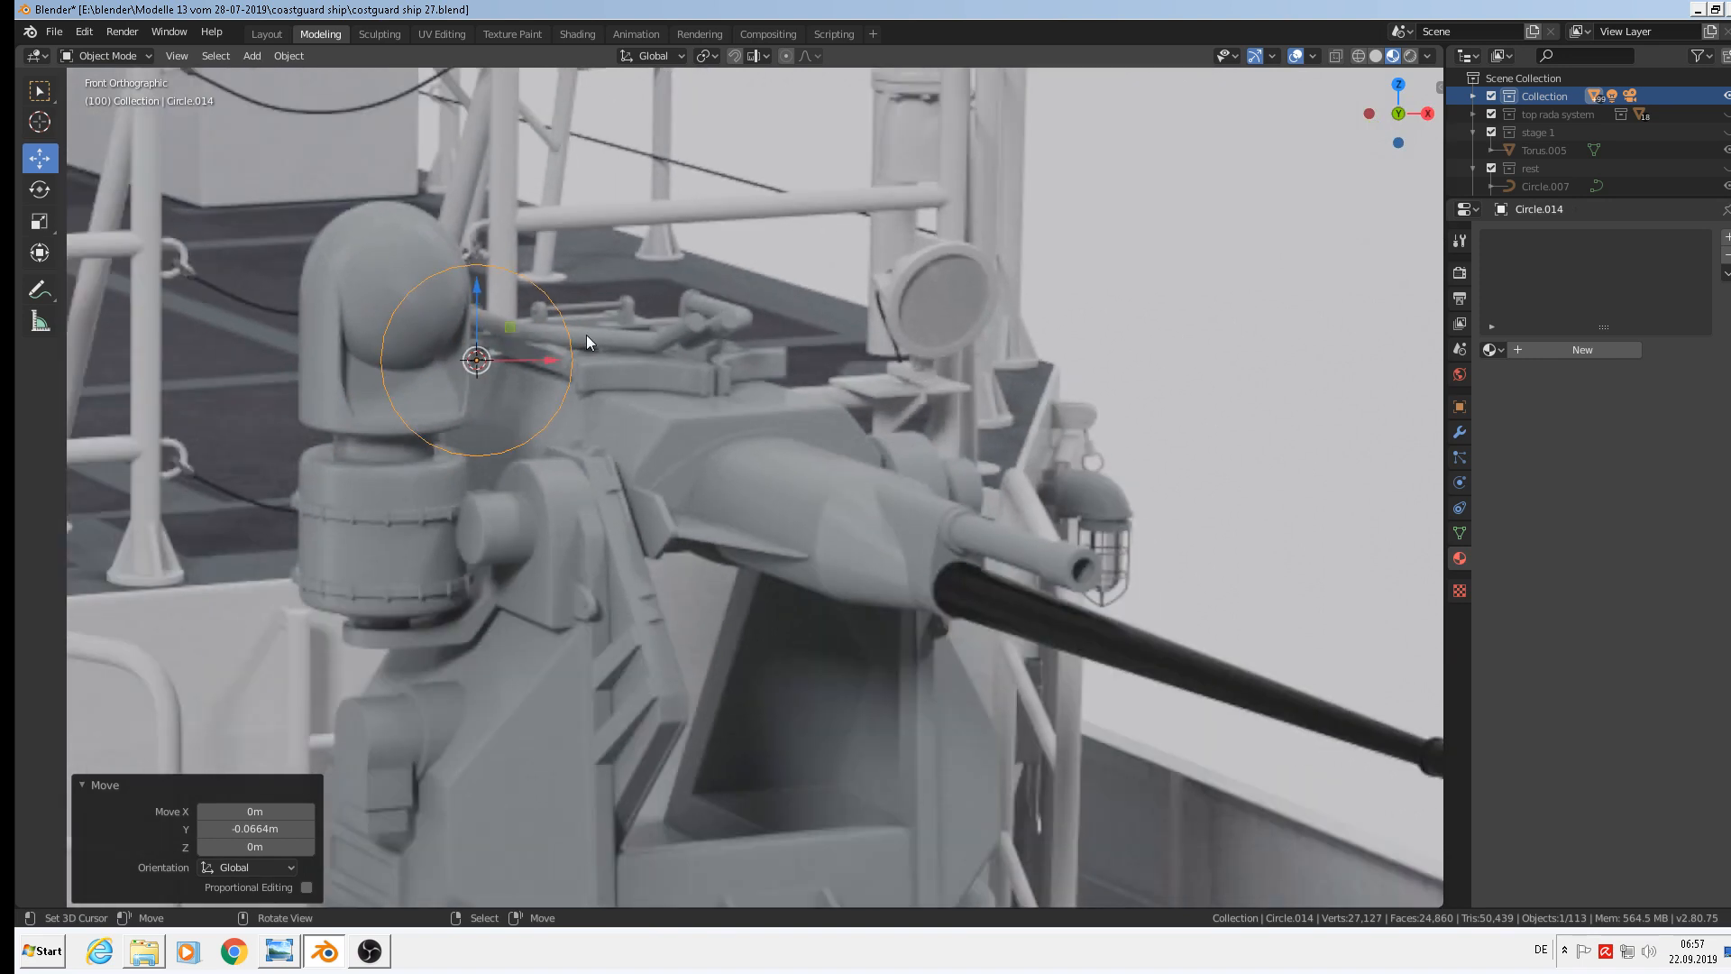
{"action": "key", "text": "Tab"}
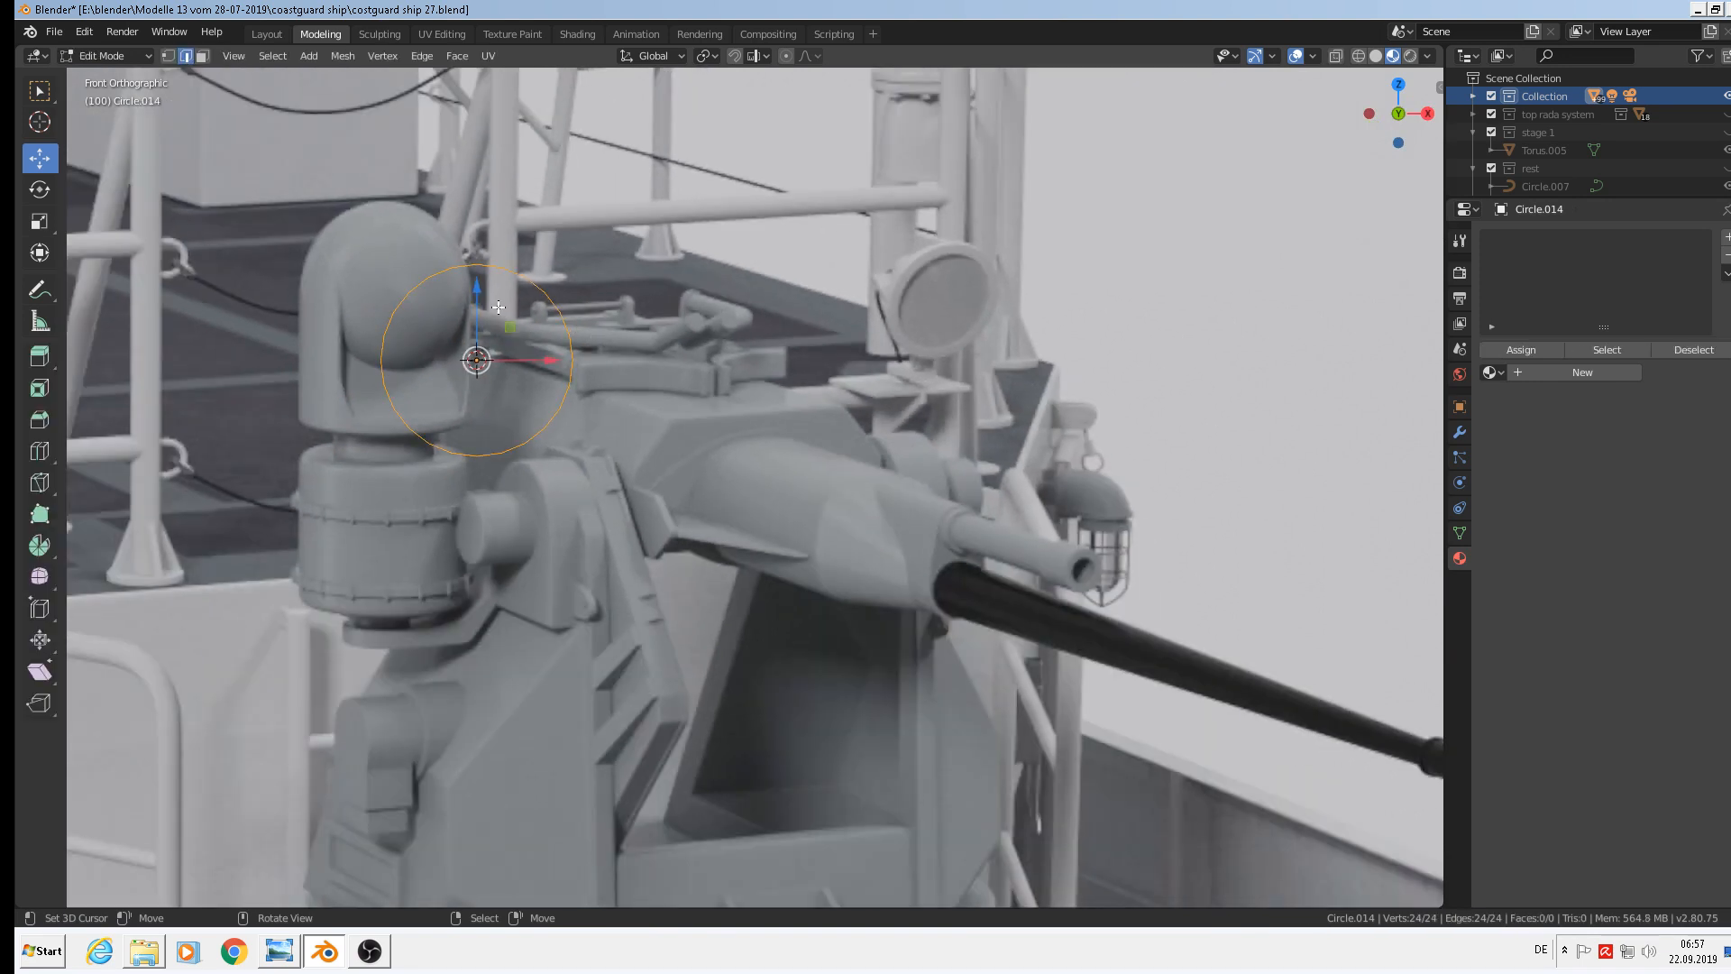
{"action": "left_click", "coordinate": [168, 56]}
{"action": "left_click", "coordinate": [428, 172]}
{"action": "key", "text": "c"}
{"action": "mouse_move", "coordinate": [440, 275]}
{"action": "left_mouse_down"}
{"action": "mouse_move", "coordinate": [390, 347]}
{"action": "mouse_move", "coordinate": [565, 429]}
{"action": "mouse_move", "coordinate": [553, 419]}
{"action": "mouse_move", "coordinate": [572, 398]}
{"action": "mouse_move", "coordinate": [538, 438]}
{"action": "left_mouse_up"}
{"action": "right_click", "coordinate": [539, 439]}
{"action": "key", "text": "x"}
{"action": "left_click", "coordinate": [538, 438]}
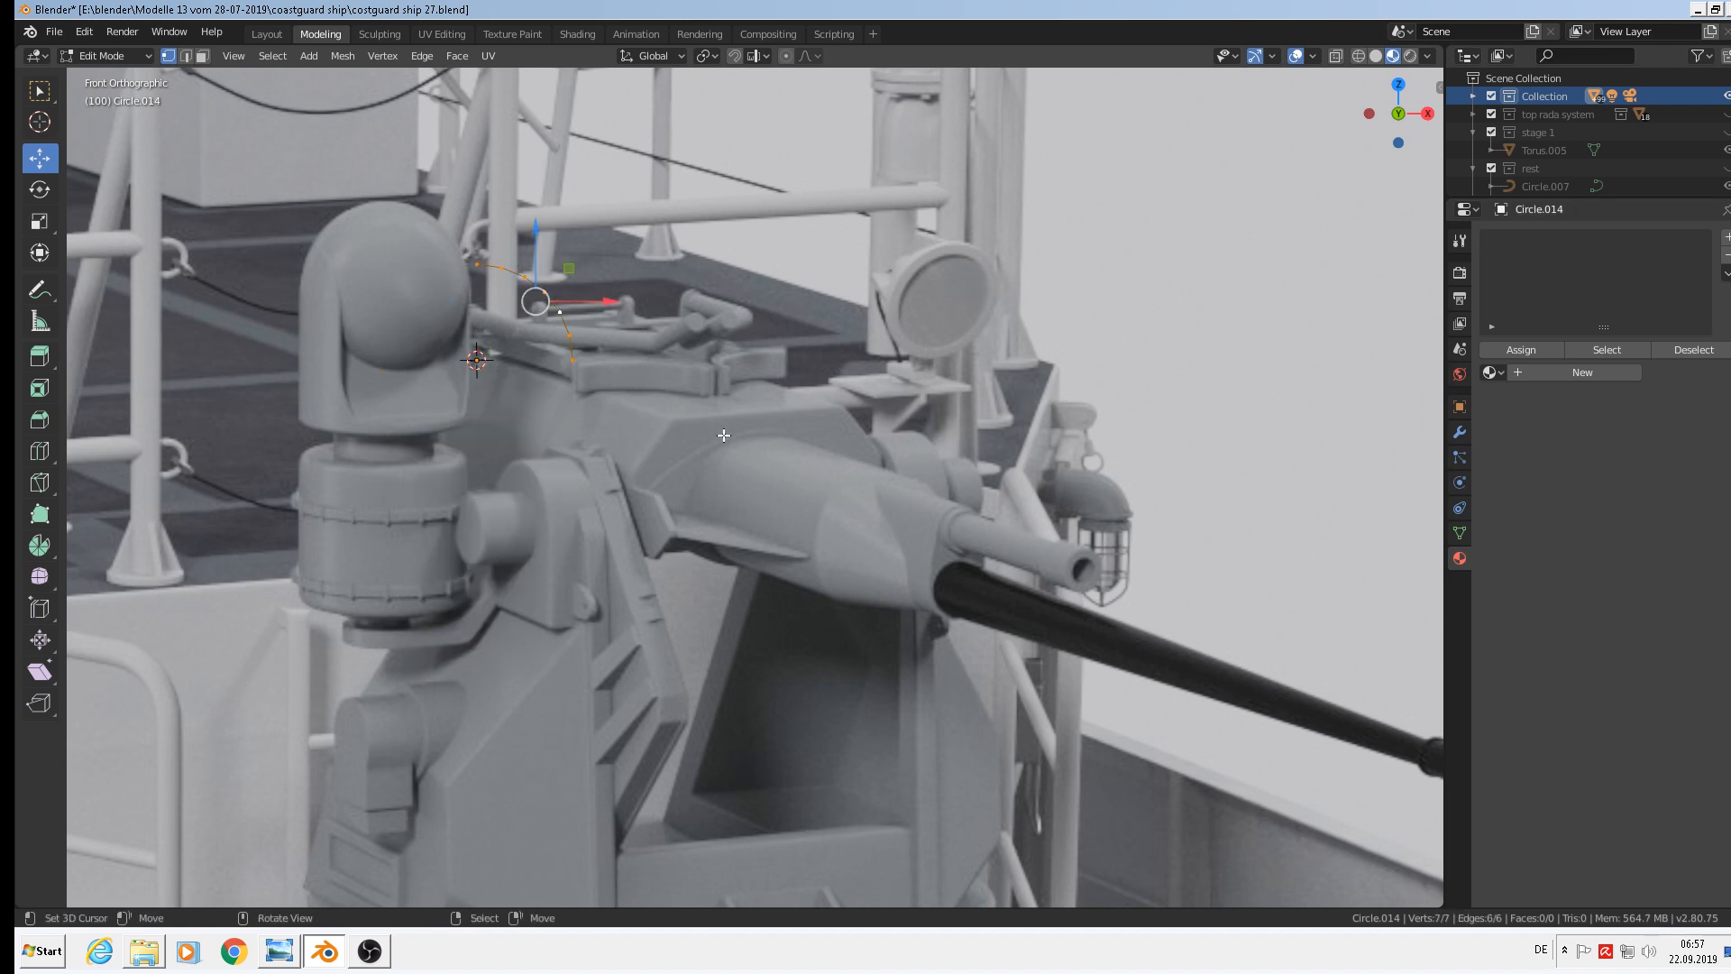
Extrude the quarter arc with a scale of 0.773 and shift the new inner arc in X and Z to form a narrow curved band
{"action": "key", "text": "e"}
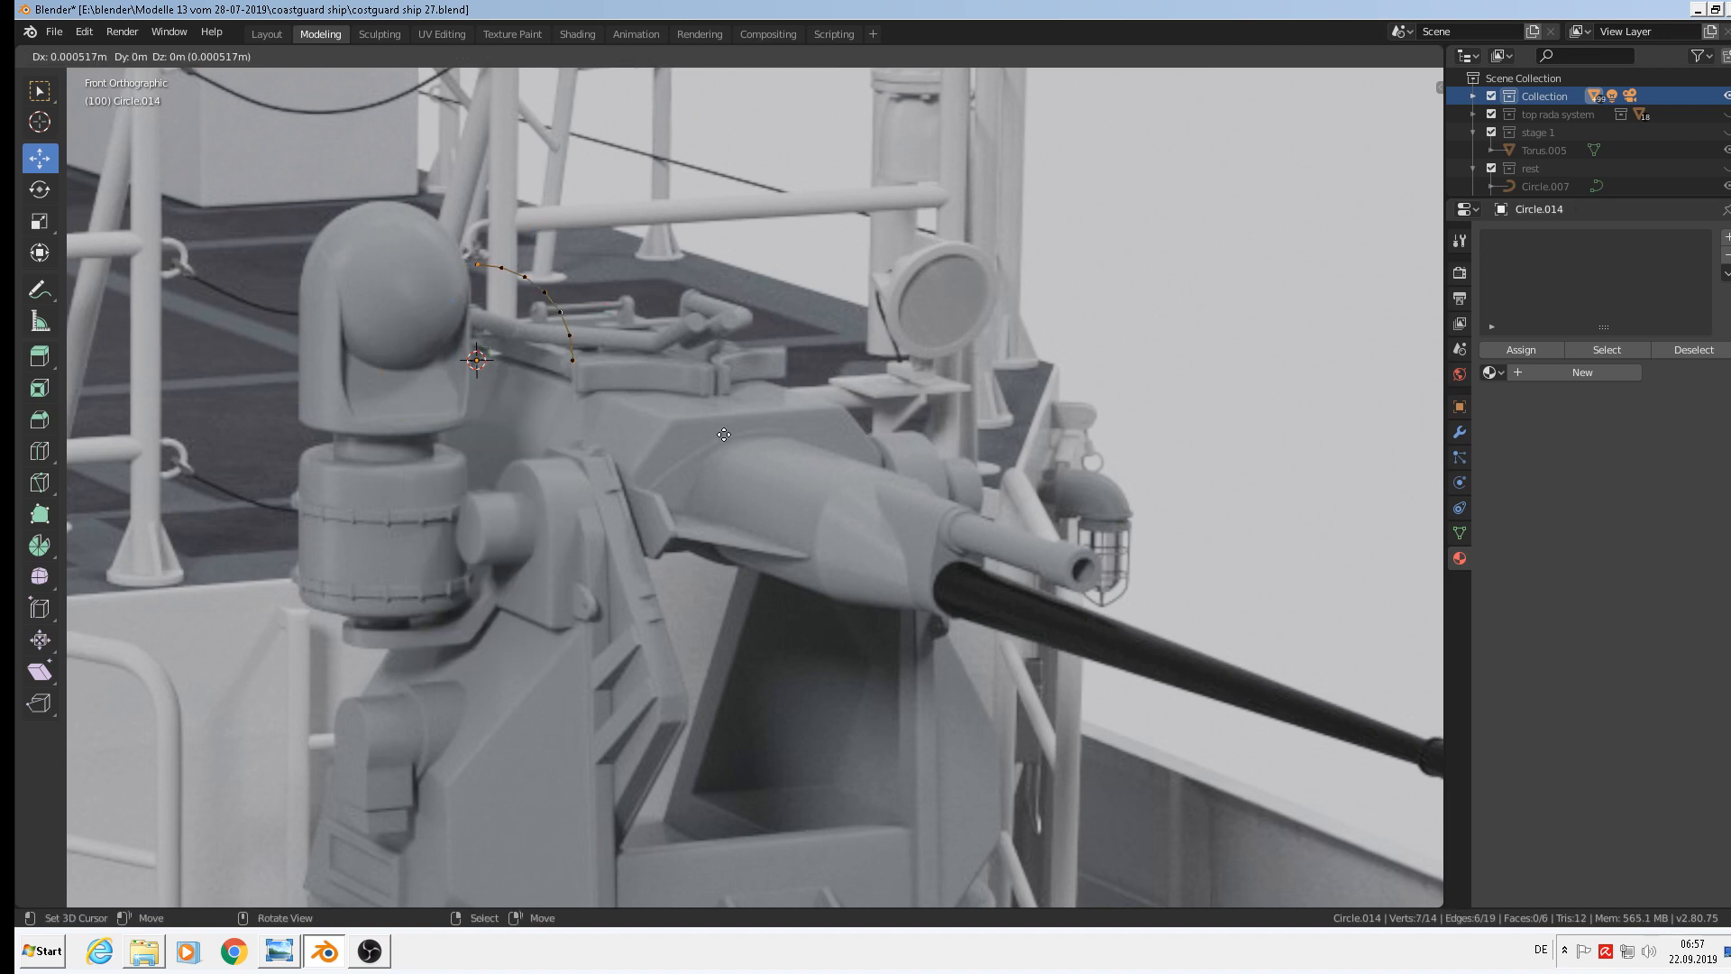
{"action": "key", "text": "s"}
{"action": "left_click", "coordinate": [675, 412]}
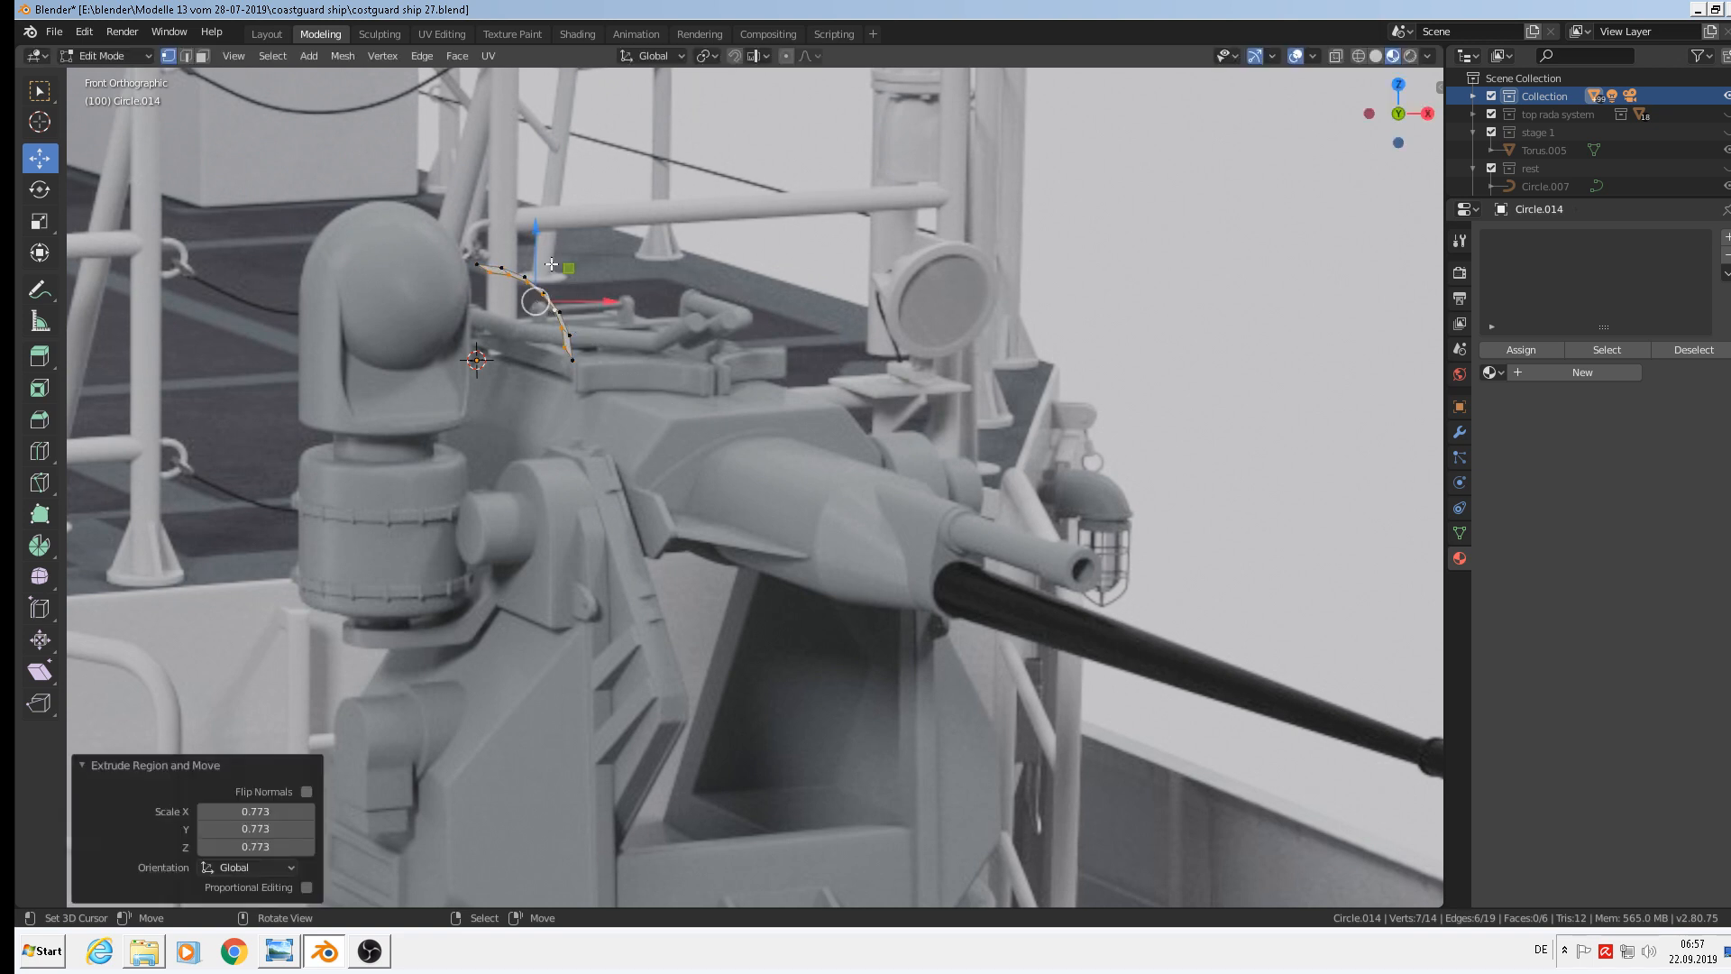
{"action": "left_click_drag", "start_coordinate": [536, 243], "coordinate": [536, 259]}
{"action": "left_click_drag", "start_coordinate": [609, 324], "coordinate": [598, 327]}
{"action": "left_click", "coordinate": [598, 327]}
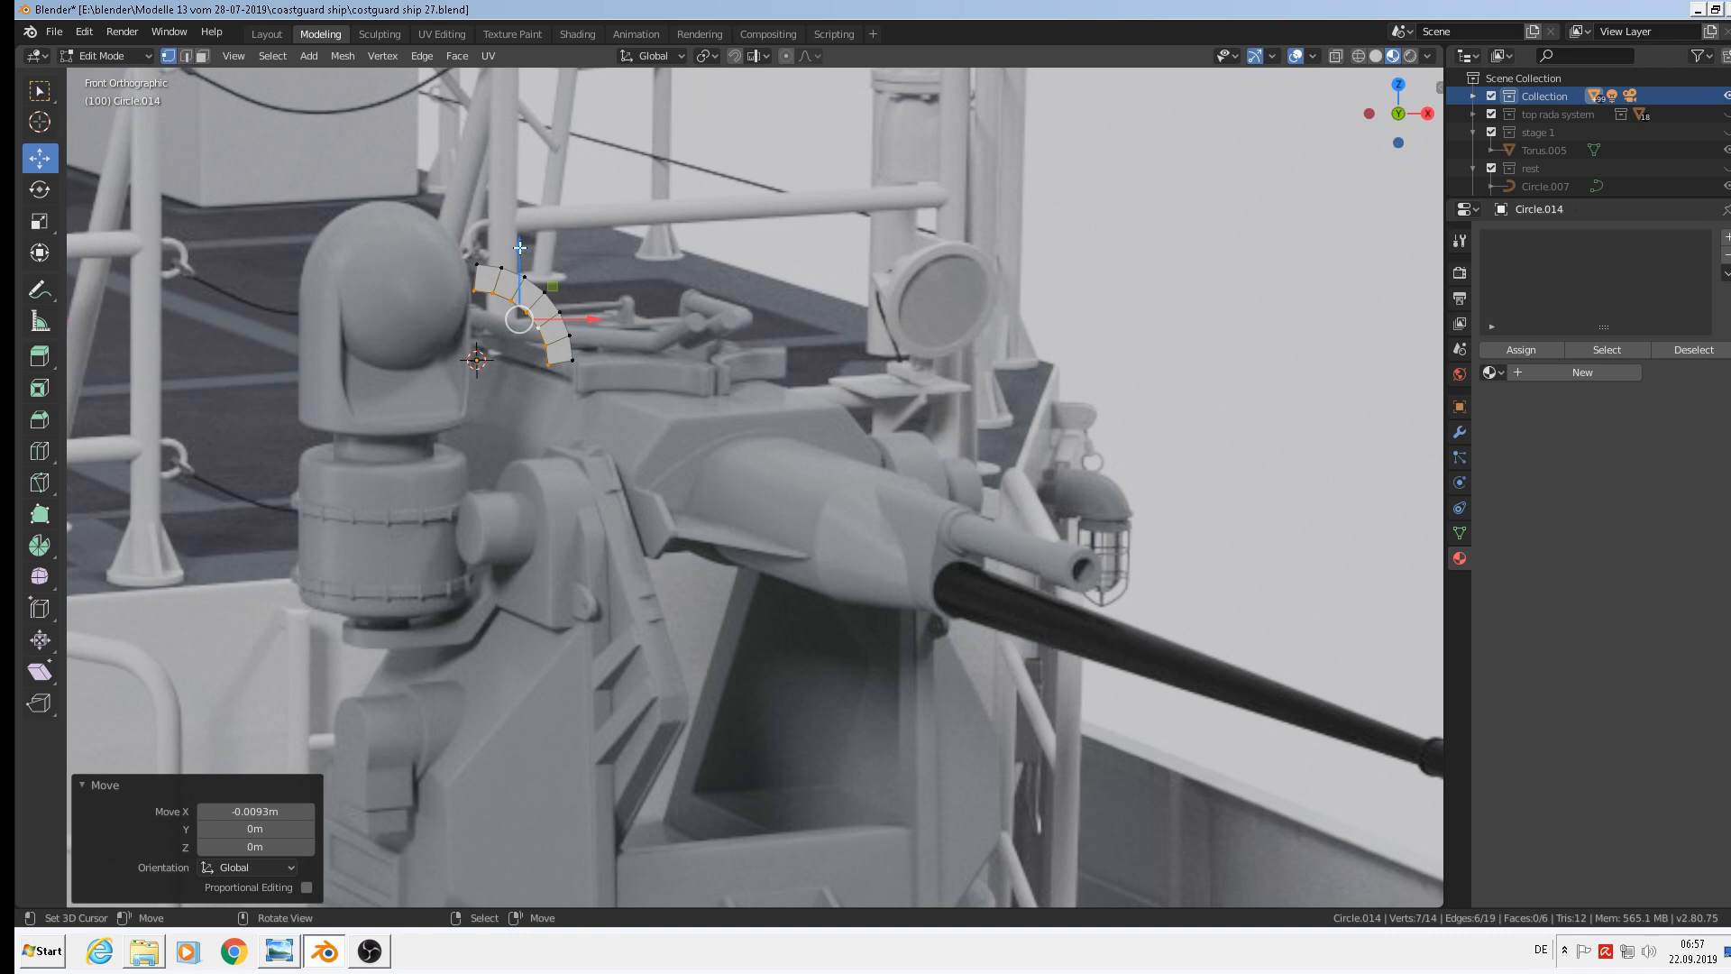
{"action": "left_click_drag", "start_coordinate": [539, 270], "coordinate": [577, 330]}
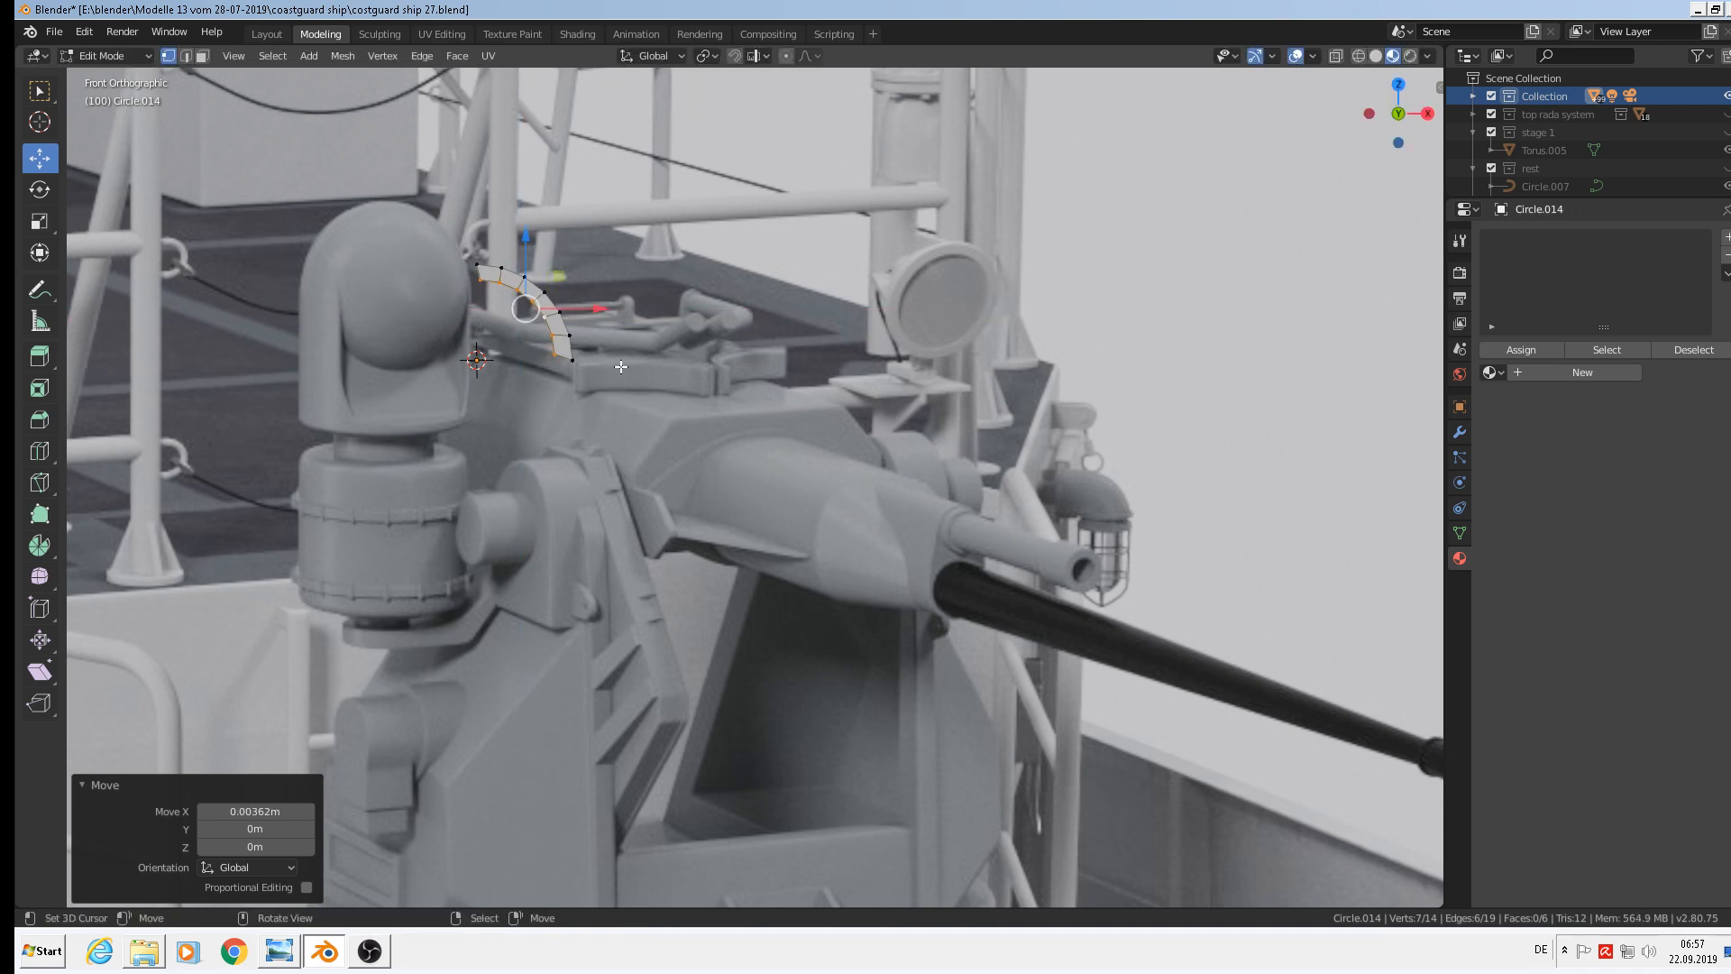
Adjust vertices on the band's inner arc to even out its width, including a -0.00144 m shift in X
{"action": "scroll", "coordinate": [558, 393], "scroll_direction": "up", "scroll_amount": 2}
{"action": "right_click", "coordinate": [549, 338]}
{"action": "left_click_drag", "start_coordinate": [547, 268], "coordinate": [487, 238]}
{"action": "right_click", "coordinate": [445, 232]}
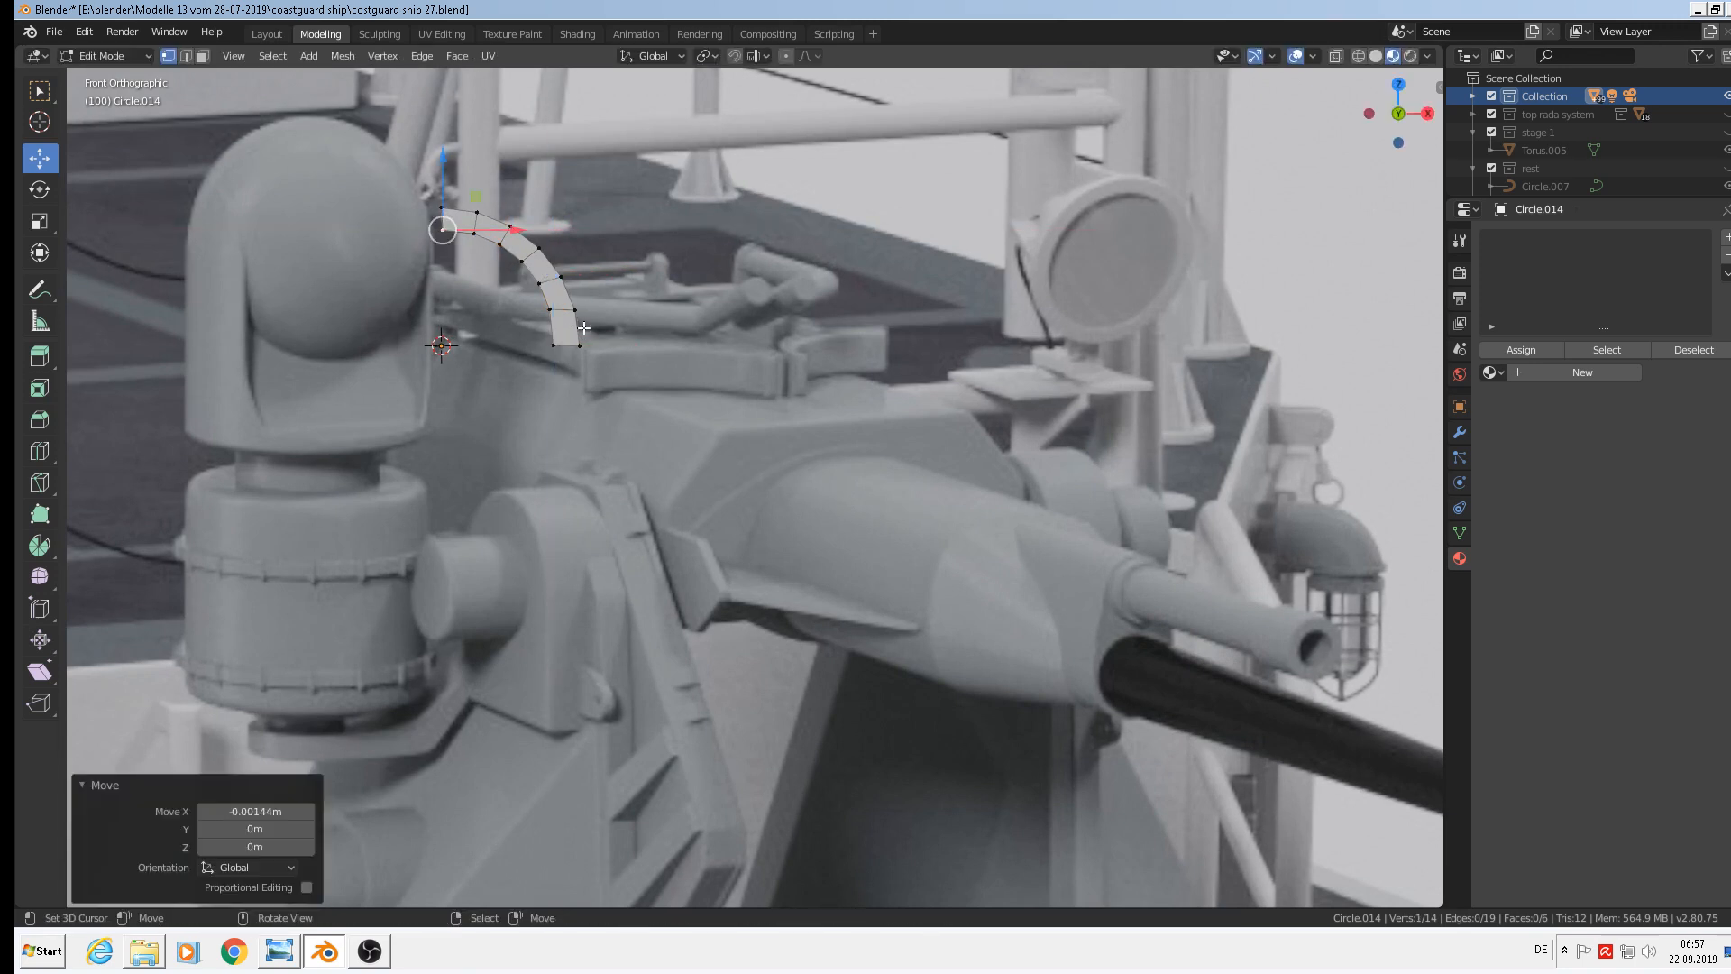
{"action": "scroll", "coordinate": [578, 358], "scroll_direction": "down", "scroll_amount": 1}
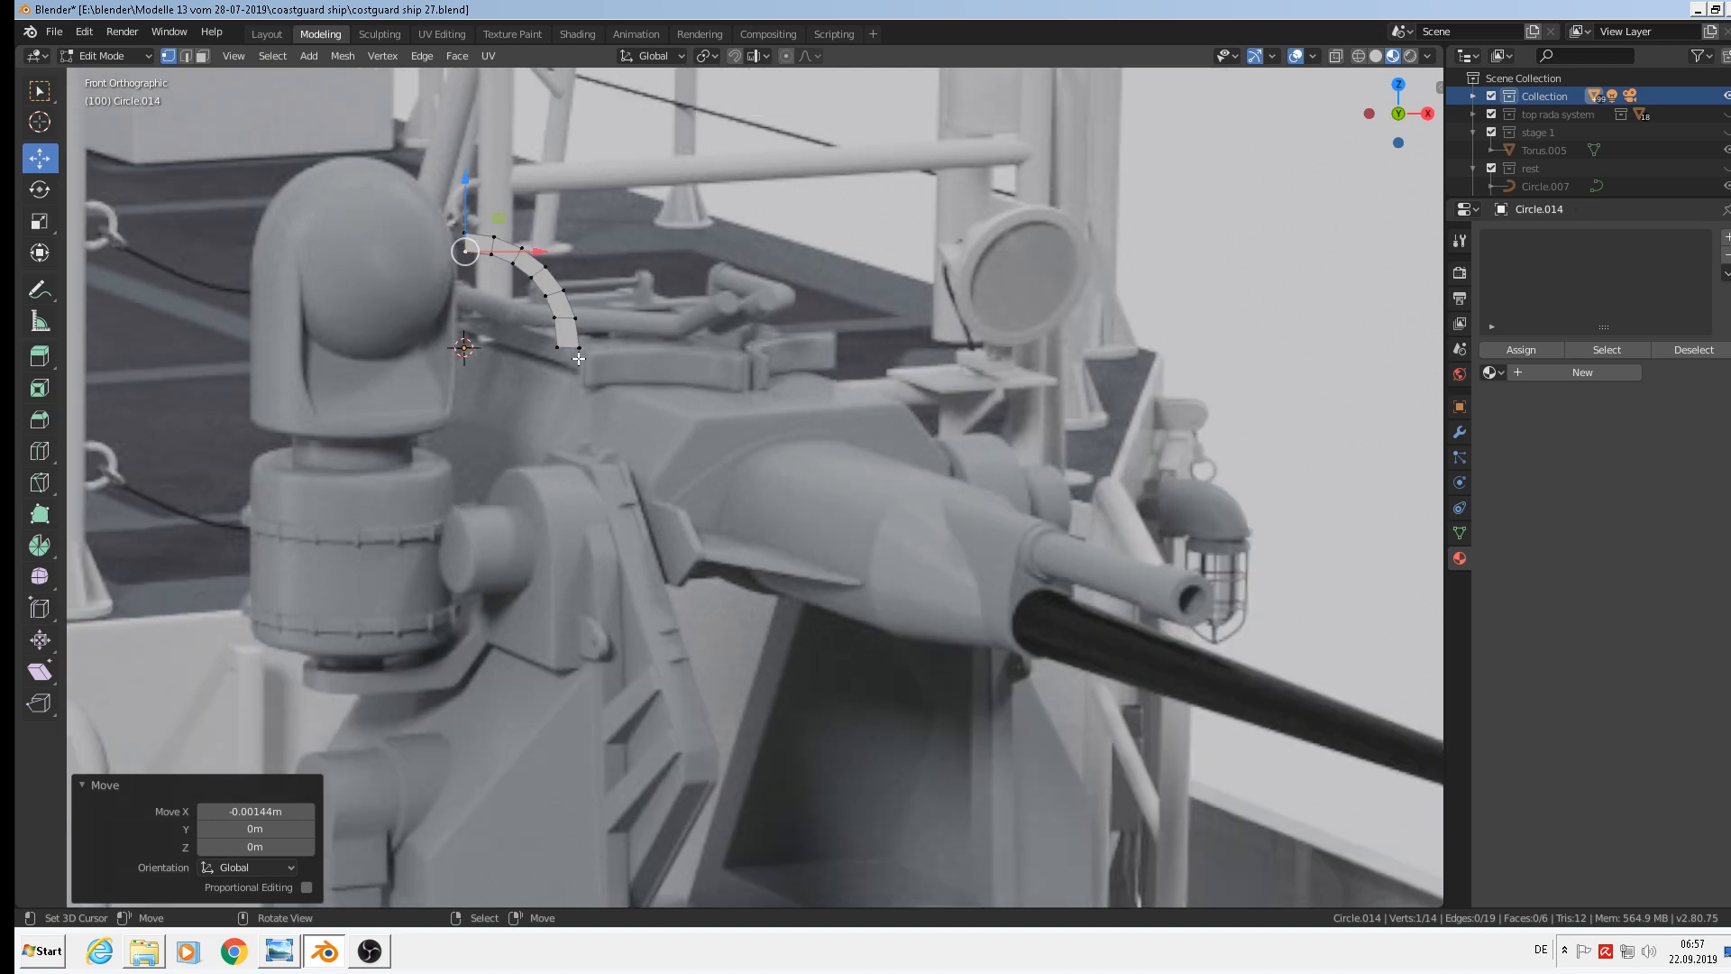
{"action": "key", "text": "Tab"}
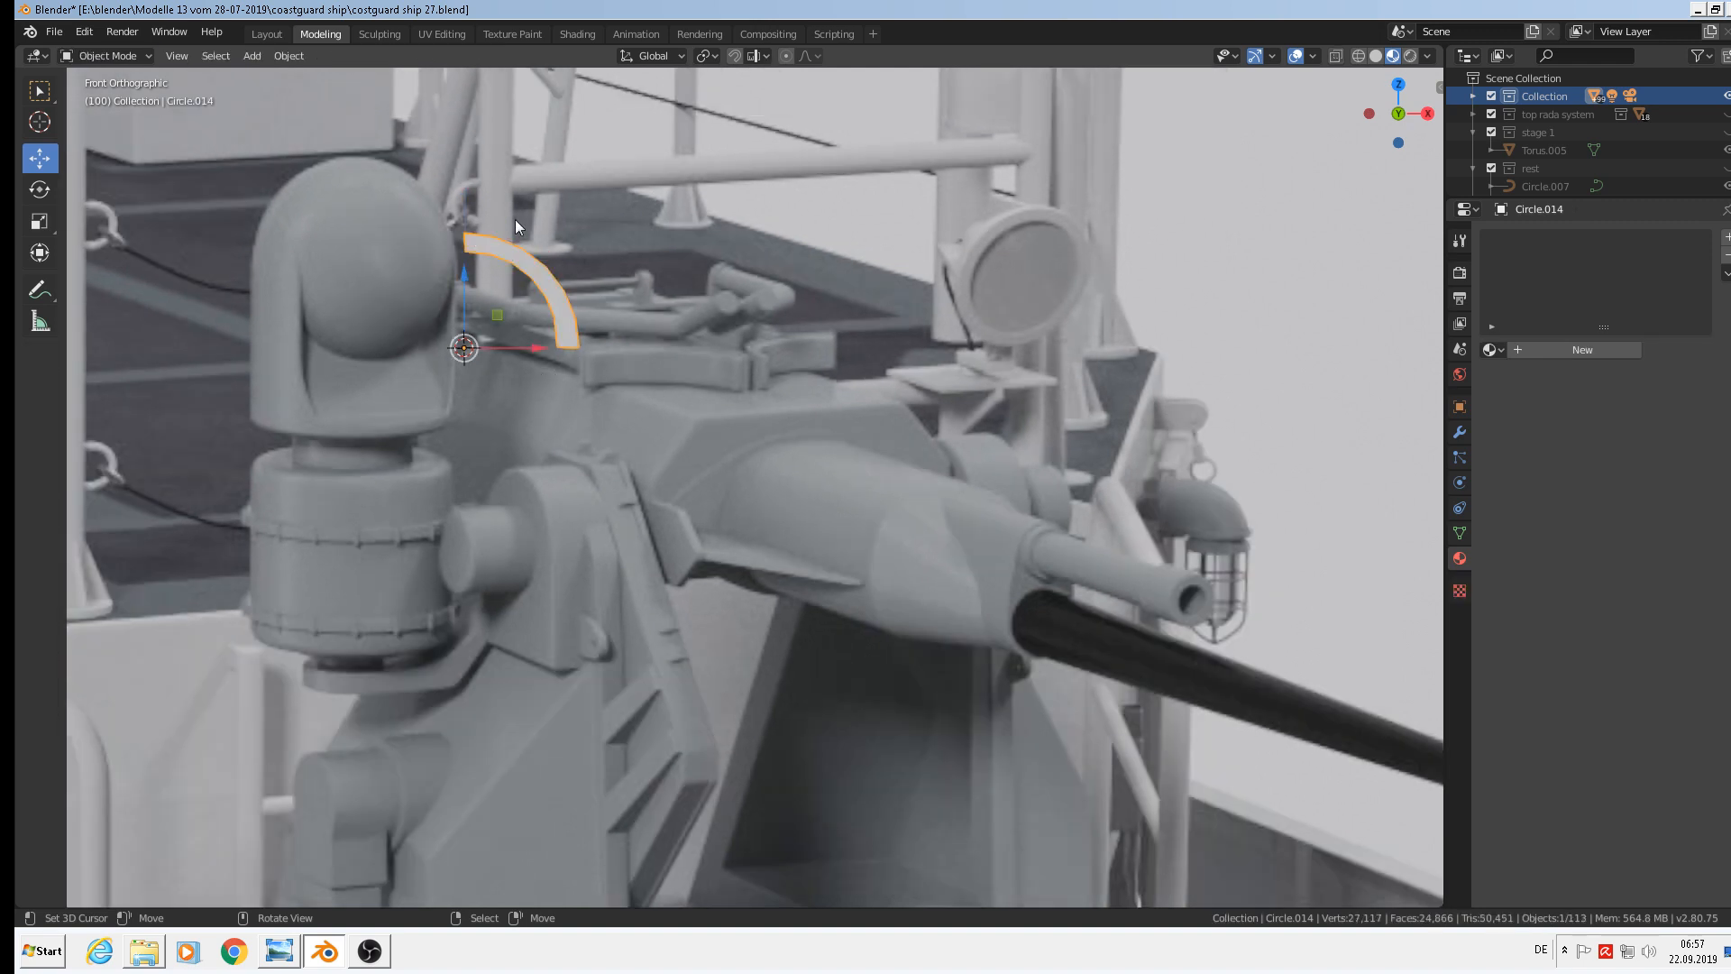
Move the curved band along negative Y, well in front of the reference image
{"action": "middle_click_drag", "start_coordinate": [620, 403], "coordinate": [611, 420]}
{"action": "middle_click_drag", "start_coordinate": [414, 444], "coordinate": [515, 402]}
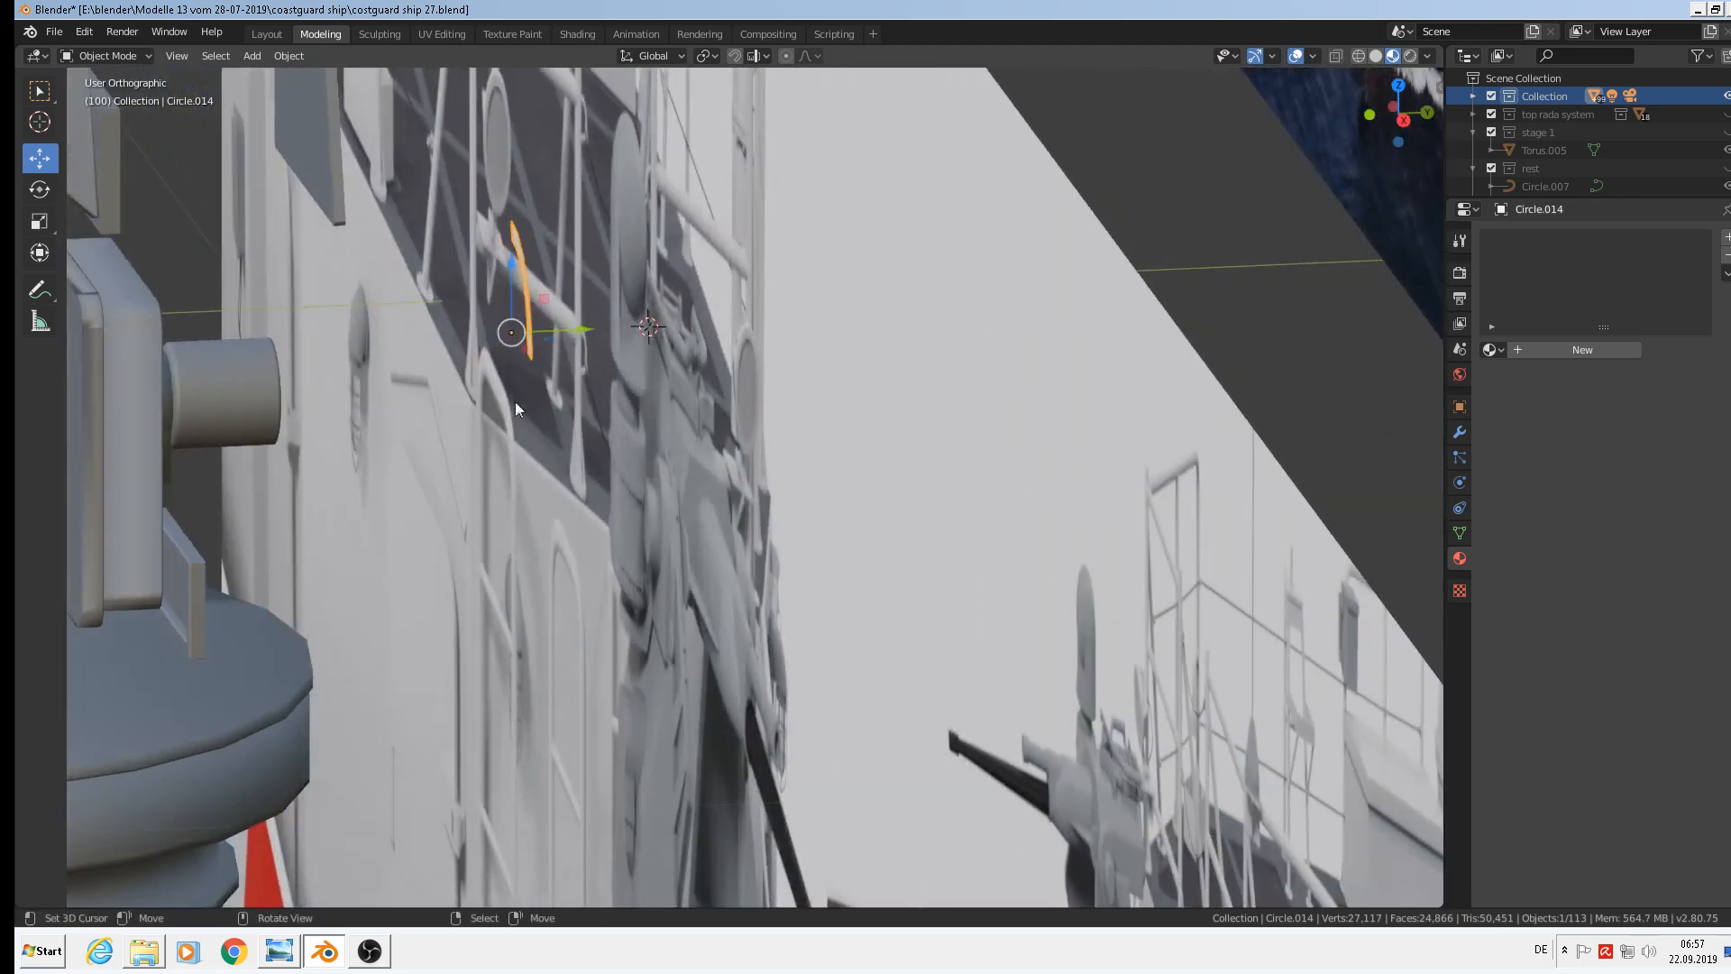
{"action": "left_click_drag", "start_coordinate": [561, 331], "coordinate": [252, 327]}
{"action": "scroll", "coordinate": [285, 305], "scroll_direction": "up", "scroll_amount": 3}
Extrude all faces of the curved band 0.00761 m along Y to give it thickness
{"action": "key", "text": "Tab"}
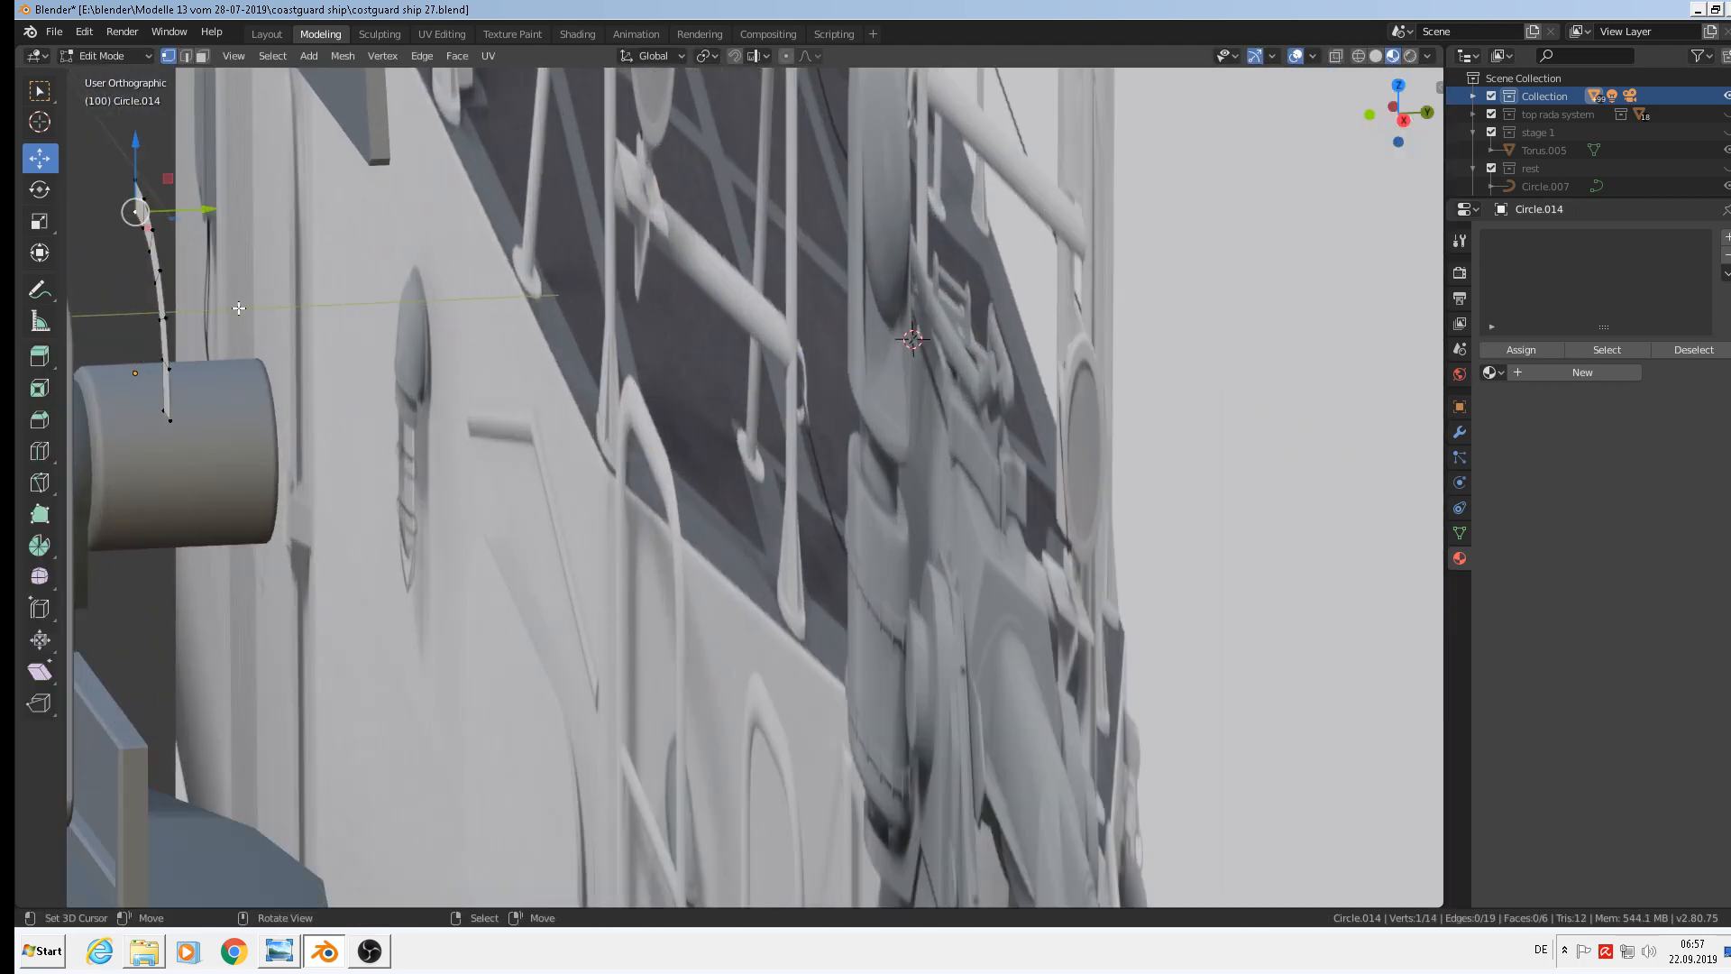
{"action": "key", "text": "a"}
{"action": "key", "text": "e"}
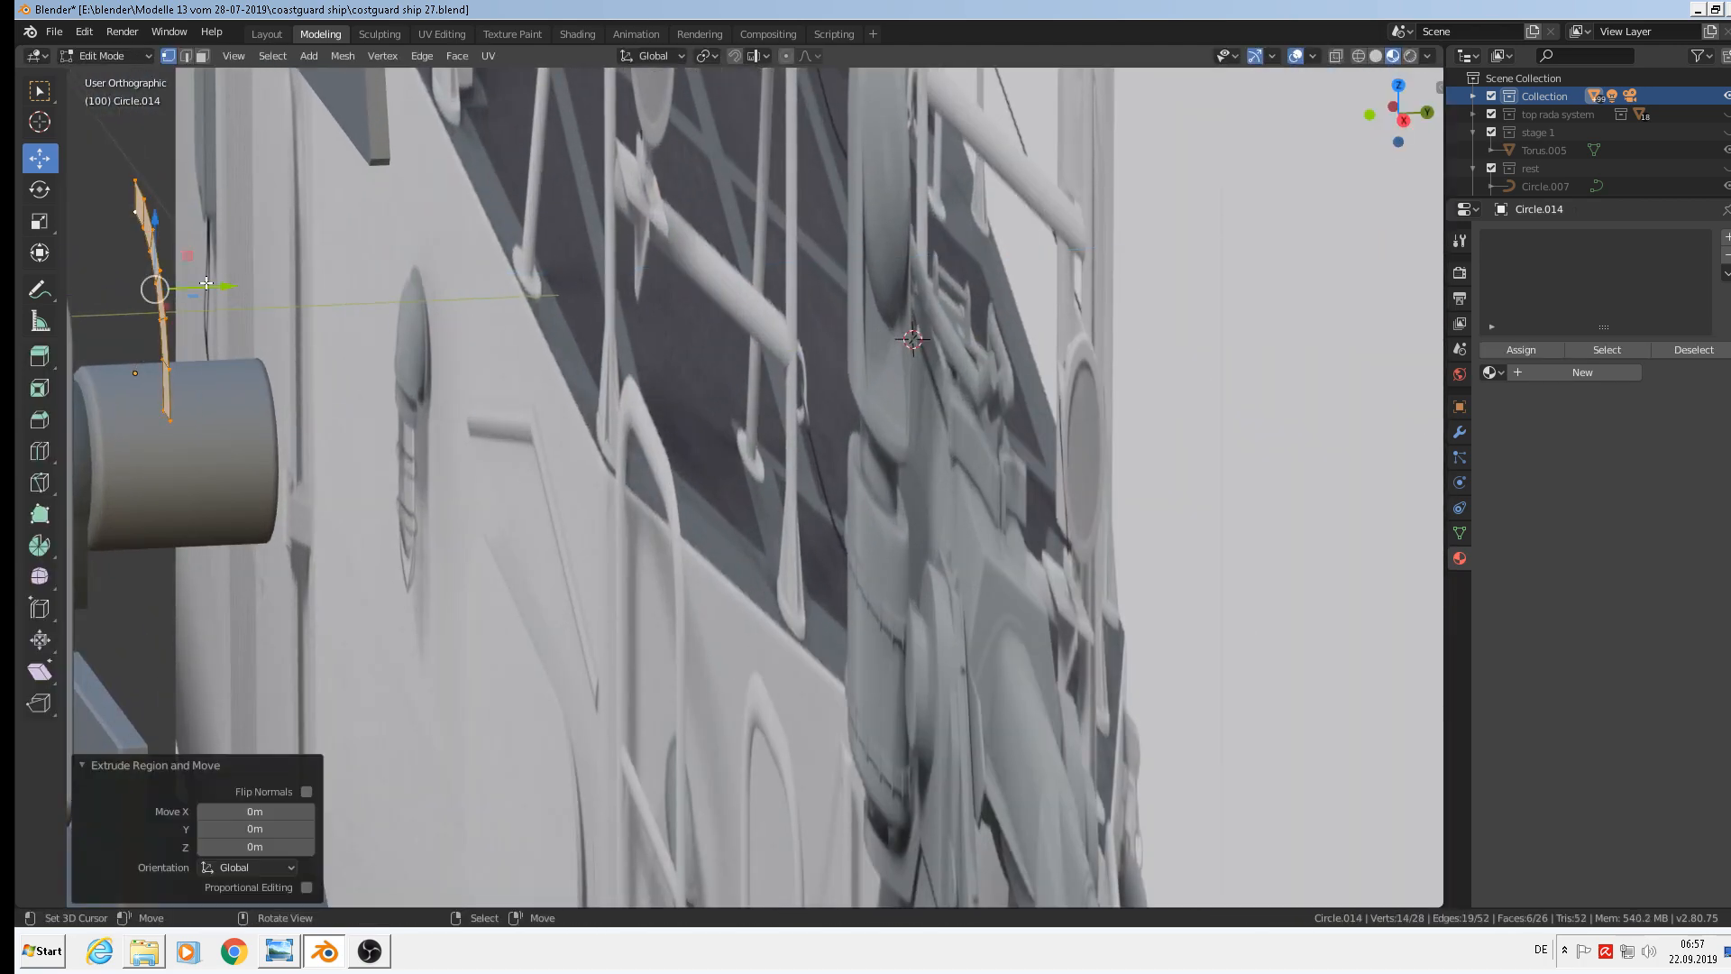
{"action": "left_click", "coordinate": [238, 281]}
{"action": "middle_click_drag", "start_coordinate": [237, 281], "coordinate": [415, 340]}
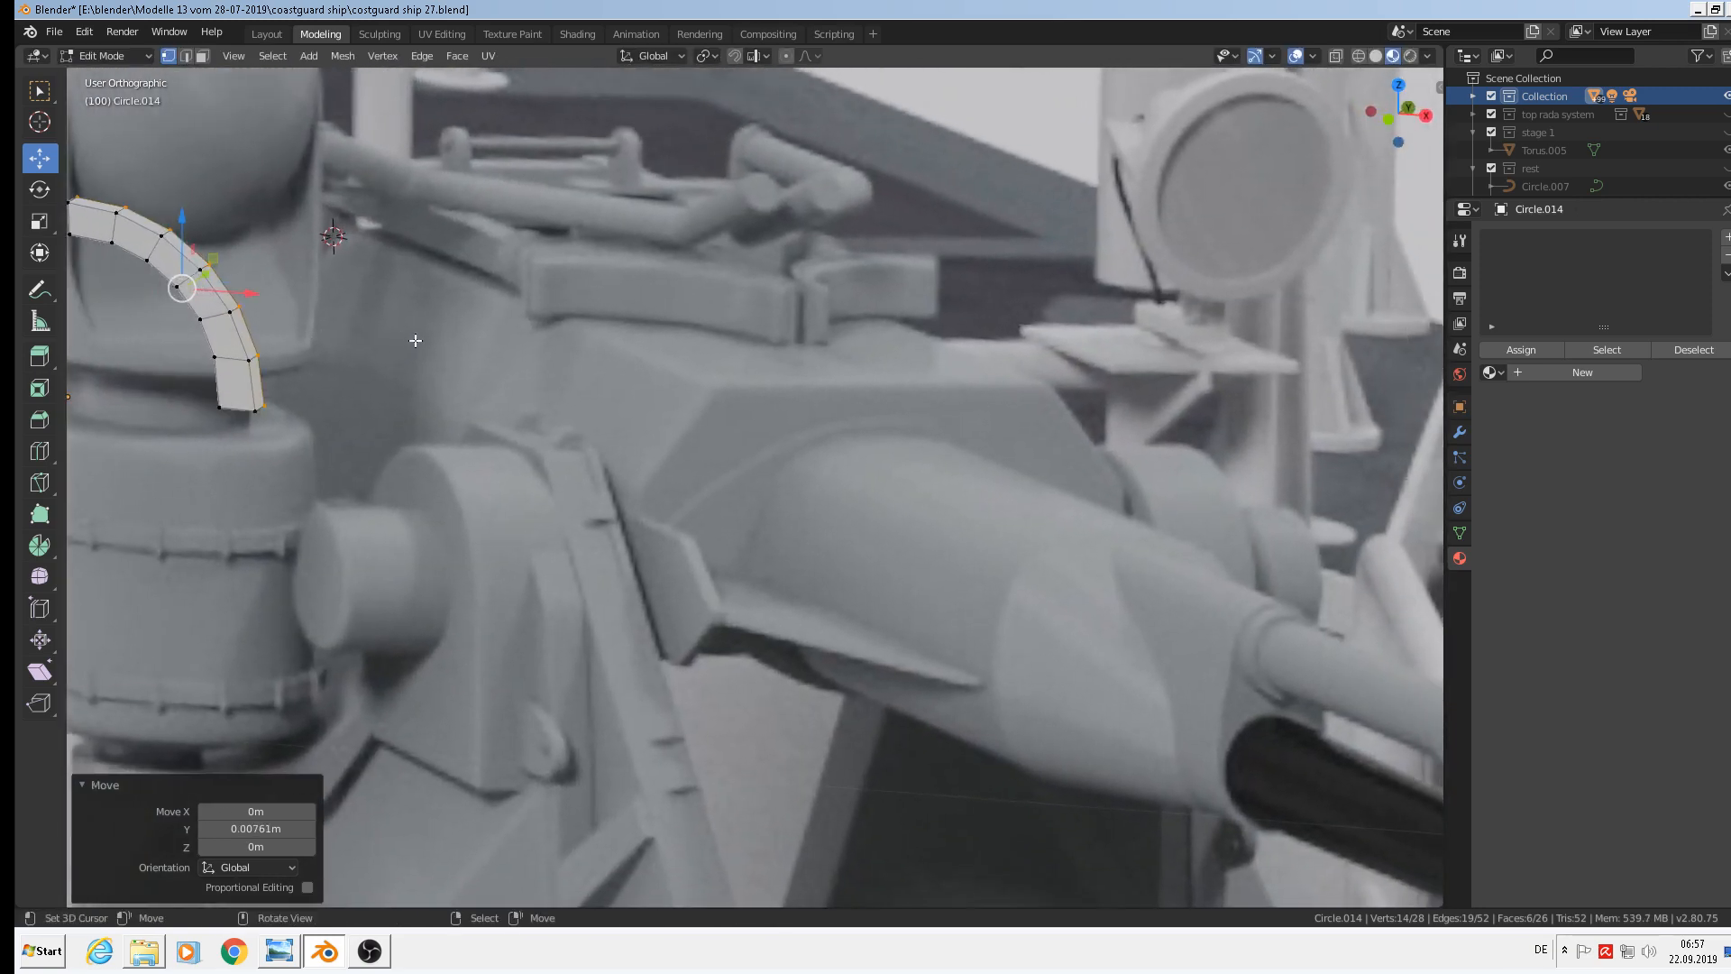
Bevel the selected edges of the extruded band with a width of 0.0313 m and 2 segments
{"action": "middle_click_drag", "start_coordinate": [333, 414], "coordinate": [678, 392], "text": "shift"}
{"action": "key", "text": "ctrl+b"}
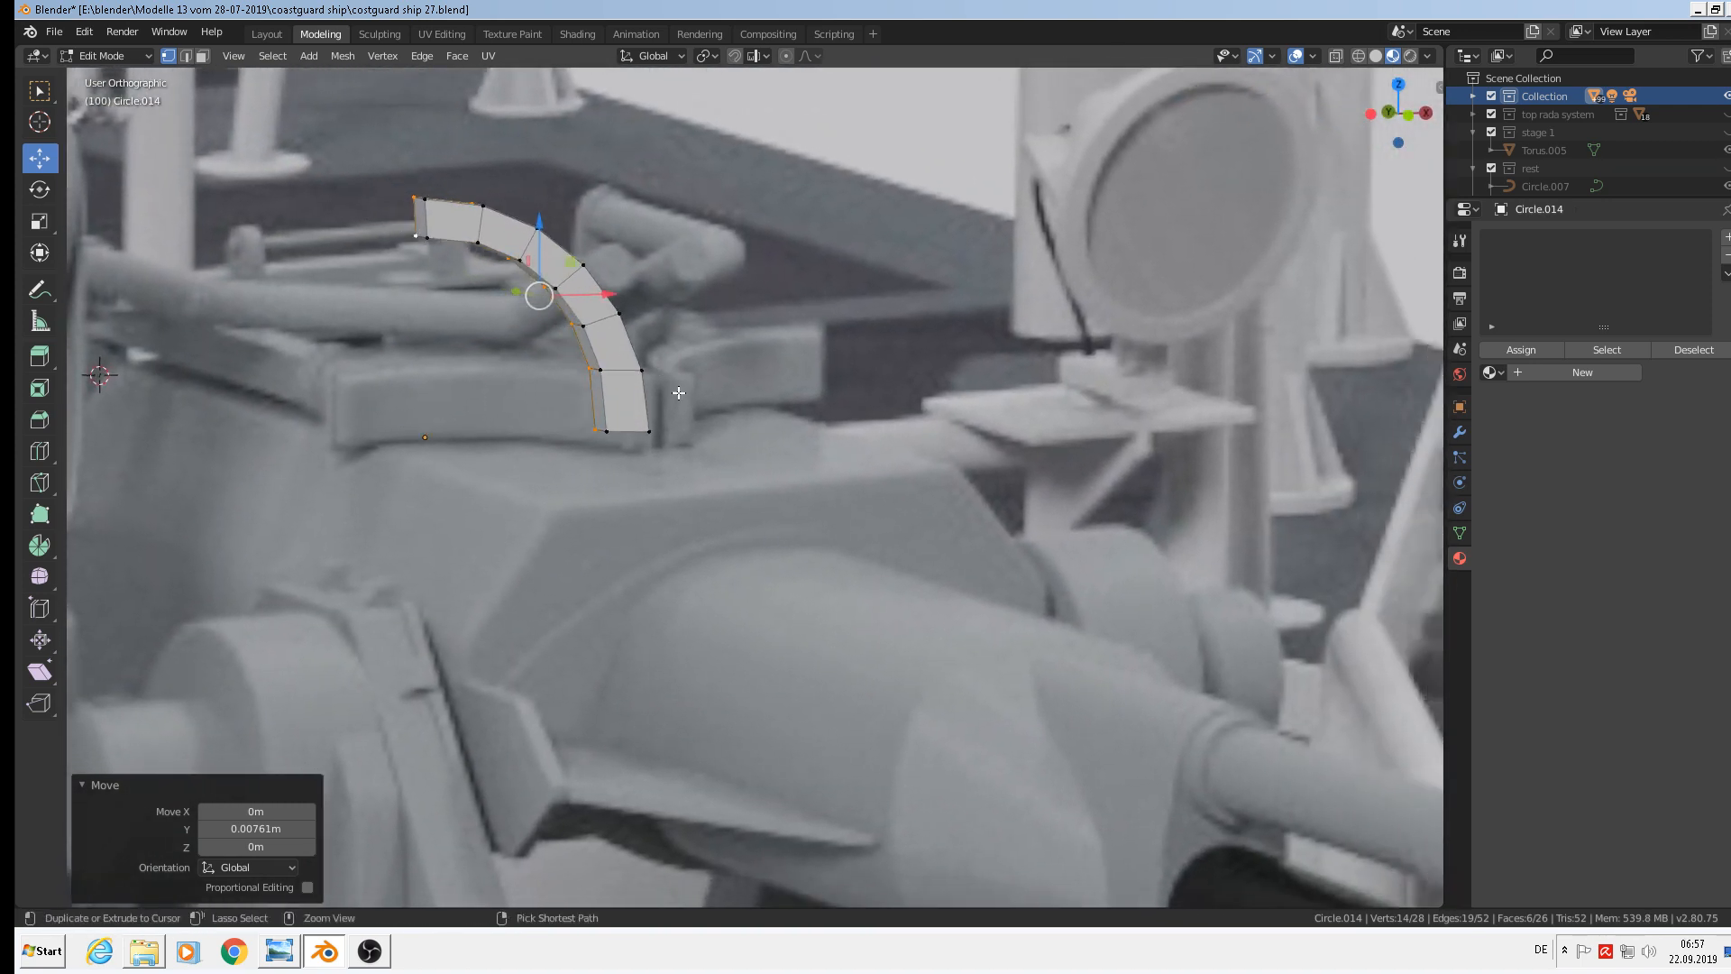
{"action": "left_click", "coordinate": [690, 399]}
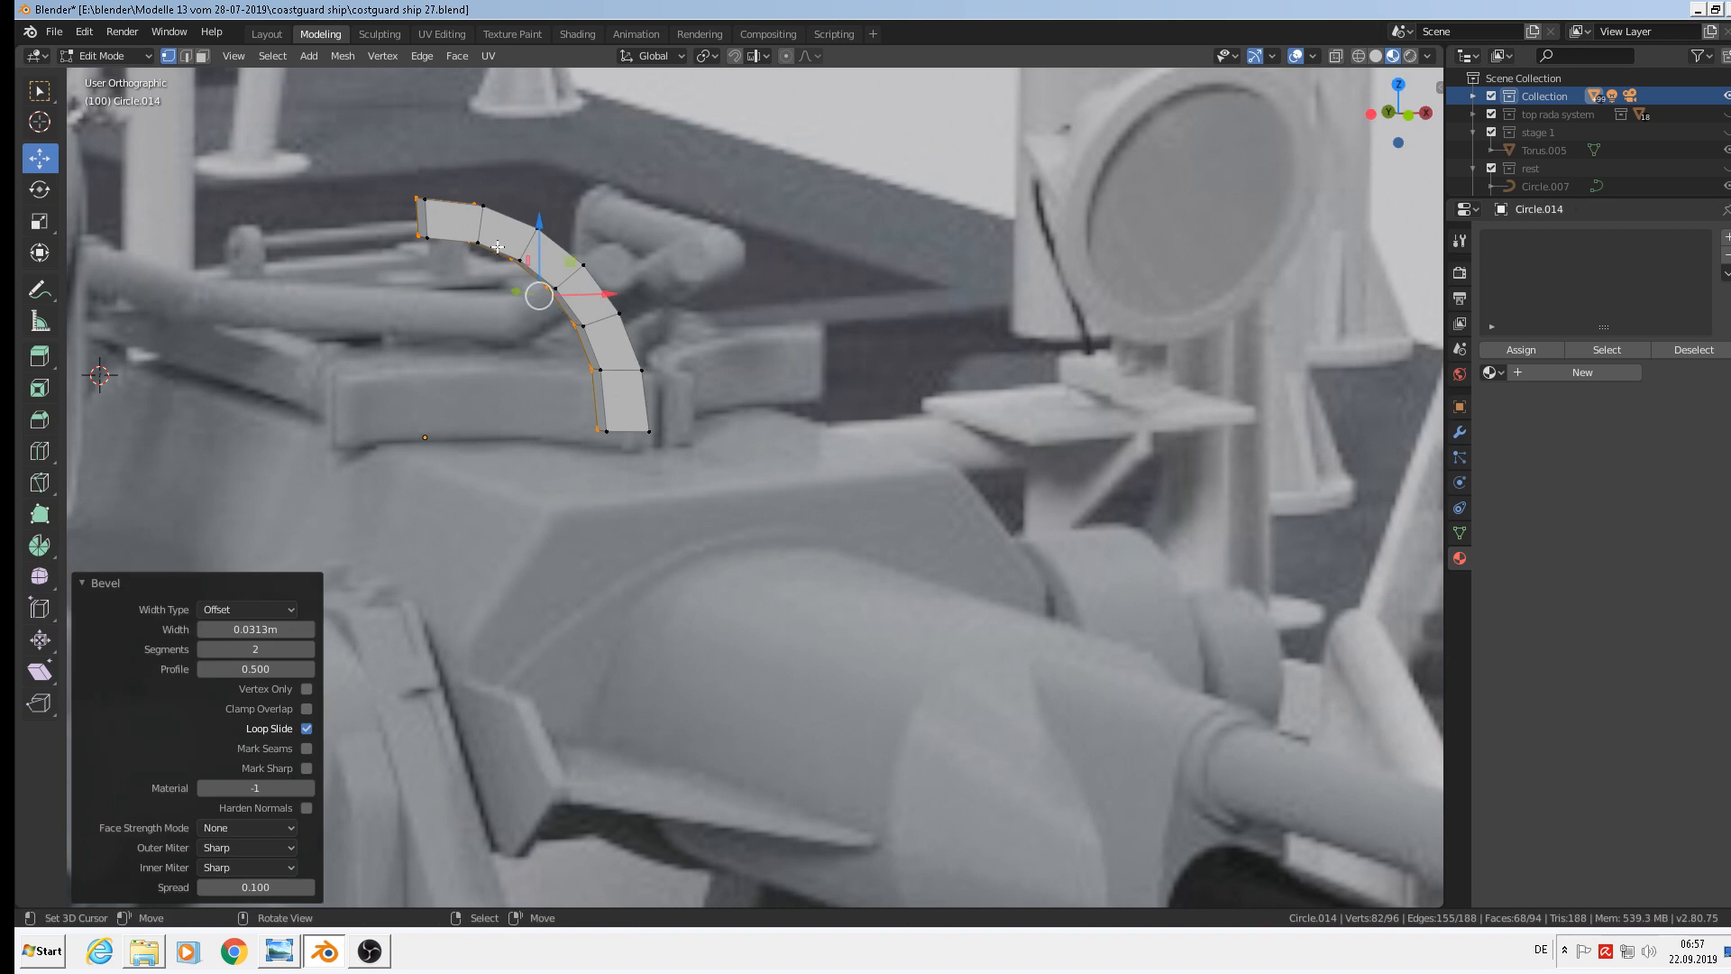
{"action": "right_click", "coordinate": [450, 205], "text": "alt"}
{"action": "left_click", "coordinate": [471, 244], "text": "alt+shift"}
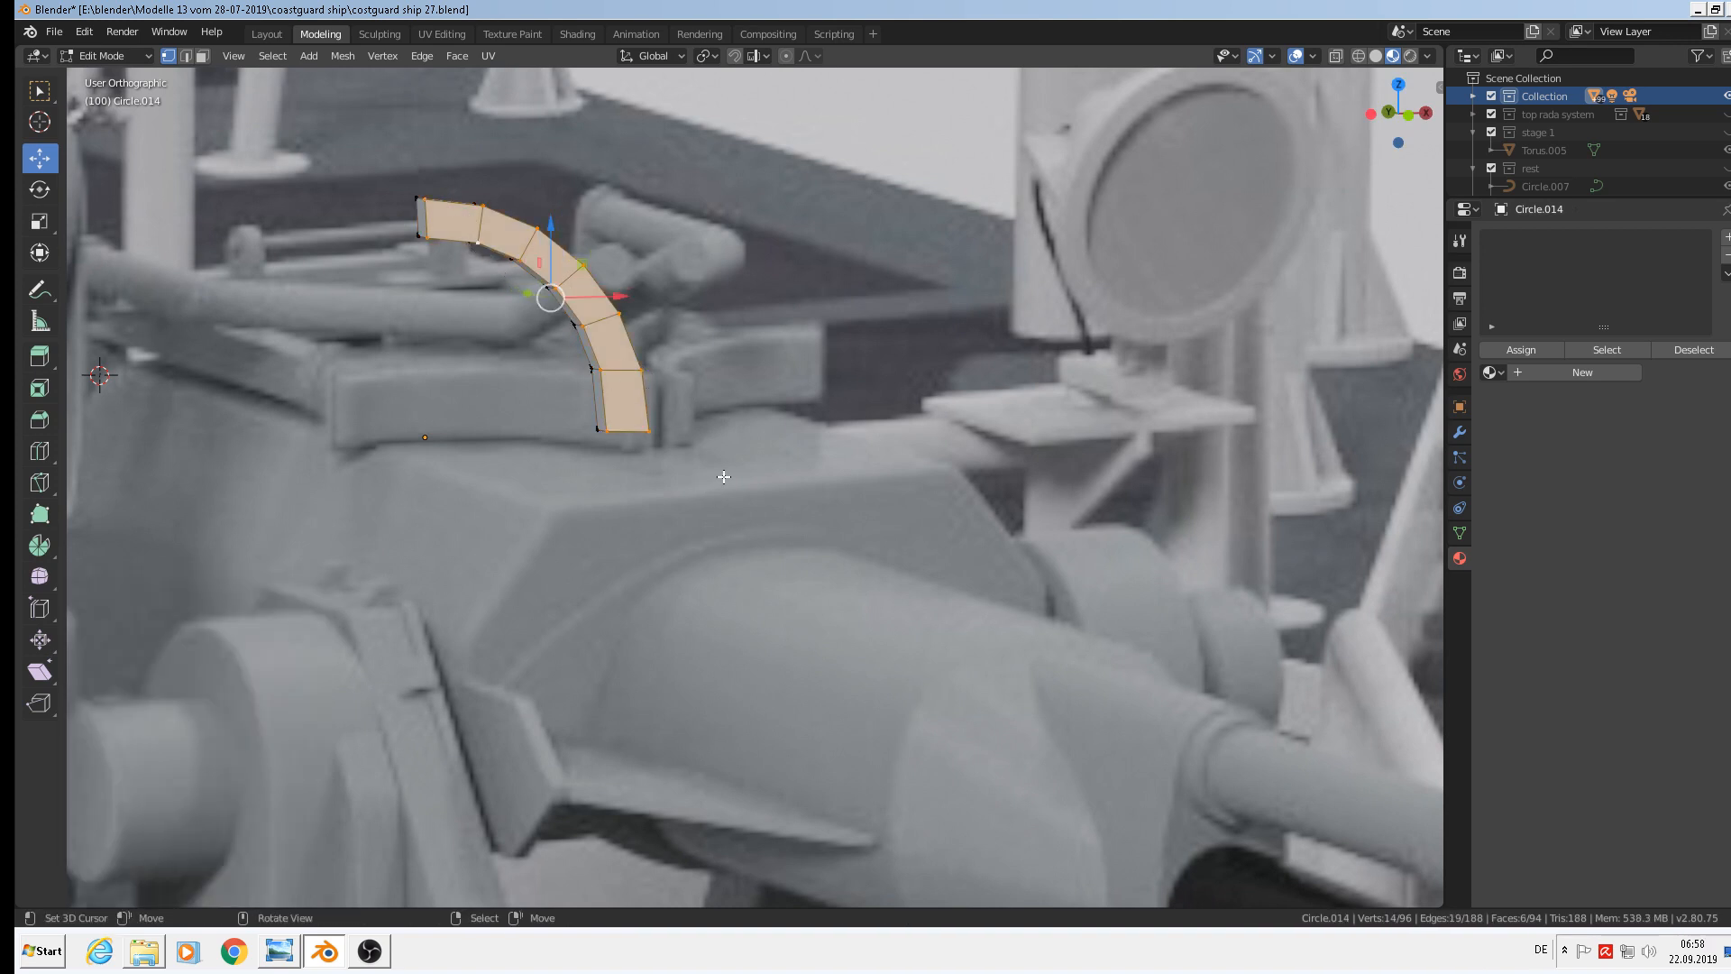
{"action": "key", "text": "ctrl+b"}
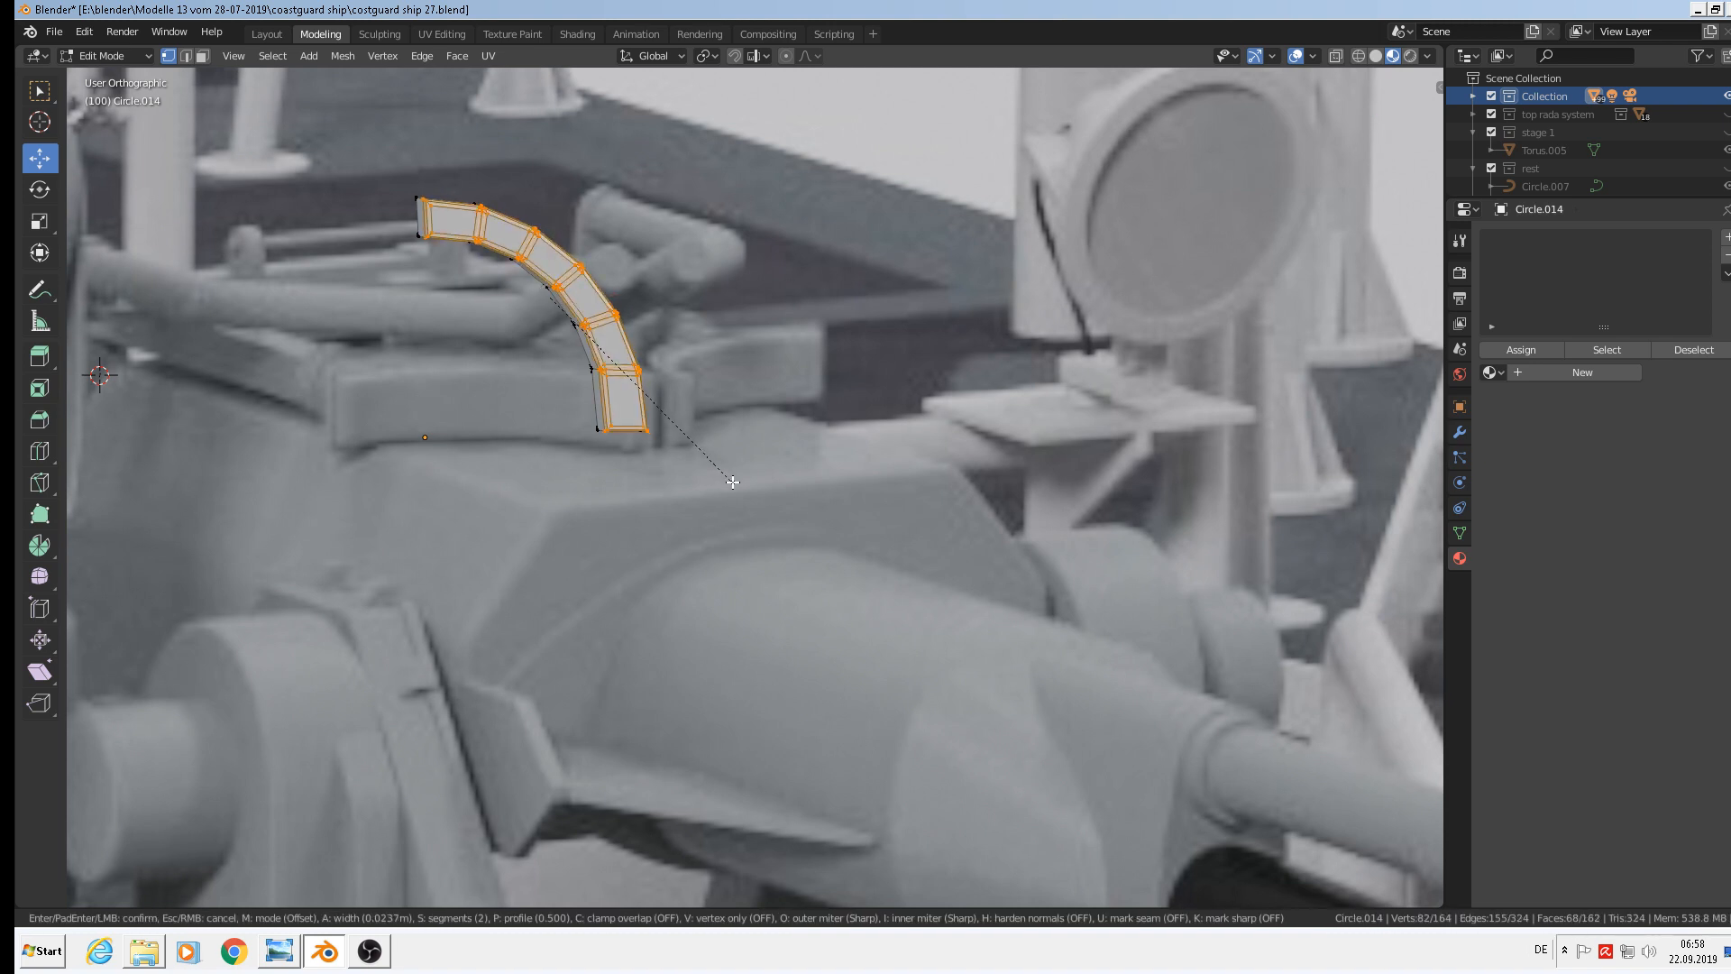
{"action": "key", "text": "Escape"}
Bevel the outer and inner long edges of the band's front face by about 0.004 m with 2 segments
{"action": "middle_click_drag", "start_coordinate": [718, 466], "coordinate": [424, 193]}
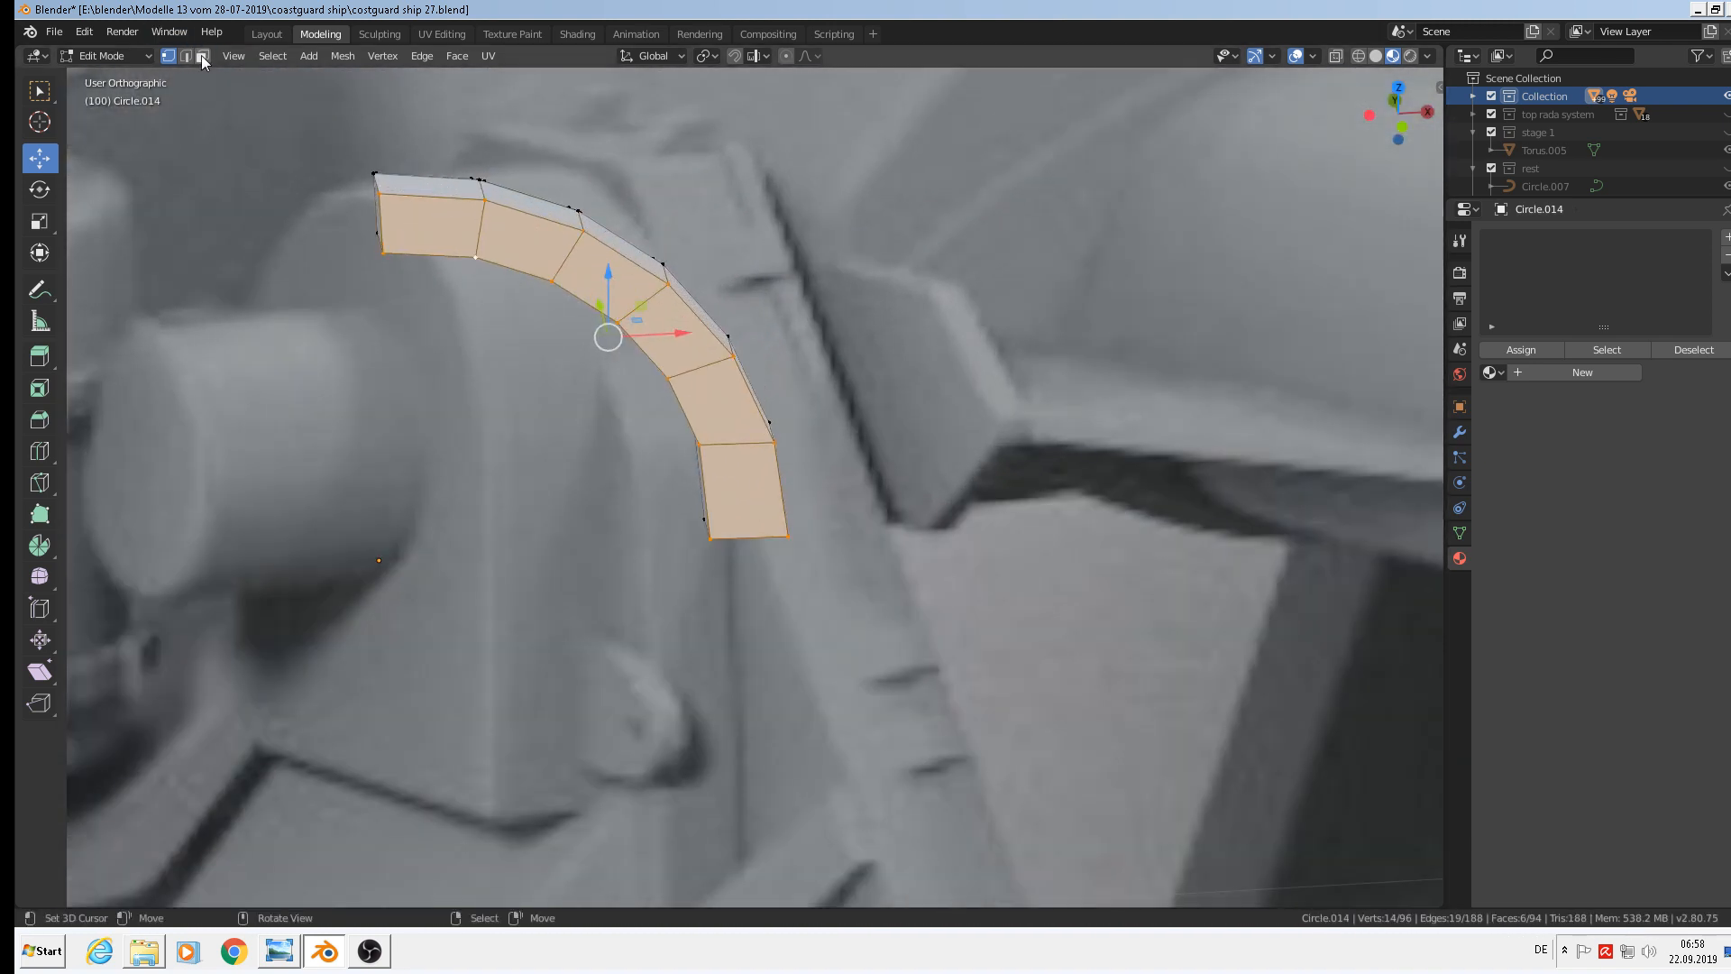
{"action": "left_click", "coordinate": [188, 55]}
{"action": "left_click", "coordinate": [451, 198], "text": "alt"}
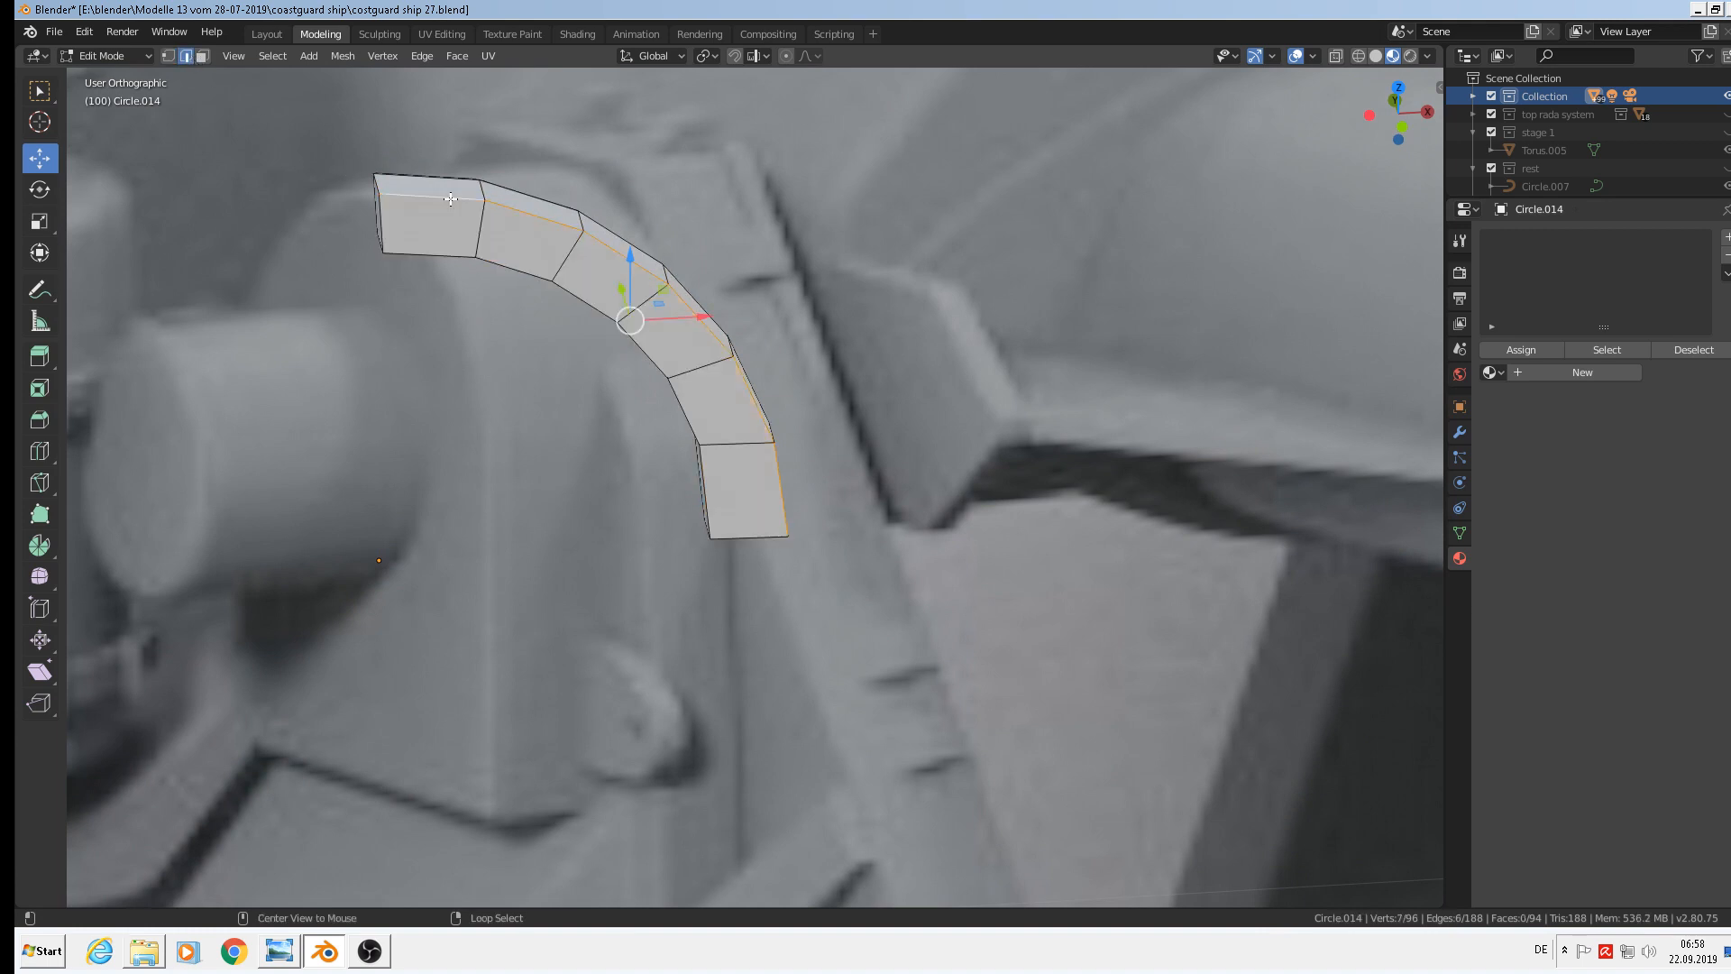
{"action": "left_click", "coordinate": [433, 252], "text": "alt+shift"}
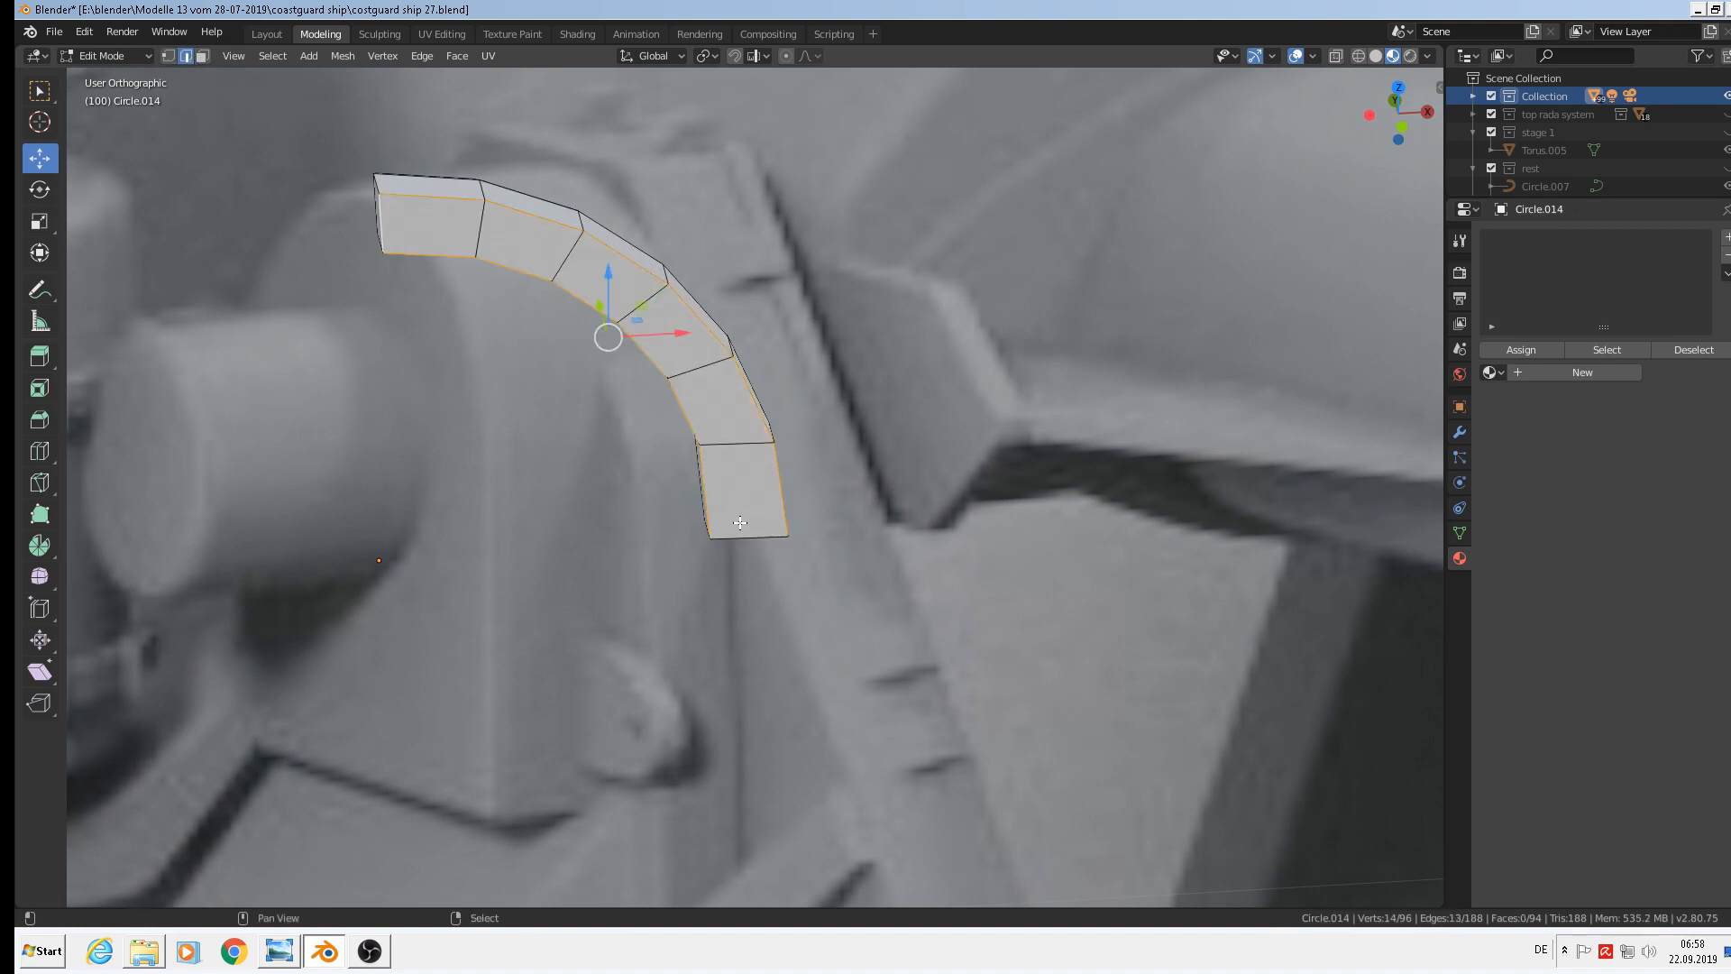
{"action": "key", "text": "ctrl+b"}
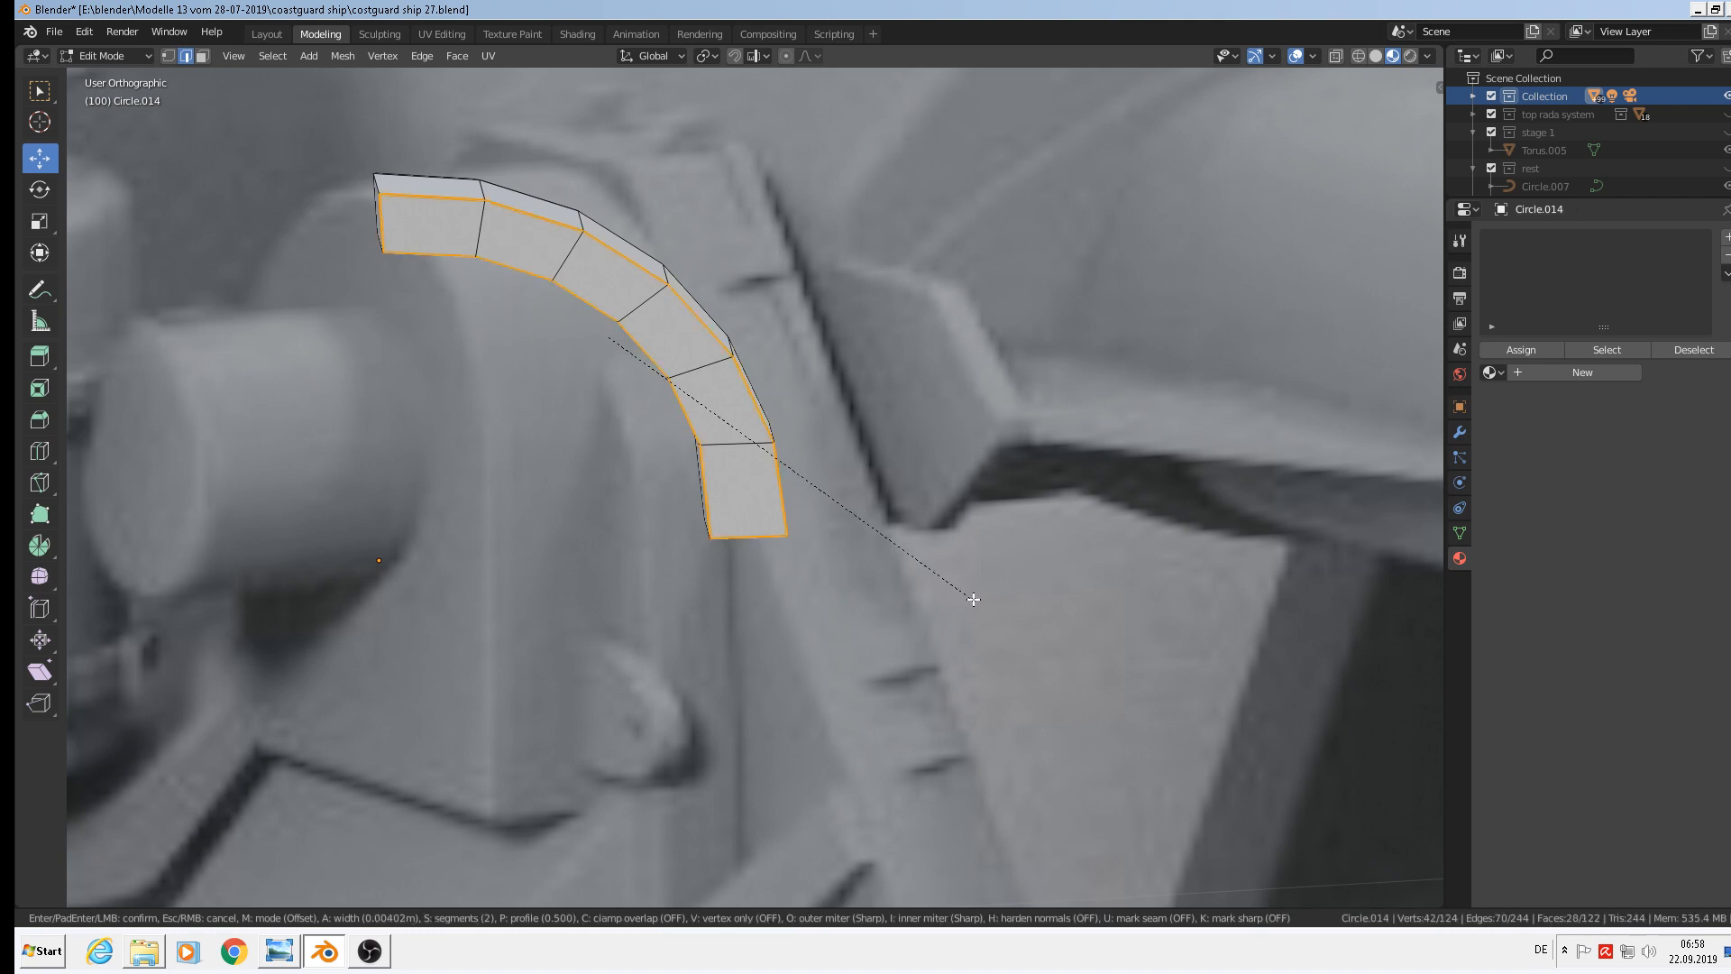
{"action": "left_click", "coordinate": [975, 600]}
{"action": "key", "text": "Tab"}
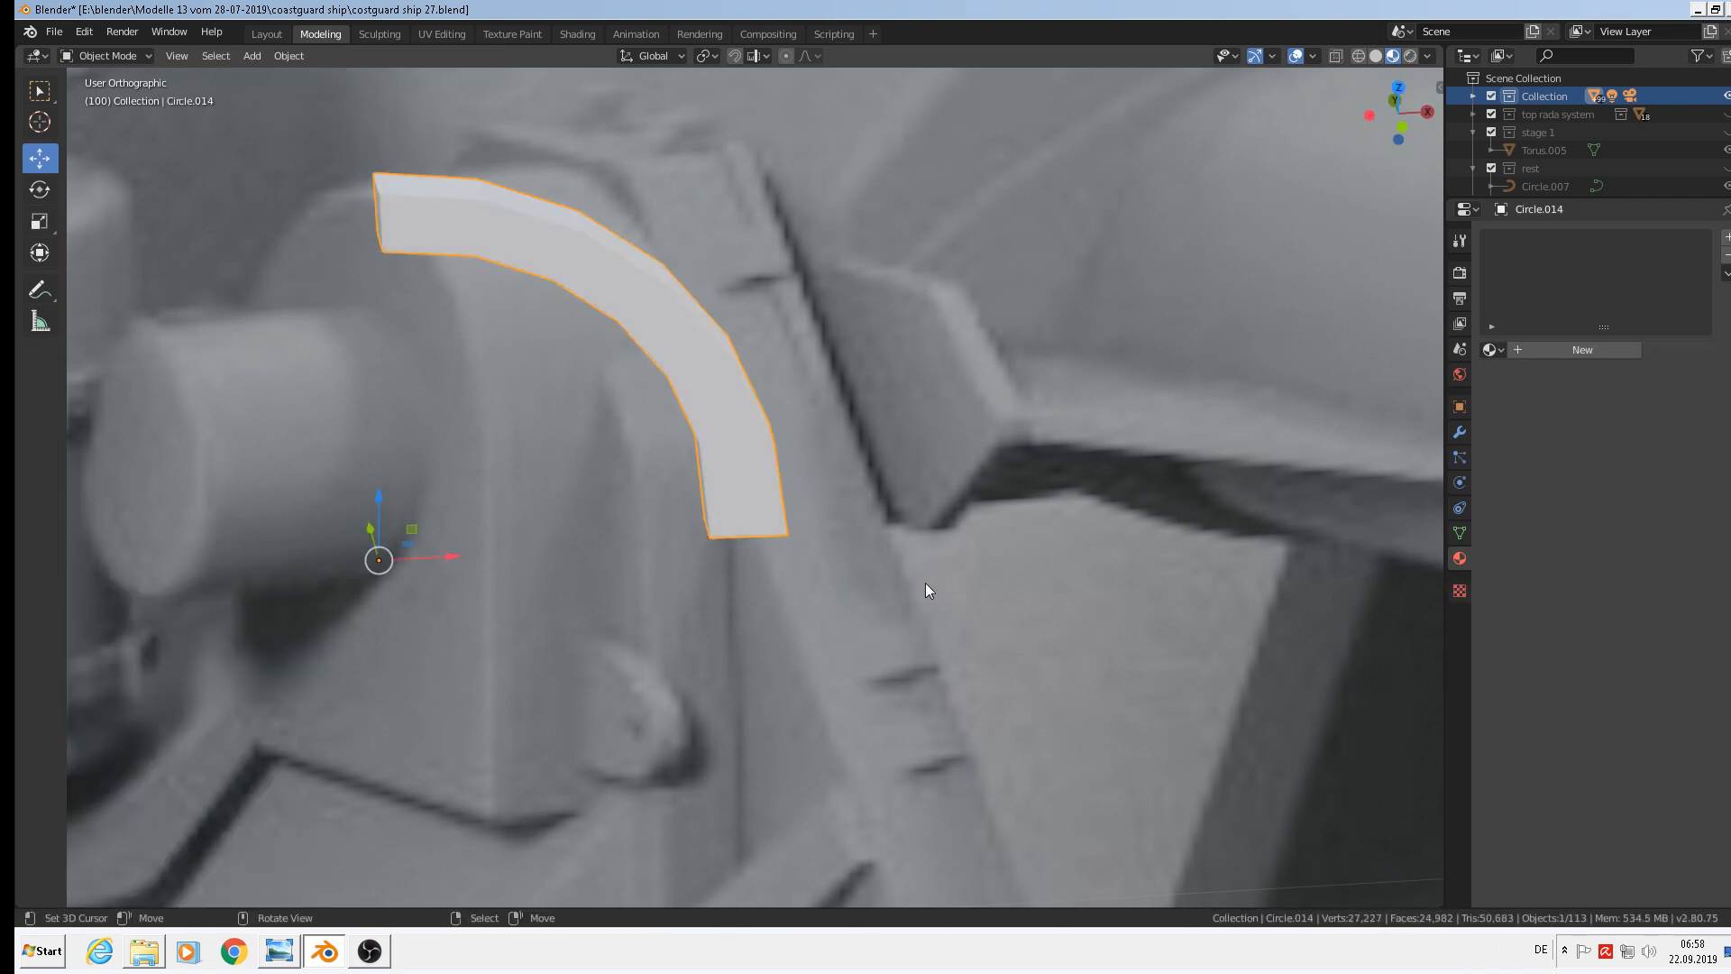
Rotate the curved band 90° and a further 180° about X to lay it flat, and shade it smooth
{"action": "middle_click_drag", "start_coordinate": [925, 585], "coordinate": [808, 407]}
{"action": "scroll", "coordinate": [808, 400], "scroll_direction": "down", "scroll_amount": 10}
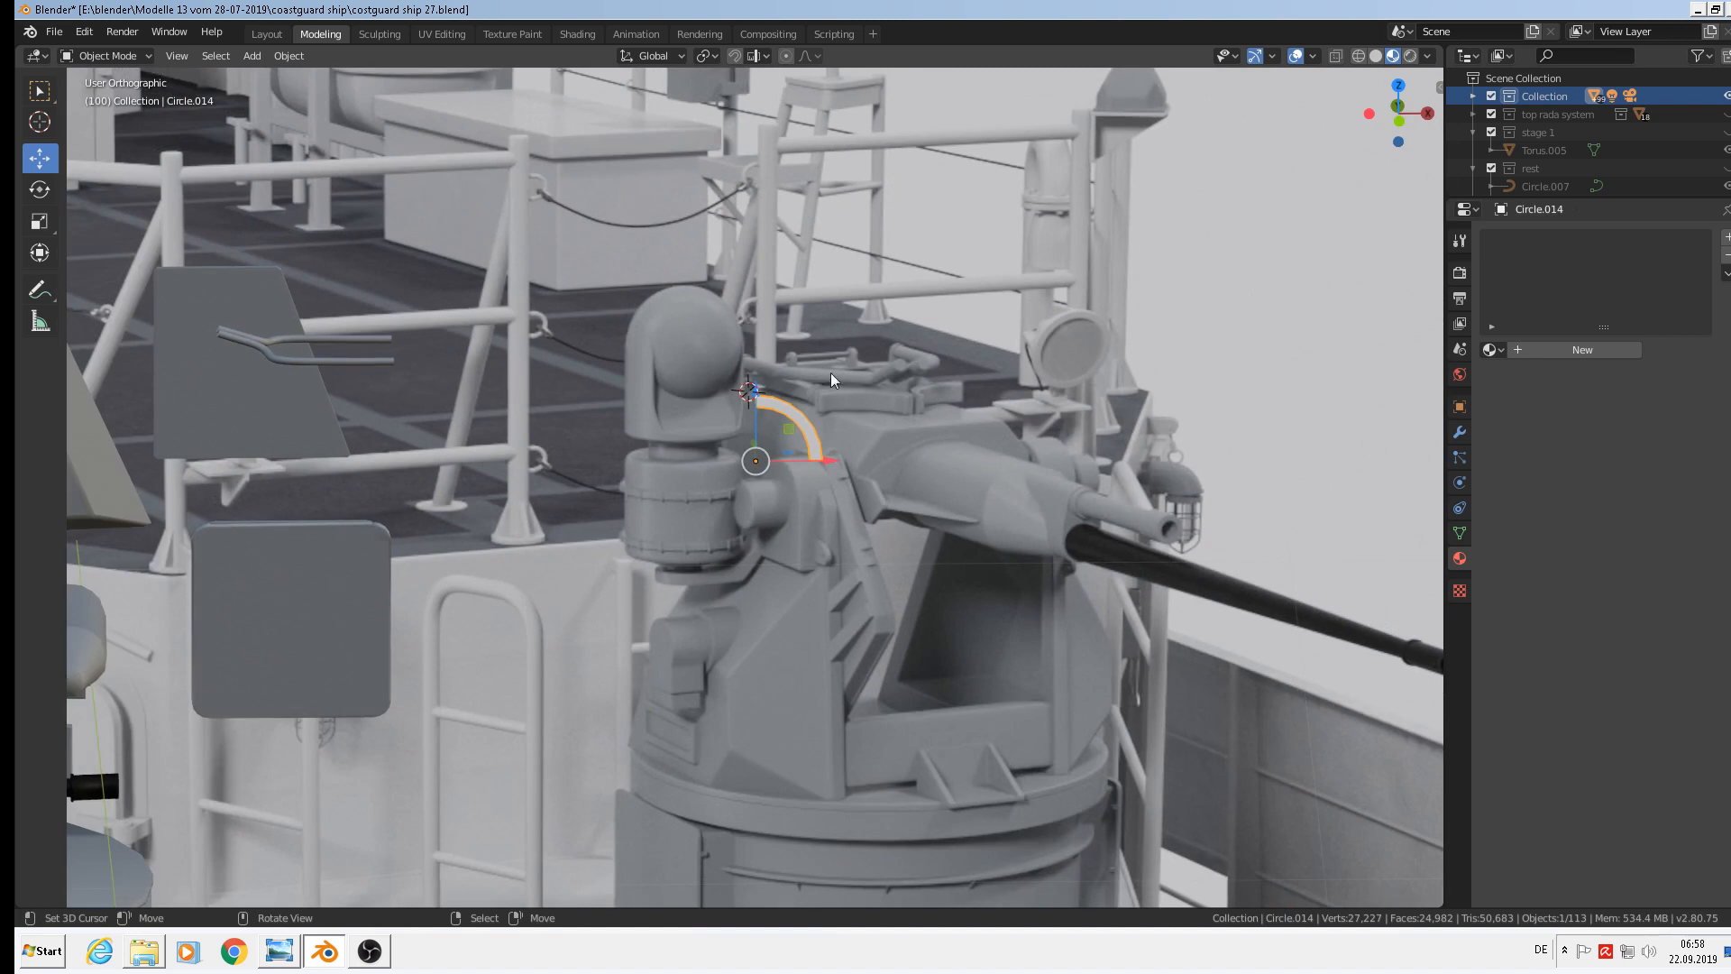
{"action": "type", "text": "rx90"}
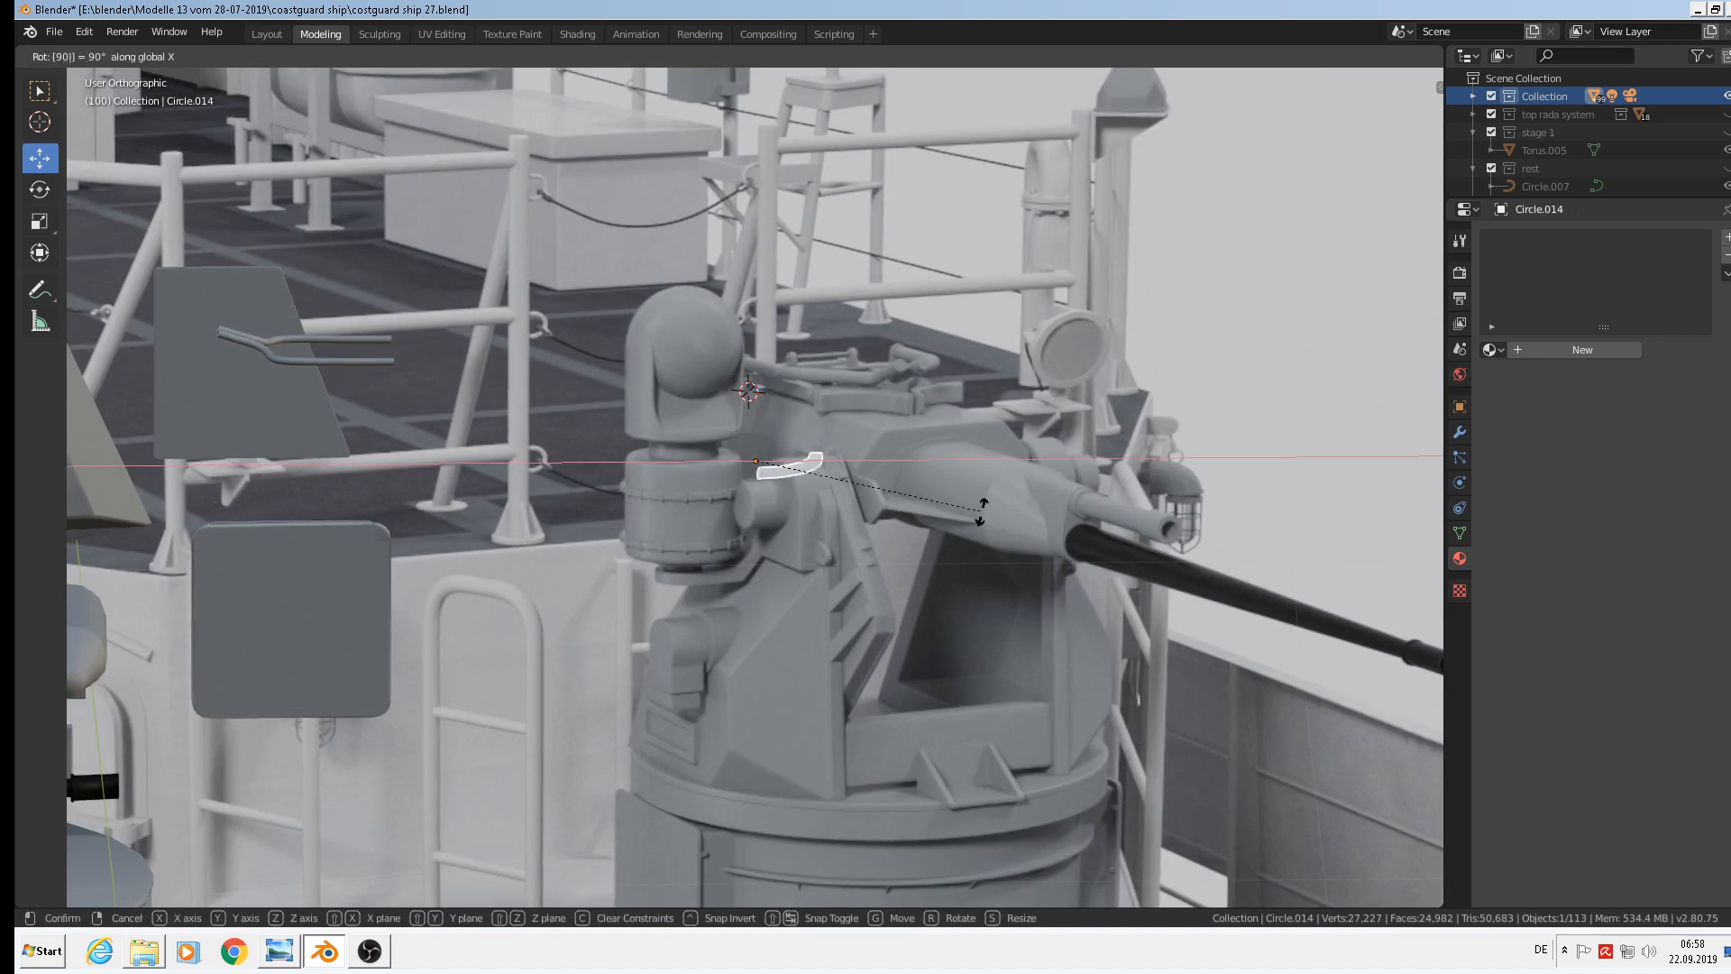
{"action": "key", "text": "Return"}
{"action": "type", "text": "r"}
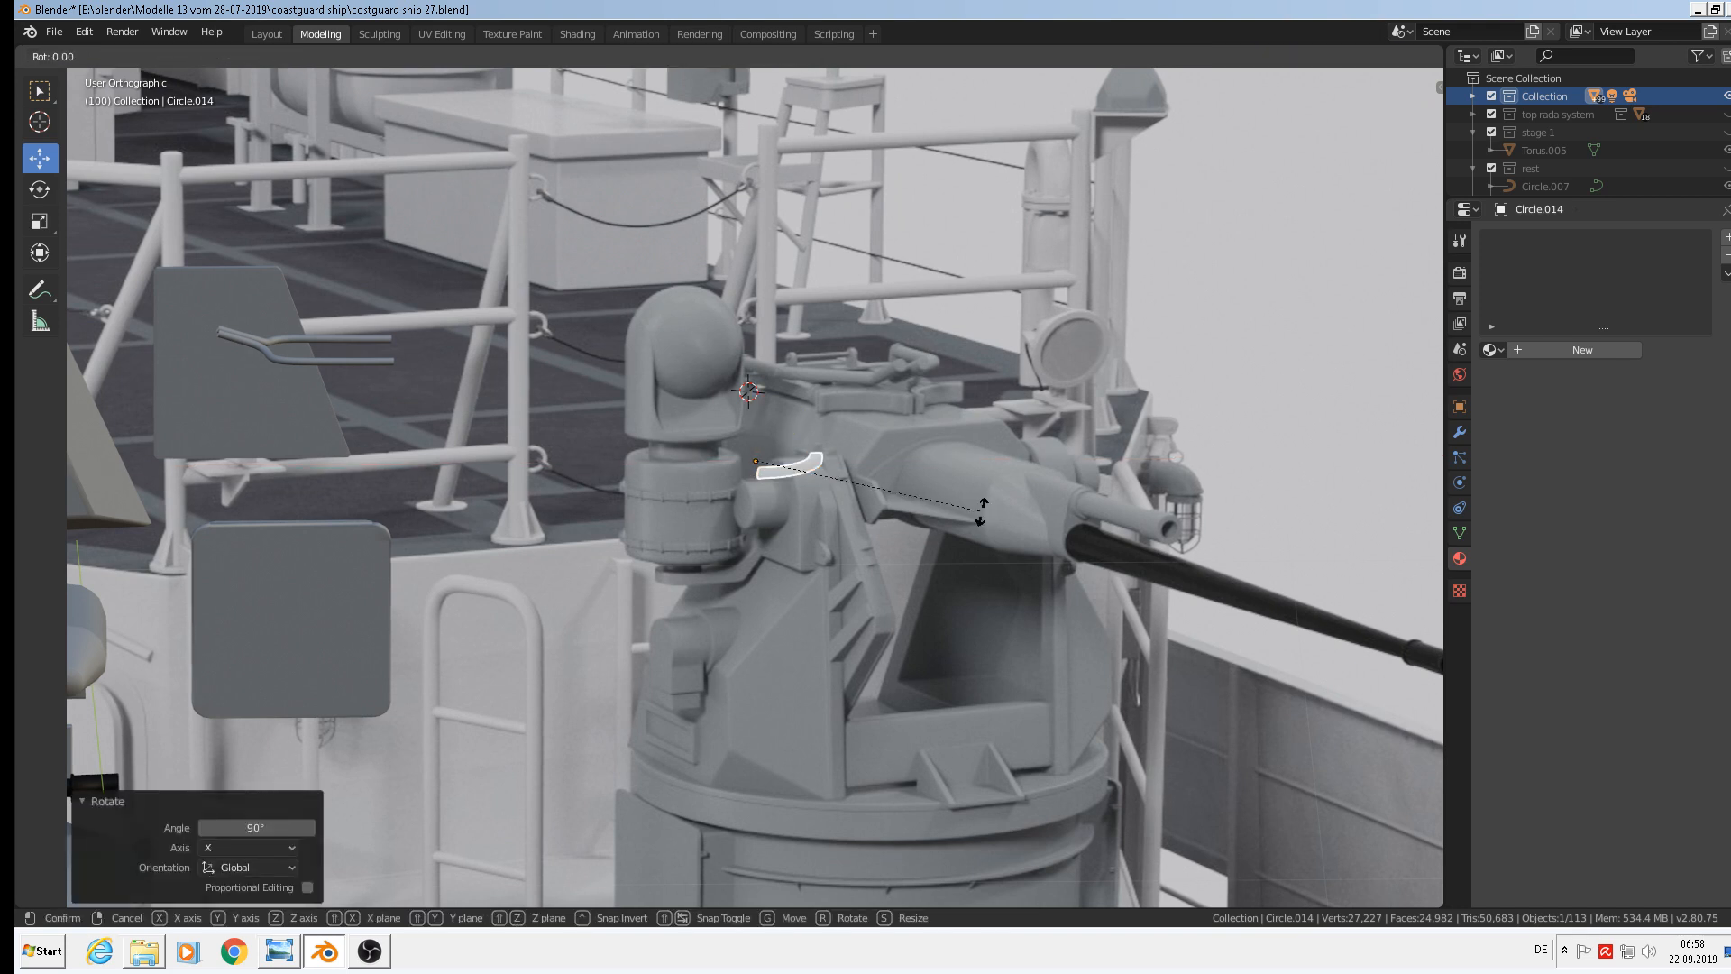
{"action": "type", "text": "x180"}
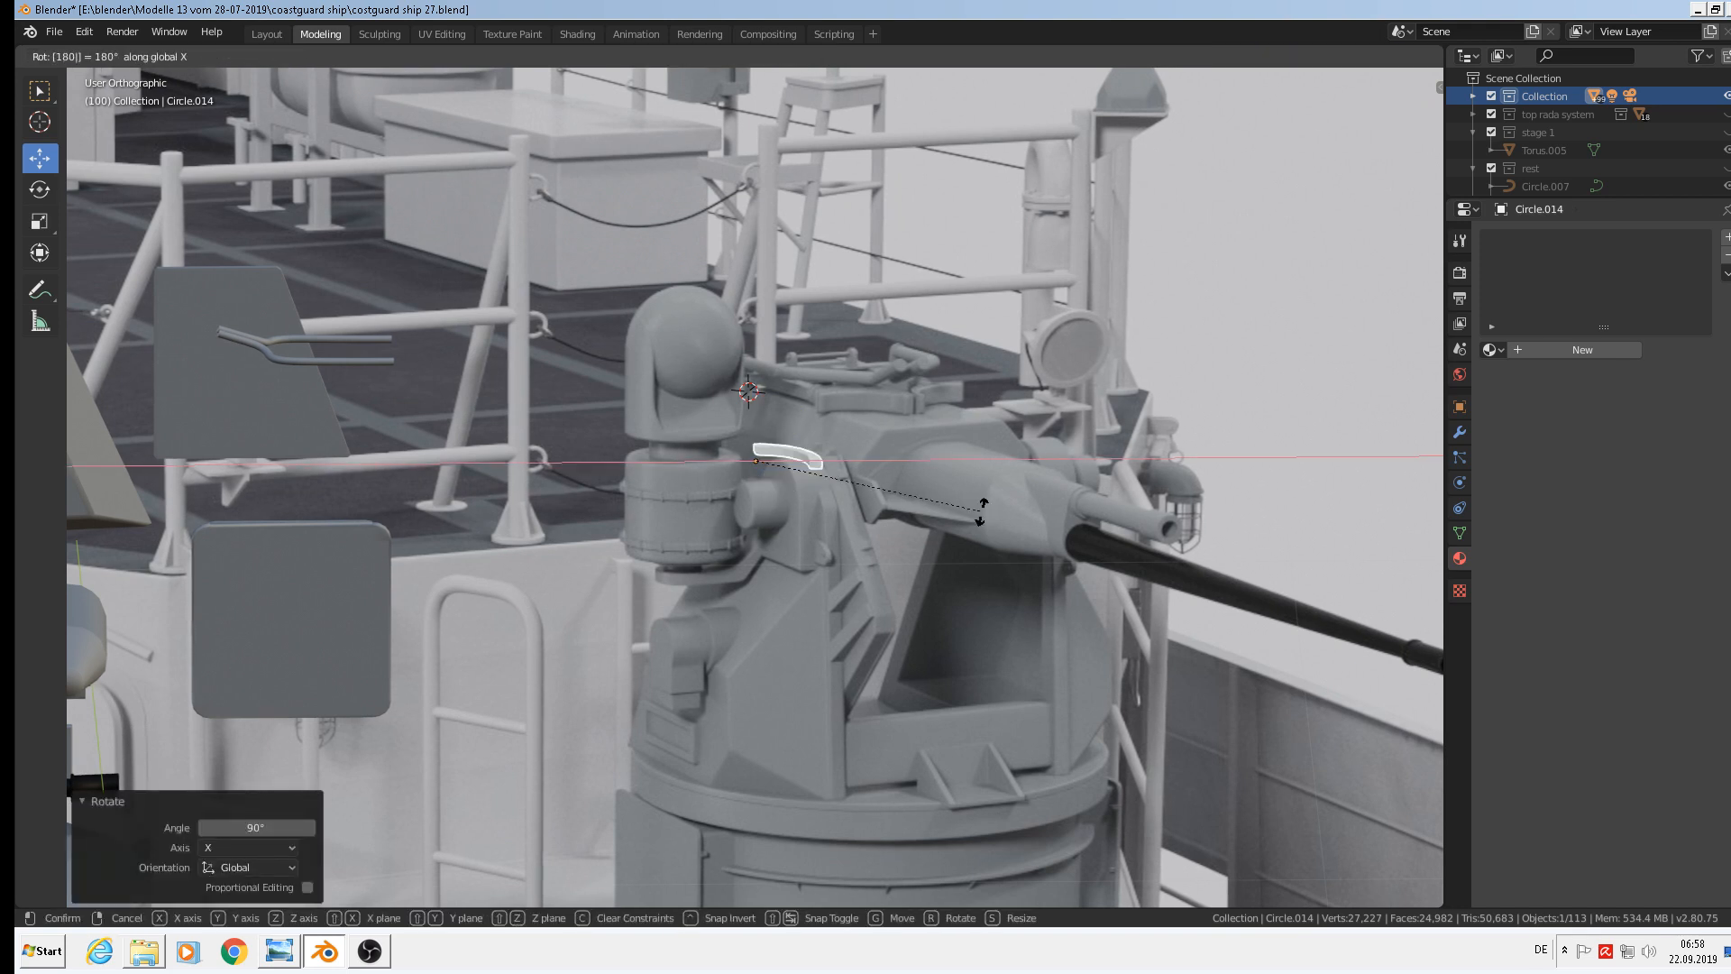
{"action": "key", "text": "Return"}
{"action": "scroll", "coordinate": [846, 434], "scroll_direction": "up", "scroll_amount": 2}
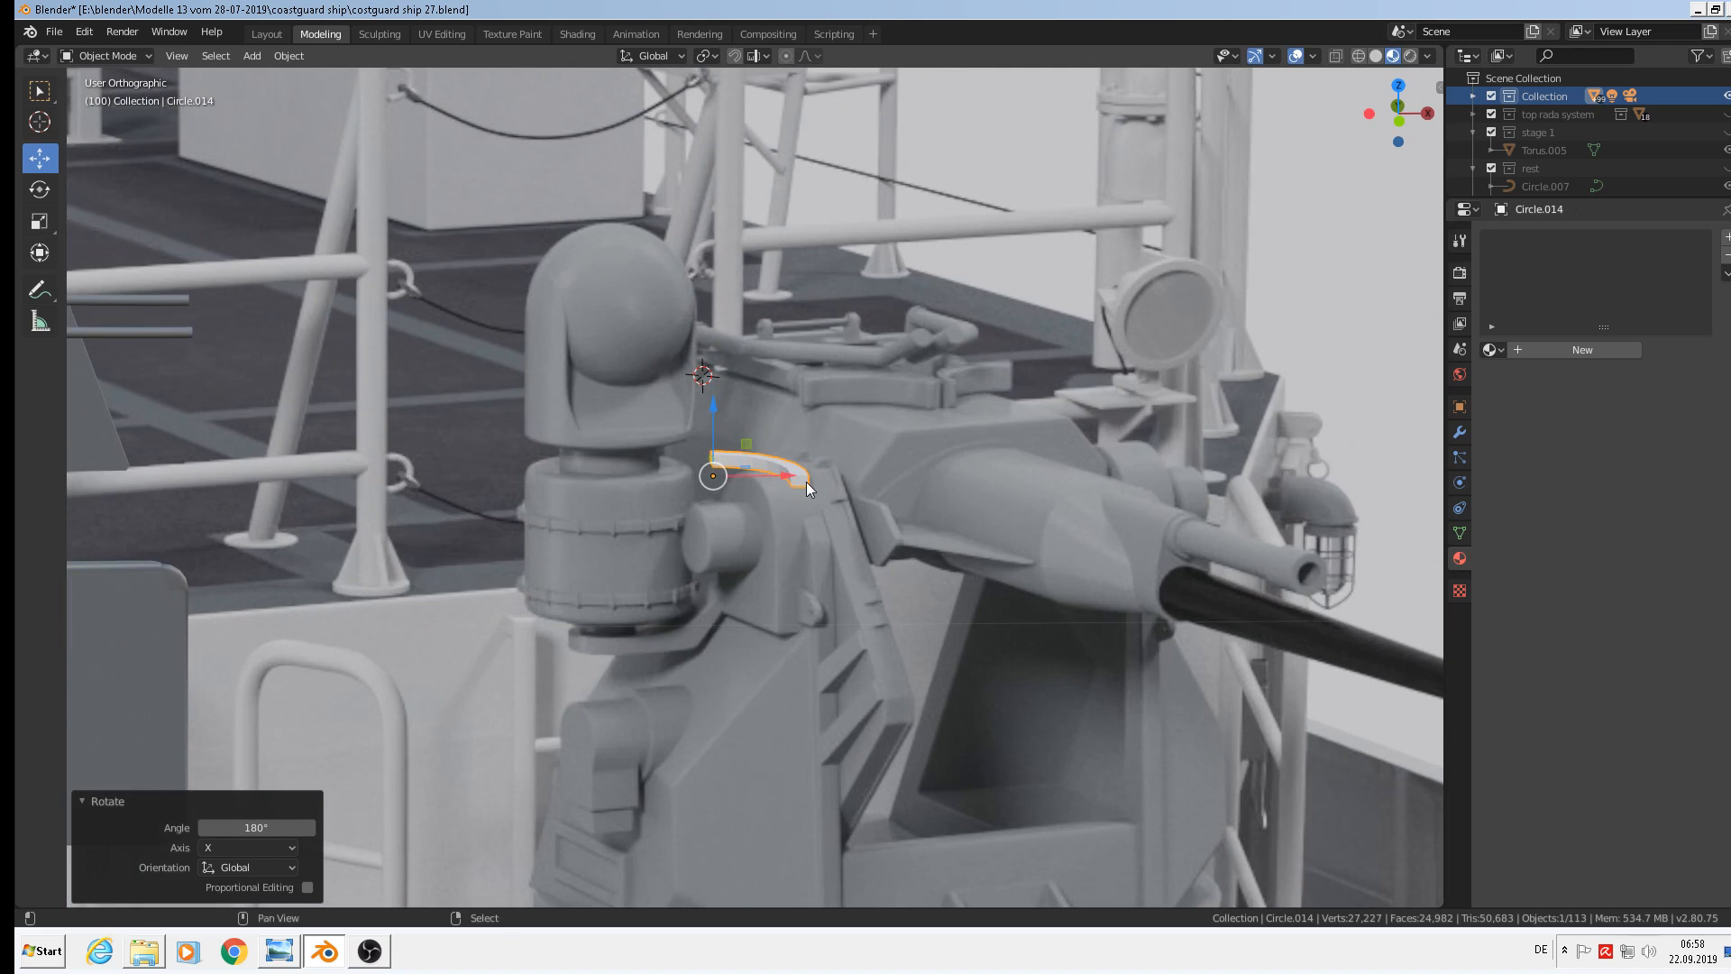
{"action": "left_click", "coordinate": [281, 55]}
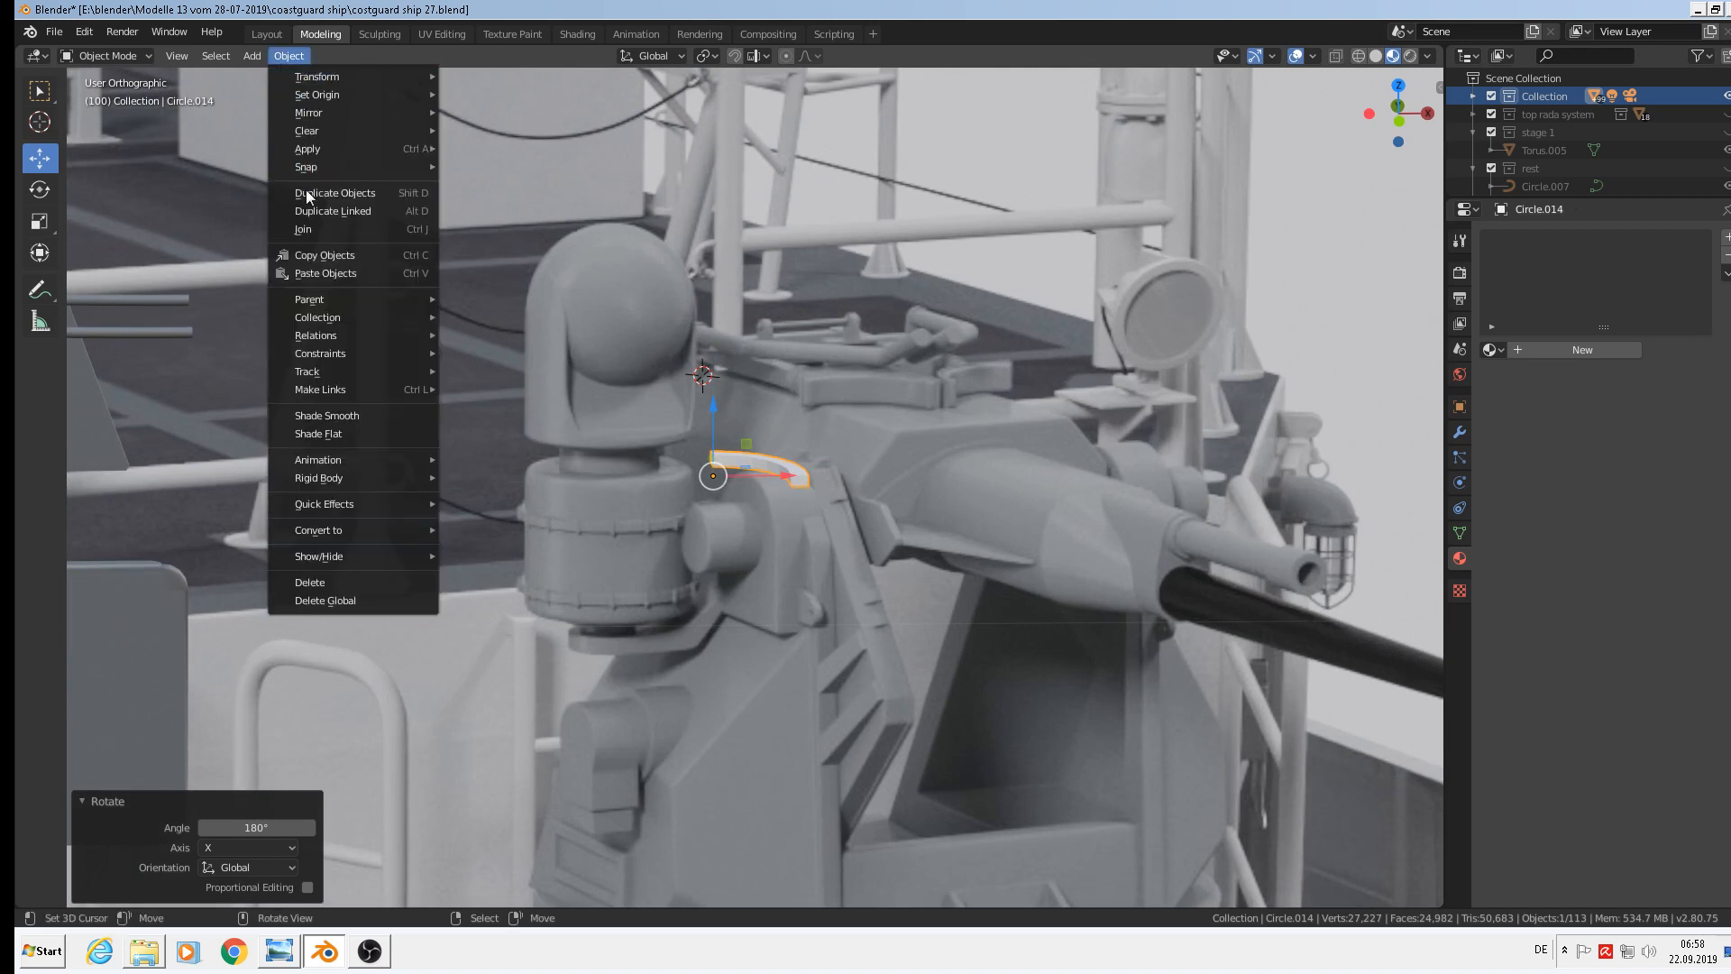
{"action": "left_click", "coordinate": [387, 418]}
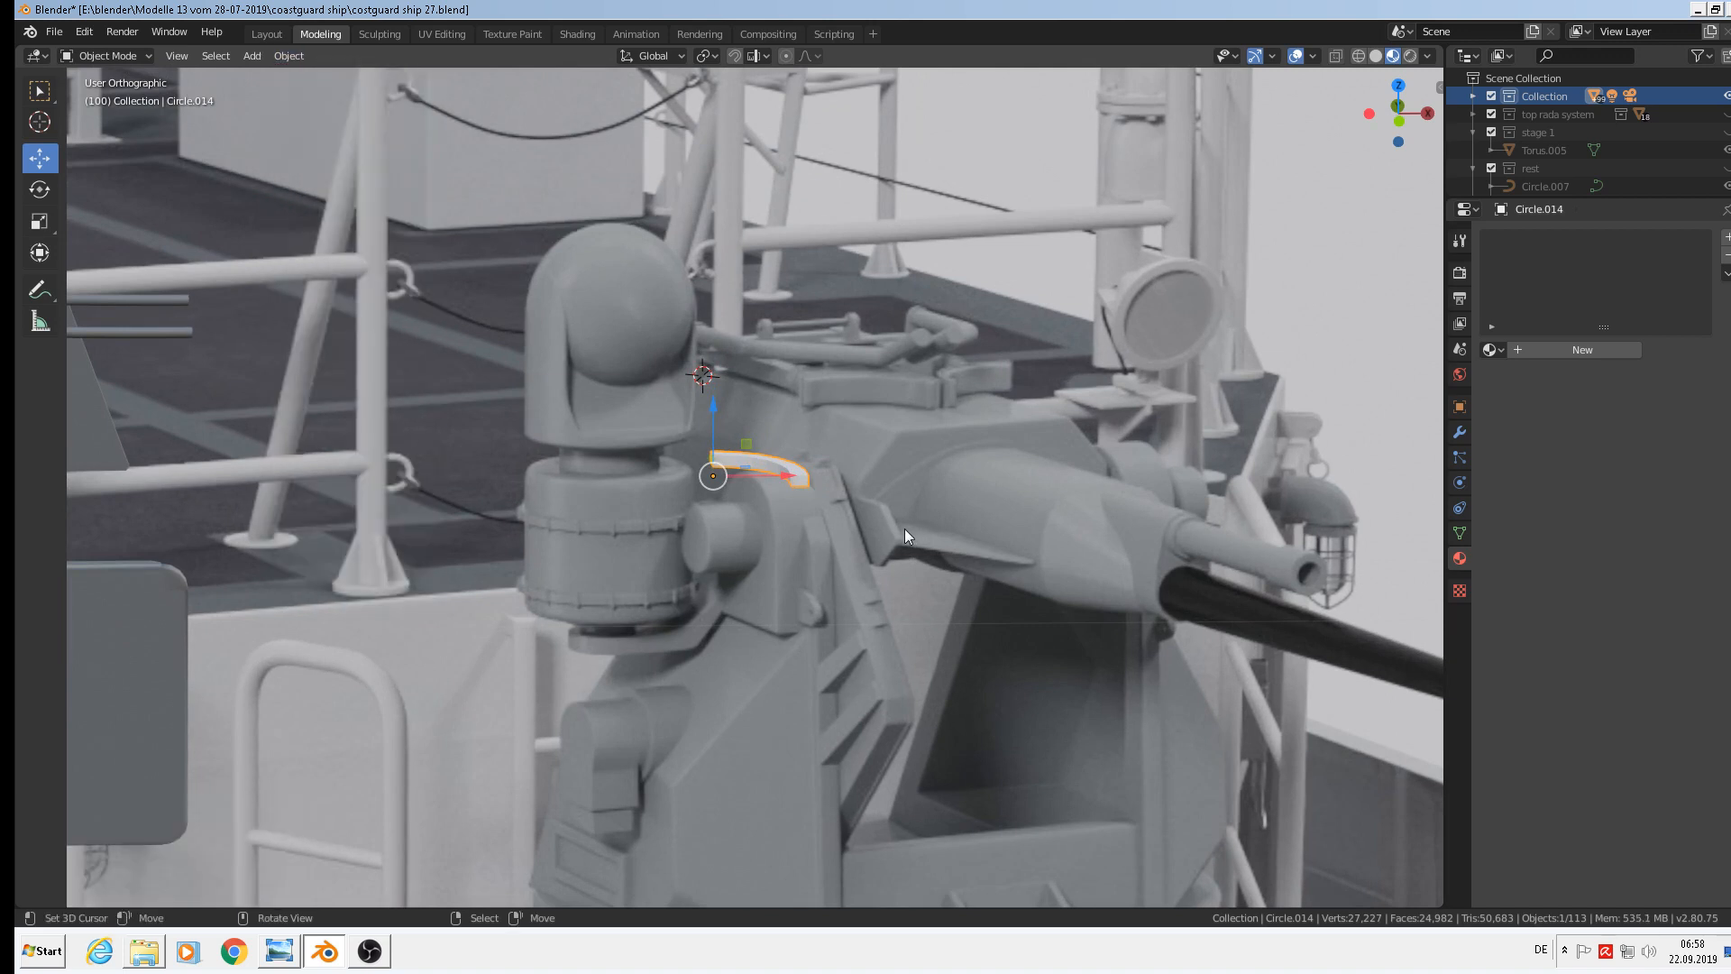
Duplicate the curved band, move the copy 0.0724 m along X and rotate it 180° about Y
{"action": "key", "text": "shift+d"}
{"action": "right_click", "coordinate": [869, 516]}
{"action": "left_click_drag", "start_coordinate": [776, 474], "coordinate": [1078, 570]}
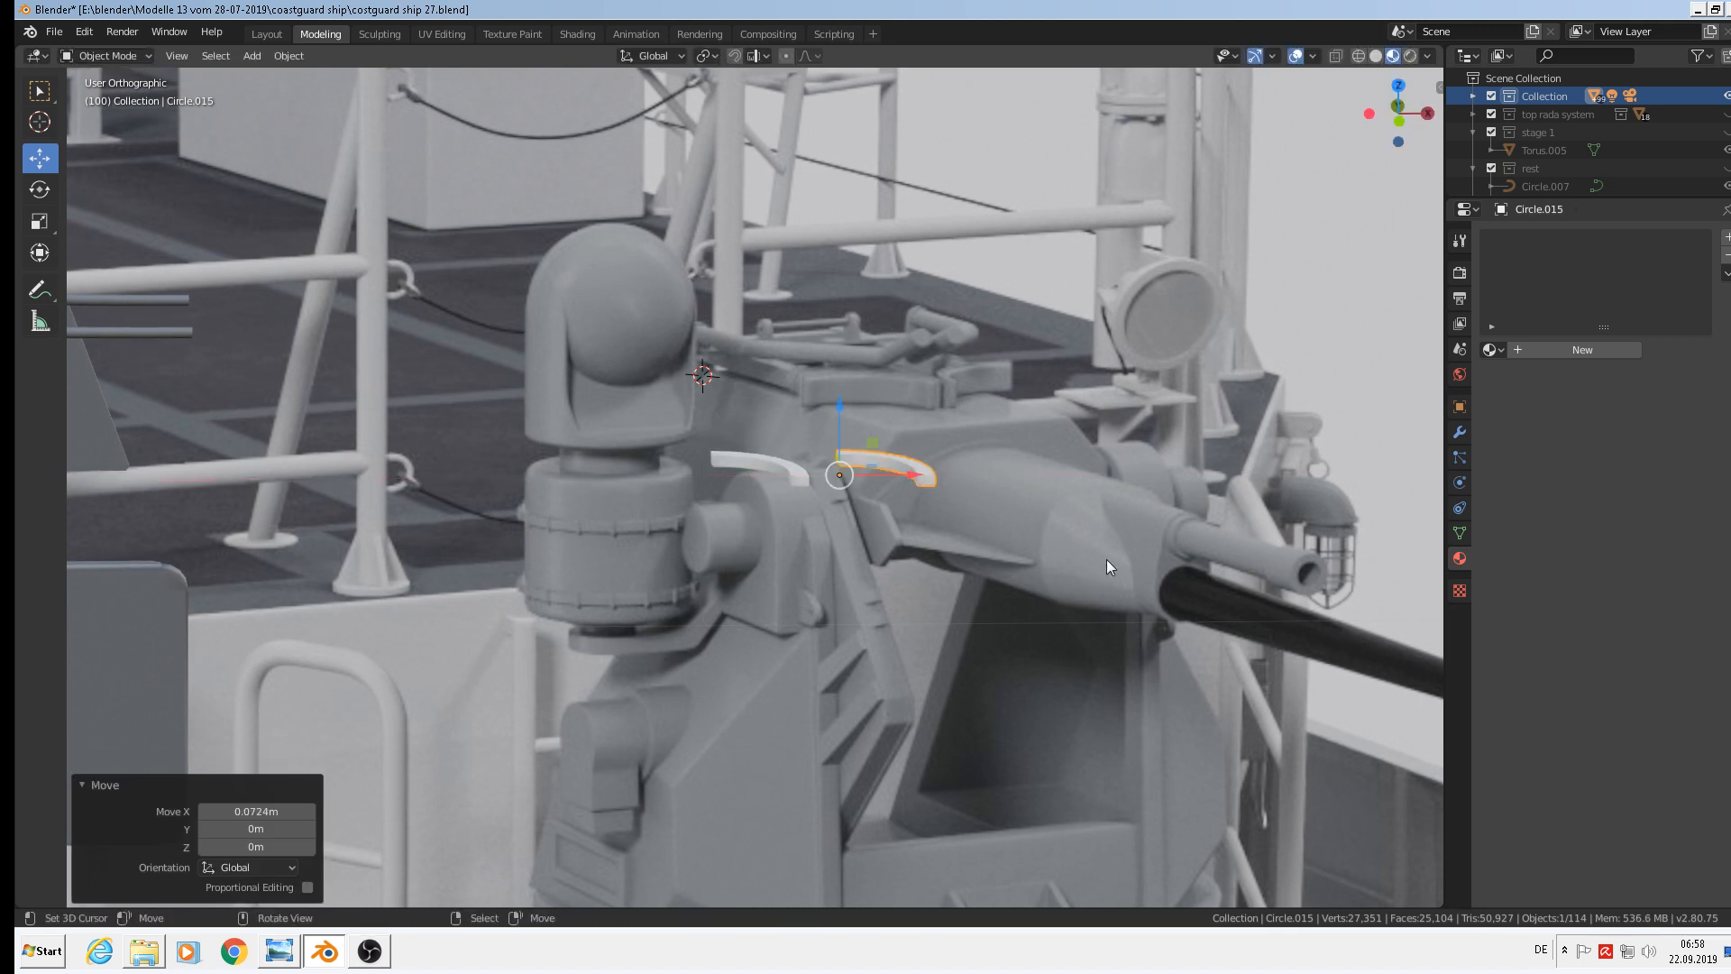
{"action": "key", "text": "r"}
{"action": "key", "text": "y"}
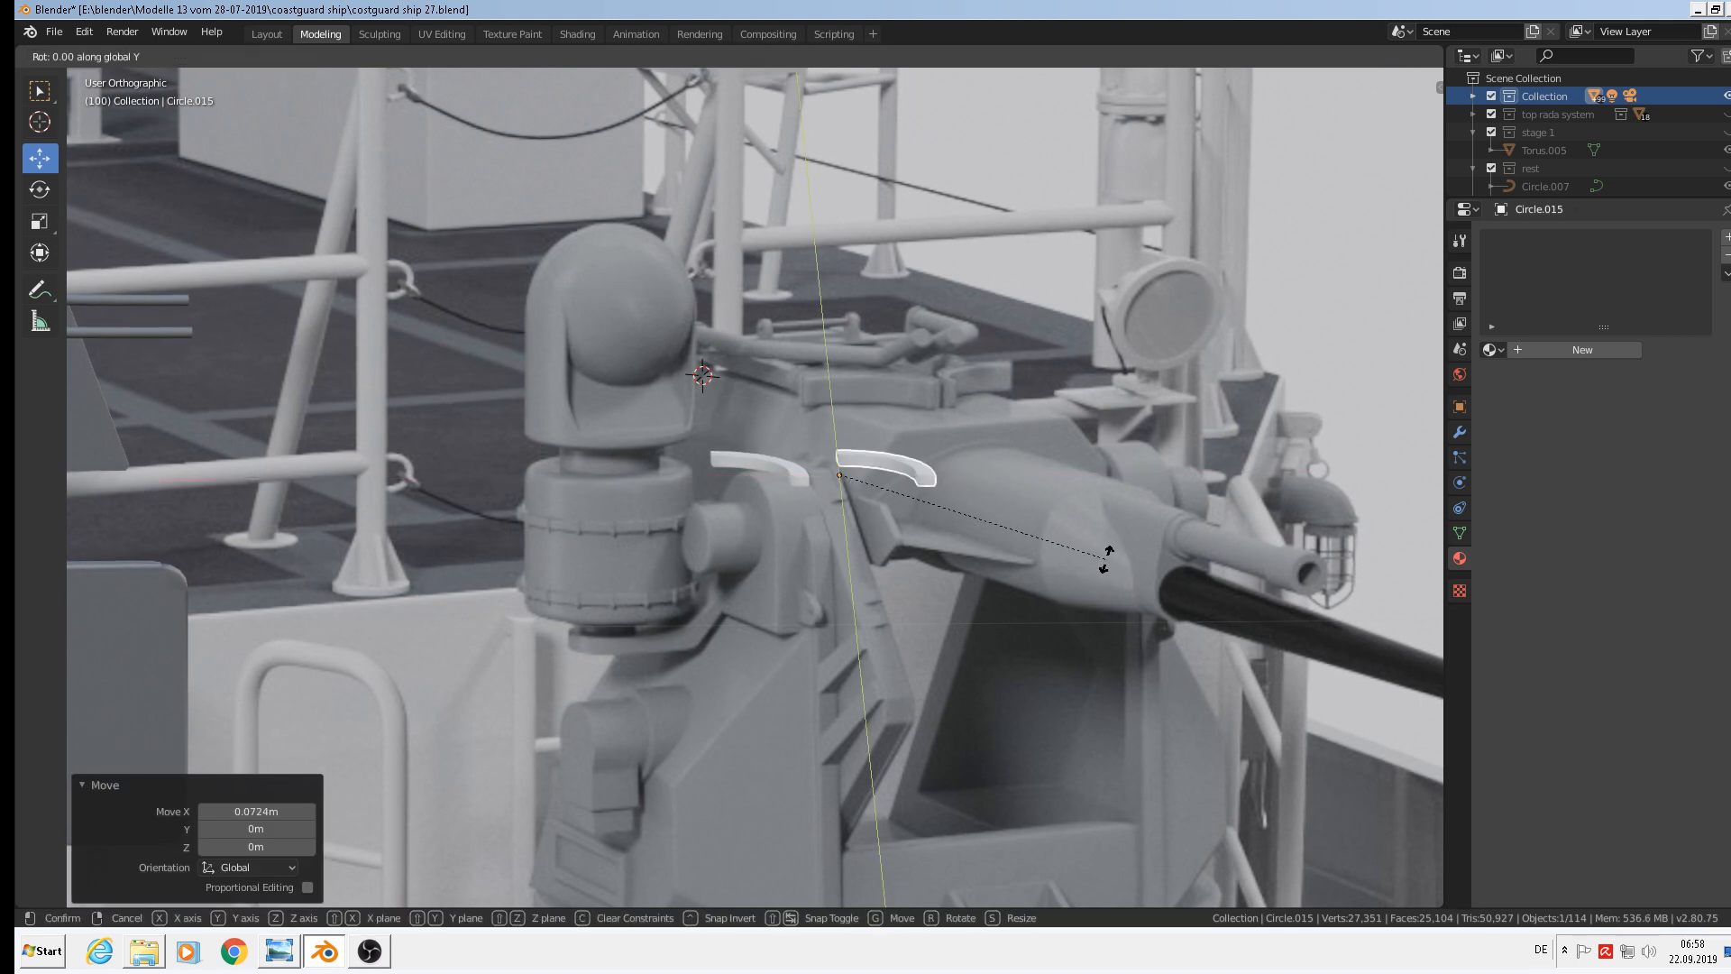
{"action": "type", "text": "180"}
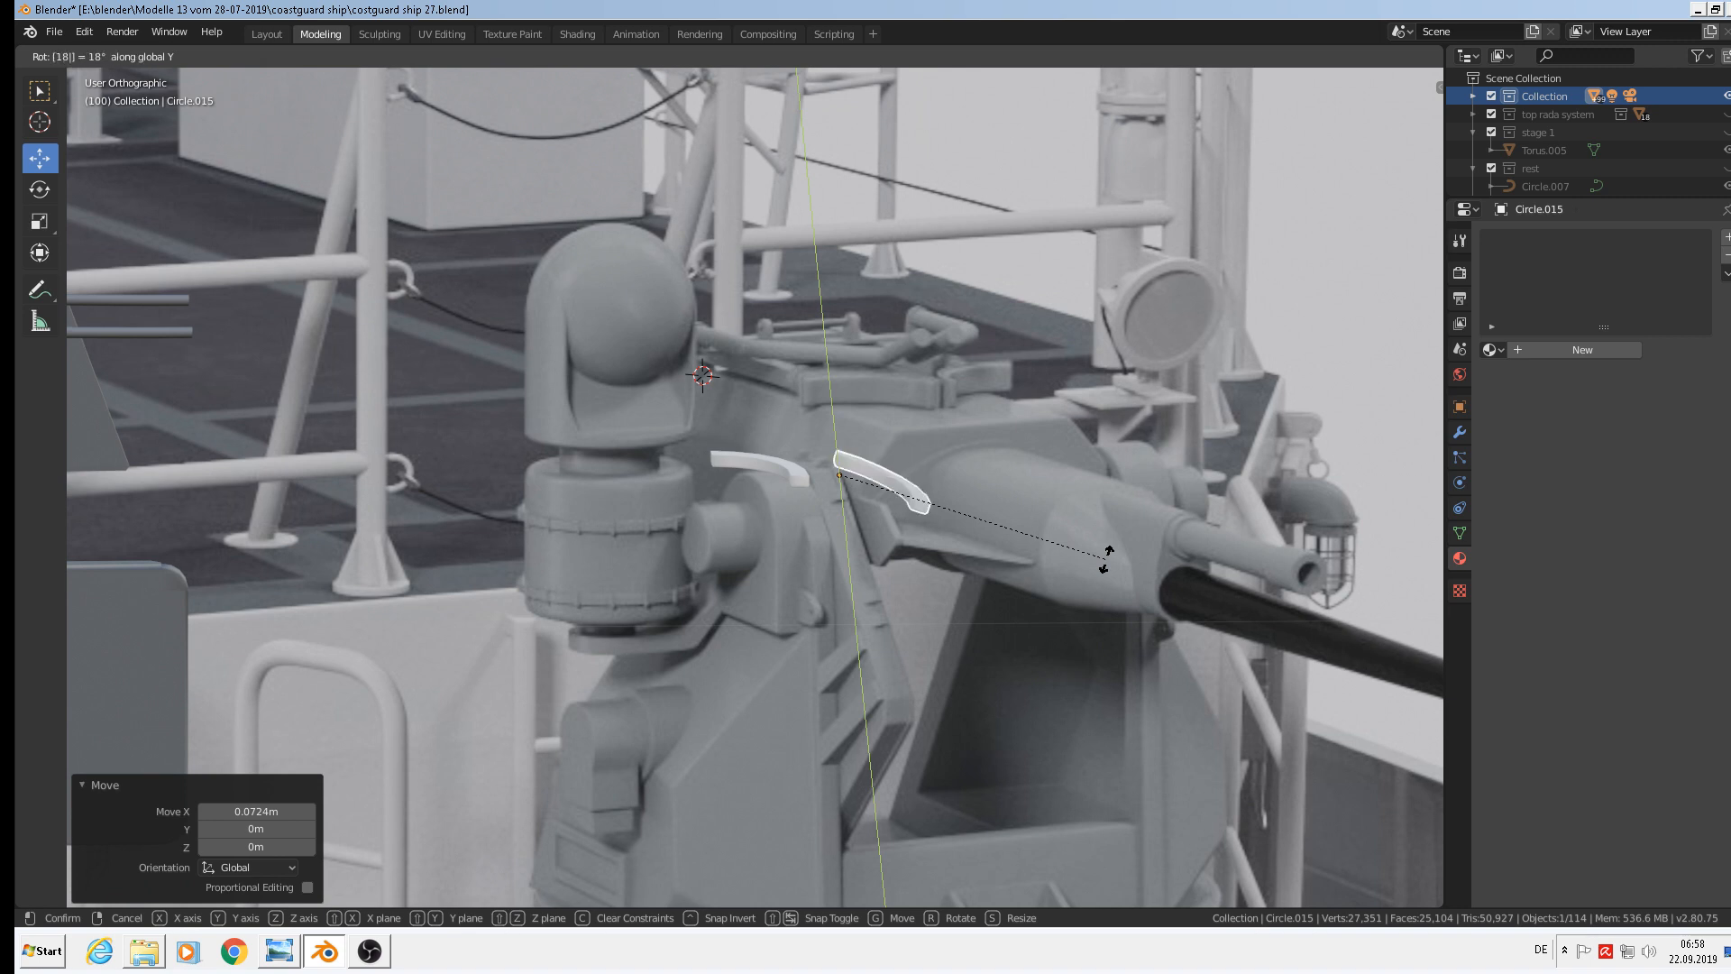
{"action": "left_click", "coordinate": [1106, 560]}
Shift the rotated copy along X and Z to line up with the first band, finishing with 0.00414 m along X
{"action": "left_click_drag", "start_coordinate": [896, 471], "coordinate": [959, 483]}
{"action": "middle_click_drag", "start_coordinate": [959, 483], "coordinate": [934, 434]}
{"action": "left_click_drag", "start_coordinate": [903, 402], "coordinate": [900, 414]}
{"action": "left_click_drag", "start_coordinate": [957, 475], "coordinate": [963, 475]}
Join the two curved bands into one object
{"action": "middle_click_drag", "start_coordinate": [963, 475], "coordinate": [1041, 597]}
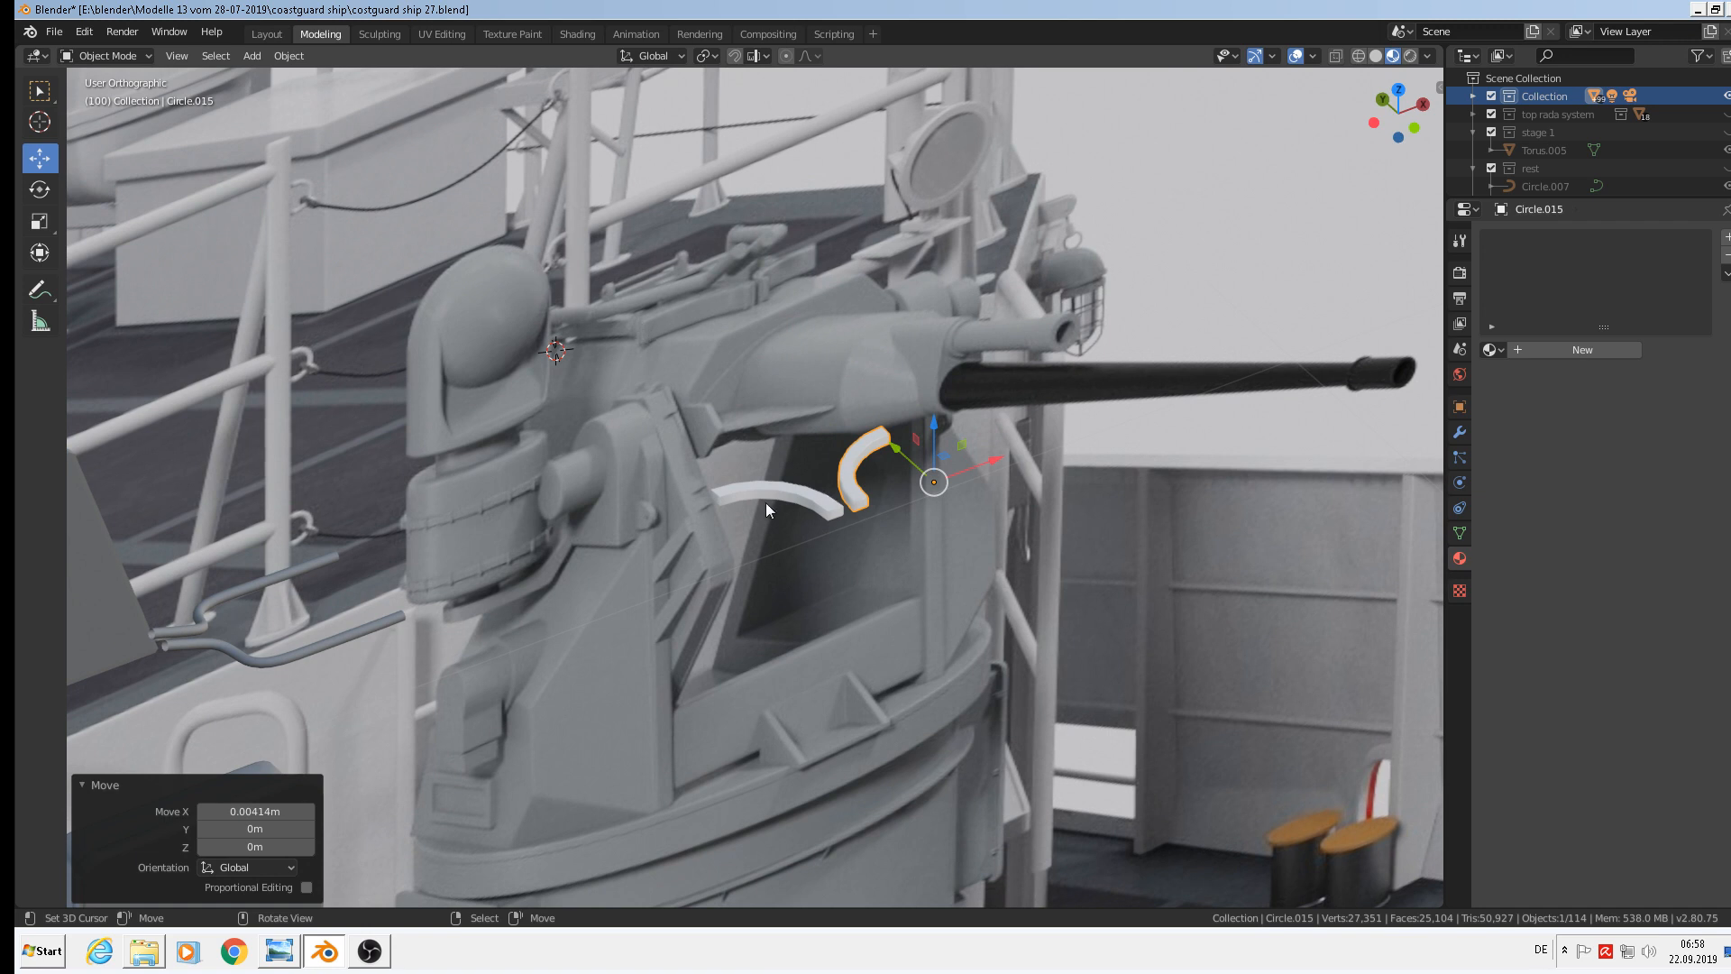
{"action": "scroll", "coordinate": [763, 480], "scroll_direction": "up", "scroll_amount": 5}
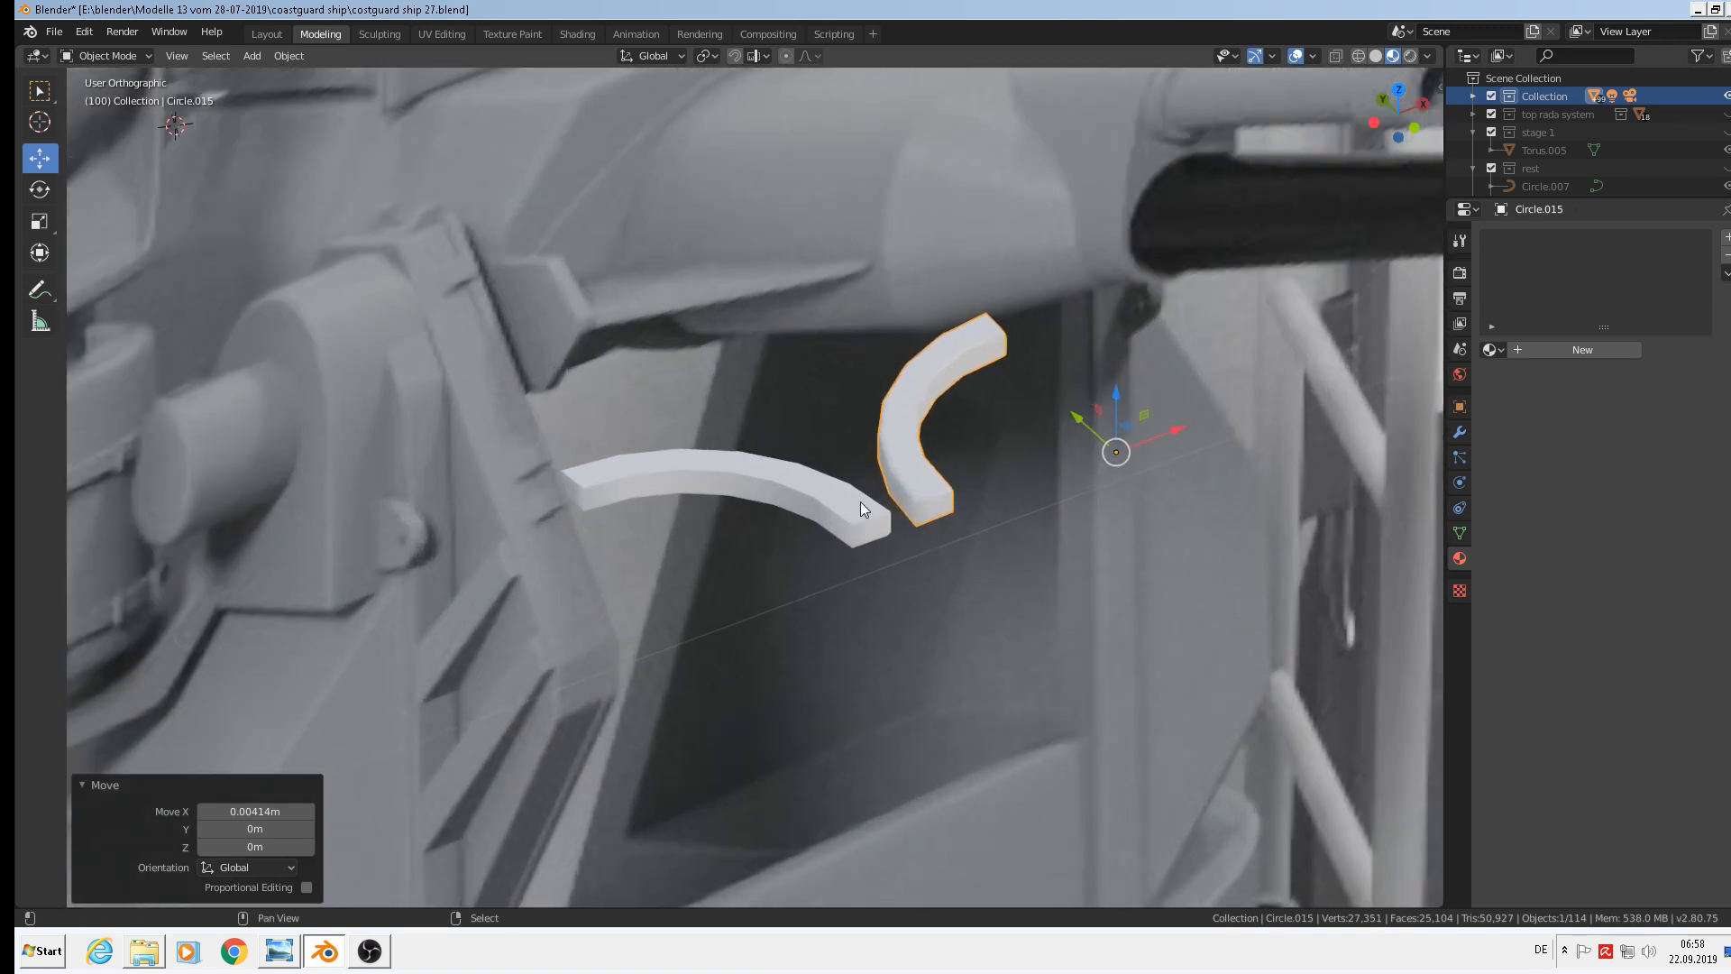
{"action": "left_click", "coordinate": [860, 503], "text": "shift"}
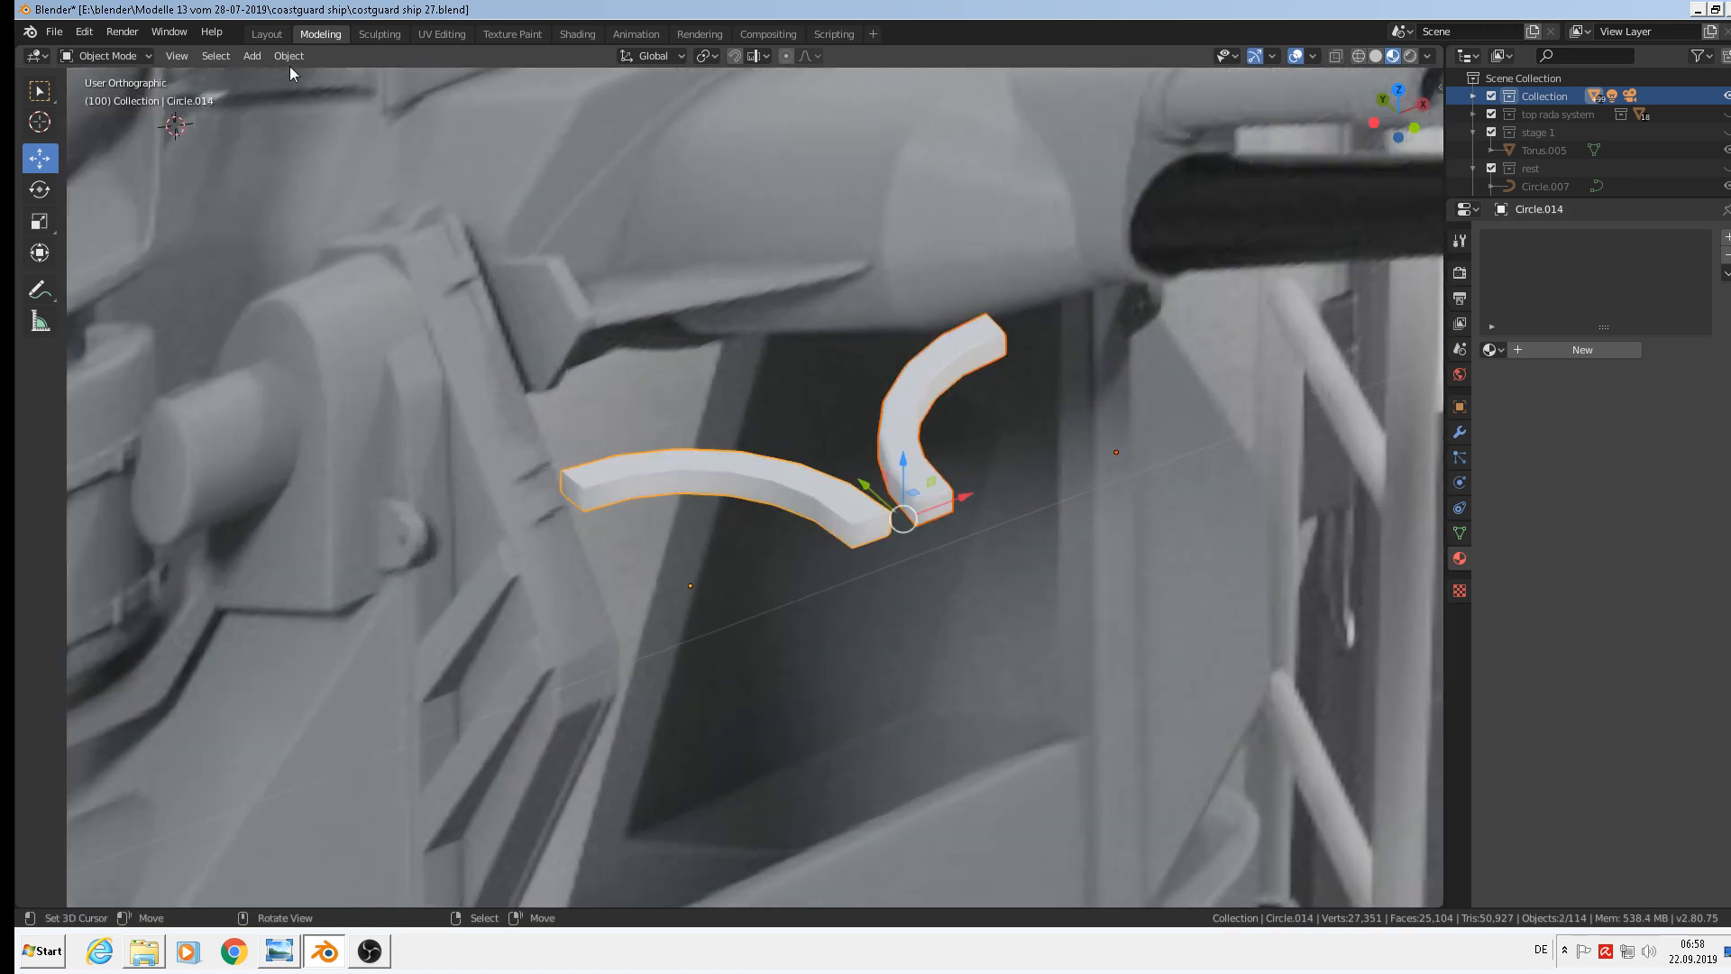
{"action": "left_click", "coordinate": [290, 60]}
{"action": "left_click", "coordinate": [341, 227]}
Select only the front end face of the original curved band for mesh editing
{"action": "key", "text": "Tab"}
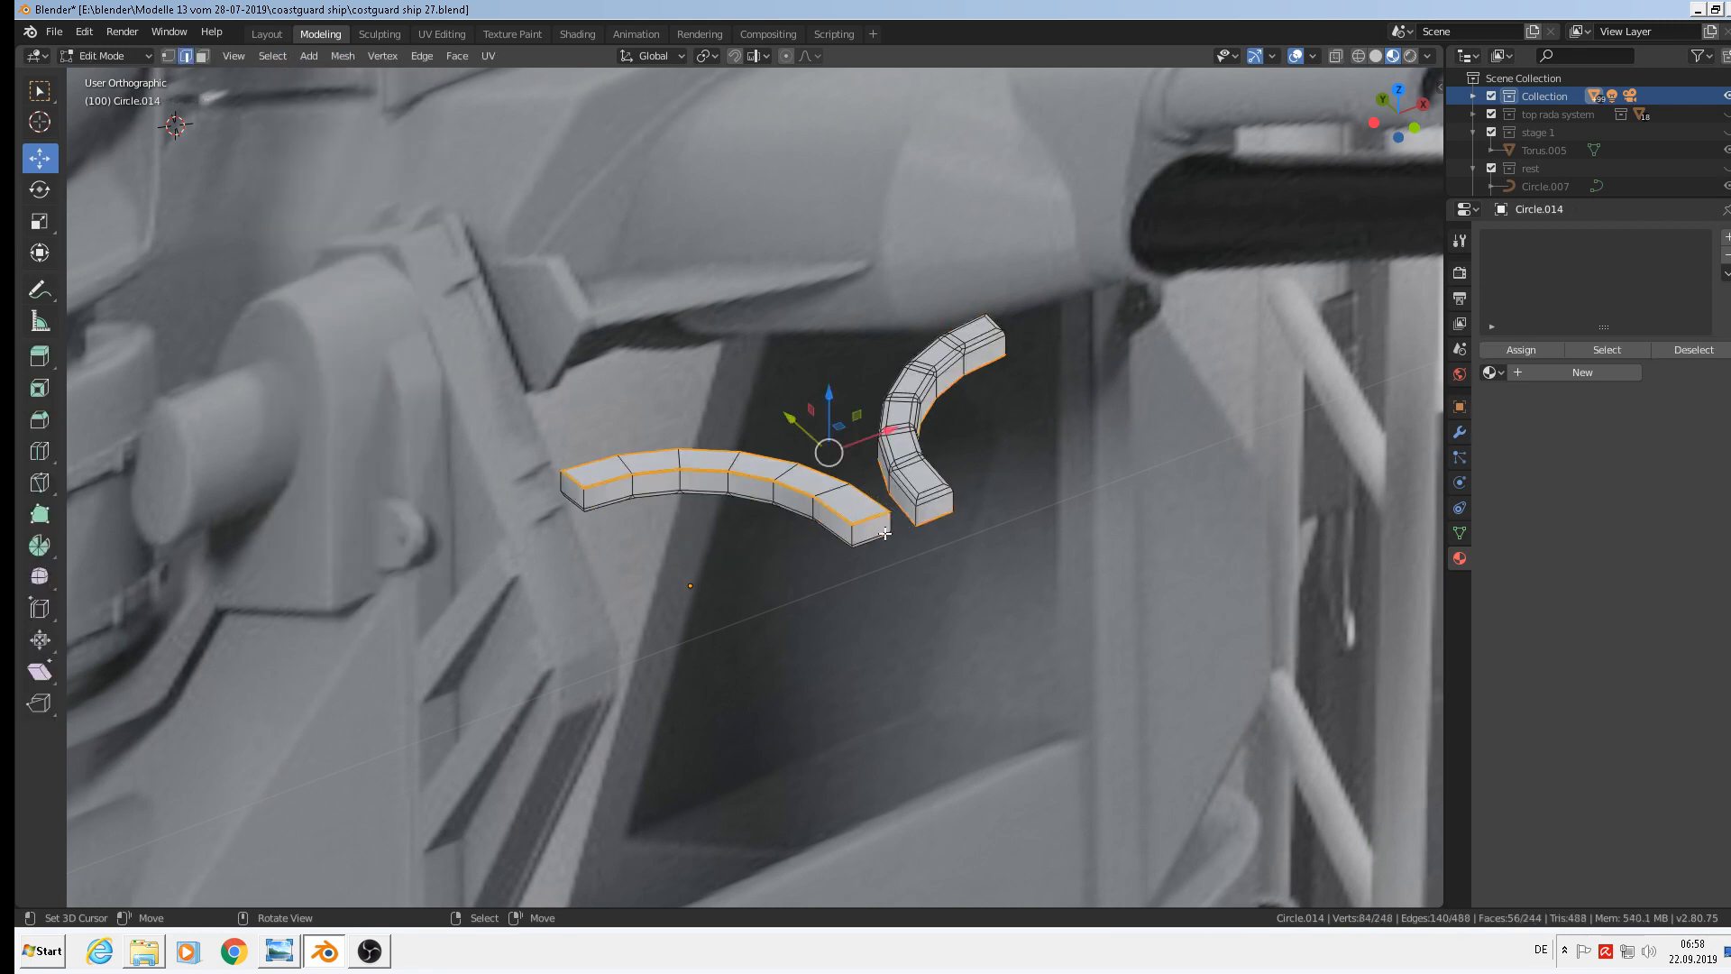
{"action": "scroll", "coordinate": [885, 533], "scroll_direction": "up", "scroll_amount": 2}
{"action": "key", "text": "3"}
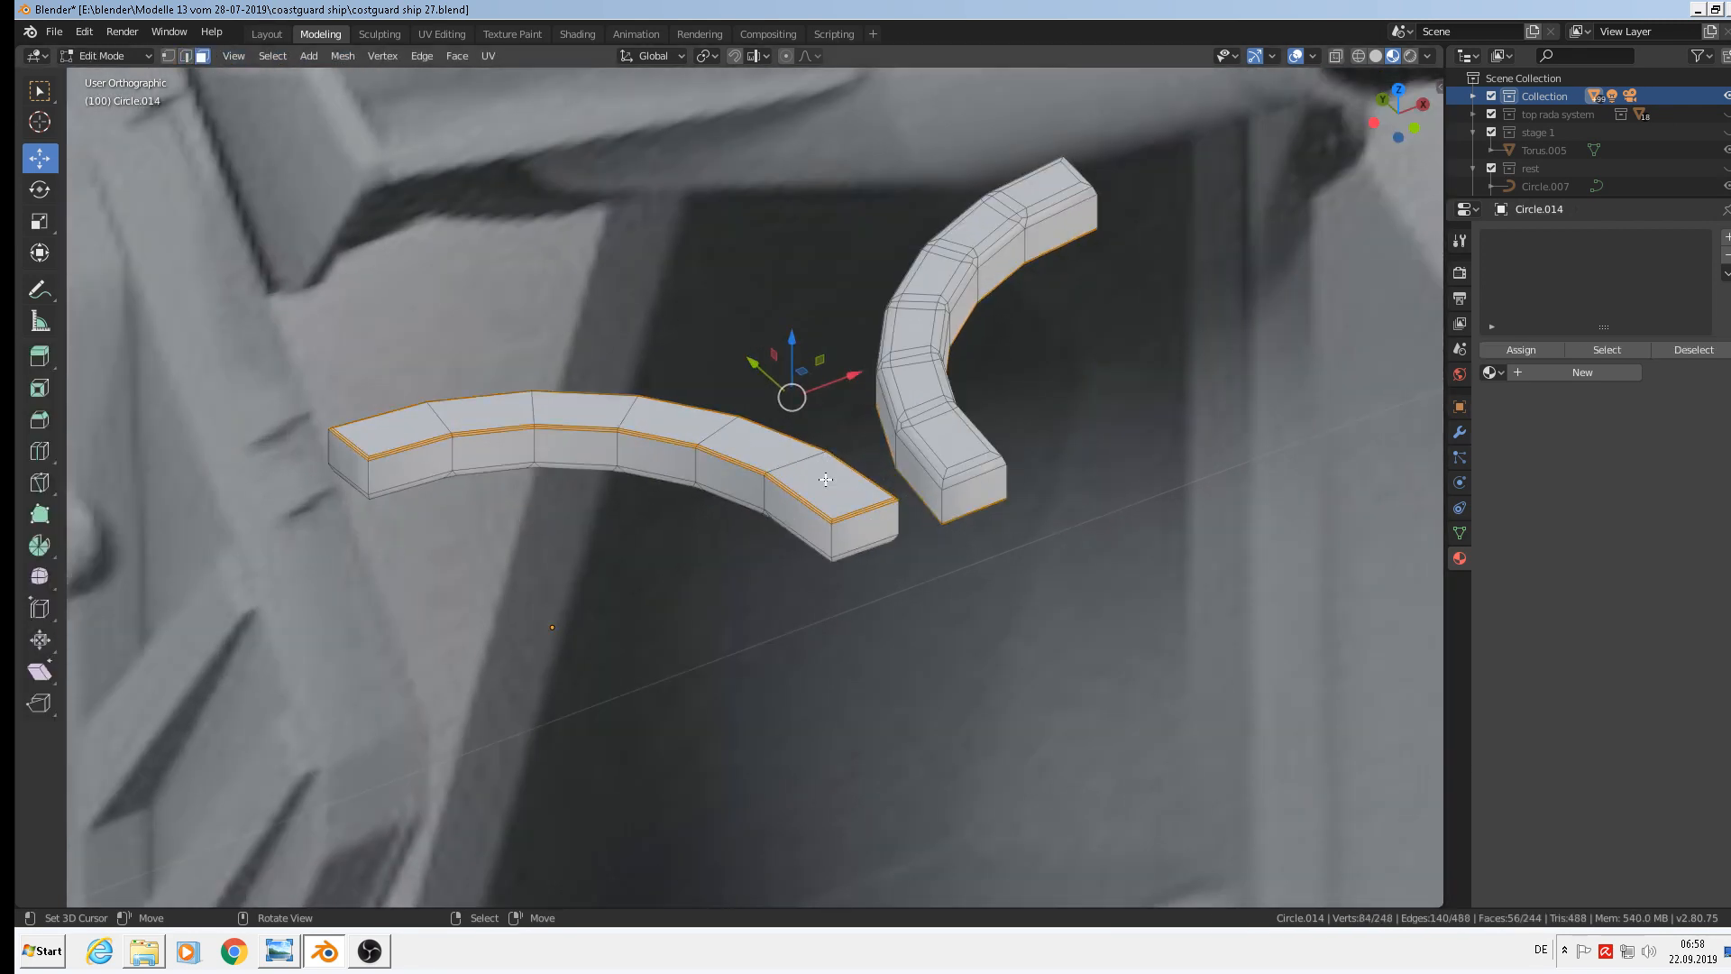
{"action": "left_click", "coordinate": [853, 528]}
{"action": "left_click", "coordinate": [998, 509], "text": "shift"}
{"action": "scroll", "coordinate": [958, 555], "scroll_direction": "down", "scroll_amount": 4}
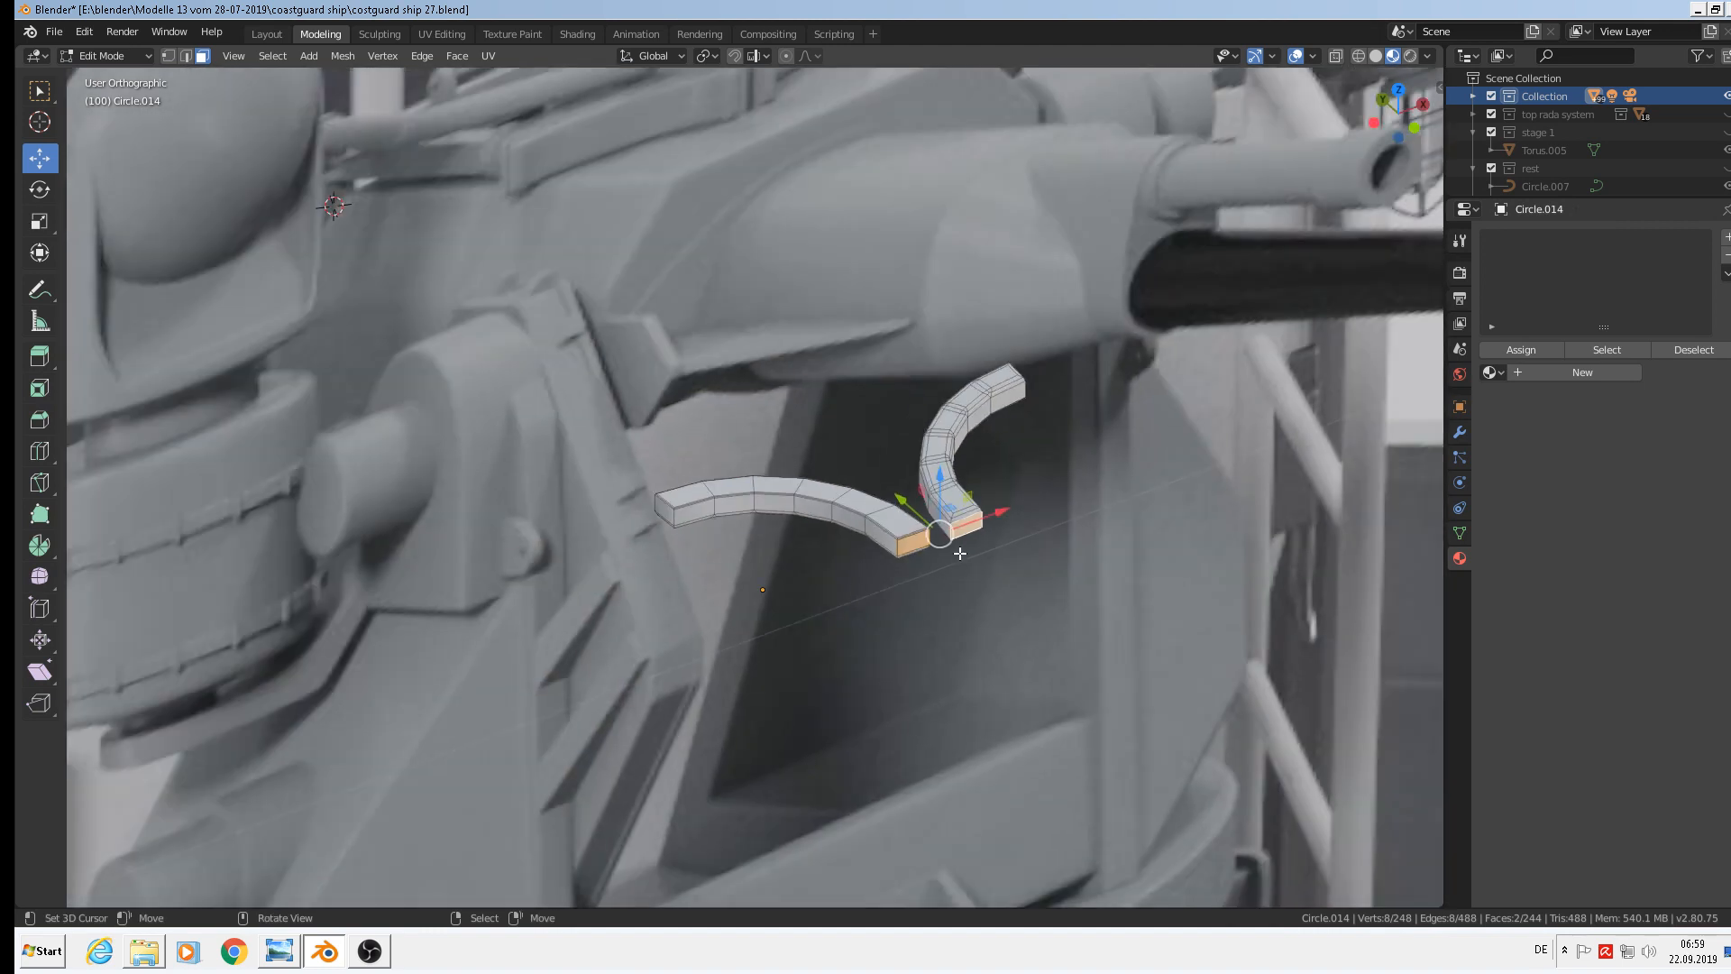
{"action": "middle_click_drag", "start_coordinate": [960, 554], "coordinate": [996, 588], "text": "shift"}
{"action": "left_click", "coordinate": [958, 578]}
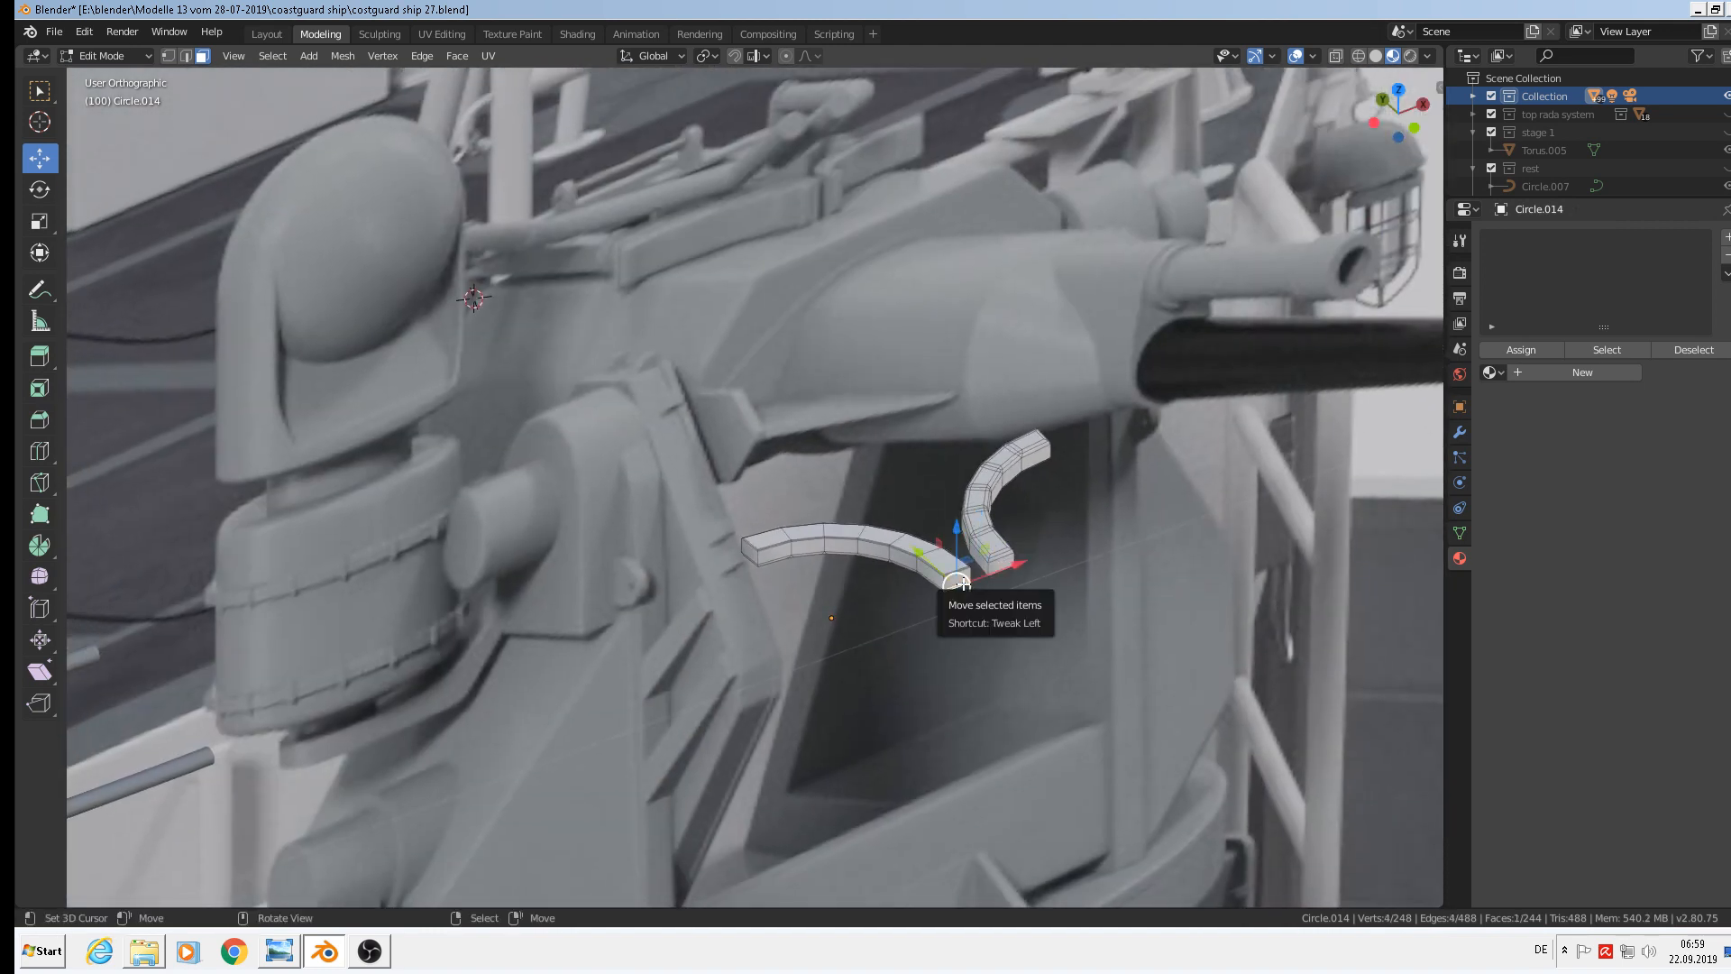
{"action": "key", "text": "e"}
{"action": "right_click", "coordinate": [940, 552]}
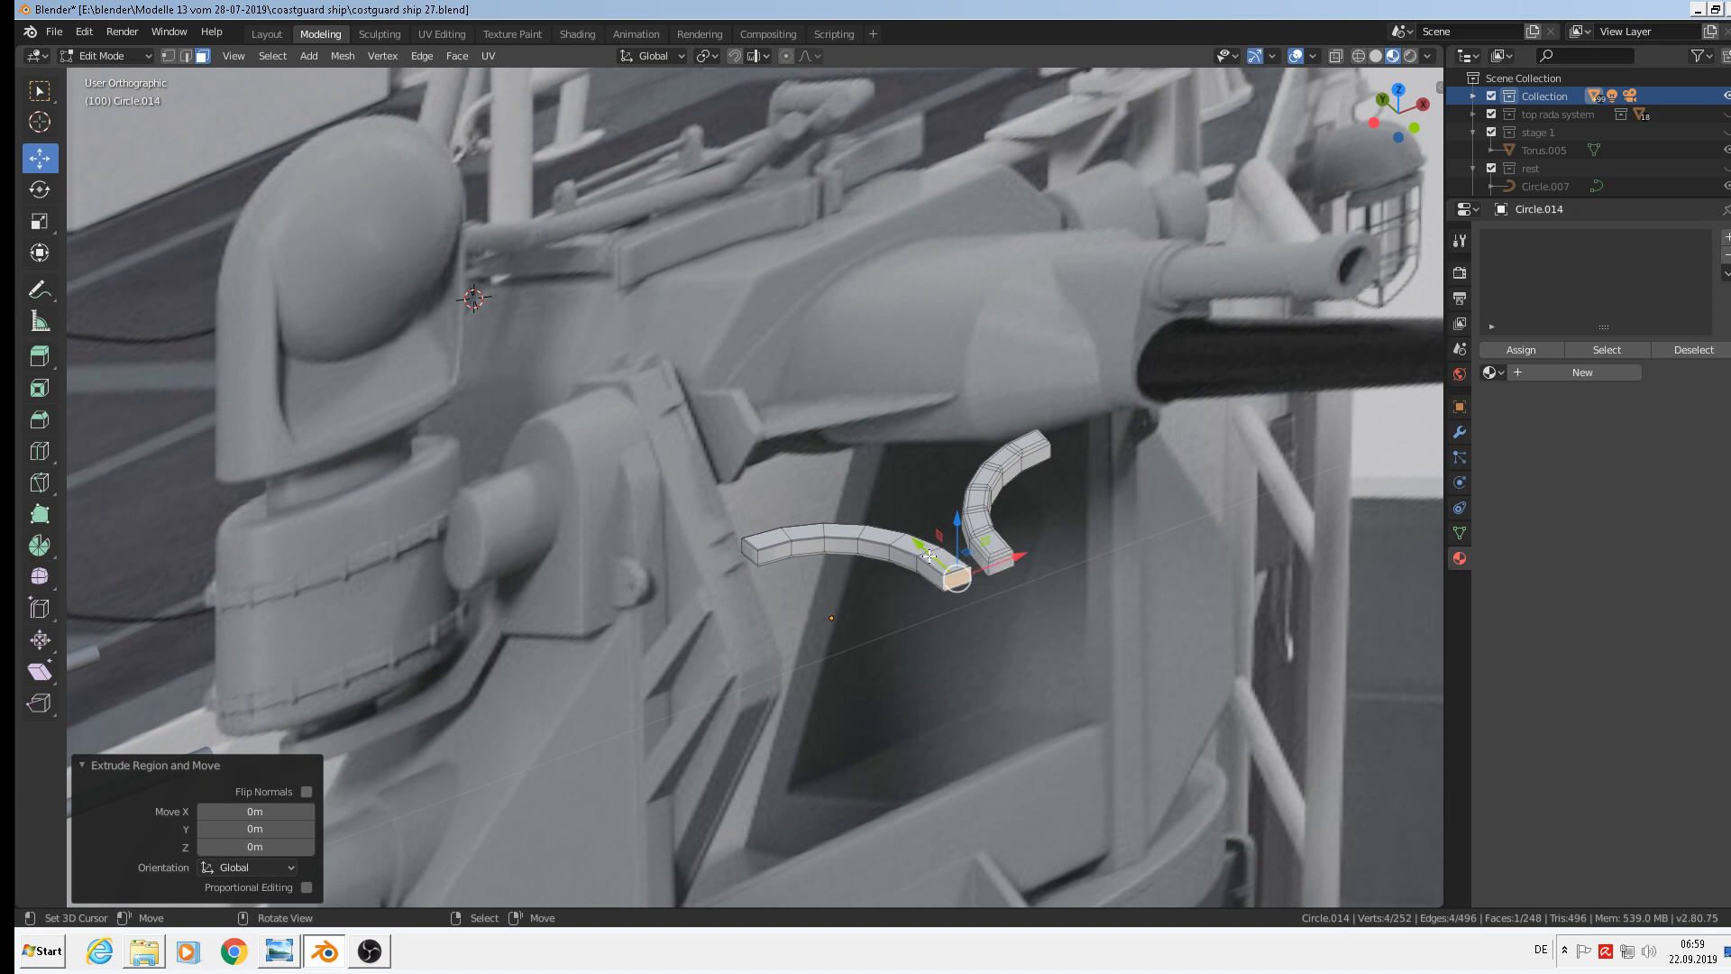
{"action": "key", "text": "ctrl+z"}
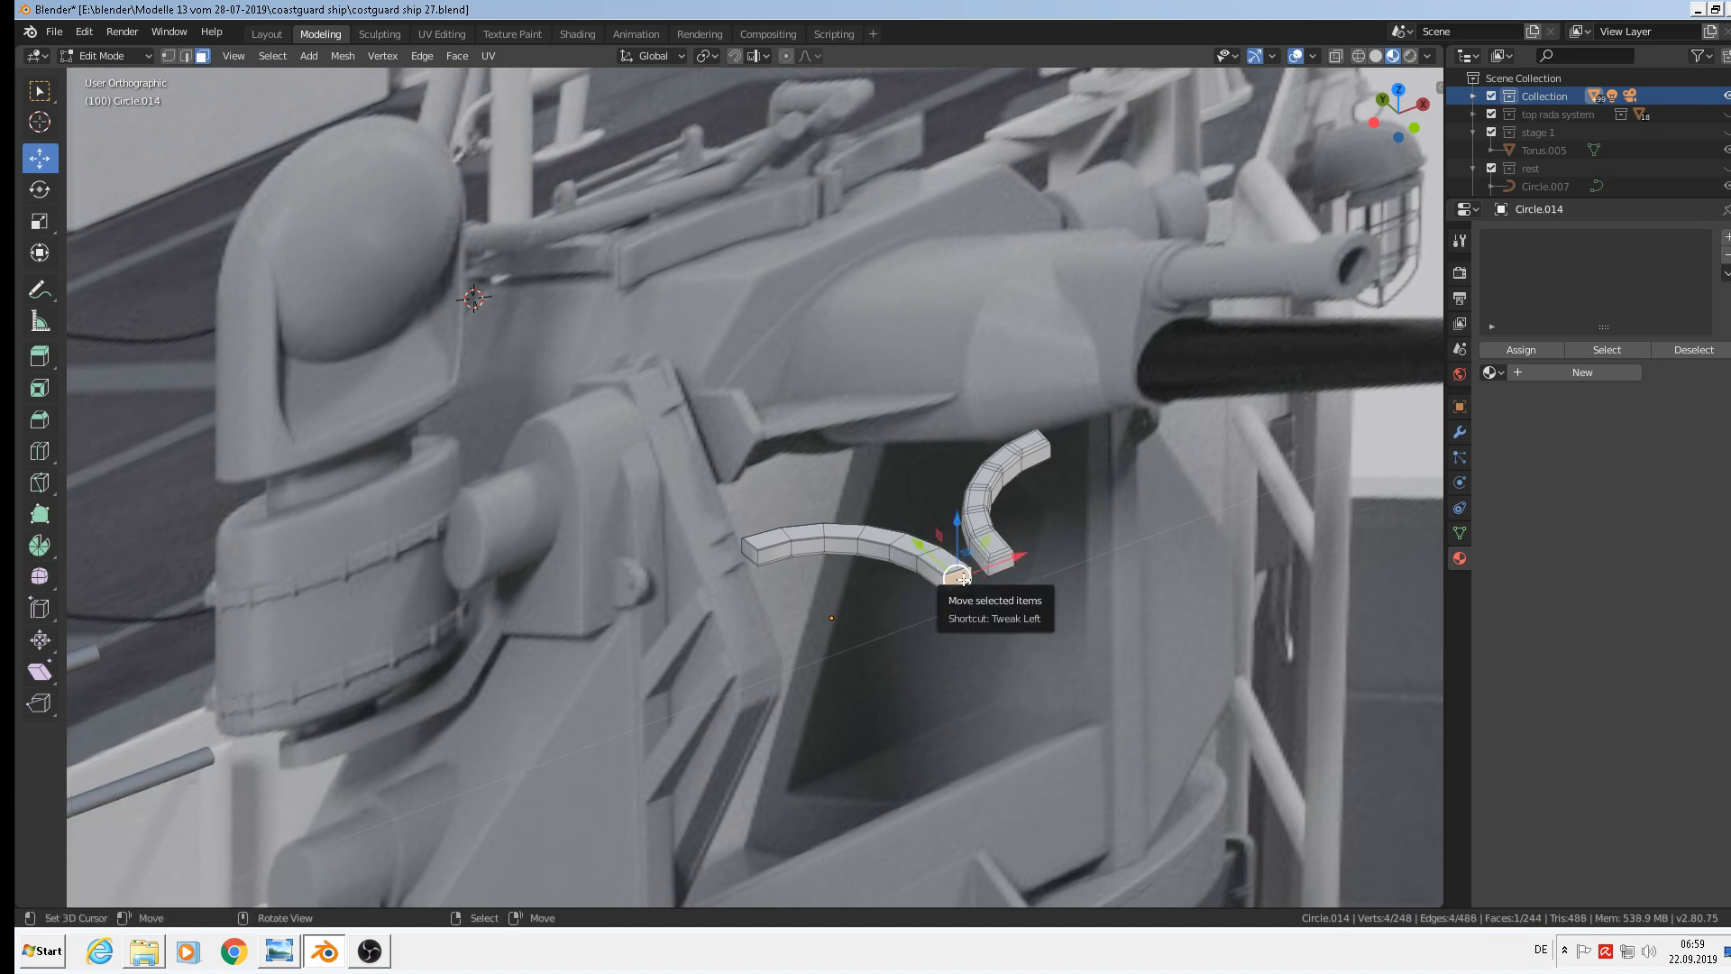
Duplicate the selected end face and move the copy 0.0595 m along Y, behind the bands
{"action": "key", "text": "shift+d"}
{"action": "right_click", "coordinate": [961, 580]}
{"action": "left_click_drag", "start_coordinate": [994, 552], "coordinate": [805, 505]}
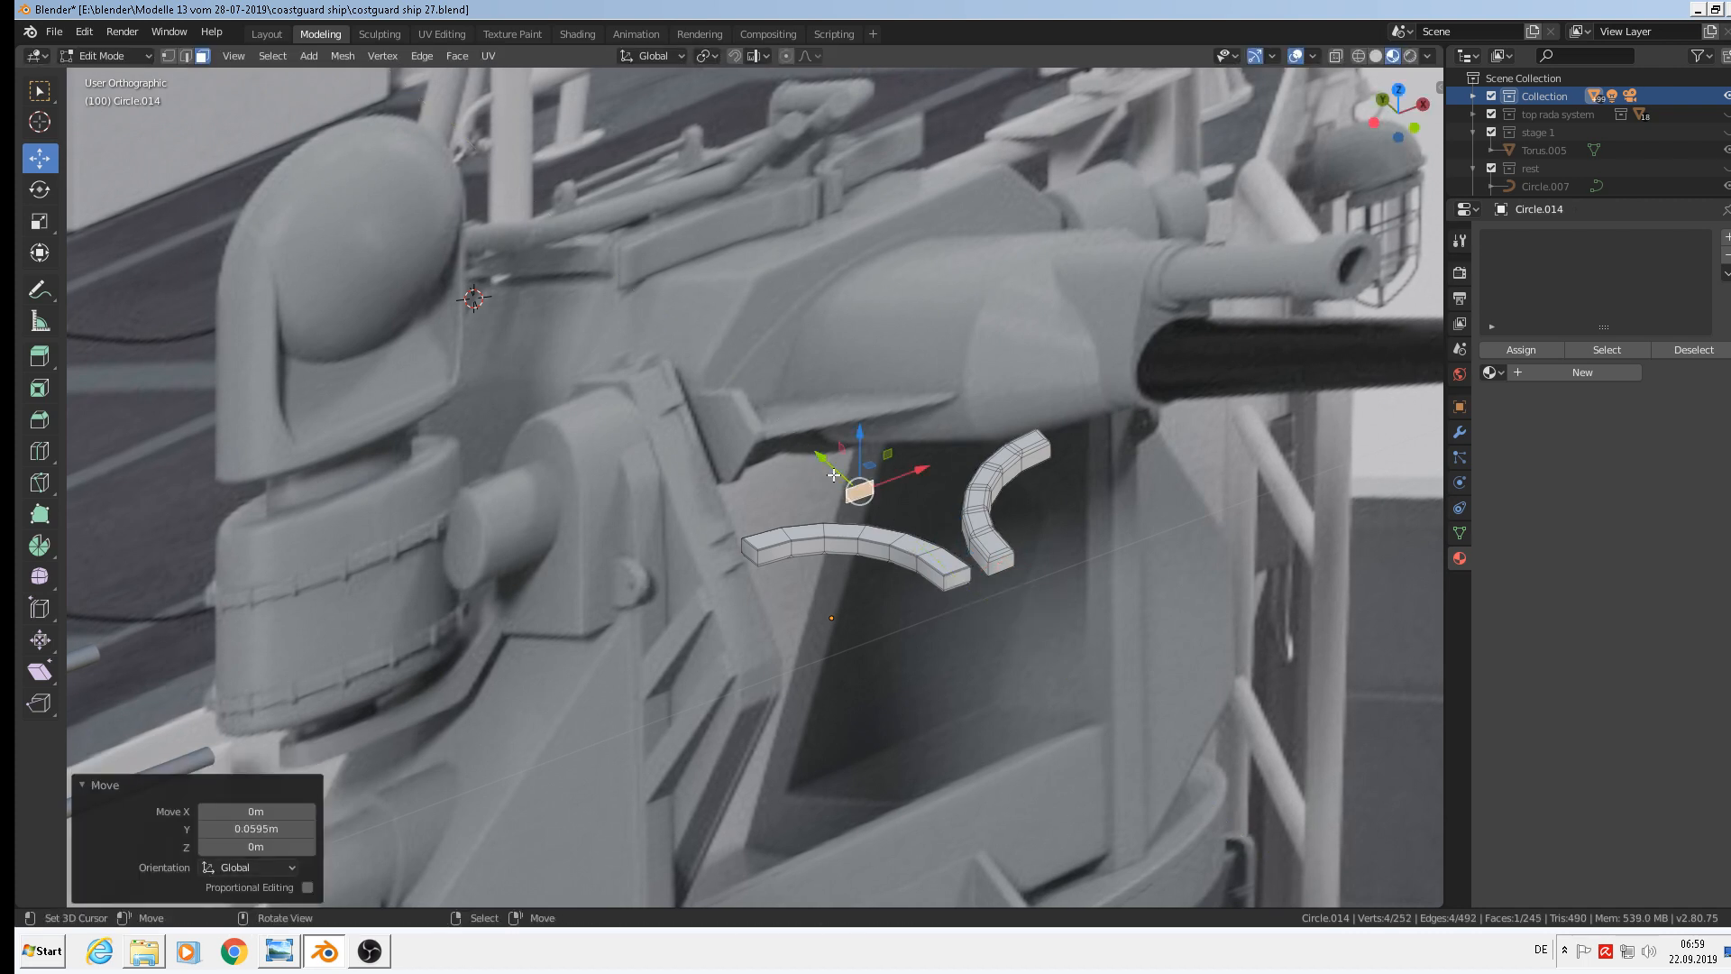
Extrude the copied face behind the original band's outer end by 0.0672 m along Y and 0.00366 m along Z into a straight bar
{"action": "key", "text": "e"}
{"action": "right_click", "coordinate": [799, 532]}
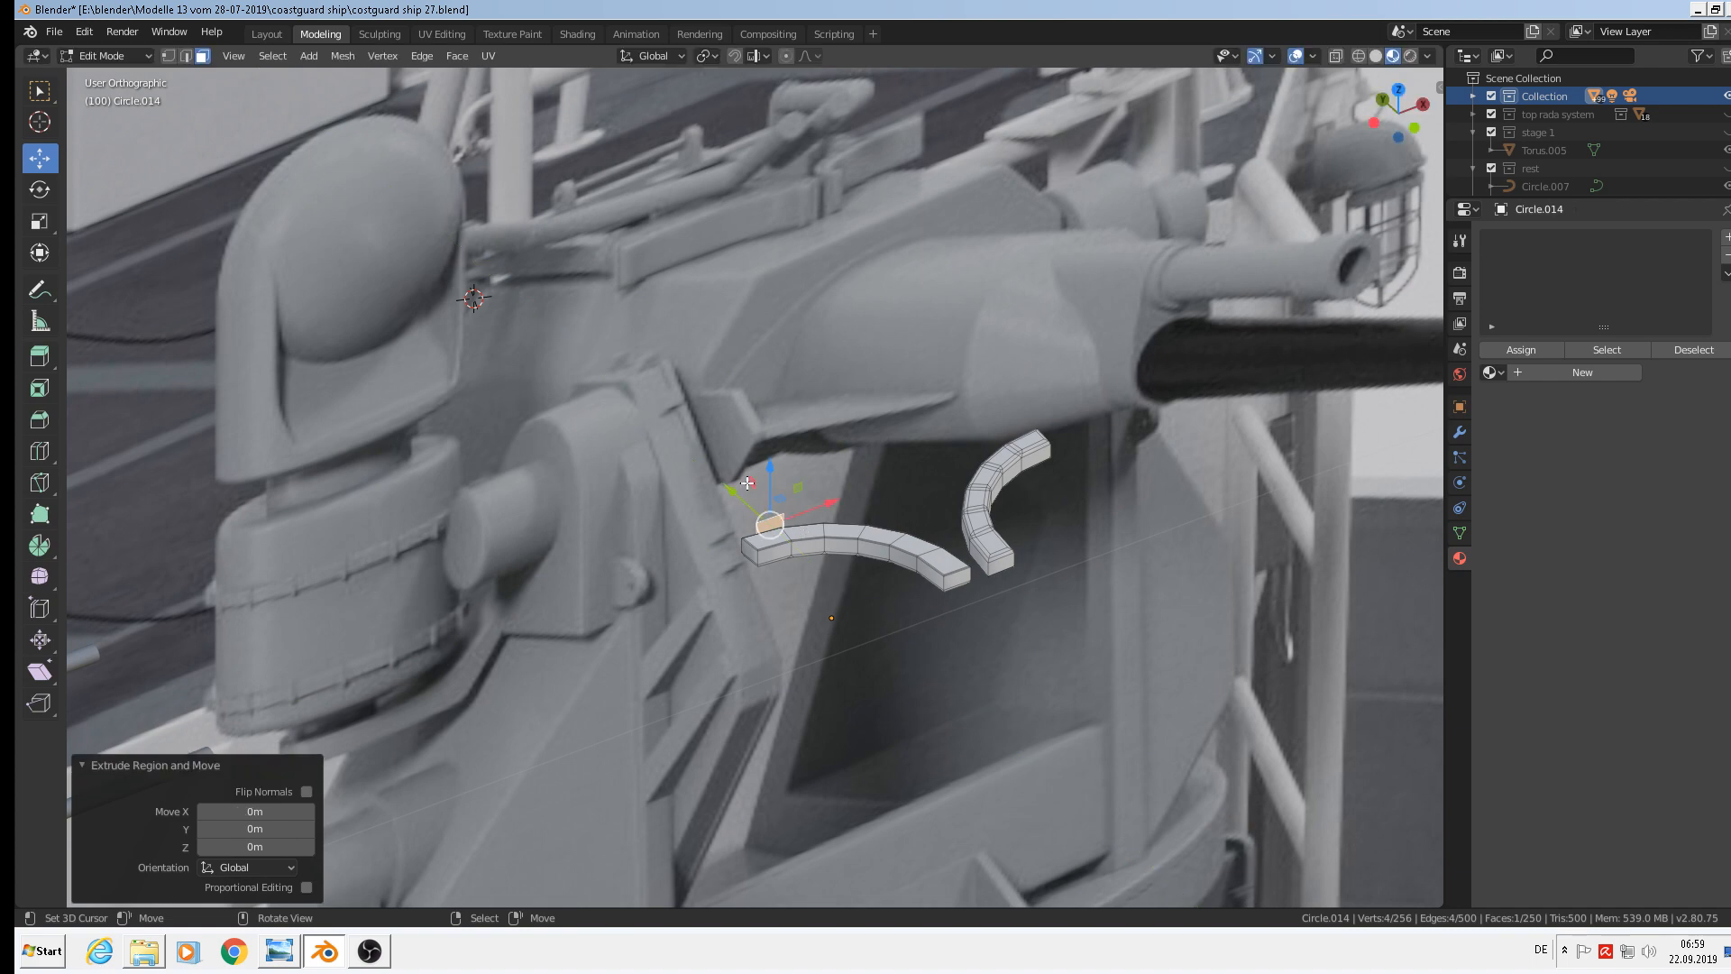
{"action": "left_click_drag", "start_coordinate": [749, 484], "coordinate": [622, 362]}
{"action": "middle_click_drag", "start_coordinate": [810, 518], "coordinate": [854, 531]}
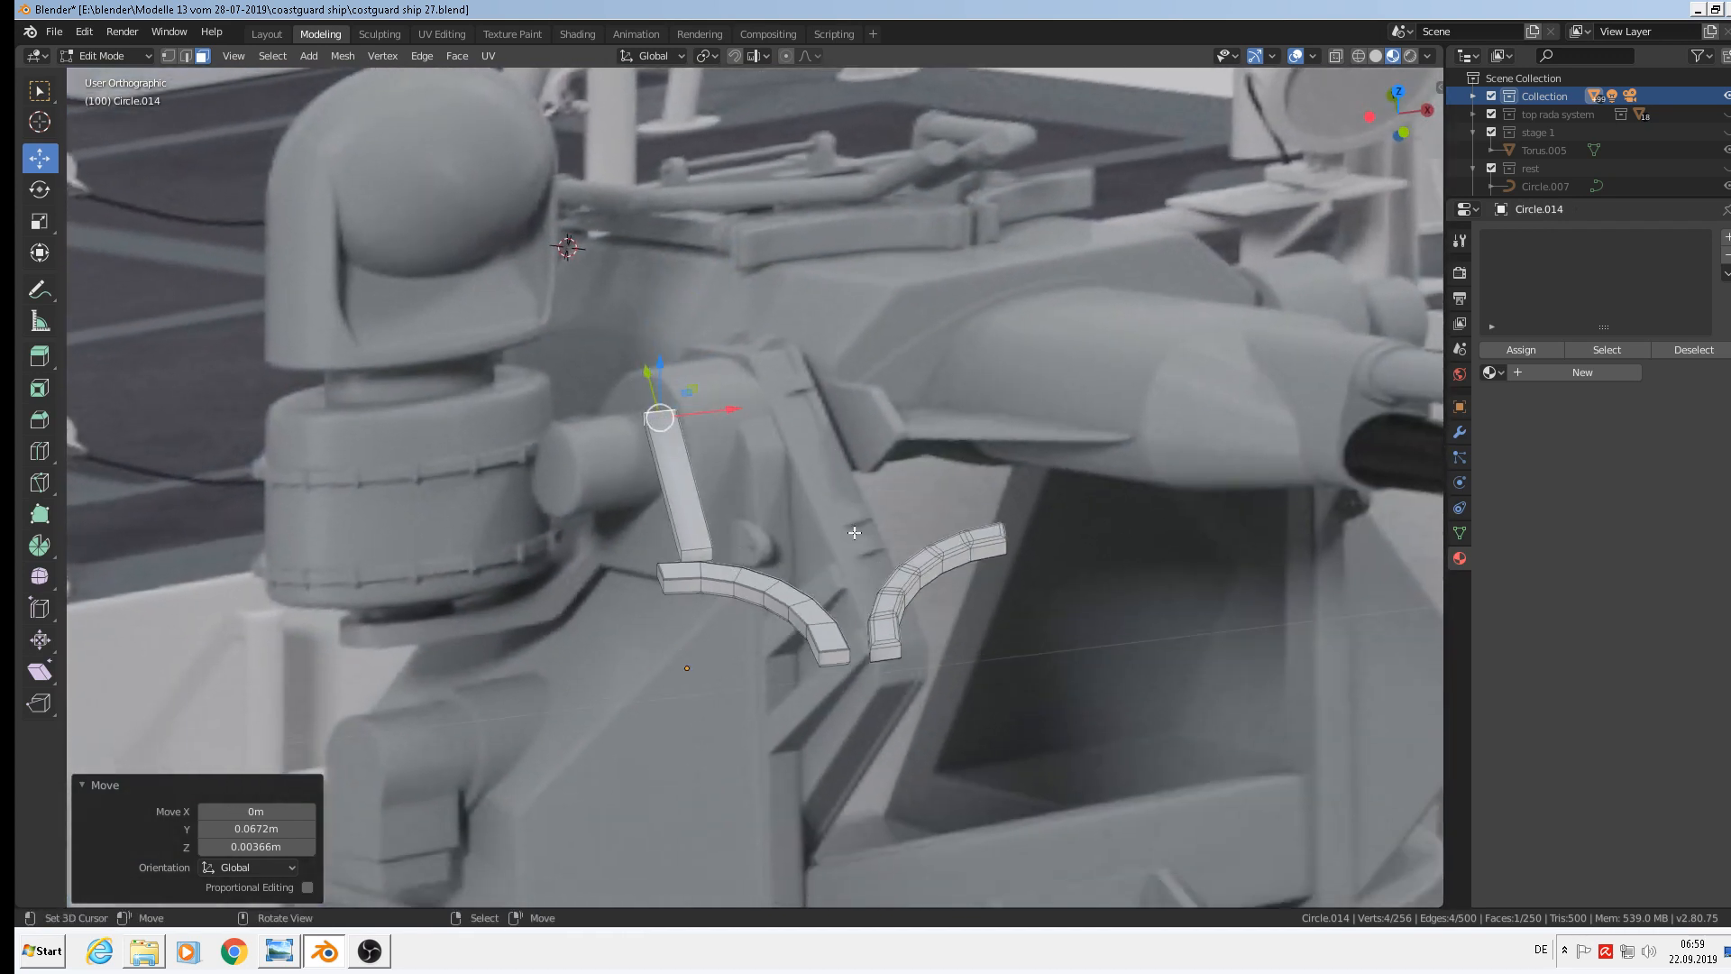
{"action": "key", "text": "Tab"}
{"action": "key", "text": "Tab"}
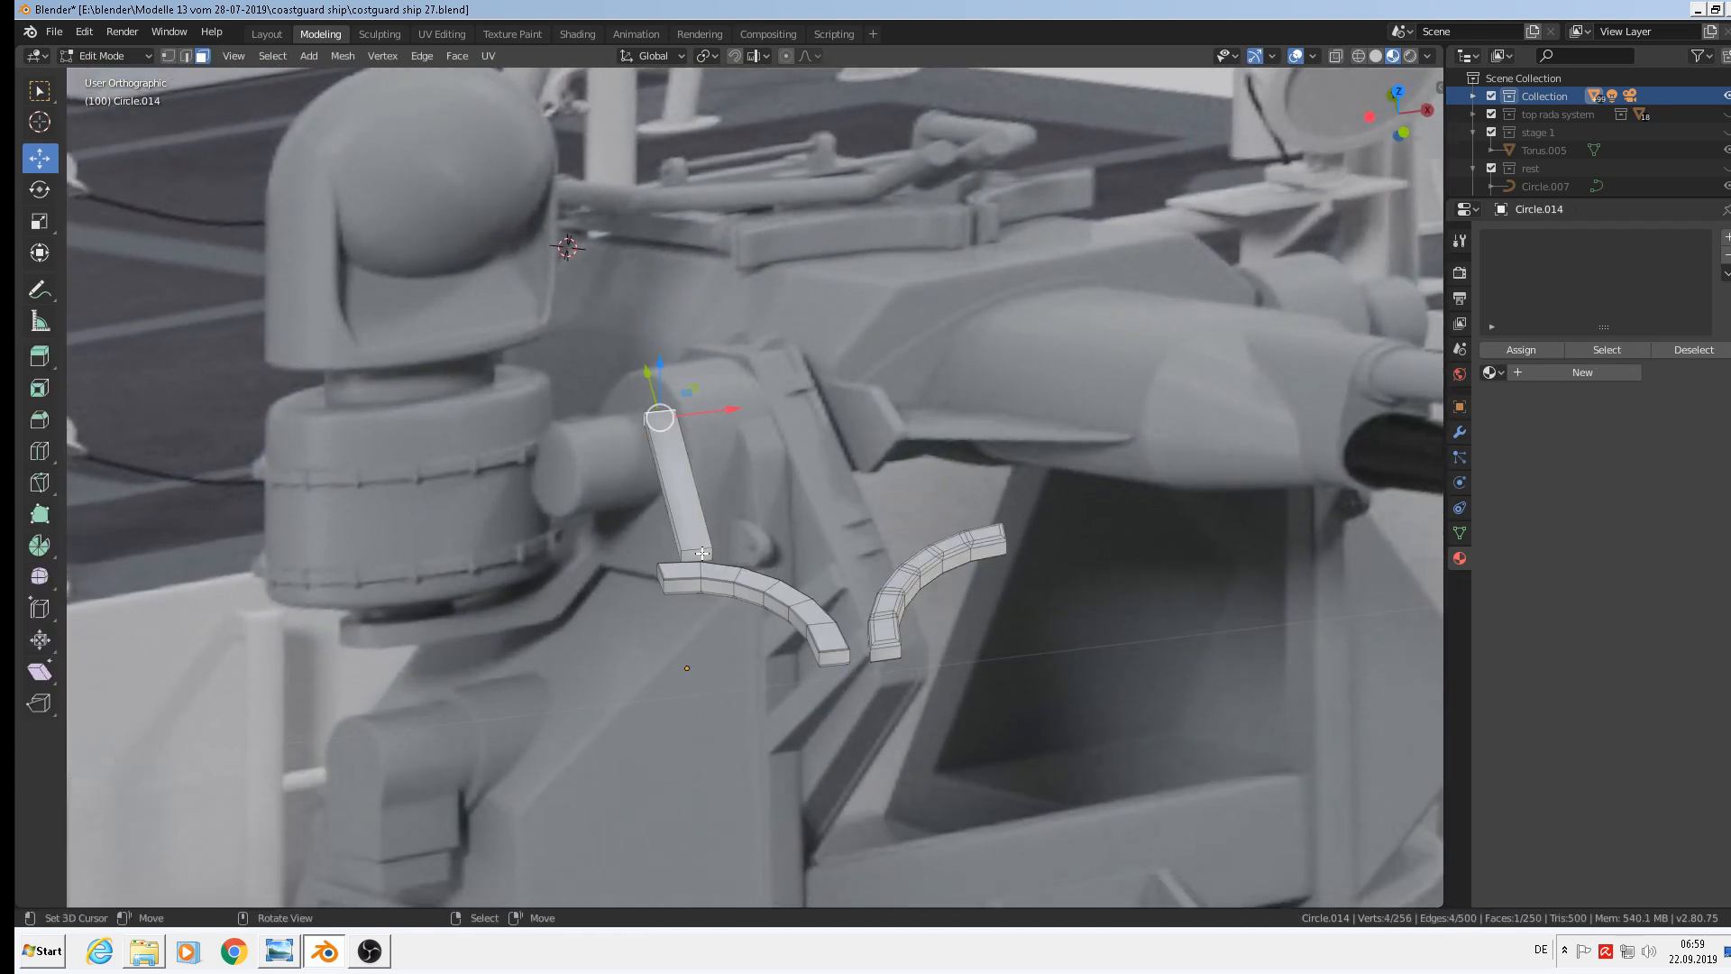
Bring the whole straight bar against the original band's outer end, and duplicate it 0.091 m along X to the other band
{"action": "key", "text": "l"}
{"action": "left_click_drag", "start_coordinate": [662, 442], "coordinate": [672, 467]}
{"action": "key", "text": "shift+d"}
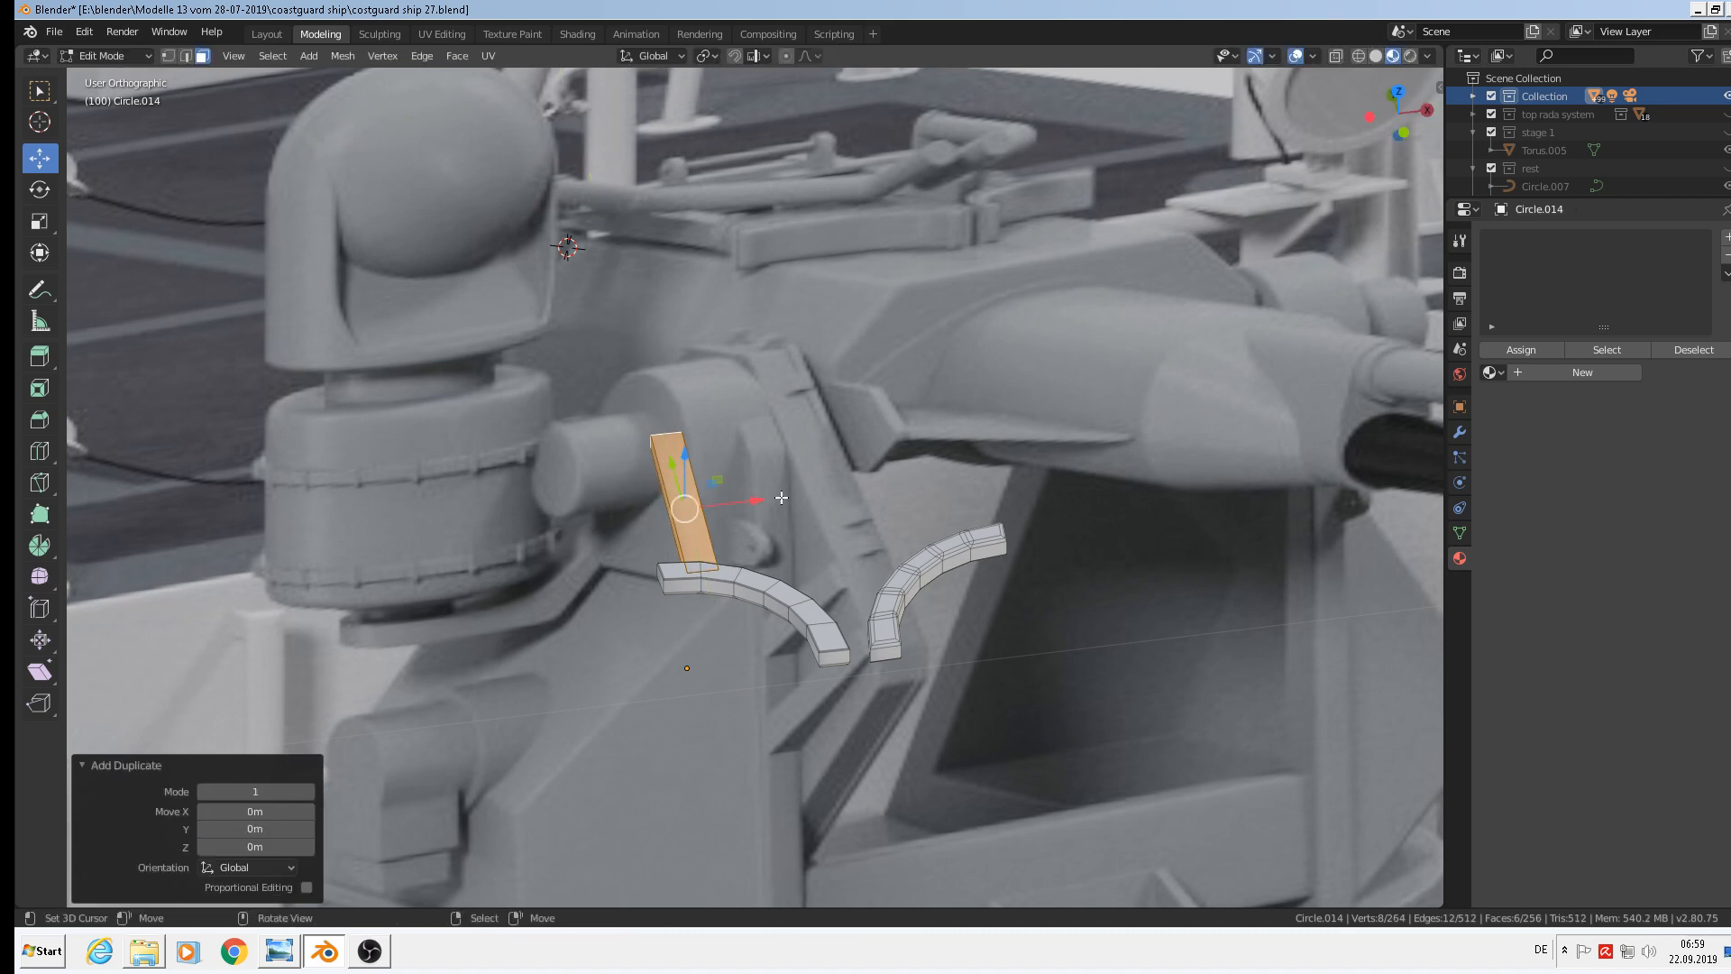
{"action": "key", "text": "x"}
{"action": "left_click", "coordinate": [1026, 479]}
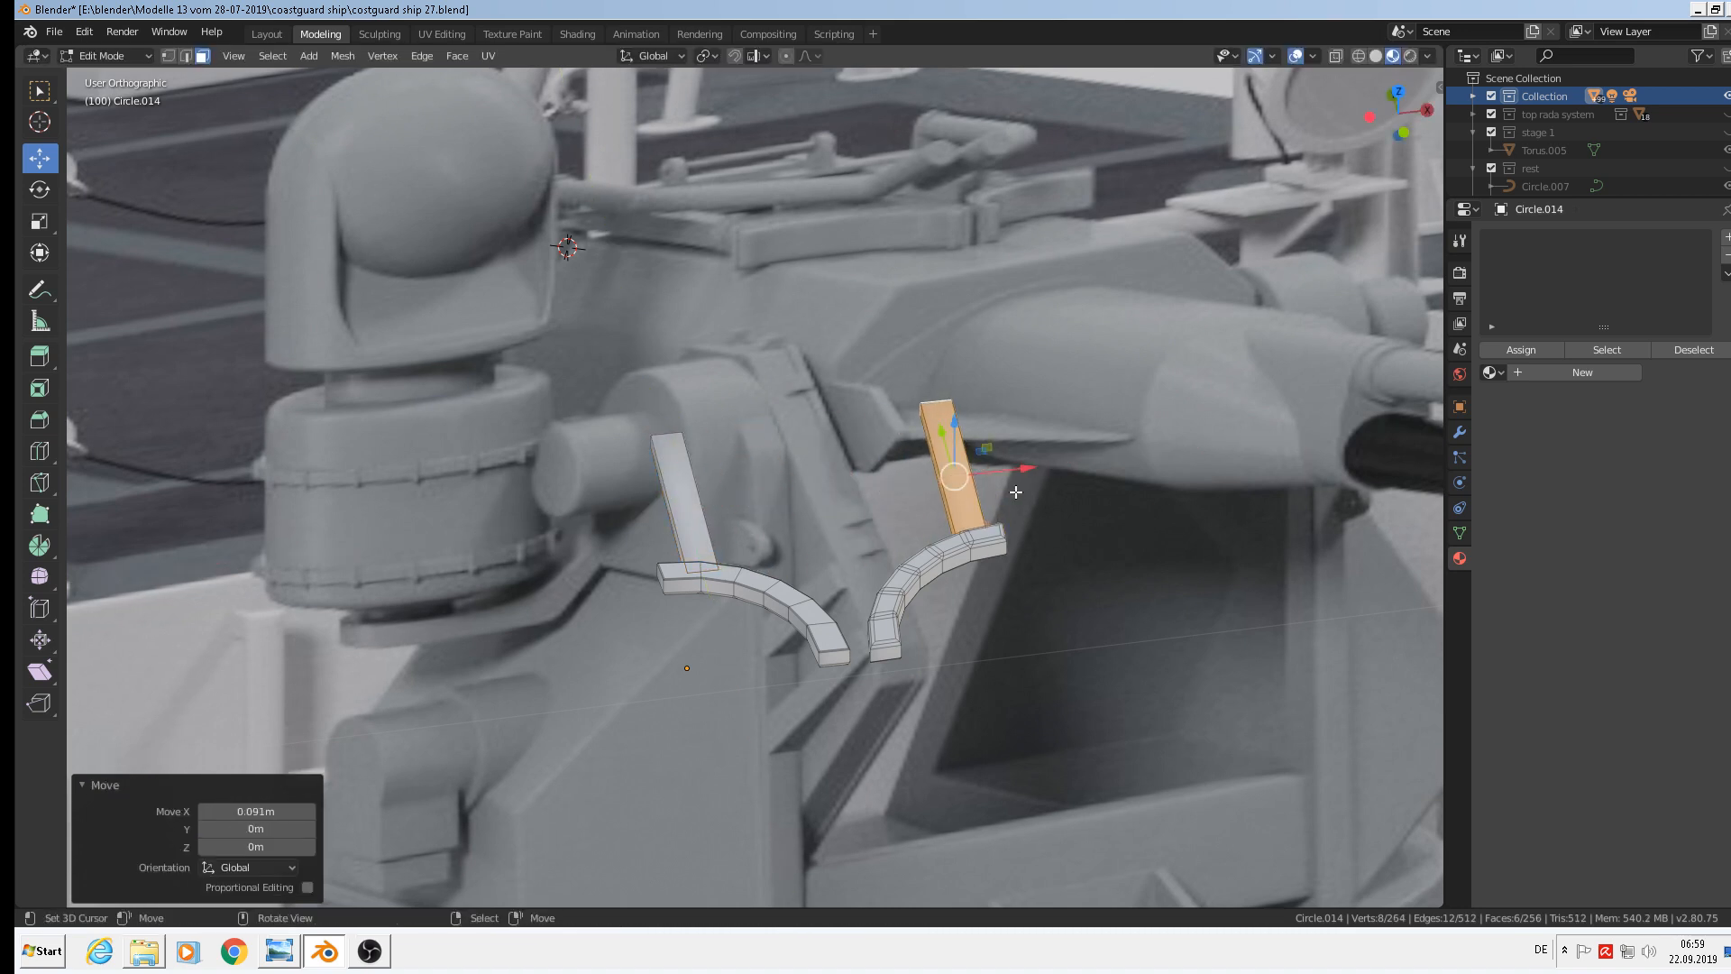
{"action": "middle_click_drag", "start_coordinate": [1015, 489], "coordinate": [979, 450]}
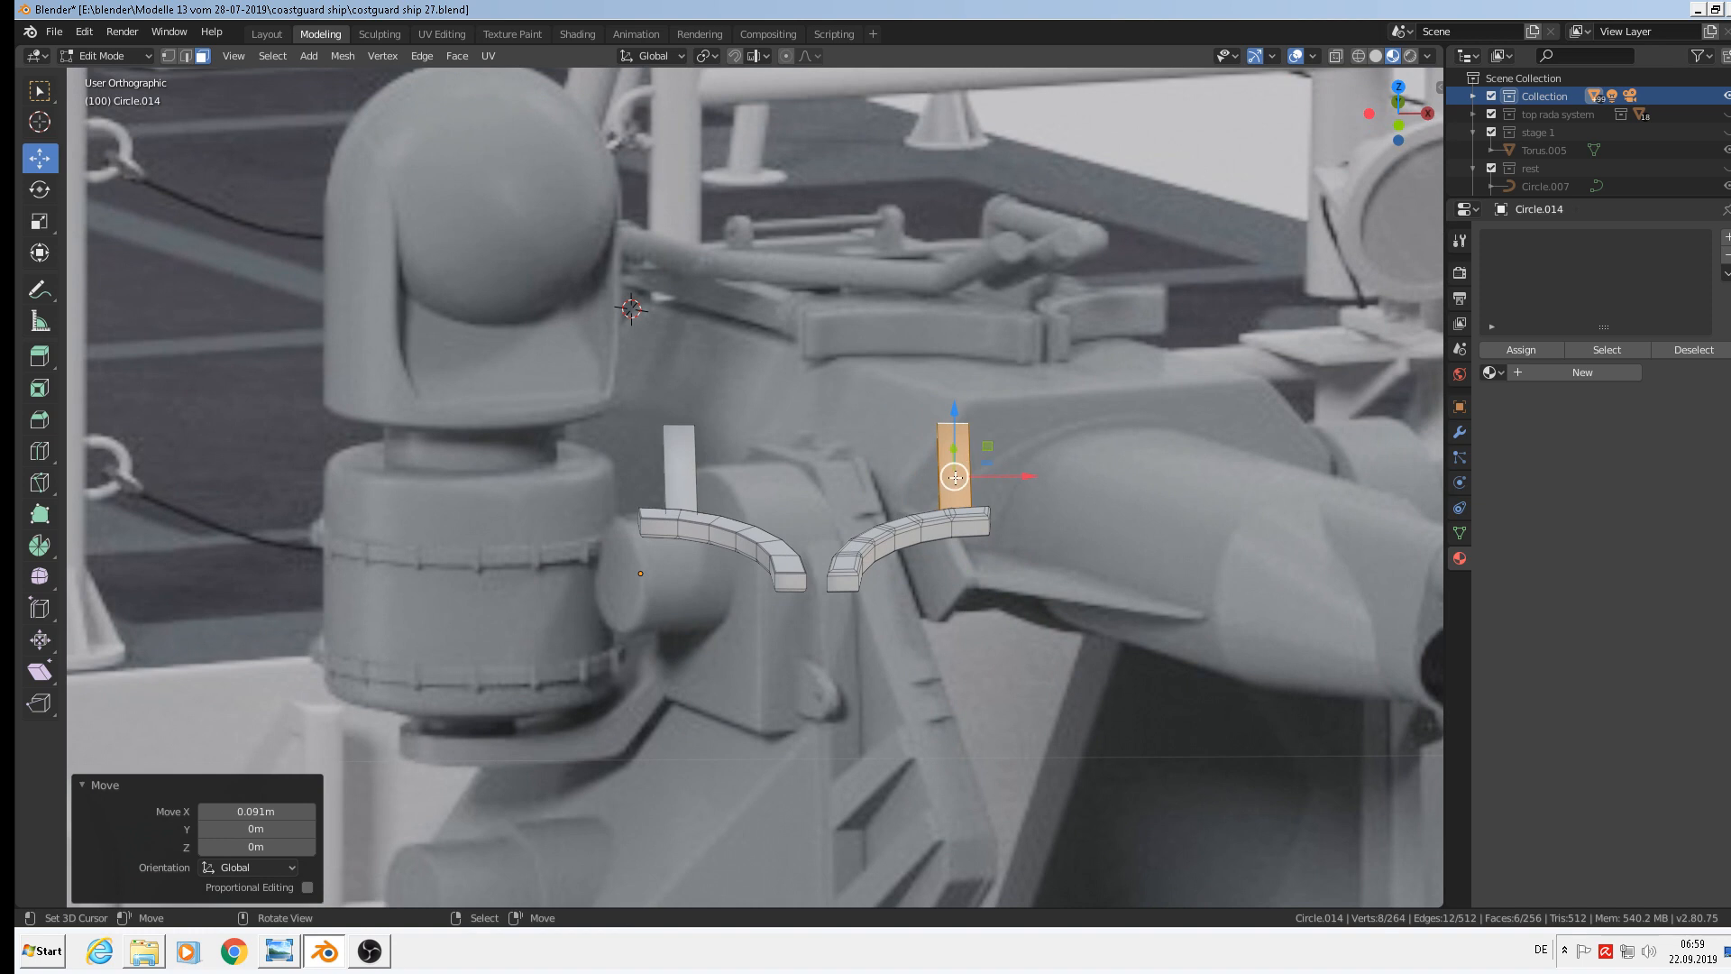
Bevel all edges of both straight bars with 2 segments, about 0.026 m wide on the copy and 0.017 m on the original
{"action": "key", "text": "ctrl+b"}
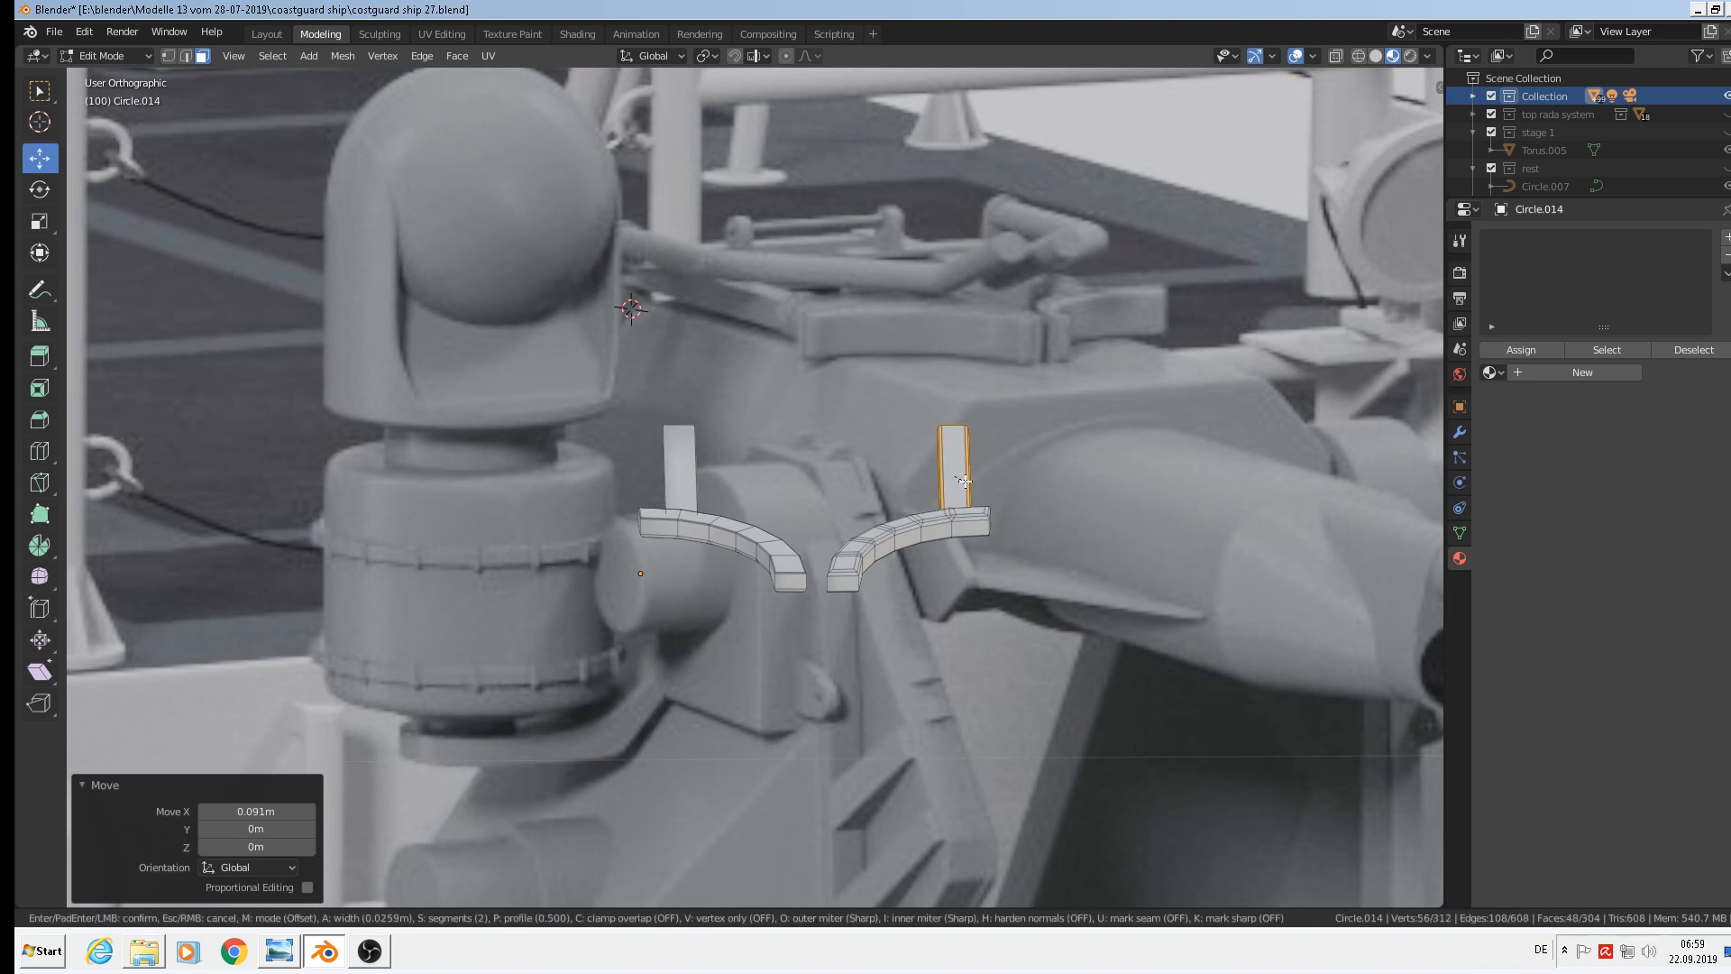
{"action": "left_click", "coordinate": [963, 480]}
{"action": "left_click", "coordinate": [679, 464]}
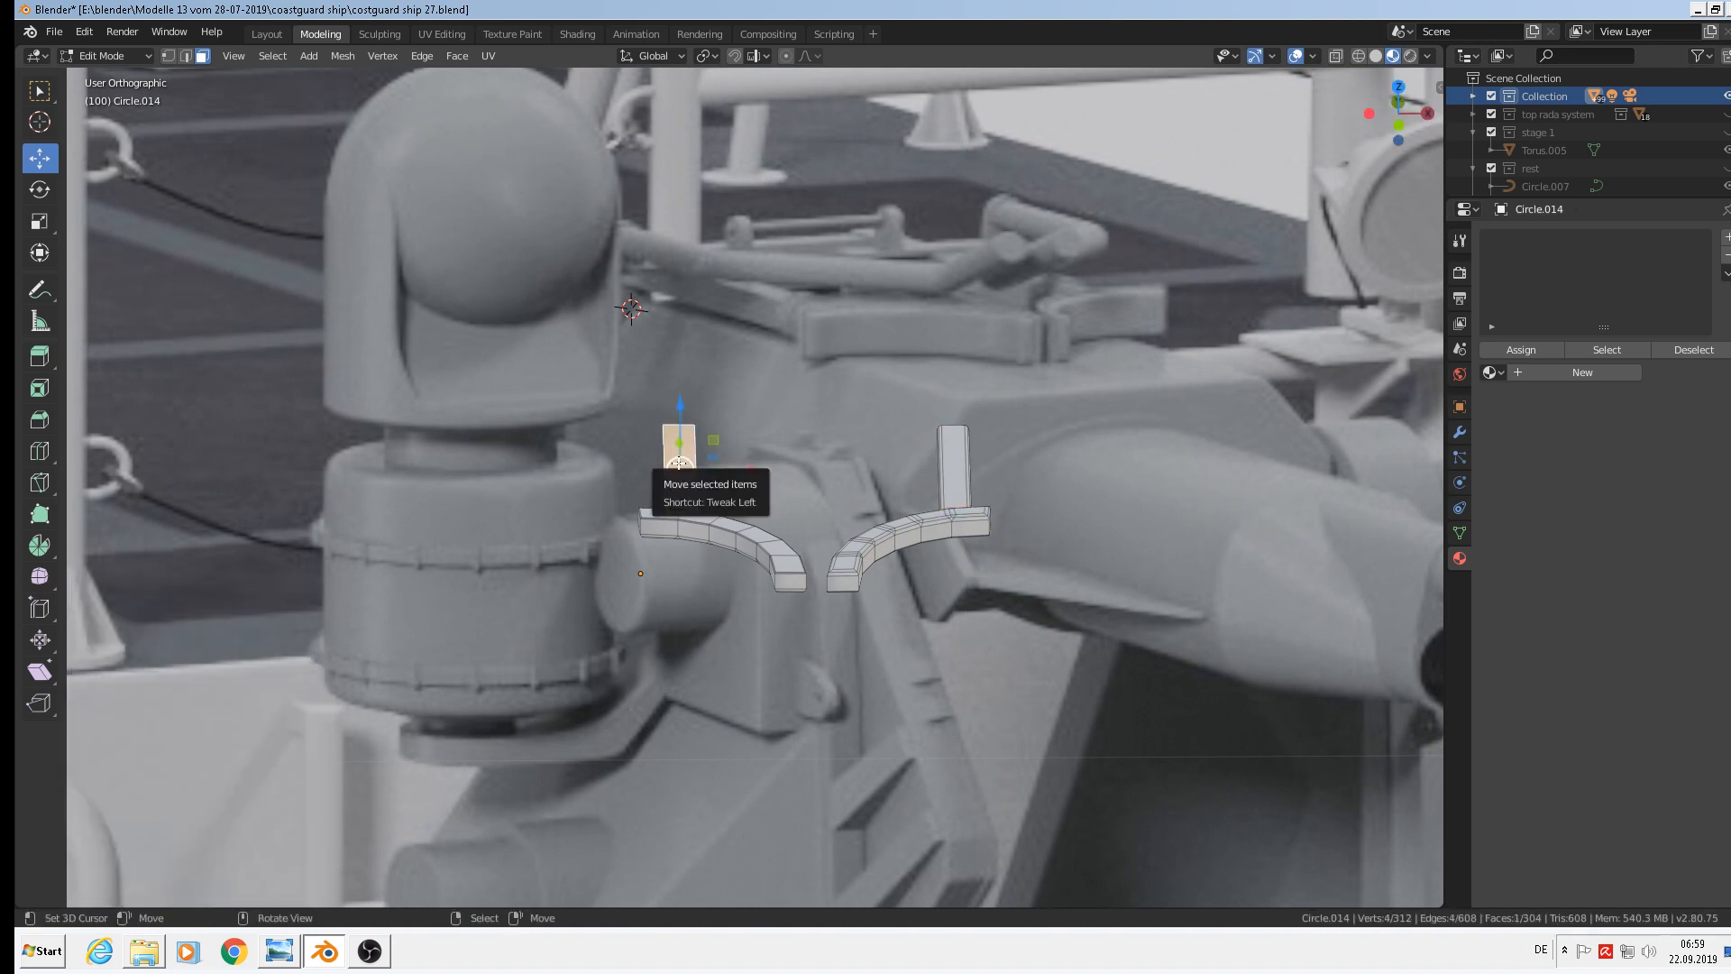
{"action": "key", "text": "ctrl+l"}
{"action": "right_click", "coordinate": [678, 462]}
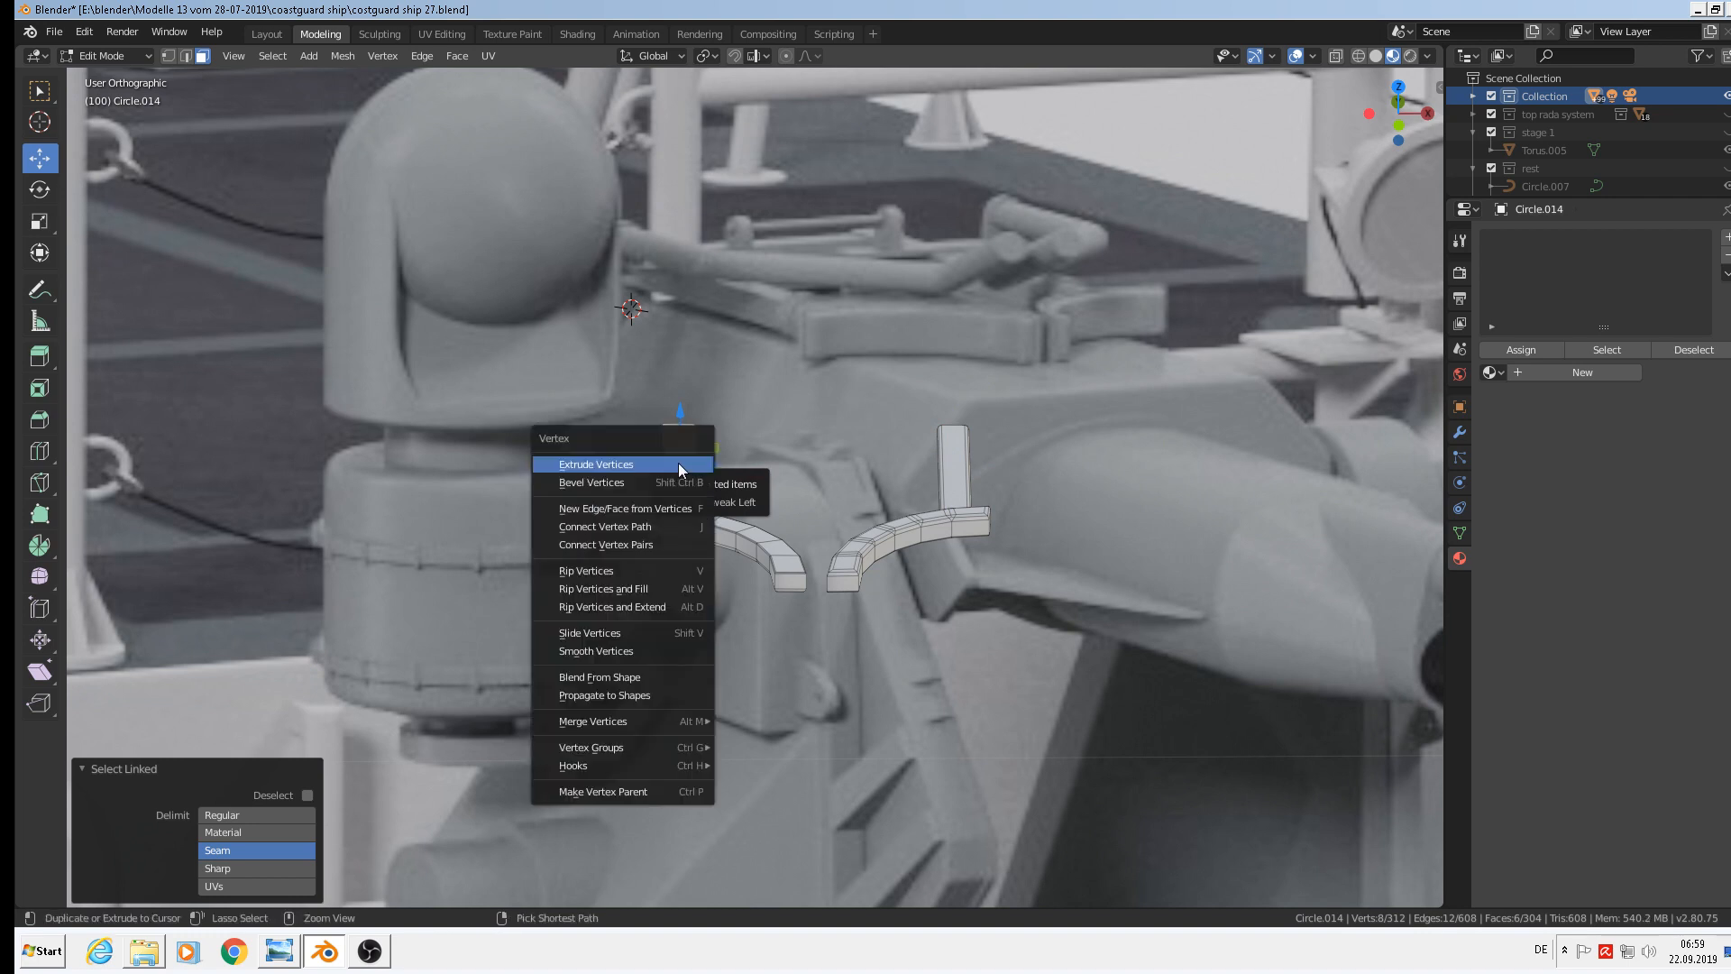
{"action": "key", "text": "Escape"}
{"action": "key", "text": "ctrl+b"}
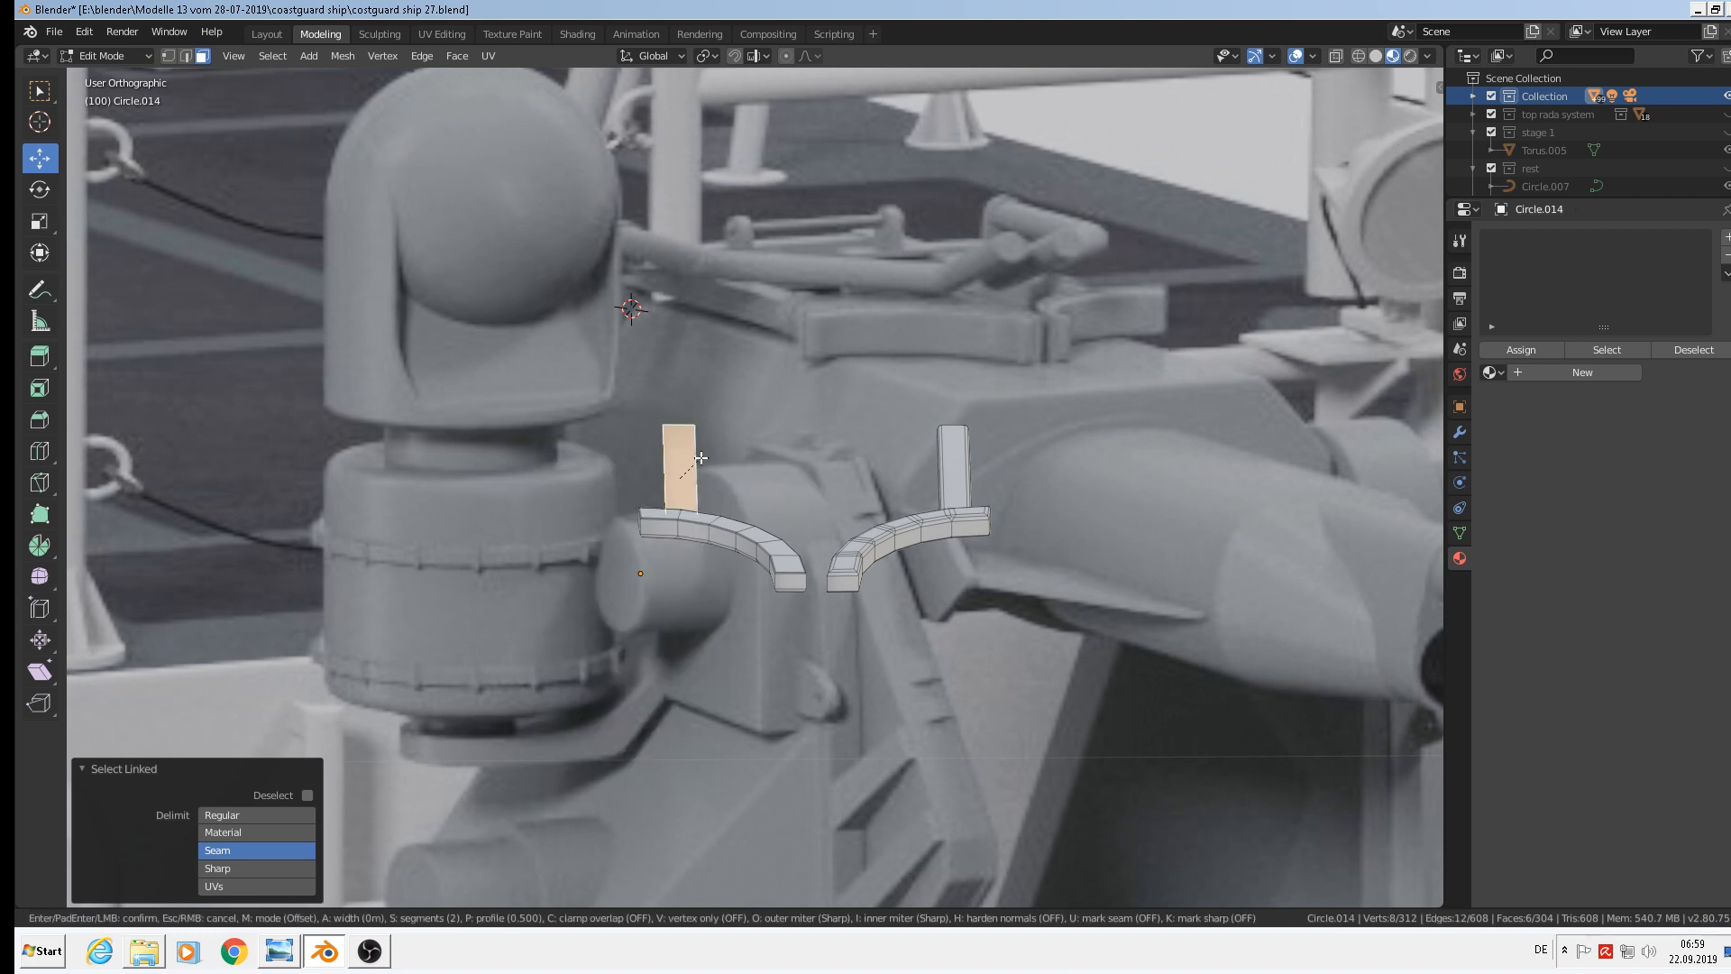
{"action": "left_click", "coordinate": [712, 455]}
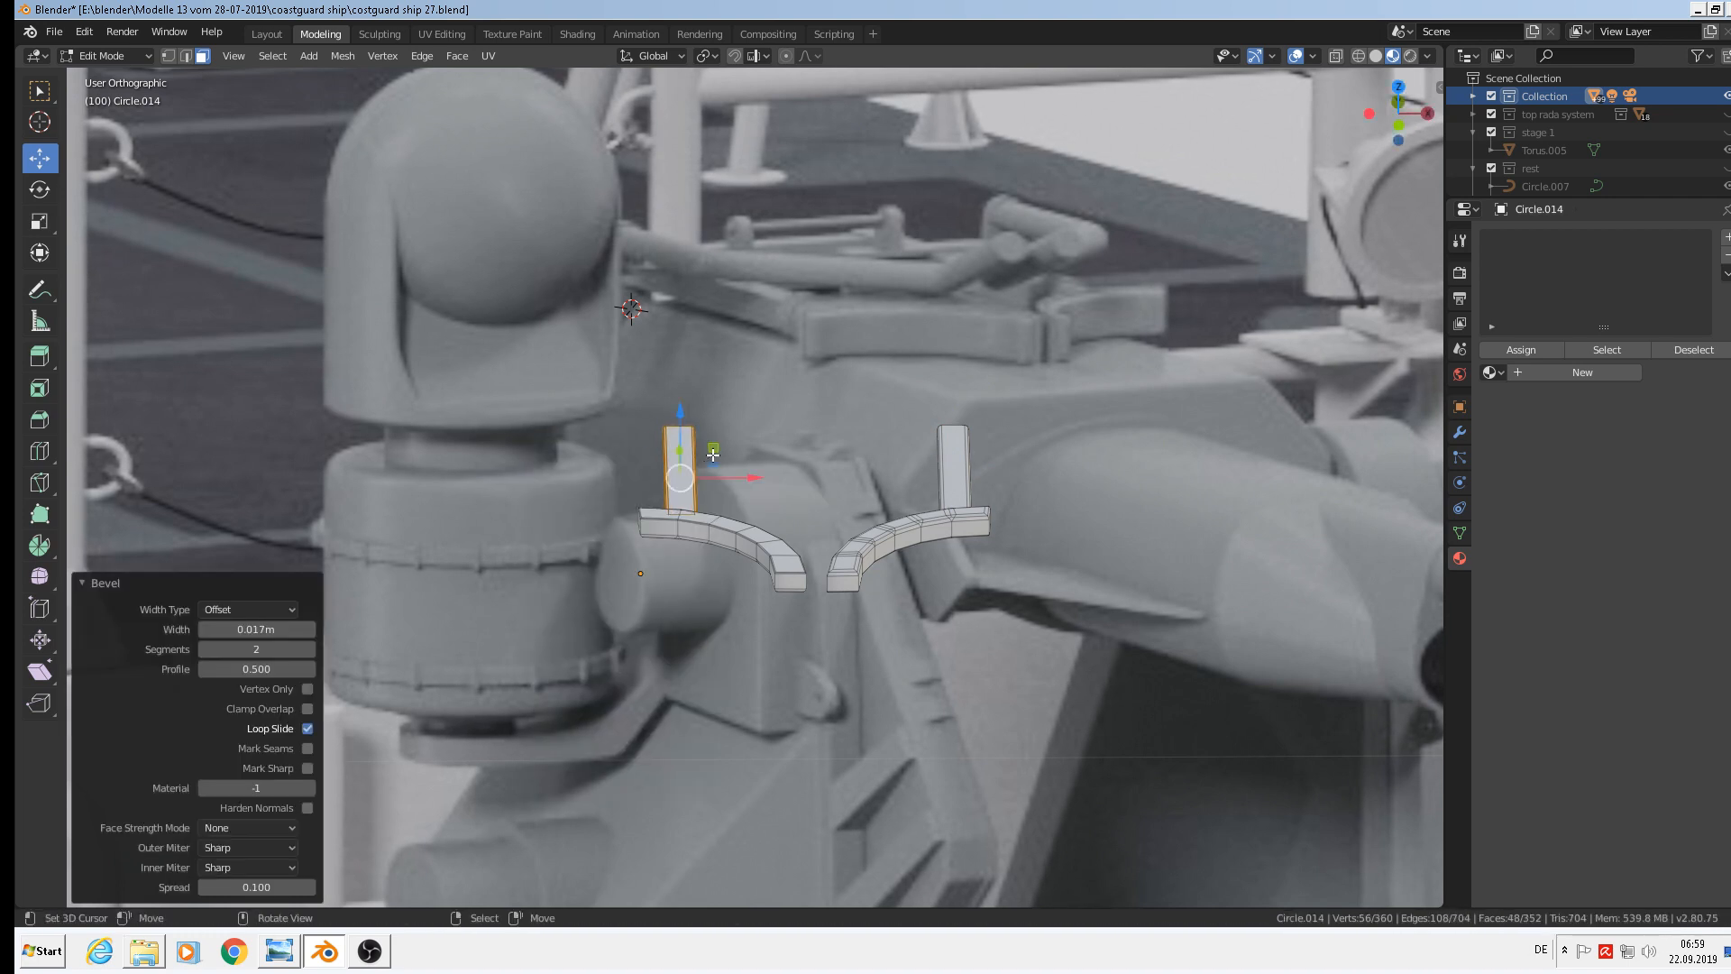
Move the joined bracket object -0.332 m along X, beside the other finished parts
{"action": "key", "text": "Tab"}
{"action": "middle_click_drag", "start_coordinate": [712, 456], "coordinate": [832, 572]}
{"action": "left_click_drag", "start_coordinate": [832, 572], "coordinate": [457, 637]}
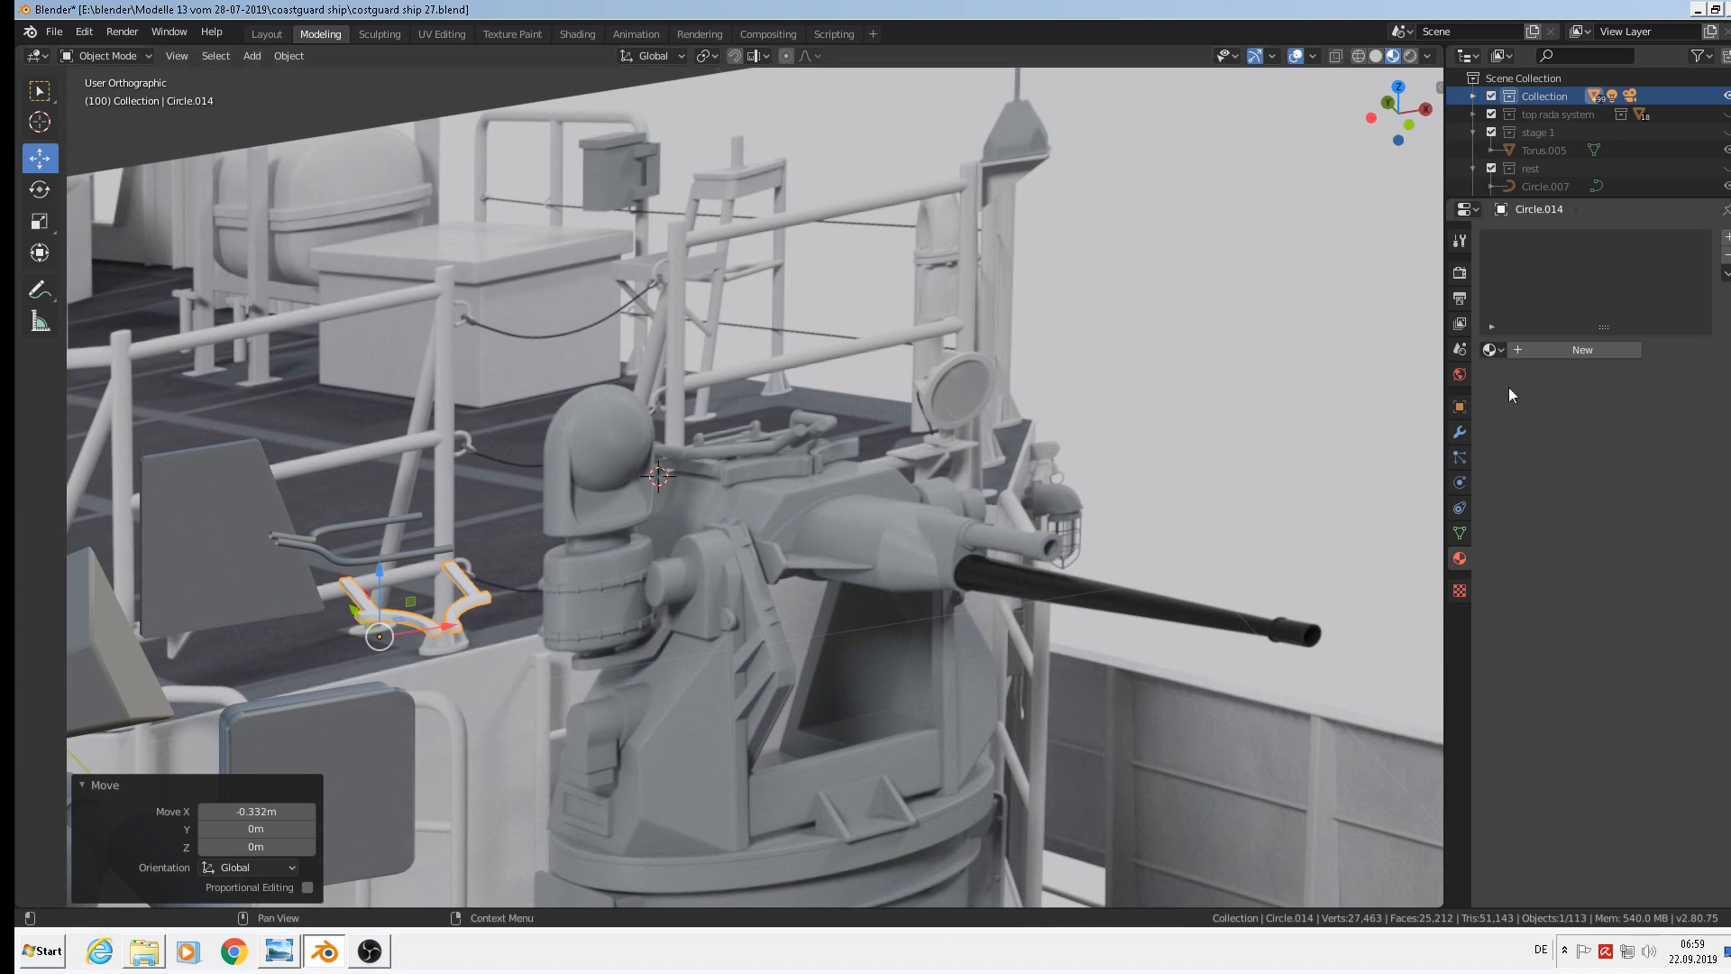
Assign the existing light gray metal material to the curved bracket and clear the selection
{"action": "left_click", "coordinate": [1493, 349]}
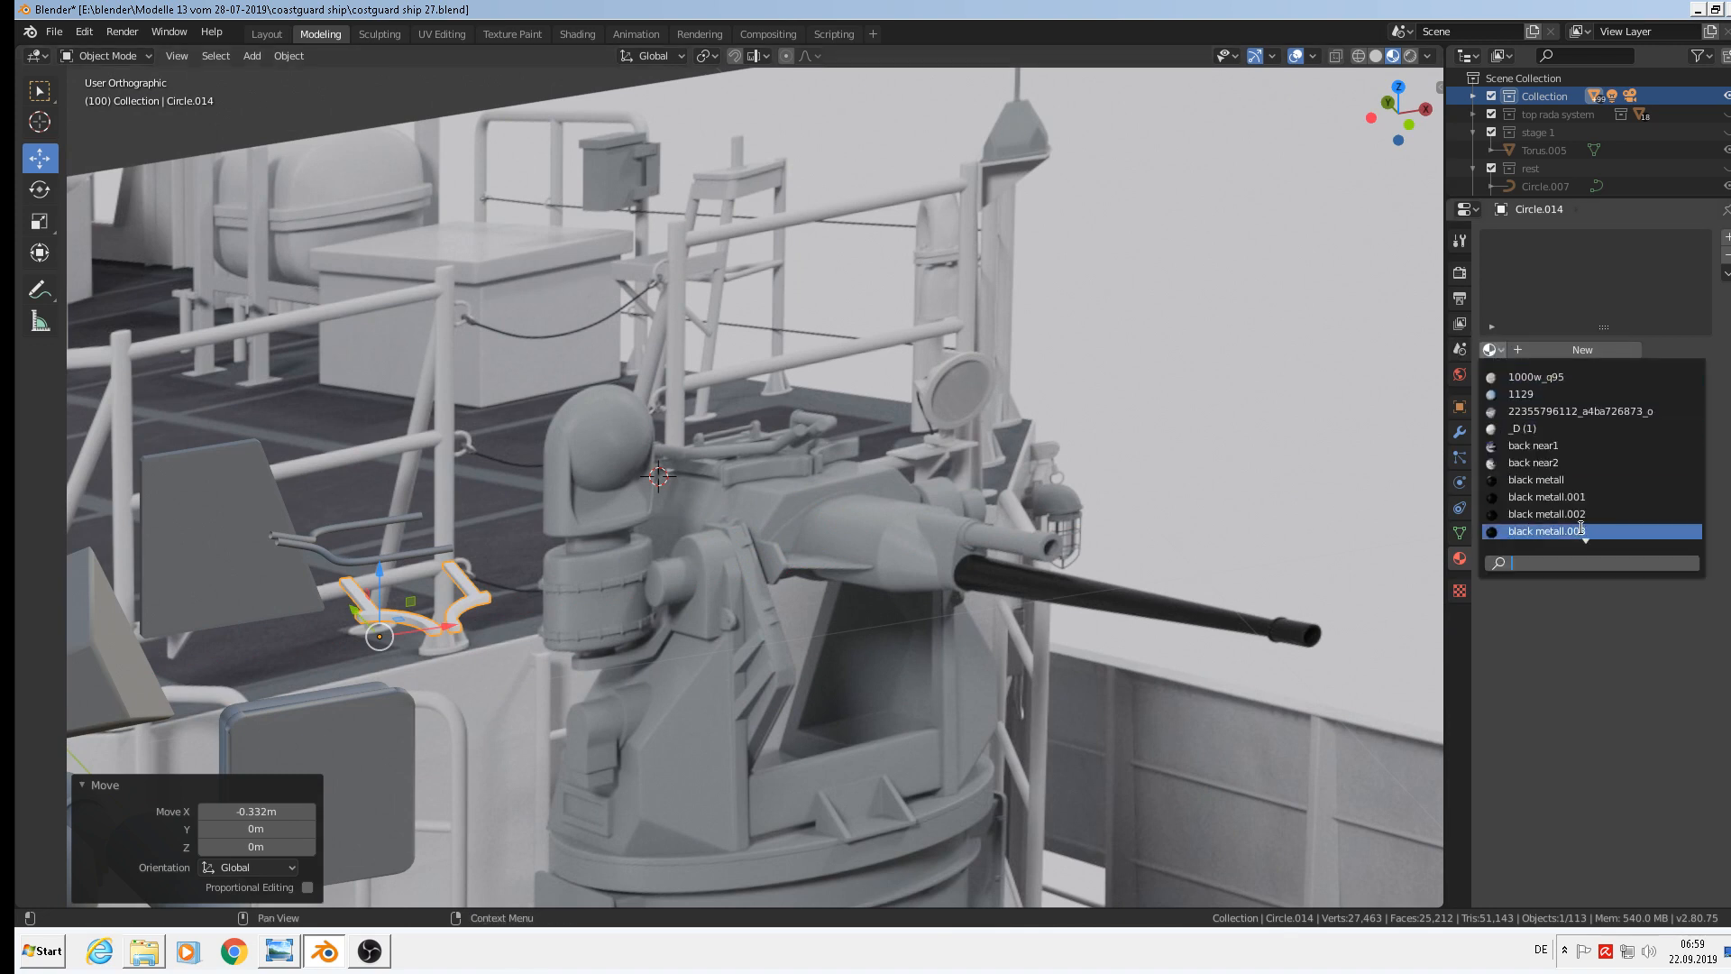
{"action": "type", "text": "lif"}
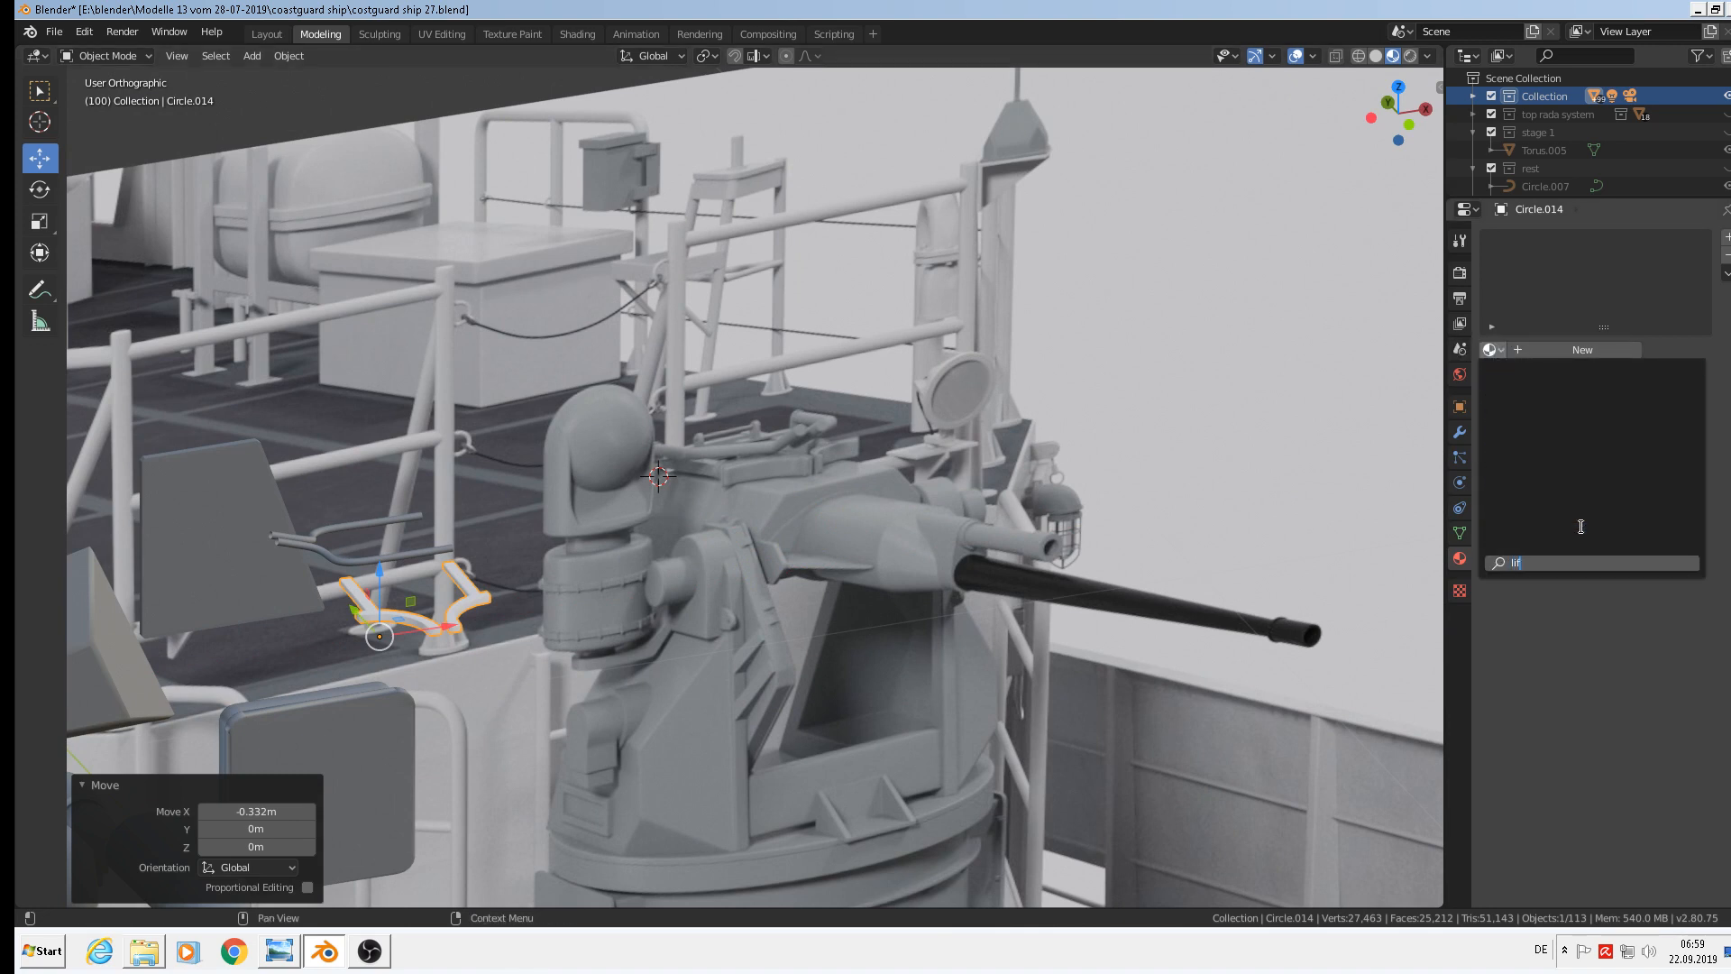
{"action": "key", "text": "BackSpace"}
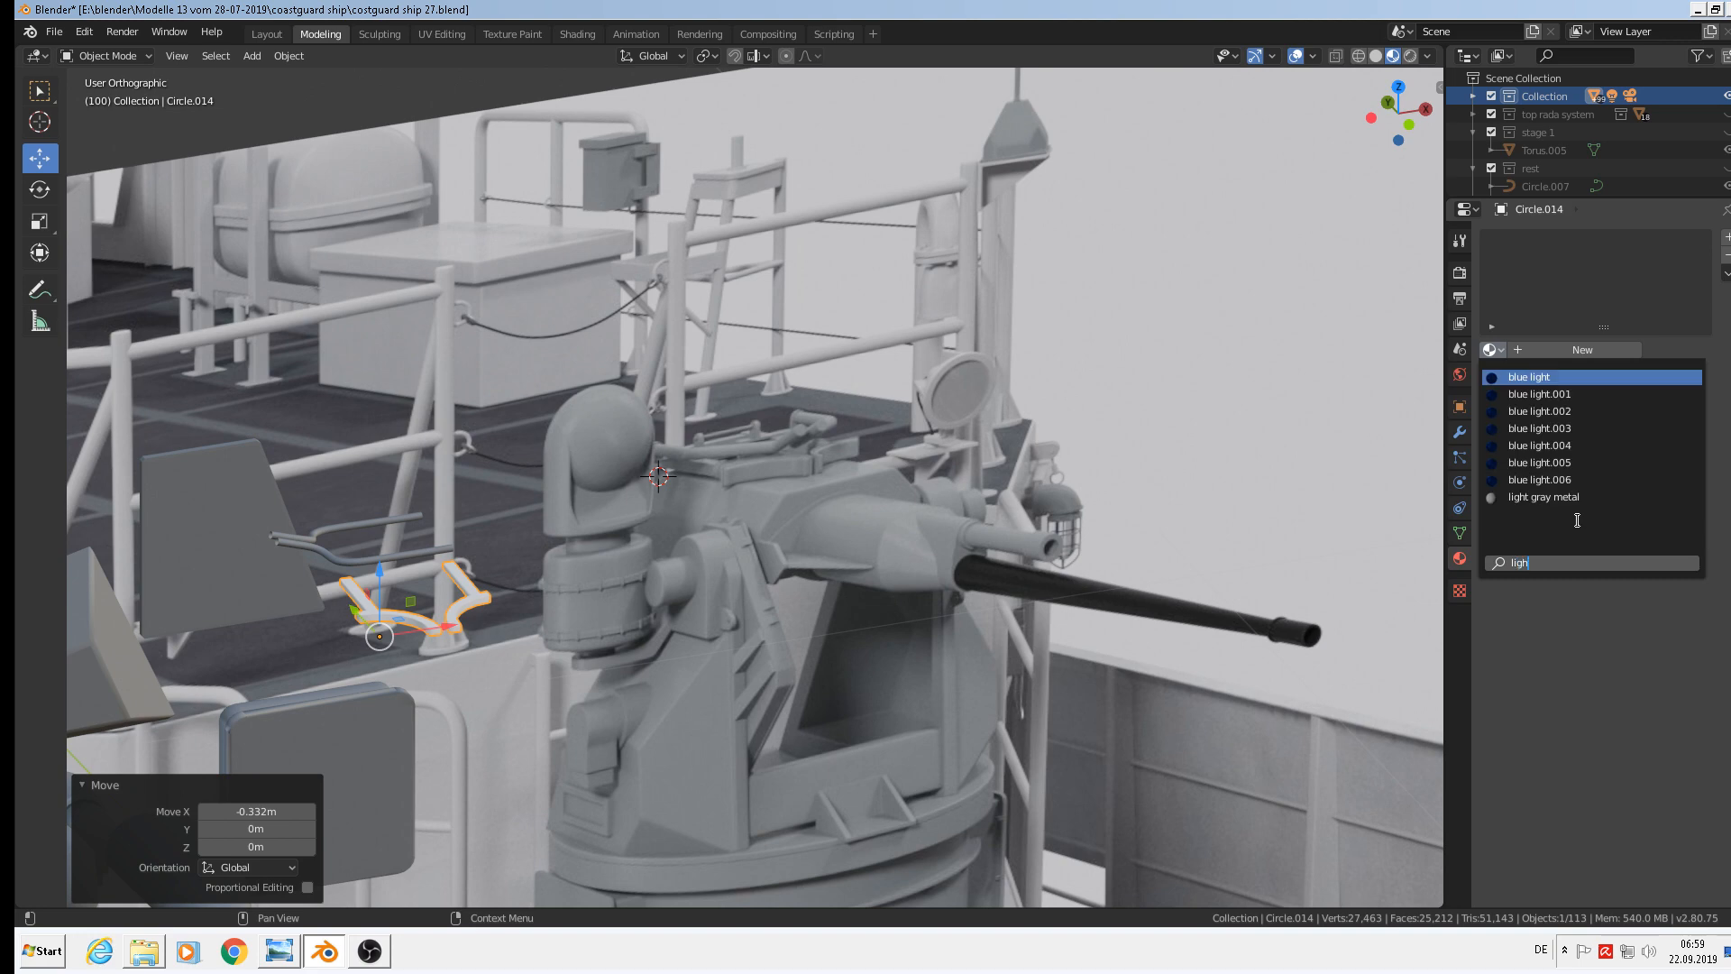
{"action": "left_click", "coordinate": [1544, 497]}
{"action": "scroll", "coordinate": [950, 571], "scroll_direction": "down", "scroll_amount": 4}
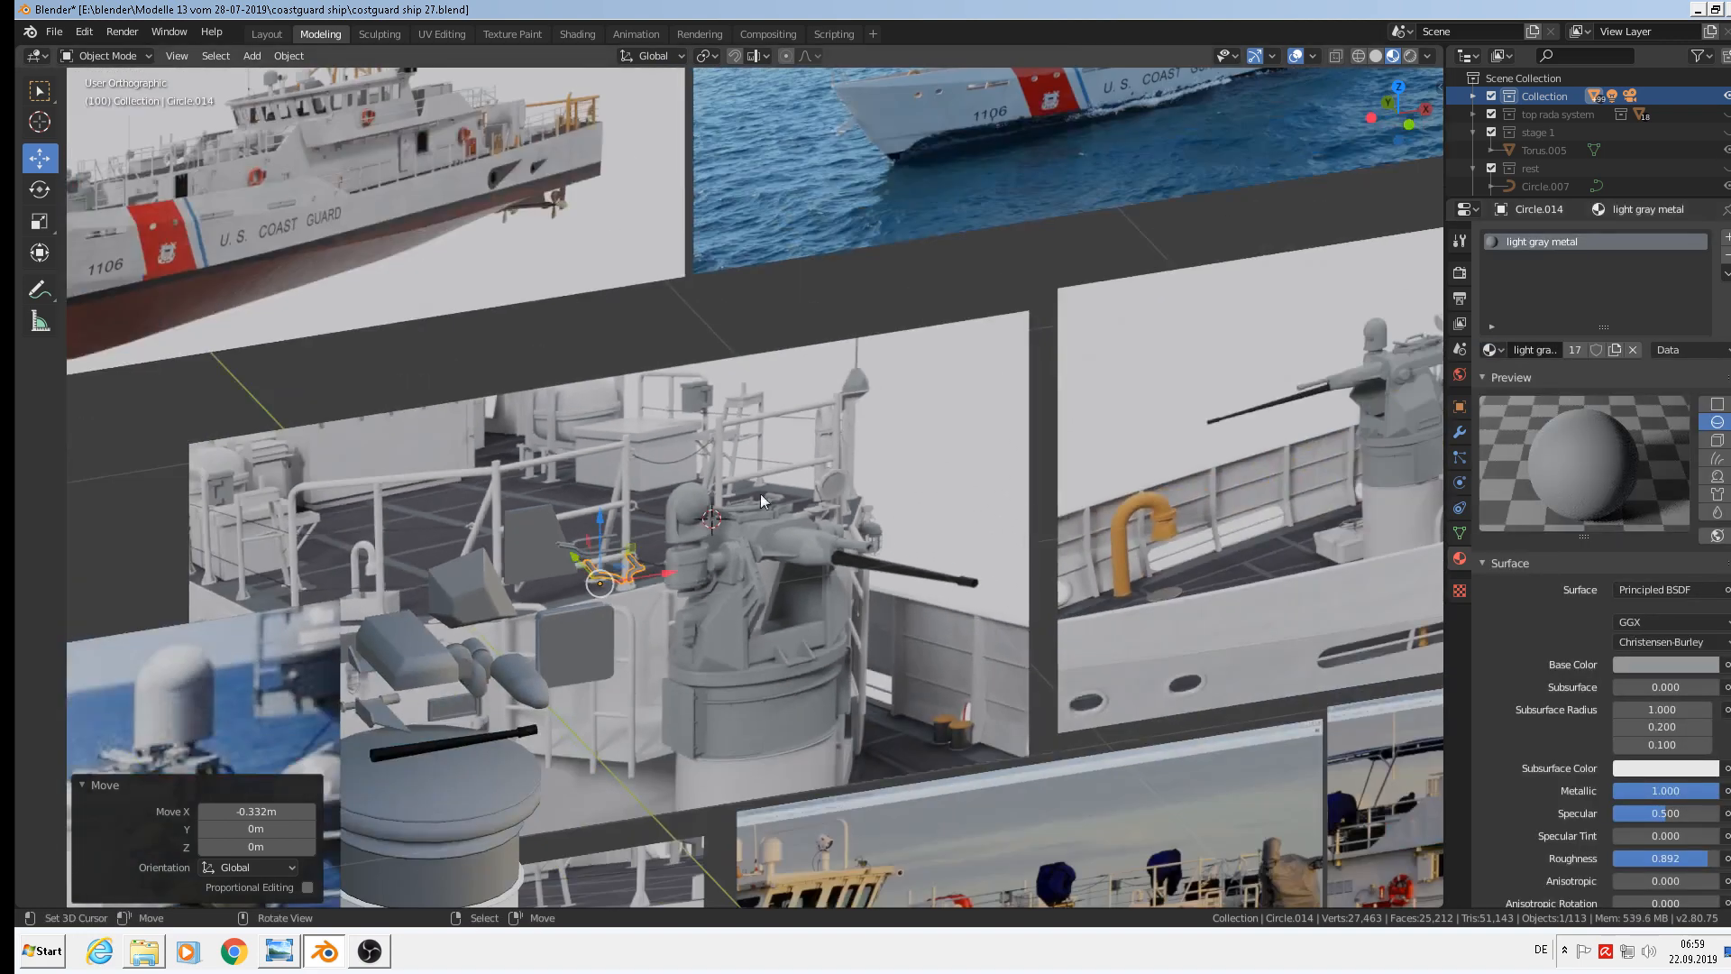
{"action": "key", "text": "alt+a"}
Save the current Blender file under its existing name
{"action": "middle_click_drag", "start_coordinate": [663, 484], "coordinate": [445, 452]}
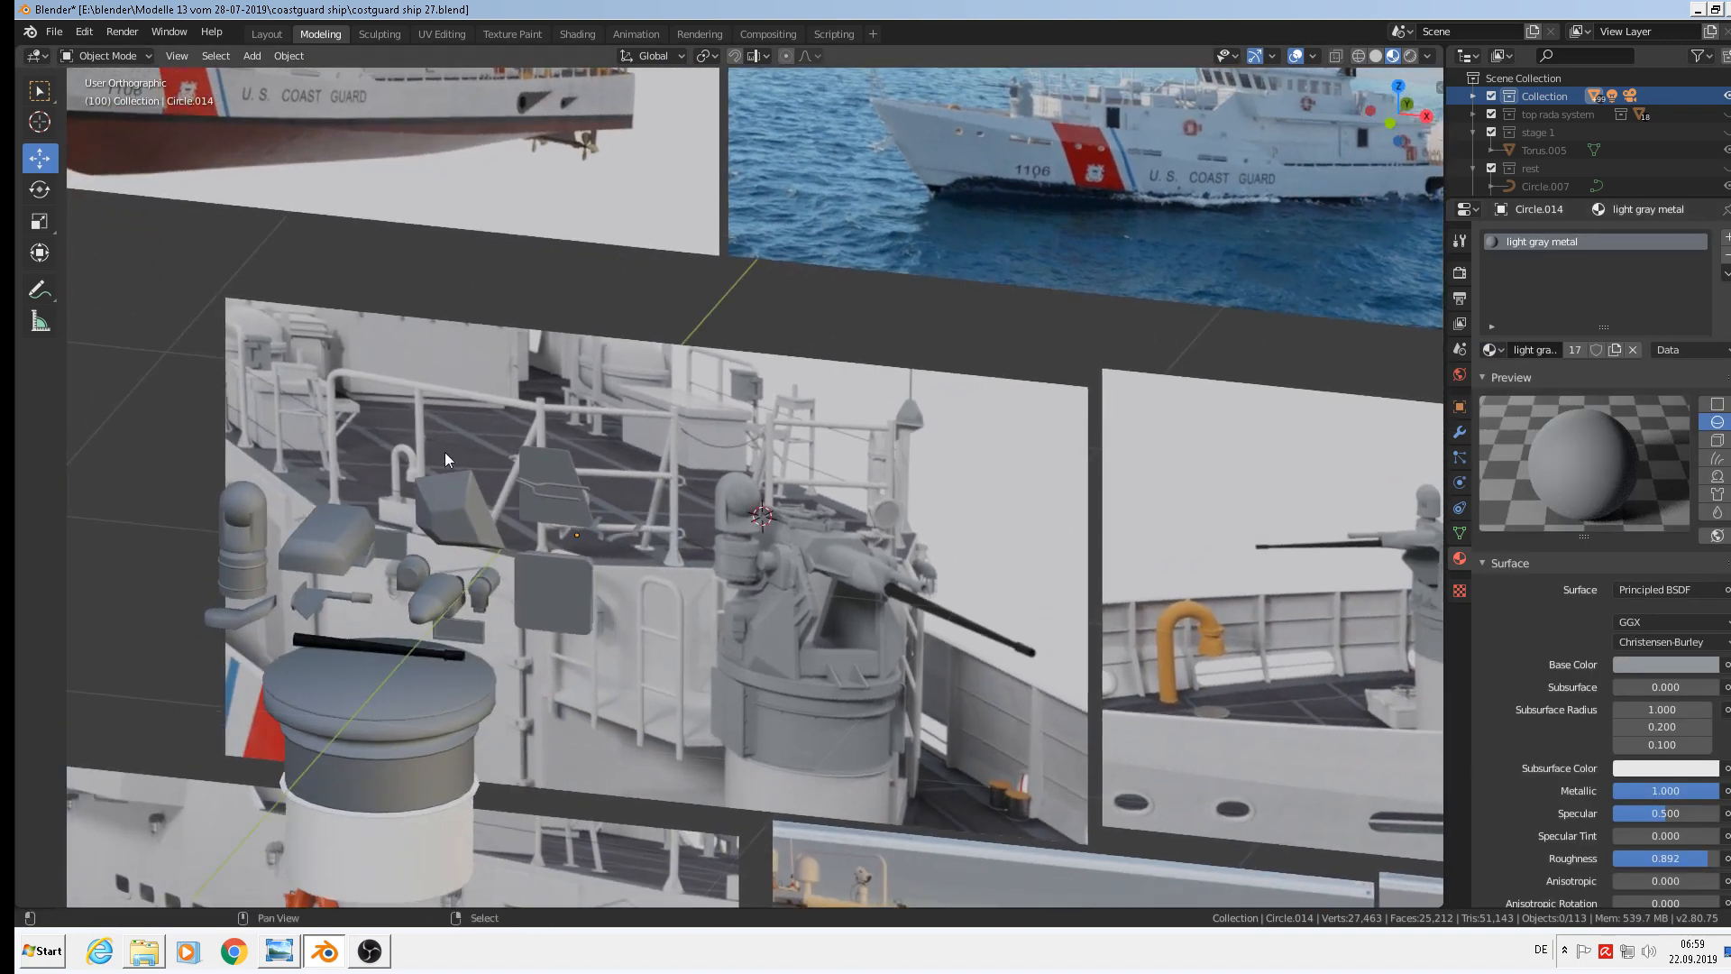
{"action": "middle_click_drag", "start_coordinate": [335, 384], "coordinate": [646, 307], "text": "shift"}
{"action": "left_click", "coordinate": [54, 32]}
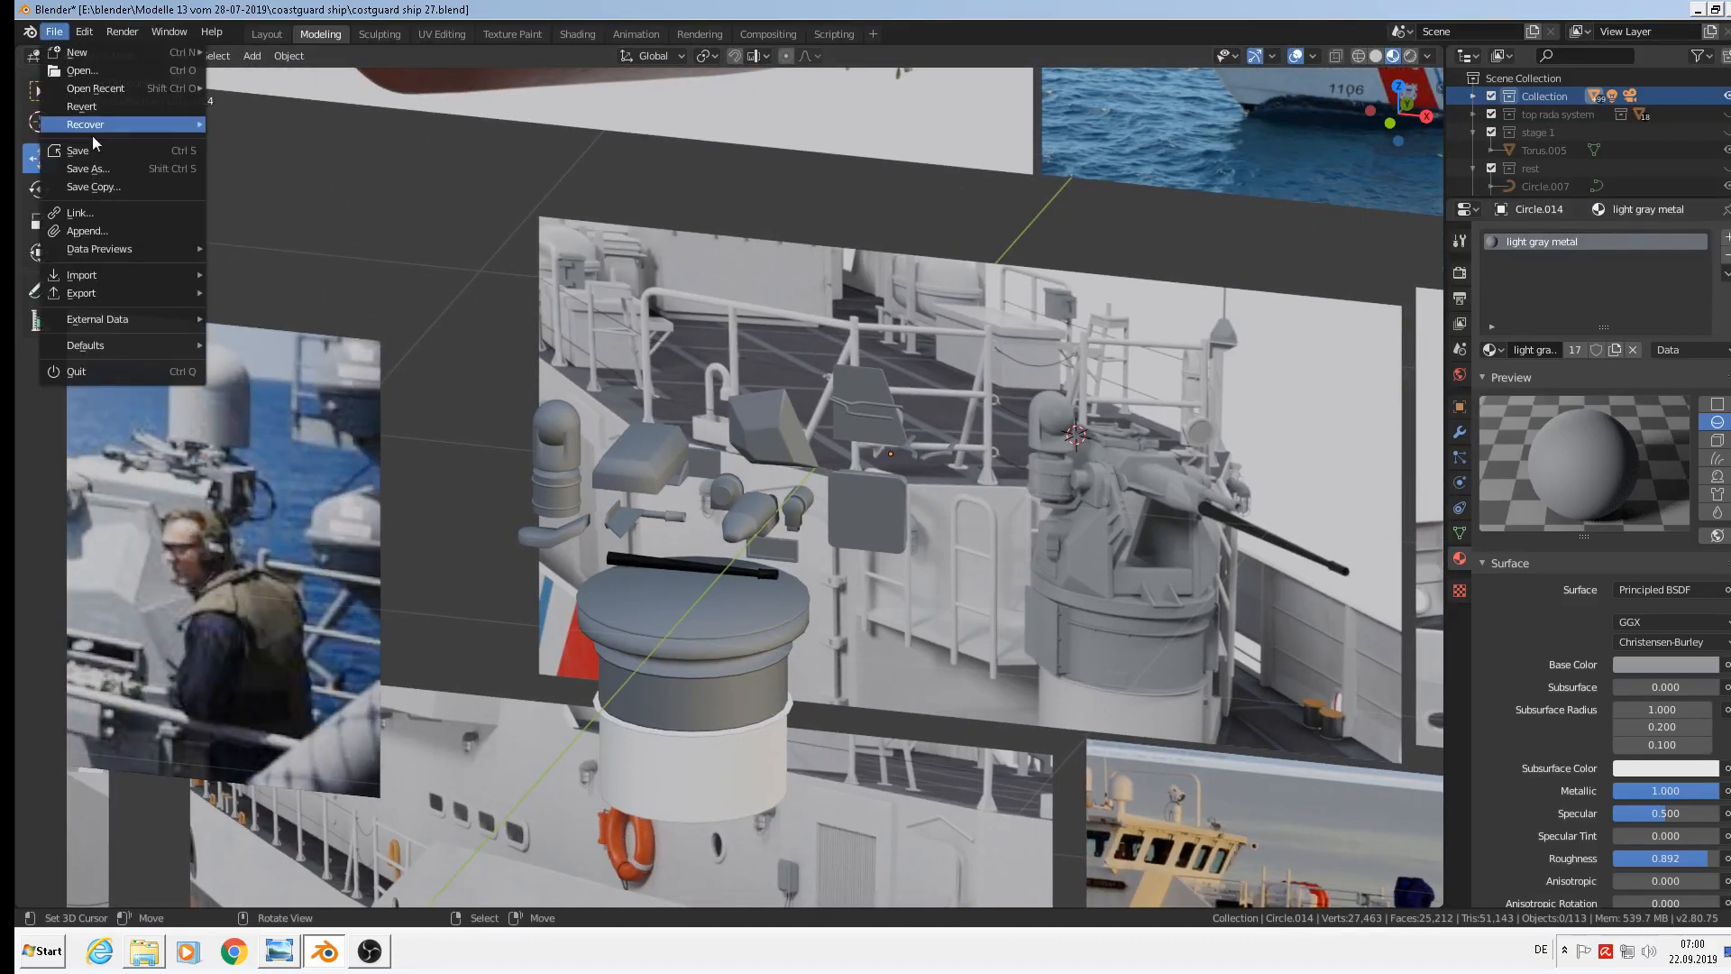
{"action": "left_click", "coordinate": [78, 151]}
Select all deck gun parts without the reference images and move them about 2.28 m along X, 0.148 m along Y and -3.31 m along Z
{"action": "scroll", "coordinate": [613, 528], "scroll_direction": "up", "scroll_amount": 2}
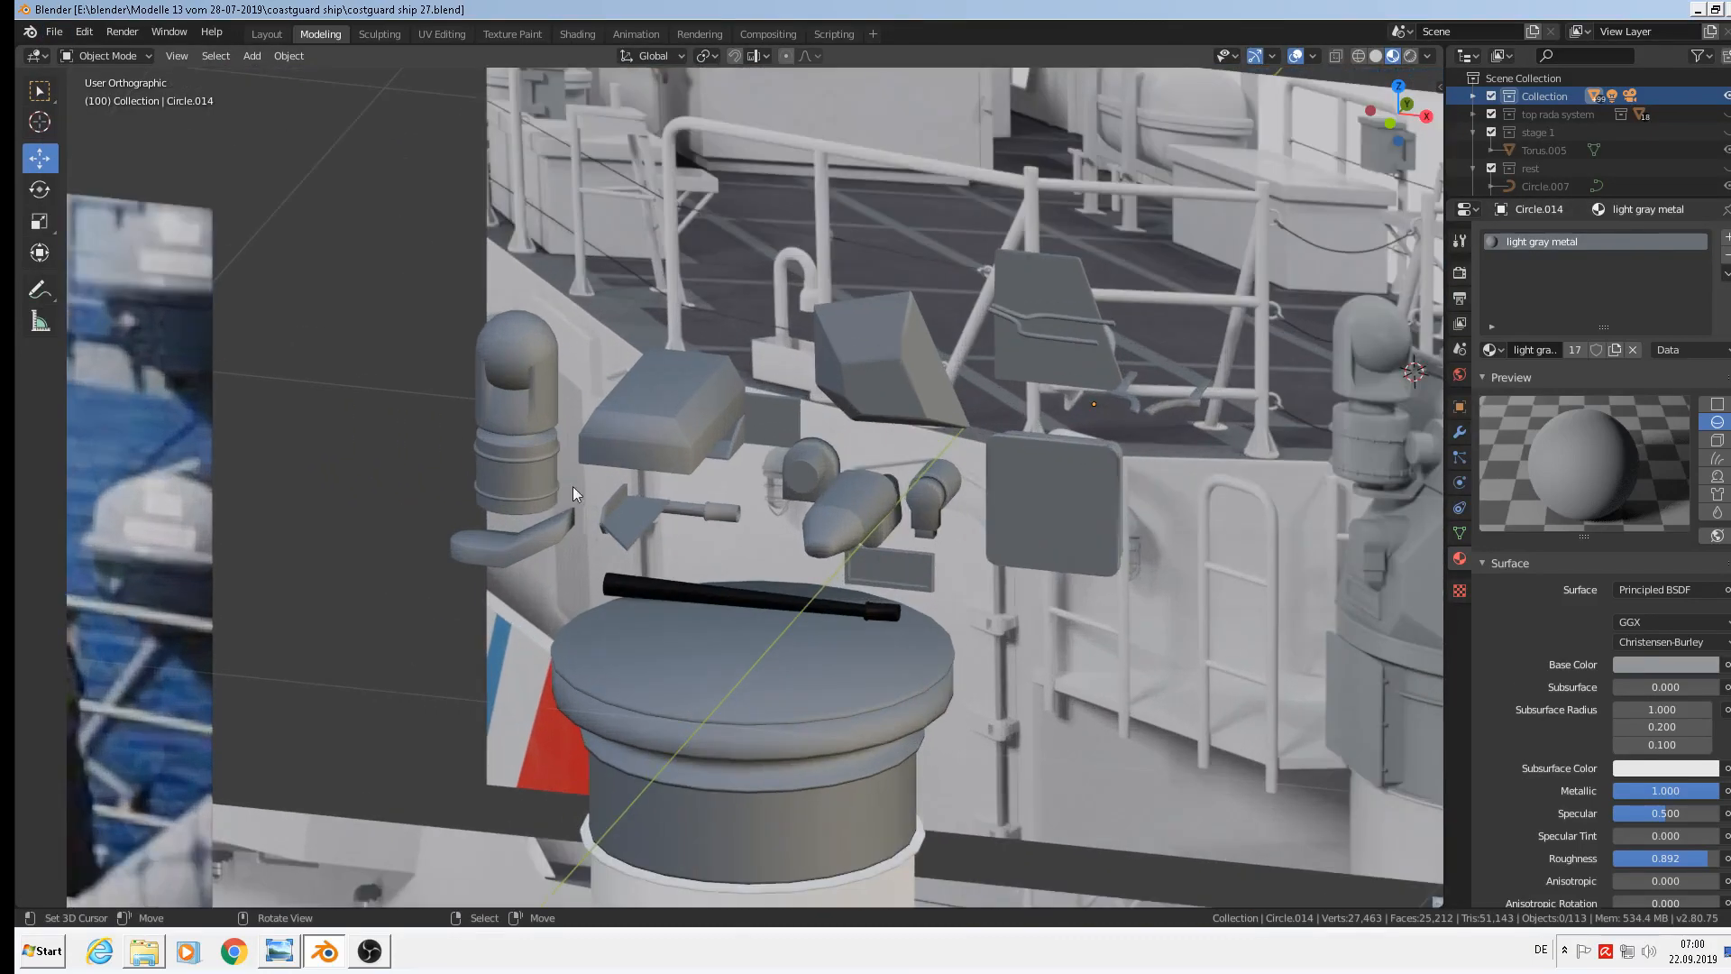
{"action": "scroll", "coordinate": [572, 485], "scroll_direction": "down", "scroll_amount": 3}
{"action": "middle_click_drag", "start_coordinate": [939, 576], "coordinate": [804, 582]}
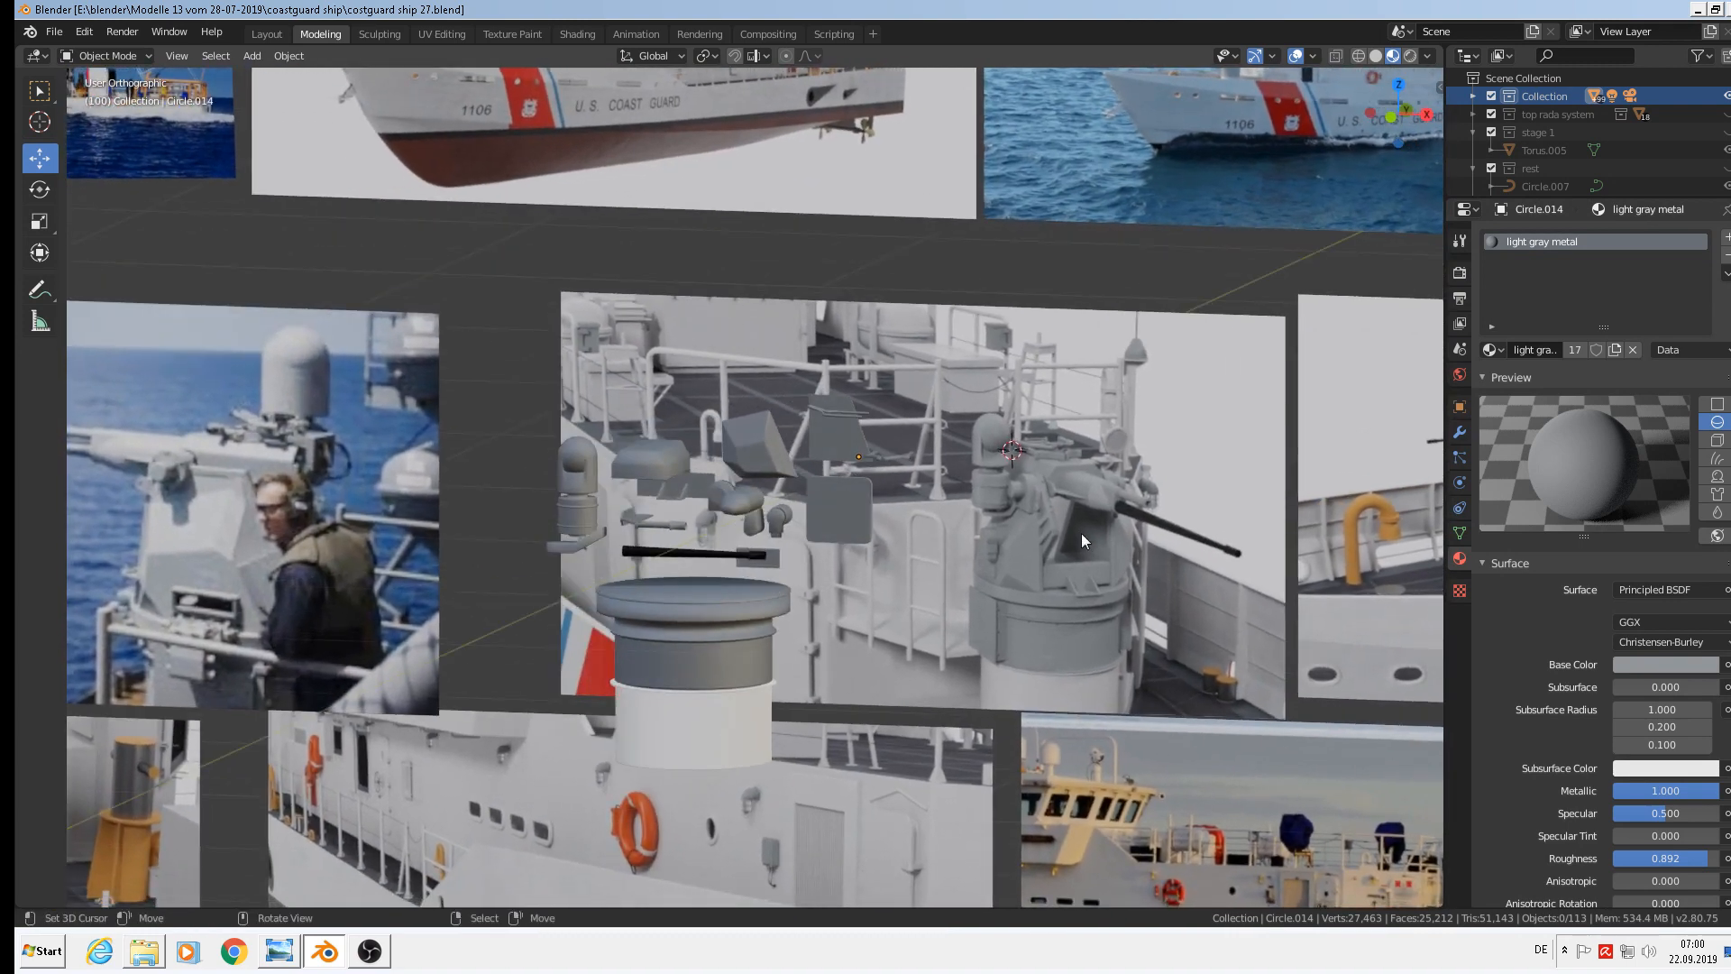
{"action": "scroll", "coordinate": [1082, 535], "scroll_direction": "up", "scroll_amount": 1}
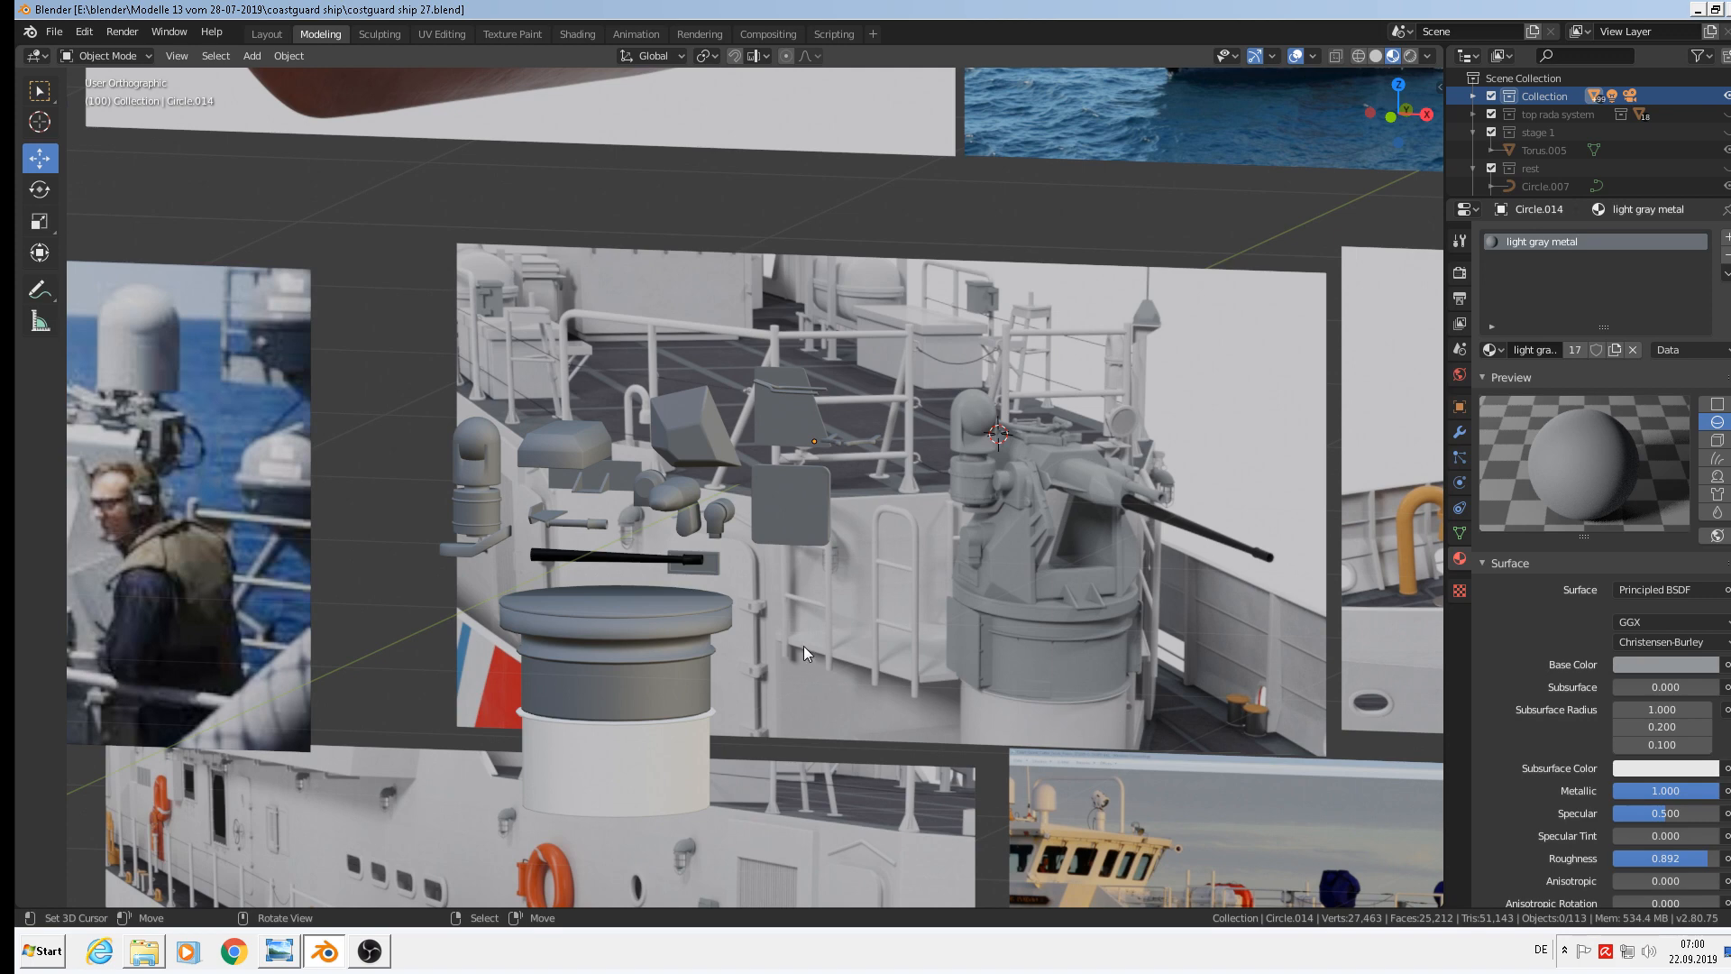
{"action": "scroll", "coordinate": [804, 646], "scroll_direction": "down", "scroll_amount": 4}
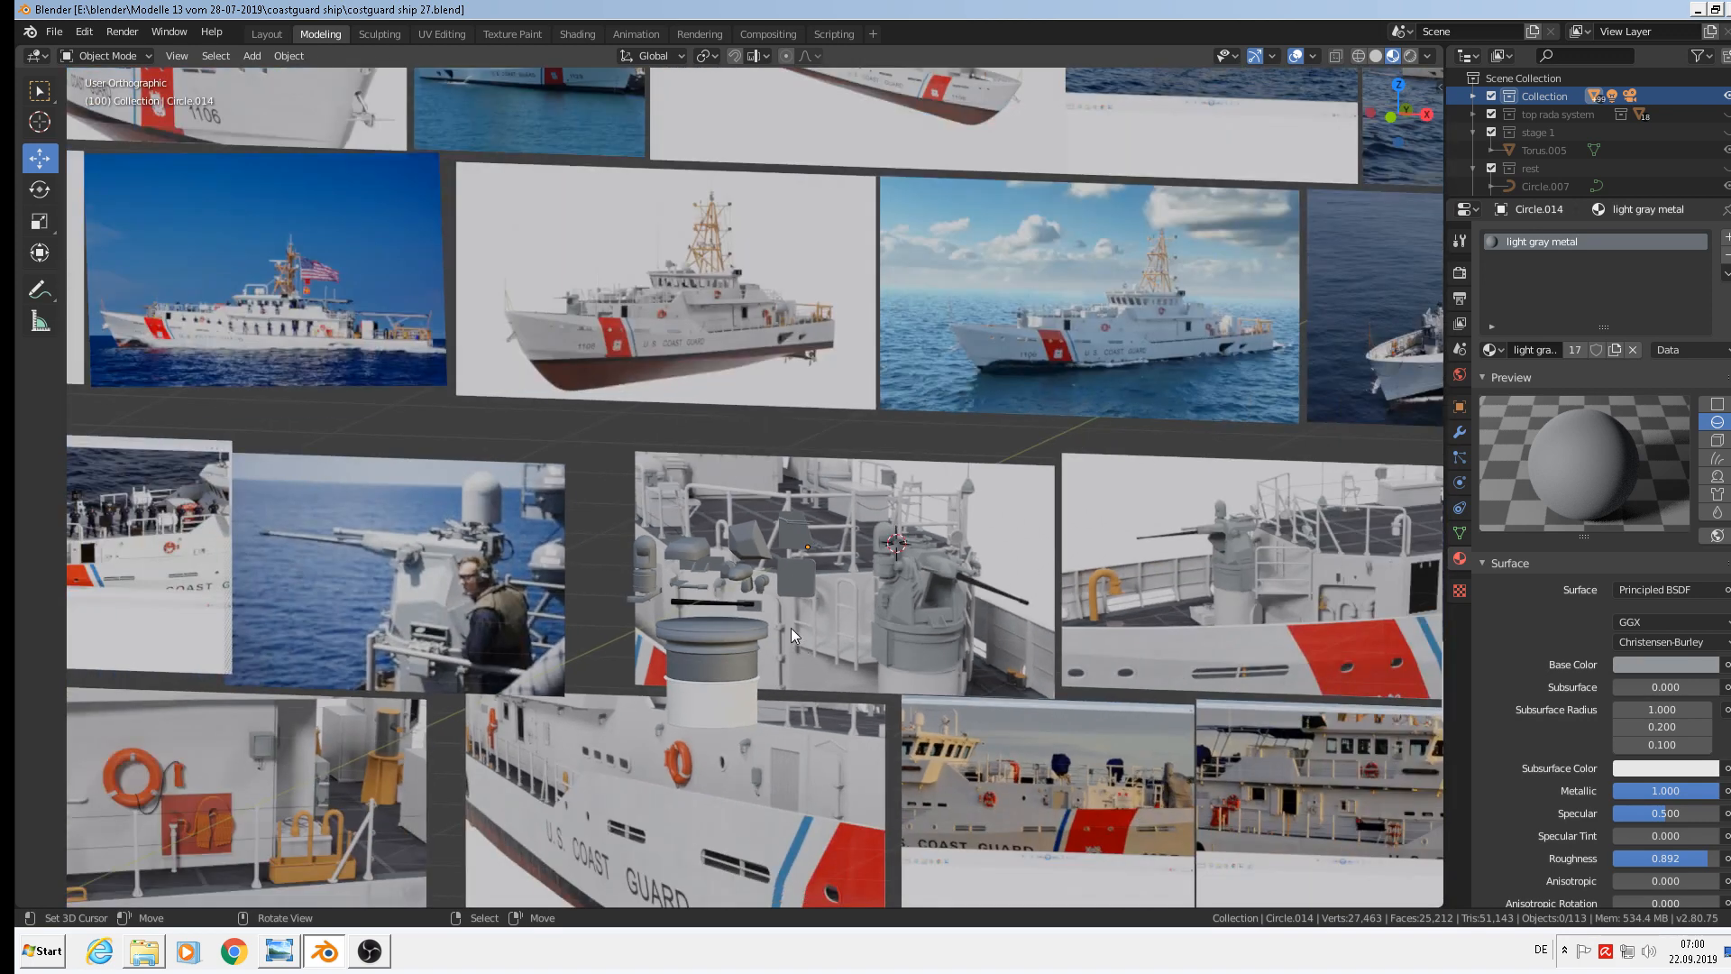
{"action": "middle_click_drag", "start_coordinate": [790, 624], "coordinate": [761, 489]}
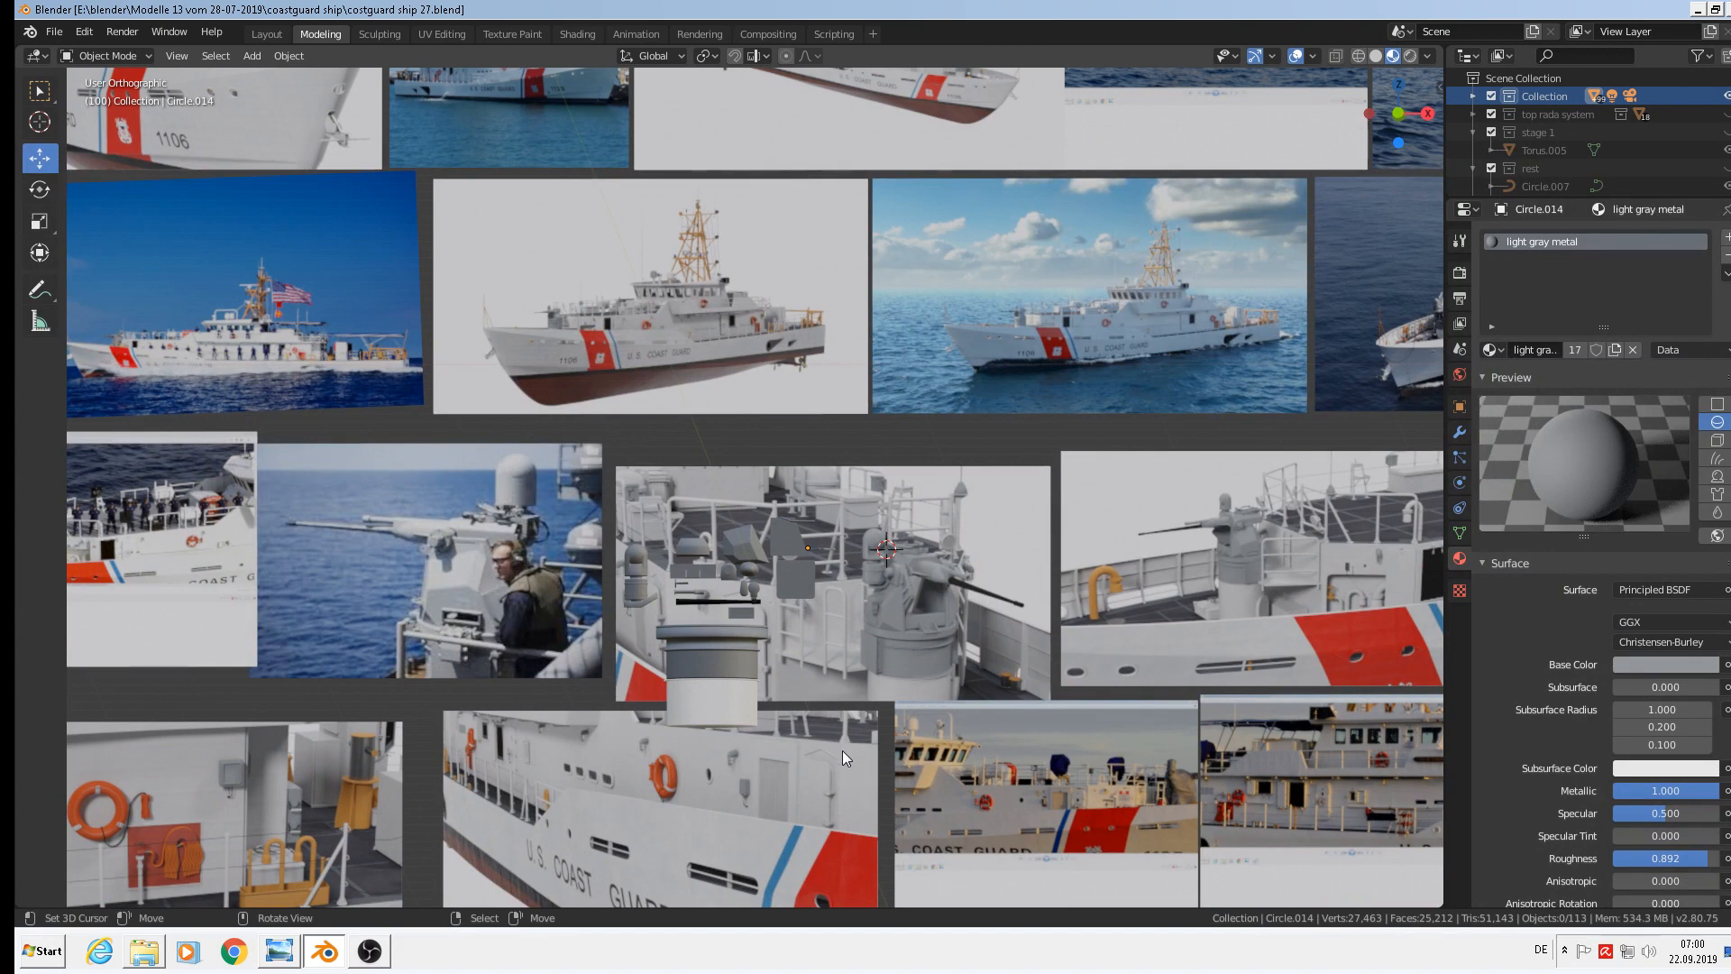
{"action": "key", "text": "b"}
{"action": "left_click_drag", "start_coordinate": [852, 764], "coordinate": [613, 490]}
{"action": "left_click", "coordinate": [878, 521], "text": "shift"}
{"action": "right_click", "coordinate": [878, 518], "text": "shift"}
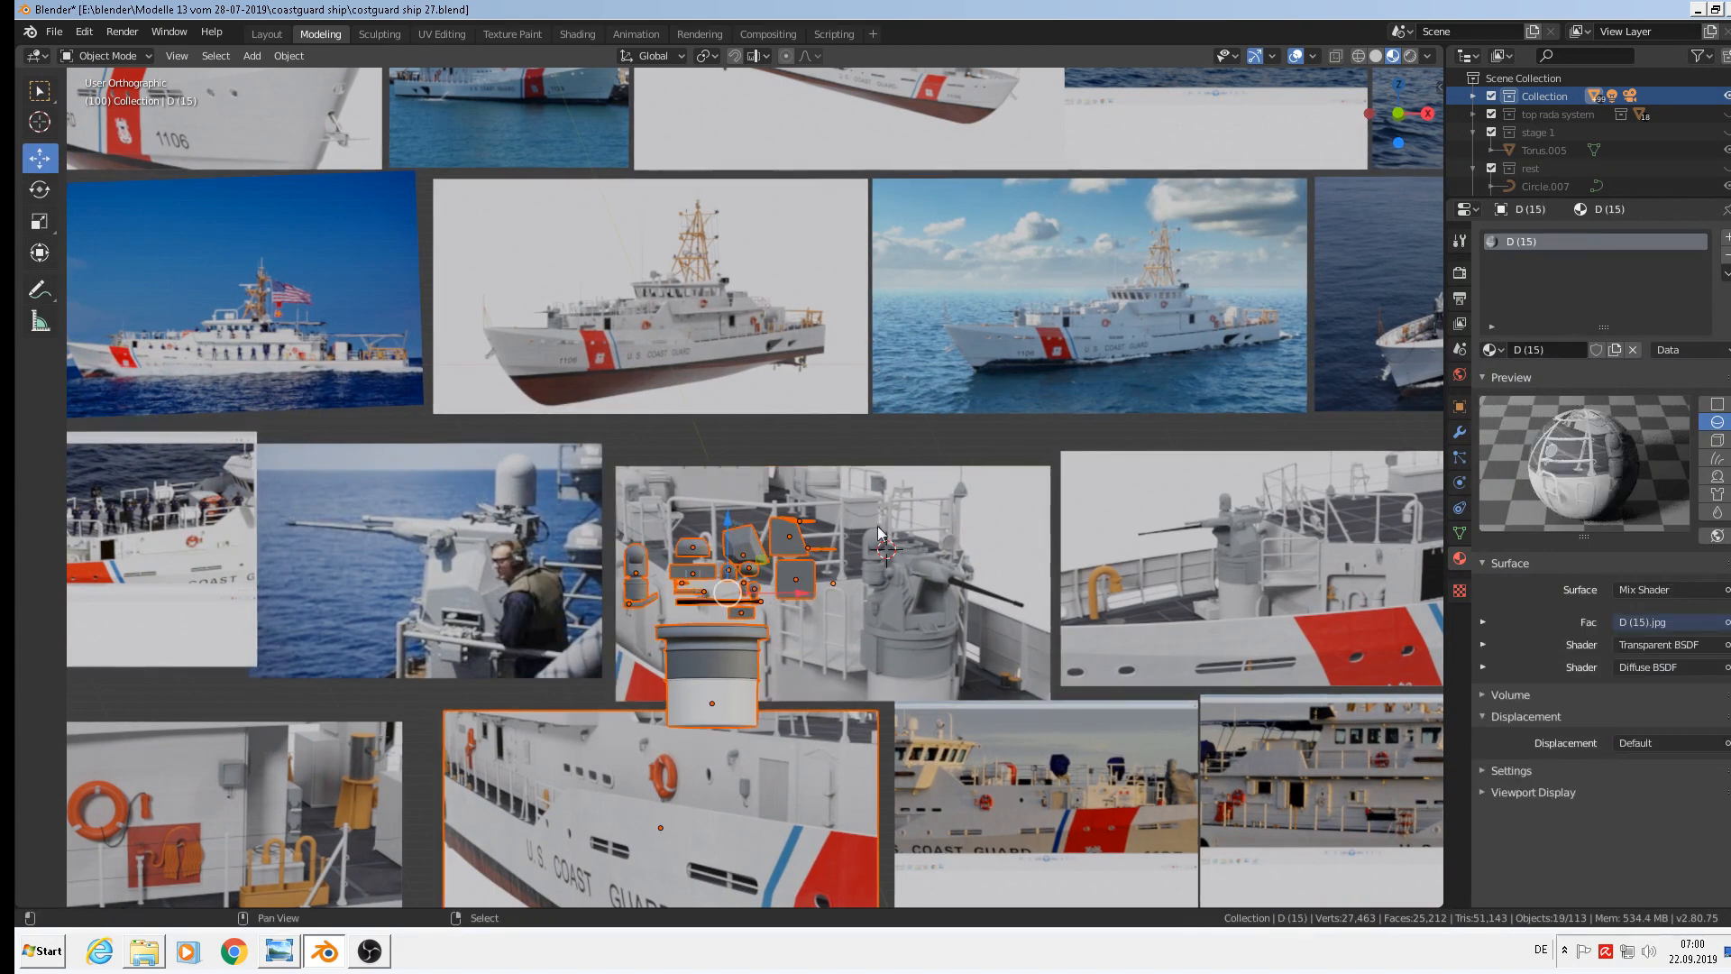
{"action": "right_click", "coordinate": [834, 756], "text": "shift"}
{"action": "right_click", "coordinate": [834, 755], "text": "shift"}
{"action": "scroll", "coordinate": [847, 744], "scroll_direction": "down", "scroll_amount": 3}
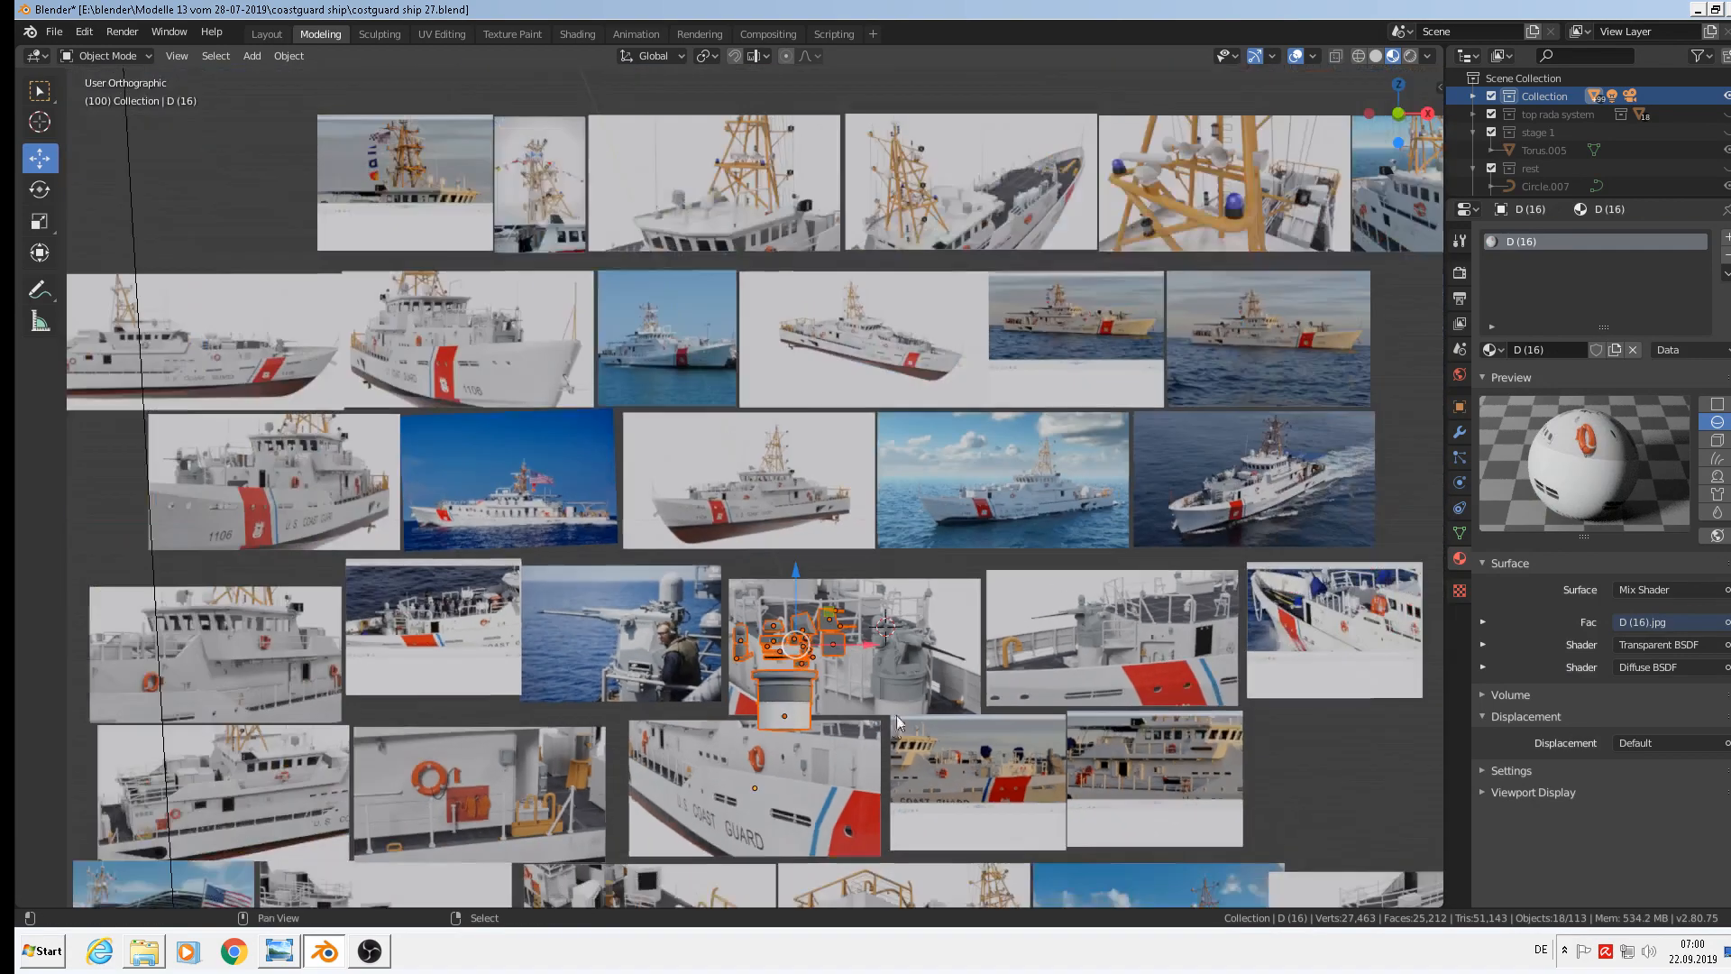
{"action": "middle_click_drag", "start_coordinate": [871, 703], "coordinate": [868, 229], "text": "shift"}
{"action": "scroll", "coordinate": [867, 229], "scroll_direction": "down", "scroll_amount": 1}
{"action": "key", "text": "g"}
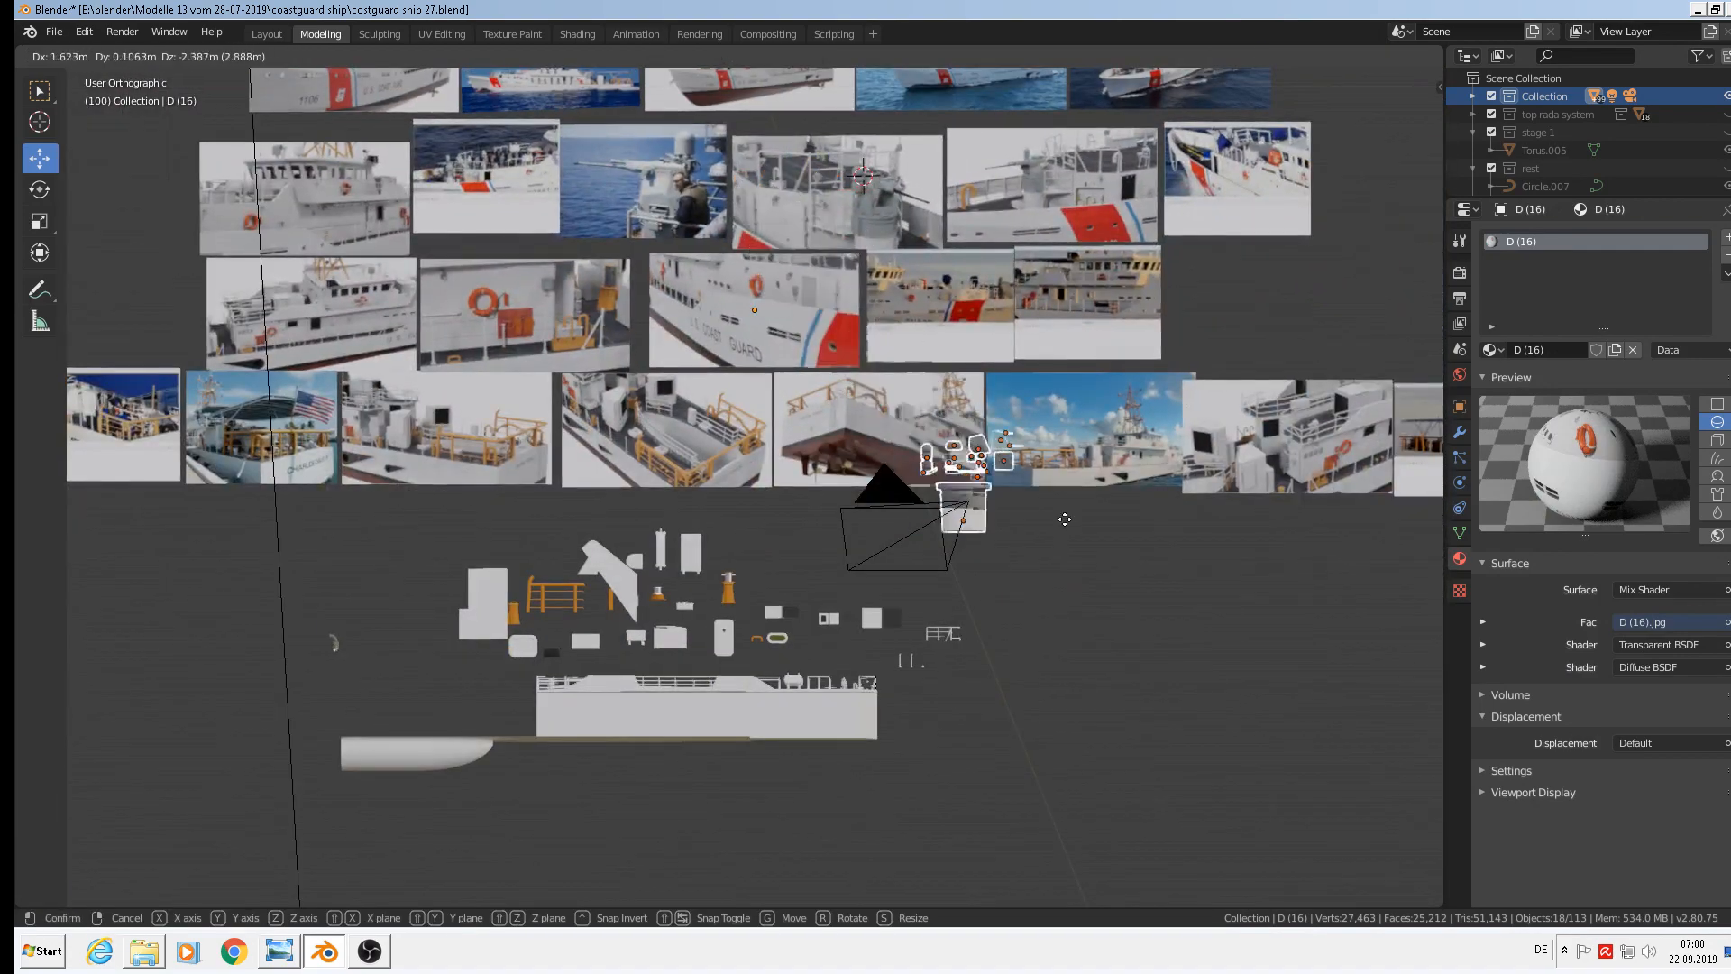
{"action": "left_click", "coordinate": [1133, 608]}
{"action": "key", "text": "KP_Decimal"}
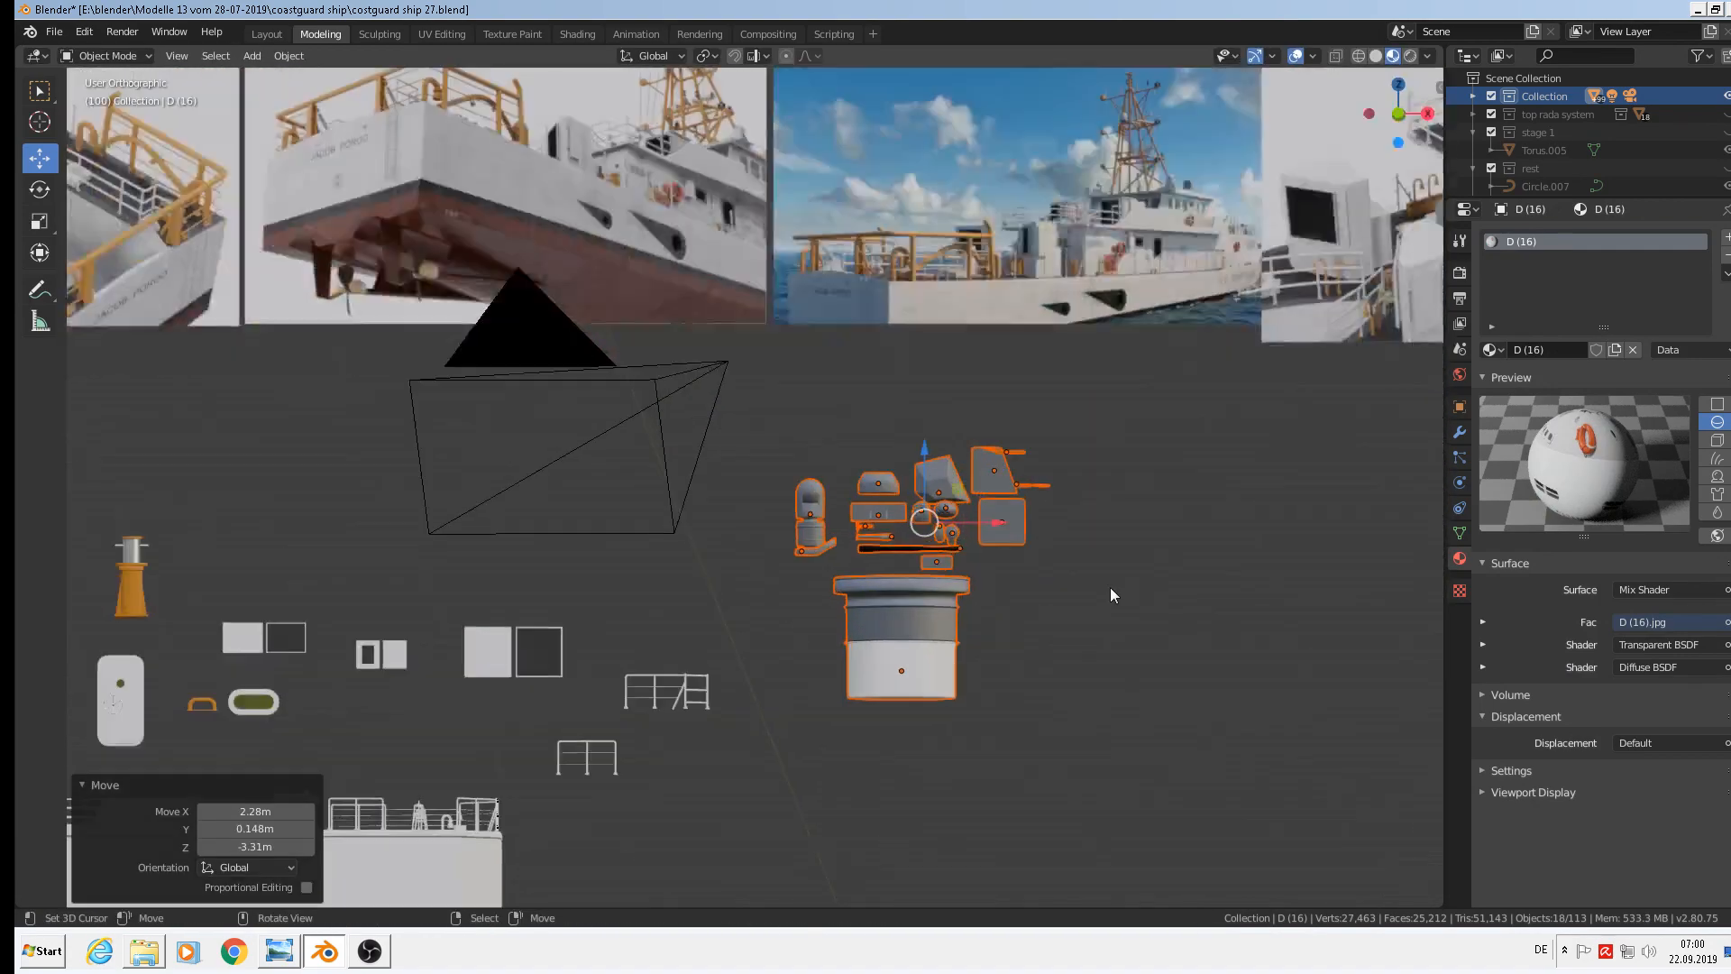
{"action": "key", "text": "alt+a"}
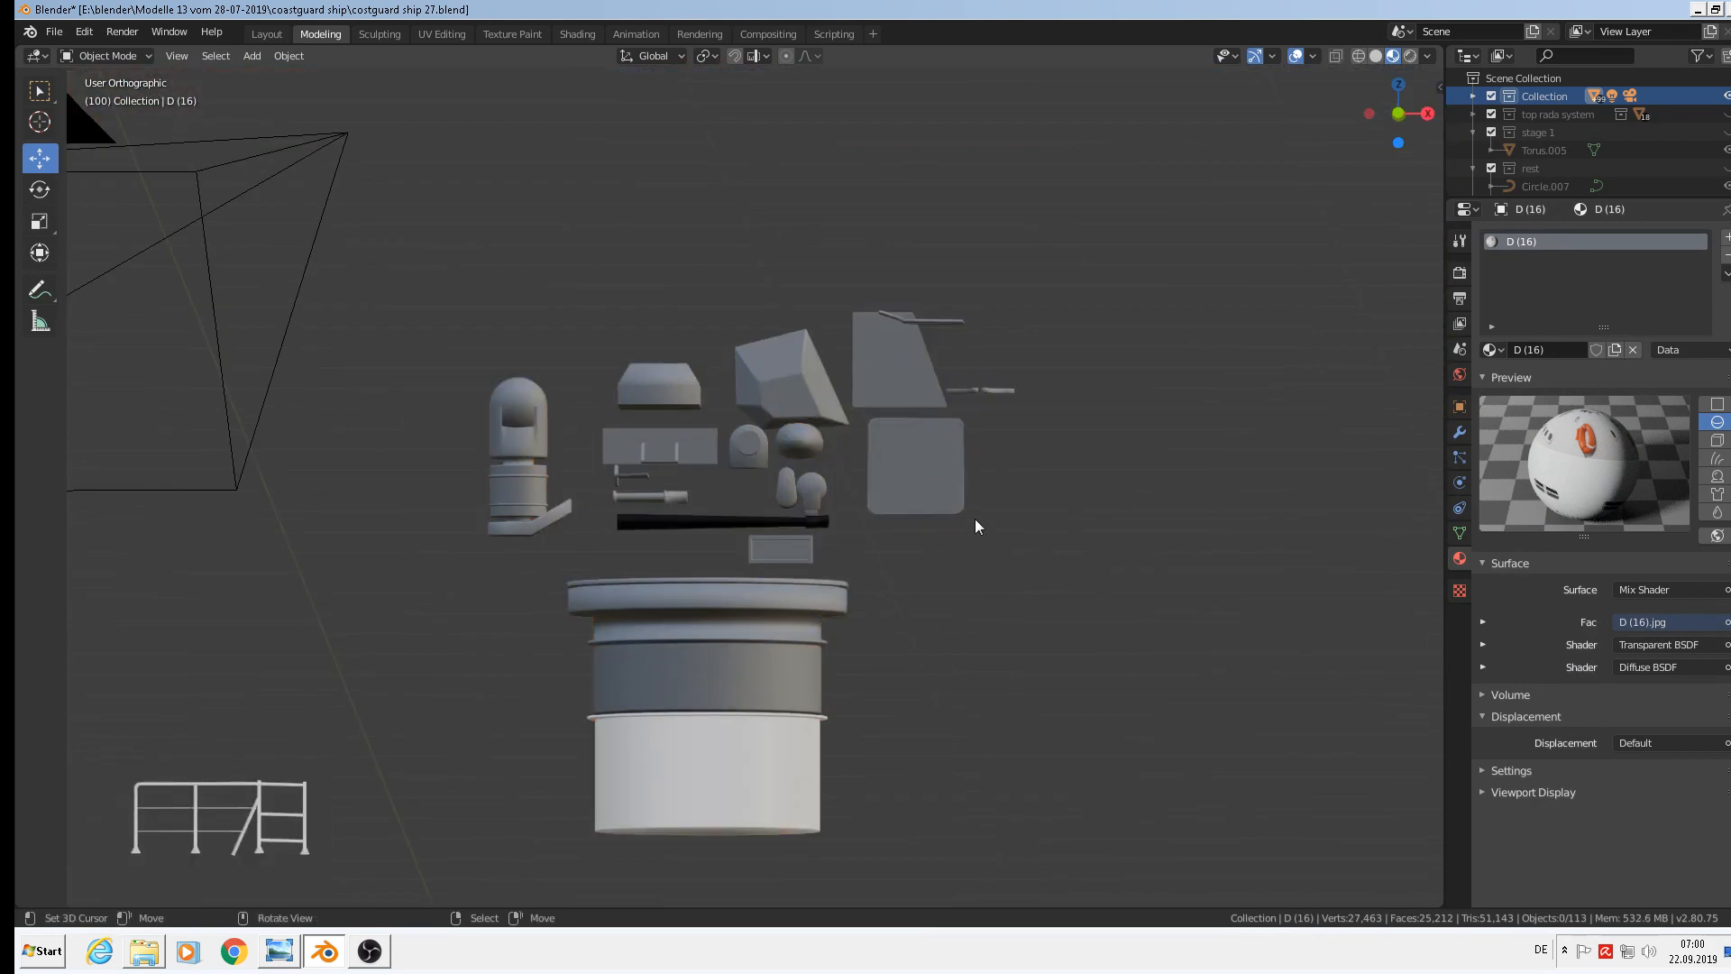
Save the scene as a new file named costguard ship 28.blend in the coastguard ship folder
{"action": "scroll", "coordinate": [970, 510], "scroll_direction": "down", "scroll_amount": 2}
{"action": "middle_click_drag", "start_coordinate": [970, 511], "coordinate": [857, 545]}
{"action": "left_click", "coordinate": [54, 31]}
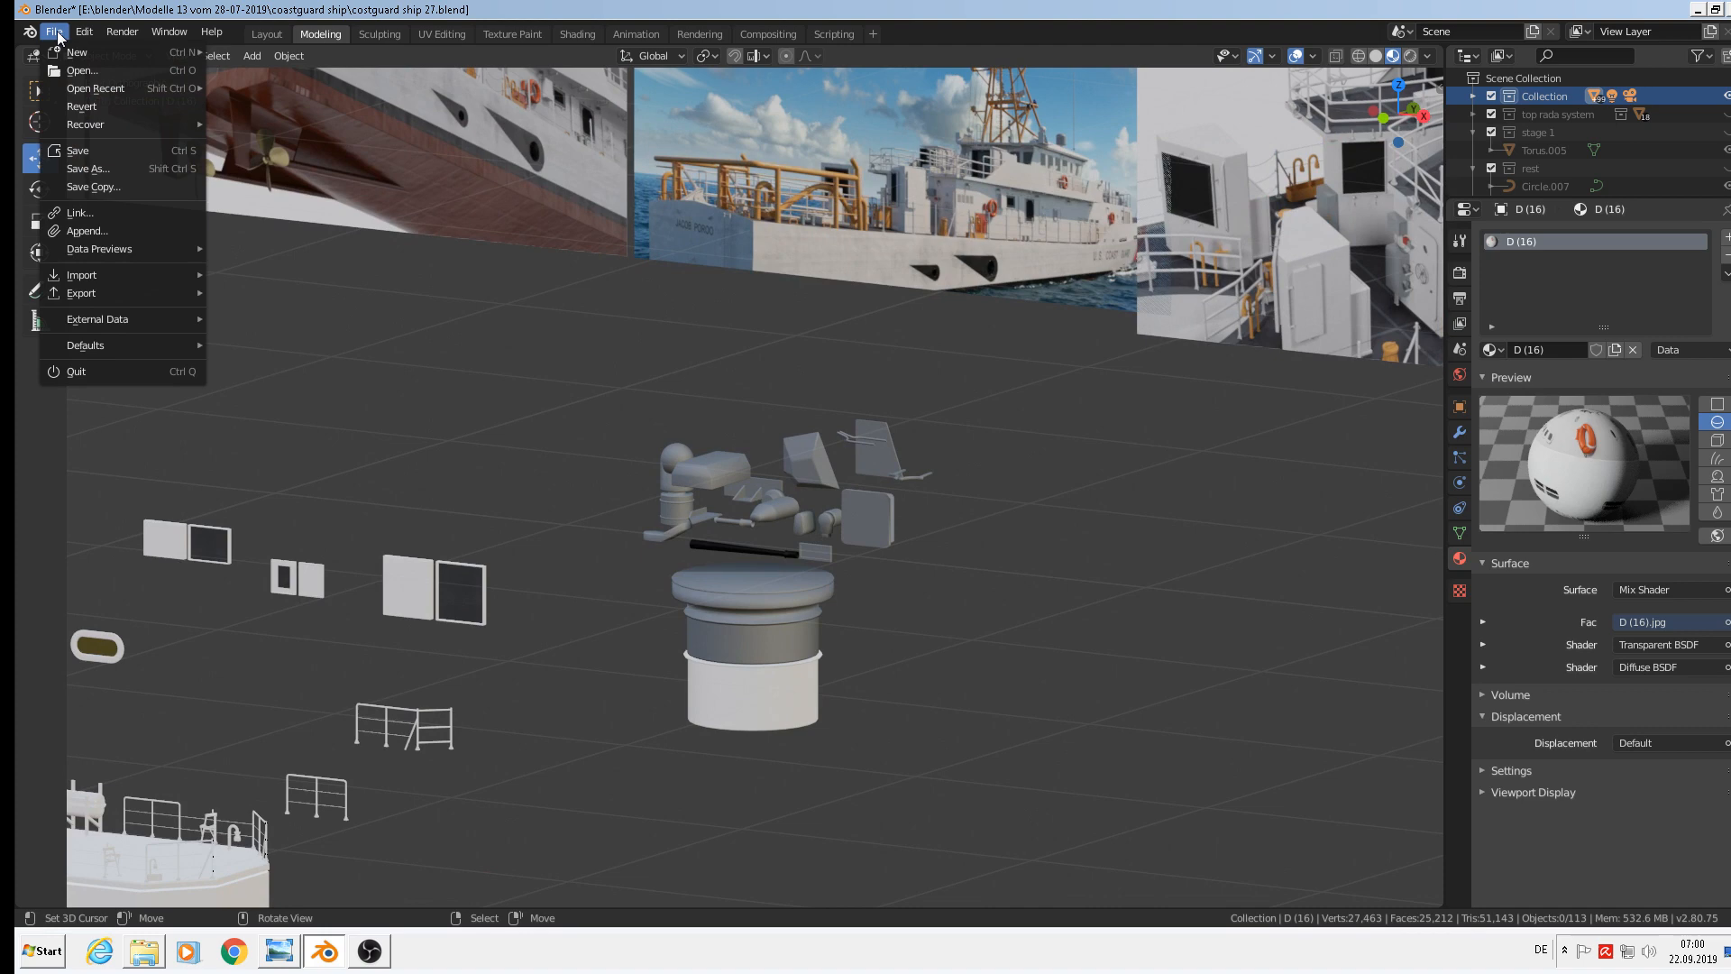
{"action": "left_click", "coordinate": [101, 175]}
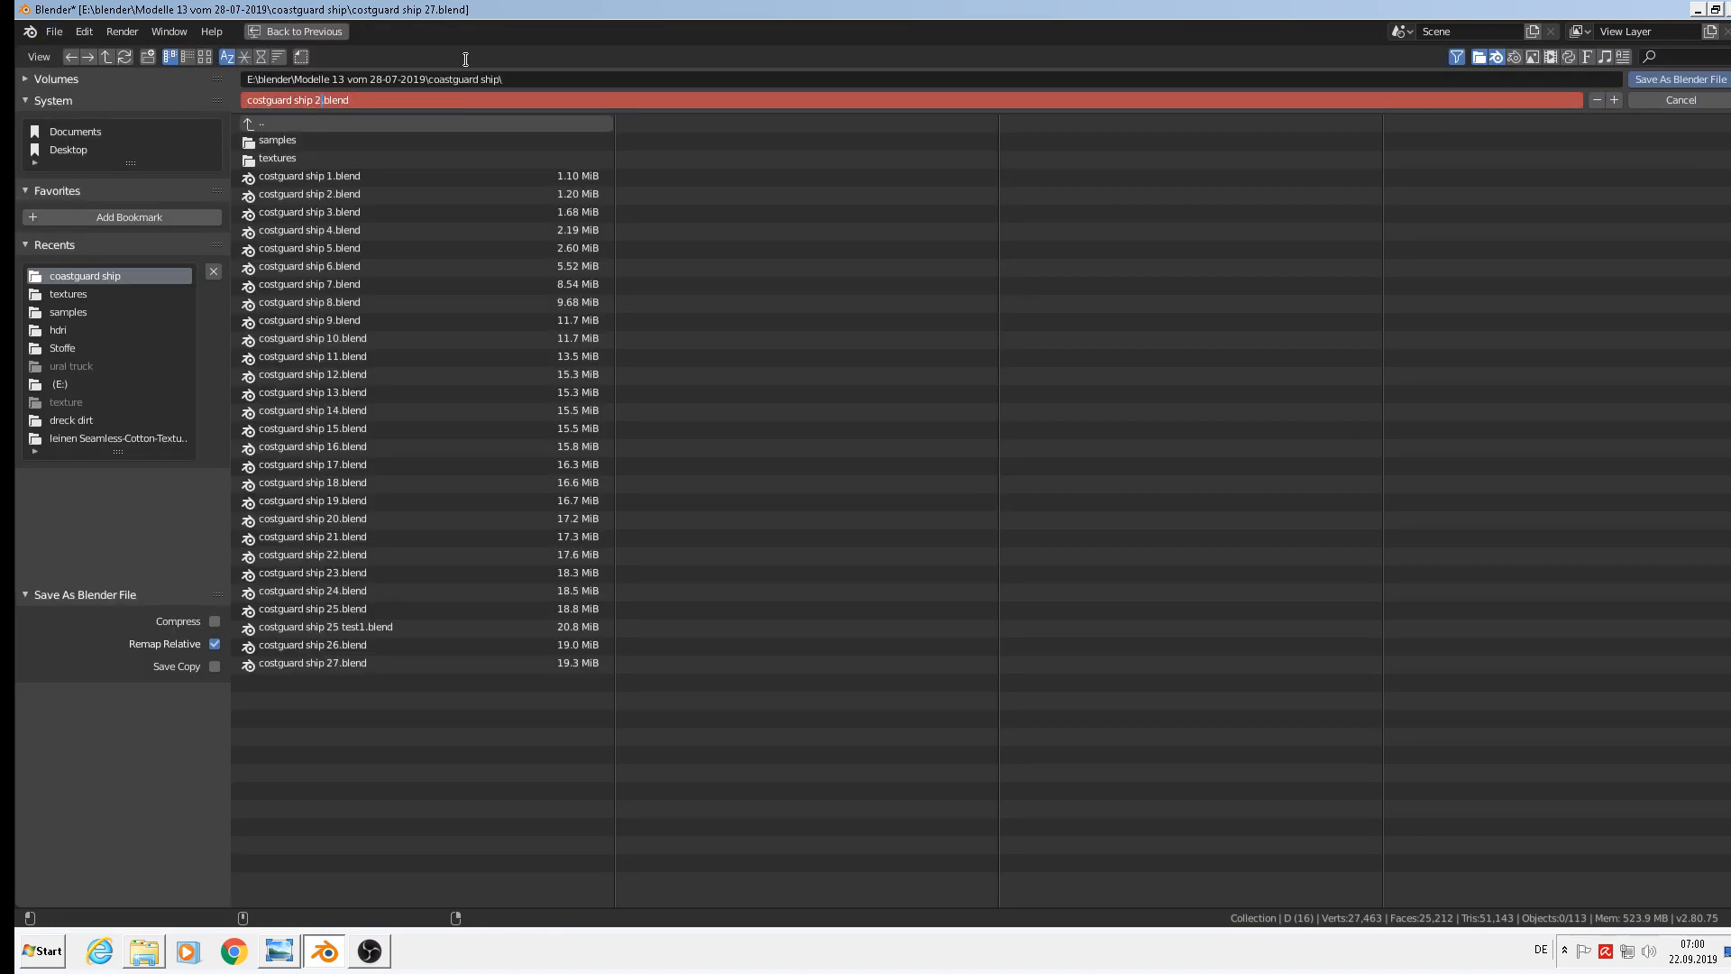
{"action": "left_click", "coordinate": [1675, 79]}
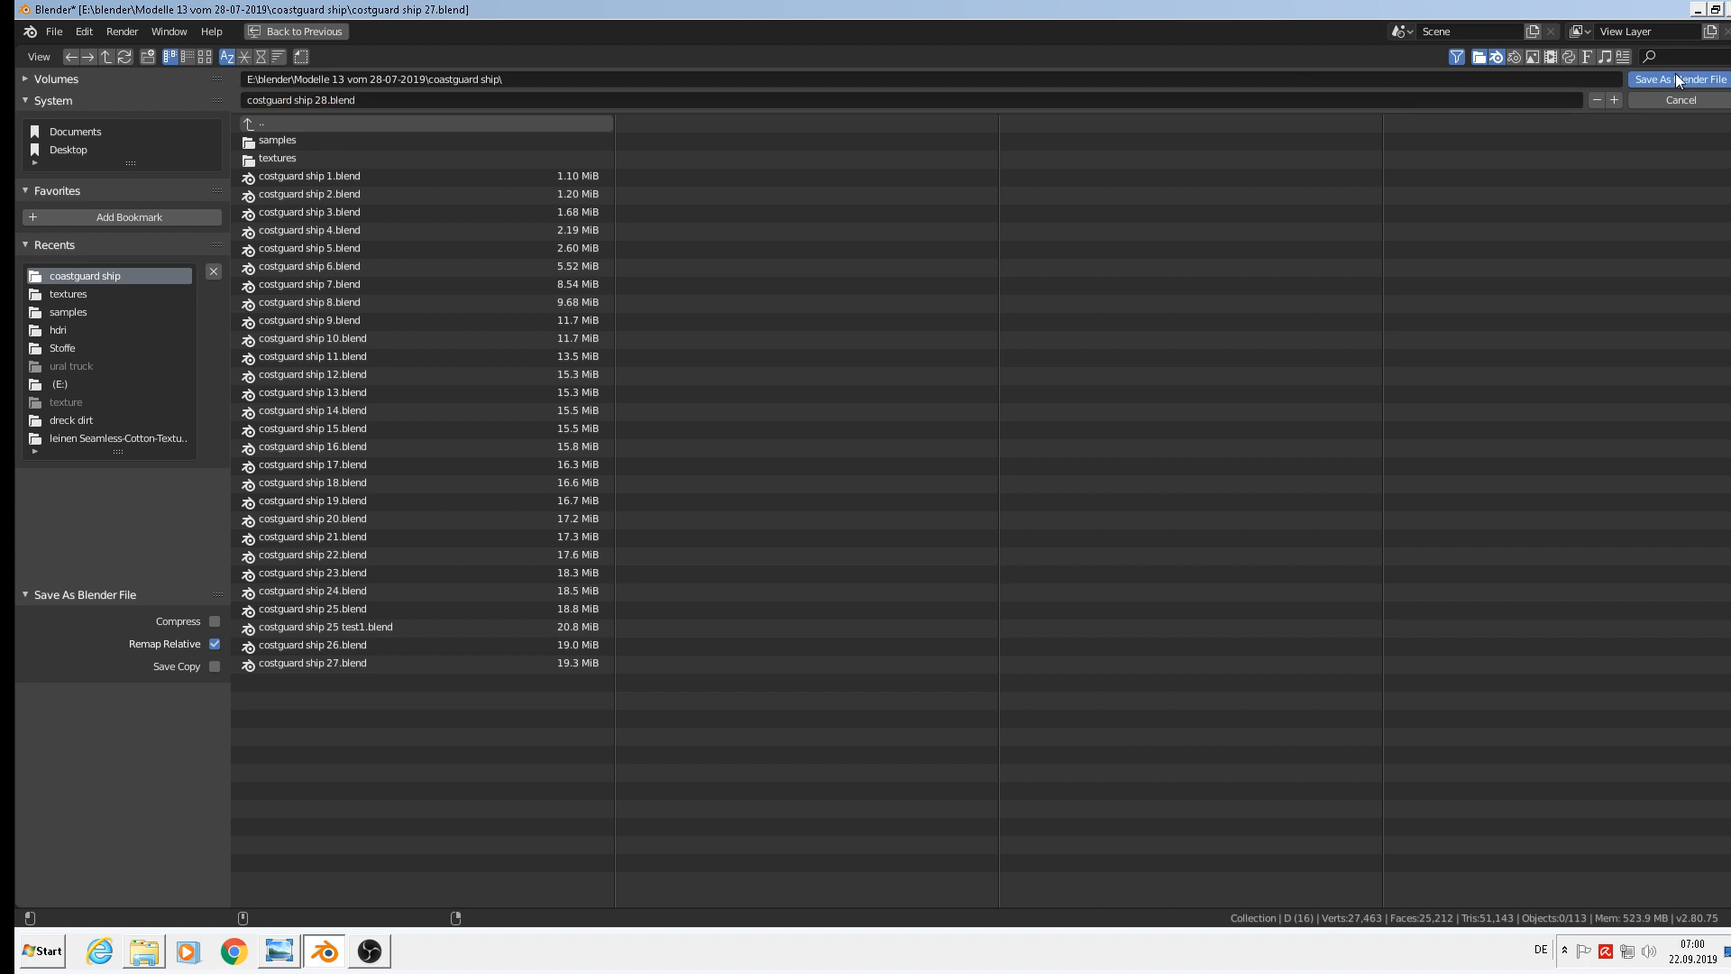
{"action": "scroll", "coordinate": [761, 365], "scroll_direction": "down", "scroll_amount": 2}
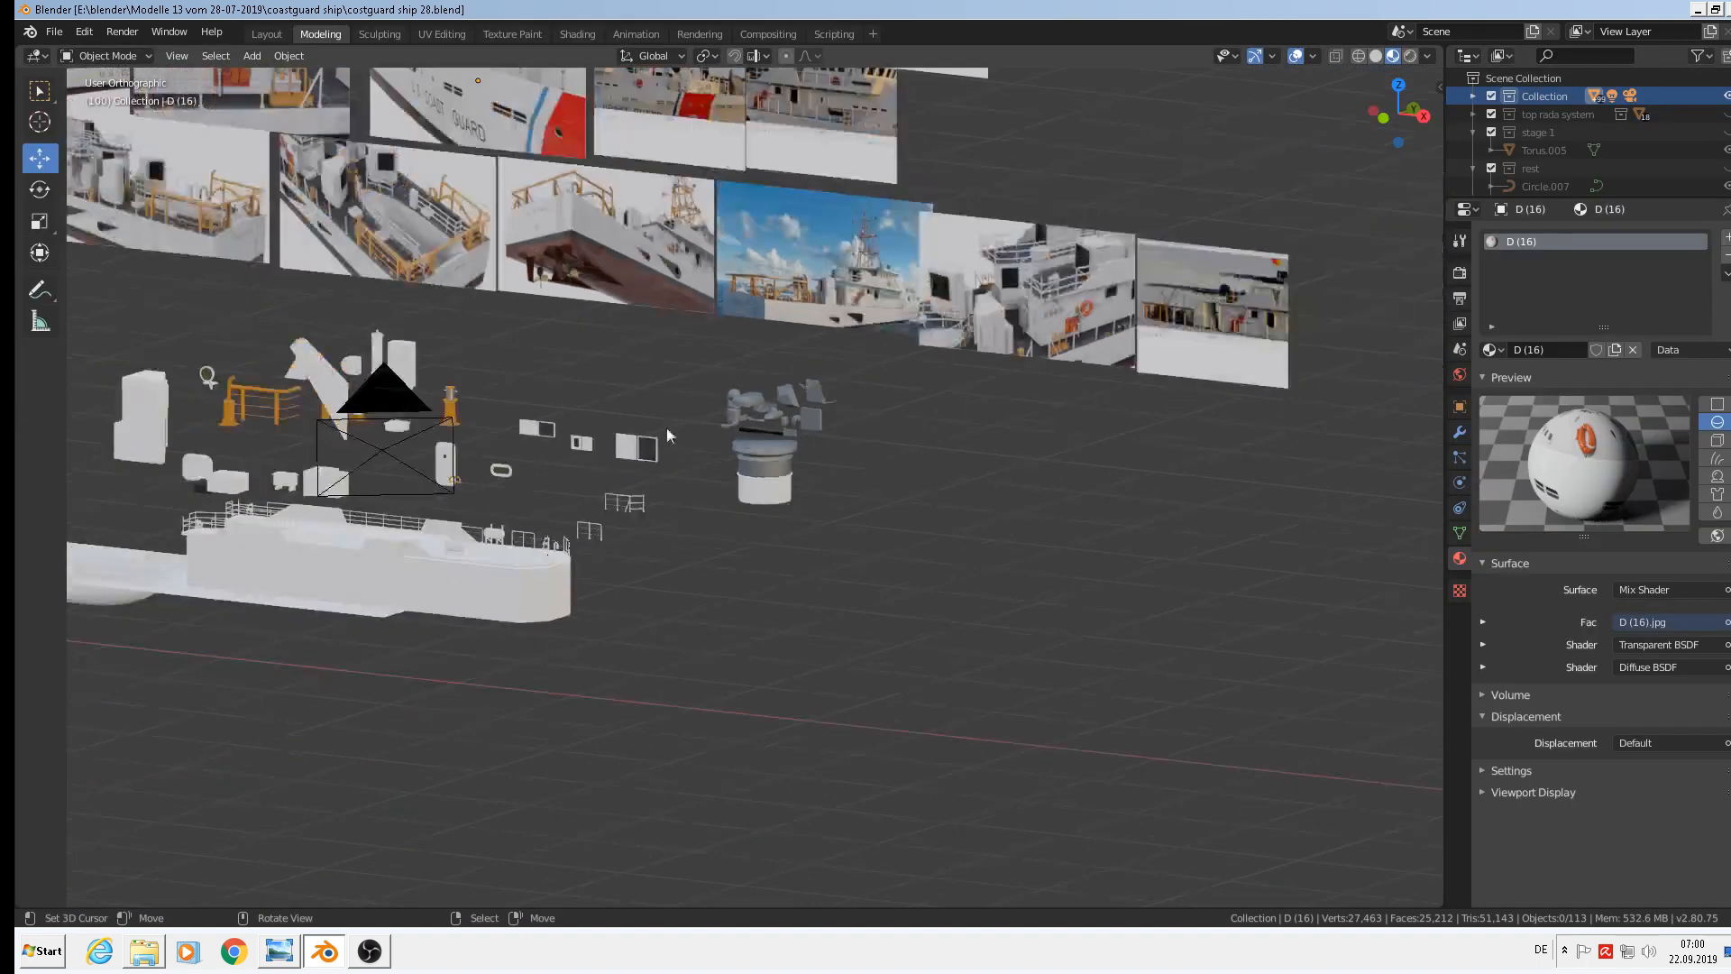
{"action": "middle_click_drag", "start_coordinate": [667, 428], "coordinate": [1086, 415], "text": "shift"}
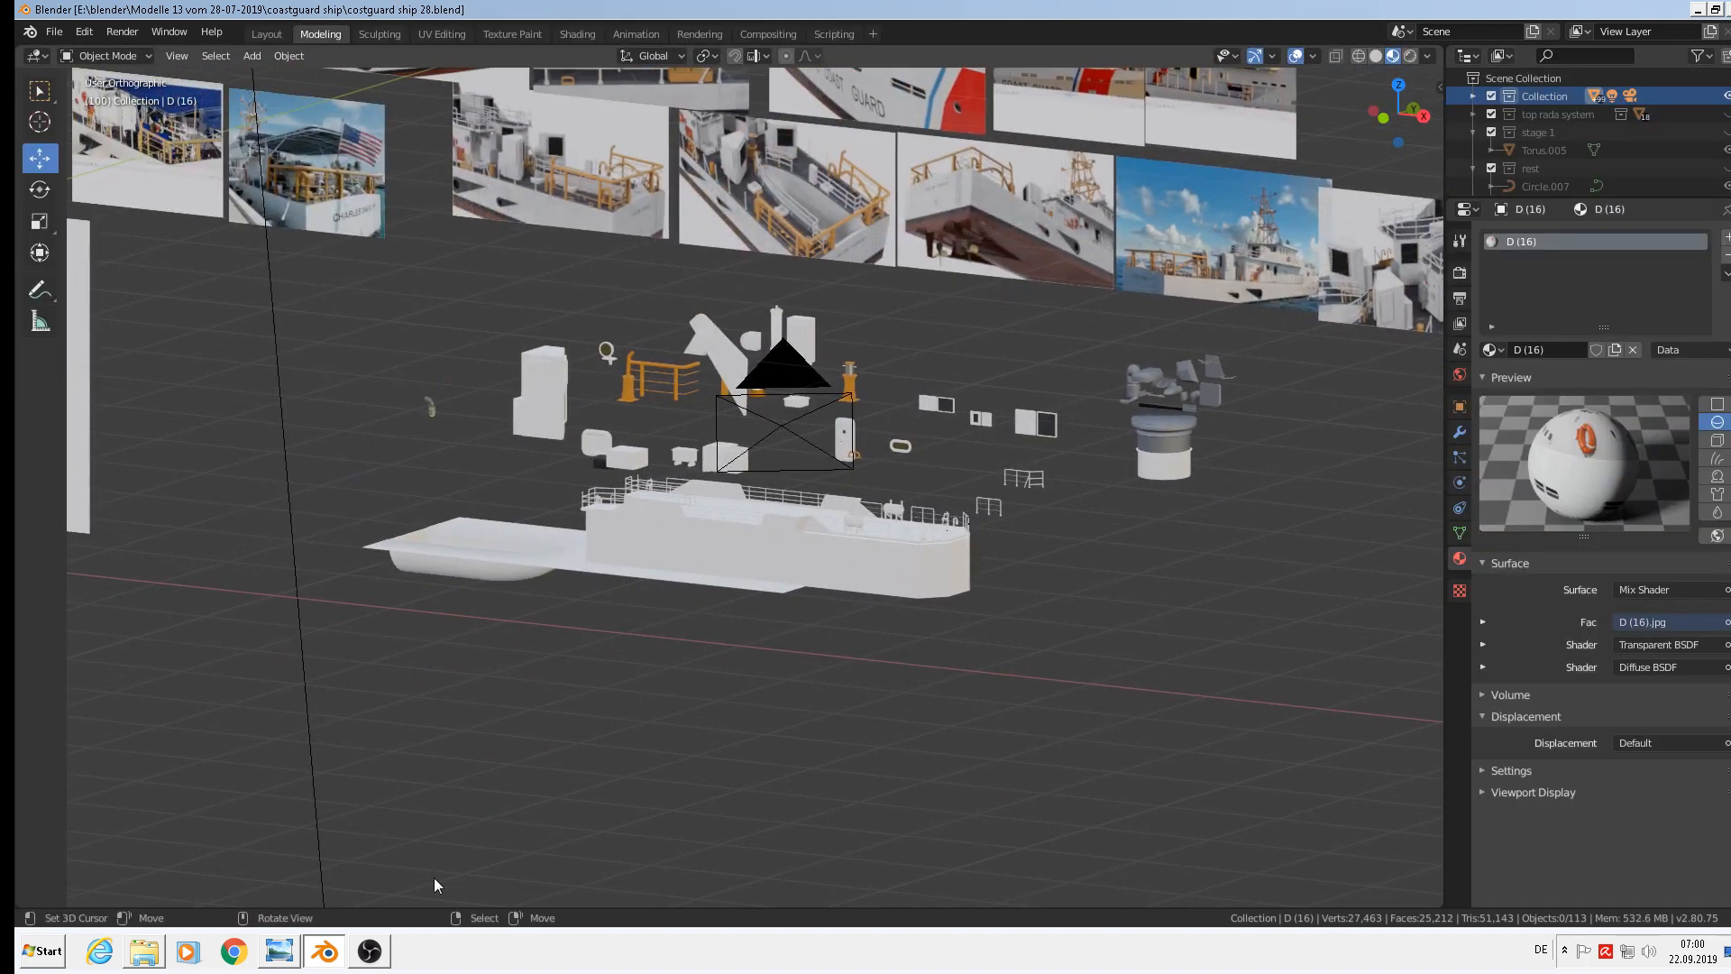